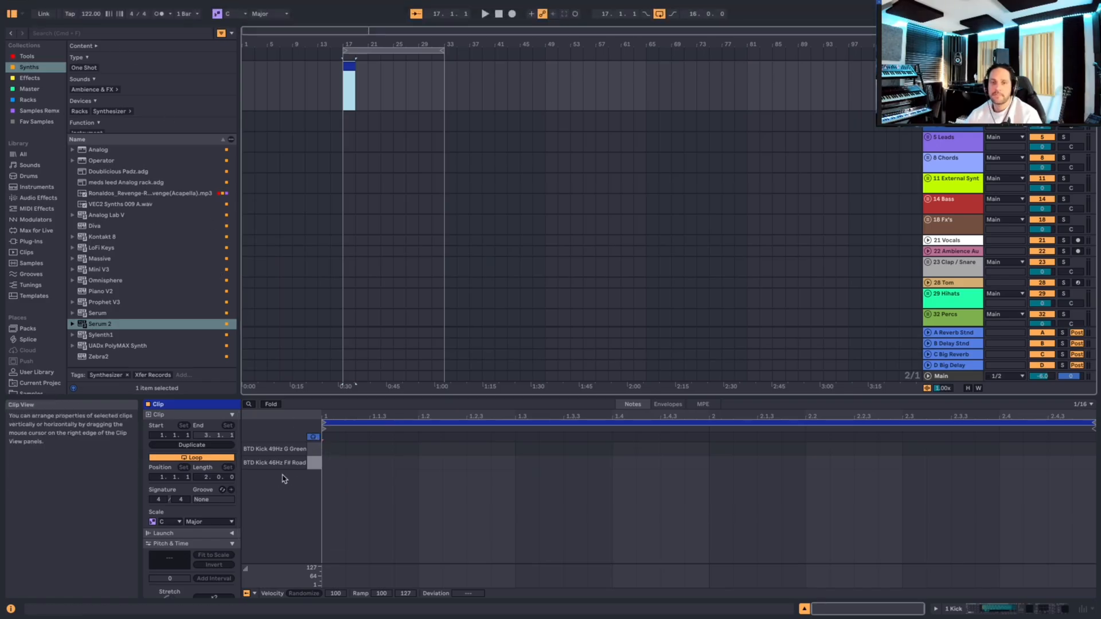
Step: Audition both kick samples, and fill the two-bar clip with a BTD Kick 46Hz F# Road note on every beat
click(315, 463)
click(314, 453)
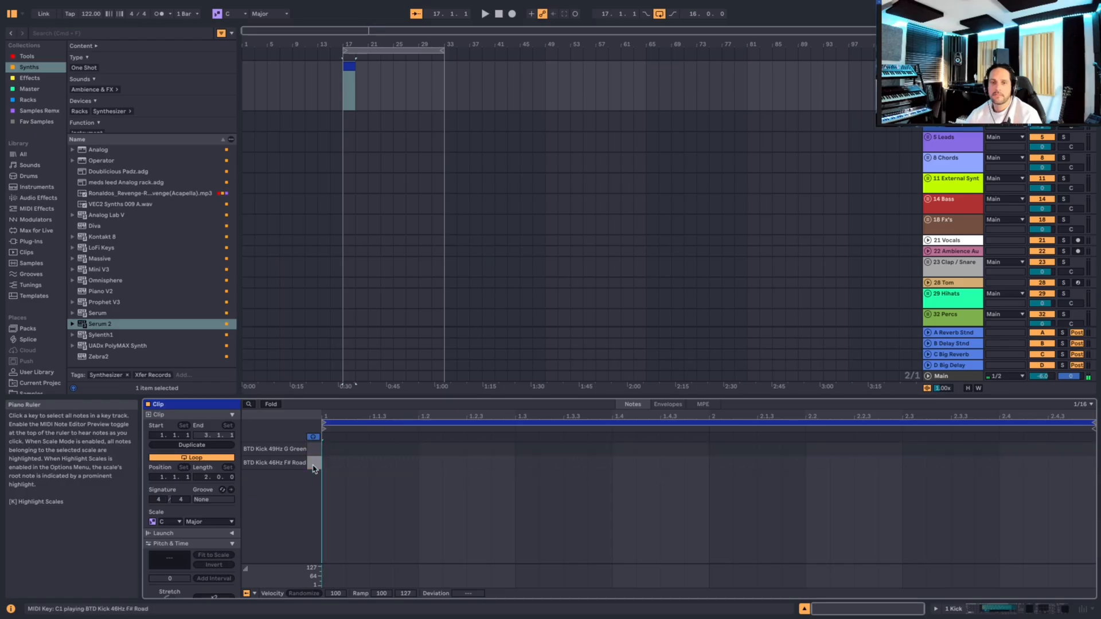
double_click(343, 463)
drag(347, 469, 410, 469)
key(super+d)
key(super+d)
key(super+d)
key(super+d)
key(super+d)
key(super+d)
key(super+d)
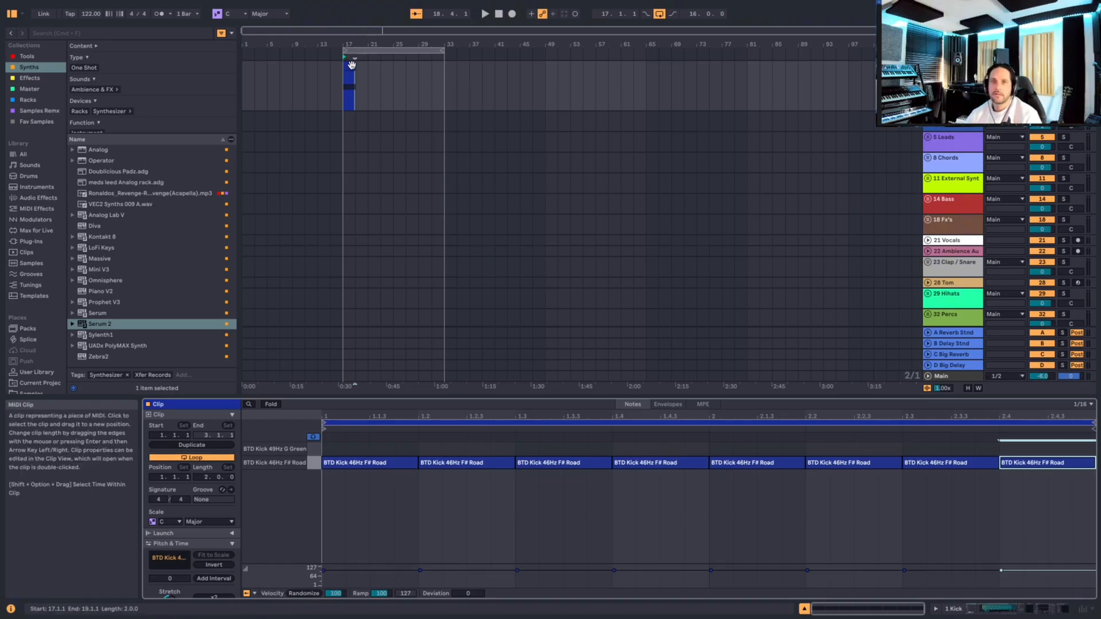
Step: Extend the kick clip to bar 33 and play back the looped section
drag(352, 64, 444, 64)
key(space)
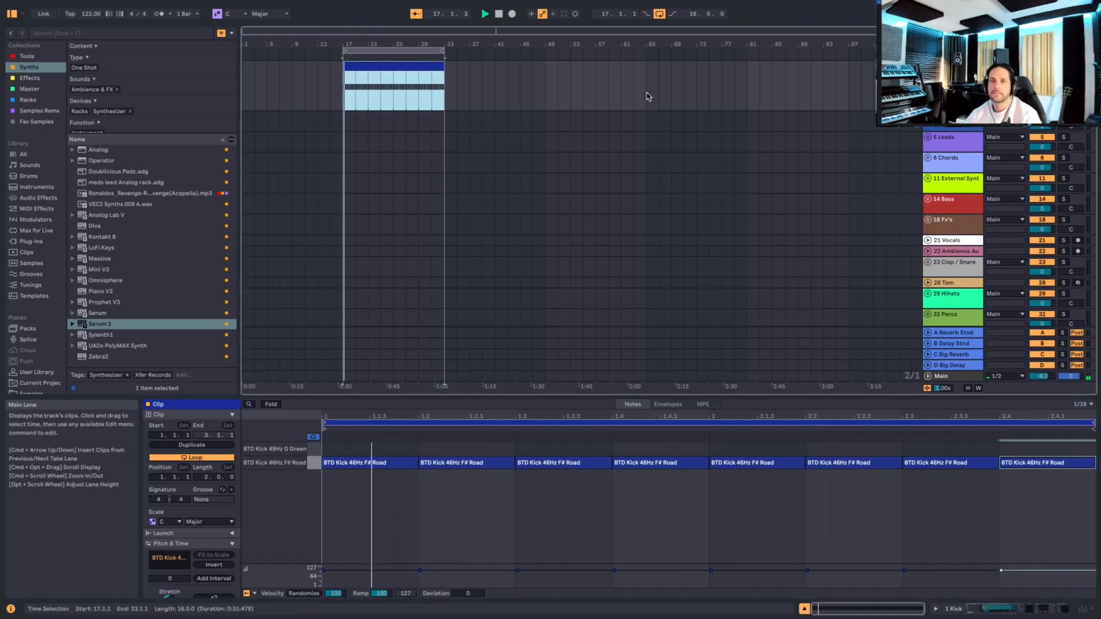
click(1042, 76)
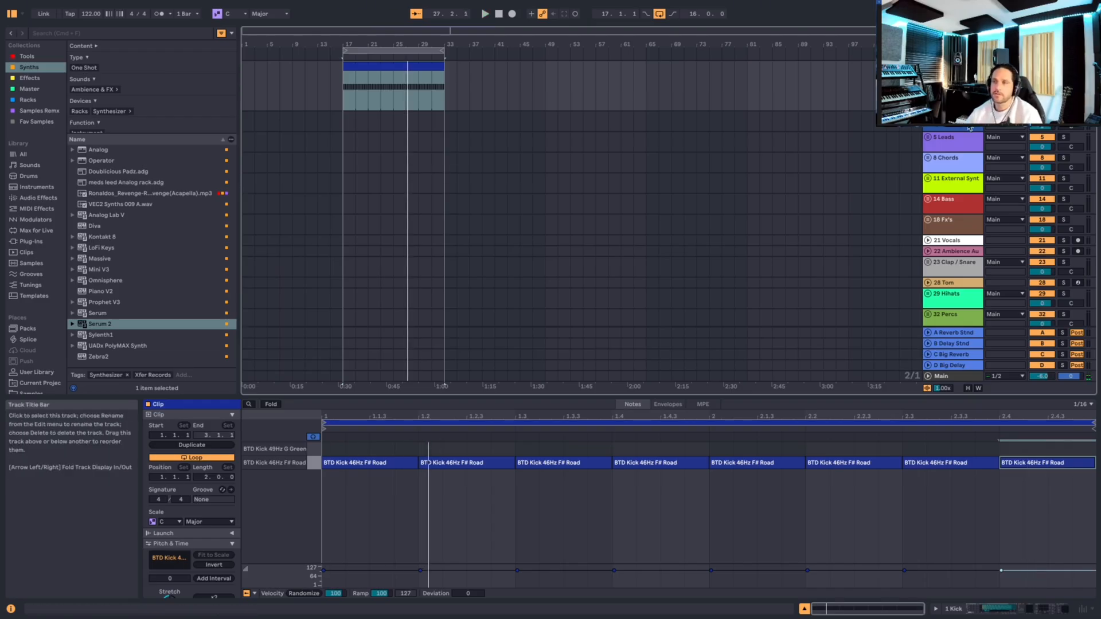
Step: Expand the 32 Percs group and lower the 34 Loop Audio track's volume to -18.7 dB
click(928, 314)
click(952, 319)
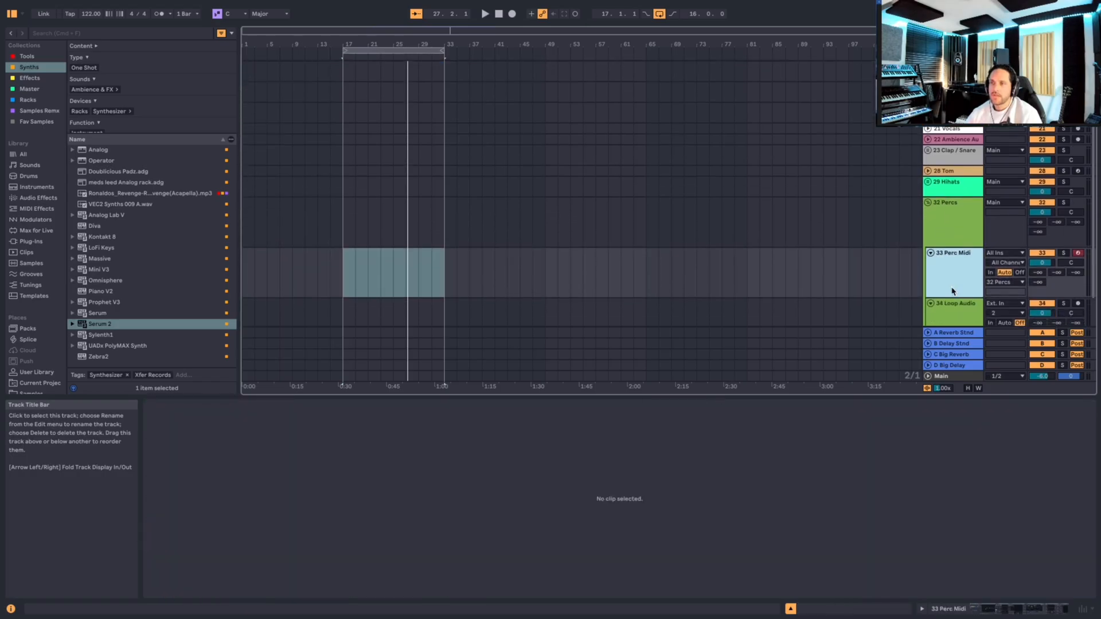
drag(1043, 265, 1042, 284)
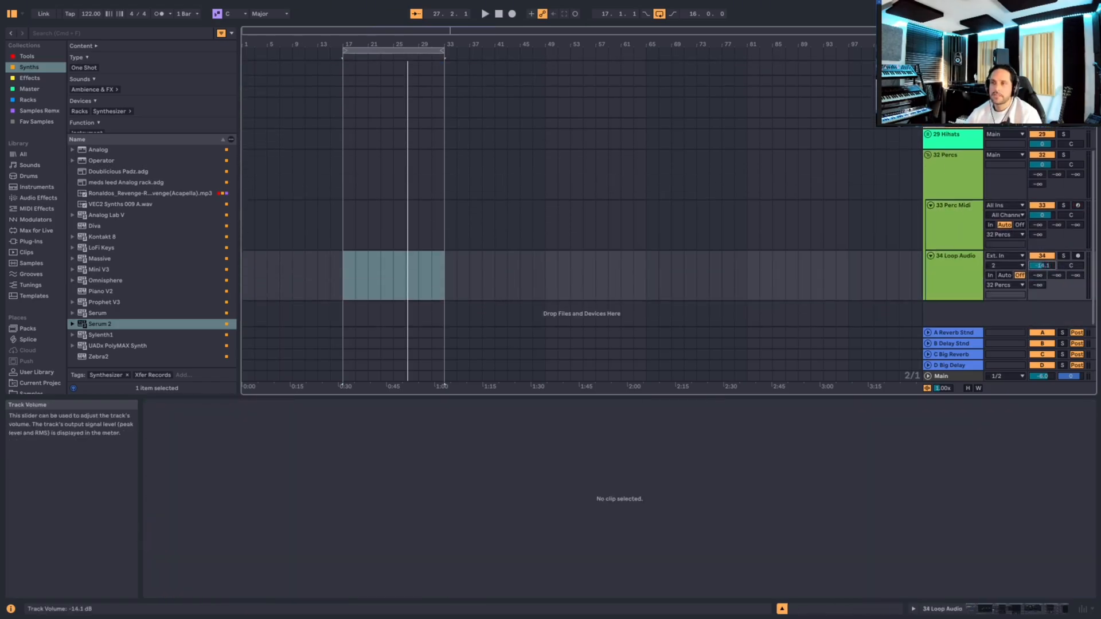
Step: Duplicate the 34 Loop Audio track twice and set the insert marker at bar 17 on the original track
click(971, 269)
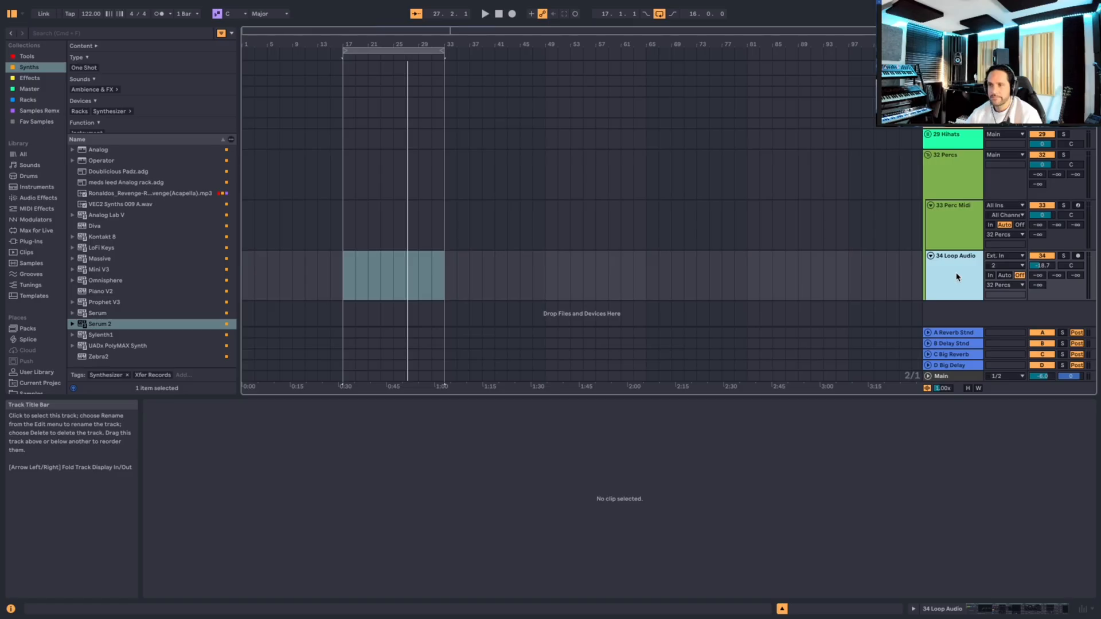
key(super+d)
key(super+d)
click(956, 195)
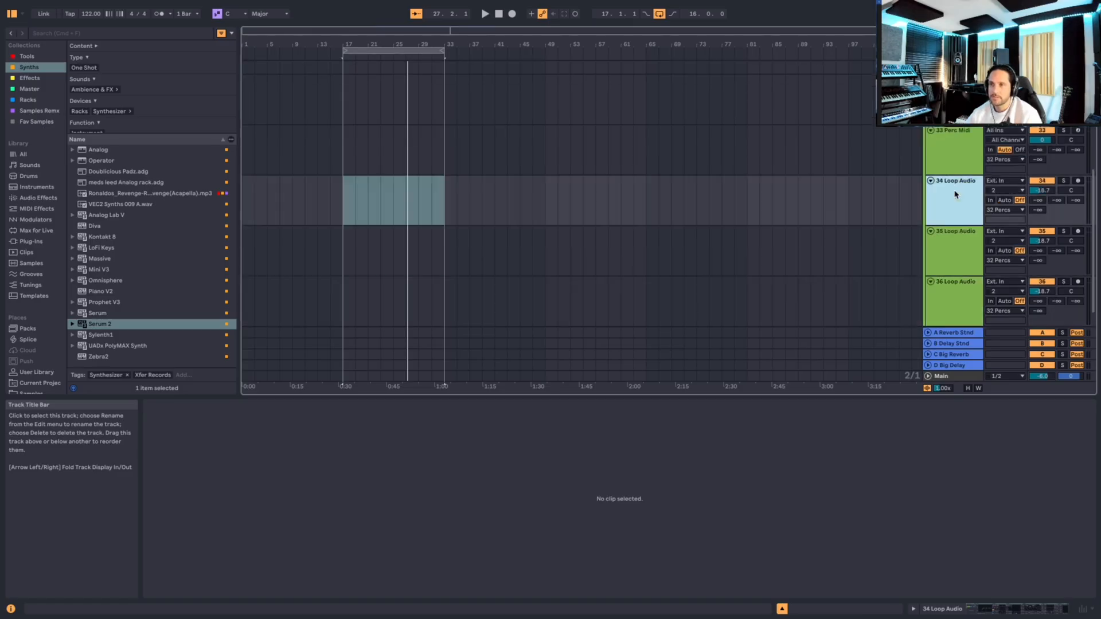
key(Down)
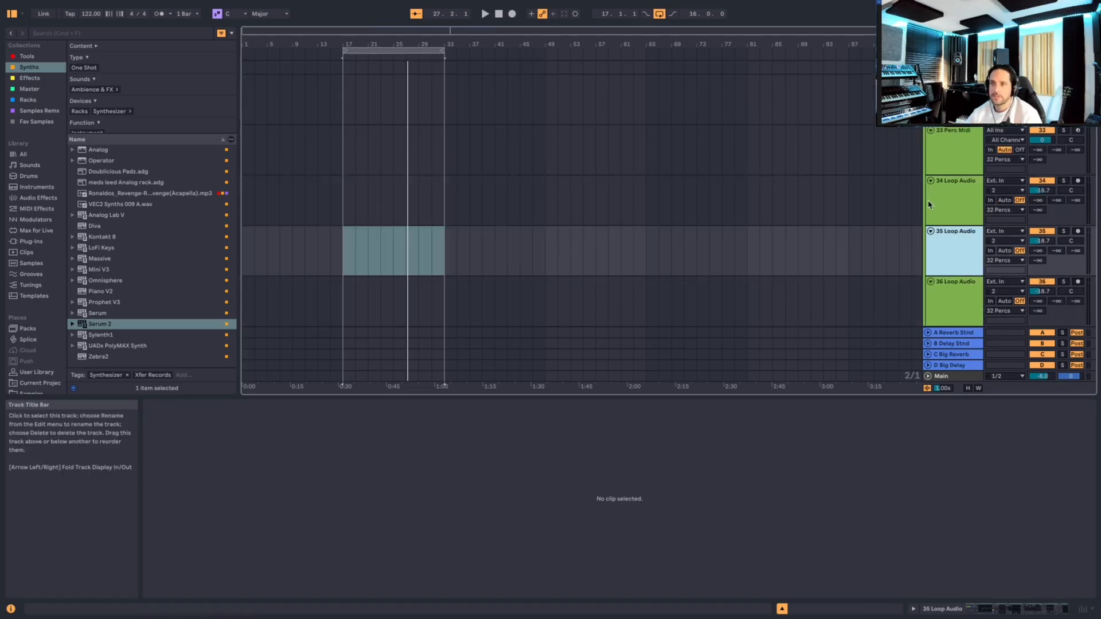
scroll(381, 245, up, 1)
key(Left)
click(346, 216)
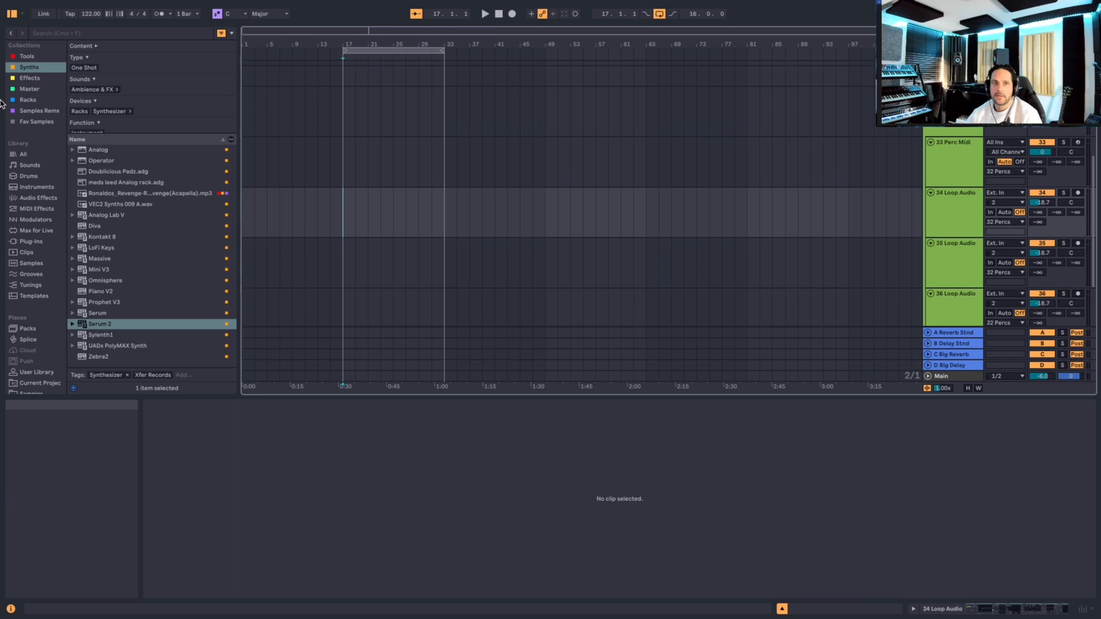
Step: Browse to the Samples place and expand its Sample Packs folder
click(90, 34)
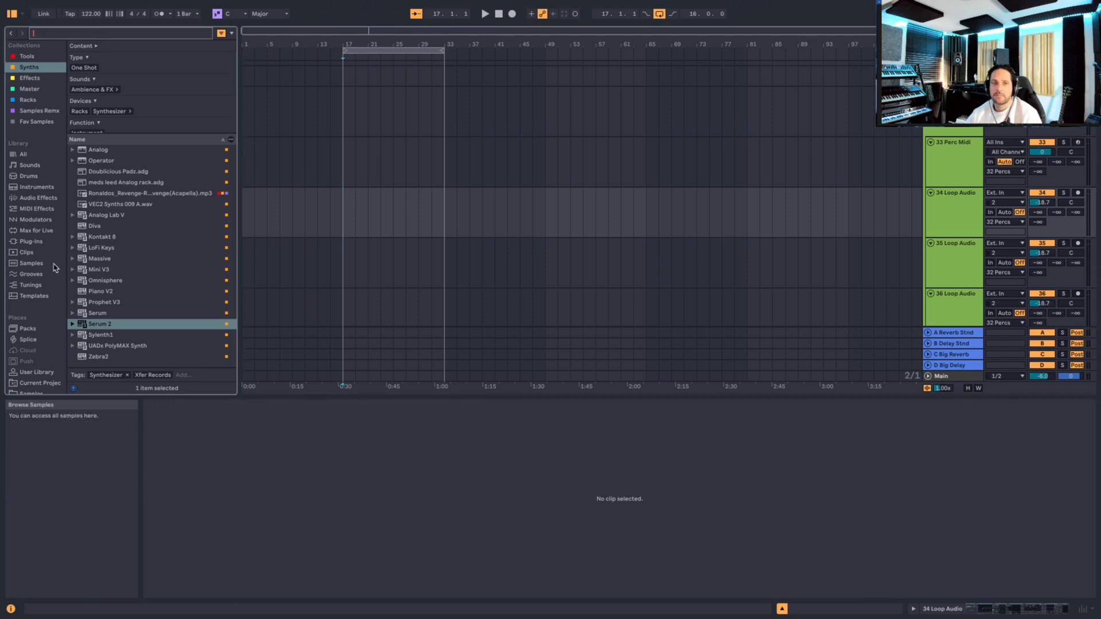
scroll(38, 309, down, 2)
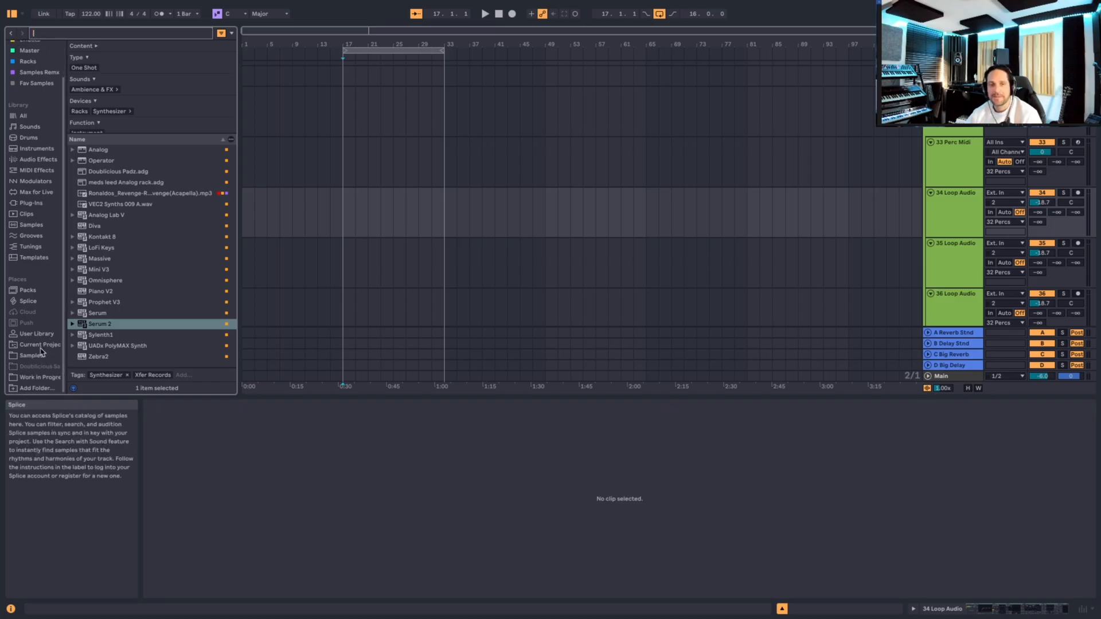
click(39, 357)
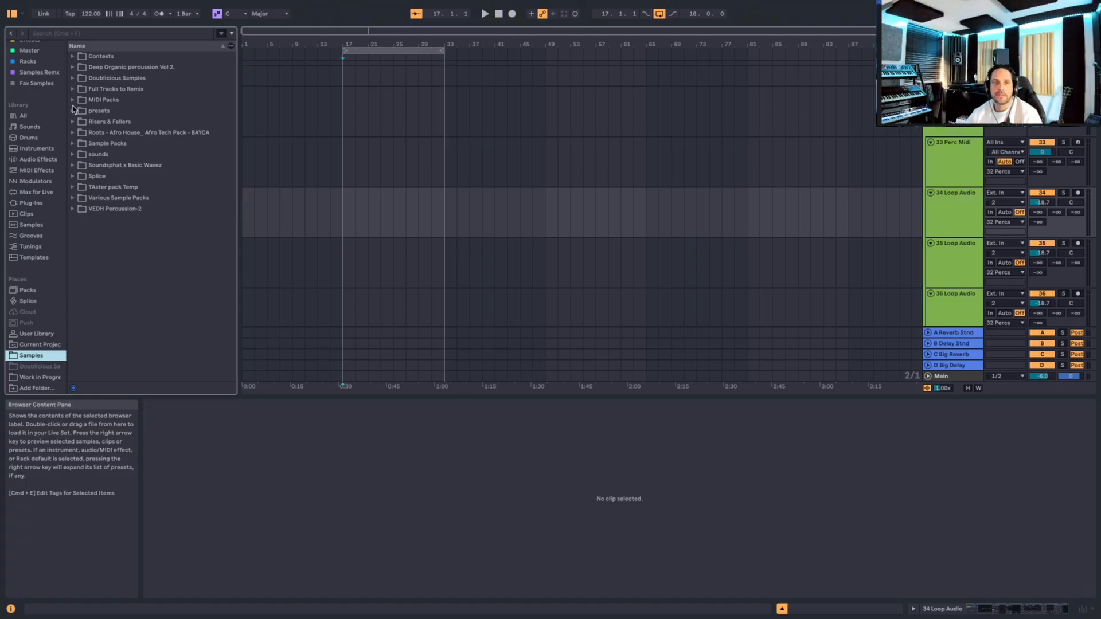
click(73, 144)
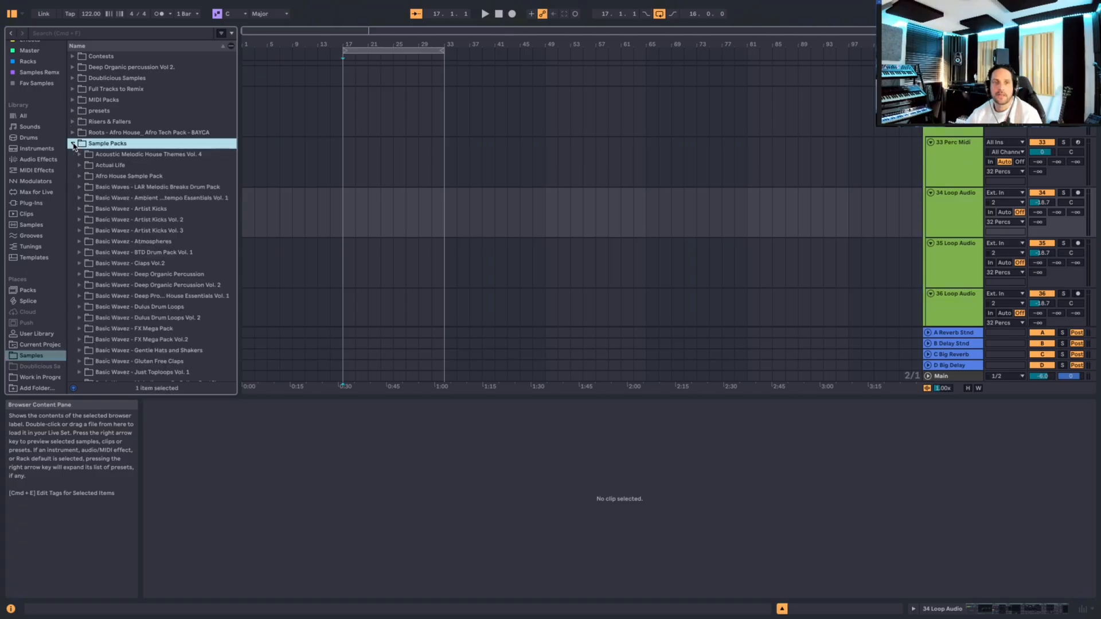
scroll(106, 280, down, 1)
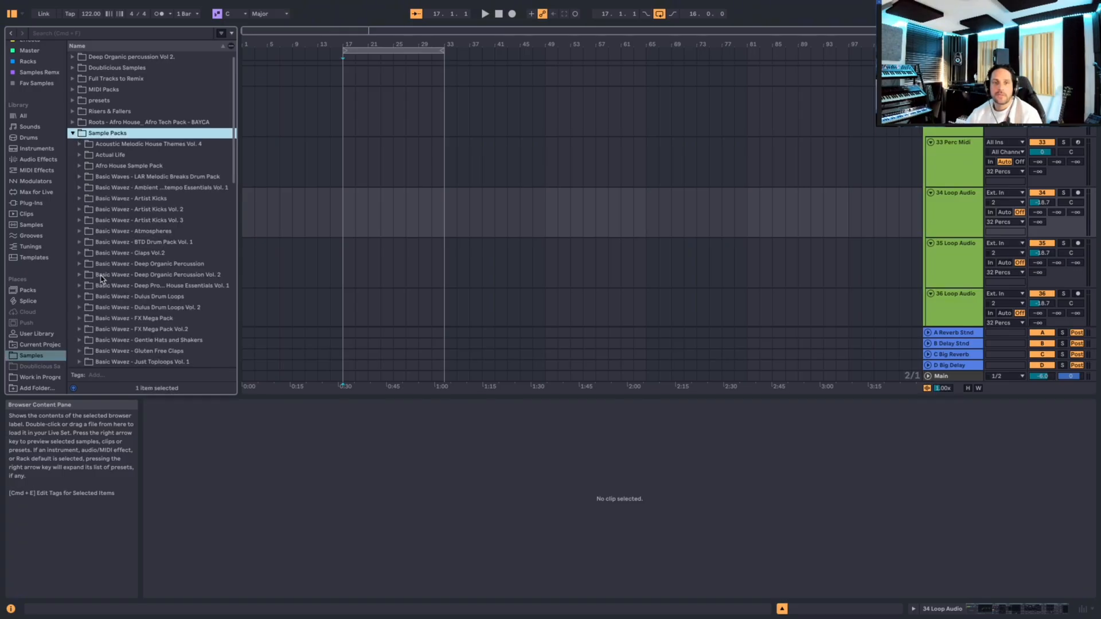
Step: Look through the loop categories of the Basic Wavez - Deep Organic Percussion pack and collapse its Loops folder
click(79, 264)
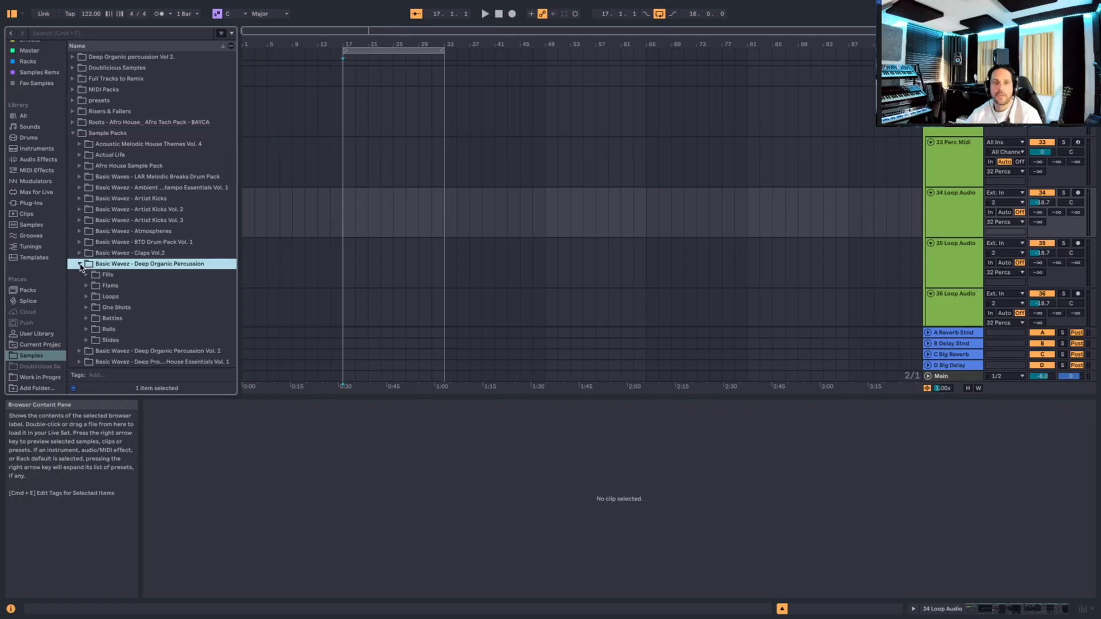
scroll(81, 258, down, 1)
click(86, 286)
scroll(89, 289, down, 5)
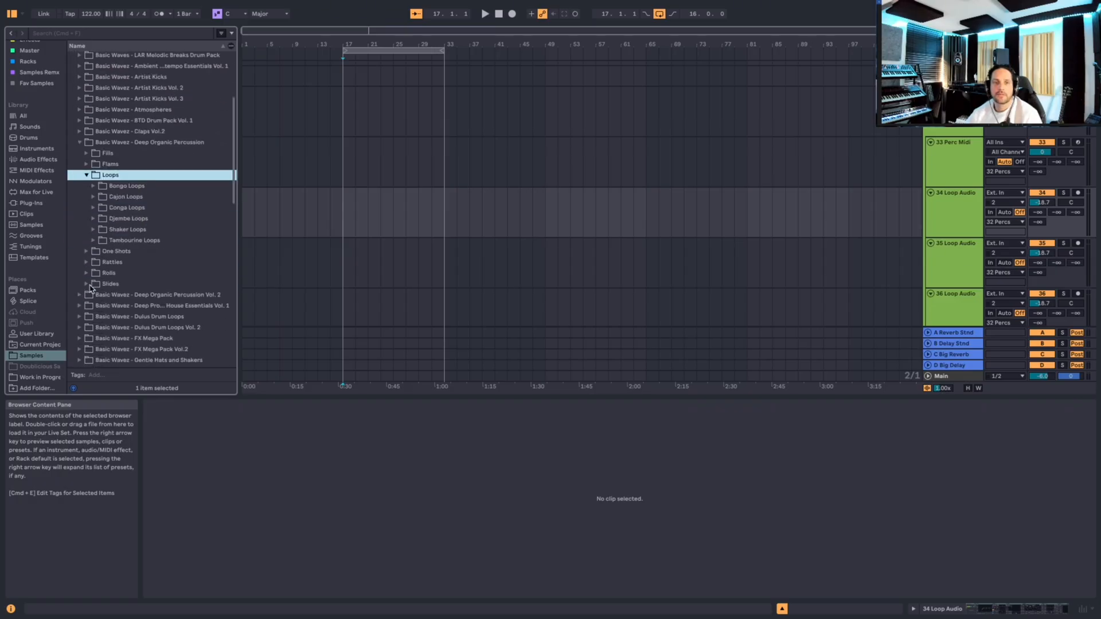
click(87, 174)
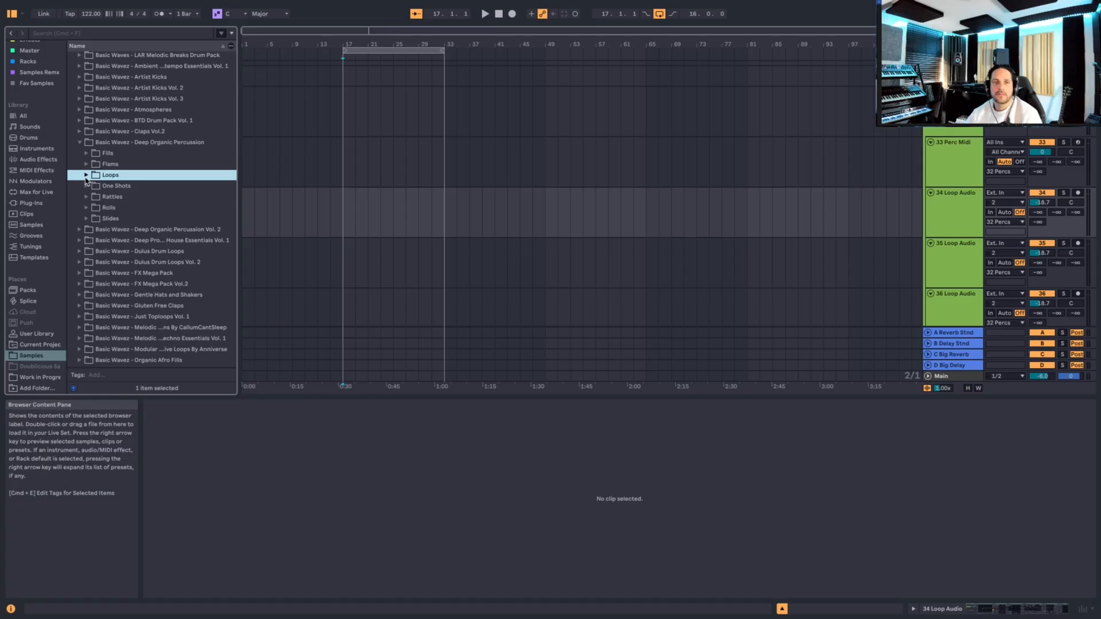
scroll(90, 295, down, 1)
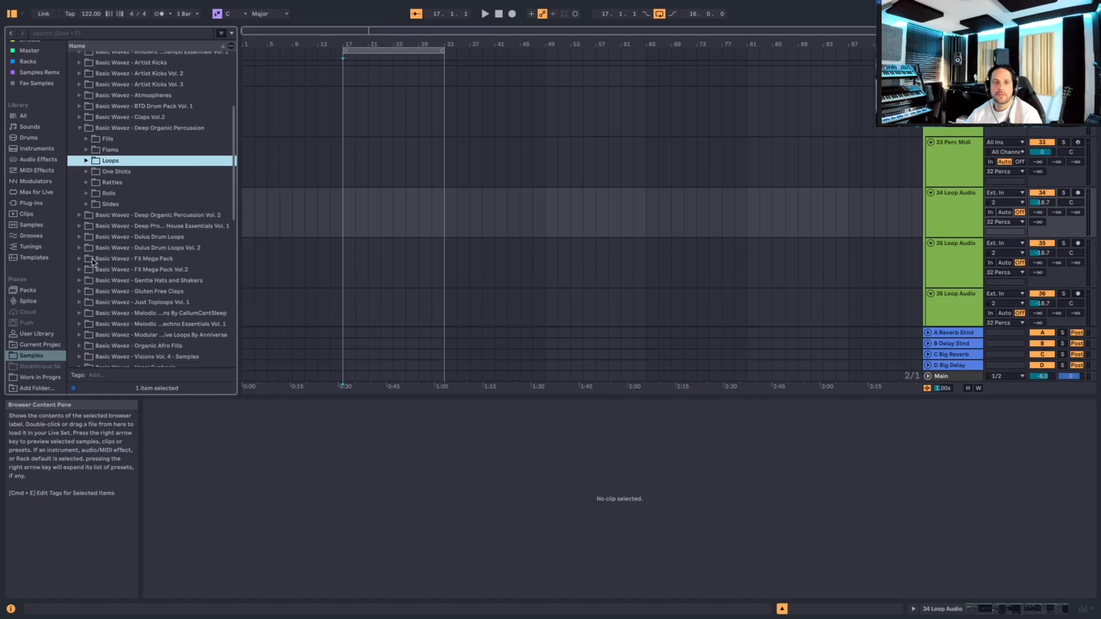
Step: Open Dulus Percussion Loops in the Basic Wavez - Dulus Drum Loops pack and audition loops 03 and 04
click(82, 238)
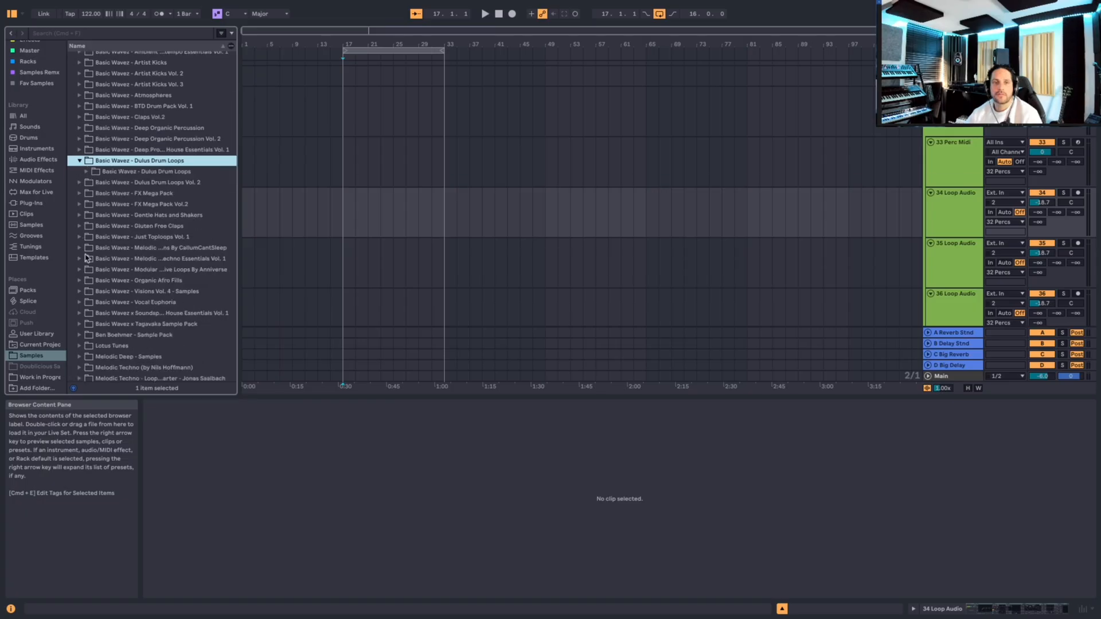
click(86, 173)
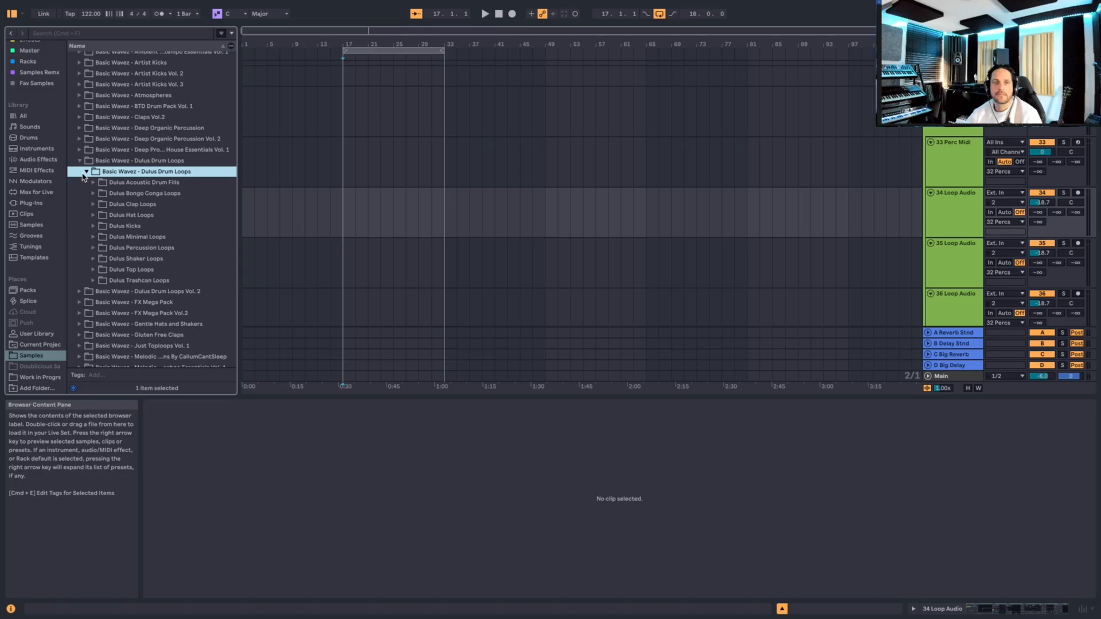
click(95, 249)
click(134, 280)
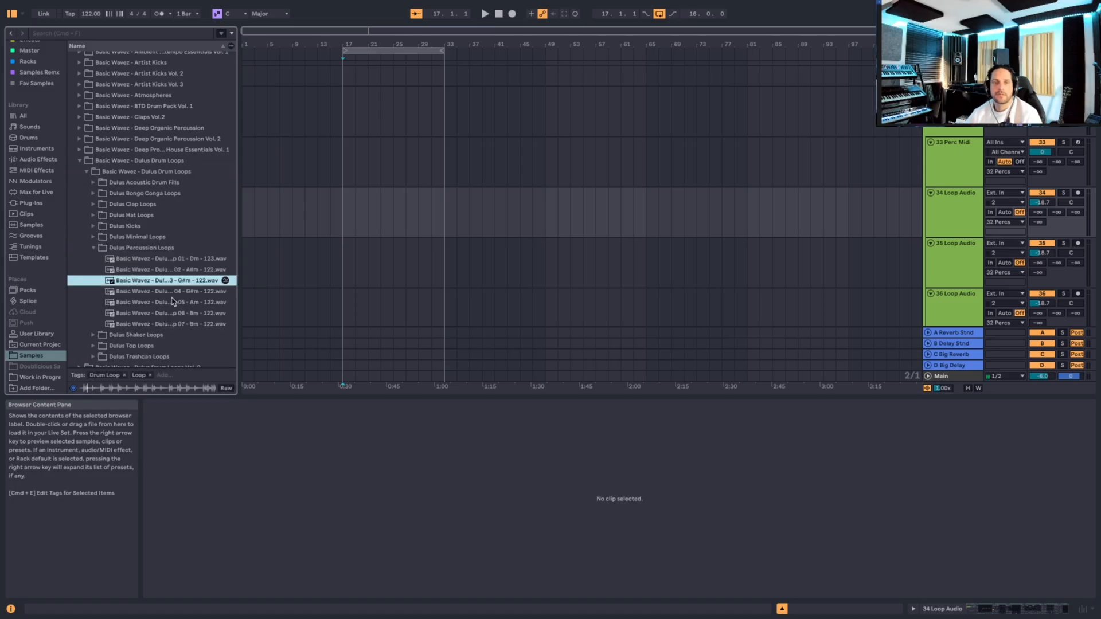
click(162, 292)
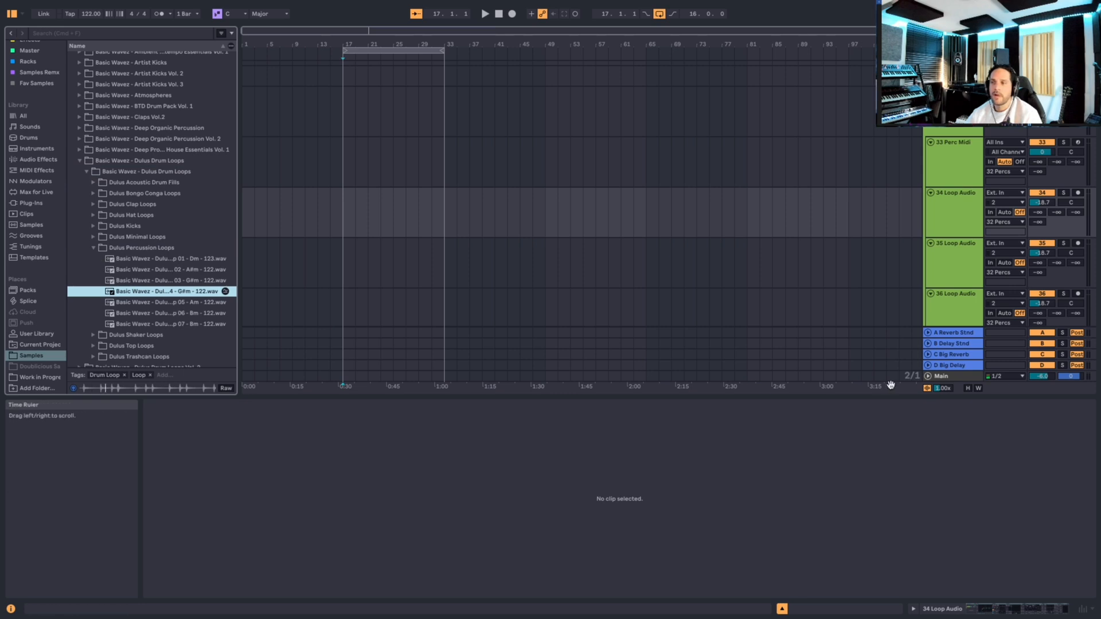
Step: Lower the preview volume and audition Dulus percussion loops 05, 06 and 07
click(1071, 377)
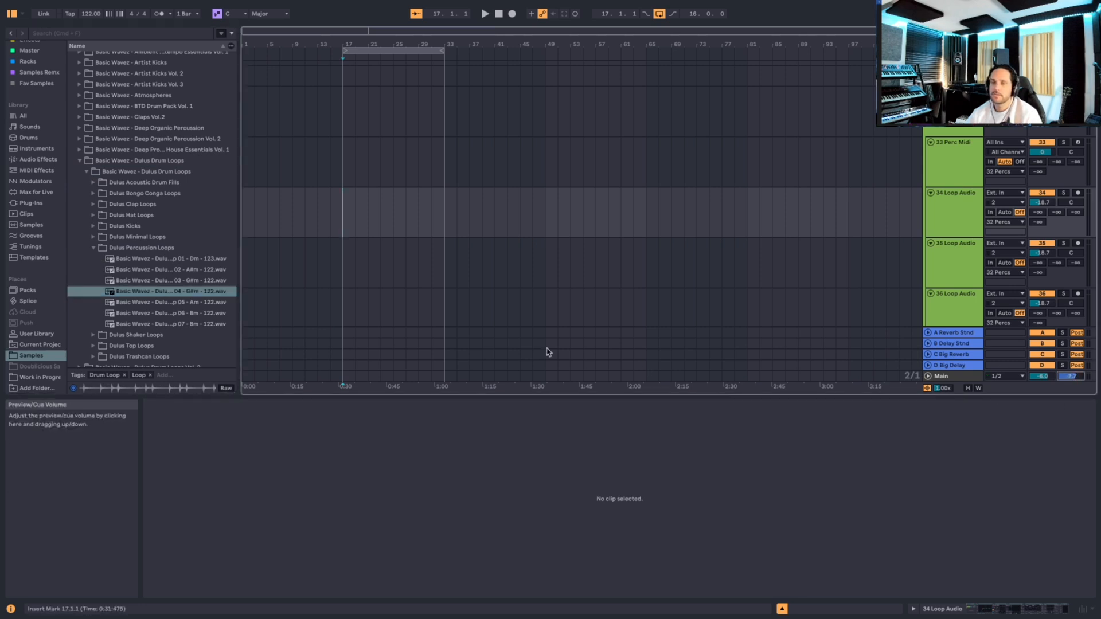
click(168, 302)
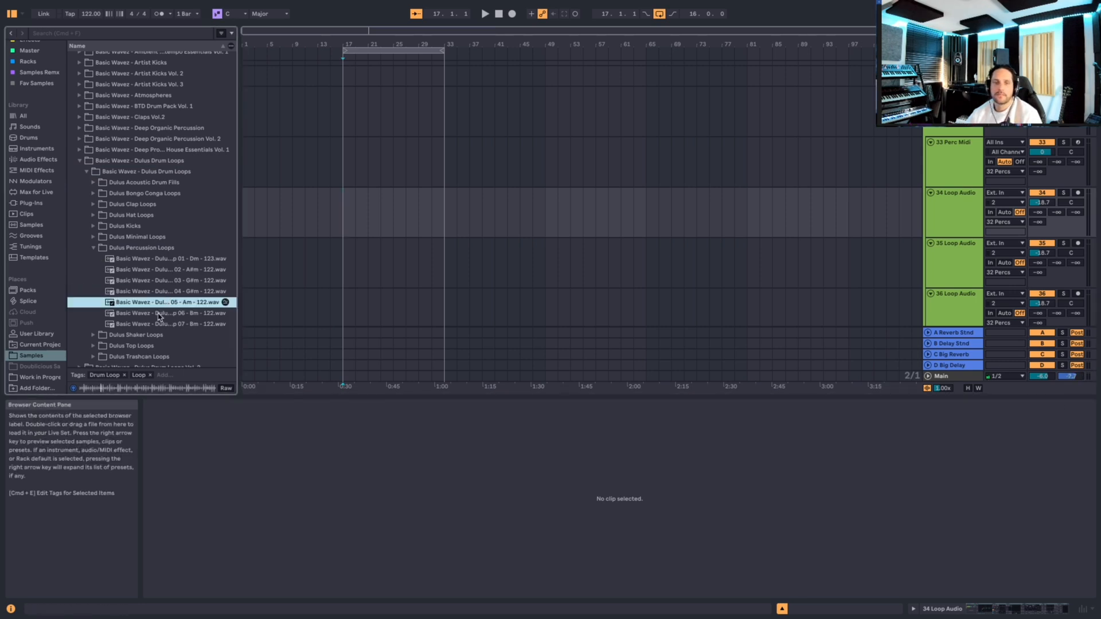
click(160, 314)
click(162, 324)
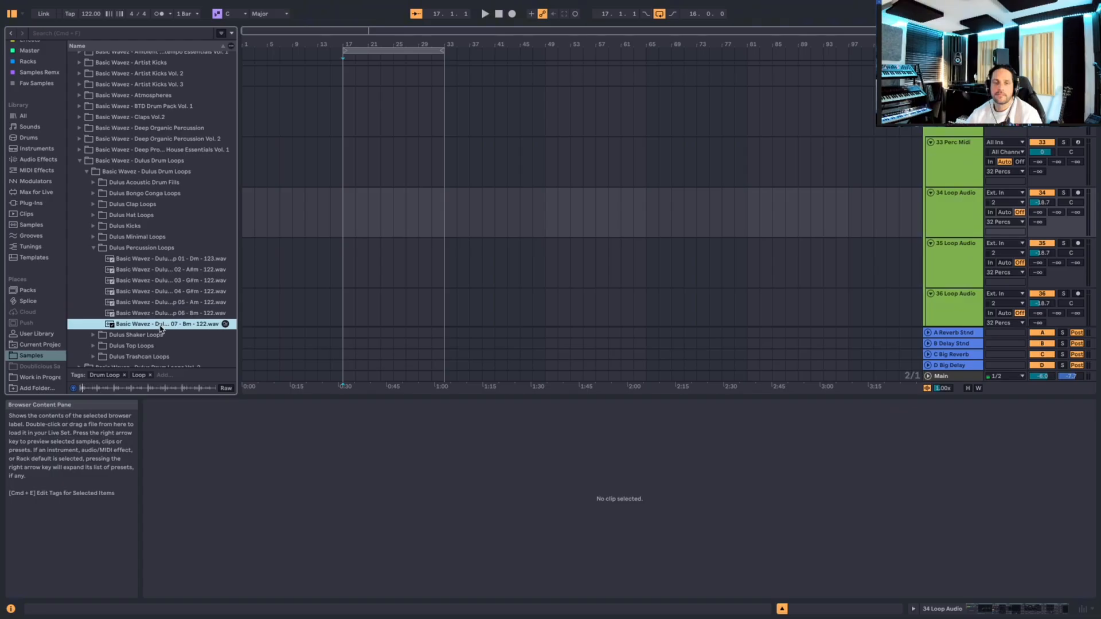
Step: Audition loops 06 and 03 in the Dulus Top Loops folder and collapse the folder
scroll(108, 331, down, 2)
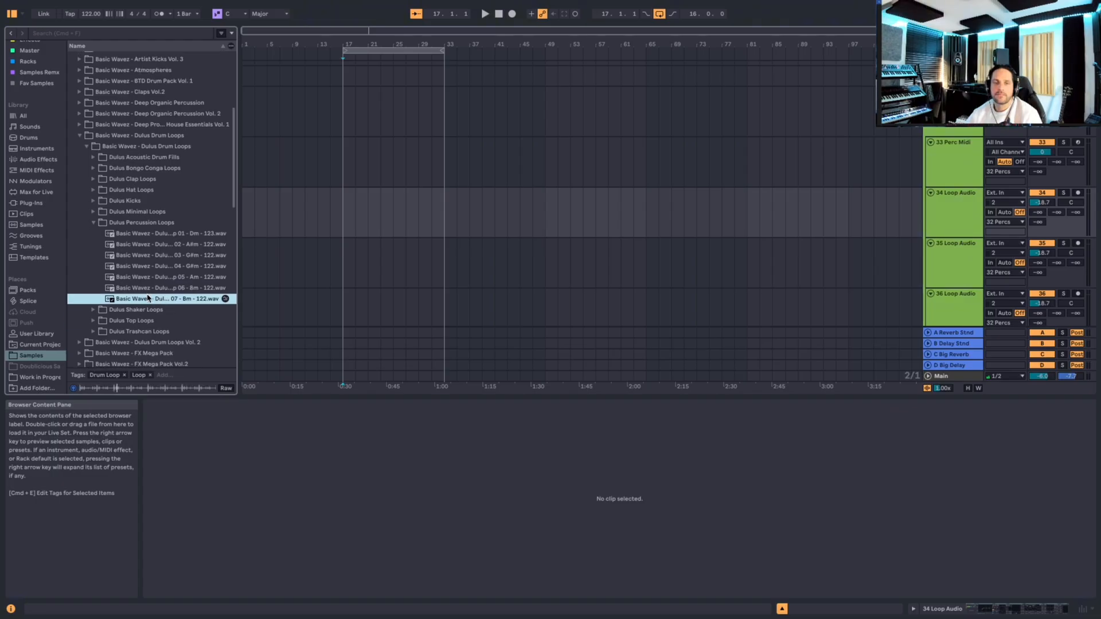
click(92, 325)
click(160, 313)
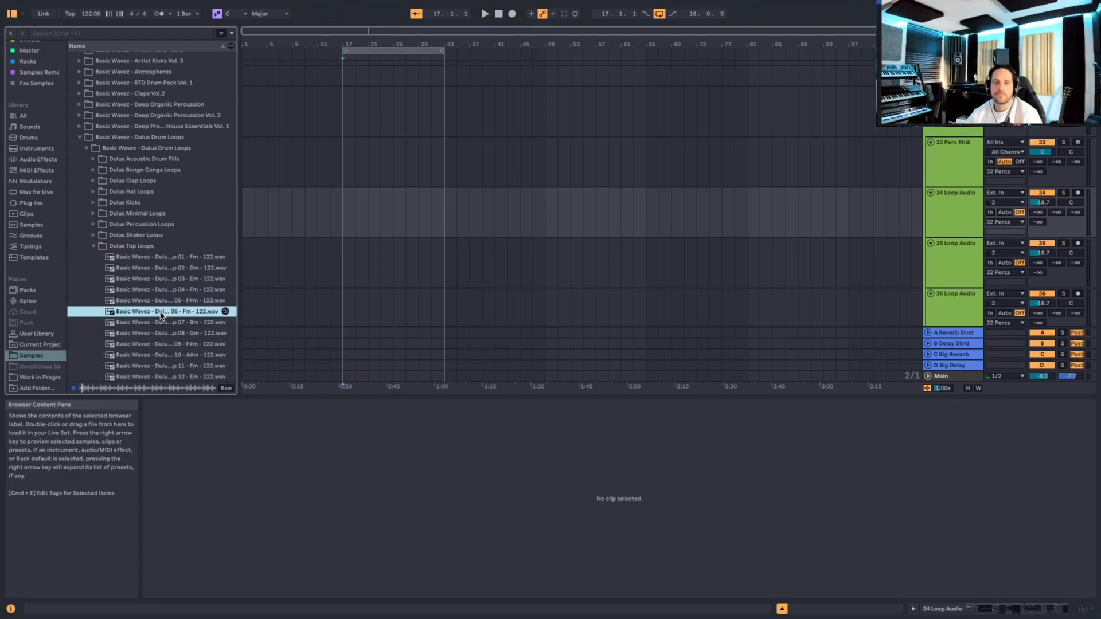
click(163, 280)
scroll(147, 309, down, 5)
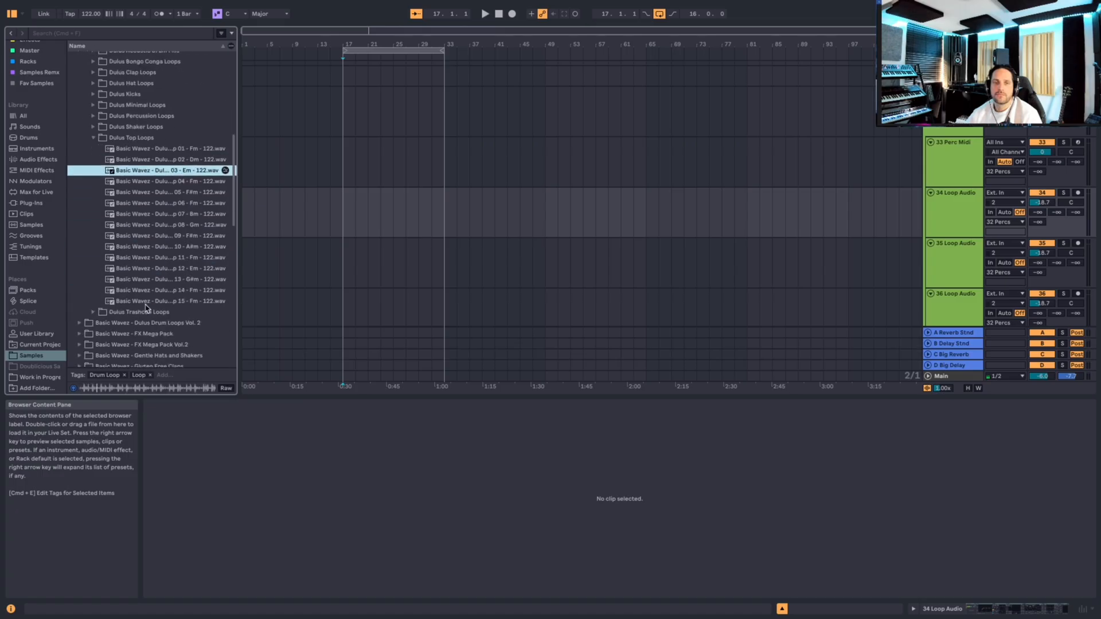
scroll(147, 308, up, 1)
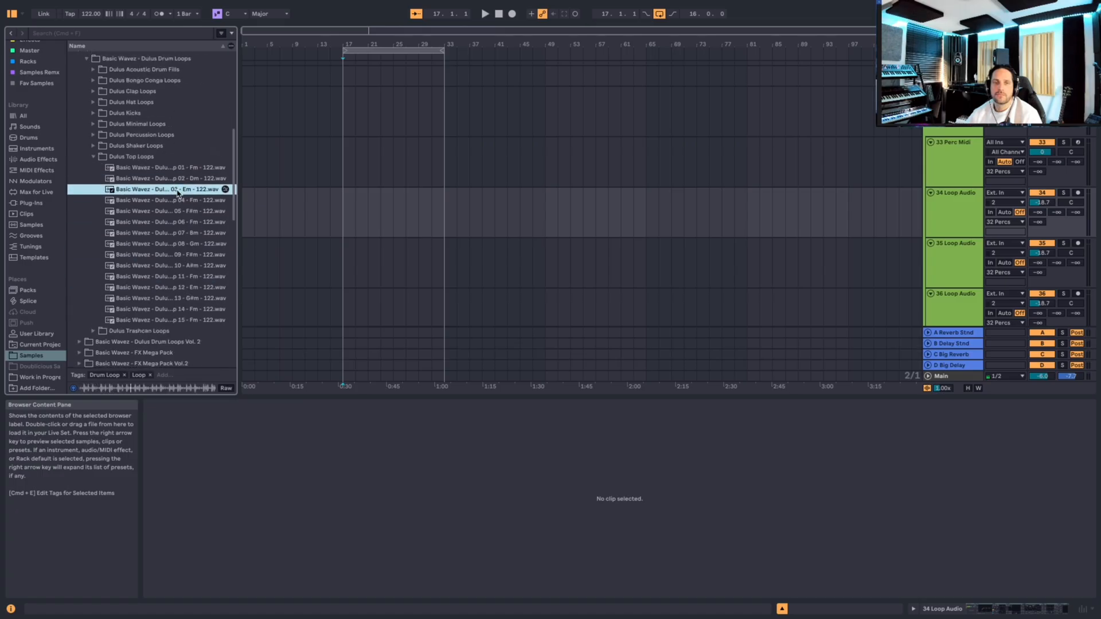
click(93, 157)
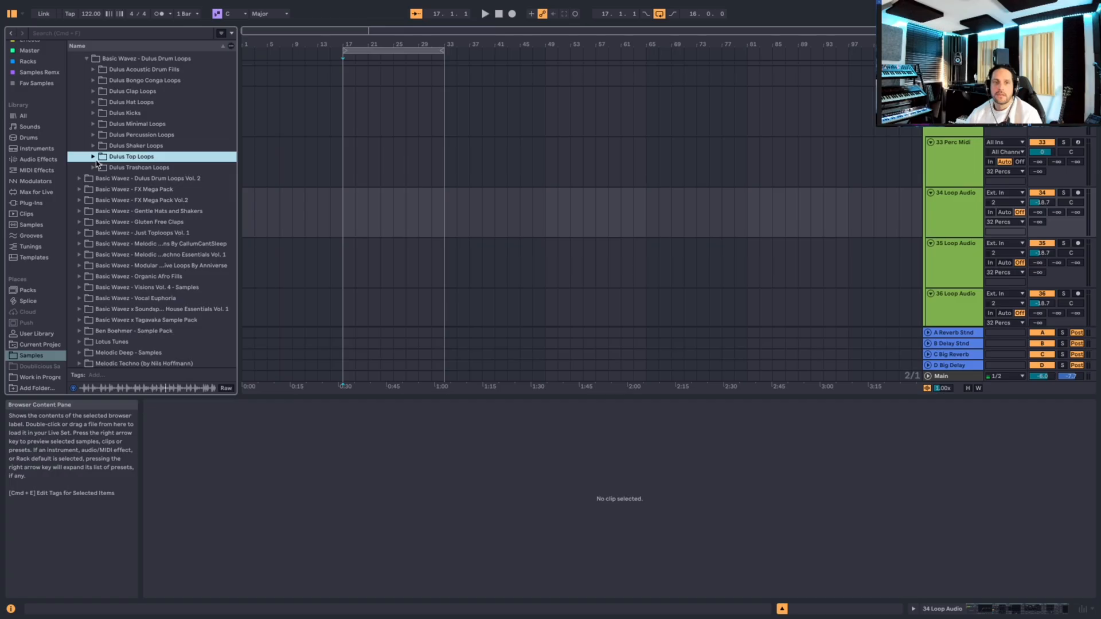
Step: Open Dulus Percussion Loops in the Dulus Drum Loops Vol. 2 pack and audition Handsonic solo 03 and percussion loops 02, 04, 06 and 09
click(80, 179)
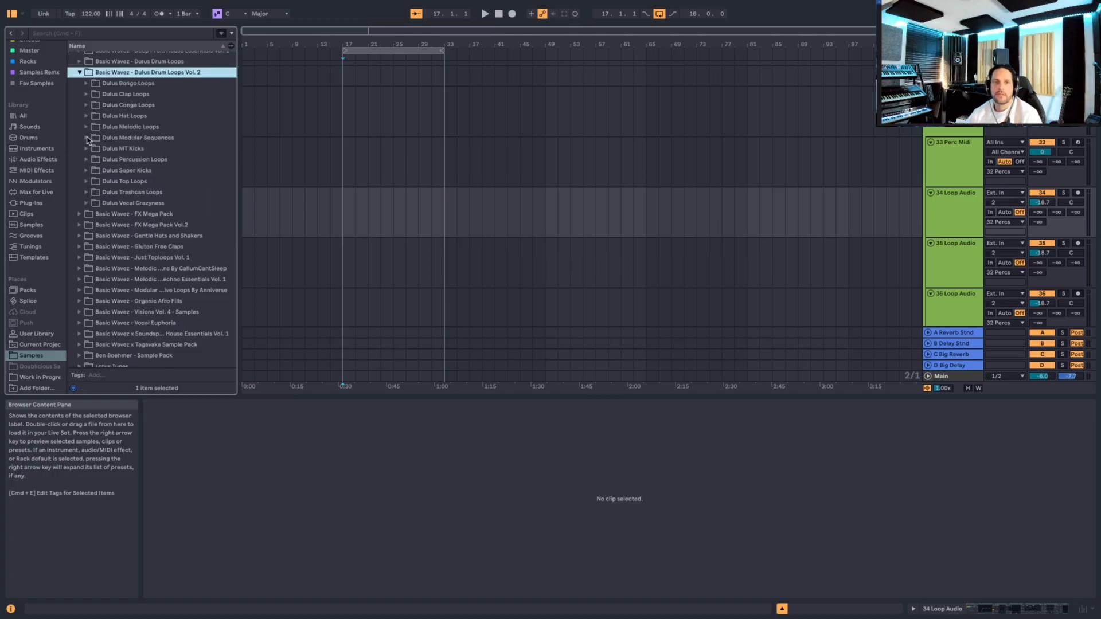
click(87, 161)
click(128, 193)
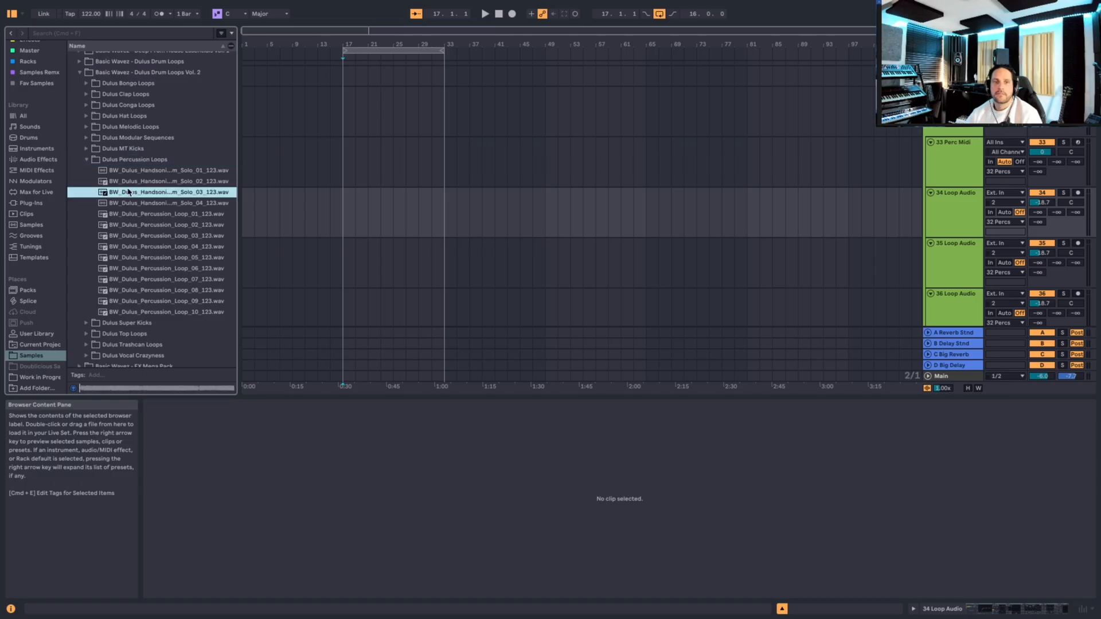
click(160, 226)
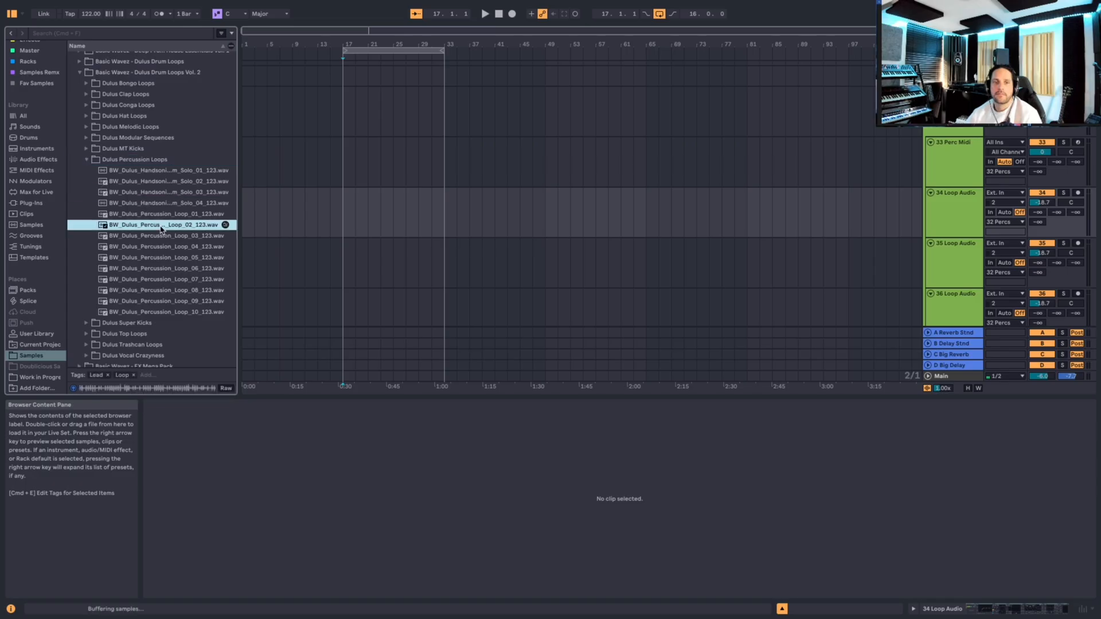
click(168, 249)
click(170, 270)
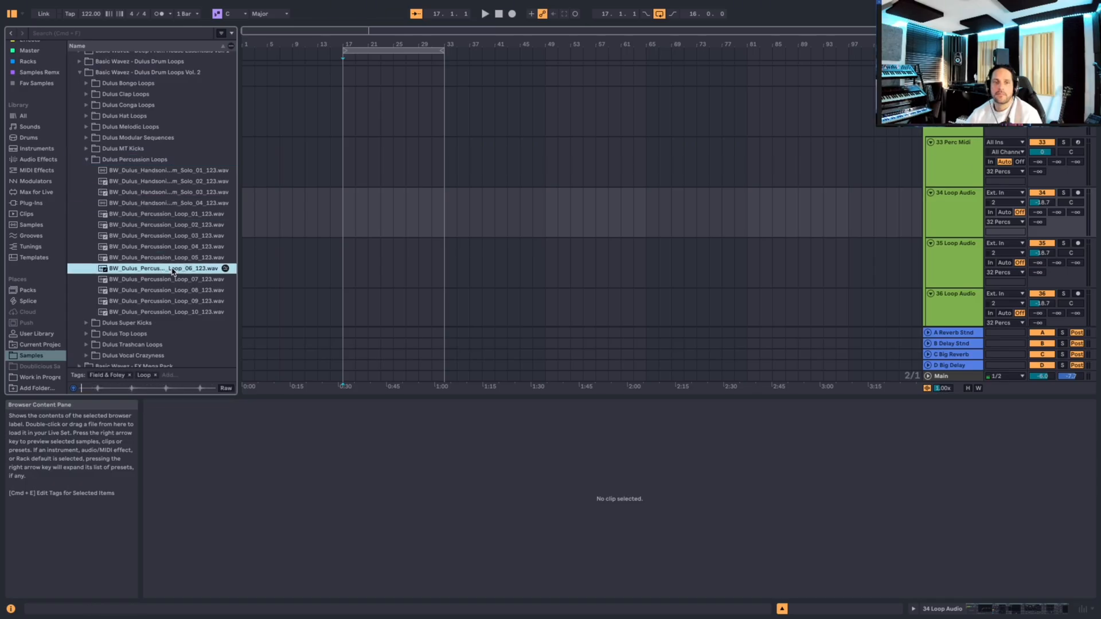
click(170, 301)
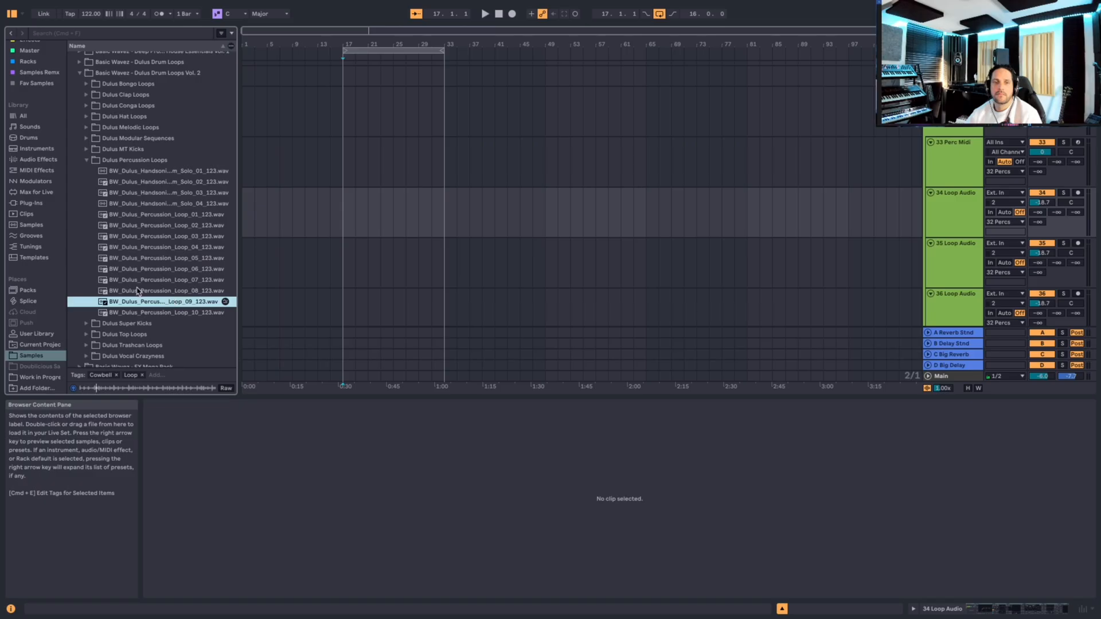
Step: Open the Dulus Top Loops folder of the Vol. 2 pack and audition top loops 13, 14, 15, 11 and 07
scroll(137, 292, down, 1)
click(85, 315)
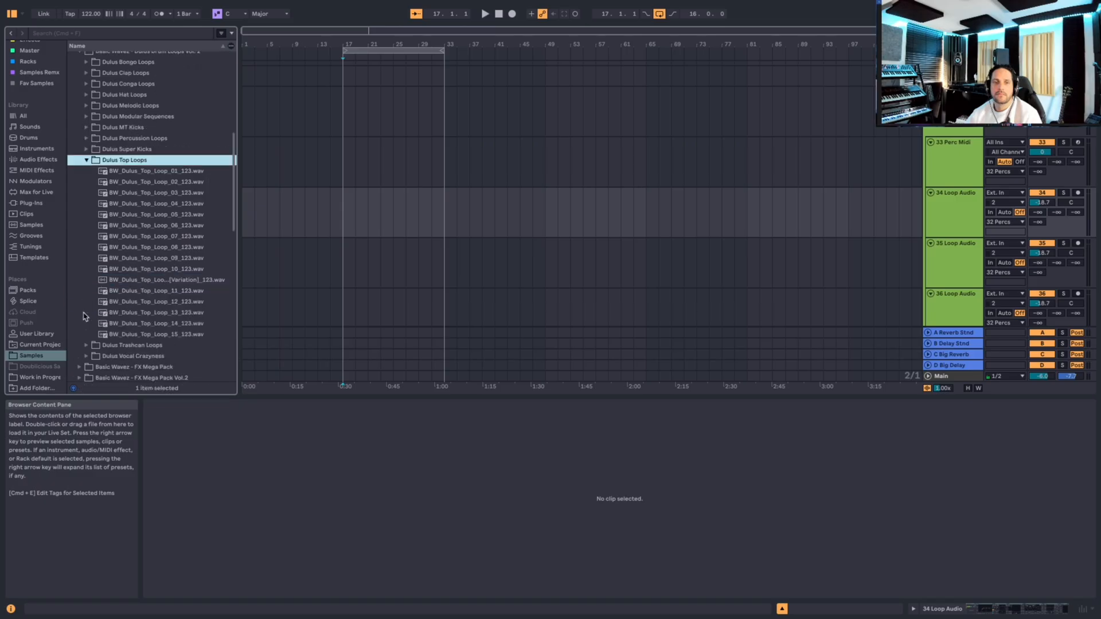
click(156, 313)
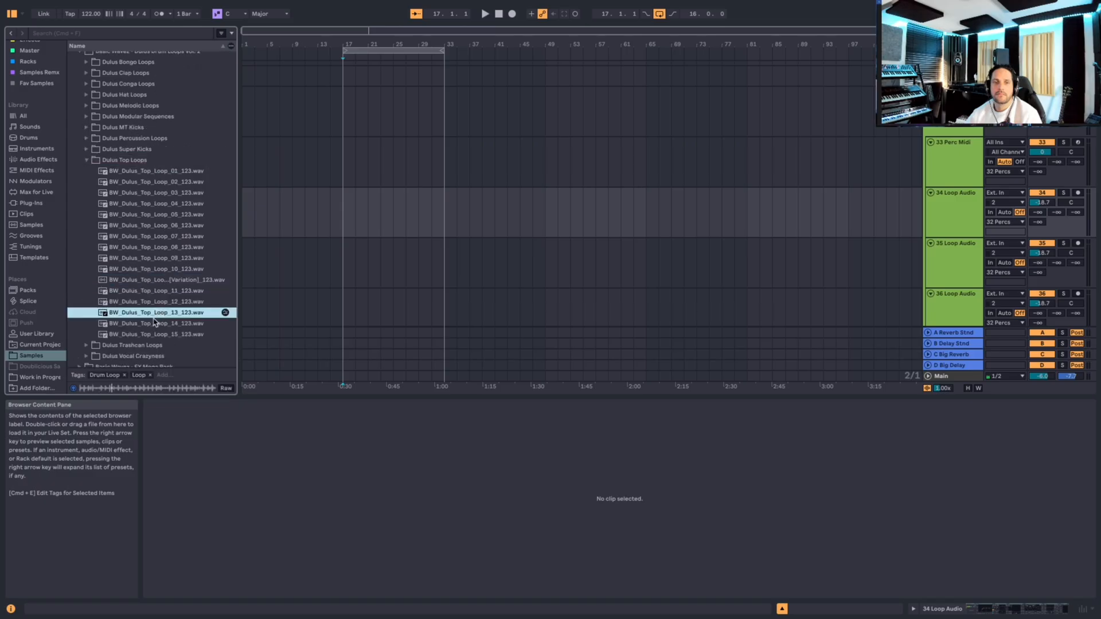
click(156, 325)
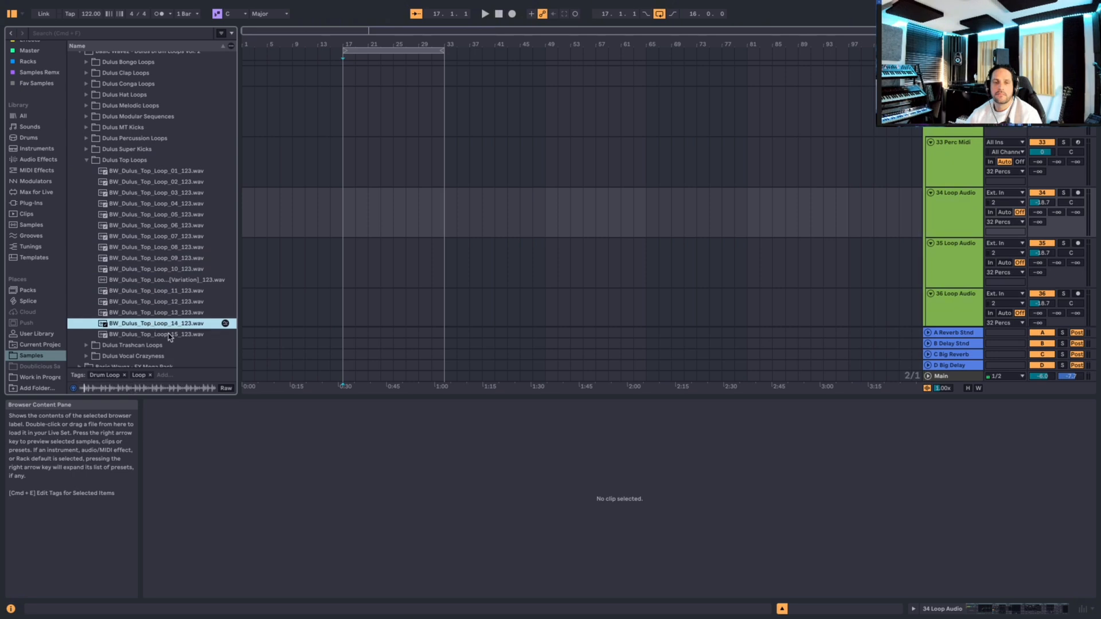
click(164, 335)
click(152, 293)
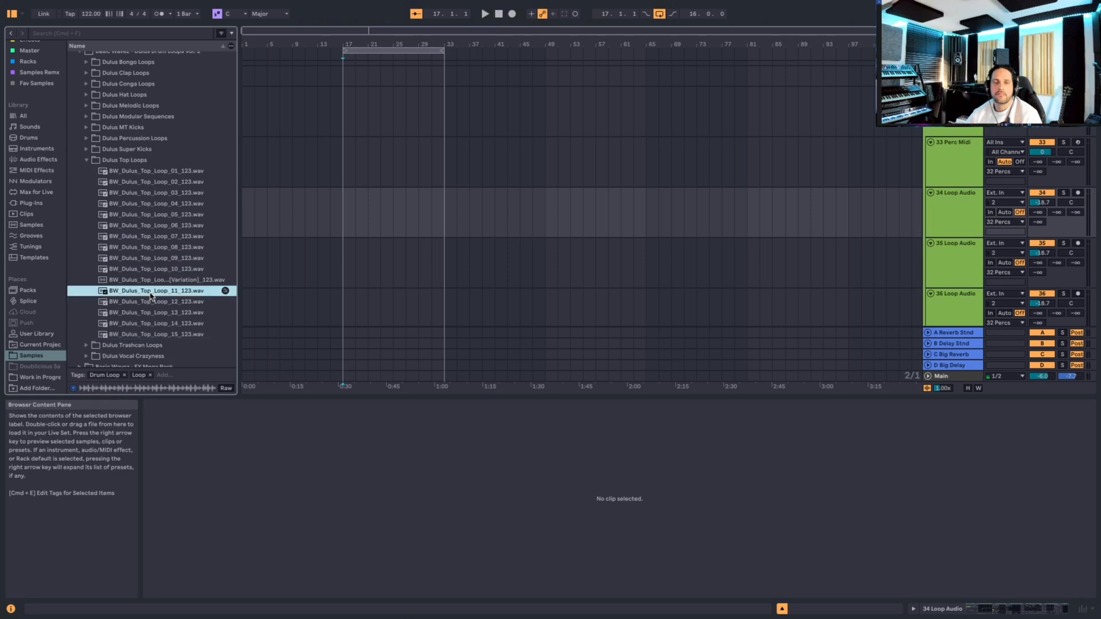
click(158, 236)
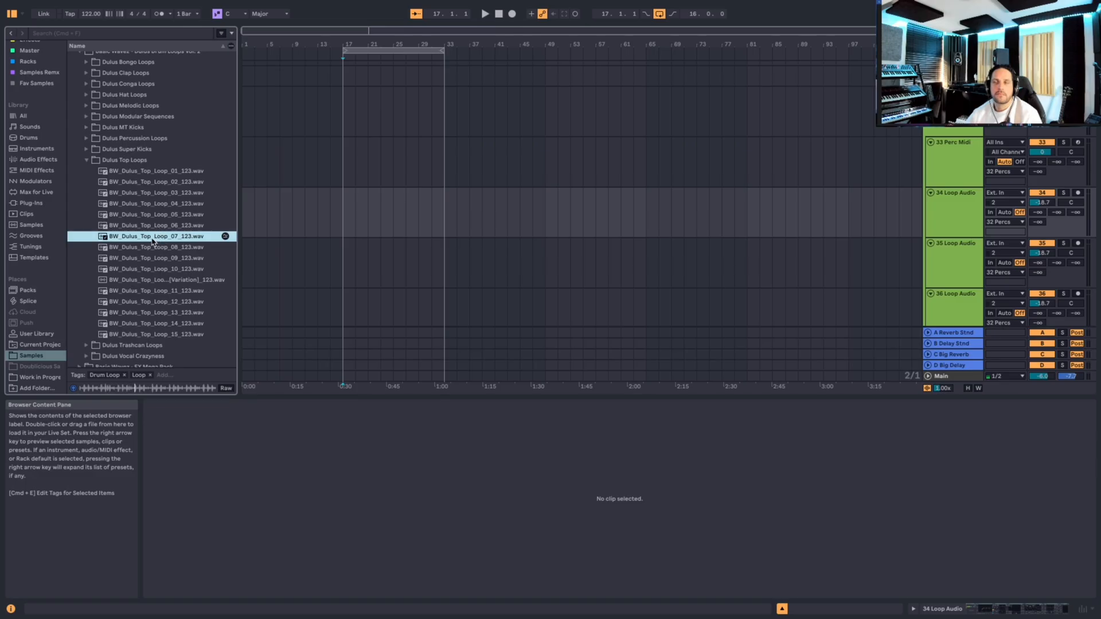
Step: Place BW_Dulus_Top_Loop_07 on the 34 Loop Audio track from bar 17 to 33 and set the track volume to -13.4 dB during playback
drag(152, 241, 444, 194)
key(space)
drag(1040, 202, 1041, 190)
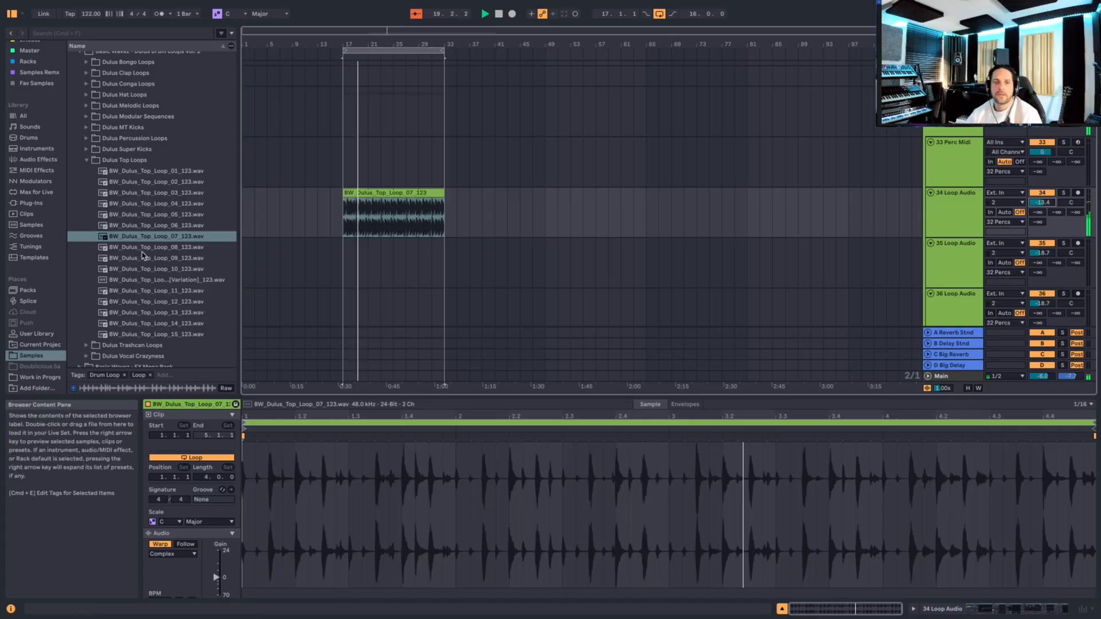
Step: Raise the low-cut frequency of the EQ Eight on the 34 Loop Audio track to about 353 Hz
scroll(416, 220, down, 1)
double_click(963, 214)
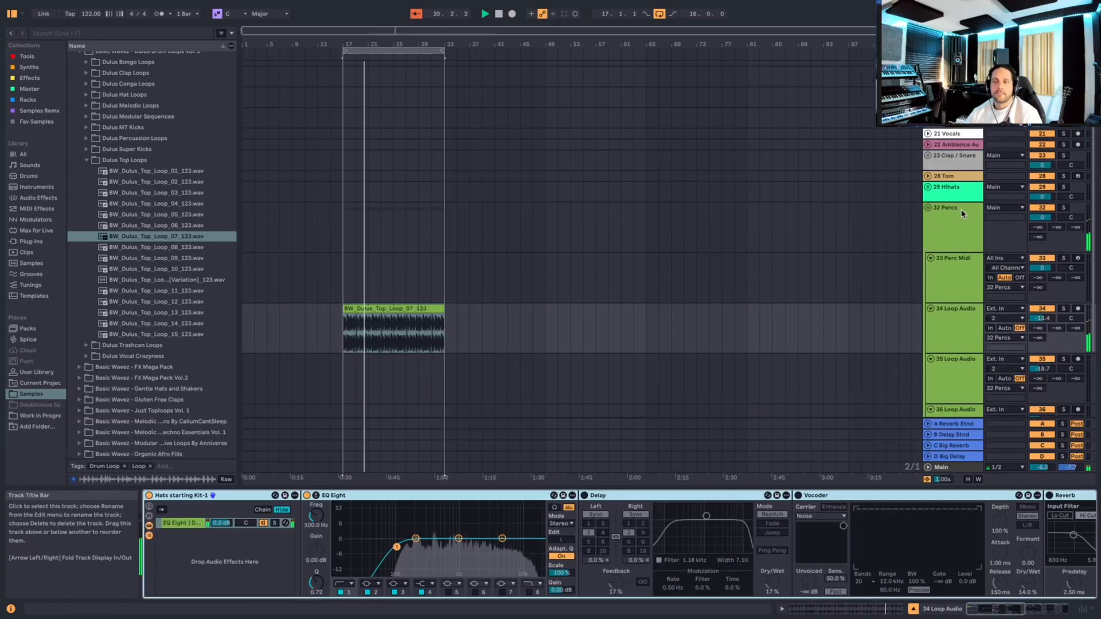
drag(396, 547, 430, 546)
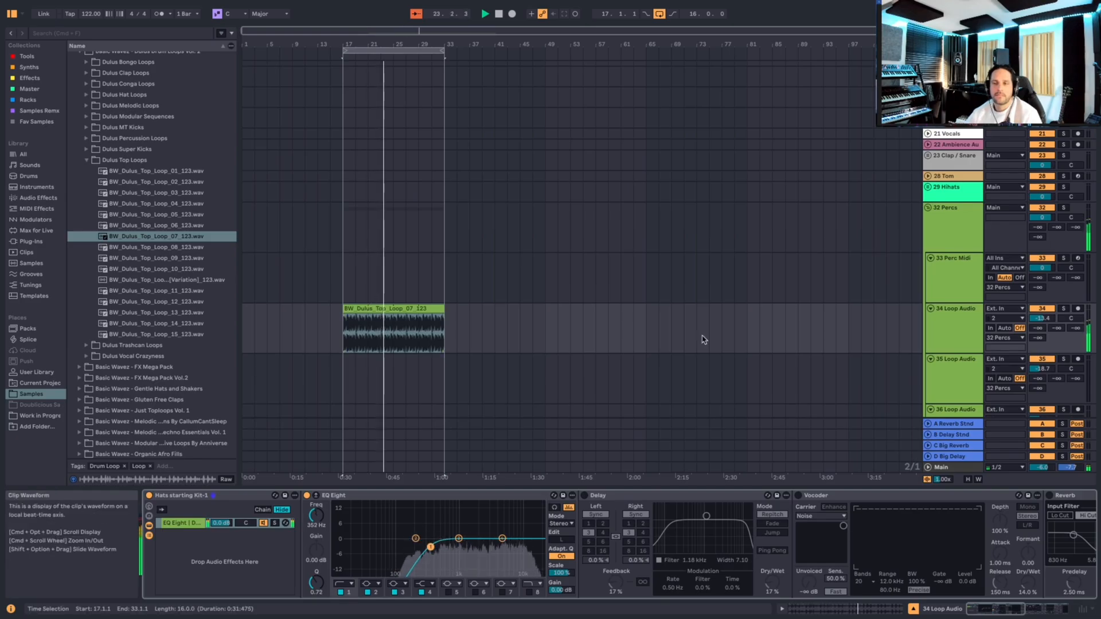
Step: Set the Top Loop 07 clip's warp mode to Beats, with transient looping off and the transient envelope at 18
double_click(369, 315)
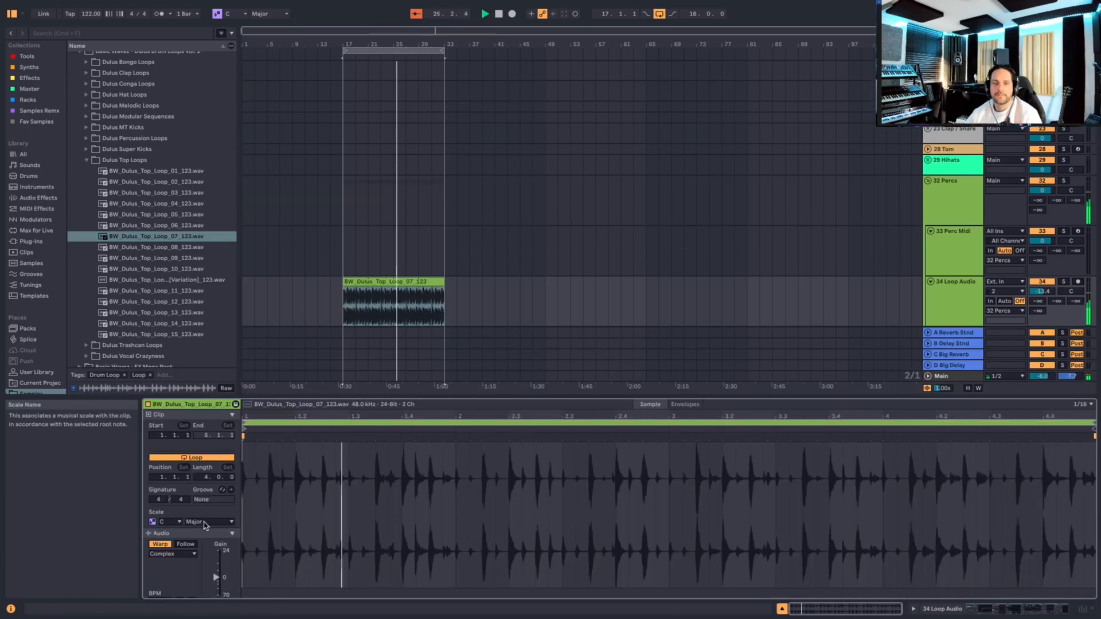
click(176, 557)
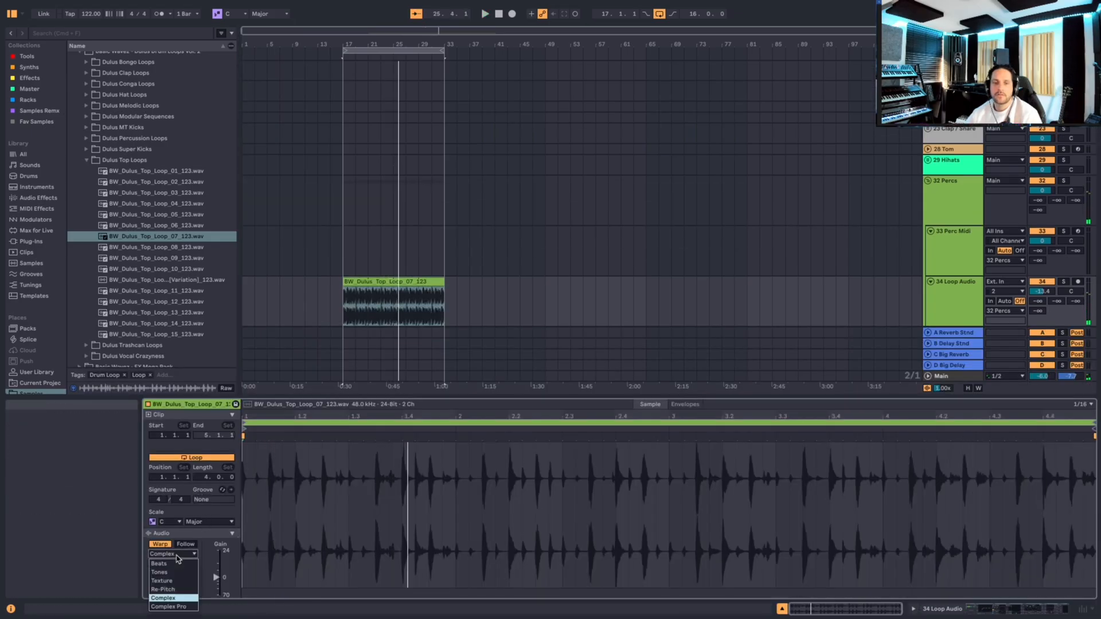
click(159, 564)
scroll(172, 550, down, 3)
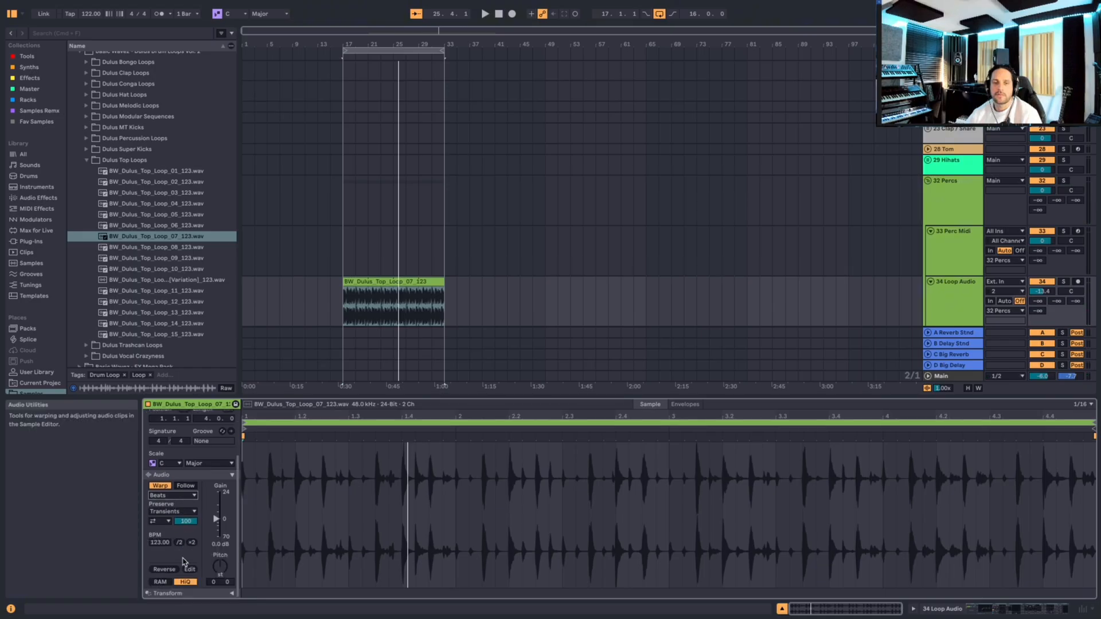
click(164, 521)
click(157, 530)
drag(185, 522, 186, 529)
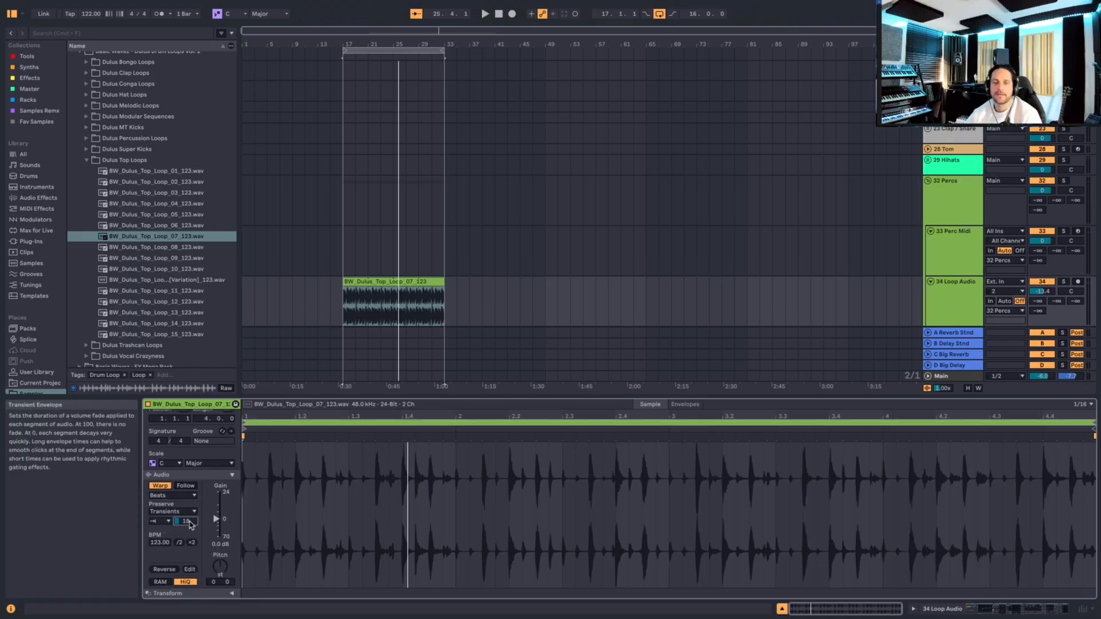
Step: Solo the 34 Loop Audio track and compare the clip's transient envelope at 100 and at 12 during playback
key(space)
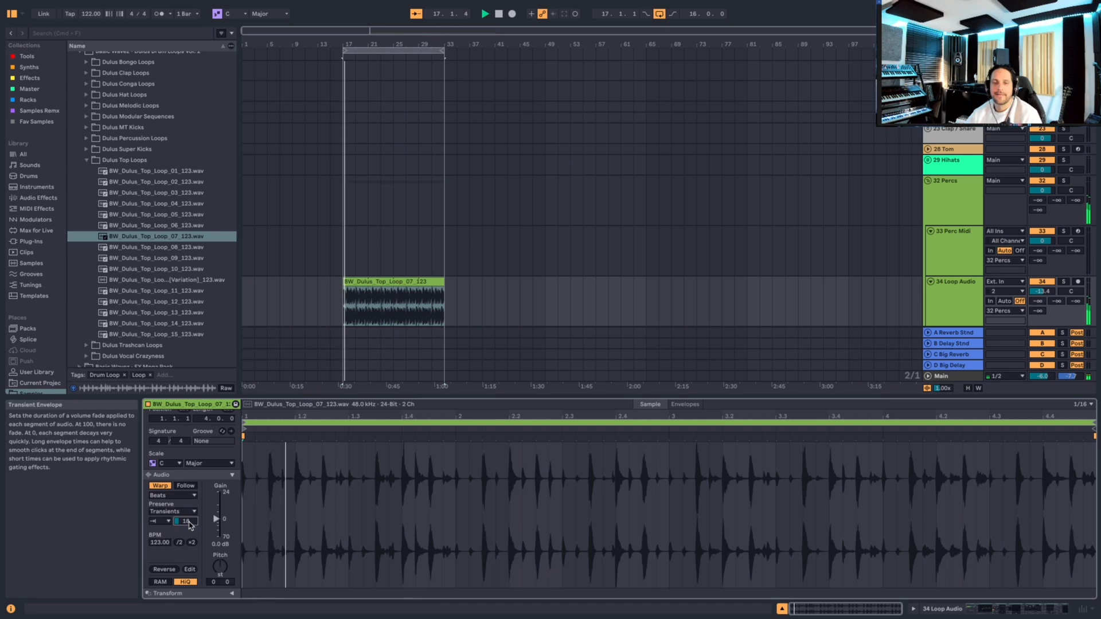
click(1064, 281)
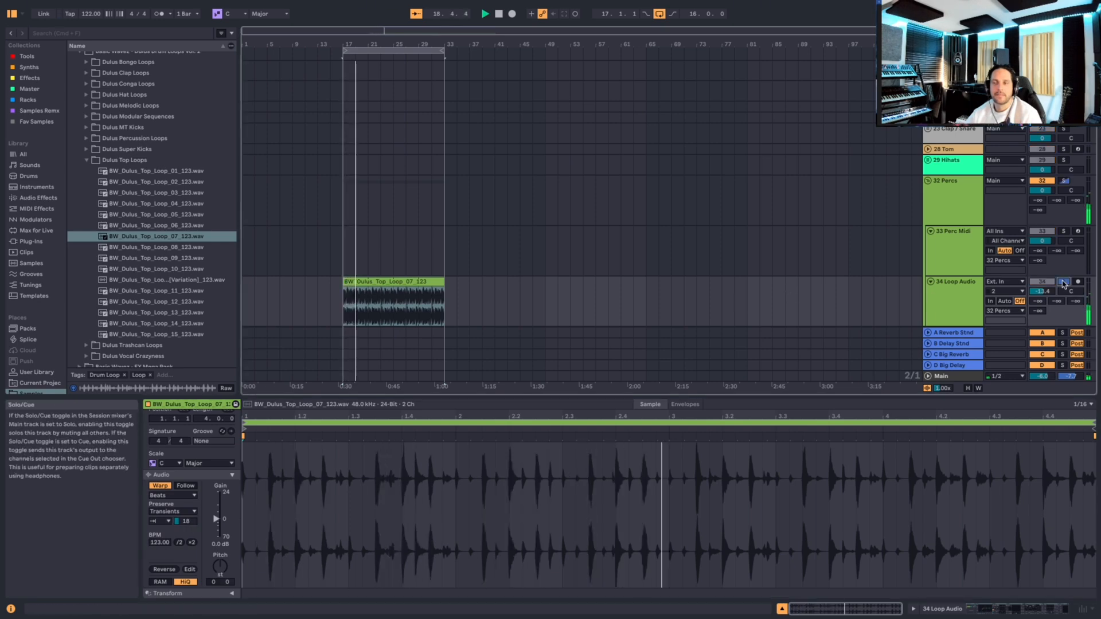
drag(187, 521, 186, 474)
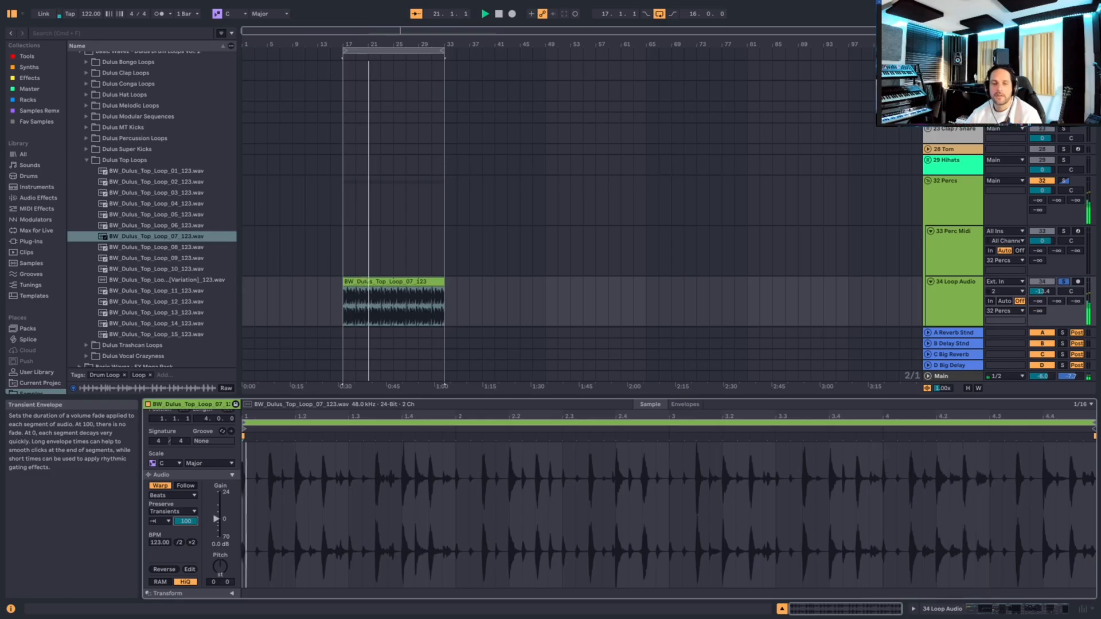
drag(186, 522, 186, 572)
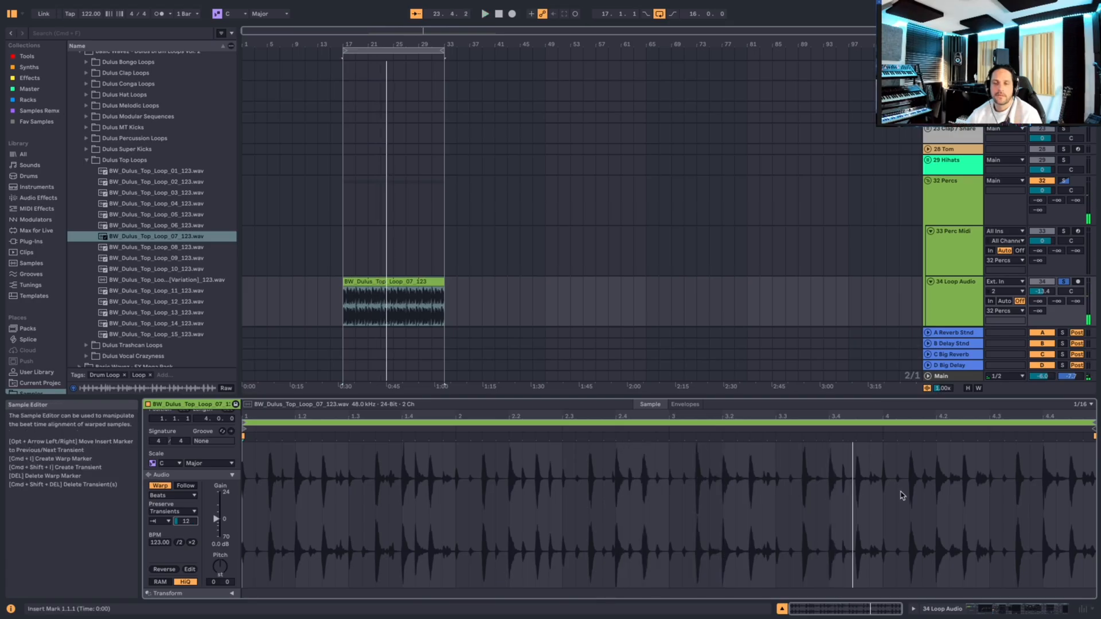
Step: Shorten the Top Loop 07 clip's loop to its first bar and set the transient envelope to 23
key(space)
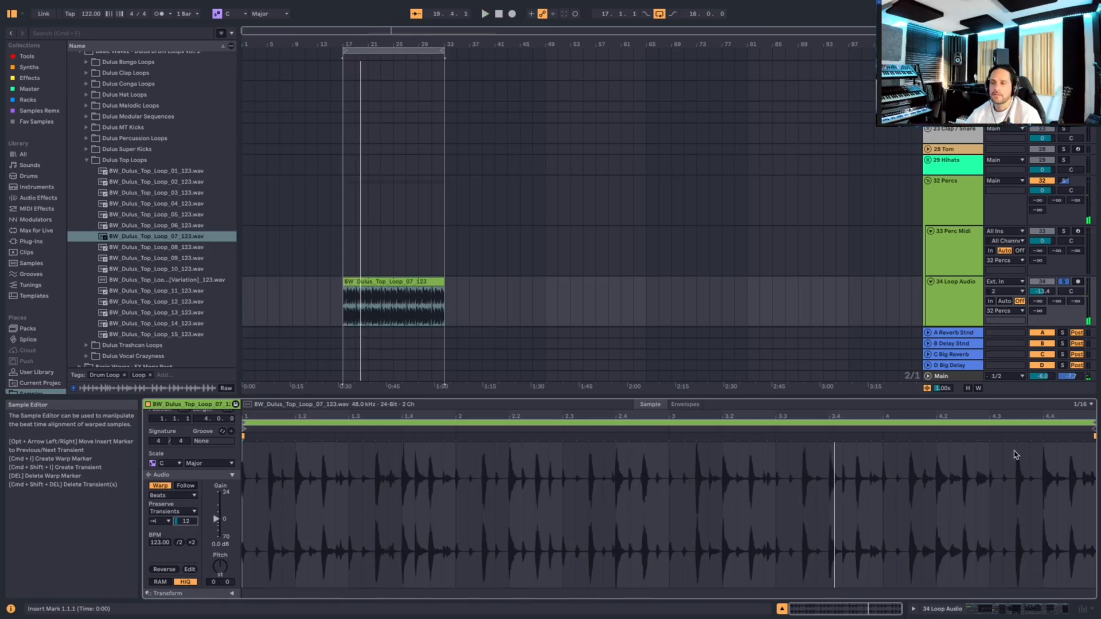
key(space)
drag(1092, 423, 455, 423)
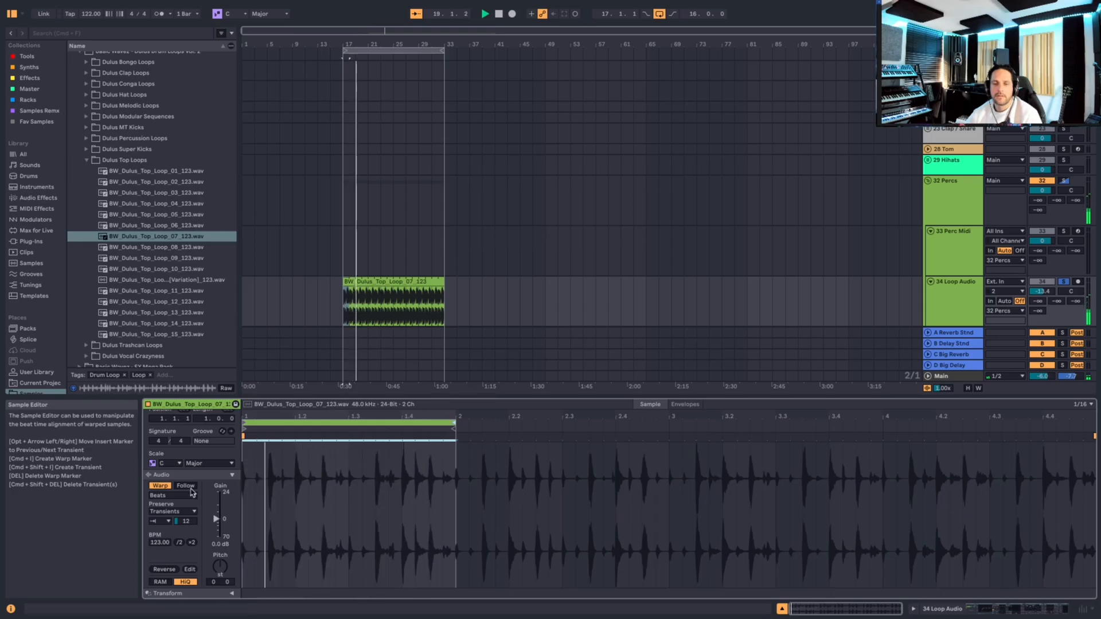
drag(186, 521, 185, 513)
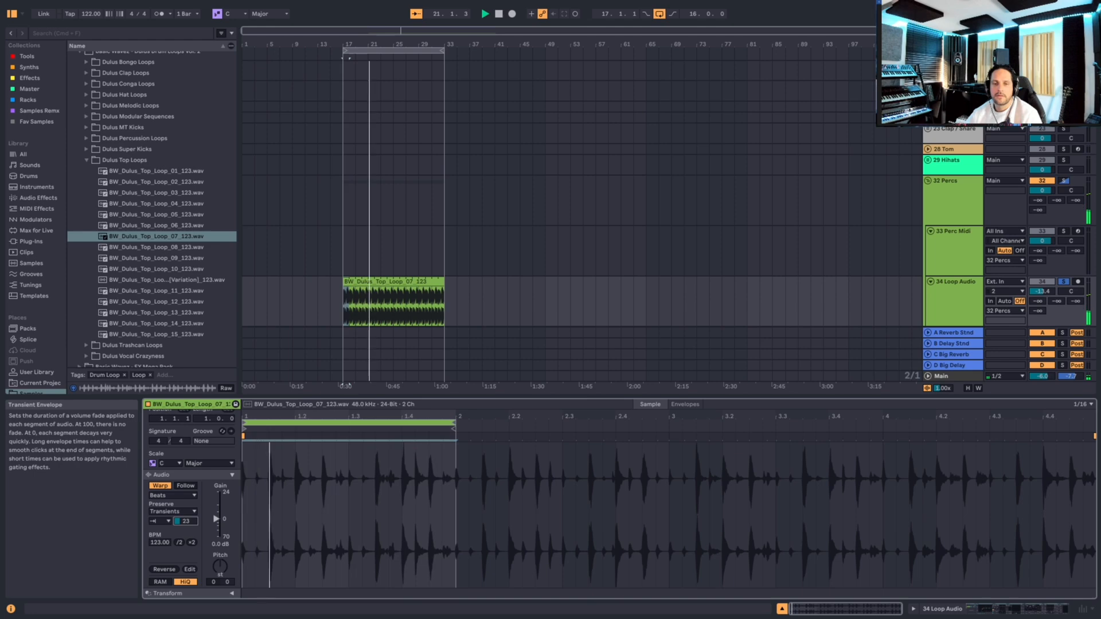
Step: Unsolo the 34 Loop Audio track and lower its volume to -15.4 dB
click(1063, 283)
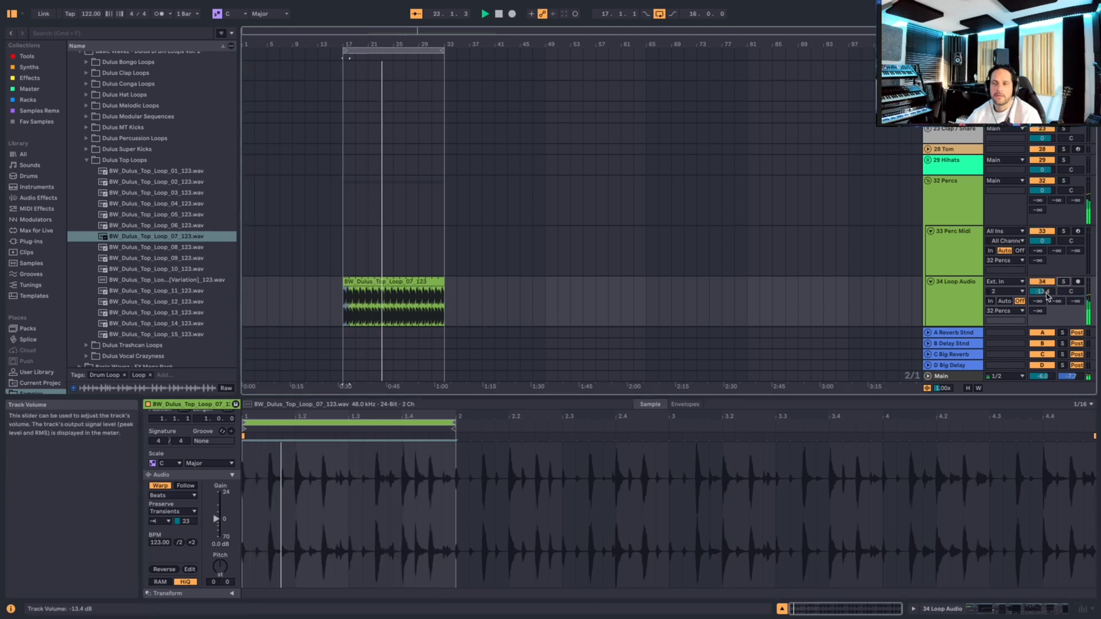
drag(1047, 296, 1047, 301)
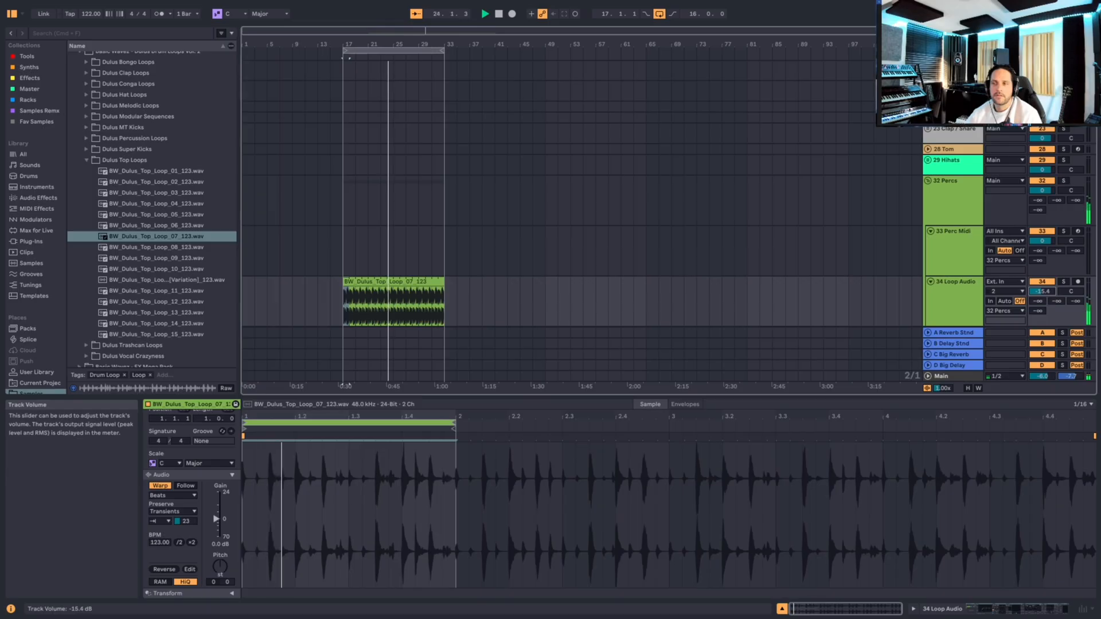
Step: Collapse the Dulus Top Loops folder, open the Basic Wavez - Just Toploops Vol. 1 pack and look through its loops
scroll(776, 217, up, 5)
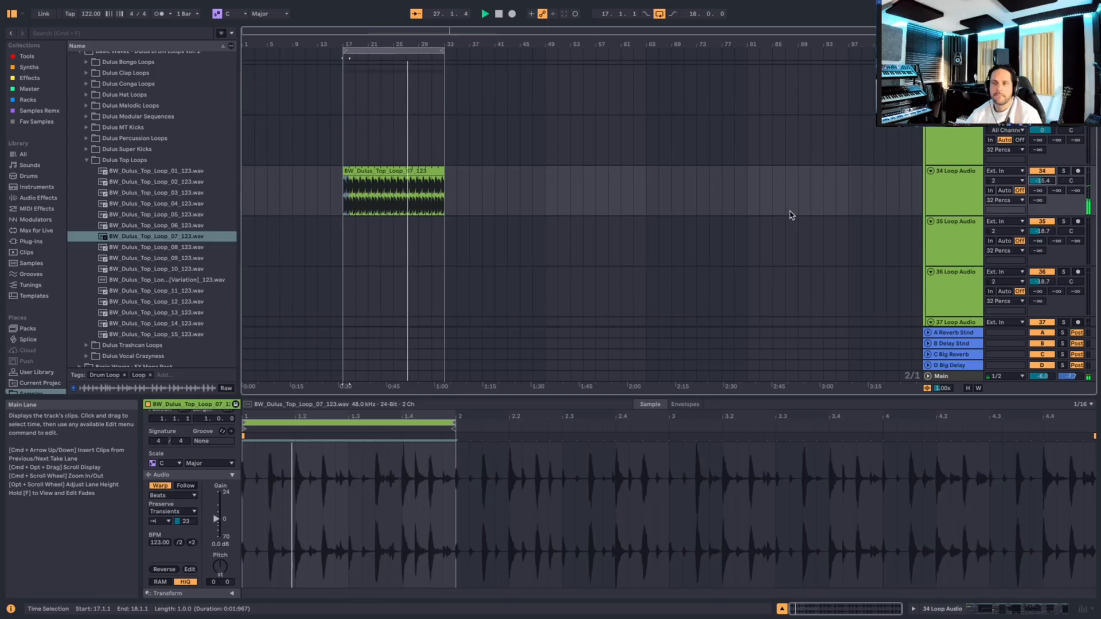
click(86, 160)
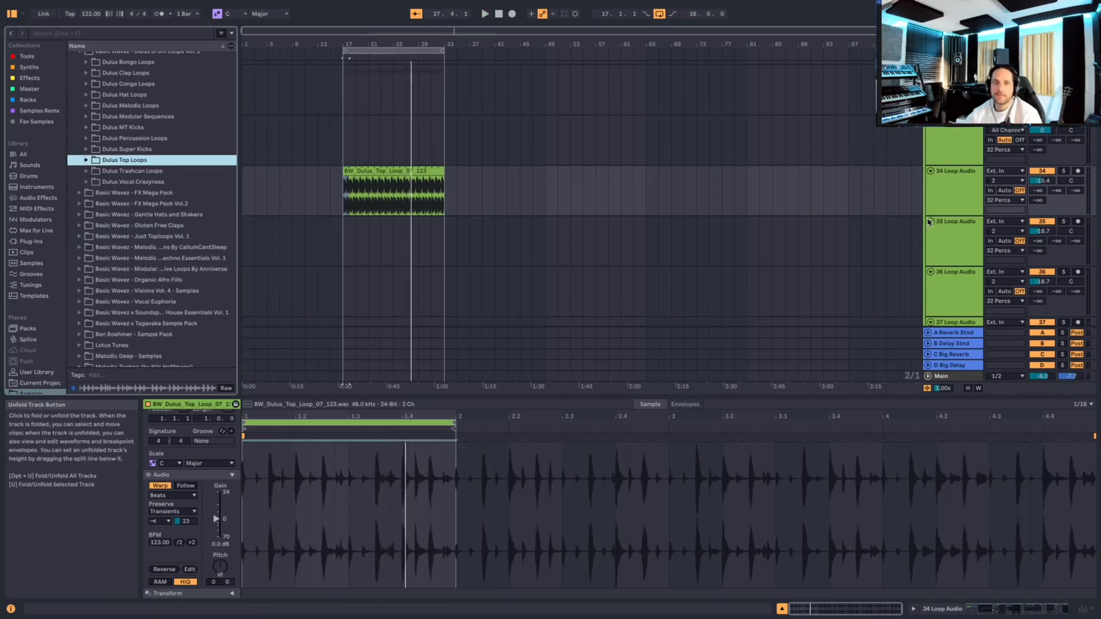
scroll(929, 222, down, 3)
scroll(644, 226, up, 4)
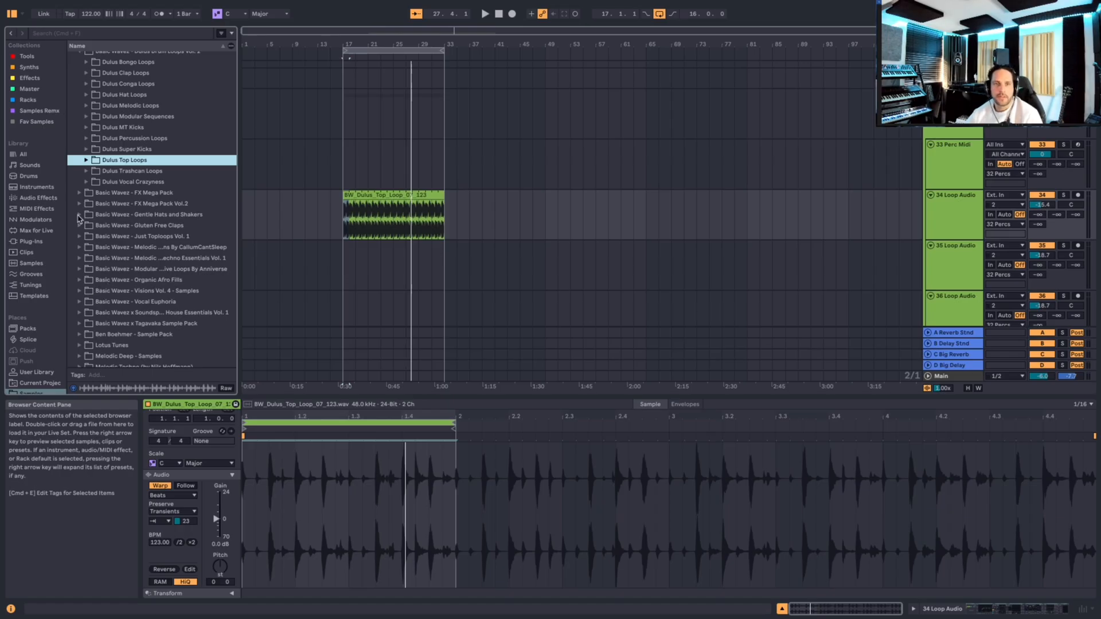
click(78, 237)
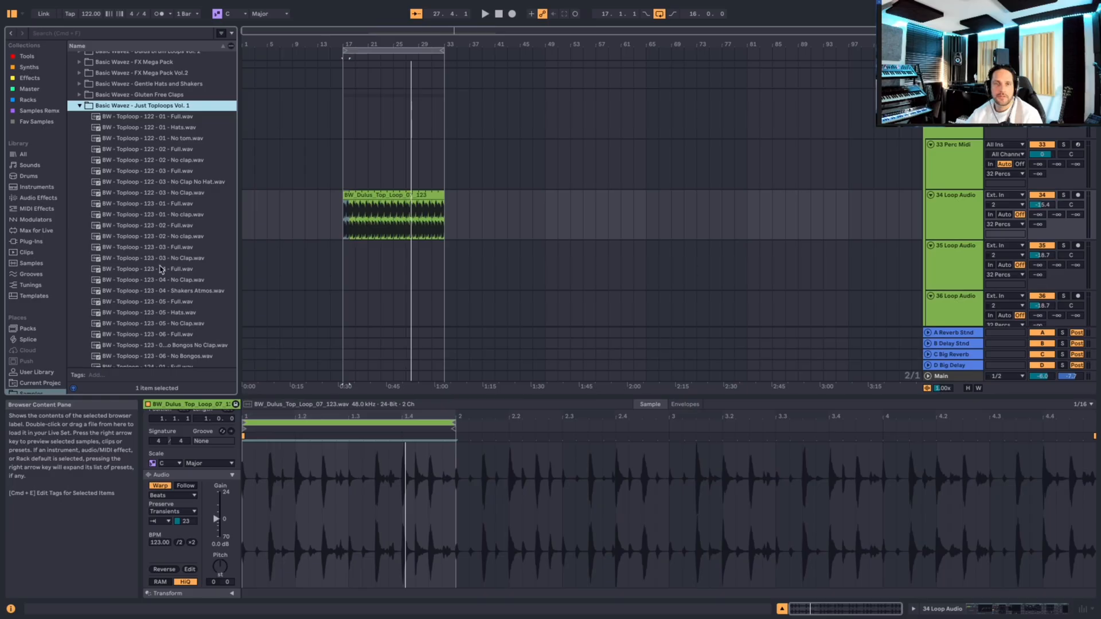
scroll(154, 296, down, 5)
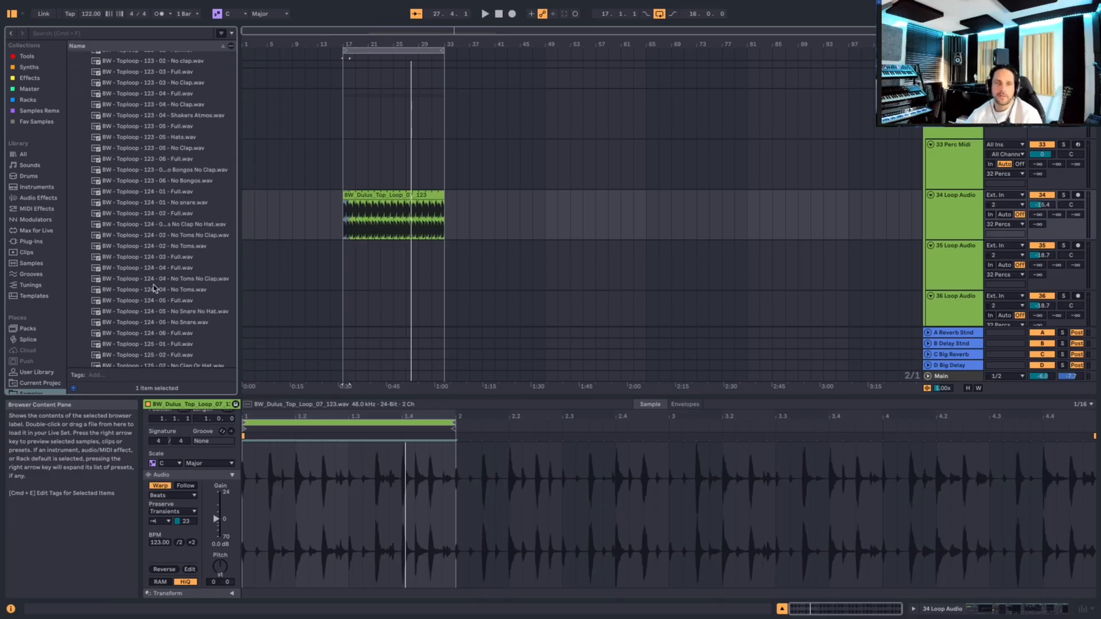
scroll(154, 286, down, 2)
scroll(160, 279, down, 2)
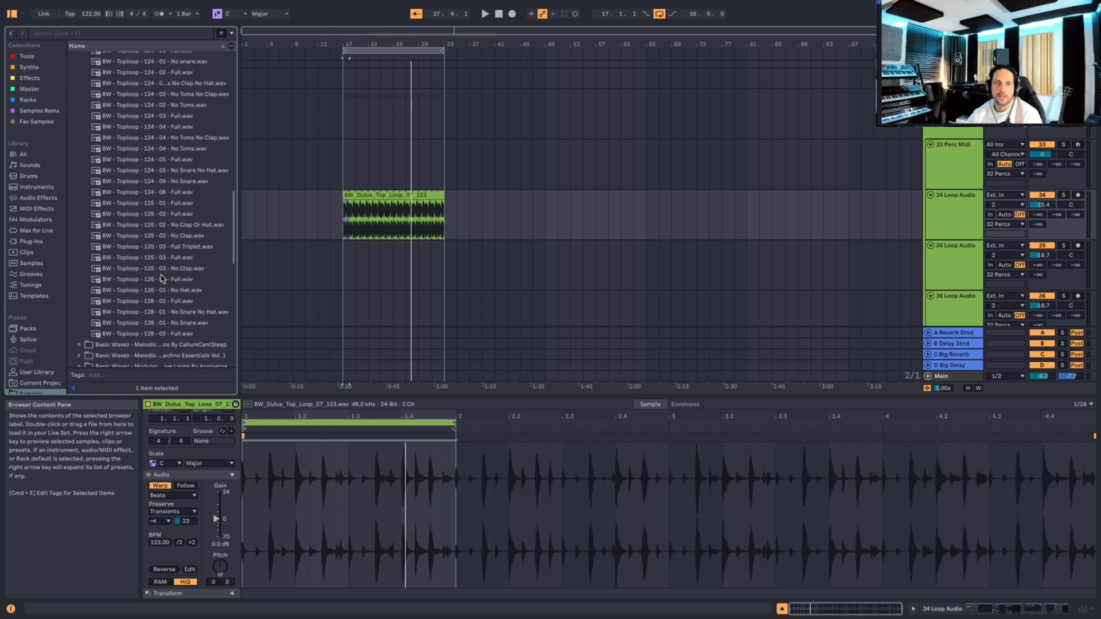
Step: Audition toploops 128 - 01 No Snare No Hat, 128 - 01 No Snare and 126 - 01 No Hat, starting playback of the arrangement
click(172, 313)
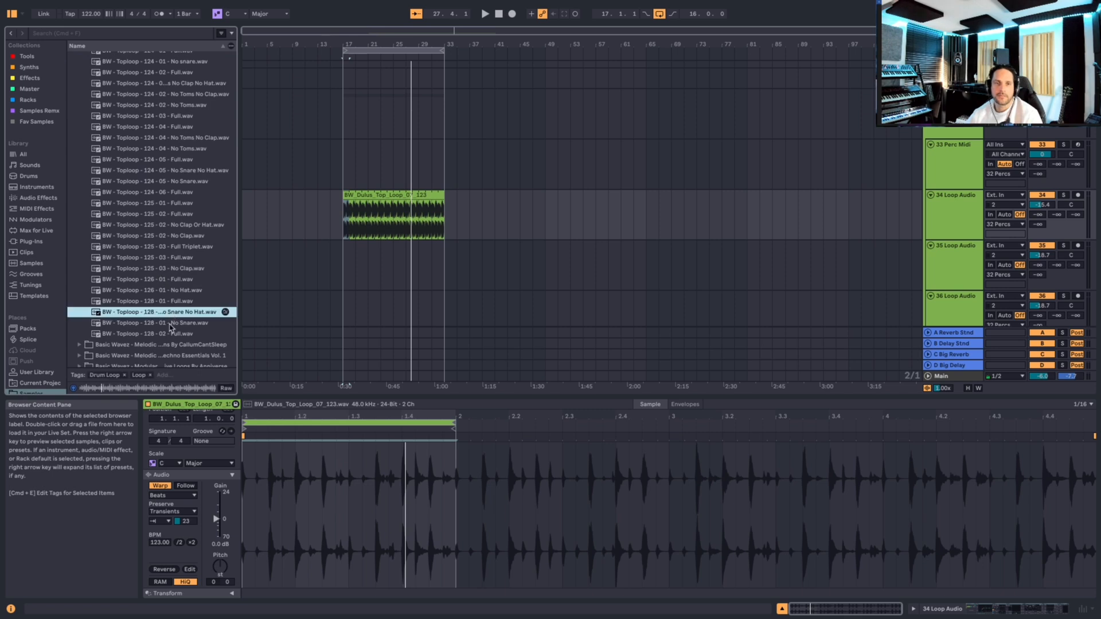
click(171, 326)
key(space)
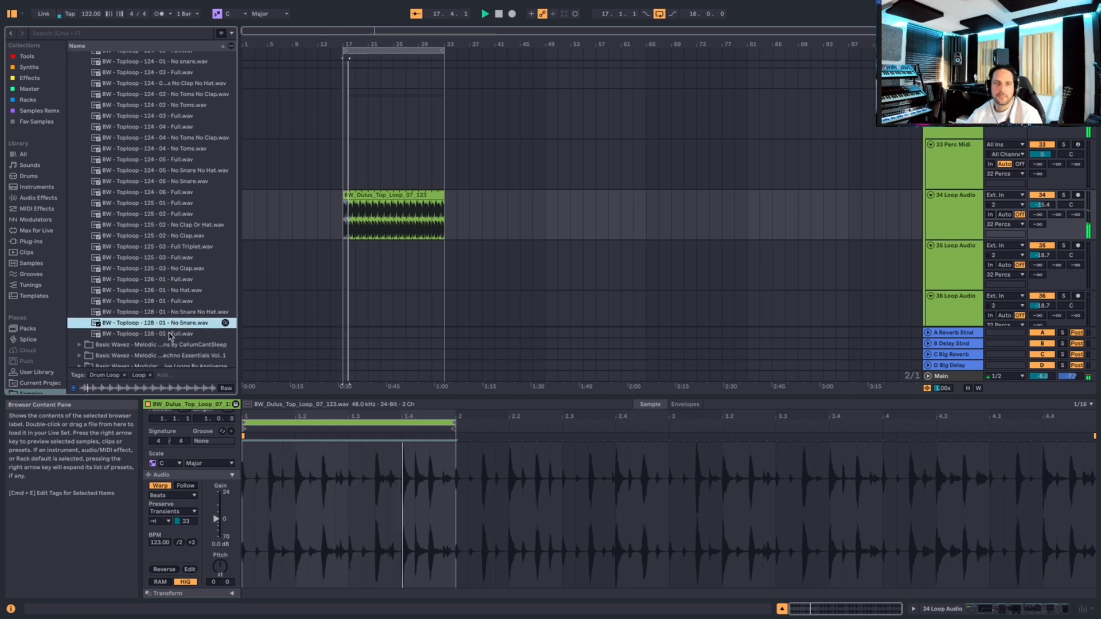
click(162, 290)
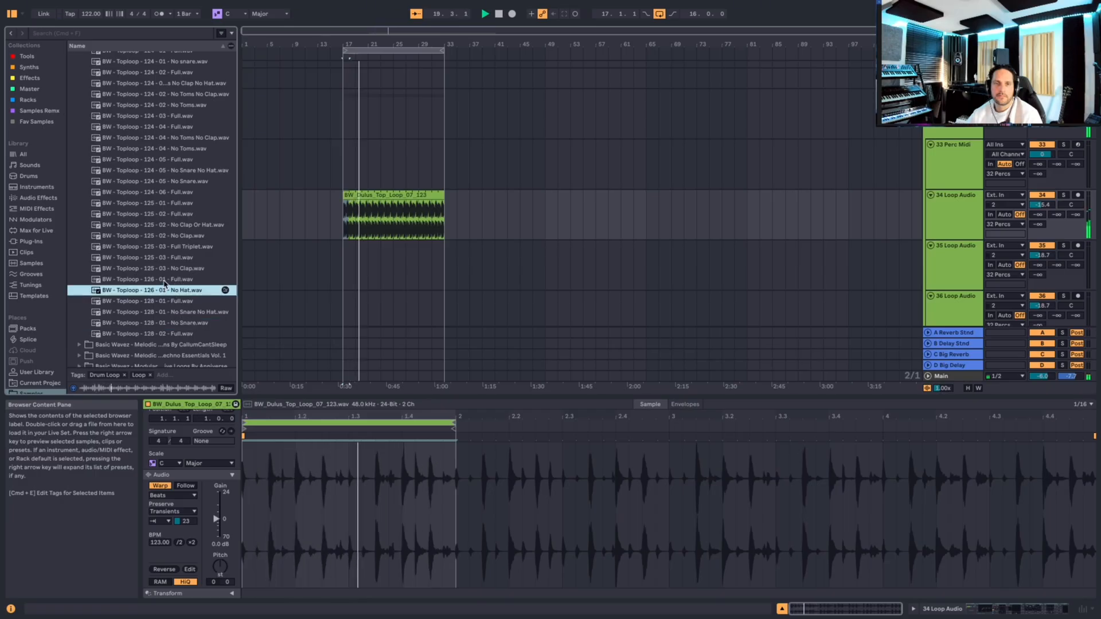
Step: Audition the 126, 125 and 124 BPM toploops in the browser, ending on Toploop 124 - 05 - No Snare No Hat
click(165, 279)
click(165, 269)
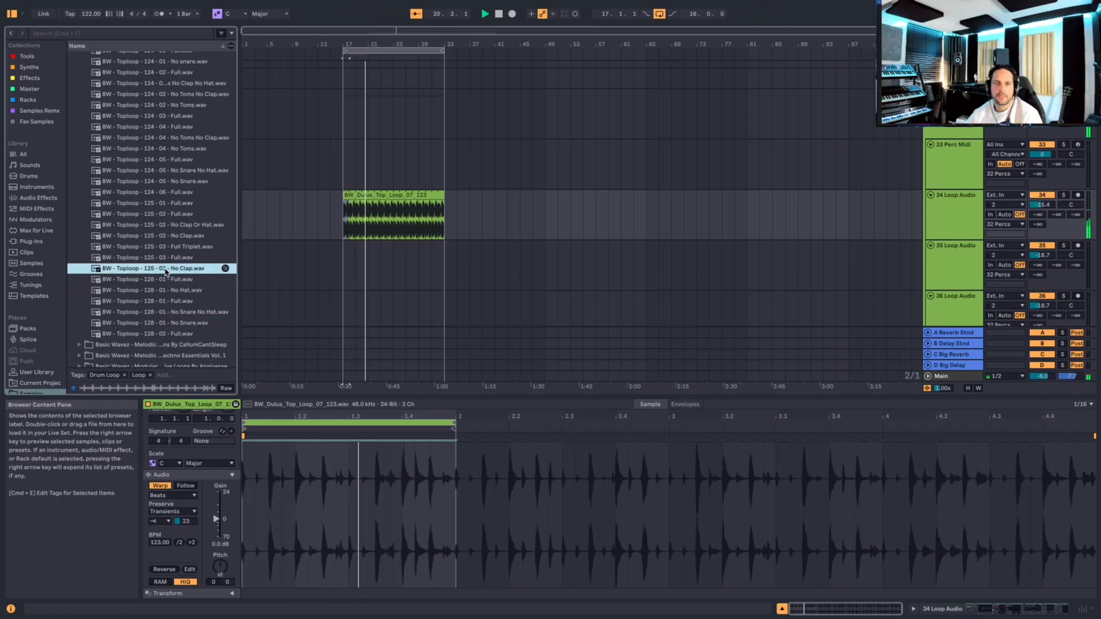
click(167, 258)
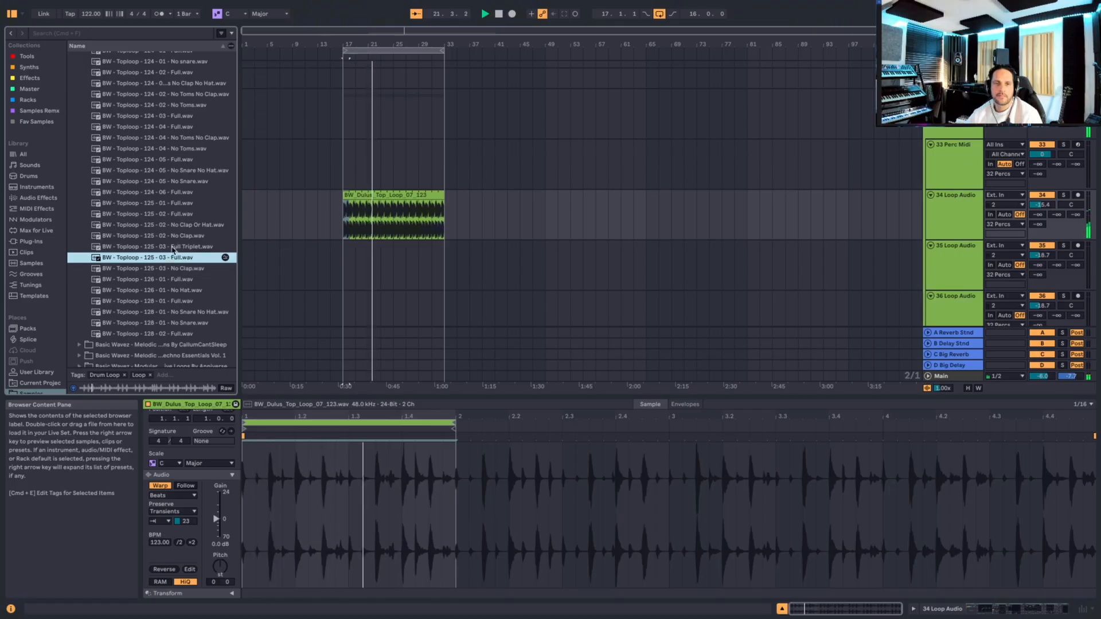
click(169, 247)
click(173, 236)
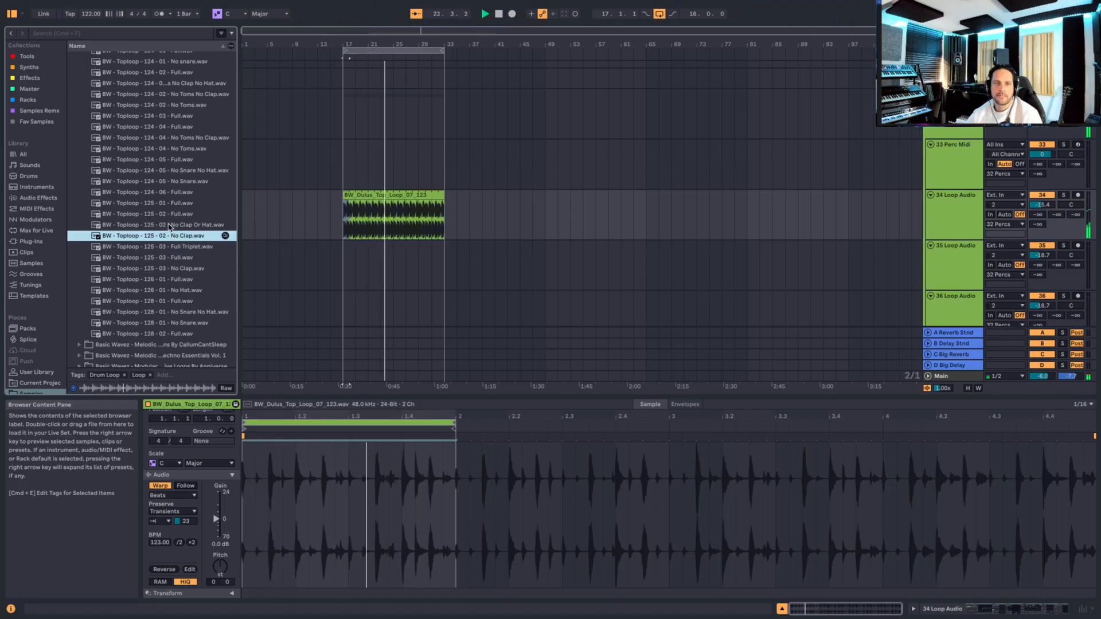
click(170, 181)
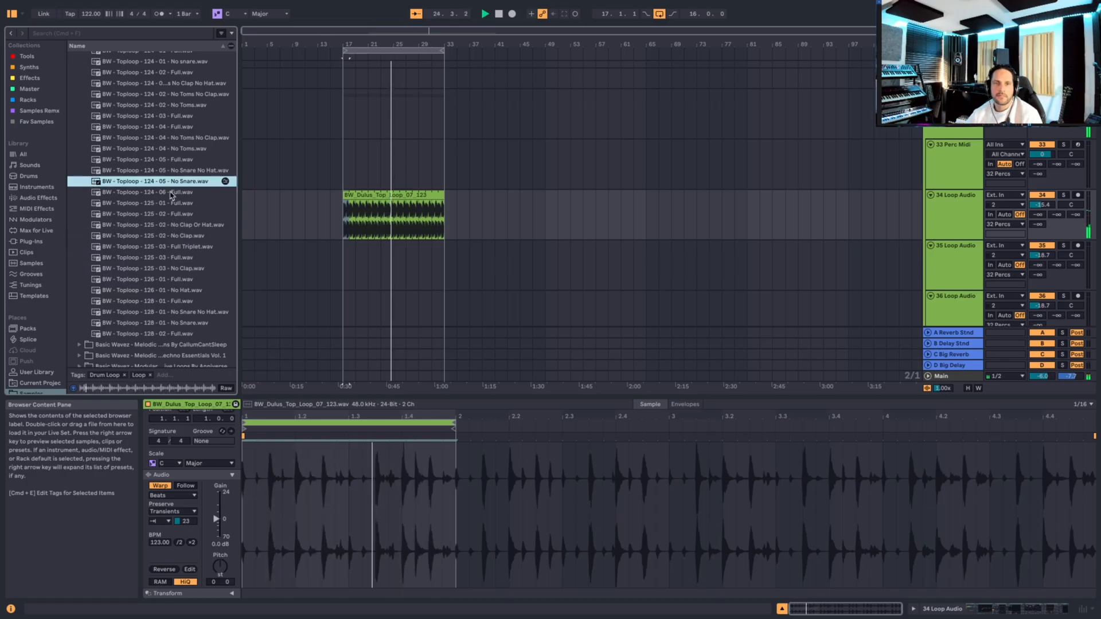
click(170, 193)
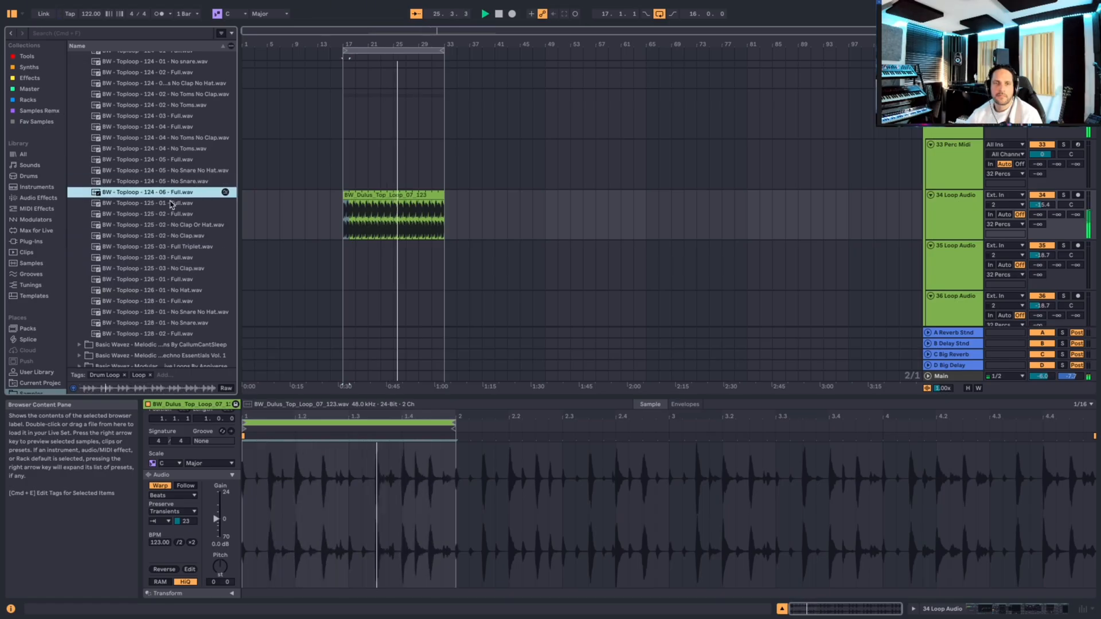
click(177, 170)
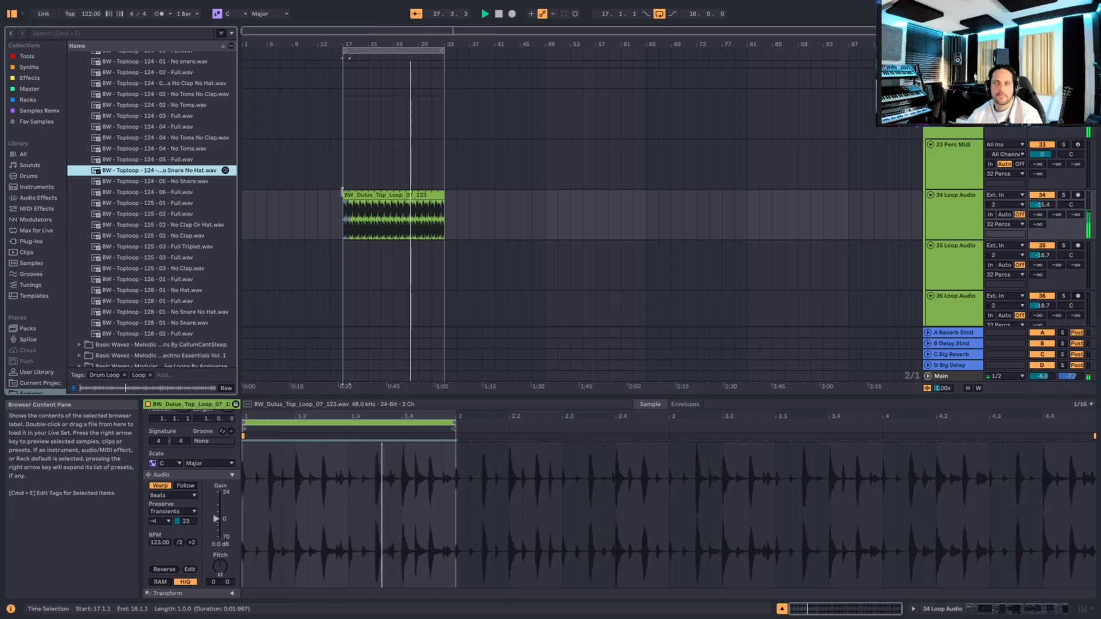
Step: Place Toploop 124 - 05 - No Snare No Hat on the 35 Loop Audio track at bar 17 and extend it to bar 33
drag(381, 215, 406, 215)
key(space)
drag(399, 257, 345, 253)
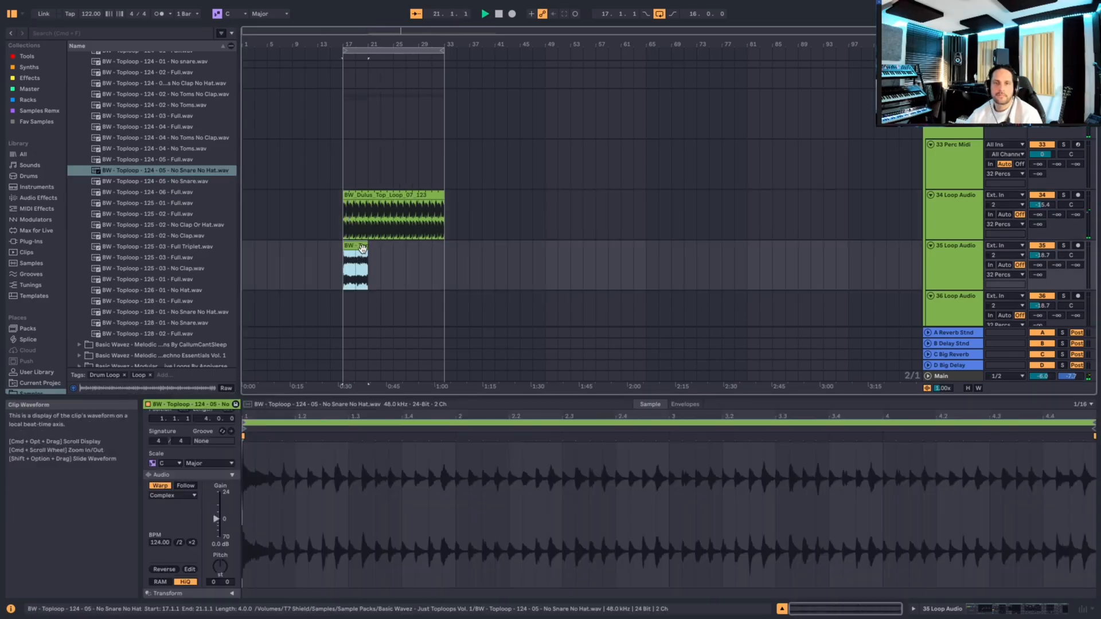
key(space)
drag(459, 251, 445, 252)
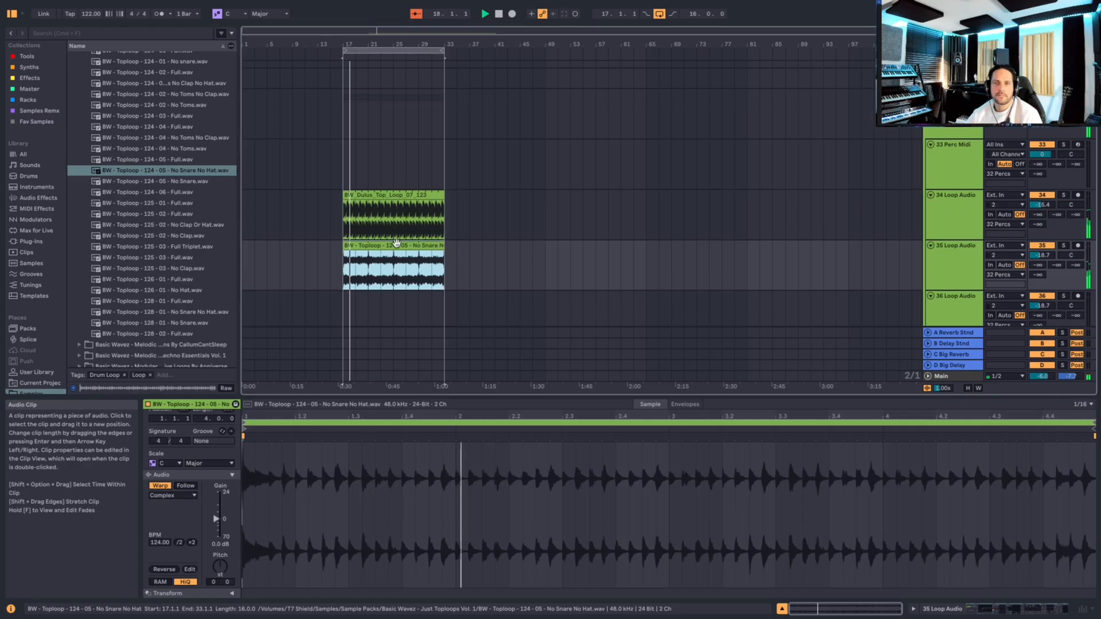
Step: Restrict the Toploop 124 - 05 clip's loop to its second bar and start playback
click(327, 342)
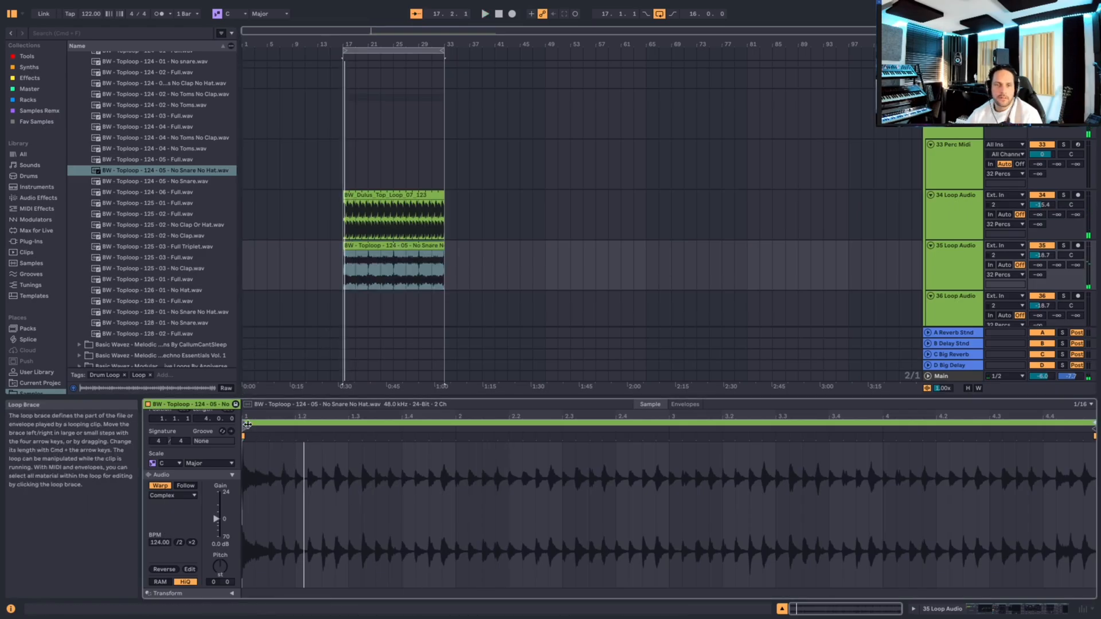
drag(257, 425, 456, 428)
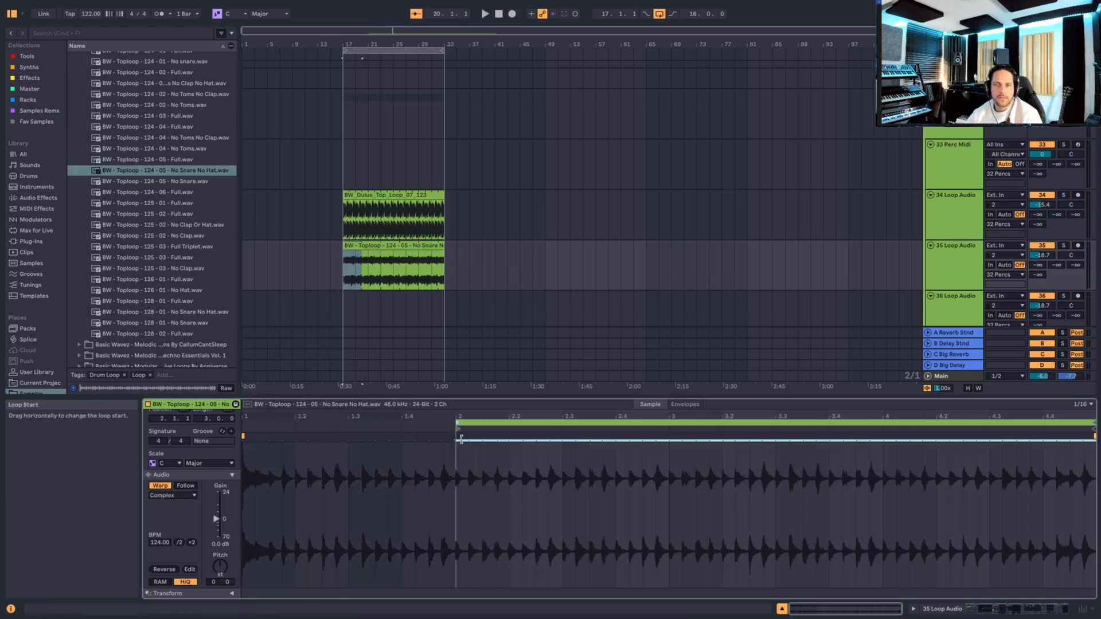
drag(1090, 431, 669, 430)
key(space)
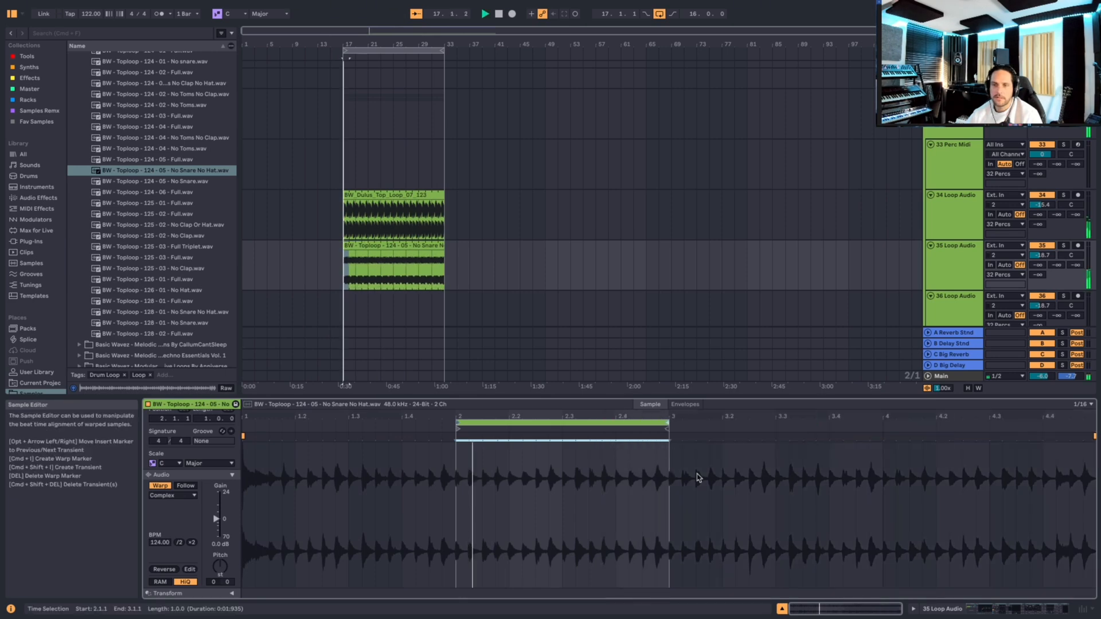
Step: Solo the 35 Loop Audio track and set its EQ Eight low cut to 111 Hz and high cut to 2.67 kHz
click(1064, 246)
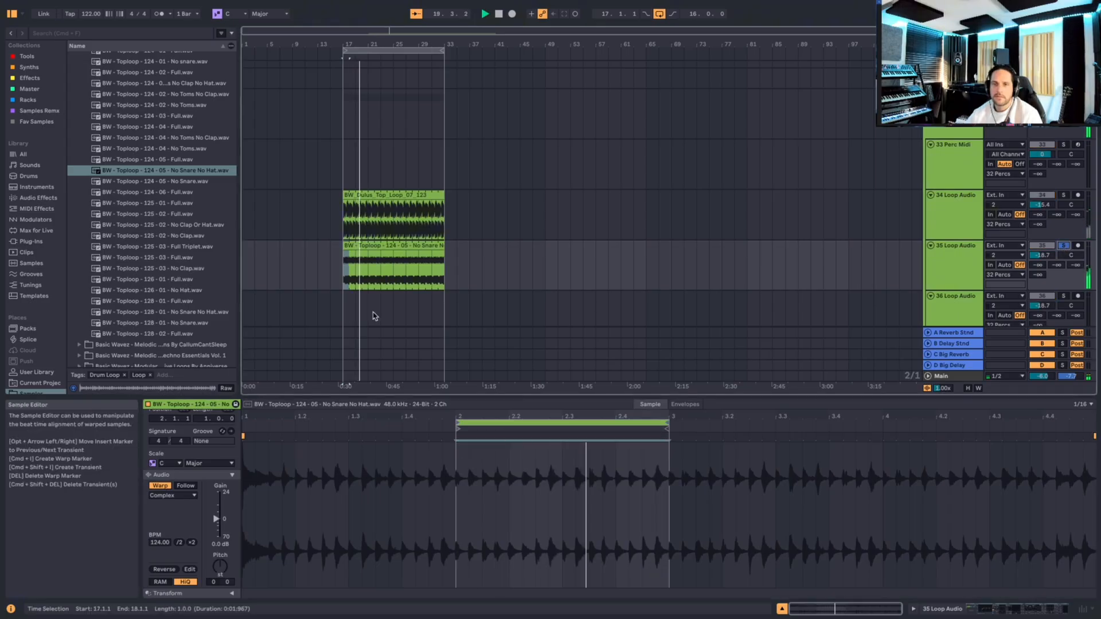
click(383, 246)
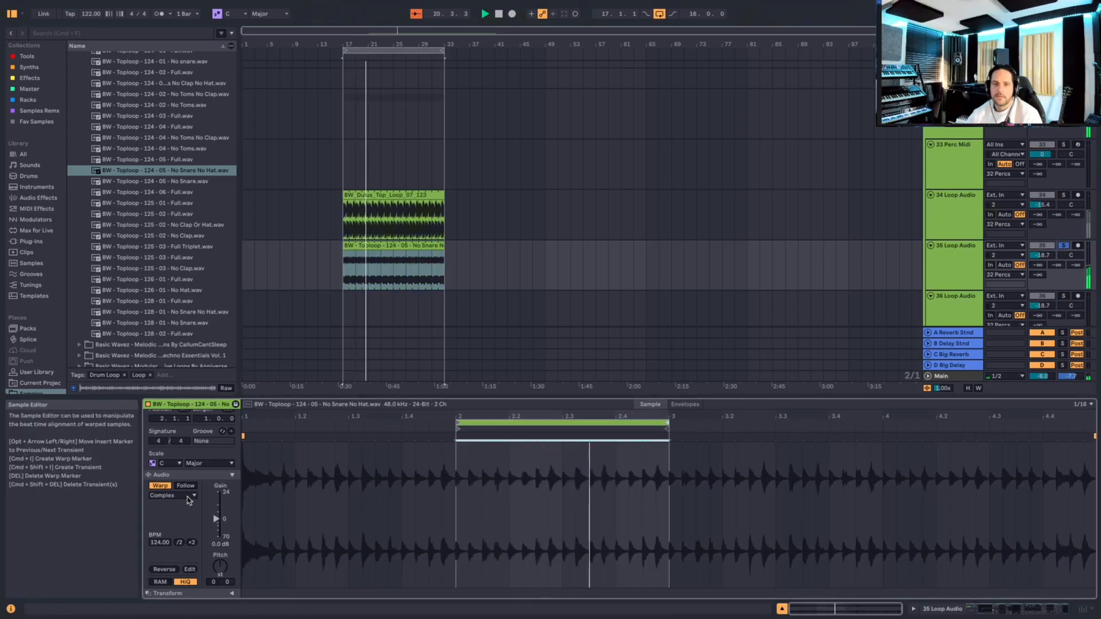
key(shift+Tab)
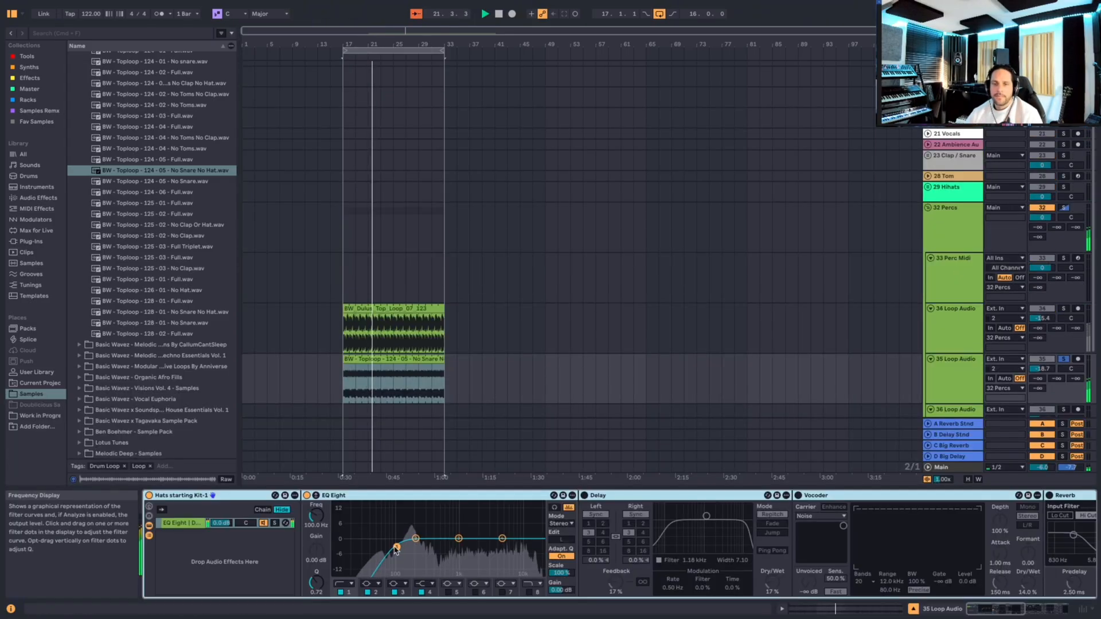
mouse_move(396, 550)
mouse_down()
mouse_move(423, 525)
mouse_move(435, 541)
mouse_move(407, 544)
mouse_up()
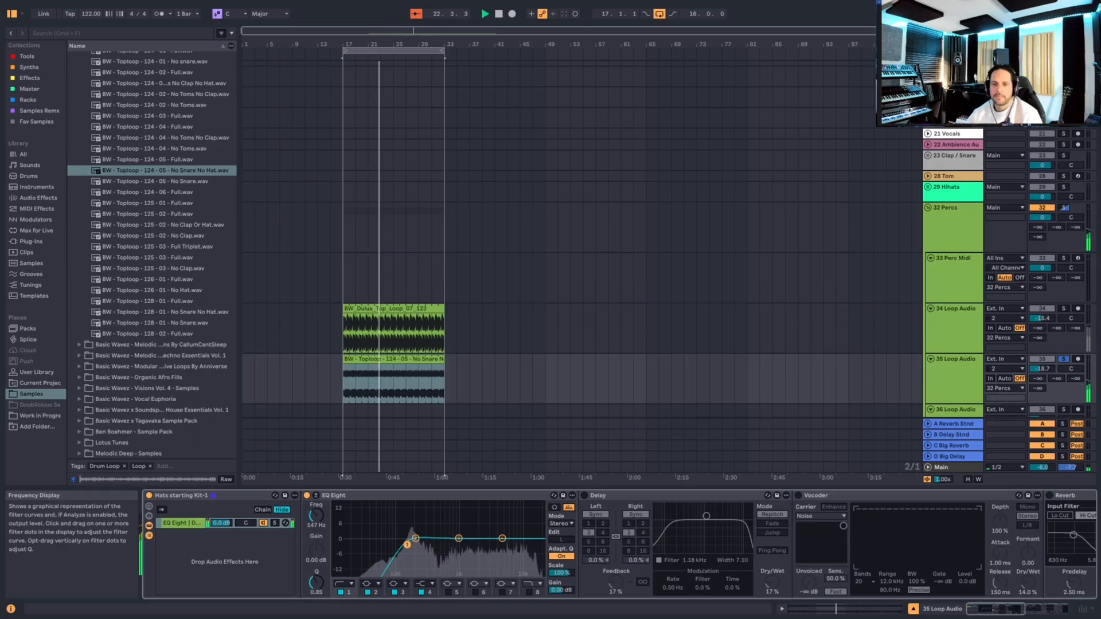
double_click(534, 545)
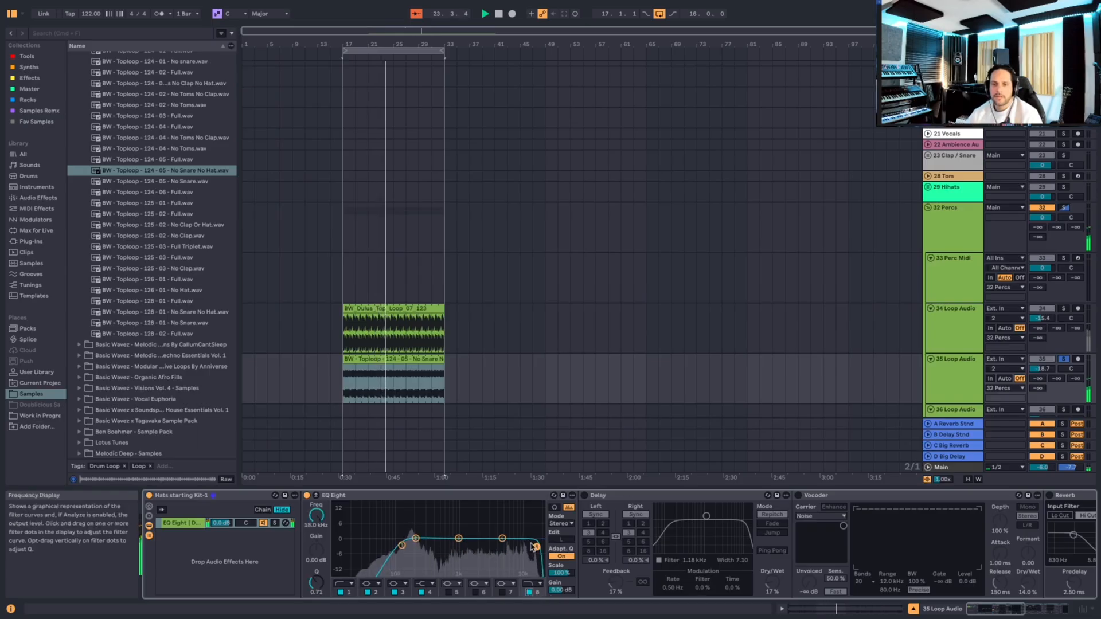
drag(534, 546, 485, 548)
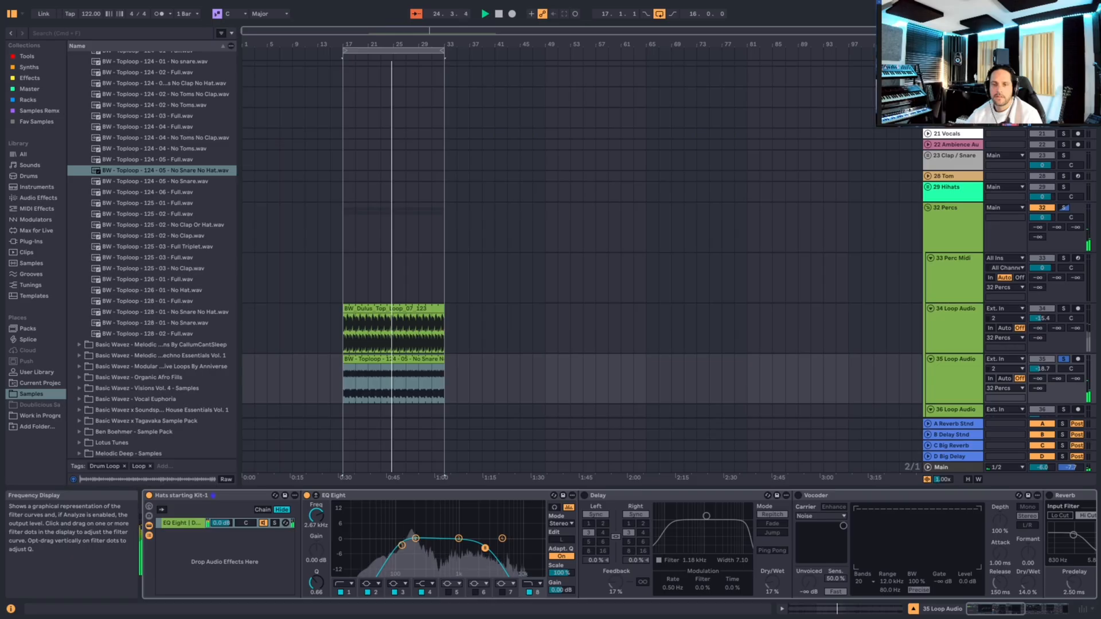
drag(402, 545, 400, 546)
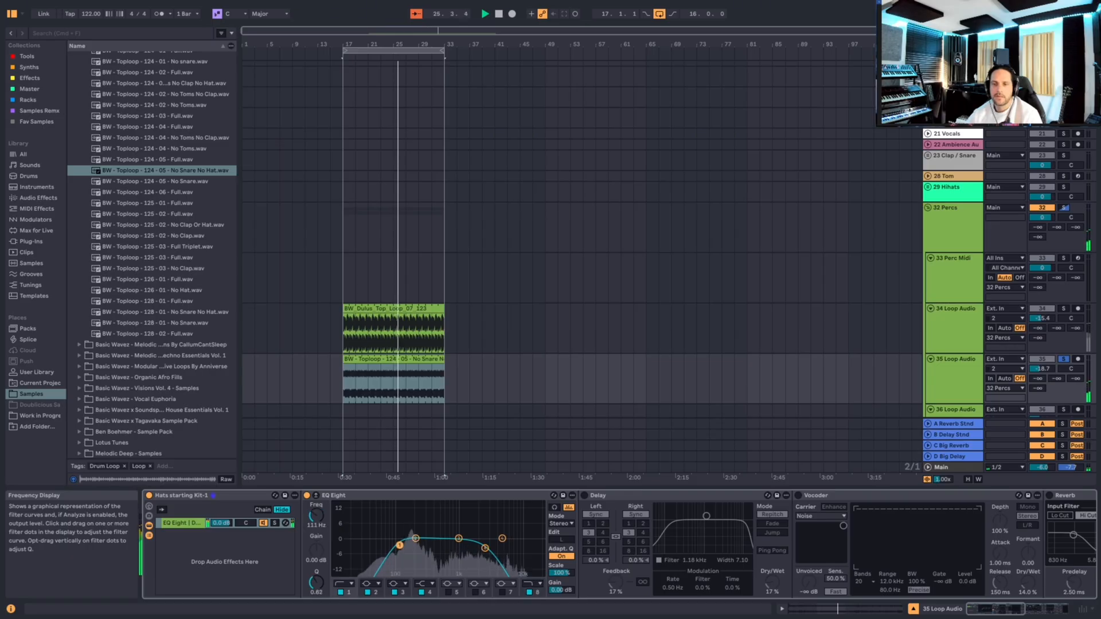
Step: Set the Toploop 124 - 05 clip to Beats warping with a transient envelope of 50, and balance the unsoloed 35 Loop Audio track at -17.3 dB
double_click(376, 376)
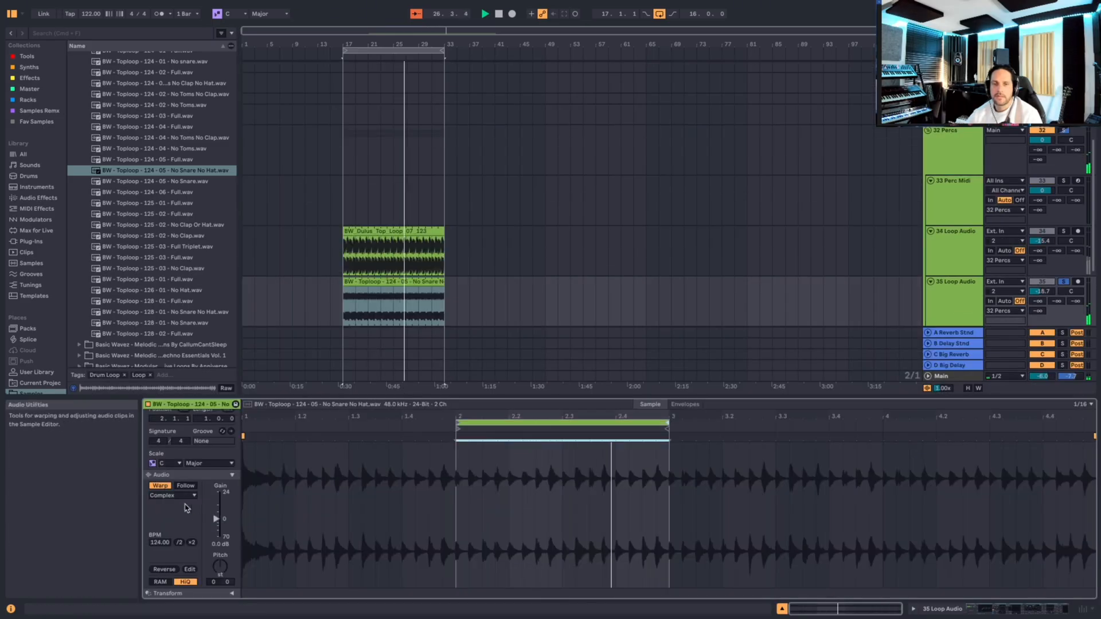
click(172, 496)
click(163, 495)
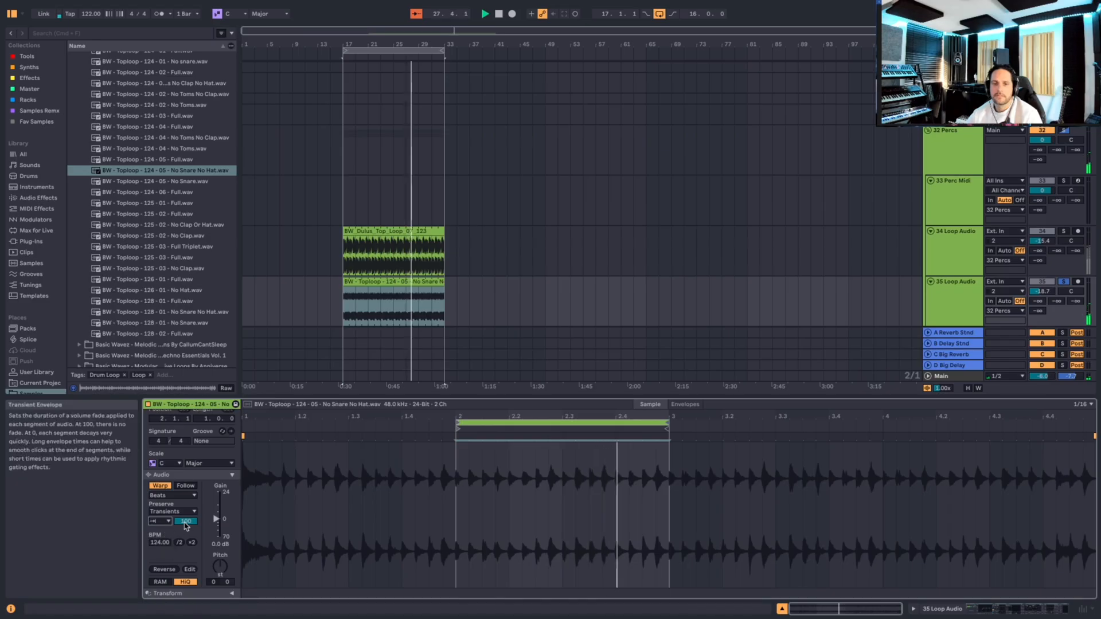
text(7)
drag(186, 521, 186, 516)
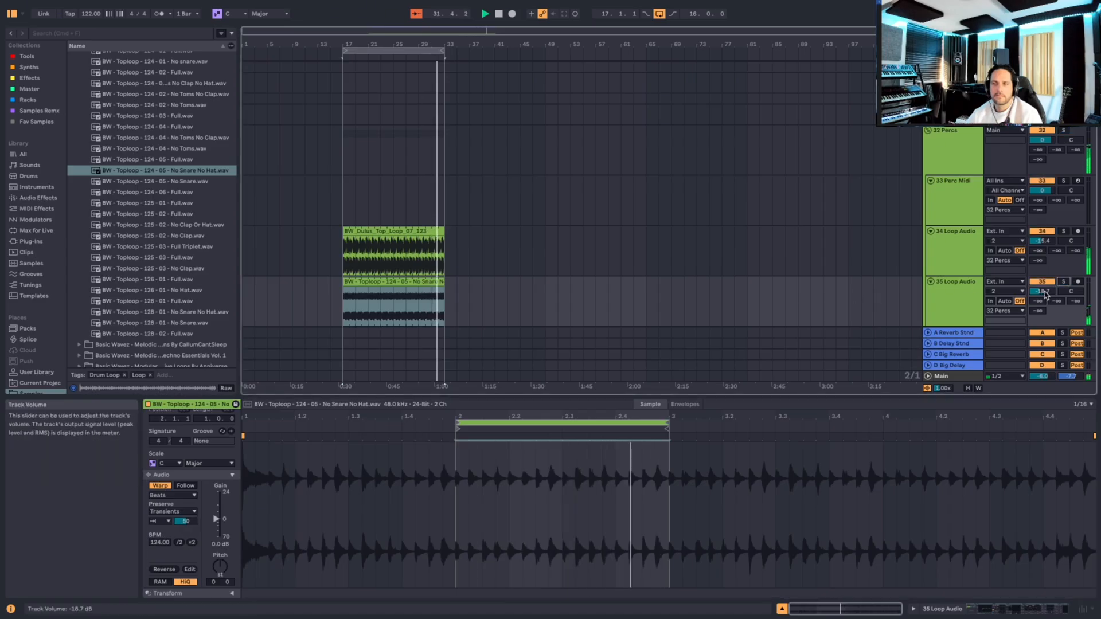
drag(1050, 295, 1050, 296)
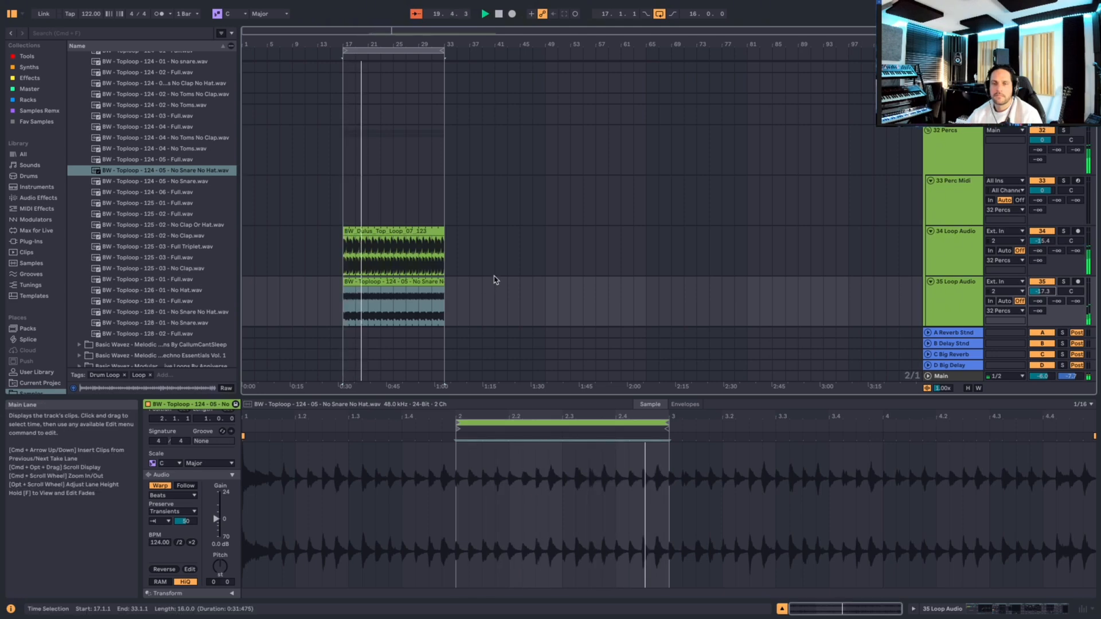
Step: Audition Toploop 123 - 03 - No Clap and 123 - 04 - Full, and place the latter on 36 Loop Audio from bar 17 to 33
scroll(497, 277, down, 5)
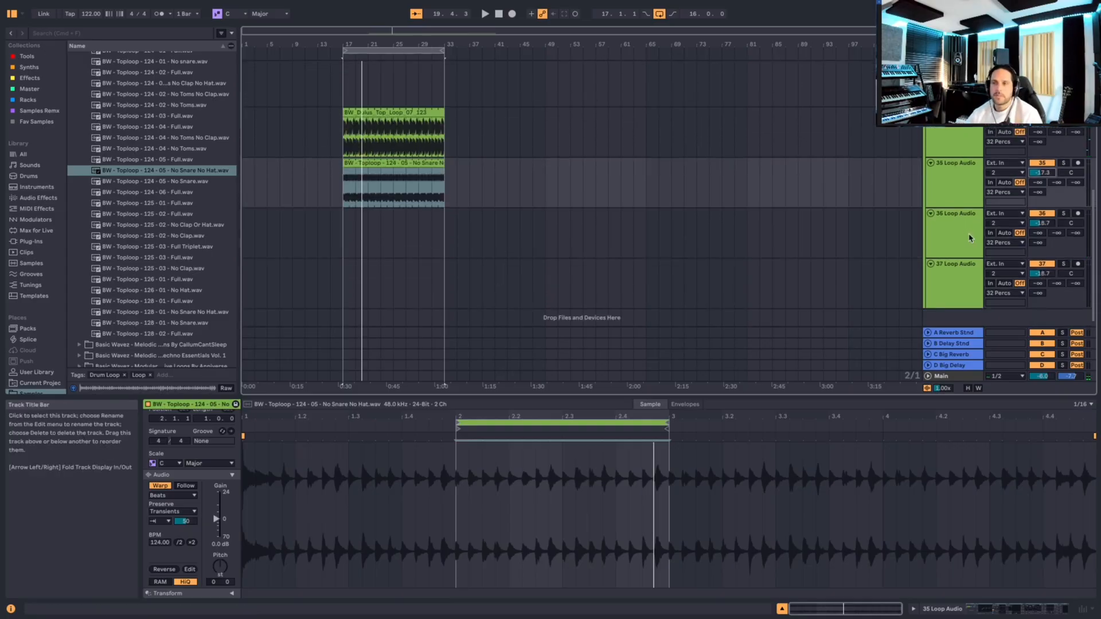
key(Down)
scroll(148, 214, up, 10)
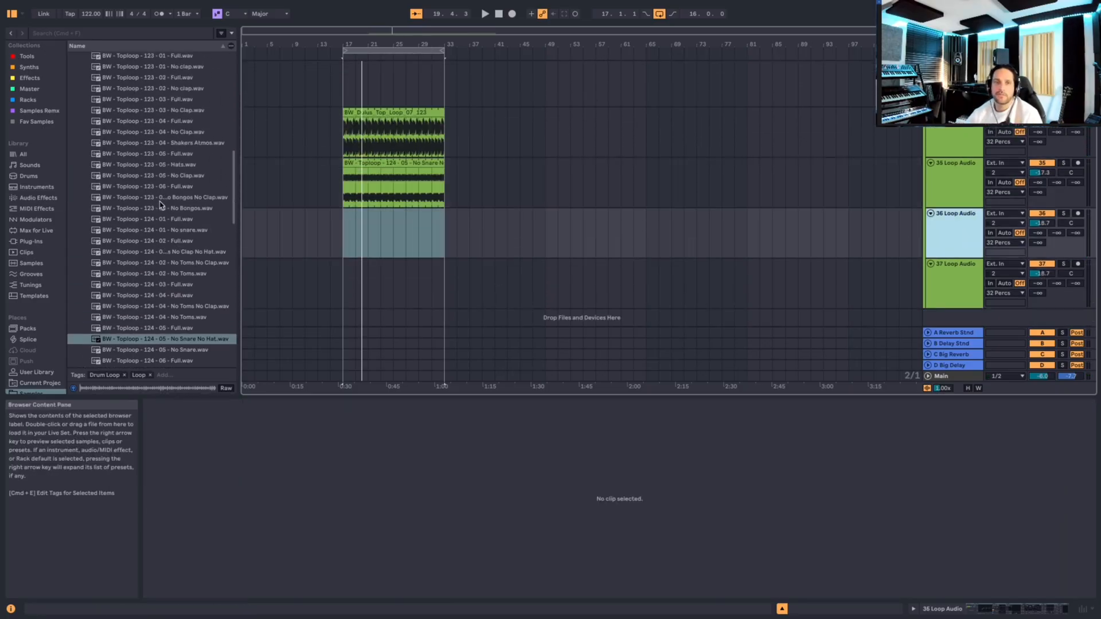
click(184, 179)
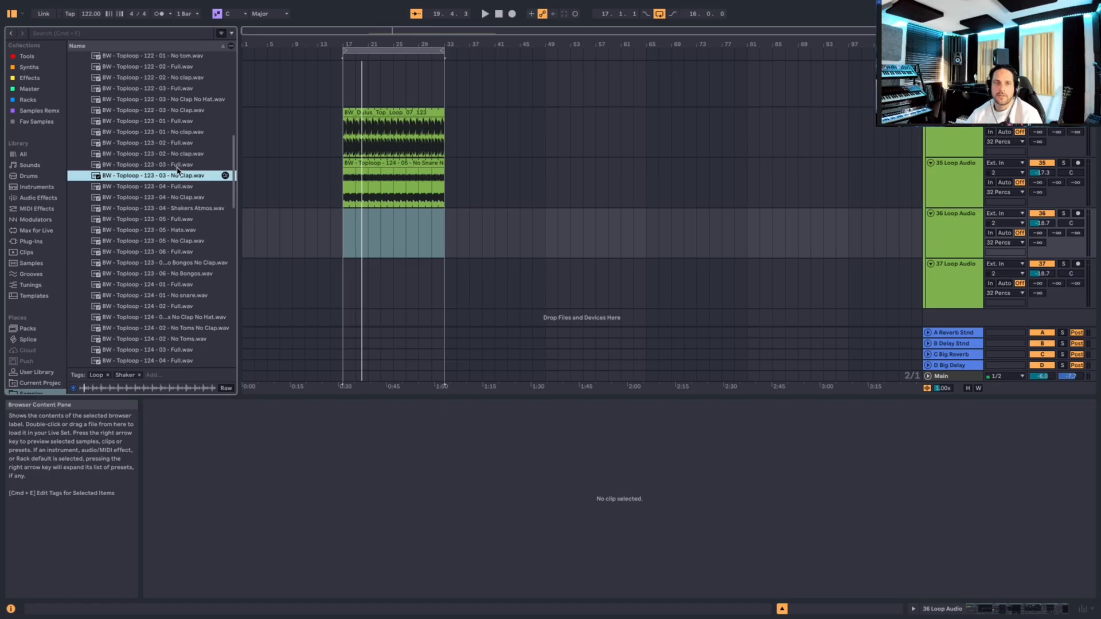
click(176, 187)
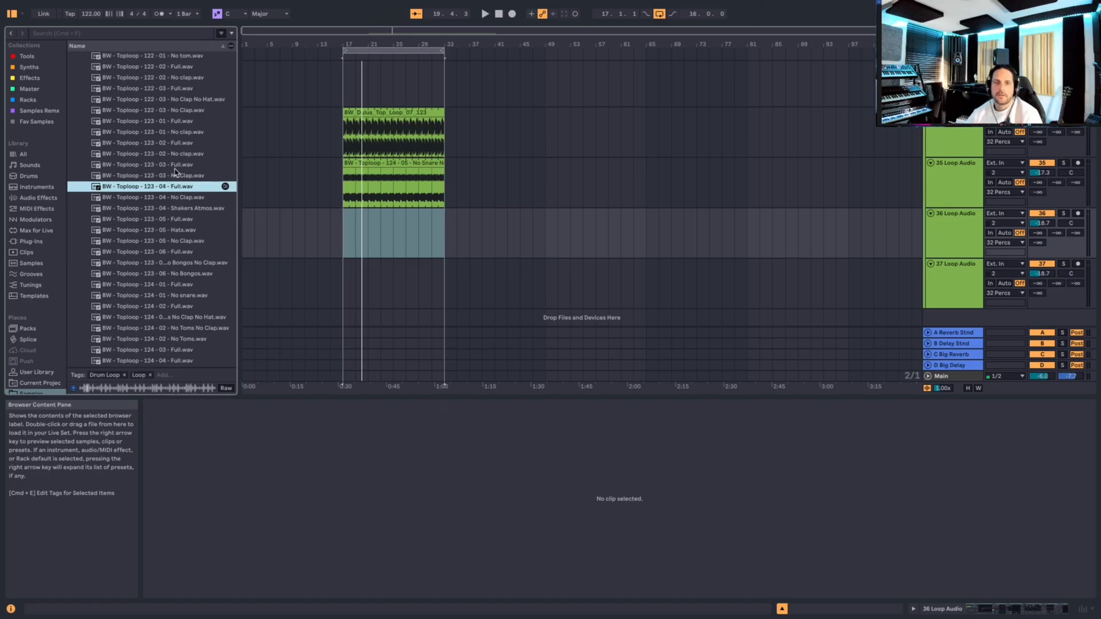
drag(248, 197, 431, 222)
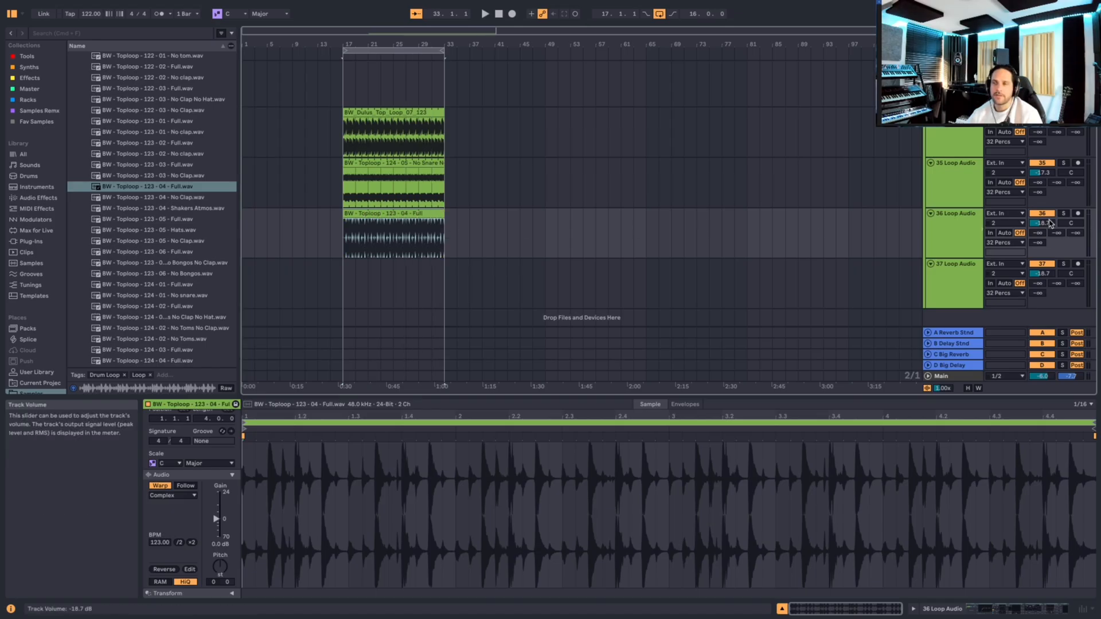
Step: Lower the 36 Loop Audio track's volume to -23.0 dB, play the groove and readjust the volume to -20.9 dB
drag(1043, 223, 1043, 224)
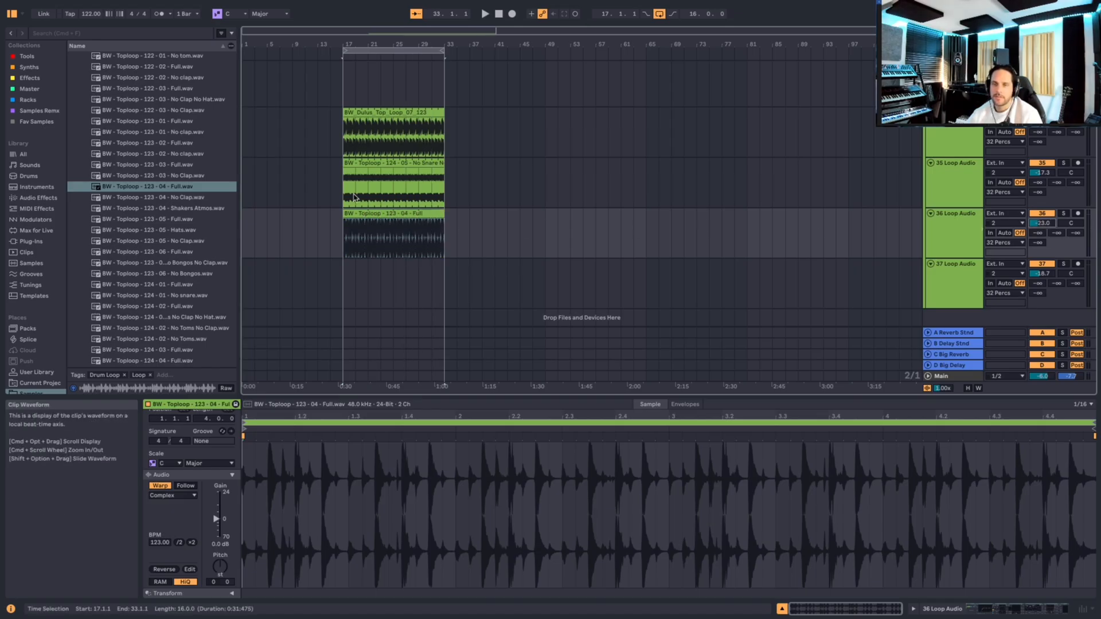
click(391, 213)
key(space)
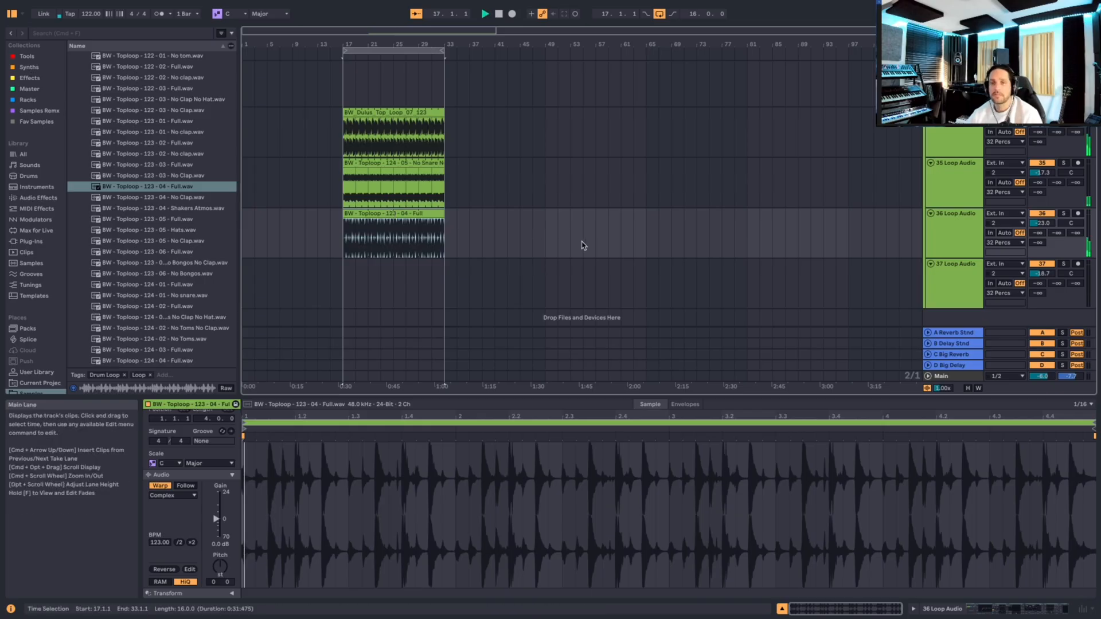
drag(1042, 223, 1043, 217)
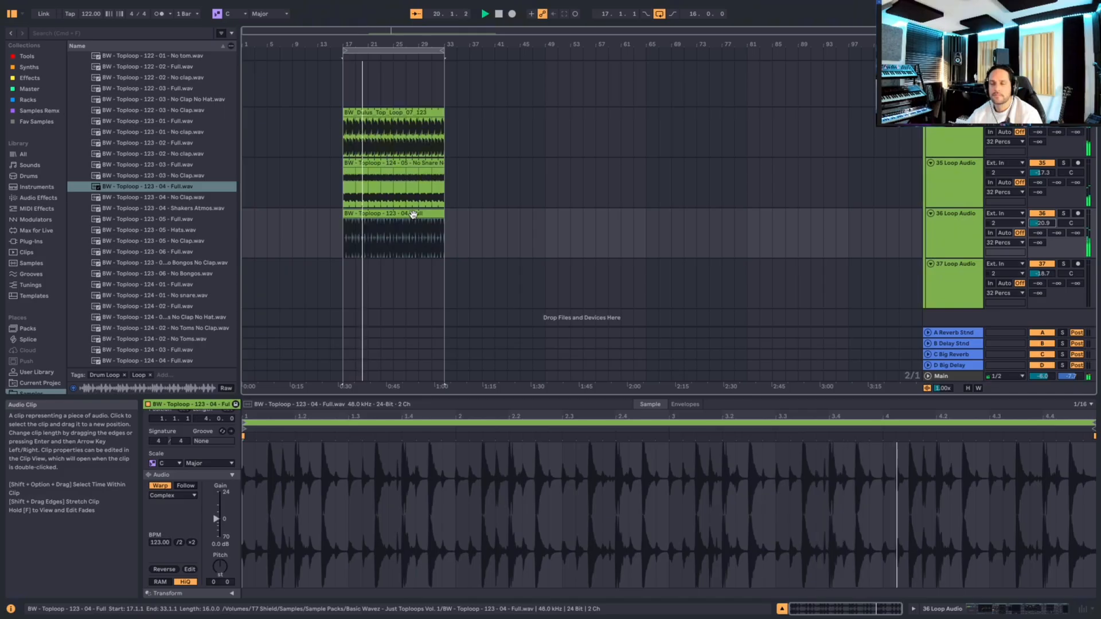
Step: Solo the 36 Loop Audio track and move its EQ Eight low cut to 167 Hz
click(1063, 213)
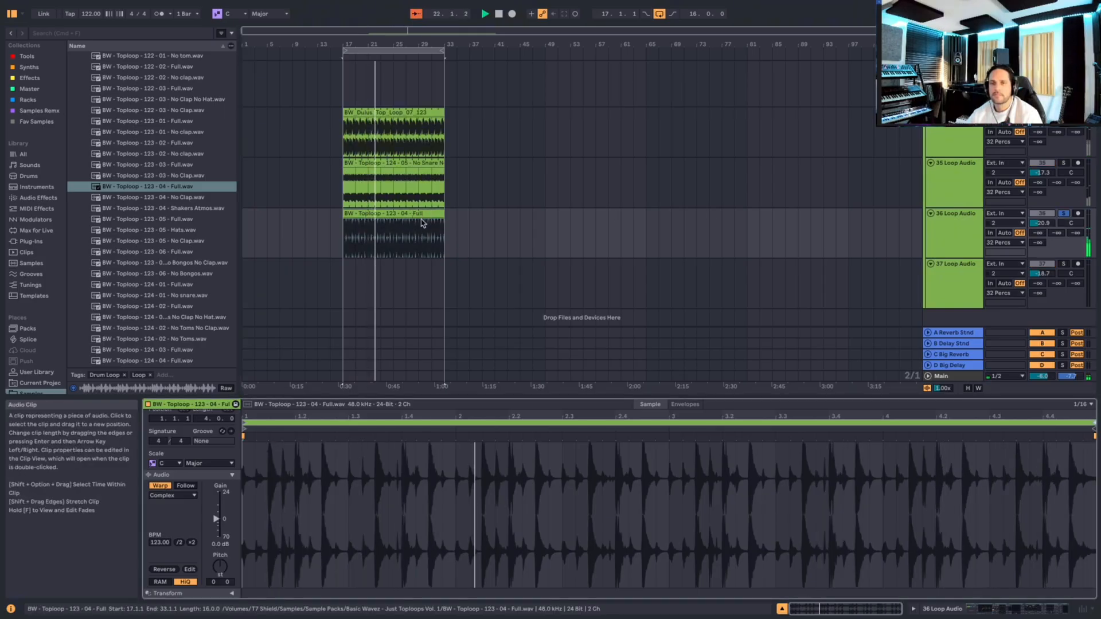
click(950, 233)
double_click(951, 233)
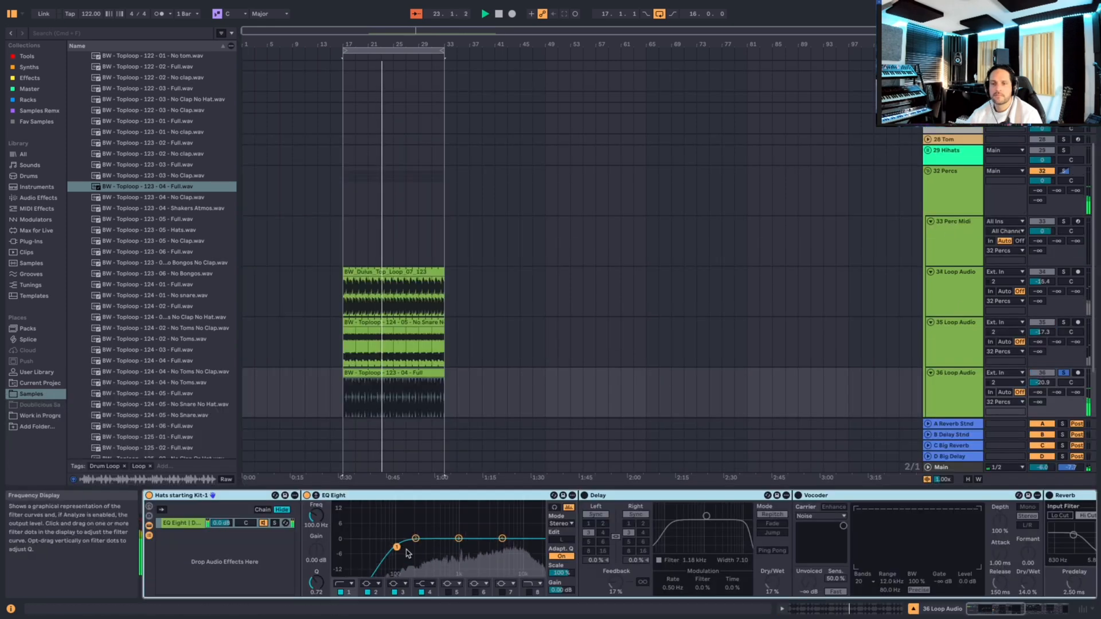
drag(398, 547, 410, 547)
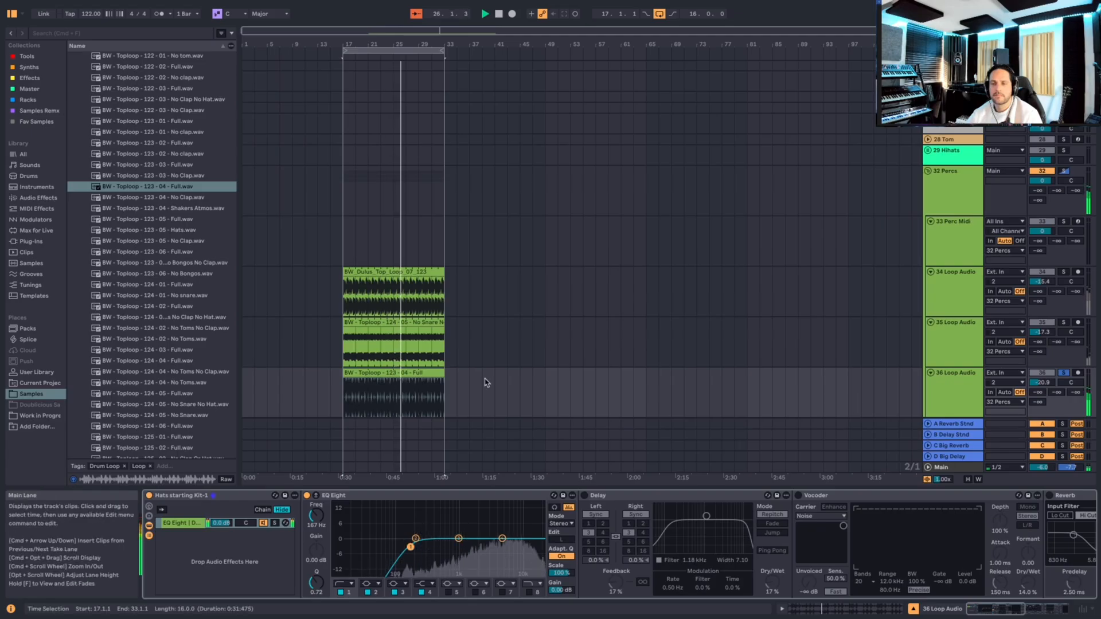
Step: Set the Toploop 123 - 04 clip to Beats warping with the transient loop mode off and a reduced transient envelope
click(963, 385)
key(shift+Tab)
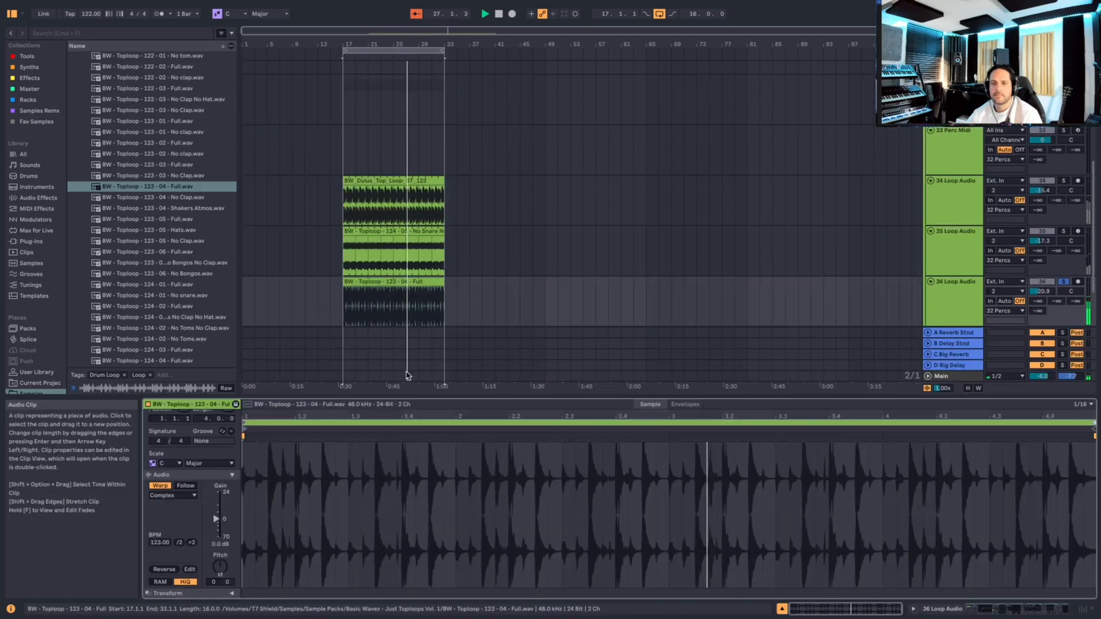
click(178, 497)
click(160, 505)
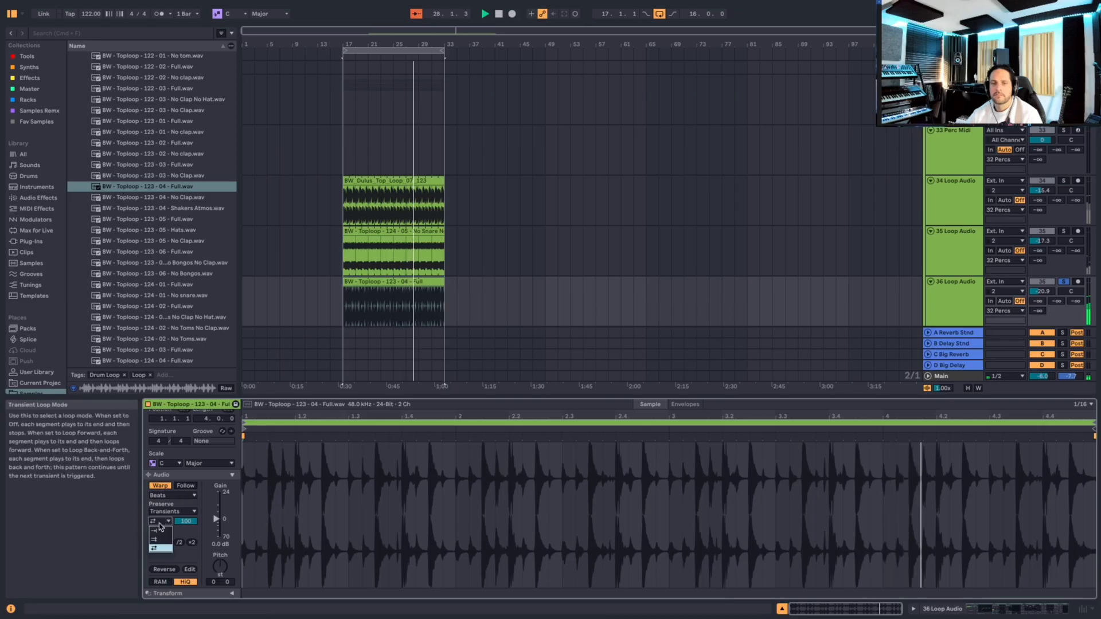
drag(185, 522, 186, 548)
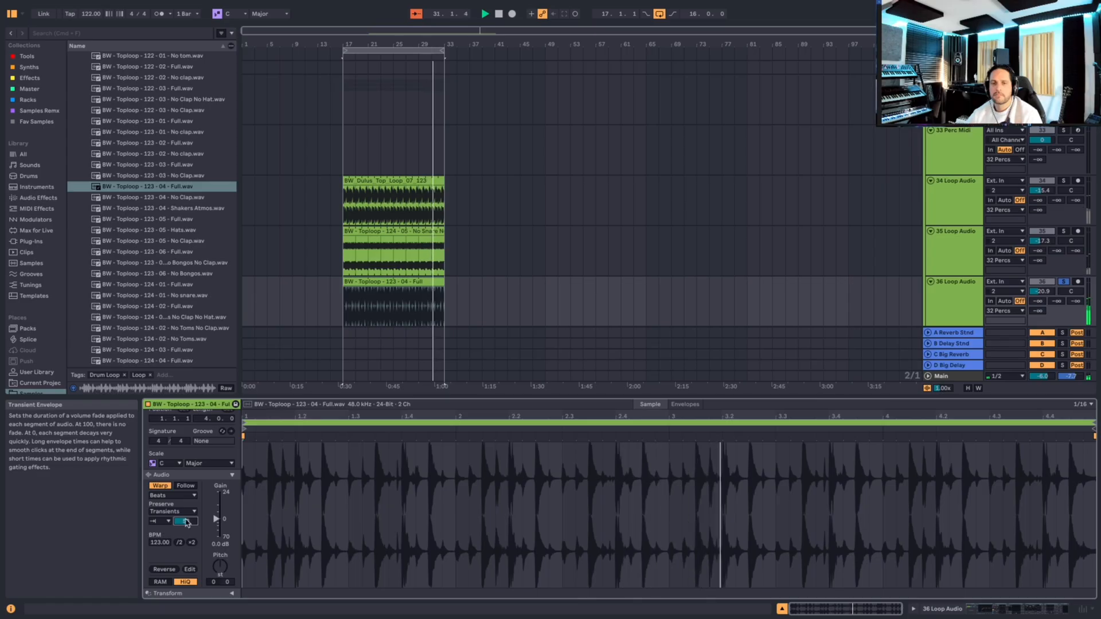
Step: Unsolo the 36 Loop Audio track and raise its volume to -19.0 dB against the groove
click(1063, 282)
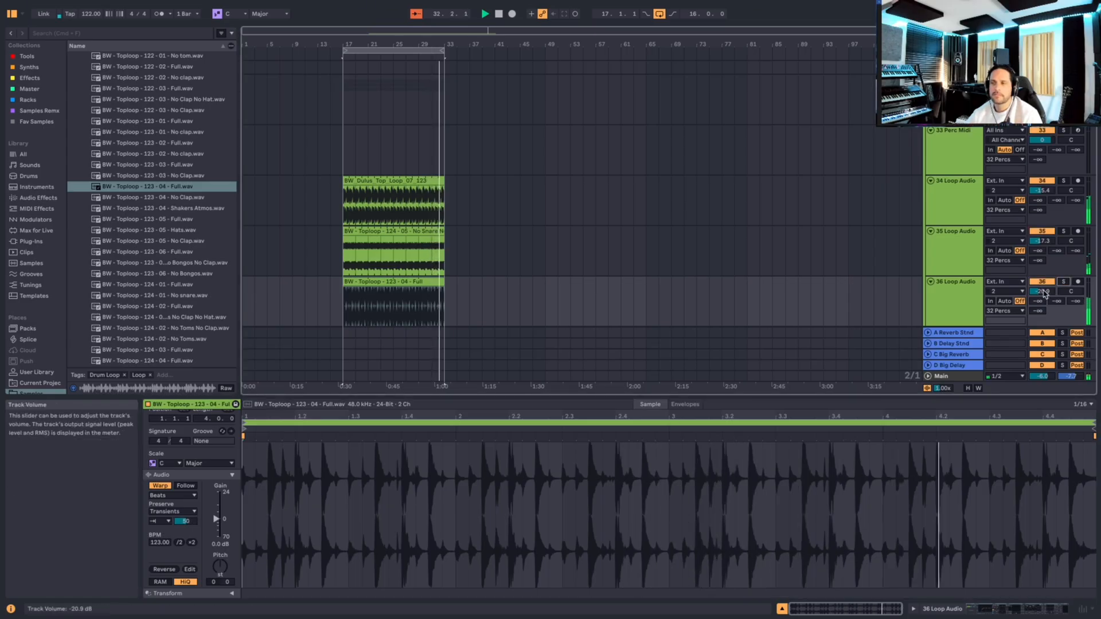
drag(1044, 293, 1048, 296)
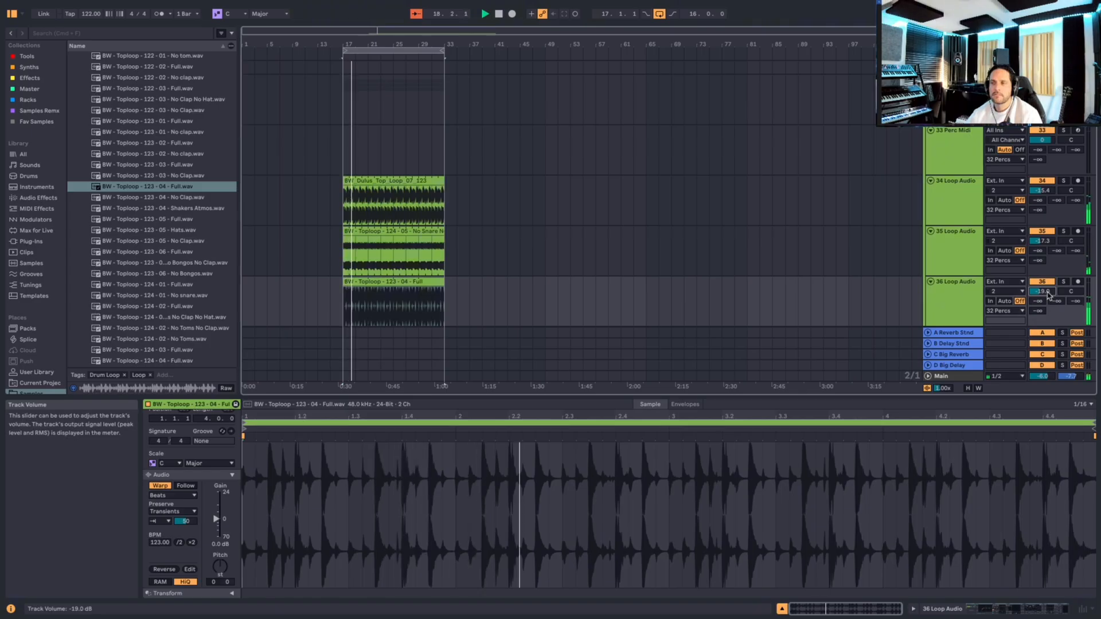
scroll(641, 264, down, 2)
scroll(641, 264, down, 3)
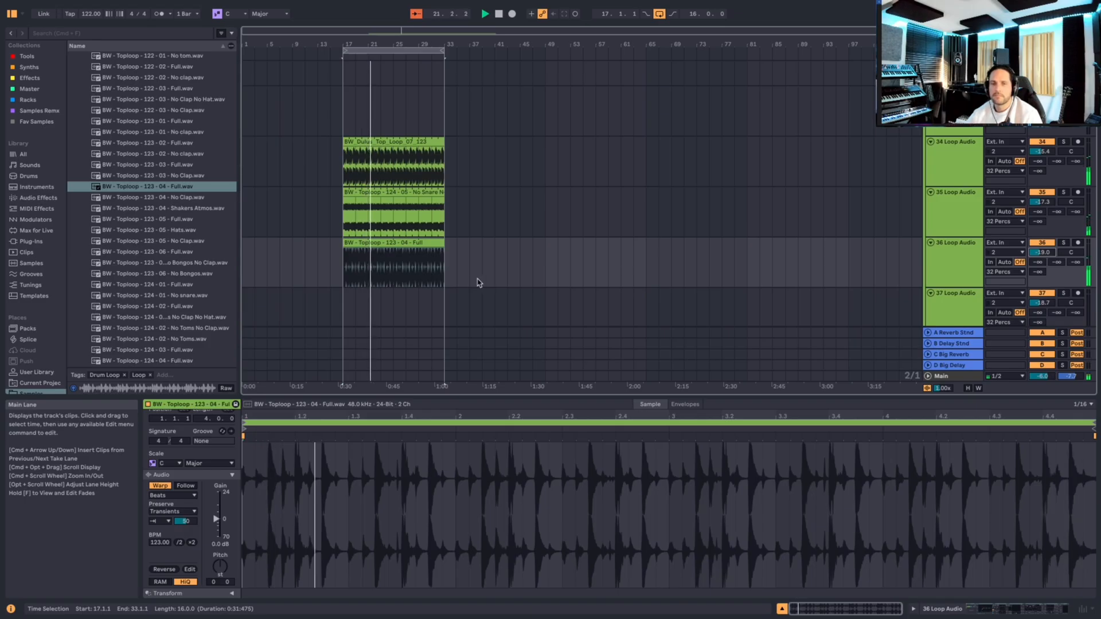
Step: Collapse the Just Toploops Vol. 1 sample folder and unfold the 28 Tom track
scroll(172, 243, up, 2)
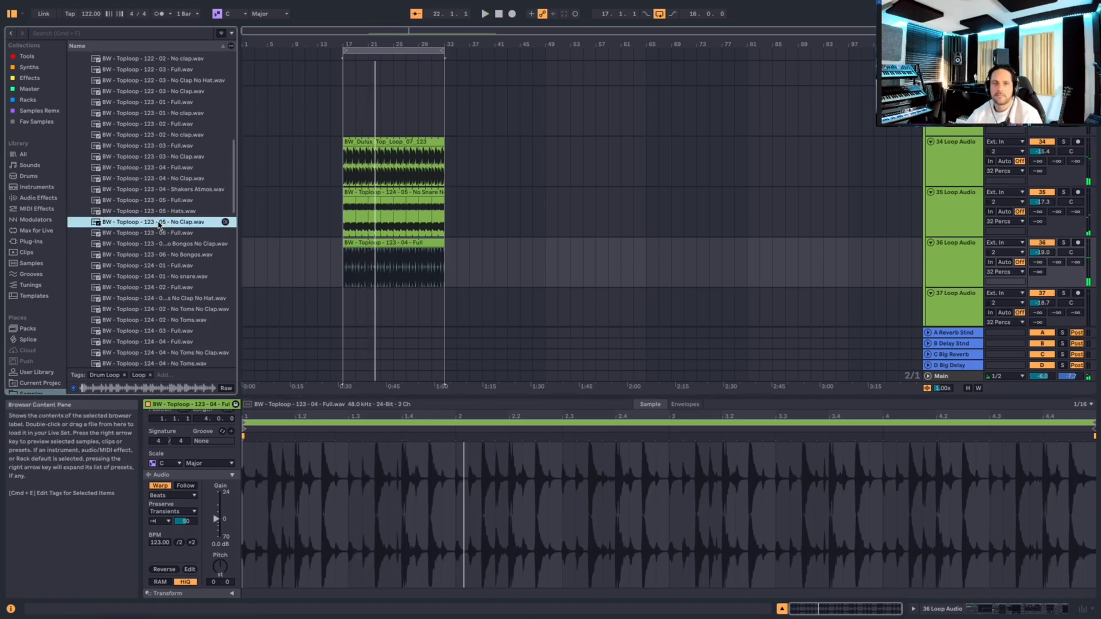
scroll(165, 184, up, 2)
click(163, 169)
click(91, 72)
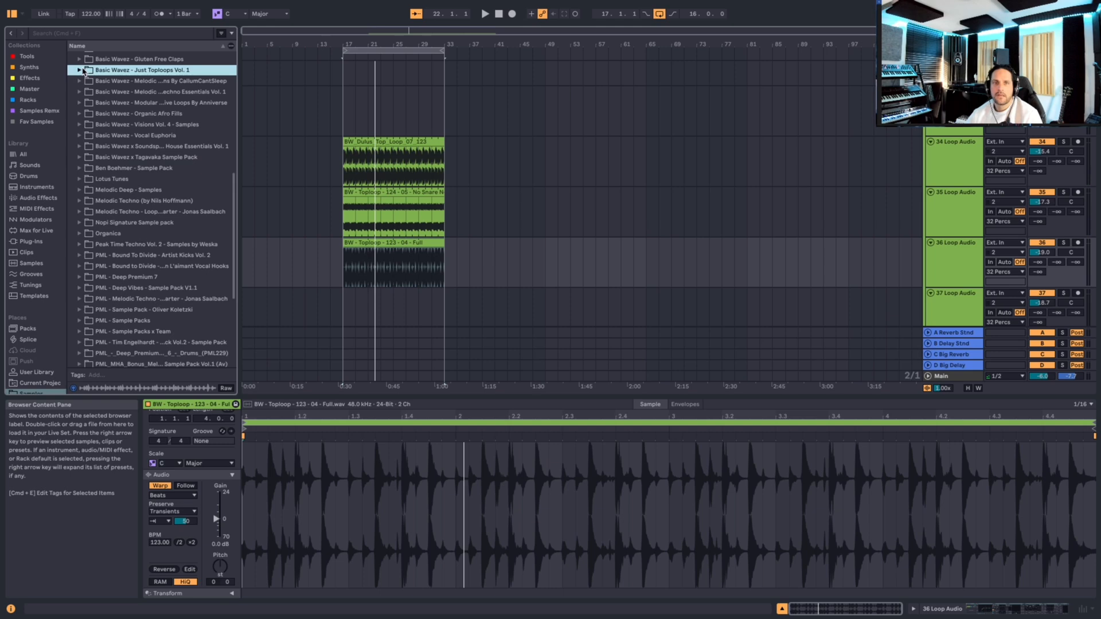
scroll(872, 234, down, 1)
scroll(871, 240, up, 8)
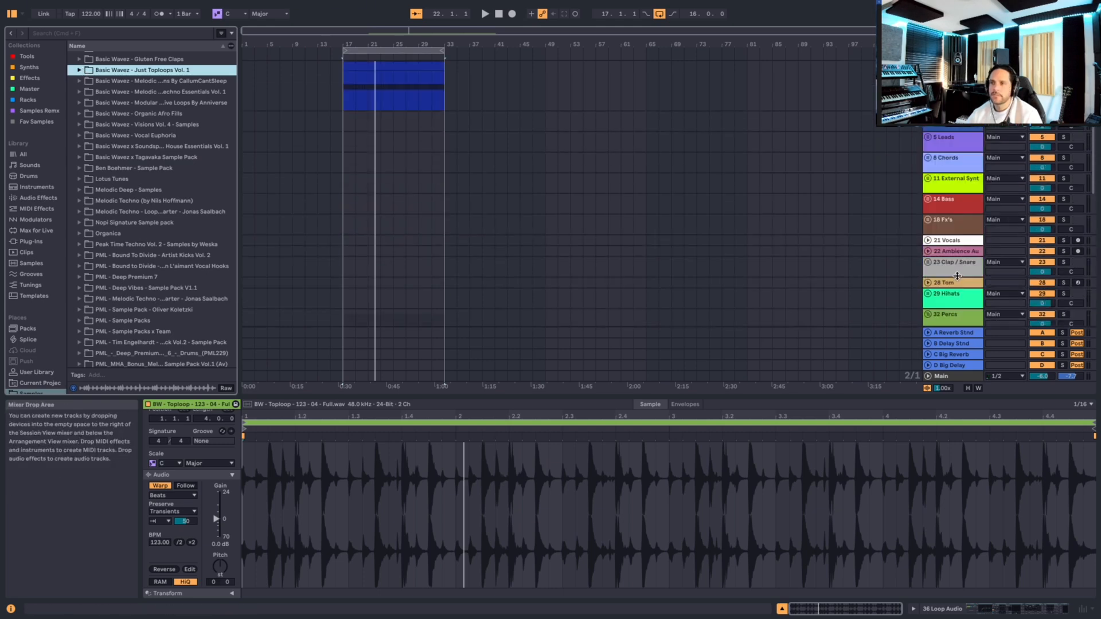
click(928, 217)
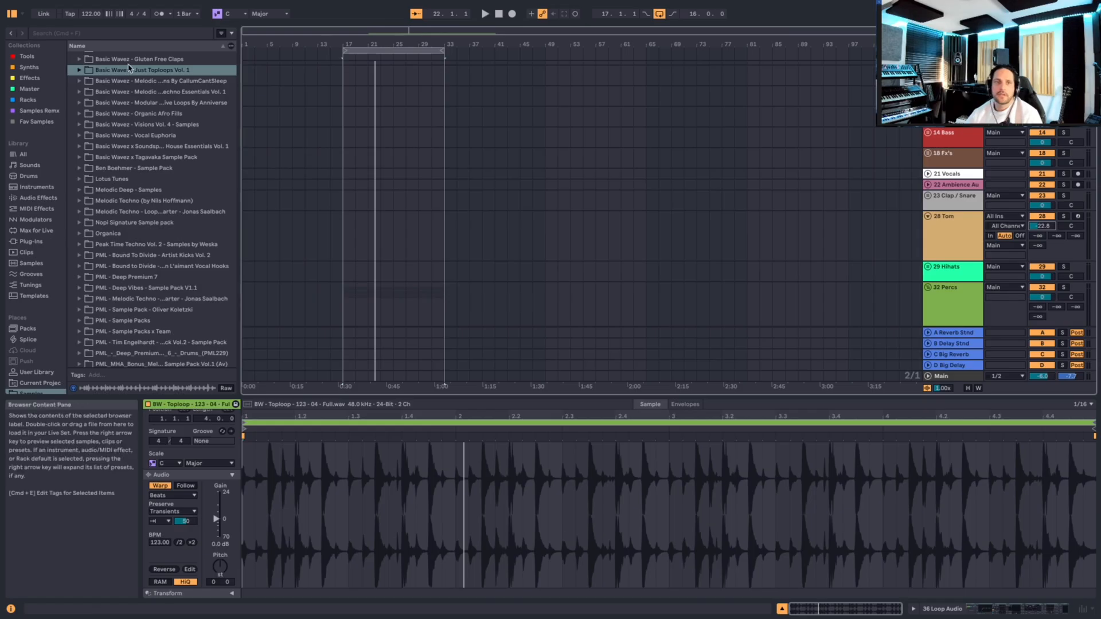
Step: Search the samples for "drone" and open the Drones folder of Basic Wavez - FX Mega Pack Vol.2
click(75, 34)
text(drone)
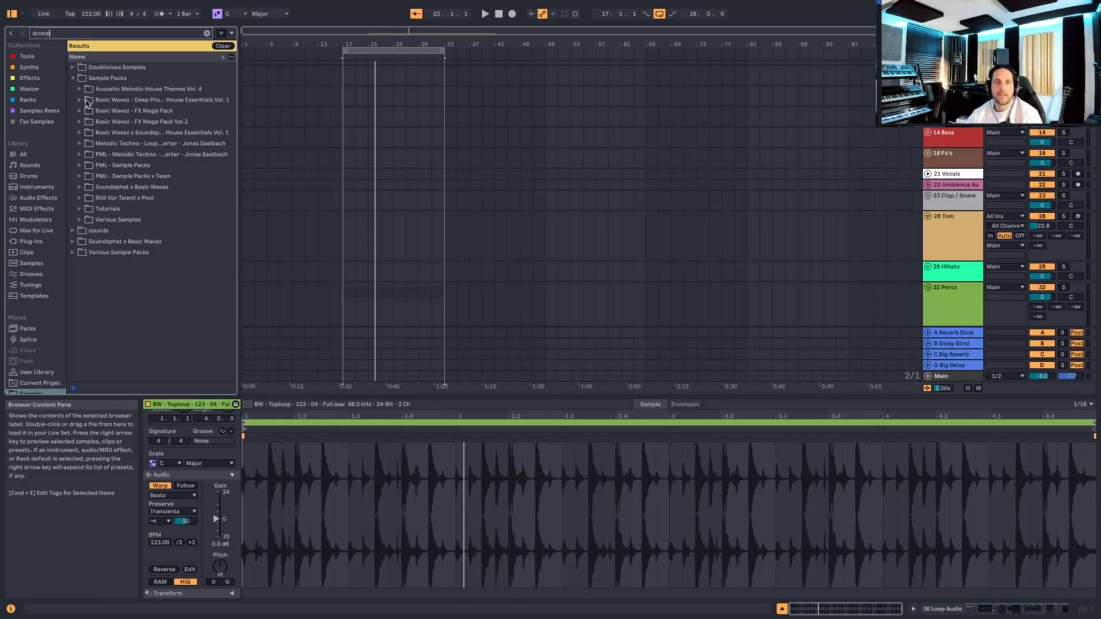
click(80, 121)
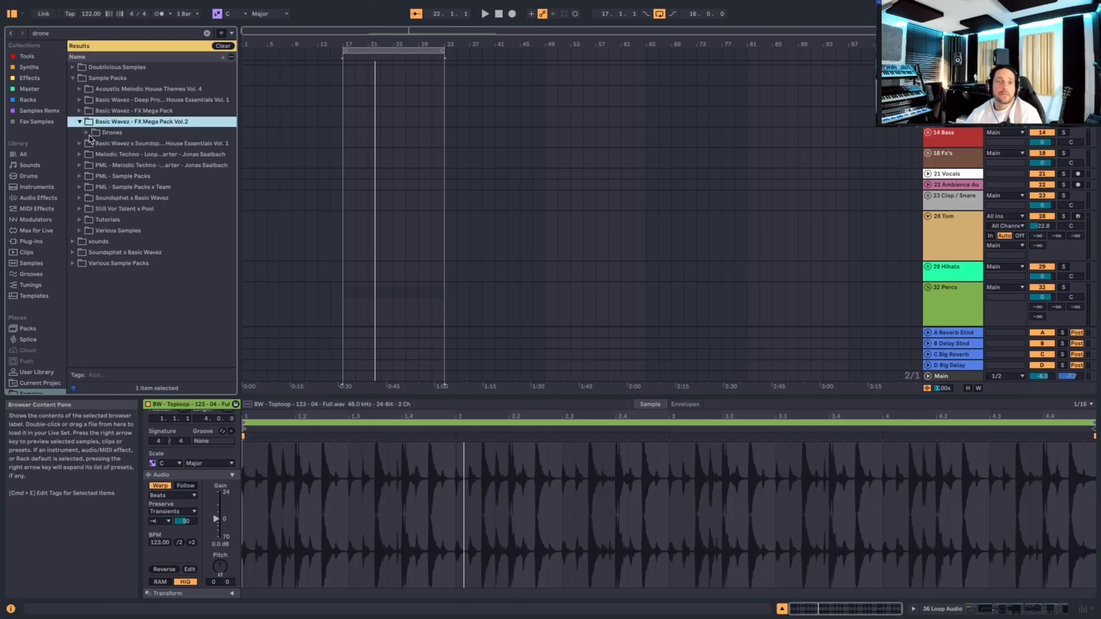
click(86, 132)
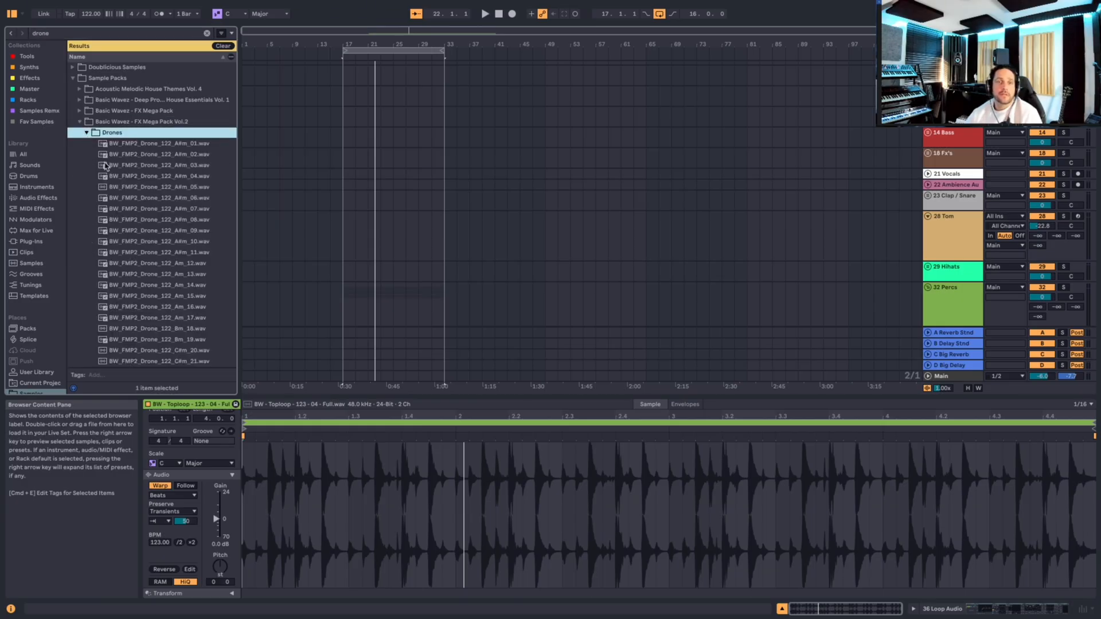
Step: Audition the drone samples from Am_12 through Am_17 and Bm_18, checking them against the playing groove
click(164, 265)
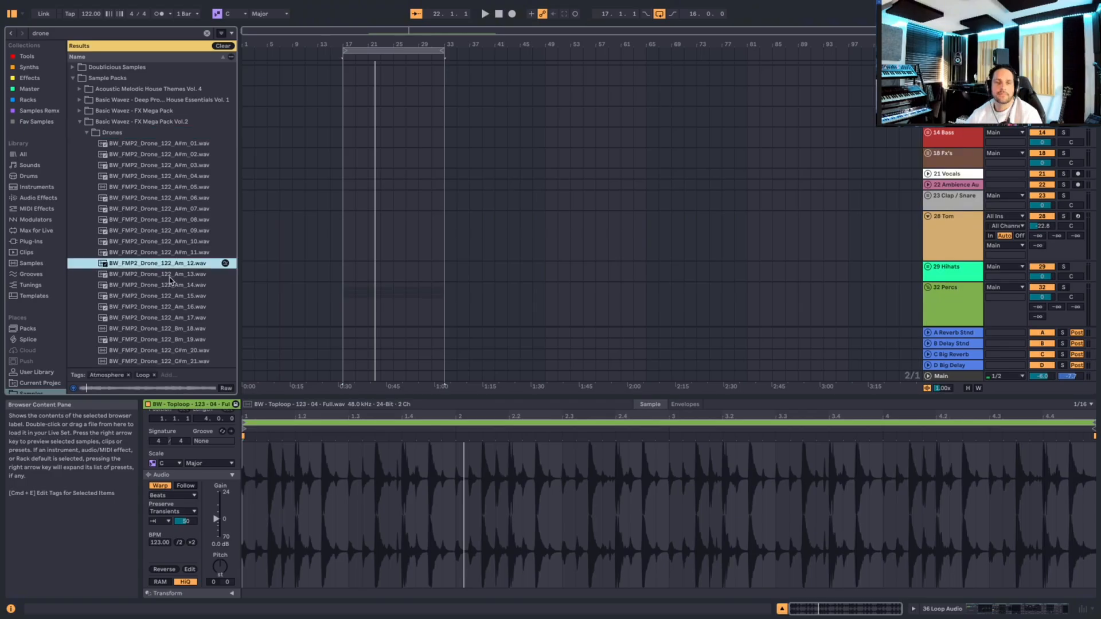
click(169, 278)
scroll(170, 246, down, 3)
click(157, 231)
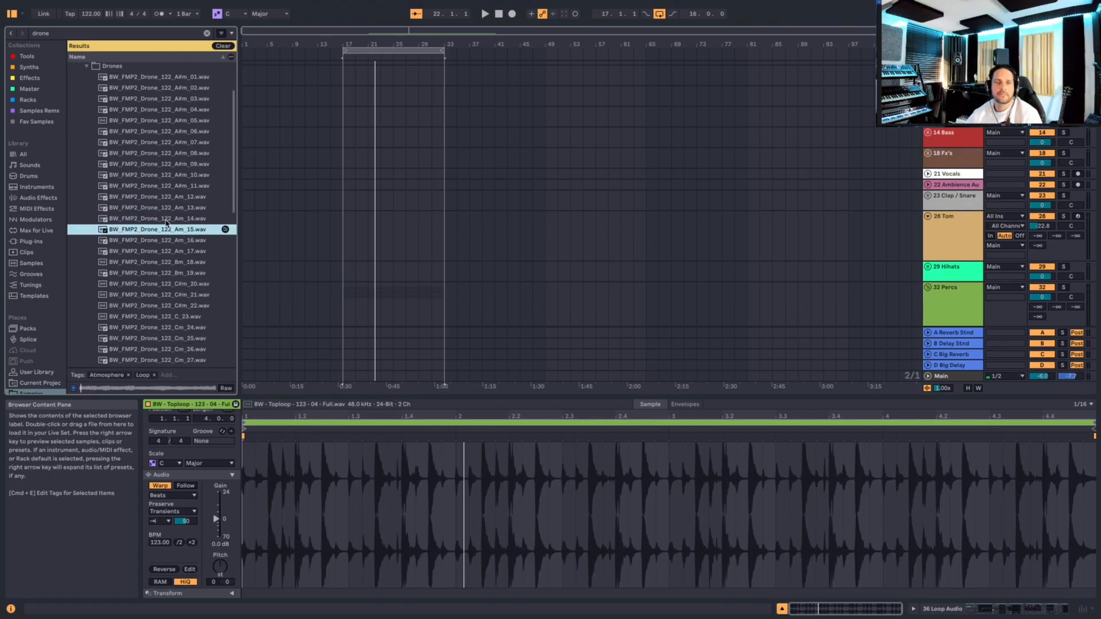
key(space)
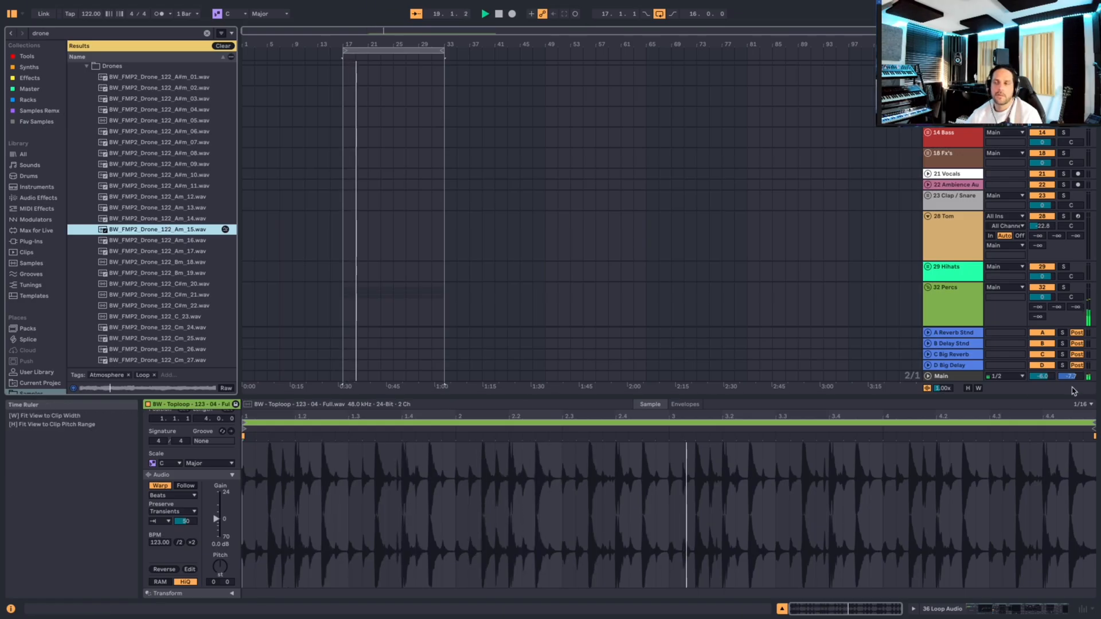
click(178, 218)
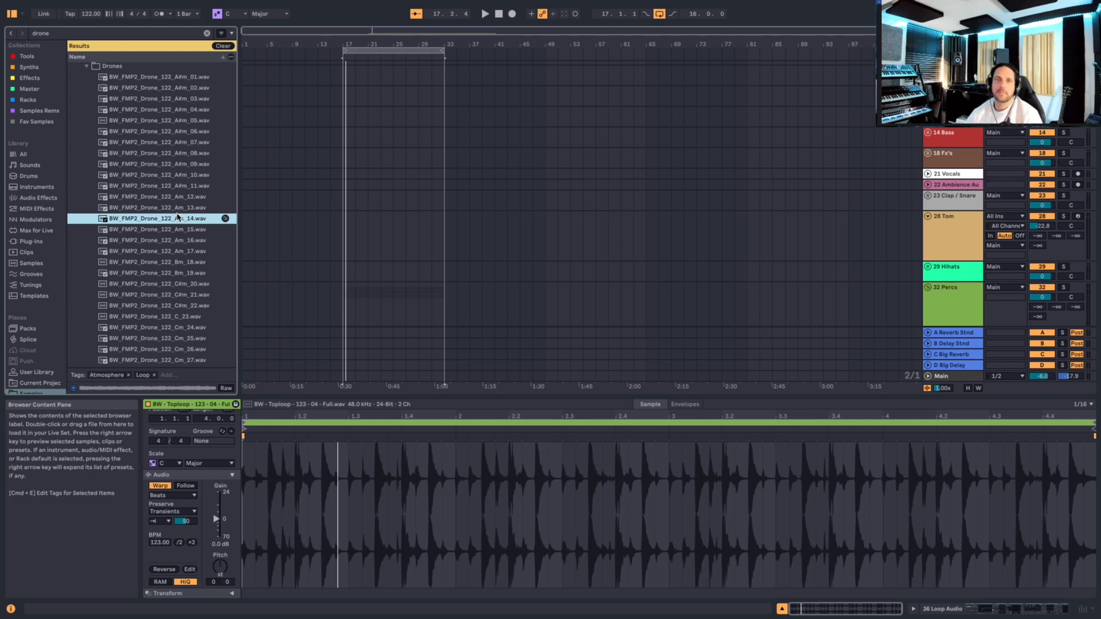
click(160, 241)
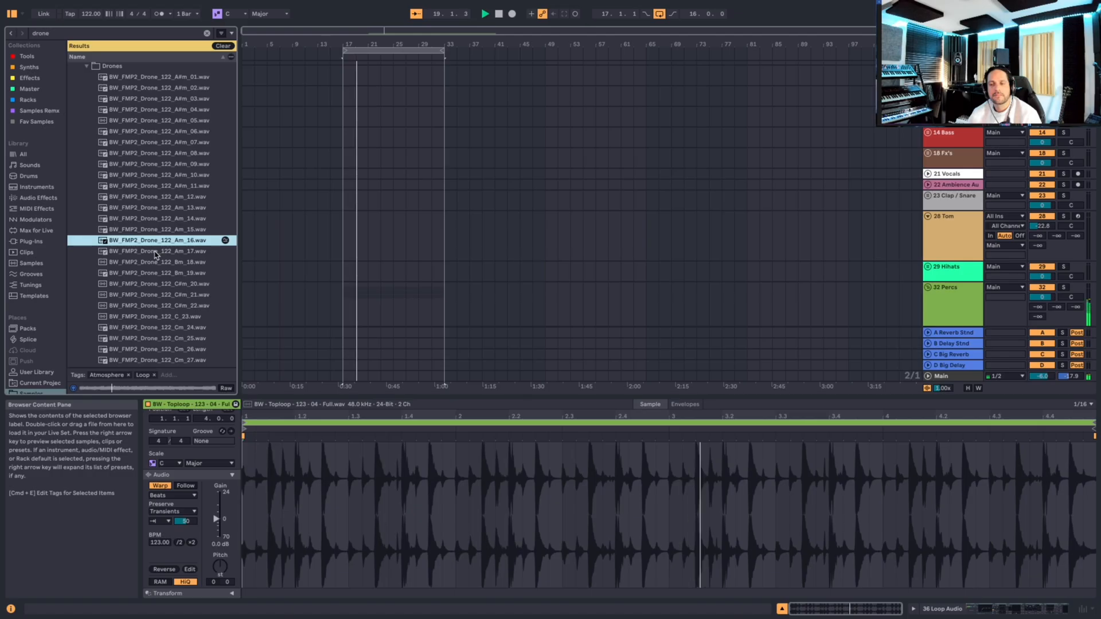
click(156, 253)
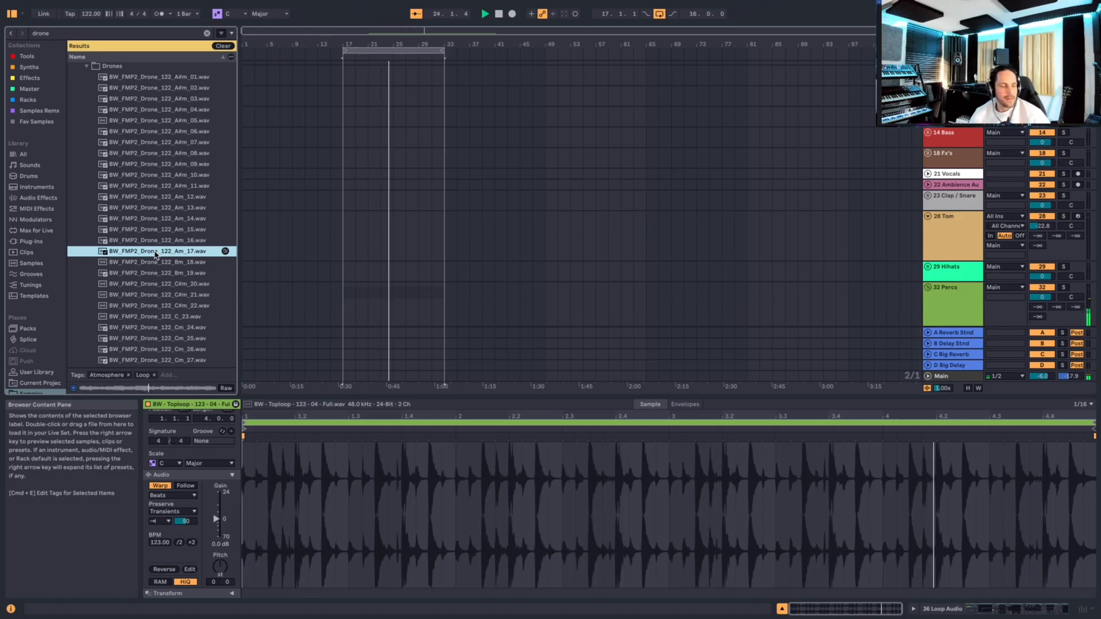
key(Down)
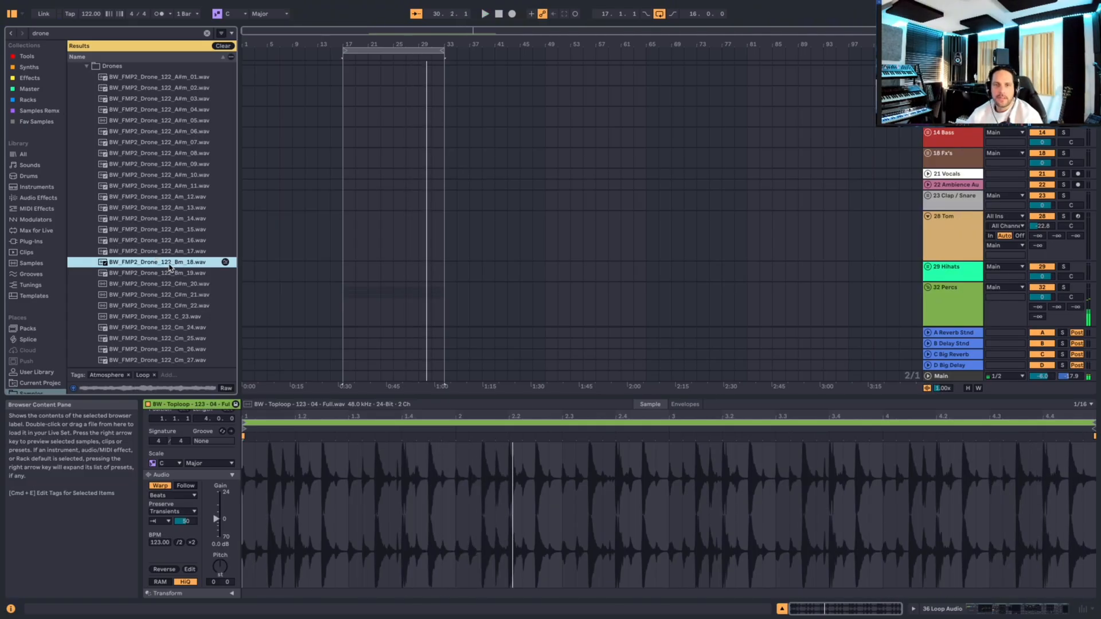
Step: Unfold the 22 Ambience Audio track and duplicate it twice
scroll(507, 232, up, 3)
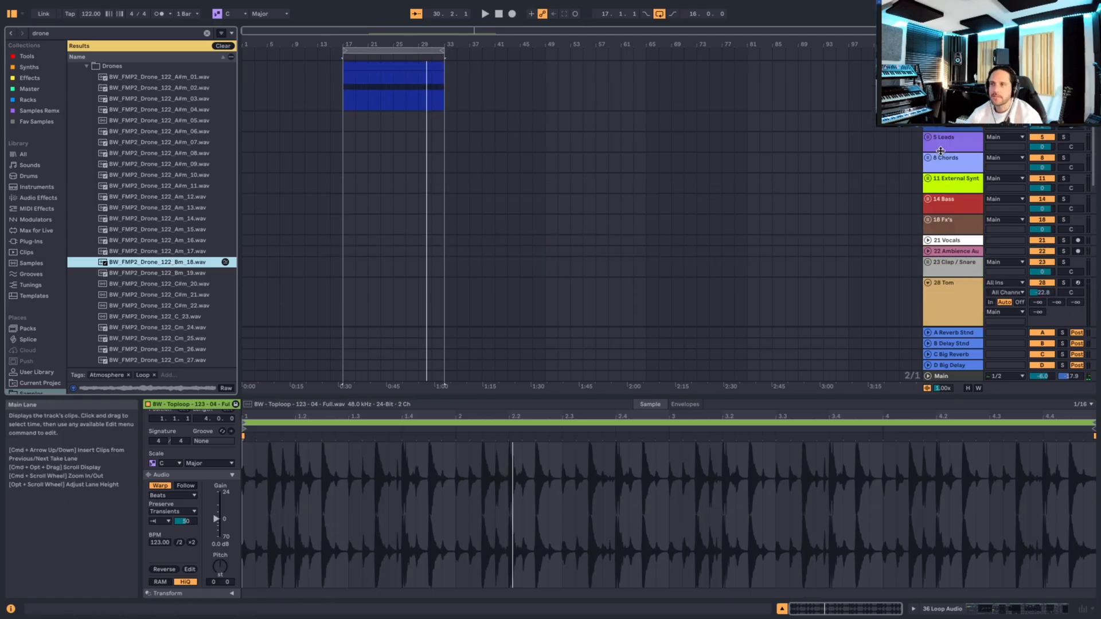
click(928, 253)
drag(1044, 262, 1044, 281)
click(943, 265)
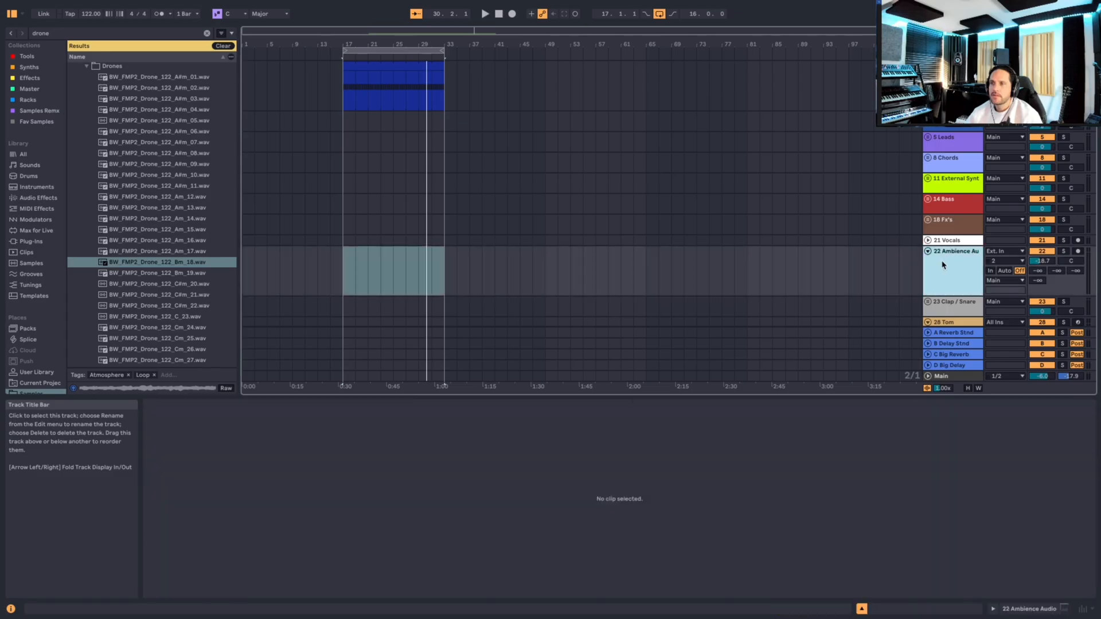
key(super+d)
key(super+d)
click(956, 199)
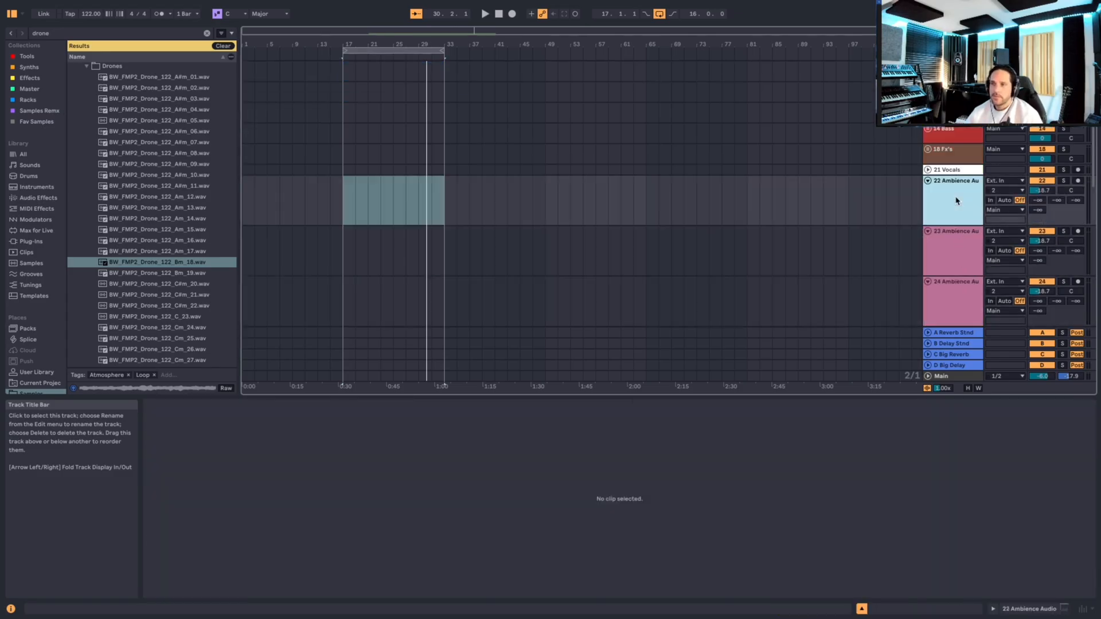
Step: Place BW_FMP2_Drone_122_Bm_18 on 22 Ambience Audio at bar 17, shorten it to two bars and play it
drag(175, 264, 349, 190)
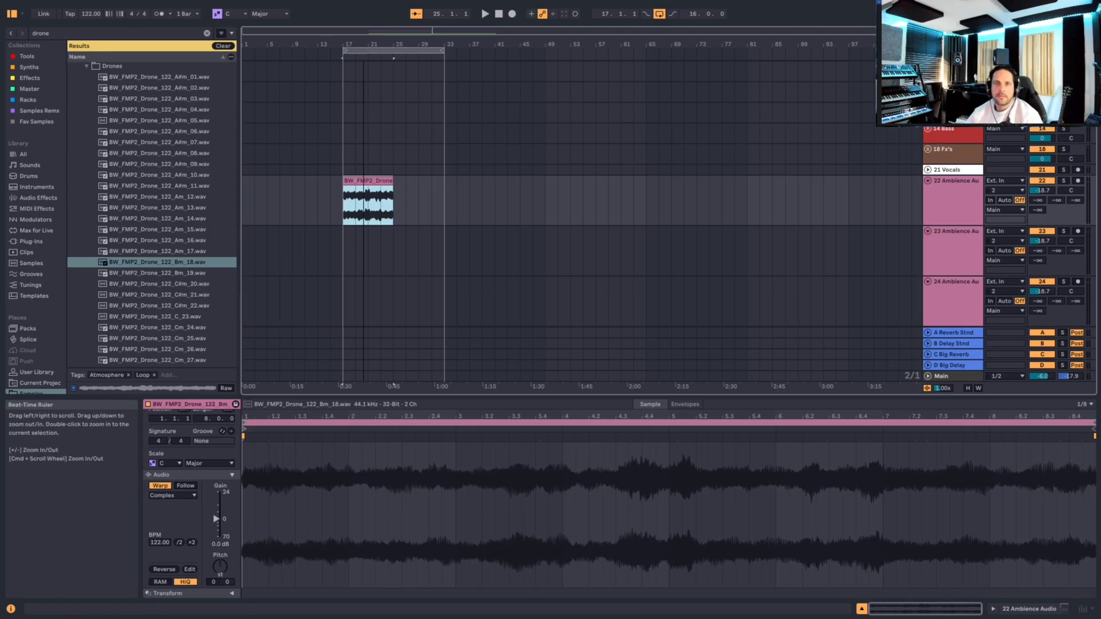
key(z)
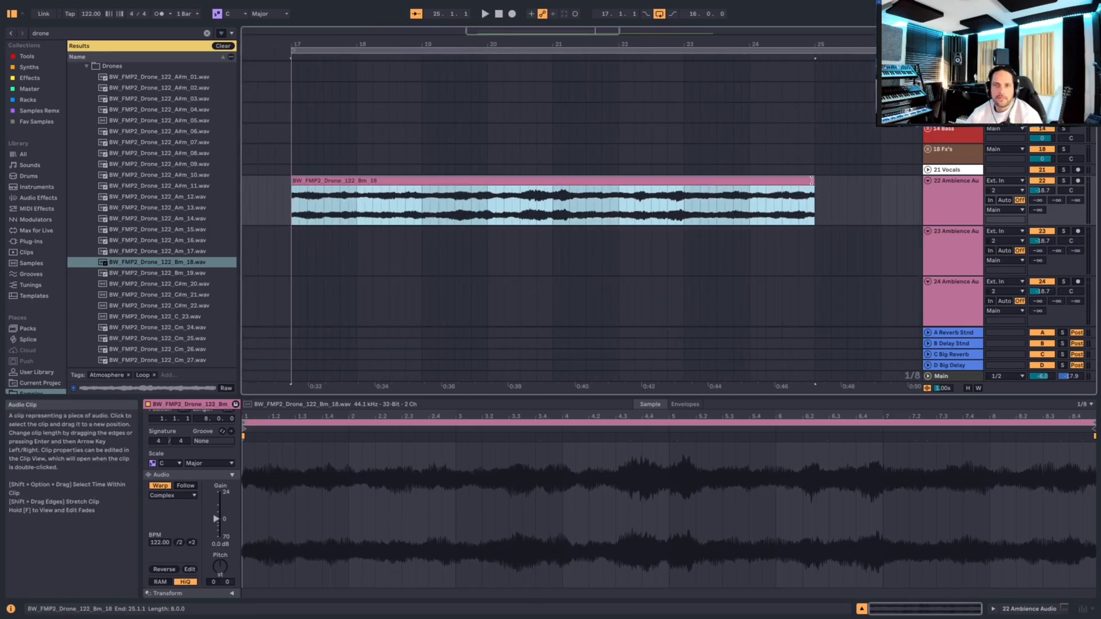
drag(814, 183, 419, 190)
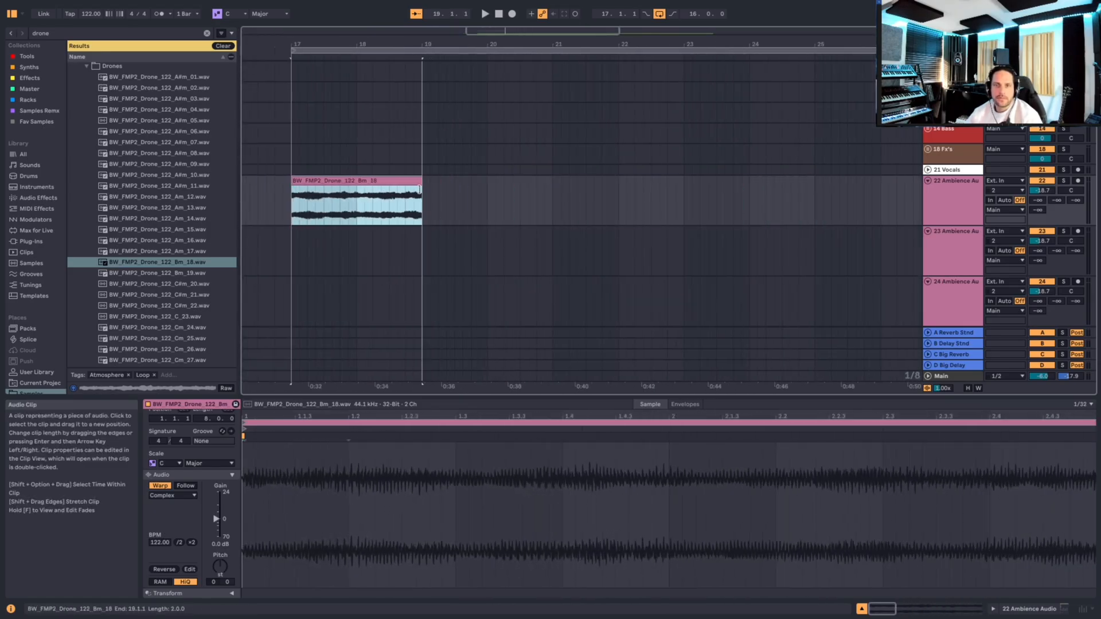
key(space)
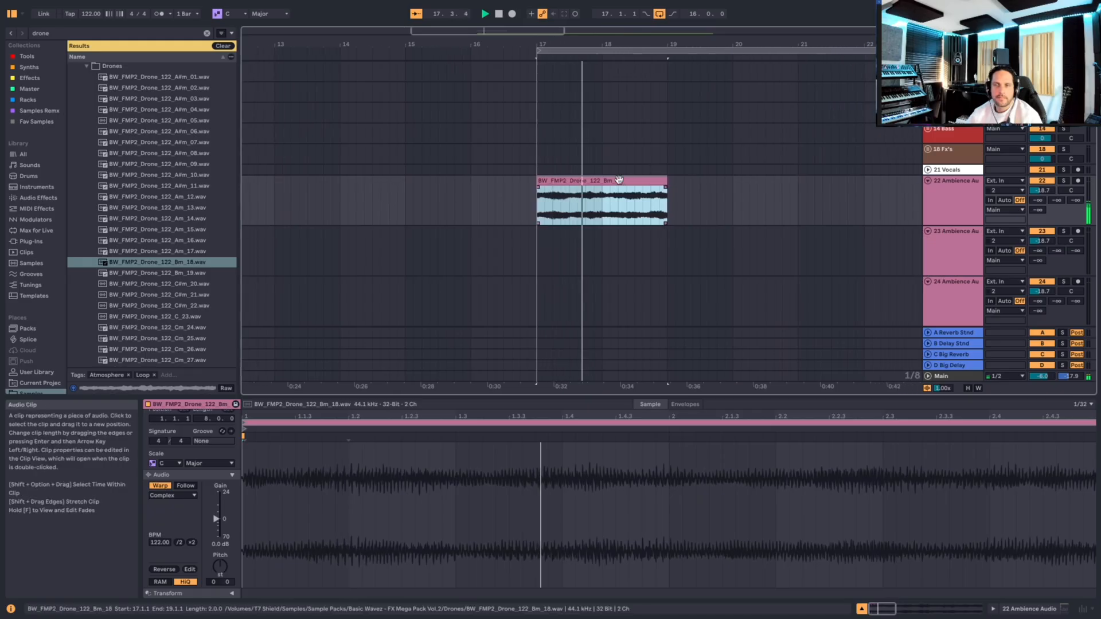
Step: Duplicate the two-bar drone clip directly after itself and consolidate both copies into one four-bar clip
key(super+d)
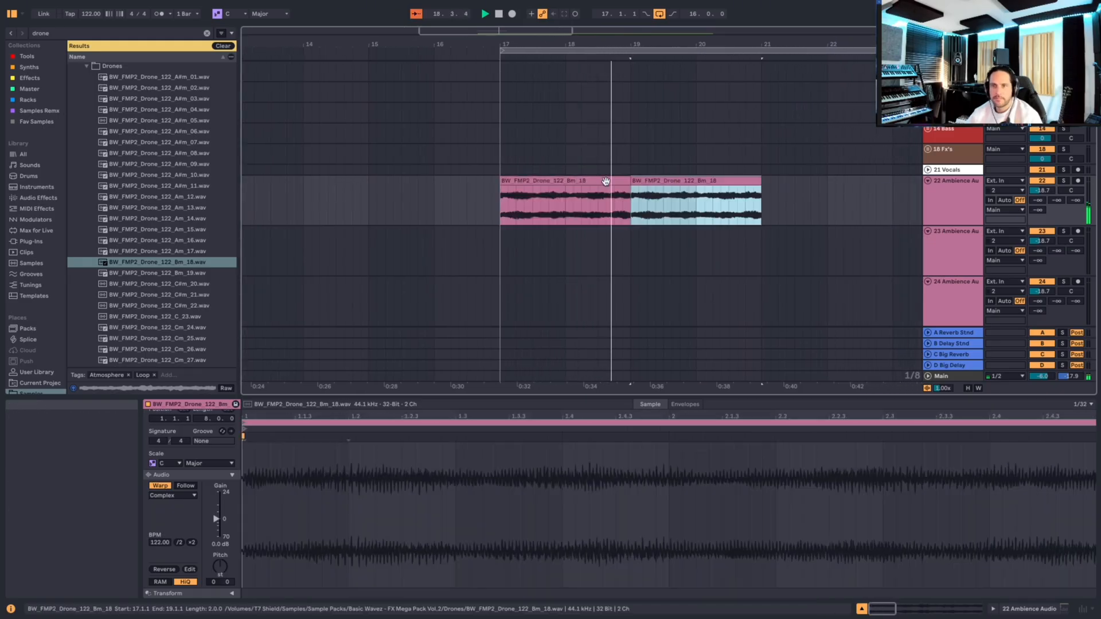
click(618, 180)
click(654, 180)
shift+click(573, 180)
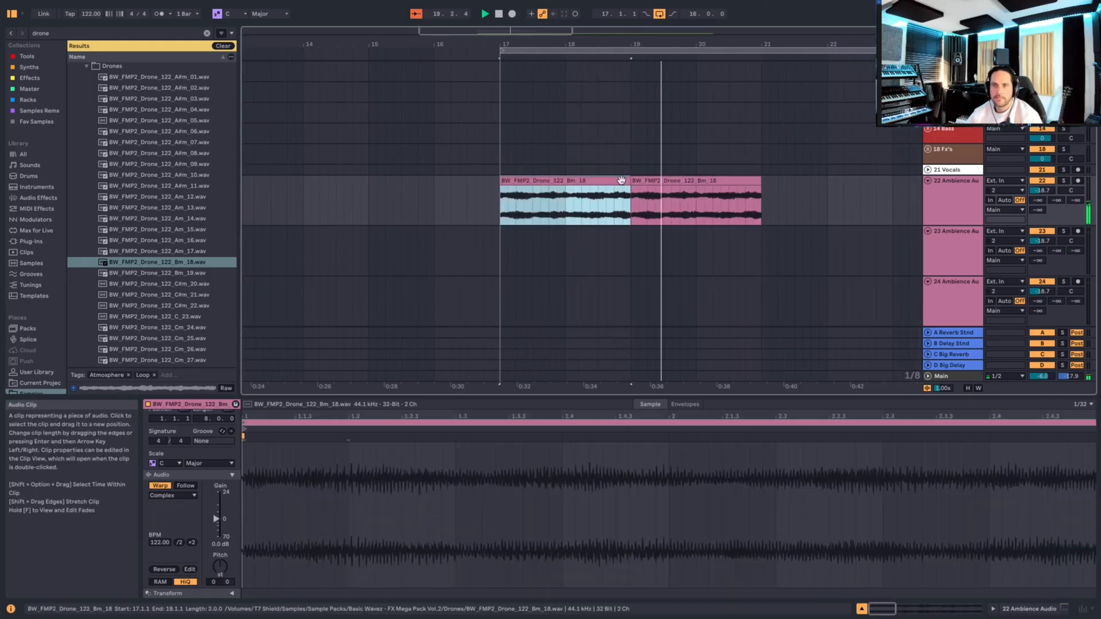
right_click(652, 183)
click(705, 298)
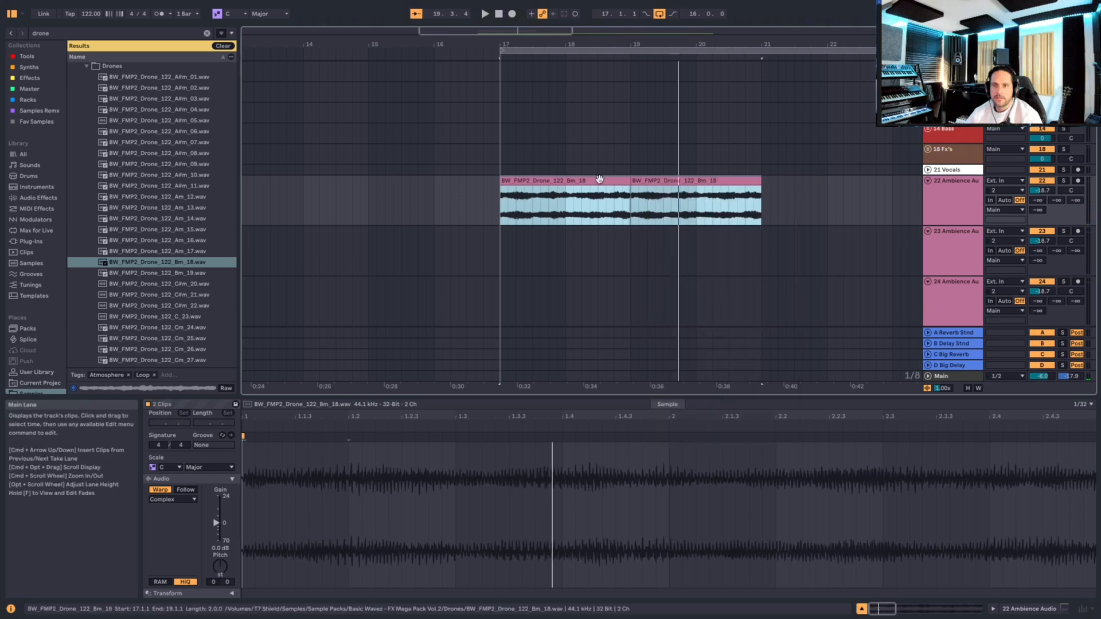
click(589, 181)
shift+click(683, 179)
key(super+j)
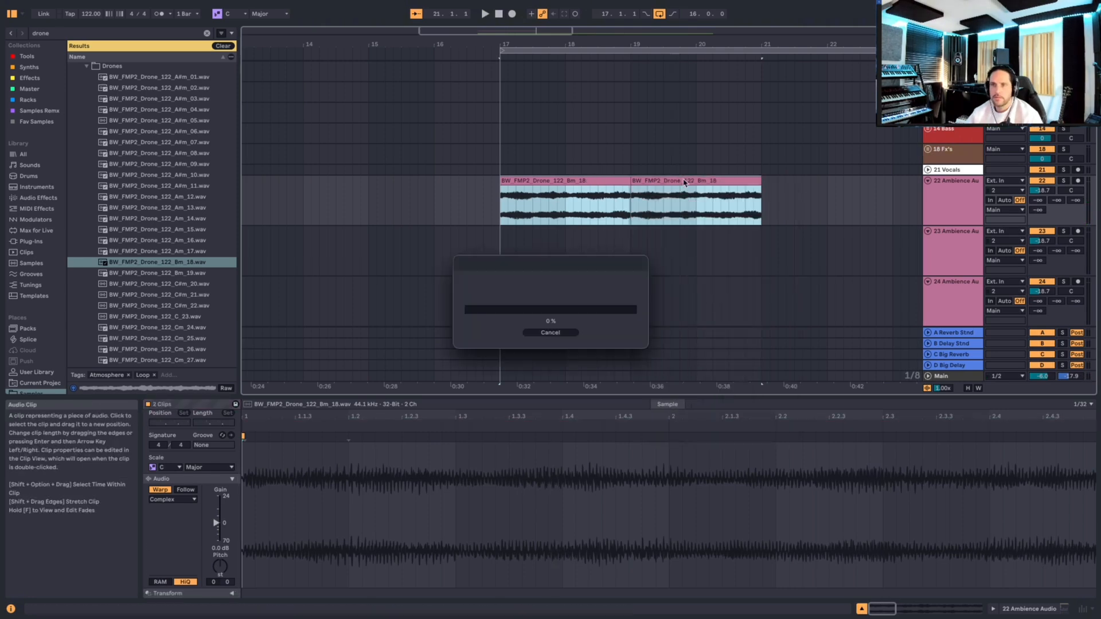
Step: Loop the consolidated drone clip out to bar 33 and lower the 22 Ambience Audio track's volume to -25.0 dB
click(190, 510)
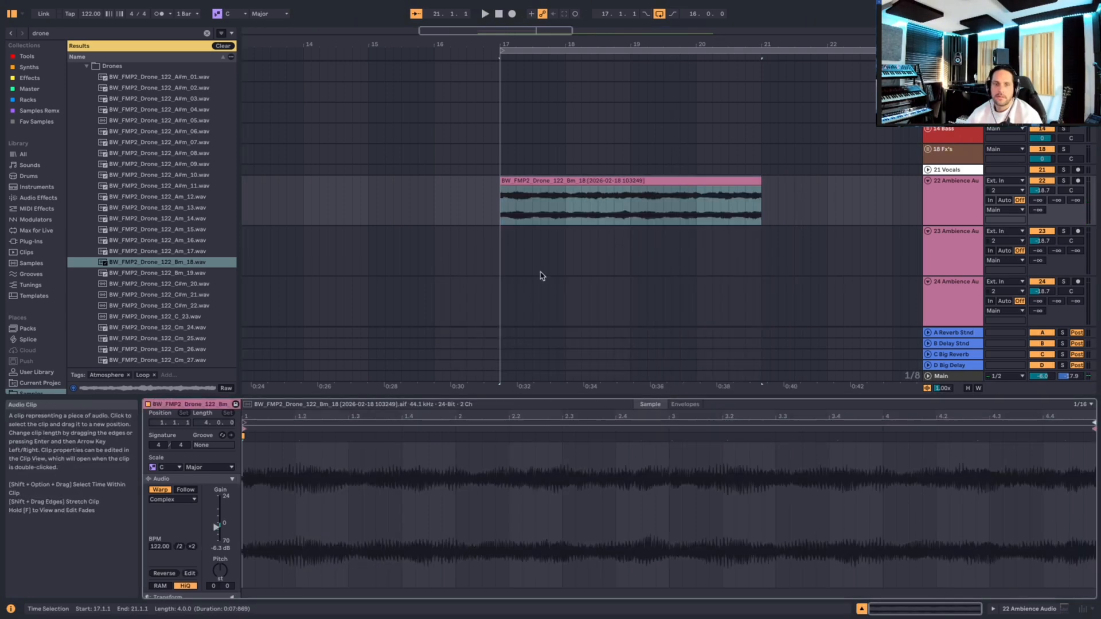
scroll(184, 464, up, 2)
click(172, 458)
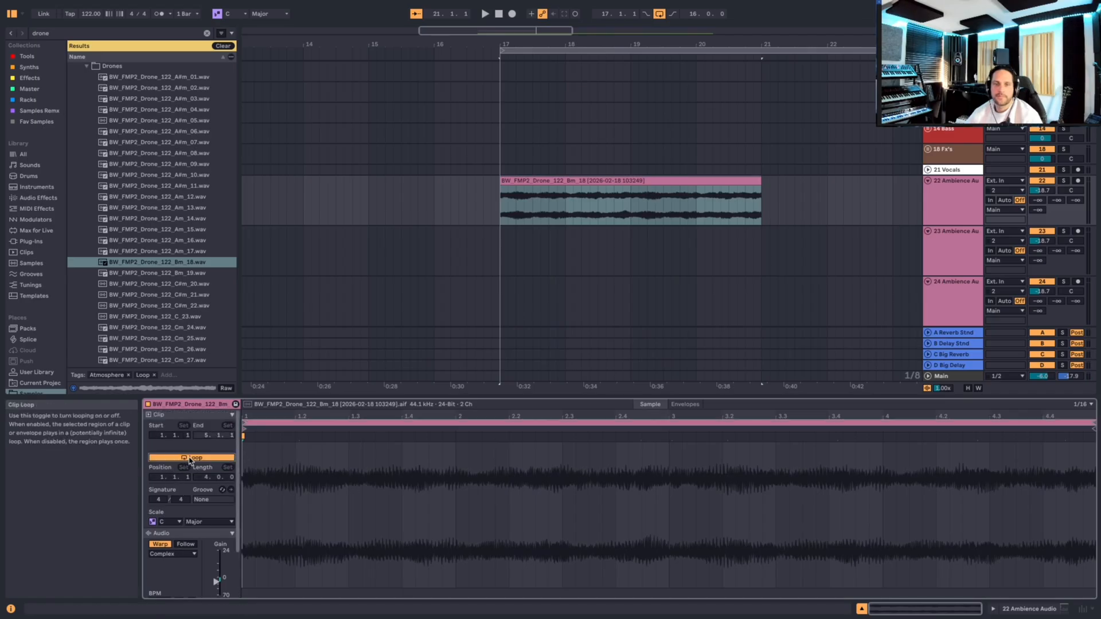
drag(763, 44, 812, 179)
key(space)
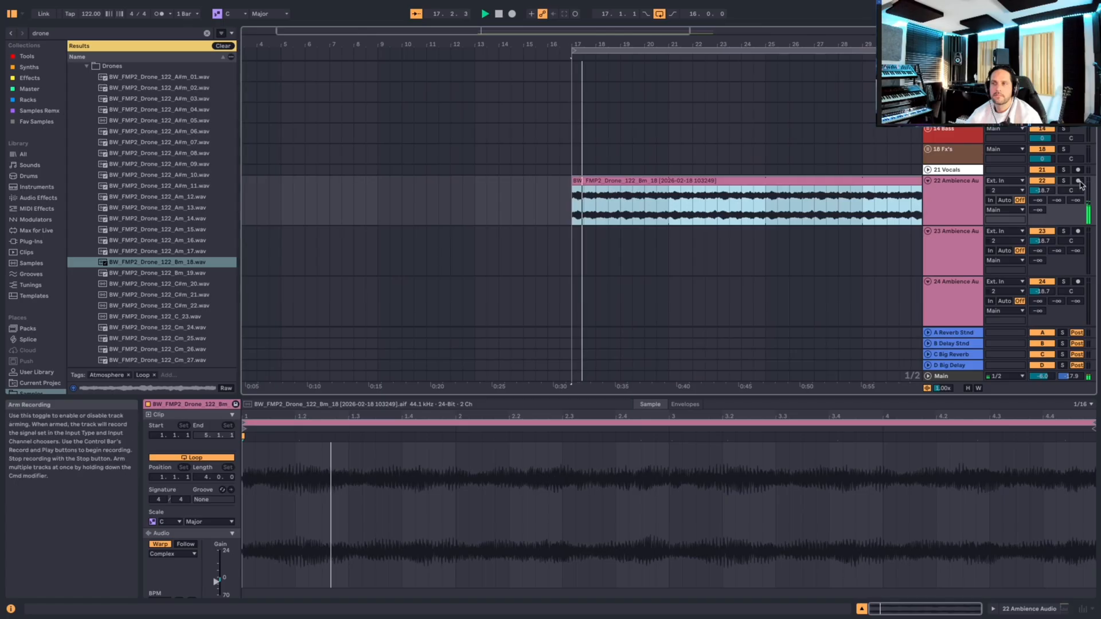
mouse_move(1042, 190)
mouse_down()
mouse_move(1042, 208)
mouse_move(1051, 193)
mouse_up()
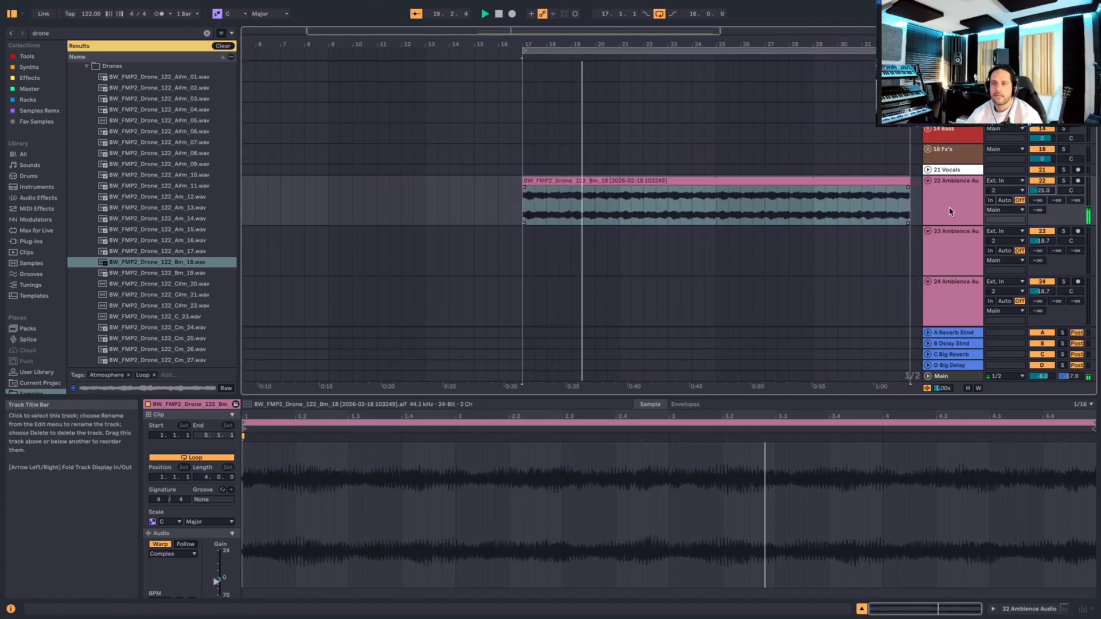
Step: Set the drone clip's transposition on 22 Ambience Audio to 0 semitones
click(721, 178)
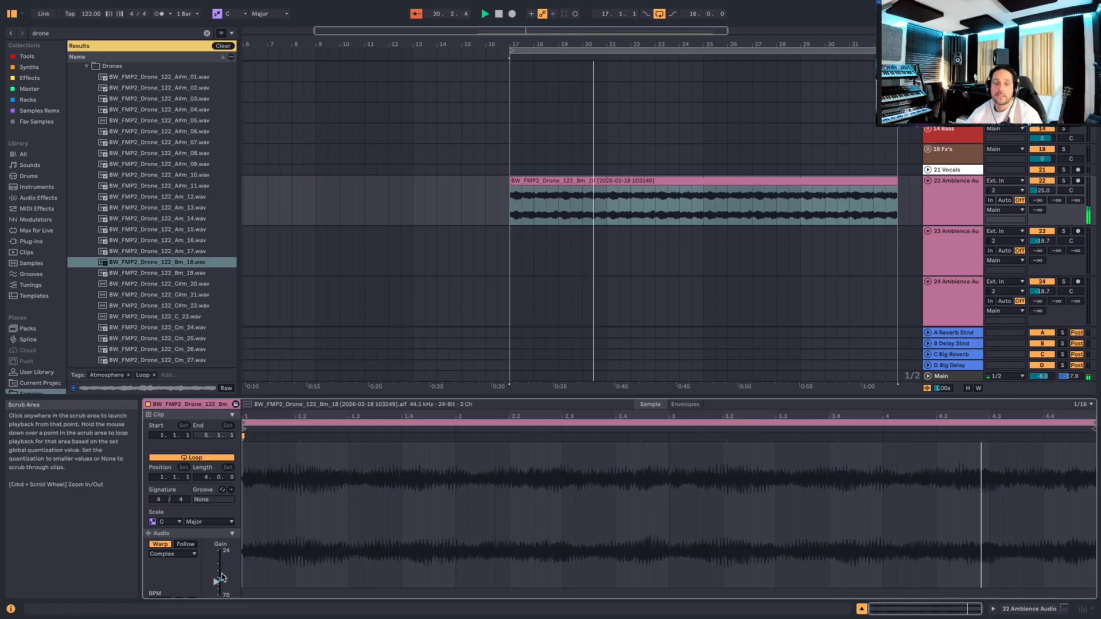
scroll(216, 579, down, 3)
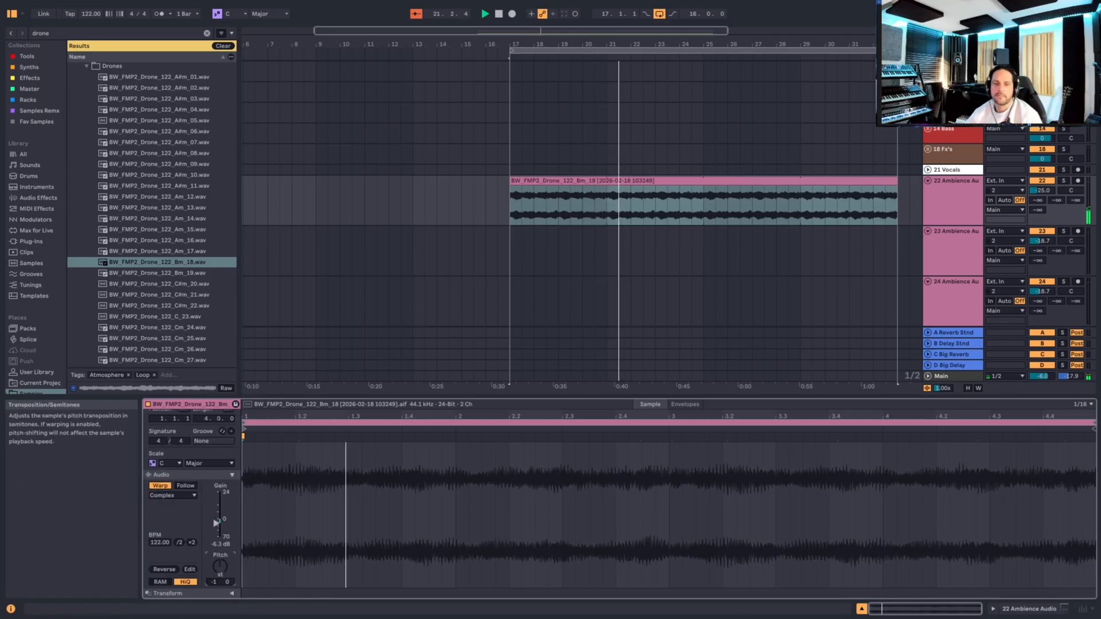
drag(218, 572, 218, 565)
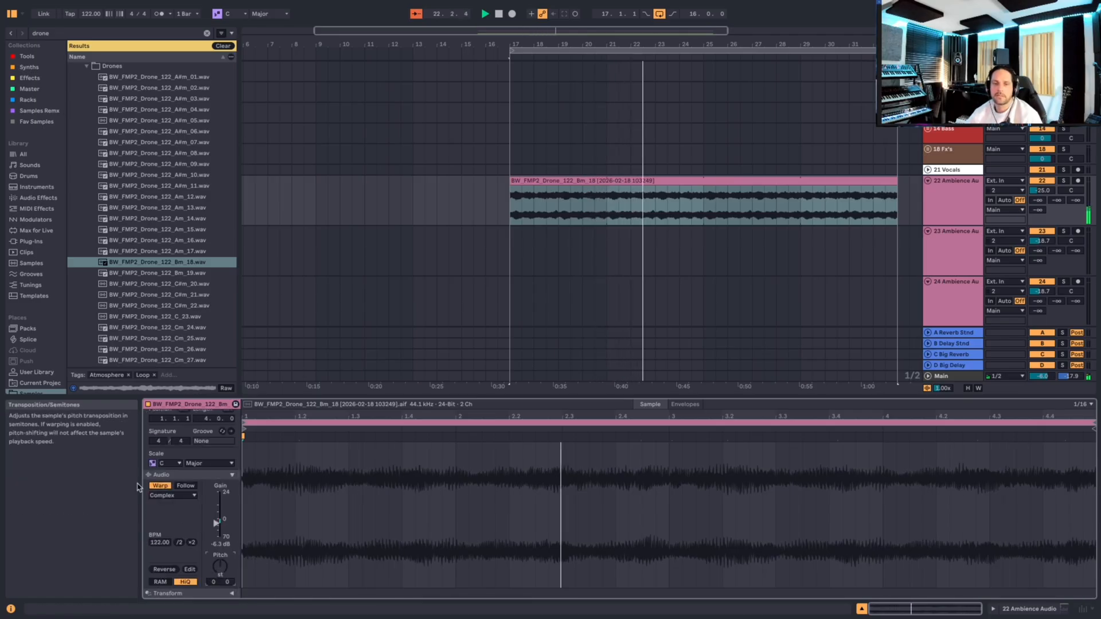
Step: Set the drone clip's warp mode to Beats, preserving 1/16 divisions, with transient looping off and a shorter transient envelope
click(172, 495)
click(166, 501)
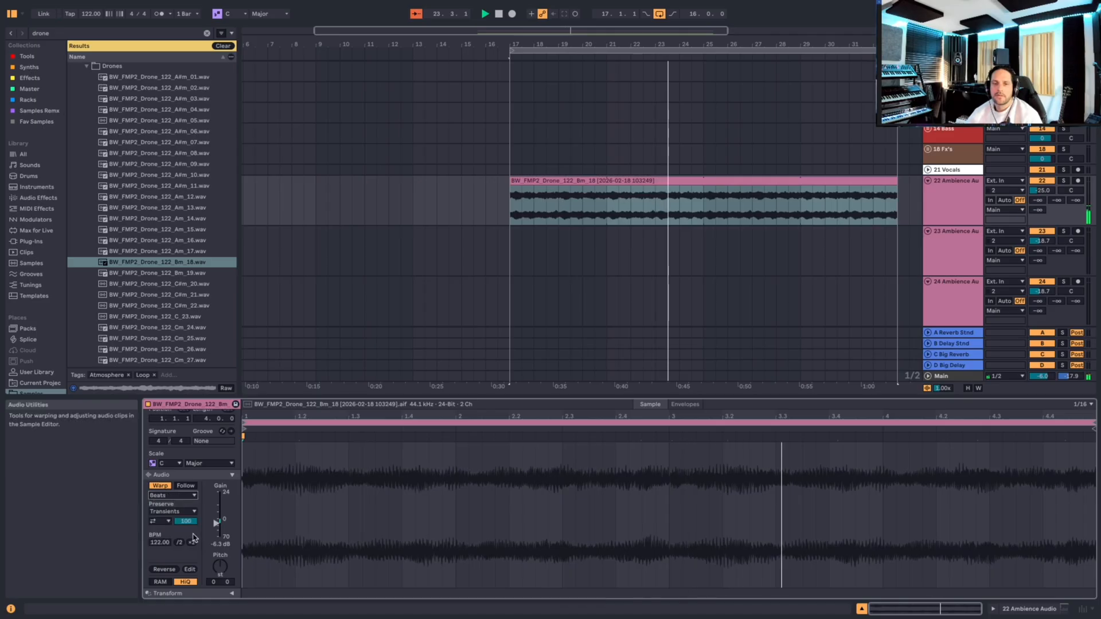
click(172, 512)
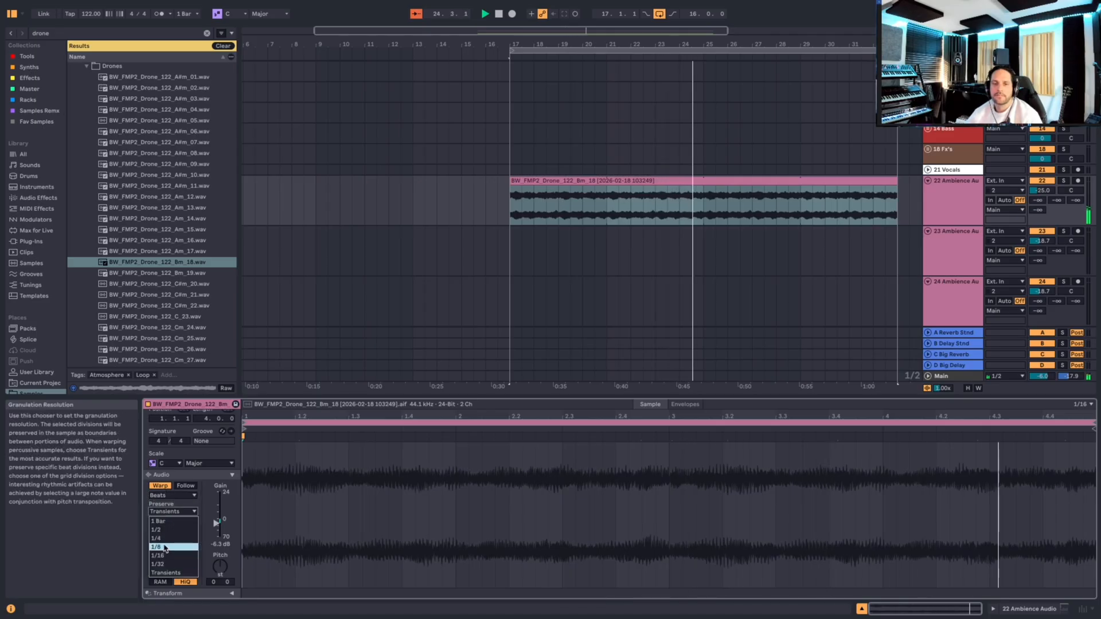
click(166, 557)
drag(186, 522, 186, 545)
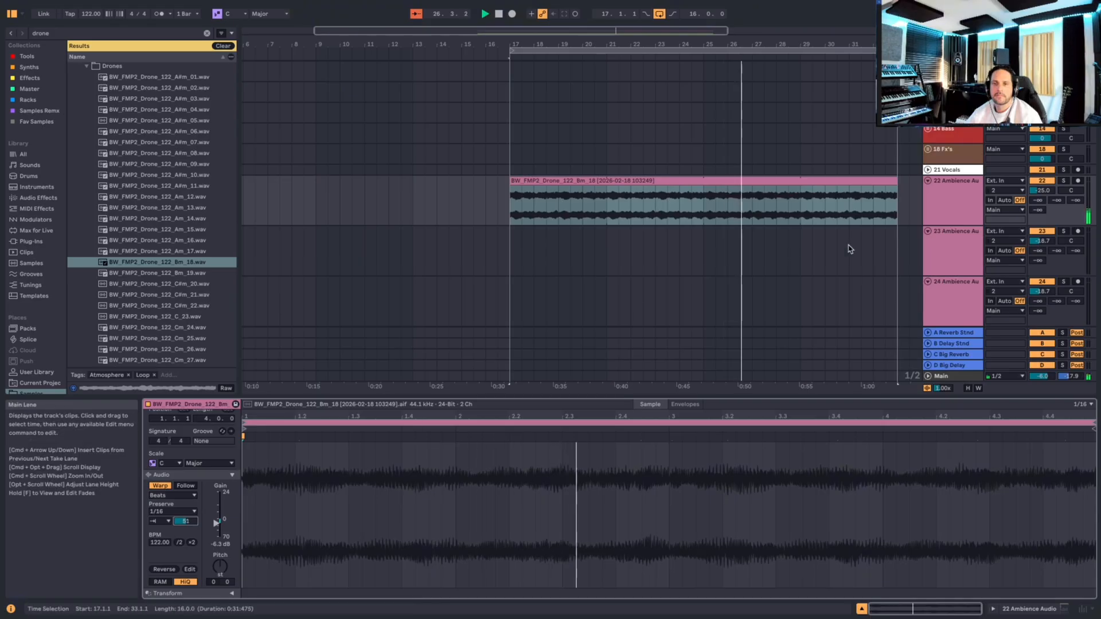
Step: Solo 22 Ambience Audio, set the drone clip's transient envelope to 46 and restart playback from bar 17
click(1064, 180)
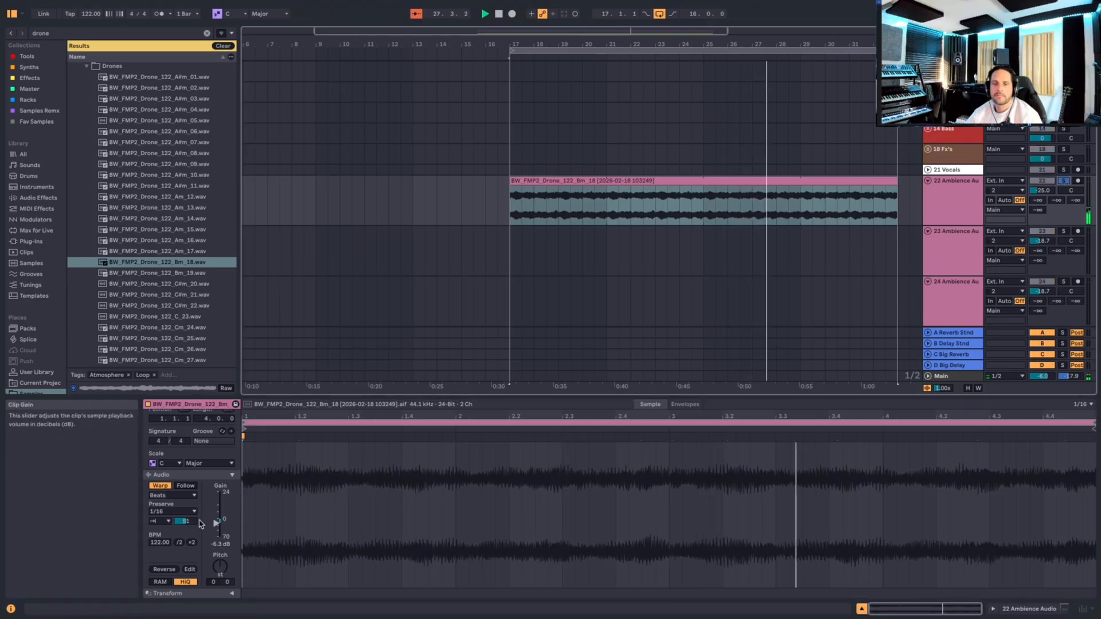
drag(186, 522, 186, 504)
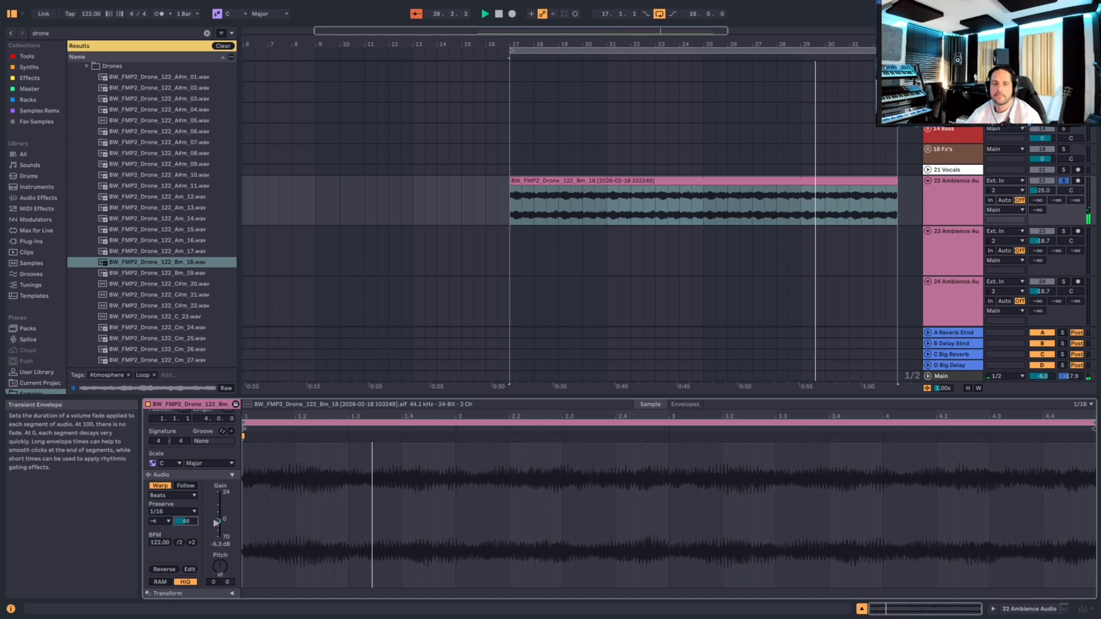
key(space)
key(space)
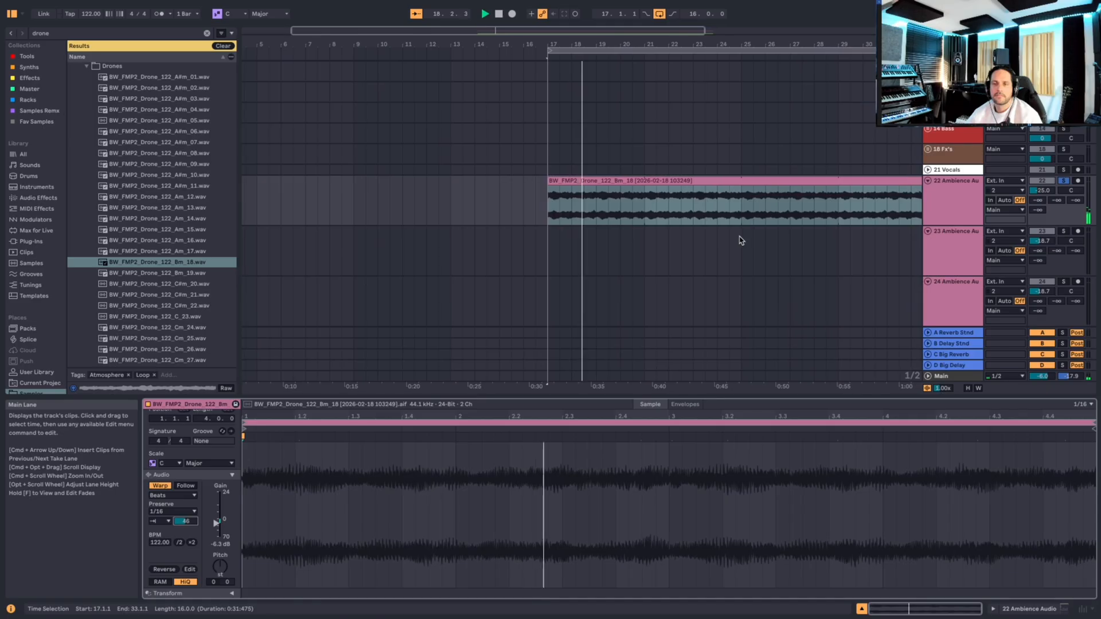
Step: Turn band 1 of the EQ Eight on 22 Ambience Audio into a low cut at 102 Hz
key(shift+Tab)
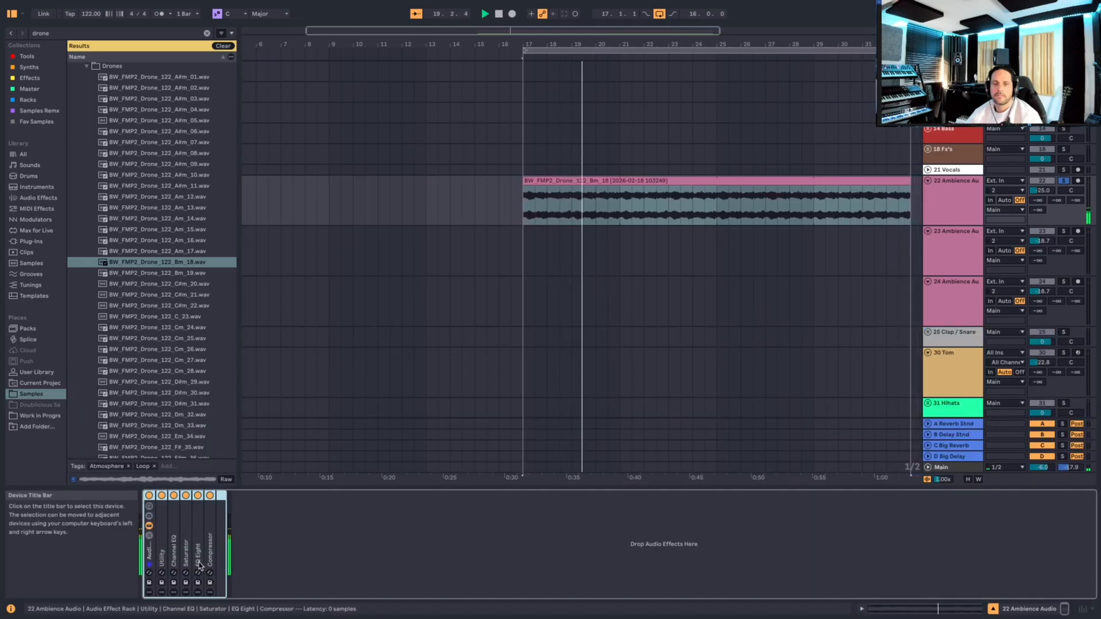
double_click(199, 565)
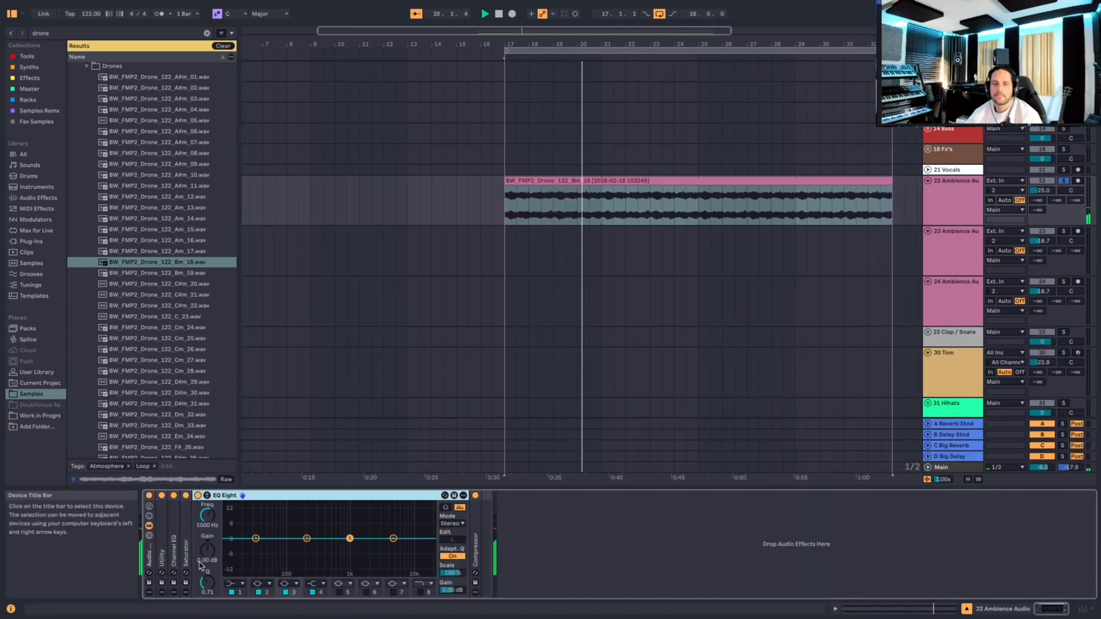
click(235, 583)
click(235, 521)
drag(256, 548, 289, 549)
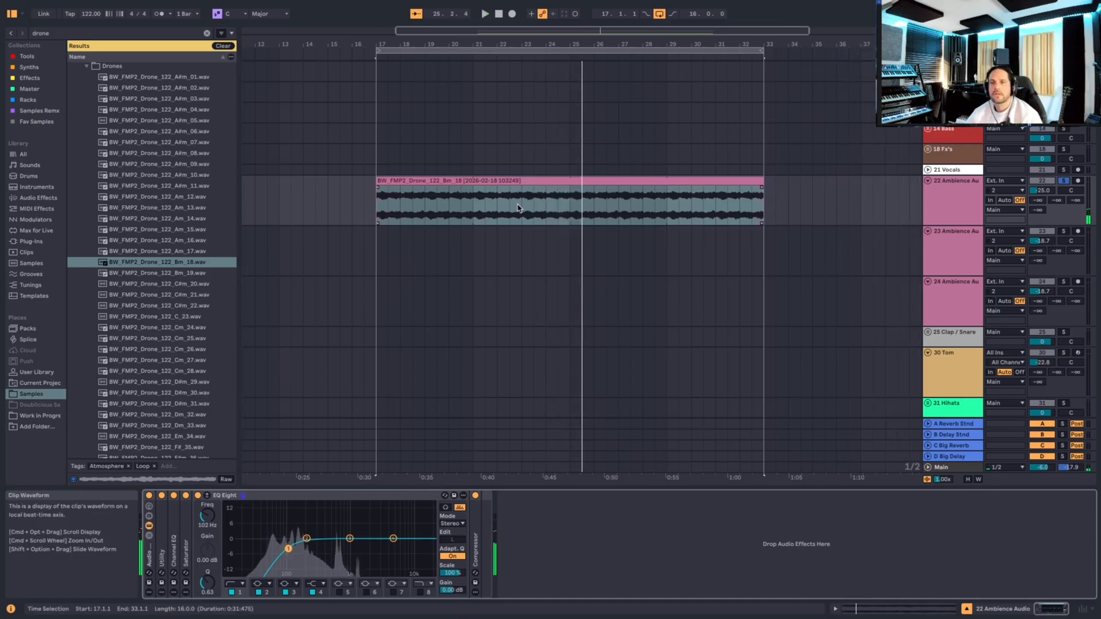
Step: Listen repeatedly to the soloed drone clip across bars 24 to 26 to check the transition at bar 25
click(566, 205)
drag(579, 35, 594, 111)
click(531, 154)
key(space)
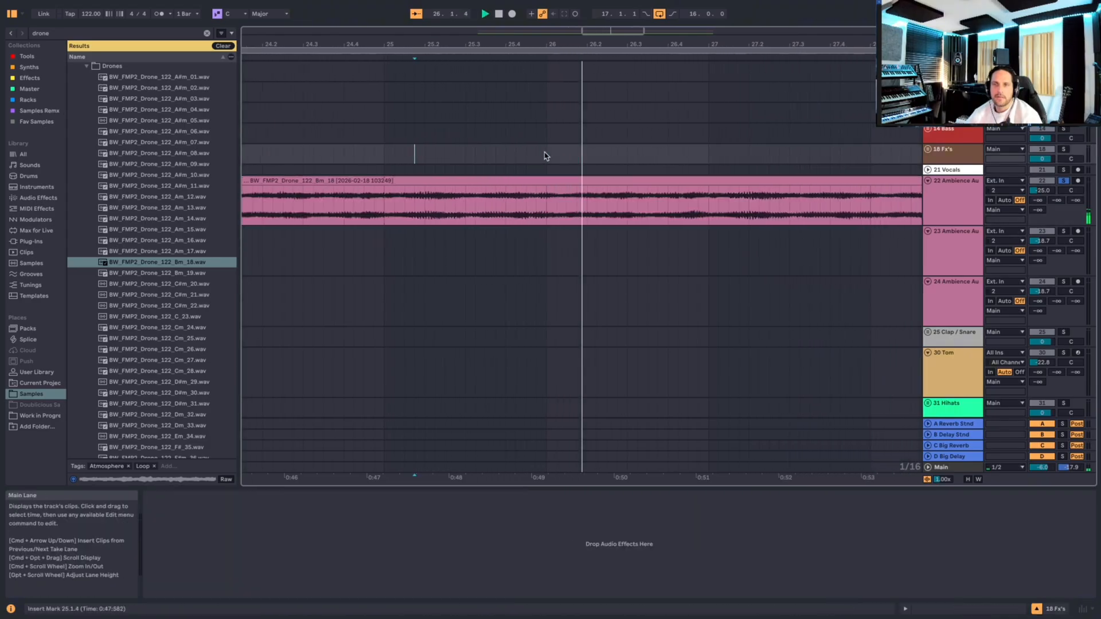
key(space)
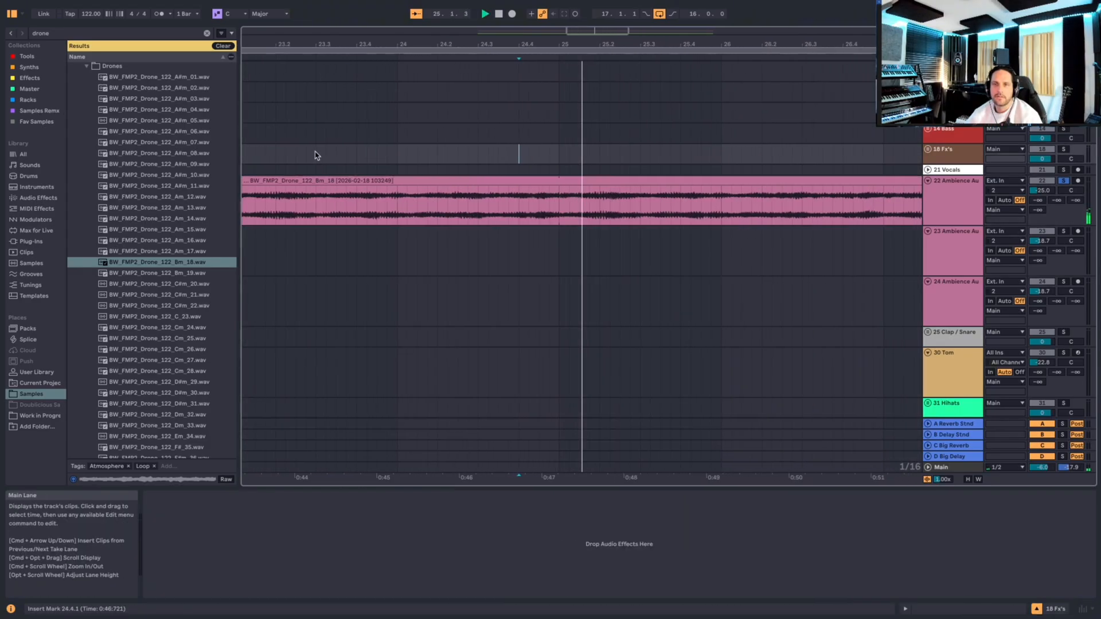
click(317, 155)
key(space)
key(space)
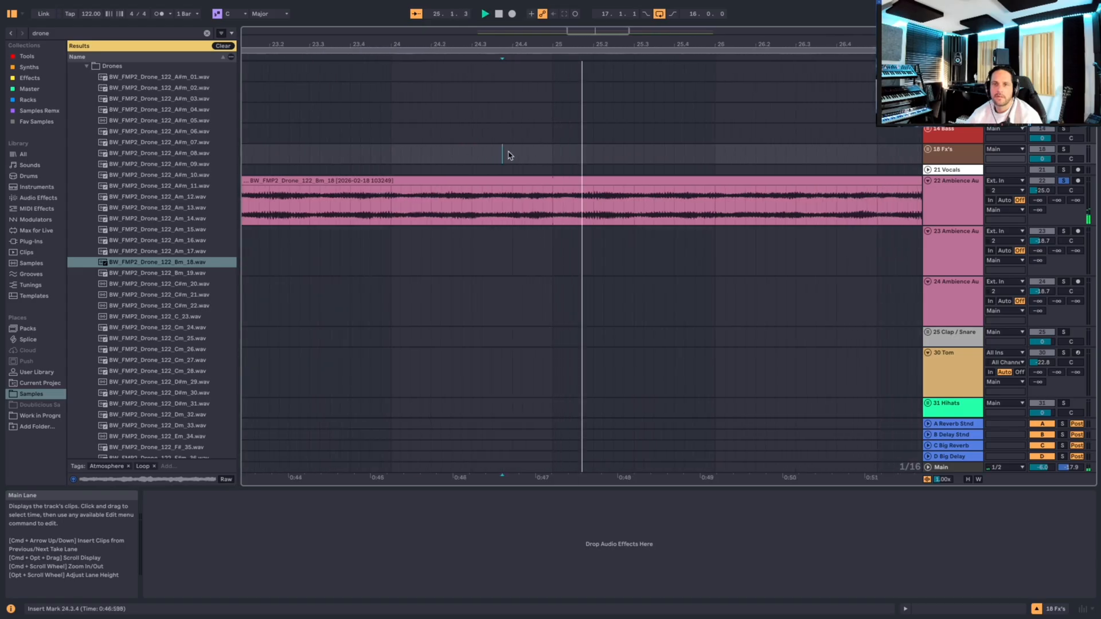
key(space)
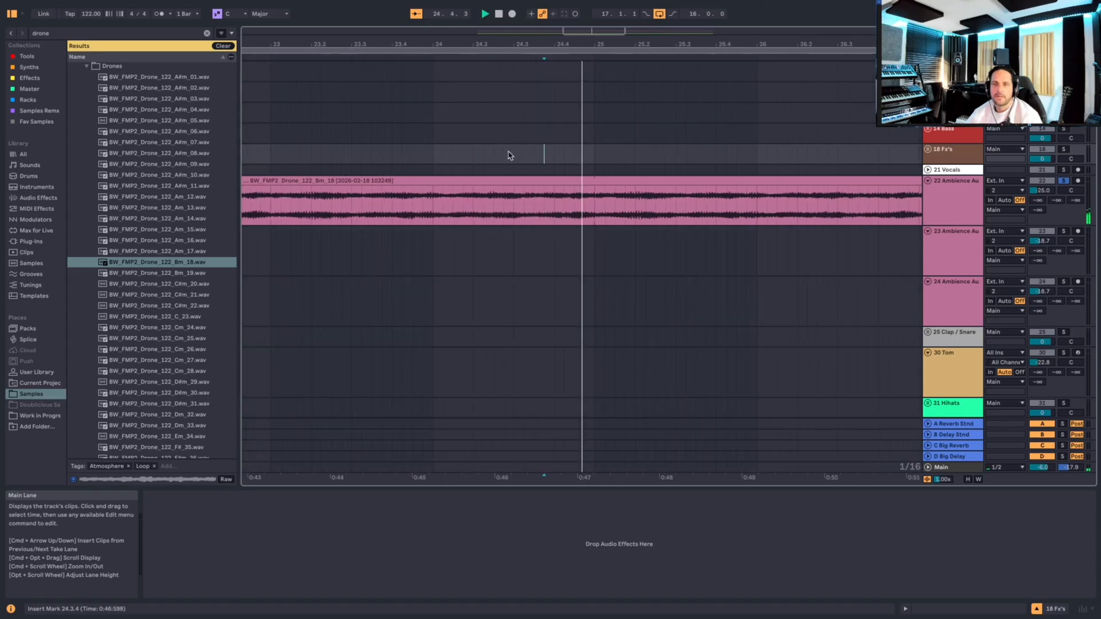
Step: Shorten the drone clip to two bars and duplicate it end to end up to bar 33
drag(626, 41, 734, 2)
drag(748, 189, 510, 193)
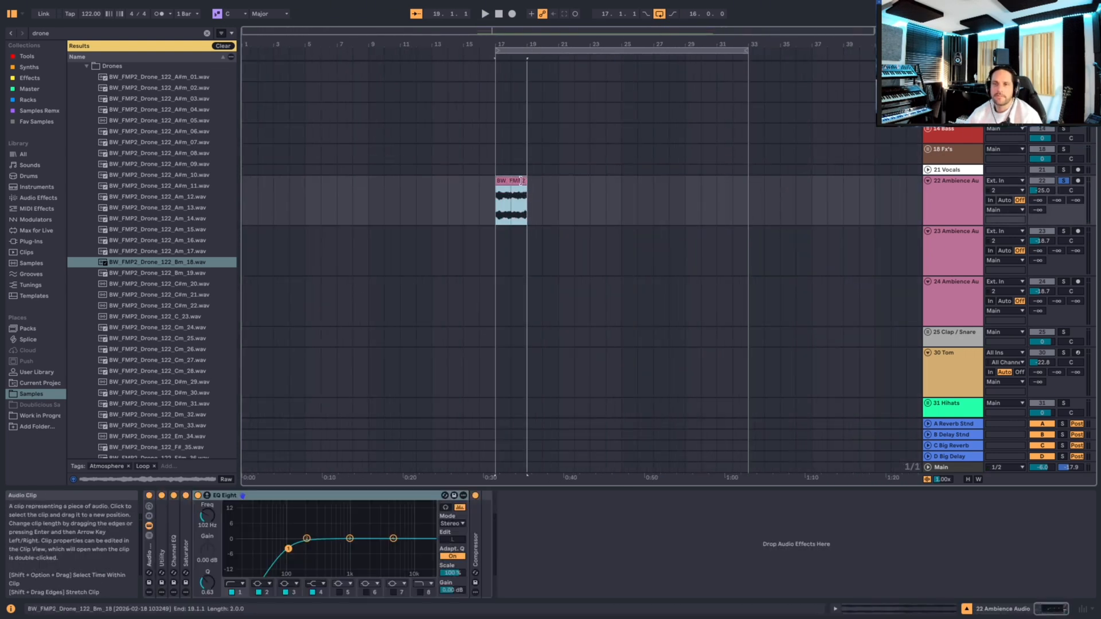
key(super+d)
key(super+d)
key(super+d)
key(super+d)
key(super+d)
key(super+d)
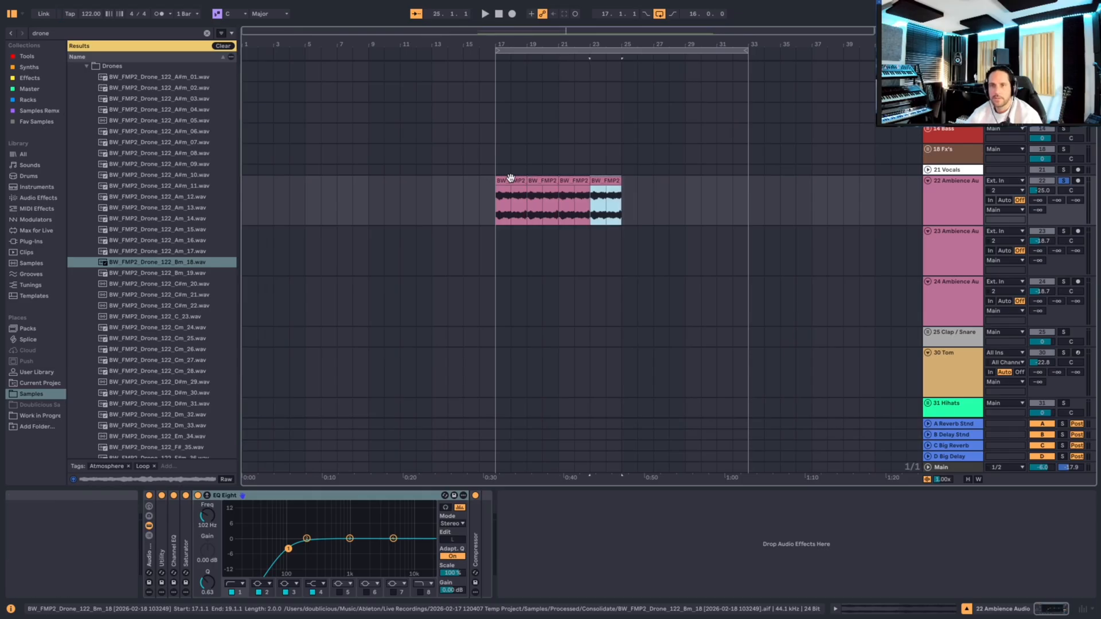
Step: Create crossfades on the edges of all the two-bar drone clips and consolidate them into one clip
shift+click(507, 182)
right_click(508, 181)
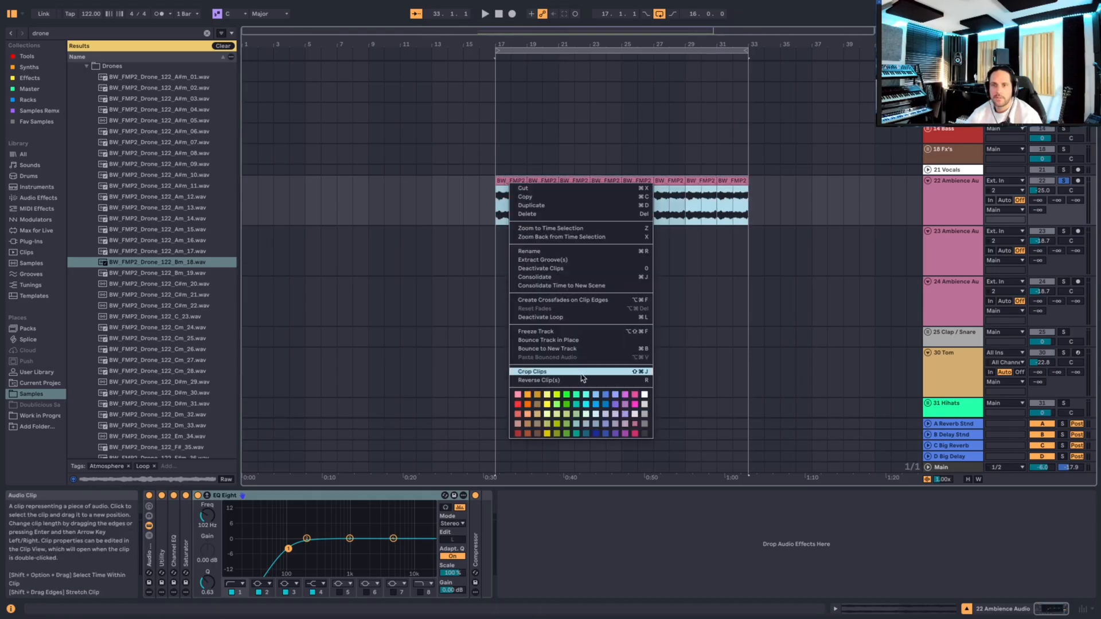
click(571, 298)
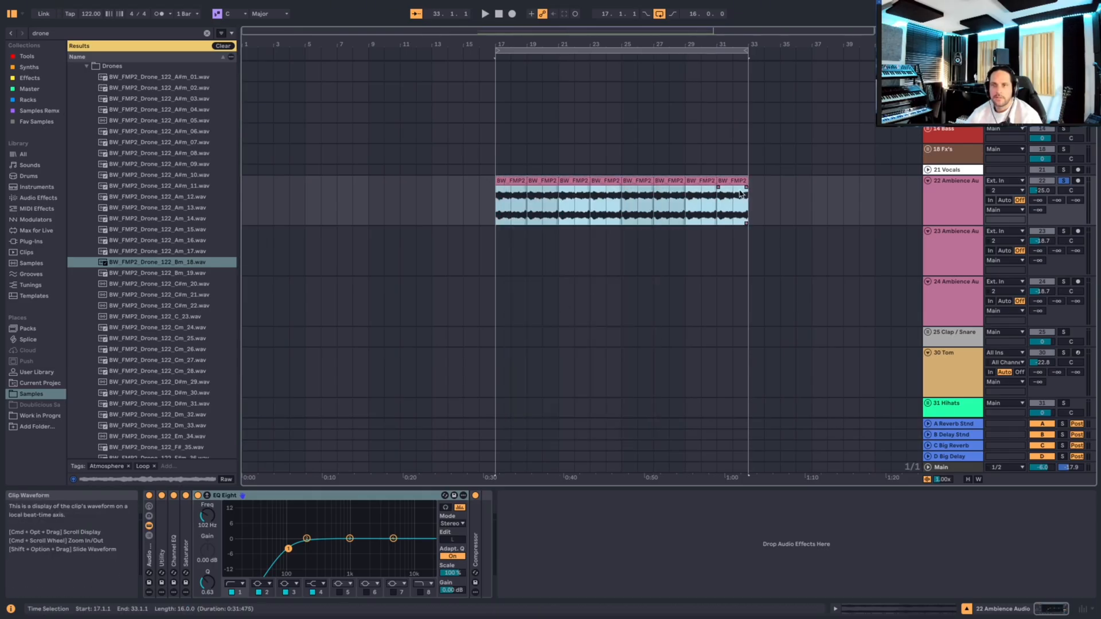
key(super+j)
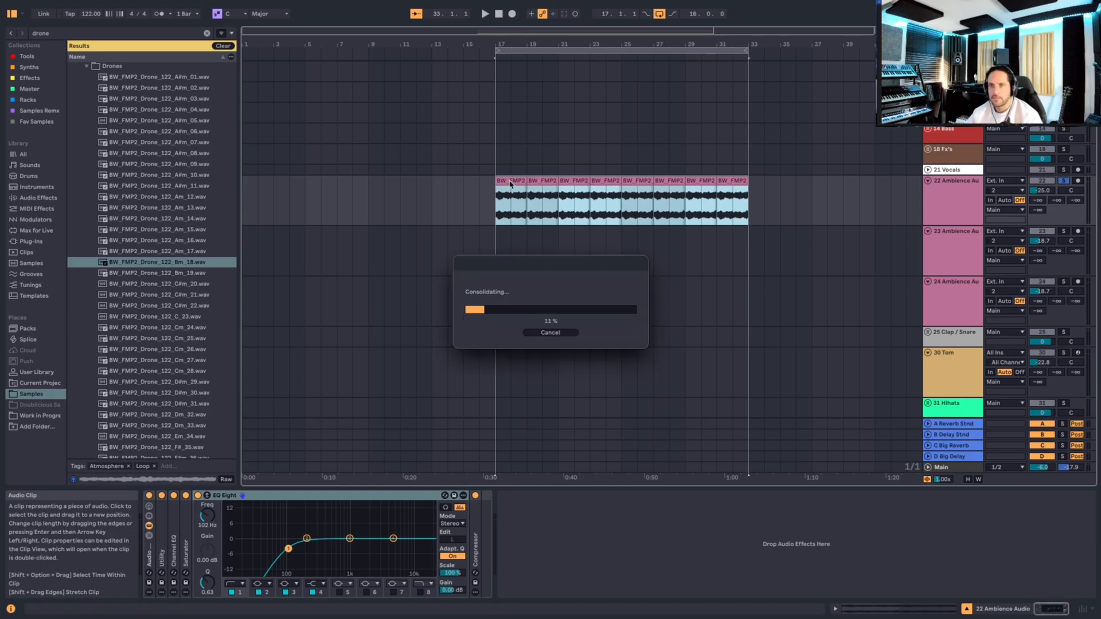
Step: Play the consolidated drone clip from bar 17 and listen closely to its first bars
key(space)
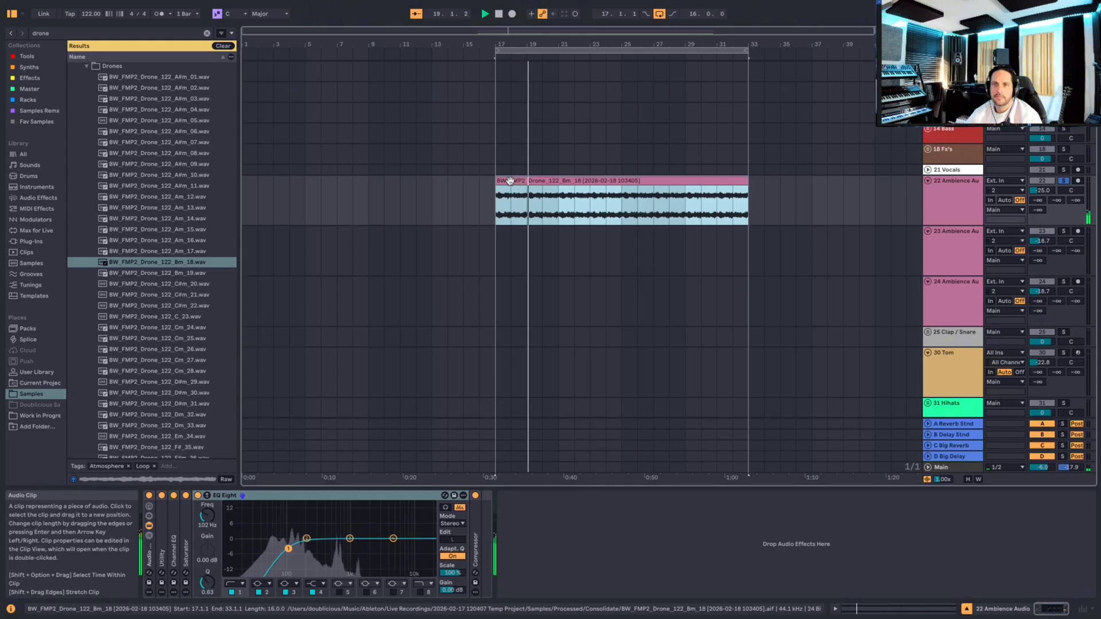
drag(538, 44, 538, 115)
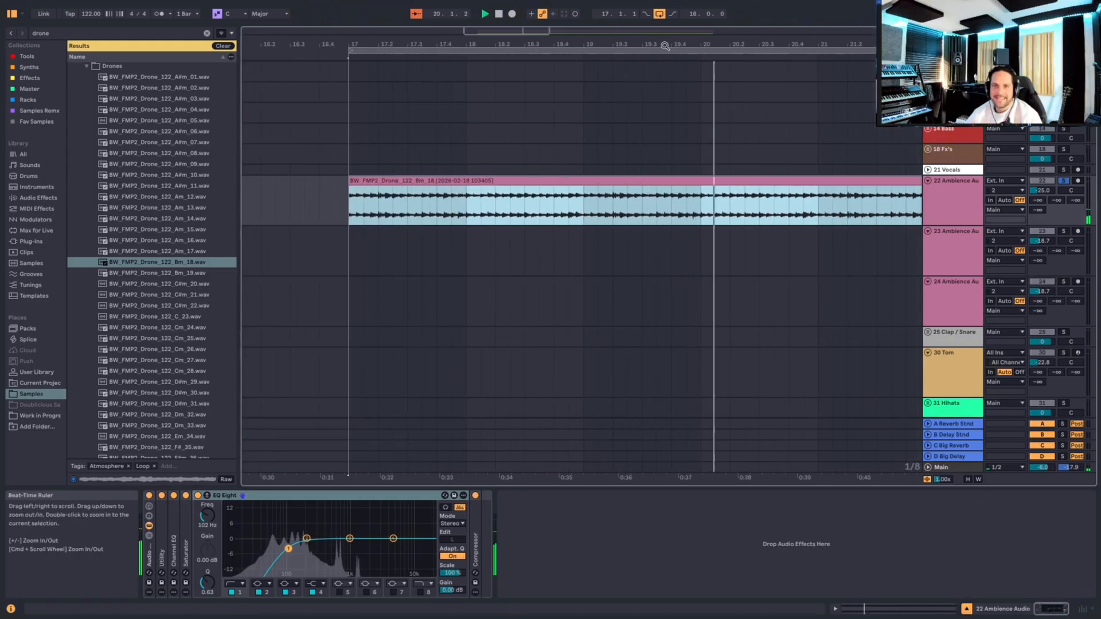
click(434, 141)
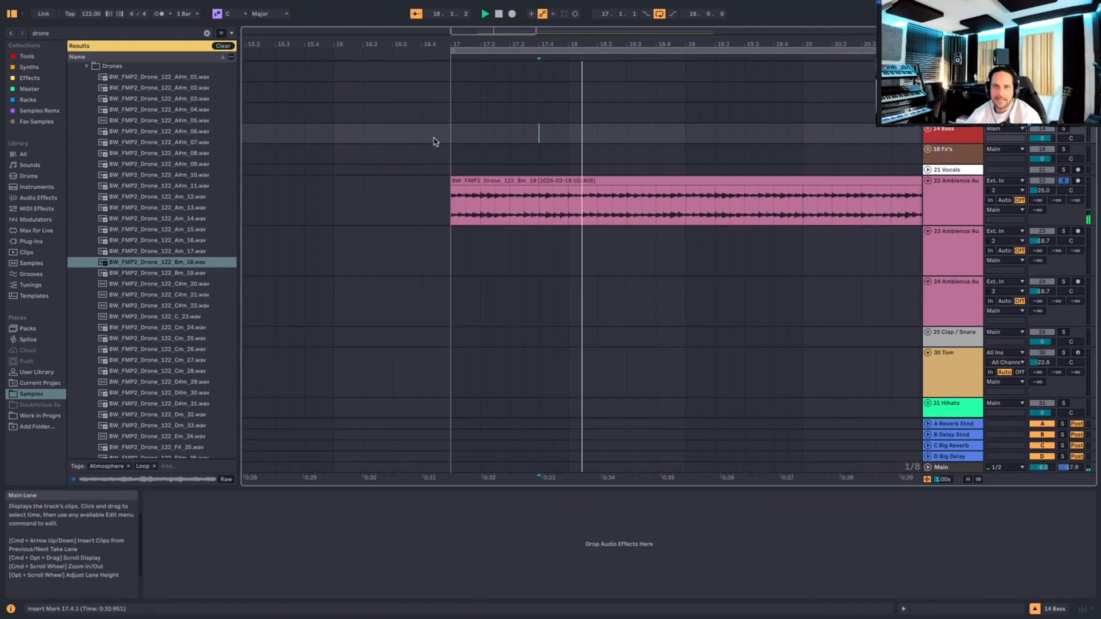
click(430, 141)
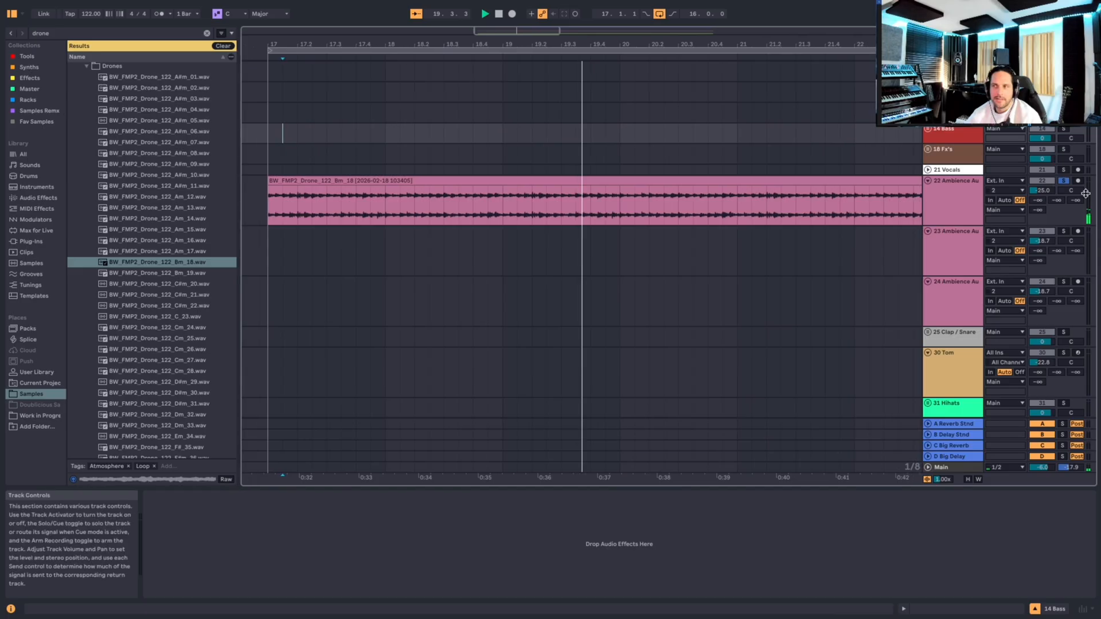
Step: Unsolo 22 Ambience Audio, play it with the full groove and set its volume to -23.0 dB
key(space)
drag(720, 45, 632, 44)
scroll(971, 205, down, 1)
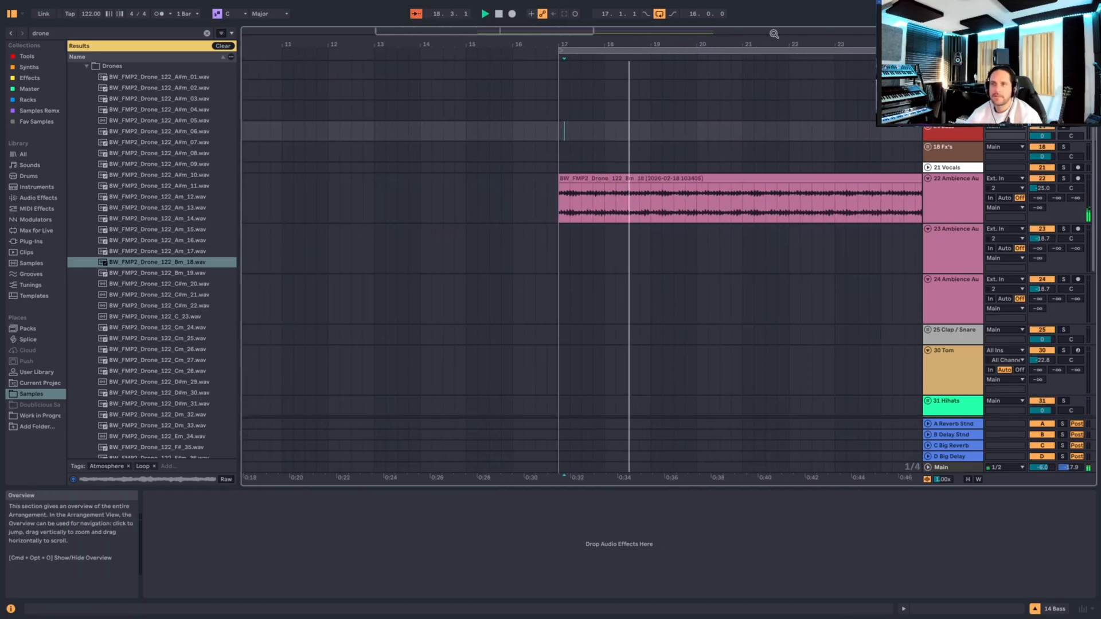
drag(774, 43, 655, 28)
drag(1043, 188, 1042, 183)
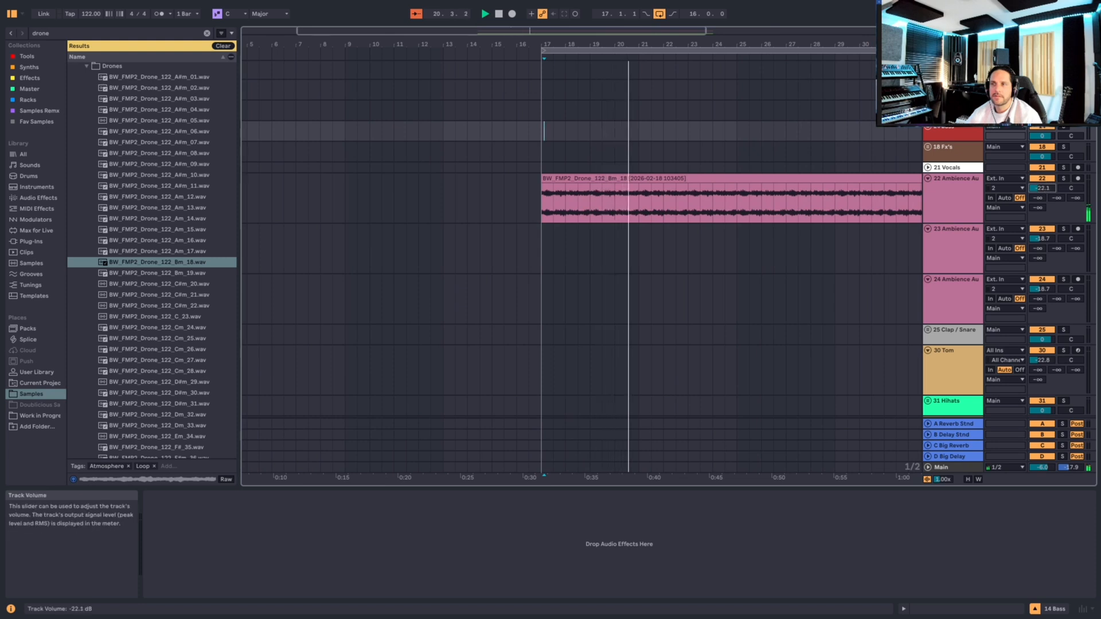
Step: Stop playback and delete the consolidated drone clip from 22 Ambience Audio
key(space)
click(747, 180)
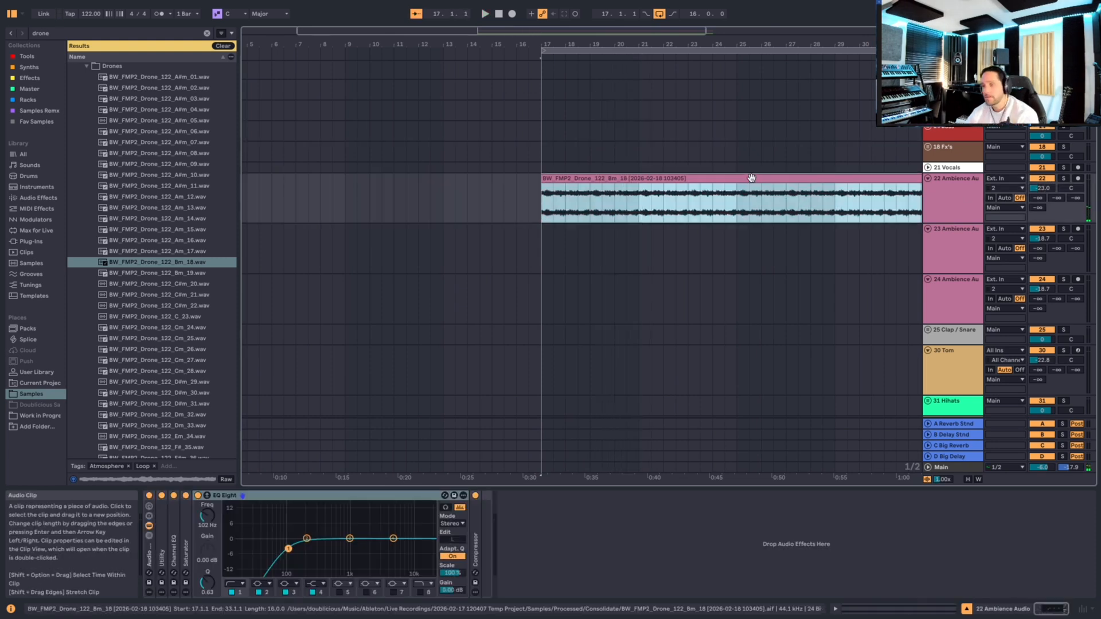
key(Delete)
Step: Audition the Cm drone samples from BW_FMP2_Drone_122_Cm_24 to Cm_28 against the groove
scroll(160, 274, down, 3)
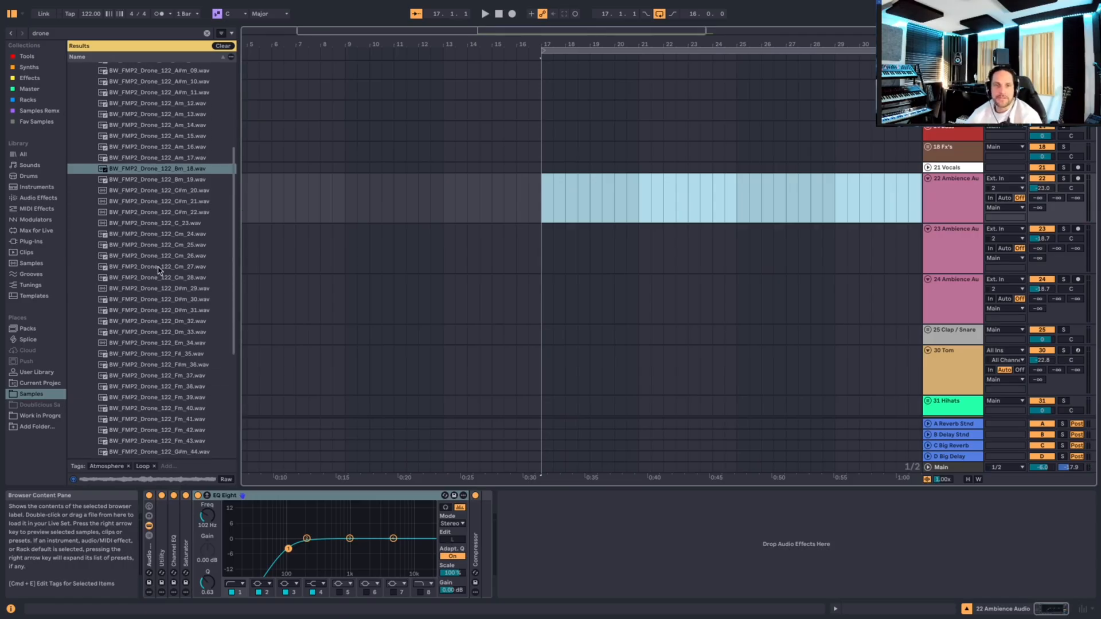
click(160, 237)
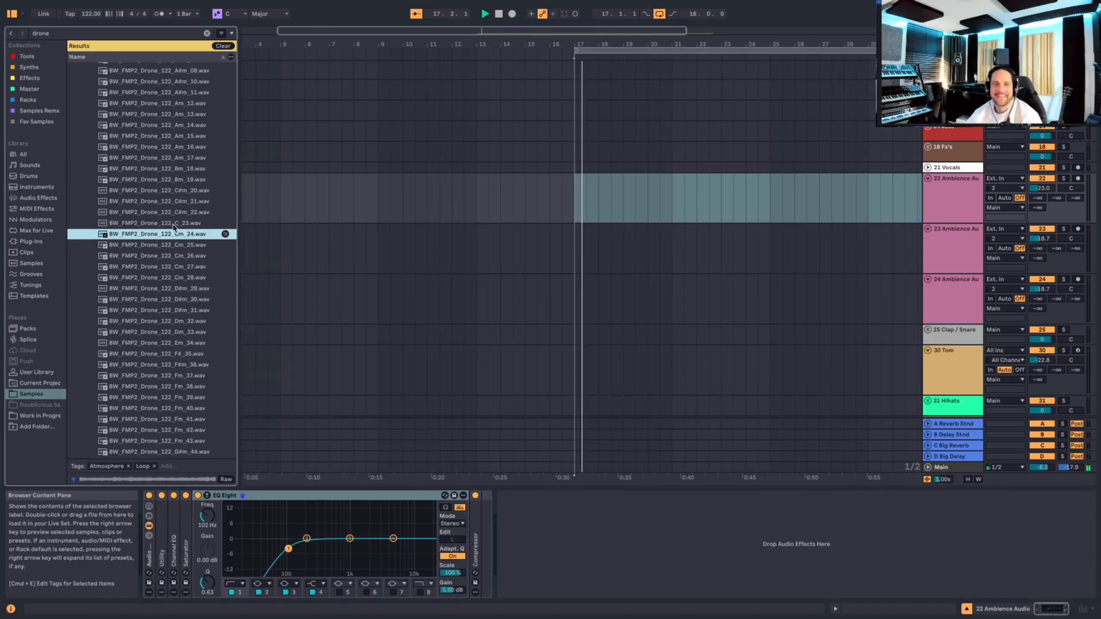
click(164, 242)
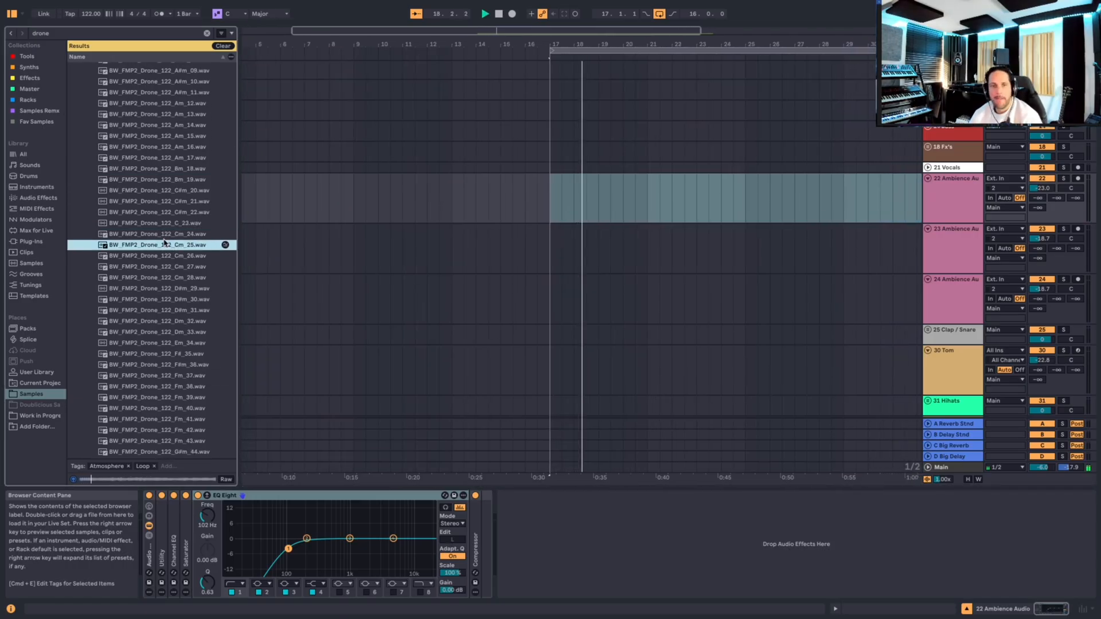
key(Down)
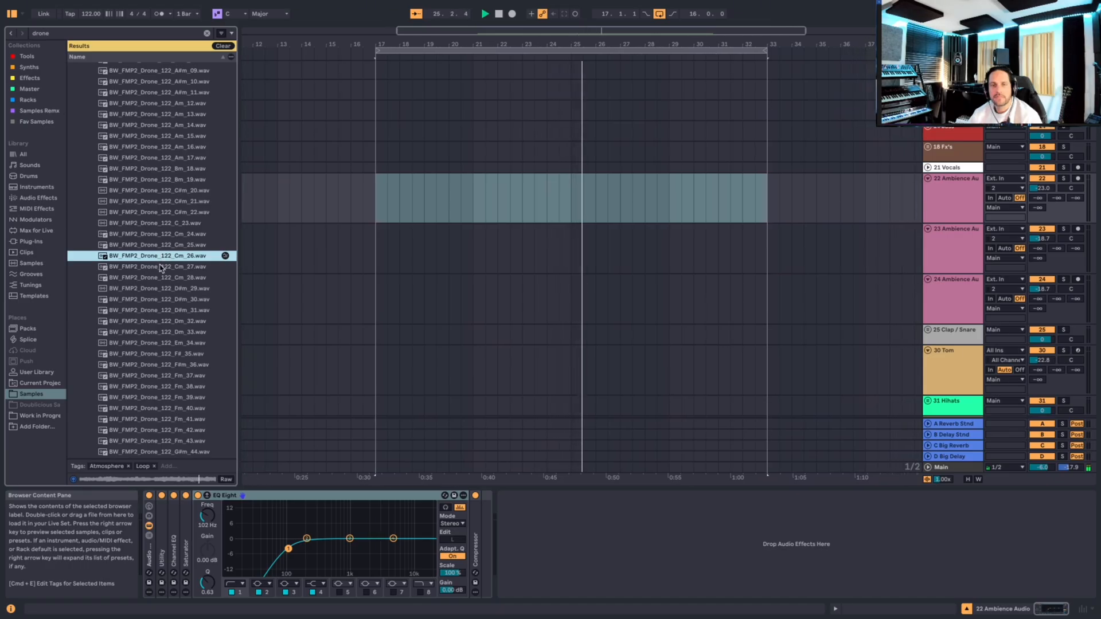
click(162, 269)
click(164, 279)
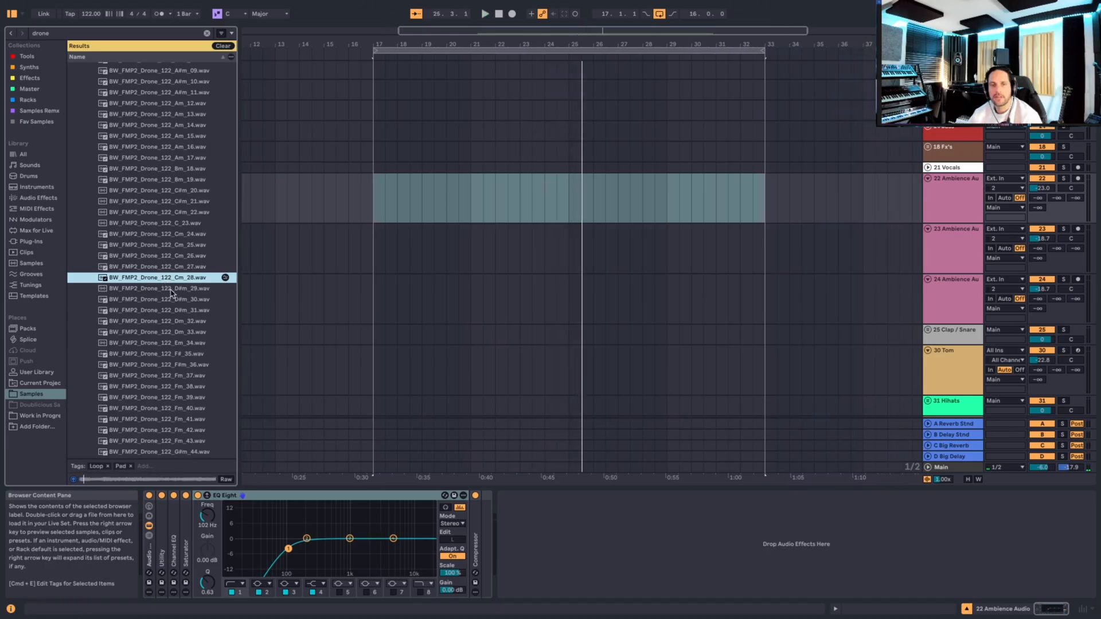
key(space)
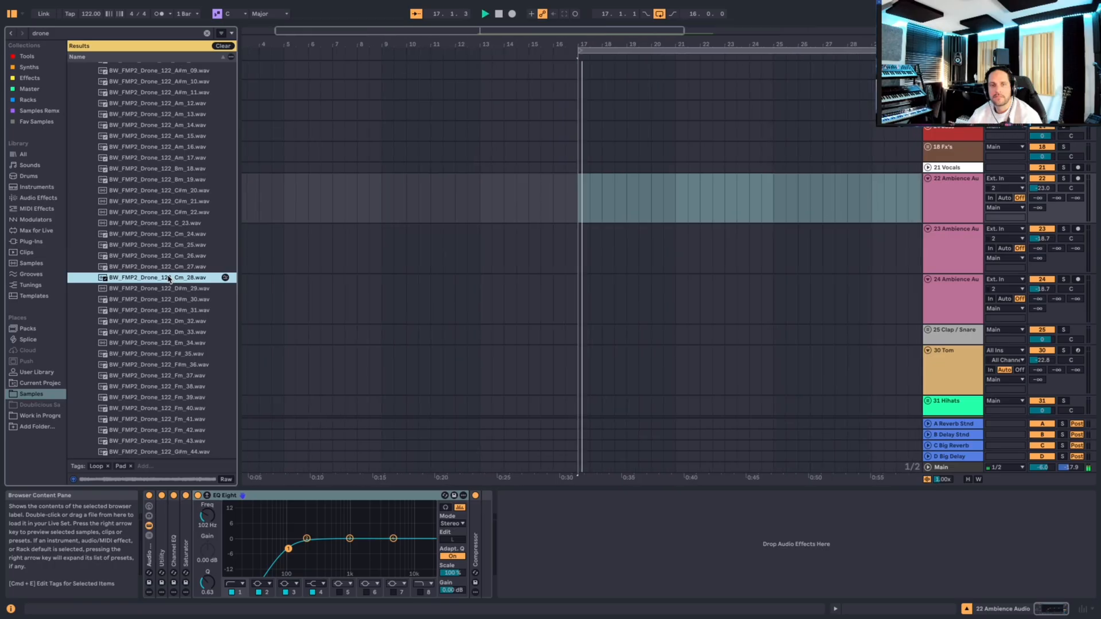
Step: Audition the drone samples Dm_33, Em_34 and Fm_40 to Fm_43 while the groove plays
click(169, 336)
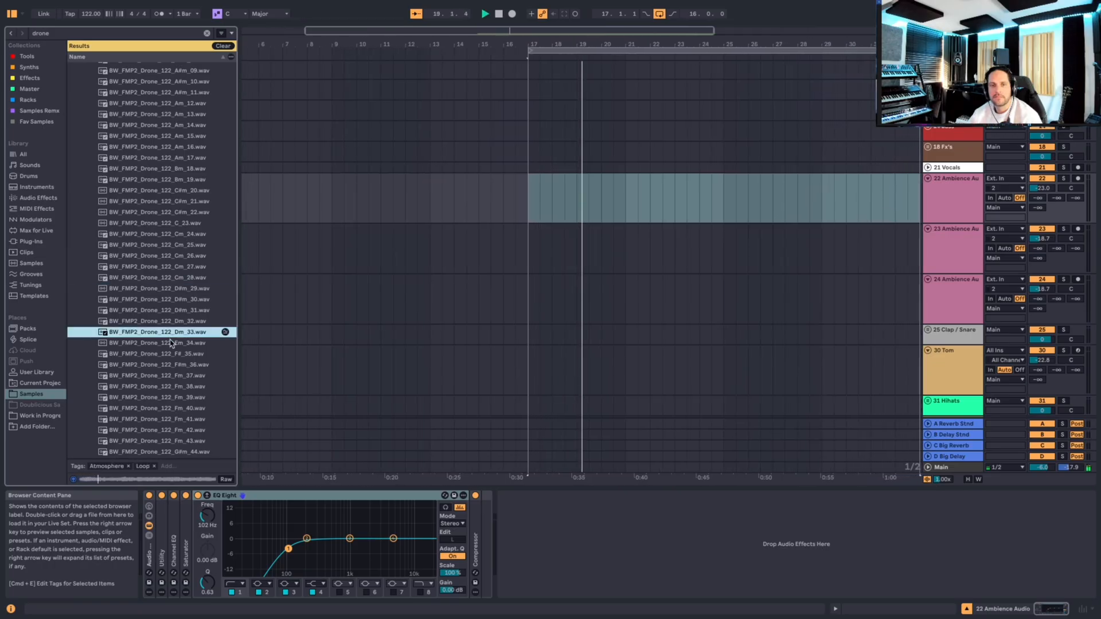
click(170, 343)
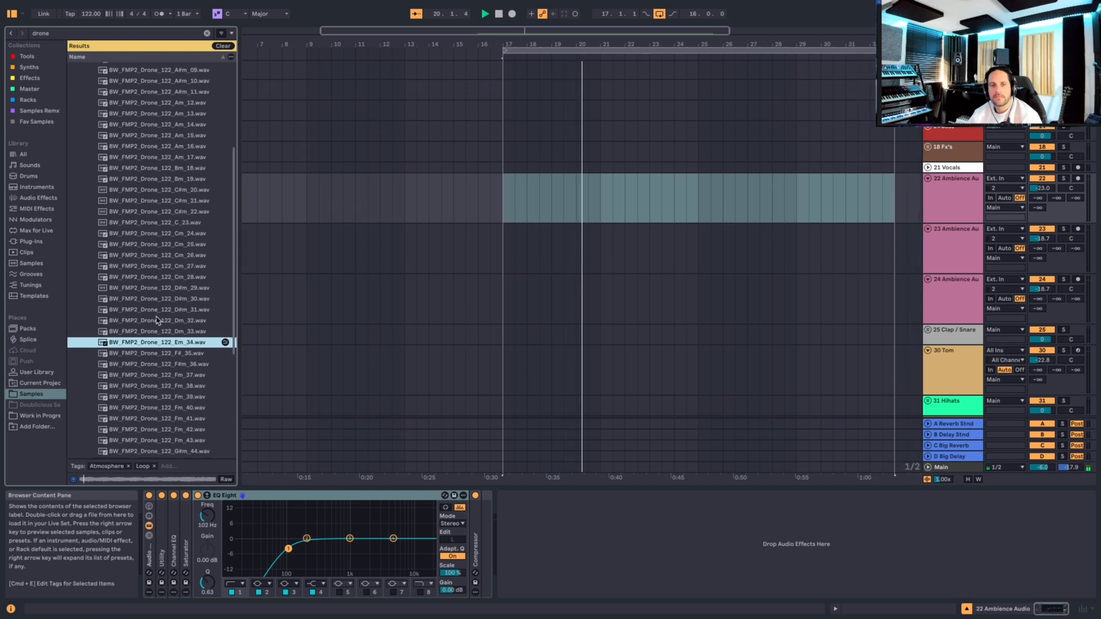
scroll(158, 320, down, 3)
click(161, 344)
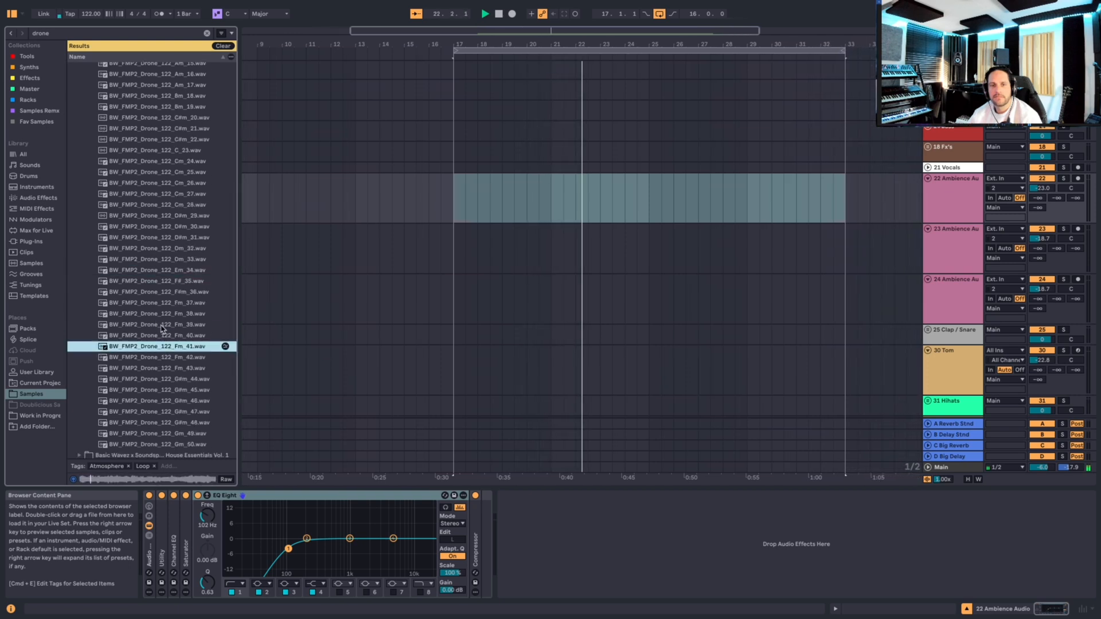
click(170, 336)
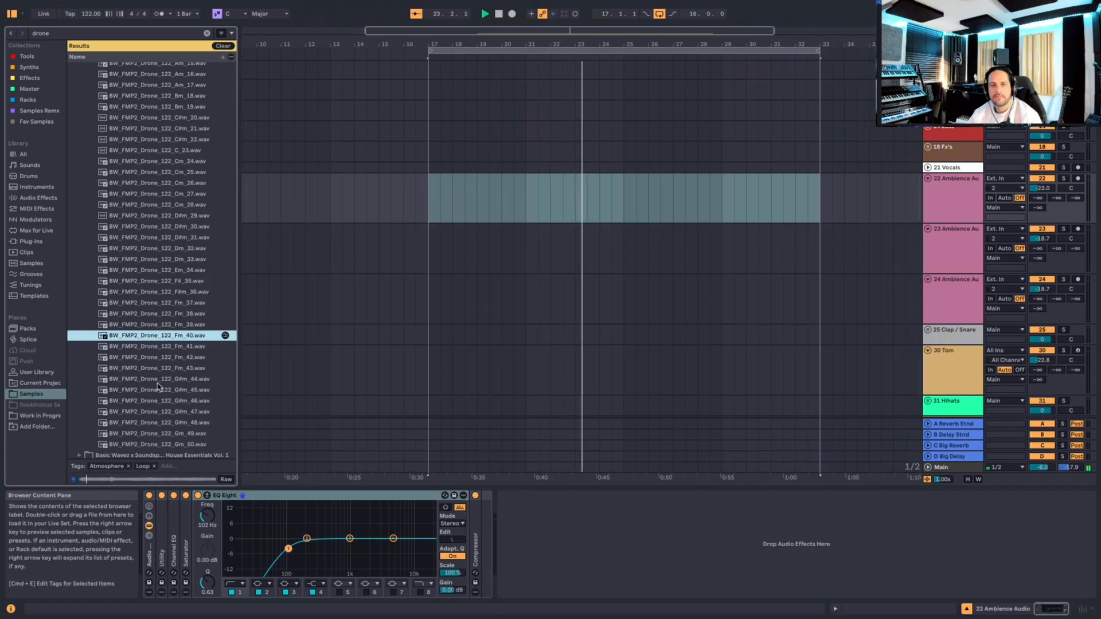
key(Down)
key(Down)
key(Down)
Step: Audition the Gm drone samples at the end of the Drones folder over the groove
scroll(159, 367, down, 4)
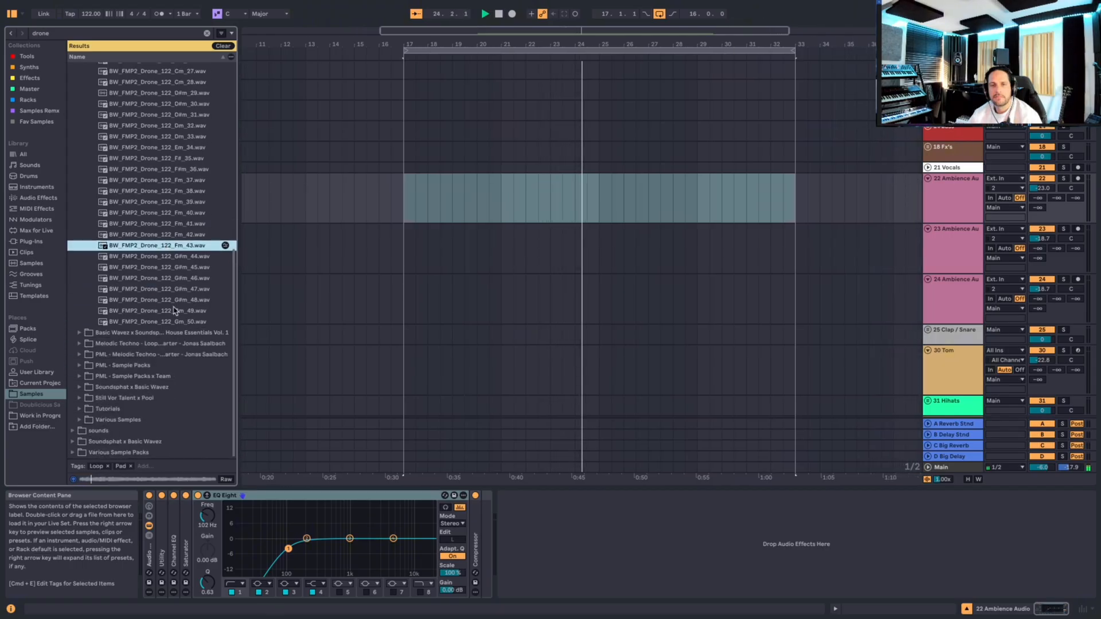
scroll(172, 307, up, 2)
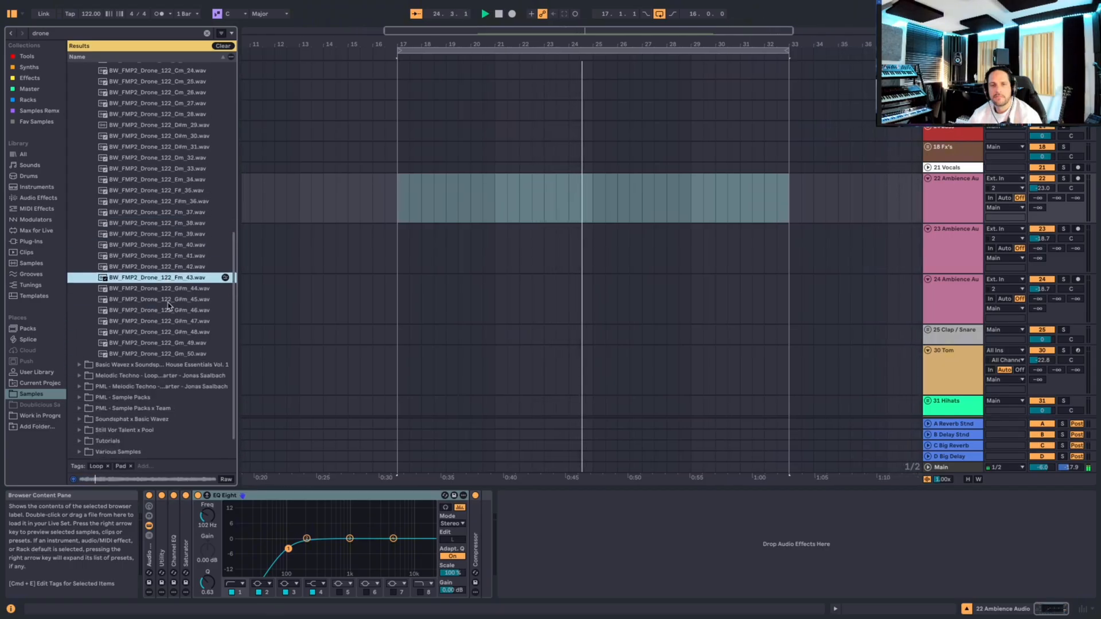
click(176, 345)
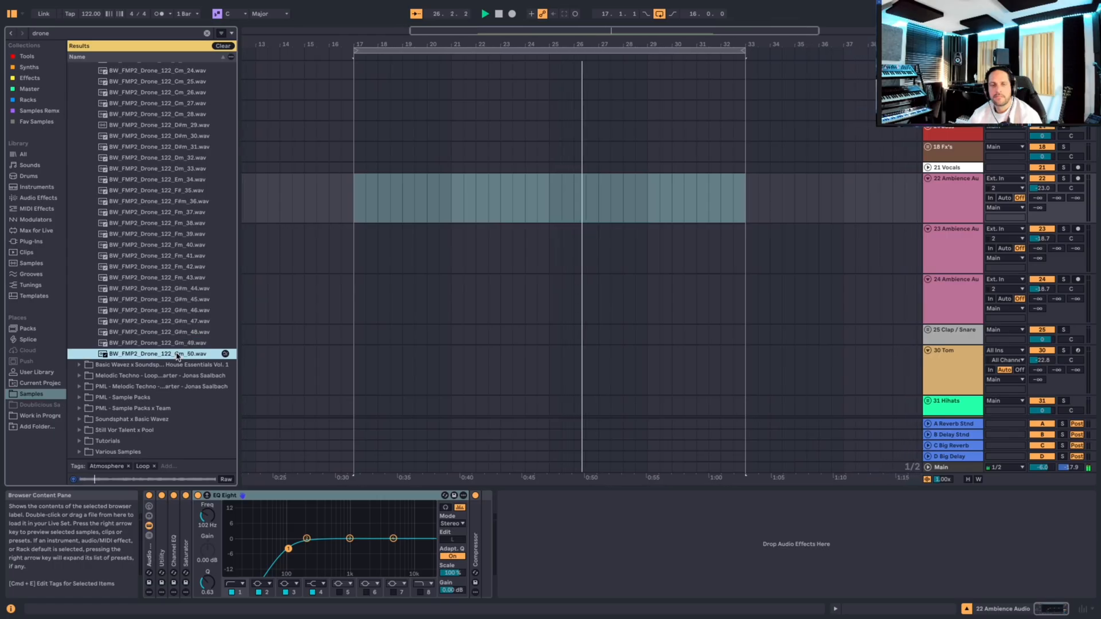
click(176, 354)
Step: Place BW_FMP2_Drone_122_Am_13 on 22 Ambience Audio at bar 17 and duplicate it to fill the loop up to bar 33
scroll(159, 326, up, 12)
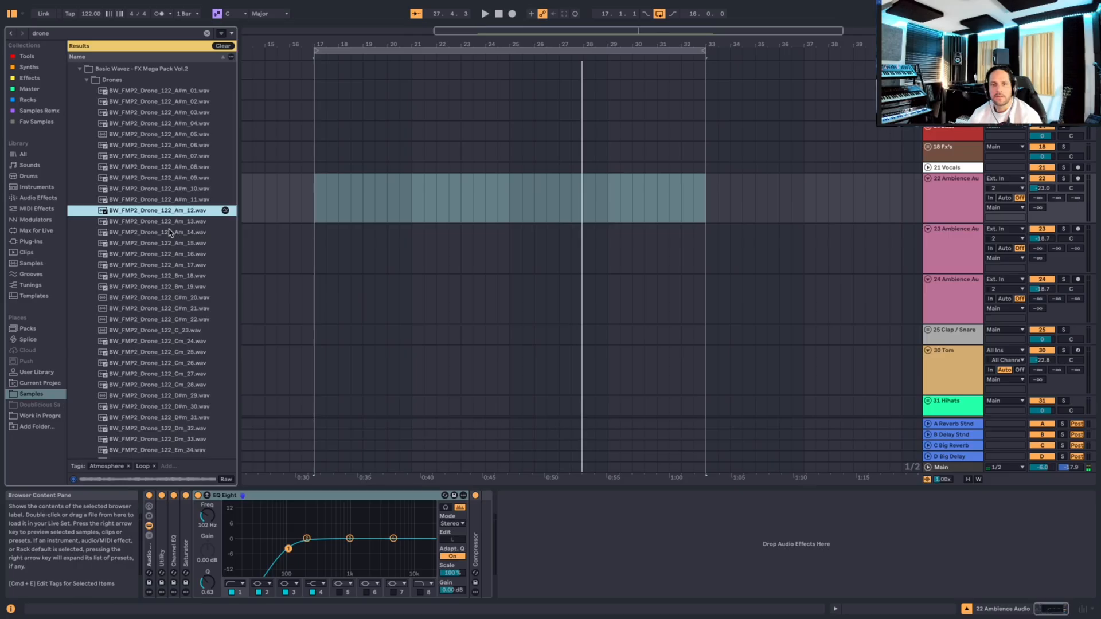
key(space)
click(175, 224)
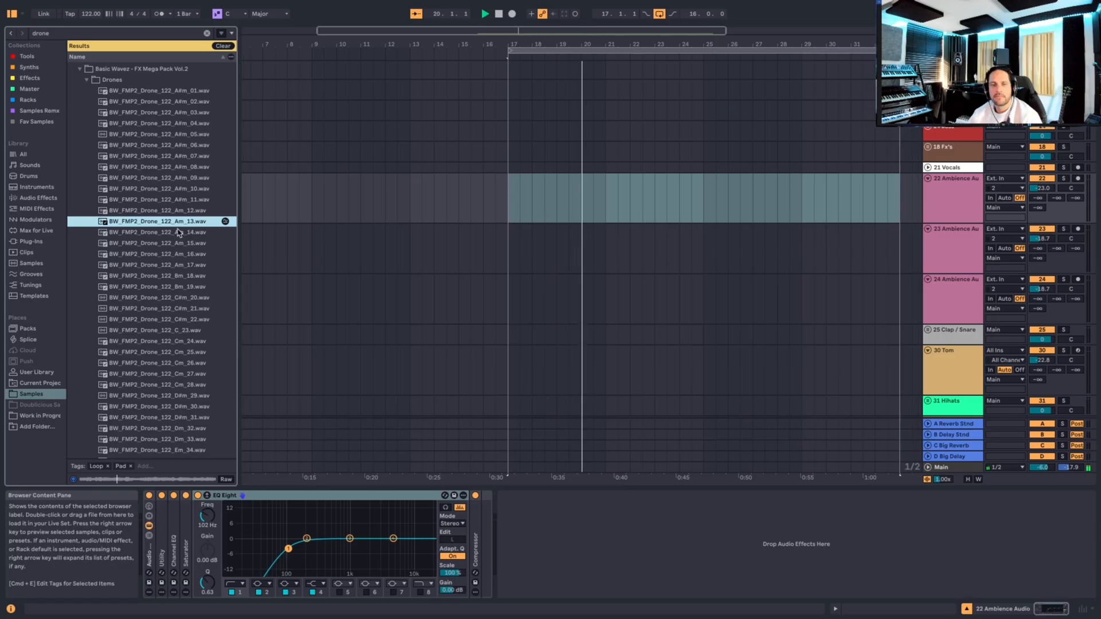
drag(175, 223, 502, 196)
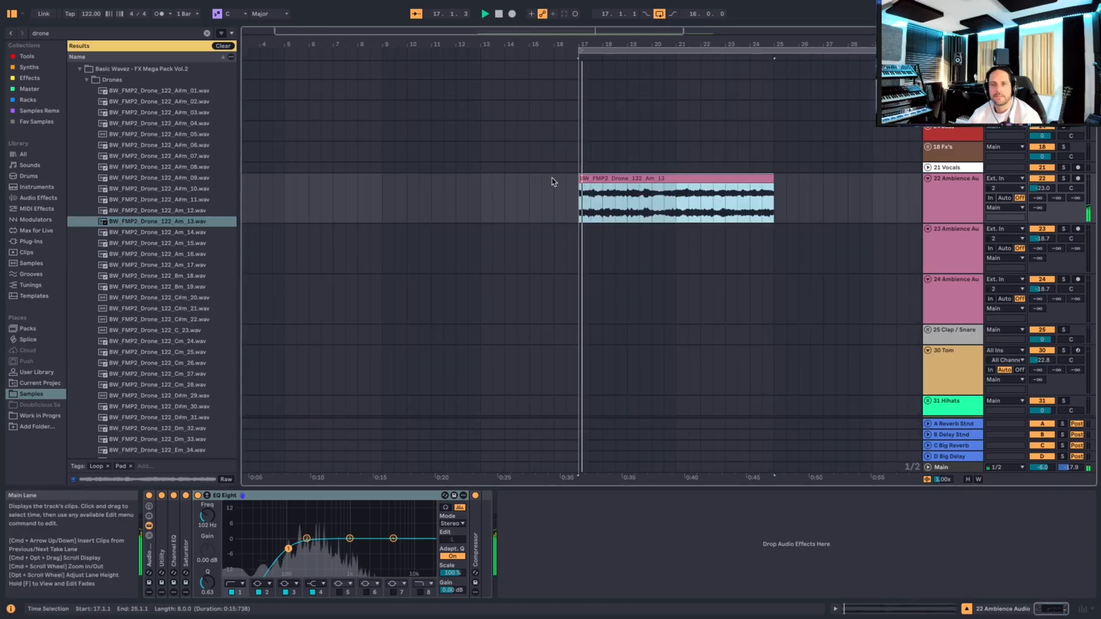
key(space)
key(super+d)
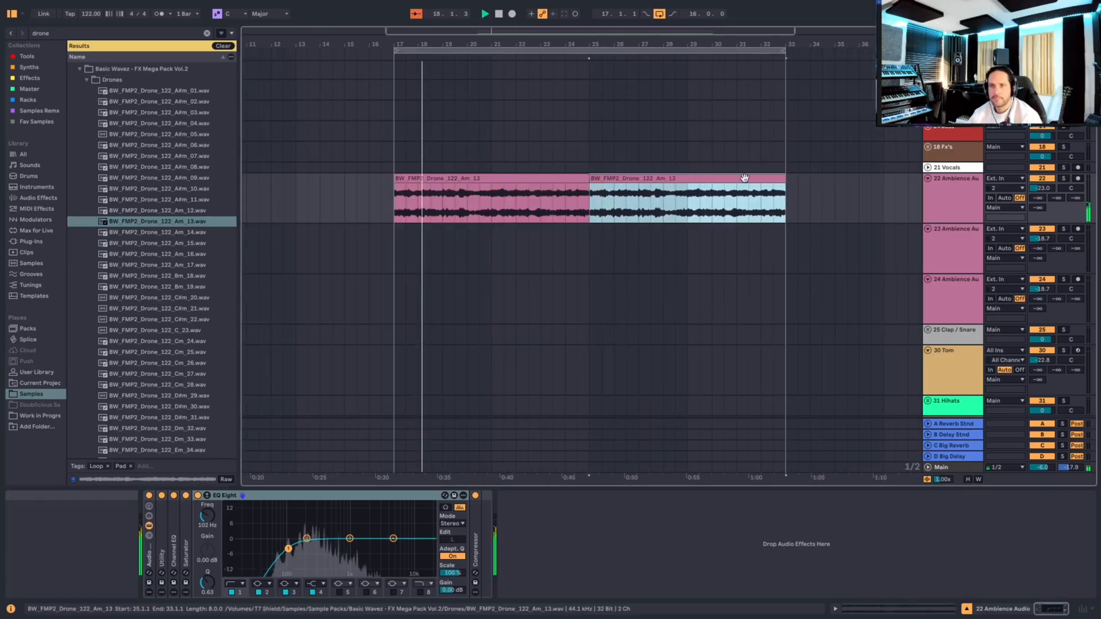
Step: Consolidate the two adjoining Am_13 drone clips on 22 Ambience Audio into one clip
click(566, 160)
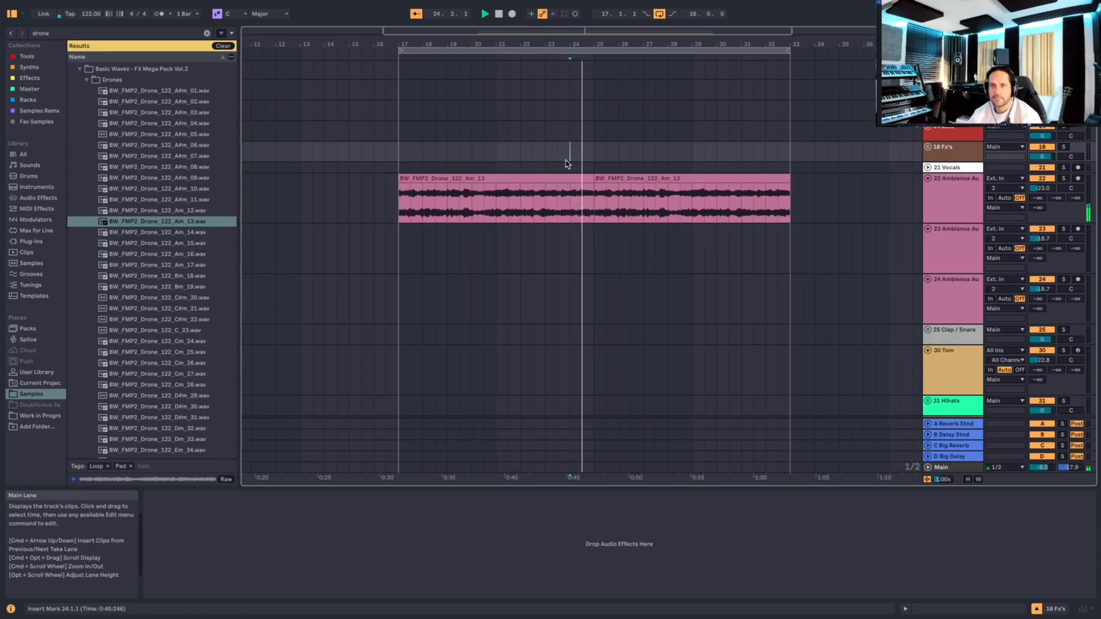
click(531, 178)
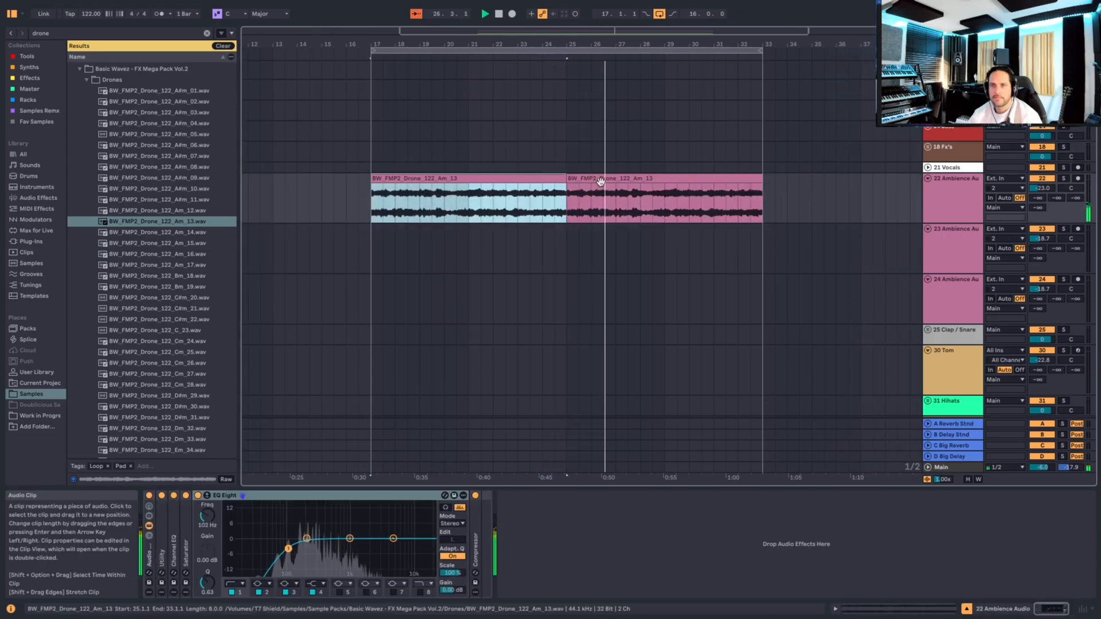
key(super+j)
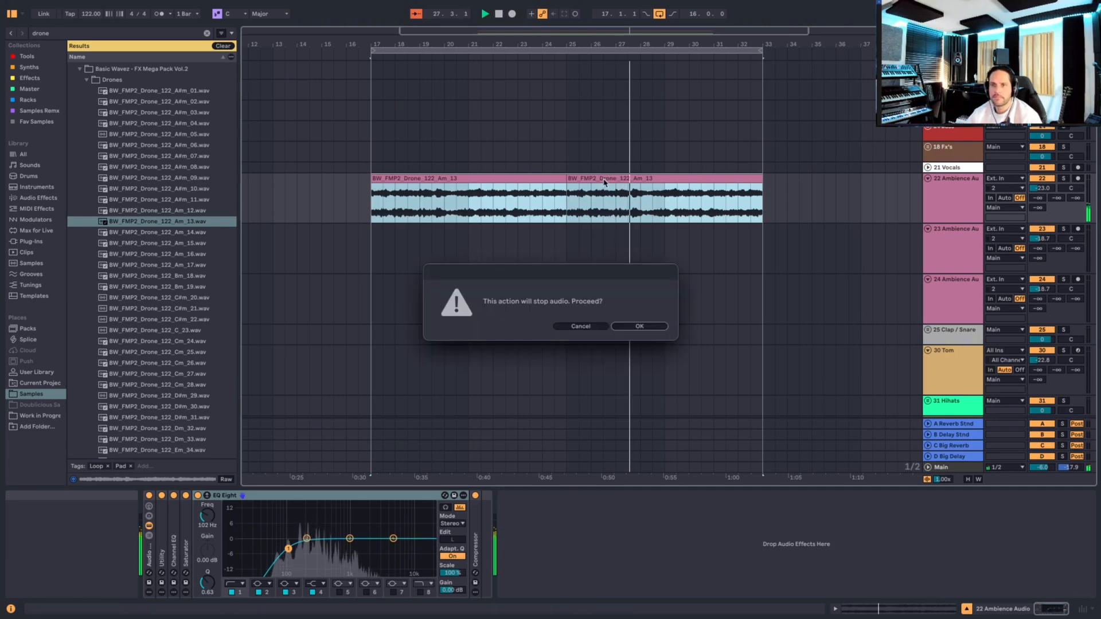
click(642, 326)
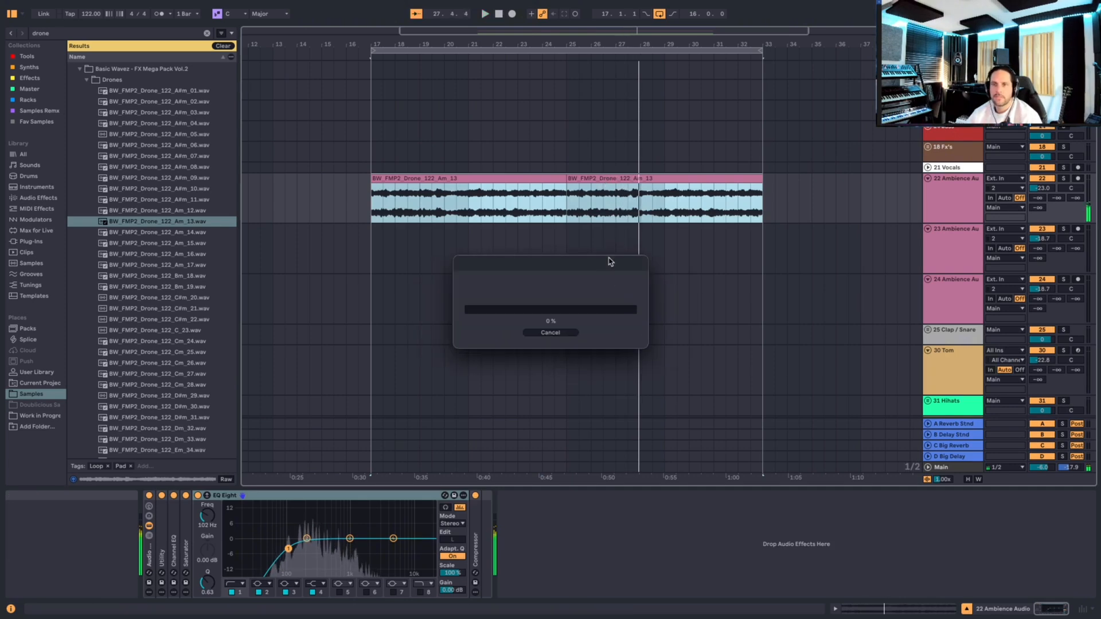
Step: Set the consolidated Am_13 drone clip to Beats warp mode, preserving 1/16 divisions with the transient loop mode off
double_click(536, 174)
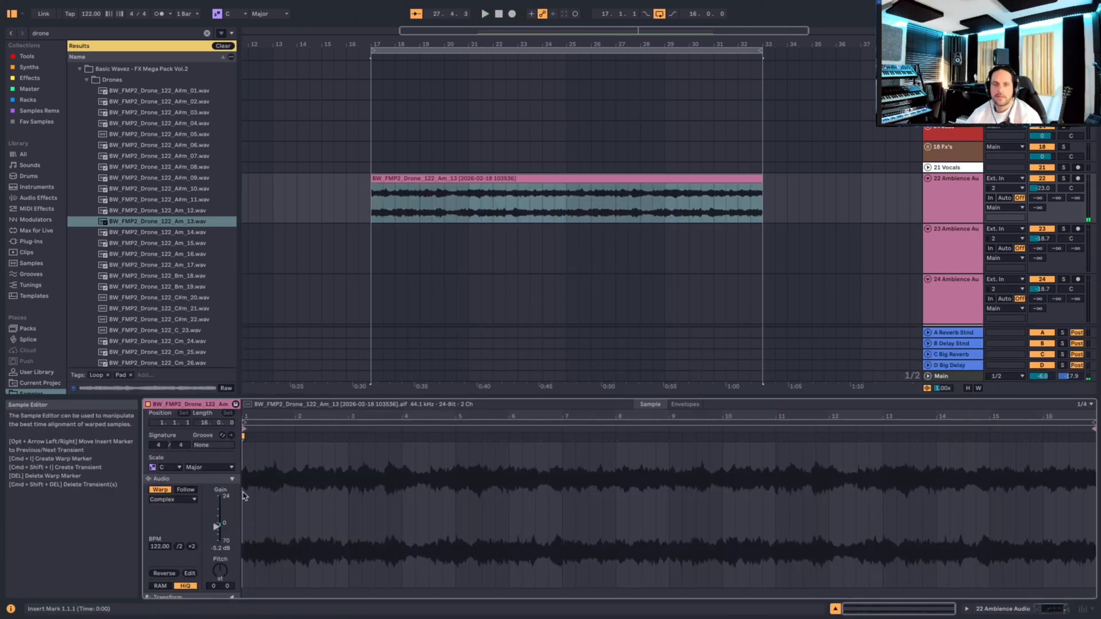
click(180, 504)
click(169, 499)
click(171, 516)
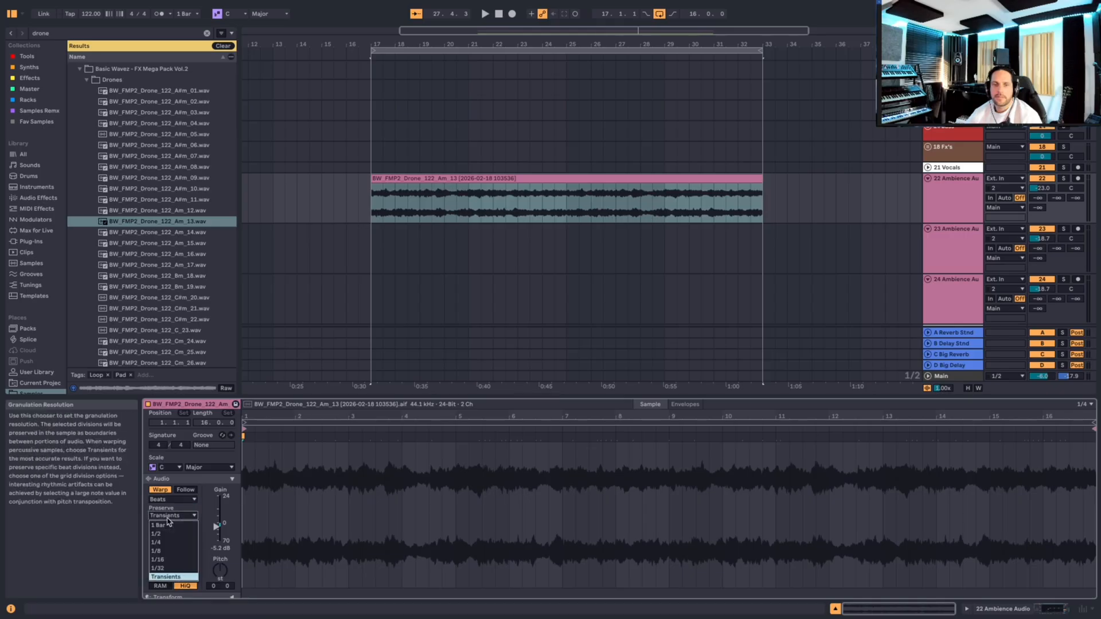
click(158, 525)
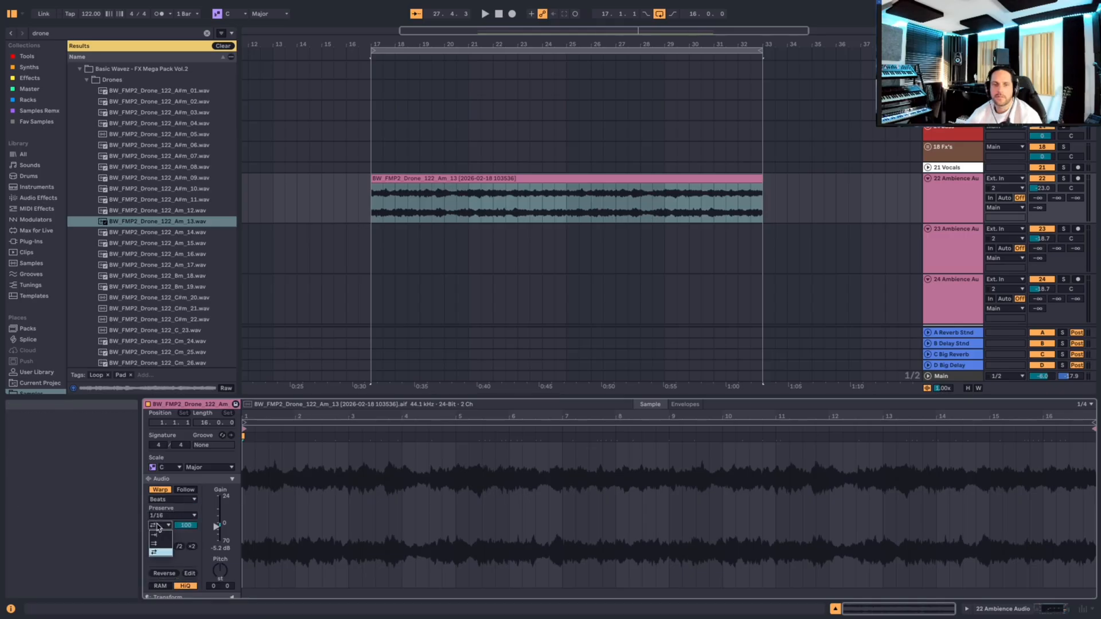
Step: Play the drone clip with 22 Ambience Audio soloed and set its transient envelope to 35
drag(185, 525, 186, 561)
key(space)
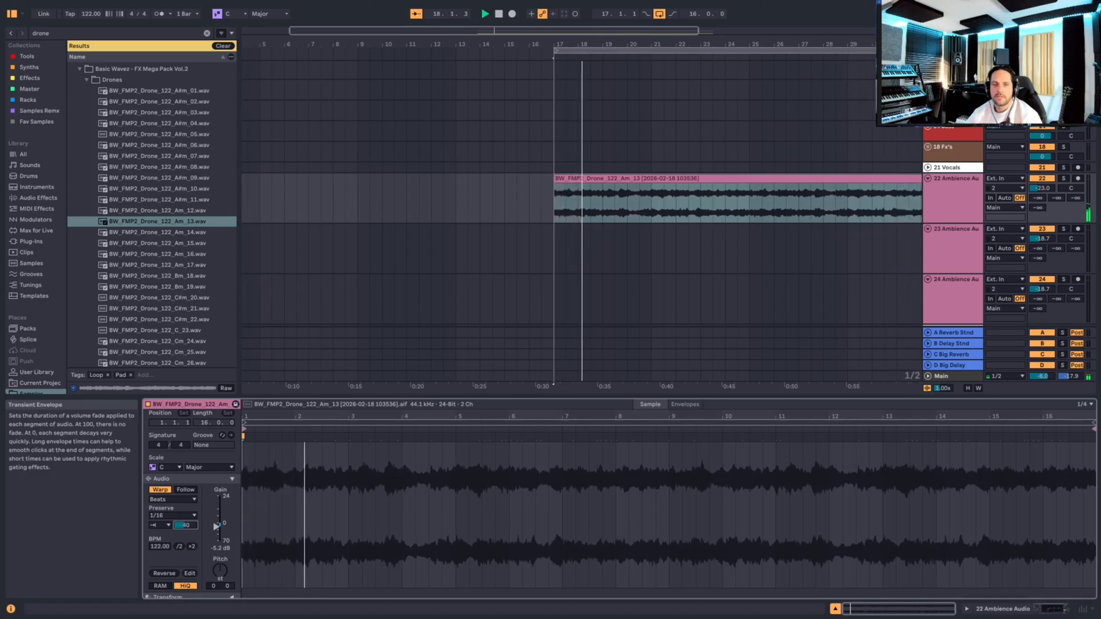
click(1064, 178)
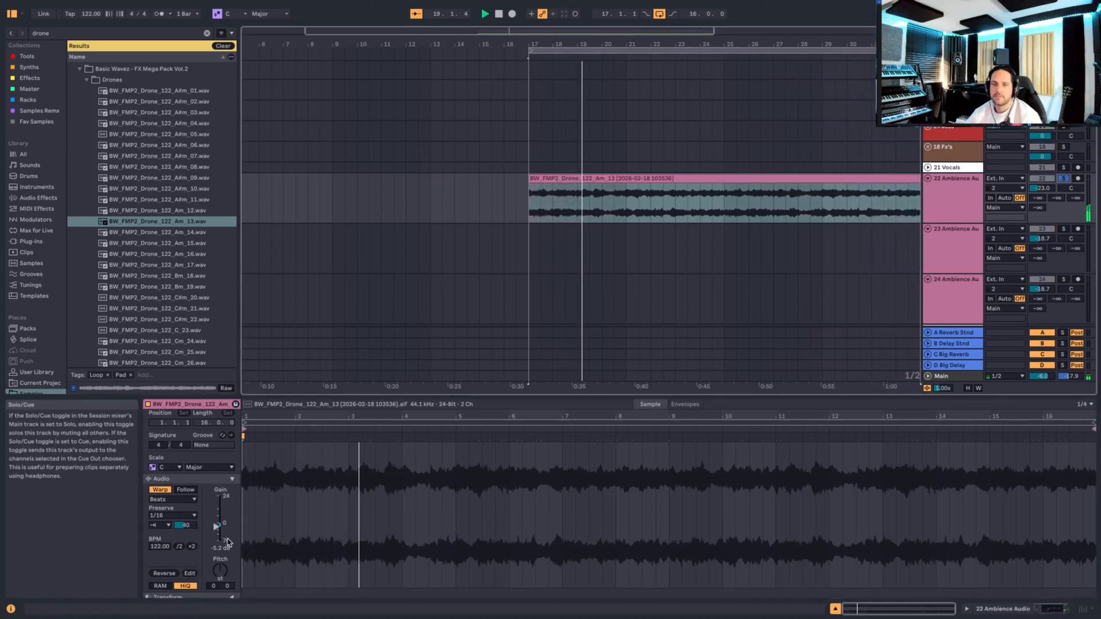
click(186, 525)
drag(186, 525, 185, 521)
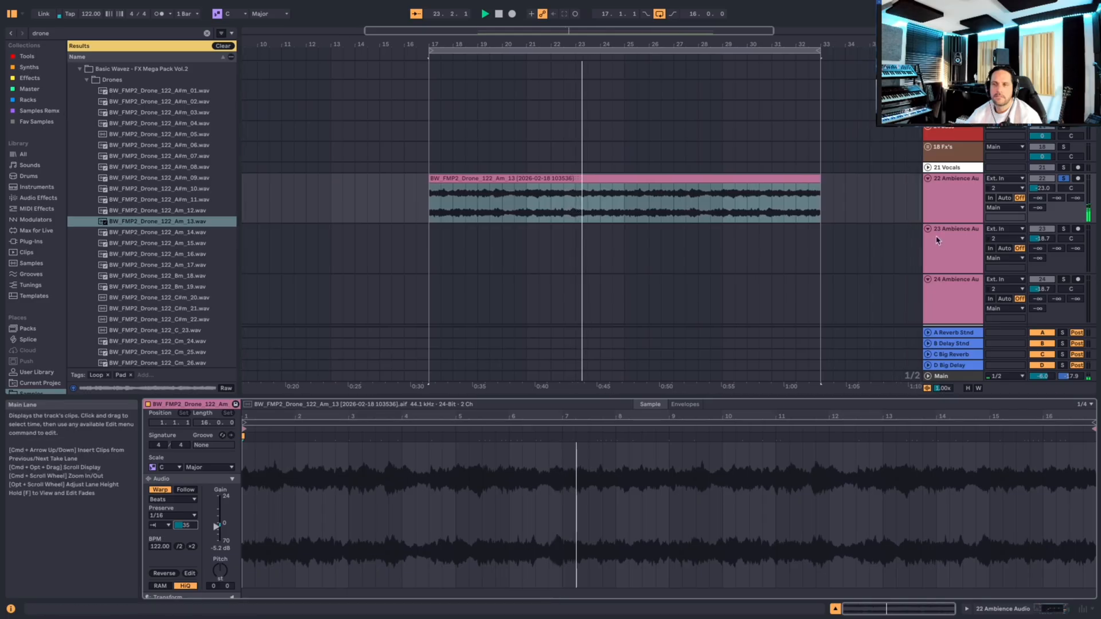
Step: Unsolo 22 Ambience Audio, play it with the groove and set its volume to -24.0 dB
click(1064, 178)
drag(1042, 188, 1042, 189)
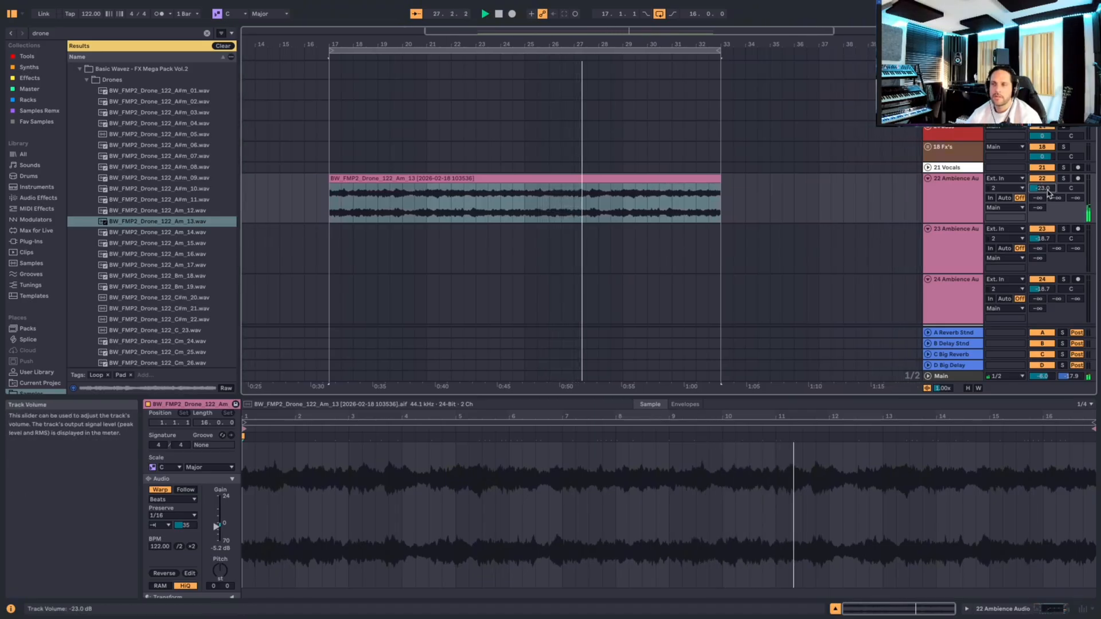
drag(1042, 188, 1042, 189)
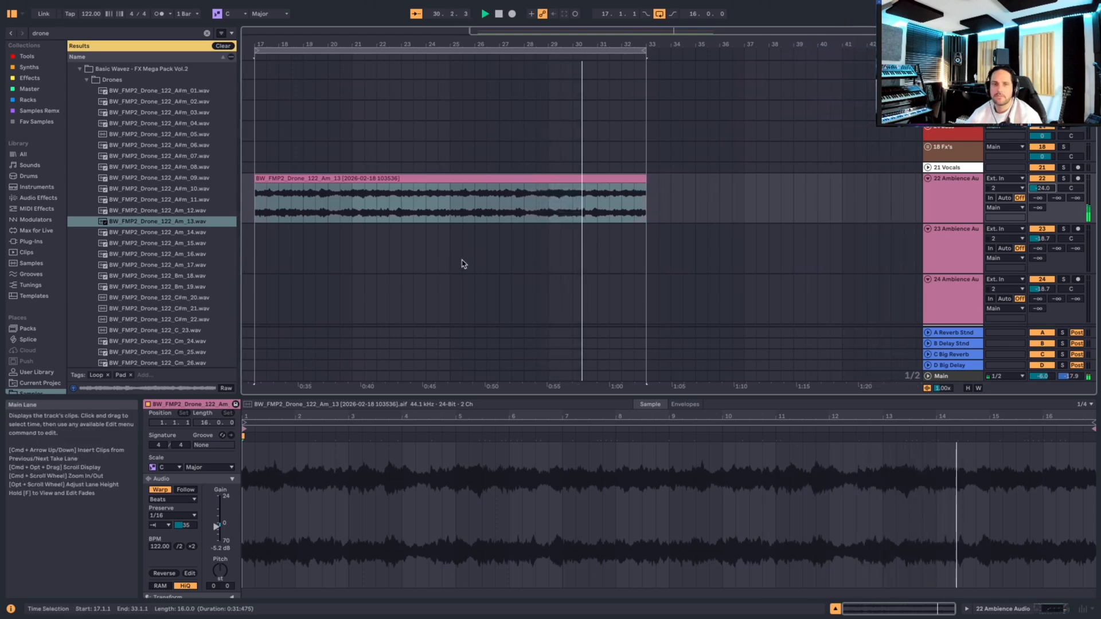
scroll(459, 263, left, 5)
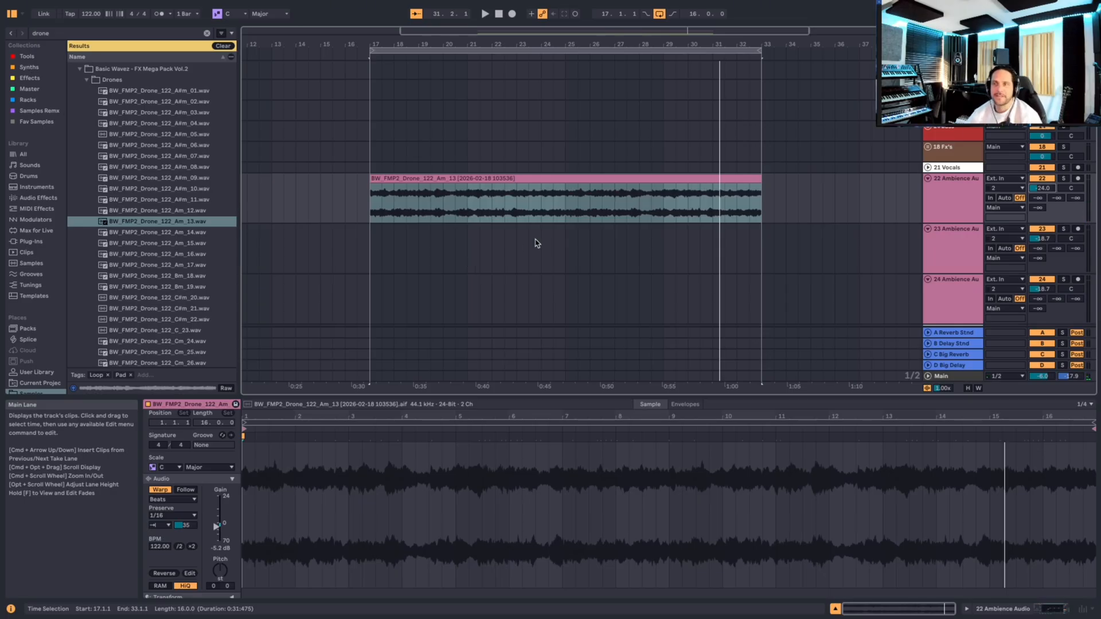
Step: Unfold the 31 Hihats group and set its volume to about -17.3 dB
scroll(537, 242, down, 2)
scroll(536, 243, up, 5)
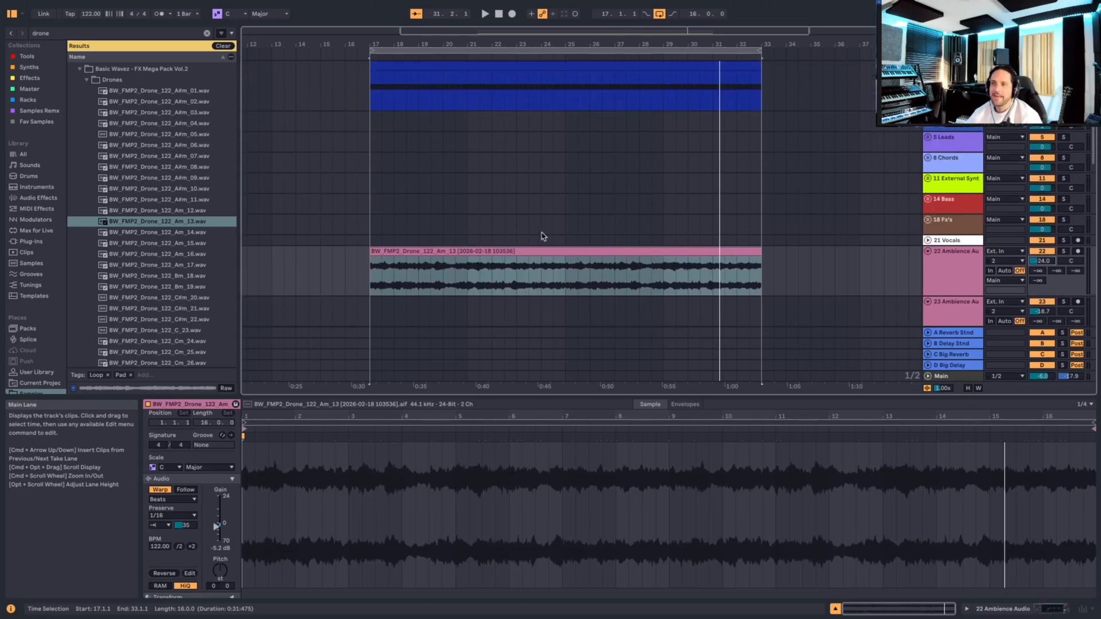
scroll(586, 224, down, 10)
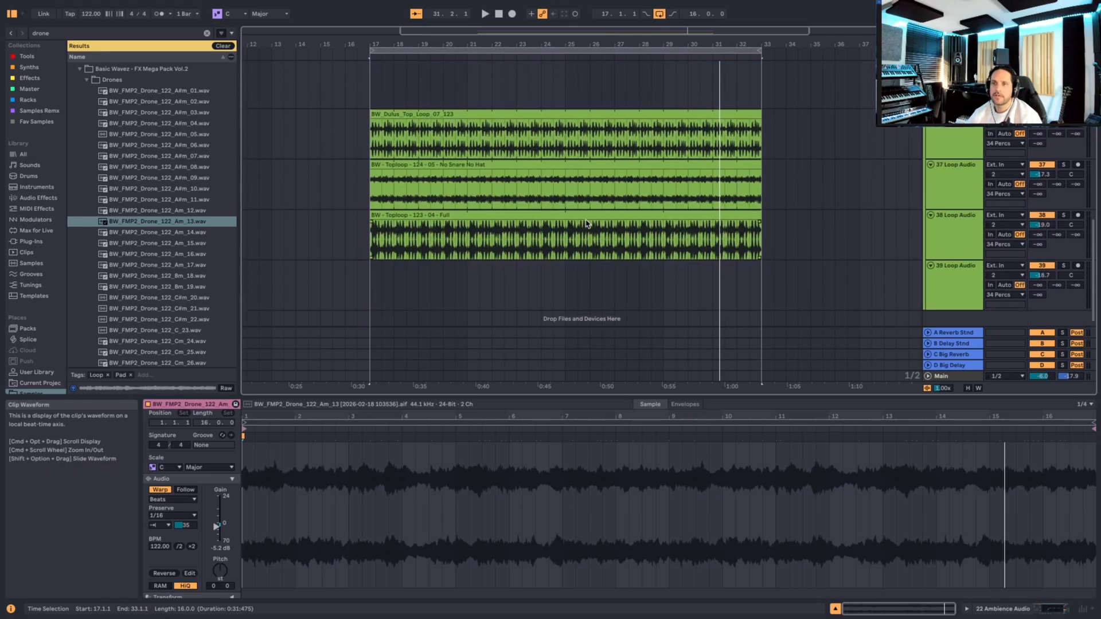
scroll(587, 224, up, 3)
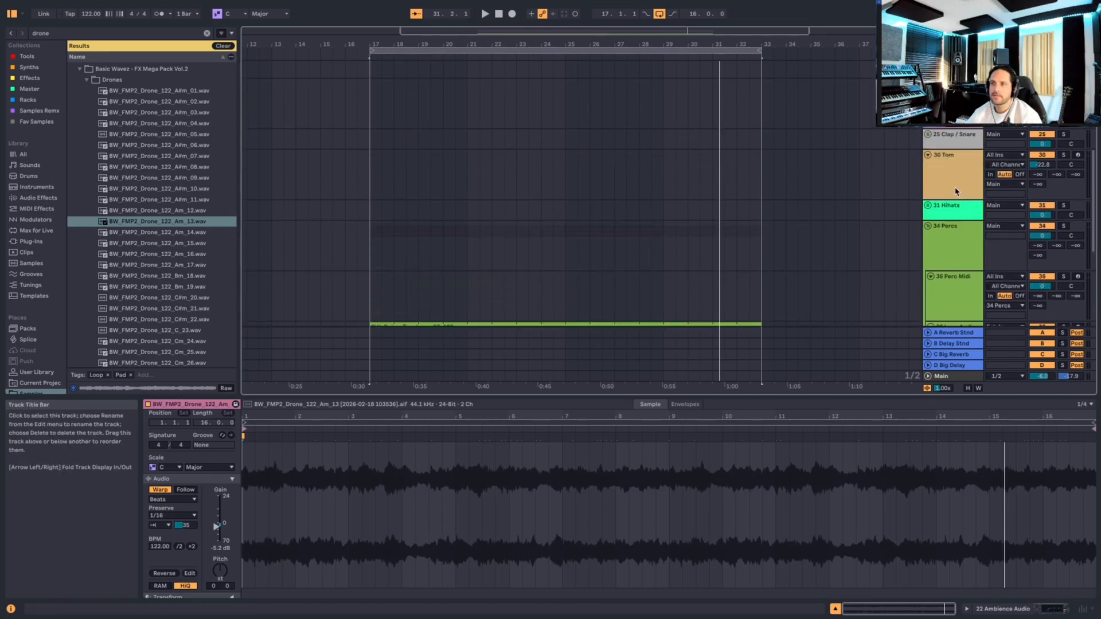
click(955, 207)
click(928, 206)
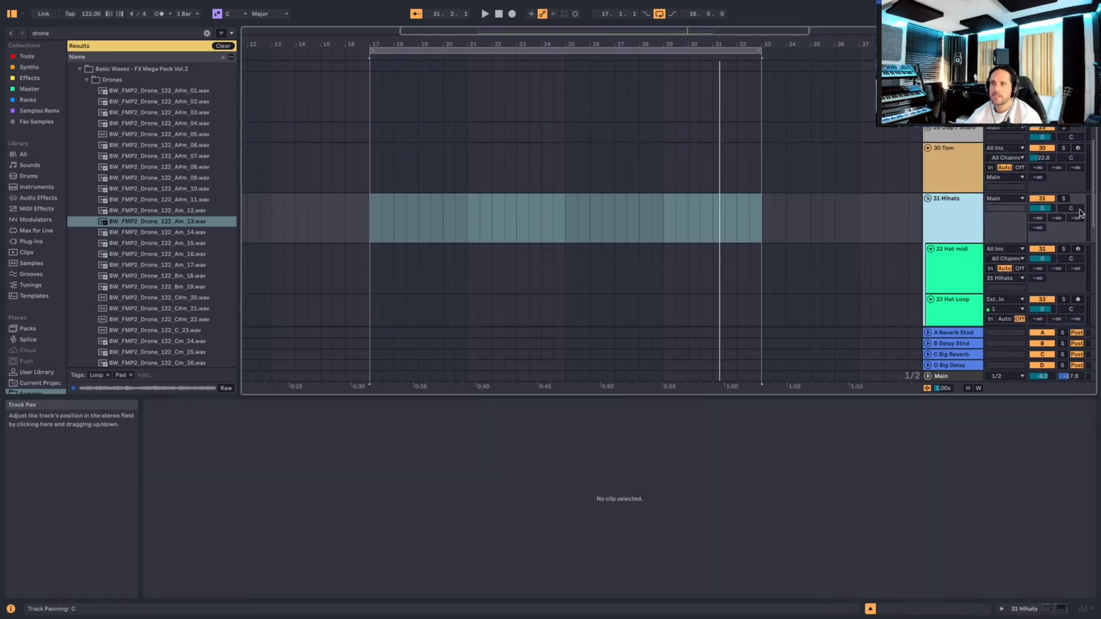
drag(1050, 210, 1051, 229)
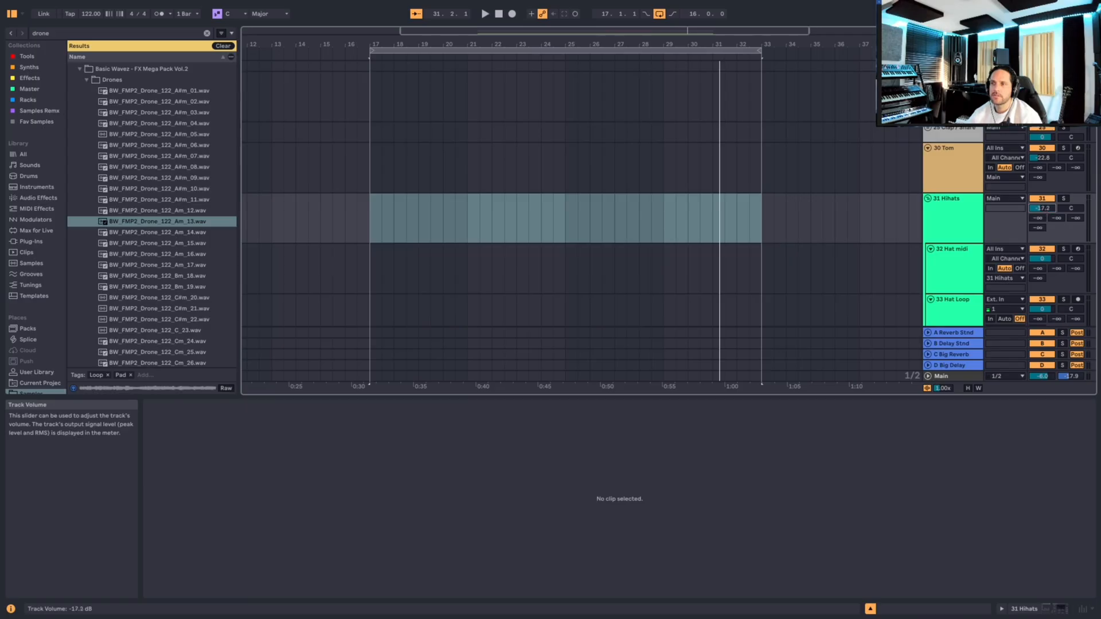
Step: Set the 32 Hat midi track's volume to -12.5 dB and duplicate the original track at bar 17
key(Down)
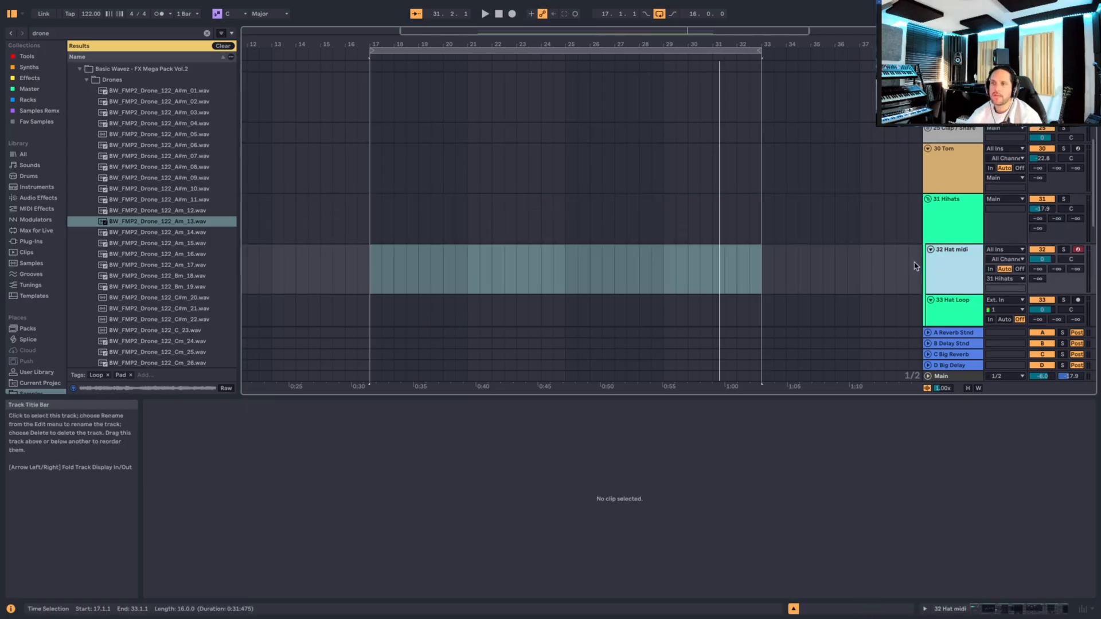
click(373, 259)
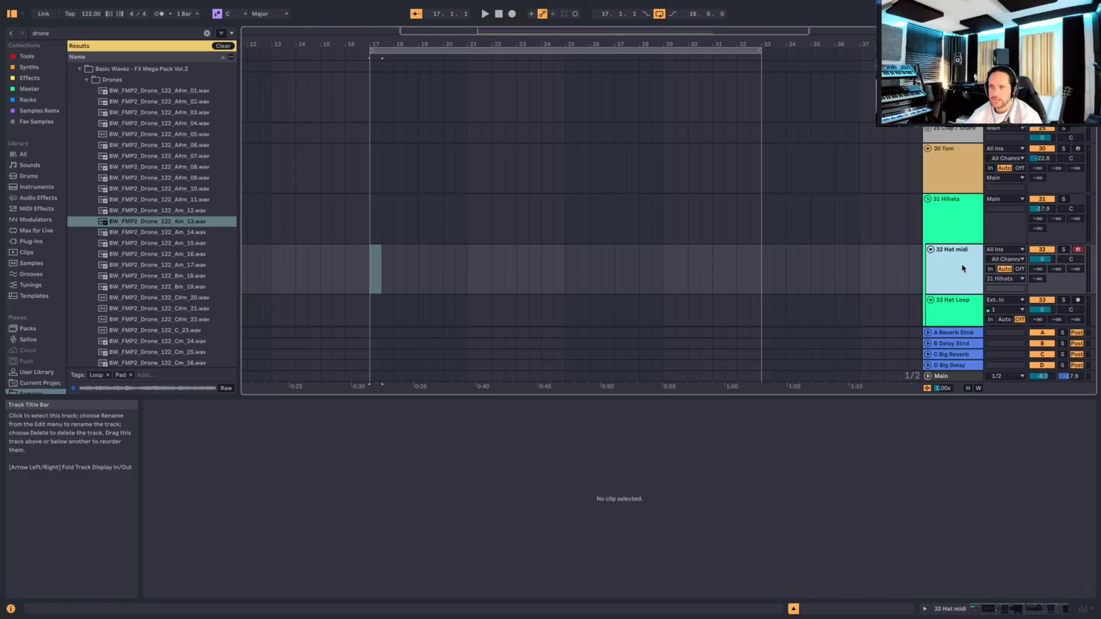
key(ctrl+d)
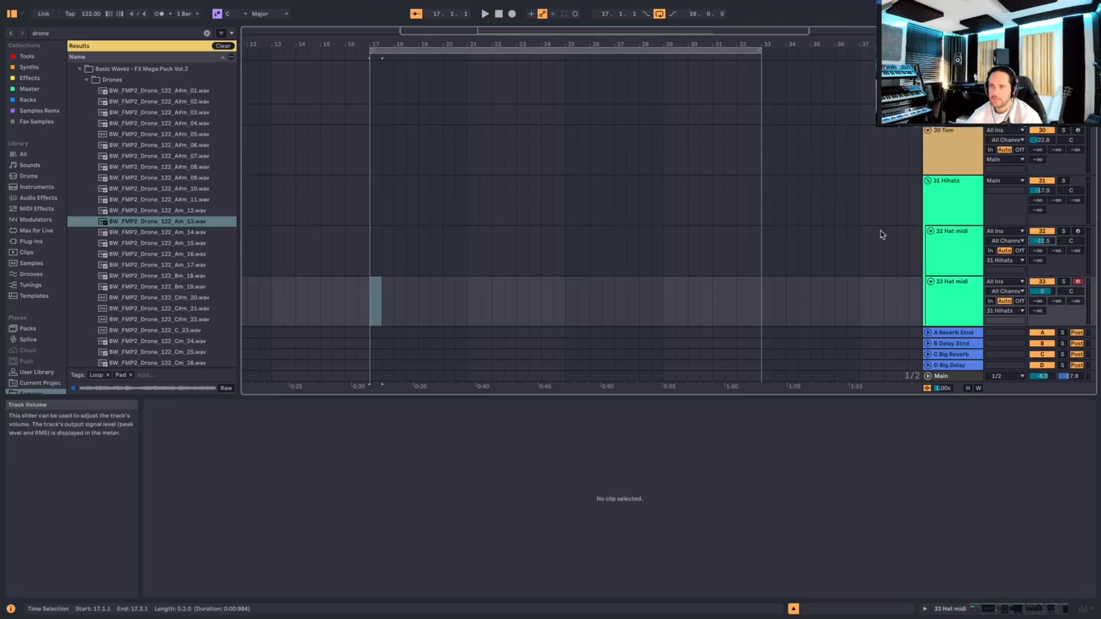
Step: Create a two-bar MIDI clip at bar 17 on 32 Hat midi, add C3 notes at 1.1.3 and 1.2.3, and duplicate the pair
drag(383, 258, 377, 257)
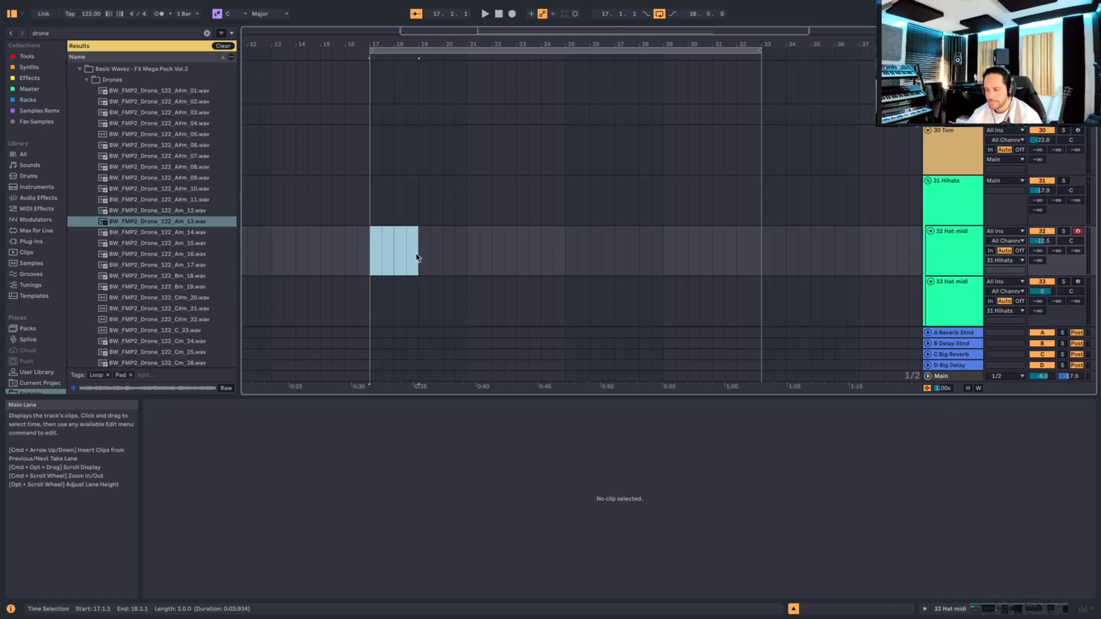
key(ctrl+shift+m)
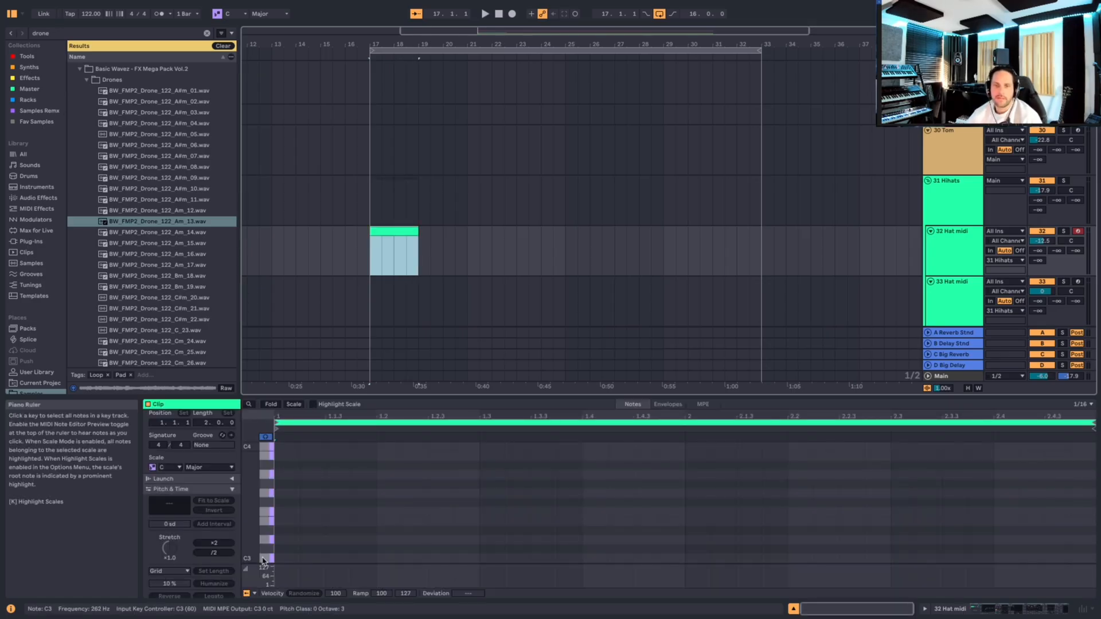
double_click(331, 559)
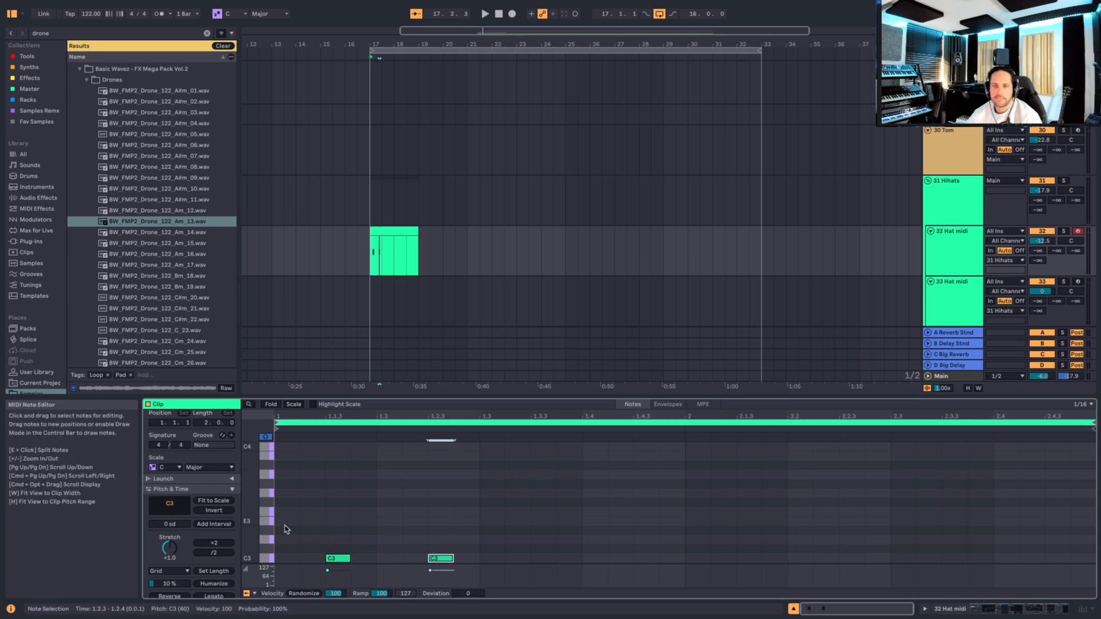
drag(283, 526, 477, 566)
key(super+d)
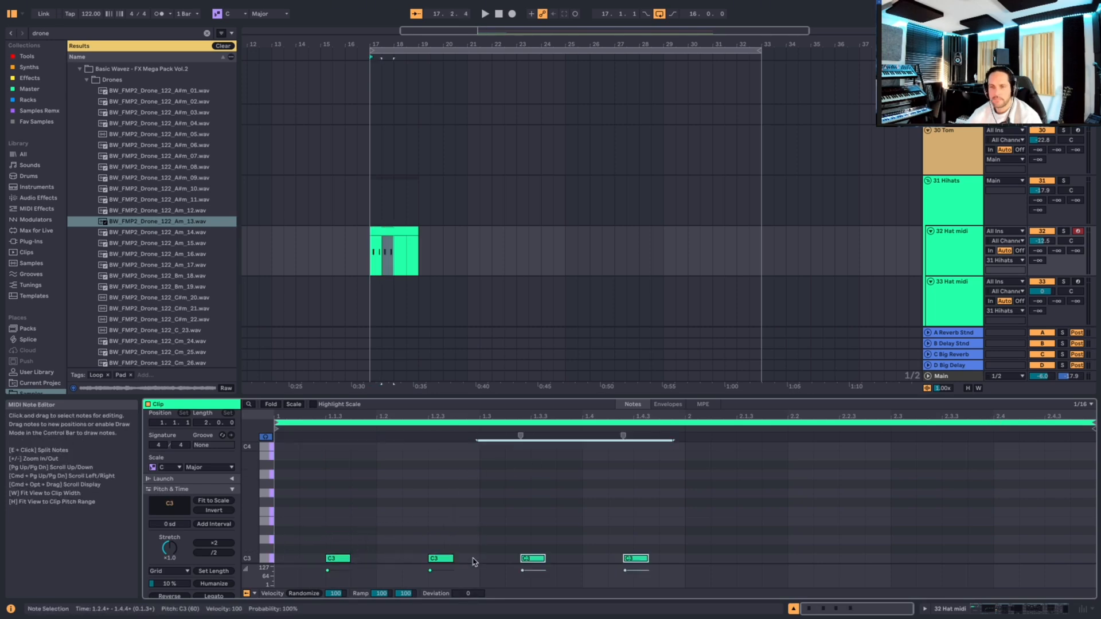
key(super+d)
key(super+z)
key(super+z)
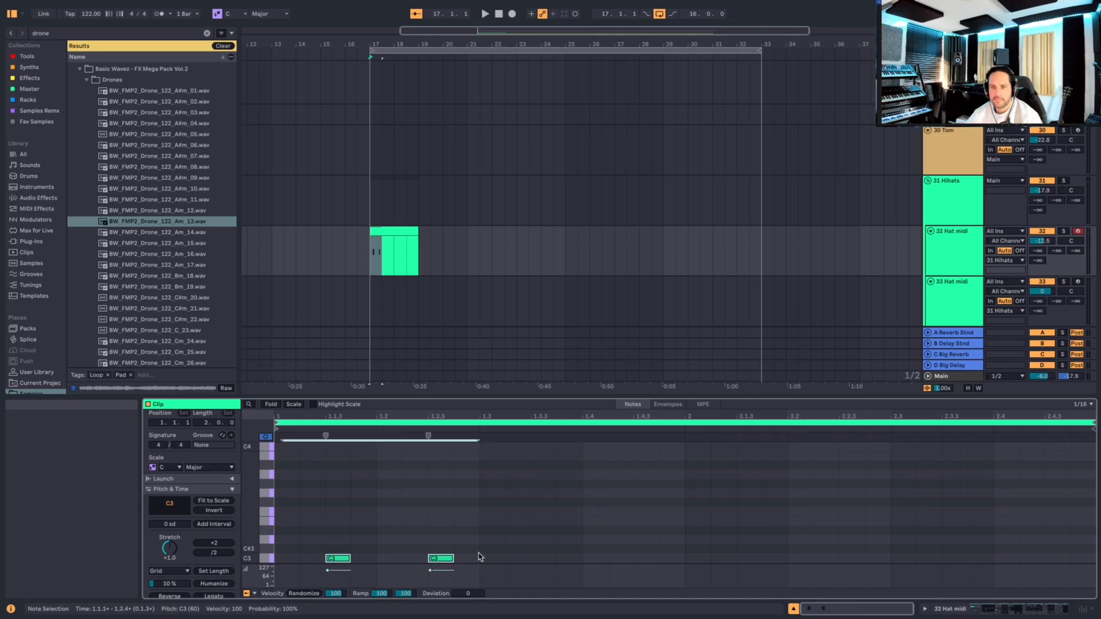
key(super+shift+z)
Step: Fill the clip with C3 notes on every offbeat through both bars and extend it to bar 33
drag(523, 562, 534, 563)
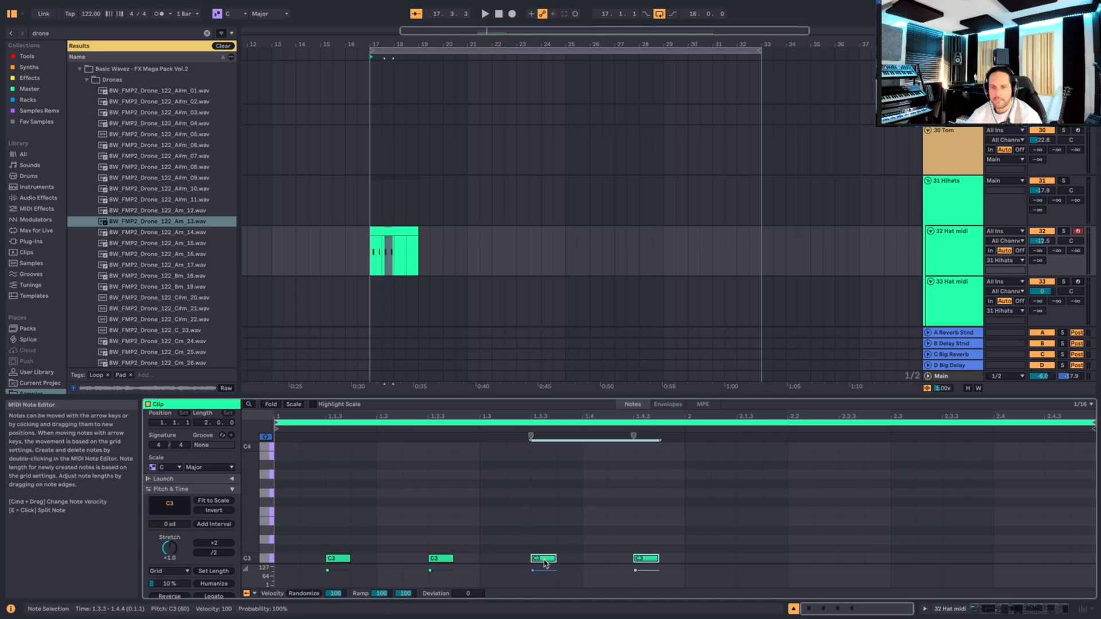
drag(483, 480, 686, 568)
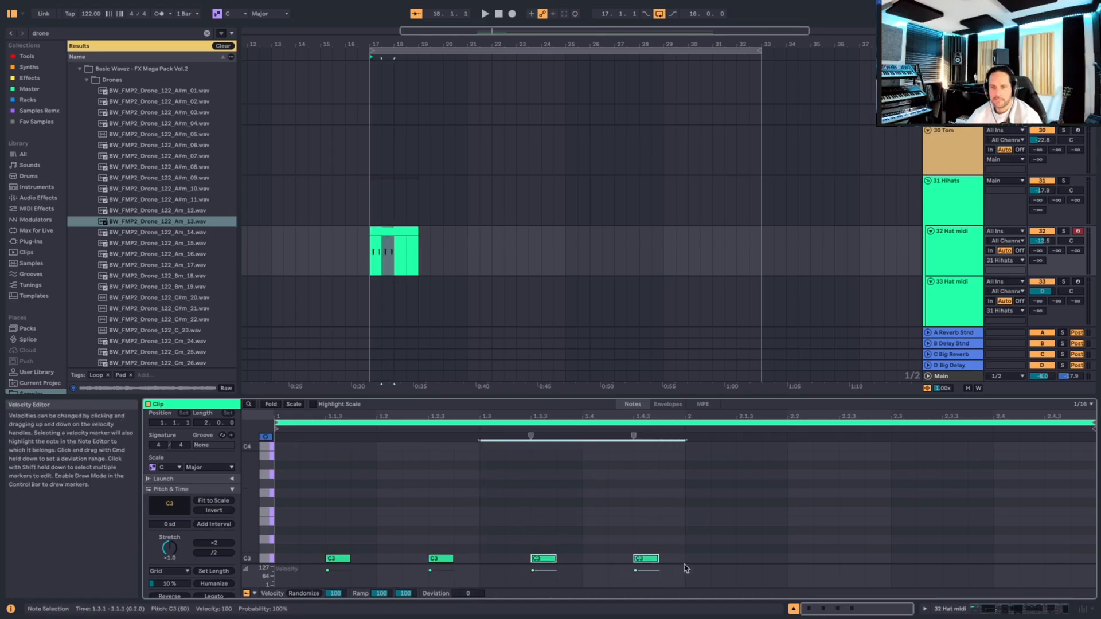
key(super+d)
key(super+d)
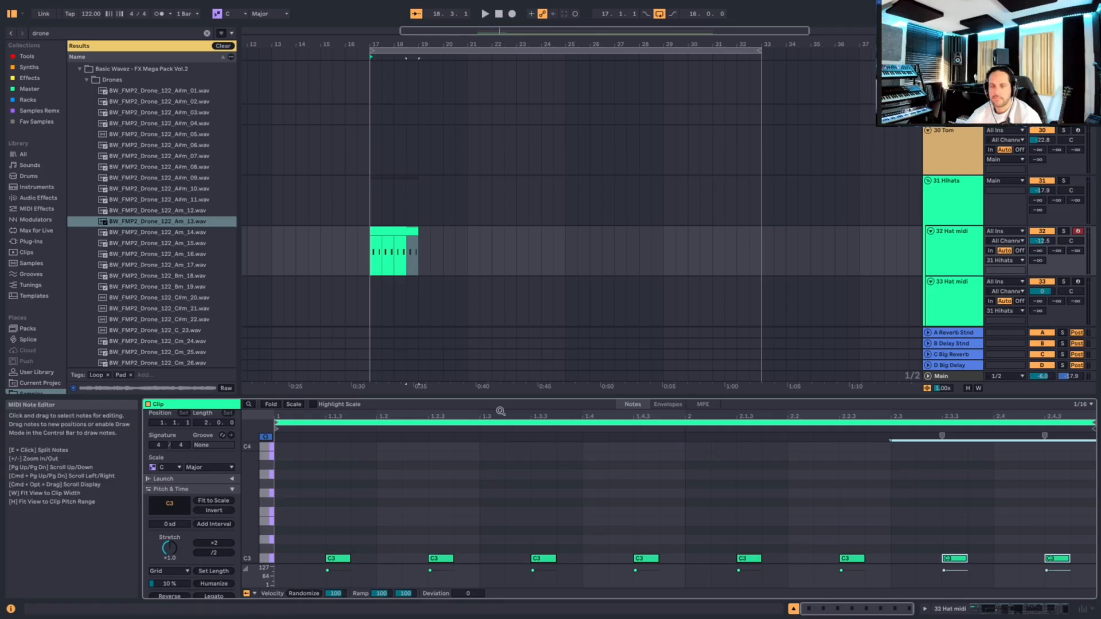
drag(415, 230, 761, 230)
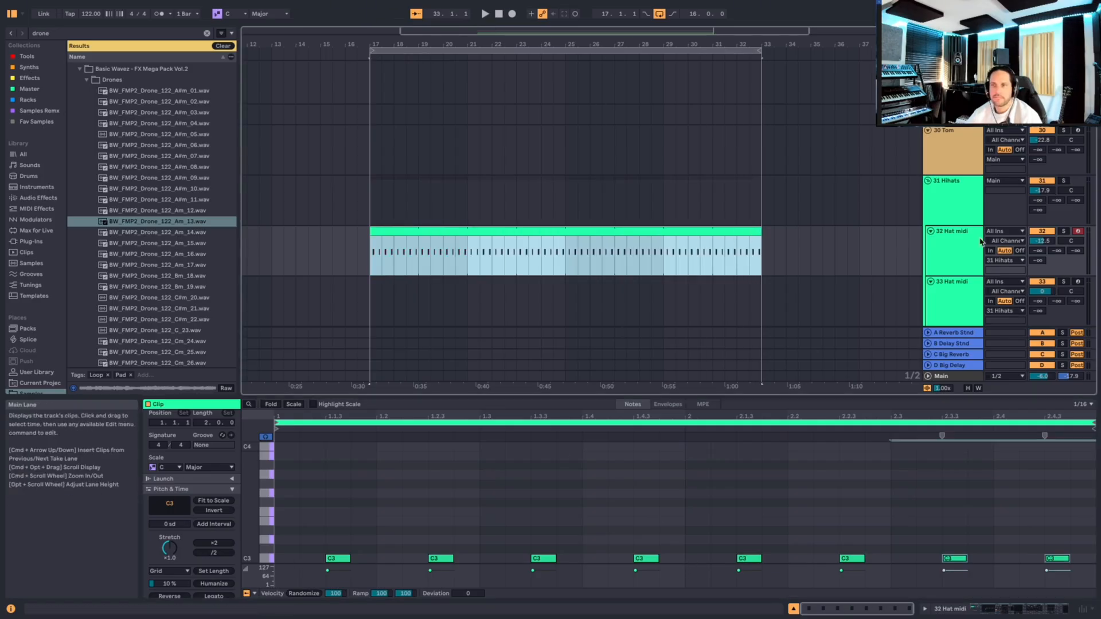
Step: Search the samples for "hat" and open the Organica one-shot Hats folder with 32 Hat midi selected
click(954, 252)
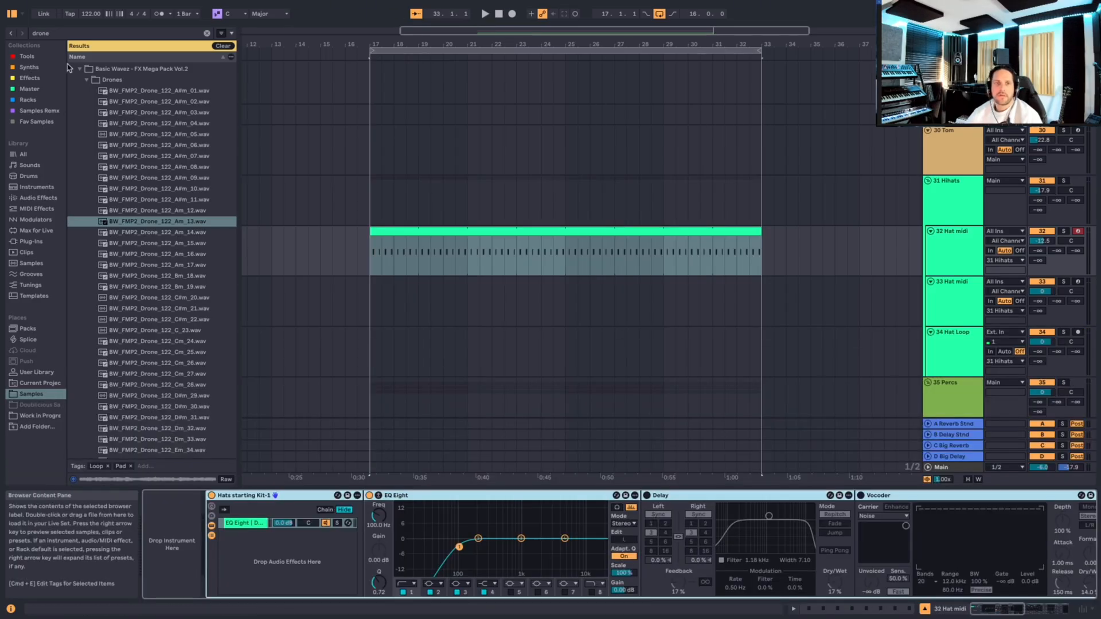
click(207, 33)
text(hat)
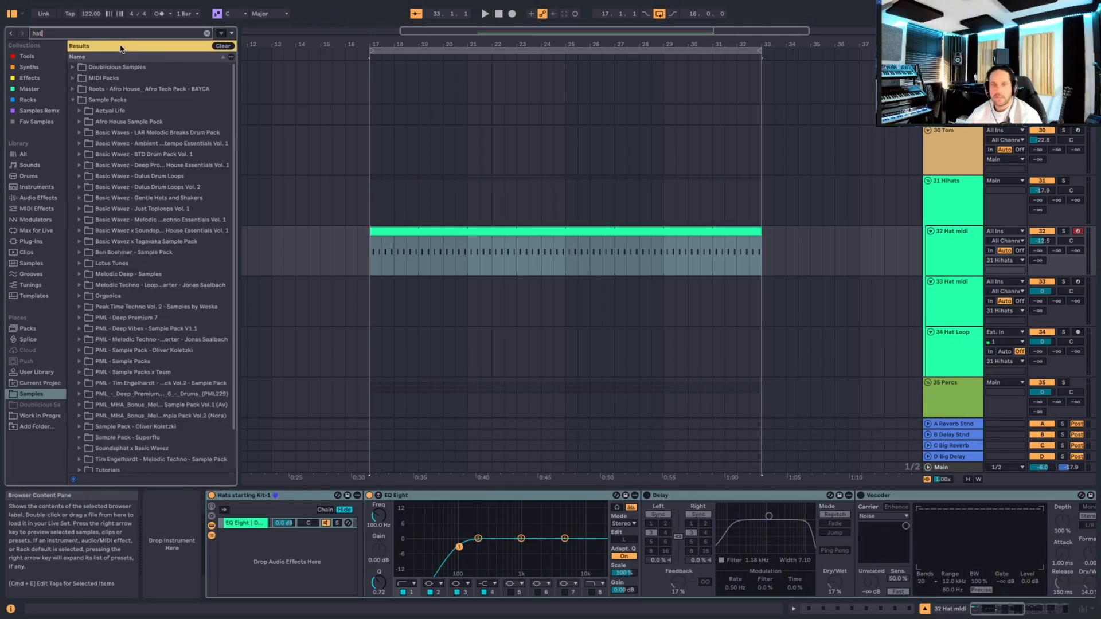
click(79, 296)
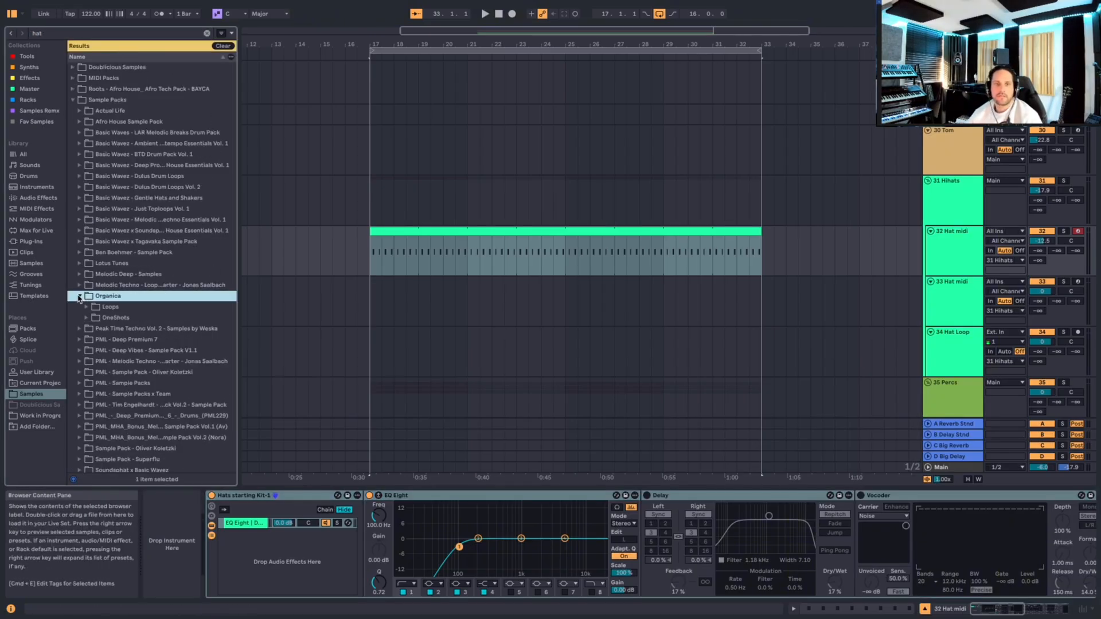
click(86, 318)
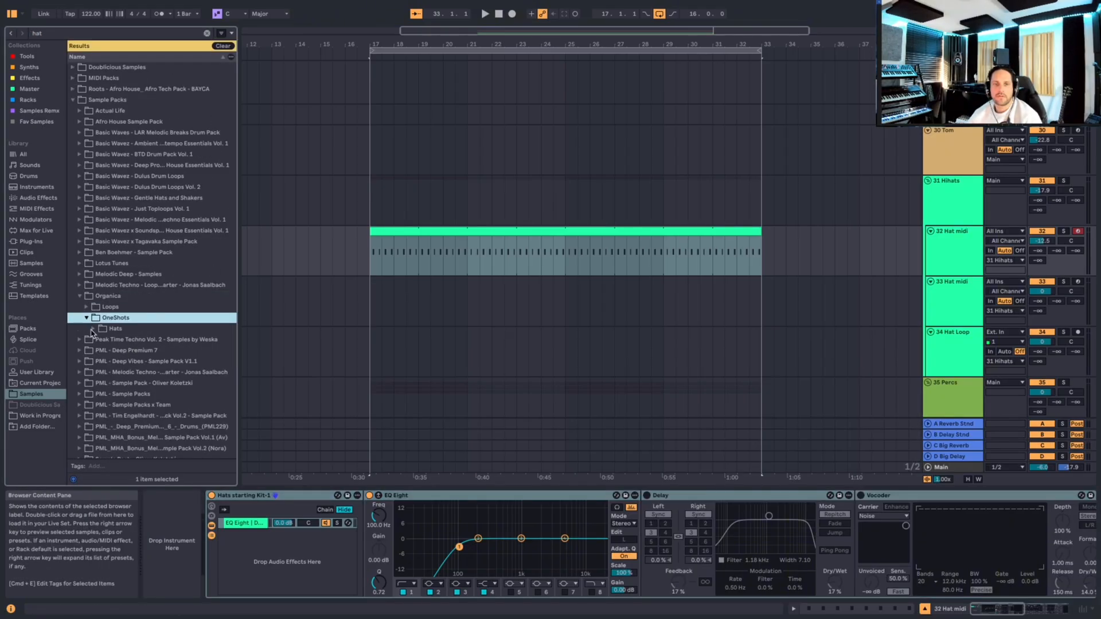
click(91, 329)
scroll(147, 280, down, 5)
Step: Audition several Organica closed hats and load PML_Organica_3_Hat_015.wav as the instrument on 32 Hat midi
click(146, 280)
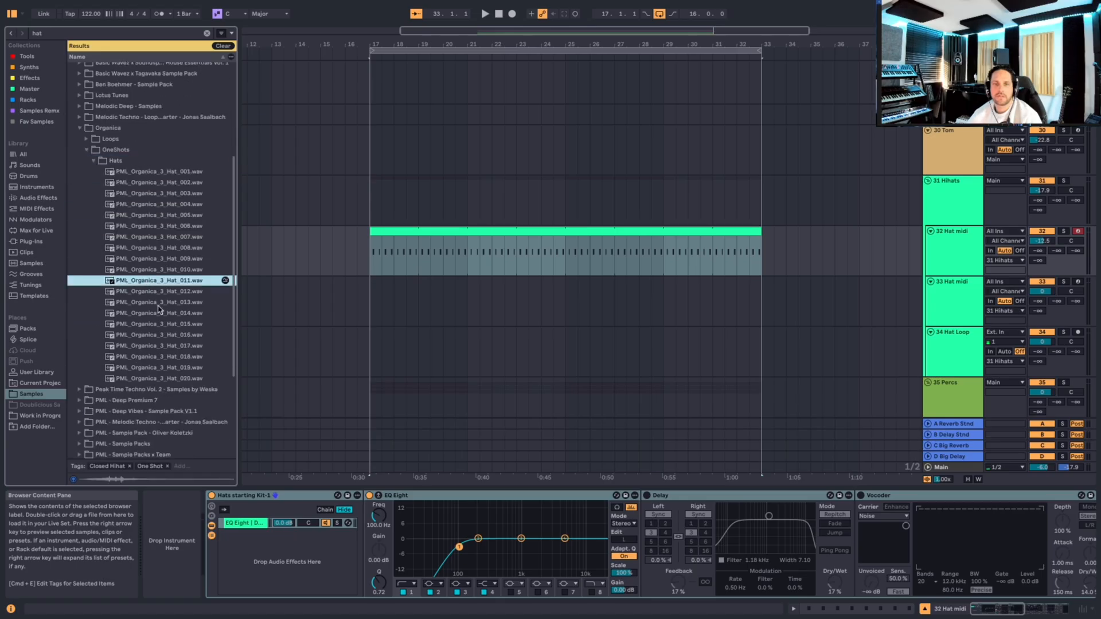
click(158, 304)
click(167, 324)
click(167, 313)
shift+click(168, 325)
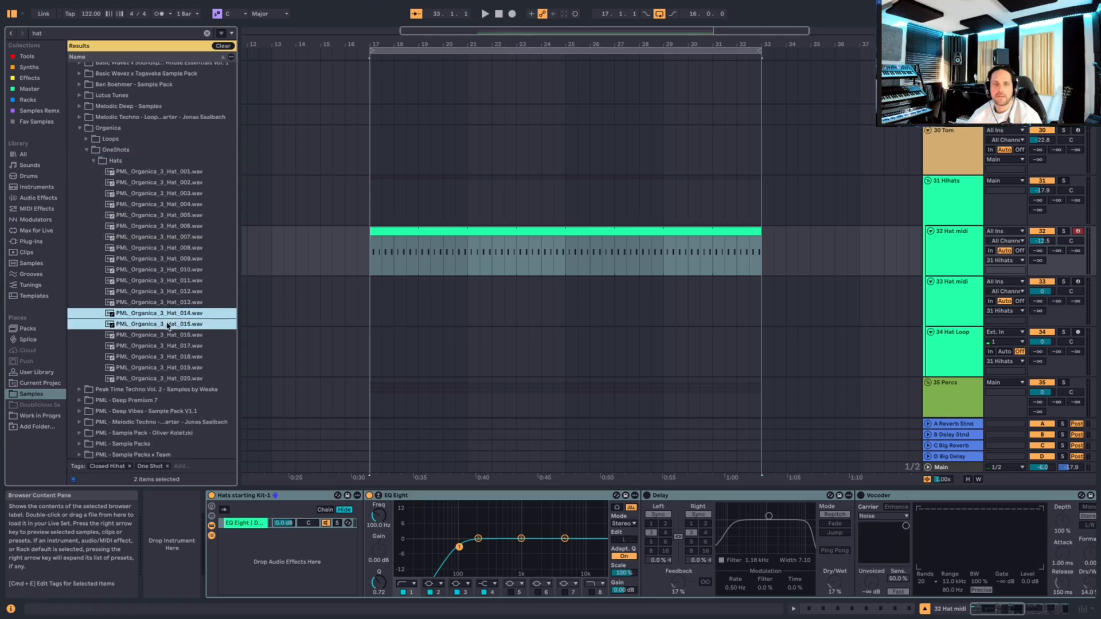
drag(162, 326, 168, 553)
Step: Play 32 Hat midi soloed, raise its volume to -3.2 dB and set the EQ Eight low cut to 297 Hz
key(space)
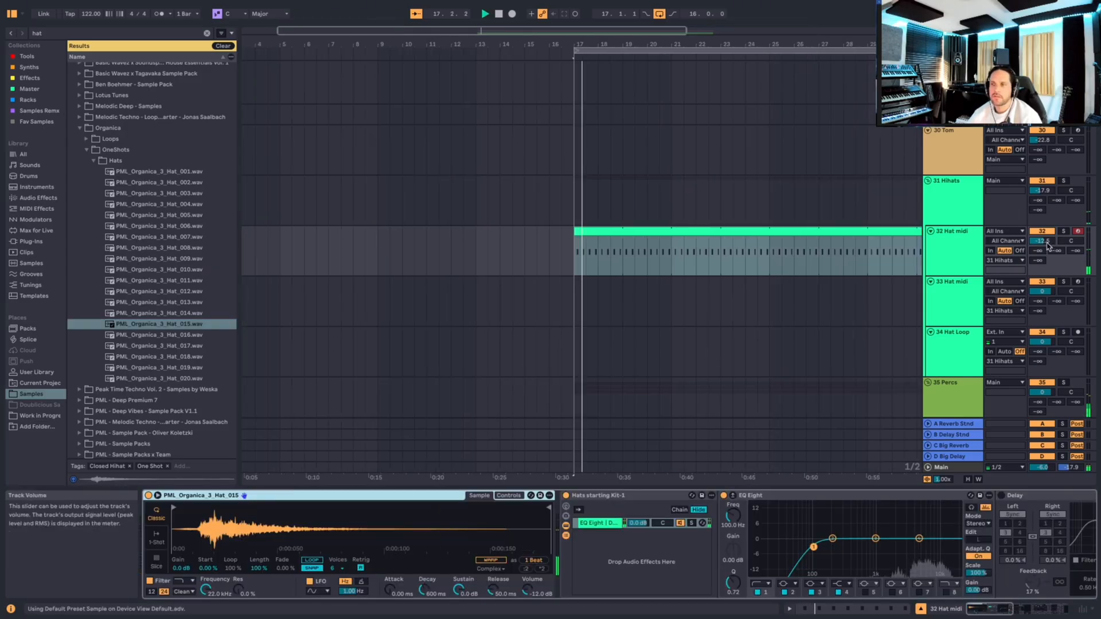
mouse_move(1045, 241)
mouse_down()
mouse_move(1045, 227)
mouse_move(1044, 238)
mouse_up()
click(1064, 231)
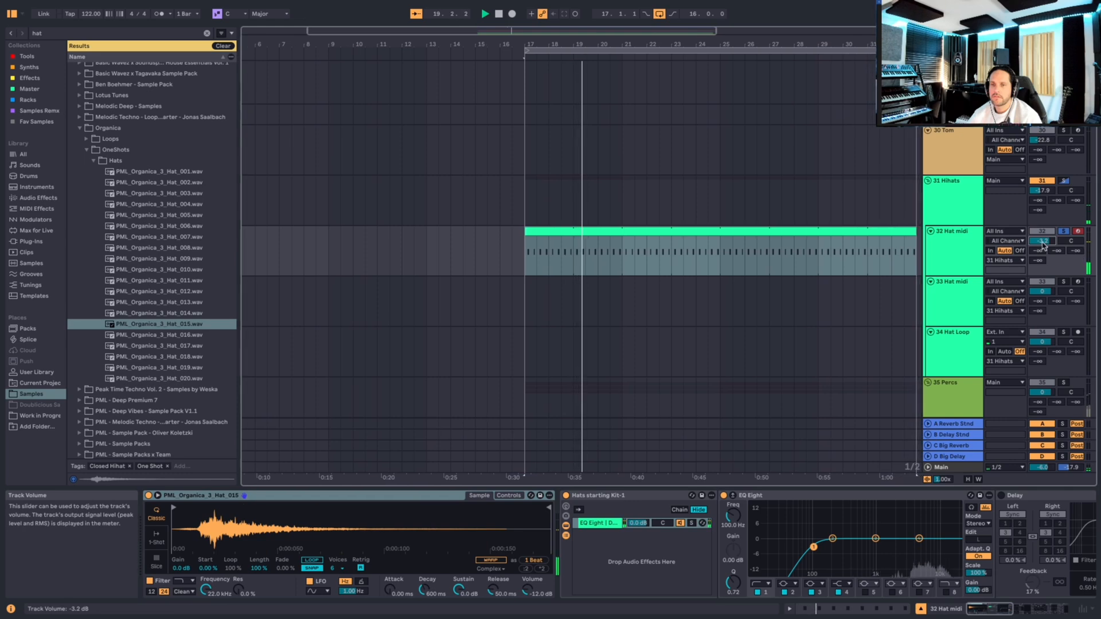
drag(526, 590, 525, 576)
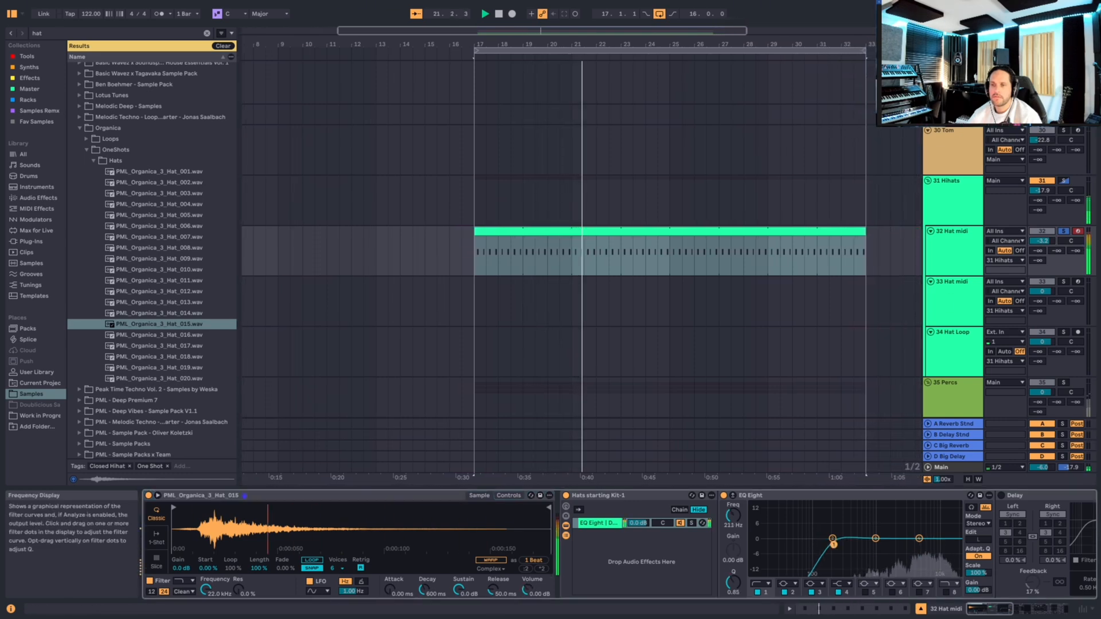
drag(834, 544, 842, 545)
Step: Unsolo 32 Hat midi, compare the groove with and without it, and set its volume to -1.1 dB
click(1064, 232)
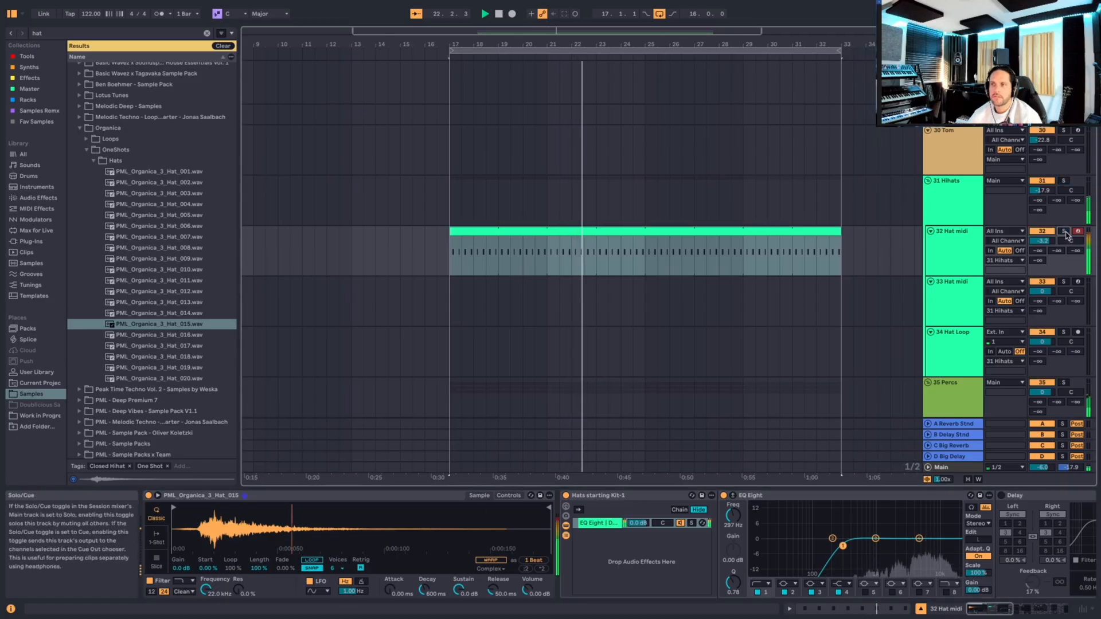
drag(1042, 242, 1042, 233)
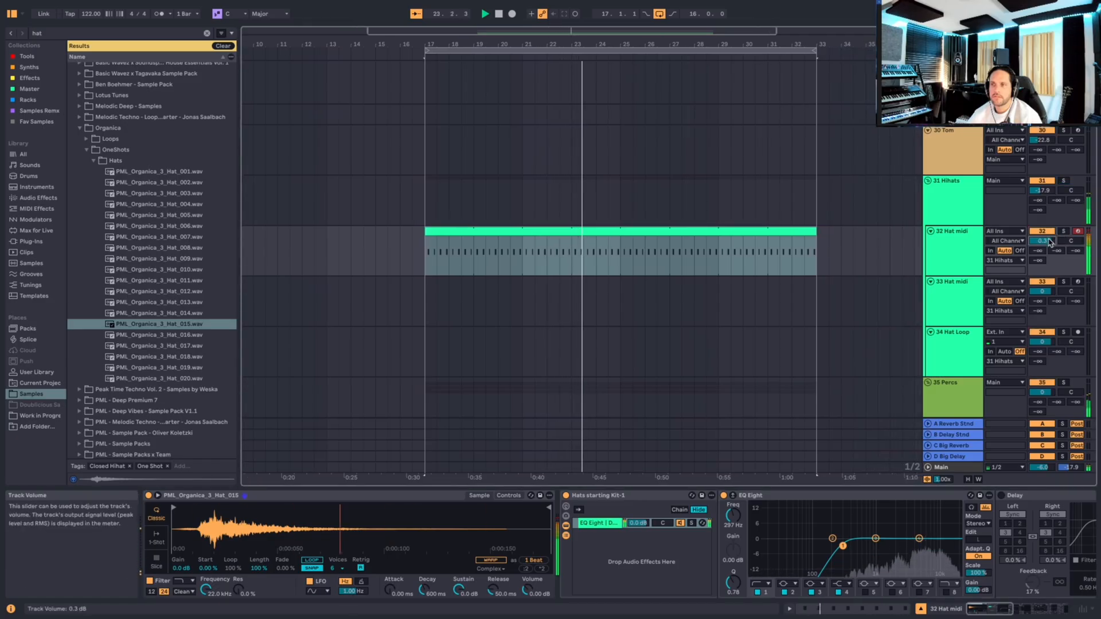
click(1043, 231)
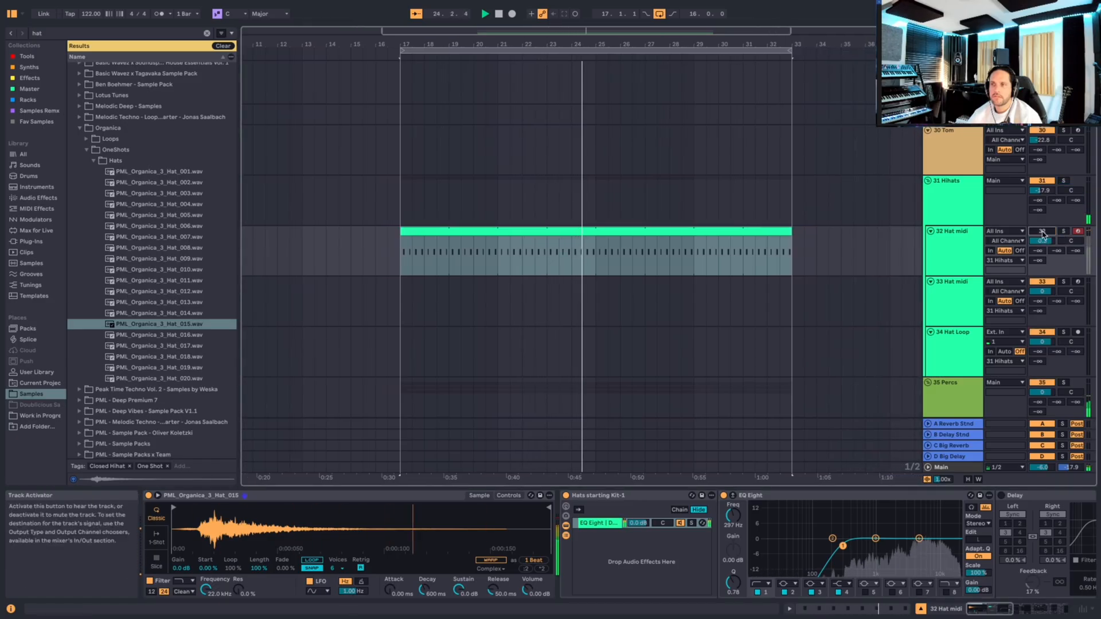
click(1042, 231)
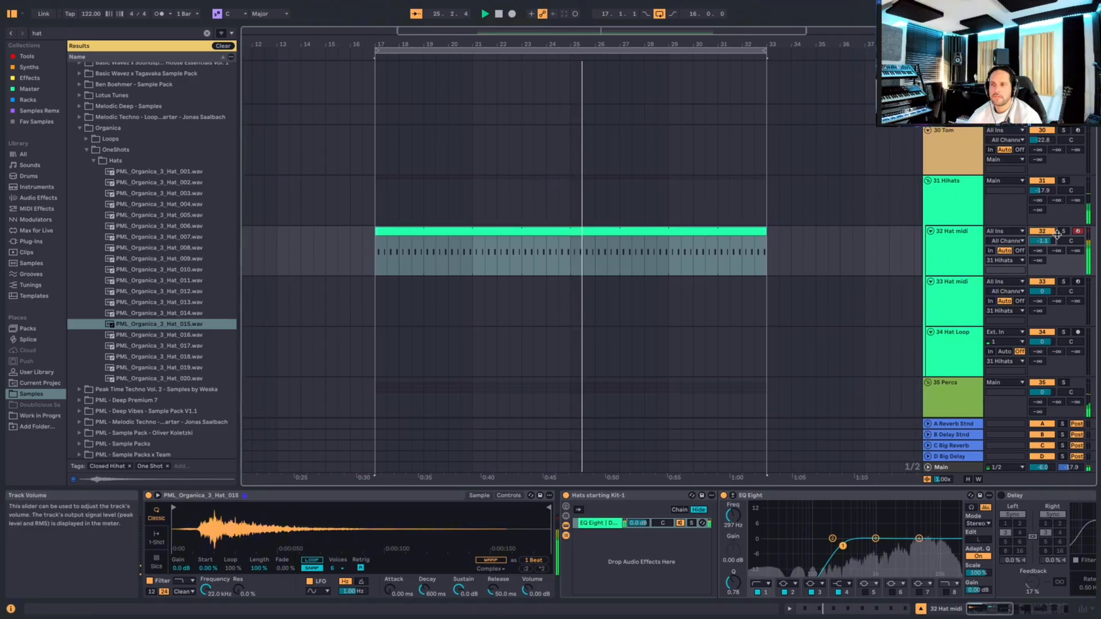
Step: Solo 32 Hat midi and activate its Vocoder with the dry/wet at 33.5%
click(1065, 232)
scroll(822, 561, down, 5)
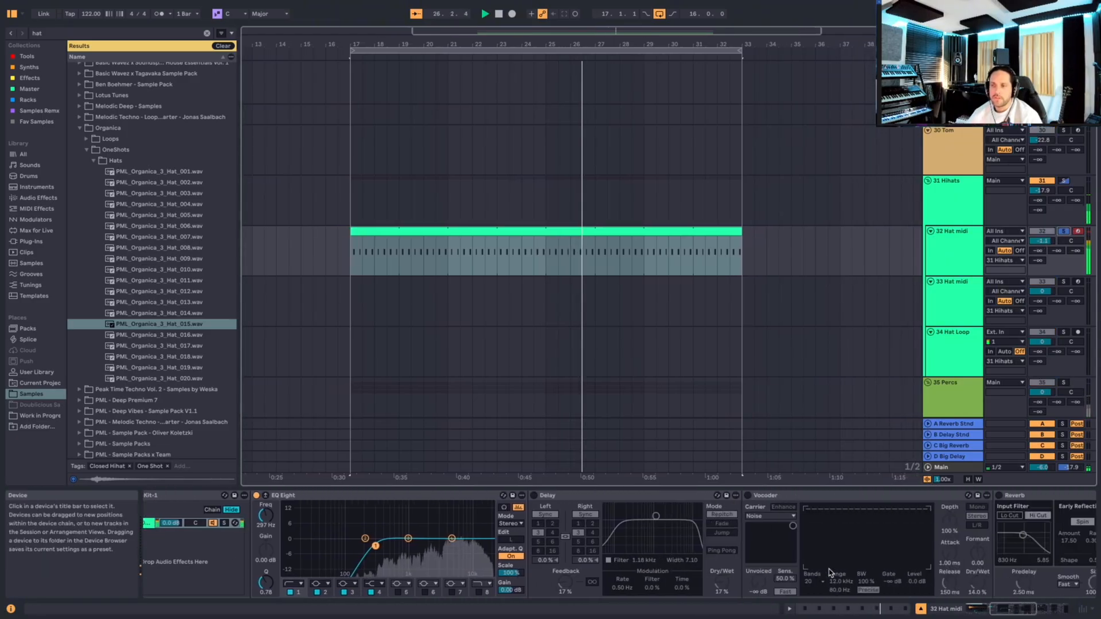
click(706, 495)
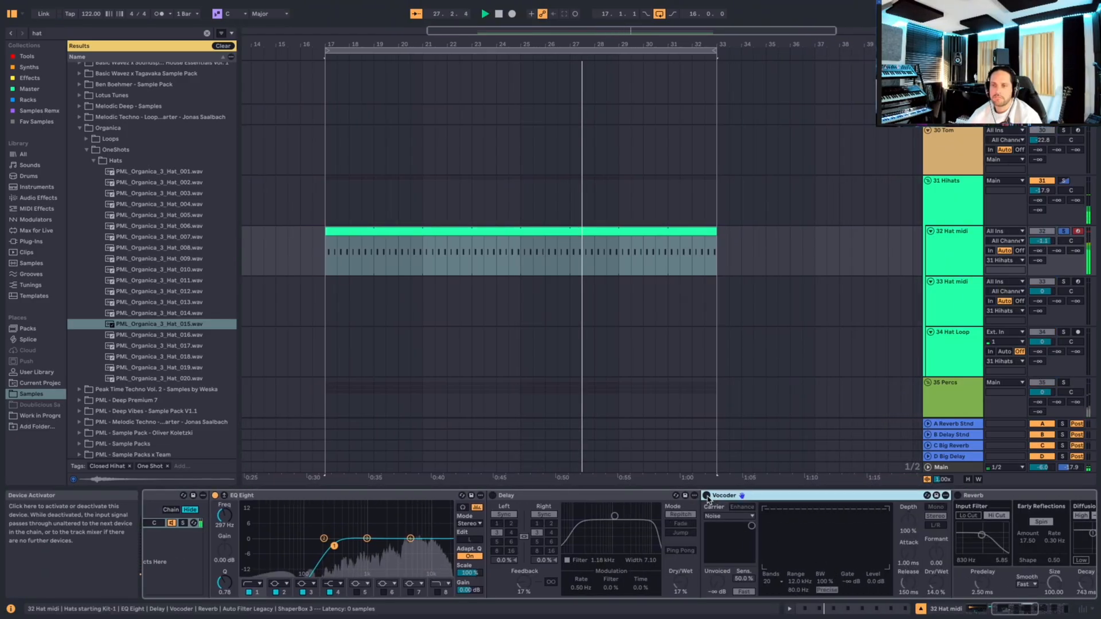
mouse_move(936, 583)
mouse_down()
mouse_move(936, 522)
mouse_move(936, 573)
mouse_up()
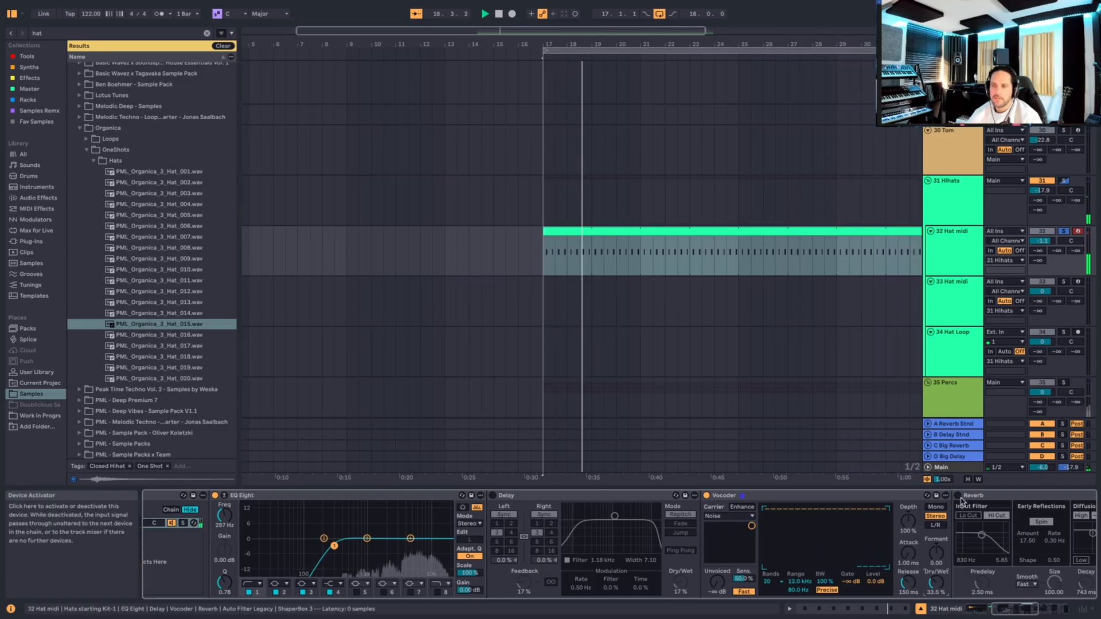
Step: Activate the hat's Reverb with the input filter at 2.07 kHz, decay 452 ms and dry/wet 16%
click(958, 496)
scroll(975, 519, right, 4)
drag(778, 536, 787, 540)
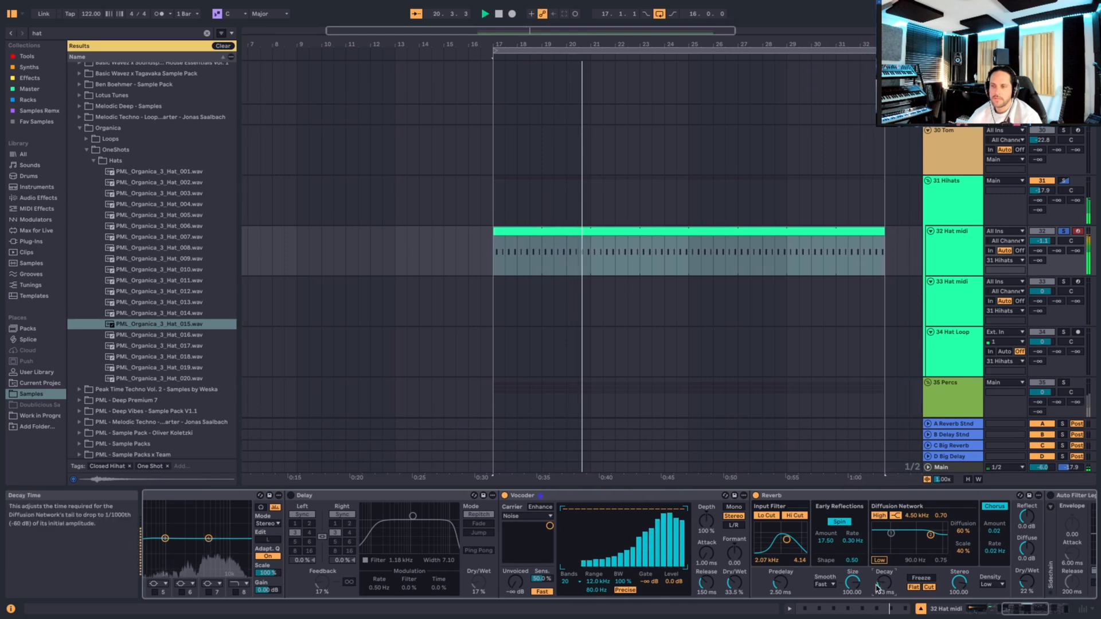
drag(882, 581, 882, 588)
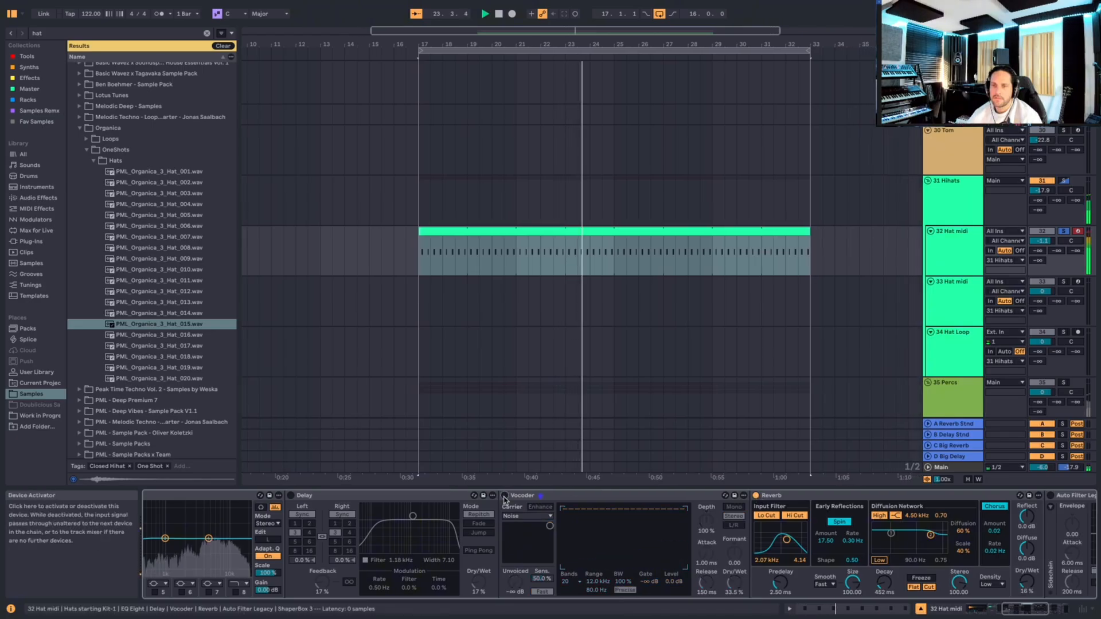
Step: Raise the hat's EQ Eight low cut to 1.26 kHz with a Q of 0.56 and unsolo the track
scroll(466, 515, up, 5)
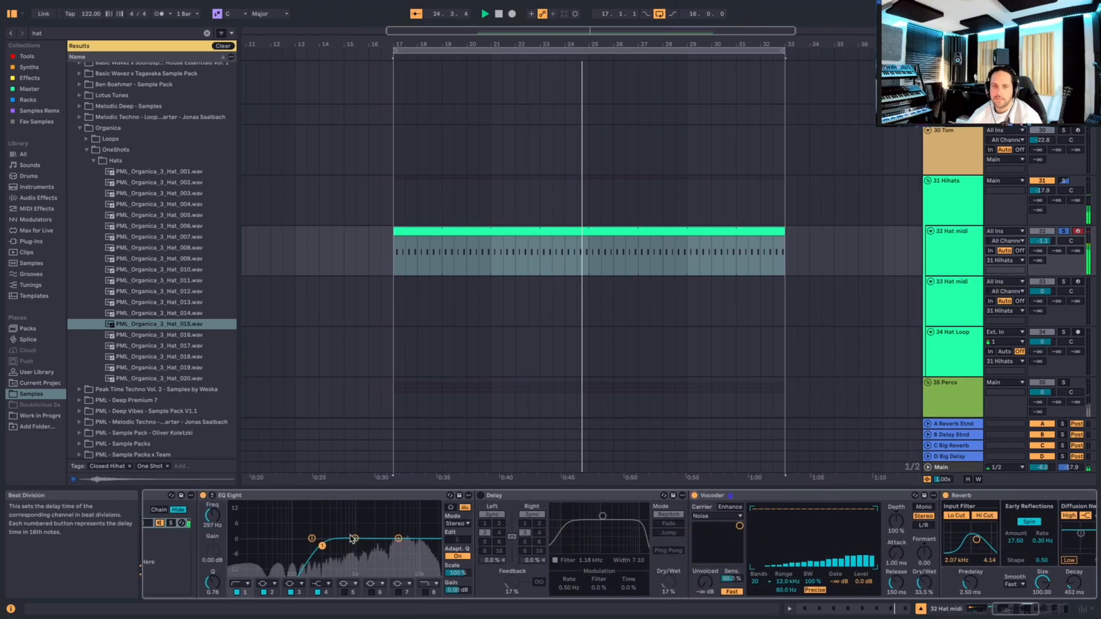
drag(448, 550, 450, 551)
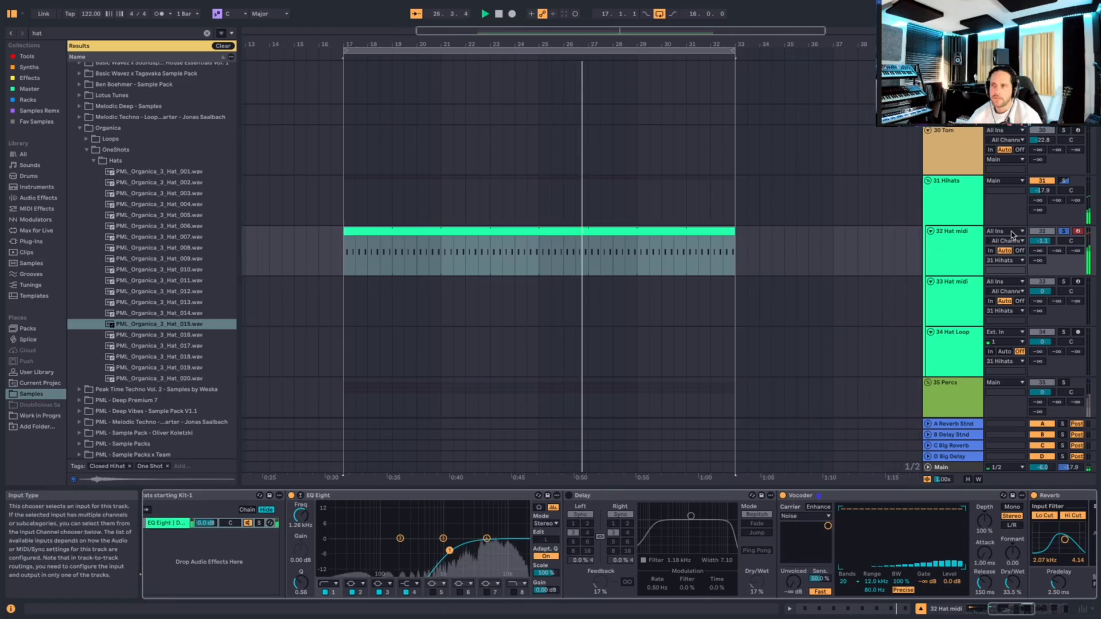
click(1064, 231)
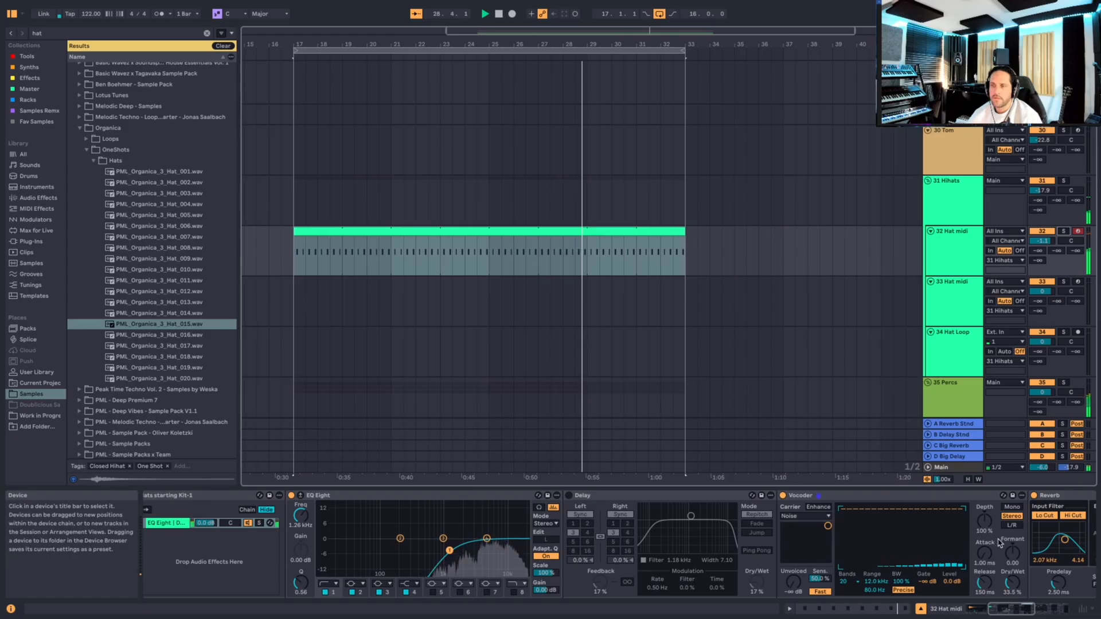
Step: Set the B Delay send of 32 Hat midi to -20.3 dB and play the track soloed
scroll(1021, 533, right, 3)
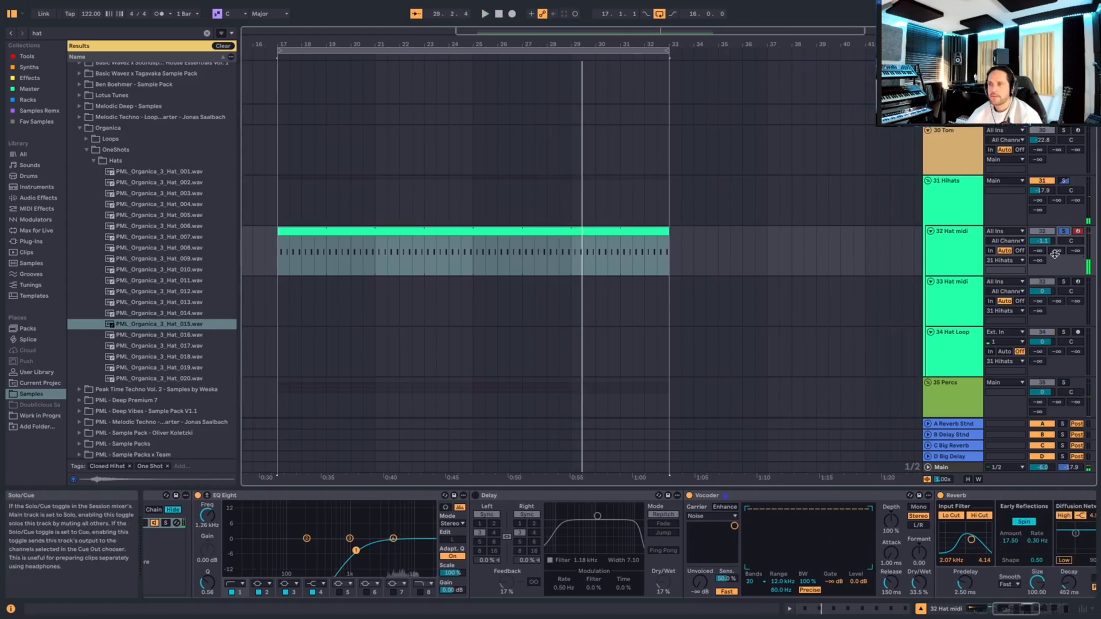
drag(1057, 251, 1057, 250)
key(space)
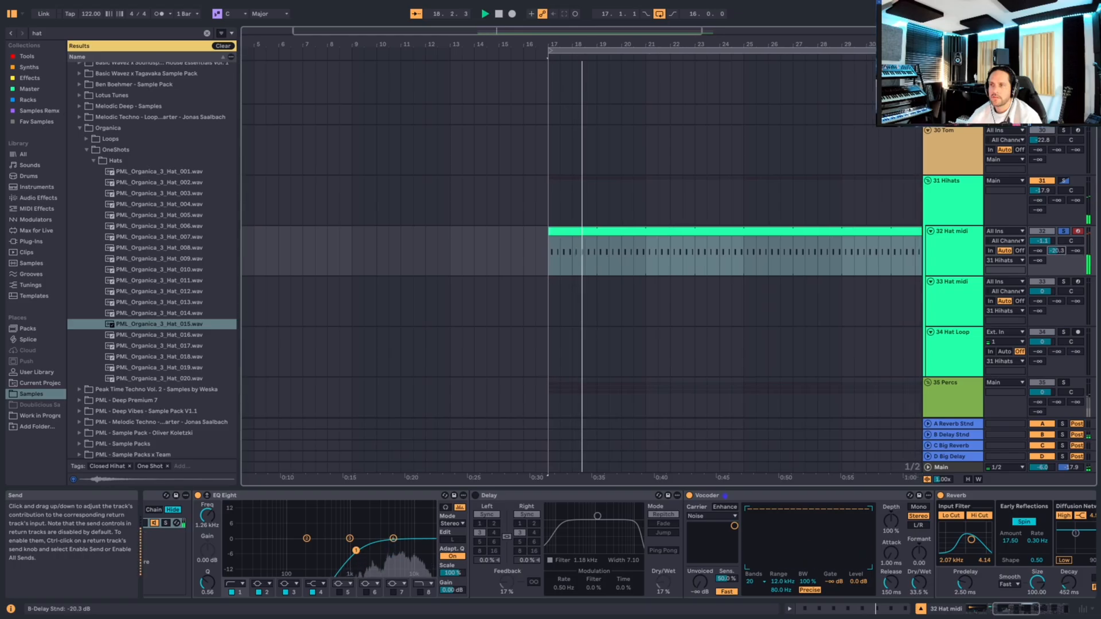
Step: Lower the B Delay send of 32 Hat midi to -33.0 dB and check it unsoloed in the mix
drag(1057, 250, 1057, 257)
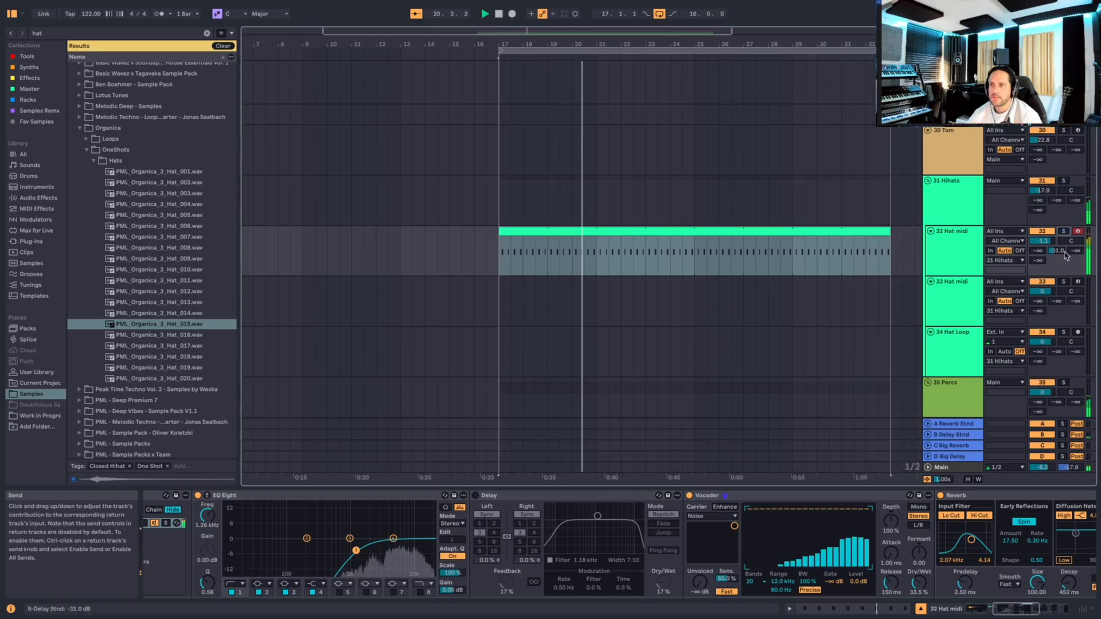
drag(1059, 252, 1058, 252)
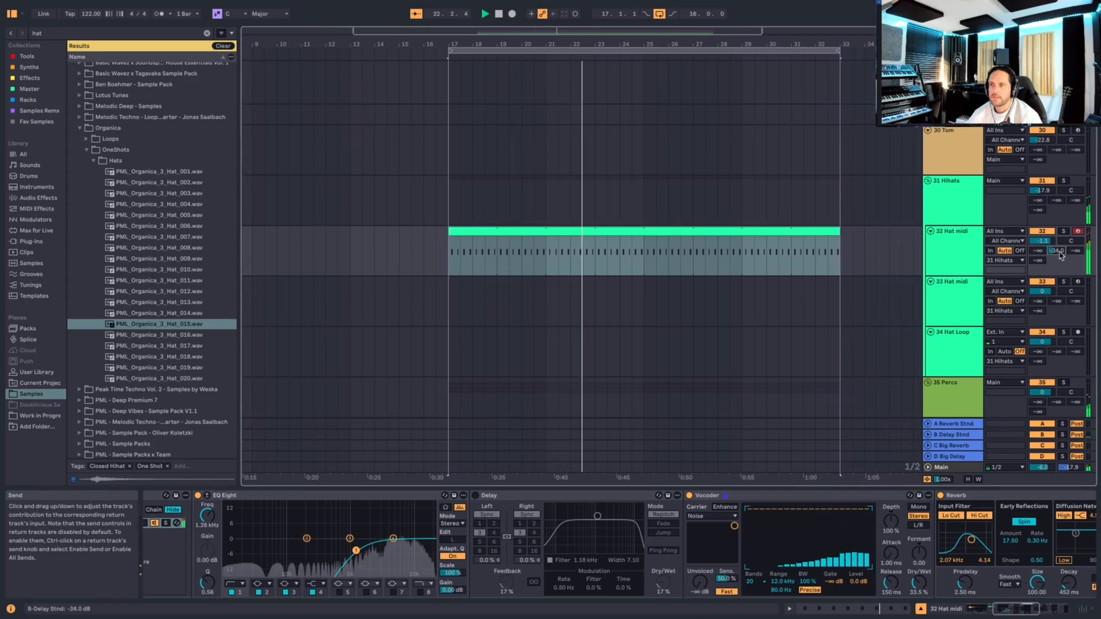
drag(1059, 252, 1061, 256)
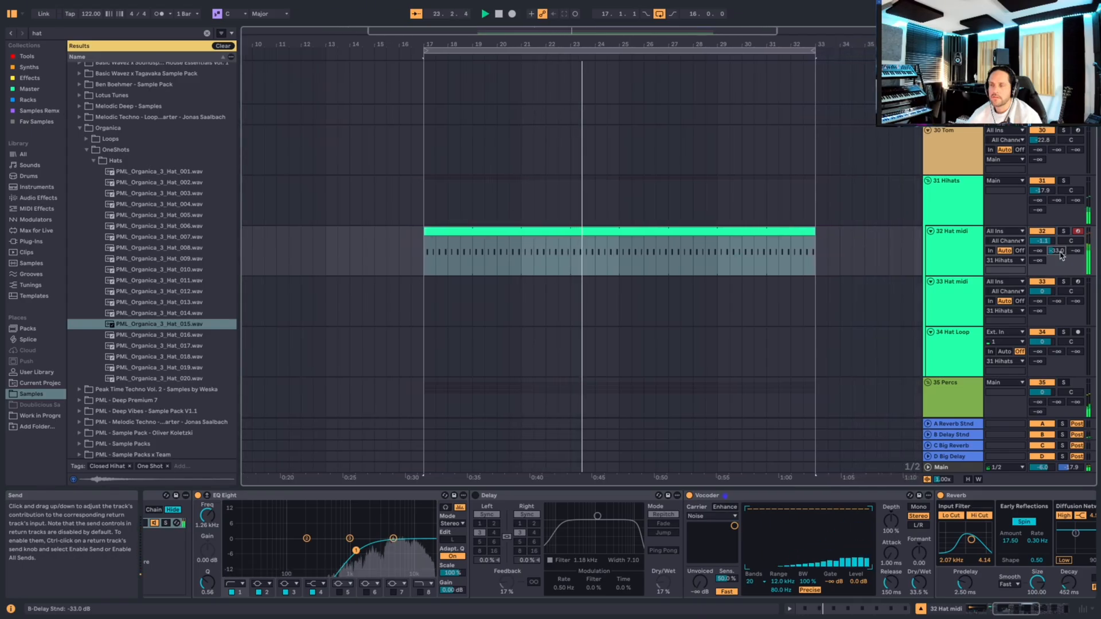
Step: Create an empty two-bar MIDI clip at bar 17 on the 33 Hat midi track
click(933, 297)
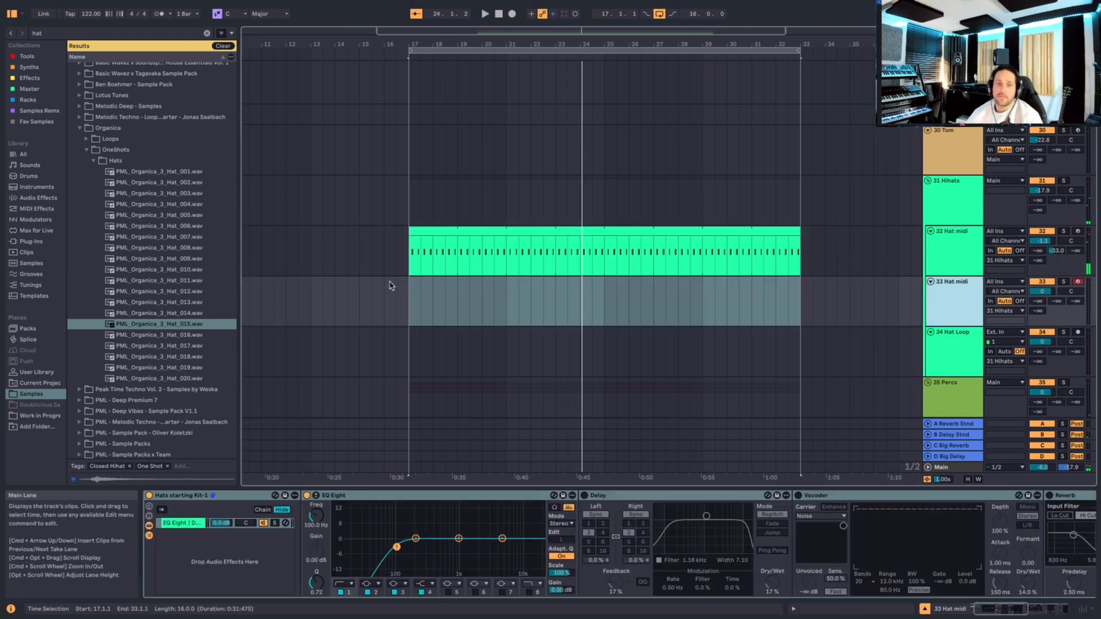
drag(411, 297, 440, 296)
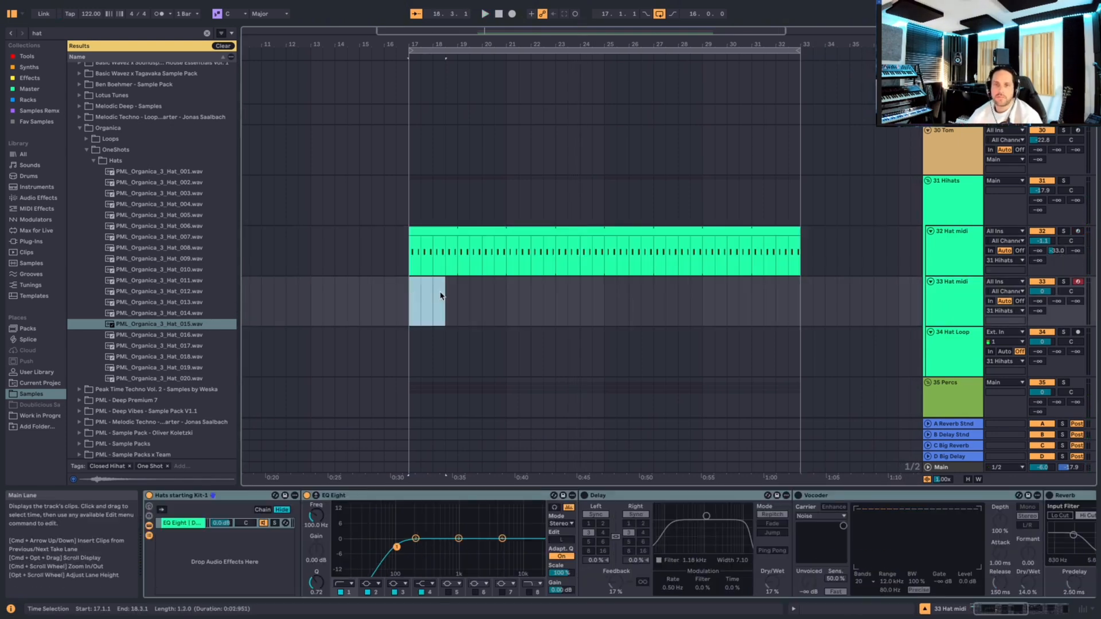
key(super+shift+m)
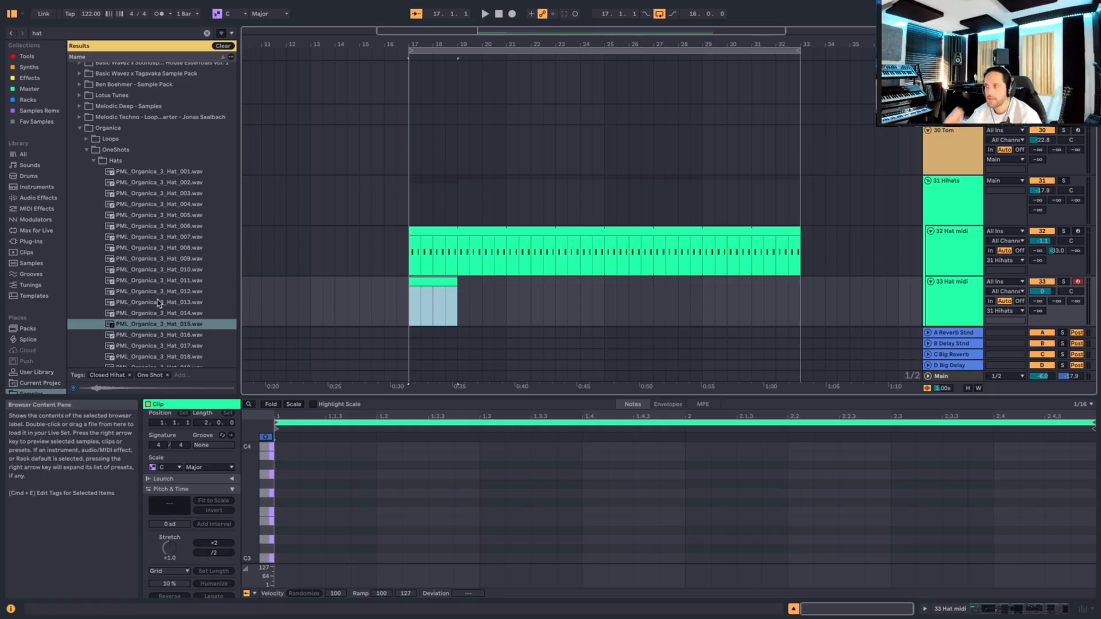
Step: Modulate the pitch of the 32 Hat midi sample by 2.20% with a random LFO at 0.01 Hz
key(Up)
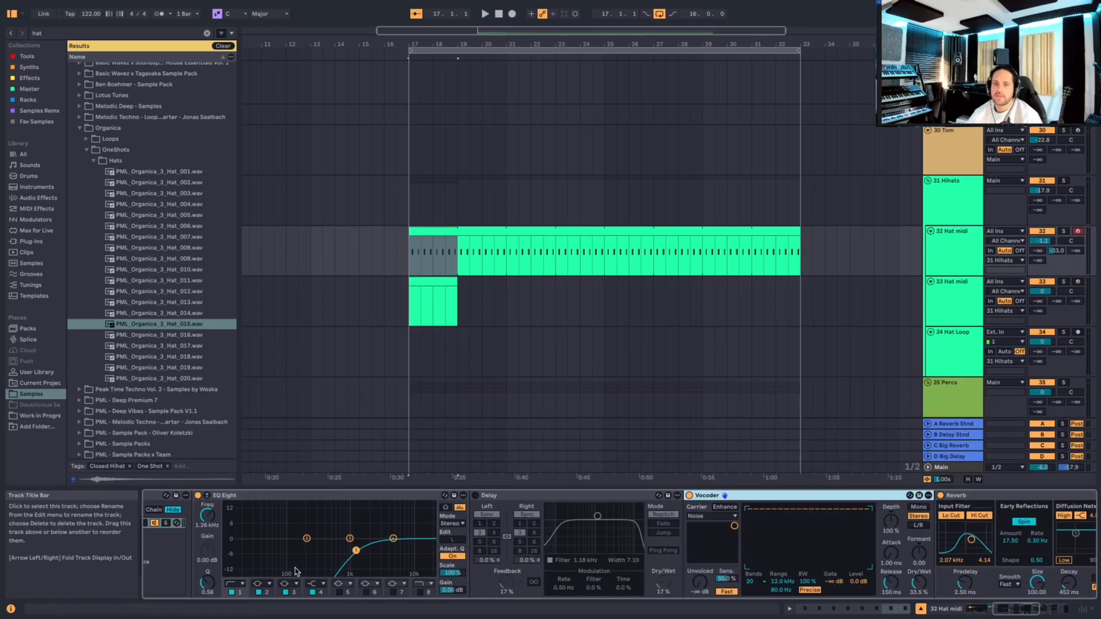
scroll(538, 538, left, 10)
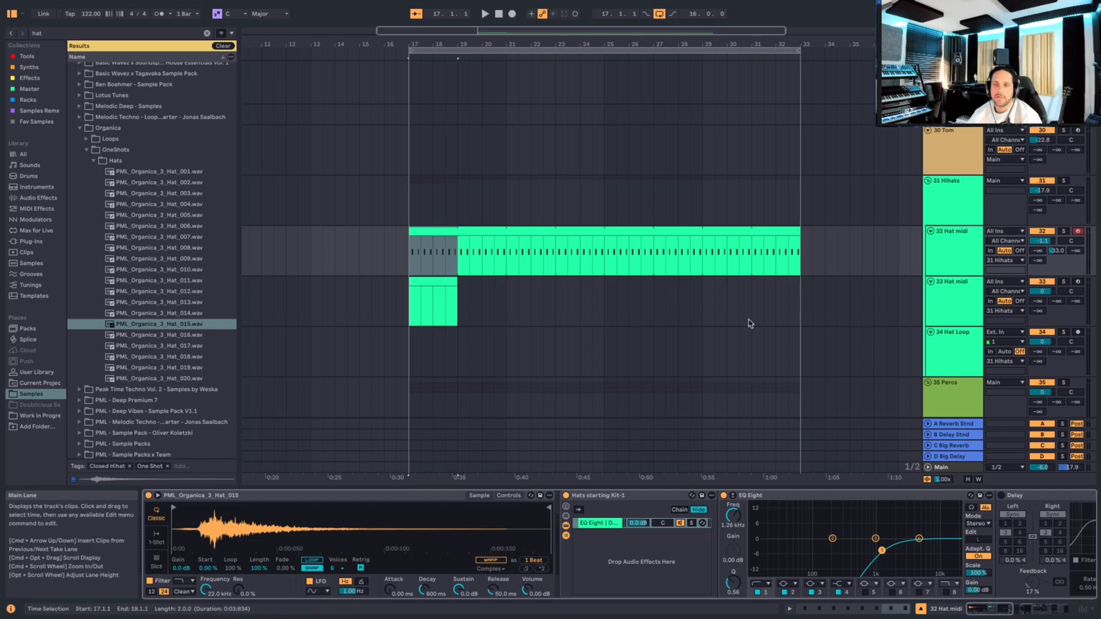
click(1065, 232)
key(space)
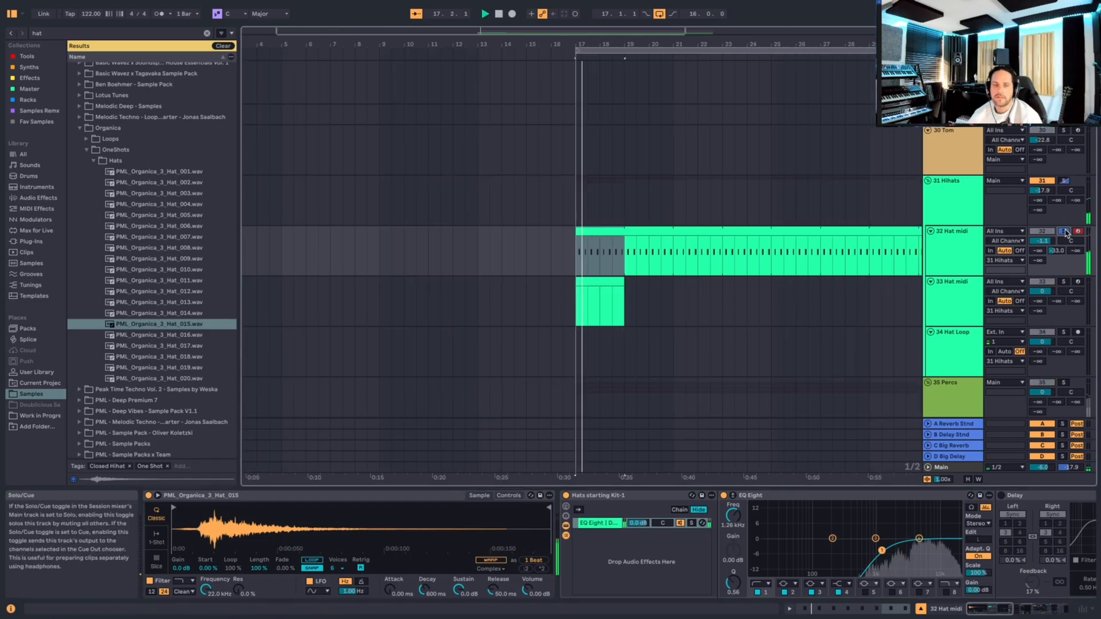
key(space)
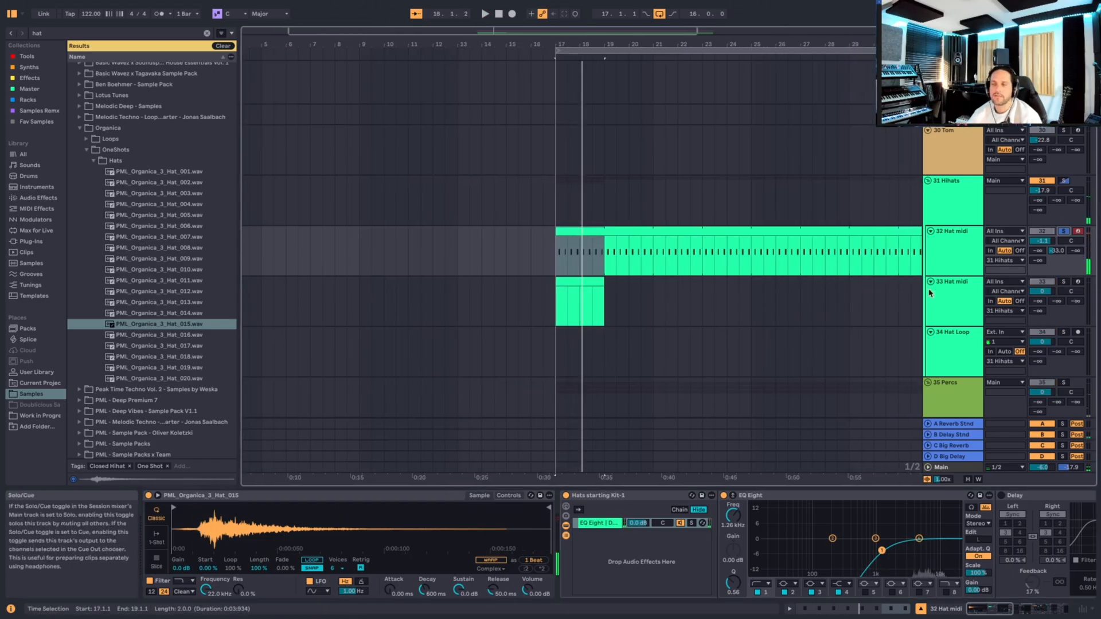
click(1064, 232)
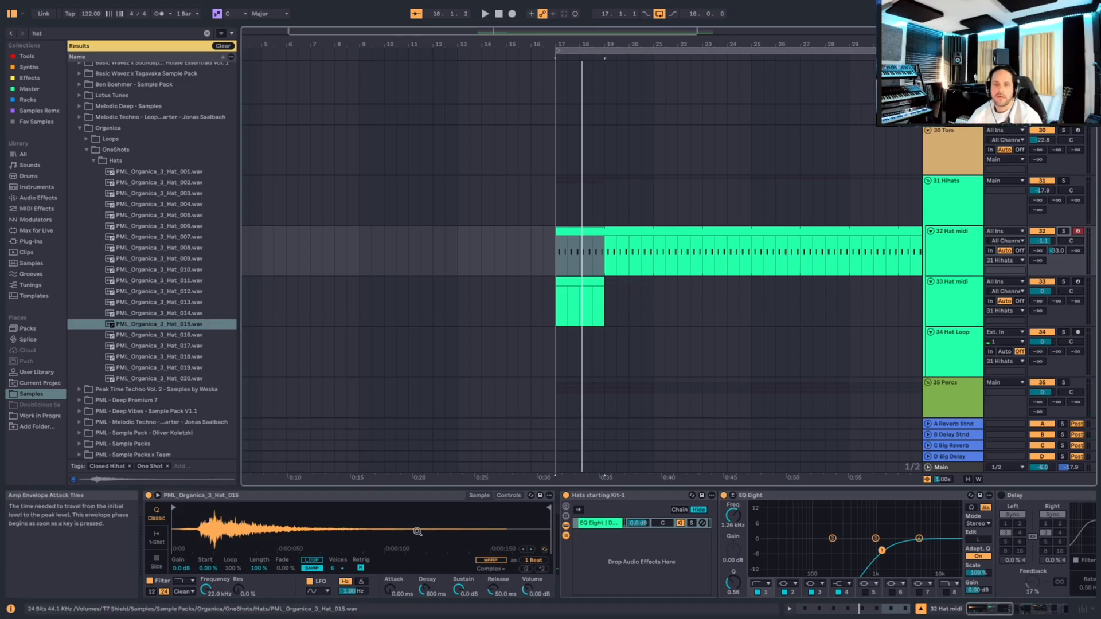
click(314, 593)
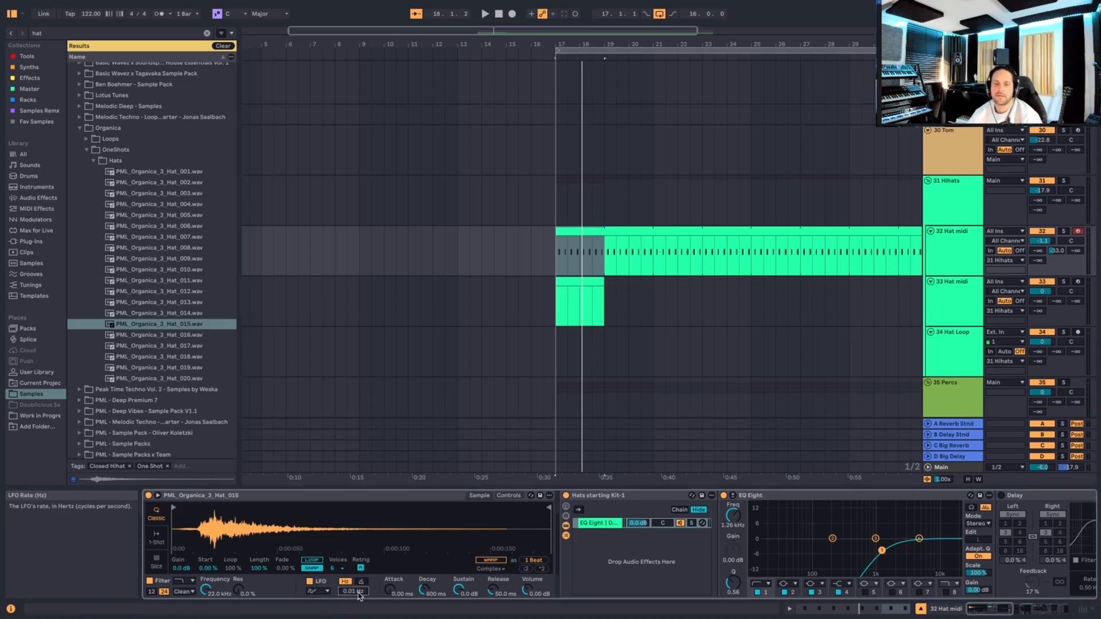
click(470, 496)
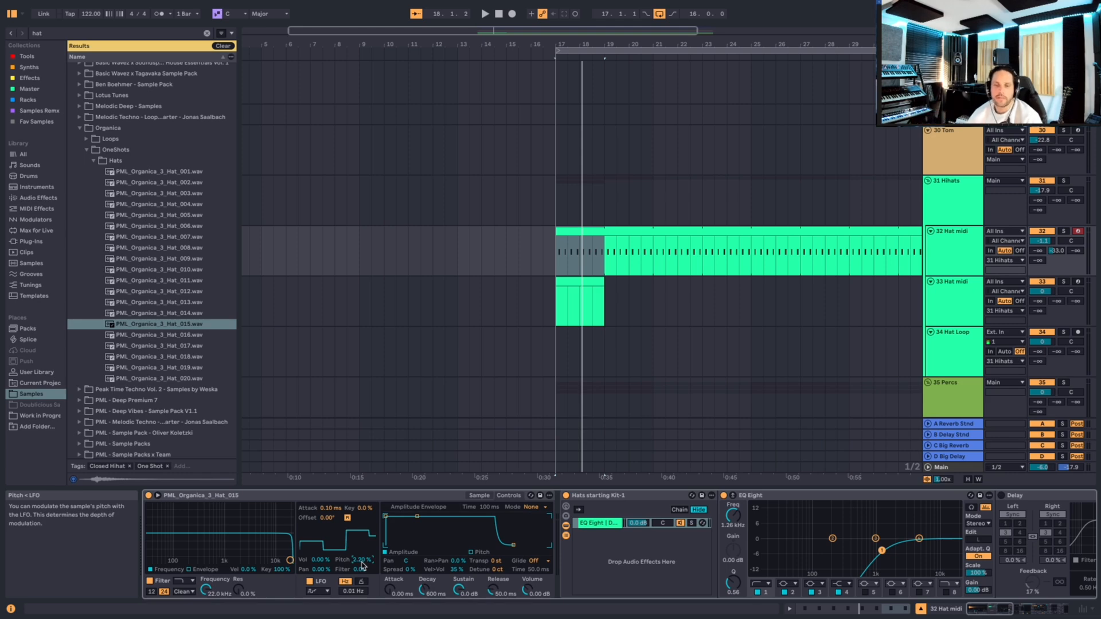
Step: Play 32 Hat midi soloed, set its B Delay send to -38.0 dB and unsolo it
key(space)
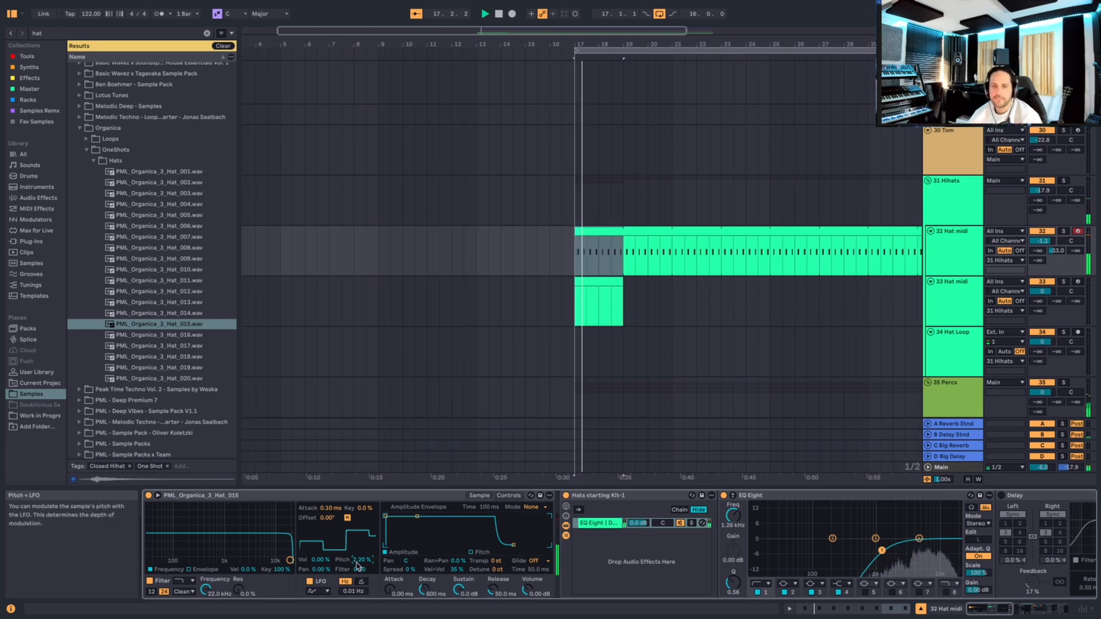
click(1063, 231)
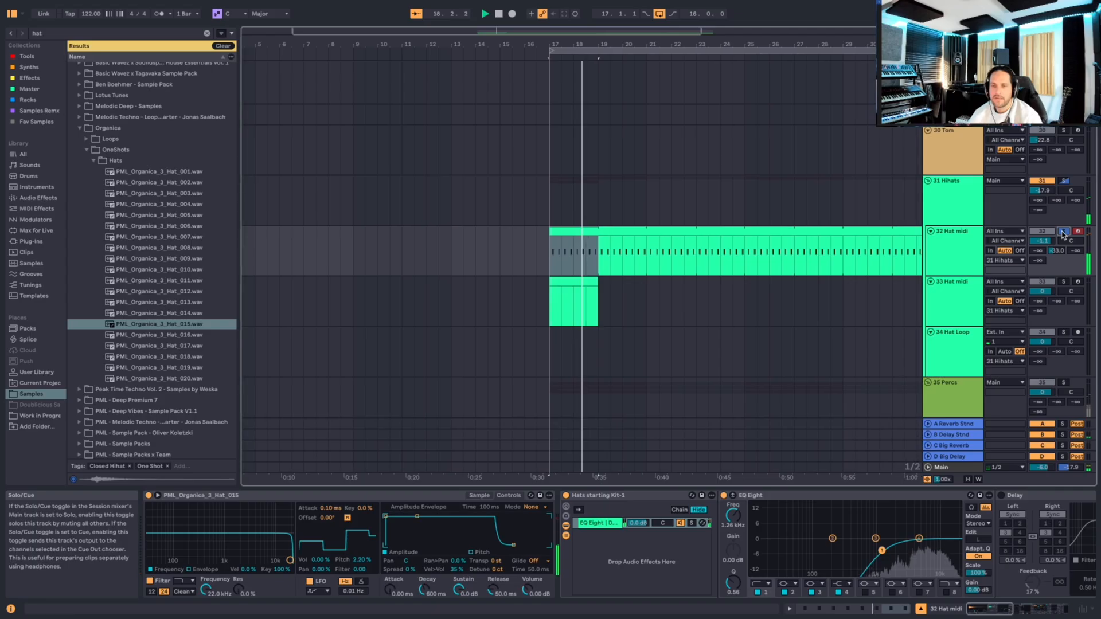
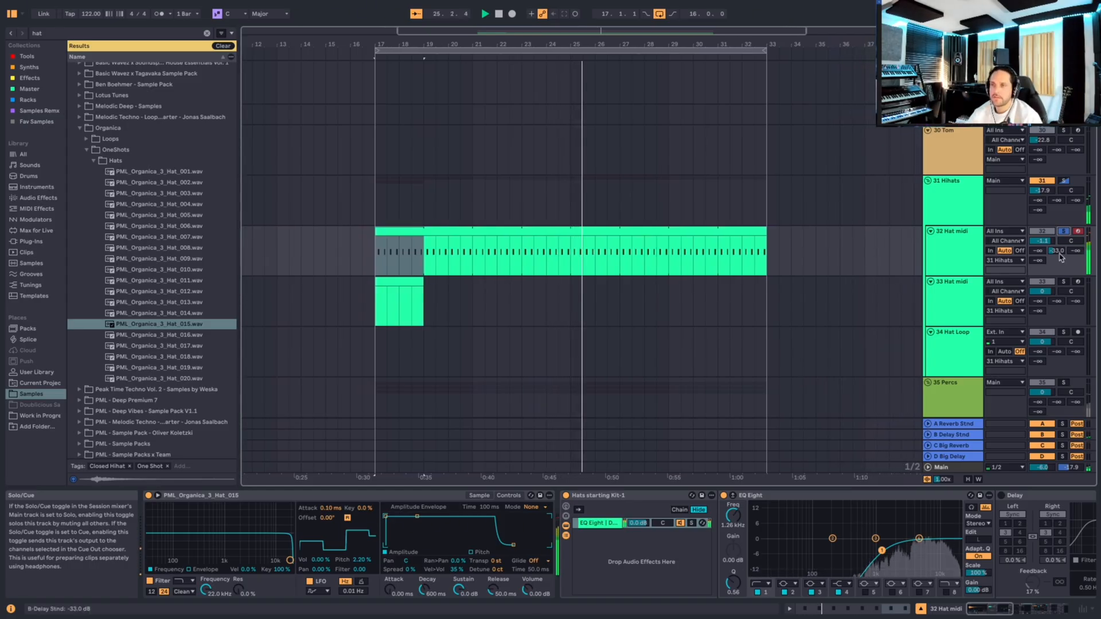
mouse_move(1057, 251)
mouse_down()
mouse_move(1057, 266)
mouse_move(1061, 249)
mouse_up()
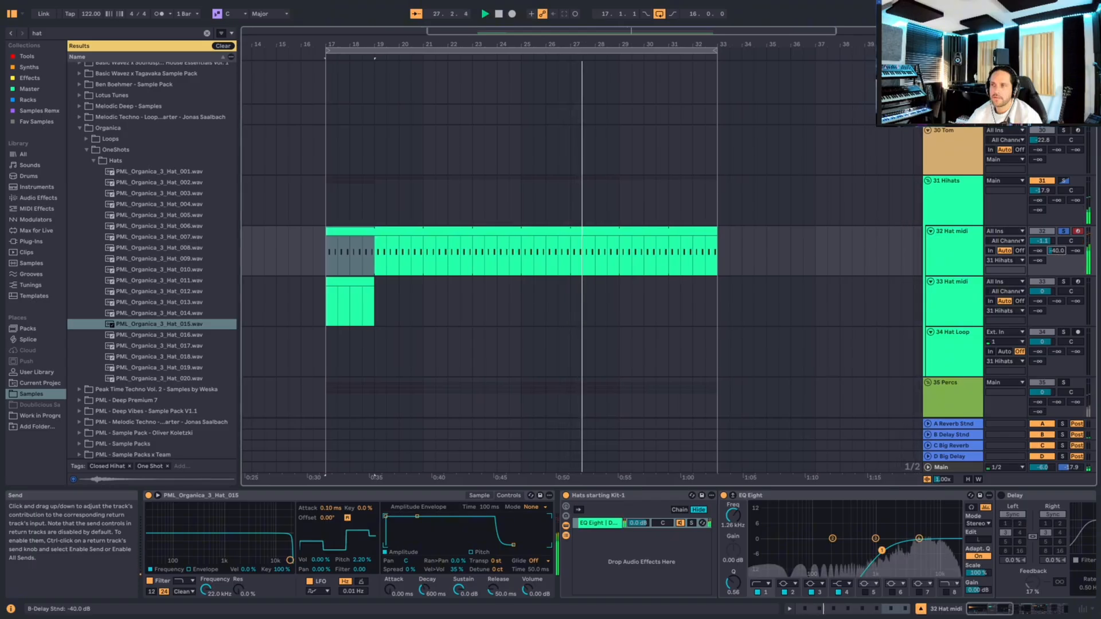
click(1064, 232)
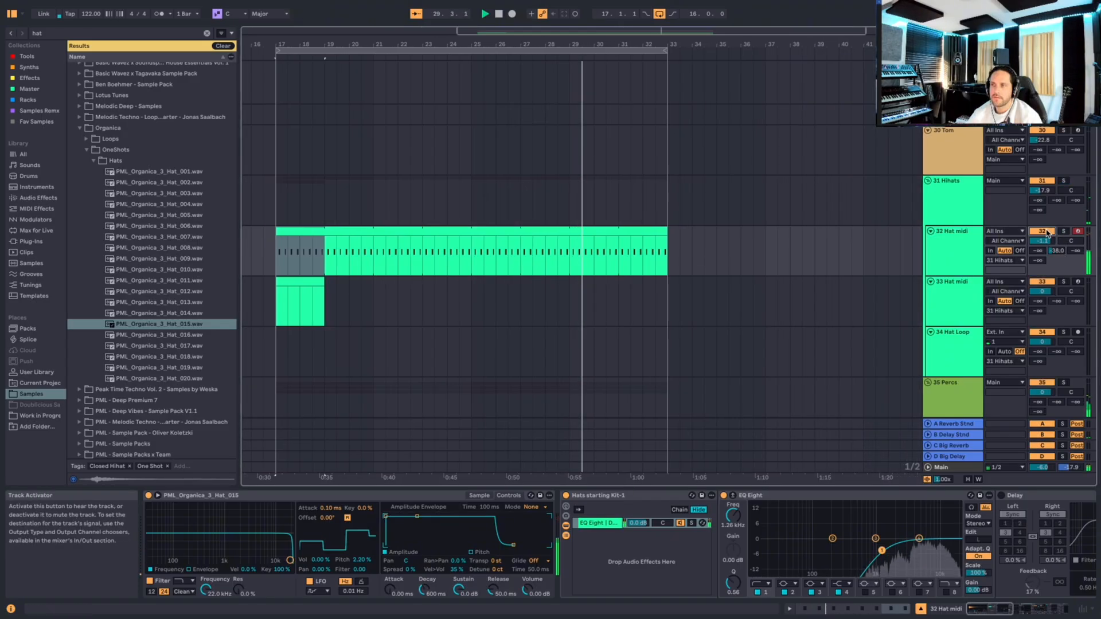
Step: Stop playback and duplicate the 33 Hat midi track with its two-bar clip
click(297, 291)
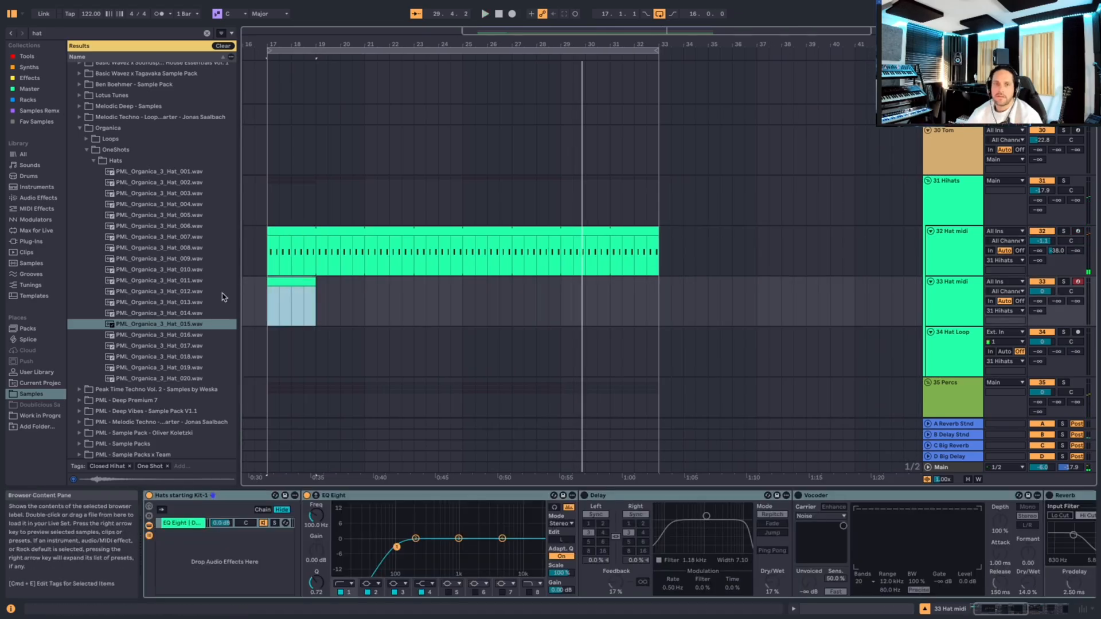
click(961, 302)
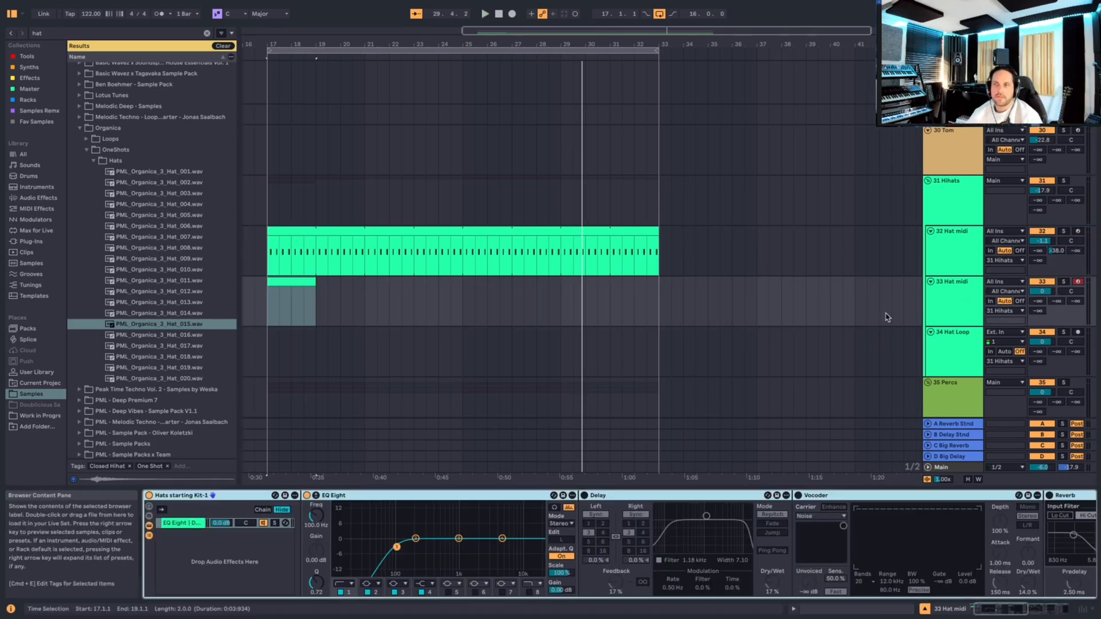
click(946, 296)
key(ctrl+d)
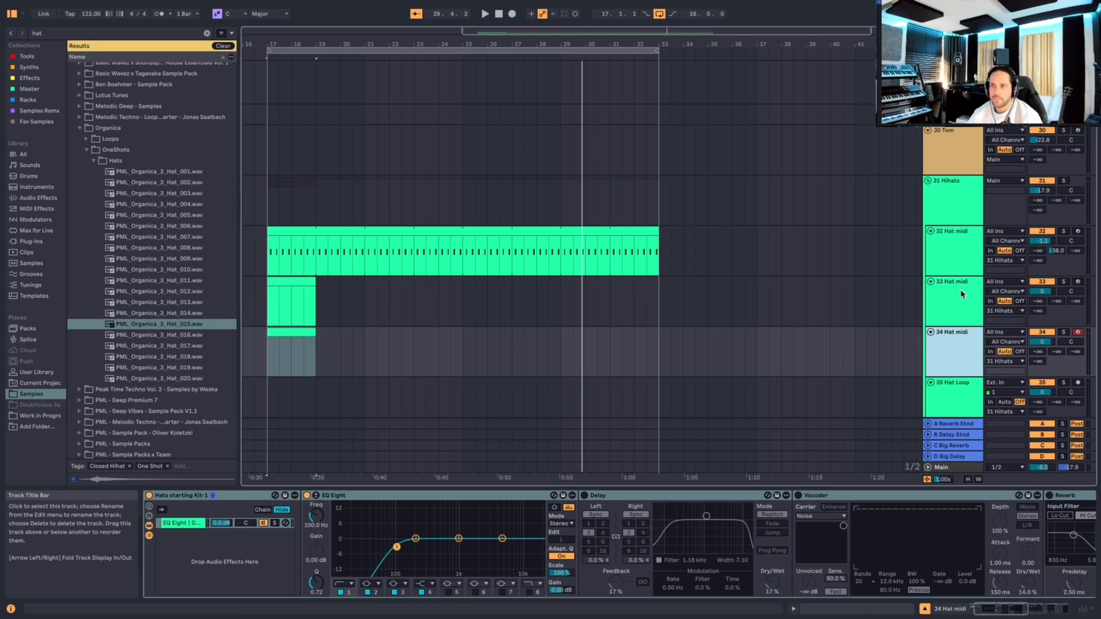
Step: Delete the clip from the duplicated 34 Hat midi track and fold the track
click(302, 339)
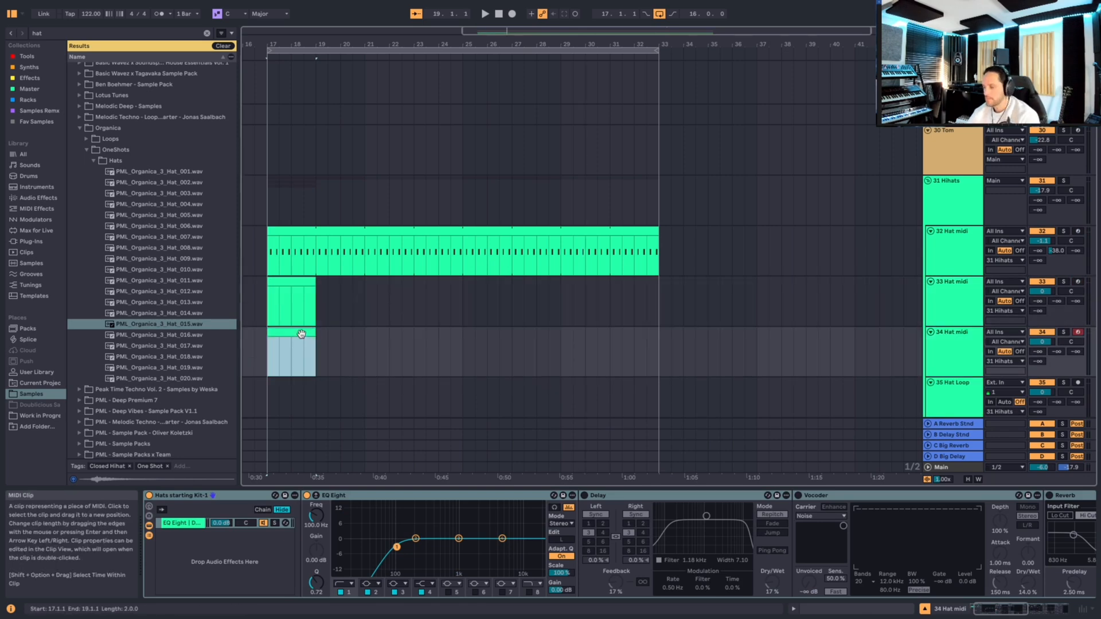
click(946, 351)
click(931, 332)
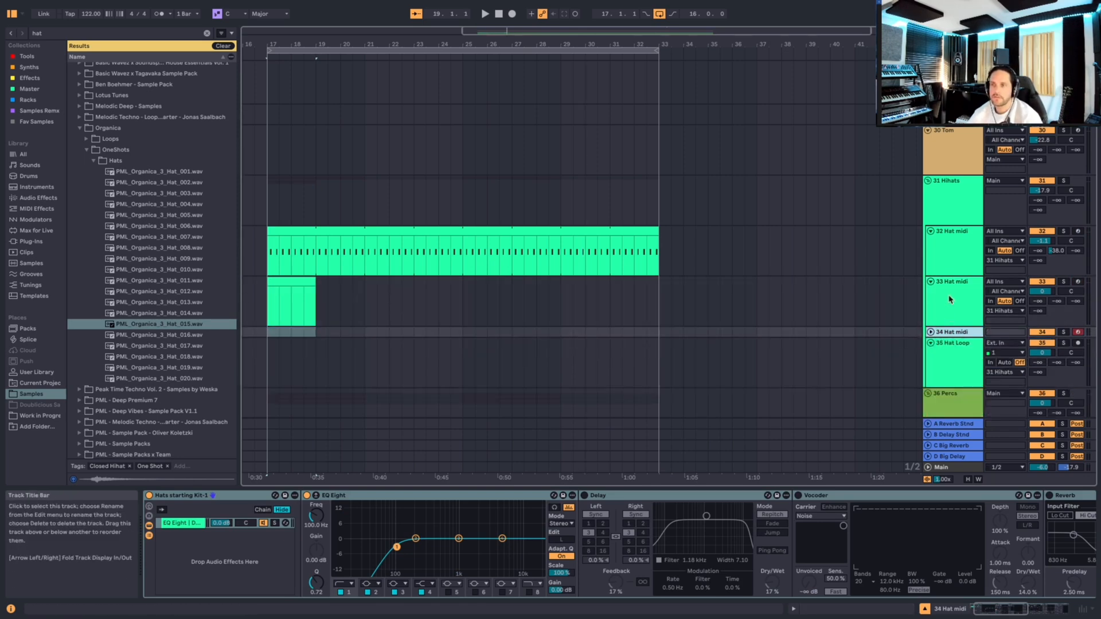
Step: Return to 33 Hat midi and audition several one-shot hats from the Organica pack
key(Up)
click(152, 281)
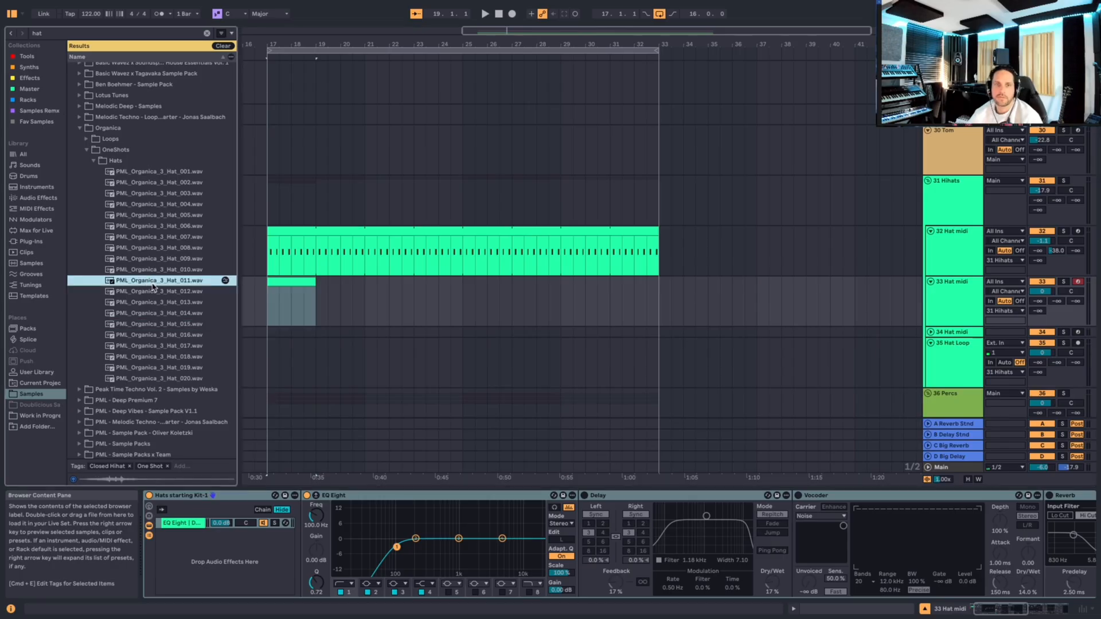
click(159, 259)
click(167, 226)
click(167, 194)
click(174, 215)
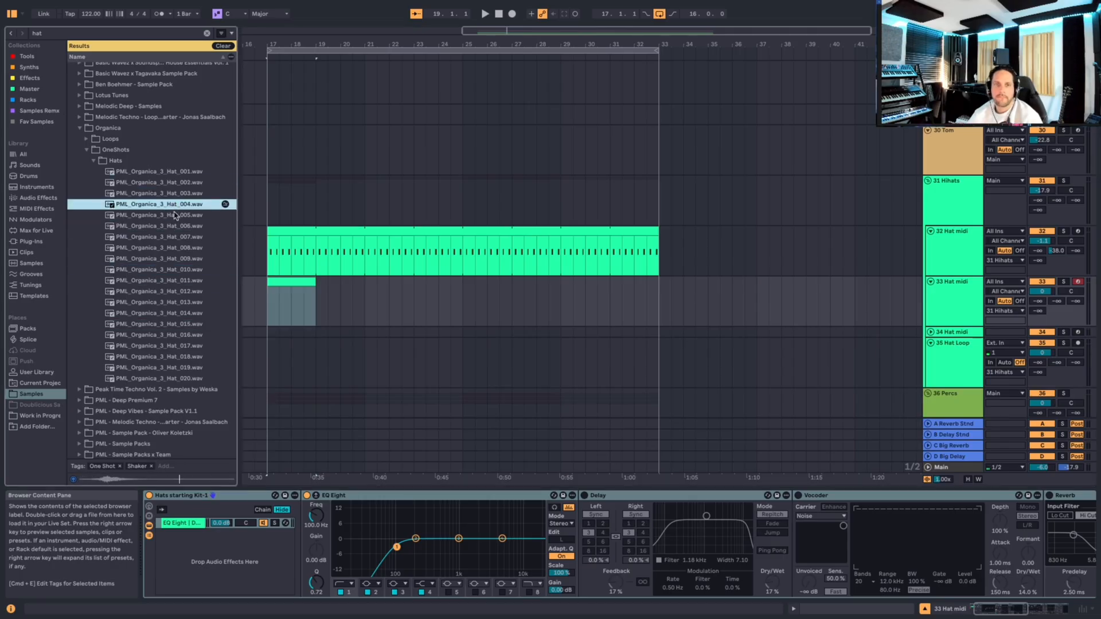
click(177, 336)
click(177, 368)
click(175, 379)
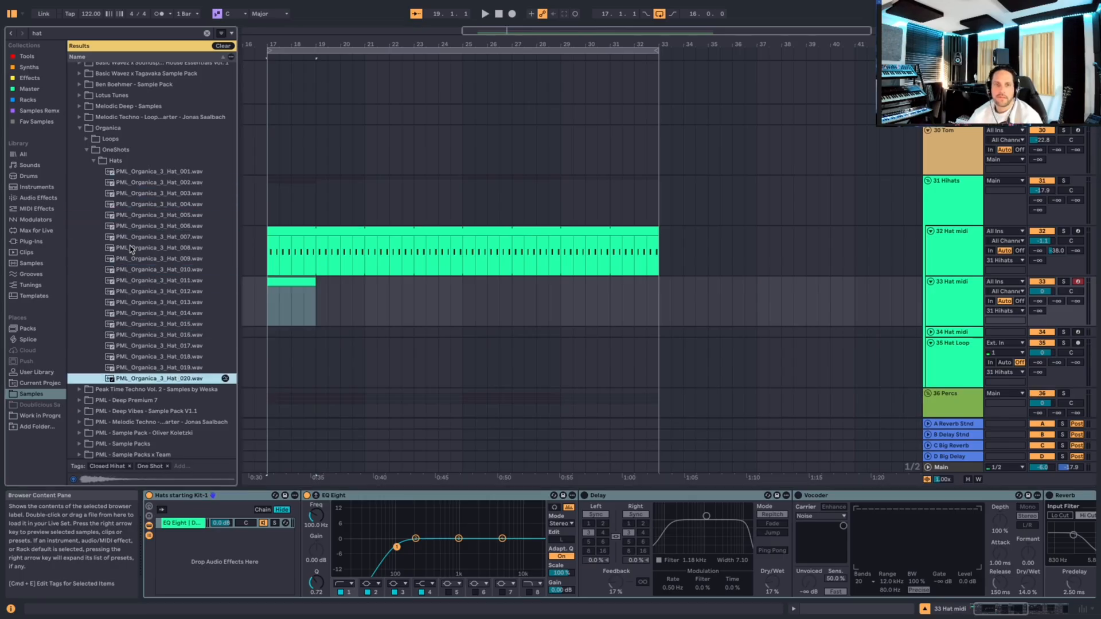
Step: Search the samples for "open hat" and load BTD_Hat_Open_02.wav from Basic Wavez - Gentle Hats and Shakers onto 33 Hat midi
click(95, 162)
click(35, 33)
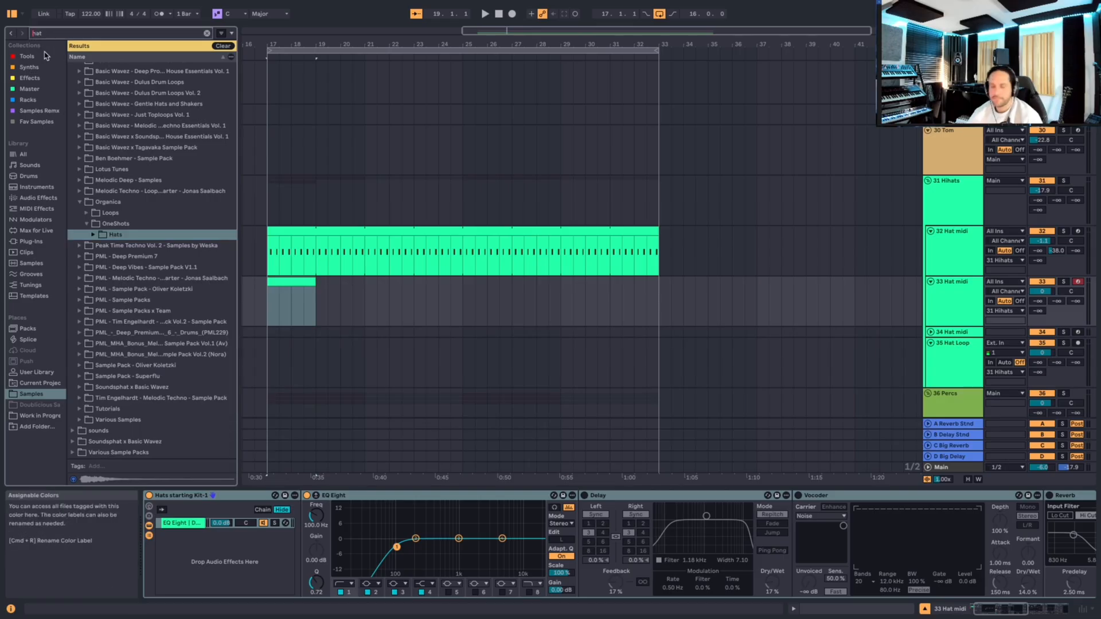
text(open)
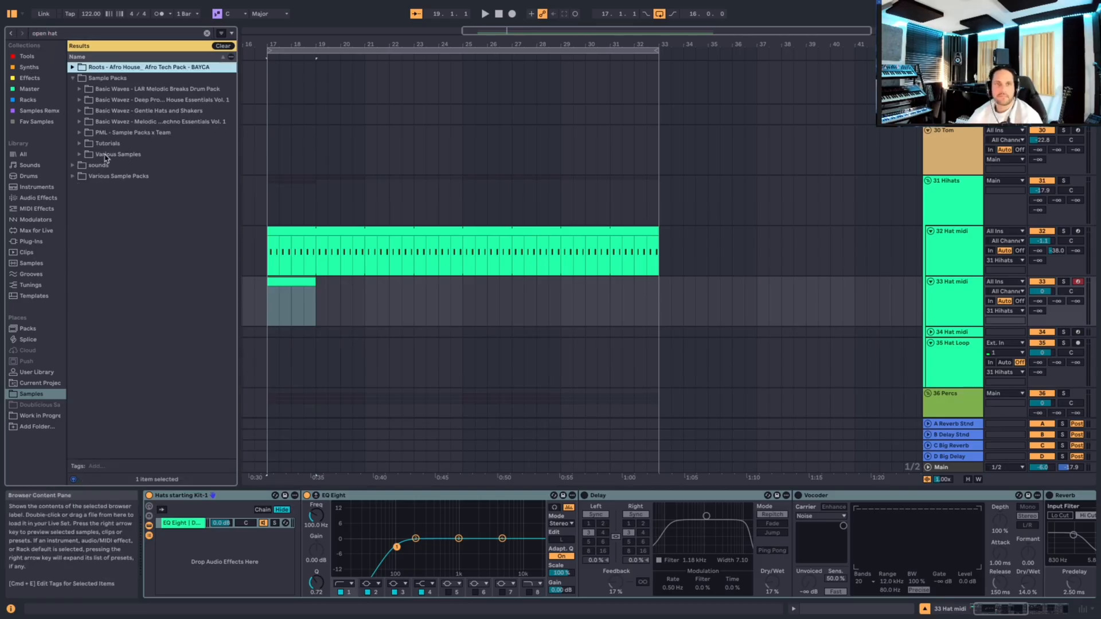
click(79, 111)
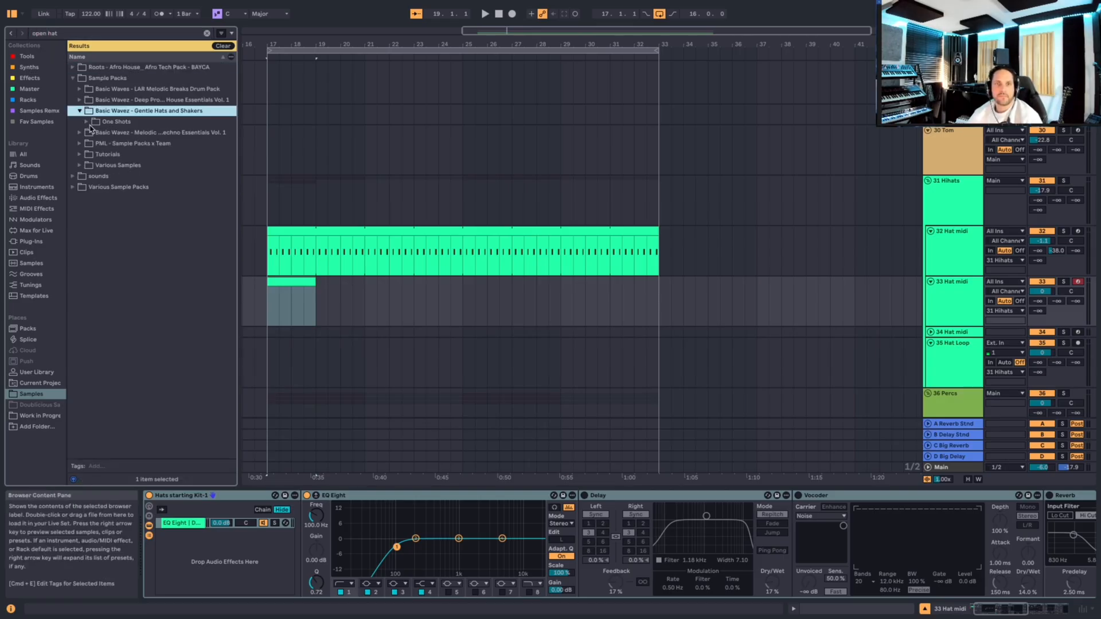
click(86, 122)
click(108, 156)
click(109, 166)
click(143, 144)
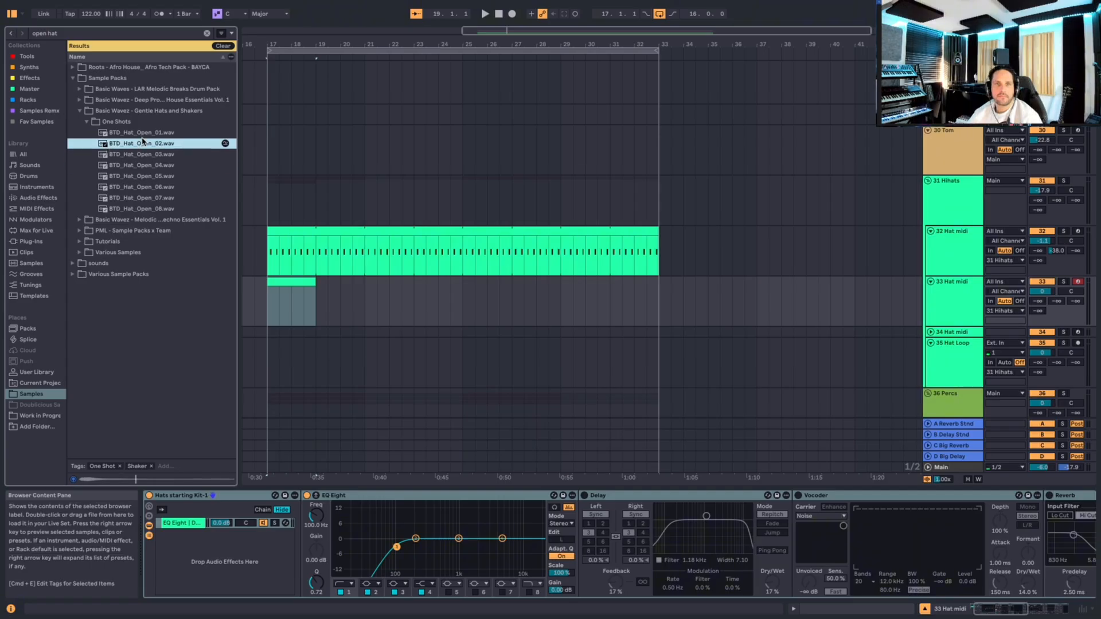
double_click(145, 144)
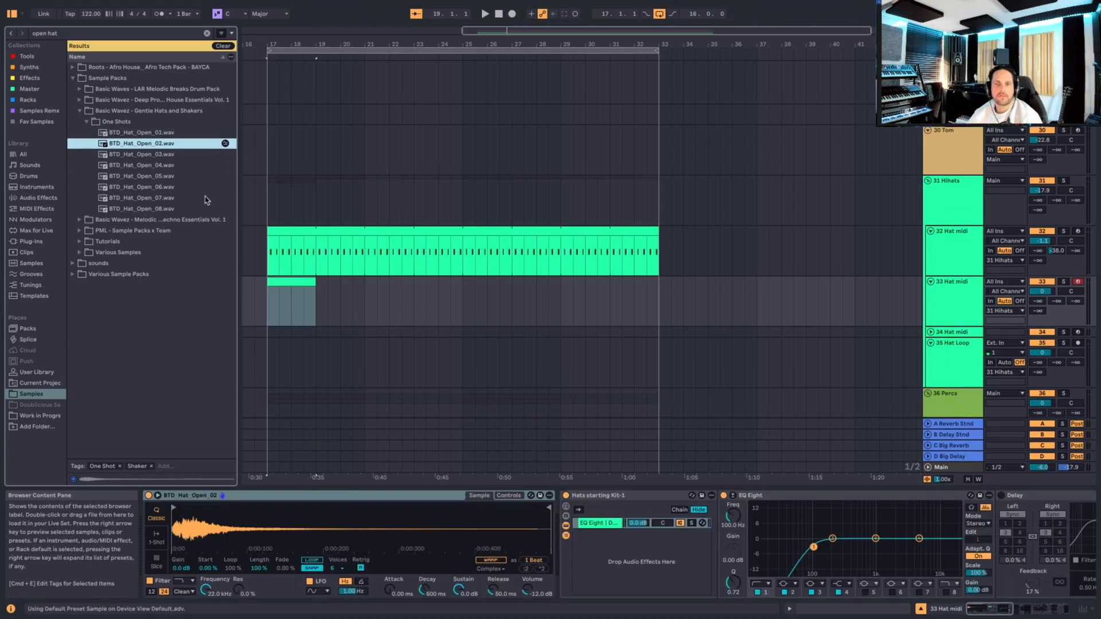
Step: Add a C3 note from 2.3.3 to 2.4.1 in the 33 Hat midi clip and play it with the groove
double_click(290, 291)
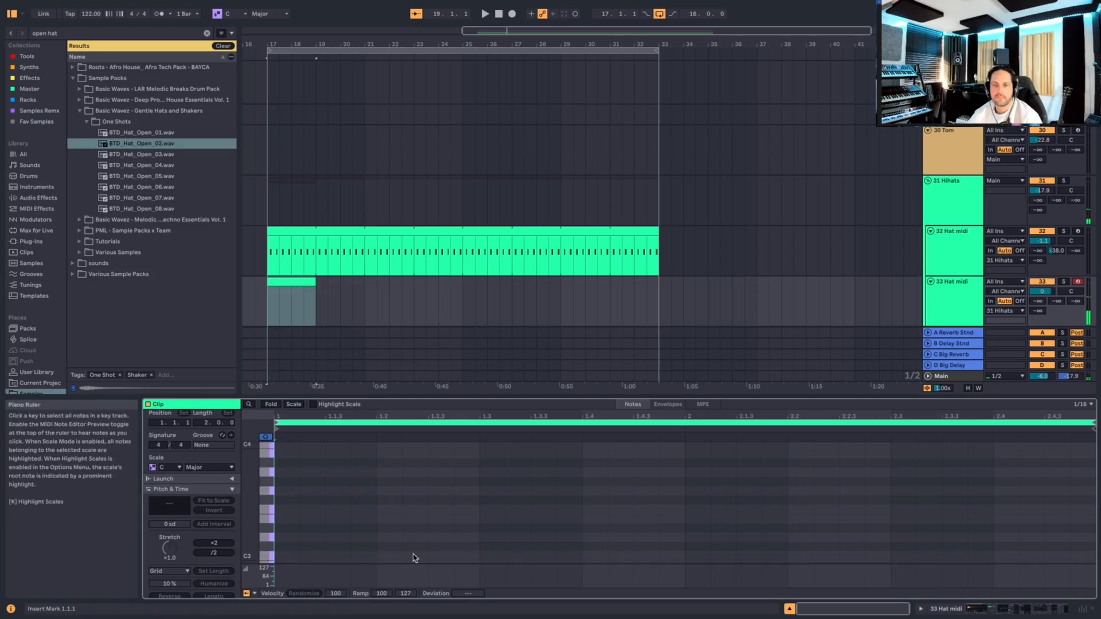
key(space)
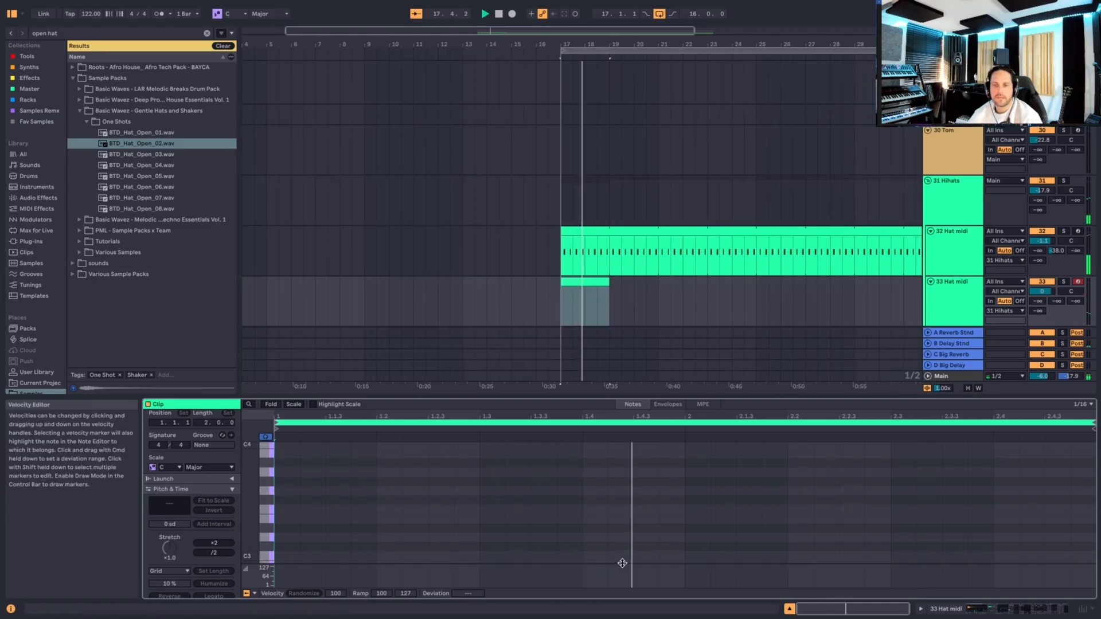
key(space)
double_click(956, 560)
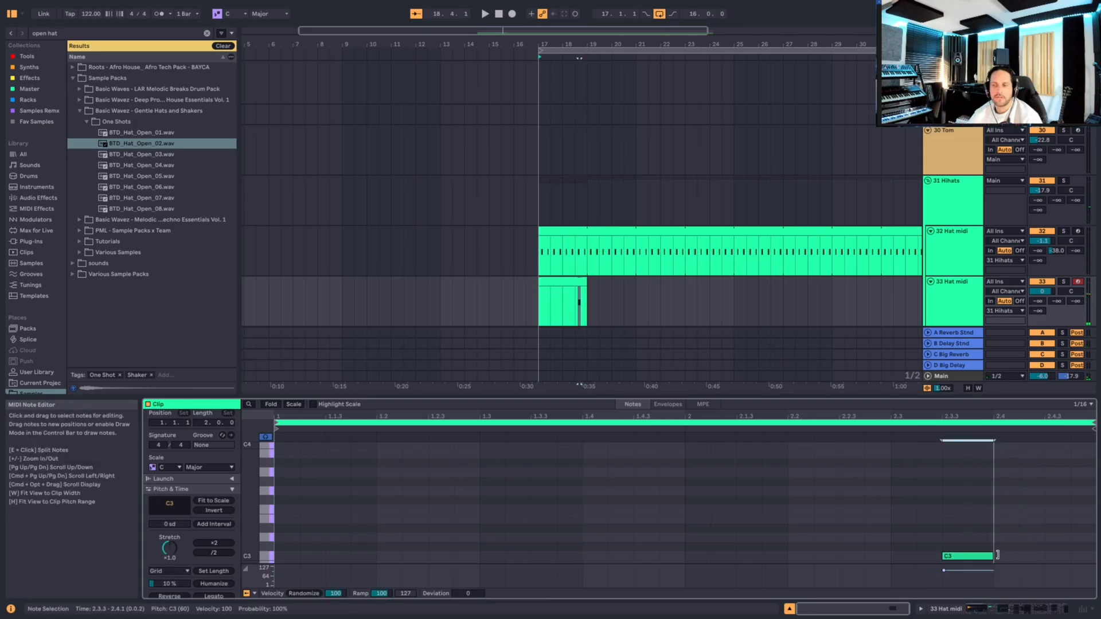
key(space)
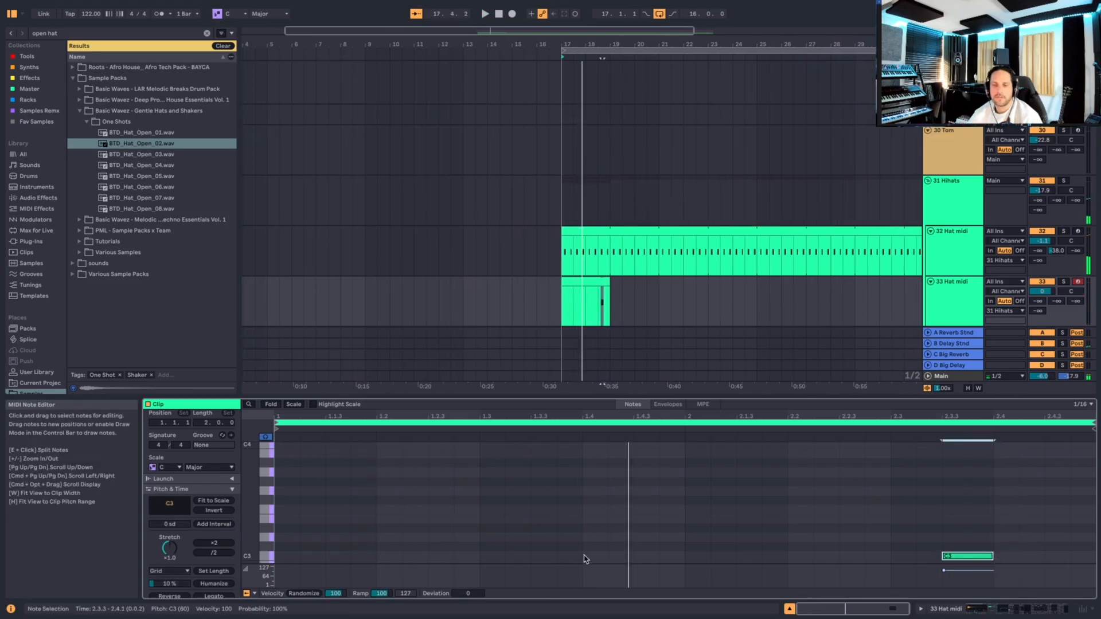
Step: Add a C3 note from 1.3.3 to 1.4.1 in the 33 Hat midi clip and play it with the groove
key(space)
double_click(551, 558)
drag(559, 555, 582, 555)
key(space)
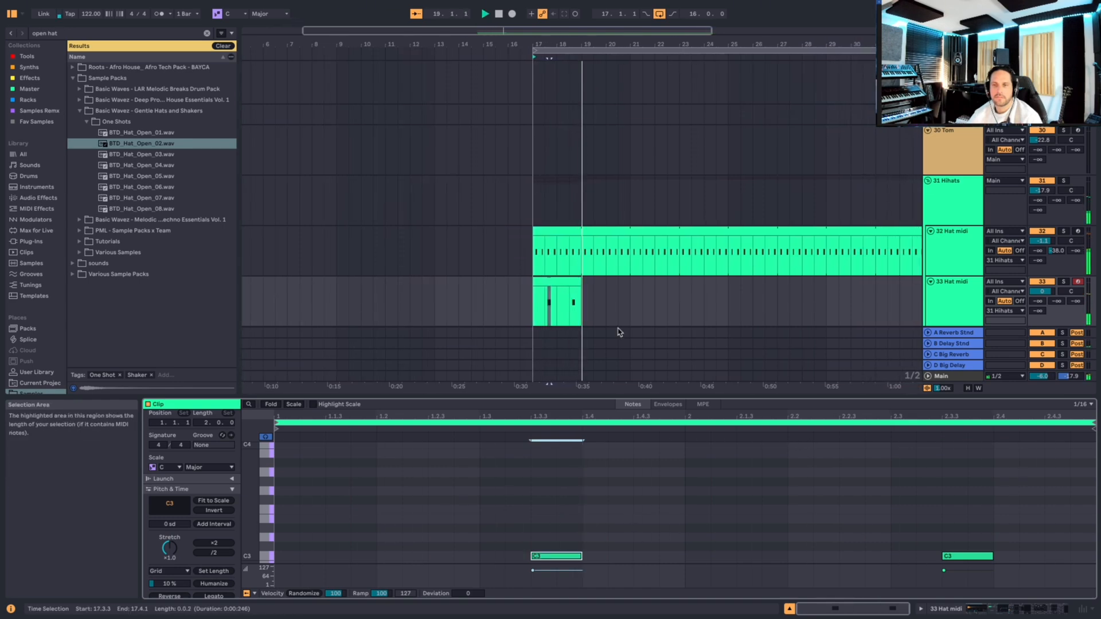
Step: Stop playback and extend the 33 Hat midi clip to bar 33 so the open hat pattern repeats for 16 bars
key(space)
drag(593, 44, 593, 18)
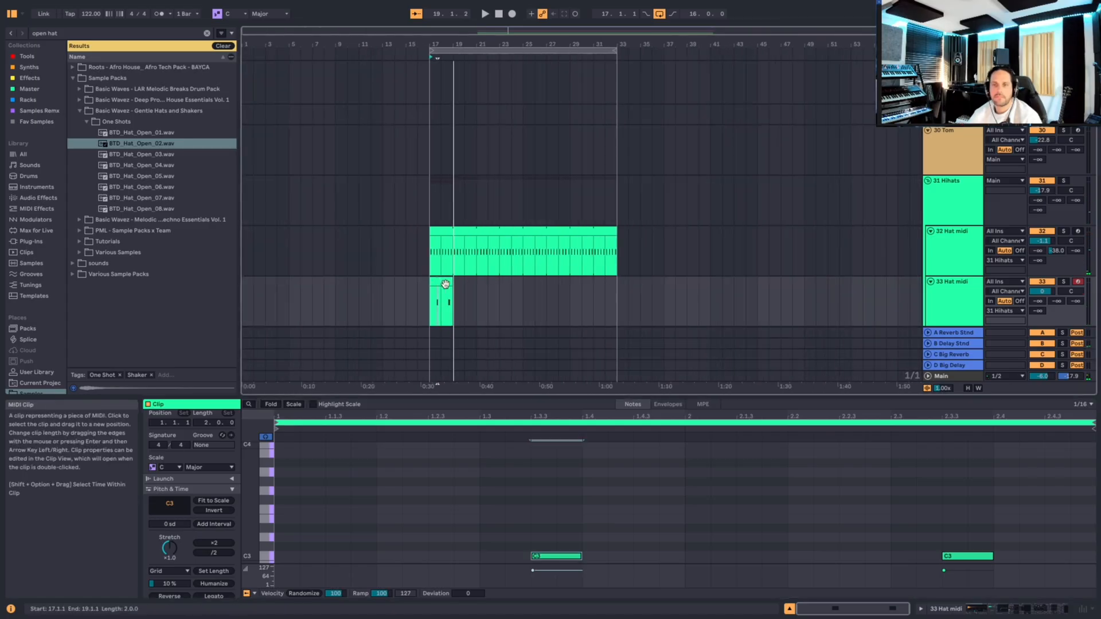
drag(454, 284, 613, 282)
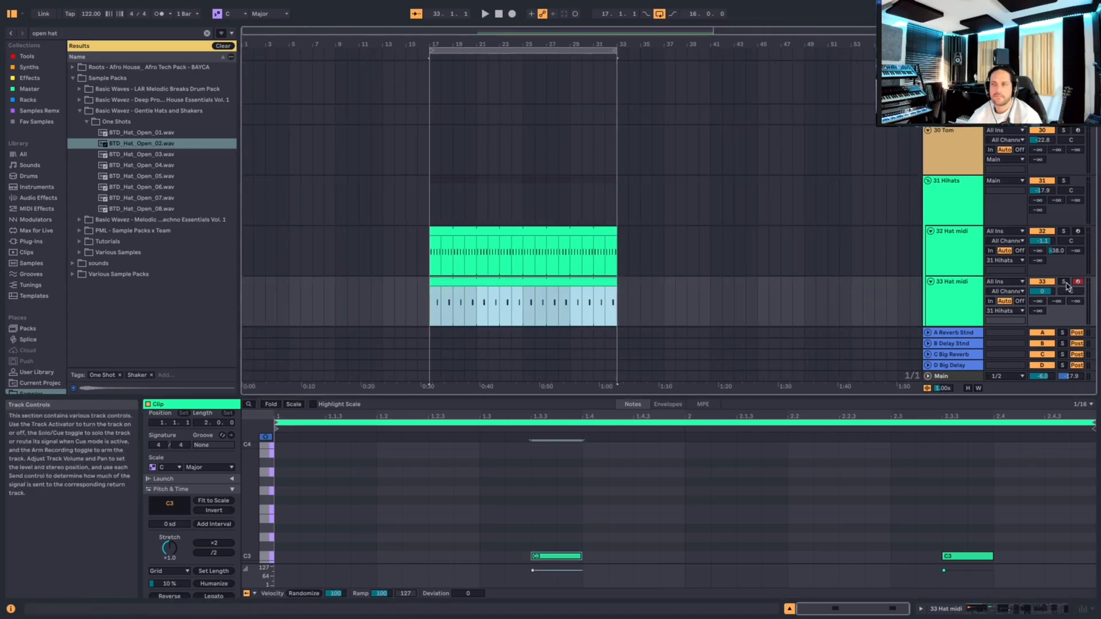
Step: Solo 33 Hat midi during playback, set the Simpler volume to -1.71 dB and EQ Eight's low cut to 1.63 kHz
key(space)
click(1065, 281)
click(952, 299)
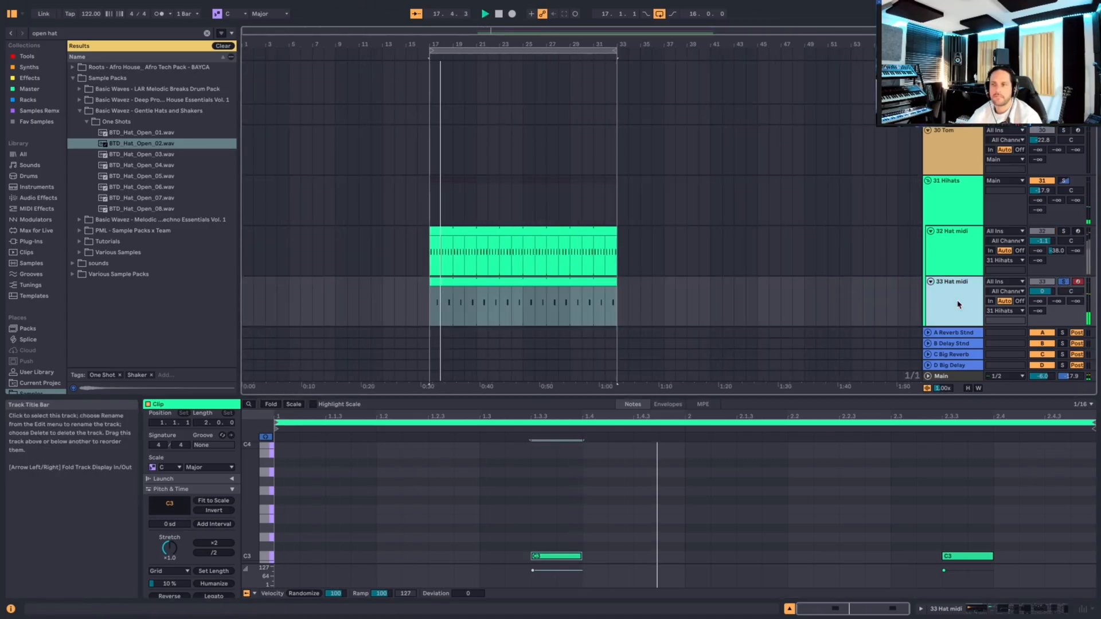
drag(521, 583, 525, 568)
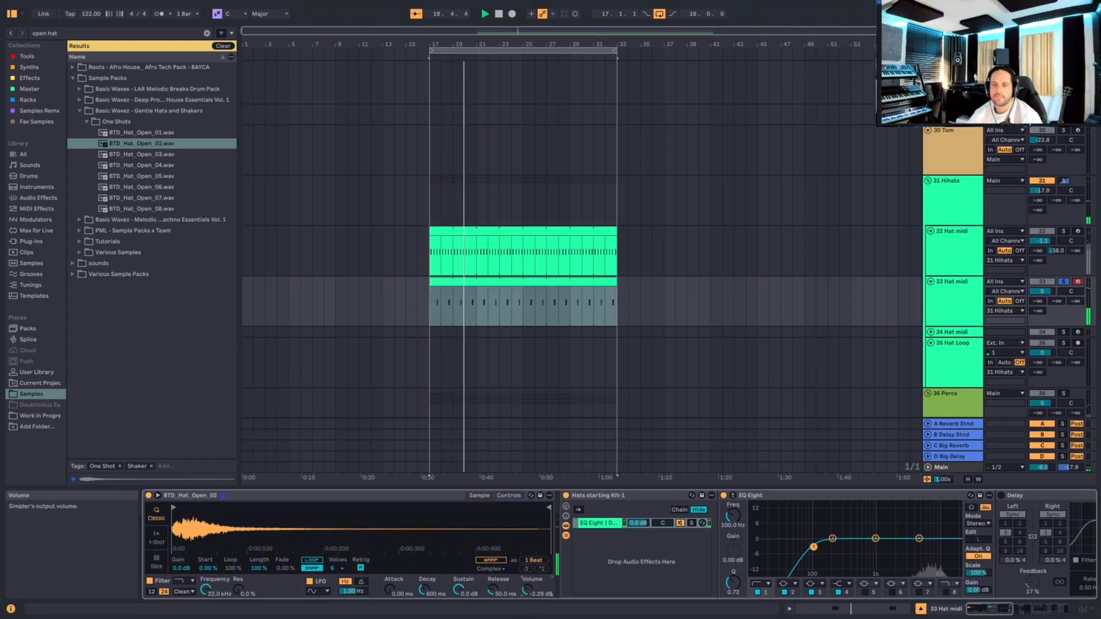
drag(814, 547, 889, 551)
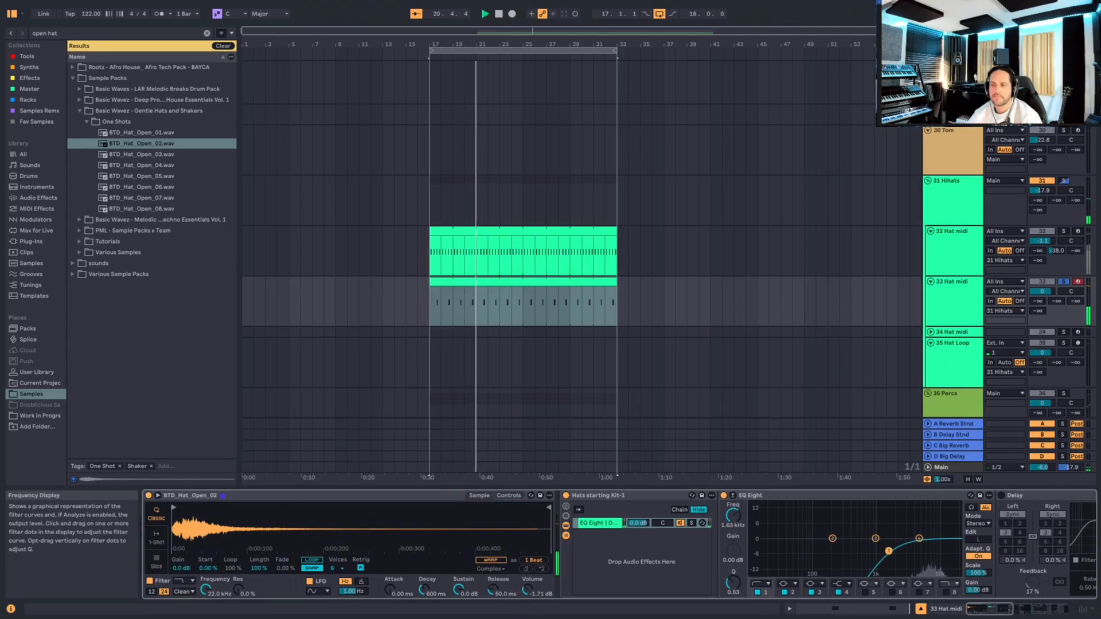
Step: Enable the Vocoder on 33 Hat midi and set its Dry/Wet to about 26.5 %
scroll(1093, 542, right, 3)
scroll(1093, 541, right, 4)
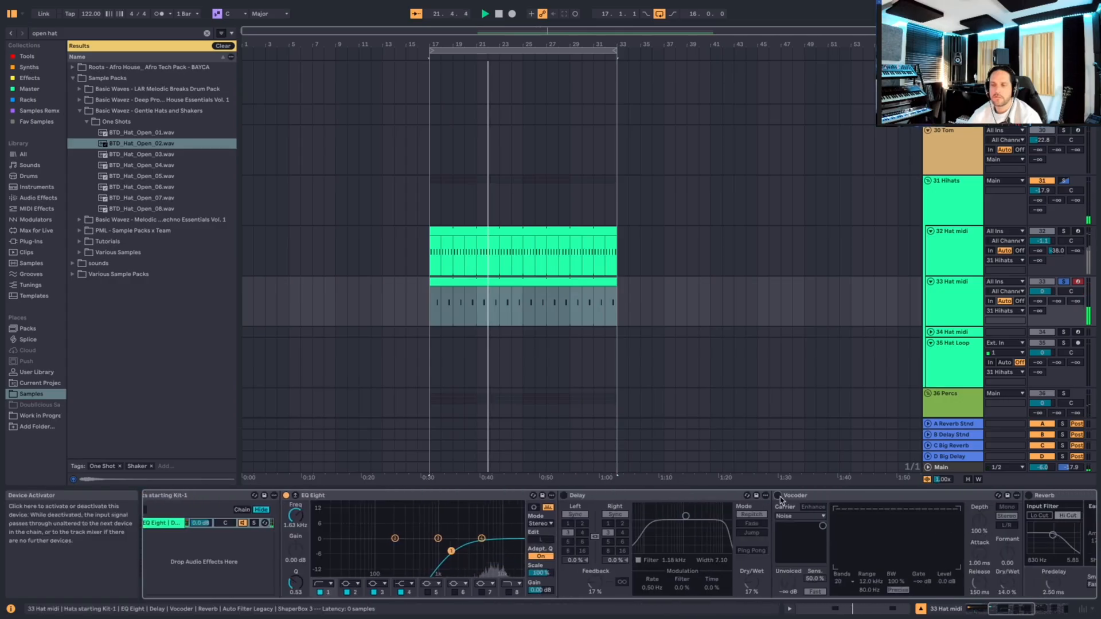
drag(1008, 582, 1005, 588)
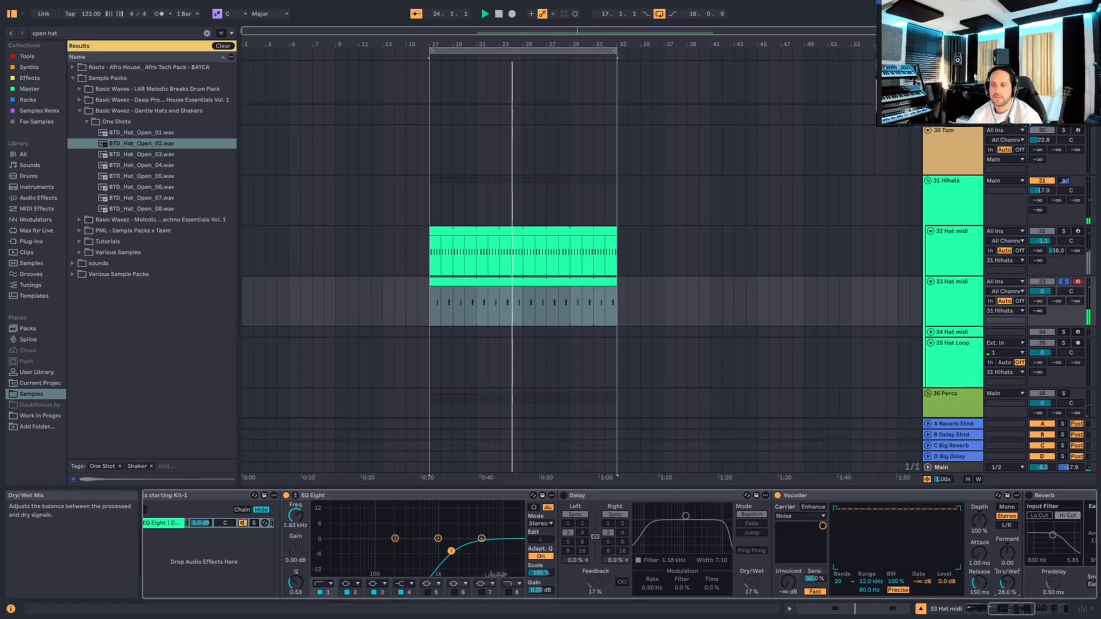
Step: Enable the Reverb on 33 Hat midi, centring its input filter at 3.24 kHz and setting the decay to 1.22 s
scroll(1049, 552, right, 3)
scroll(812, 516, right, 2)
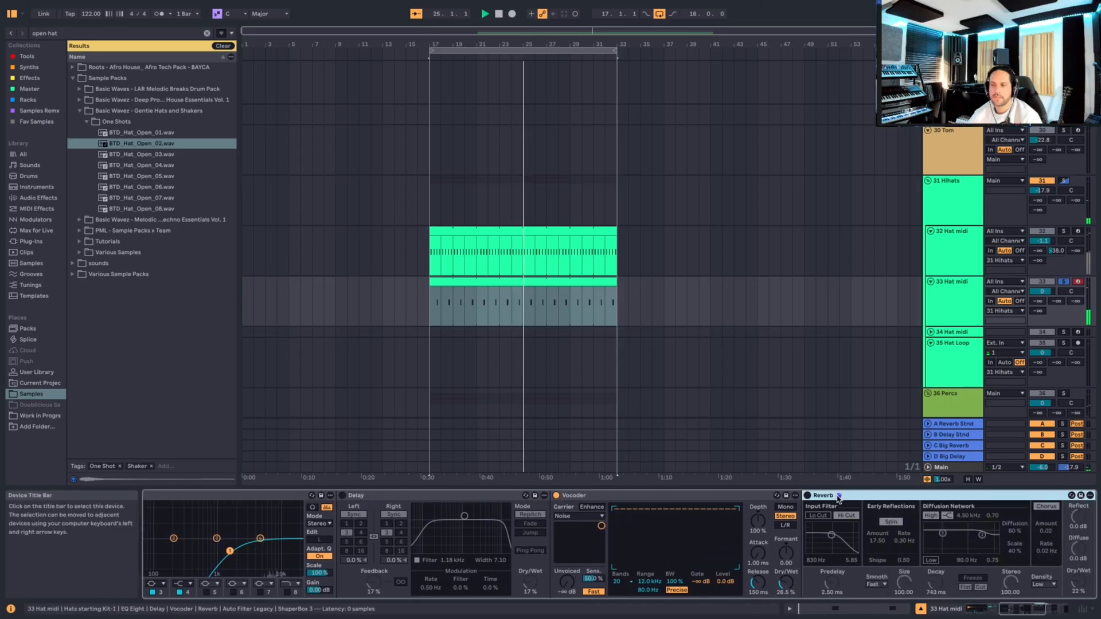
click(808, 496)
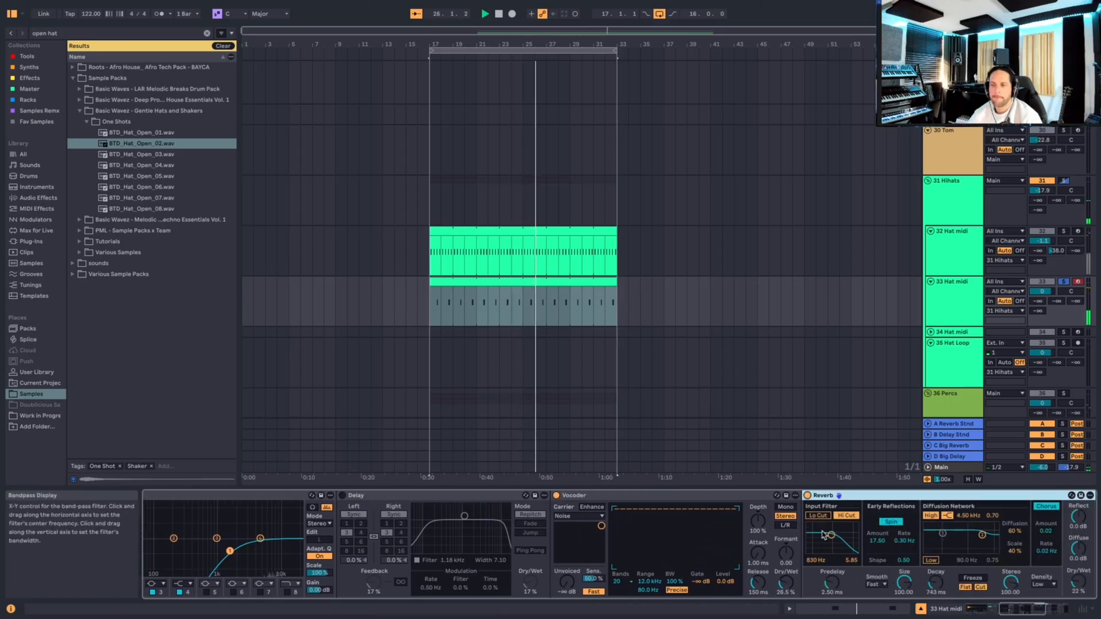
drag(832, 535, 842, 535)
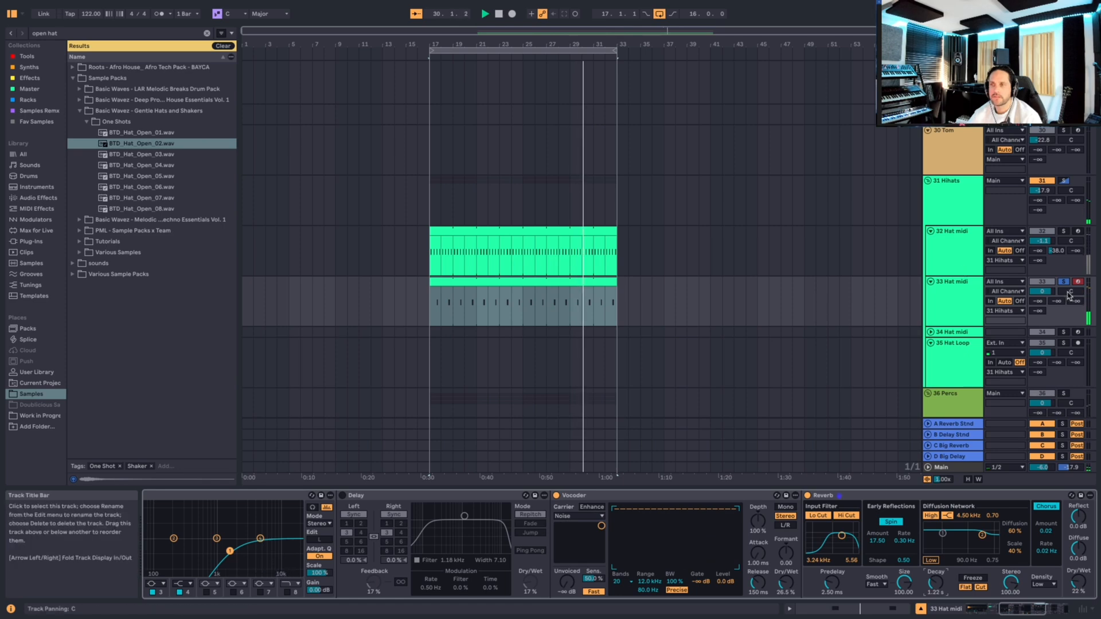
Step: Unsolo 33 Hat midi and lower its track volume slightly against the full groove
click(1065, 282)
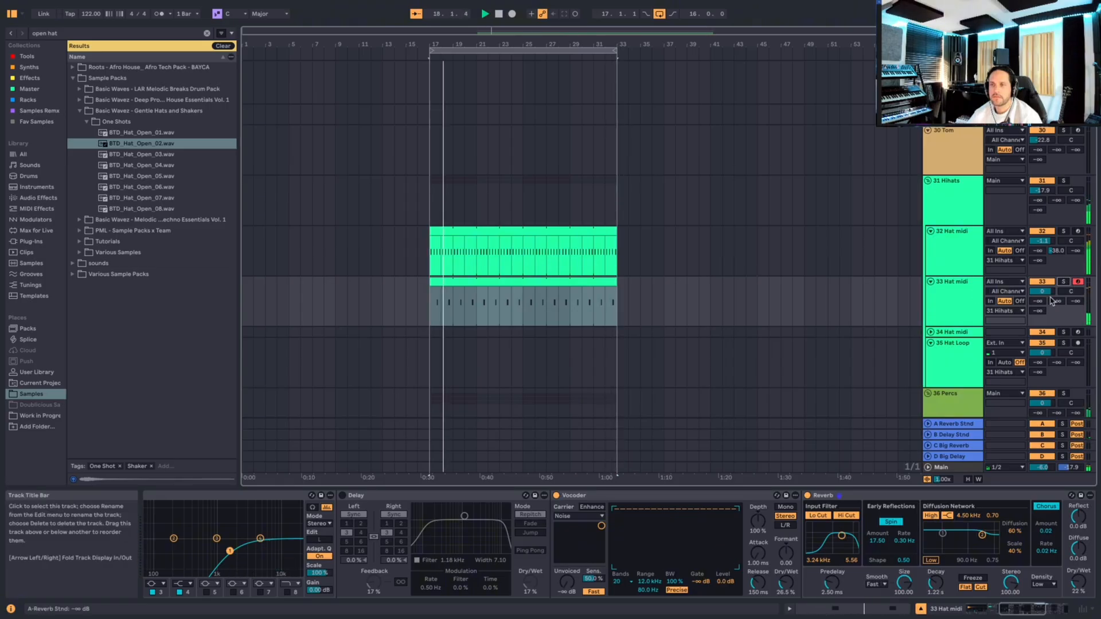
drag(1047, 293, 1047, 302)
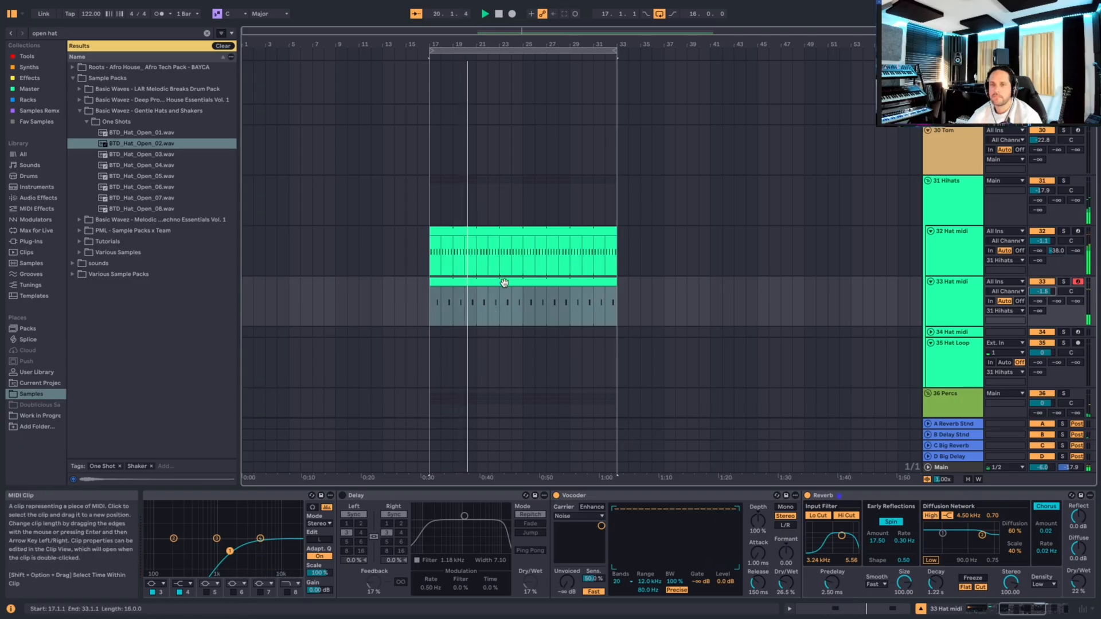
click(519, 307)
Step: Solo the top loops on 39 Loop Audio and 38 Loop Audio one after the other to check what each contributes
scroll(583, 344, up, 3)
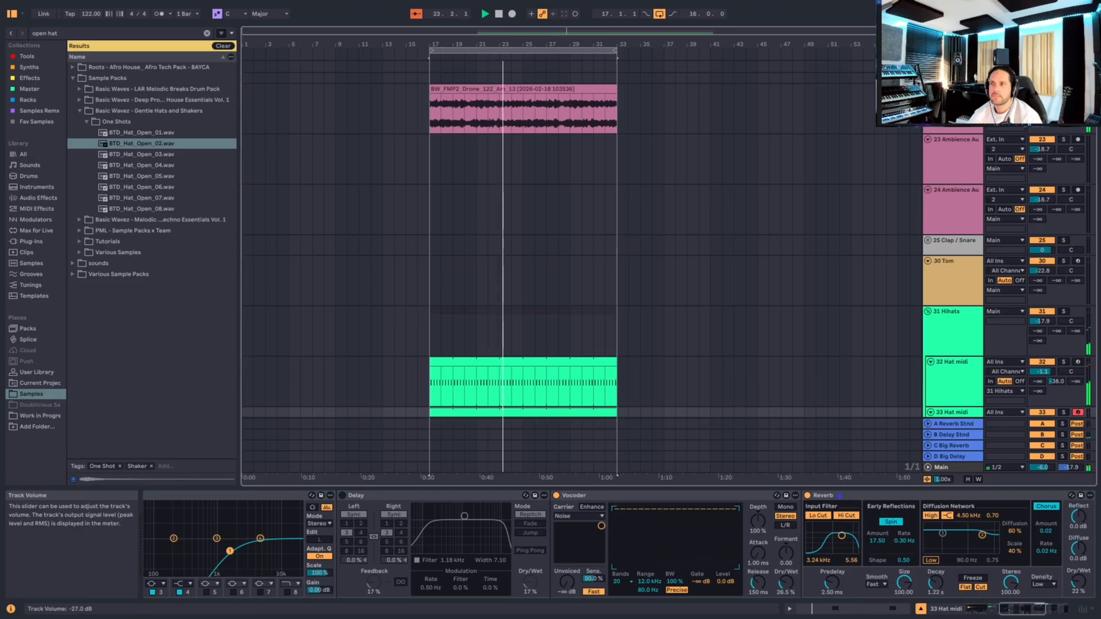
scroll(646, 204, down, 12)
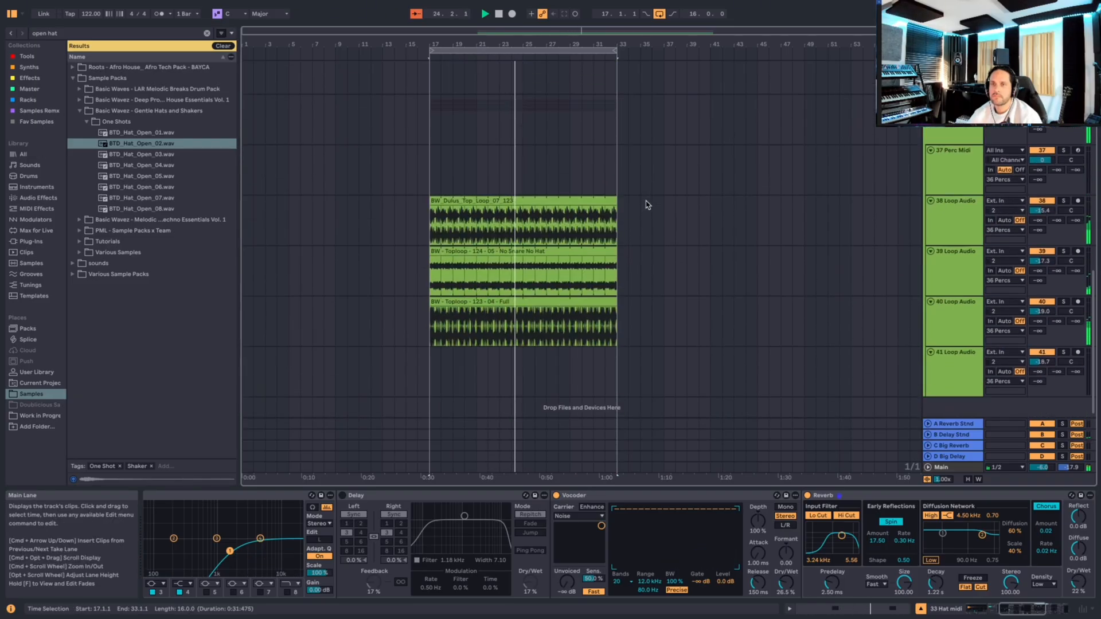
click(1049, 254)
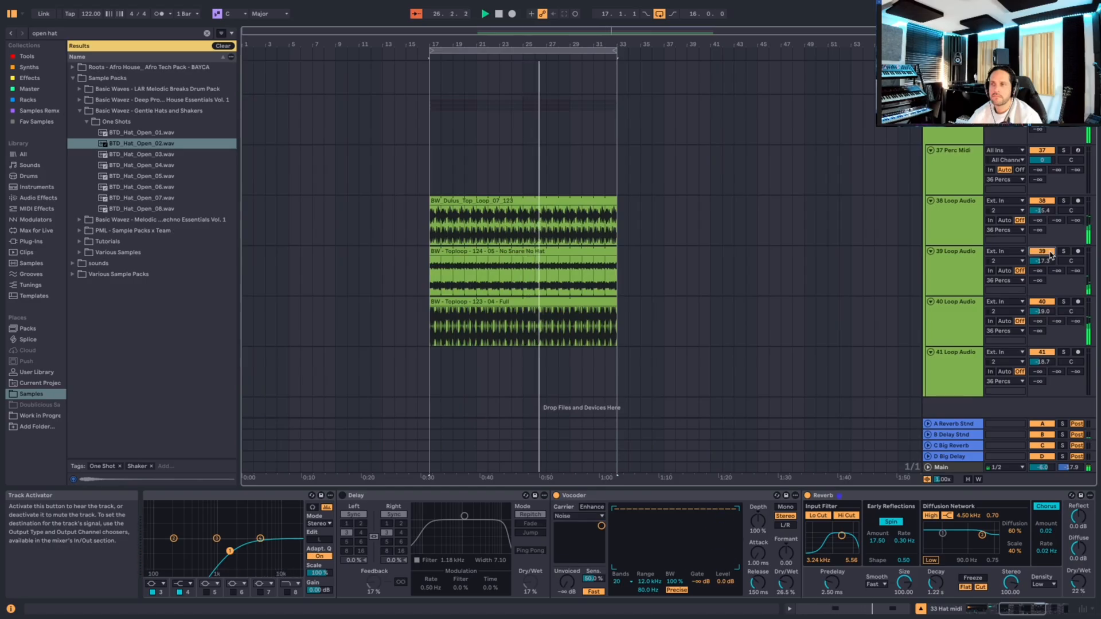
click(1064, 252)
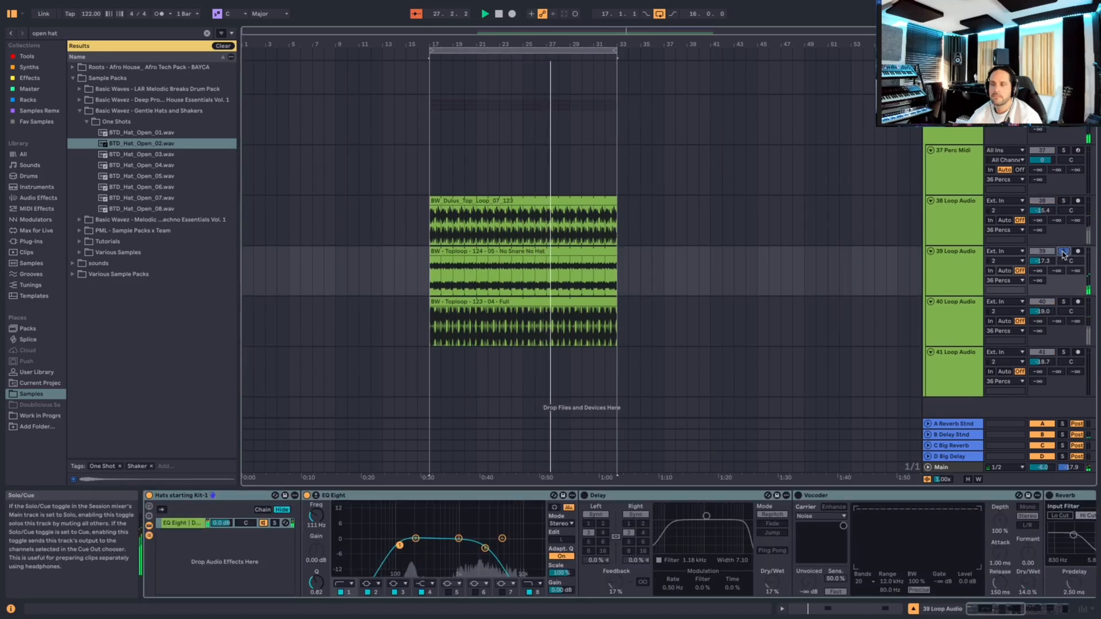
click(1063, 252)
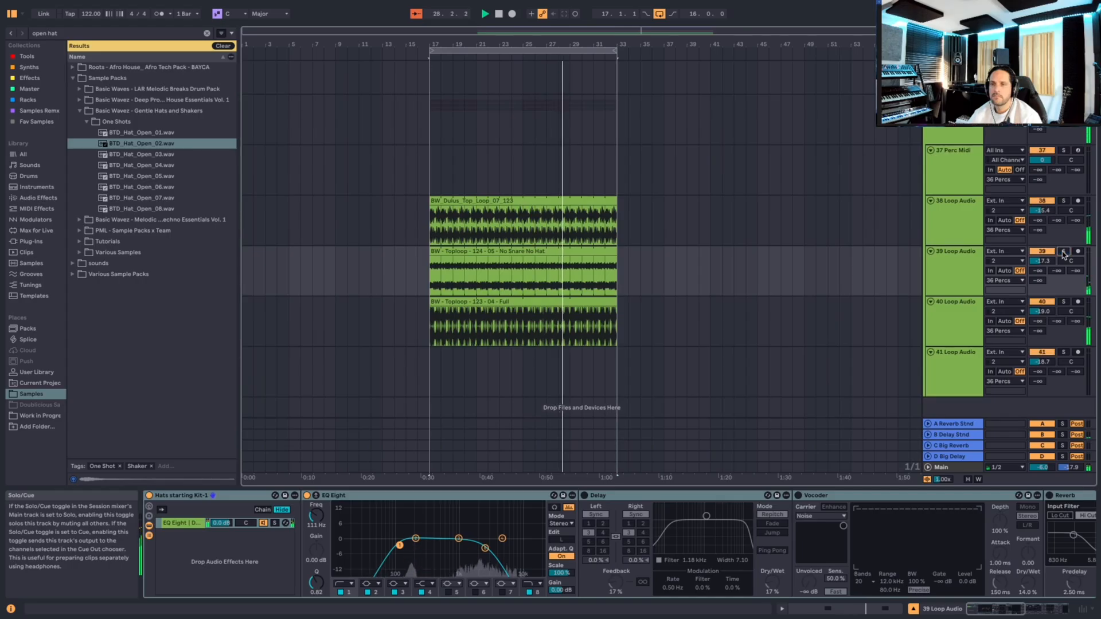
click(1063, 201)
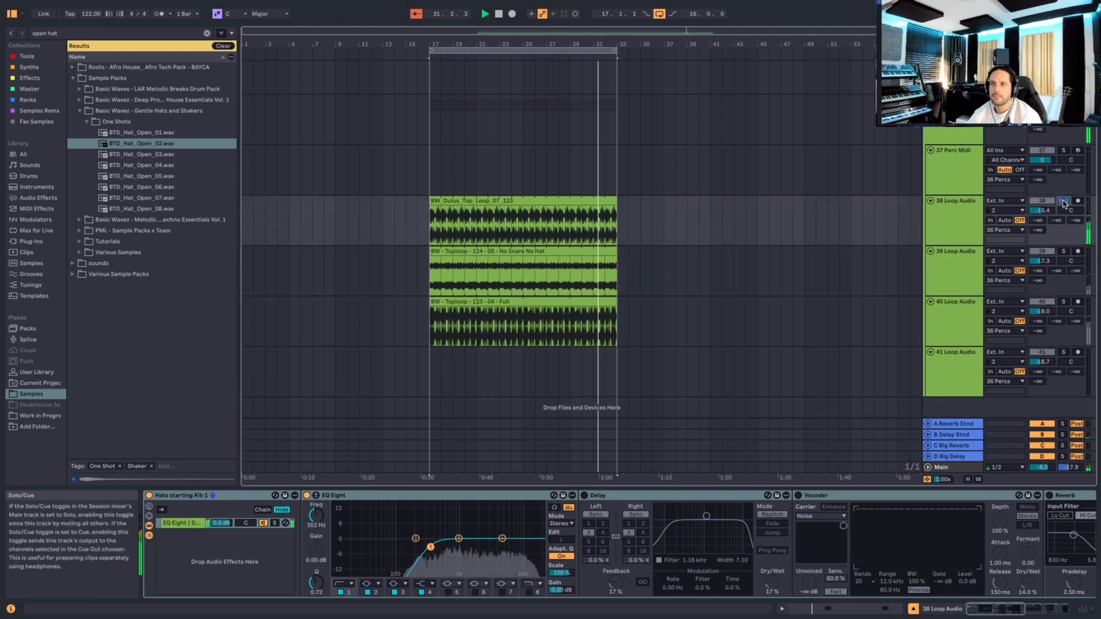
click(1063, 202)
click(944, 225)
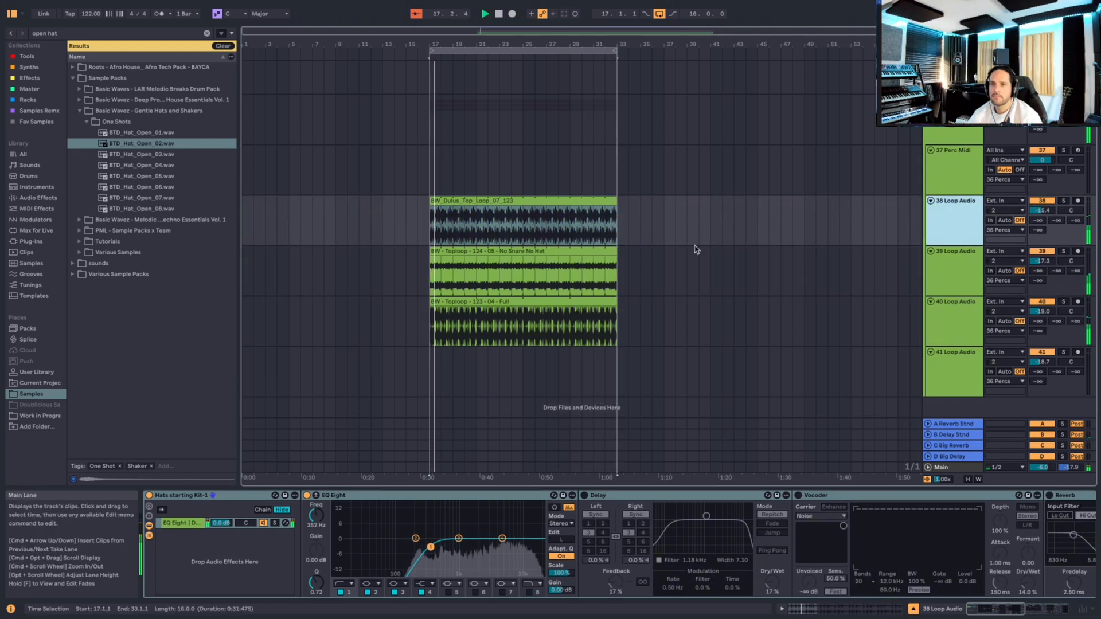
Step: Set the 33 Hat midi track volume to -4.0 dB and stop playback
scroll(688, 244, up, 5)
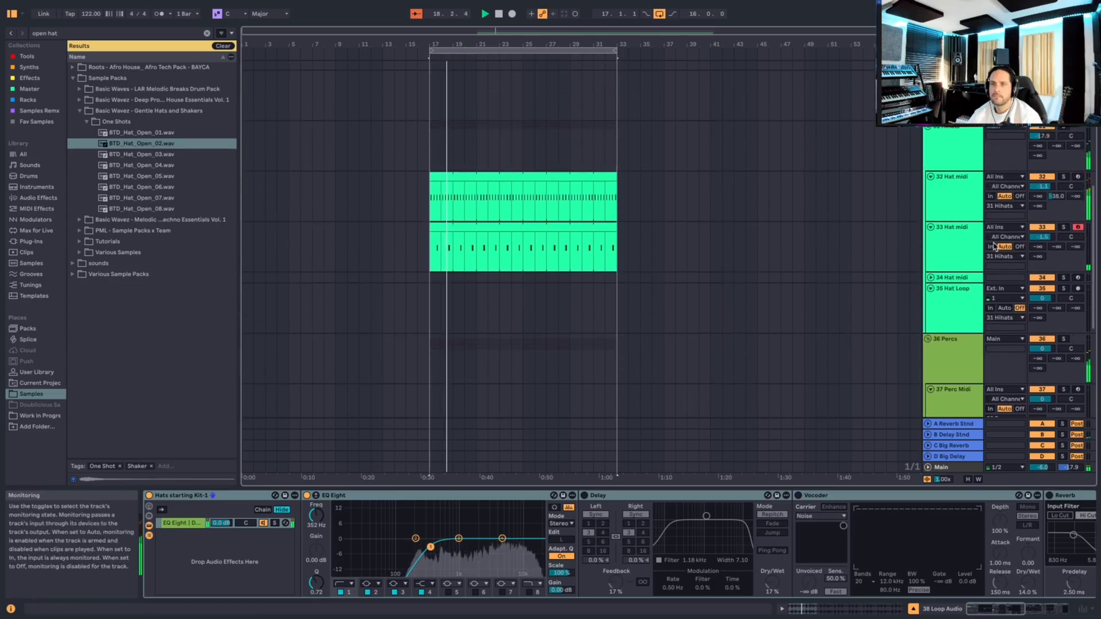
drag(1028, 238, 1028, 242)
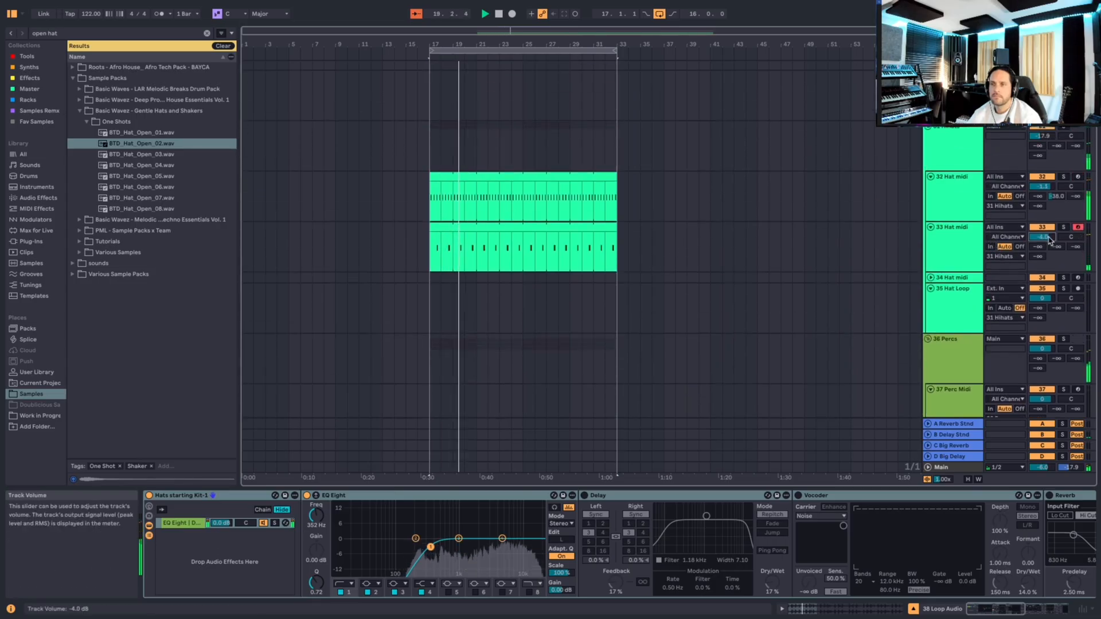
key(space)
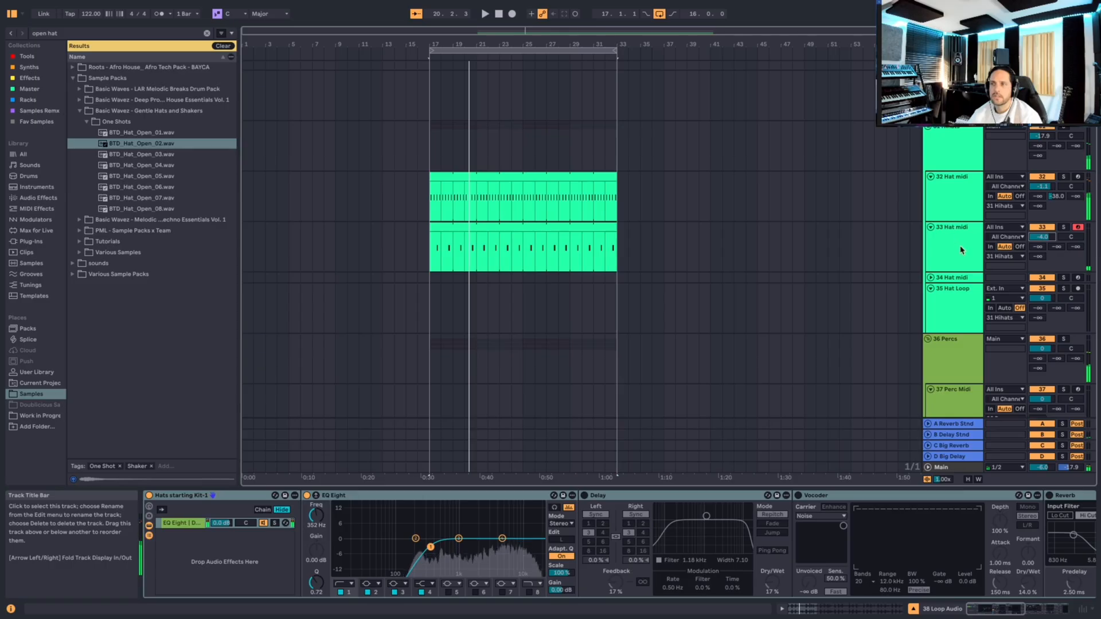
Step: Set the open hat Simpler's stepped LFO to 0.01 Hz, modulating pitch by 3.23 % and pan by 4.69 %
click(962, 248)
scroll(321, 540, left, 1)
scroll(321, 539, left, 5)
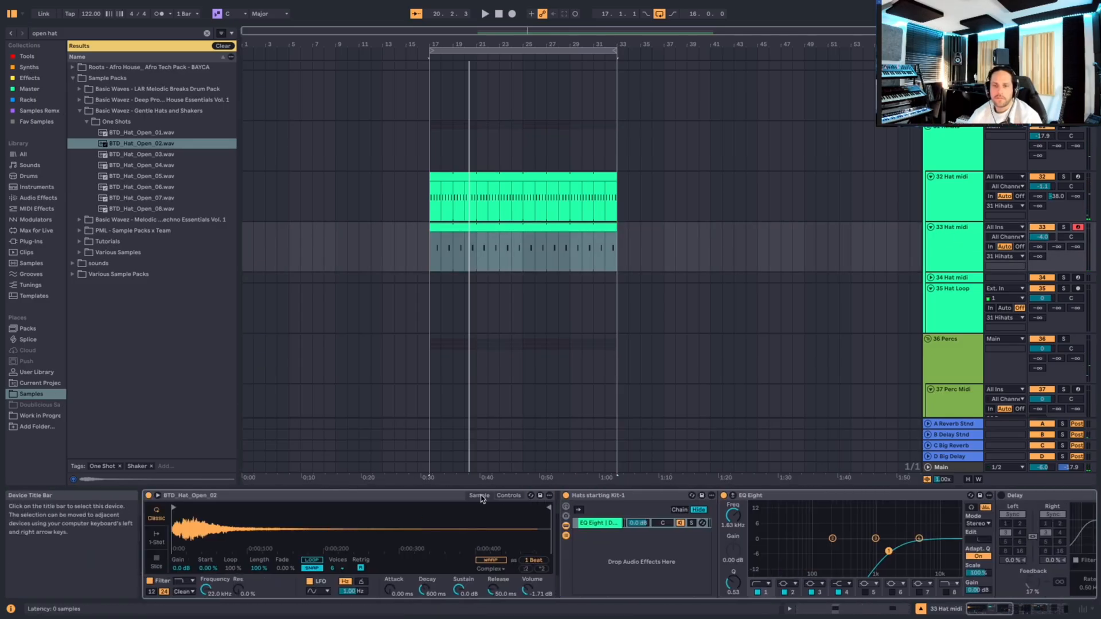
click(317, 591)
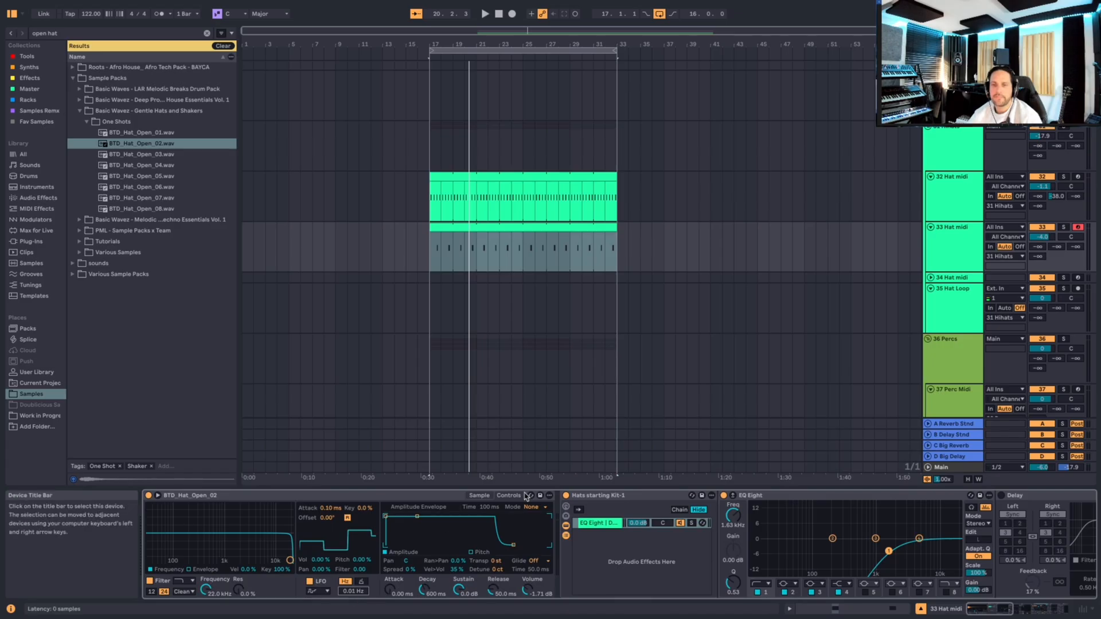
drag(360, 560, 360, 552)
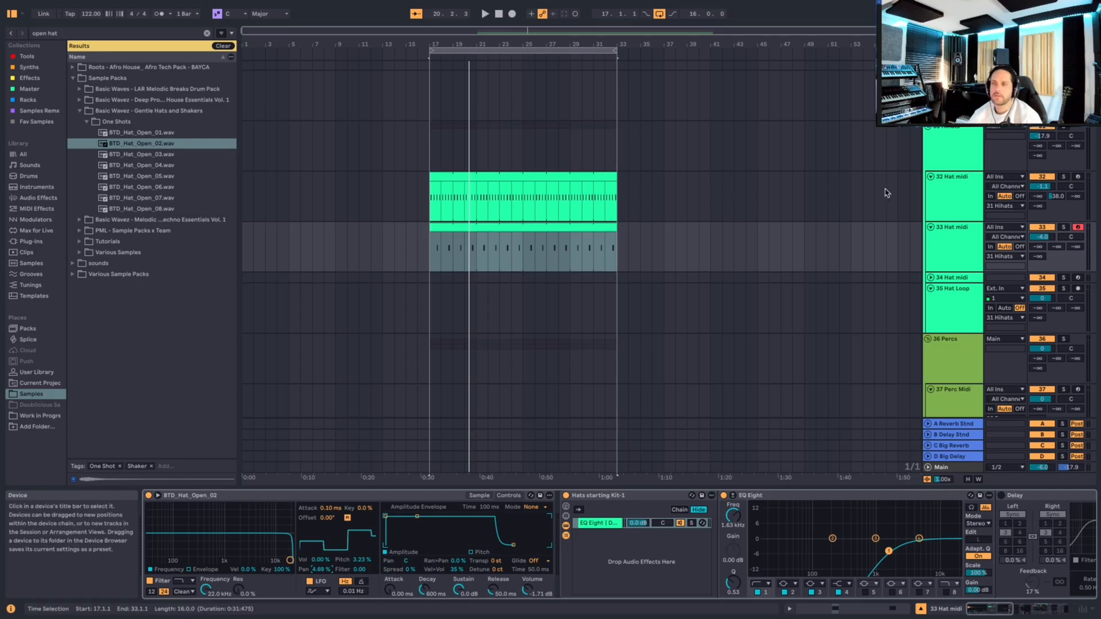
Step: Play 33 Hat midi in solo, raise its B Delay send to about -36.4 dB and bring back the full mix
click(1064, 228)
key(space)
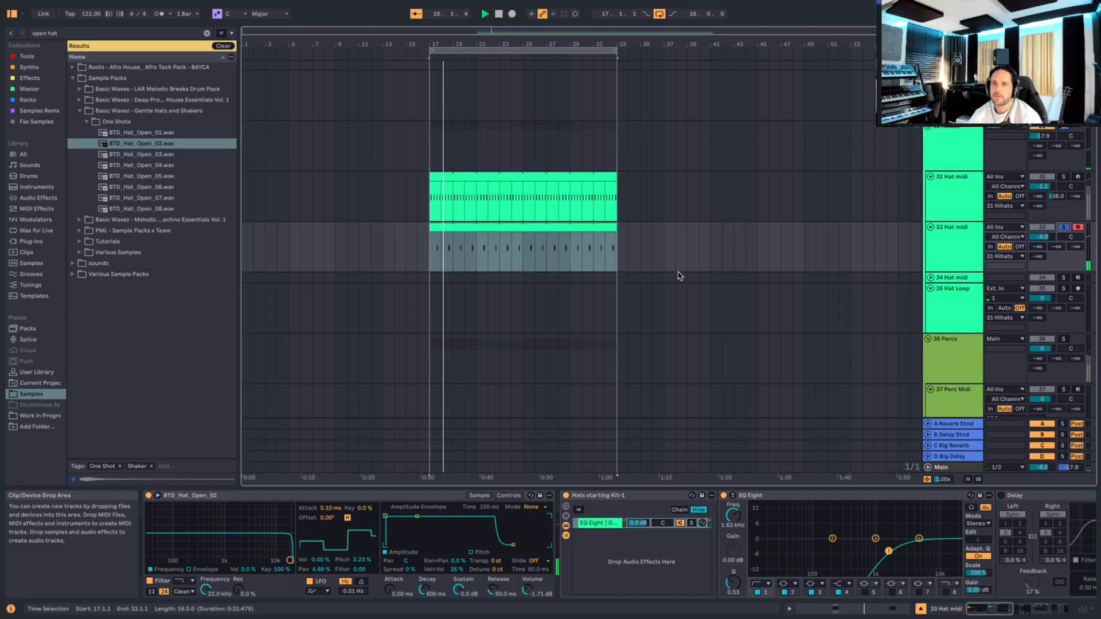
click(1064, 228)
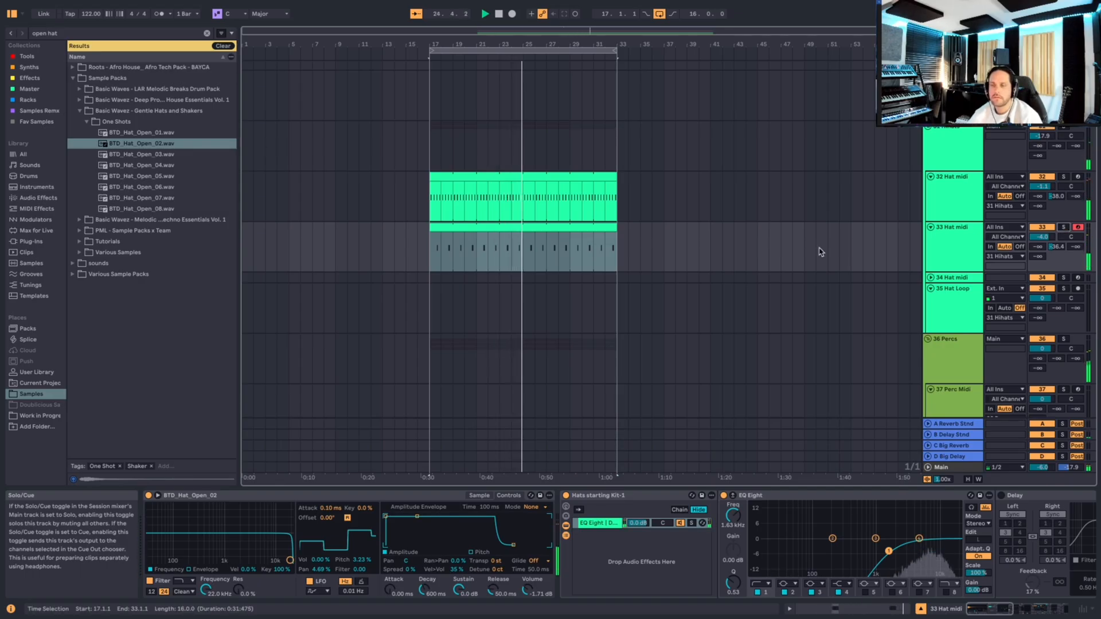
Step: Move the second C3 note in the 33 Hat midi clip earlier to just after 2.3.2 and play the groove
scroll(680, 273, down, 1)
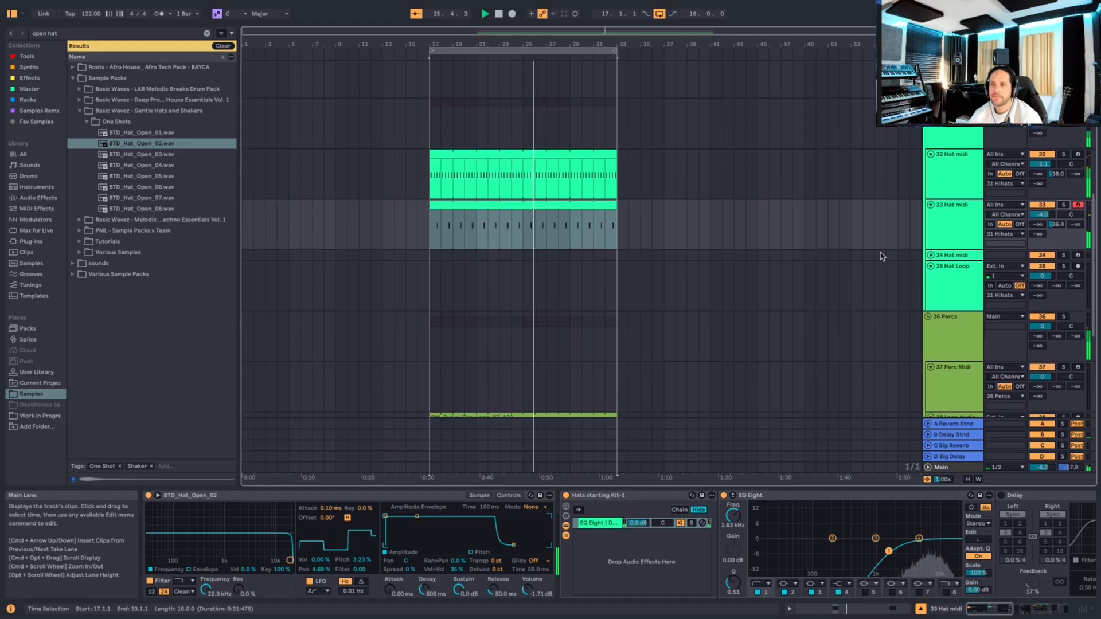
double_click(594, 207)
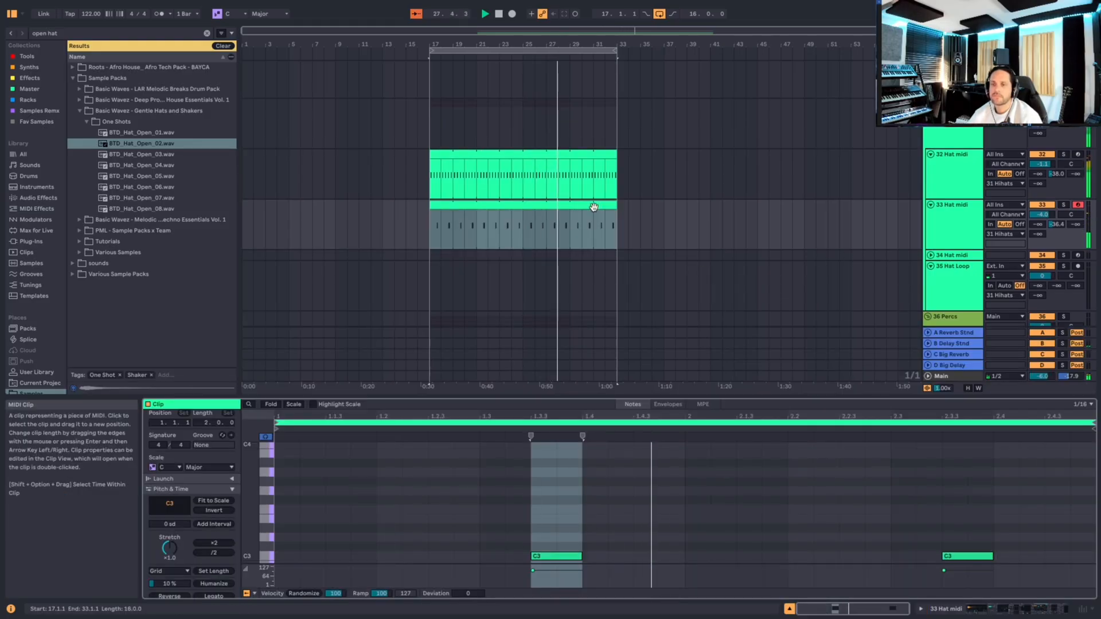
key(space)
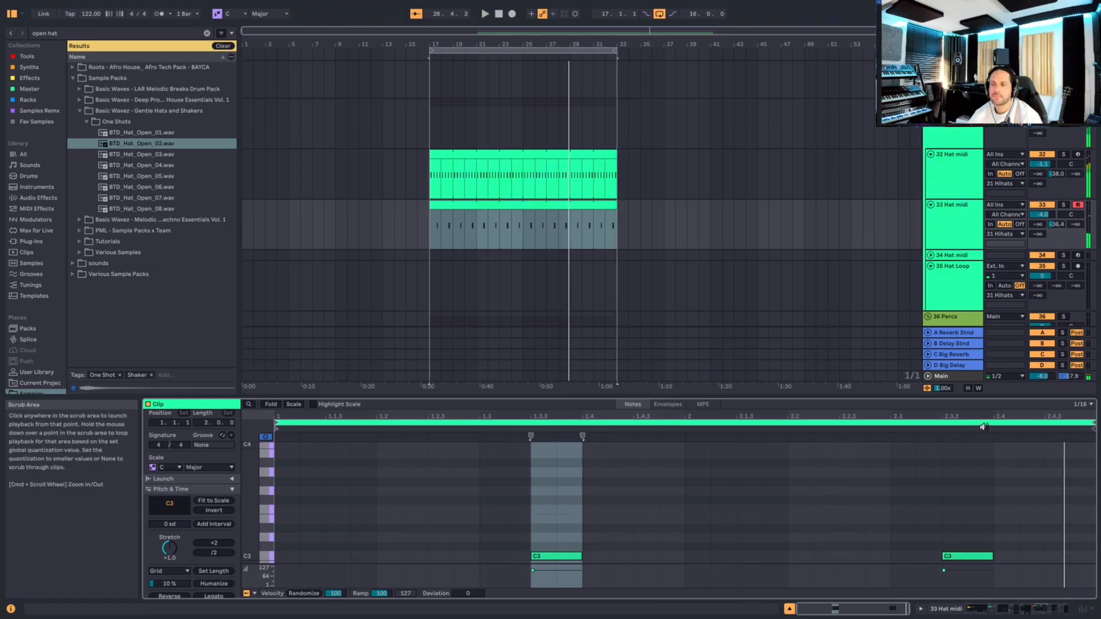
drag(972, 558, 947, 559)
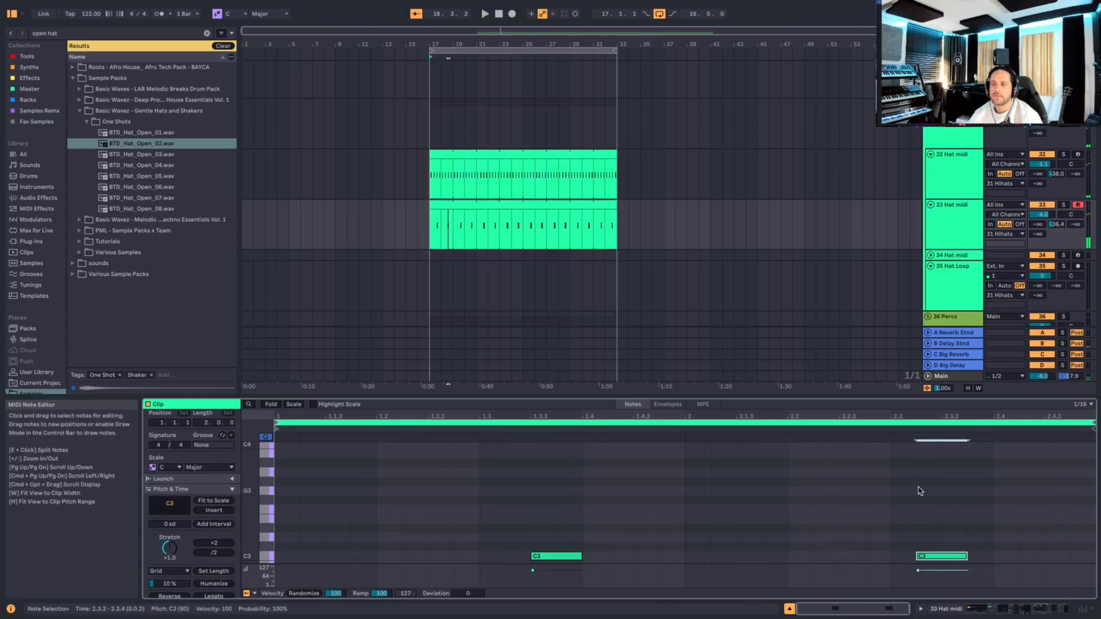
key(space)
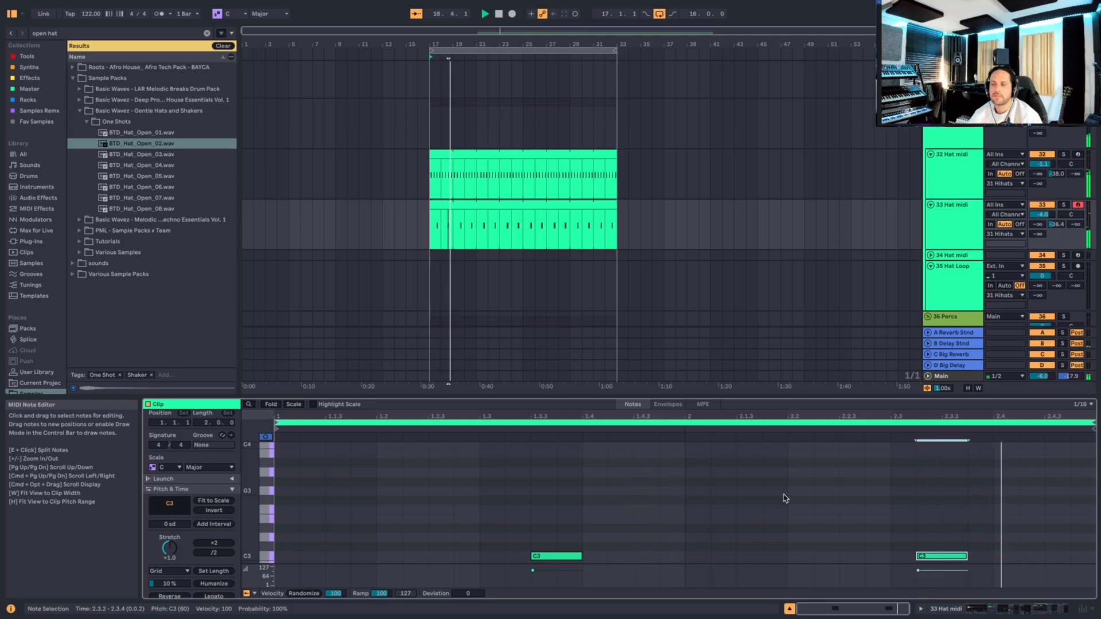
drag(954, 558, 961, 558)
key(space)
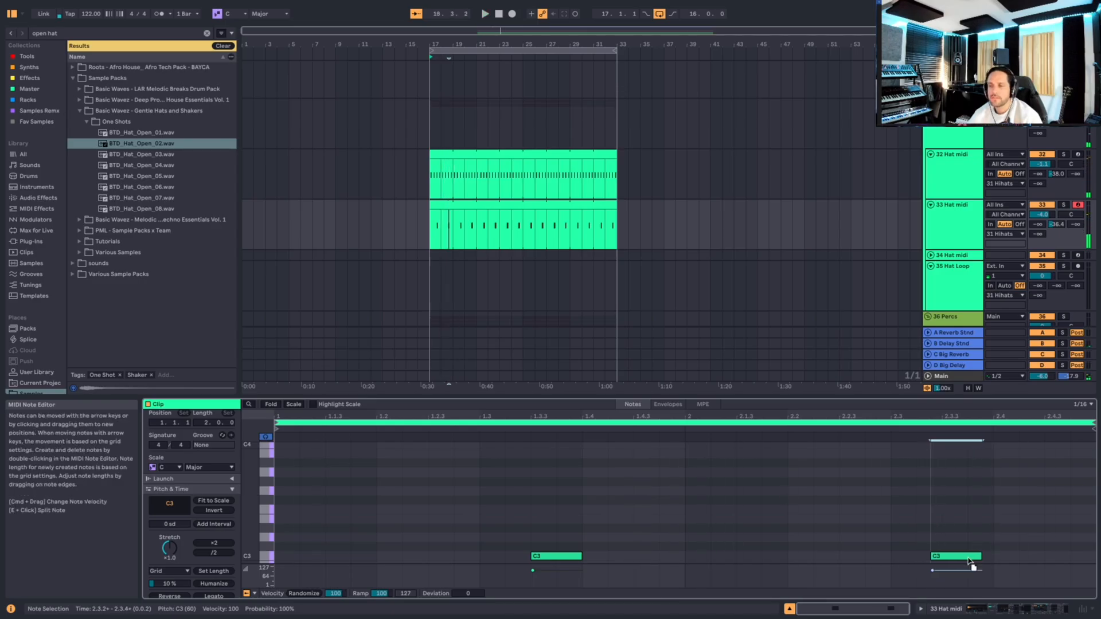
key(space)
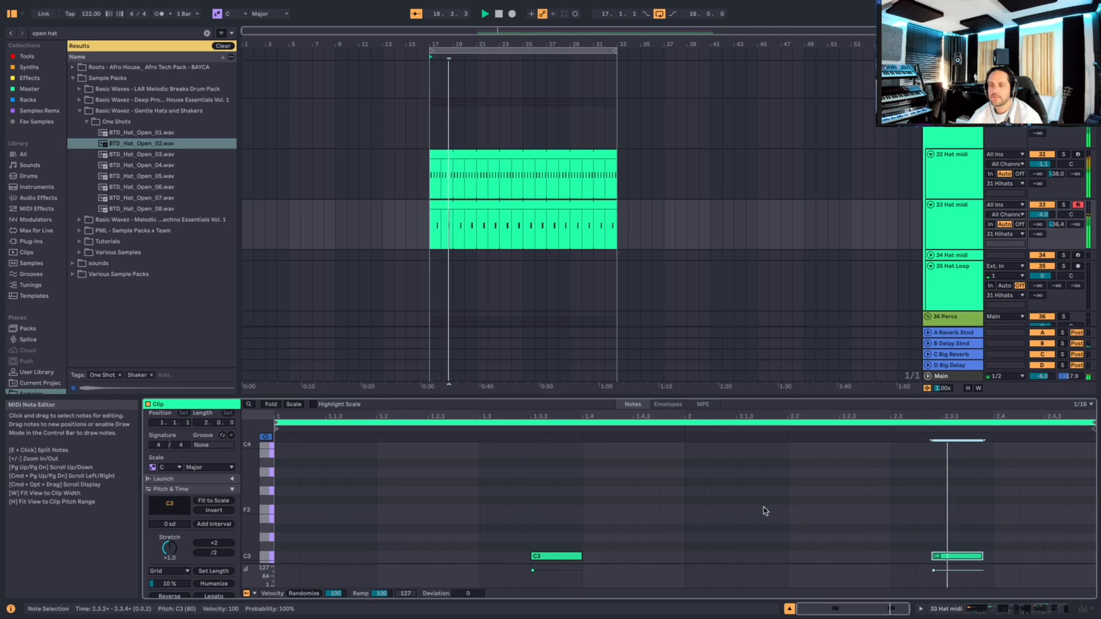
Step: Nudge the second C3 note in the 33 Hat midi clip slightly later and set the track volume to -5.3 dB
drag(958, 557, 968, 556)
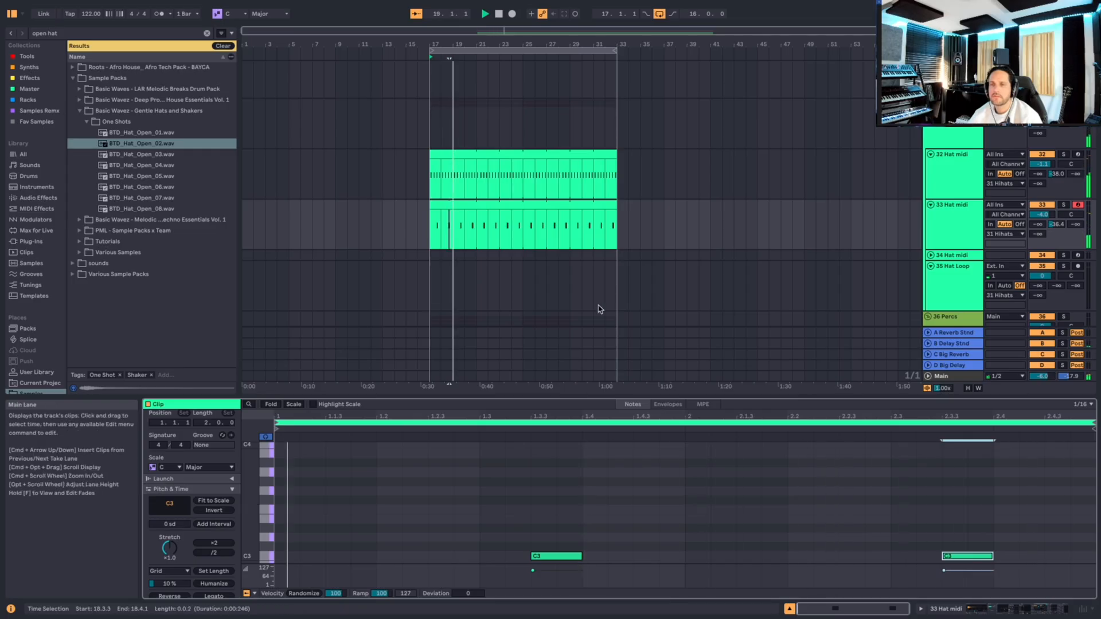
drag(1050, 218, 1051, 217)
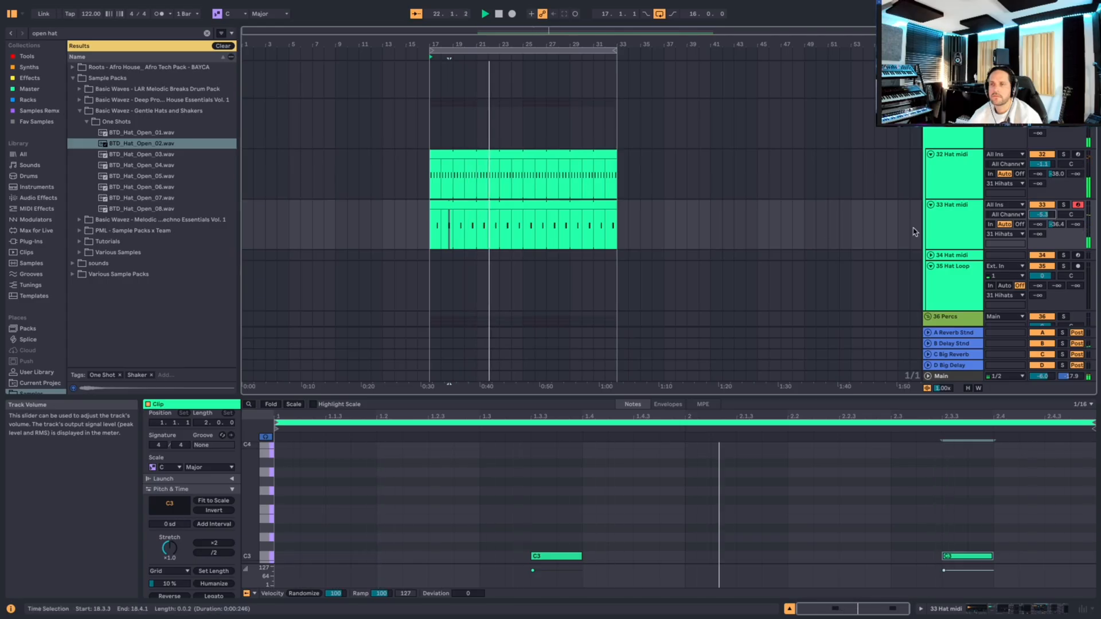
scroll(789, 238, down, 5)
scroll(791, 240, up, 2)
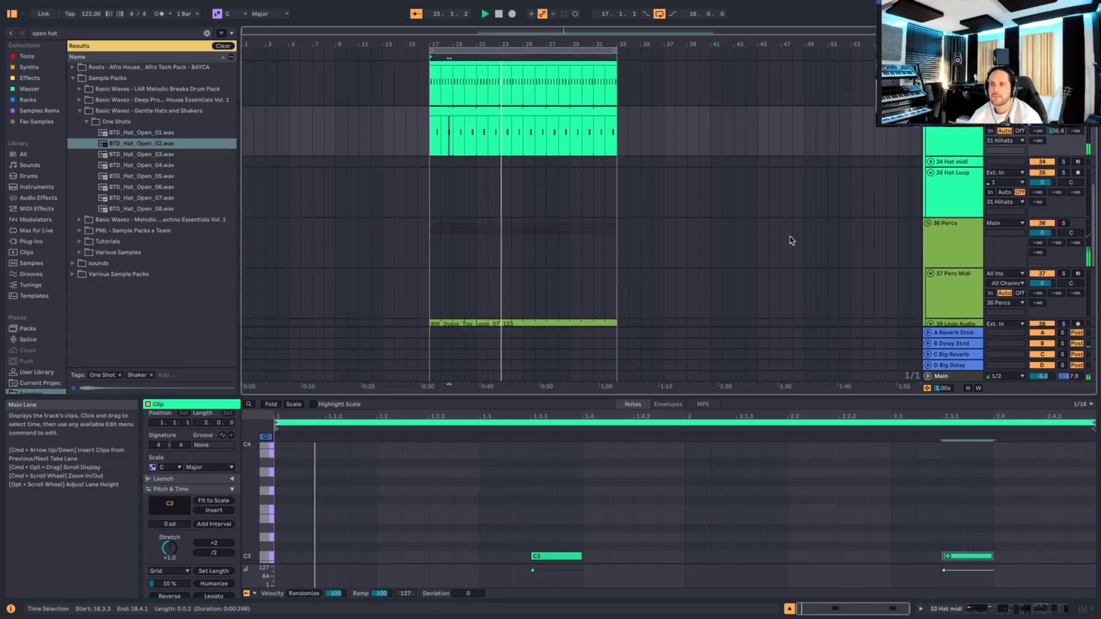
scroll(791, 240, up, 3)
scroll(794, 239, down, 1)
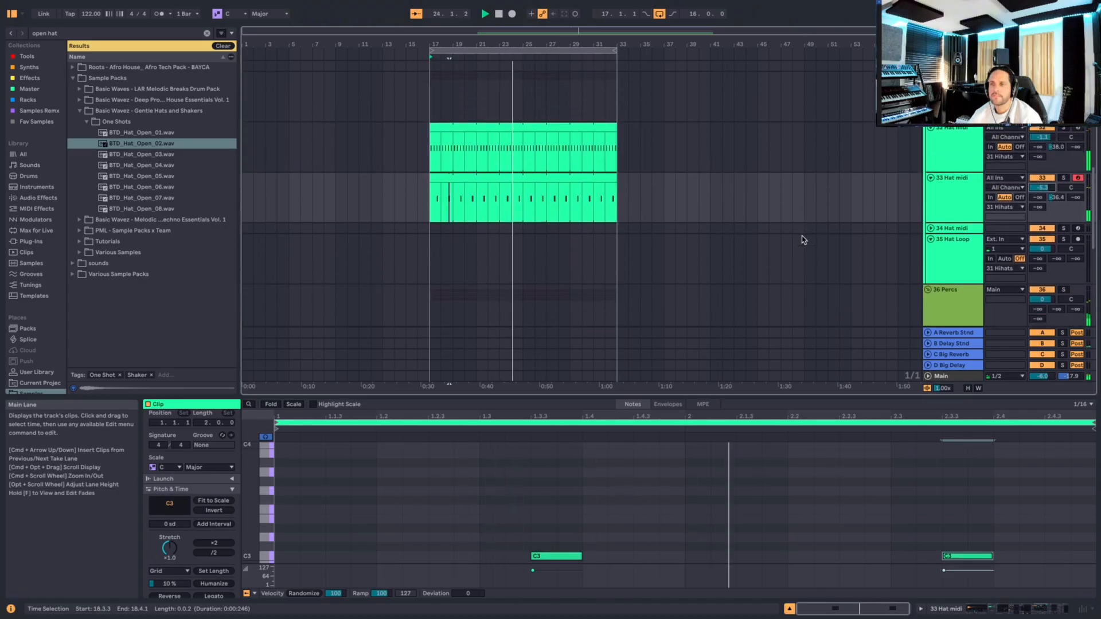
Step: Unfold the 34 Hat midi track, duplicate it and set the original's volume to -16.9 dB
click(934, 228)
click(931, 226)
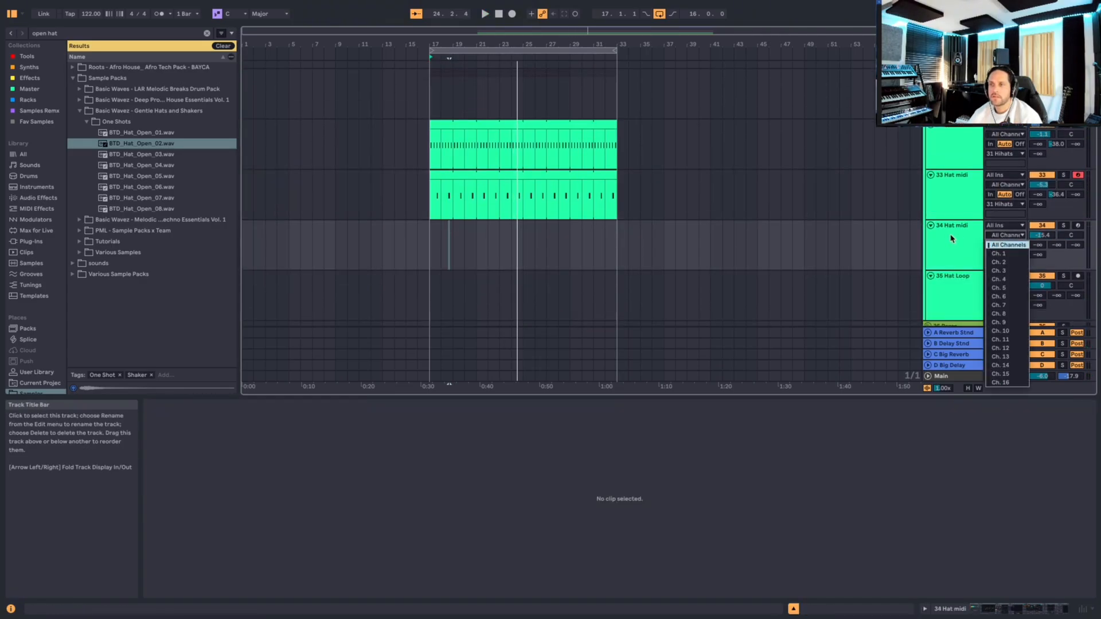
click(948, 238)
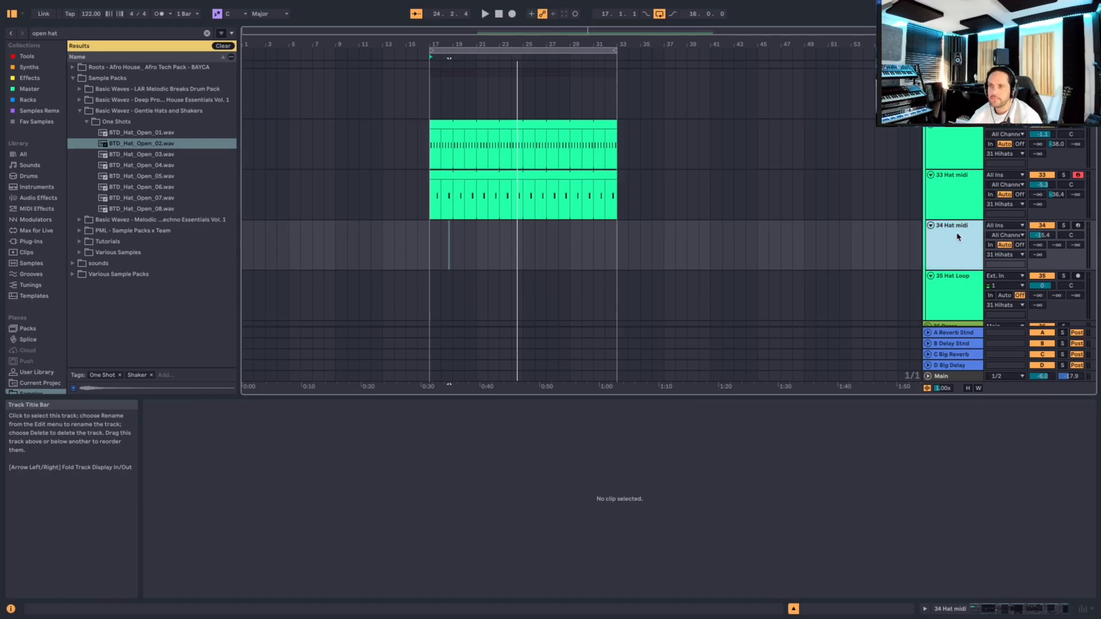
key(super+d)
click(956, 230)
drag(1045, 236, 1045, 240)
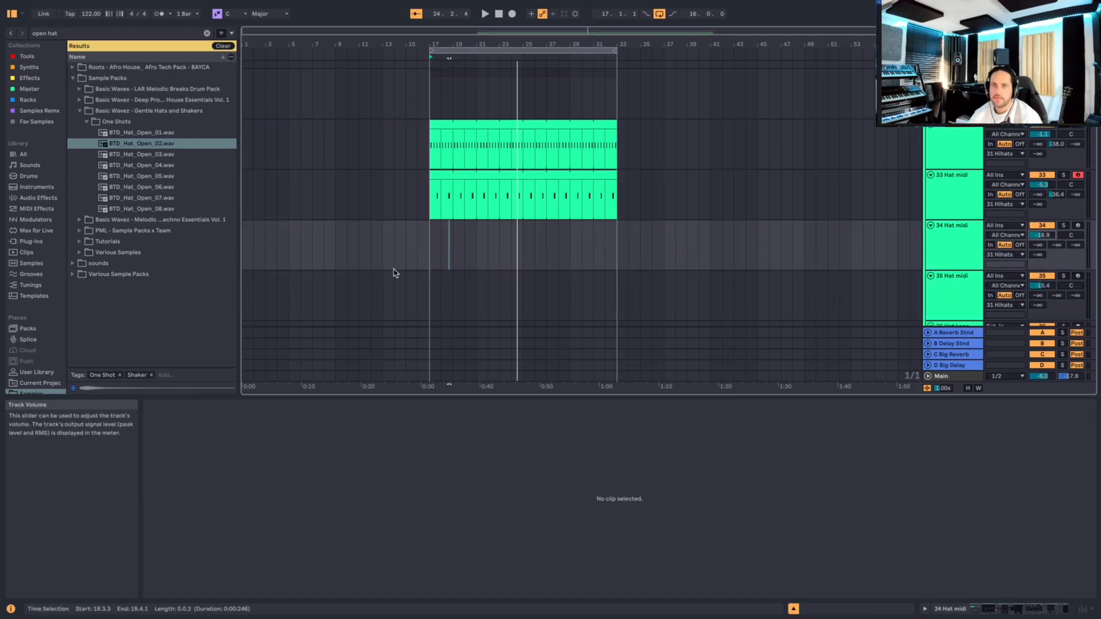
Step: Insert a clip at bar 17 on 34 Hat midi with four consecutive 1/16 C3 notes and shorten its loop to one beat
drag(432, 234, 438, 235)
key(super+shift+m)
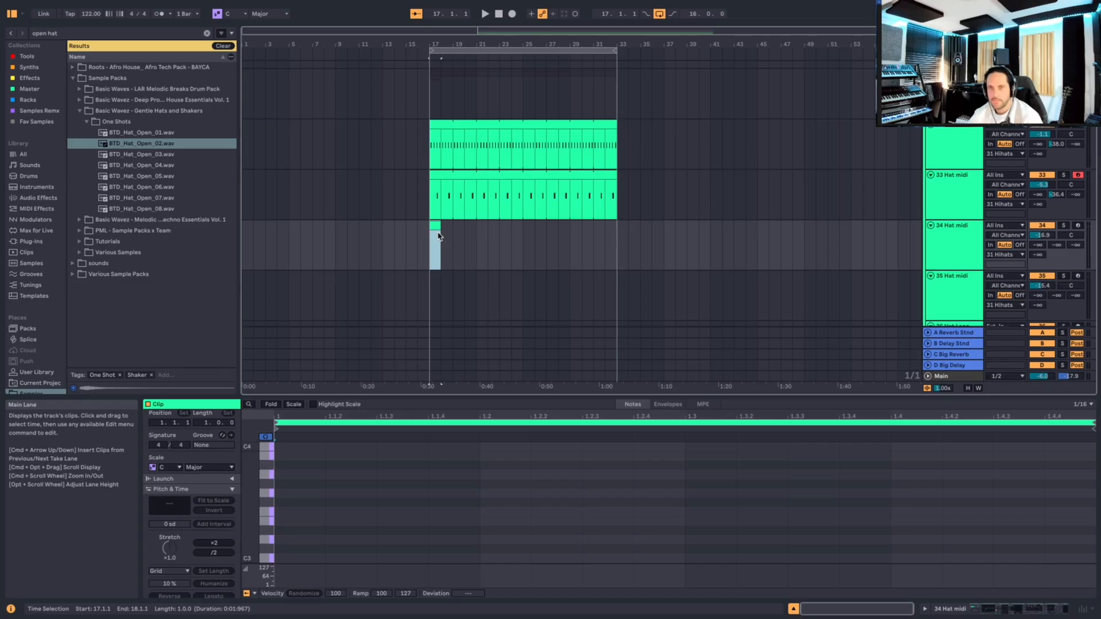
click(291, 563)
double_click(295, 559)
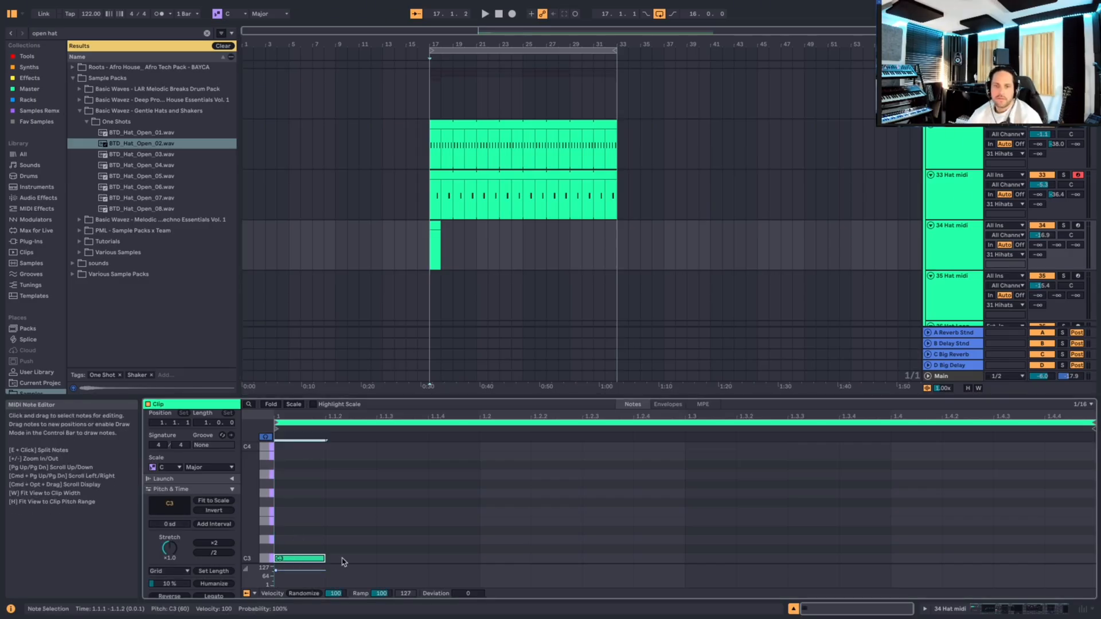
double_click(347, 559)
double_click(402, 559)
double_click(456, 559)
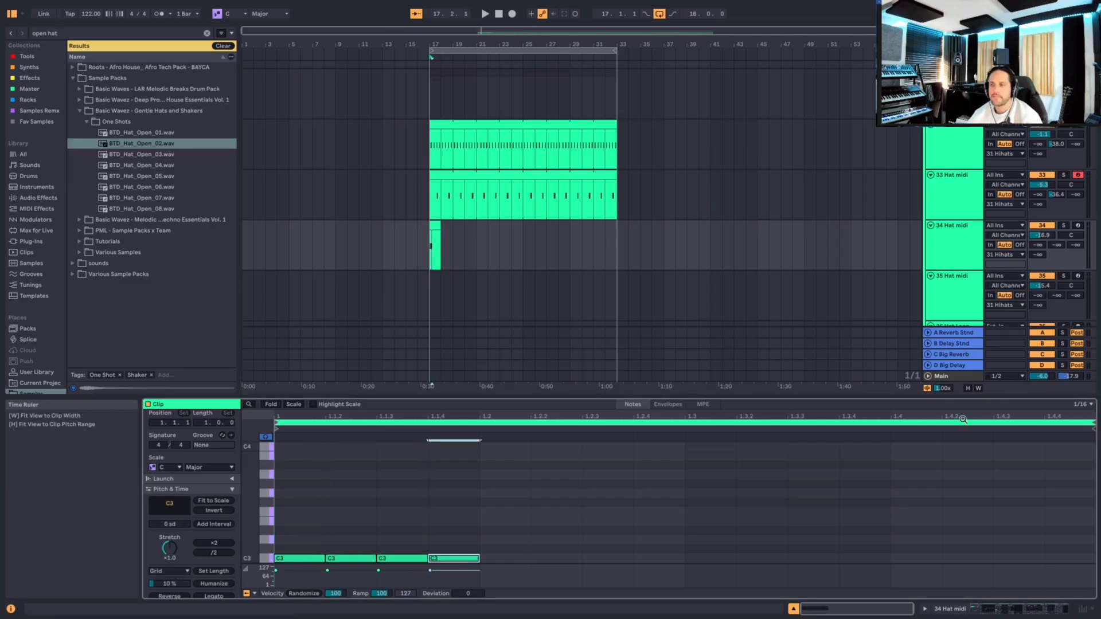
drag(1093, 424, 489, 432)
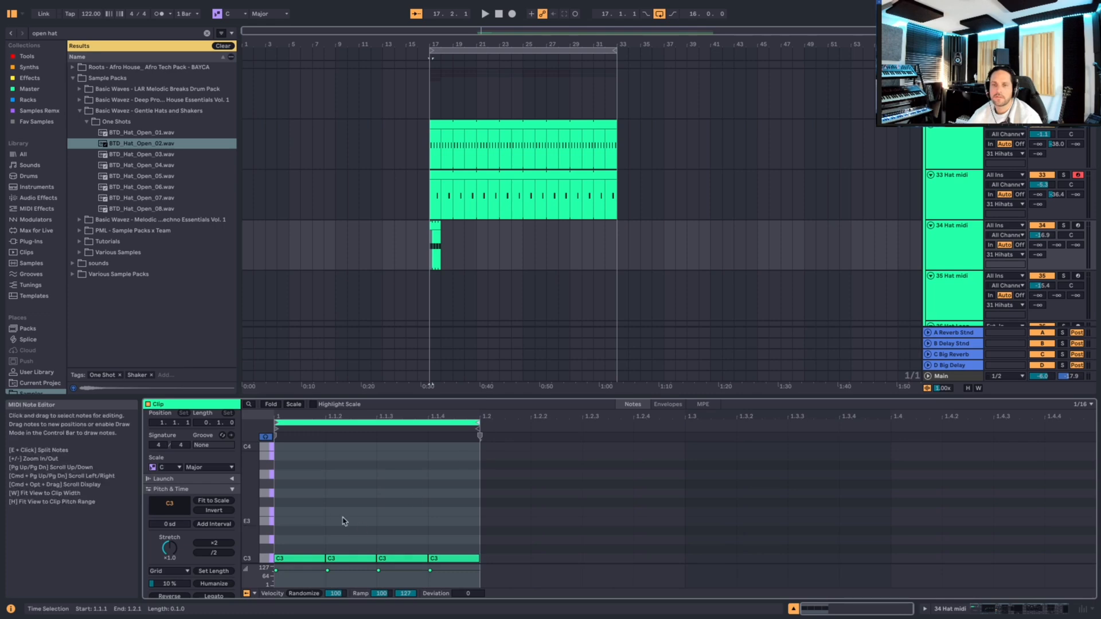
Step: Shape the four C3 notes into rising velocities, from 32 on the first through 53 on the second to 110 on the last
drag(290, 519, 482, 565)
drag(328, 570, 328, 578)
click(361, 536)
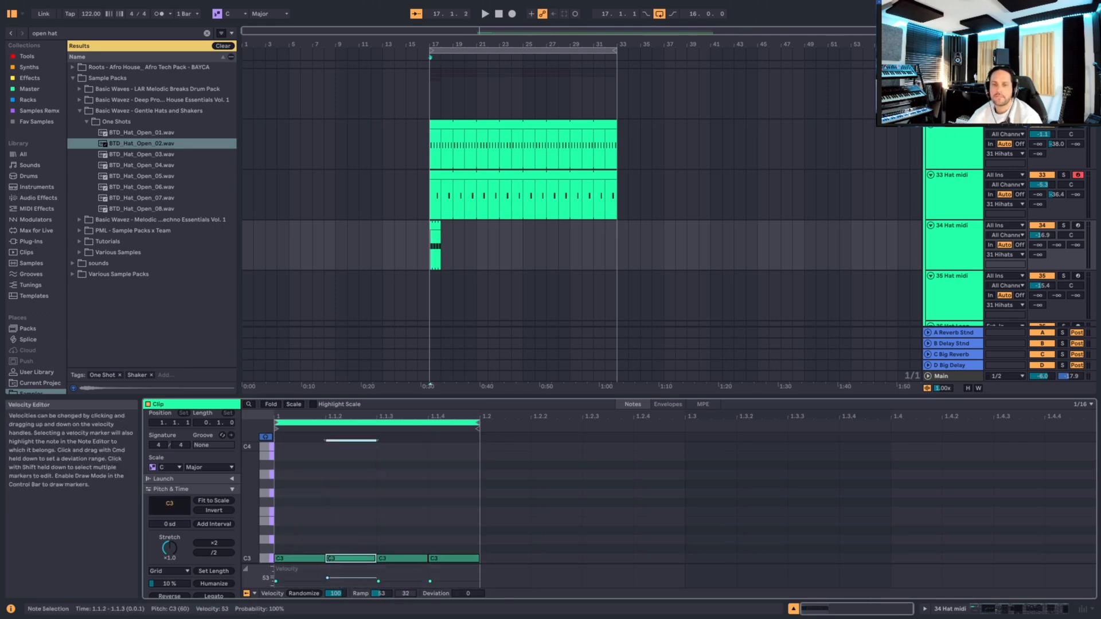
drag(403, 582, 443, 572)
click(453, 582)
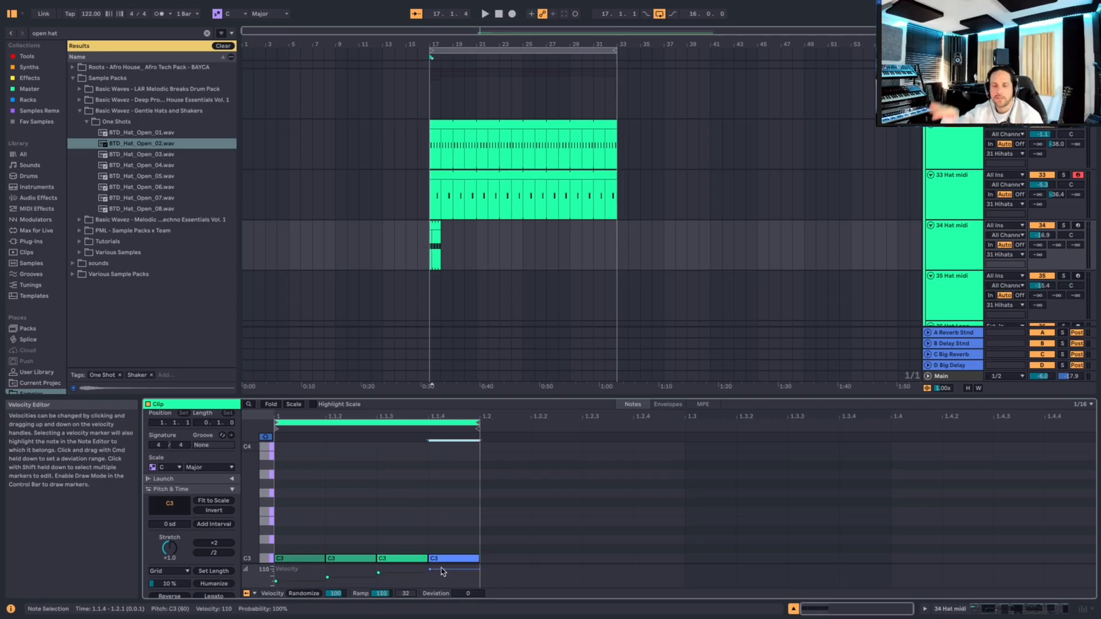
Step: Extend the 34 Hat midi clip to bar 33 and raise the track's EQ Eight low cut to 484 Hz
scroll(506, 322, down, 1)
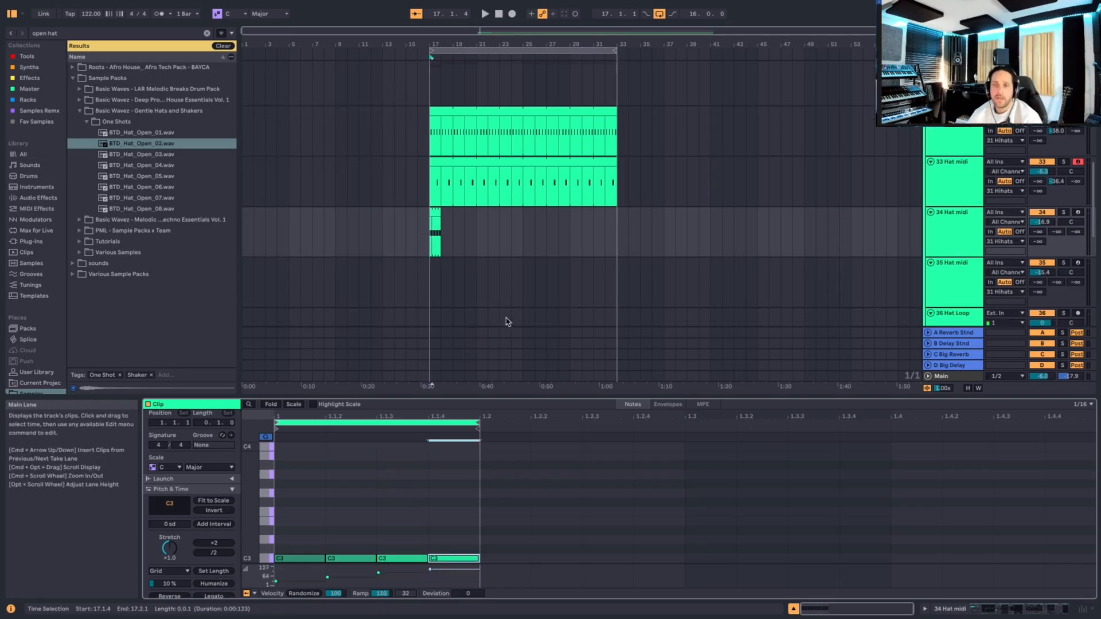
drag(441, 212, 617, 211)
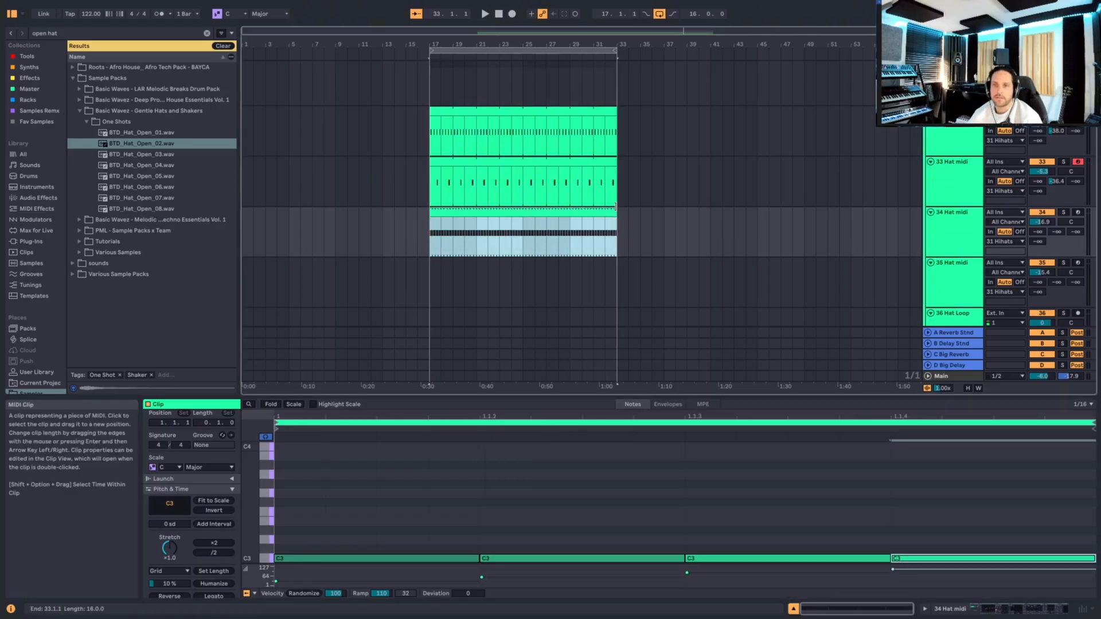
key(shift+Tab)
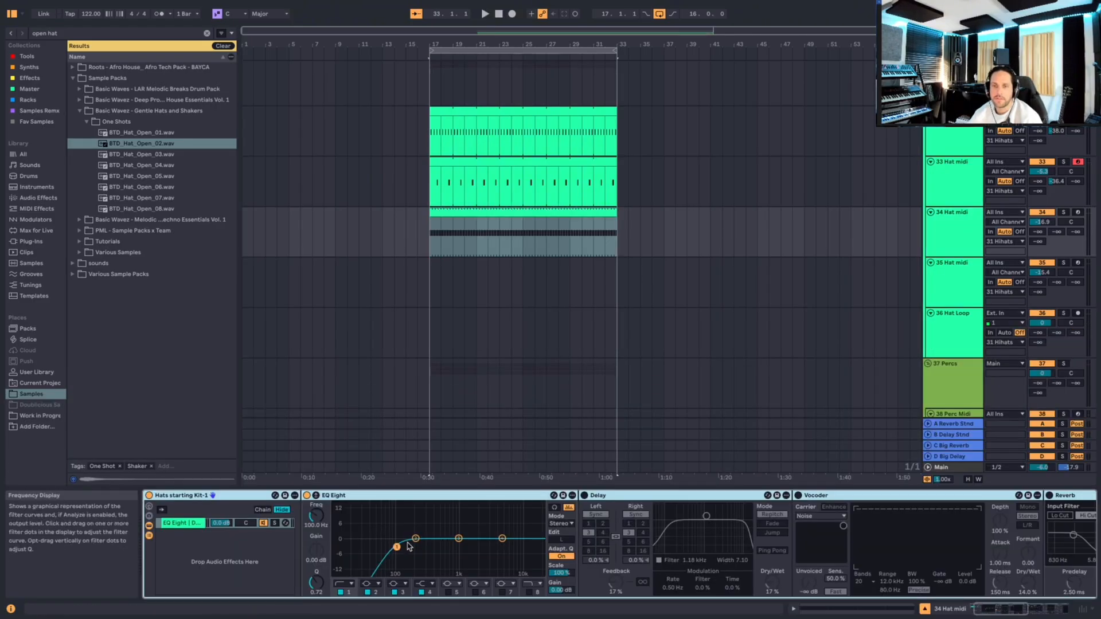
drag(397, 547, 412, 546)
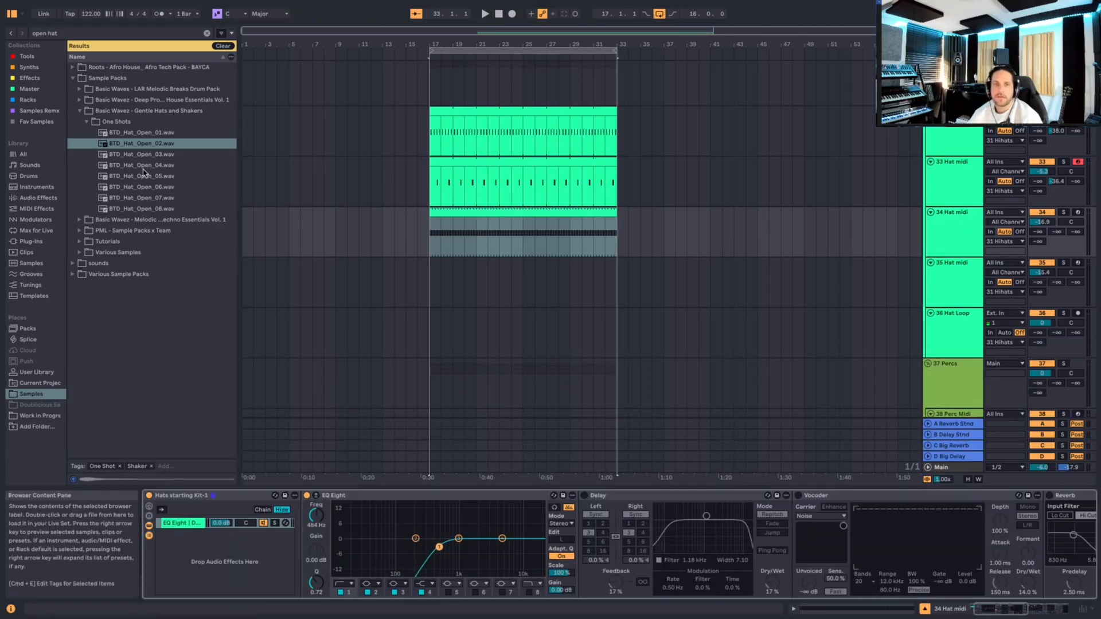
Step: Change the sample search term to "hat"
click(48, 33)
key(BackSpace)
key(BackSpace)
key(BackSpace)
key(BackSpace)
key(BackSpace)
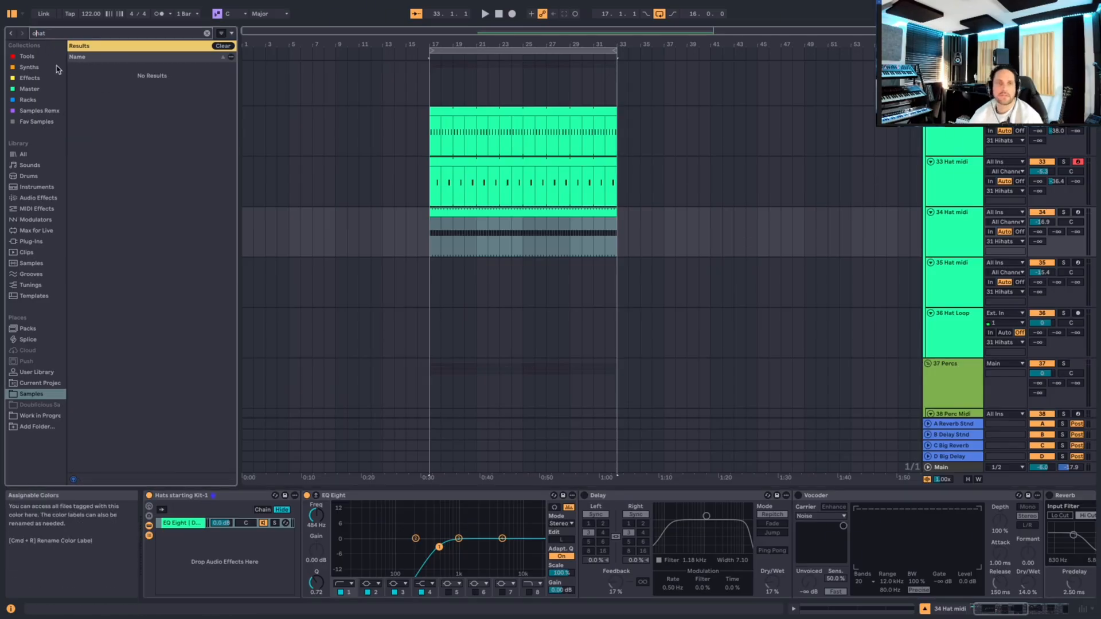
Step: Audition the closed hat one-shots from BTD_Hat_Closed_01 to BTD_Hat_Closed_08 in the Gentle Hats and Shakers pack
click(170, 285)
click(162, 264)
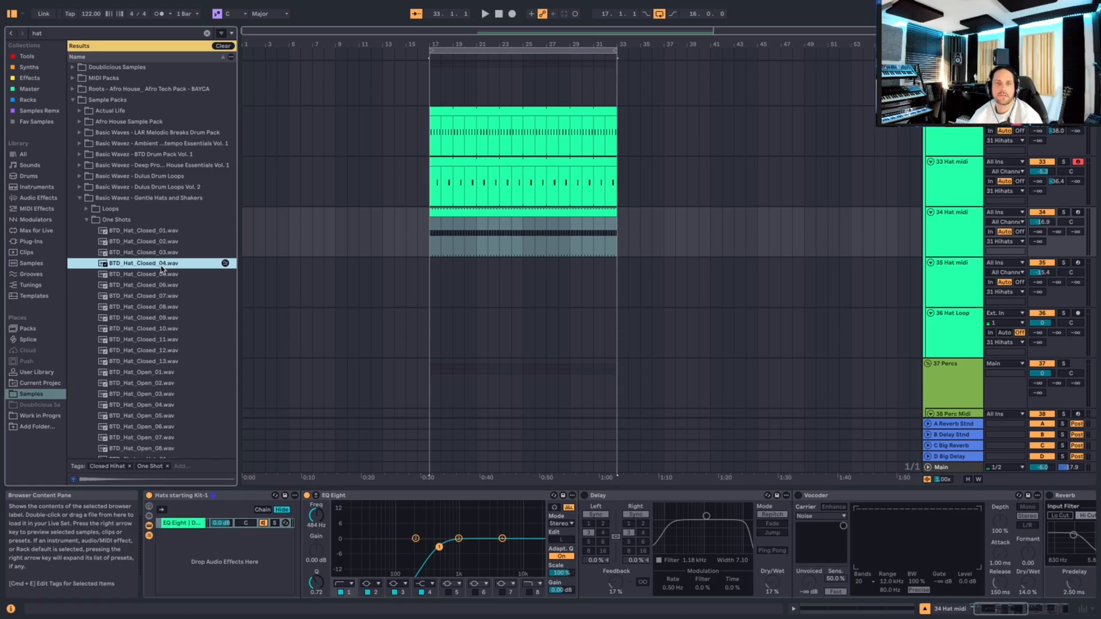
click(156, 253)
click(154, 231)
click(154, 242)
click(158, 264)
click(162, 285)
click(163, 296)
click(161, 306)
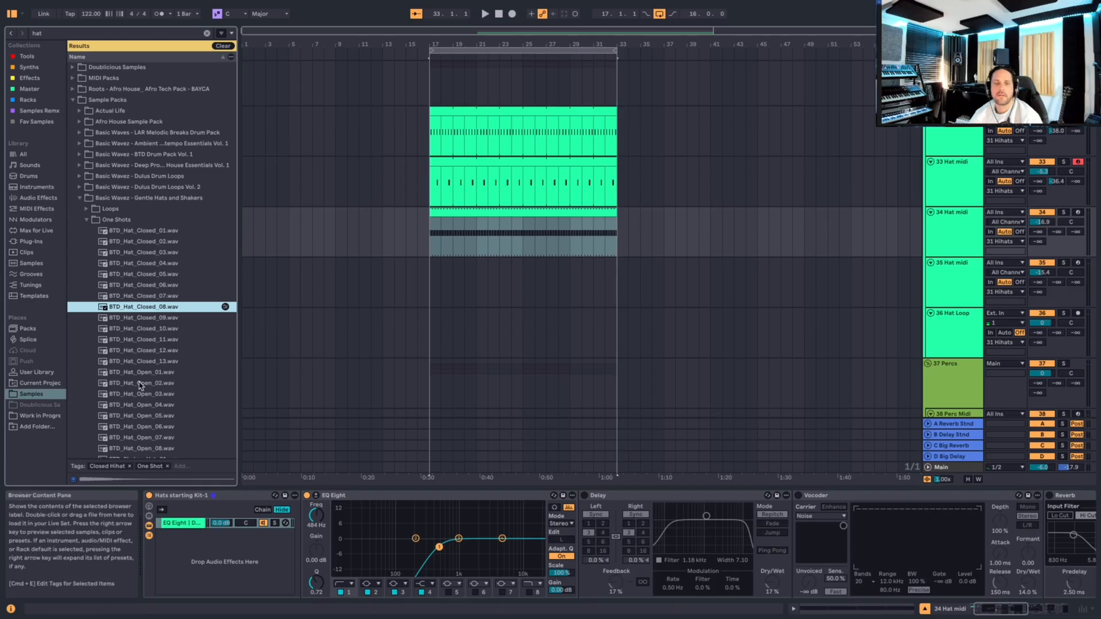
Step: Load BTD_Hat_Closed_08.wav onto 34 Hat midi, play the track in solo and set its volume to -6.7 dB
drag(143, 313, 167, 552)
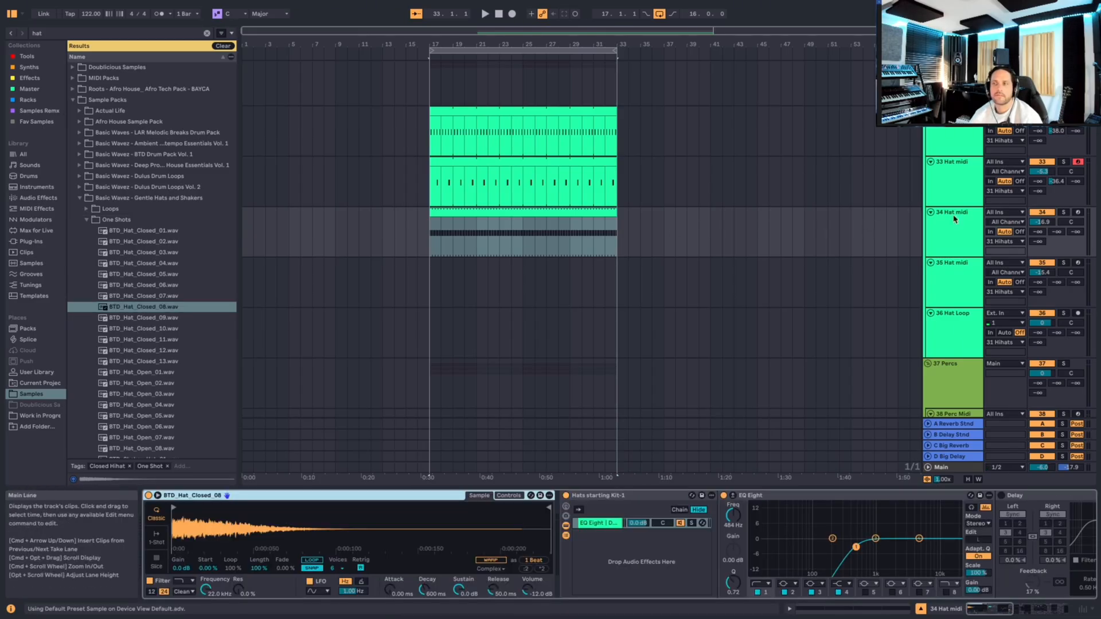
click(1064, 212)
key(space)
drag(1049, 226, 1048, 213)
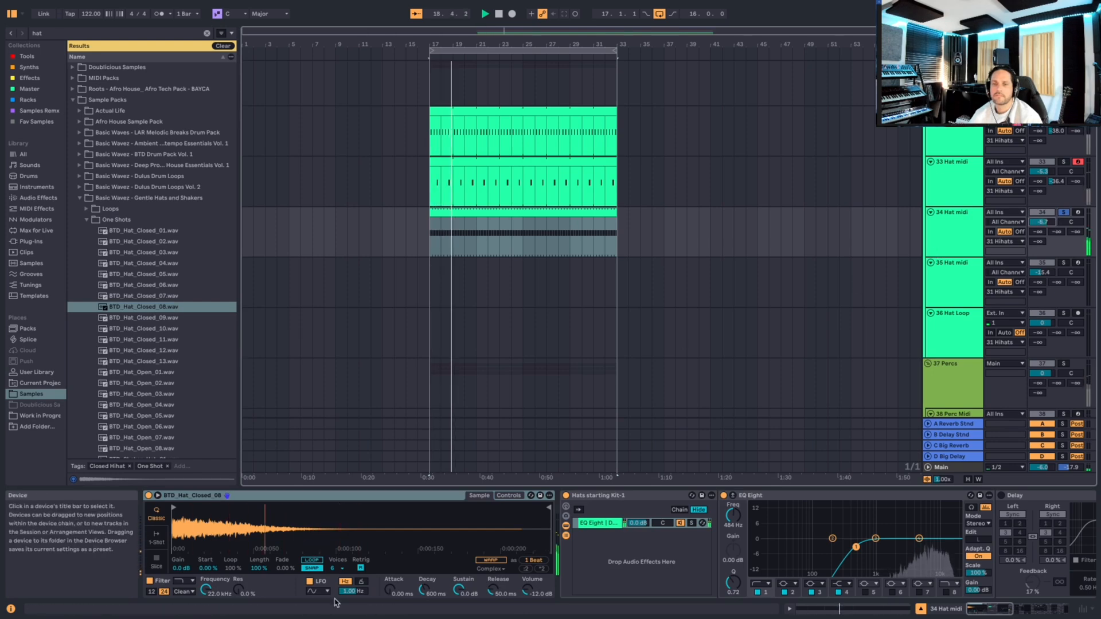
Step: Set the closed hat Simpler's LFO to 0.01 Hz with 4.45 % pitch and 3.12 % pan modulation, and its volume to -7.31 dB
drag(345, 591, 345, 616)
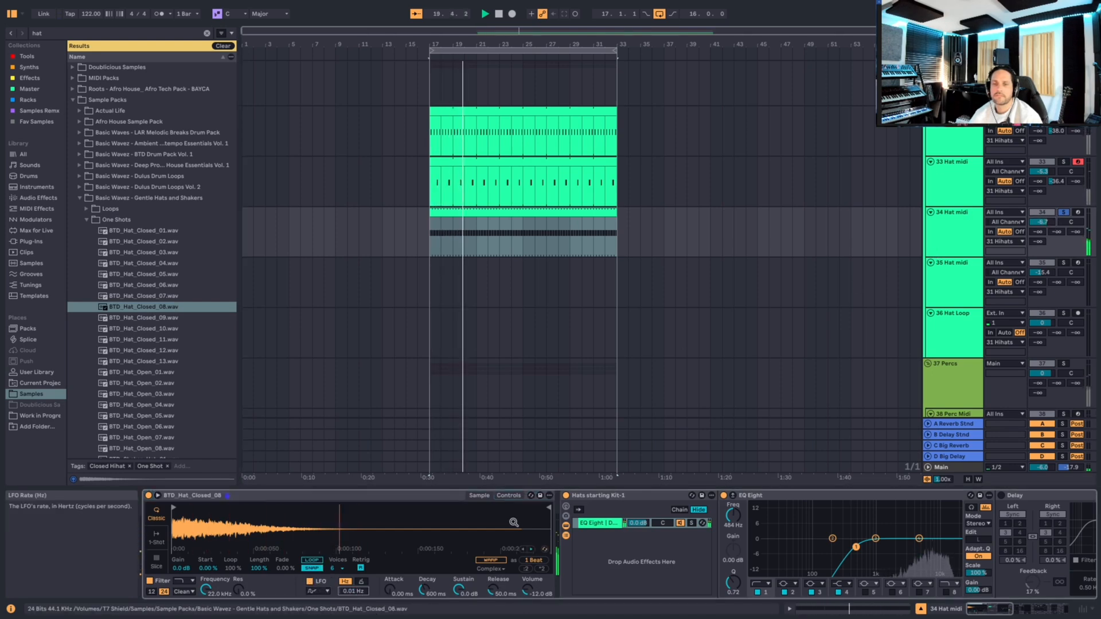
click(509, 496)
drag(354, 560, 353, 551)
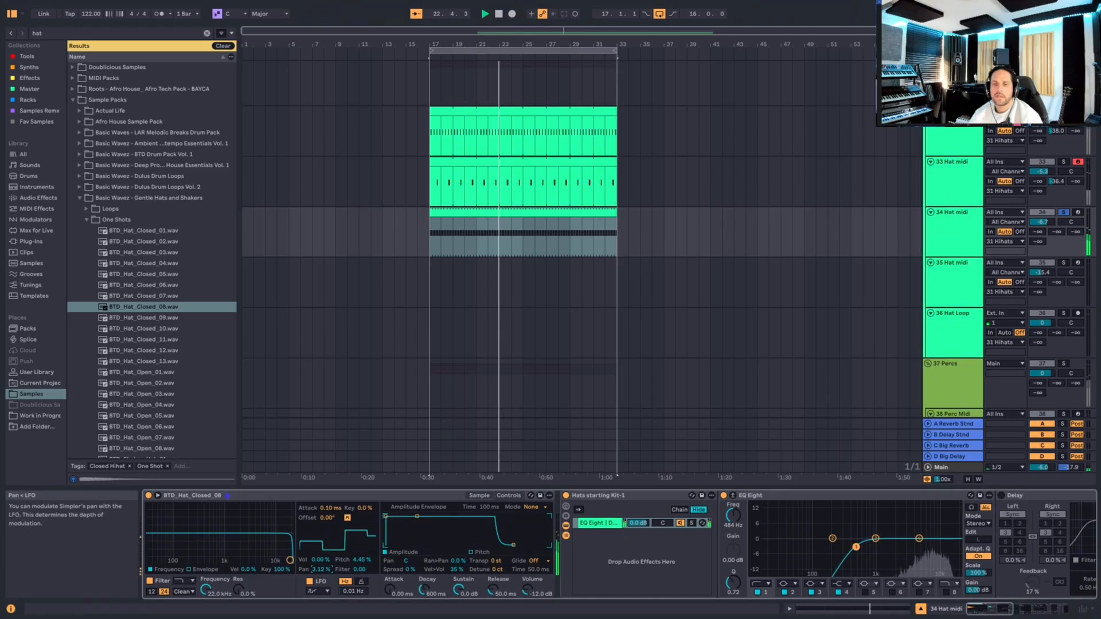
drag(526, 591, 525, 585)
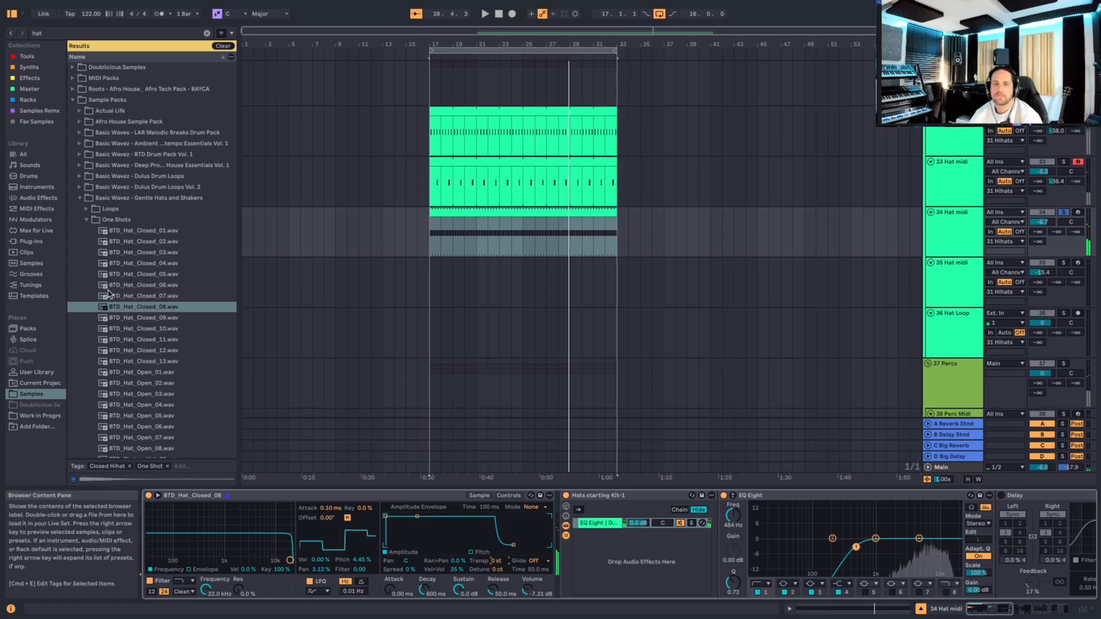
Step: Replace the hat on 34 Hat midi with BTD_Hat_Closed_09.wav, play it and return to the full mix
click(153, 318)
click(237, 552)
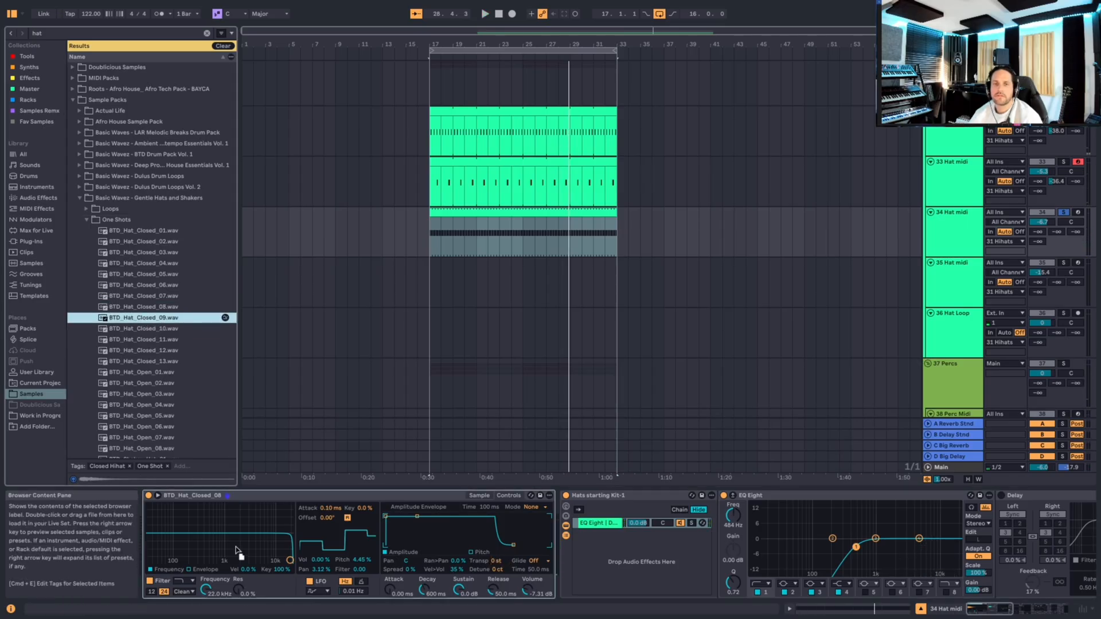
drag(225, 536, 227, 537)
key(space)
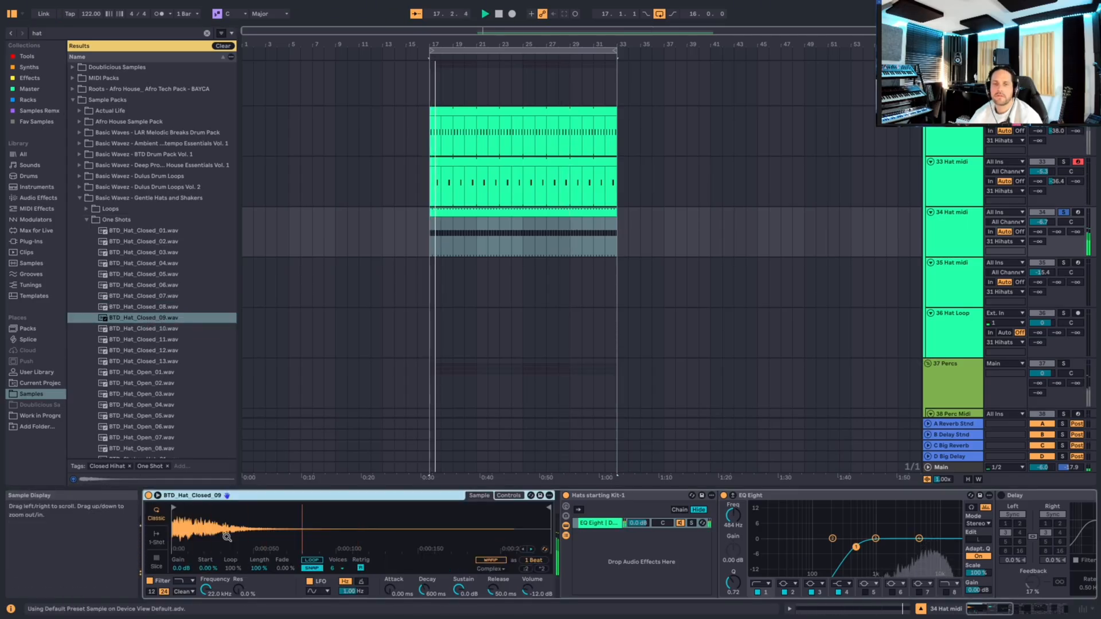
click(1065, 215)
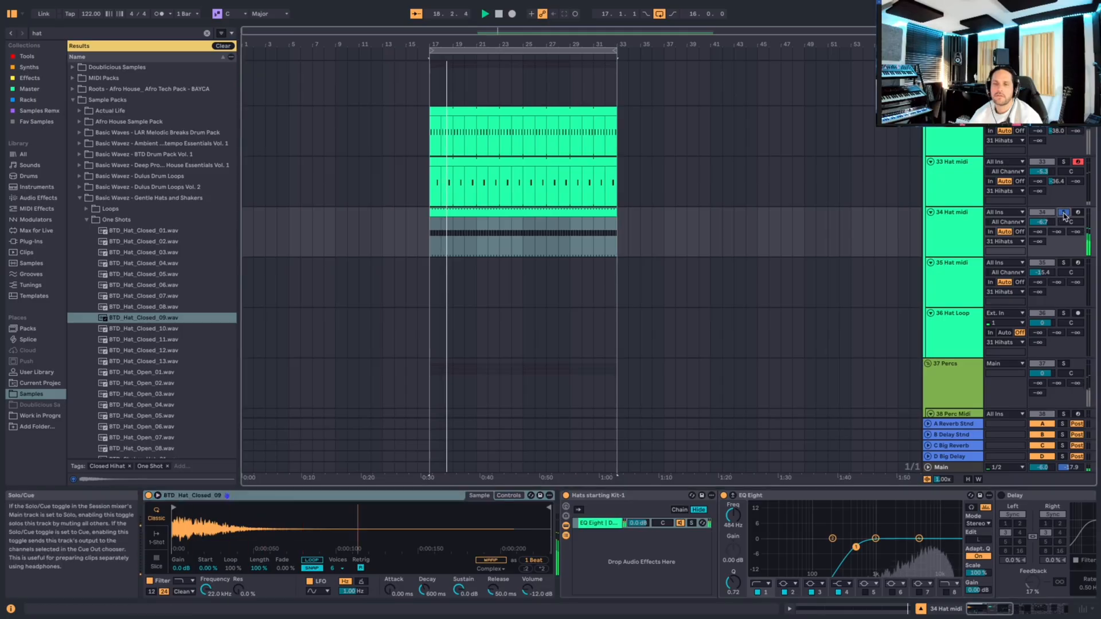
click(1064, 215)
Step: Set the BTD_Hat_Closed_09 Simpler's LFO to 0.01 Hz, modulating pitch by 3.23 % and pan by 3.12 %
click(322, 582)
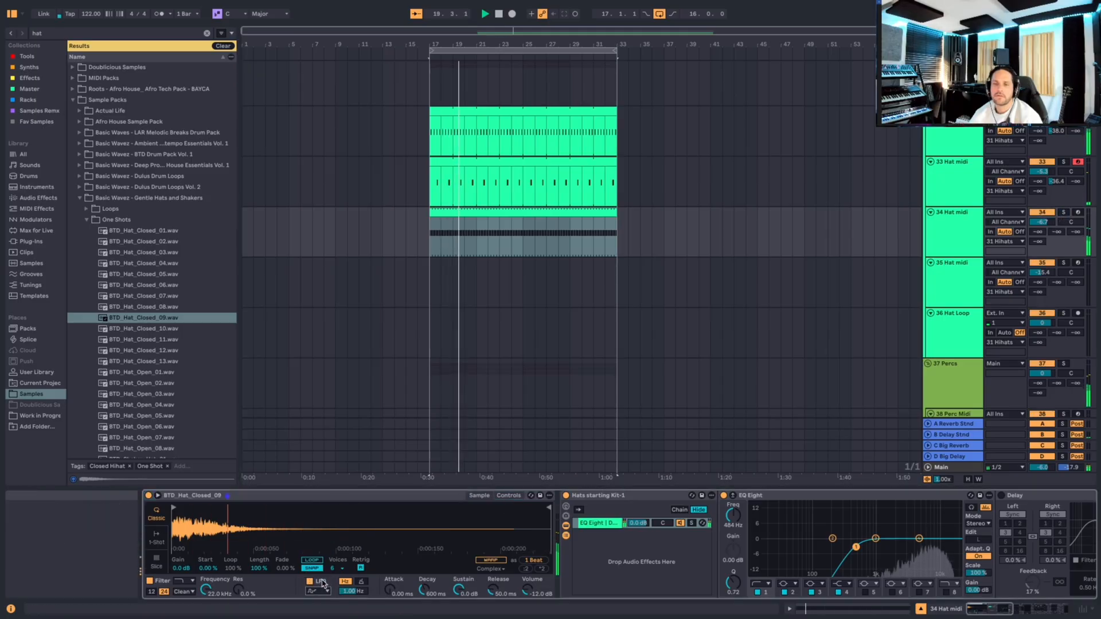
drag(353, 591, 354, 614)
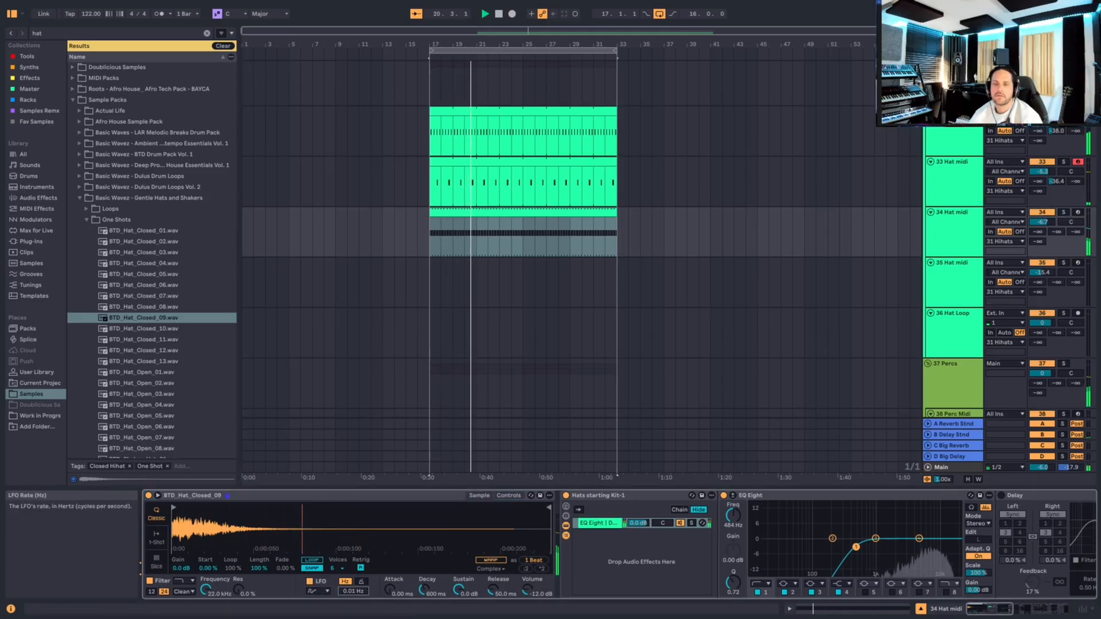
click(509, 495)
drag(362, 560, 321, 561)
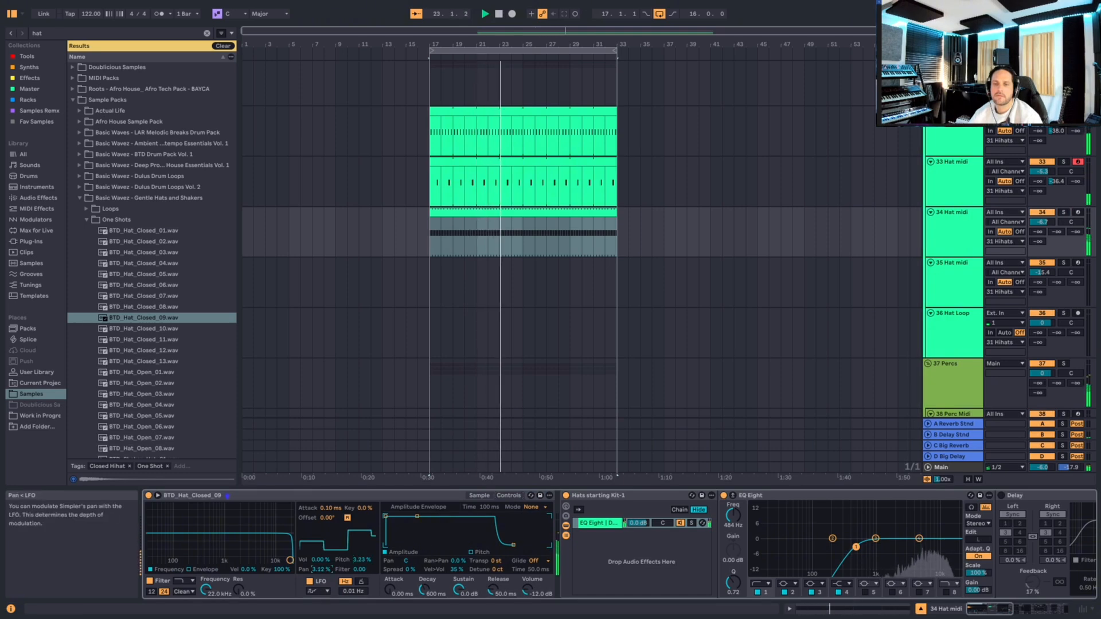
Step: Solo 34 Hat midi, set its track volume to 0.6 dB and raise the Simpler's volume to -5.14 dB
drag(1043, 222, 1043, 221)
click(1064, 212)
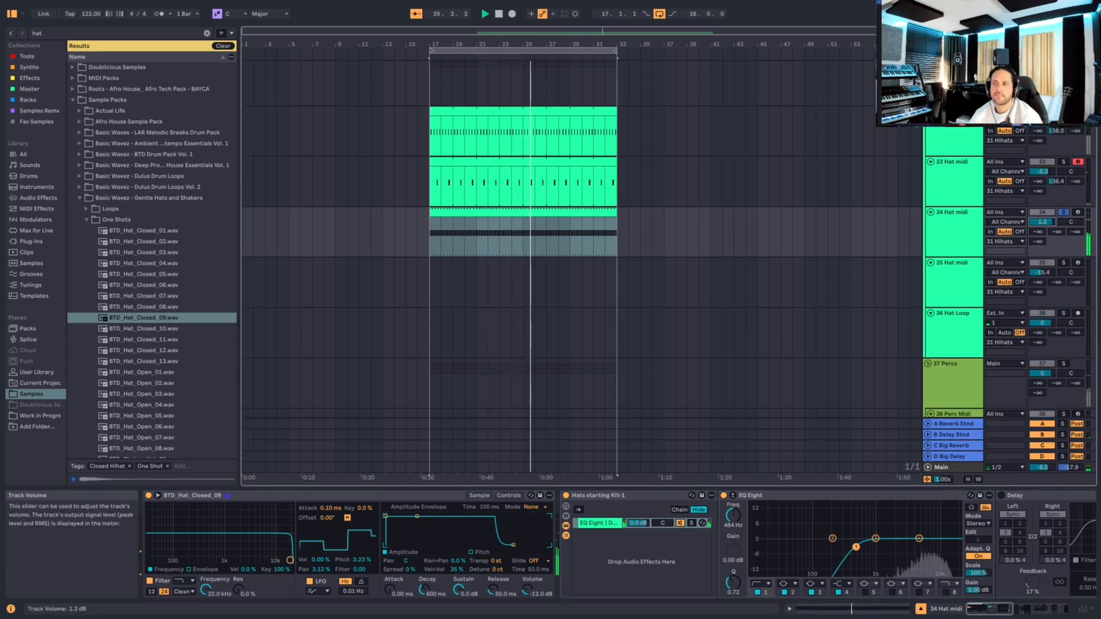
drag(527, 590, 526, 577)
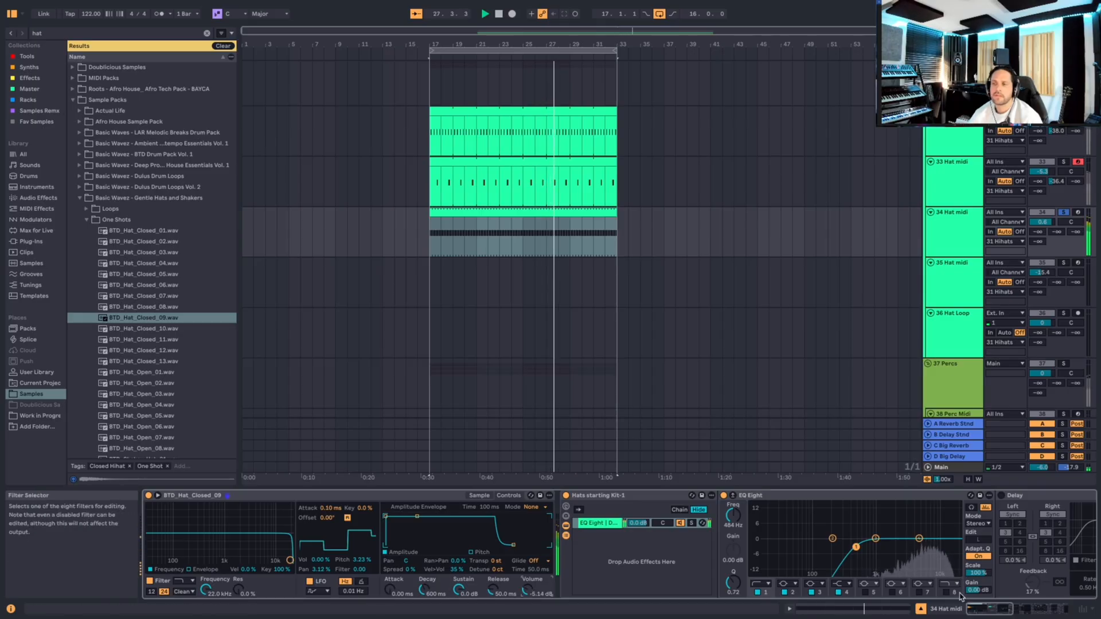
Step: Open the ShaperBox 3 plug-in at the end of the 34 Hat midi device chain
scroll(983, 568, right, 5)
scroll(982, 568, right, 5)
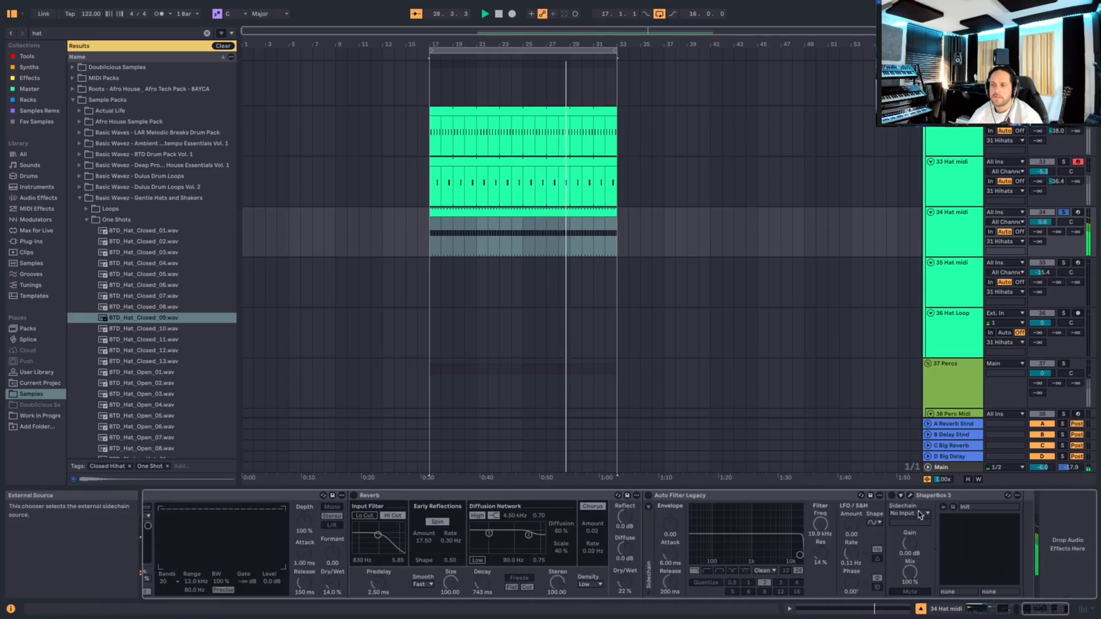
click(910, 495)
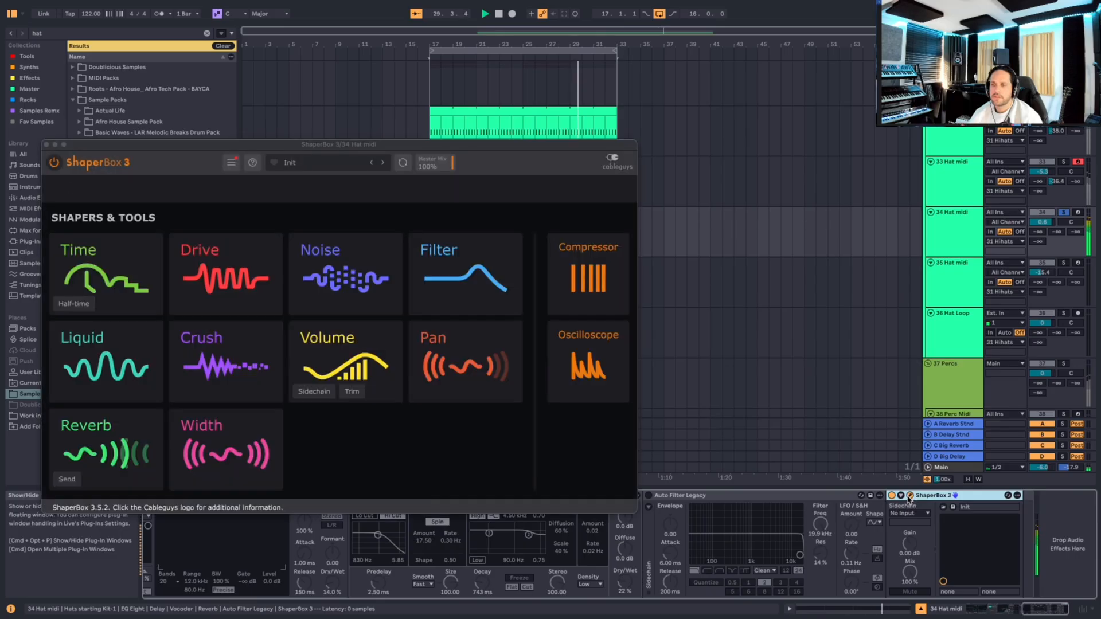
Step: Apply ShaperBox's Sidechain volume shaper to 34 Hat midi, with the high-band split at 11.4 kHz and the mix at 80%
click(313, 391)
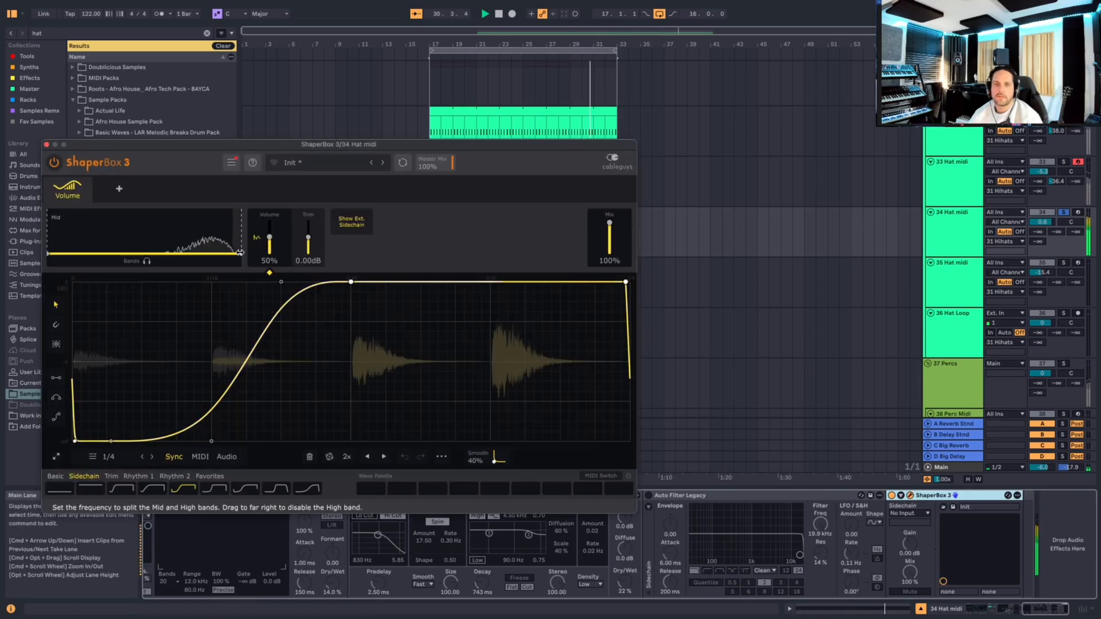
drag(241, 253, 232, 253)
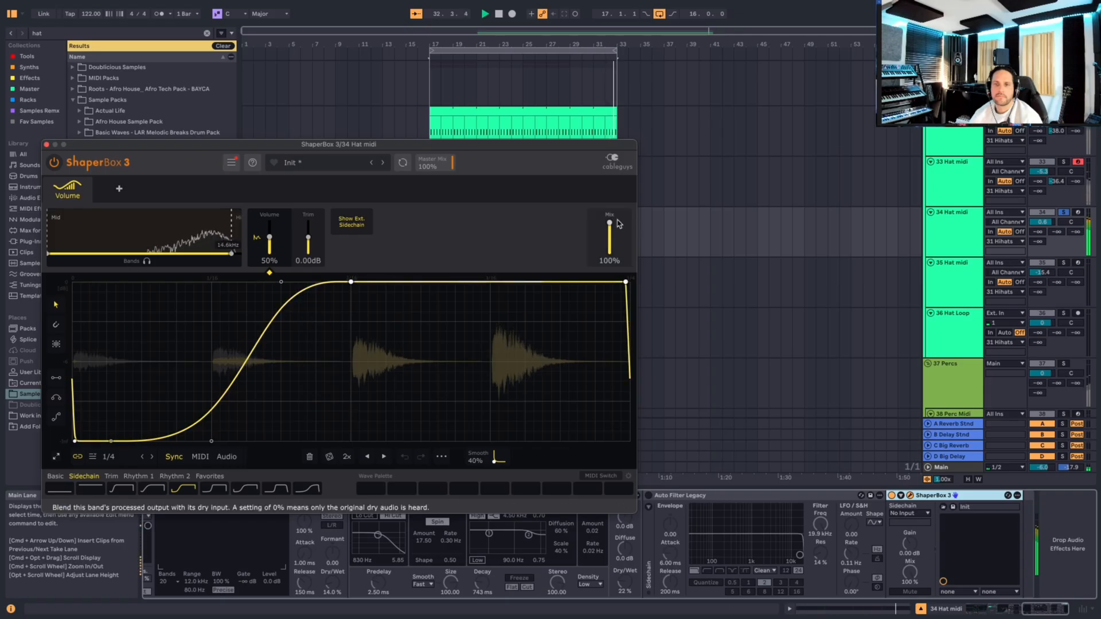
drag(609, 223, 610, 230)
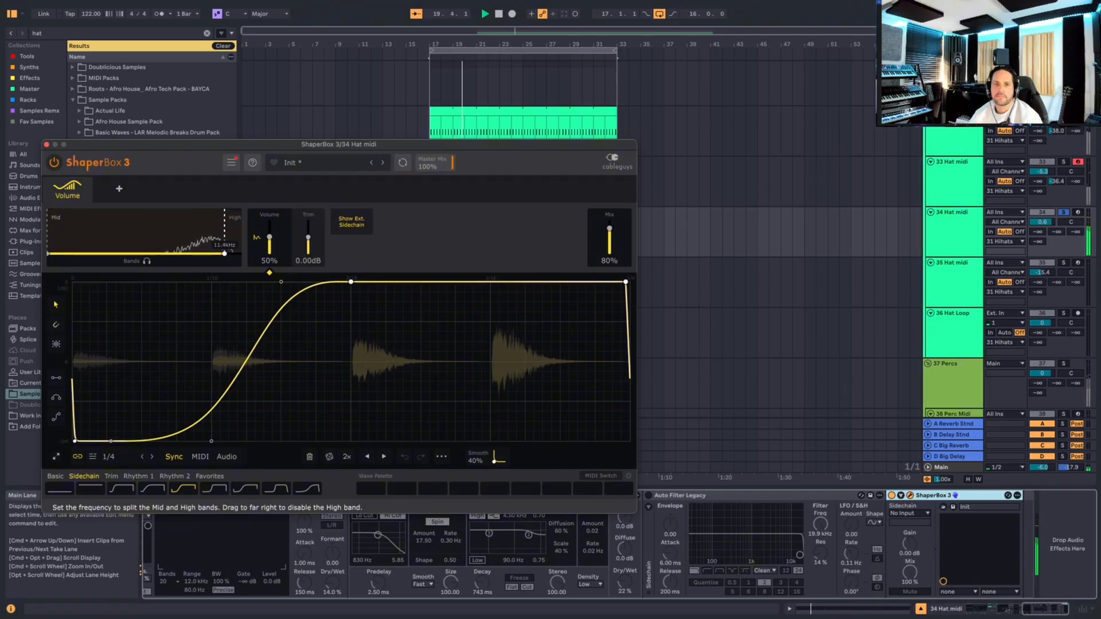
click(46, 144)
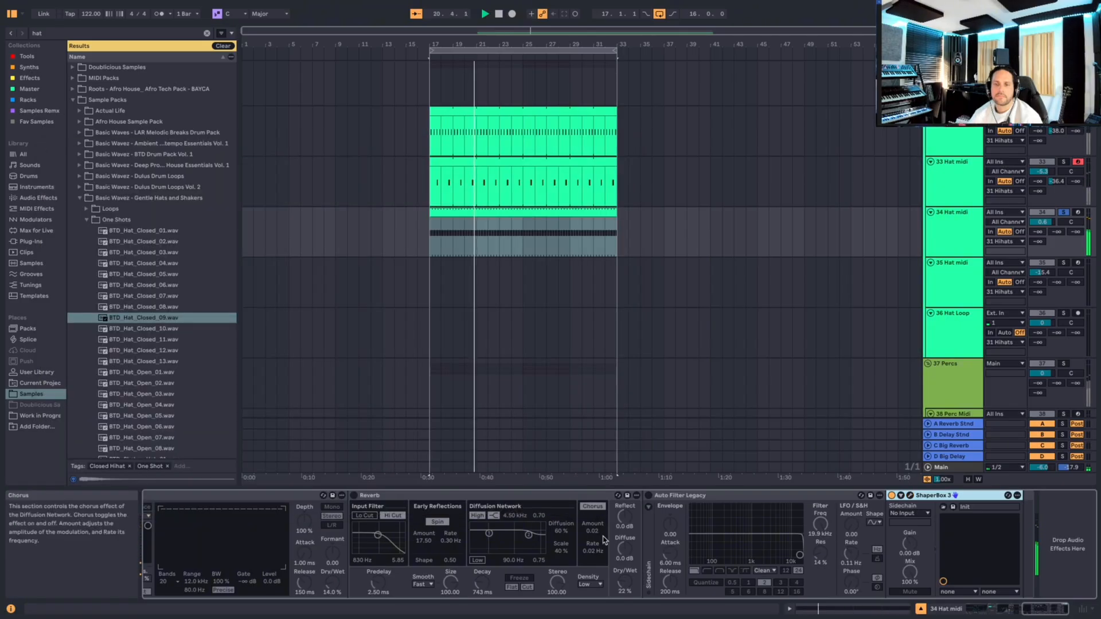
Step: Turn on the Vocoder on 34 Hat midi and raise the EQ Eight low-cut frequency to 1.63 kHz
scroll(603, 539, left, 3)
scroll(367, 501, left, 3)
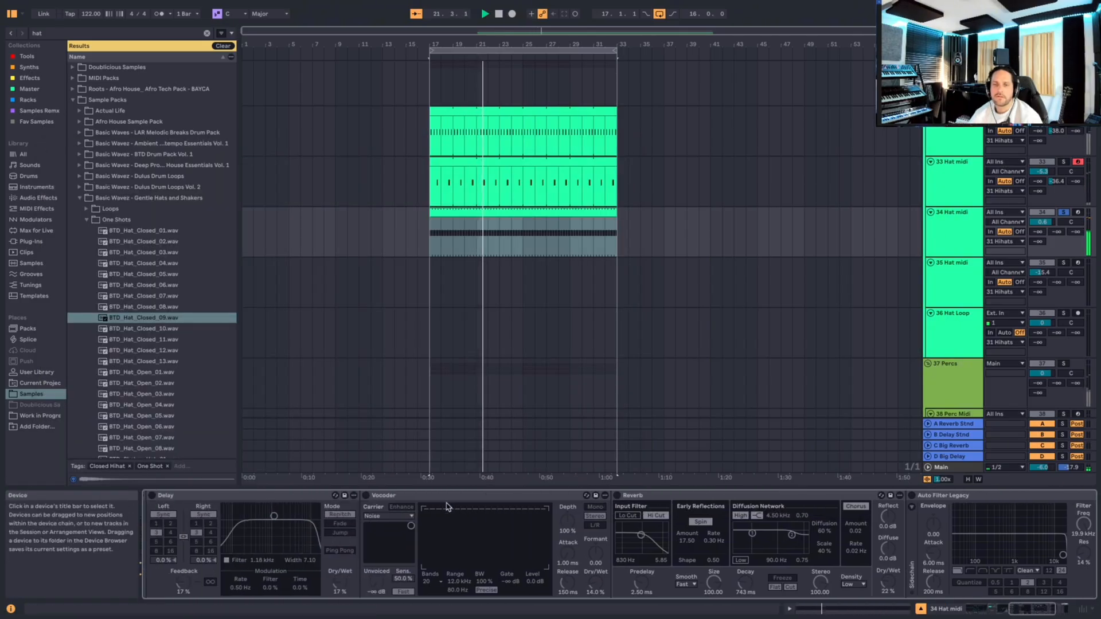
click(366, 497)
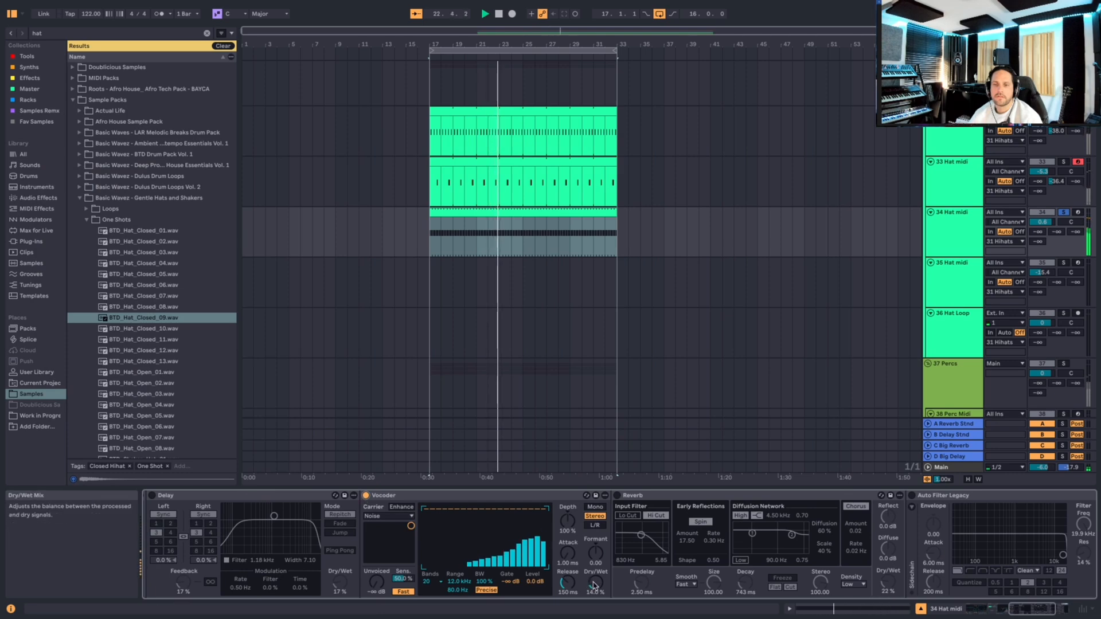
scroll(440, 528, left, 3)
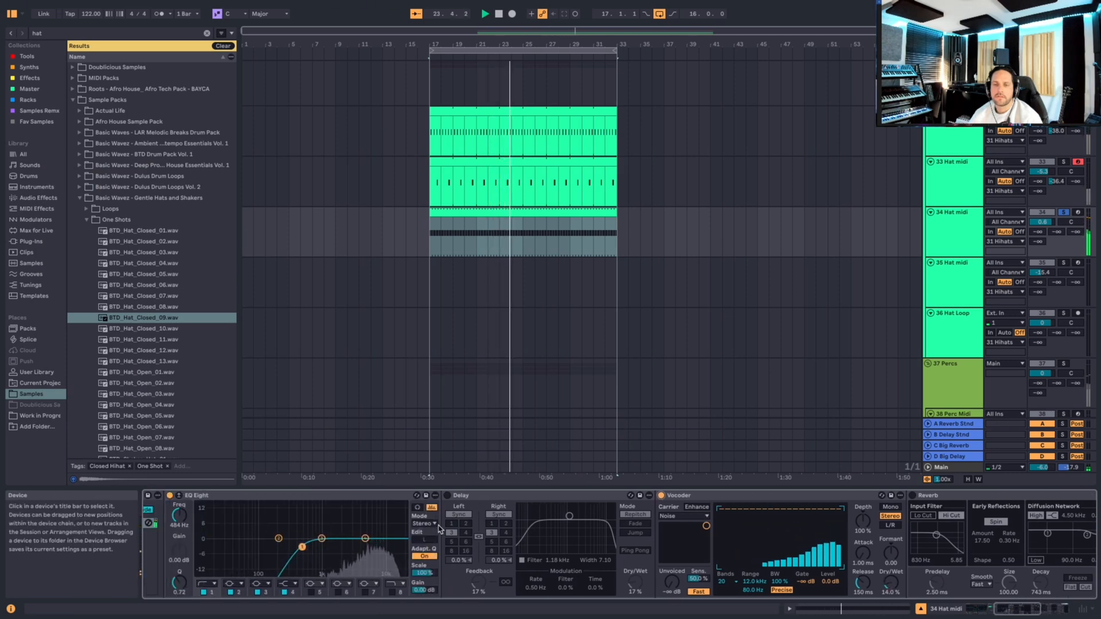
drag(303, 547, 335, 550)
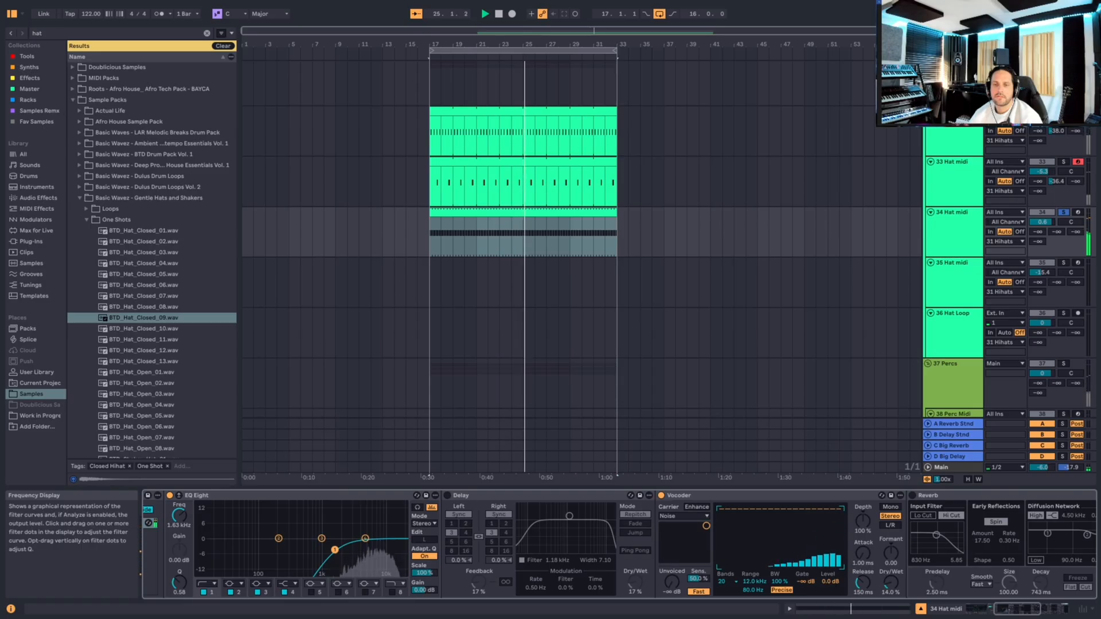
Step: Unsolo 34 Hat midi, compare the full mix with the track muted and active, and stop playback
click(1064, 213)
click(1052, 215)
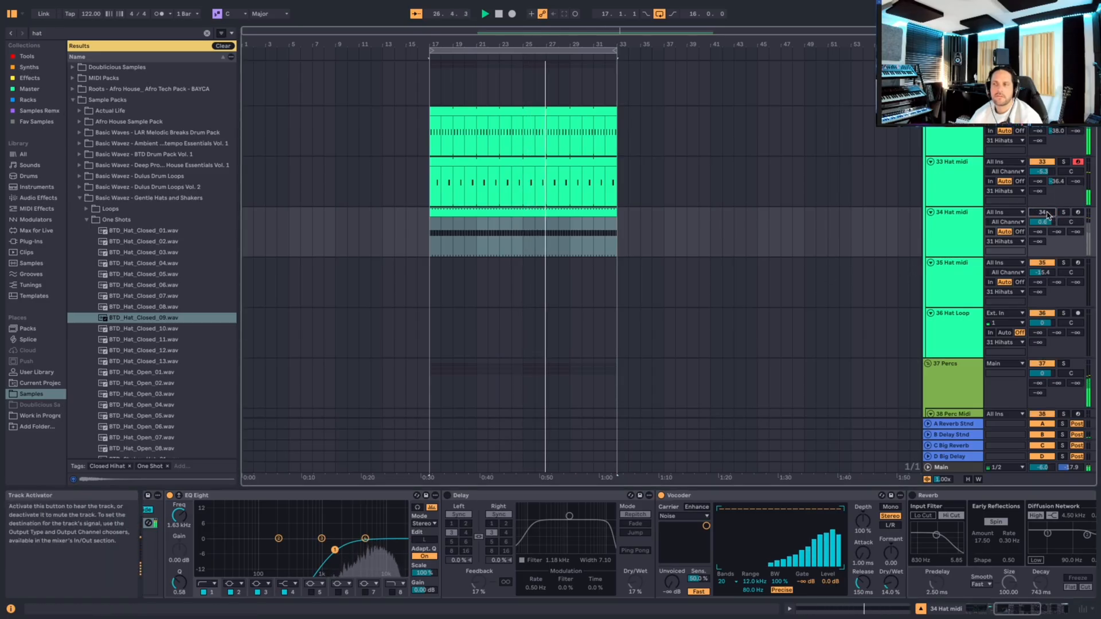
click(1048, 215)
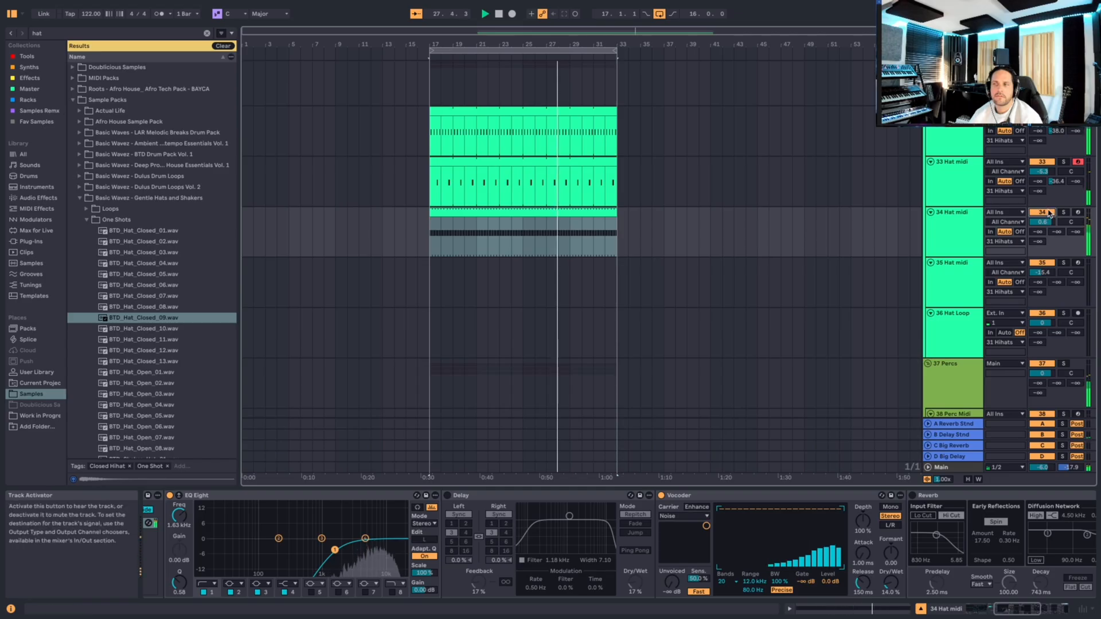
click(1049, 213)
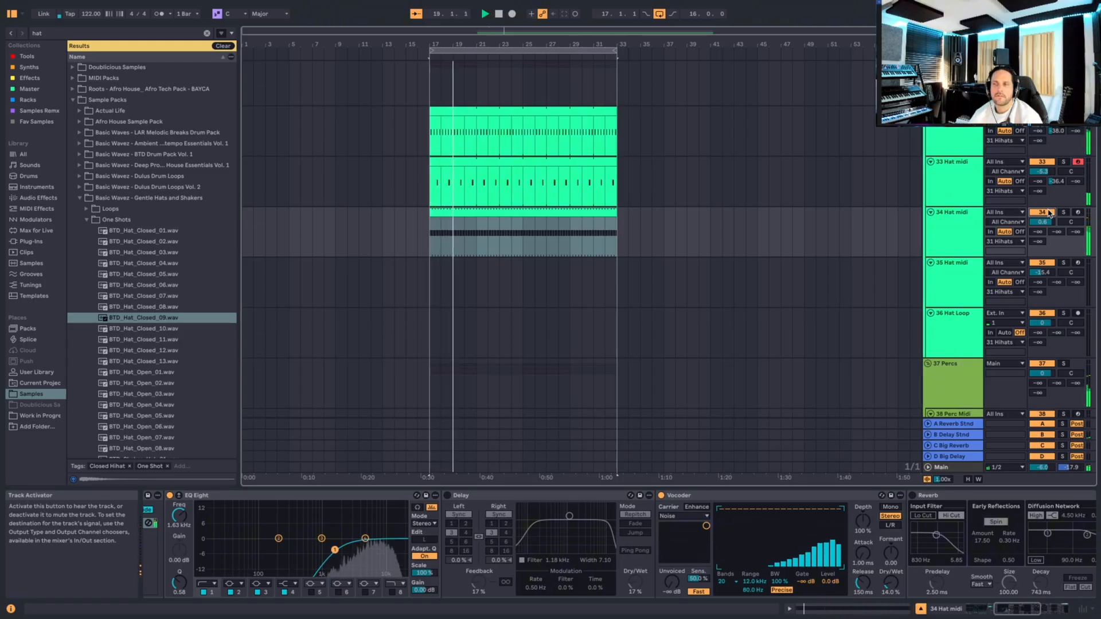
key(space)
Step: Select the 38 Perc Midi track and search the samples for "perc one"
scroll(975, 258, down, 5)
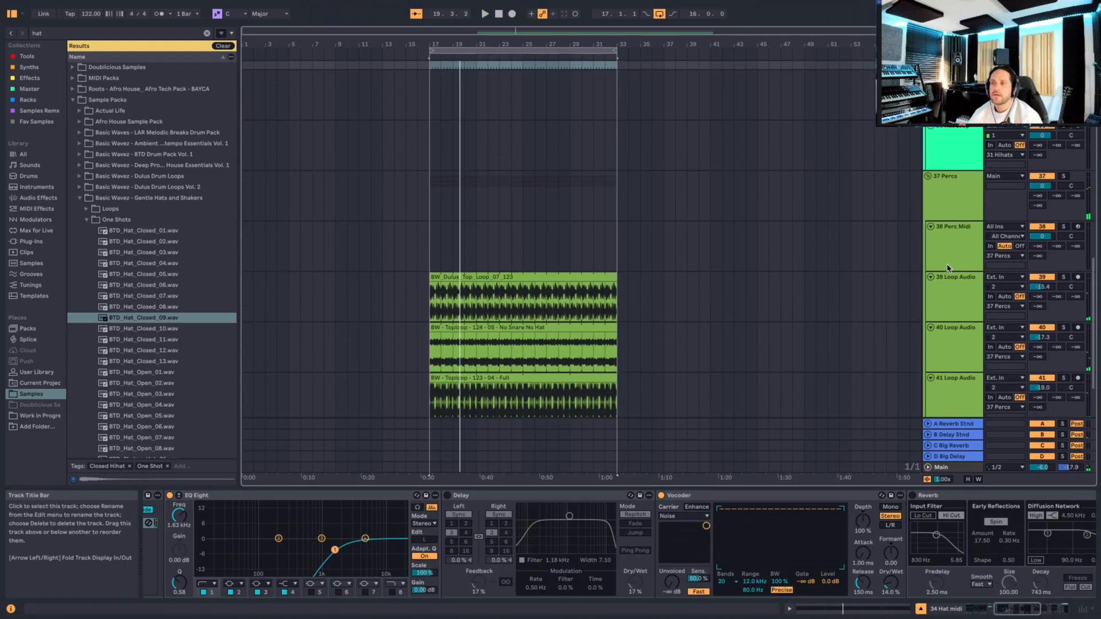
click(964, 245)
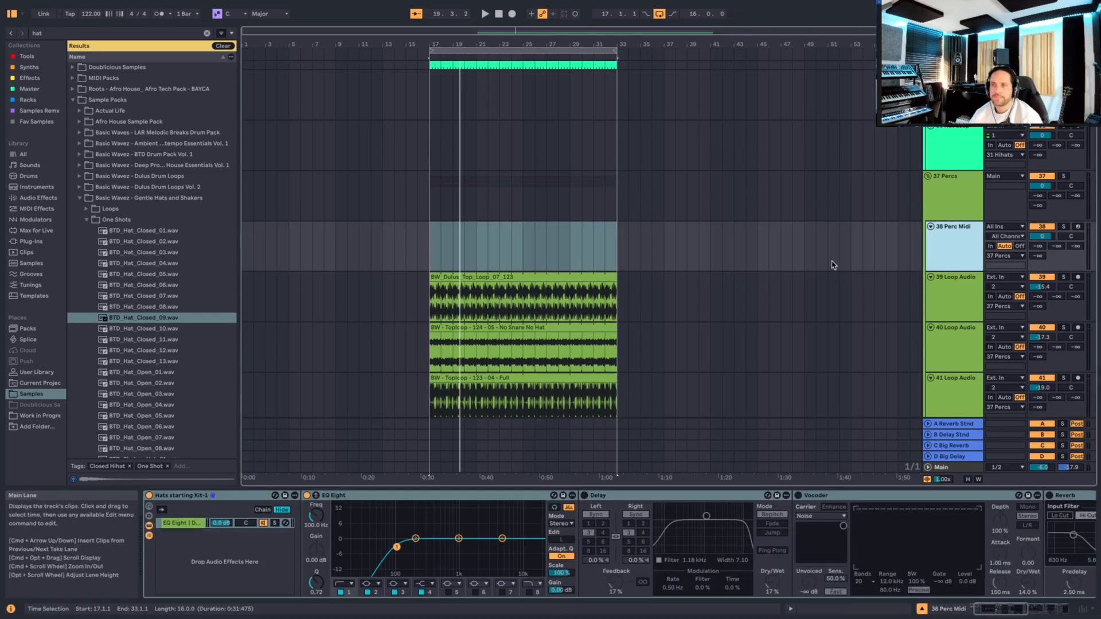
key(ctrl+f)
text(perc one)
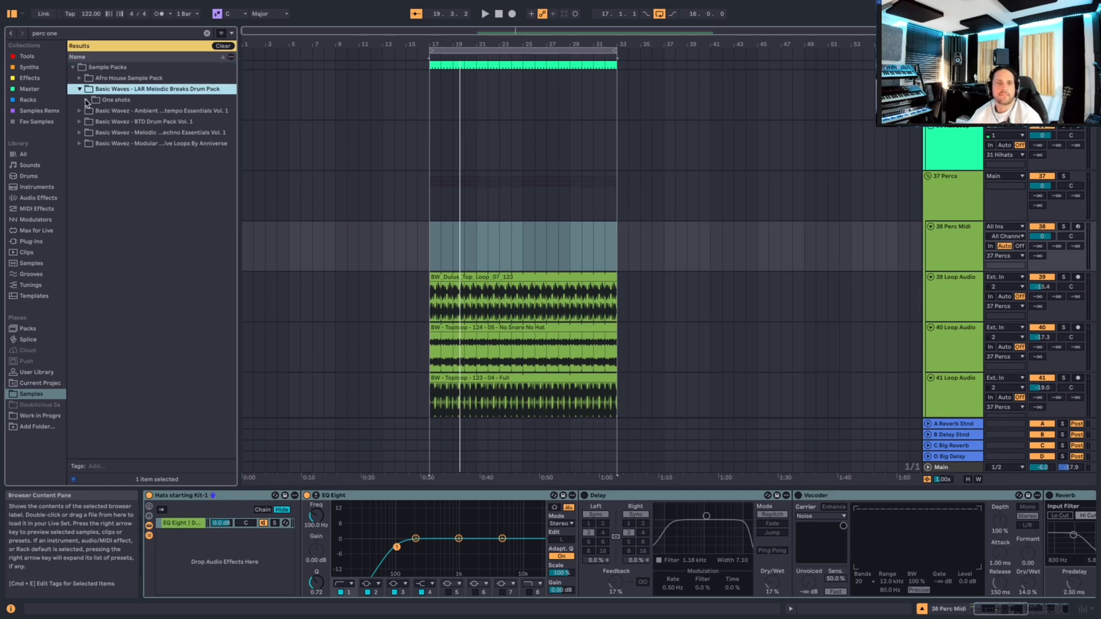
Step: Audition the perc one-shots in the LAR Melodic Breaks Drum Pack and choose BW - LAR - One shot - Percs - 005.wav
click(87, 102)
click(93, 110)
click(129, 144)
click(170, 168)
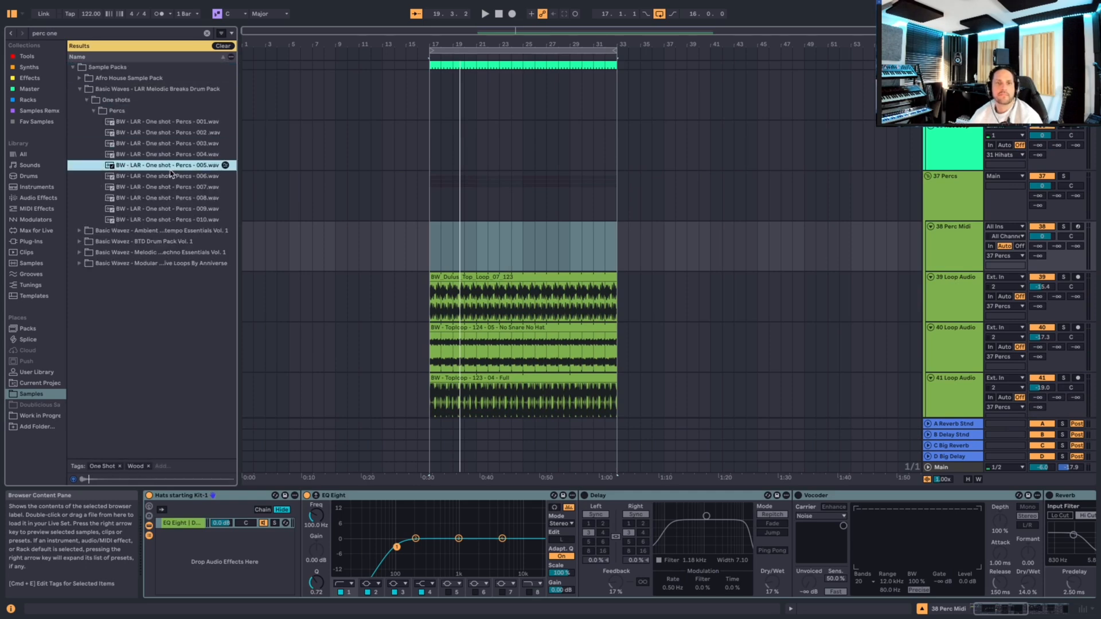
click(171, 177)
click(182, 166)
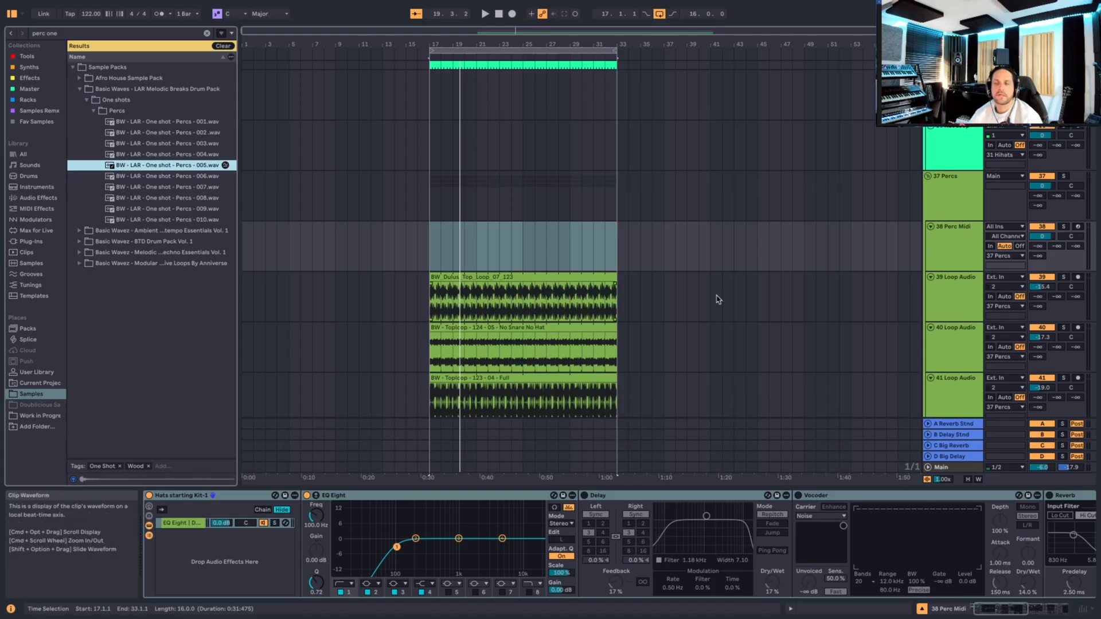
Step: Duplicate the 38 Perc Midi track and load BW - LAR - One shot - Percs - 005.wav onto the original
click(944, 256)
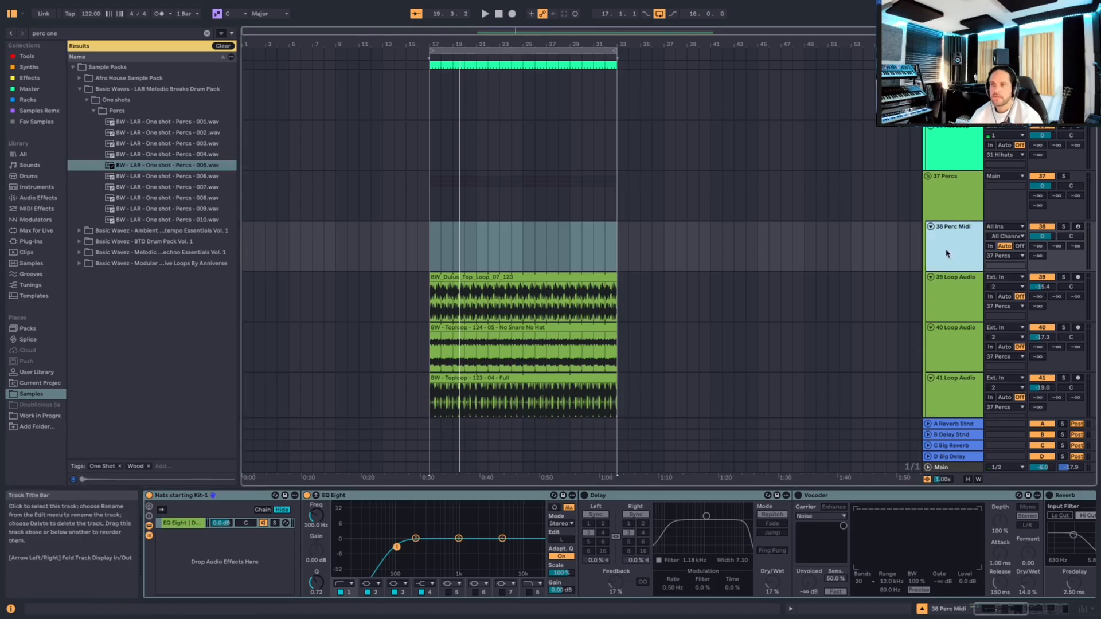
key(super+d)
drag(161, 167, 454, 253)
Step: Insert a four-bar MIDI clip at bar 17 on 38 Perc Midi and add C3 notes at 1.2.3 and 1.4.2 during playback
key(super+shift+m)
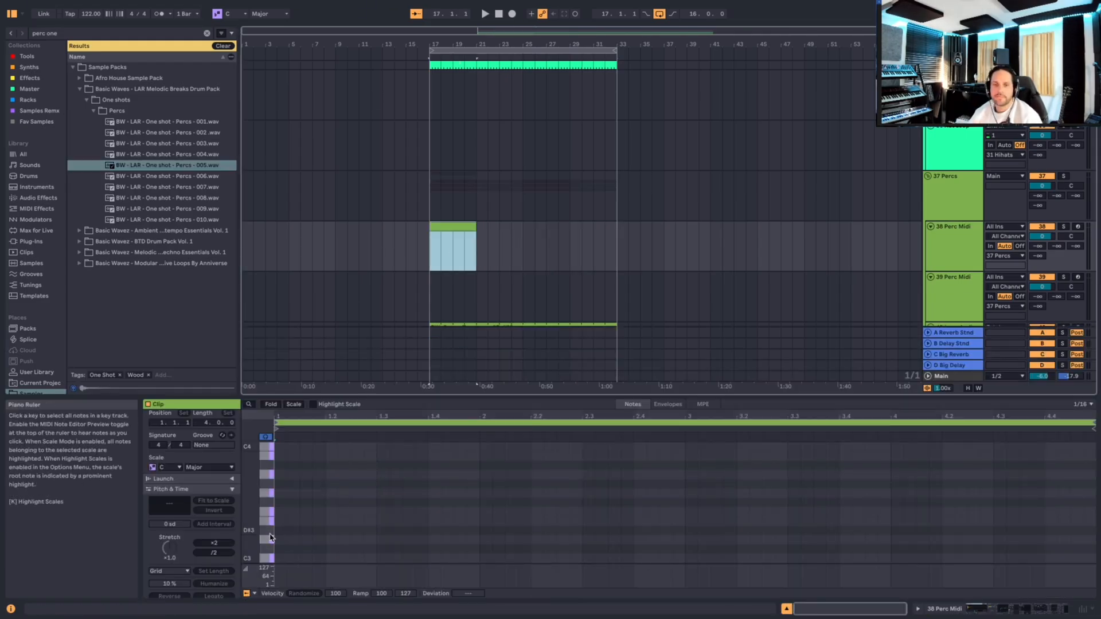
click(265, 562)
key(space)
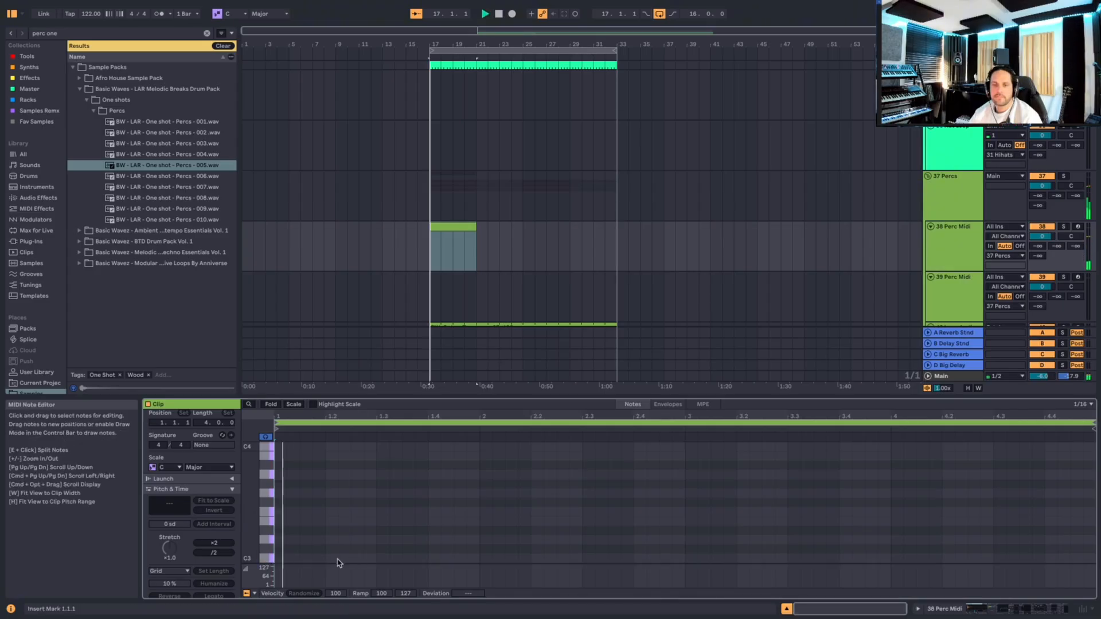
double_click(356, 558)
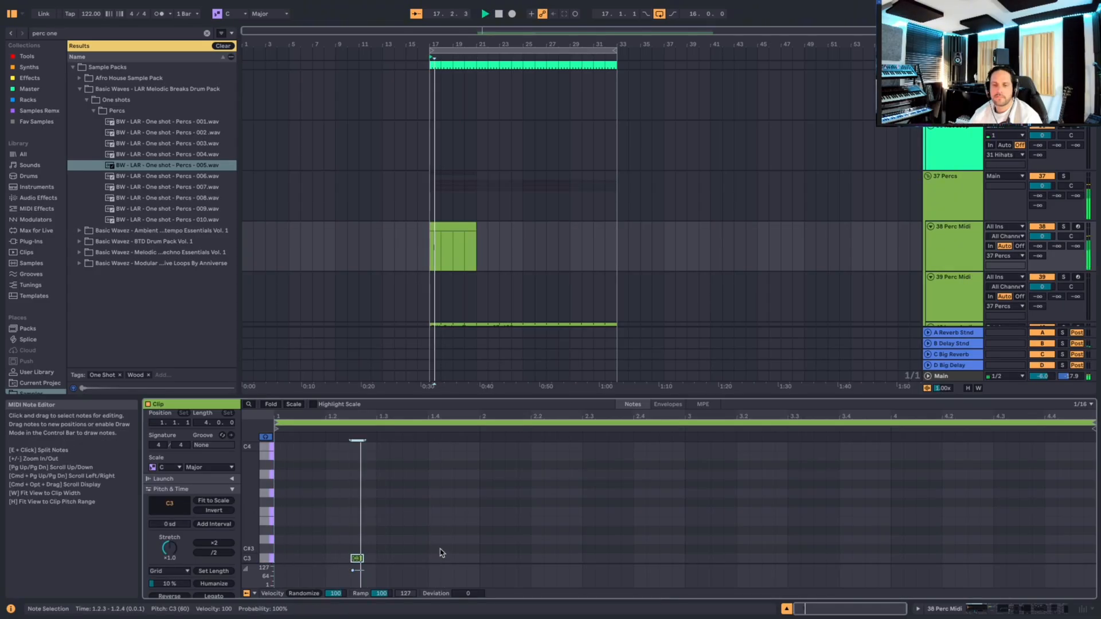
double_click(448, 558)
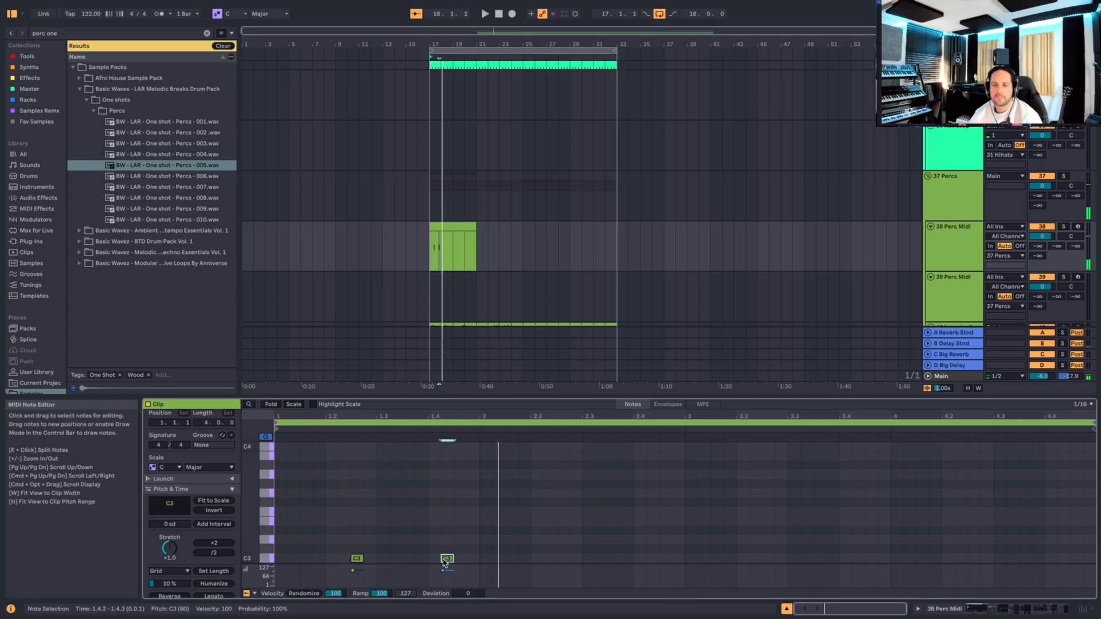
Step: Rework the perc pattern into C3 notes at 1.1.4 and 1.3.3, trying one at 1.4.3 and removing it
drag(445, 562, 459, 565)
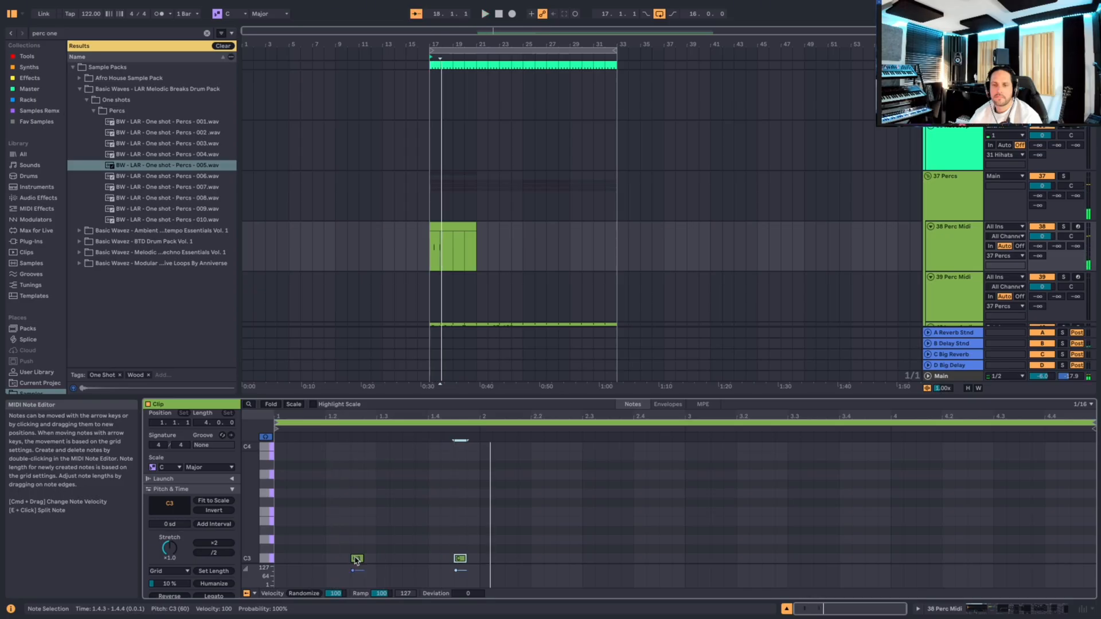
drag(305, 562, 317, 564)
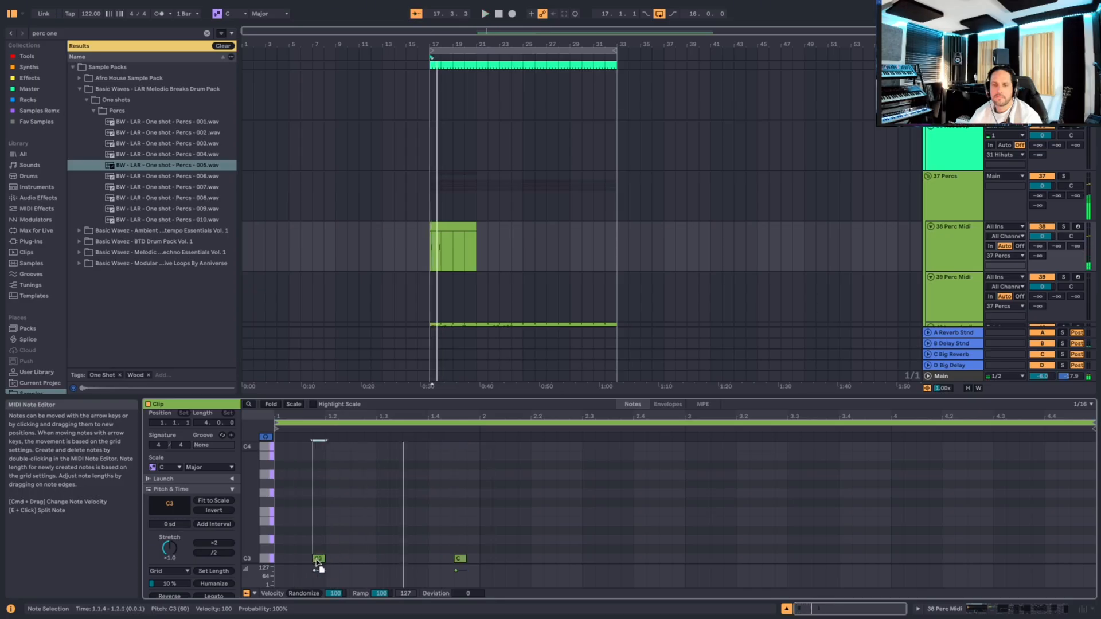
double_click(409, 559)
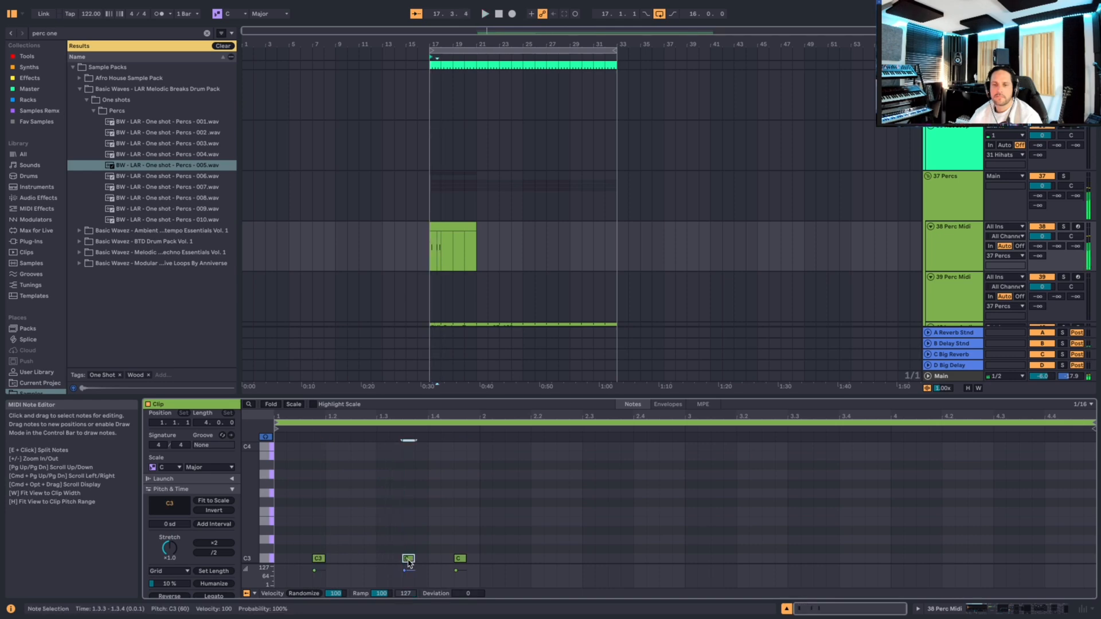
double_click(465, 557)
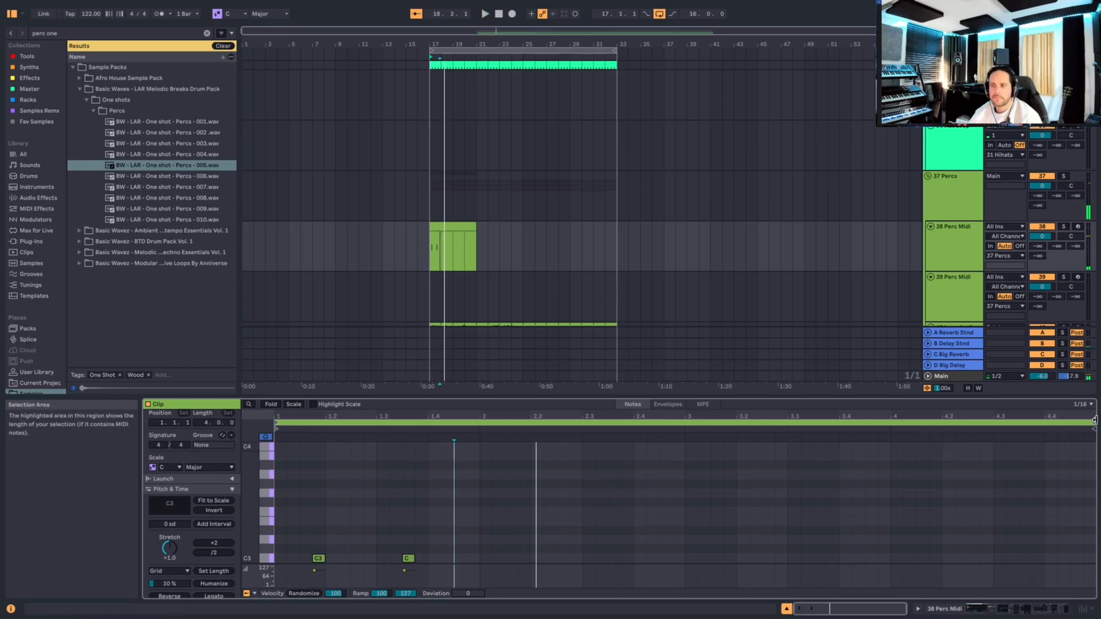
Step: Shorten the perc clip's loop to one bar and extend the clip to bar 33
drag(1094, 420, 480, 421)
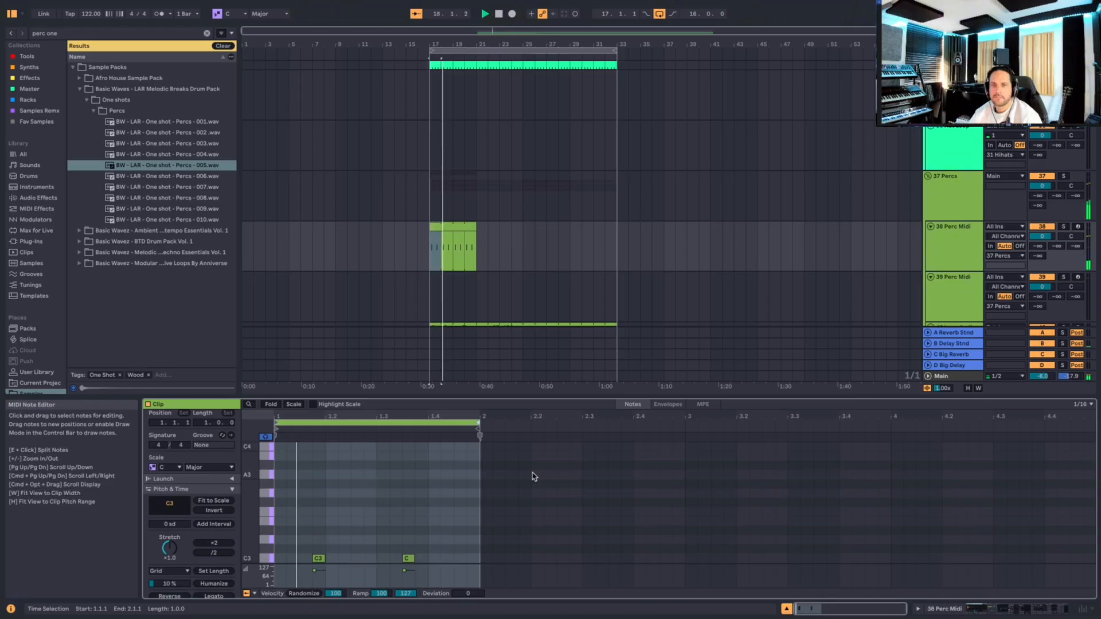
drag(476, 226, 617, 228)
Step: Lower the 38 Perc Midi track volume and raise its EQ Eight low-cut frequency to 612 Hz
click(952, 226)
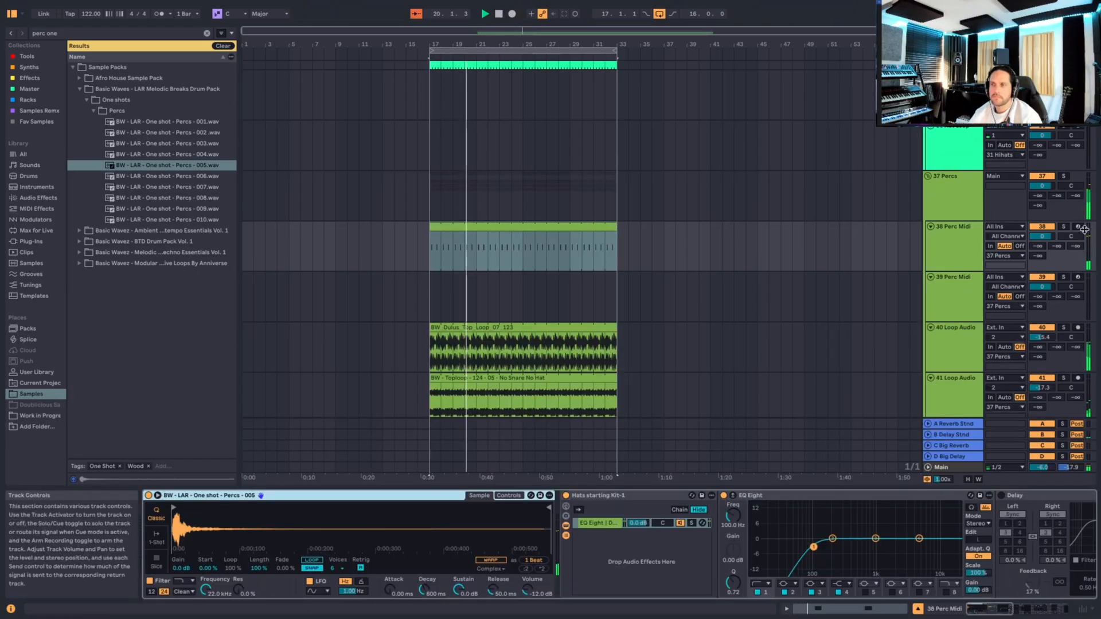
drag(1042, 236, 1042, 248)
drag(813, 547, 862, 548)
Step: Solo 38 Perc Midi, transpose its Simpler to -2 st and return to the full mix
click(1063, 227)
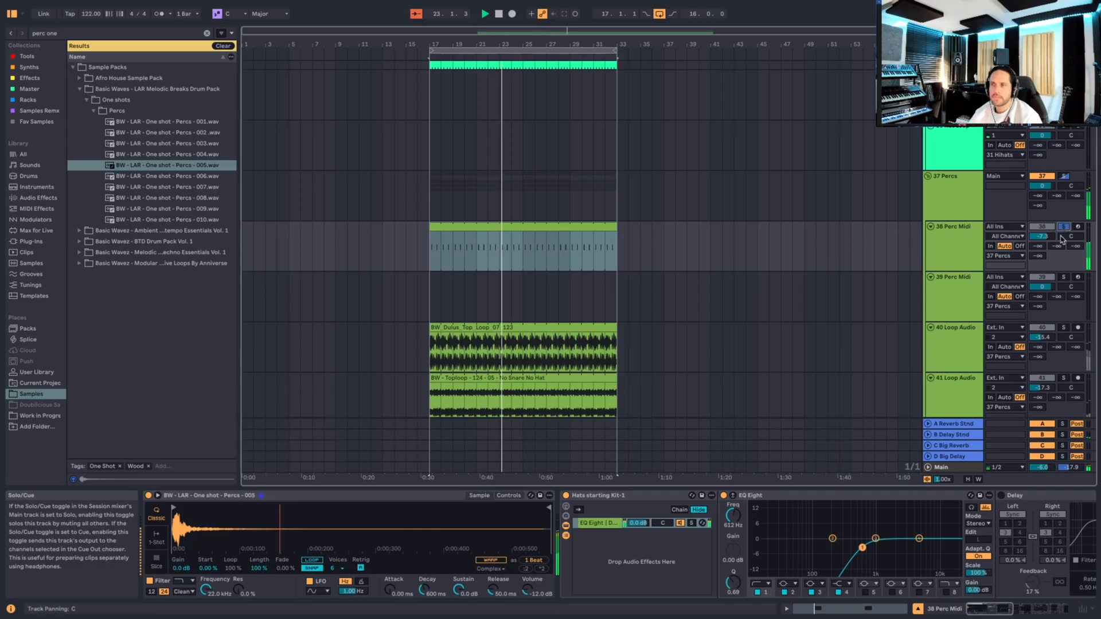
click(509, 496)
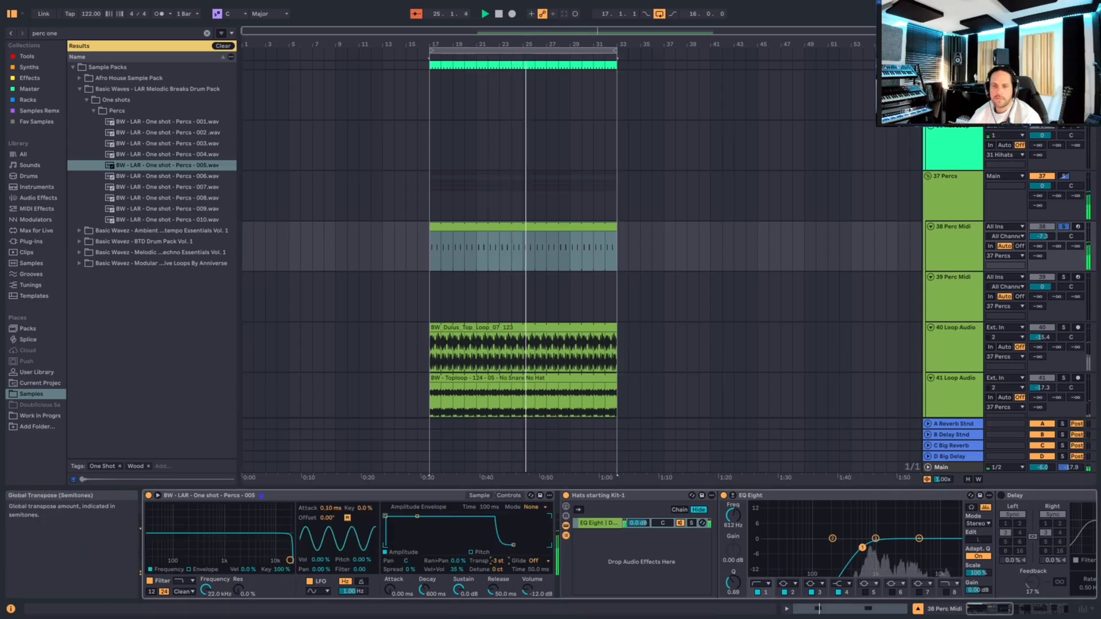
key(Up)
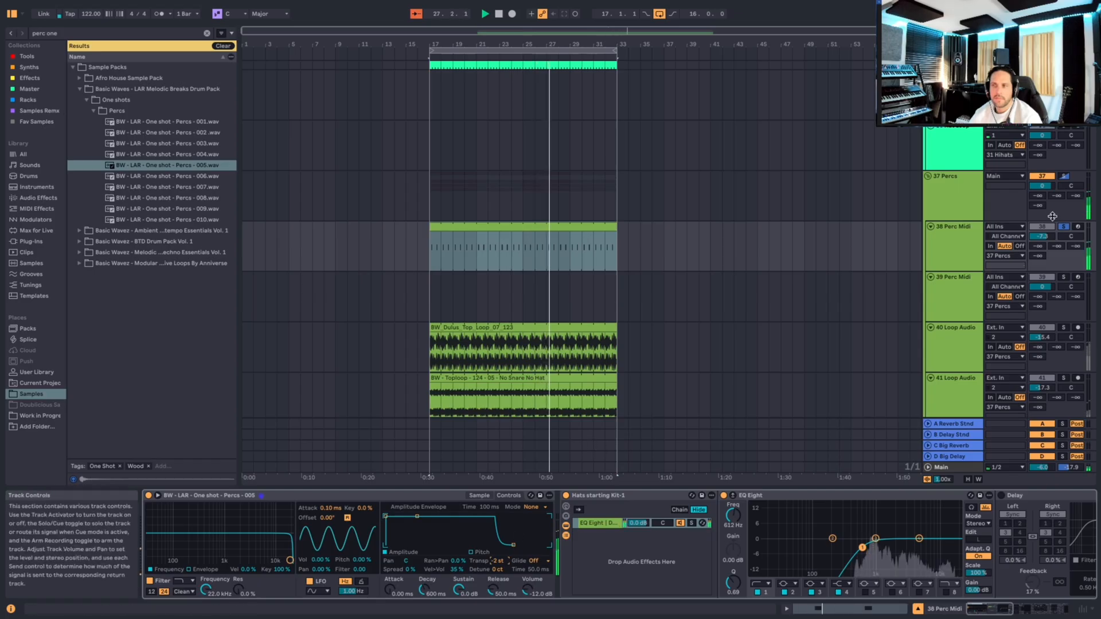
click(1064, 228)
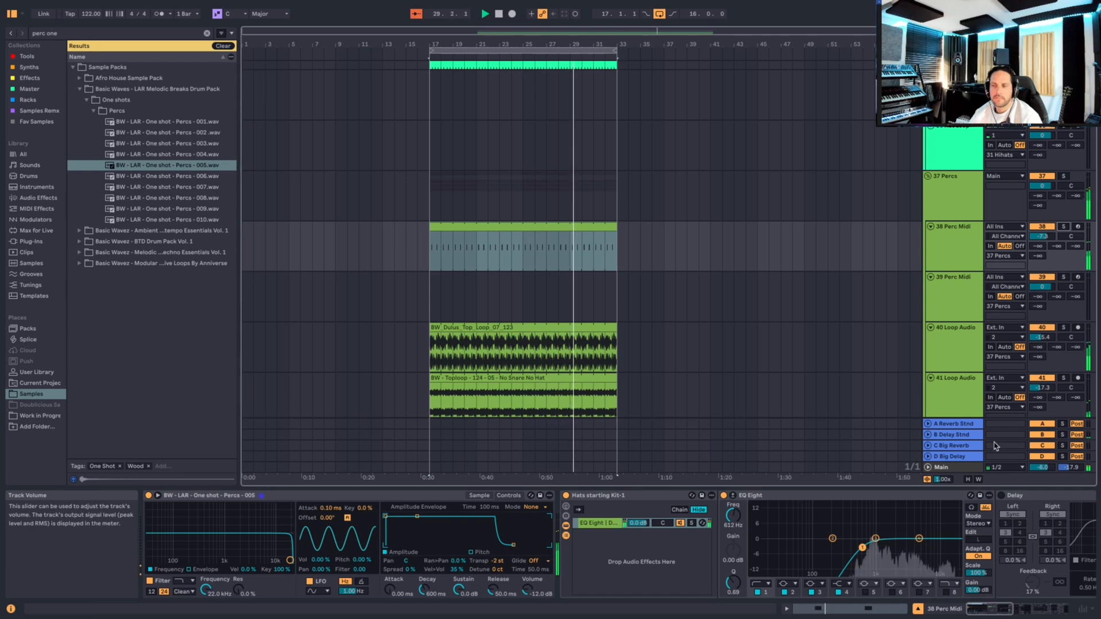
Step: Turn on Auto Filter Legacy in the 38 Perc Midi device chain
scroll(985, 553, right, 6)
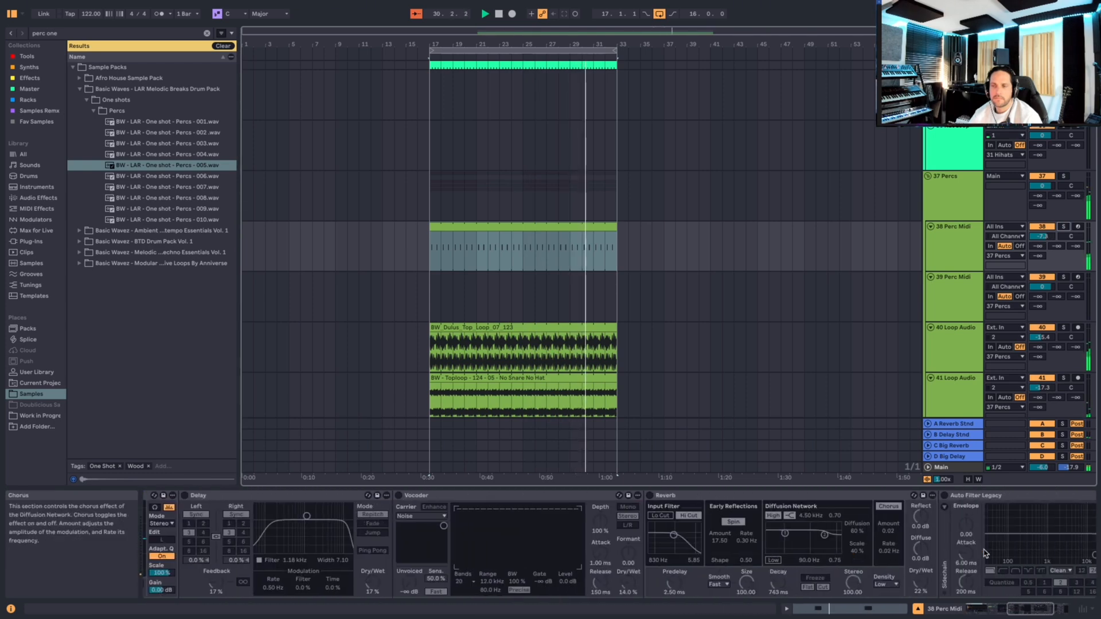
scroll(985, 553, right, 3)
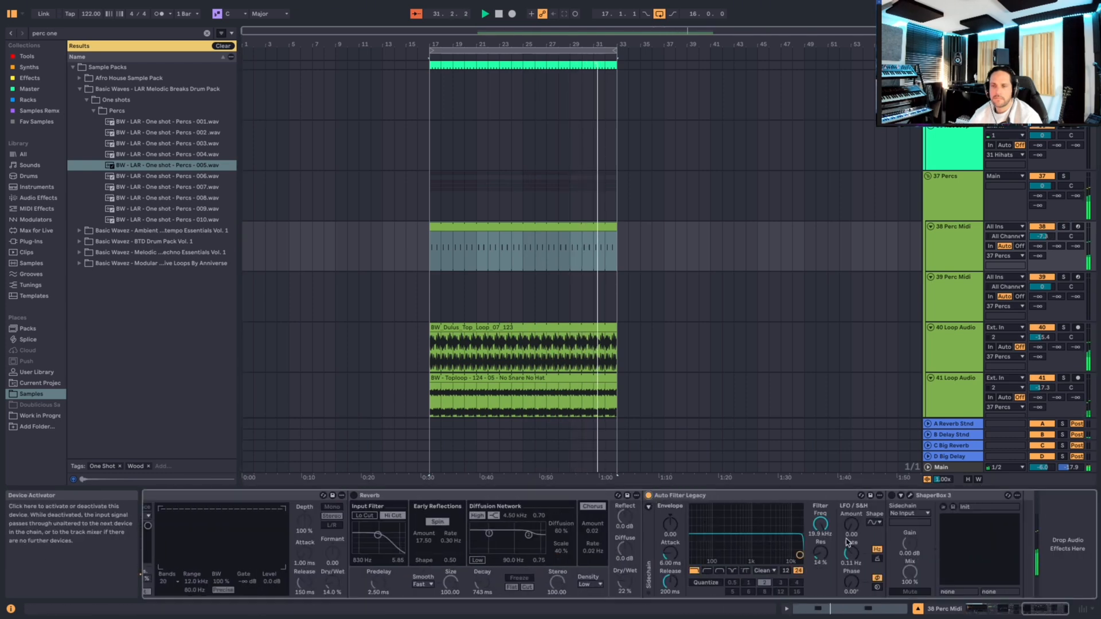
Step: Lower the Auto Filter cutoff on the 38 Perc Midi track to 2.29 kHz and solo the track
mouse_move(821, 525)
mouse_down()
mouse_move(822, 536)
mouse_move(826, 526)
mouse_up()
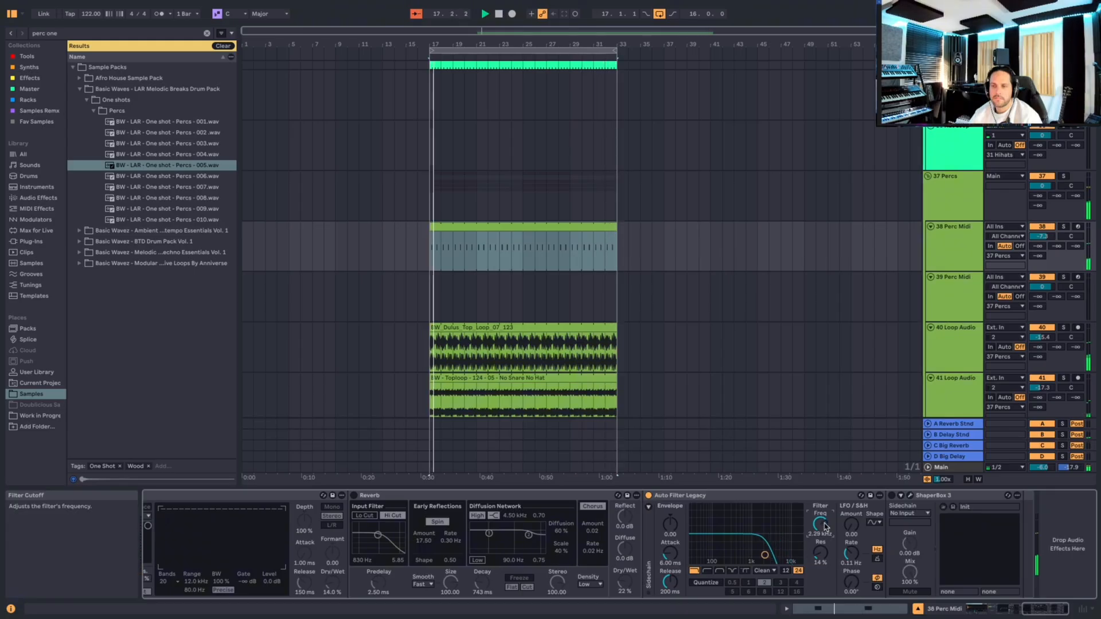
click(1064, 230)
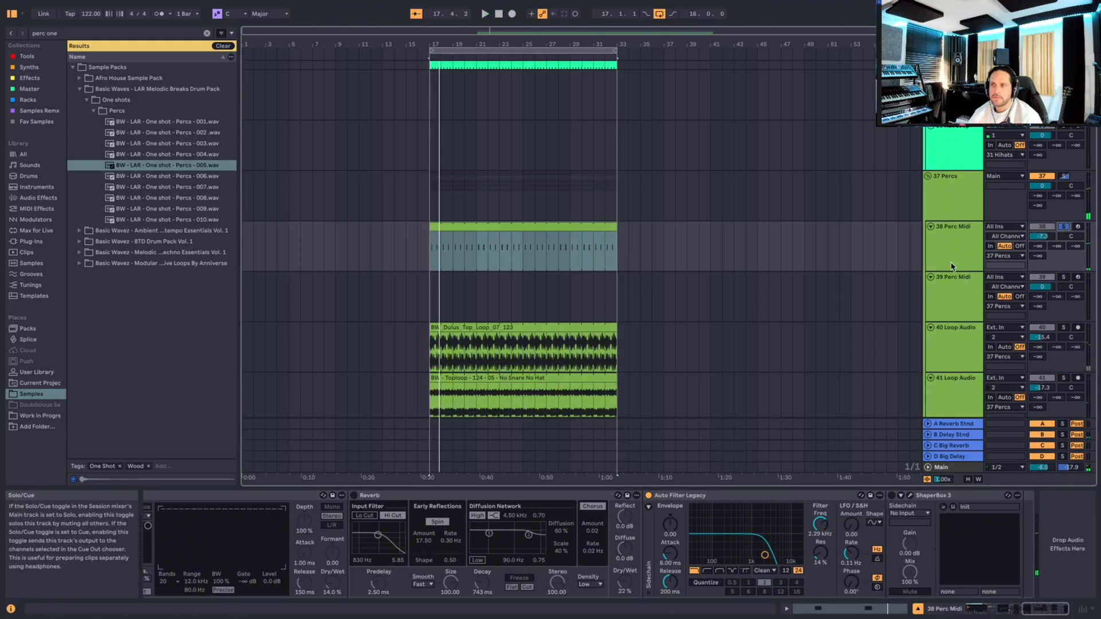
click(1064, 229)
Step: Enable the Reverb on 38 Perc Midi with a 649 ms decay and 27% dry/wet, comparing it bypassed, and unsolo the track
click(354, 496)
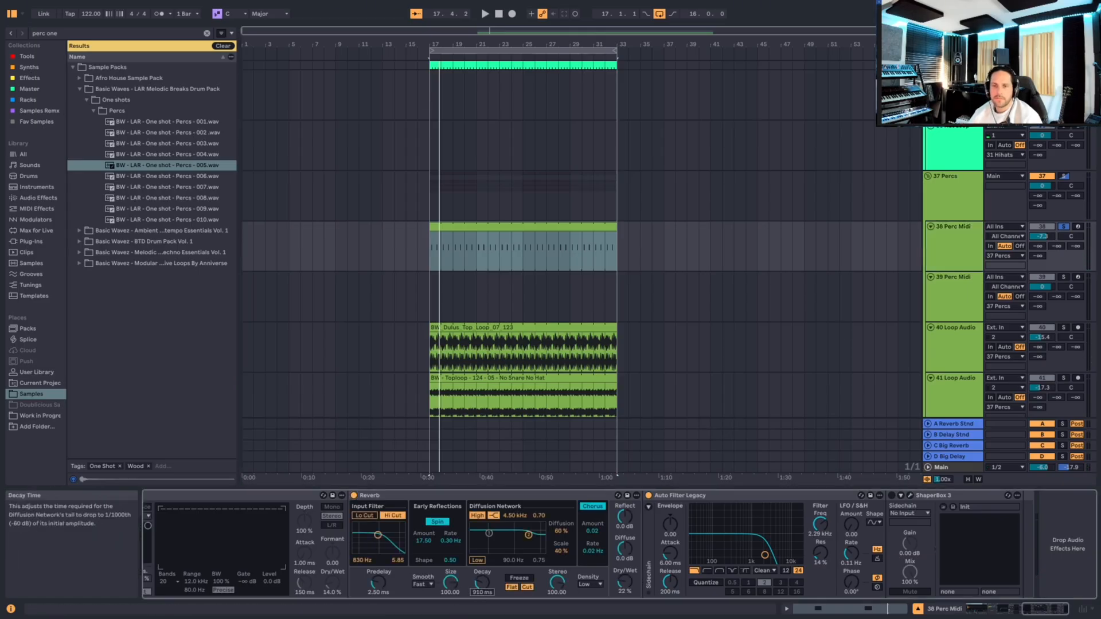
key(space)
drag(625, 582, 625, 585)
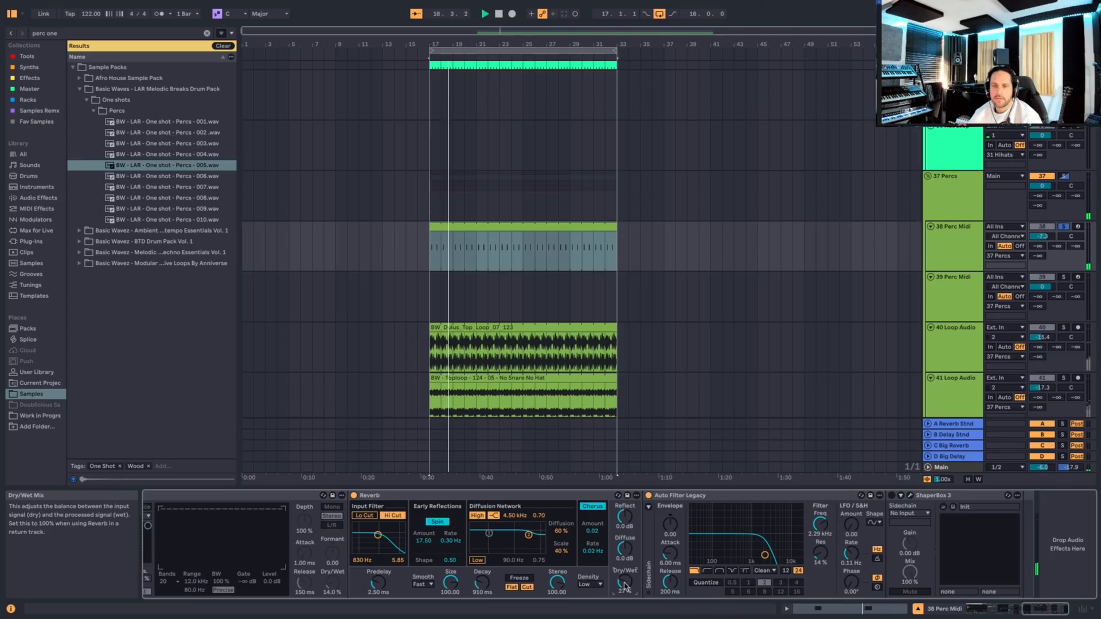
click(355, 496)
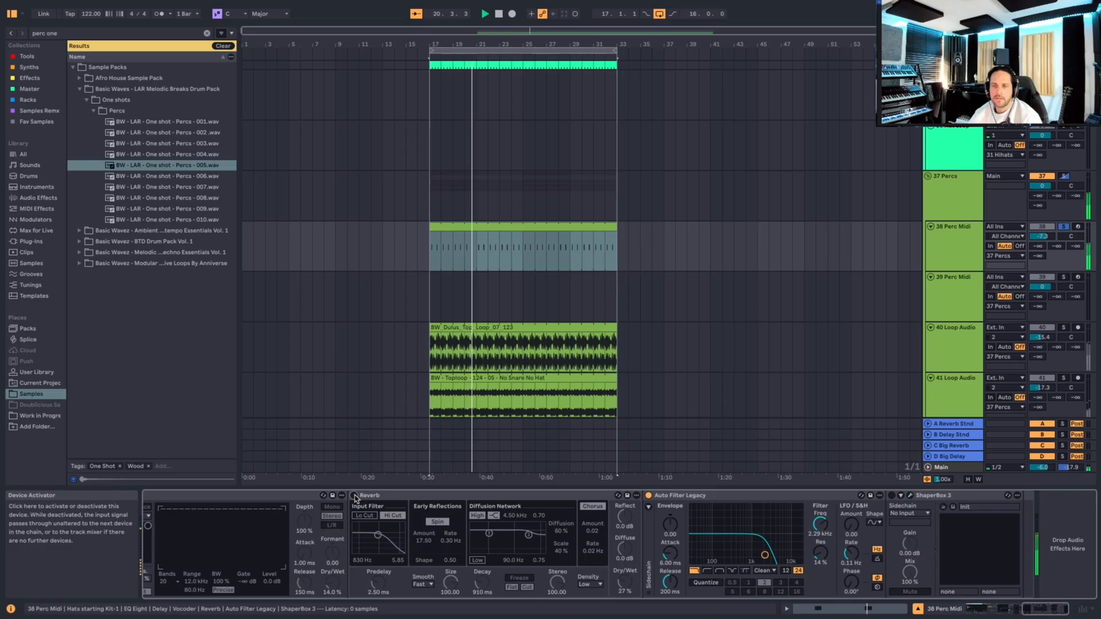
click(355, 496)
drag(482, 582, 482, 593)
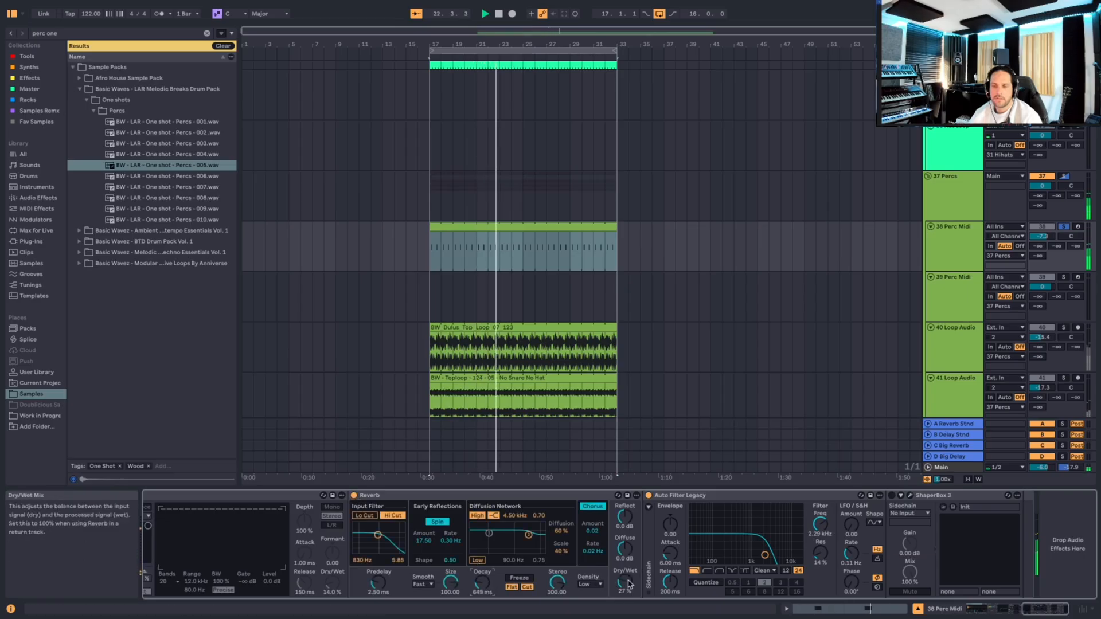
click(1065, 228)
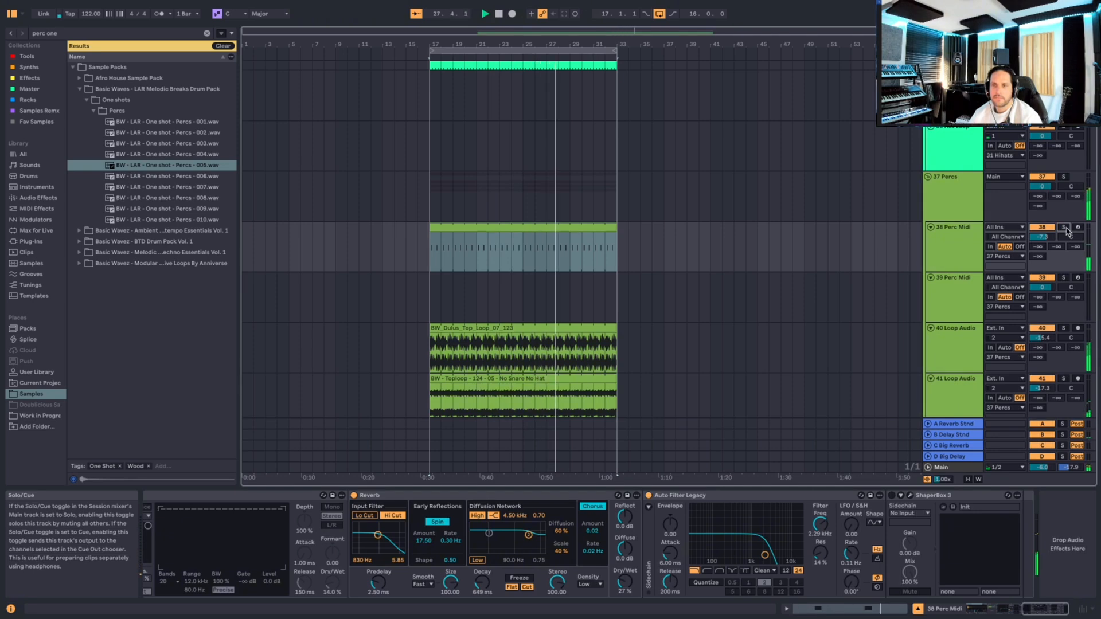
Step: Lower the volume of the 38 Perc Midi track to about -11.2 dB while listening to it in the mix
drag(1042, 236, 1042, 241)
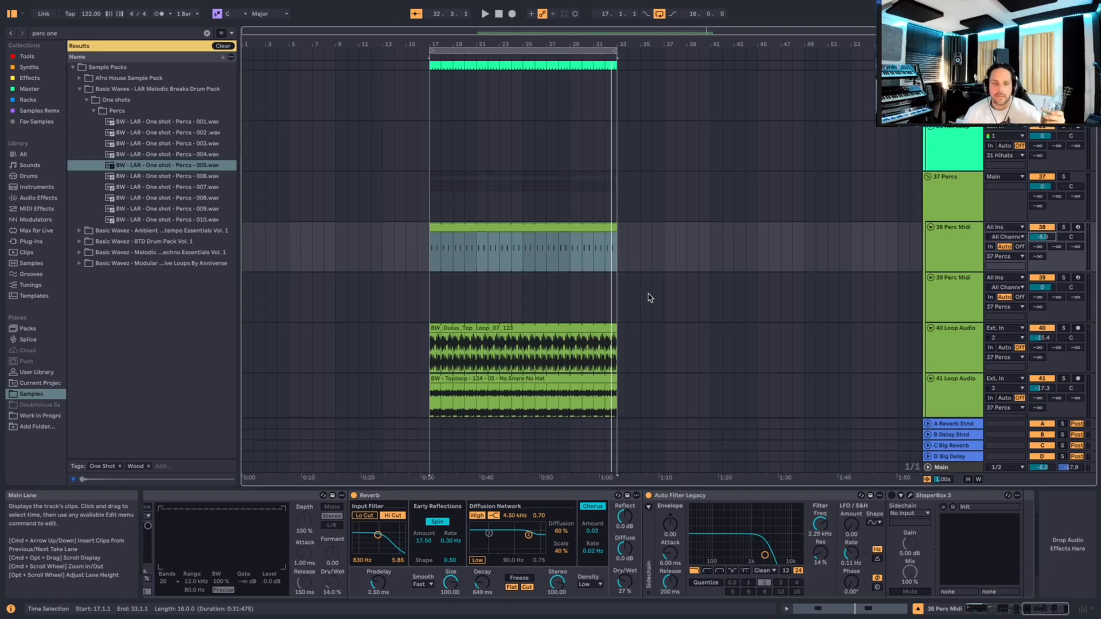
click(972, 250)
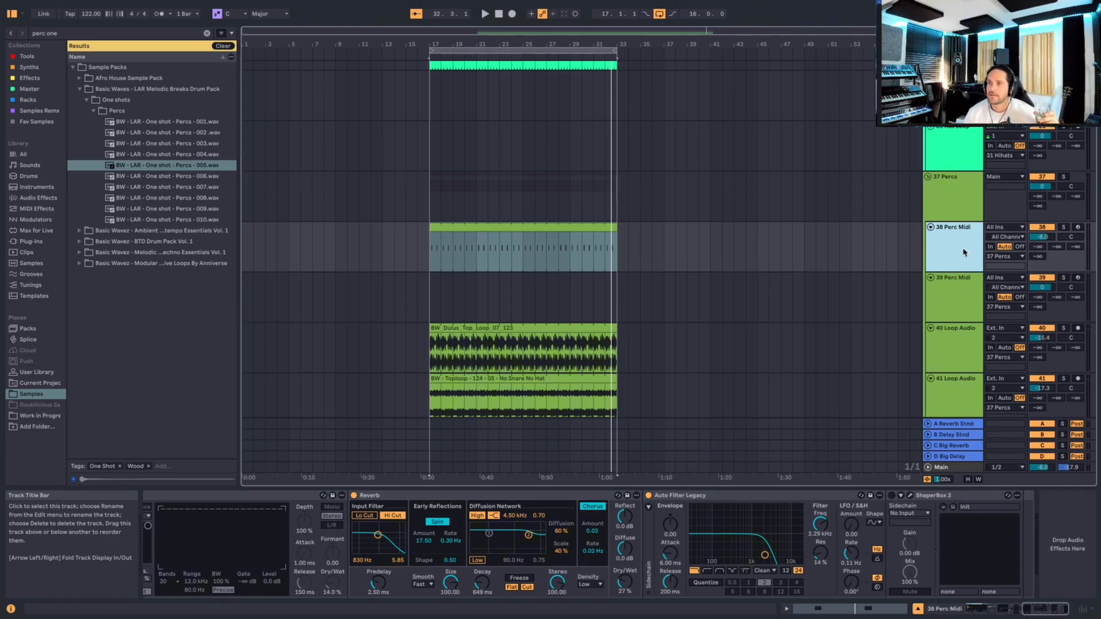
click(553, 225)
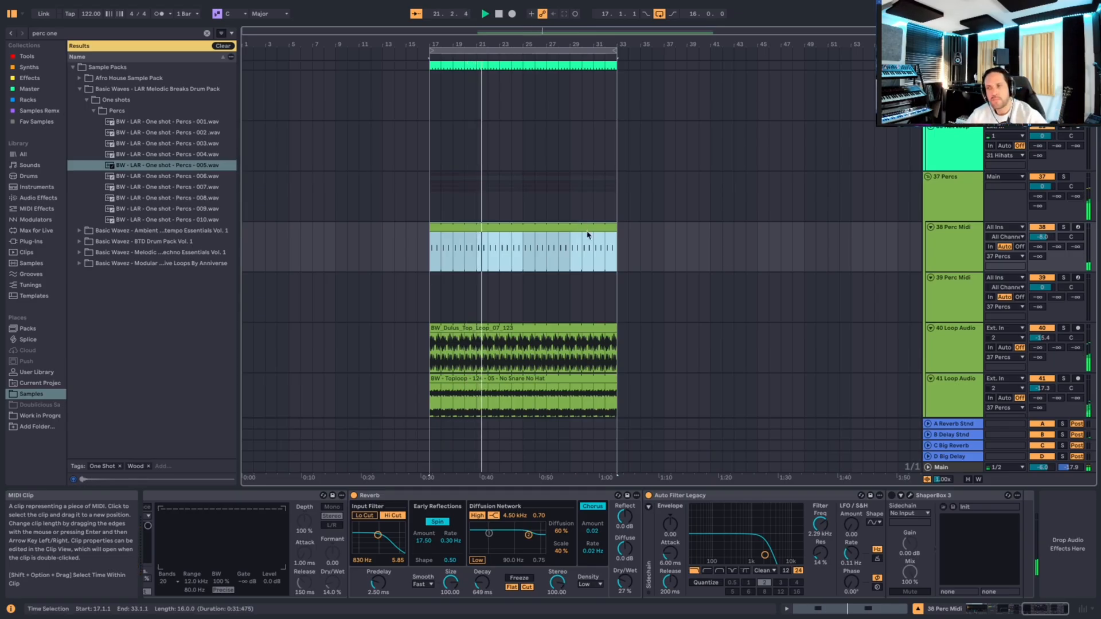
drag(1051, 240, 1051, 242)
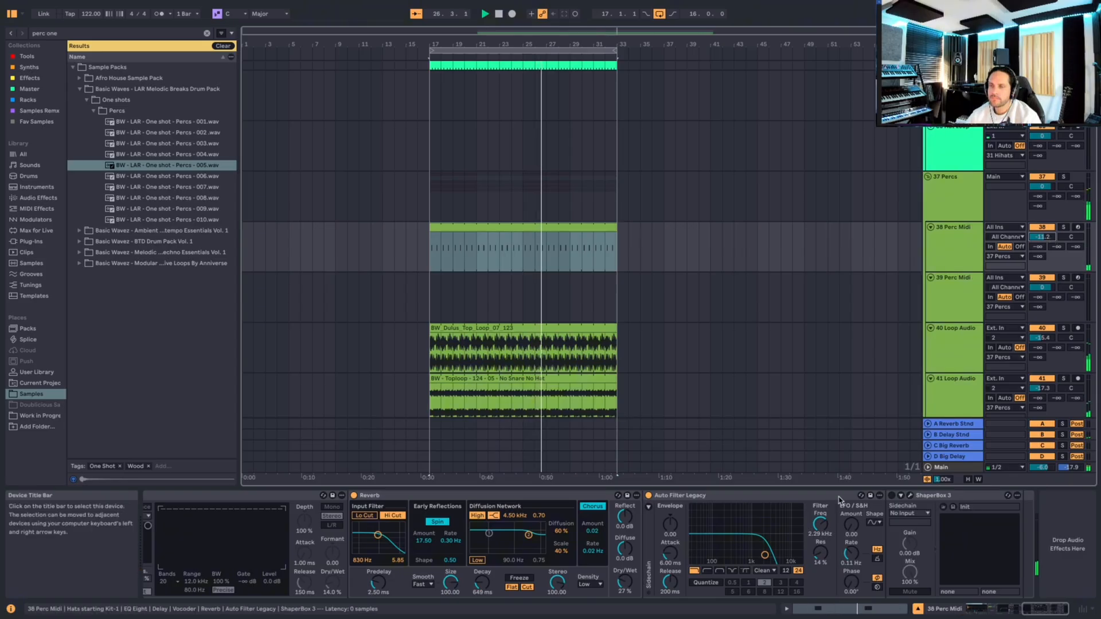
Step: Expand the 14 Bass group and its 15 Bass Midi track, and set that track's volume to about -15.8 dB
scroll(825, 536, left, 10)
scroll(826, 536, left, 2)
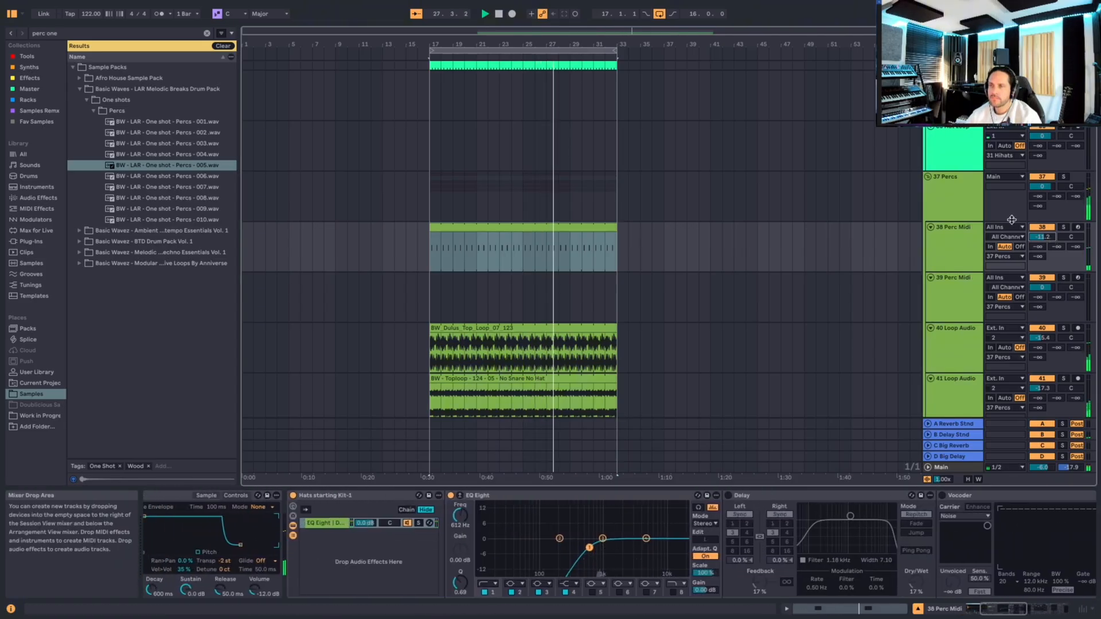
scroll(755, 206, up, 10)
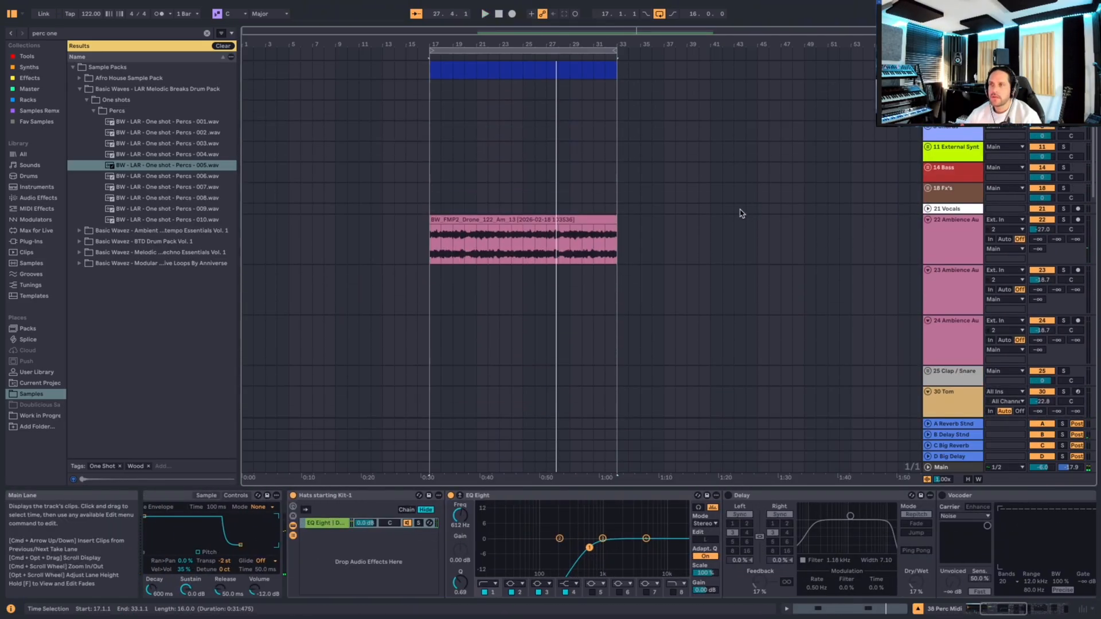
click(928, 168)
click(954, 192)
click(968, 232)
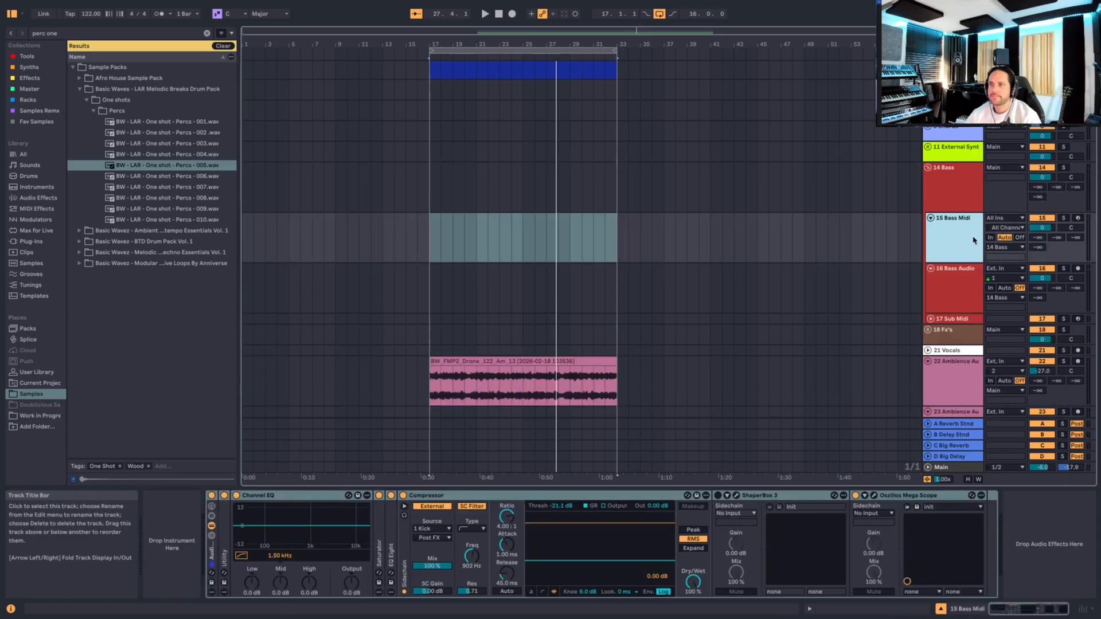
drag(1042, 228, 1042, 241)
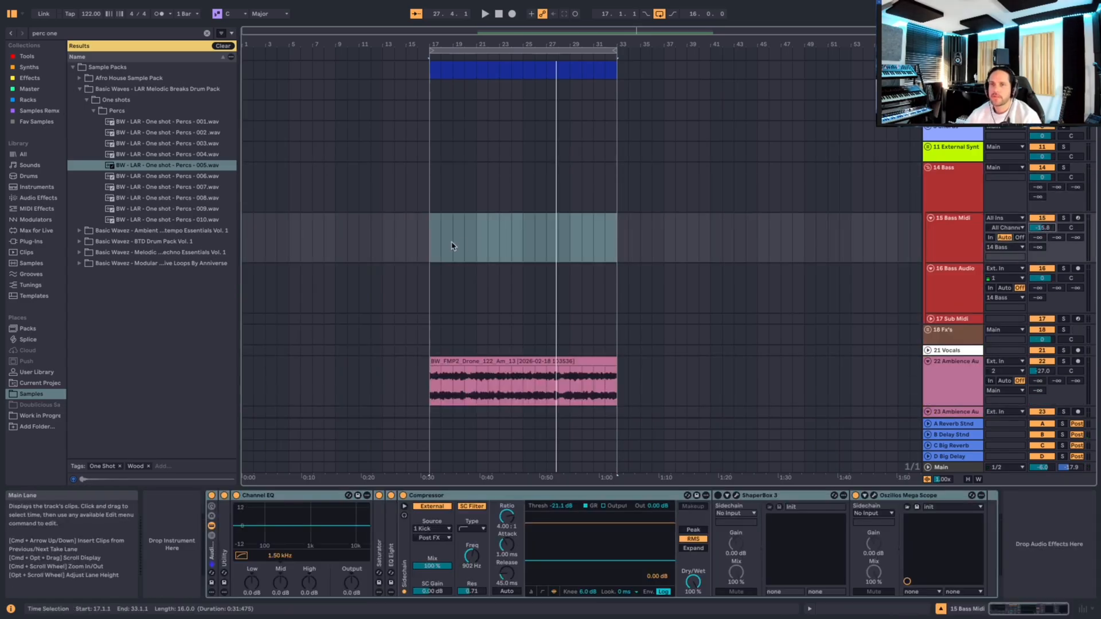
Step: Clear the browser search and load Serum 2 from the Synths collection onto the 15 Bass Midi track
click(955, 240)
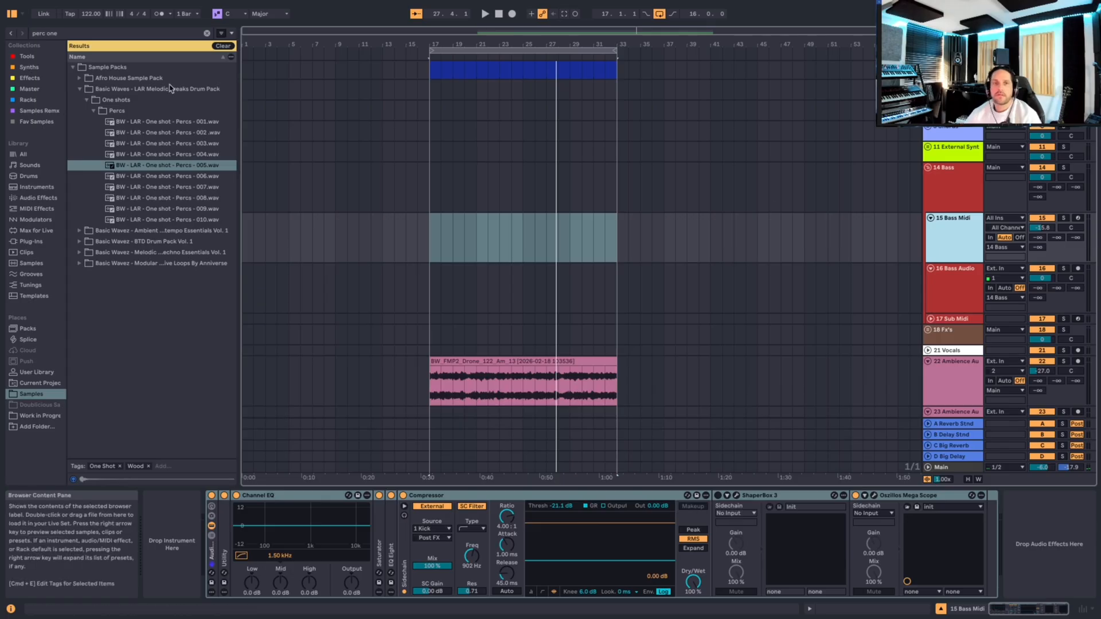
click(34, 67)
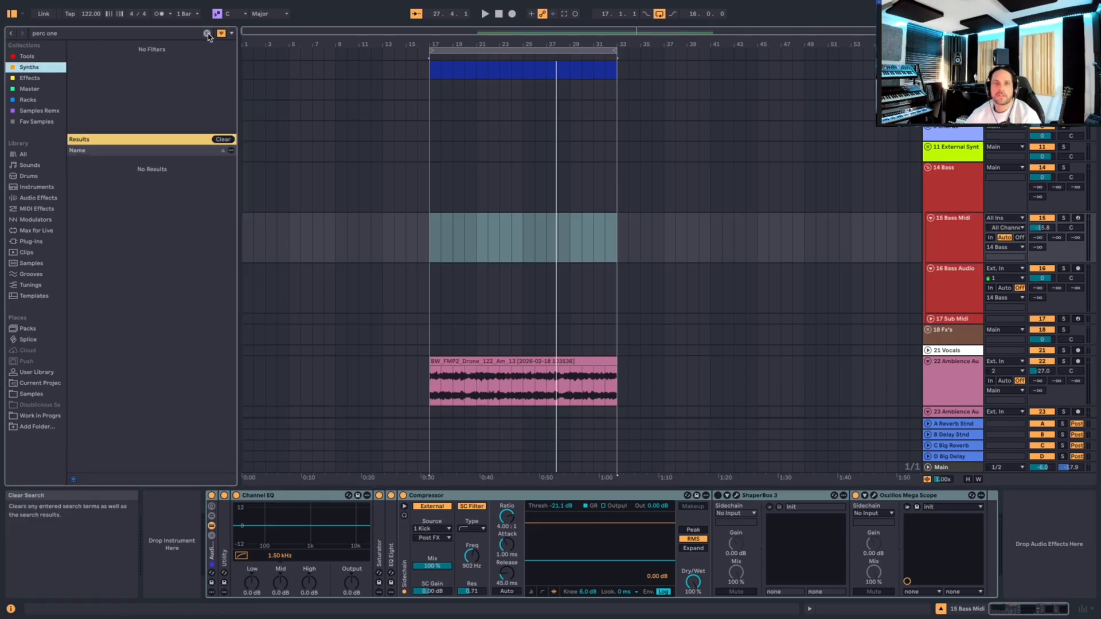
click(207, 33)
drag(132, 324, 170, 536)
Step: Load the BA - Abyss bass preset from the Basic Wavez - Movement I pack in Serum 2
click(406, 168)
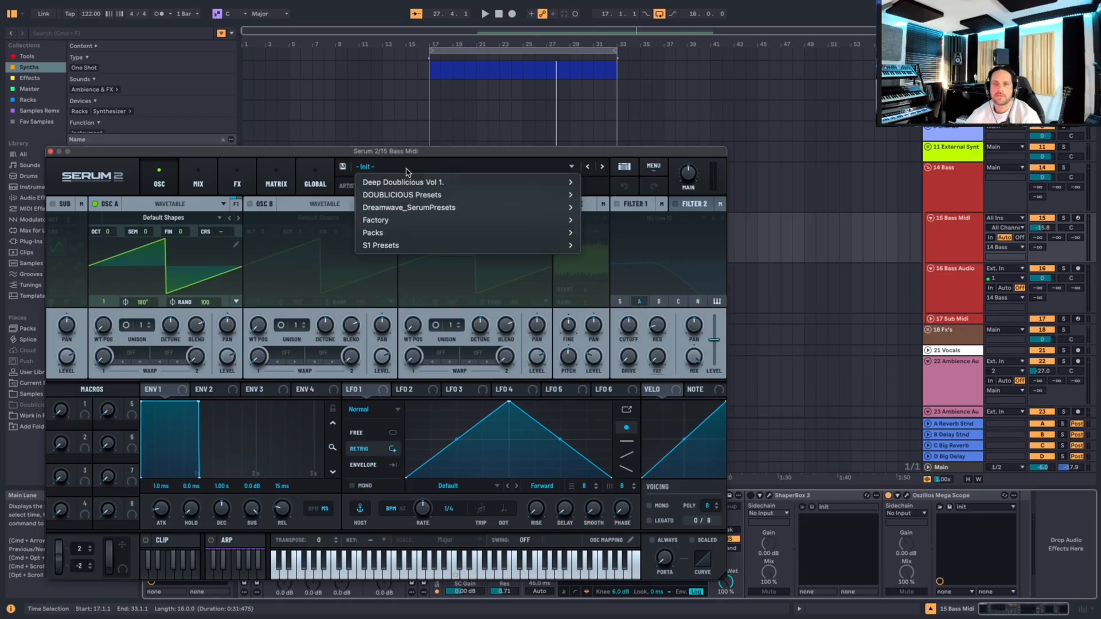
mouse_move(611, 233)
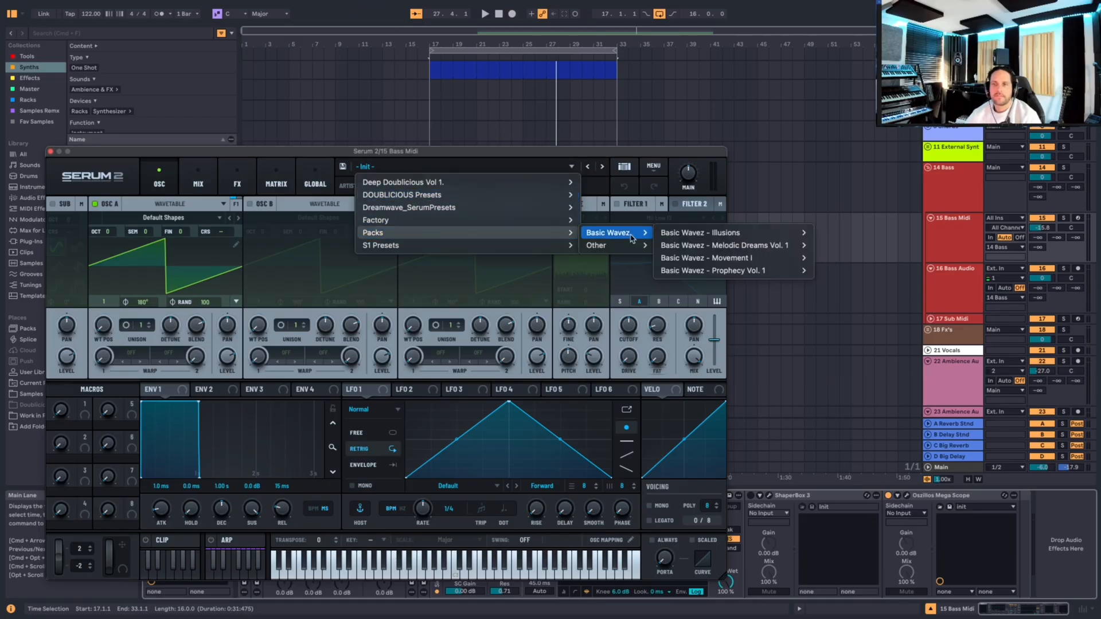
mouse_move(832, 271)
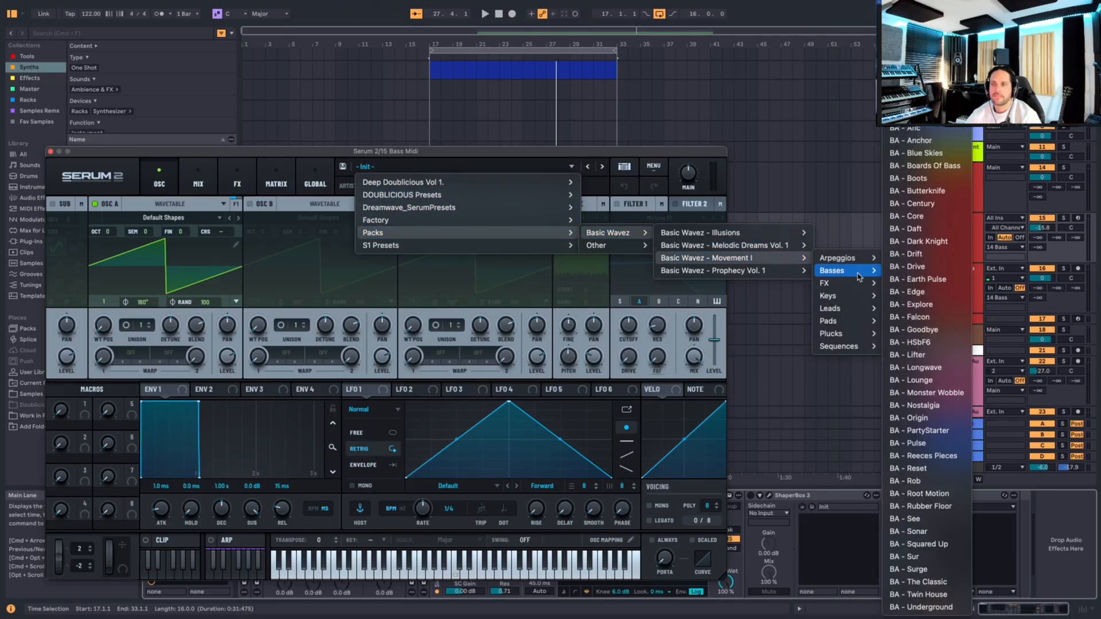
click(912, 116)
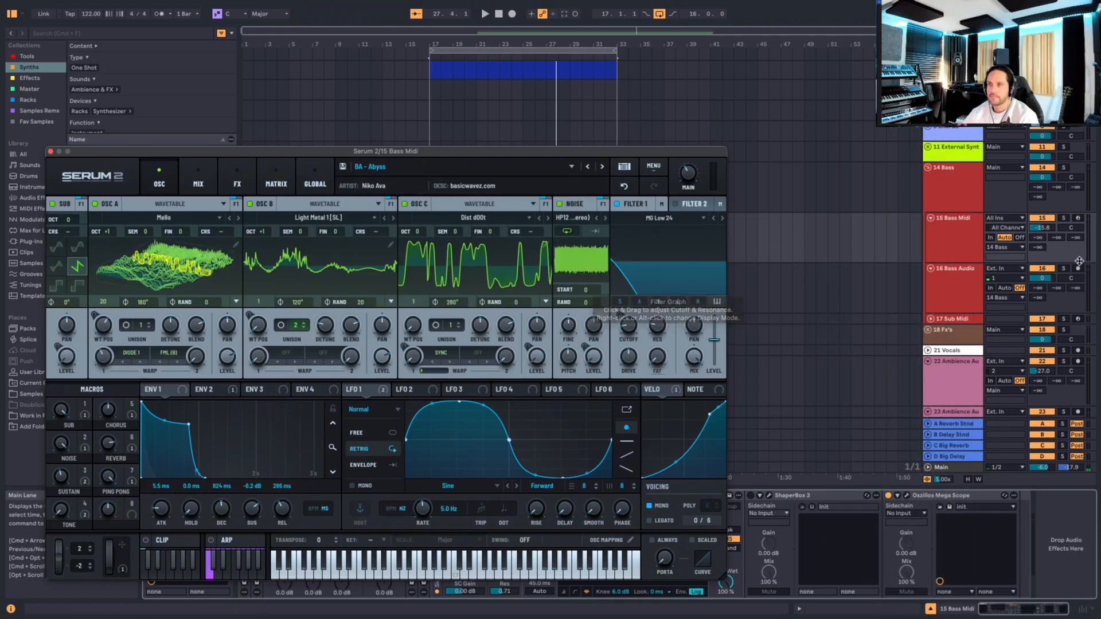
Step: Arm the 15 Bass Midi track for recording and play the loop
click(1076, 219)
click(1077, 219)
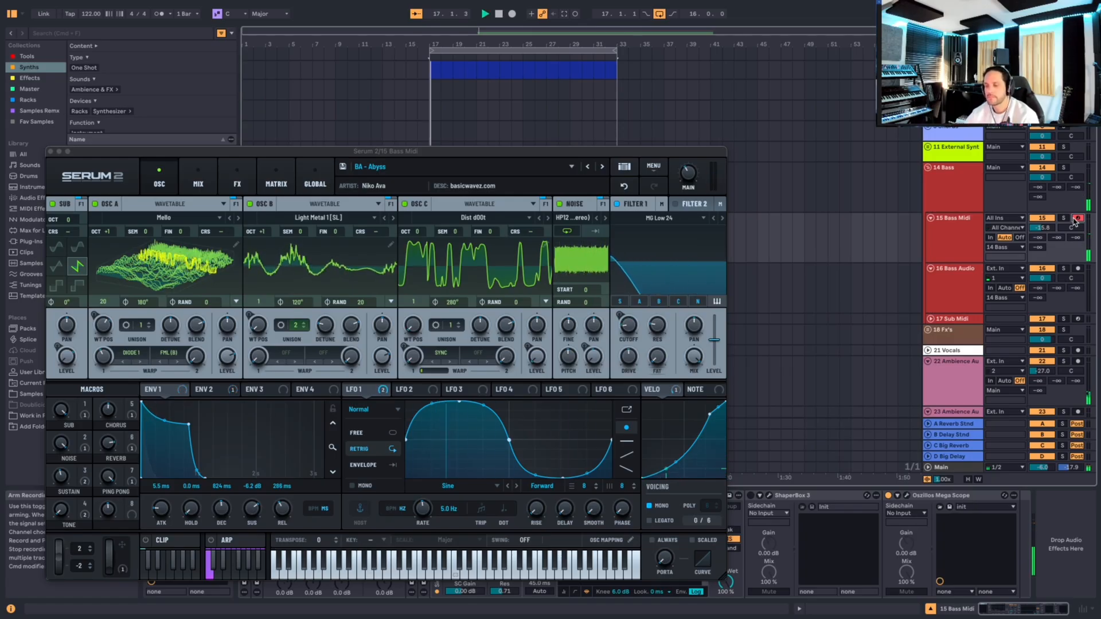
key(space)
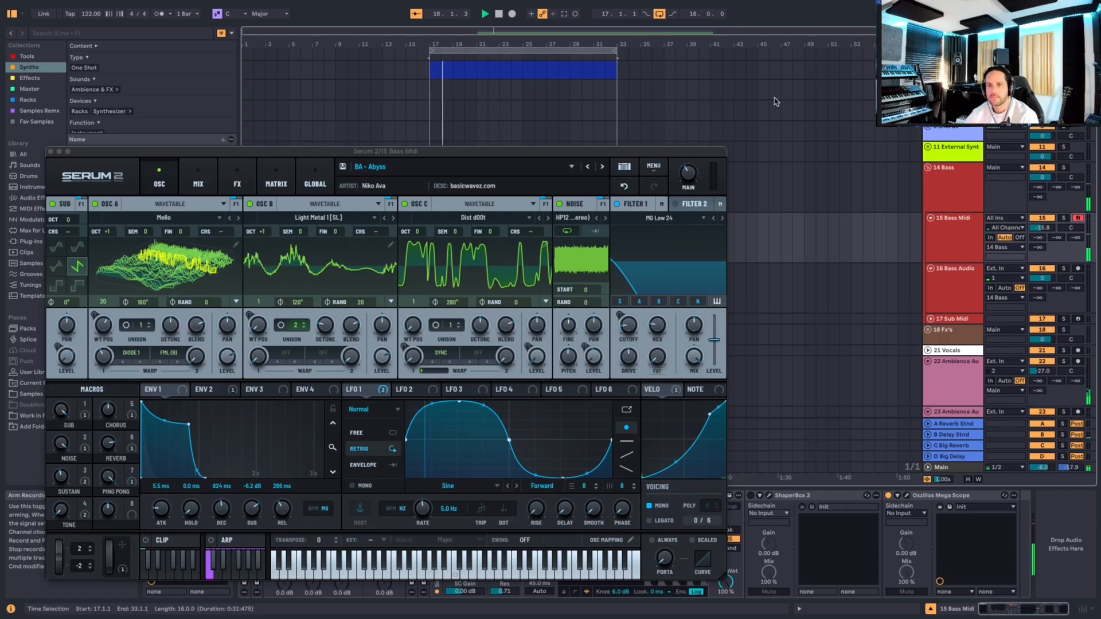
Step: Switch Serum 2 to the BA - Afterhours preset and audition it over the looped playback with its window moved clear of the tracks
click(602, 167)
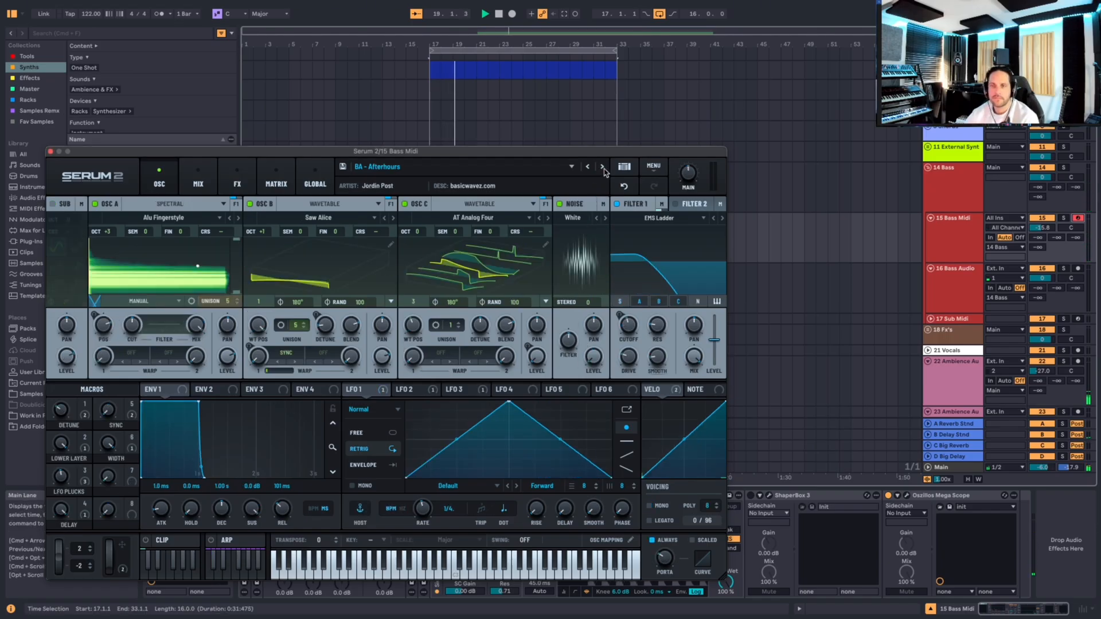
drag(533, 152, 684, 389)
scroll(656, 240, down, 5)
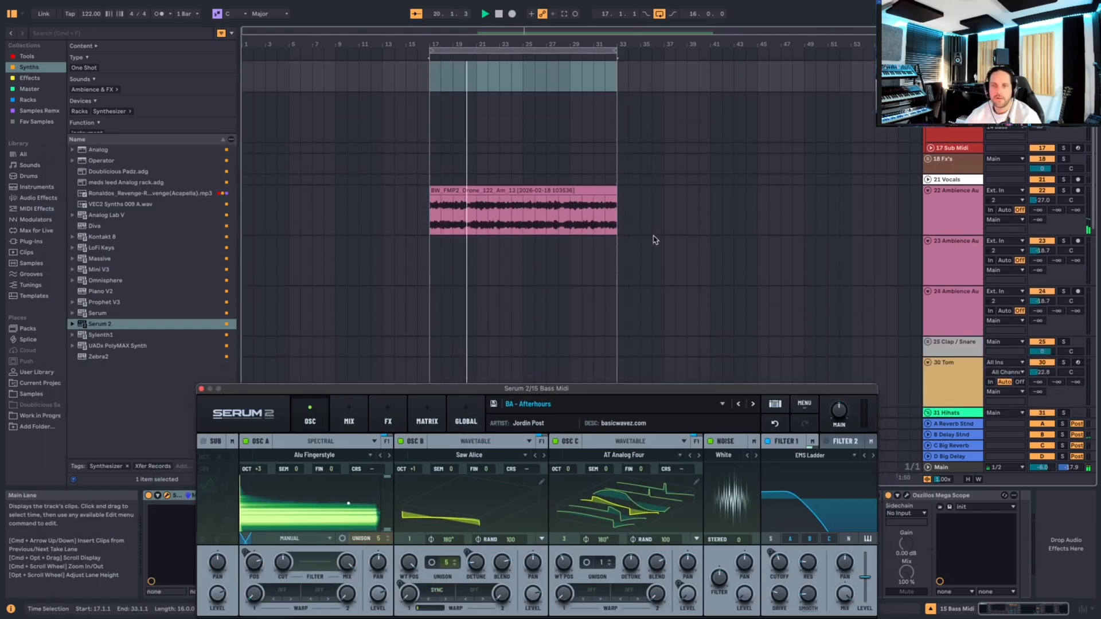
scroll(656, 240, down, 5)
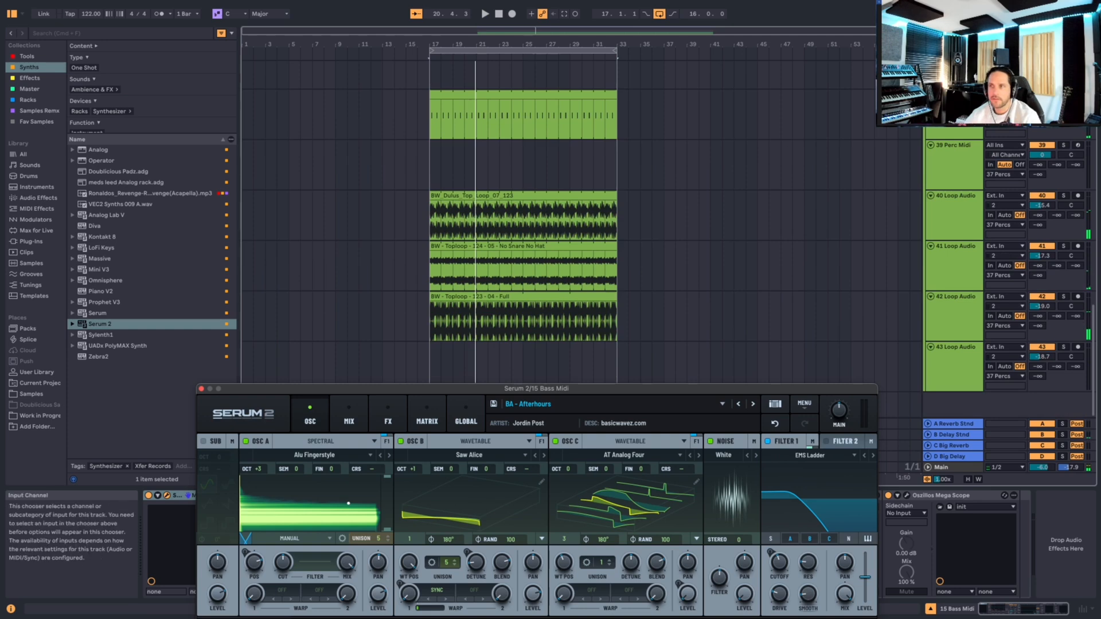
key(space)
scroll(634, 172, up, 10)
scroll(629, 144, up, 8)
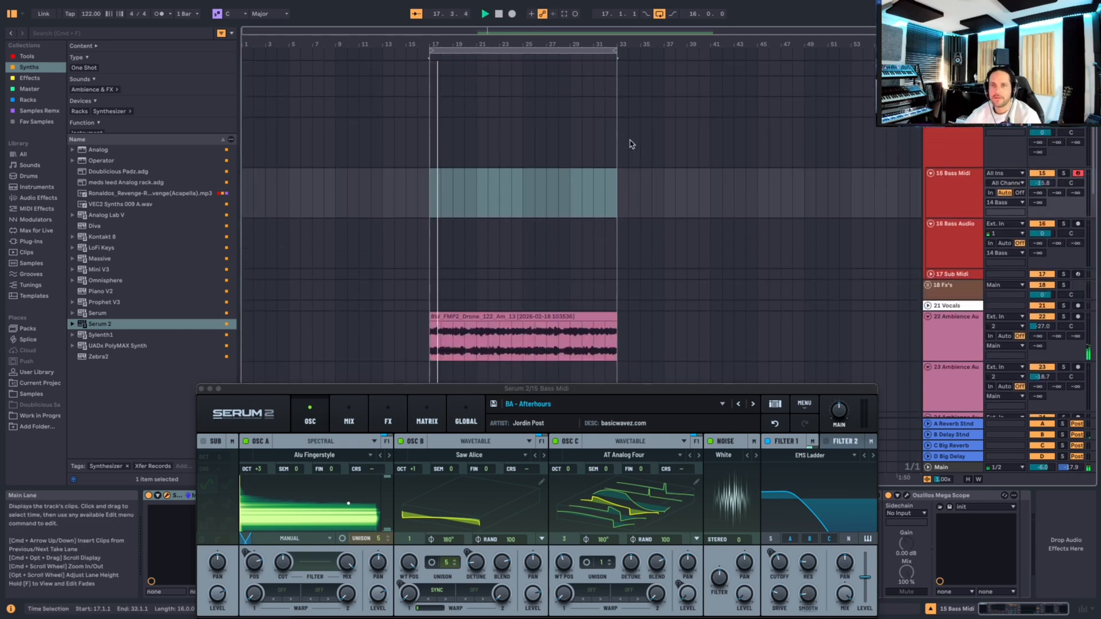
drag(641, 389, 657, 234)
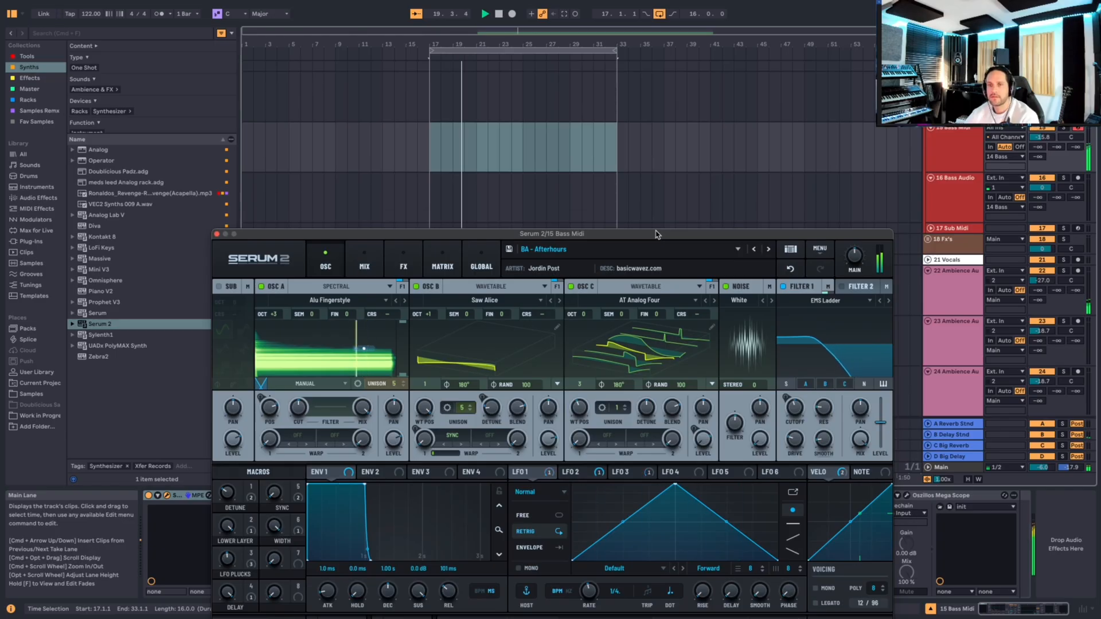
click(791, 249)
drag(695, 140, 689, 84)
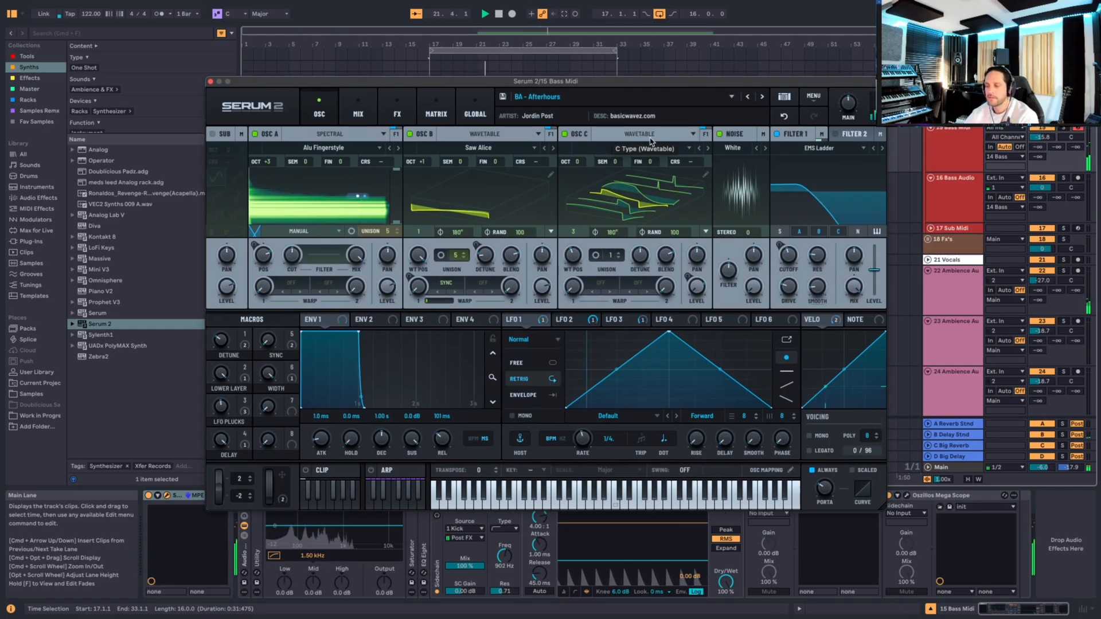
Step: Audition the following bass presets, including BA - Anc and BA - Anchor, and load BA - Blue Skies
click(763, 97)
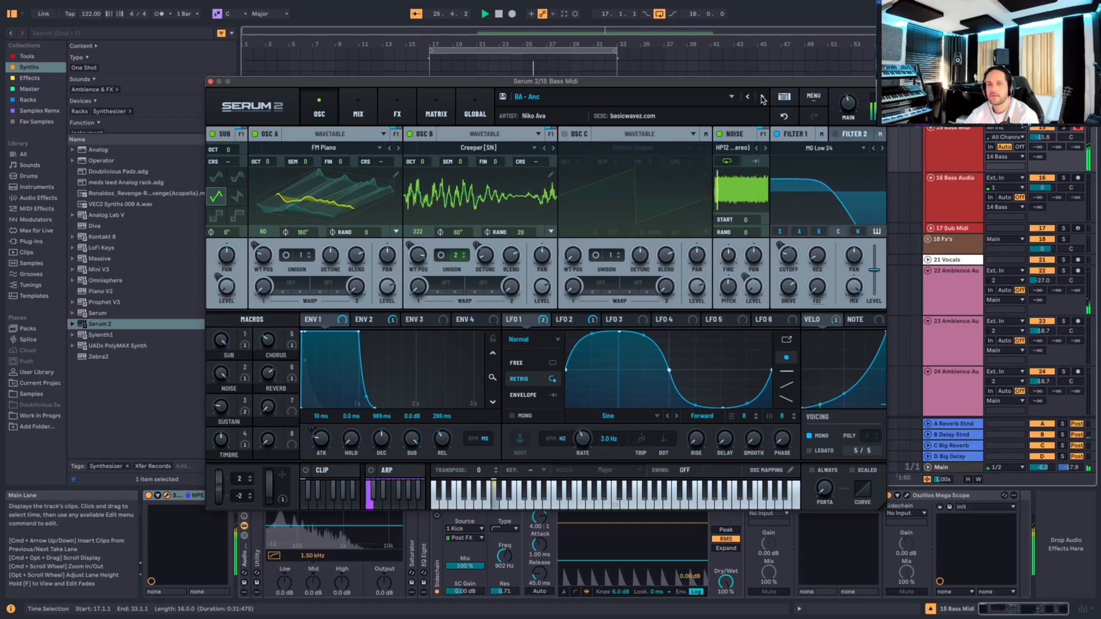
click(763, 97)
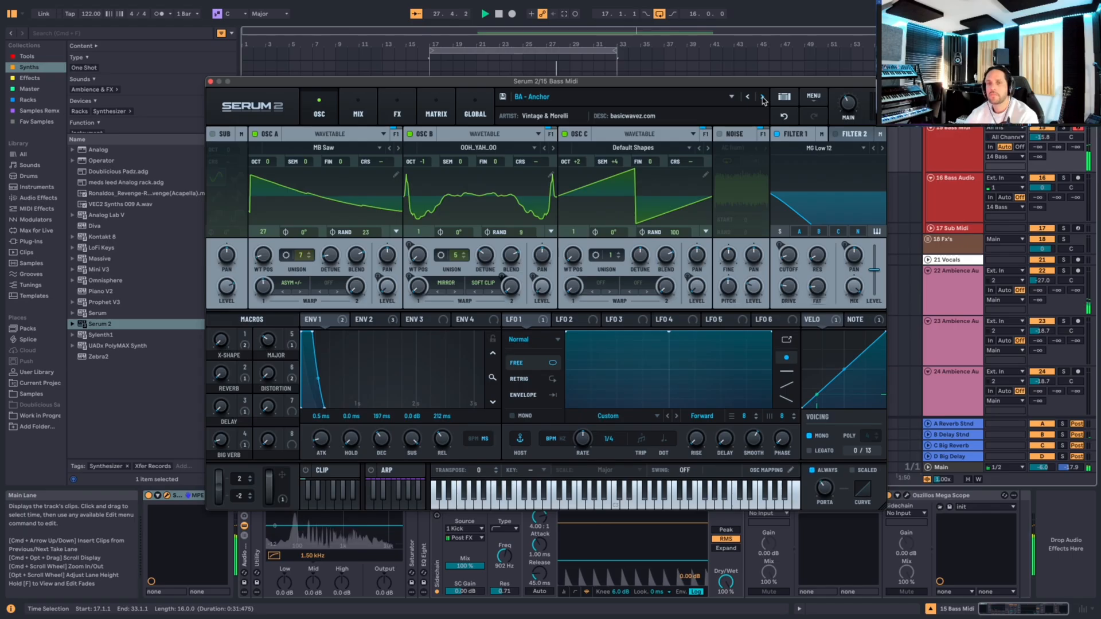
click(763, 97)
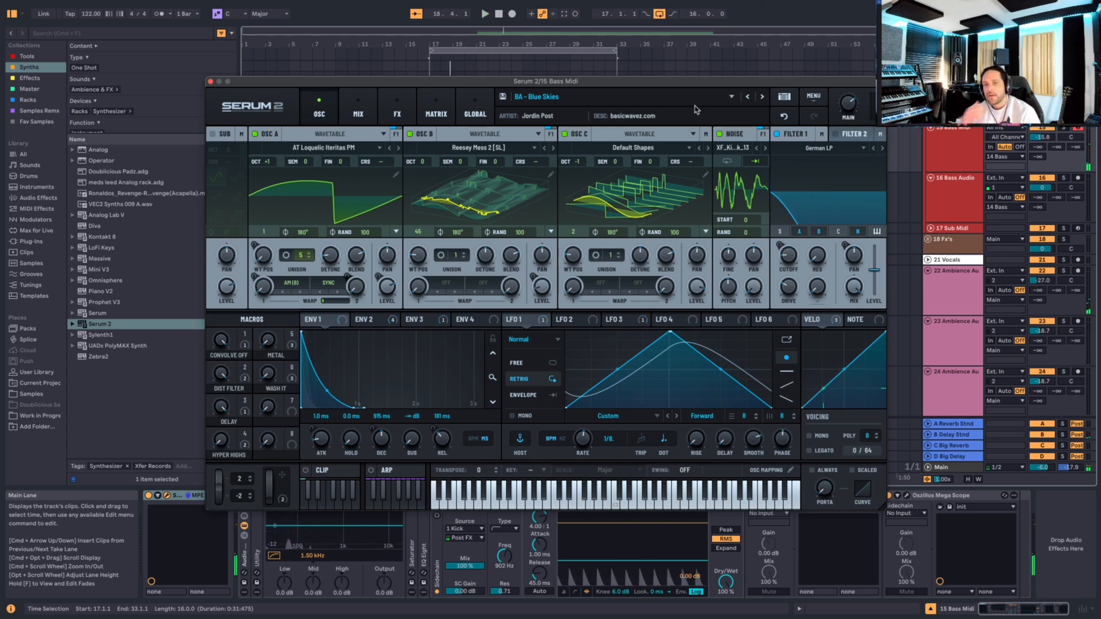
drag(679, 91, 680, 116)
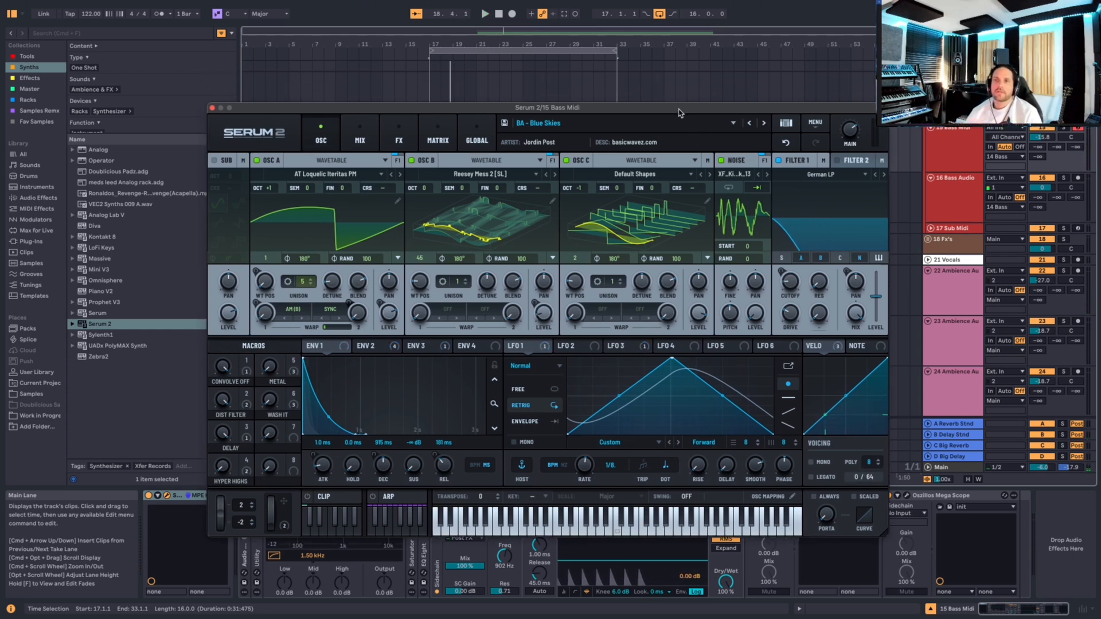
Step: Set the project scale to A Minor
click(229, 13)
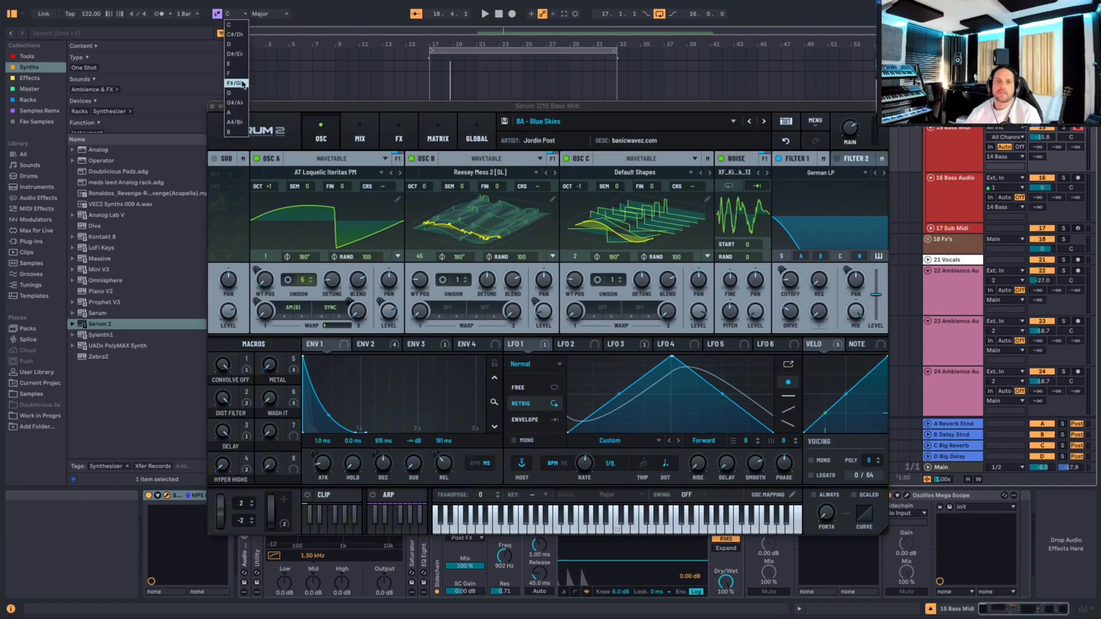
click(239, 112)
click(267, 14)
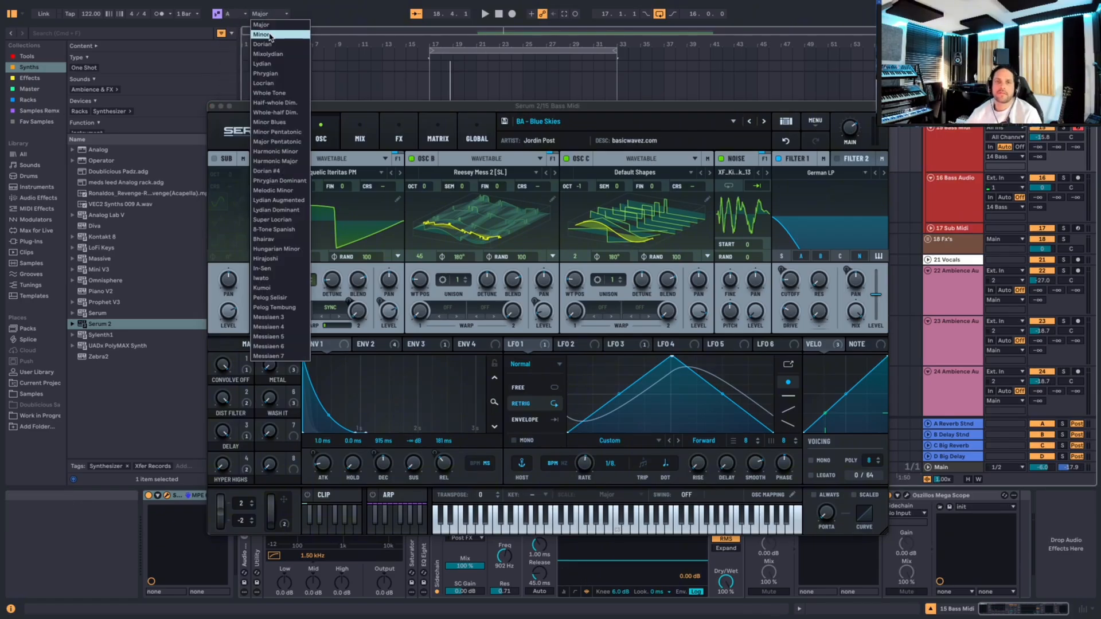
click(270, 36)
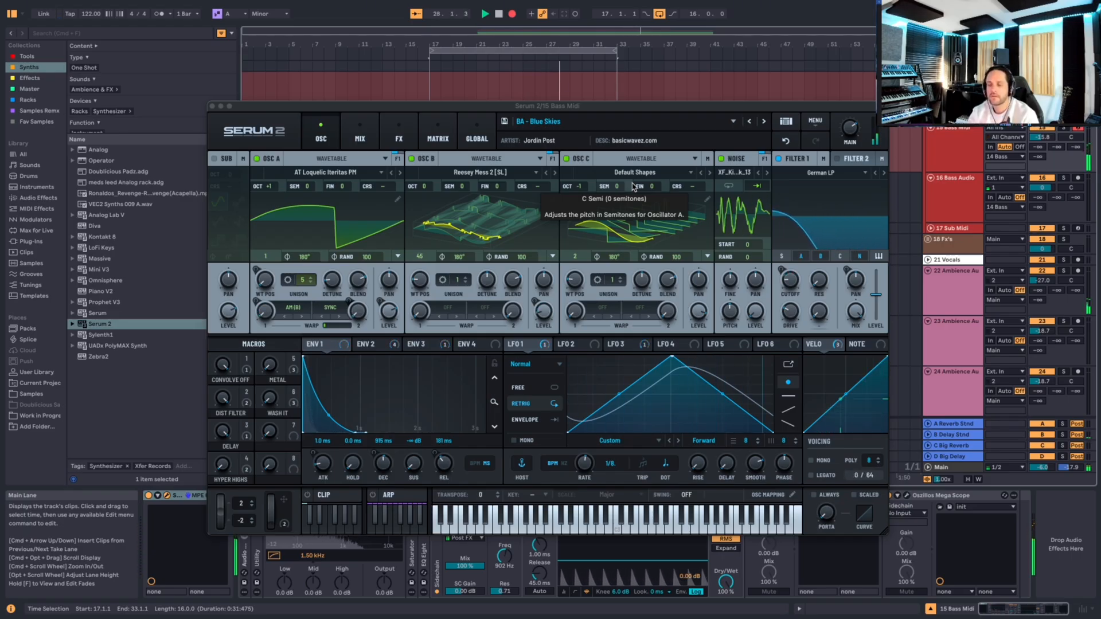
Step: Stop the bass recording, uncover the recorded clip, and set the 15 Bass Midi track volume to -12.1 dB during playback
key(space)
drag(606, 101, 636, 309)
key(space)
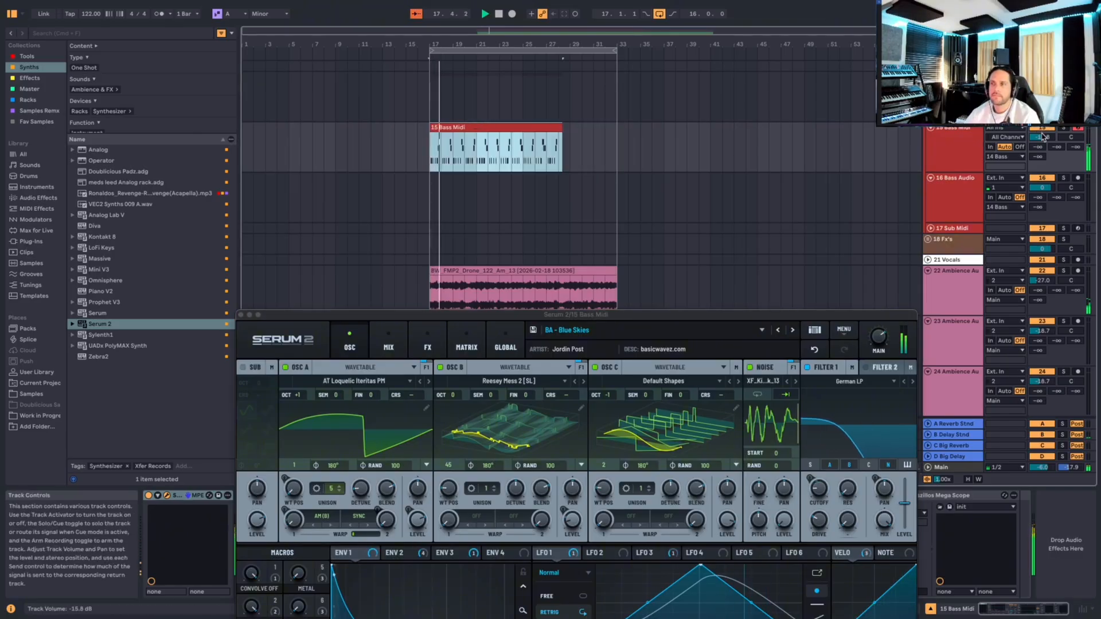
drag(1042, 137, 1042, 128)
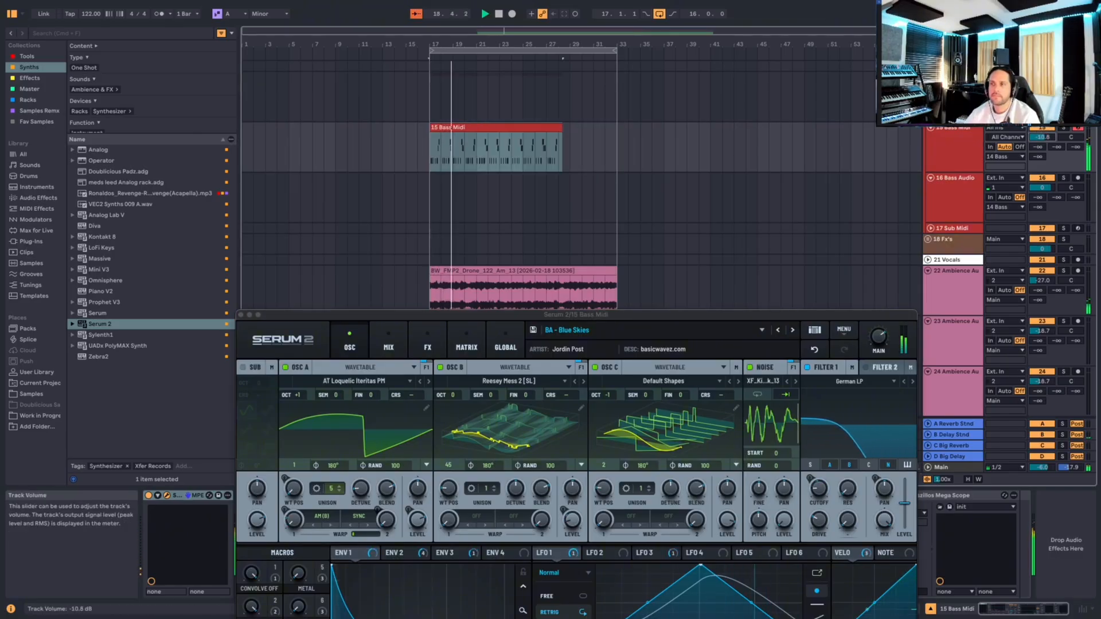
Step: Open the 15 Bass Midi clip for note editing and set its loop start and start marker to bar 5
double_click(489, 128)
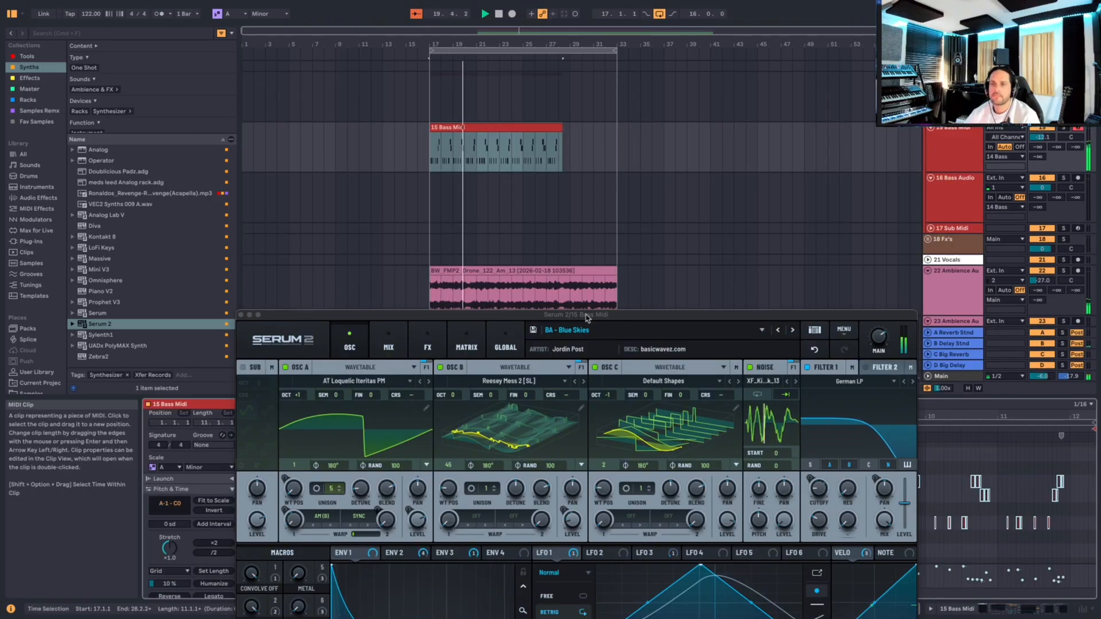
key(alt+super+p)
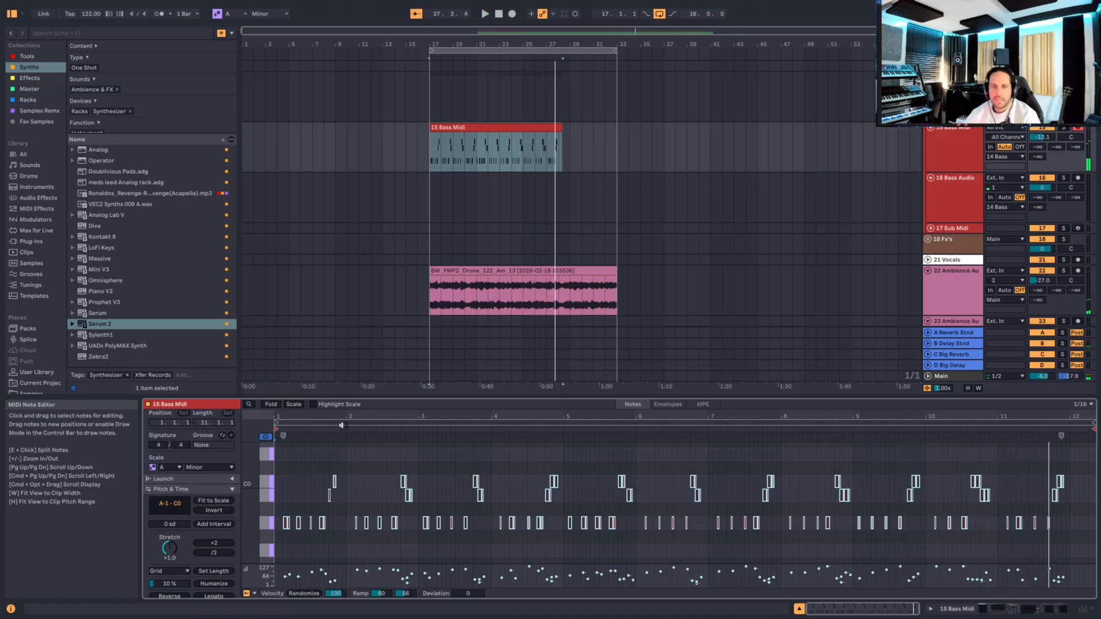
click(470, 439)
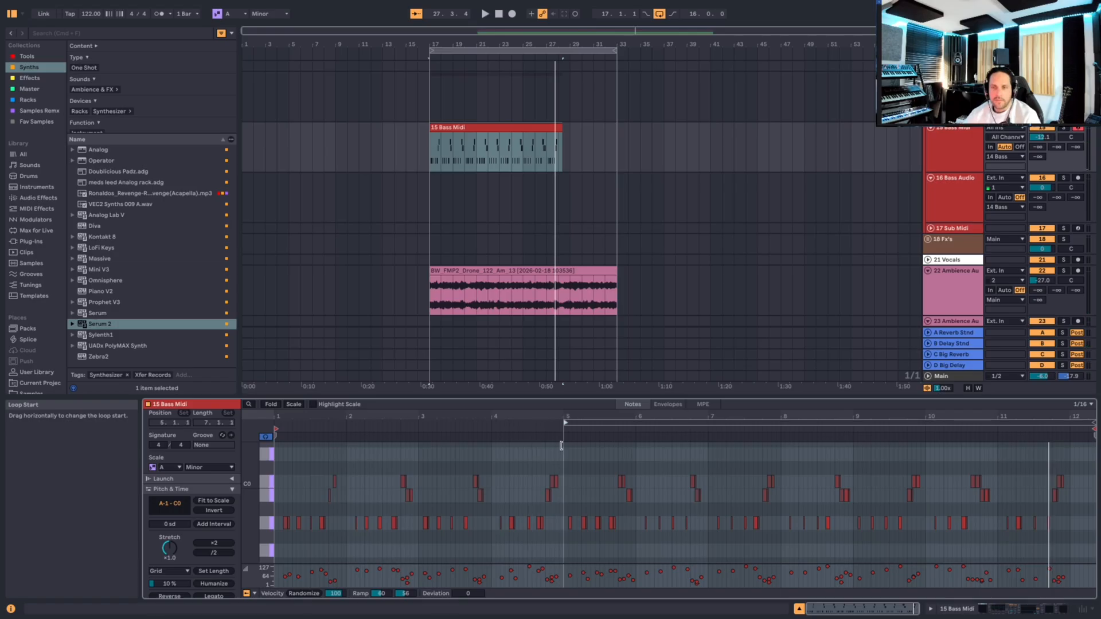
key(space)
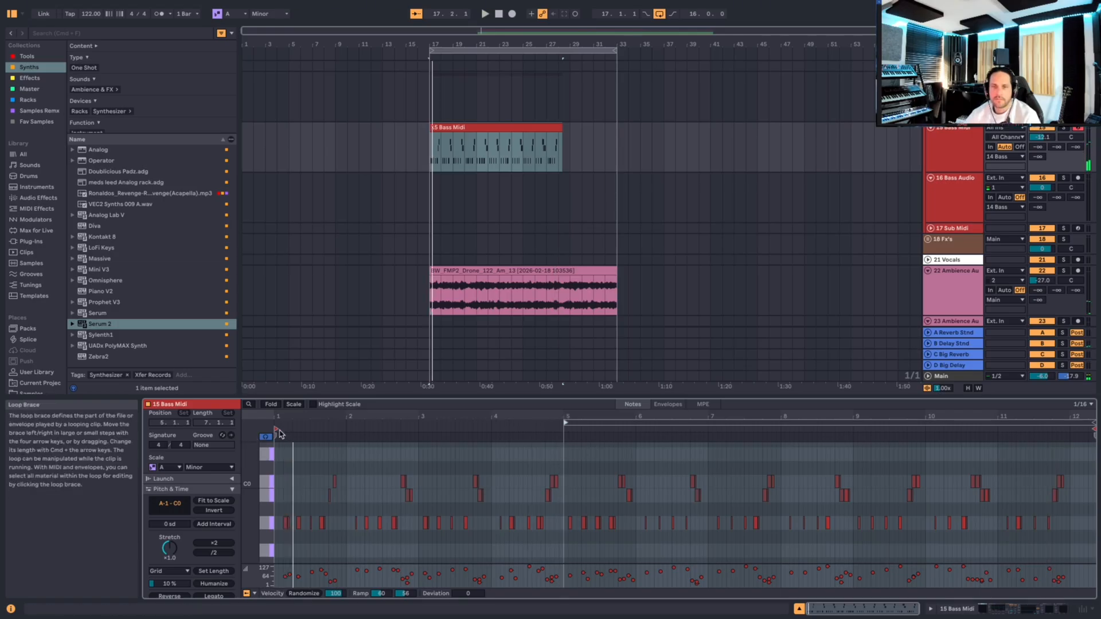
mouse_move(279, 431)
mouse_down()
mouse_move(591, 432)
mouse_move(568, 431)
mouse_up()
key(space)
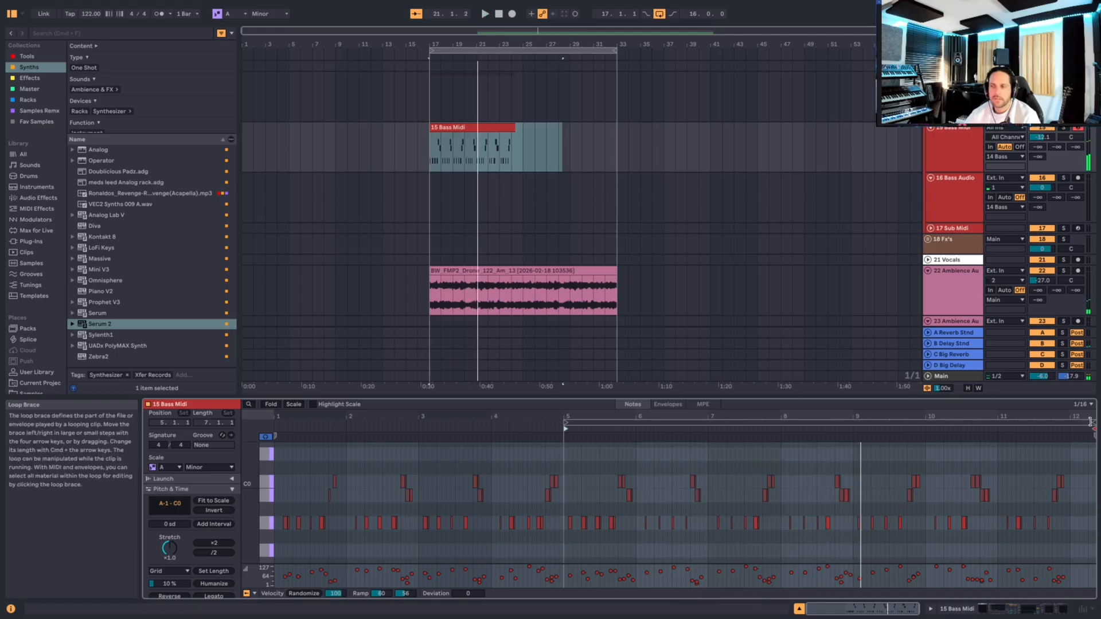
Step: Move the clip's loop end and end marker to bar 9 and crop the clip to that four-bar section
drag(1091, 422, 859, 431)
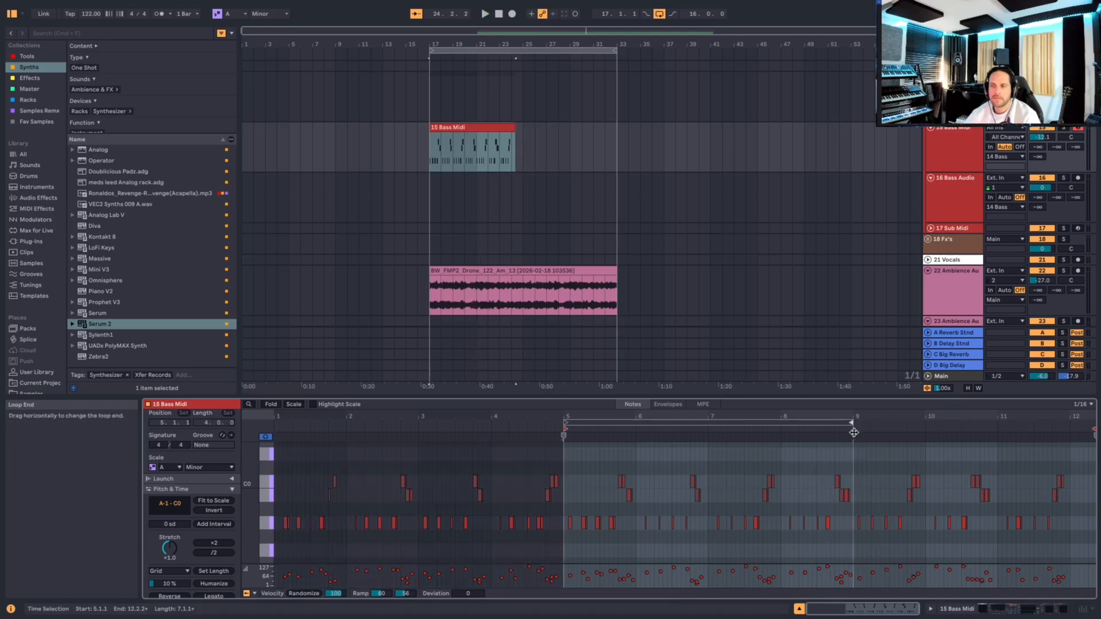
drag(1094, 429, 878, 430)
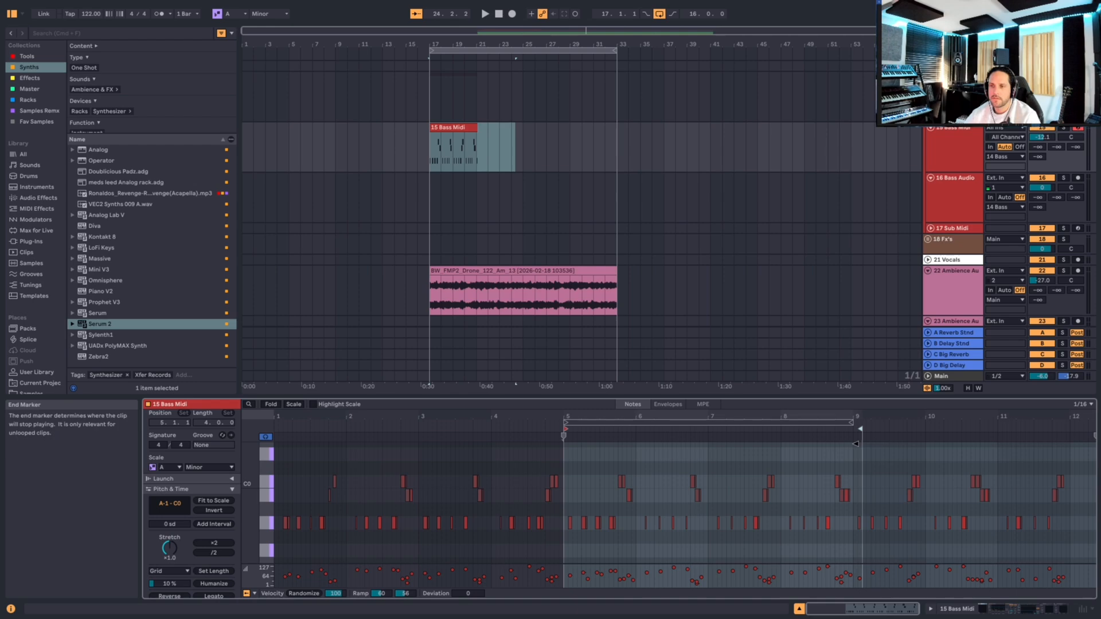
right_click(772, 453)
click(811, 205)
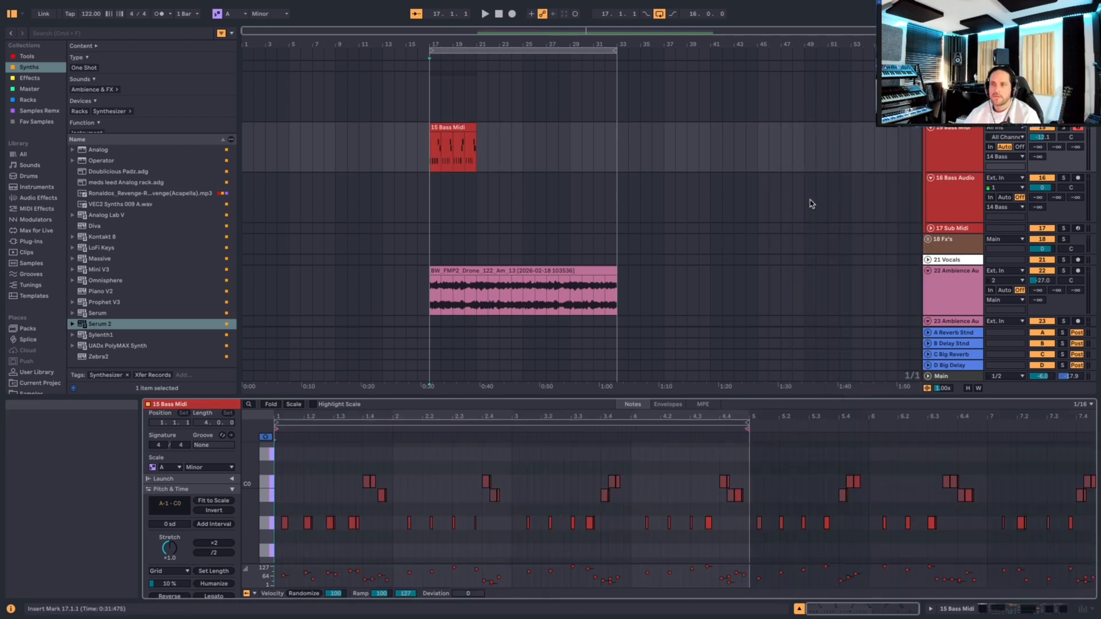
right_click(625, 479)
click(665, 220)
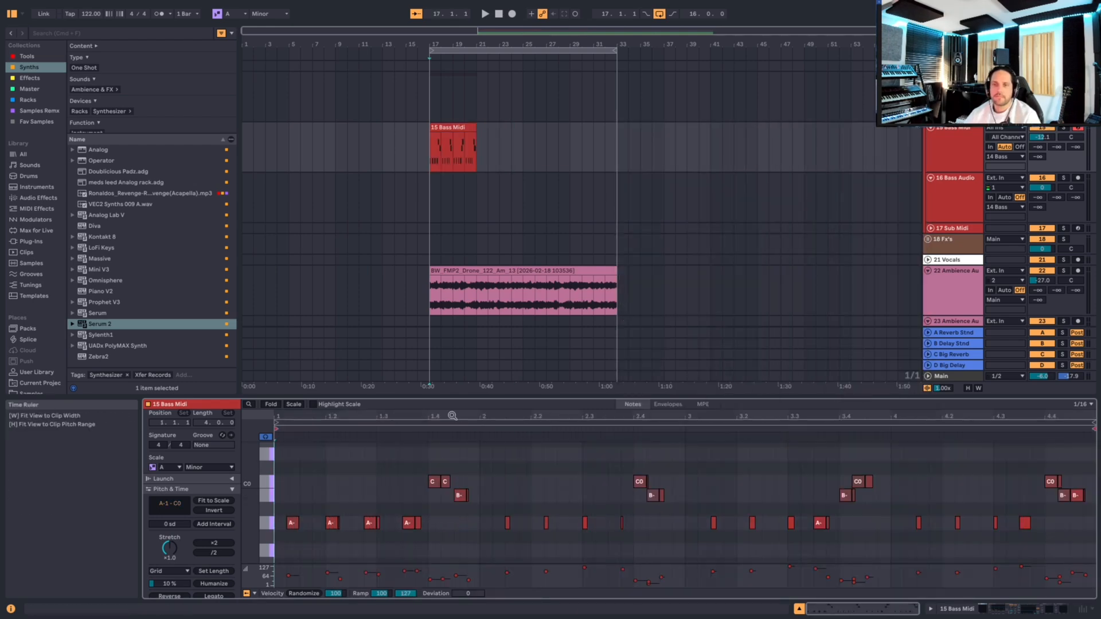
Step: Audition the cropped bass clip and set the velocity of the short A-1 note at 1.2.2 to 47
key(space)
drag(382, 417, 444, 416)
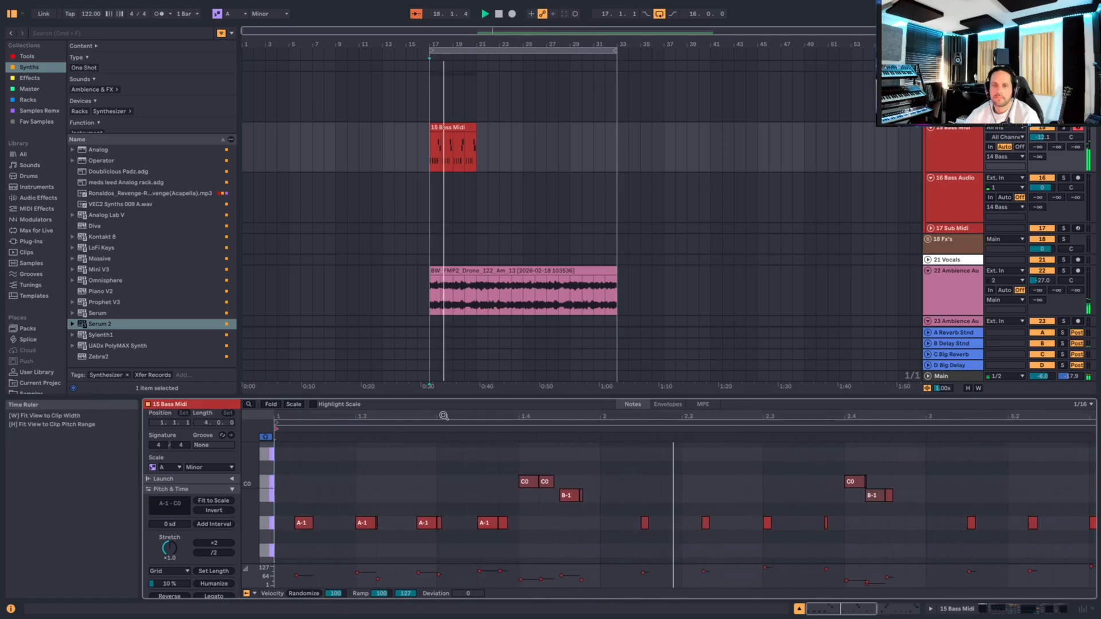
click(378, 524)
key(space)
key(space)
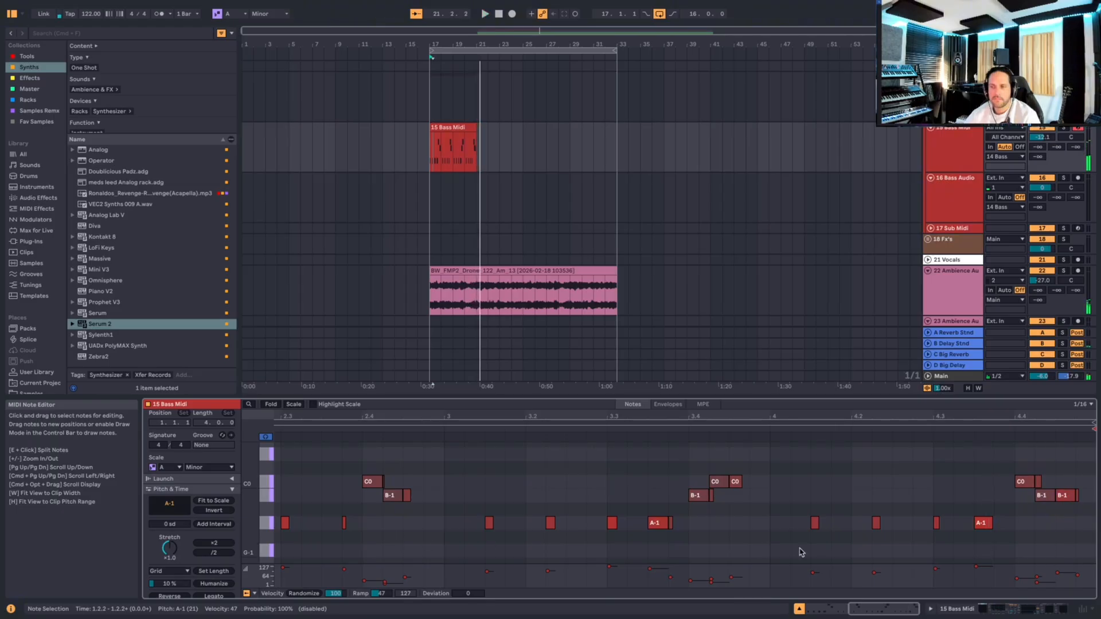
Step: Set the velocity of the A-1 note at 4.3.3 to 97
click(985, 574)
drag(986, 575, 984, 441)
drag(976, 571, 976, 572)
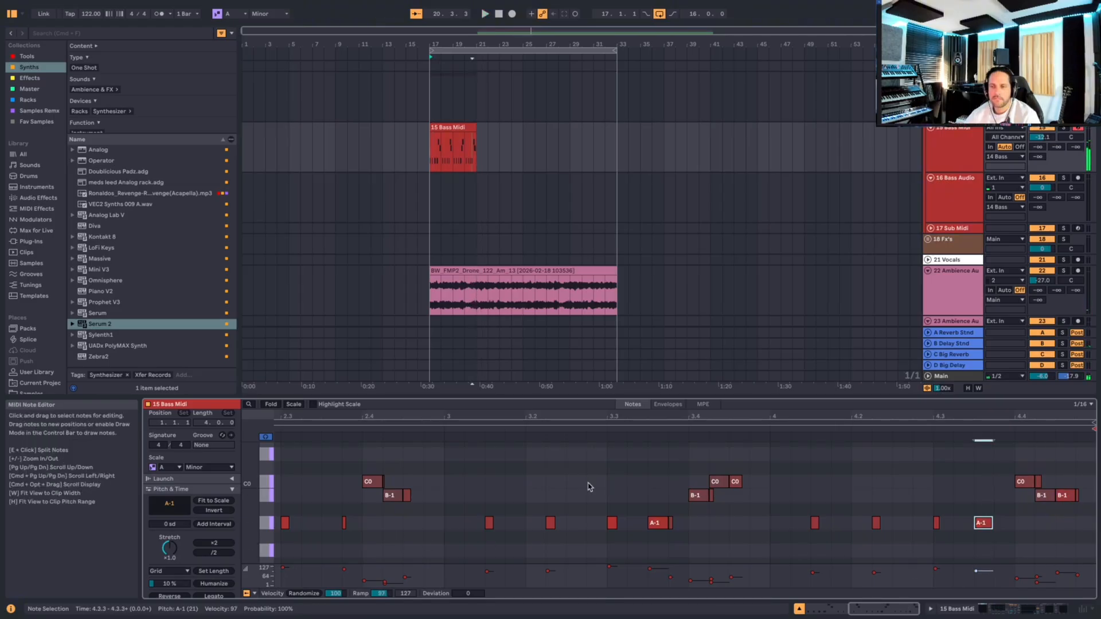
Step: Set the velocity of the very short C0 note at 2.4.2 to 28
scroll(589, 487, left, 10)
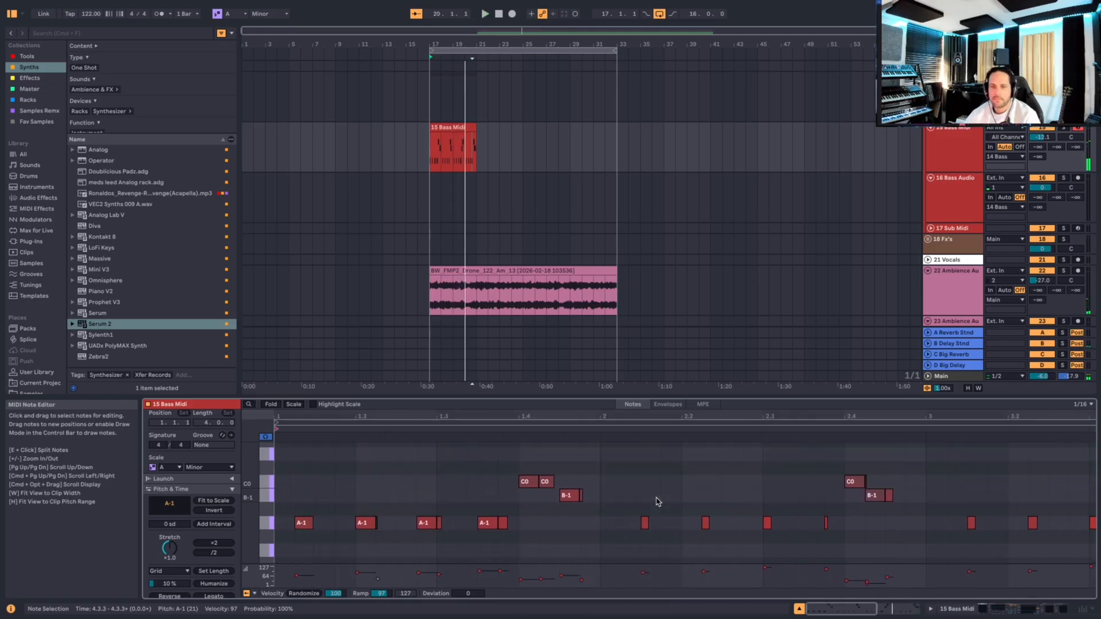
drag(839, 461, 909, 514)
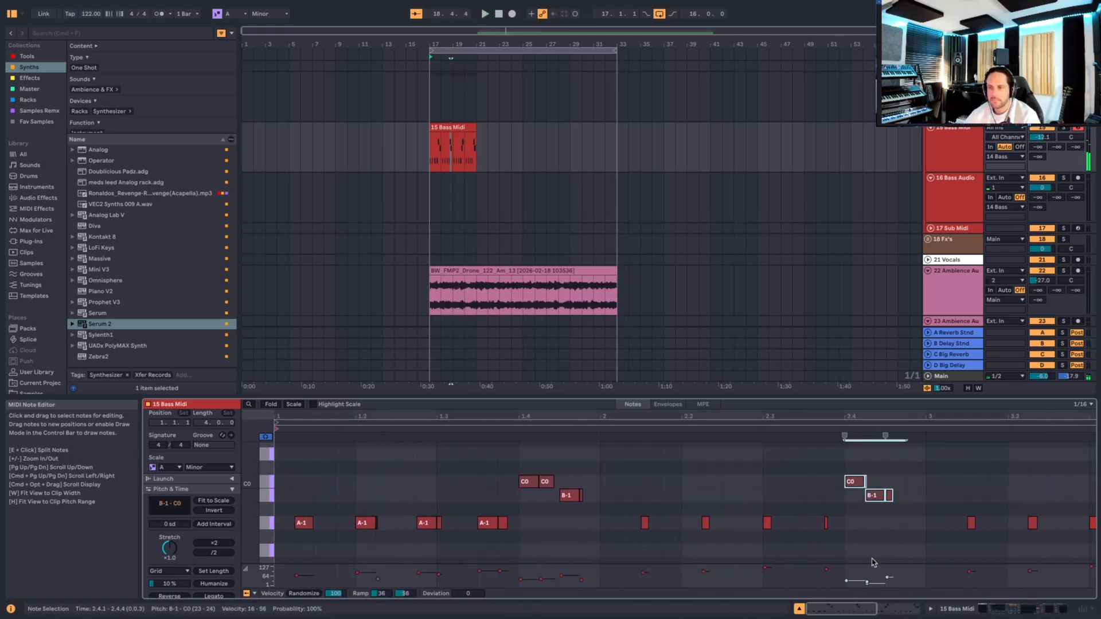
click(865, 482)
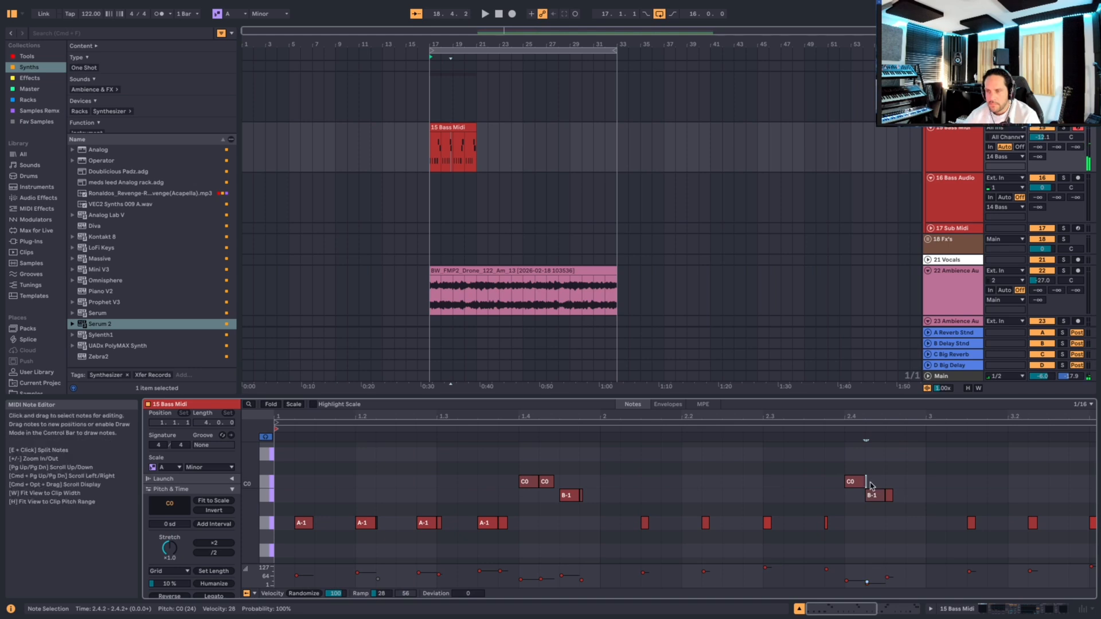
Step: Set the velocity of the short A-1 note at 1.3.1 to 74 and audition the phrase
key(space)
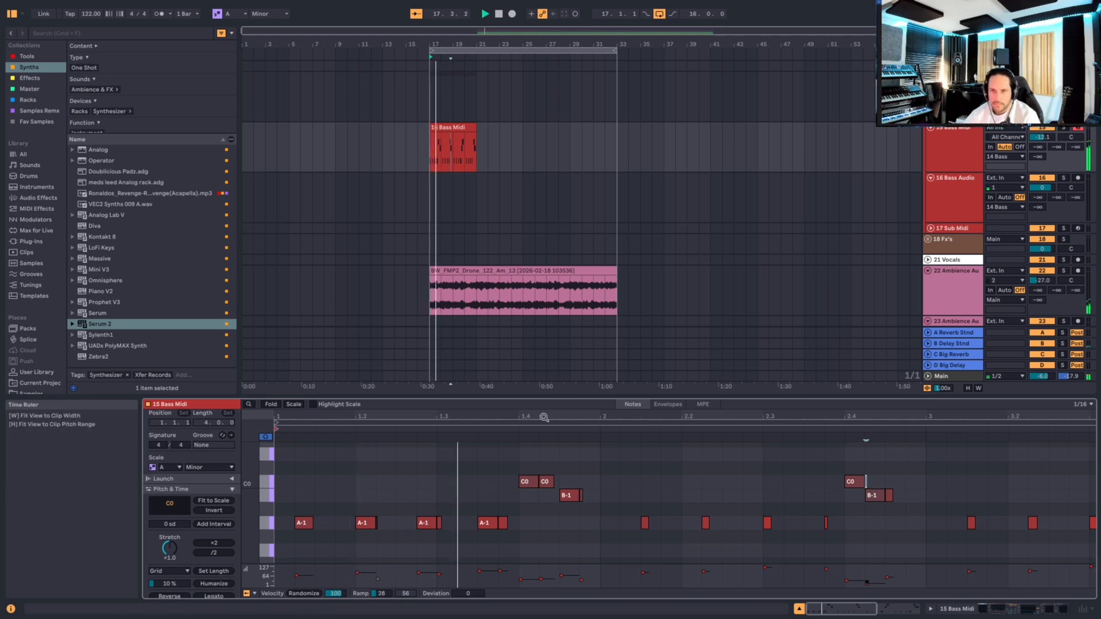
drag(545, 417, 545, 444)
scroll(664, 523, left, 5)
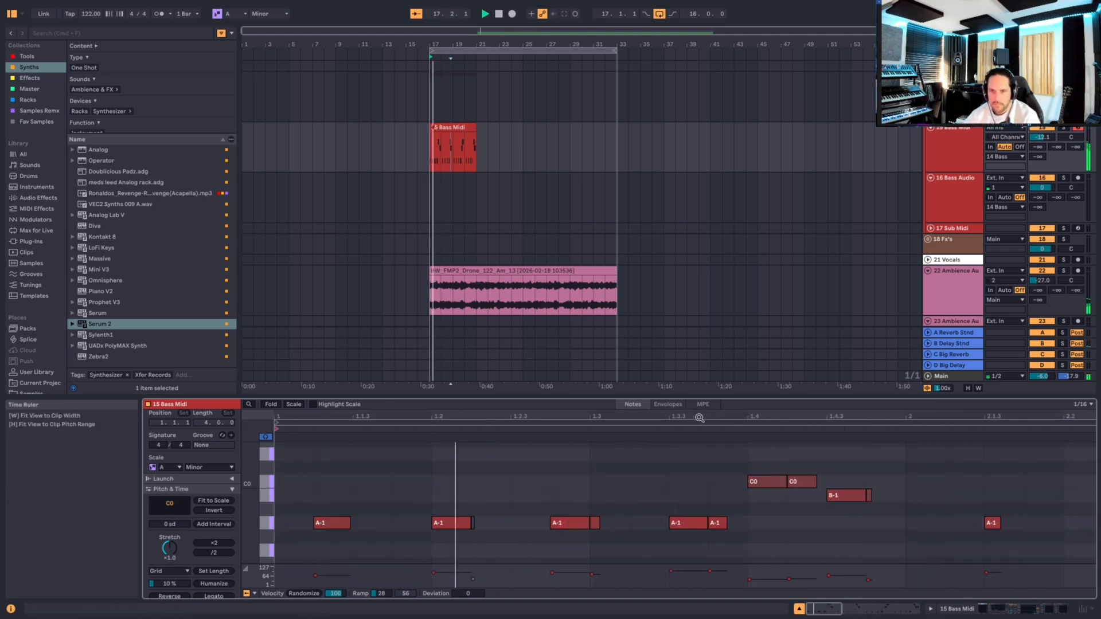
scroll(619, 523, right, 1)
key(space)
click(556, 524)
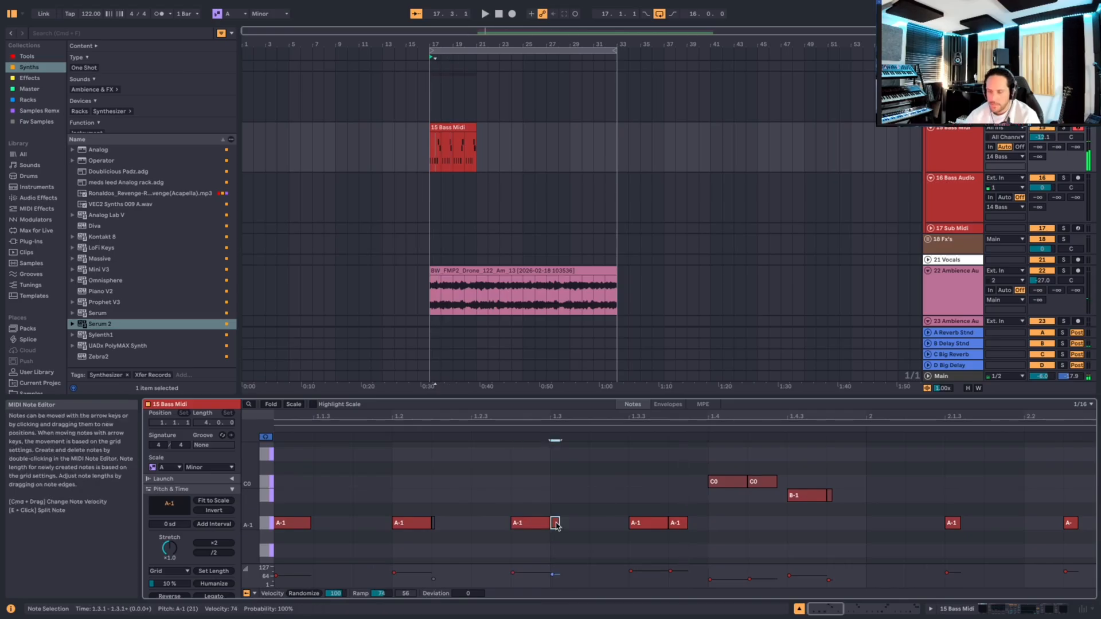
key(space)
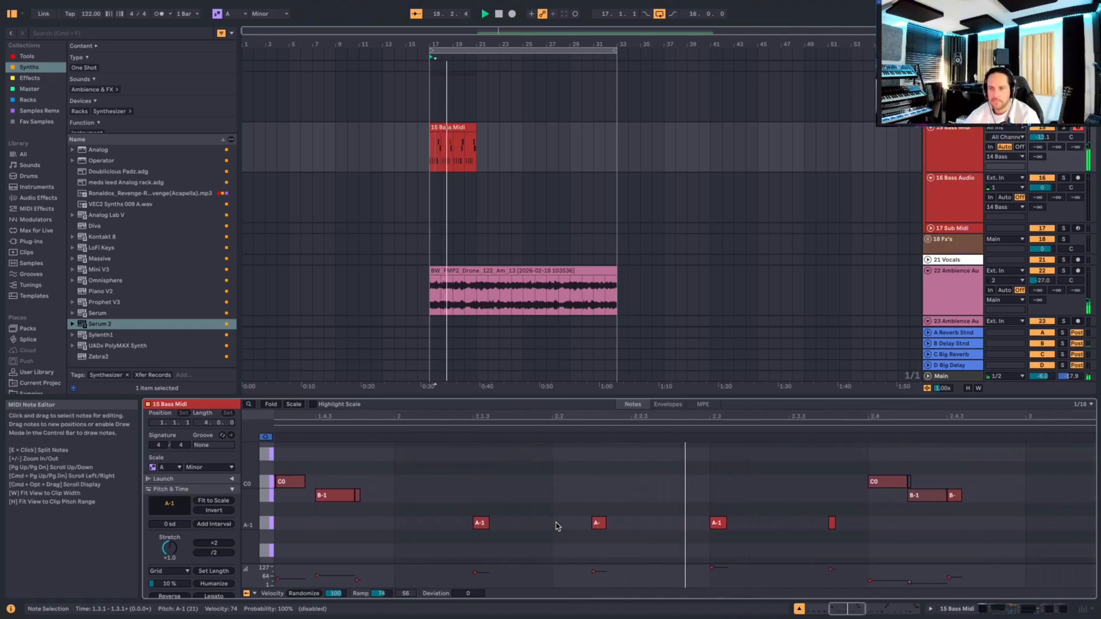
key(space)
Step: Raise the velocities of the C0 and B-1 notes on beat 2.4, setting the longer B-1 note at 2.4.2 to 61
drag(496, 460, 603, 500)
drag(576, 578, 577, 577)
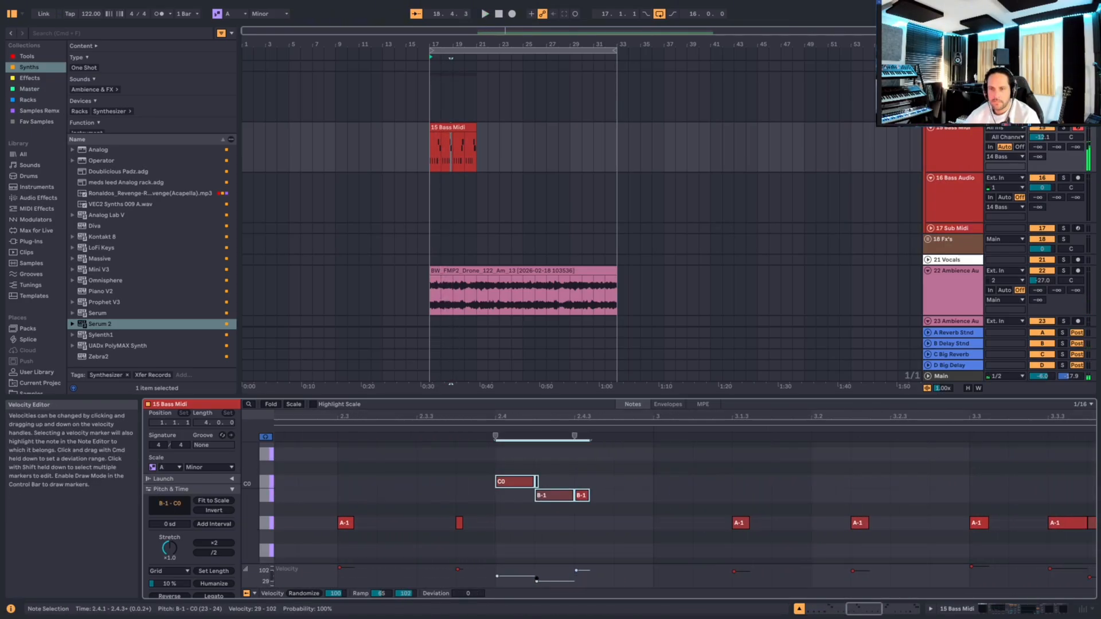
click(554, 496)
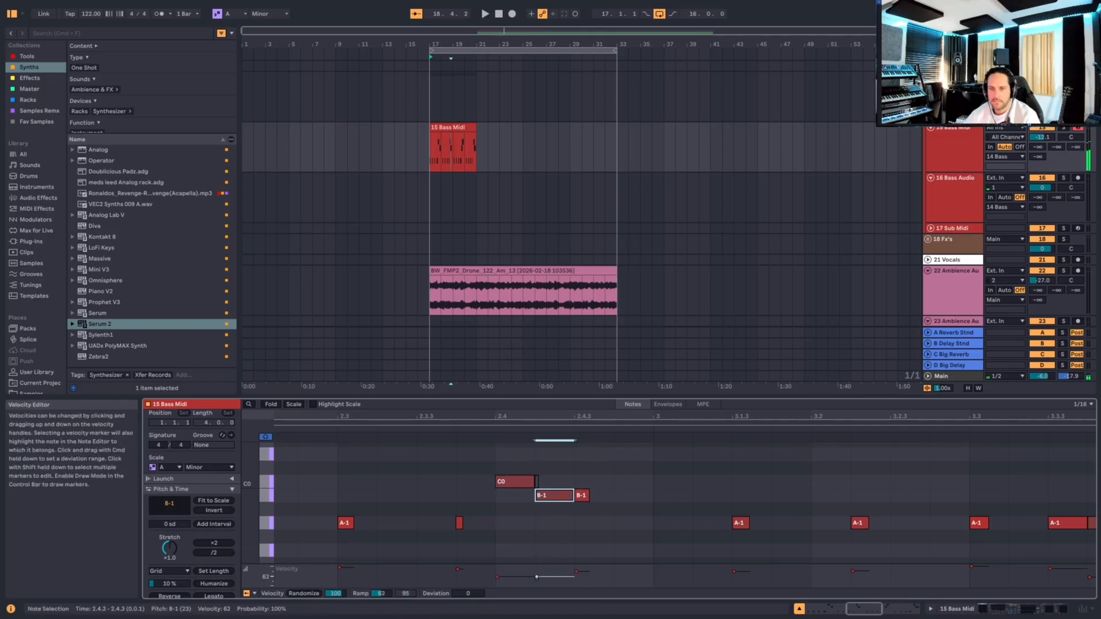
click(504, 536)
Step: Replay the bassline, setting the velocity of the short B-1 note at 1.4.4 to 38 and the one on beat 3.4 to 45
key(space)
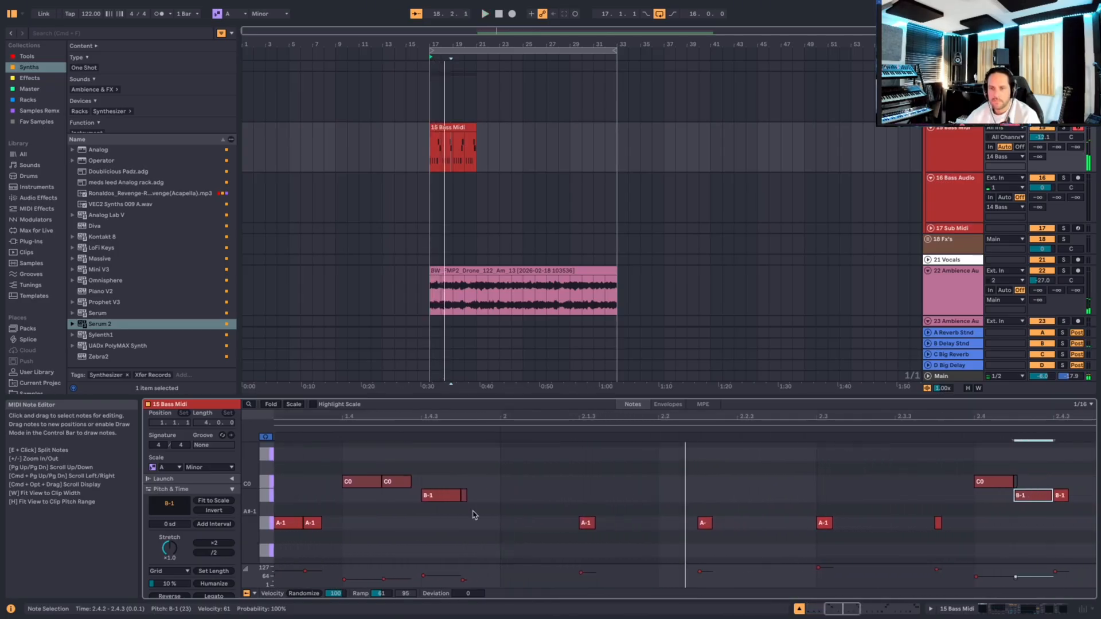
key(space)
key(space)
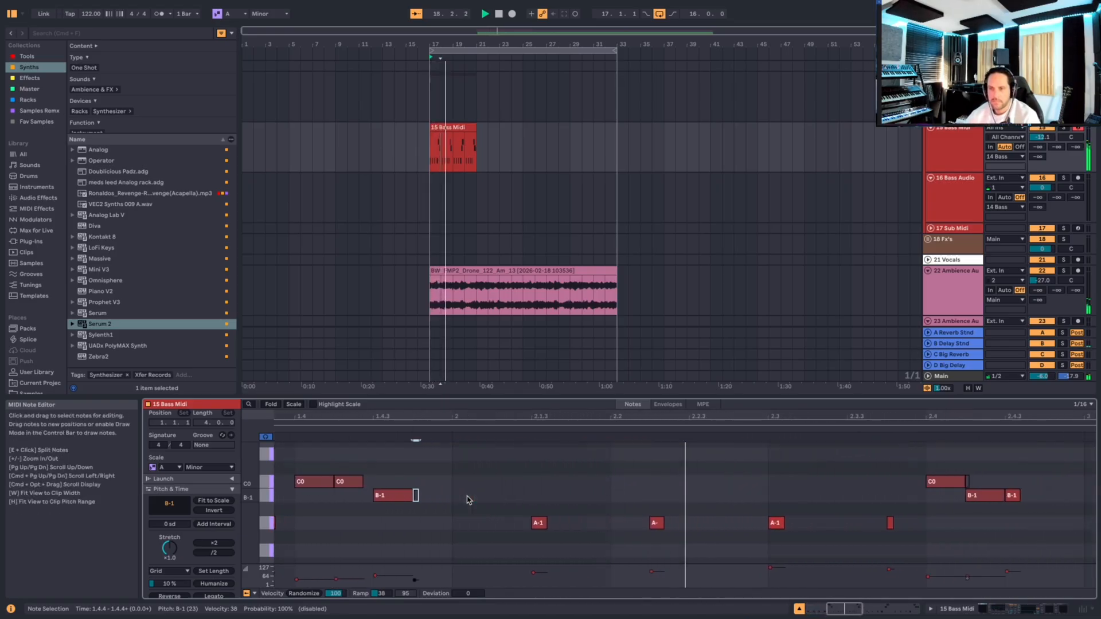
key(space)
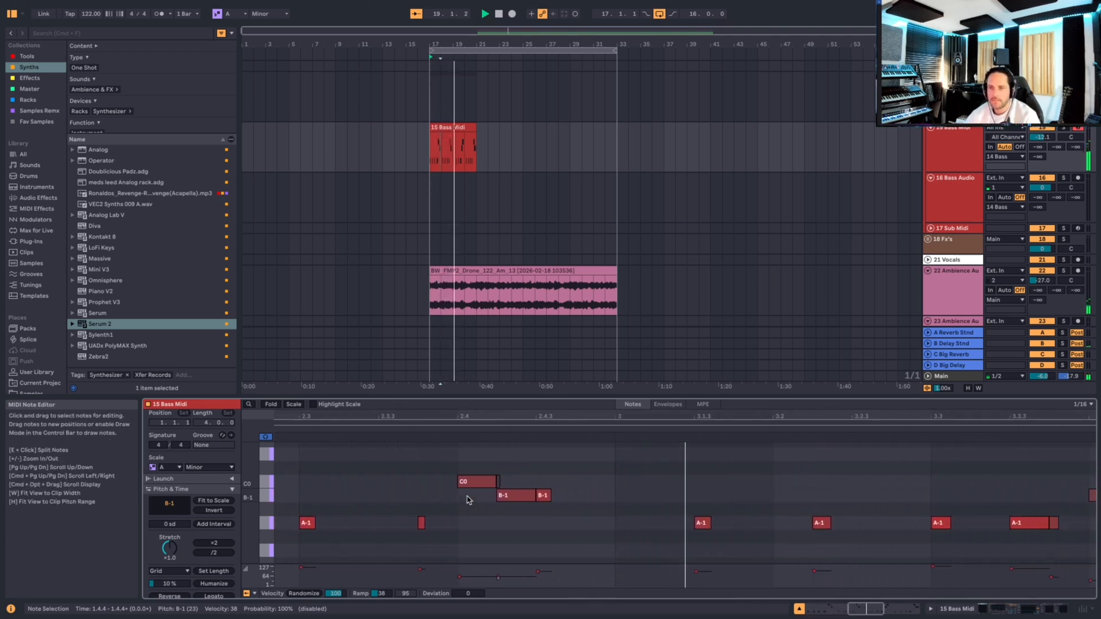
drag(637, 418, 637, 367)
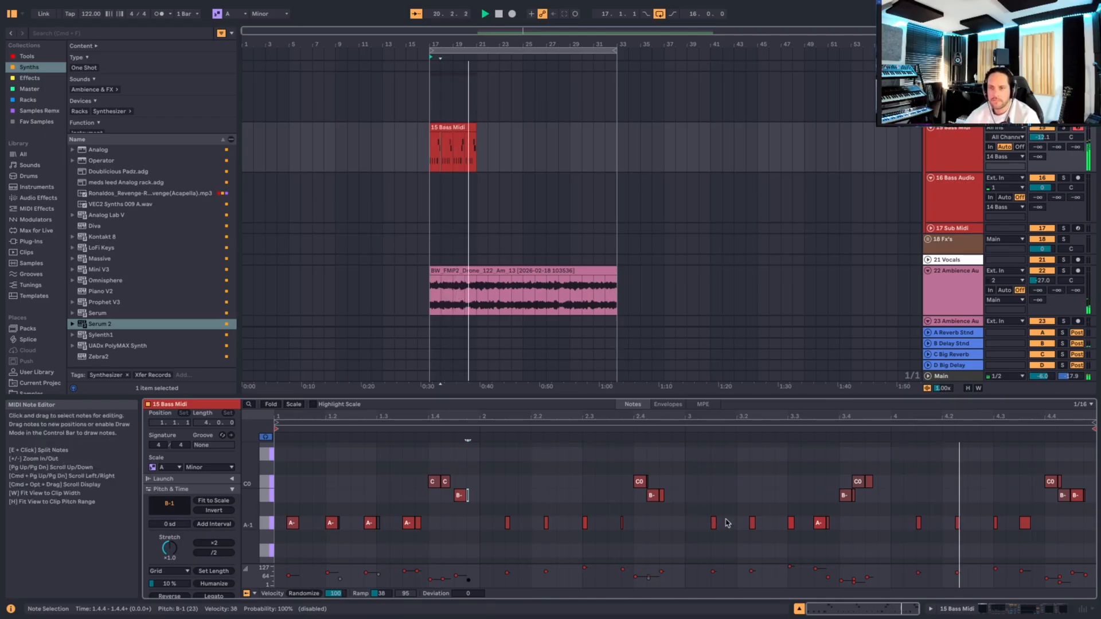
click(854, 498)
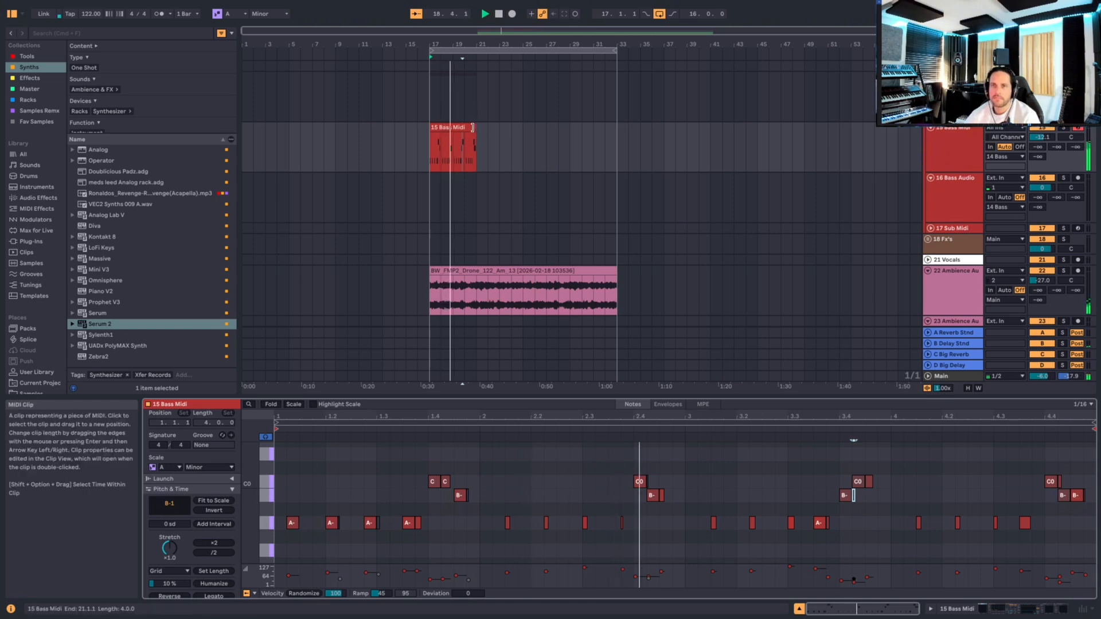
Step: Enable looping for the 15 Bass Midi clip, extend it to bar 33, and select its track
mouse_move(473, 128)
mouse_down()
mouse_move(592, 131)
mouse_move(477, 134)
mouse_up()
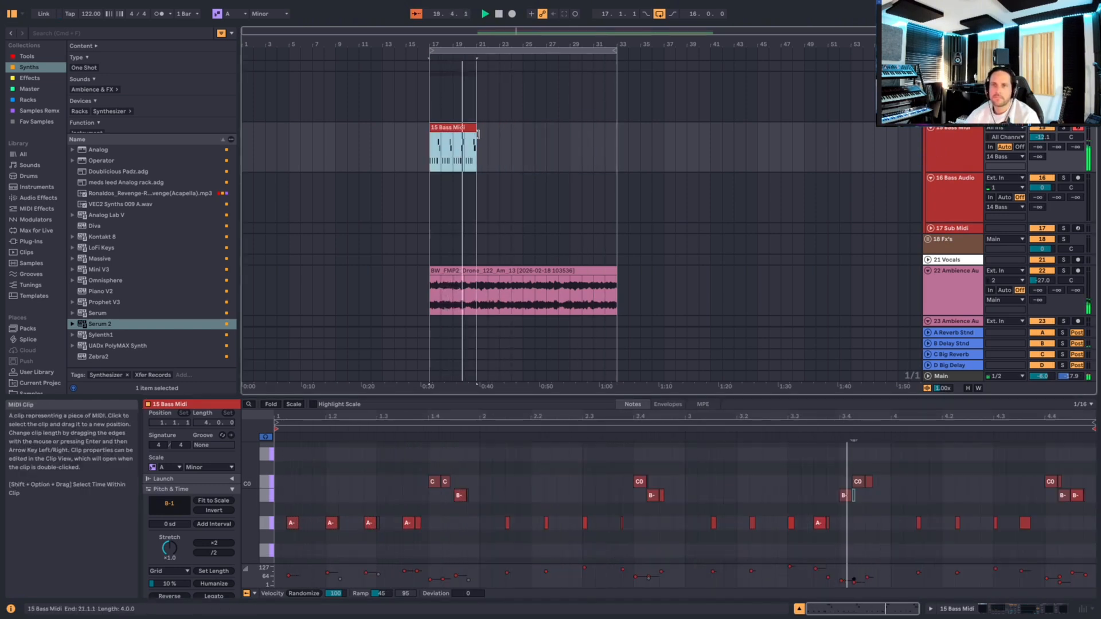
click(184, 499)
scroll(184, 502, up, 3)
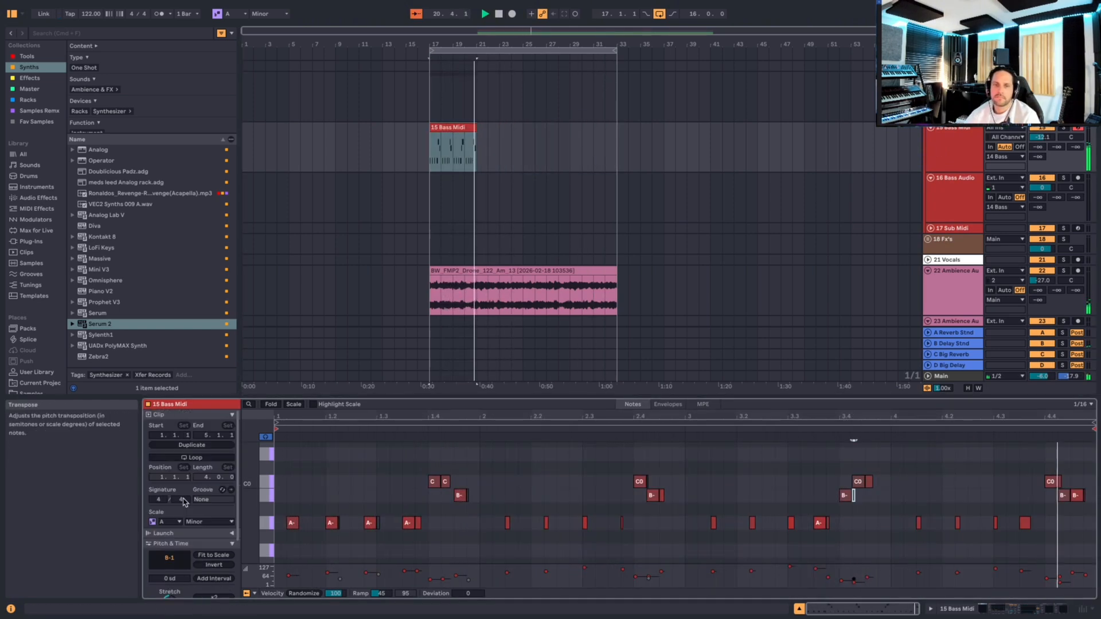
click(192, 457)
click(471, 126)
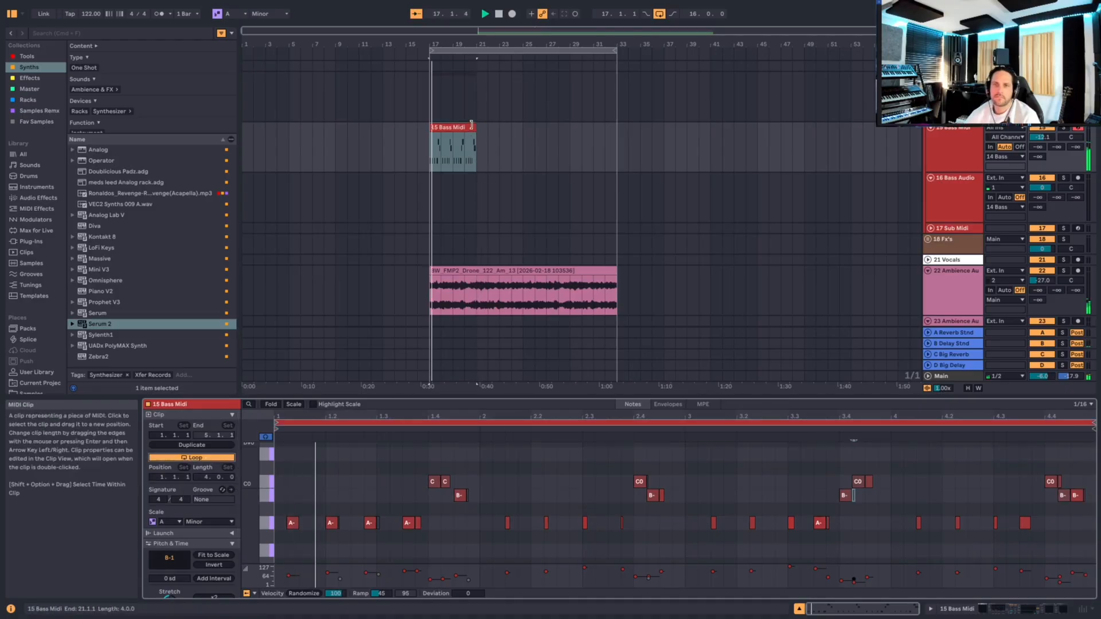
drag(472, 126, 617, 127)
click(966, 147)
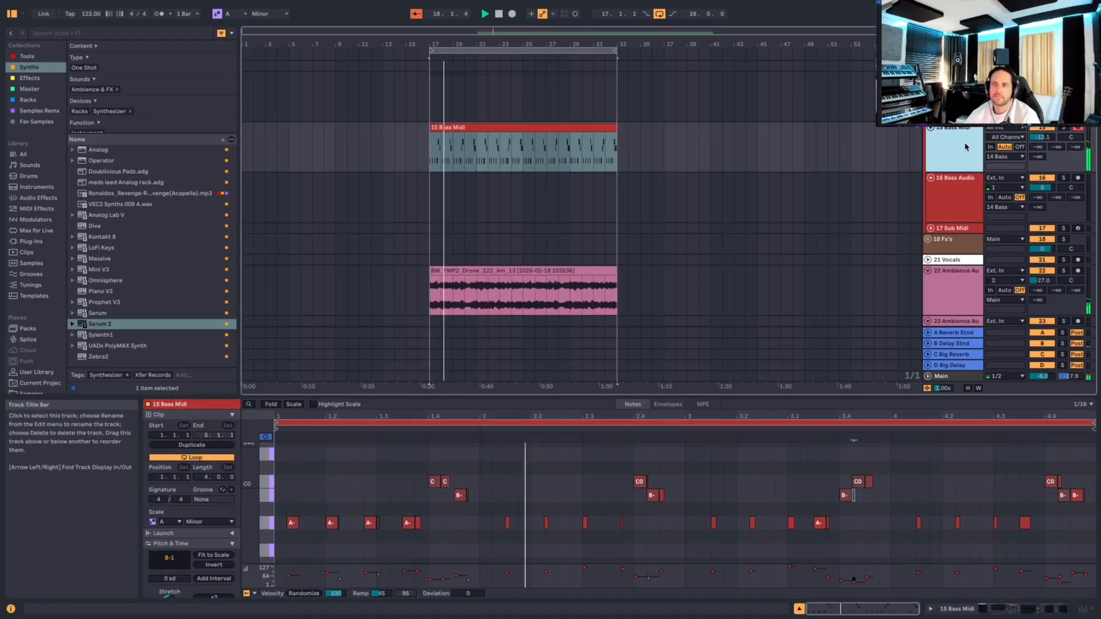
Step: Enable band 8 as a low-pass in the 15 Bass Midi track's EQ Eight, with the cutoff at about 408 Hz
double_click(965, 147)
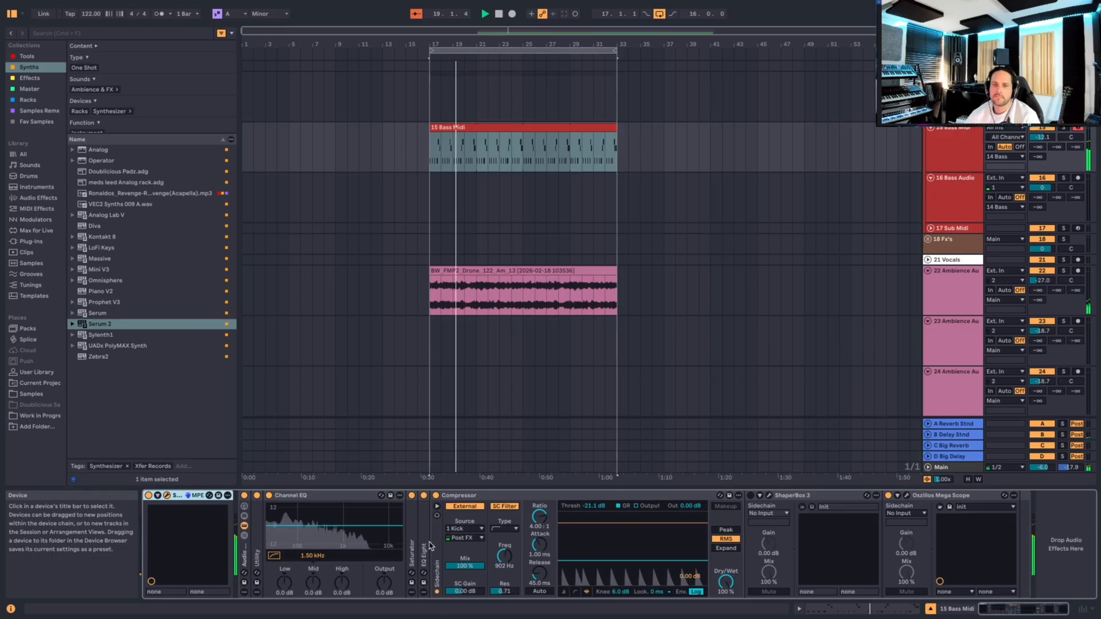
click(431, 545)
double_click(431, 545)
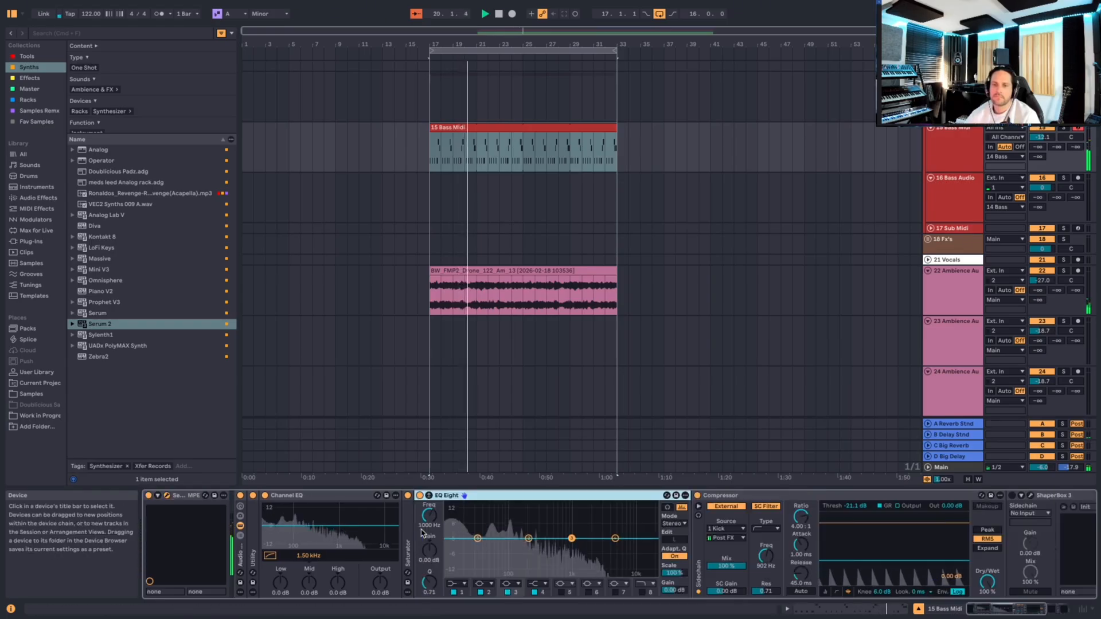
click(642, 591)
drag(631, 538, 548, 552)
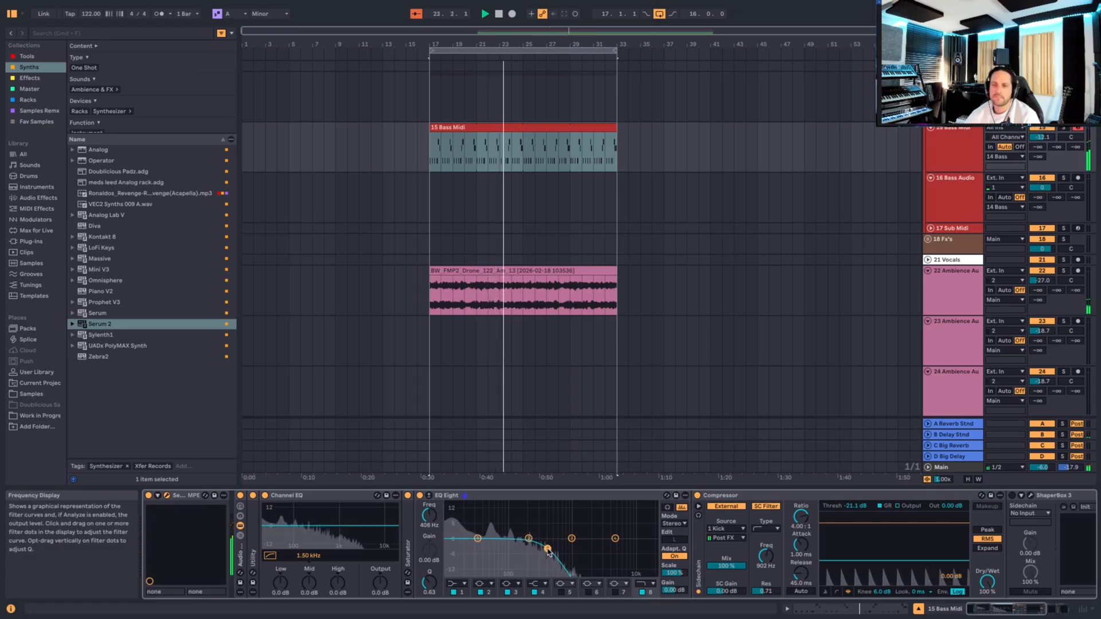
Step: Move ShaperBox 3 from the bass track to the end of the 1 Kick device chain and open its plug-in window
scroll(983, 512, right, 4)
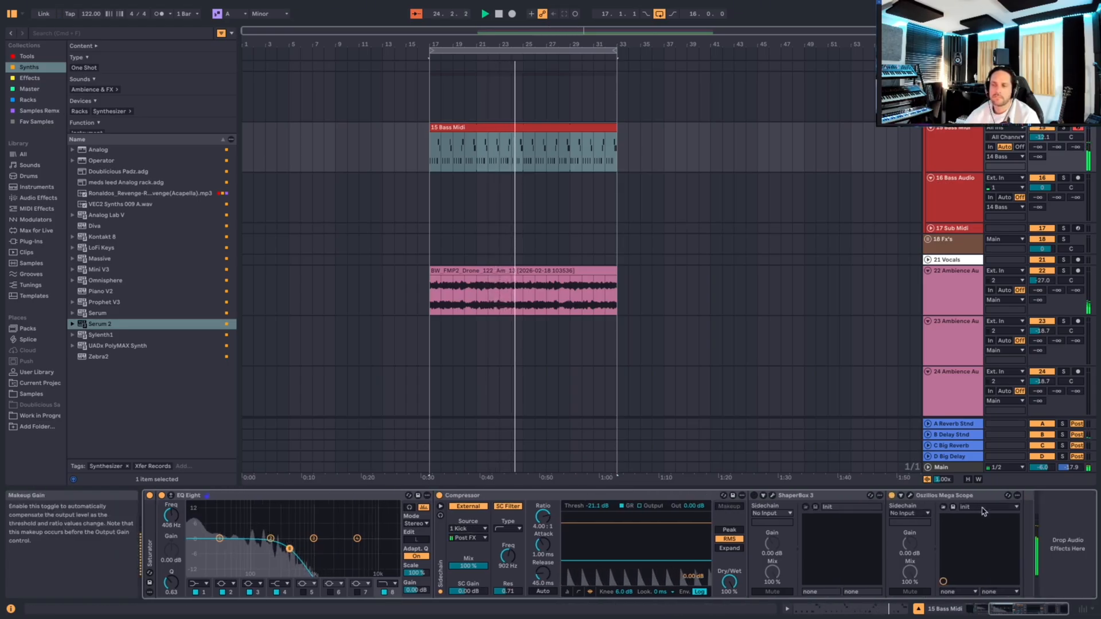
scroll(740, 301, up, 4)
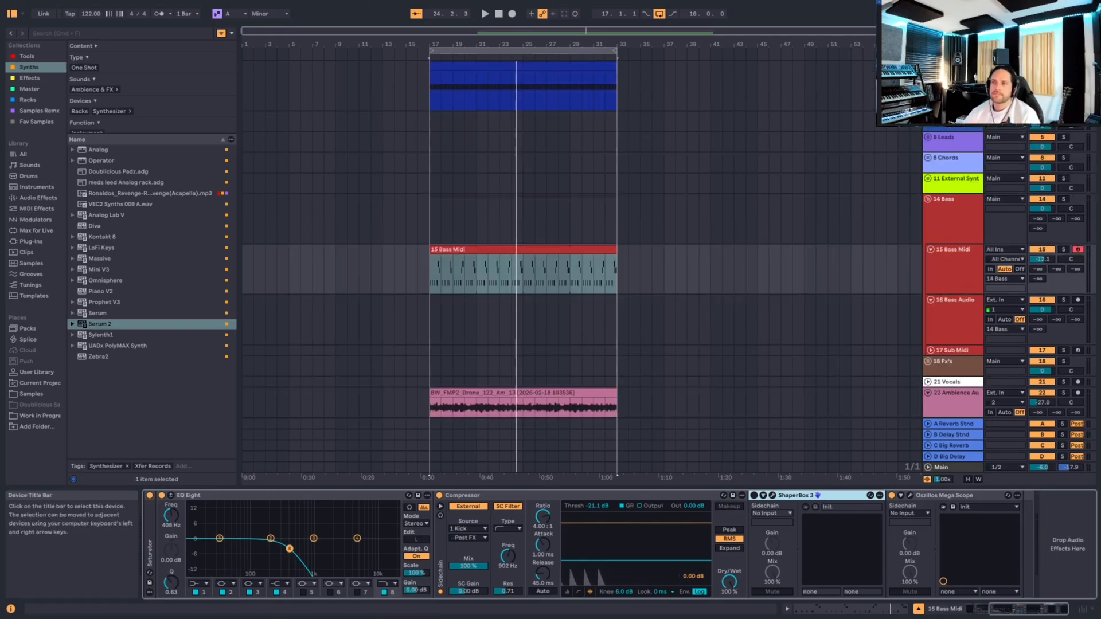
key(Up)
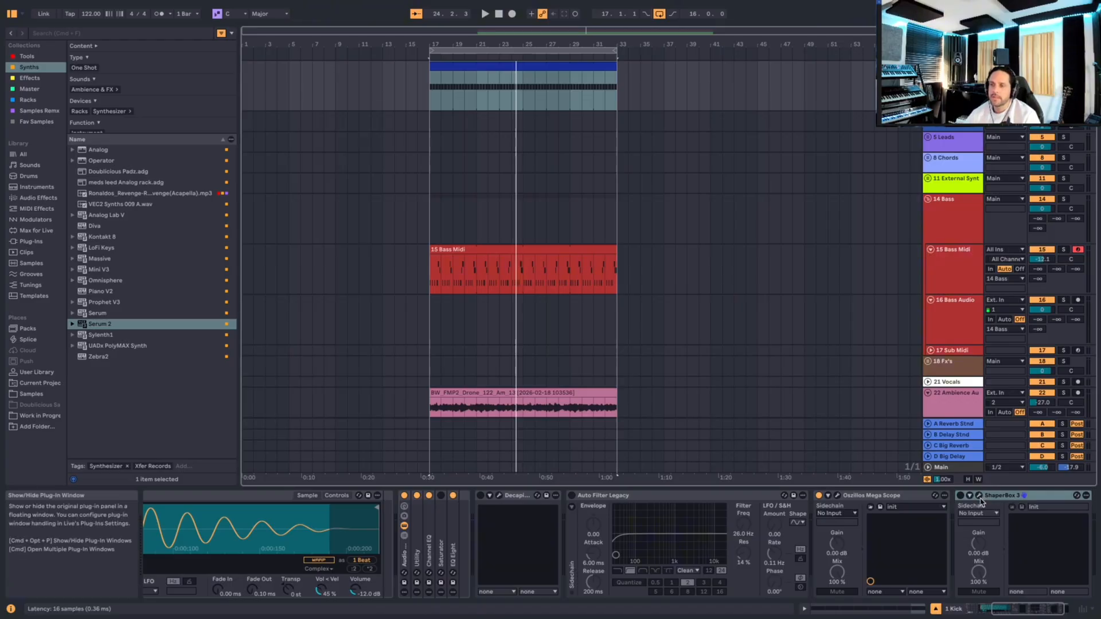
click(979, 500)
click(979, 500)
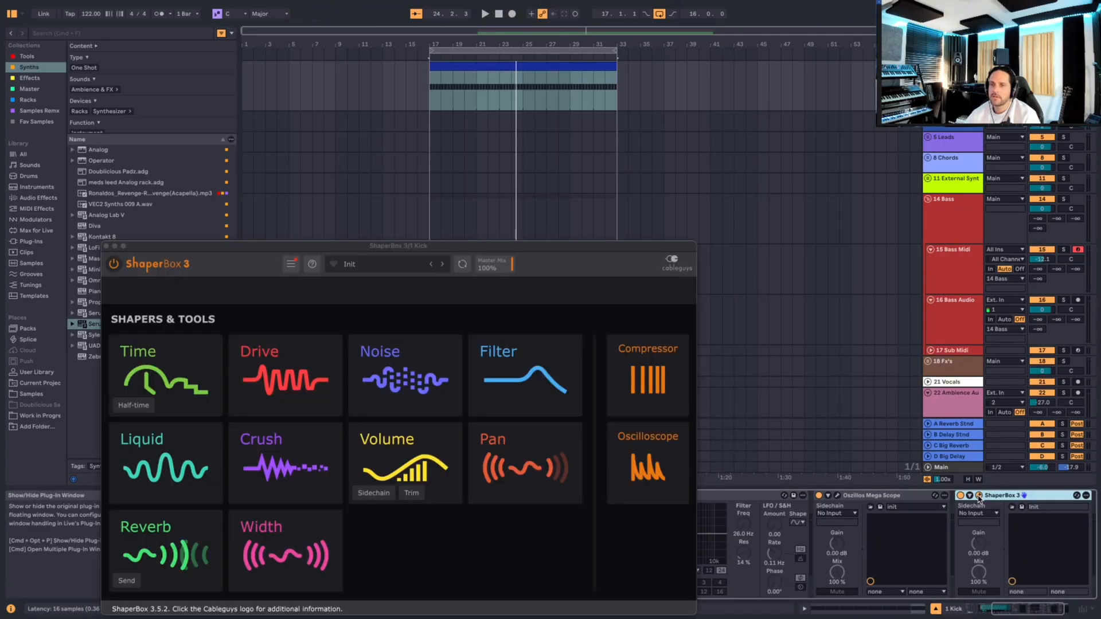
Step: Load ShaperBox's Volume sidechain shaper and delay its curve's rise to fit the kick waveform during playback
click(367, 485)
key(space)
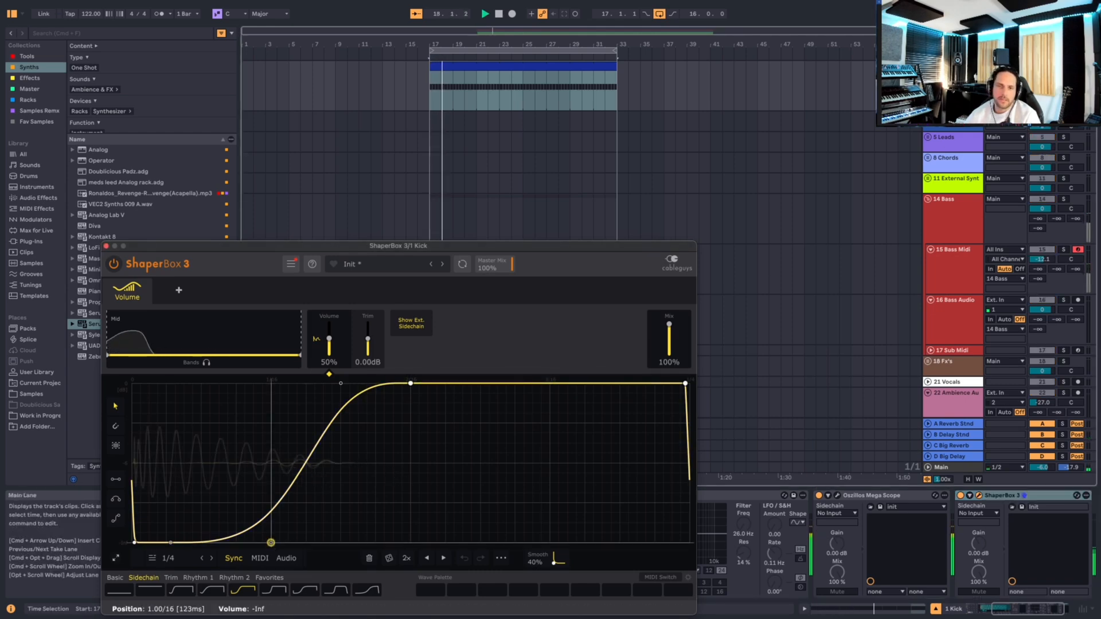
drag(285, 543, 300, 542)
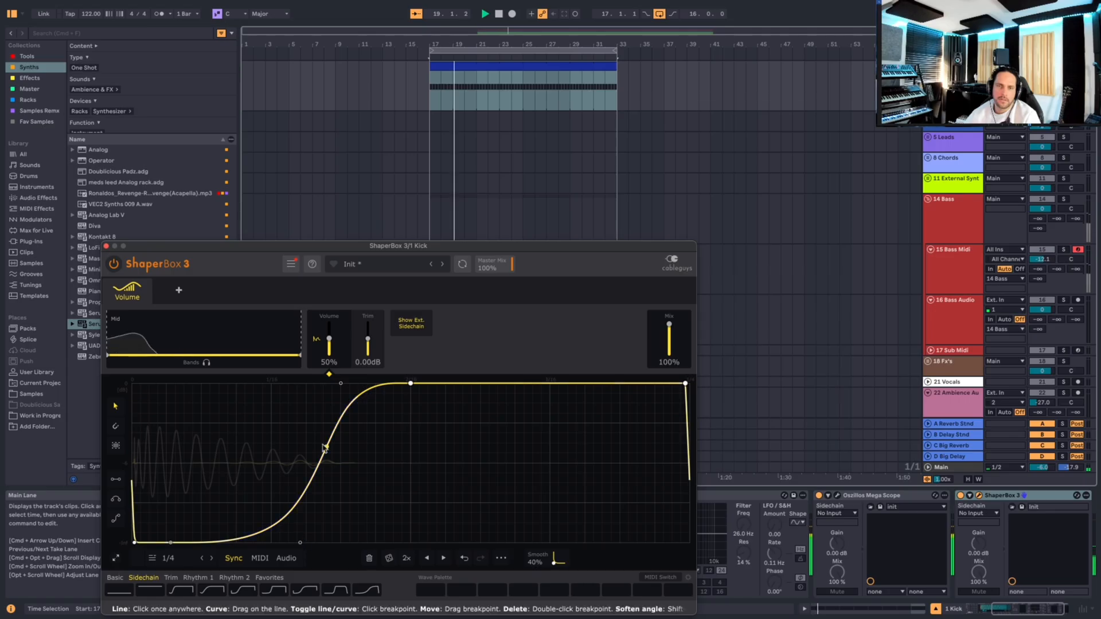
drag(340, 383, 359, 383)
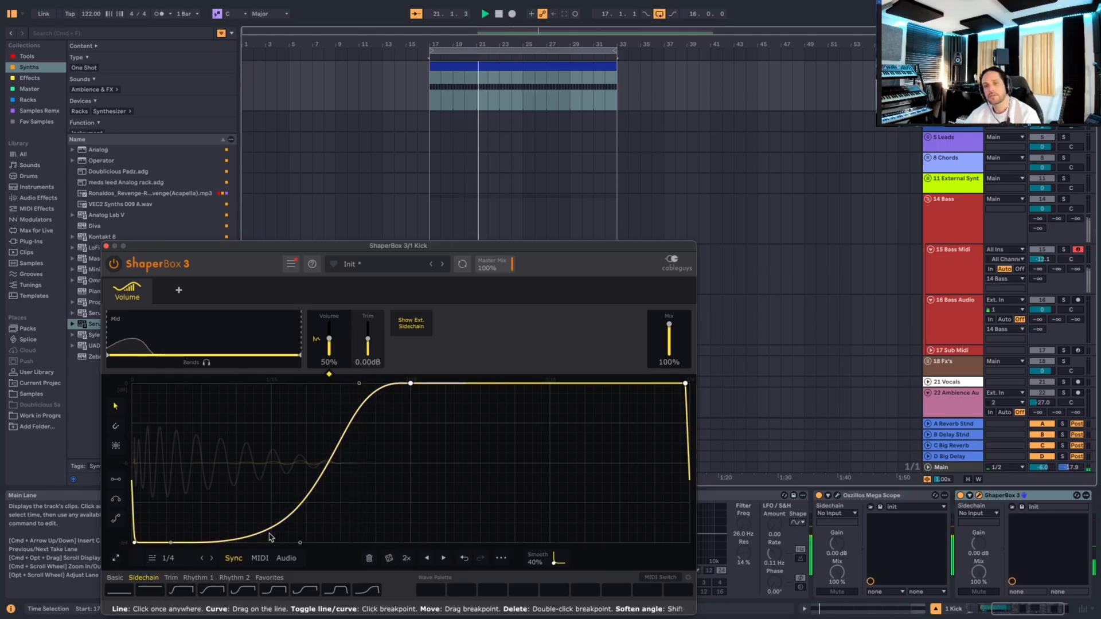
key(space)
click(106, 246)
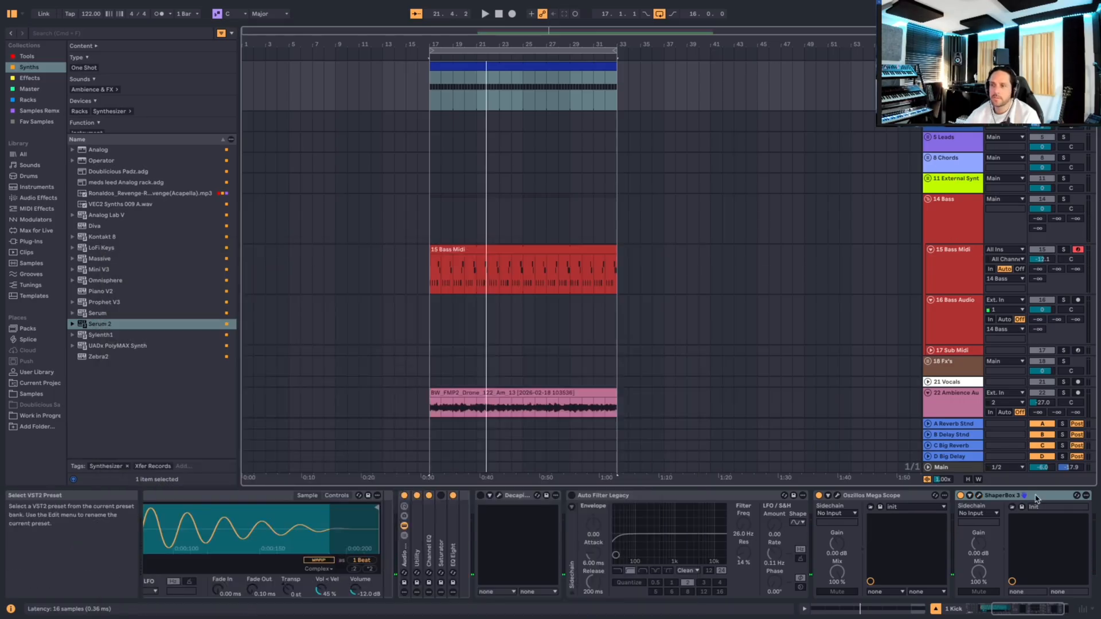
Step: Move ShaperBox 3 from the kick onto the 15 Bass Midi track and audition the bass in solo
drag(1036, 497, 943, 261)
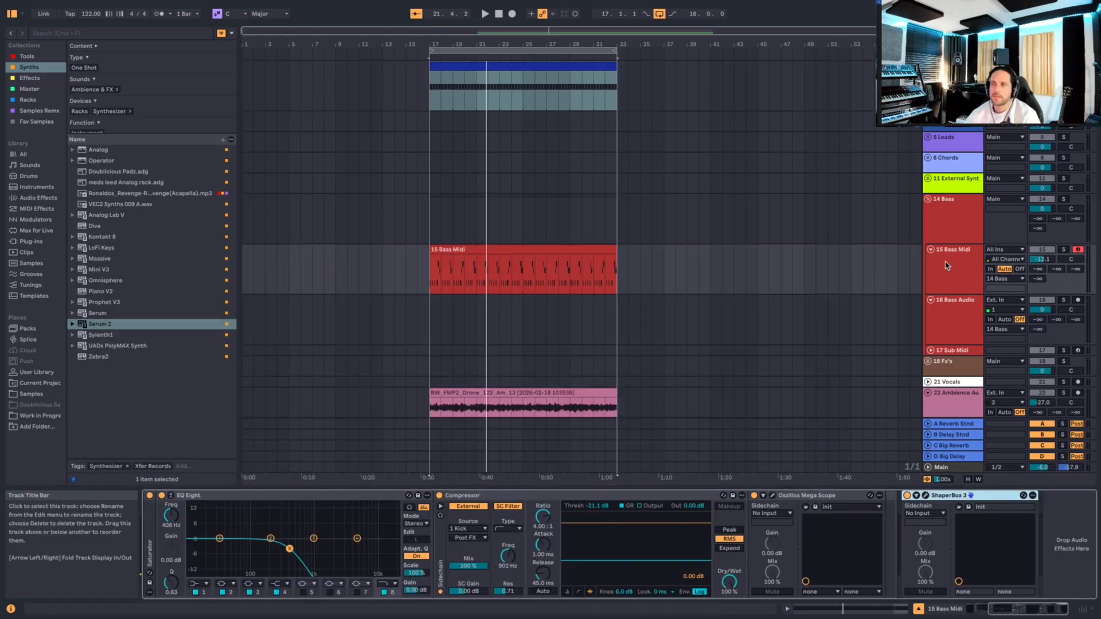
click(1064, 250)
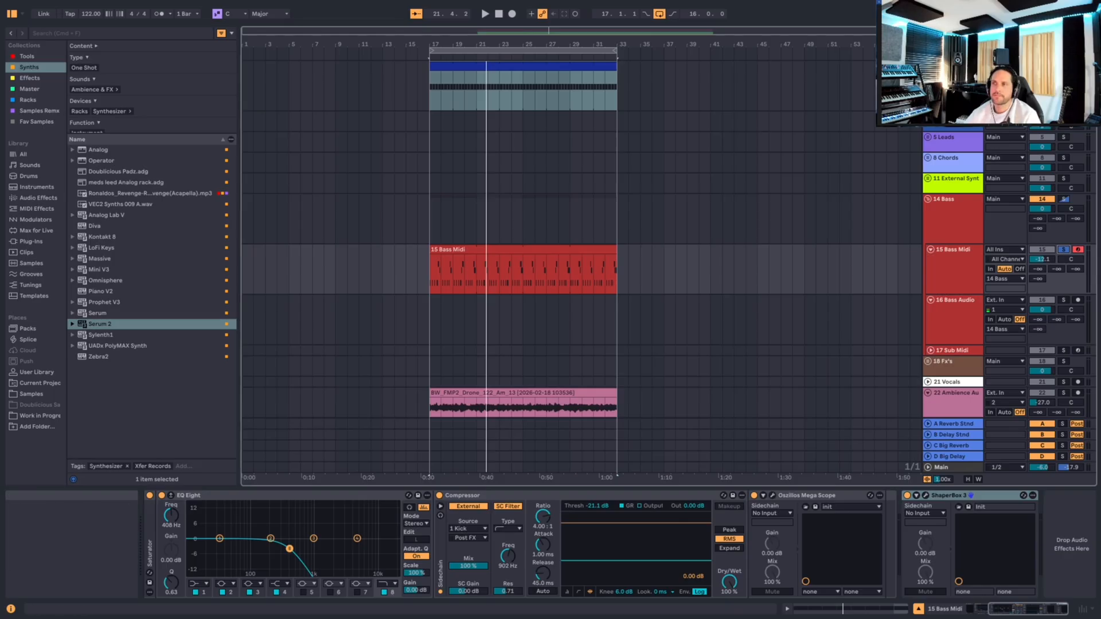
click(516, 66)
key(space)
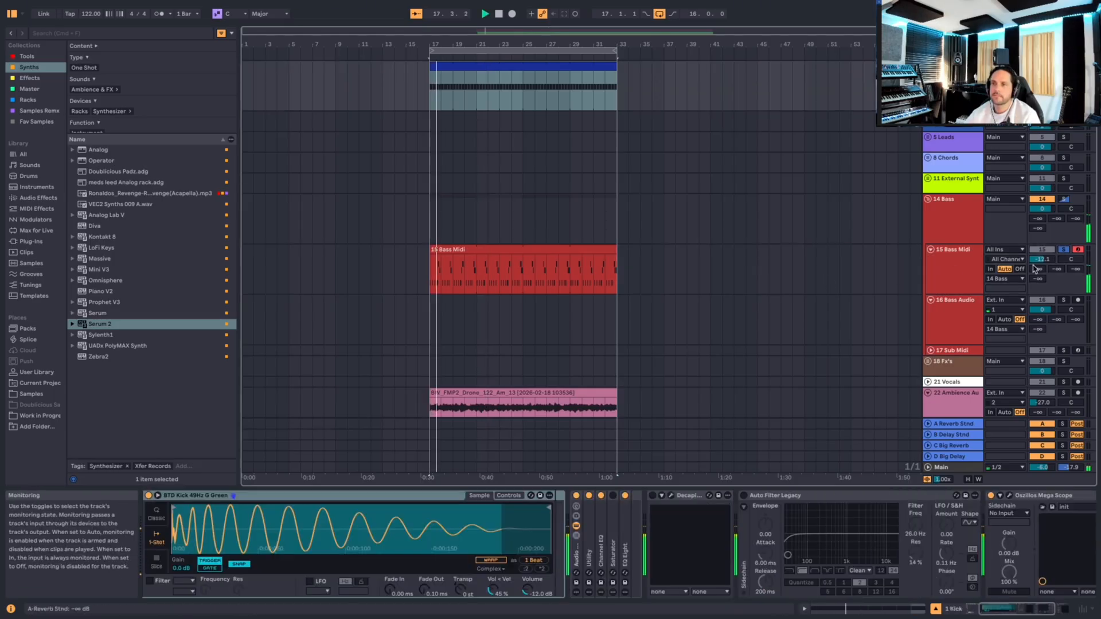
scroll(1006, 528, right, 3)
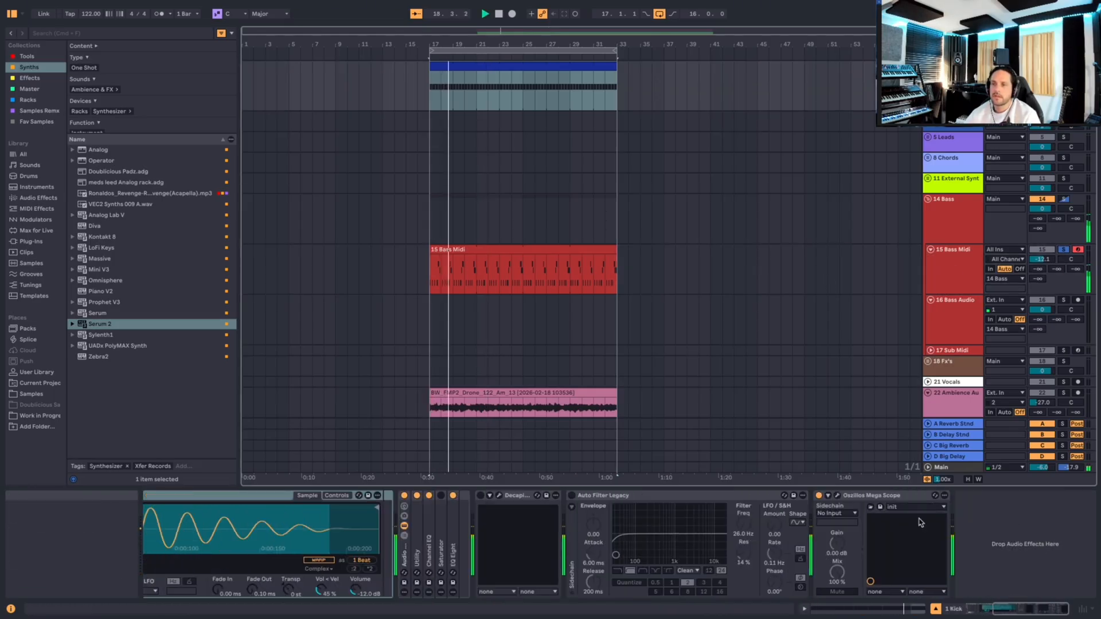
Step: Set the bass ShaperBox's mid/high band split to about 952 Hz and raise the 15 Bass Midi volume to -10.0 dB
click(968, 270)
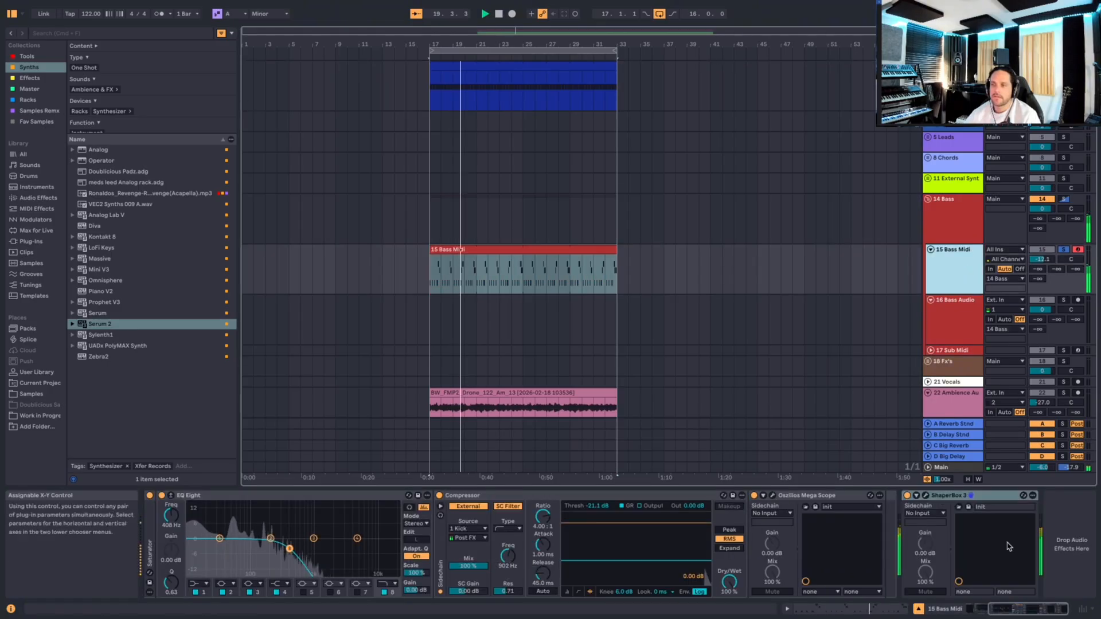
key(super+alt+p)
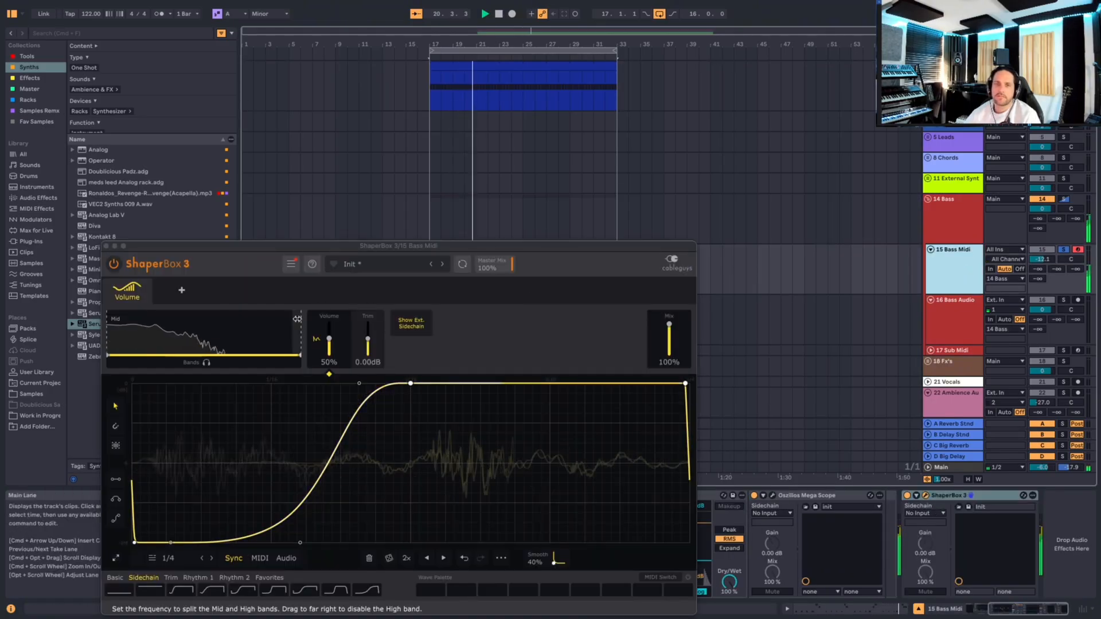
drag(300, 355, 218, 317)
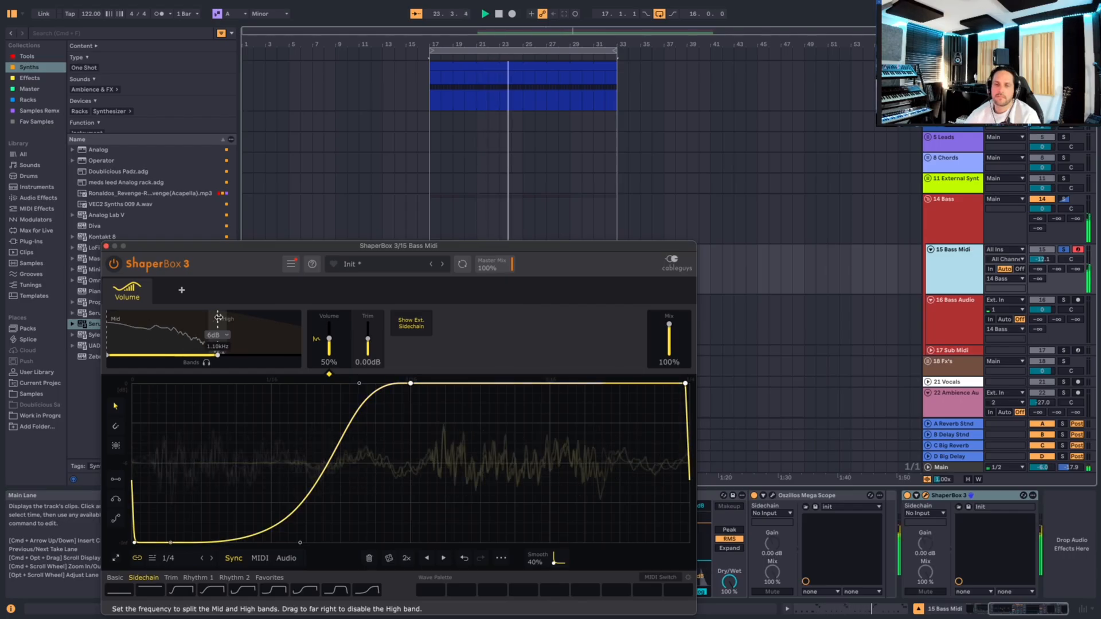
drag(217, 318, 214, 318)
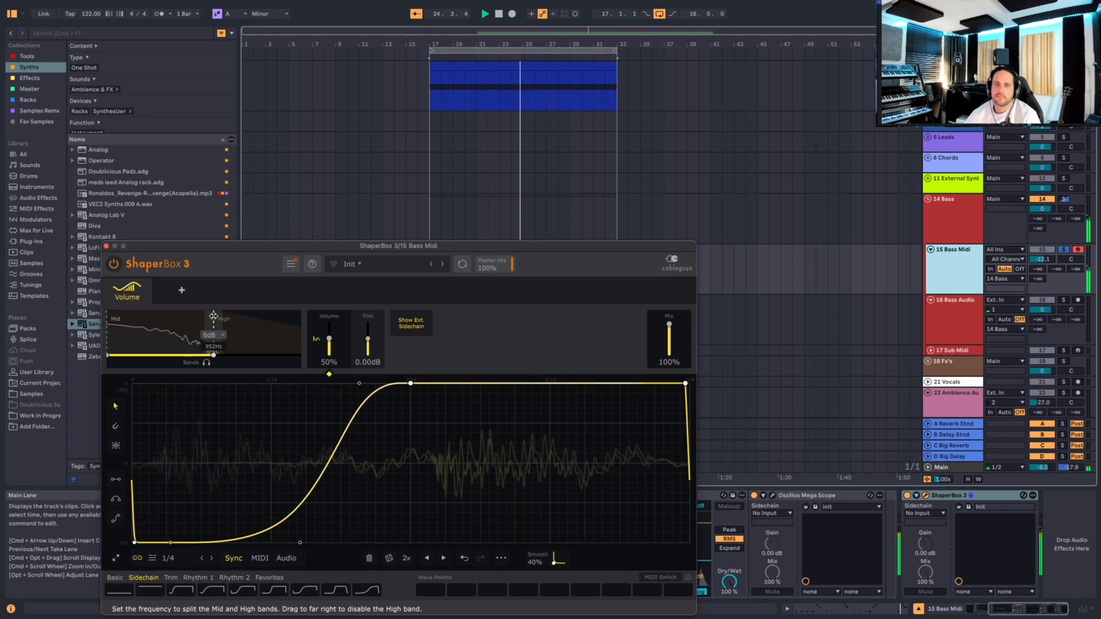
click(106, 246)
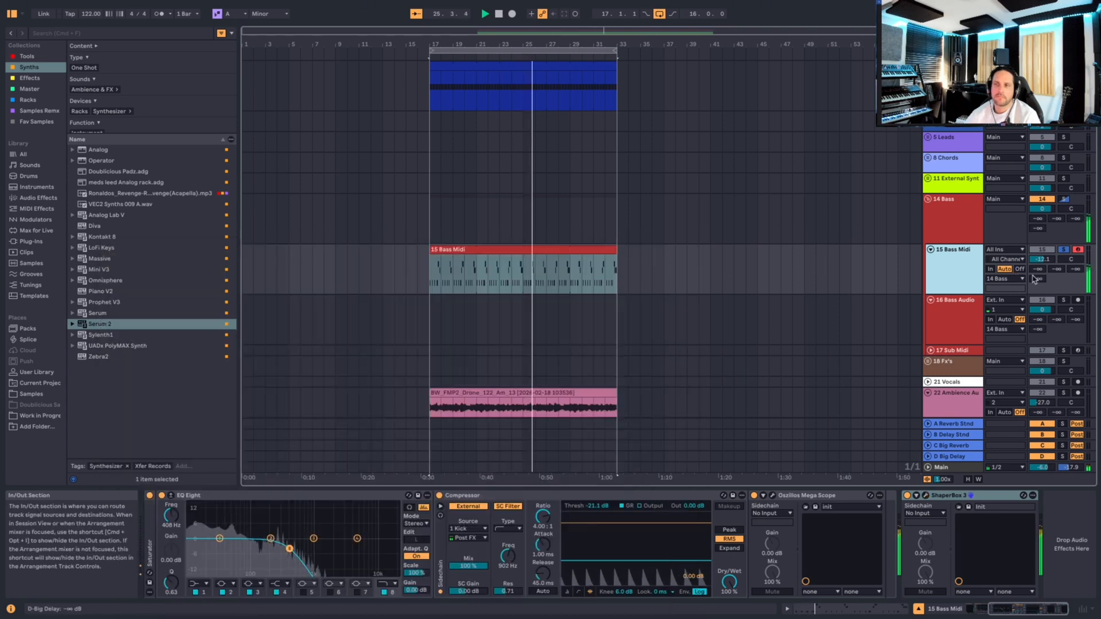
drag(1042, 259, 1042, 249)
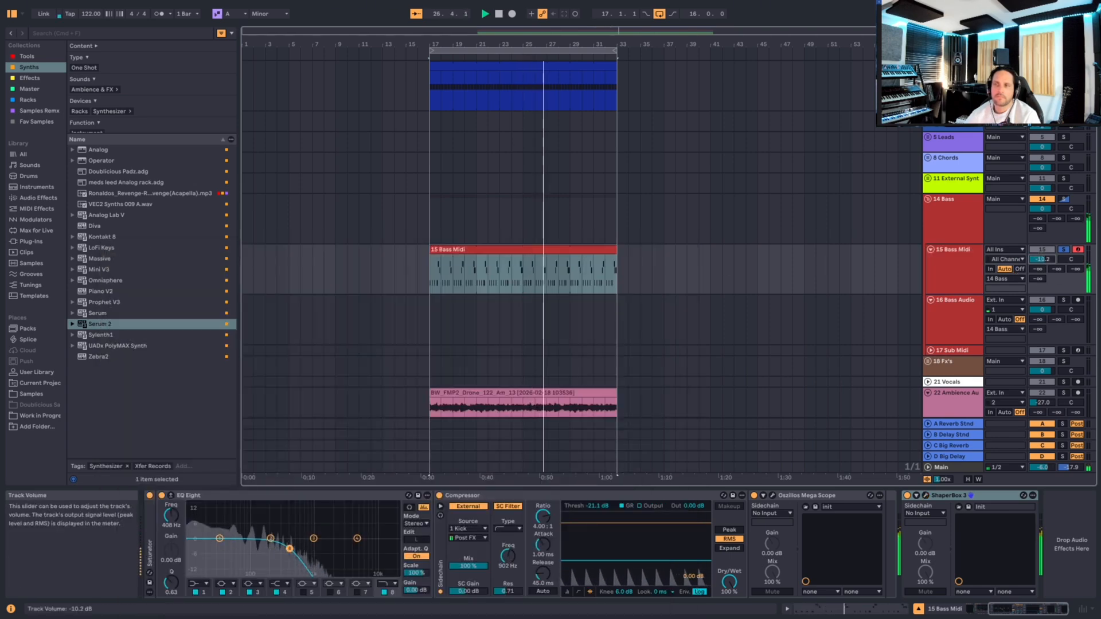
Step: Open Serum 2 on the bass track and examine which parameters its envelopes and LFOs modulate
scroll(361, 567, left, 5)
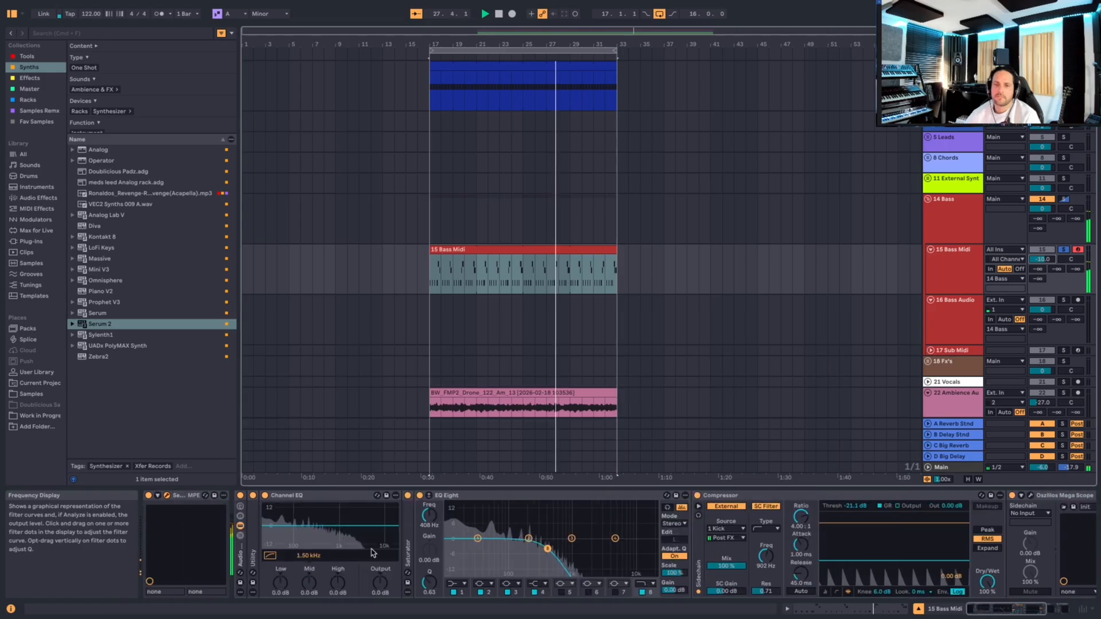
click(182, 498)
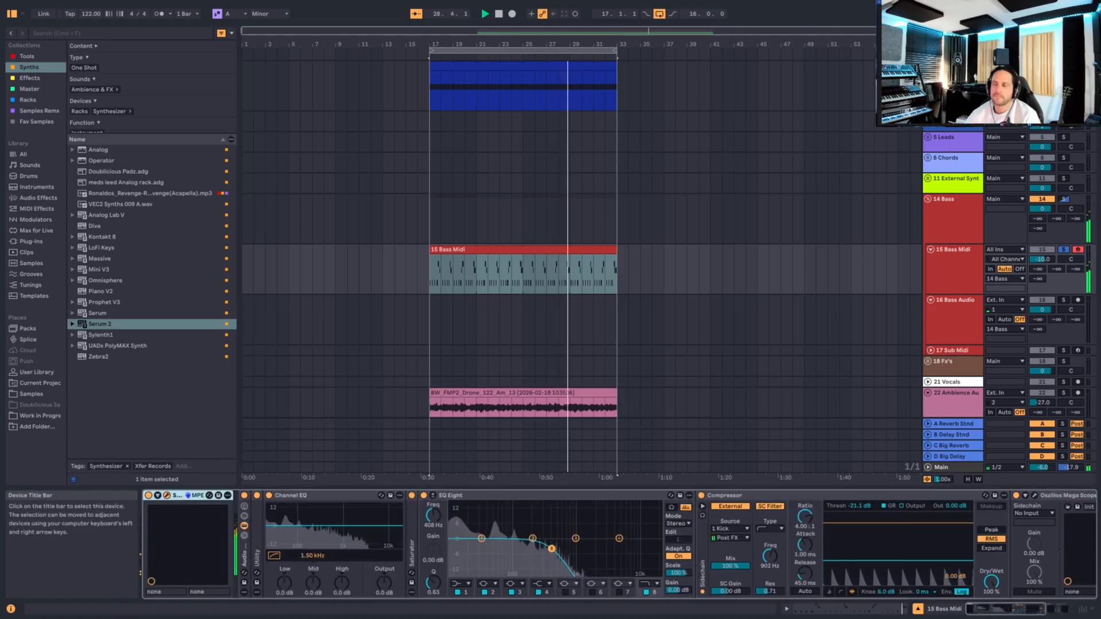
drag(1100, 65, 458, 87)
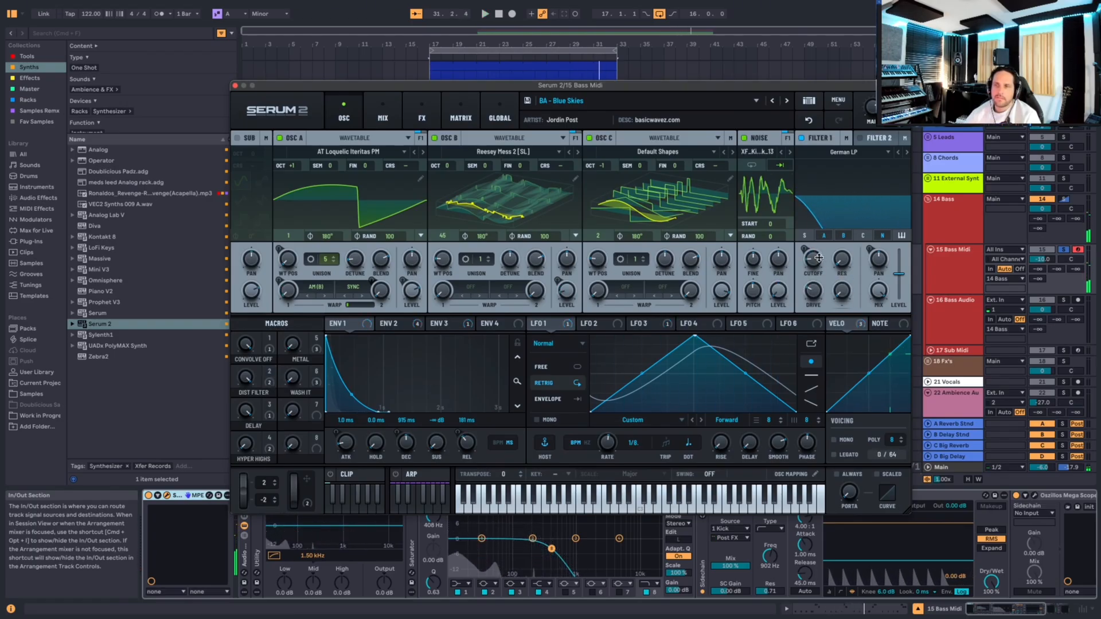
click(600, 325)
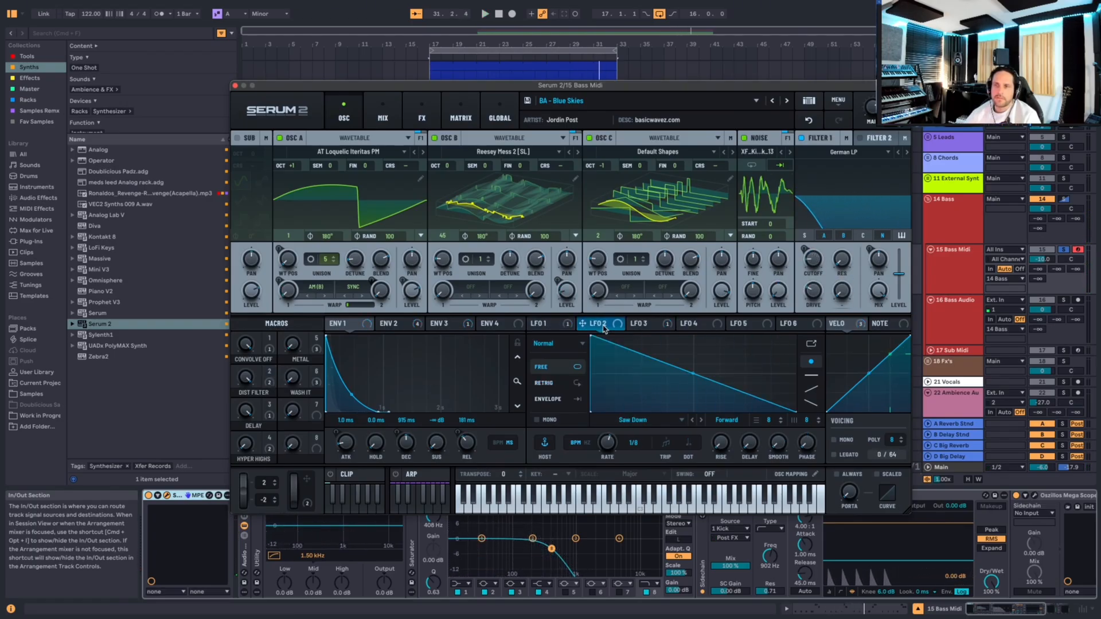
click(662, 328)
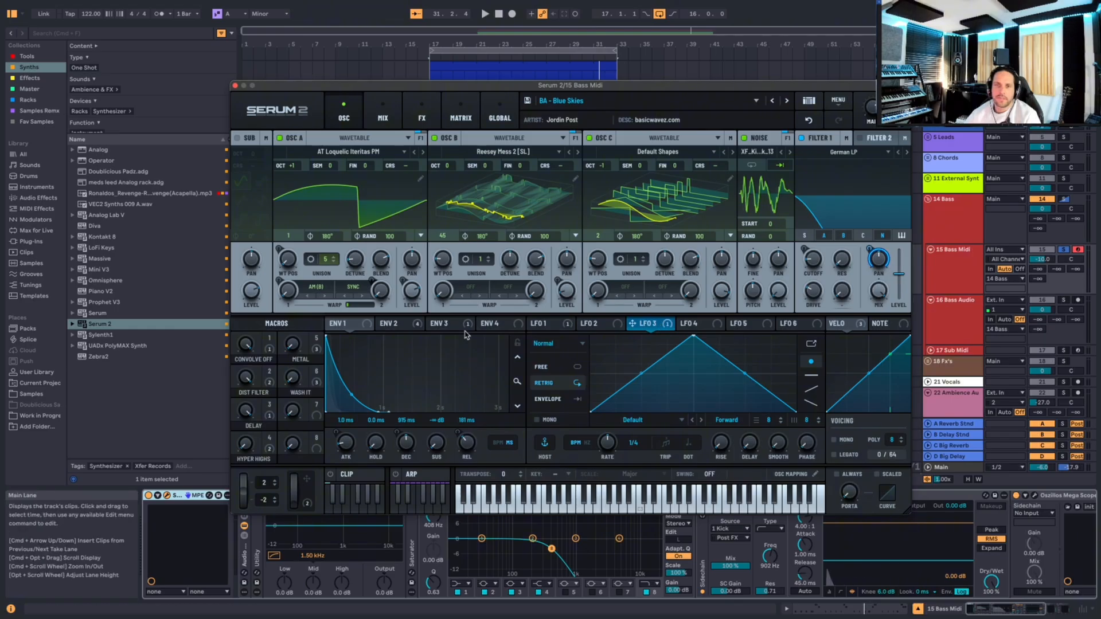
click(392, 329)
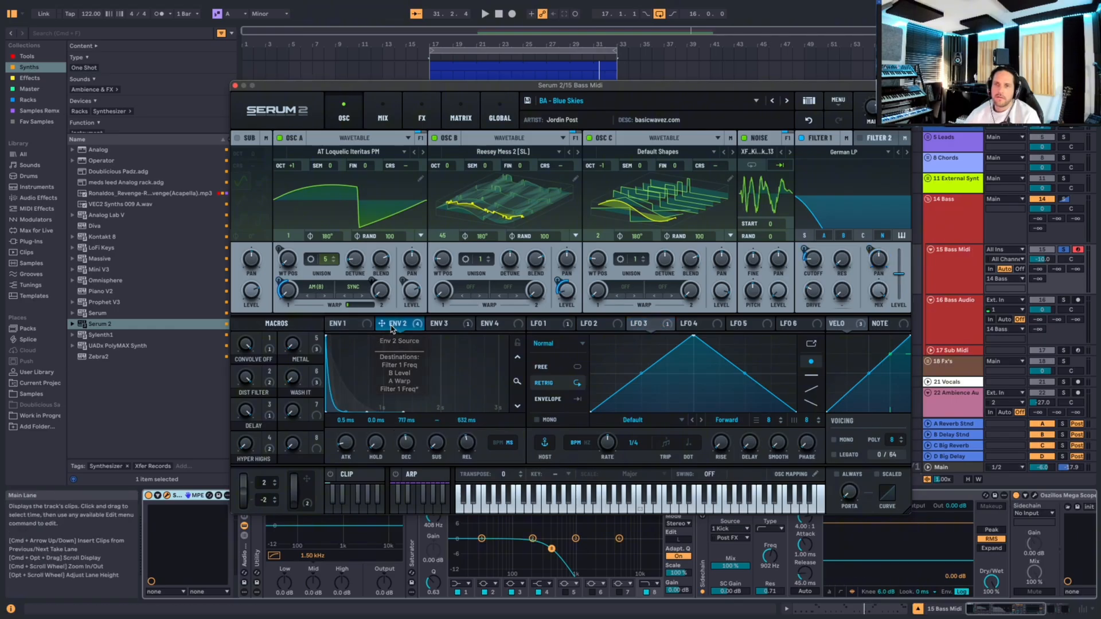
click(442, 326)
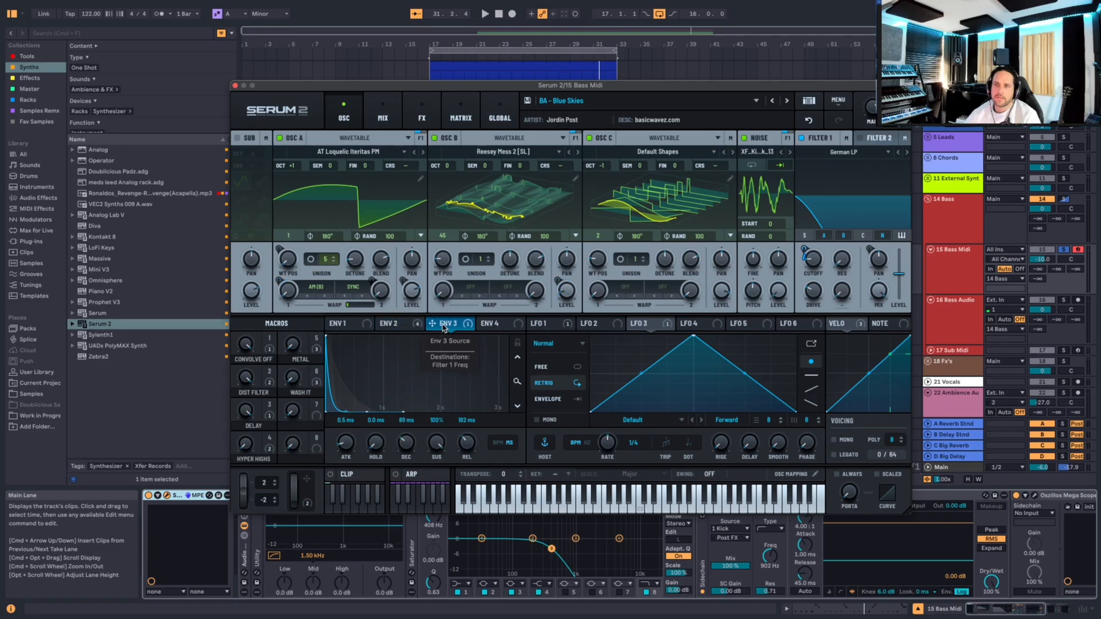
click(388, 330)
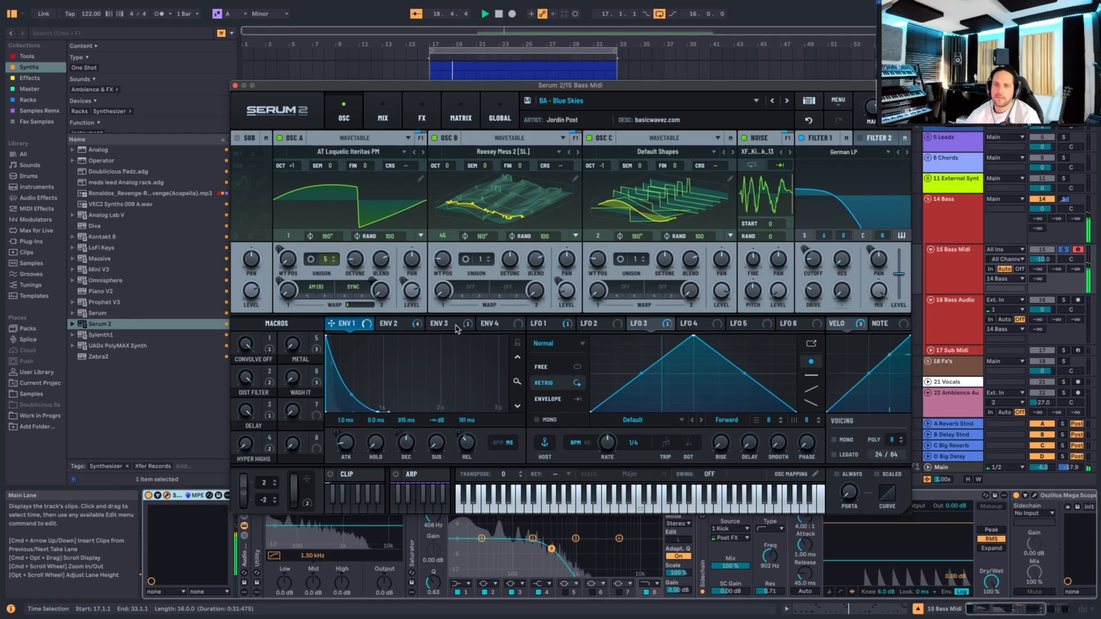
click(562, 326)
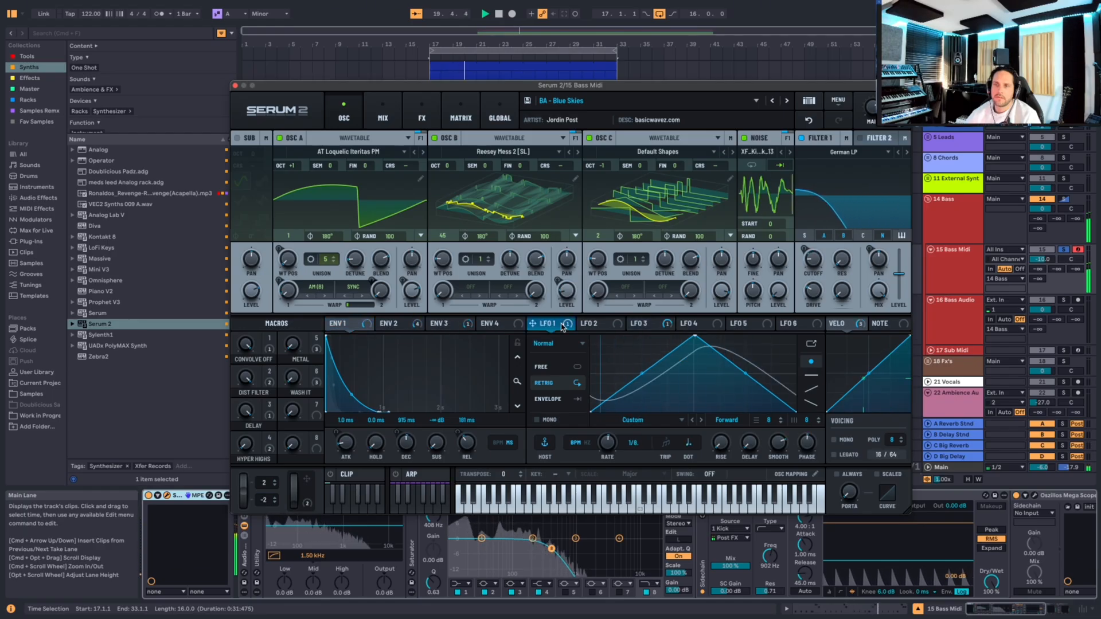
Step: Adjust the Env 2 and Env 3 modulation amounts on the Filter 1 cutoff while the bassline plays
click(397, 326)
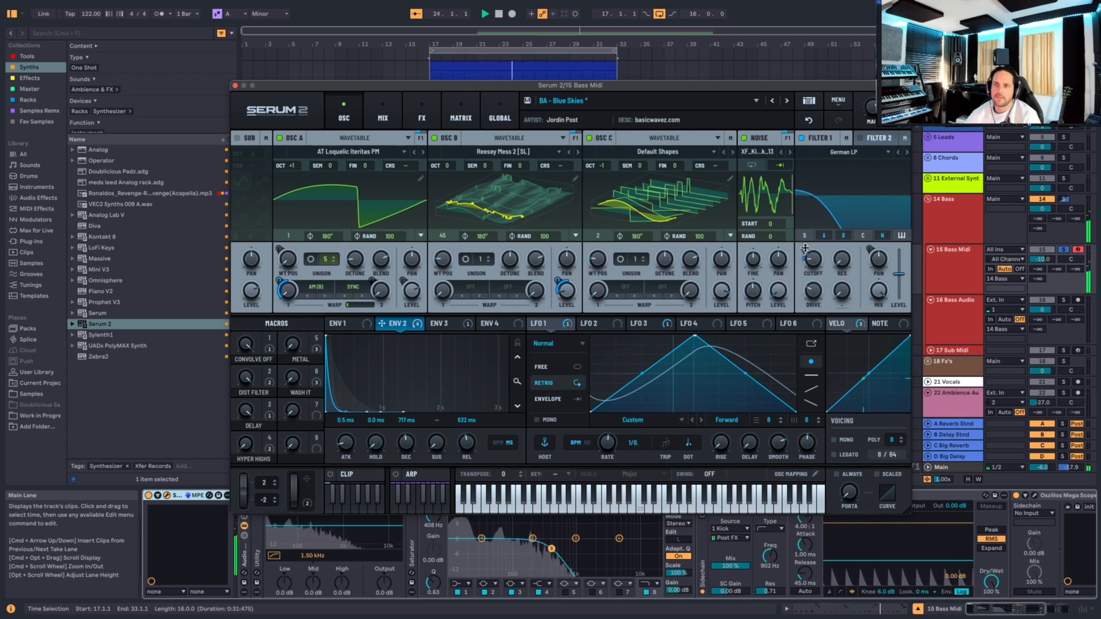
click(447, 324)
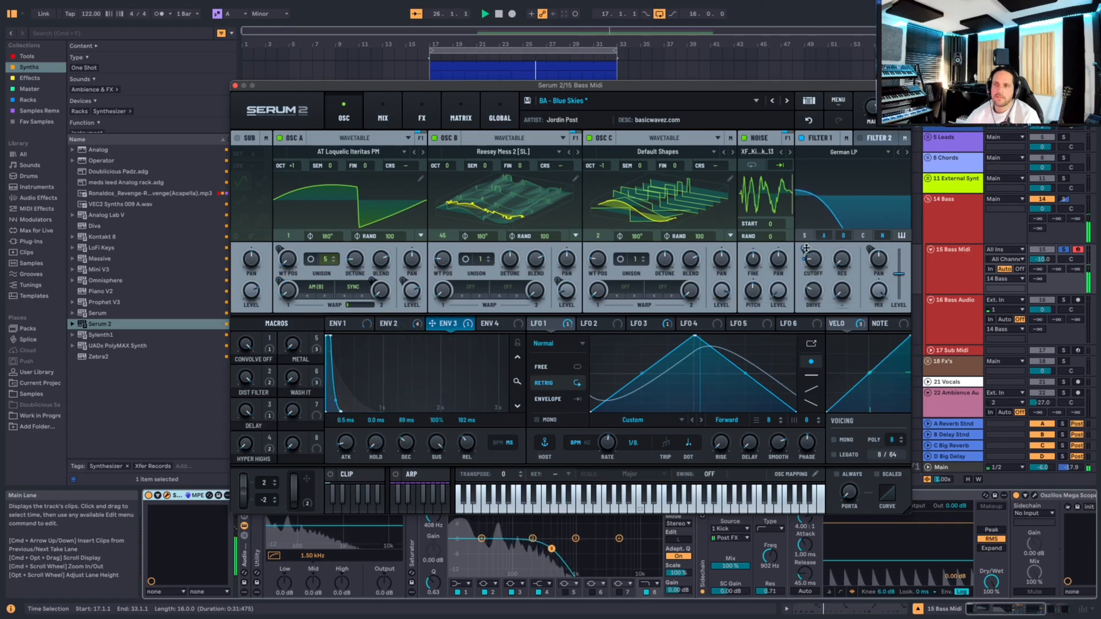
mouse_move(805, 252)
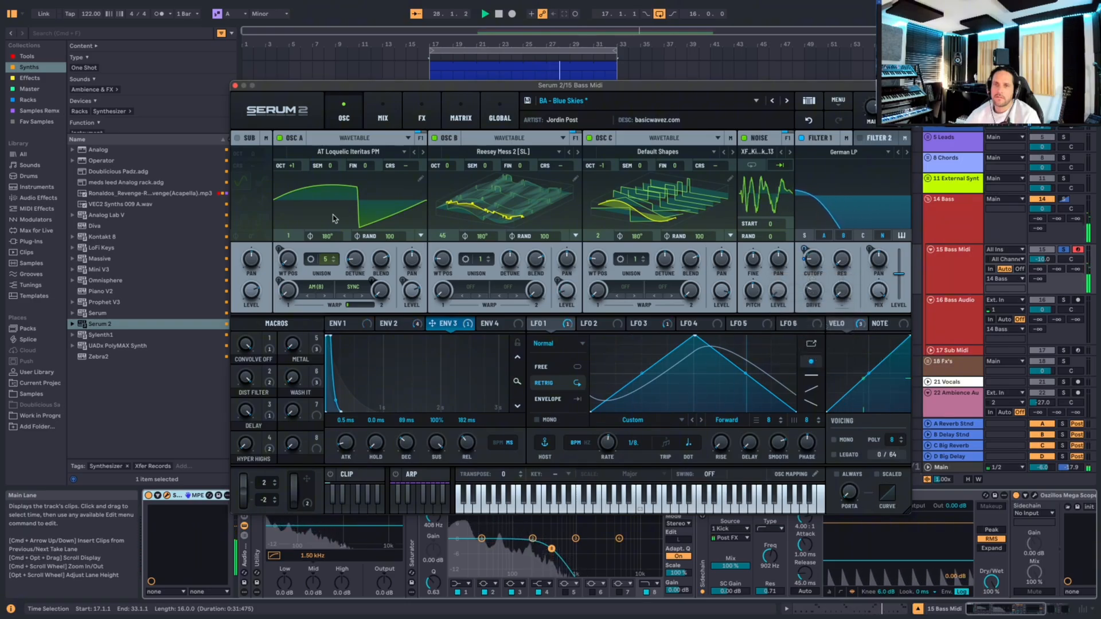
Step: Unsolo the 15 Bass Midi track, shift the Serum 2 window clear of it, and raise its volume to -7.0 dB
click(1065, 253)
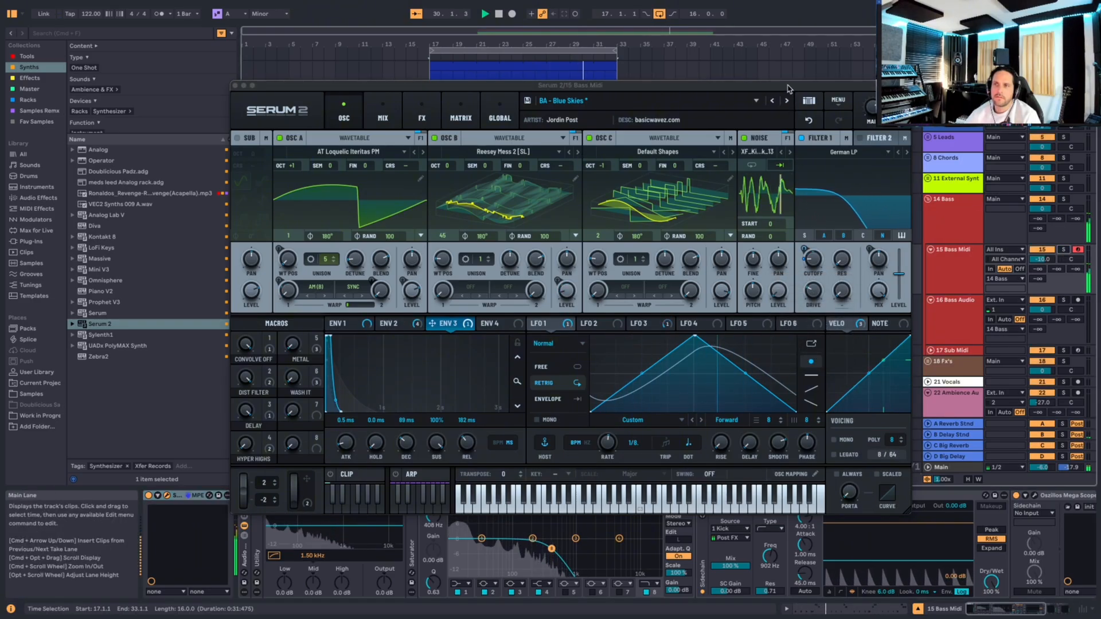
drag(791, 89, 683, 349)
drag(1042, 259, 1042, 248)
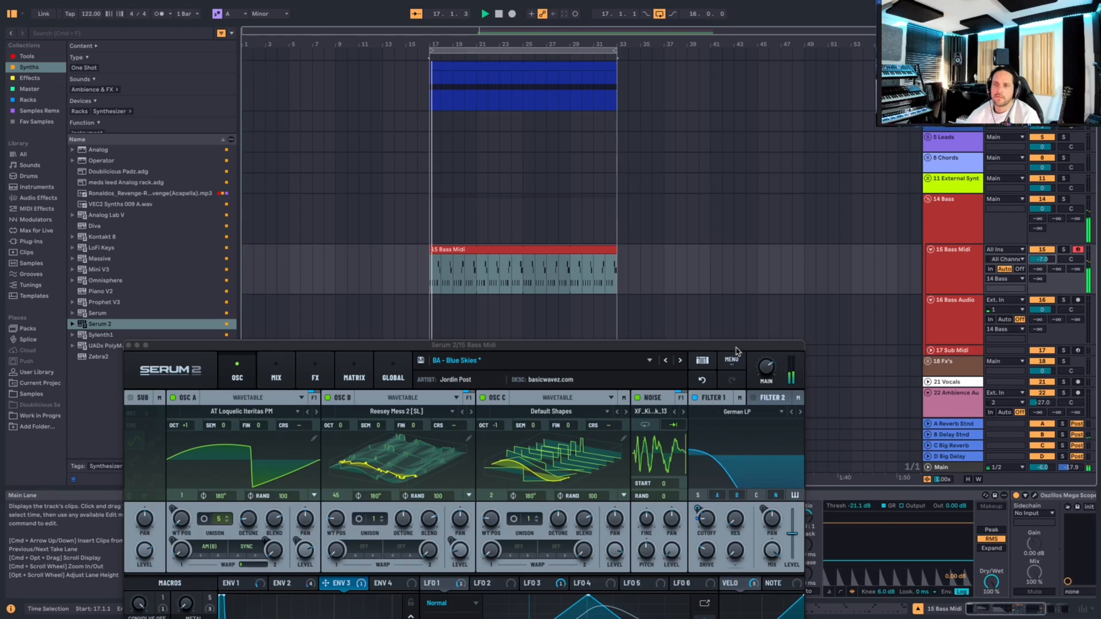
Step: Move the Serum 2 window into full view and fine-tune how strongly Env 2 and Env 3 modulate the Filter 1 cutoff
drag(737, 350, 761, 179)
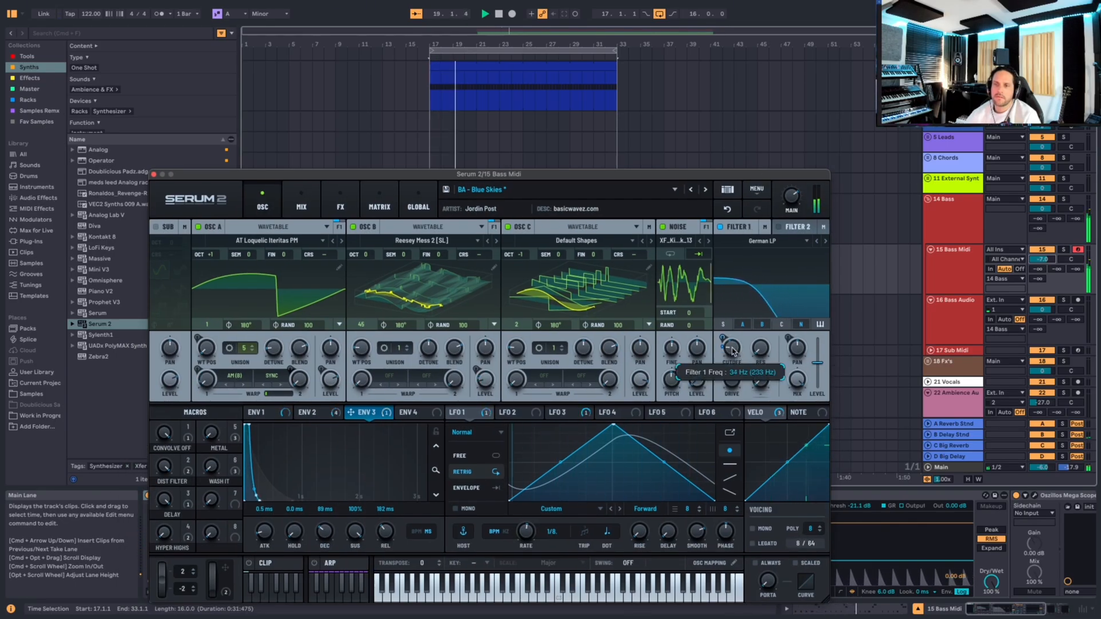
click(325, 416)
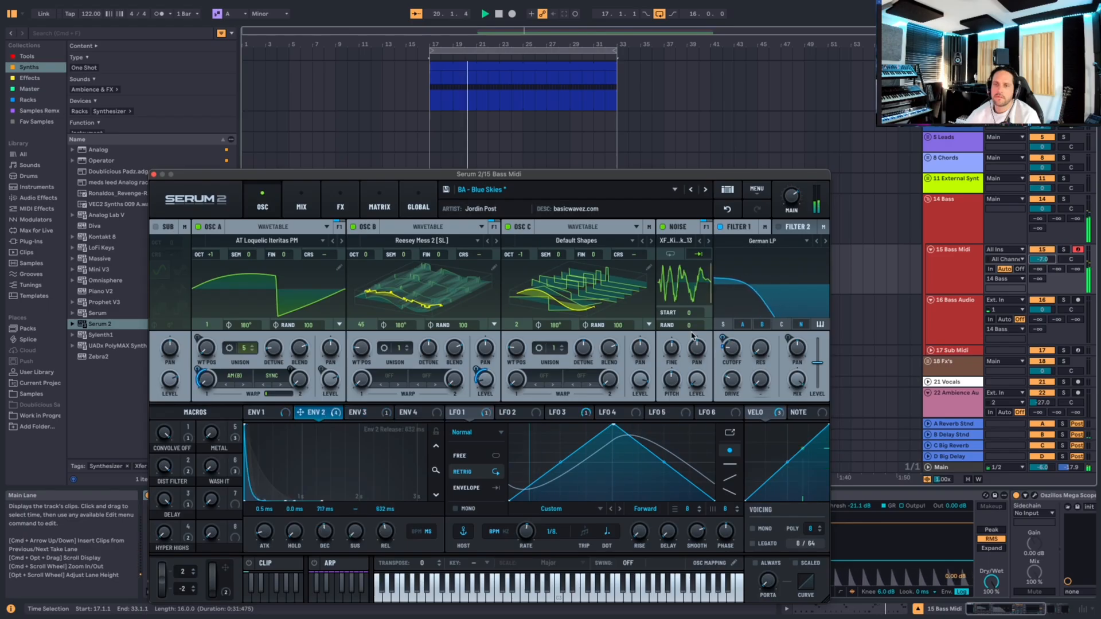
drag(719, 340, 721, 339)
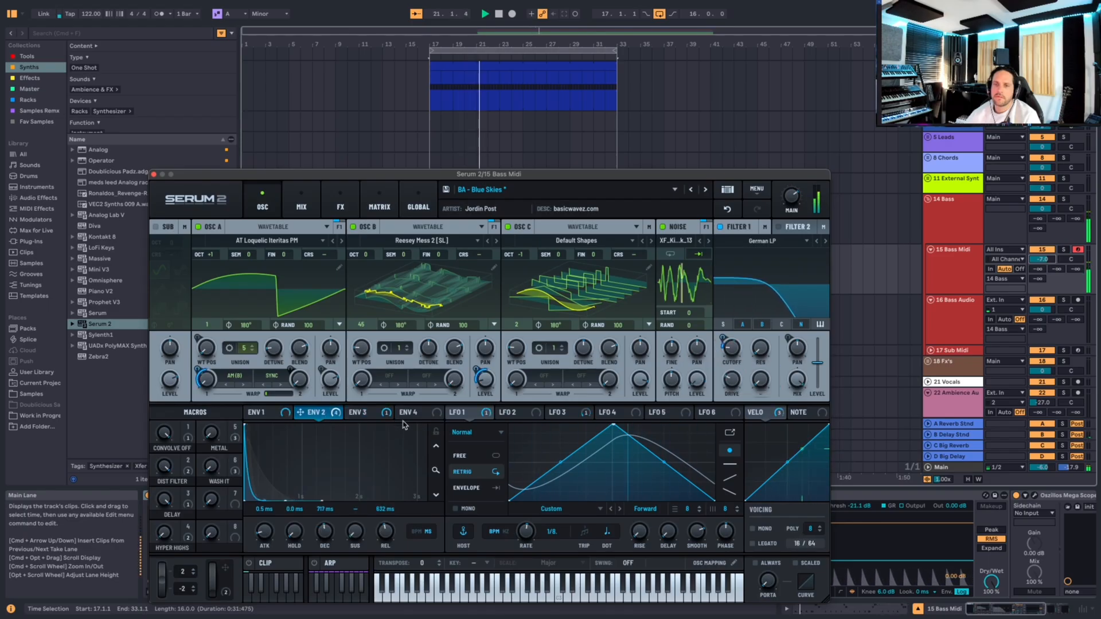
click(361, 417)
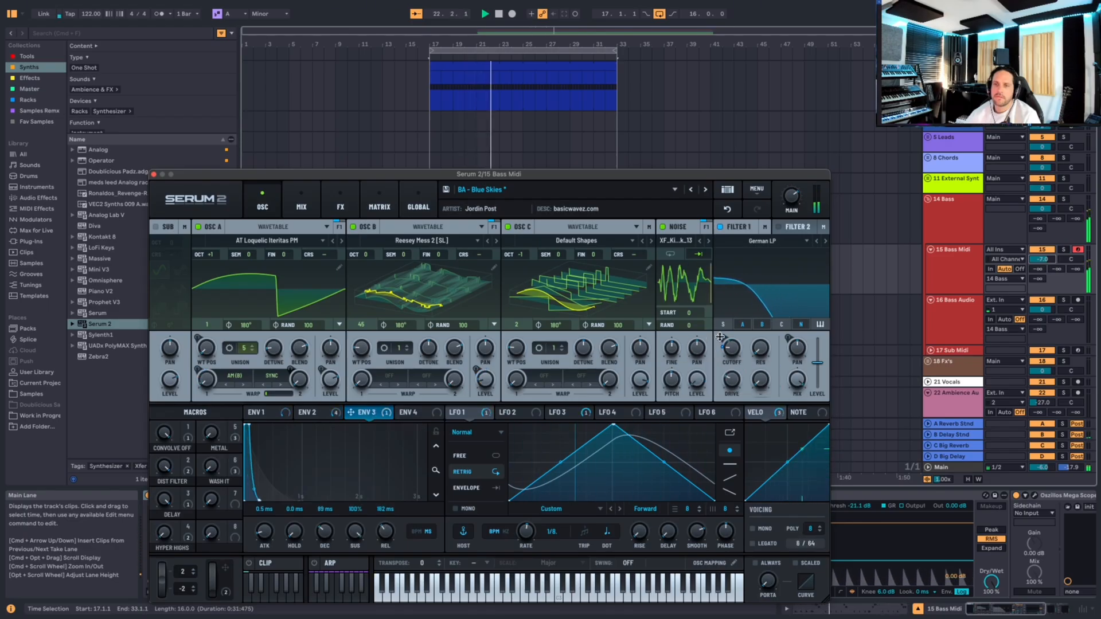
drag(720, 337, 721, 335)
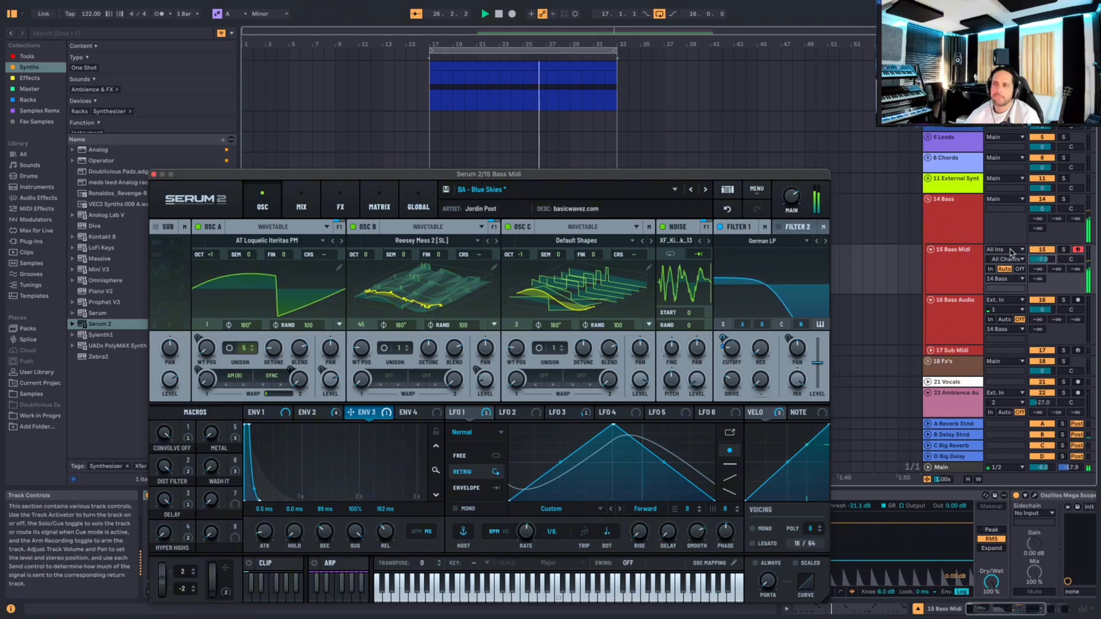
Step: Solo the 15 Bass Midi track and raise Serum 2's Delay macro to 100 to hear its effect
click(1068, 251)
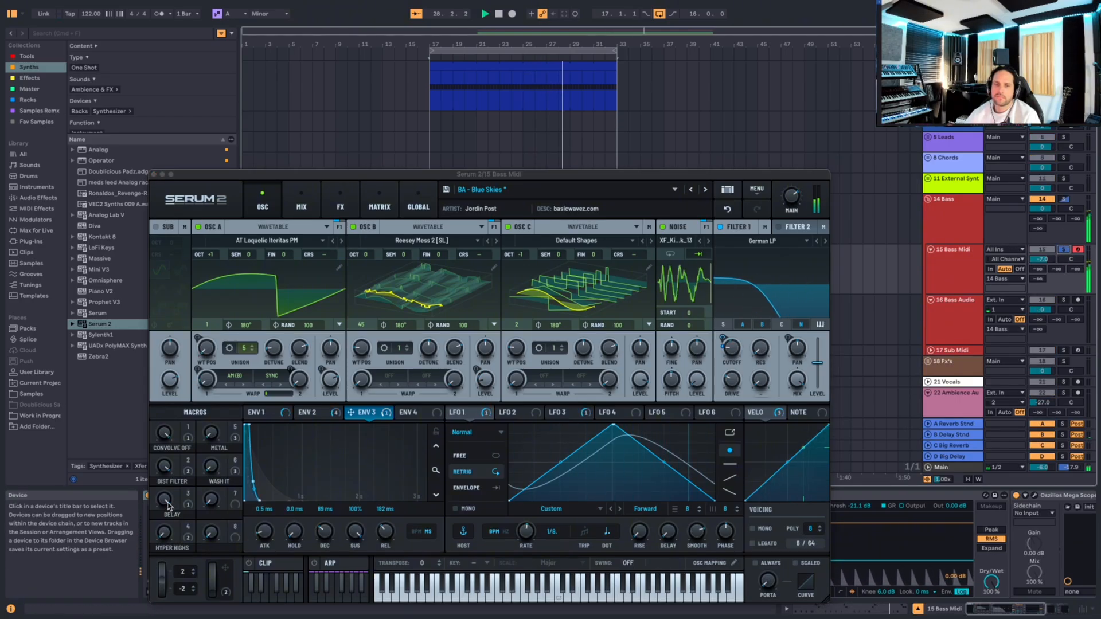
drag(164, 500, 198, 618)
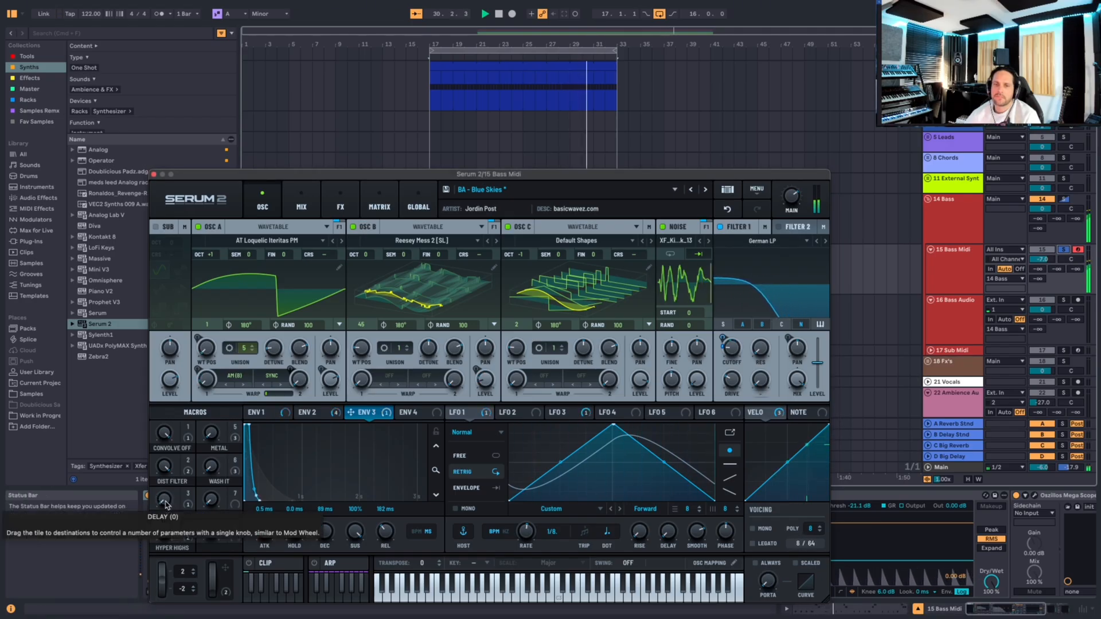
drag(166, 504, 160, 440)
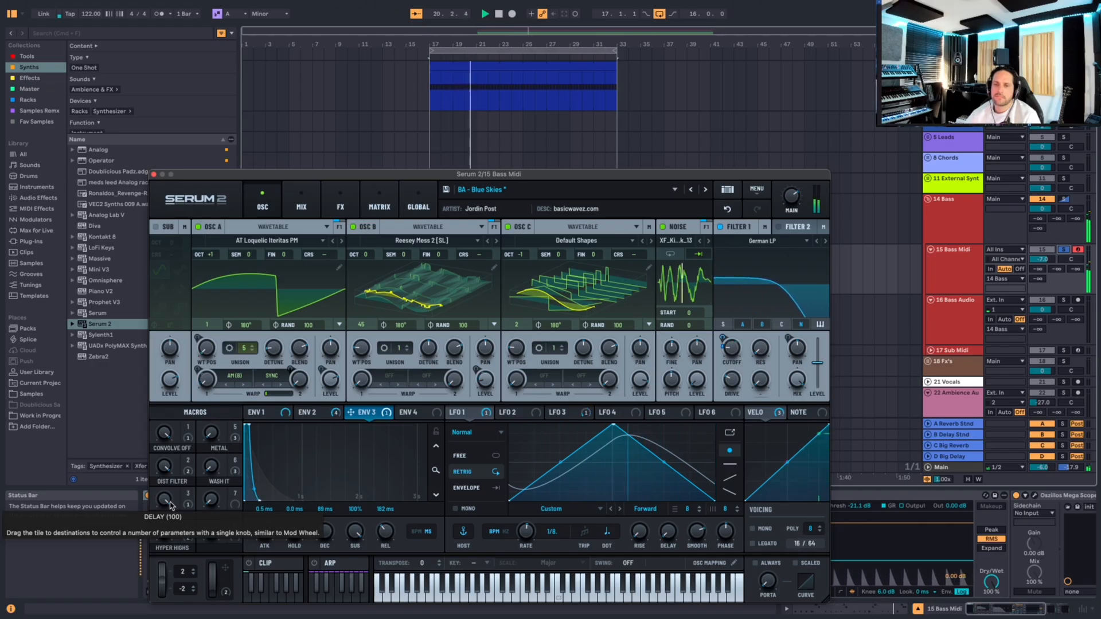
Step: Examine the Delay macro's modulation of the delay mix in Serum 2's effects rack, and close the synth window
click(340, 202)
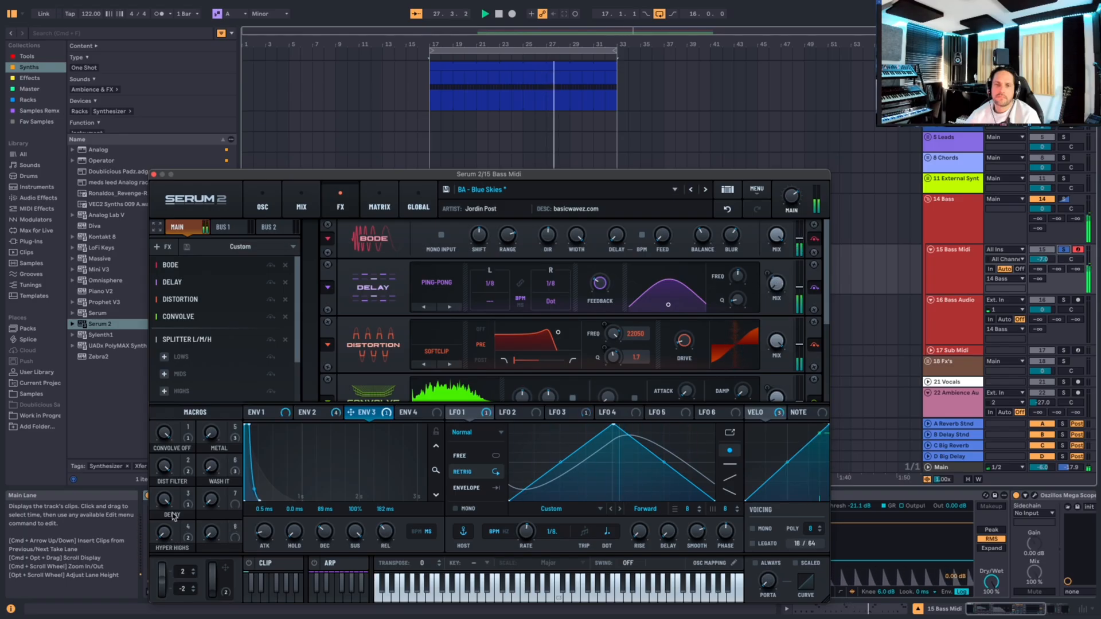
drag(177, 505, 187, 505)
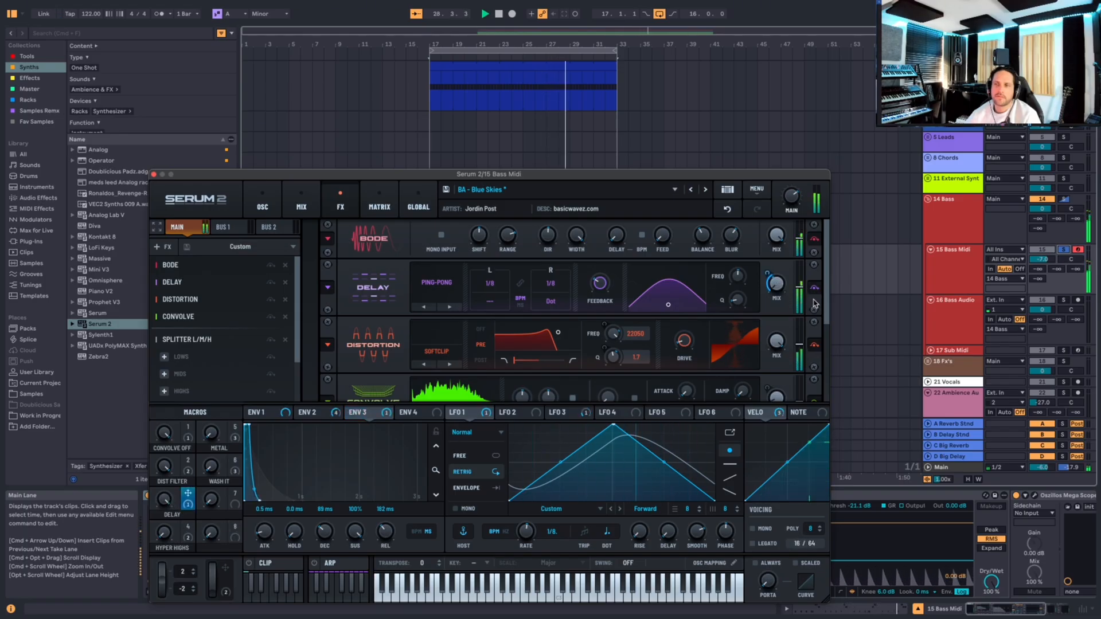
mouse_move(766, 272)
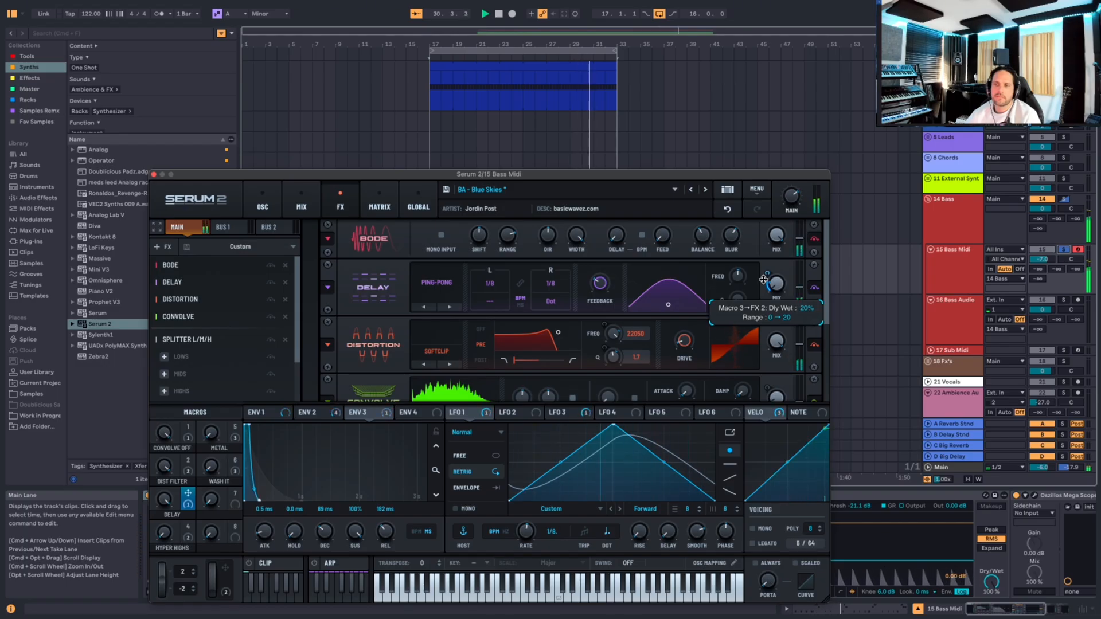
click(154, 175)
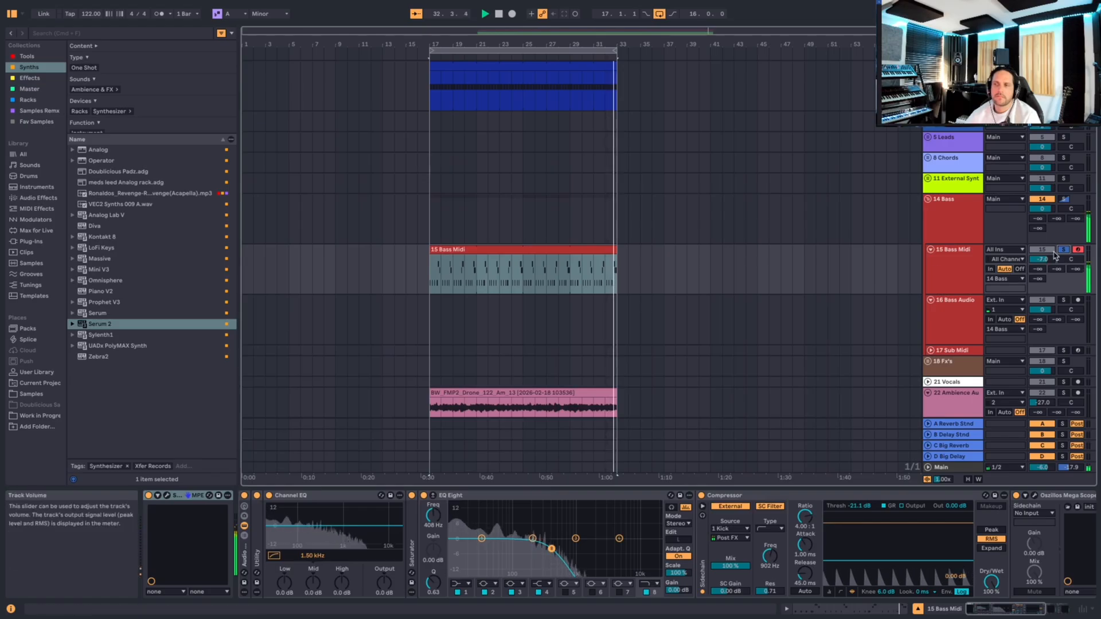
Step: Solo the kick track alongside the bass and check the notes of the 15 Bass Midi clip
super+click(1064, 66)
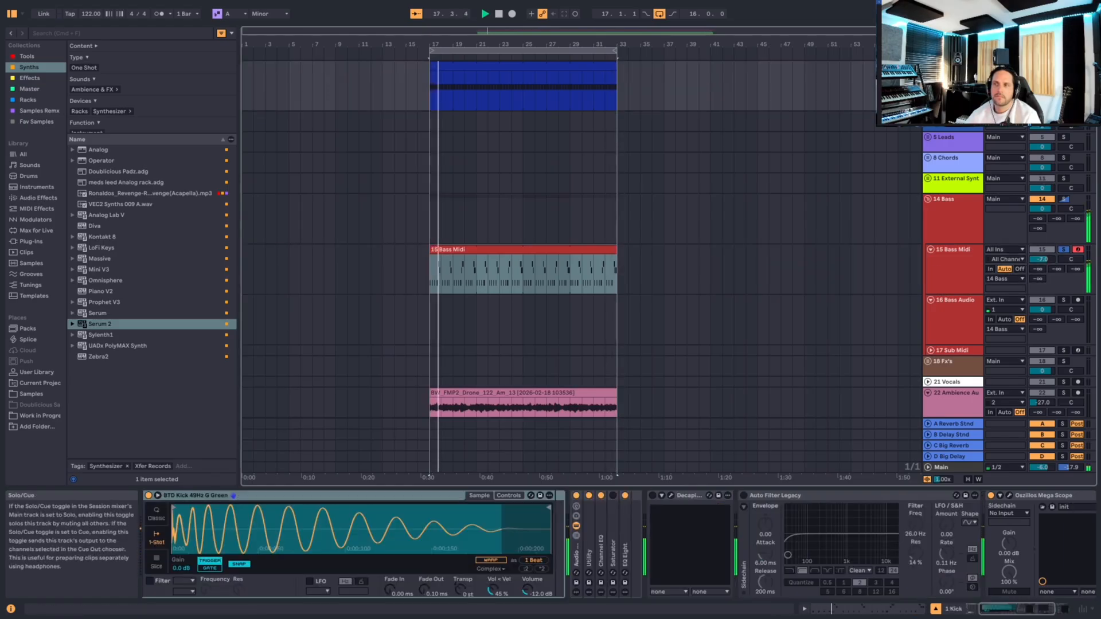
click(949, 281)
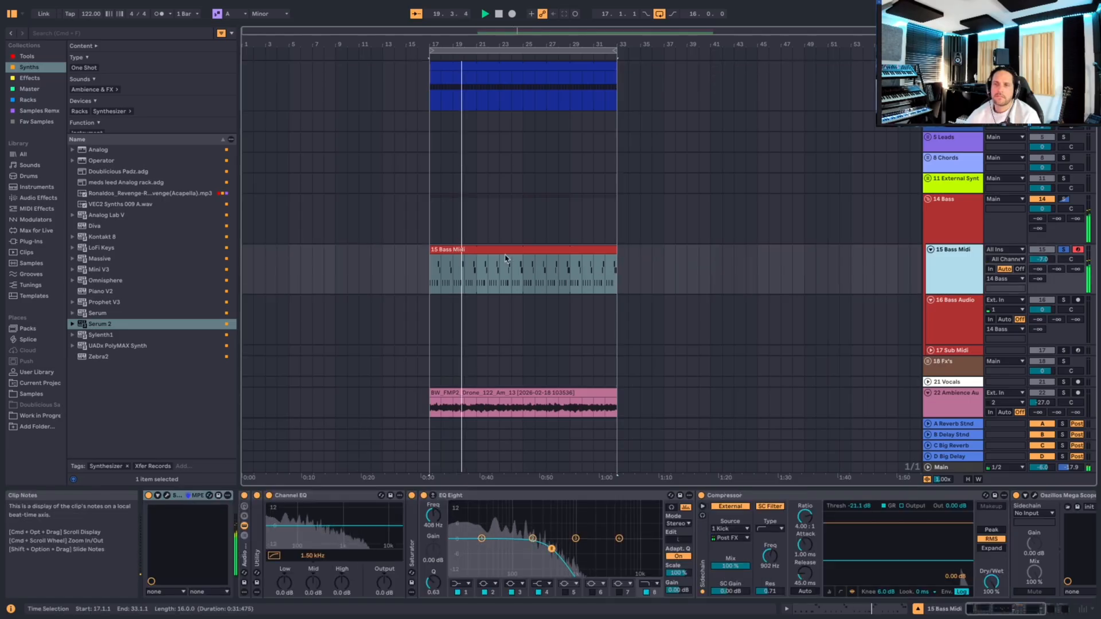
key(shift+Tab)
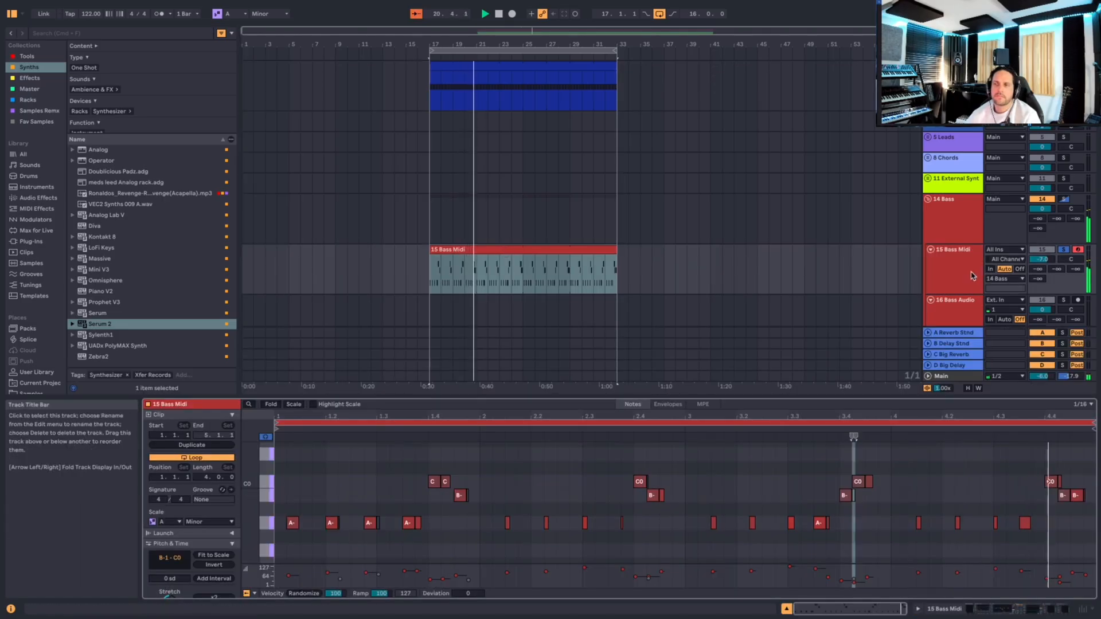
key(shift+Tab)
Step: Reopen Serum 2 on the bass track, slightly readjust the Filter 1 cutoff, and hide the synth window
click(167, 495)
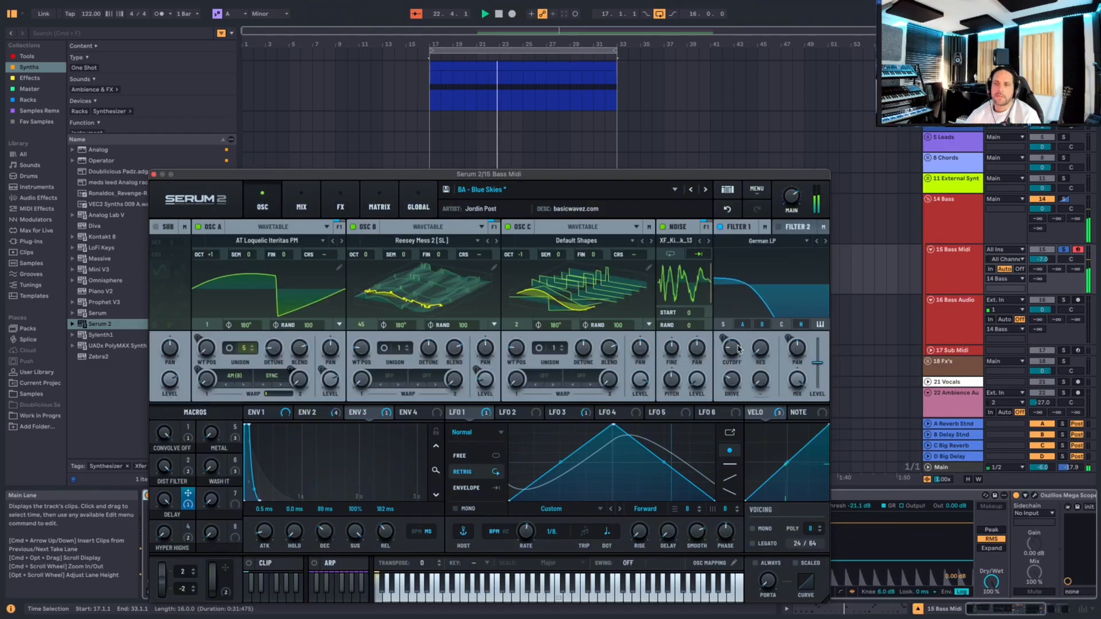
mouse_move(738, 348)
mouse_down()
mouse_move(733, 329)
mouse_move(735, 352)
mouse_up()
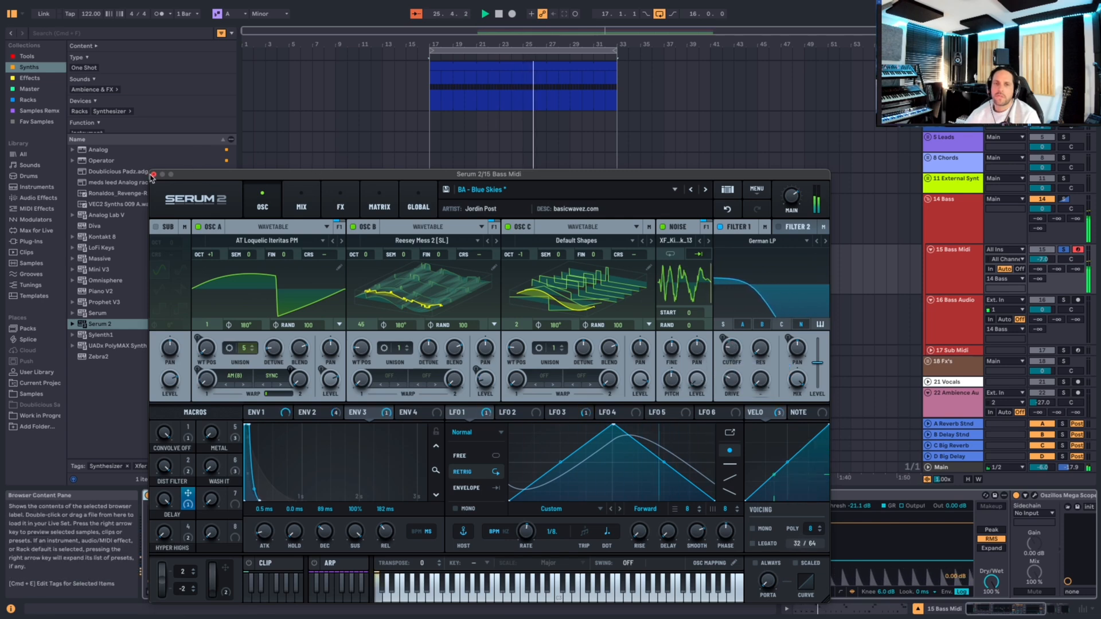
key(super+alt+p)
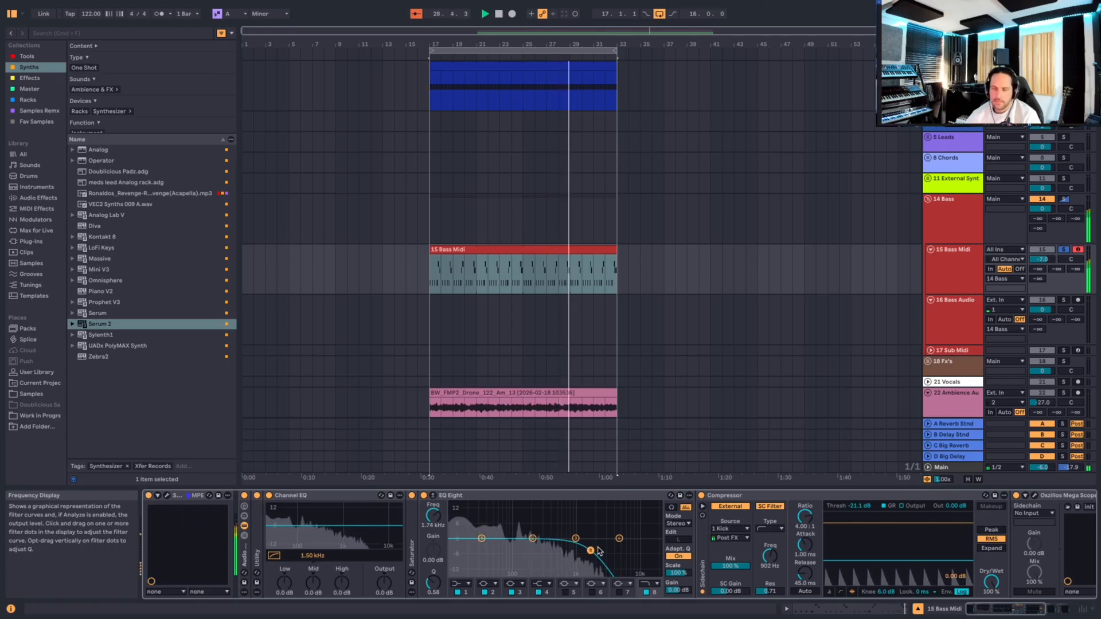
Step: Try the bass EQ Eight's high cut at about 1.74 kHz, return it to 408 Hz, and unsolo the 15 Bass Midi track
drag(598, 550, 566, 511)
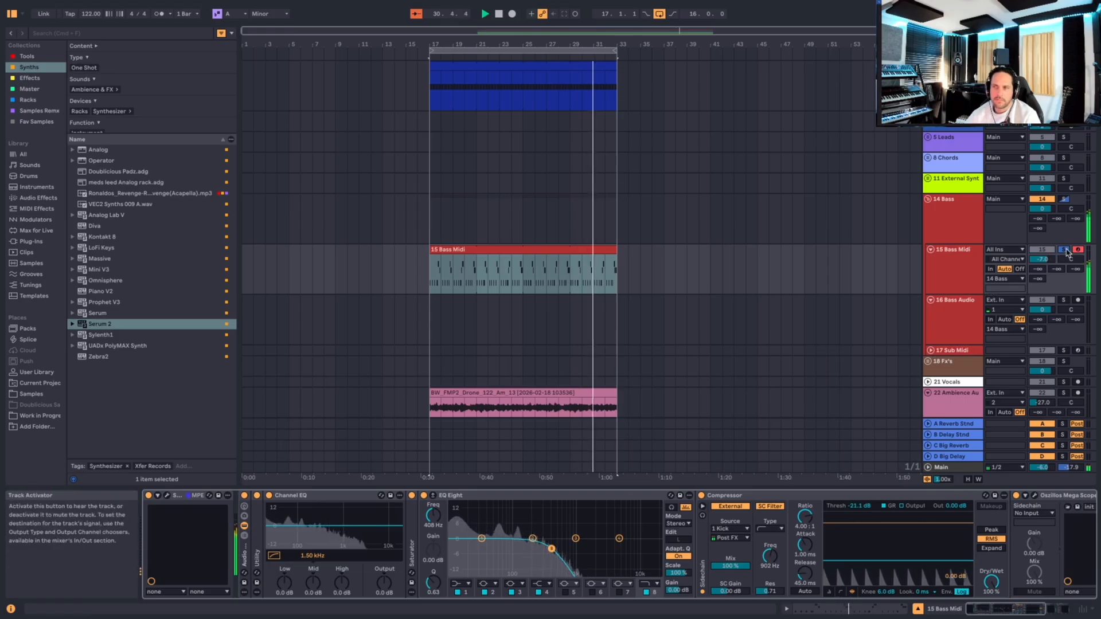
click(1066, 252)
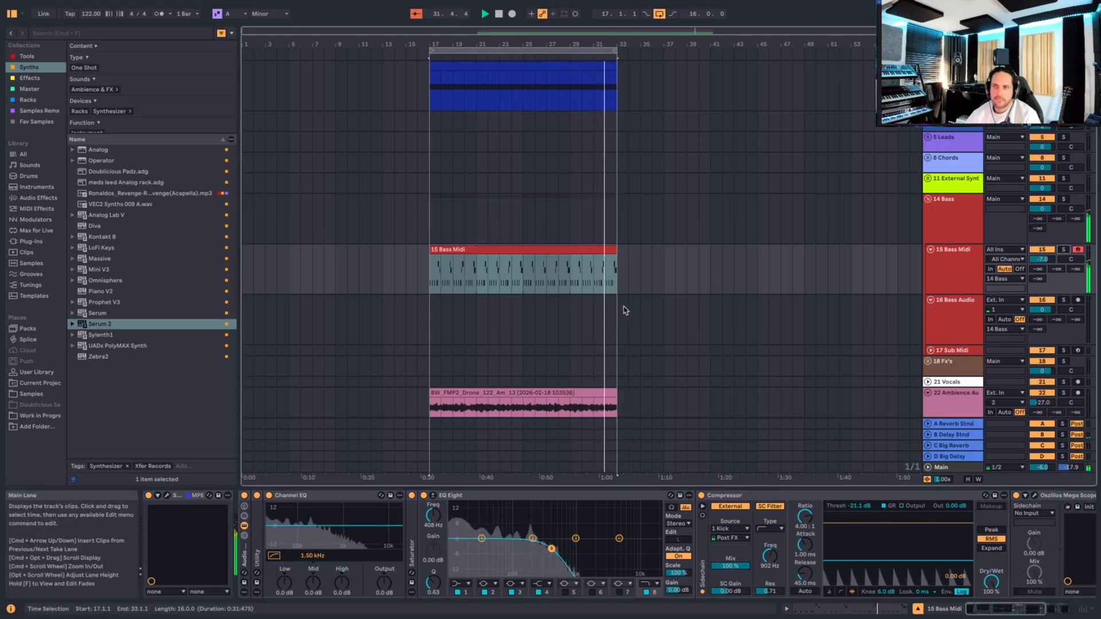
Step: Audition the 40 and 42 Loop Audio tracks in solo and lower the 42 Loop Audio volume to -23.0 dB
scroll(625, 311, down, 15)
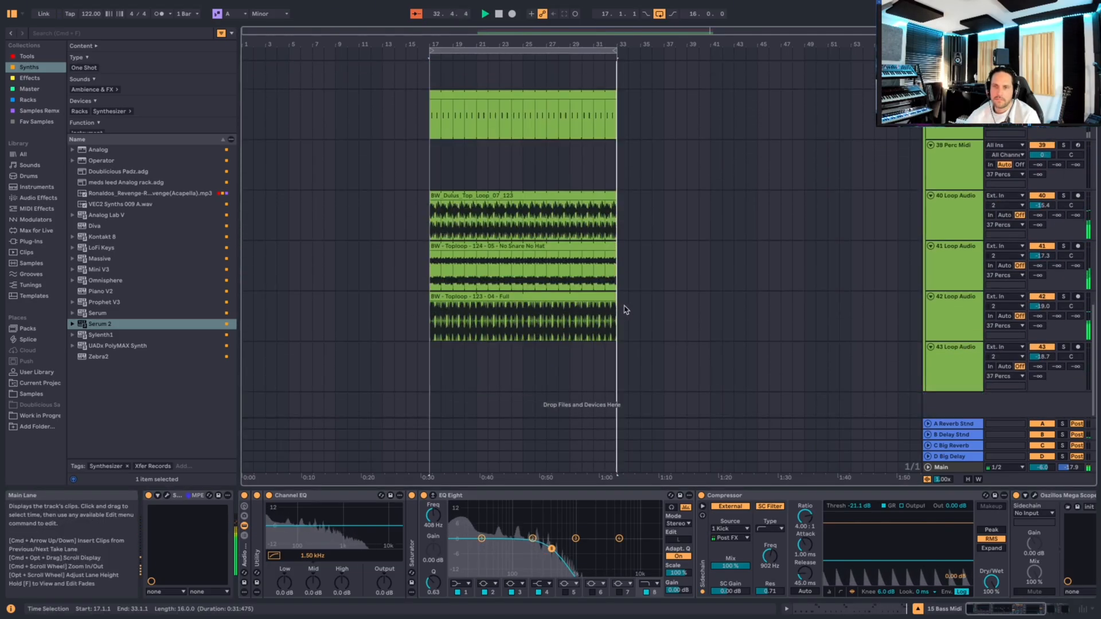
scroll(625, 310, up, 1)
click(1064, 243)
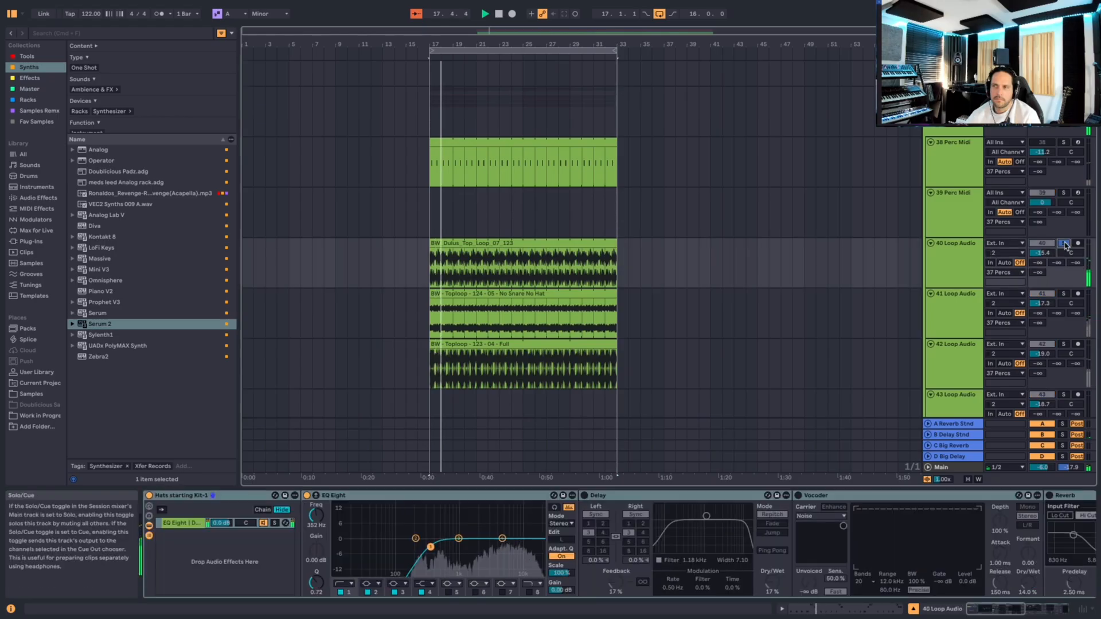
click(1064, 345)
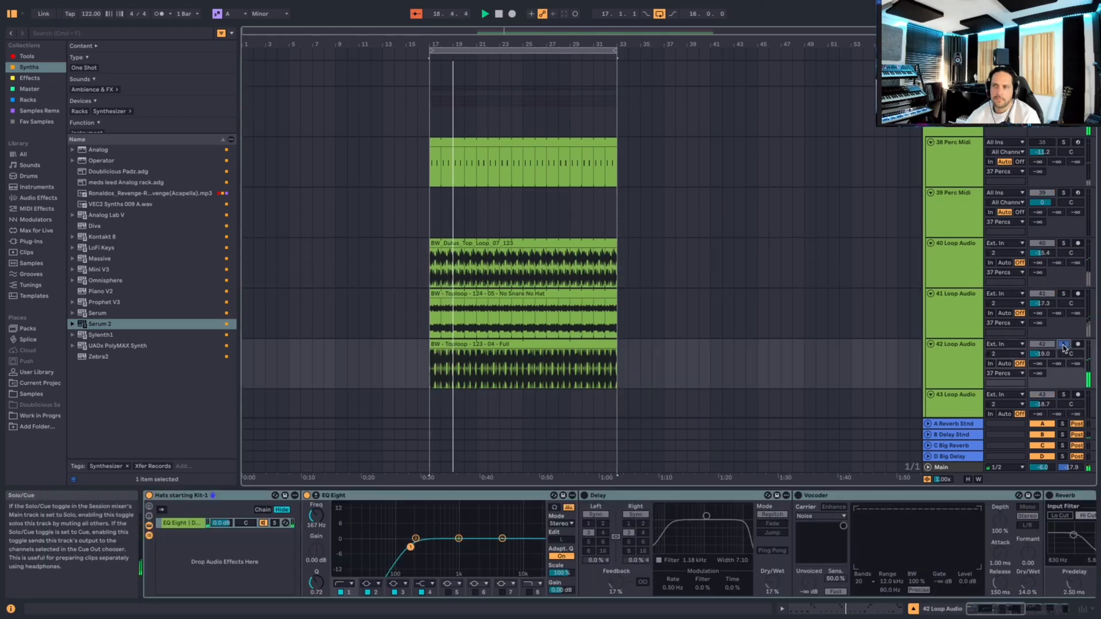
click(1064, 345)
drag(1050, 357, 1050, 360)
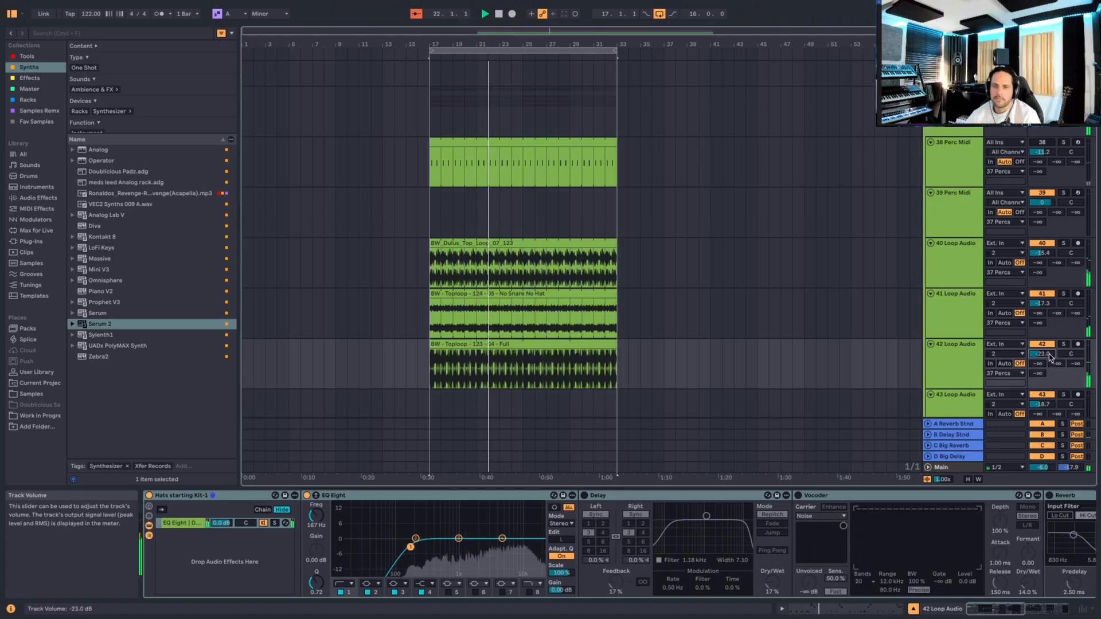
Step: Solo 42 Loop Audio and shape its EQ Eight with a low cut at about 337 Hz and a high cut at about 2.50 kHz
click(955, 356)
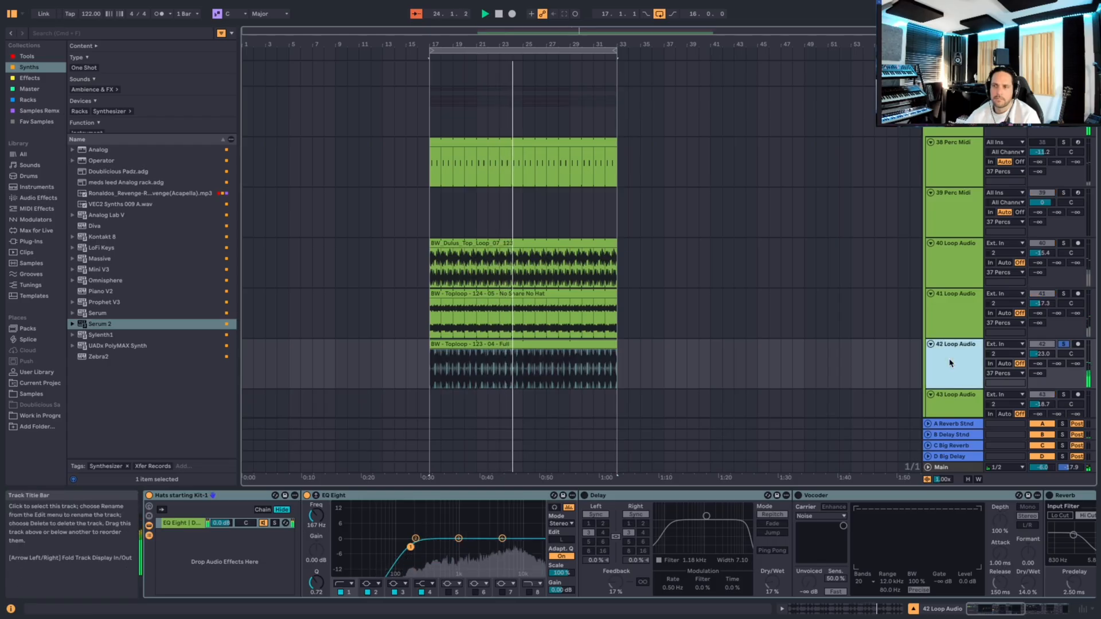
scroll(956, 531, down, 5)
scroll(956, 531, down, 3)
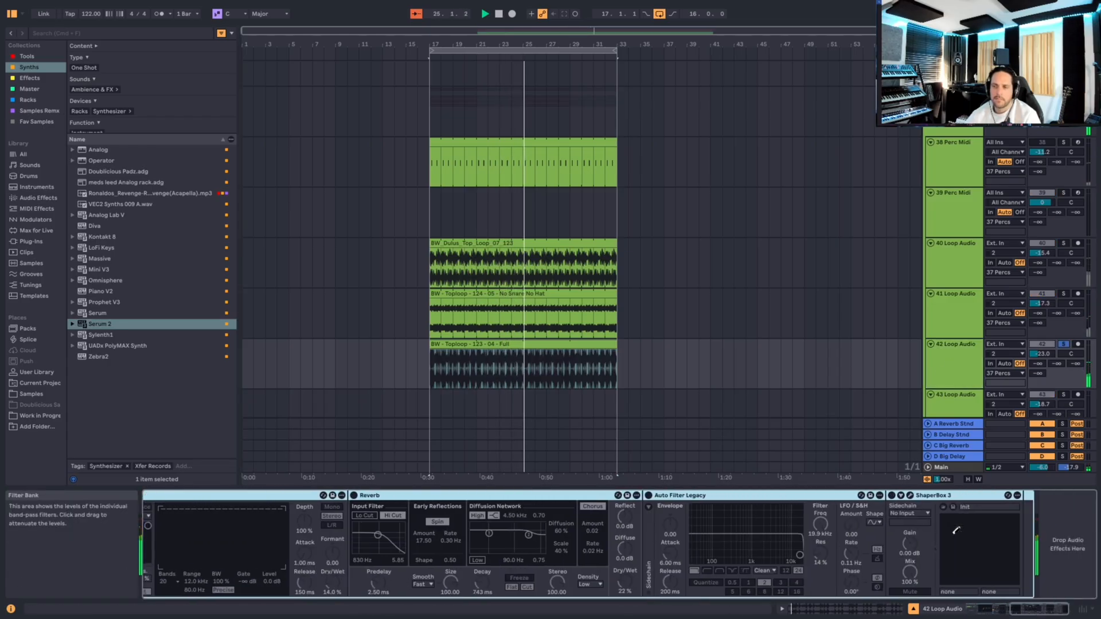
scroll(635, 532, up, 10)
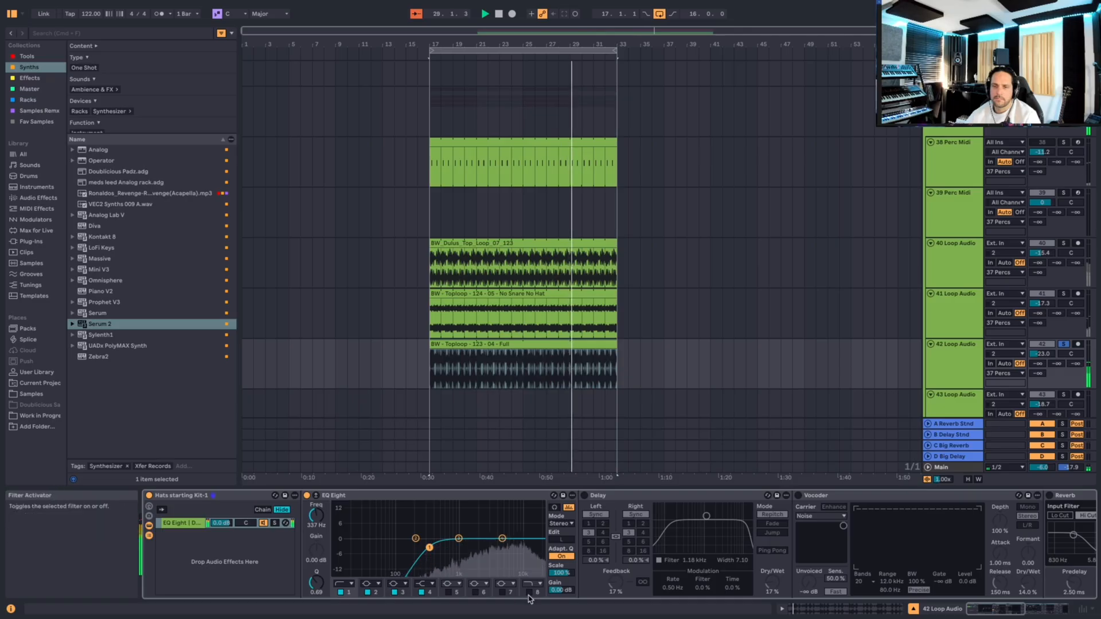
double_click(538, 550)
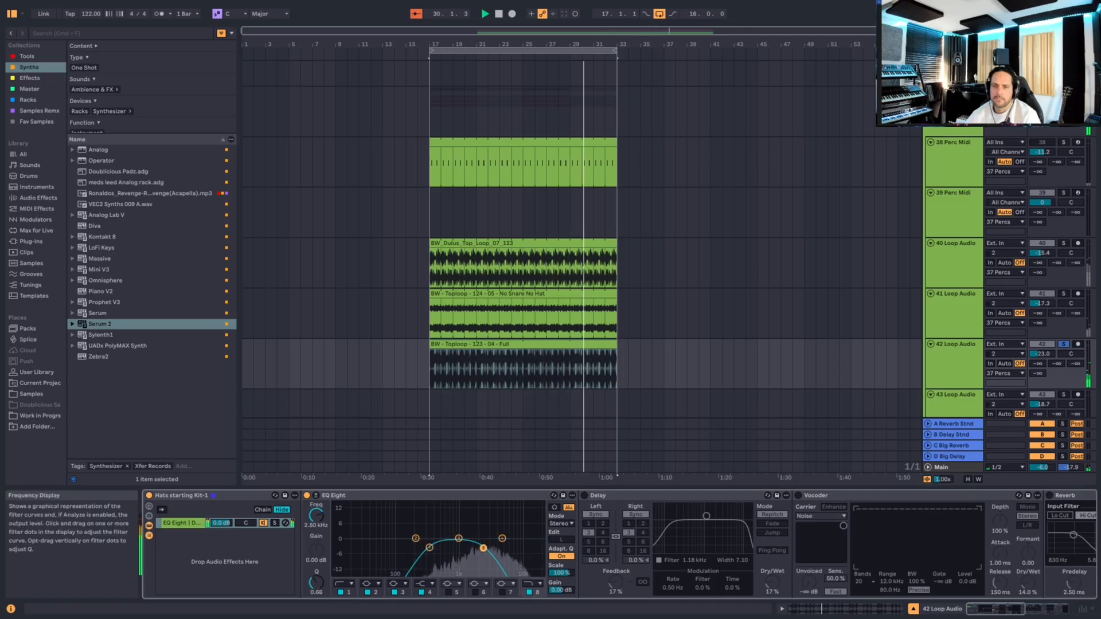
Step: Unsolo the 42 Loop Audio track and set its volume to -20.0 dB
click(1063, 344)
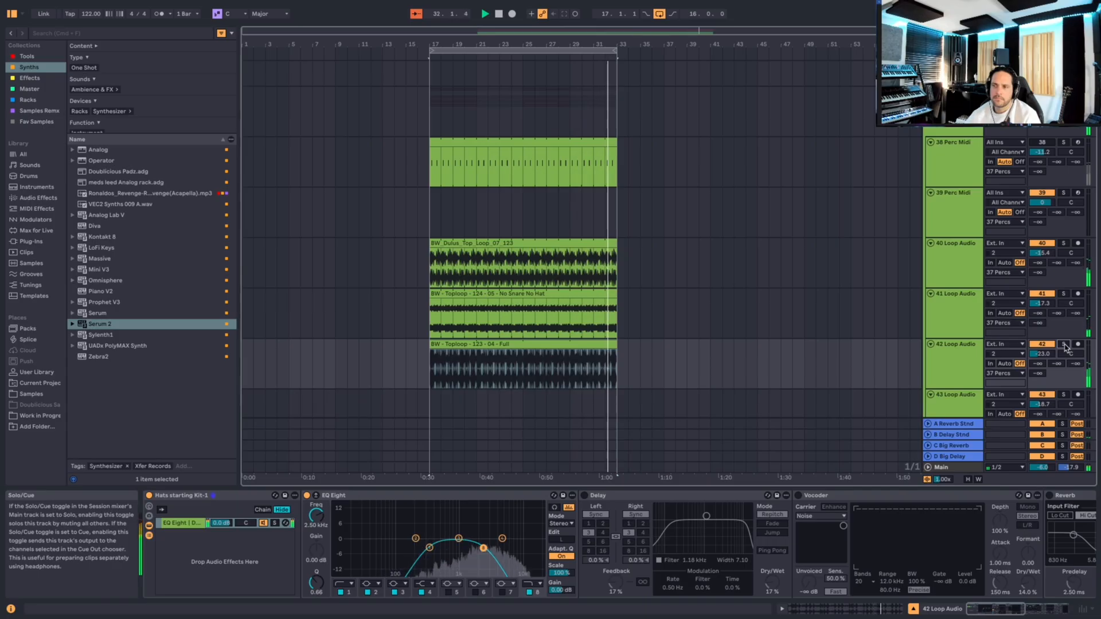
drag(1042, 354, 1042, 351)
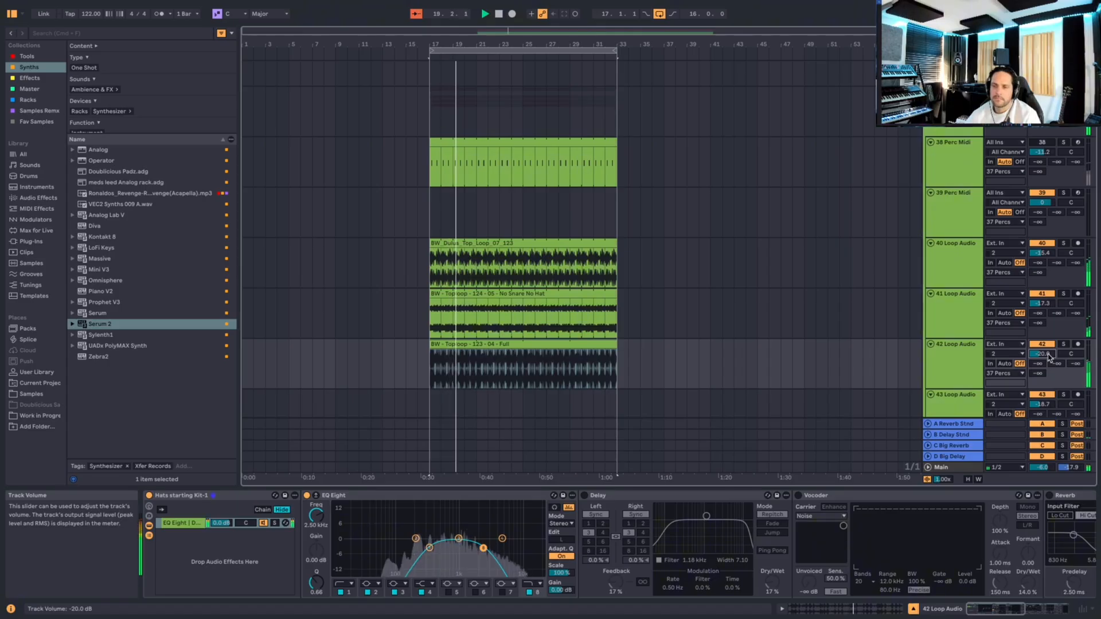
Step: Open the 15 Bass Midi clip in the note editor and restart loop playback to review the bassline's notes
scroll(631, 309, up, 4)
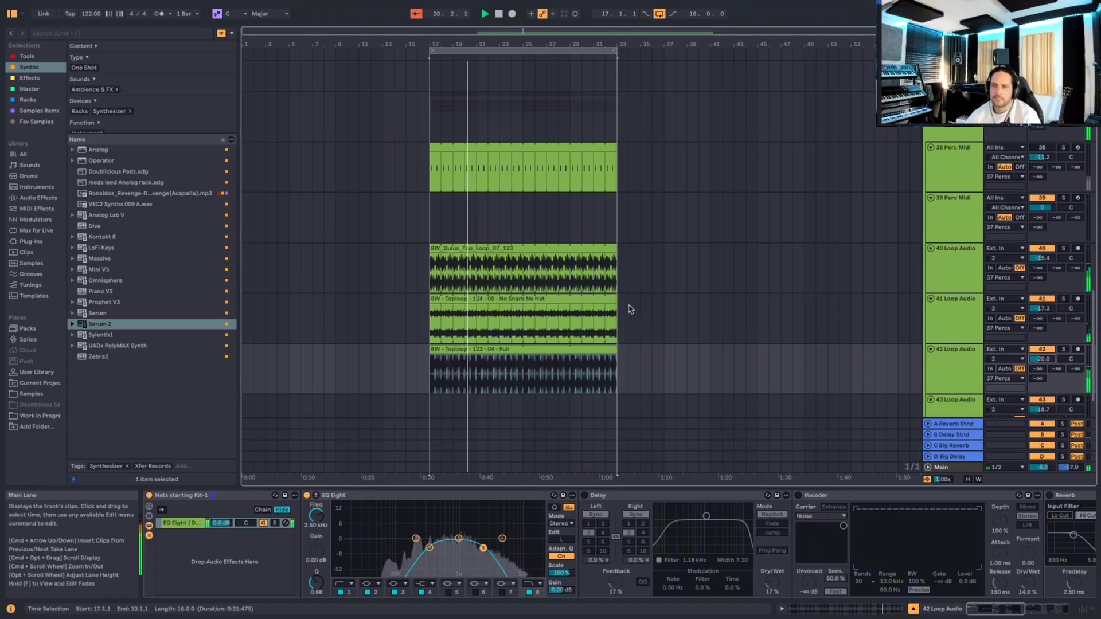
scroll(630, 309, up, 10)
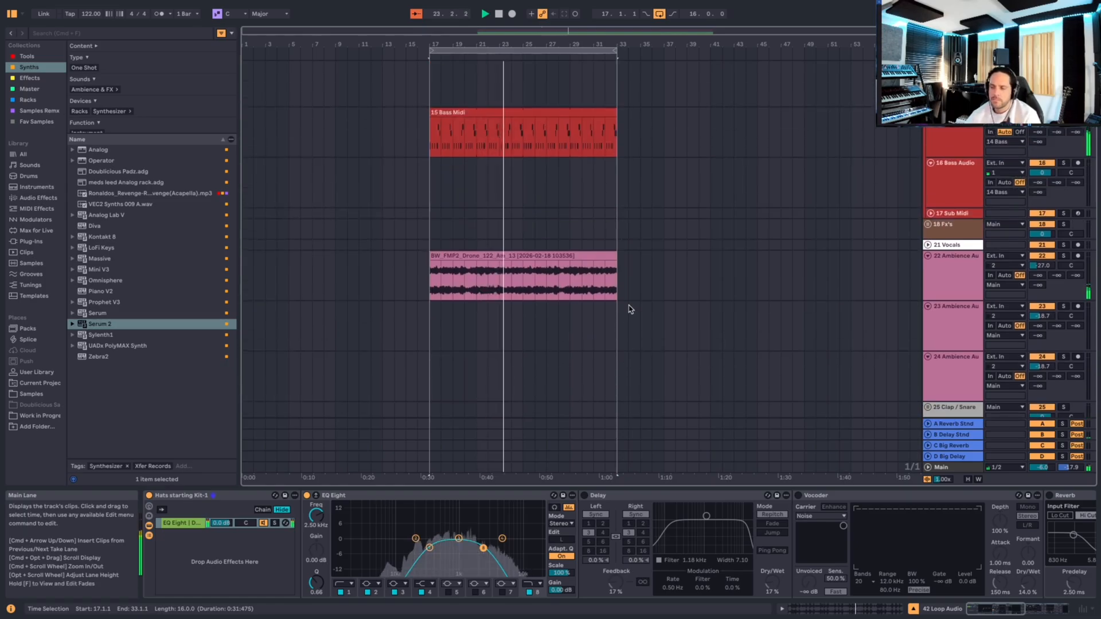
scroll(630, 309, up, 5)
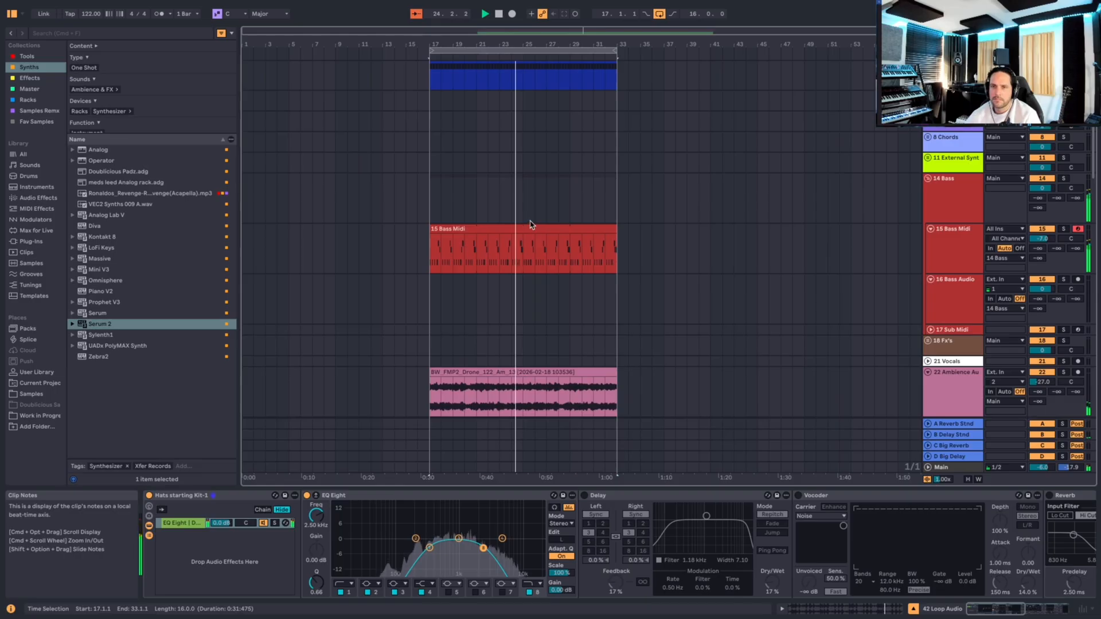
click(530, 229)
double_click(530, 229)
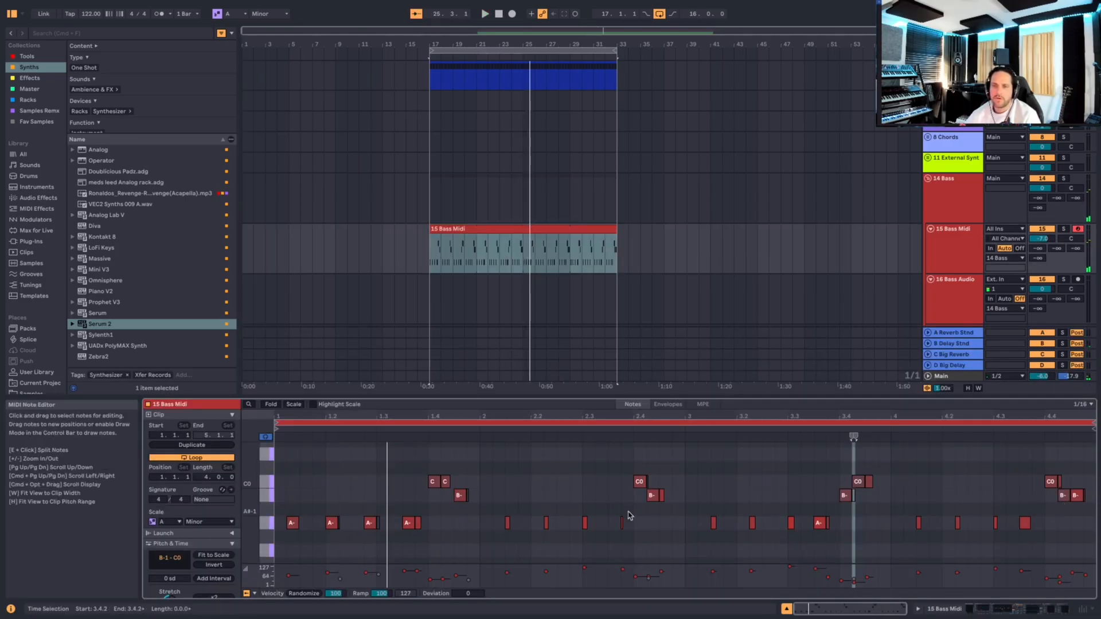
key(space)
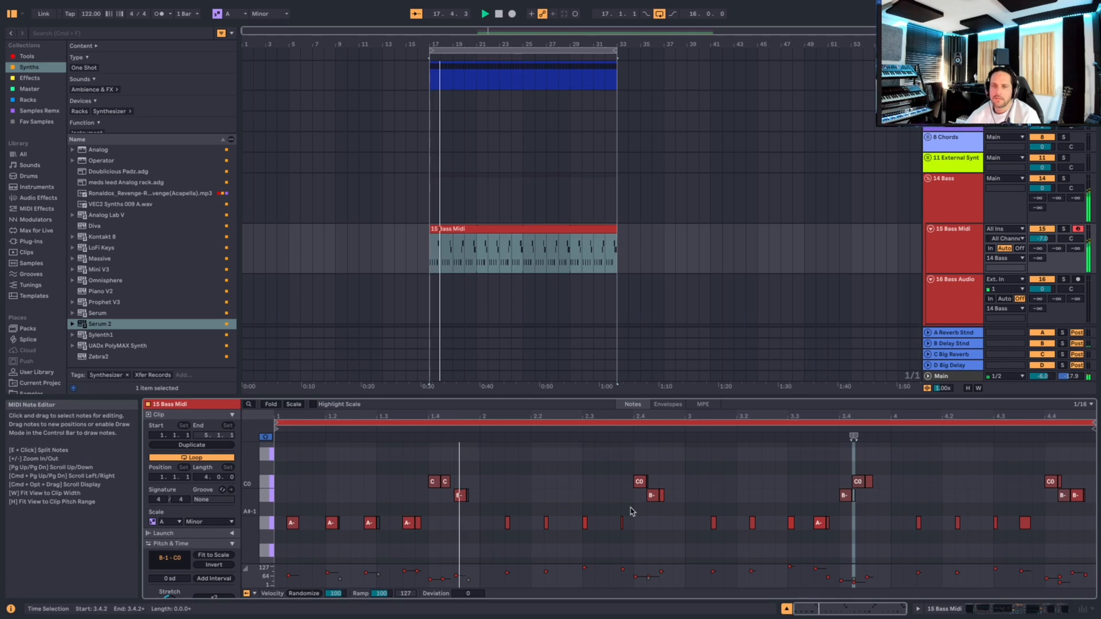
Step: Shorten the 15 Bass Midi clip's loop to two bars, ending at 3.1.1, and audition it
key(space)
drag(425, 467, 492, 512)
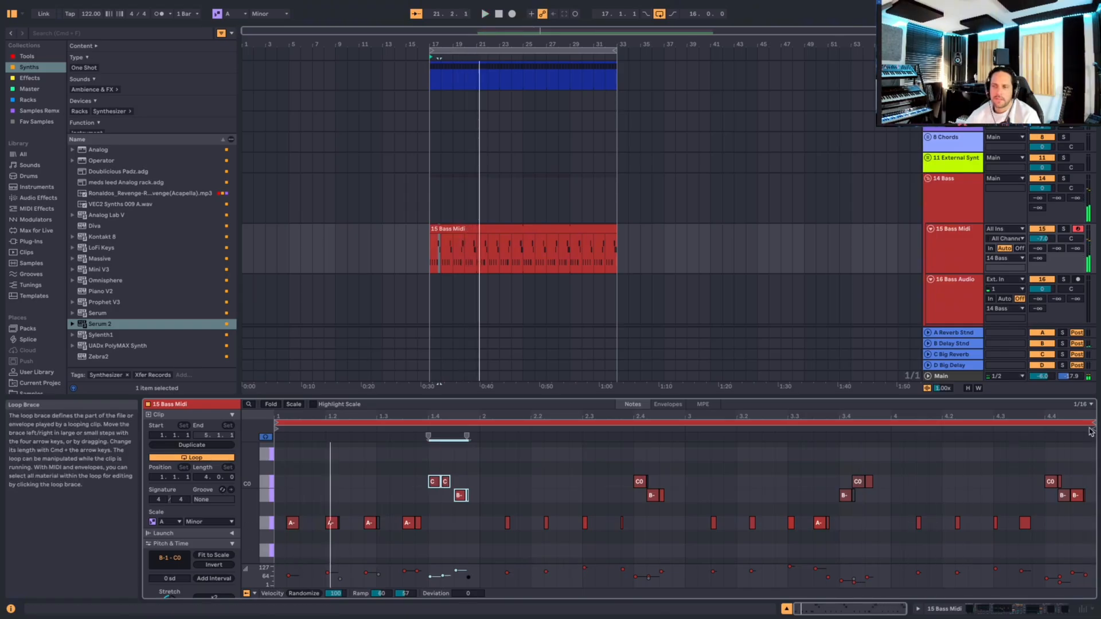
drag(1091, 433, 684, 446)
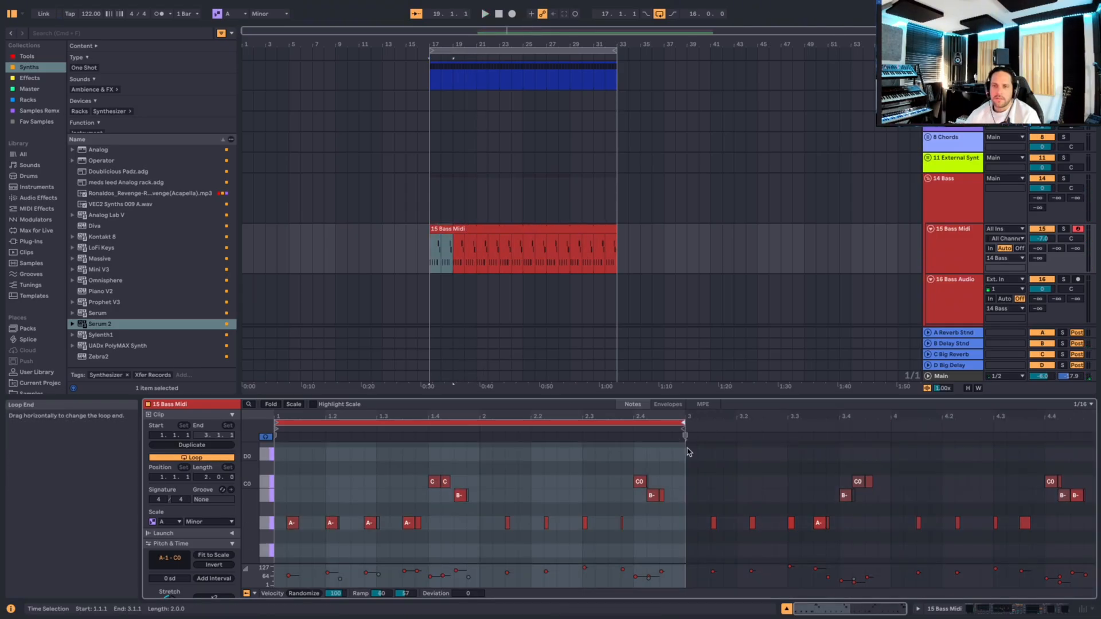
key(space)
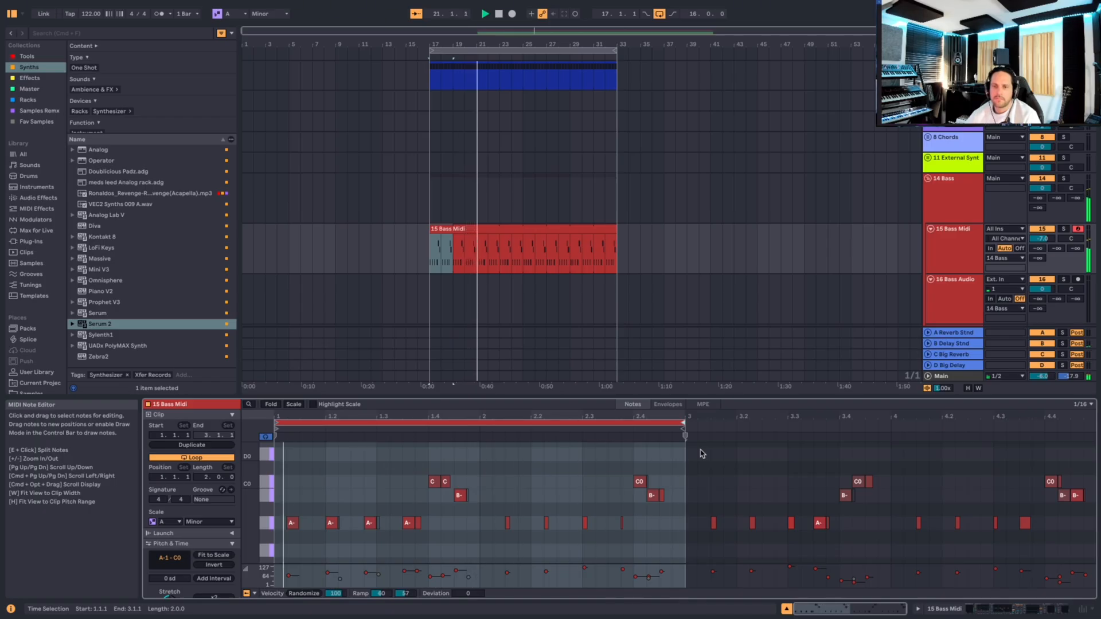
key(space)
Step: Delete the notes in bar 2 of the bass clip and fill it with a duplicate of bar 1's phrase
drag(639, 416, 759, 426)
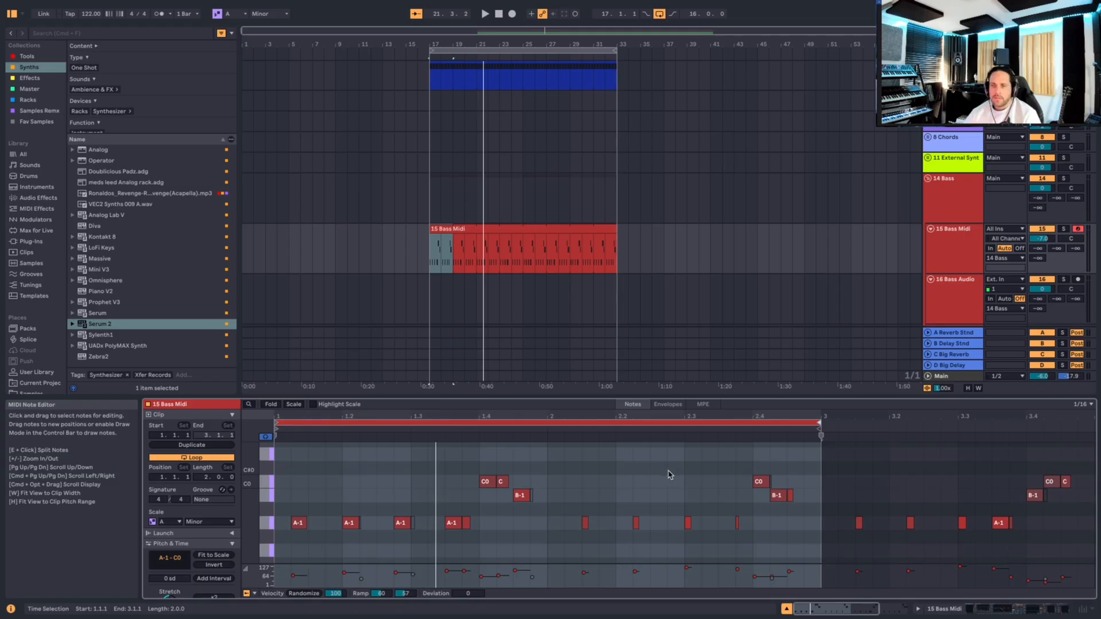
drag(574, 467, 804, 538)
key(Delete)
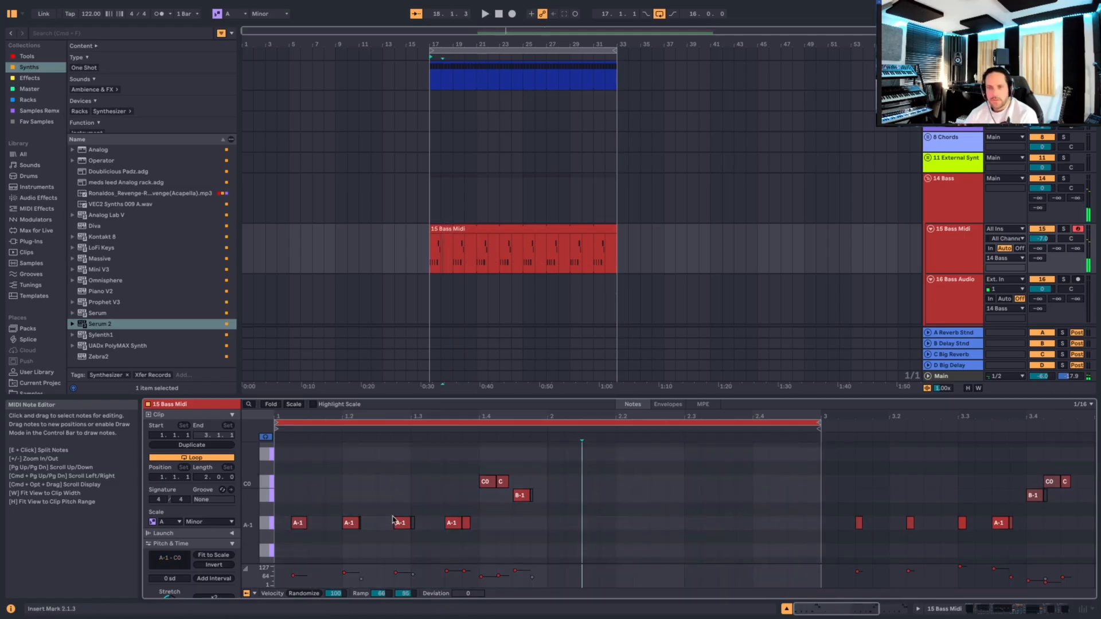
drag(284, 459, 543, 554)
key(super+d)
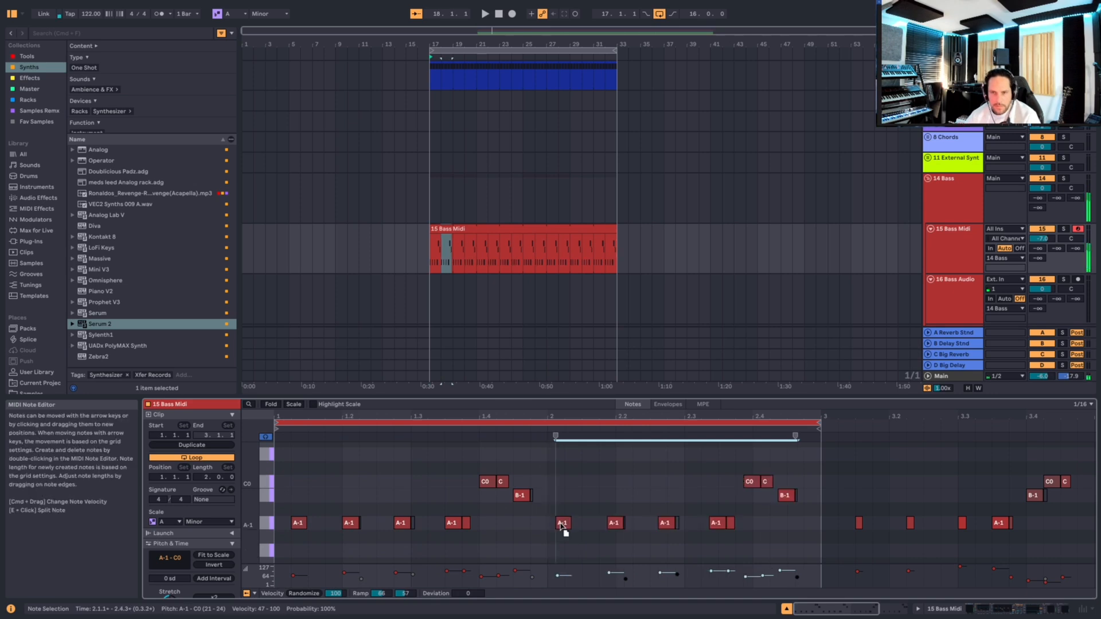
Step: Audition the two-bar bassline, extend the clip loop to three bars, ending at 4.1.1, and listen again
key(space)
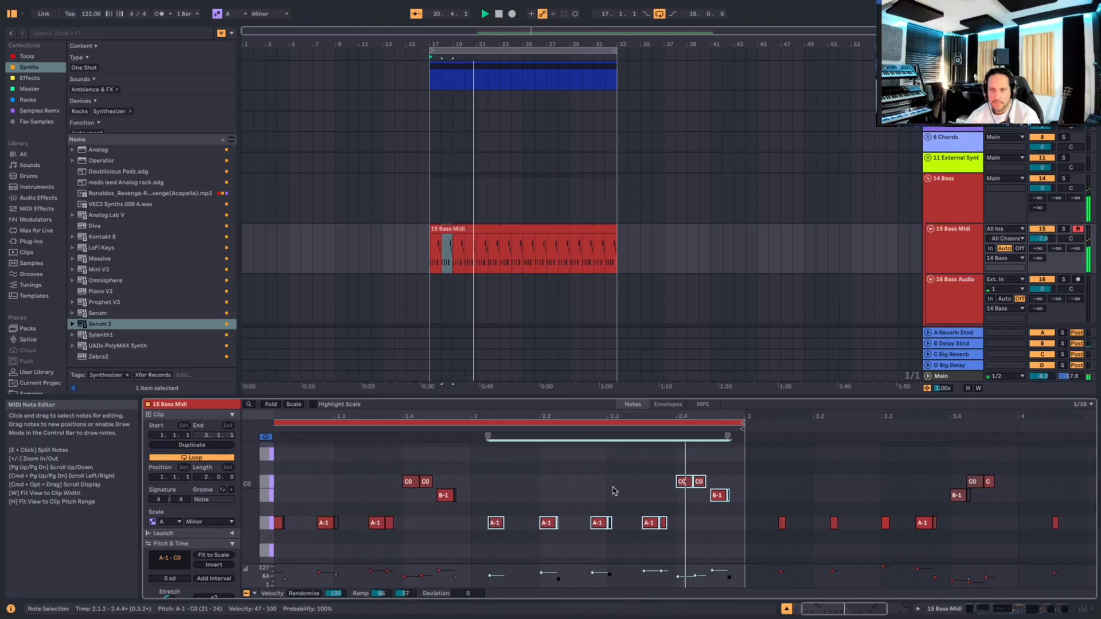
click(582, 486)
click(647, 524)
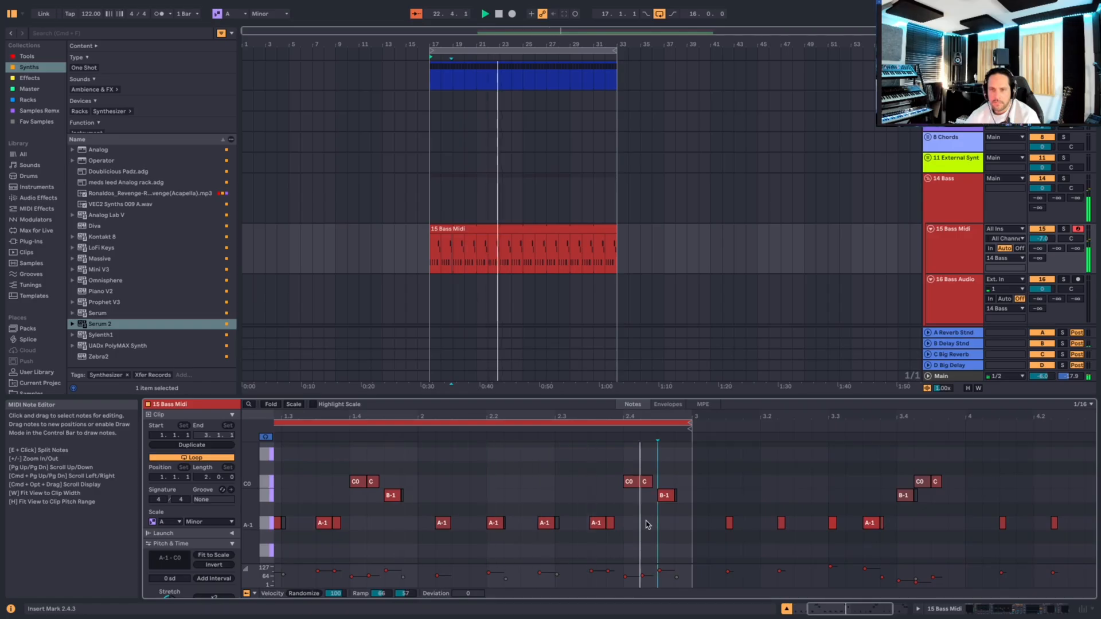
key(space)
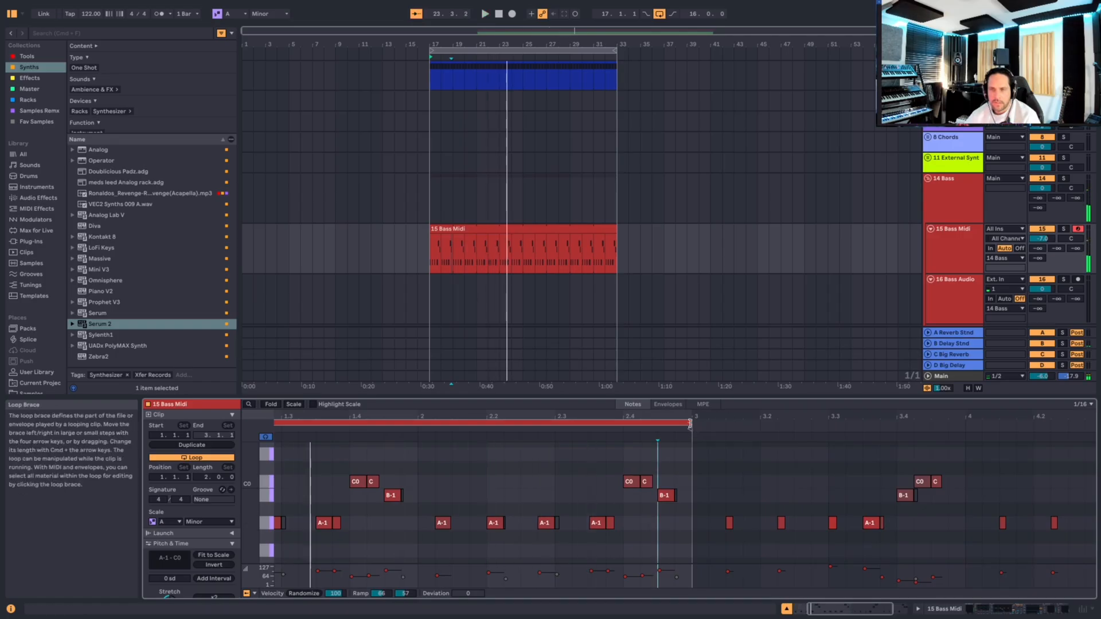
drag(690, 426, 958, 445)
key(space)
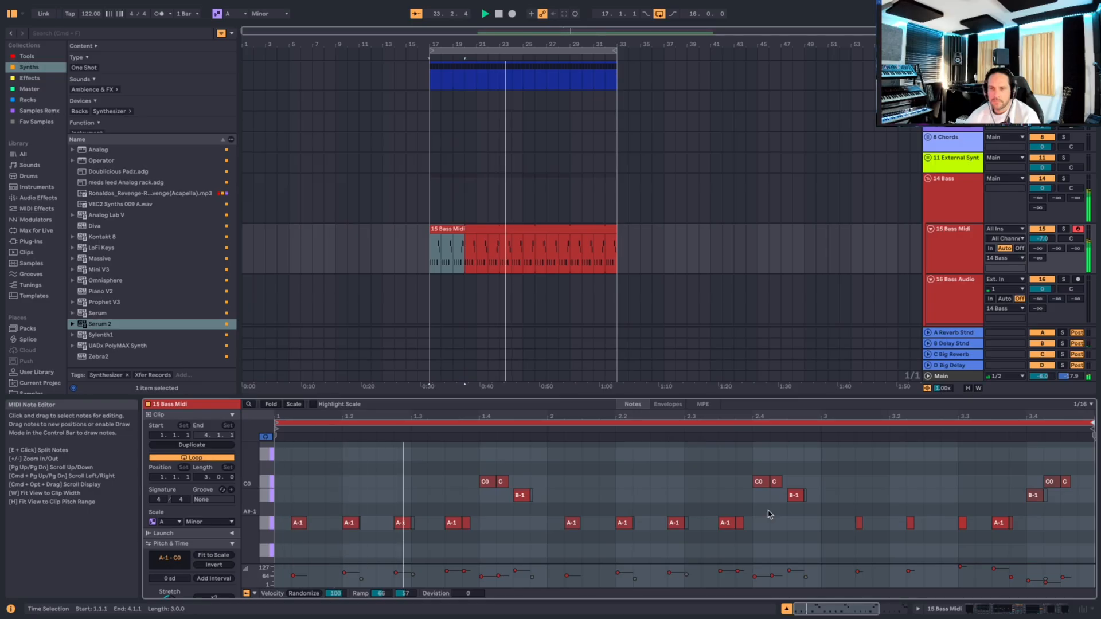
key(space)
Step: Raise the velocities of the B-1 and C0 notes closing bar 3 and audition the loop
drag(817, 465, 873, 512)
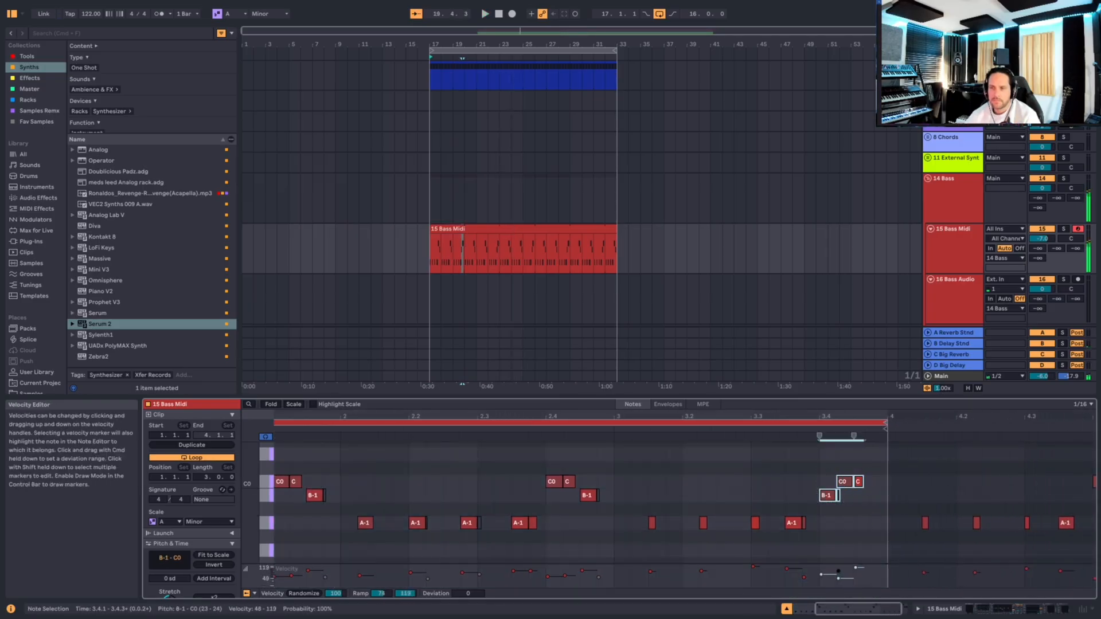
key(space)
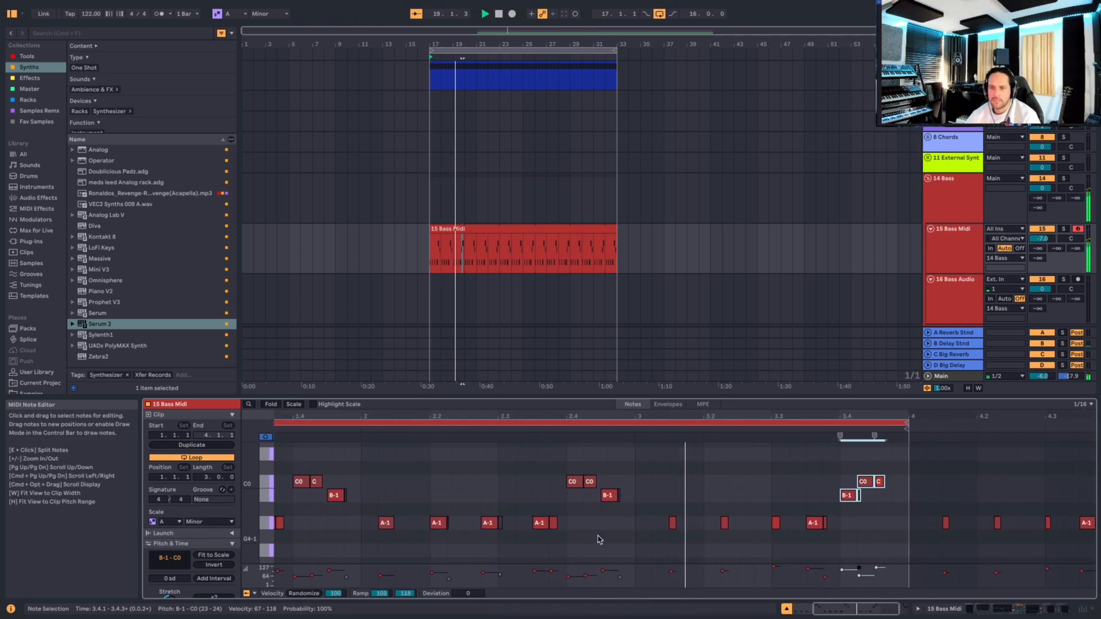
key(space)
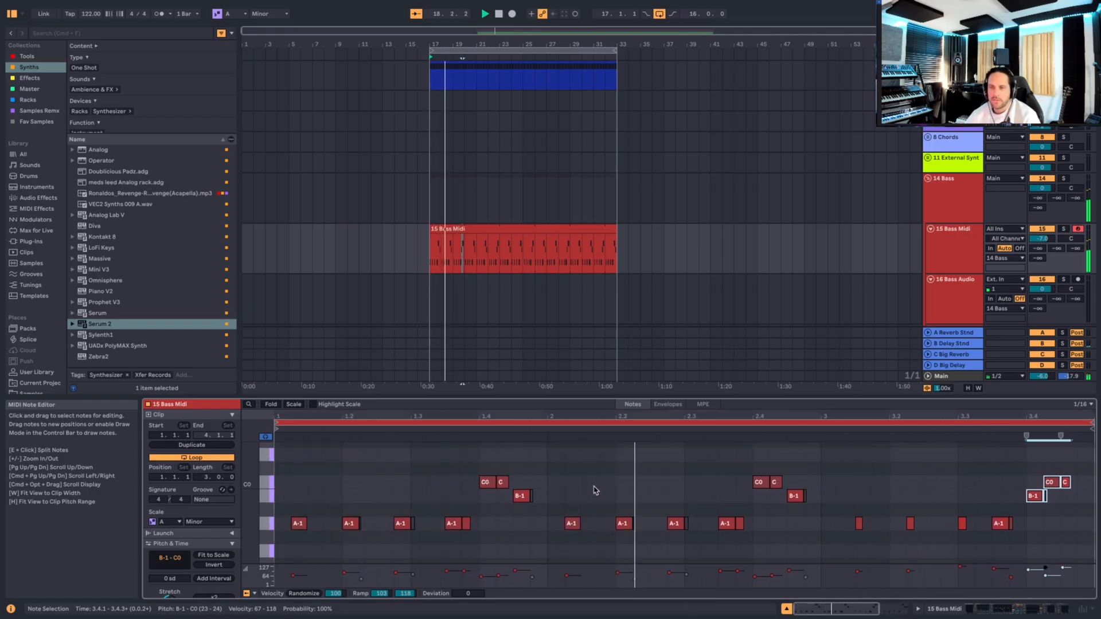
key(space)
key(space)
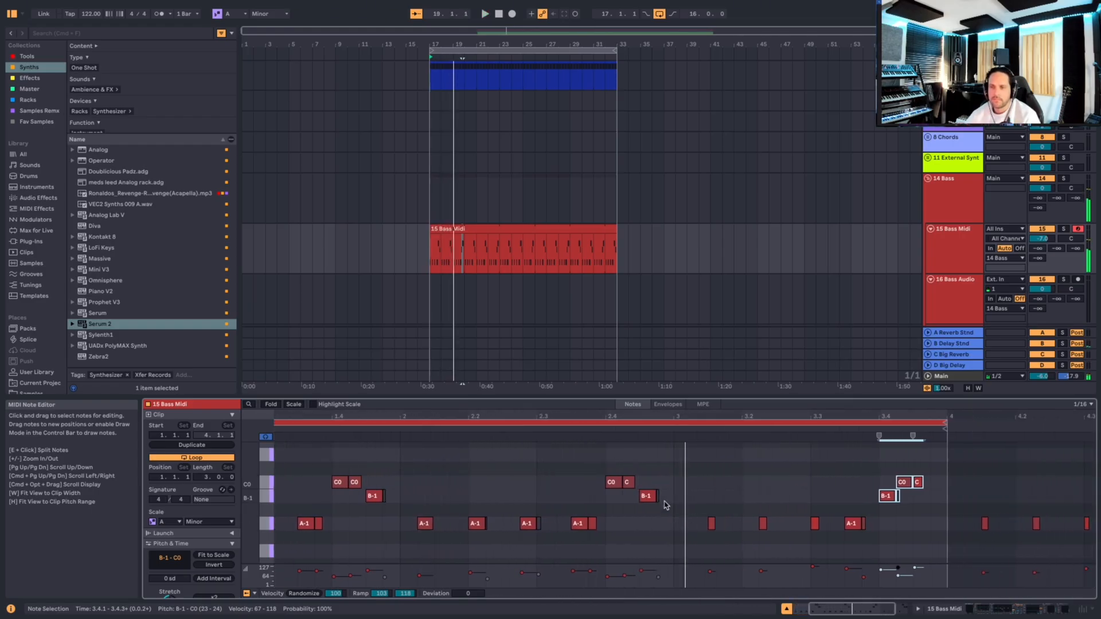
Step: Lower the last two notes of bar 2 by a semitone and fold the note editor to the scale
drag(634, 467, 674, 503)
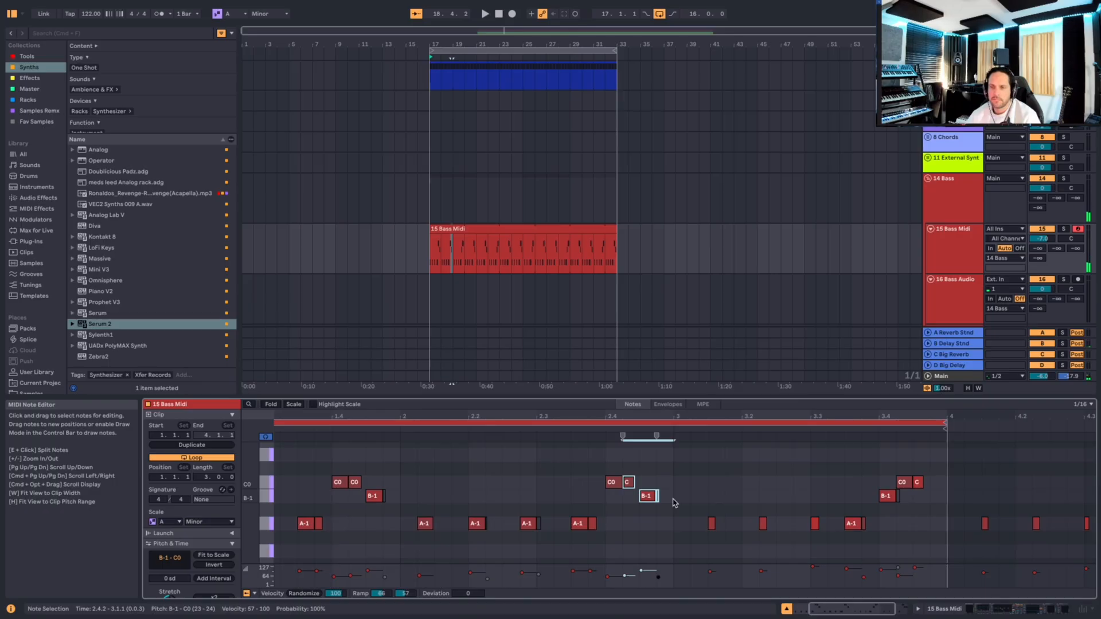
key(Down)
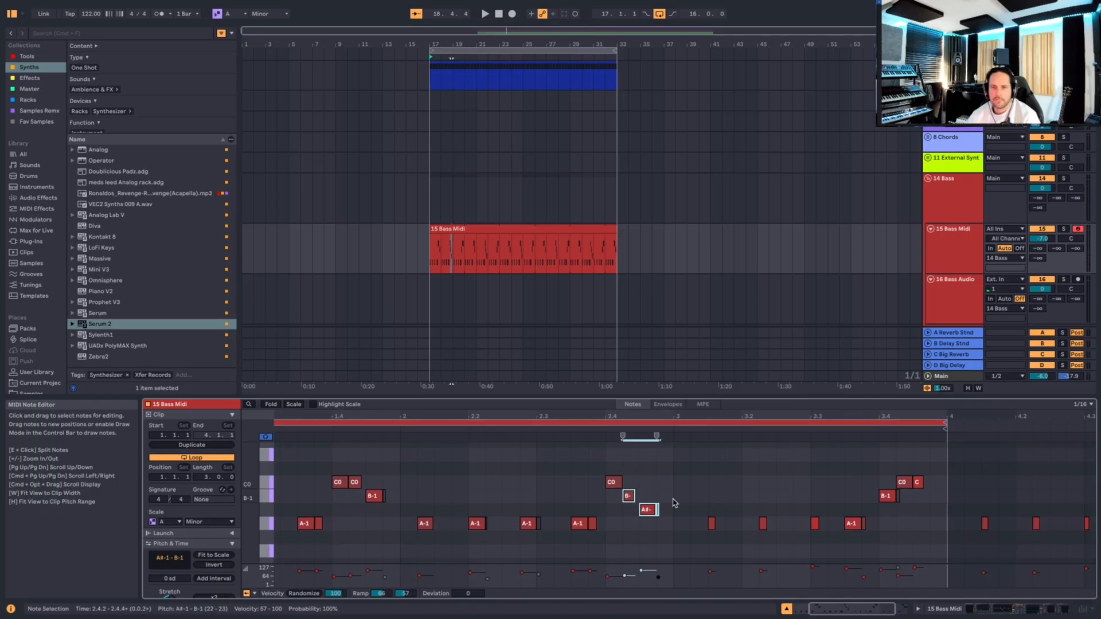
click(683, 499)
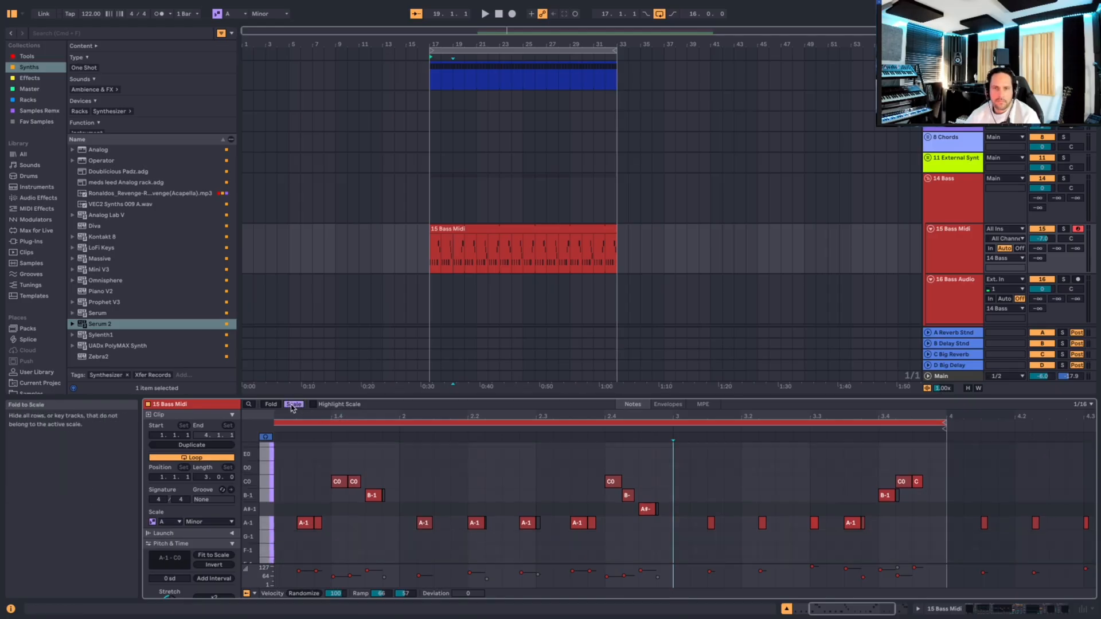
Step: Audition the final note of bar 2 at A-1, change it to B-1 and replay the loop
click(648, 508)
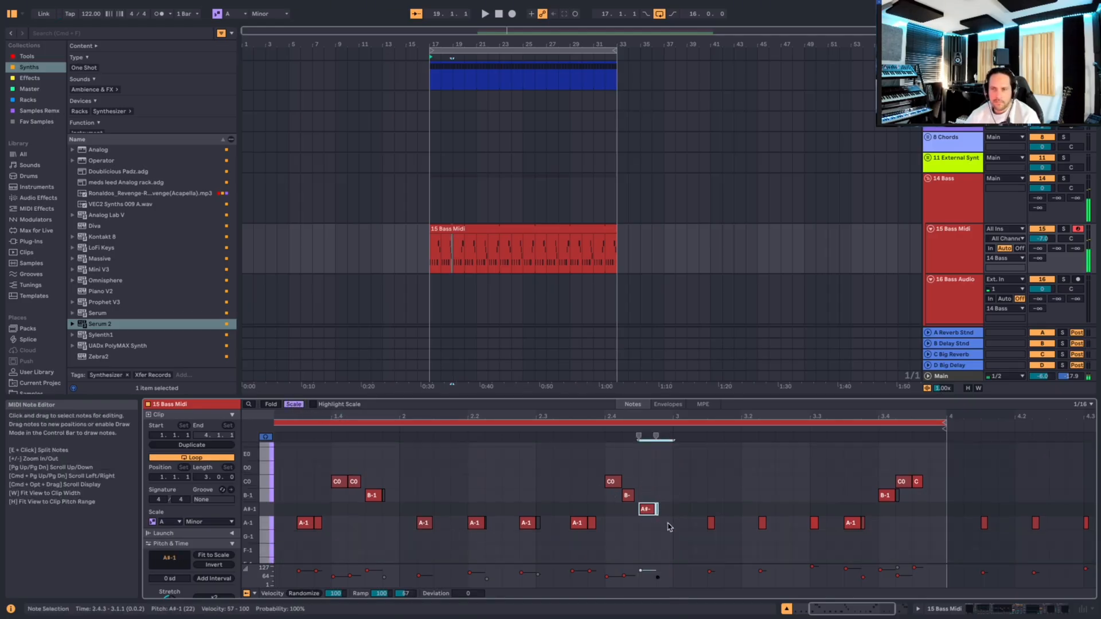
key(Down)
key(space)
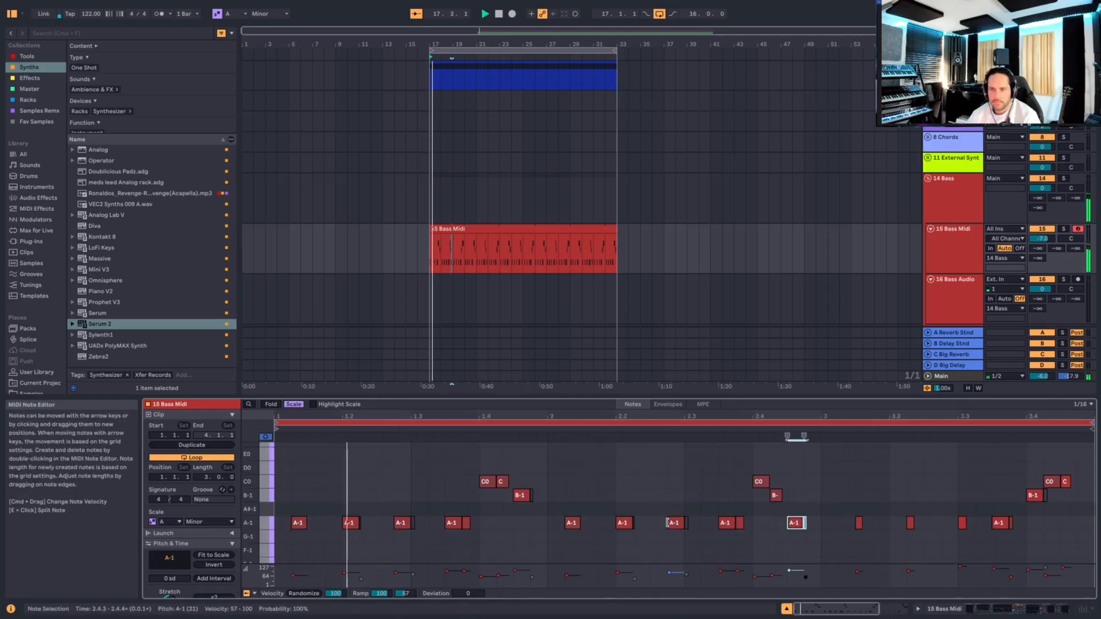
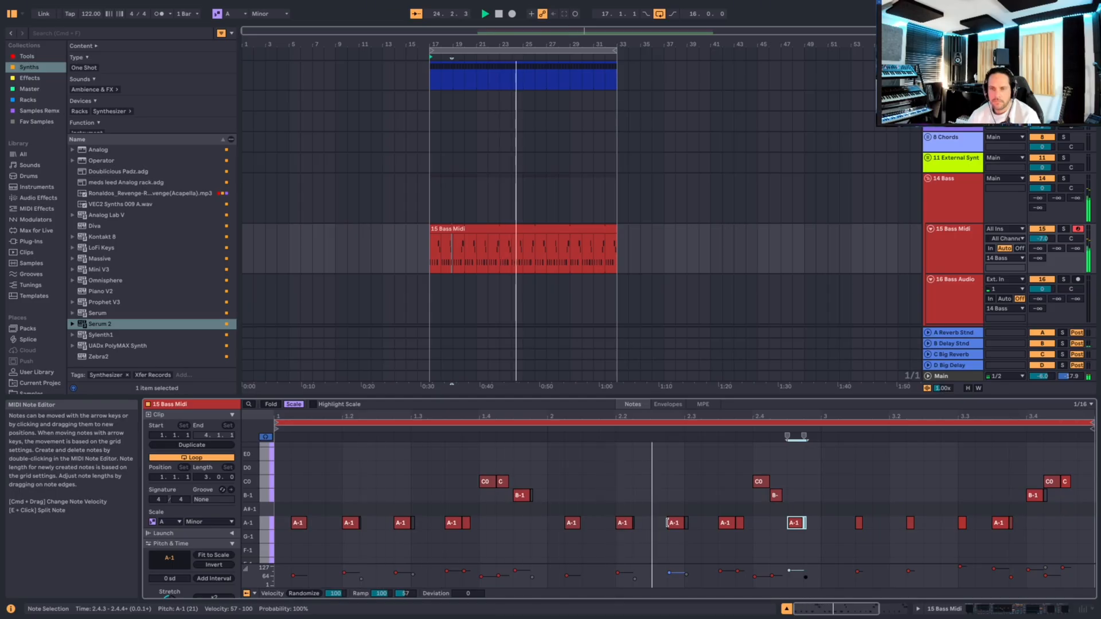
key(Up)
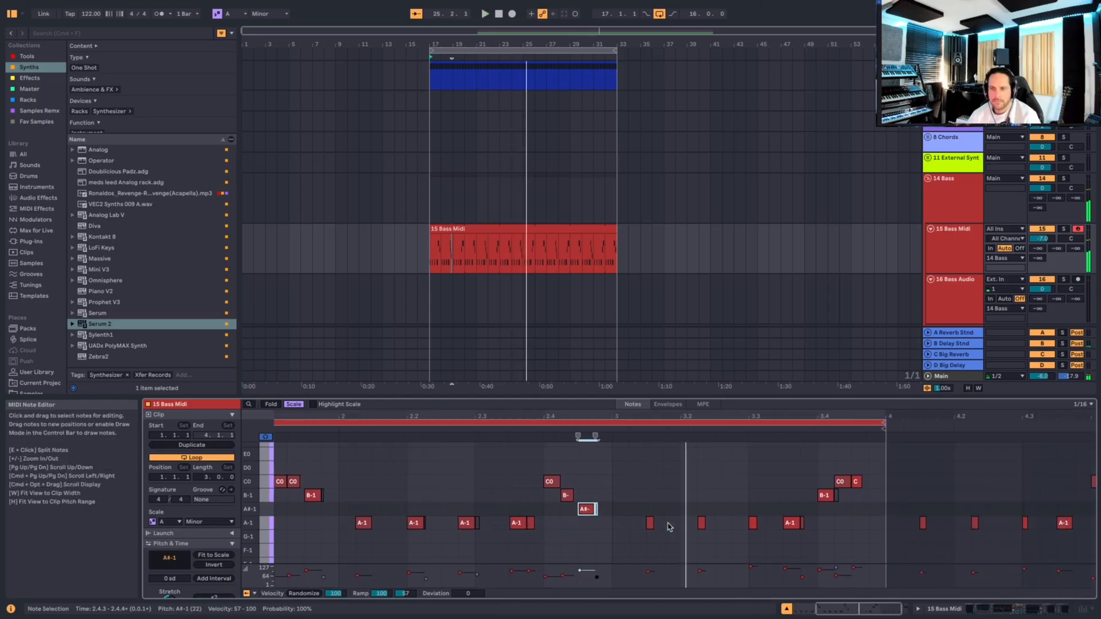
key(space)
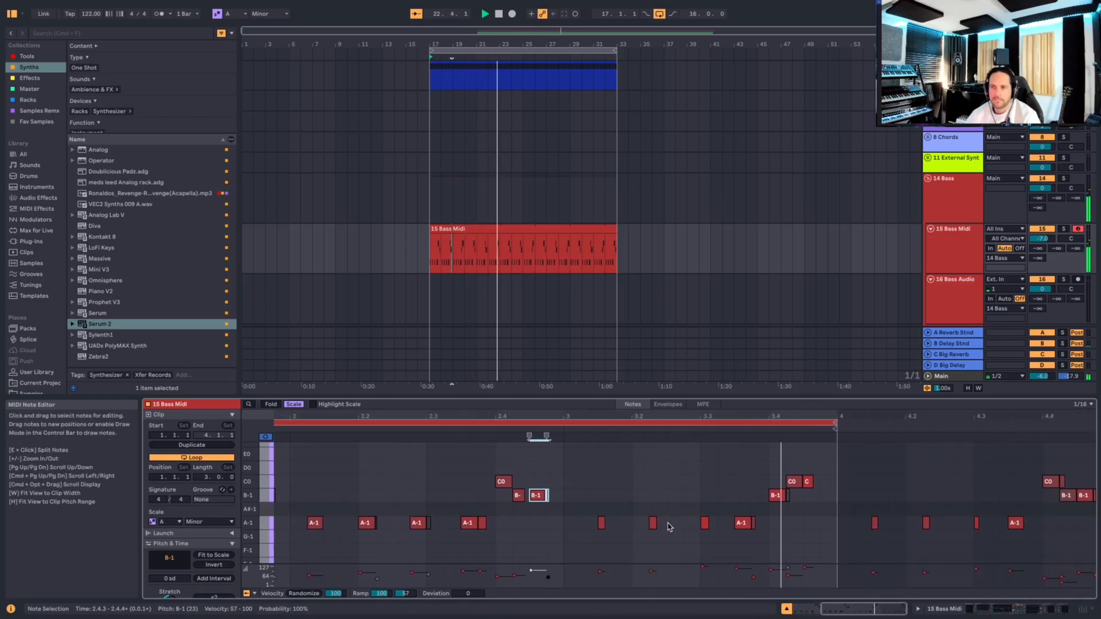
key(space)
Step: Extend the bass clip loop to four bars, ending at 5.1.1, and delete the notes in bar 4
key(w)
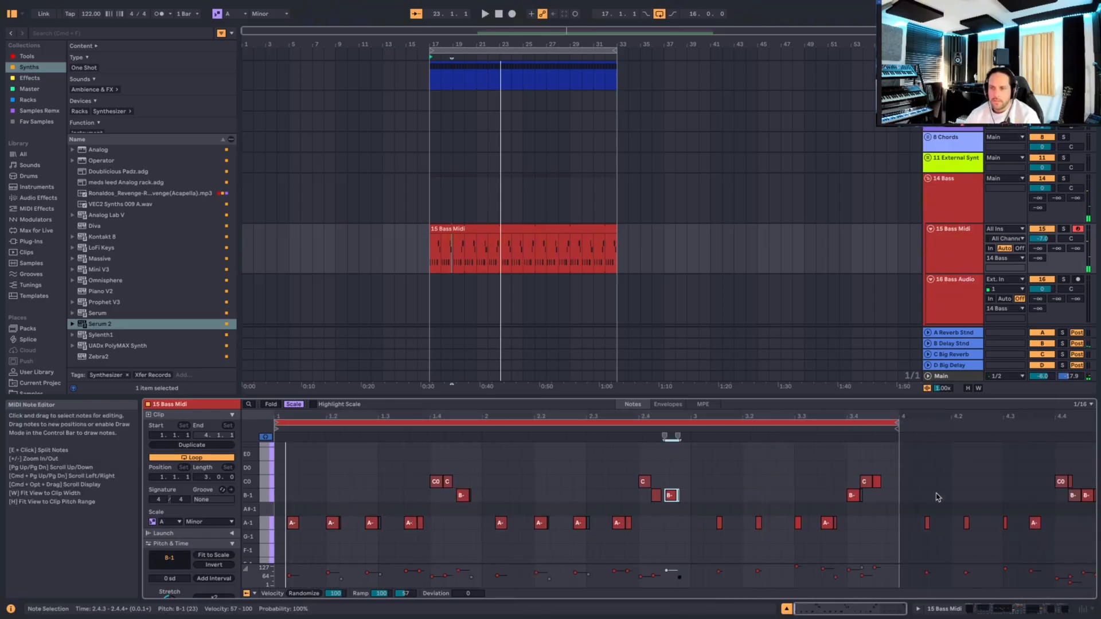
mouse_move(905, 423)
mouse_down()
mouse_move(1097, 435)
mouse_move(1012, 438)
mouse_up()
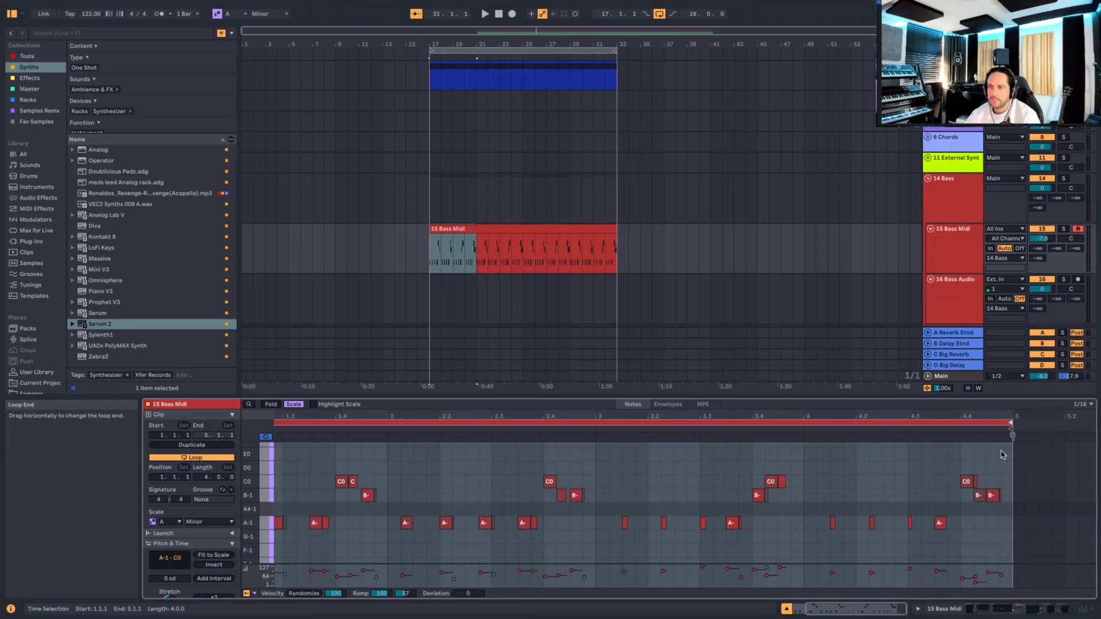
click(813, 467)
drag(815, 471, 1009, 568)
key(Delete)
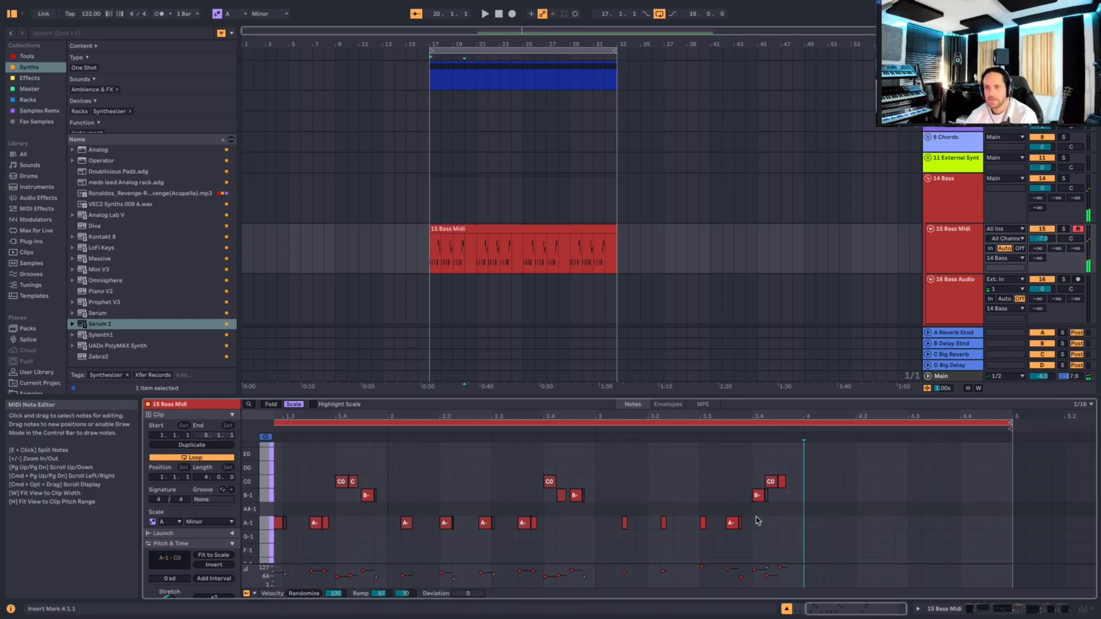
Step: Replace the A-1 notes in bar 3 with a copy of bar 2's A-1 notes, starting at 3.1.2
drag(596, 459, 847, 549)
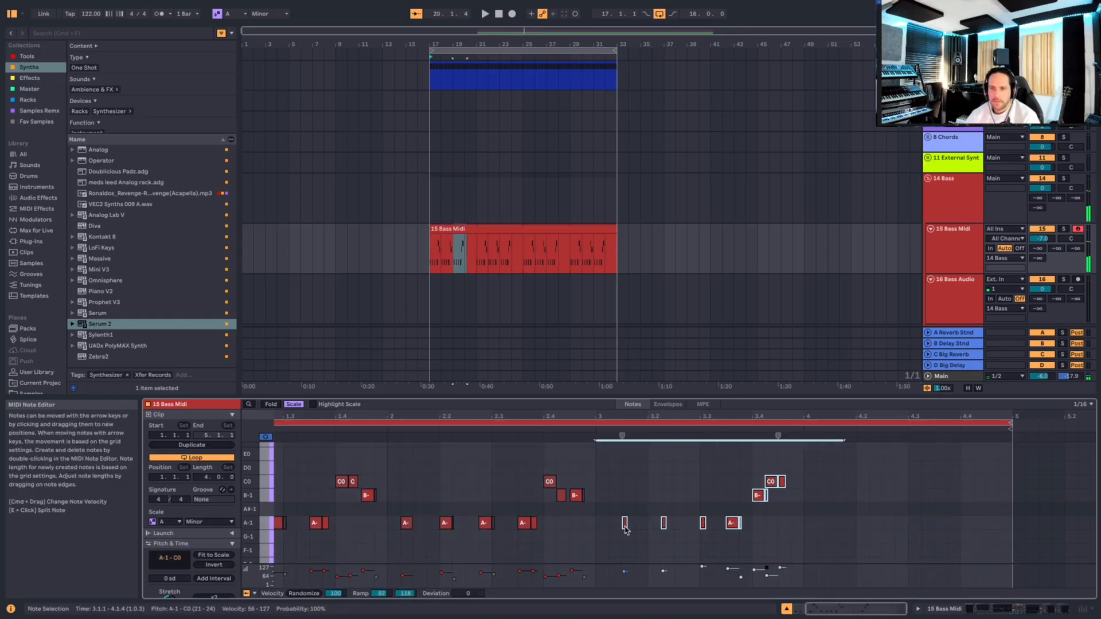
drag(618, 513, 765, 543)
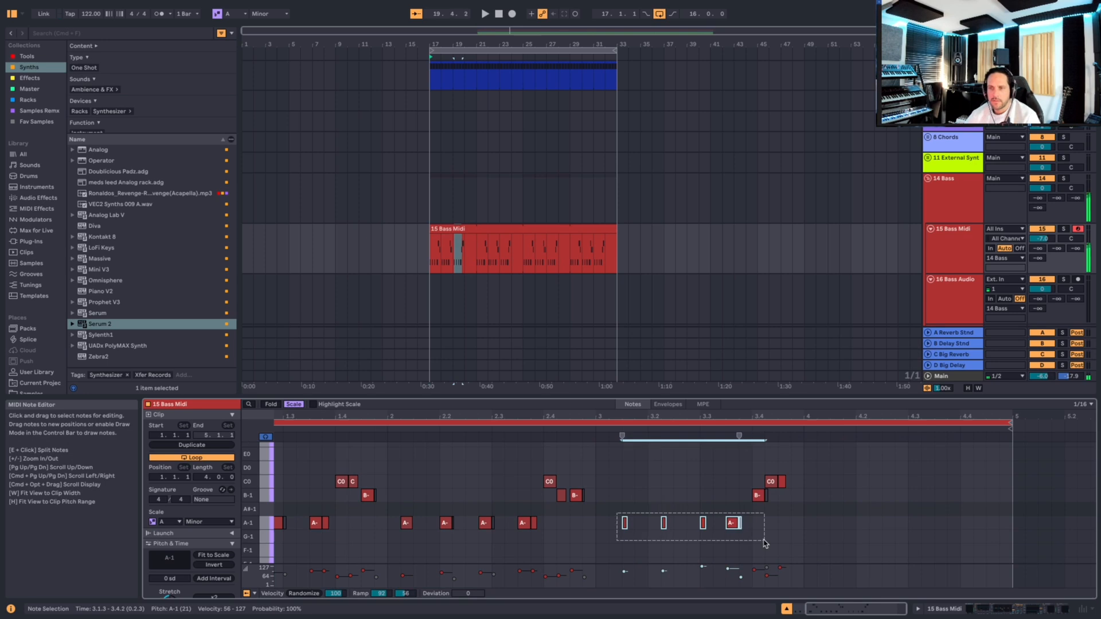
key(Delete)
drag(396, 518, 532, 544)
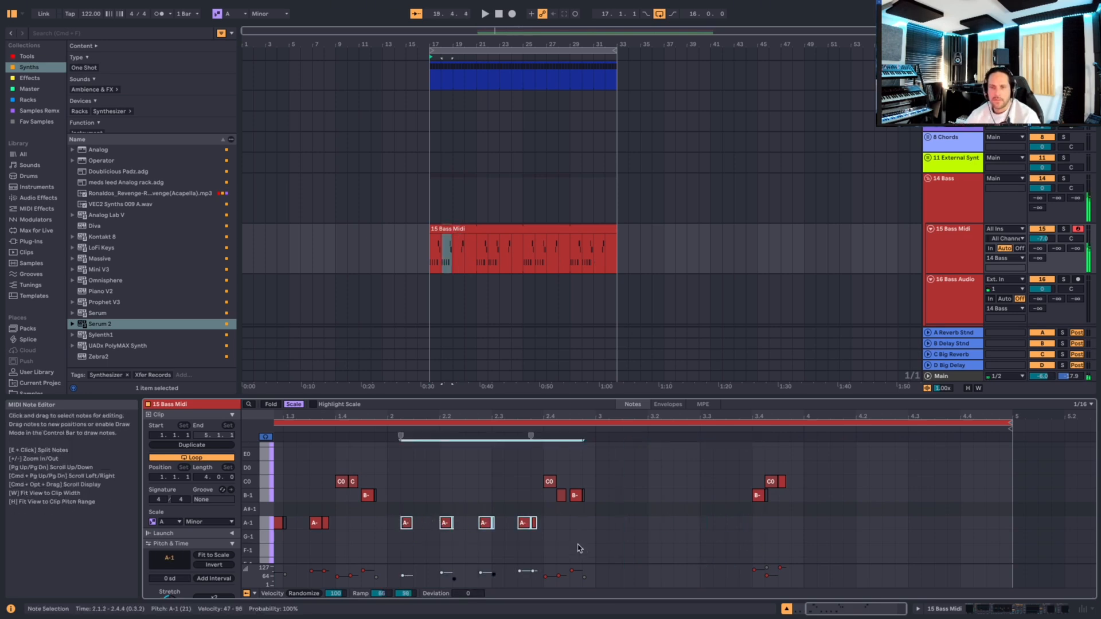
drag(407, 524, 614, 528)
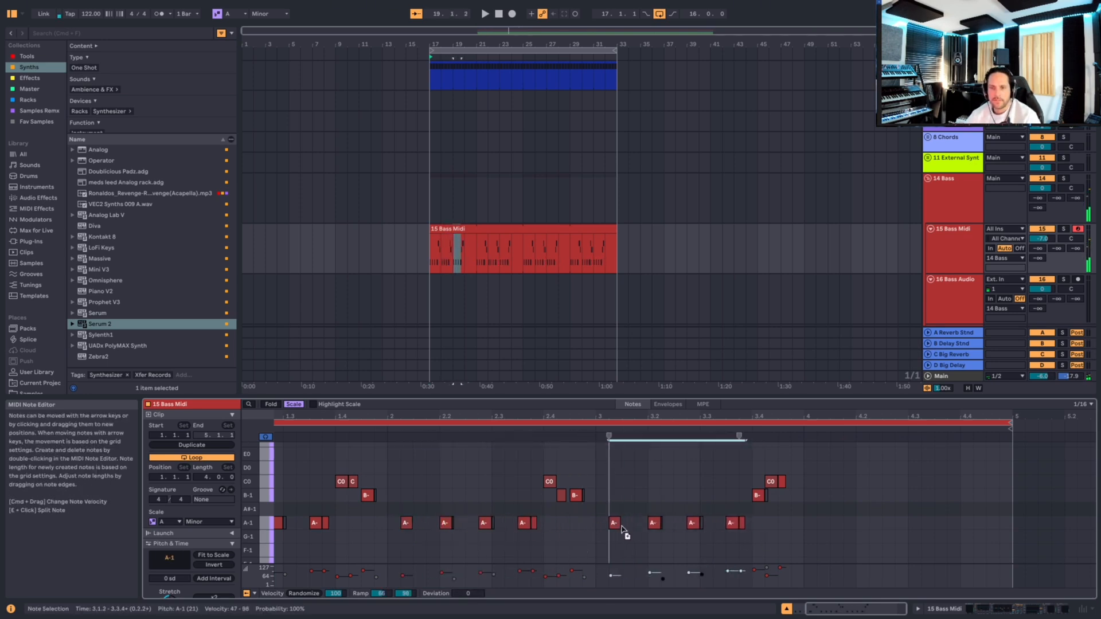
Step: Move the bar 3 phrase into bar 4, fill bar 3 with a duplicate of bar 2's phrase, and audition the result
drag(608, 459, 829, 551)
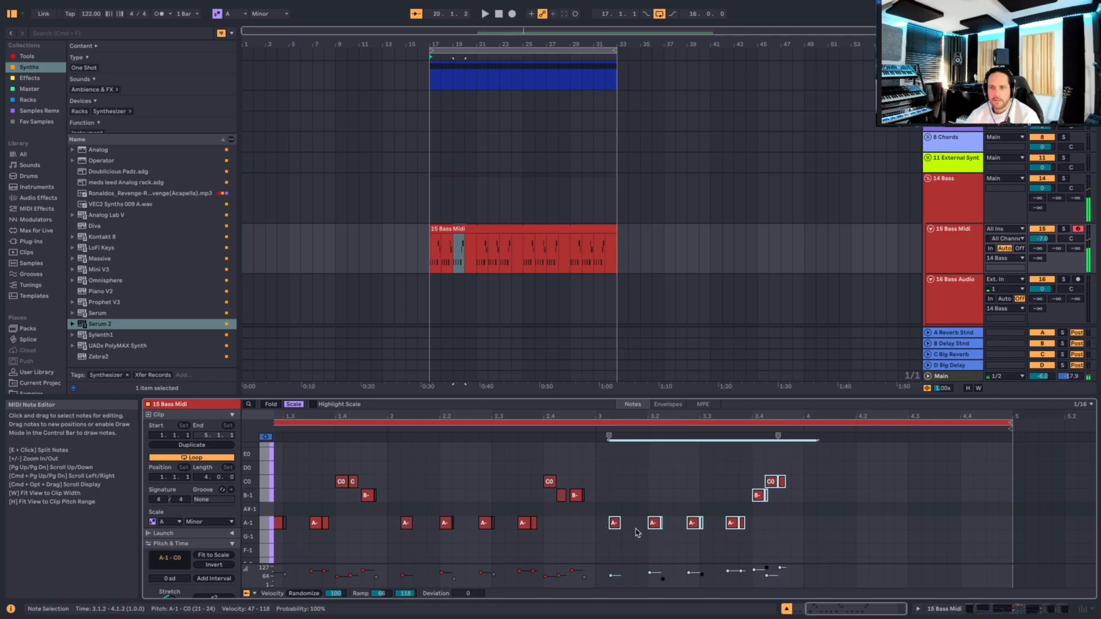
drag(615, 526, 826, 525)
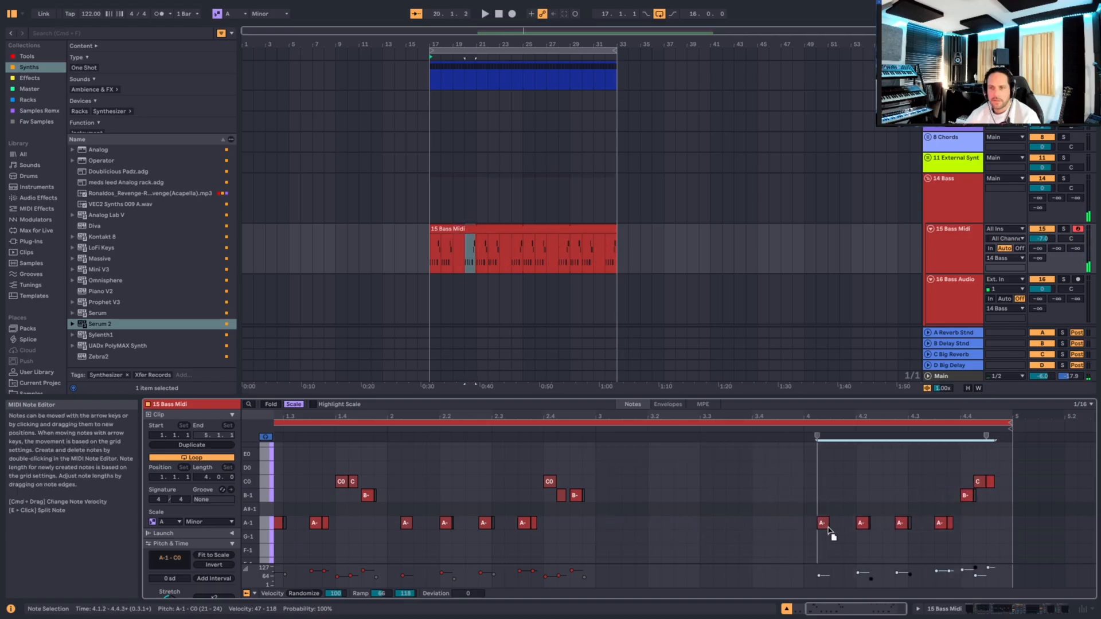
scroll(588, 521, left, 3)
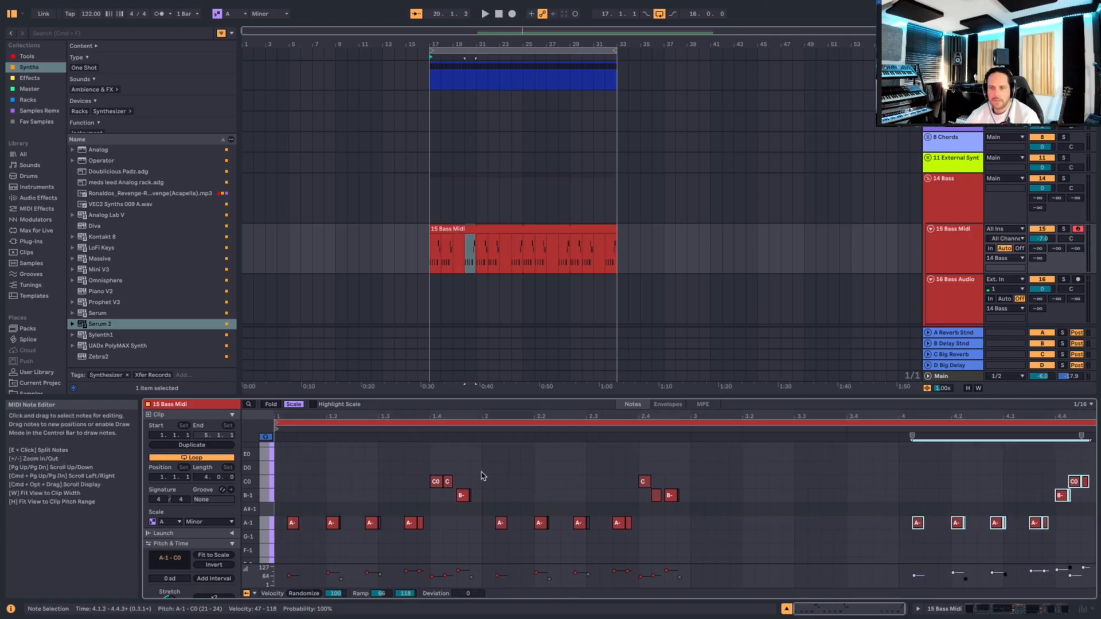
drag(482, 476, 691, 548)
key(super+d)
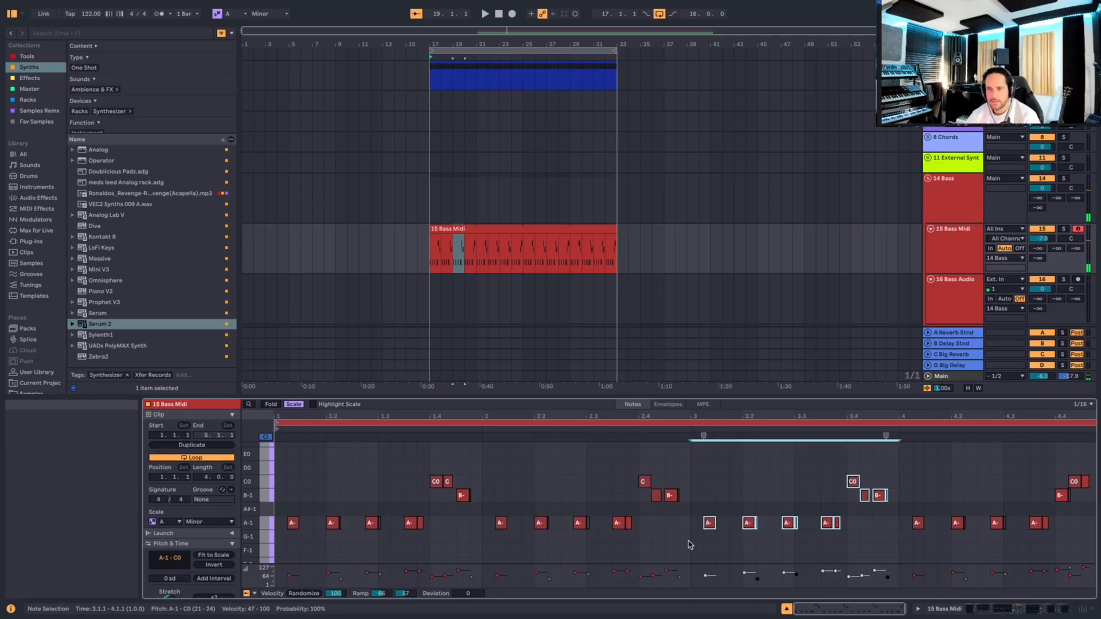
key(space)
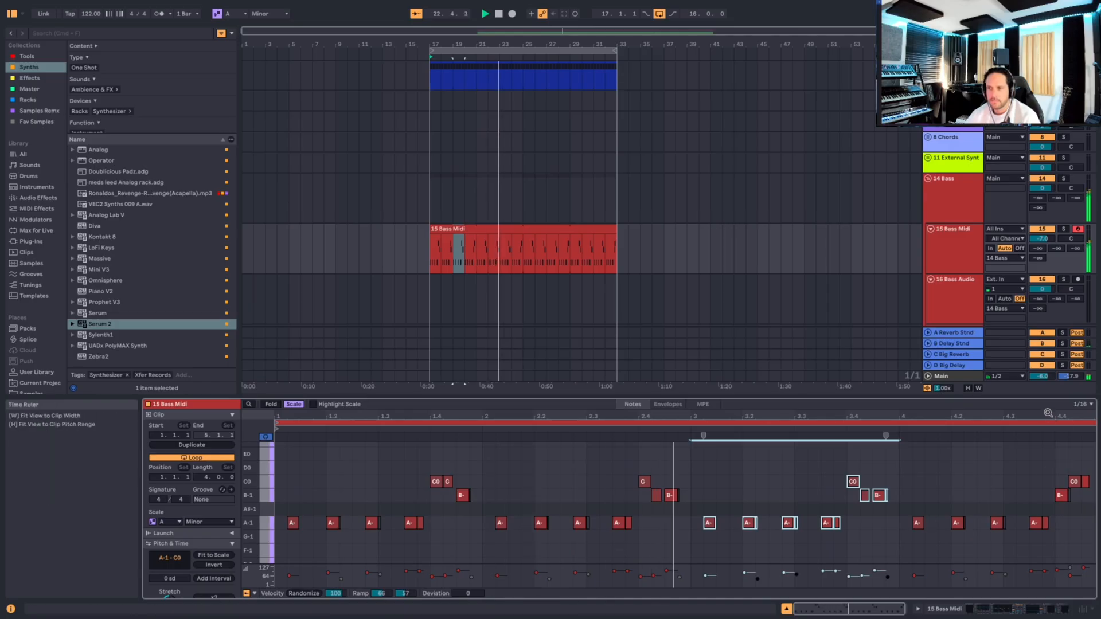
drag(918, 416, 917, 459)
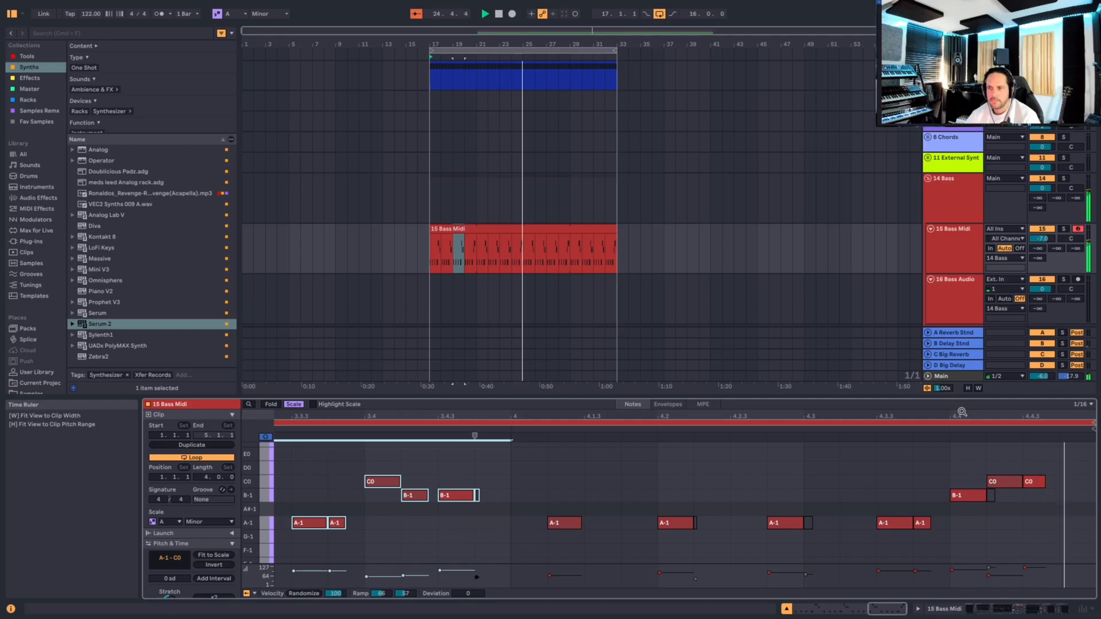
Step: Audition the whole four-bar bass pattern and show the Bass Midi track's device chain
click(883, 474)
key(w)
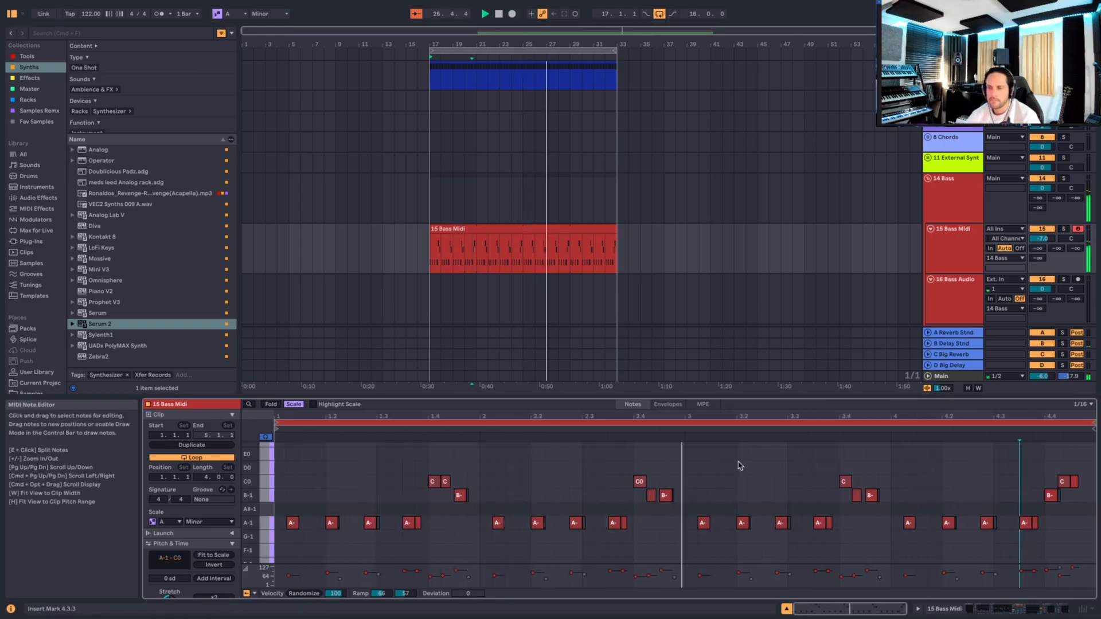
click(958, 240)
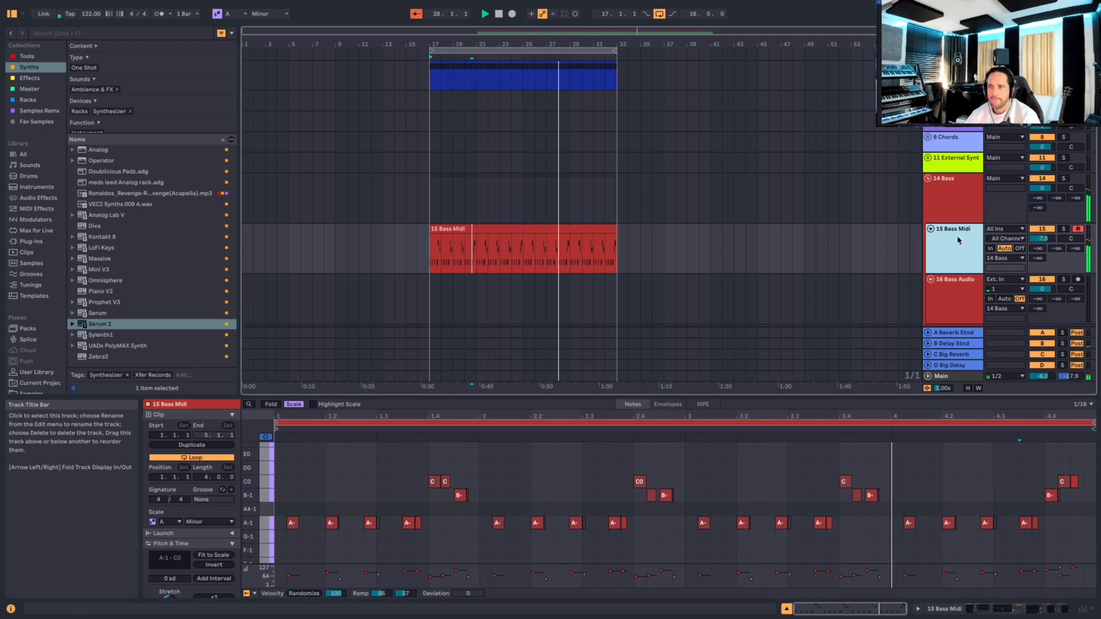
double_click(958, 240)
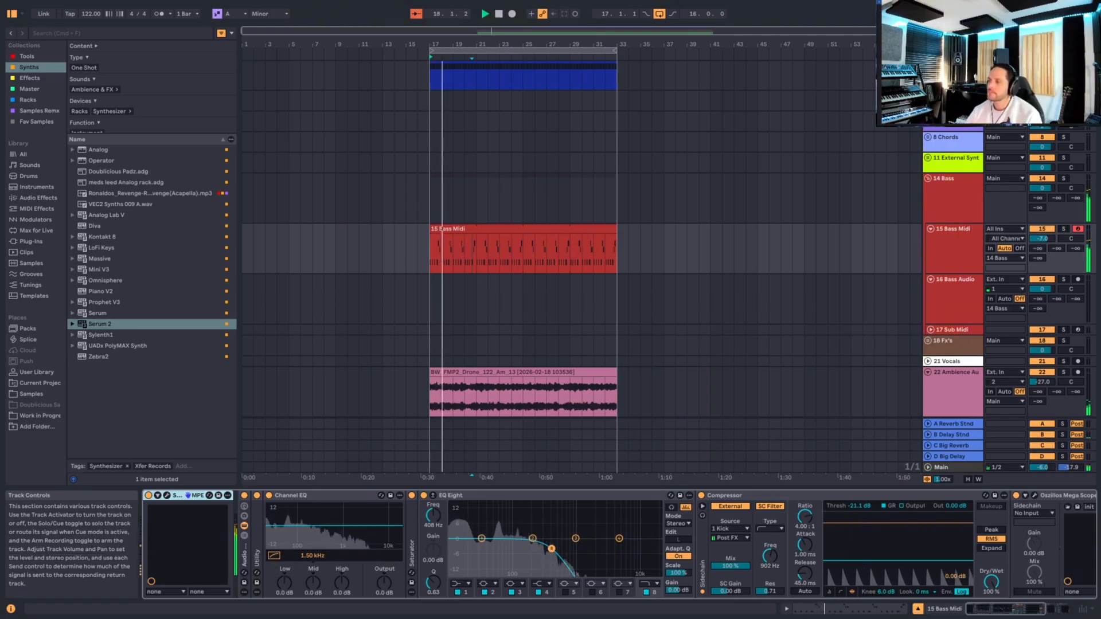
click(490, 227)
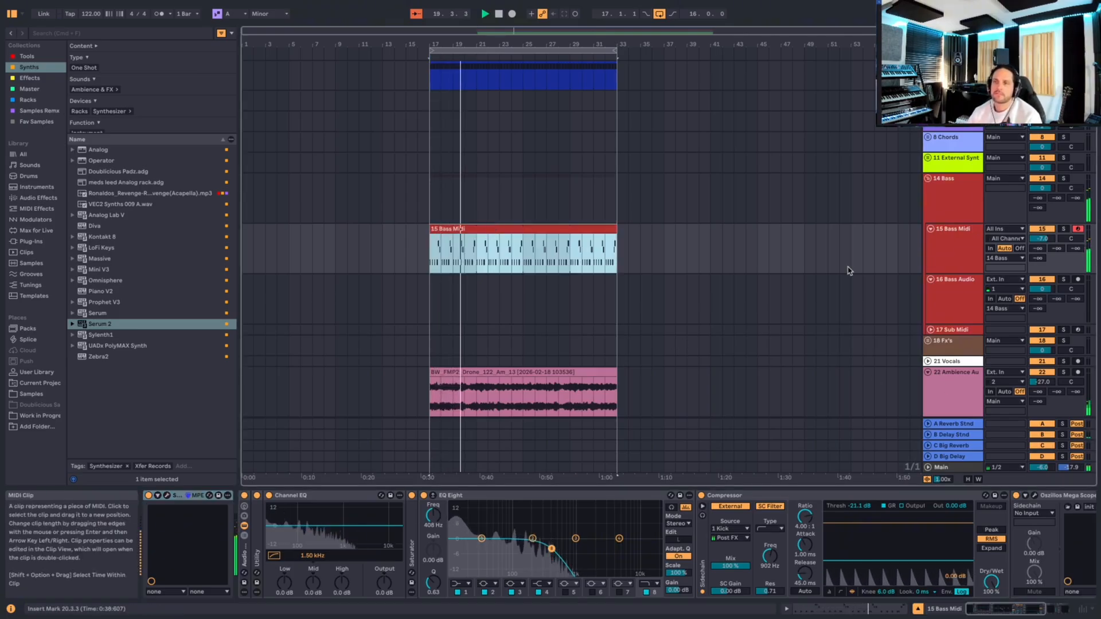
click(958, 258)
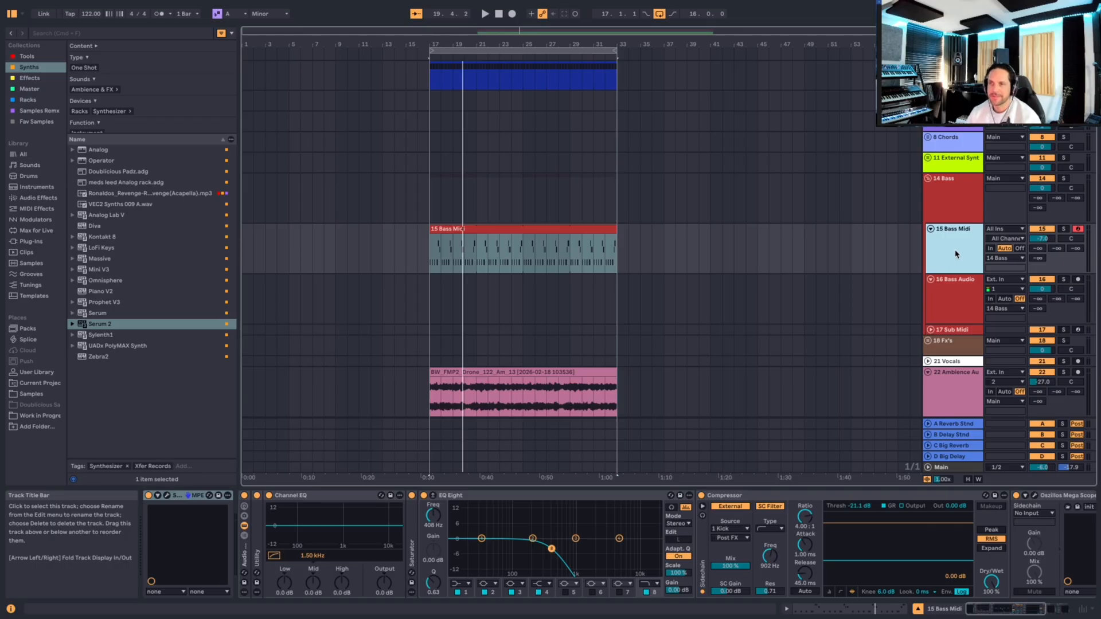
Step: In the Chords group, unfold the Chords Midi track, set its volume to -19.2 dB and duplicate it
scroll(955, 254, down, 3)
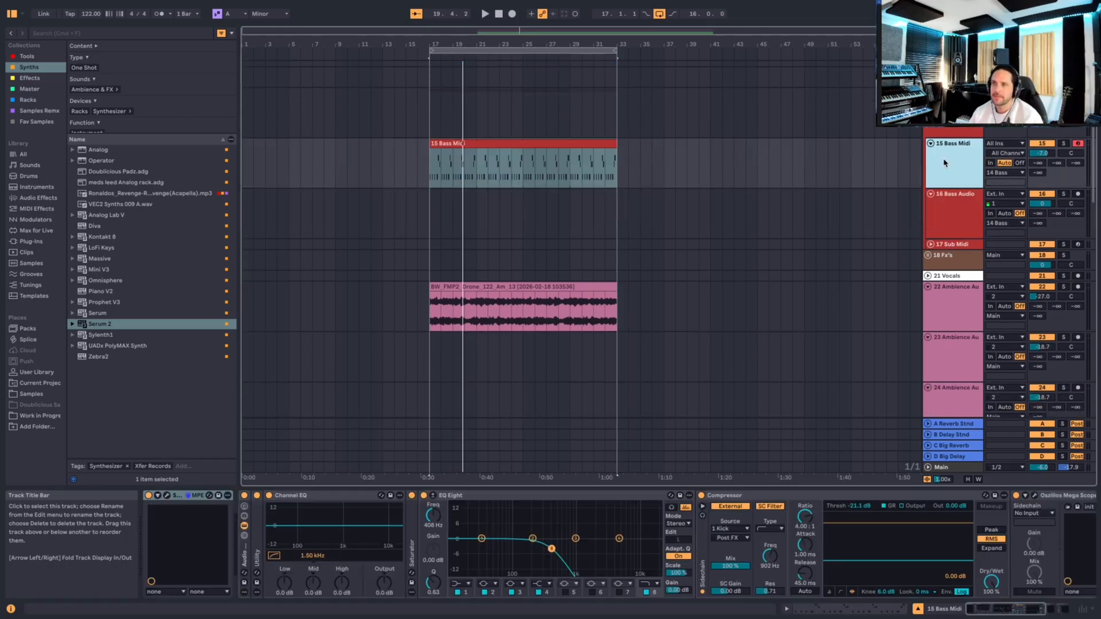
scroll(946, 163, up, 4)
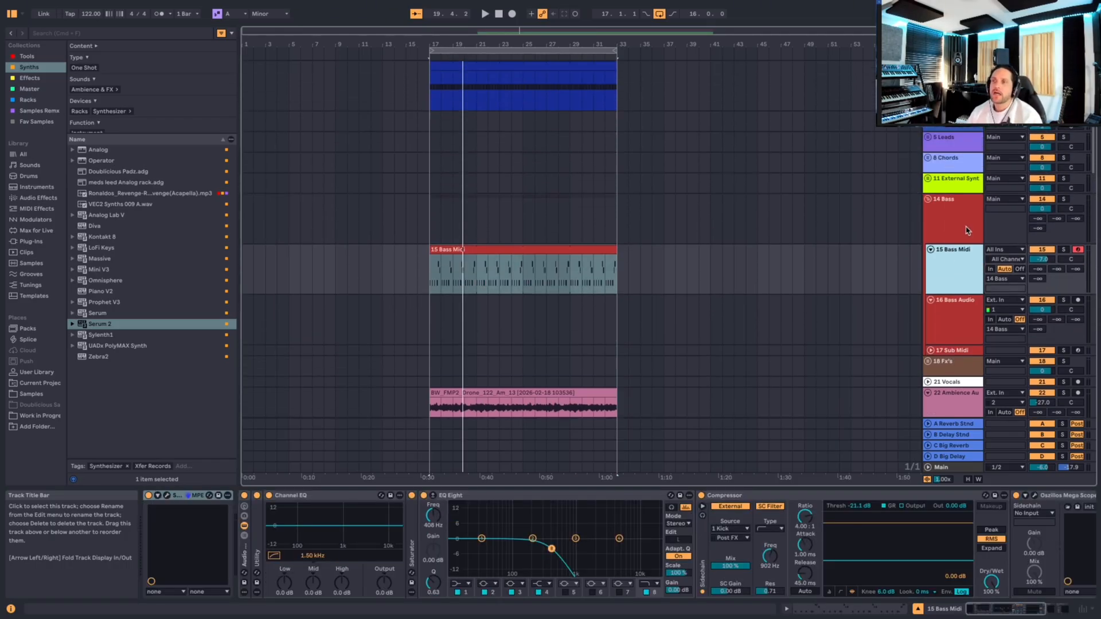
click(929, 160)
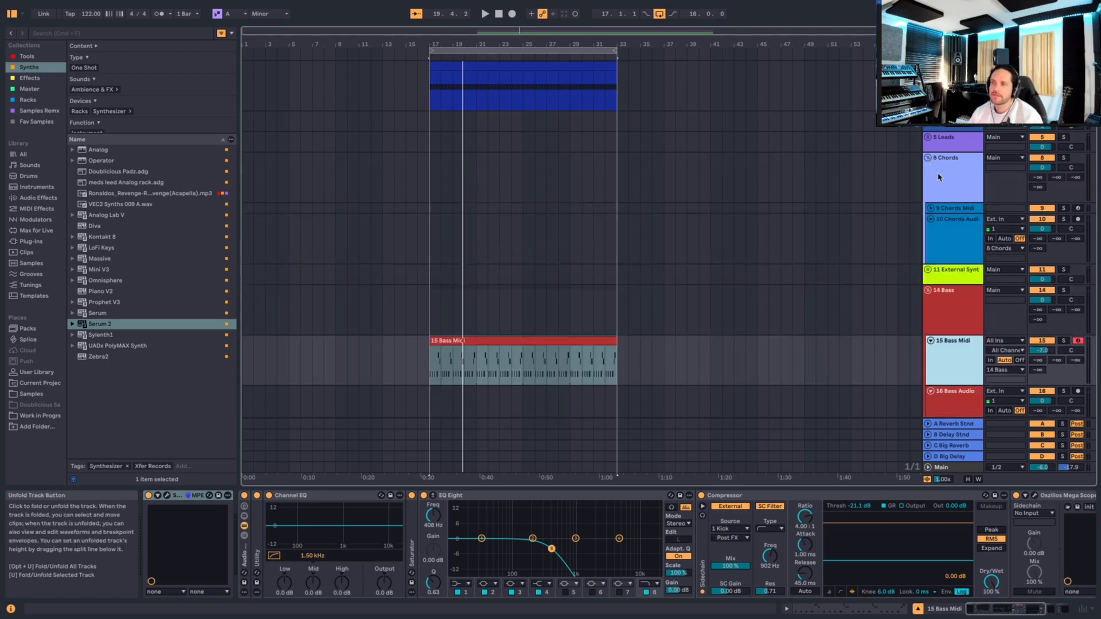
click(931, 209)
drag(1042, 218, 1042, 225)
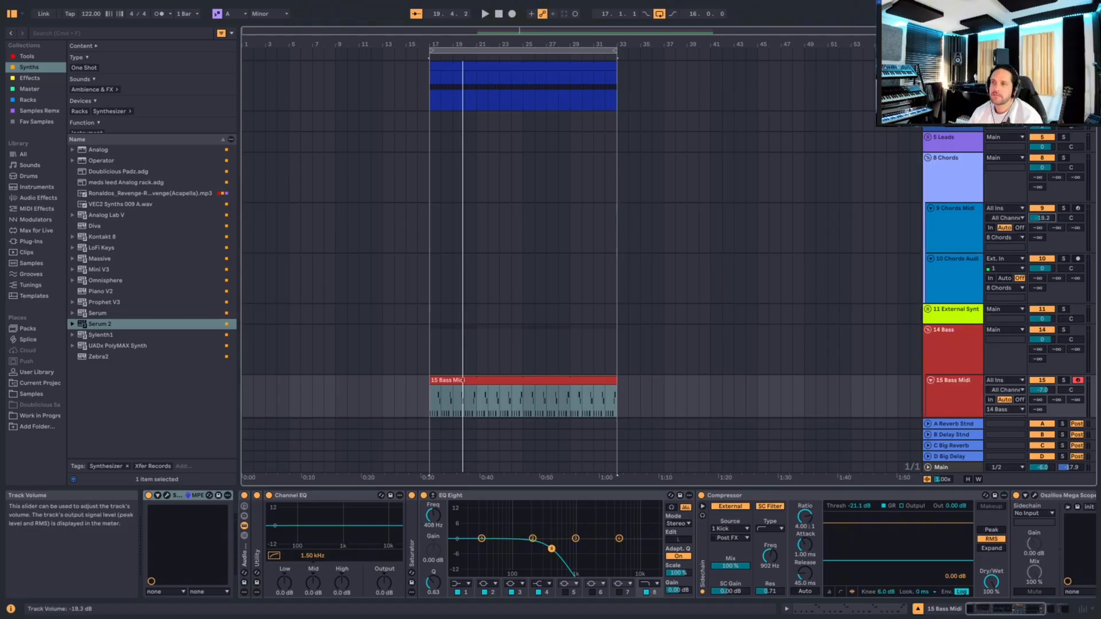
click(968, 226)
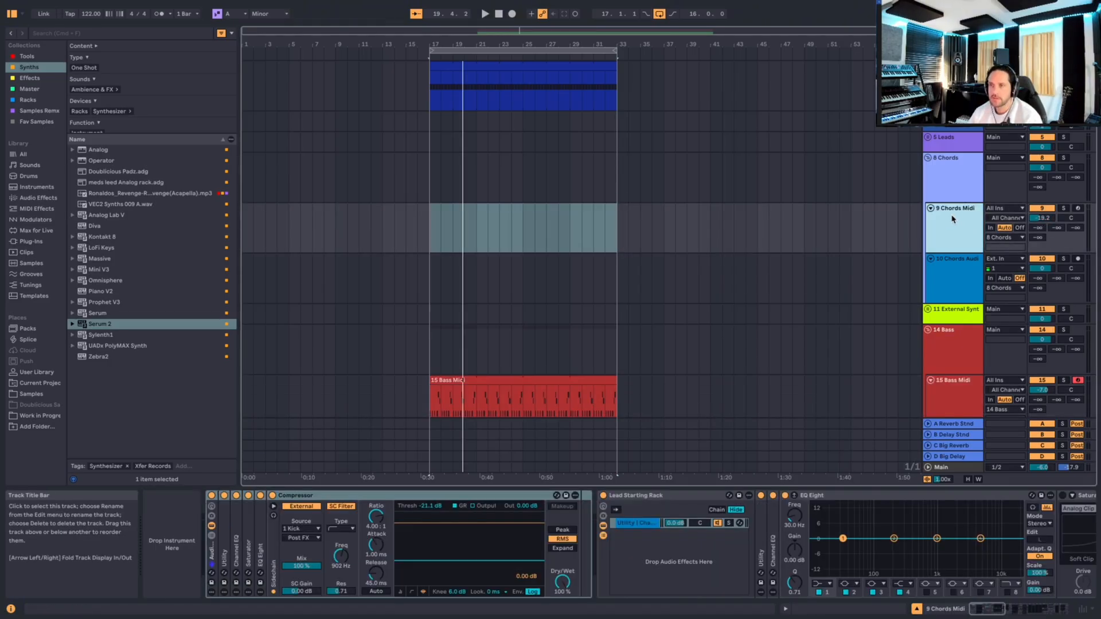
key(super+d)
Step: Add Serum 2 to the first Chords Midi track and load the PD - Abyss pad from Basic Wavez - Movement I
click(944, 218)
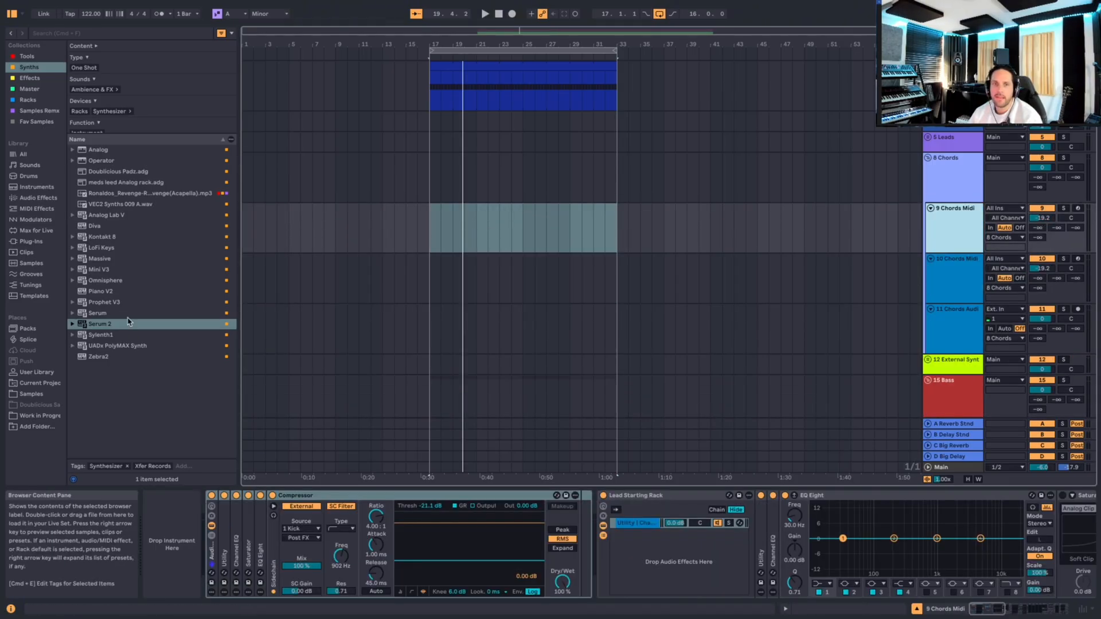
drag(122, 328, 174, 512)
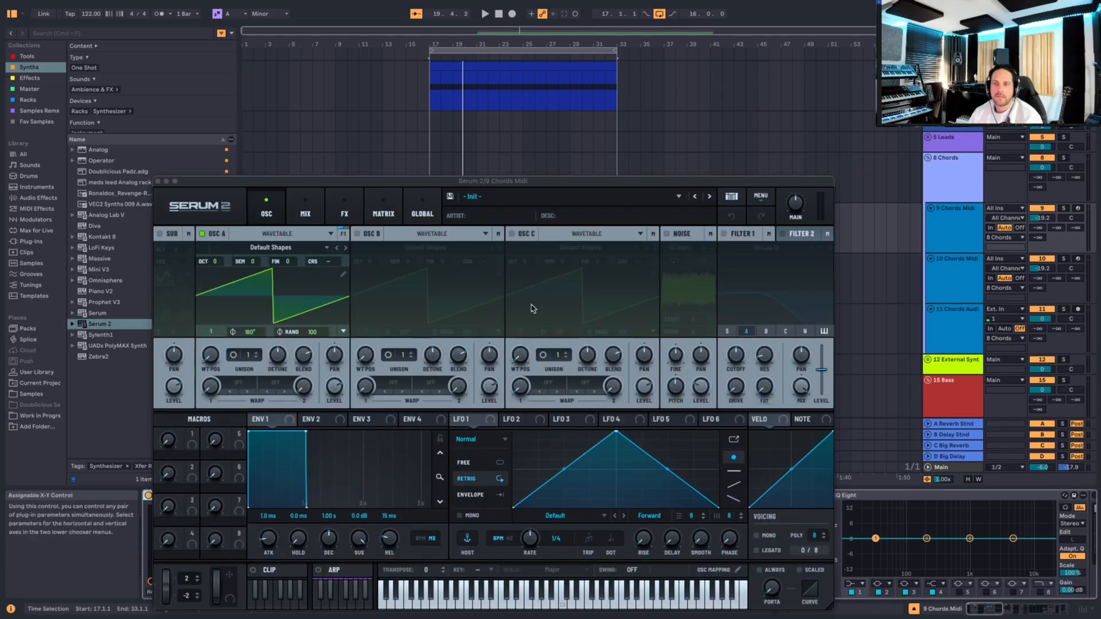
click(574, 196)
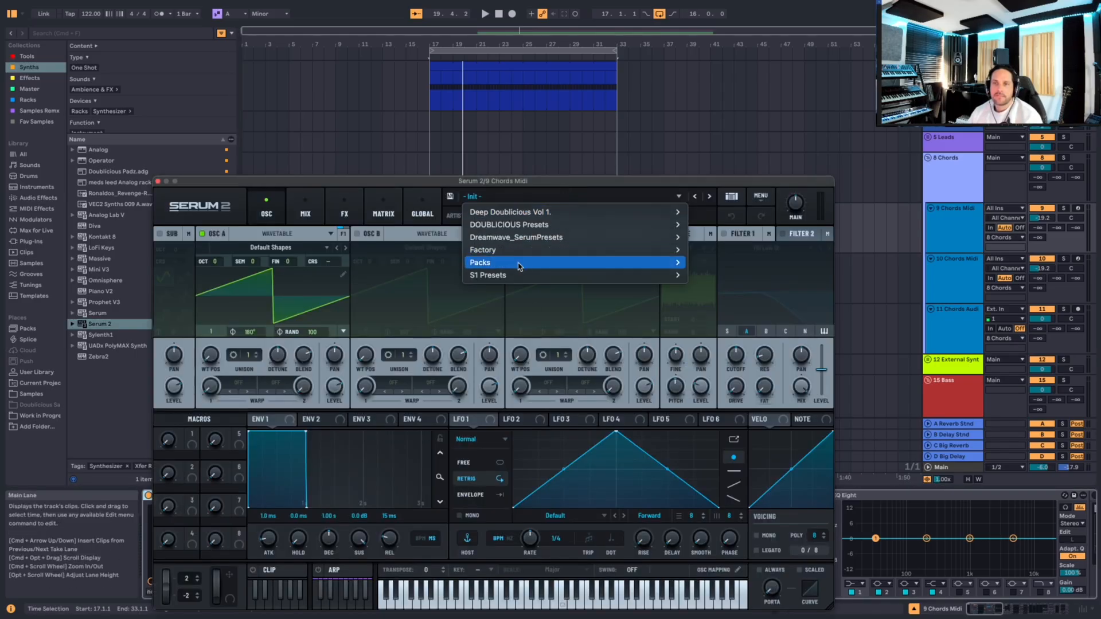
mouse_move(659, 263)
mouse_move(742, 266)
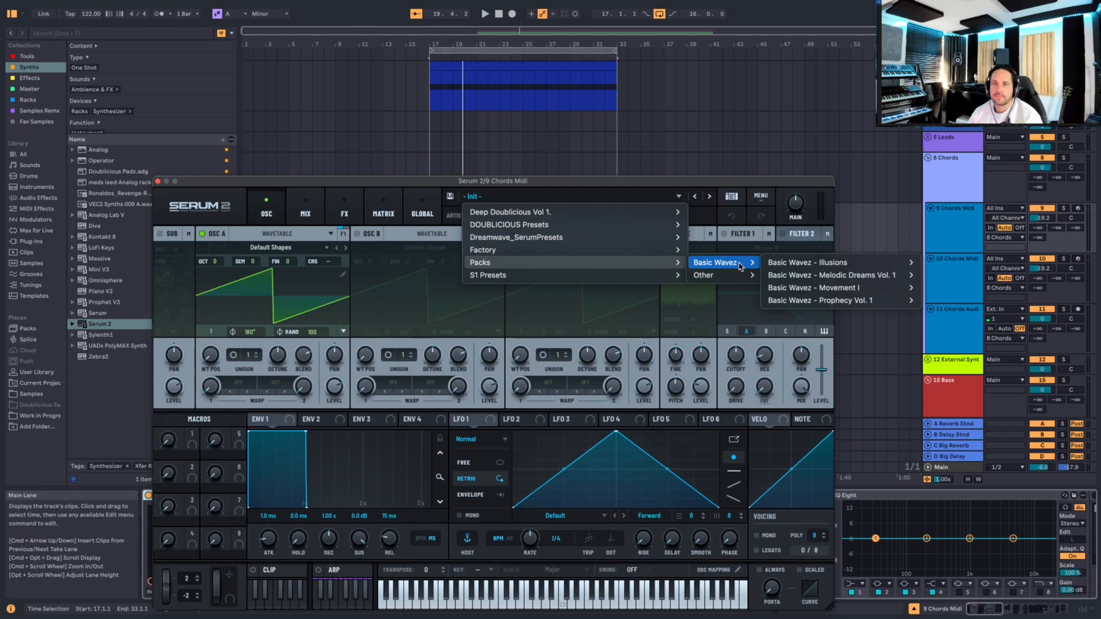
mouse_move(849, 288)
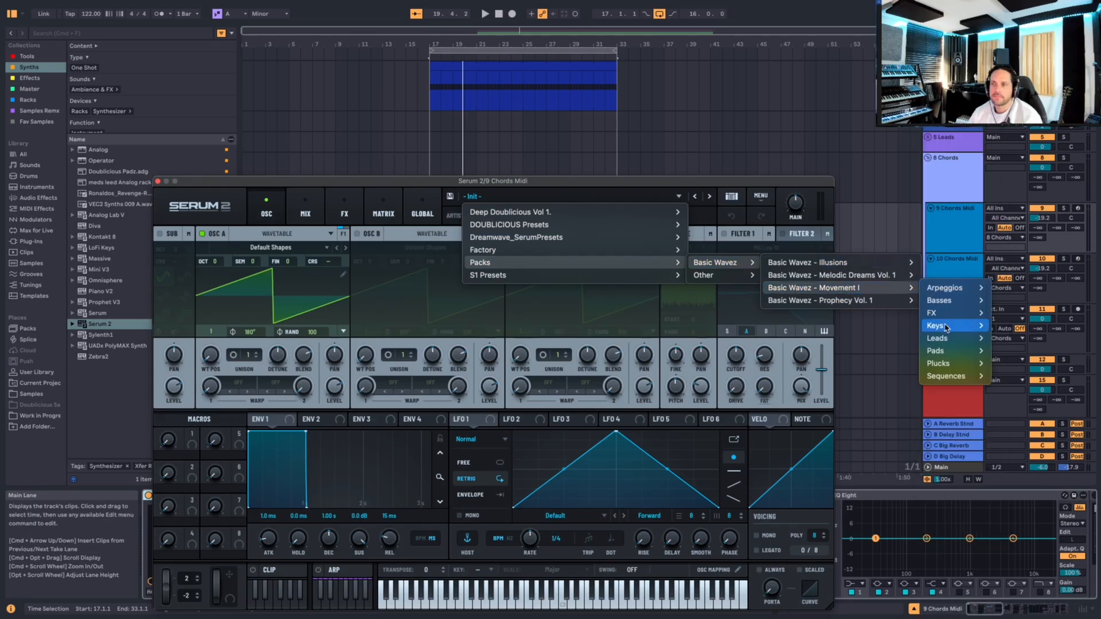
mouse_move(955, 351)
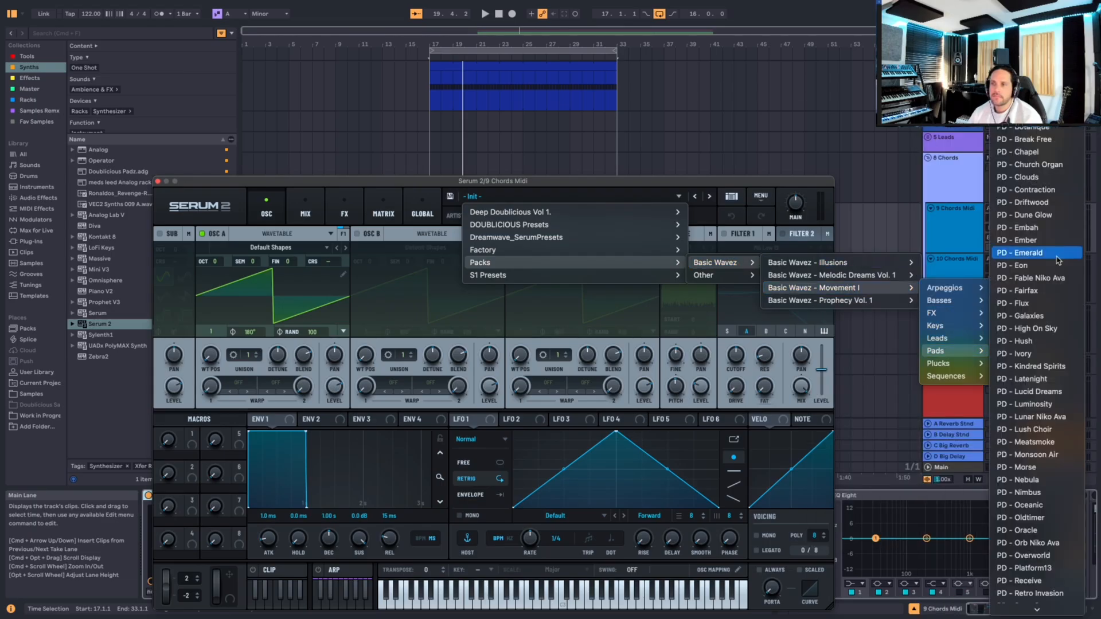
scroll(1019, 127, up, 3)
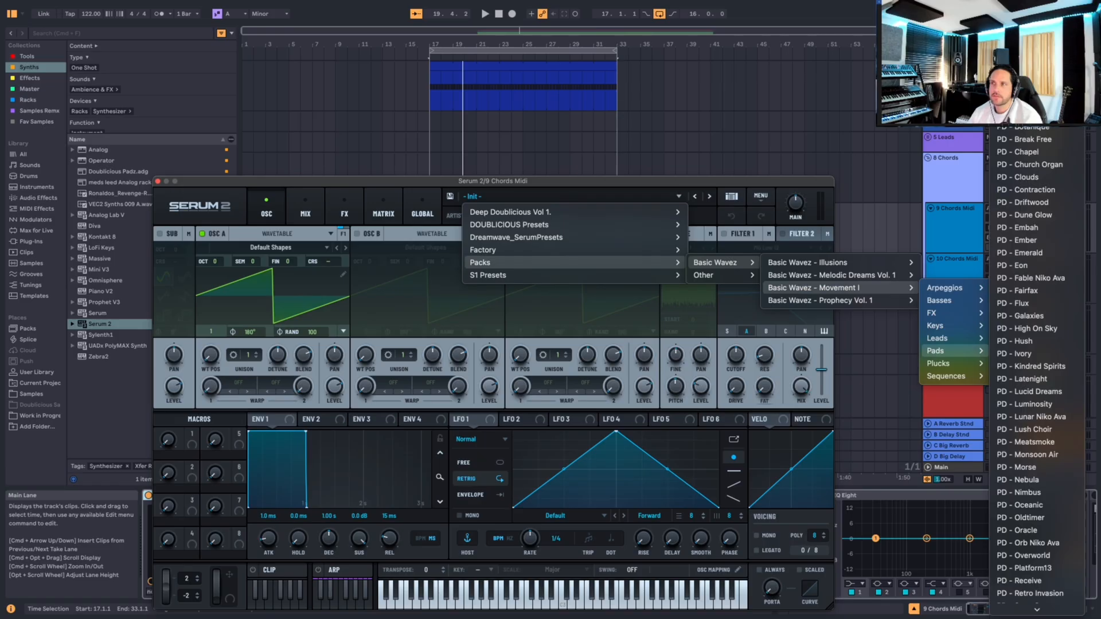
click(1023, 114)
Step: Arm the first Chords Midi track for recording and switch its Serum 2 preset to PD - Aeth
drag(659, 179, 718, 297)
click(1079, 208)
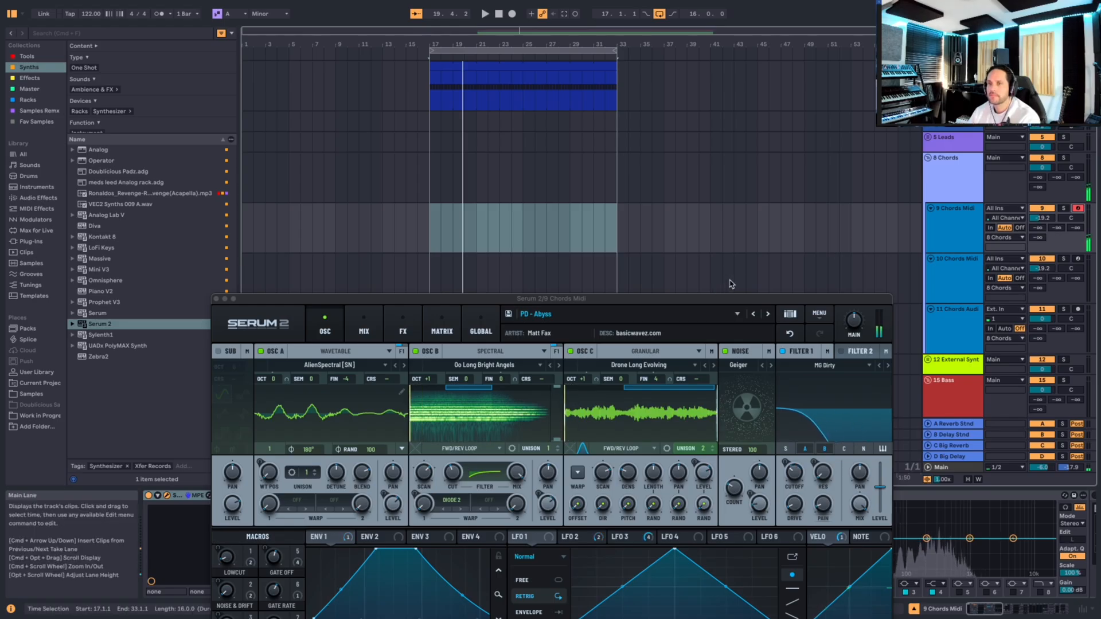
click(769, 315)
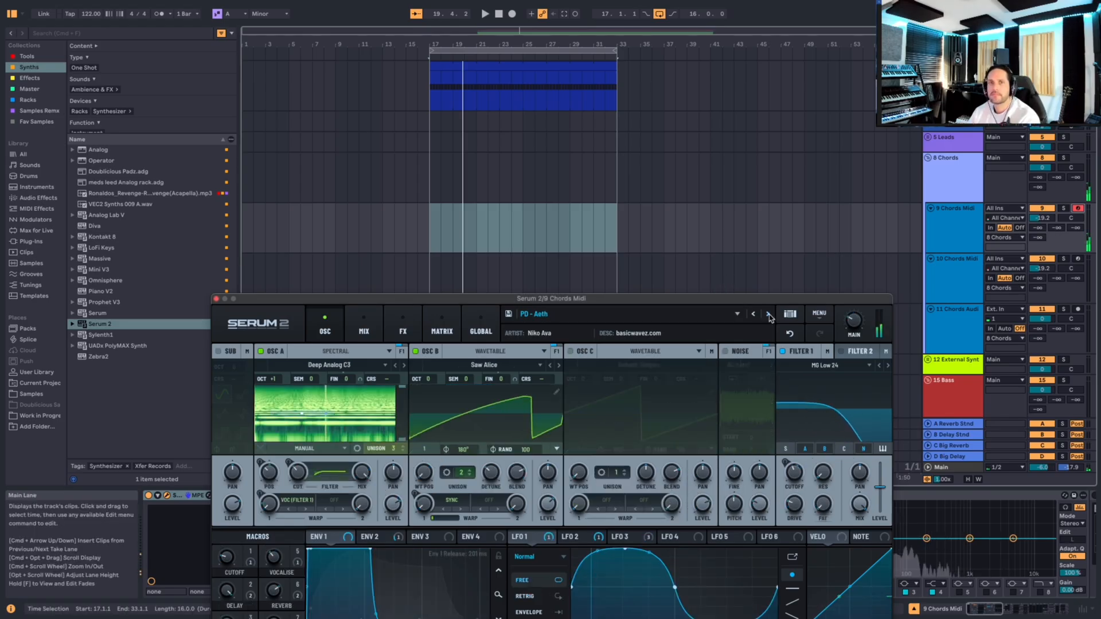
Step: Set the Chords Midi track's volume to -13.1 dB during playback and record an eight-bar part starting at bar 17
key(space)
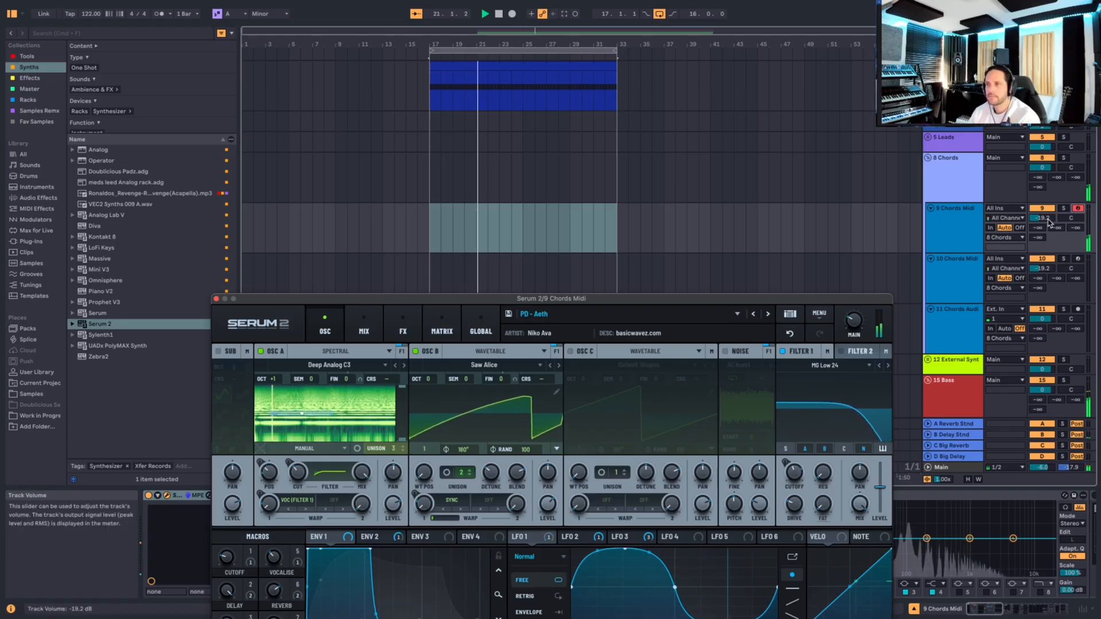
drag(1041, 218, 1041, 204)
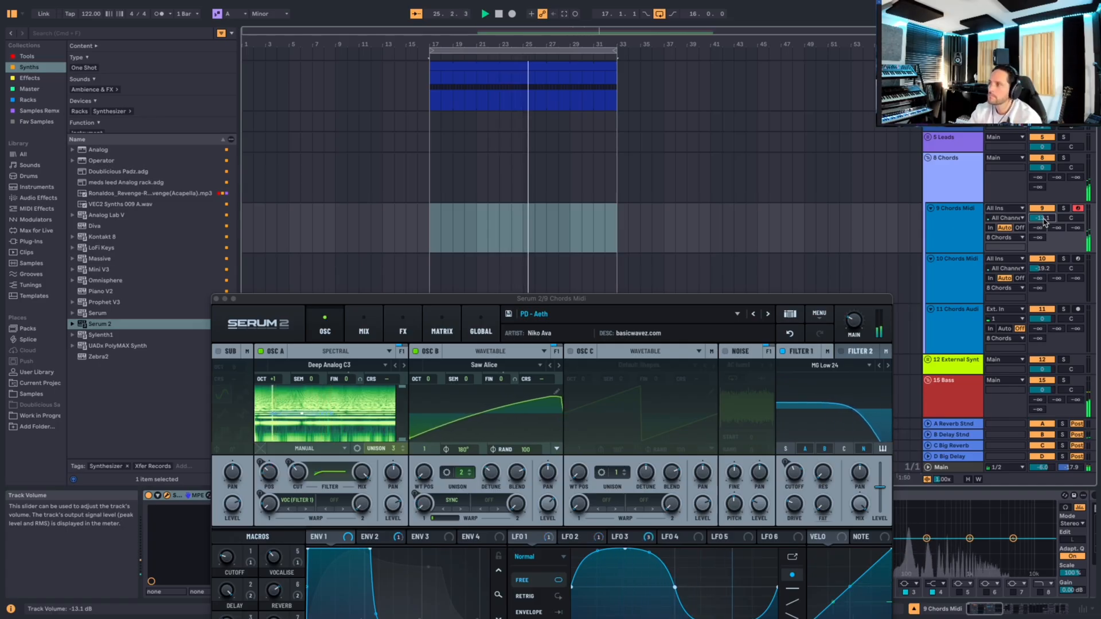
key(F9)
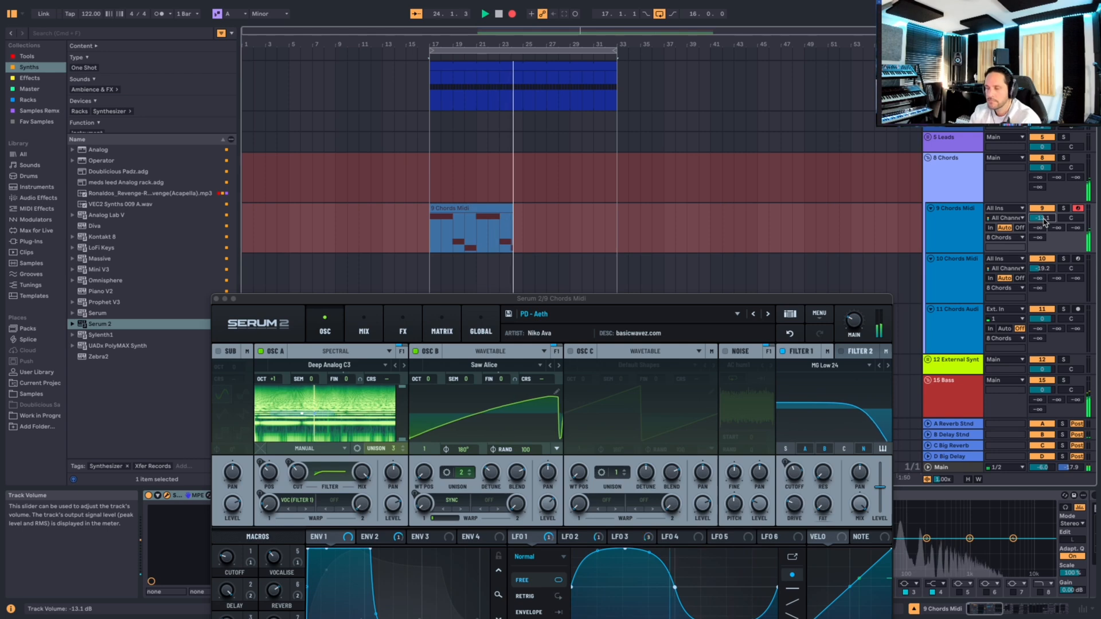
key(F9)
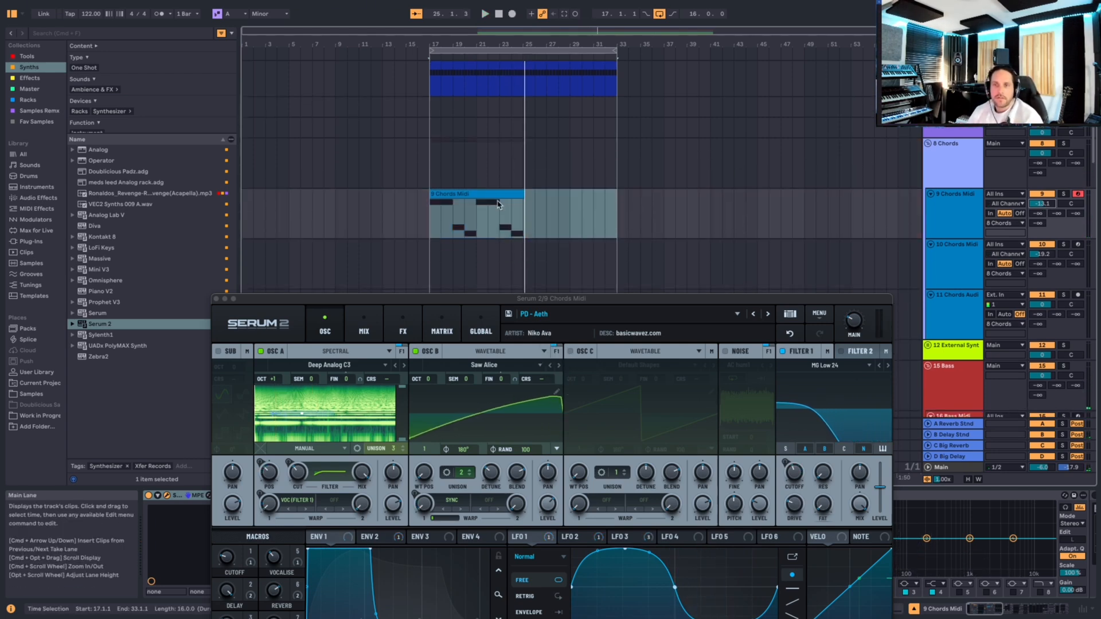
Step: Trim the recorded Chords Midi clip to end at 25.1.1 and duplicate it to fill the rest of the loop
scroll(659, 218, down, 1)
scroll(699, 206, up, 3)
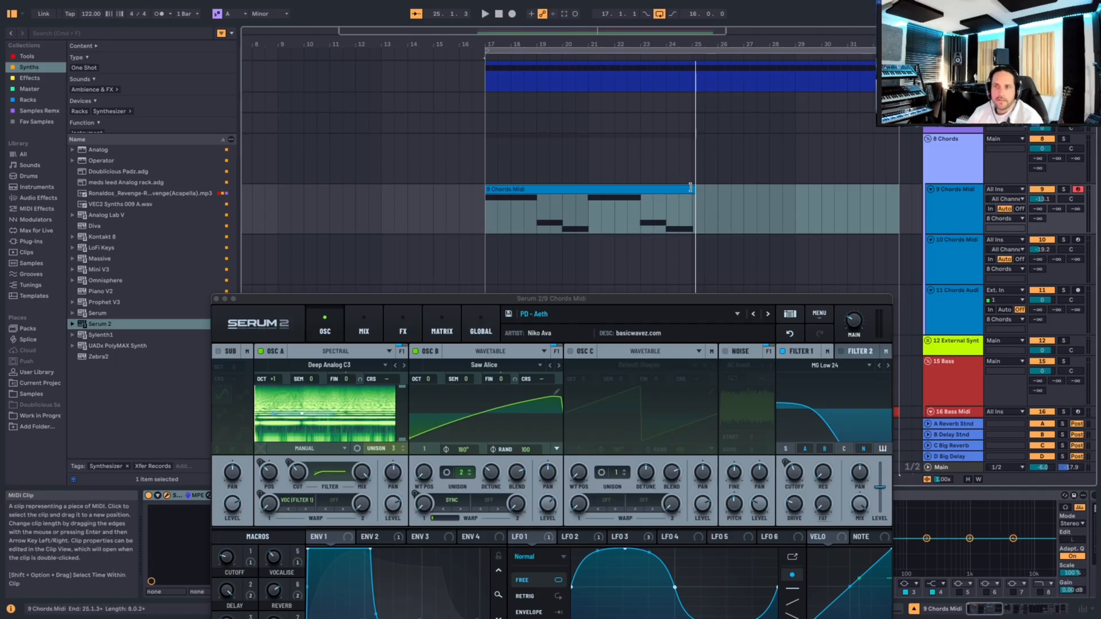
drag(695, 189, 691, 188)
key(super+d)
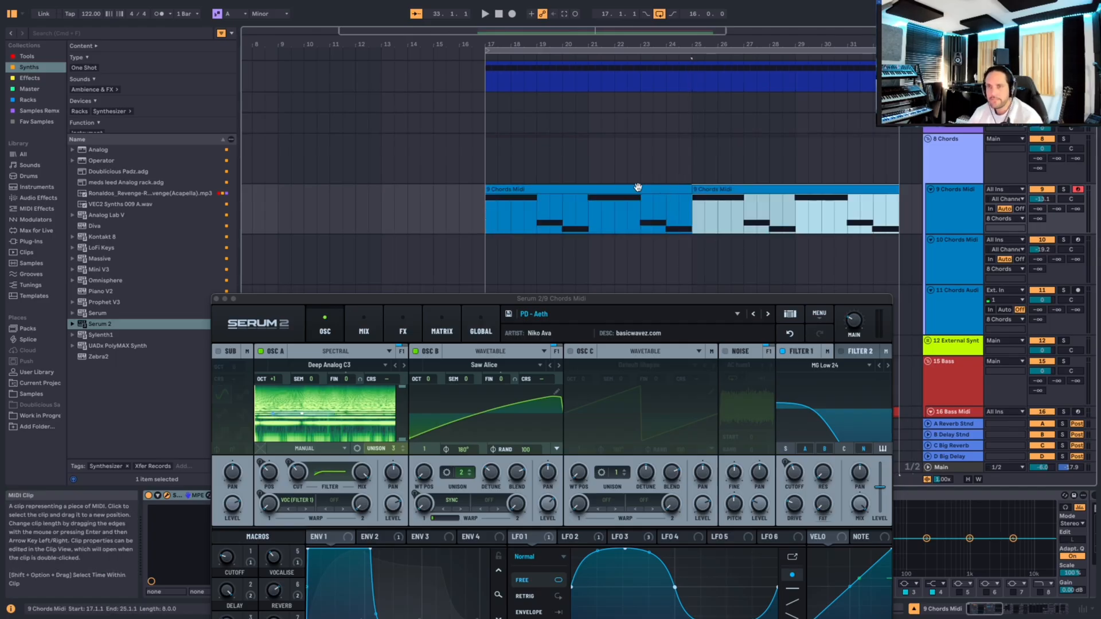
Step: While the loop plays, make the first EQ Eight band on the Chords Midi track a low cut at about 121 Hz
key(space)
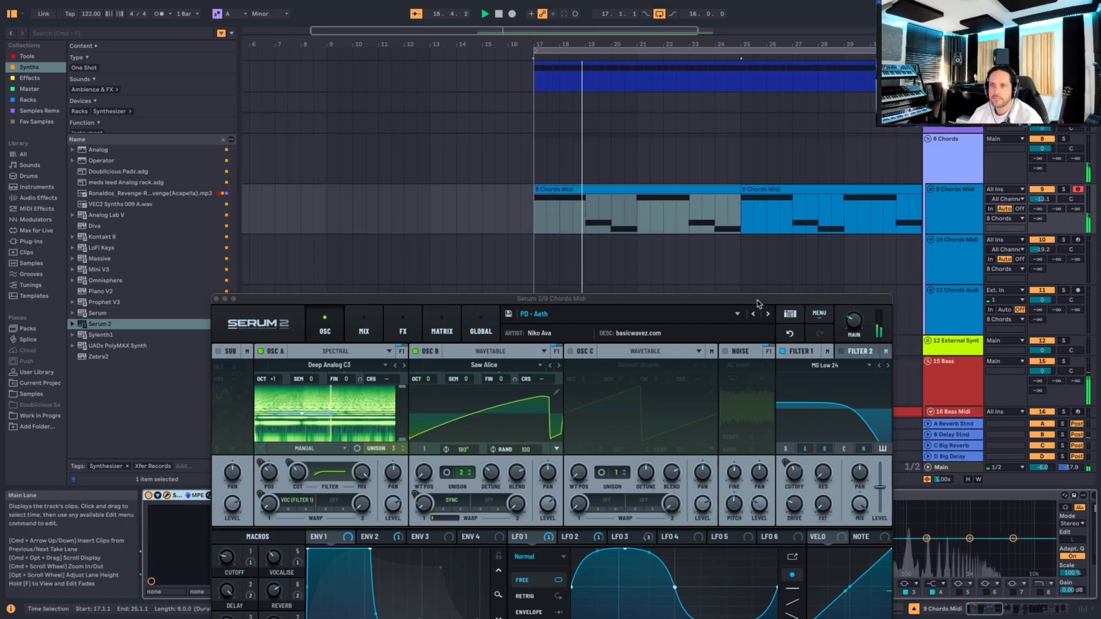
key(super+alt+p)
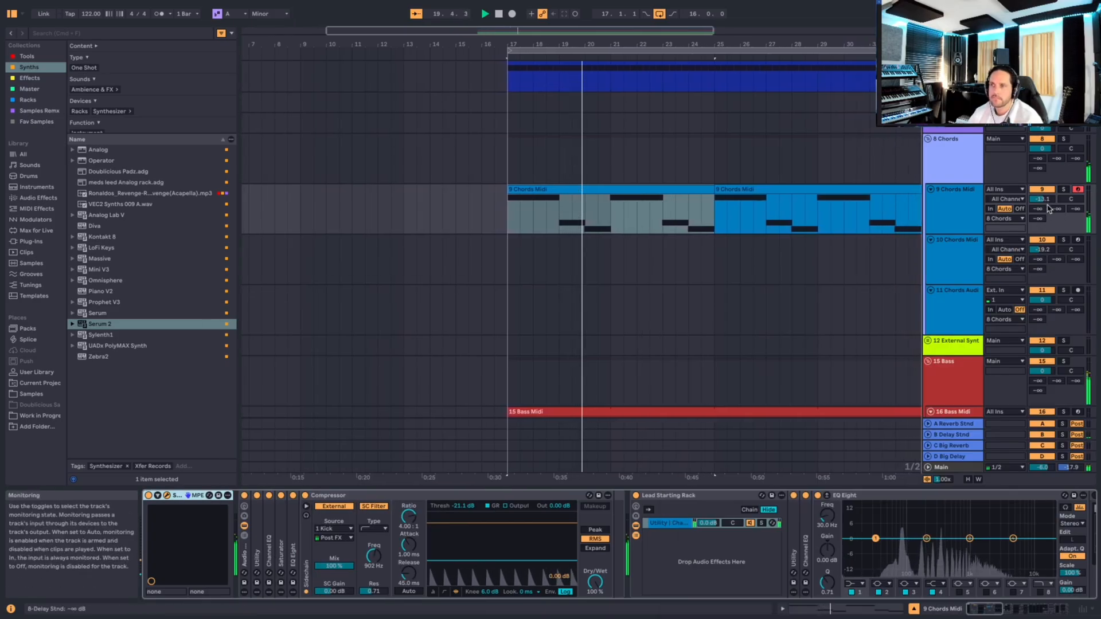
click(856, 584)
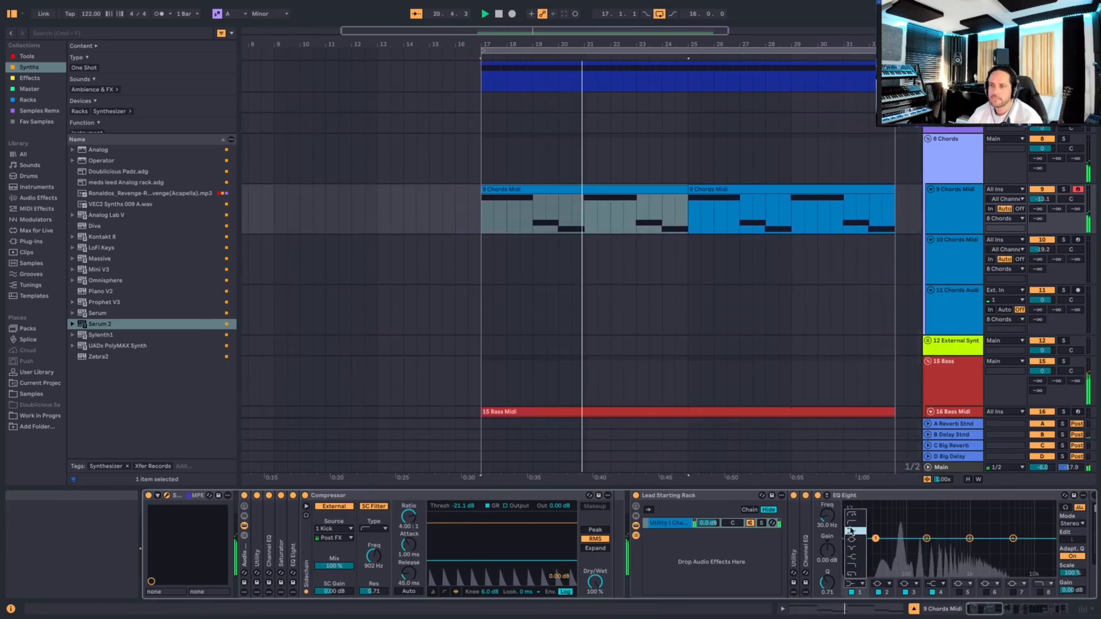
click(854, 530)
drag(877, 546, 913, 546)
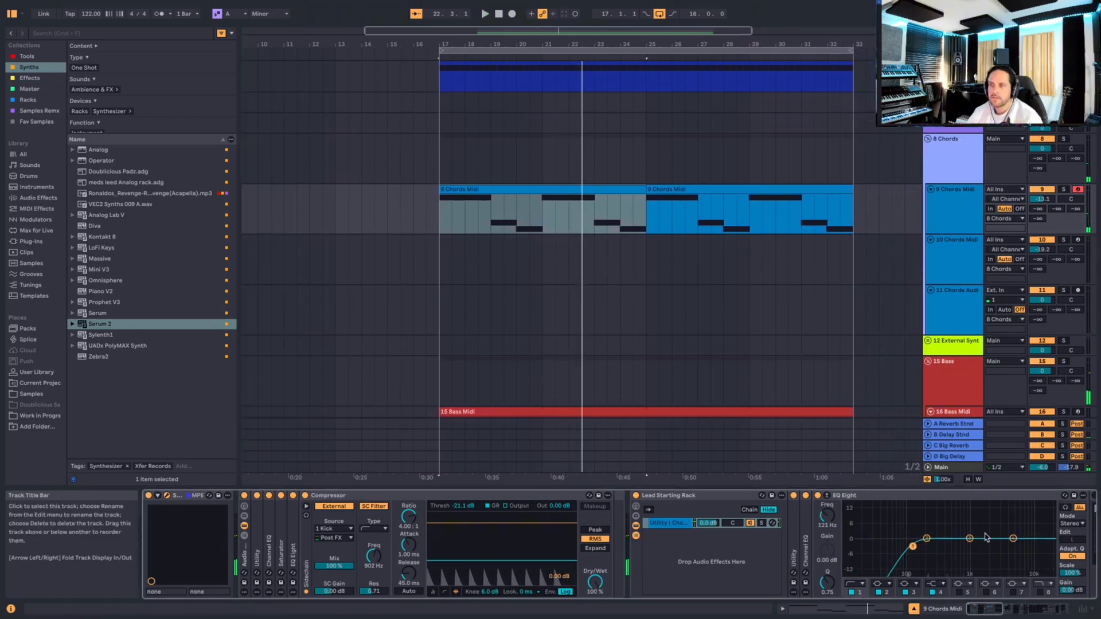
Step: Duplicate the Kick track with its clips and name the copy SC
scroll(982, 556, right, 10)
scroll(982, 557, right, 2)
scroll(704, 239, up, 1)
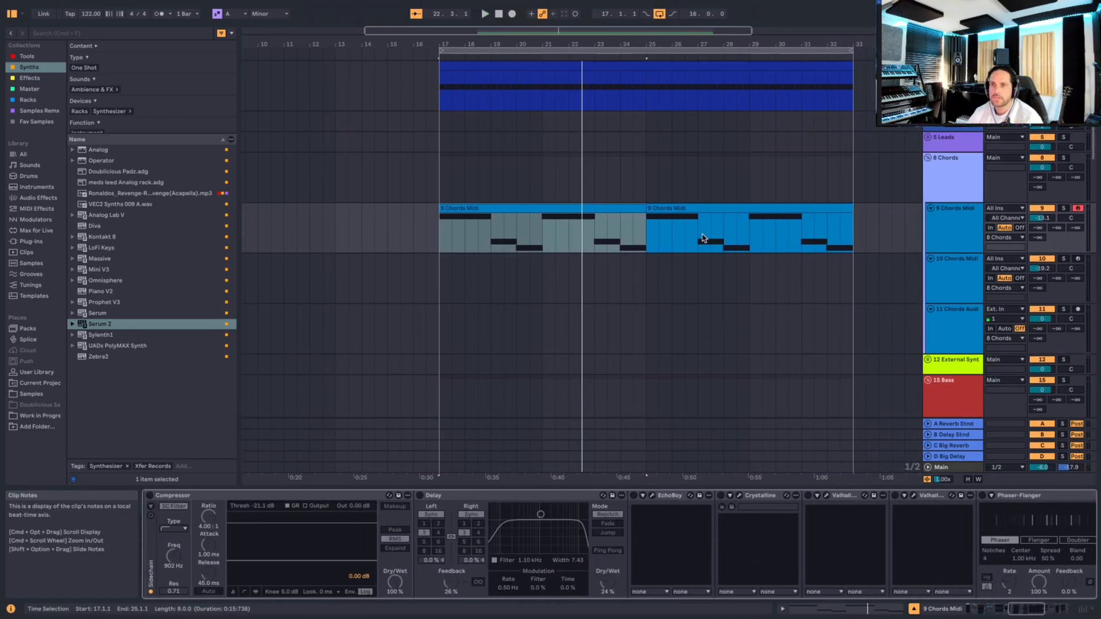
click(953, 85)
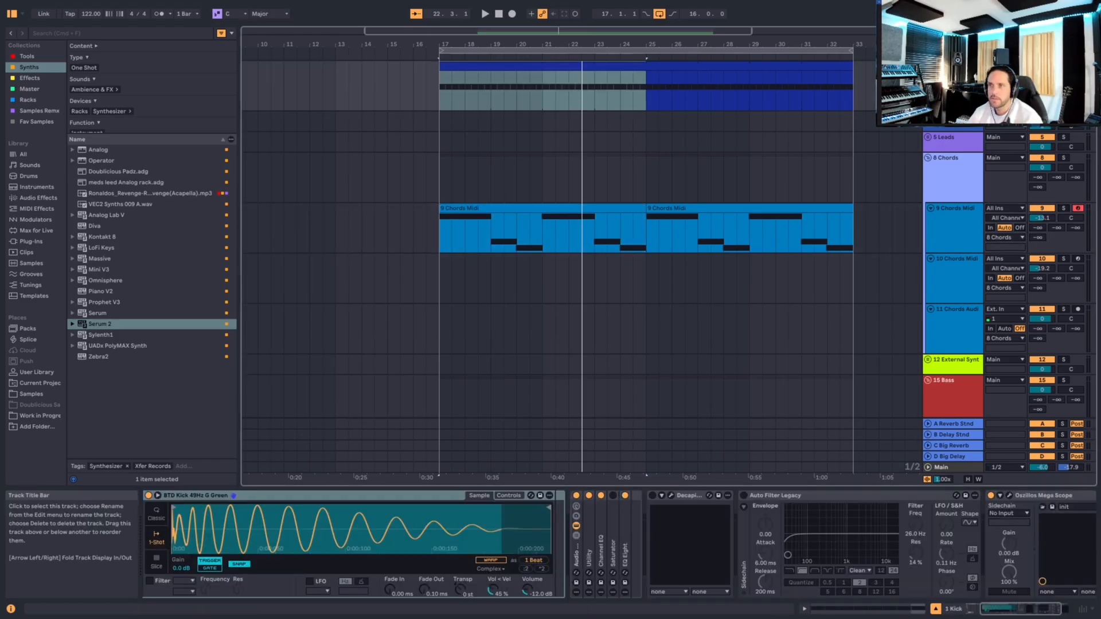
key(ctrl+d)
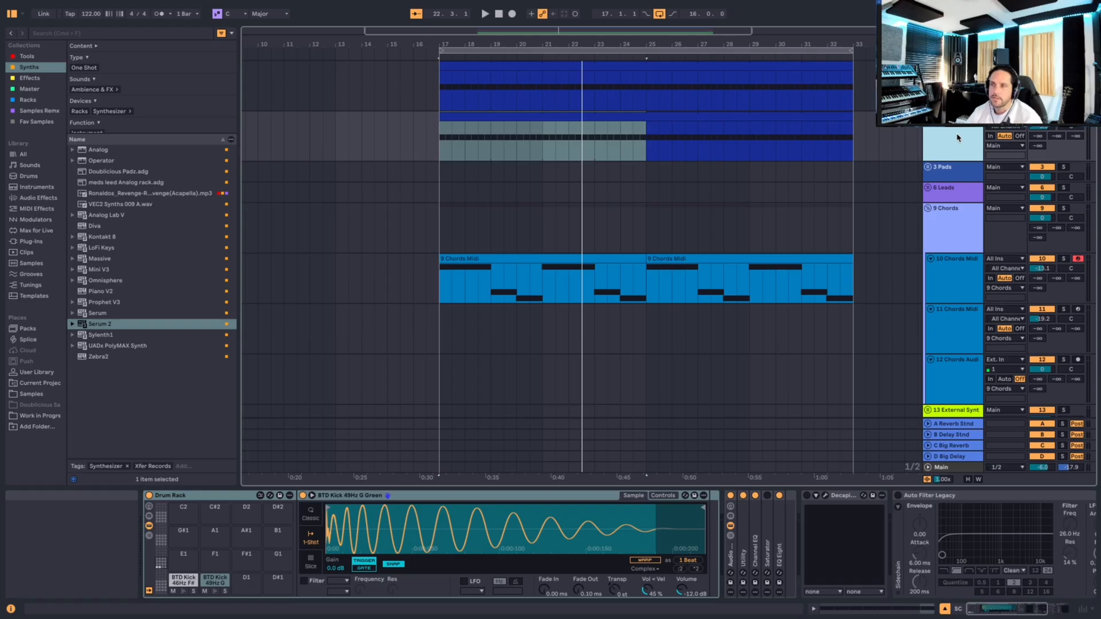
Step: Recolour the SC track dark grey and apply the track colour to its clips
click(952, 86)
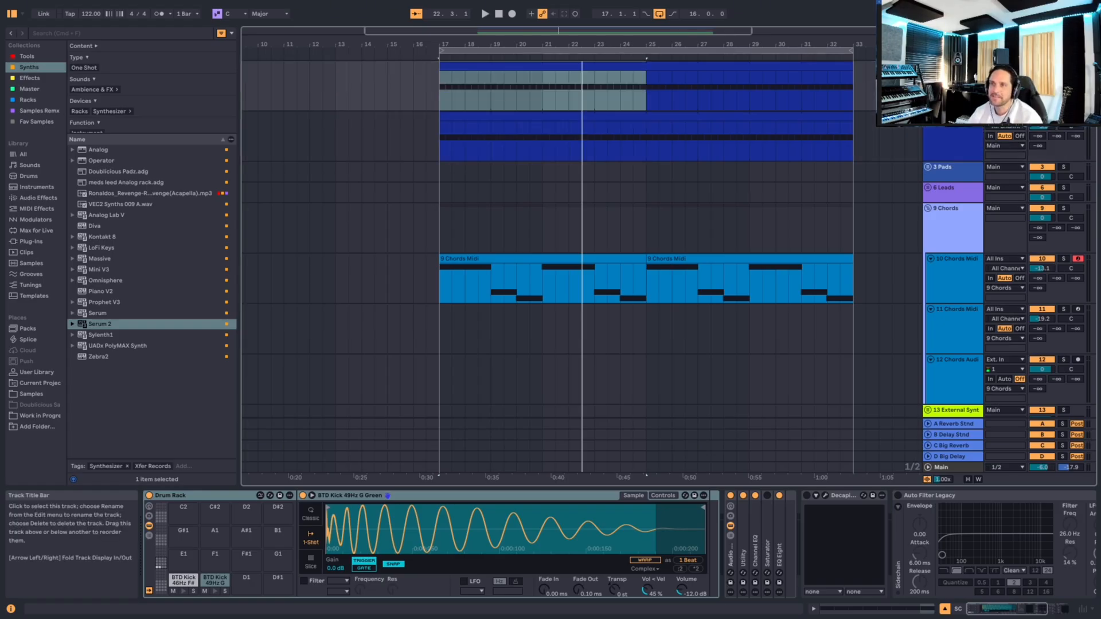
right_click(956, 85)
click(950, 330)
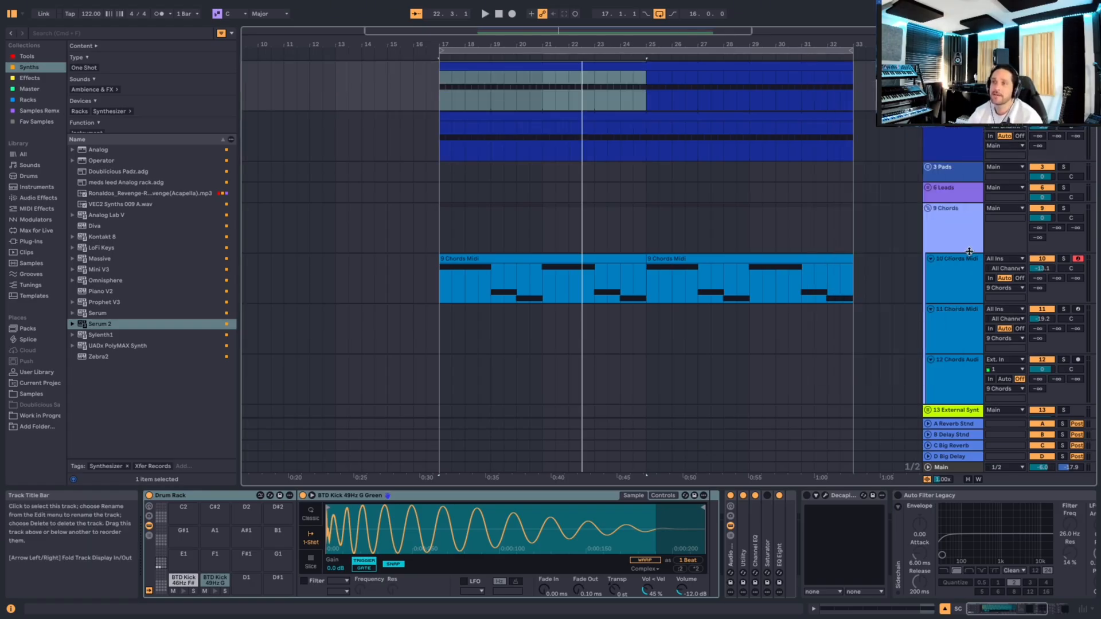
right_click(959, 85)
click(1028, 347)
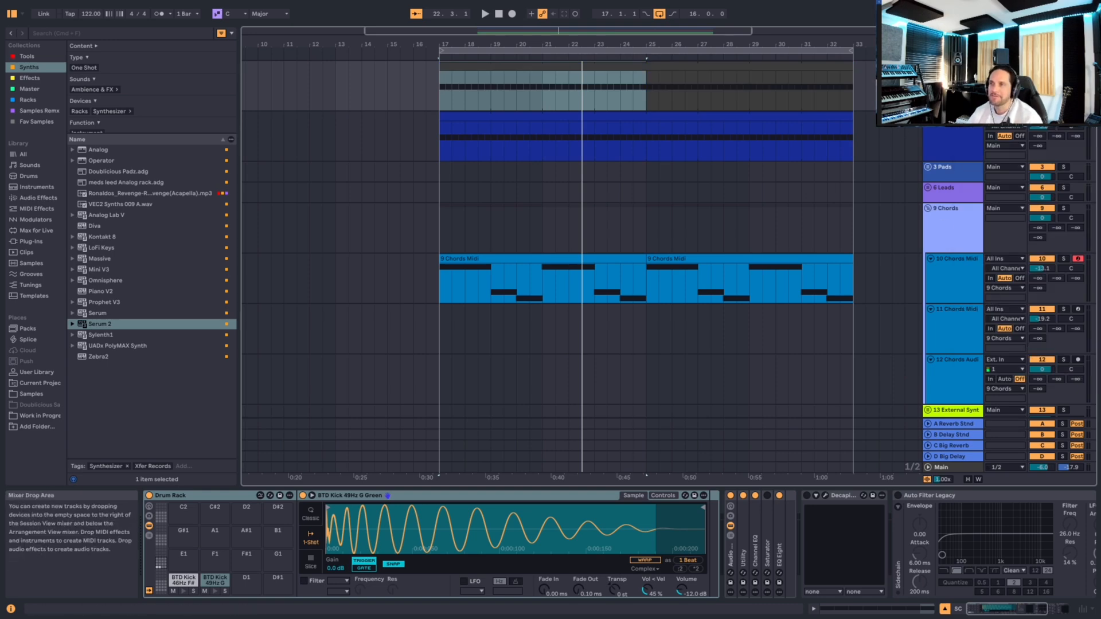
Step: Extend the SC track's kick clips so they run from 1.1.1 to 119.1.1
click(449, 76)
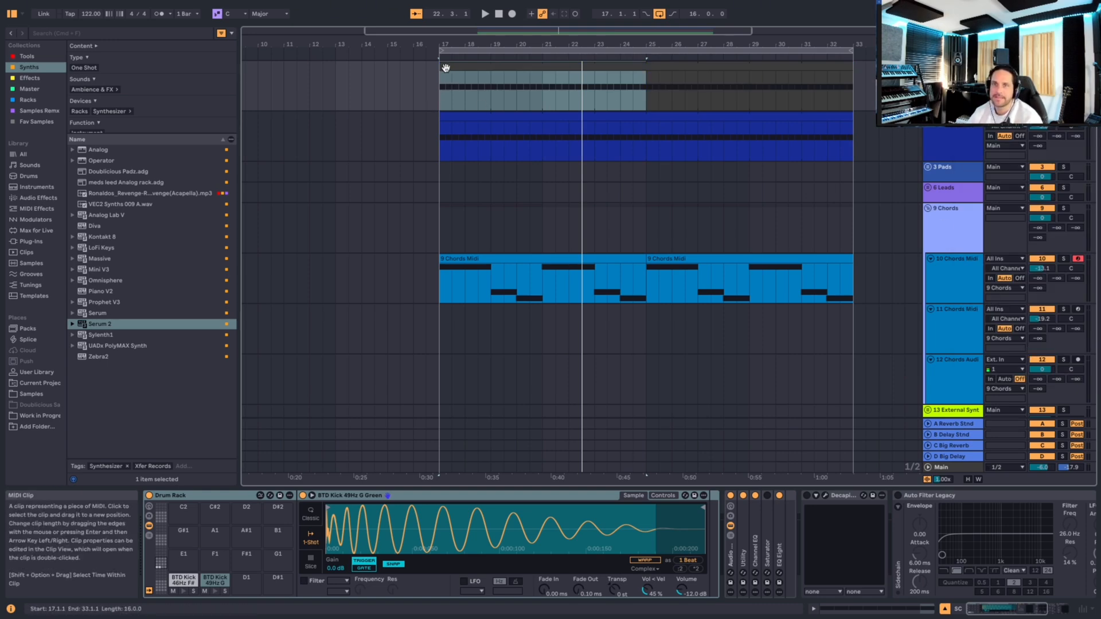
click(450, 67)
drag(386, 40, 405, 46)
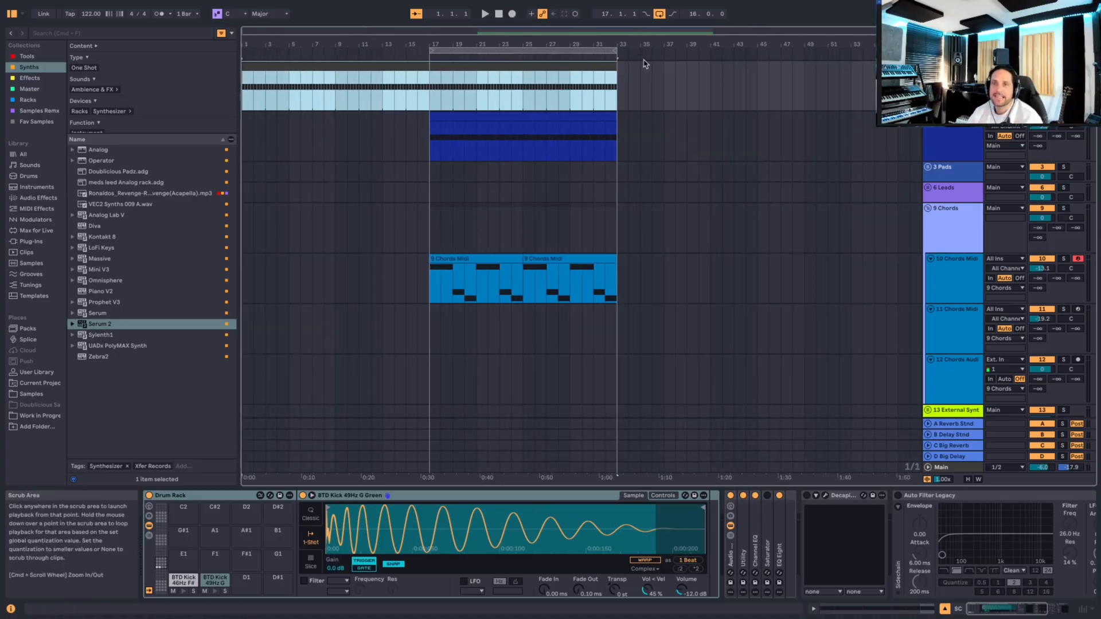
drag(617, 86, 835, 51)
click(824, 48)
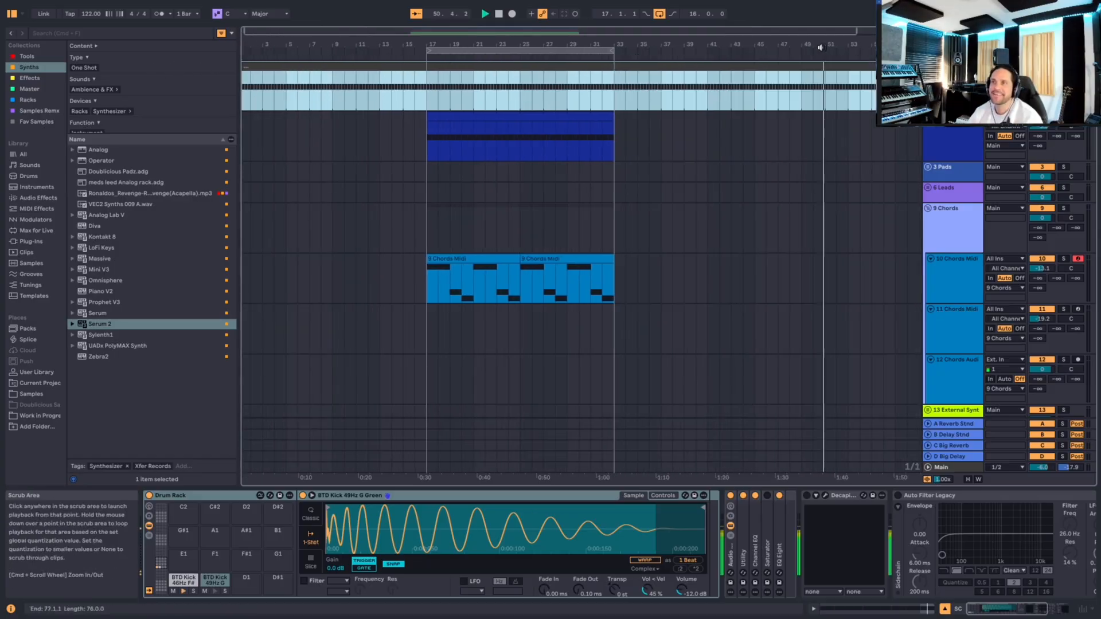
scroll(831, 58, down, 3)
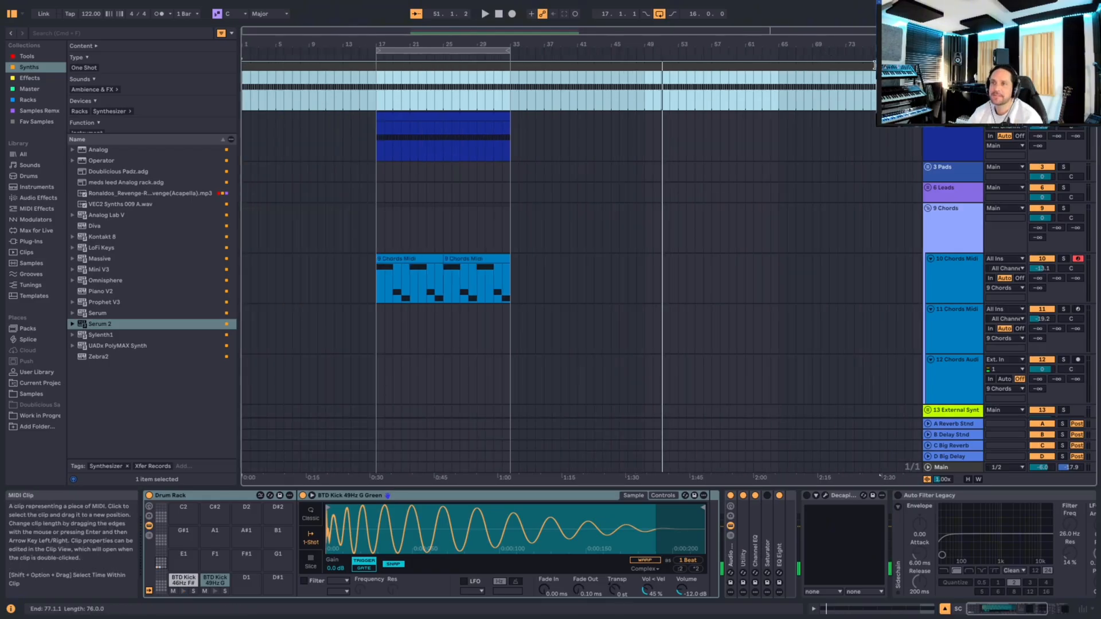
click(896, 86)
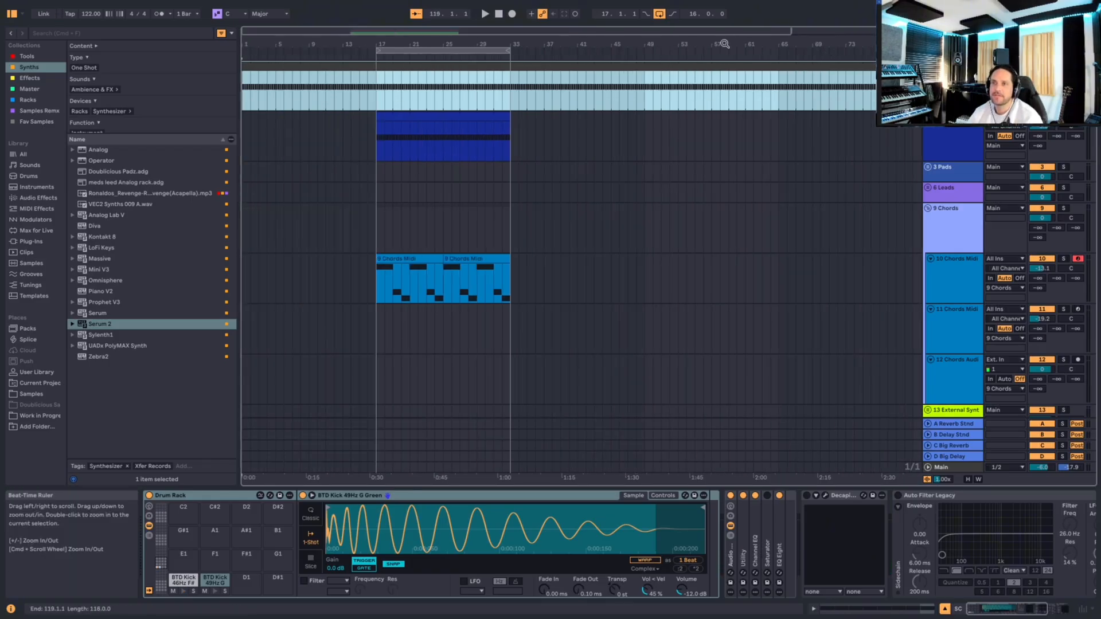
scroll(475, 86, down, 2)
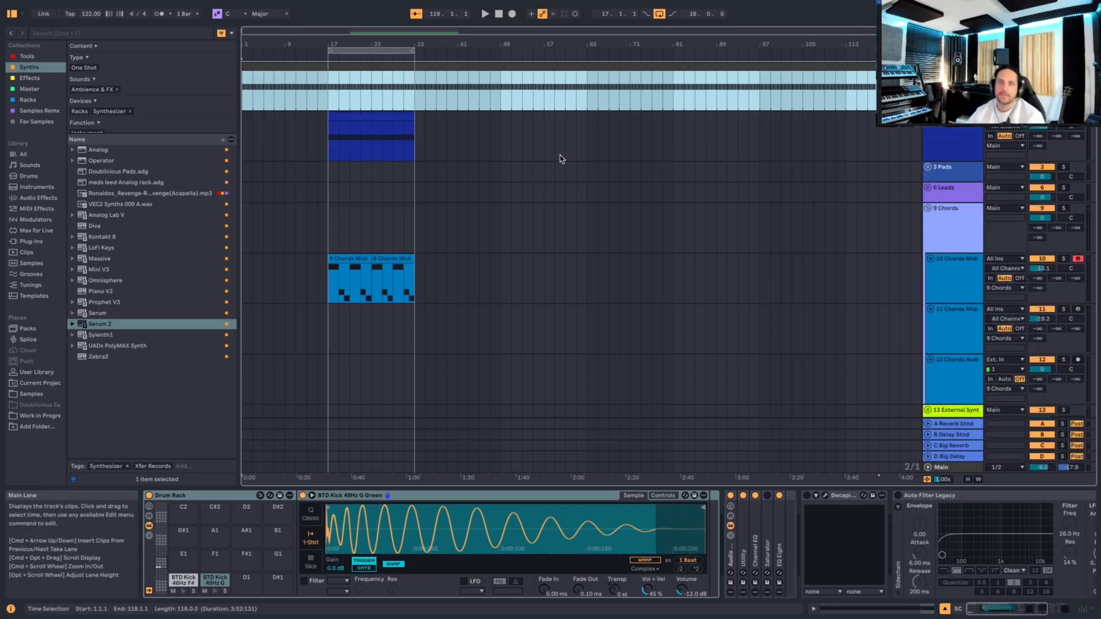
Step: Consolidate the two Chords Midi clips between bars 17 and 33 into a single clip
click(358, 117)
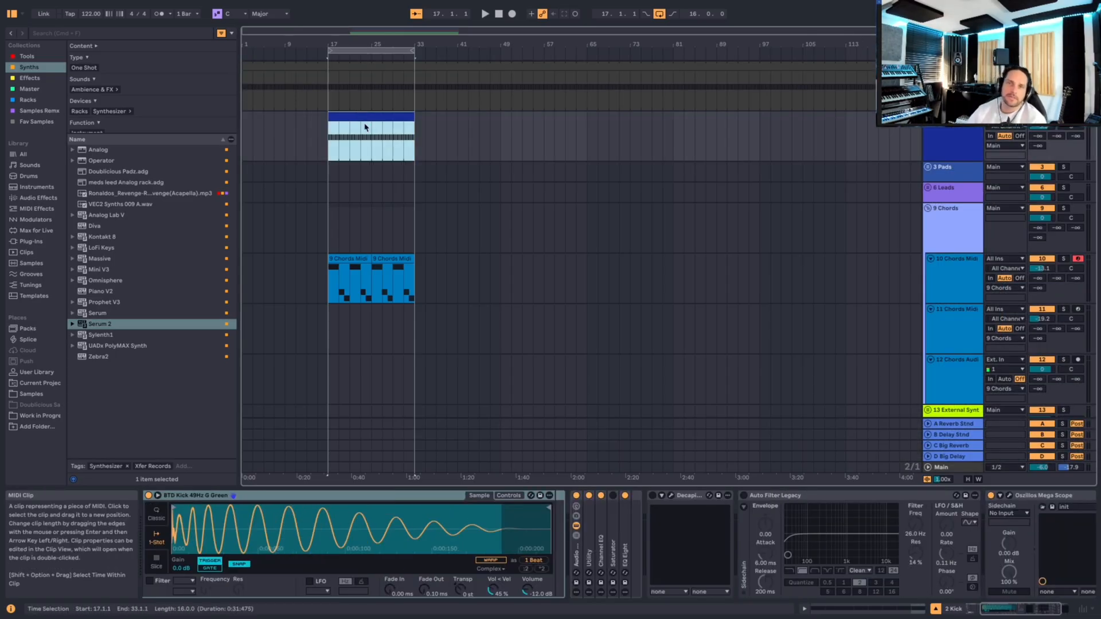
drag(364, 42, 364, 64)
scroll(613, 358, down, 2)
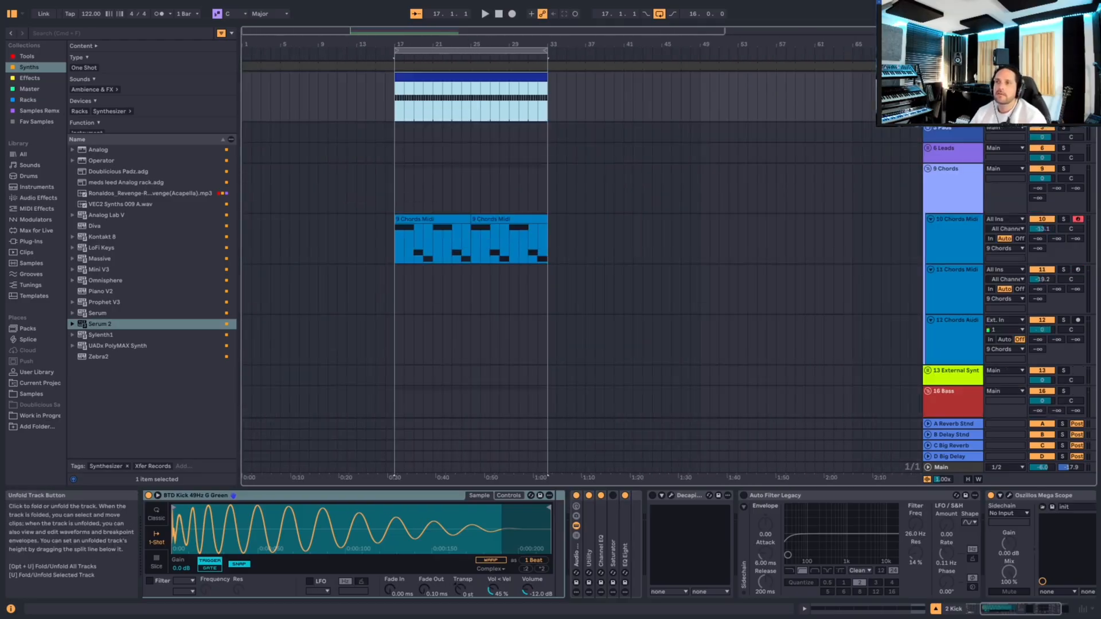
click(430, 219)
shift+click(505, 221)
key(ctrl+j)
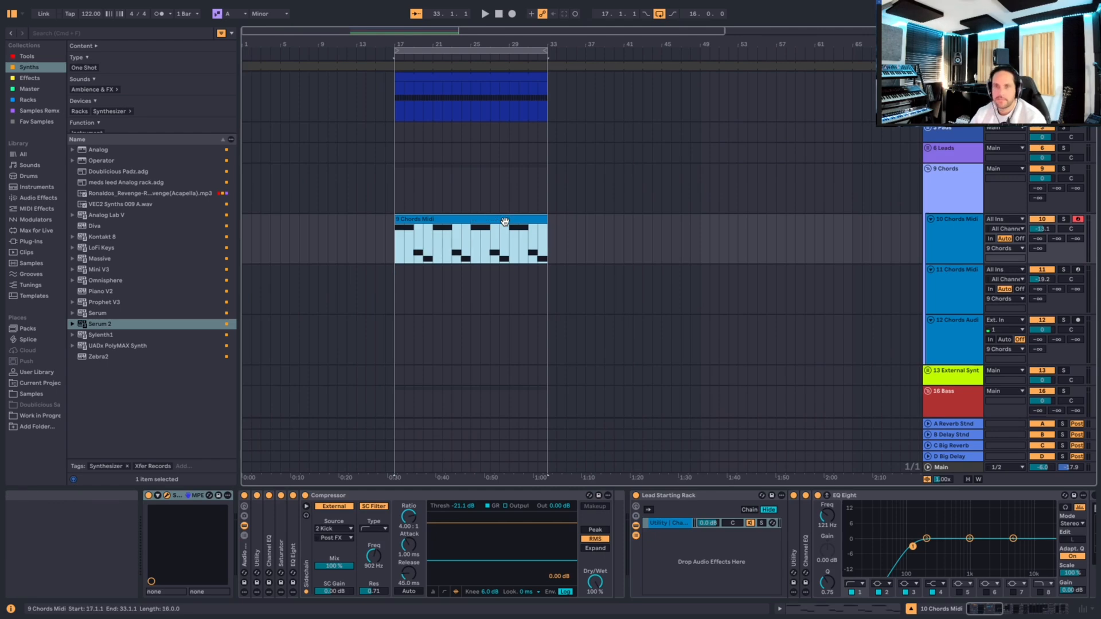
Step: Change the sidechain source of the Compressor on the first Chords Midi track to SC
click(534, 553)
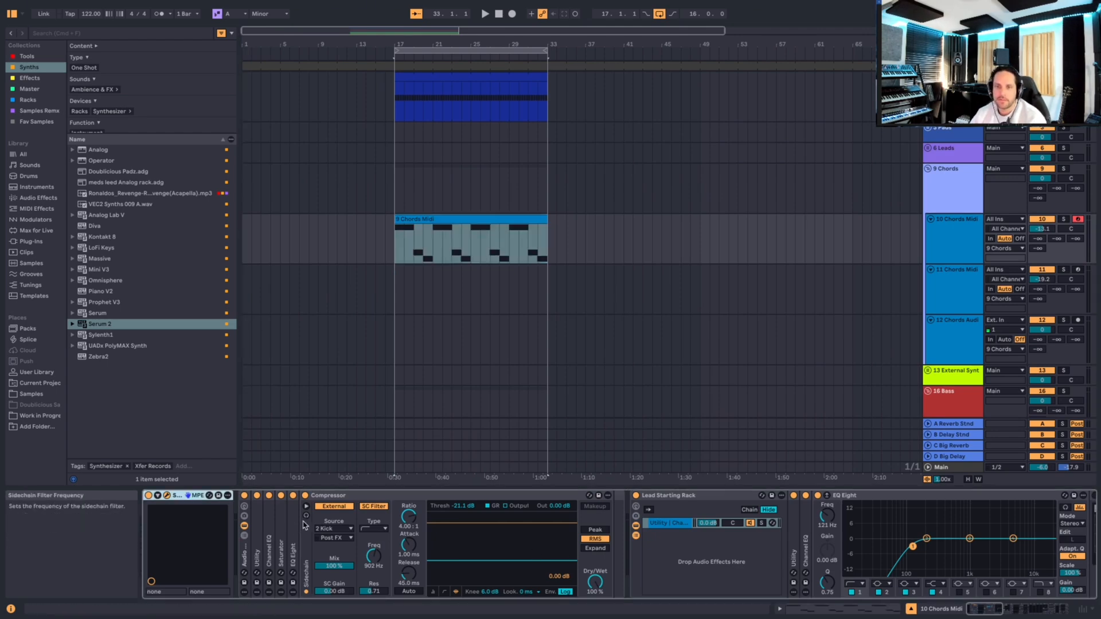
click(337, 528)
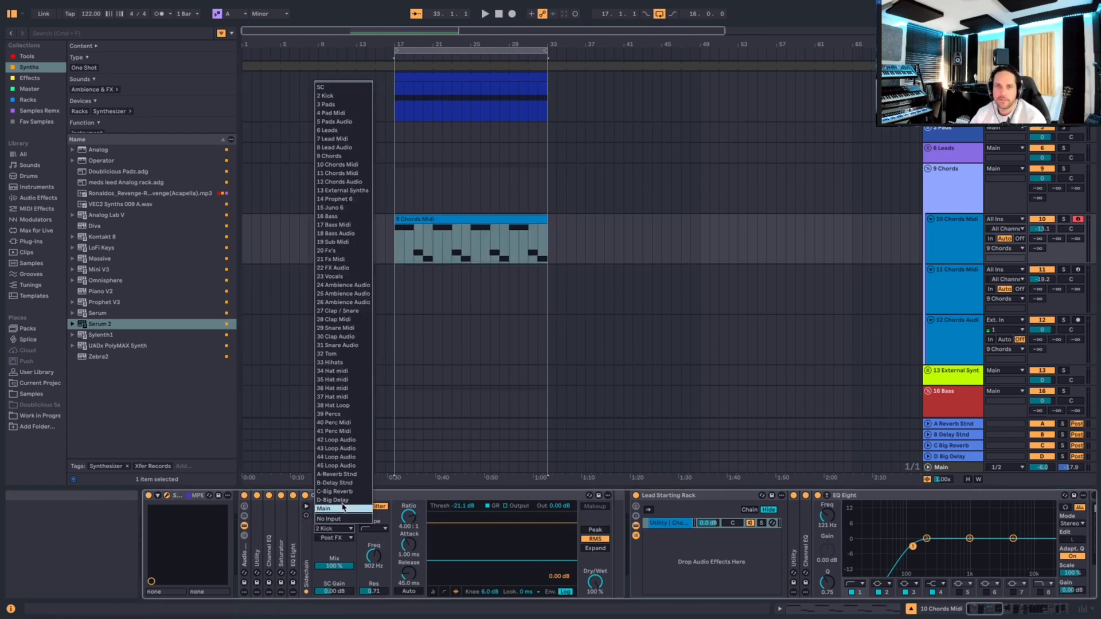
click(328, 92)
click(314, 300)
click(459, 222)
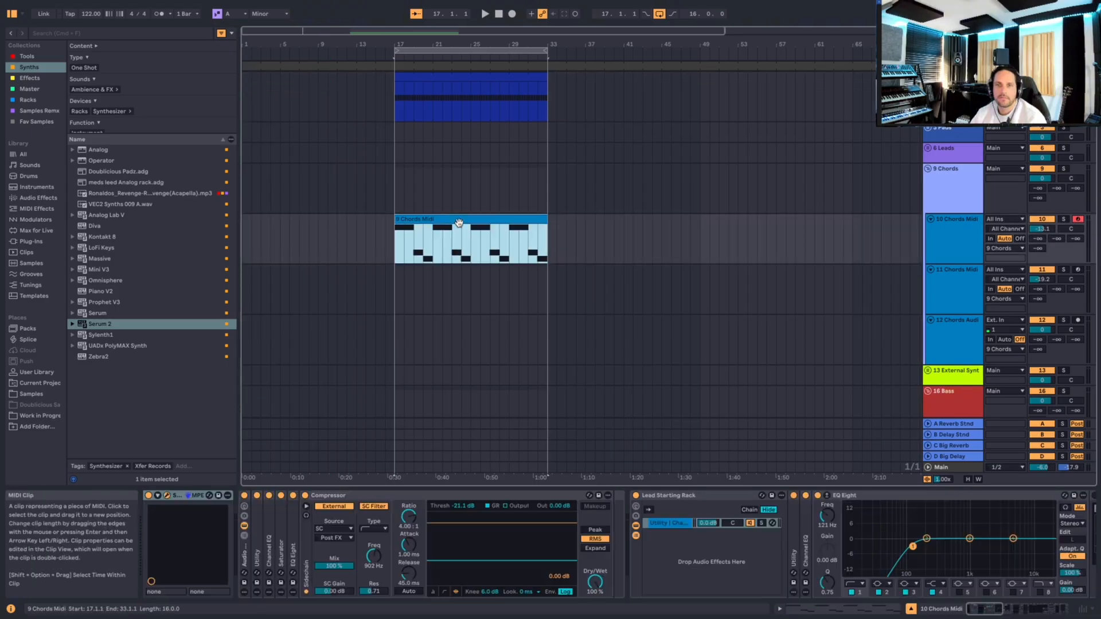
Step: With the first Chords Midi track soloed during playback, lower its Compressor threshold to -51.0 dB
drag(486, 561, 488, 576)
click(1063, 219)
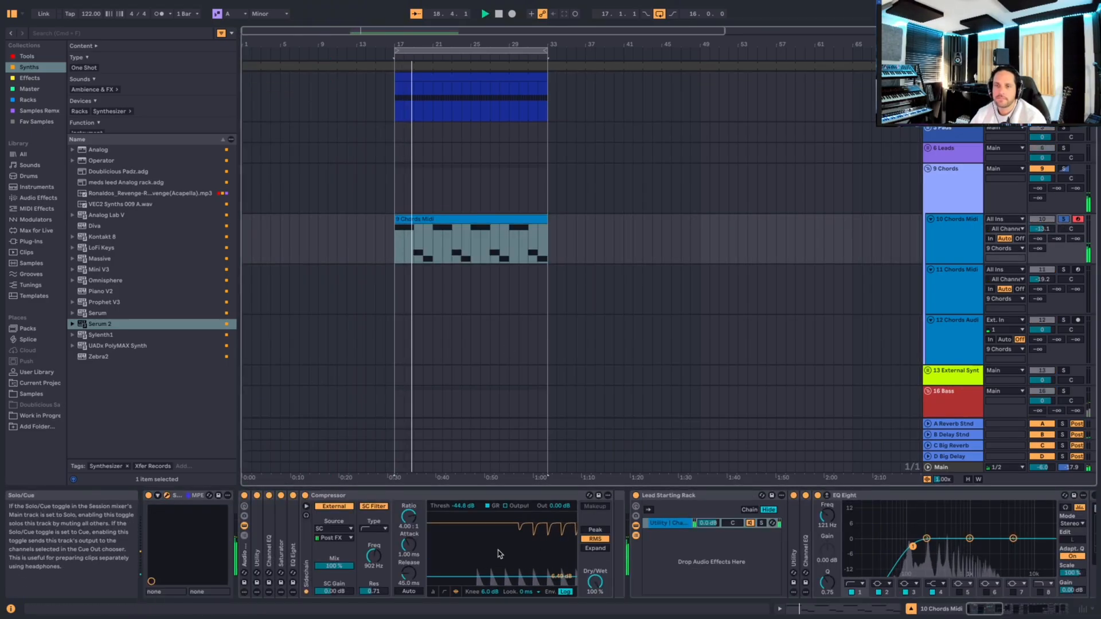
drag(509, 575, 509, 578)
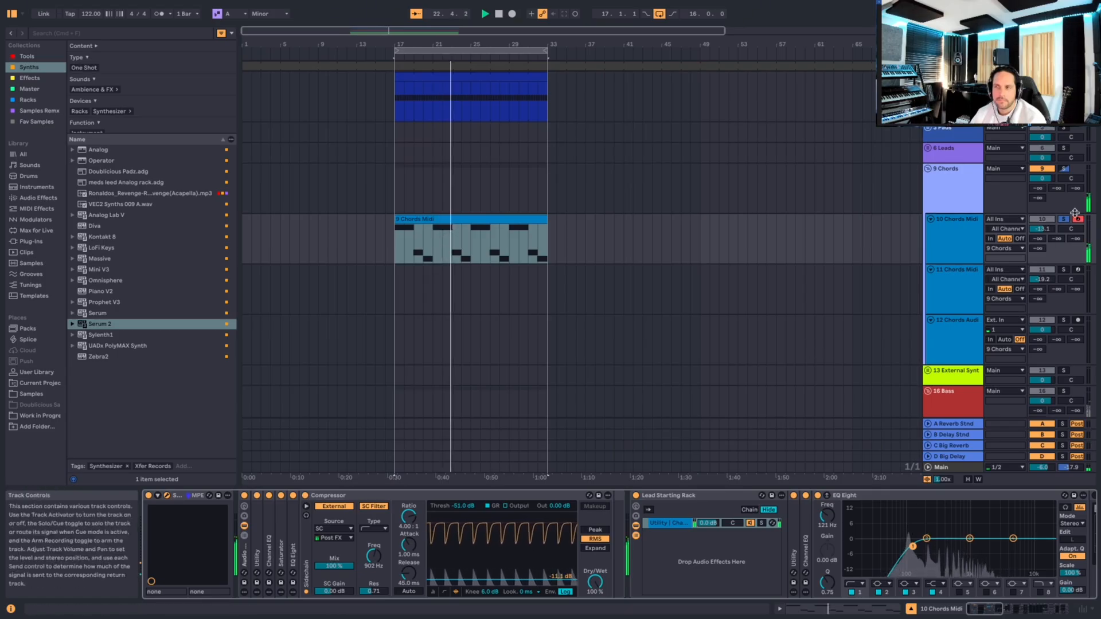
Step: Unsolo the first Chords Midi track and set its volume to -14.0 dB against the full mix
click(1065, 222)
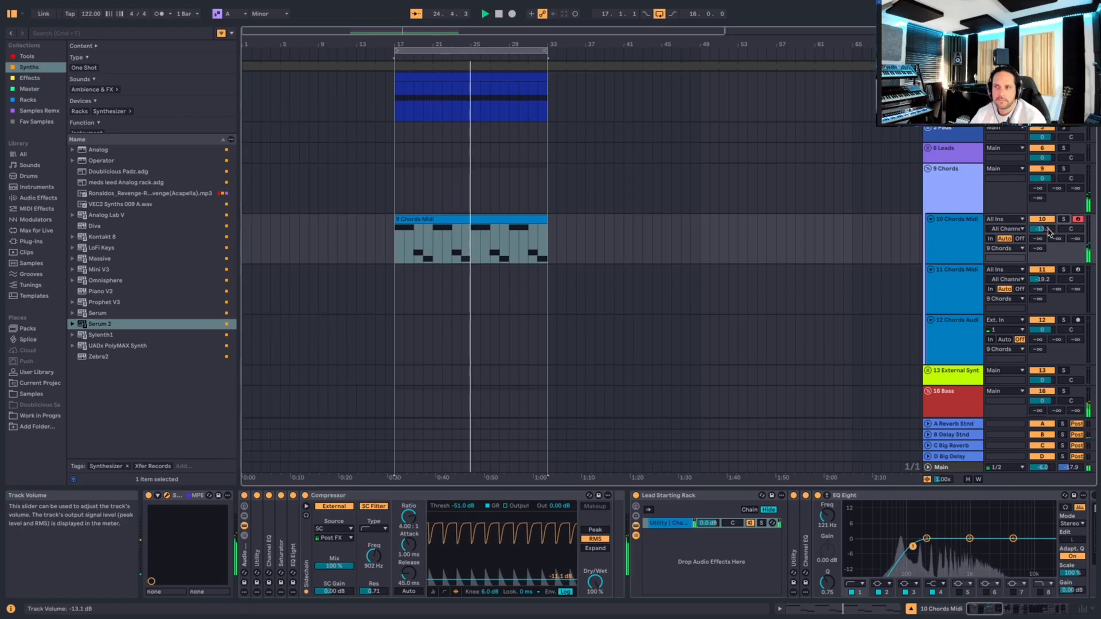
drag(1043, 229, 1043, 224)
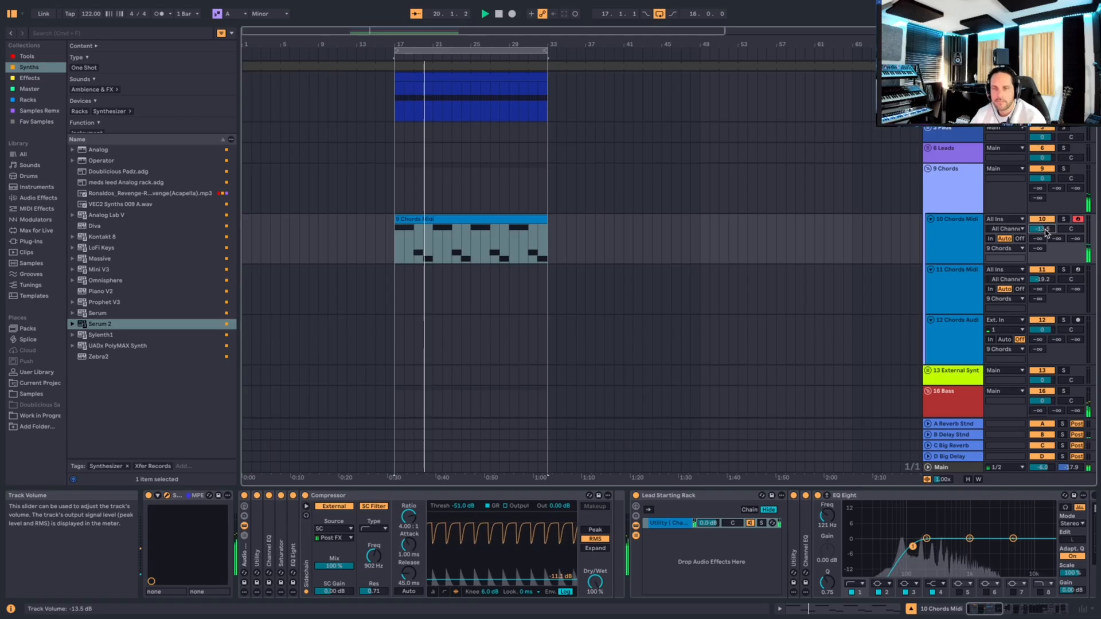
drag(1046, 232, 1046, 235)
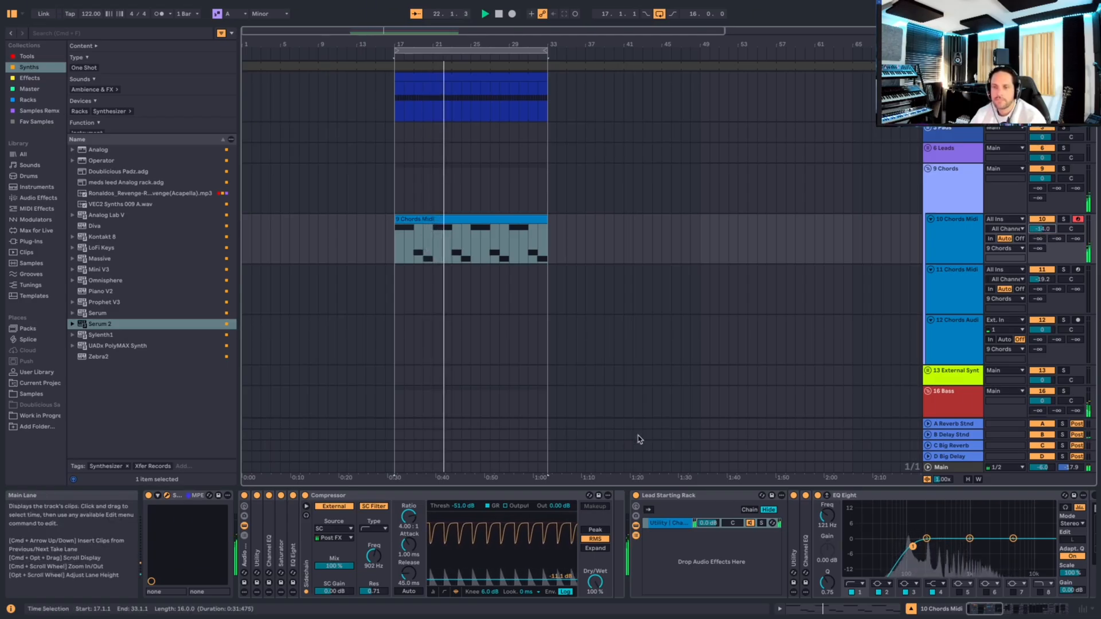
Step: Adjust the Cutoff macro of the PD - Aeth patch to about 91, checking it soloed and in the mix, and close Serum 2
scroll(950, 531, right, 6)
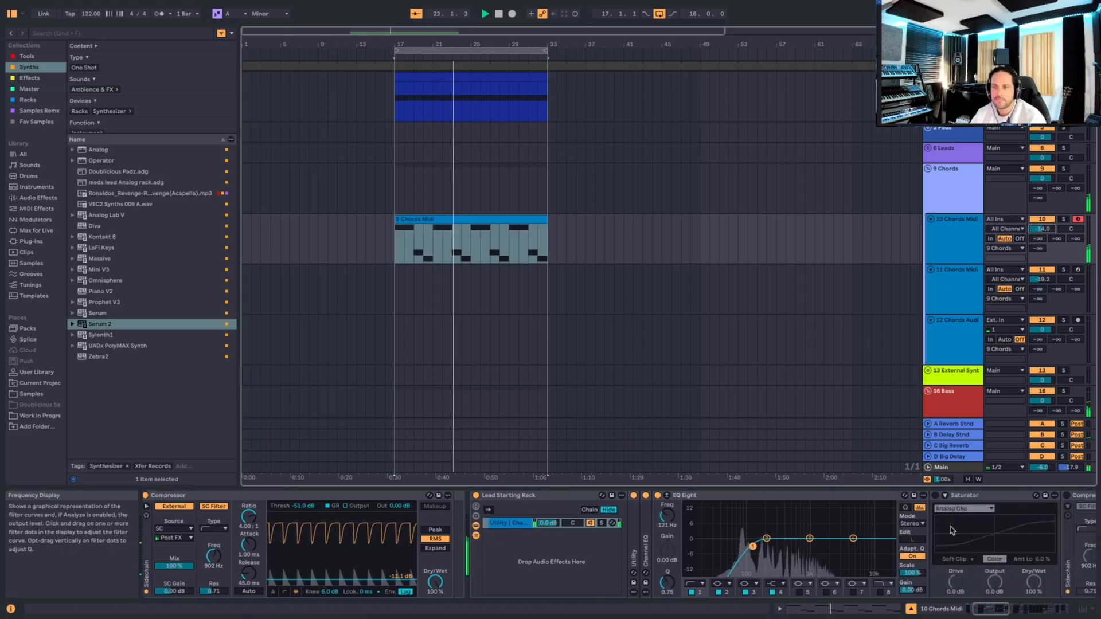
scroll(951, 531, right, 8)
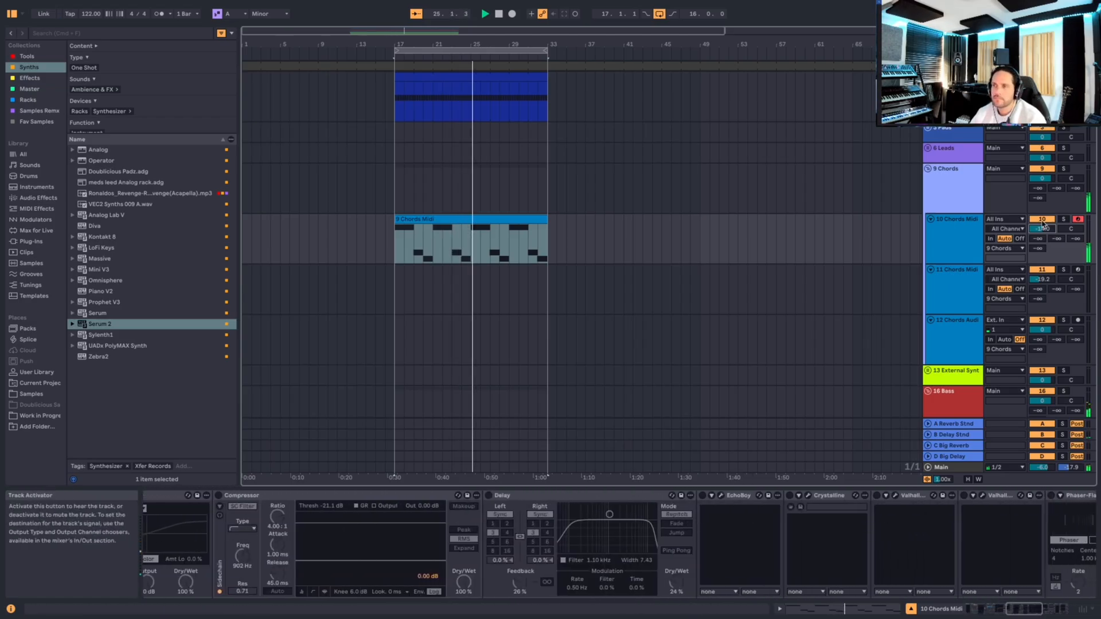
click(1062, 220)
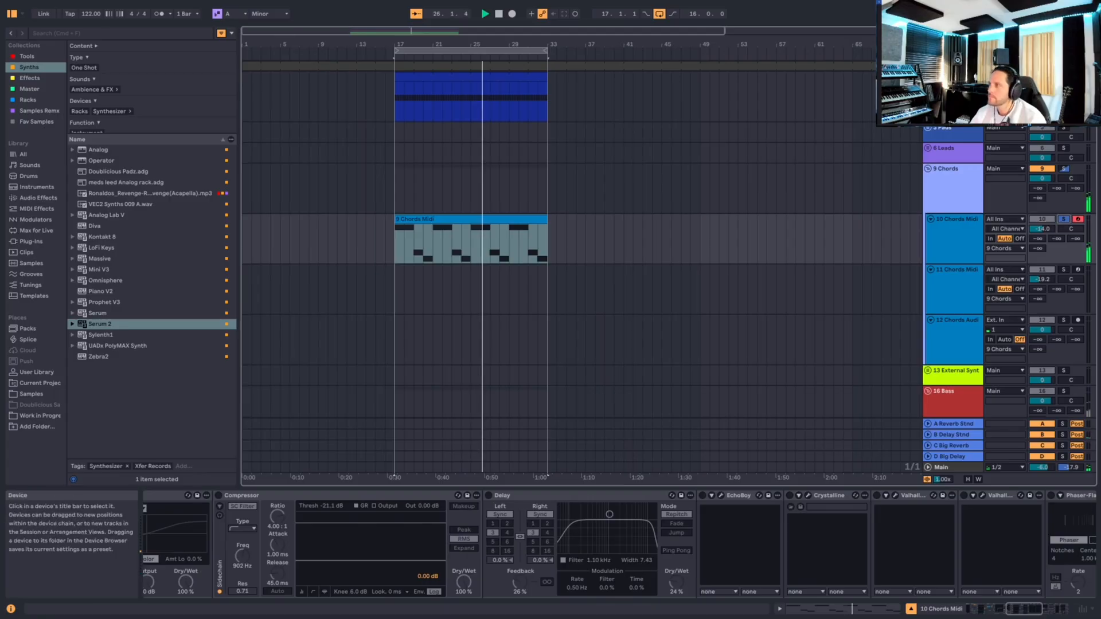
key(alt+super+p)
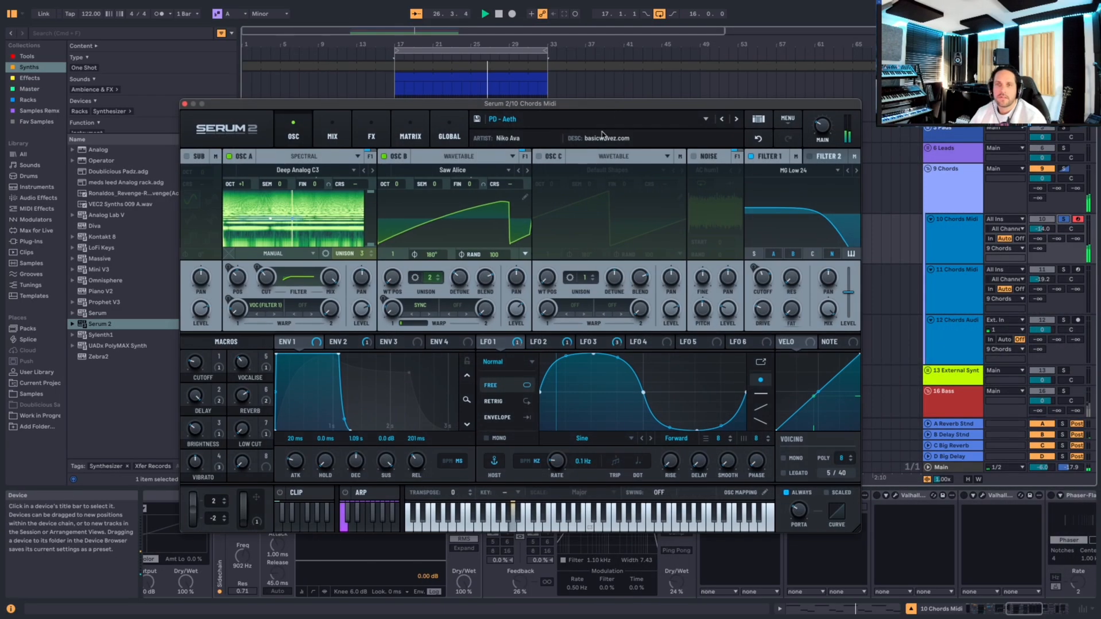
click(372, 143)
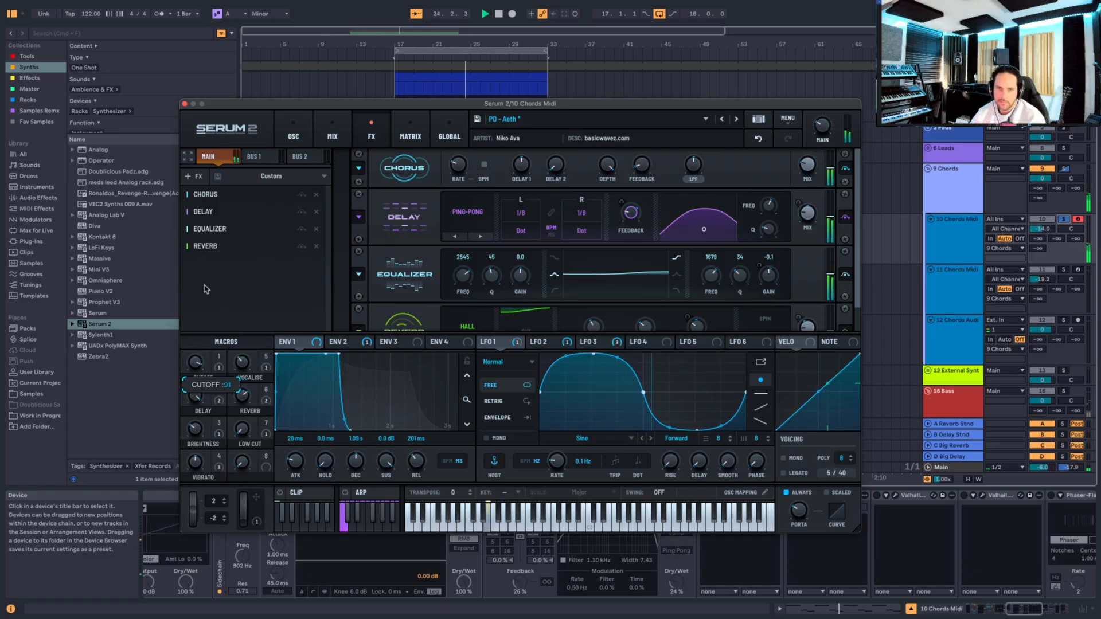
click(1064, 219)
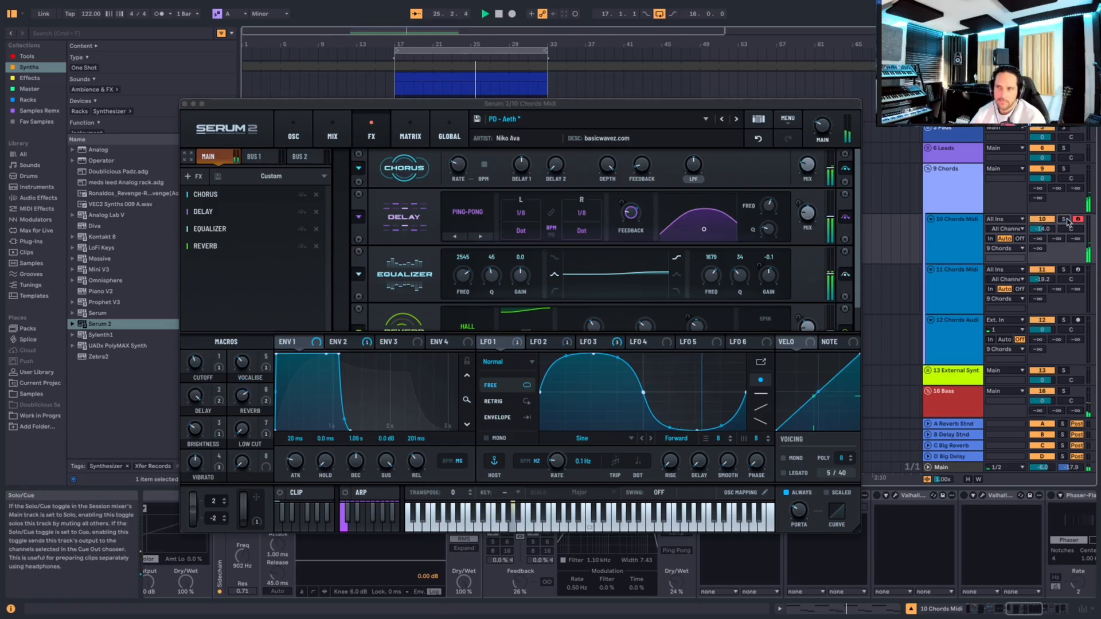
click(196, 364)
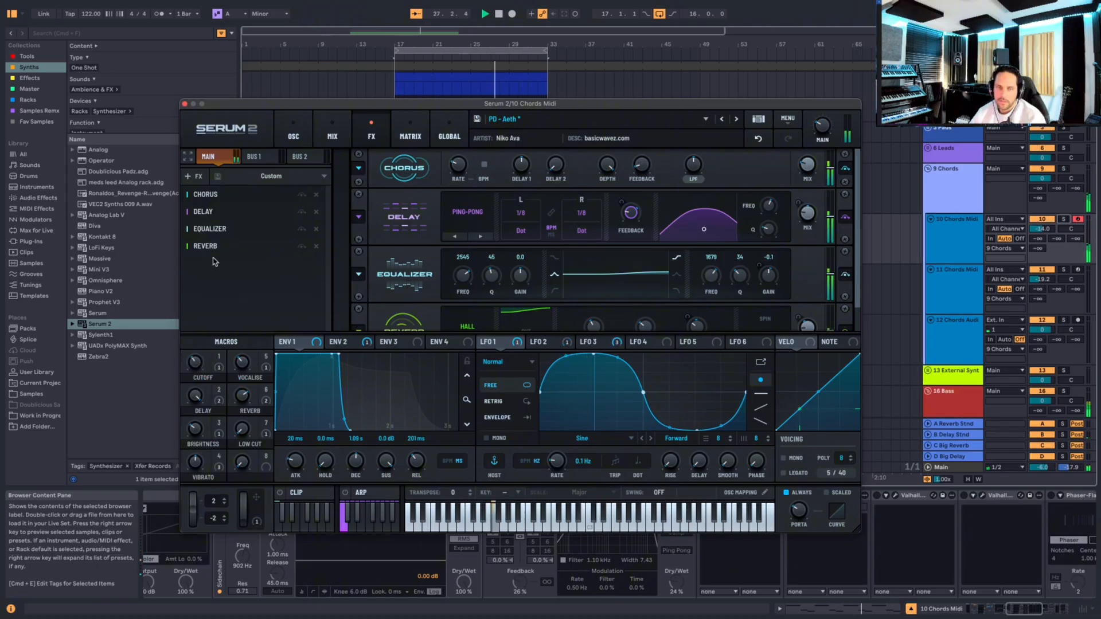
click(343, 130)
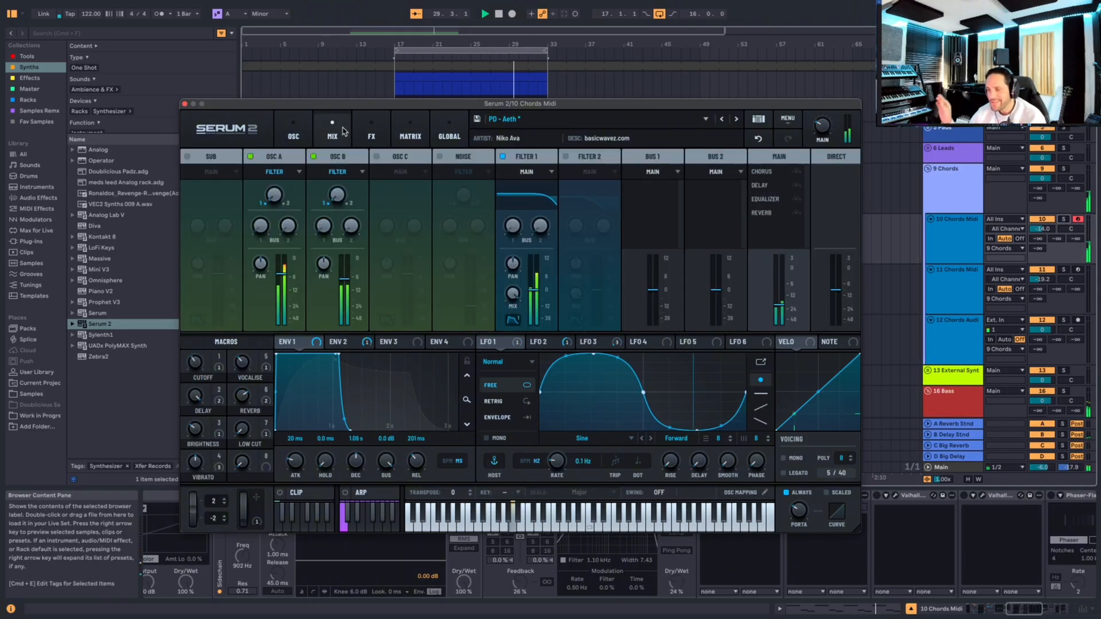
click(185, 104)
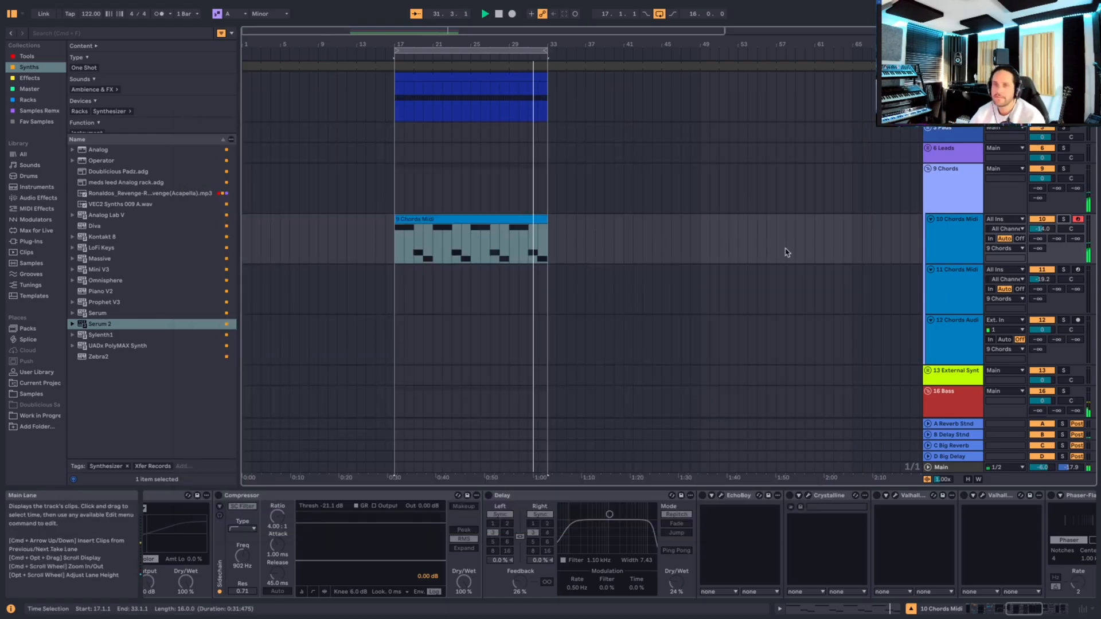
Step: Lower the first Chords Midi track's volume slightly to about -14.6 dB
click(945, 238)
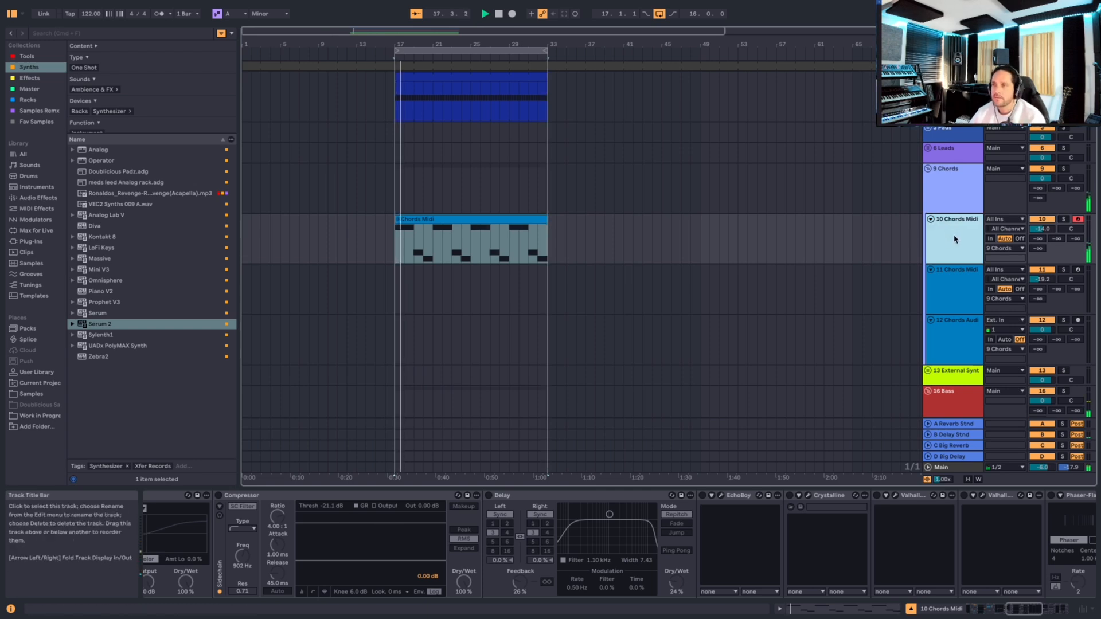
drag(1042, 228, 1042, 231)
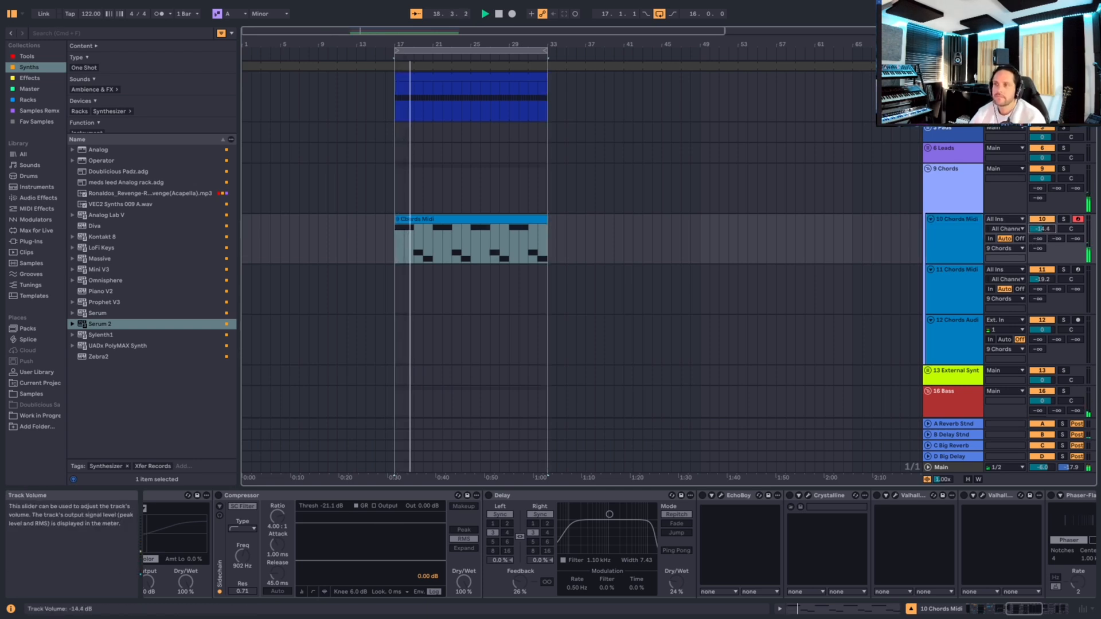
Step: Rename the second Chords Midi track as Pluck and load Serum 2 onto it
click(962, 288)
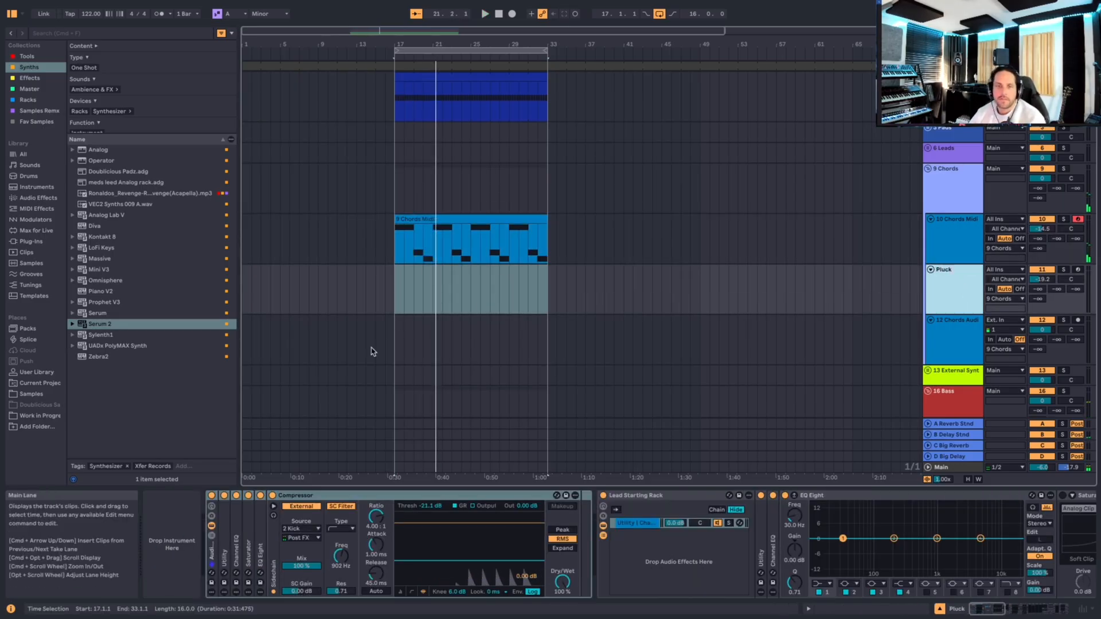
click(113, 324)
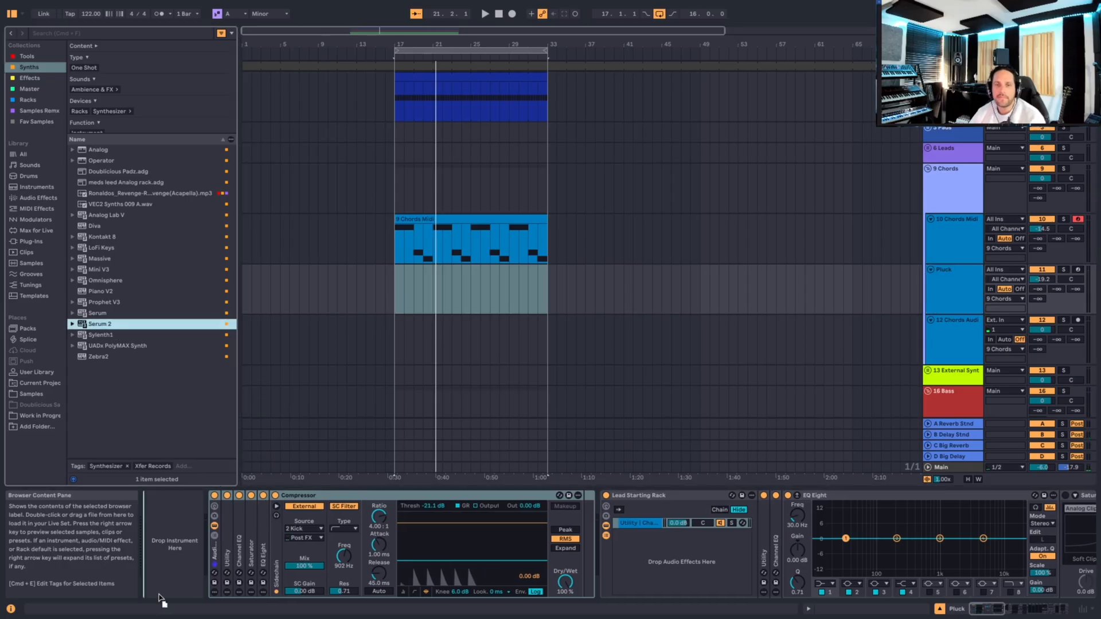
drag(154, 585, 154, 585)
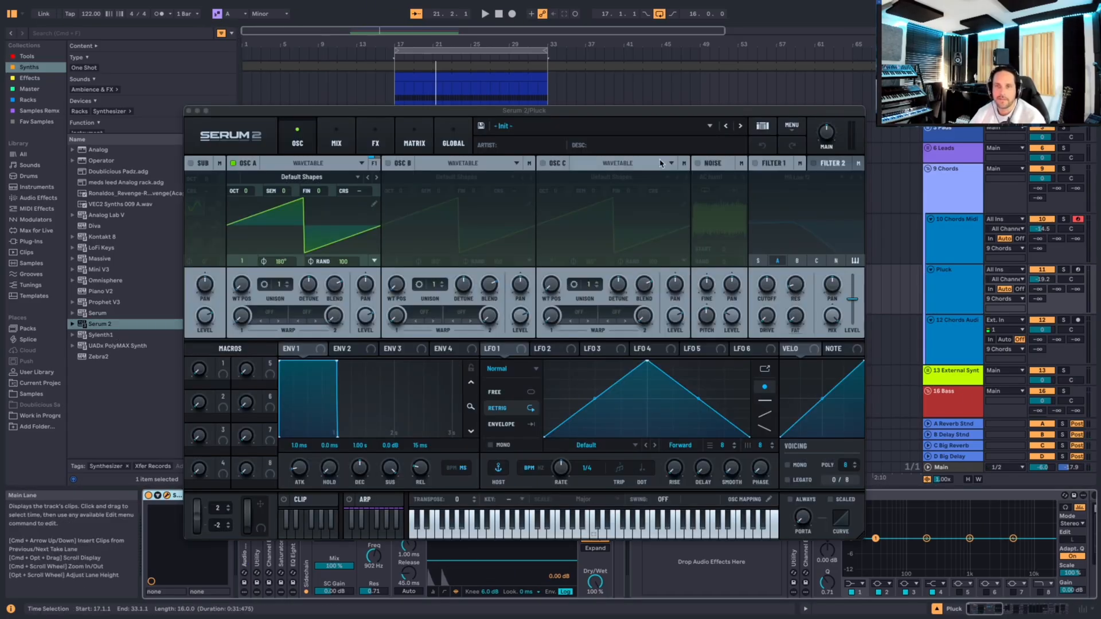
Step: Load the PL - Alloy Drift preset from the Plucks of the Basic Wavez - Movement I pack into the Pluck track's Serum 2
click(561, 126)
mouse_move(517, 192)
mouse_move(745, 192)
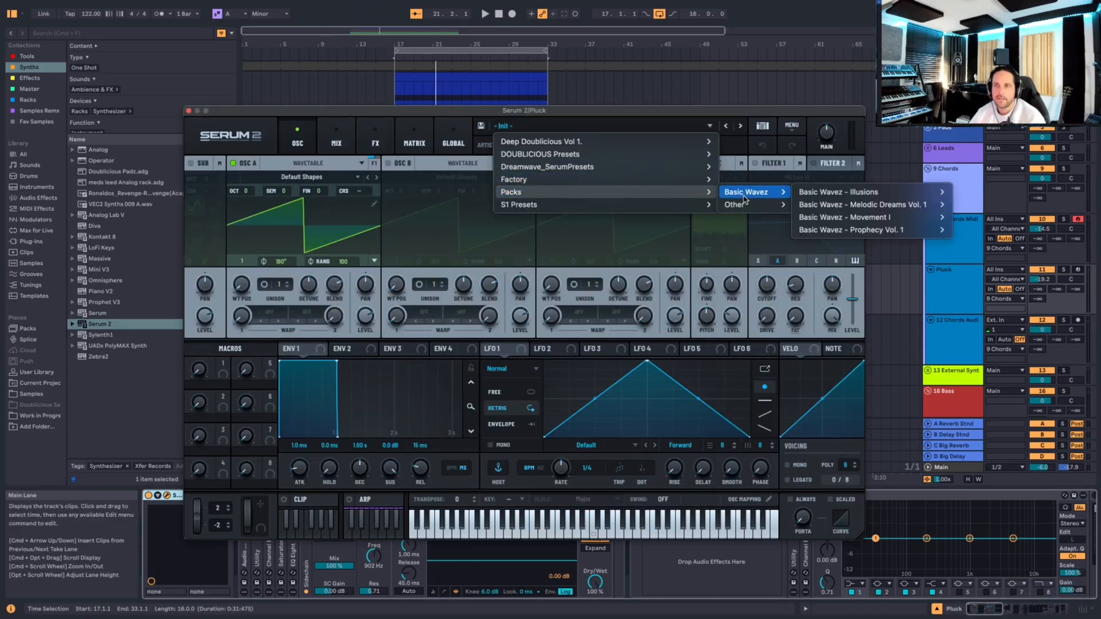
mouse_move(883, 217)
mouse_move(999, 232)
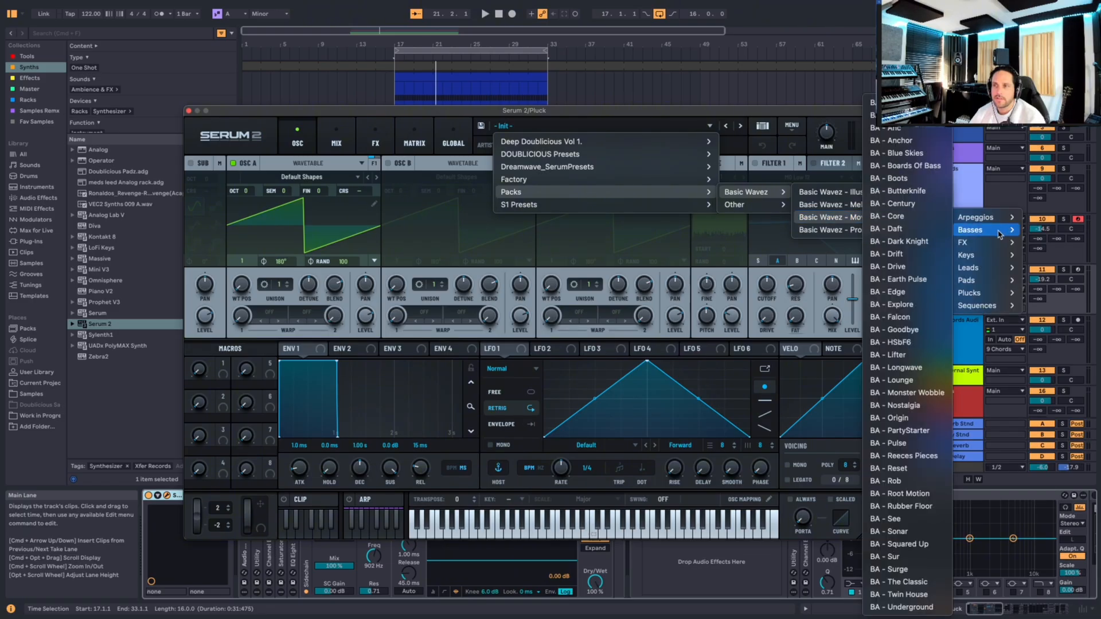
mouse_move(977, 257)
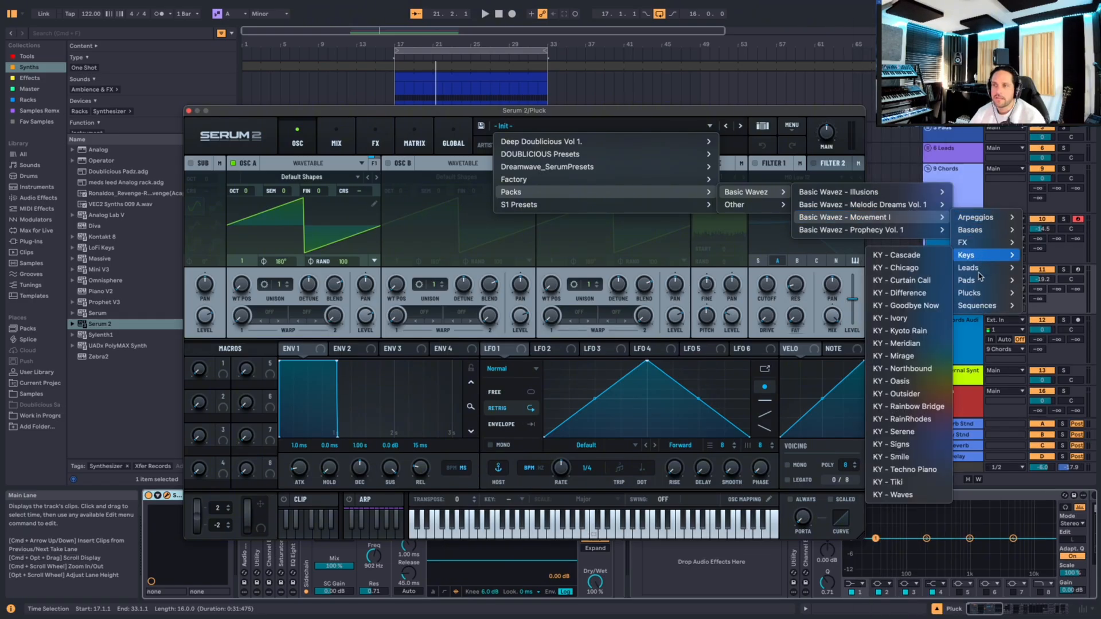
mouse_move(975, 294)
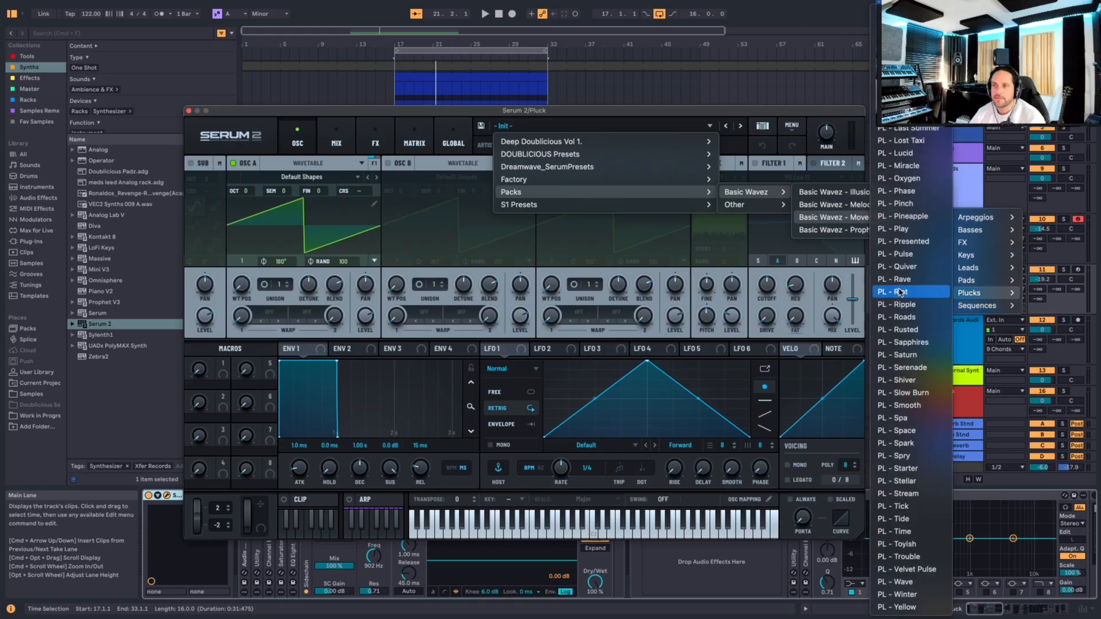
mouse_move(981, 281)
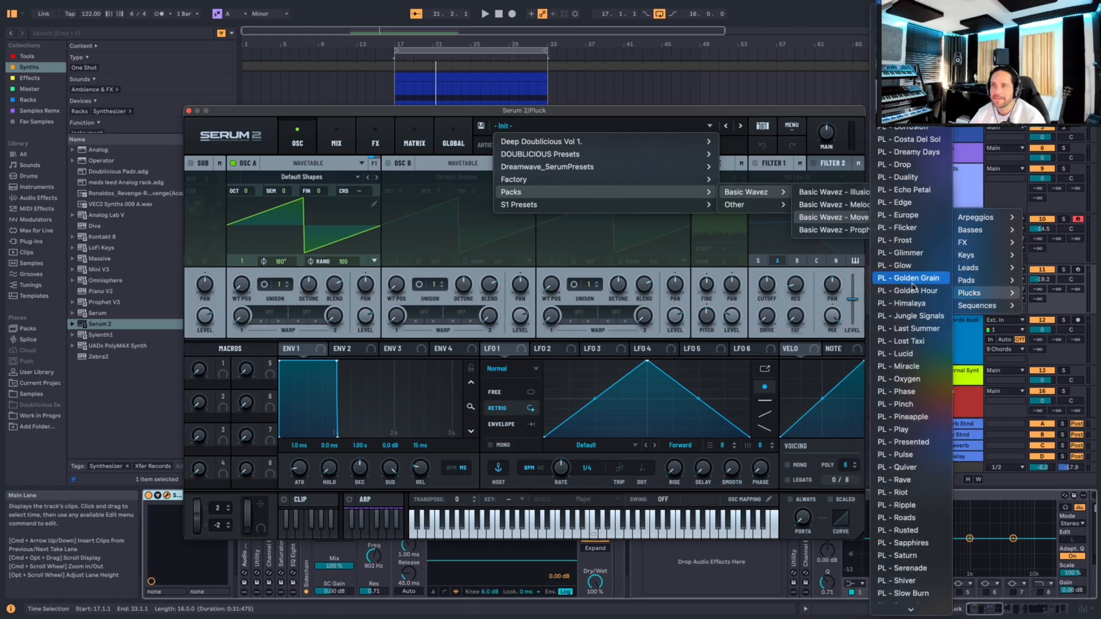
click(912, 114)
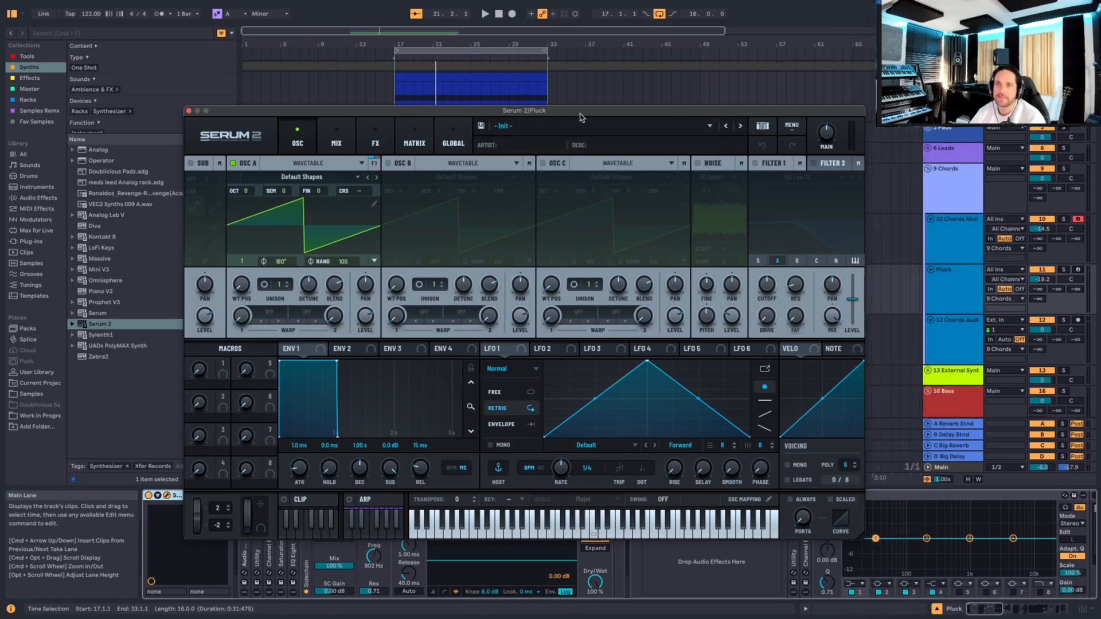
drag(595, 113, 558, 167)
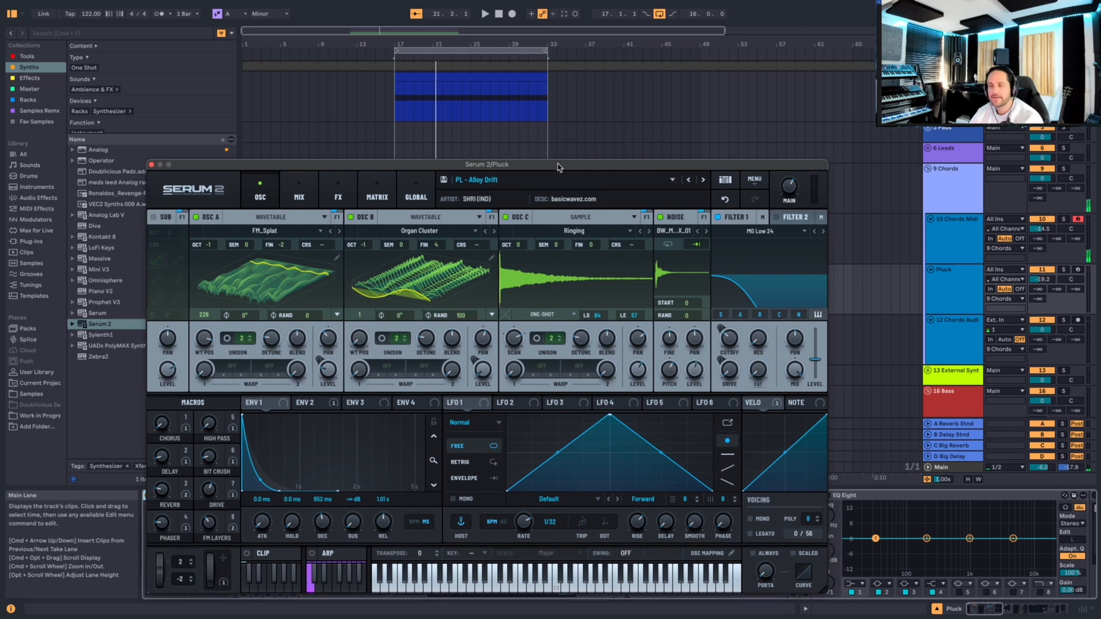
Step: Arm the Pluck track and audition successive pluck presets against the track, settling on PL - Atlantis
click(1078, 269)
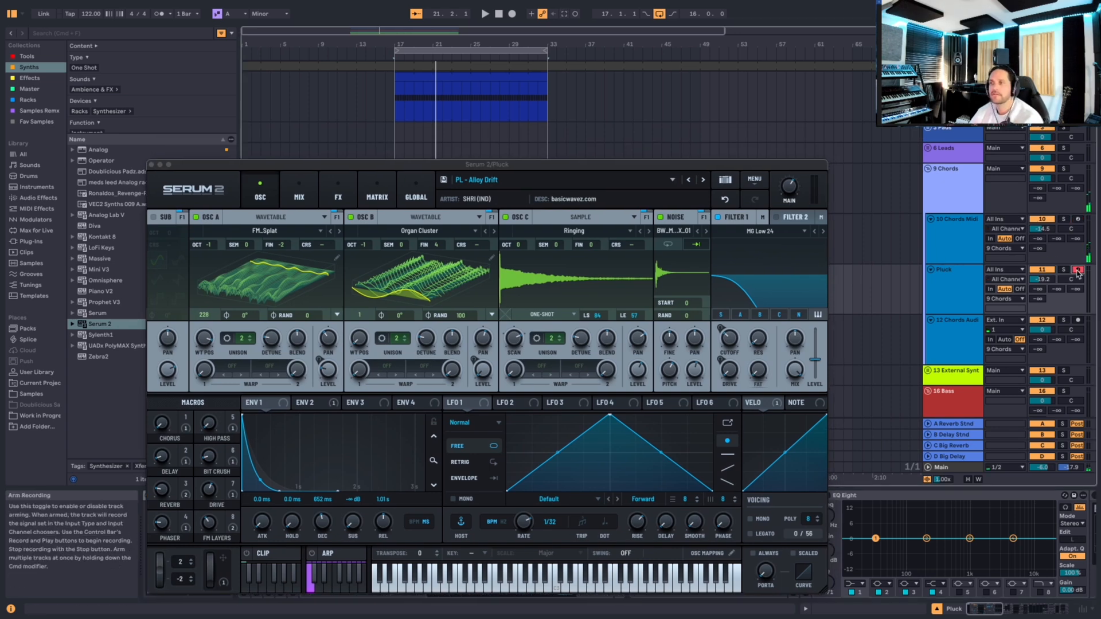
click(703, 181)
click(704, 181)
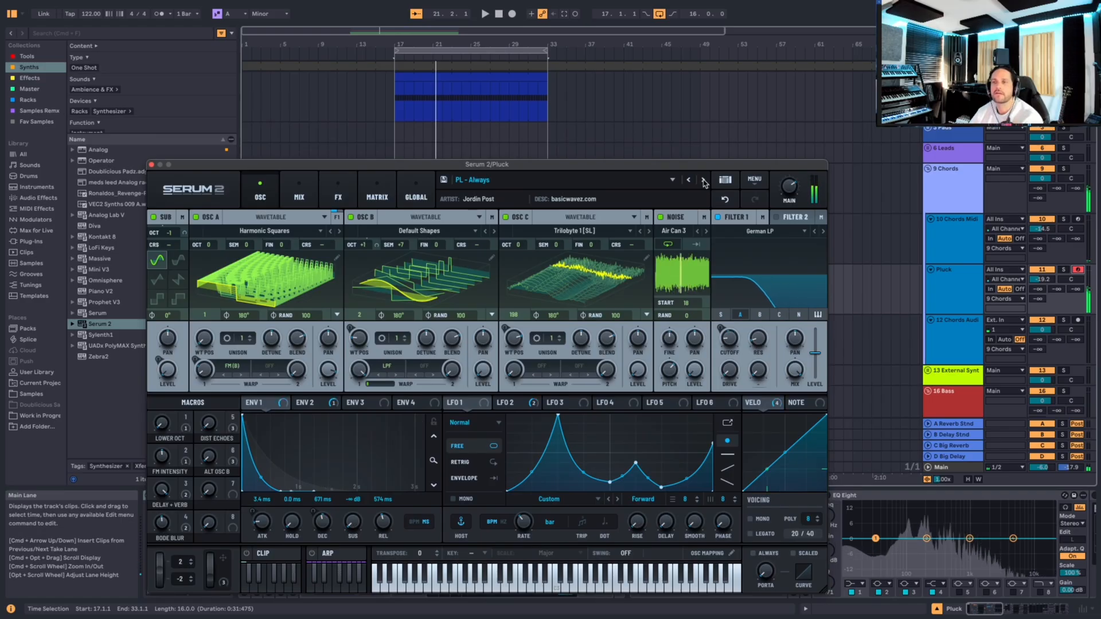
click(703, 181)
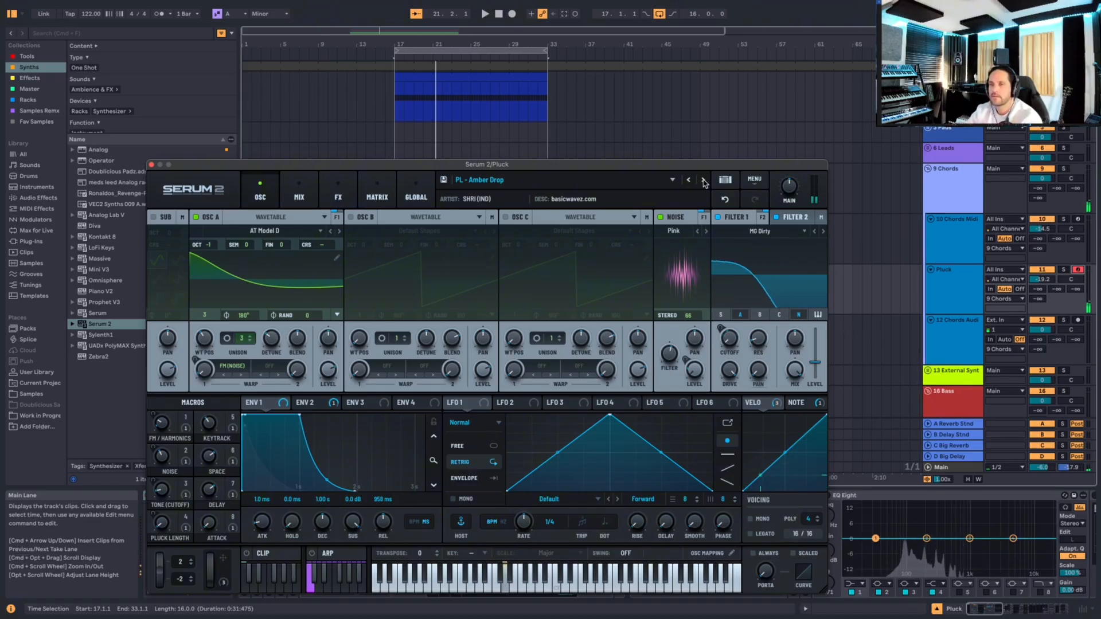
click(704, 180)
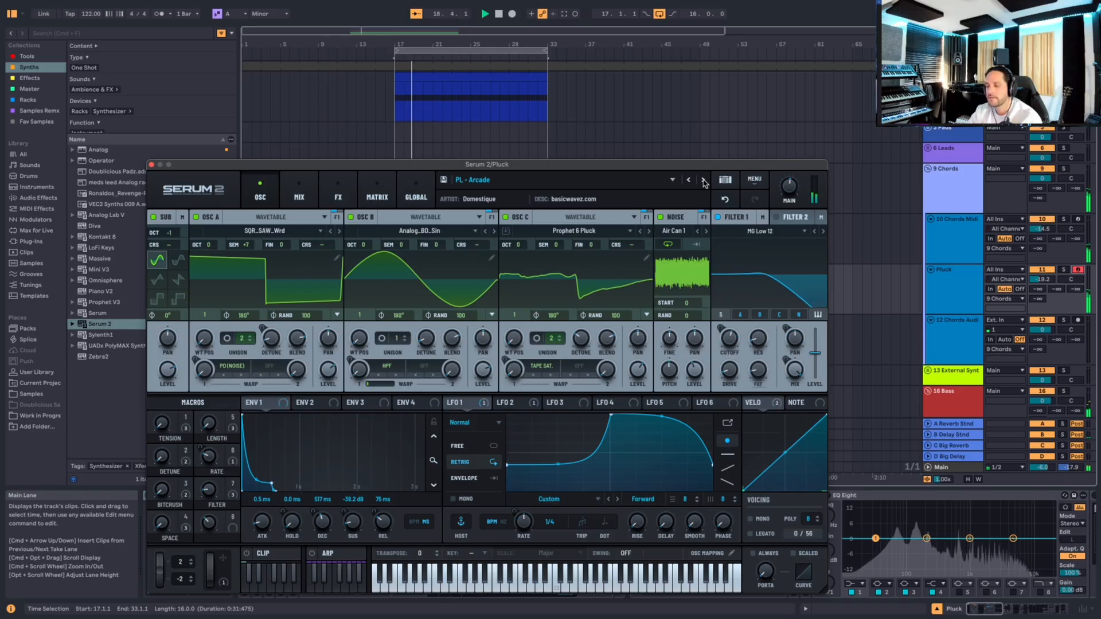
click(704, 180)
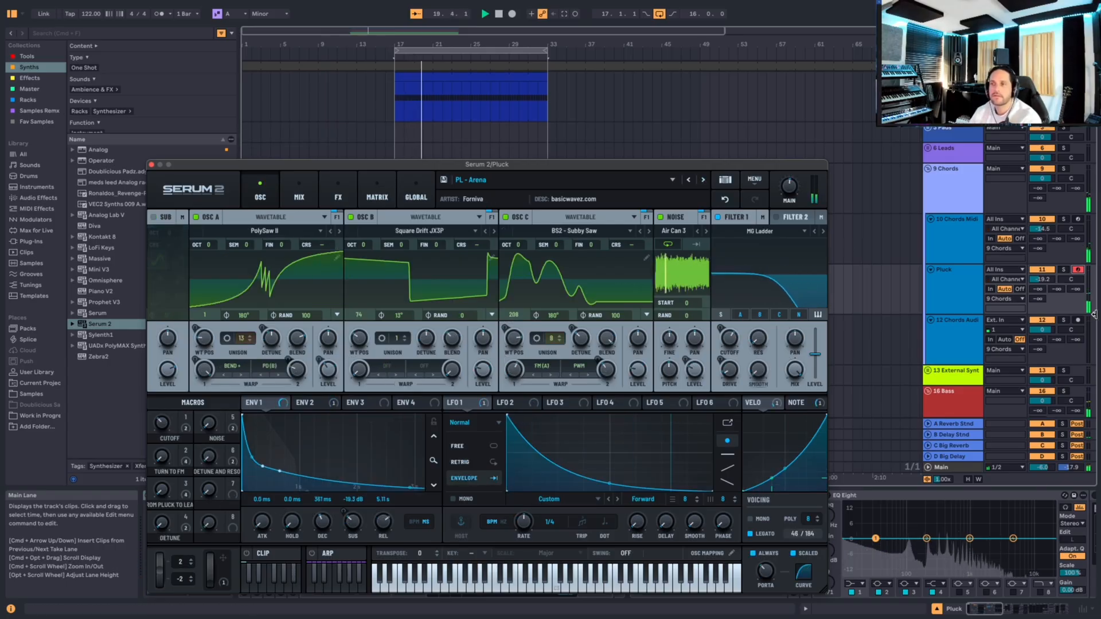
drag(1042, 280, 1042, 270)
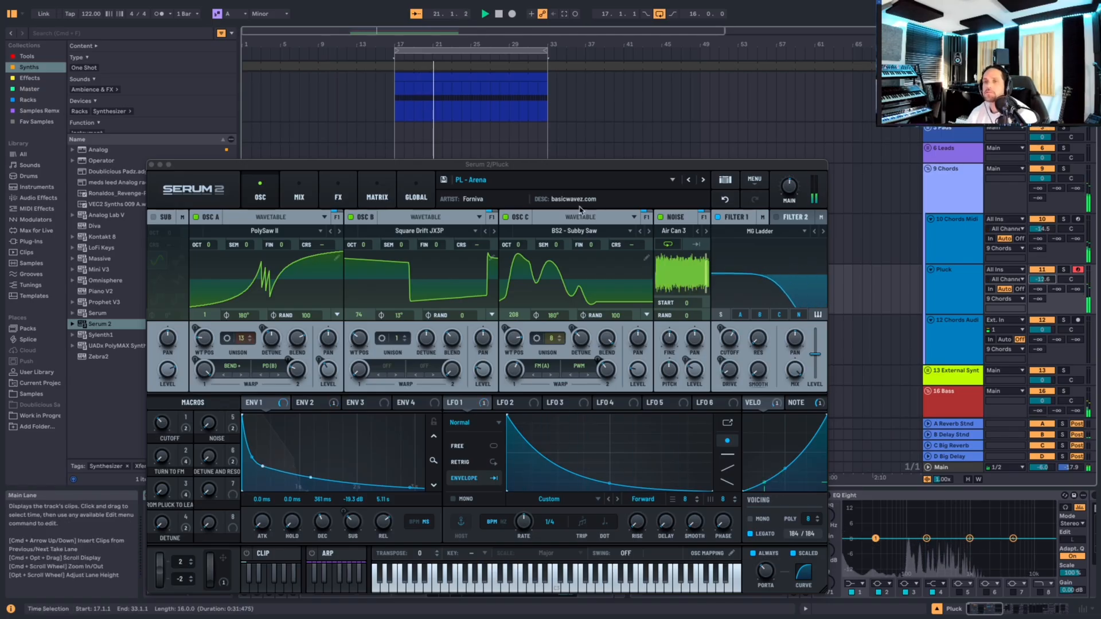
click(701, 180)
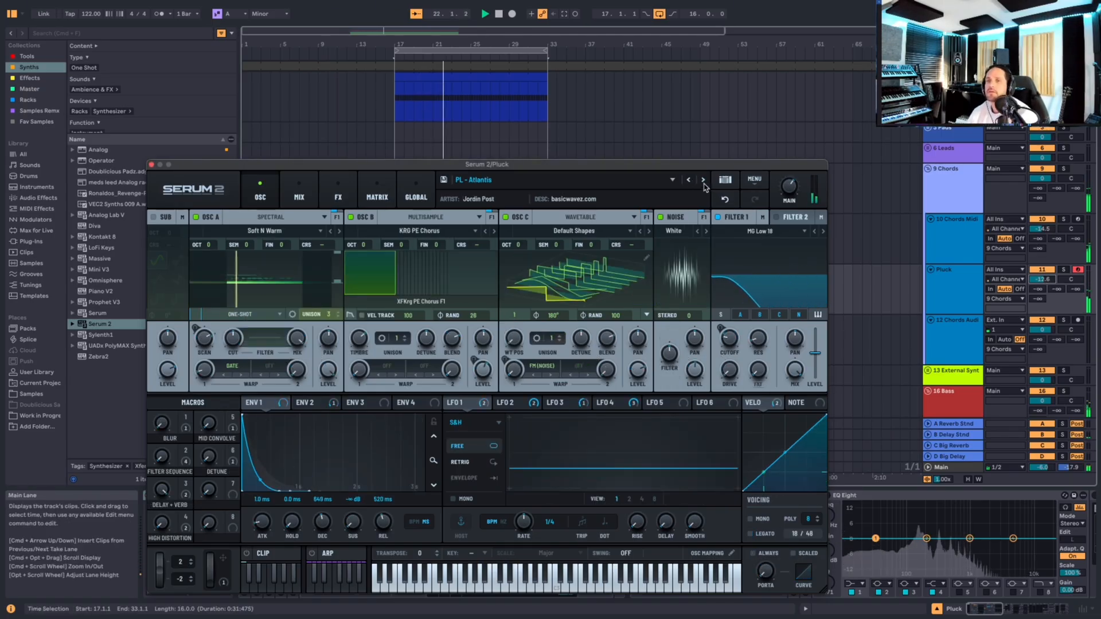
Step: Raise the Pluck track's volume to -11.9 dB and make band 1 of its EQ Eight a low cut at about 96 Hz
mouse_move(1042, 279)
mouse_down()
mouse_move(1042, 270)
mouse_move(1047, 279)
mouse_up()
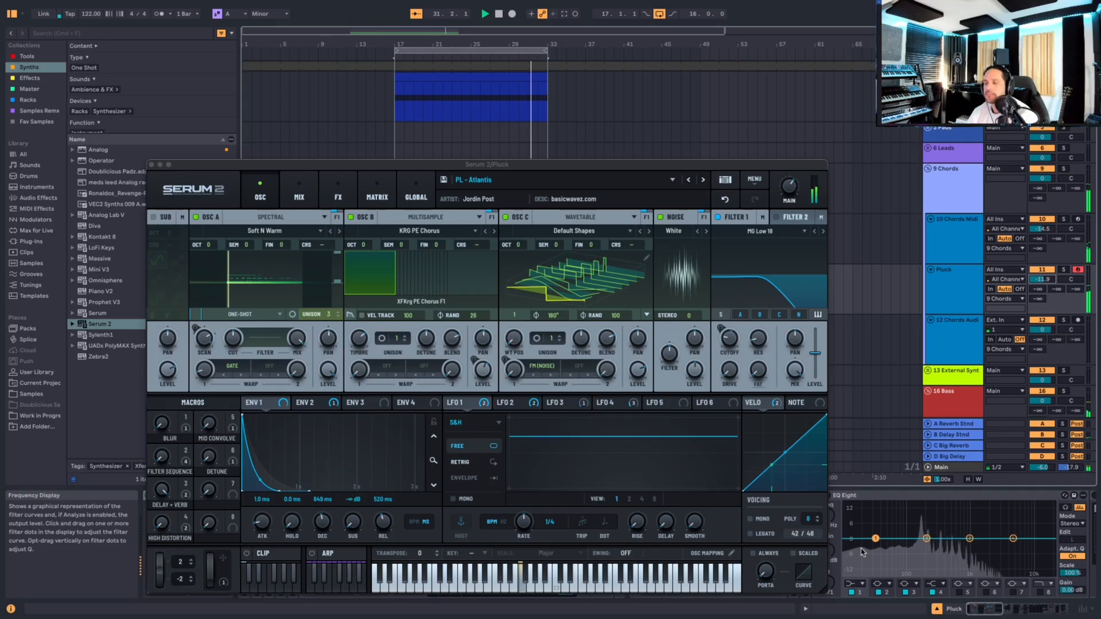
click(855, 583)
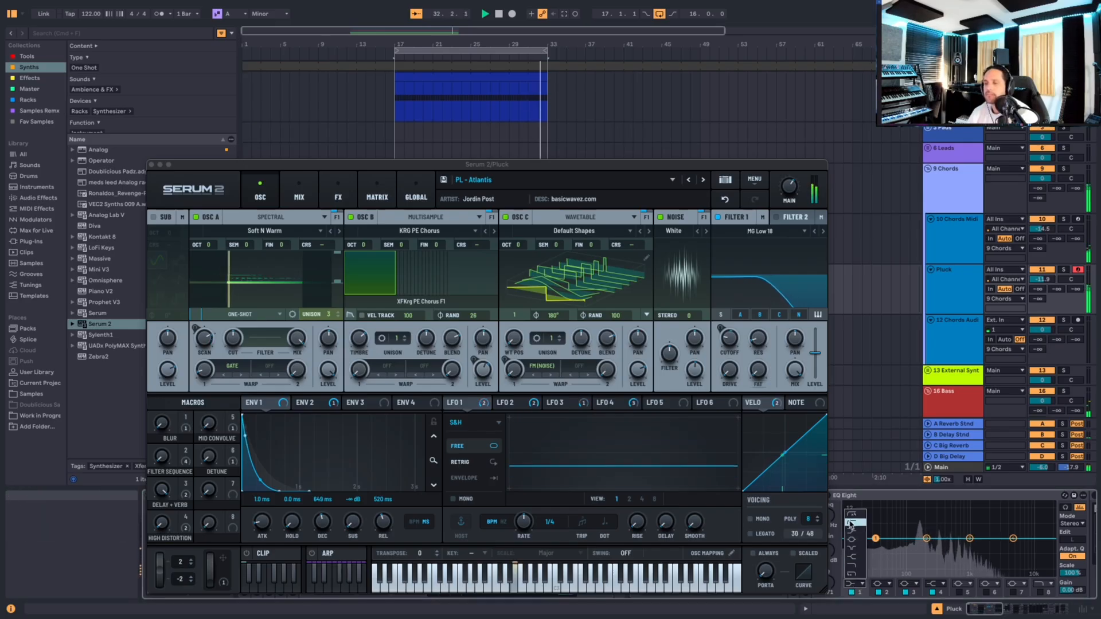
click(852, 523)
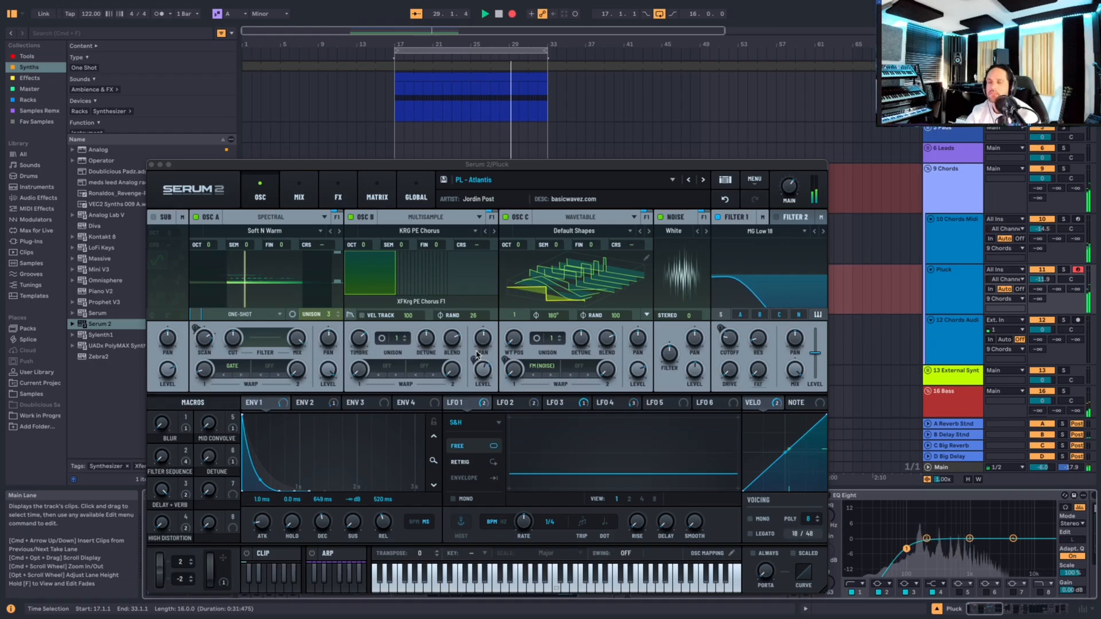
Step: Trim the recorded Pluck clip to its first four bars and duplicate it three times to fill bars 17 to 33
drag(541, 166, 653, 406)
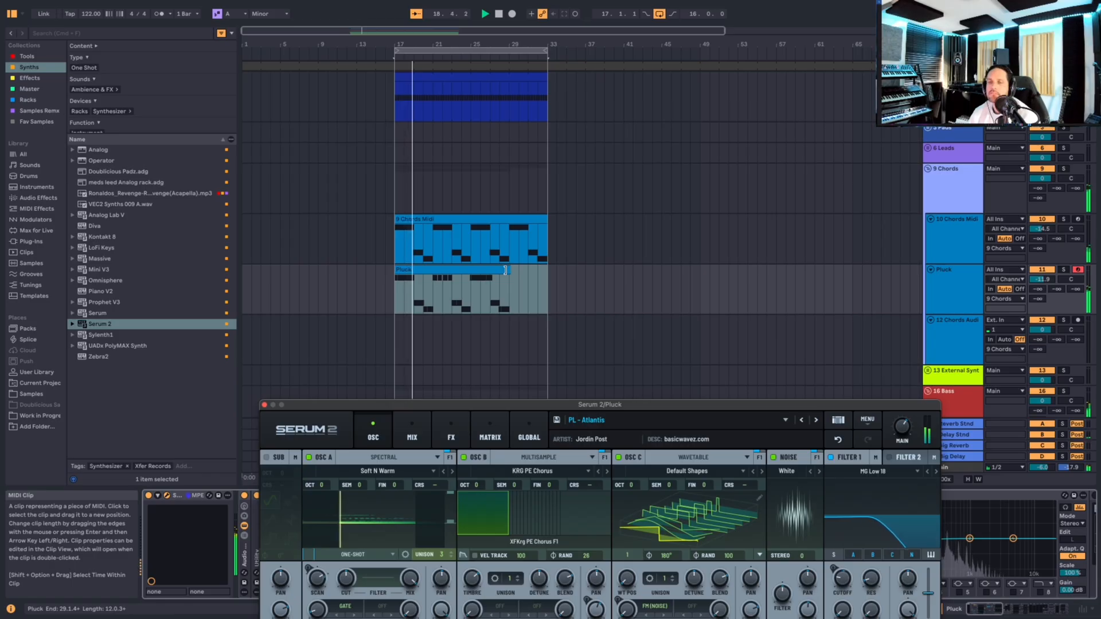
drag(505, 270, 432, 270)
double_click(420, 271)
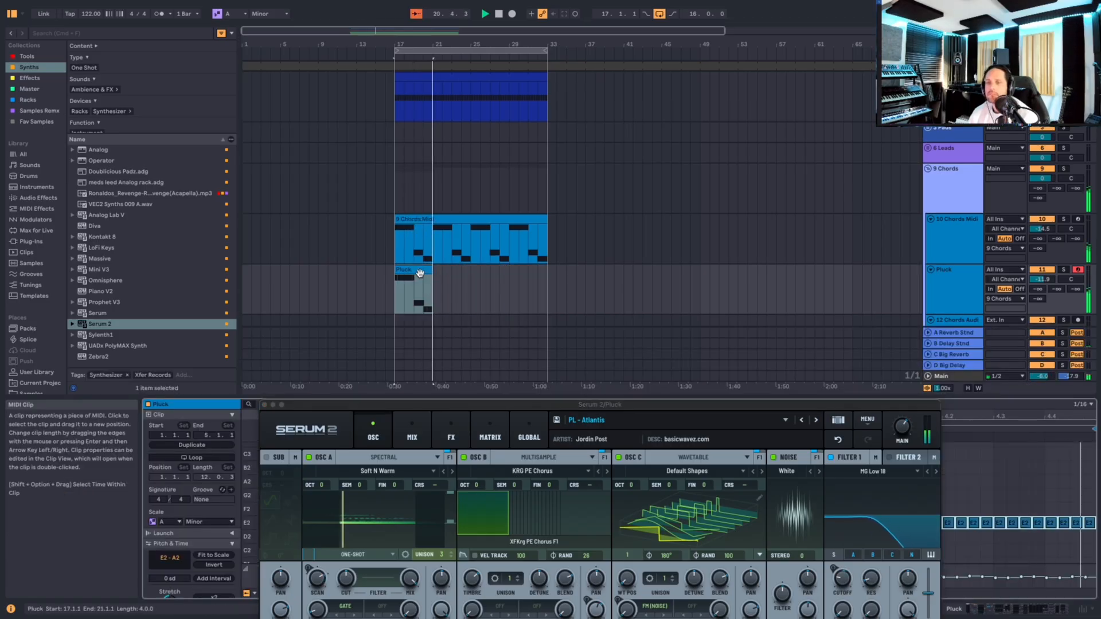
click(420, 272)
key(super+d)
key(super+d)
key(super+d)
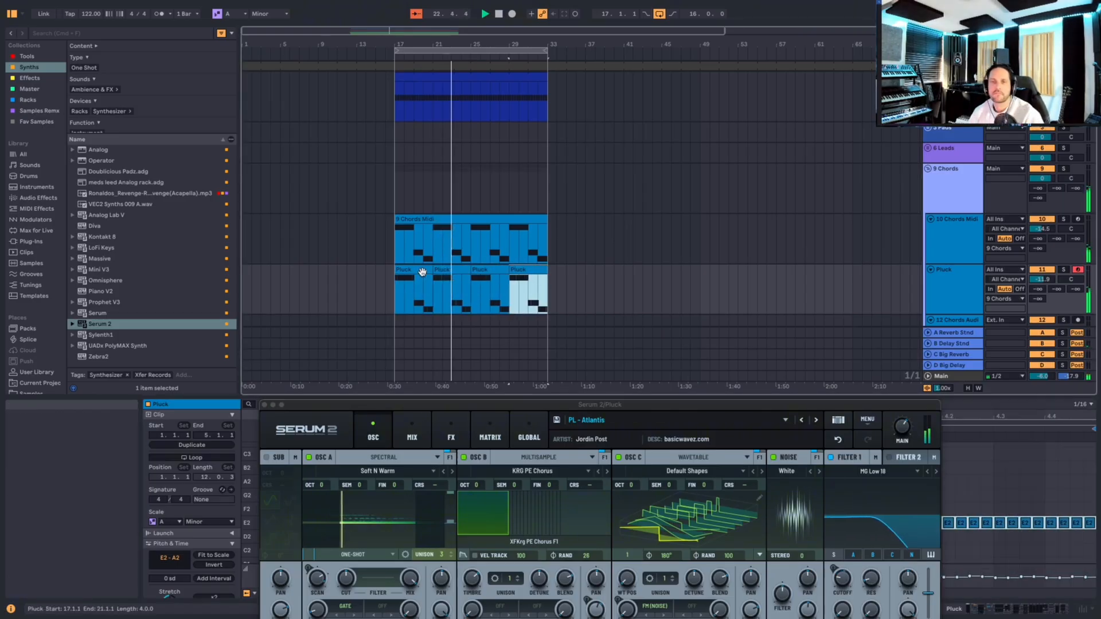
Step: Consolidate the four Pluck clips into one 16-bar clip and move Serum 2 out of the way of the note editor
click(422, 272)
shift+click(516, 271)
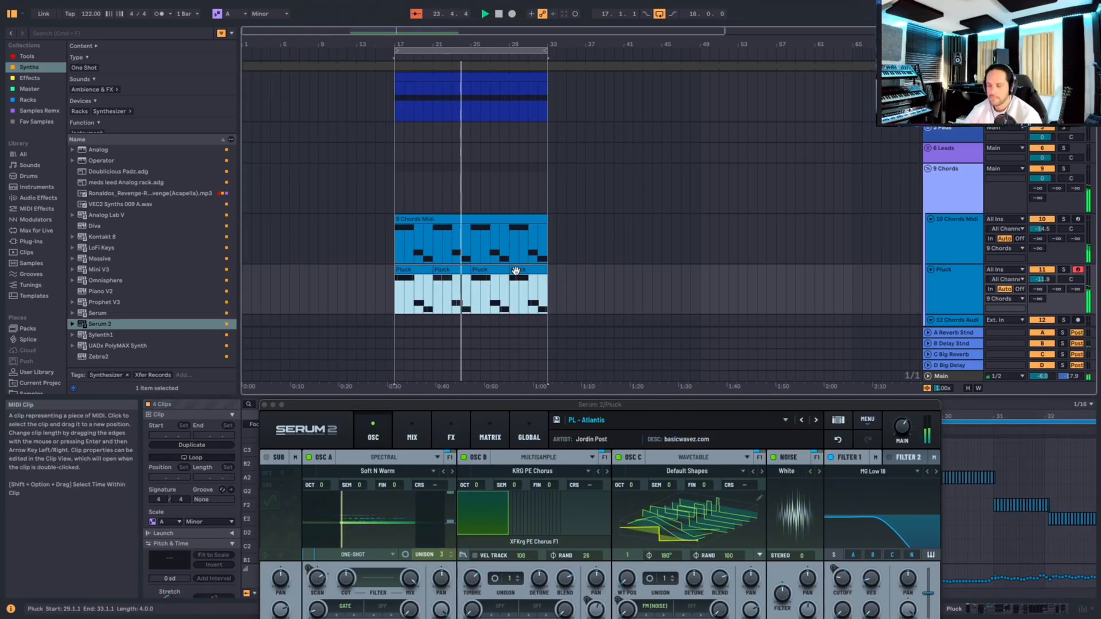
key(super+j)
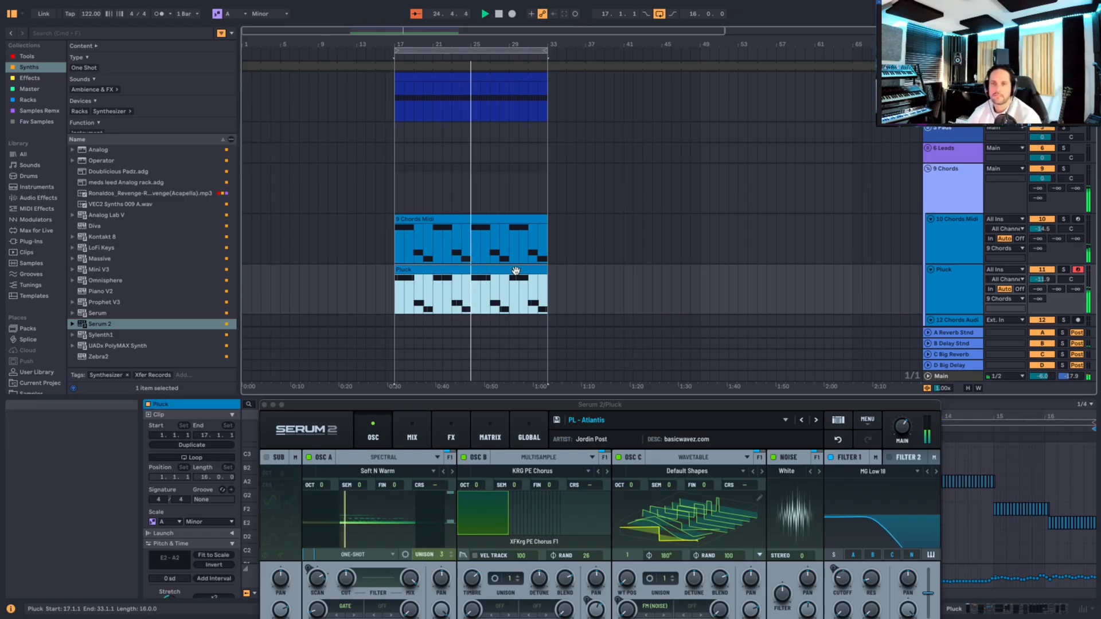
drag(717, 405, 1097, 402)
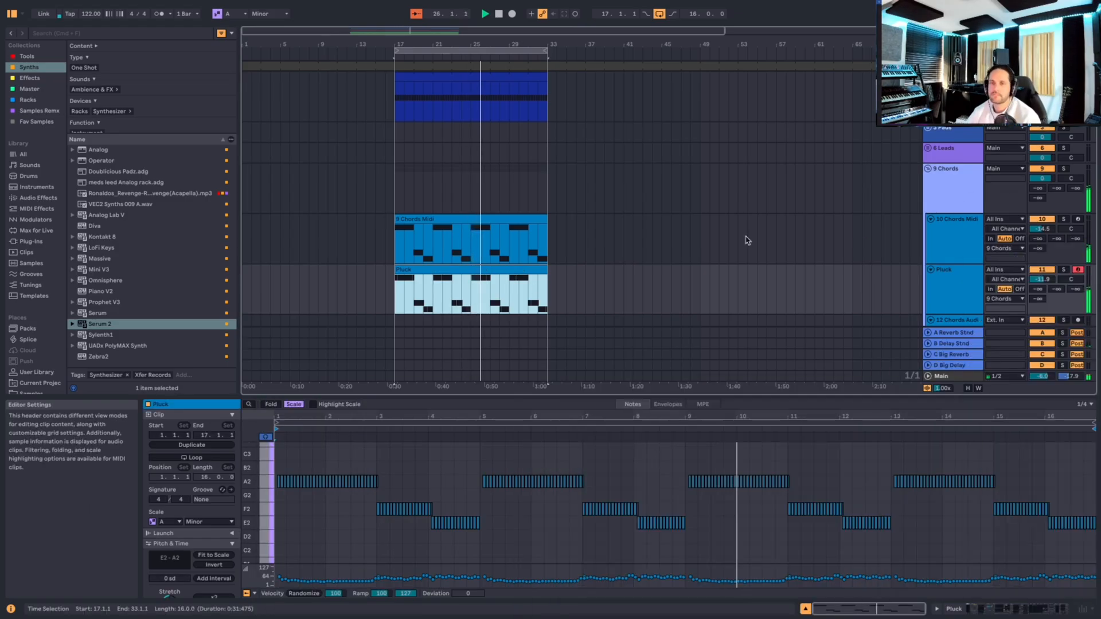
Step: Solo the first Chords Midi track, review its effect chain and raise the sidechain Compressor's attack to about 4.2 ms
click(957, 228)
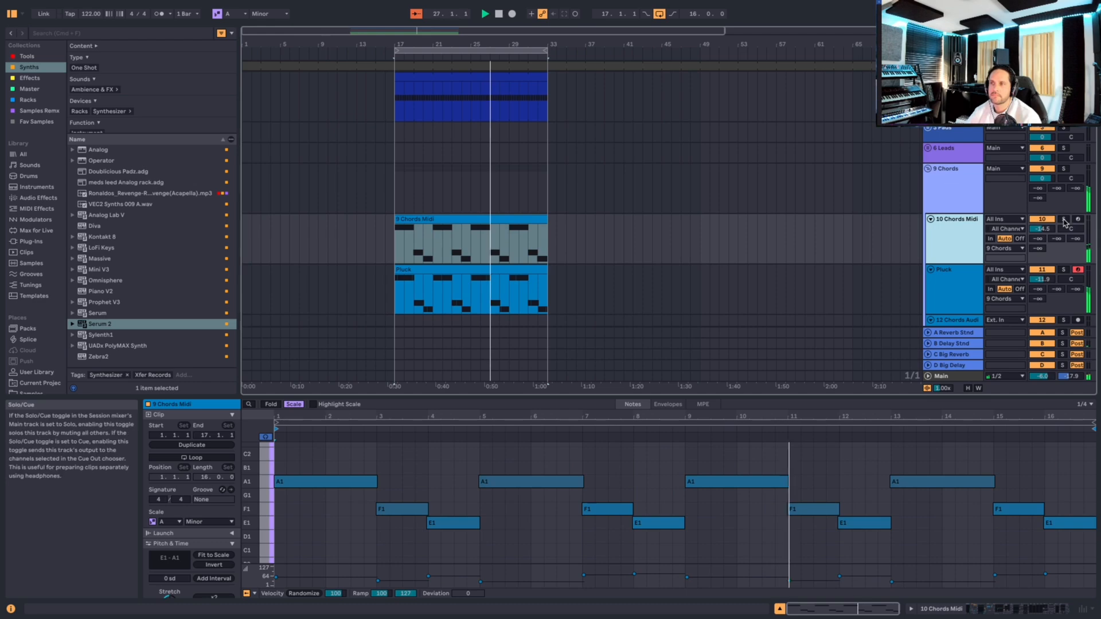
click(1065, 221)
double_click(954, 241)
scroll(768, 545, right, 10)
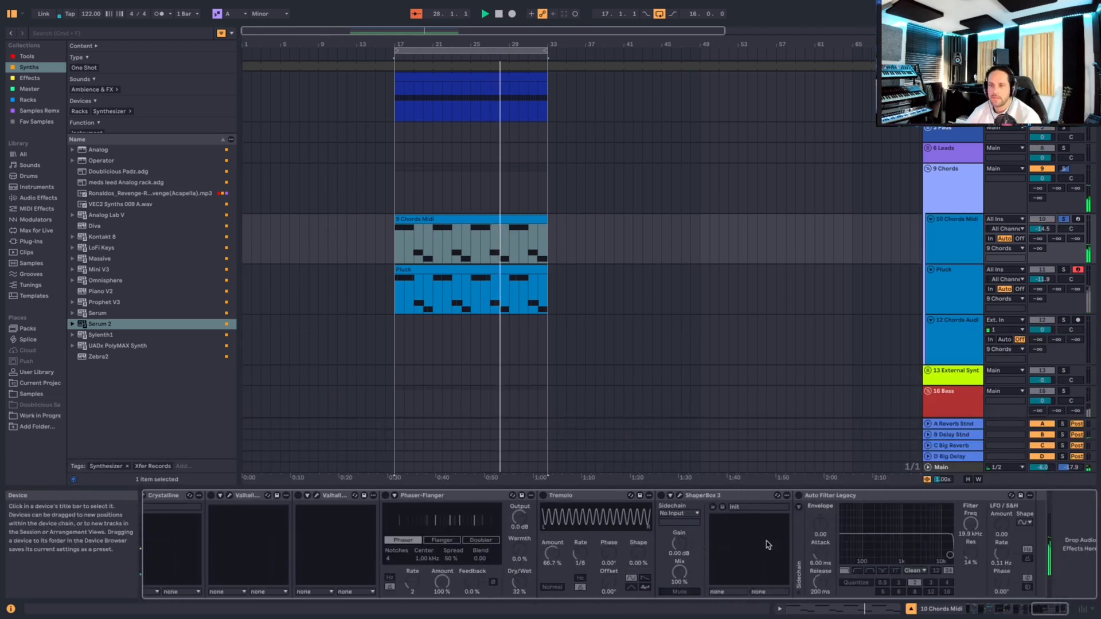
click(866, 519)
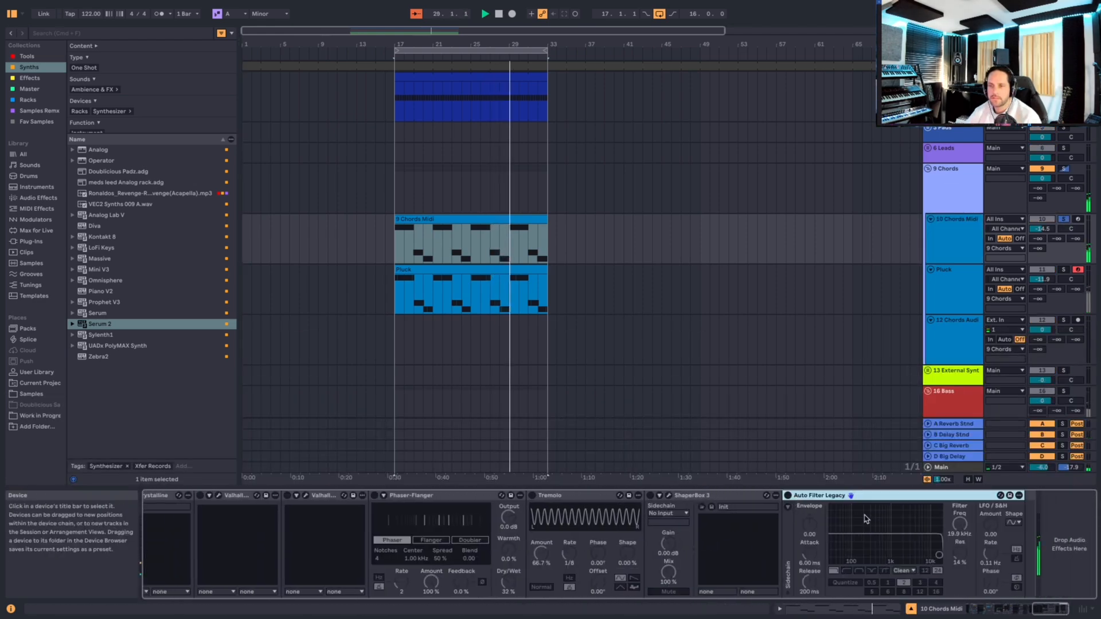
scroll(648, 525, left, 10)
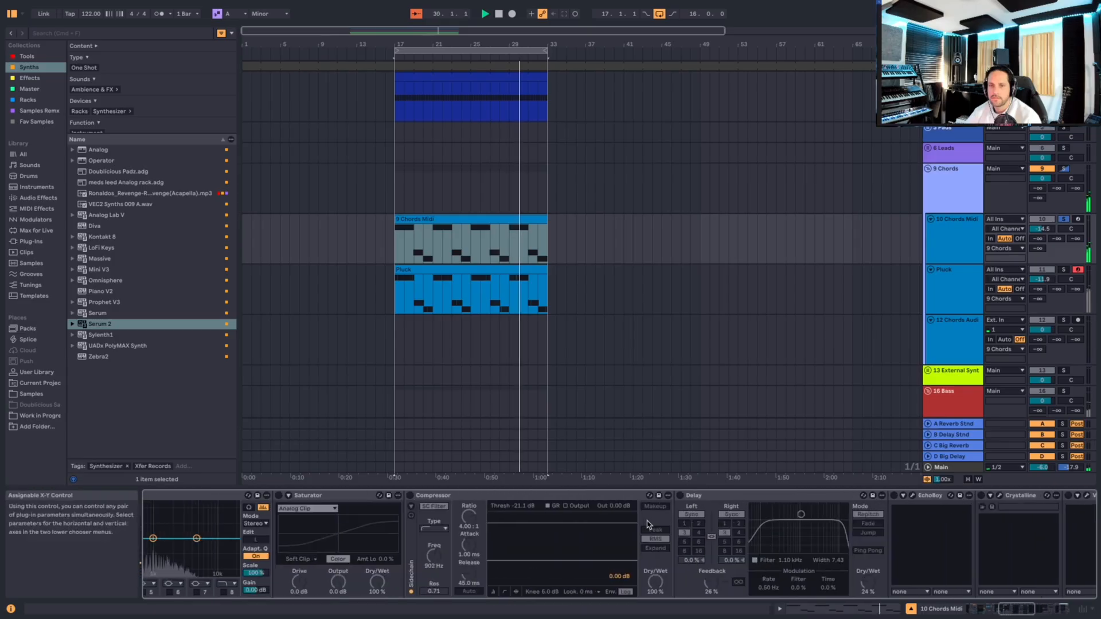
scroll(648, 524, left, 10)
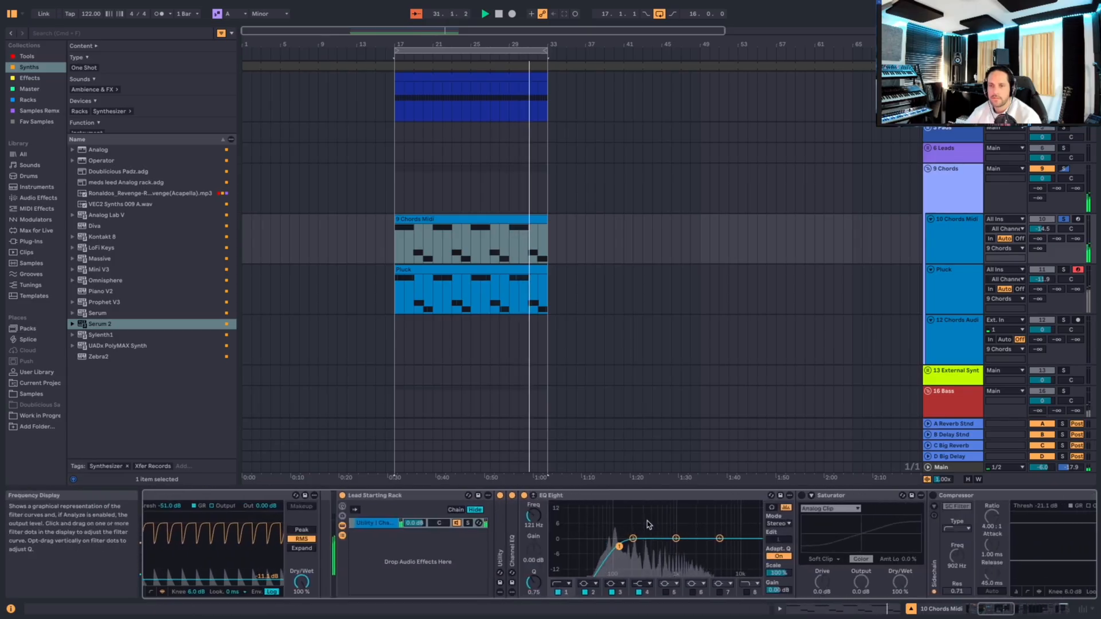
scroll(648, 525, right, 5)
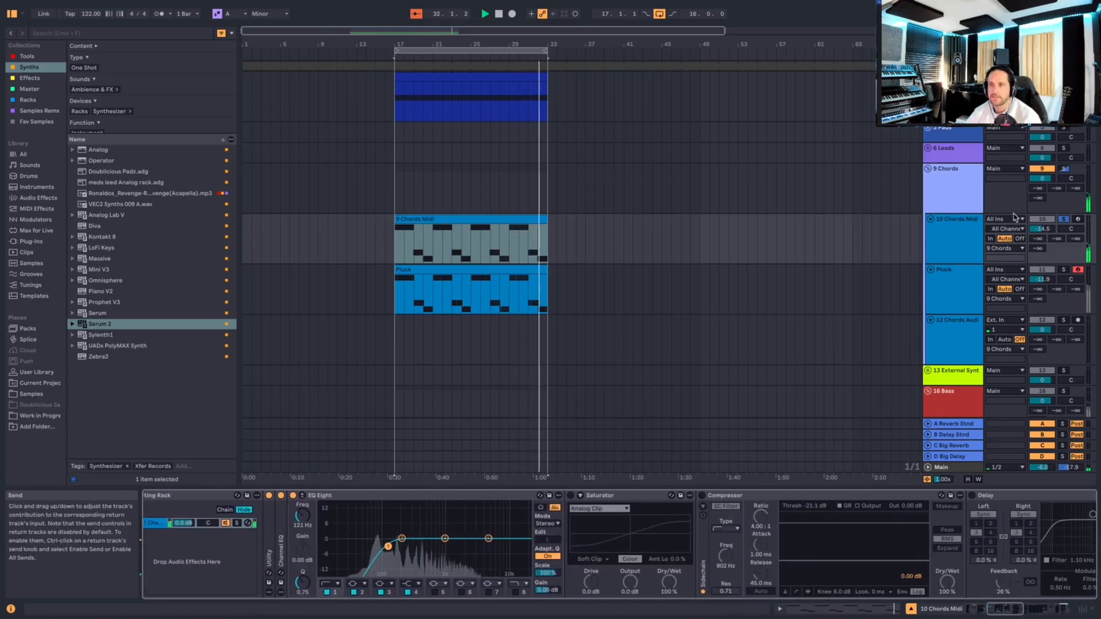
scroll(516, 568, left, 15)
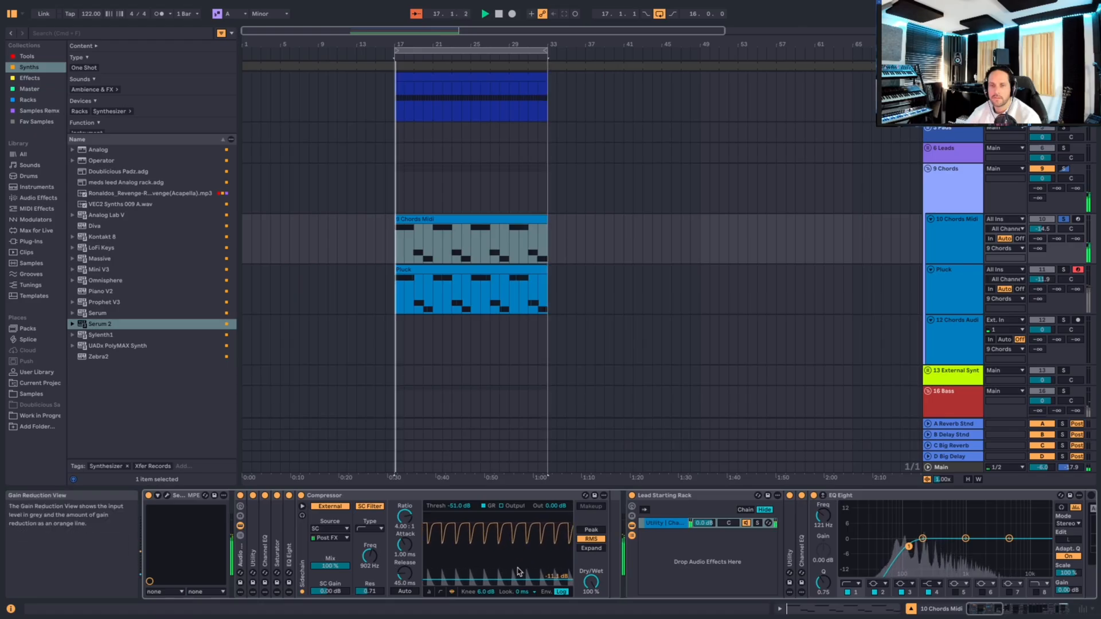
drag(405, 545, 405, 533)
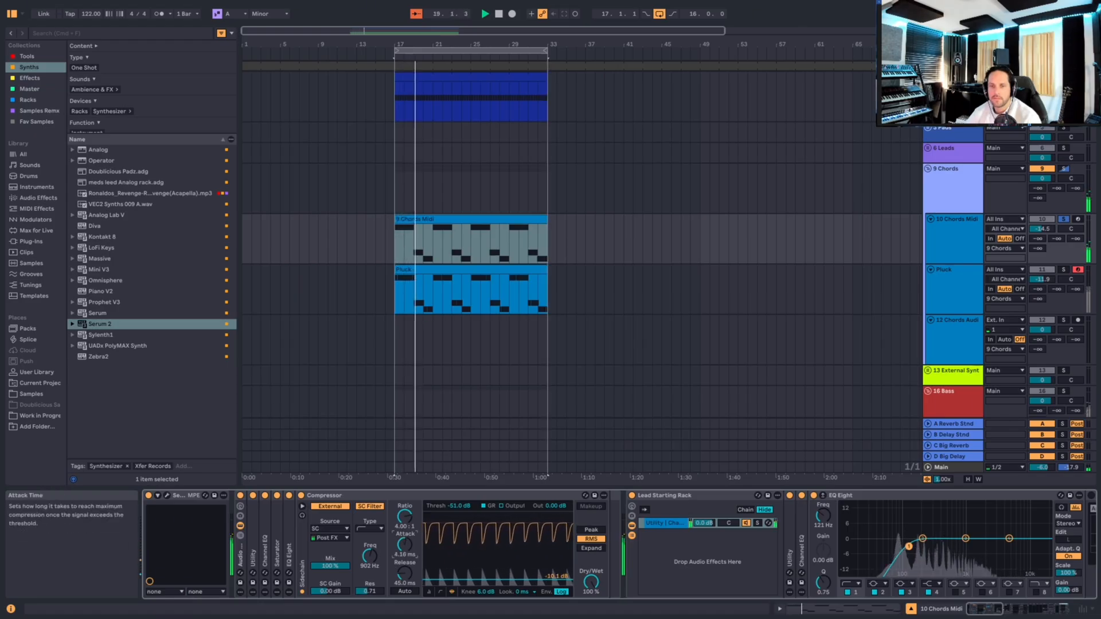
Step: Enable Auto Filter Legacy at the end of the first Chords Midi chain and lower its cutoff to about 1.86 kHz
scroll(810, 566, right, 12)
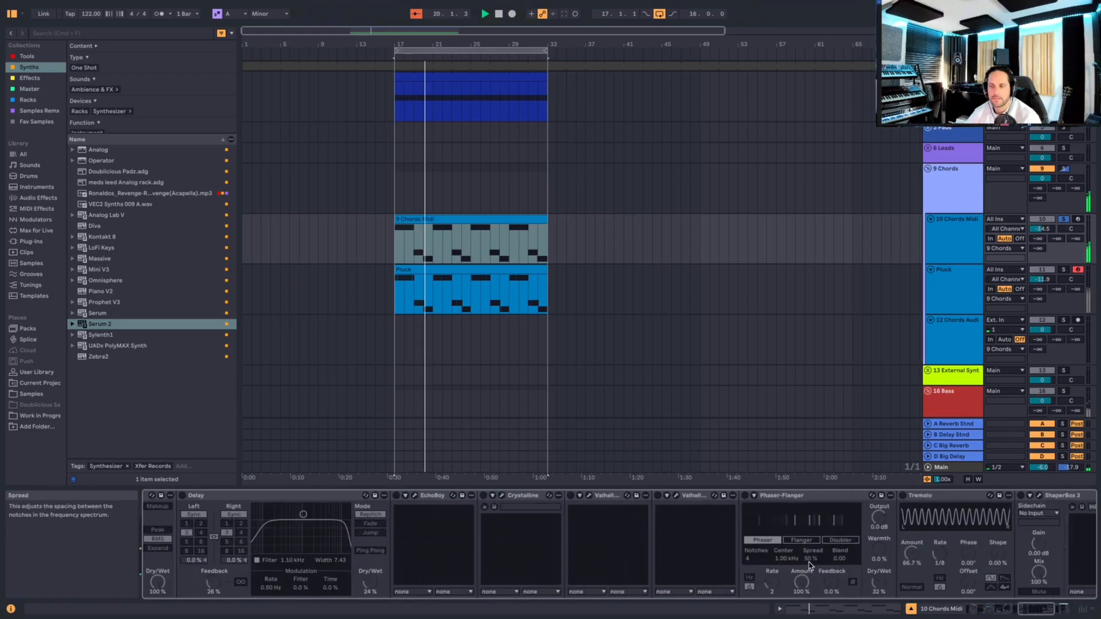
scroll(810, 566, right, 8)
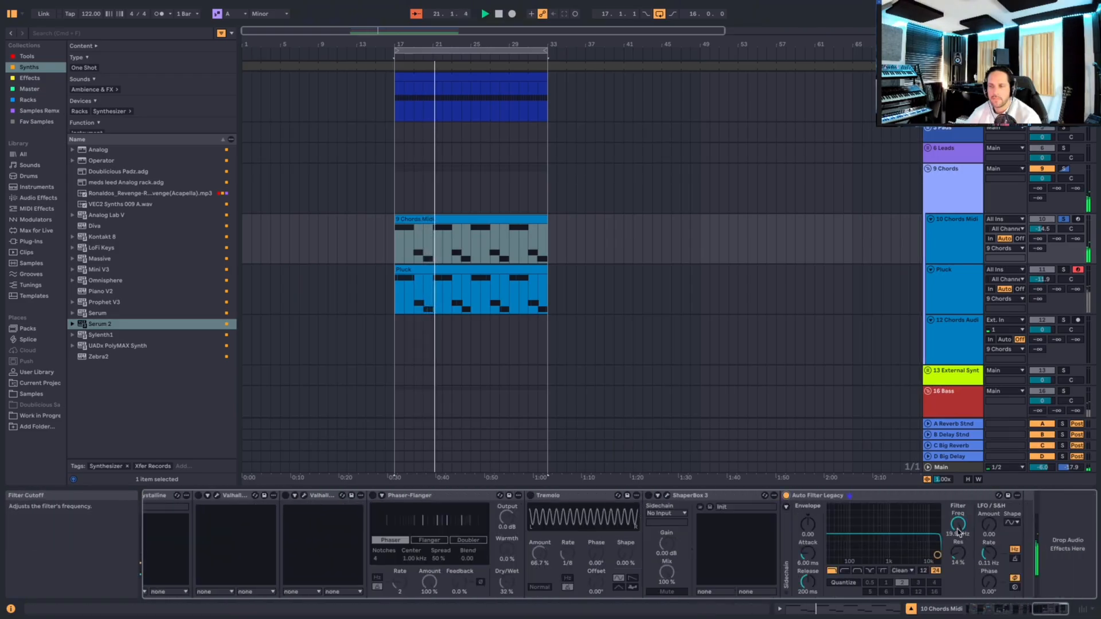
mouse_move(959, 532)
mouse_down()
mouse_move(959, 559)
mouse_move(963, 525)
mouse_up()
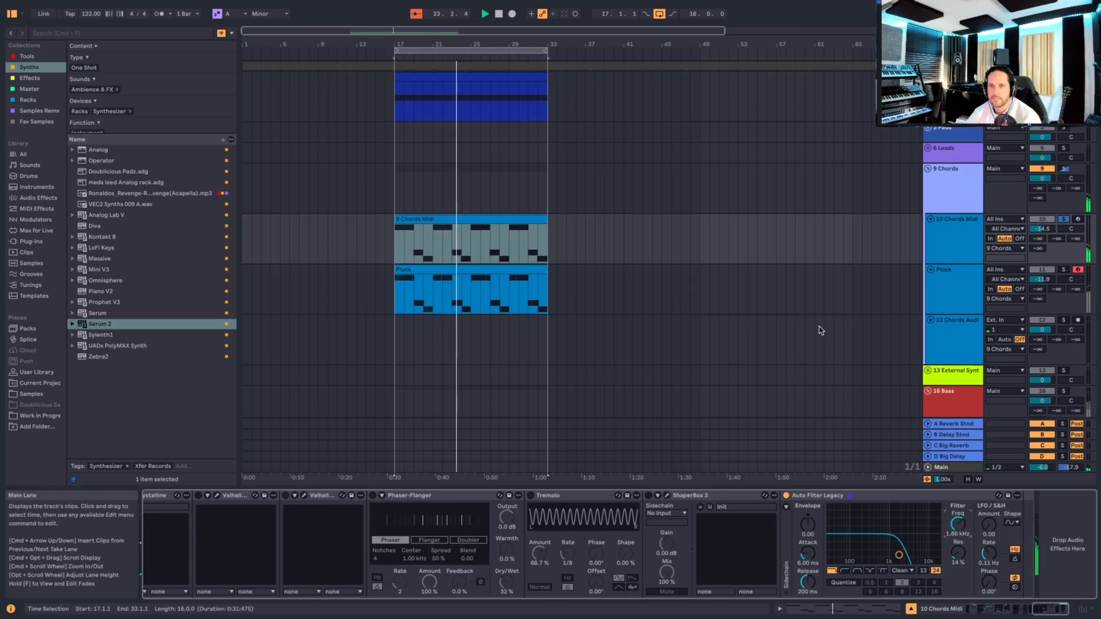
Step: Solo the Pluck track together with the first Chords Midi track and show the Pluck track's device chain
click(1071, 280)
click(961, 282)
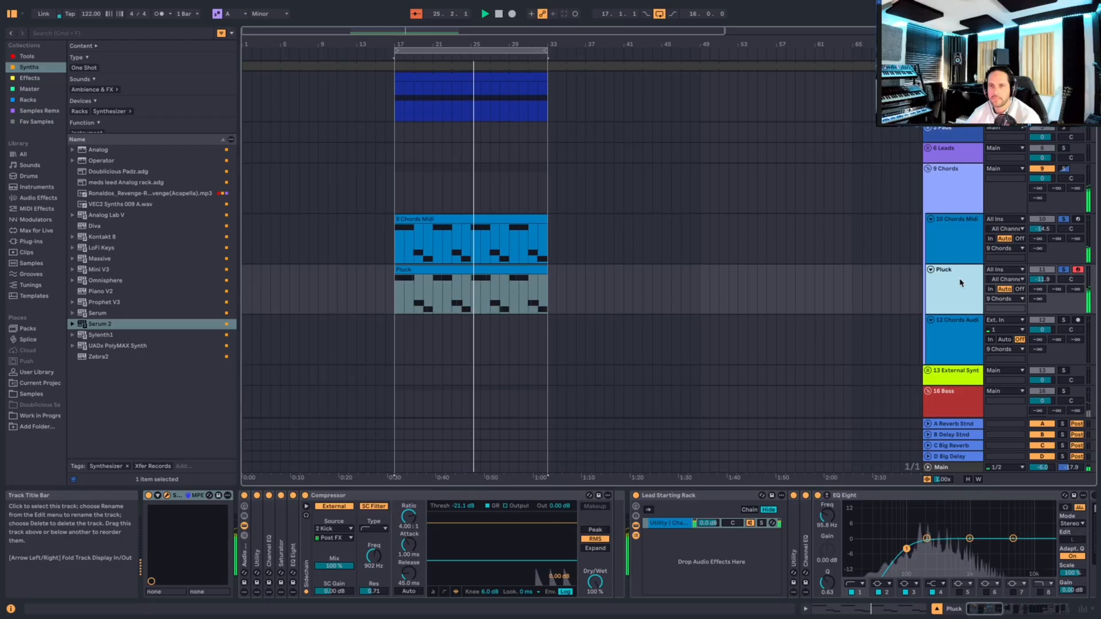
Step: Try to quantize all the notes in the Pluck clip, and undo the change
double_click(506, 270)
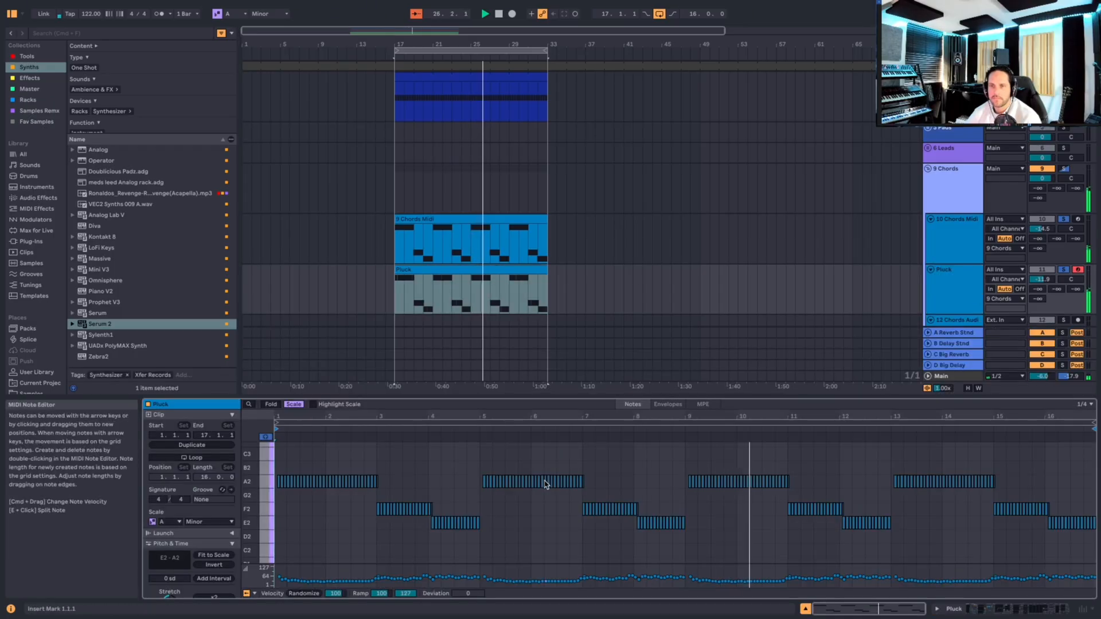
click(411, 461)
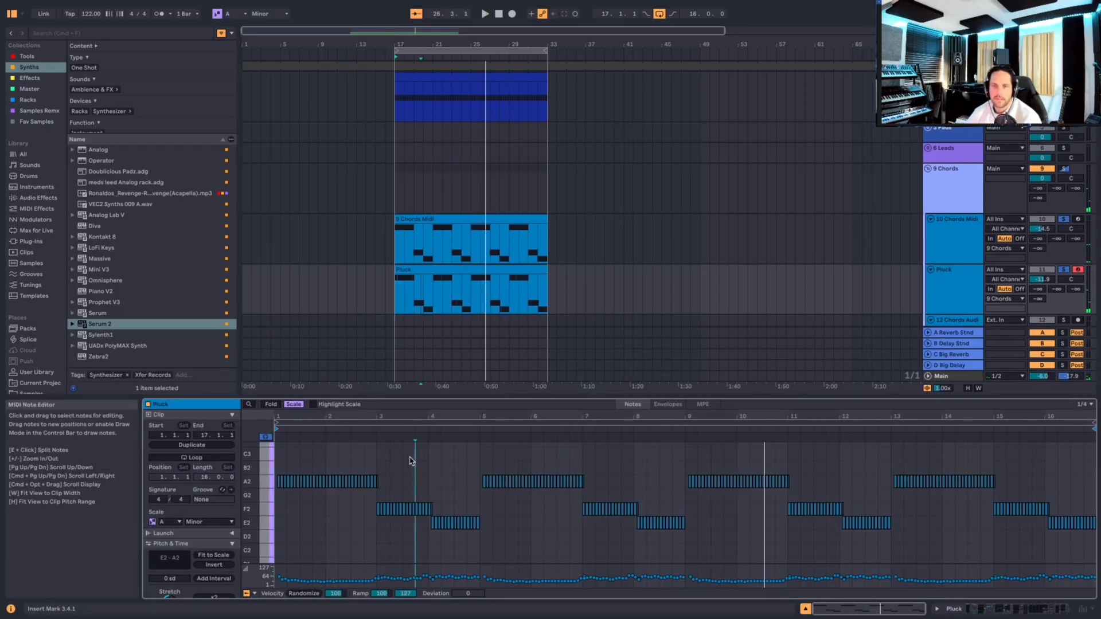
key(super+a)
right_click(409, 466)
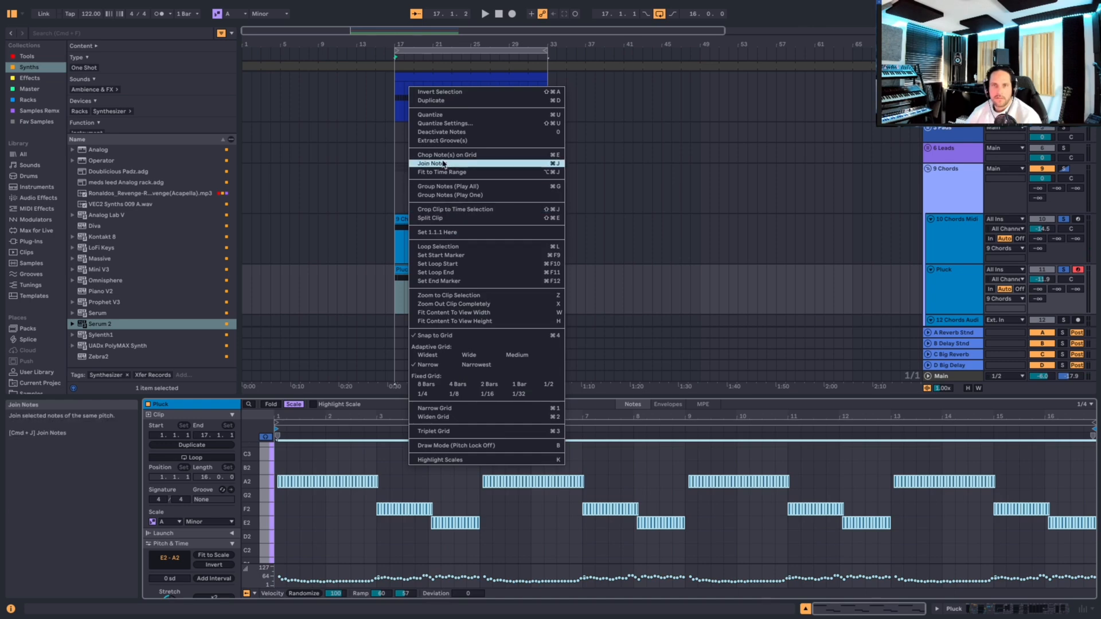
click(437, 115)
click(420, 477)
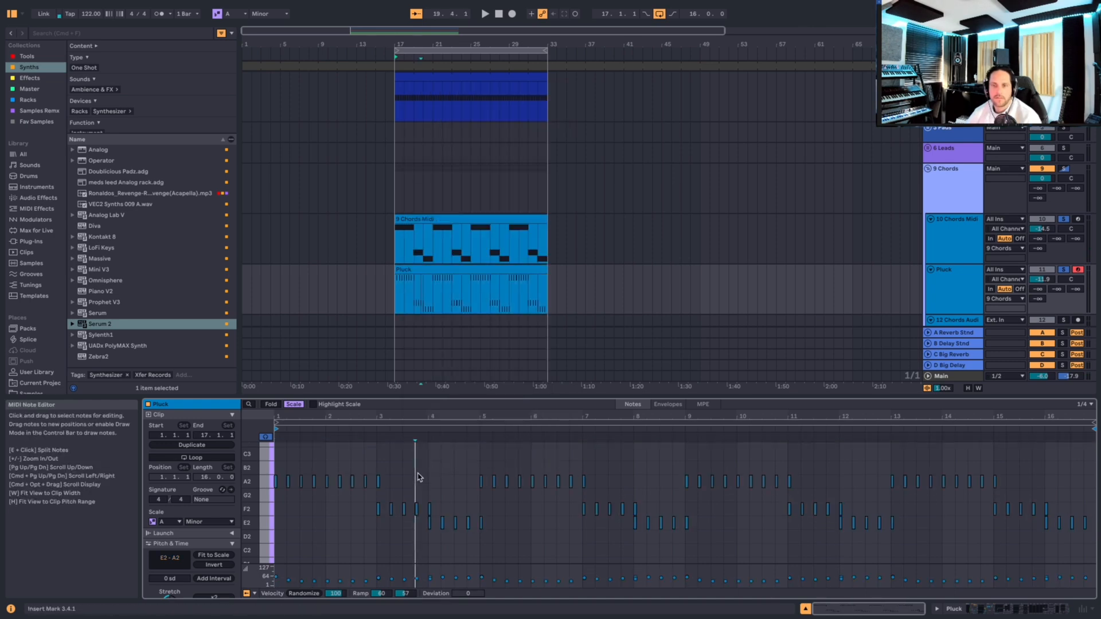
key(super+z)
click(433, 477)
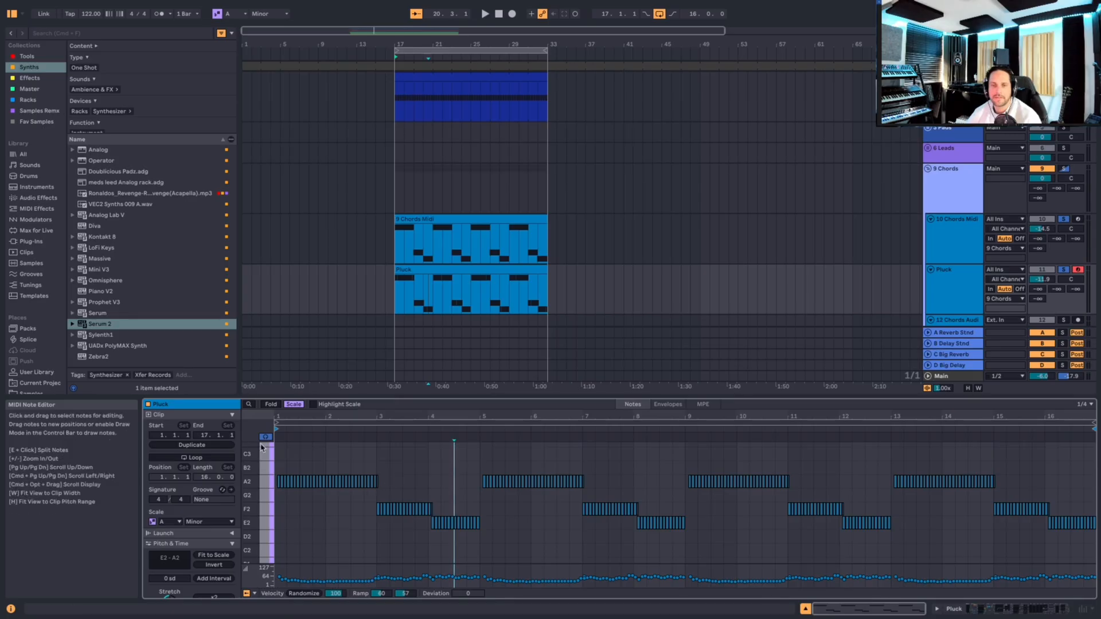
Step: Add an A2 note at the very start of the Pluck clip, at 1.1.1, and play the opening back
drag(281, 417, 287, 488)
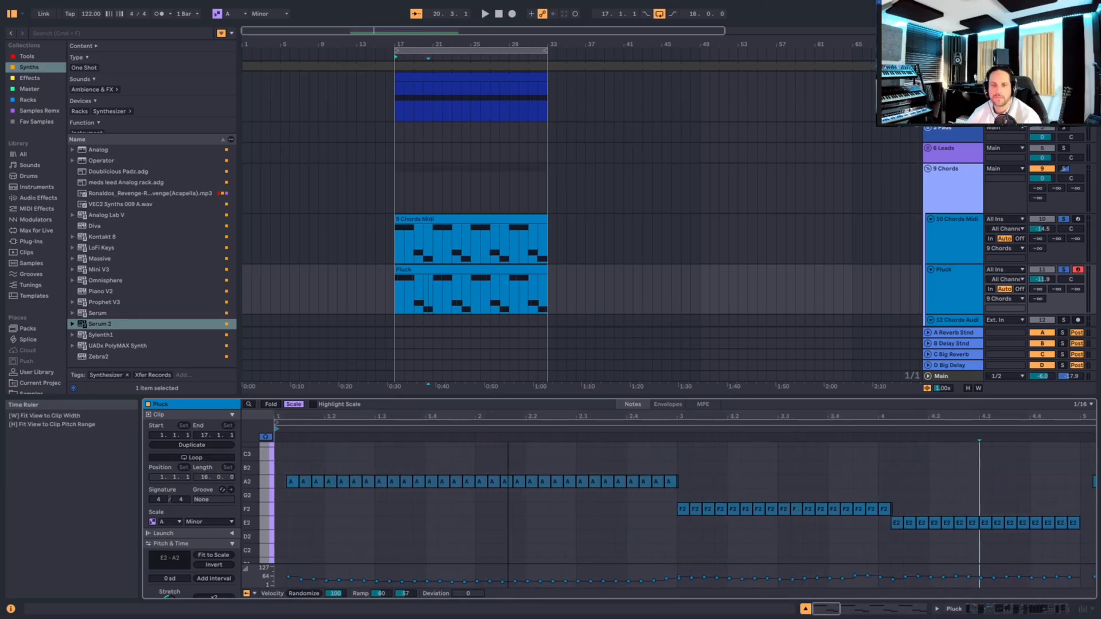
double_click(281, 483)
key(space)
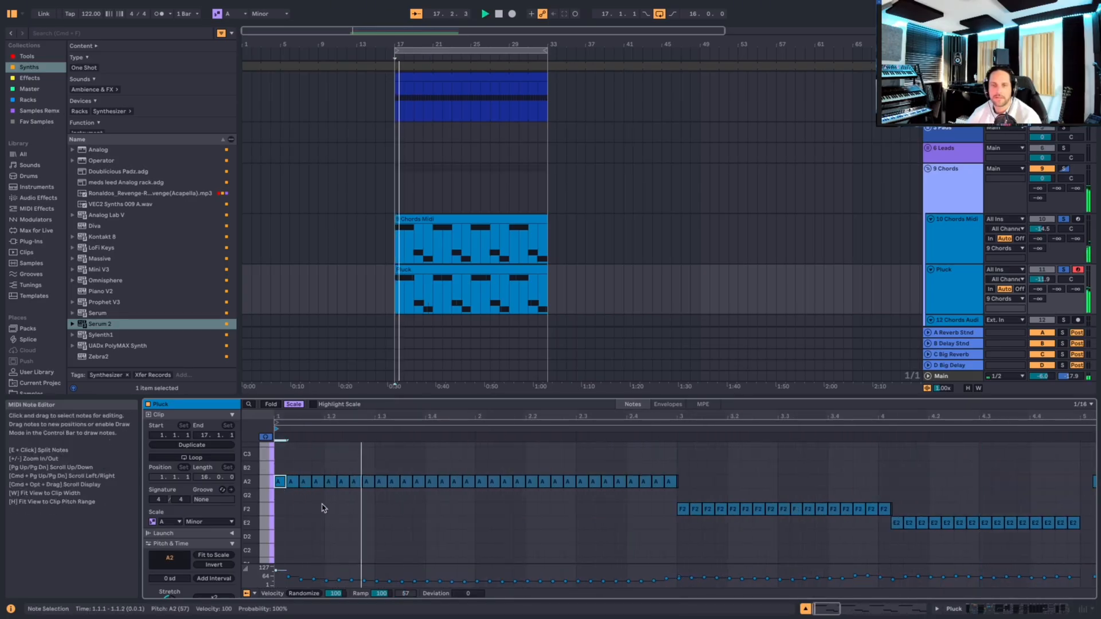
click(678, 483)
key(space)
click(690, 503)
key(space)
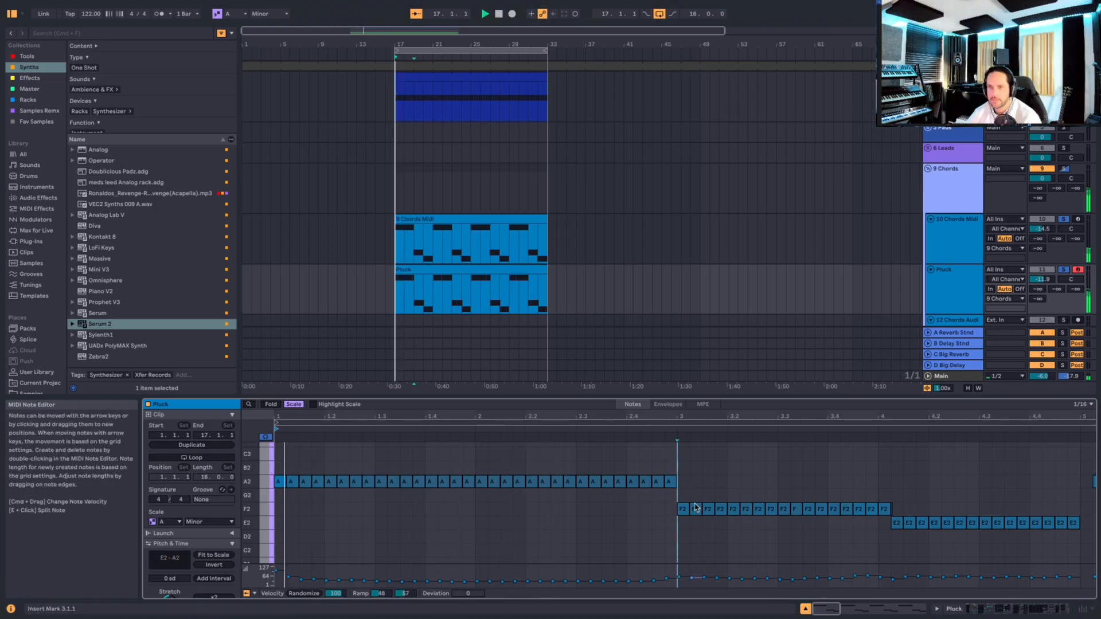
Step: Set the velocity of the Pluck clip's first A2 note to 24 and audition it
click(276, 574)
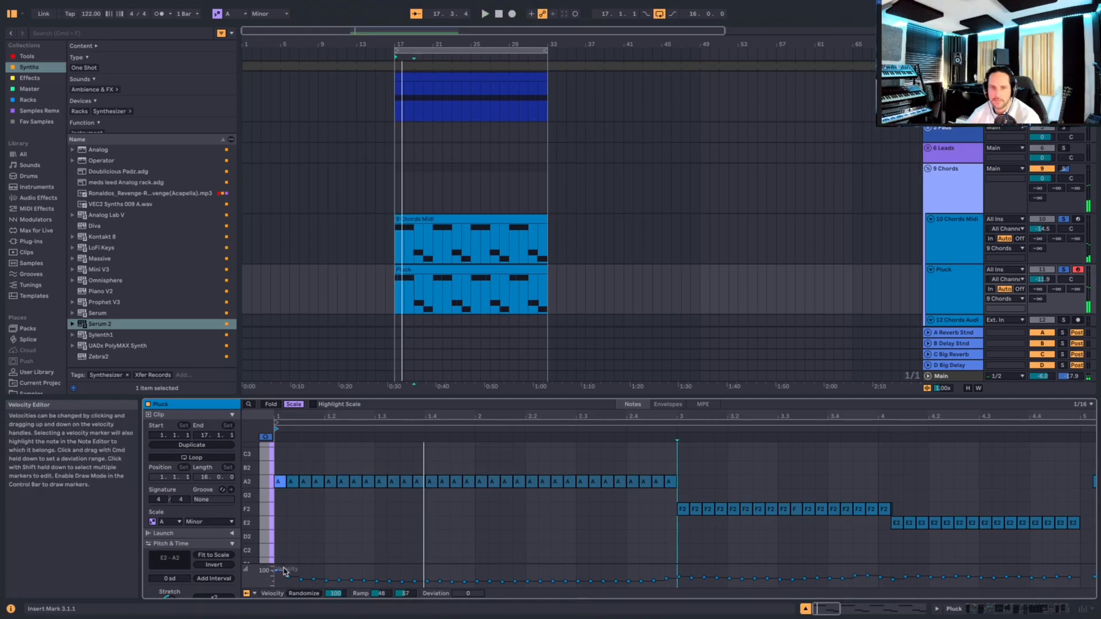
key(space)
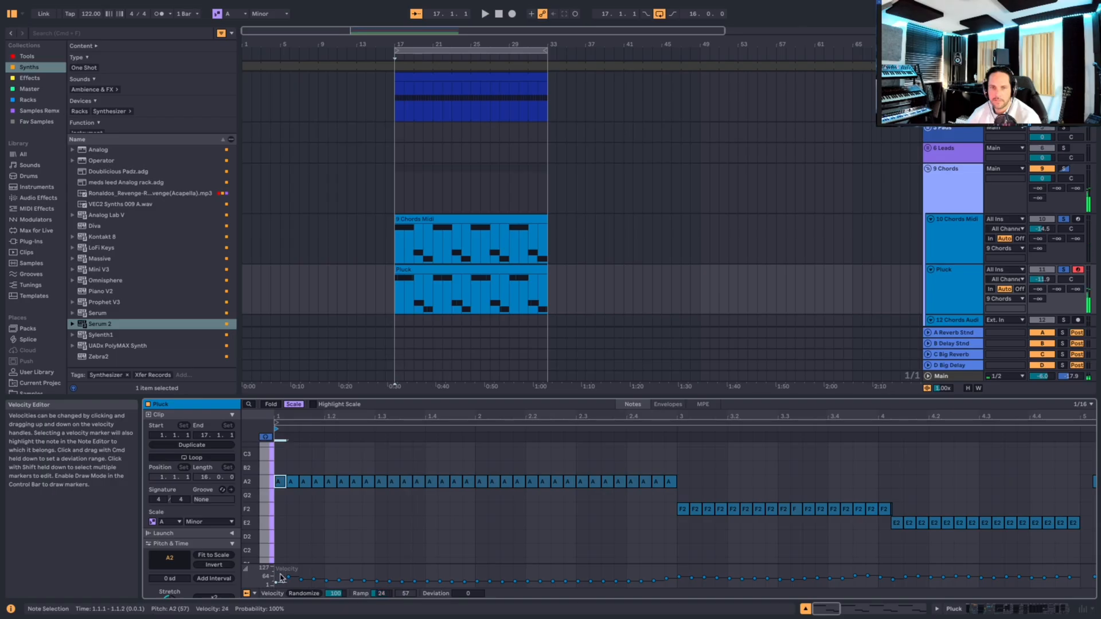
key(space)
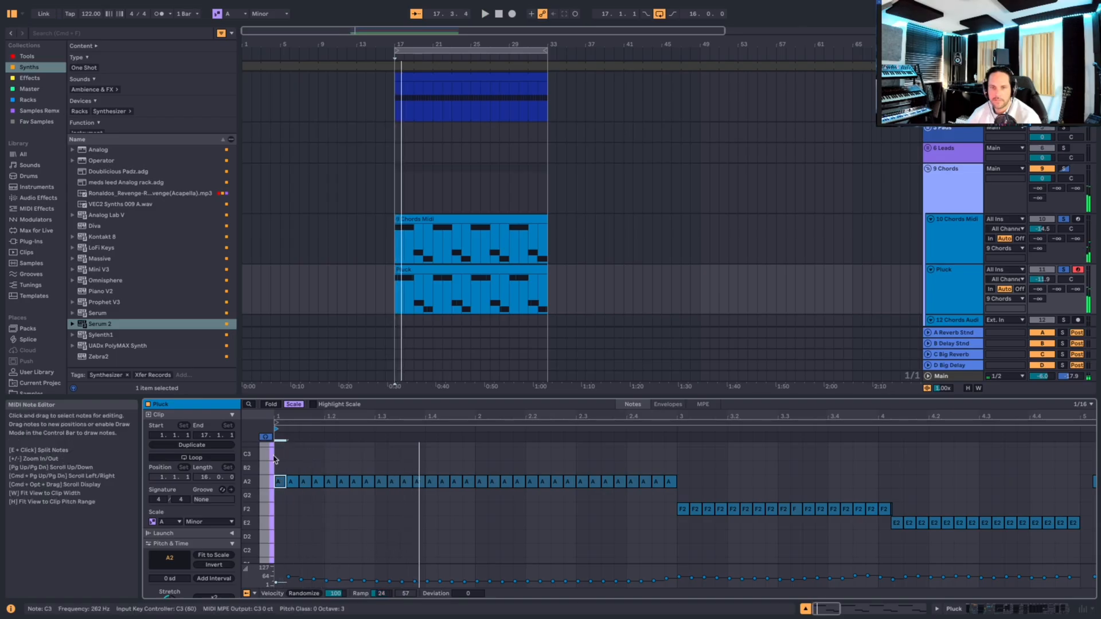
key(space)
Step: Lower the velocities of all A2 notes in the Pluck clip's first two bars to a range of 18 to 46
drag(274, 459, 676, 512)
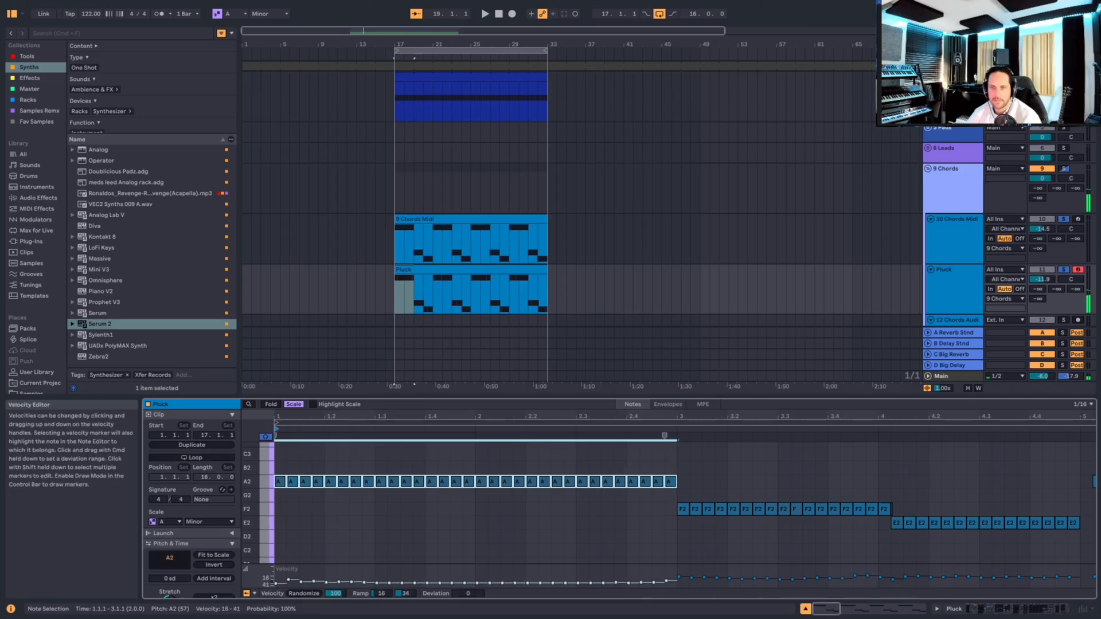
key(space)
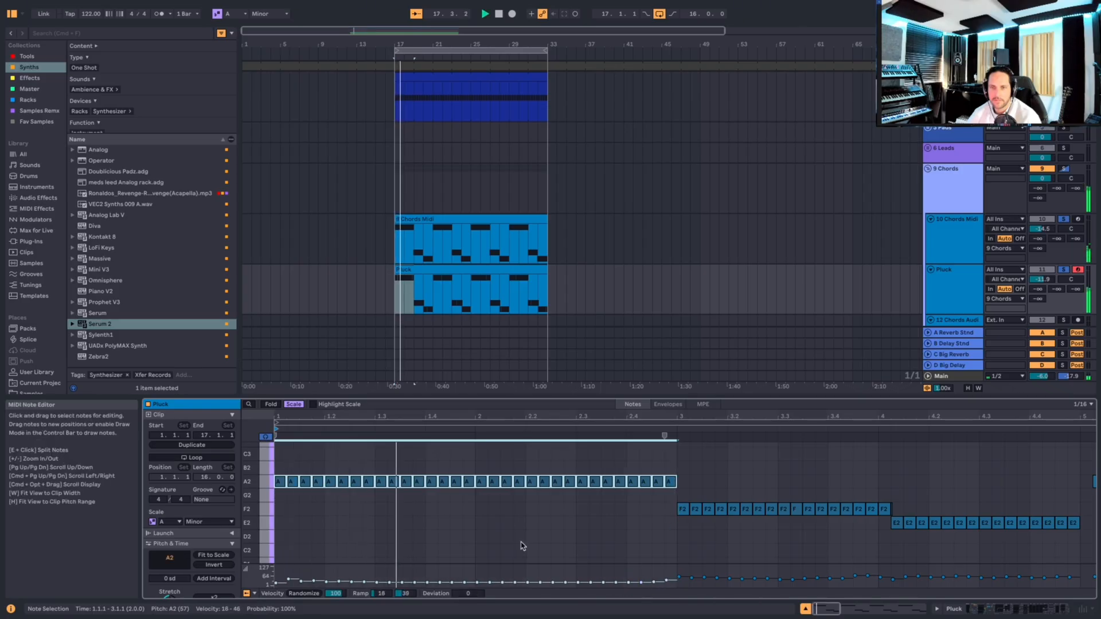
click(946, 281)
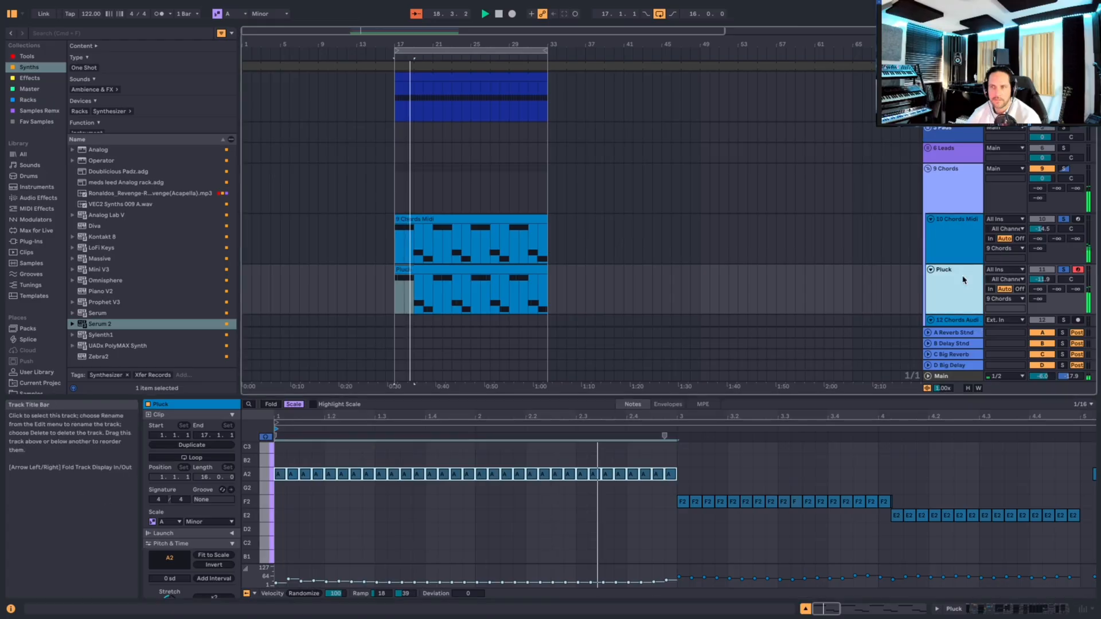
Step: Delete the F2 note that overhangs into the start of bar 4 in the Pluck clip
double_click(465, 270)
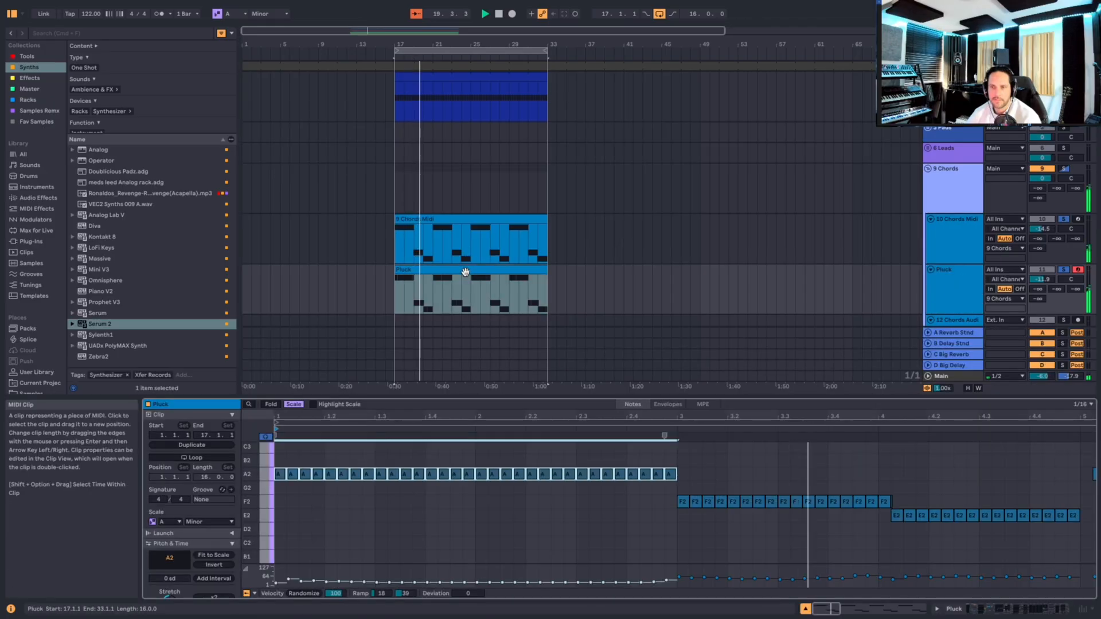
key(space)
scroll(903, 505, up, 5)
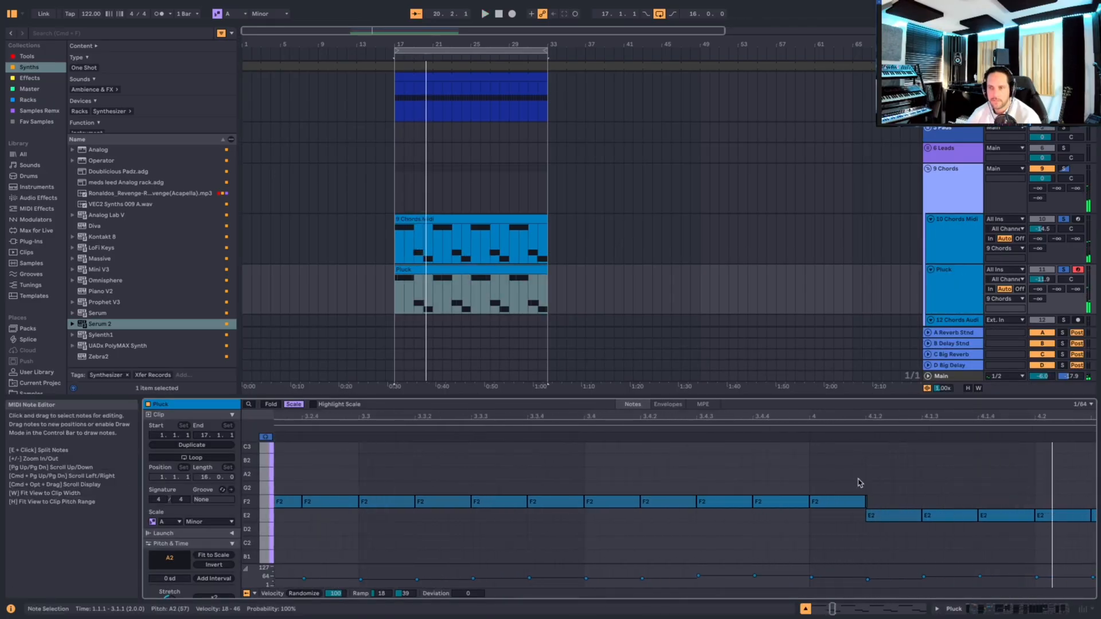
drag(817, 478, 861, 499)
key(Delete)
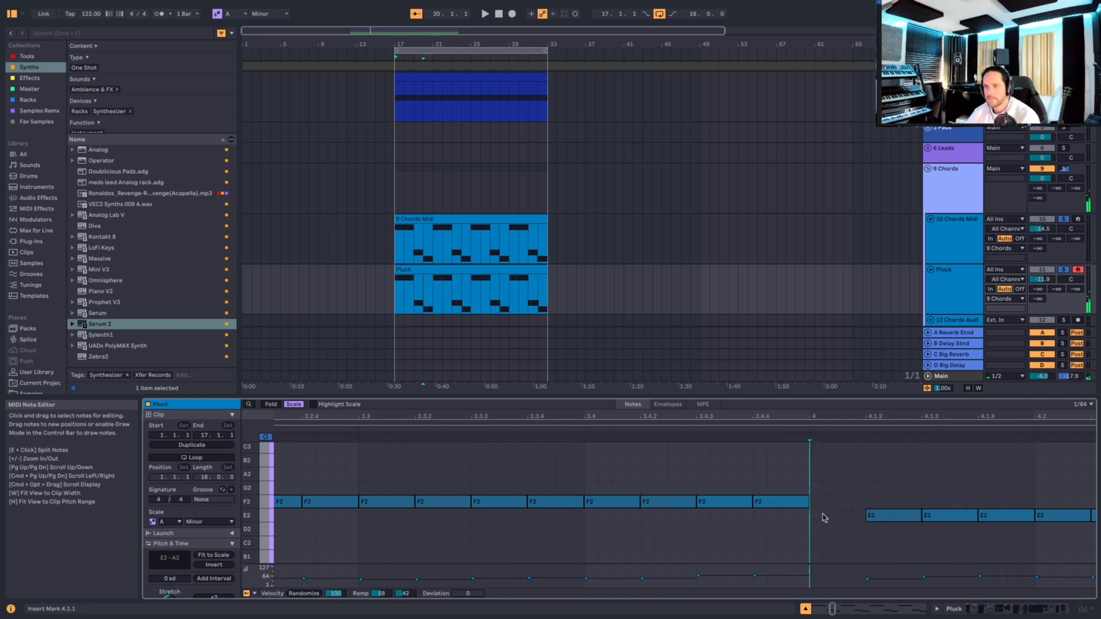
Step: Fill the gap at 4.1.1 in the Pluck clip with four short 1/64 E2 notes
double_click(816, 516)
drag(826, 516, 860, 517)
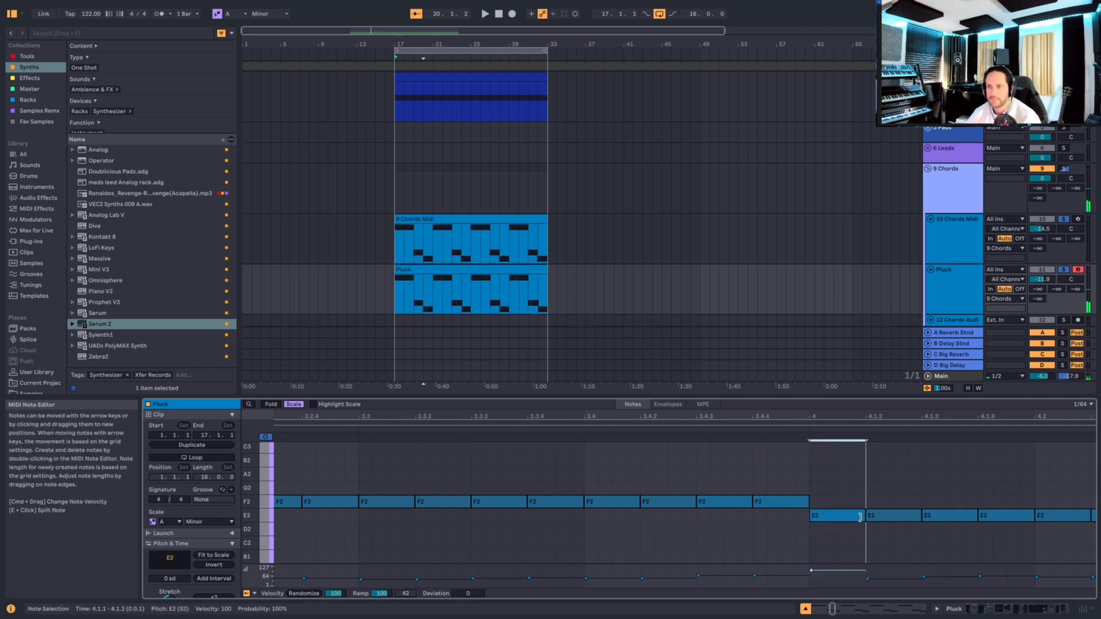
key(super+z)
double_click(834, 519)
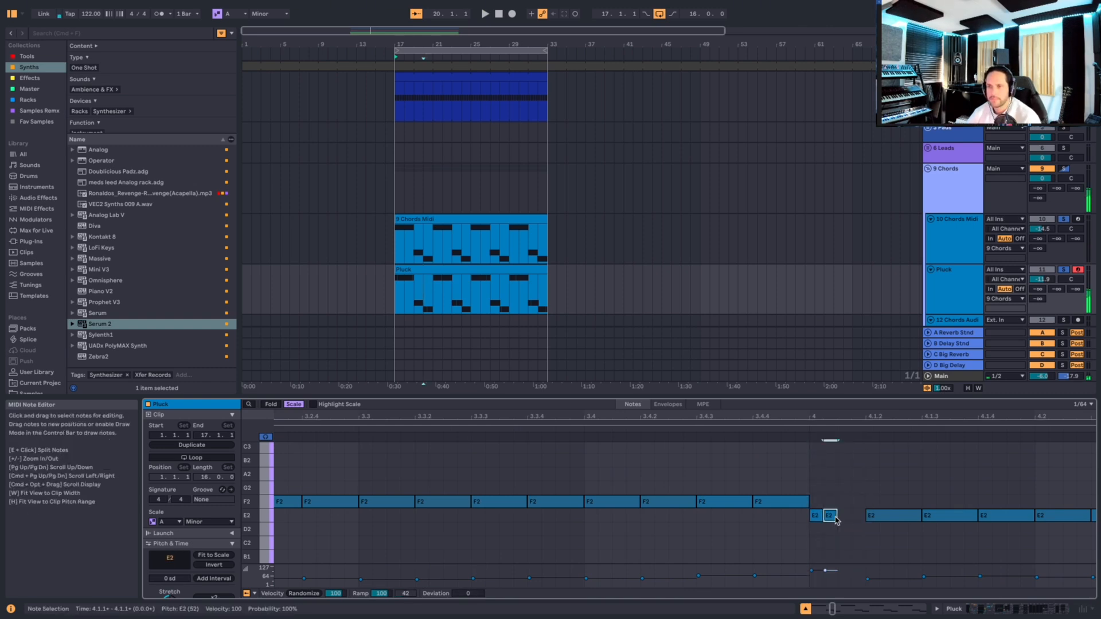
Step: Play back the Pluck clip and check how the line moves from F2 to E2 at bar 4
key(space)
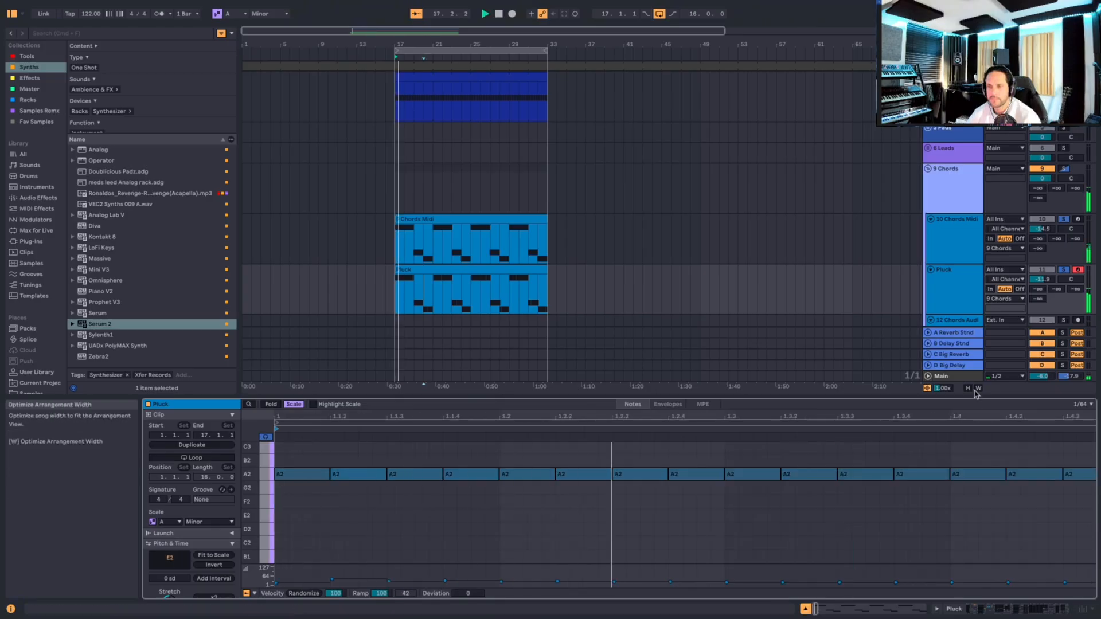
key(minus)
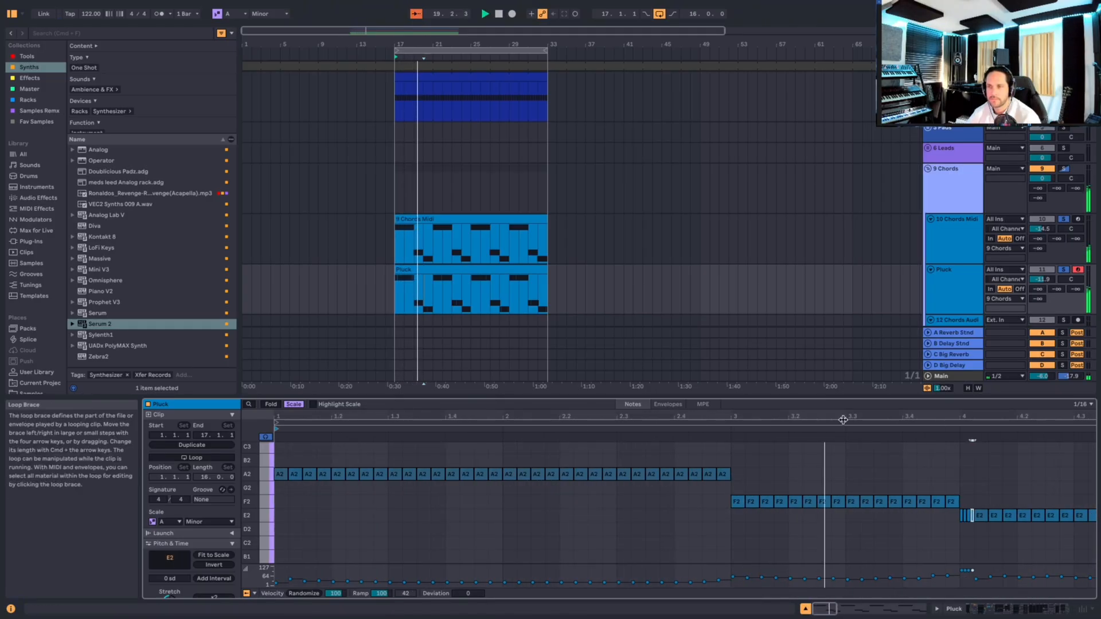
key(plus)
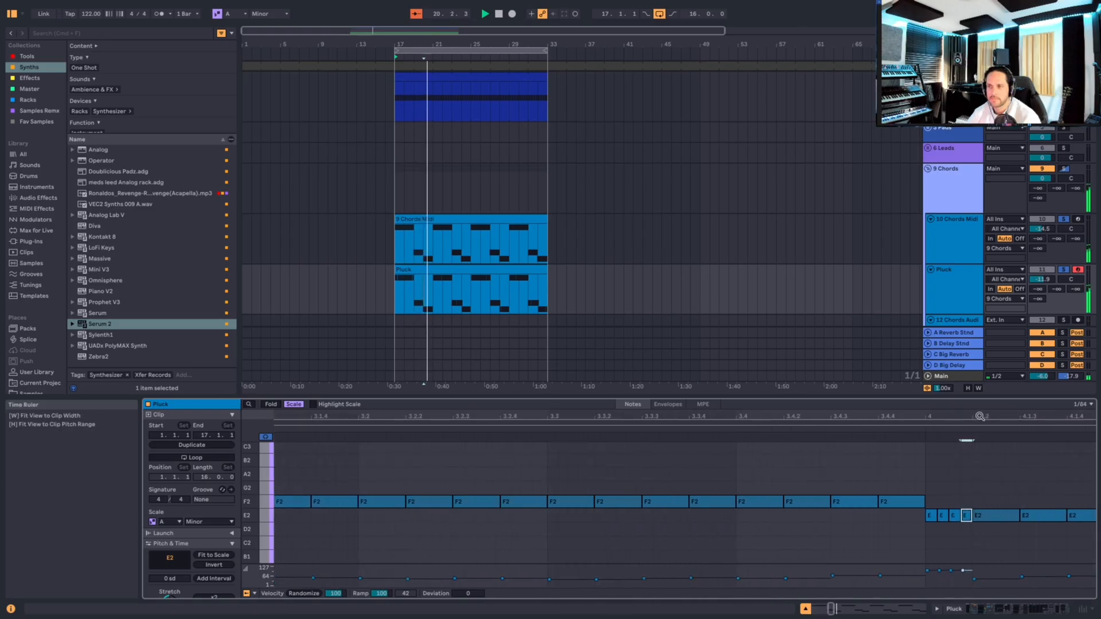
drag(1001, 417, 799, 436)
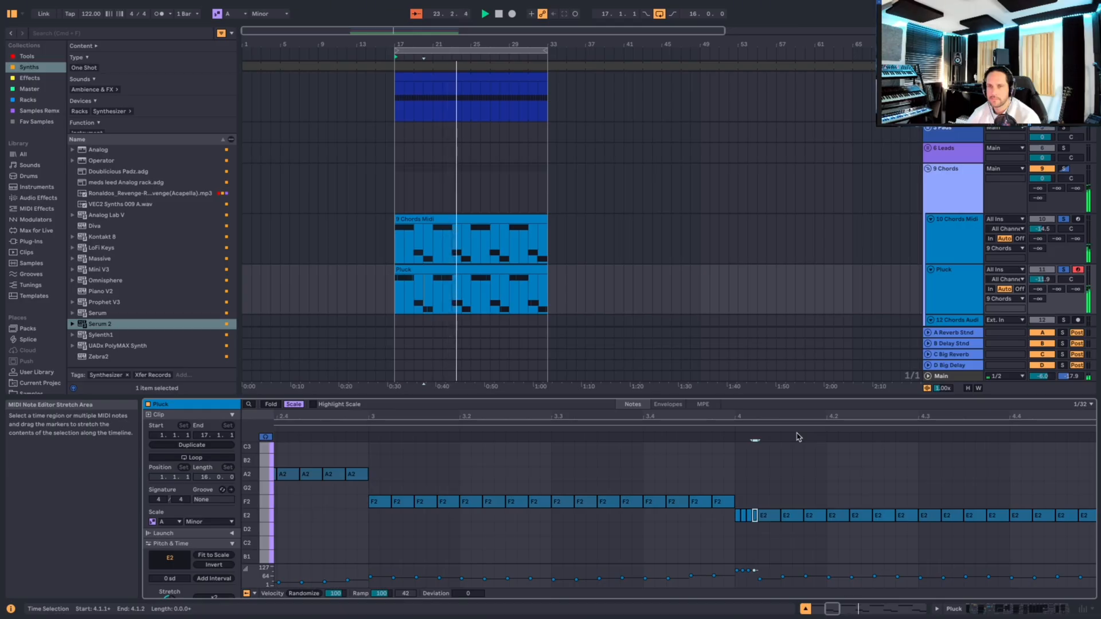
drag(735, 418, 734, 400)
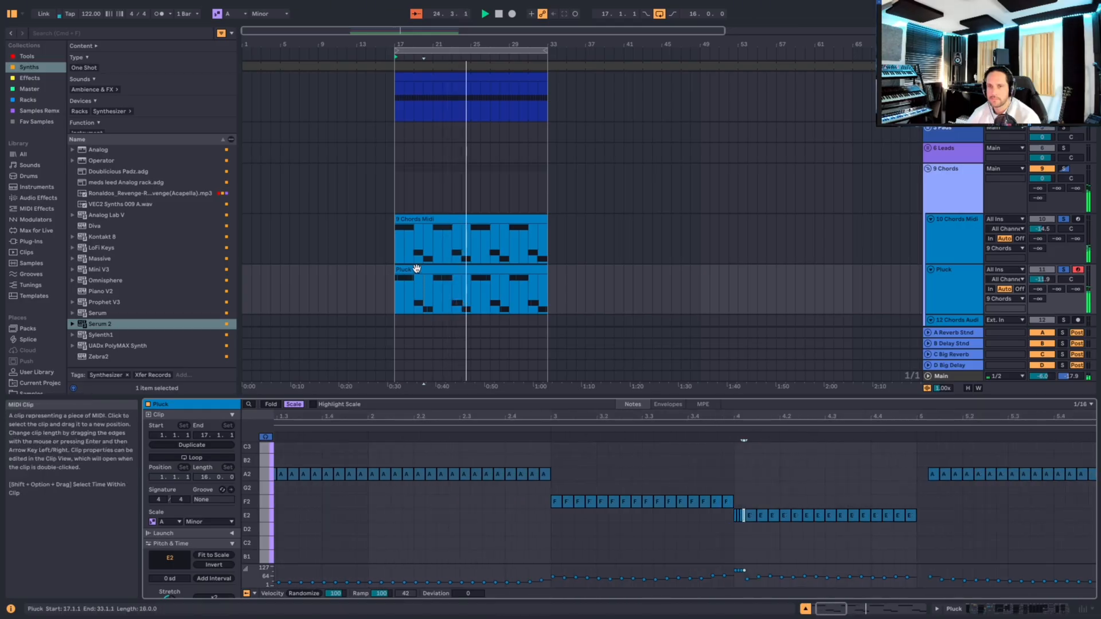
click(416, 269)
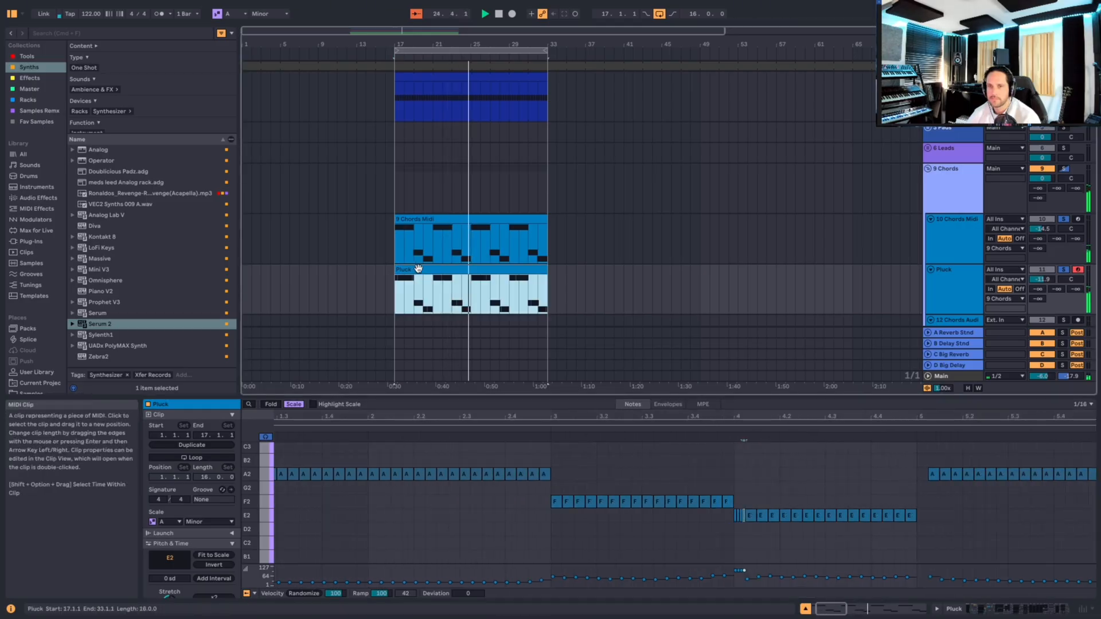
click(455, 271)
key(space)
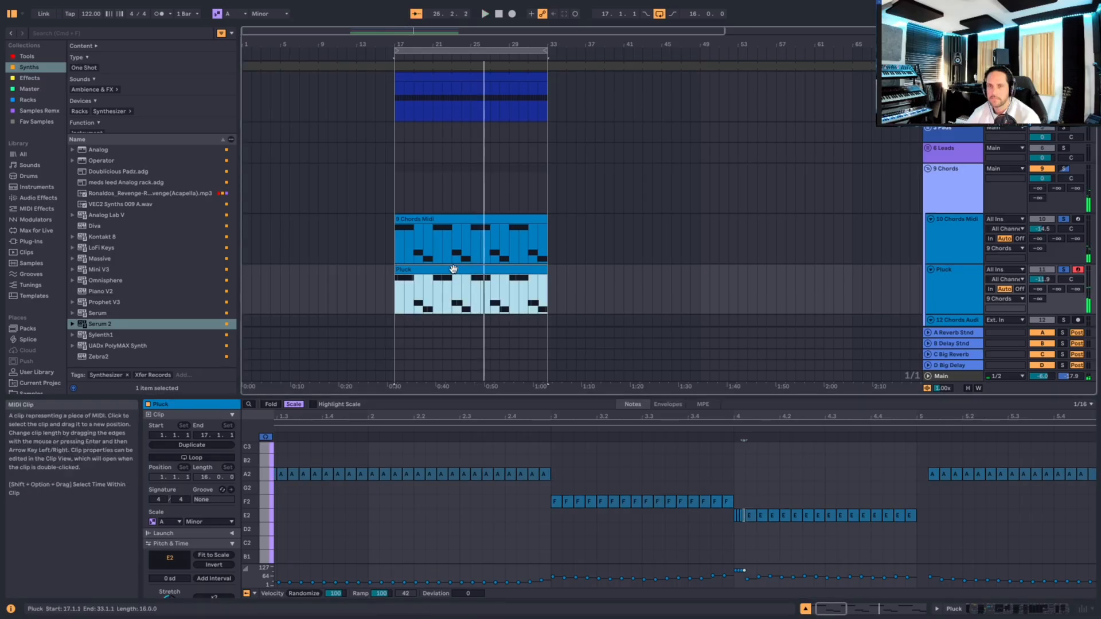
double_click(454, 269)
key(space)
click(454, 270)
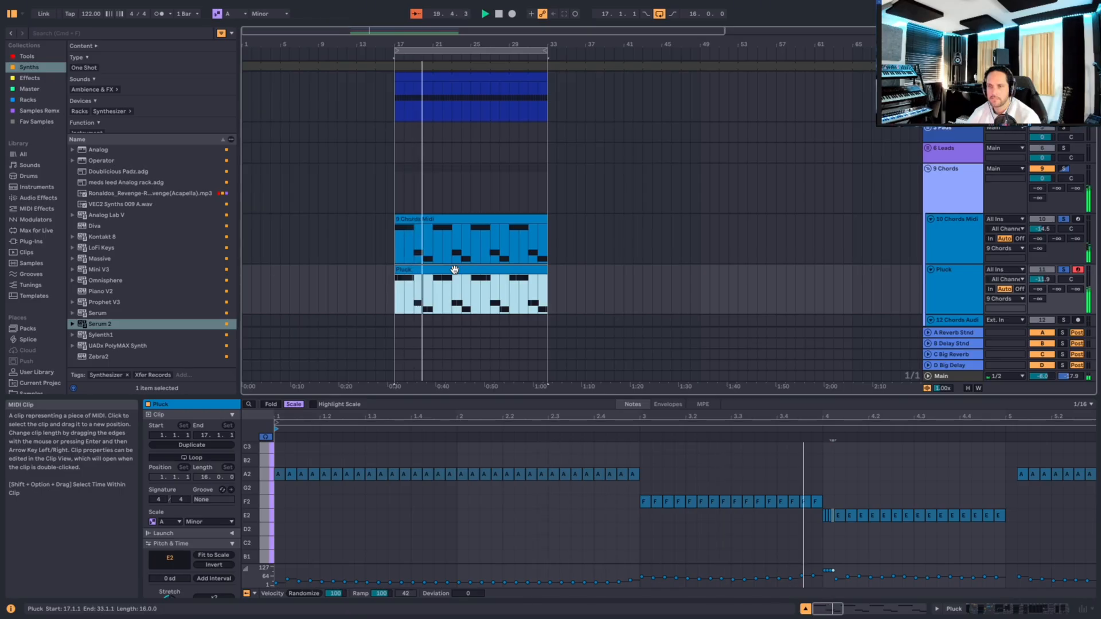
Step: Replace the short E2 notes at 4.1.1 in the Pluck clip with a single sixteenth-length E2 note
click(826, 509)
key(plus)
key(plus)
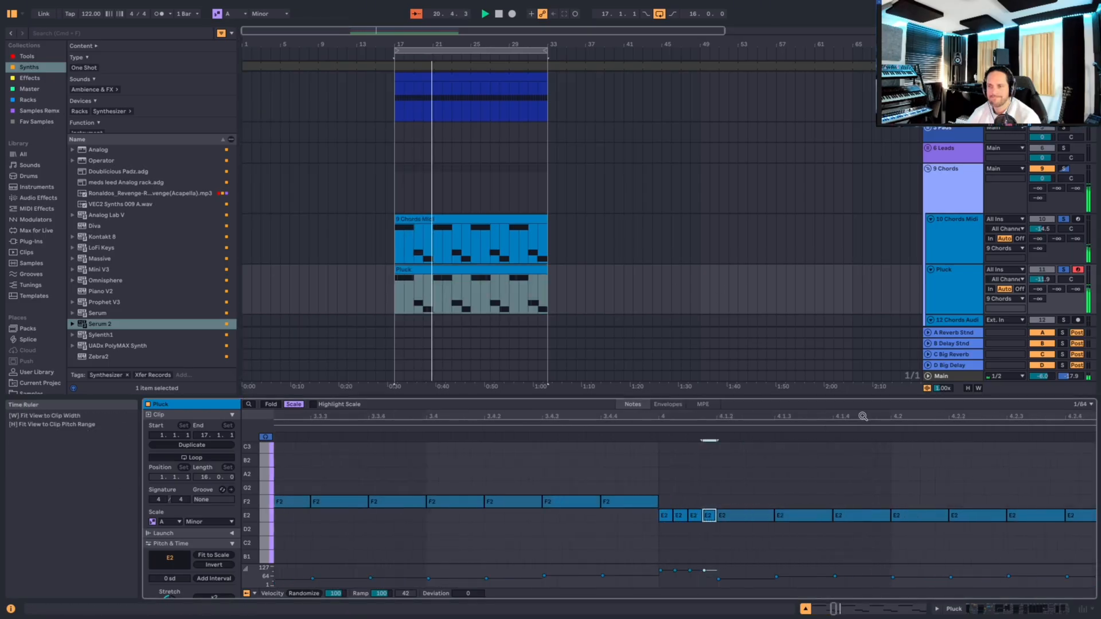
key(space)
drag(669, 504, 718, 513)
key(Delete)
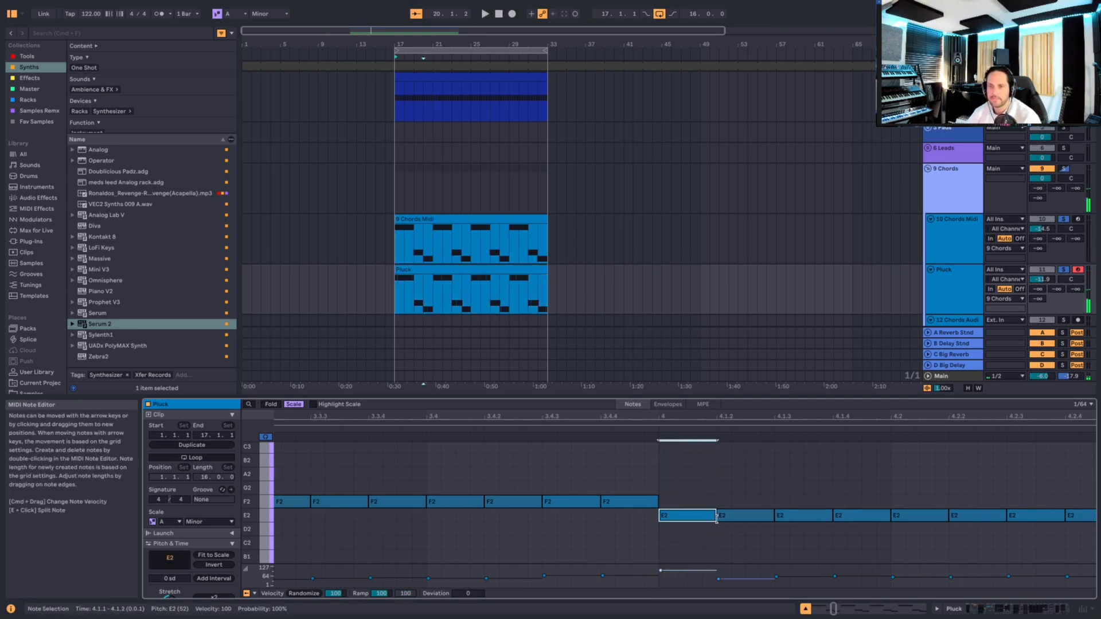
Step: During playback, raise the low-cut frequency of EQ Eight on the Pluck track to 160 Hz
key(space)
click(935, 291)
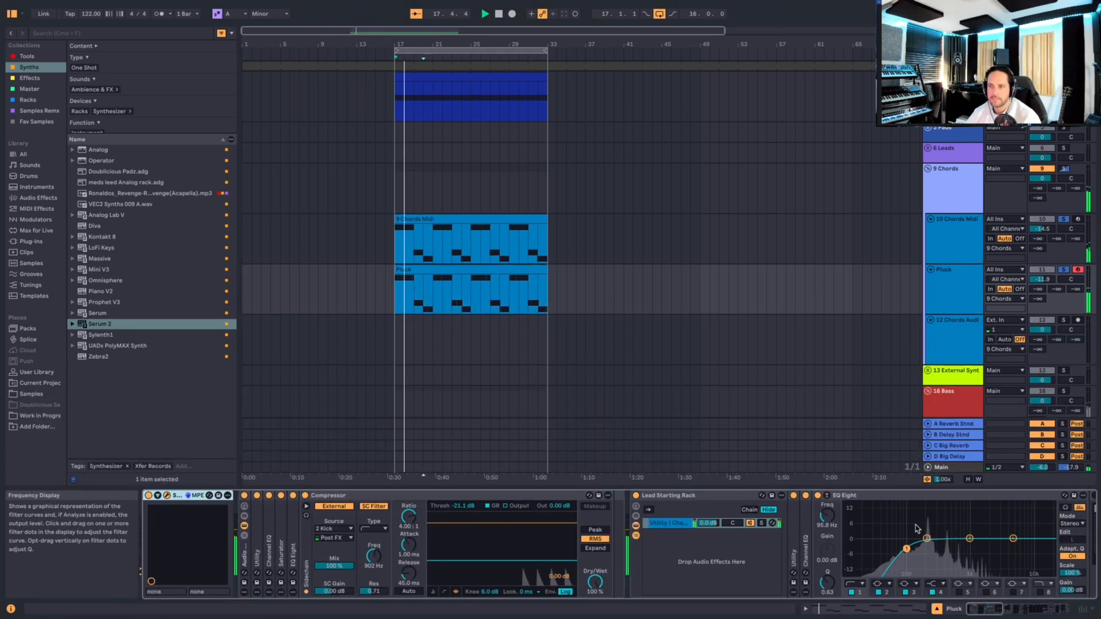
drag(905, 551, 917, 550)
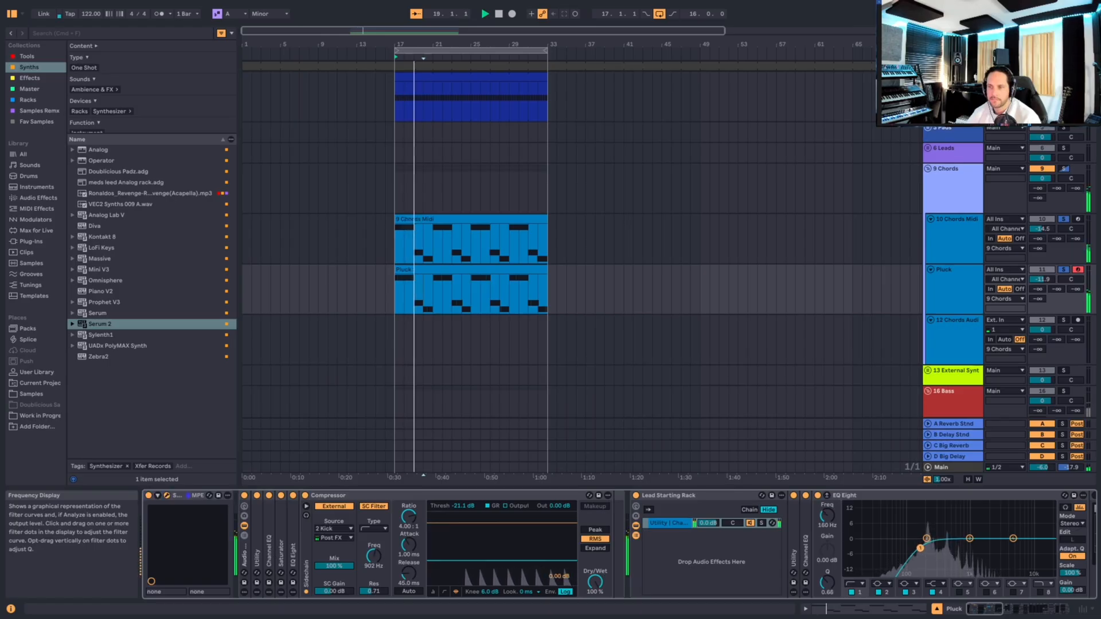
Step: Set the Pluck Compressor's sidechain source to SC and lower its threshold to -44.8 dB
click(334, 528)
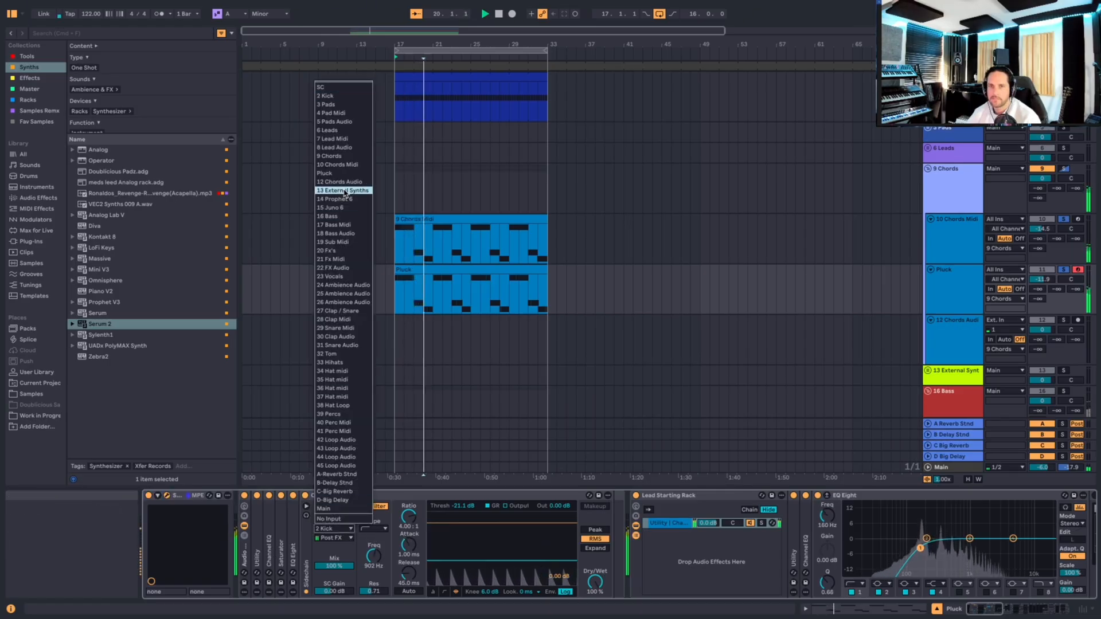
click(344, 88)
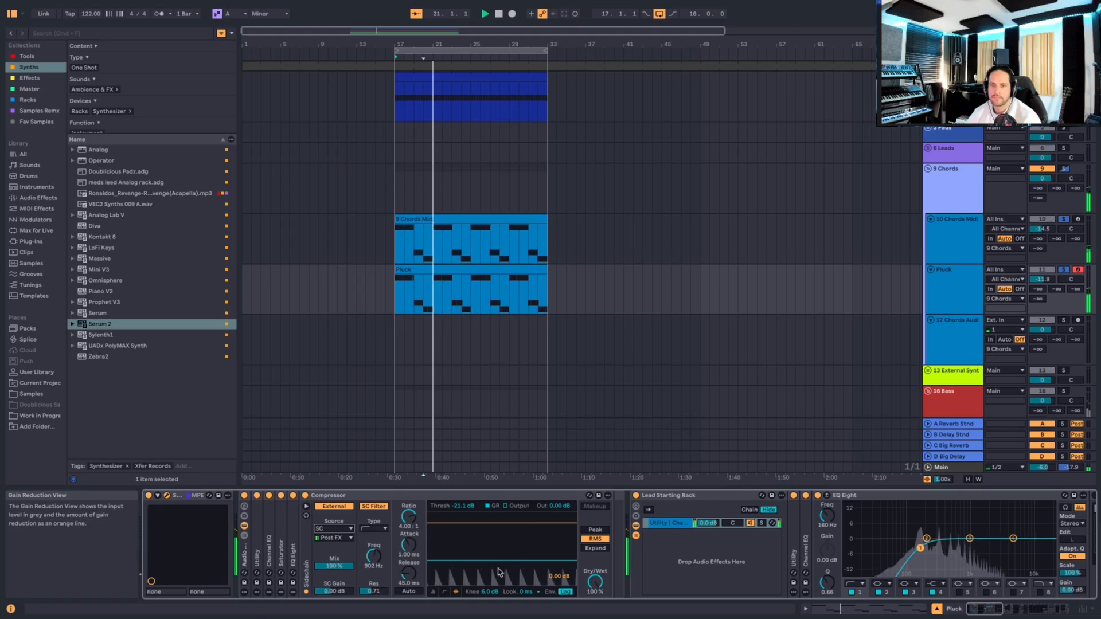
mouse_move(498, 571)
mouse_down()
mouse_move(498, 589)
mouse_move(498, 576)
mouse_up()
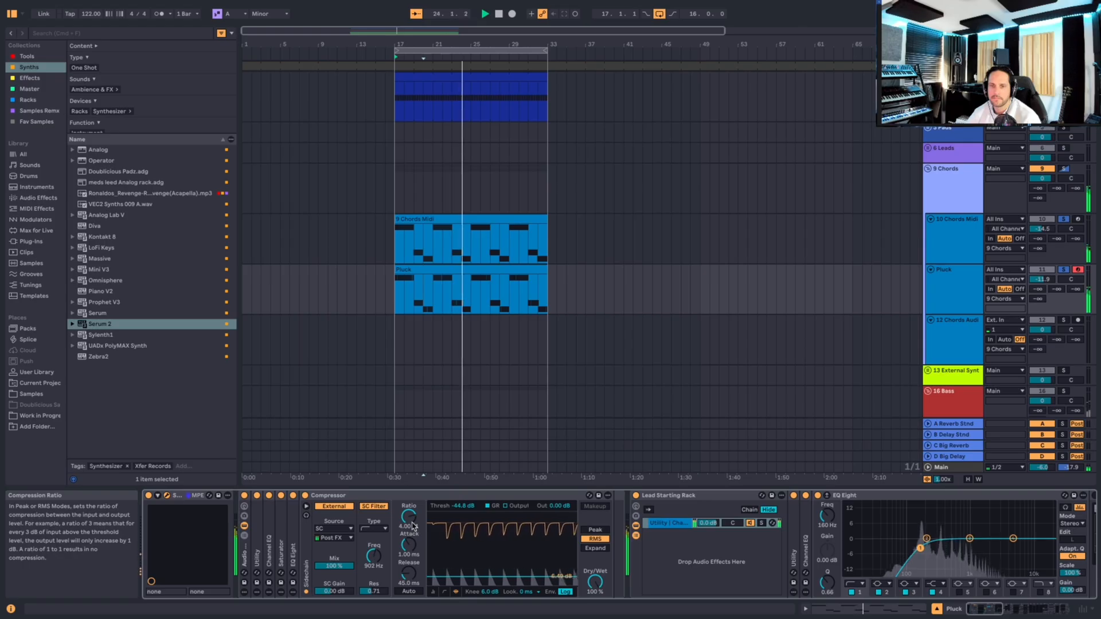
scroll(831, 546, right, 5)
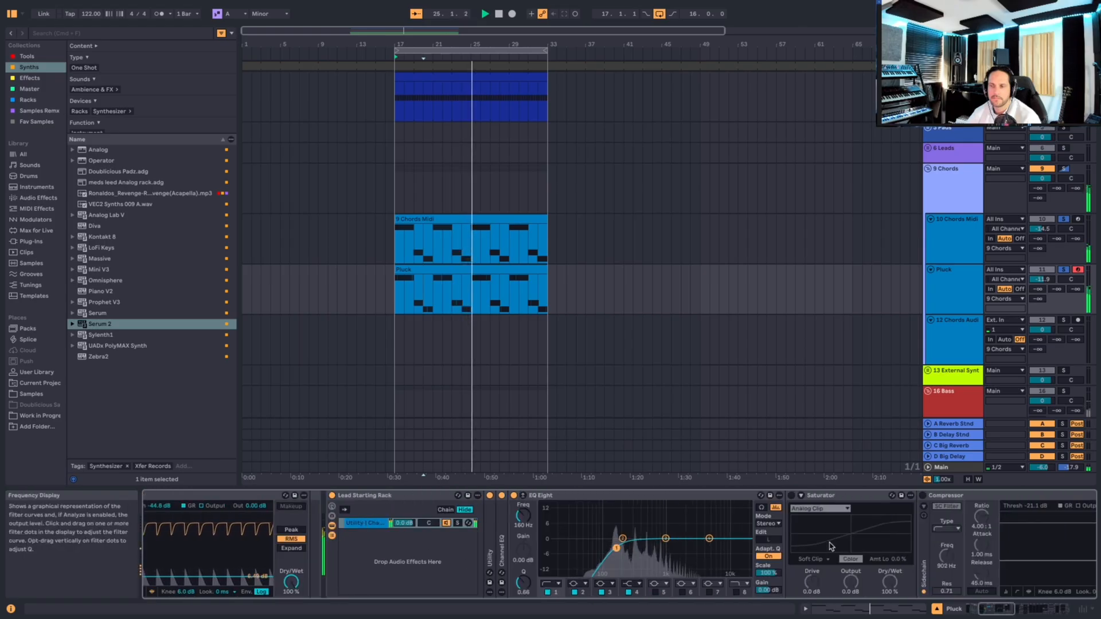
Step: During playback, examine the Pluck track's effects chain and its Serum 2 effects, LFO 2, ENV 1 and ENV 2 settings
scroll(831, 547, right, 6)
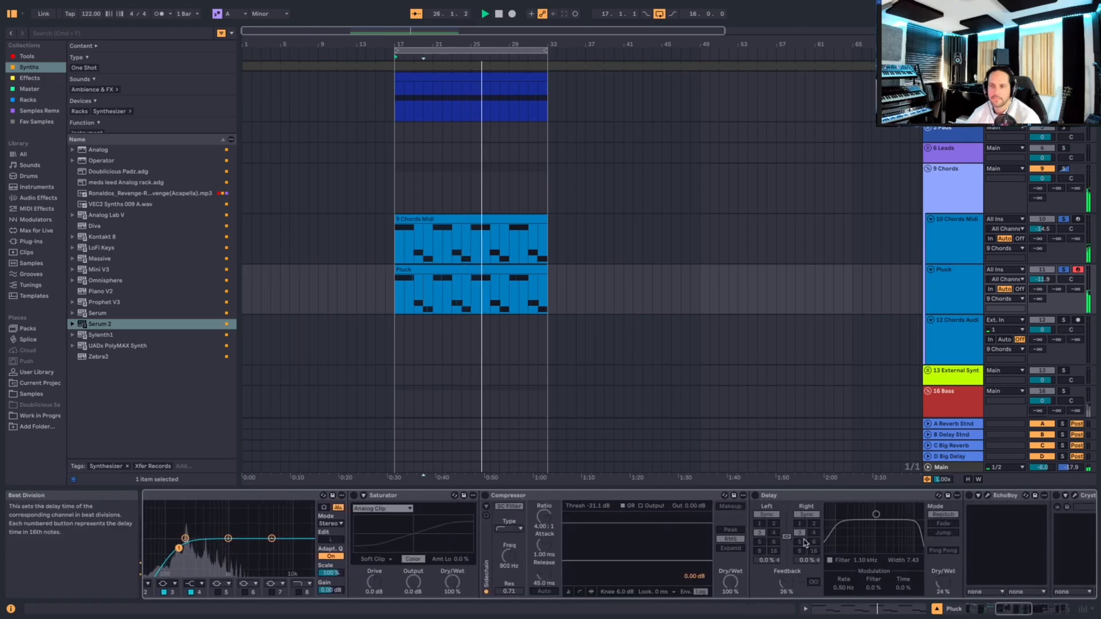
scroll(806, 543, right, 2)
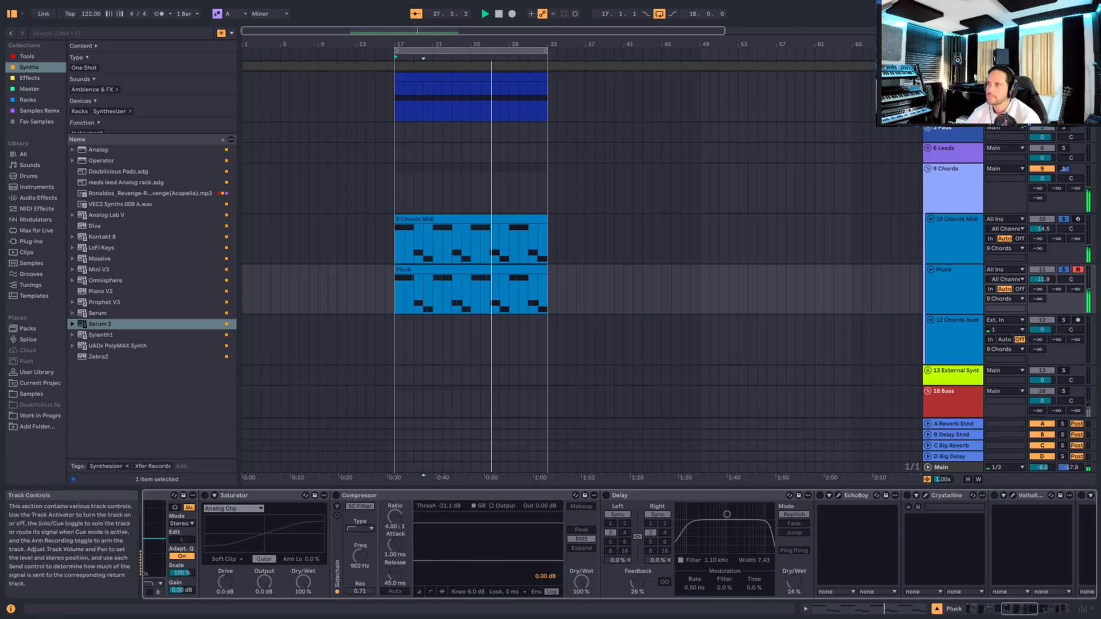
key(super+alt+p)
click(321, 159)
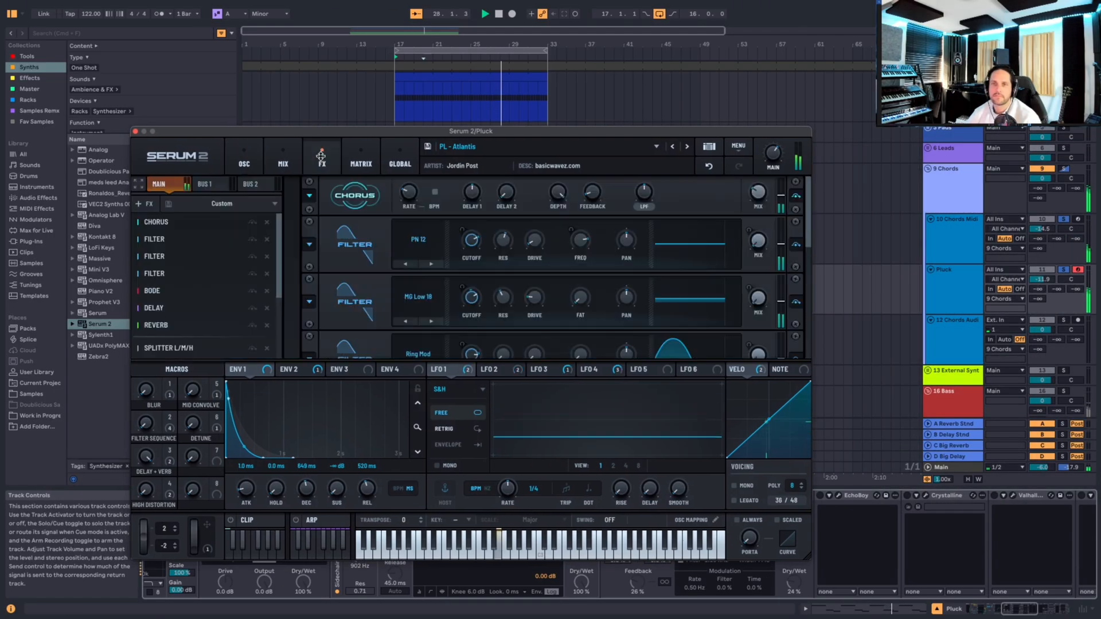
click(203, 187)
click(250, 184)
click(159, 184)
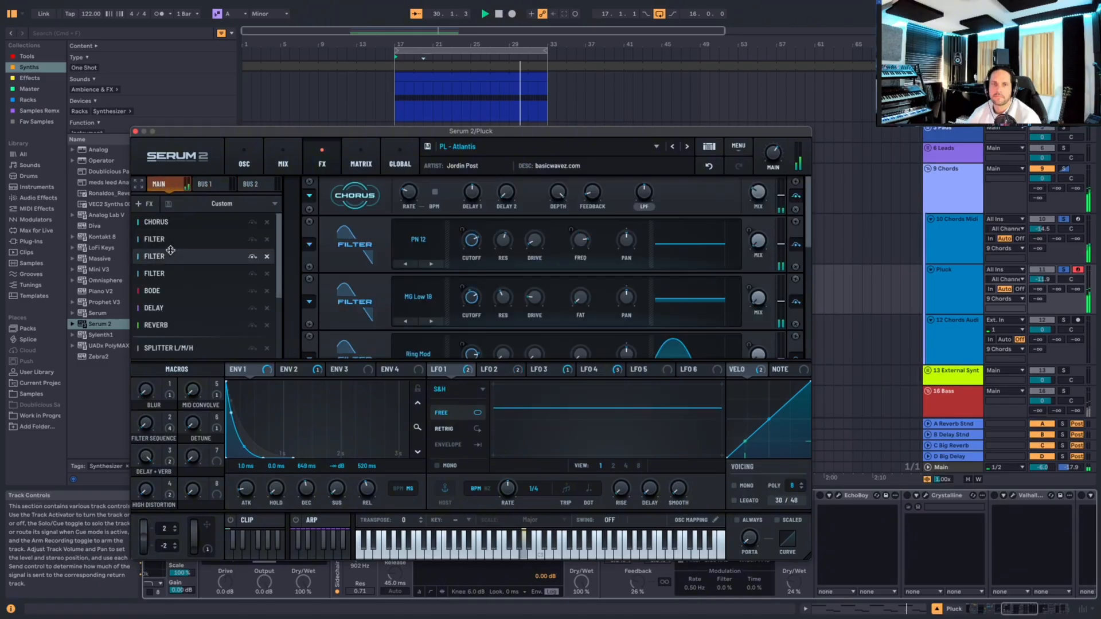
scroll(172, 275, down, 2)
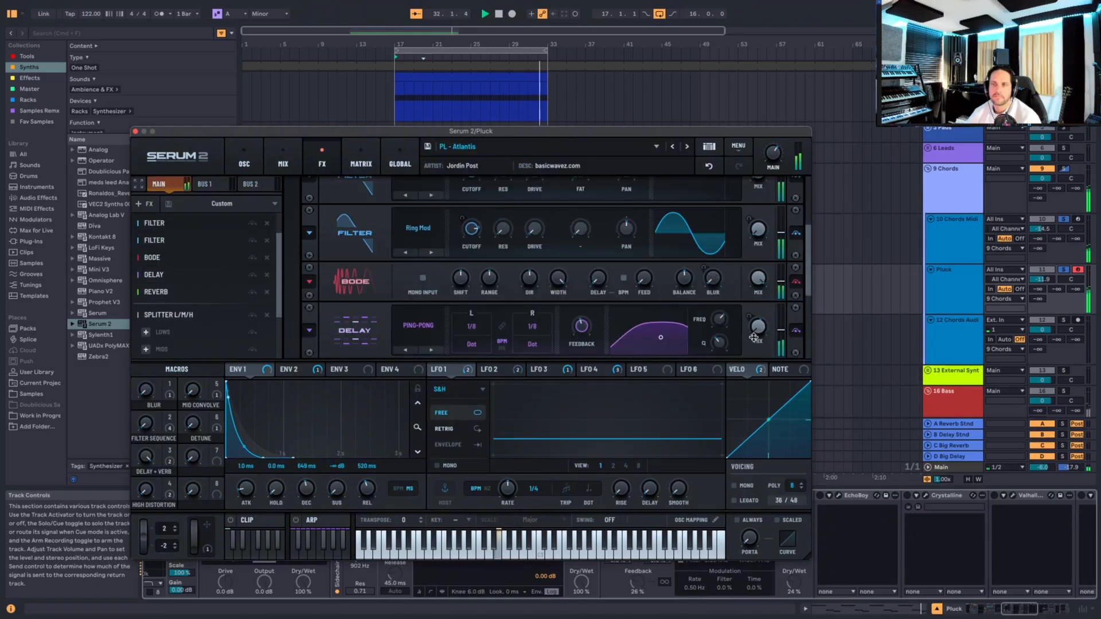
click(509, 371)
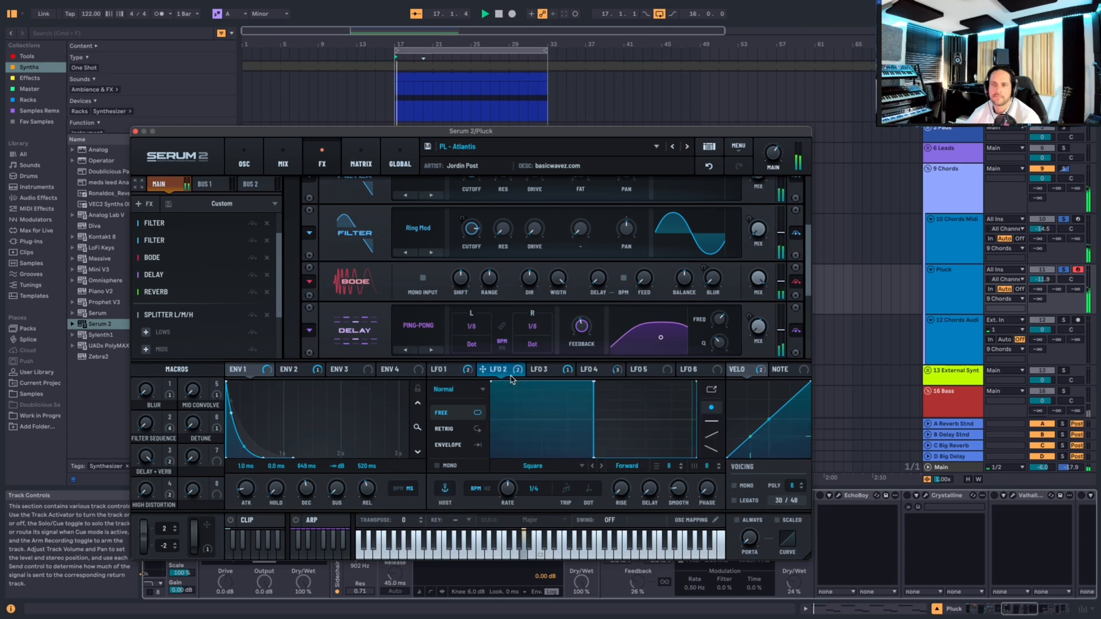
click(300, 372)
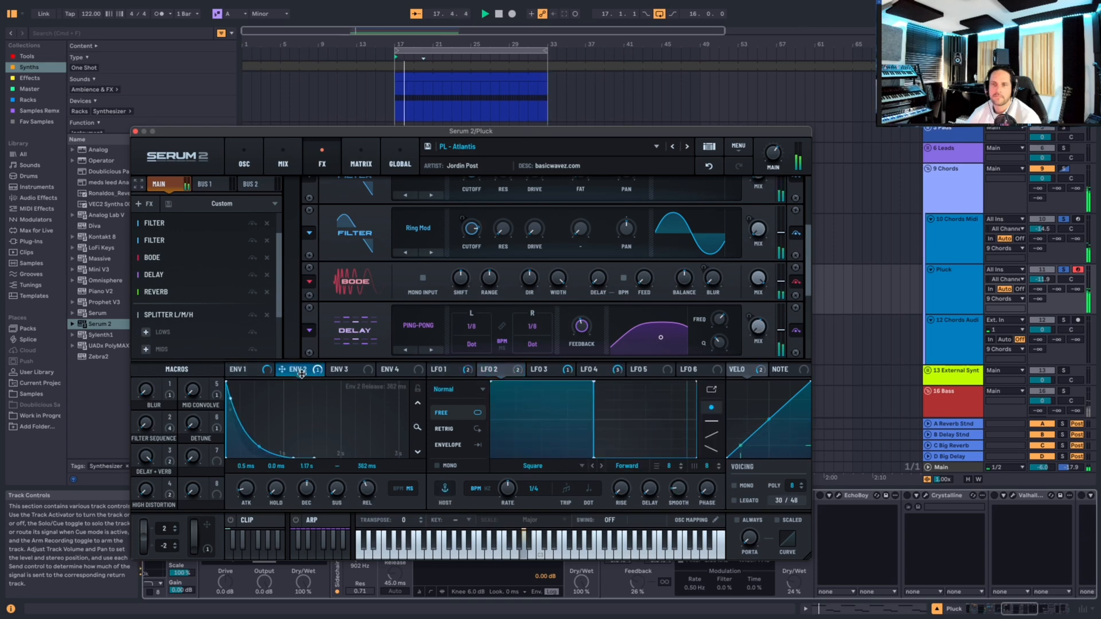
click(256, 372)
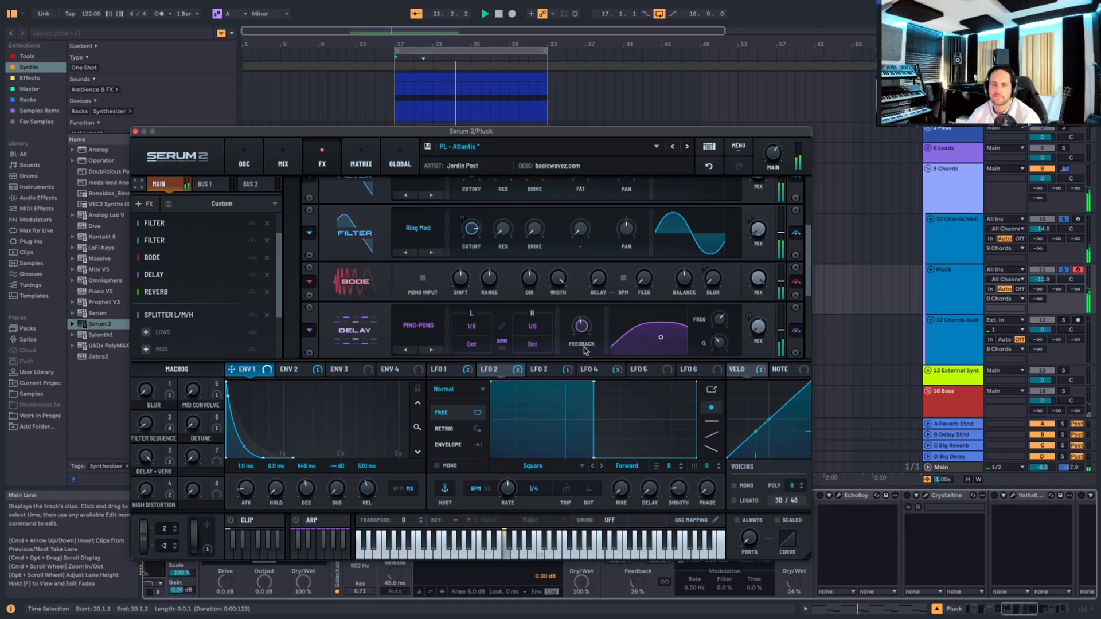
click(135, 132)
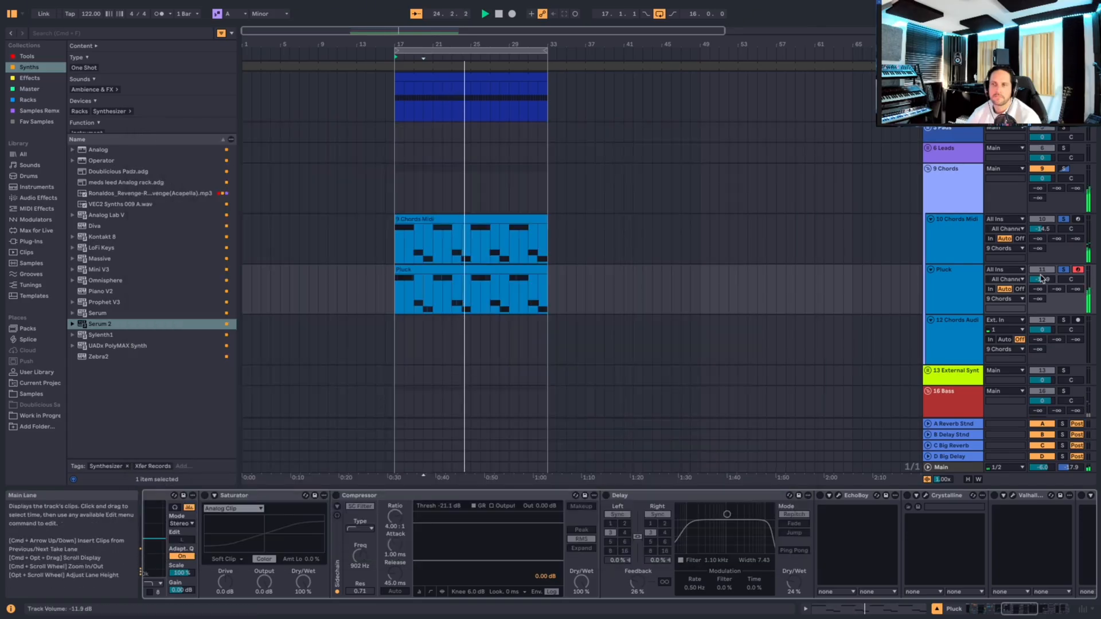
Step: Unsolo the Pluck track and set its volume to -12.0 dB against the full mix
click(1064, 271)
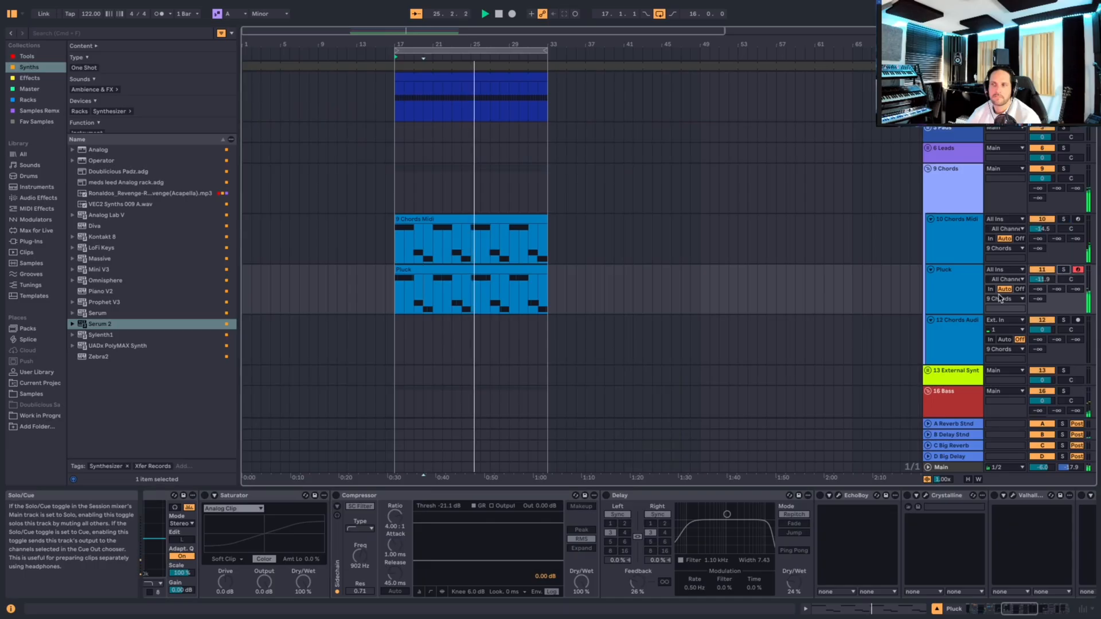
scroll(1049, 281, down, 5)
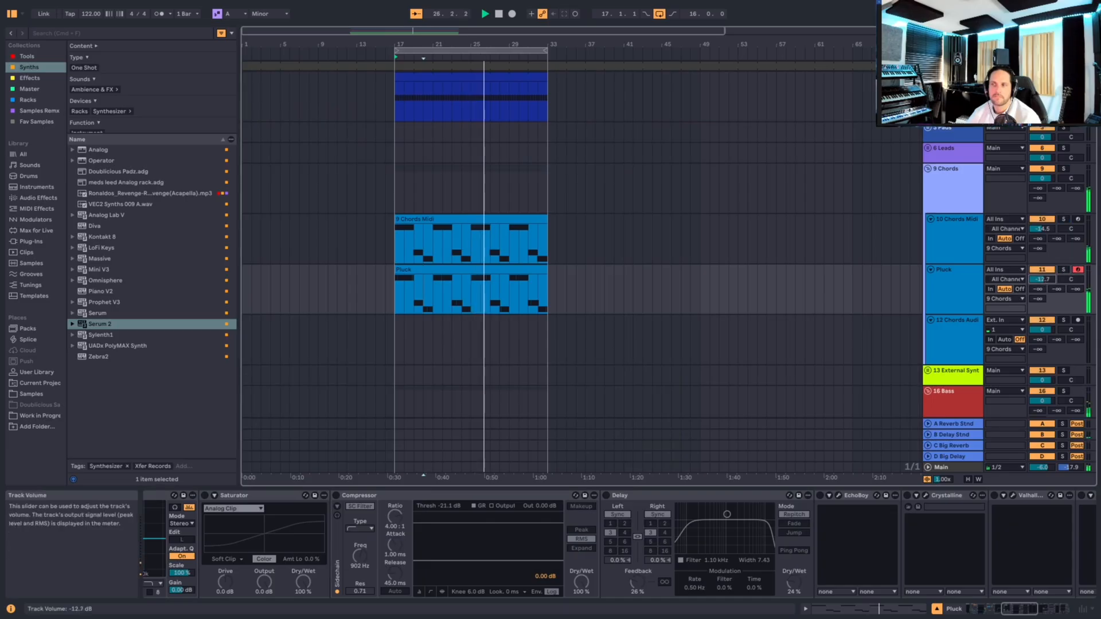
scroll(1042, 279, down, 2)
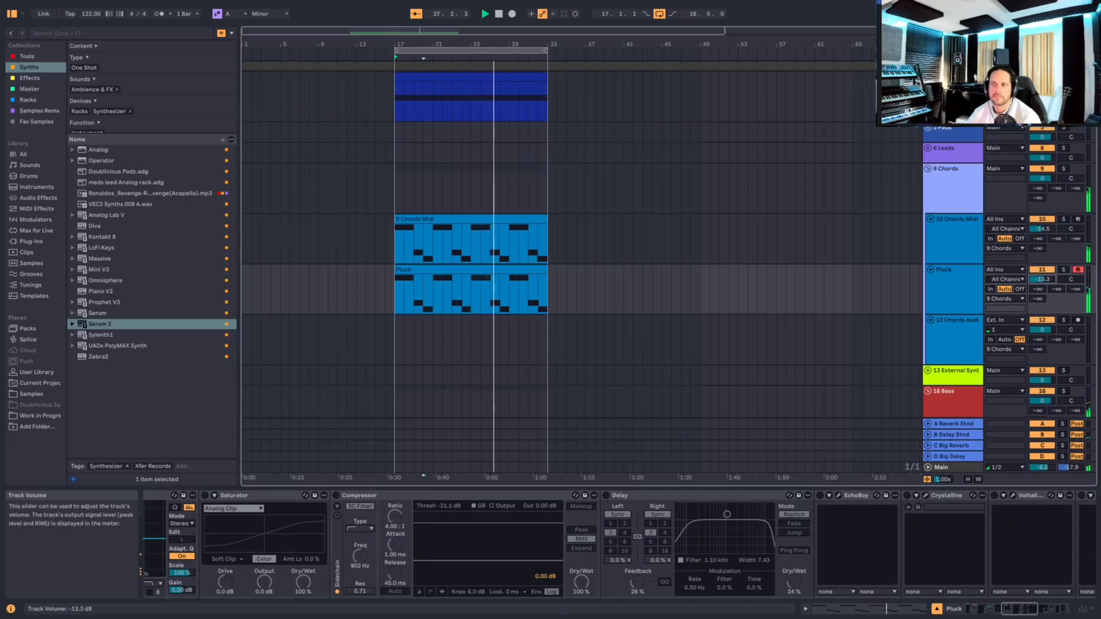
scroll(1050, 282, up, 4)
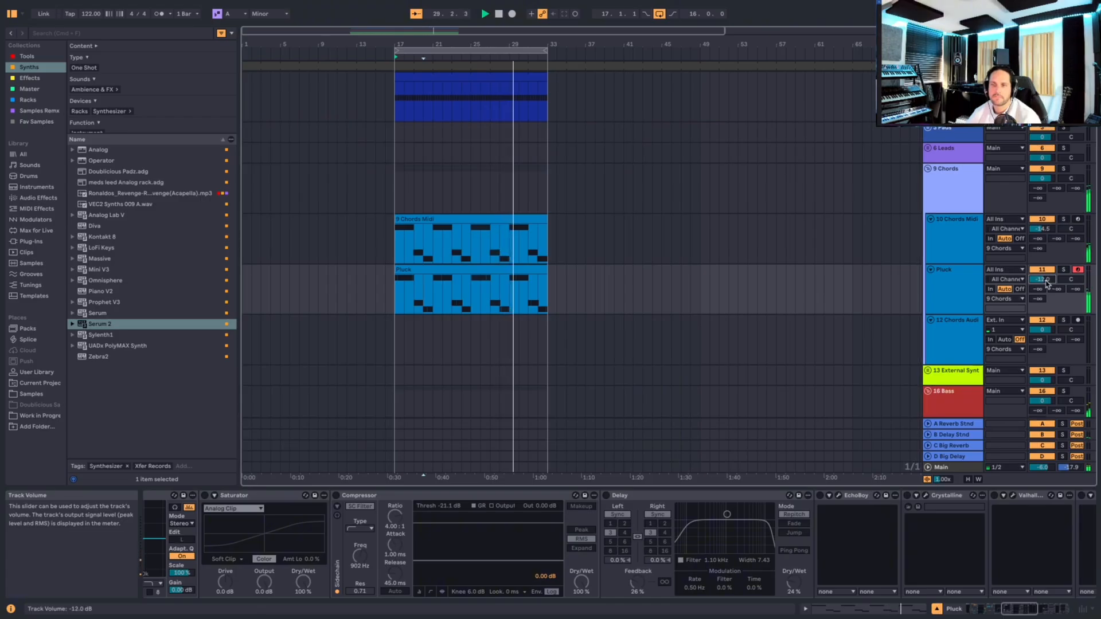
Step: Stop playback, duplicate the Pluck track and delete the clip on the duplicate
click(959, 294)
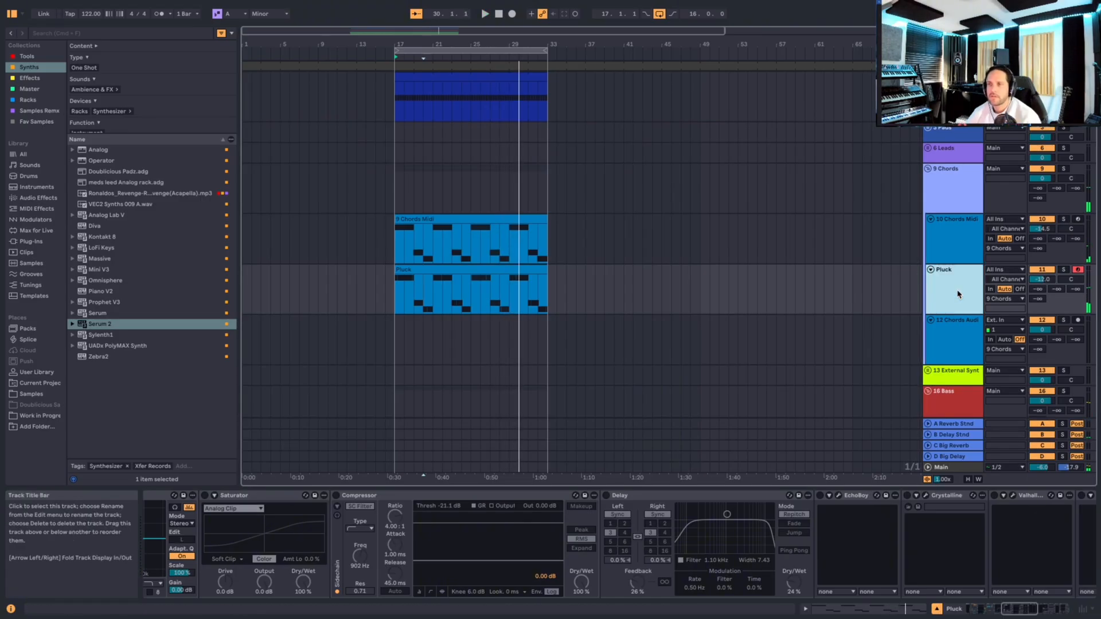
scroll(959, 295, down, 5)
scroll(959, 295, up, 5)
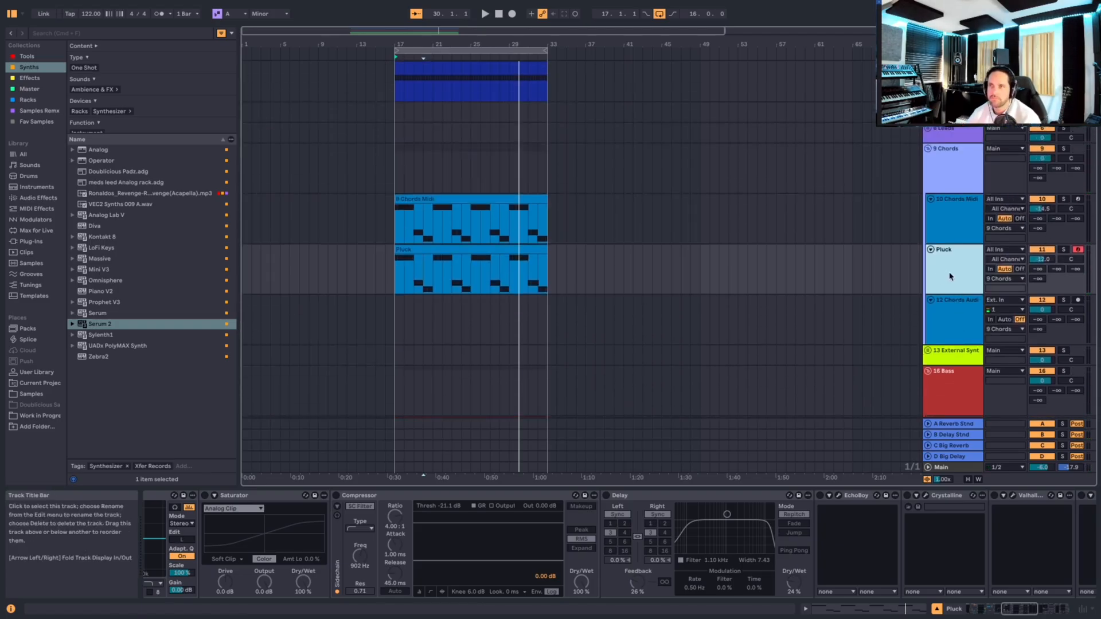
right_click(1060, 289)
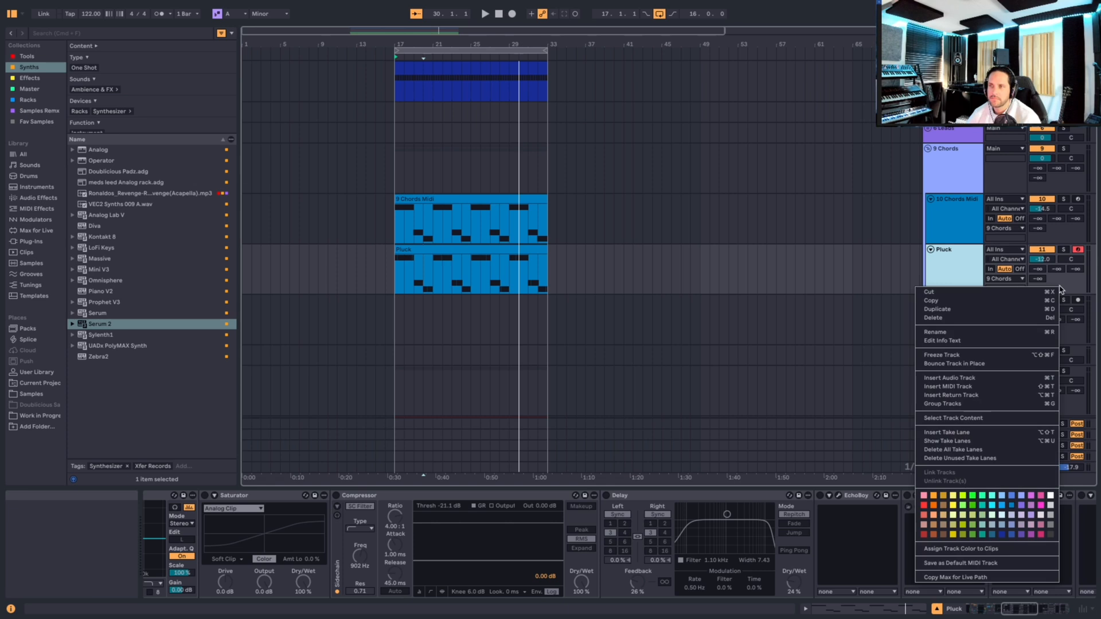
click(1076, 282)
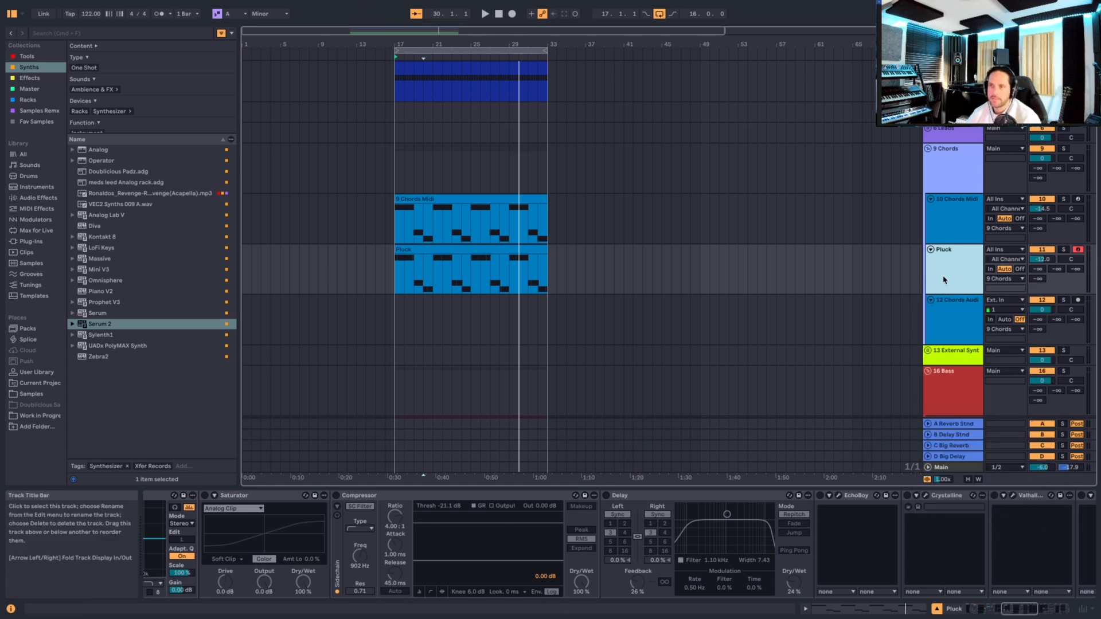
key(super+d)
click(506, 305)
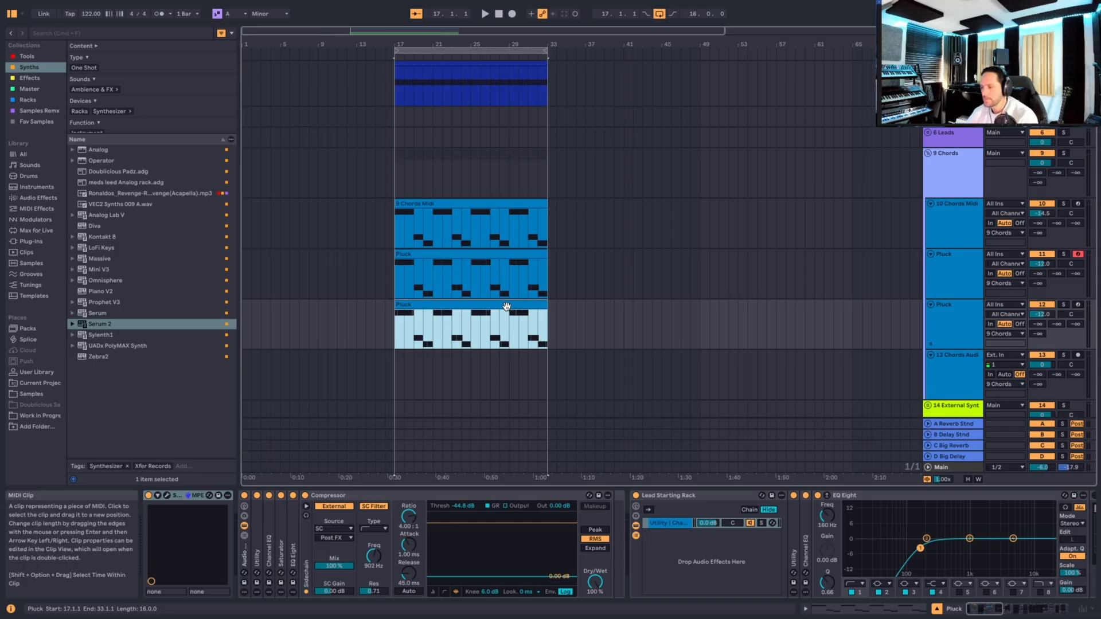
key(Delete)
Step: Colour the original Pluck track and its clip light blue, and rename the duplicate track One shots
right_click(947, 271)
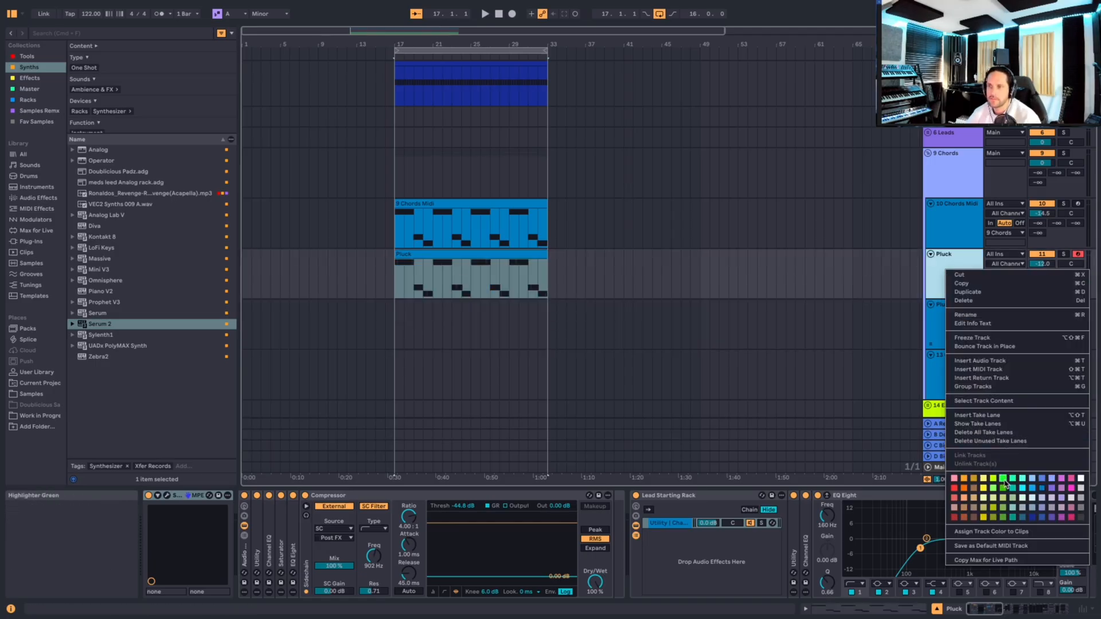
click(1035, 483)
right_click(947, 267)
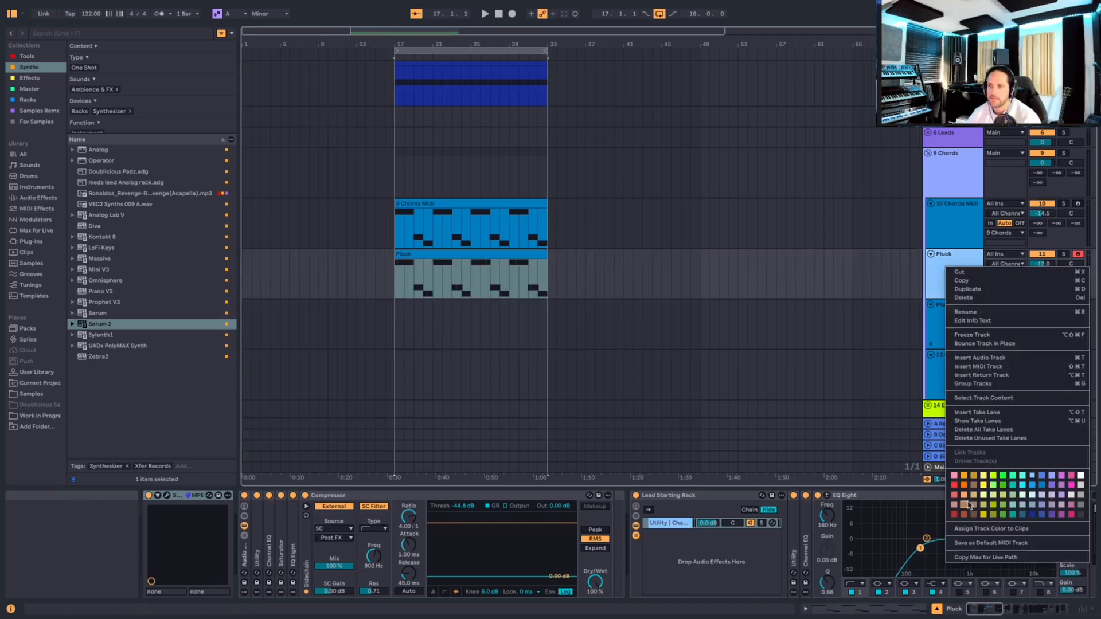
click(988, 530)
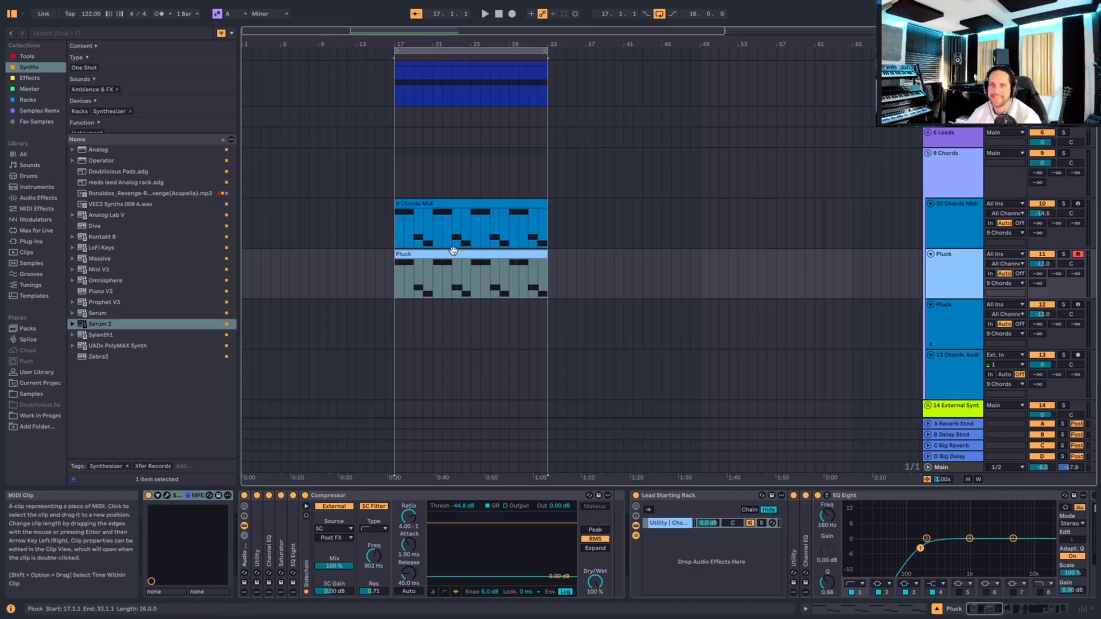
click(971, 329)
key(super+r)
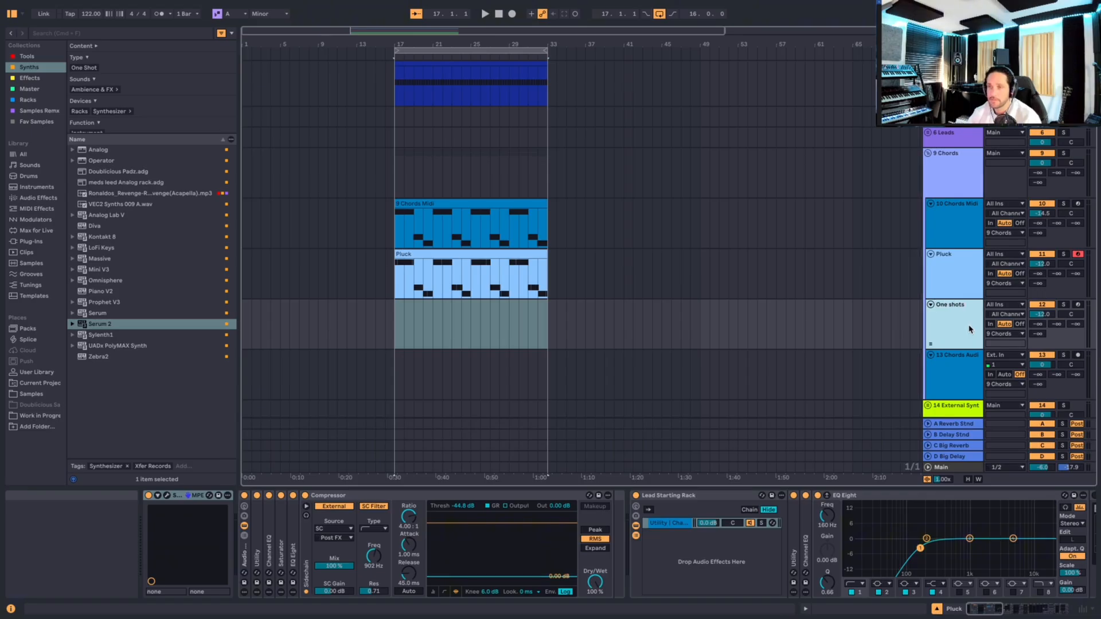
Step: Mute the Pluck track and, during playback, load the PL - Aura preset in Serum 2 on the One shots track and arm it
click(167, 496)
click(1042, 254)
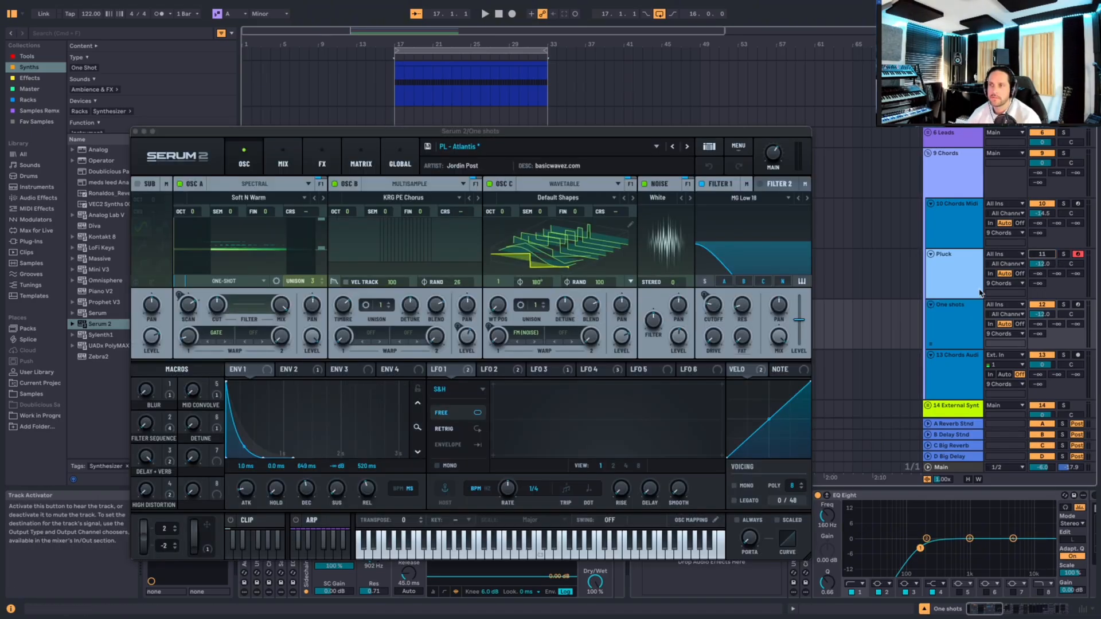
key(space)
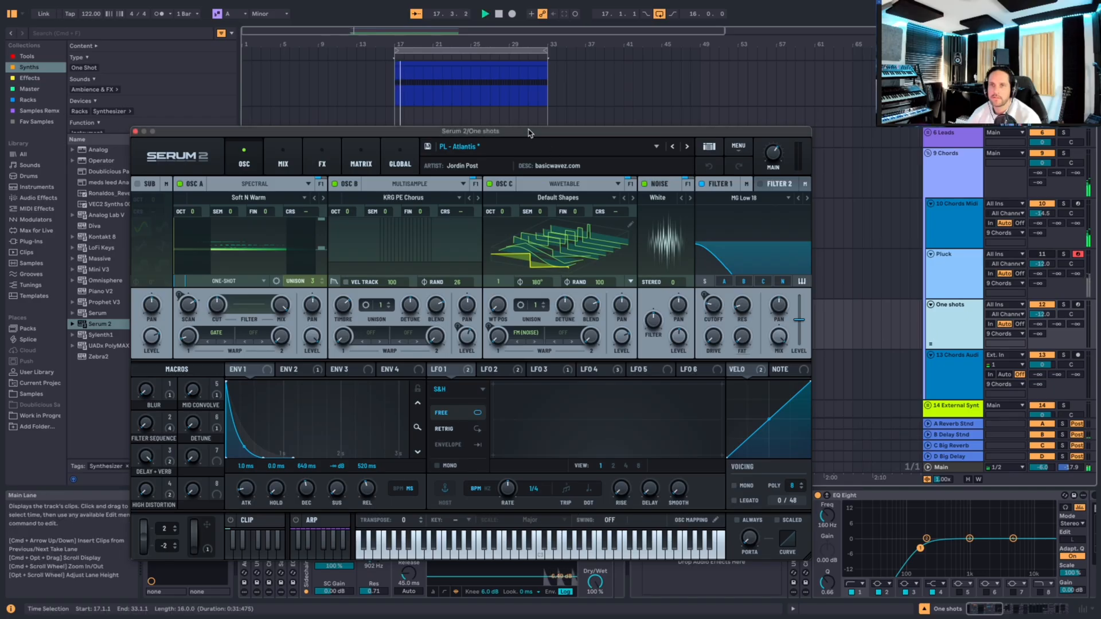
drag(520, 139, 614, 213)
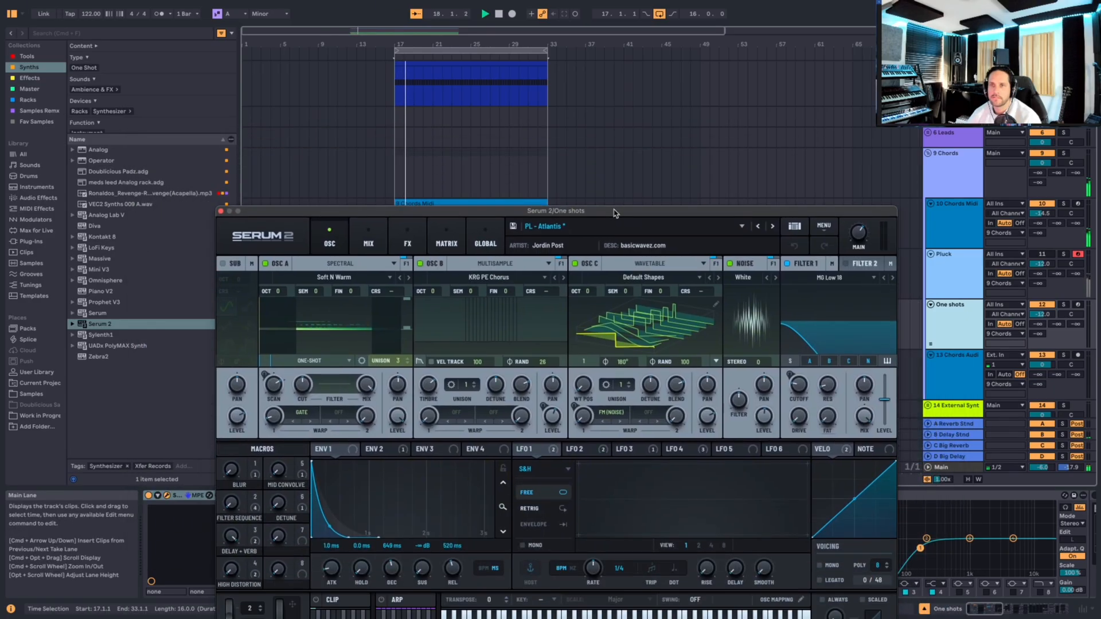
click(773, 227)
click(1078, 305)
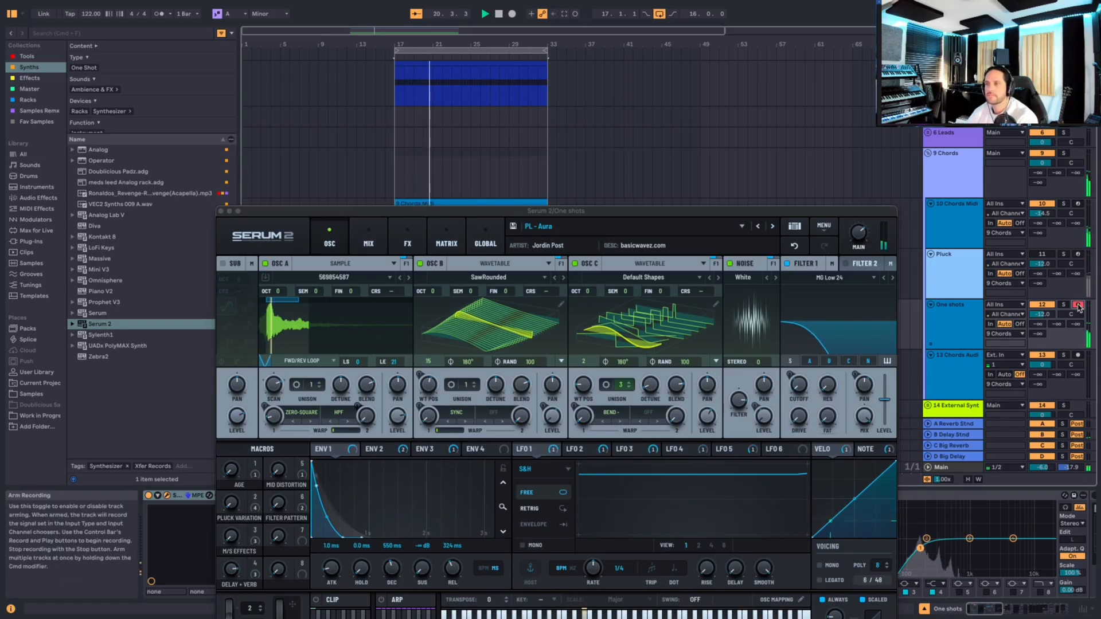
Step: Raise the One shots track volume to -4.4 dB and audition further Serum 2 presets up to PL - Burner
mouse_move(1040, 315)
mouse_down()
mouse_move(1040, 298)
mouse_move(1039, 308)
mouse_up()
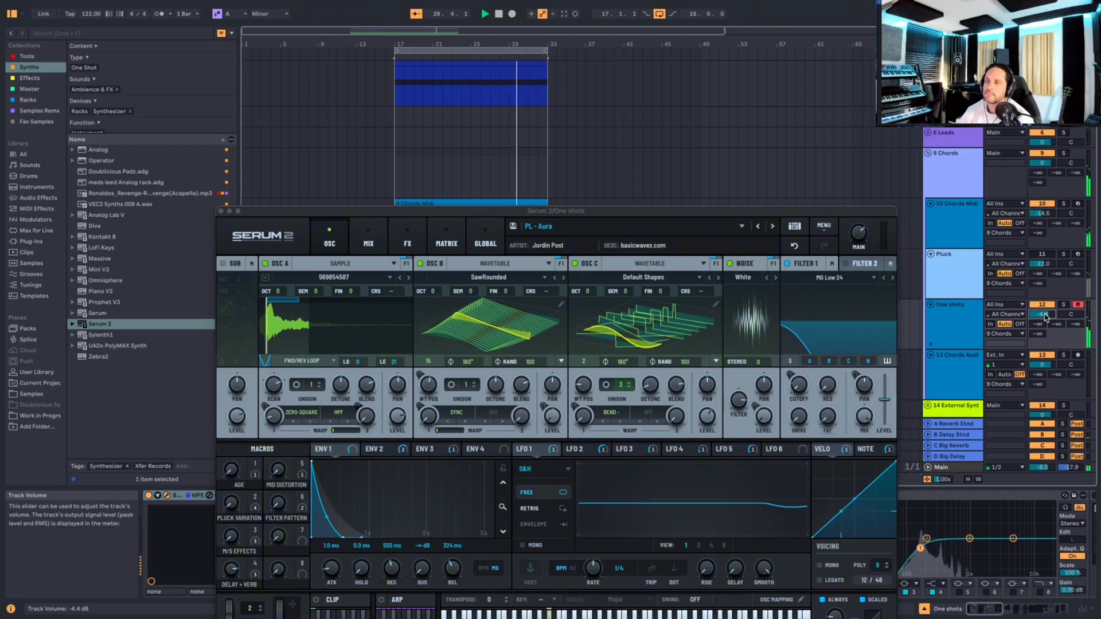
click(773, 226)
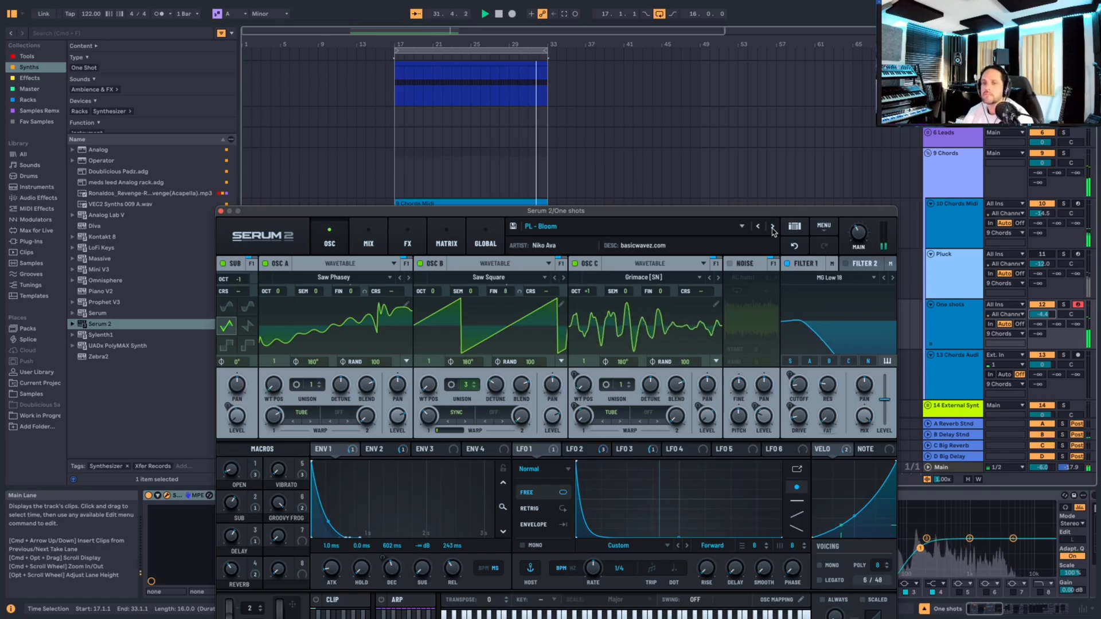
click(772, 227)
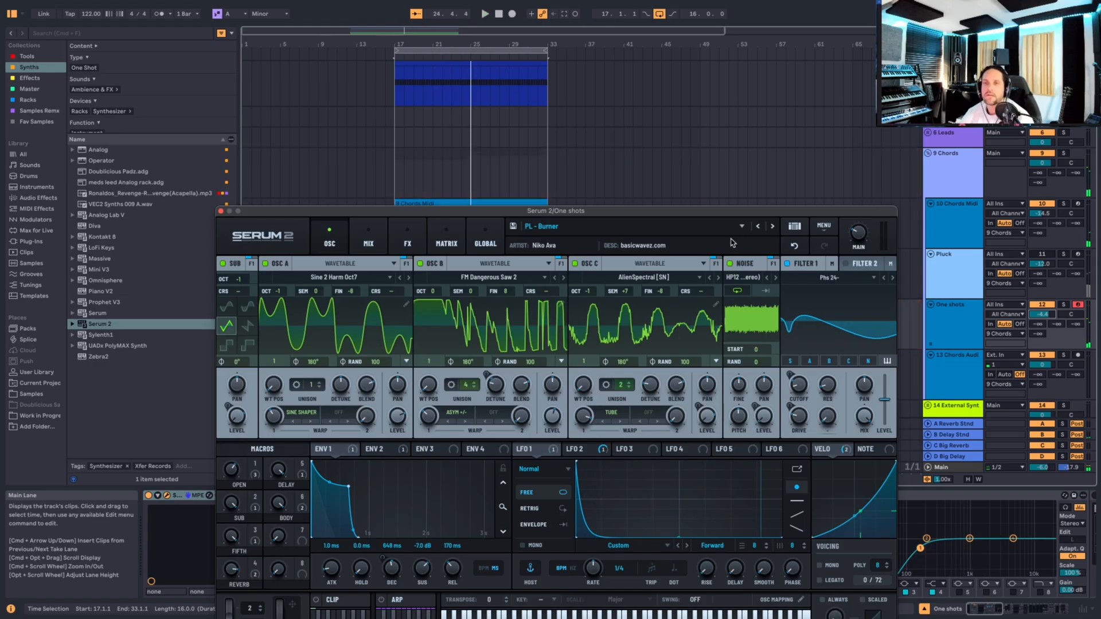
Step: Close the Serum 2 window and duplicate the One shots 2 clip directly after itself to fill the loop
key(super+alt+p)
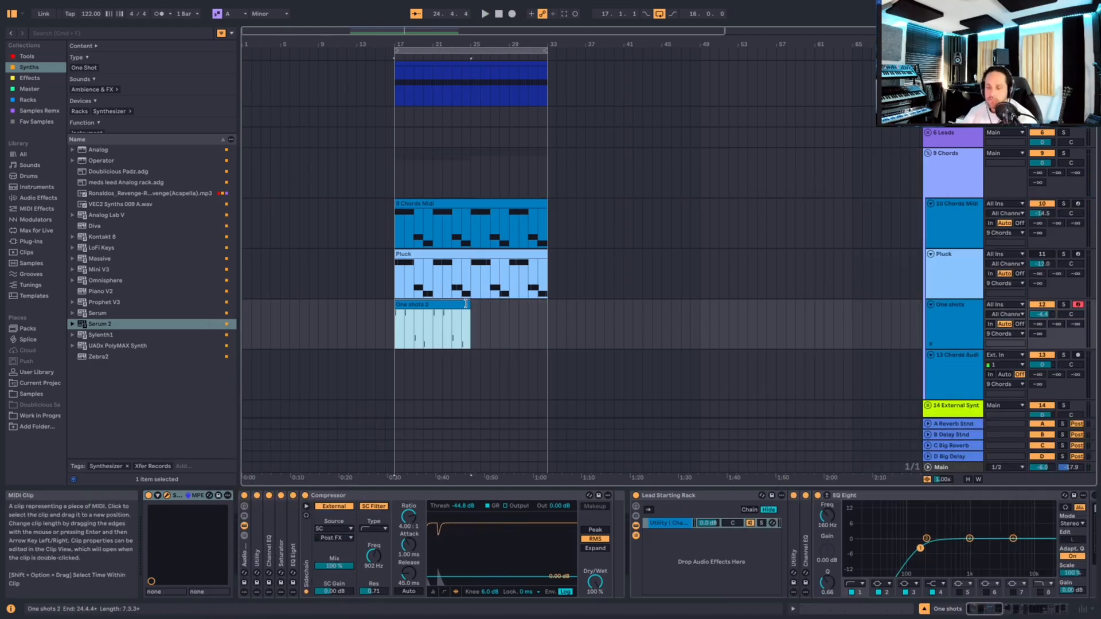
key(super+d)
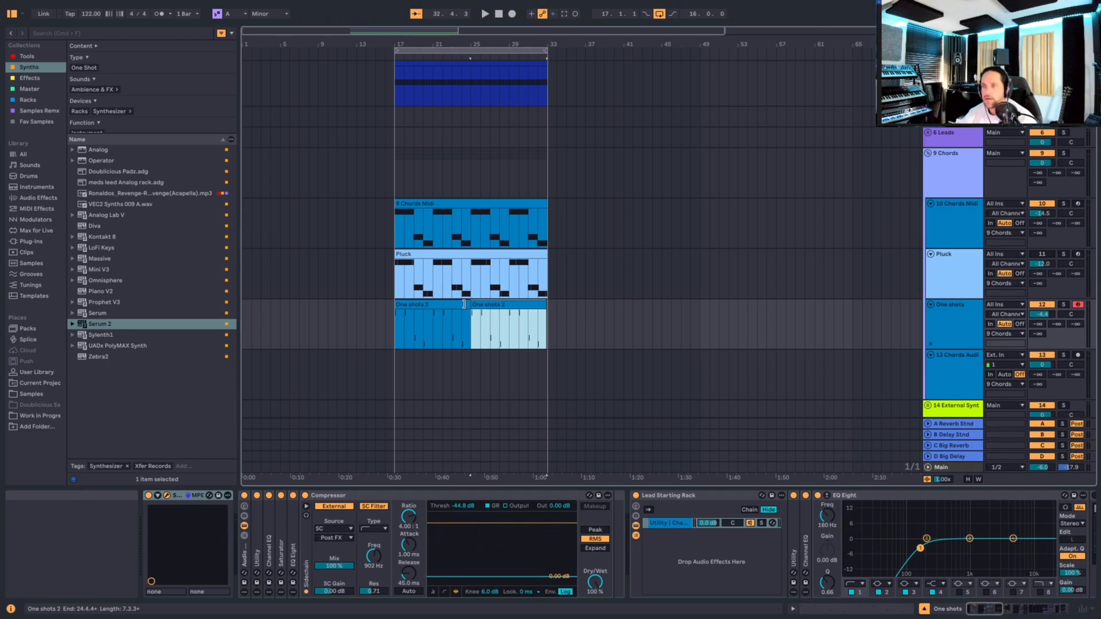
Step: Lower the One shots track volume to about -7 dB
click(943, 308)
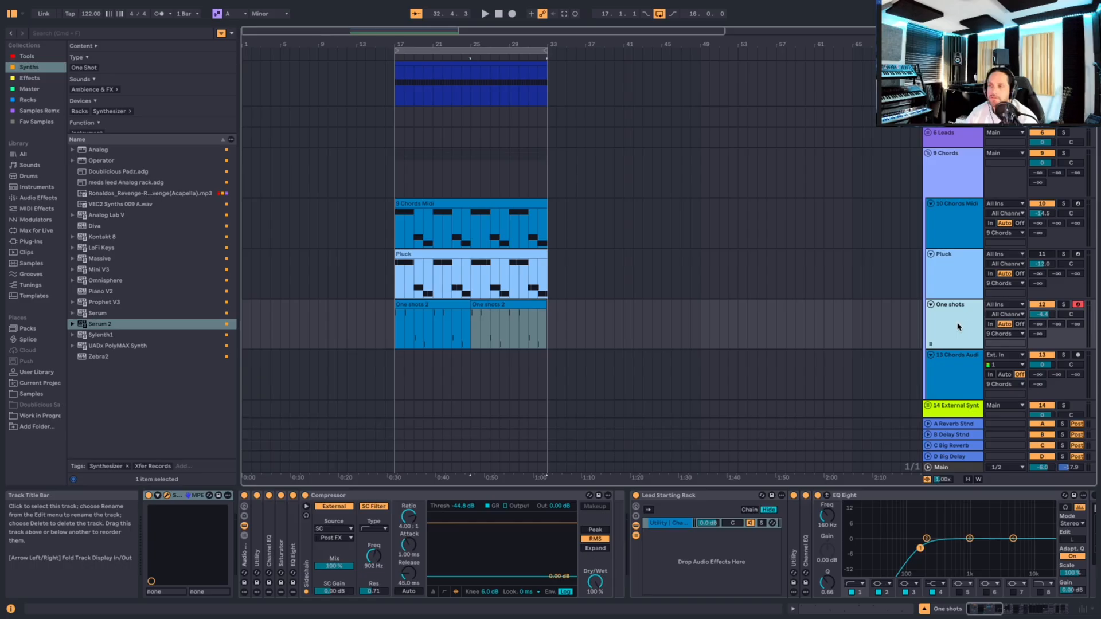
drag(1042, 314, 1042, 321)
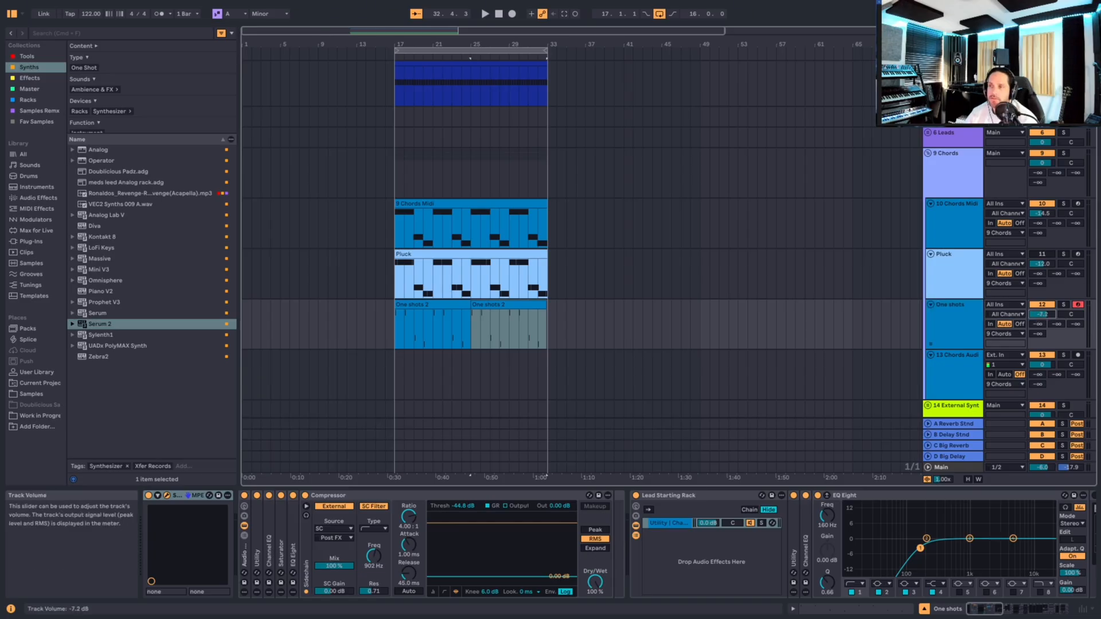
click(957, 325)
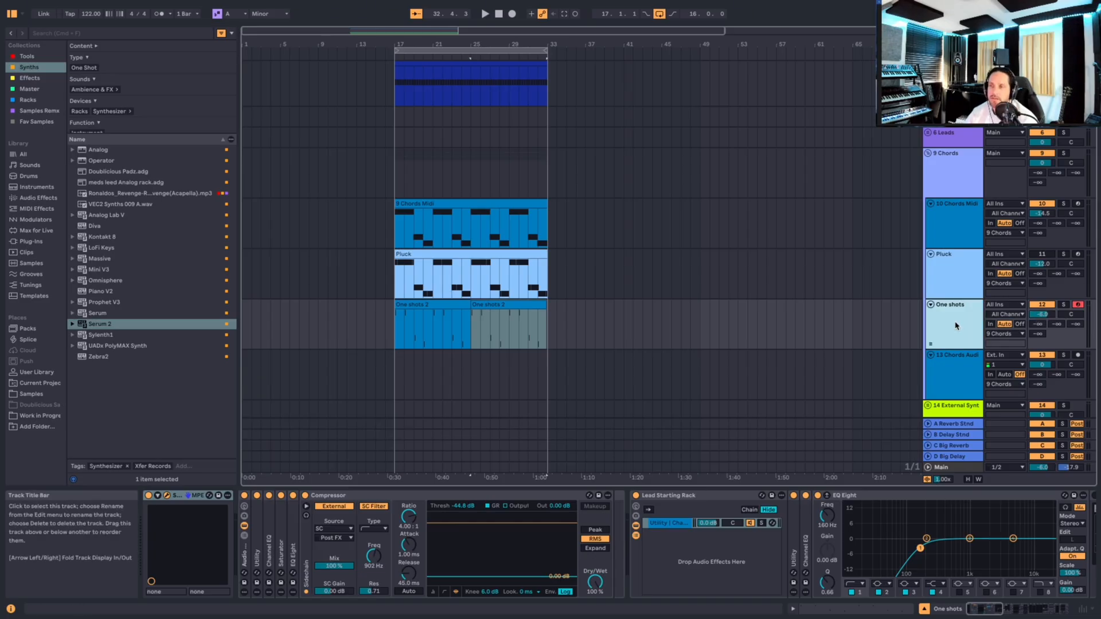
Step: Consolidate the two One shots 2 clips into a single clip and play back the loop
click(433, 305)
shift+click(508, 306)
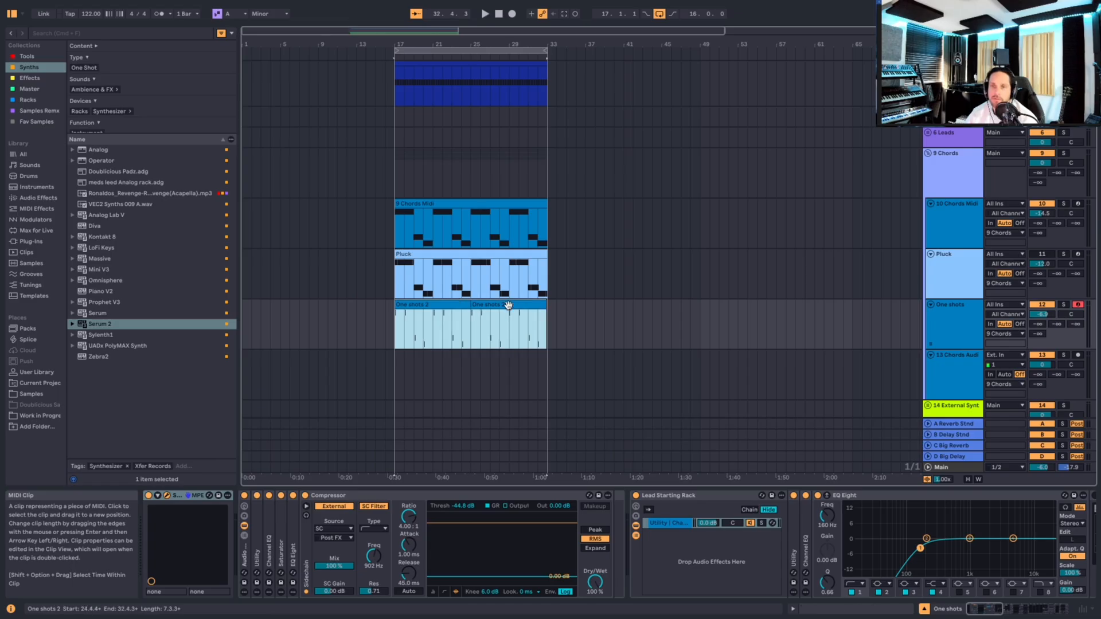
key(super+j)
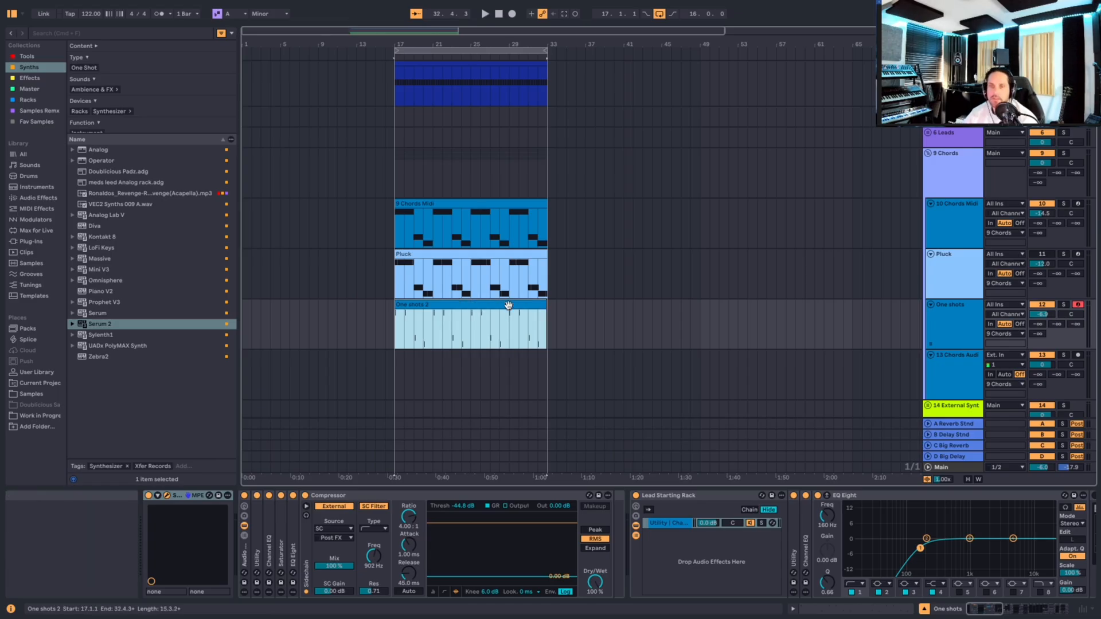
key(space)
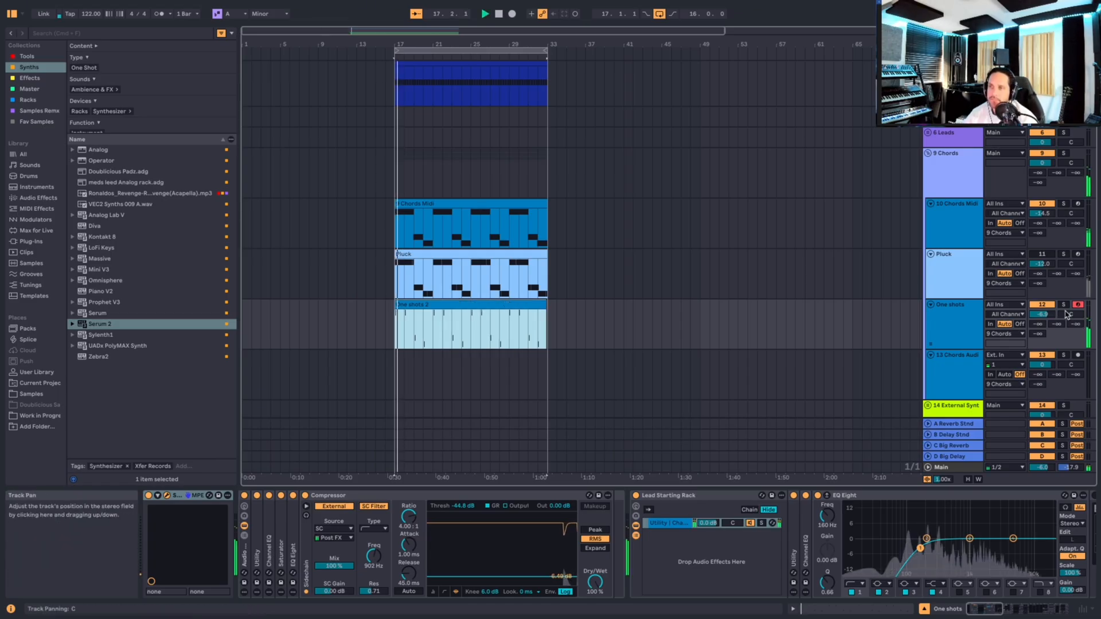
Step: Lower the One shots track volume to about -9.5 dB during playback
click(965, 328)
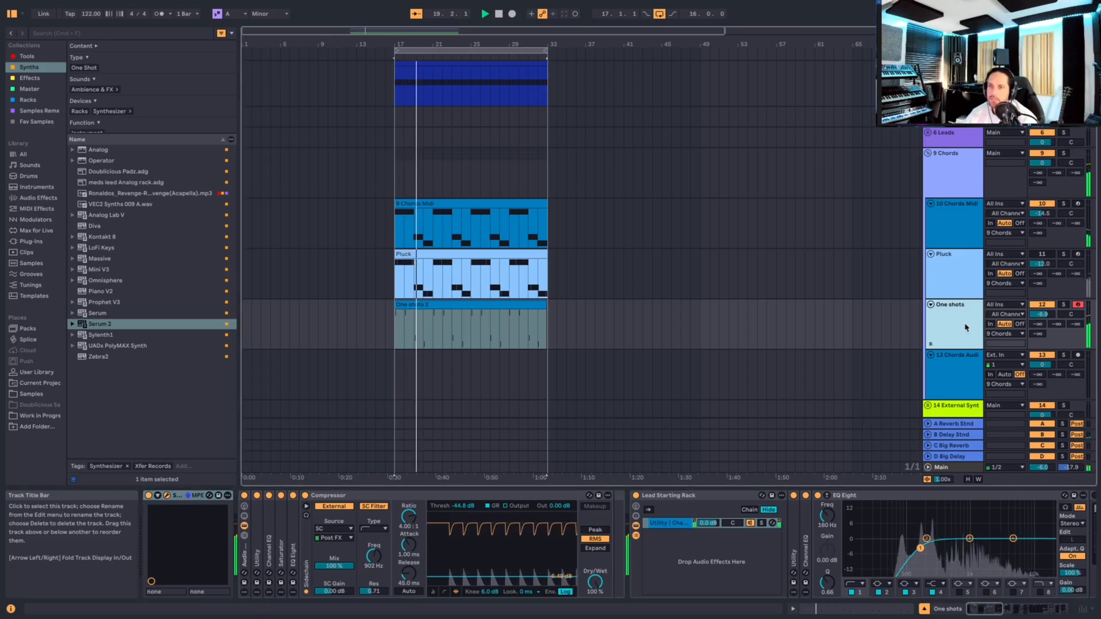
scroll(480, 307, up, 5)
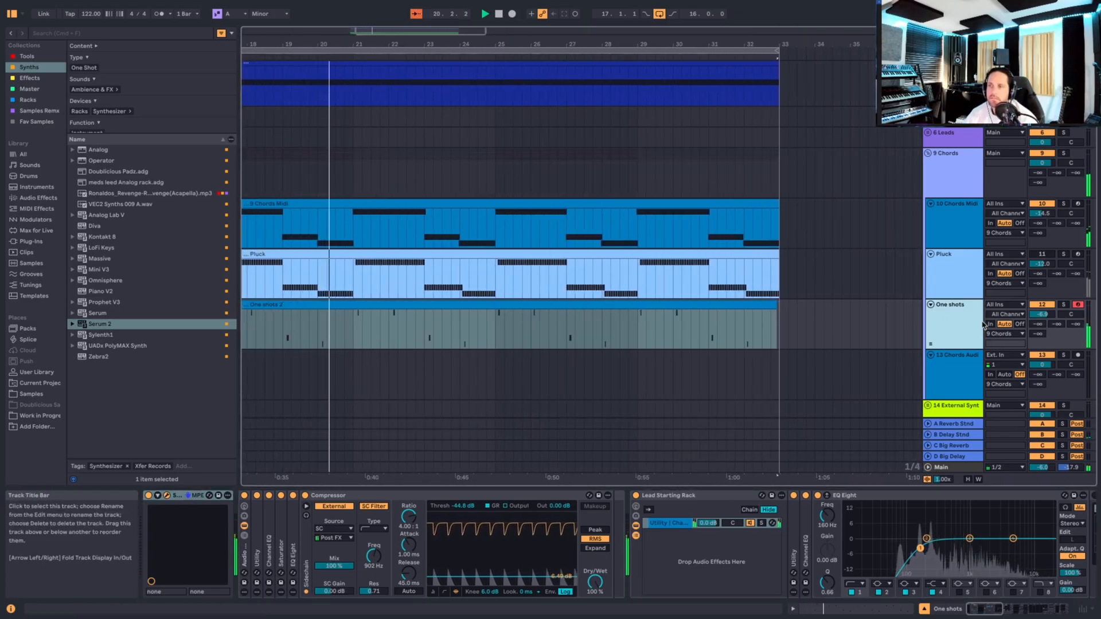
drag(1048, 319, 1047, 345)
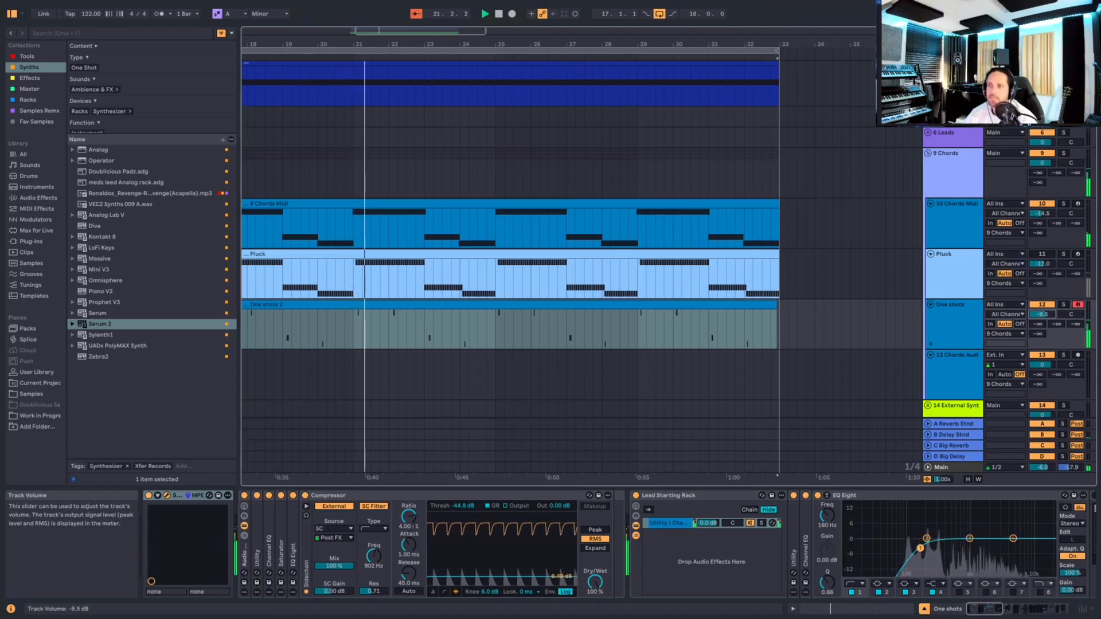
Step: Stop playback, shorten the One shots 2 clip to four bars ending at bar 21, and open its notes for editing
key(space)
drag(777, 315, 354, 312)
double_click(283, 313)
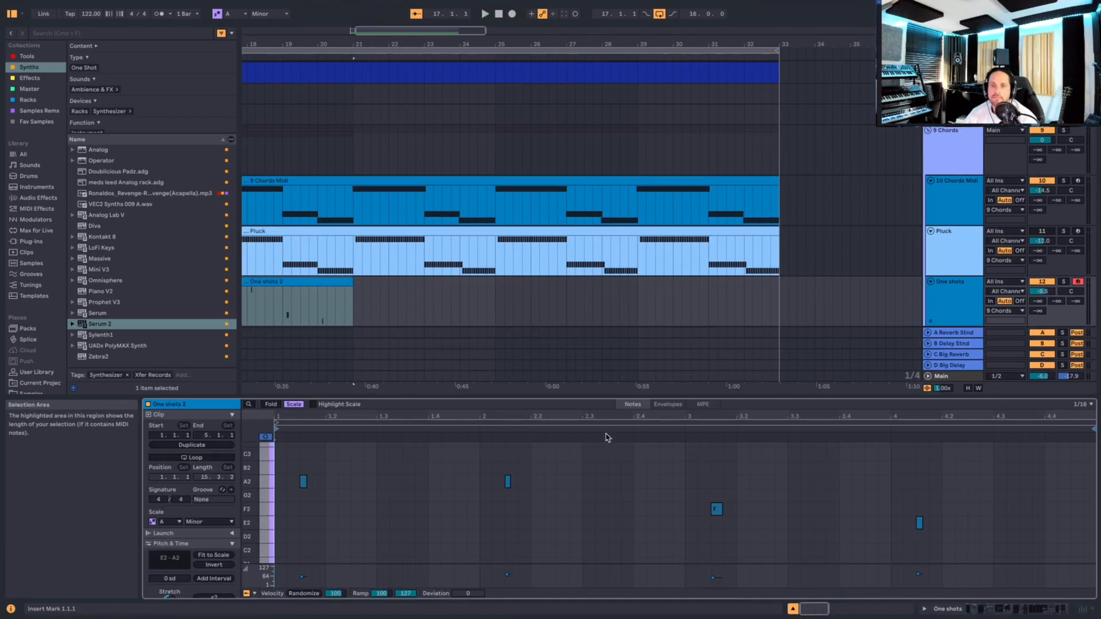
Step: Try adding a lower harmony by copying the clip's four notes down the scale to C2, A1 and G1, auditioning each shift
drag(288, 463, 1008, 571)
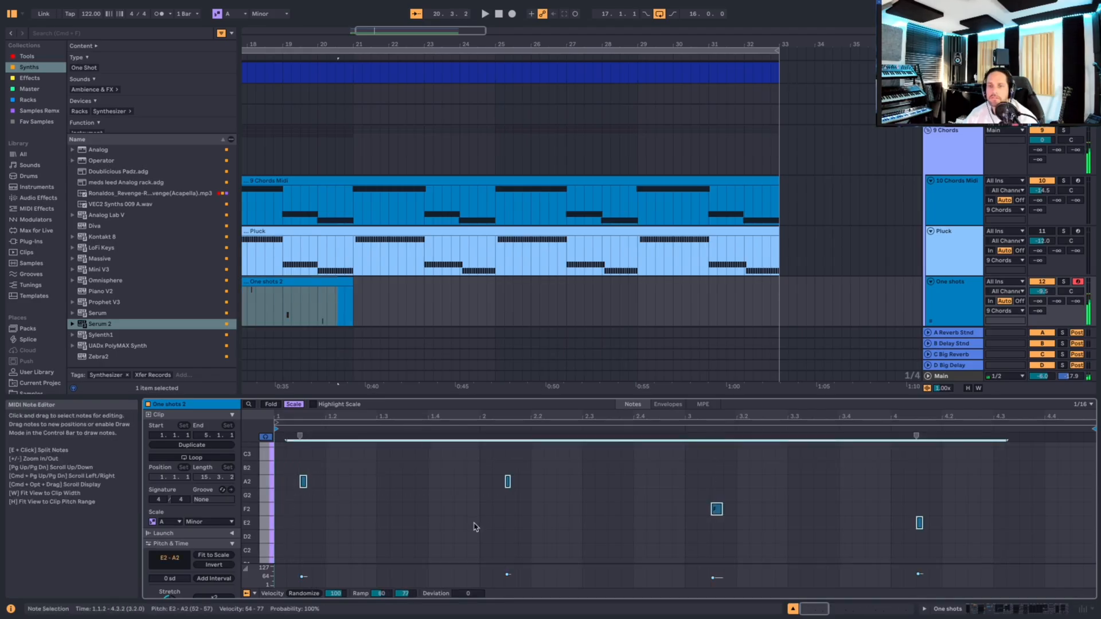
click(303, 484)
key(space)
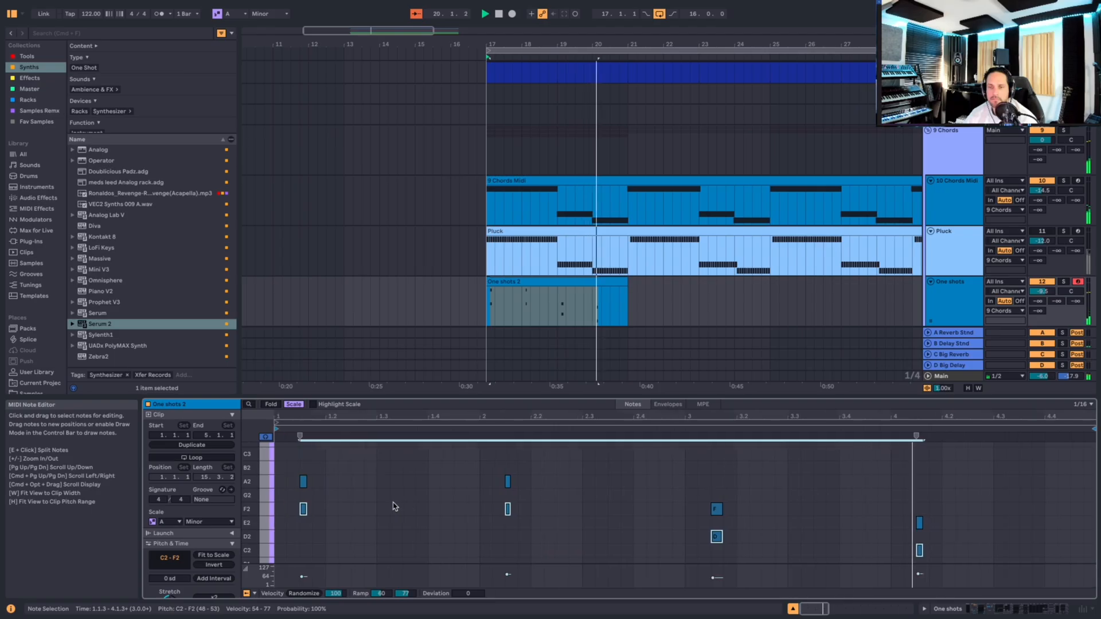
key(Down)
key(space)
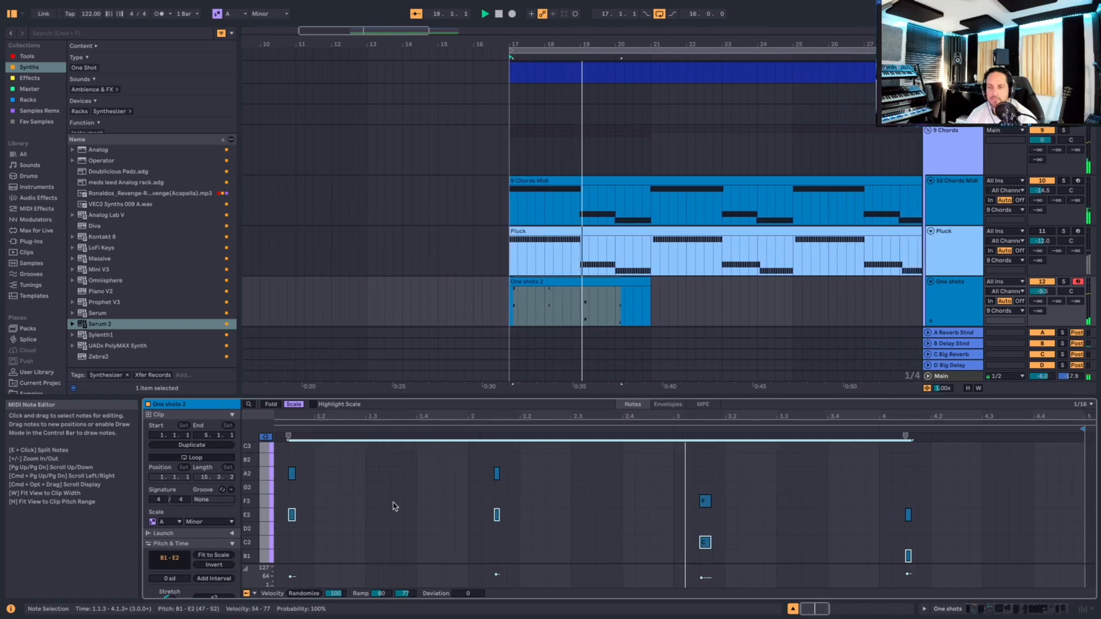
key(Down)
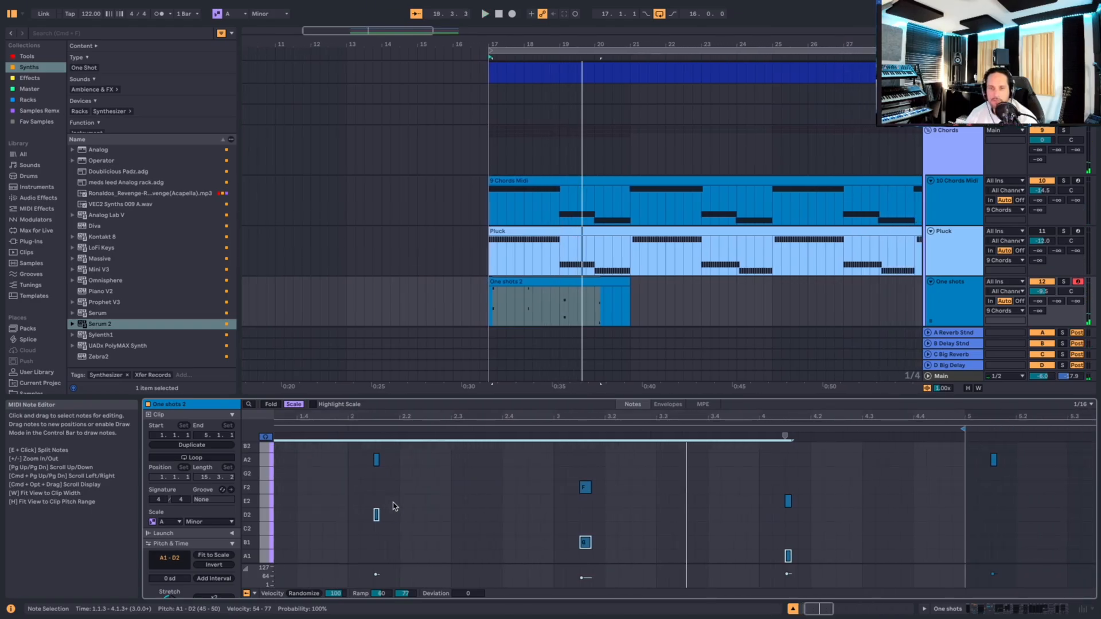
key(space)
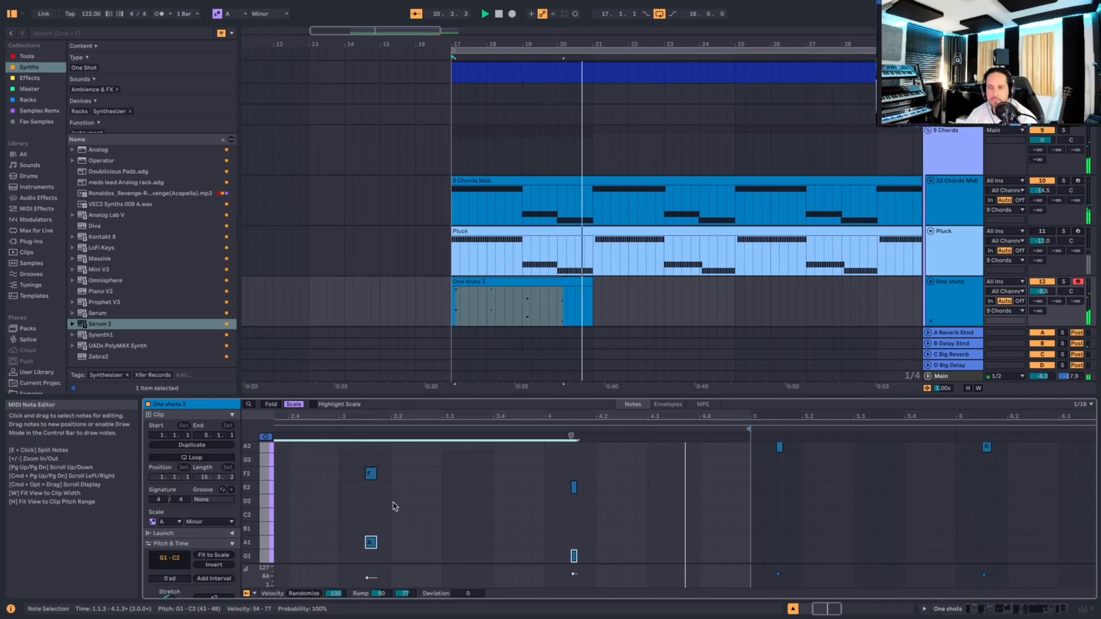
key(space)
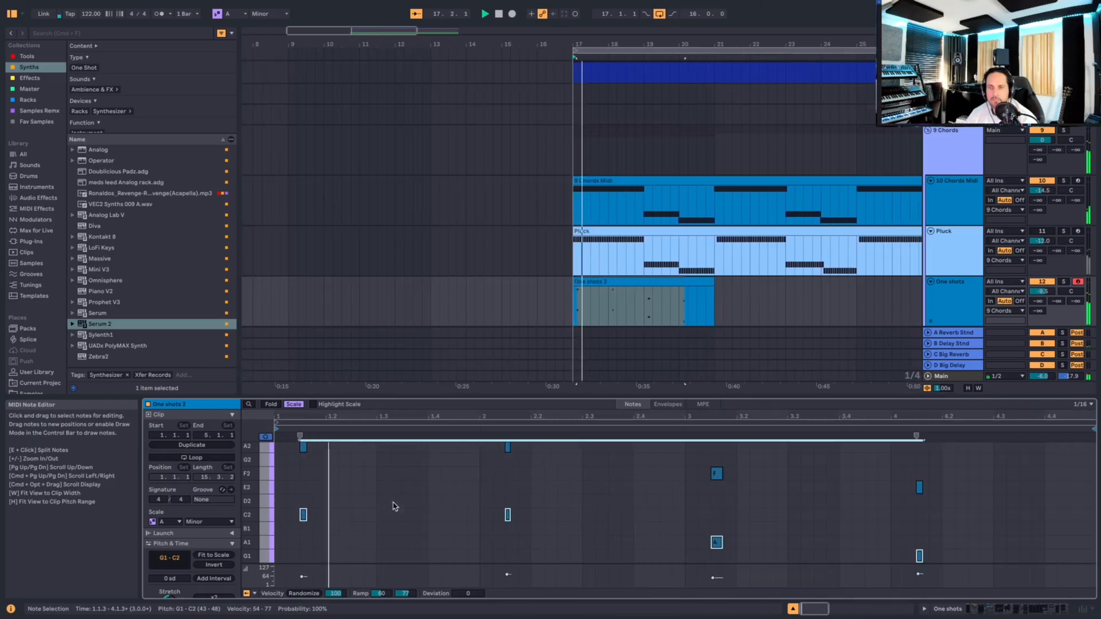
Step: Try raising the two C2 harmony notes in bars 1 and 2 of the clip to F2 and audition them
click(393, 506)
drag(294, 501, 554, 561)
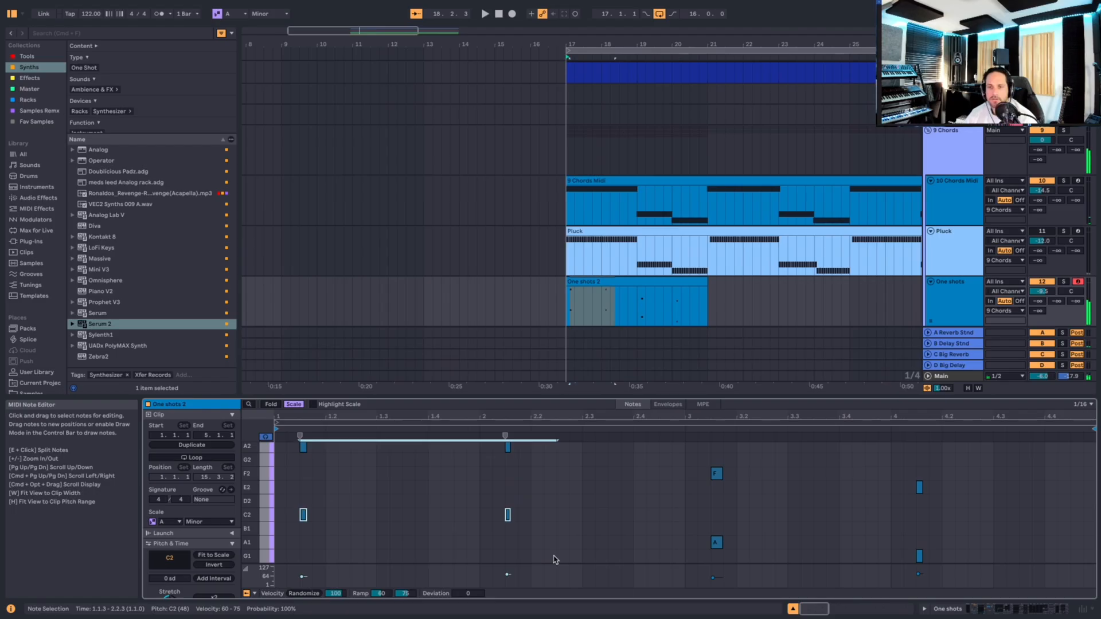
key(Up)
key(Up)
key(space)
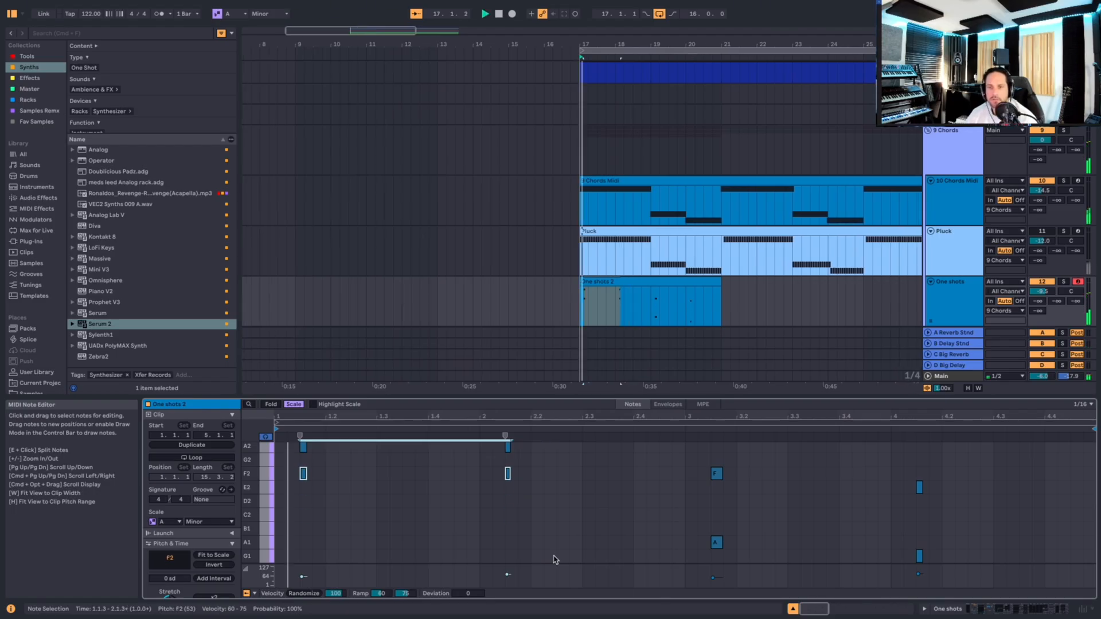
key(Up)
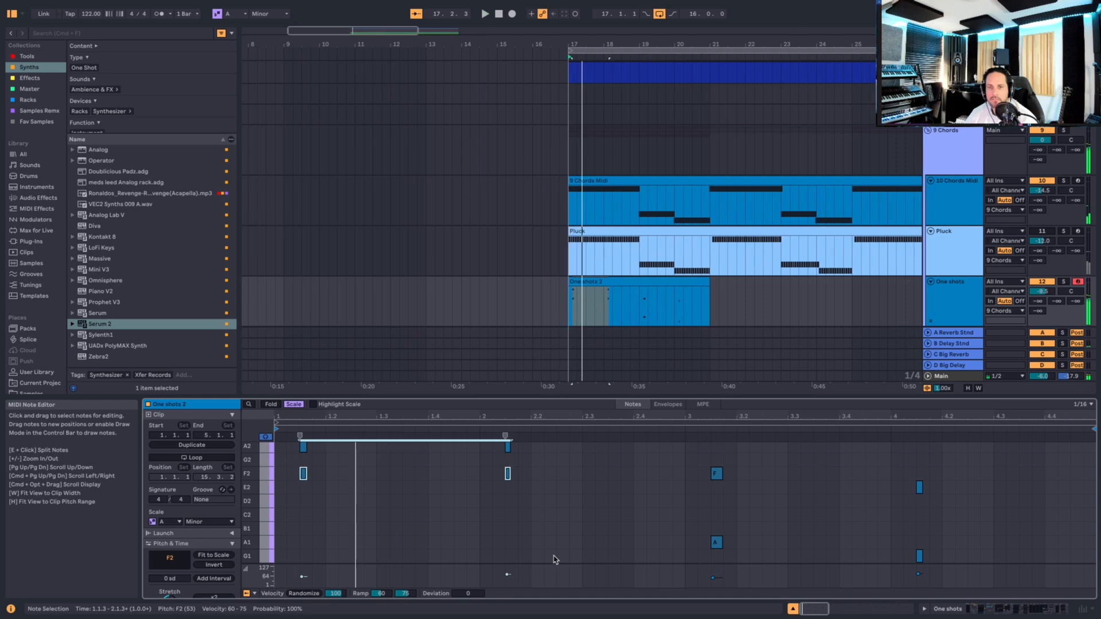
Step: Try shifting the two added F2 notes later in sixteenth-note steps while listening to the loop
key(space)
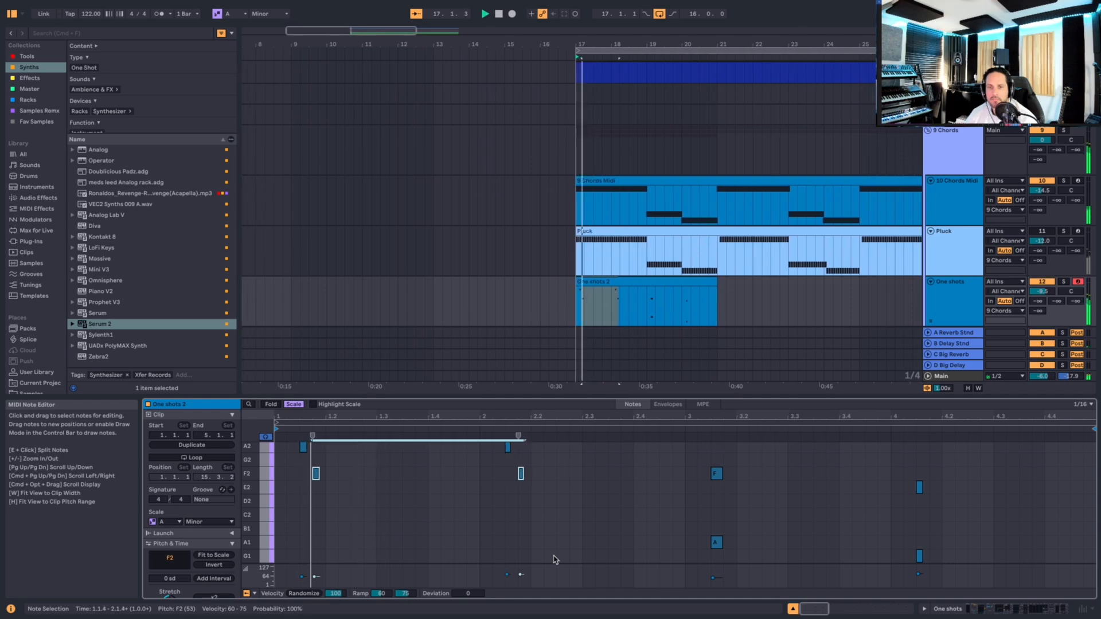
key(space)
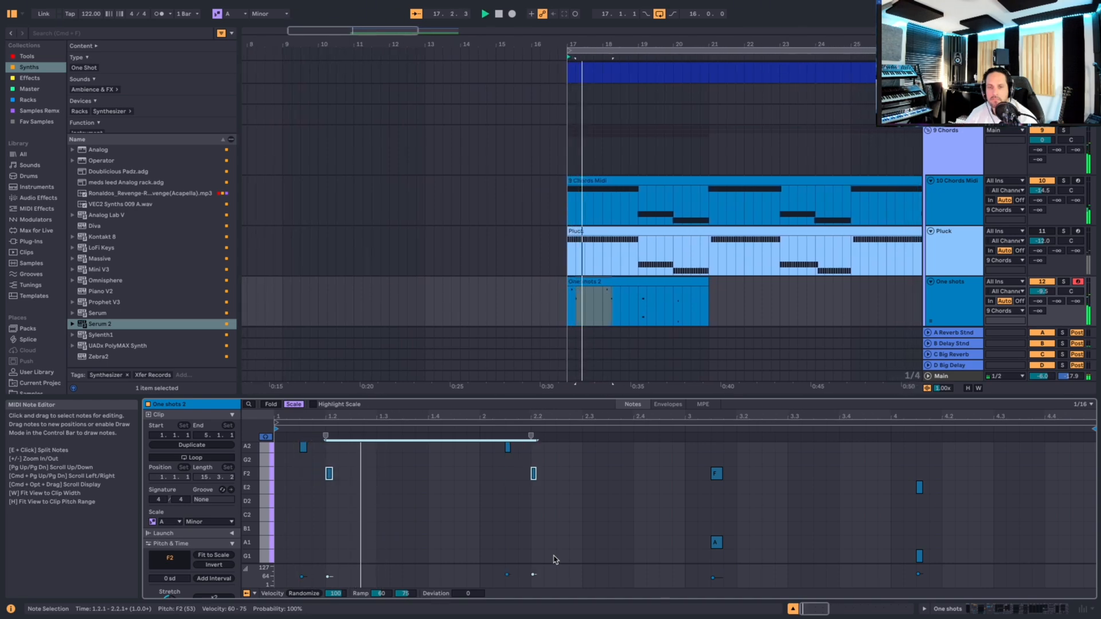
key(space)
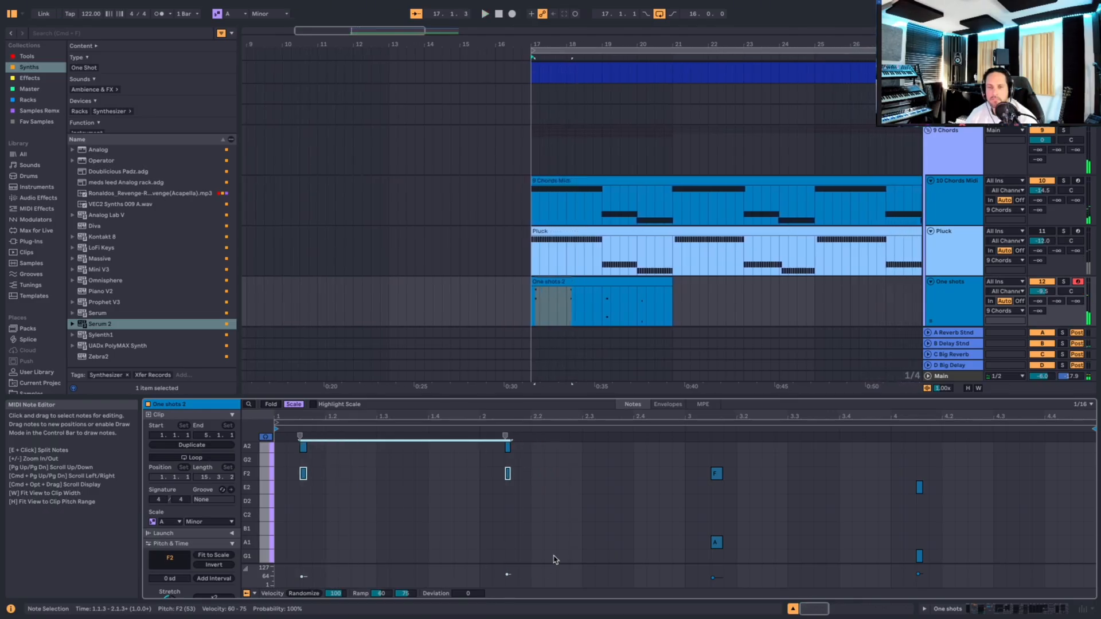
key(space)
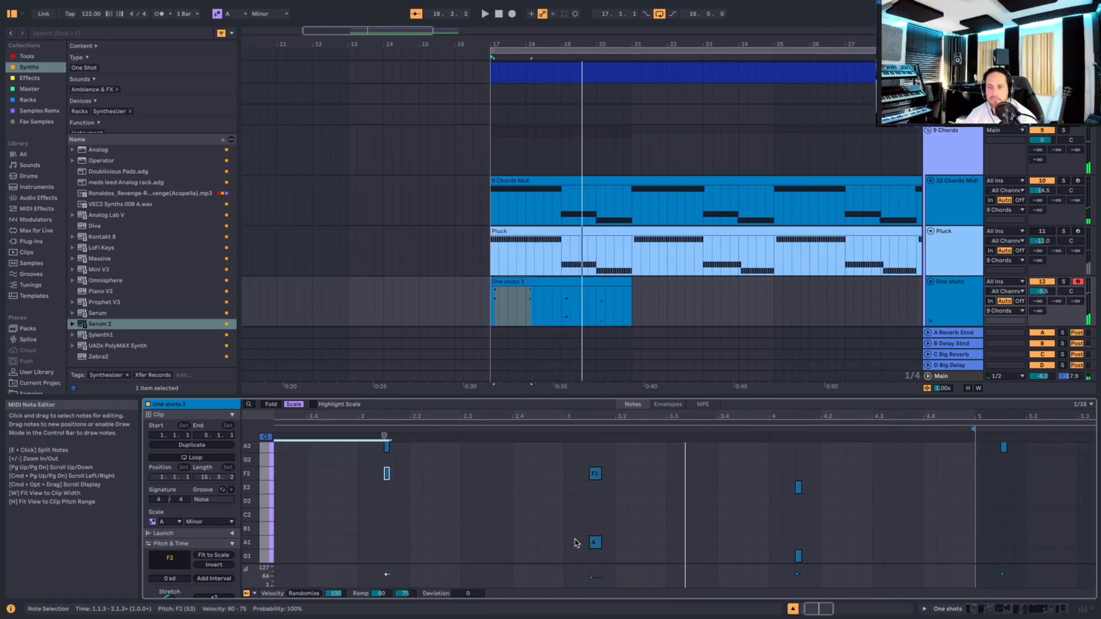
Step: Delete all the added lower harmony notes, keeping only the original four-note line, and play the clip
drag(565, 527, 626, 572)
key(Delete)
drag(860, 561, 276, 466)
key(Delete)
scroll(446, 497, left, 5)
key(Delete)
key(space)
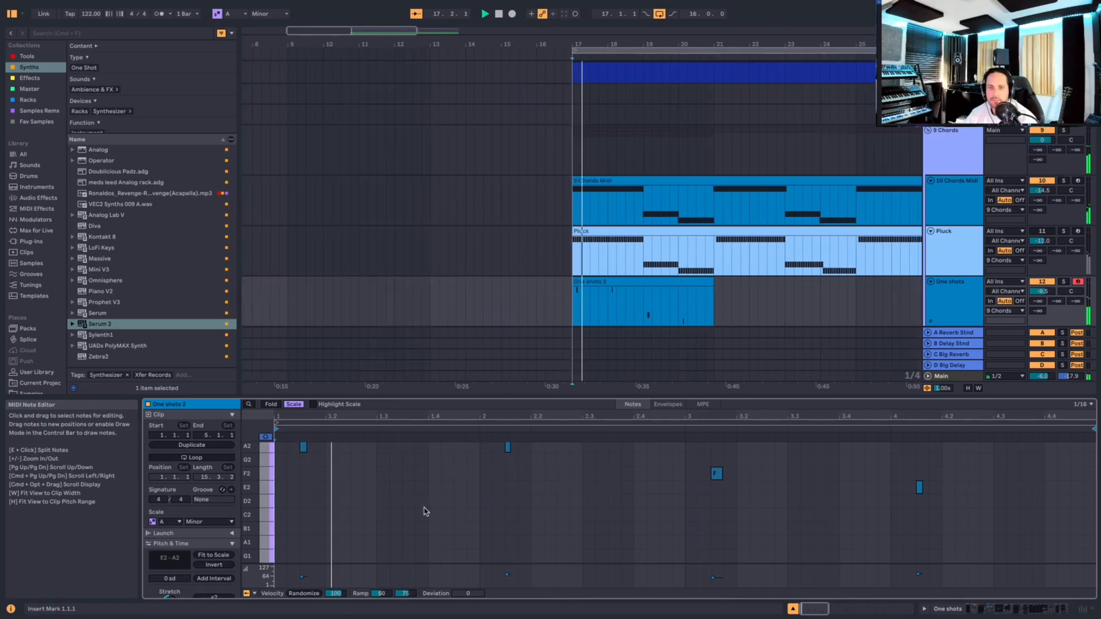
Step: Duplicate the four-bar One shots 2 clip three times to fill the loop up to bar 33 and consolidate the clips into one
scroll(504, 505, up, 3)
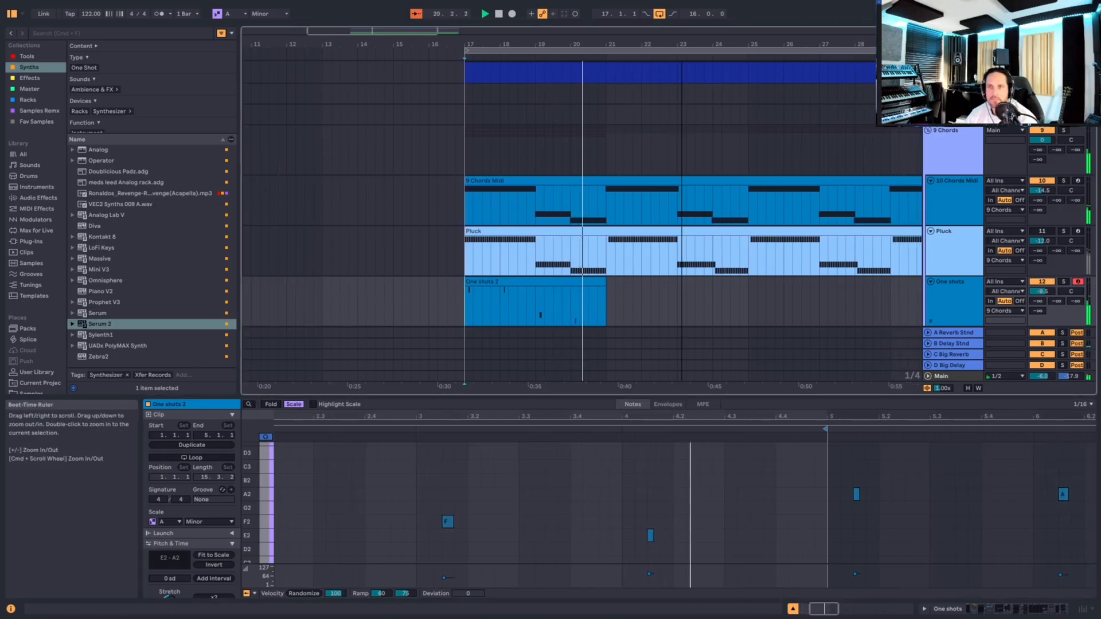
drag(565, 44, 564, 23)
mouse_move(564, 281)
mouse_down()
mouse_move(579, 282)
mouse_move(570, 282)
mouse_up()
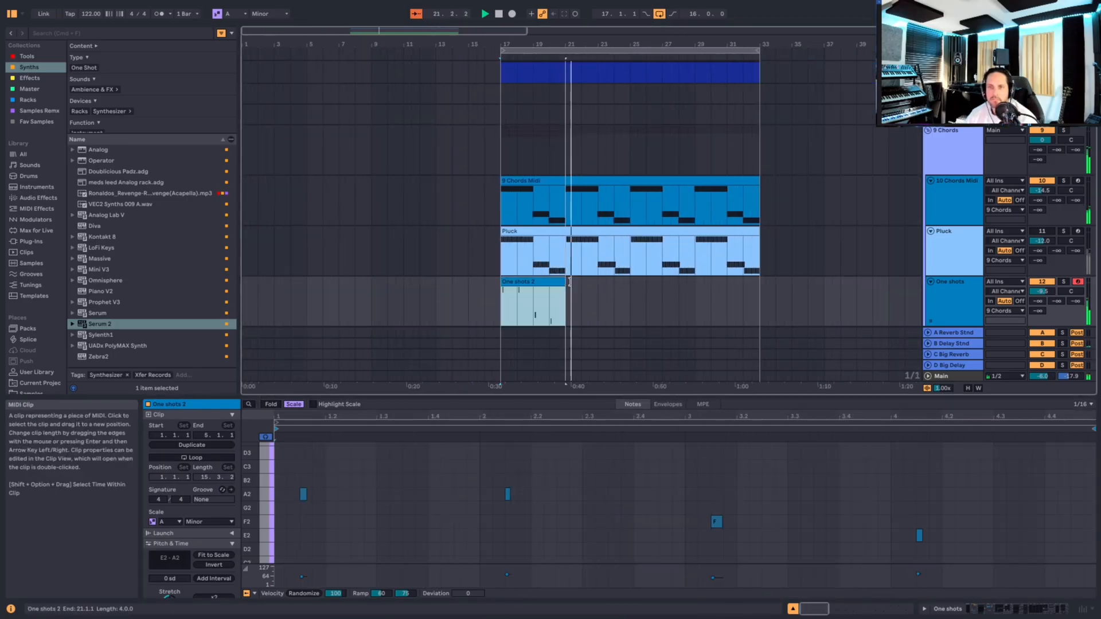
key(super+d)
key(super+d)
key(super+d)
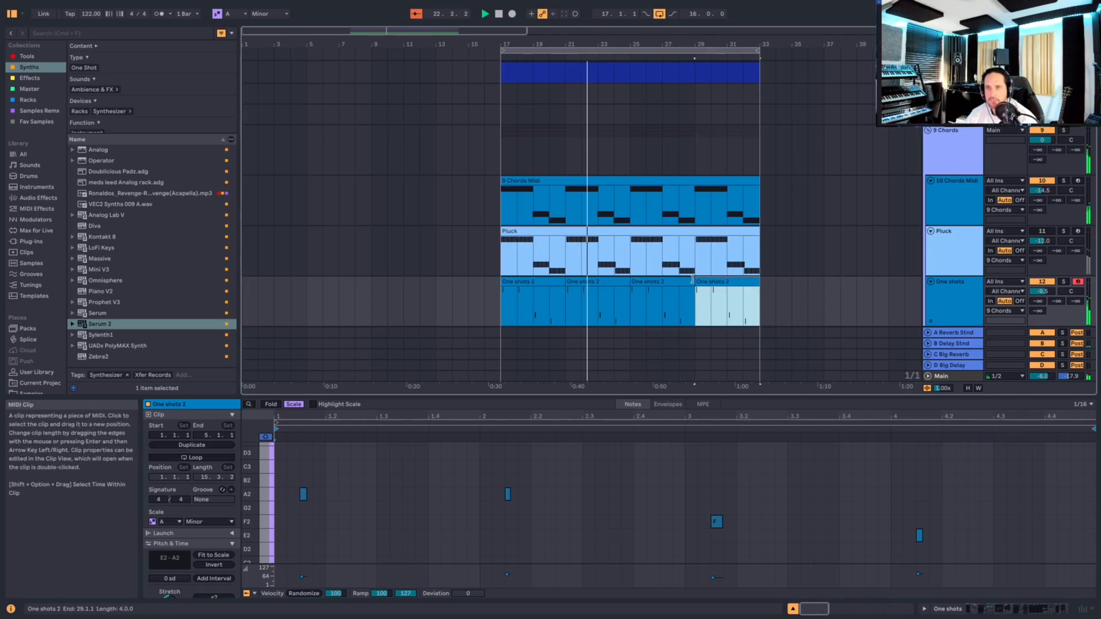
shift+click(535, 283)
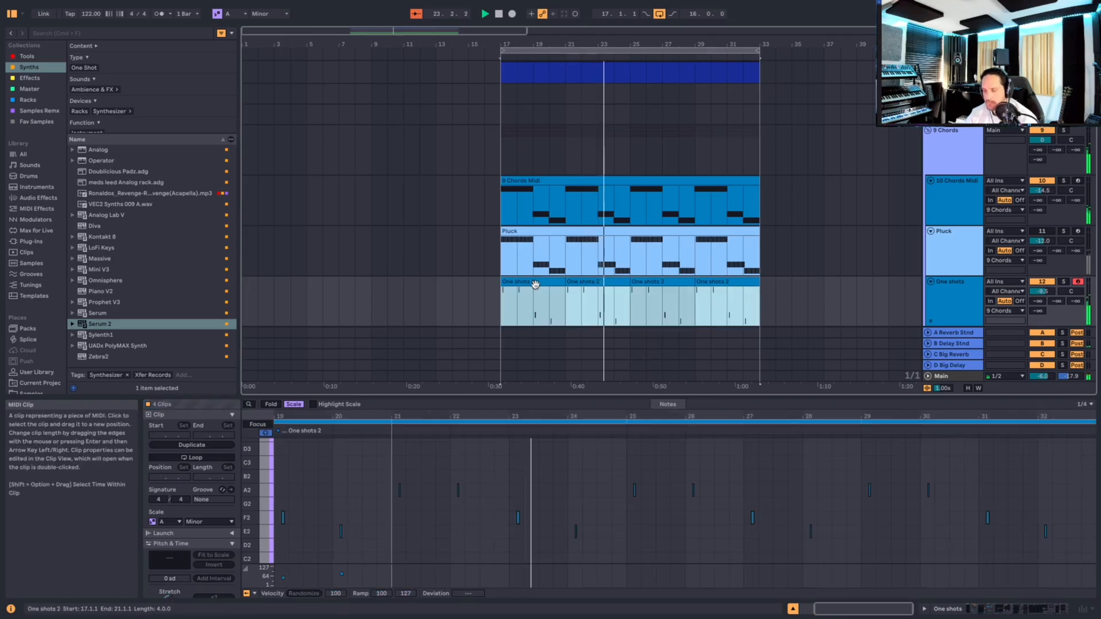
key(super+j)
Step: Solo the One shots track, show its device chain, and play the part on its own
click(968, 301)
key(space)
click(1064, 282)
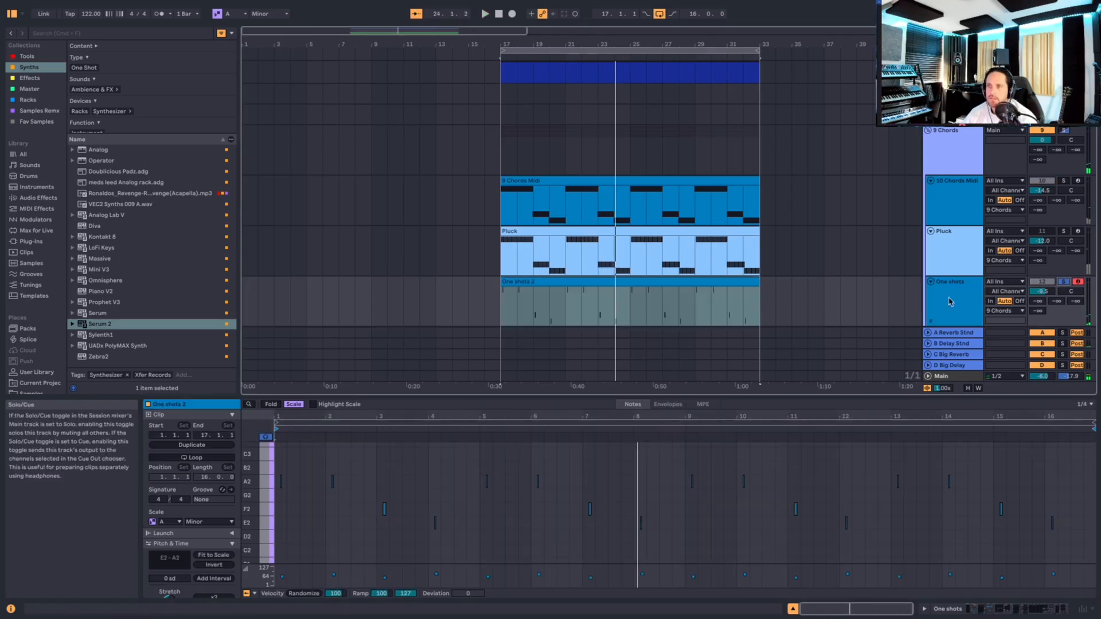
double_click(964, 299)
key(space)
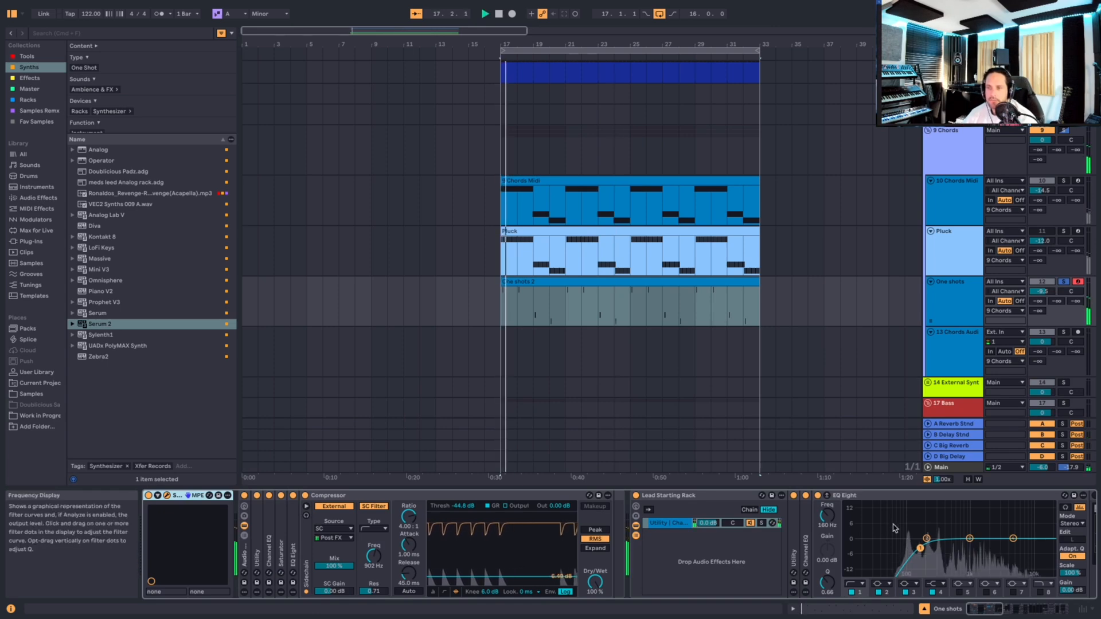
Step: Lower the EQ Eight low-cut filter on the One shots track to about 118 Hz
drag(920, 548, 912, 546)
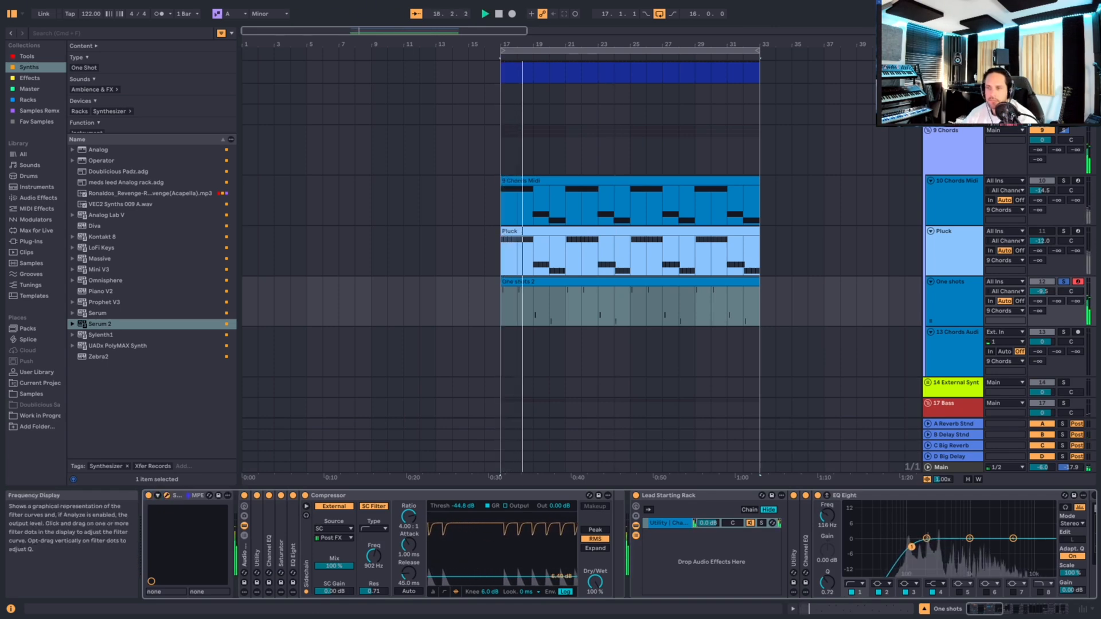
drag(1002, 613, 1041, 612)
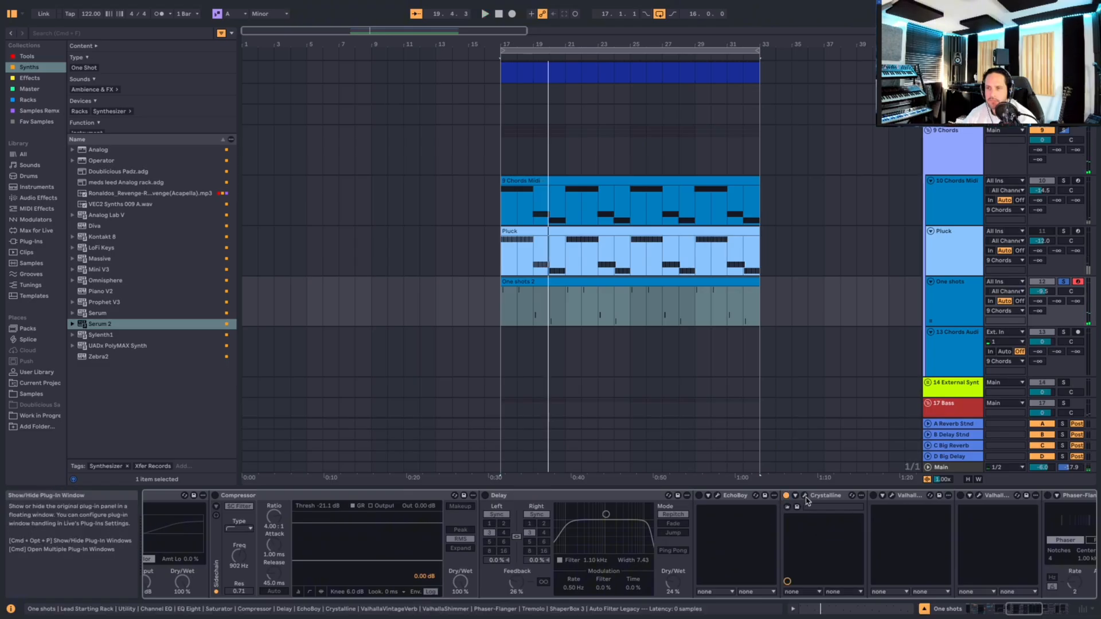
click(805, 496)
click(805, 496)
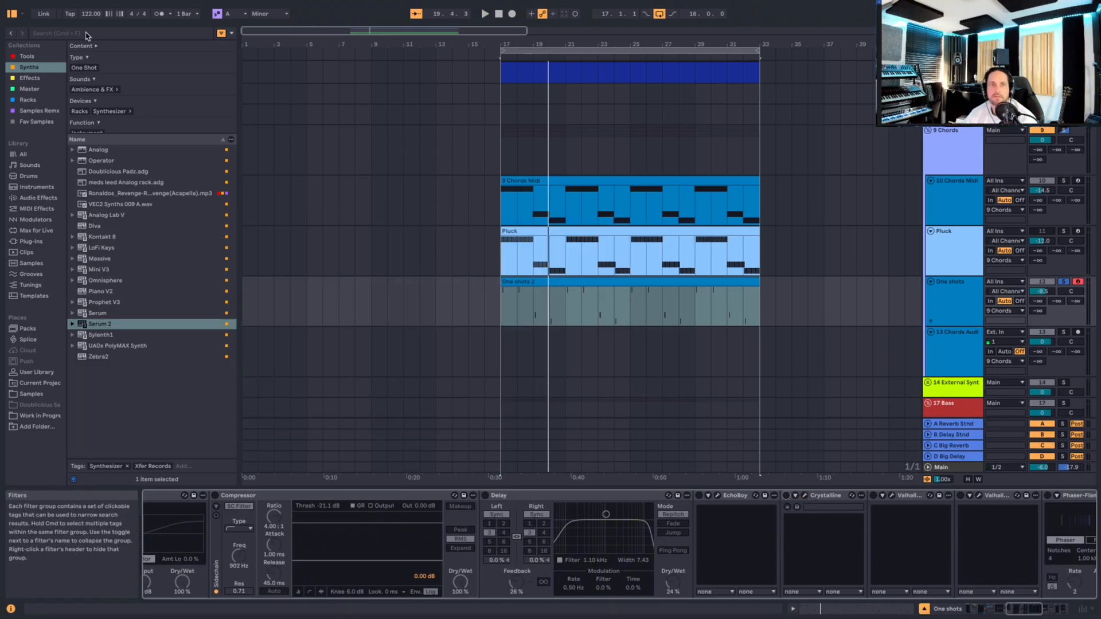
Step: Search the effects collection for "cry" and insert Crystallizer between Delay and EchoBoy on the One shots track
click(86, 34)
text(cry)
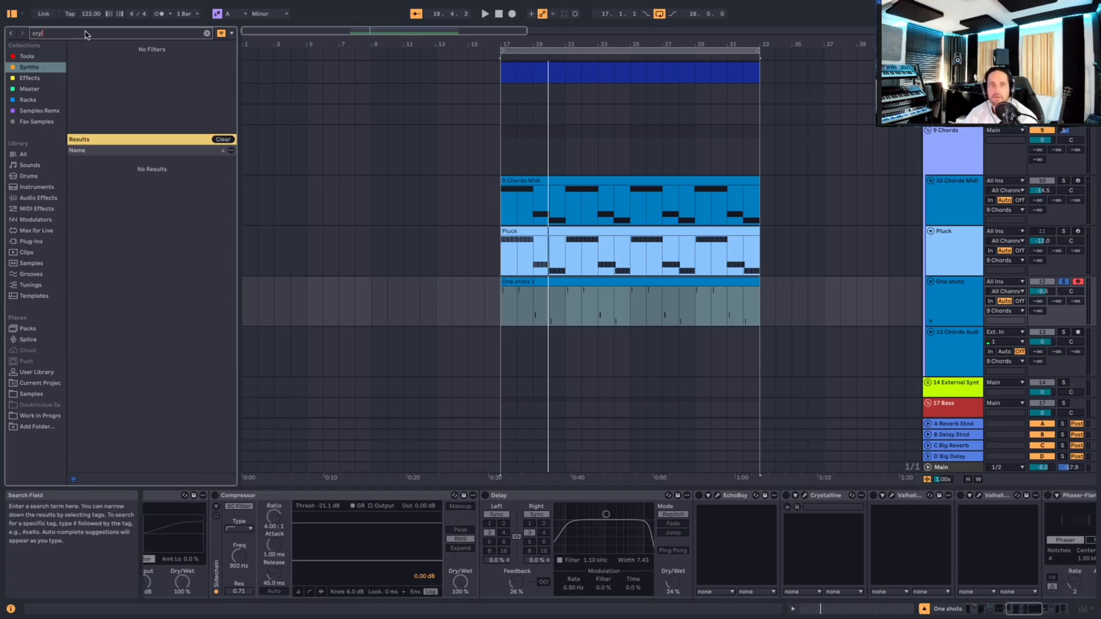
click(46, 78)
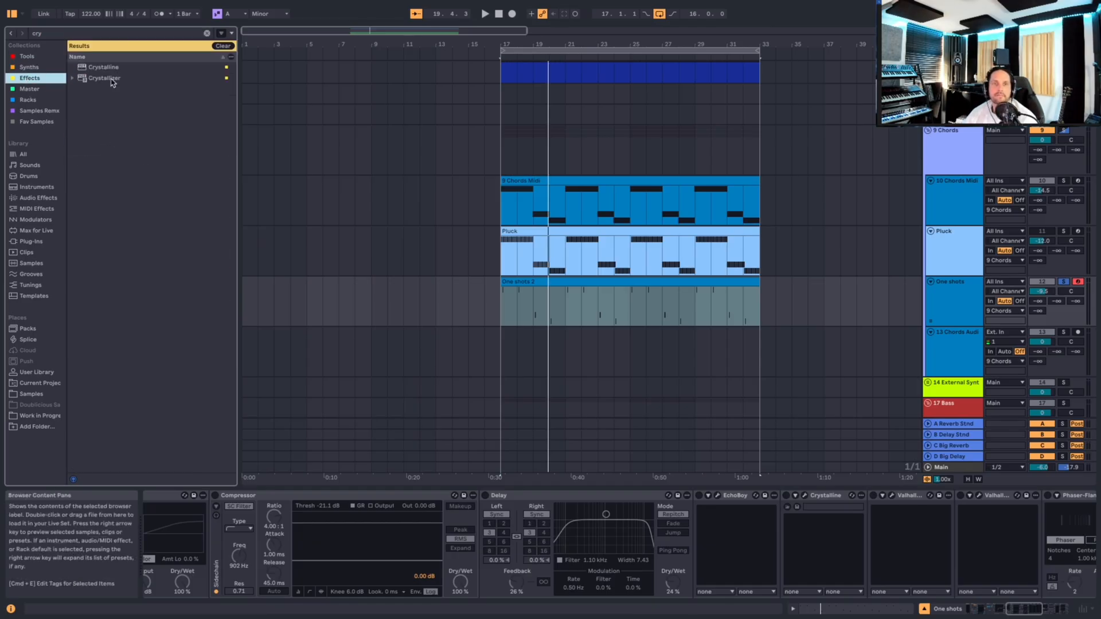
mouse_move(113, 83)
mouse_down()
mouse_move(701, 462)
mouse_move(711, 532)
mouse_up()
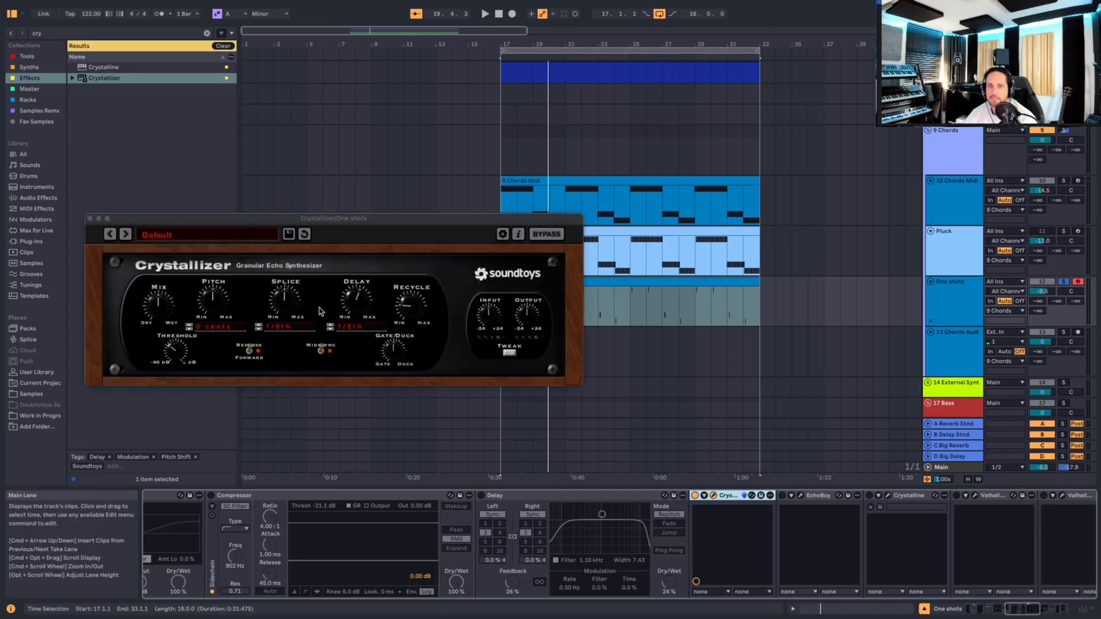
Step: With the loop playing, lower Crystallizer's mix and set its delay to 1/16th and splice to 1/4 note
key(space)
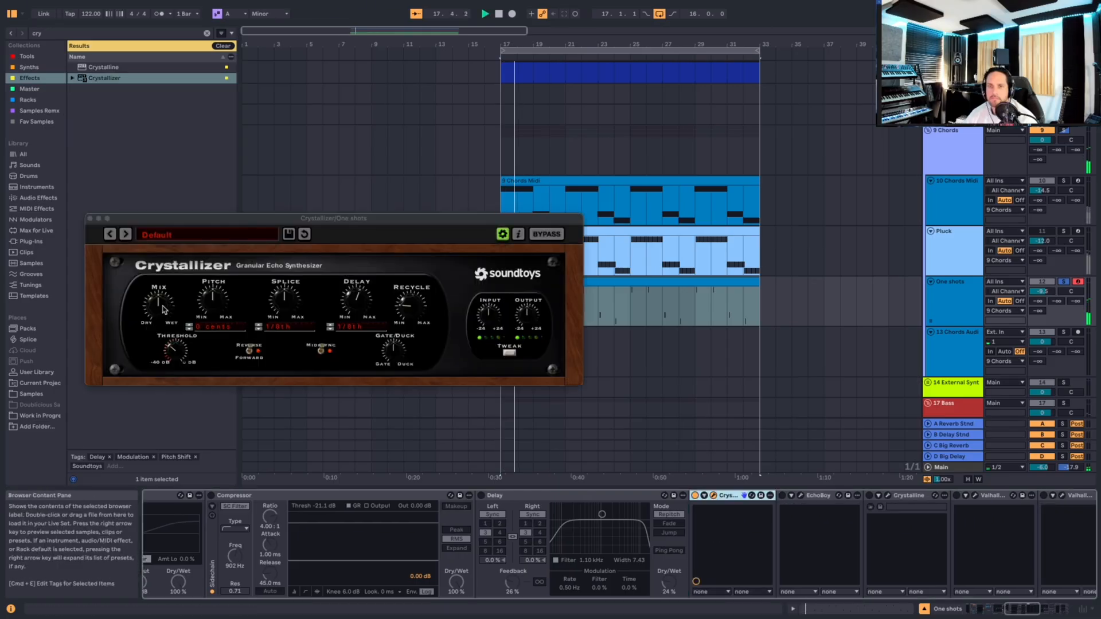
click(395, 354)
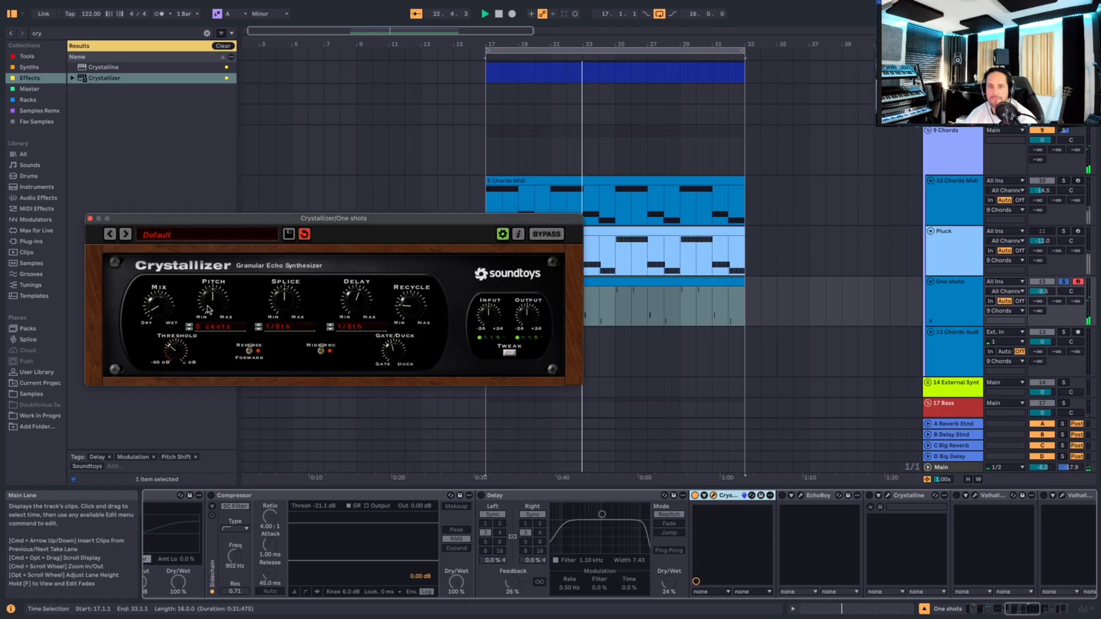
drag(207, 309, 217, 304)
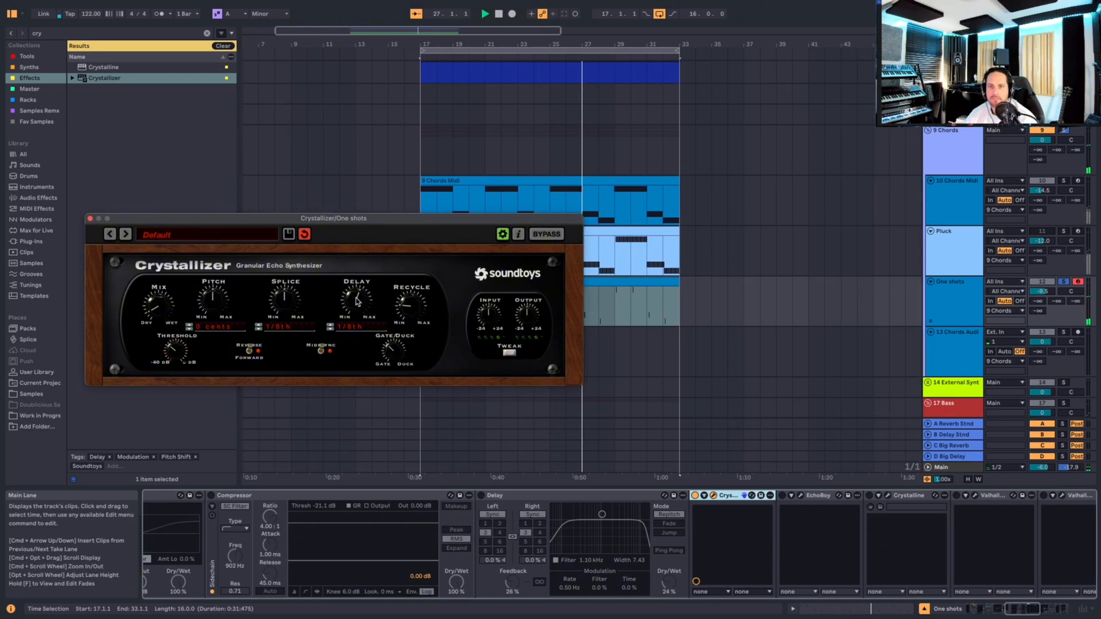
drag(356, 301, 357, 303)
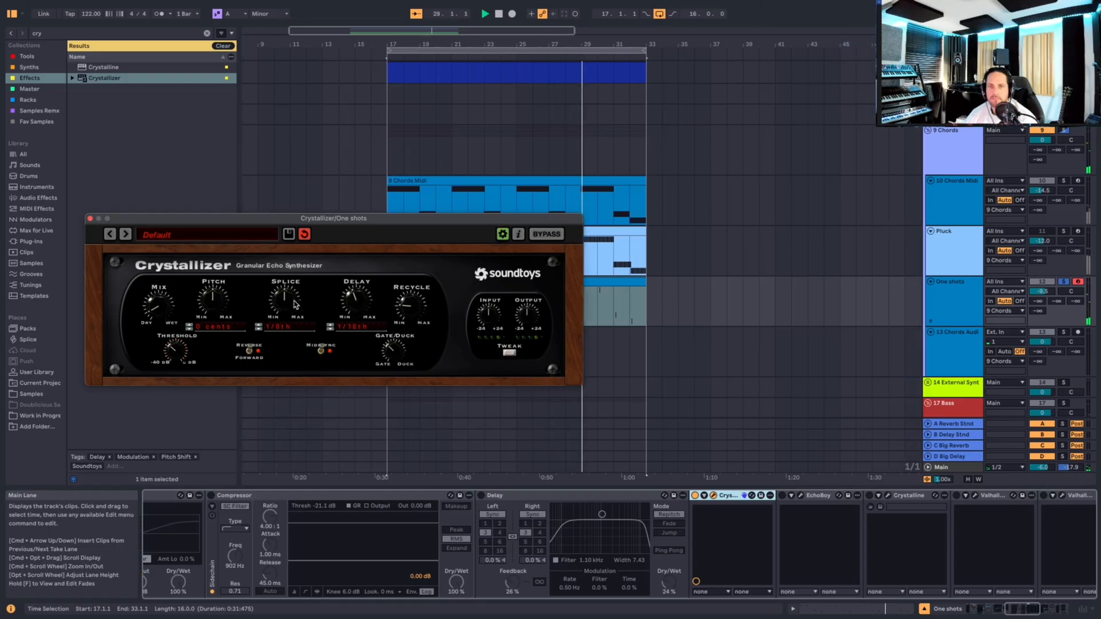
drag(295, 304, 290, 293)
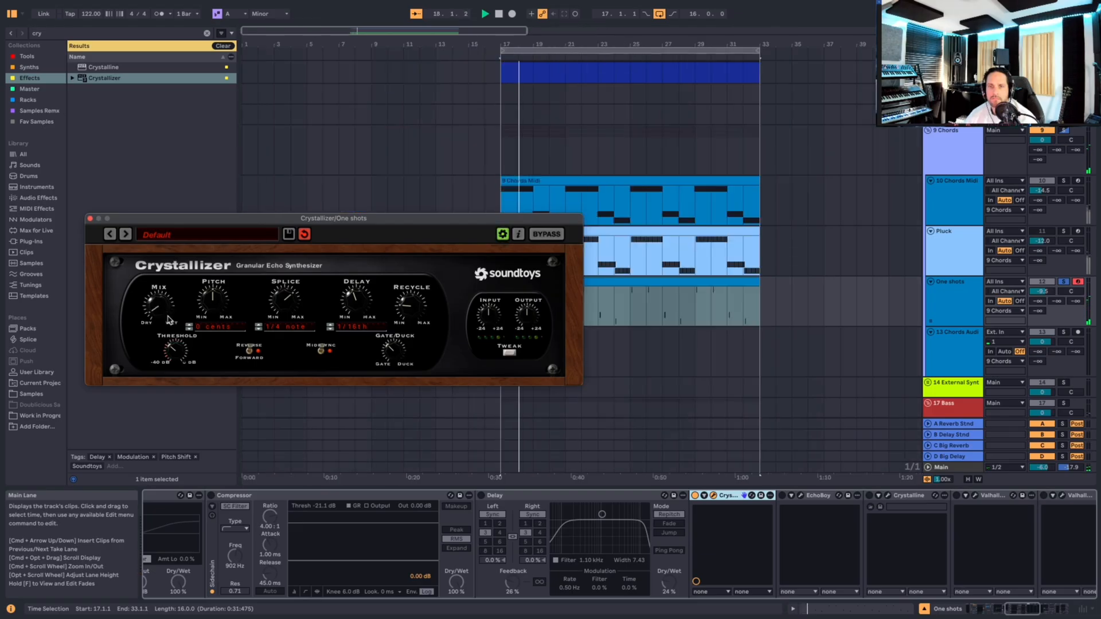
key(space)
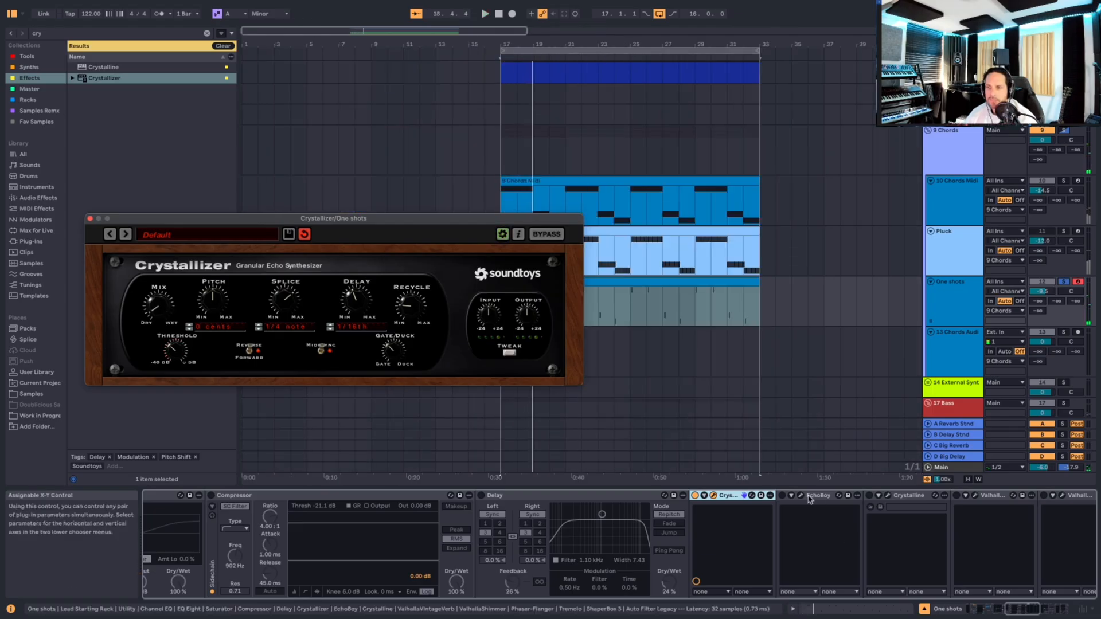
Step: Enable EchoBoy on the One shots track, lower its mix and place its window clear of Crystallizer's controls
click(782, 496)
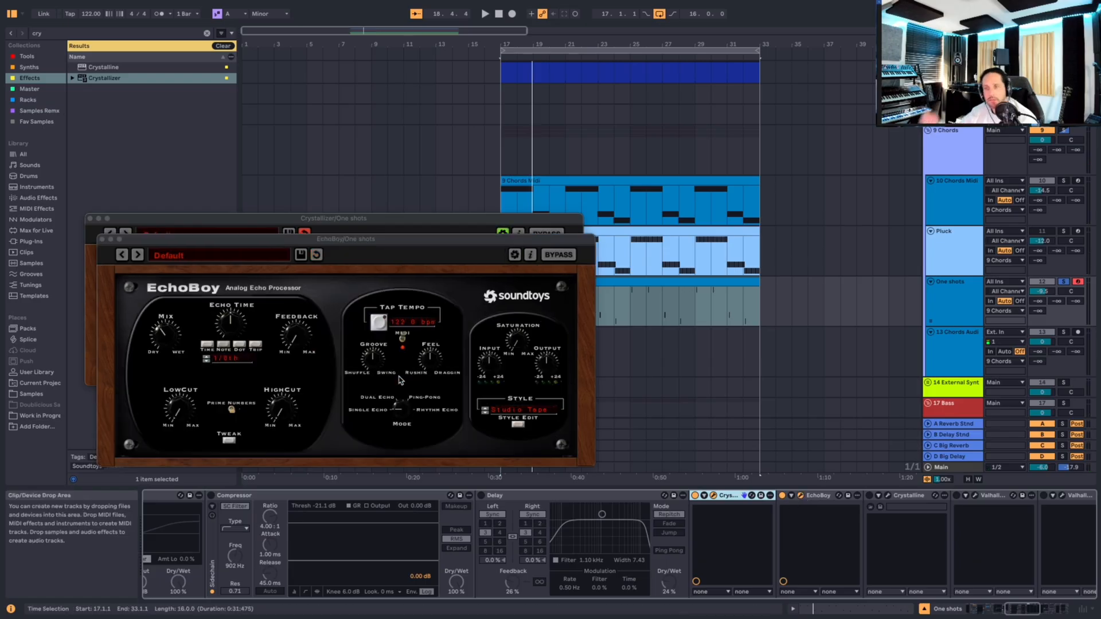
click(168, 331)
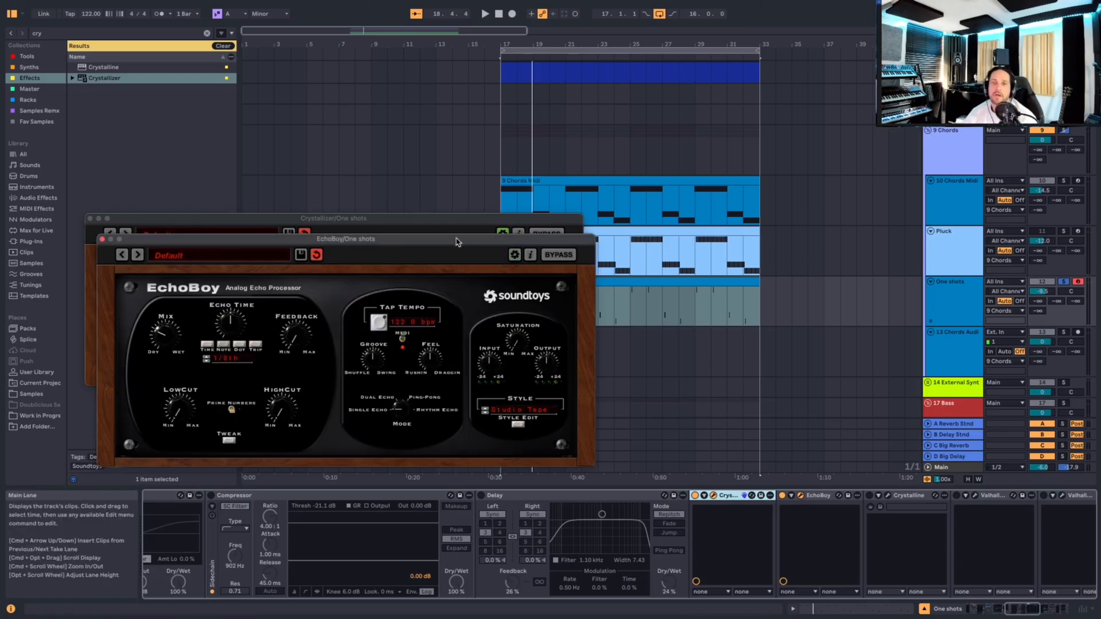
drag(456, 247, 789, 95)
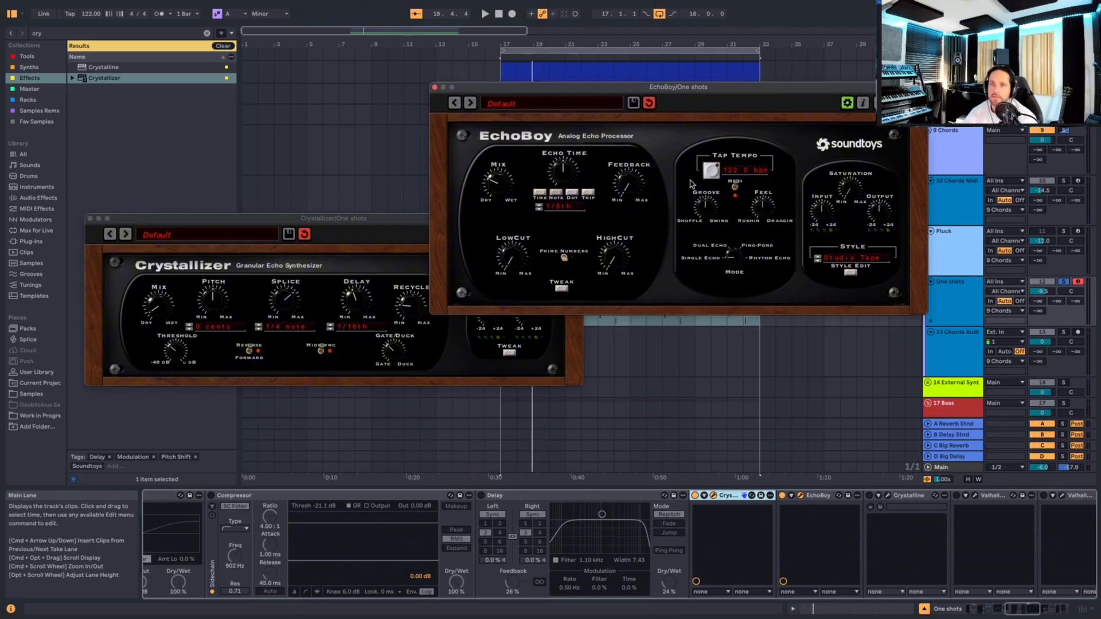
drag(662, 93, 652, 101)
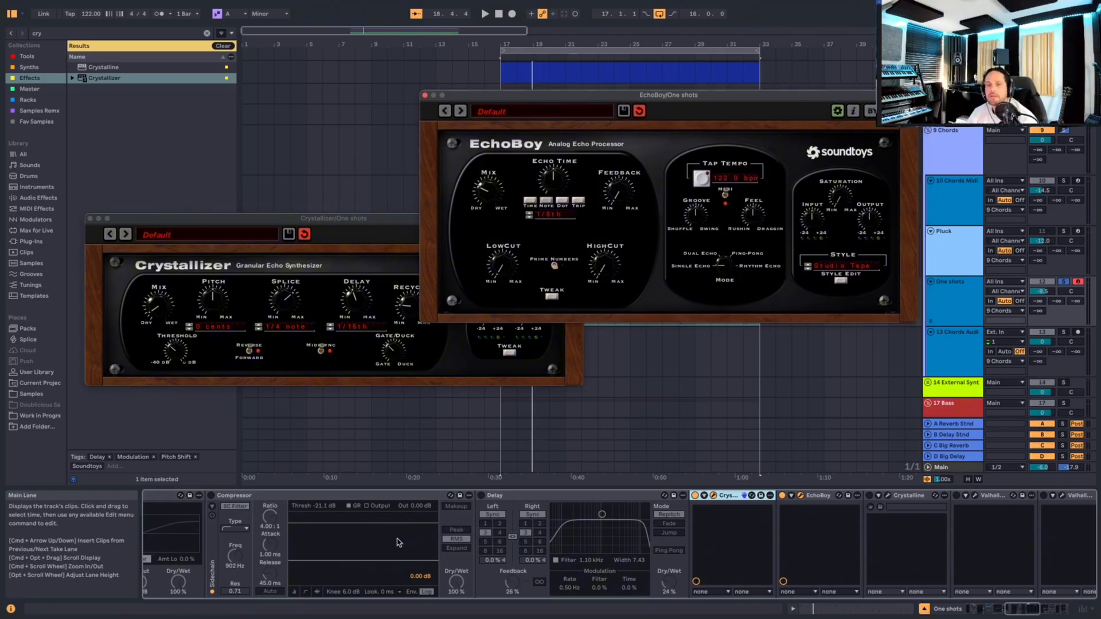
Step: Review the One shots effect chain and replay the loop with EchoBoy bypassed and re-enabled to compare the sound
scroll(399, 543, left, 10)
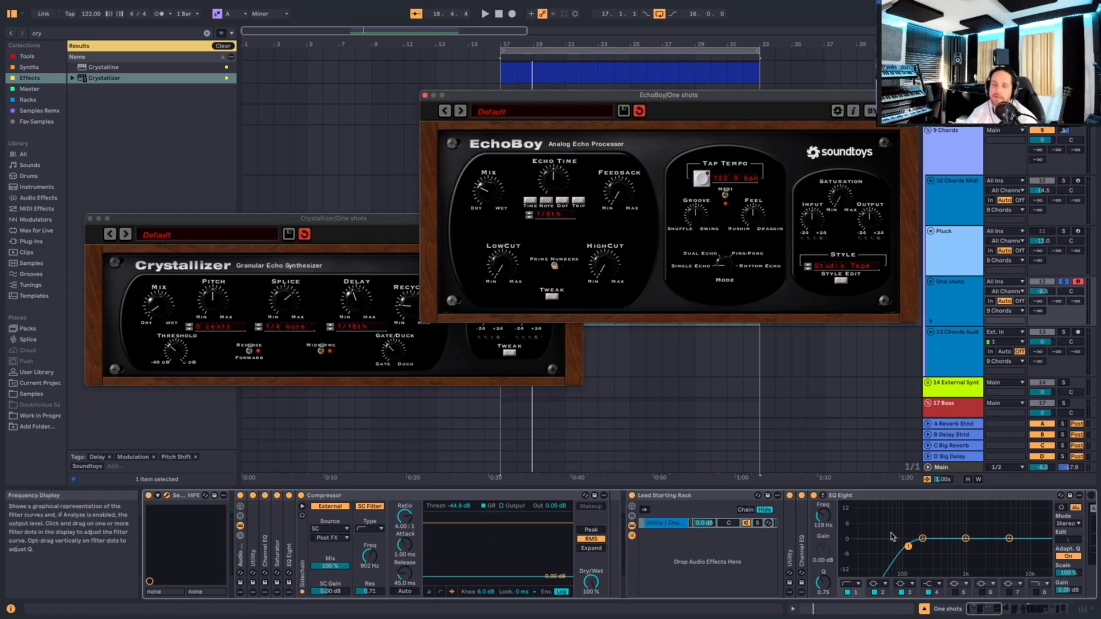
scroll(892, 536, right, 15)
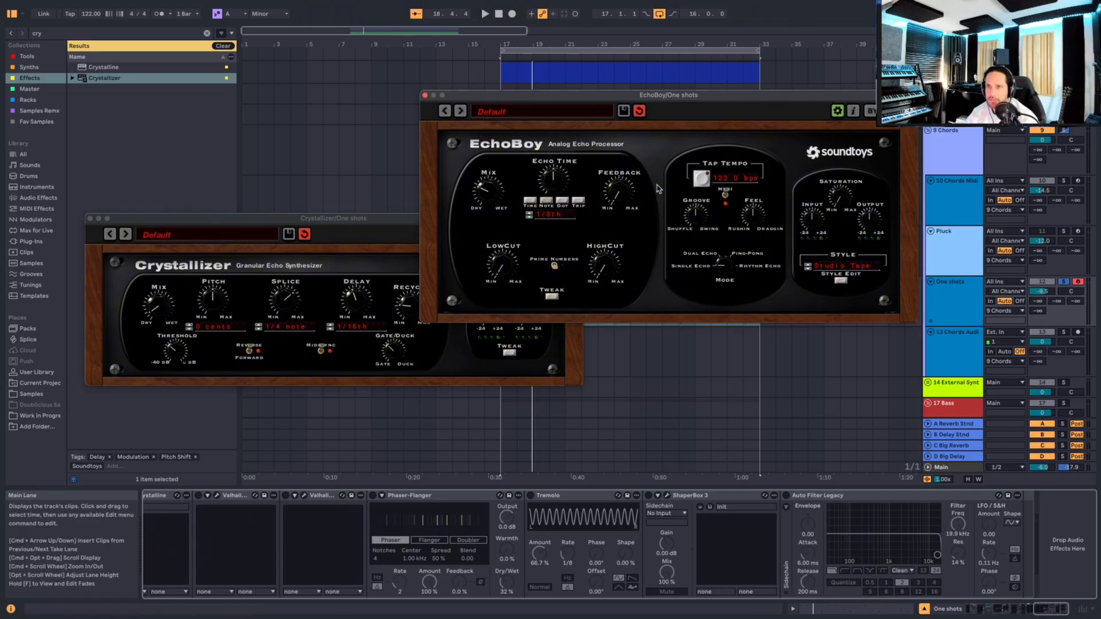
drag(731, 99, 707, 160)
key(space)
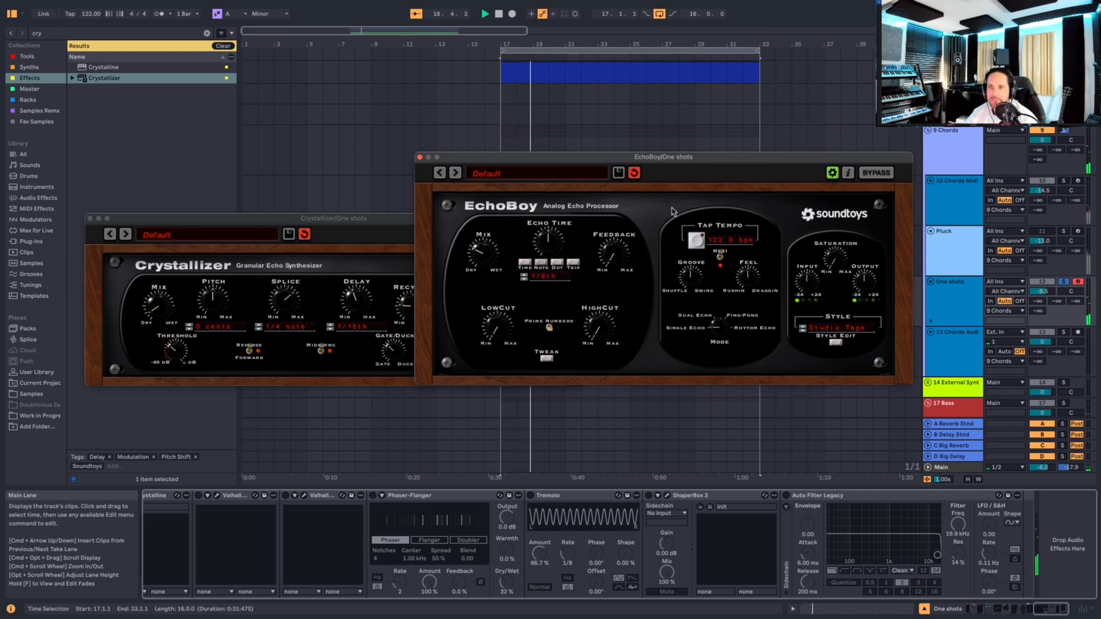
scroll(727, 528, left, 5)
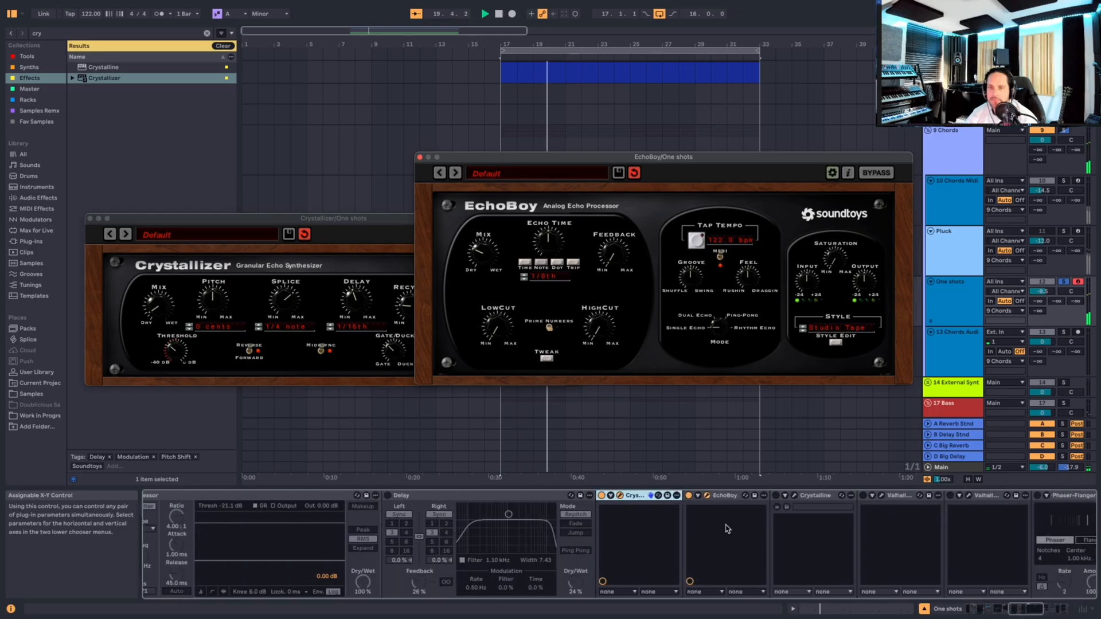
click(698, 517)
key(space)
key(space)
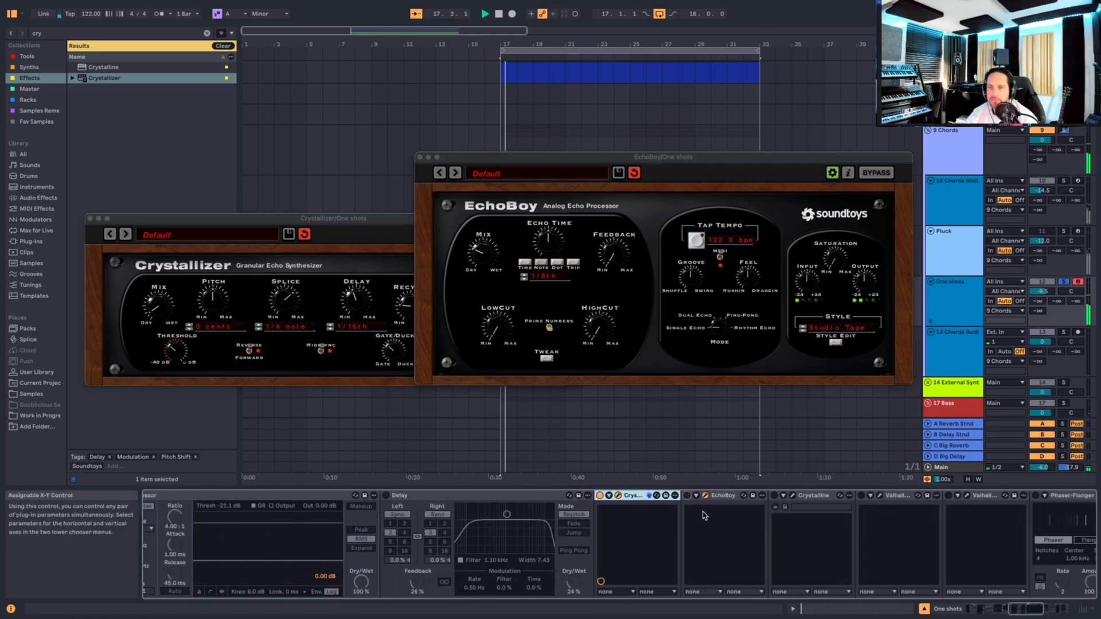
key(0)
key(space)
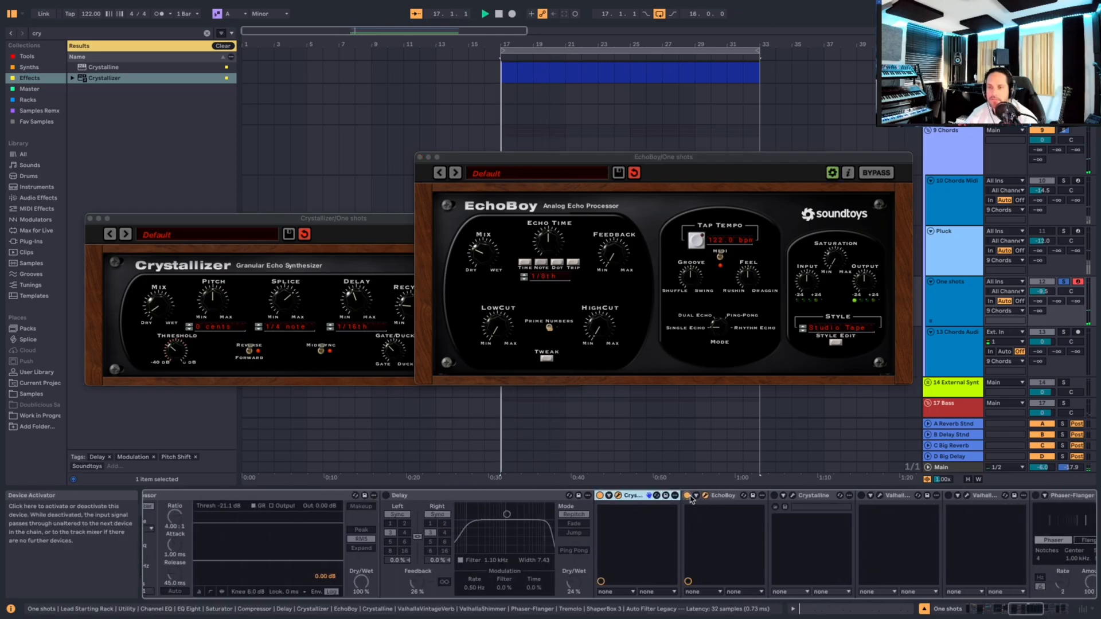
Step: Unsolo the One shots track and replay the loop with the full mix
click(1064, 282)
key(space)
key(space)
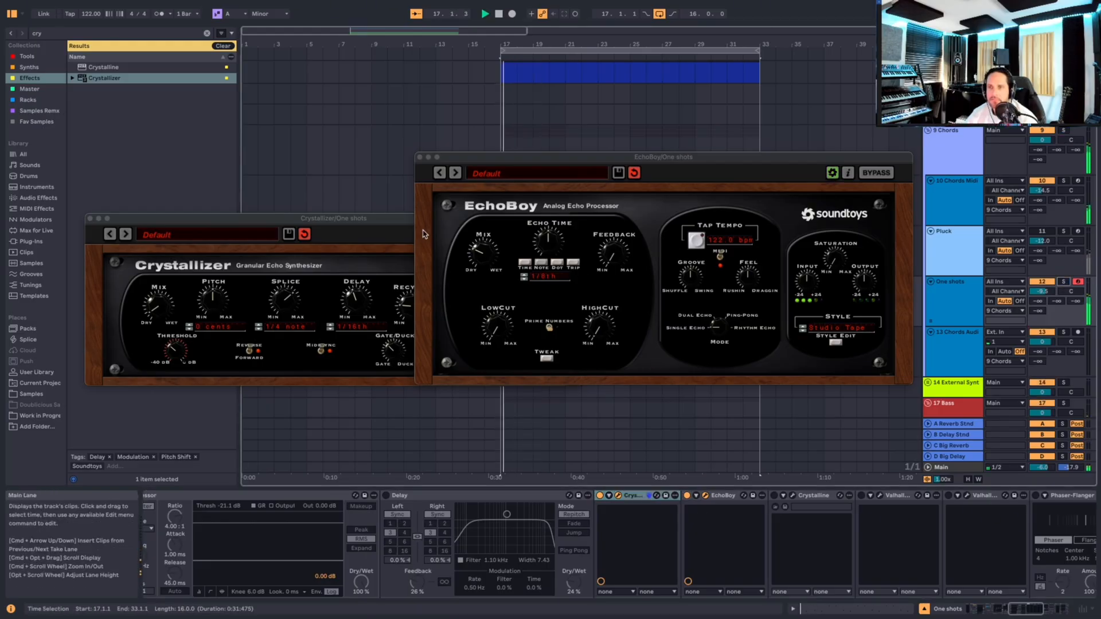
Step: Close the EchoBoy and Crystallizer windows and raise the One shots track volume to -9.0 dB
click(420, 158)
click(91, 222)
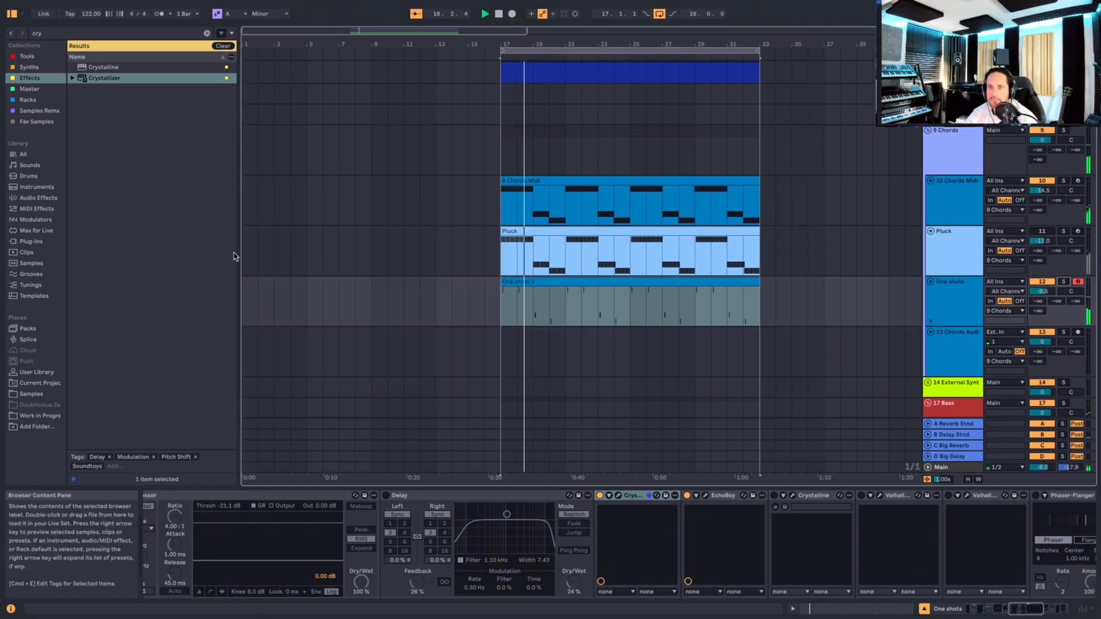
drag(1045, 294, 1043, 288)
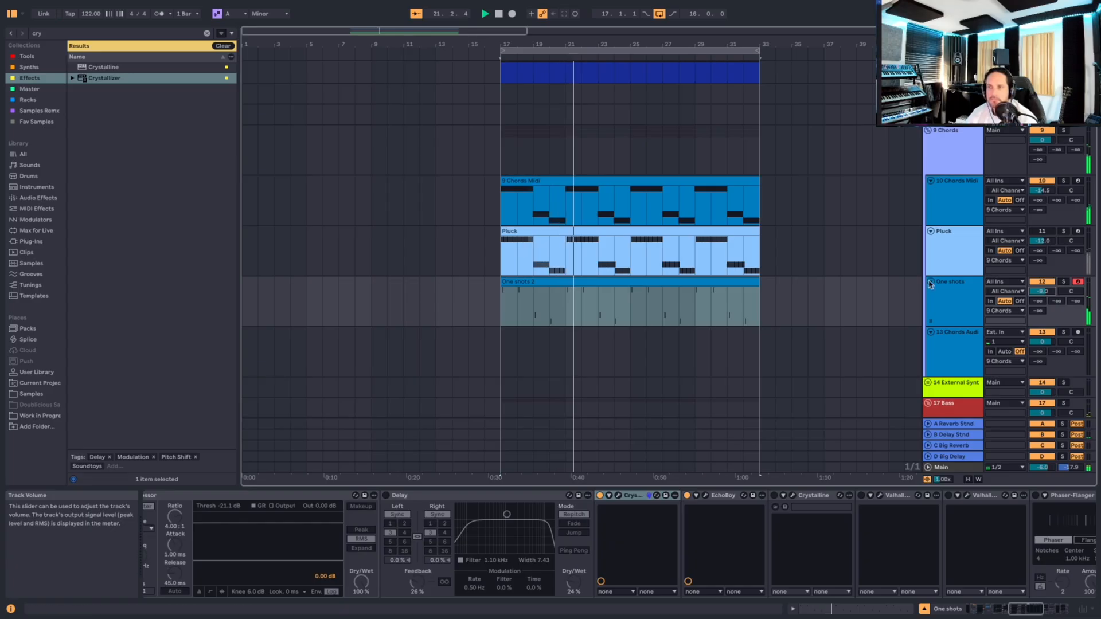
Step: Open the One shots 2 clip in the MIDI note editor
scroll(917, 278, up, 2)
scroll(919, 277, down, 5)
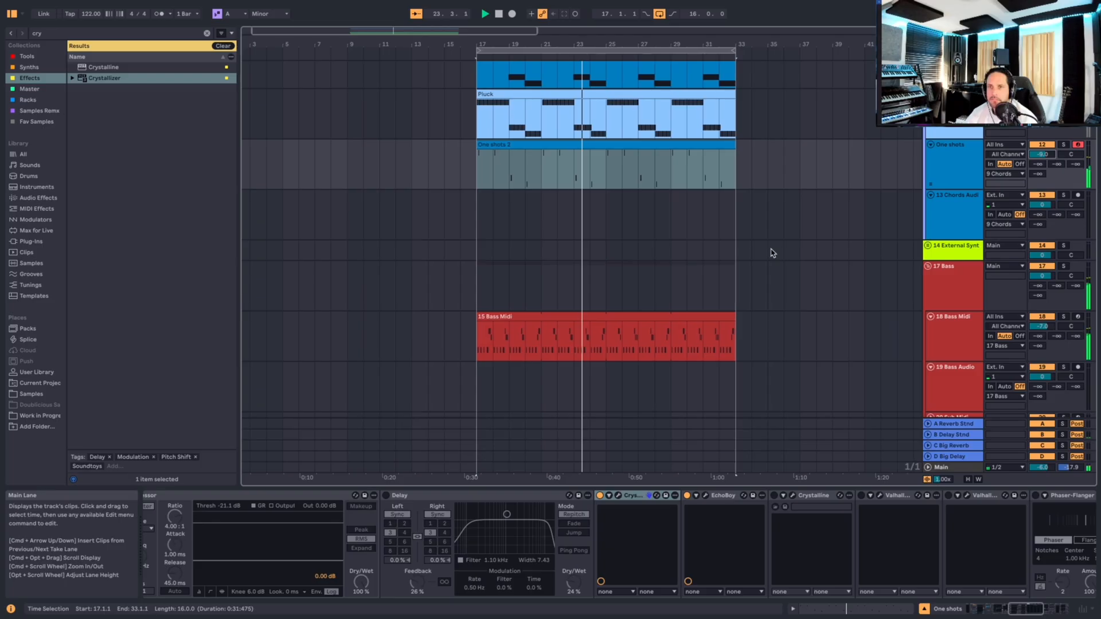
double_click(570, 144)
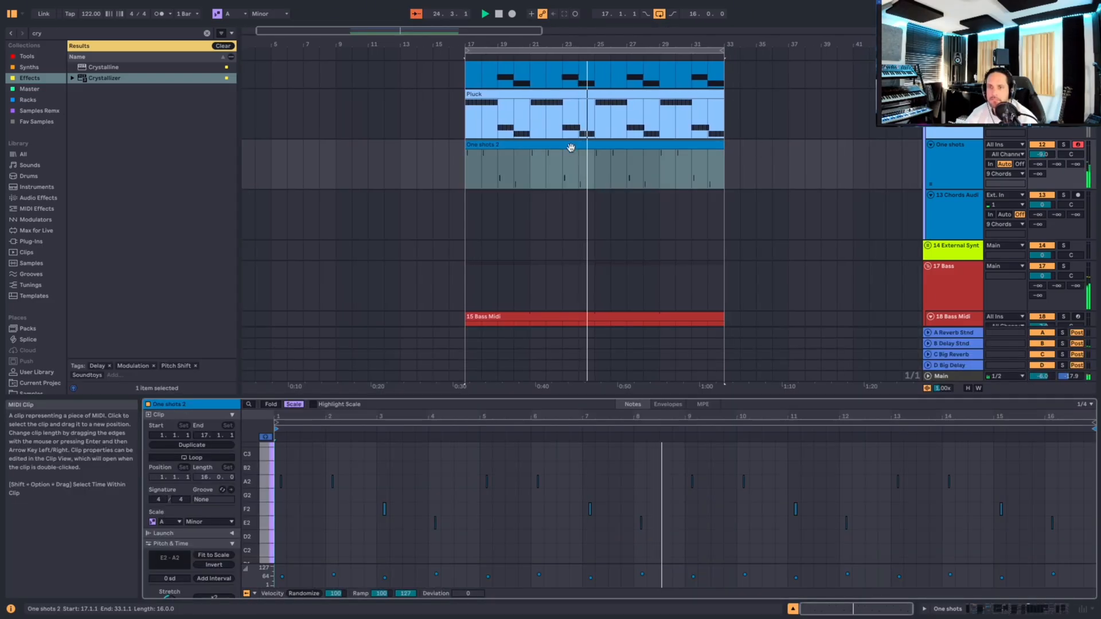
Step: Try raising the velocity of the A2 notes near bars 9 and 2 to 127 while auditioning the loop
click(692, 482)
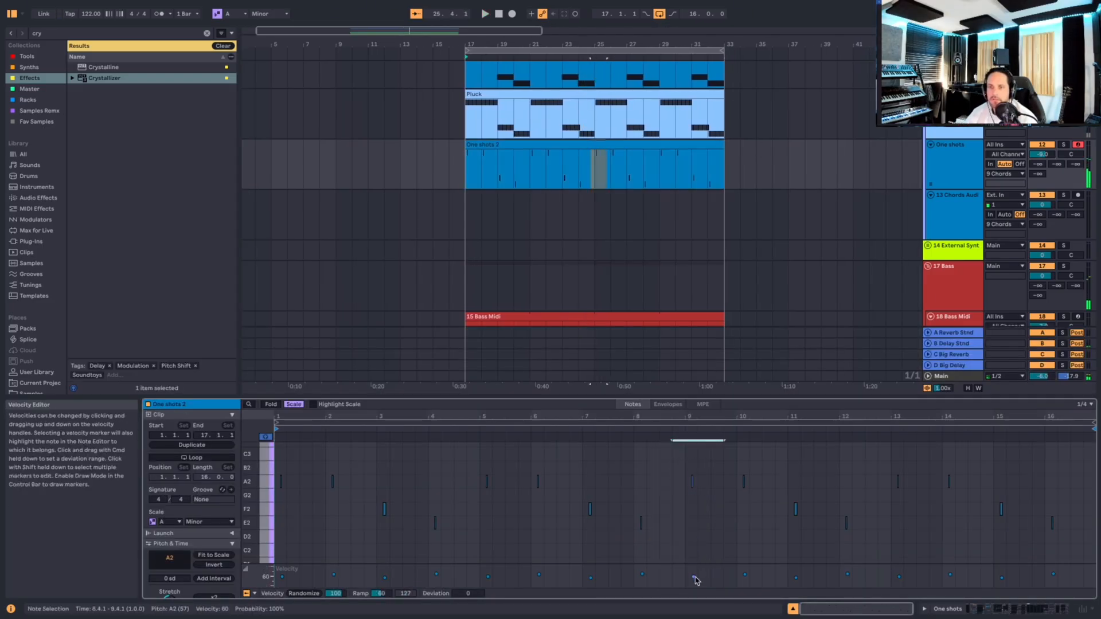
key(space)
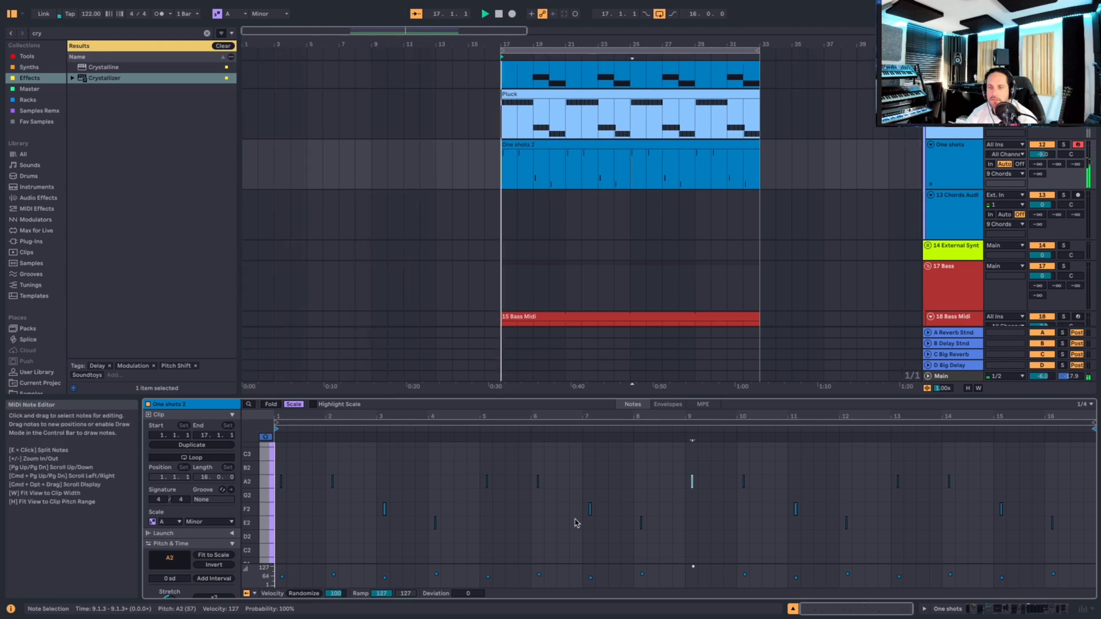
key(space)
click(333, 574)
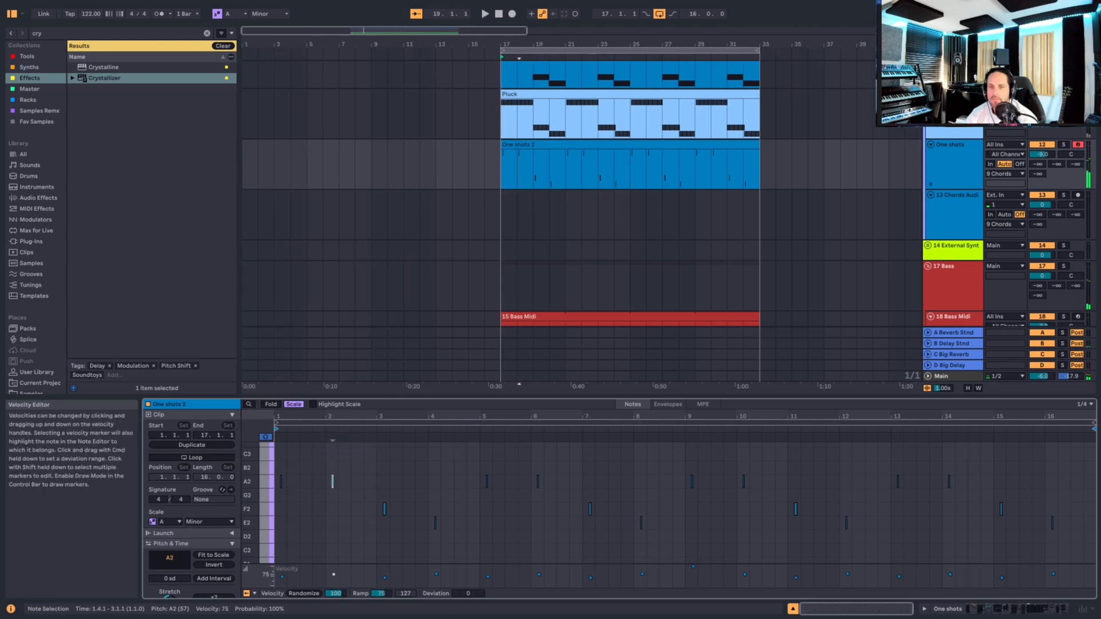
key(space)
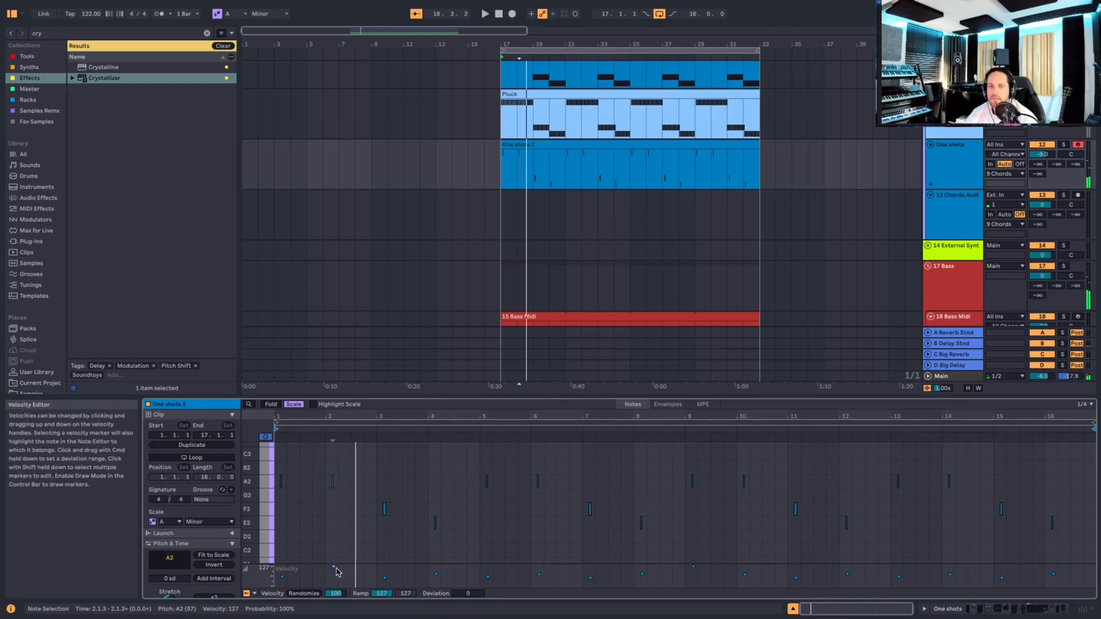
Step: Undo the velocity changes on both A2 notes and restart playback
key(super+z)
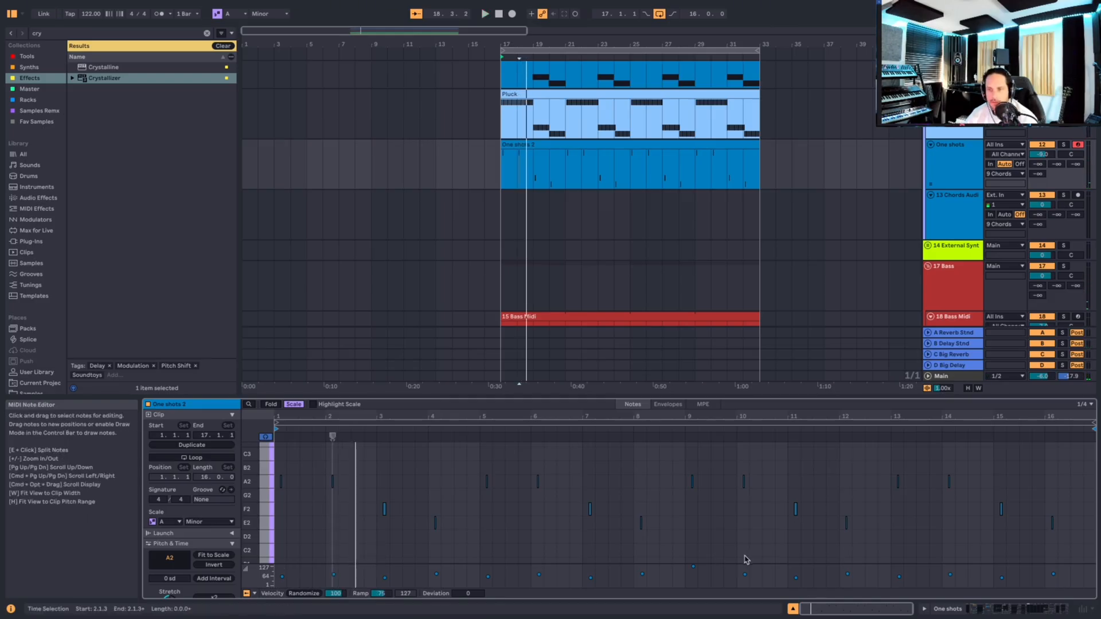
key(space)
key(super+z)
key(space)
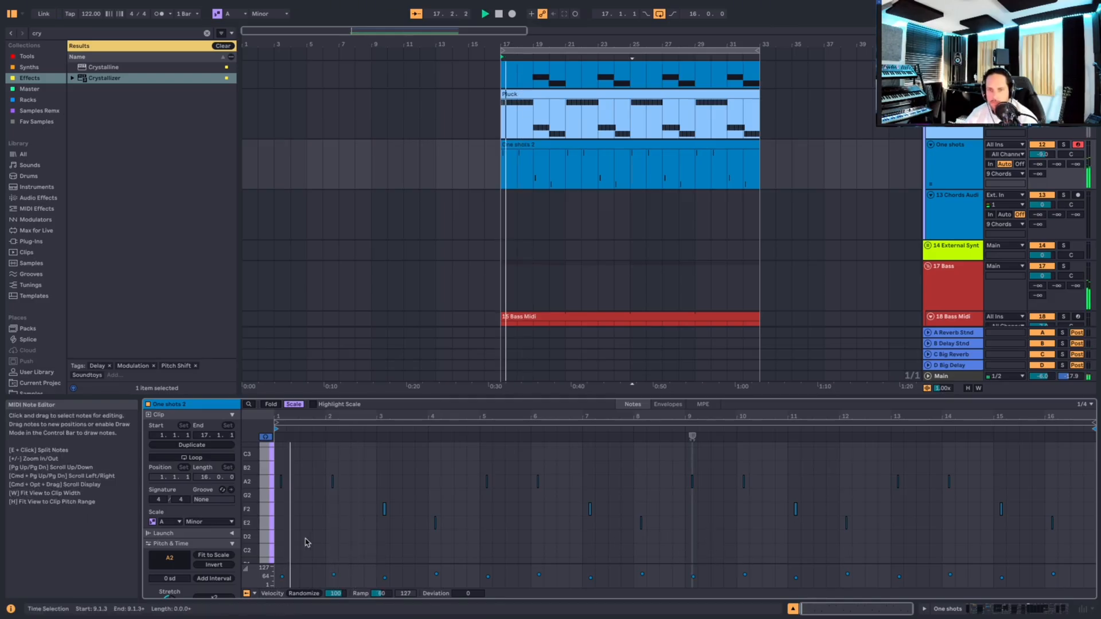
Step: Lower the velocities of all notes in the One shots 2 clip together
key(super+a)
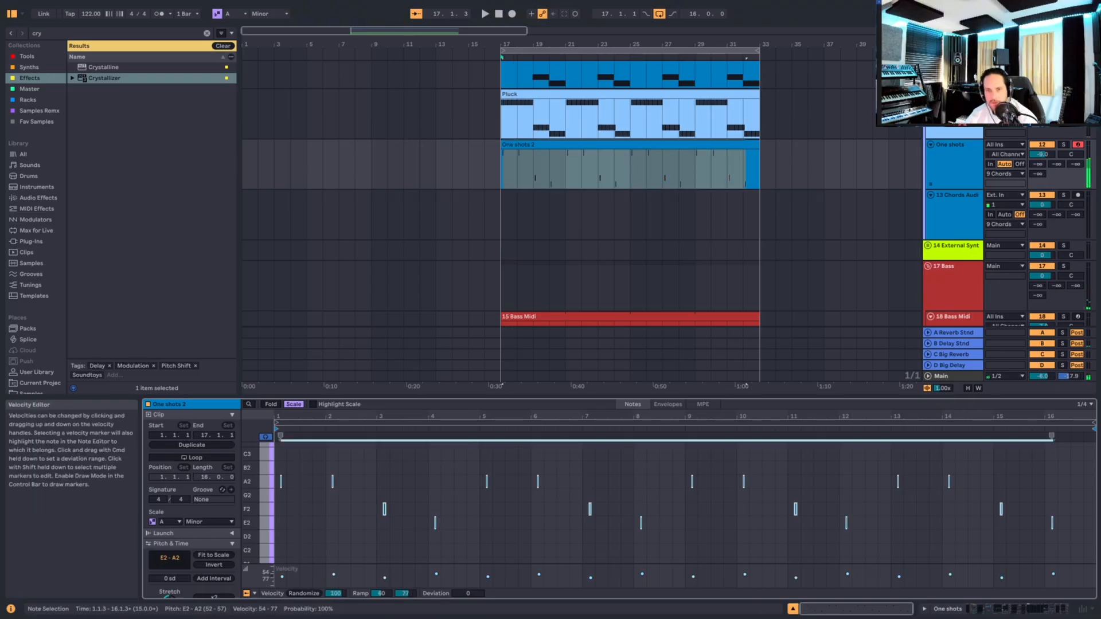
click(312, 533)
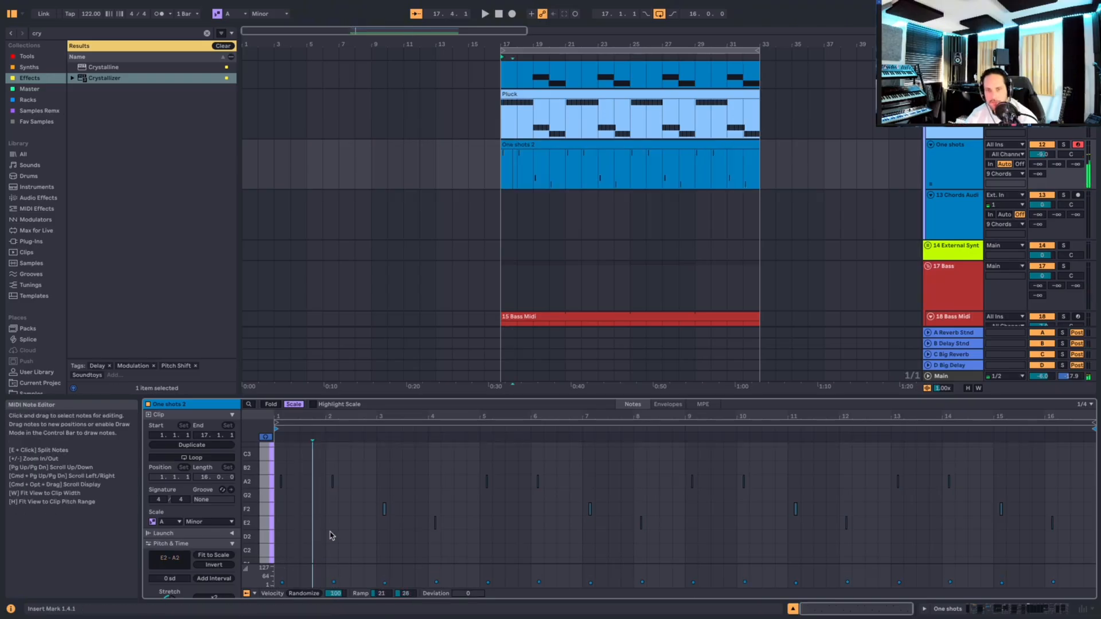
Step: Audition the One shots 2 loop while examining its notes, including the F2 note in bar 3 and the A2 note in bar 2
key(space)
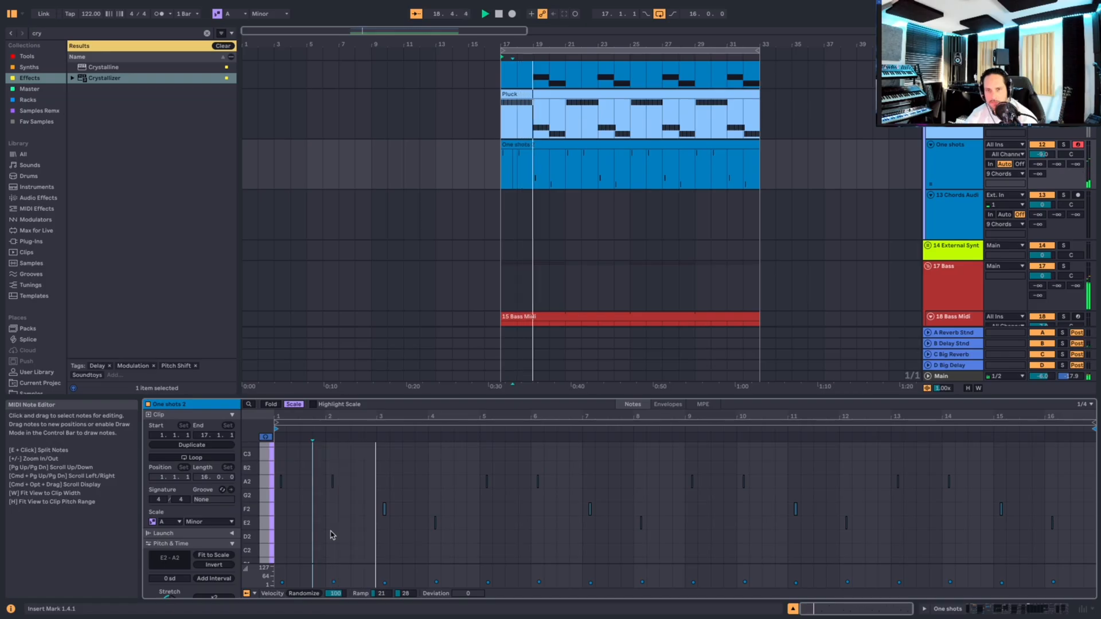
drag(415, 417, 507, 493)
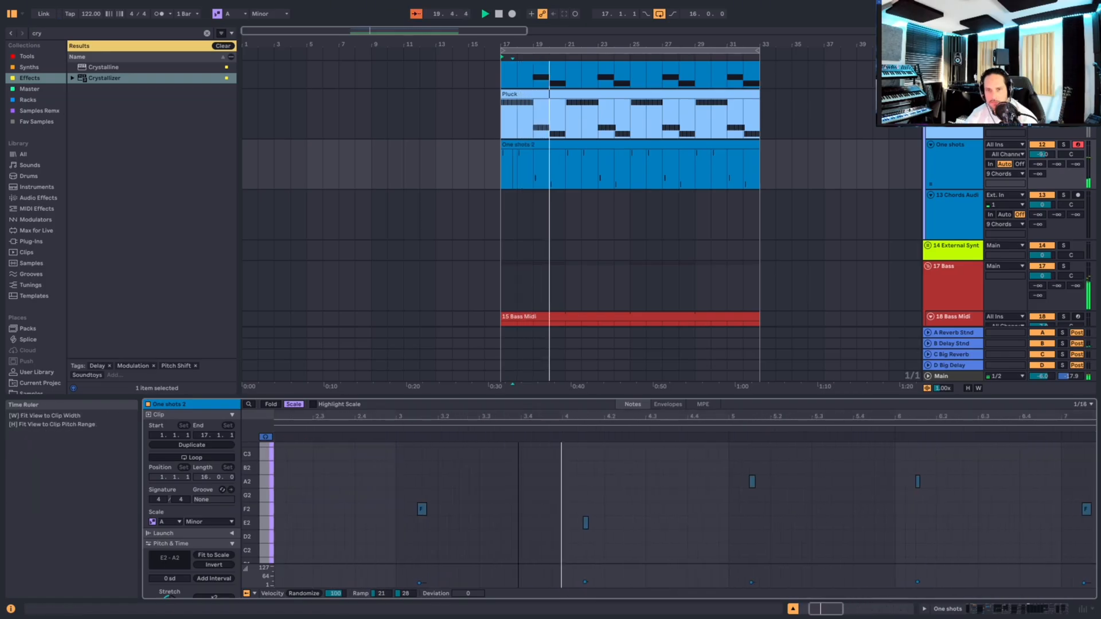
click(423, 509)
key(space)
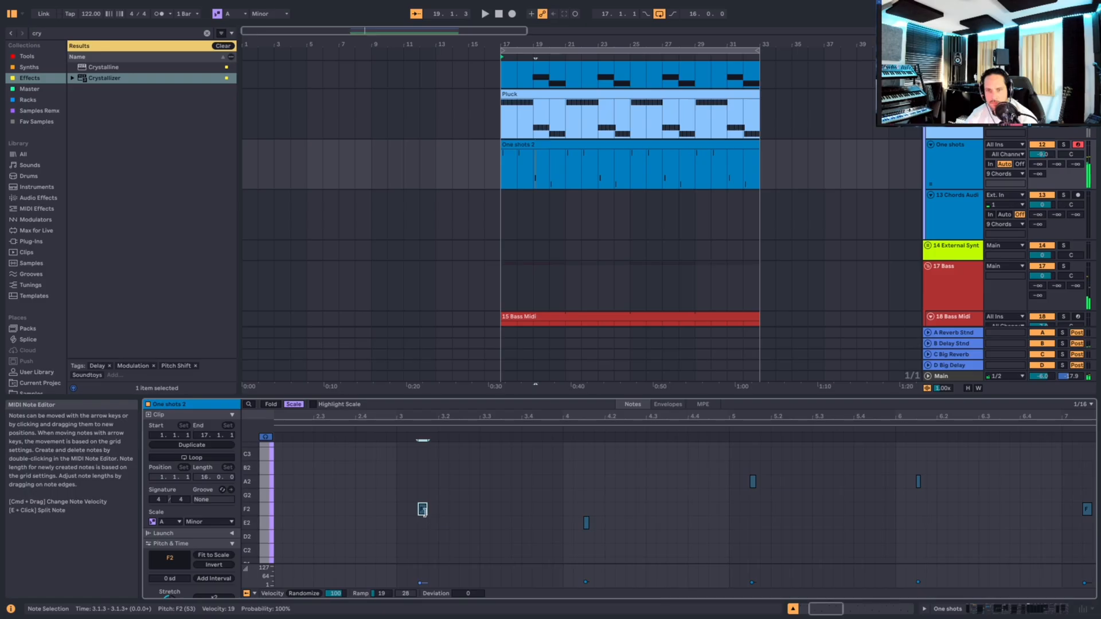
key(space)
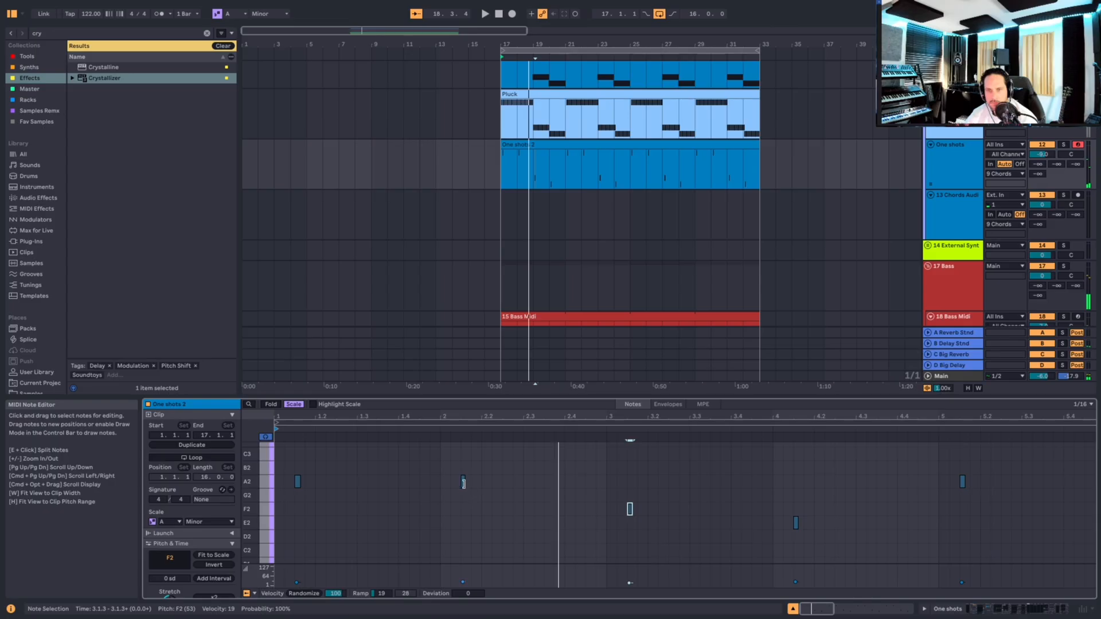
click(464, 482)
key(space)
key(space)
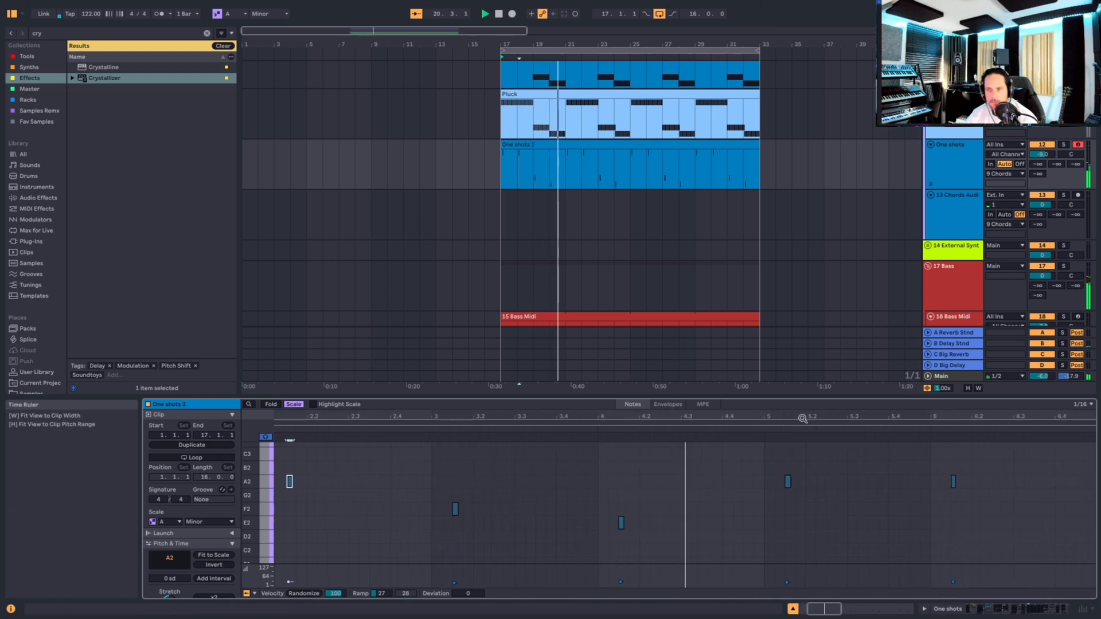
drag(802, 417, 699, 393)
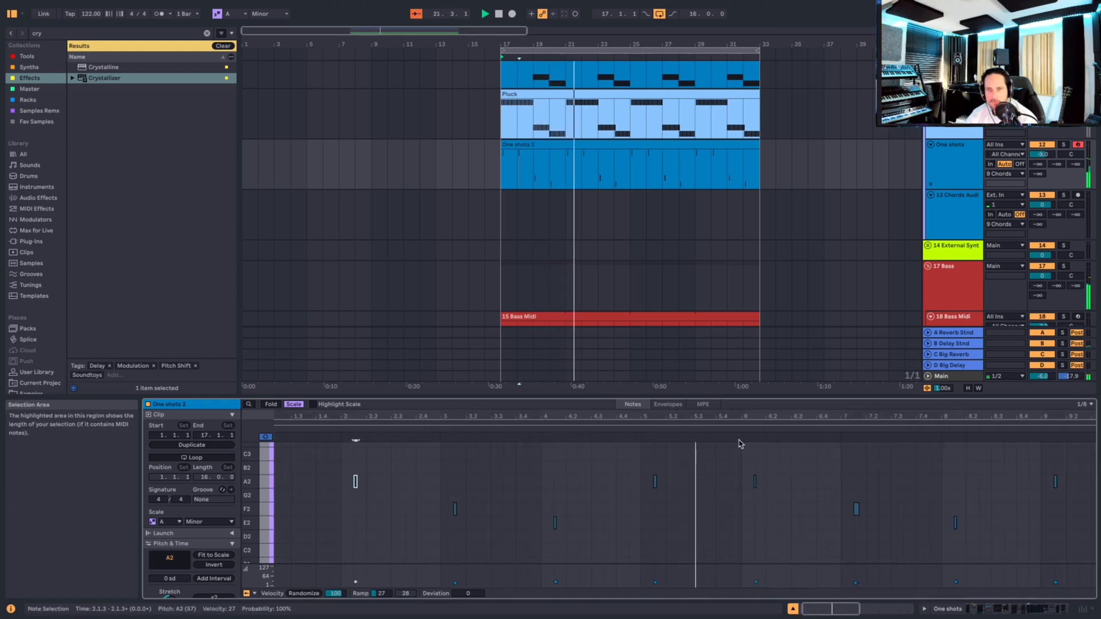
drag(809, 418, 633, 417)
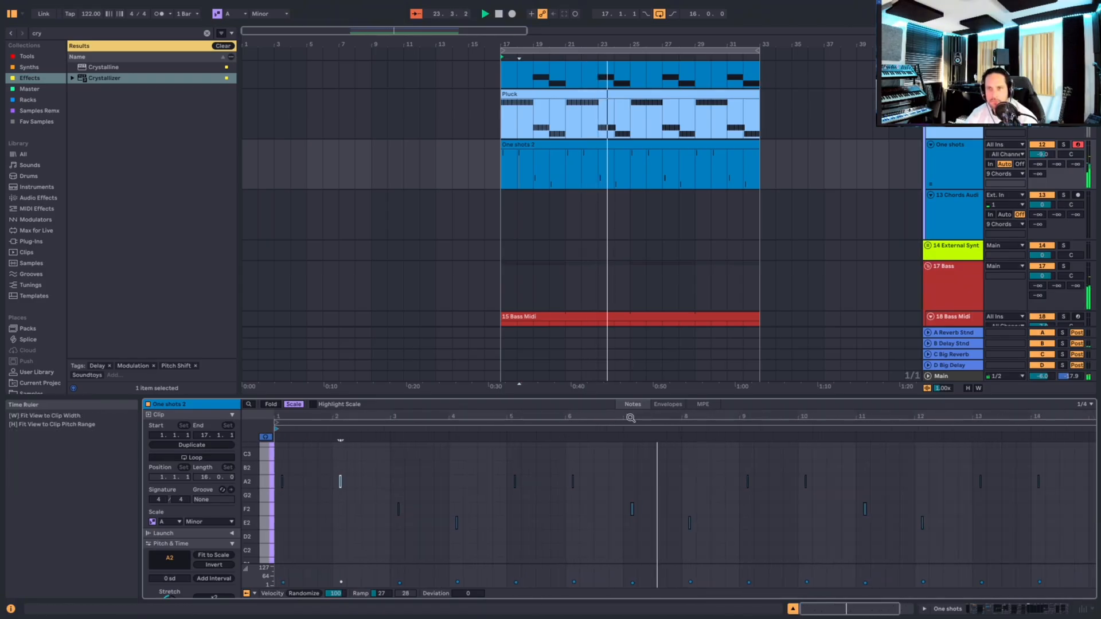
Step: Rename the Pluck track as ARP
scroll(803, 275, up, 5)
scroll(1009, 241, down, 1)
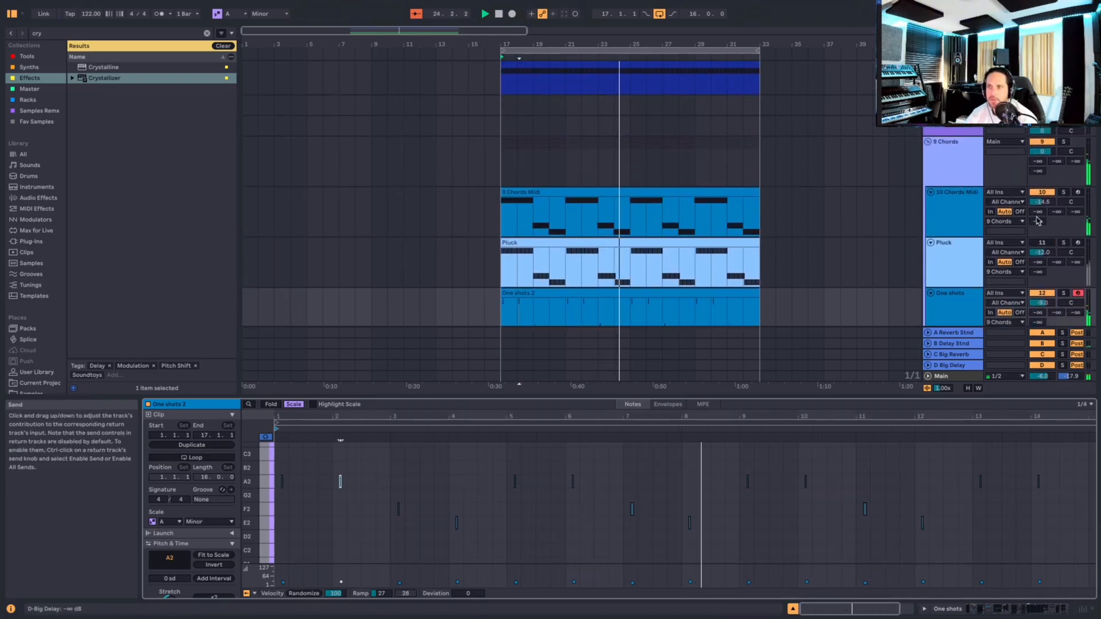
click(956, 261)
text(ARP)
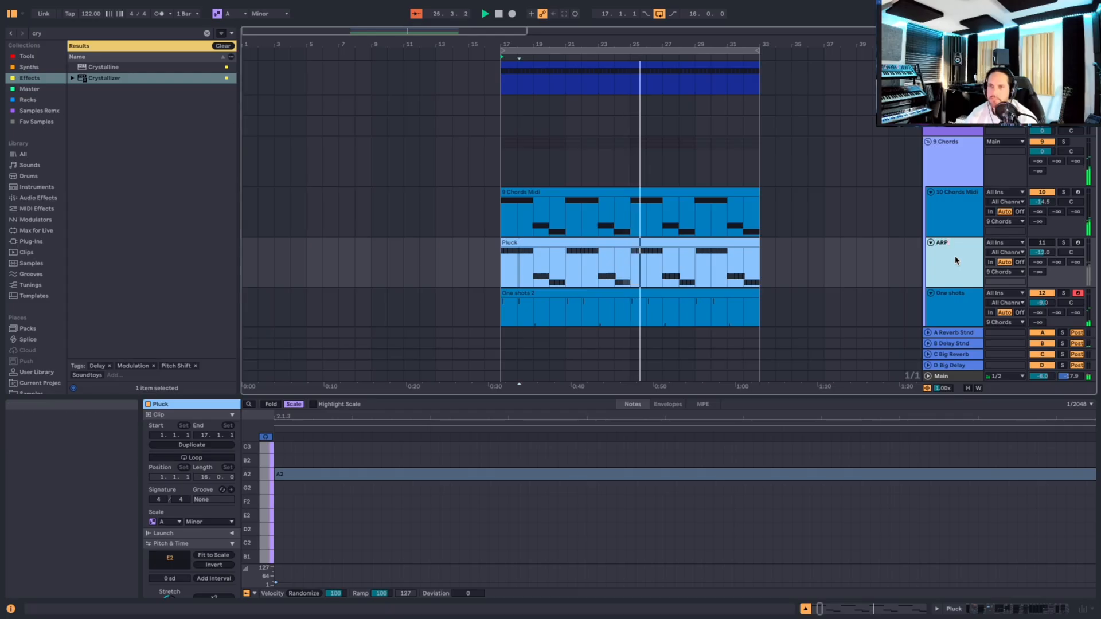
Step: Rename the Pluck clip on the ARP track as arp
right_click(956, 261)
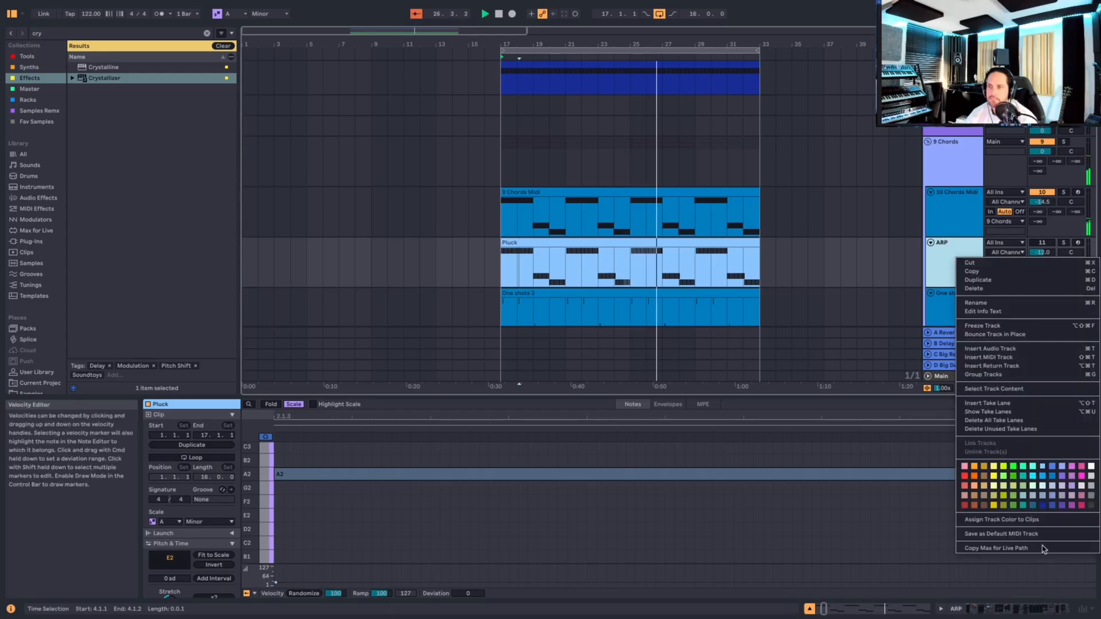
click(518, 242)
click(517, 241)
key(super+r)
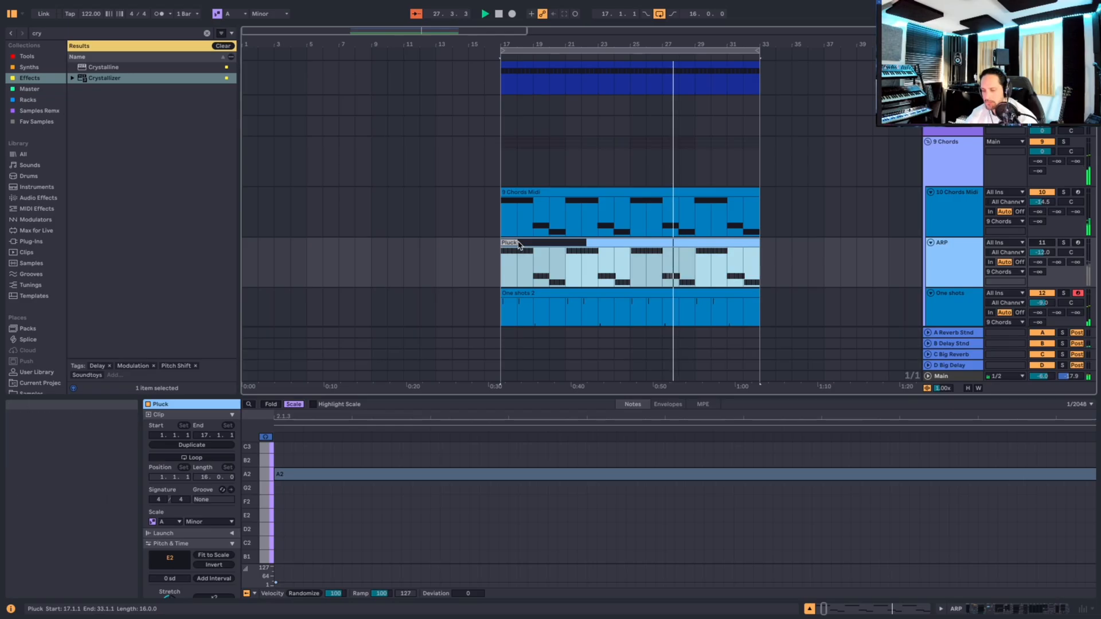
text(arp)
key(Return)
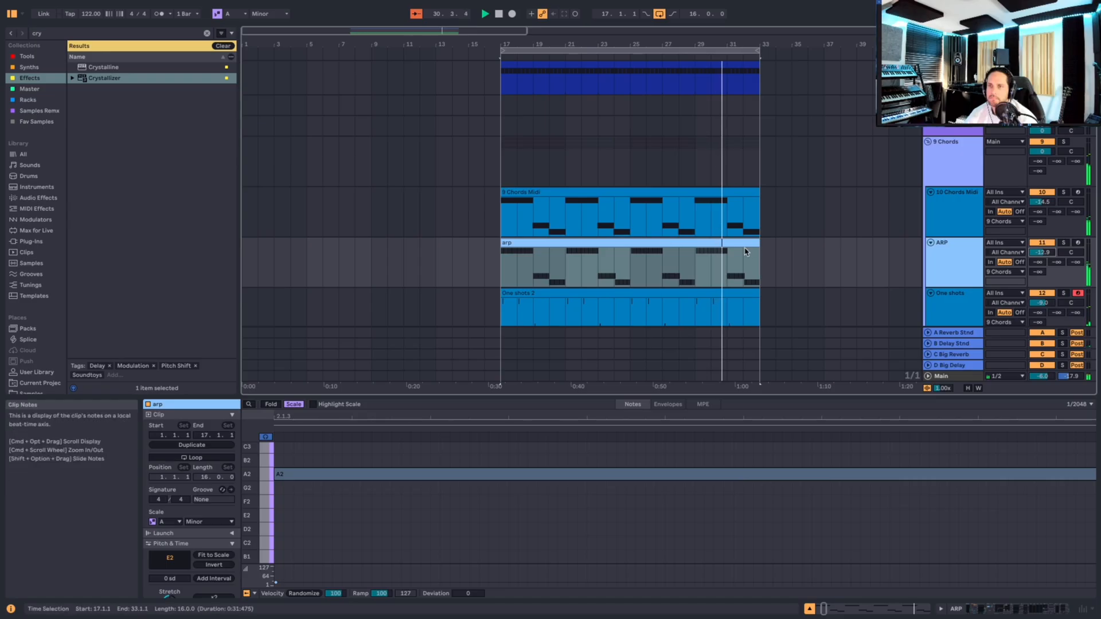
Step: Delete the arp clip from the ARP track and return the playback position to bar 17
click(933, 265)
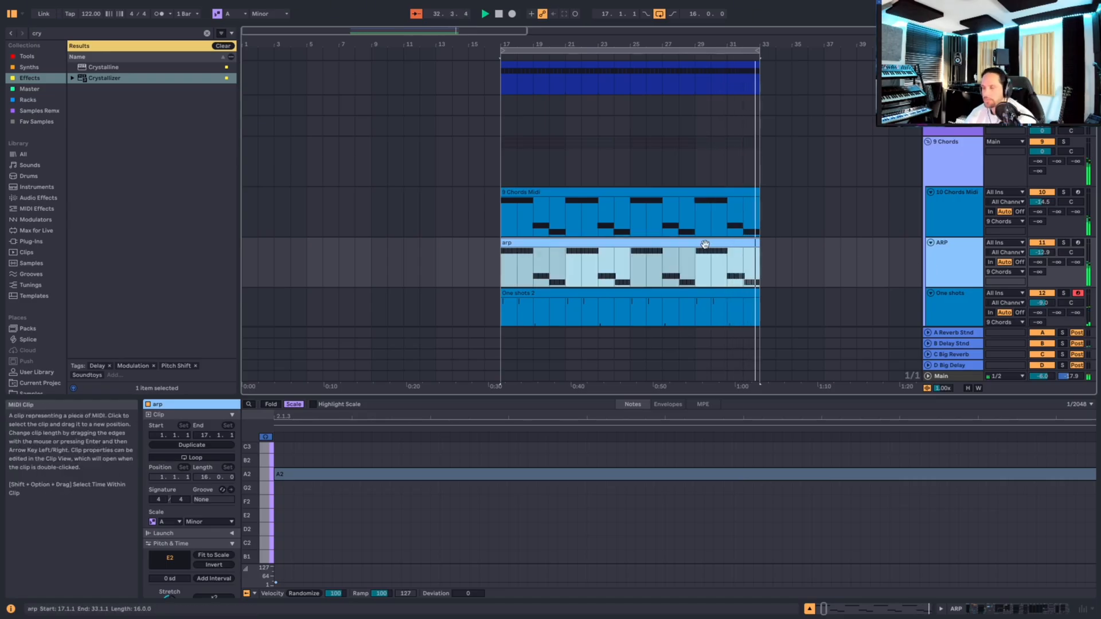
key(Delete)
click(500, 259)
key(space)
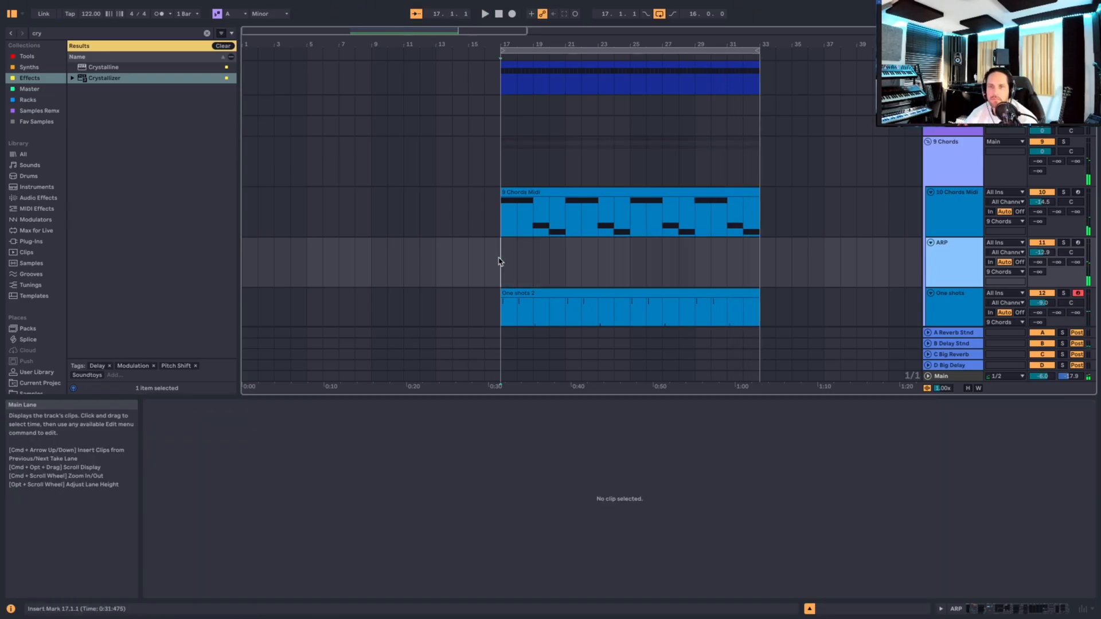
Step: Arm the ARP track for recording and raise its volume to -3.0 dB
click(1077, 244)
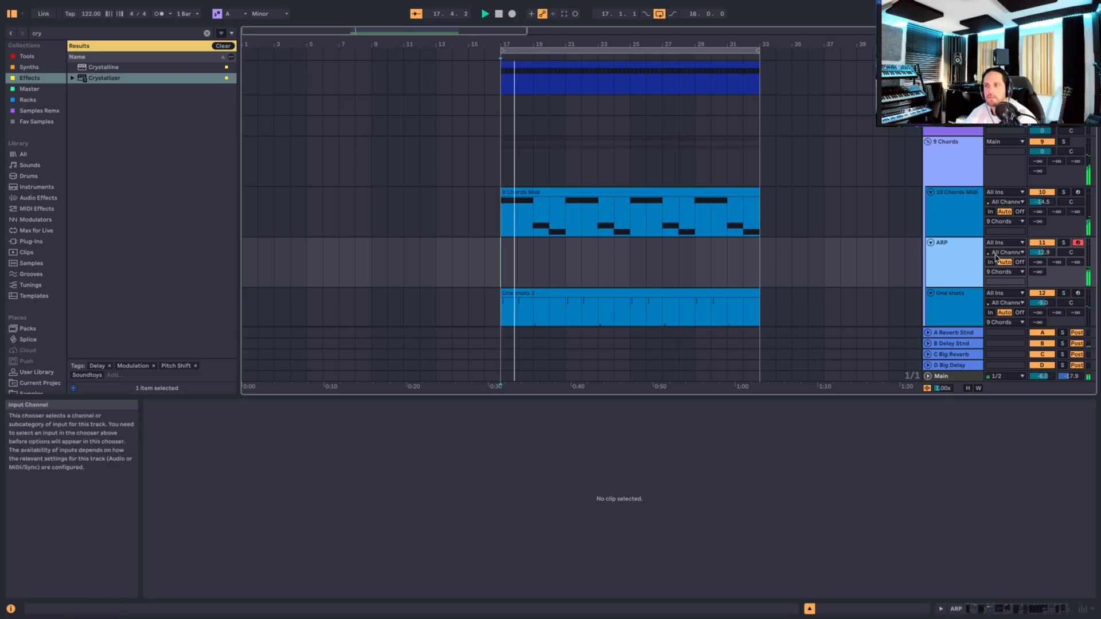
drag(1043, 252, 1043, 244)
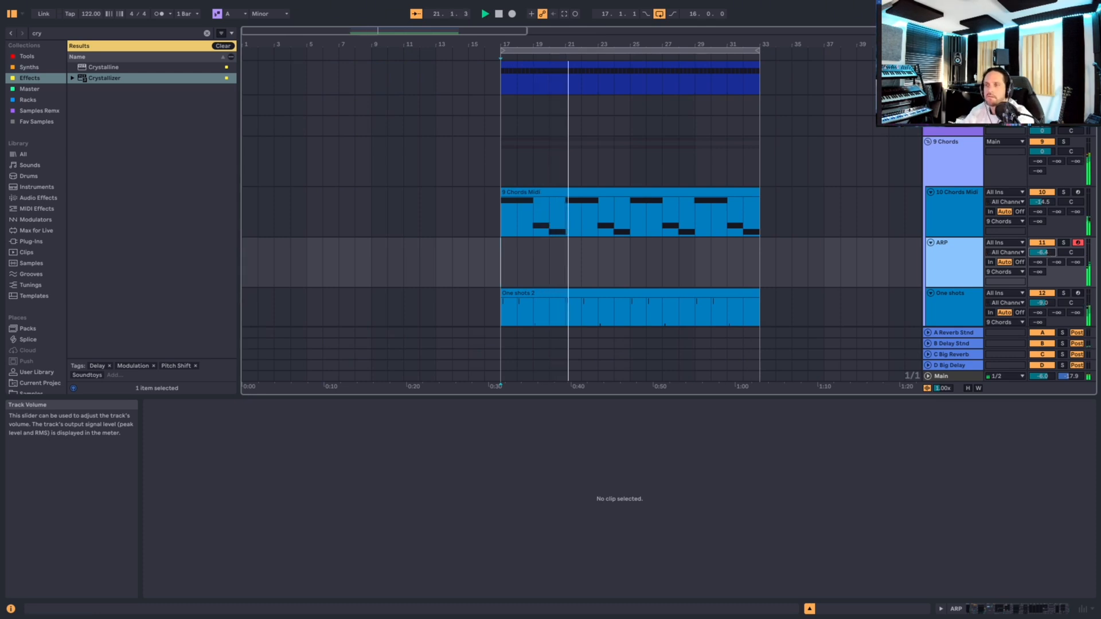
drag(1042, 252, 1042, 244)
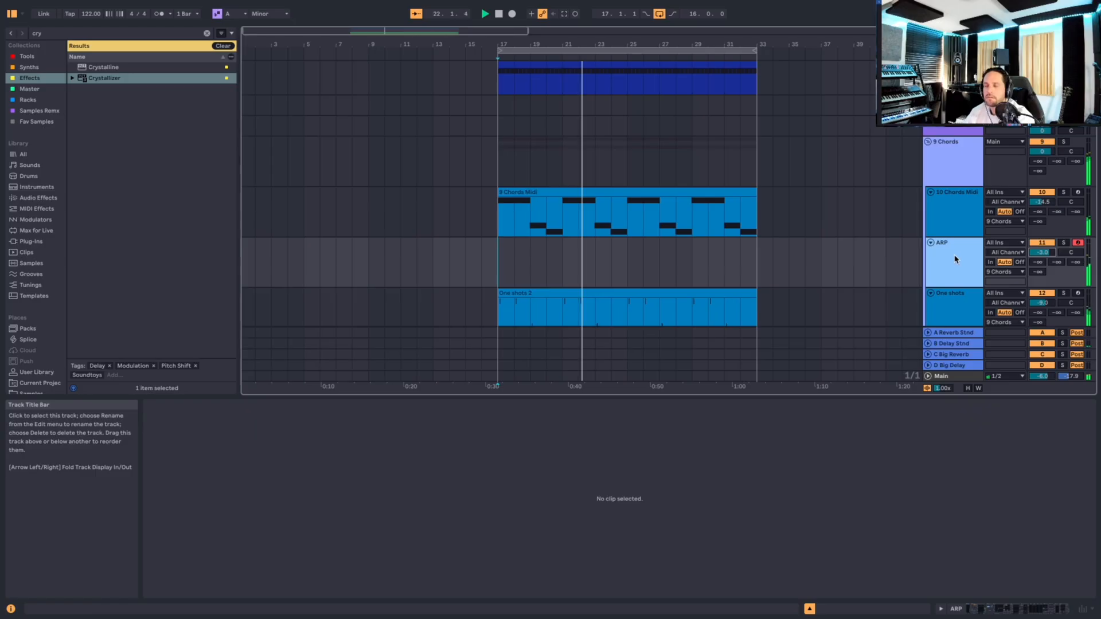
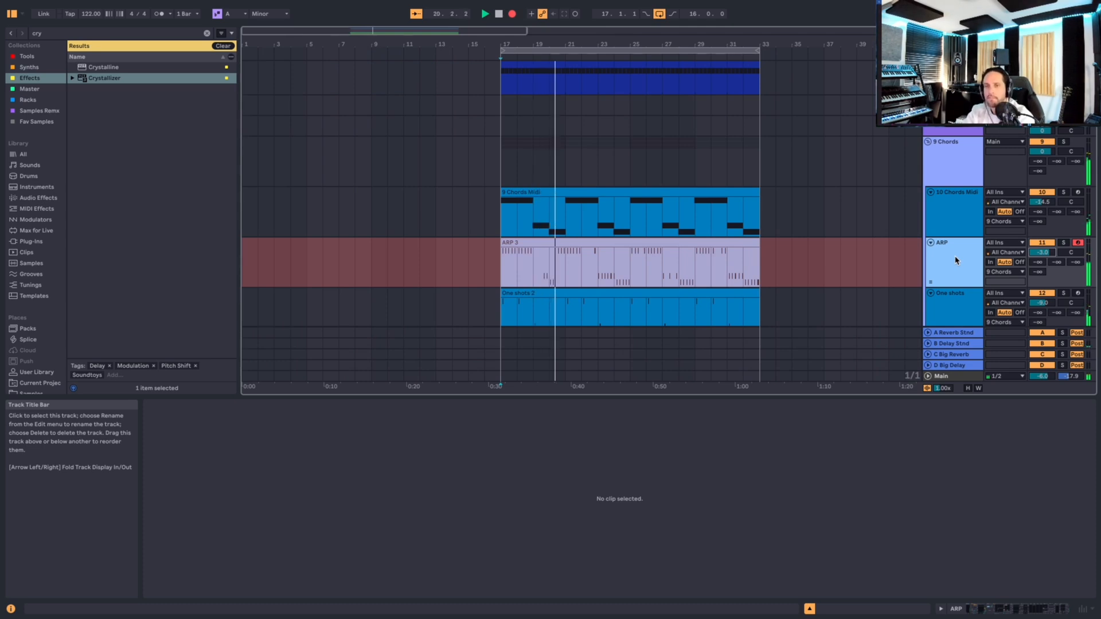
Step: Stop recording on the ARP track and remove the ARP 3 clip at the start of the loop
key(space)
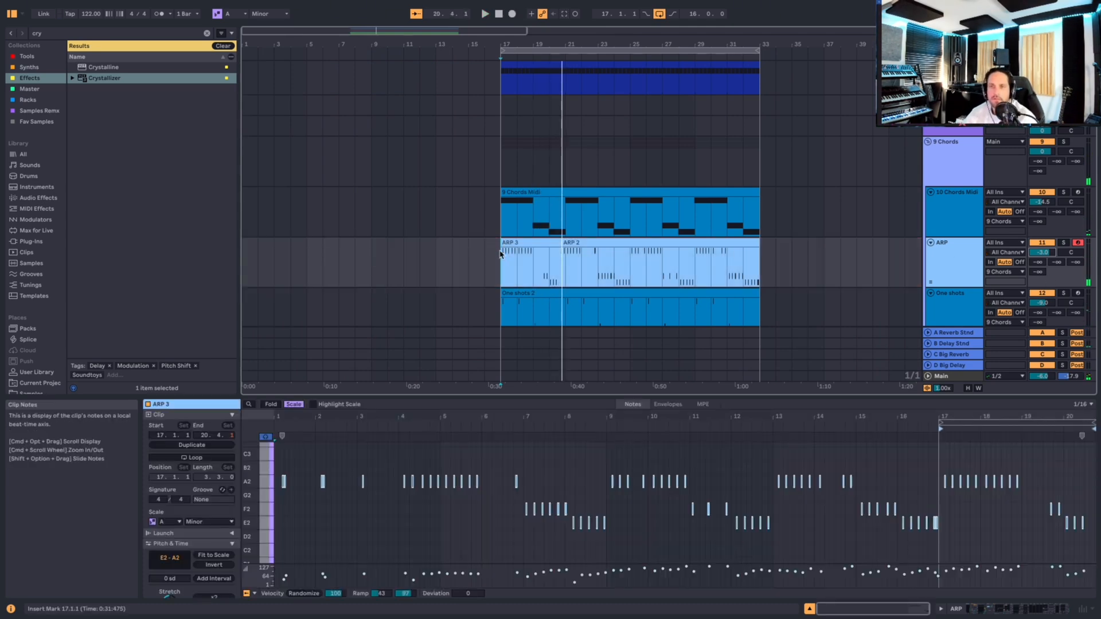
drag(503, 243, 549, 243)
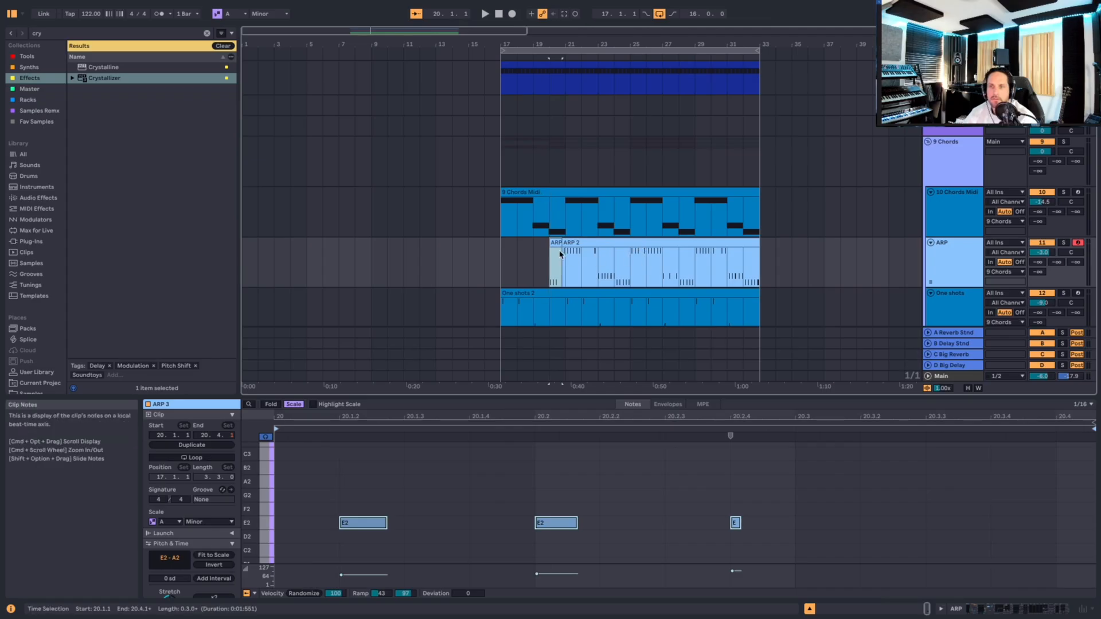
key(Delete)
Step: Trim the ARP 2 clip to its last four bars, place it at bar 17 and duplicate it once
drag(563, 244, 534, 245)
key(space)
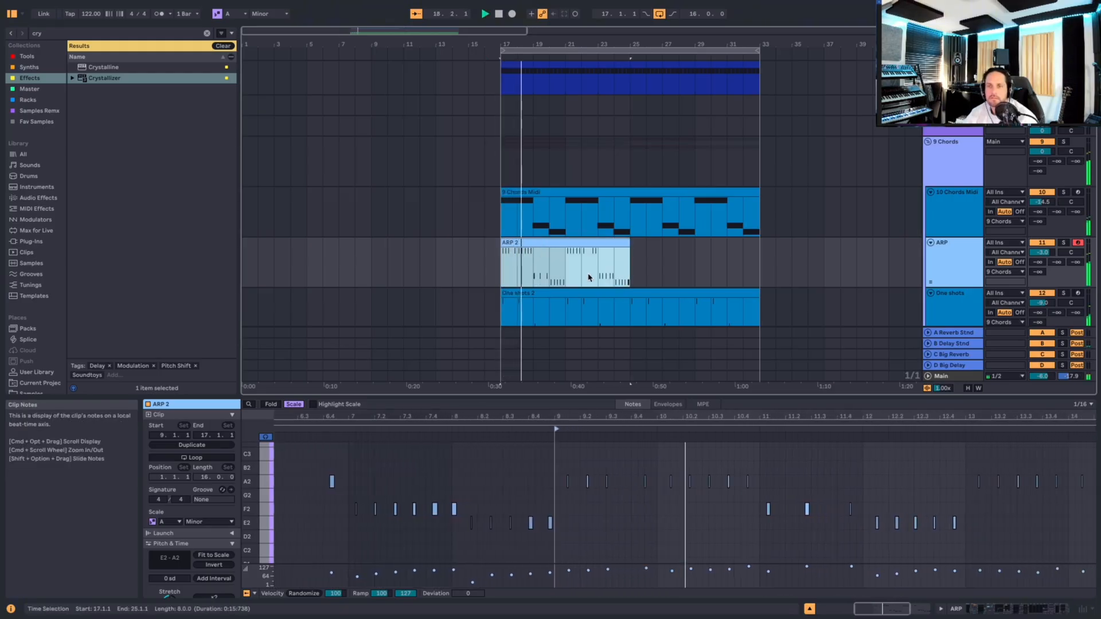
drag(591, 43, 591, 101)
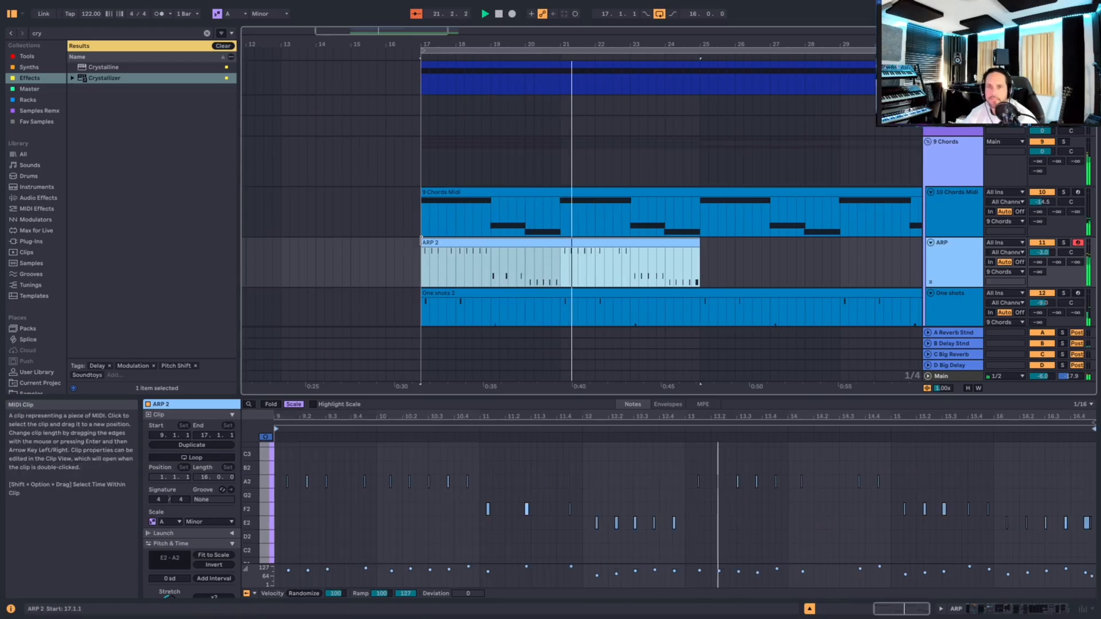
mouse_move(422, 243)
mouse_down()
mouse_move(560, 241)
mouse_move(443, 246)
mouse_up()
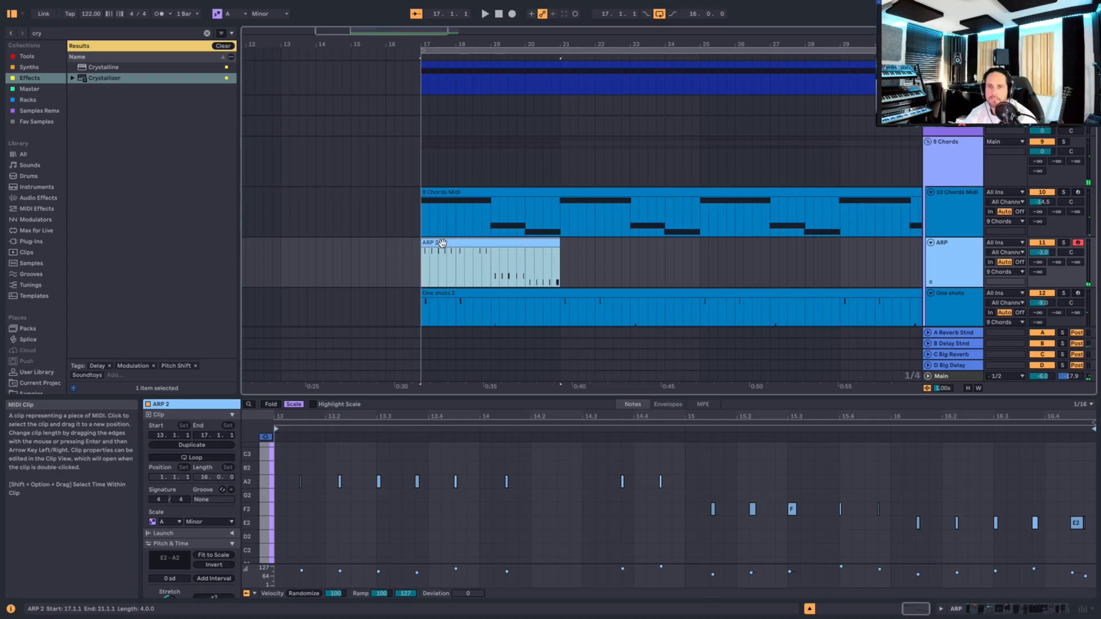
key(space)
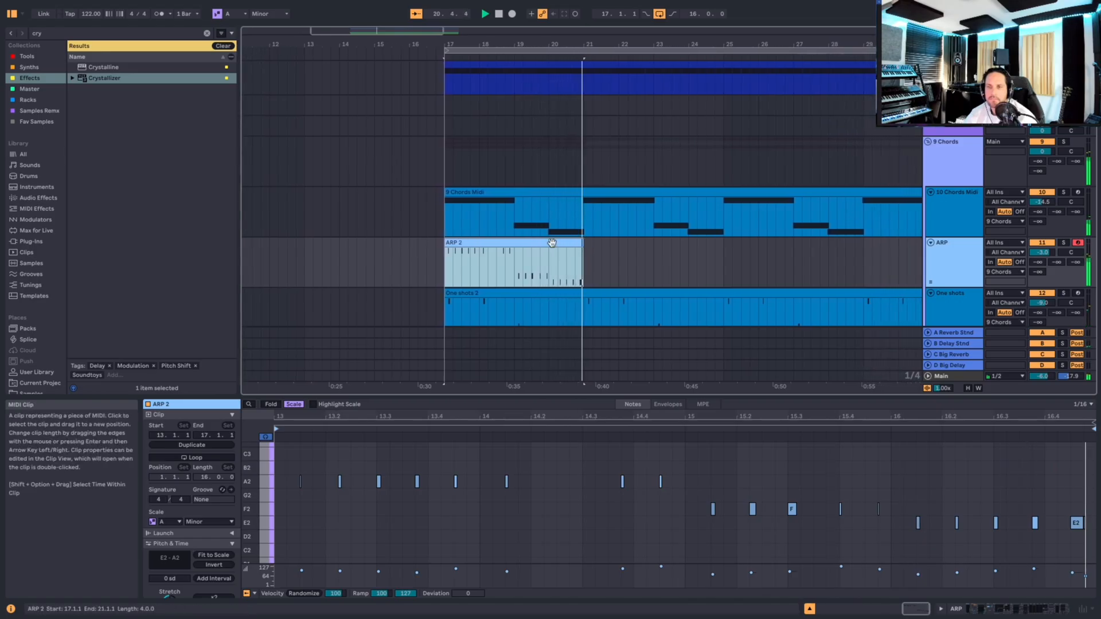
key(super+d)
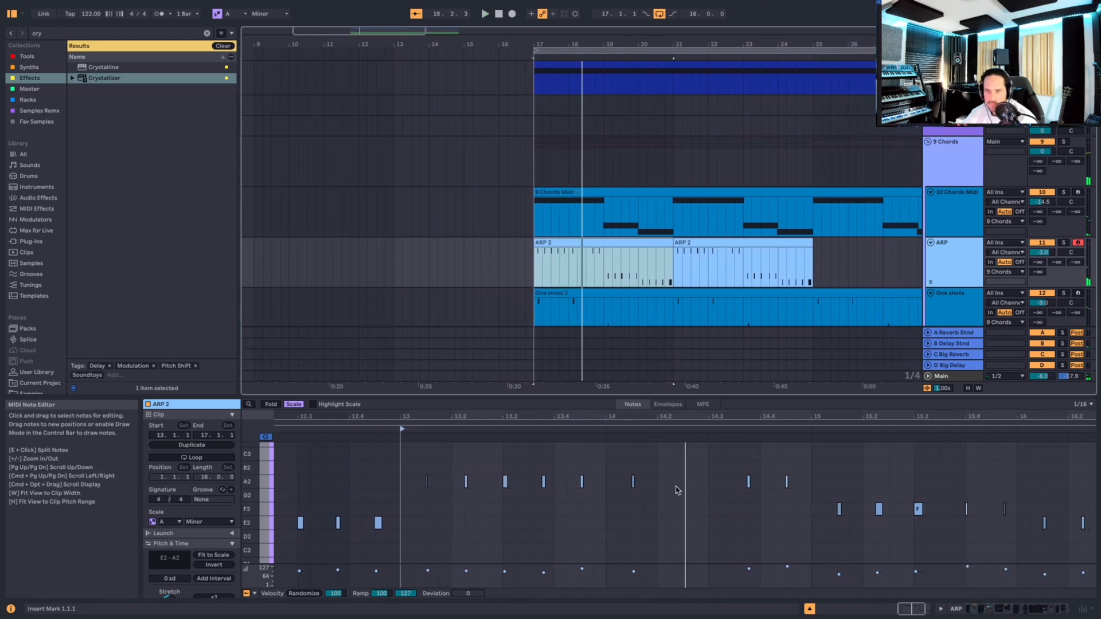
Step: Add an A2 note at about 14.2.2 in the first ARP 2 clip and audition the pattern
key(space)
double_click(677, 483)
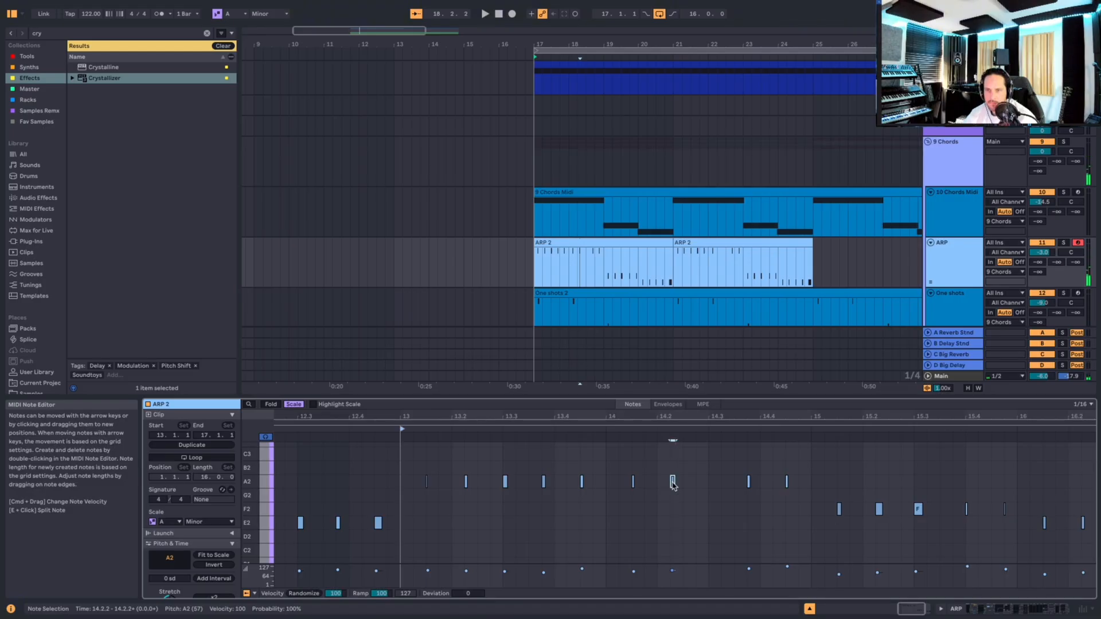
key(space)
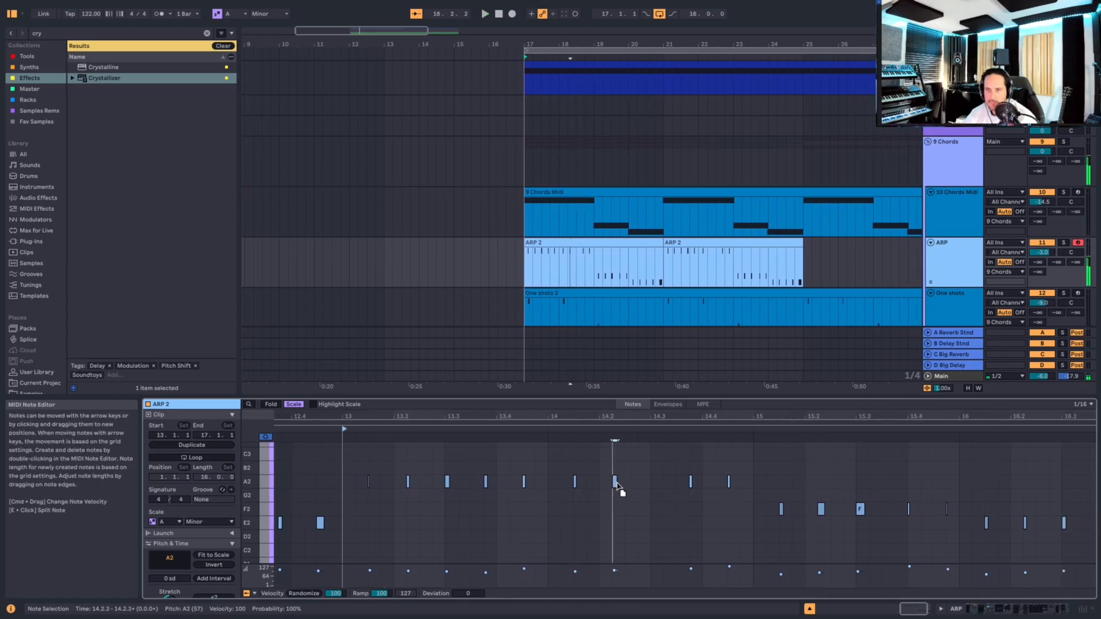
key(space)
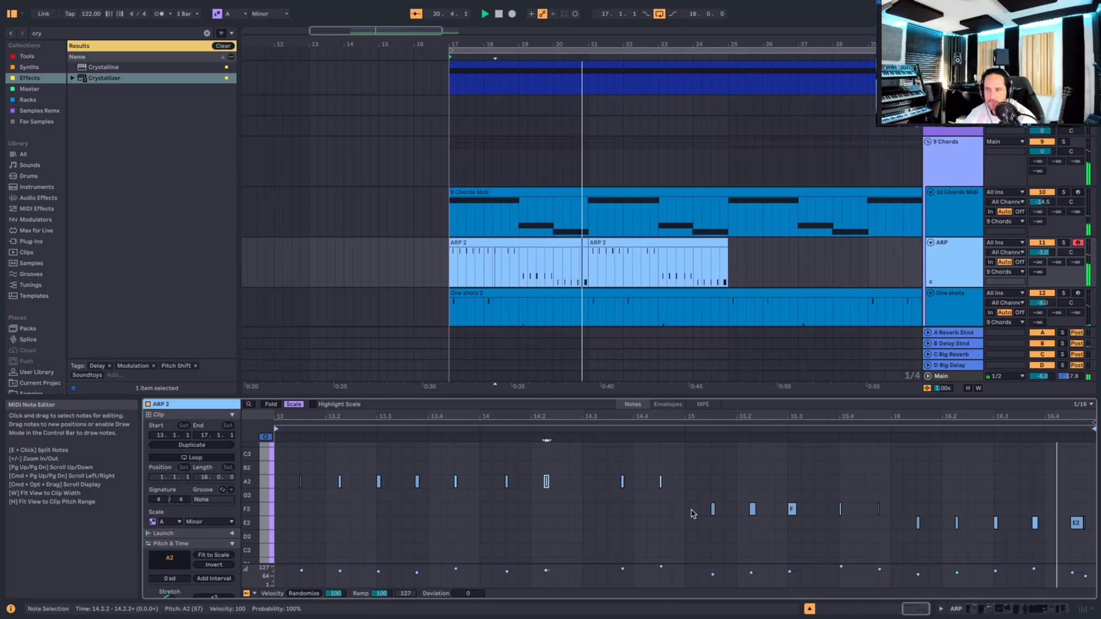
Step: Duplicate the edited first ARP 2 clip three times to fill bars 17 to 33
click(541, 244)
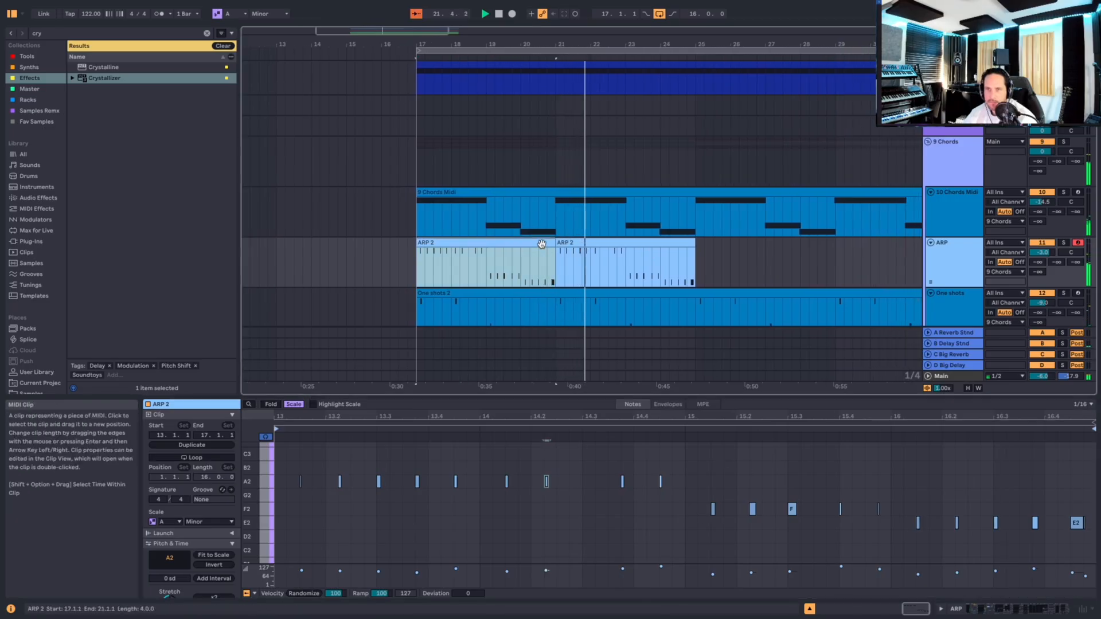
key(super+d)
key(super+d)
key(super+d)
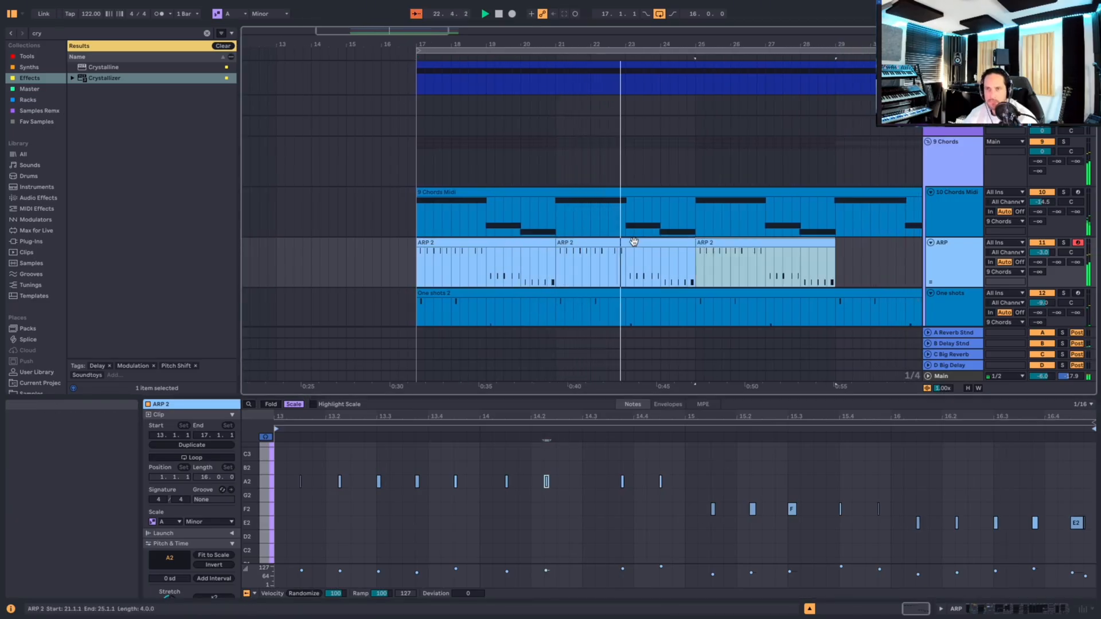
scroll(434, 243, left, 3)
key(space)
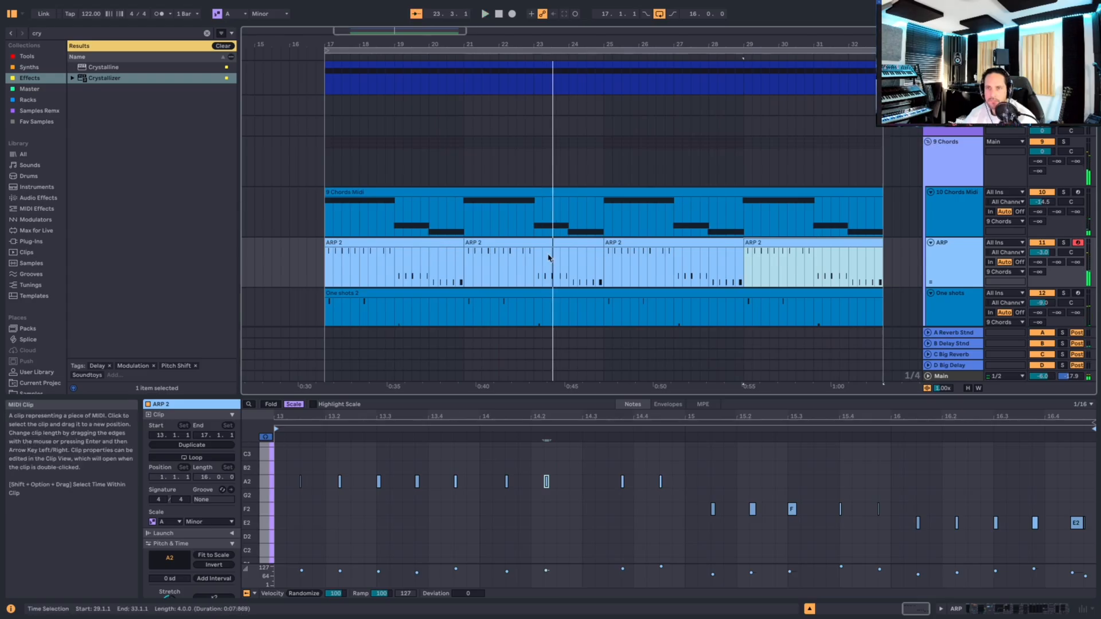
Step: Consolidate the four ARP 2 clips into a single 16-bar clip and restart playback
shift+click(415, 241)
key(super+j)
key(space)
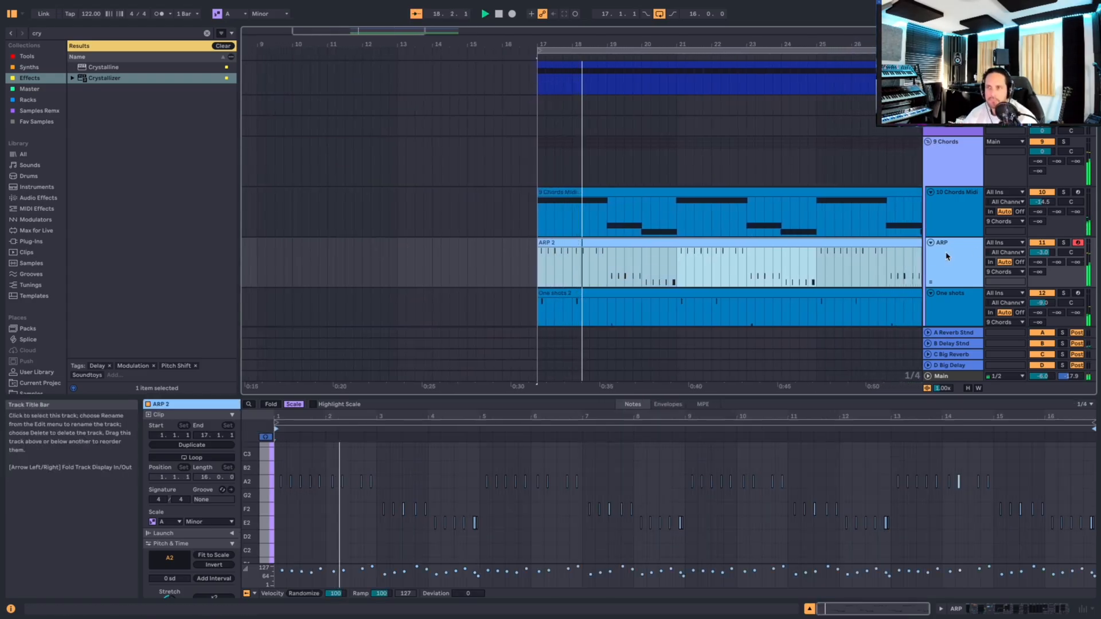
Step: Examine the ARP track's effect chain and reopen the ARP 2 clip's notes while playing the loop from bar 17
click(975, 253)
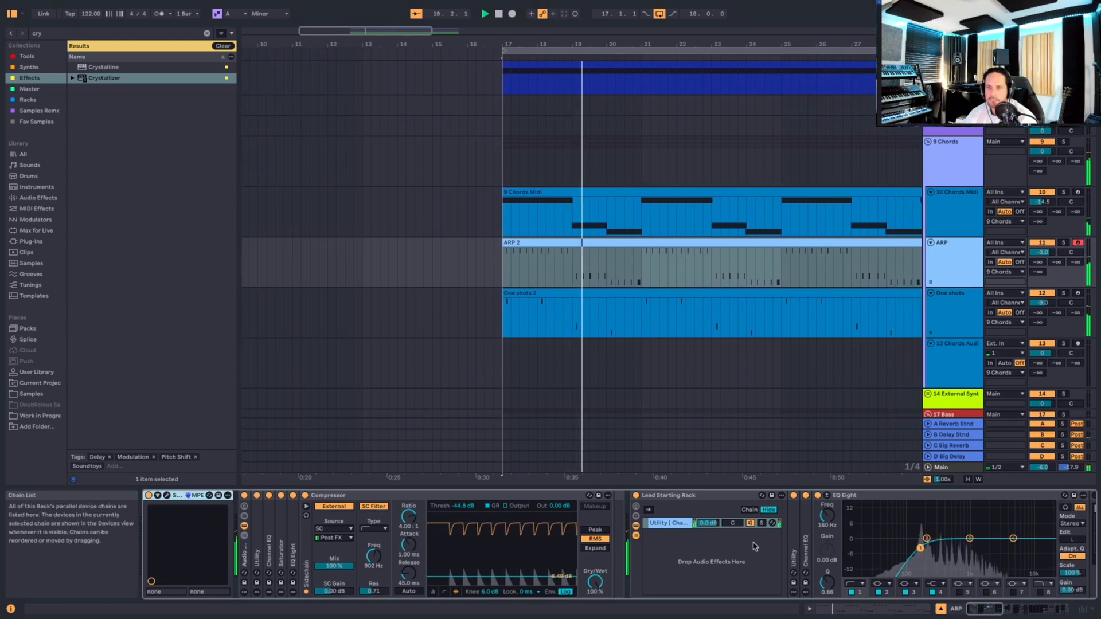
scroll(802, 562, right, 10)
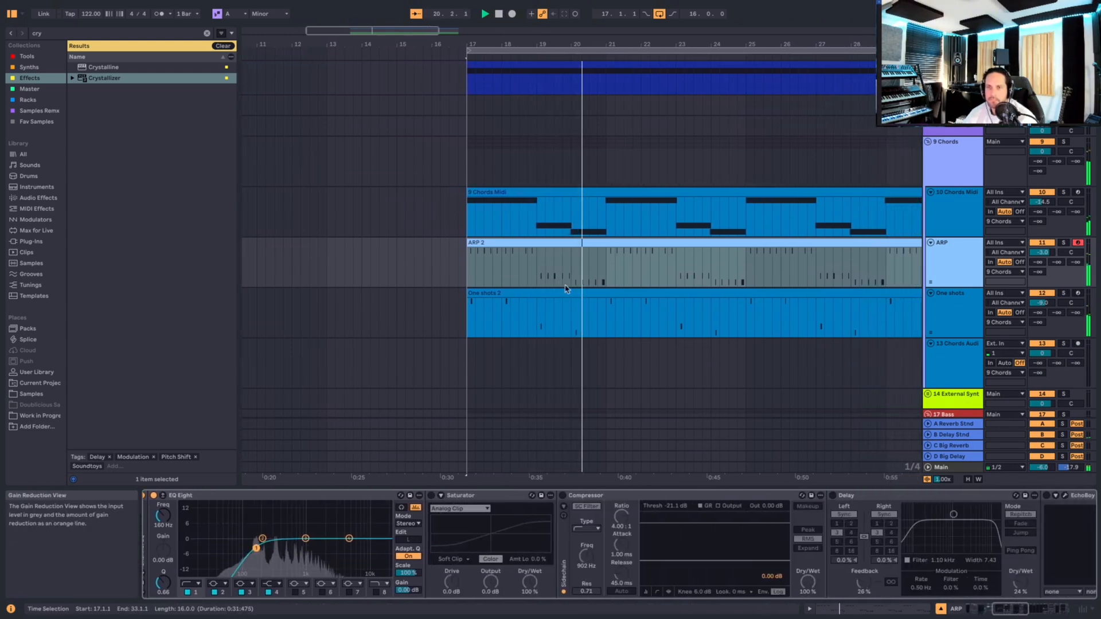
click(568, 245)
key(space)
key(space)
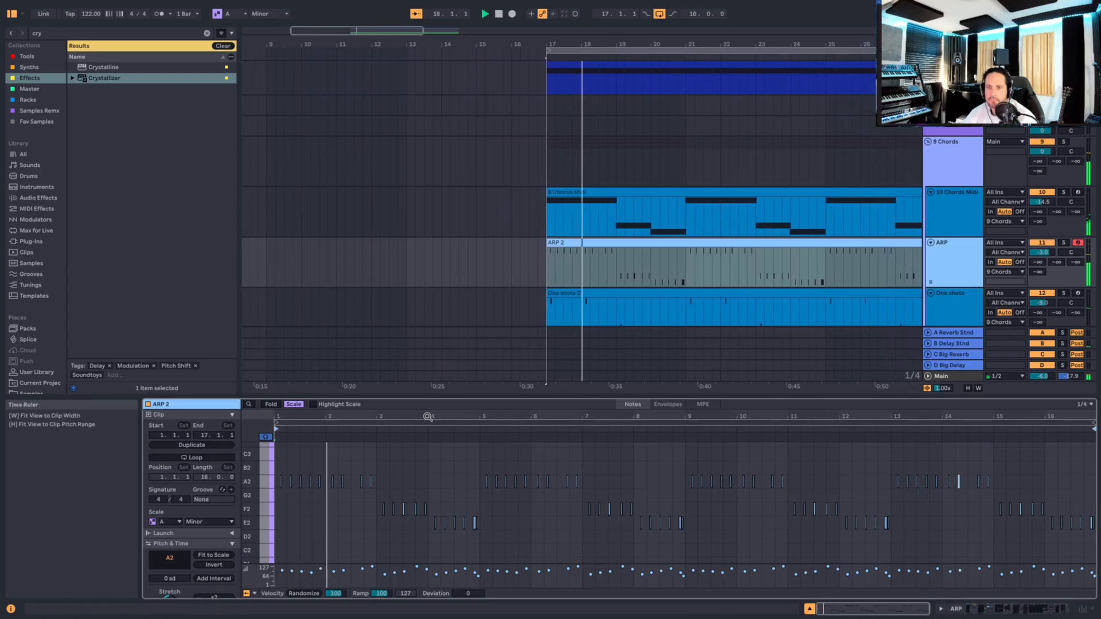
Step: Examine the note pattern of the 16-bar ARP 2 clip up close and in full while replaying the loop from bar 17
drag(428, 417, 490, 453)
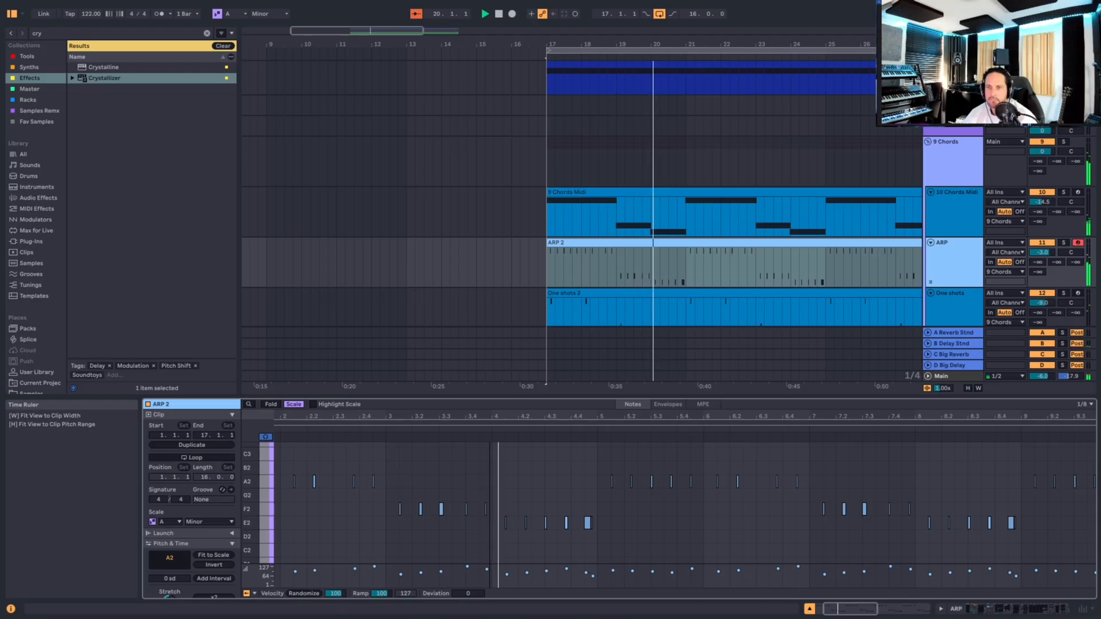
drag(489, 453, 670, 417)
key(space)
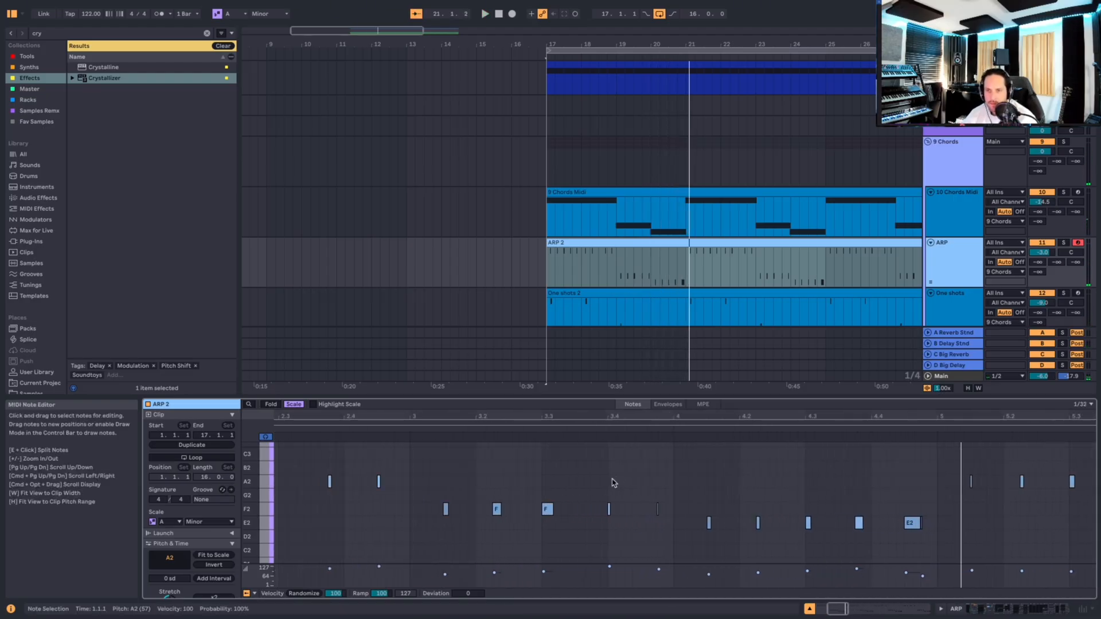
scroll(606, 483, left, 3)
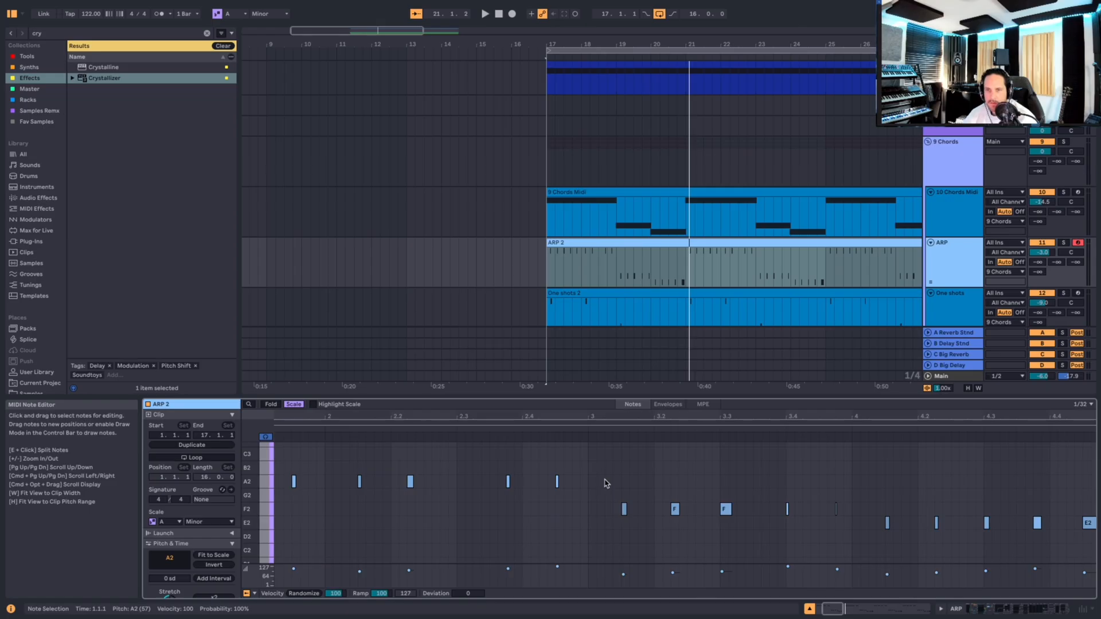
key(w)
key(space)
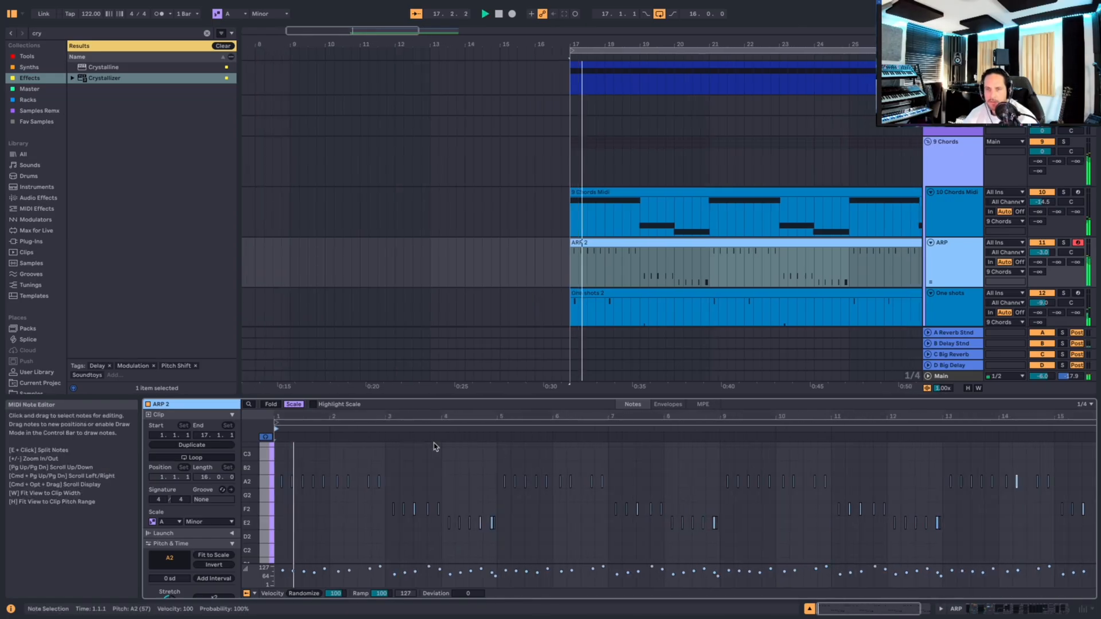
drag(417, 417, 495, 417)
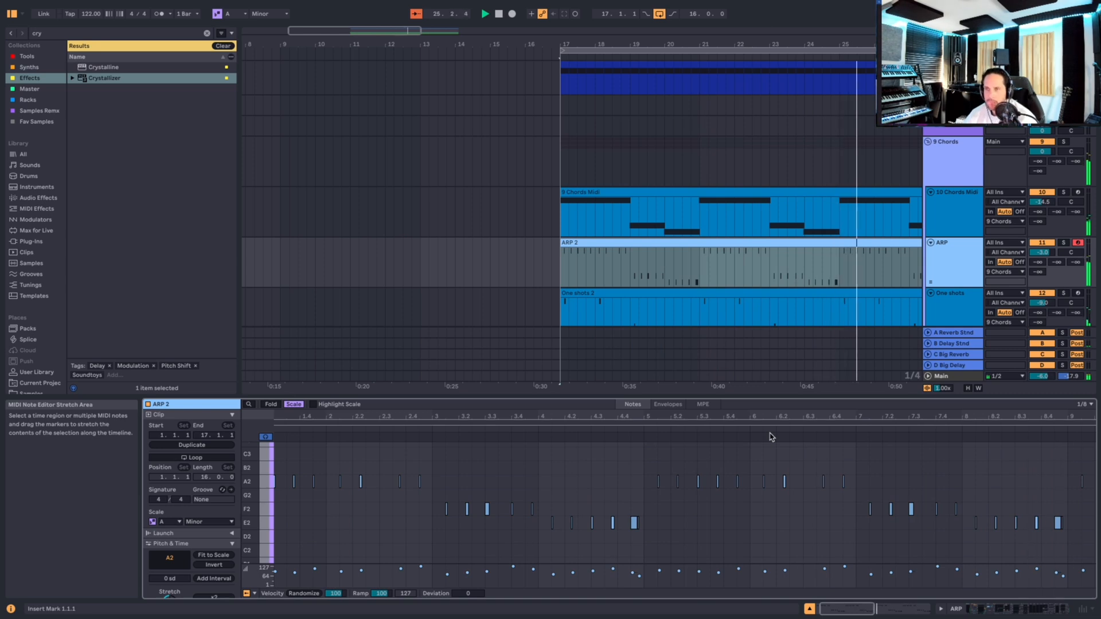
drag(750, 415, 548, 416)
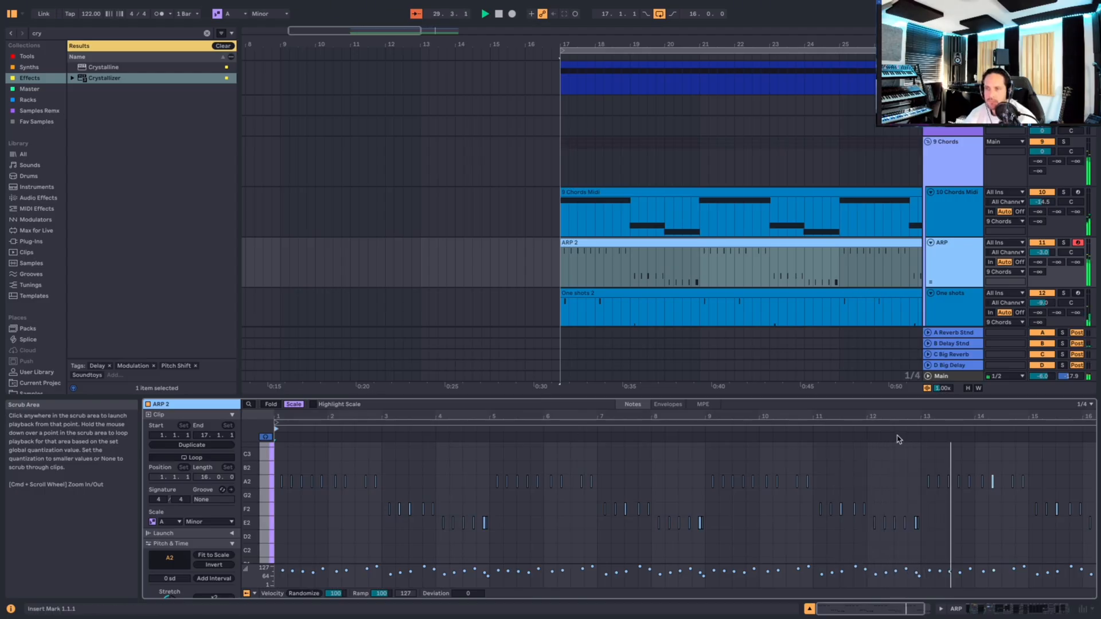
Step: Lower the ARP track's volume to about -6.8 dB and reopen the ARP 2 clip's notes
double_click(939, 247)
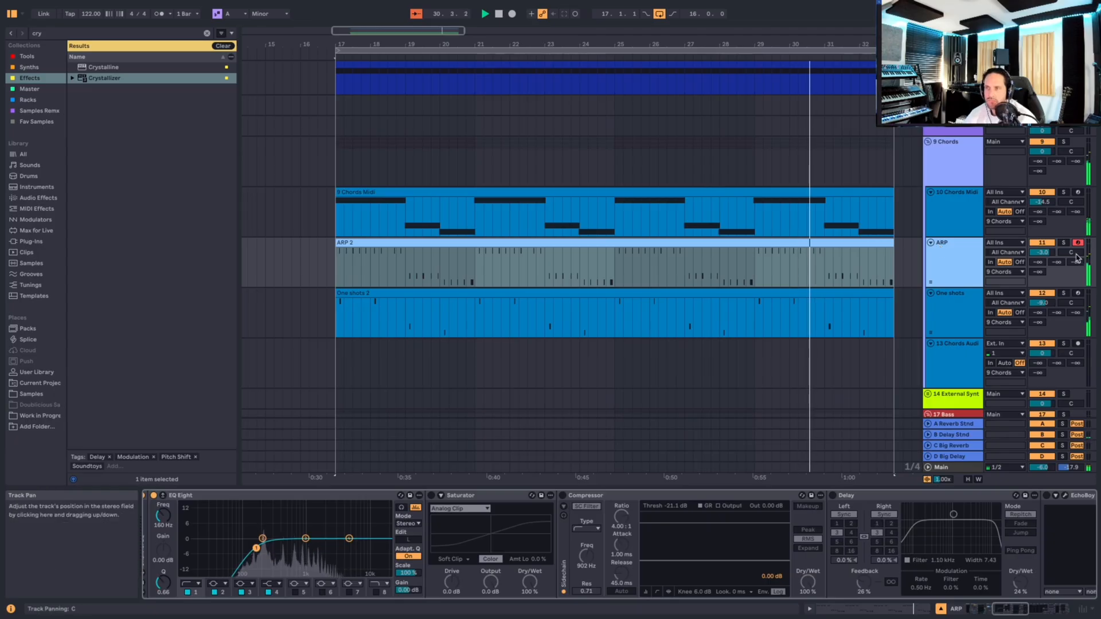
drag(1042, 252, 1042, 270)
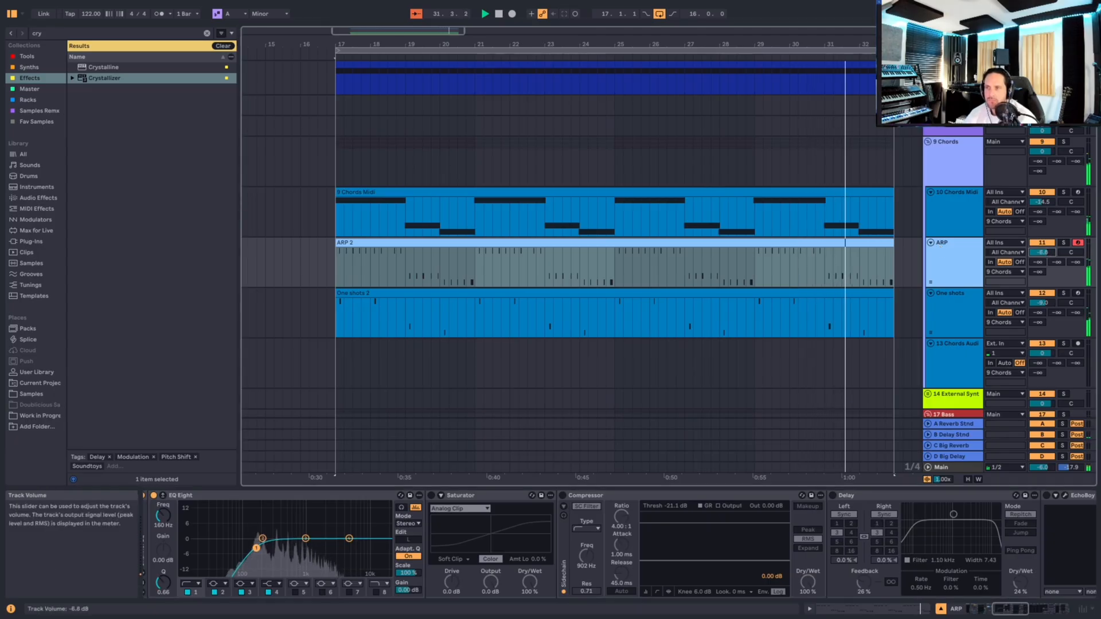
double_click(406, 244)
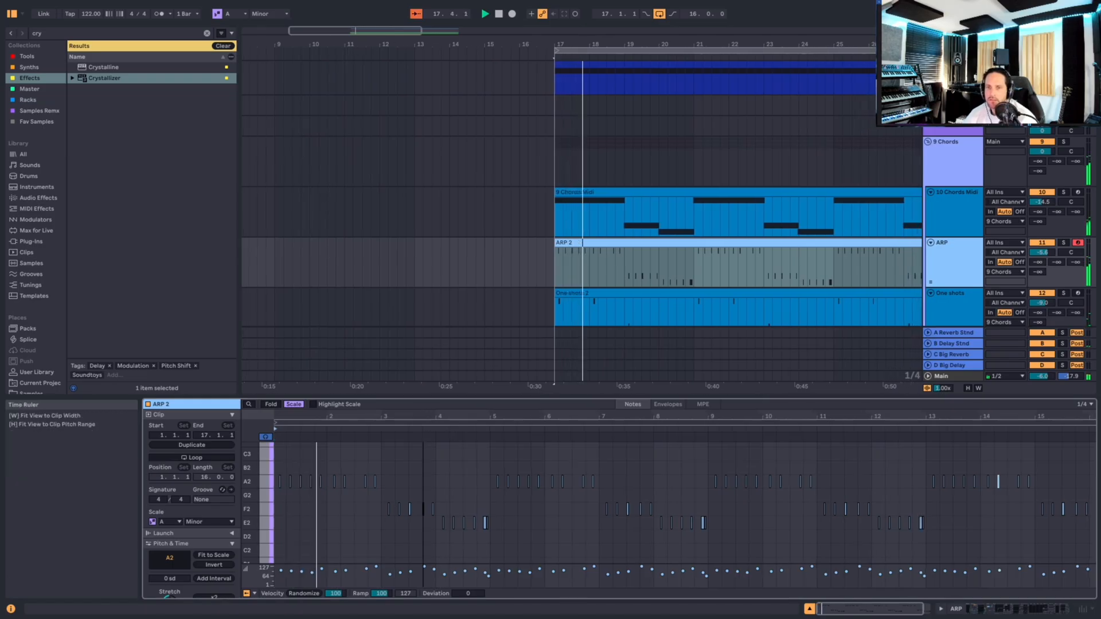
Step: Replace the F2 and E2 notes in bars 3 and 4 of ARP 2 with a copy of the opening A2 notes starting at 3.1.3
drag(423, 416, 575, 542)
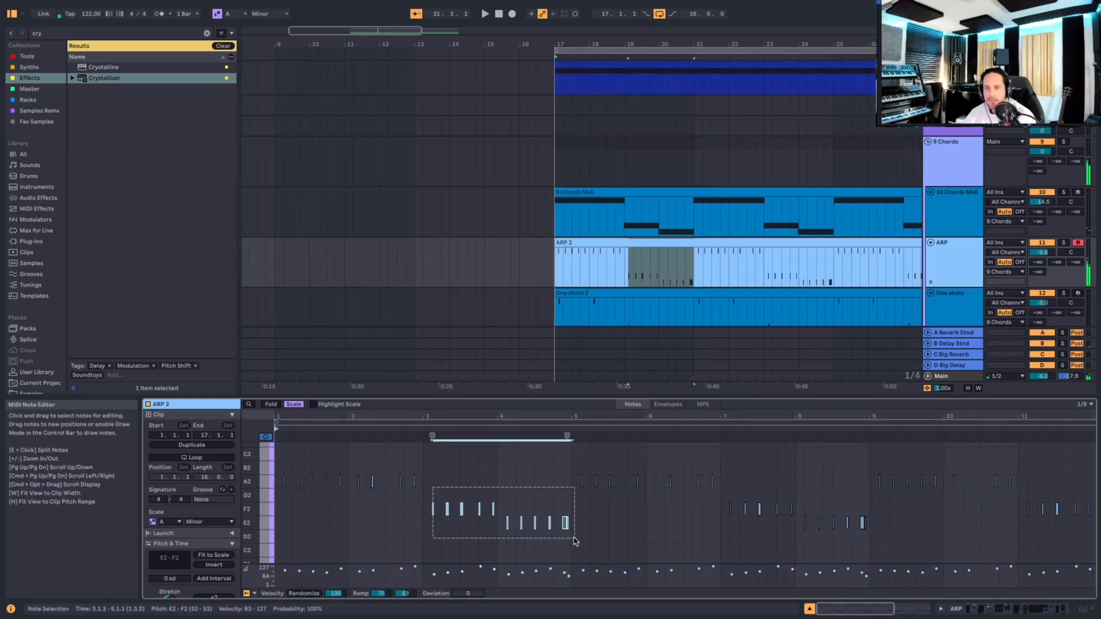
key(Delete)
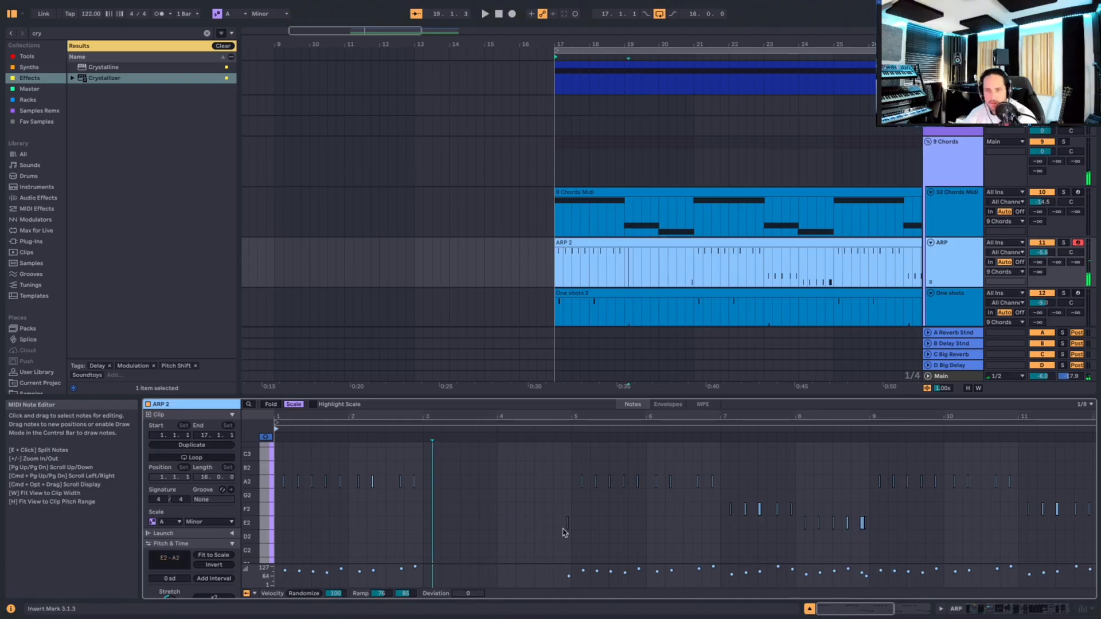
drag(276, 454, 424, 502)
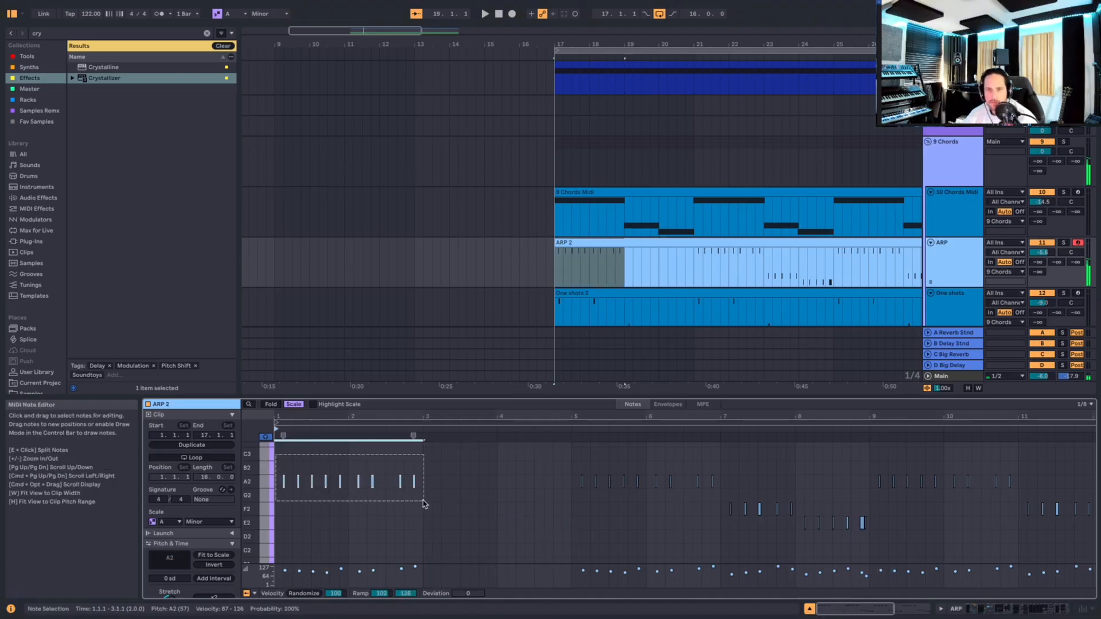
drag(290, 489, 441, 492)
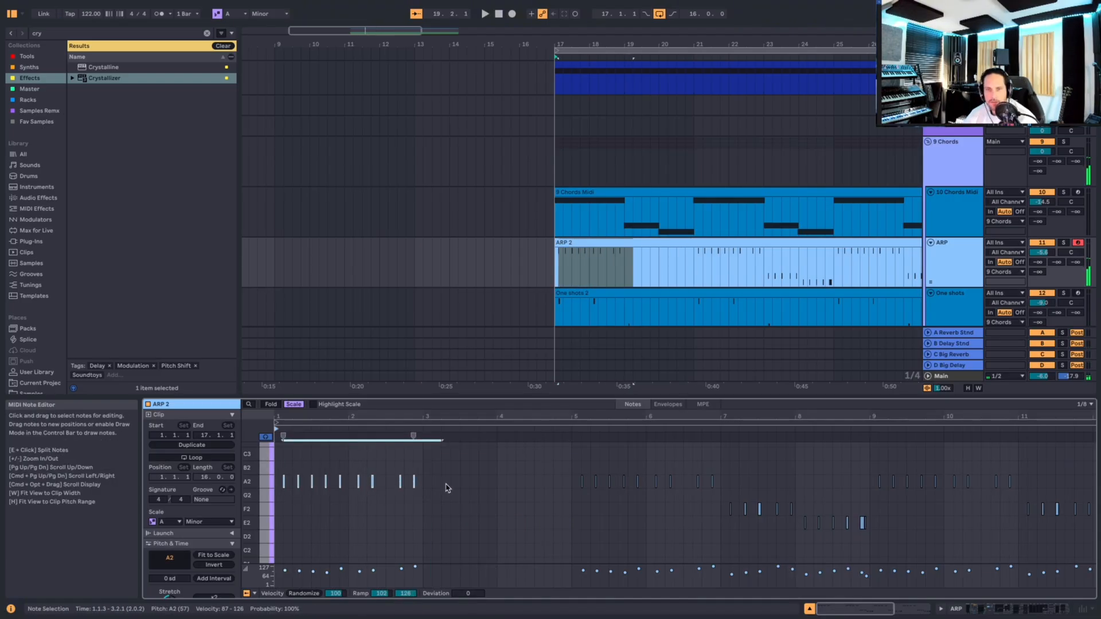
key(super+d)
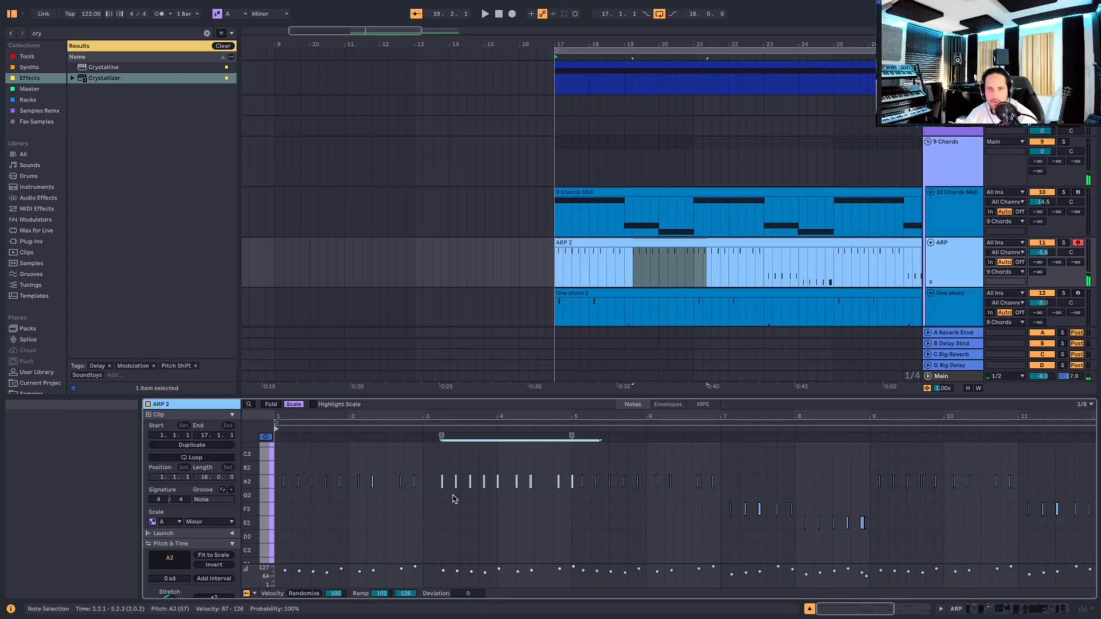
key(Left)
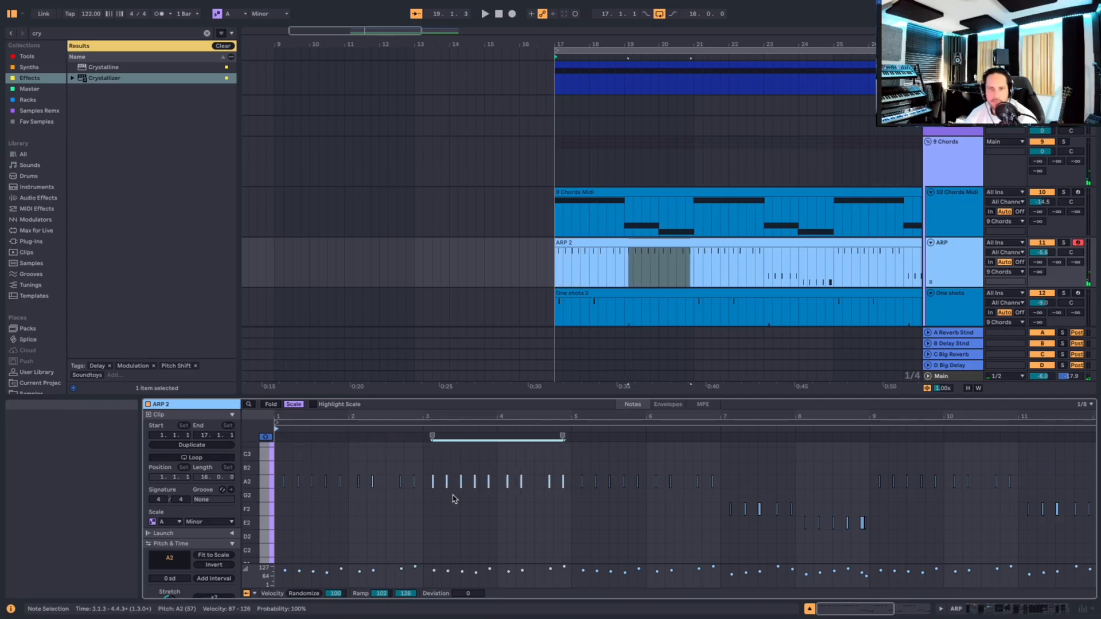
Step: Transpose the copied notes in bar 4 to E2 and those in bar 3 to F2, and audition the pattern
drag(506, 478, 552, 514)
key(Down)
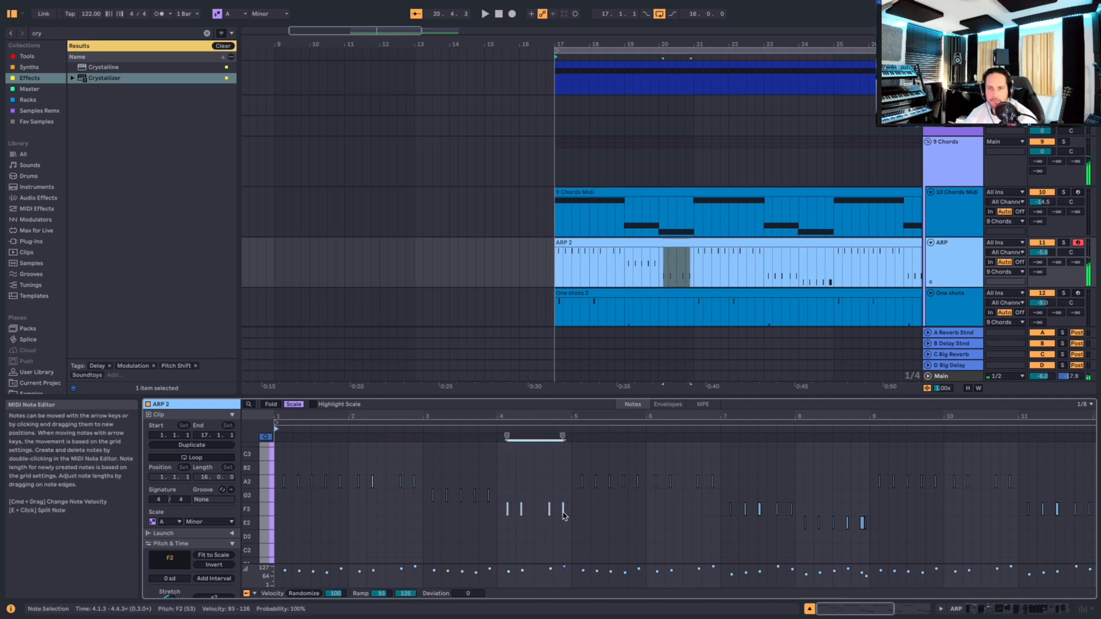
key(Down)
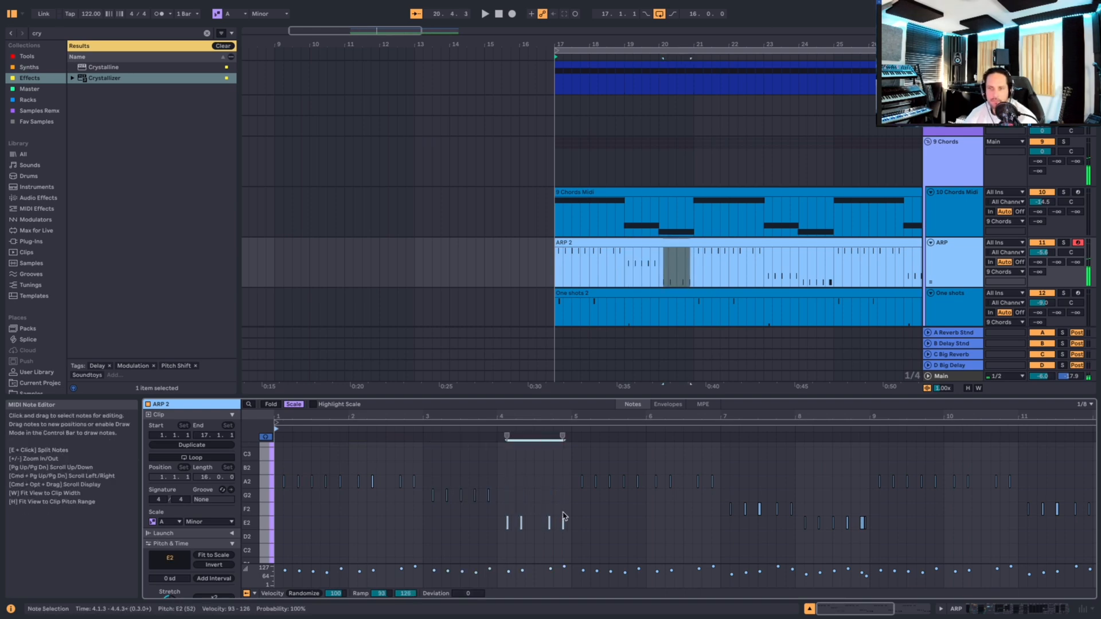
drag(433, 484, 499, 506)
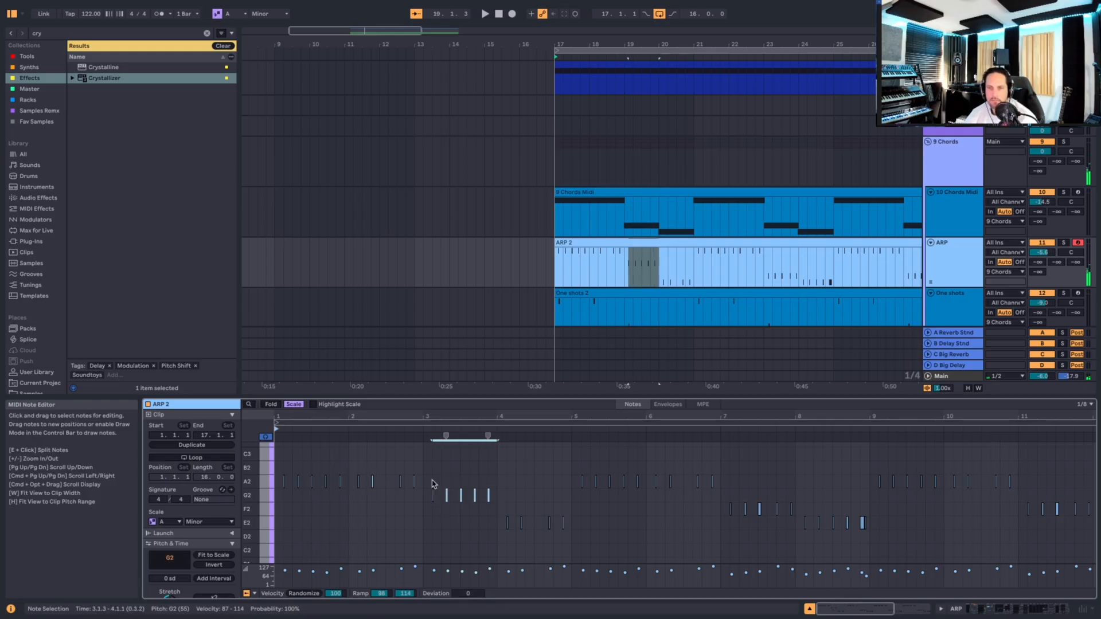
drag(433, 484, 503, 509)
key(space)
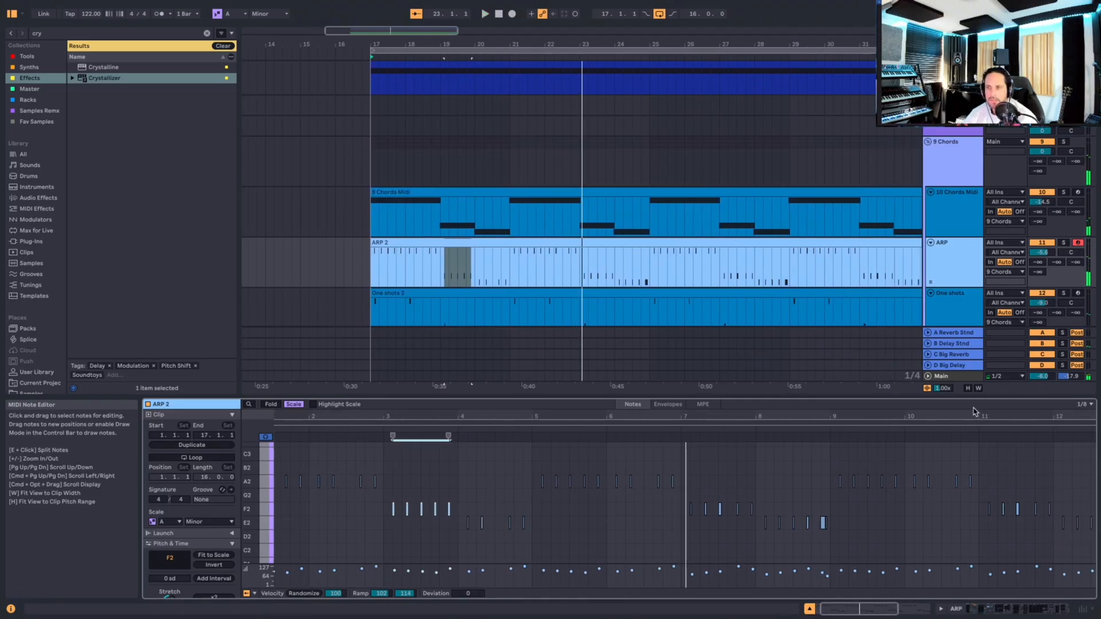
Step: Shorten the ARP 2 clip and its loop to four bars, ending at 5.1.1, and audition it
drag(1008, 427, 1007, 422)
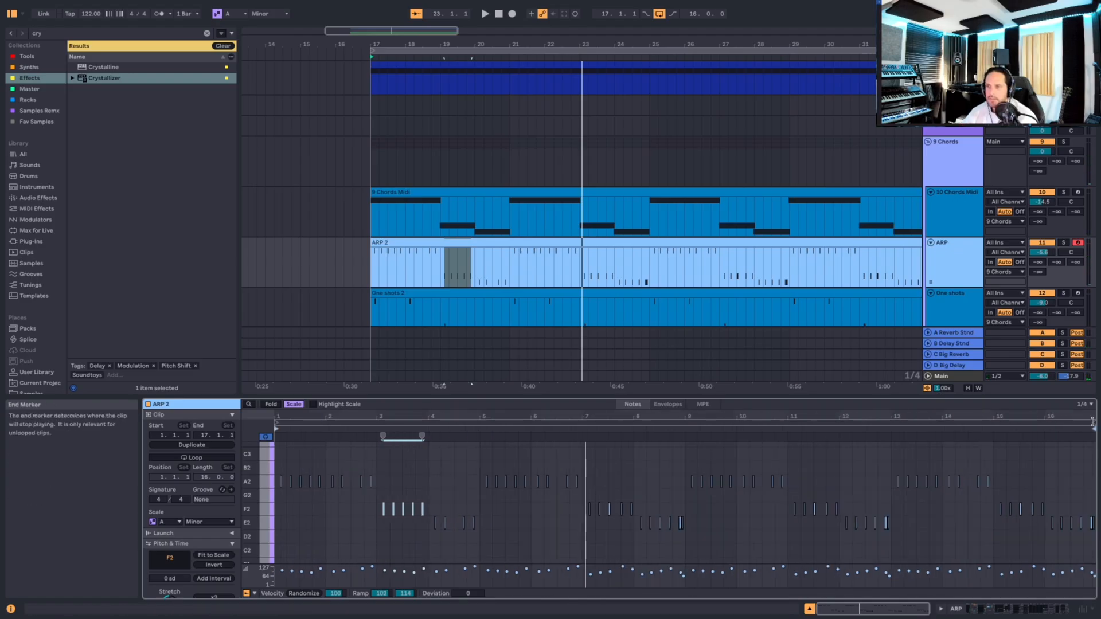
drag(1094, 427, 513, 422)
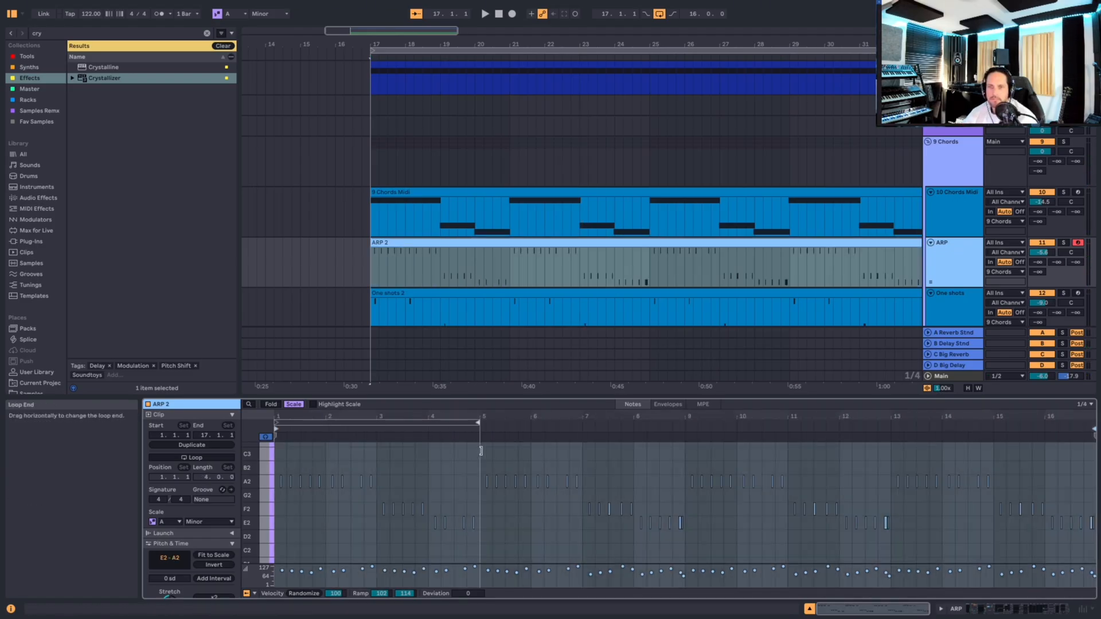
drag(1094, 429, 494, 442)
key(space)
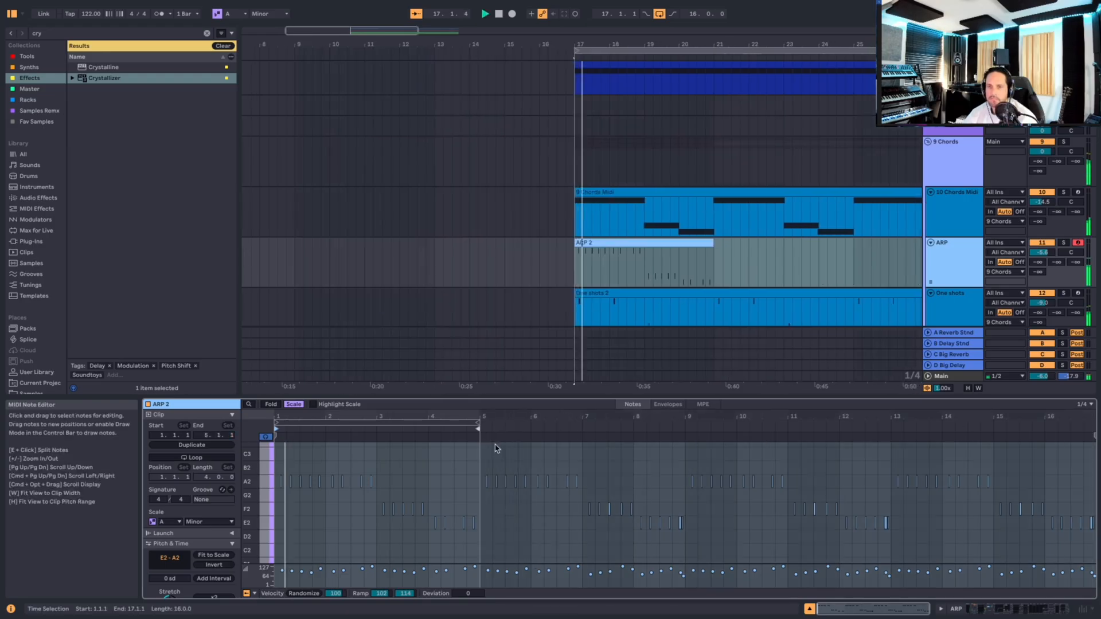
click(505, 450)
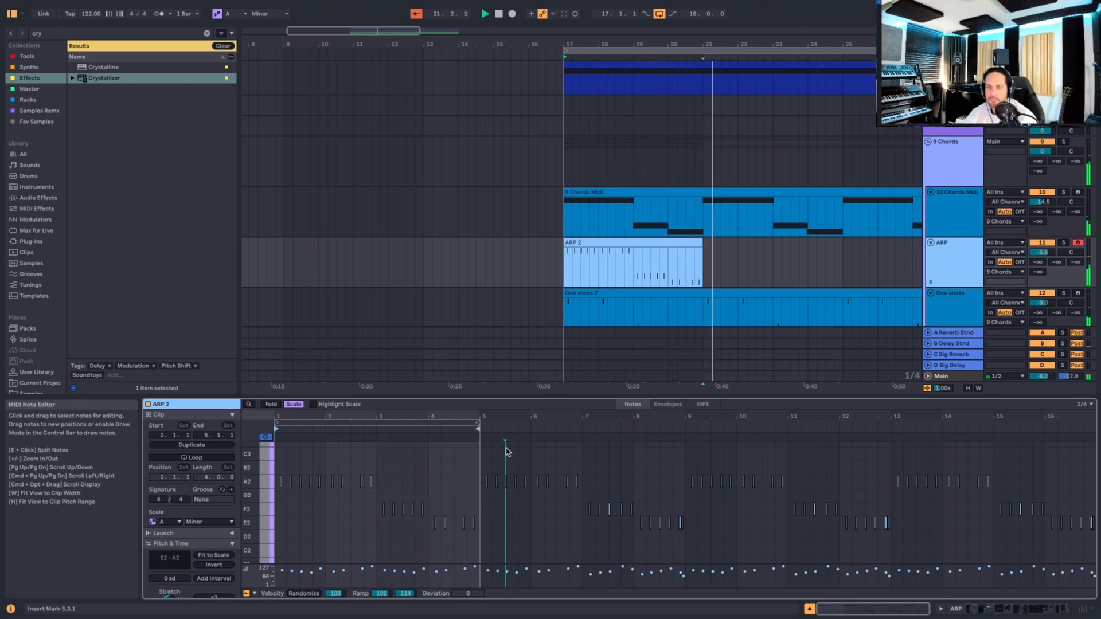
key(space)
Step: Duplicate the four-bar ARP 2 clip three times to fill bars 17 to 33 and restart playback
click(683, 243)
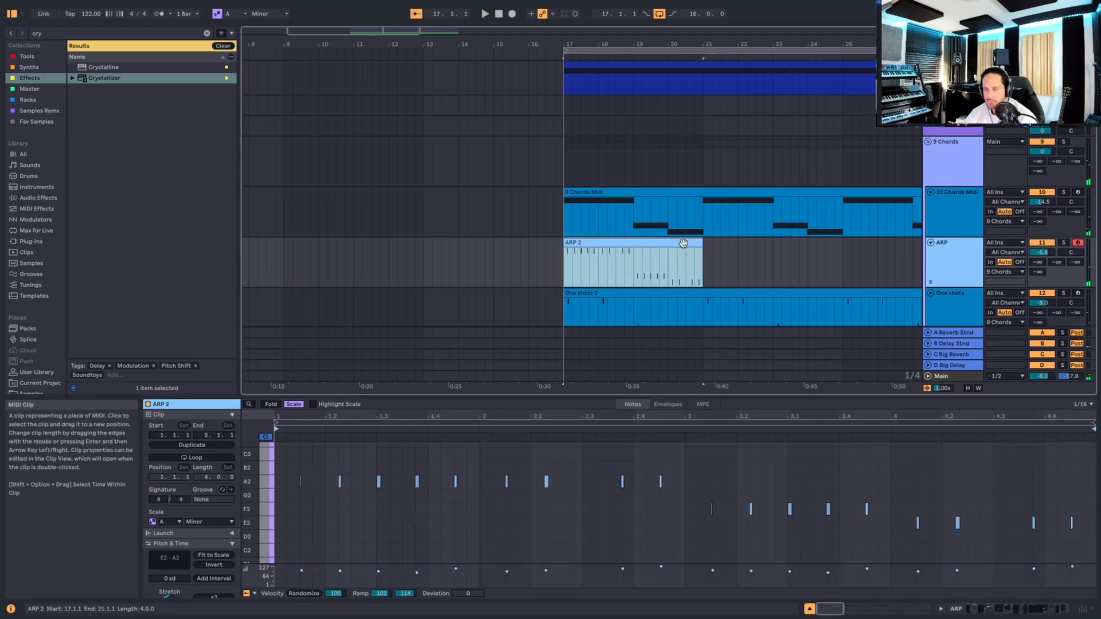
key(ctrl+d)
key(ctrl+d)
key(ctrl+d)
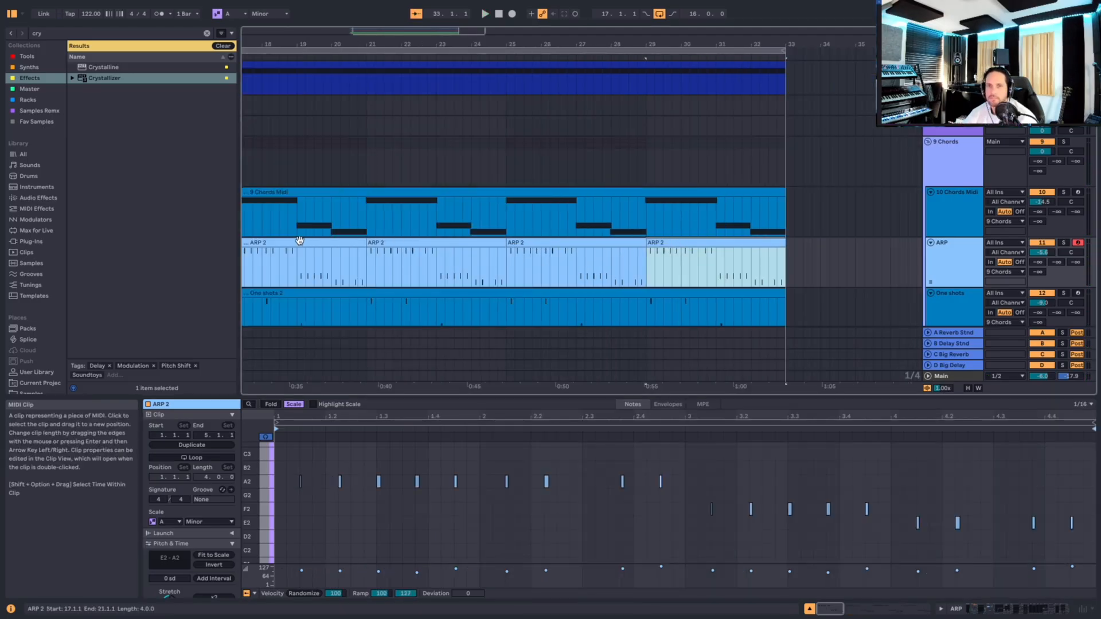
key(space)
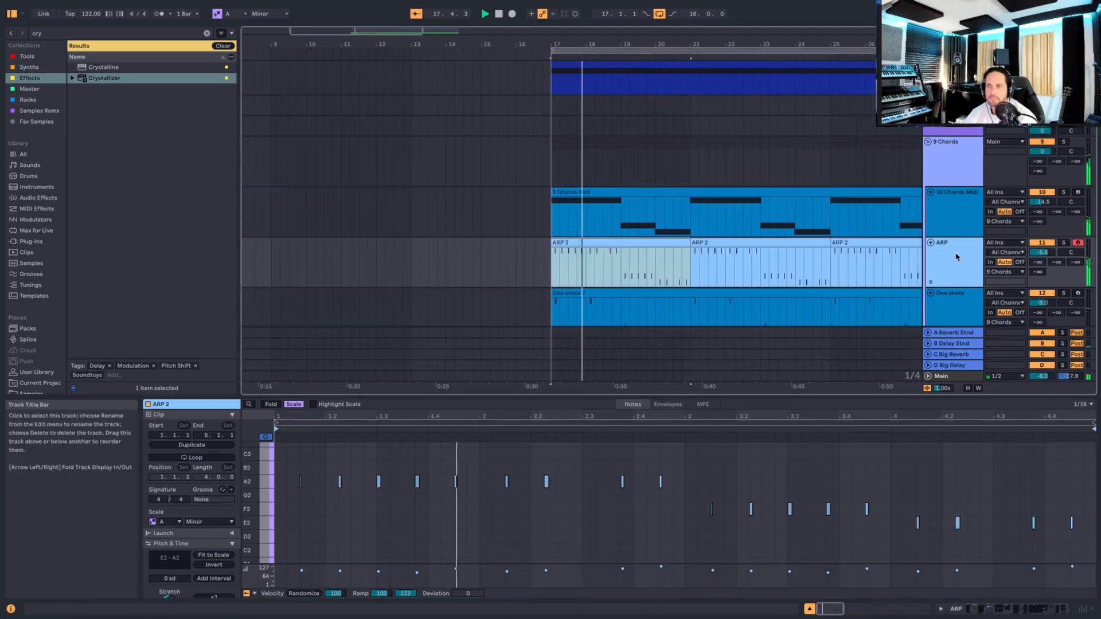
Step: Solo the ARP track and open the Serum 2 synth at the start of its device chain
click(956, 257)
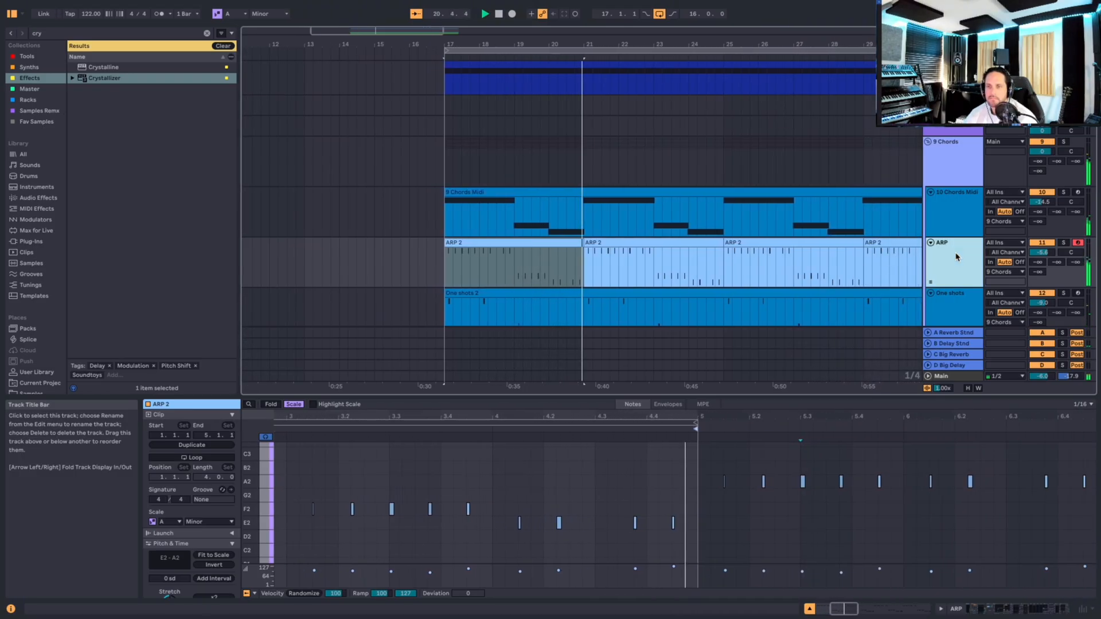
click(622, 244)
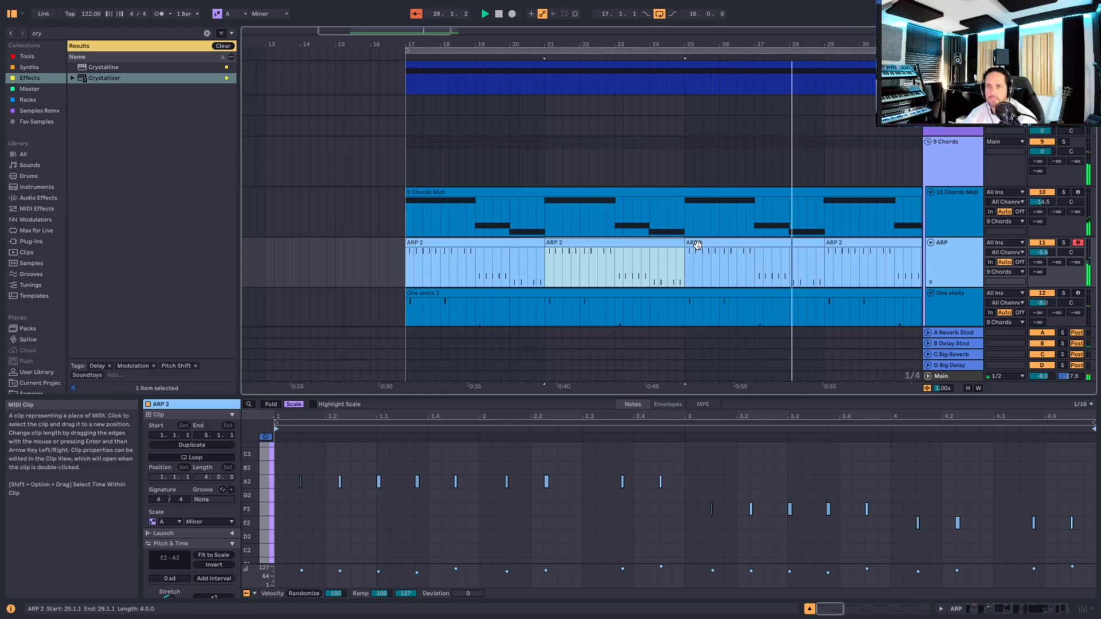
click(961, 259)
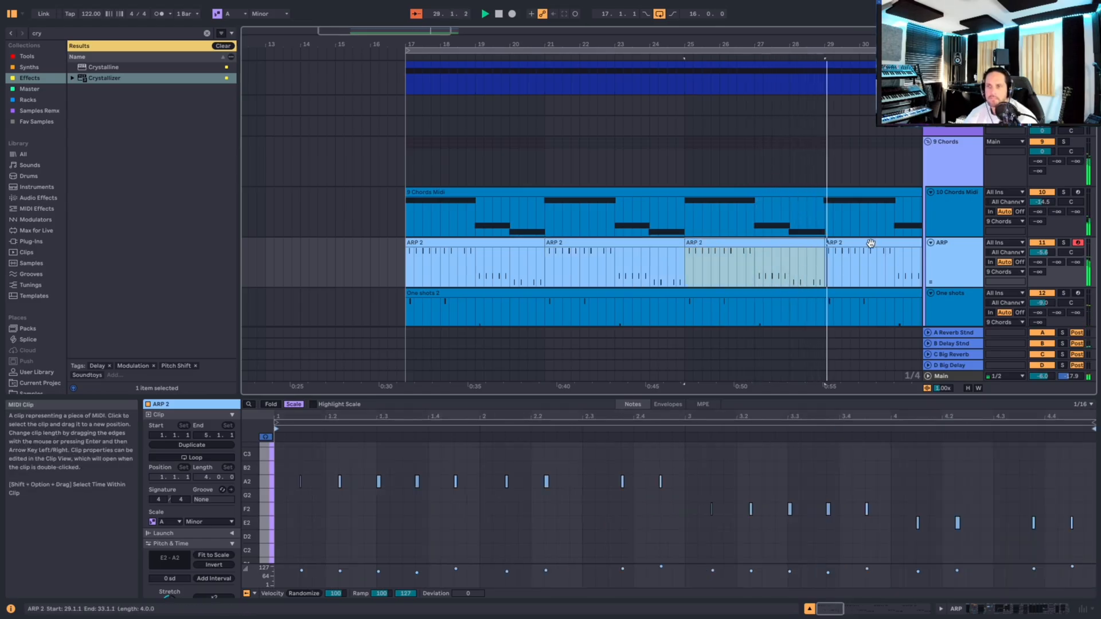
click(962, 260)
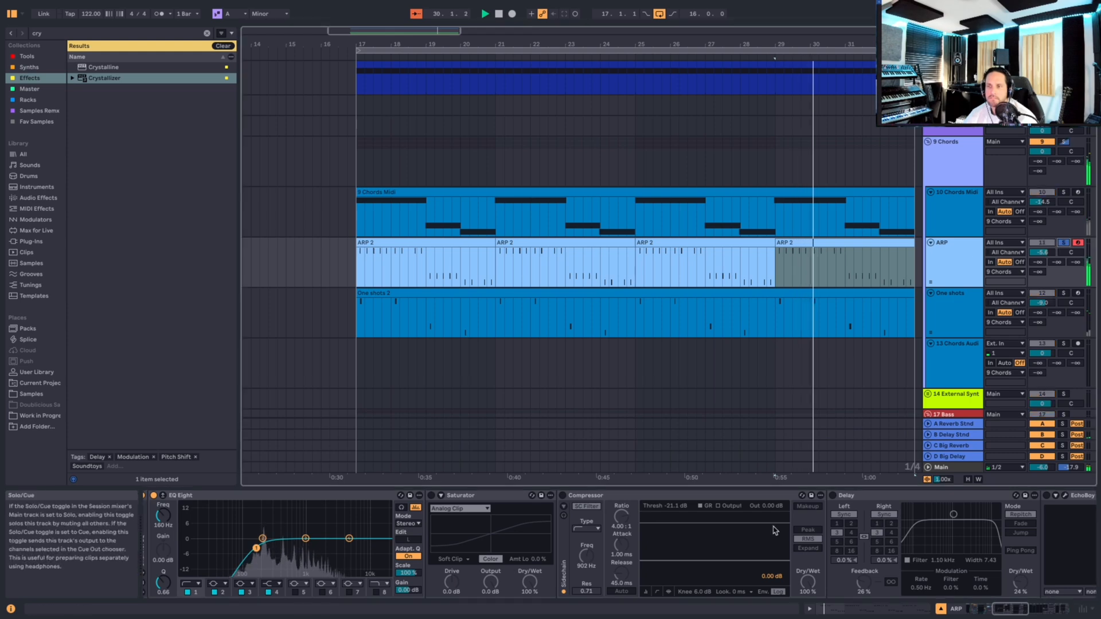
scroll(500, 530, left, 10)
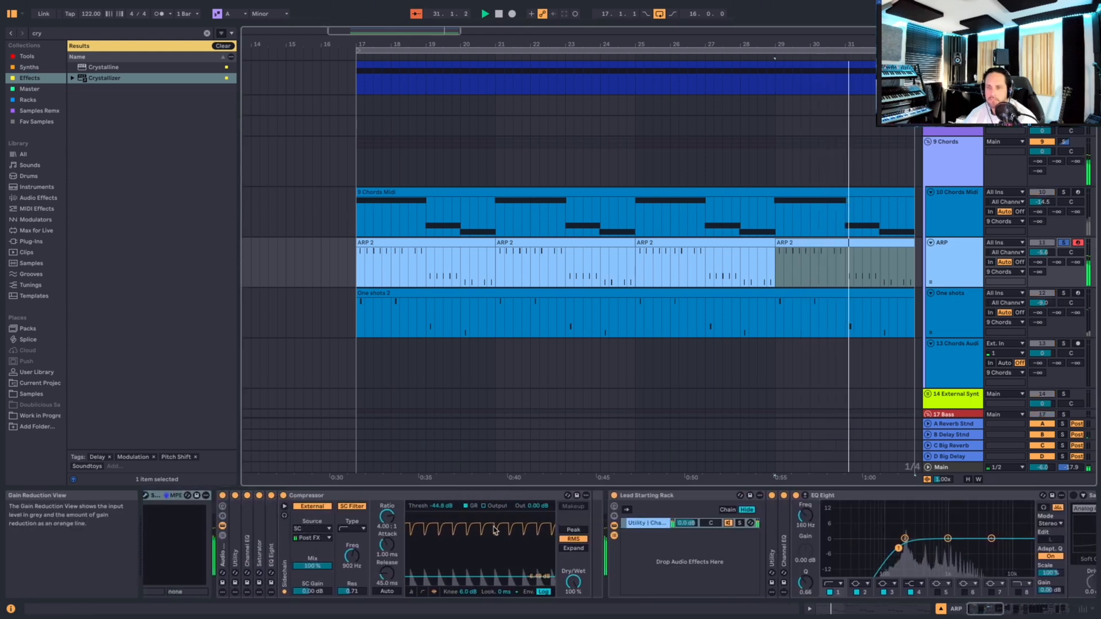
scroll(494, 529, left, 3)
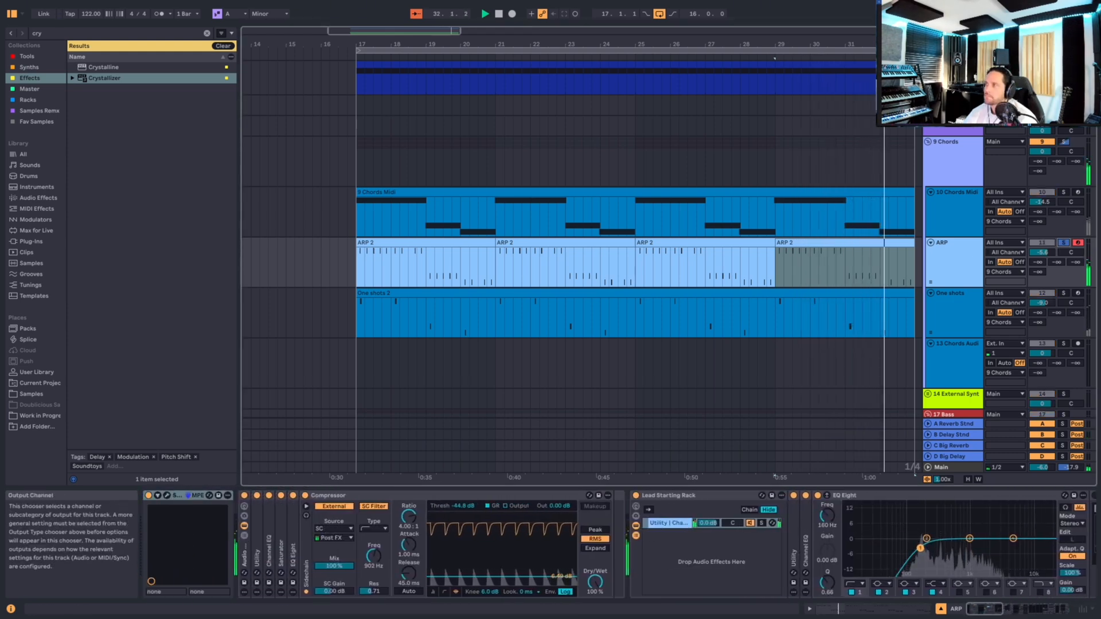
drag(1100, 144, 616, 142)
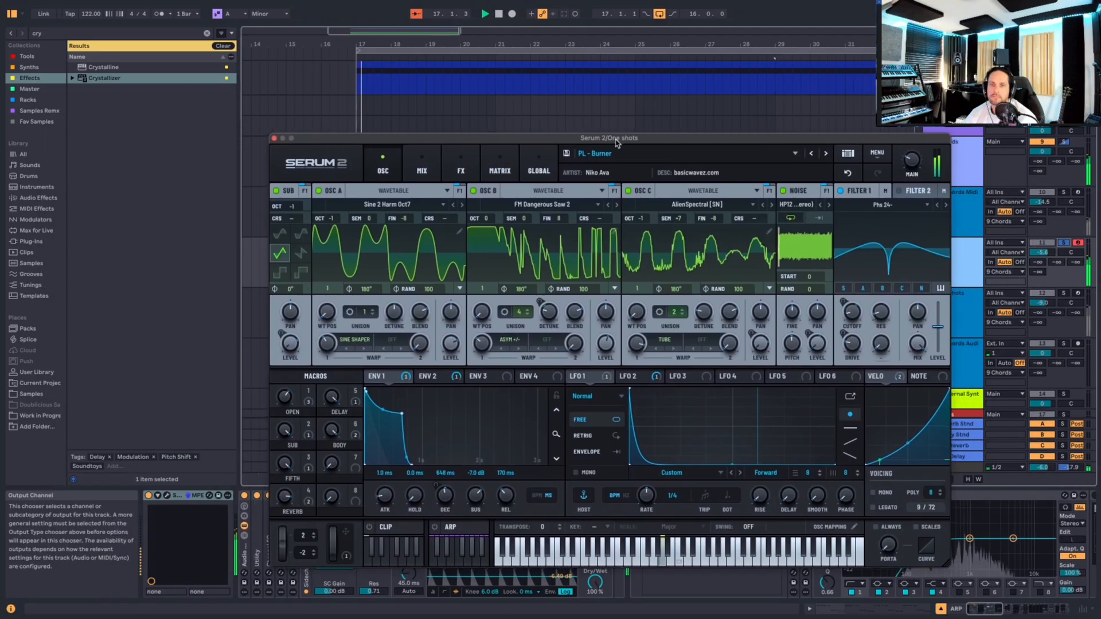
Step: Adjust the filter cutoff in the One shots Serum 2 patch and set its distortion mix to about 36%
mouse_move(855, 315)
mouse_down()
mouse_move(870, 242)
mouse_move(859, 304)
mouse_up()
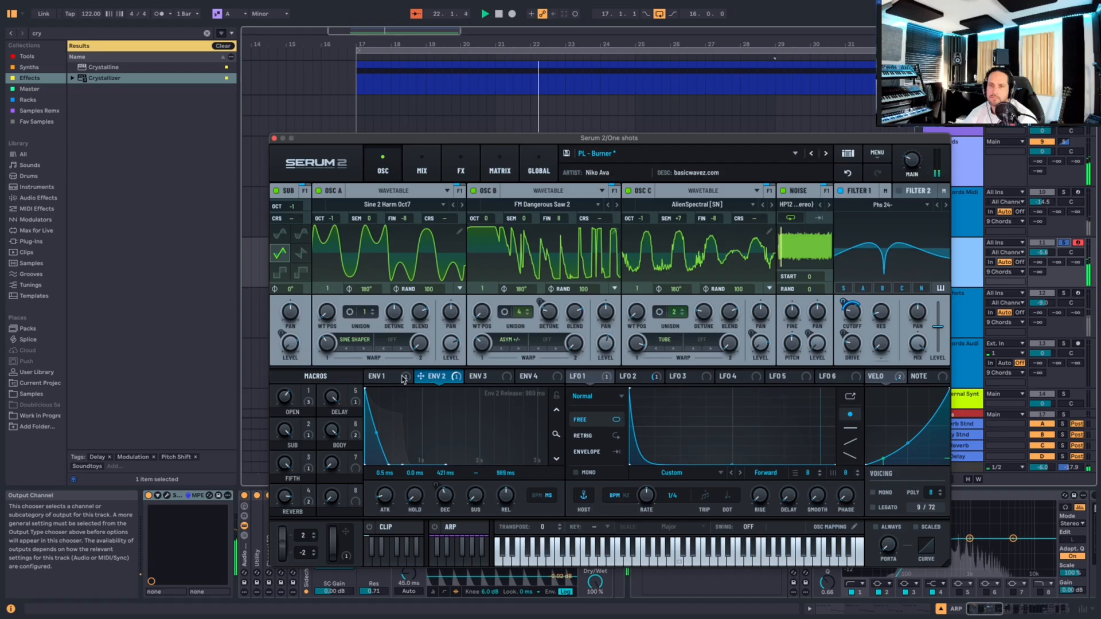
click(450, 165)
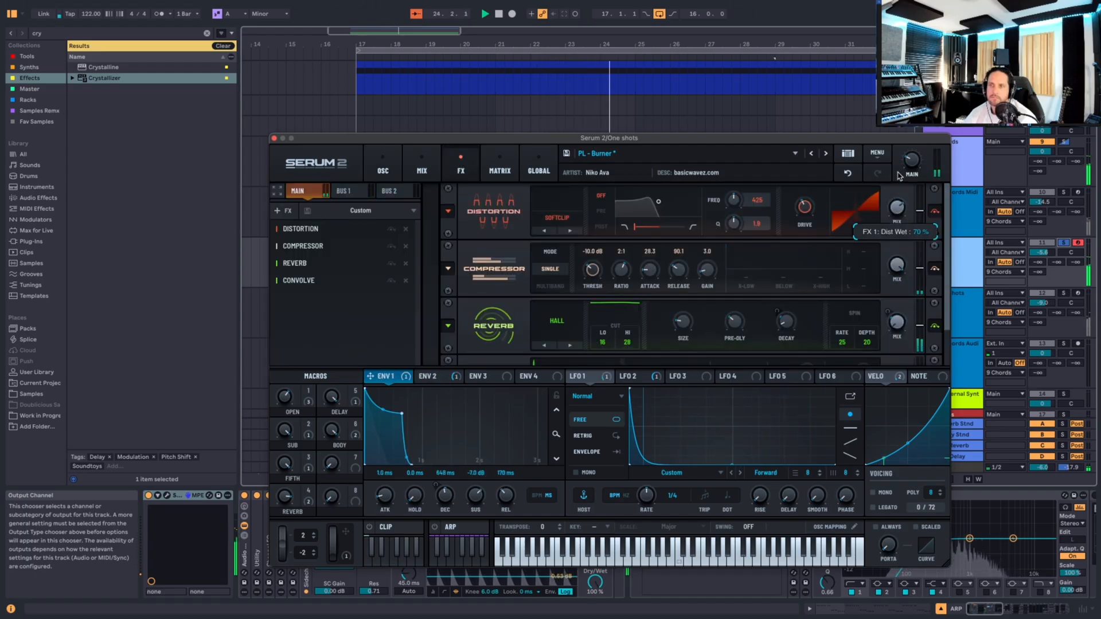
drag(900, 220, 899, 222)
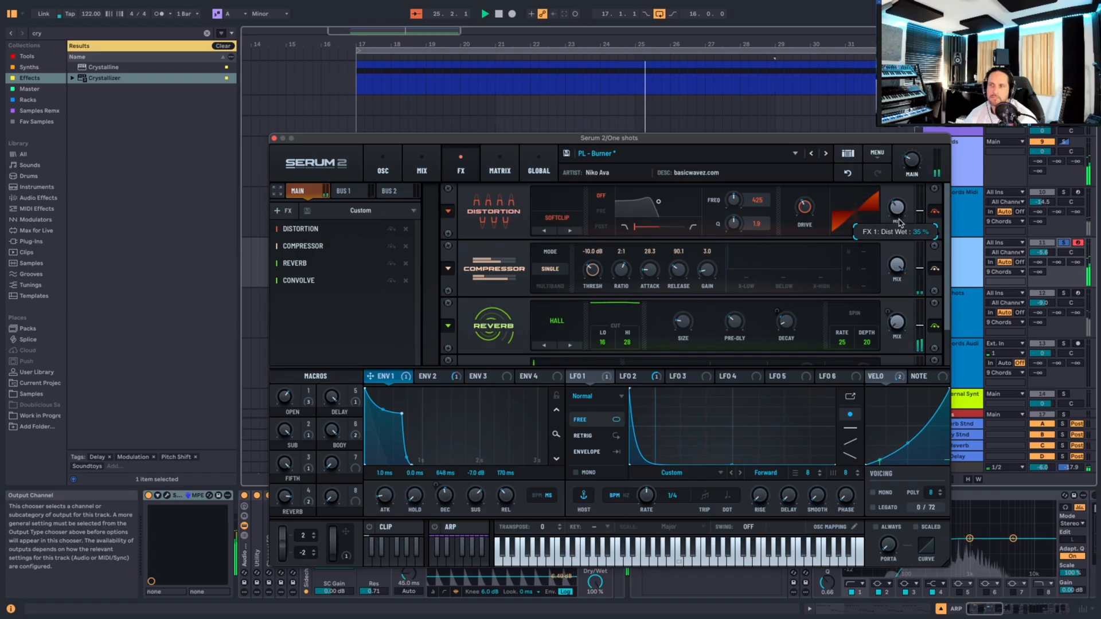
Step: Adjust the REVERB macro of the One shots patch and close the synth window
mouse_move(293, 463)
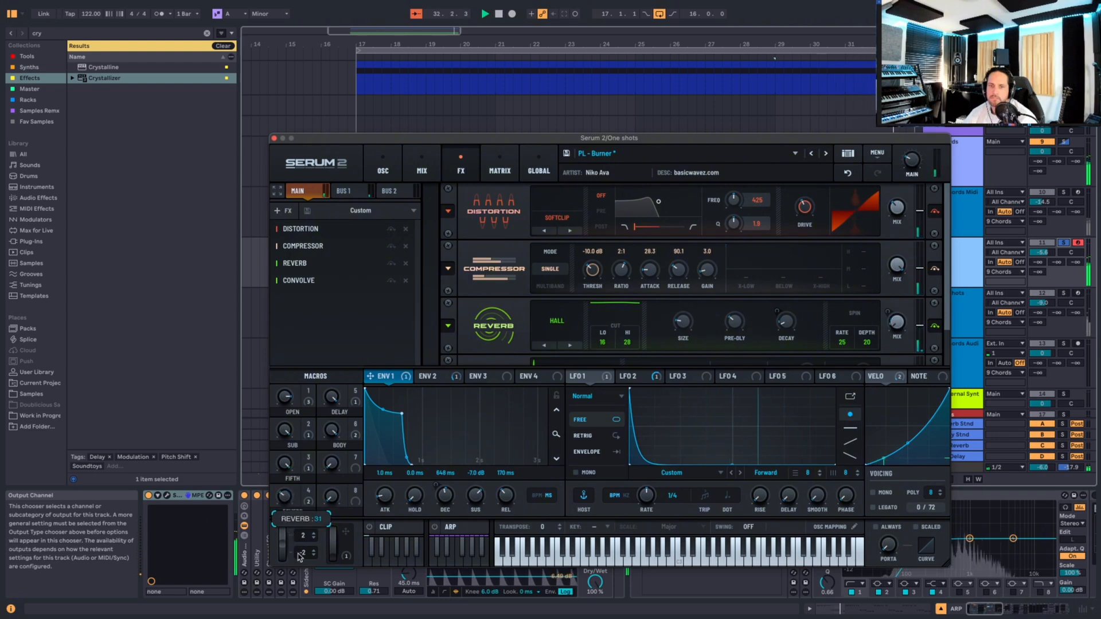
drag(300, 552, 299, 541)
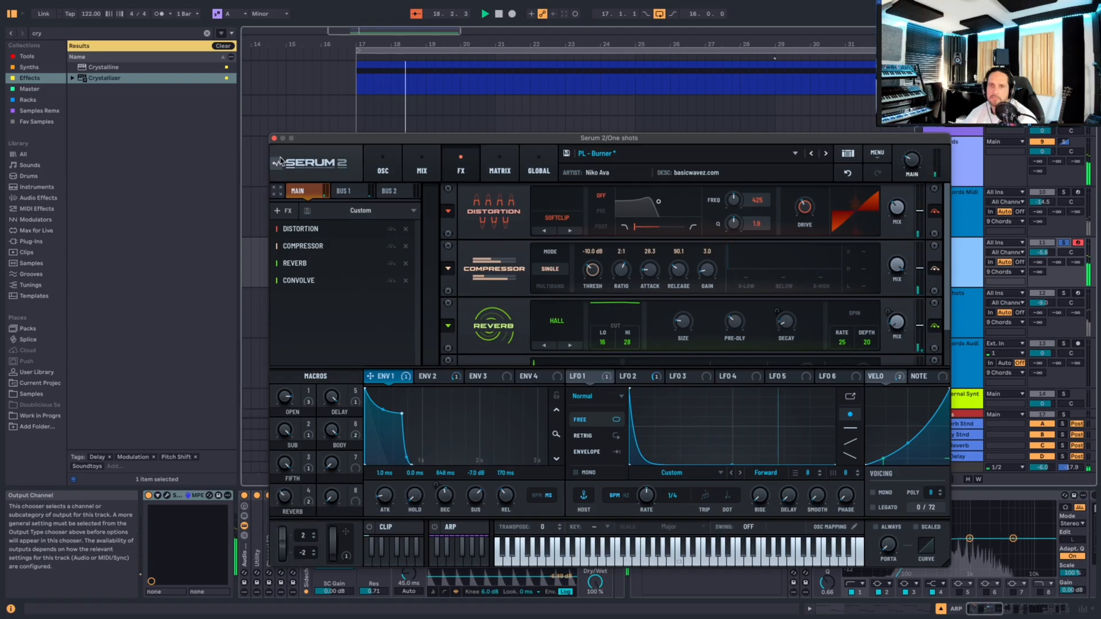
click(274, 139)
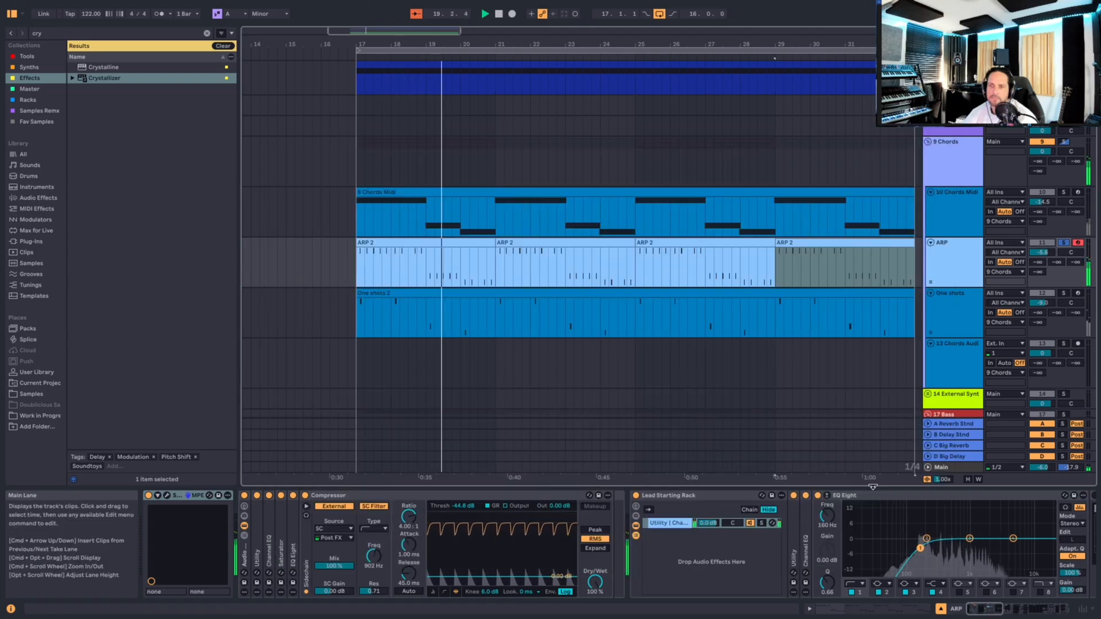
Step: Transfer the Crystallizer effect from the One shots device chain to the end of the ARP chain and start playback
scroll(976, 557, right, 14)
scroll(976, 558, right, 8)
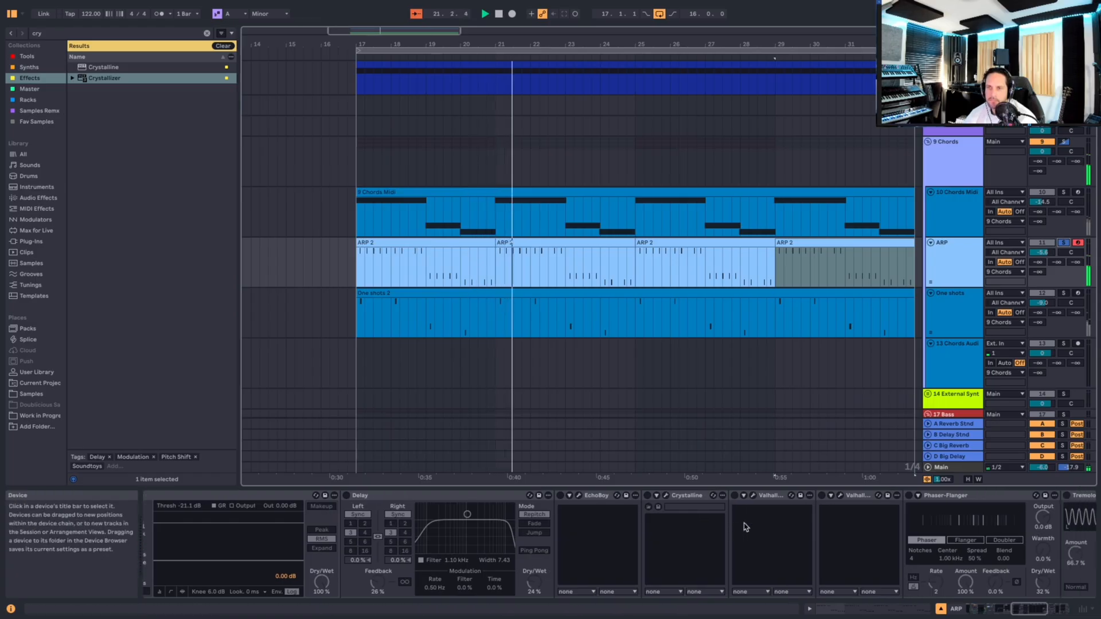
click(967, 308)
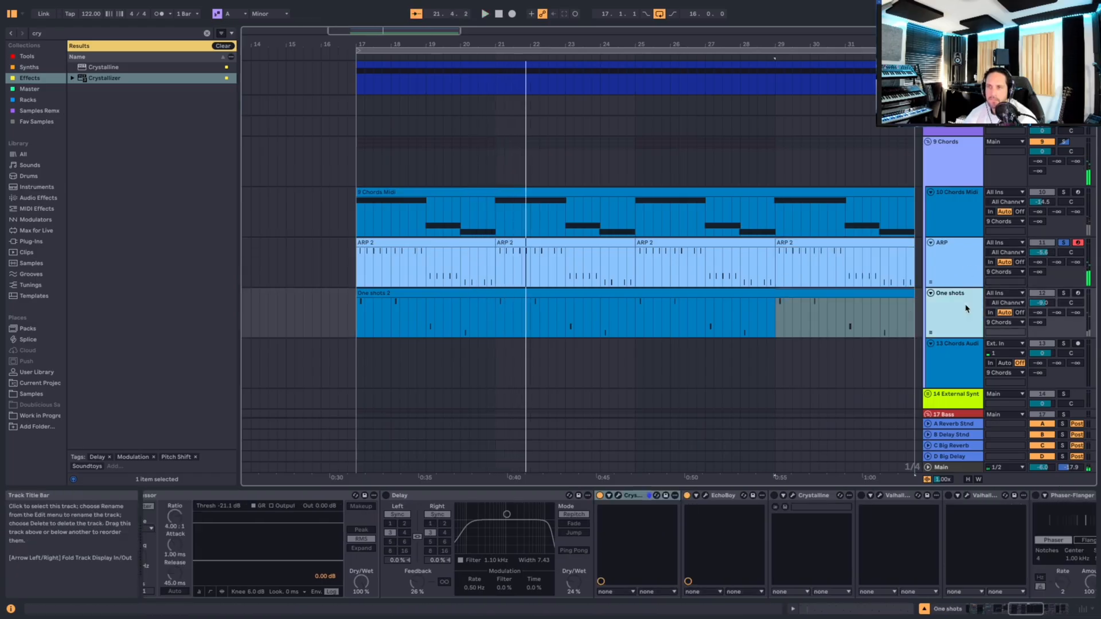
click(647, 498)
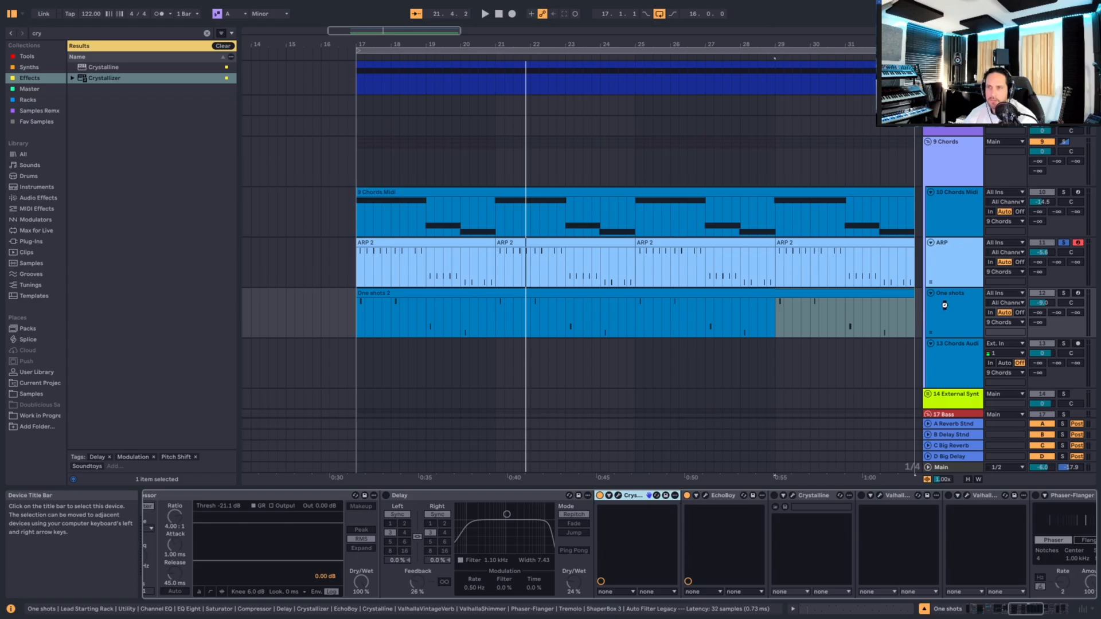
drag(945, 309, 945, 307)
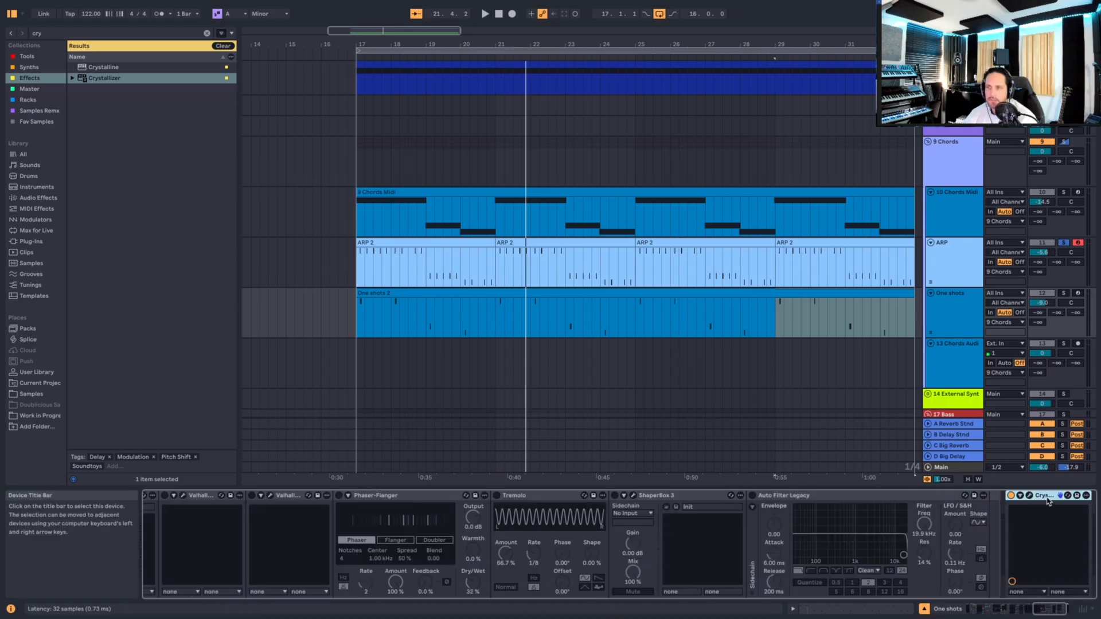
click(949, 262)
key(space)
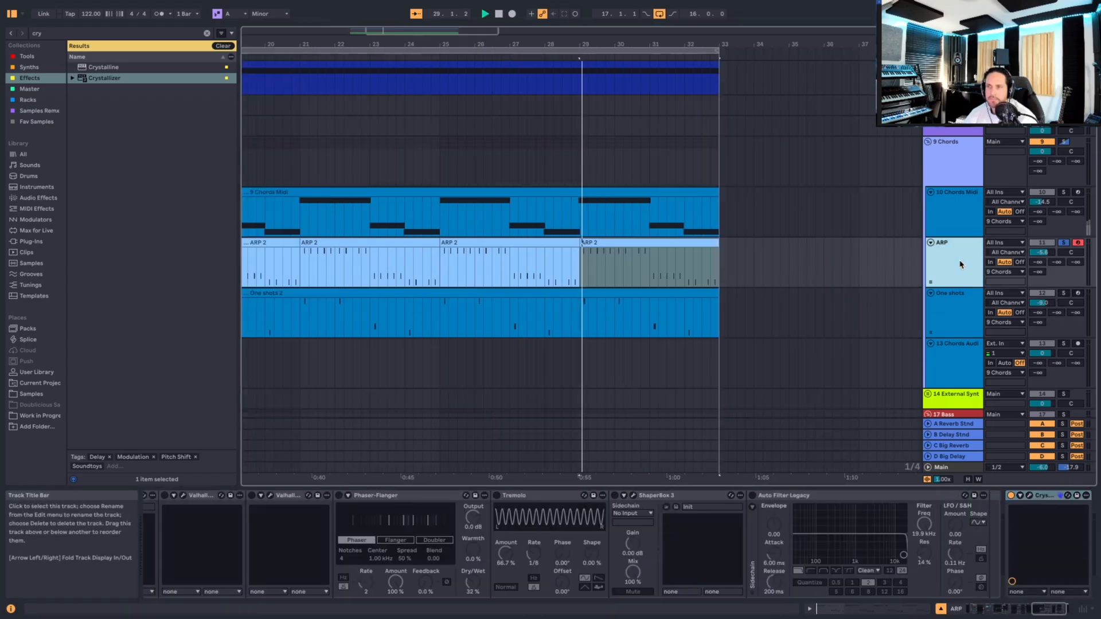
Step: Move Crystallizer ahead of Auto Filter Legacy in the ARP chain and audition it with its plug-in window open
click(1044, 498)
drag(1044, 497, 779, 500)
click(771, 496)
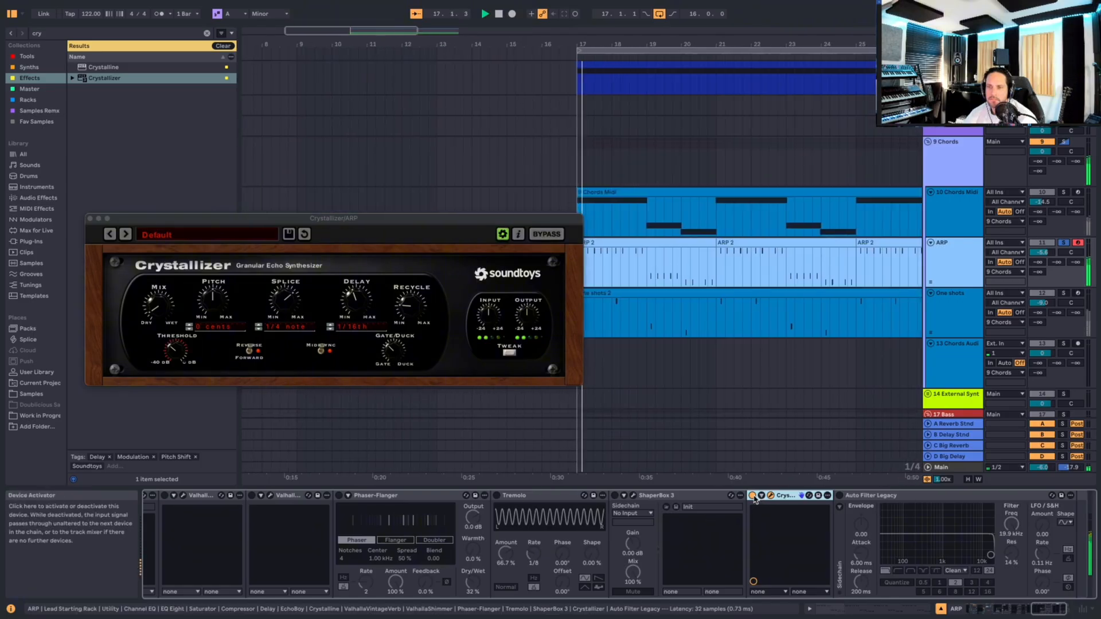
click(753, 497)
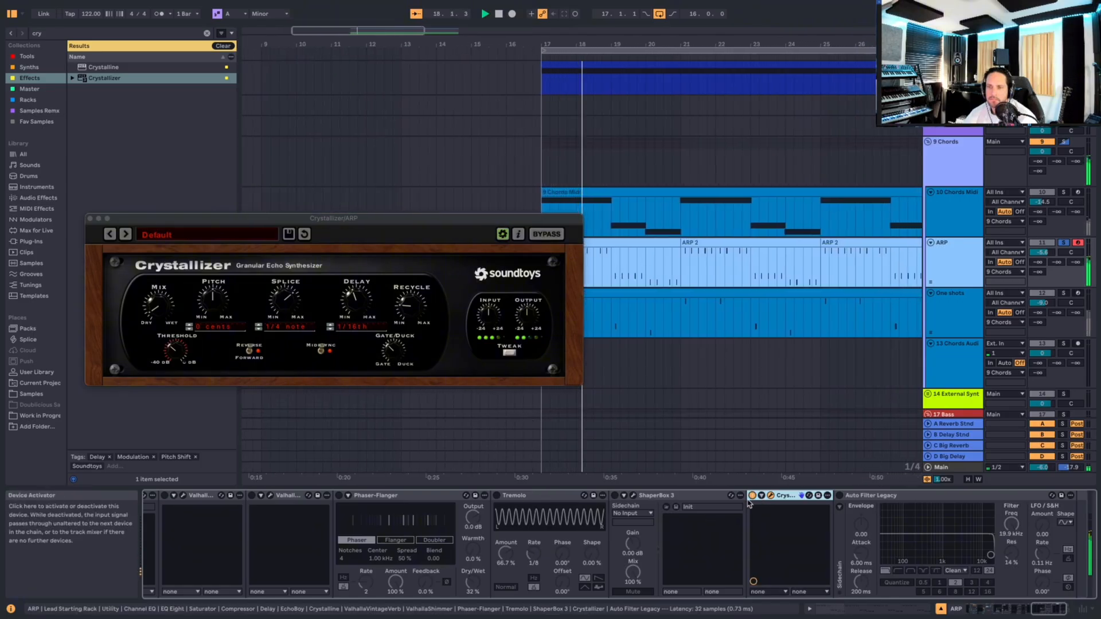
click(98, 218)
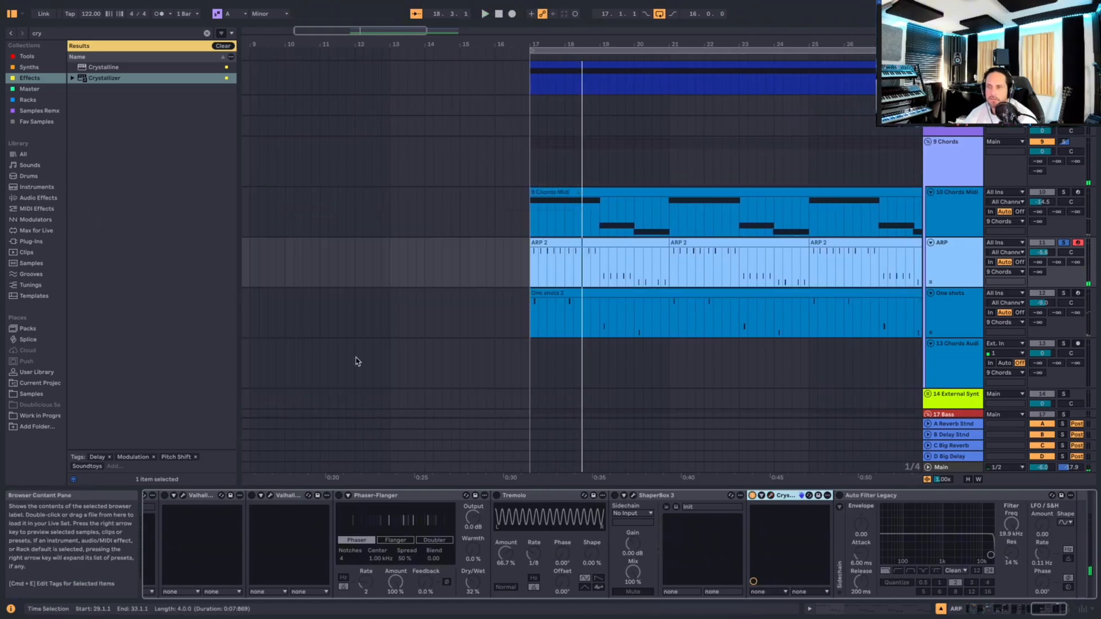
Step: Open the ARP track's Serum 2, bring its Reverb effect into view and restart playback
scroll(638, 555, up, 3)
scroll(638, 554, up, 5)
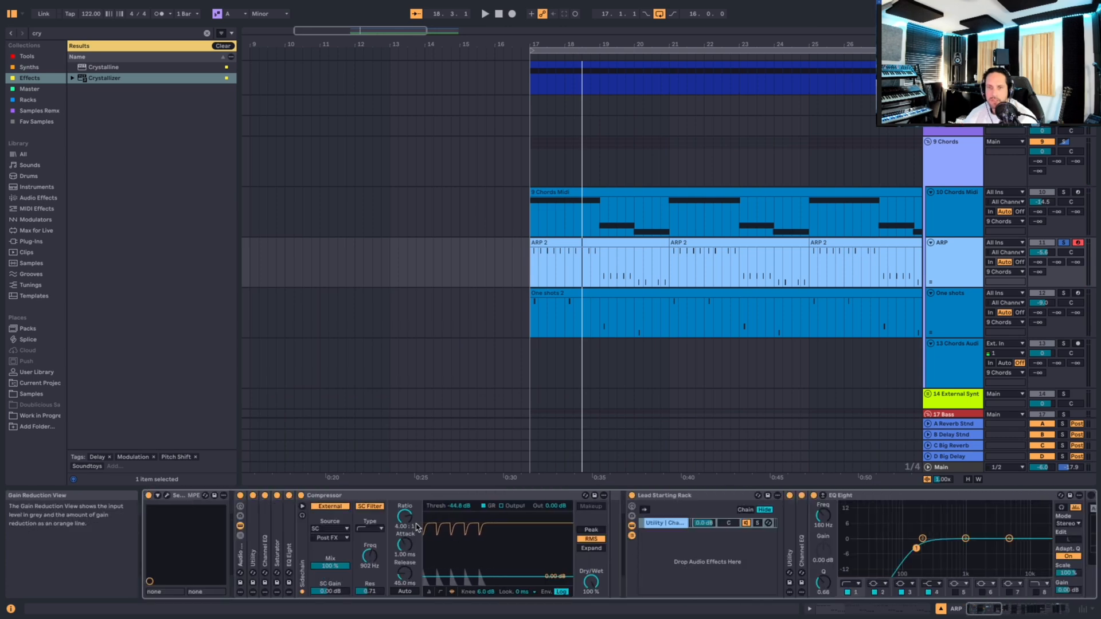
click(168, 498)
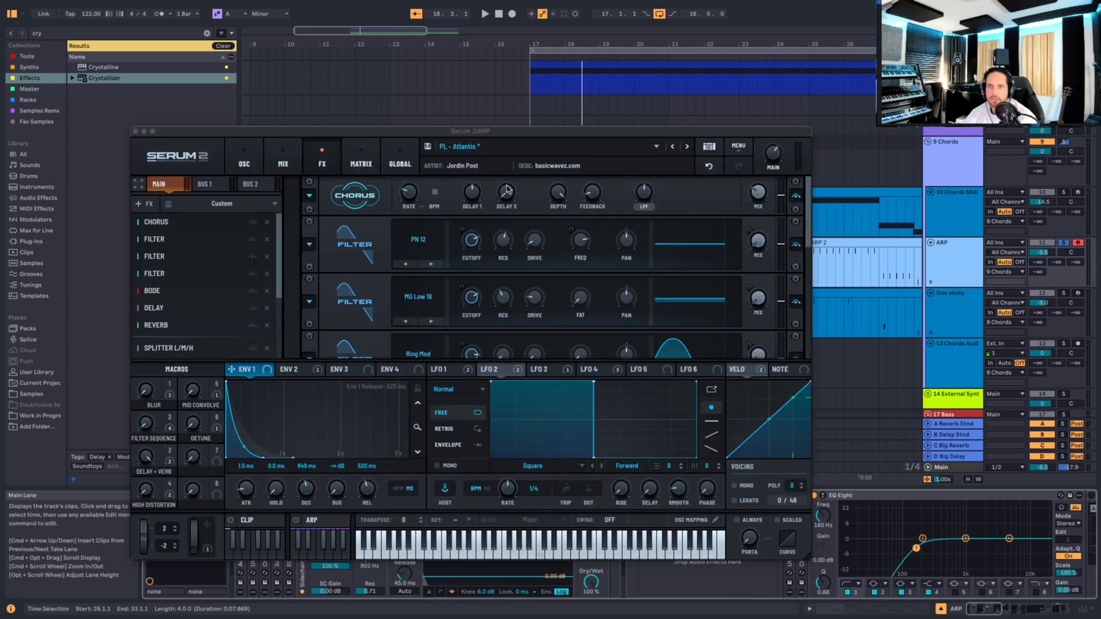
click(175, 325)
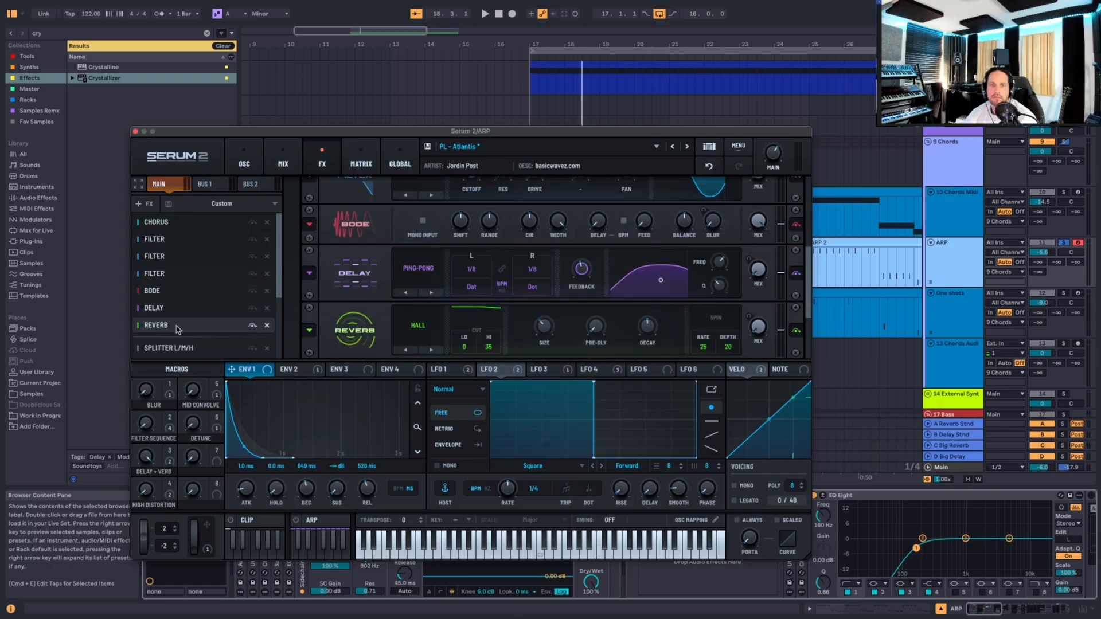
key(space)
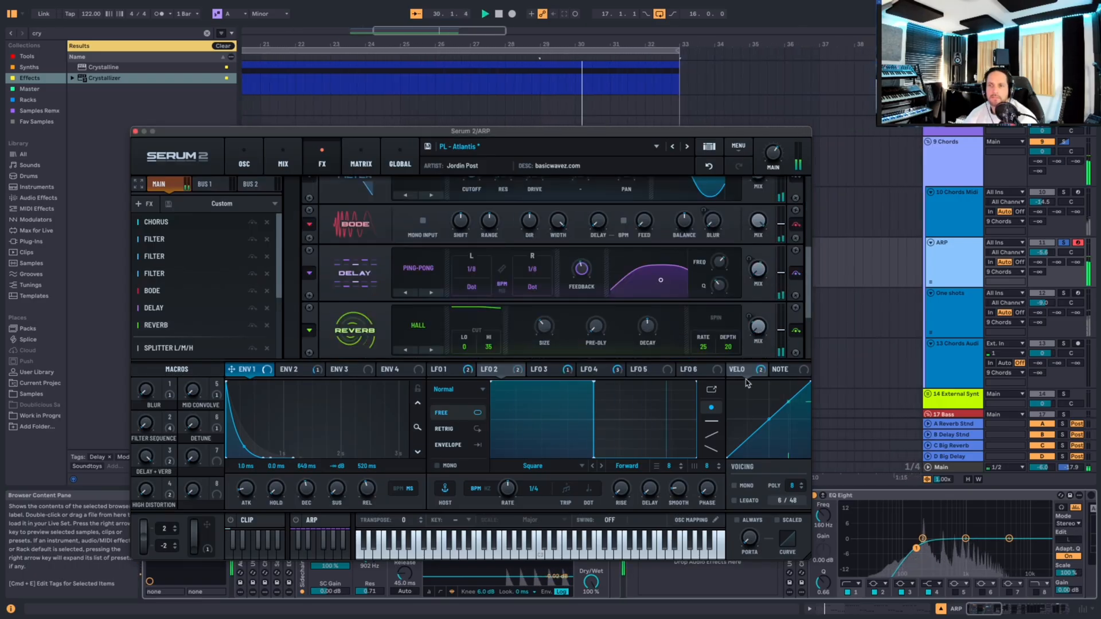
Step: Examine LFOs 4 to 1 in the ARP patch and check which source modulates the reverb mix
click(612, 370)
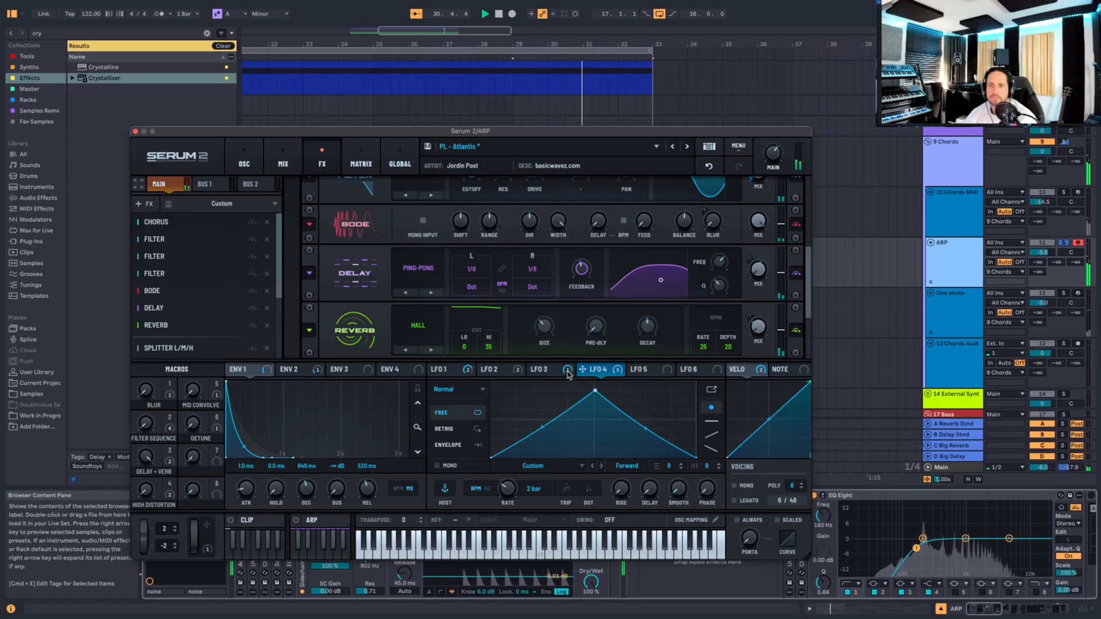
click(539, 370)
click(492, 370)
click(446, 370)
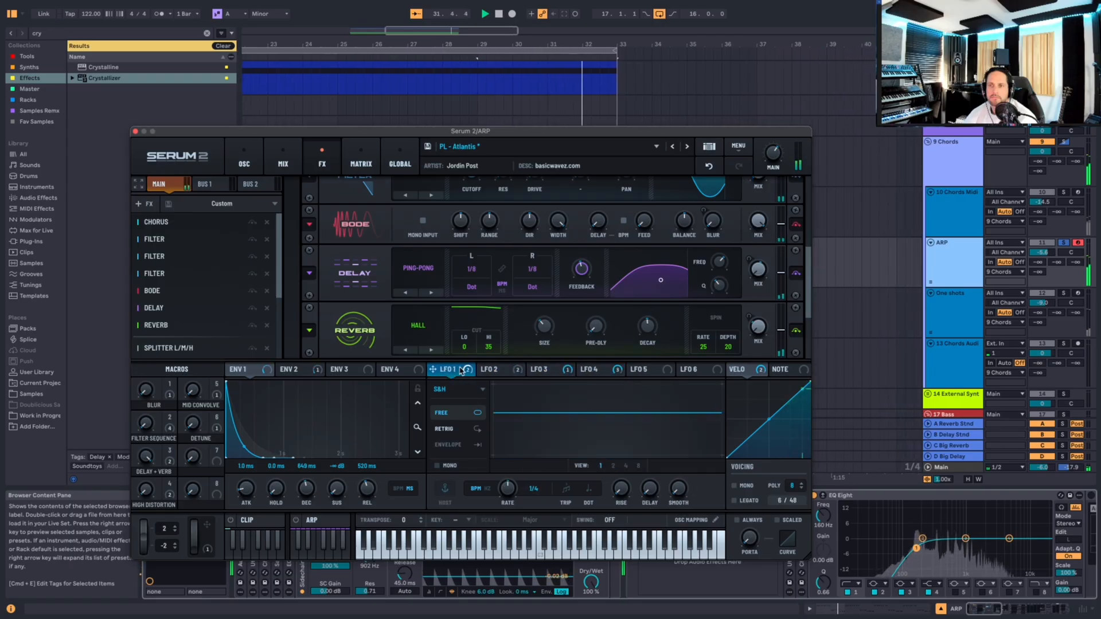
right_click(757, 327)
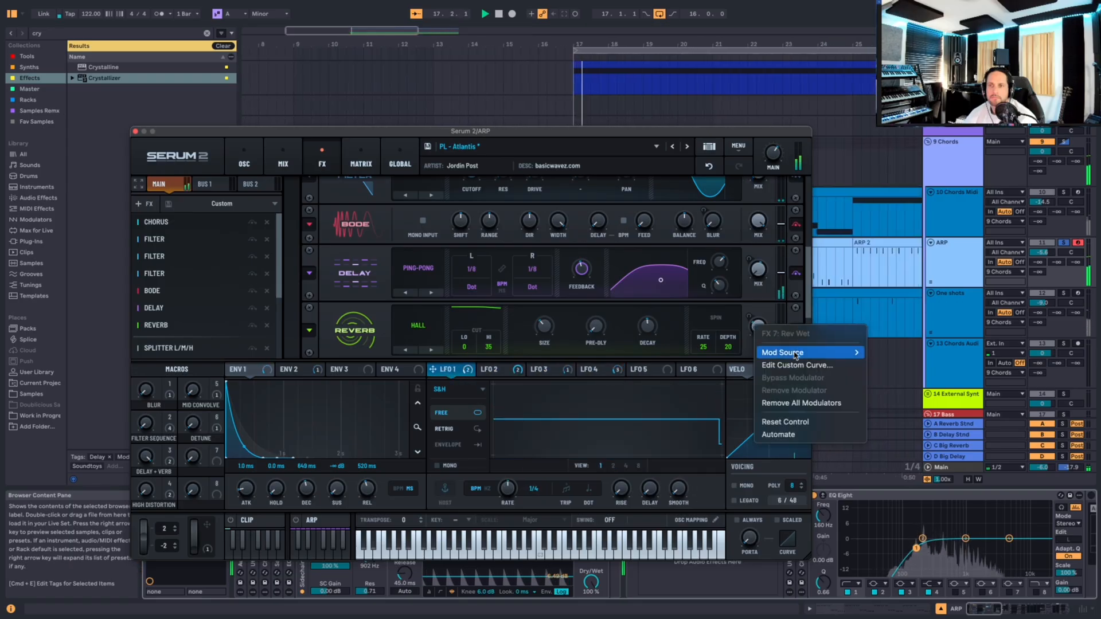
mouse_move(796, 355)
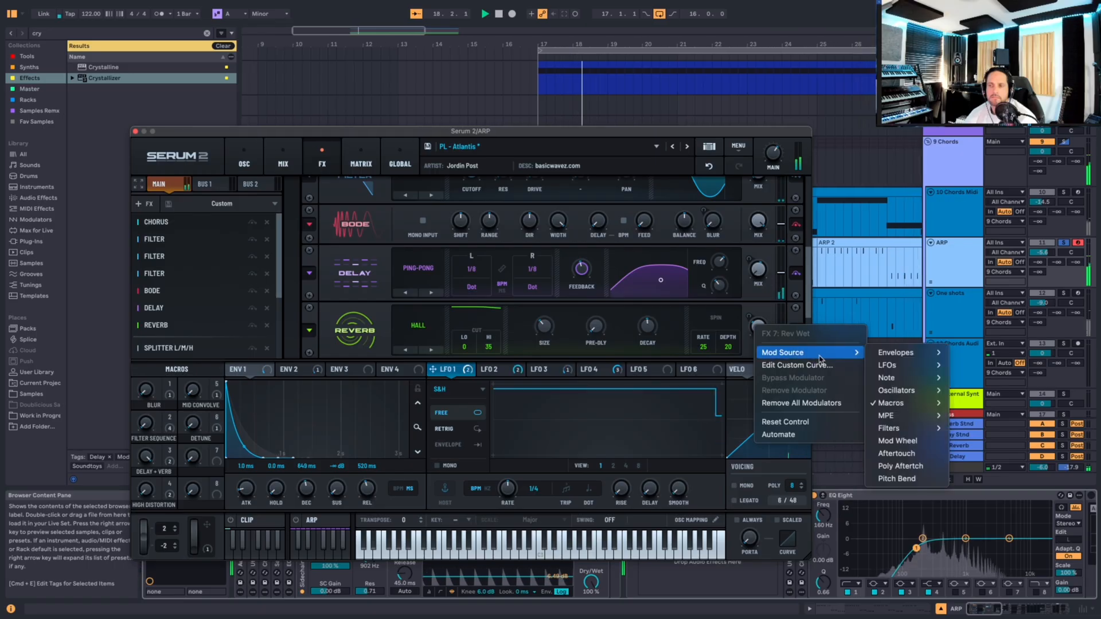
mouse_move(933, 405)
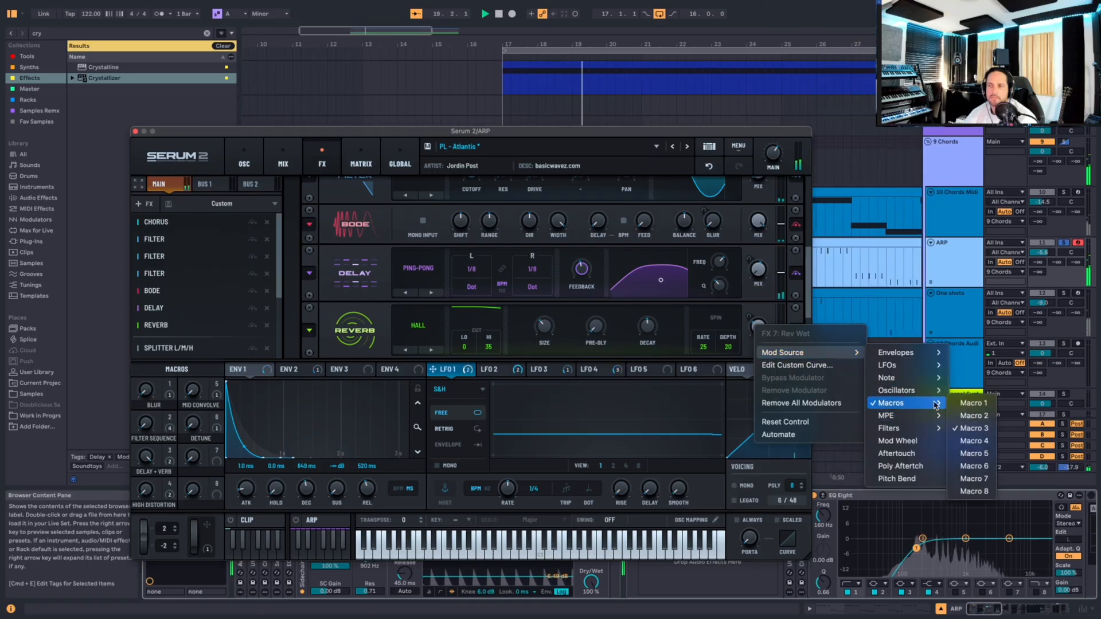
click(886, 313)
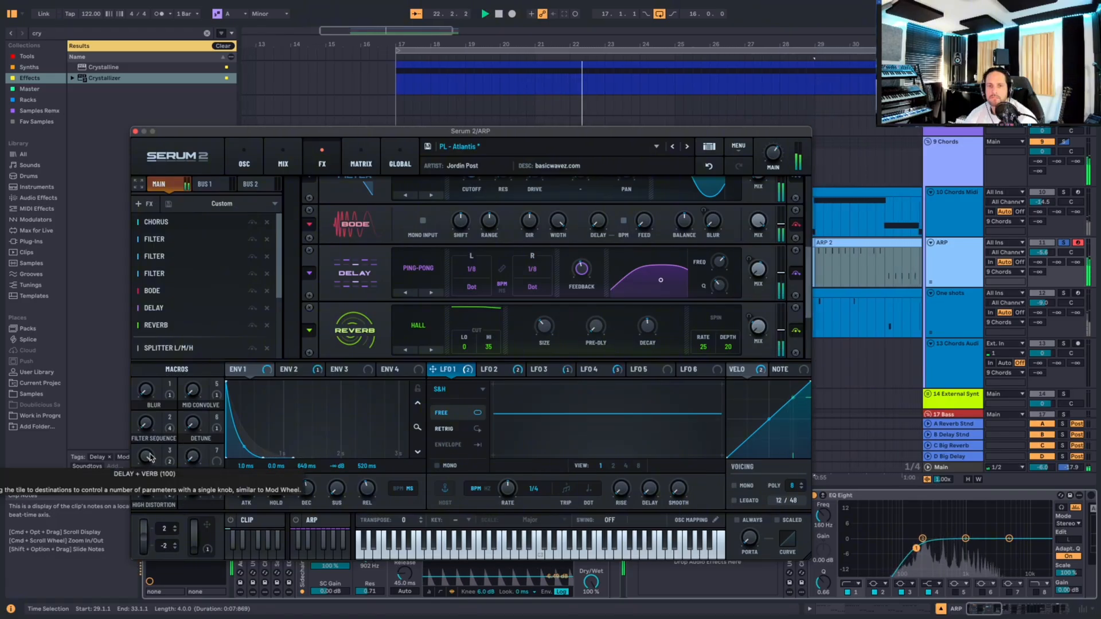
Step: Adjust the DELAY + VERB macro of the ARP patch and its modulation amount on the reverb mix
mouse_move(150, 457)
mouse_down()
mouse_move(186, 580)
mouse_move(149, 446)
mouse_up()
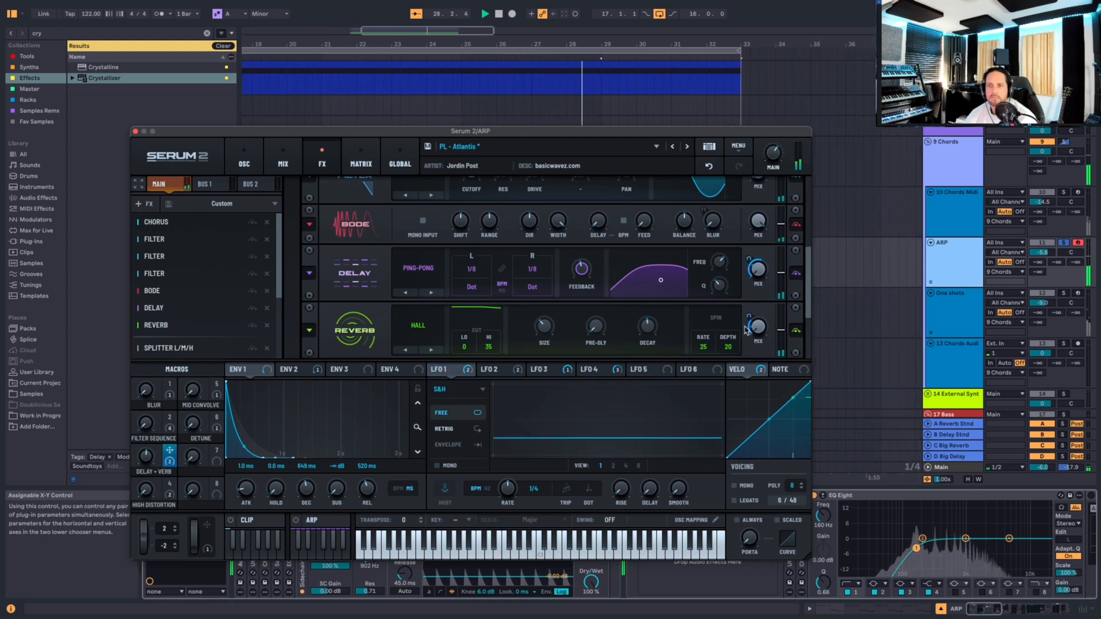
mouse_move(748, 320)
drag(749, 317, 747, 321)
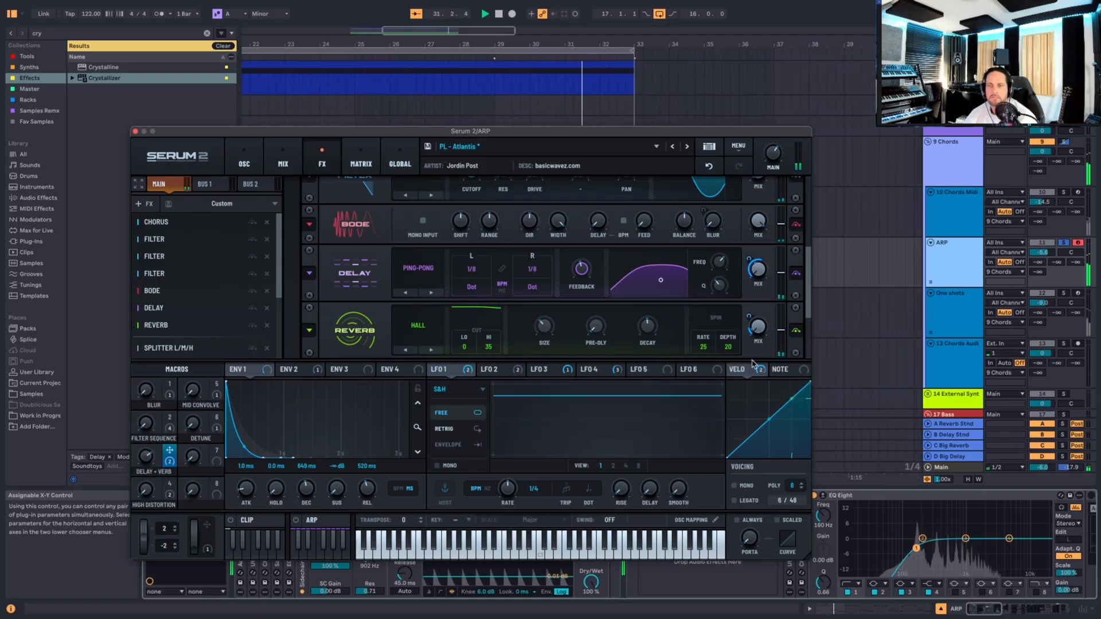
mouse_move(753, 322)
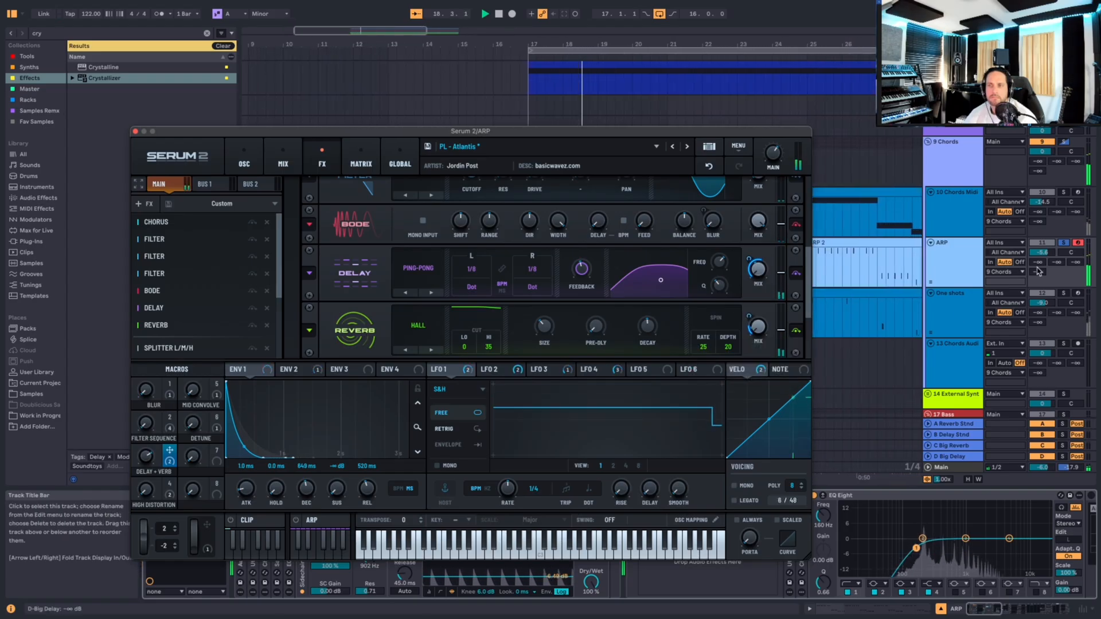
Step: Unsolo the ARP track and close its Serum 2 window to hear the part in the full mix
click(1063, 242)
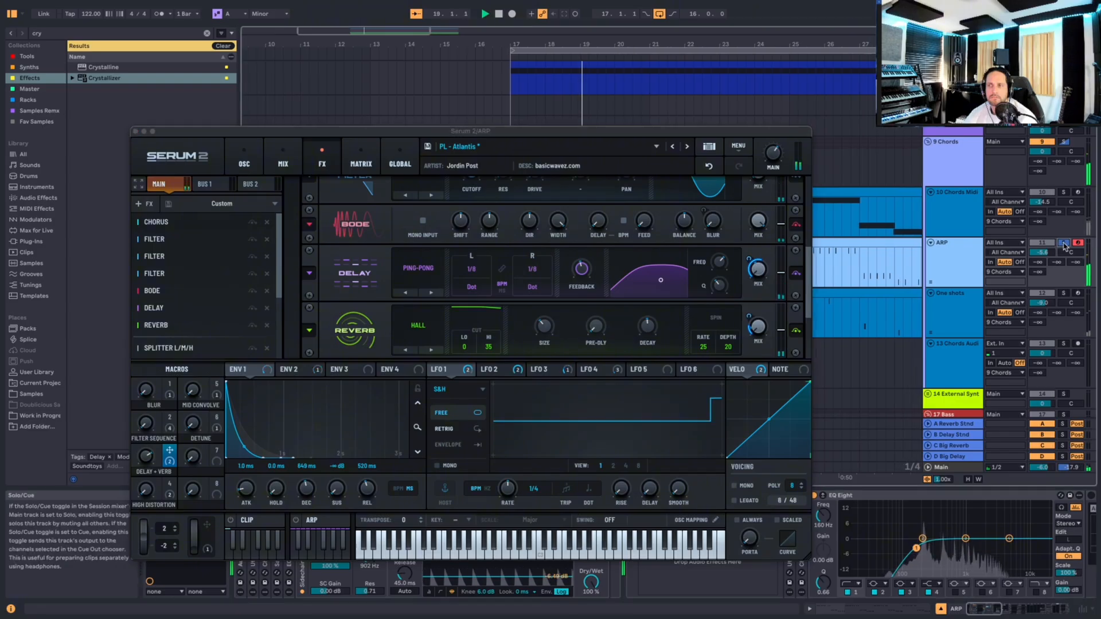
click(136, 131)
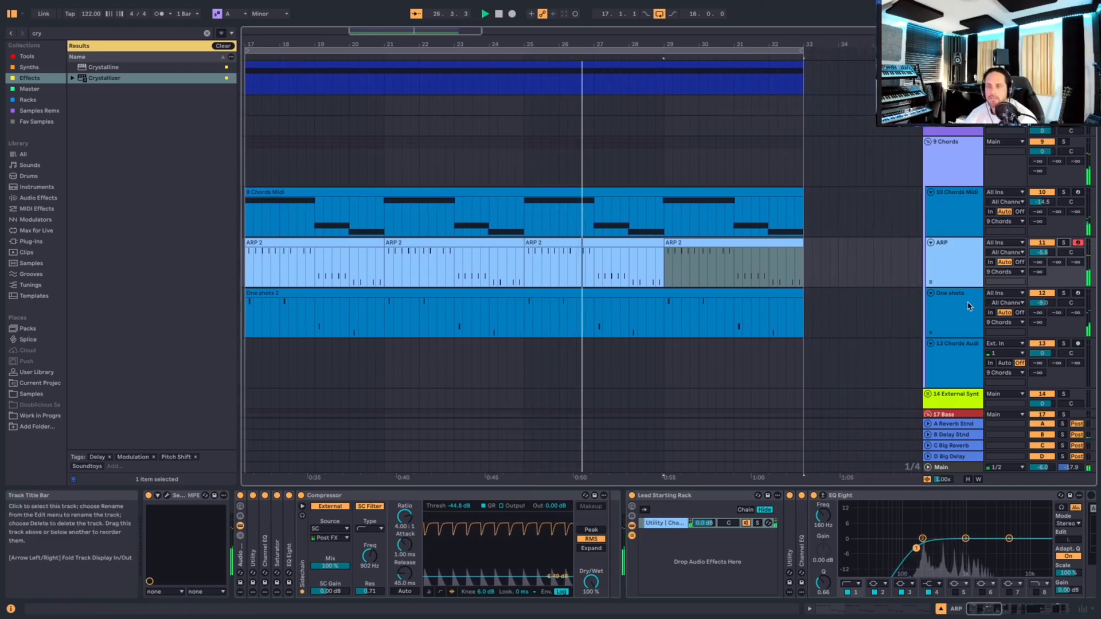
Step: Set the One shots track volume to -10.0 dB and the Bass Midi track volume to -6.0 dB
drag(1042, 302, 1042, 305)
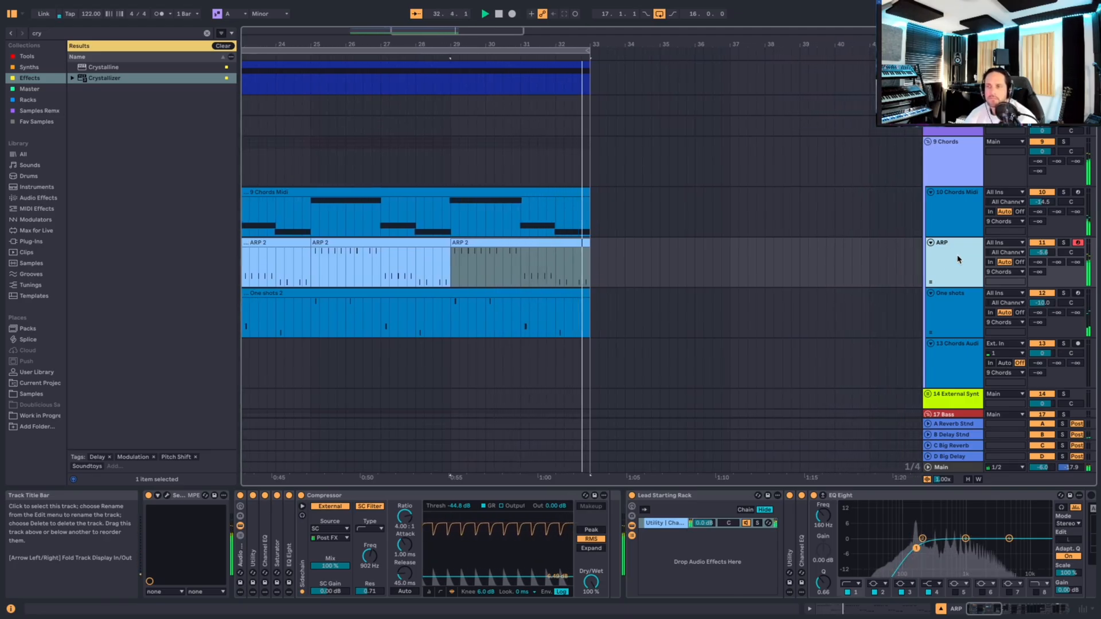
scroll(958, 260, down, 4)
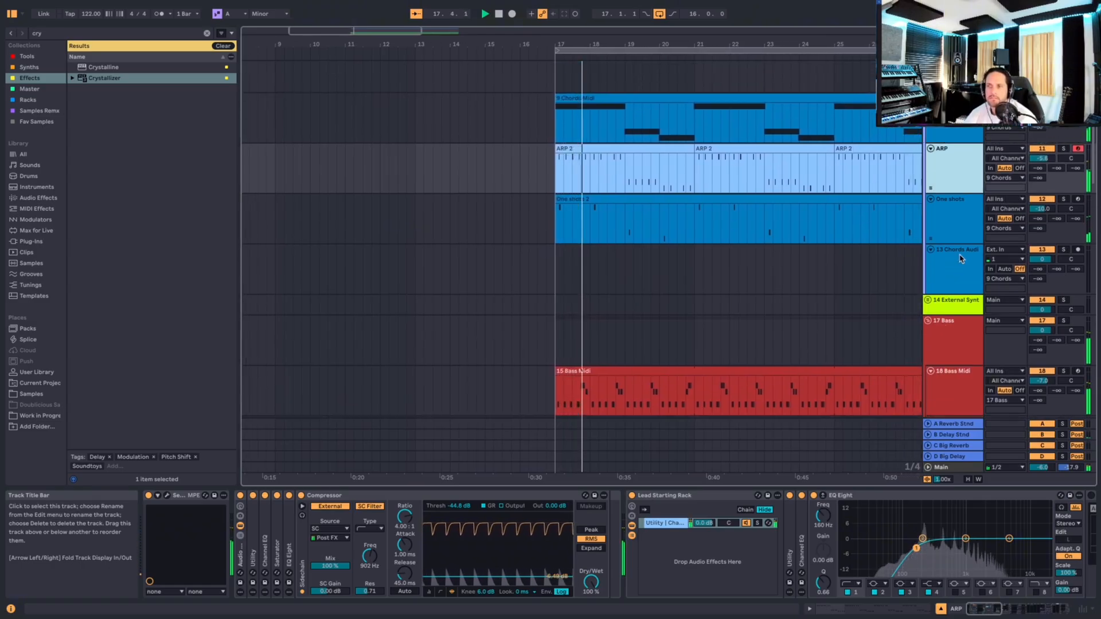
drag(1042, 381, 1042, 375)
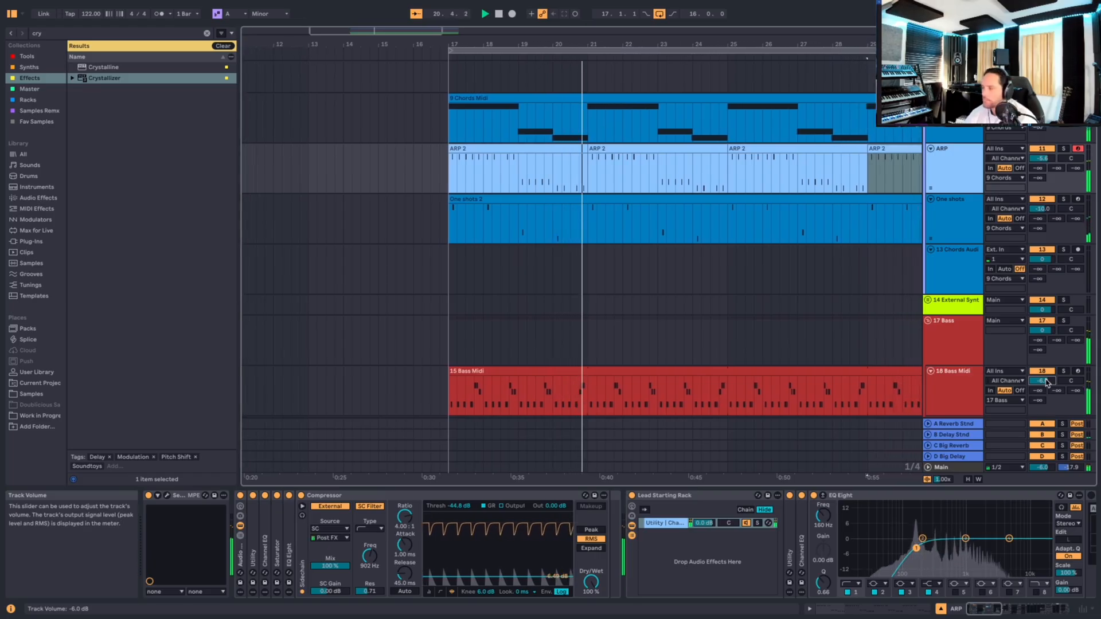
Step: Solo the Bass Midi track and the Kick track during playback, and bring the hi-hat tracks into view
click(1064, 372)
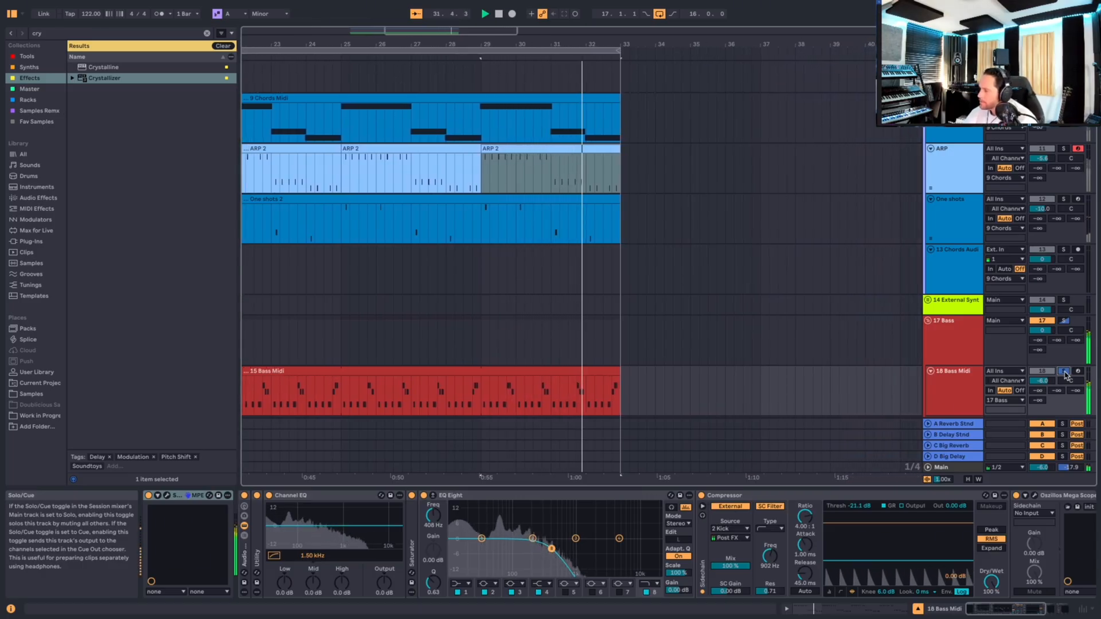
scroll(1066, 376, up, 4)
click(1063, 77)
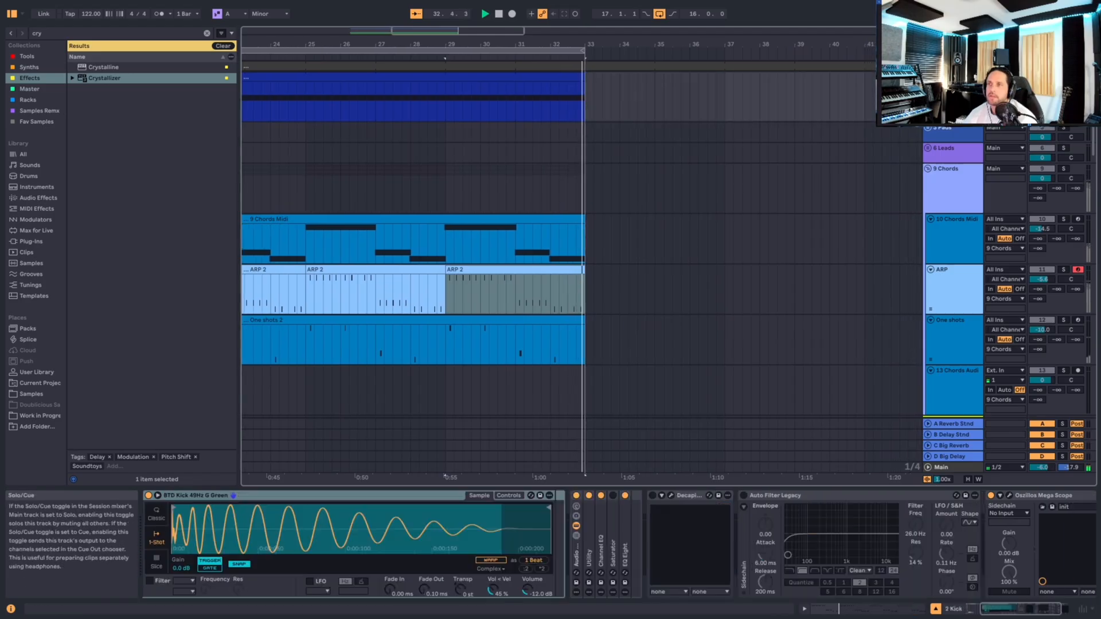
scroll(989, 312, down, 12)
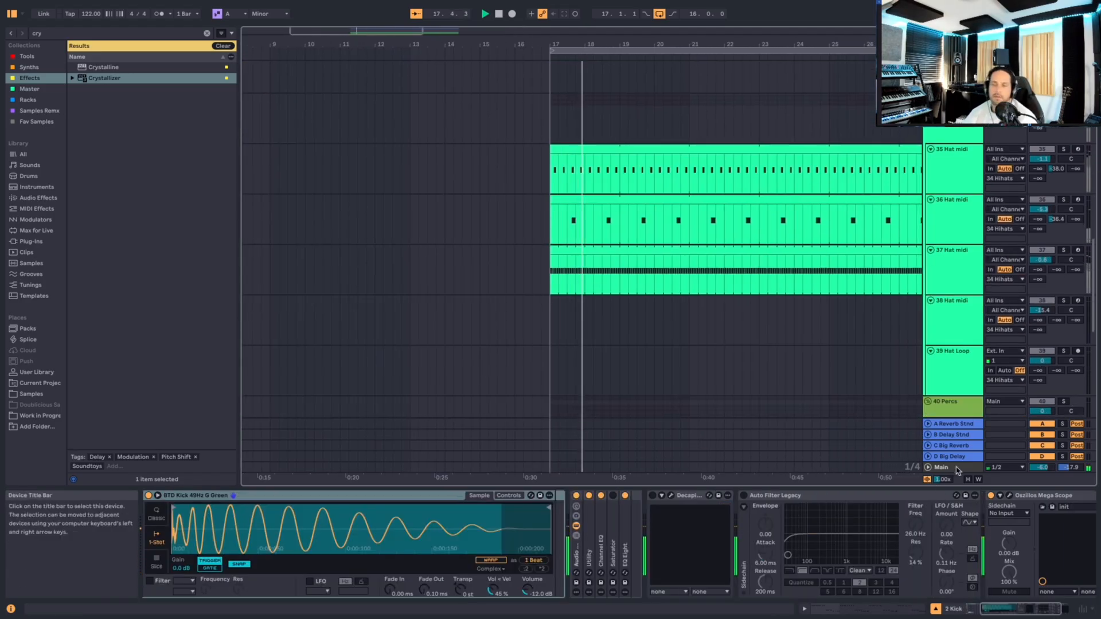
Step: Activate the Oxford Inflator on the Main track, check its settings and close its window
click(954, 468)
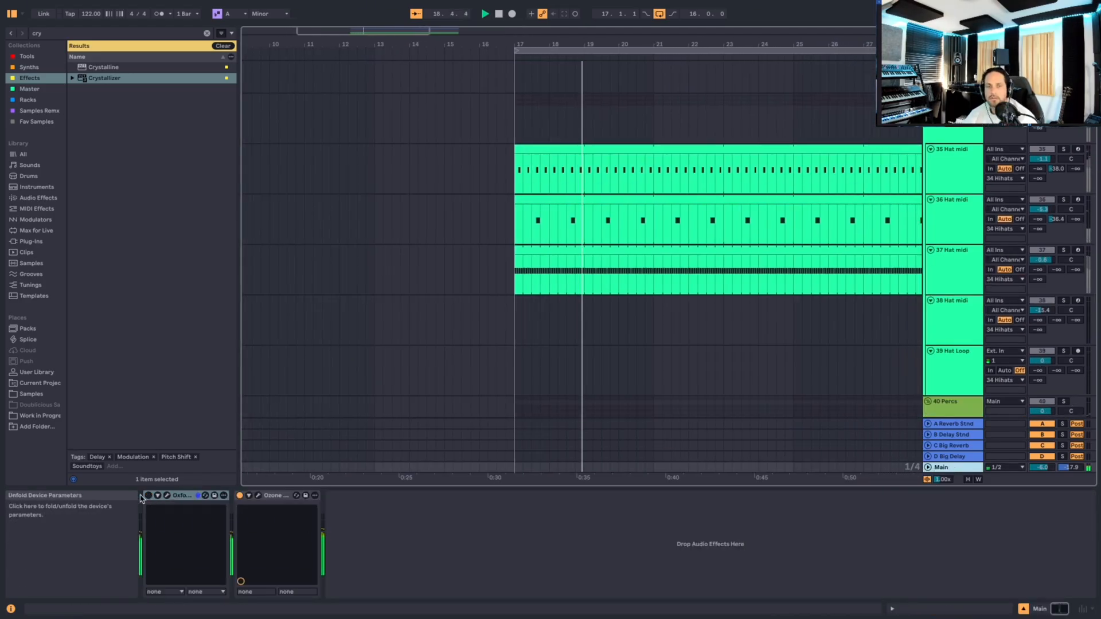
click(167, 497)
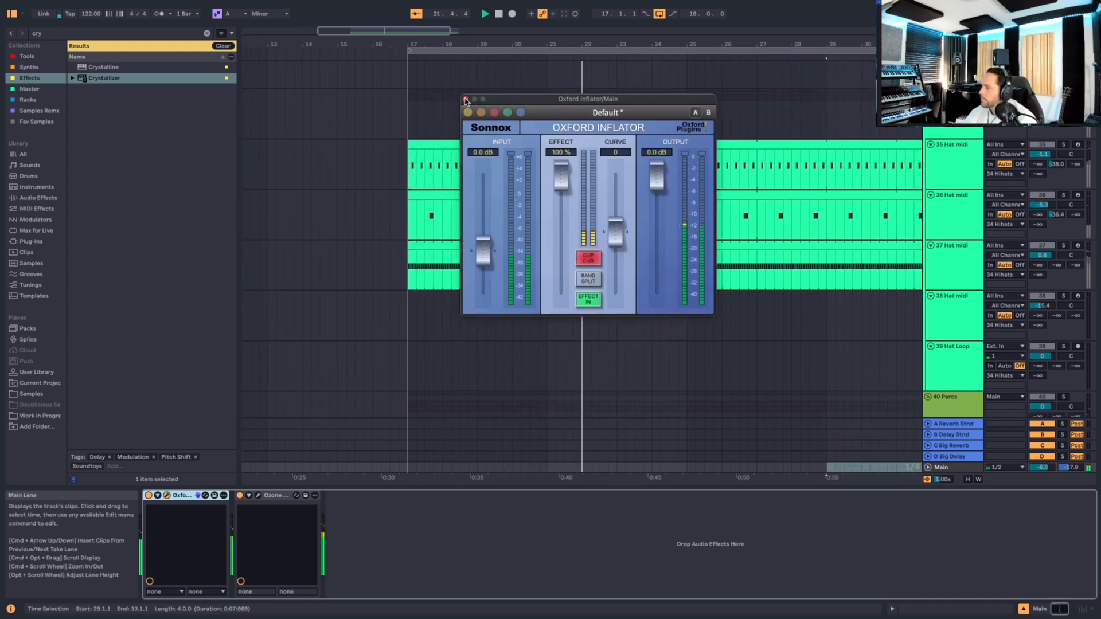
click(465, 101)
Step: Audition track 41 Perc Midi in solo and delete its clip spanning bars 17 to 33
scroll(954, 200, up, 10)
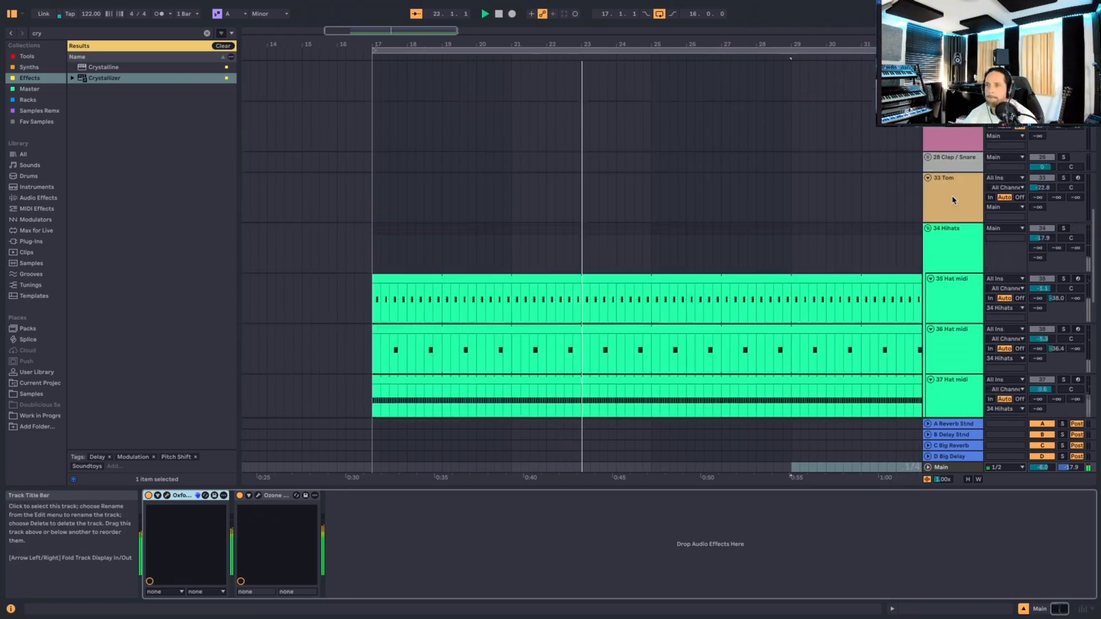
scroll(953, 200, down, 12)
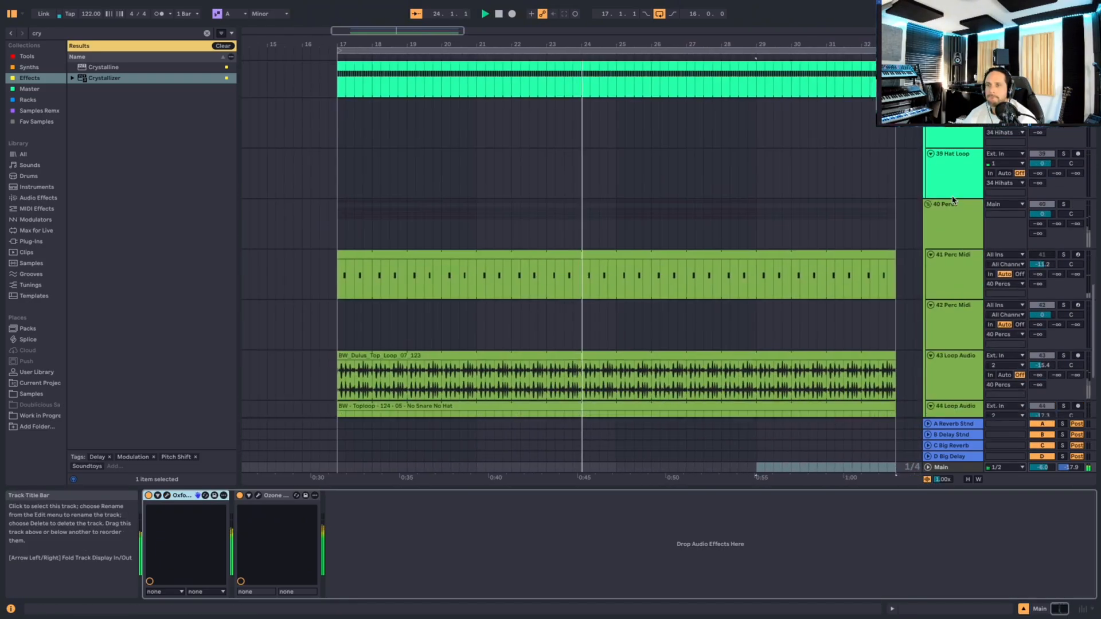
scroll(953, 200, up, 2)
click(954, 200)
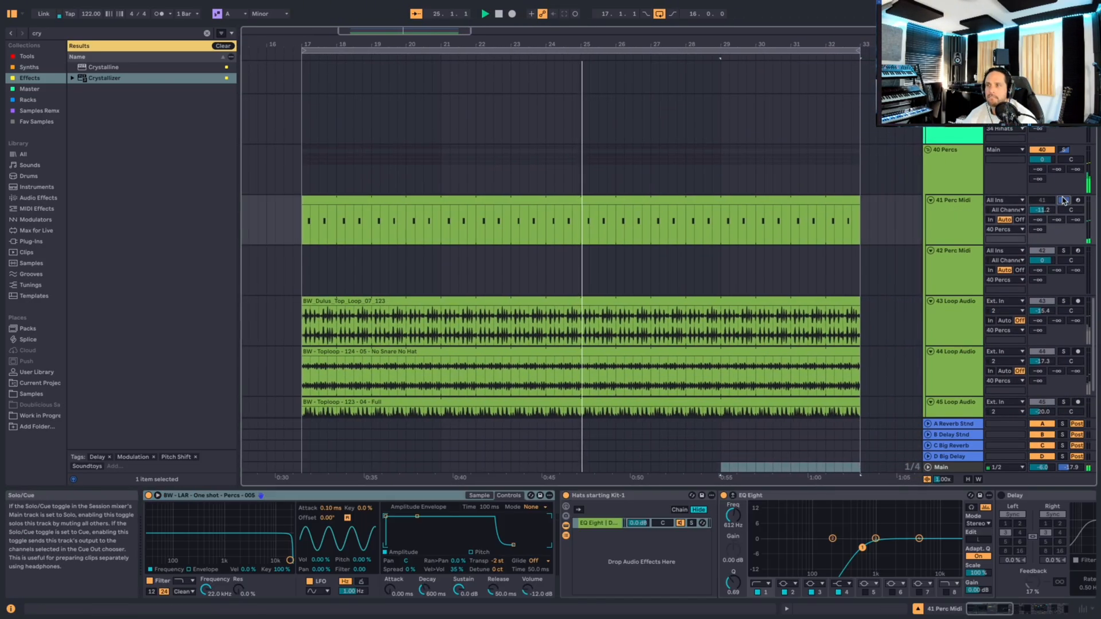
click(778, 202)
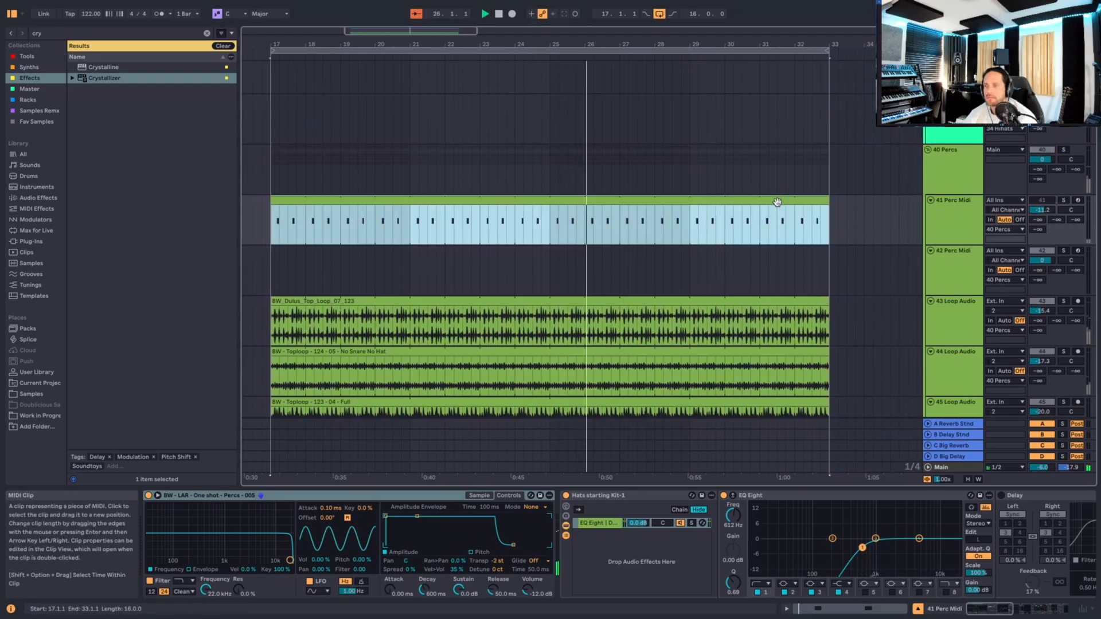
Step: Solo the three percussion loop tracks 43, 44 and 45 Loop Audio together
click(1064, 301)
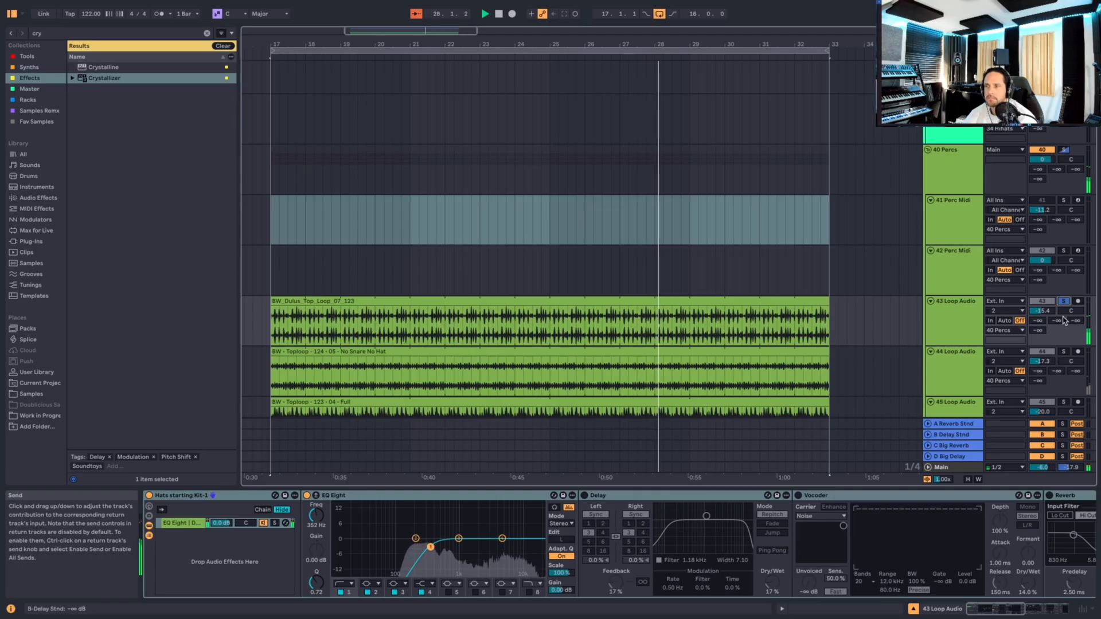
click(1064, 352)
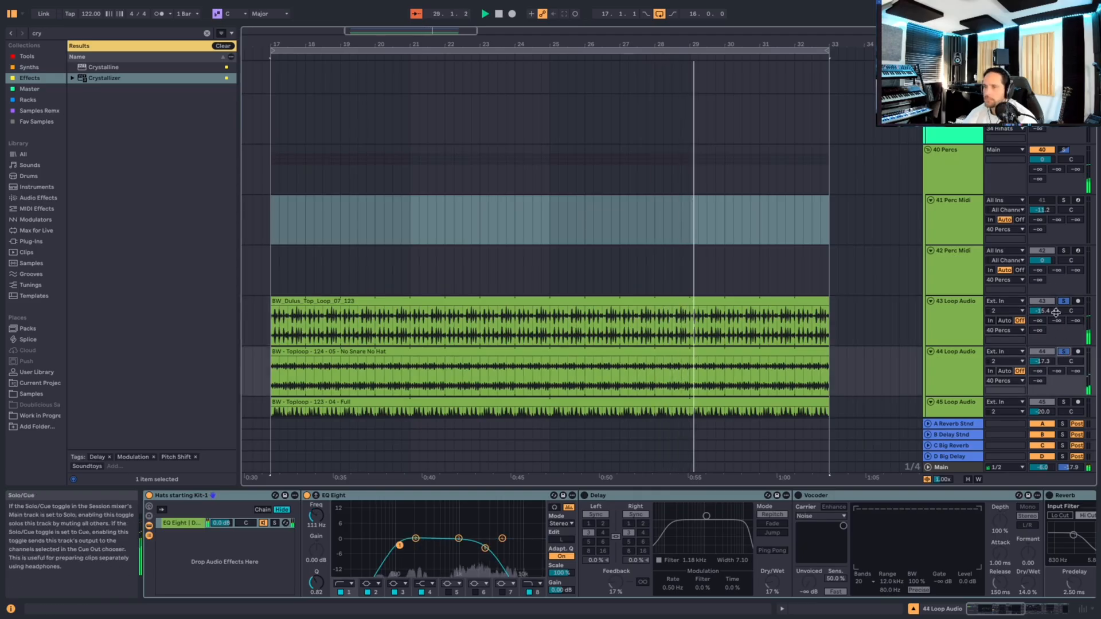
scroll(1053, 290, down, 3)
click(1064, 327)
scroll(1050, 310, down, 1)
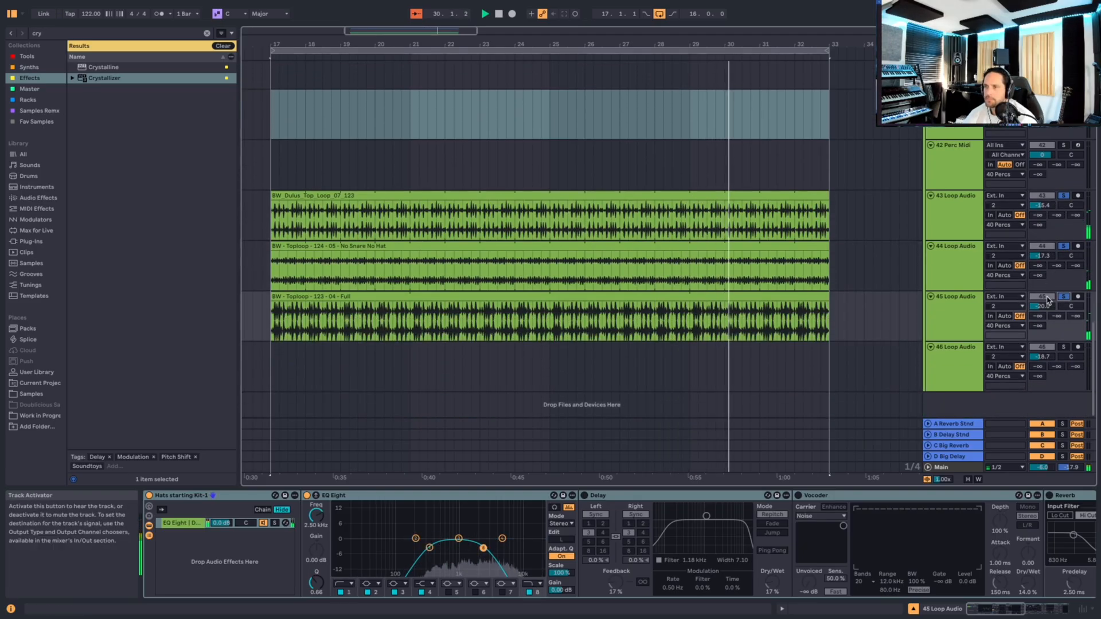
Step: Add the hat tracks 37, 36 and 35 Hat midi to the soloed tracks
scroll(1047, 299, up, 15)
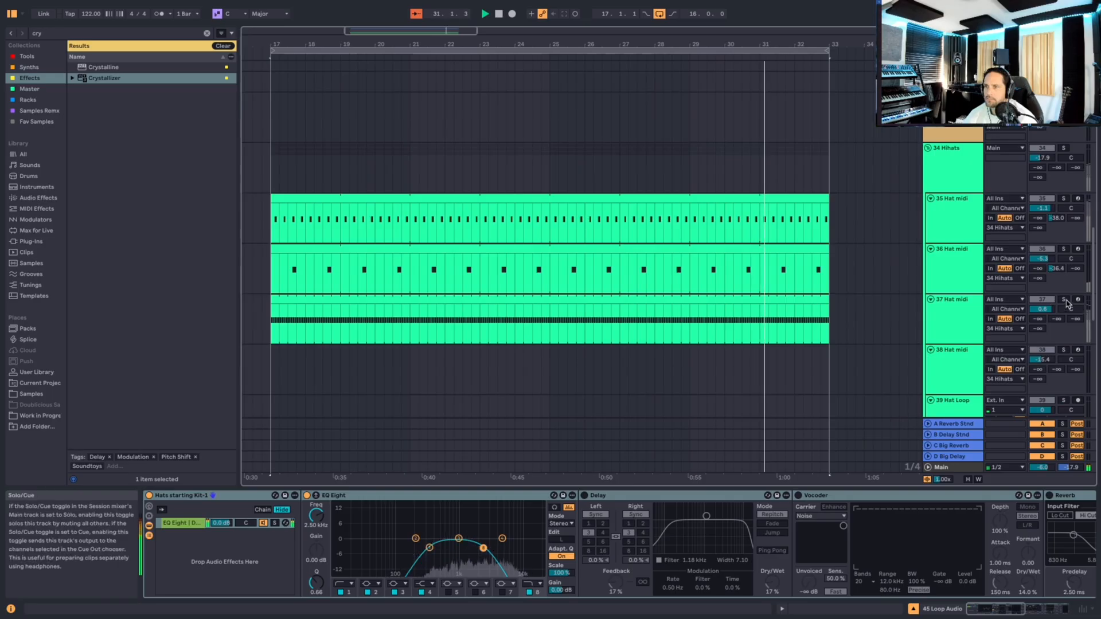
click(1063, 299)
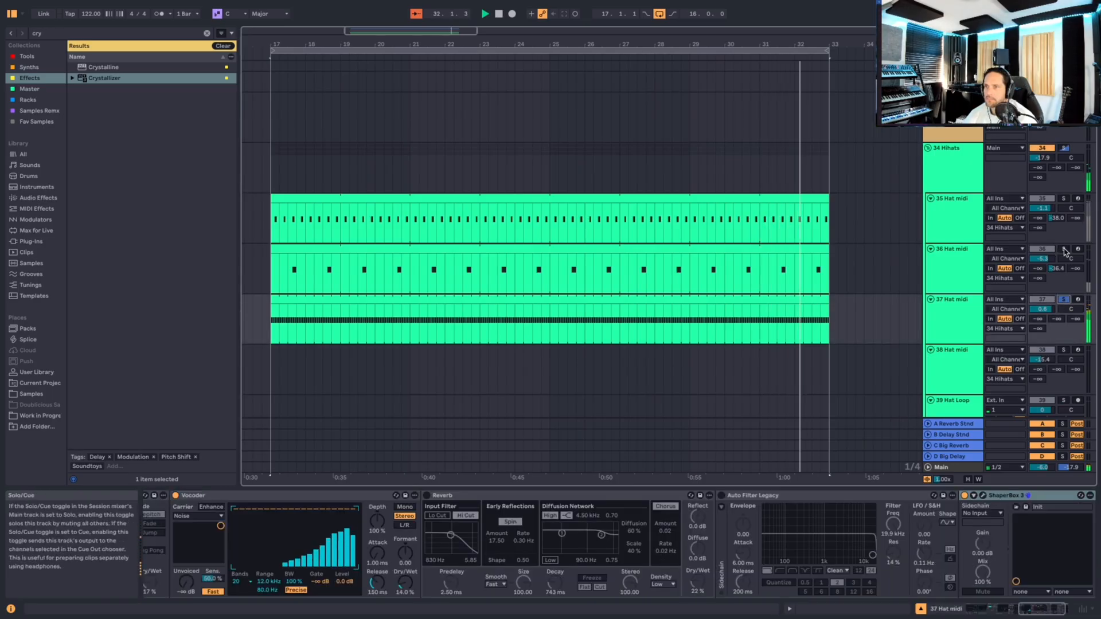
click(1064, 249)
click(1064, 199)
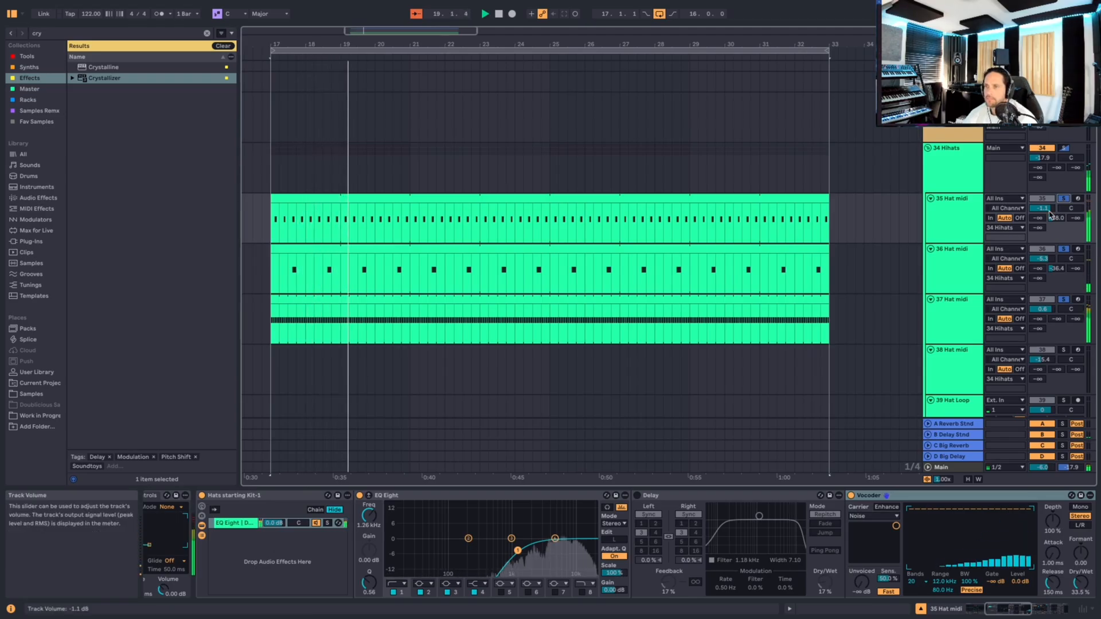
Step: Solo the 25 Ambience Audio track and raise its volume to about -20.4 dB
scroll(1052, 212, up, 10)
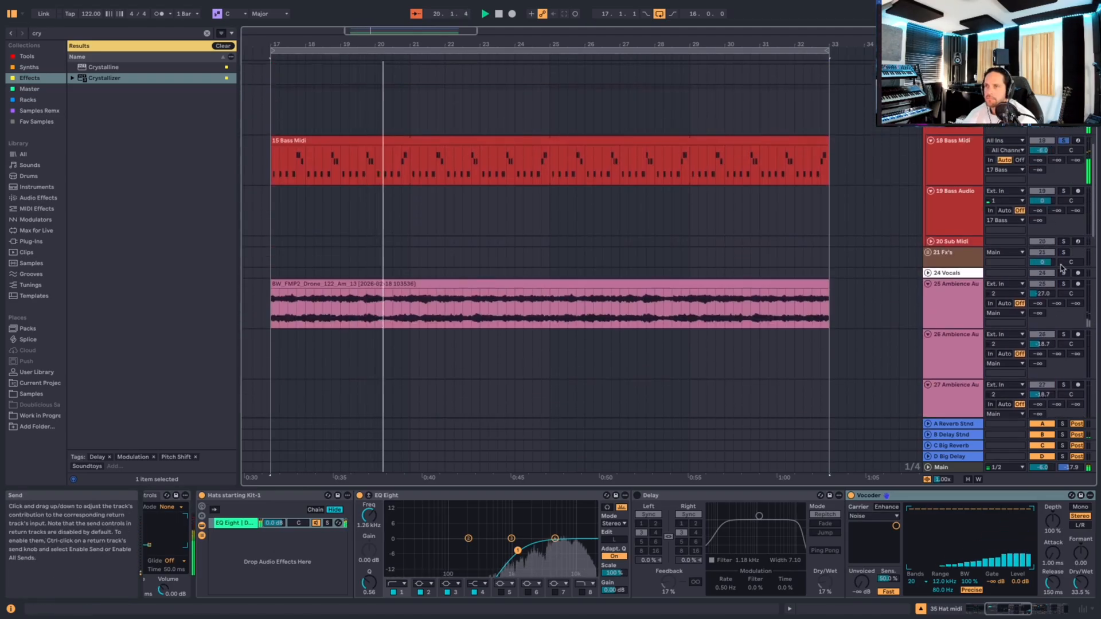
click(1064, 285)
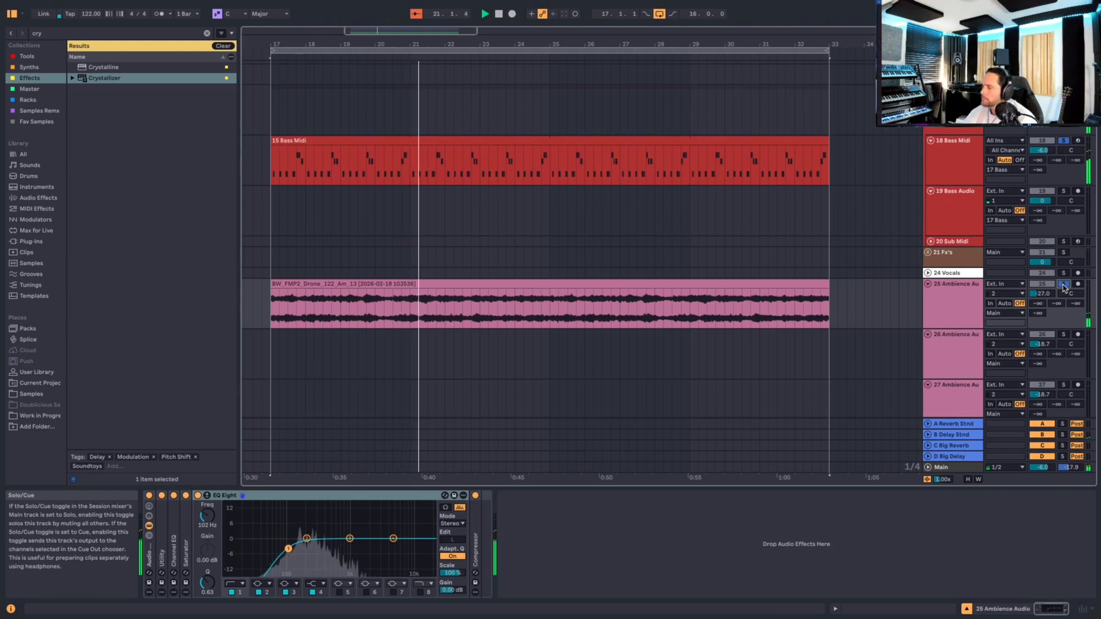
drag(1046, 301, 1046, 290)
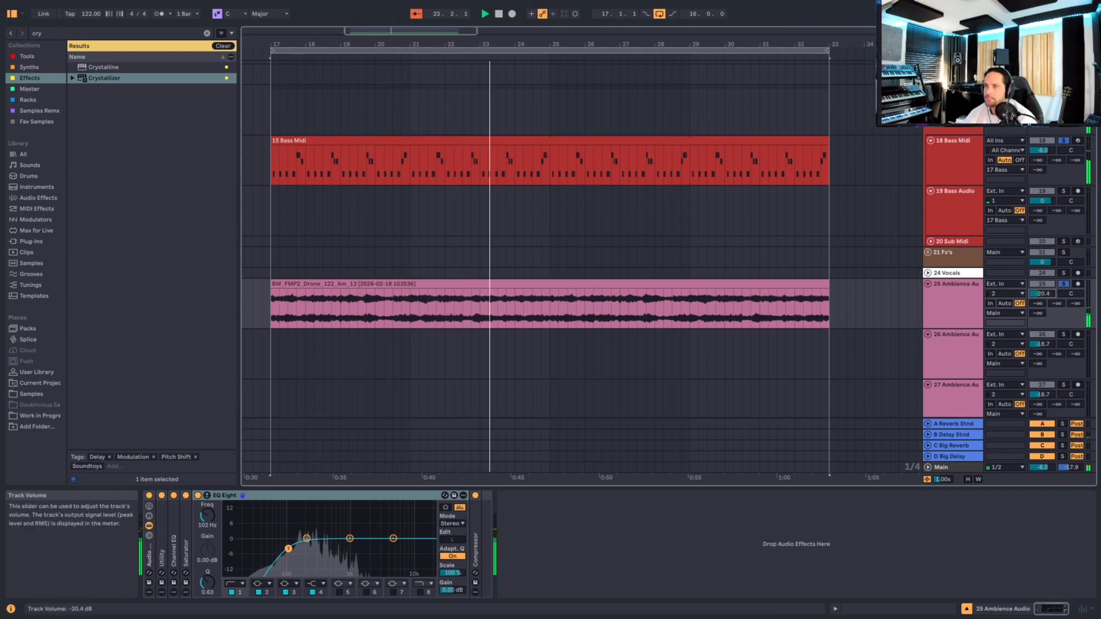
drag(1043, 293, 1043, 295)
Step: Solo the One shots and 10 Chords Midi tracks and set the One shots volume to -11.6 dB
scroll(799, 253, up, 10)
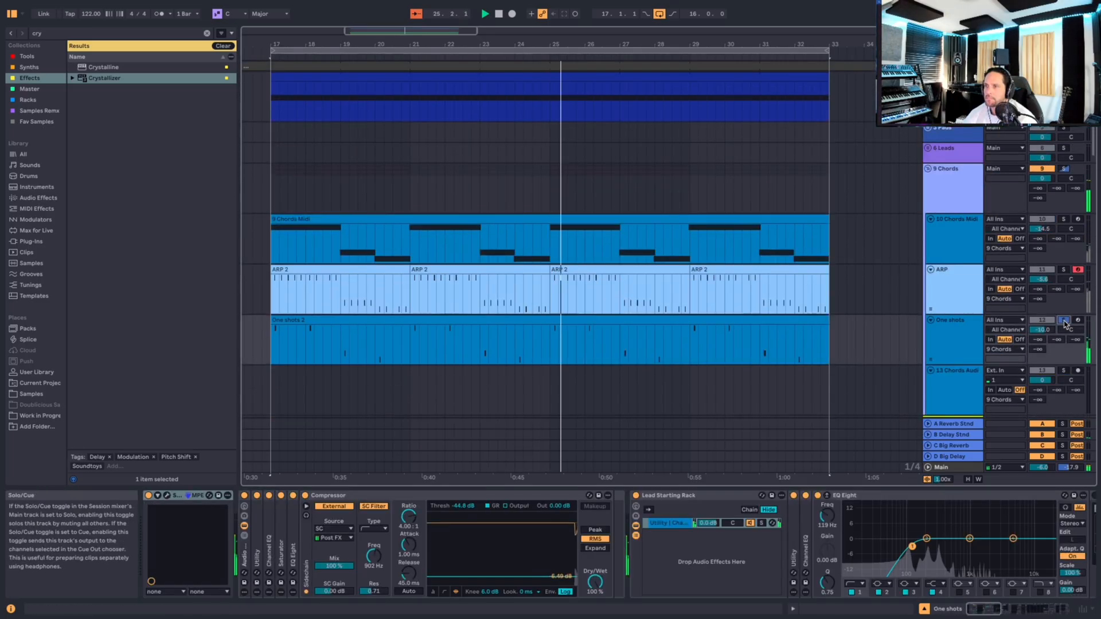
click(1064, 321)
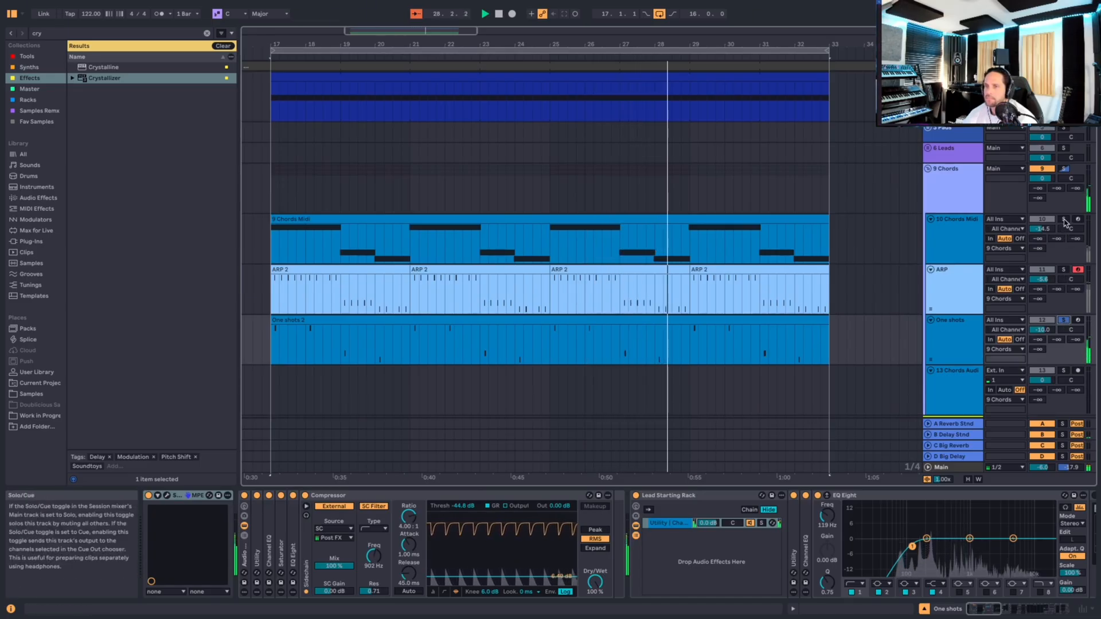
click(1063, 219)
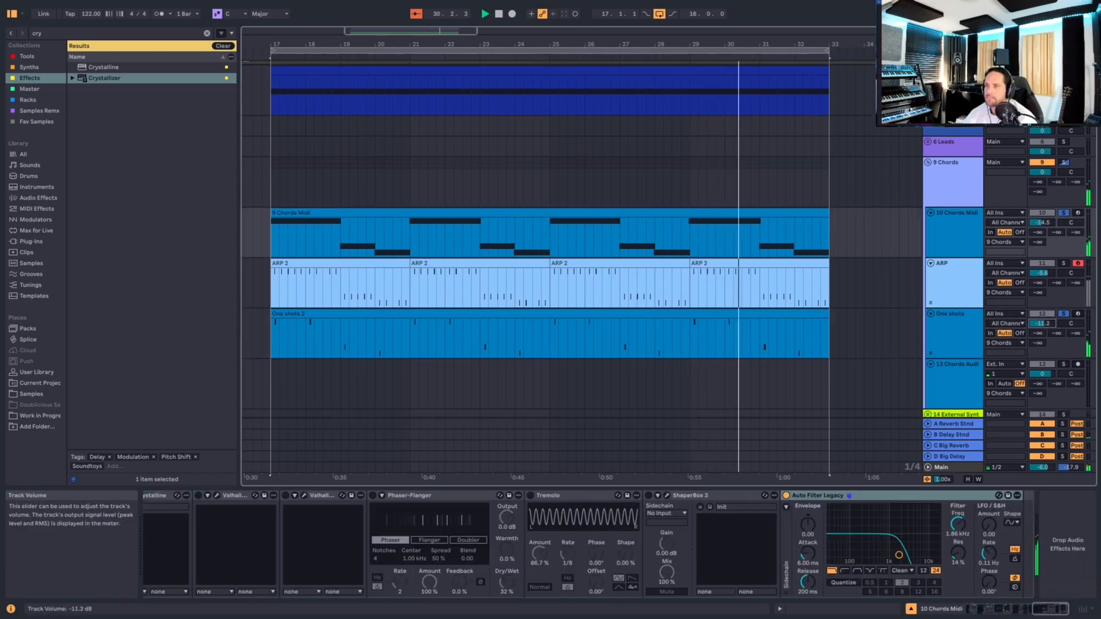
Step: Activate the Auto Filter Legacy on the One shots track and lower its cutoff frequency to 1.88 kHz
click(974, 319)
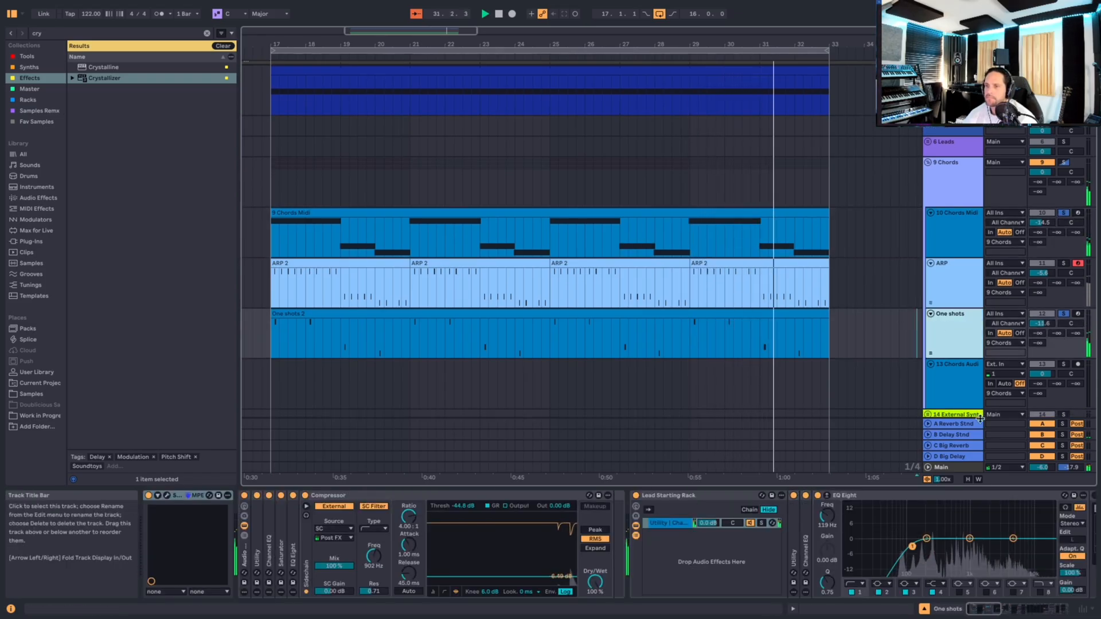
scroll(1012, 532, down, 10)
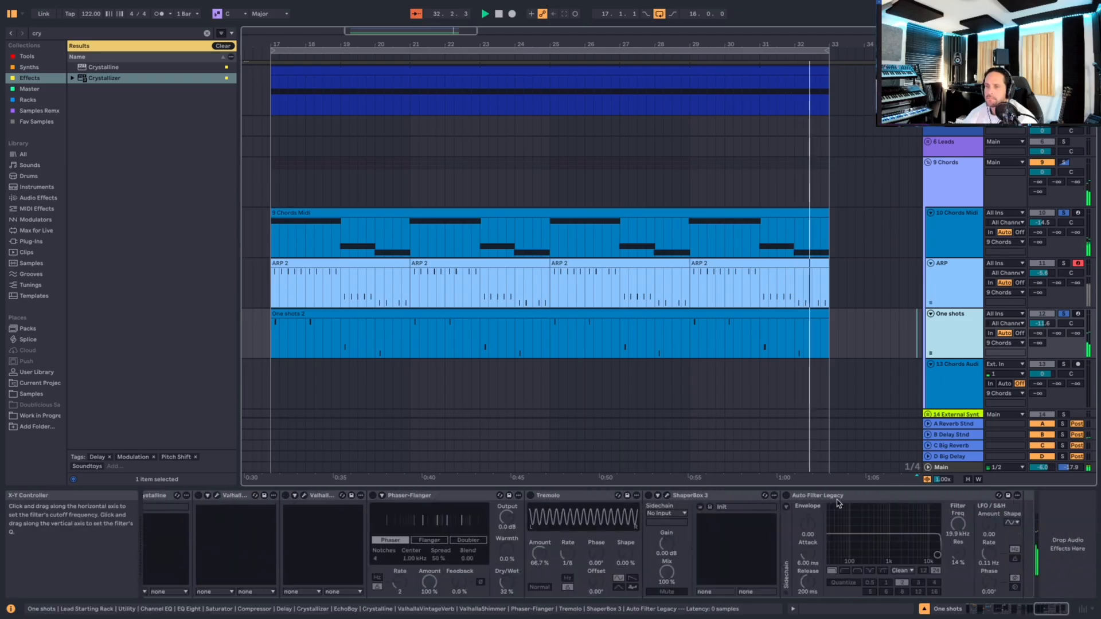
drag(973, 531, 973, 567)
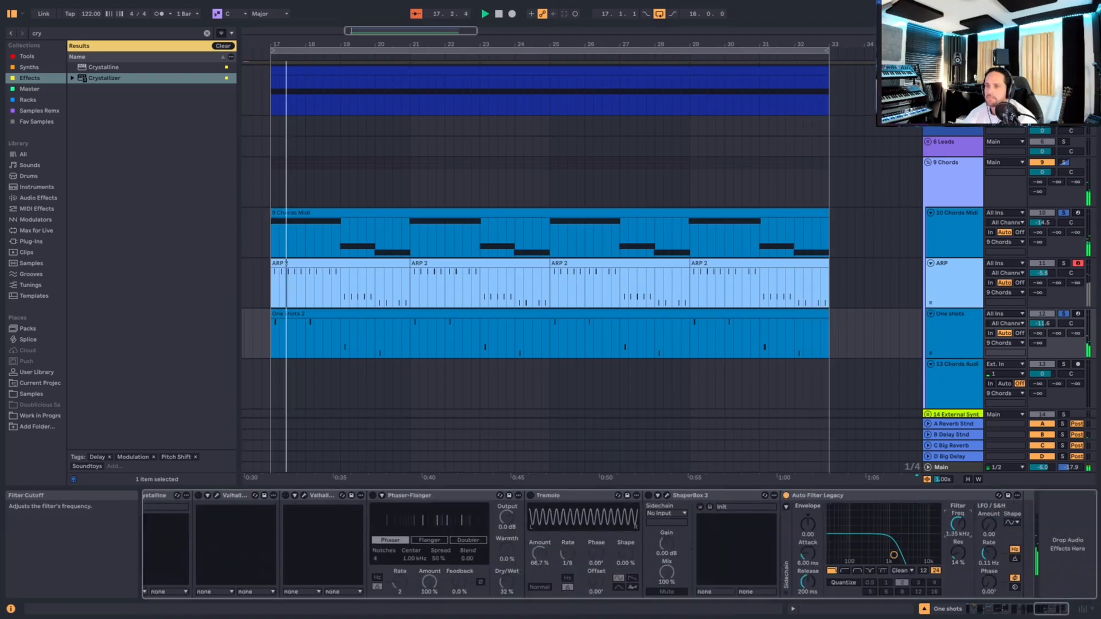
drag(963, 529, 964, 523)
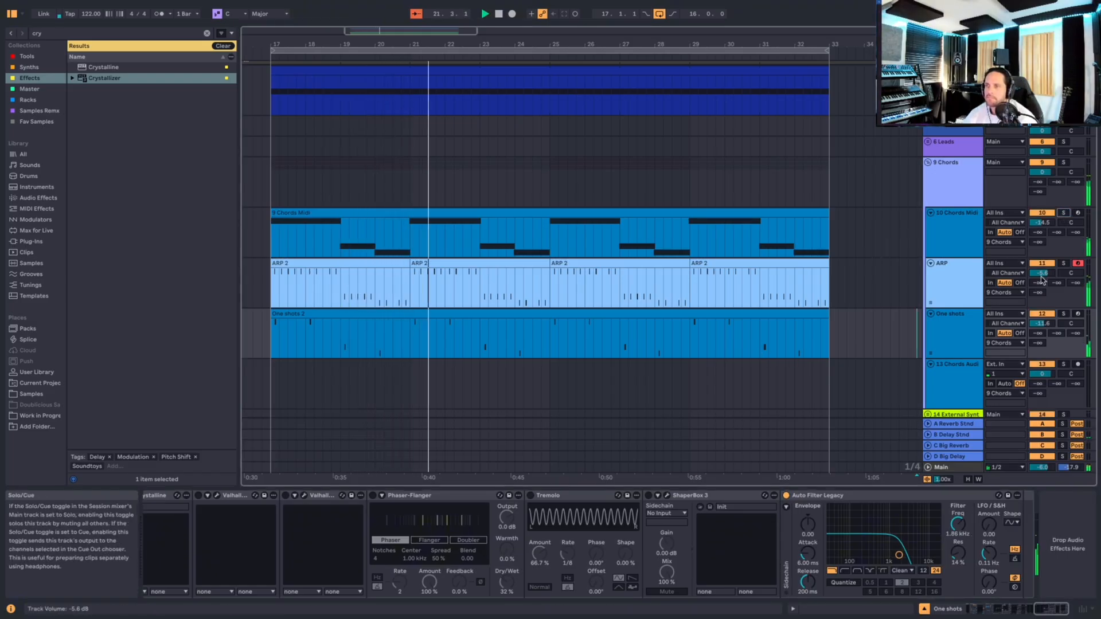
Step: Clear the track solos and set the ARP track volume to -9.0 dB
drag(1043, 273, 1042, 277)
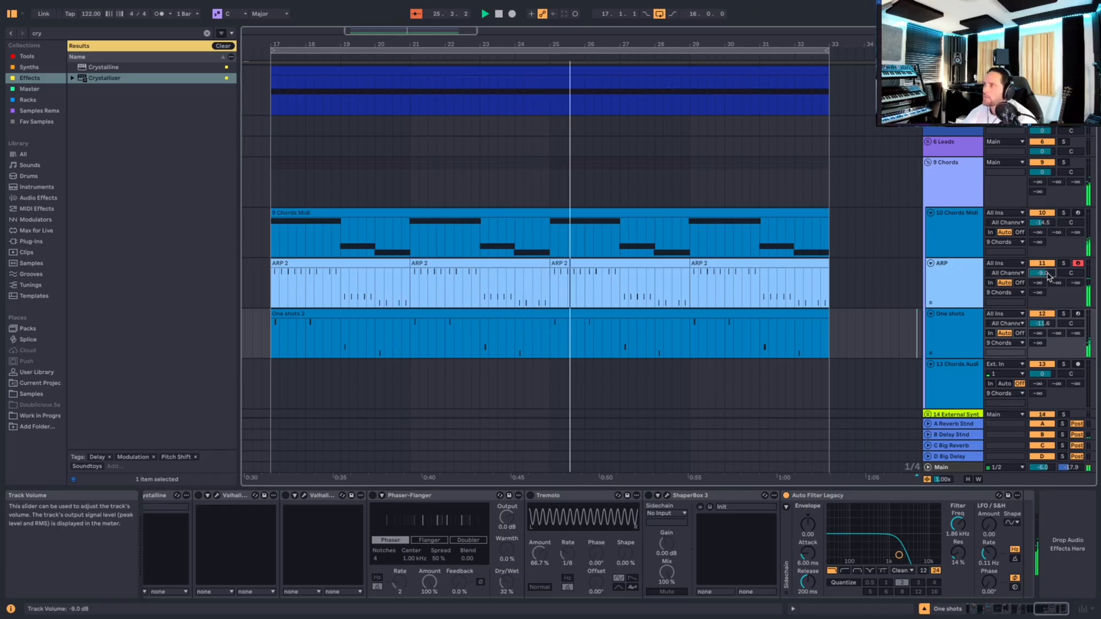
scroll(798, 253, down, 10)
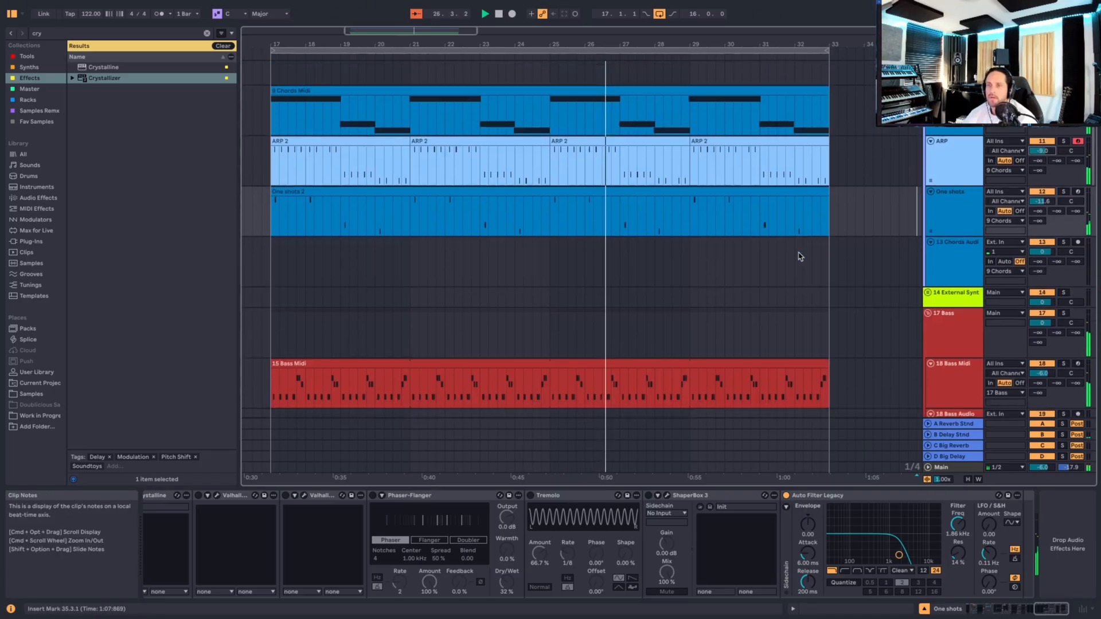
scroll(801, 257, up, 3)
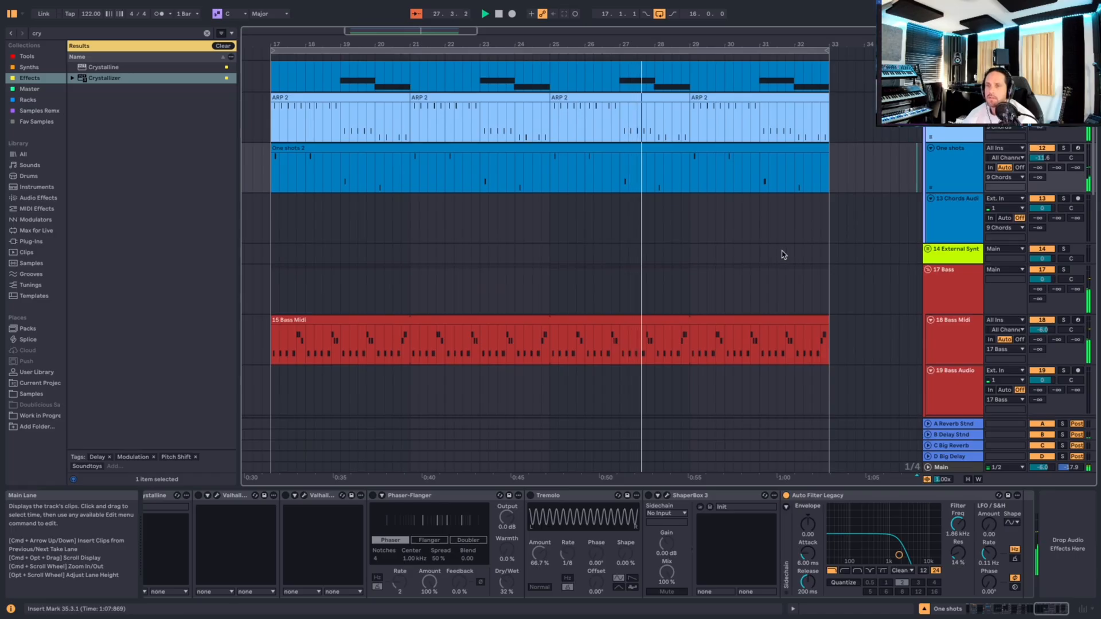
Step: Review the chord, ARP, One shots and bass parts while listening to the full mix
scroll(784, 255, left, 5)
scroll(783, 254, up, 5)
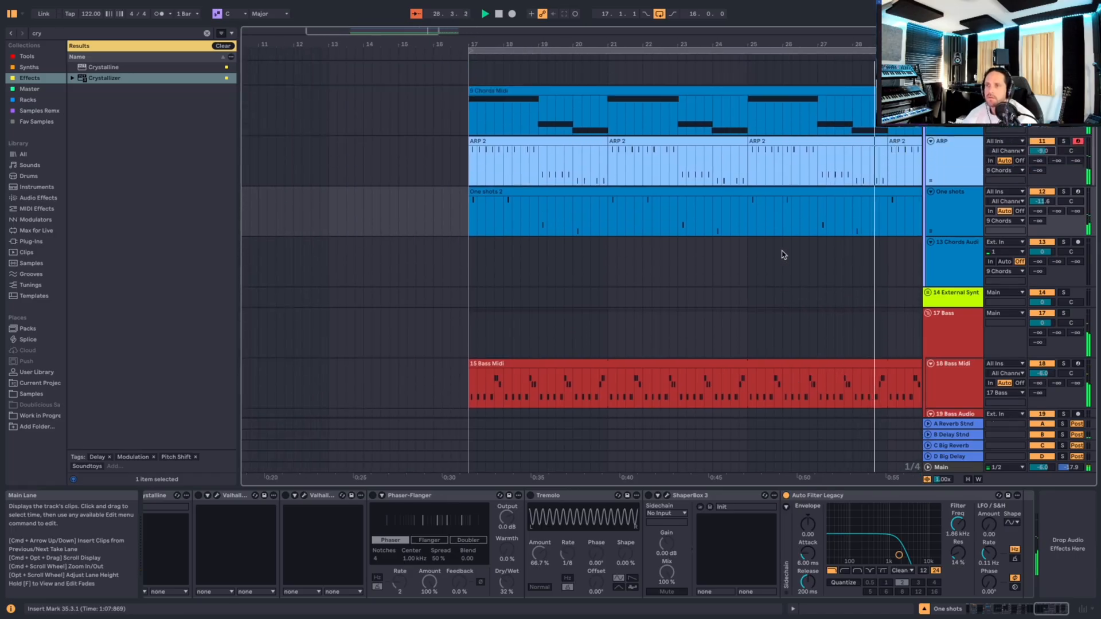
scroll(783, 255, right, 3)
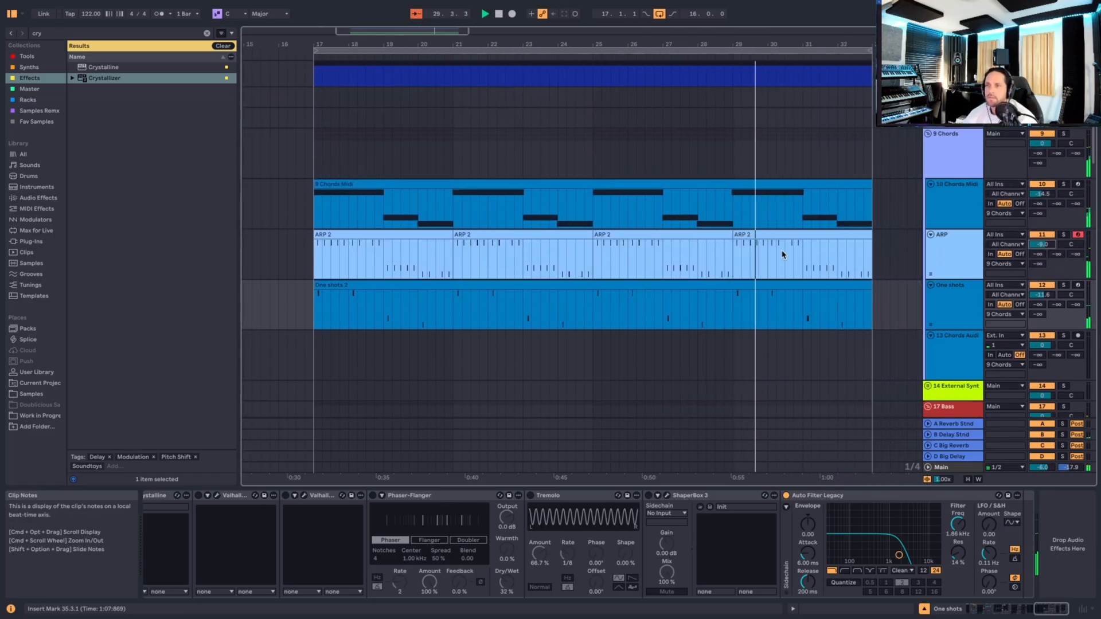
scroll(783, 254, up, 1)
scroll(725, 246, left, 1)
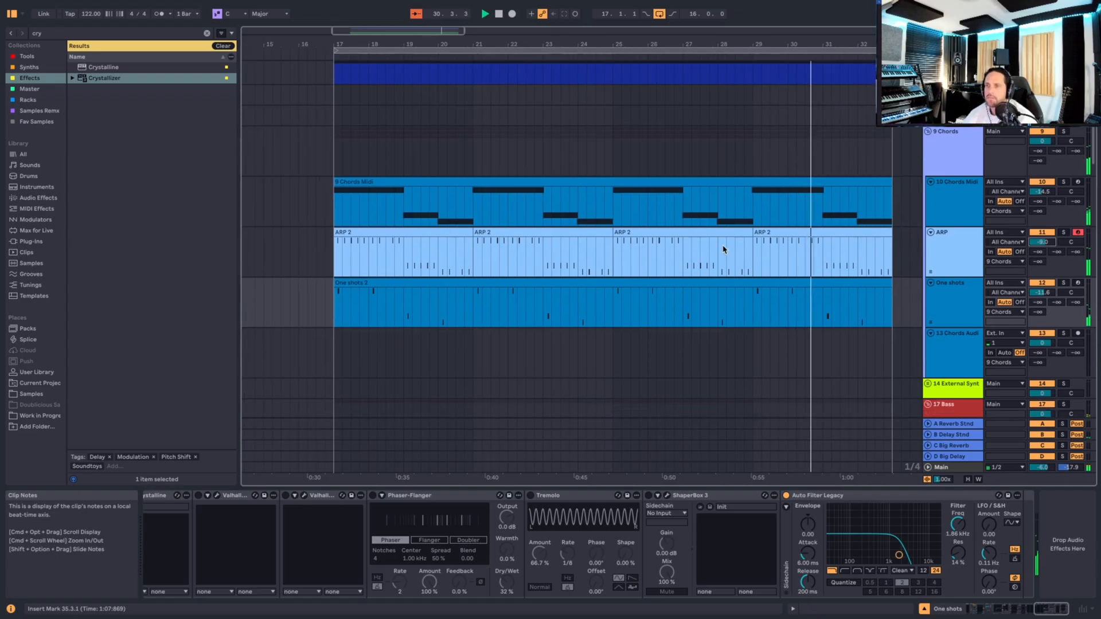
scroll(721, 239, up, 1)
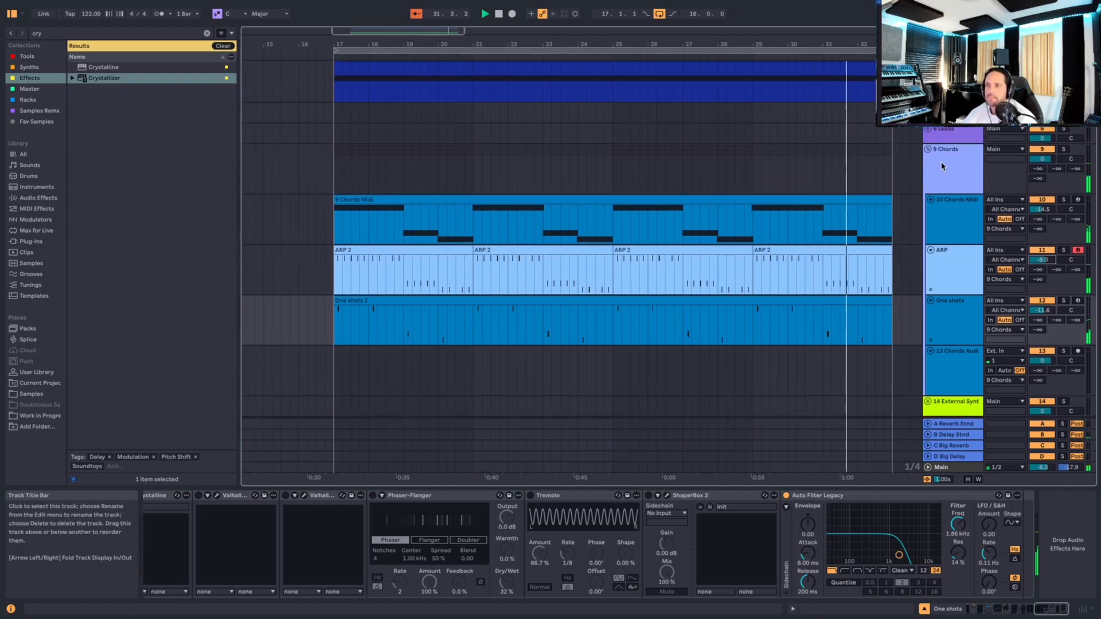
scroll(955, 310, down, 3)
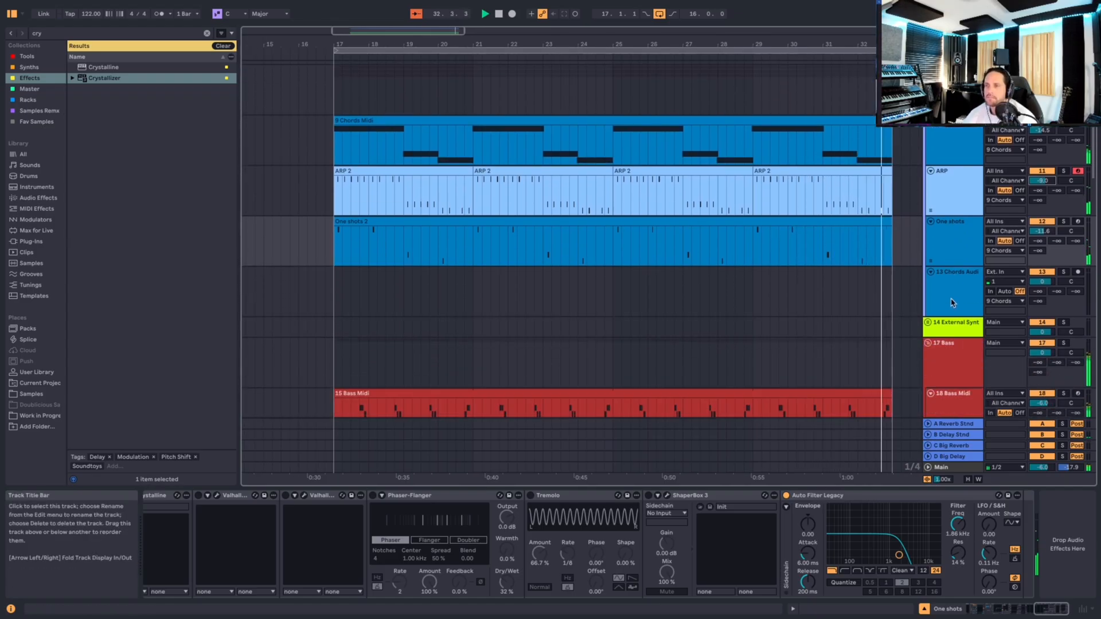
scroll(950, 276, down, 3)
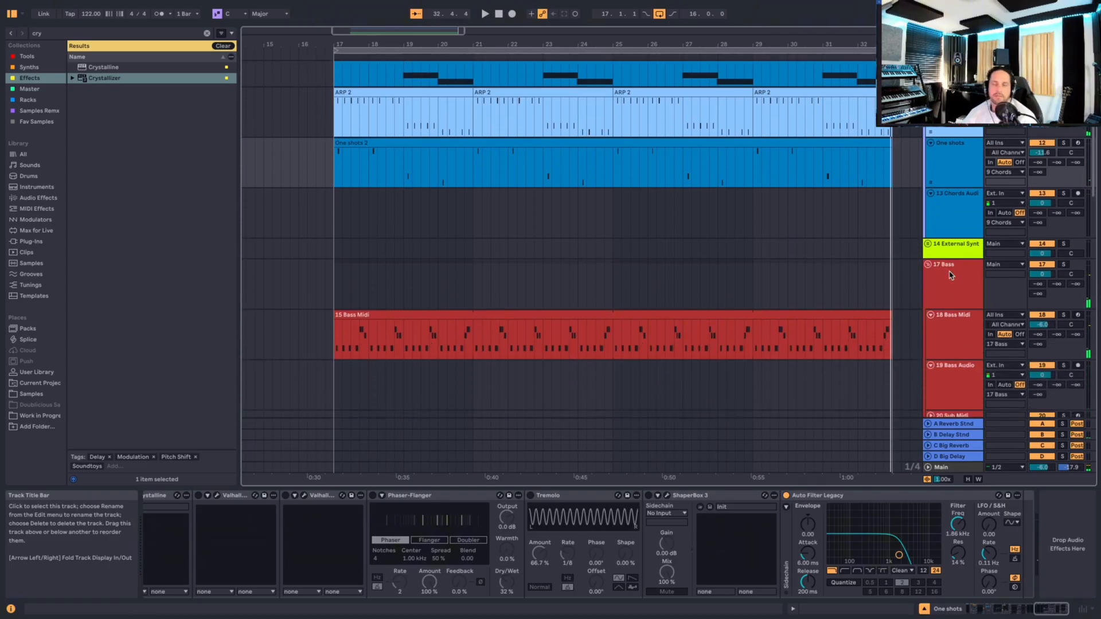
Step: Restart playback from the Bass Midi clip and lower the ARP track volume to -12.0 dB
click(697, 315)
key(space)
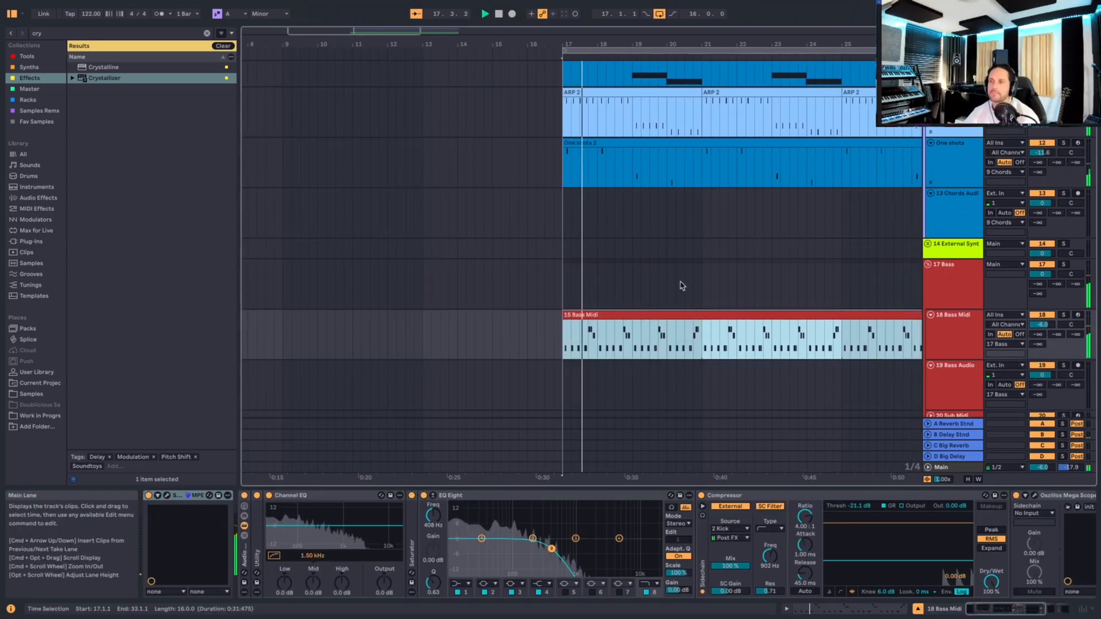
scroll(683, 284, up, 4)
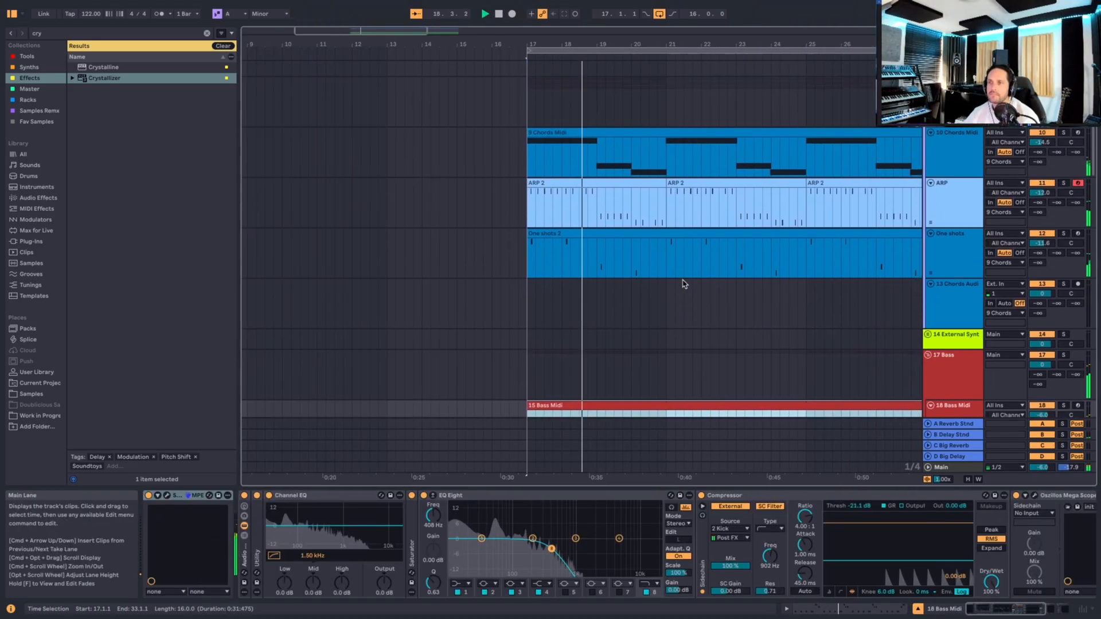
scroll(693, 277, down, 1)
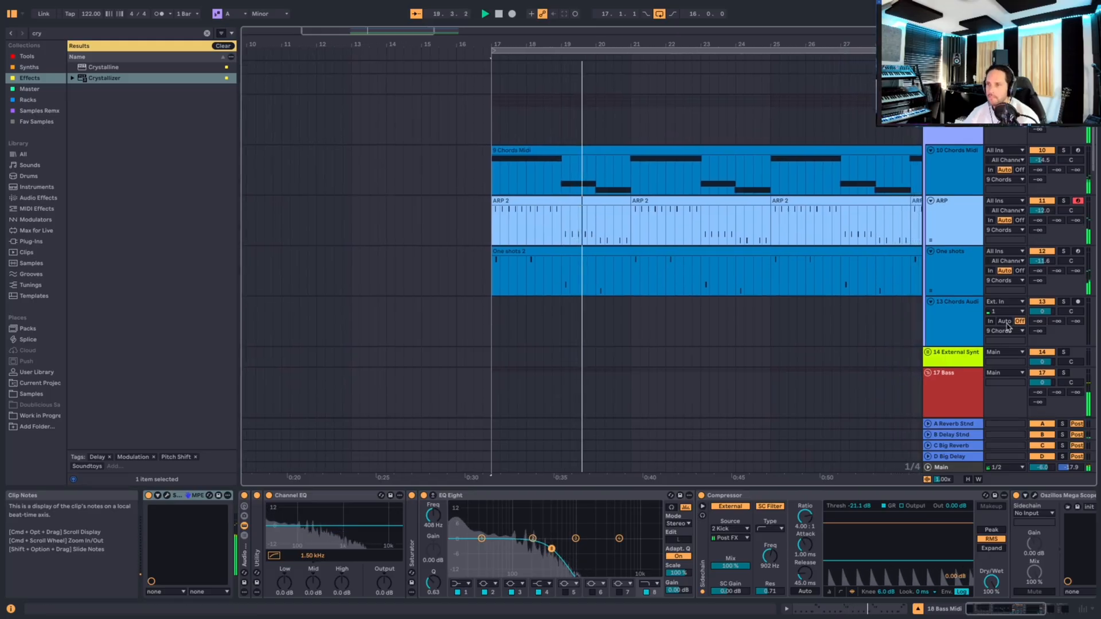
scroll(811, 263, up, 3)
scroll(898, 208, down, 2)
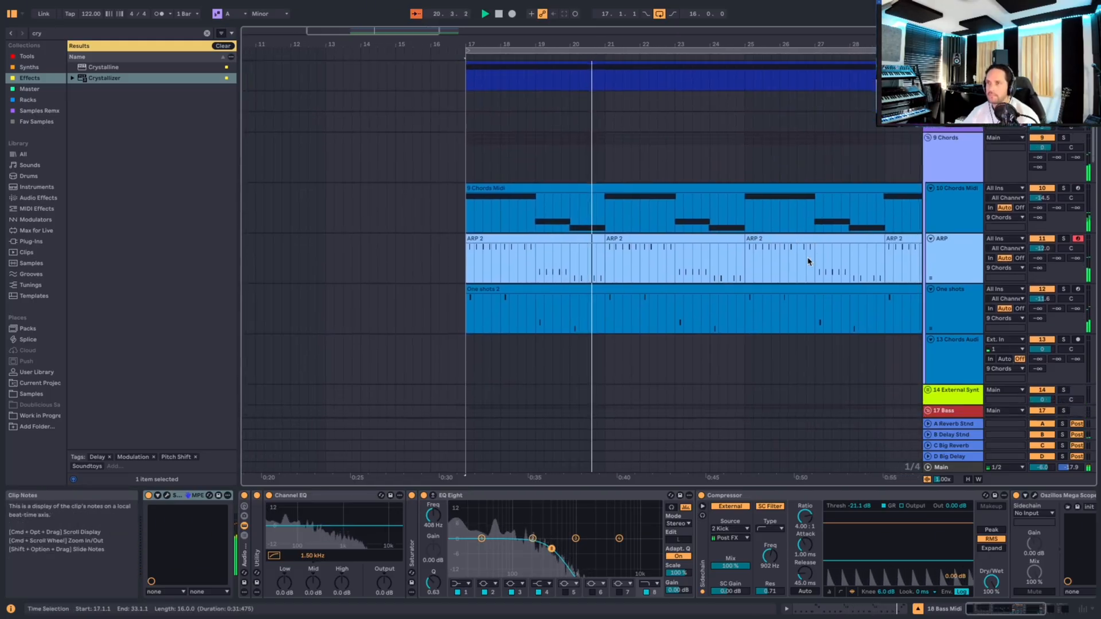
Step: Unfold the Pad Midi track and assign the Pads group's track color to its grouped tracks
scroll(898, 209, up, 5)
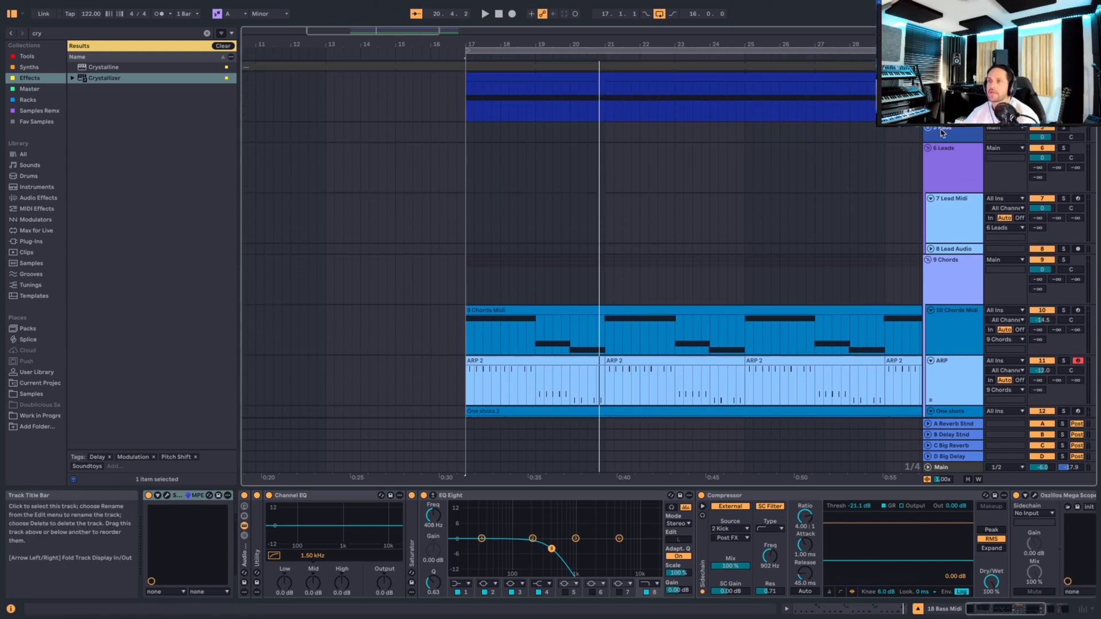
scroll(943, 133, up, 2)
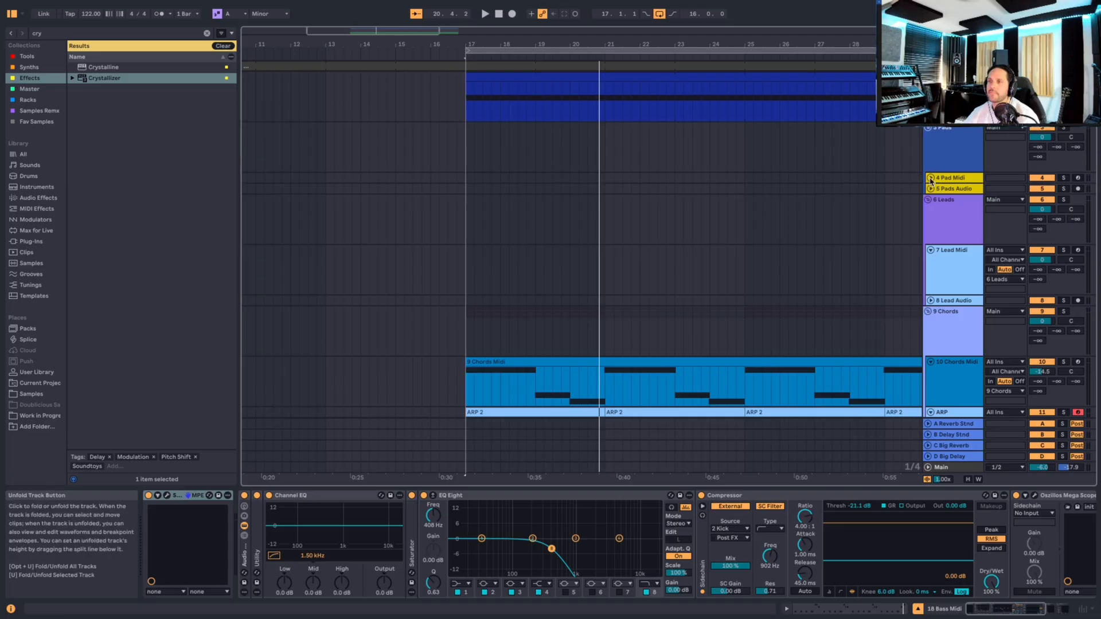
click(930, 179)
click(937, 189)
right_click(945, 130)
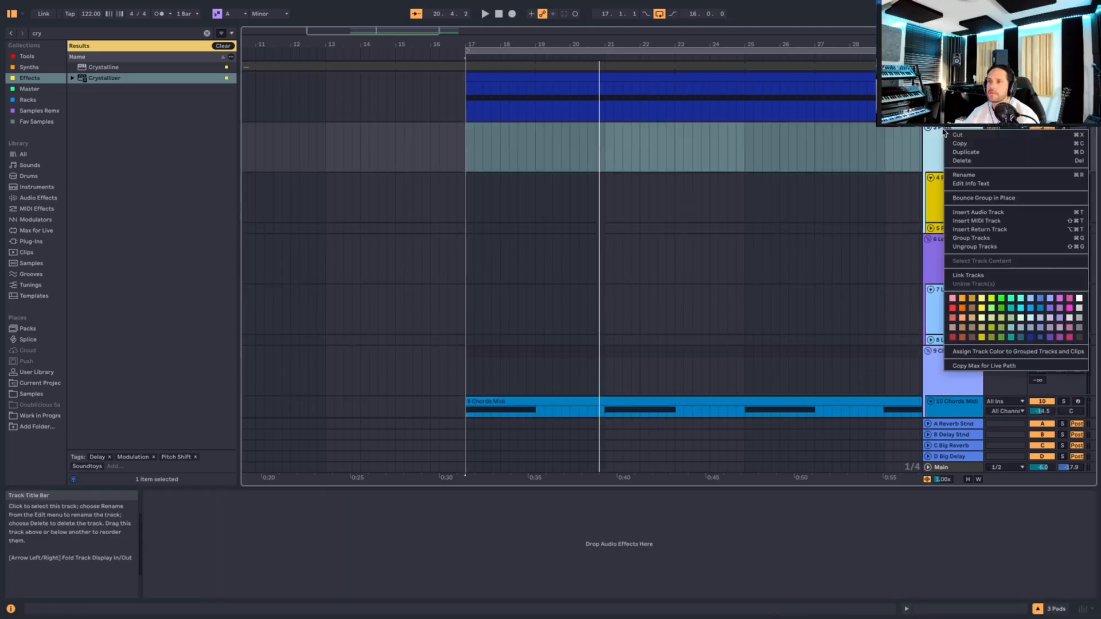
click(1023, 351)
Step: Lower the Pad Midi track volume to -16.1 dB
click(1016, 192)
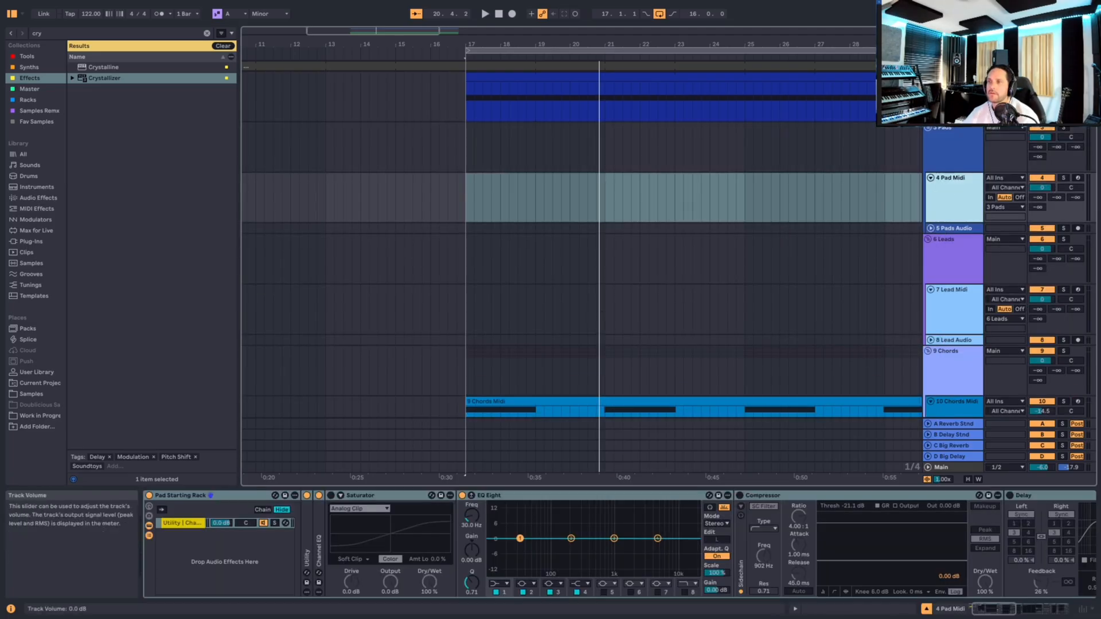
click(474, 194)
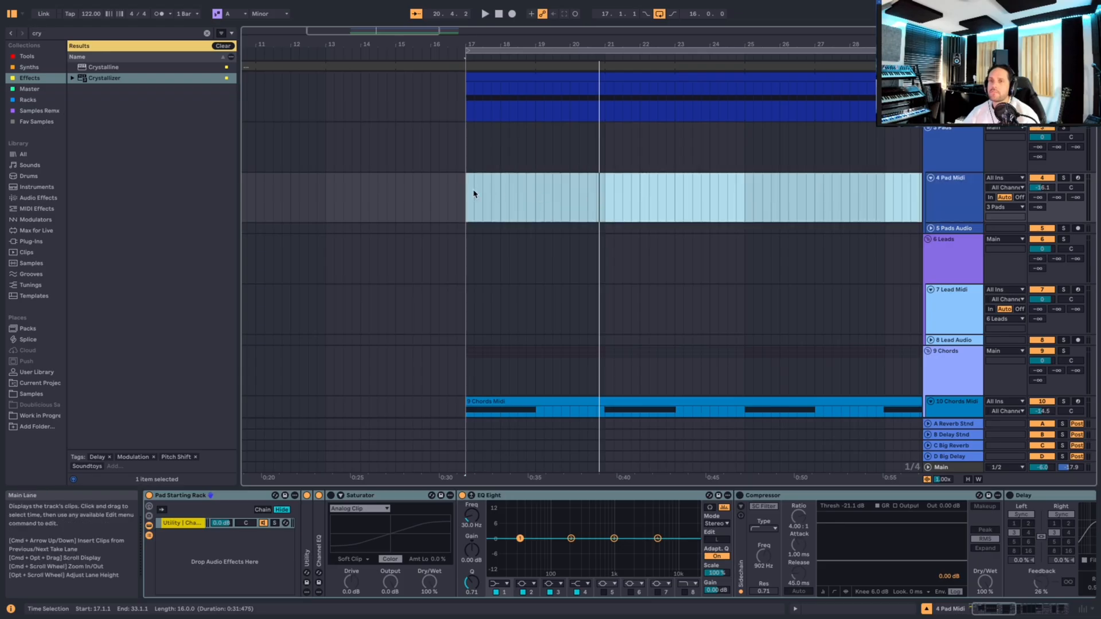
key(Delete)
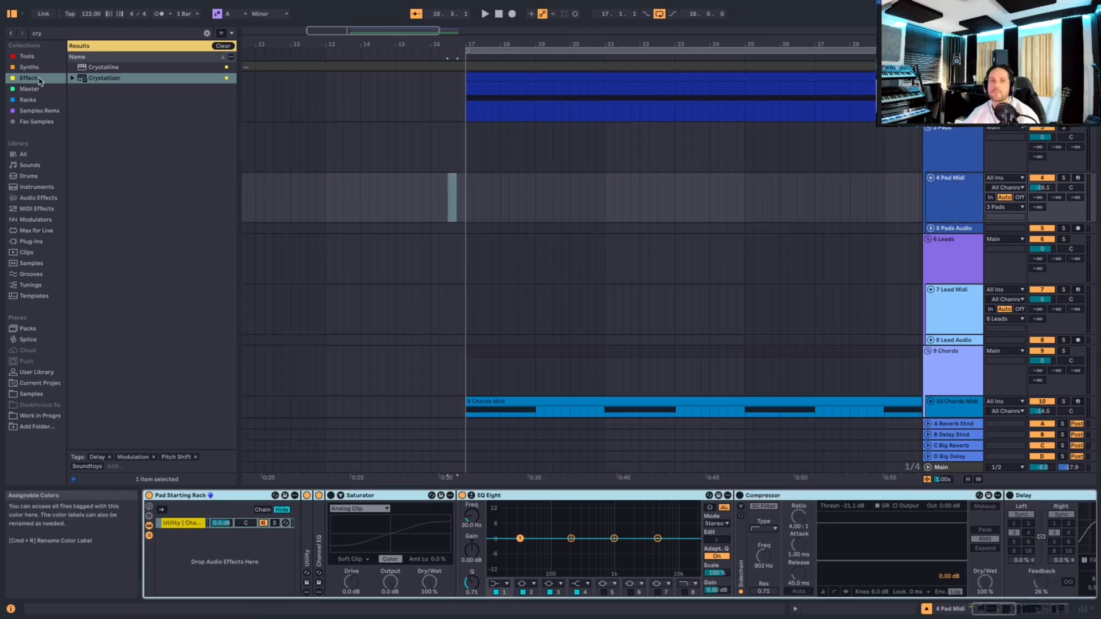
Step: Clear the browser search and add Serum 2 from the Synths collection ahead of the Pad Starting Rack on the Pad Midi track
click(36, 68)
click(208, 33)
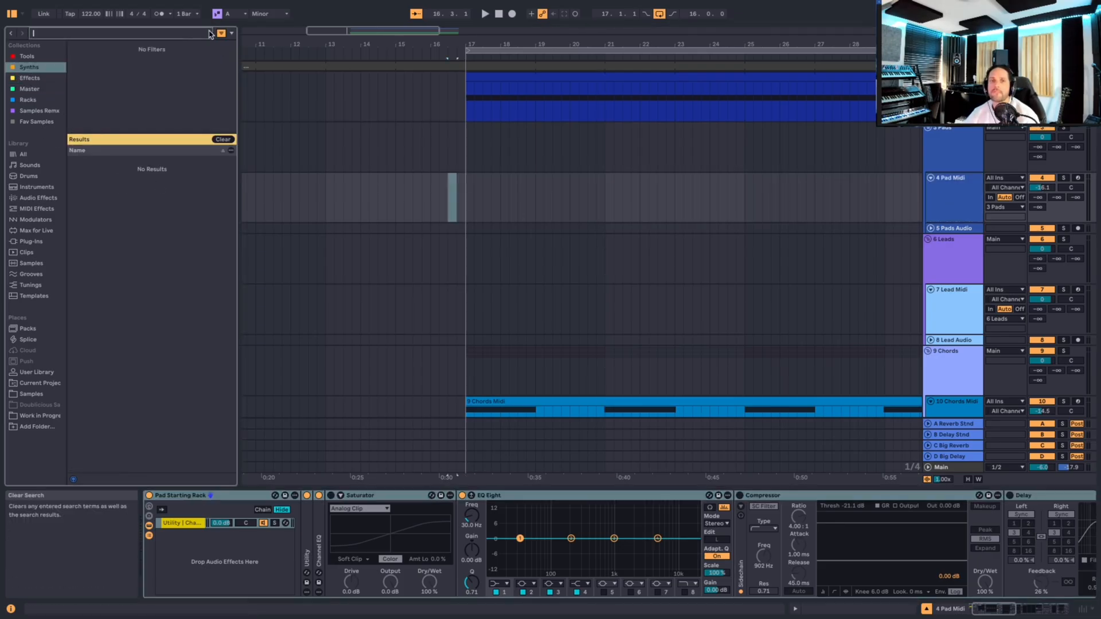
scroll(233, 532, left, 2)
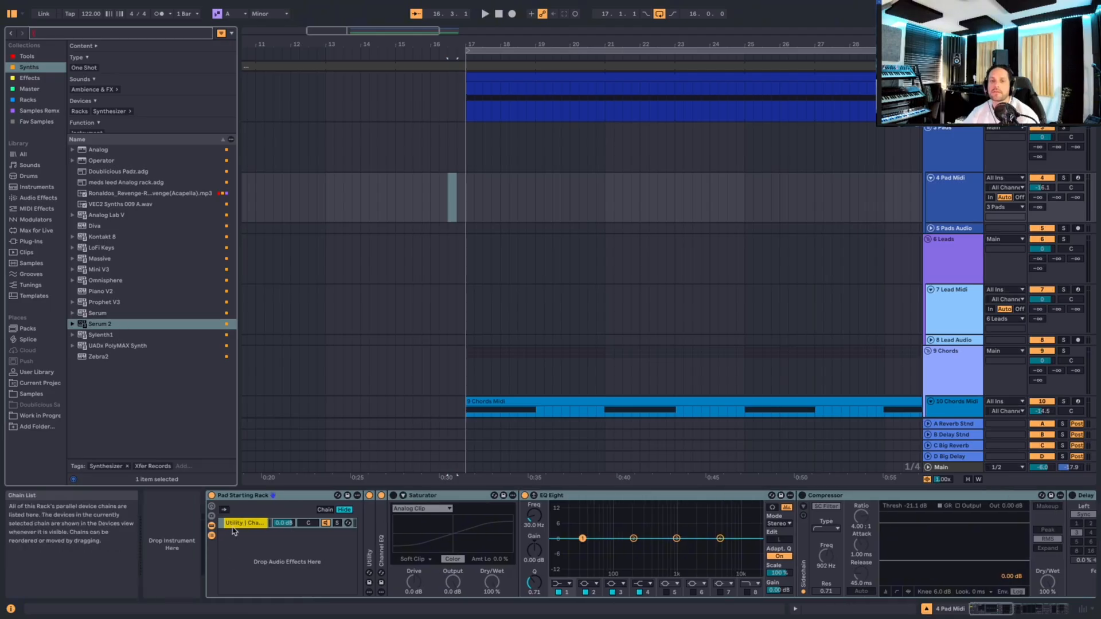
drag(106, 324, 174, 546)
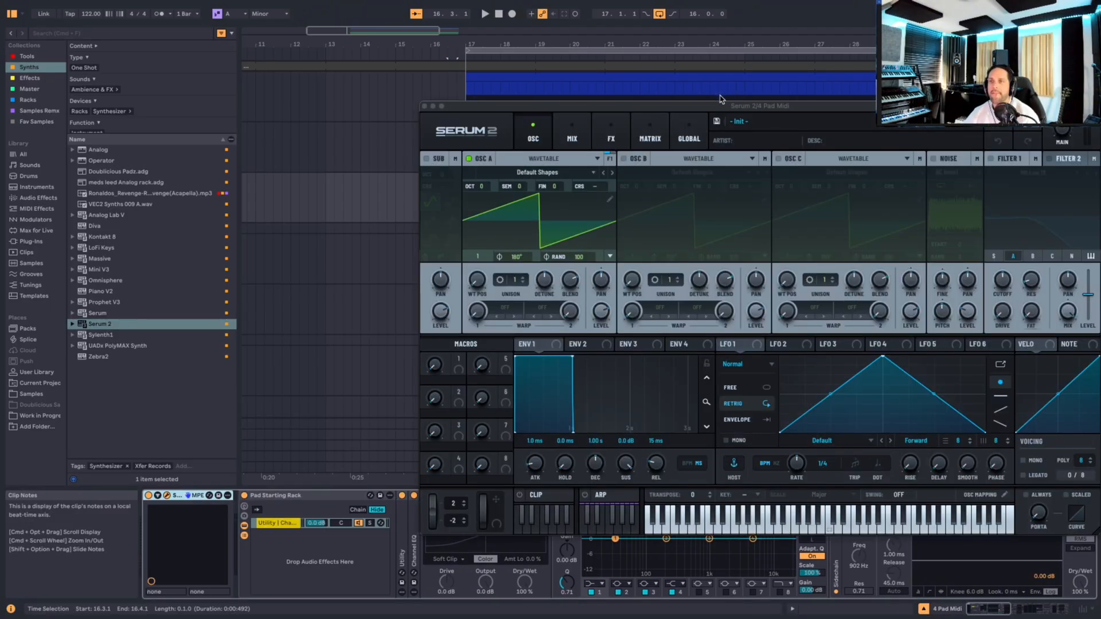
Step: Load the PD - Aura preset from the Pads folder of the Basic Wavez - Movement I pack into Serum 2
click(789, 122)
mouse_move(751, 188)
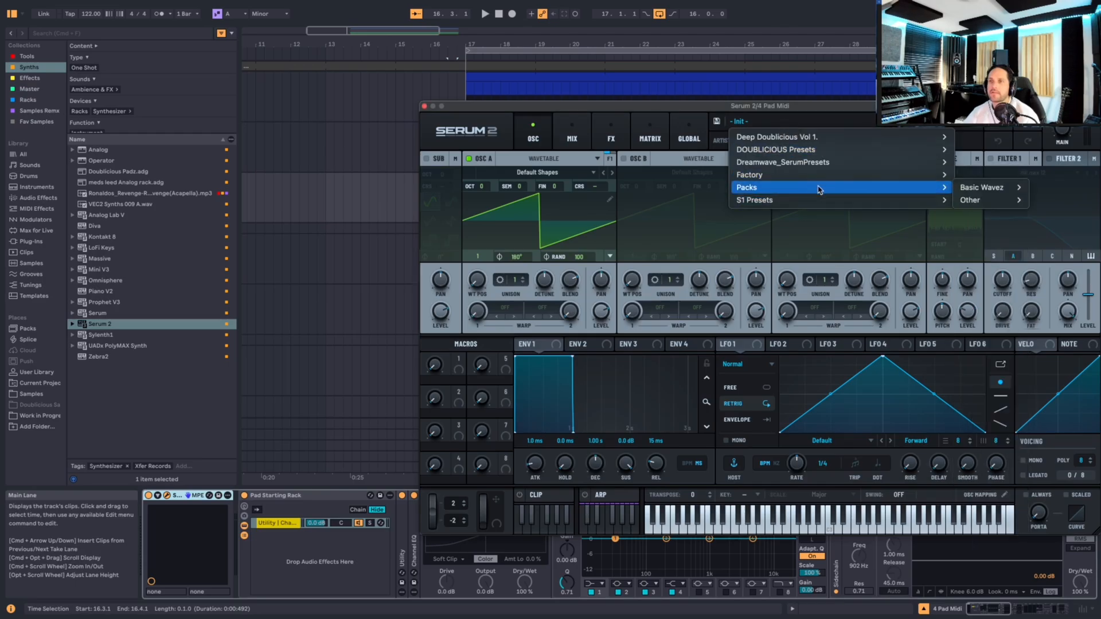
mouse_move(912, 217)
mouse_move(978, 234)
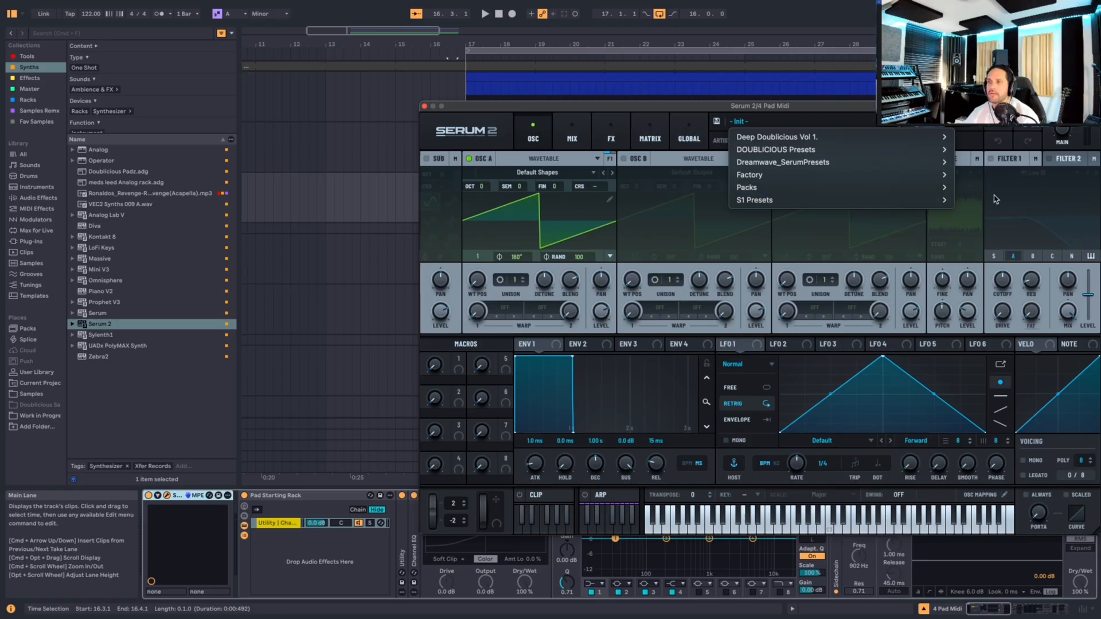
mouse_move(886, 189)
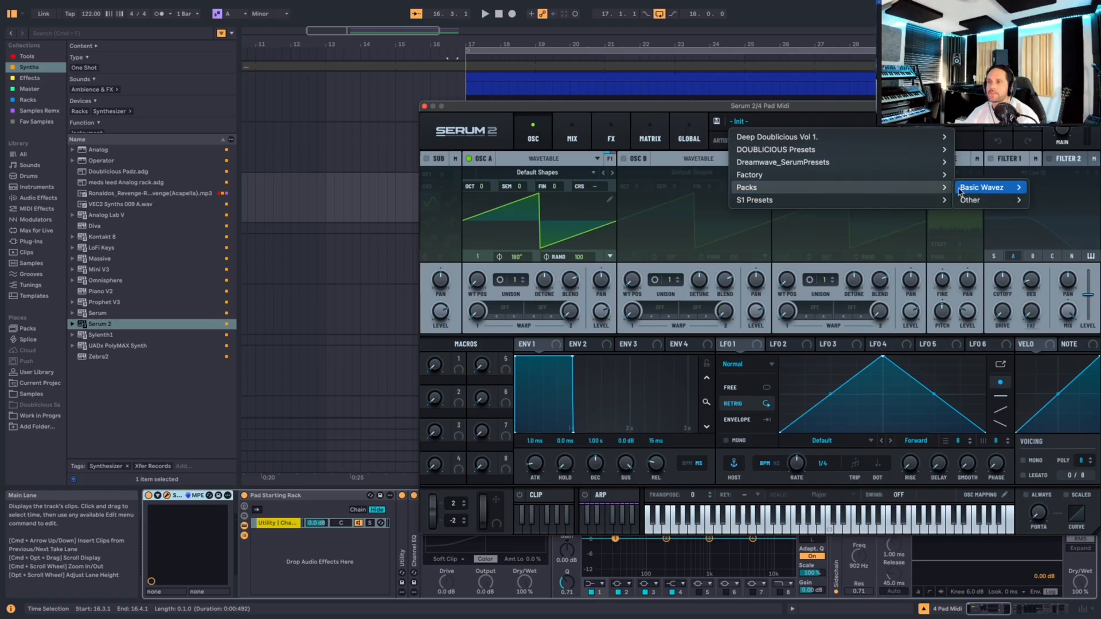
mouse_move(981, 188)
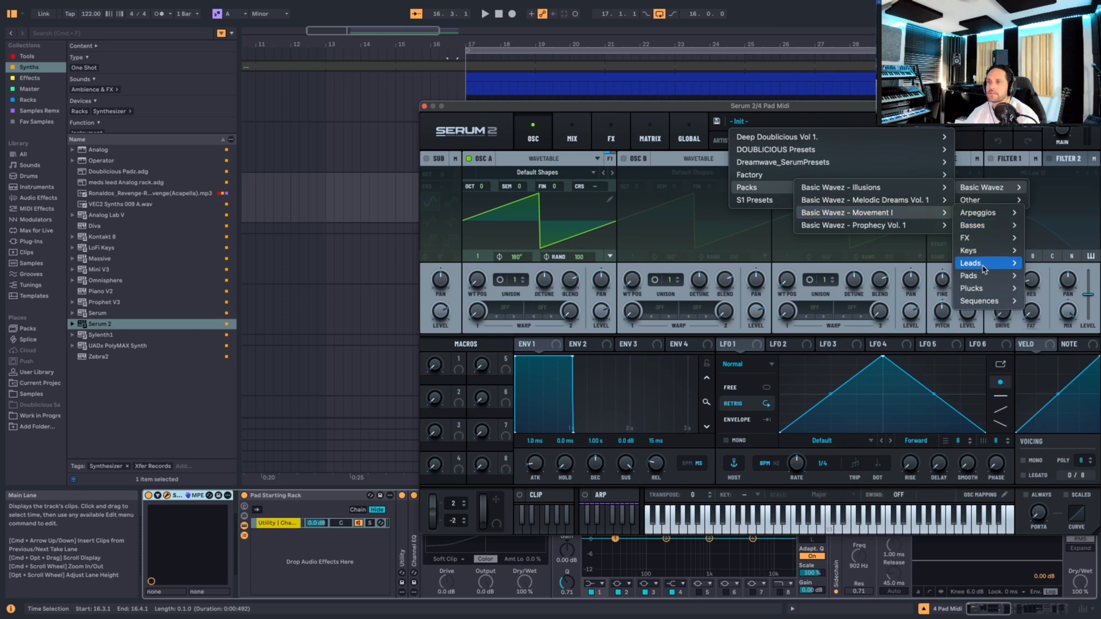
mouse_move(981, 281)
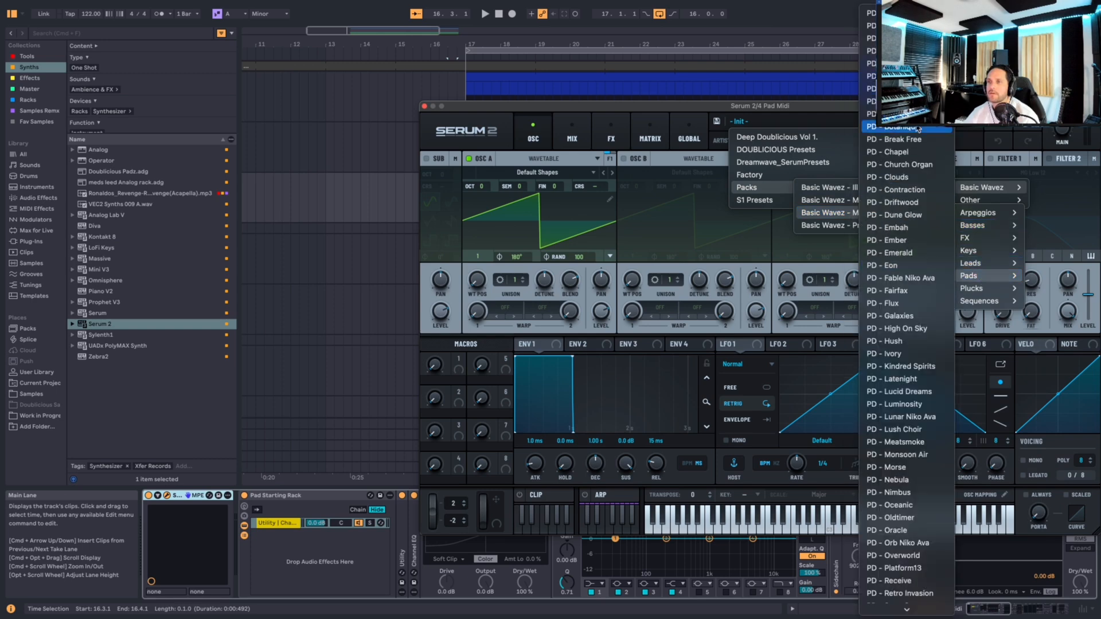
click(906, 101)
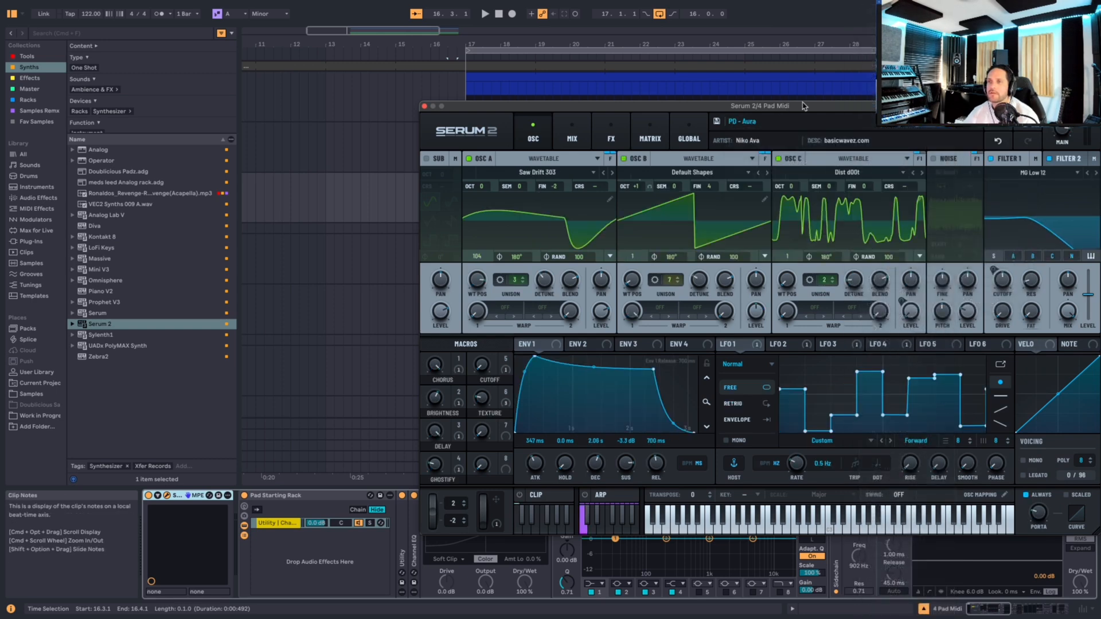
Step: Arm the Pad Midi track and audition pad presets over the playing mix, from PD - Aura through PD - Break Free
drag(810, 106, 608, 110)
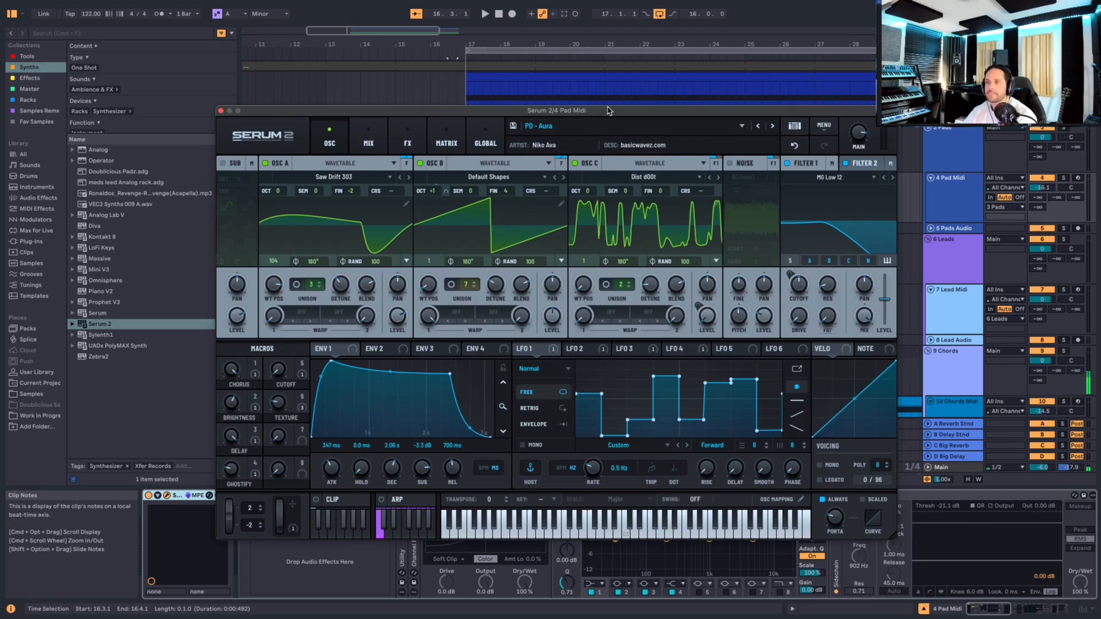
click(1078, 178)
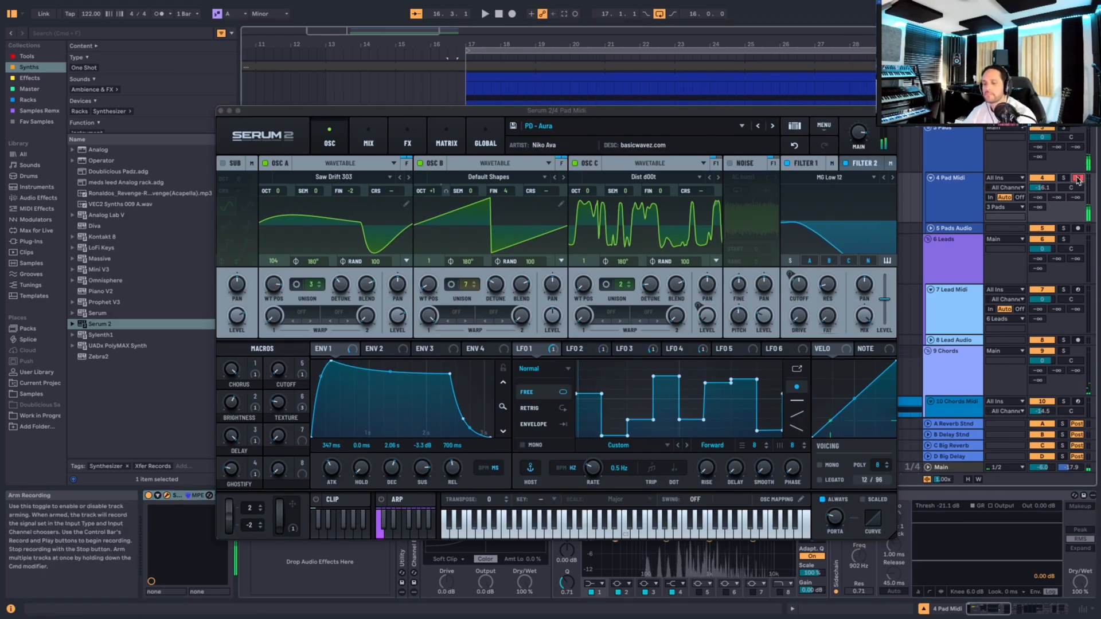
key(space)
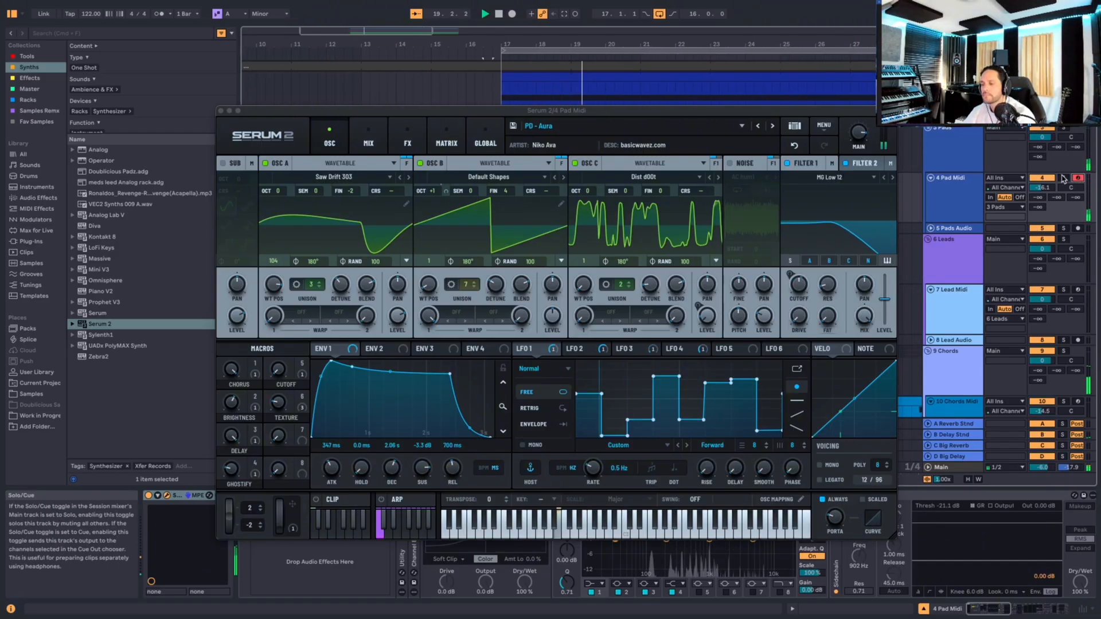
click(772, 126)
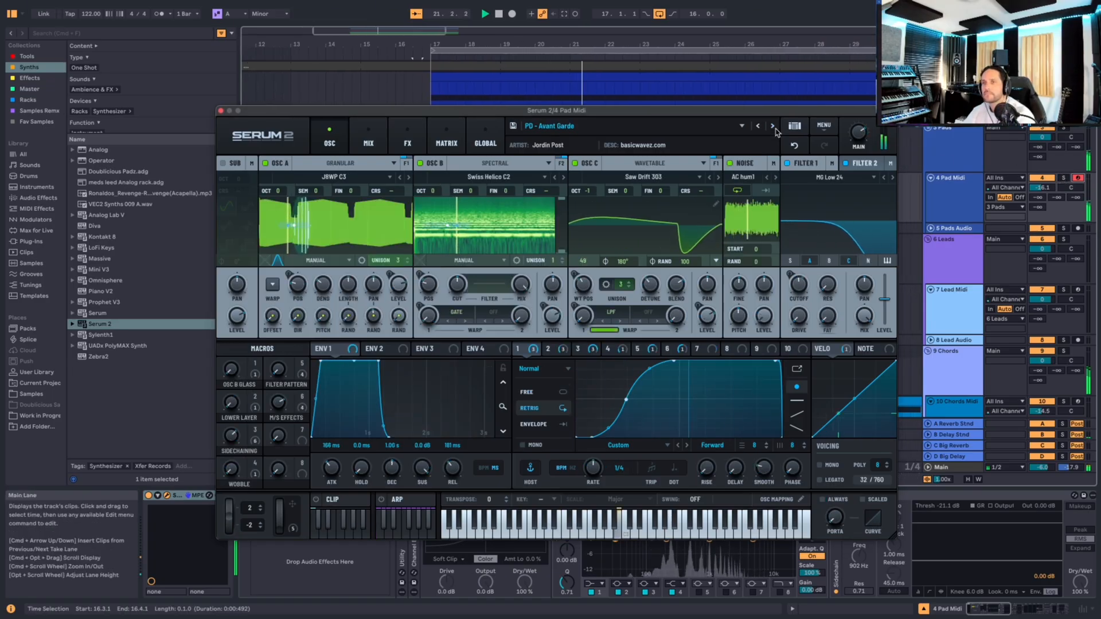
click(772, 126)
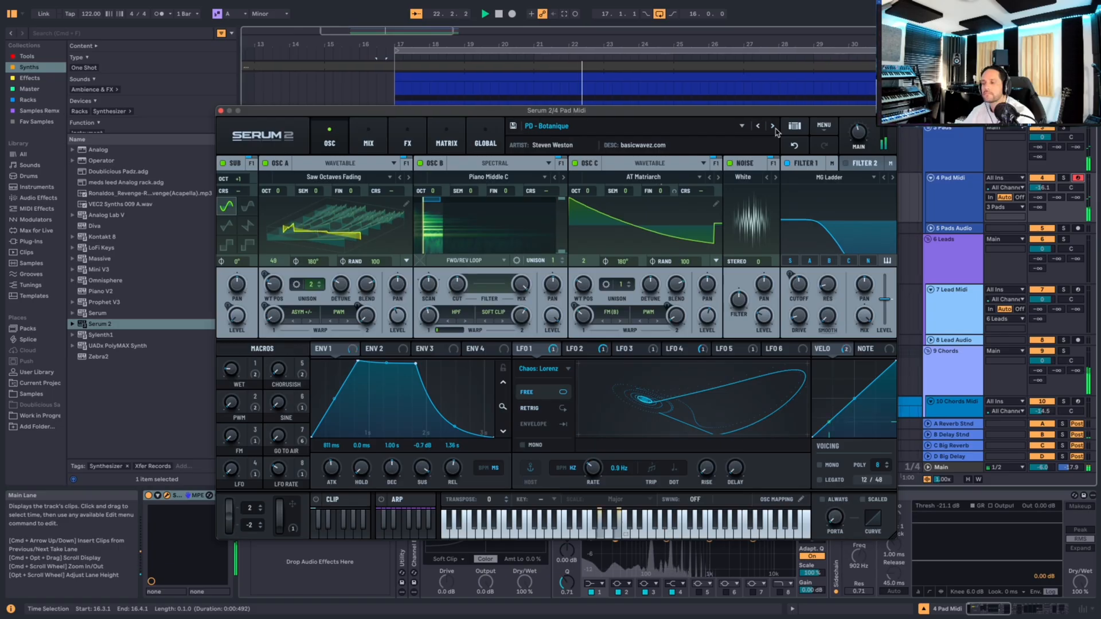
click(772, 126)
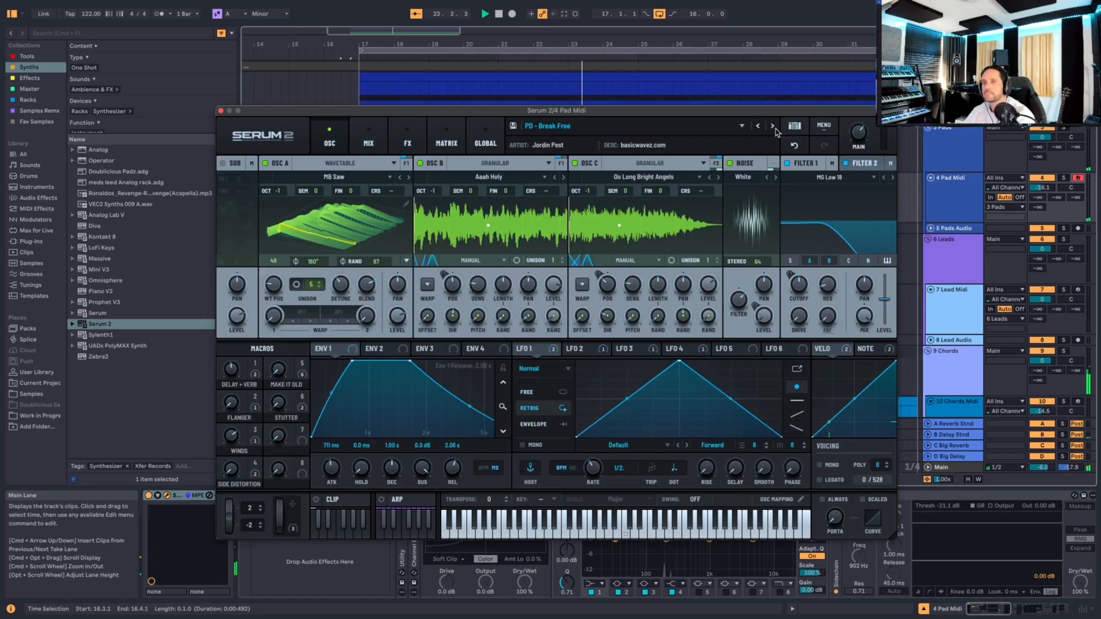
Step: Raise the Pad Midi track volume to -10.6 dB and clear its solo
drag(1043, 187, 1042, 187)
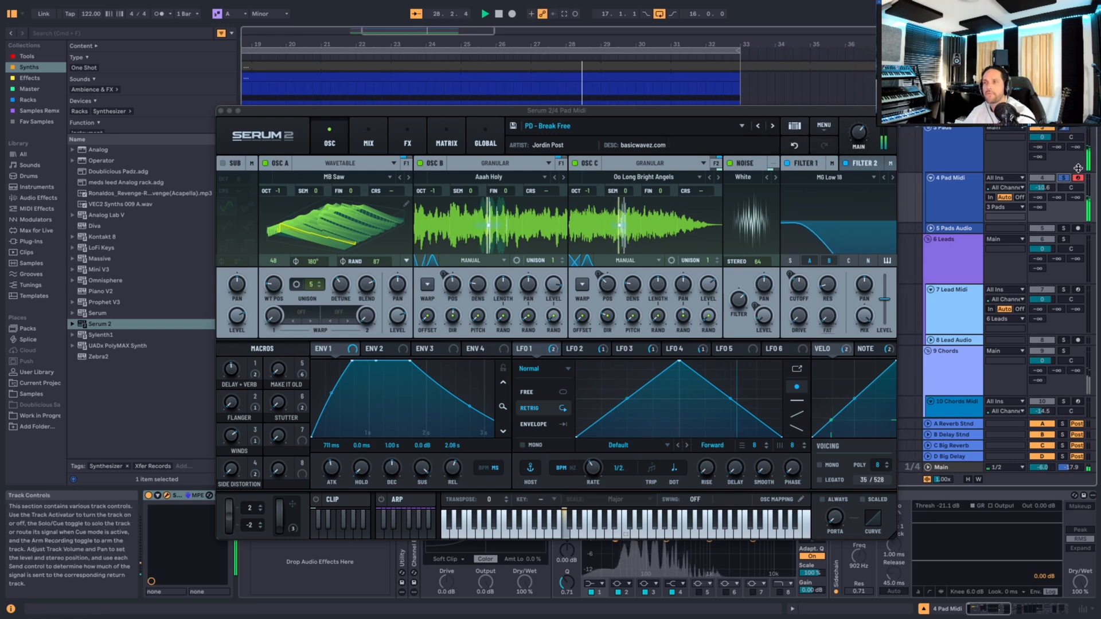
click(1063, 179)
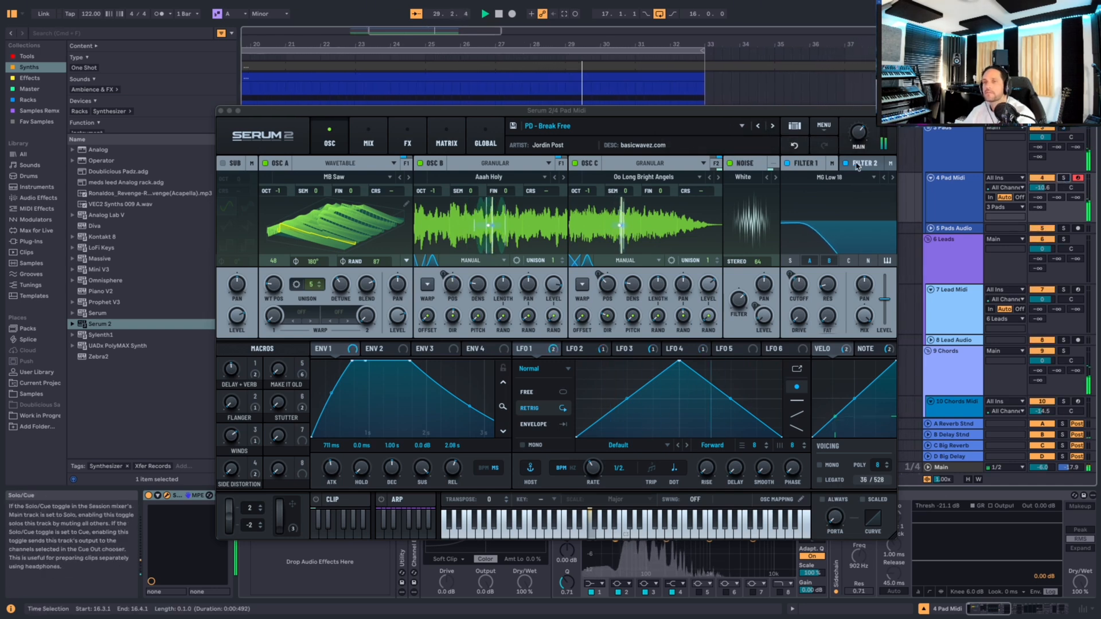
Step: Audition further Serum 2 pad presets against the mix, from PD - Chapel through PD - Flux
click(773, 127)
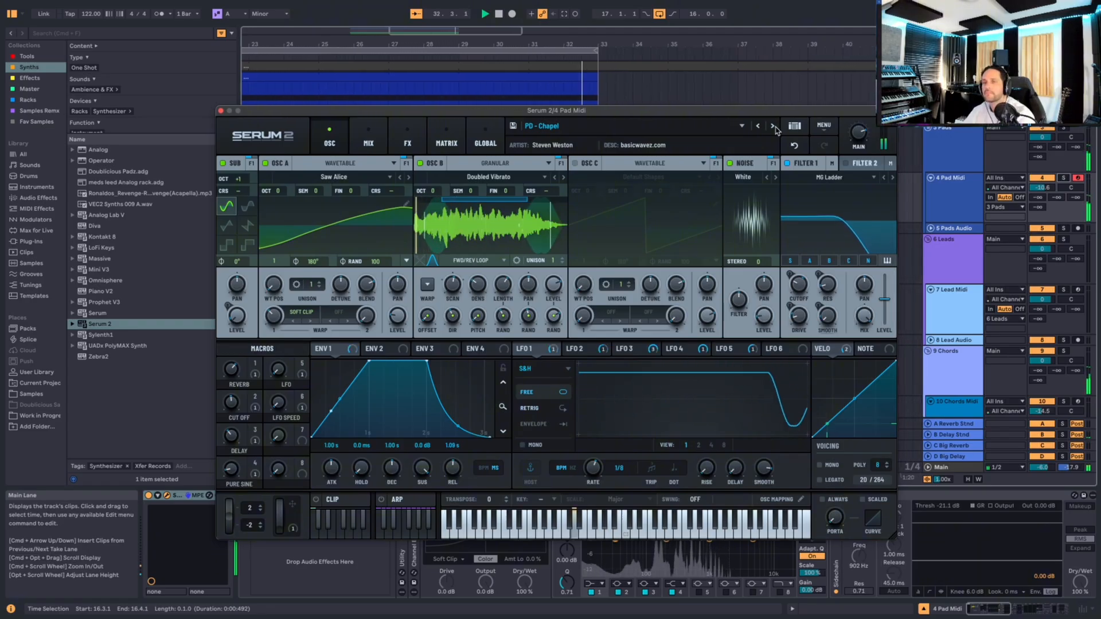
click(773, 127)
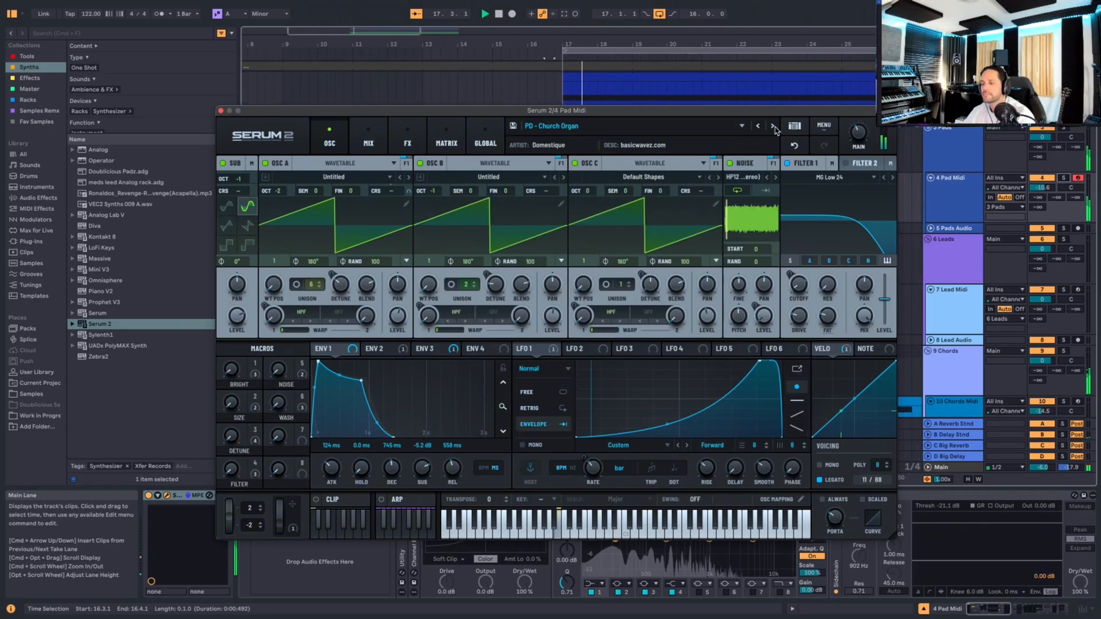
click(774, 127)
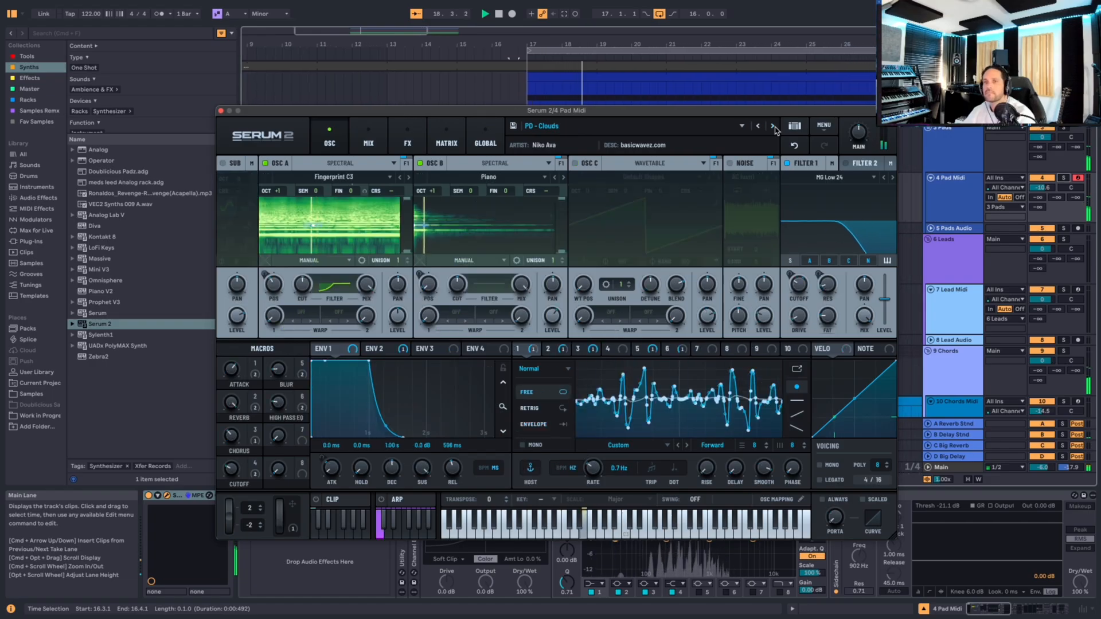
click(774, 127)
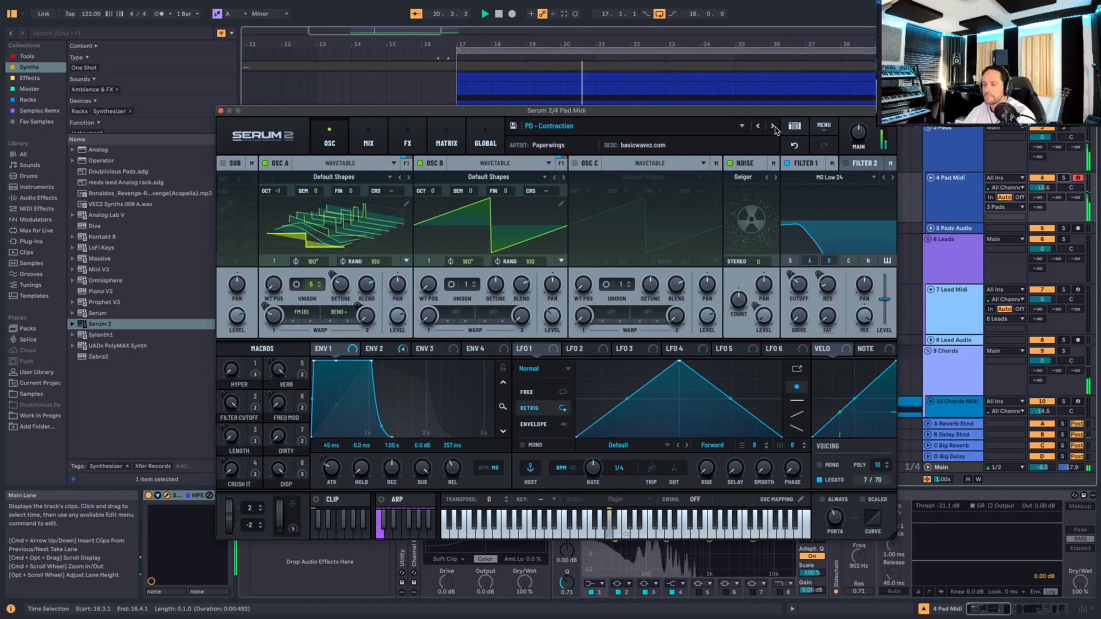
click(773, 126)
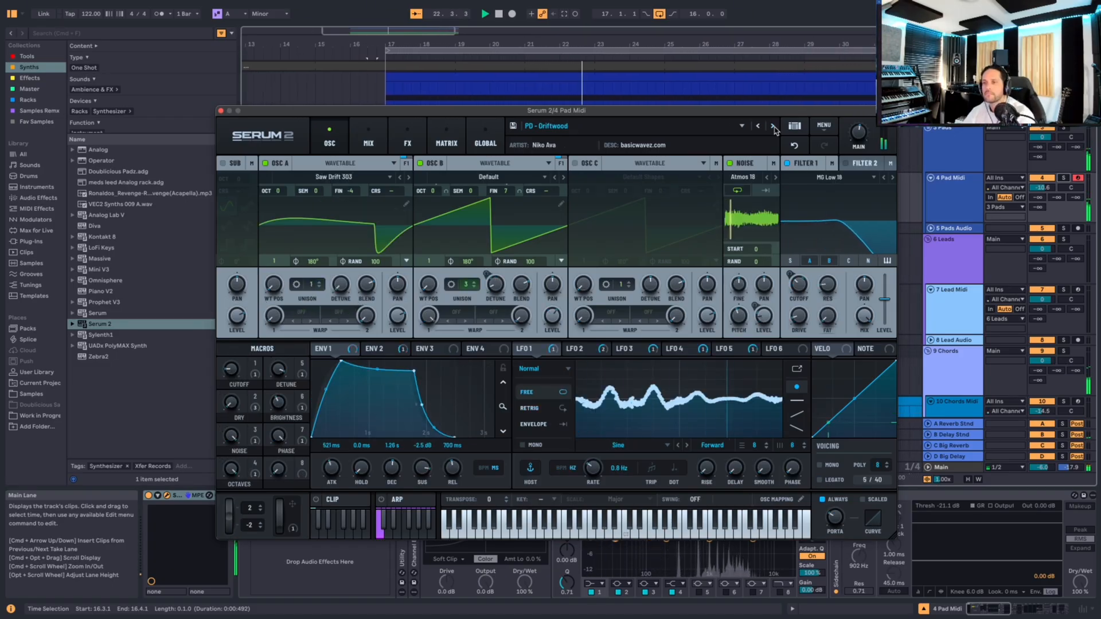
click(773, 127)
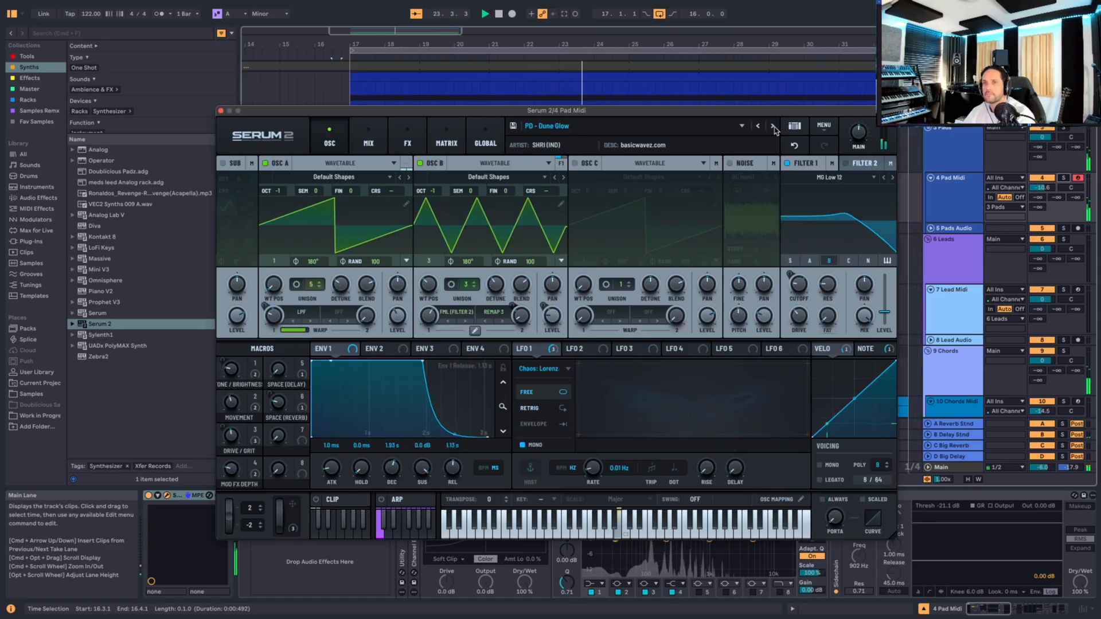
click(773, 126)
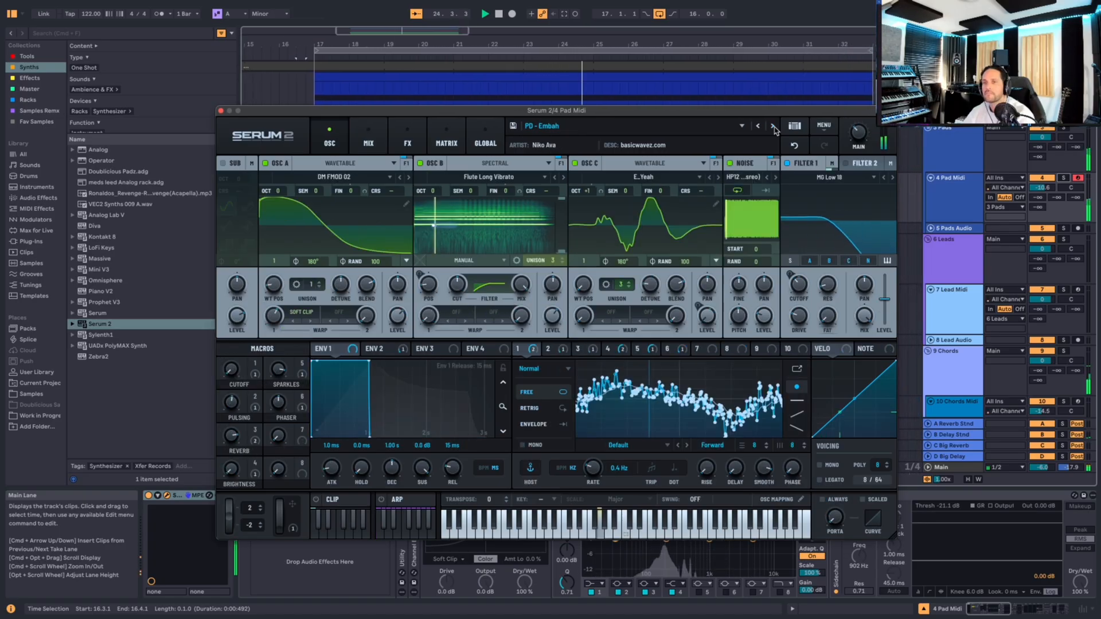
click(773, 126)
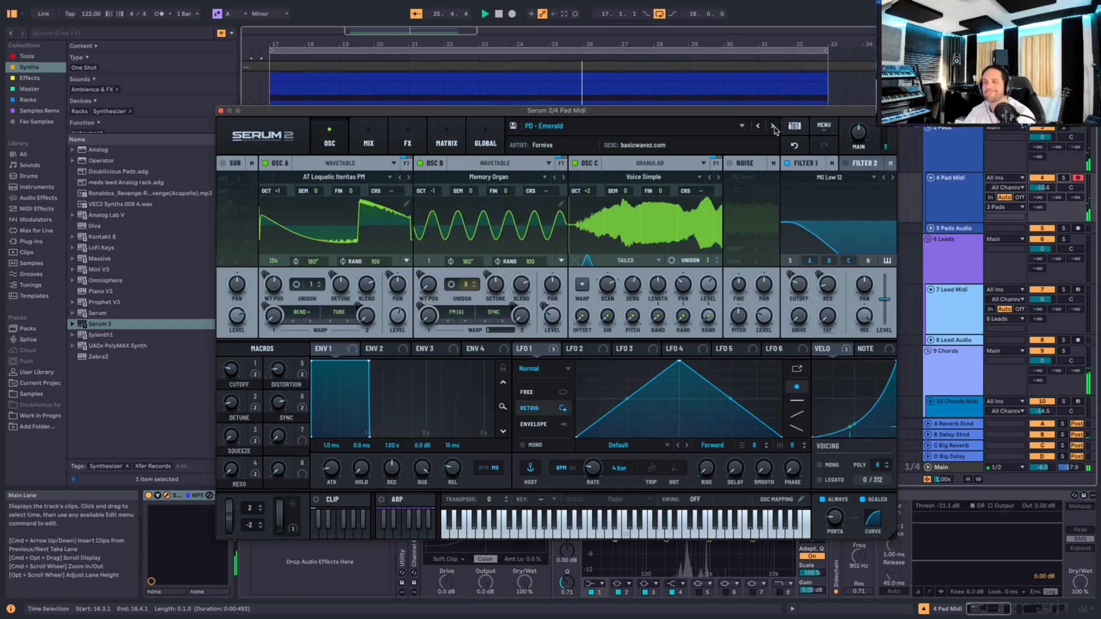
click(771, 129)
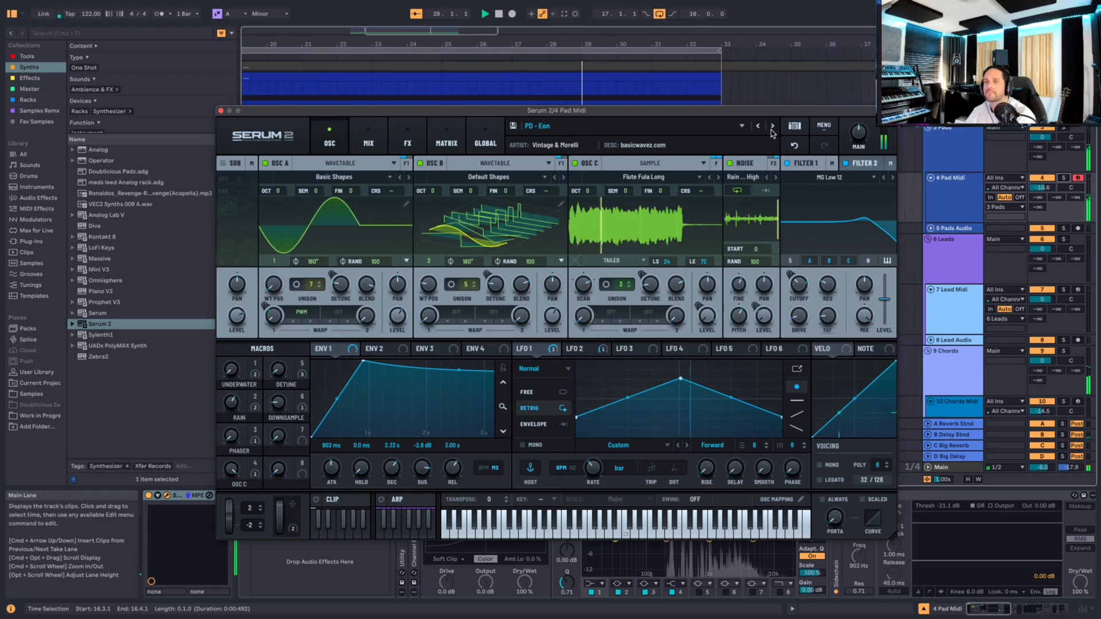
click(771, 131)
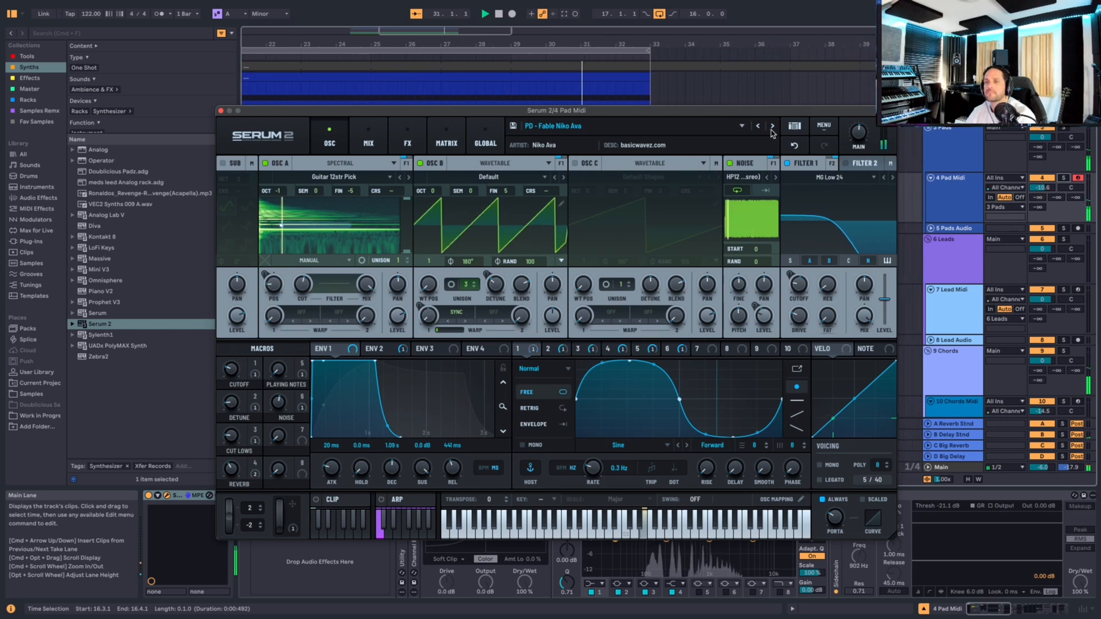
click(771, 127)
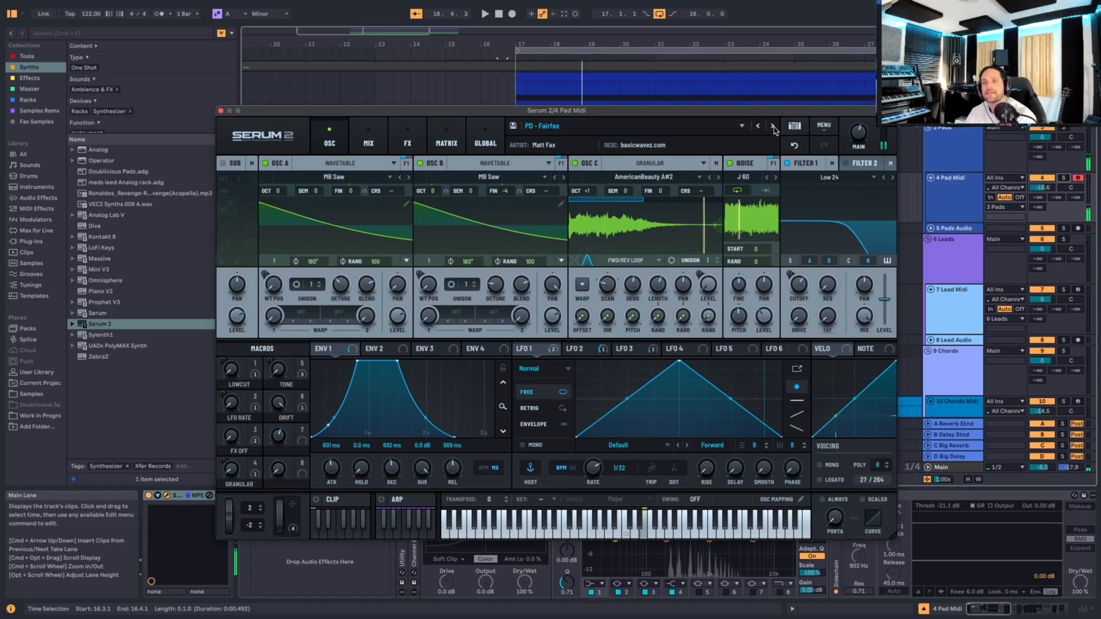
click(773, 127)
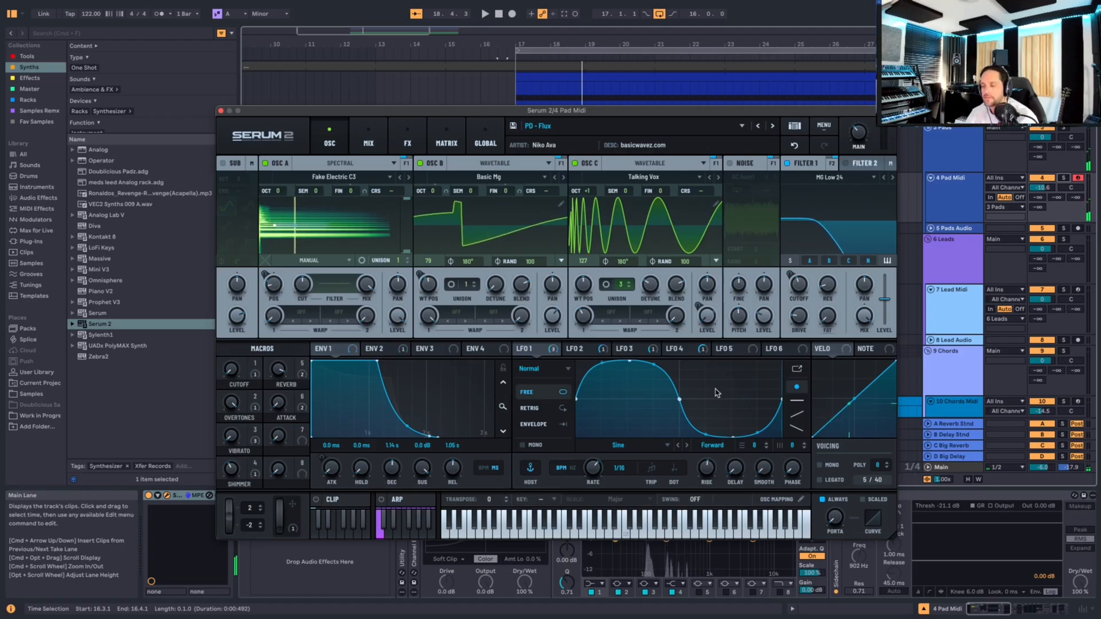
Step: Audition pad presets over the playing mix from PD - Galaxies through PD - Hush, raising the Pad Midi track volume to about -8 dB
key(space)
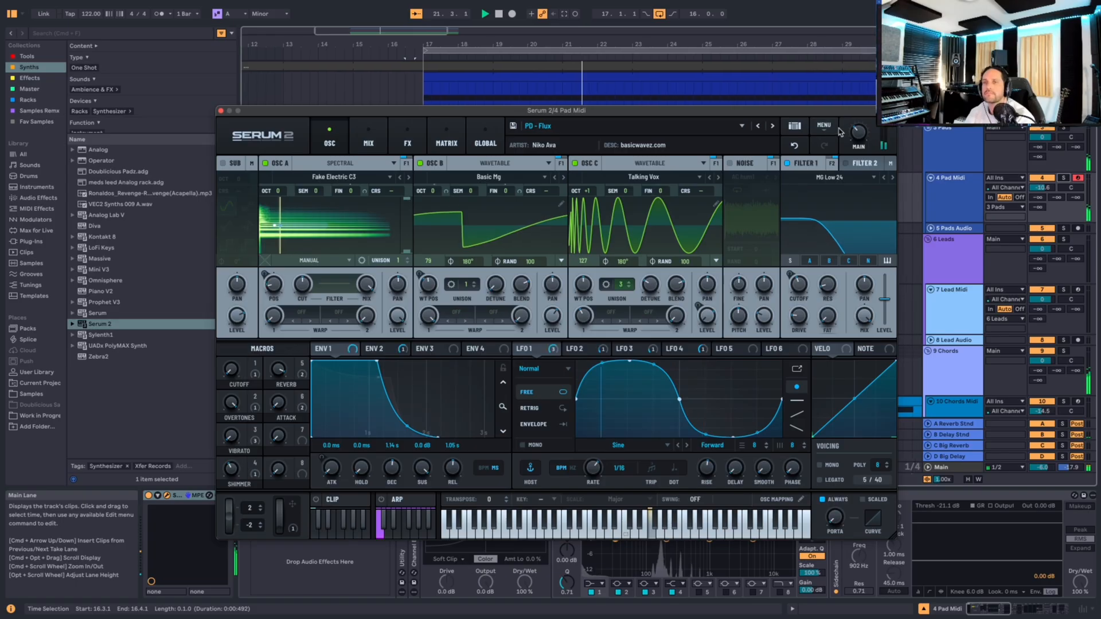
click(772, 126)
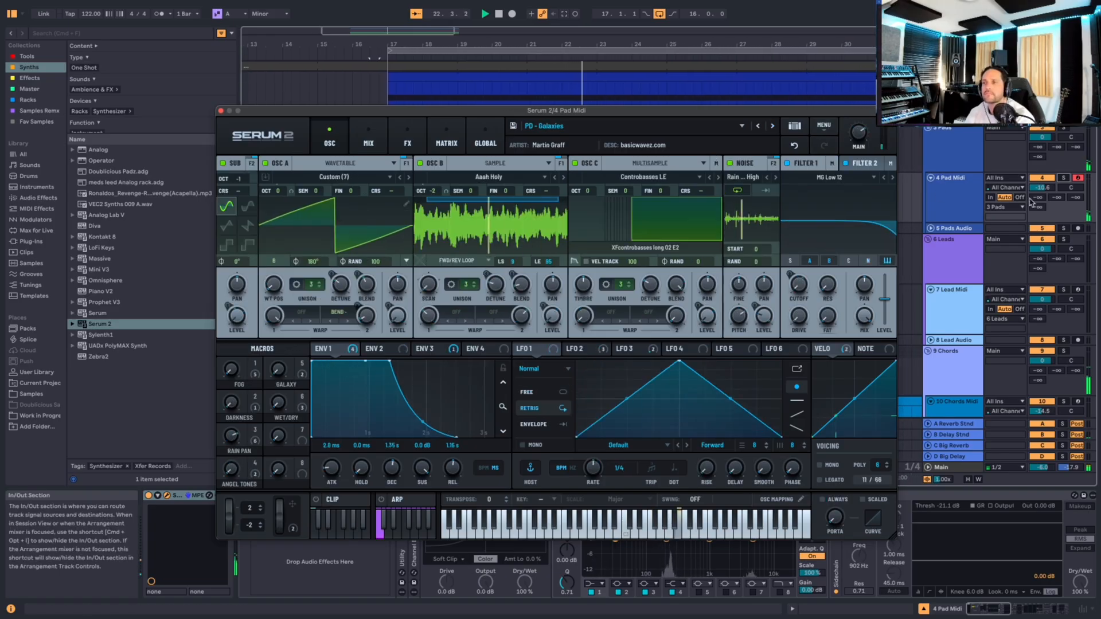
drag(1041, 189, 1044, 189)
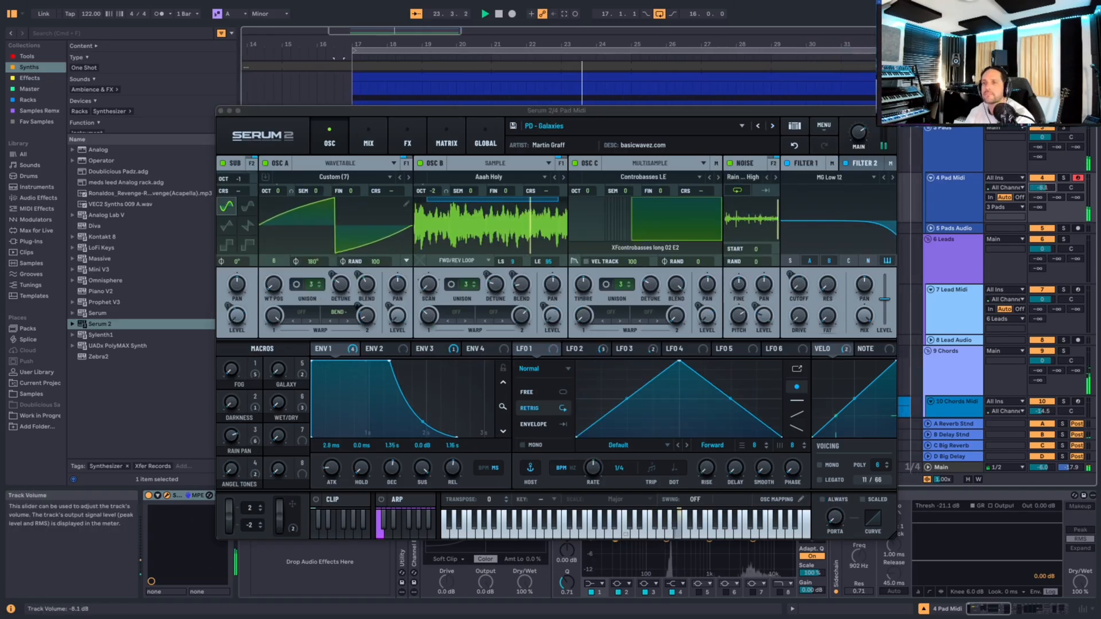
click(772, 126)
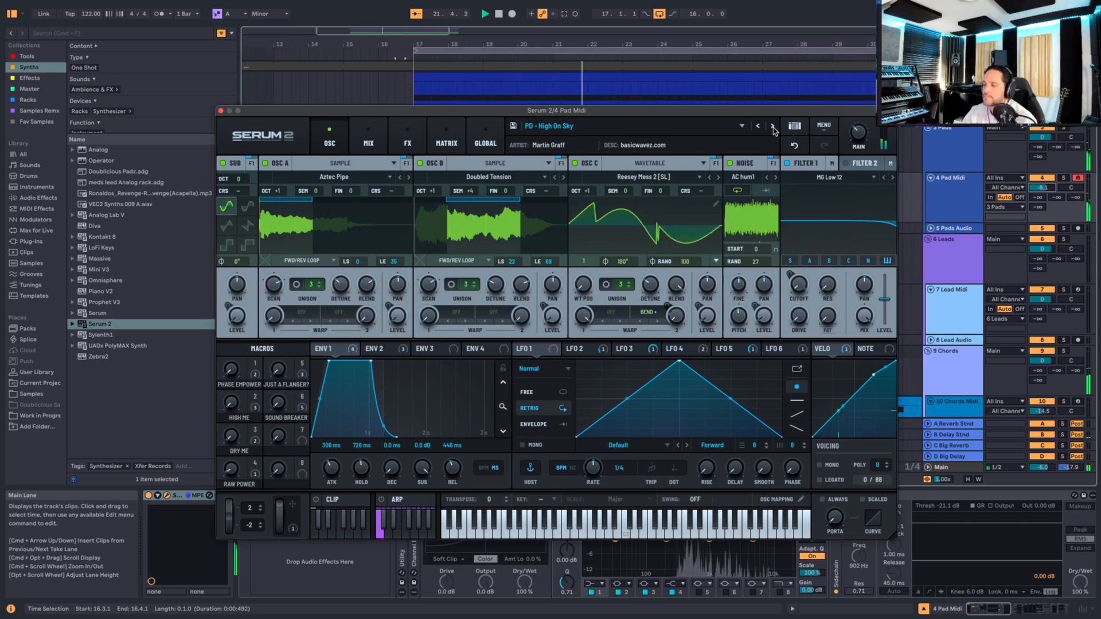
click(773, 127)
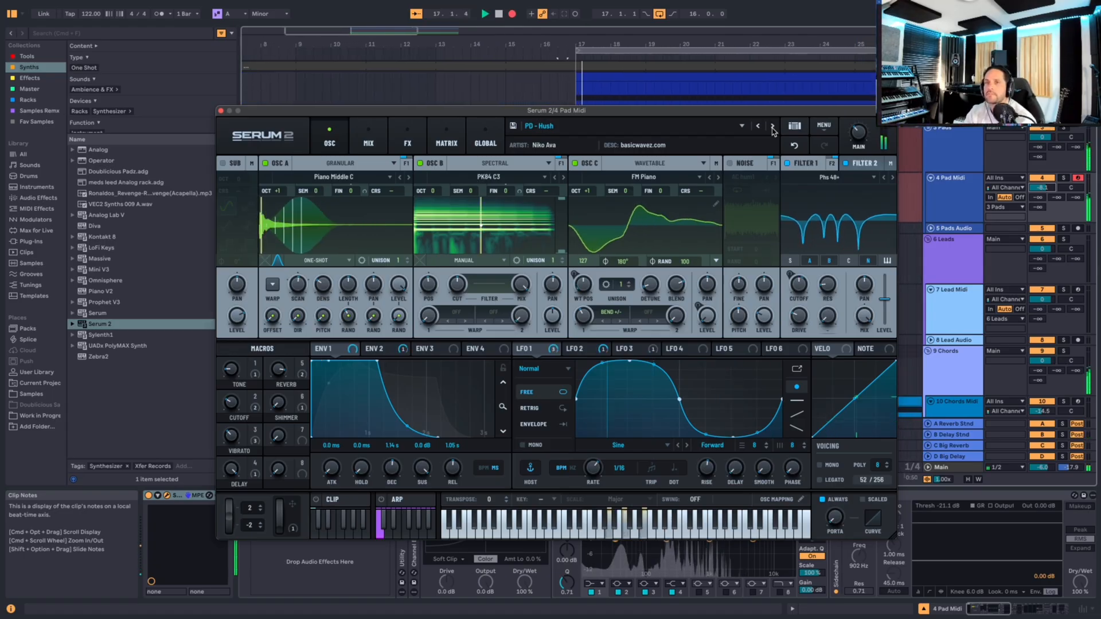
key(space)
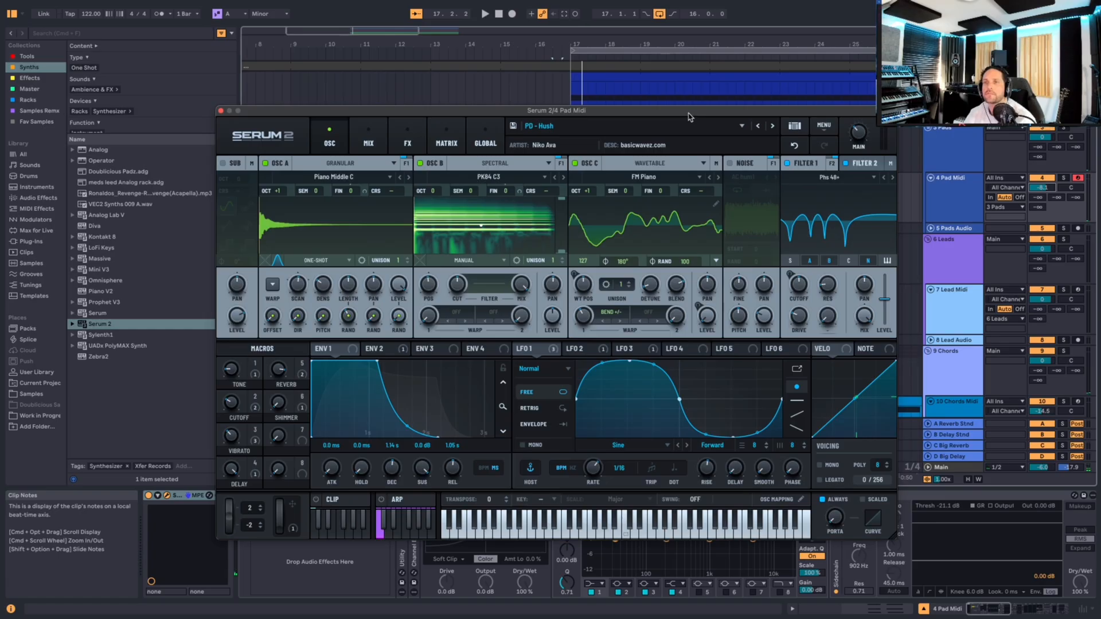
Step: Move the Serum 2 window clear of the arrangement and delete the short clip around bar 17 on the Pad Midi track
drag(690, 110, 715, 354)
click(571, 185)
click(565, 185)
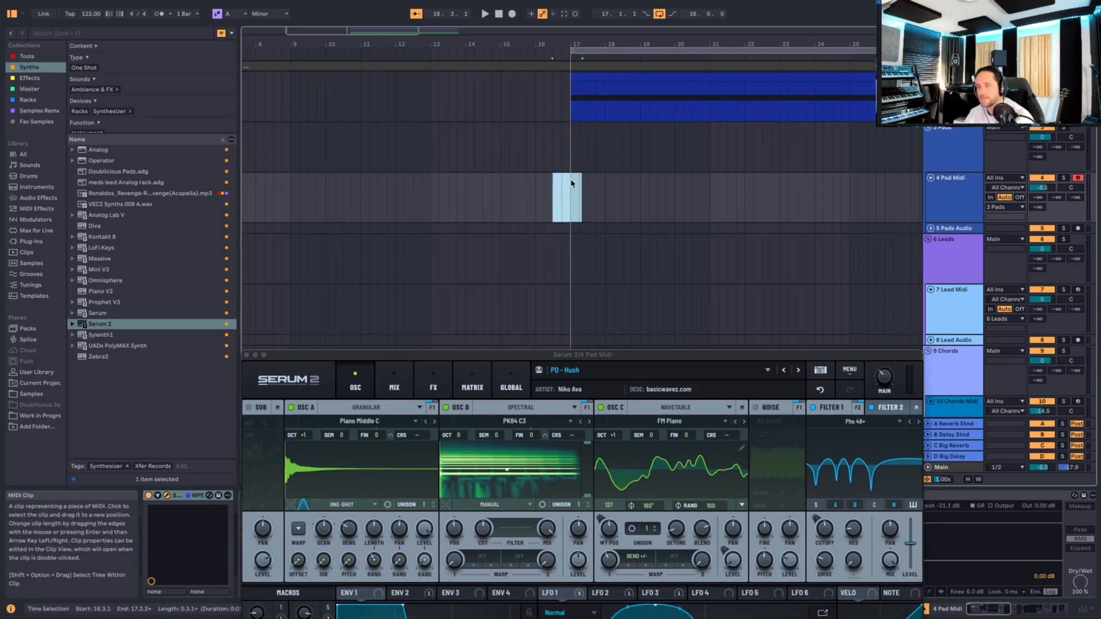
key(Delete)
Step: Record the pad chords on the Pad Midi track from bar 17 and trim the clip to end at bar 21
click(513, 13)
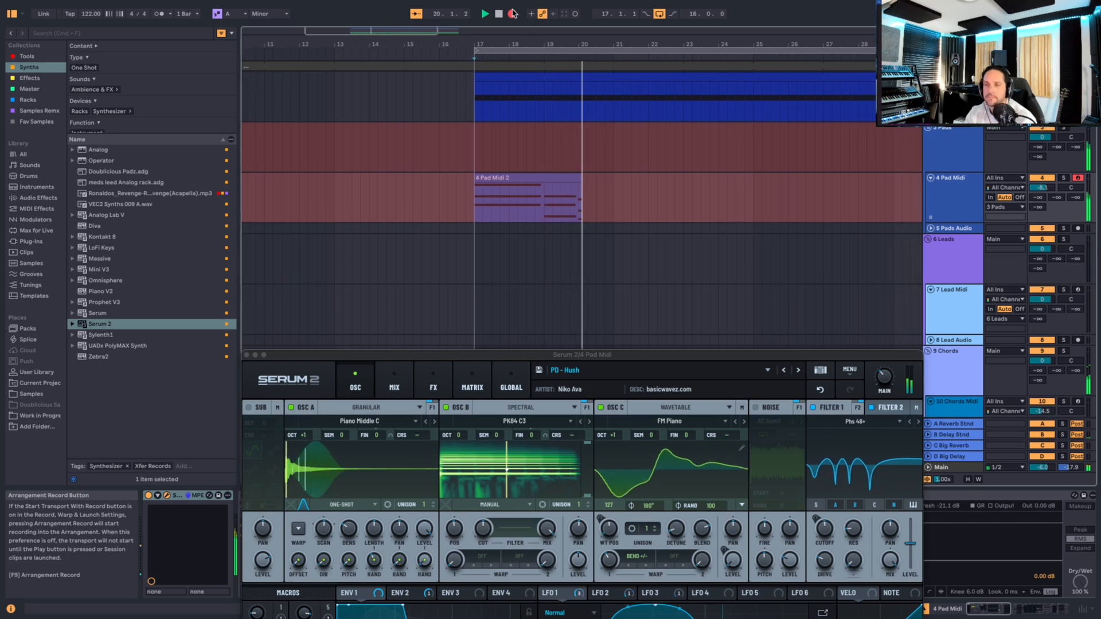
click(514, 14)
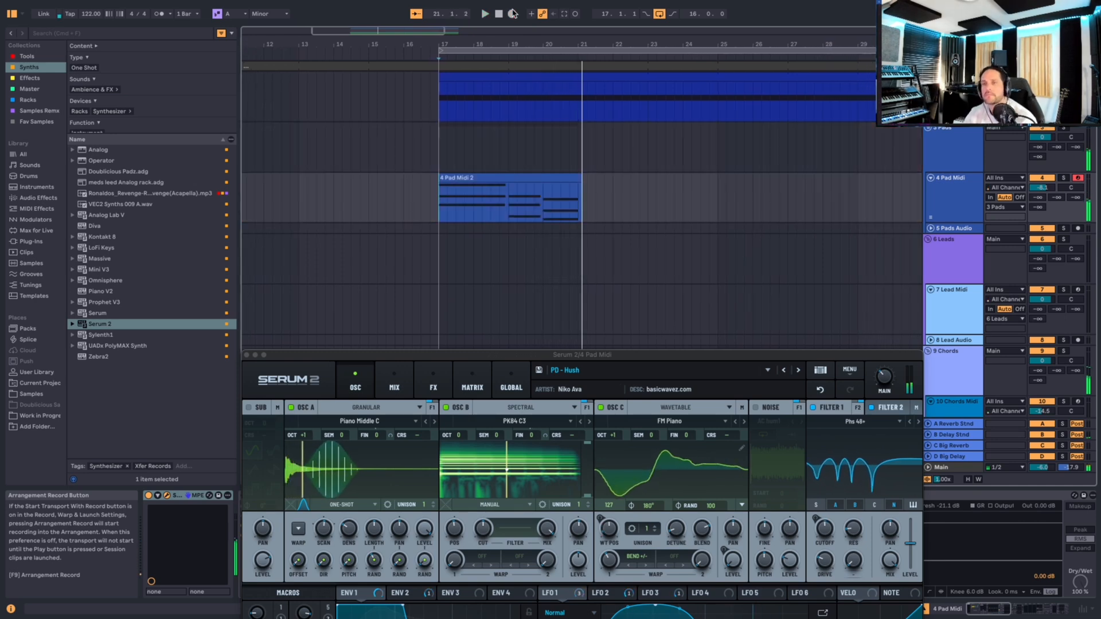
click(577, 178)
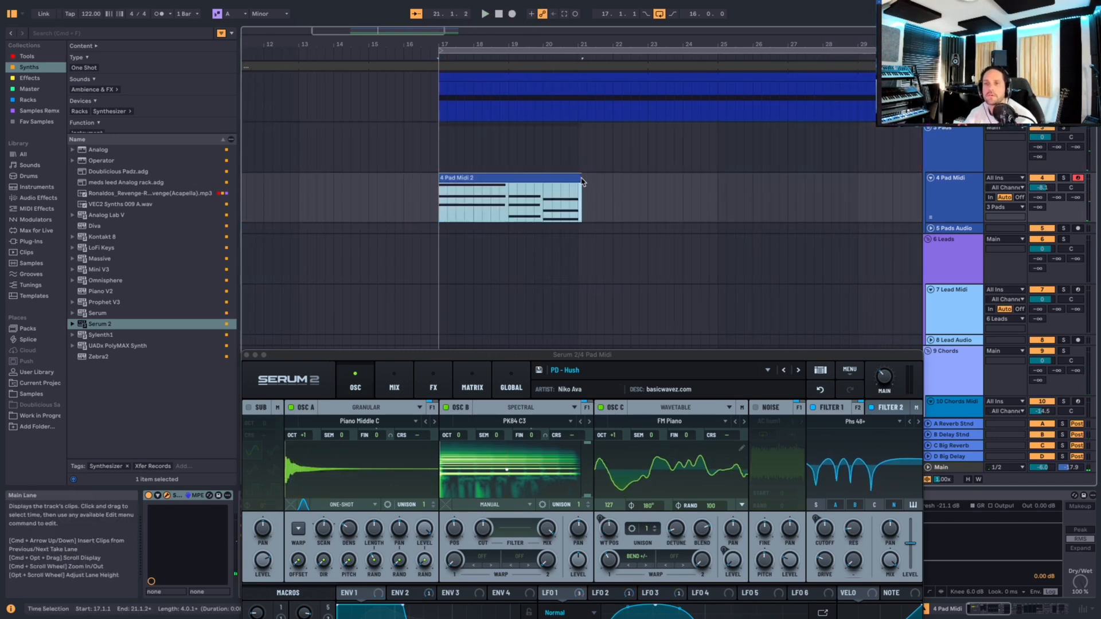
drag(578, 177, 575, 178)
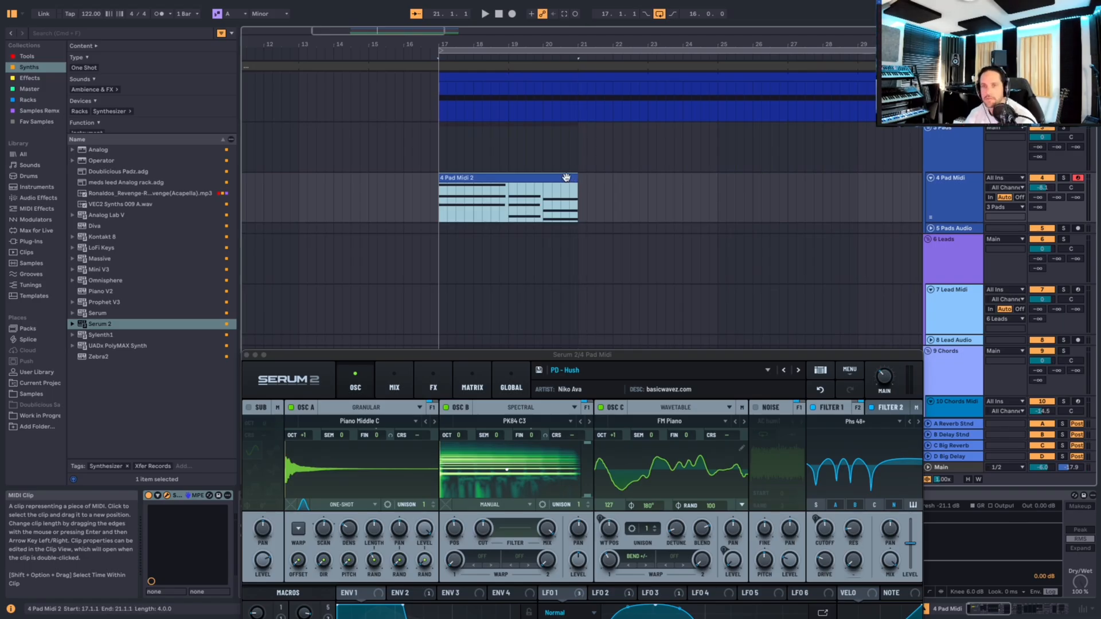
Step: Duplicate the four-bar pad clip three times so the part runs to bar 33
key(super+d)
key(super+d)
key(super+d)
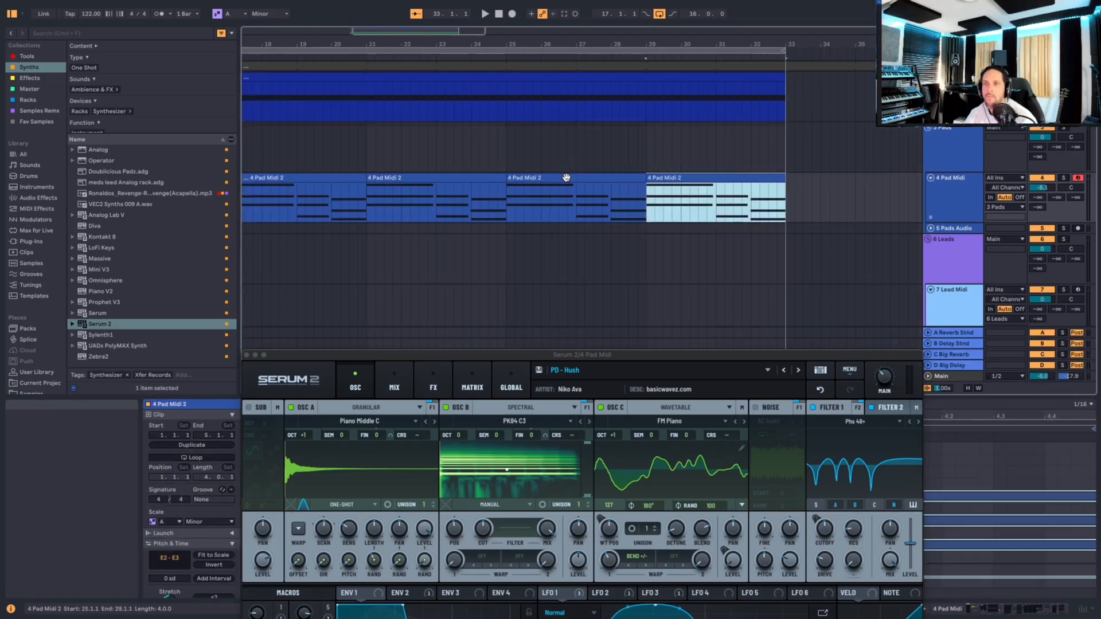
Step: Play the pad part in the mix, nudge the PD - Hush filter cutoff slightly up, and close the synth window
click(359, 178)
key(space)
drag(753, 356, 765, 101)
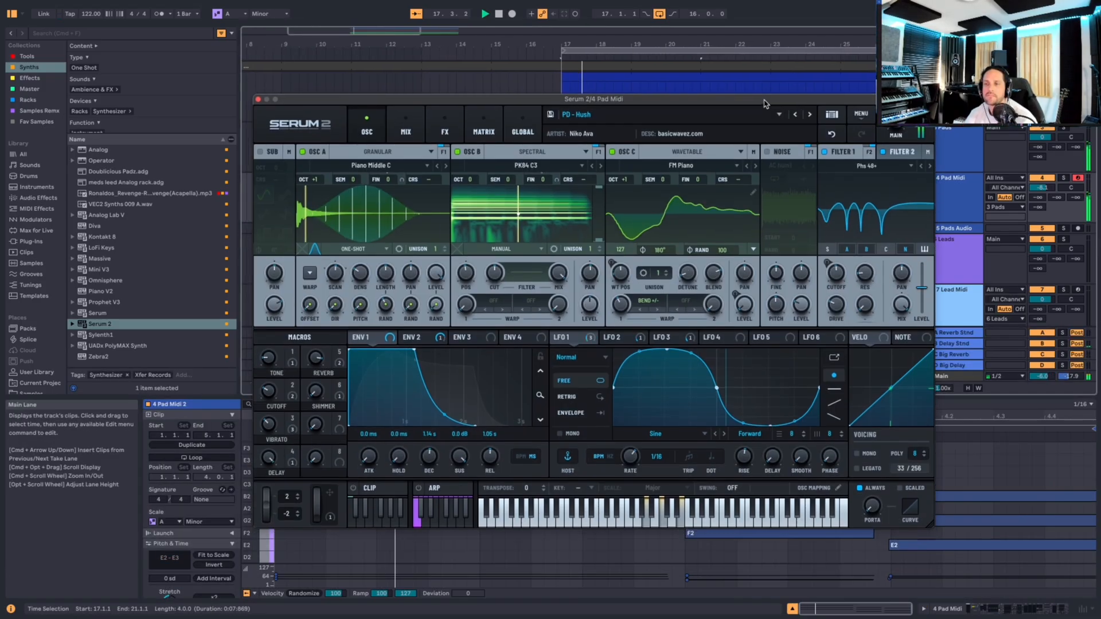
drag(838, 272, 839, 268)
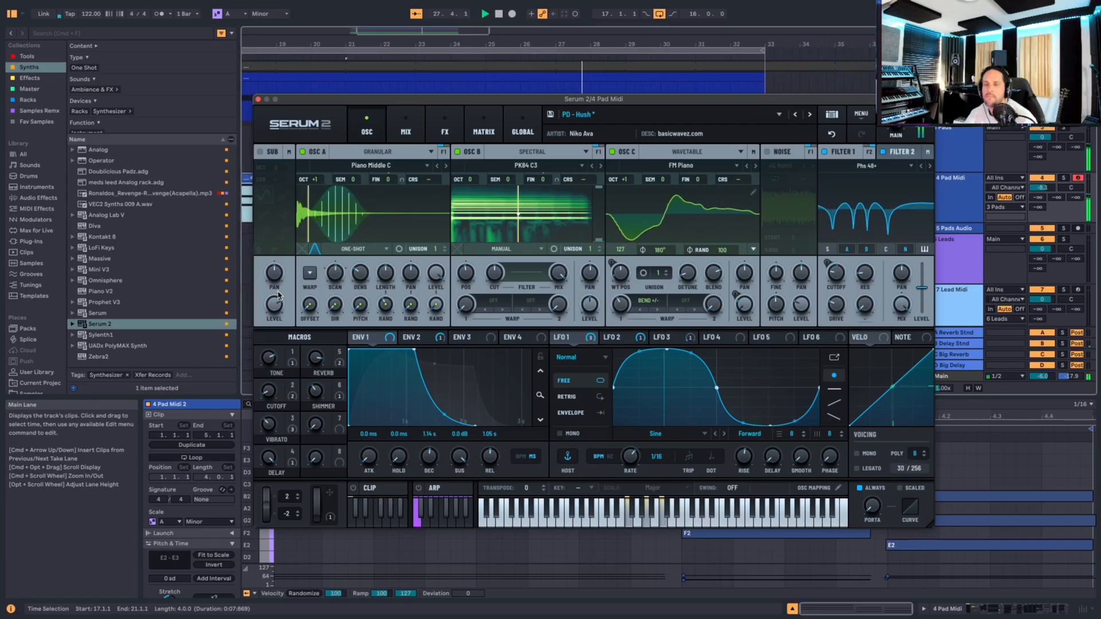
click(261, 99)
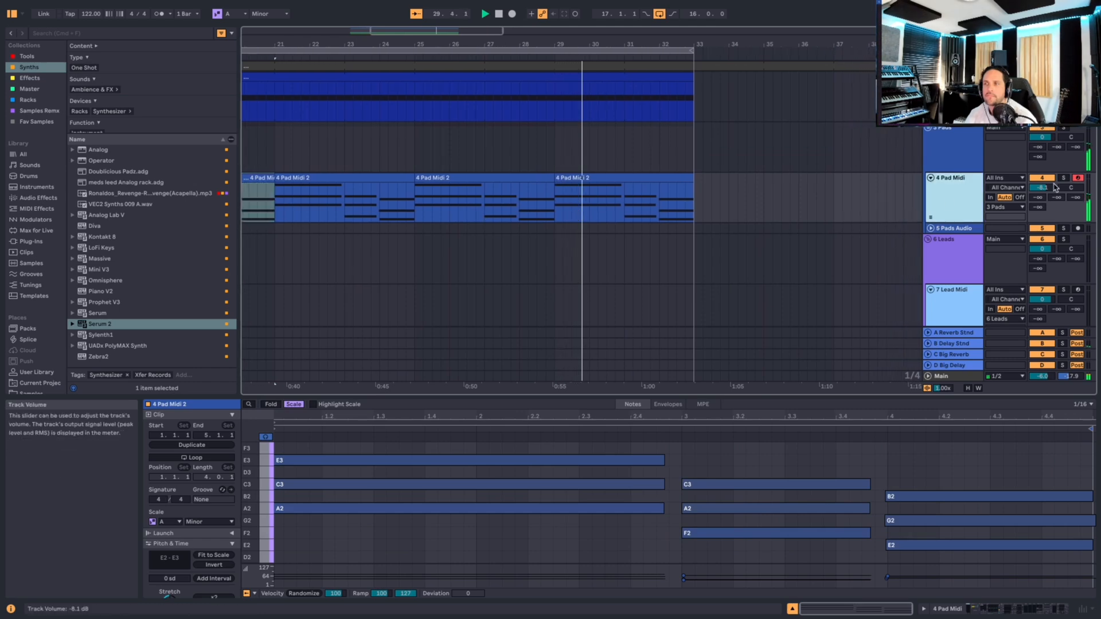
Step: Solo the Pad Midi track and set band 1 of its EQ Eight to a low cut at 153 Hz
click(949, 202)
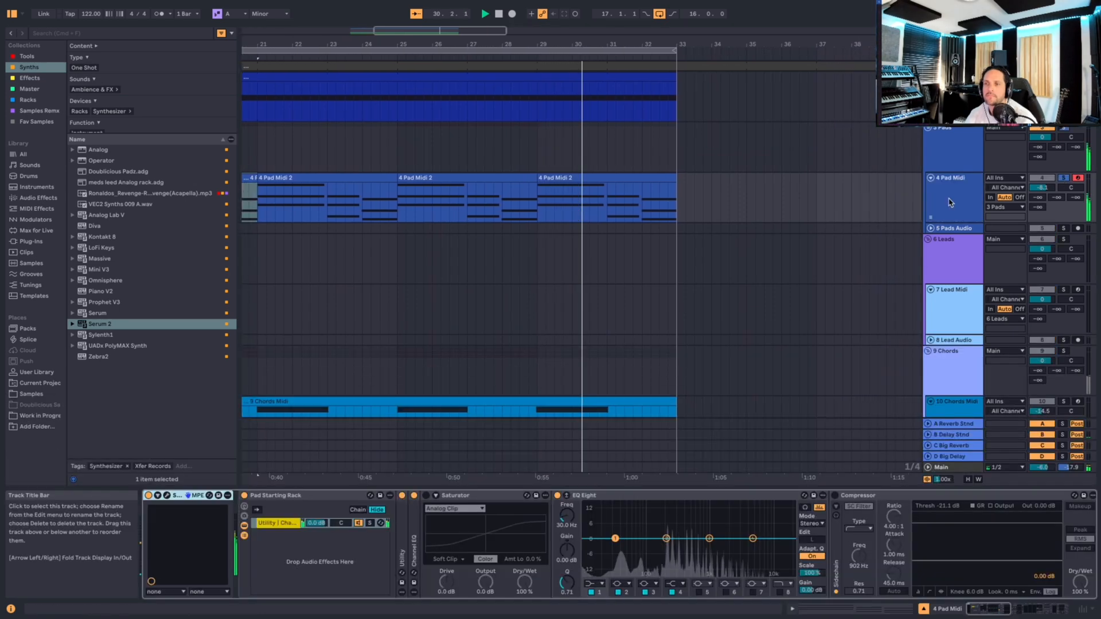
click(594, 584)
click(595, 524)
drag(615, 546, 658, 550)
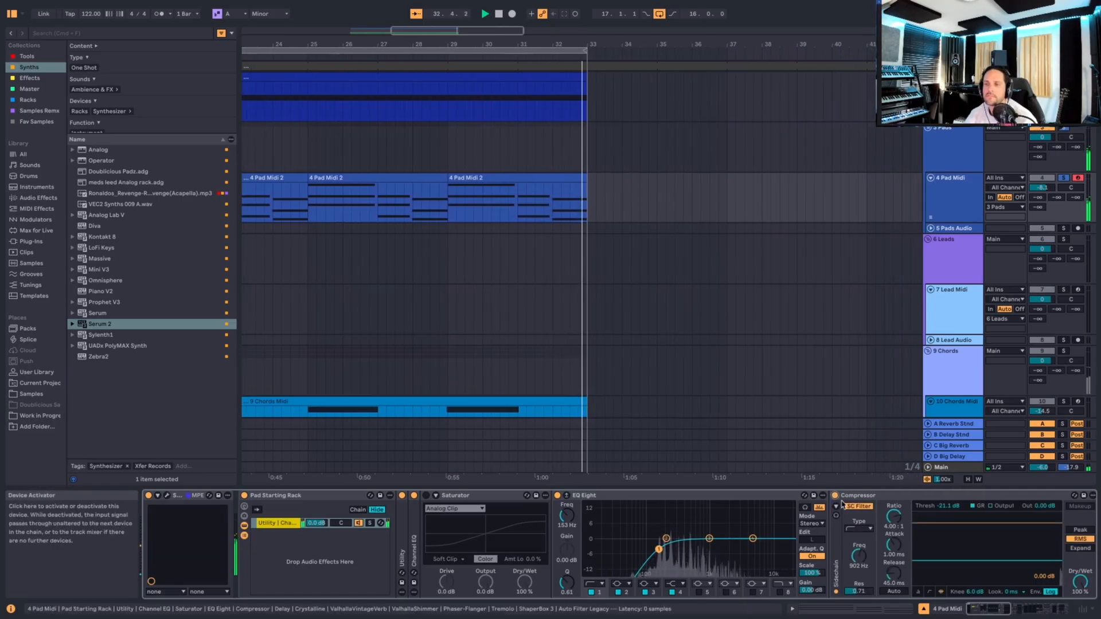
Step: Set up the pad's Compressor with SC as its external sidechain source and lower the threshold to -42.5 dB
click(859, 507)
click(836, 507)
click(865, 529)
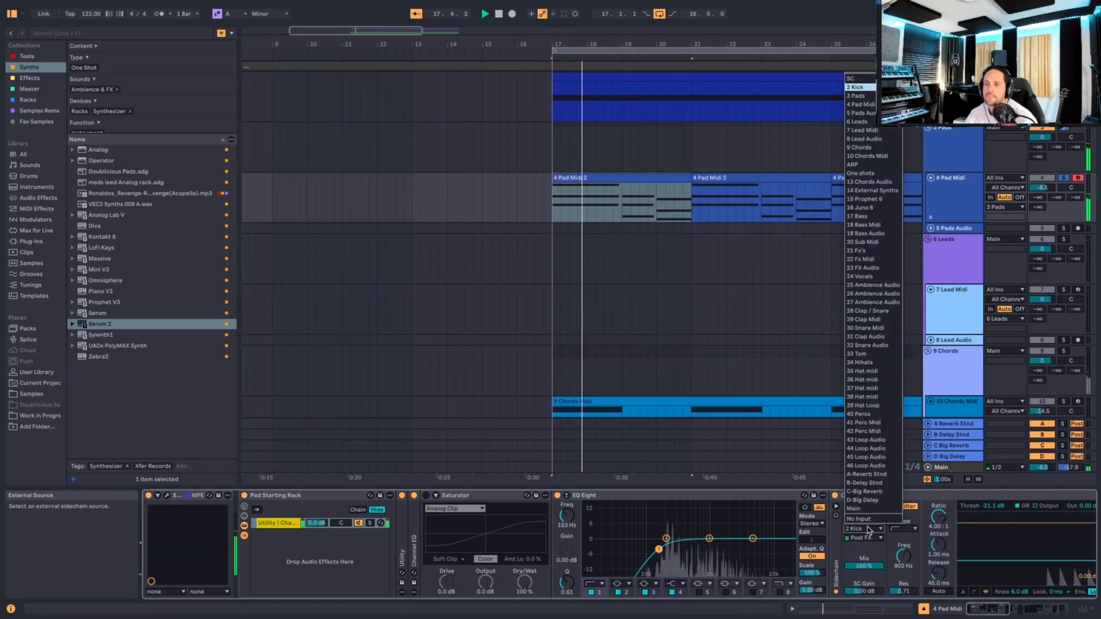
click(858, 78)
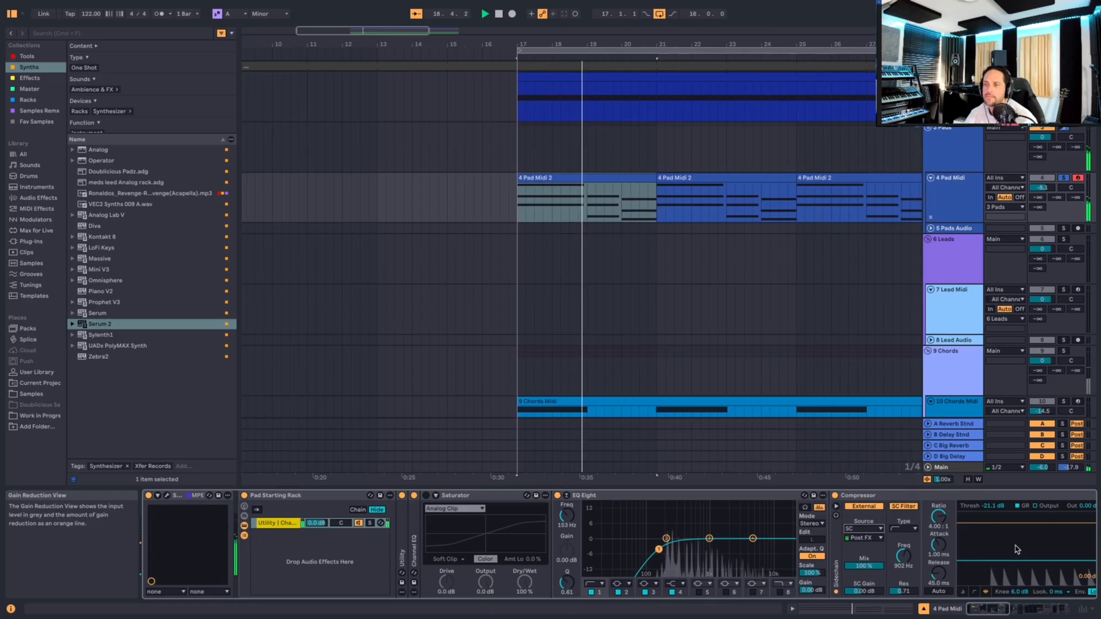
drag(1014, 561, 1011, 577)
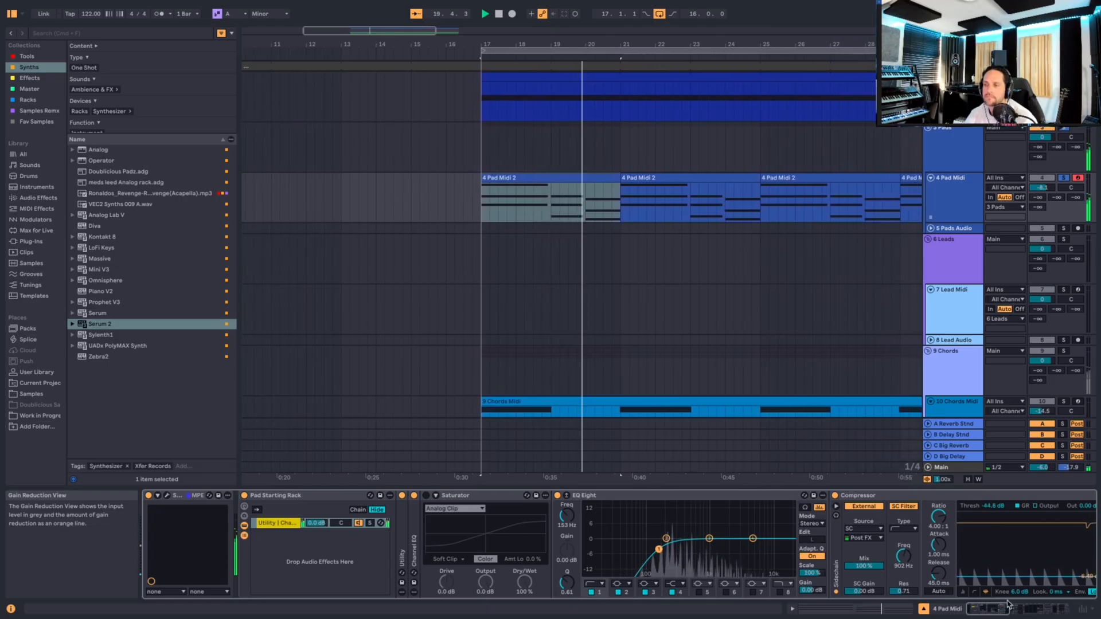
drag(996, 614, 1017, 614)
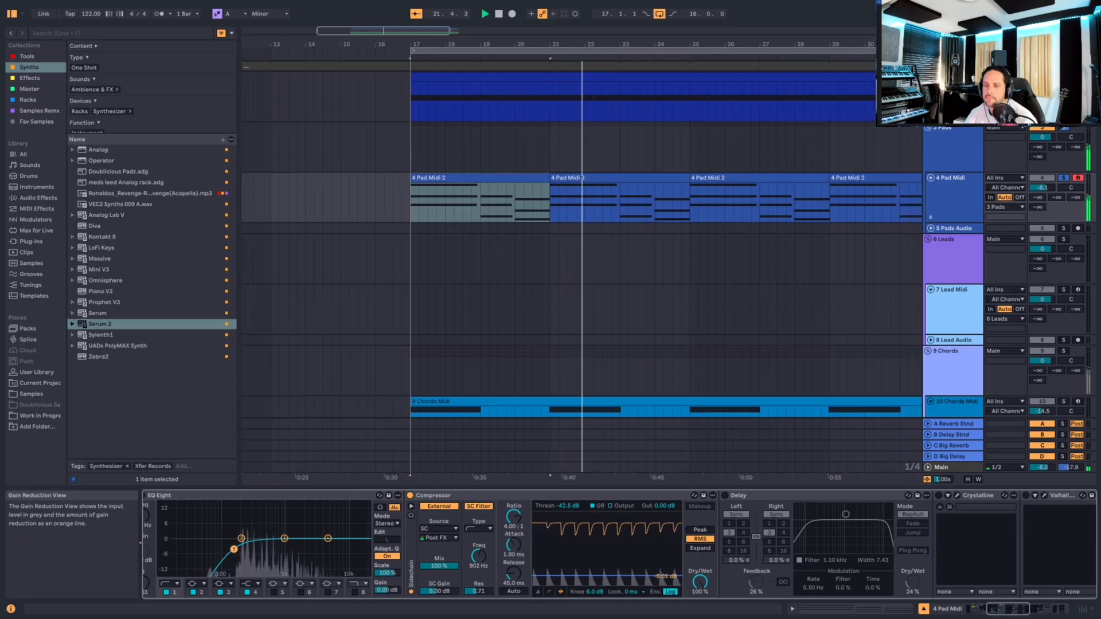
drag(634, 577, 634, 576)
Step: Low-pass the pad at 3.15 kHz with Auto Filter Legacy and lower the unsoloed Pad Midi track to -11.0 dB
scroll(925, 564, right, 10)
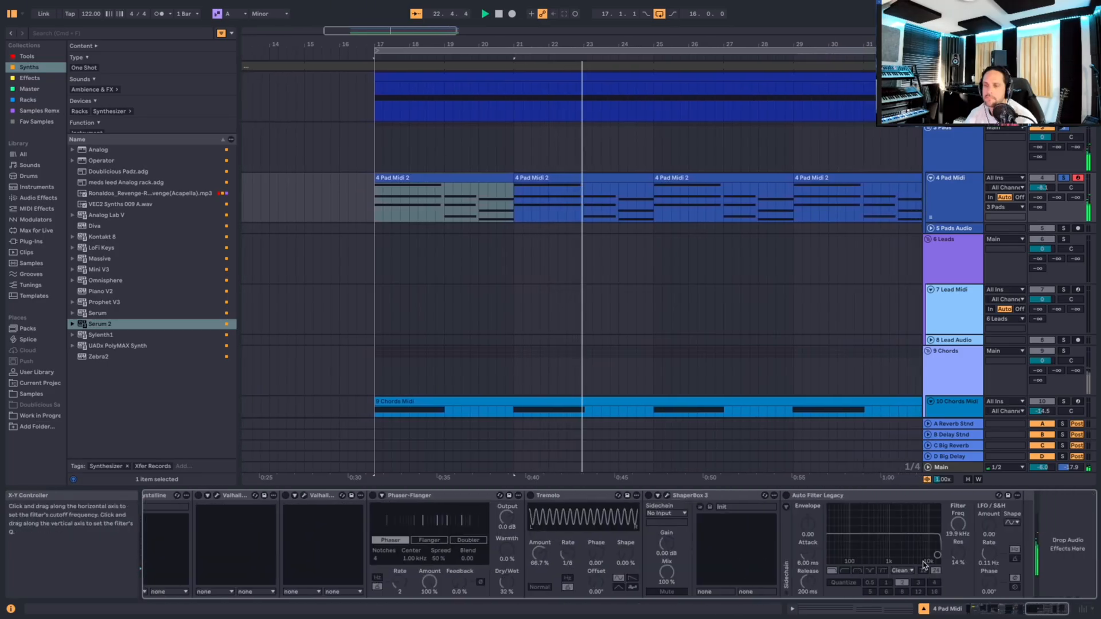
drag(937, 555, 907, 555)
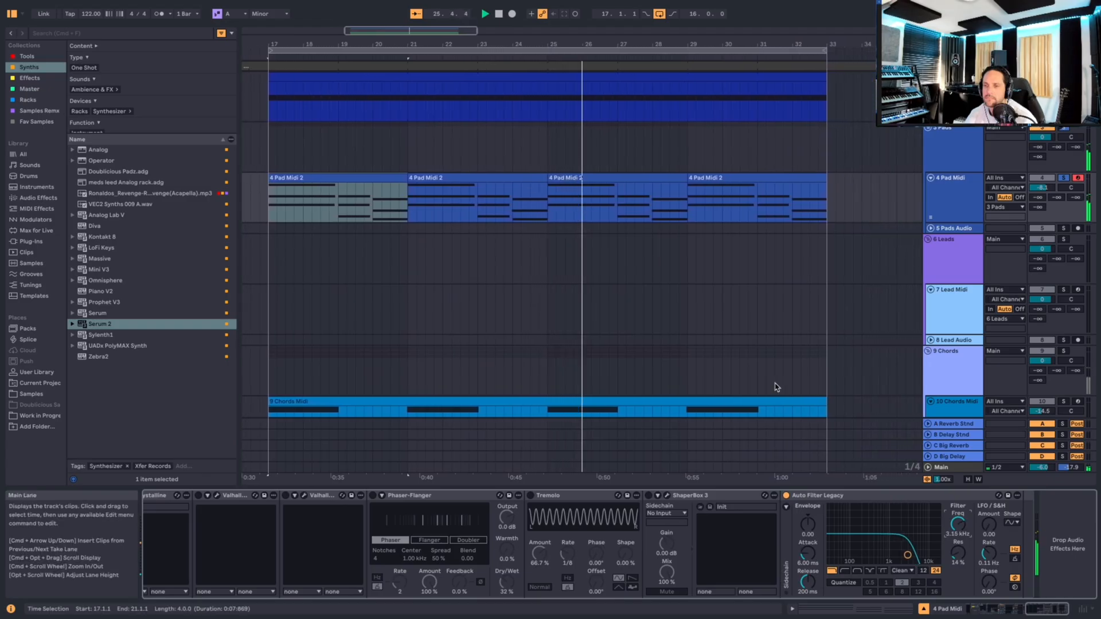
click(1049, 191)
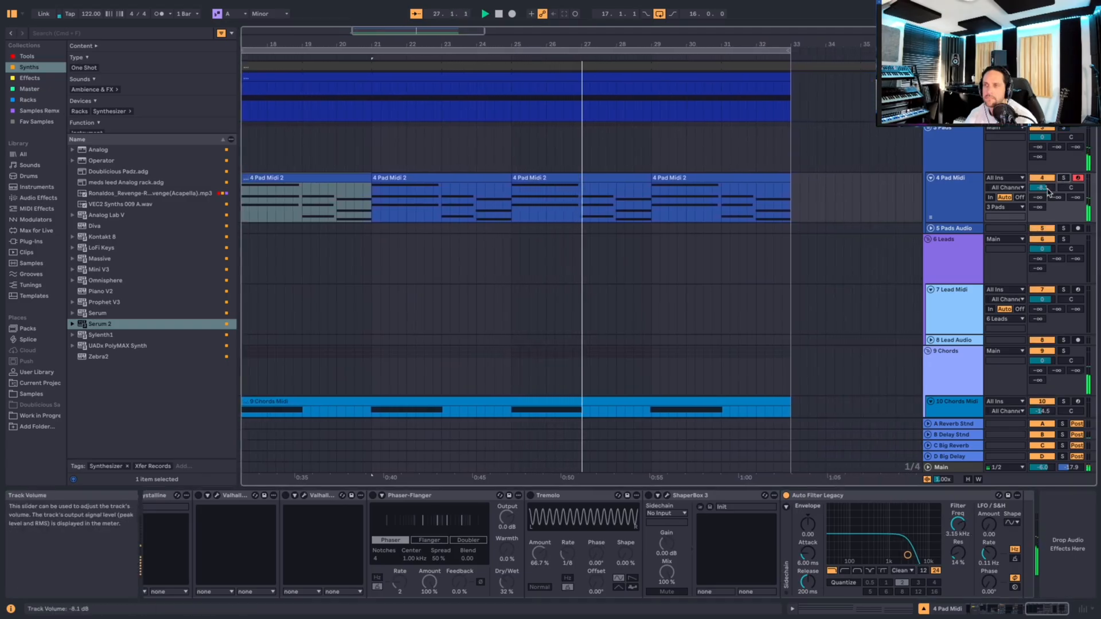
drag(1048, 190, 1050, 188)
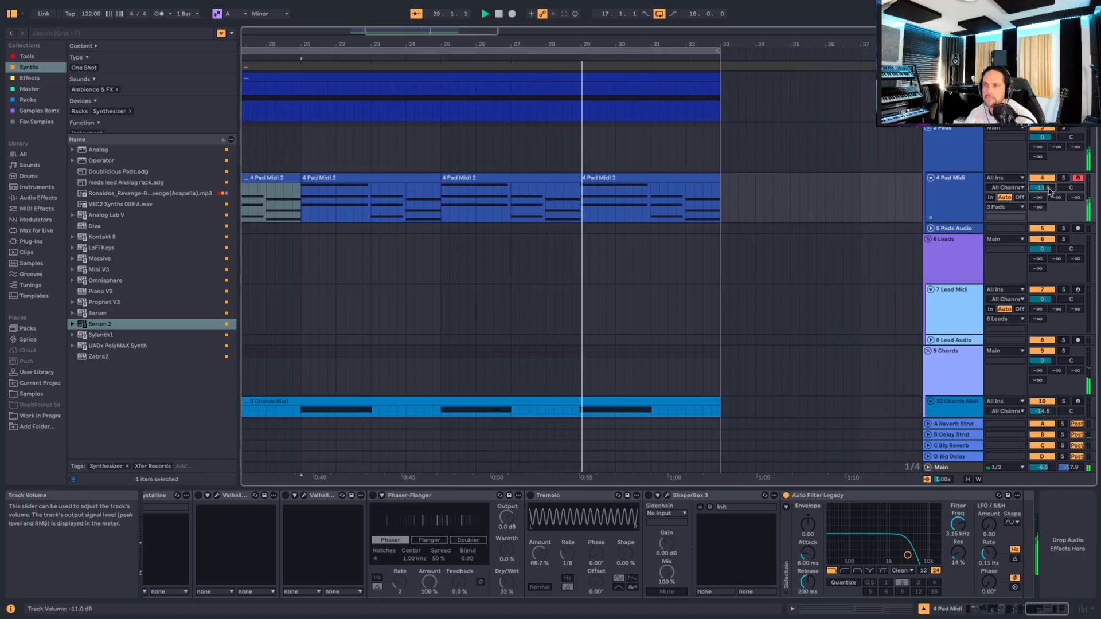
Step: Stop playback and duplicate the Pad Midi track together with its clips and devices
click(601, 178)
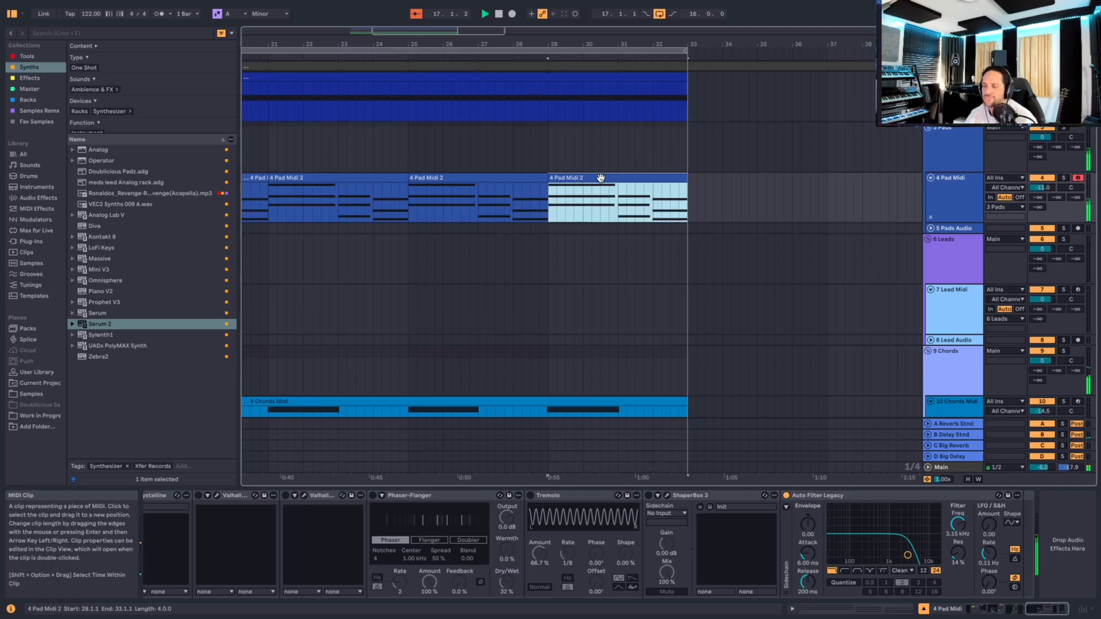
click(972, 200)
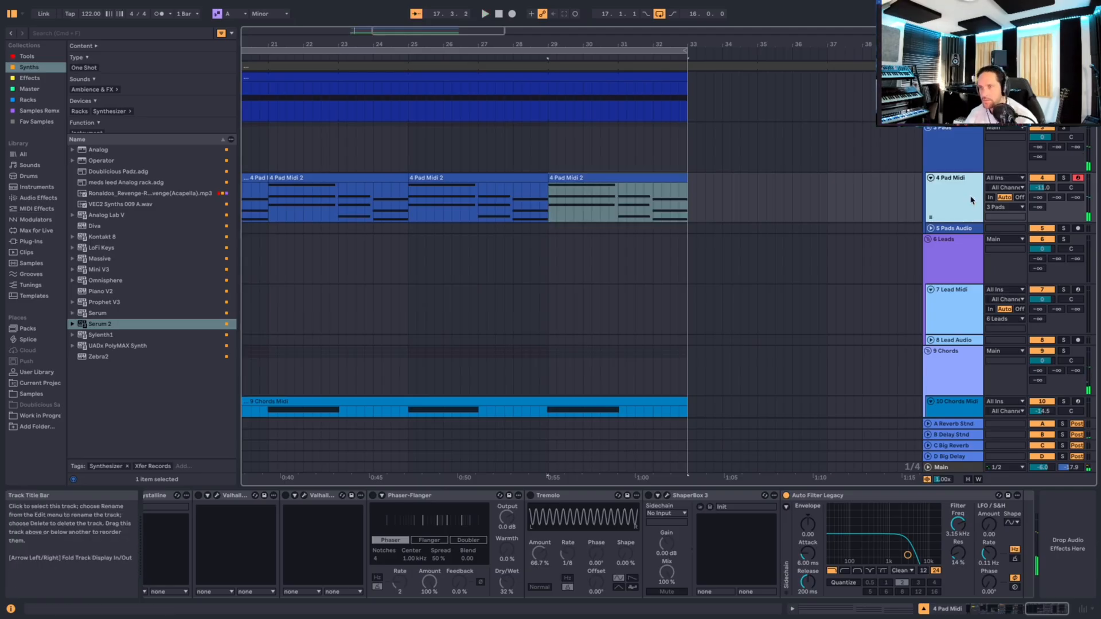
key(super+d)
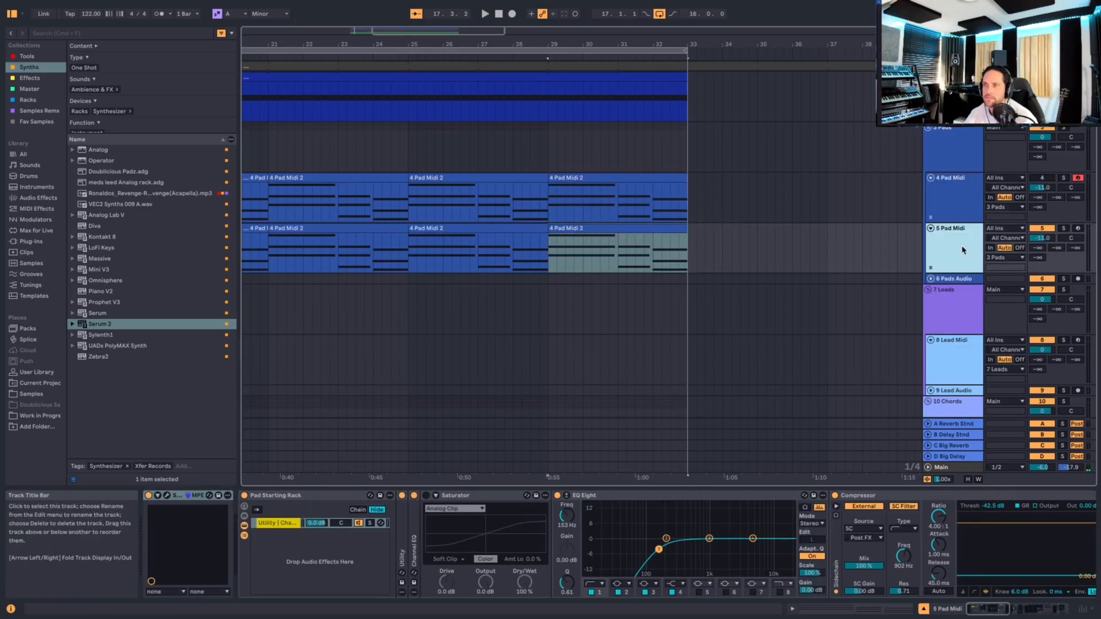
Step: Load the PD - Ivory preset into Serum 2 on the duplicated Pad Midi track and play it from bar 17
scroll(643, 236, left, 5)
click(513, 241)
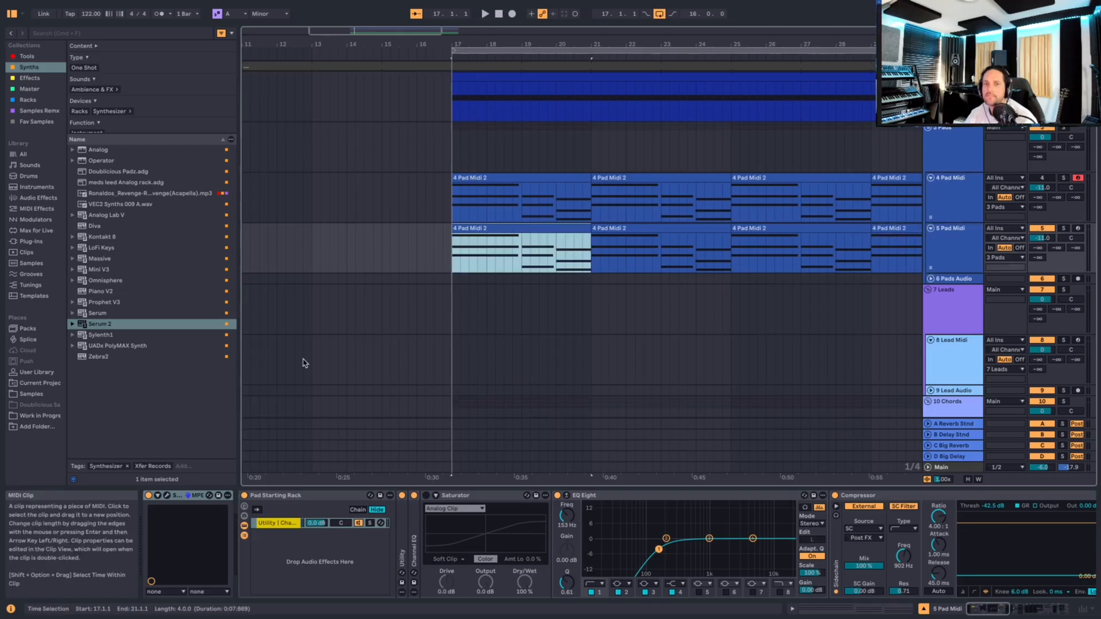
click(167, 495)
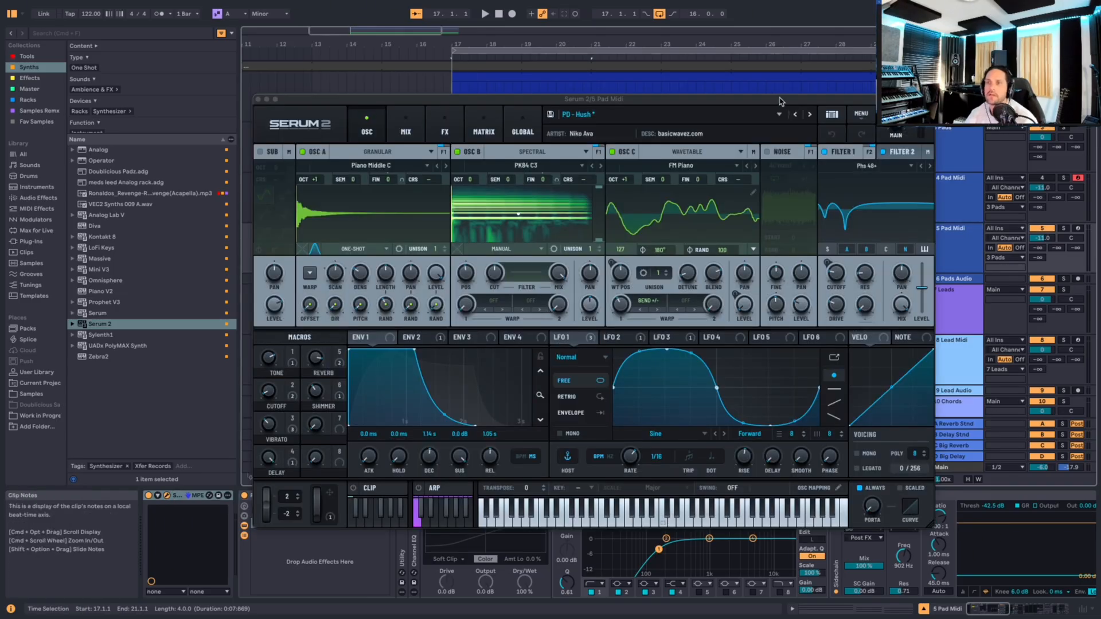
click(807, 114)
key(space)
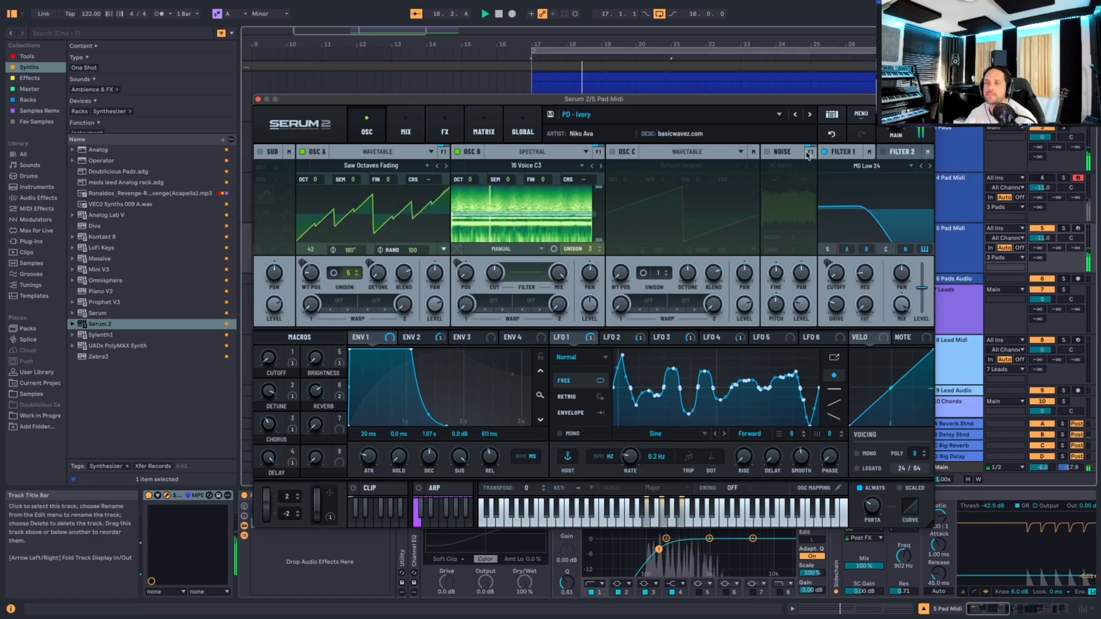
Step: Raise the Auto Filter Legacy cutoff on the duplicated Pad Midi track to 13.8 kHz
scroll(1016, 544, right, 5)
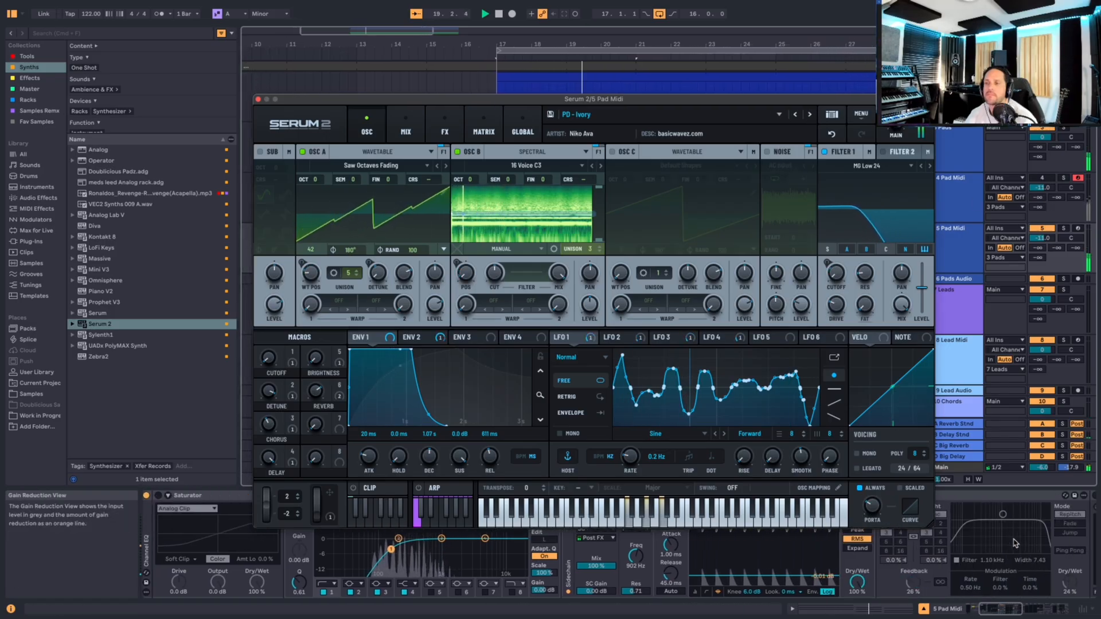
scroll(1016, 544, right, 6)
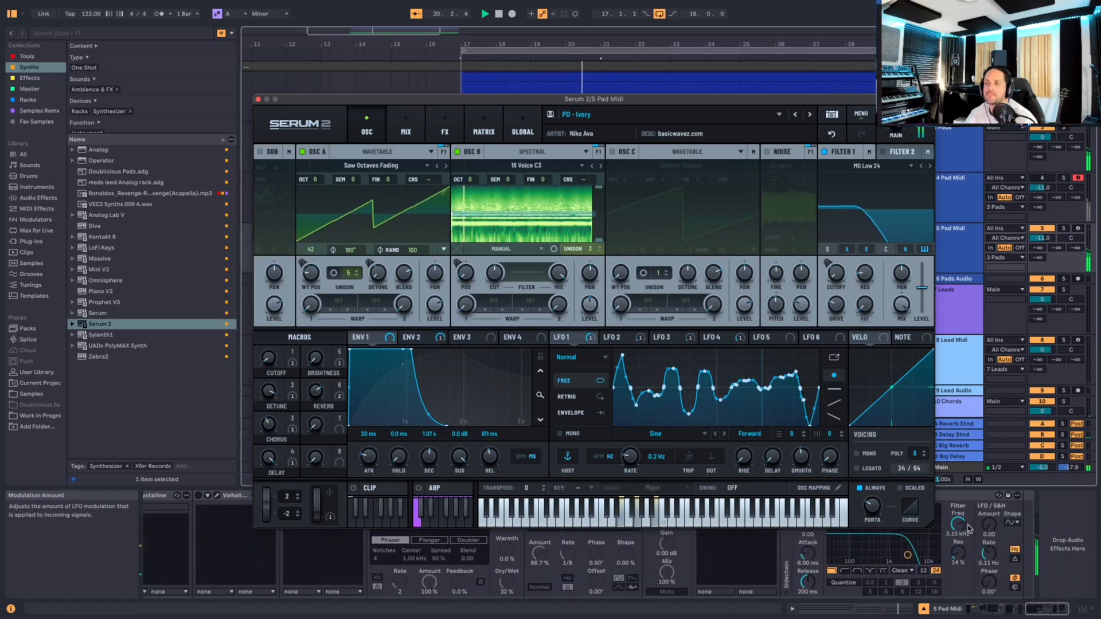
click(968, 527)
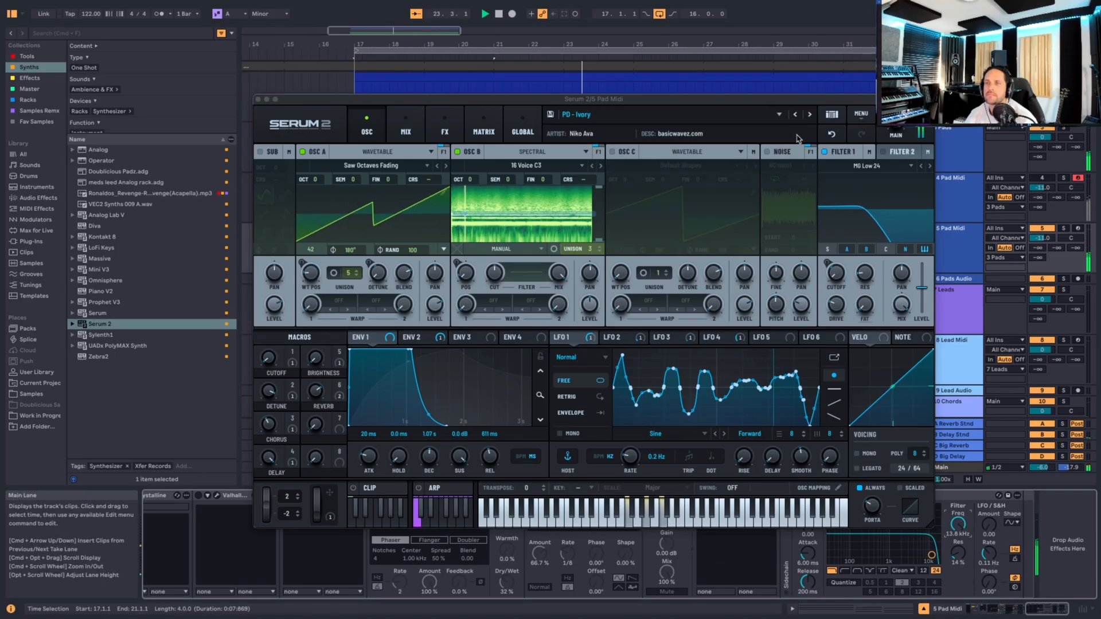
Step: Load the PD - Latenight preset into Serum 2 on track 5 Pad Midi and lower that track to -17.0 dB
click(810, 115)
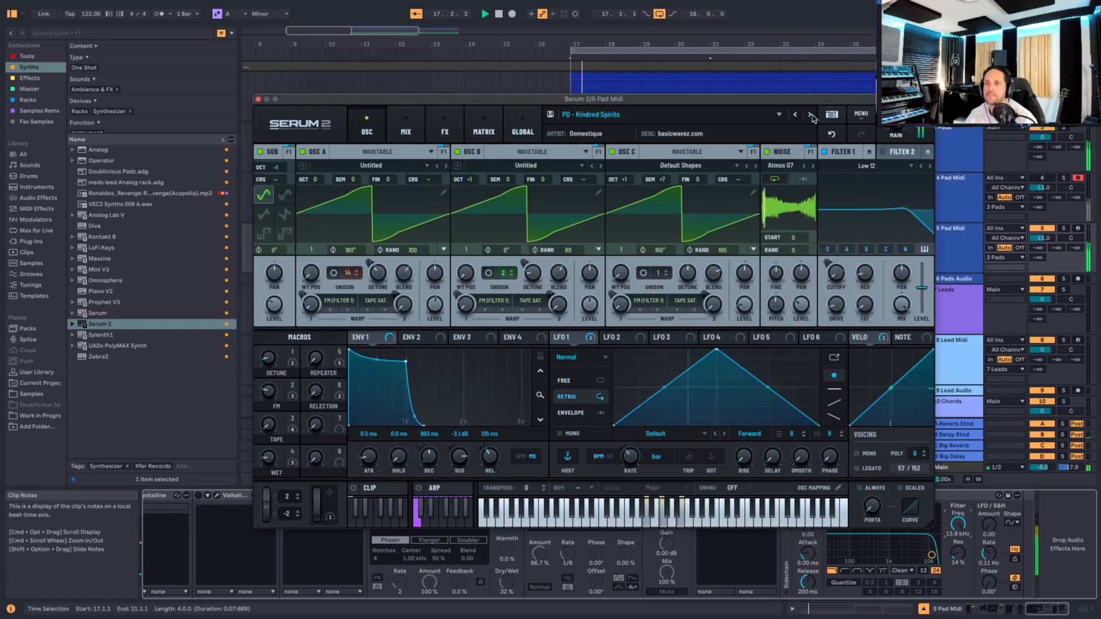
click(810, 114)
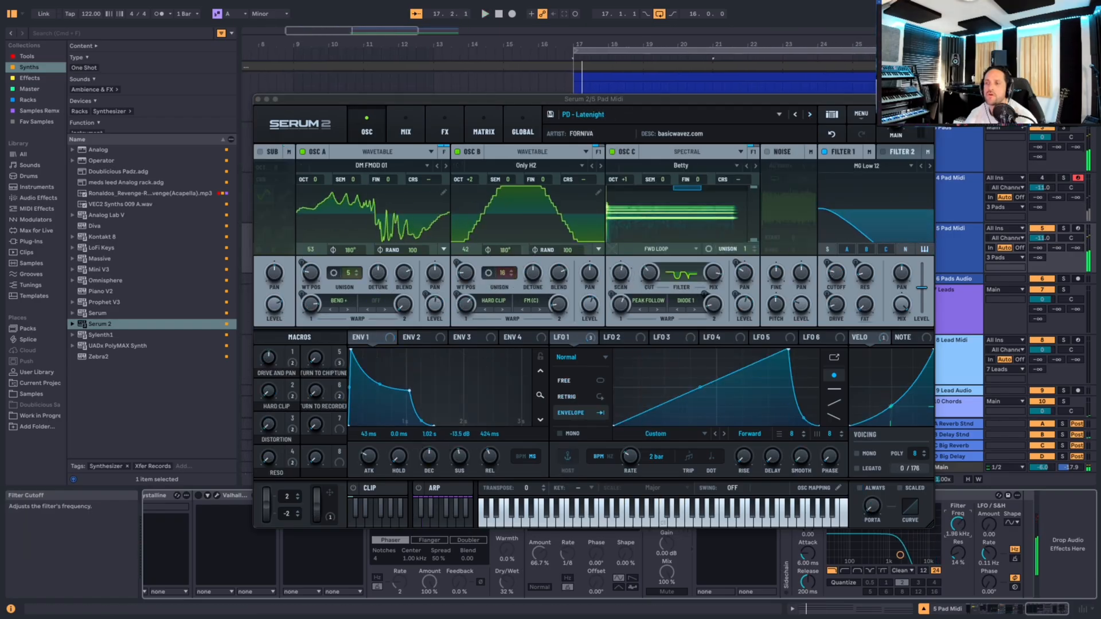
drag(1001, 238, 1002, 240)
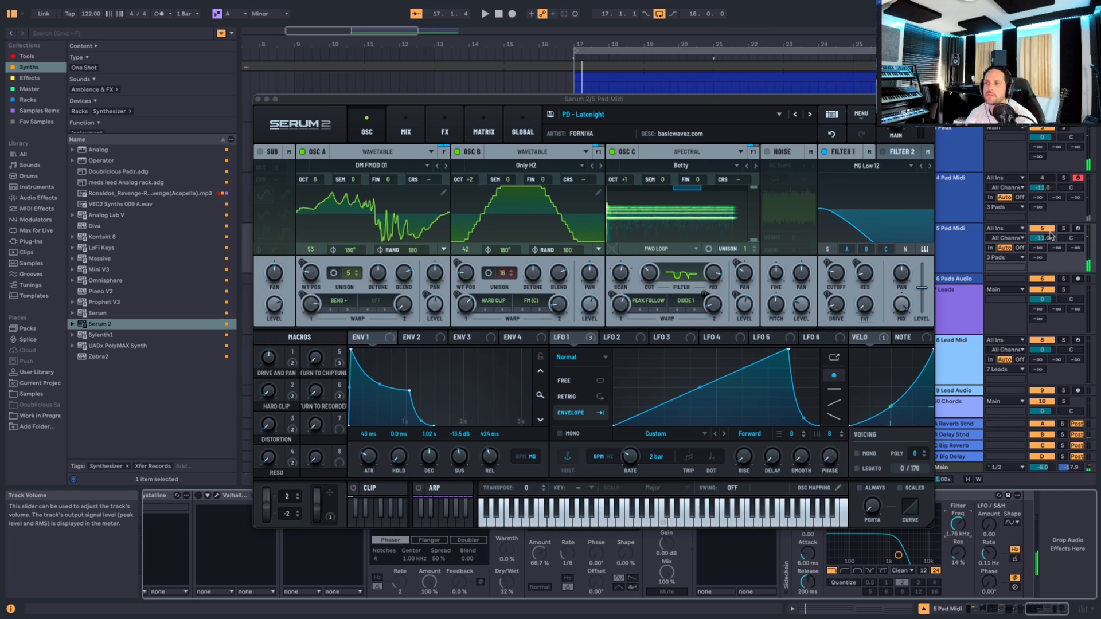
key(space)
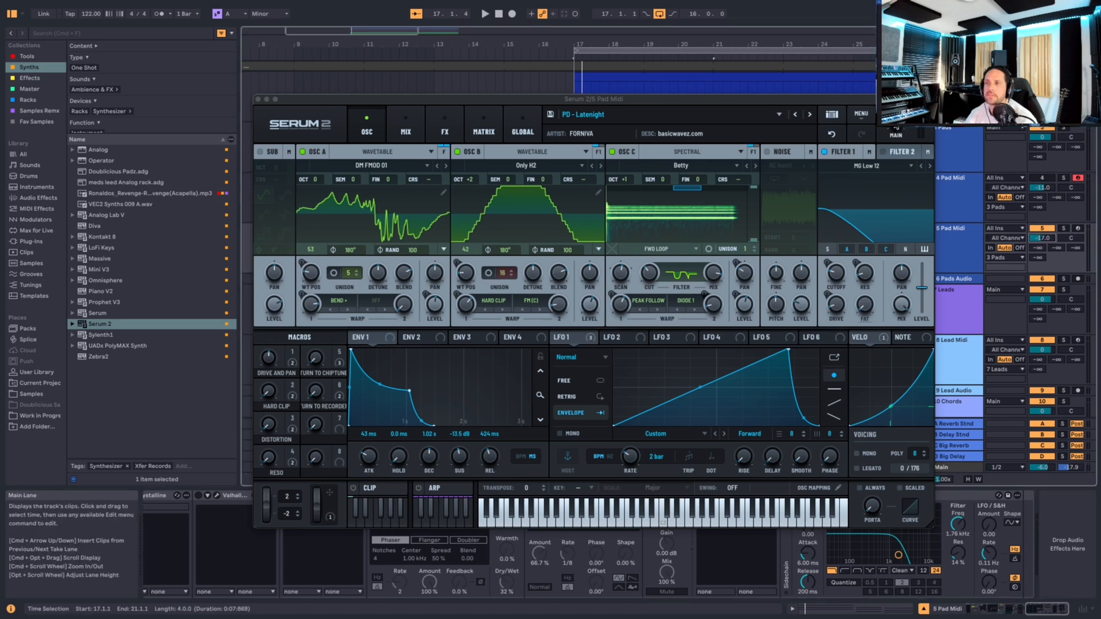
Step: Set Serum 2's main output volume to 24% and audition the new pad from bar 17
click(893, 135)
key(space)
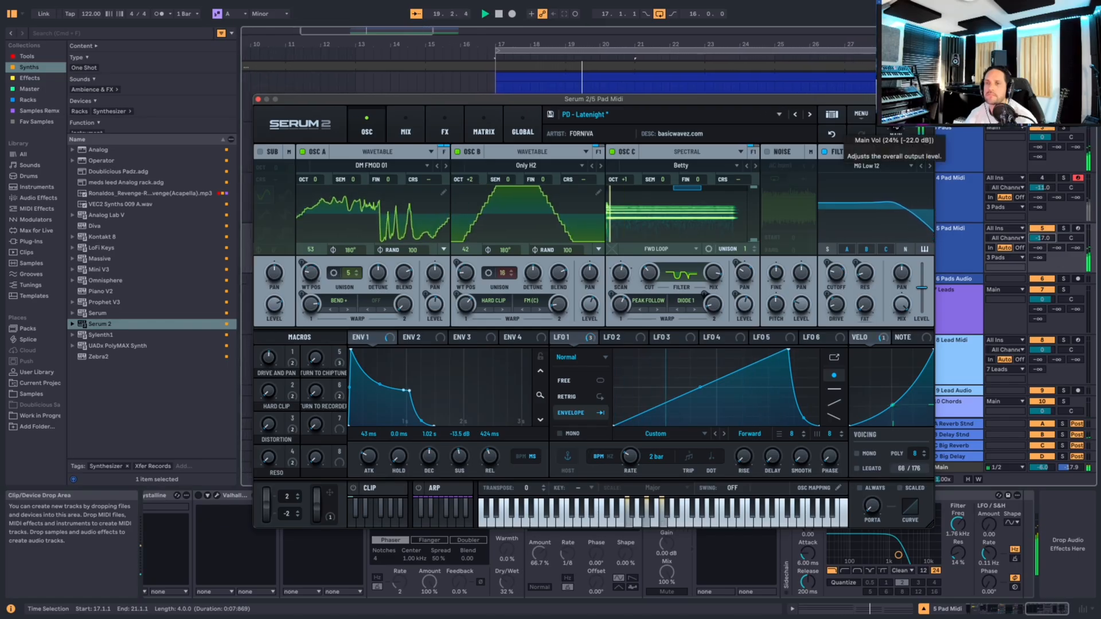
key(space)
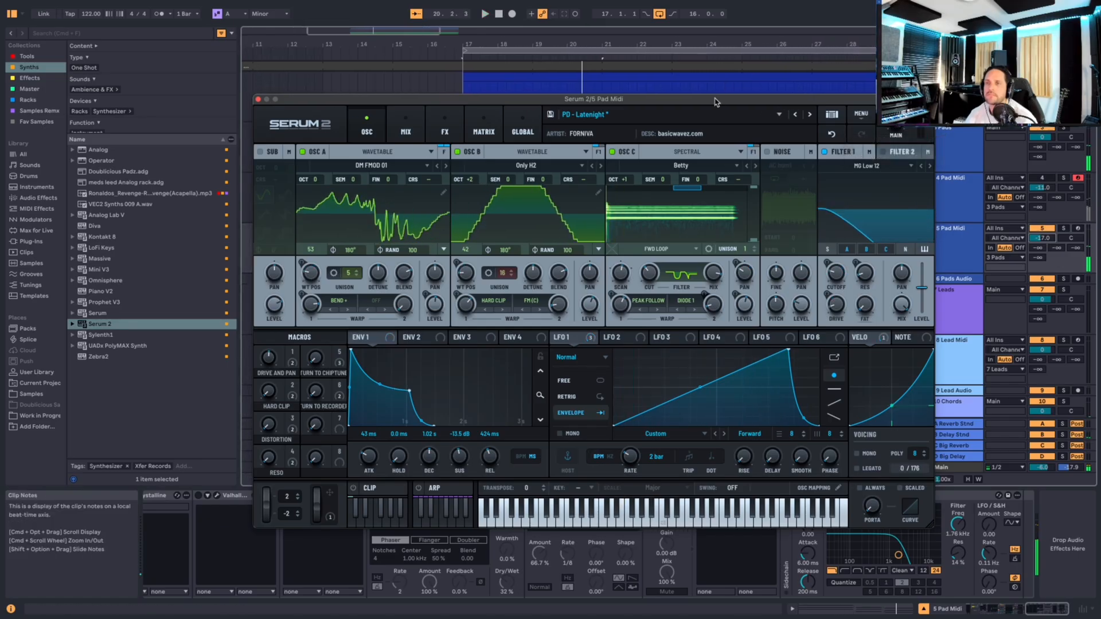
Step: Open the first clip of track 5 Pad Midi in the note editor and close the Serum 2 window
drag(715, 102, 779, 406)
click(549, 263)
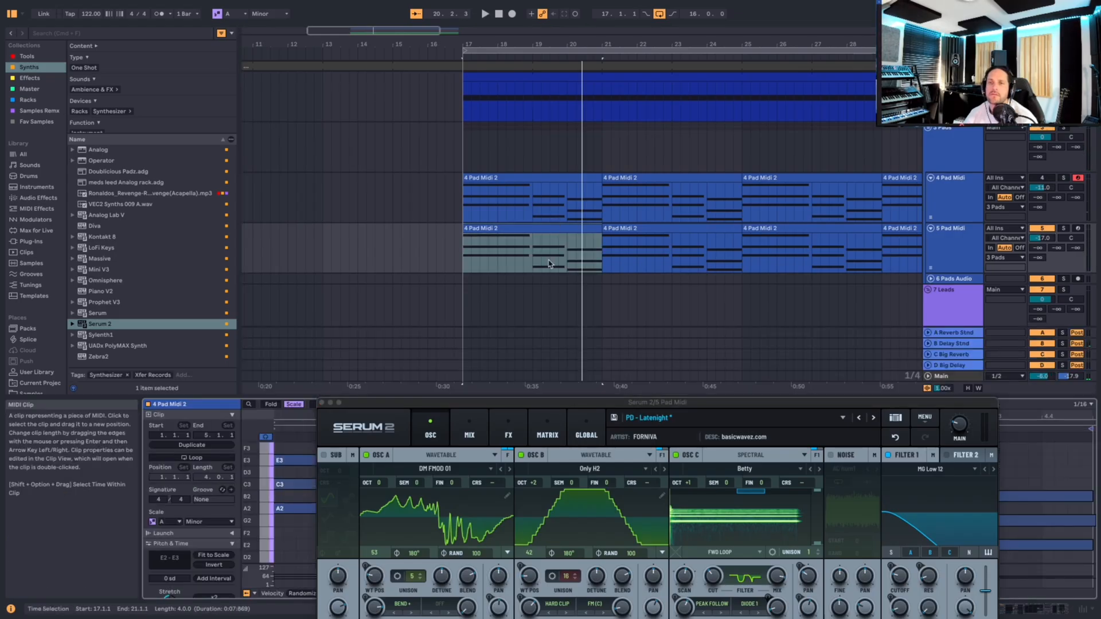
click(322, 403)
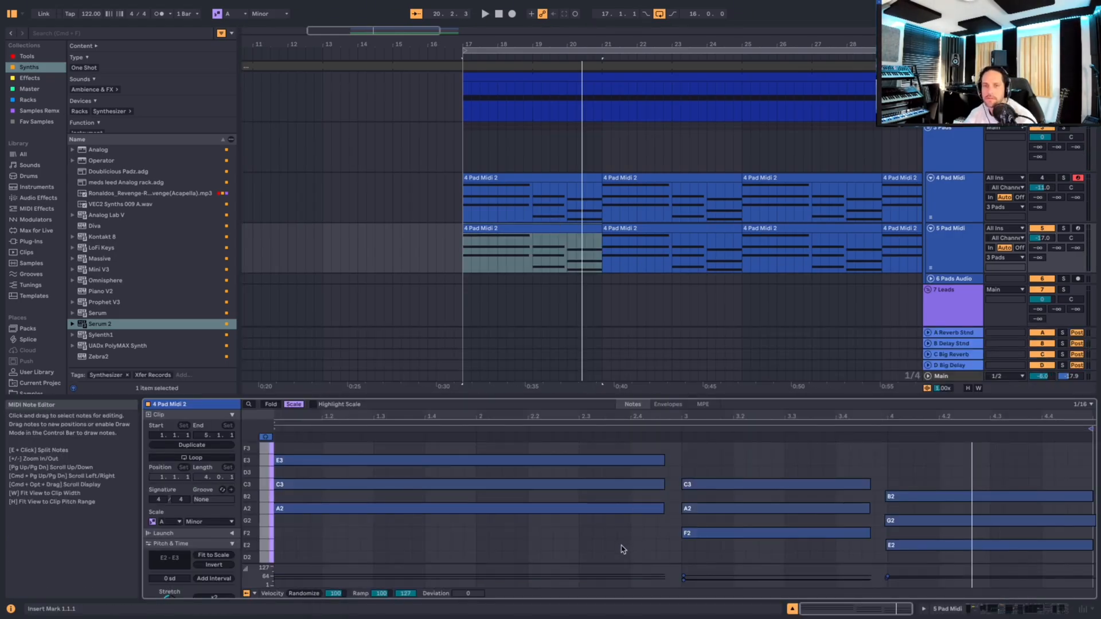
Step: Quantize all notes in the opened pad clip
click(648, 545)
click(720, 474)
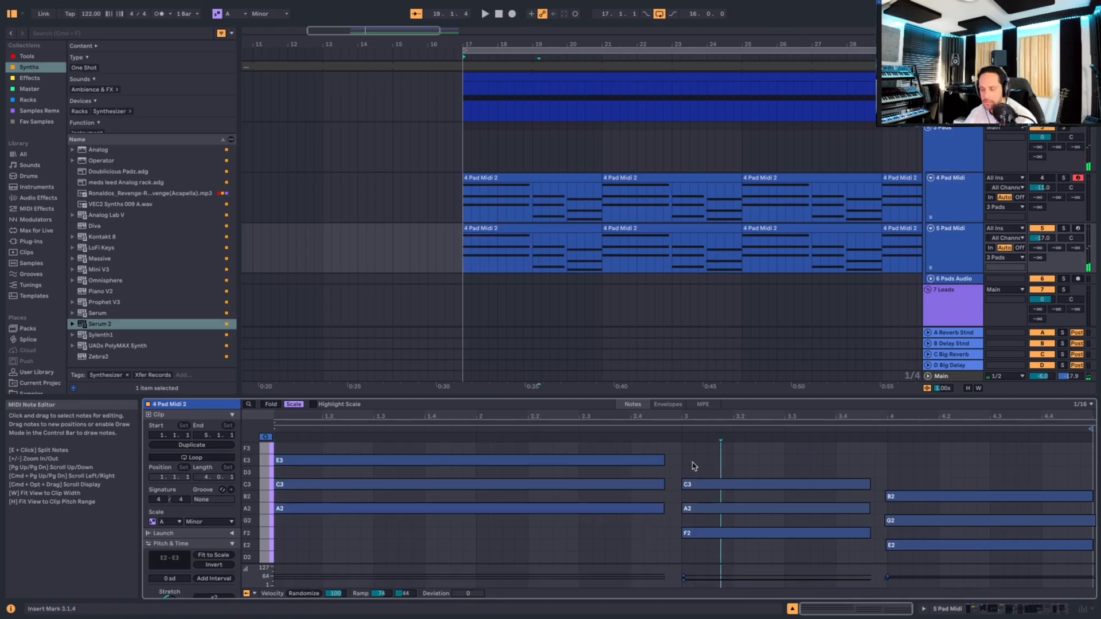
key(super+a)
right_click(713, 468)
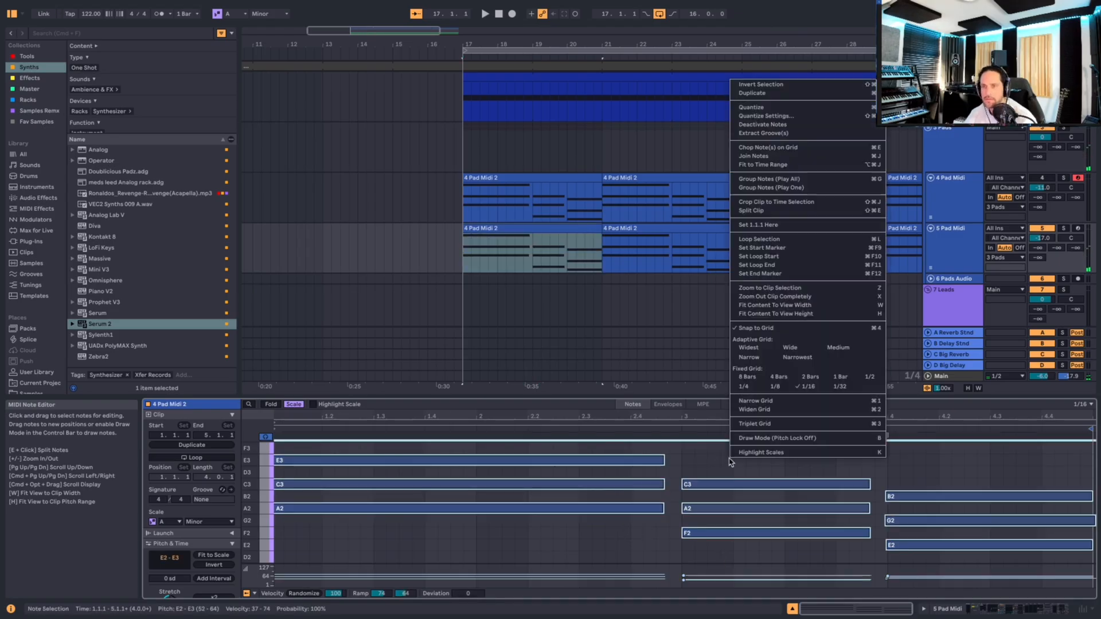
click(762, 109)
click(605, 528)
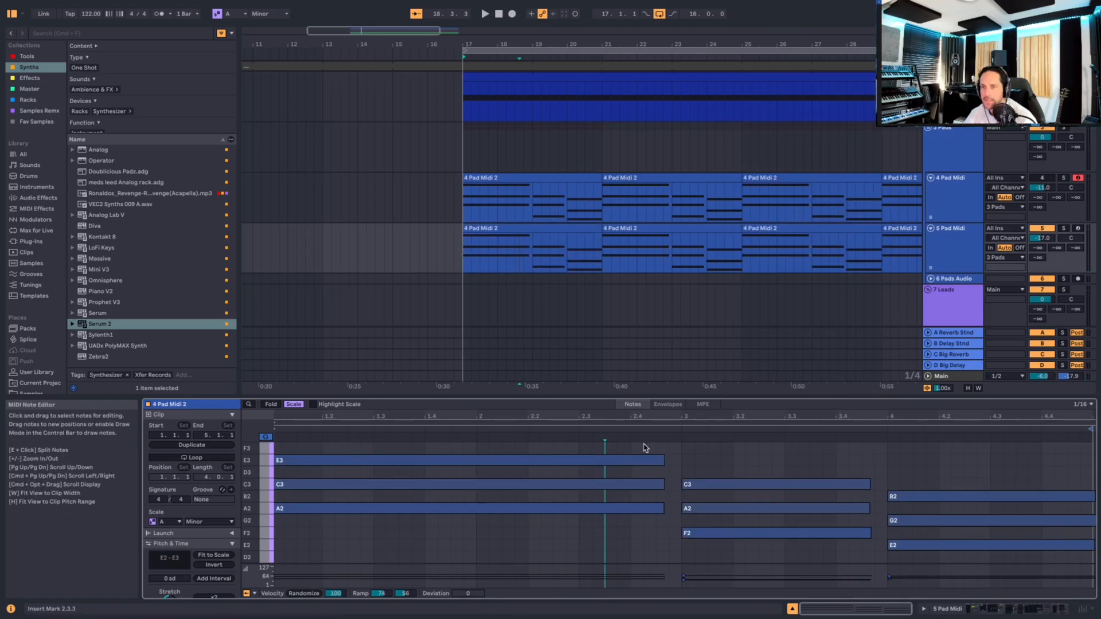
Step: Extend the first chord's E3, C3 and A2 notes to the start of the clip's bar 3
drag(645, 448, 678, 511)
drag(687, 415, 687, 461)
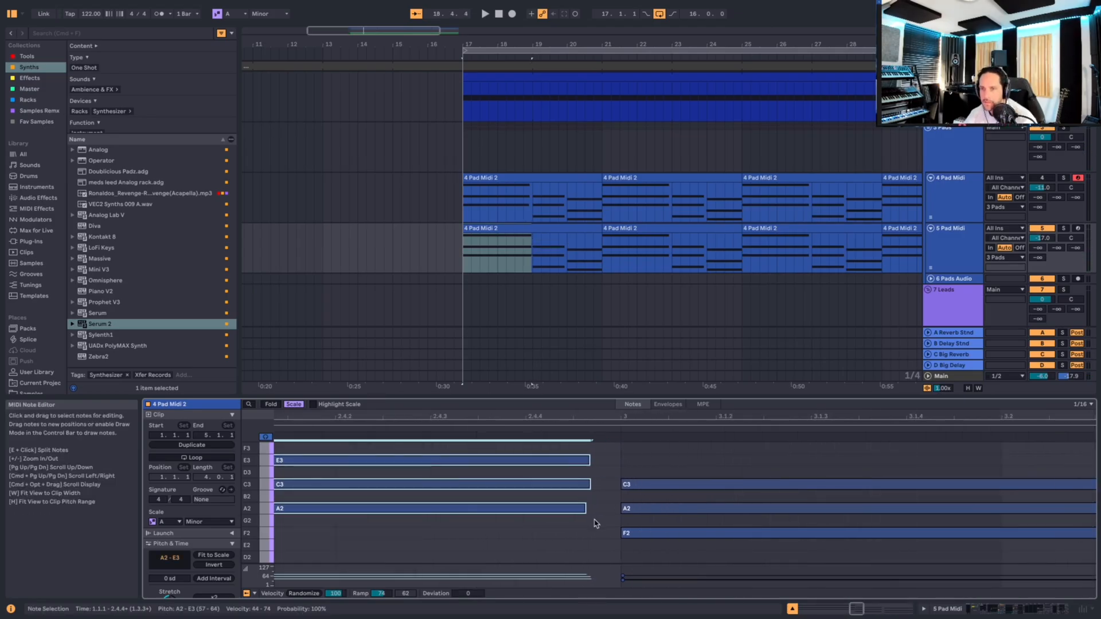
drag(590, 484, 620, 461)
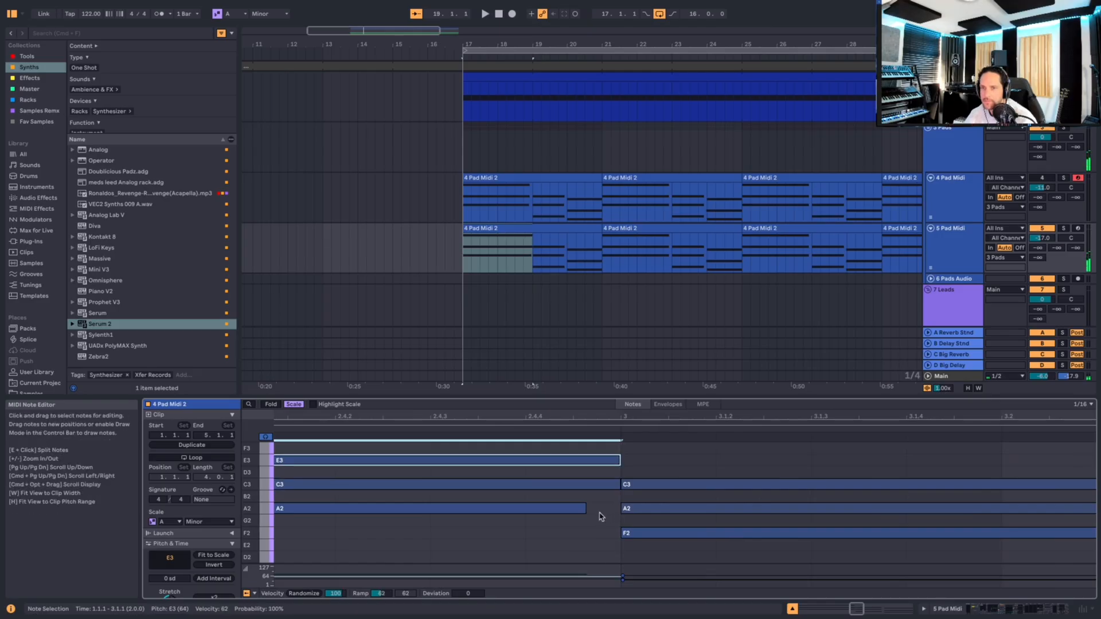
drag(586, 510, 621, 510)
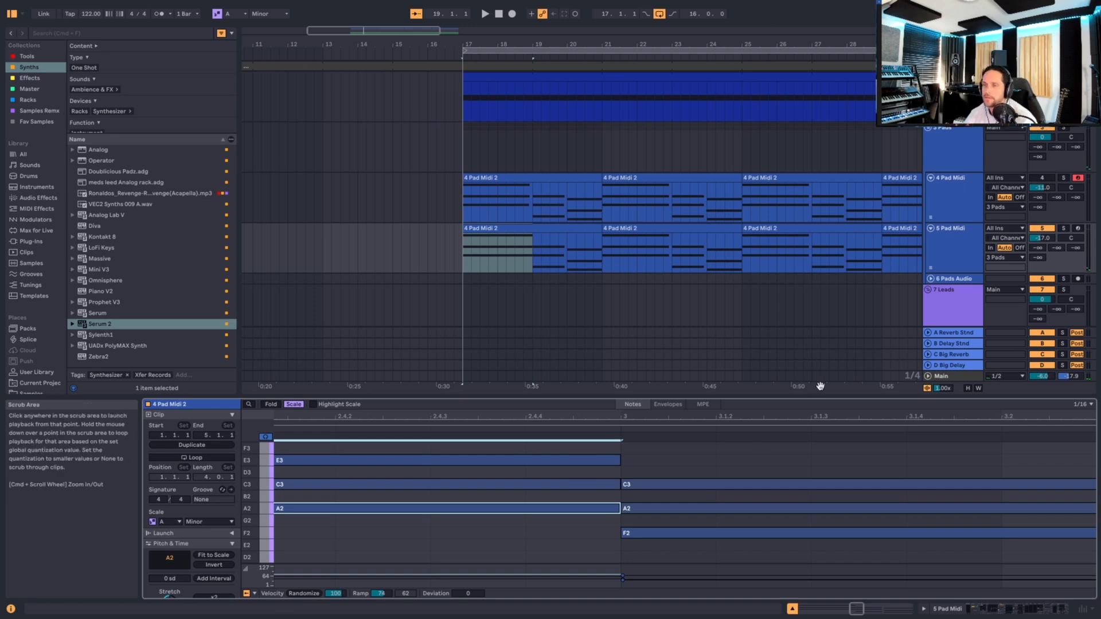
key(w)
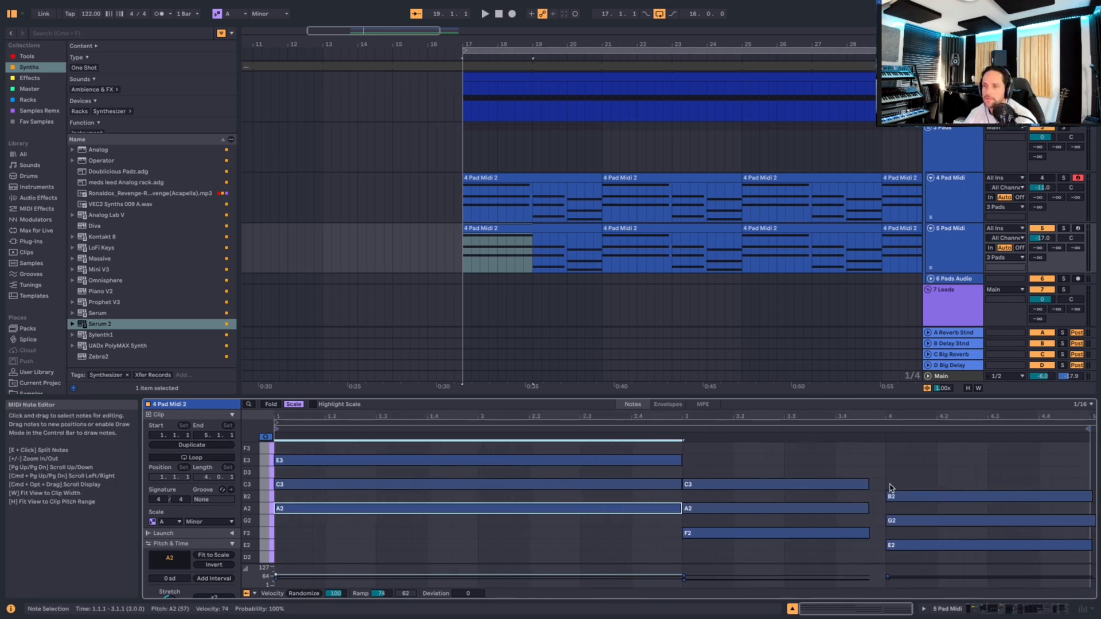
Step: Extend the second chord's C3, A2 and F2 notes to the start of bar 4 and play the clip
click(867, 485)
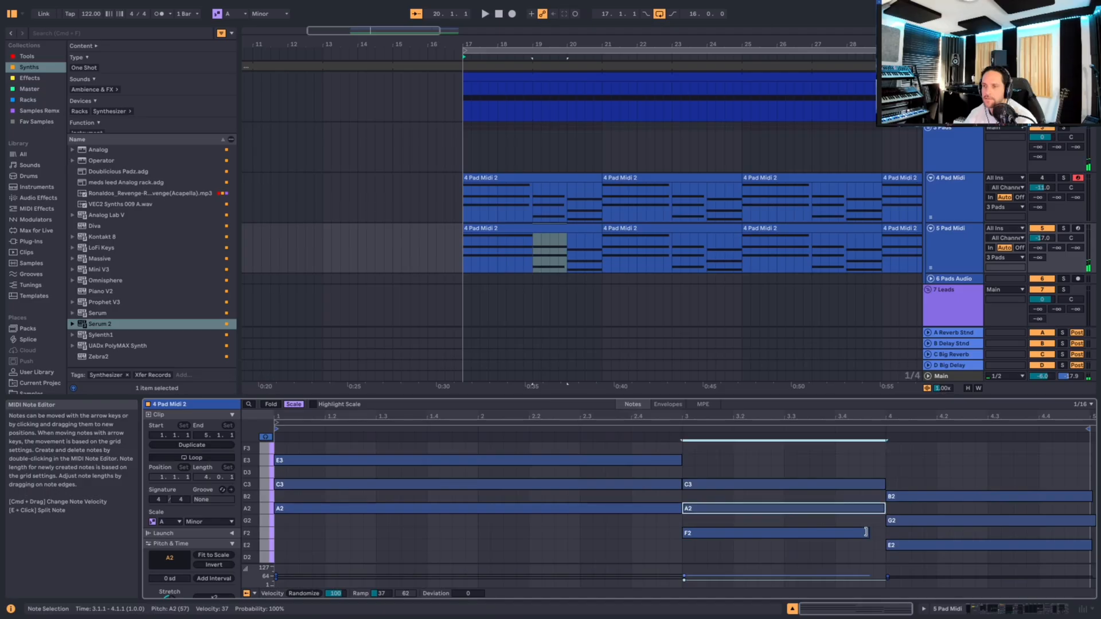
key(space)
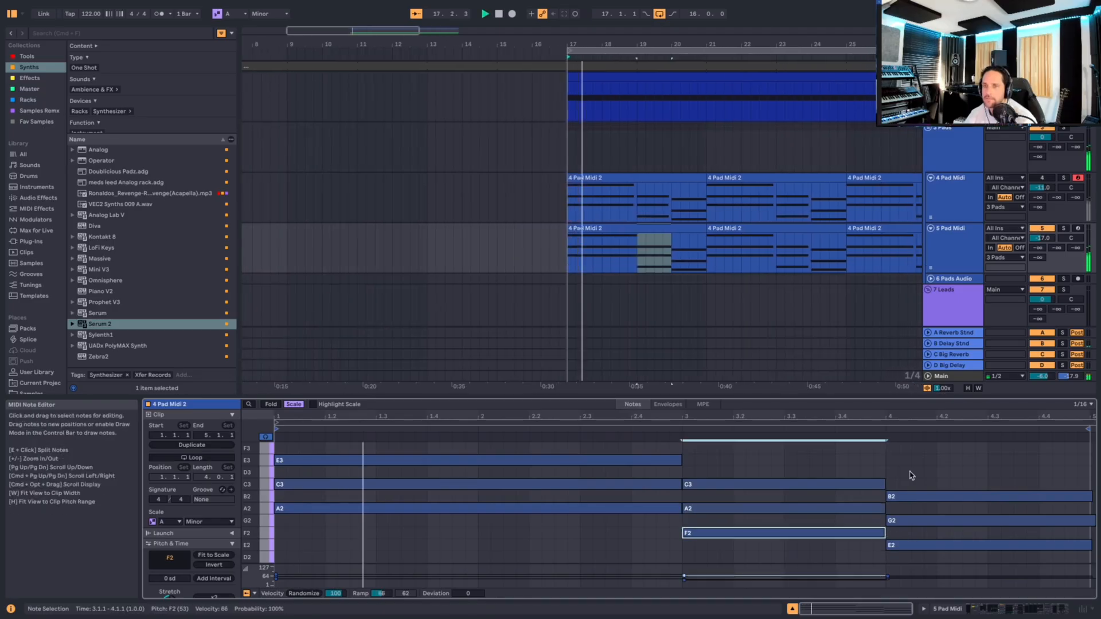
click(614, 226)
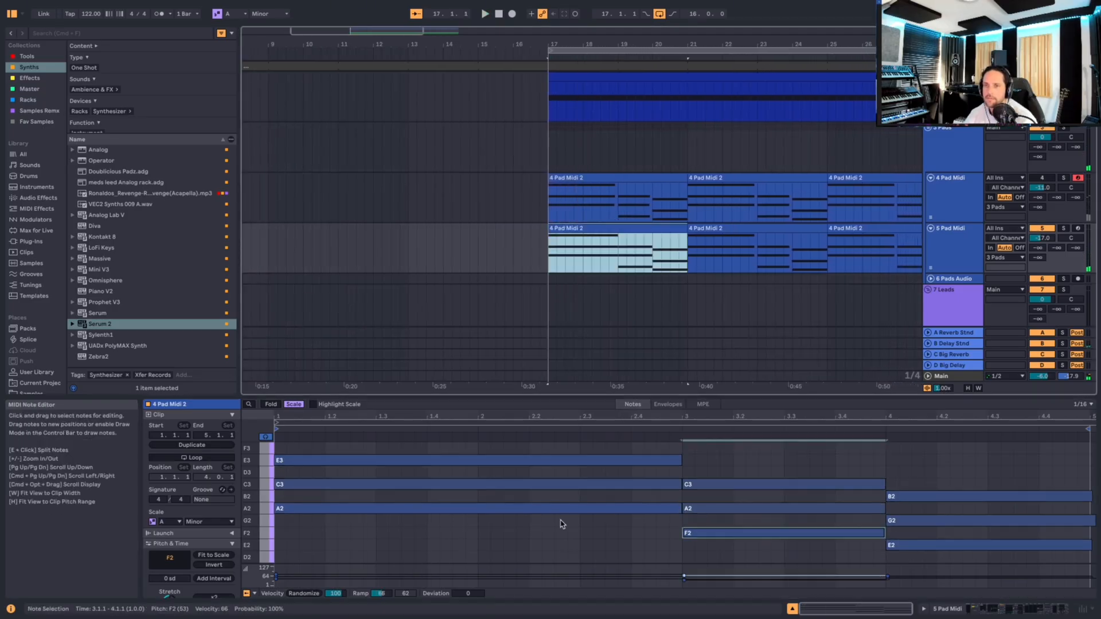
click(583, 512)
key(shift+Down)
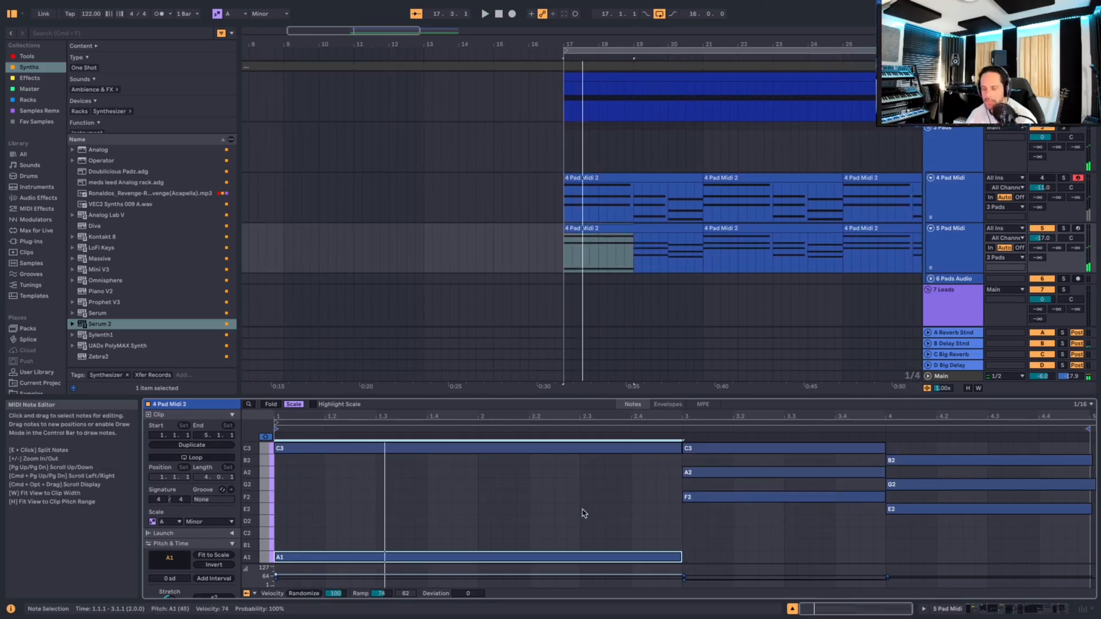
key(shift+Up)
Step: Transpose the whole first chord down one octave to A1, C2 and E2 and play it briefly
scroll(597, 498, up, 3)
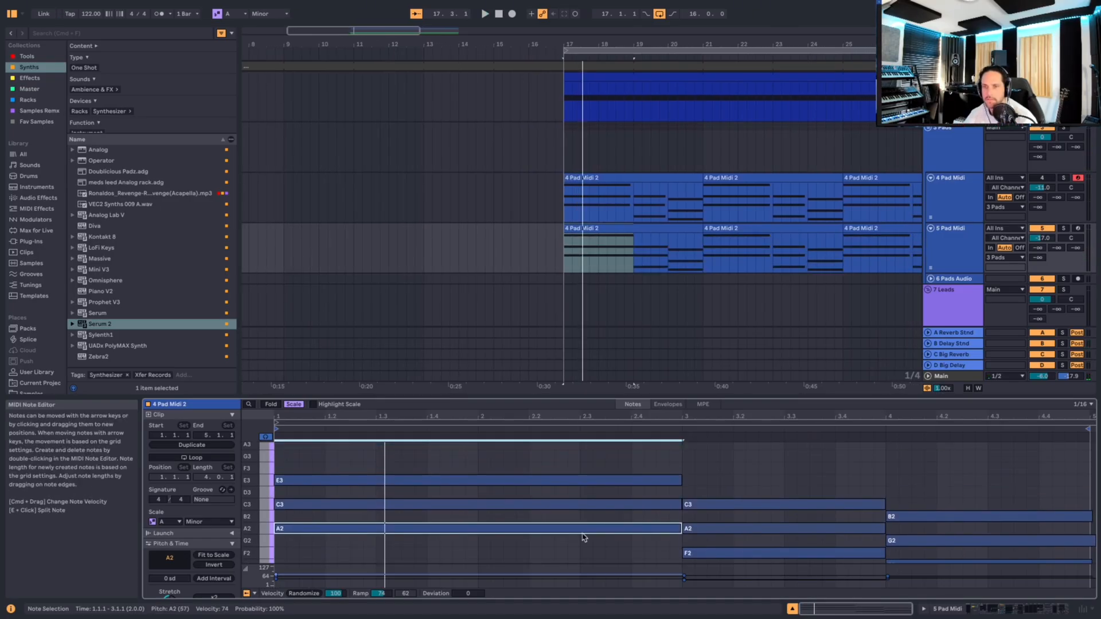
drag(585, 539, 549, 447)
key(shift+Down)
key(shift+Left)
key(space)
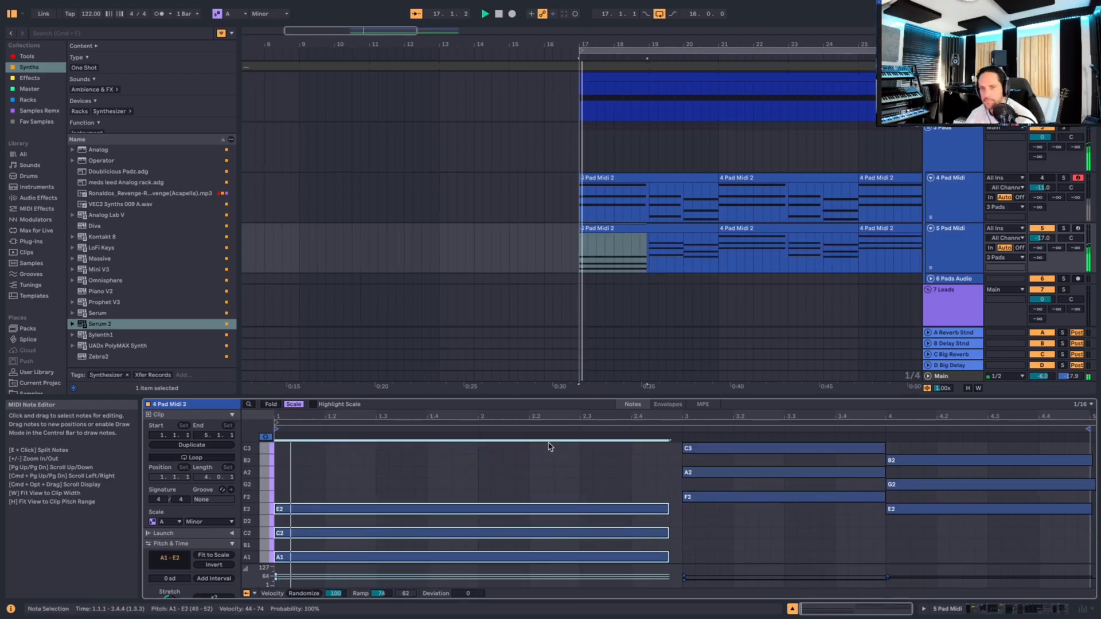
key(space)
Step: Transpose the second and third chords down one octave, to F1-A1-C2 and E1-G1-B1
drag(786, 538, 755, 415)
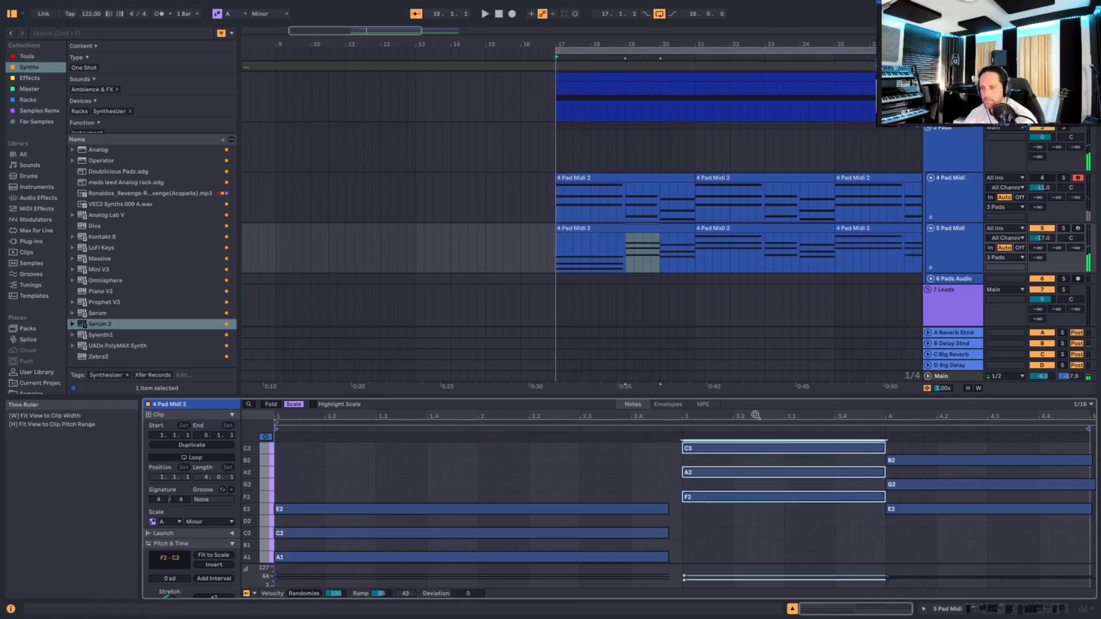
key(shift+Down)
scroll(1000, 530, up, 3)
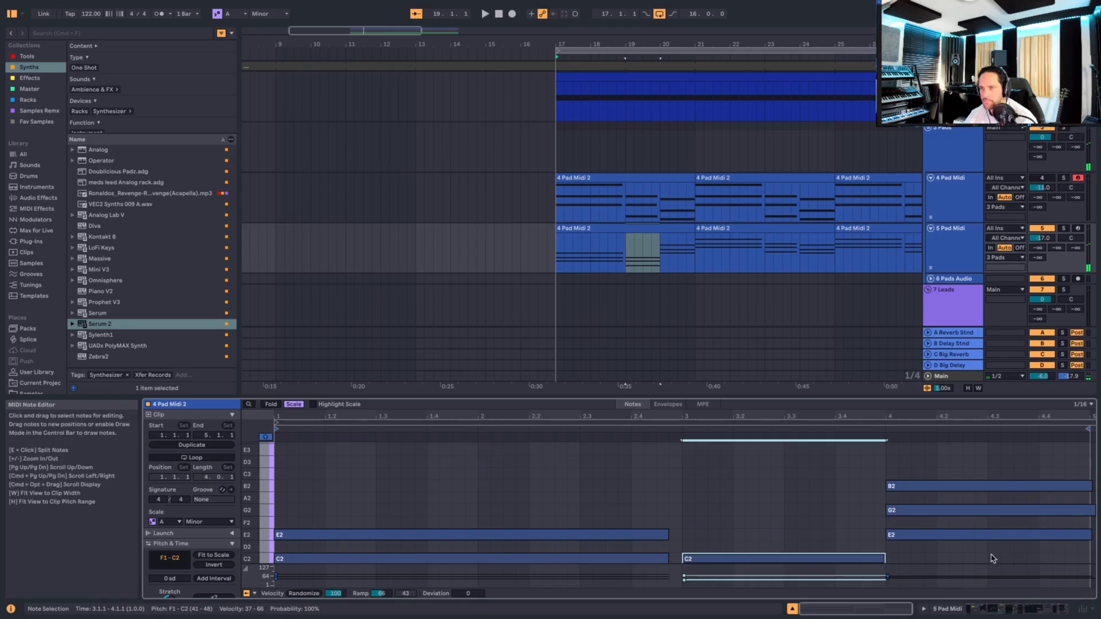
drag(992, 557, 965, 445)
key(shift+Down)
Step: Play the transposed clip and extend the first chord's three notes to the start of bar 3
key(space)
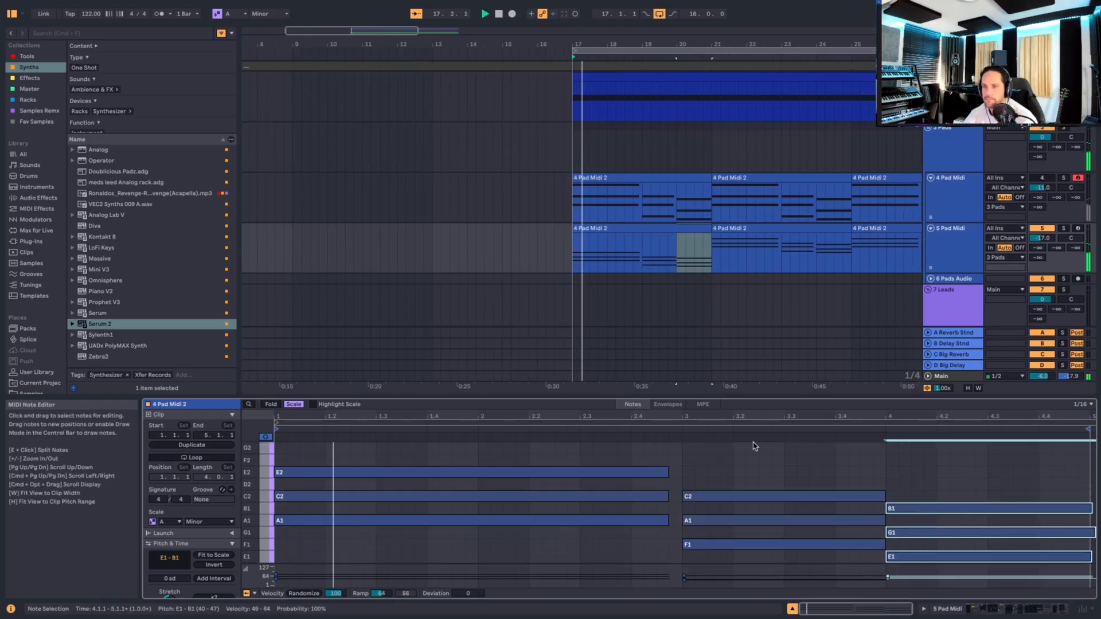
drag(642, 459, 670, 519)
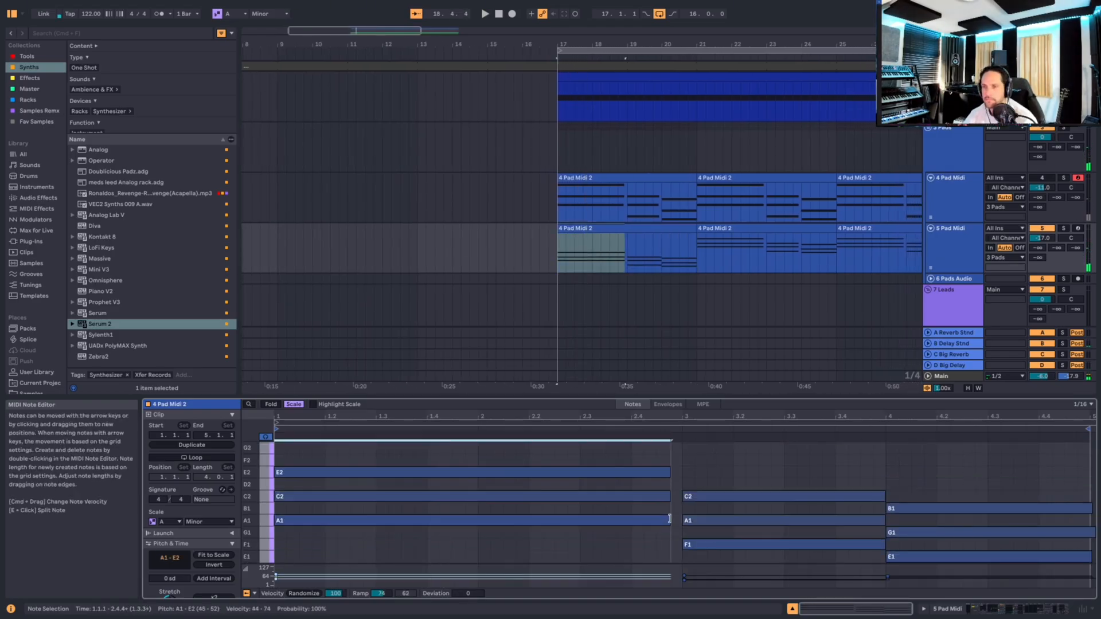
key(space)
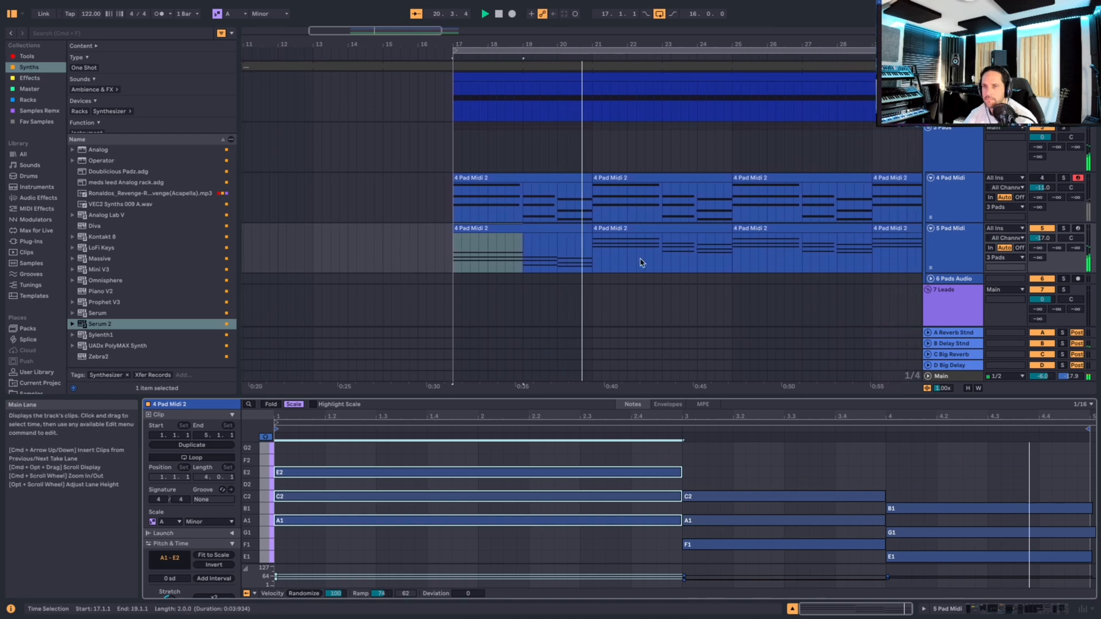
Step: Duplicate the edited first clip of track 5 Pad Midi three times, replacing its clips up to bar 33, and resume playback
click(625, 228)
click(524, 228)
key(space)
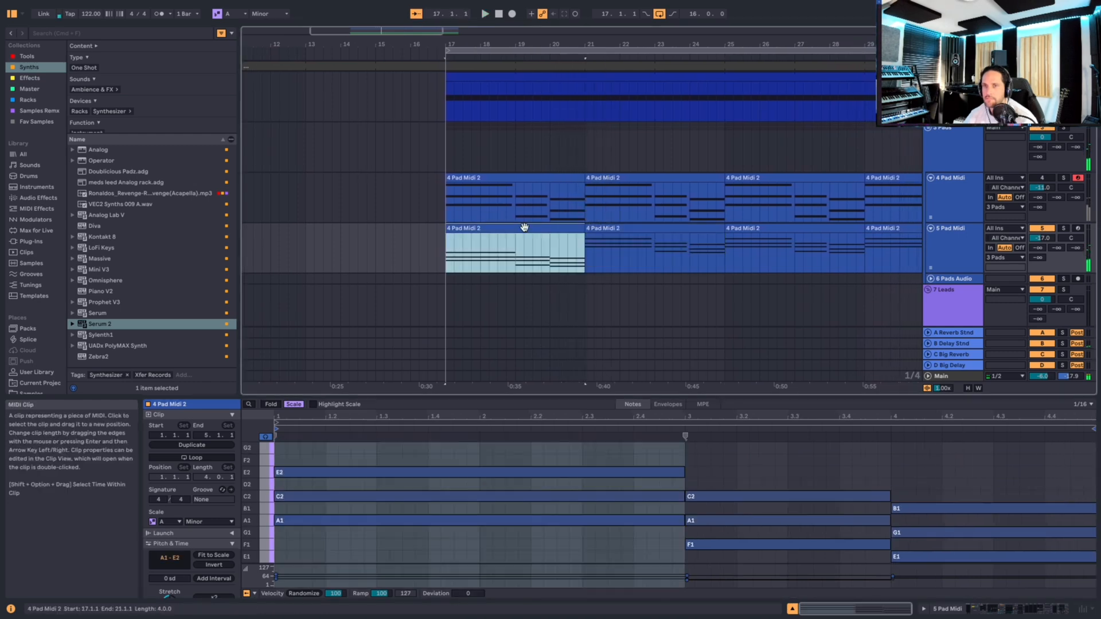
key(super+d)
key(super+d)
key(super+d)
key(space)
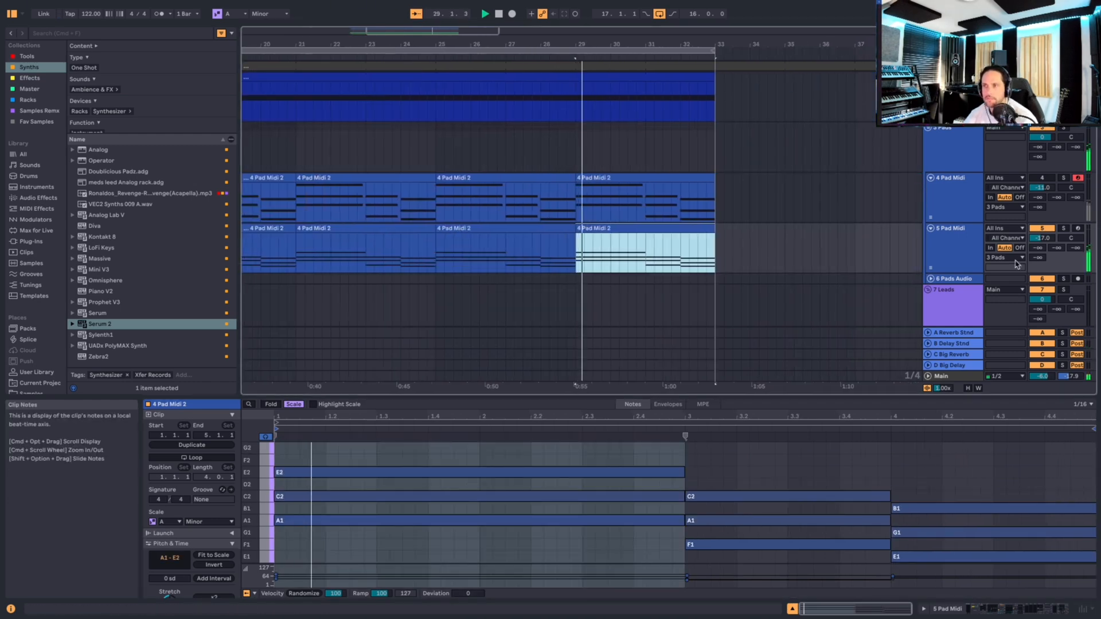
Step: Show track 5 Pad Midi's devices and raise the Auto Filter Legacy cutoff to about 9 kHz
double_click(966, 250)
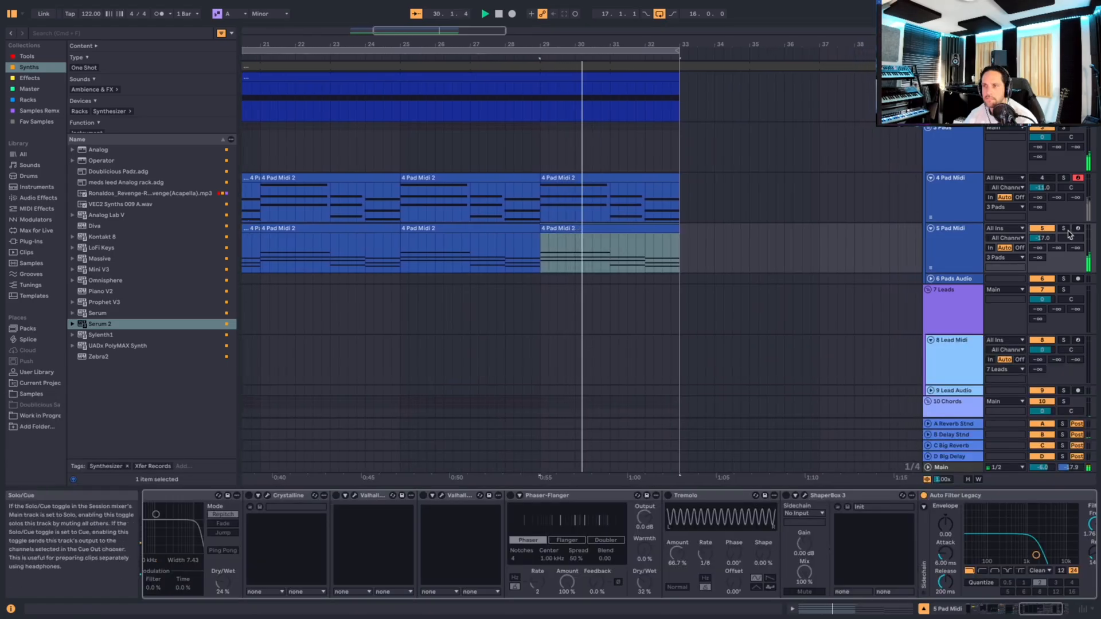
scroll(1004, 544, right, 4)
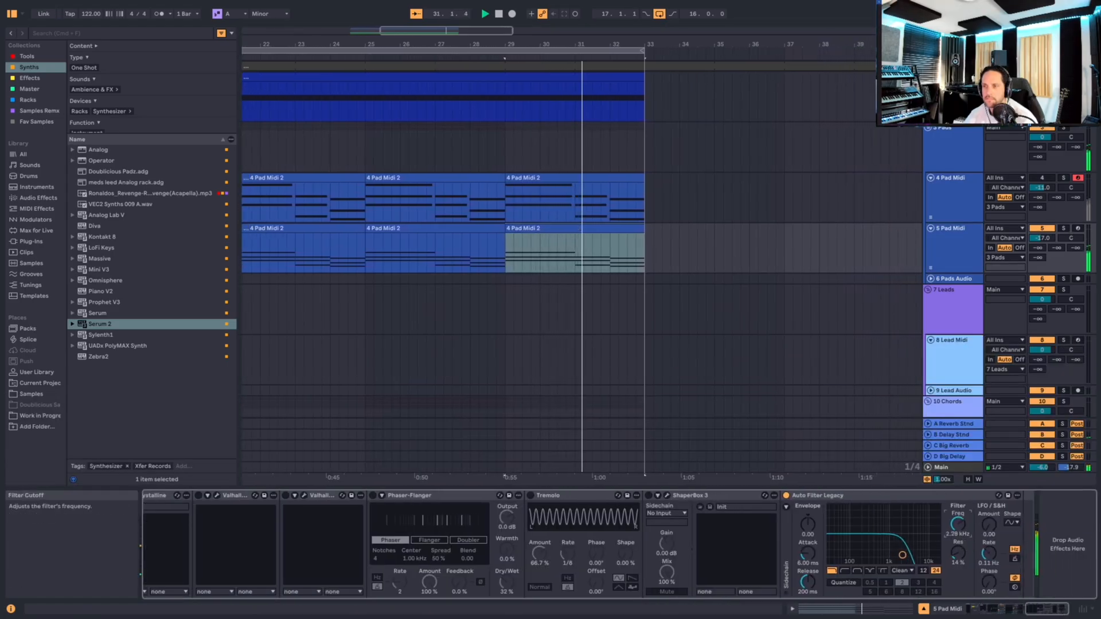
drag(958, 525, 958, 518)
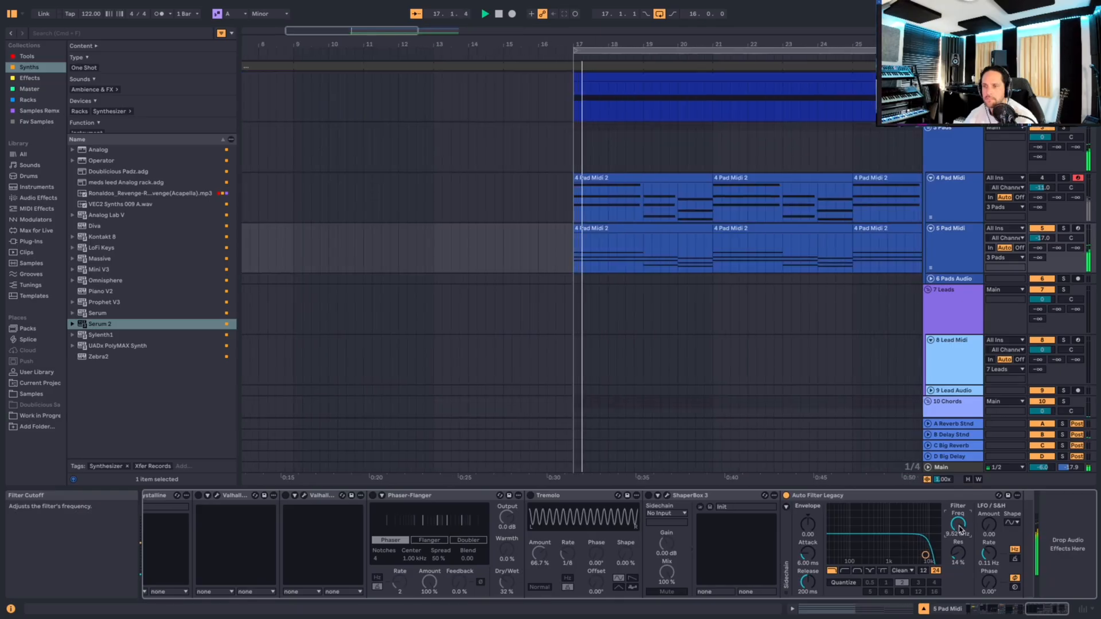
Step: Raise the EQ Eight low-cut frequency on track 5 Pad Midi to 198 Hz
scroll(761, 545, left, 8)
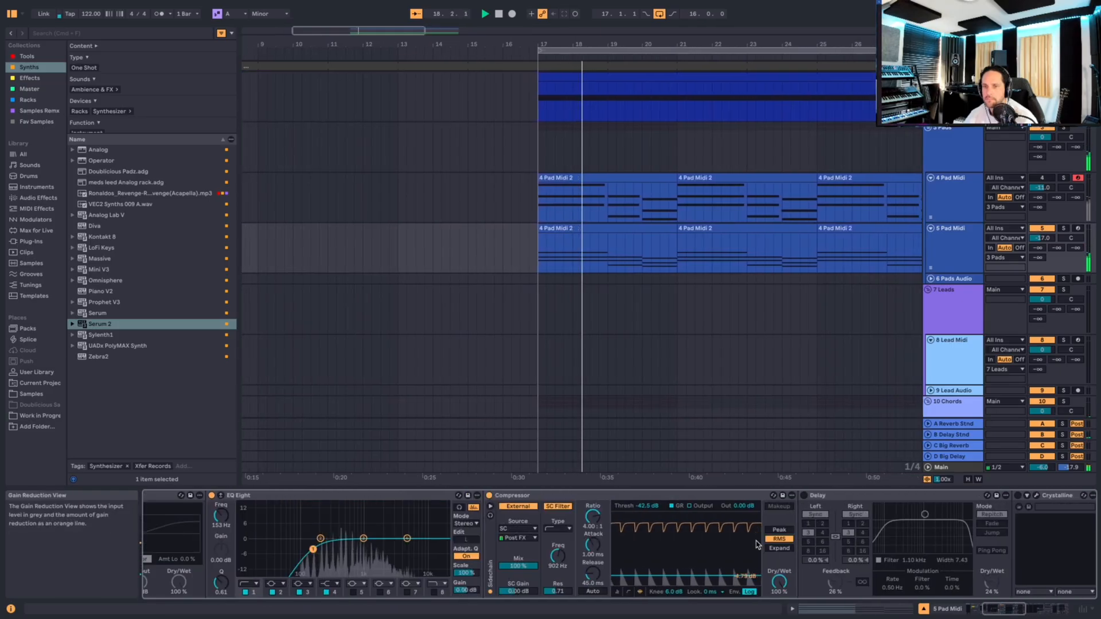
scroll(673, 559, left, 6)
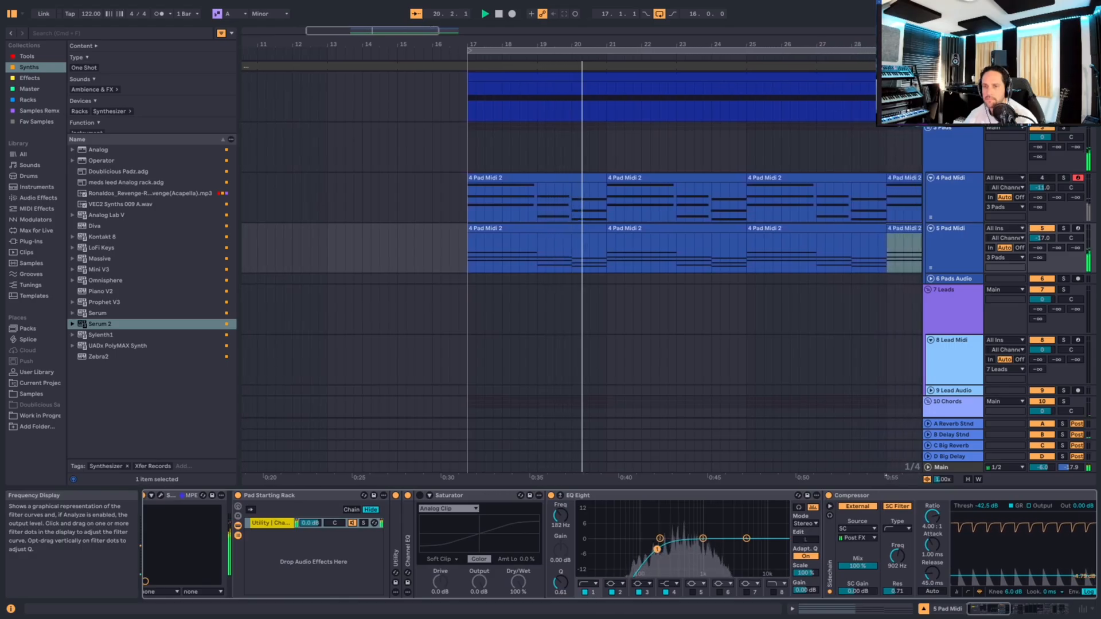
drag(654, 549, 660, 551)
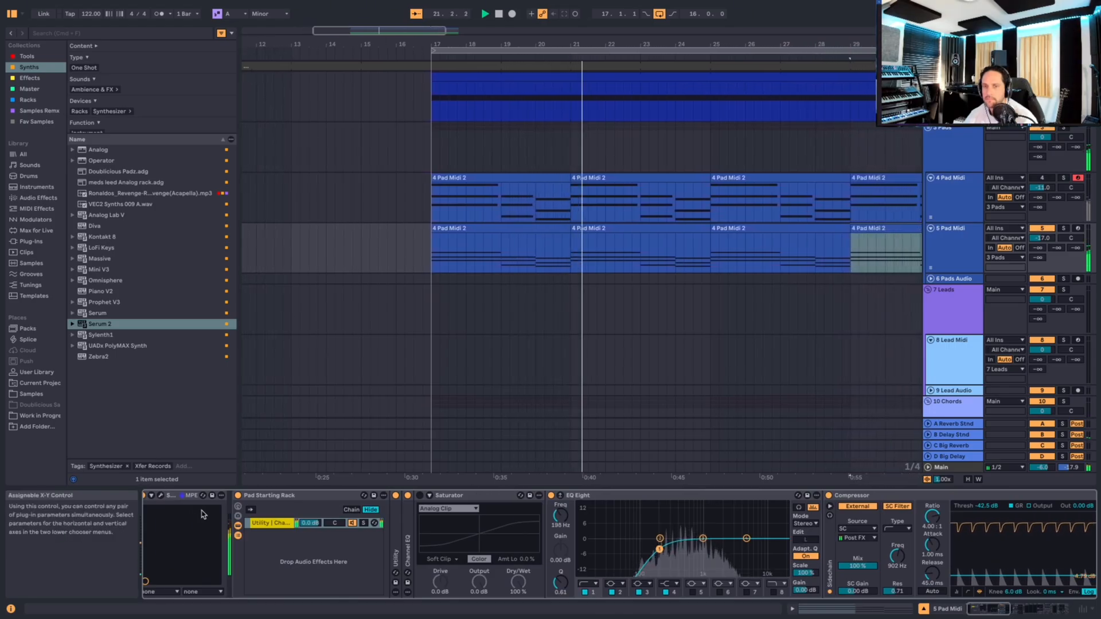
scroll(203, 513, left, 1)
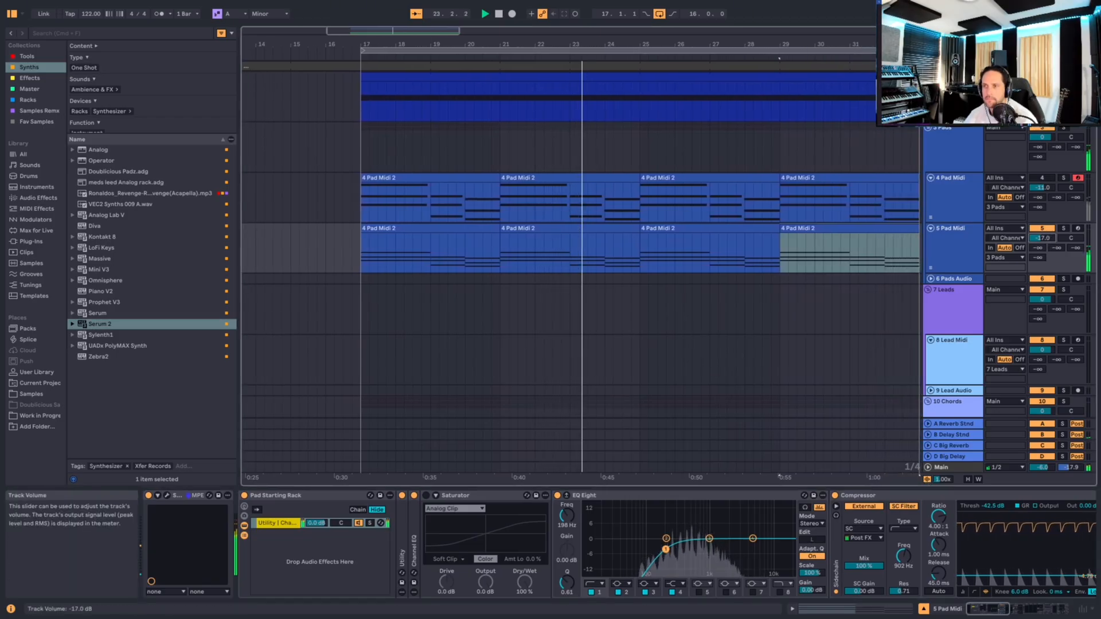
Step: Lower track 5 Pad Midi's volume to -19.0 dB and stop playback
drag(1042, 238, 1043, 249)
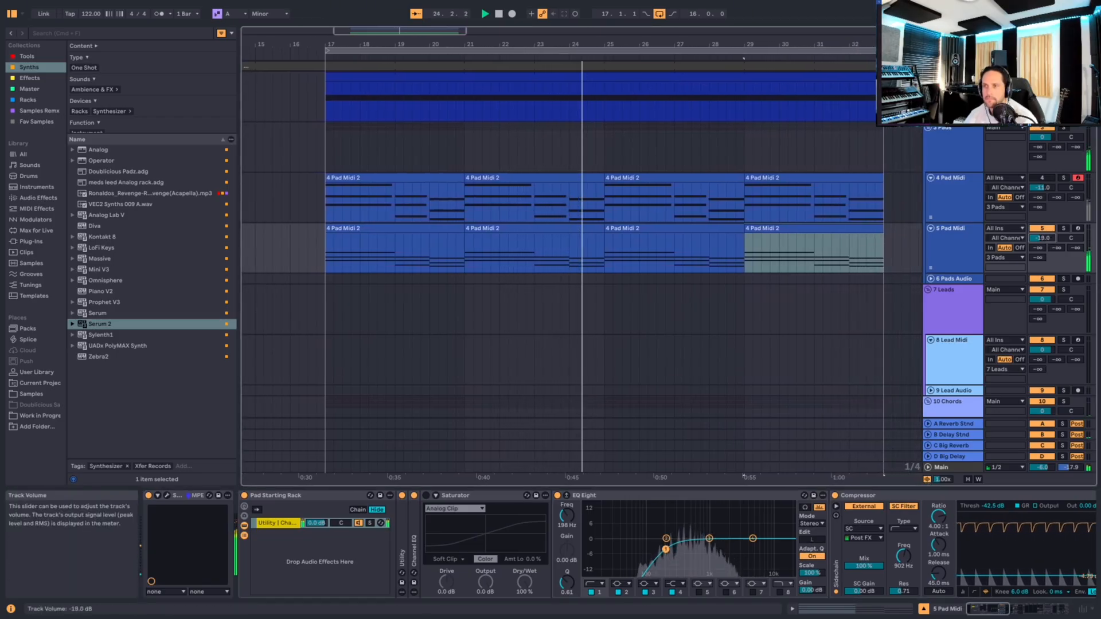
key(space)
Step: Delete the original track 4 Pad Midi, duplicate the remaining pad track, and deactivate the upper copy
click(960, 233)
key(Up)
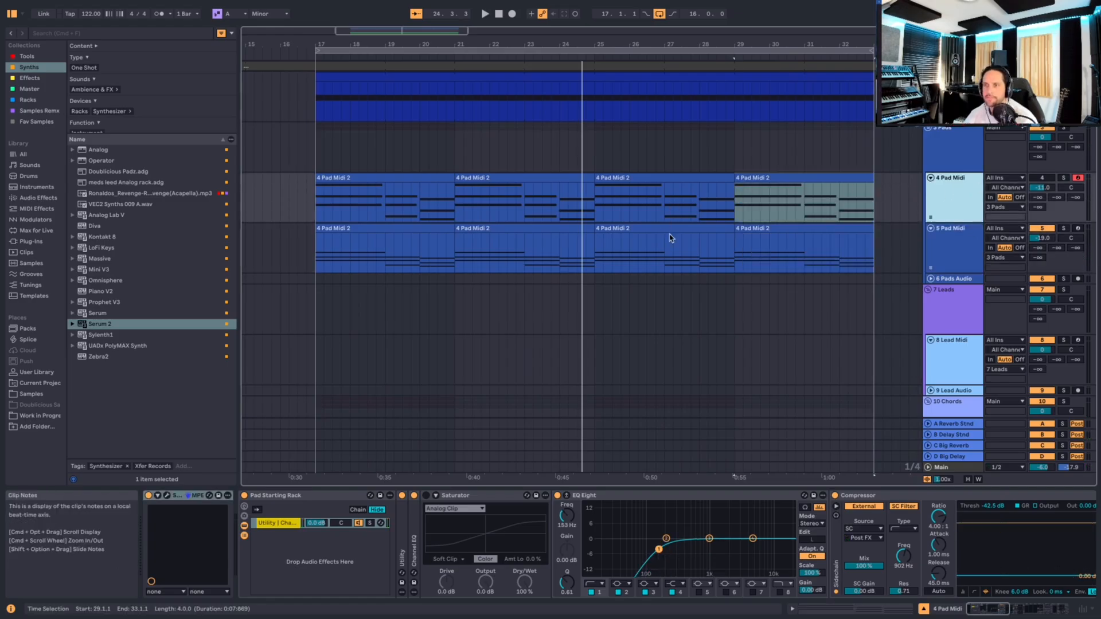
key(Delete)
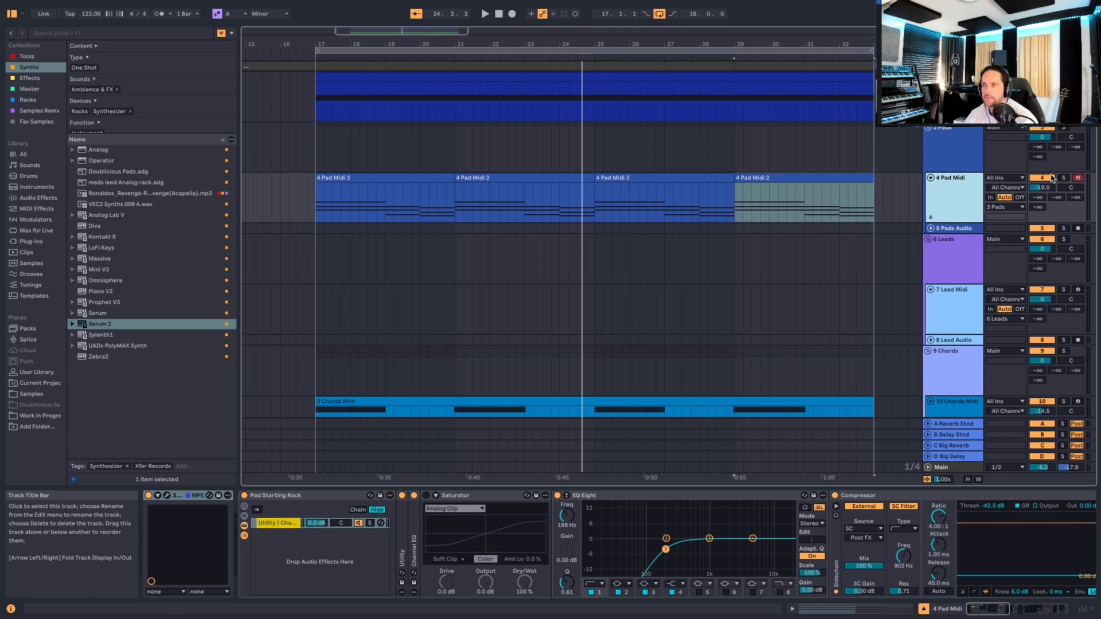
key(super+z)
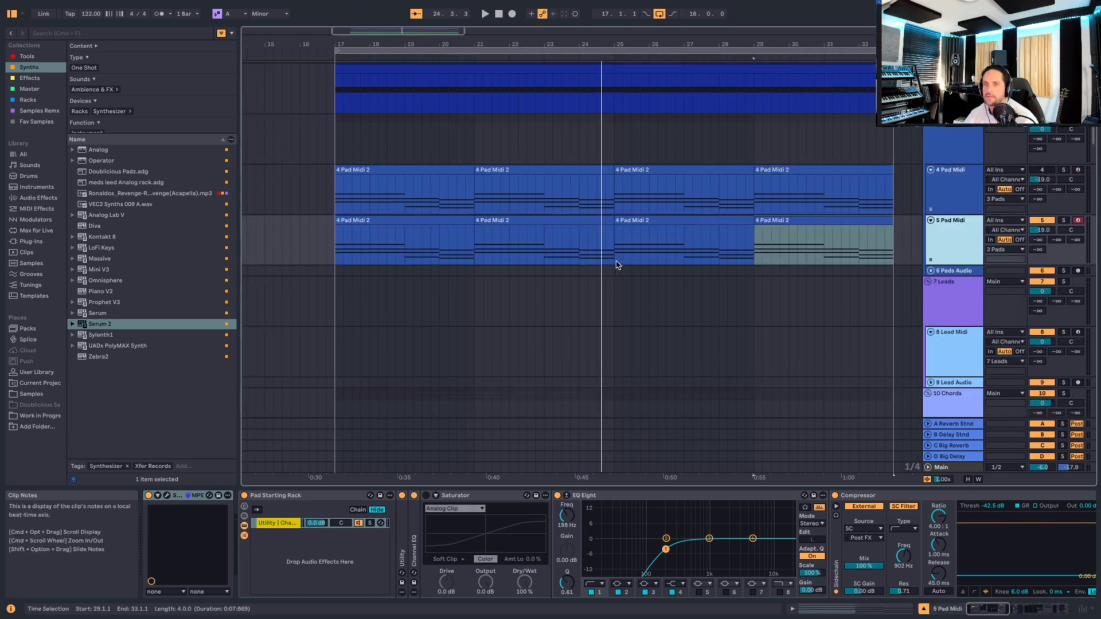
Step: Load the preset PD - Lucid Dreams in track 5 Pad Midi's Serum 2 and raise the track volume to -17.7 dB
scroll(617, 265, left, 8)
scroll(617, 265, down, 3)
click(656, 140)
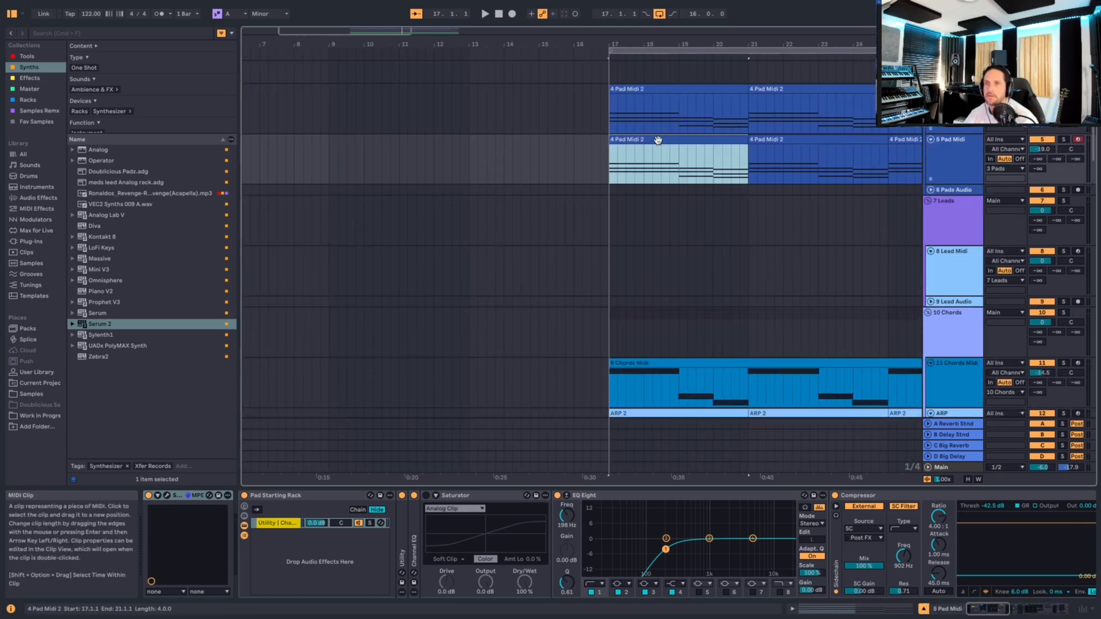
click(167, 496)
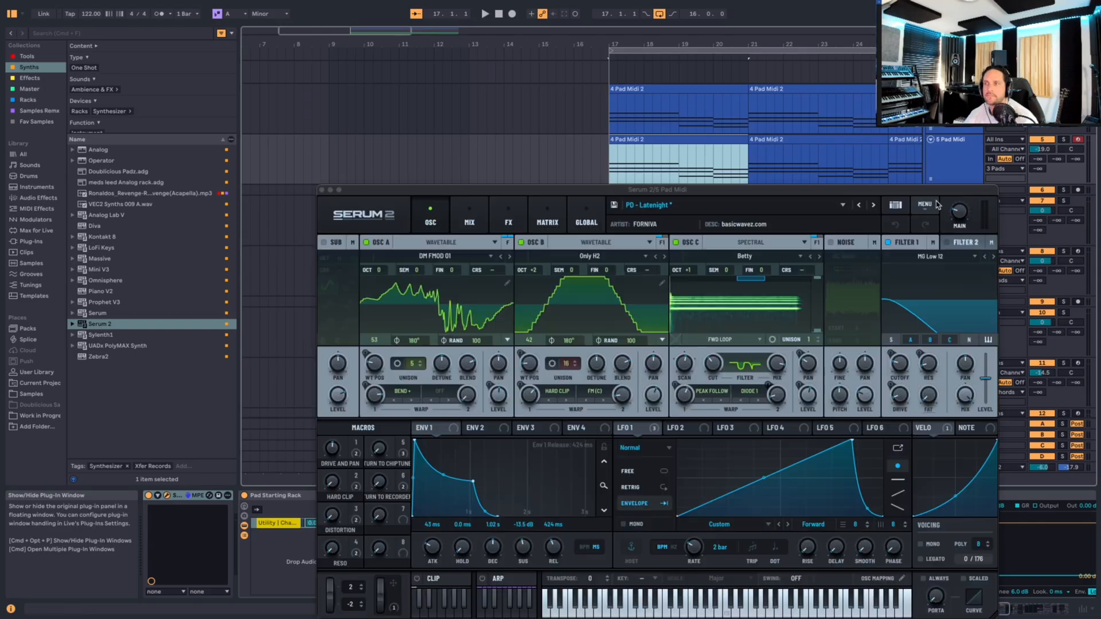
click(879, 211)
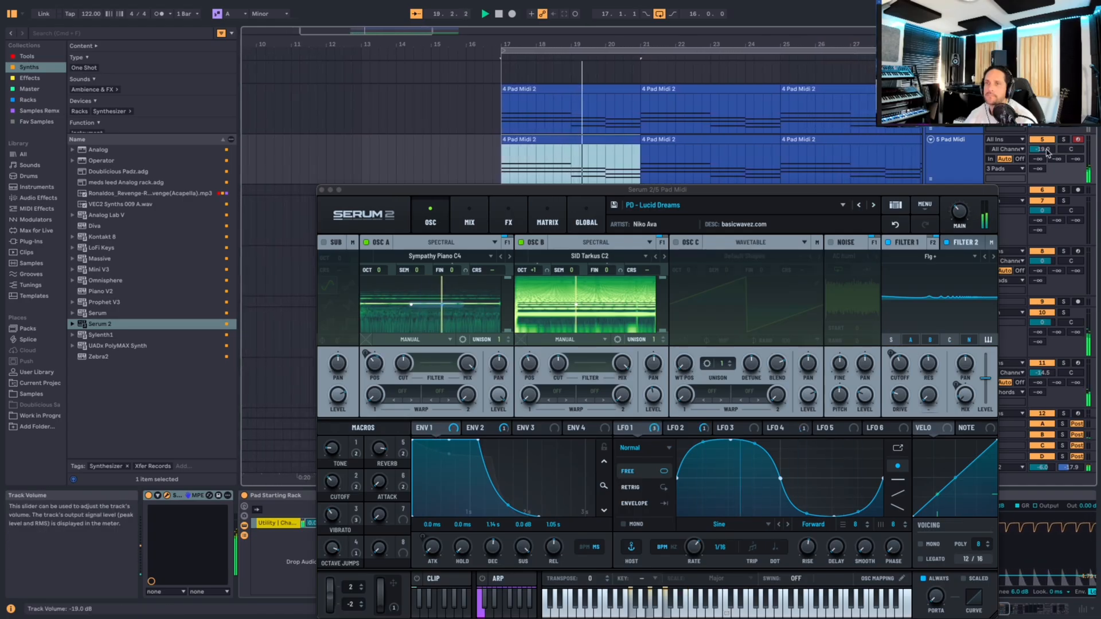
drag(1043, 156, 1042, 151)
Step: Compare track 4 Pad Midi in solo against the full mix, leaving it unsoloed and playback running
key(space)
click(1064, 89)
key(space)
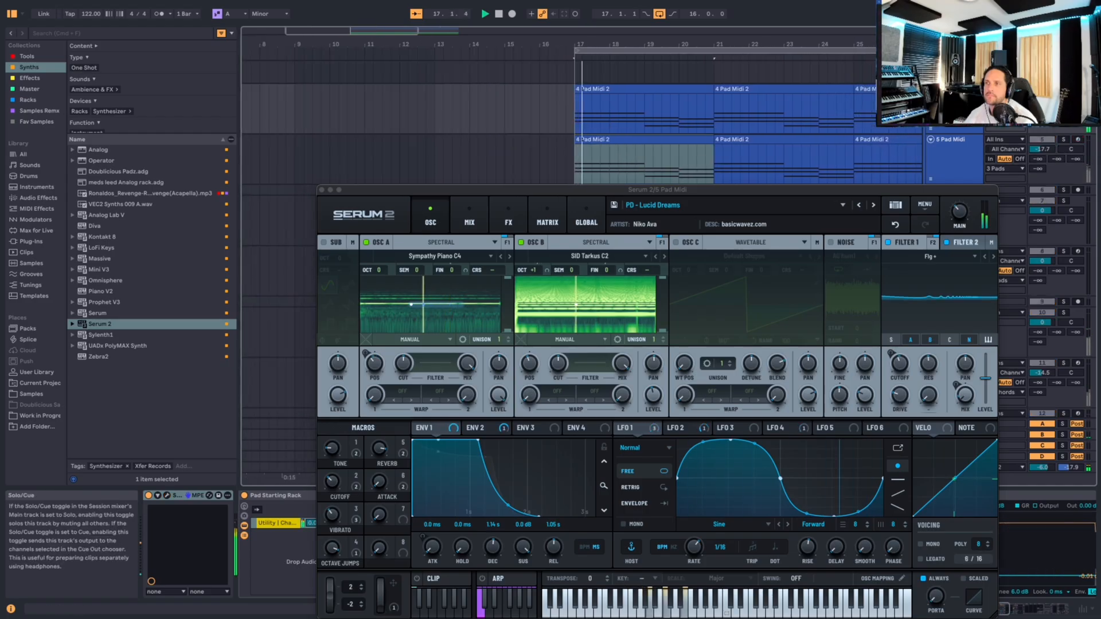
key(space)
click(1064, 89)
key(space)
click(1064, 89)
key(space)
click(1064, 89)
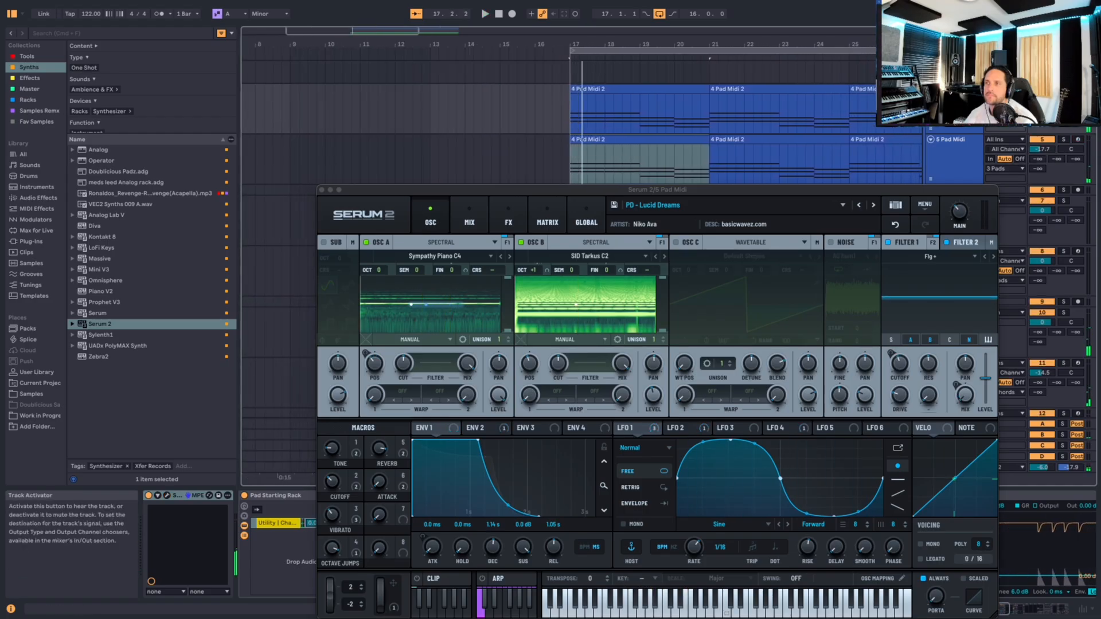
key(space)
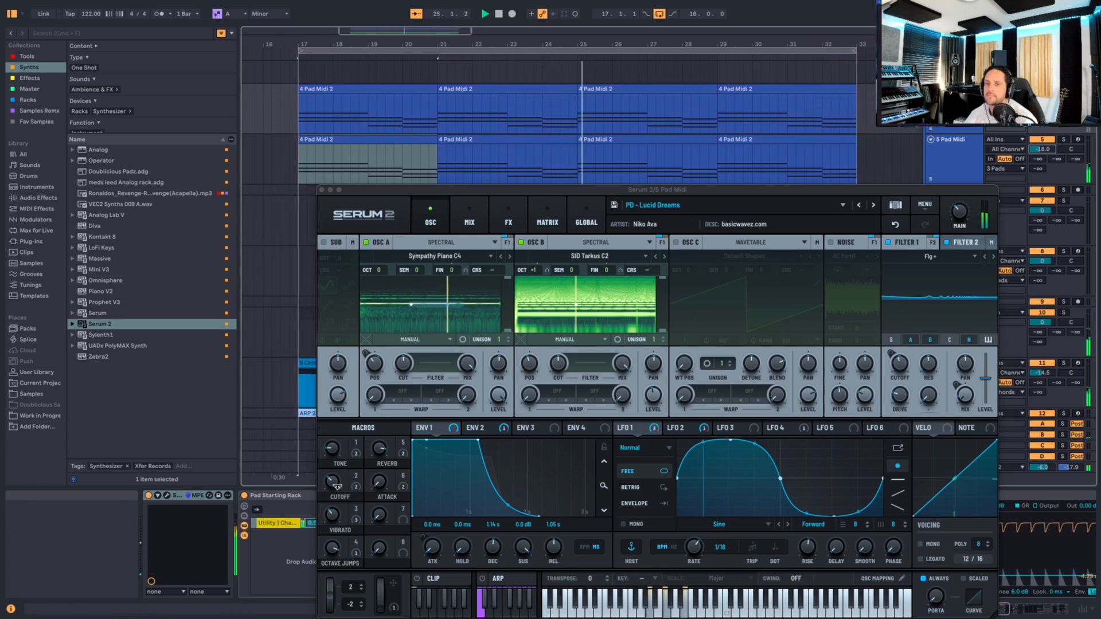
Step: Try the Lucid Dreams Cutoff macro at 100, bring it back down, and move the synth window clear of the tracks
drag(333, 457, 349, 417)
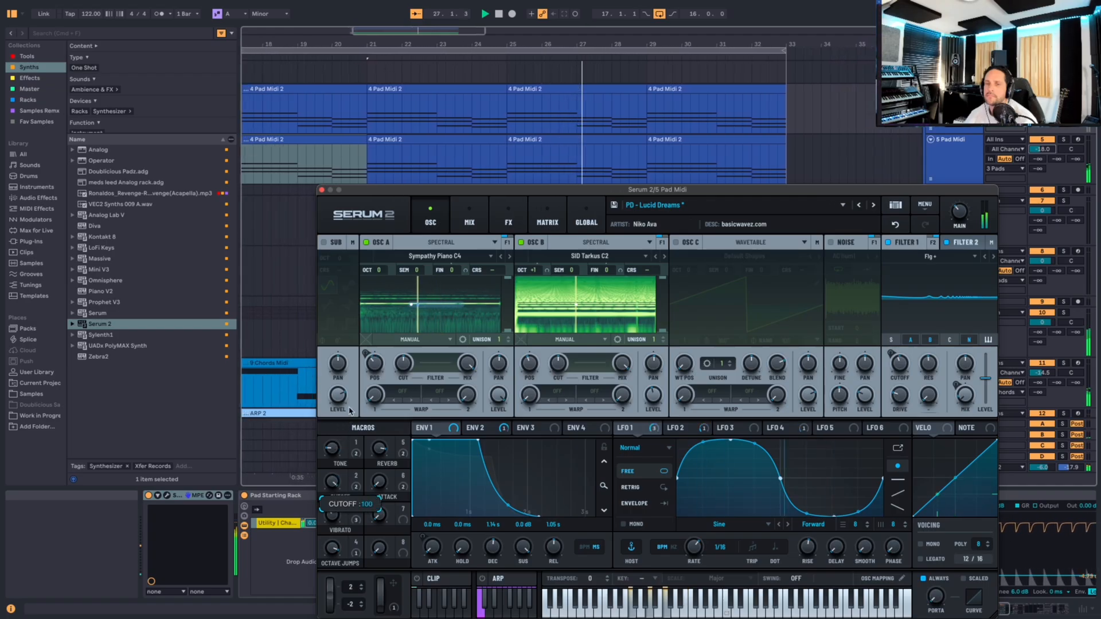
drag(345, 494, 343, 492)
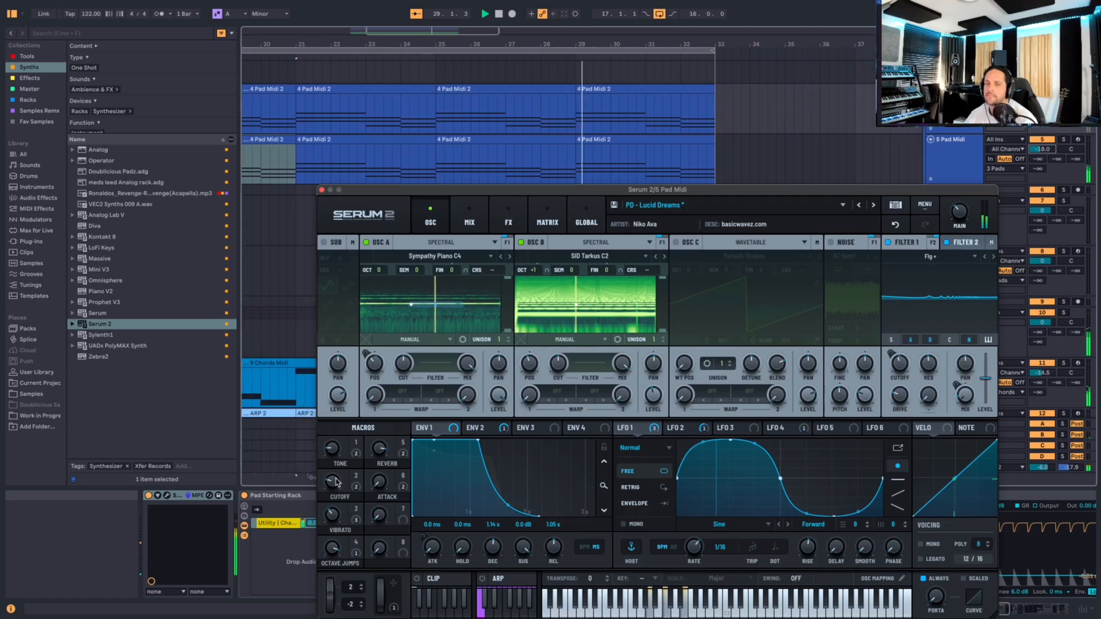
drag(602, 192, 466, 324)
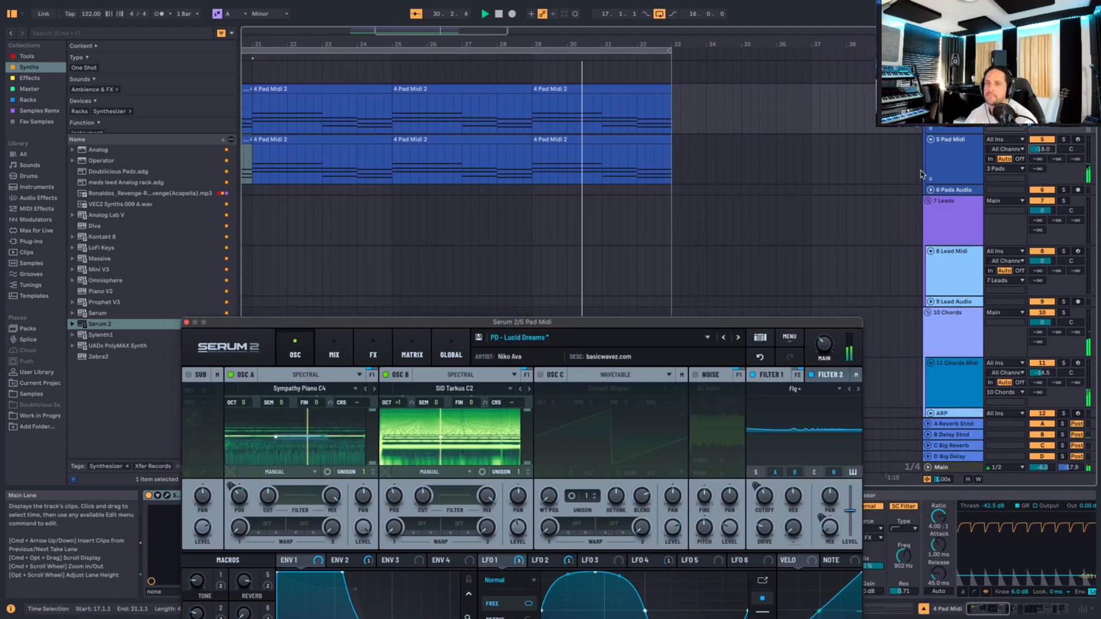
Step: Solo track 5 Pad Midi and extend the first clip's opening A1 and C2 notes to the start of bar 4
click(1065, 140)
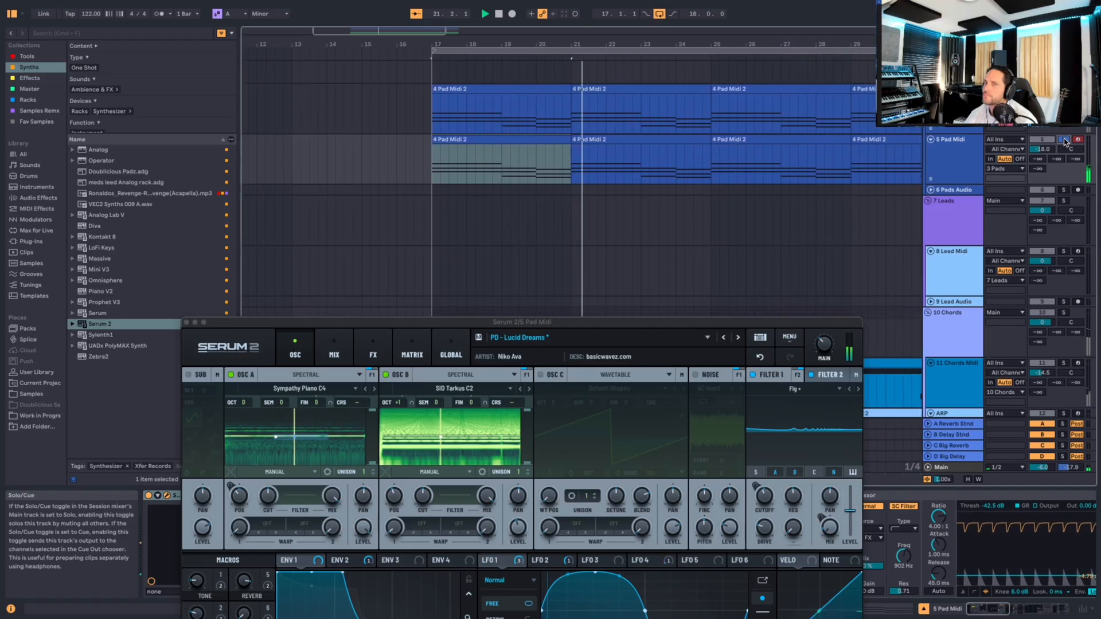
click(516, 141)
double_click(517, 141)
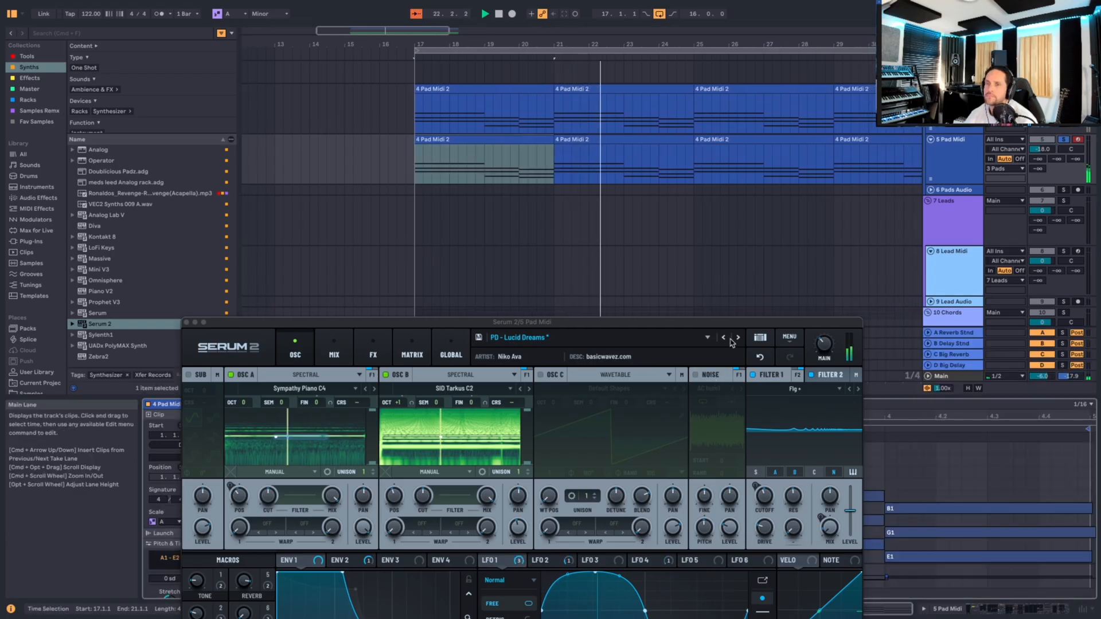
drag(707, 323, 629, 30)
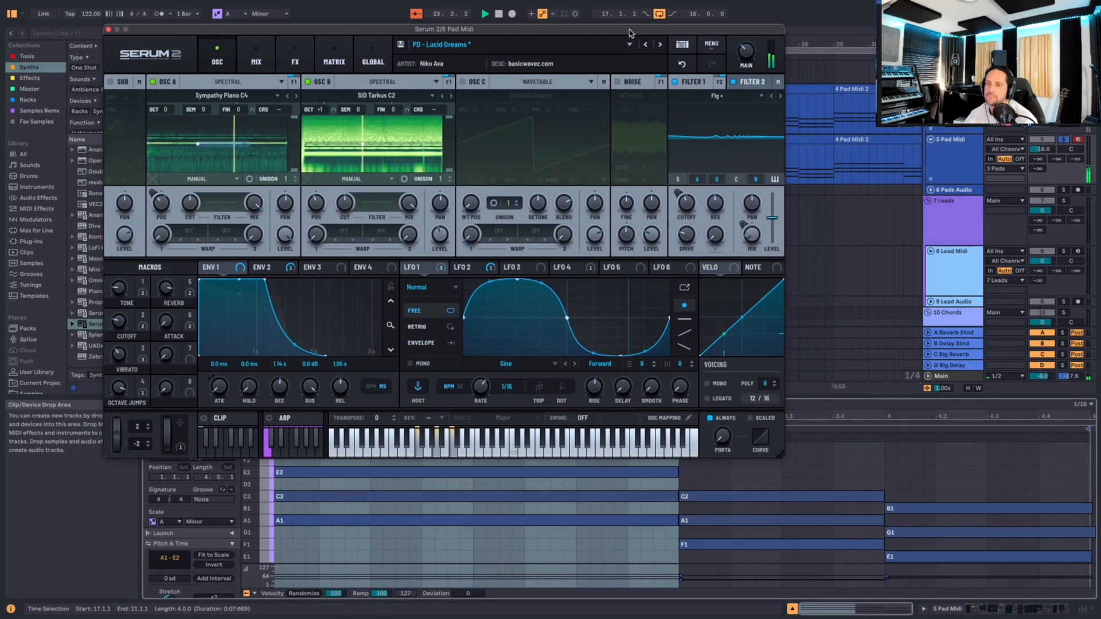
click(650, 534)
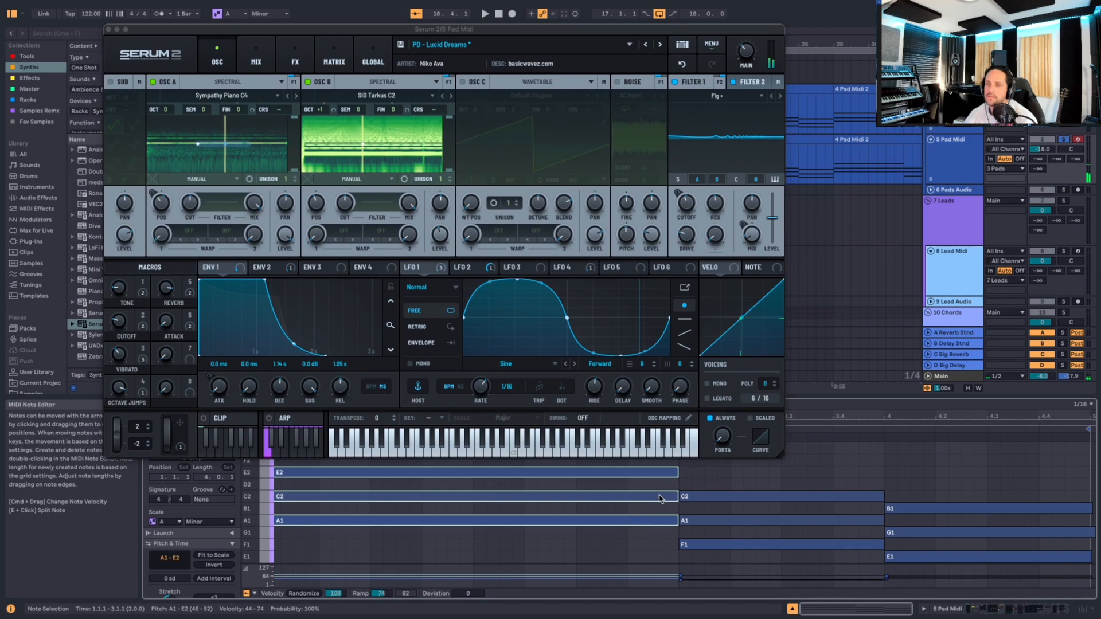
drag(655, 543, 886, 497)
key(space)
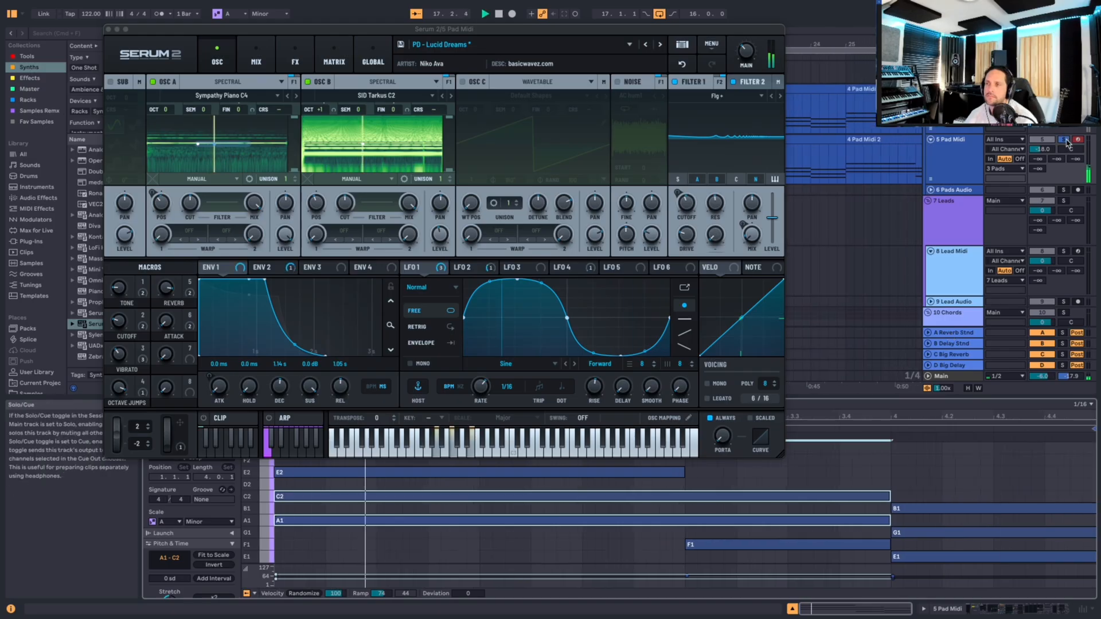
Step: Unsolo track 5 Pad Midi and set its volume to -14.7 dB in the full mix
drag(1043, 148, 1043, 144)
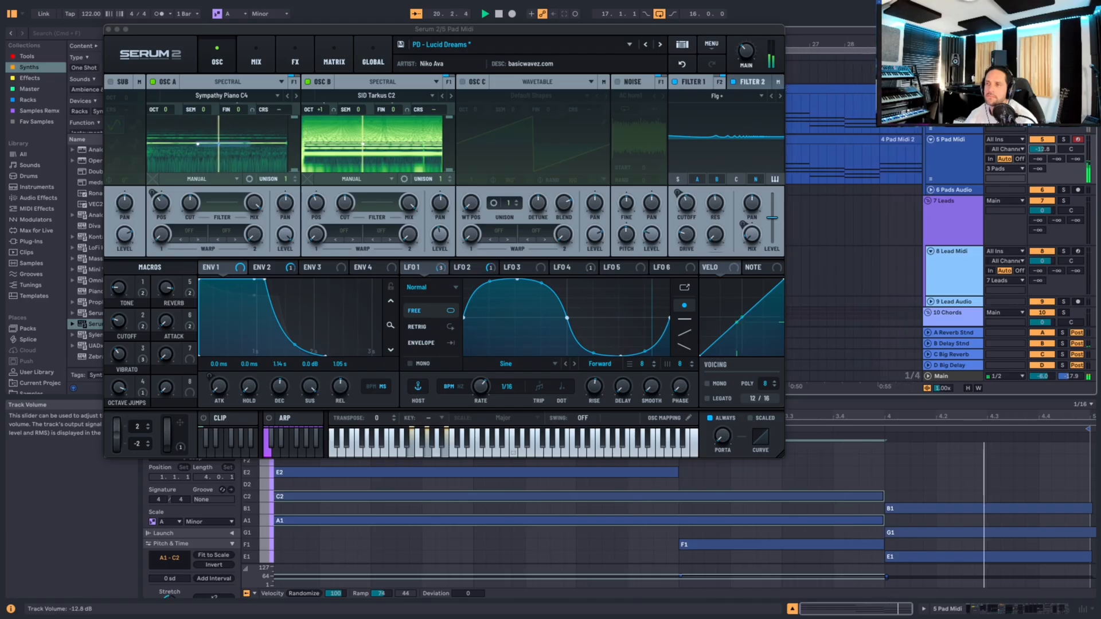
drag(1043, 149, 1042, 152)
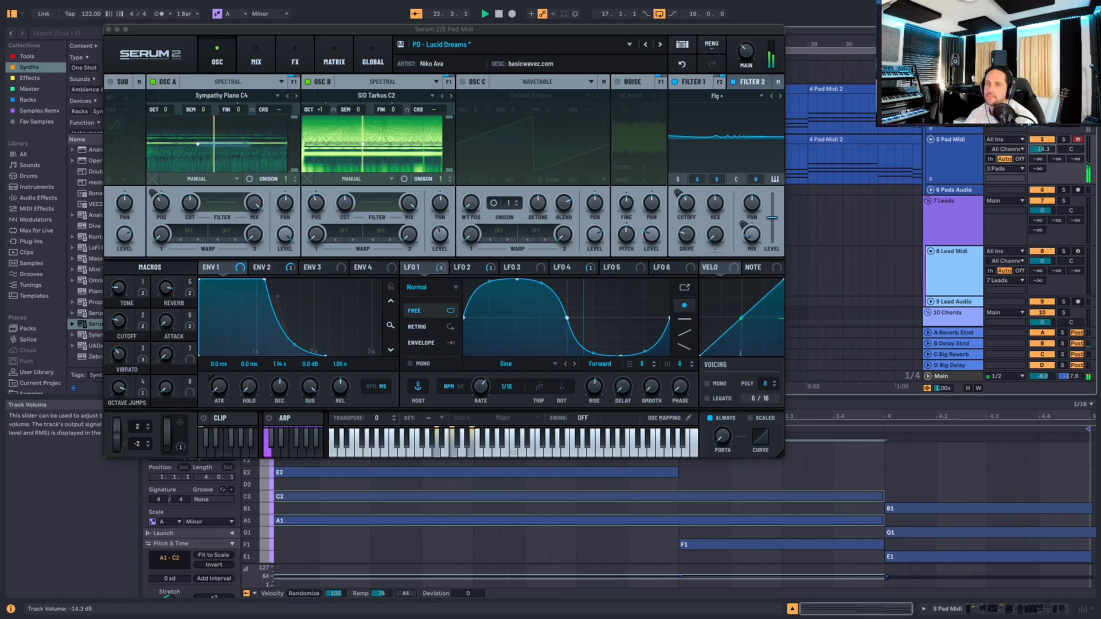
drag(1042, 152, 1042, 153)
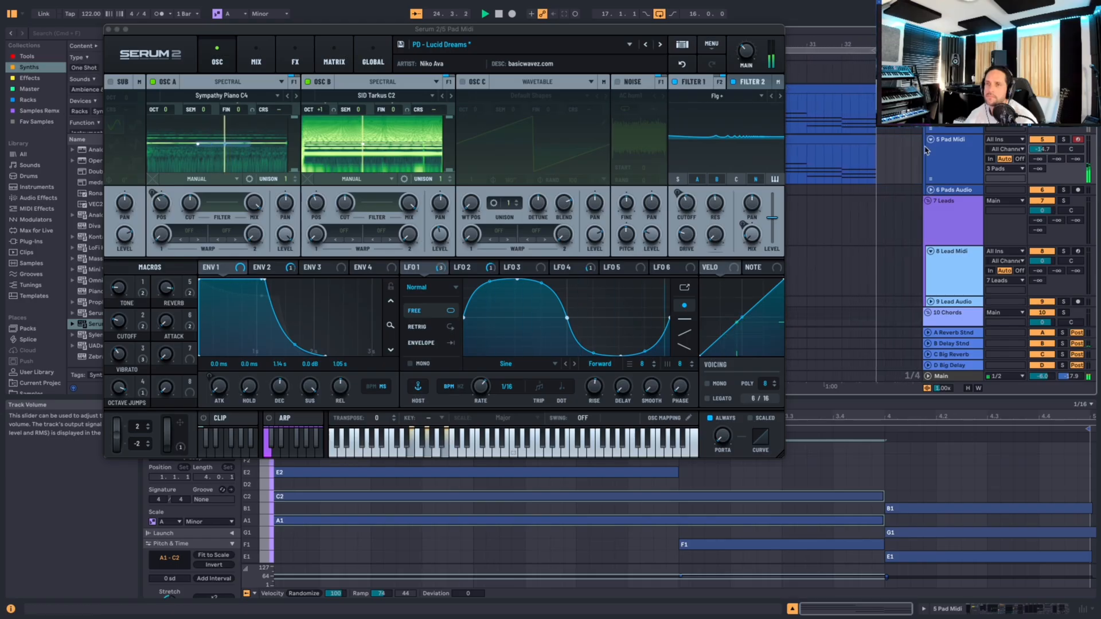
Step: Replace track 5 Pad Midi's other clips up to bar 33 with three duplicates of its edited first clip, and play from bar 17
drag(691, 32, 825, 340)
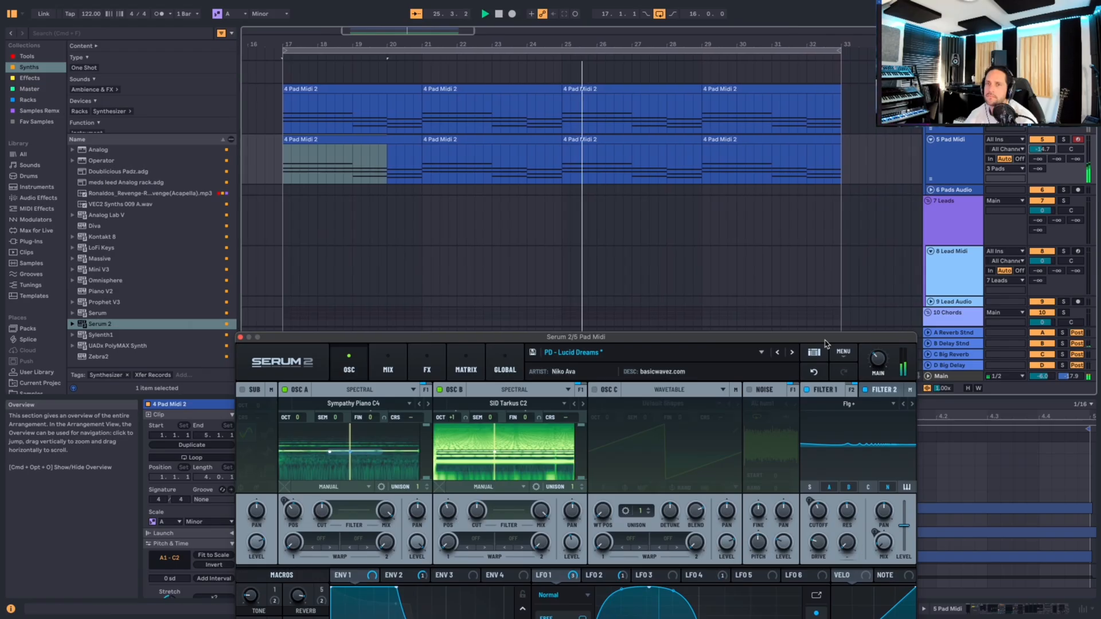
click(601, 140)
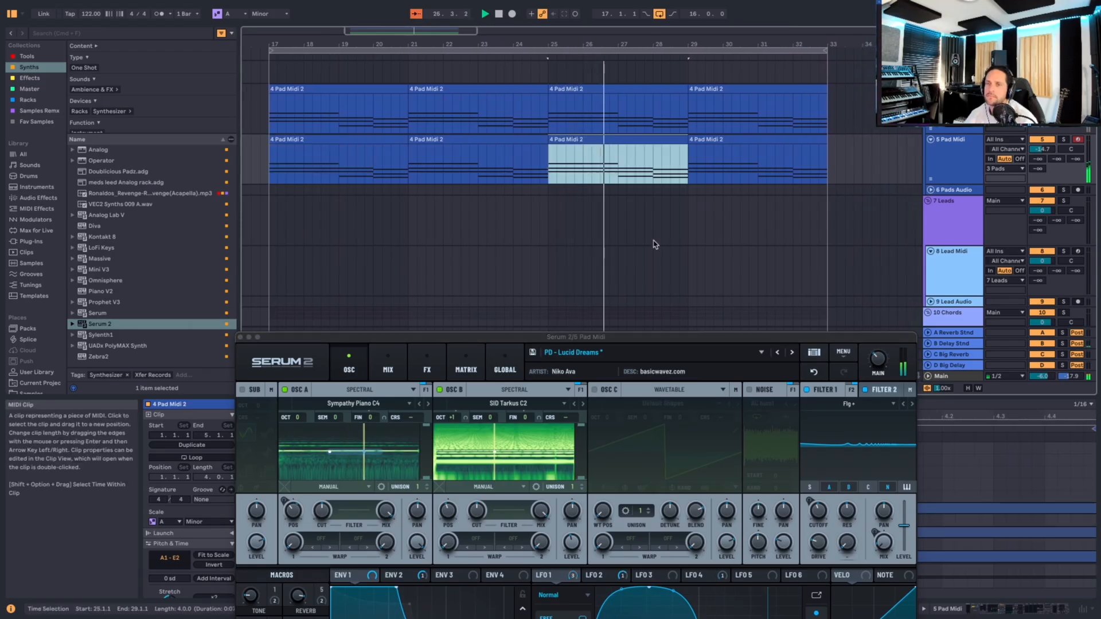
scroll(652, 229, left, 3)
click(489, 141)
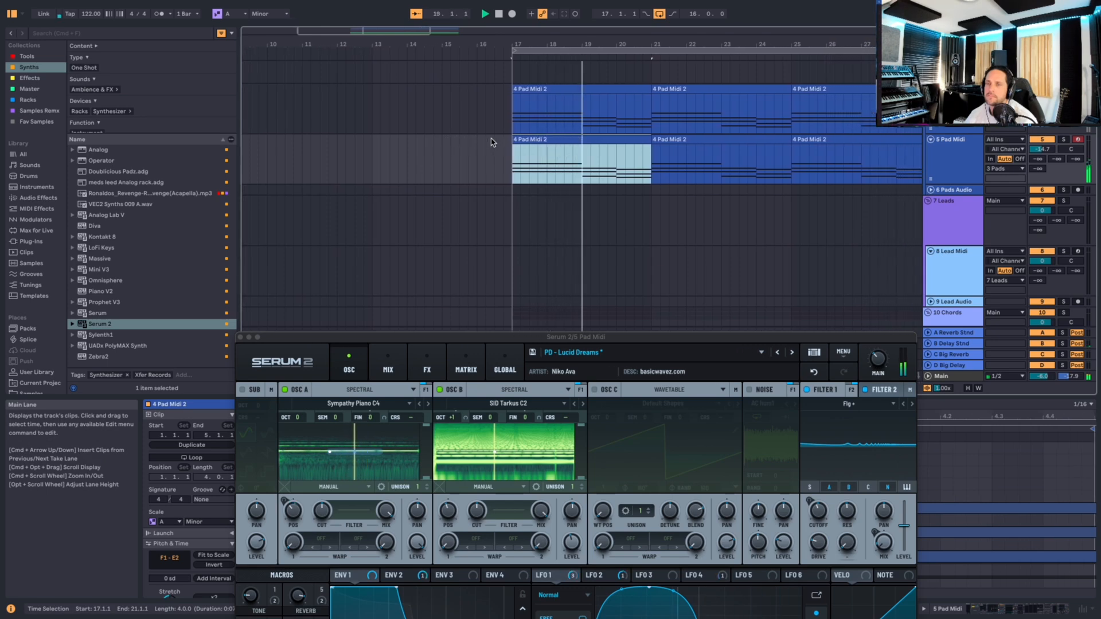
key(space)
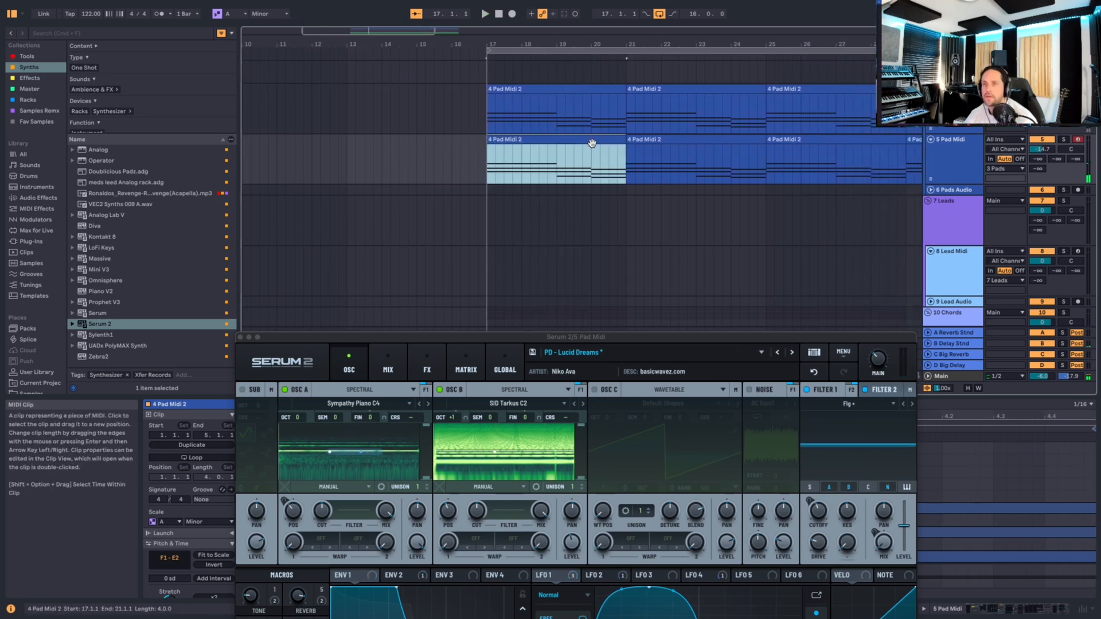
key(super+d)
key(super+d)
key(super+d)
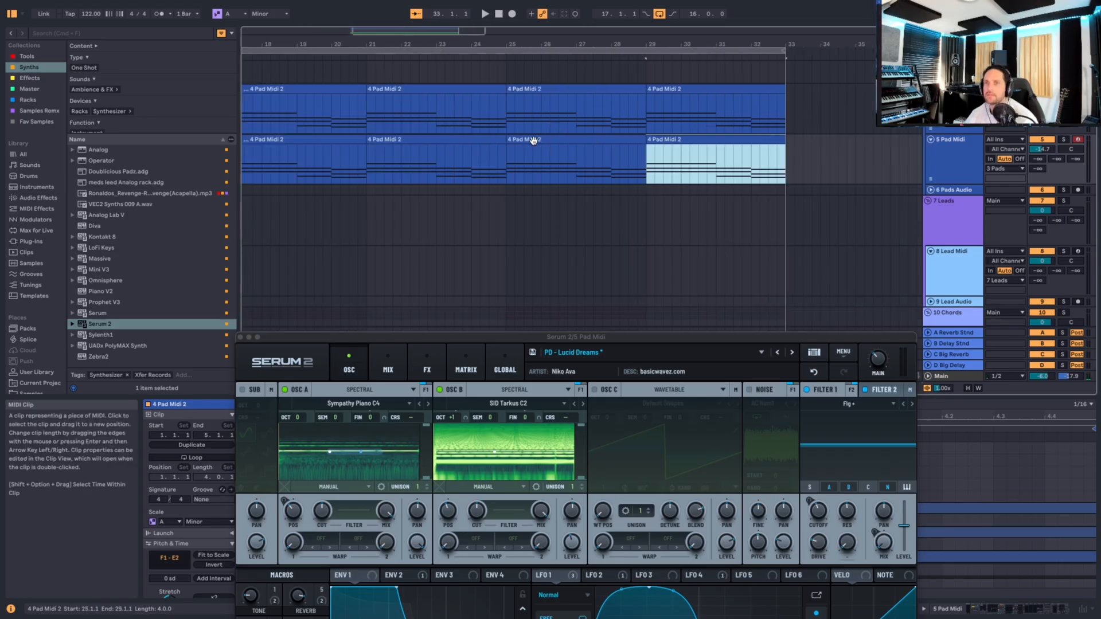
click(337, 140)
key(space)
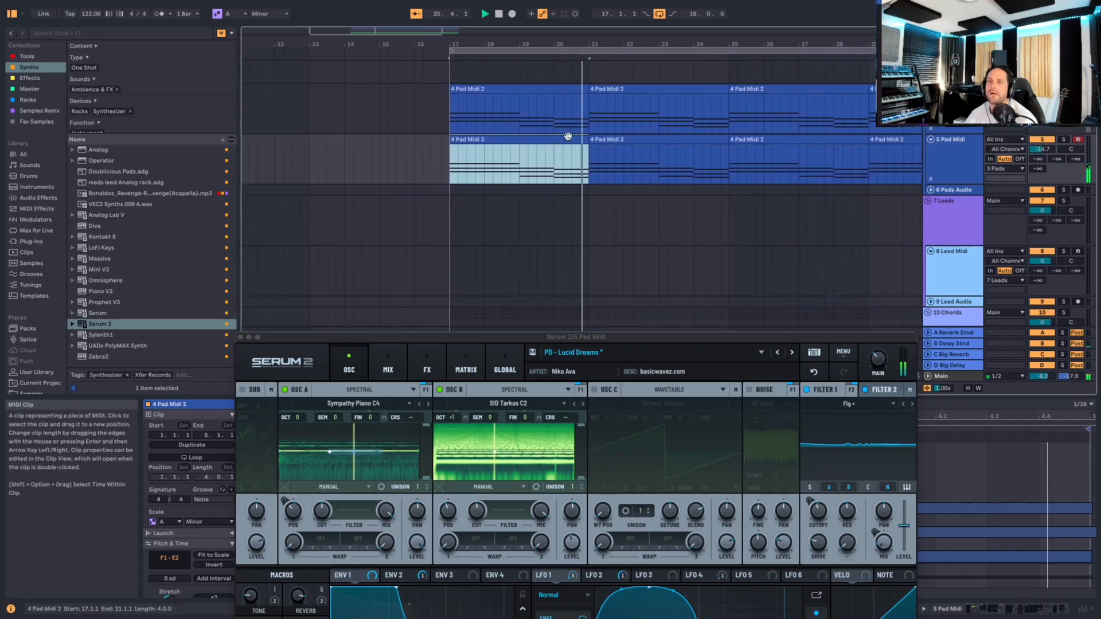
Step: Solo track 5 Pad Midi and bring up its device chain and Serum 2 window
click(1064, 140)
double_click(957, 150)
click(781, 338)
key(super+w)
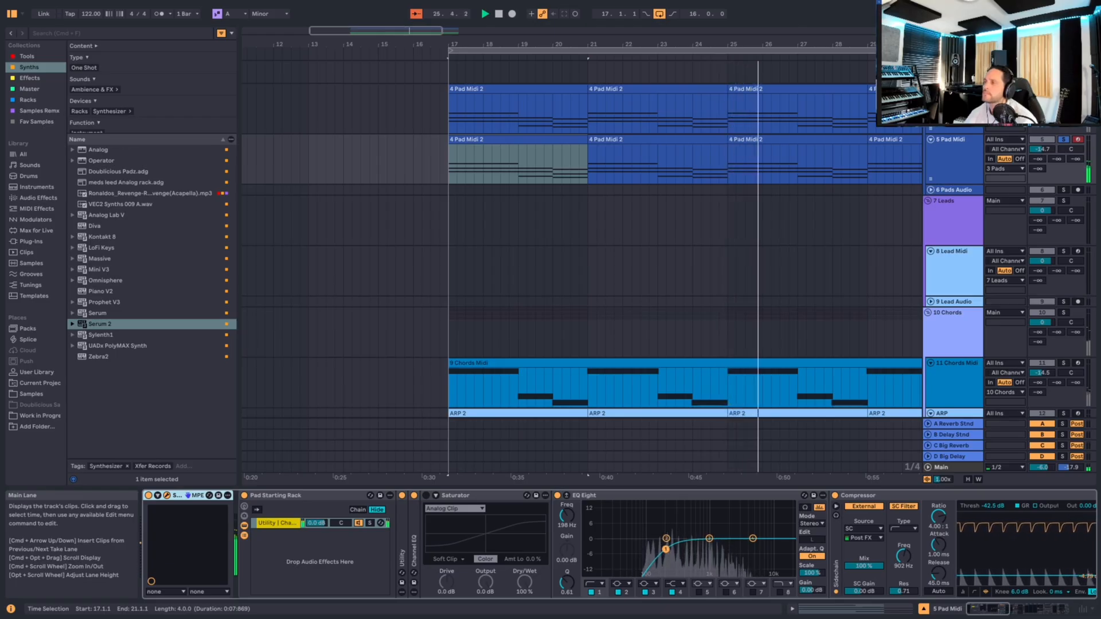
key(super+alt+p)
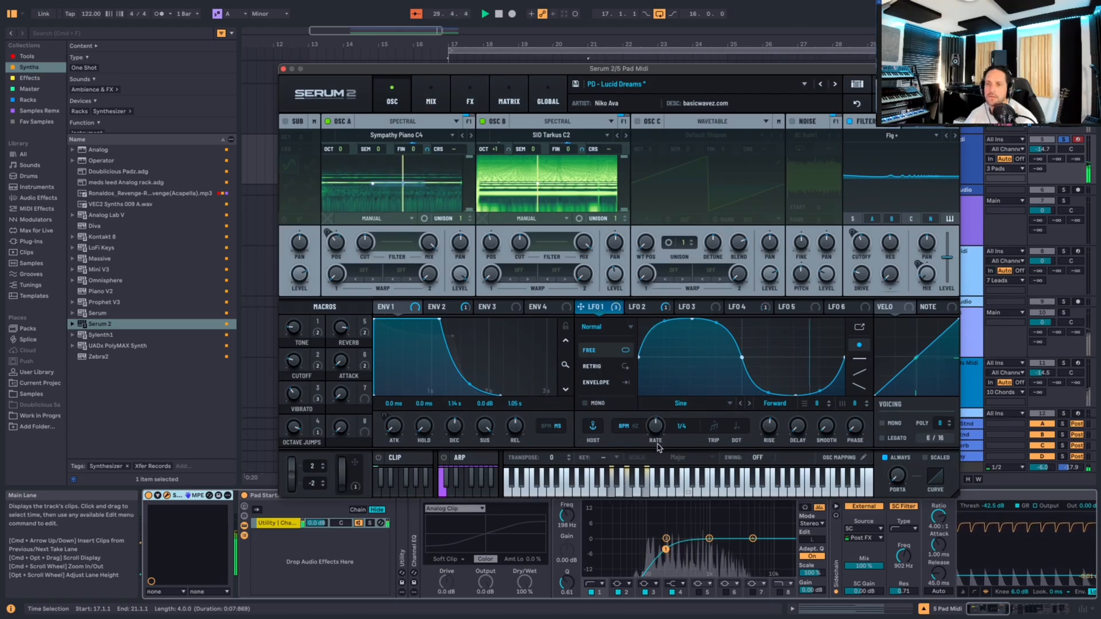
Step: Set LFO 1's rate to 2.4 Hz, and try Retrig mode before returning it to Free
click(634, 427)
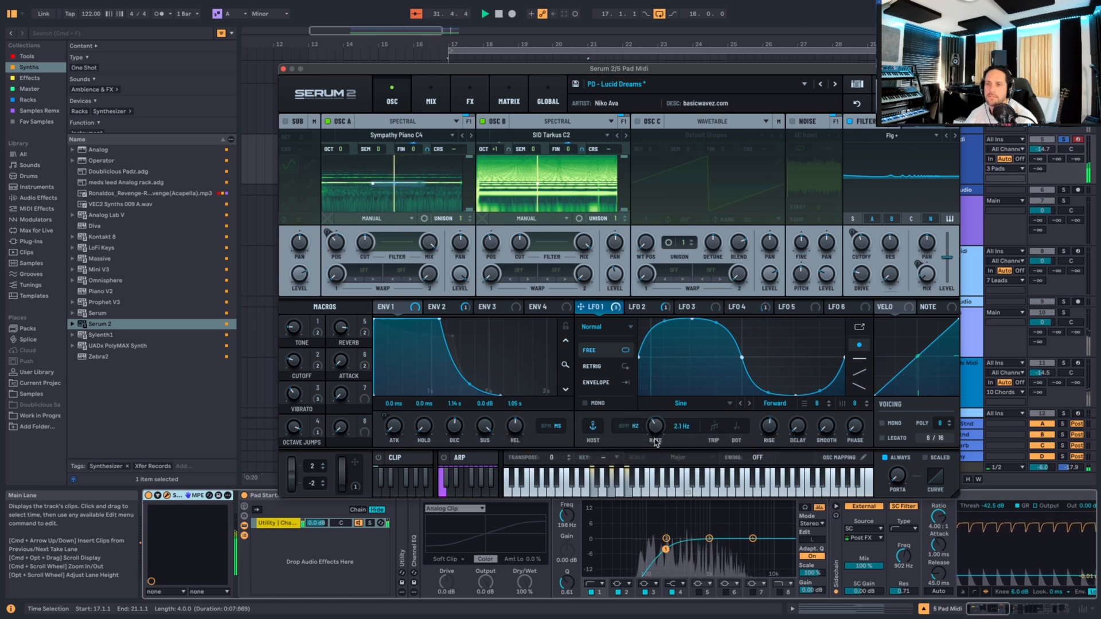
drag(656, 442, 657, 445)
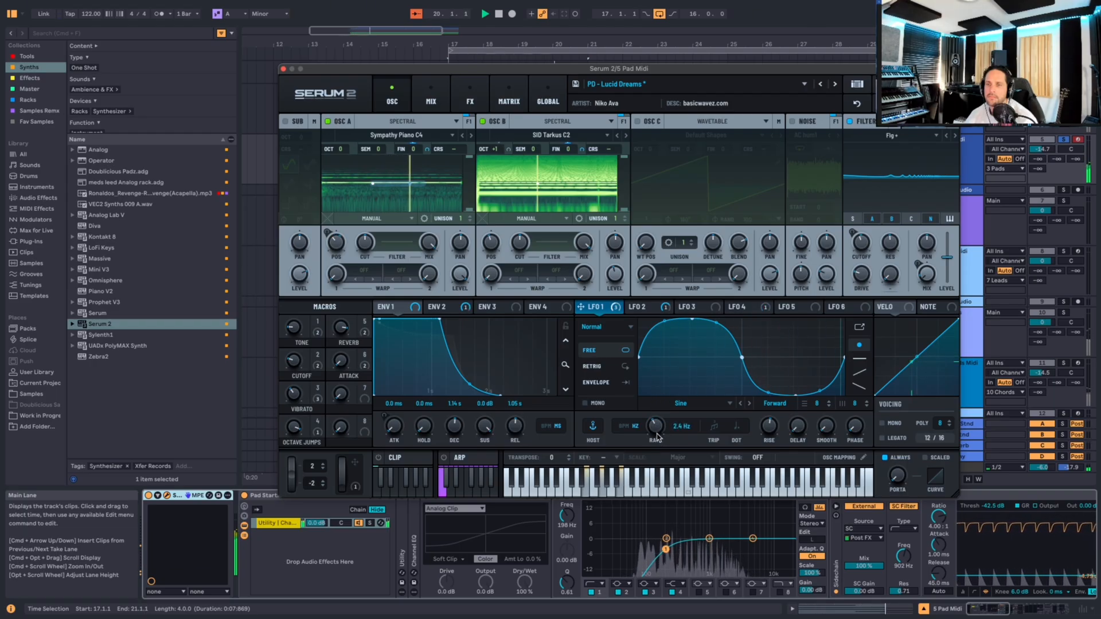
click(602, 367)
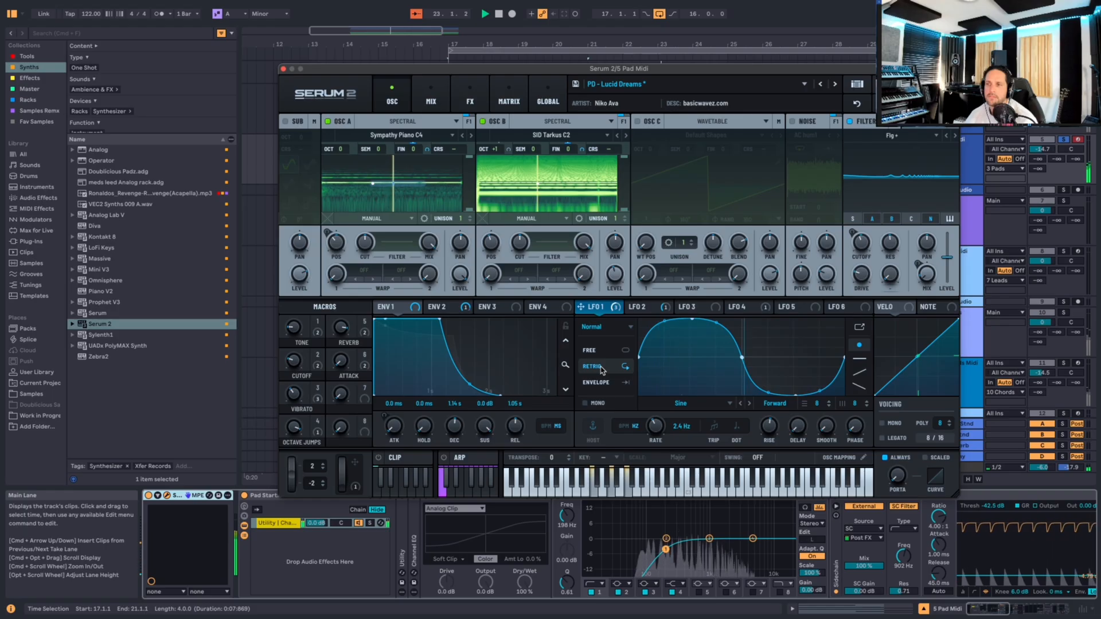
click(598, 350)
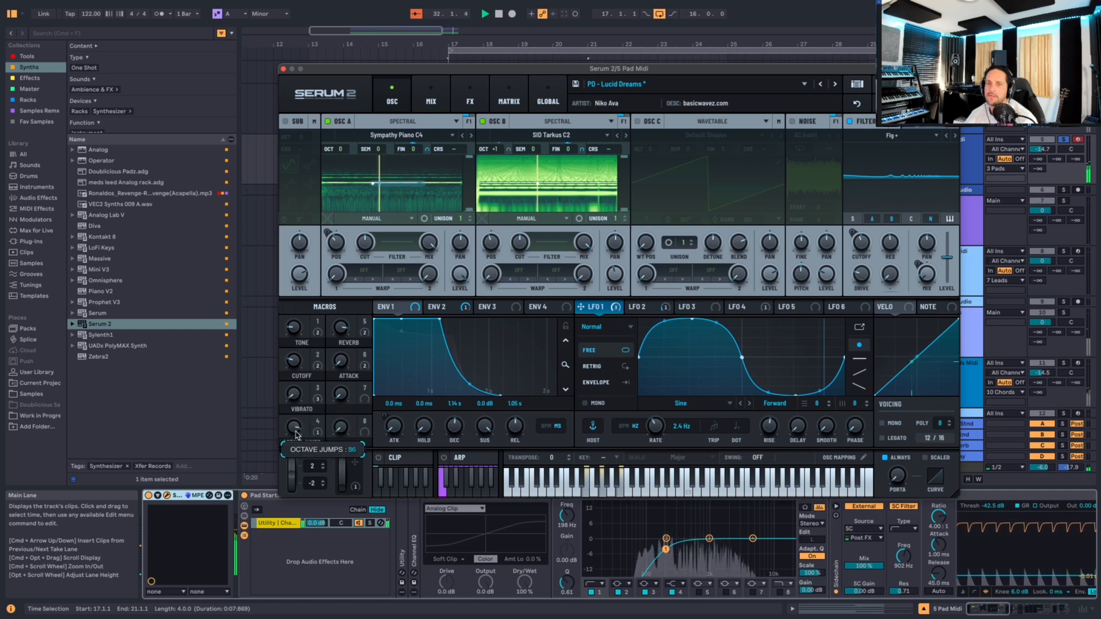
Step: Adjust the Octave Jumps macro of the Lucid Dreams preset and close the Serum 2 window
drag(297, 487, 298, 493)
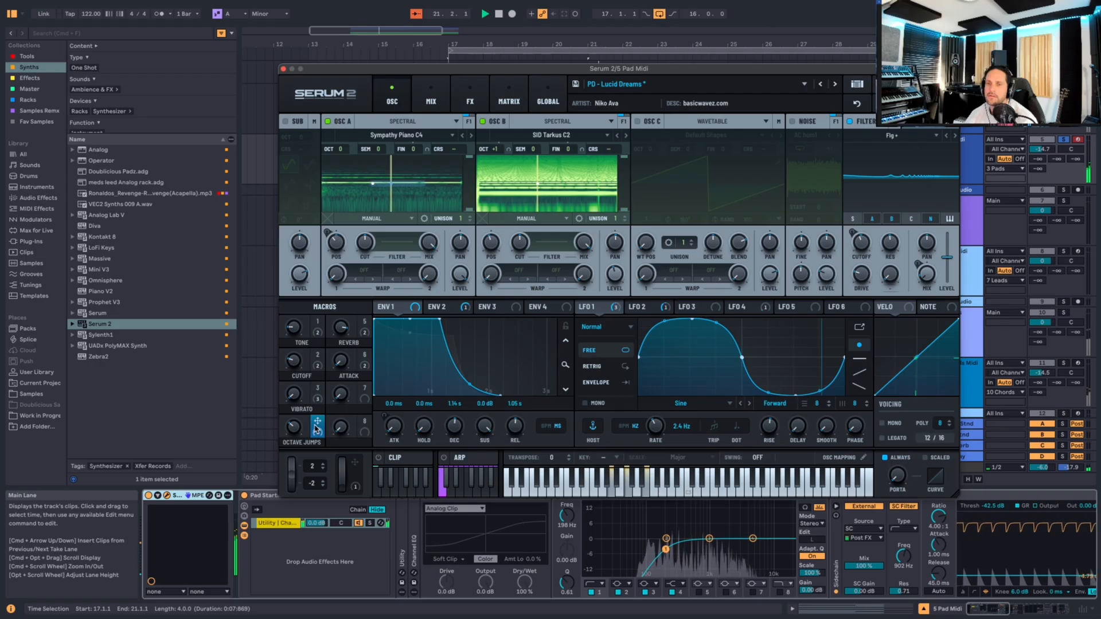
click(283, 69)
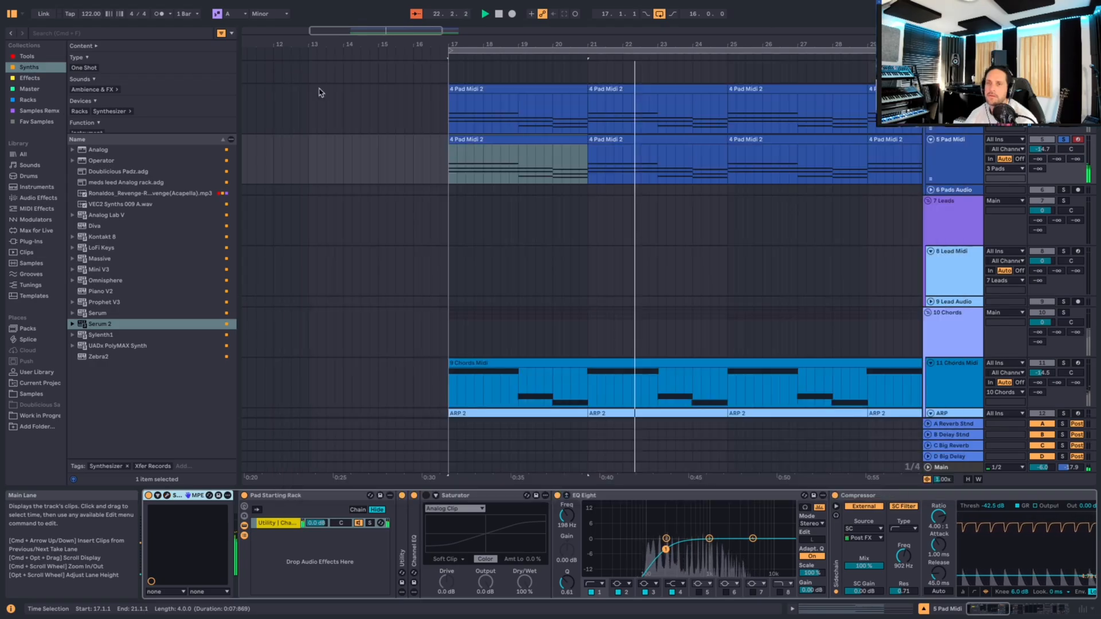
Step: Unsolo track 5 Pad Midi, lower its volume to -18 dB, and unfold track 6 Pads Audio
click(1063, 140)
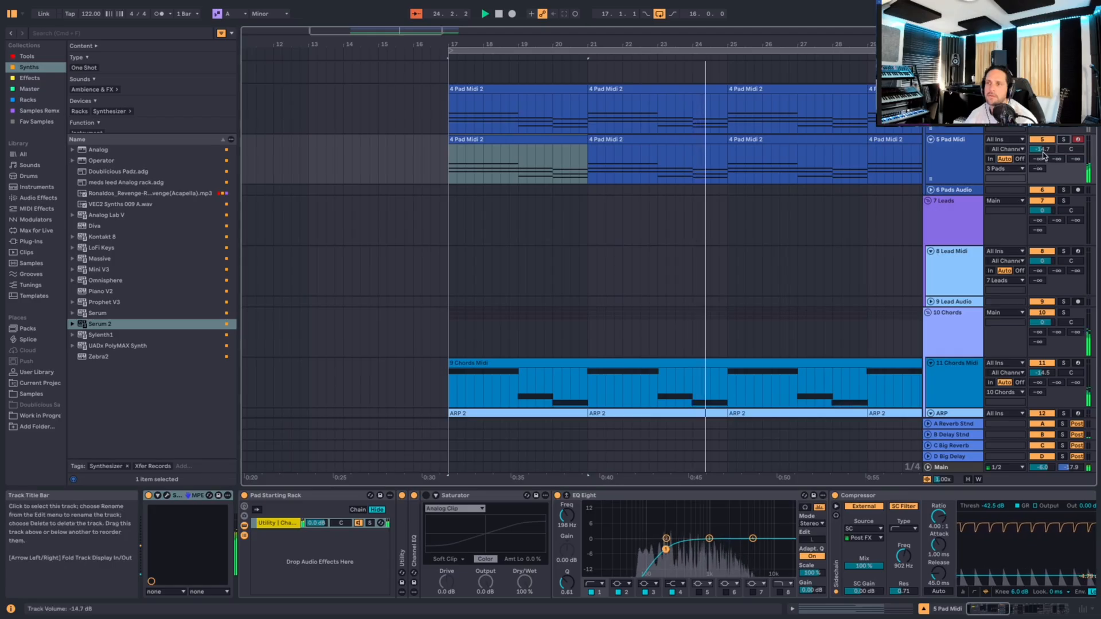
drag(1043, 149, 1043, 168)
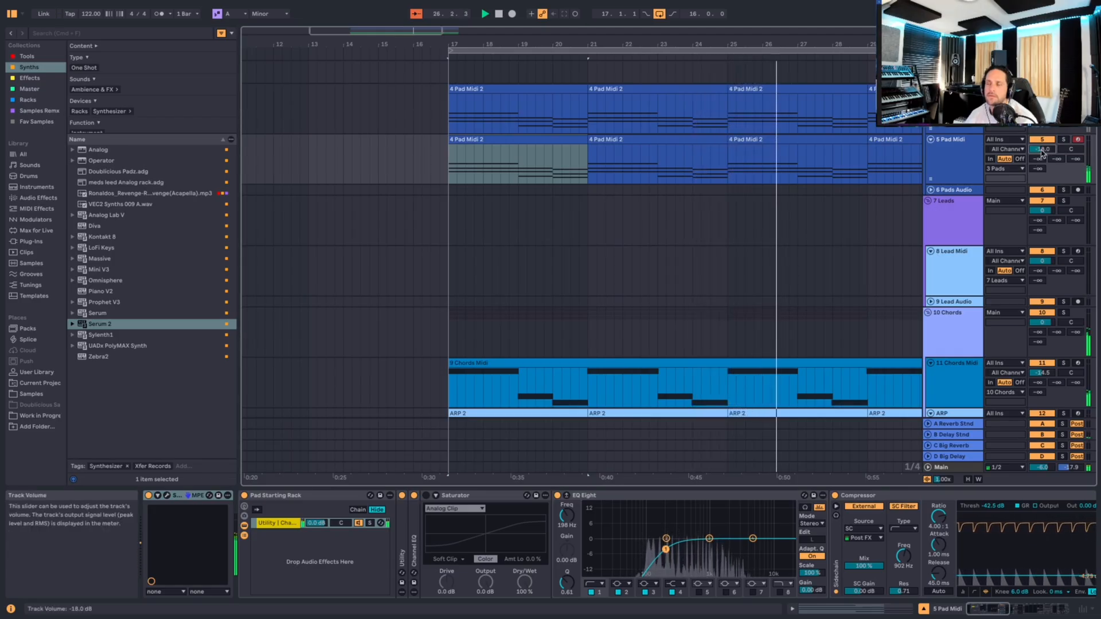
click(930, 191)
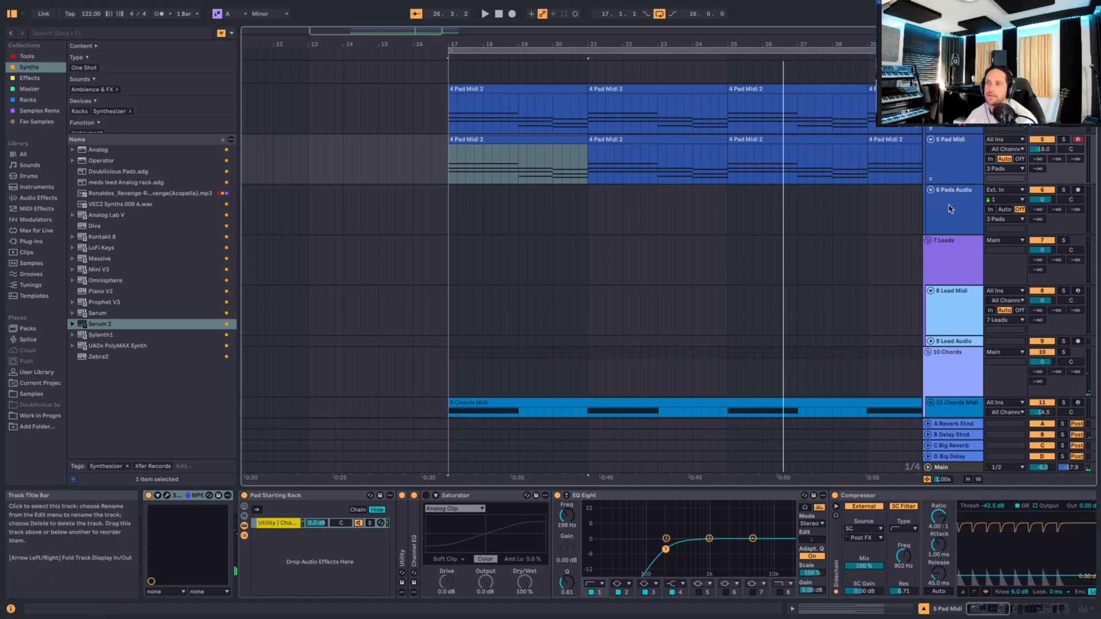
Step: Lower track 8 Lead Midi's volume and load a Serum 2 instrument onto that track
click(954, 241)
click(961, 314)
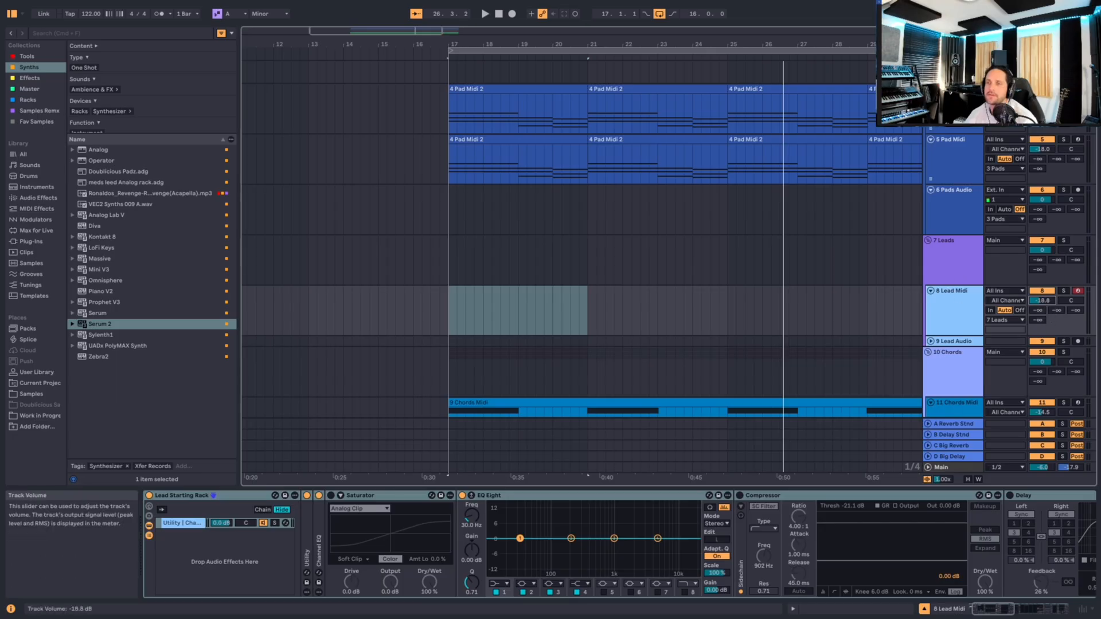
double_click(953, 300)
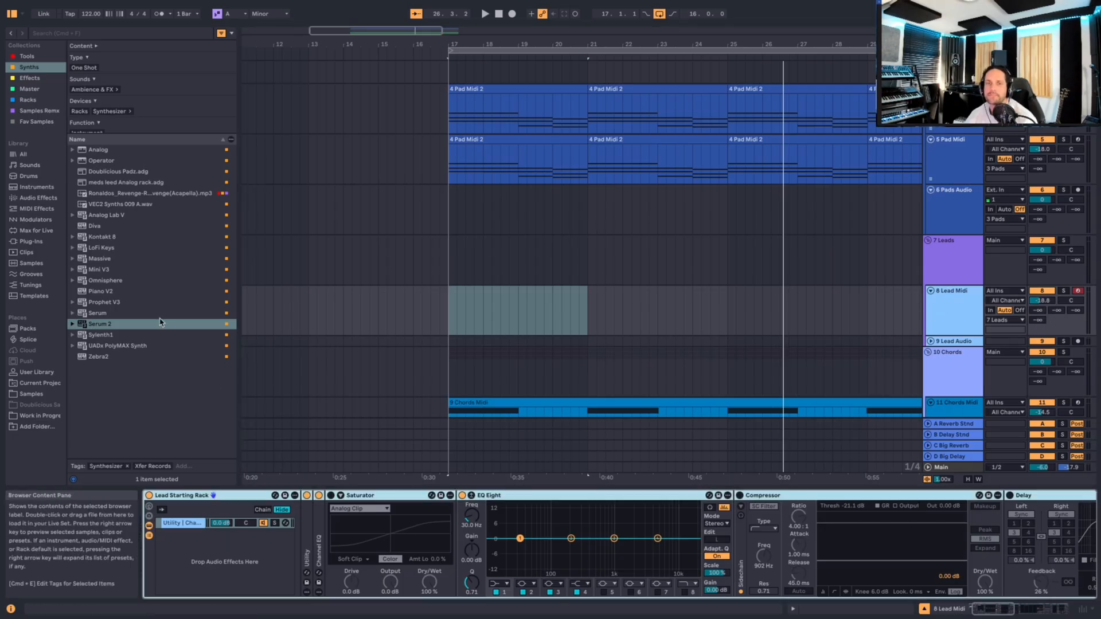
drag(119, 324, 150, 539)
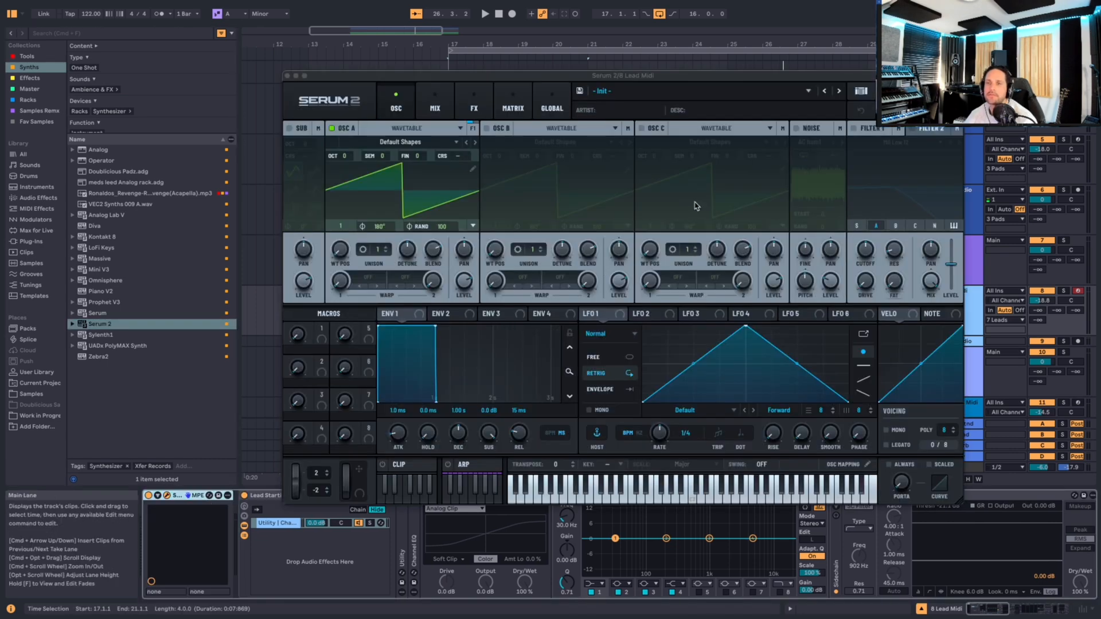
Step: Load the LD - Aether preset from the Leads of the Basic Wavez - Movement I pack in Serum 2
click(676, 87)
mouse_move(775, 157)
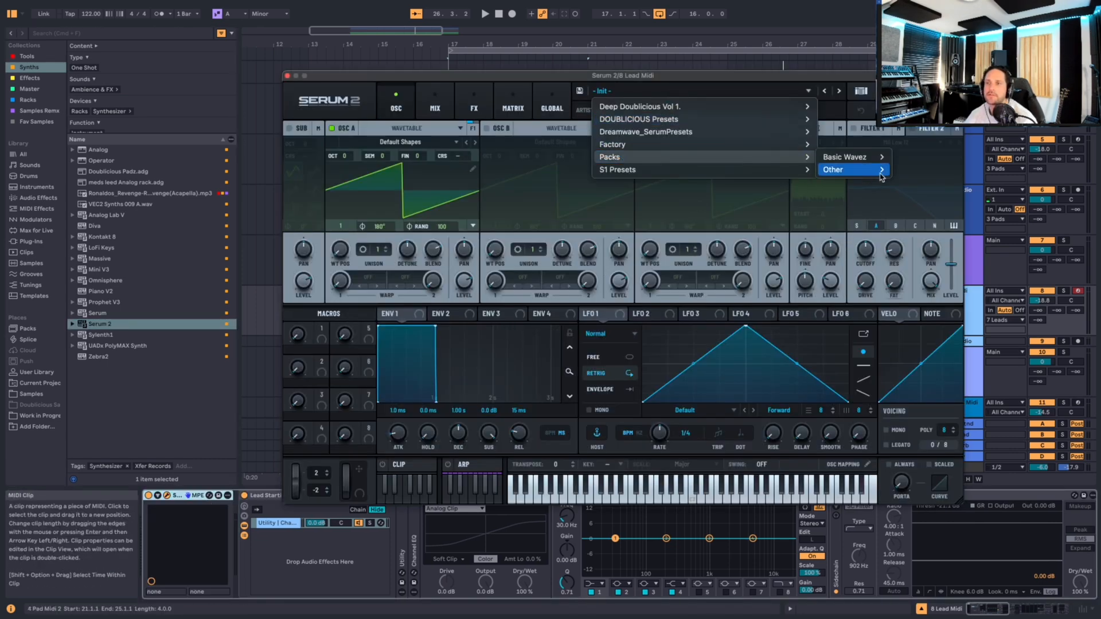
mouse_move(876, 162)
mouse_move(835, 170)
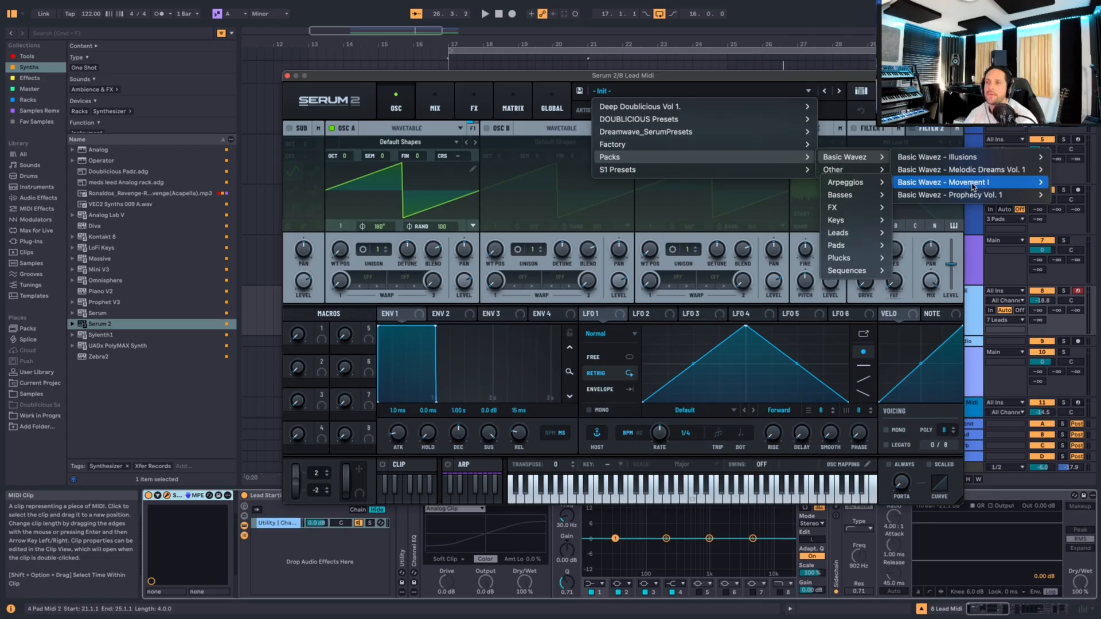
mouse_move(845, 263)
mouse_move(852, 235)
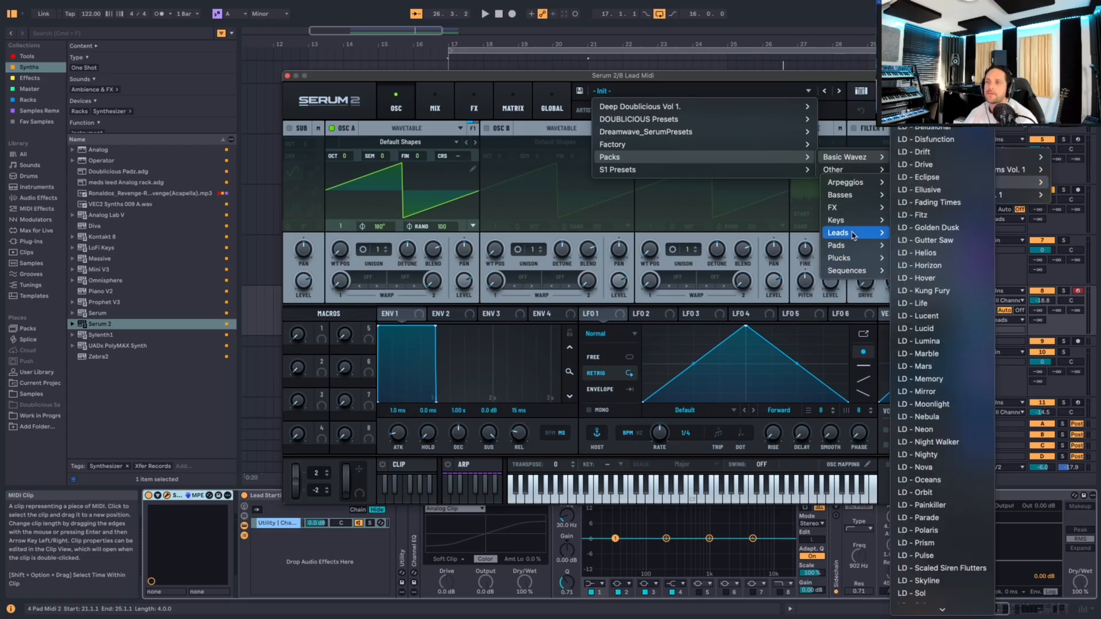
click(970, 178)
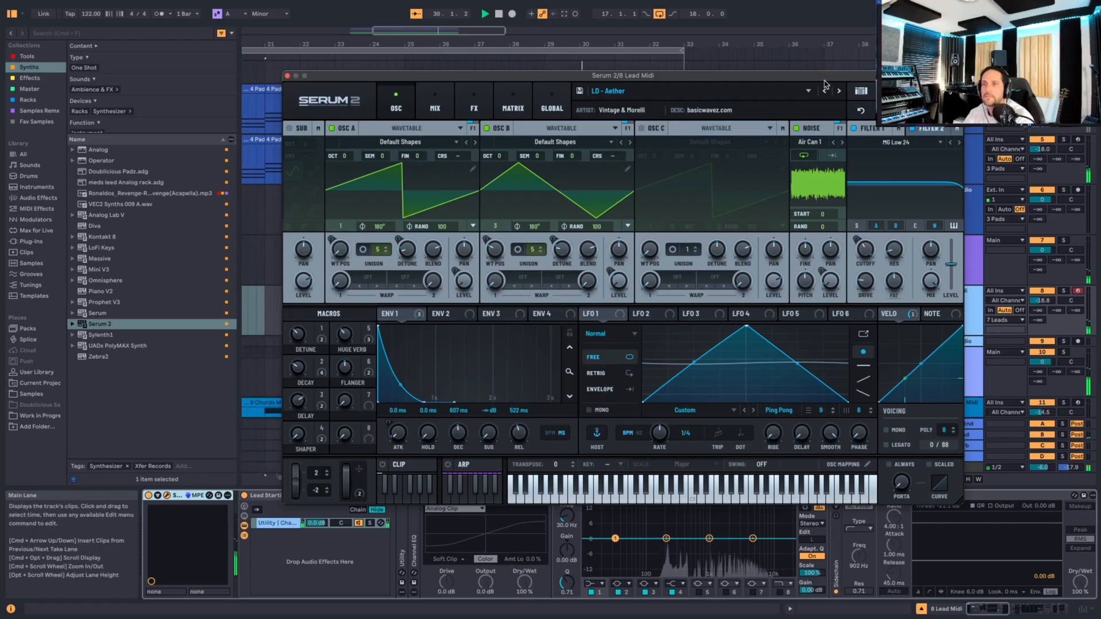
Step: Audition the LD - Ascend and LD - Astray lead presets with track 8 Lead Midi soloed, and unsolo it
click(839, 92)
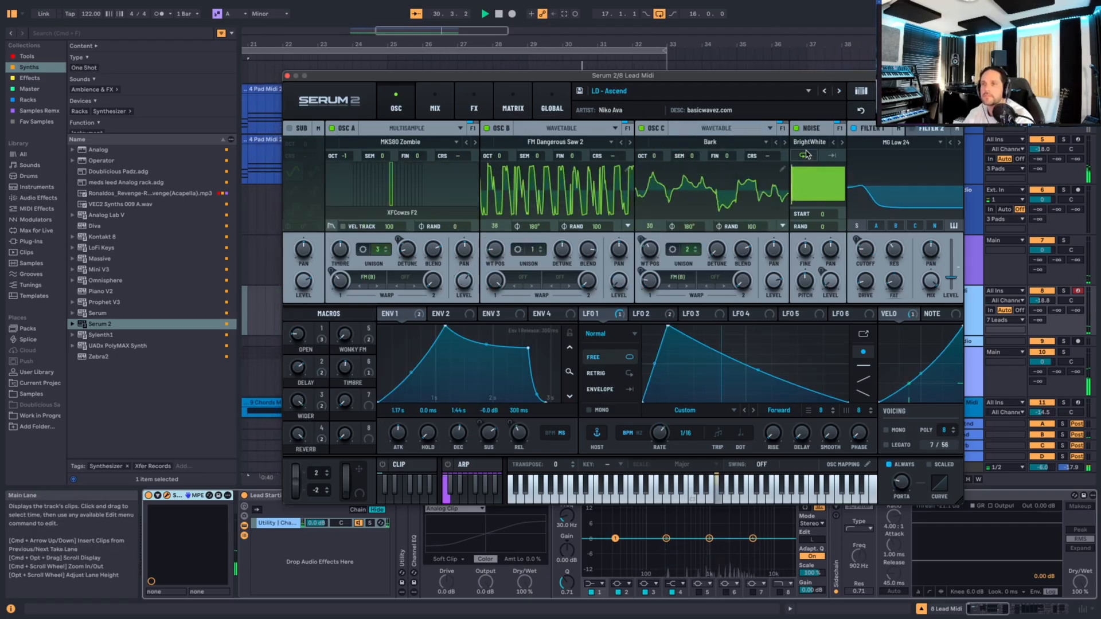
click(1064, 291)
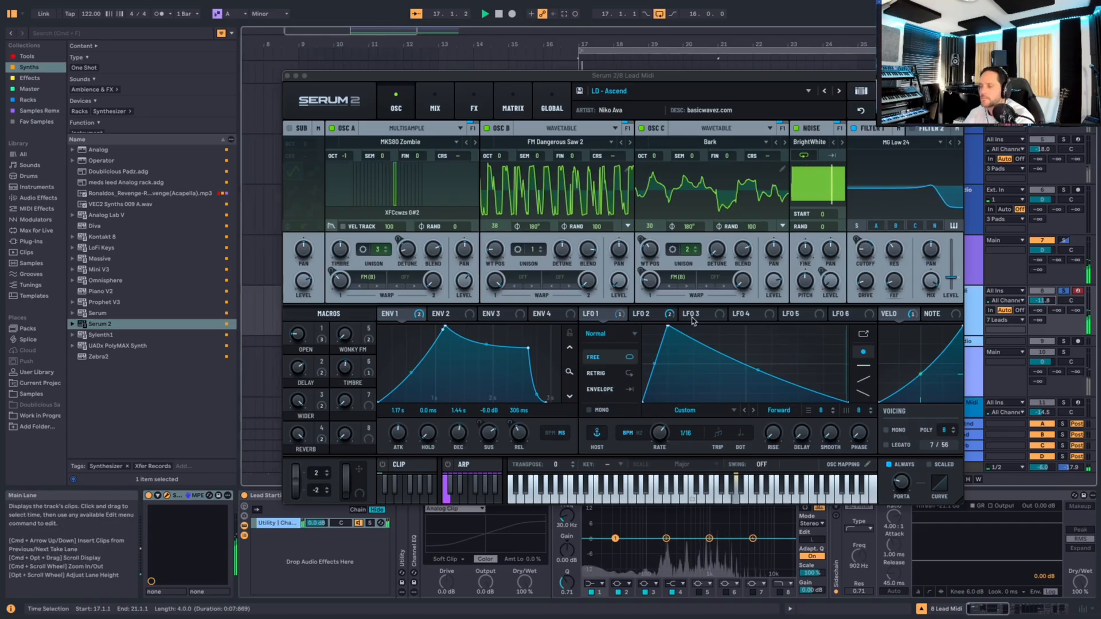
click(838, 92)
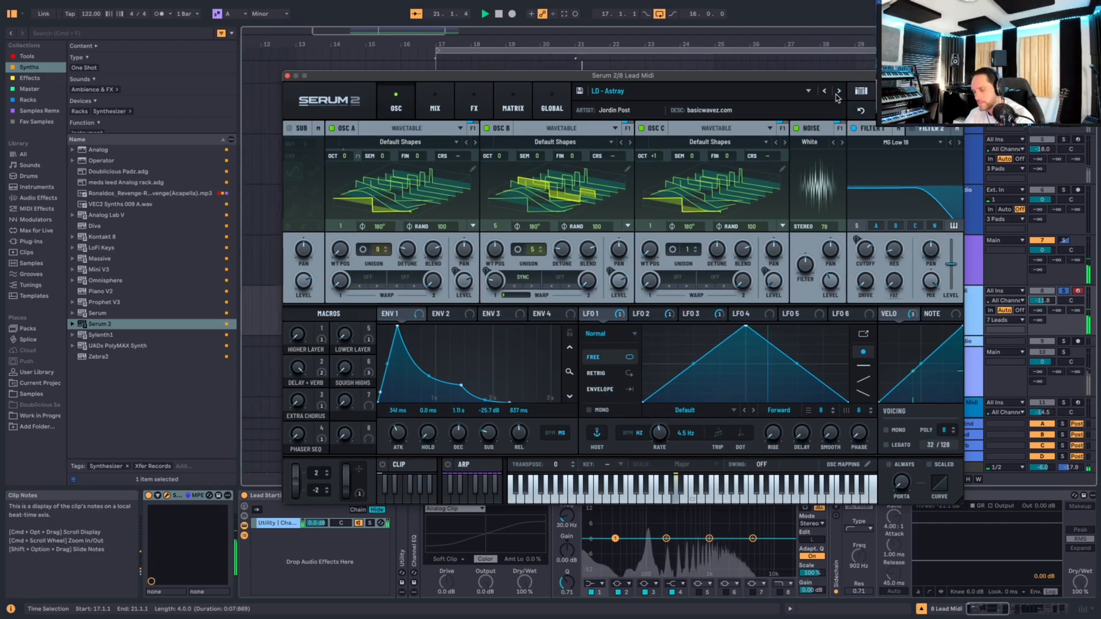
key(space)
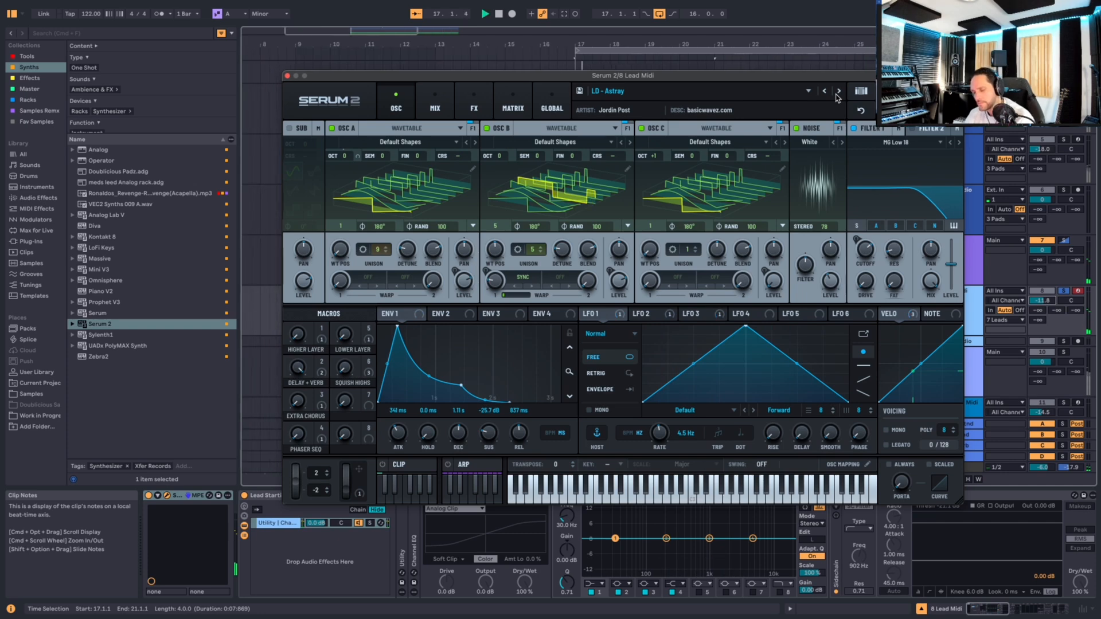
click(1063, 291)
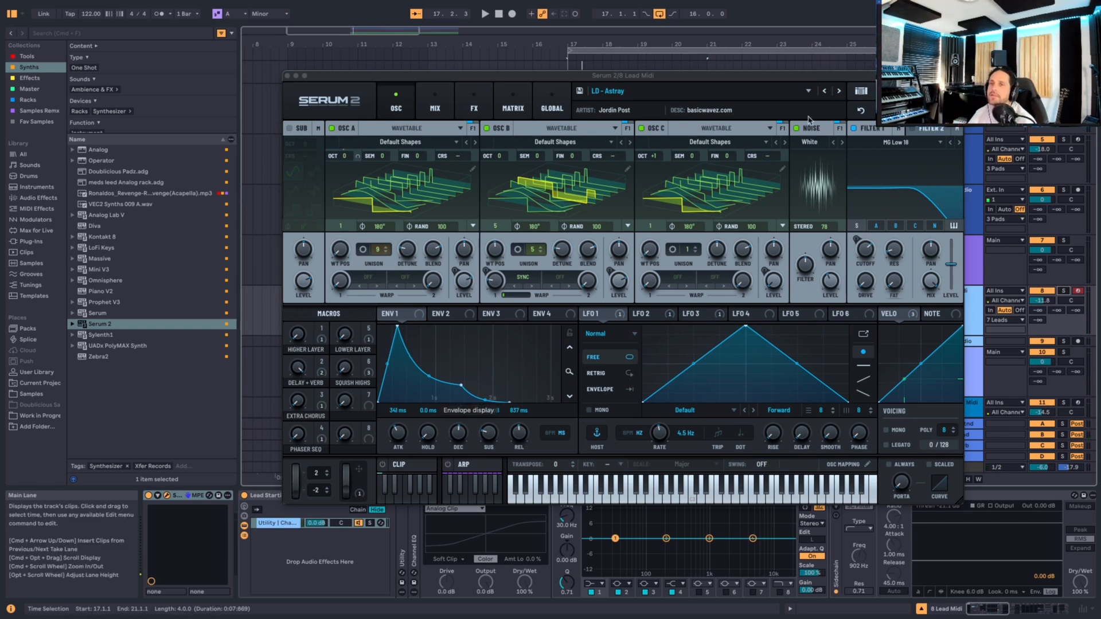
Step: Audition the following Serum 2 lead presets one by one, from LD - Aurora through LD - Circling
click(839, 93)
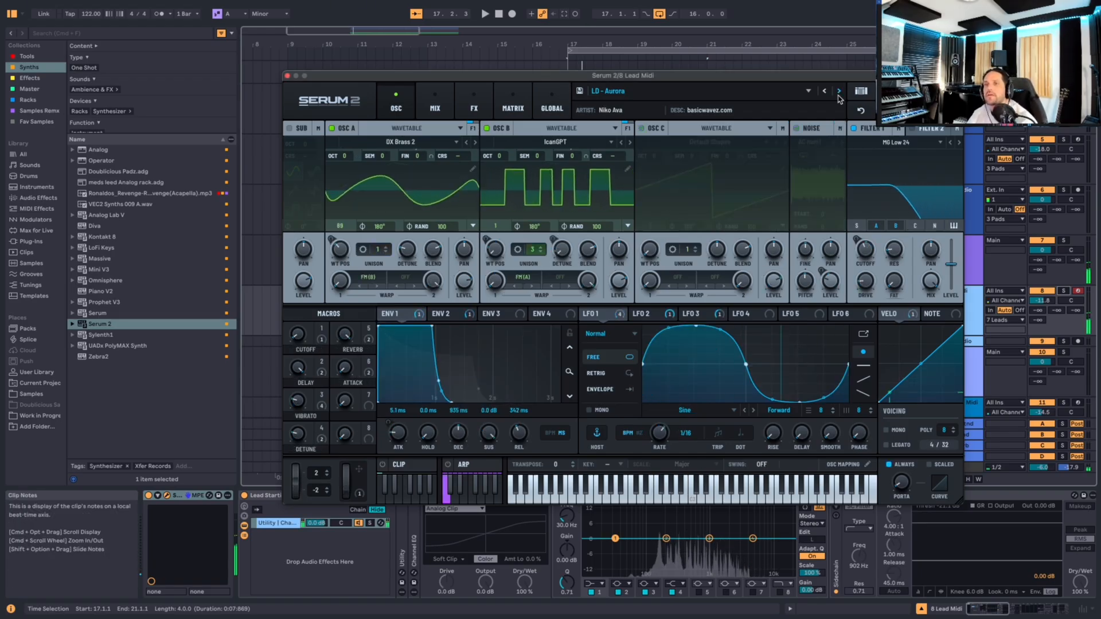
click(838, 93)
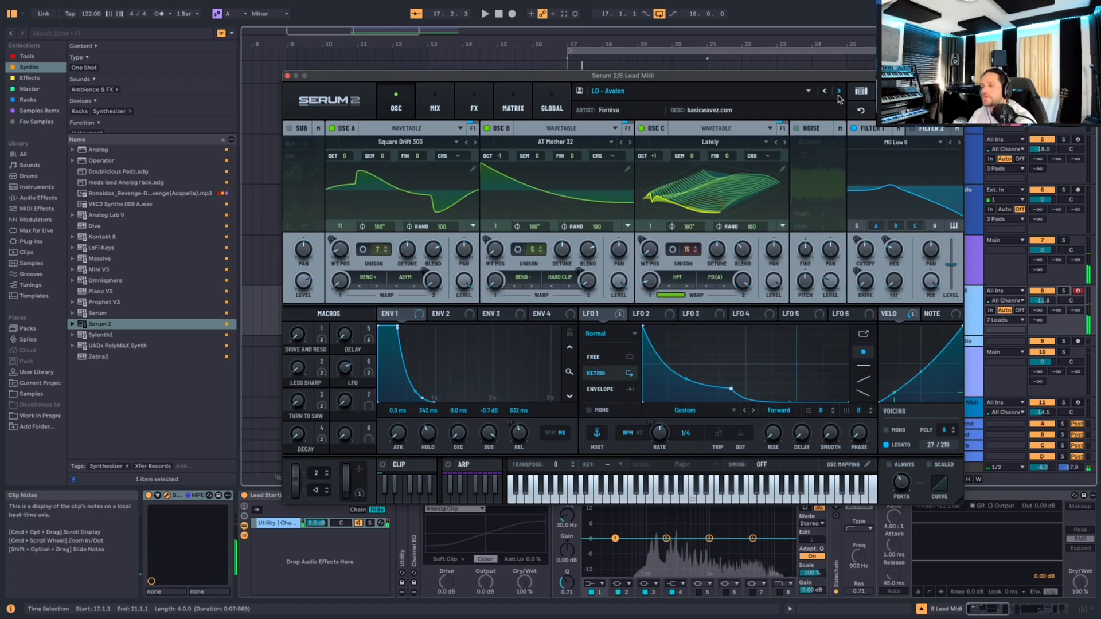
click(838, 95)
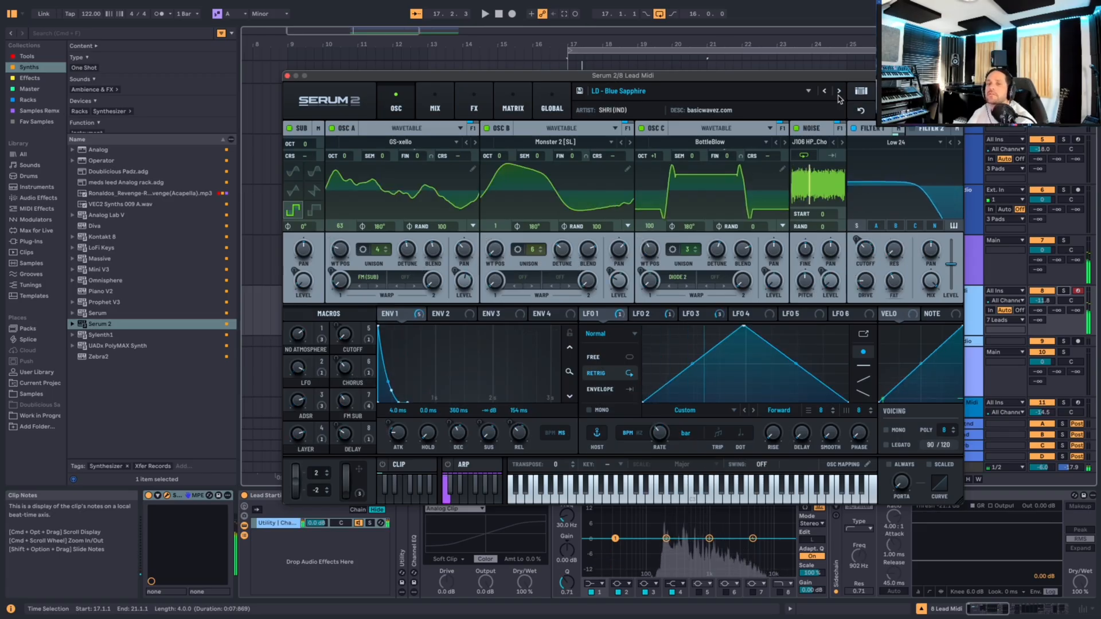
click(838, 93)
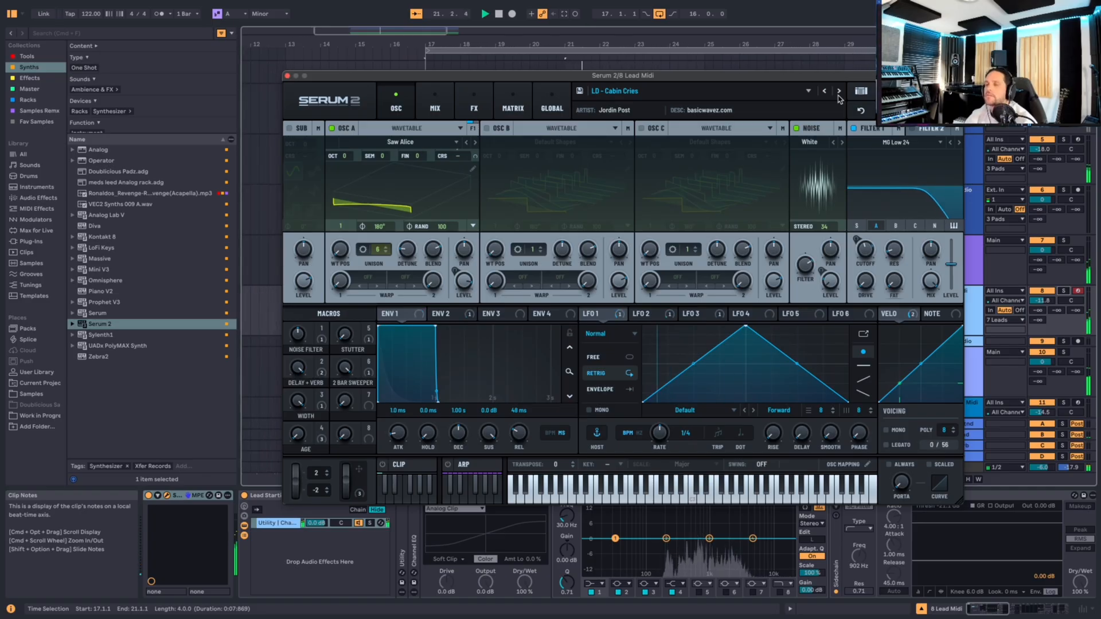
click(838, 95)
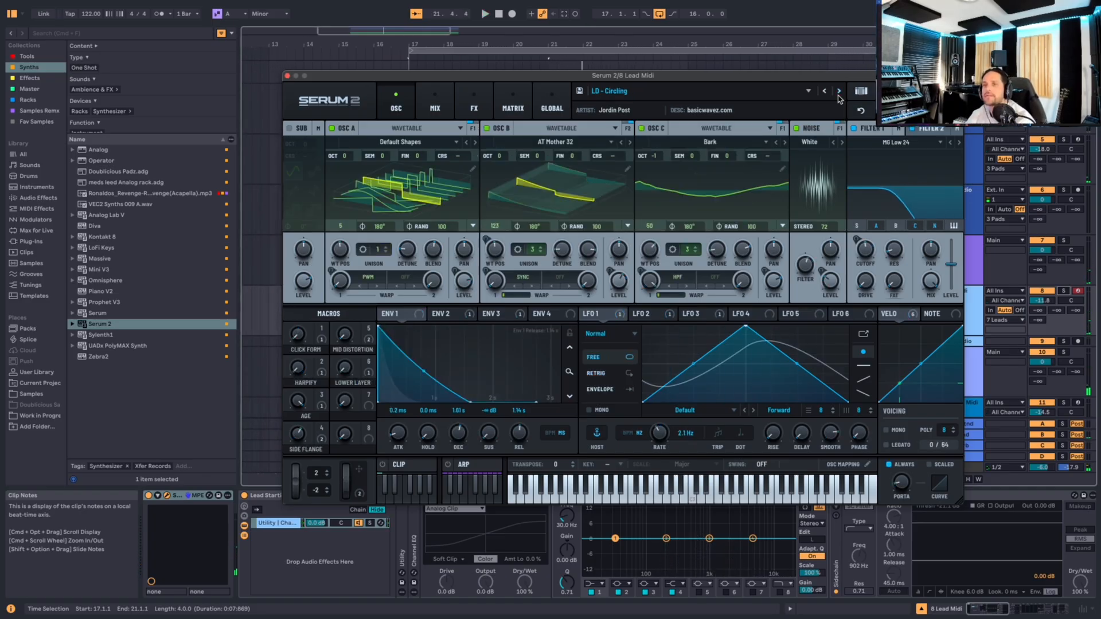
Step: Continue auditioning lead presets up to LD - Drift and play the arrangement with it
click(838, 95)
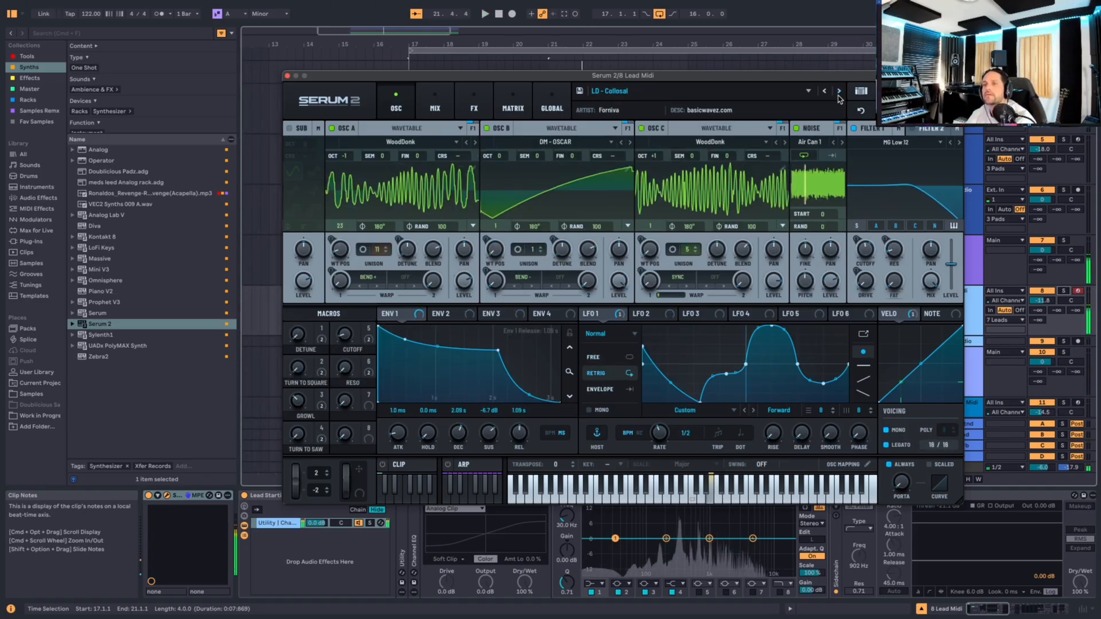
click(838, 95)
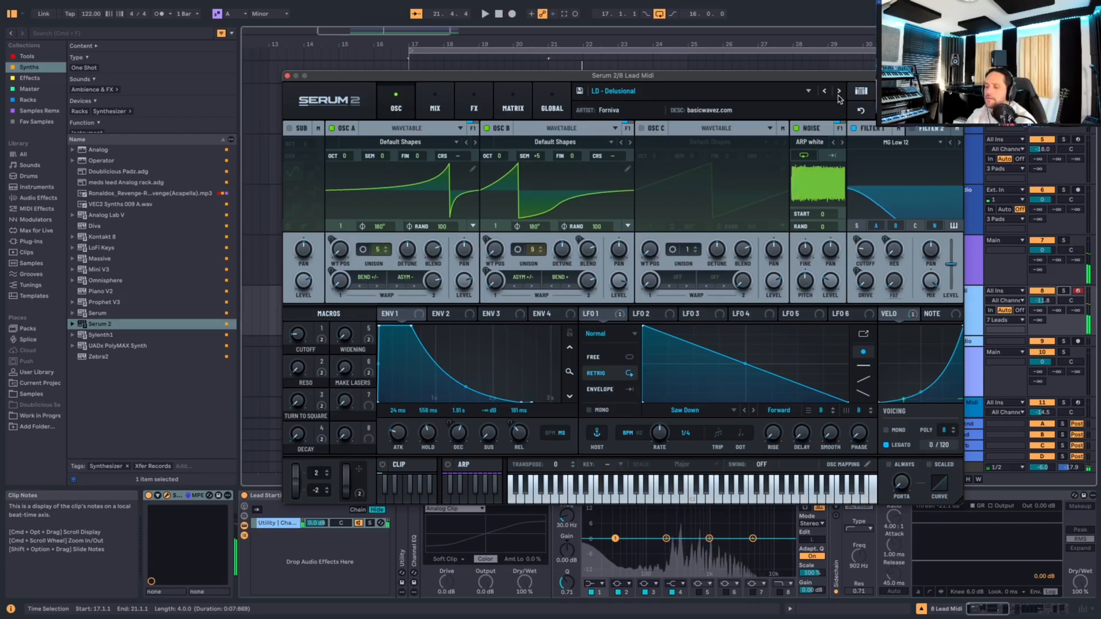
click(838, 93)
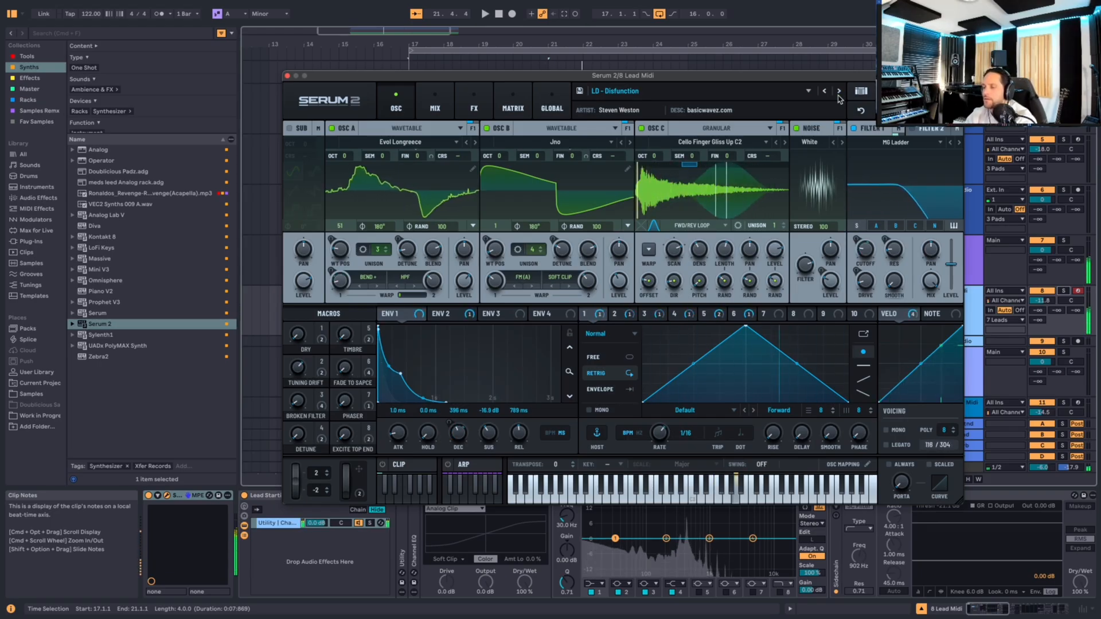
click(839, 91)
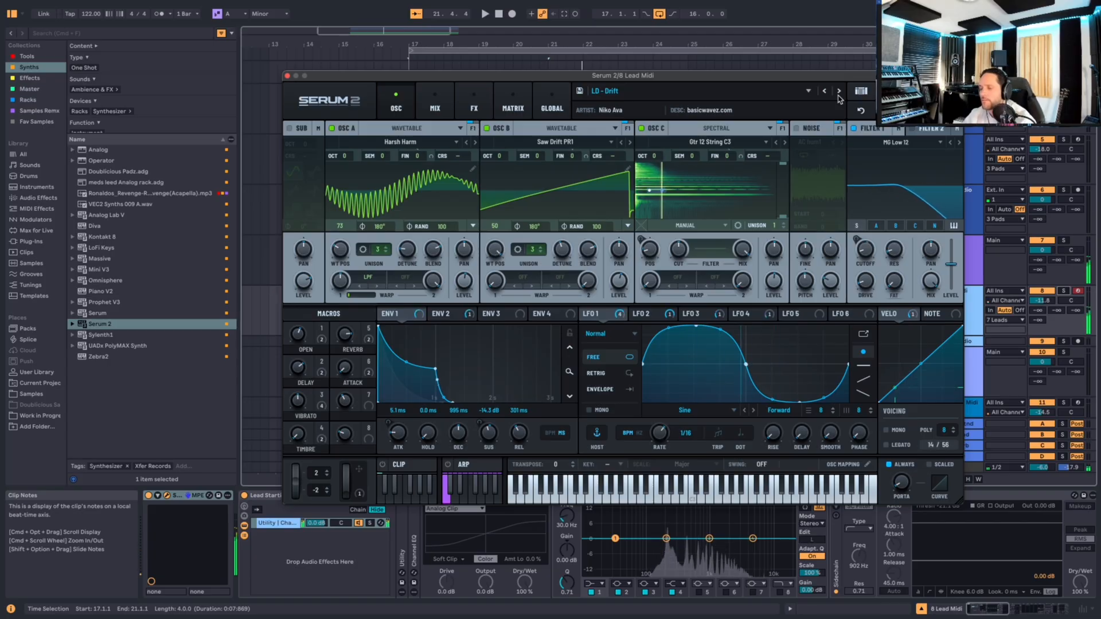
key(space)
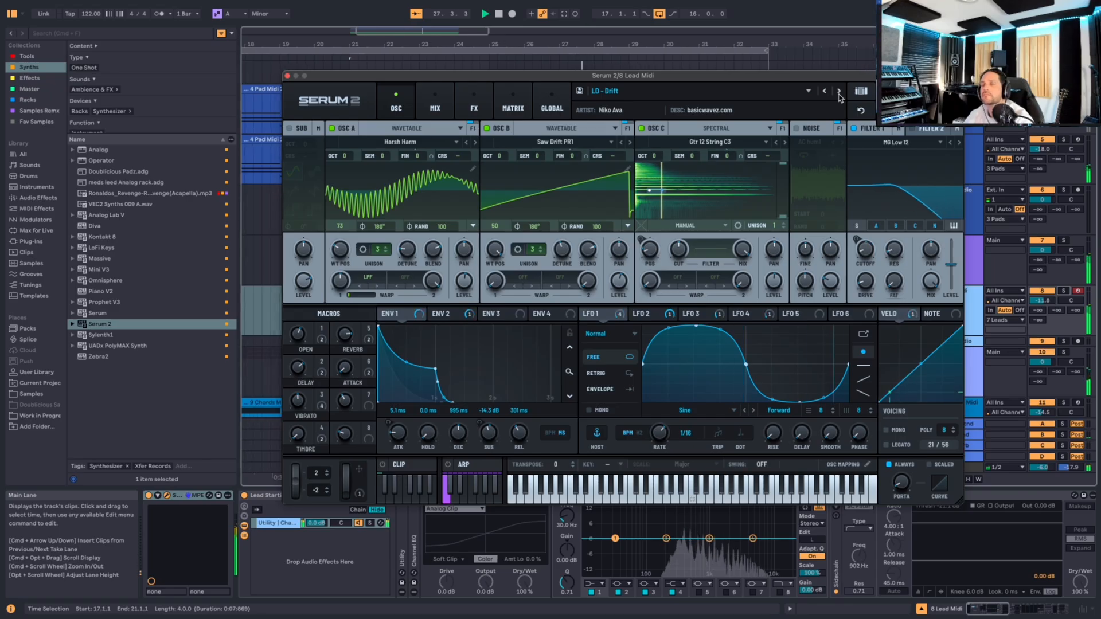
Step: Audition the LD - Drive, LD - Eclipse, LD - Ellusive and LD - Fading Times presets over the playing arrangement
click(839, 93)
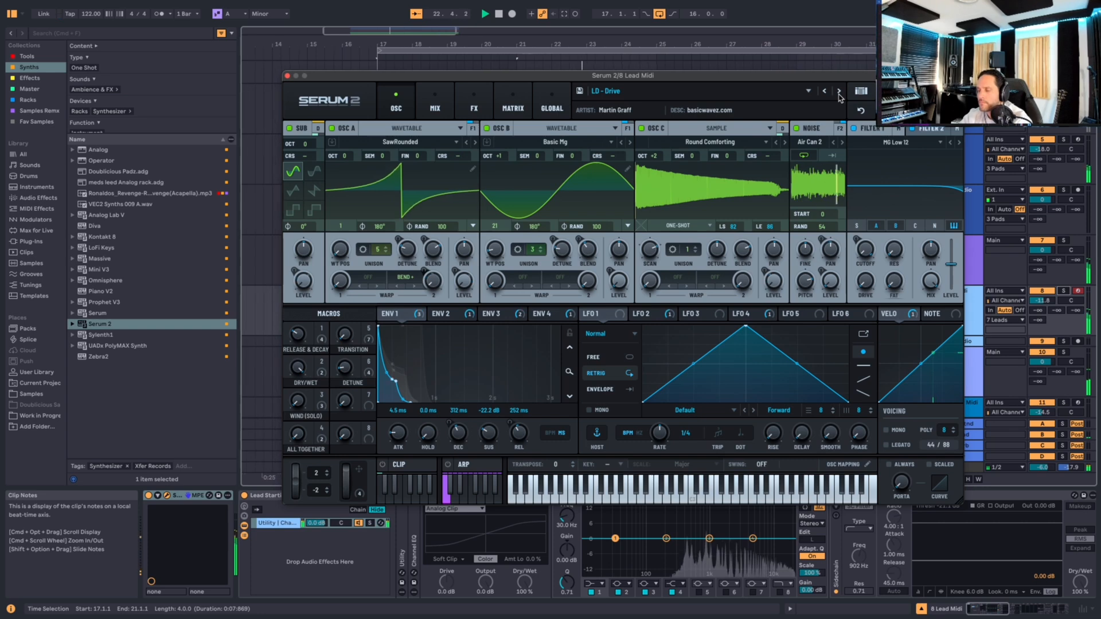
click(839, 93)
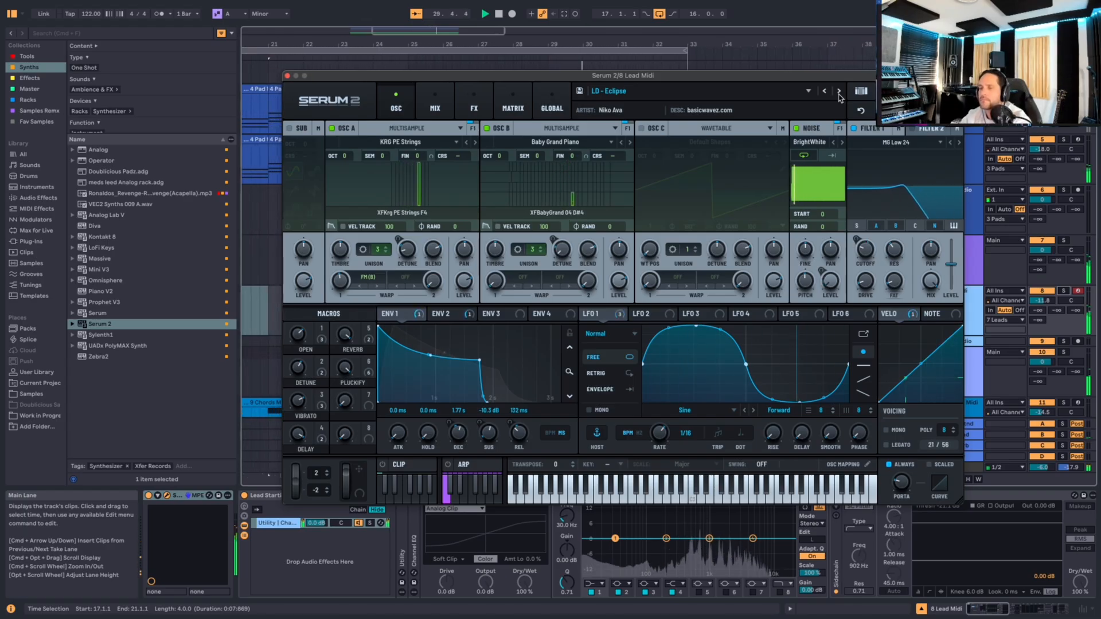
click(839, 93)
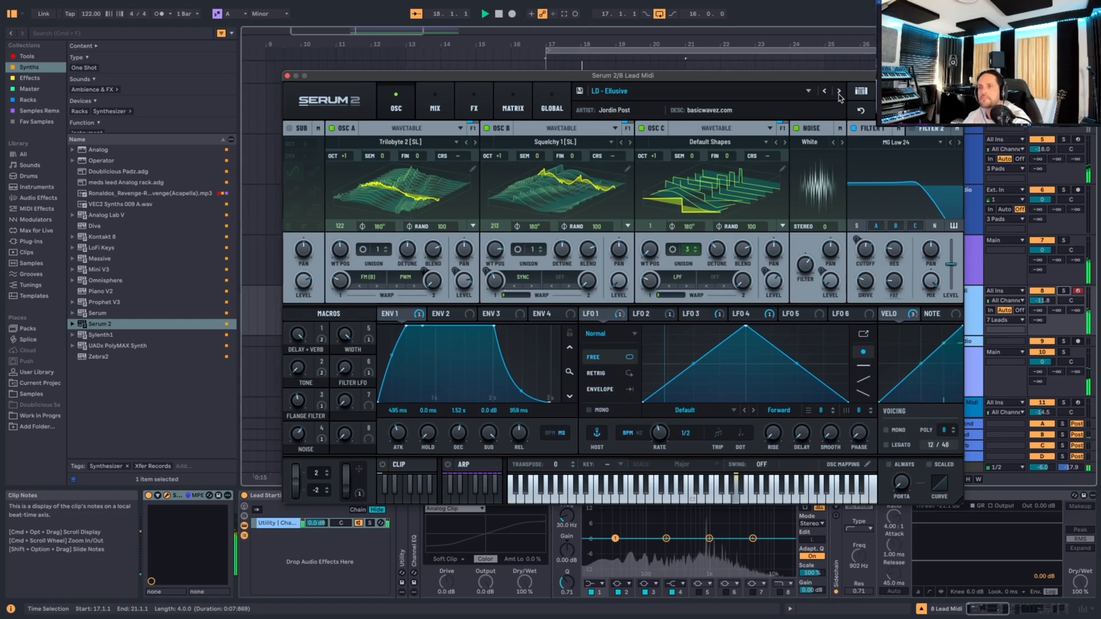
click(839, 95)
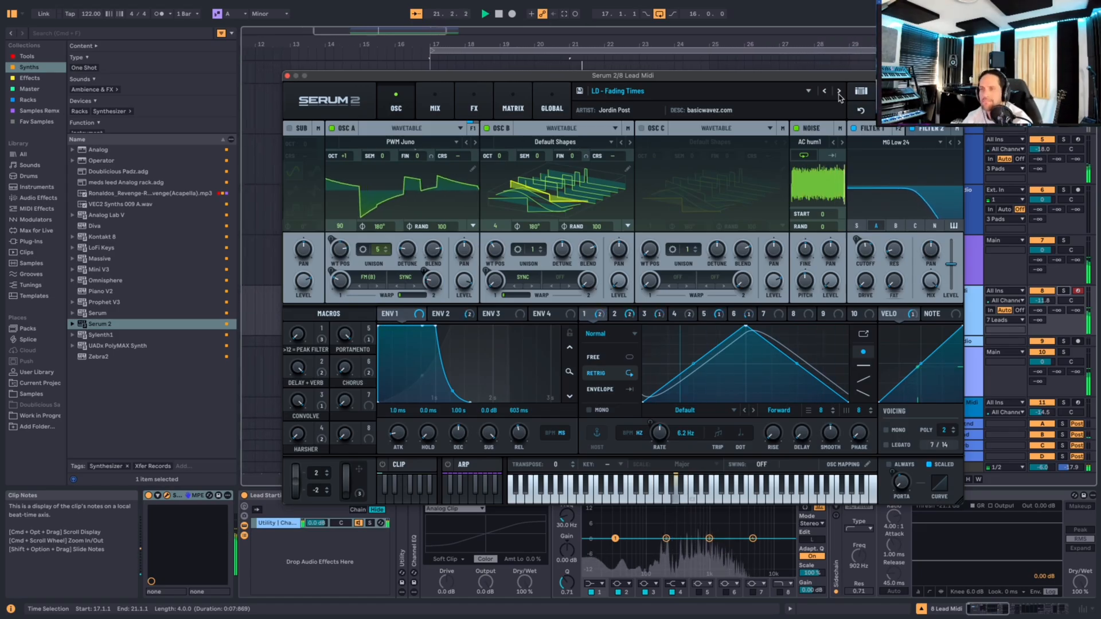
Step: Advance through the lead presets from LD - Fitz to LD - Hover, and solo track 8 Lead Midi to hear LD - Hover alone
click(839, 93)
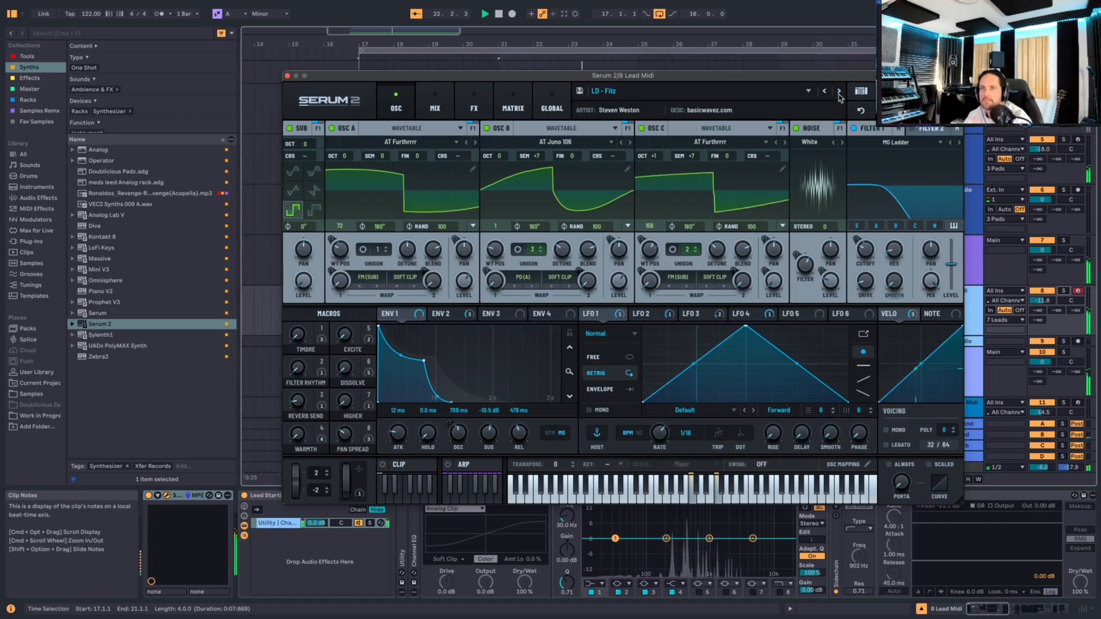
click(839, 91)
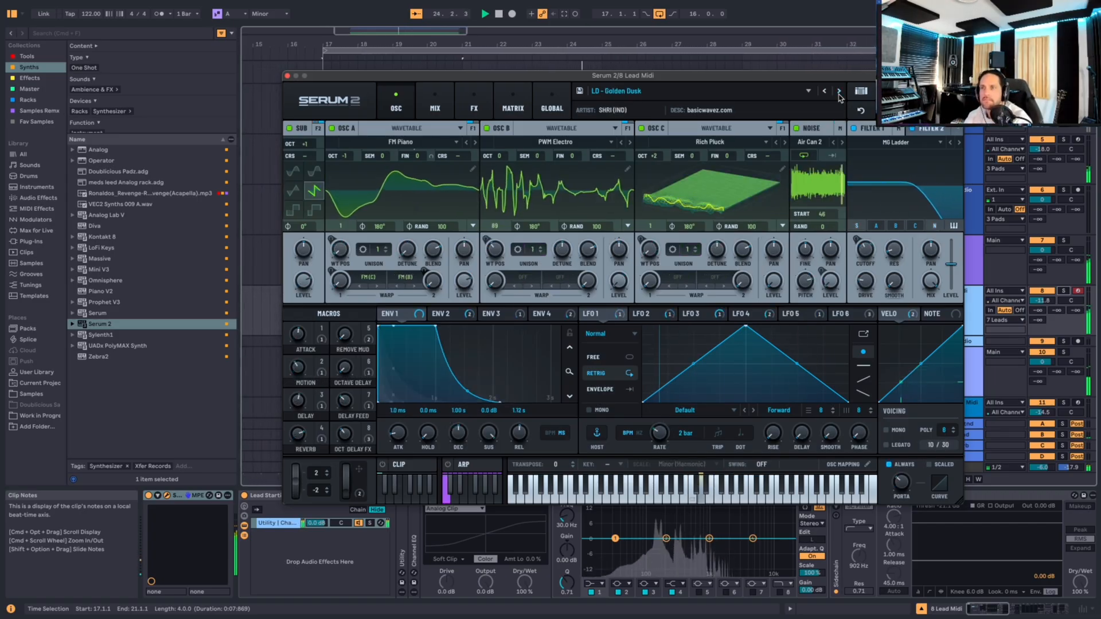
click(839, 92)
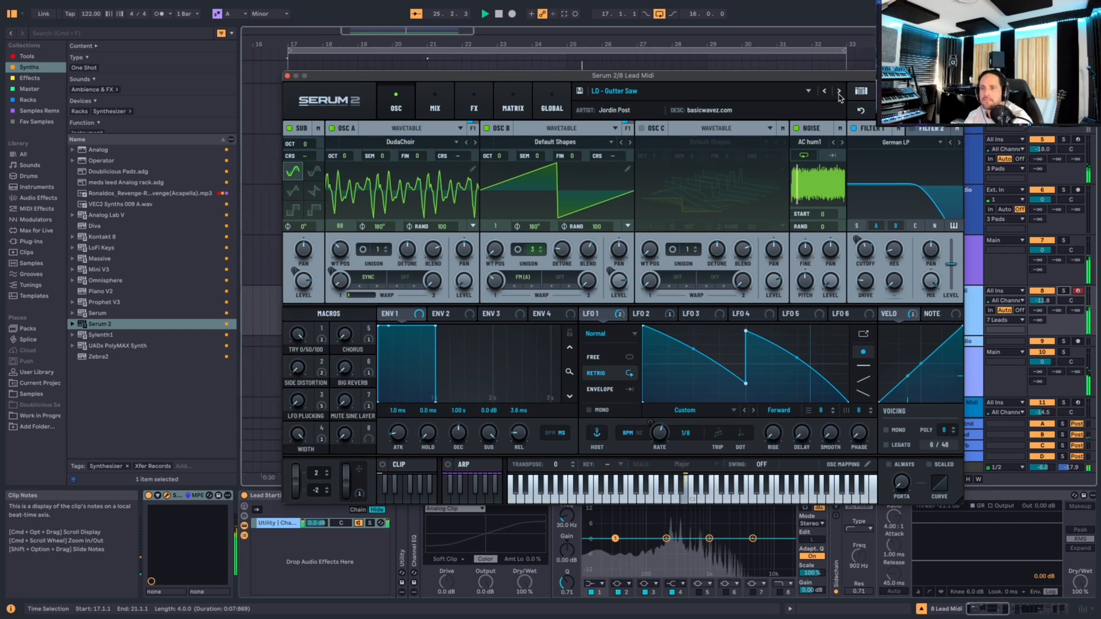
click(839, 92)
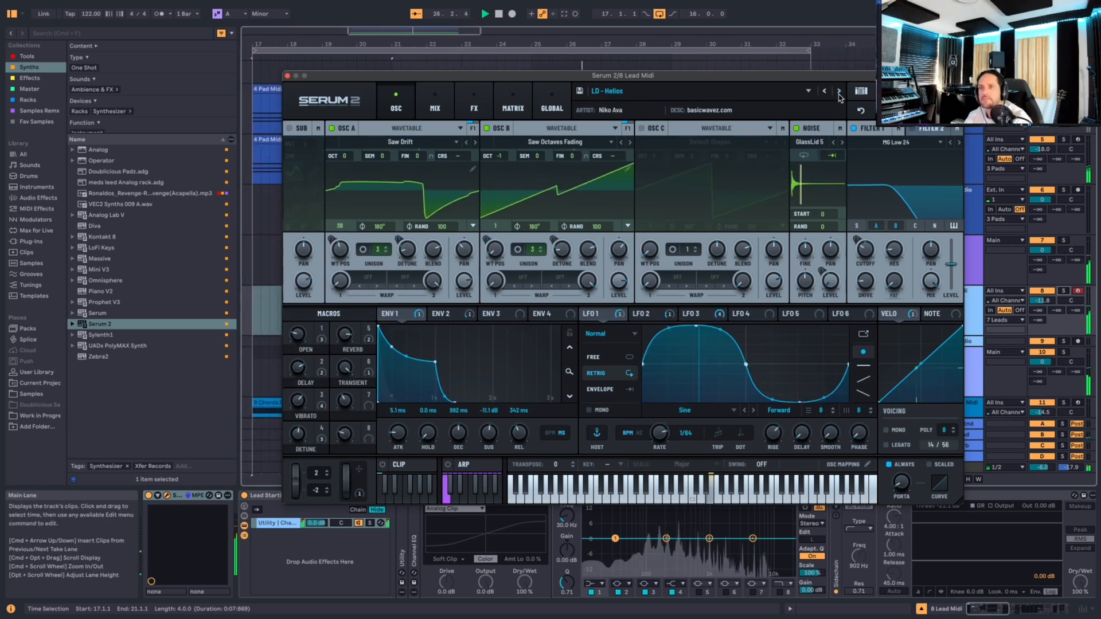
click(839, 93)
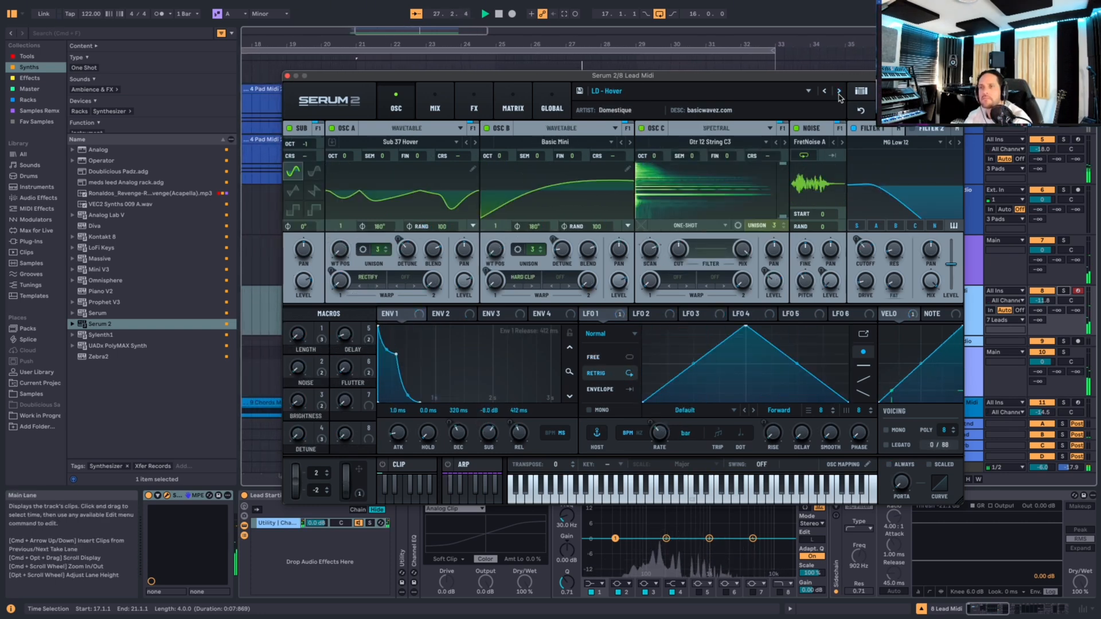
click(1064, 291)
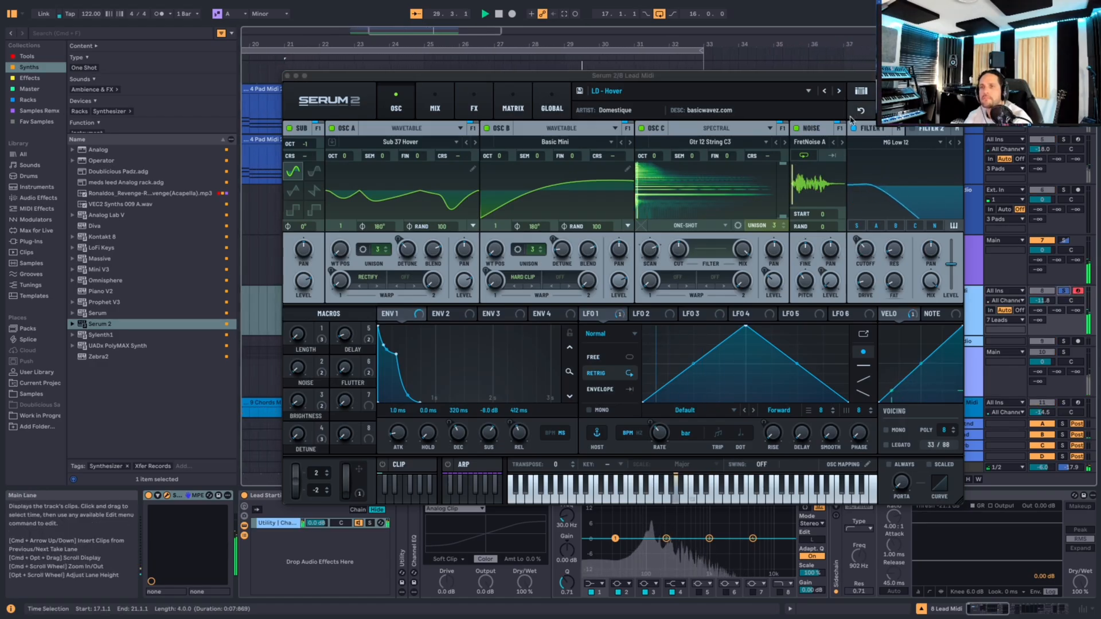
Step: Audition LD - Kung Fury and LD - Life, load the LD - Lucent preset, stop playback and hide the Serum 2 window
click(838, 91)
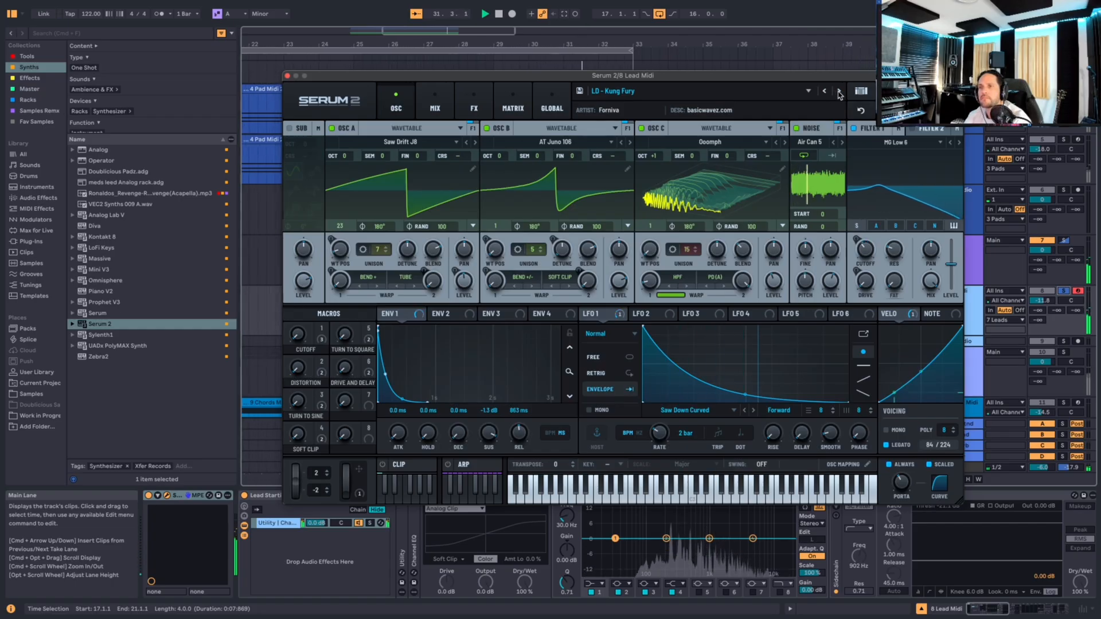
click(838, 91)
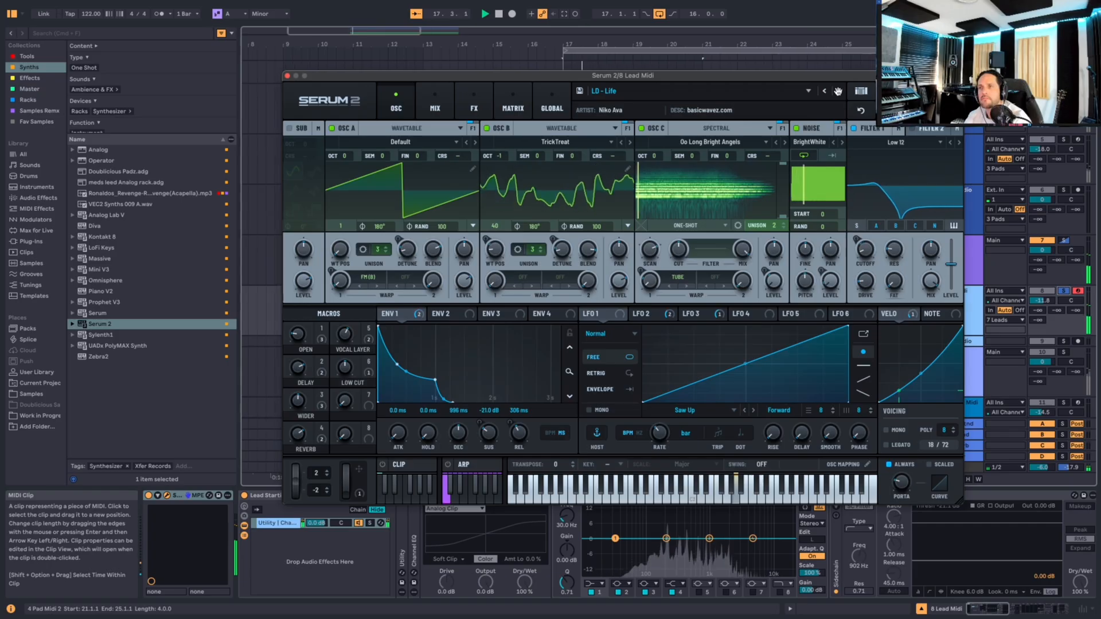
click(839, 92)
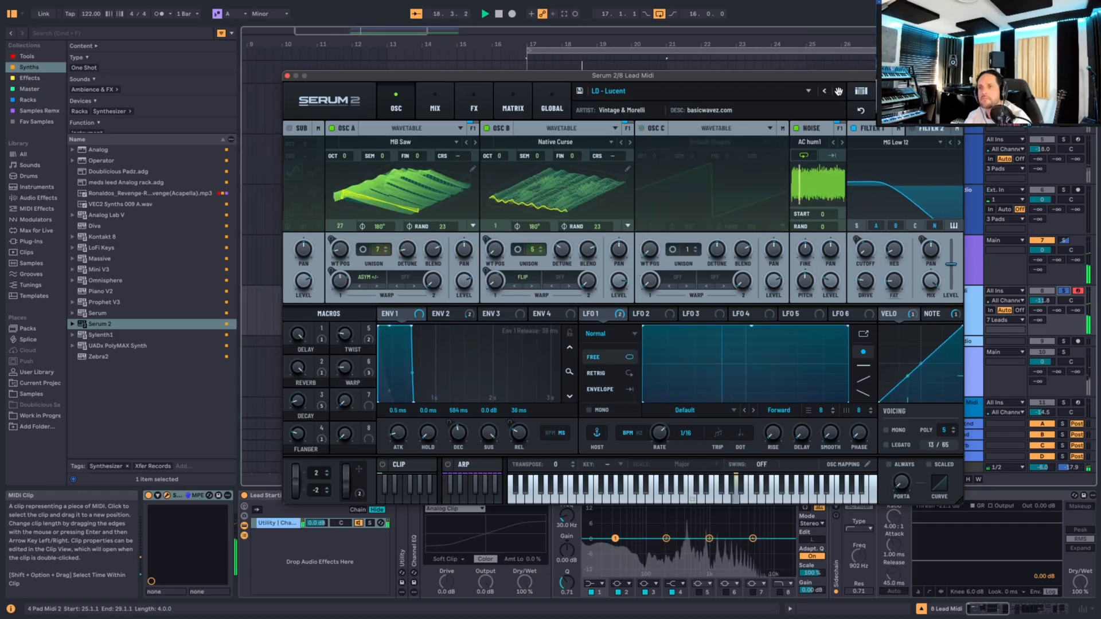
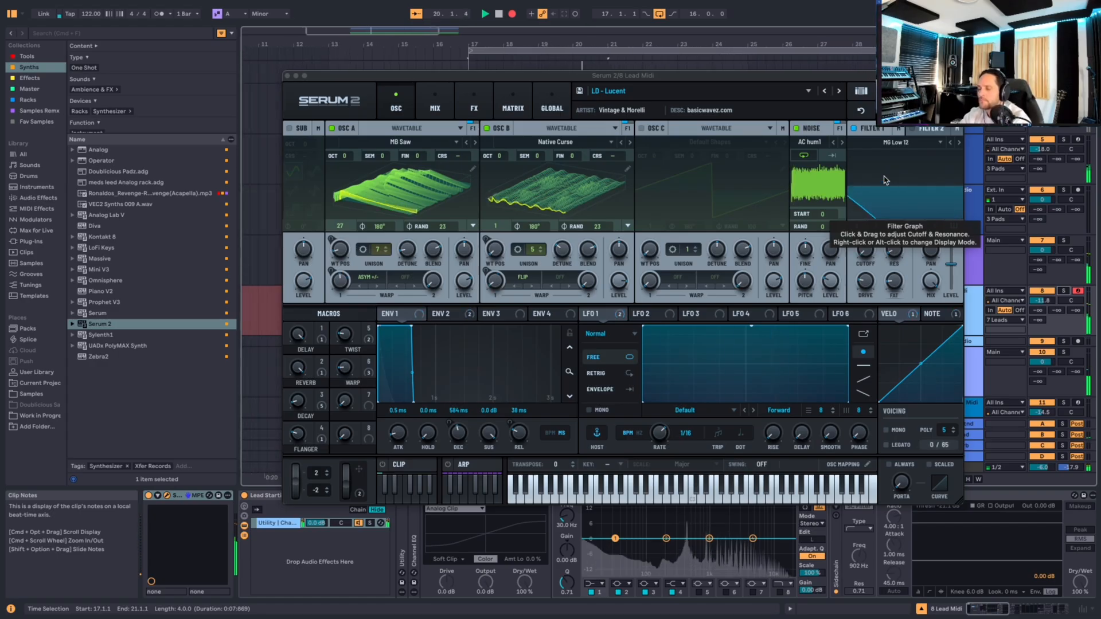
key(space)
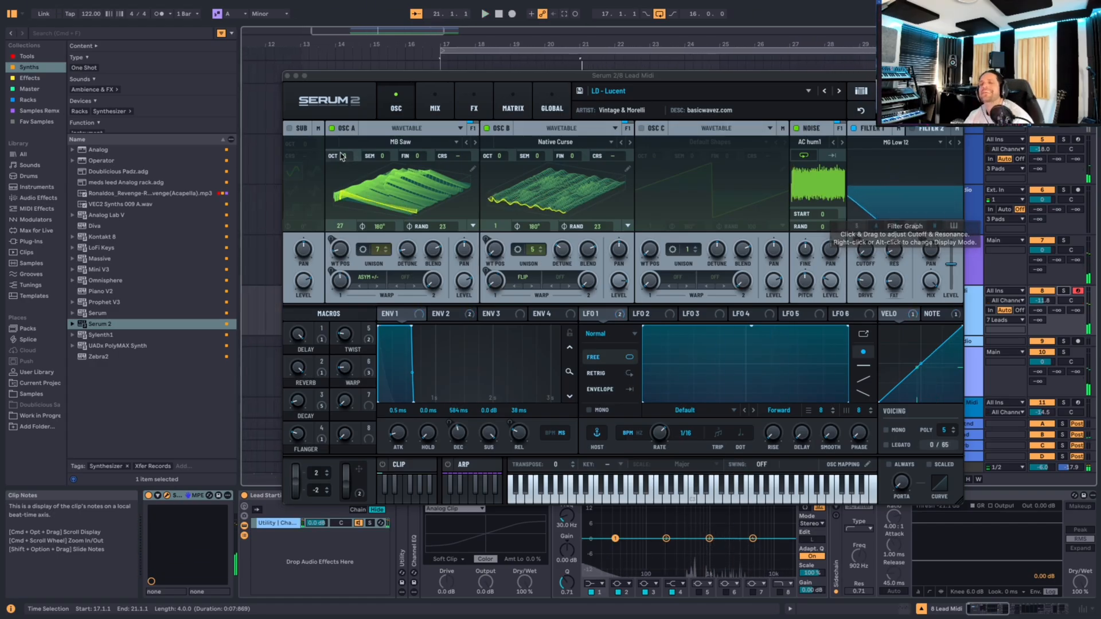
key(super+alt+p)
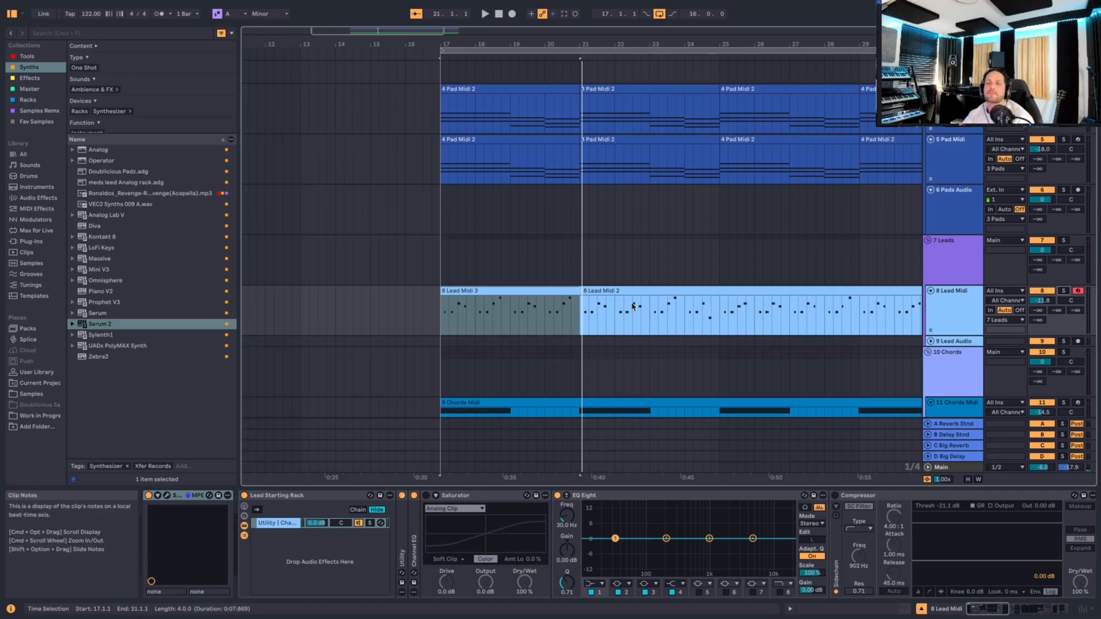
Step: Play the arrangement with the 8 Lead Midi 2 clip's notes open and lower the 8 Lead Midi track volume to -16.3 dB
key(space)
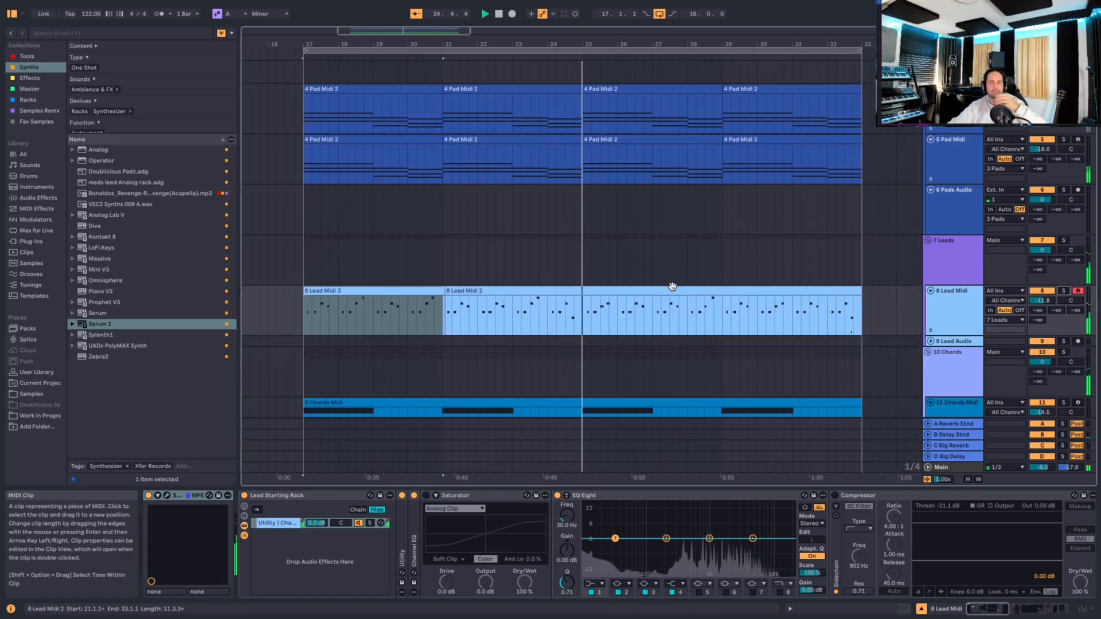
click(536, 292)
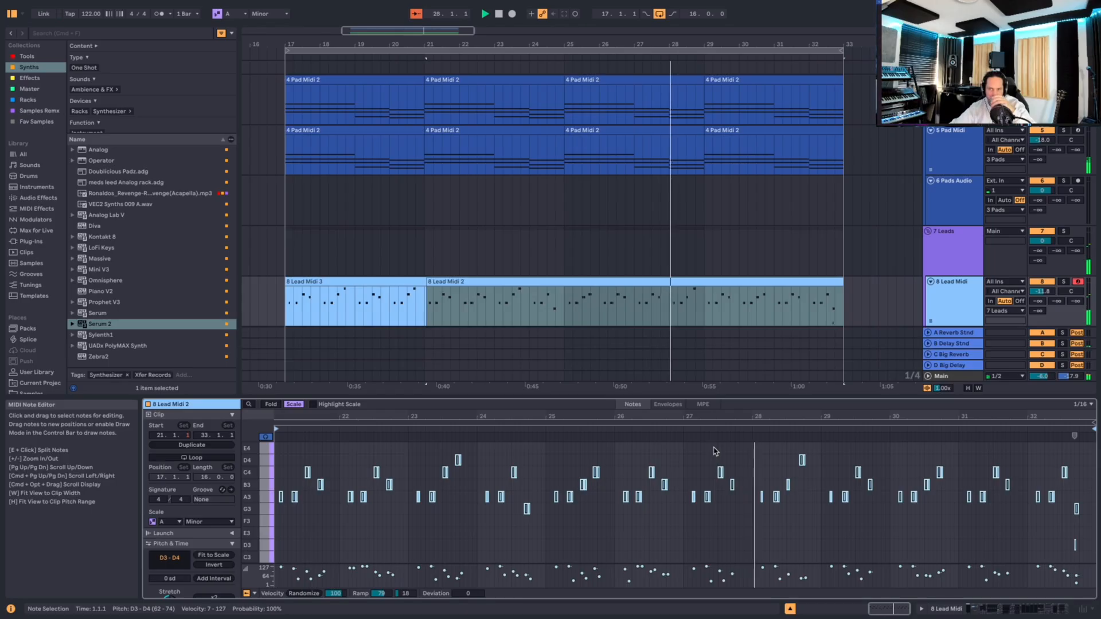
drag(1042, 291, 1042, 304)
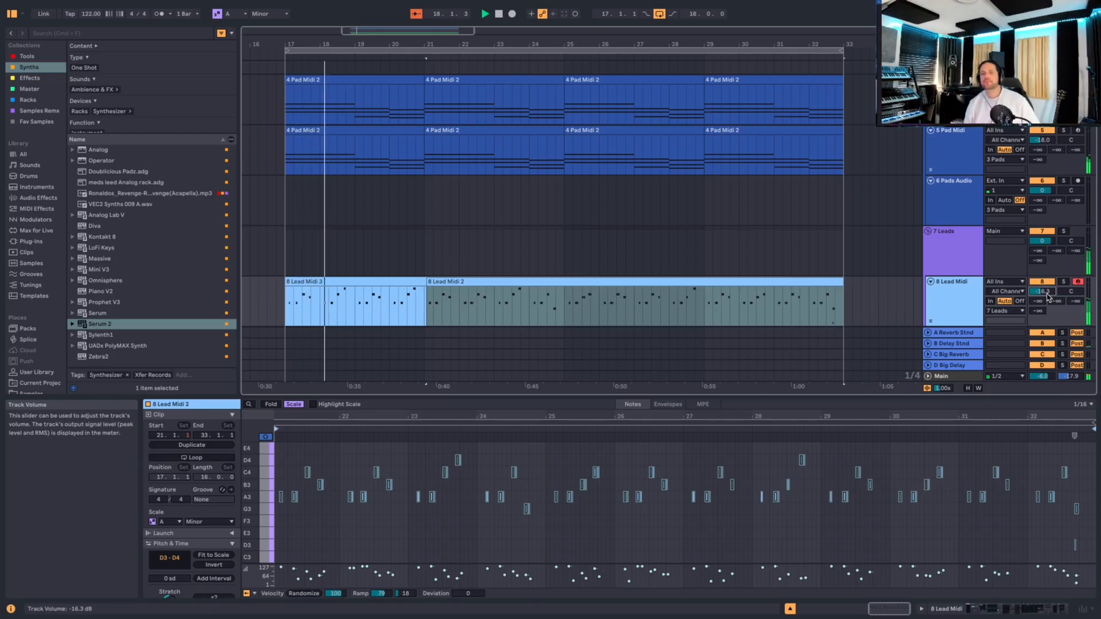
key(space)
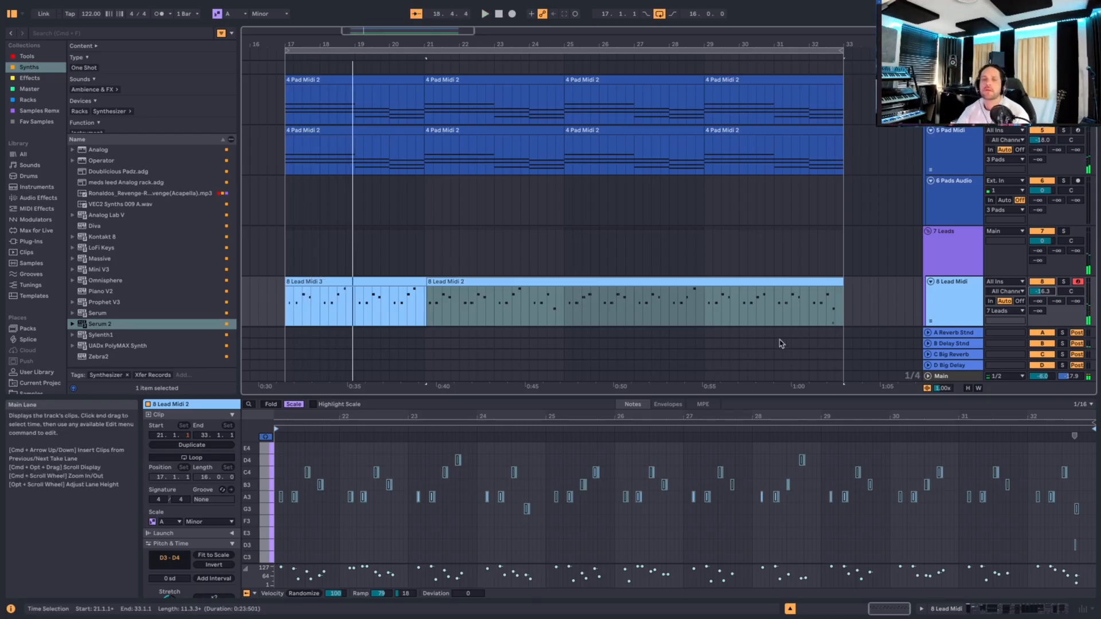
Step: Delete the 8 Lead Midi 2 clip and trim the end of the 8 Lead Midi 3 clip to bar 21
click(374, 285)
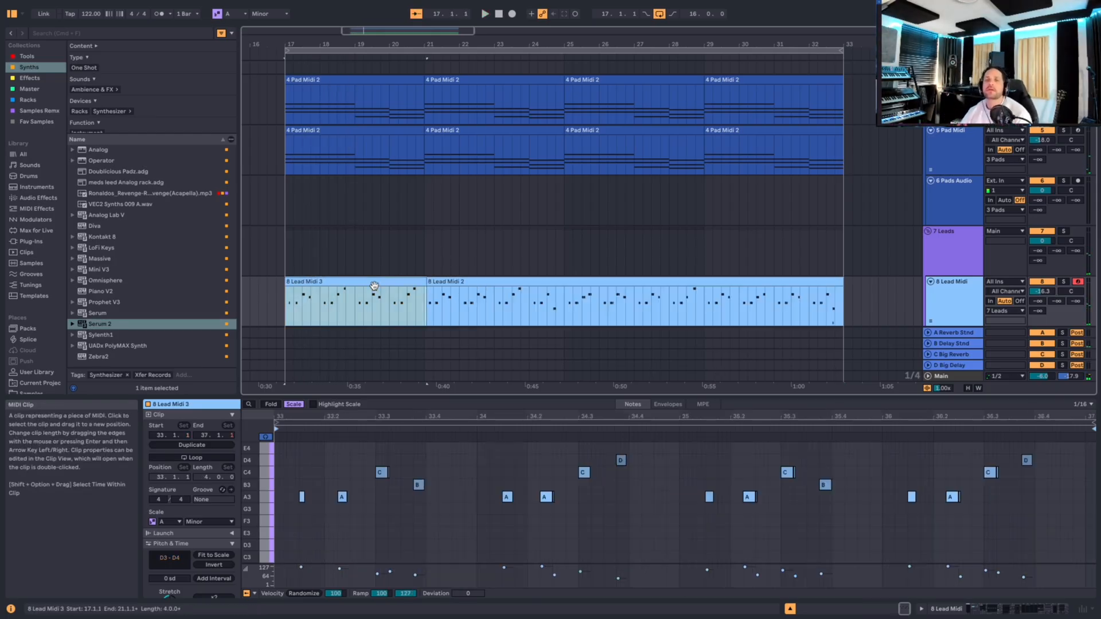
click(457, 278)
key(Delete)
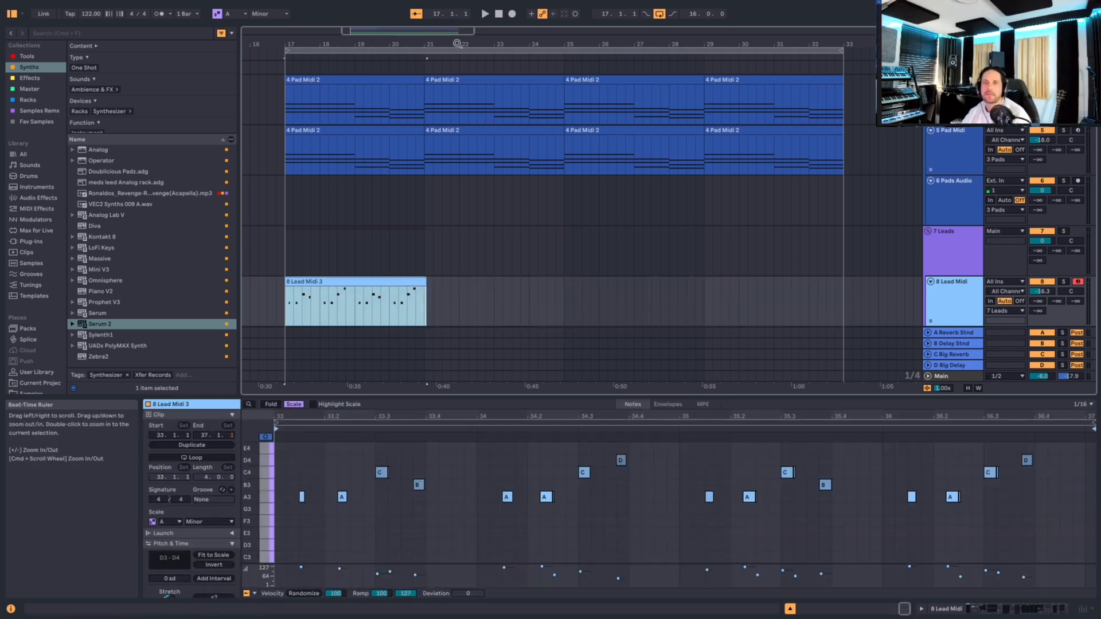
double_click(457, 43)
click(731, 287)
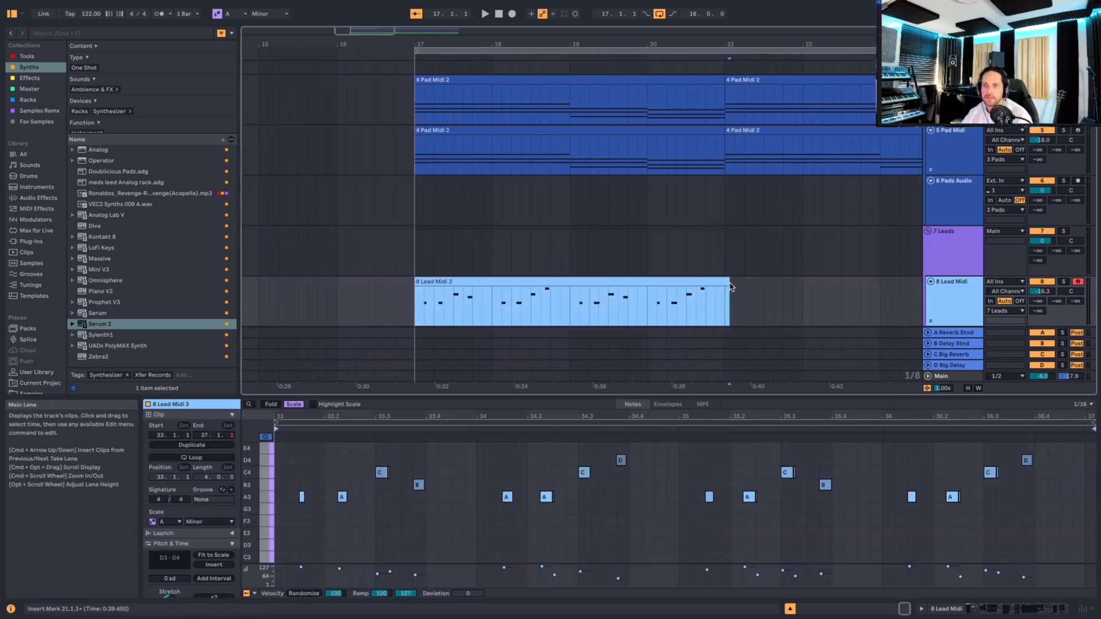
drag(726, 282, 725, 281)
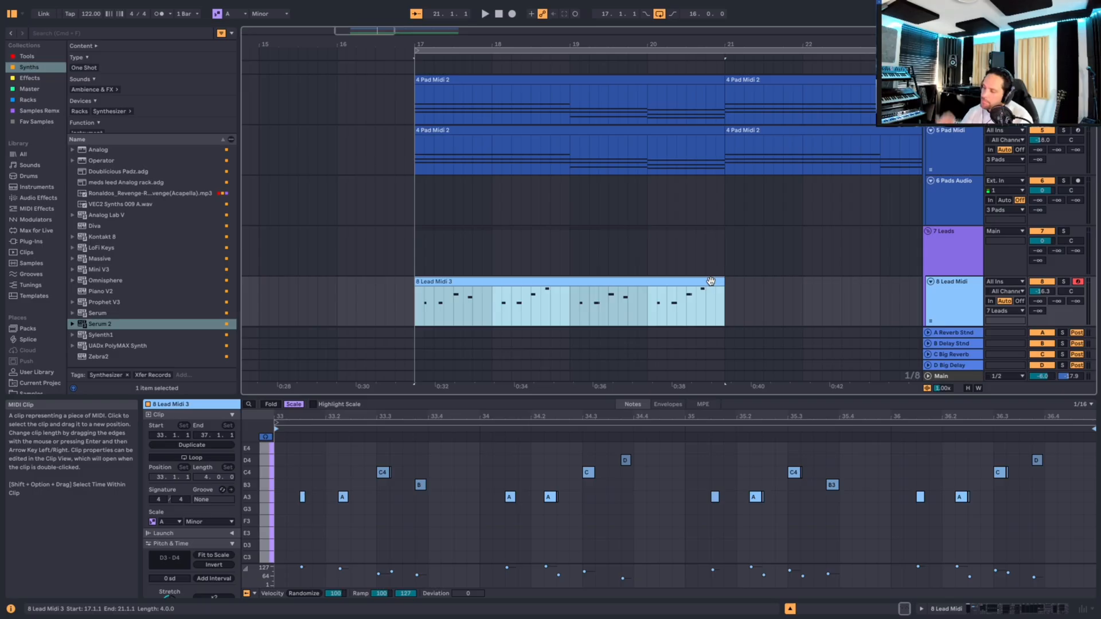
Step: Lower the D4 note in the second bar of the 8 Lead Midi 3 clip to B3 and play the lead line
key(space)
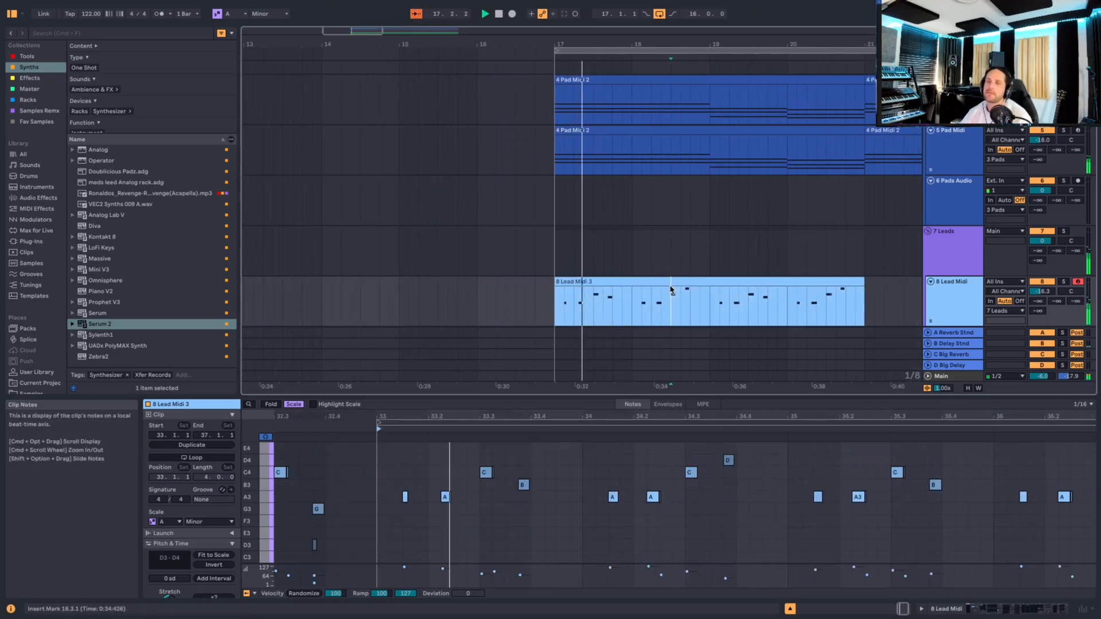
key(space)
drag(491, 440, 657, 493)
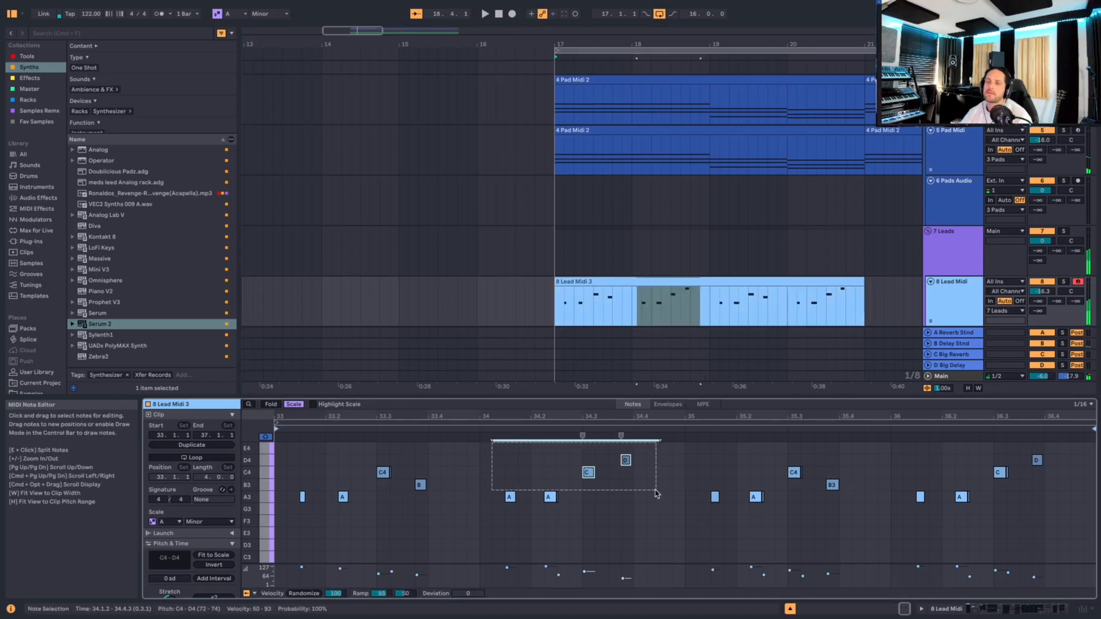
click(389, 472)
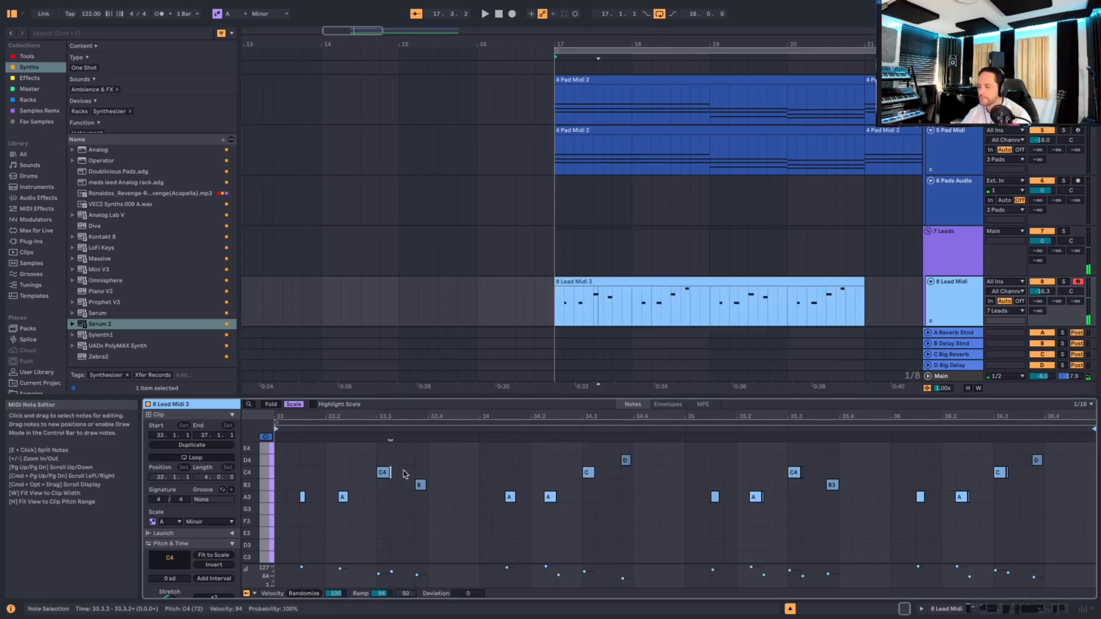
key(space)
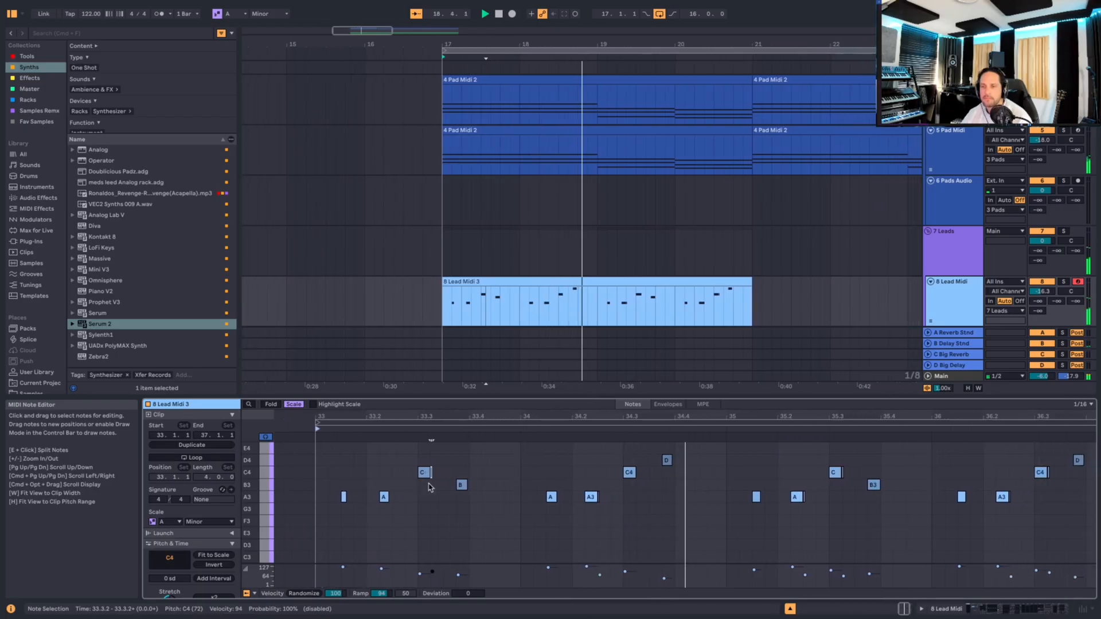
key(space)
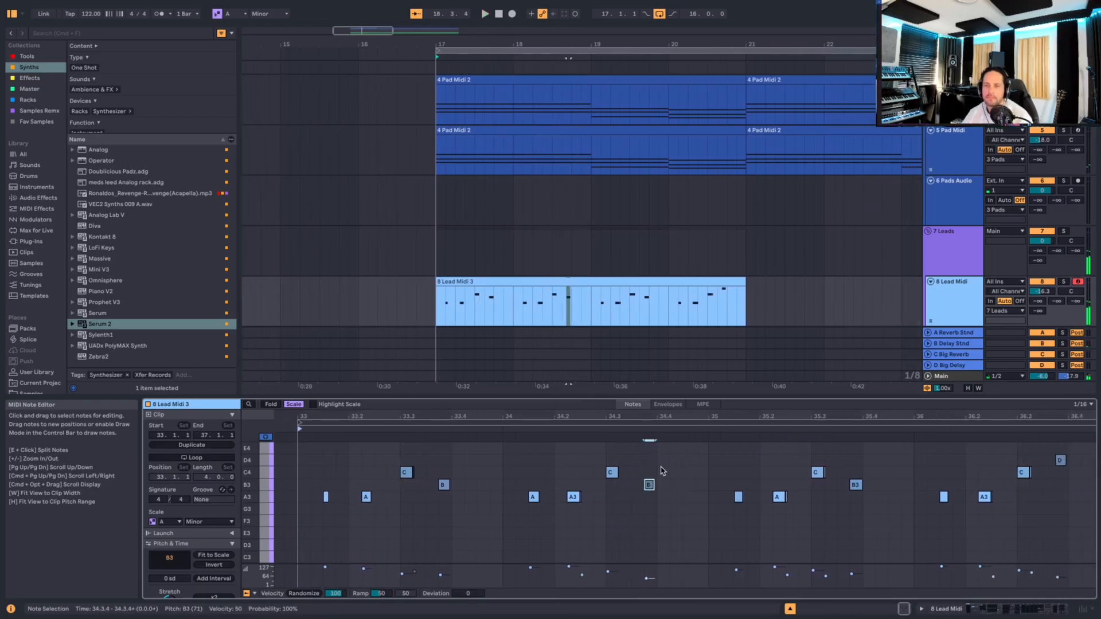
key(space)
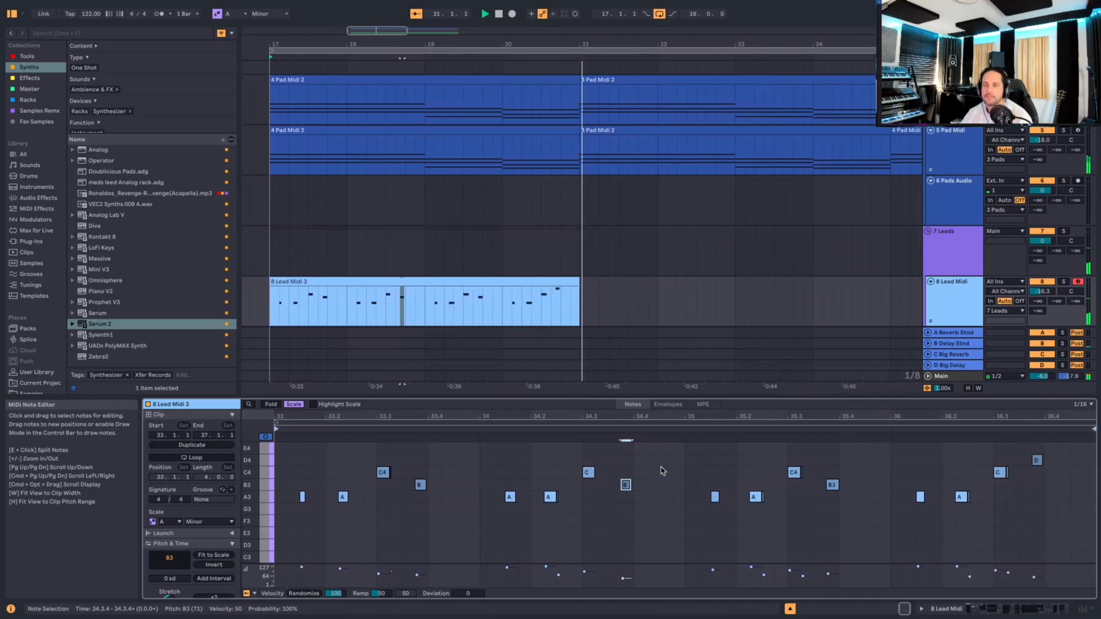
key(space)
Step: Duplicate the 8 Lead Midi 3 clip three times to fill the section from bar 17 to bar 33
click(369, 252)
click(387, 283)
key(ctrl+d)
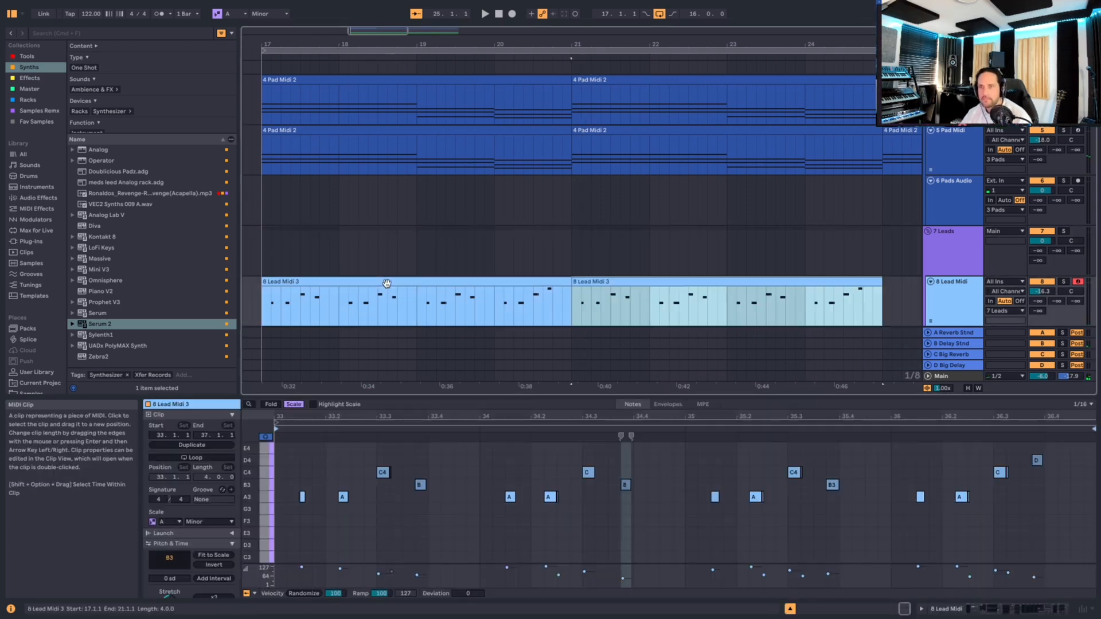
key(ctrl+d)
key(ctrl+d)
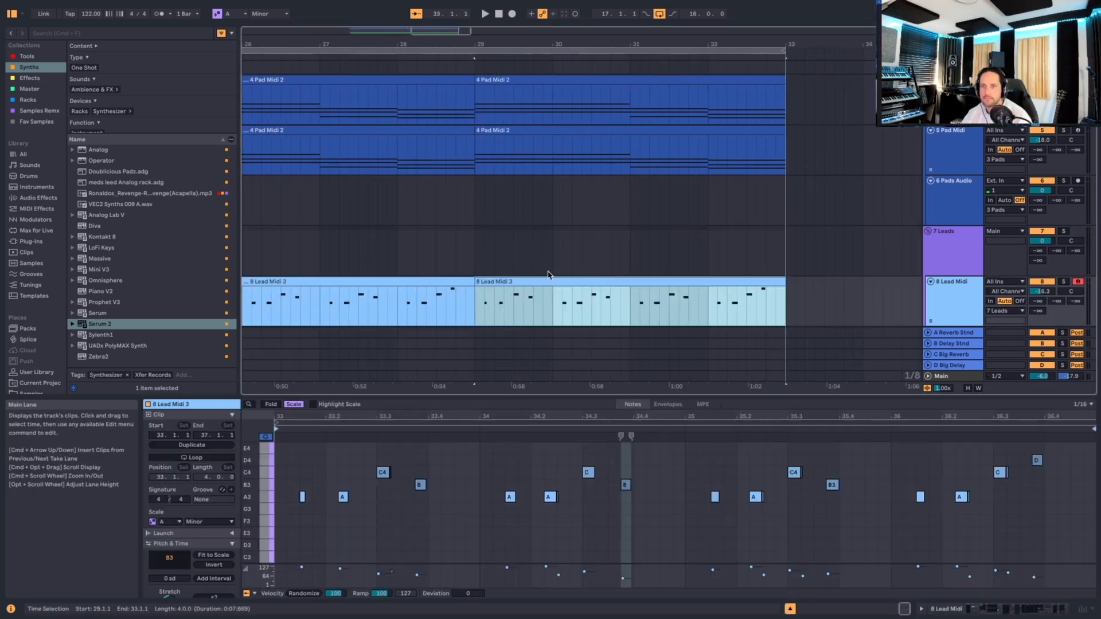
Step: Select all four 8 Lead Midi 3 clips between bars 17 and 33
click(548, 272)
click(538, 282)
scroll(539, 287, left, 8)
scroll(539, 286, down, 3)
drag(648, 45, 648, 23)
shift+click(530, 154)
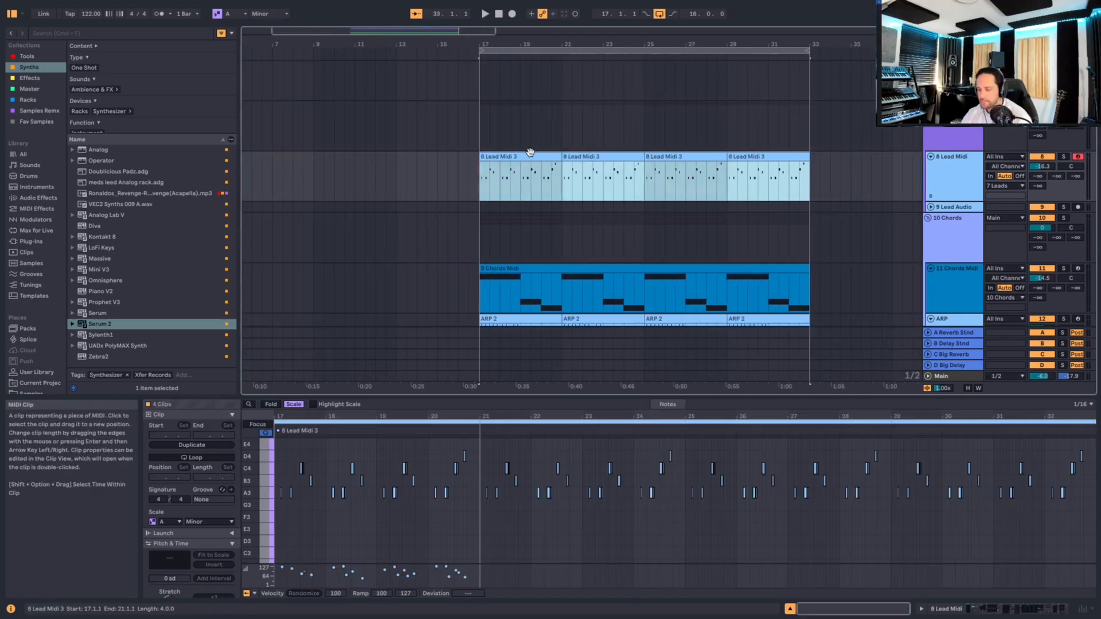
Step: Consolidate the four lead MIDI clips at bars 17 to 33 into one clip and play it back
key(ctrl+j)
scroll(528, 155, left, 3)
key(space)
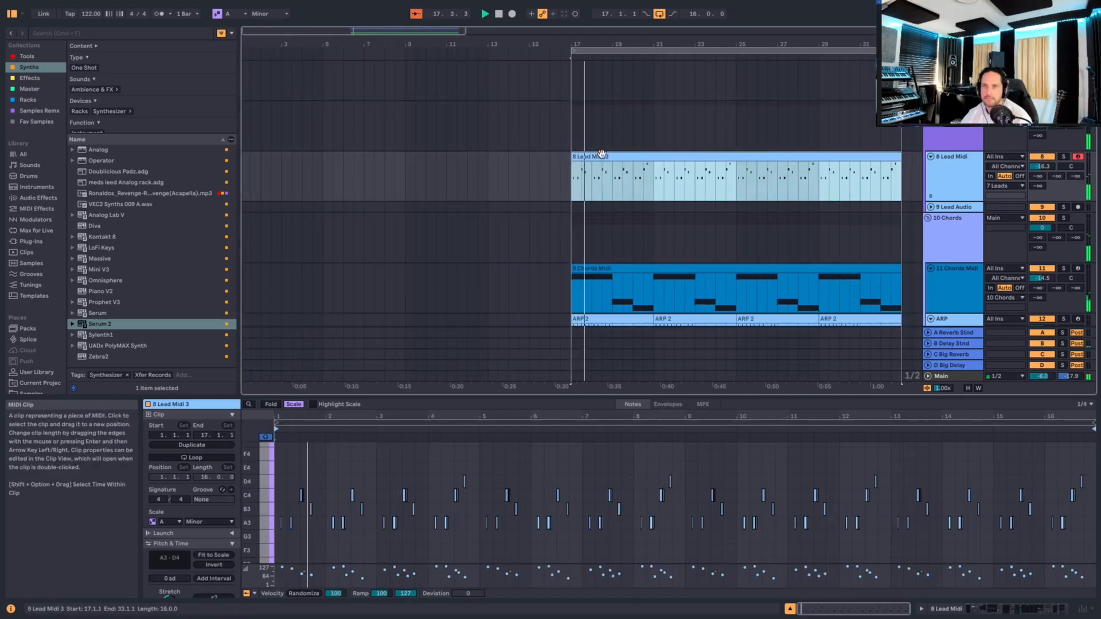
double_click(602, 158)
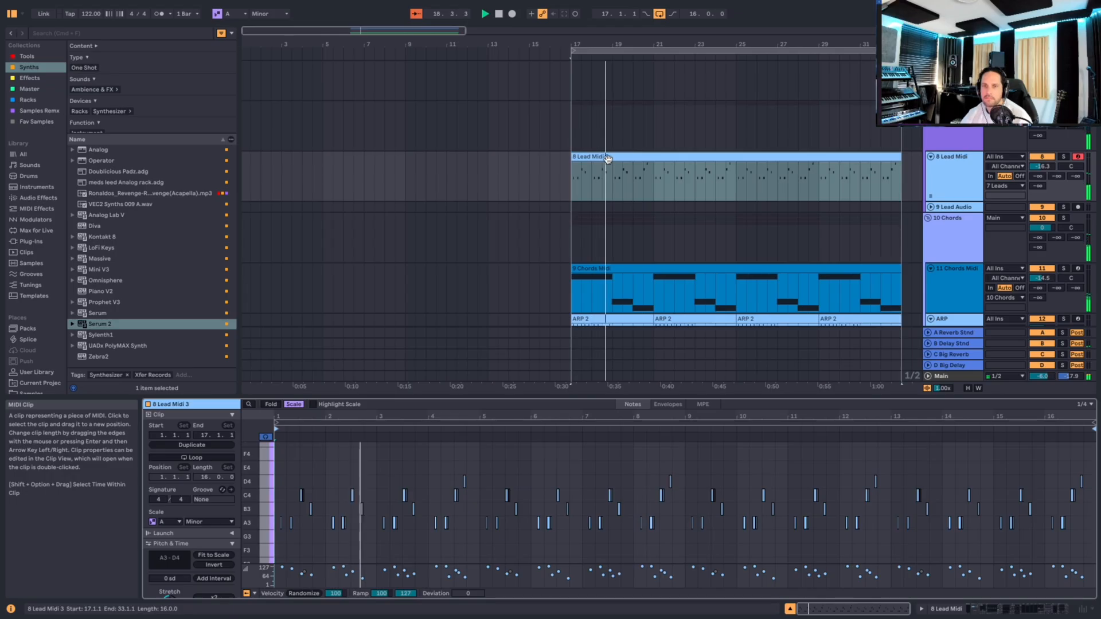
Step: Make band 1 of the lead track's EQ Eight a low cut at about 116 Hz
click(956, 169)
double_click(955, 169)
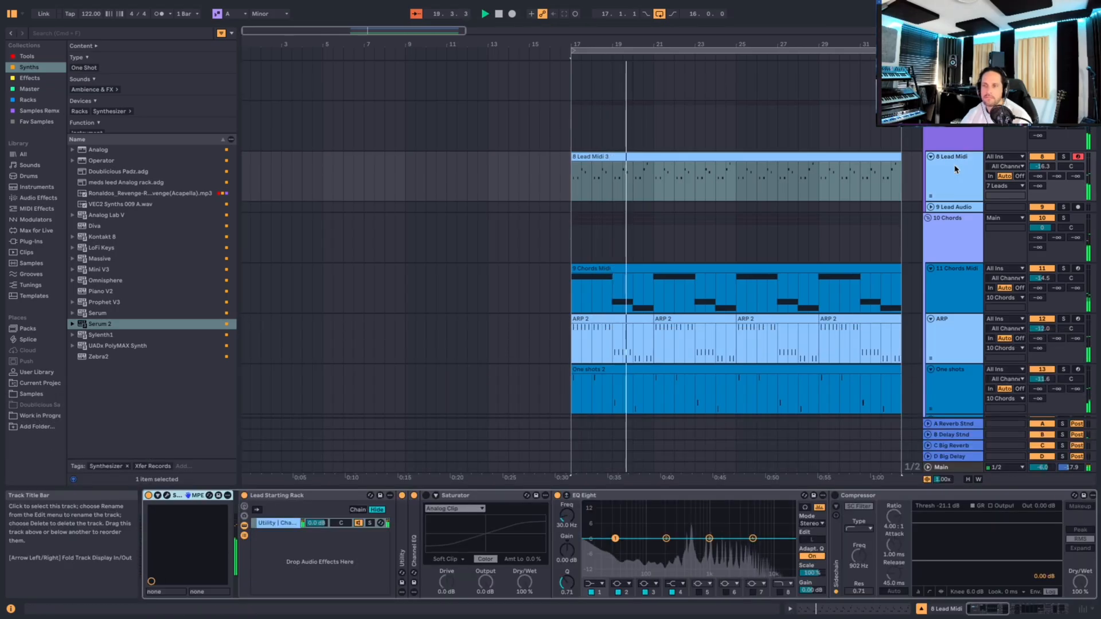
click(597, 585)
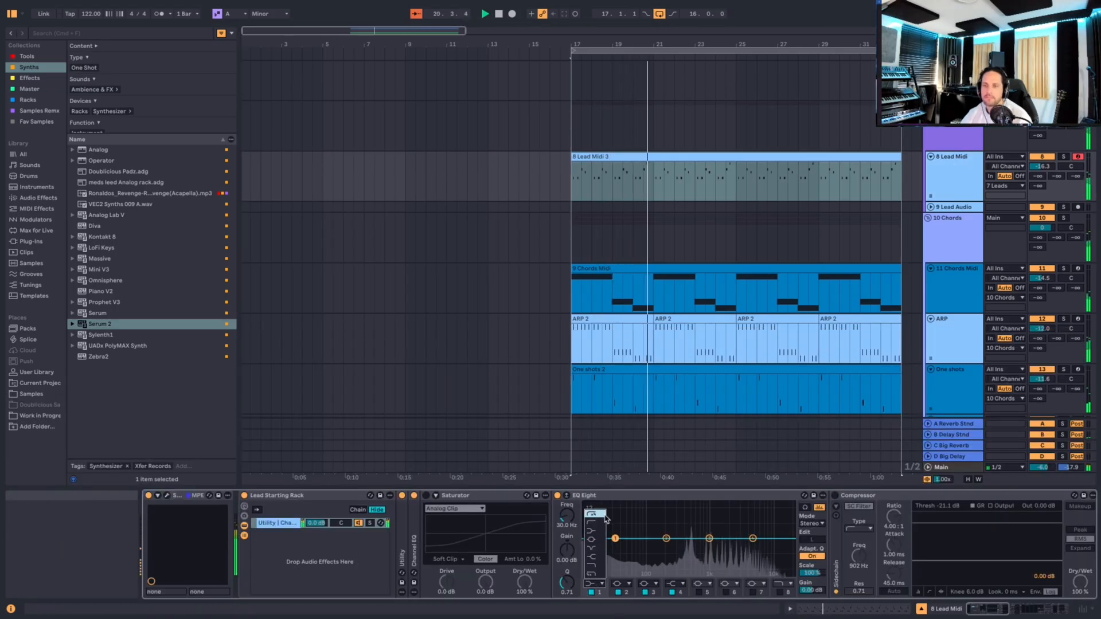
click(600, 523)
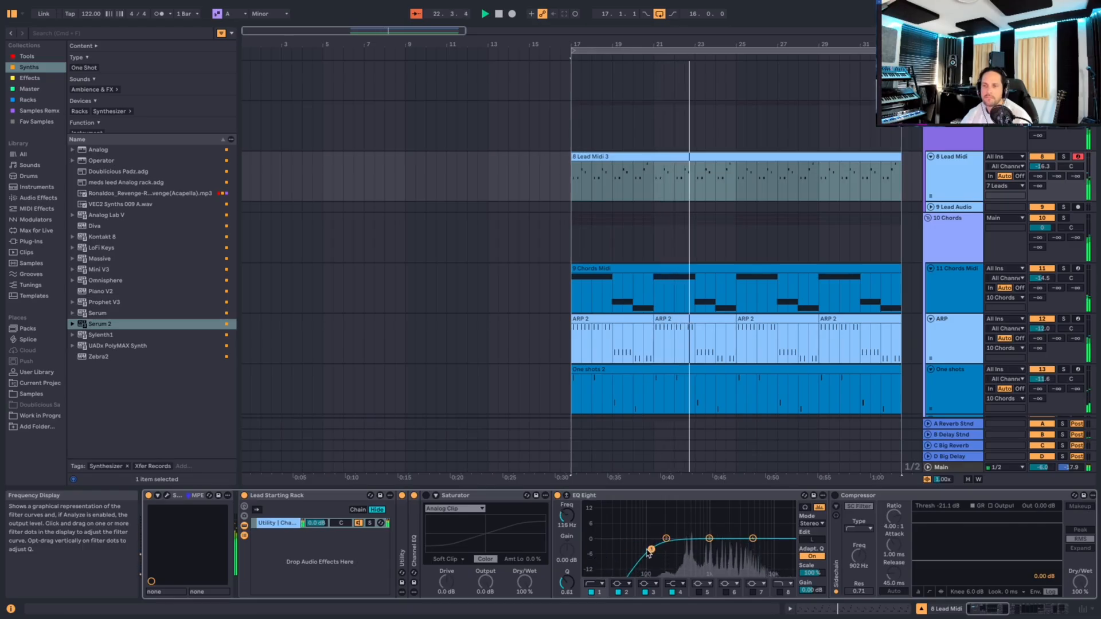
Step: Rename the 8 Lead Midi track to "Lead pluck"
click(957, 341)
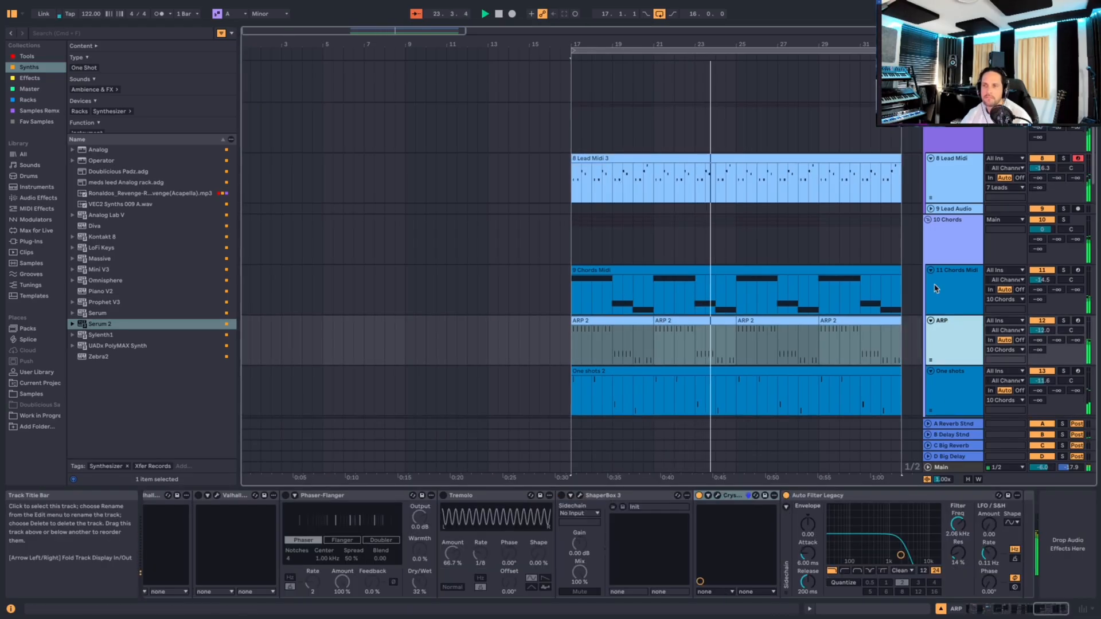
click(953, 180)
key(super+r)
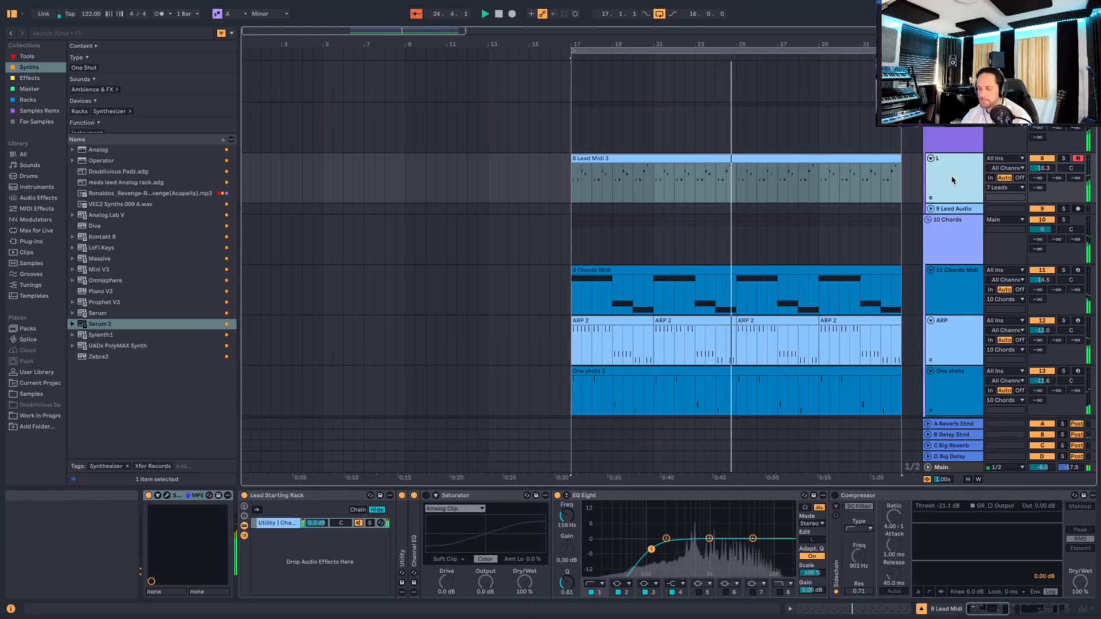
text(Lead)
key(Return)
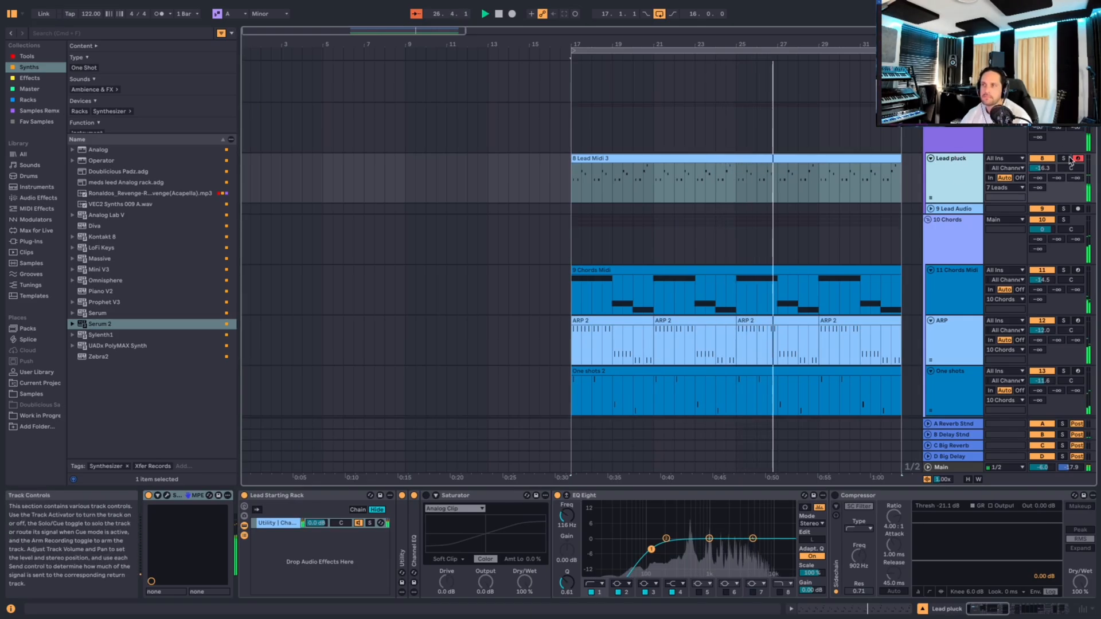
Step: Solo the lead track and listen to it on its own
click(1063, 158)
click(958, 180)
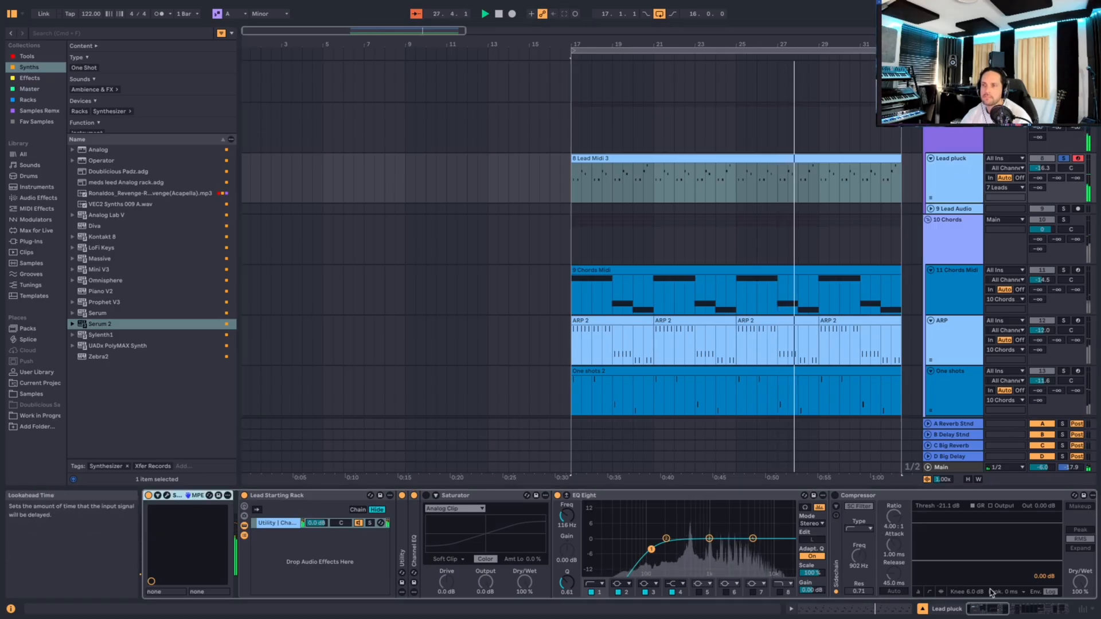
key(space)
Step: Add a copy of all the lead clip's notes two scale steps lower, spanning F3 to B3, and play it
double_click(679, 159)
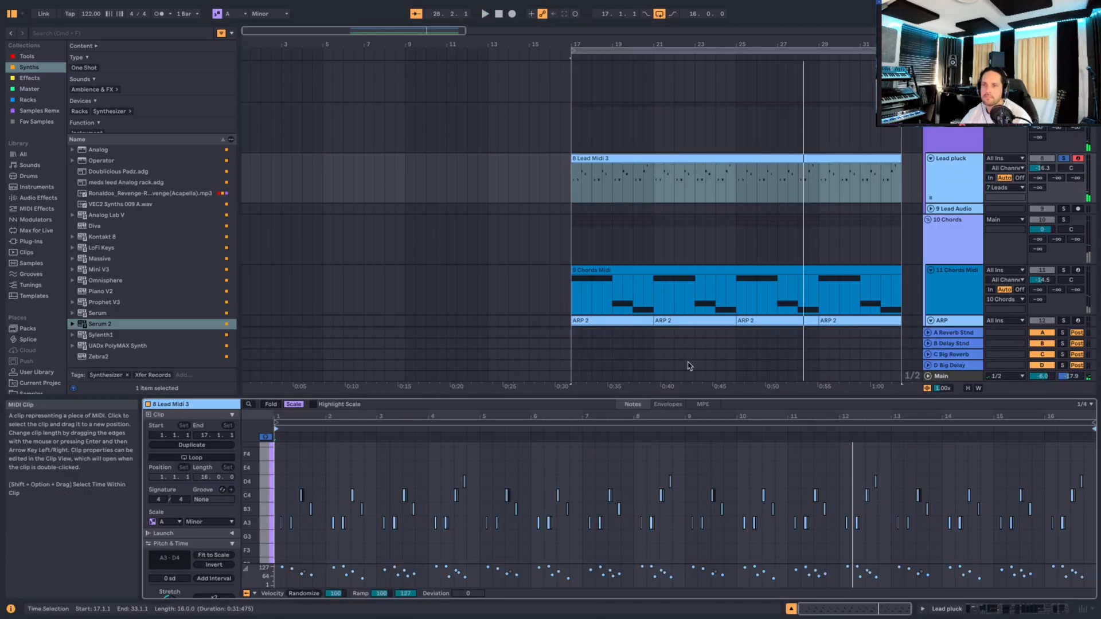
click(635, 456)
key(super+a)
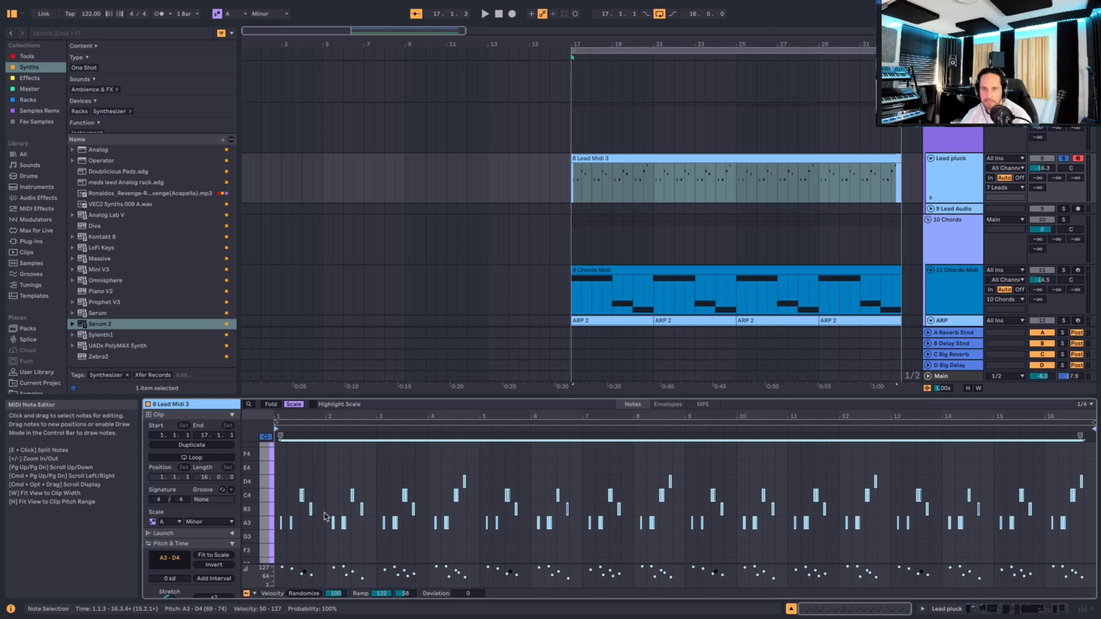
drag(332, 525, 331, 552)
key(space)
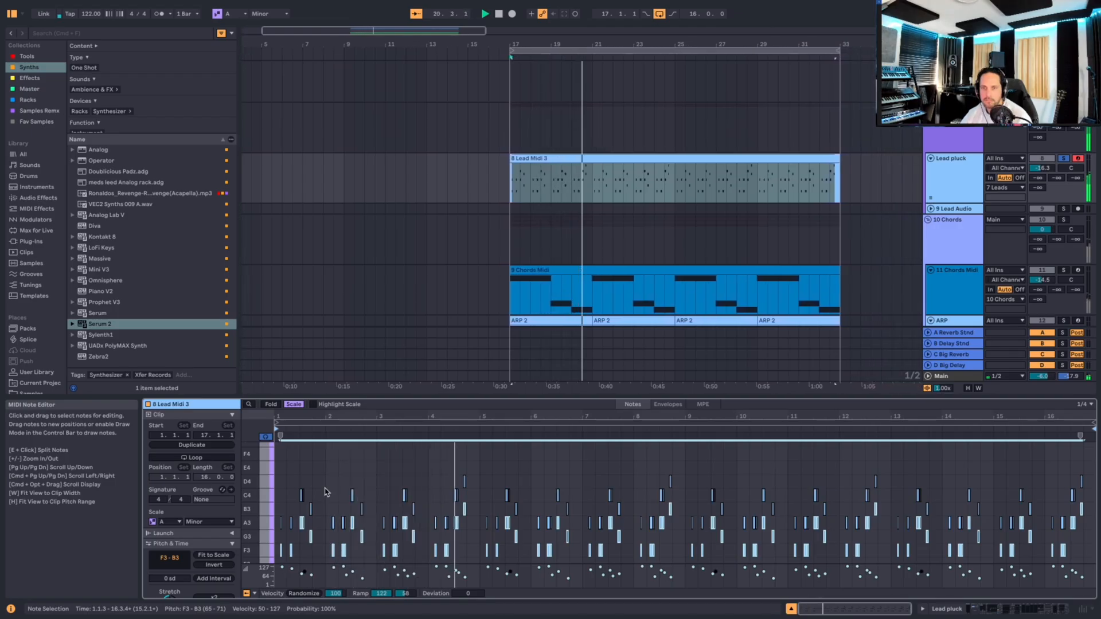
Step: Turn off the lead track's solo and listen to the harmonized lead with the other tracks
click(1065, 158)
key(space)
key(space)
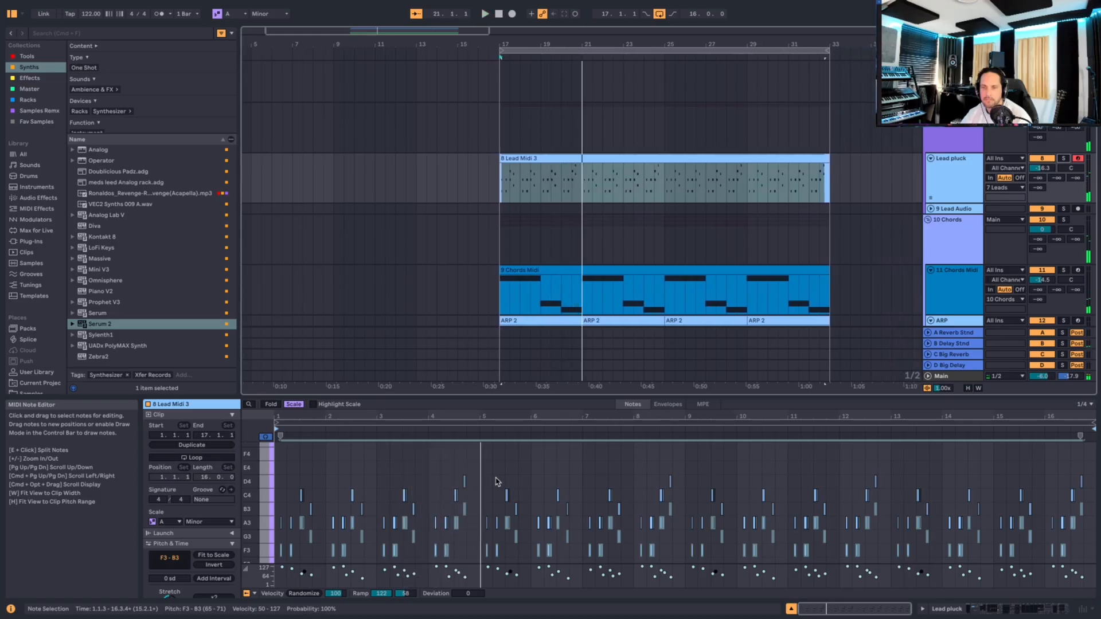
Step: Undo the lower harmony notes and the track rename, and play the original lead
key(Up)
key(Up)
key(space)
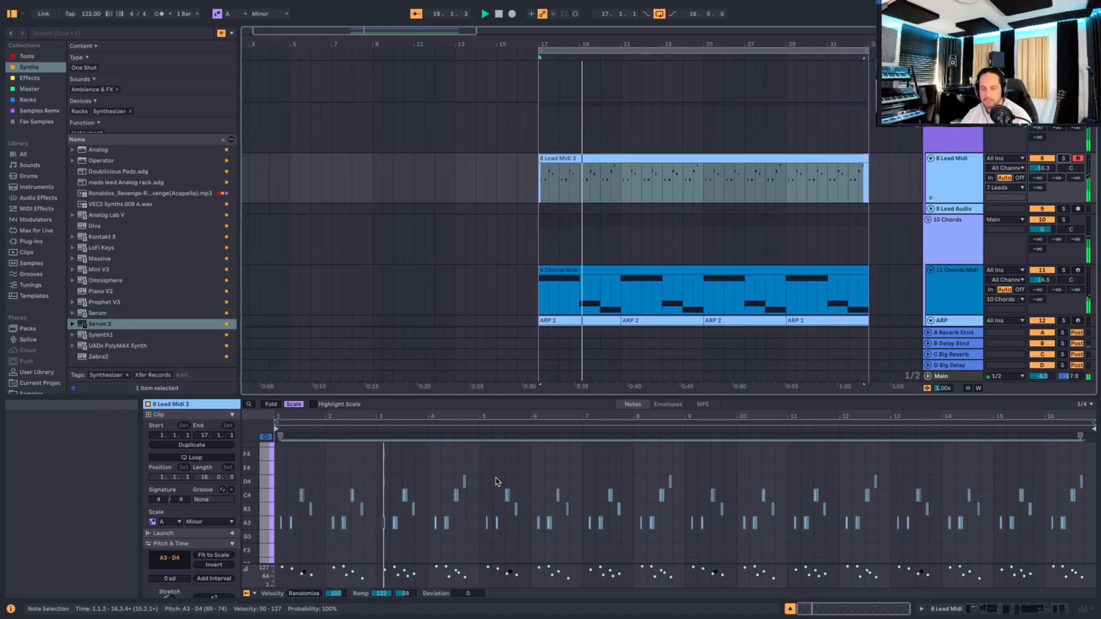
key(space)
Step: Add a copy of all the lead notes three scale steps lower, spanning E3 to A3, and play it
key(shift+Down)
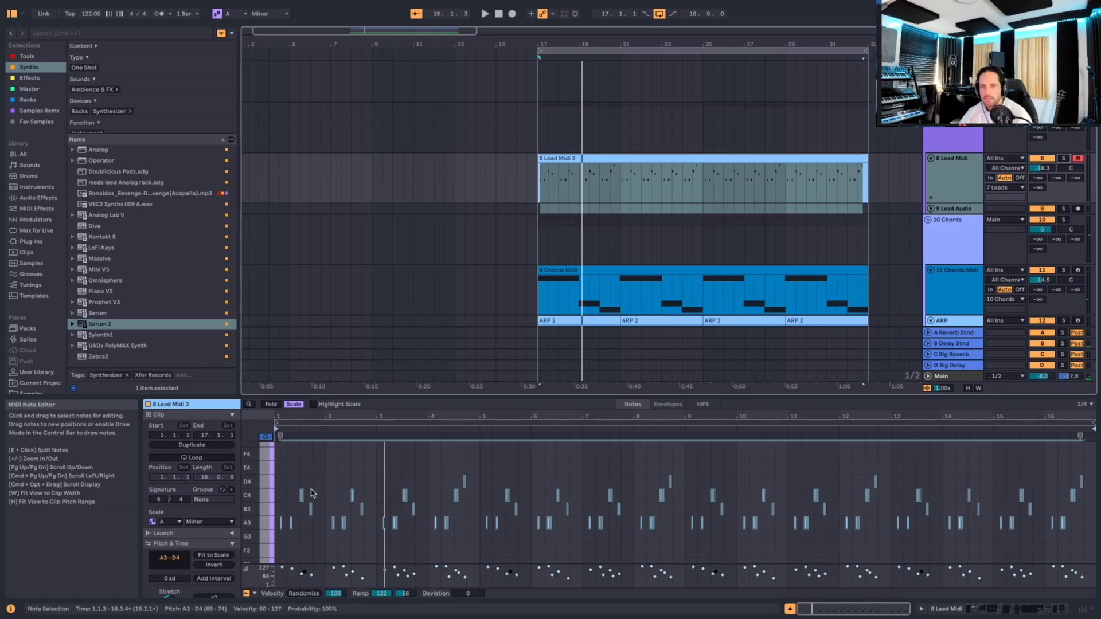
click(360, 478)
drag(333, 520, 336, 559)
key(space)
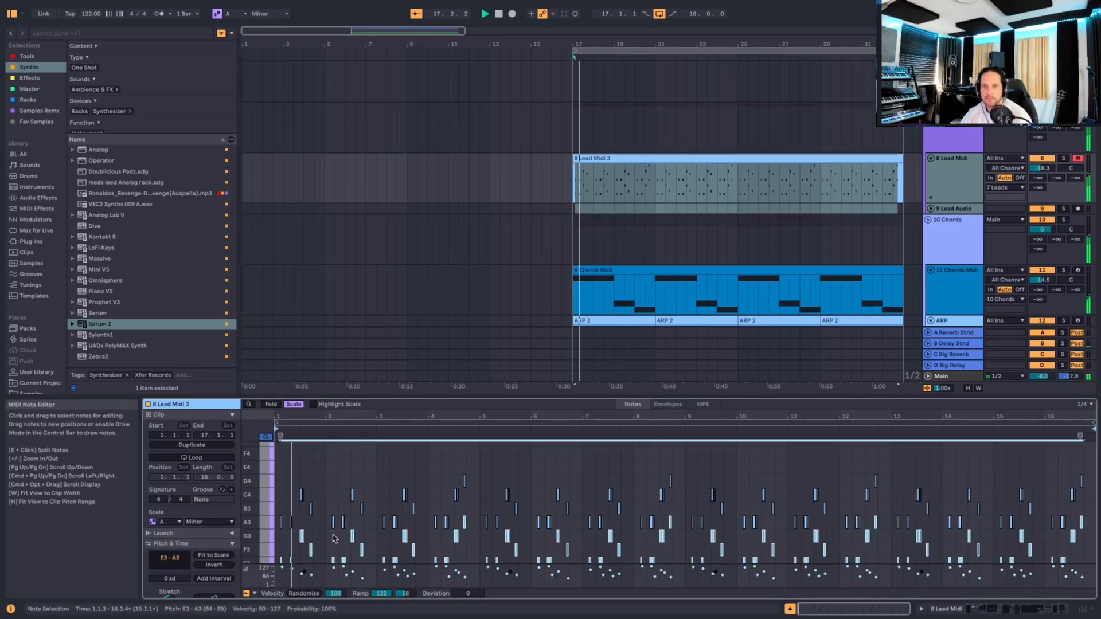
Step: Move the copied lead notes down scale step by scale step to A2 to D3, auditioning the positions along the way
scroll(335, 538, down, 3)
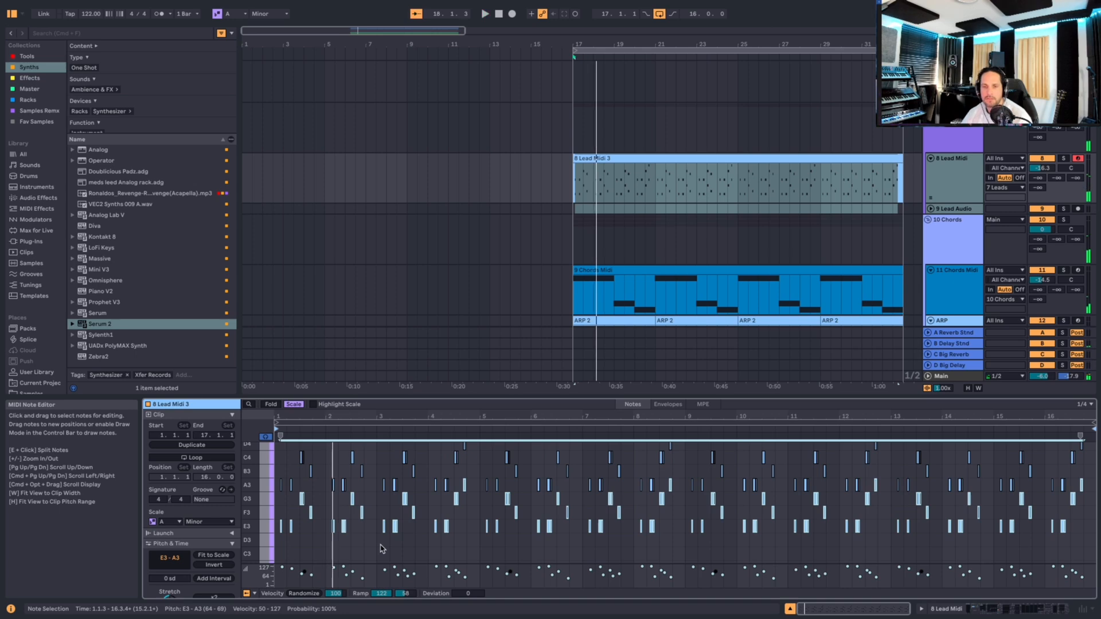
key(Down)
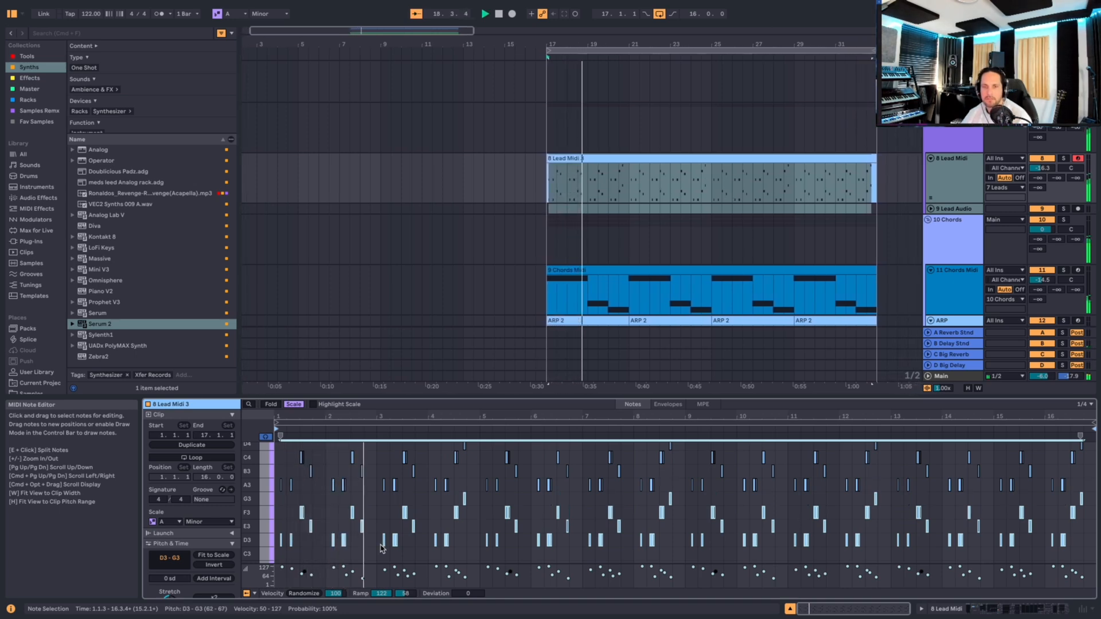
key(Down)
key(space)
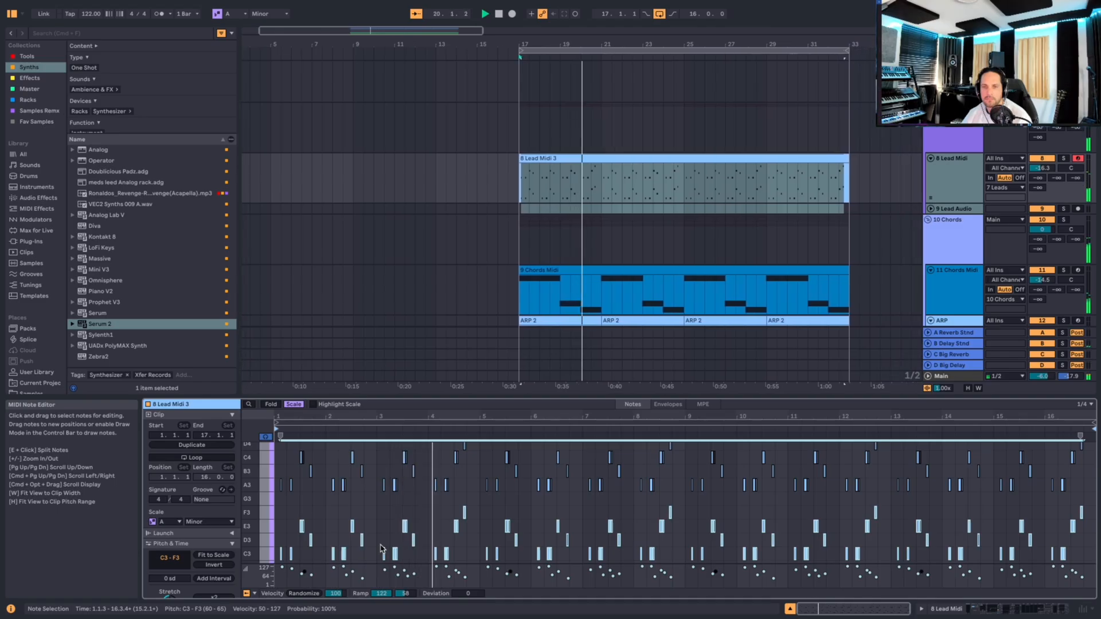
key(Down)
key(space)
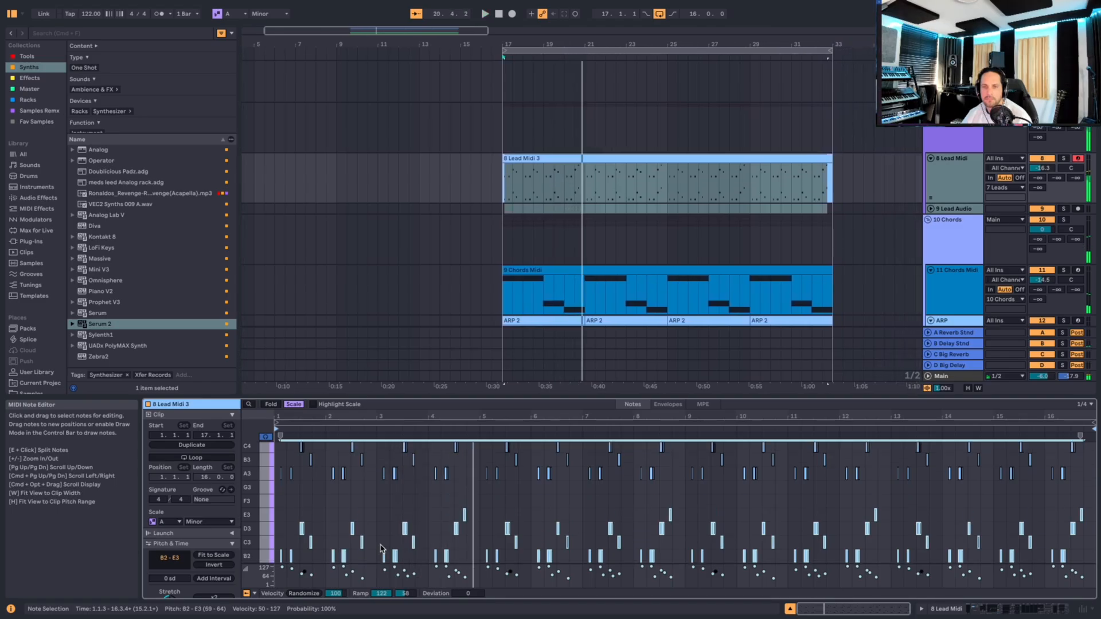
key(Down)
key(space)
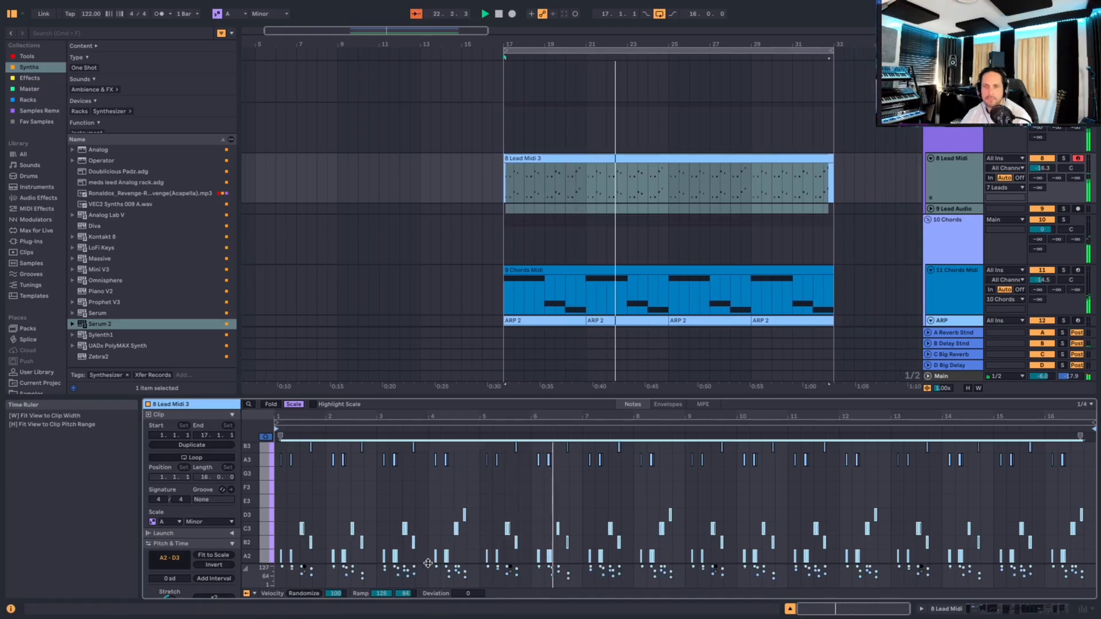
Step: Solo the lead and sidechain its Compressor from the SC track, with the threshold at -43.6 dB
click(1063, 158)
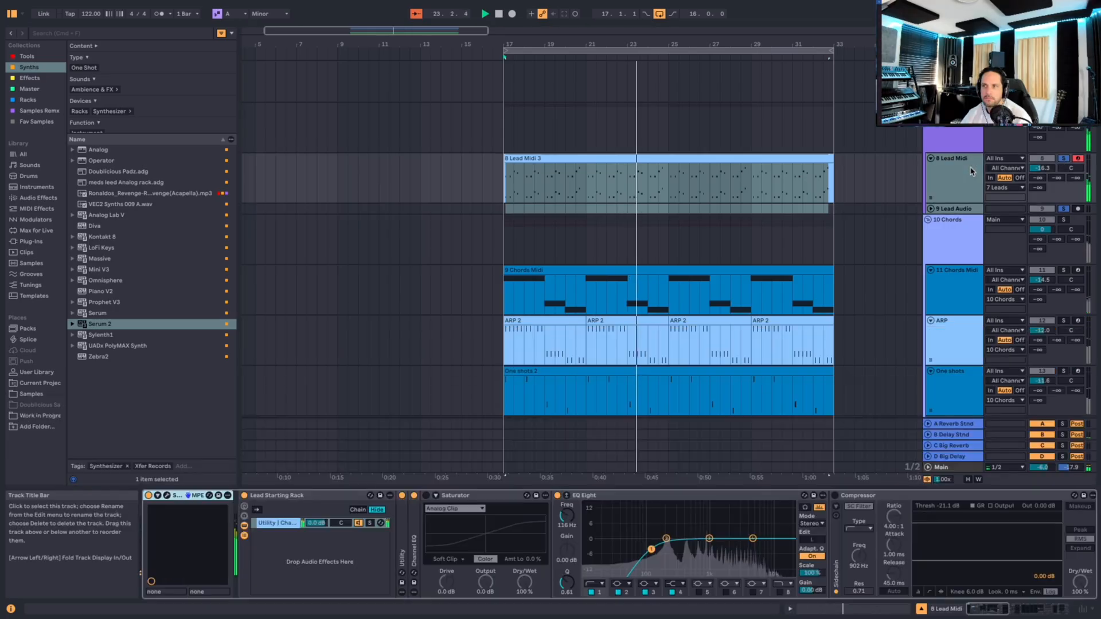
click(659, 507)
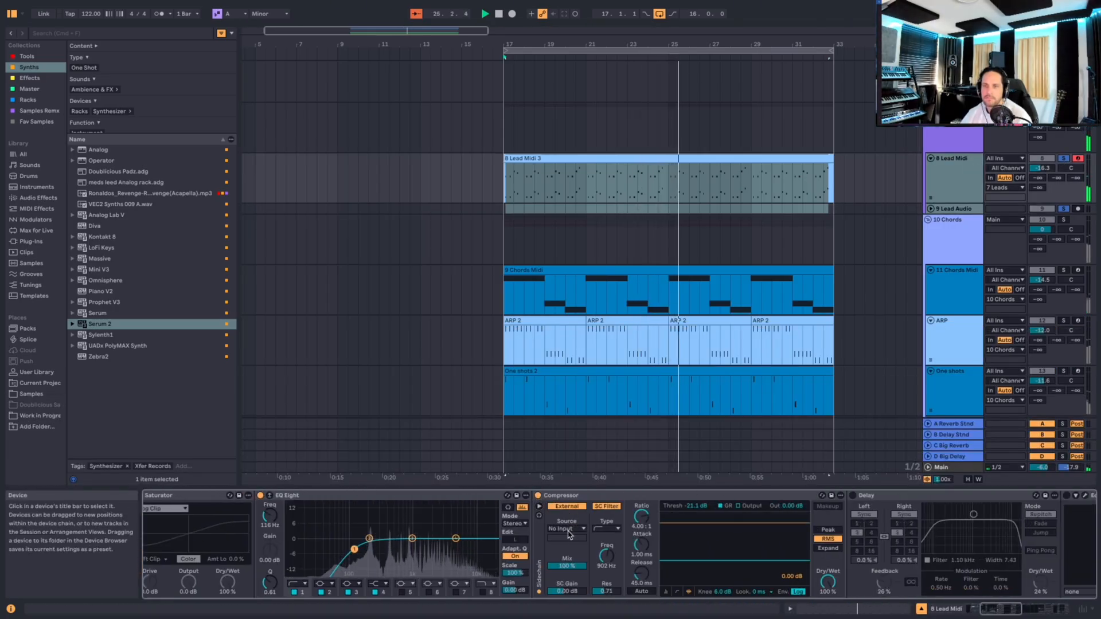
click(570, 530)
click(575, 71)
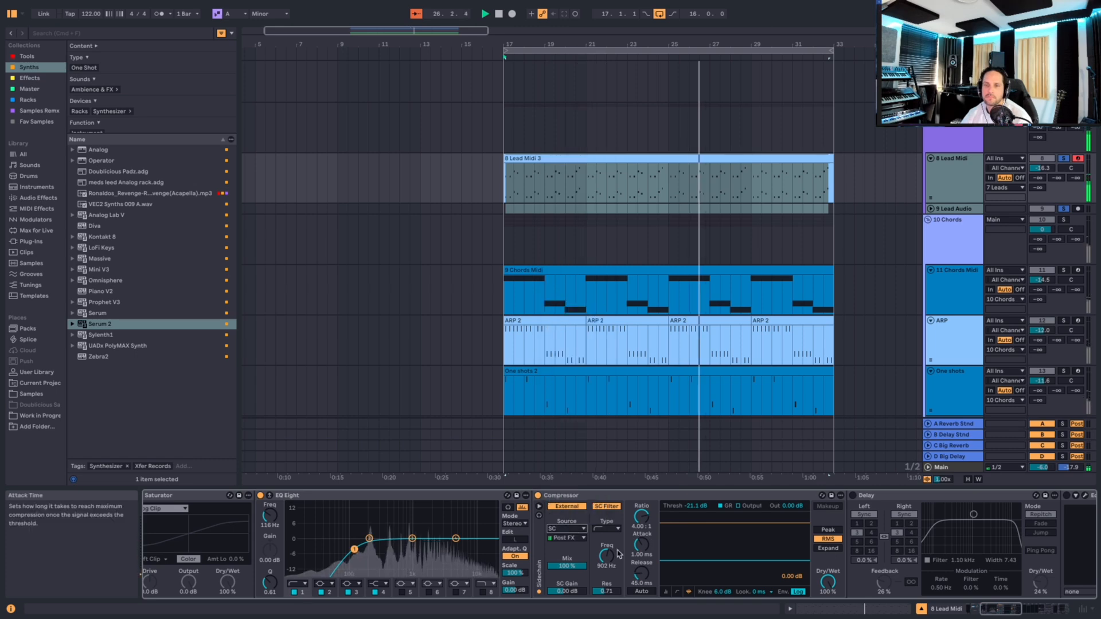
drag(726, 568, 726, 582)
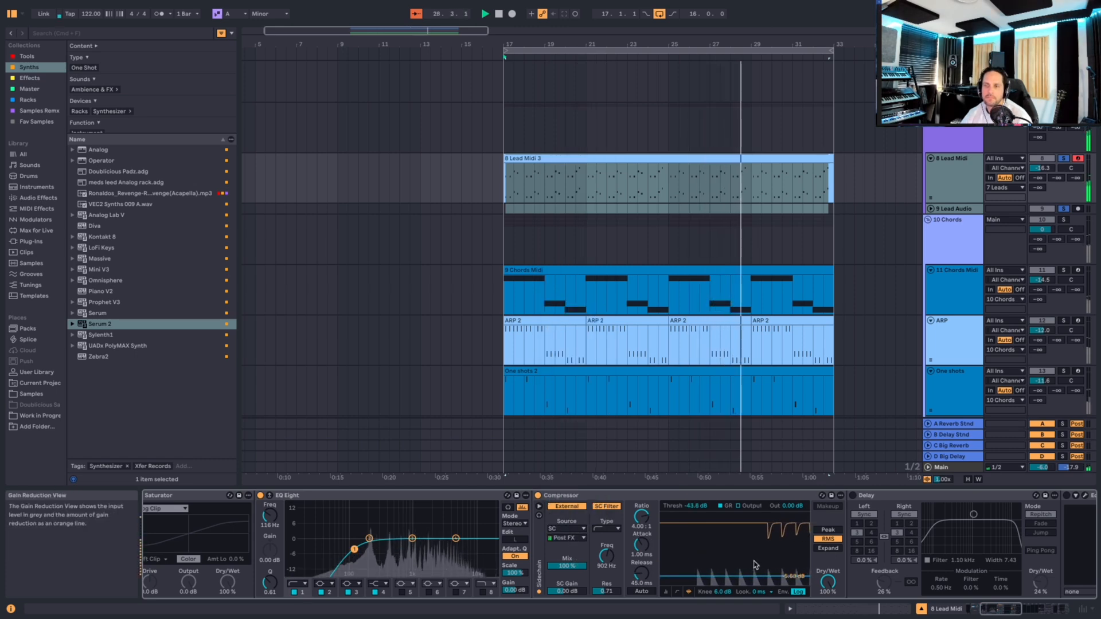
Step: Turn on the lead's Delay with 17% feedback and 20% dry/wet
click(853, 496)
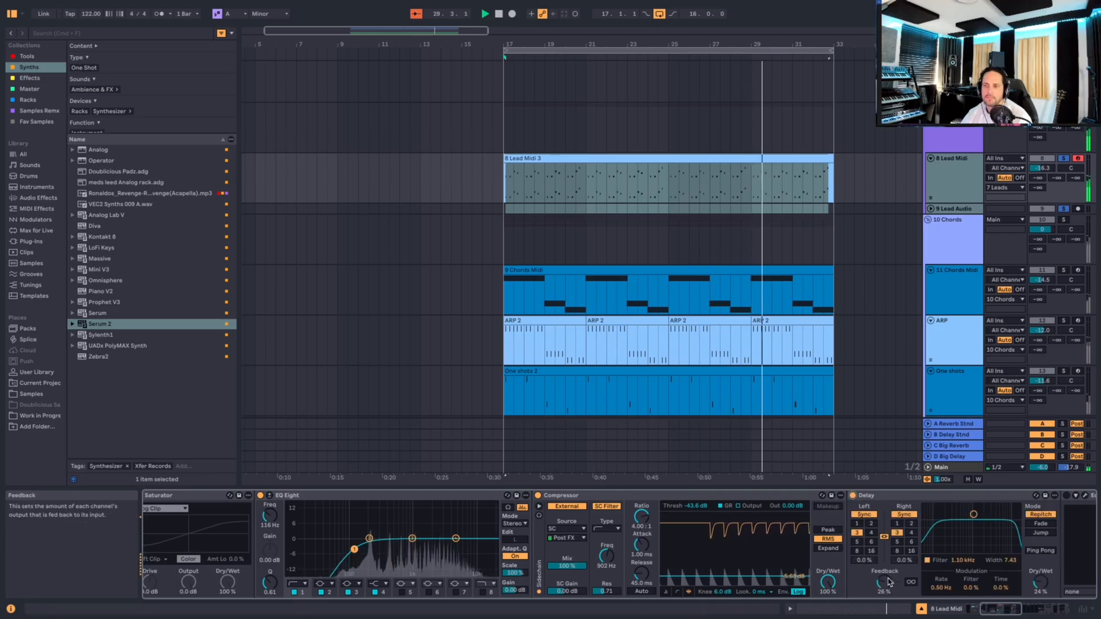
drag(884, 582, 884, 593)
drag(1040, 582, 1040, 589)
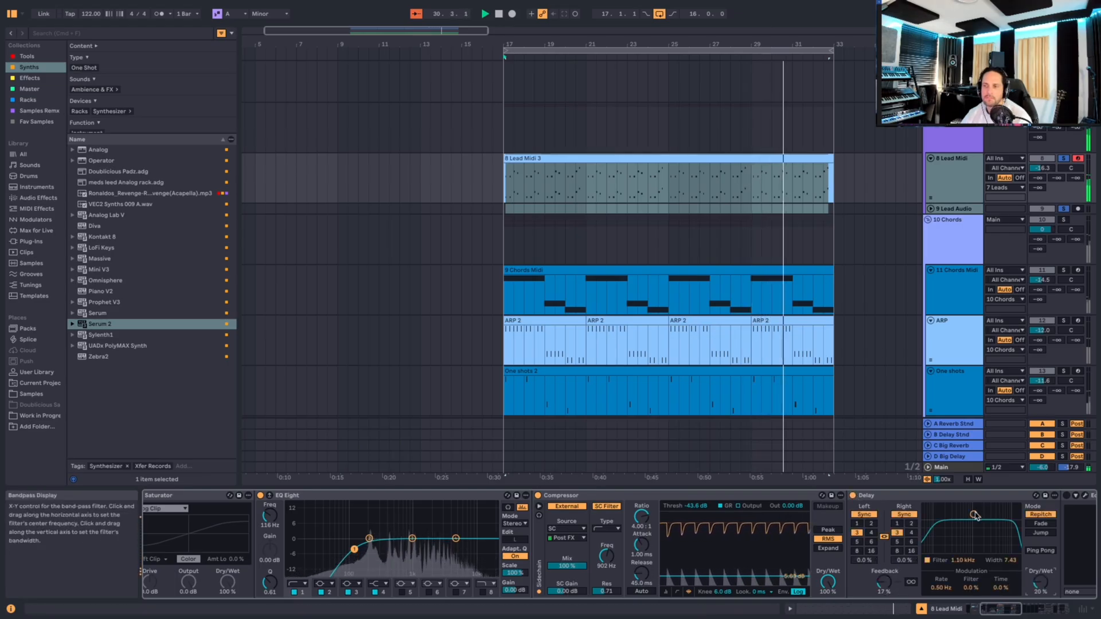
Step: Set the Delay to Fade mode with Ping Pong, filter 3.51 kHz, width 4.08, dry/wet 31% and feedback 3.8%
drag(973, 515, 993, 532)
click(1041, 524)
click(1040, 550)
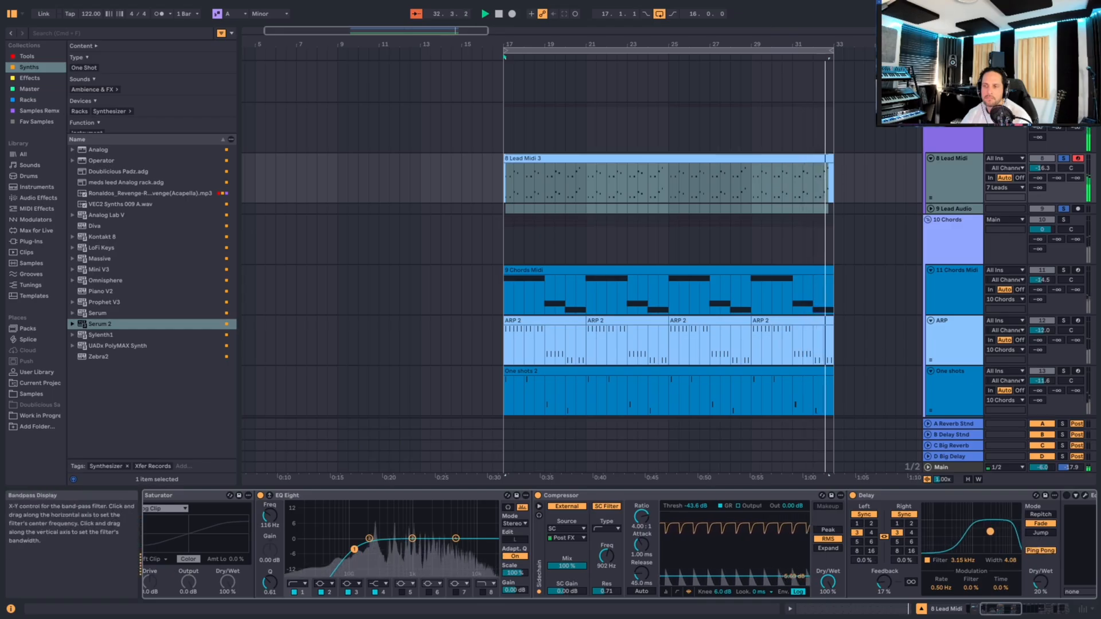
drag(1040, 590, 1041, 586)
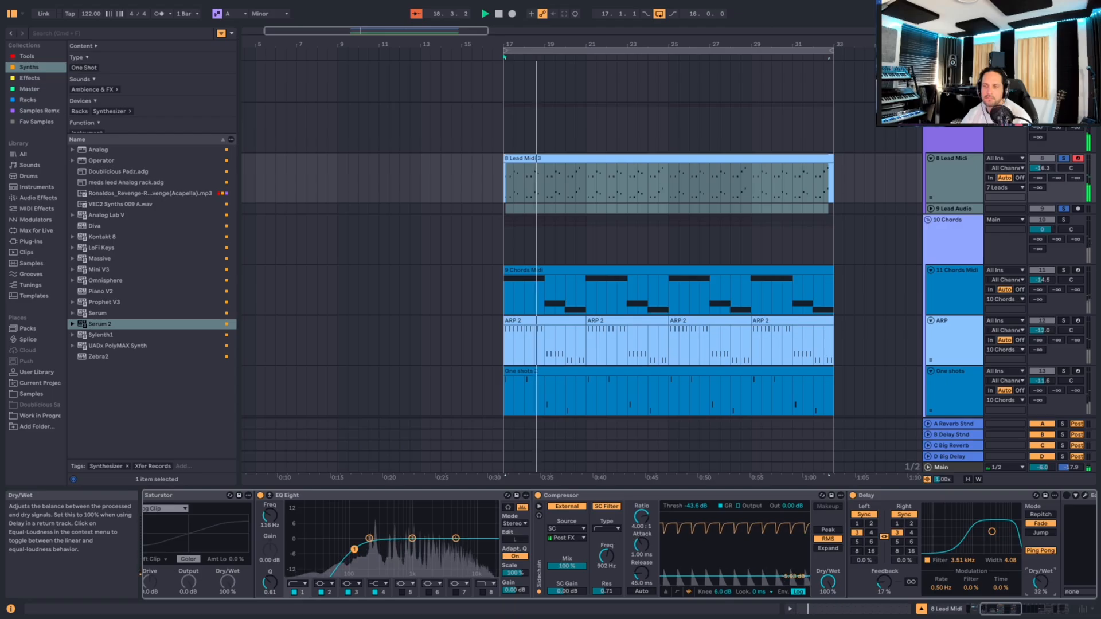
drag(883, 582, 884, 597)
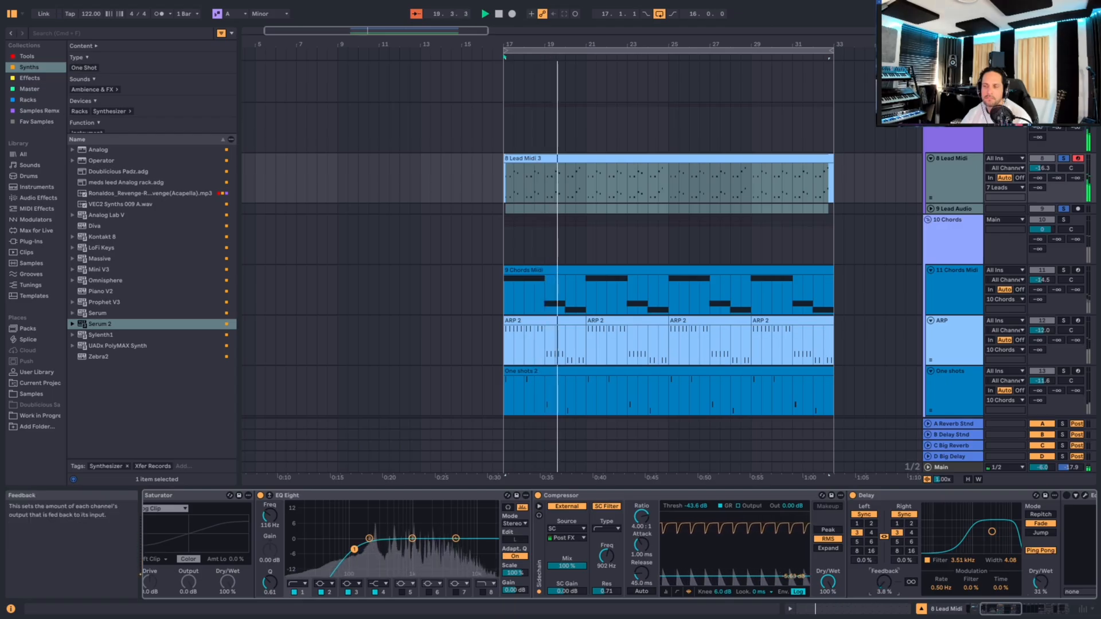
Step: Turn on ValhallaVintageVerb on the lead, with mix 20.6%, decay 1.73 s and low cut 120 Hz
drag(999, 611, 1011, 612)
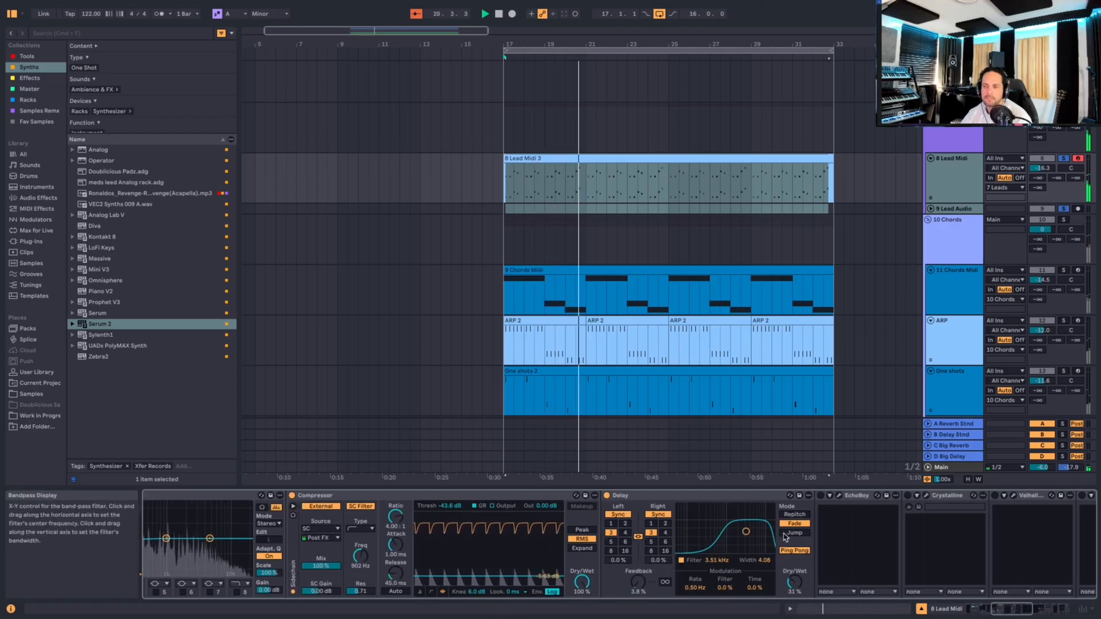
scroll(932, 524, right, 2)
scroll(935, 526, right, 2)
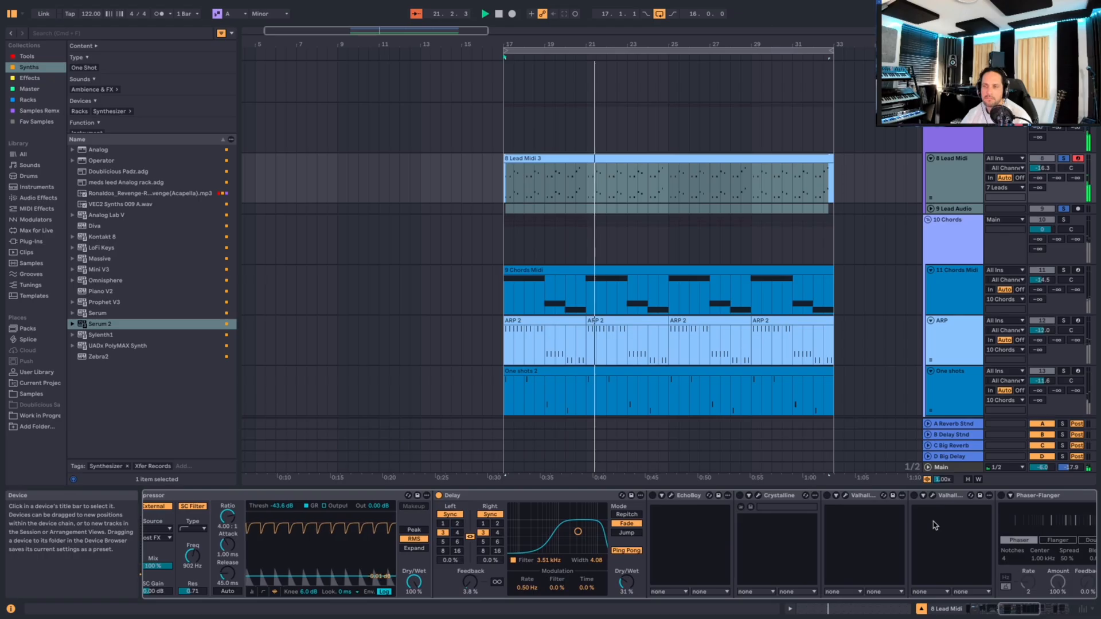
click(828, 497)
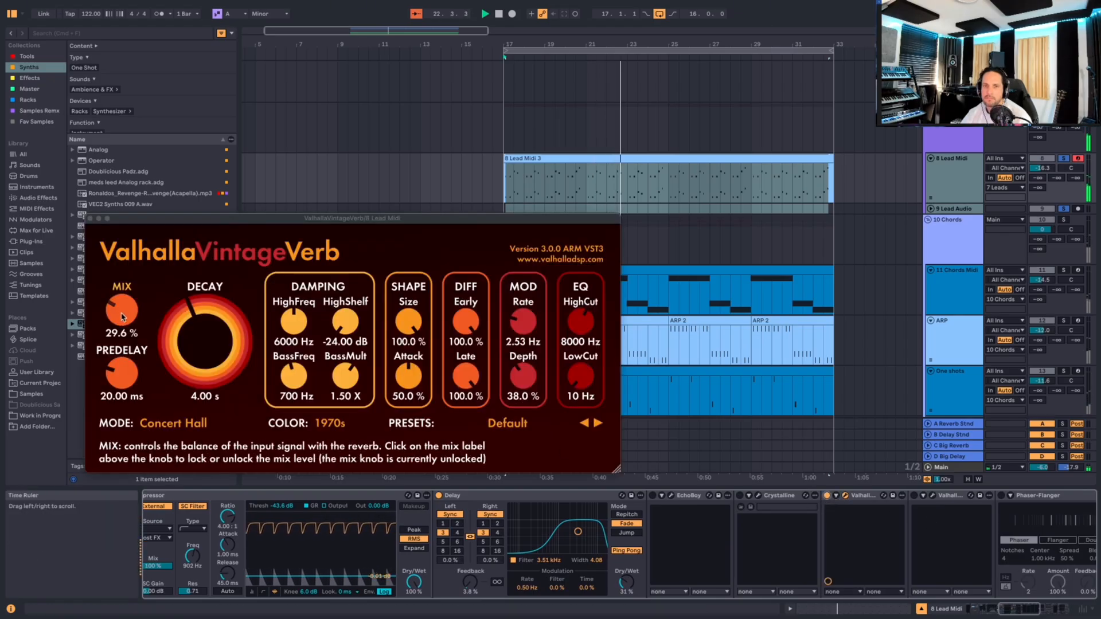
drag(121, 310, 122, 324)
drag(204, 335, 201, 361)
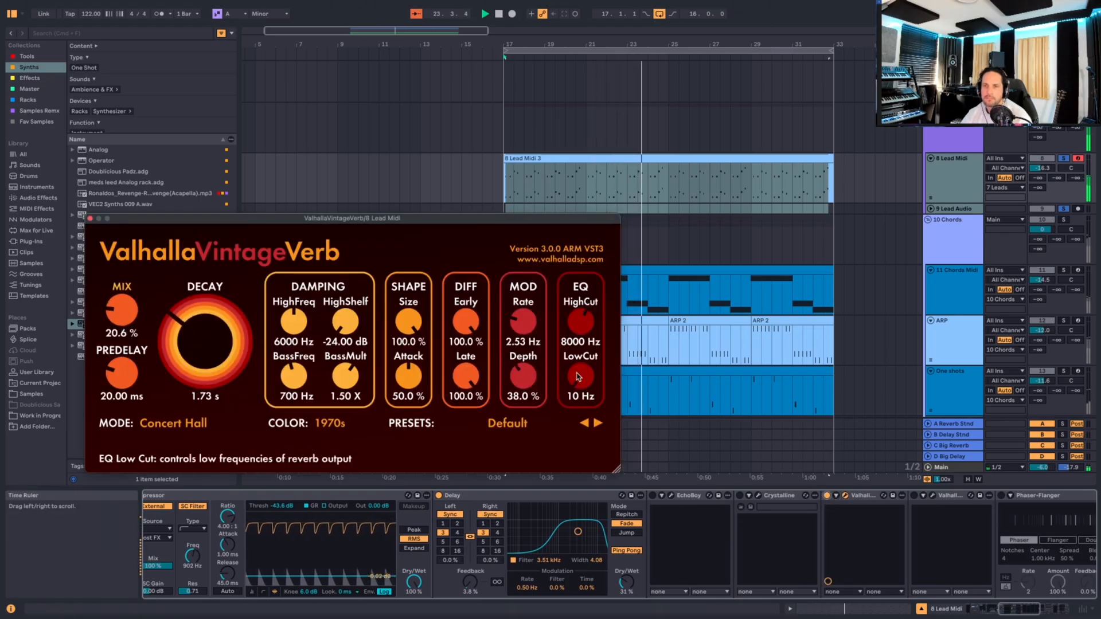
drag(580, 378, 582, 370)
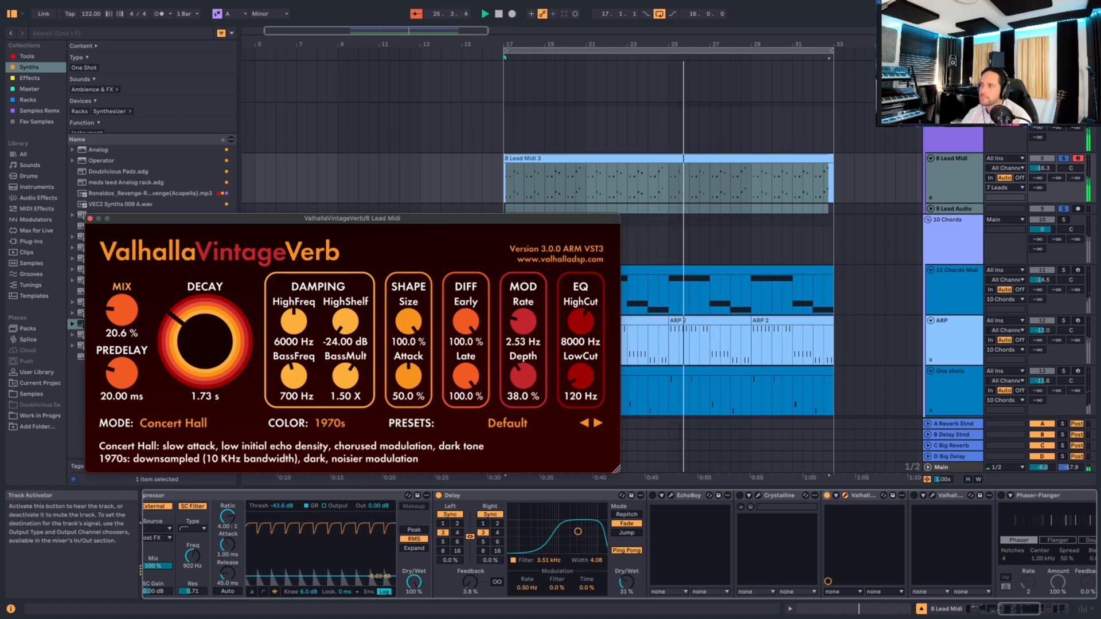
Step: Open the lead's Serum 2 instrument and close the ValhallaVintageVerb window
scroll(452, 559, left, 5)
scroll(451, 559, left, 5)
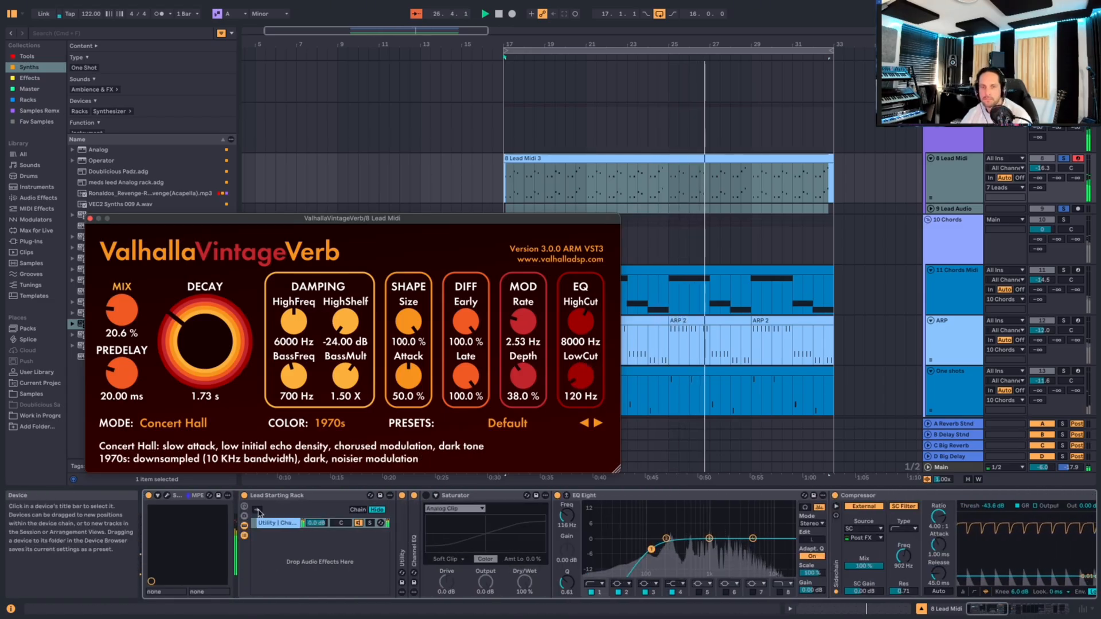
click(167, 495)
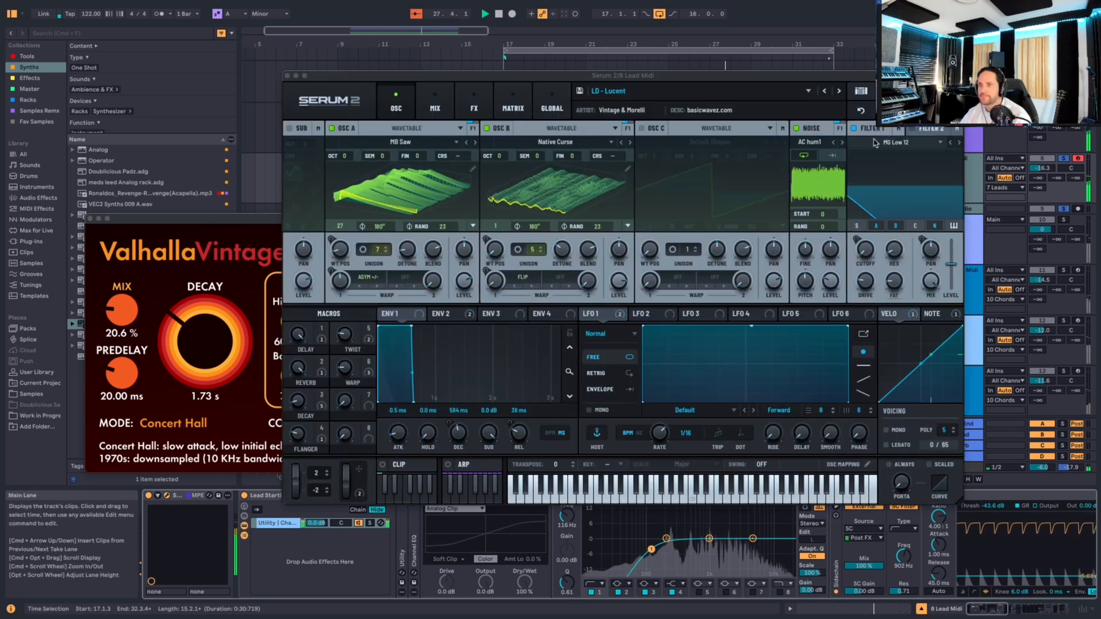
click(90, 218)
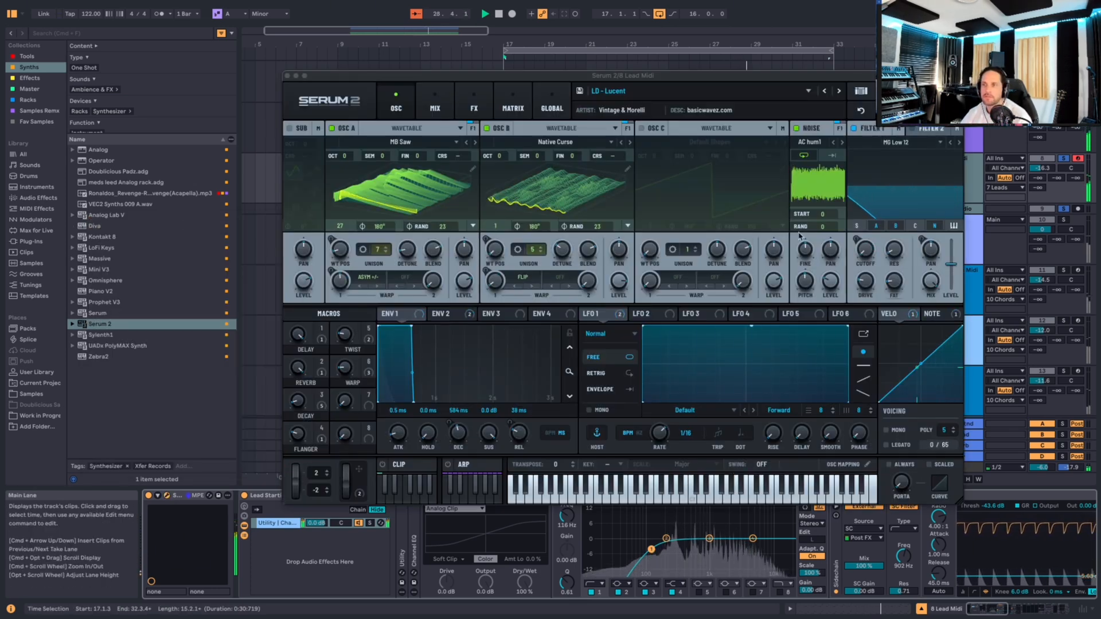
Step: Examine Serum's envelopes, LFO 1 and the modulation sources assigned to Filter 1's cutoff while playing the lead
click(871, 253)
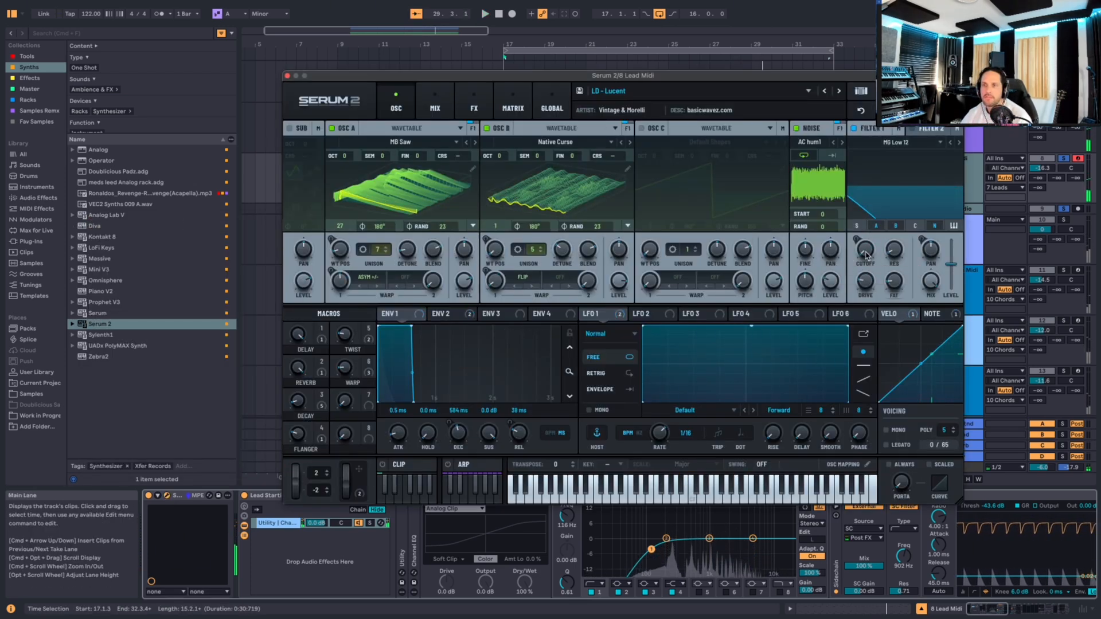
click(450, 315)
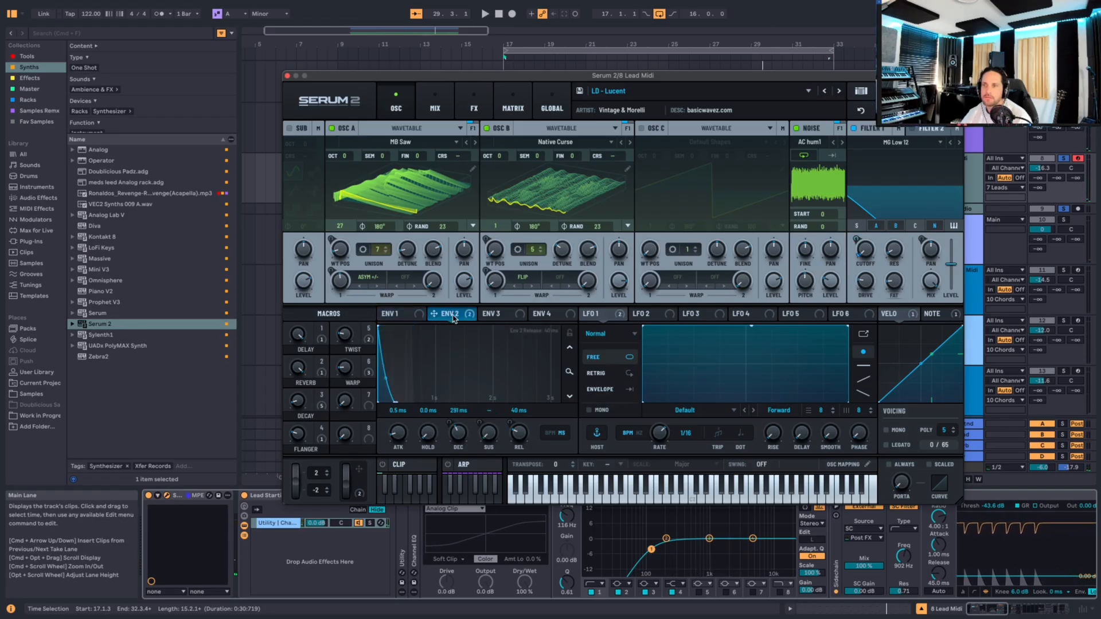
click(539, 316)
key(space)
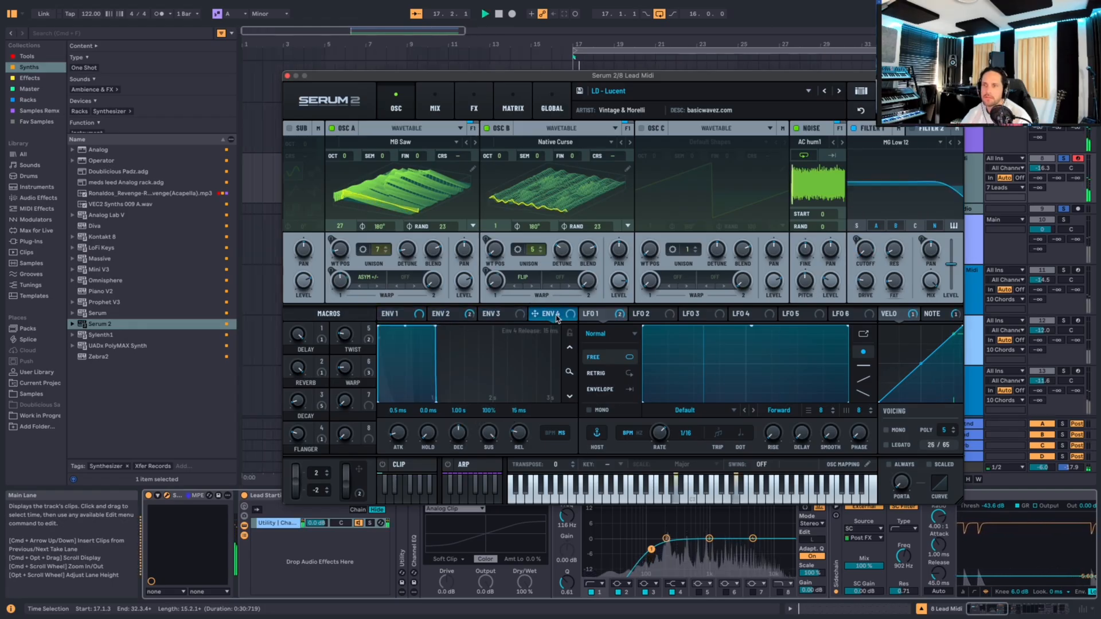
click(600, 316)
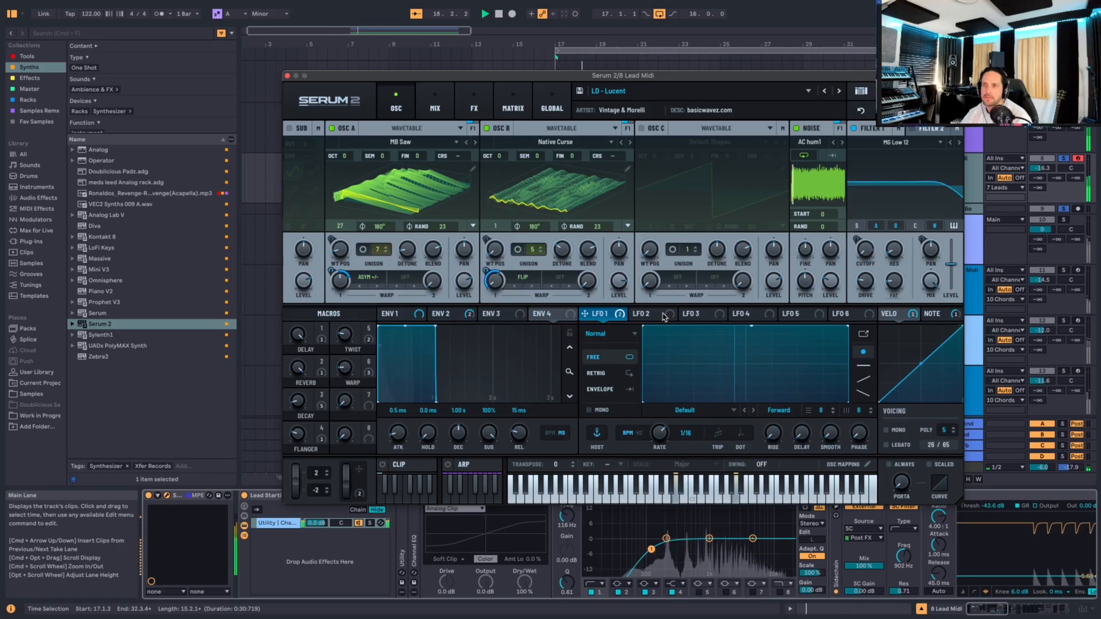
click(451, 316)
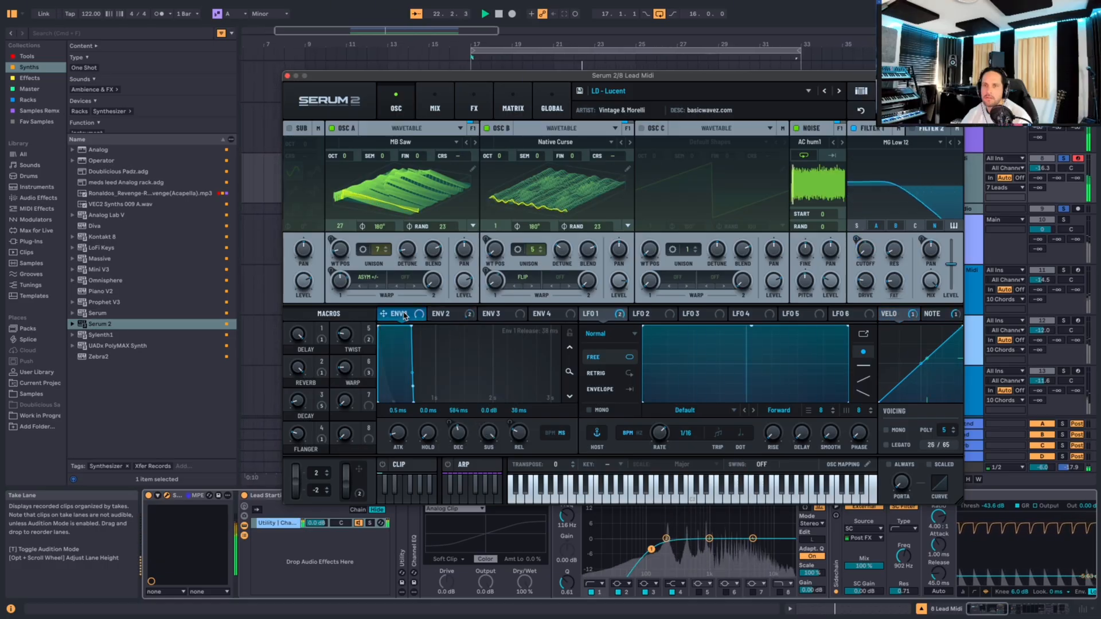
right_click(869, 252)
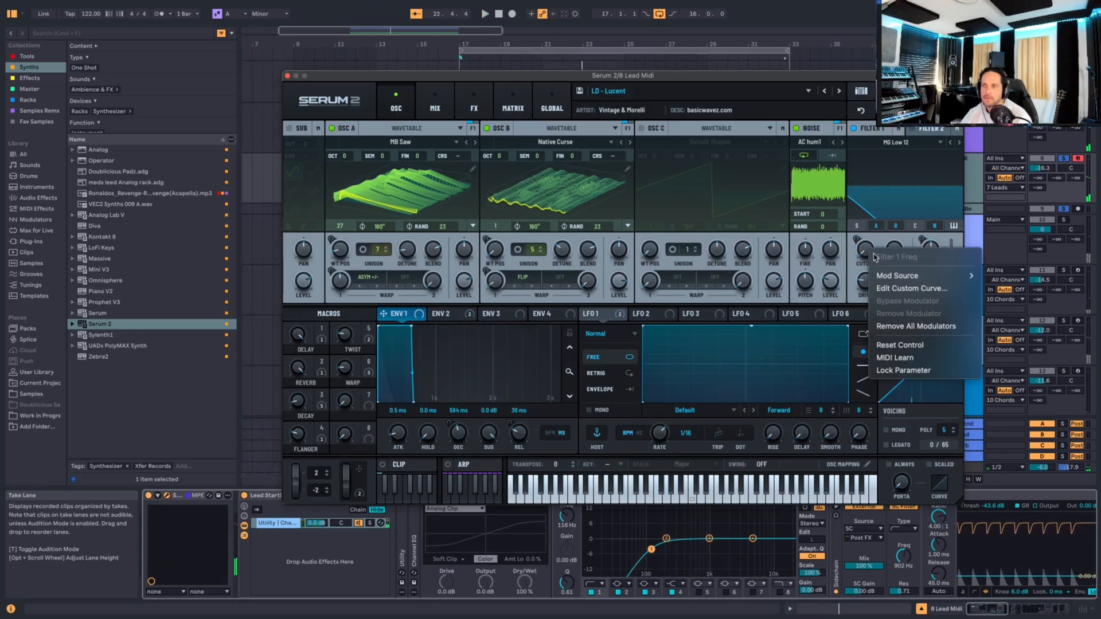
mouse_move(929, 276)
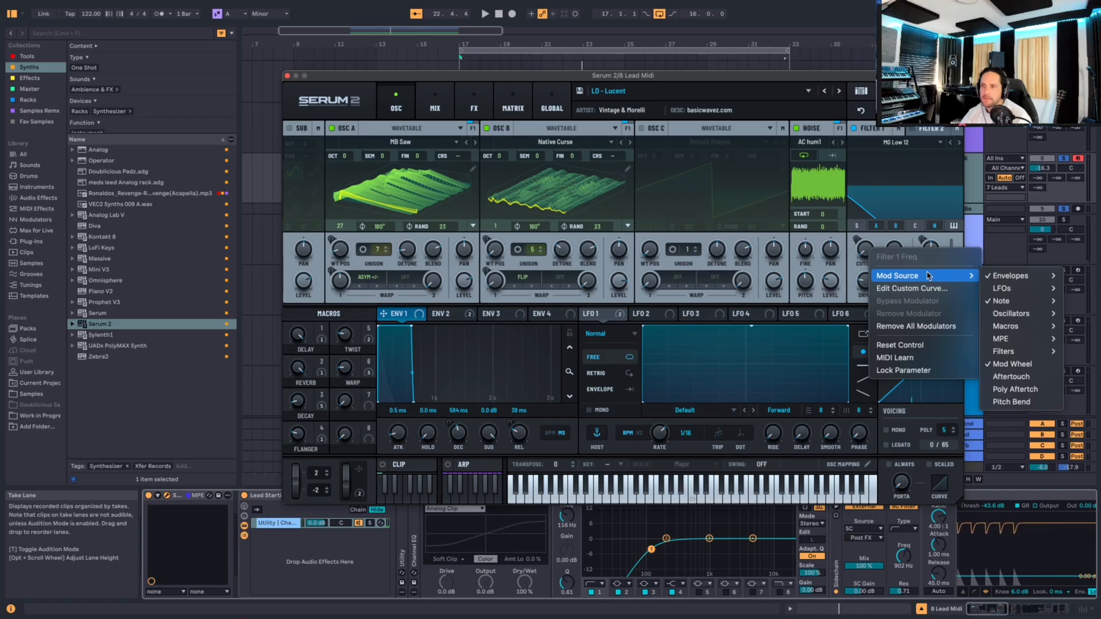
mouse_move(1016, 279)
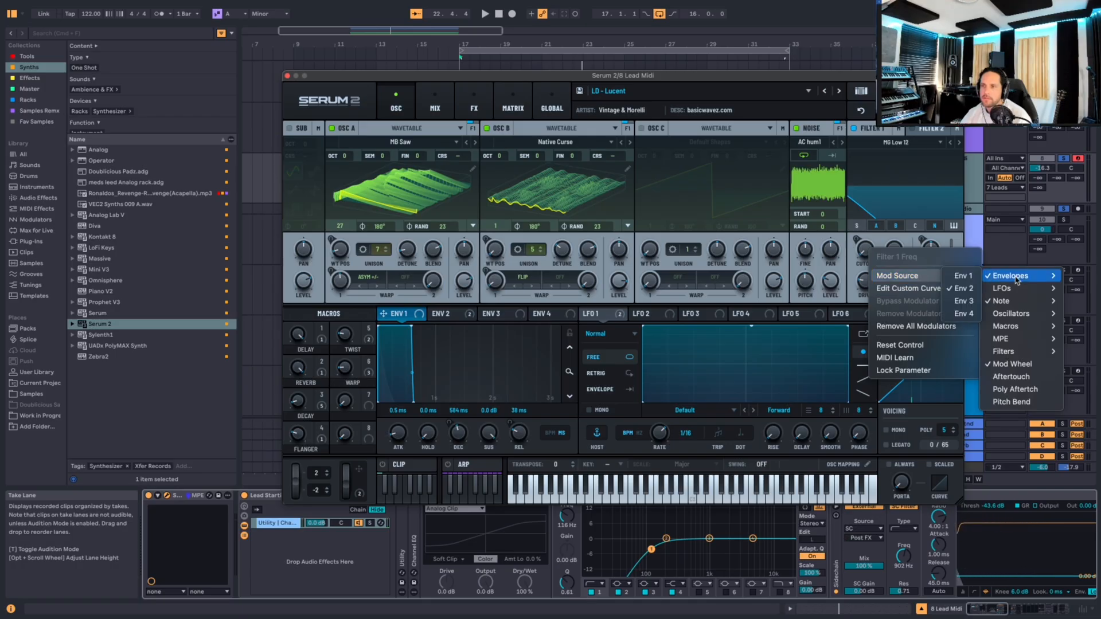
click(845, 232)
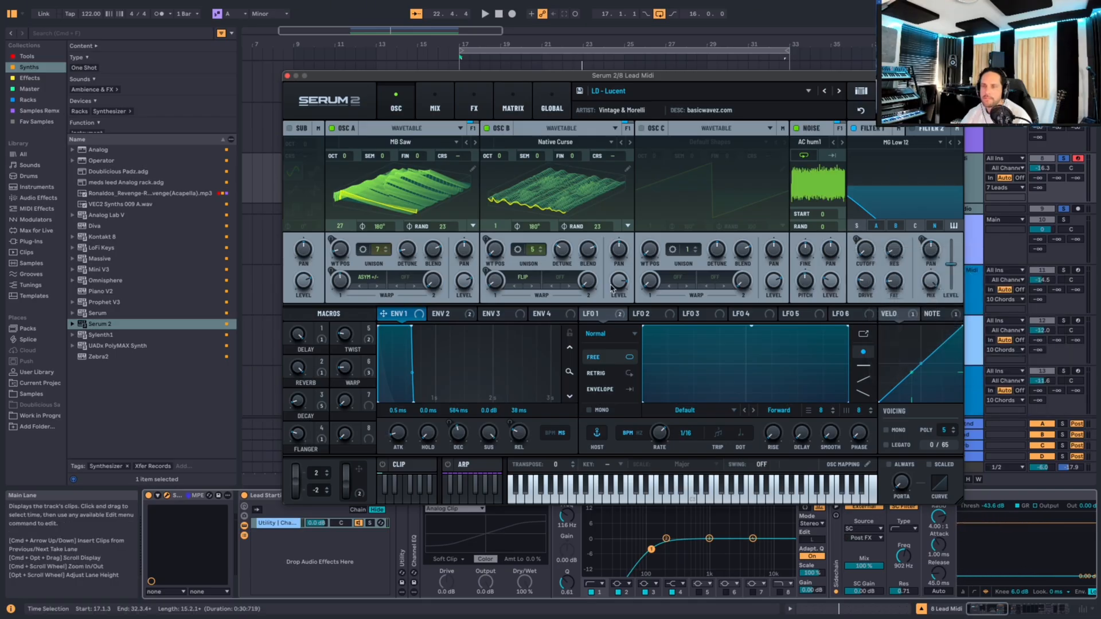
click(452, 314)
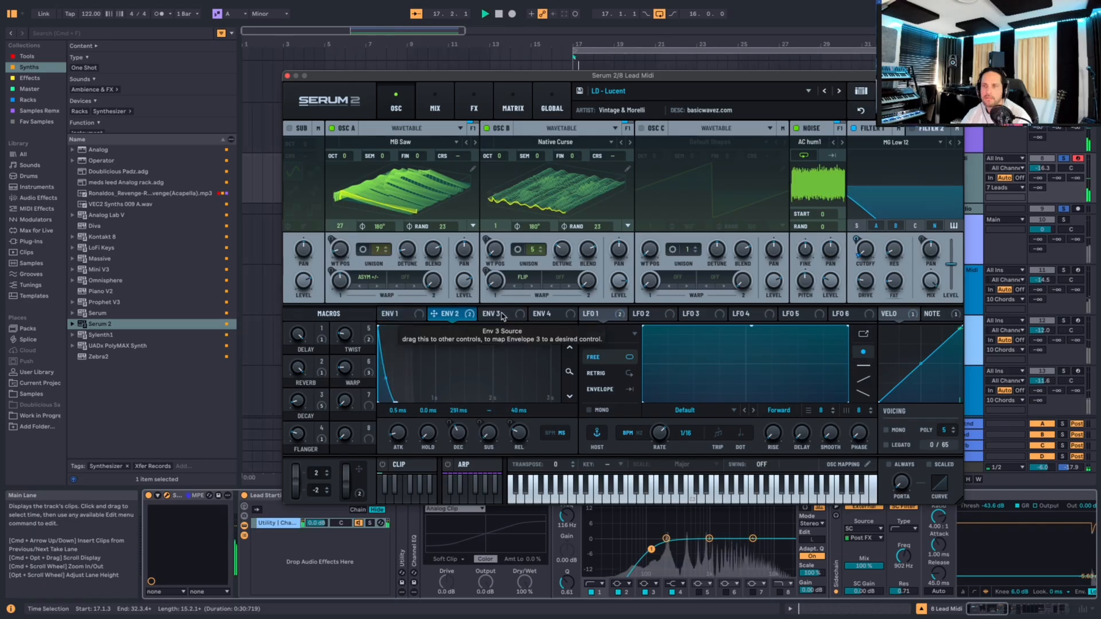
click(499, 314)
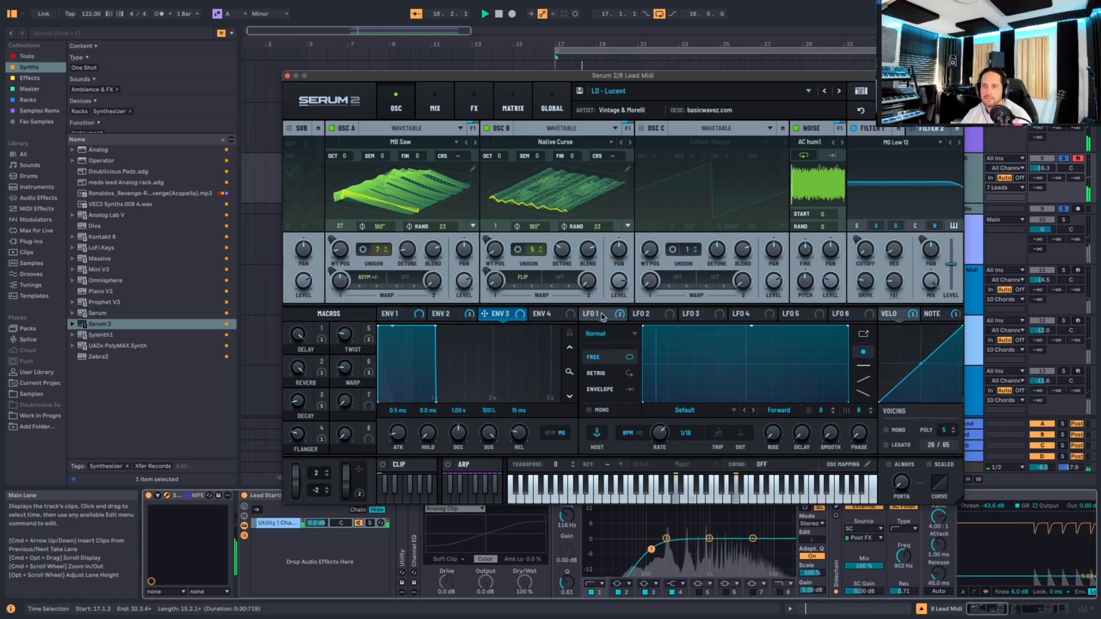
mouse_move(602, 317)
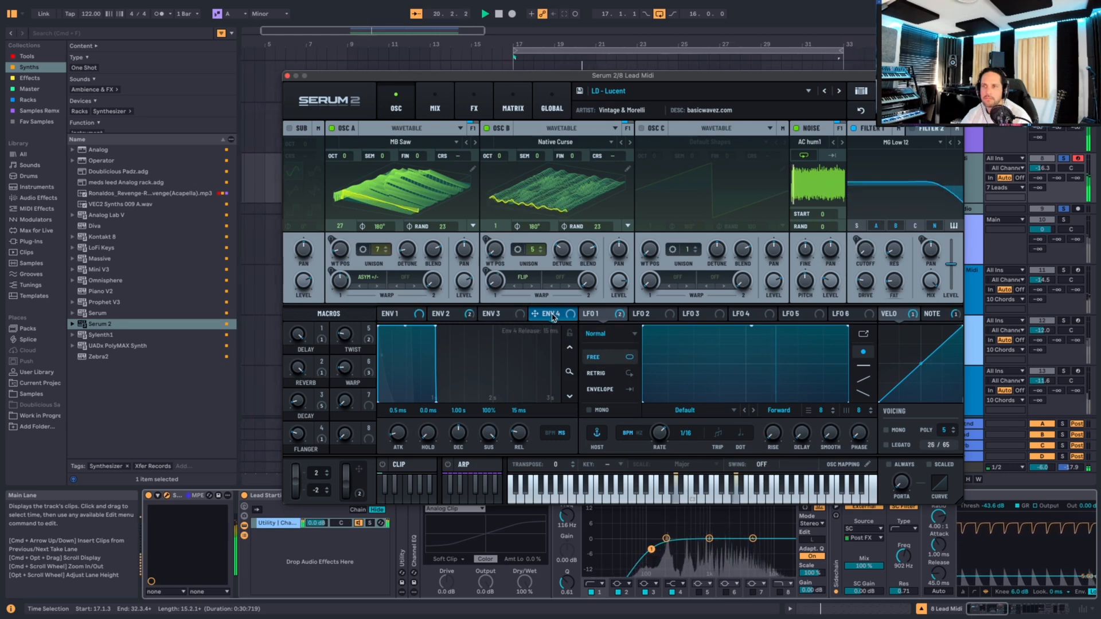
click(401, 315)
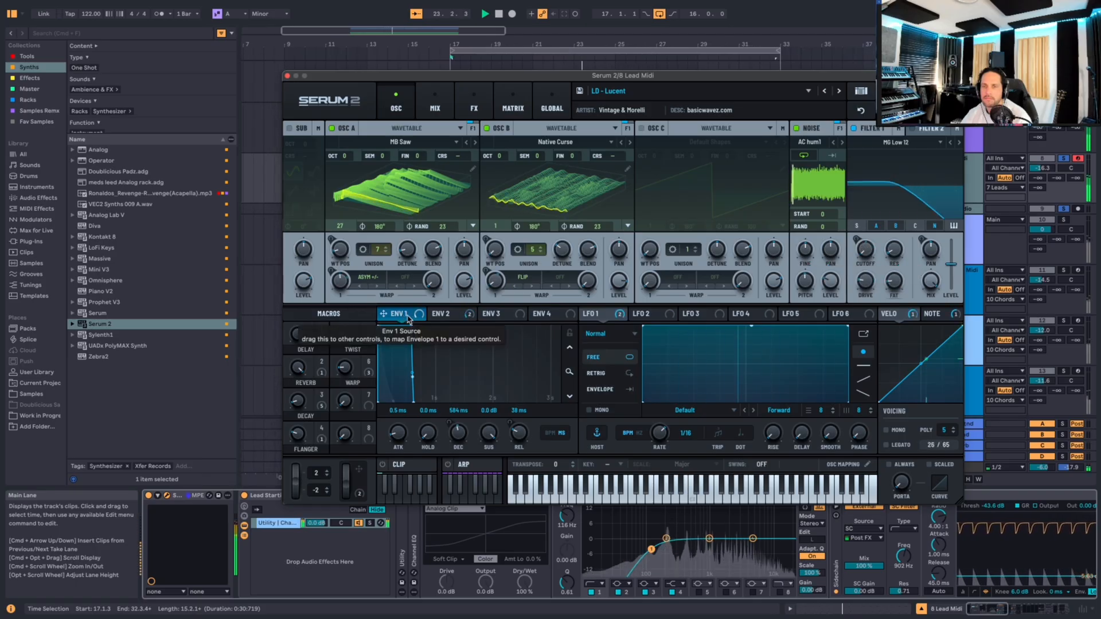
Step: Assign Env 1 as a modulation source for Filter 1's cutoff in Serum and adjust its modulation amount
right_click(864, 254)
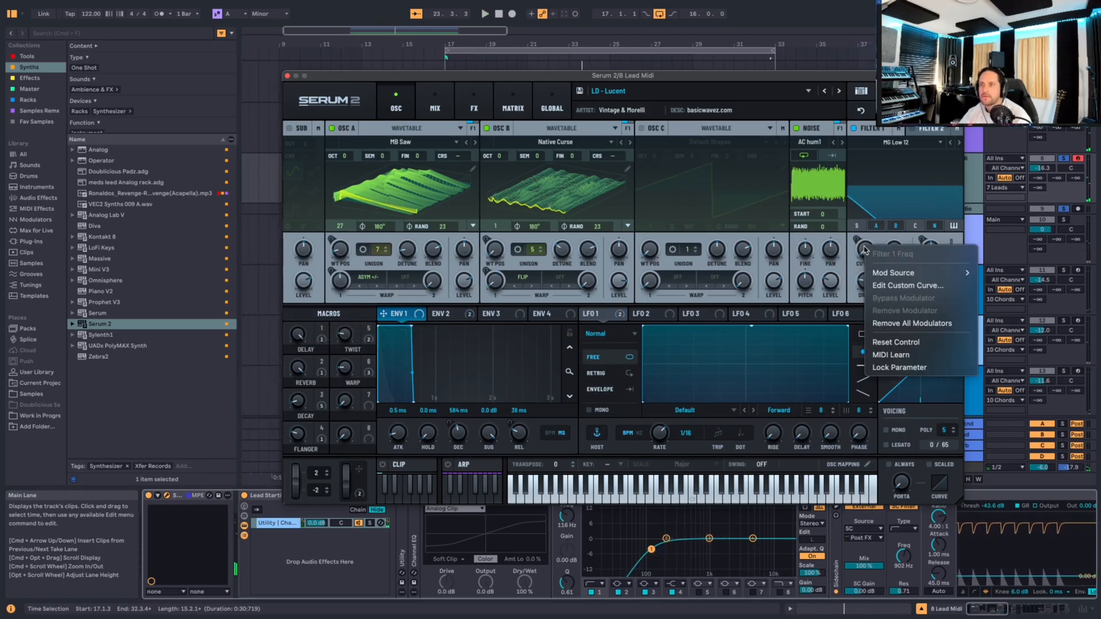
mouse_move(918, 273)
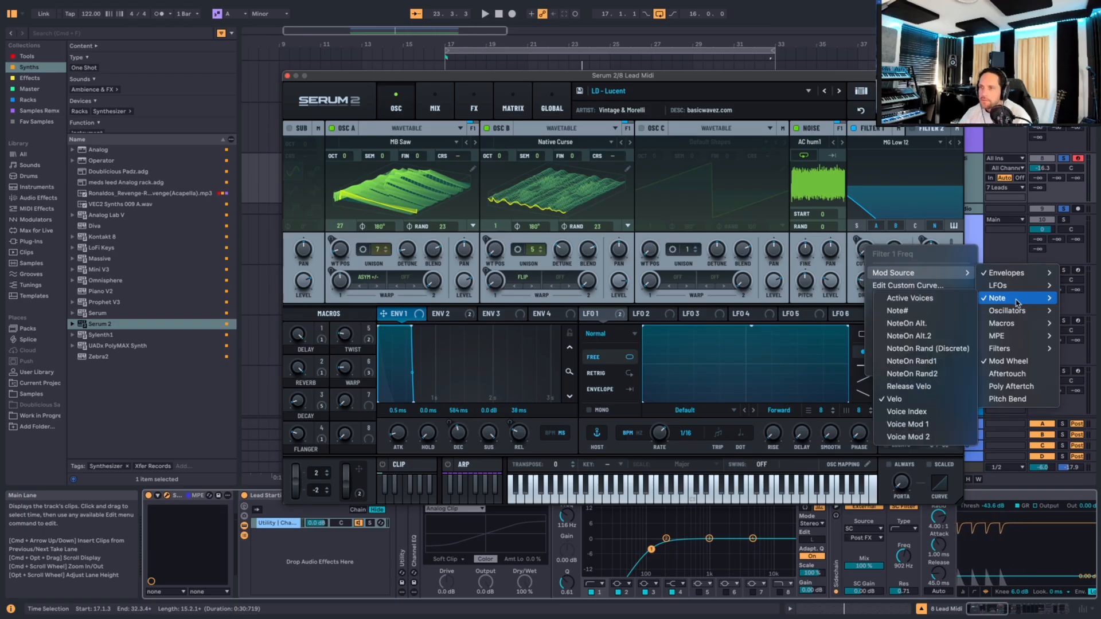
mouse_move(1009, 273)
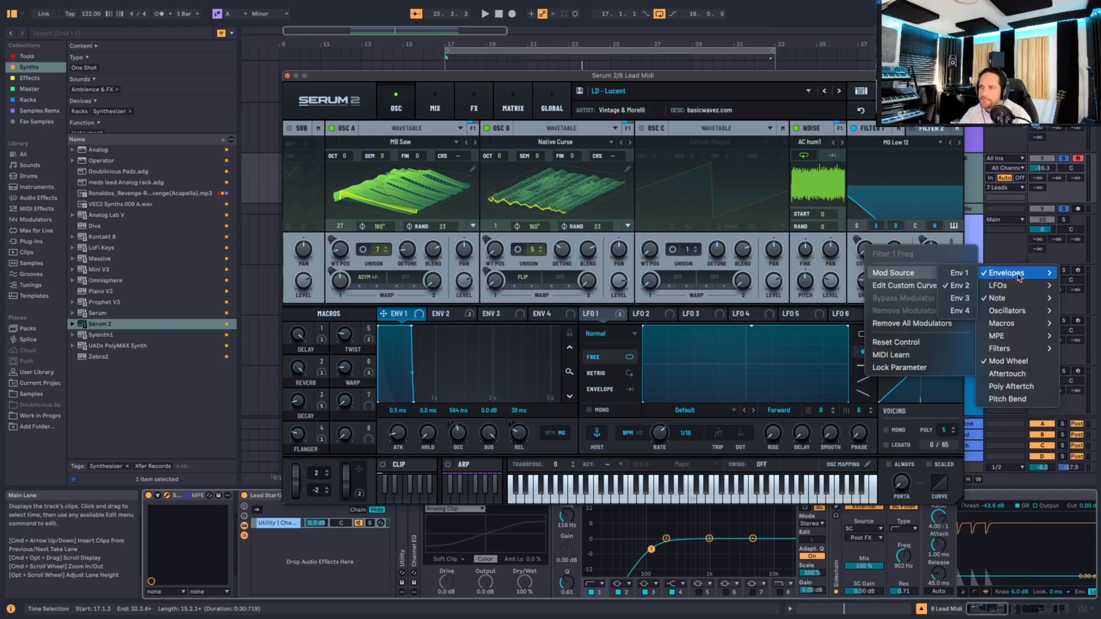
click(967, 273)
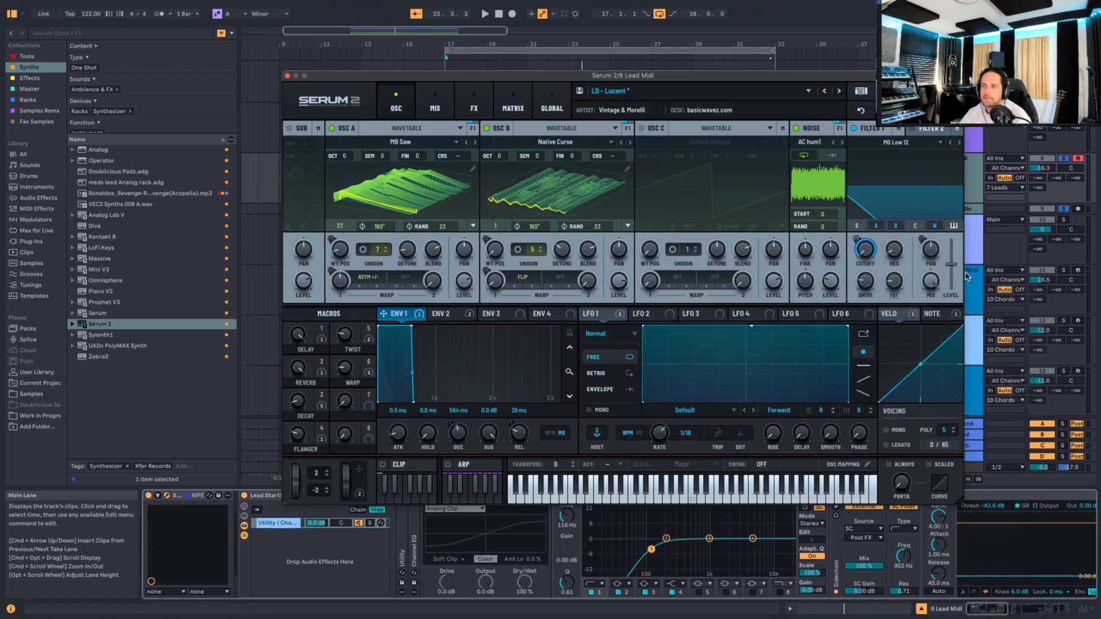
mouse_move(859, 240)
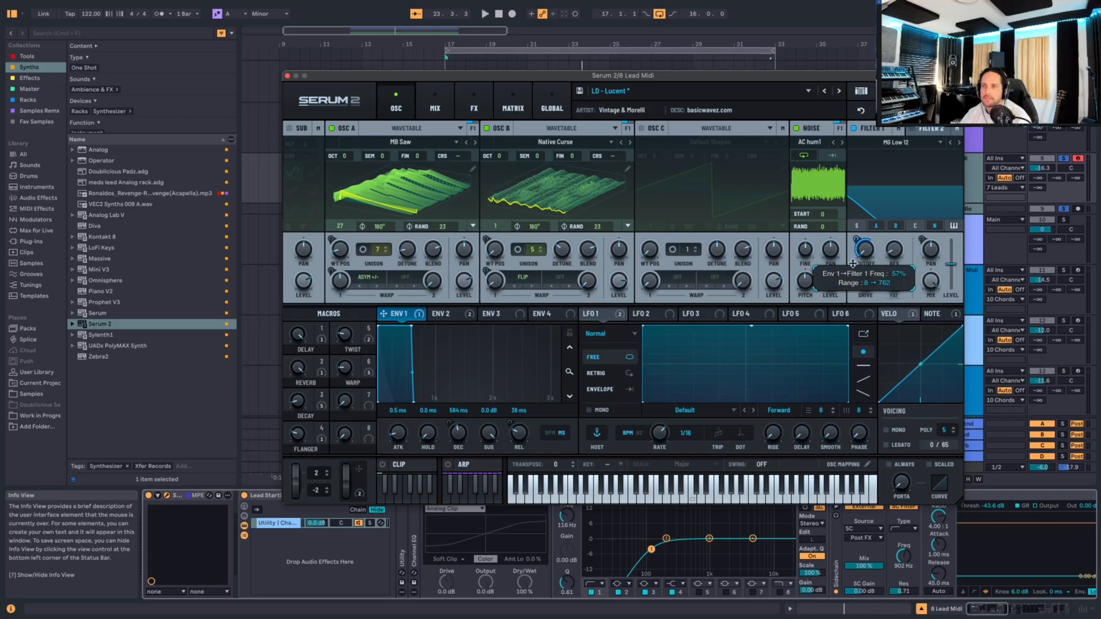
drag(853, 274, 858, 285)
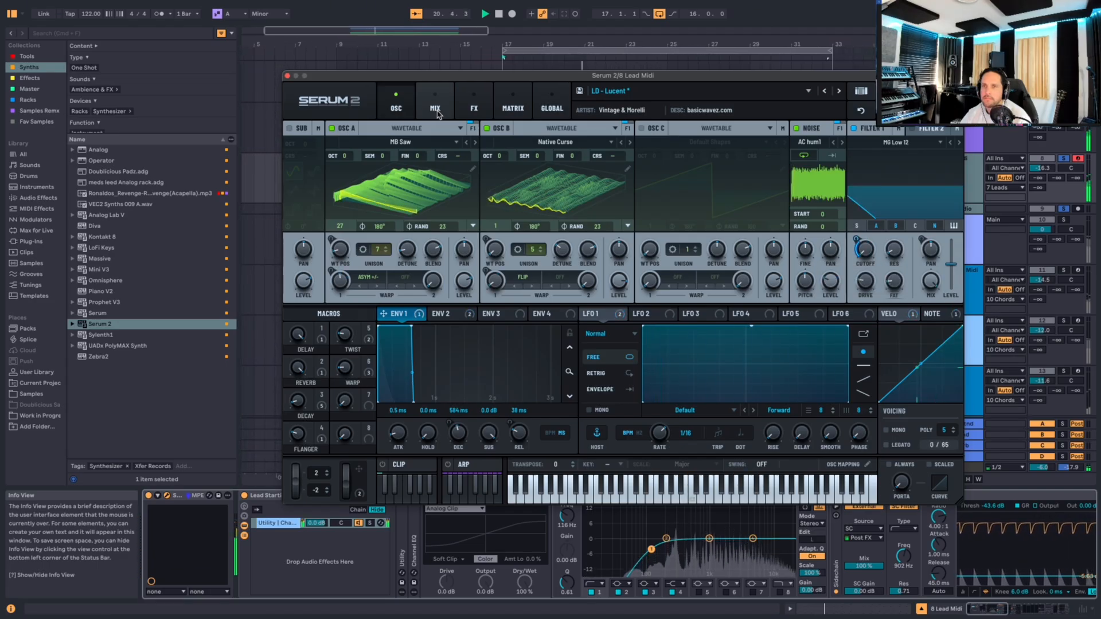
Step: In Serum's effects, adjust the Reverb macro's modulation depth on the reverb mix and set that macro to 61
click(473, 108)
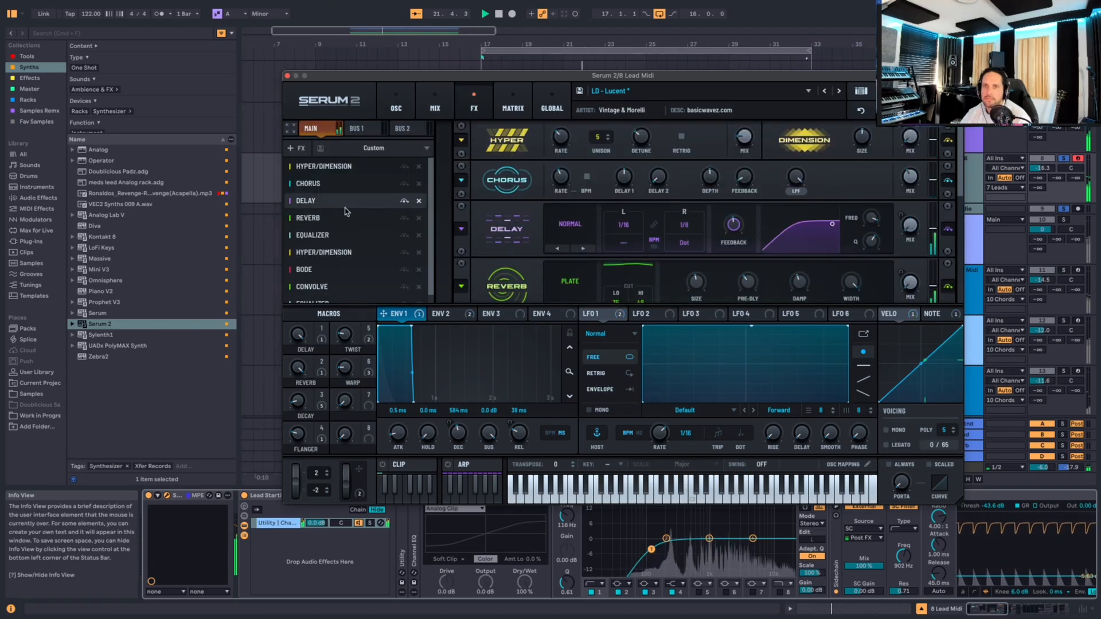
scroll(539, 249, down, 3)
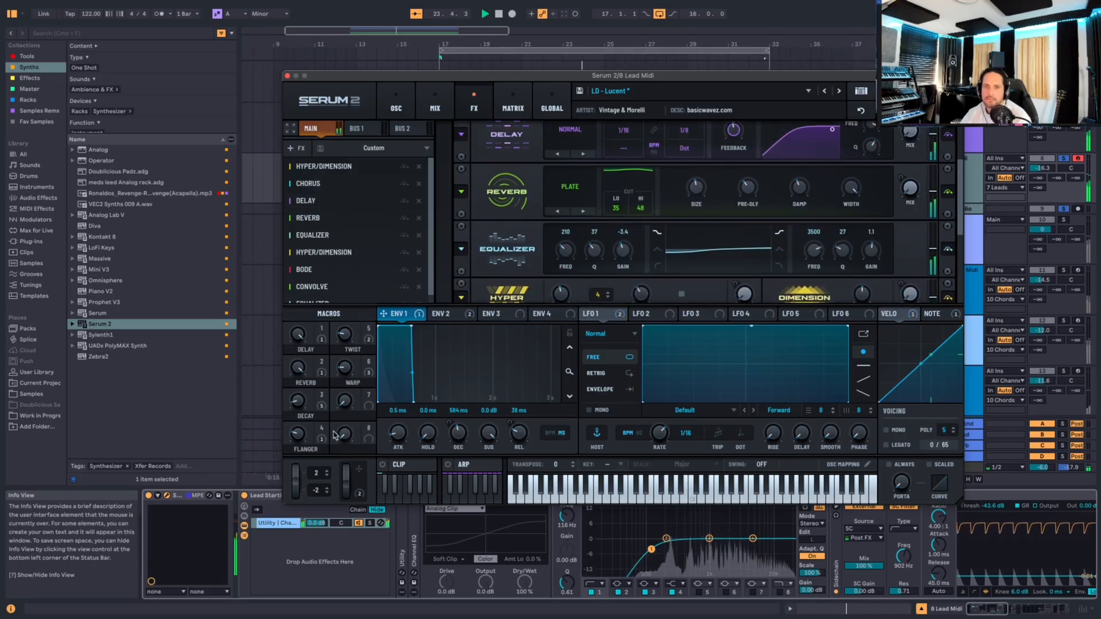
mouse_move(305, 372)
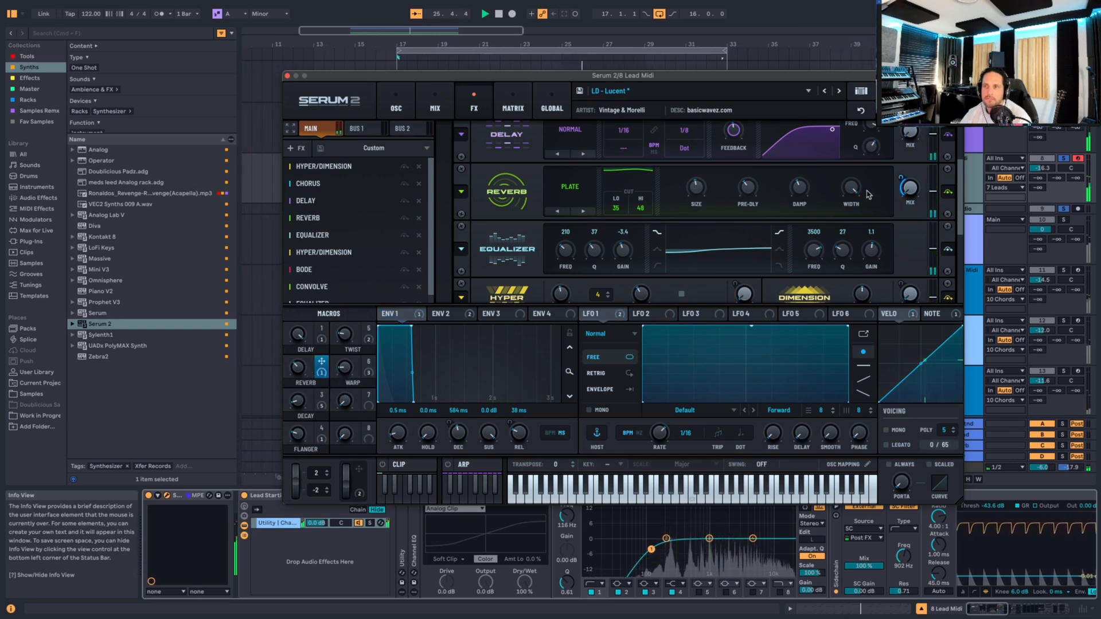
drag(902, 181, 896, 193)
mouse_move(304, 371)
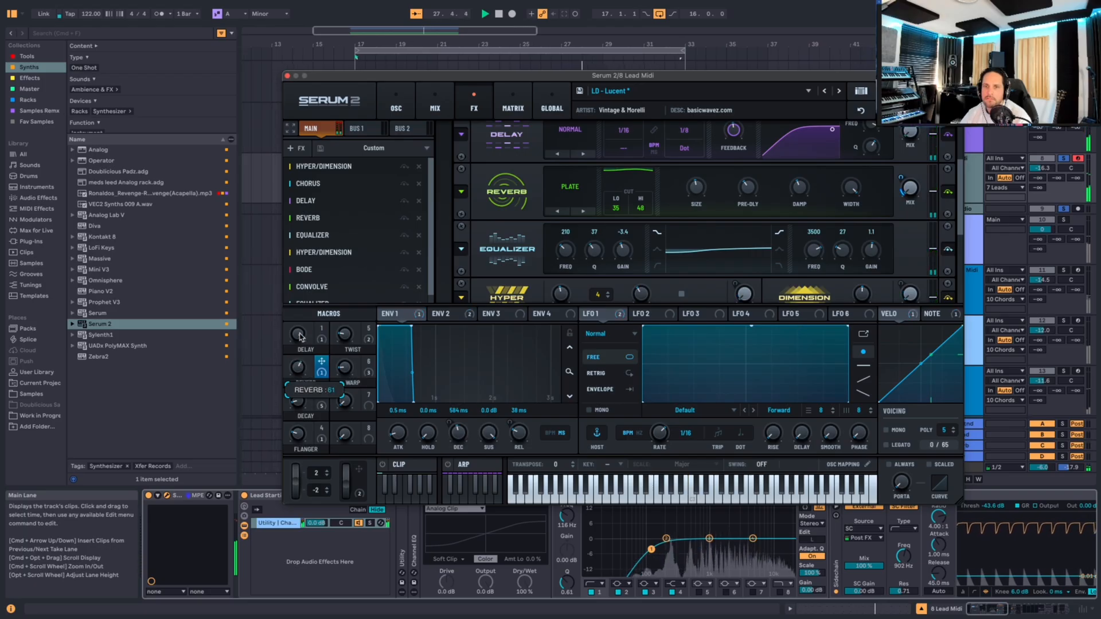
Step: Adjust Serum's Delay macro while the lead plays, ending with playback stopped
drag(300, 331, 299, 352)
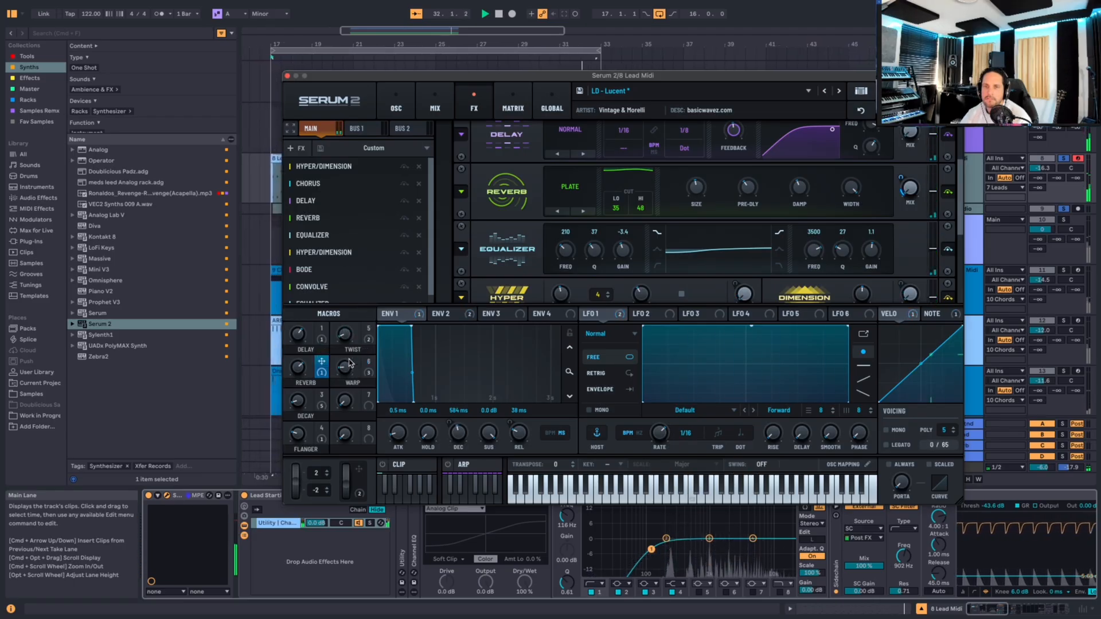
mouse_move(294, 340)
key(space)
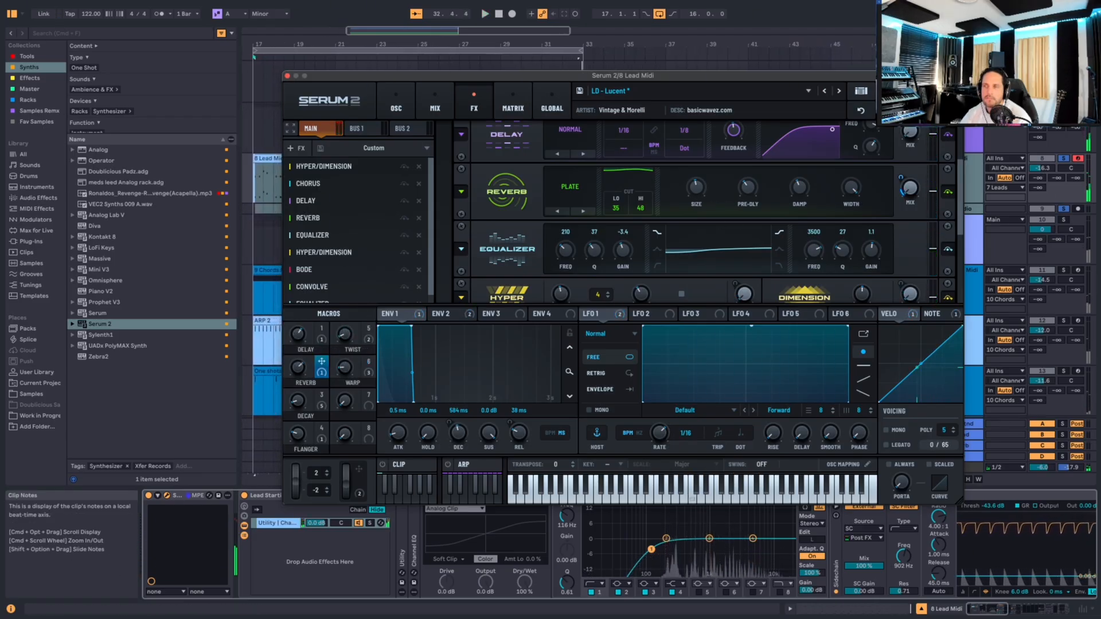
Step: Take the lead out of solo to play it with the full arrangement, and close the Serum 2 window
click(1064, 209)
key(space)
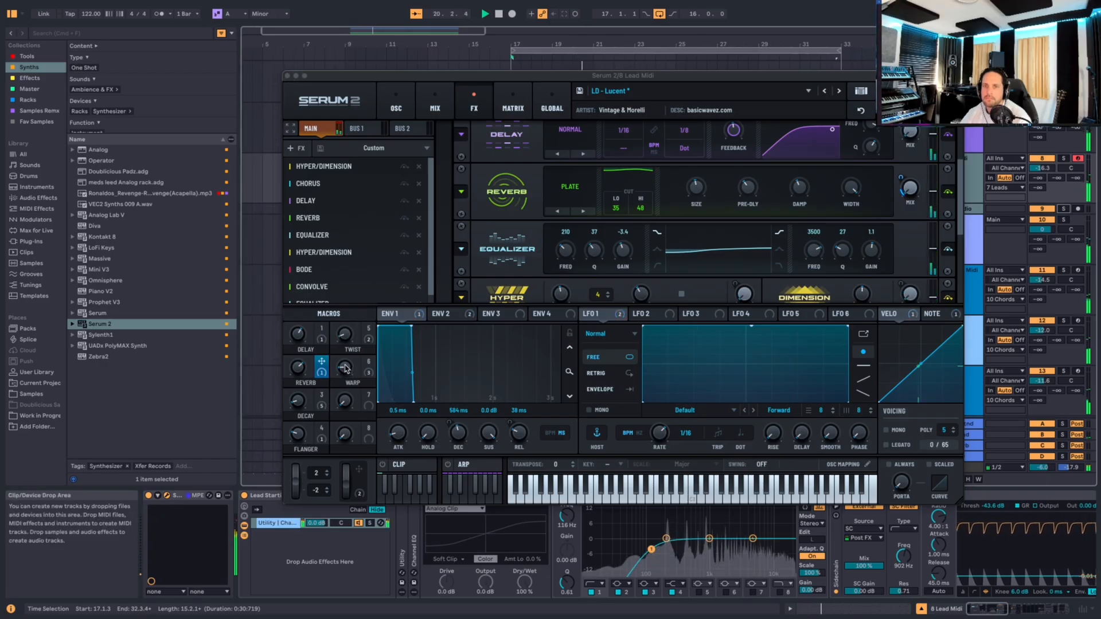
click(288, 76)
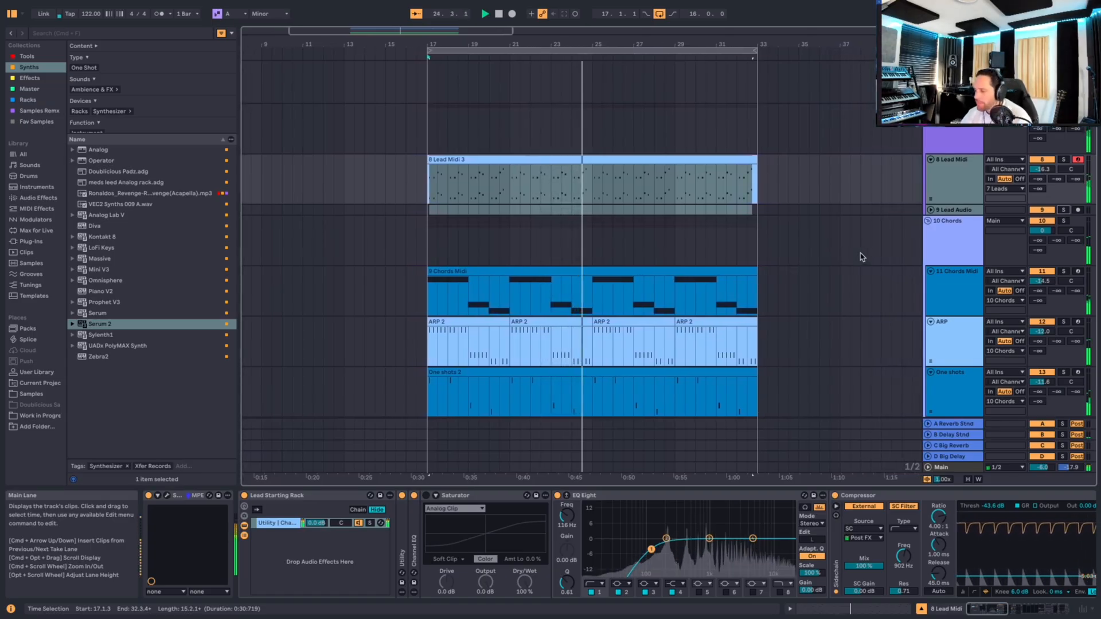
key(space)
Step: Duplicate the 8 Lead Midi track with its clip and devices, and mute the original
click(958, 151)
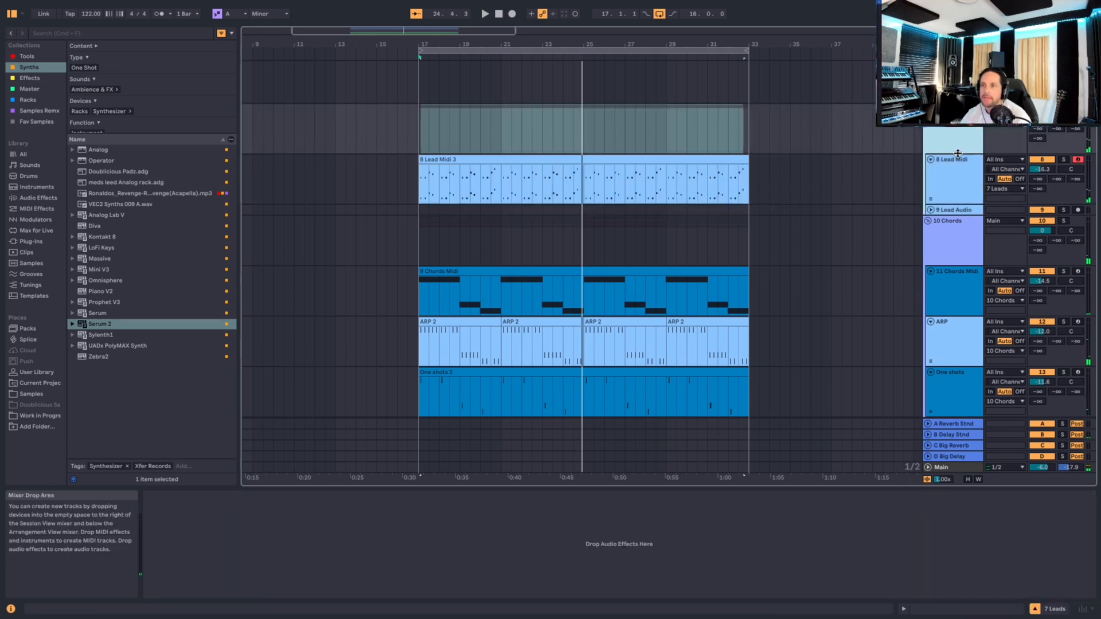
click(961, 184)
scroll(956, 184, up, 2)
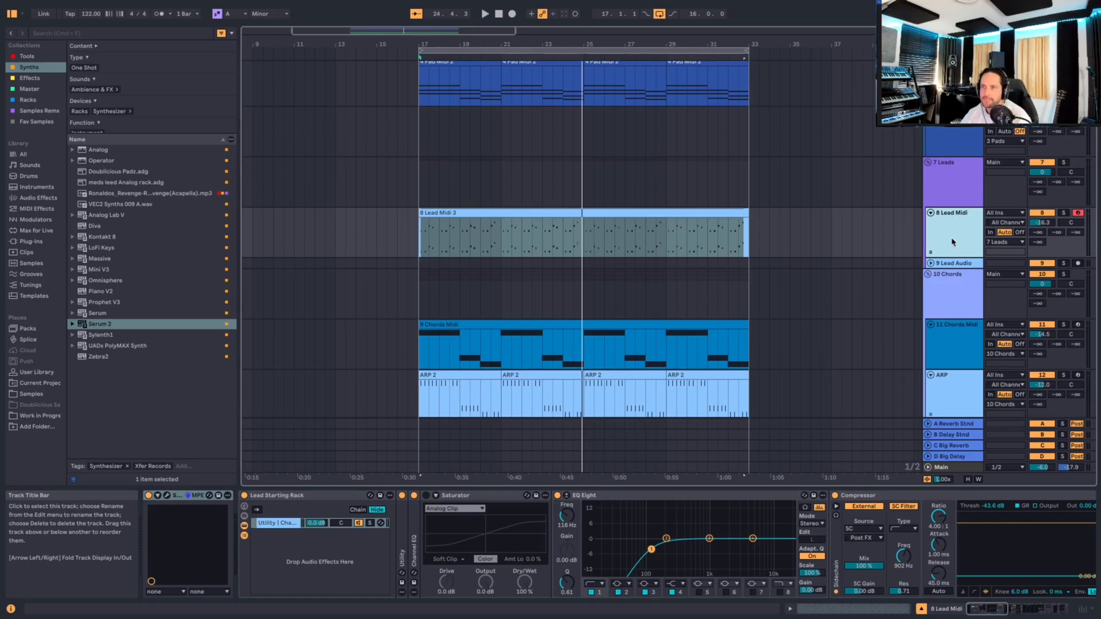
key(super+d)
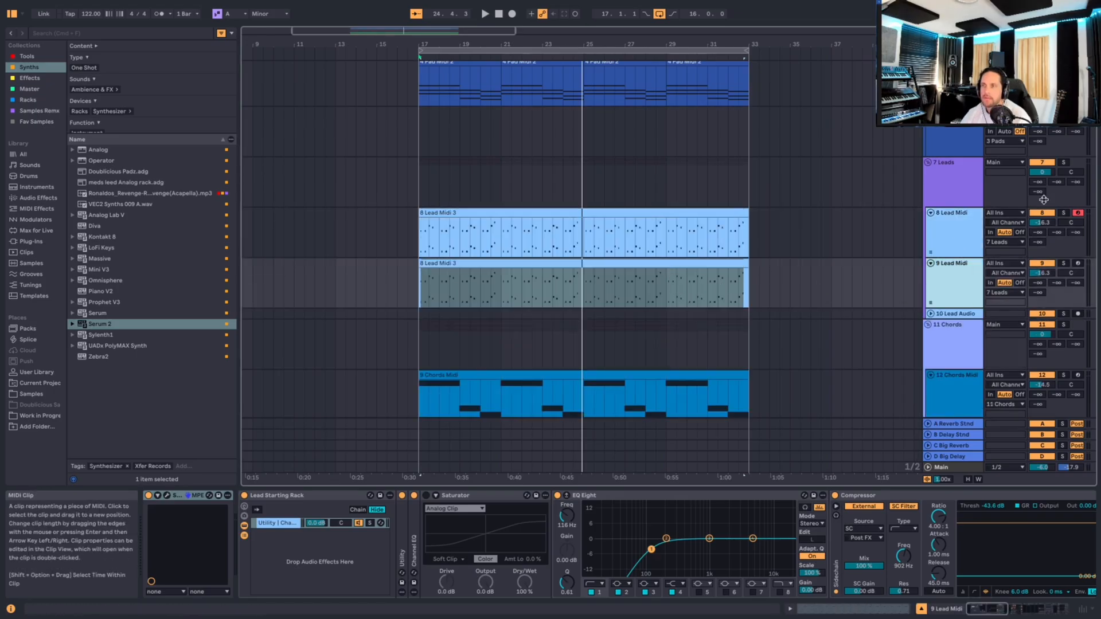
Step: Delete the clip from the duplicated 9 Lead Midi track and open that track's Serum 2
key(Delete)
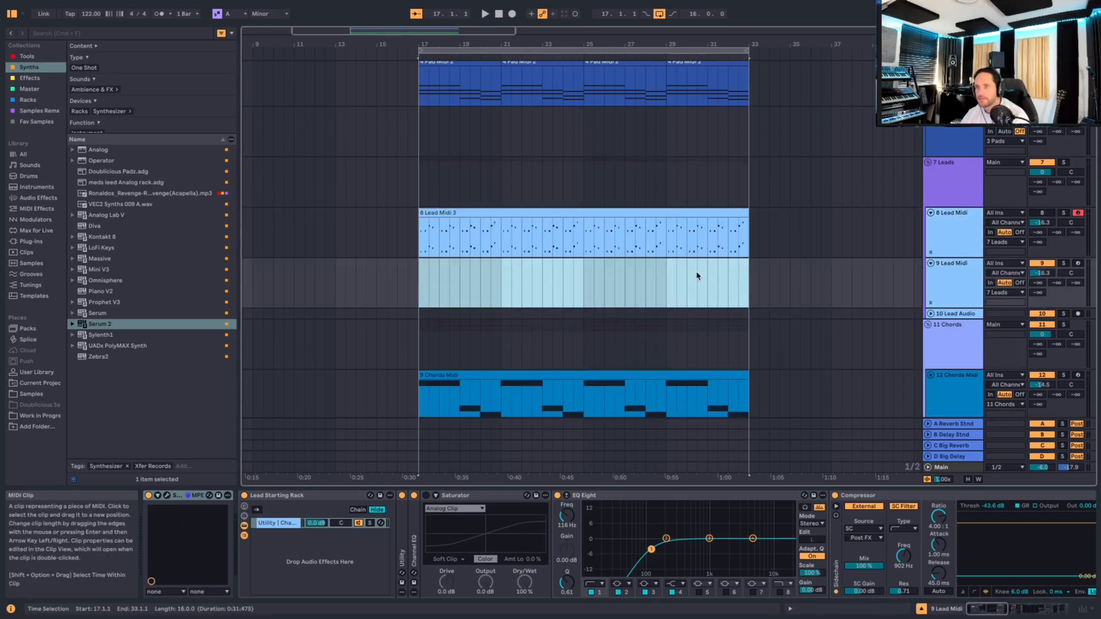
click(966, 300)
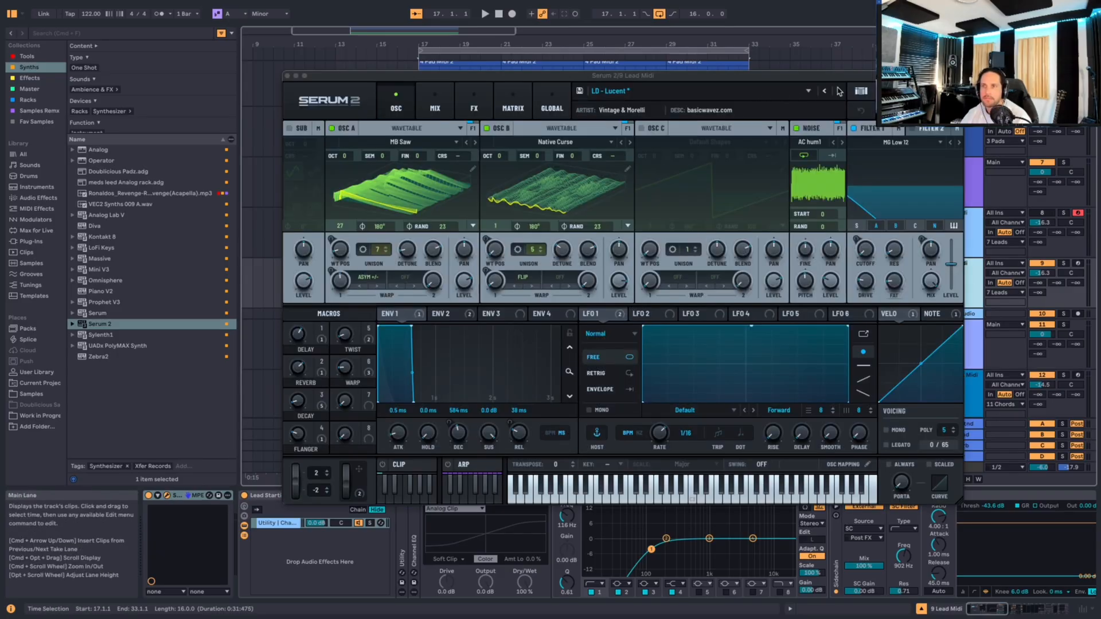
Step: Load the LD - Lucid preset in Serum 2, arm the 9 Lead Midi track for recording and play the arrangement
click(838, 91)
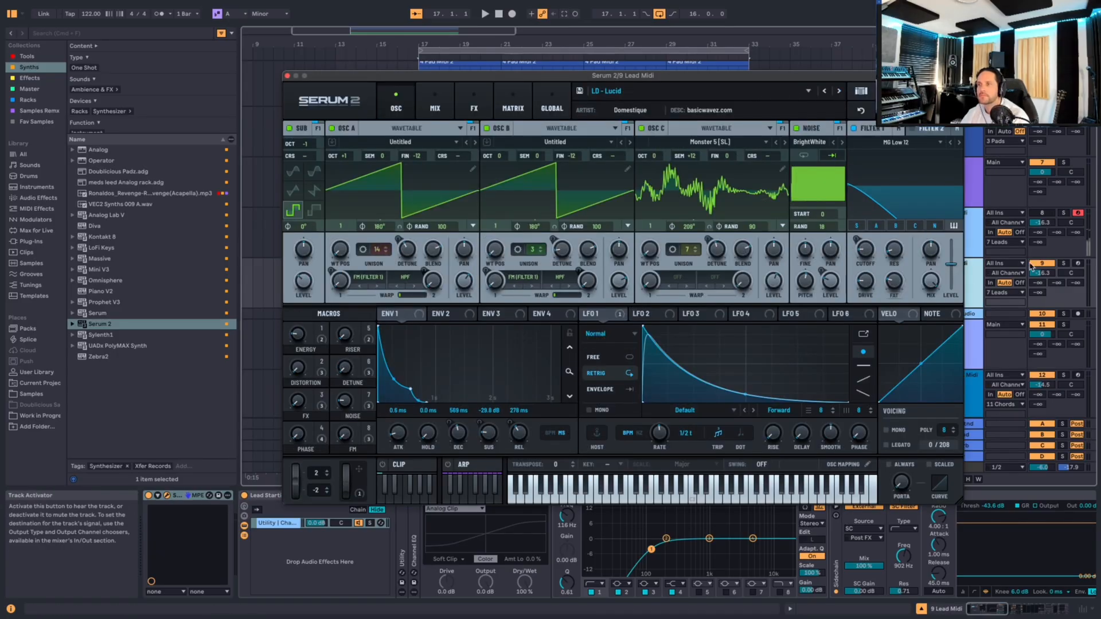
click(1078, 264)
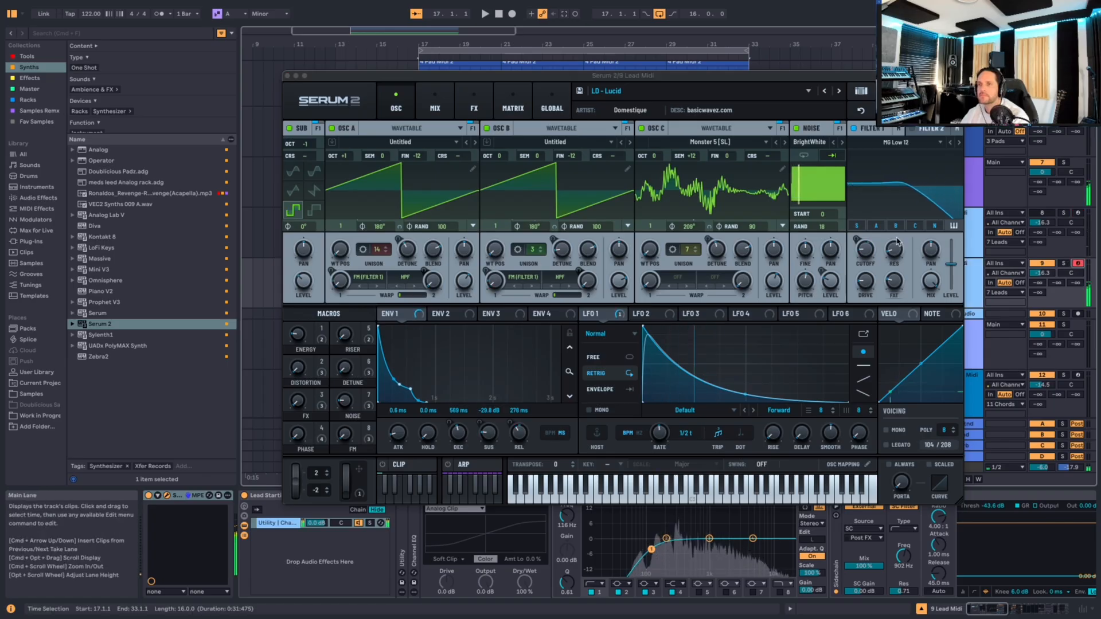
key(space)
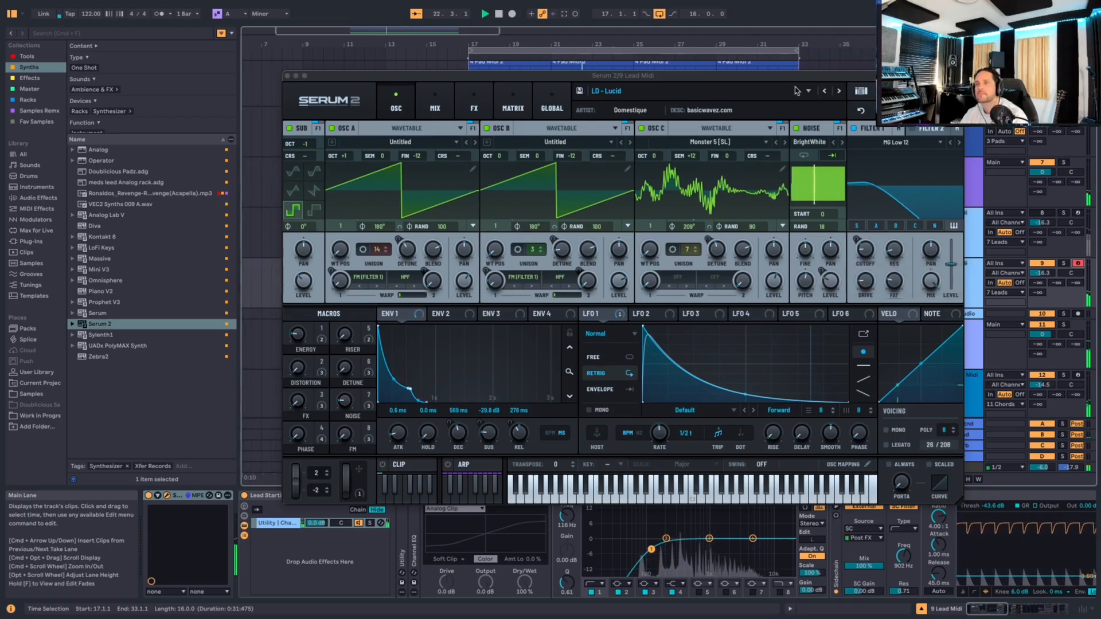
Step: Audition the lead presets from LD - Lumina through LD - Moonlight against the playing arrangement
click(840, 91)
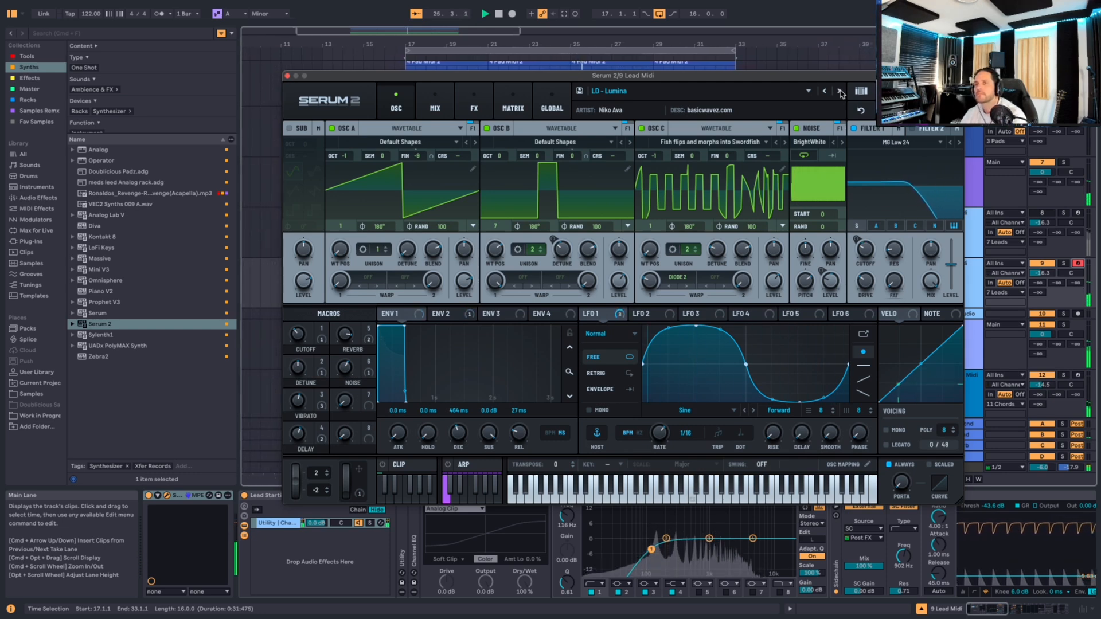
click(840, 91)
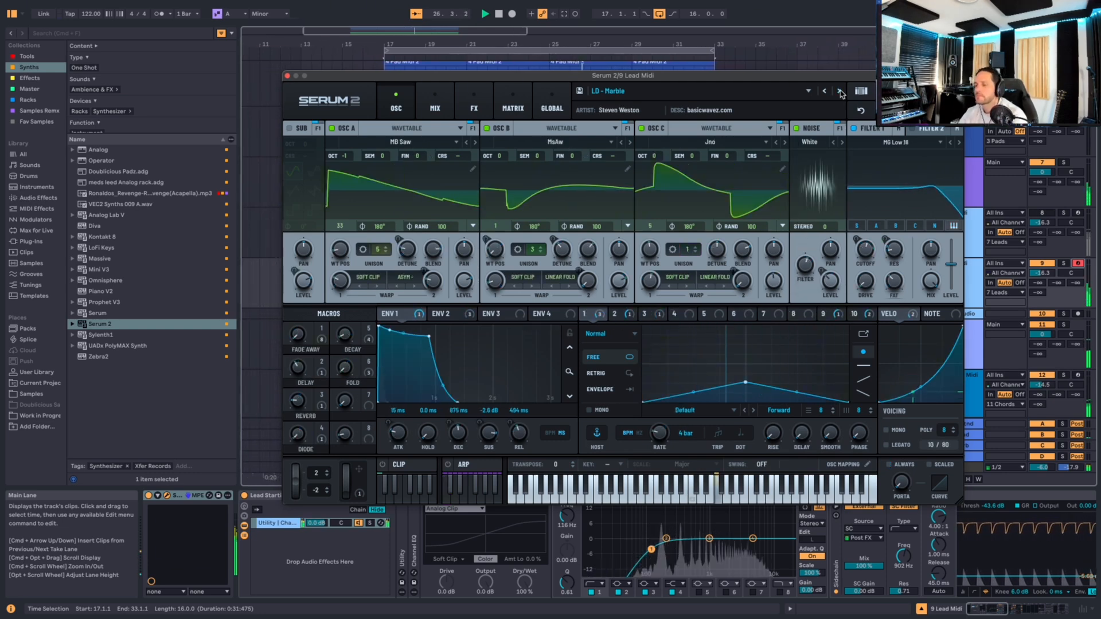
click(839, 91)
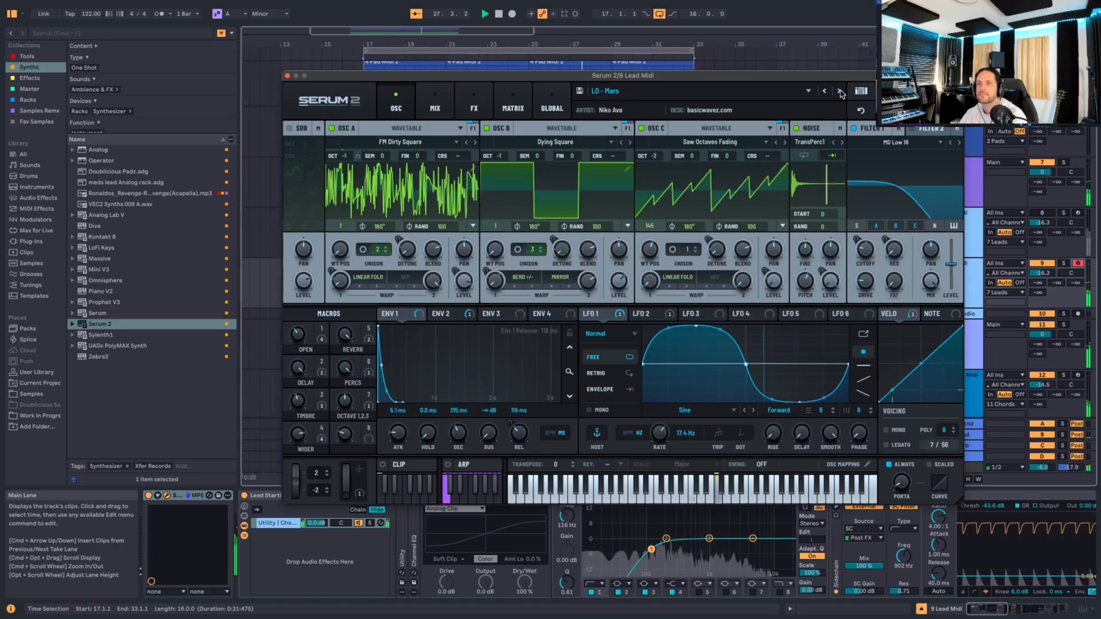
click(839, 91)
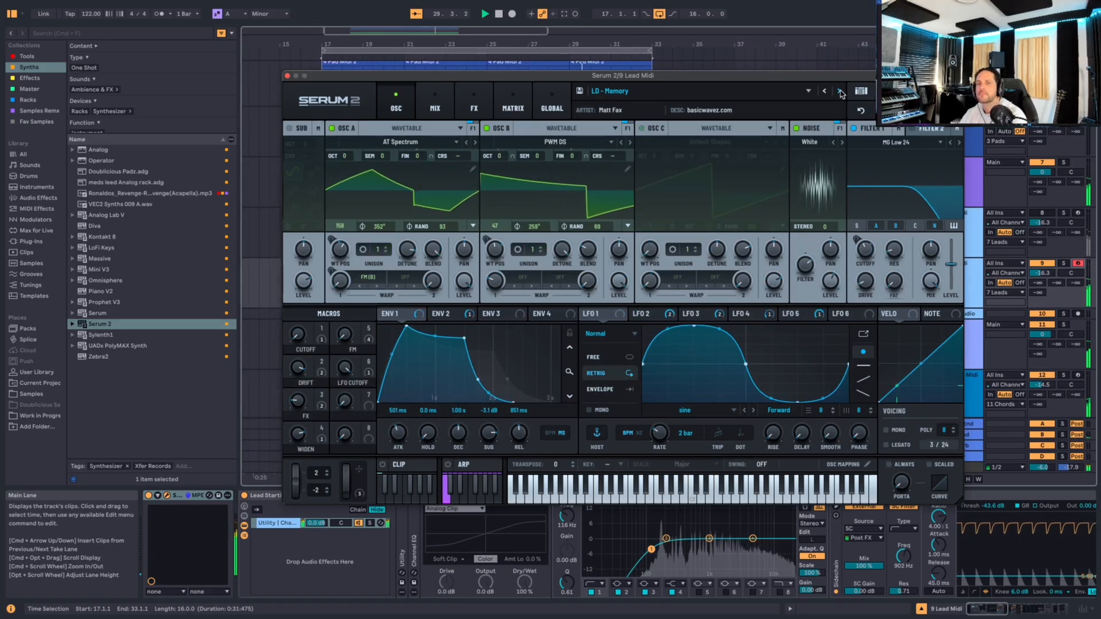
click(839, 91)
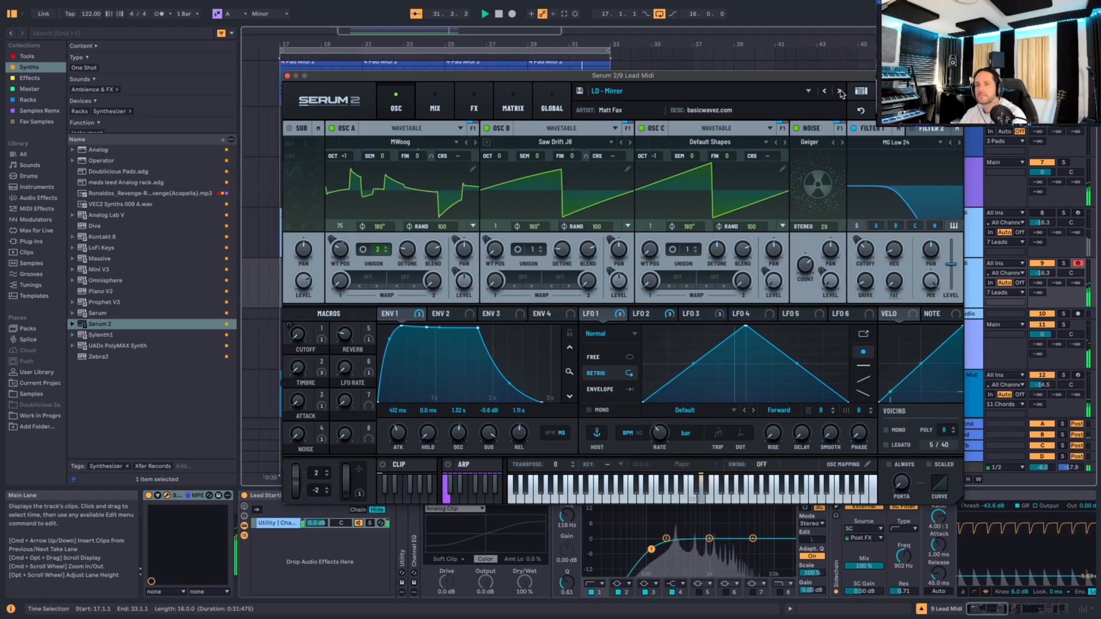
click(840, 91)
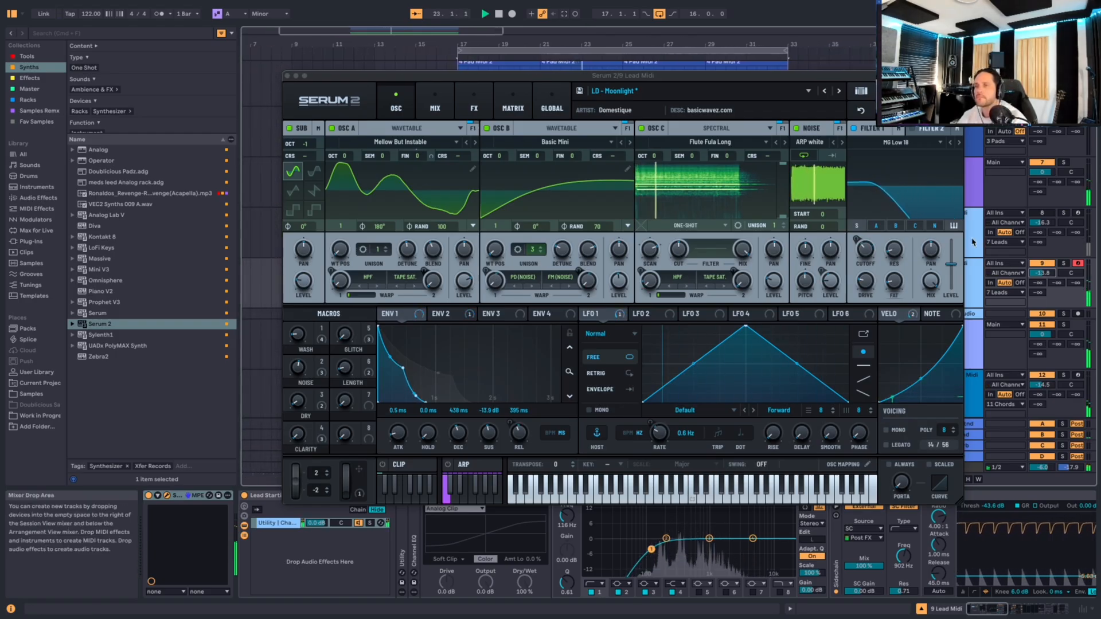
Step: Audition the LD - Nebula, LD - Neon and LD - Night Walker presets, and lower the volume of the 9 Lead Midi track
click(839, 91)
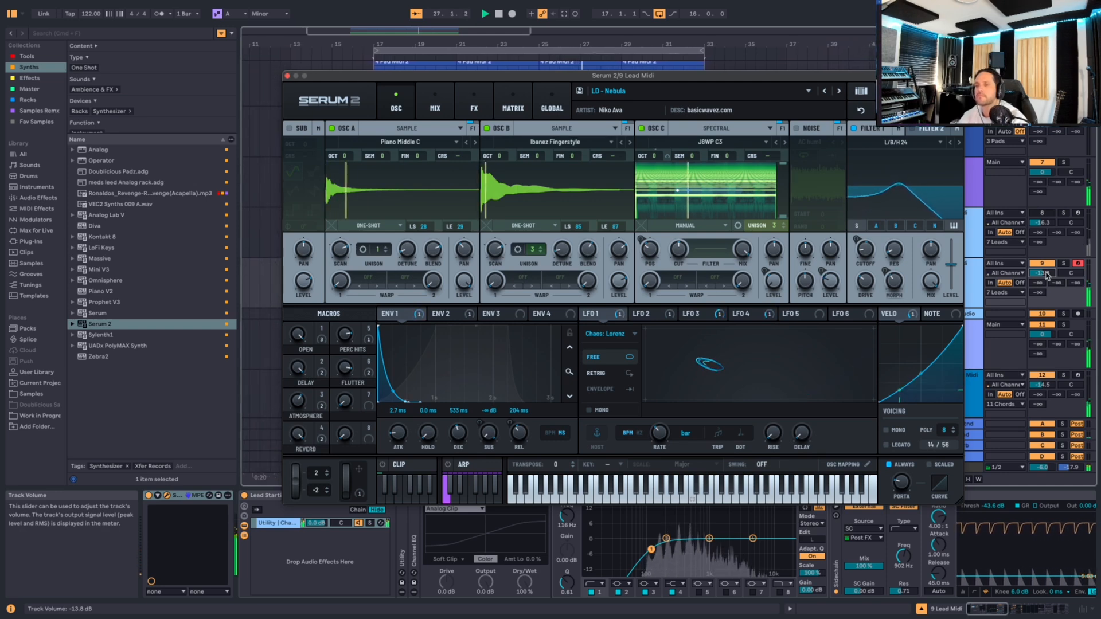
click(841, 91)
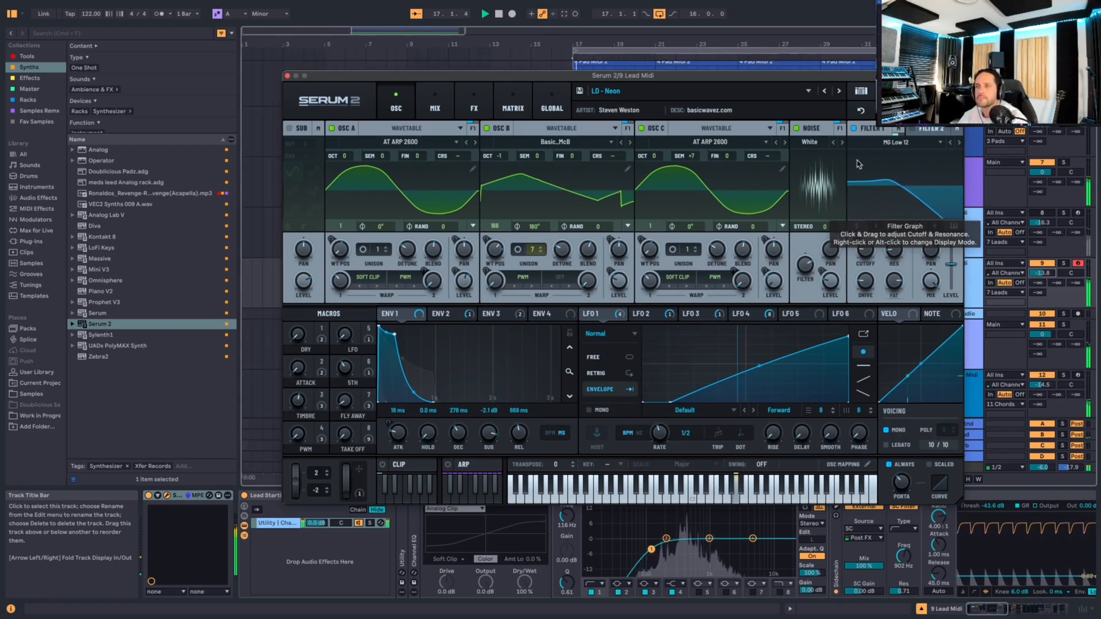
click(839, 92)
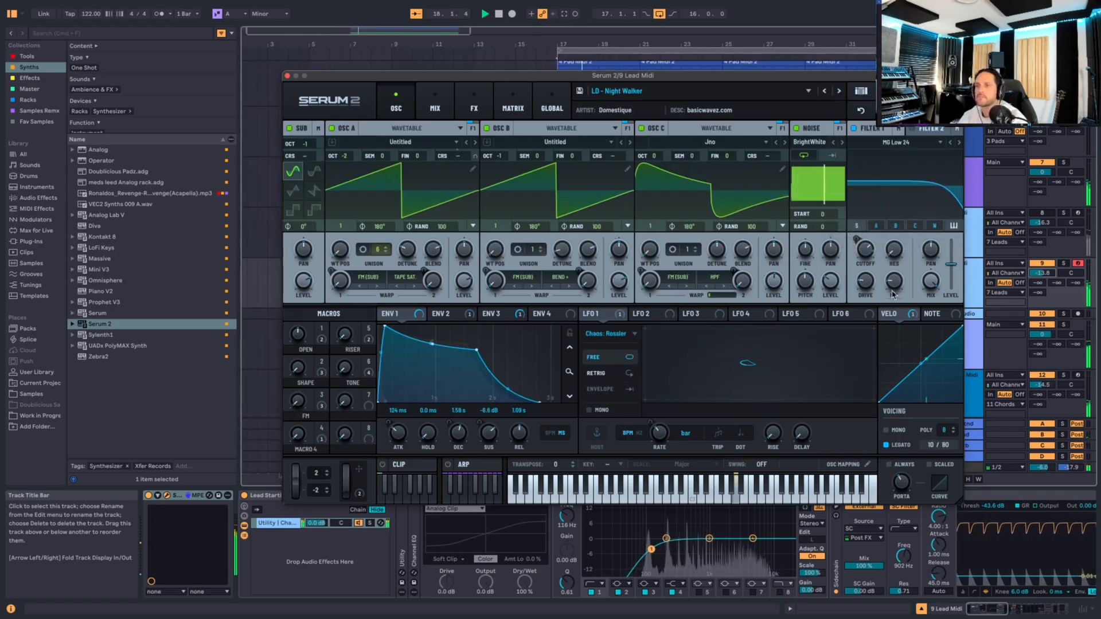
drag(1047, 273, 1048, 277)
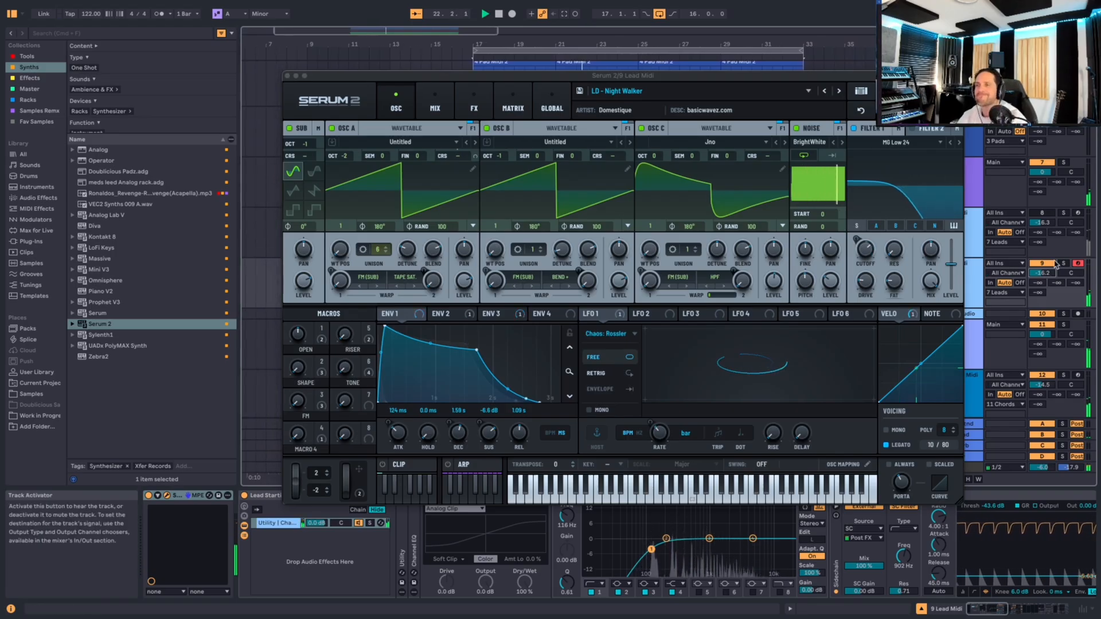
Step: Audition the LD - Nighty and LD - Nova presets, adjusting the 9 Lead Midi track volume and toggling Mono voicing for LD - Nova
click(839, 91)
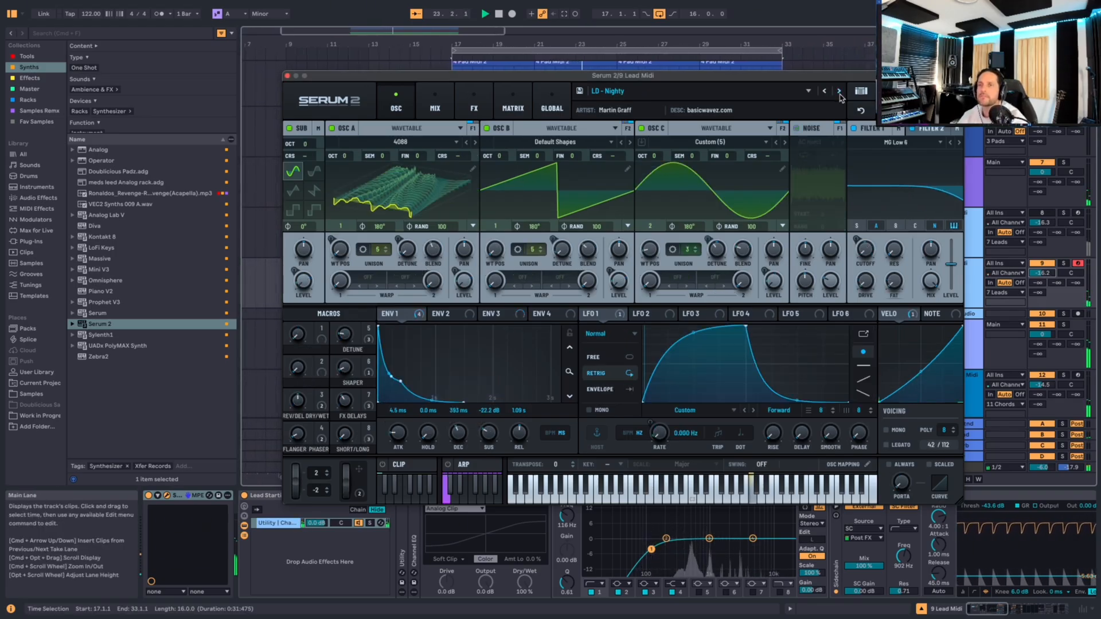
click(839, 91)
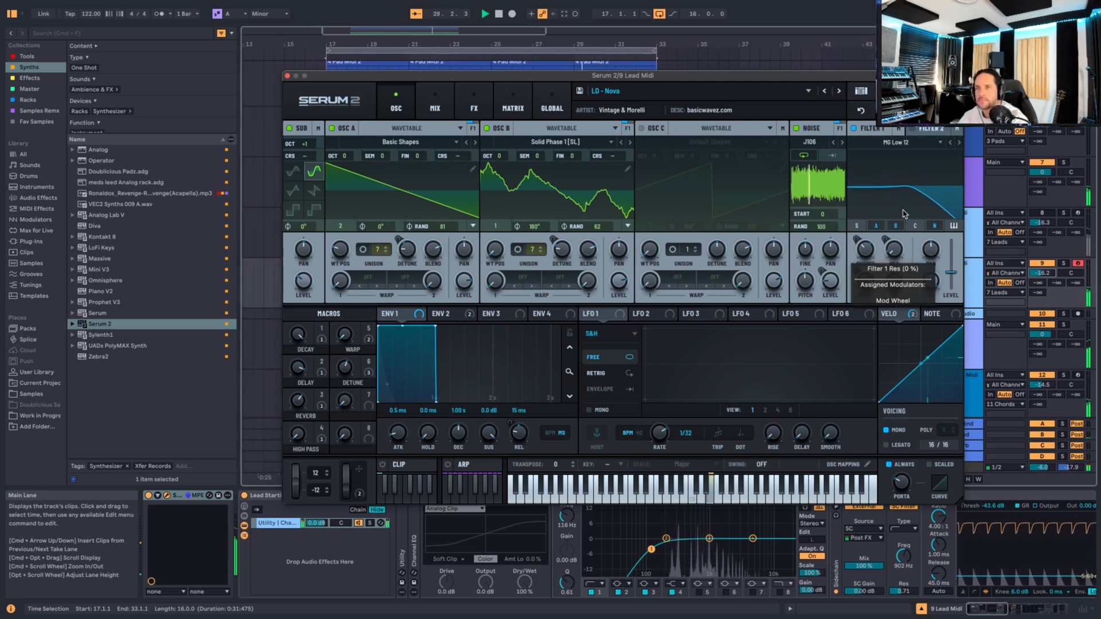
click(1046, 274)
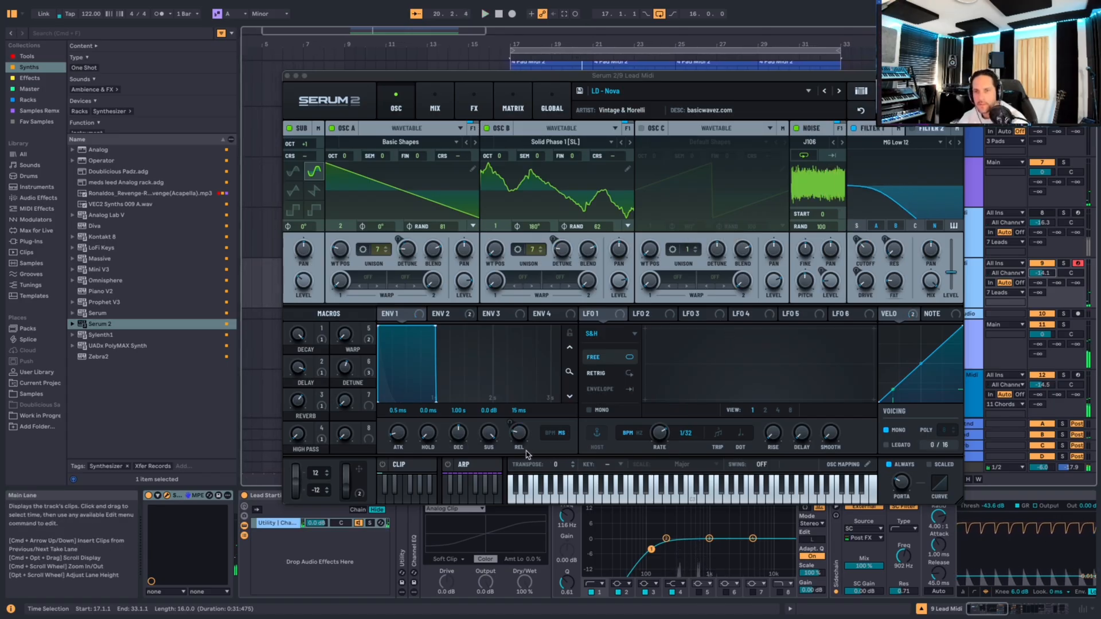
click(886, 430)
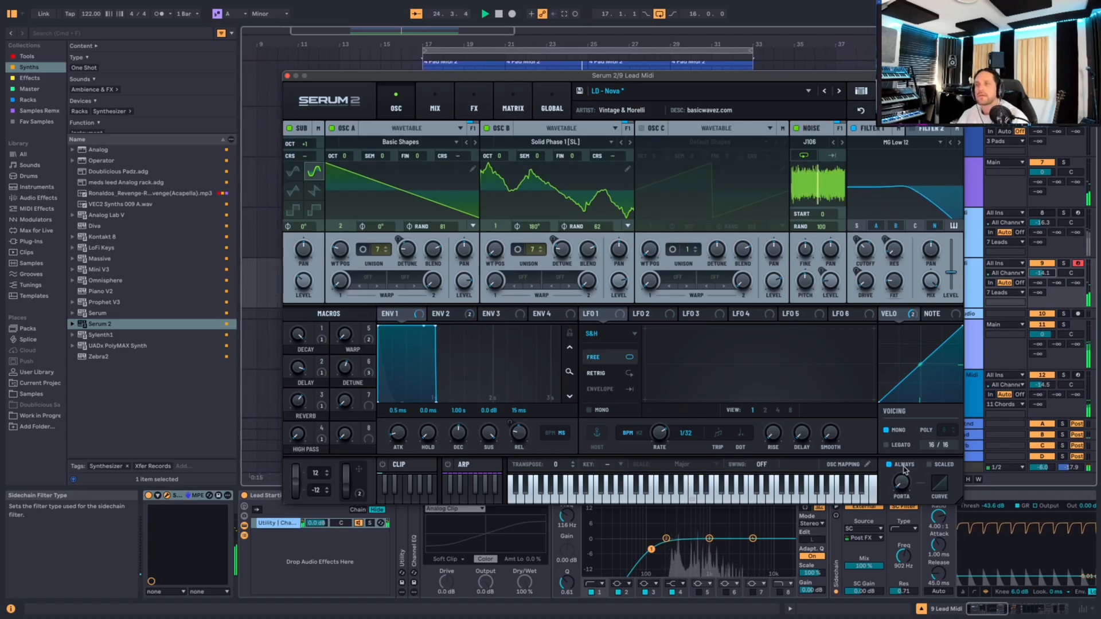
Step: Go through the LD - Oceans and LD - Orbit presets and load LD - Painkiller for the second lead
click(840, 90)
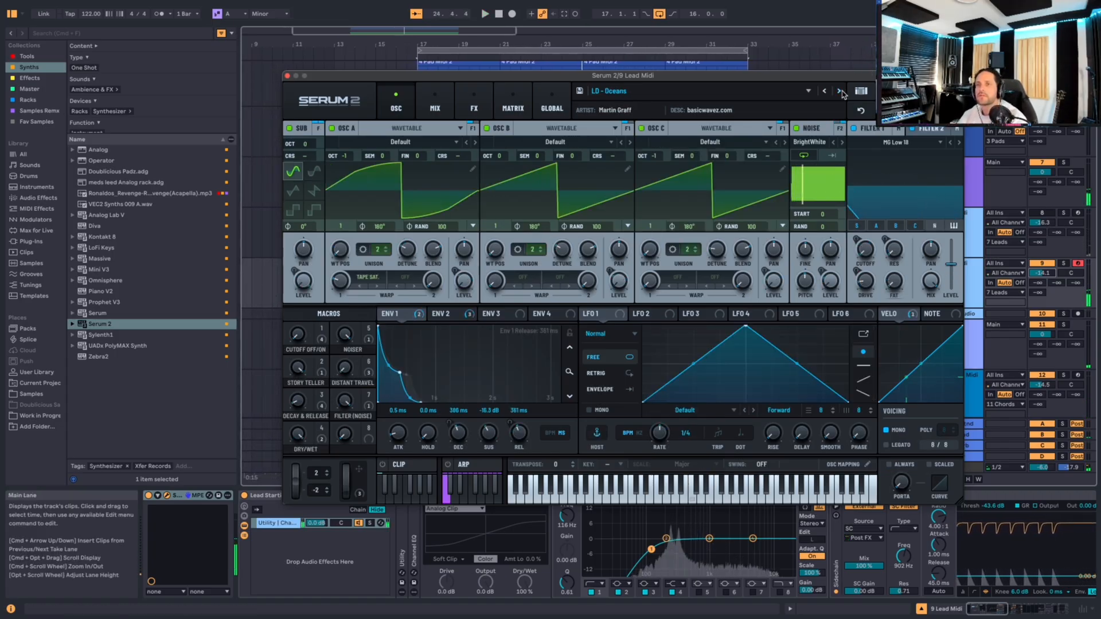
click(840, 91)
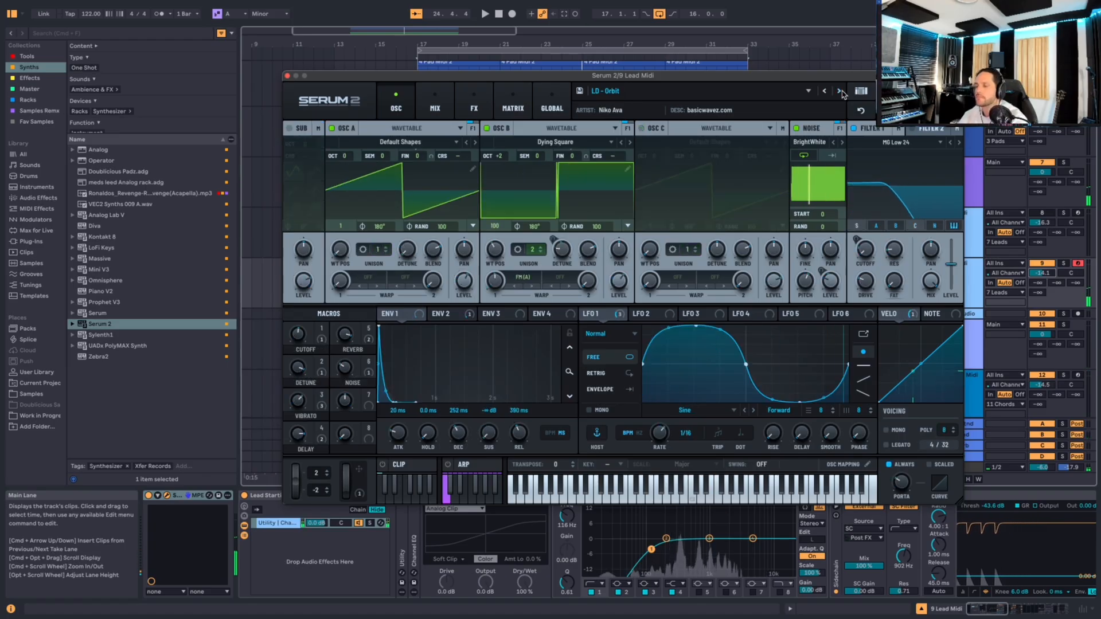
click(839, 91)
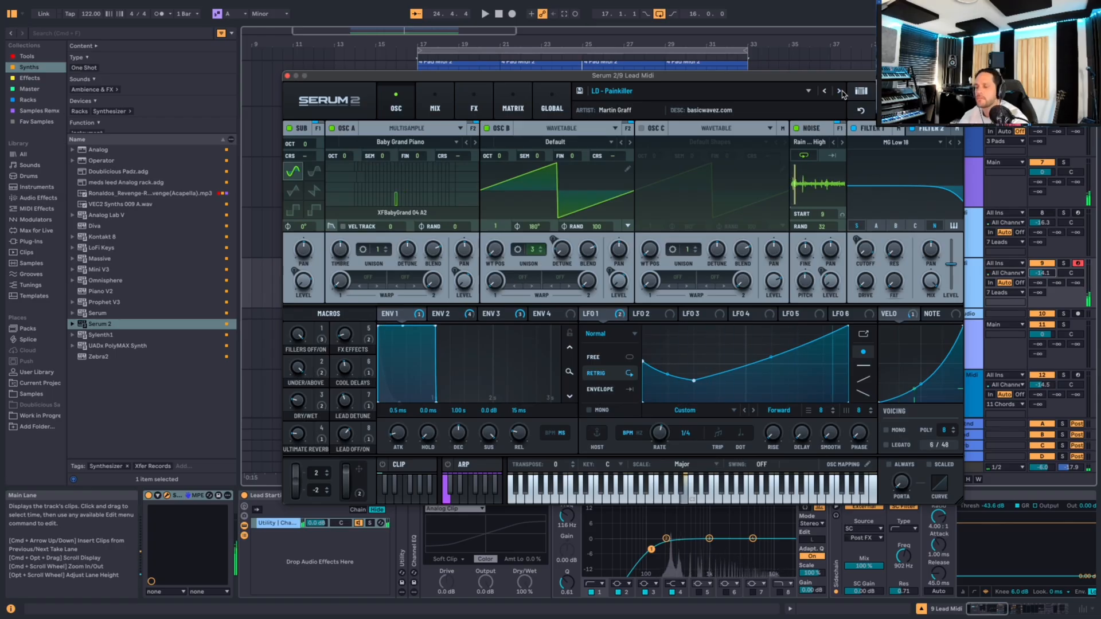
Step: Record a lead melody take on 9 Lead Midi from bar 17, stop the transport and close the Serum 2 window
key(space)
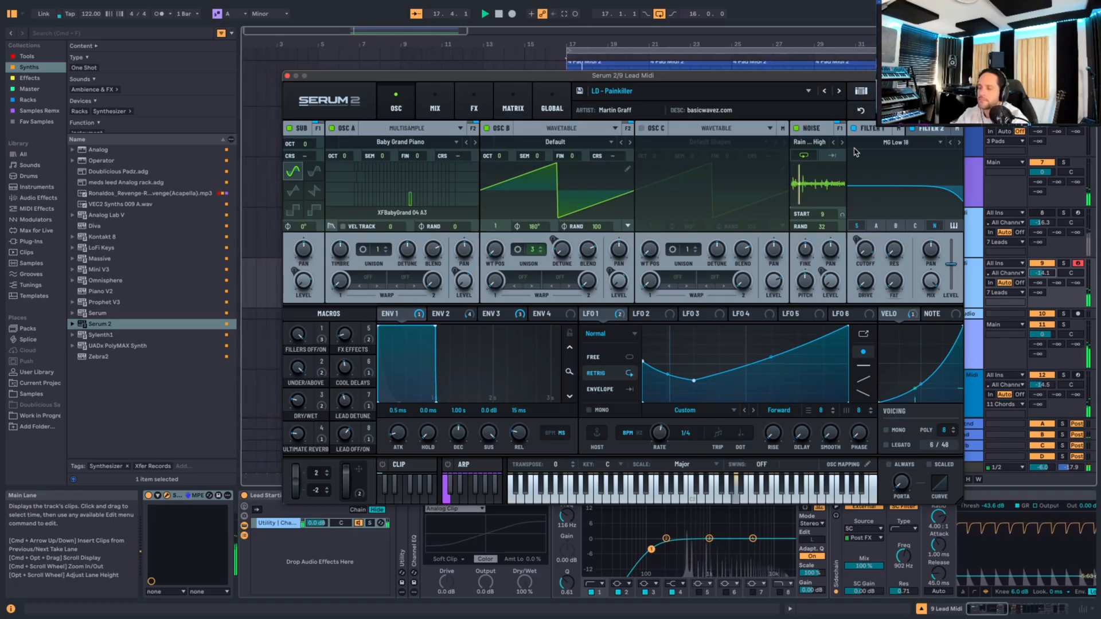
key(F9)
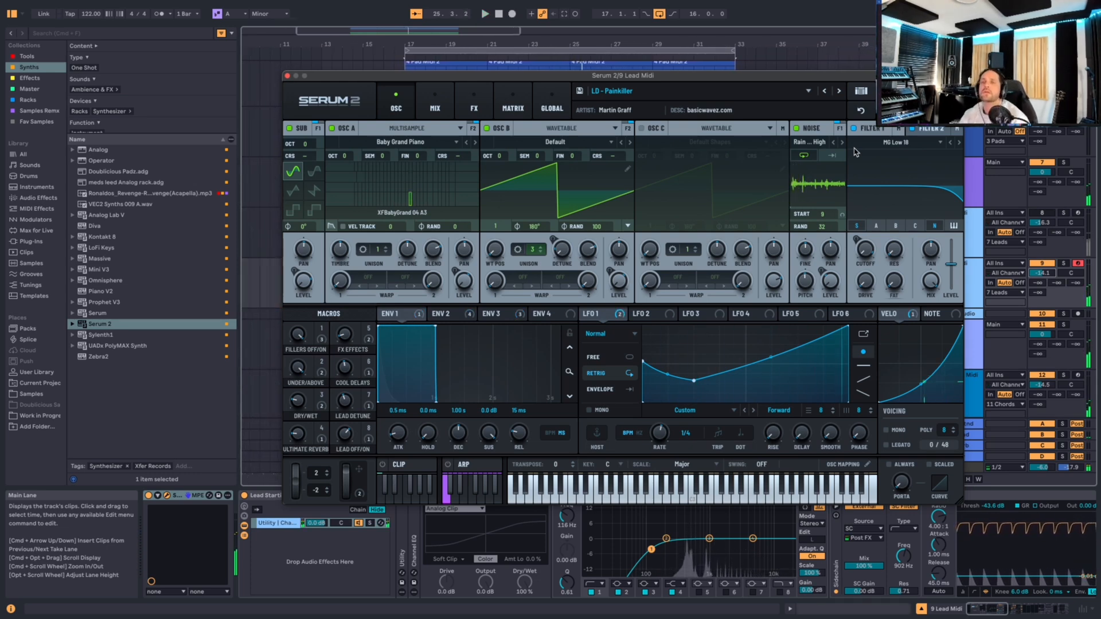
key(space)
key(super+w)
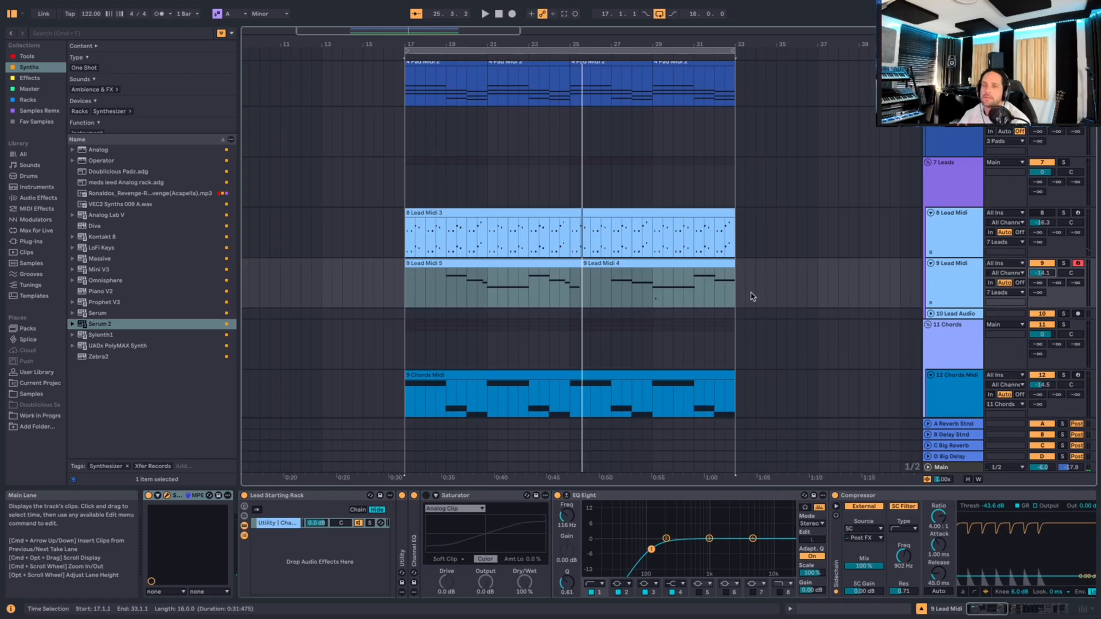
Step: Try to trim the start of the first recorded 9 Lead Midi clip to bar 25, and undo the trim
key(space)
click(630, 262)
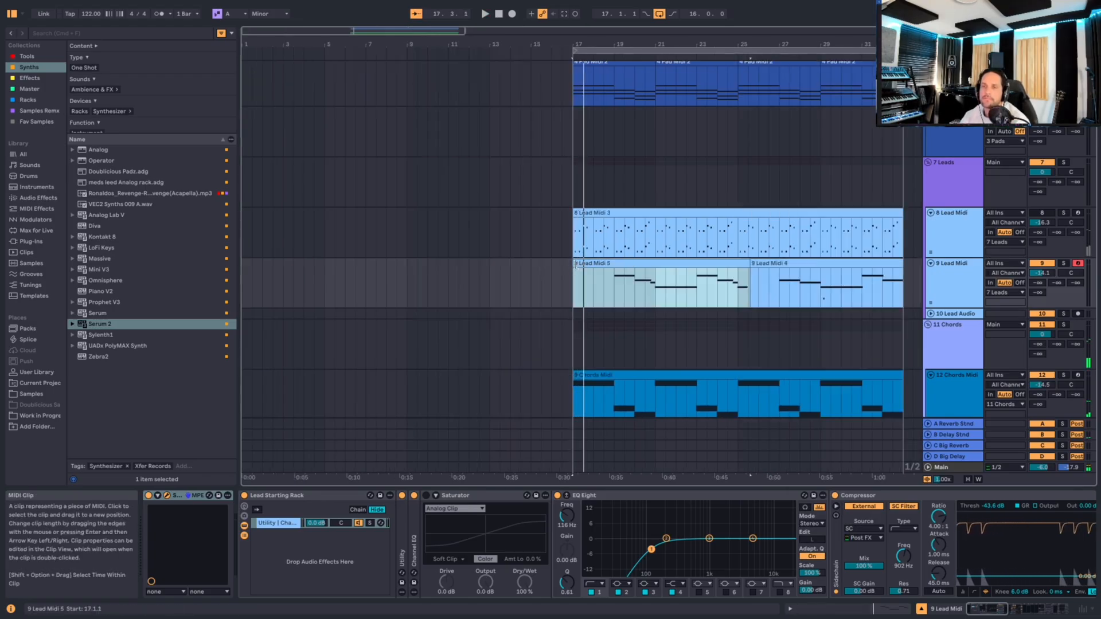
drag(577, 265, 738, 265)
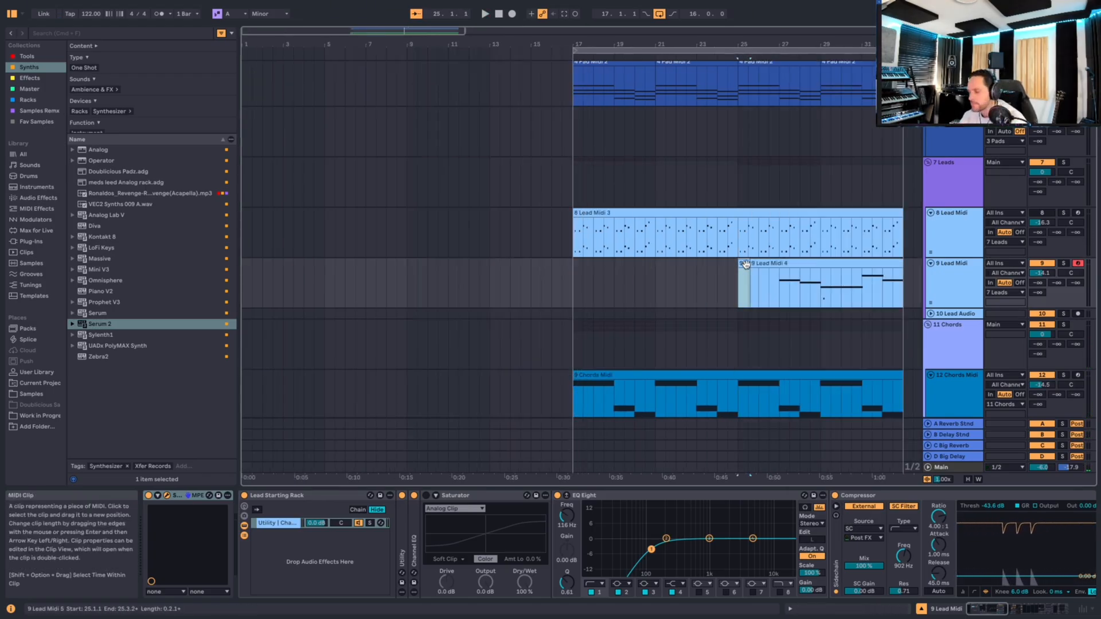
key(super+z)
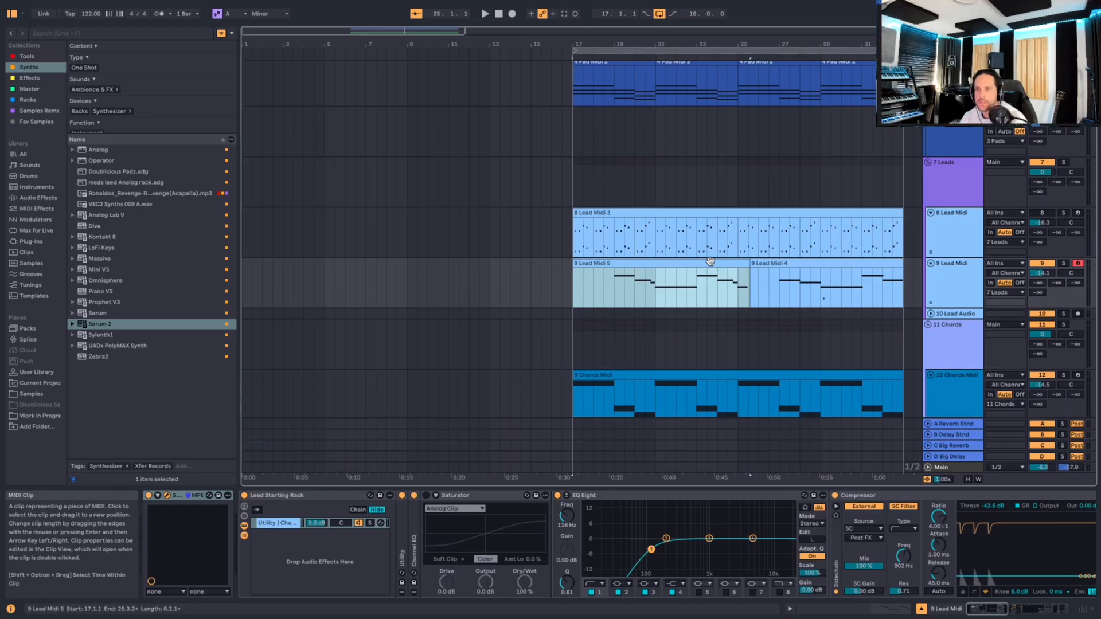
Step: Play back the recorded lead clips with the arrangement and raise the 9 Lead Midi track volume slightly
click(603, 275)
key(space)
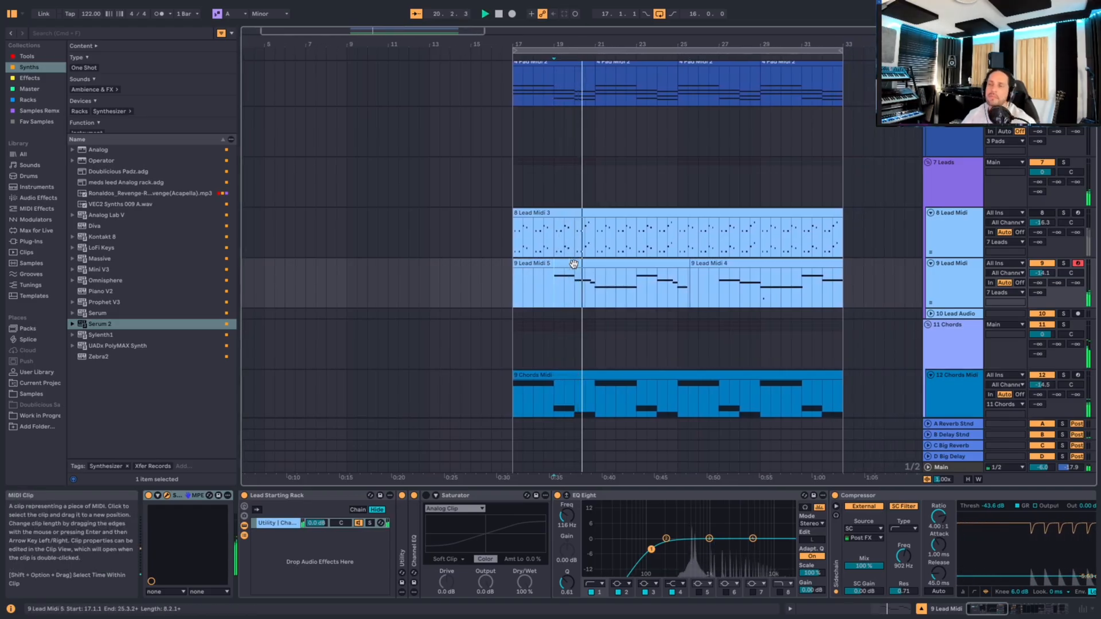
drag(1042, 273, 1042, 266)
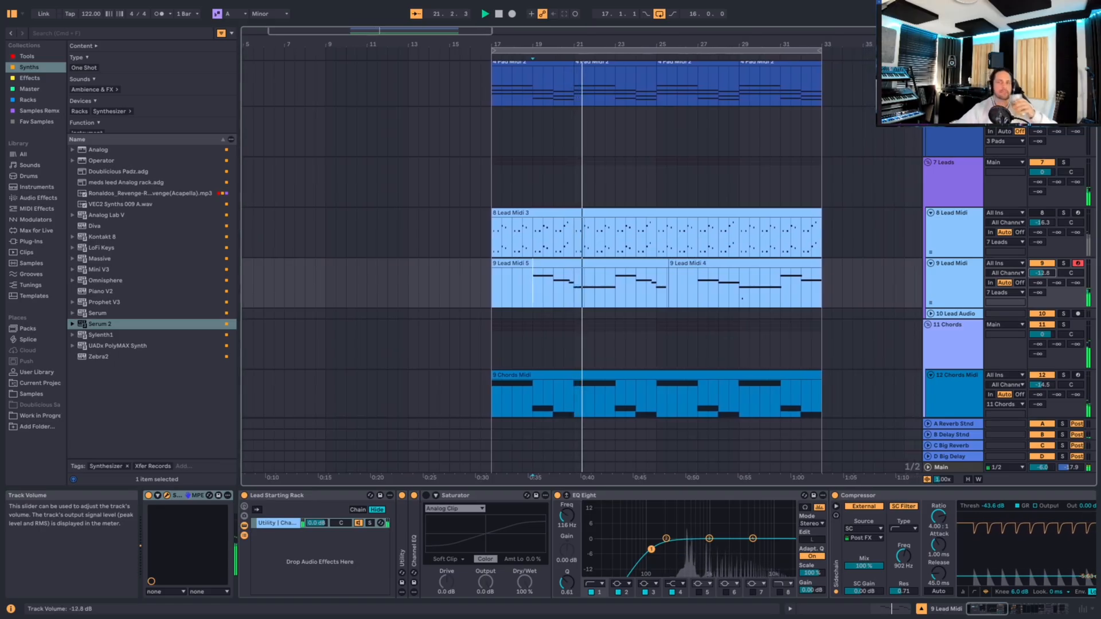
Step: Delete the first recorded clip on 9 Lead Midi after opening its notes, and move the remaining clip to start at bar 17
double_click(605, 263)
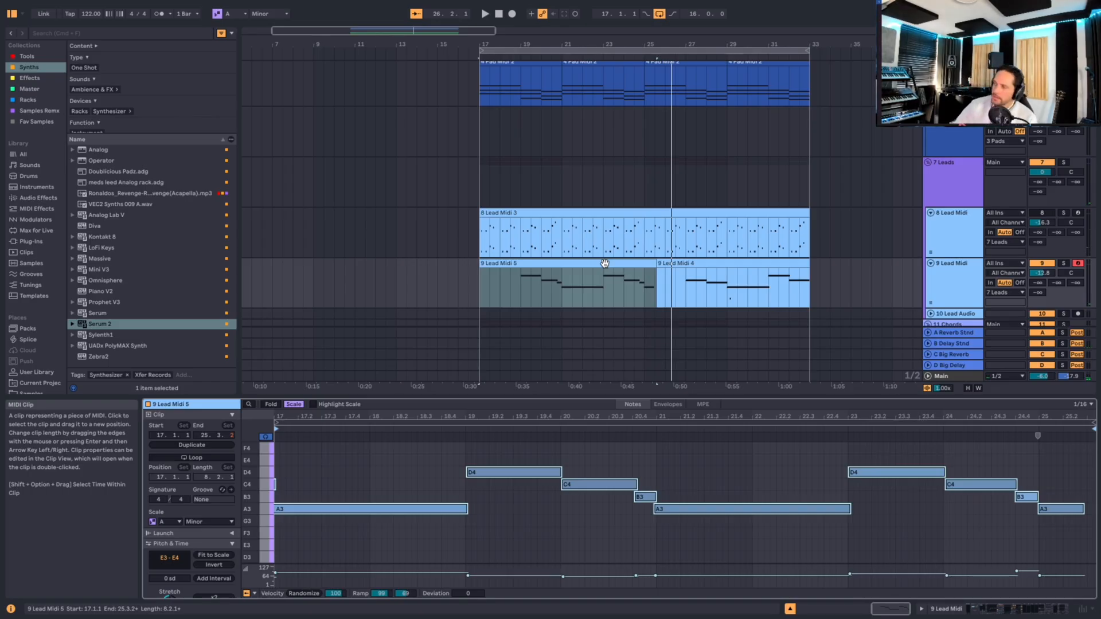
click(586, 302)
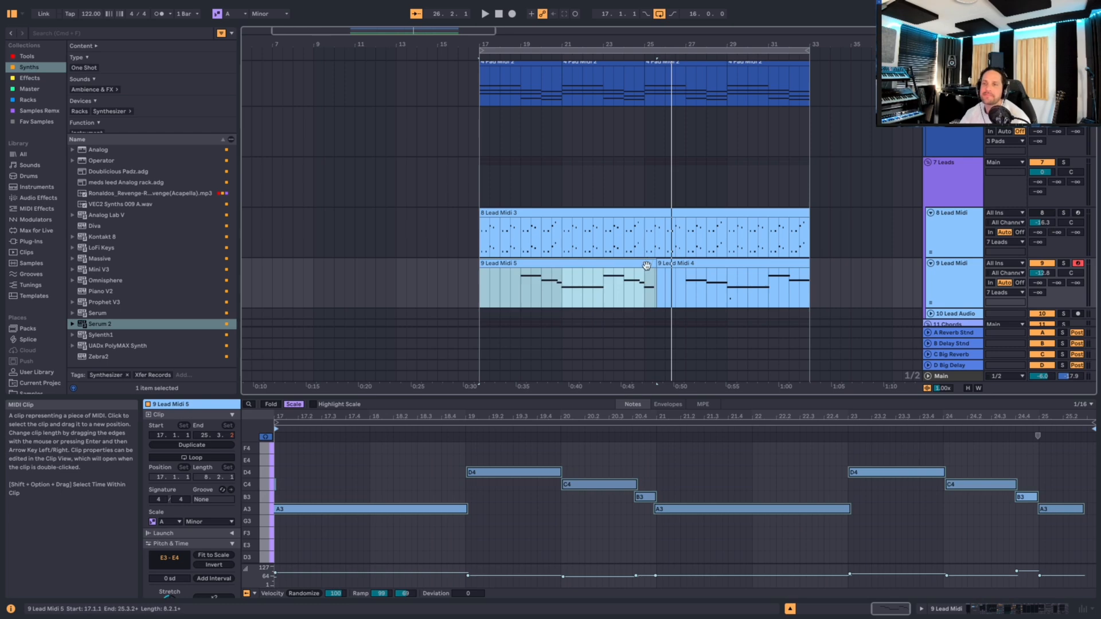
key(Delete)
click(696, 264)
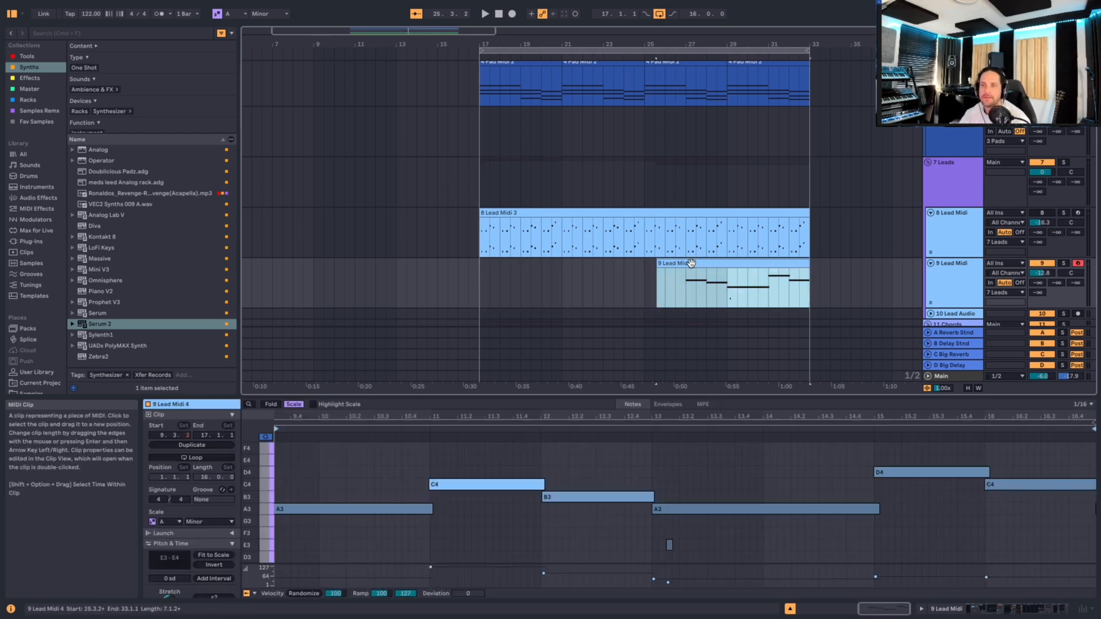
drag(691, 263, 510, 262)
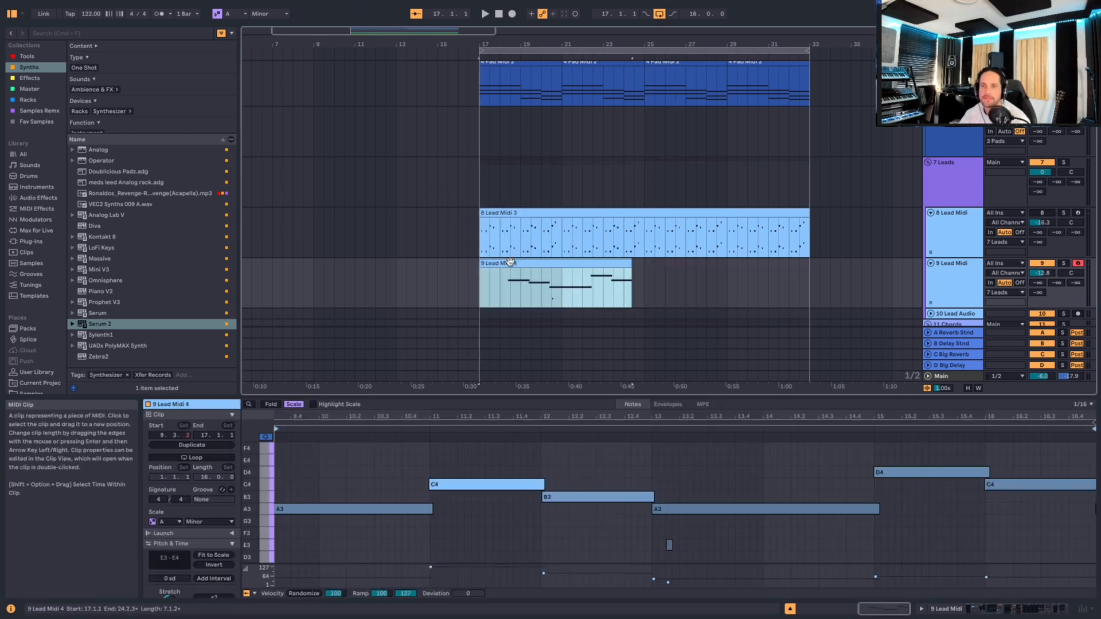
Step: Delete the remaining 9 Lead Midi clip during playback and record a new lead melody on the track from bar 17
key(space)
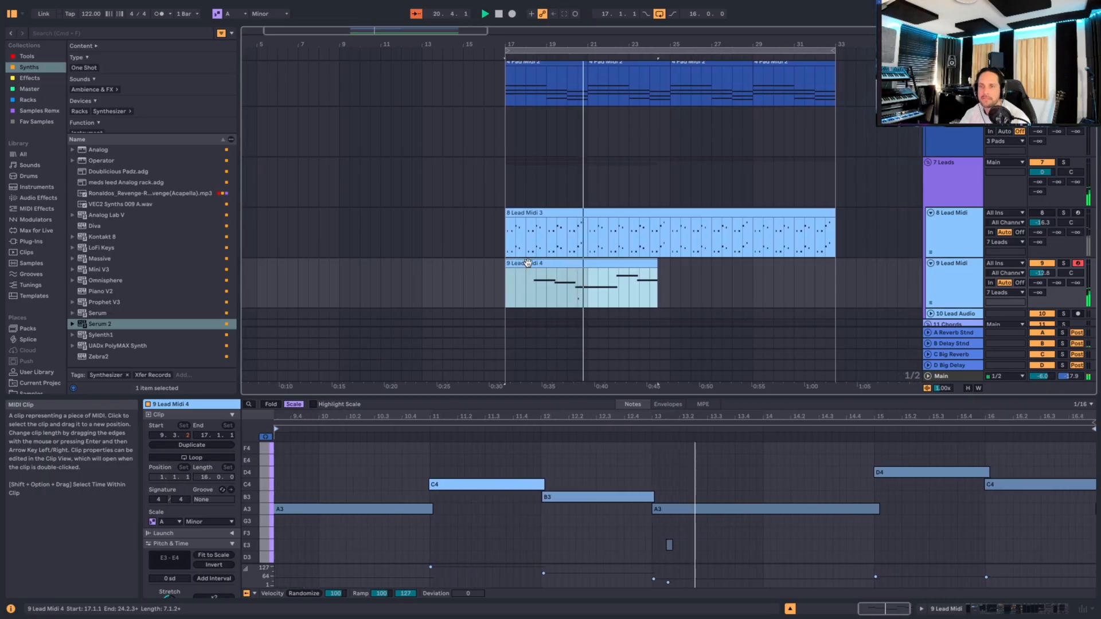
key(Delete)
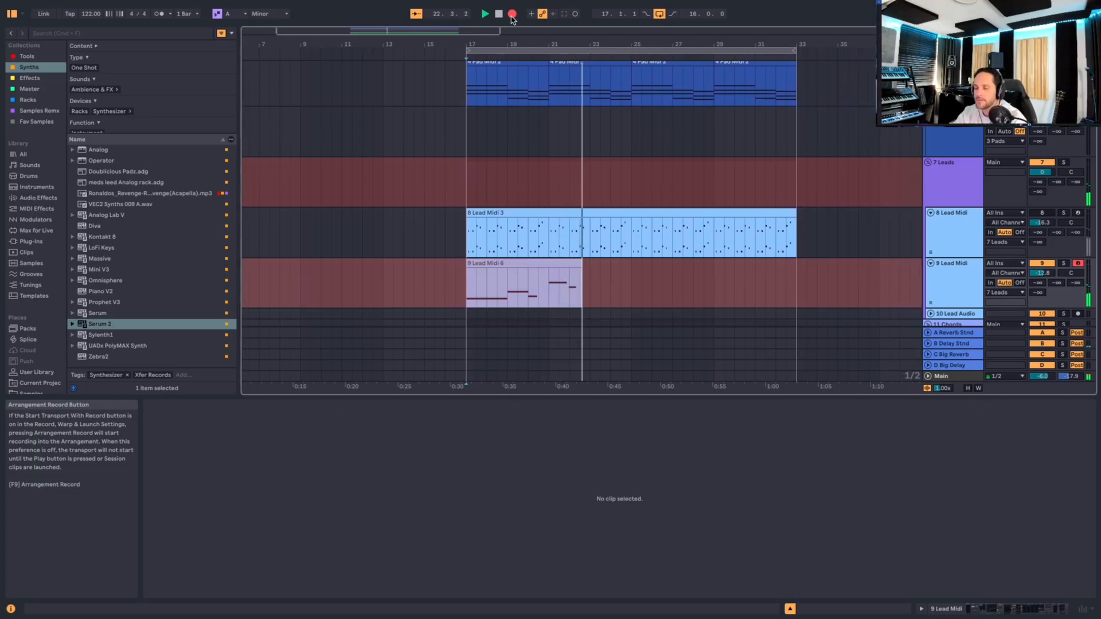
click(512, 15)
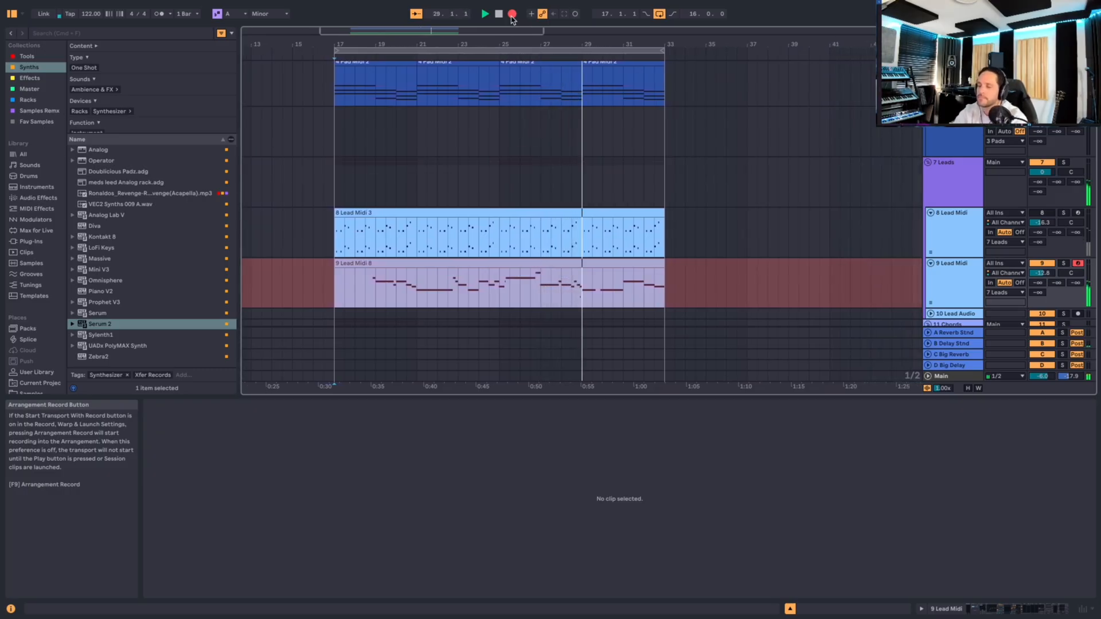
key(space)
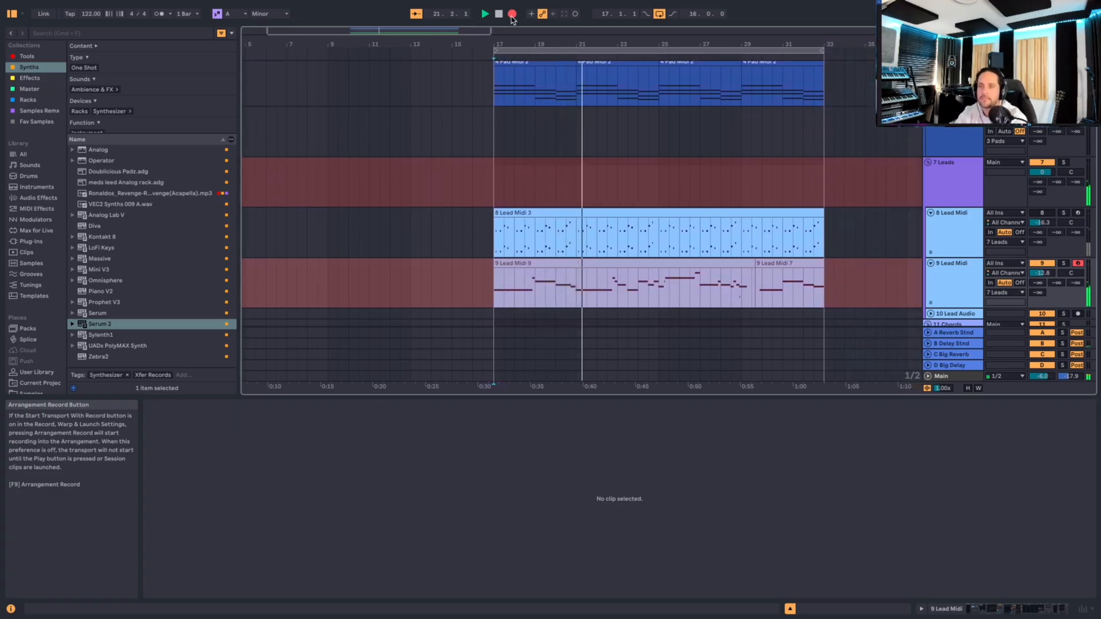
click(513, 13)
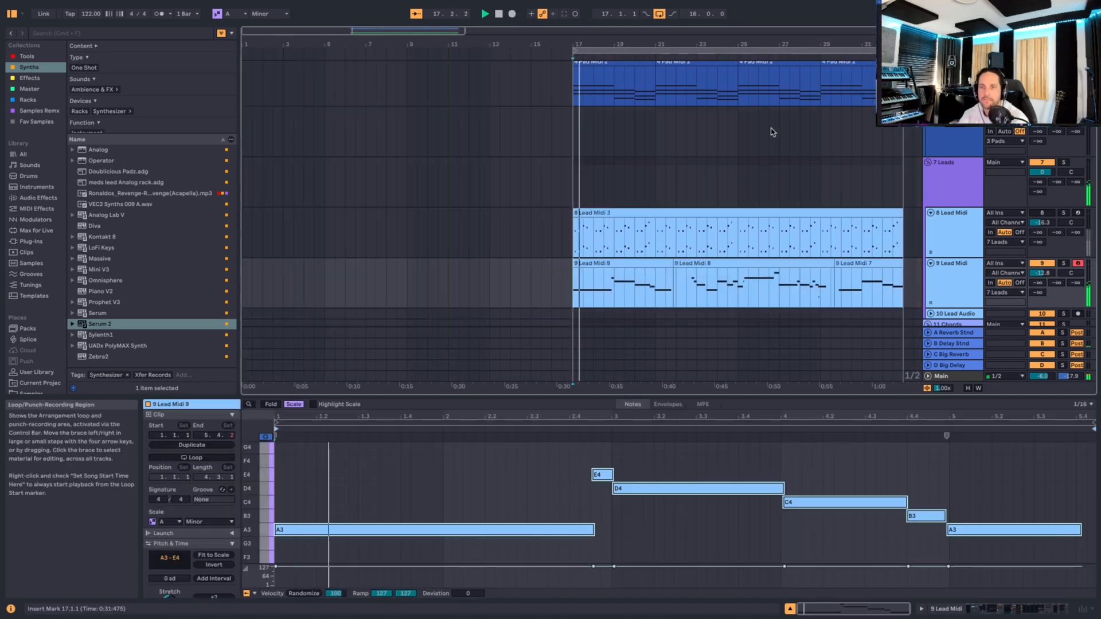
Step: Reopen Serum 2 on 9 Lead Midi and lower the track volume slightly while the recorded melody plays
double_click(954, 290)
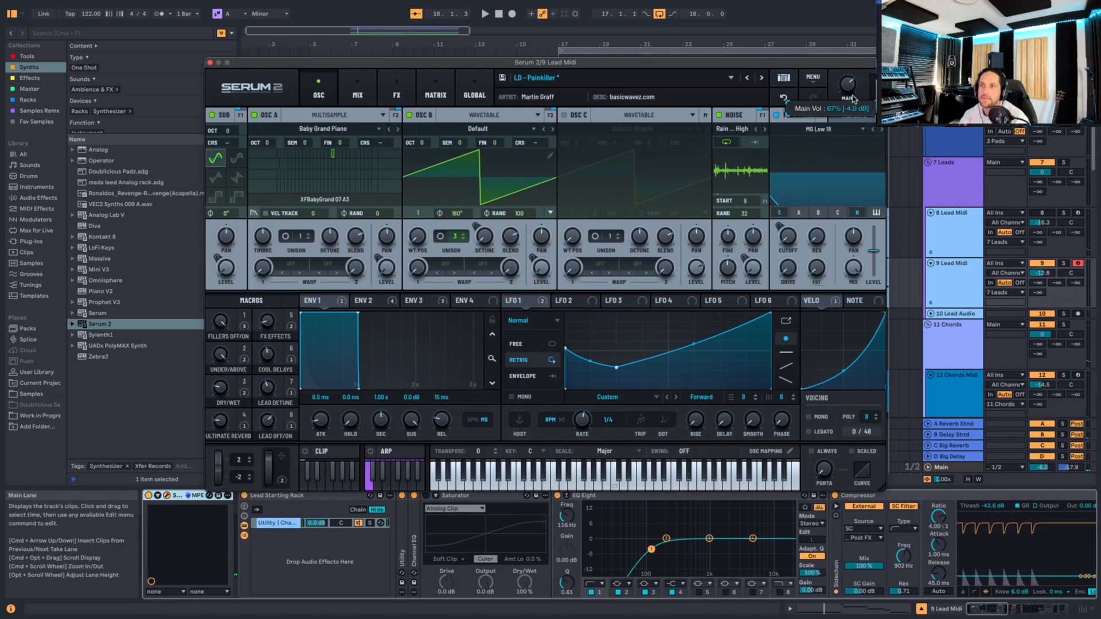
key(space)
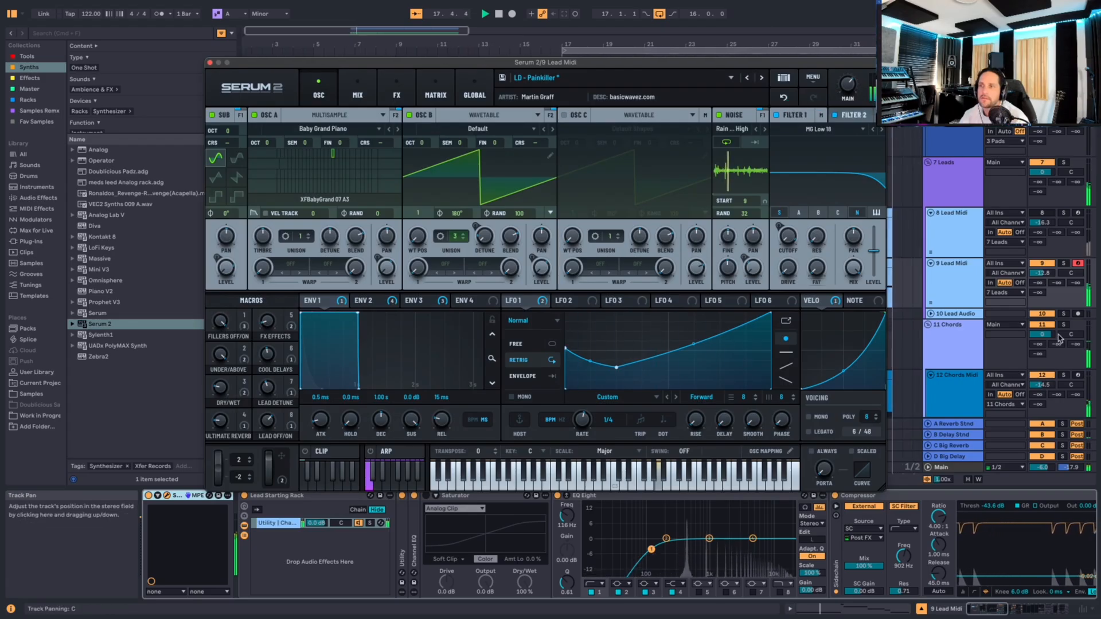
drag(1046, 275, 1046, 281)
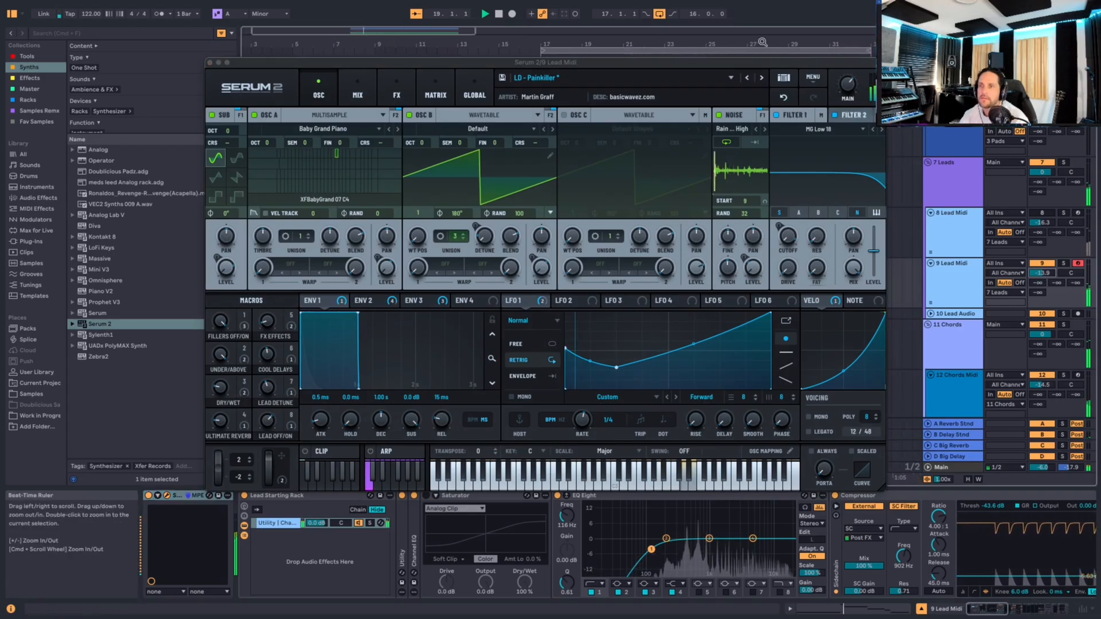
Step: Delete the second and third recorded clips on 9 Lead Midi and trim the first clip to end at bar 21
drag(773, 61, 758, 372)
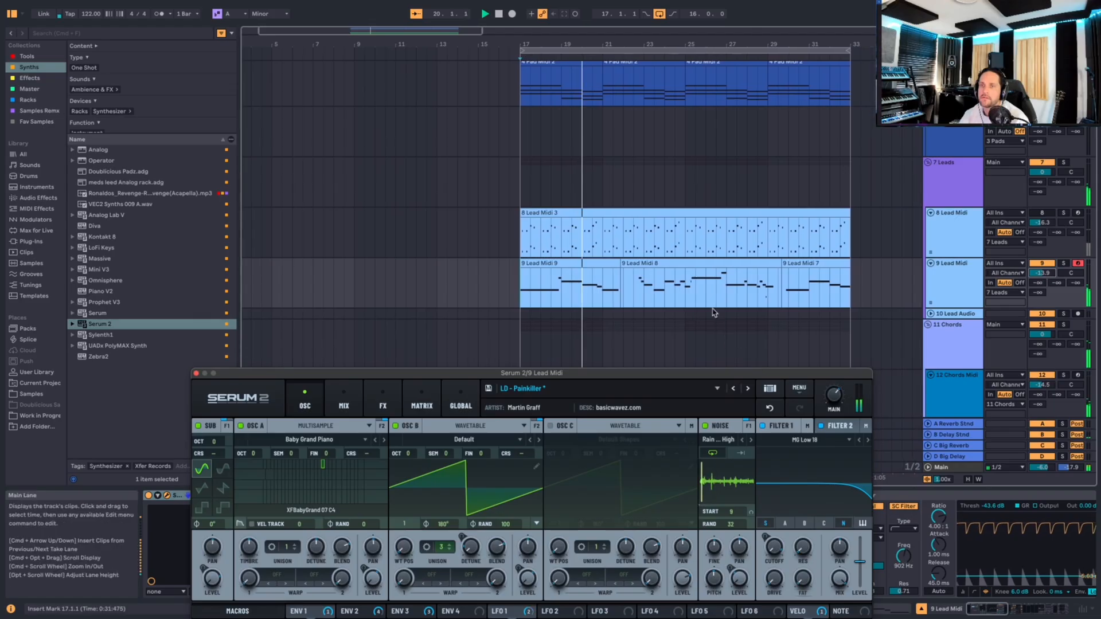
scroll(777, 272, right, 1)
click(794, 264)
click(742, 263)
key(Delete)
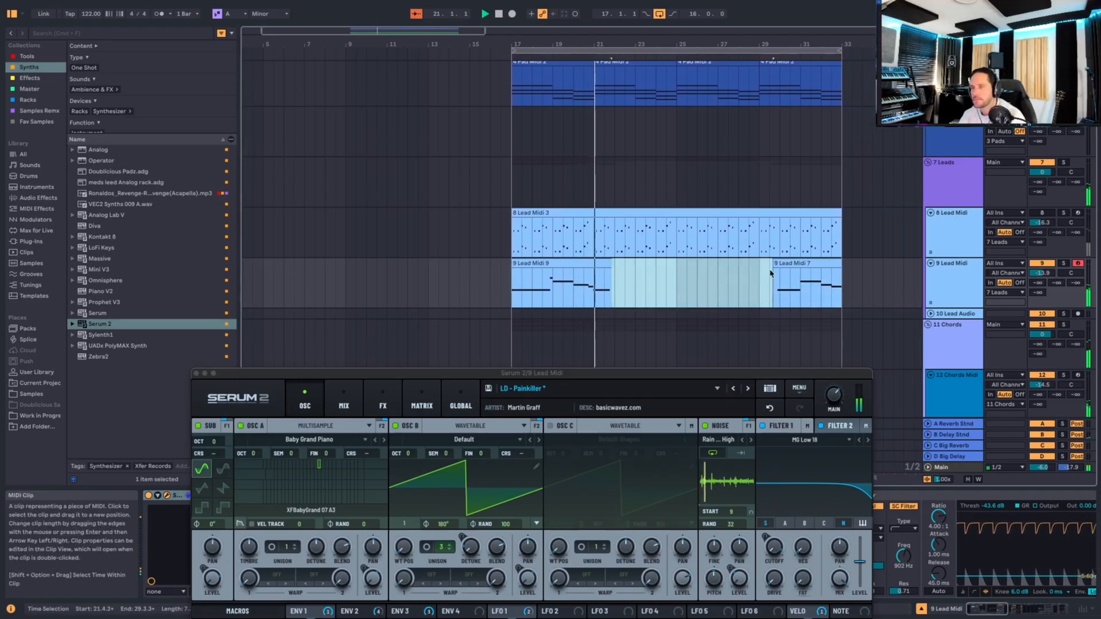
click(800, 263)
key(Delete)
key(space)
drag(611, 262, 605, 261)
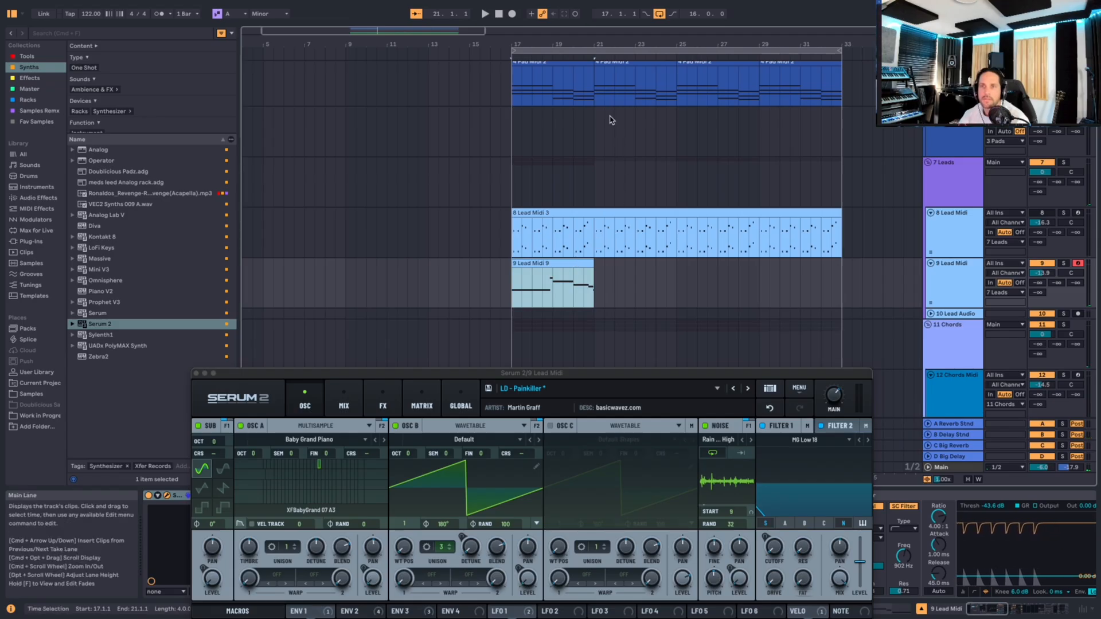
Step: Open the trimmed clip's notes, delete the short A3 note at its end and extend the B3 note to the clip's end
scroll(576, 261, up, 5)
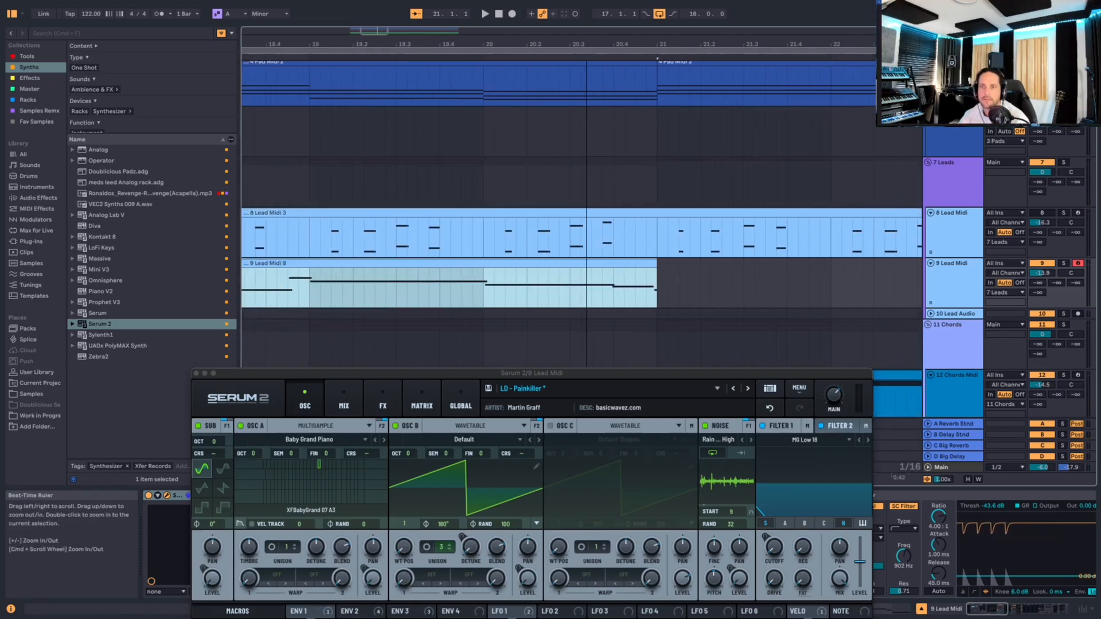
double_click(652, 263)
drag(743, 374, 1100, 72)
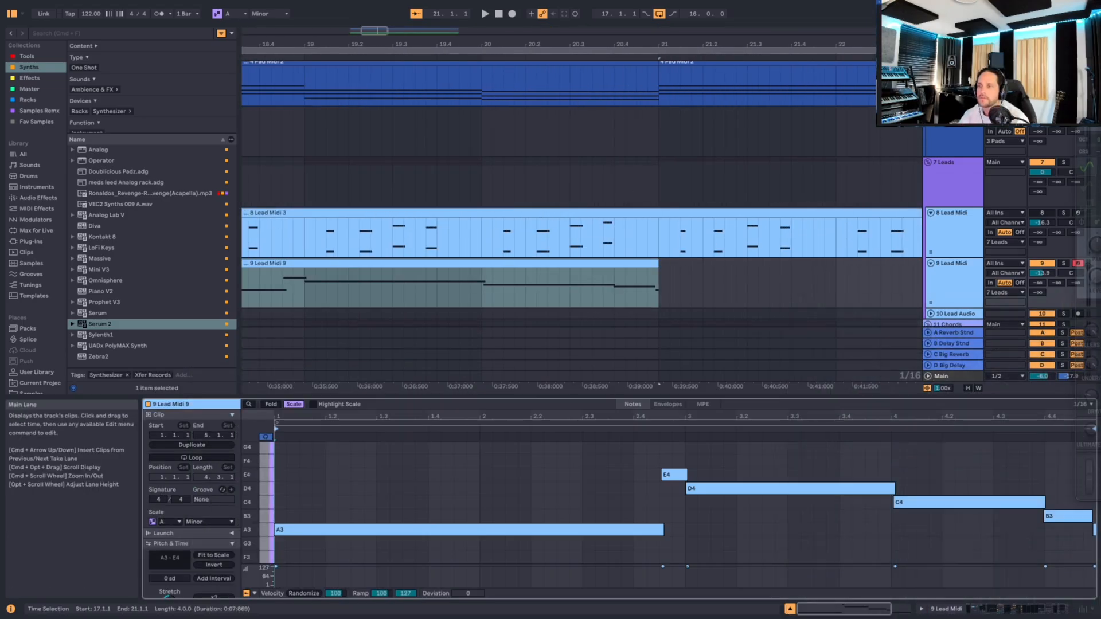
click(1094, 532)
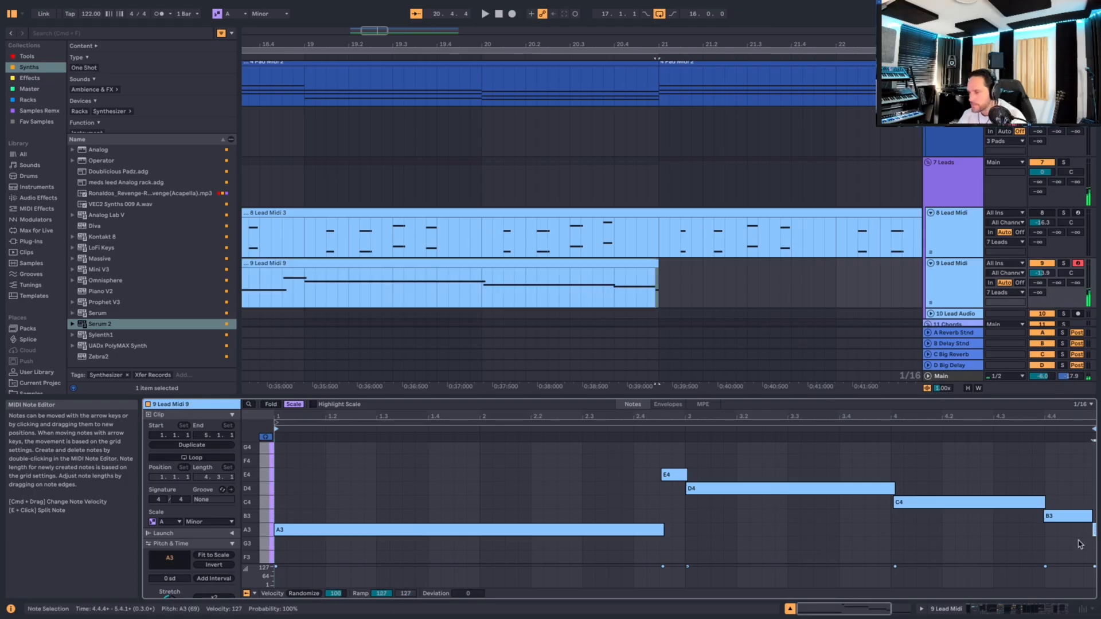
drag(1068, 417, 1041, 444)
click(1088, 518)
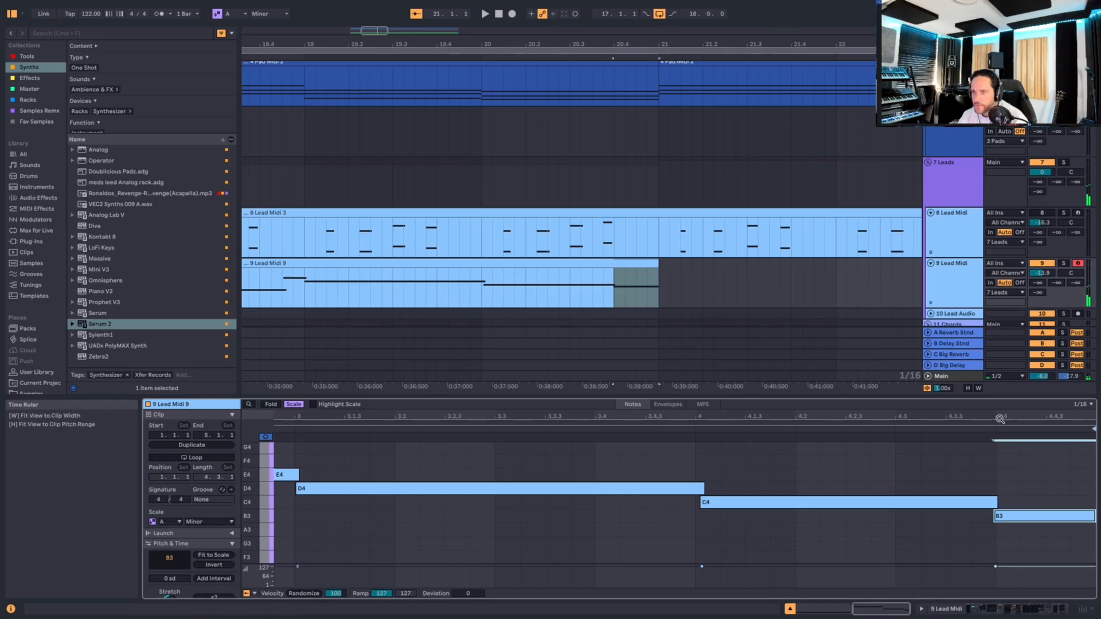
key(w)
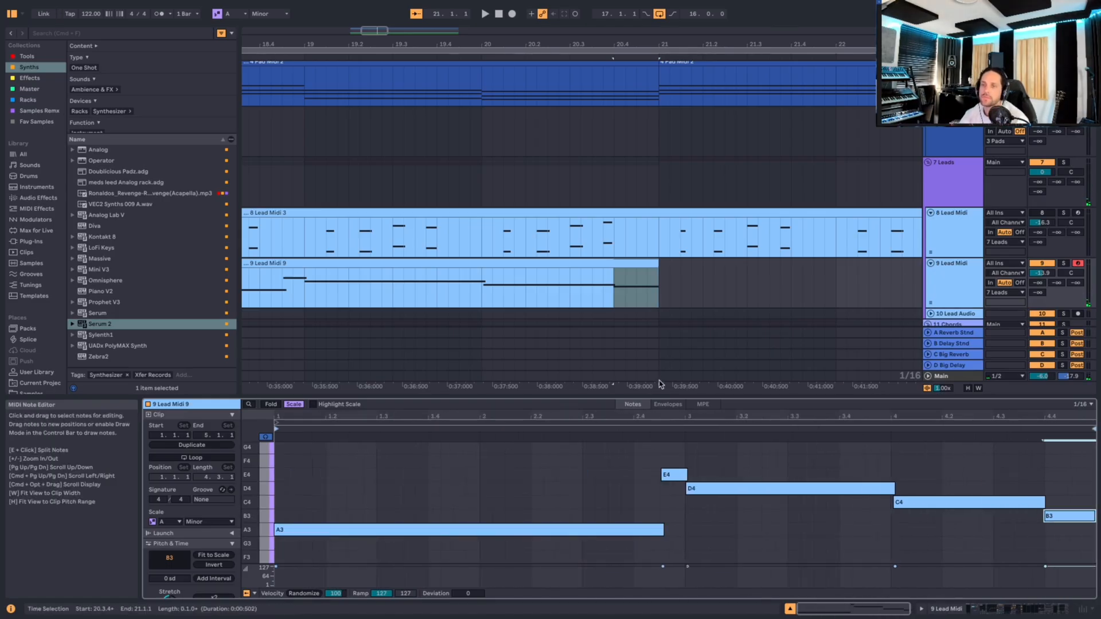
Step: Shorten the E4 note to end at 3.1.1 and play back the start of the phrase
drag(678, 413, 681, 445)
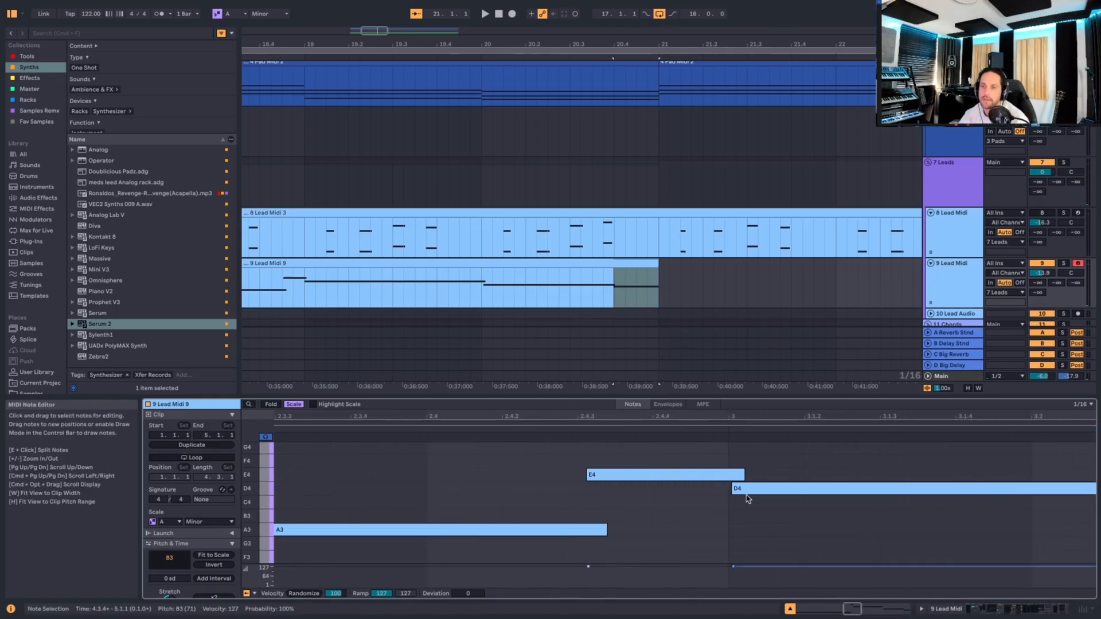
click(743, 471)
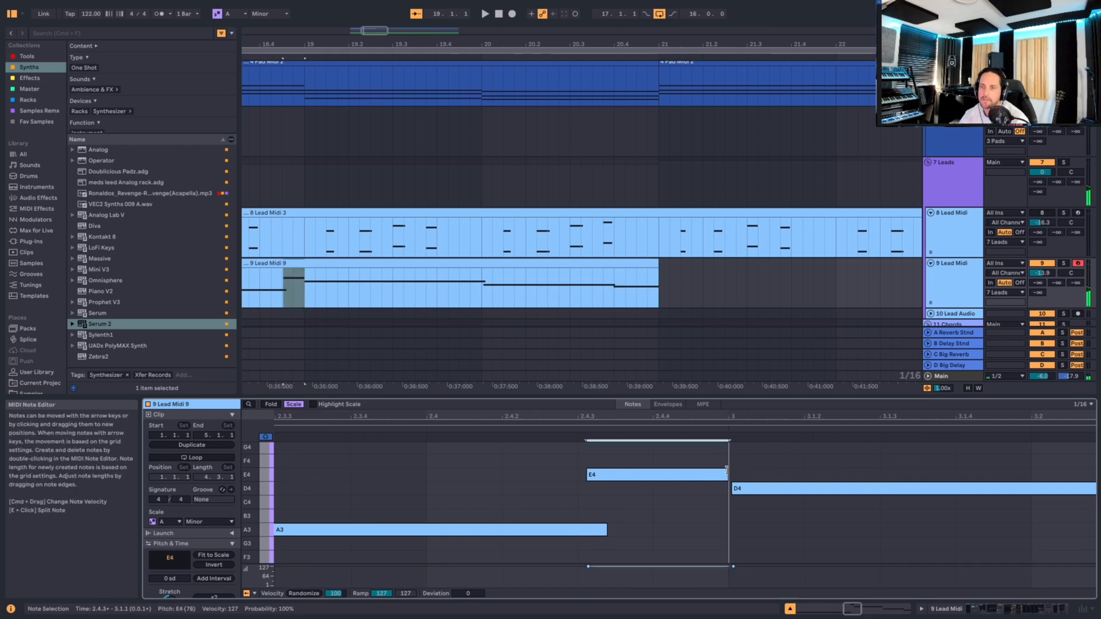
click(738, 522)
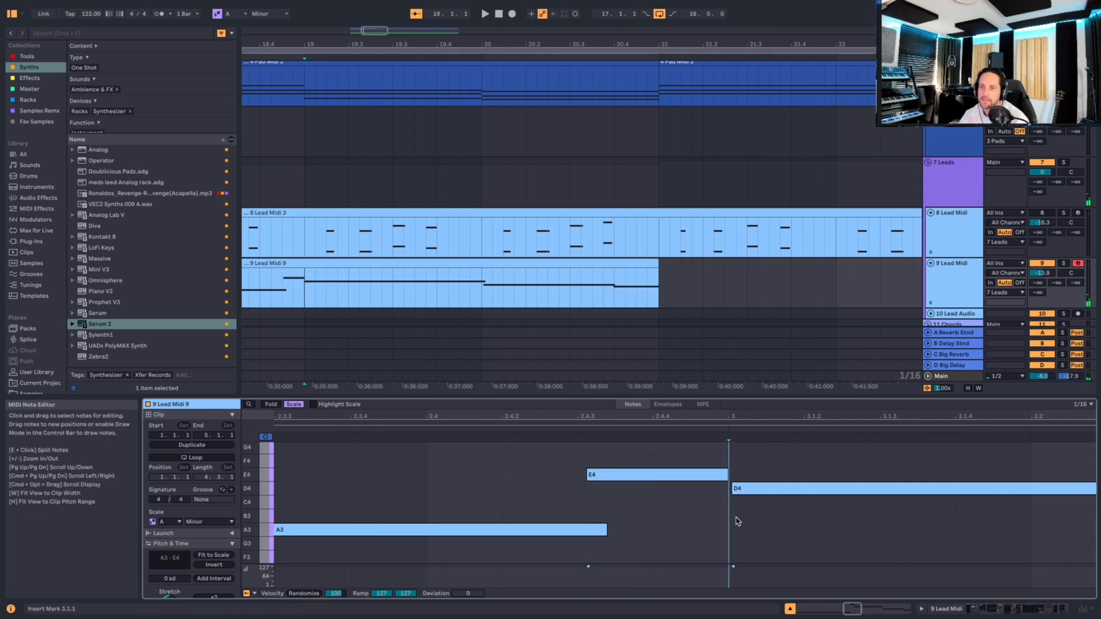
click(733, 495)
key(space)
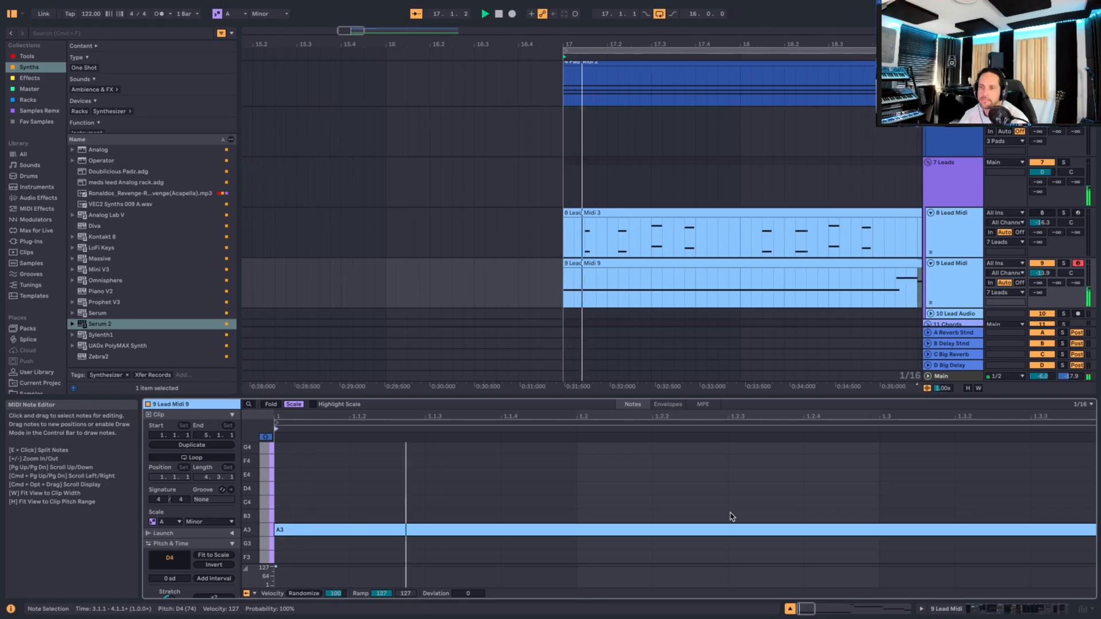
drag(914, 416, 914, 362)
key(space)
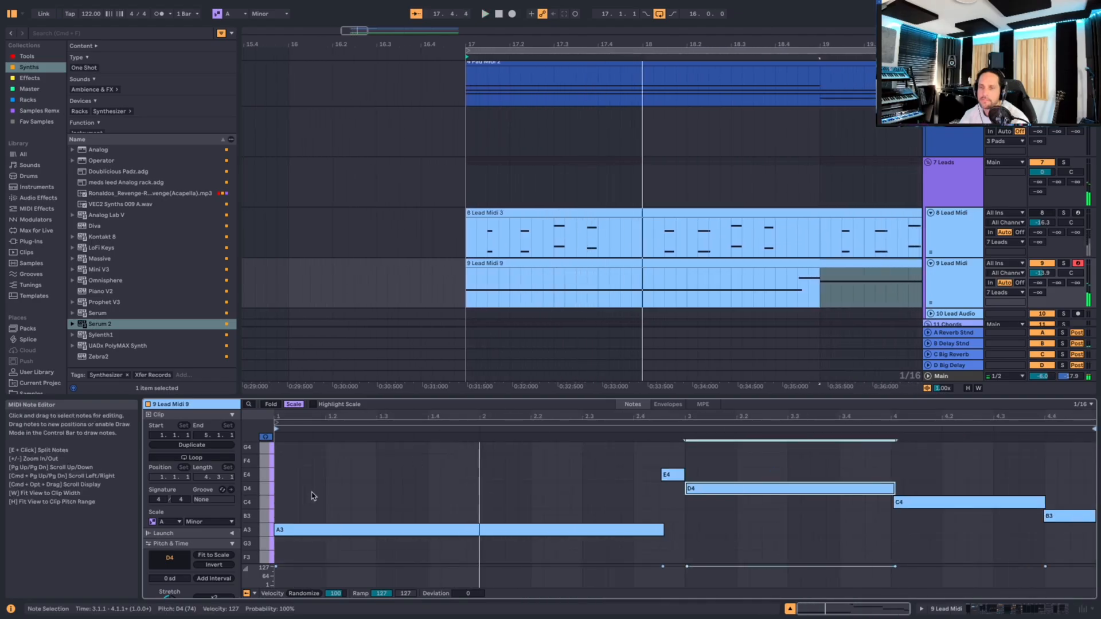
Step: Quantize all notes in the 9 Lead Midi clip and play back the phrase
click(461, 494)
key(super+a)
right_click(492, 483)
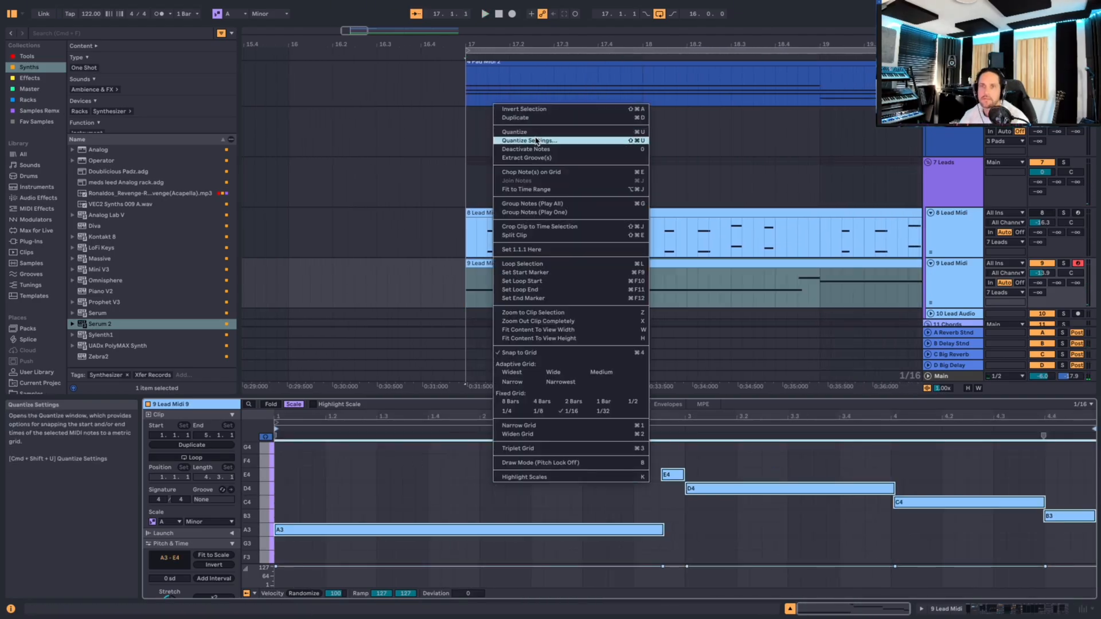
click(531, 132)
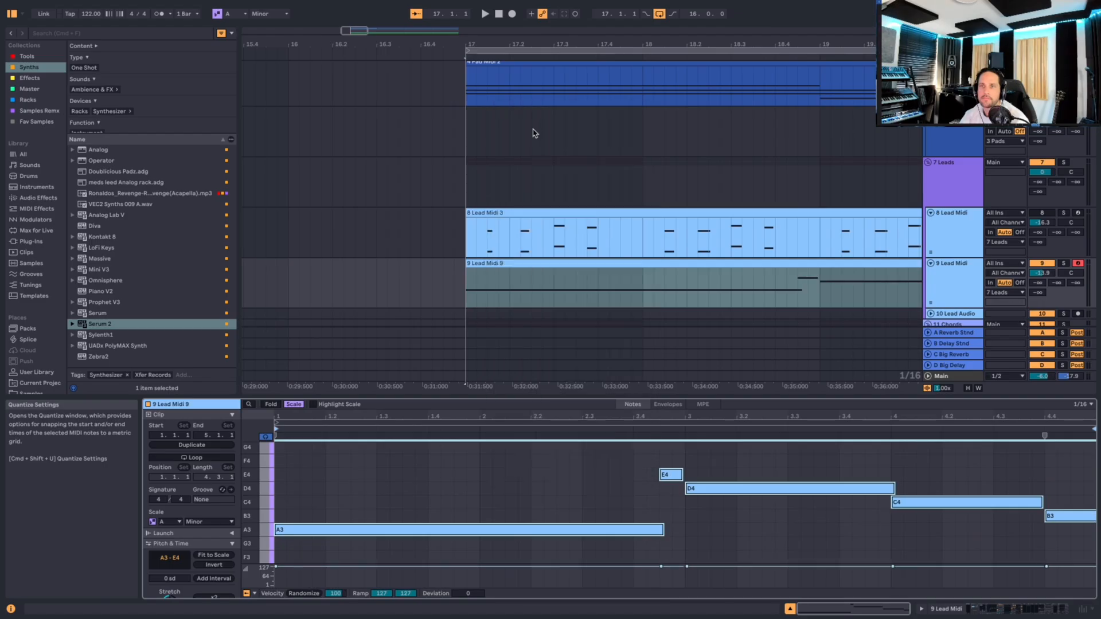
key(space)
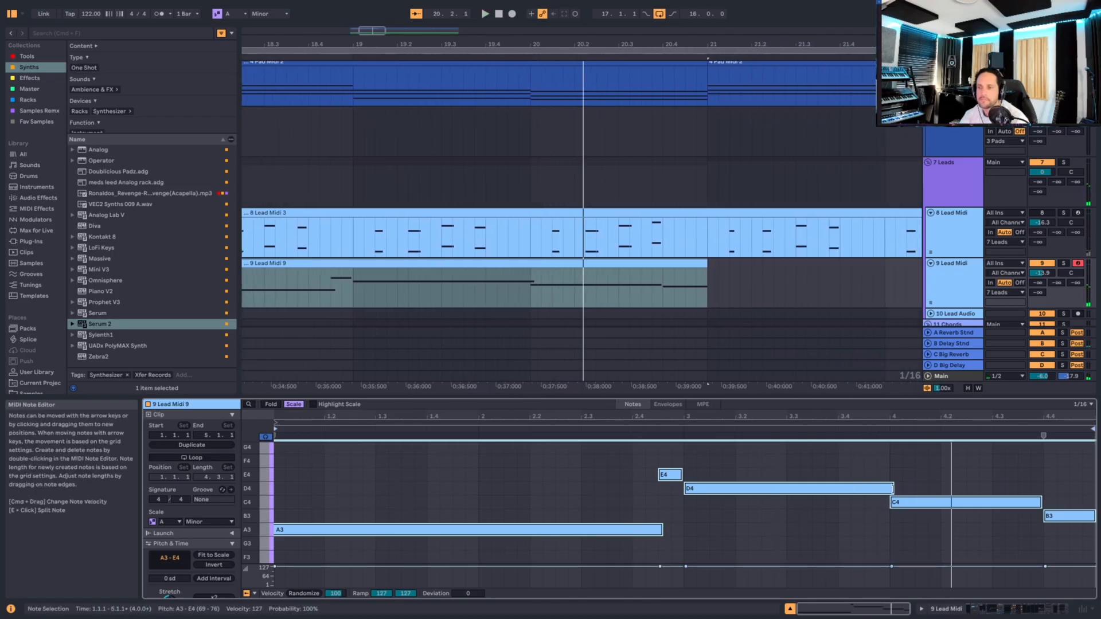
Step: Shorten the D4 note to end at 4.1.1 and extend the E4 note to end at 3.1.1
drag(893, 488, 888, 488)
key(super+z)
click(923, 486)
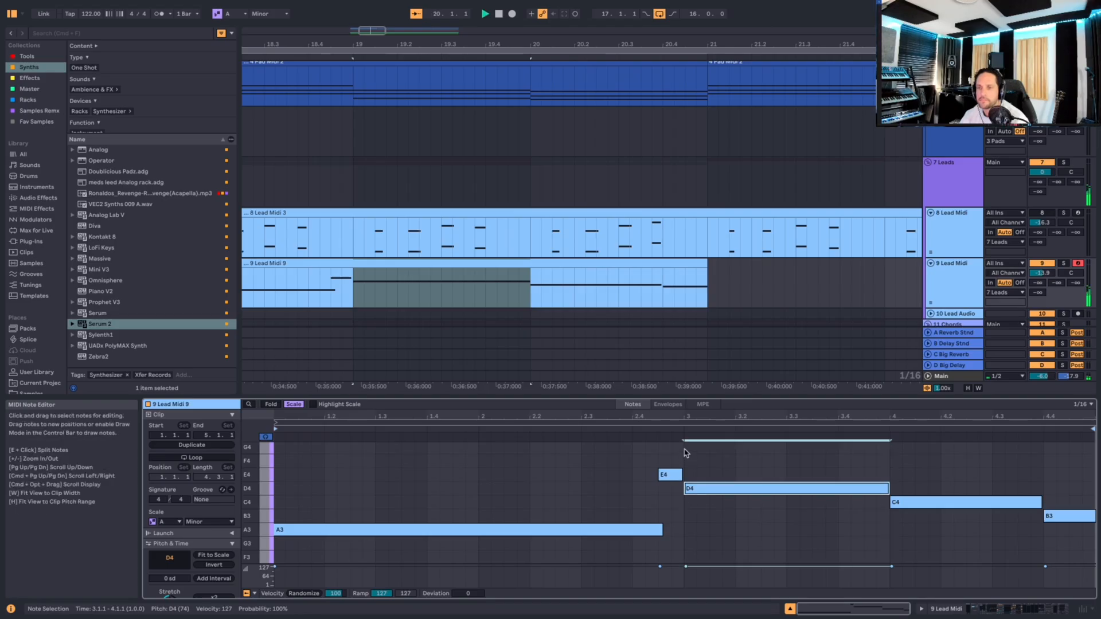
key(space)
drag(743, 418, 1019, 503)
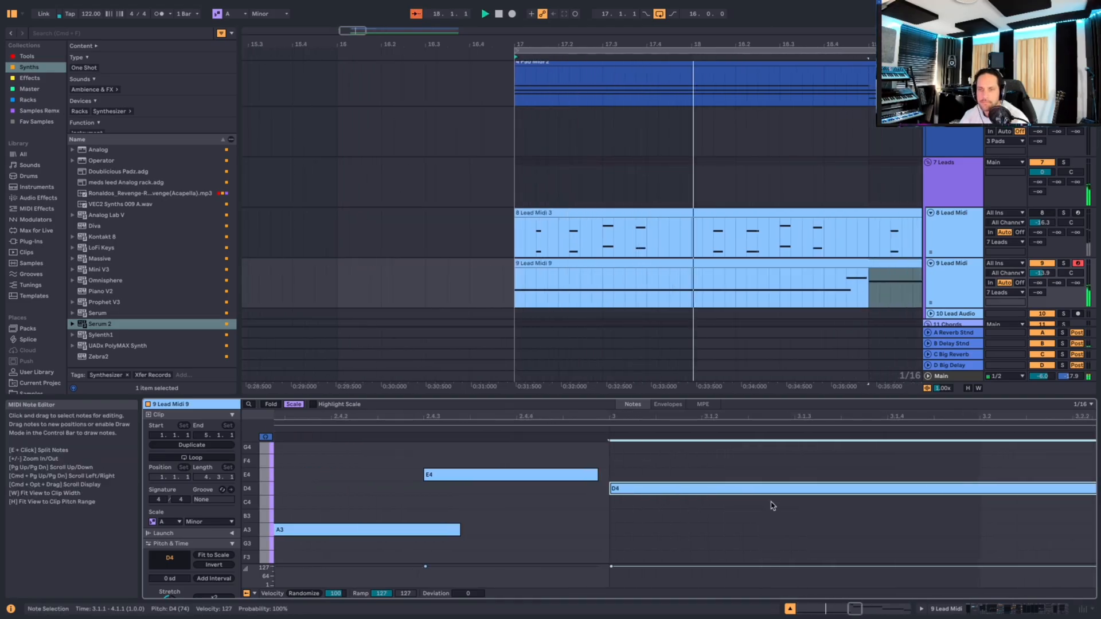
key(space)
click(598, 475)
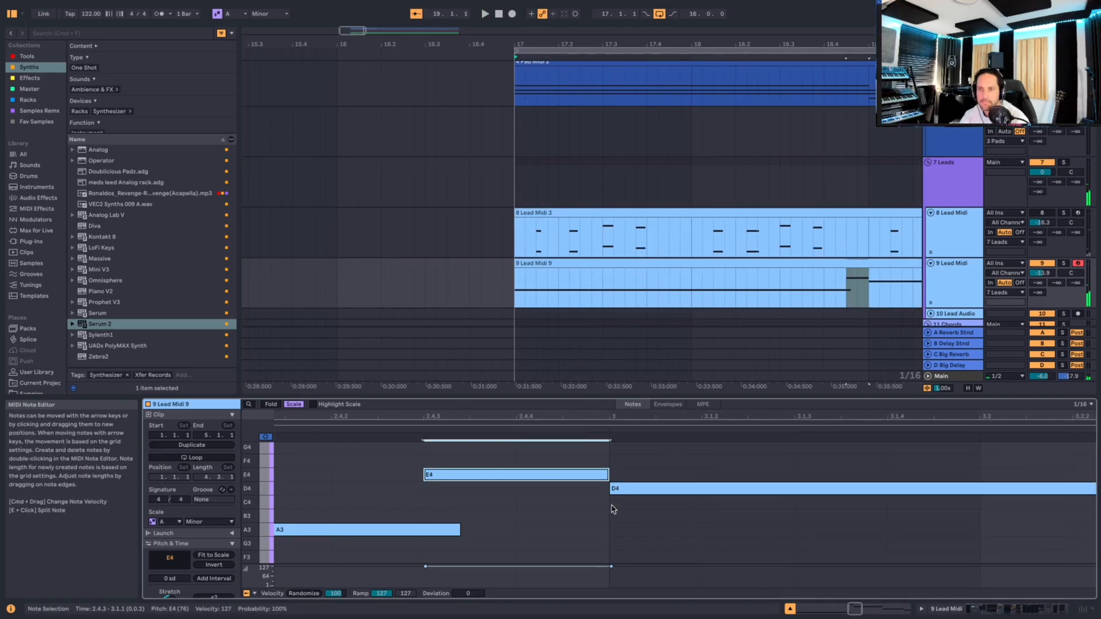
key(space)
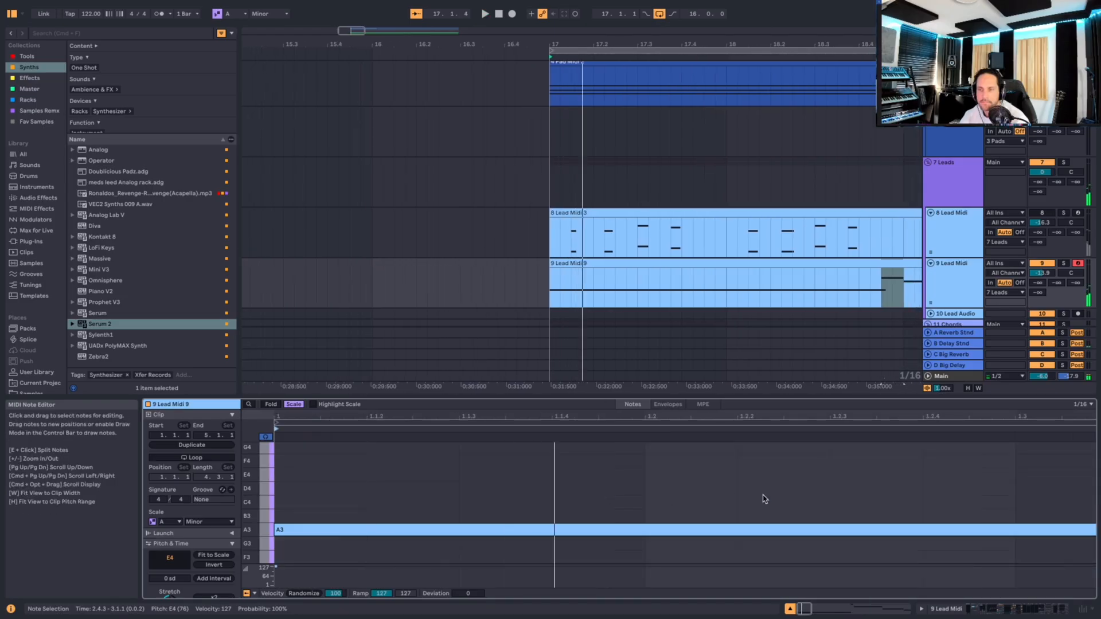
Step: Shorten the opening A3 note to end at 2.4.3, where the E4 note starts, and play back the phrase
scroll(765, 499, right, 10)
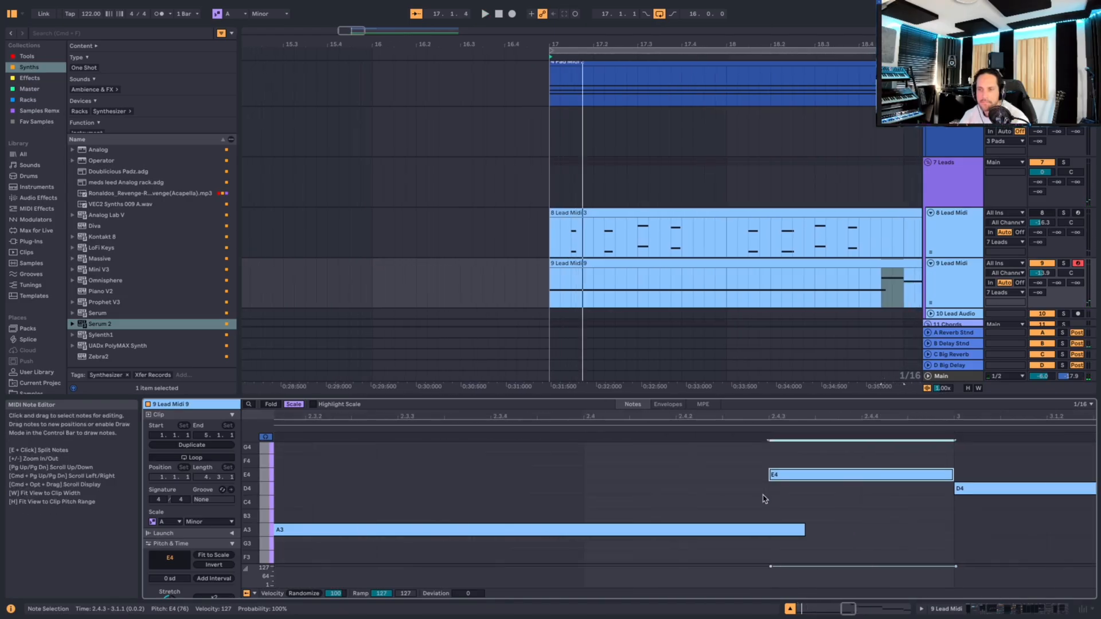
drag(547, 530, 514, 530)
key(space)
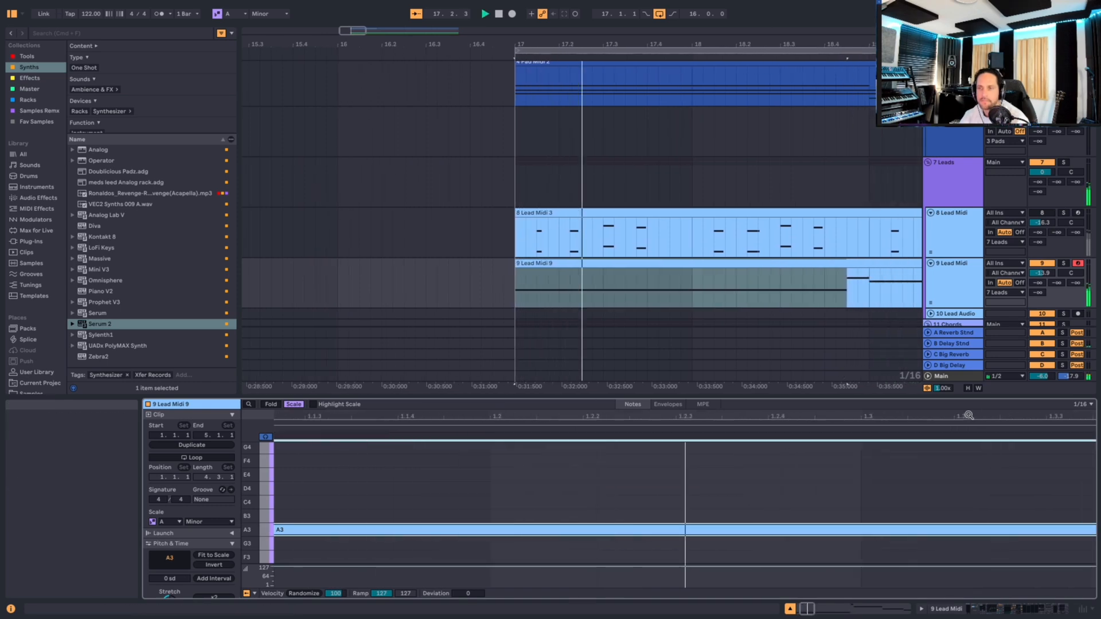
drag(968, 415, 968, 370)
drag(444, 415, 445, 446)
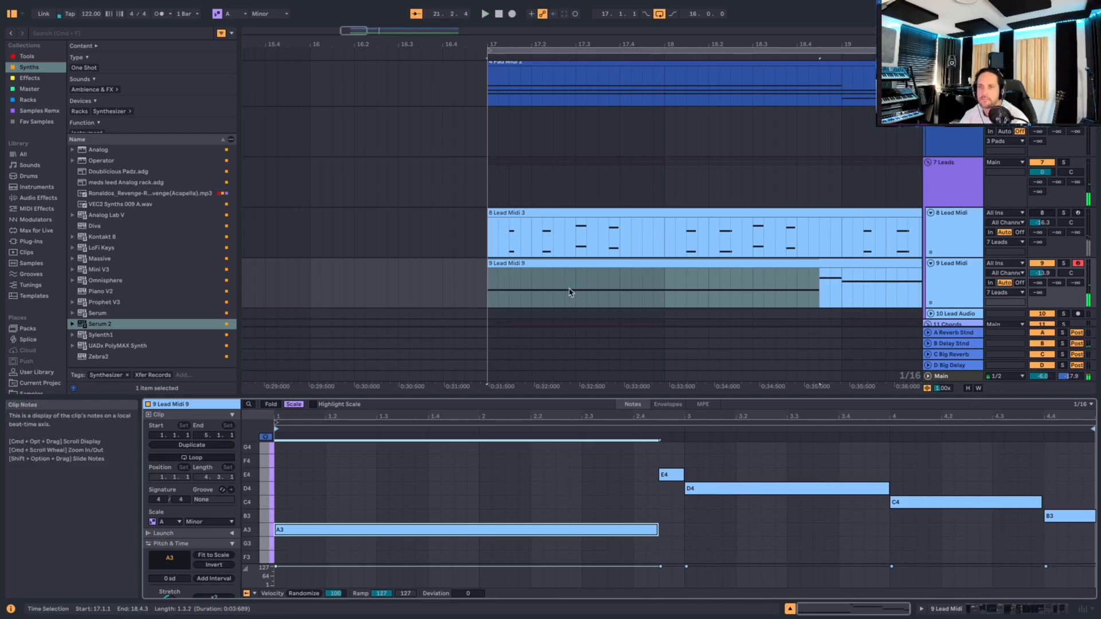
Step: Duplicate the four-bar 9 Lead Midi clip to bar 21 and play back the two lead clips
drag(812, 44, 803, 30)
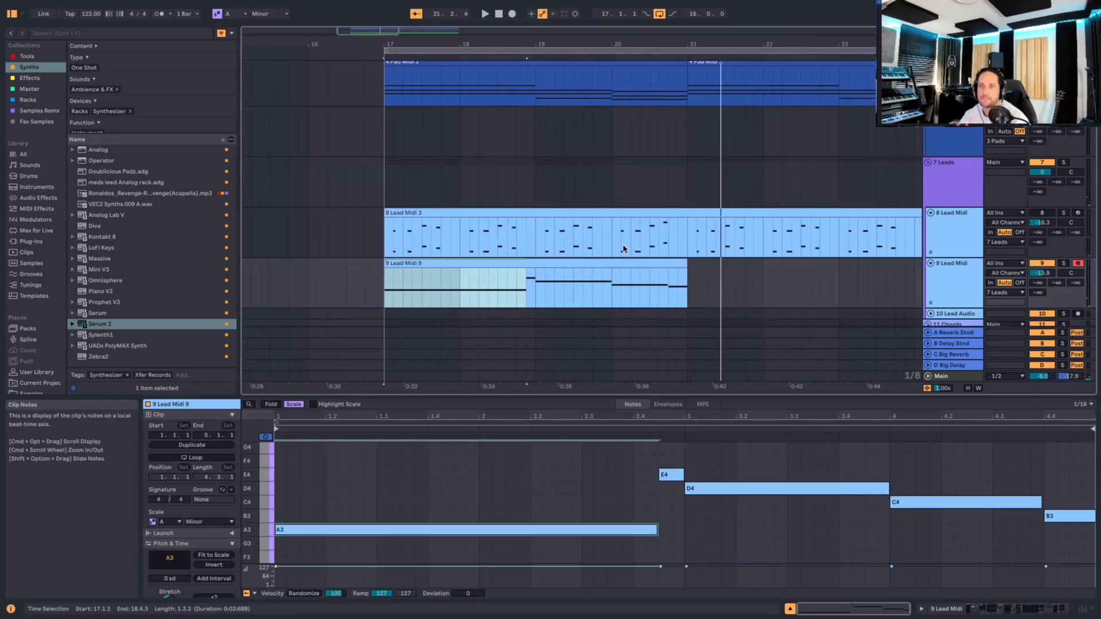
click(654, 262)
key(super+d)
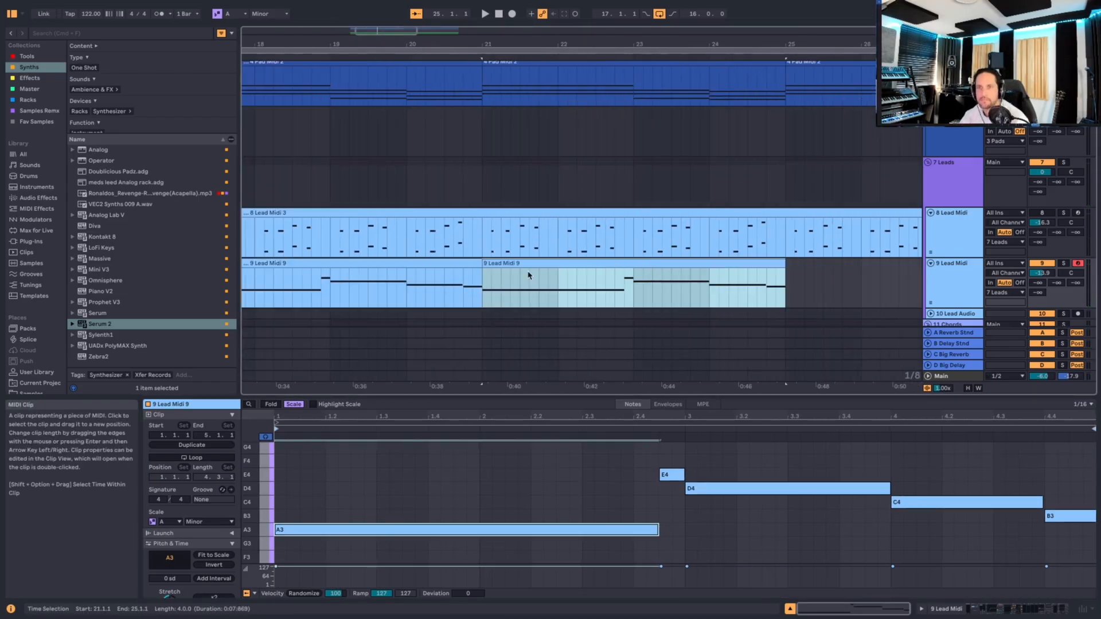
click(627, 244)
key(space)
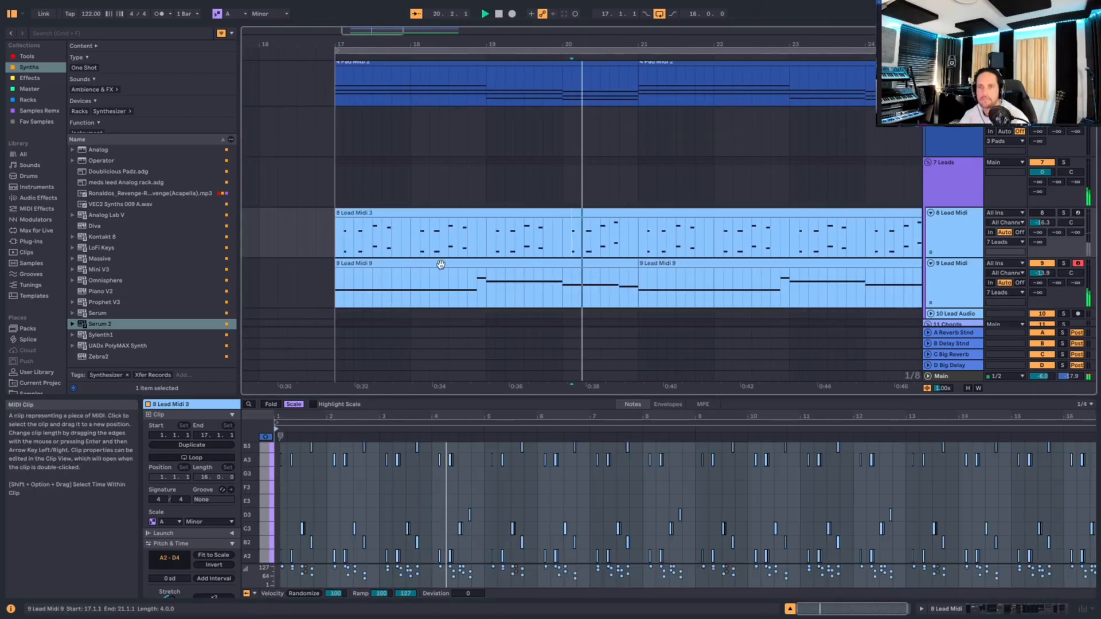
click(589, 266)
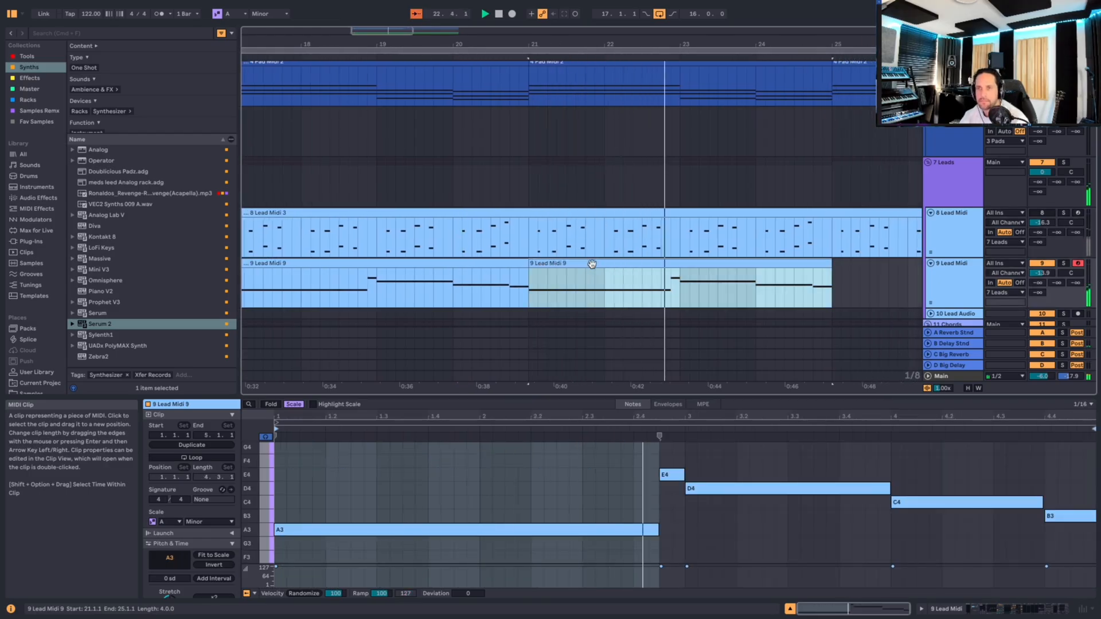
Step: Duplicate the four-bar 9 Lead Midi clip to bars 25 and 29 and consolidate all four clips into one 16-bar clip
key(super+d)
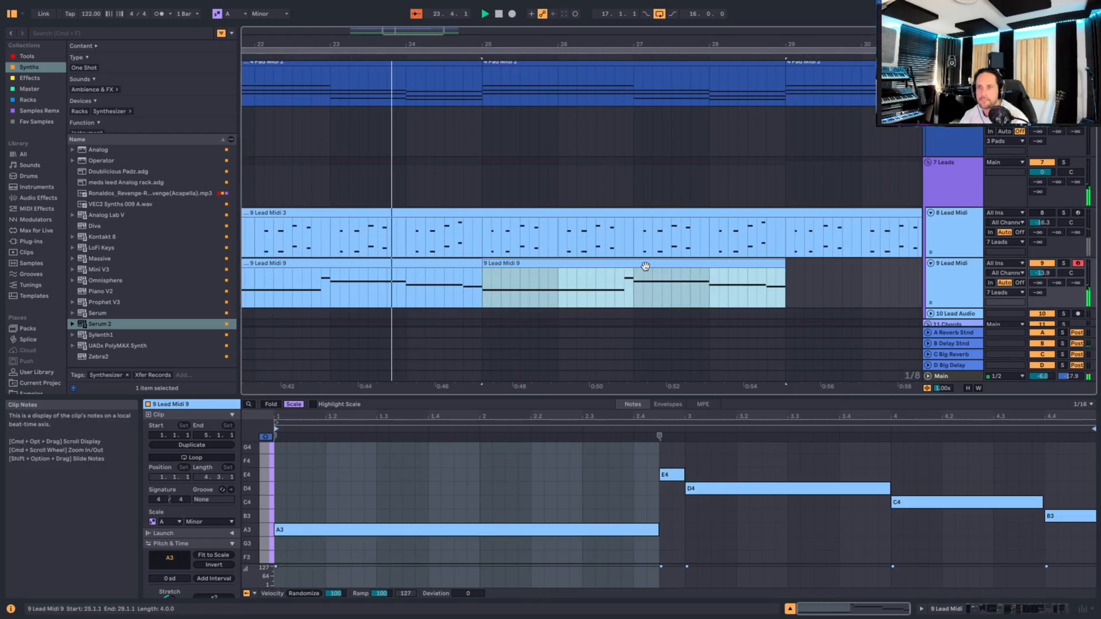
key(super+d)
drag(637, 44, 666, 13)
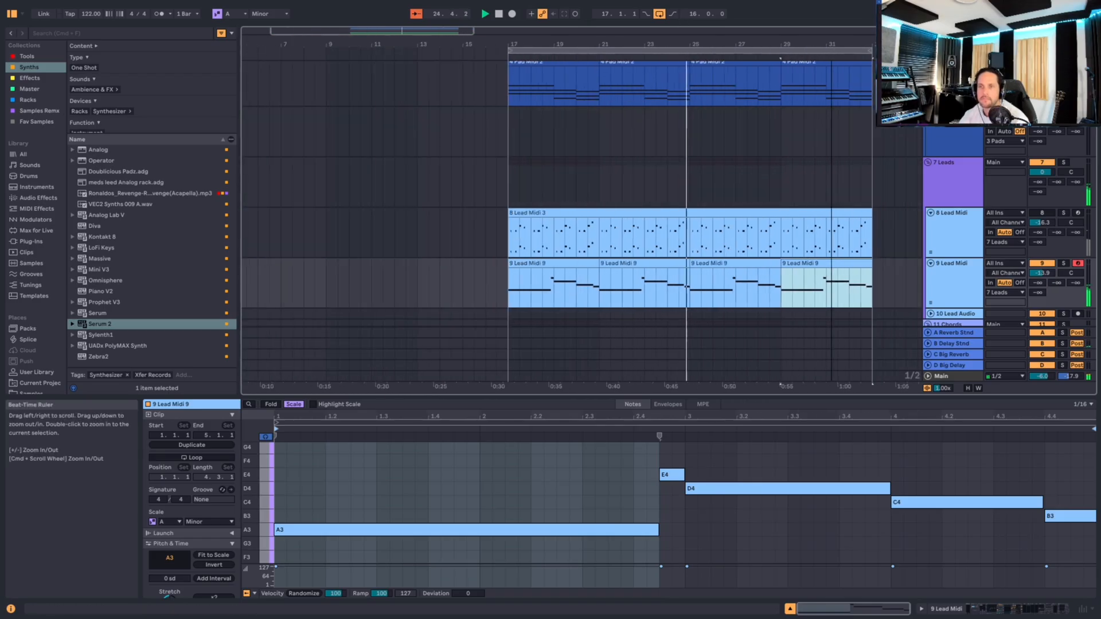
shift+click(568, 266)
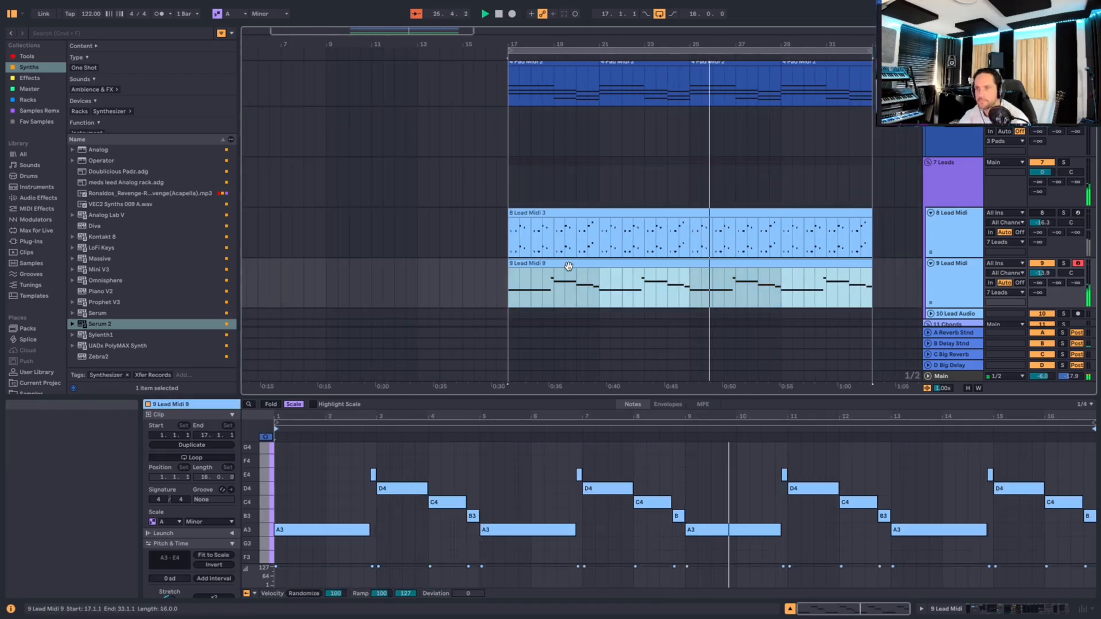
key(super+j)
Step: Set the 9 Lead Midi volume to -14.9 dB and adjust its EQ Eight dip to about 550 Hz and -4.6 dB
drag(1042, 273, 1042, 276)
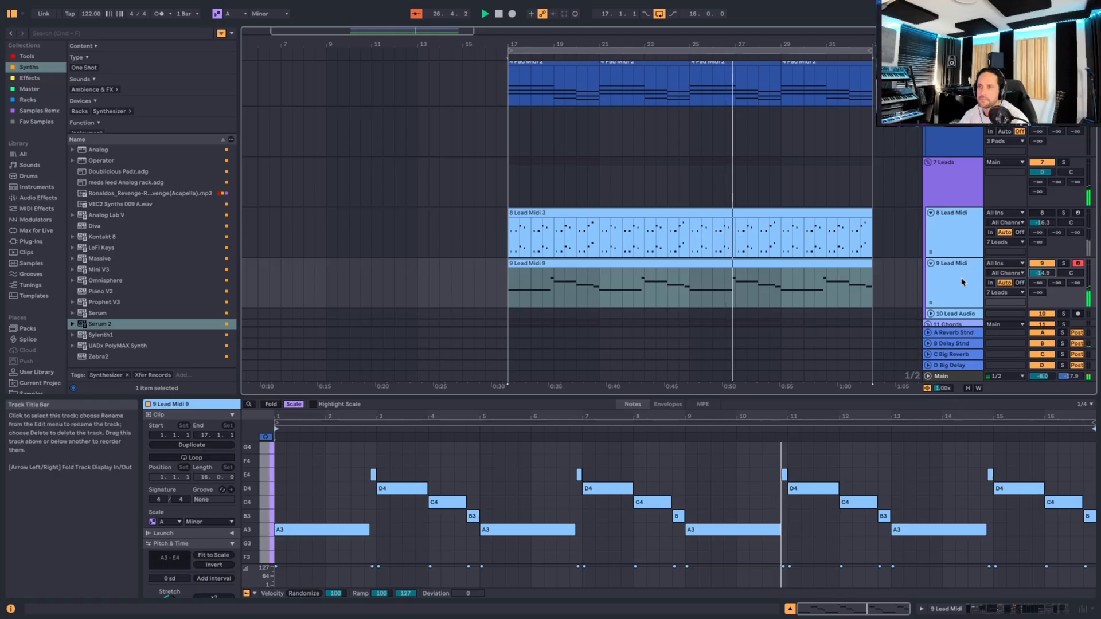
double_click(961, 280)
drag(652, 550, 693, 549)
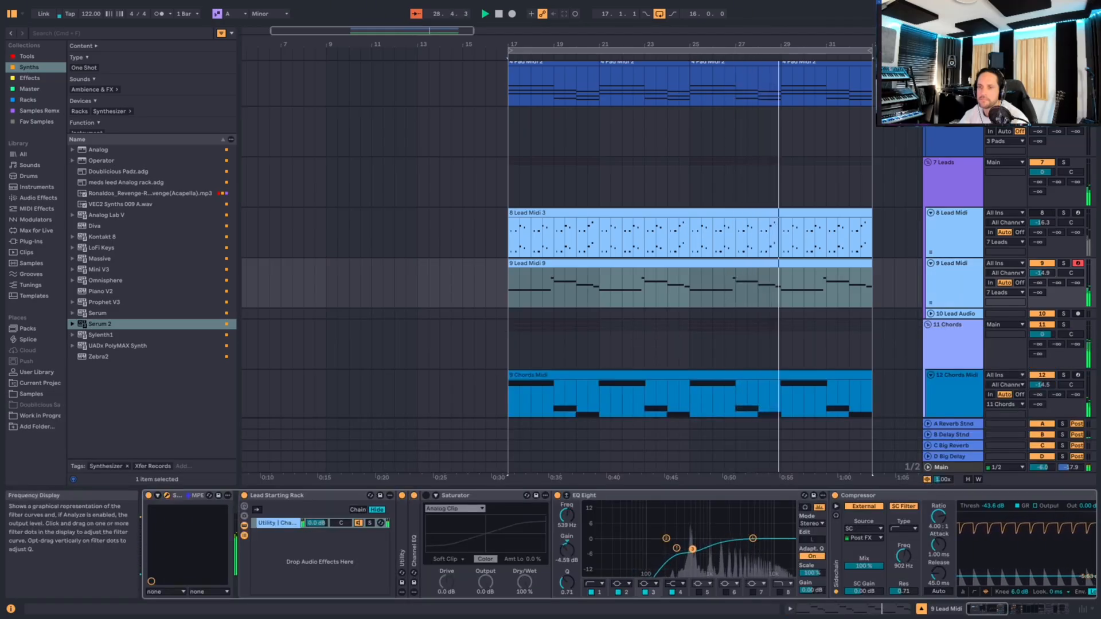
drag(994, 615, 1025, 615)
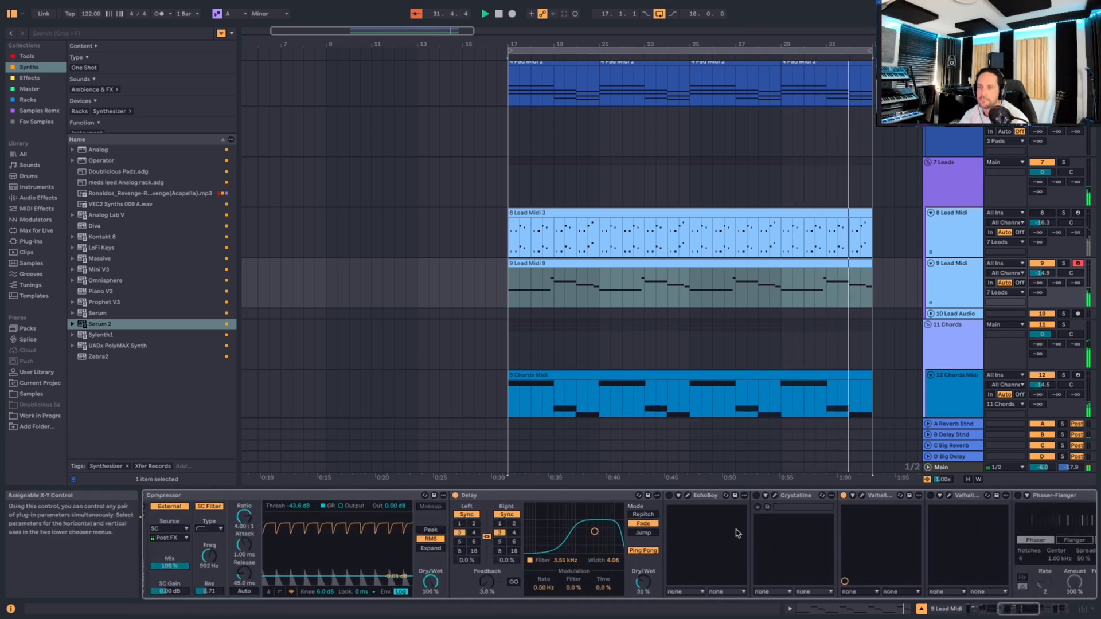
key(space)
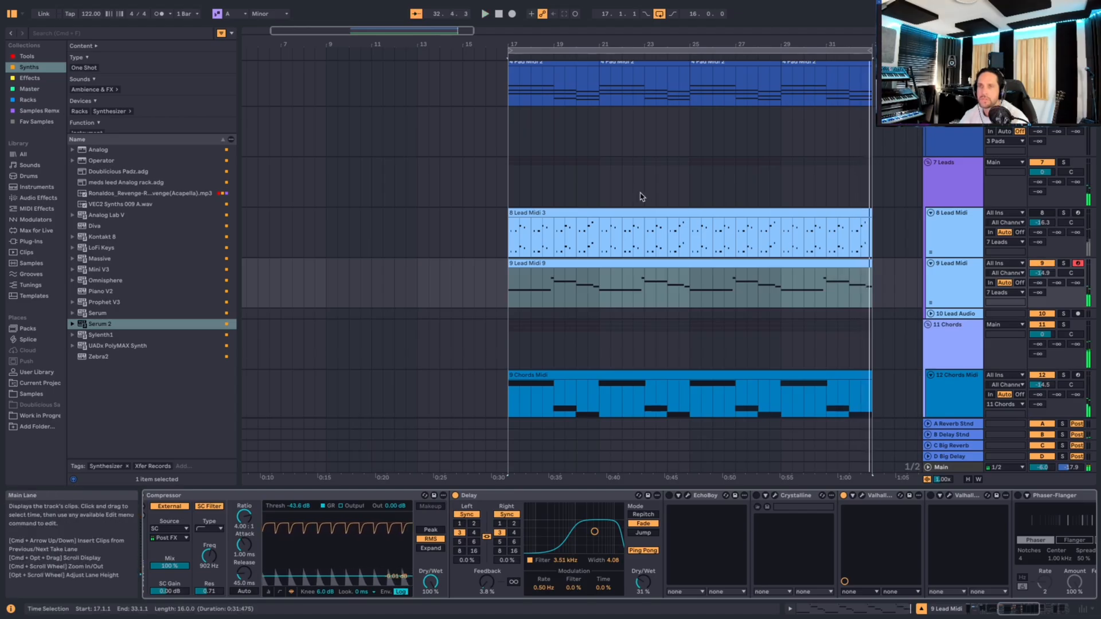
Step: Copy the 16-bar BW_FMP2_Drone clip on the 27 Ambience track to bar 1 and play it back
key(minus)
key(minus)
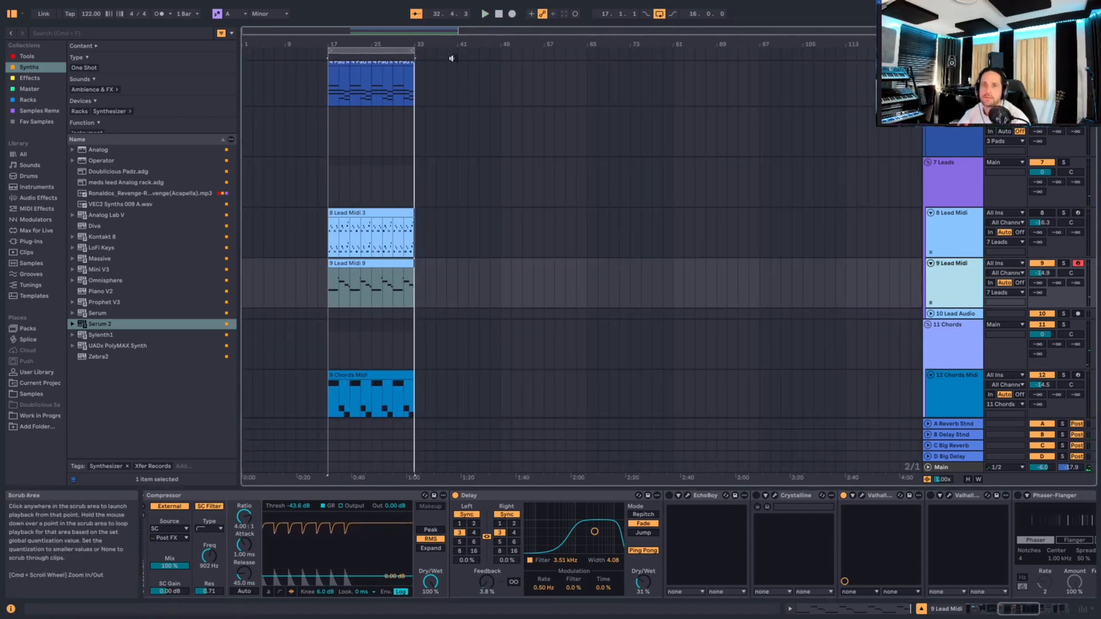
drag(454, 43, 459, 95)
scroll(618, 281, left, 5)
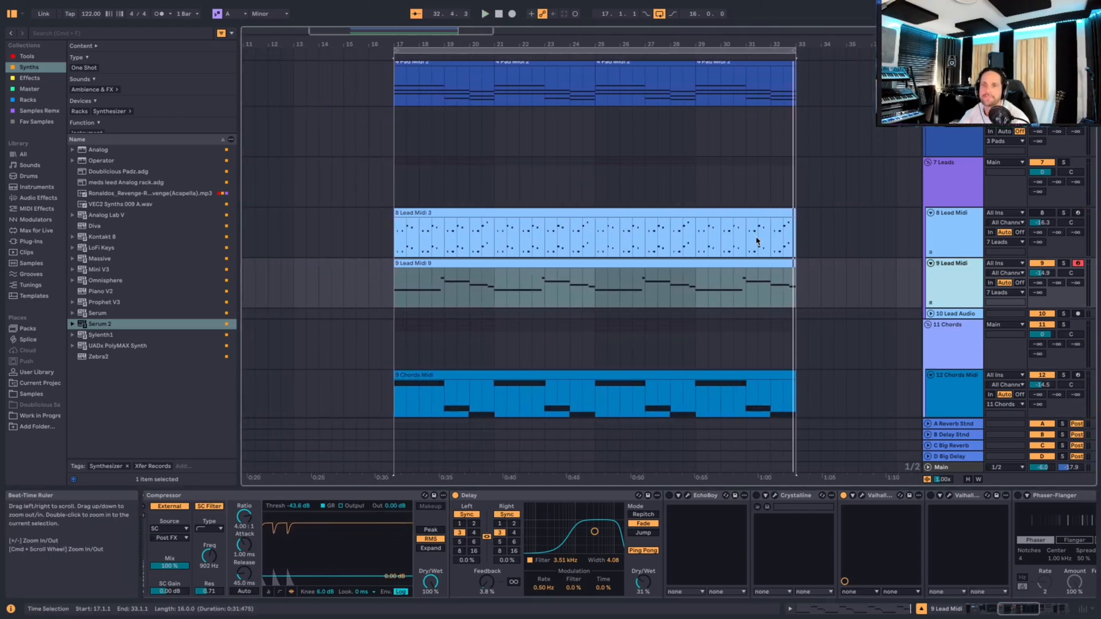
scroll(617, 281, down, 15)
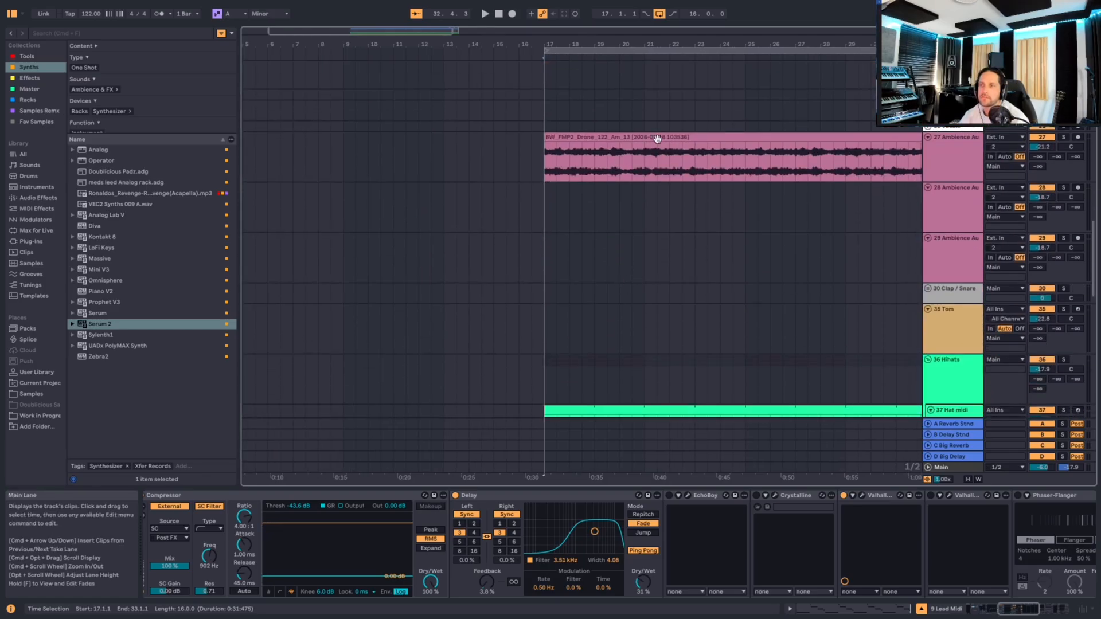
drag(613, 136, 593, 152)
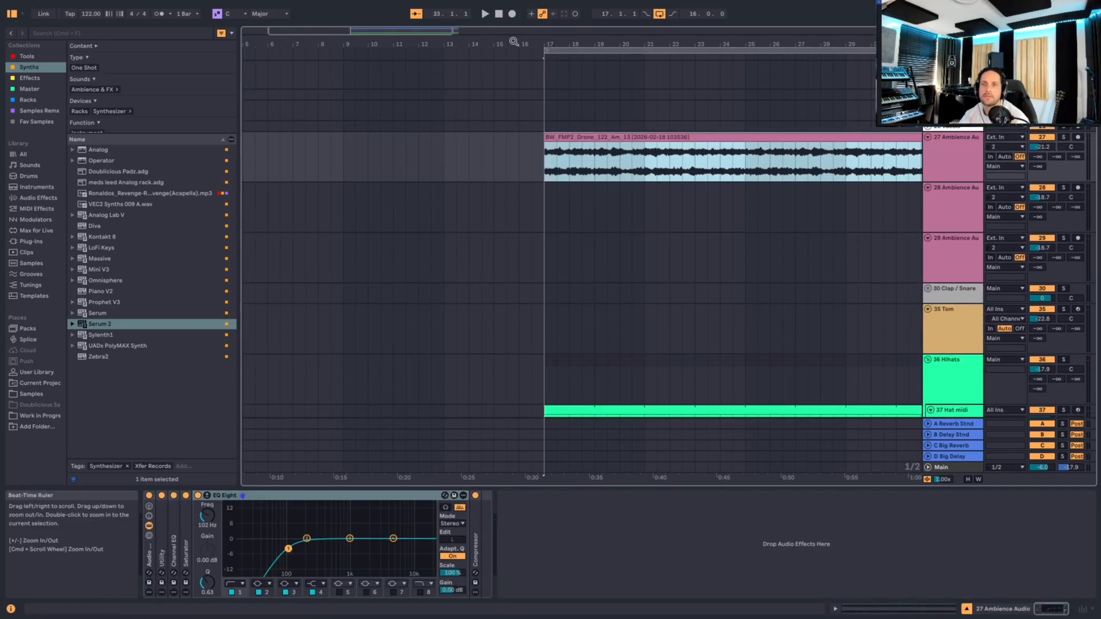
scroll(307, 101, down, 4)
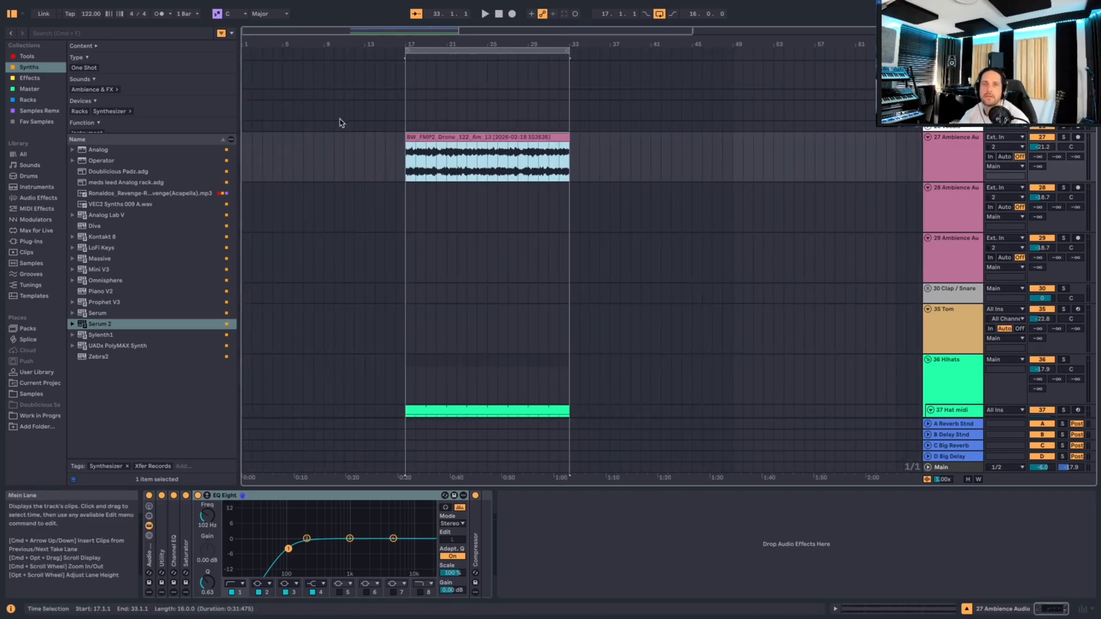
alt+drag(435, 144, 274, 150)
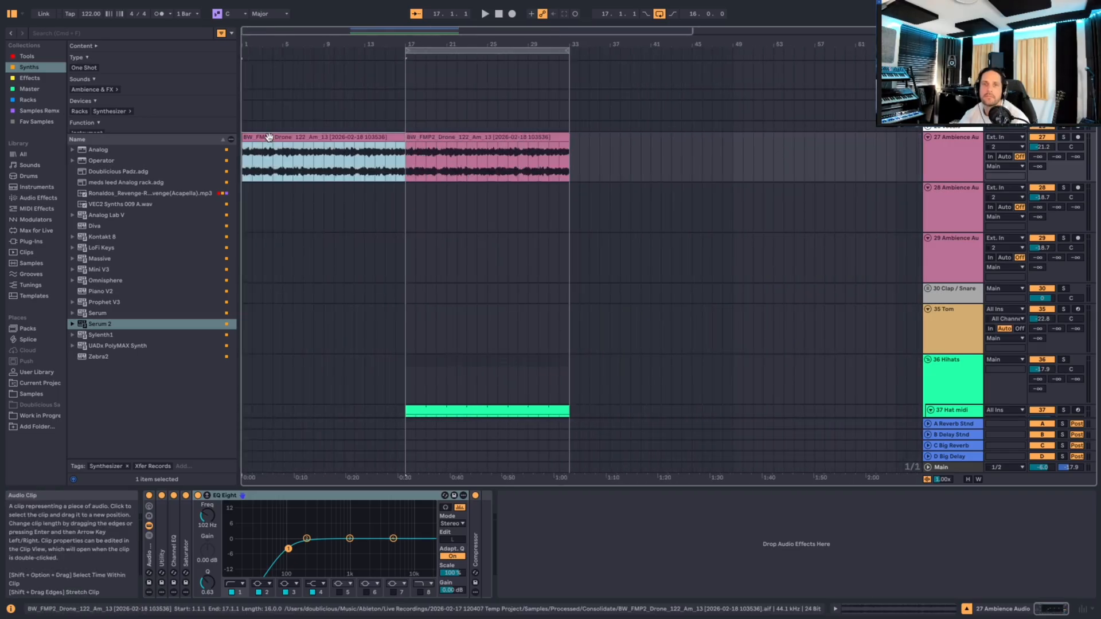
key(space)
Step: Look through the tracks for loops suited to the intro and examine the Toploop 124 - 05 No Snare No Hat clip
scroll(375, 195, up, 10)
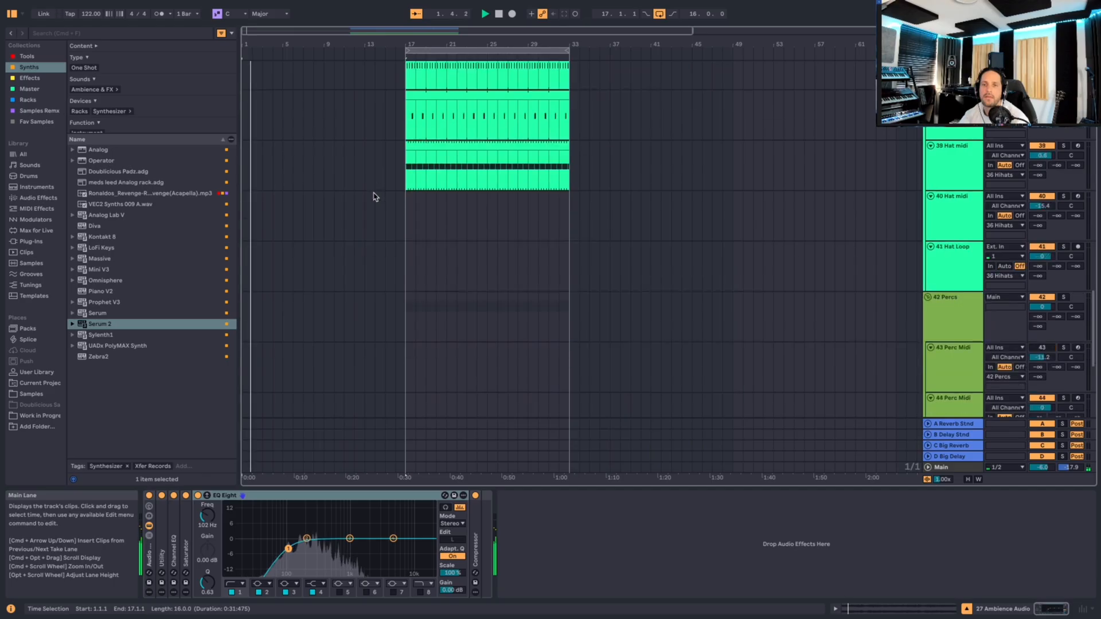
scroll(401, 230, down, 3)
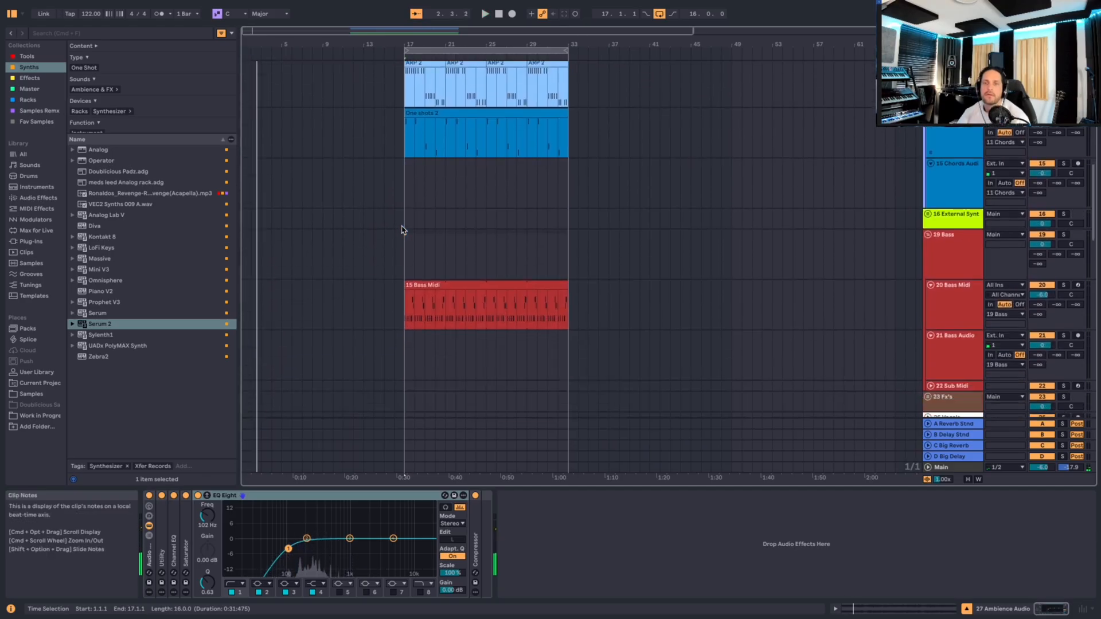
scroll(401, 229, up, 5)
scroll(403, 229, down, 3)
scroll(403, 230, down, 3)
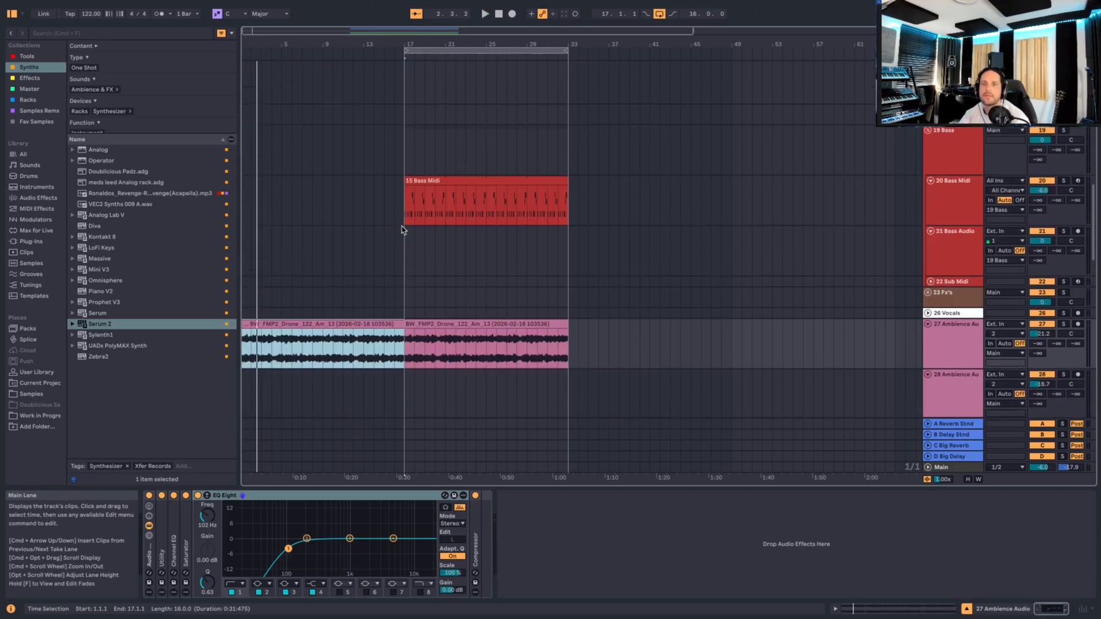
scroll(403, 230, up, 5)
scroll(403, 230, down, 2)
scroll(403, 229, down, 10)
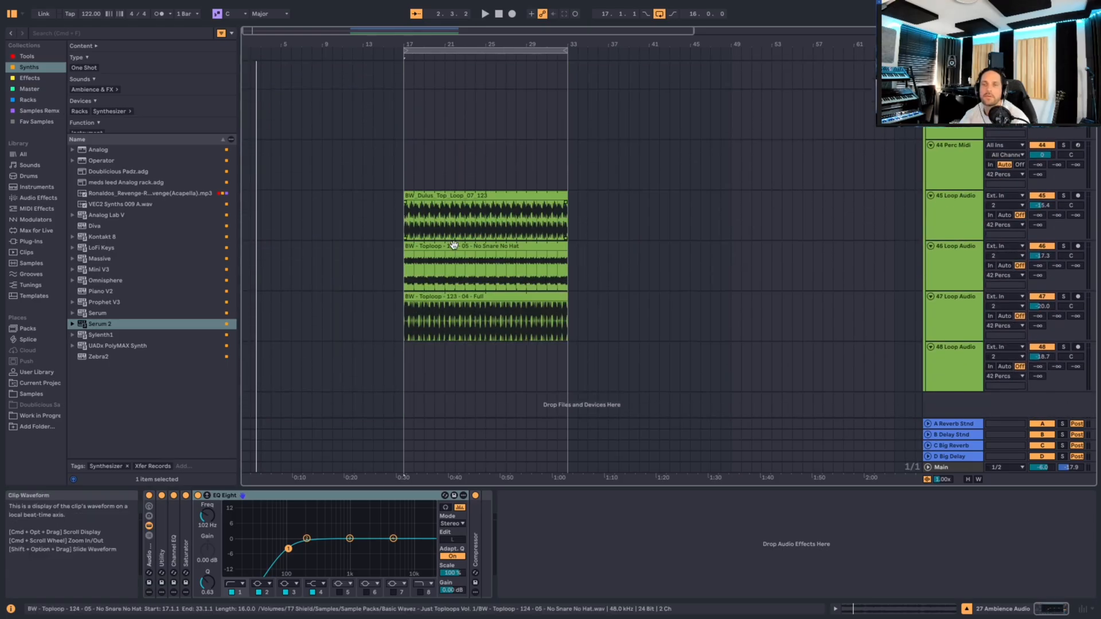
click(423, 248)
mouse_move(430, 247)
mouse_down()
mouse_move(265, 247)
mouse_move(428, 256)
mouse_up()
key(space)
key(space)
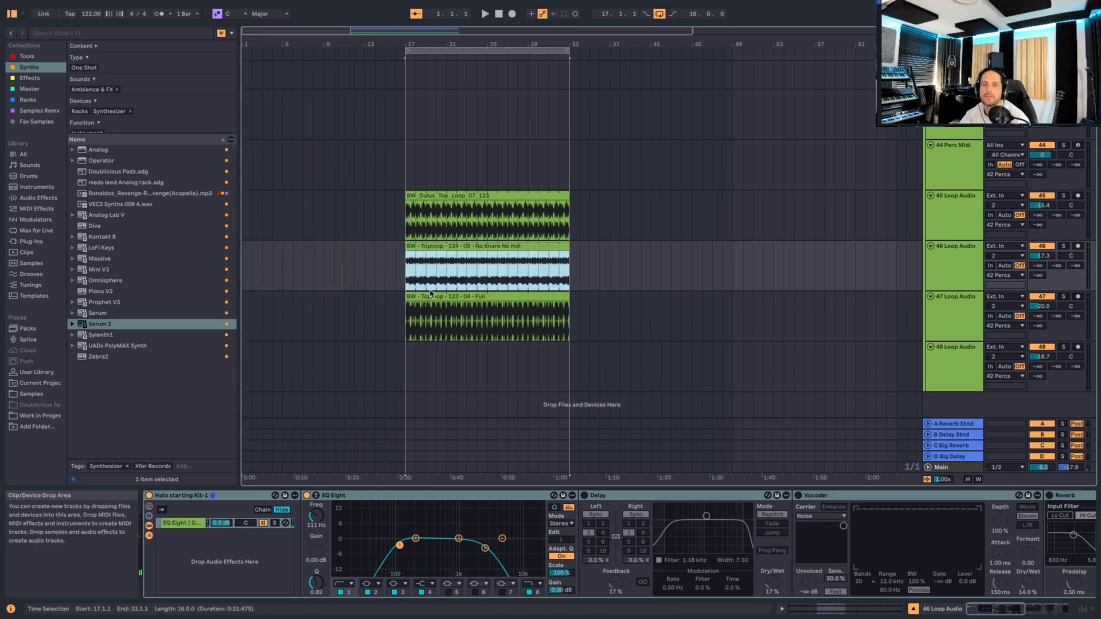
Step: Move the BW_Dulus_Top_Loop_07_123 clip to bar 1, play it back, and duplicate it to bar 17
drag(432, 193, 275, 195)
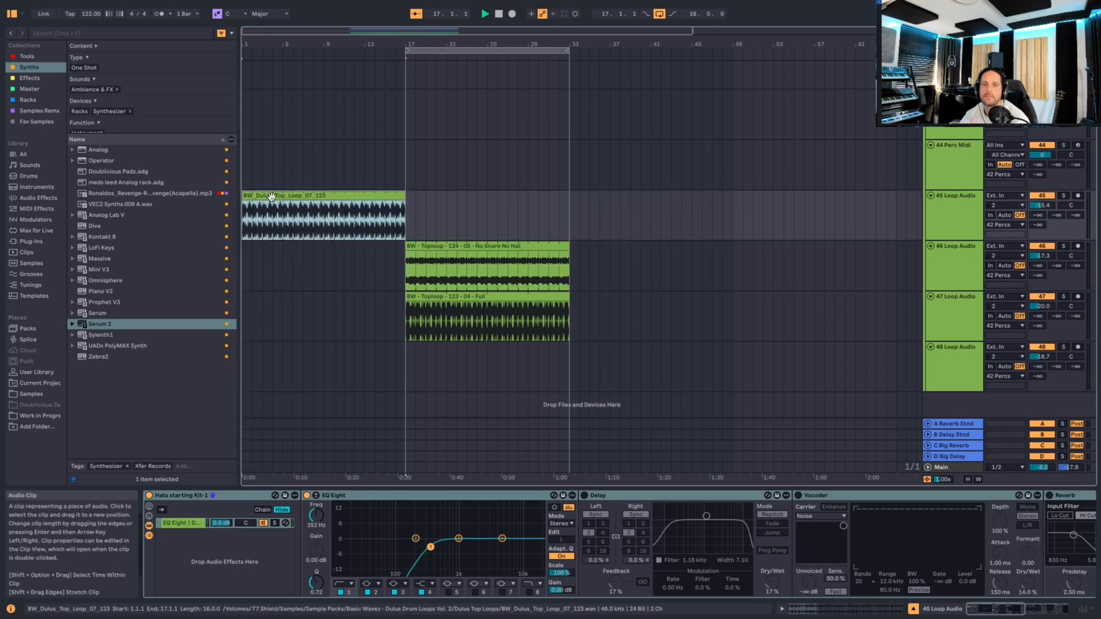
key(space)
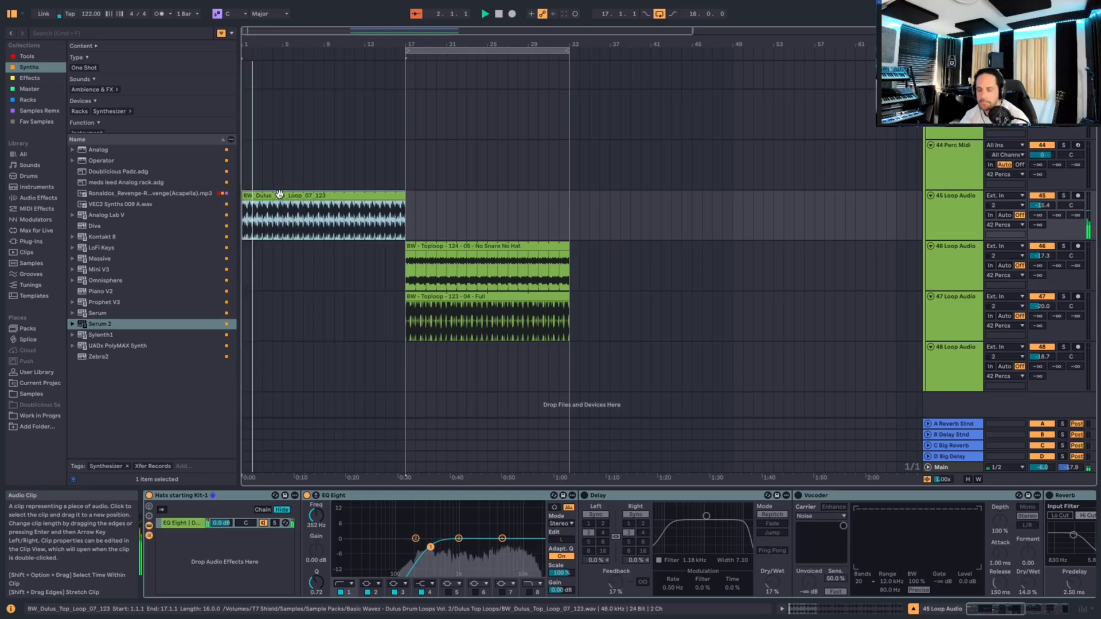
key(super+d)
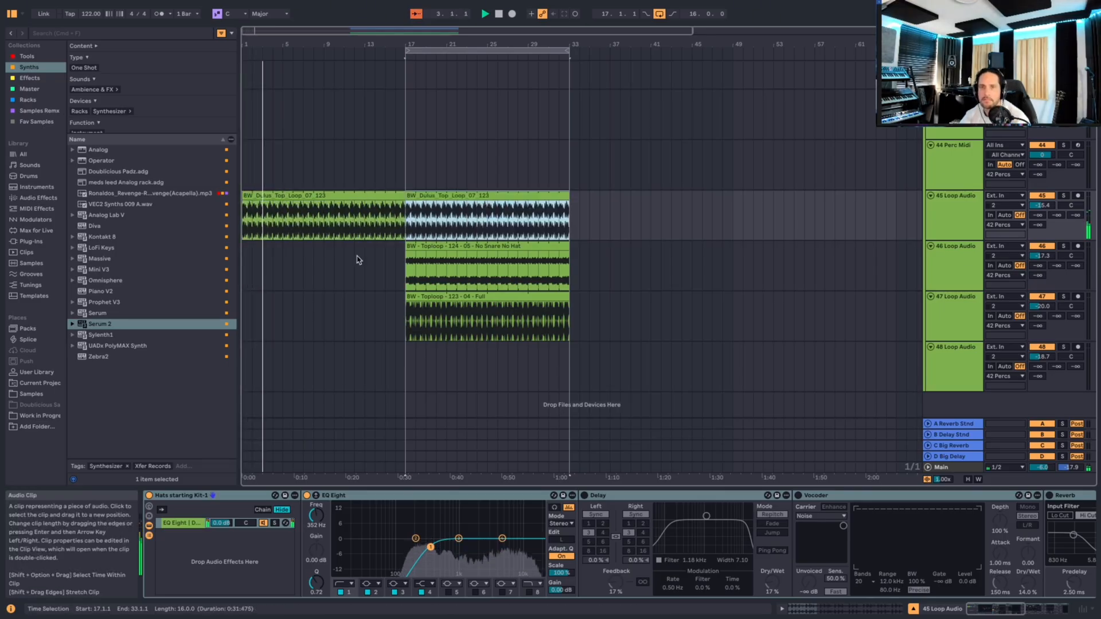
Step: Move the four clips on the 5 Pad Midi track together so they start at bar 9
scroll(354, 256, up, 2)
scroll(354, 256, up, 10)
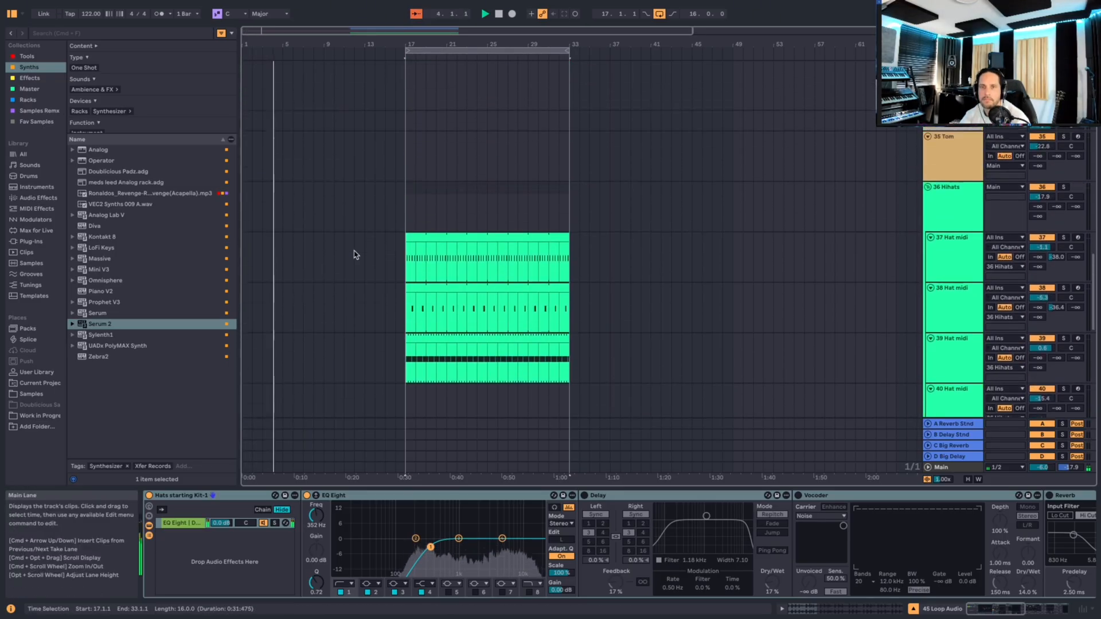
scroll(354, 255, up, 20)
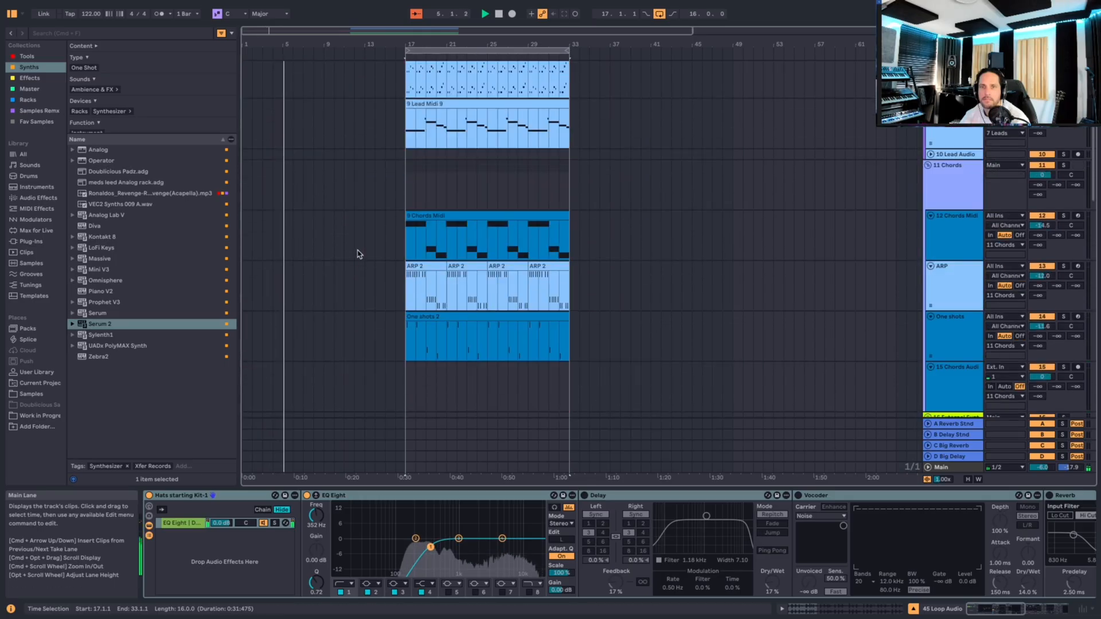
scroll(357, 254, up, 12)
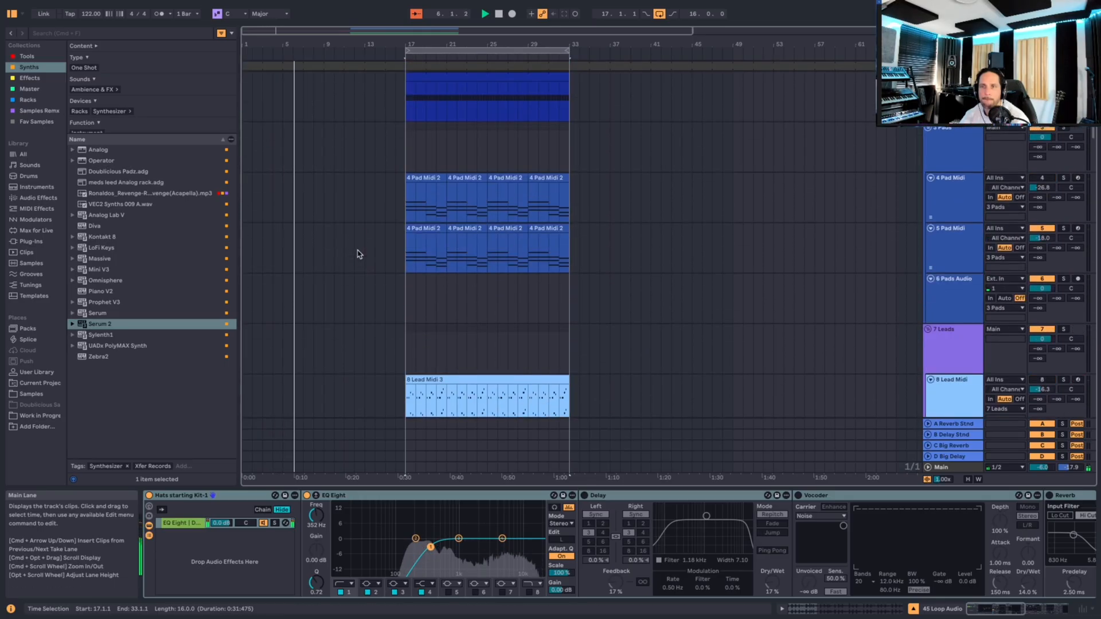
click(429, 232)
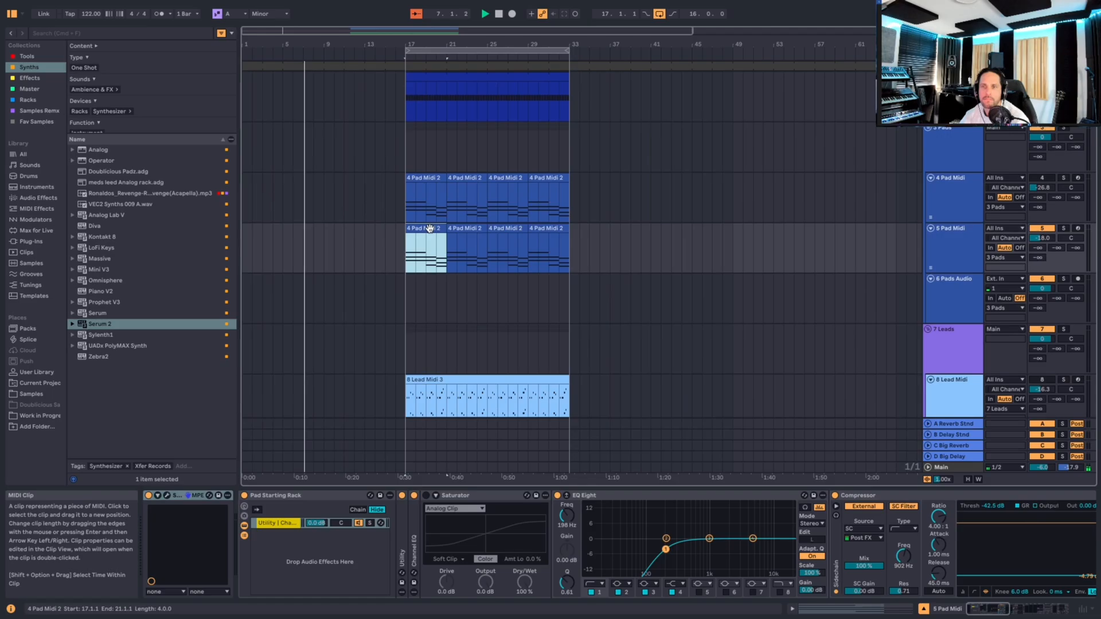
shift+click(543, 228)
drag(429, 227, 351, 235)
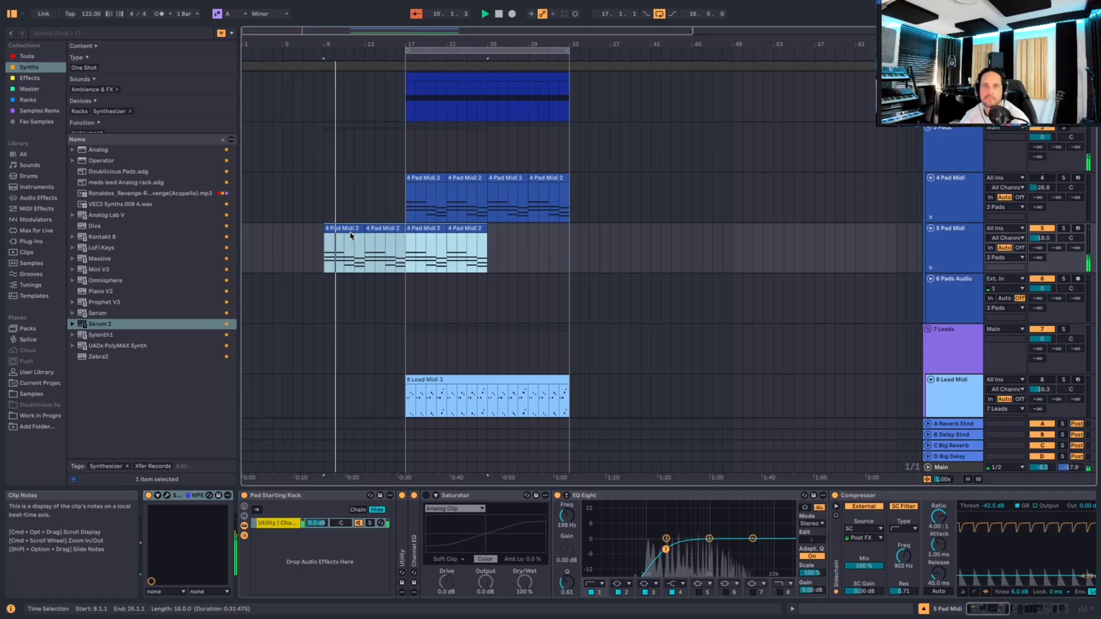
Step: Duplicate the two 5 Pad Midi clips at bars 17 and 21 to fill bars 25 to 33
click(423, 229)
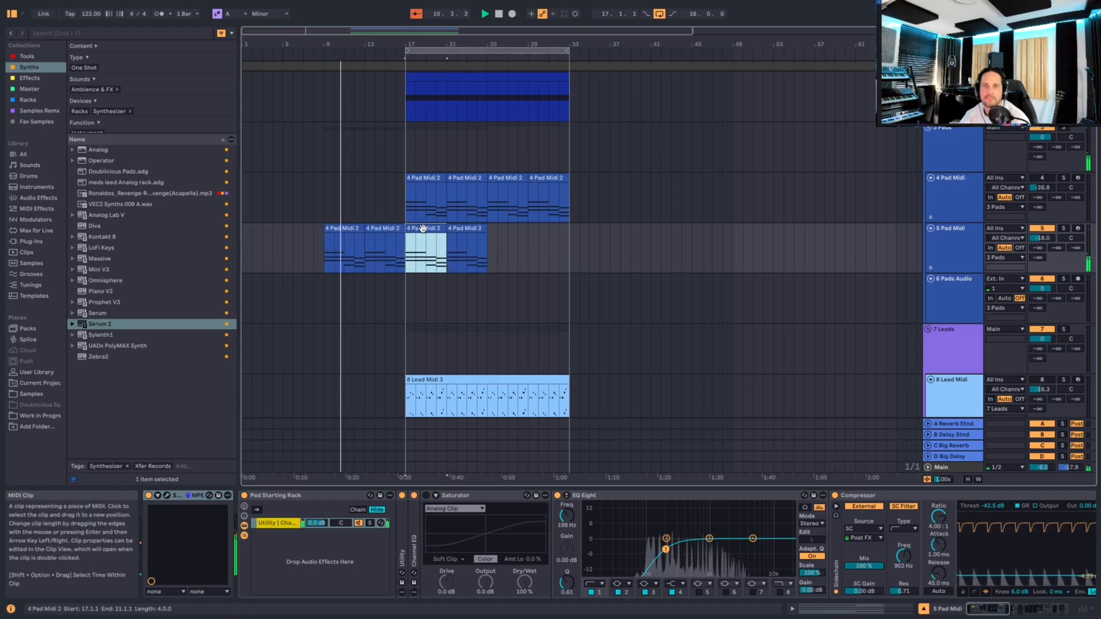
shift+click(472, 229)
key(super+d)
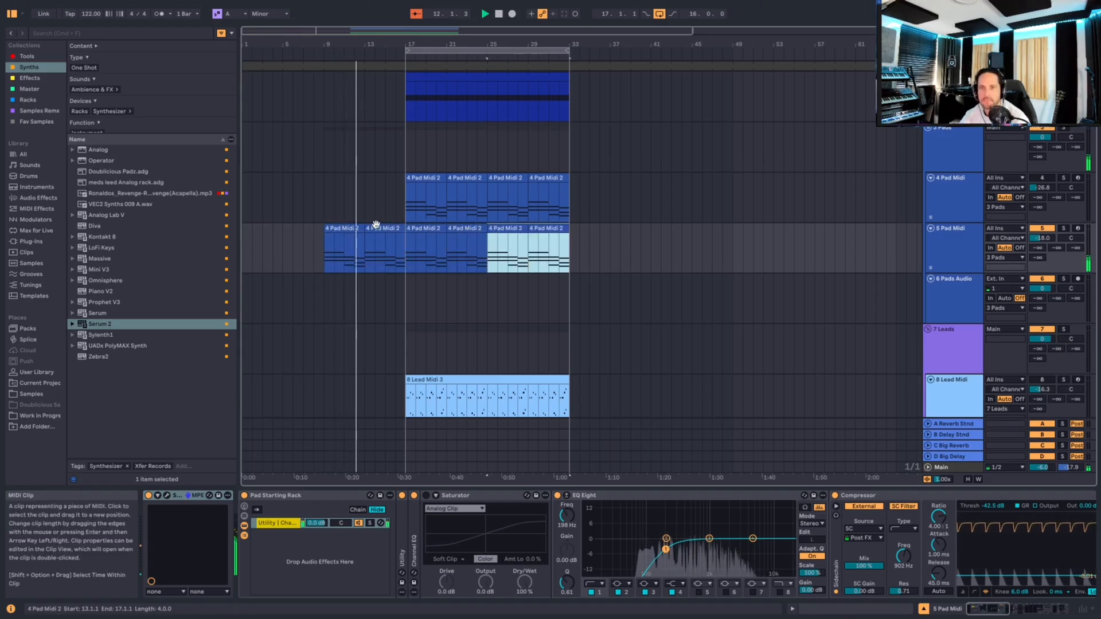
Step: Listen to the intro's transition into bar 17 and examine the lead, chord, bass and ambience tracks
drag(362, 40, 582, 40)
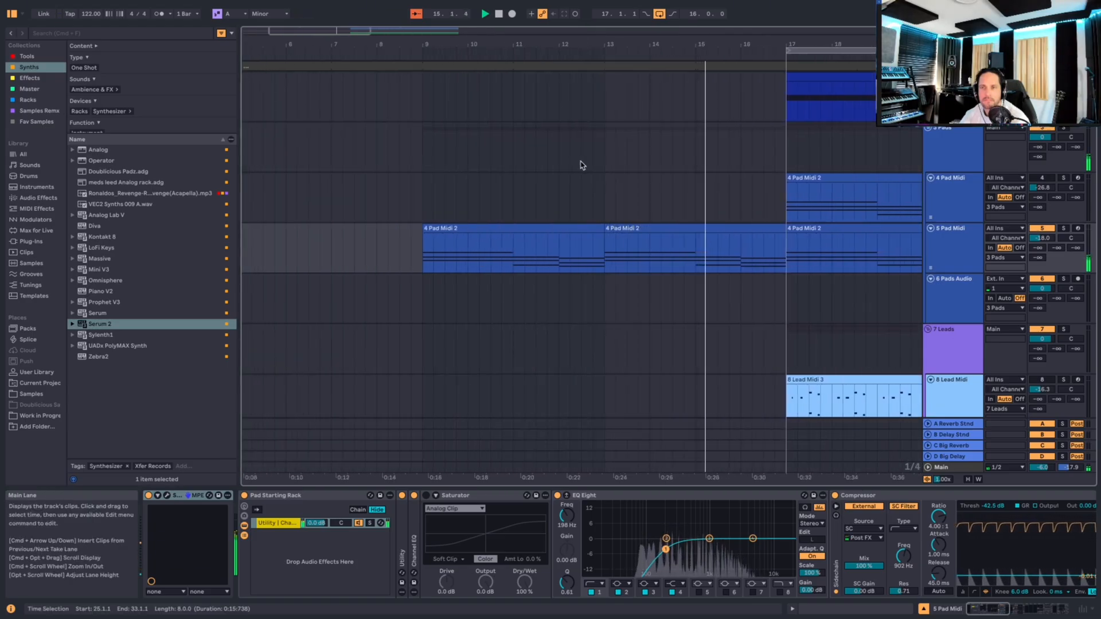
scroll(583, 166, right, 5)
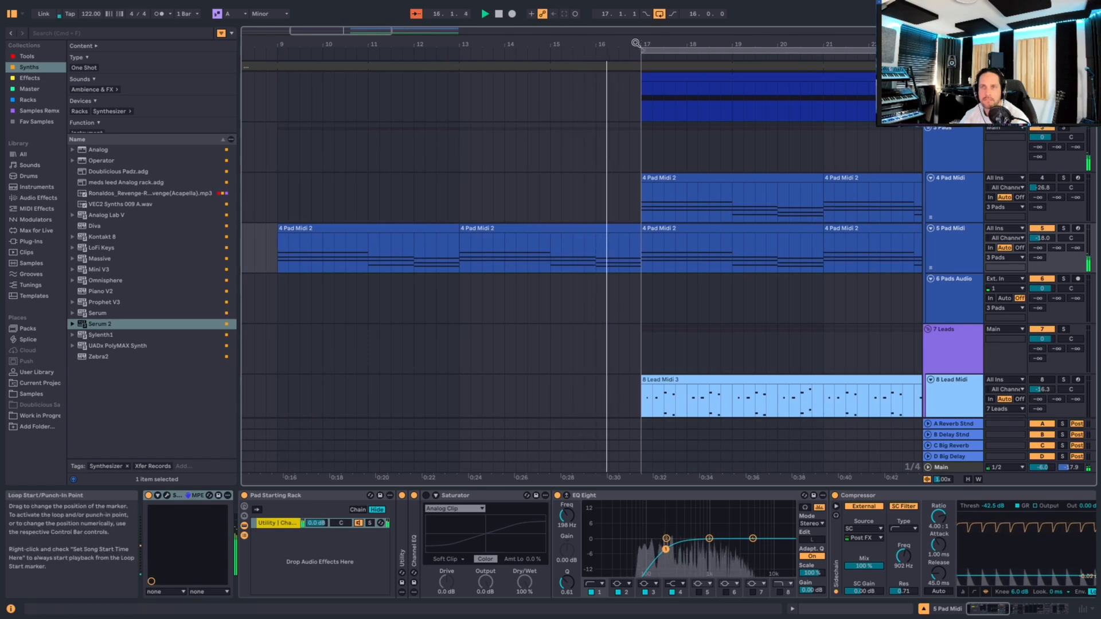
scroll(603, 229, down, 3)
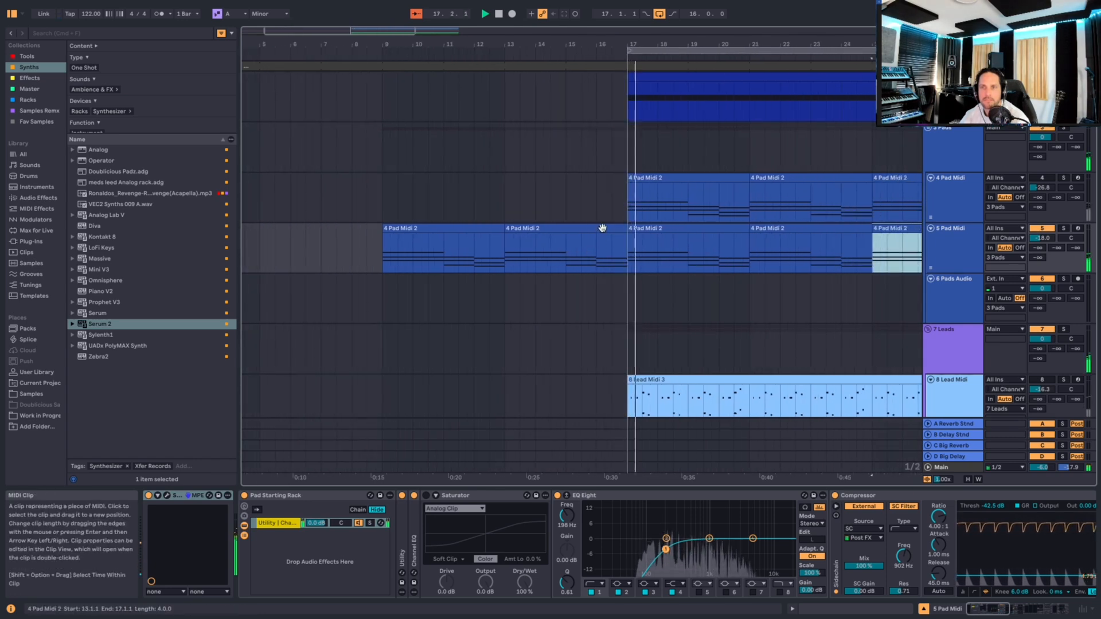
scroll(669, 281, down, 6)
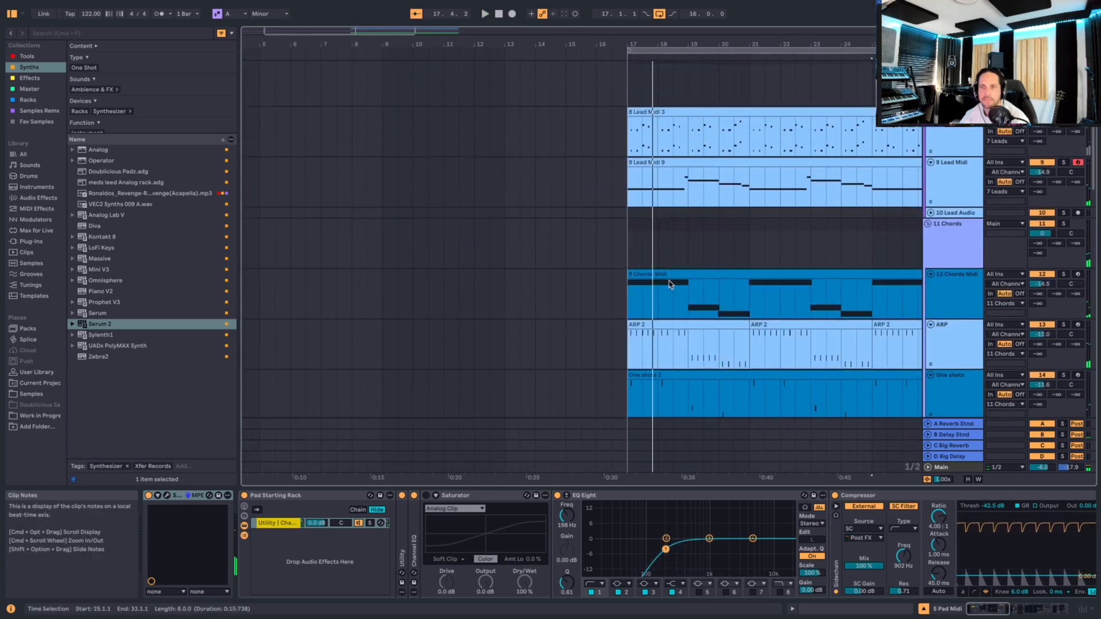
scroll(696, 265, down, 5)
scroll(714, 266, right, 4)
scroll(713, 266, down, 8)
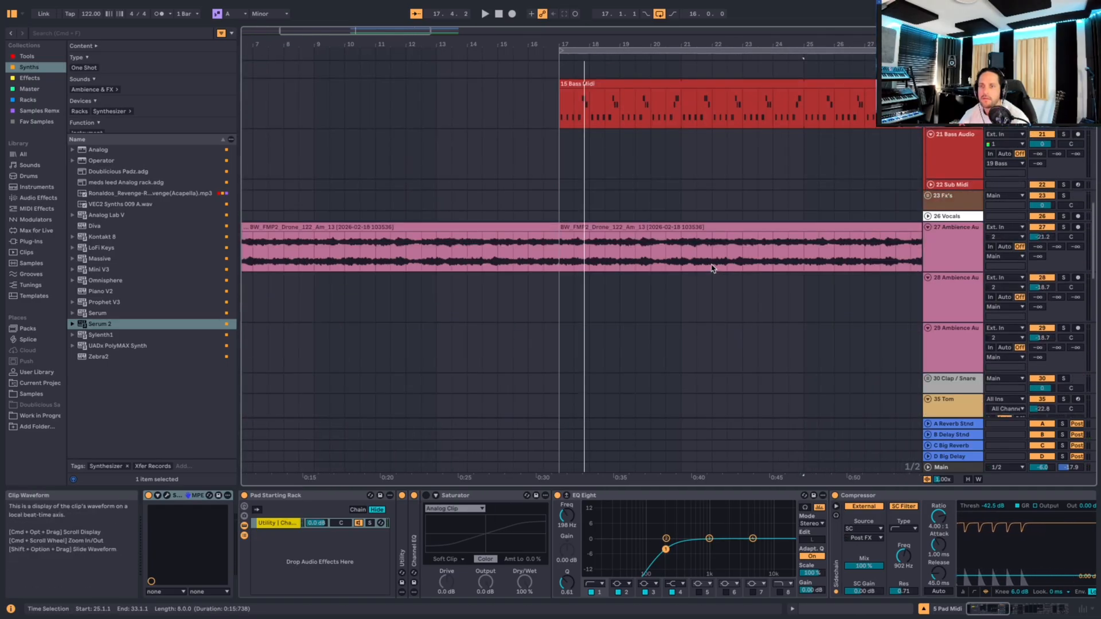
Step: Transpose all notes in the 9 Lead Midi clip down one octave
scroll(712, 268, up, 15)
scroll(711, 267, up, 5)
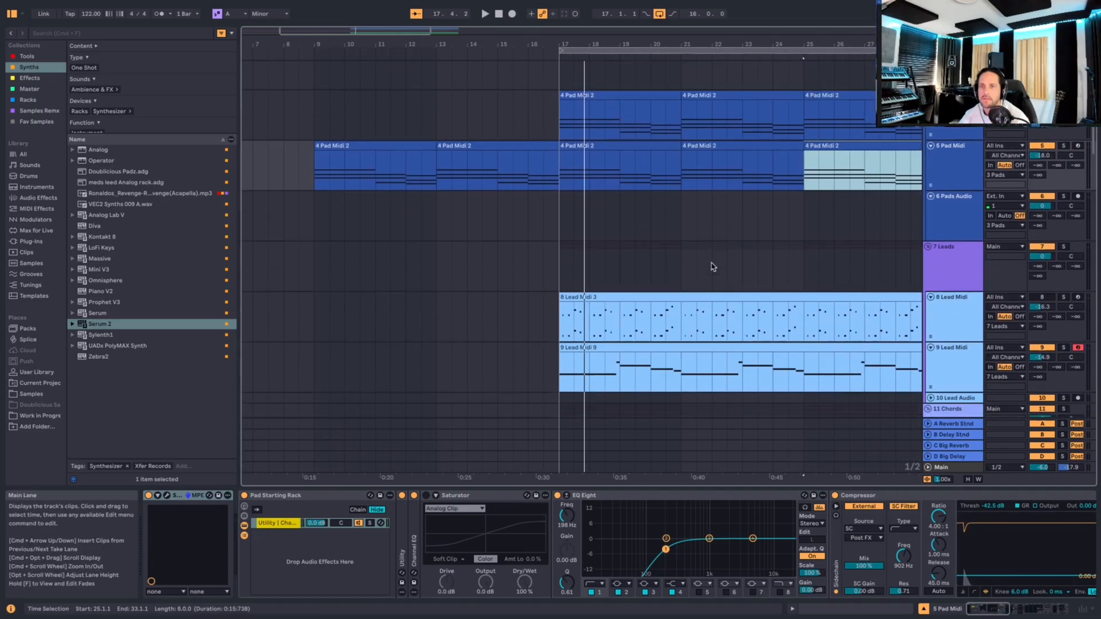
scroll(713, 266, down, 4)
click(966, 257)
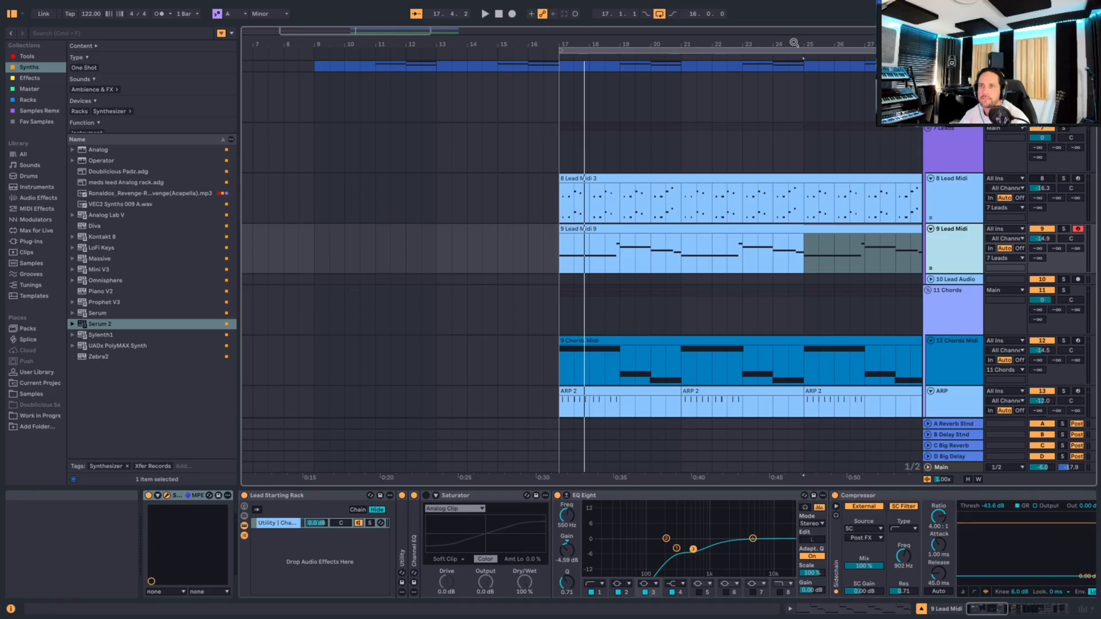
drag(795, 41, 795, 17)
click(589, 230)
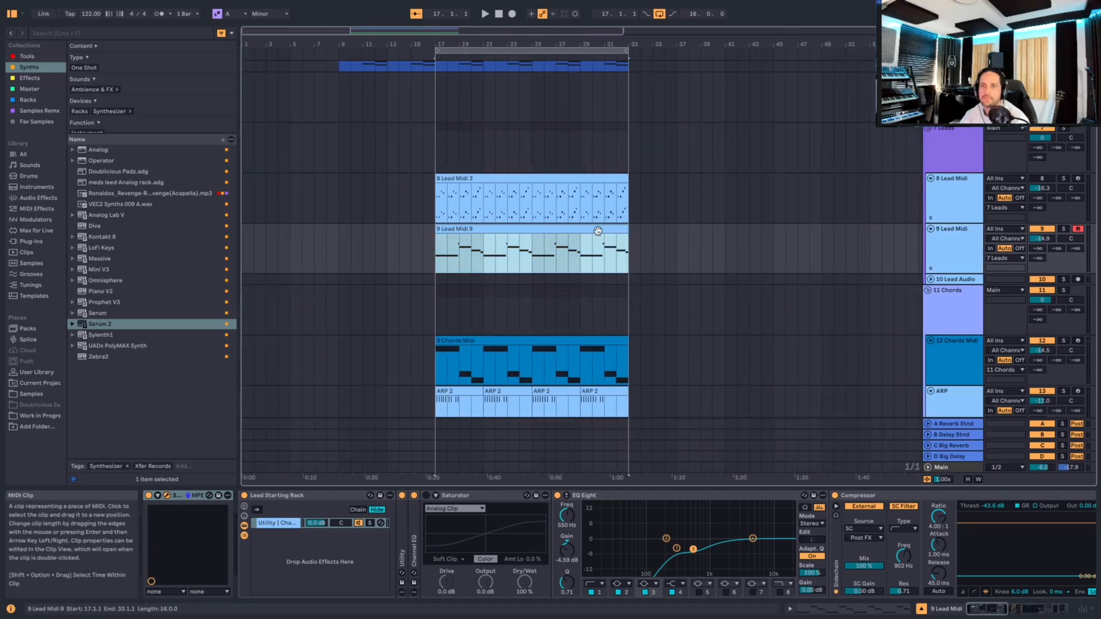
double_click(597, 231)
click(690, 495)
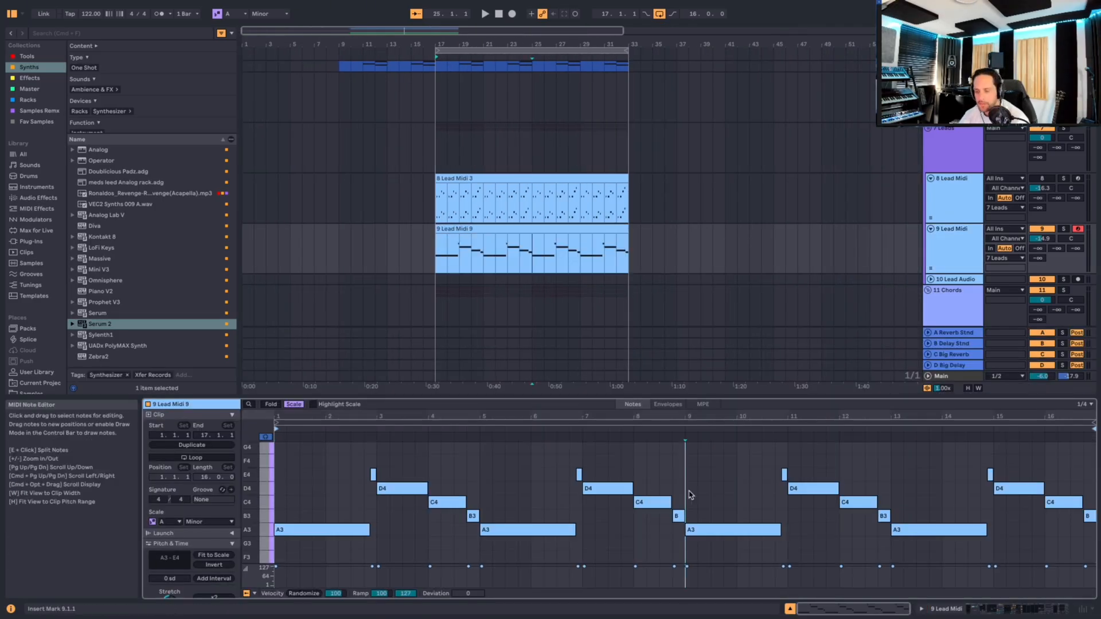
key(super+a)
key(shift+Down)
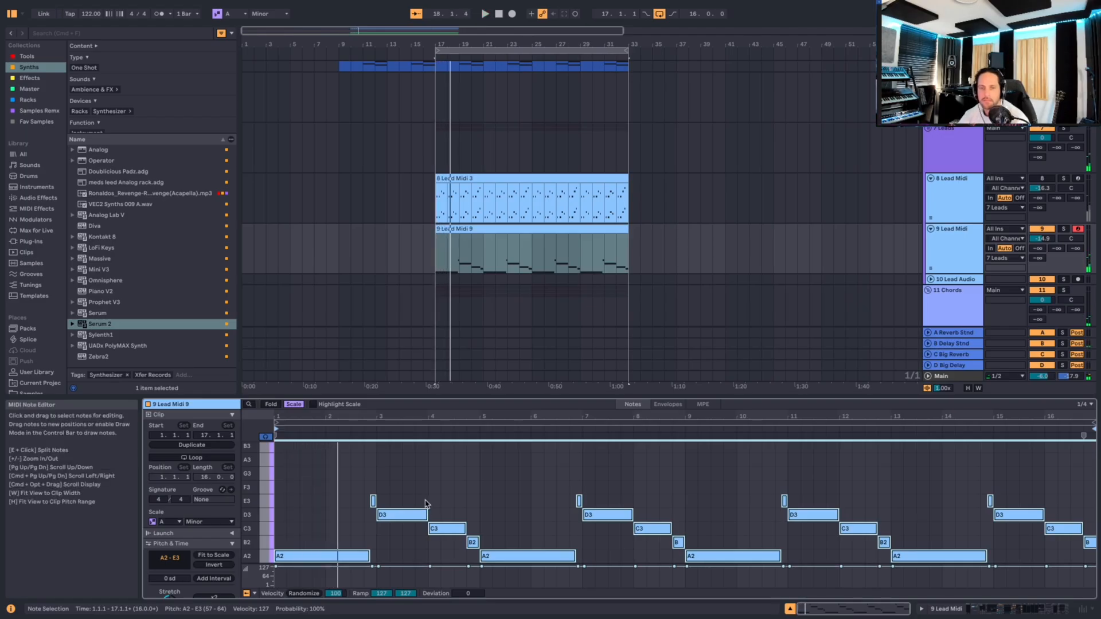
Step: Copy all notes of the 9 Lead Midi clip one octave higher to layer both octaves, and play back the result
drag(306, 556, 309, 464)
key(space)
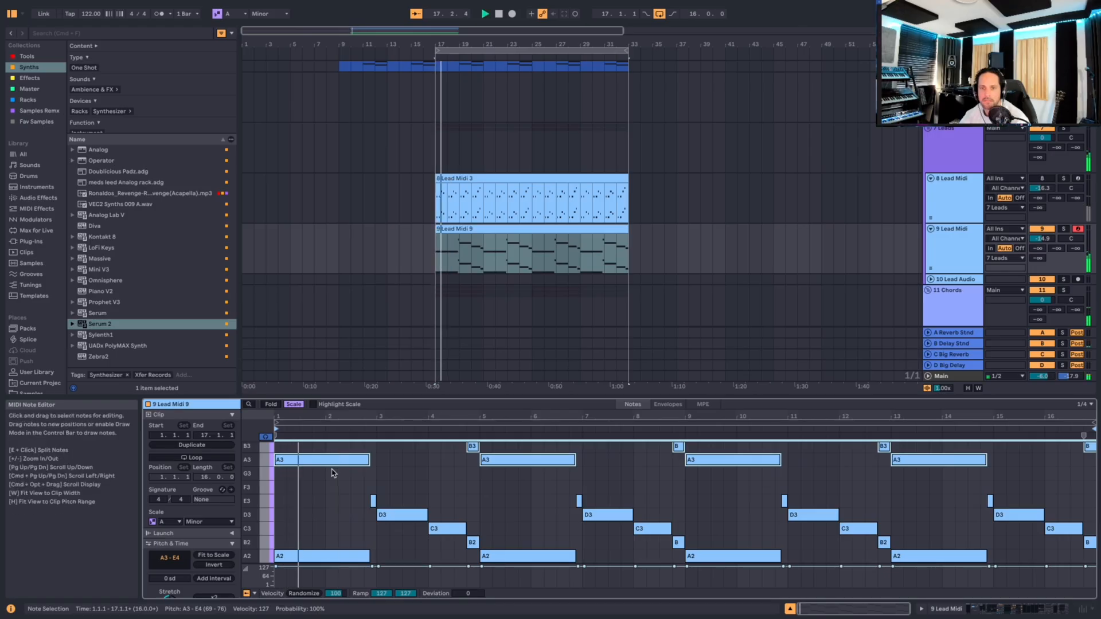
click(951, 243)
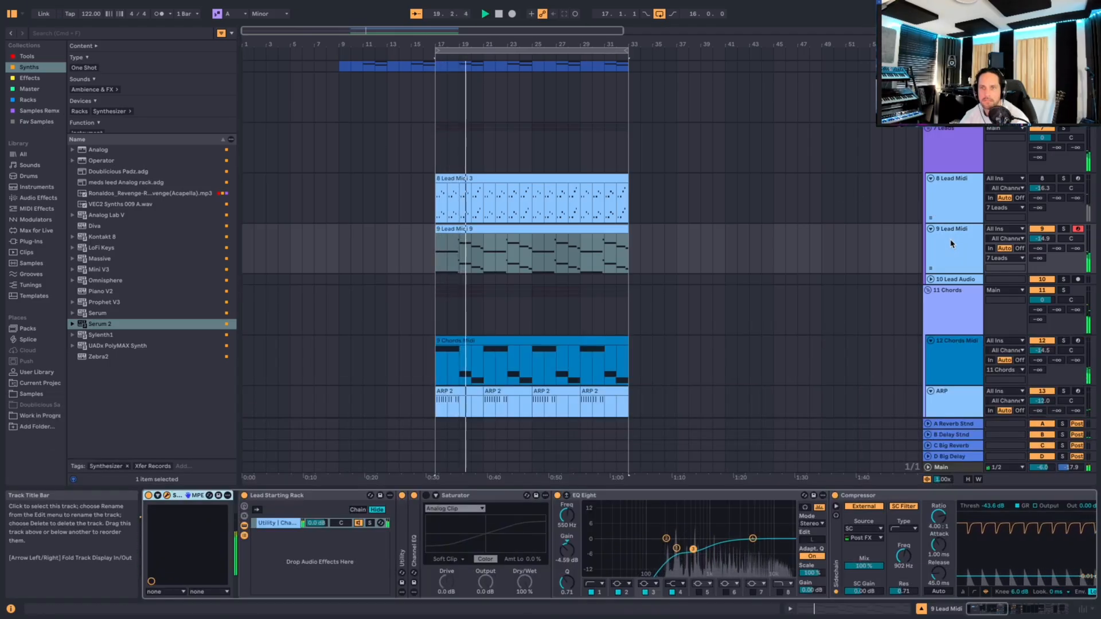
Step: Stop playback and move the 9 Lead Midi clip so it starts at bar 33
key(space)
drag(462, 237, 656, 238)
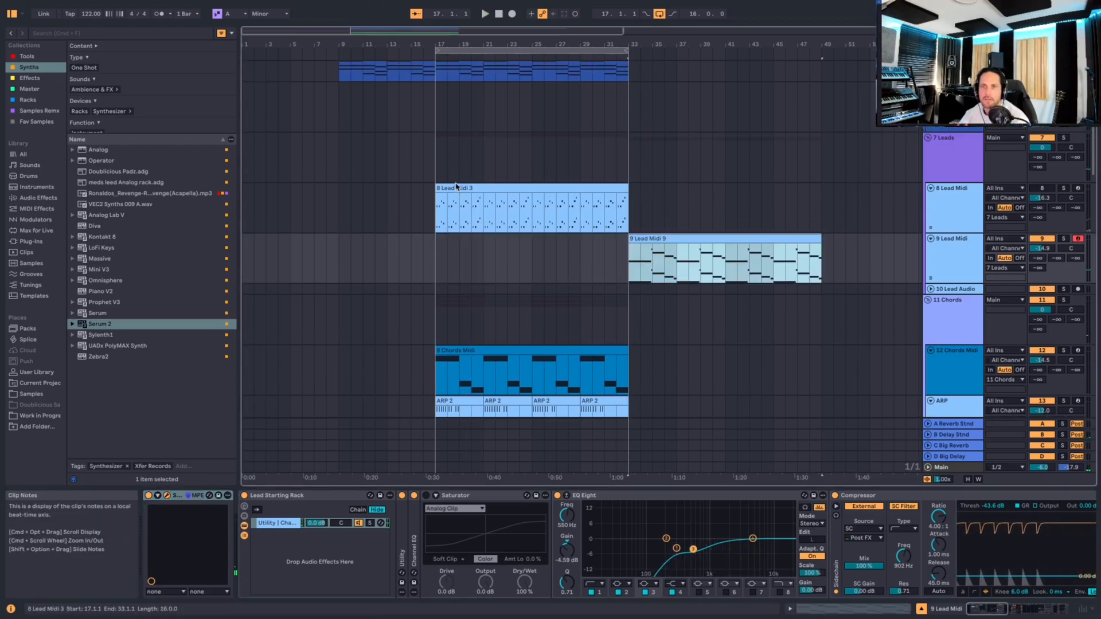
Step: Consolidate the four 5 Pad Midi clips in bars 17 to 33 into one clip, and the two in bars 9 to 17 into another
scroll(469, 189, up, 5)
scroll(470, 190, up, 1)
click(377, 229)
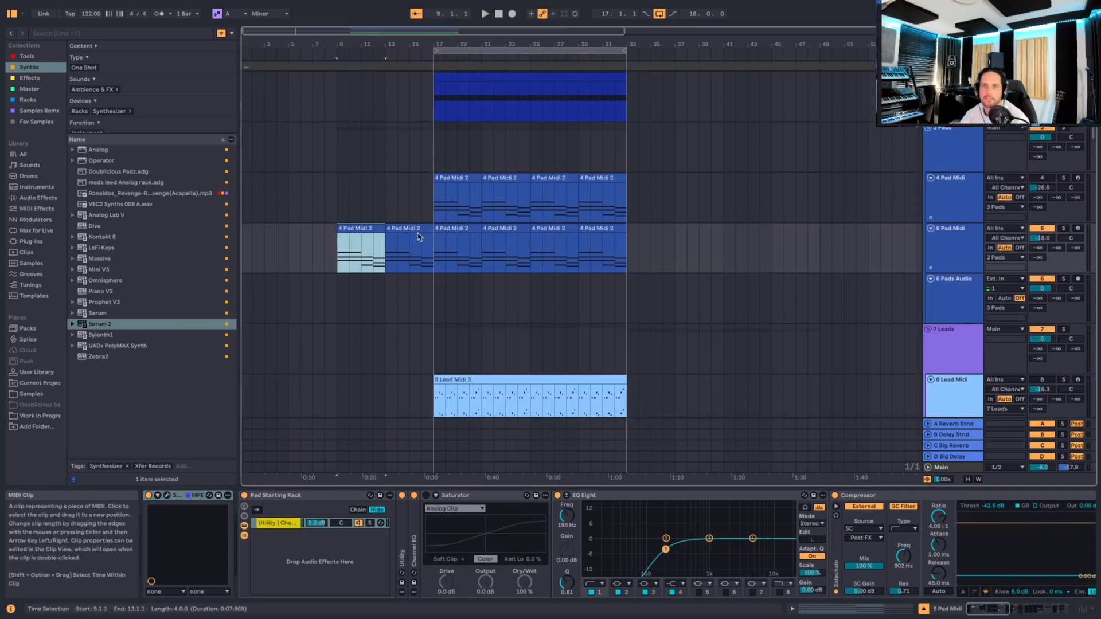
click(419, 239)
click(393, 228)
drag(361, 247, 333, 237)
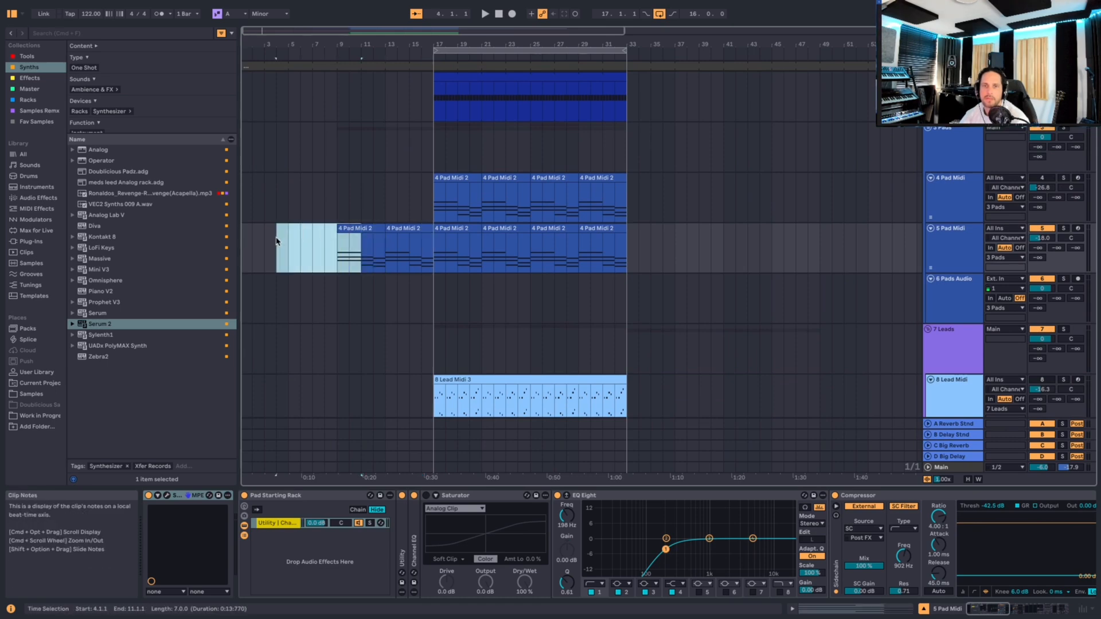
click(362, 228)
click(416, 229)
click(458, 230)
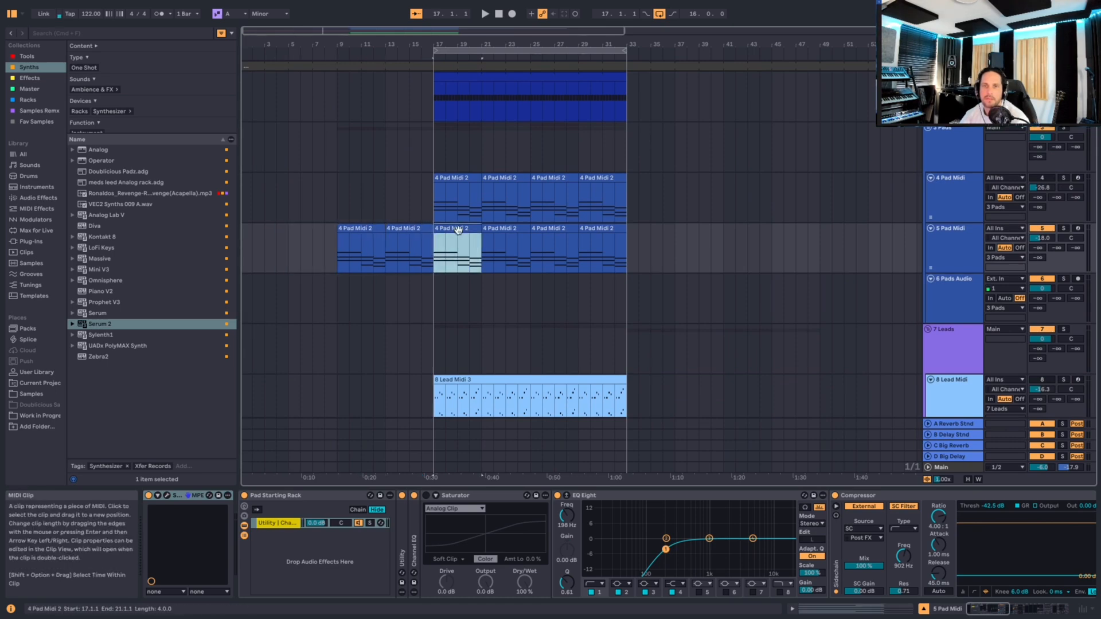
shift+click(601, 224)
click(367, 241)
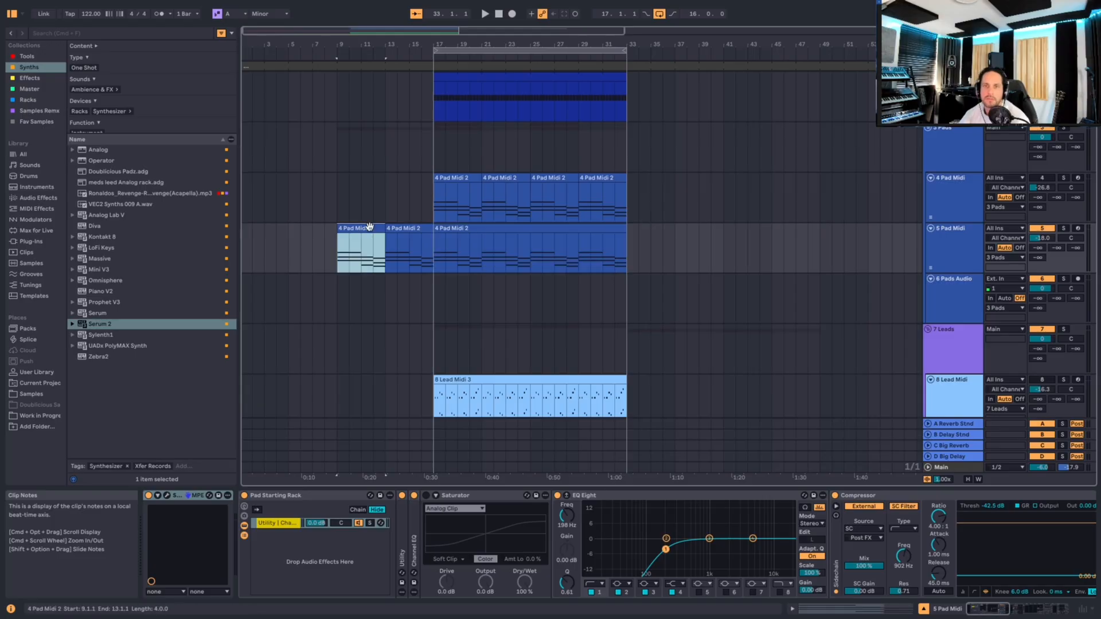
click(411, 230)
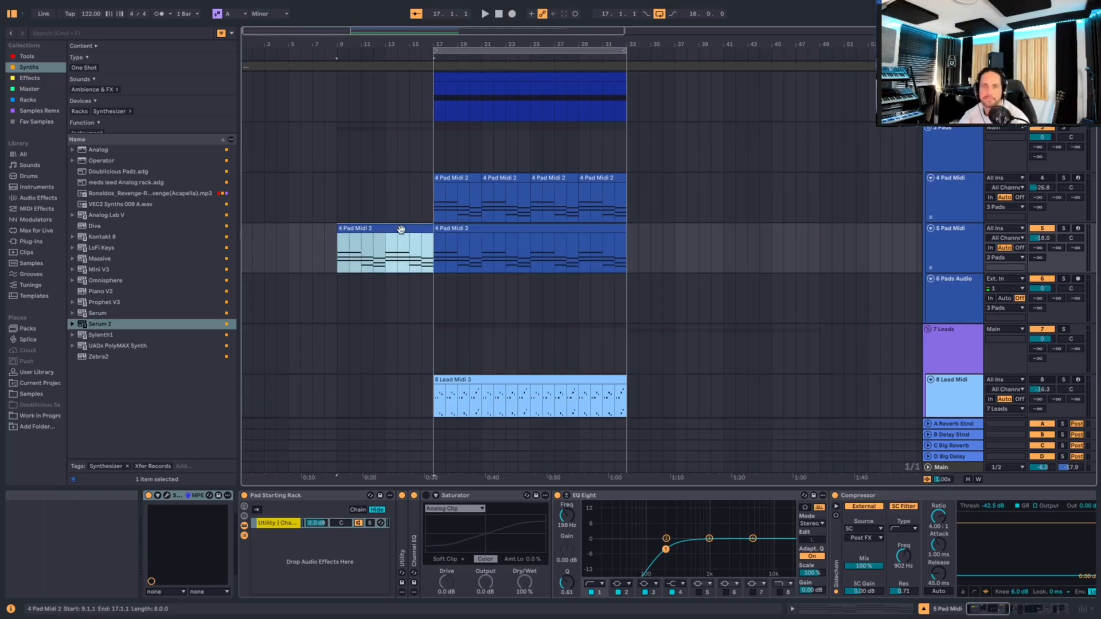
Step: Enable looping on the 5 Pad Midi clip at bar 9, extend its start back to bar 1, and play the intro
double_click(361, 232)
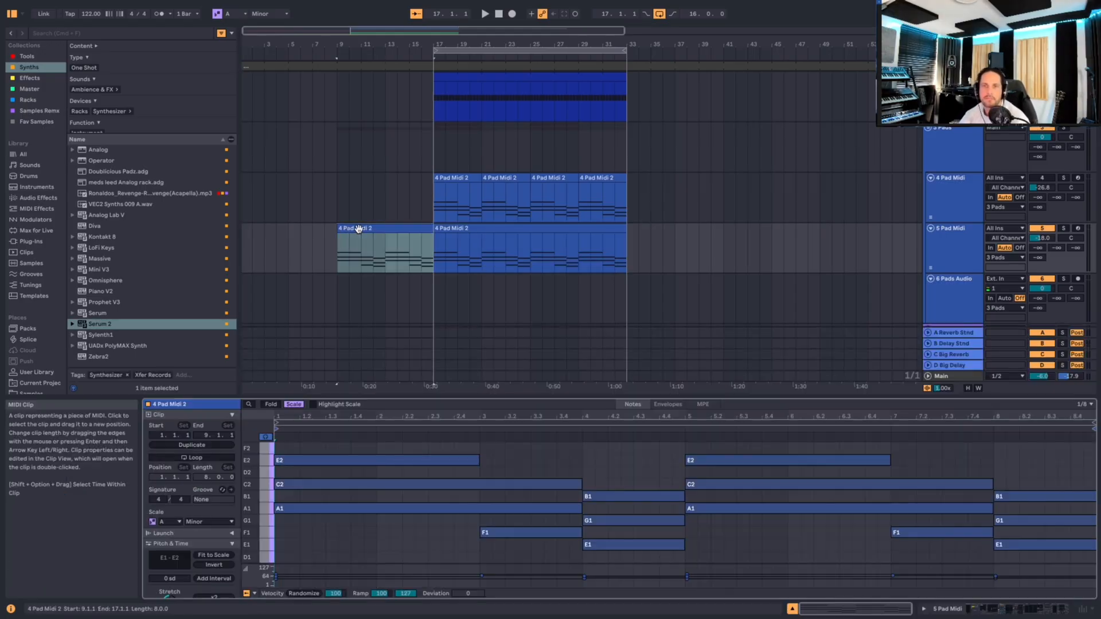
click(195, 457)
drag(338, 229, 245, 229)
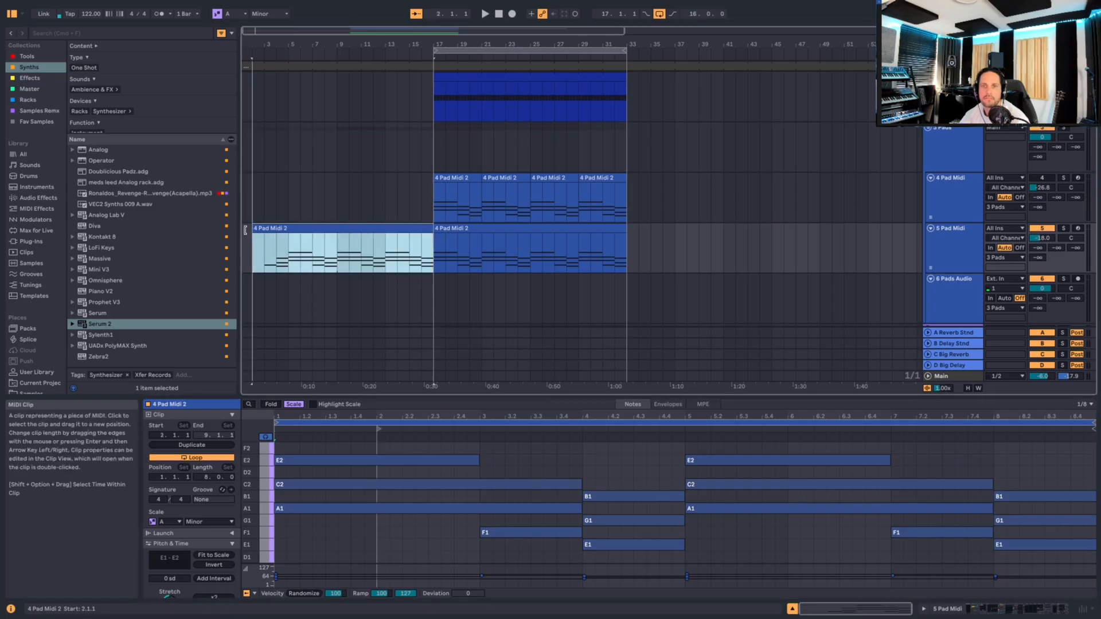
key(space)
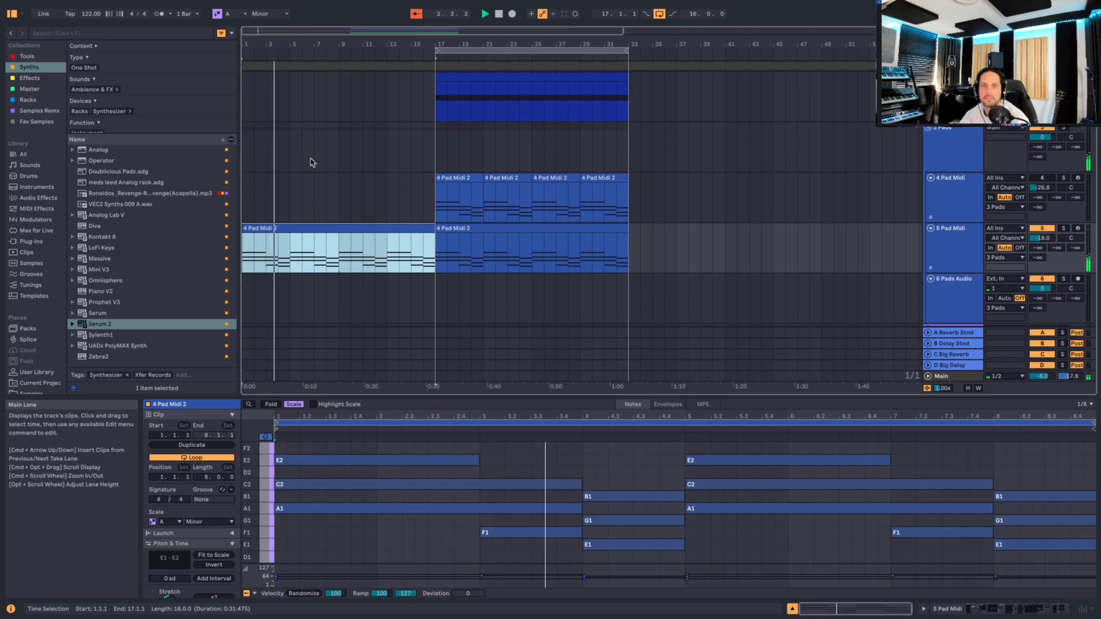
key(space)
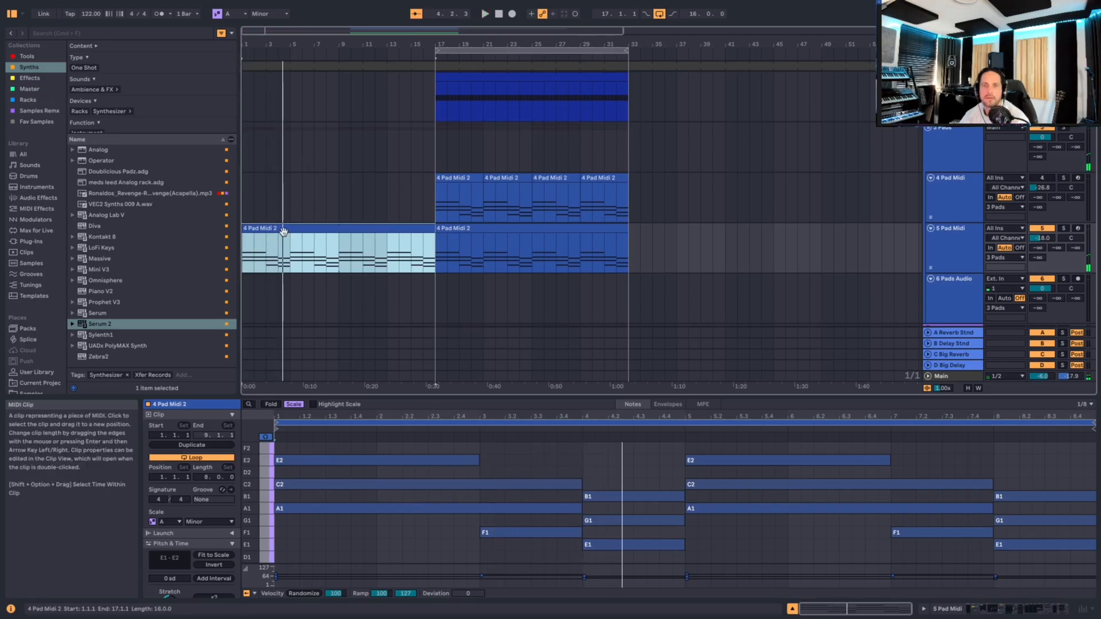
Step: Shorten the clip's first C2 and A1 notes to end at bar 3, try B1 and G1 copies there, and undo the copies
double_click(283, 229)
drag(548, 462, 495, 518)
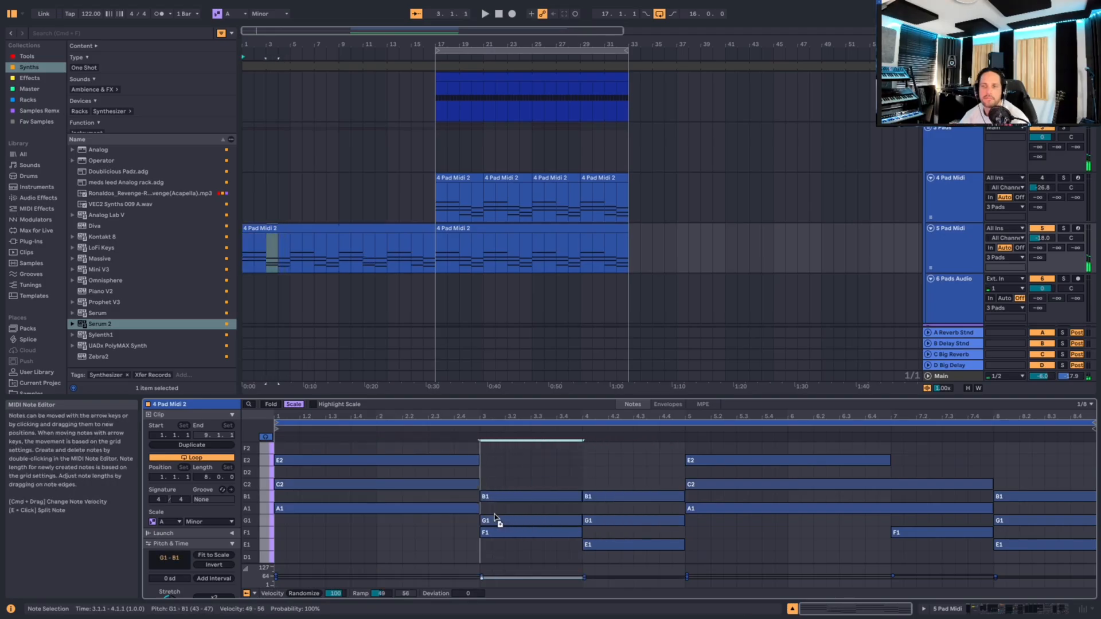
key(space)
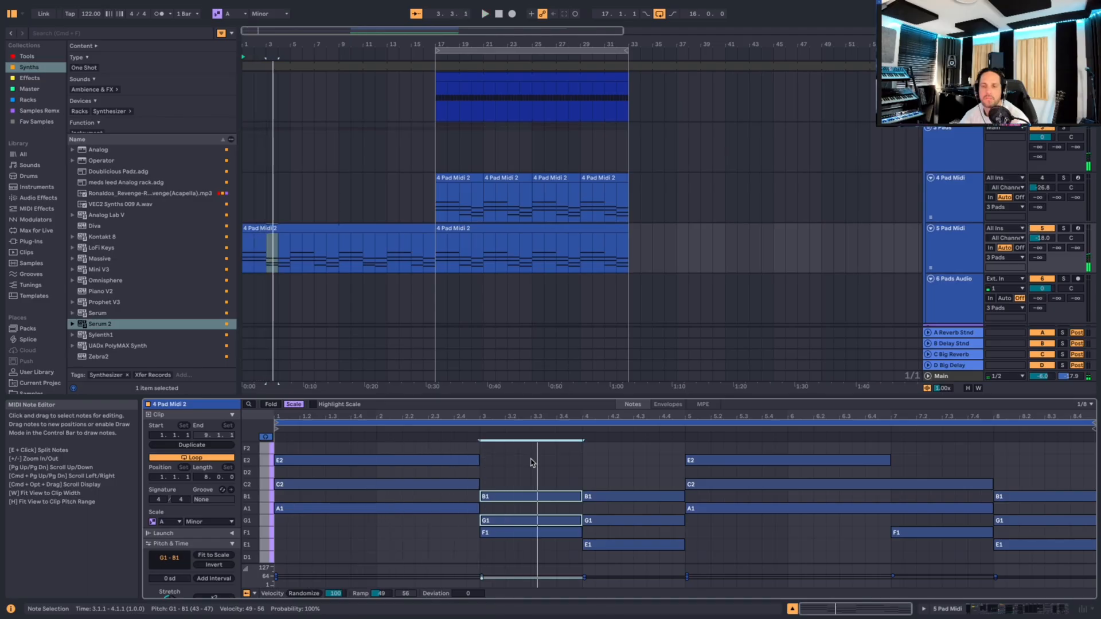
key(super+z)
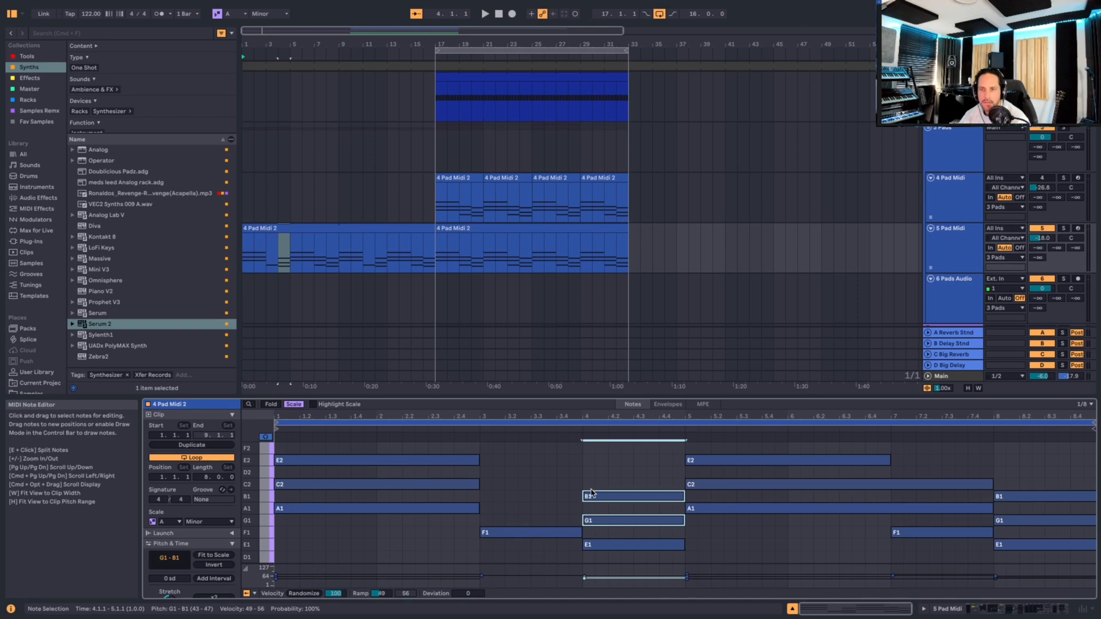
Step: Copy the two upper notes of the bar 4 chord to bar 3 as C2 and A1, and play back the chord
drag(591, 492, 505, 485)
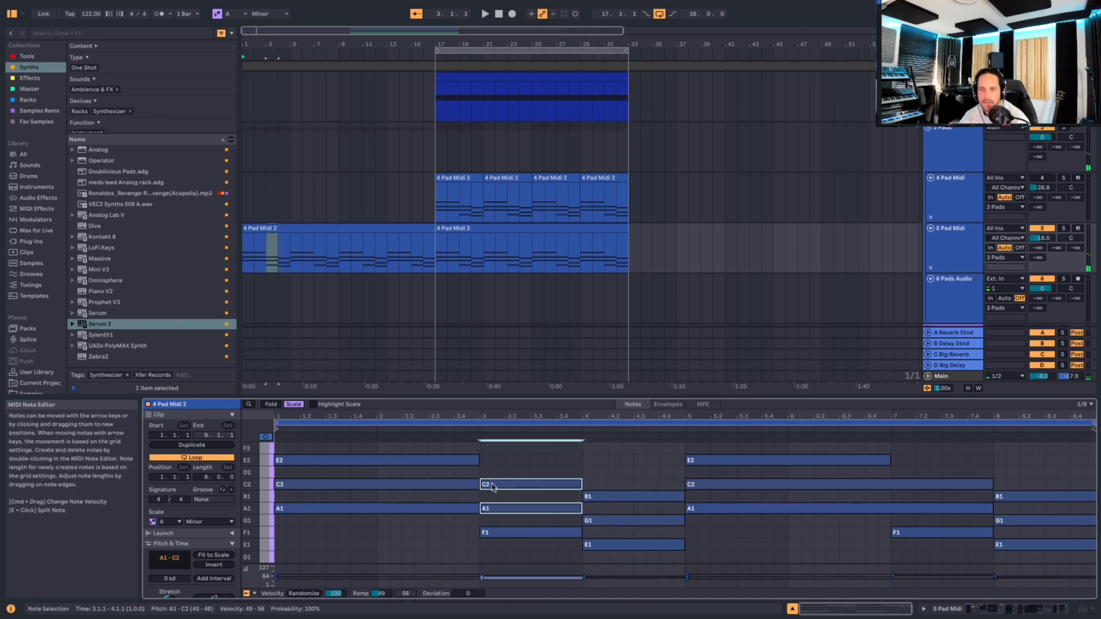
key(space)
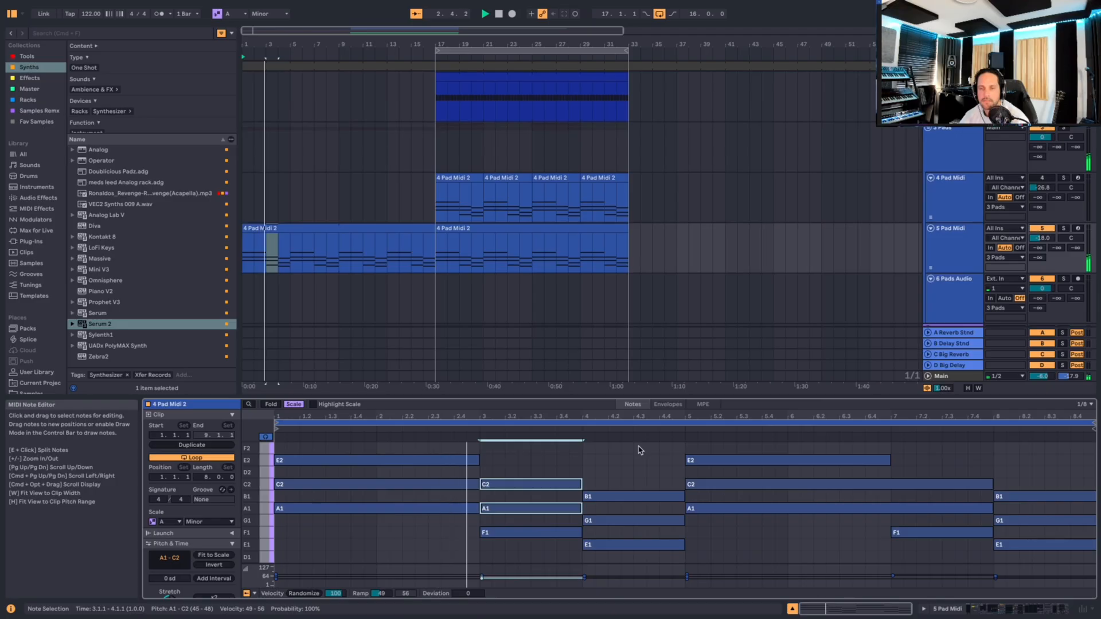
key(space)
Step: Make the F1, A1 and C2 chord start slightly before bar 3, and listen to the edited pad clip
drag(491, 416, 665, 418)
mouse_move(583, 534)
mouse_down()
mouse_move(570, 458)
mouse_move(600, 460)
mouse_move(643, 544)
mouse_move(595, 533)
mouse_up()
key(space)
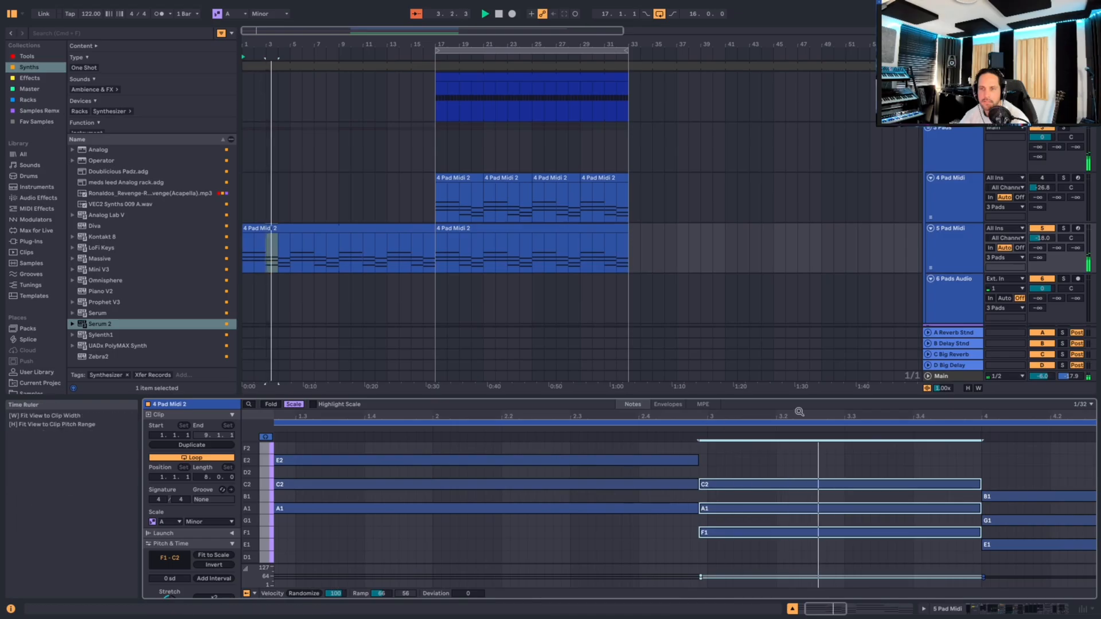
drag(803, 415, 394, 416)
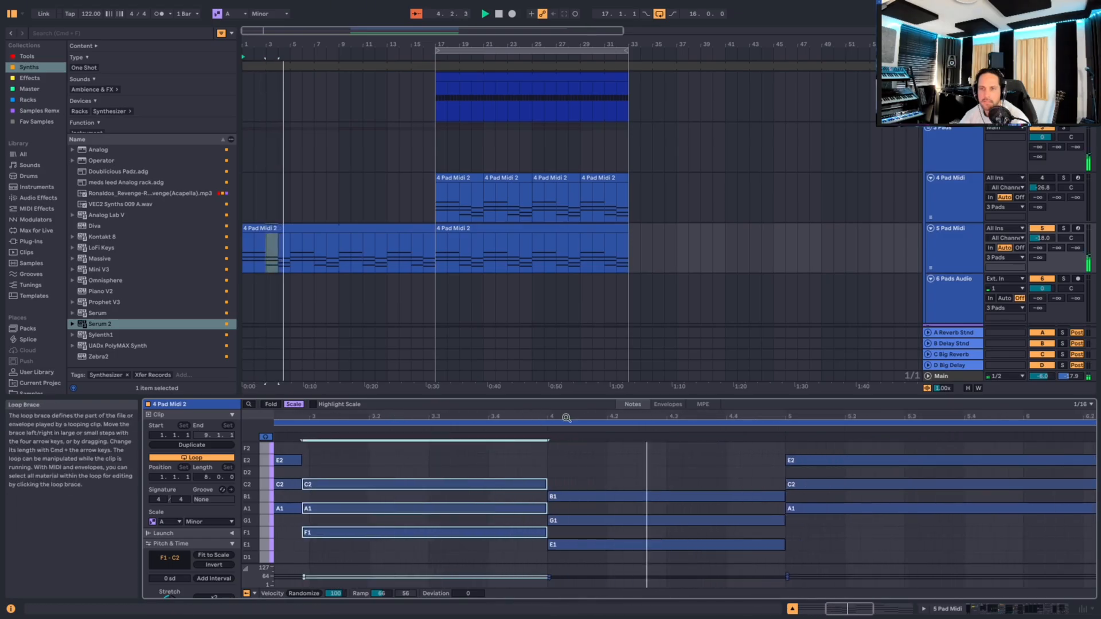
drag(562, 417, 651, 415)
click(309, 228)
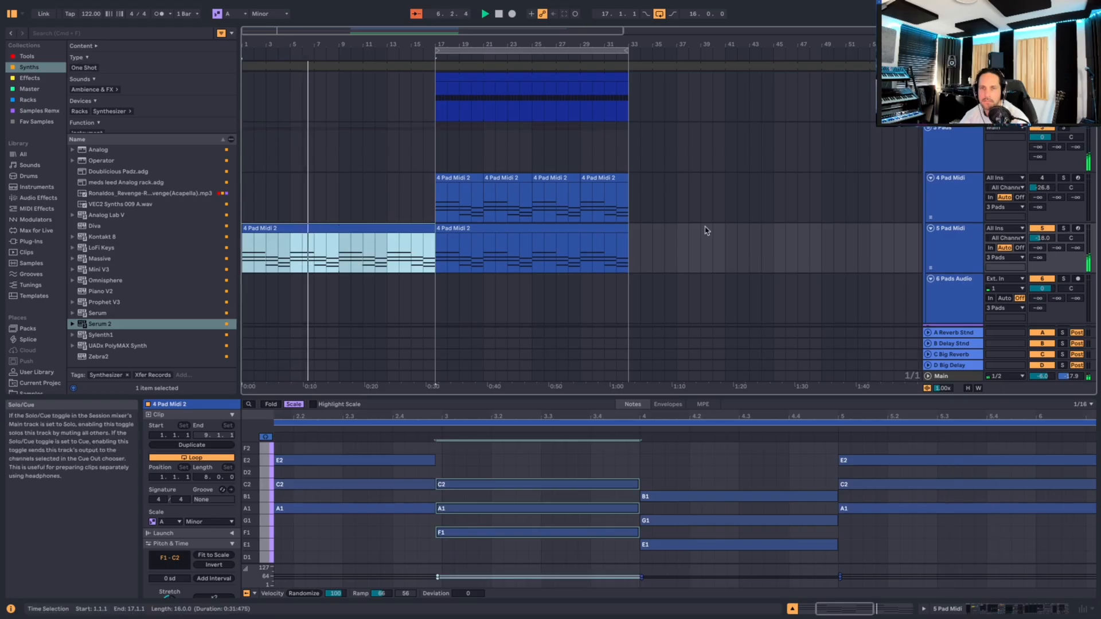
Step: Move the 8 Lead Midi 3 clip so it starts at bar 33
scroll(467, 224, down, 5)
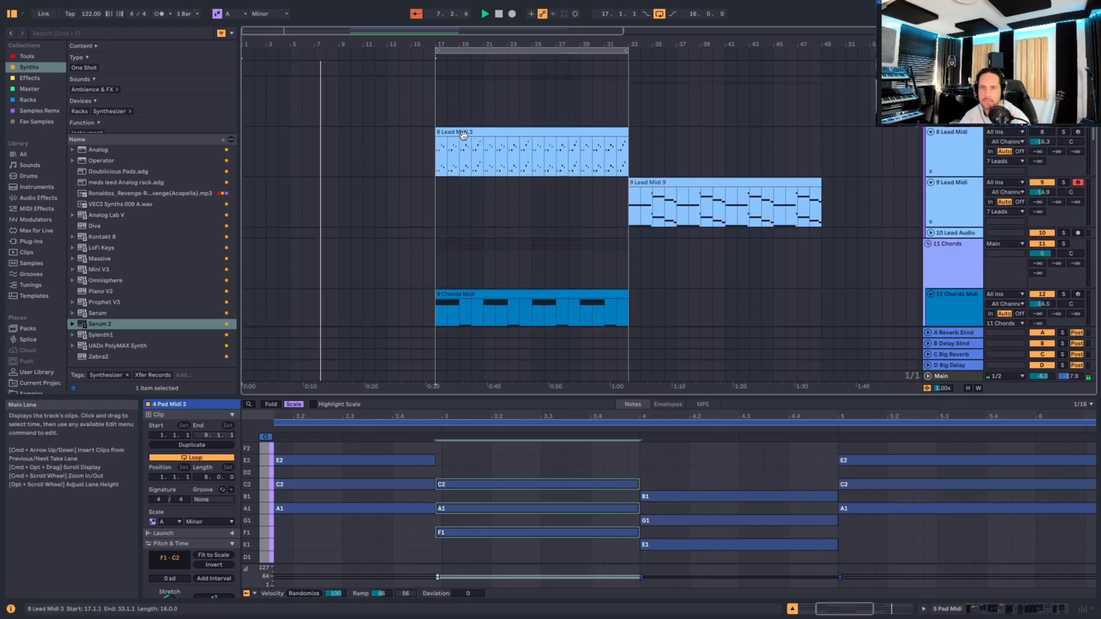
drag(463, 134, 657, 138)
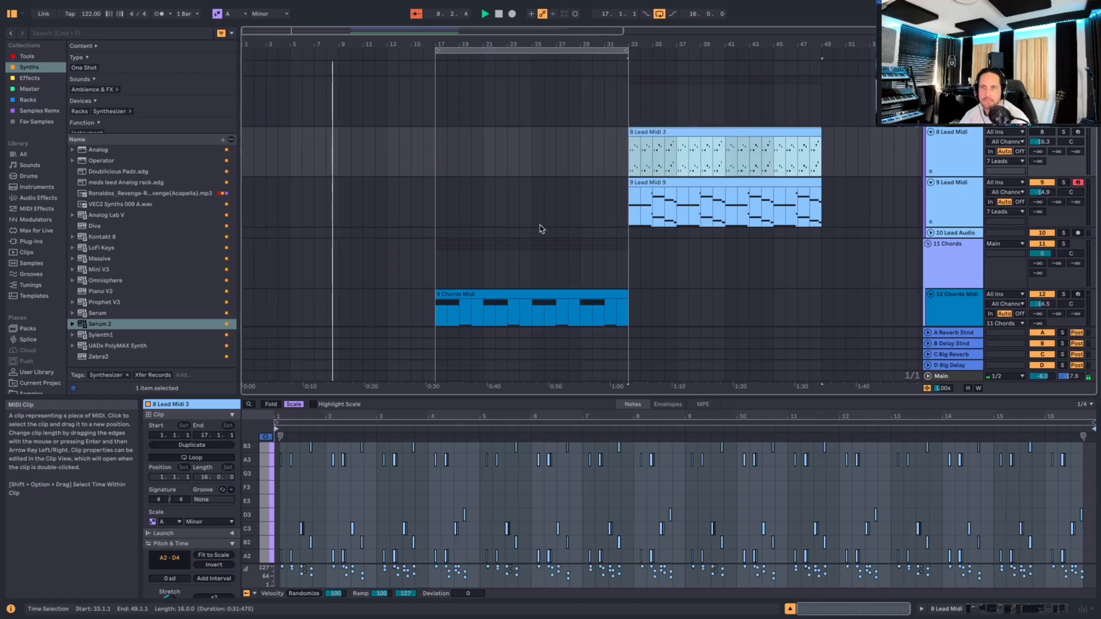
Step: Consolidate the four ARP 2 clips into one clip and move it to start at bar 33
scroll(467, 181, down, 3)
scroll(465, 182, down, 2)
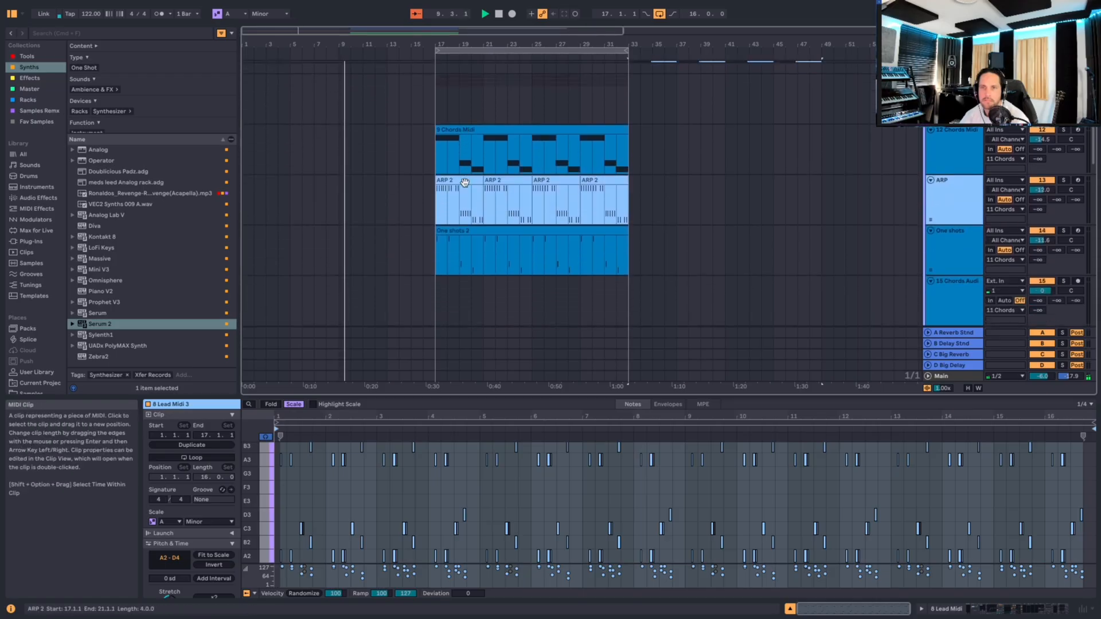
click(461, 181)
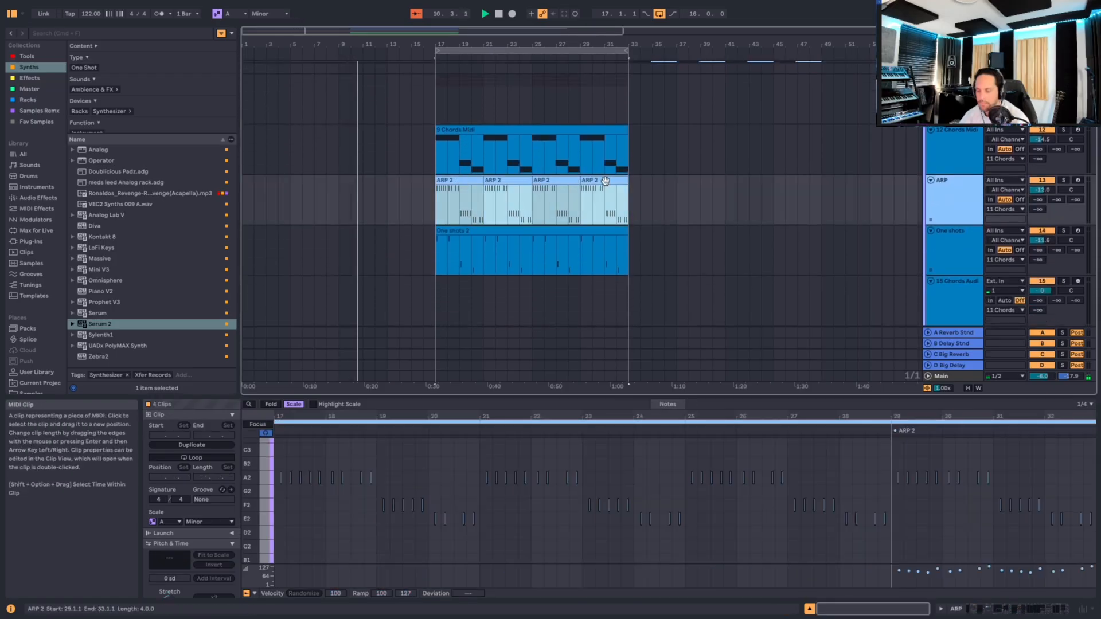
key(super+j)
drag(605, 181, 752, 187)
Step: Listen to the intro running into bar 17 and examine the notes of the intro pad and 12 Chords Midi clips
scroll(507, 207, up, 10)
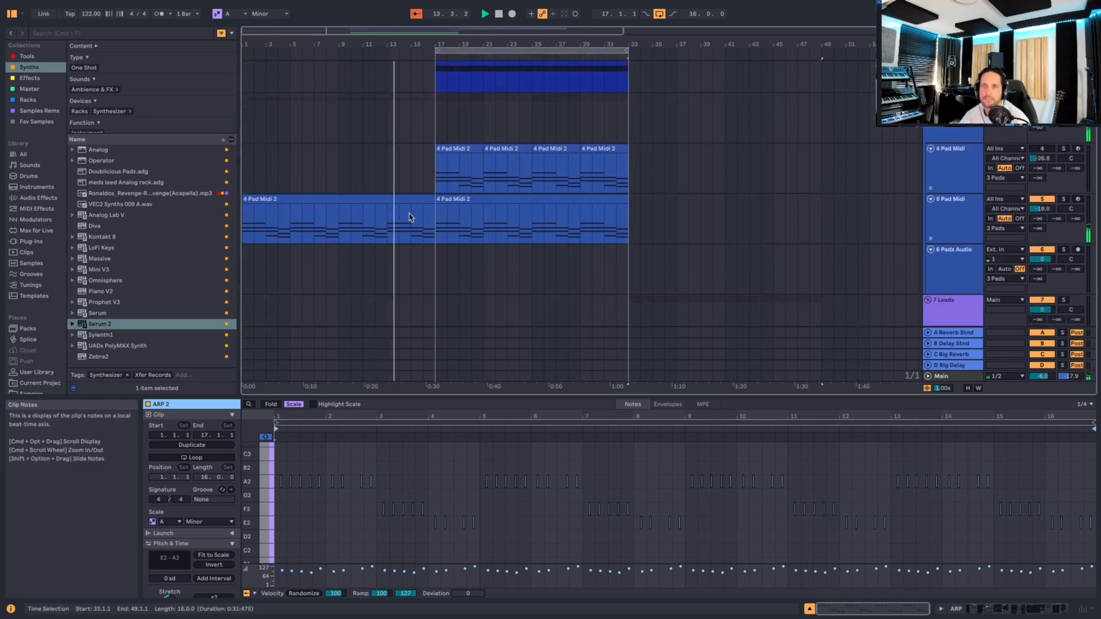
click(408, 200)
scroll(412, 201, up, 1)
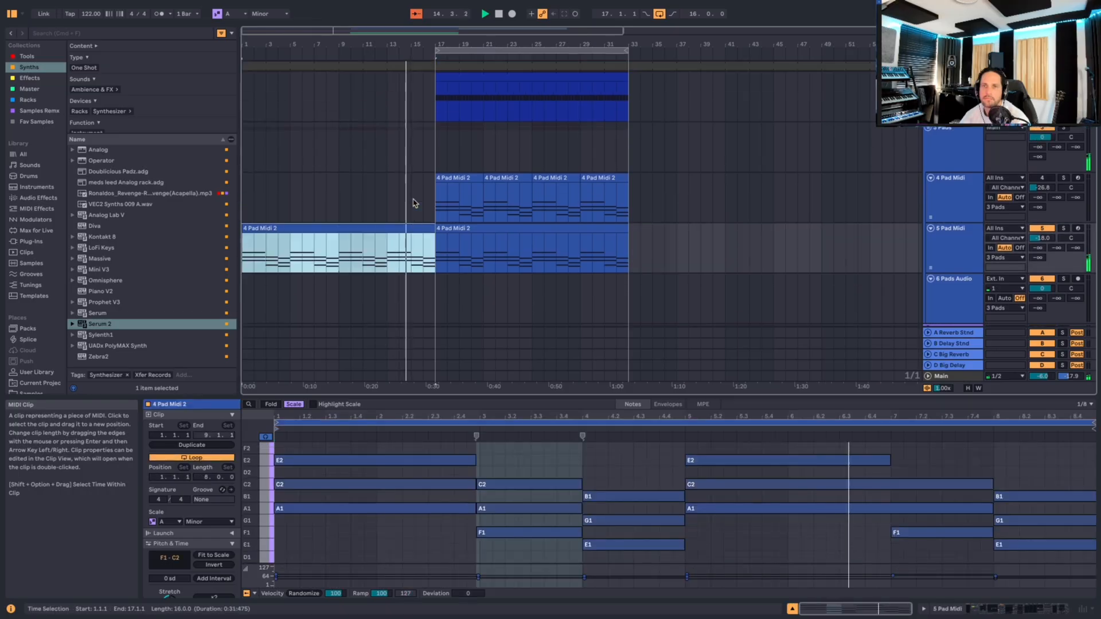
scroll(413, 202, down, 10)
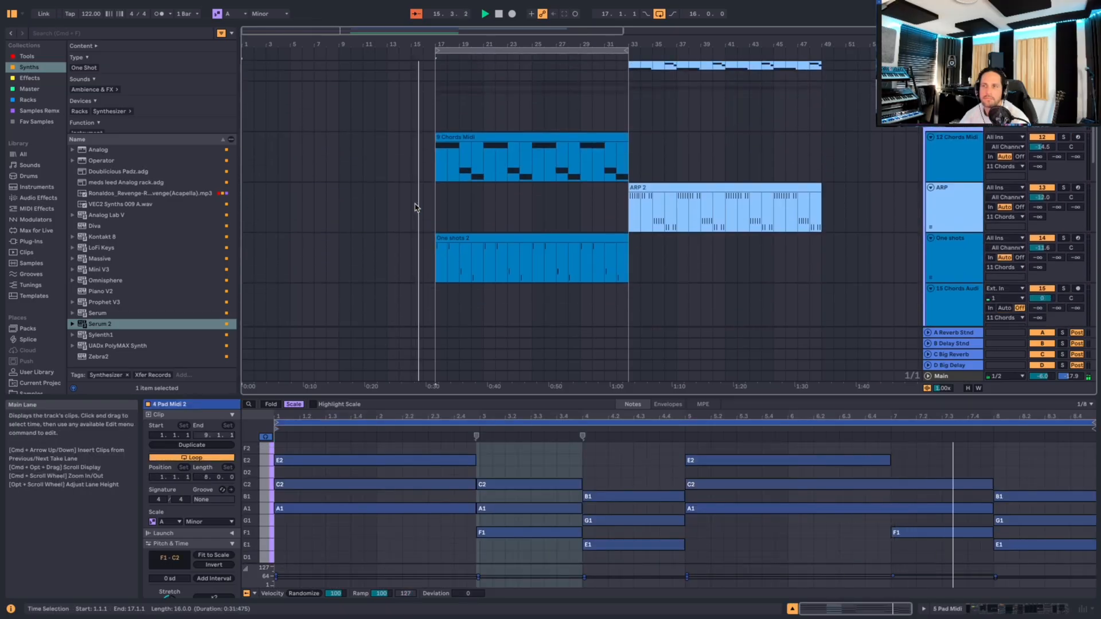
click(453, 136)
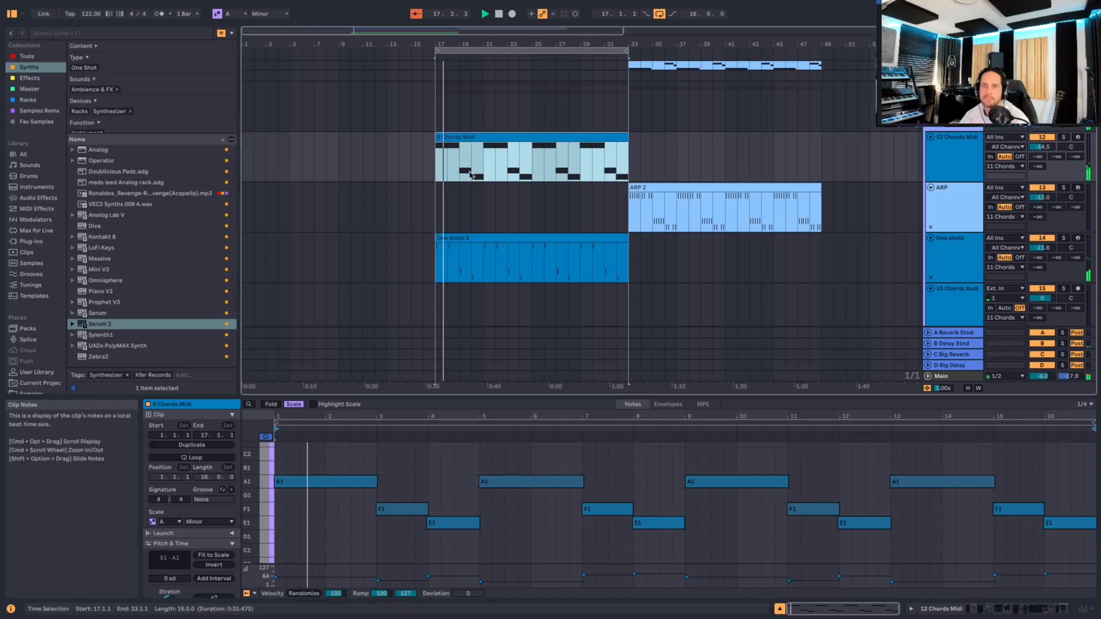
Step: Move the 15 Bass Midi clip so it starts at bar 33
scroll(453, 149, down, 5)
click(538, 212)
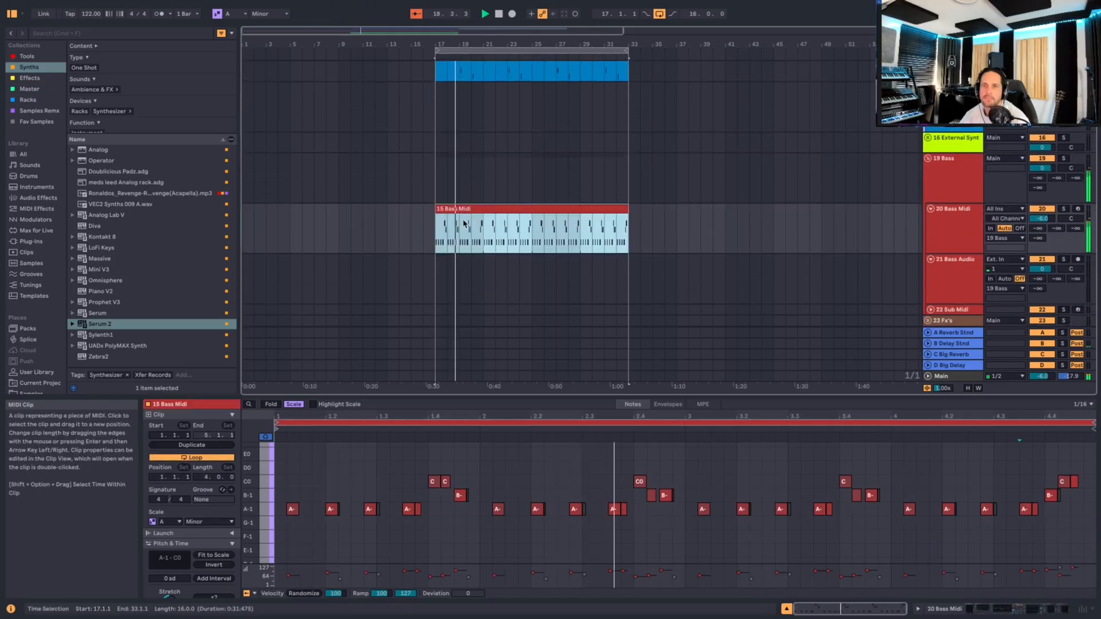
drag(442, 210, 635, 210)
scroll(516, 218, up, 5)
scroll(416, 183, down, 10)
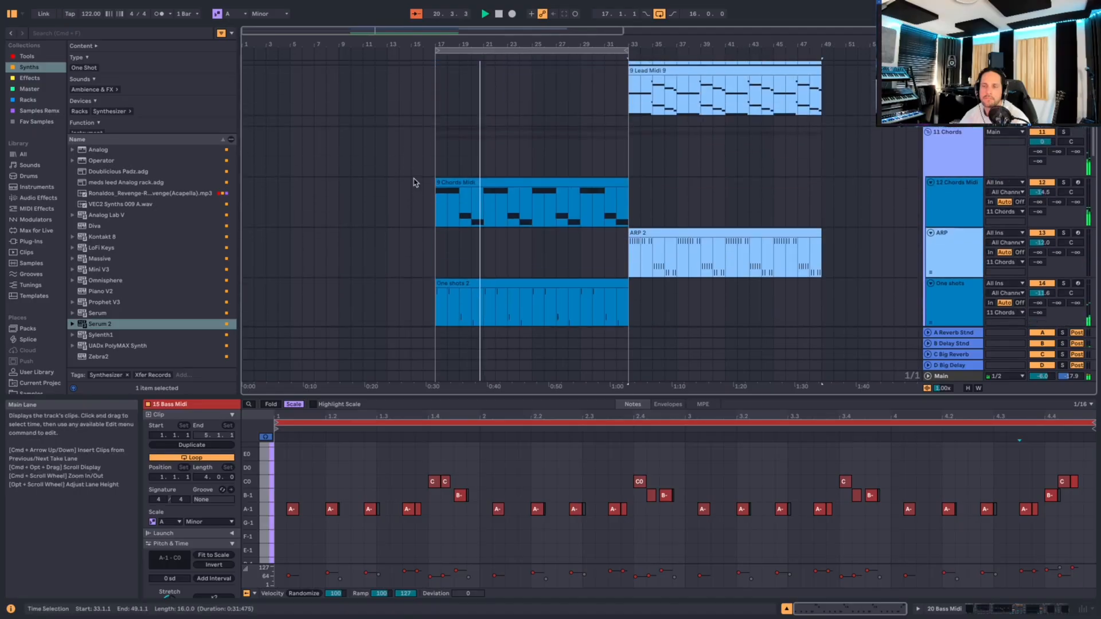
Step: Extend the Toploop 123 - 04 - Full clip on track 47 Loop Audio back so it starts at bar 1
scroll(415, 183, down, 5)
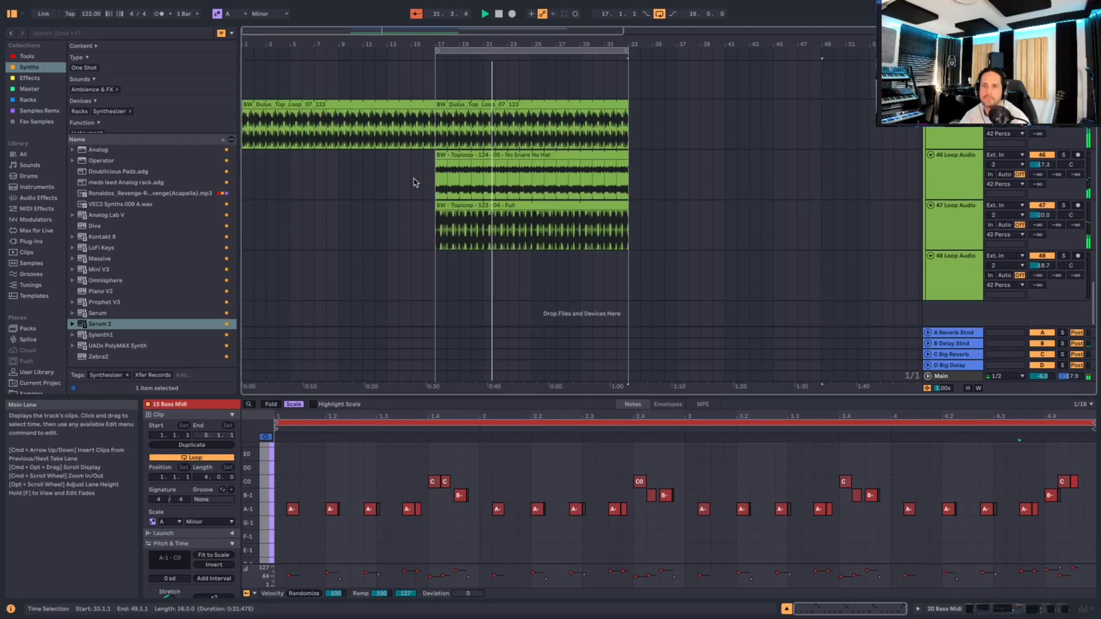
key(space)
click(462, 203)
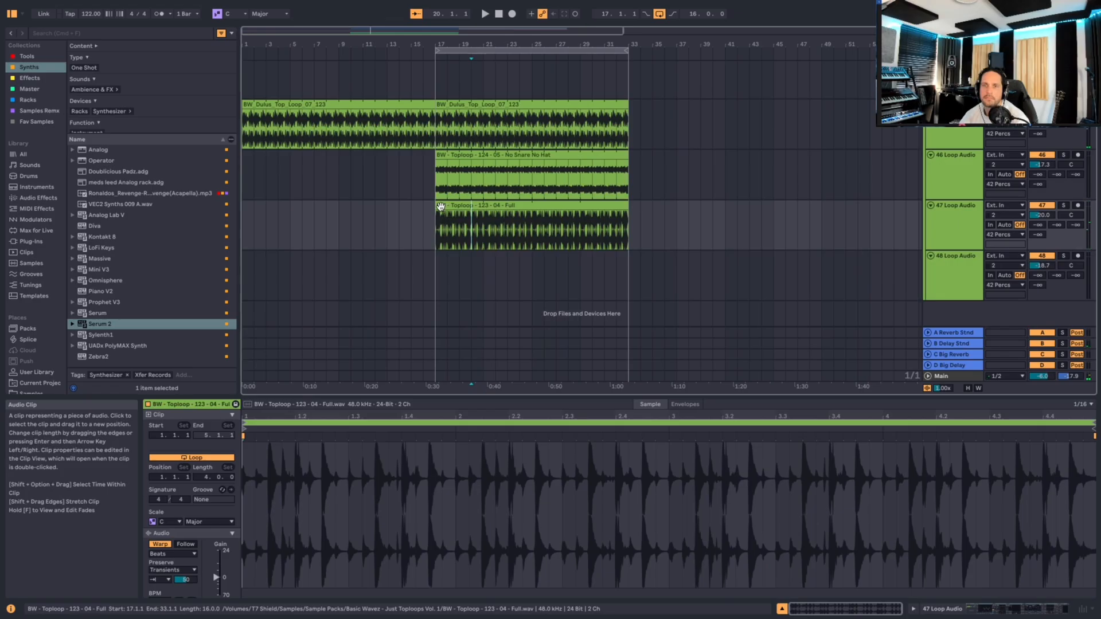
drag(440, 206, 257, 206)
key(space)
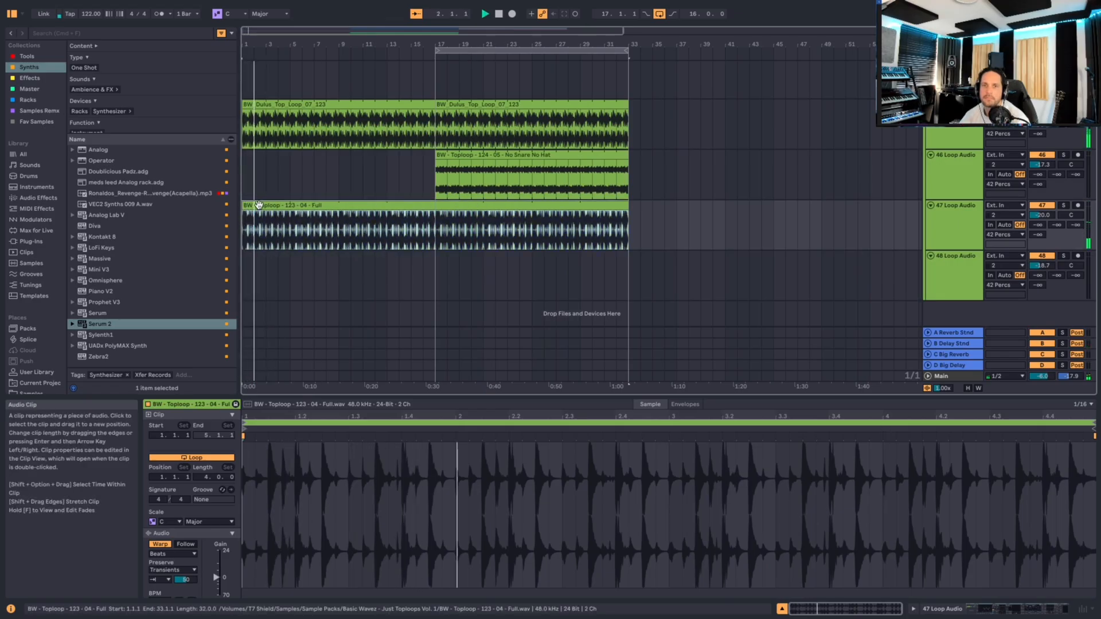
Step: Automate the Auto Filter frequency on 5 Pad Midi to rise from about 328 Hz at bar 1 to 4.32 kHz at bar 17
scroll(284, 184, up, 15)
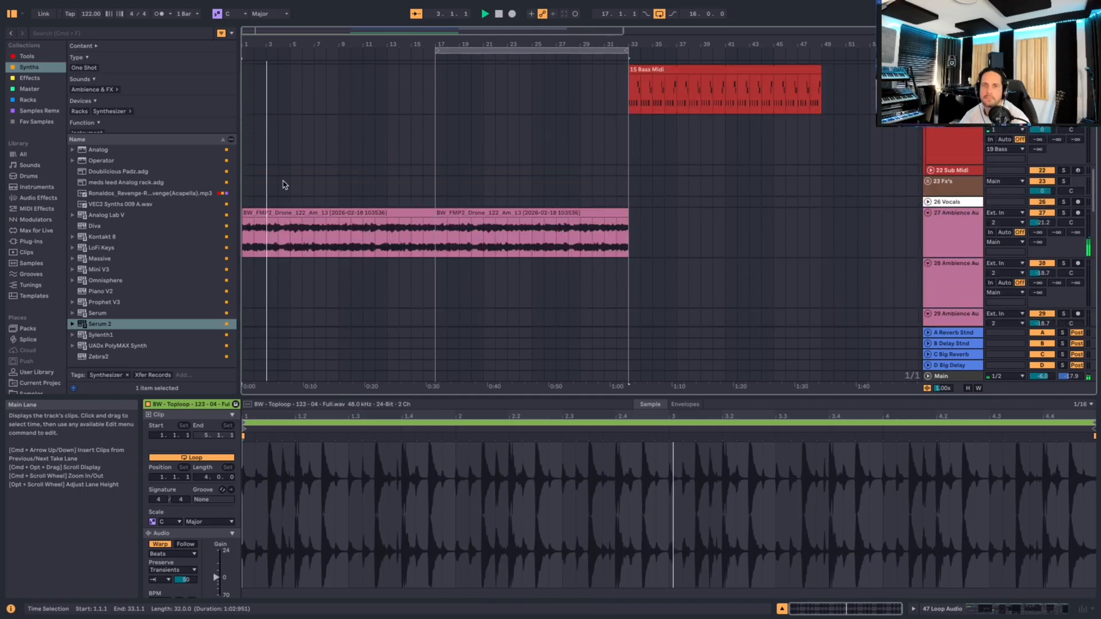
scroll(284, 182, up, 5)
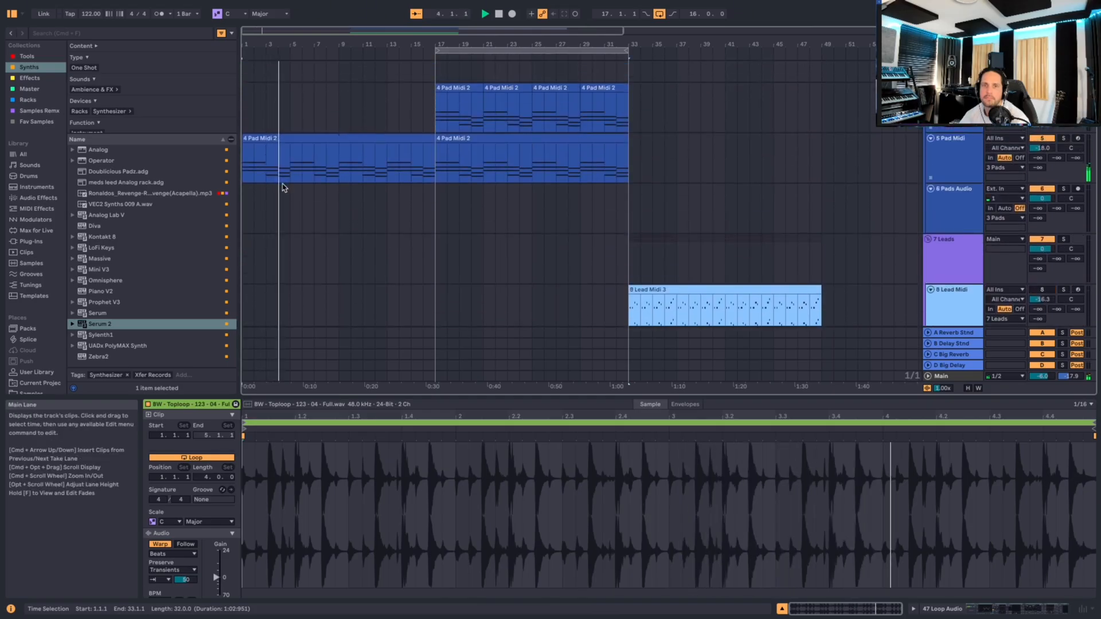
click(292, 138)
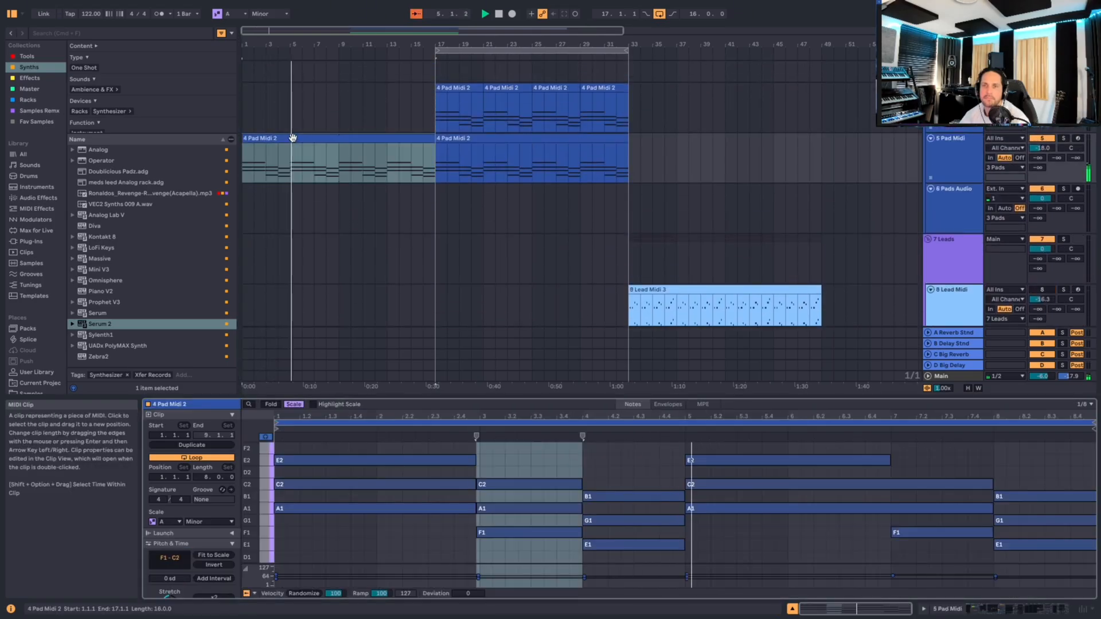
click(409, 139)
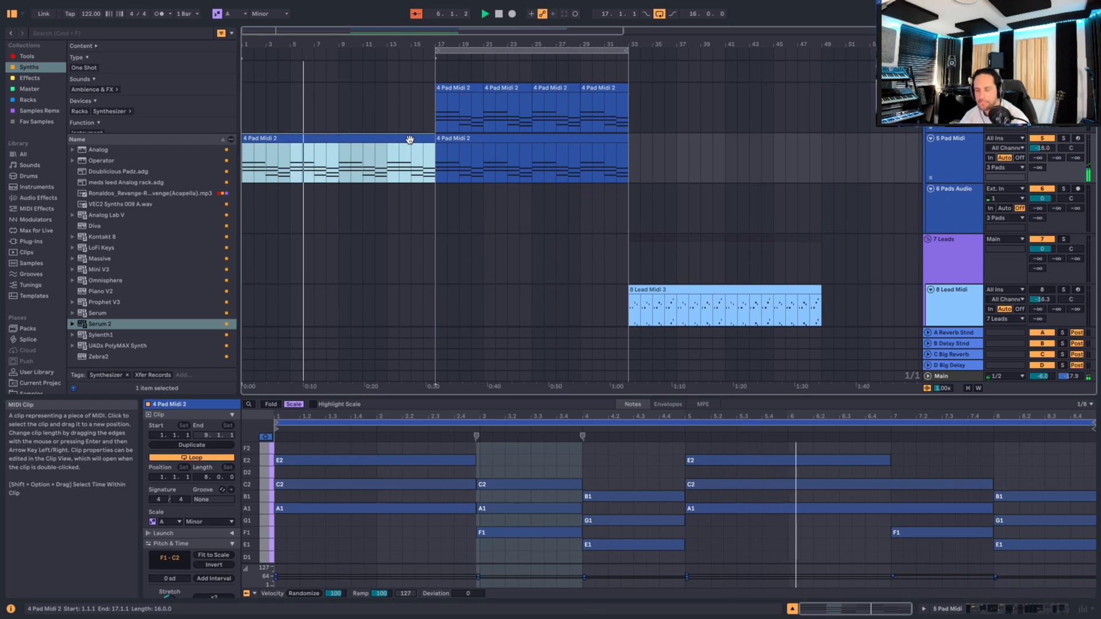
click(946, 156)
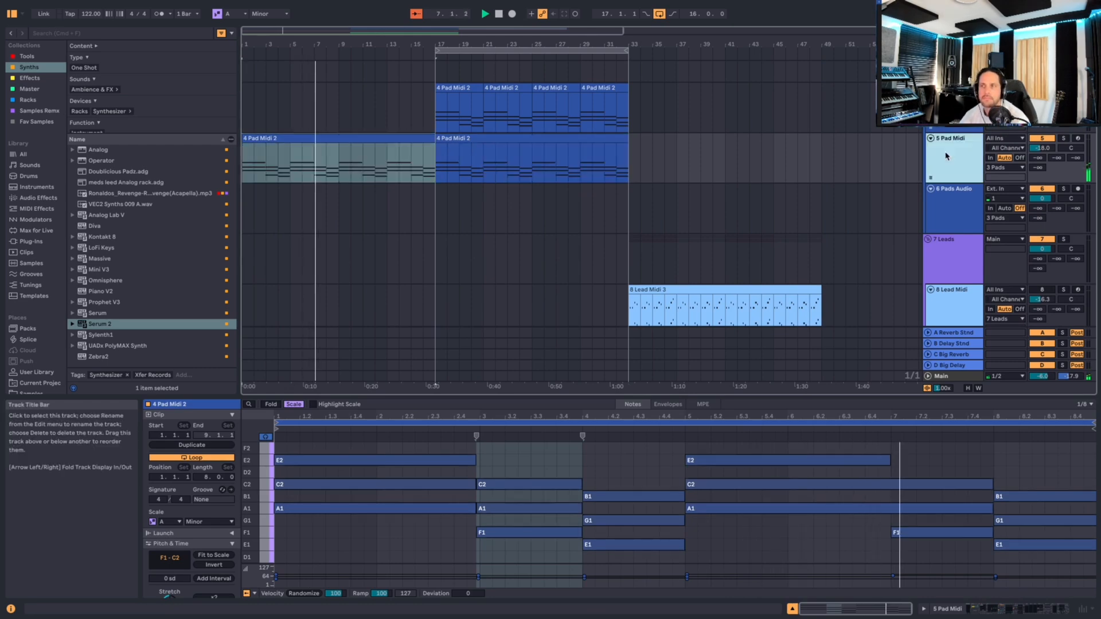
click(946, 156)
scroll(788, 503, right, 5)
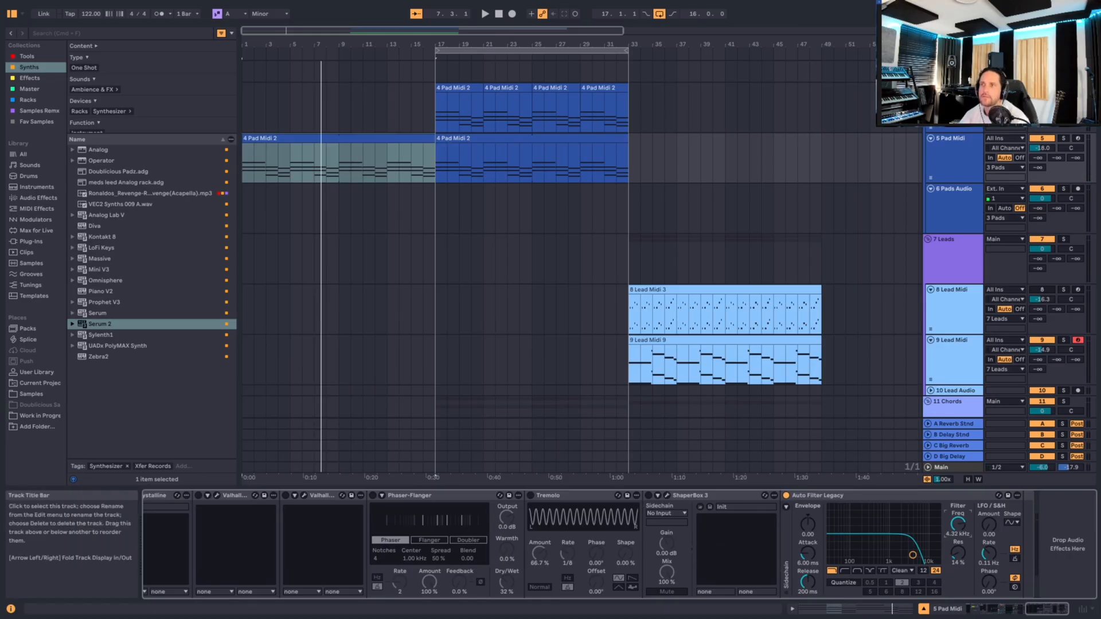
click(978, 480)
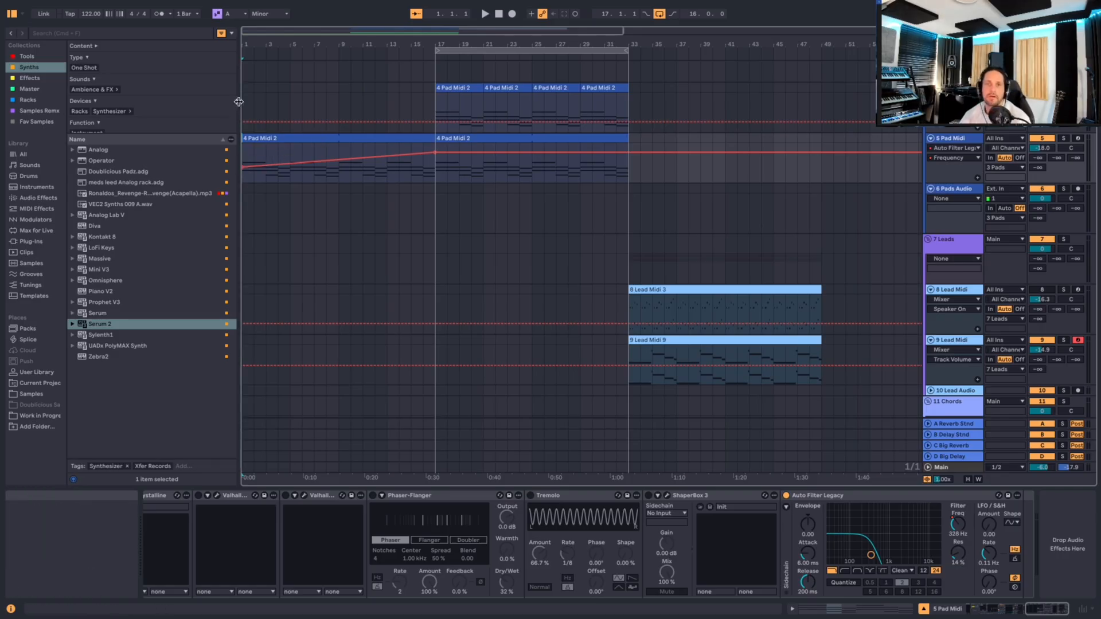
Step: Narrow the browser to widen the arrangement and play the intro from bar 1 to check the pad's filter rise
drag(237, 109, 175, 109)
scroll(310, 164, up, 2)
scroll(310, 163, down, 20)
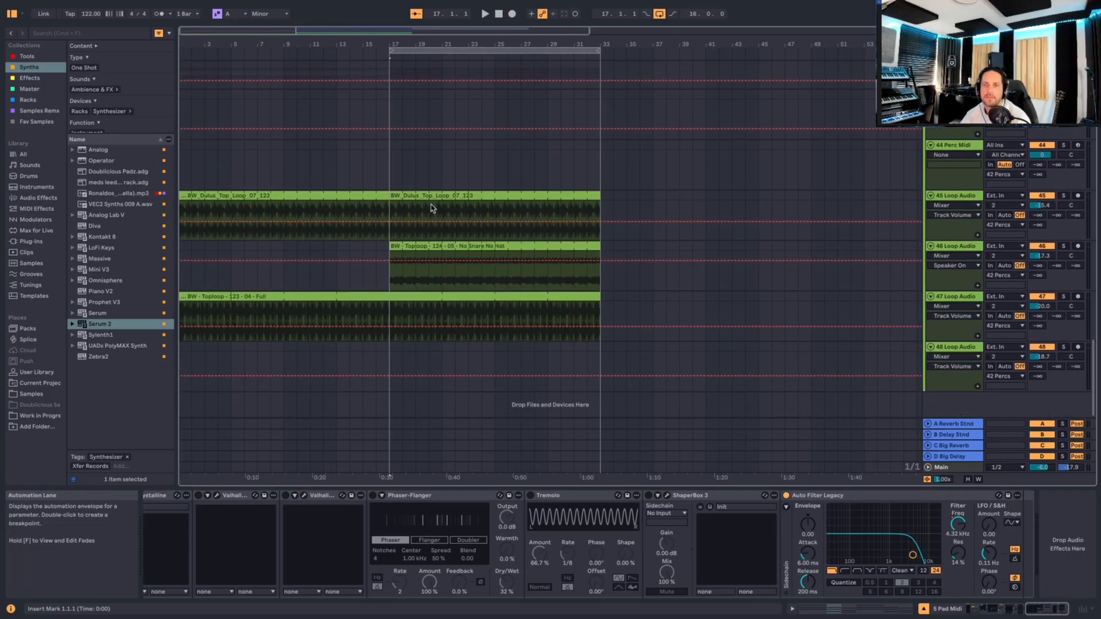
scroll(433, 207, up, 12)
scroll(433, 207, up, 10)
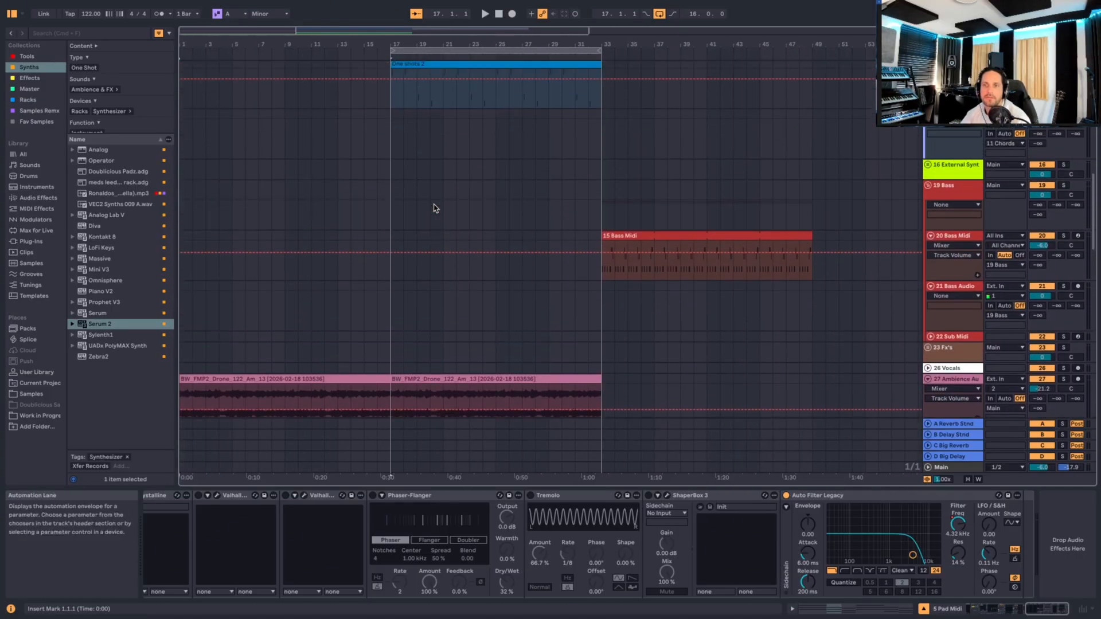
scroll(433, 208, up, 1)
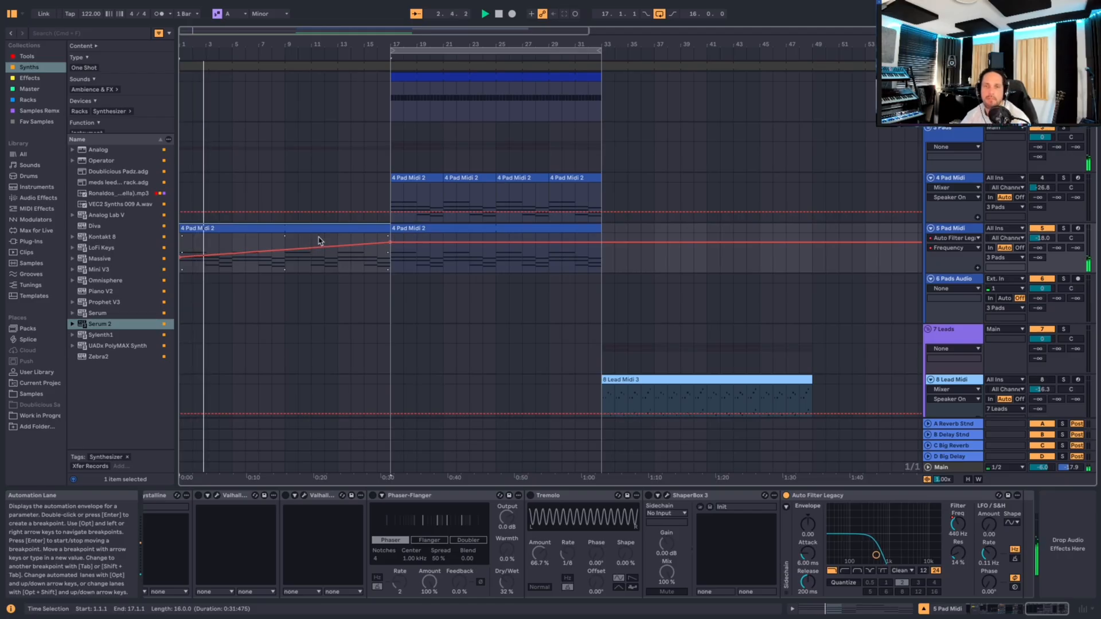
scroll(342, 296, down, 1)
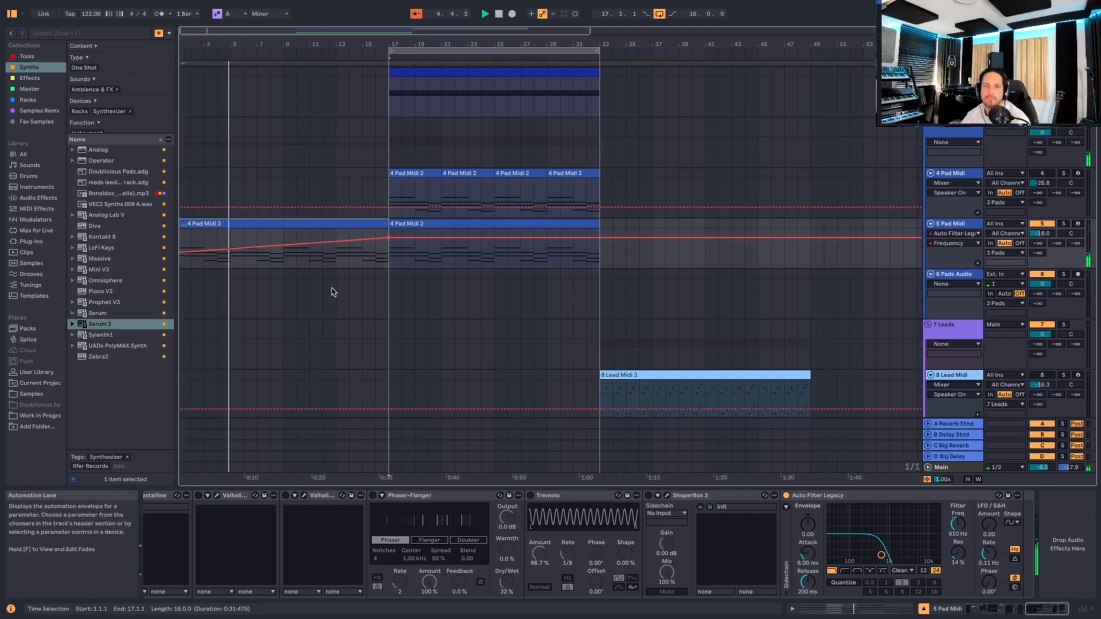
scroll(333, 292, up, 1)
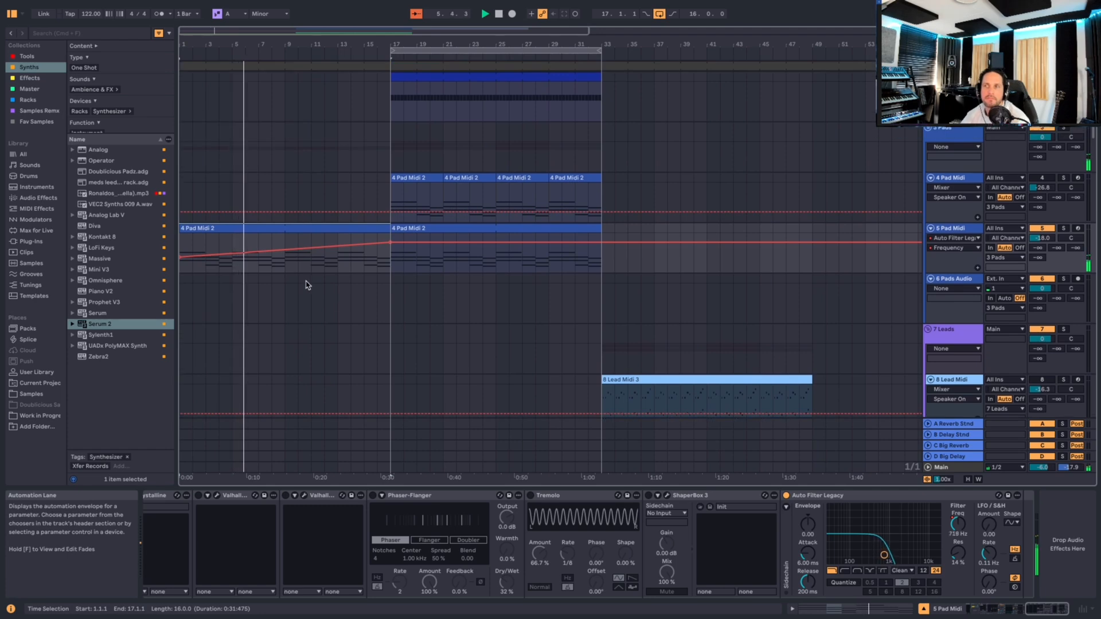
Step: Move the One shots 2 clip and the 39 Hat midi clips so they start at bar 33
scroll(305, 285, down, 10)
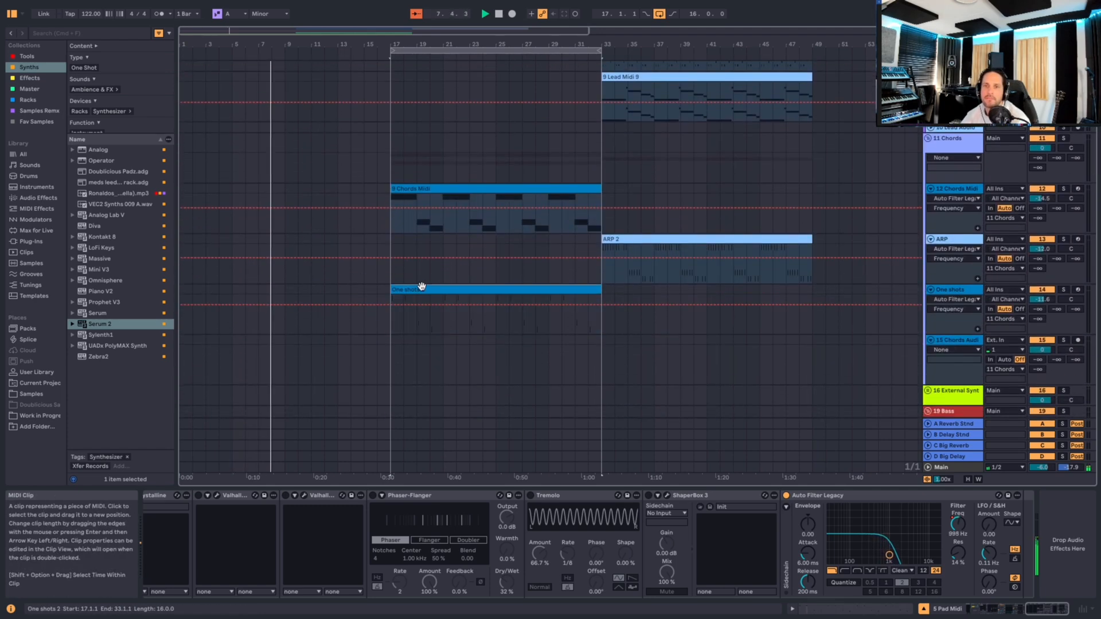
drag(416, 288, 622, 310)
scroll(376, 283, down, 10)
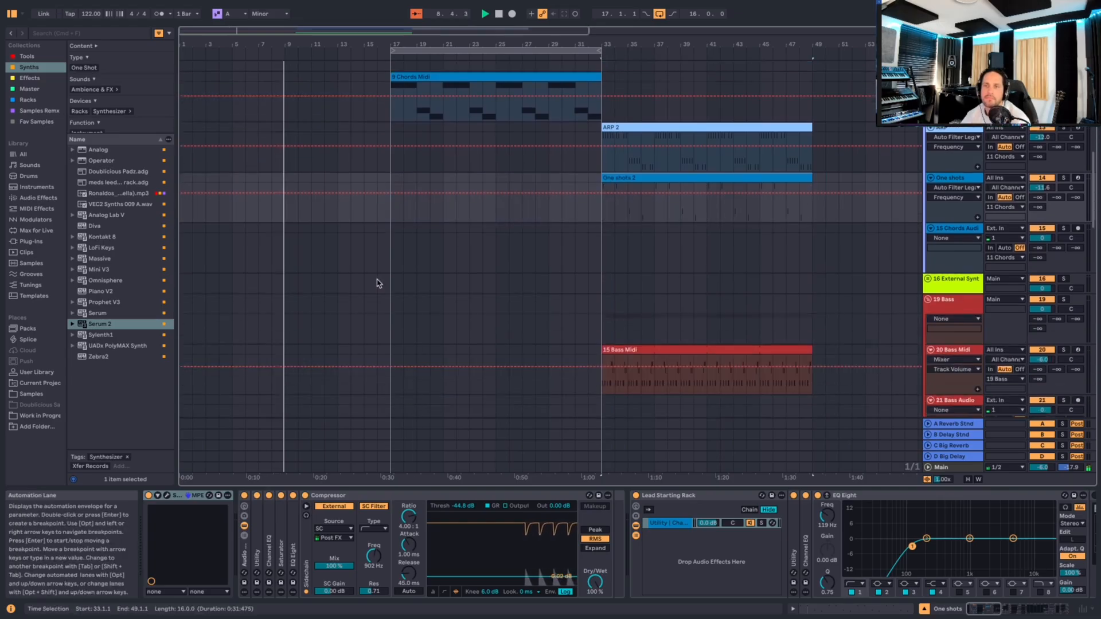
scroll(377, 283, down, 10)
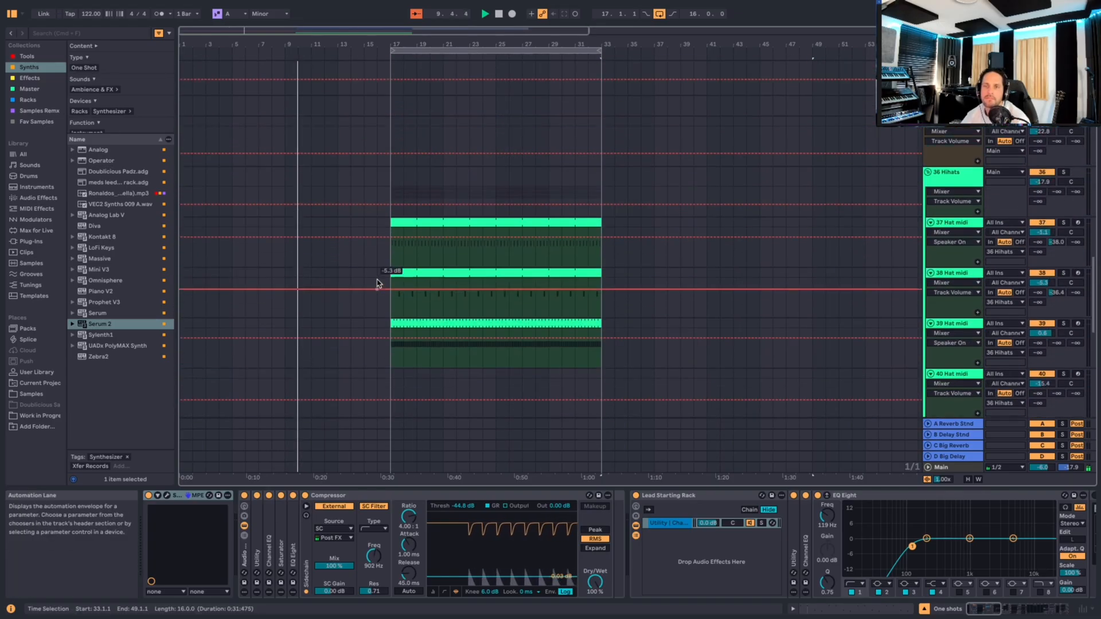
drag(418, 347, 632, 354)
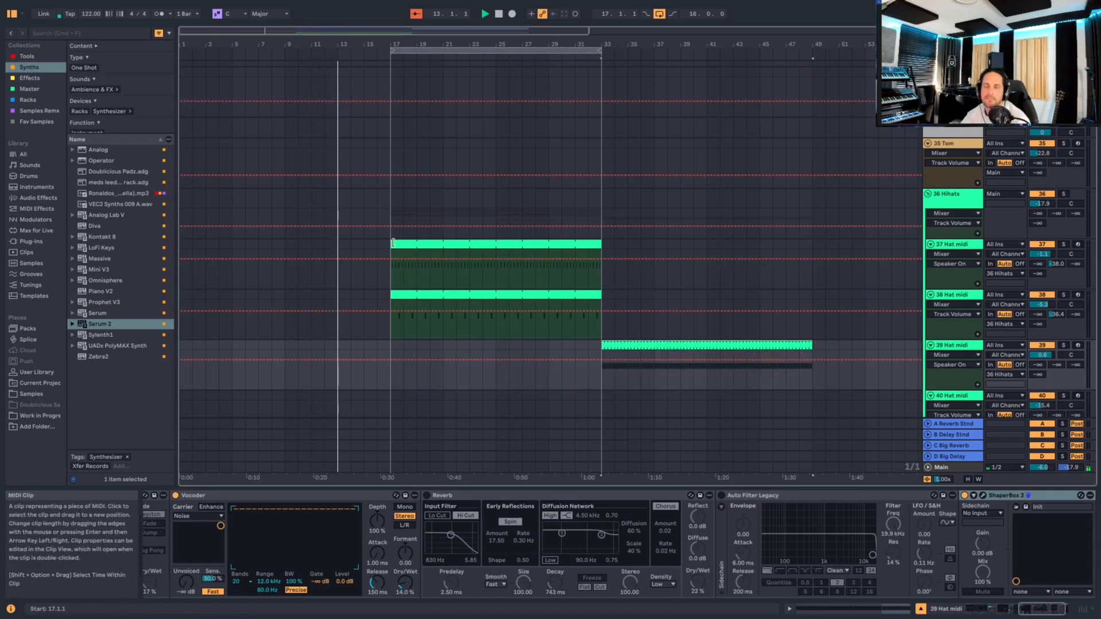
Step: Trim the starts of the 37 and 38 Hat midi clips to bar 25 and add a locator named Hats there
drag(393, 243, 497, 245)
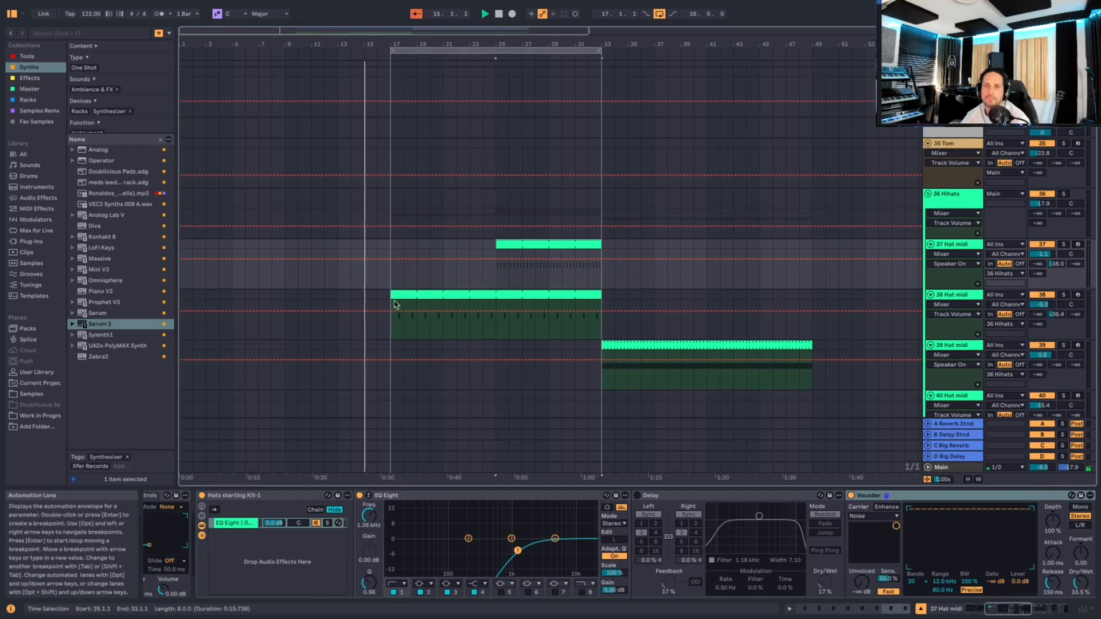
click(412, 294)
drag(412, 294, 497, 294)
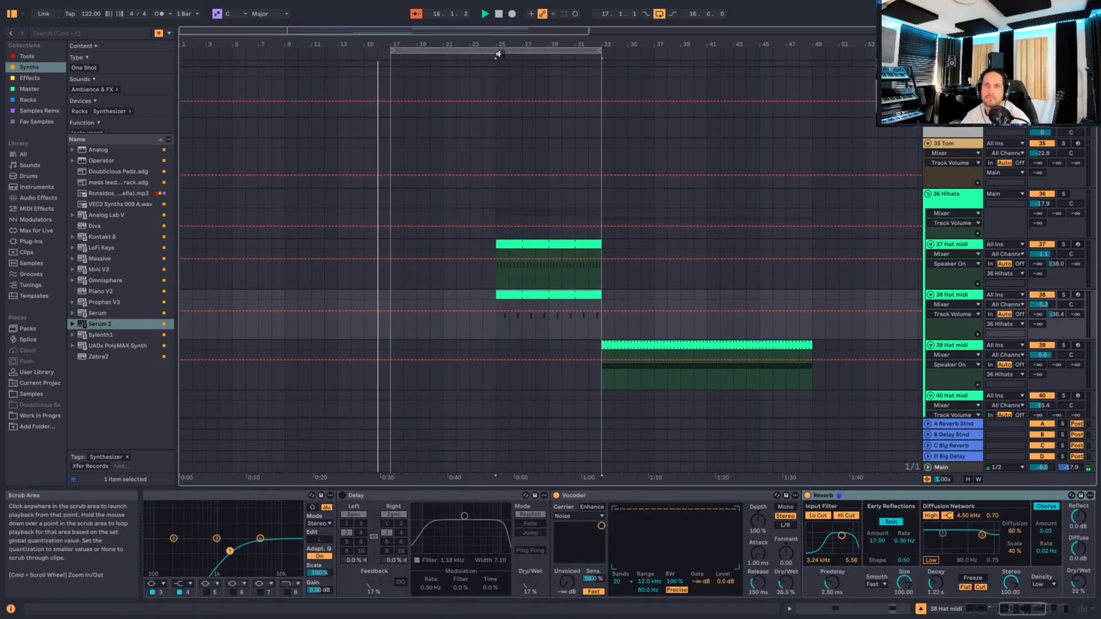
right_click(496, 58)
click(539, 87)
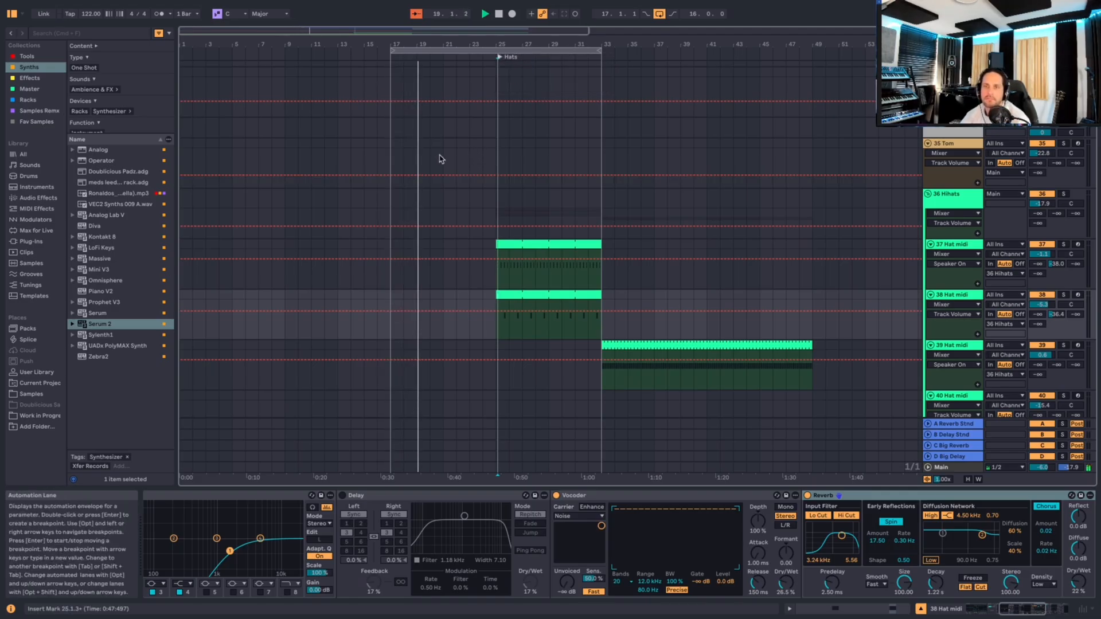
Step: Redo the last undone value change to restore the Hats name on the locator at bar 25
scroll(439, 159, up, 10)
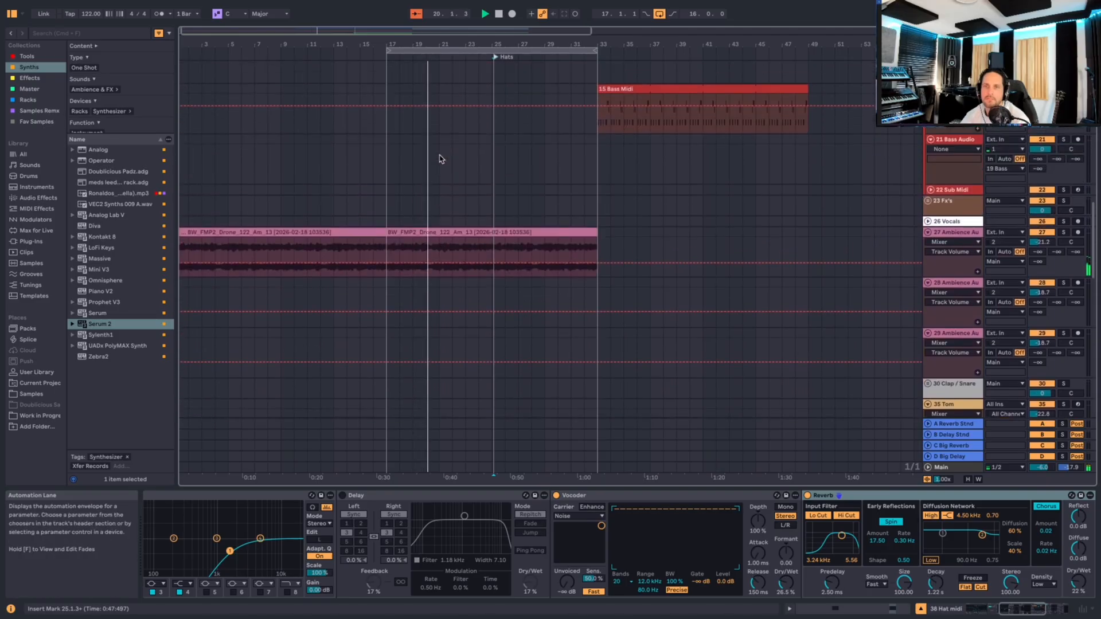
scroll(439, 159, up, 10)
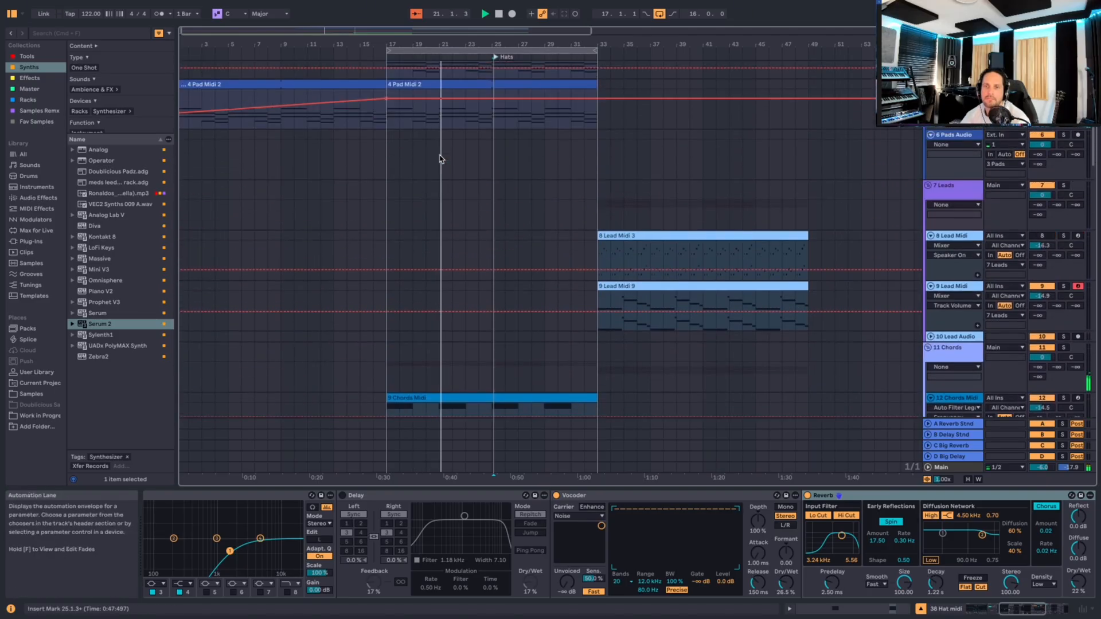
scroll(439, 159, up, 6)
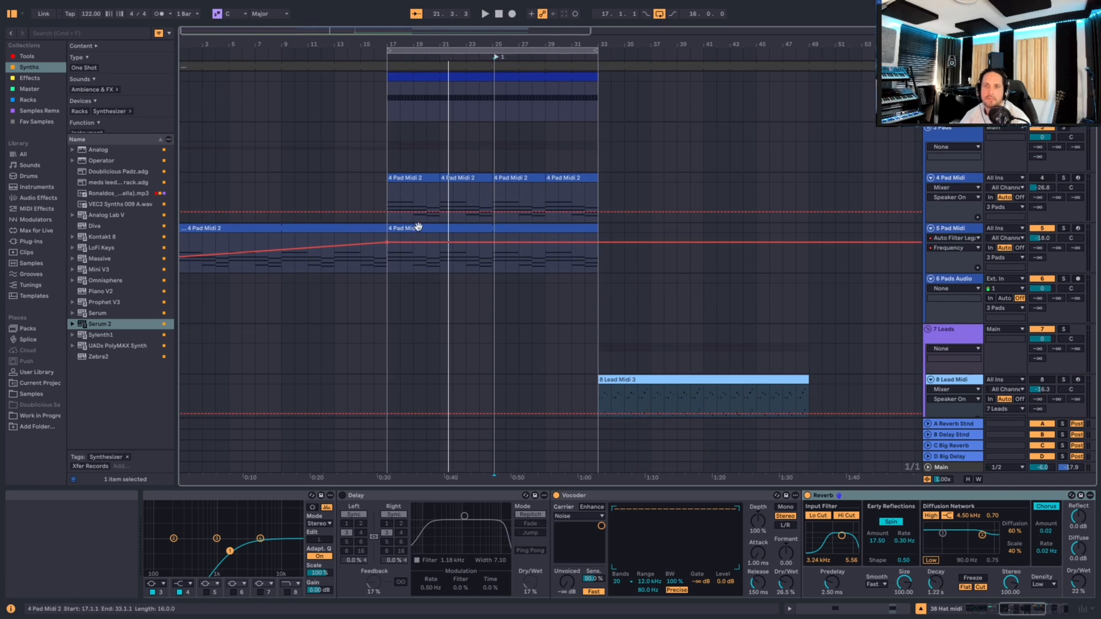
click(94, 7)
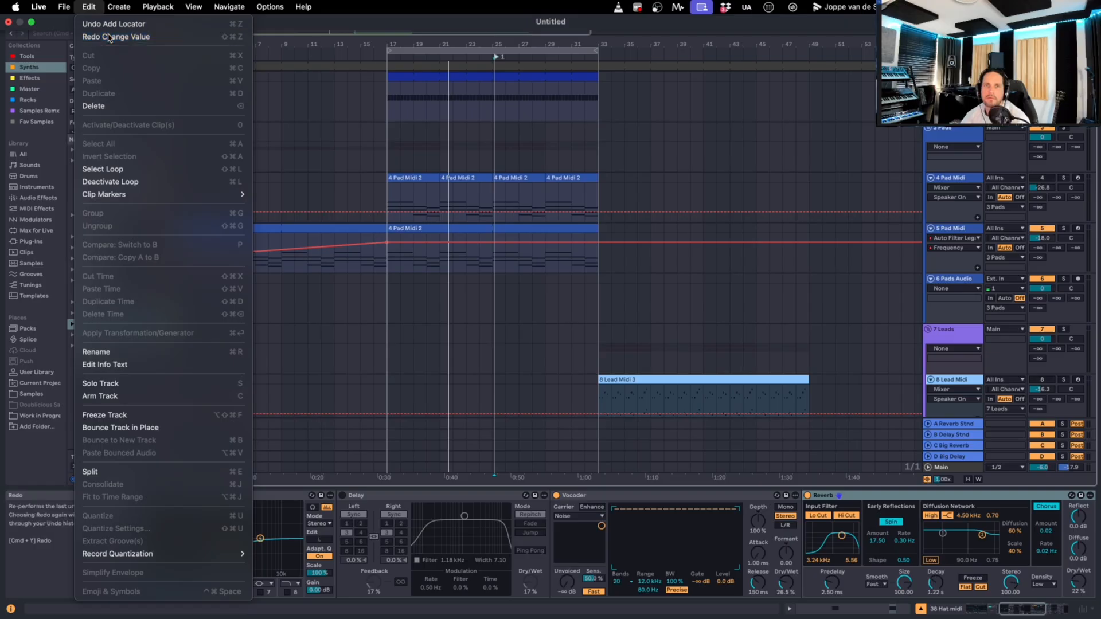
click(109, 25)
Step: Play the transition into bar 17 and check how the pad and the 12 Chords Midi clip enter there
click(373, 229)
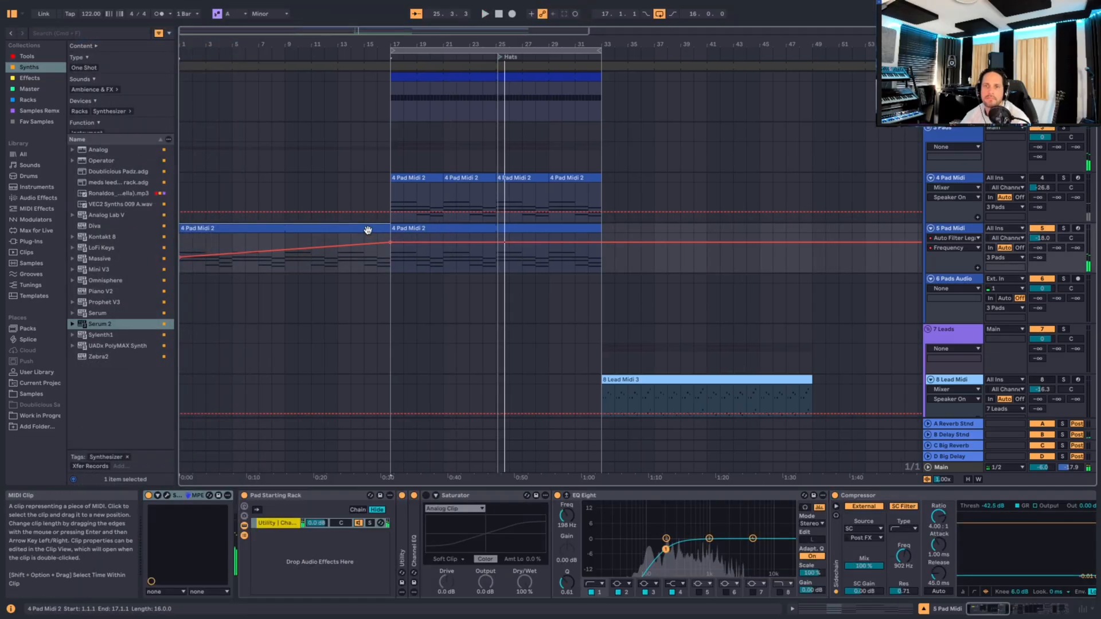
scroll(424, 258, down, 5)
click(394, 274)
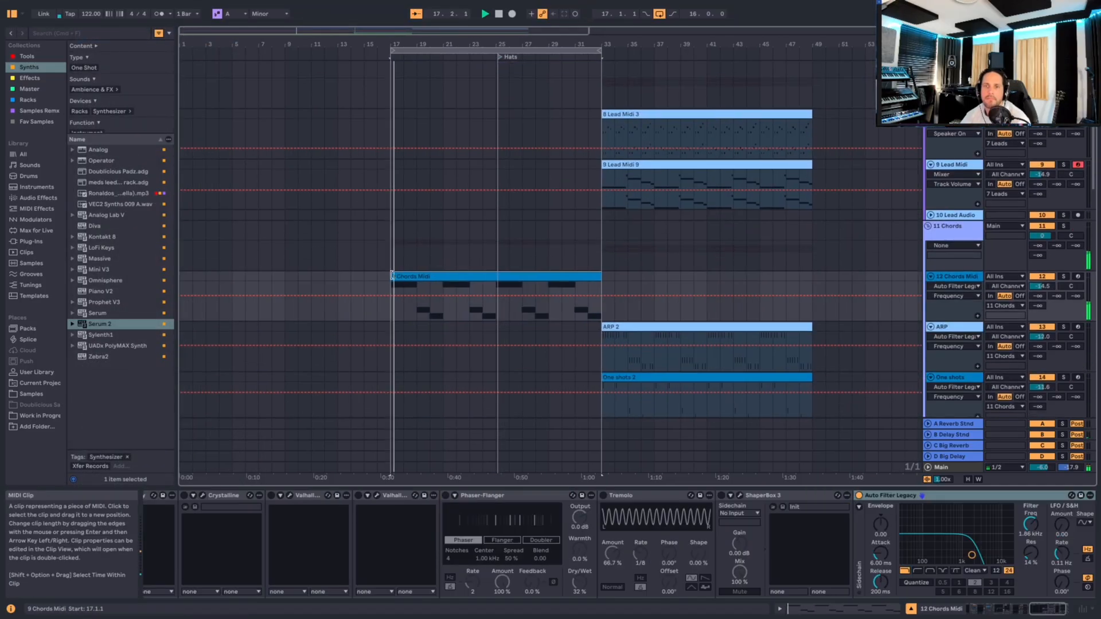
click(374, 279)
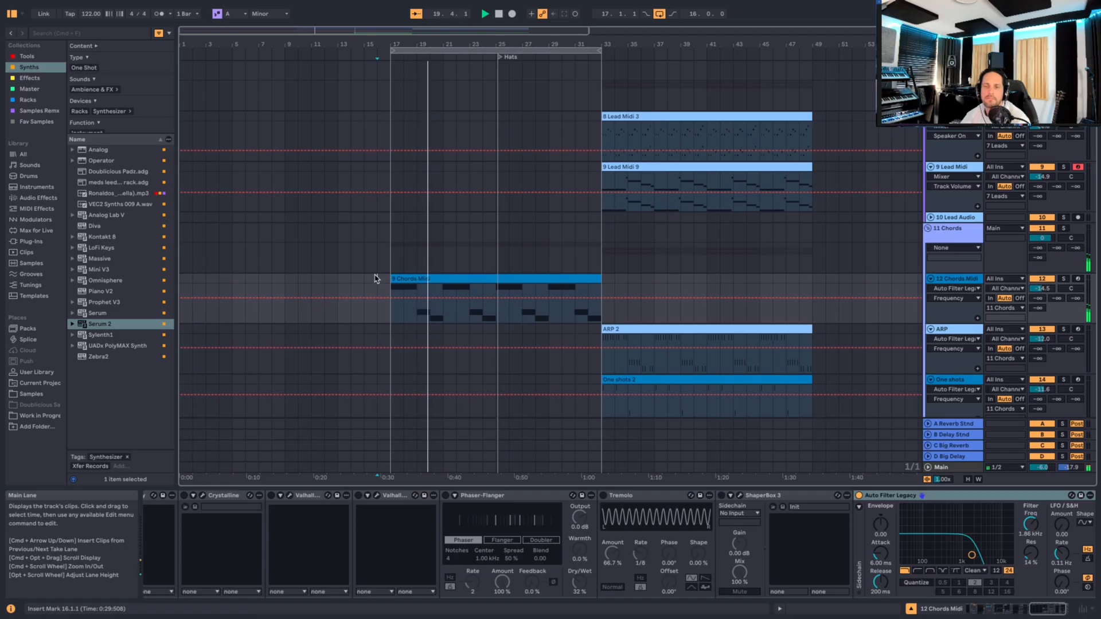
scroll(376, 276, up, 5)
Step: Align the opening A1, C2 and E2 chord of the 5 Pad Midi clip at bar 17 to span 1.1.1 to 3.1.1, and play it
double_click(422, 227)
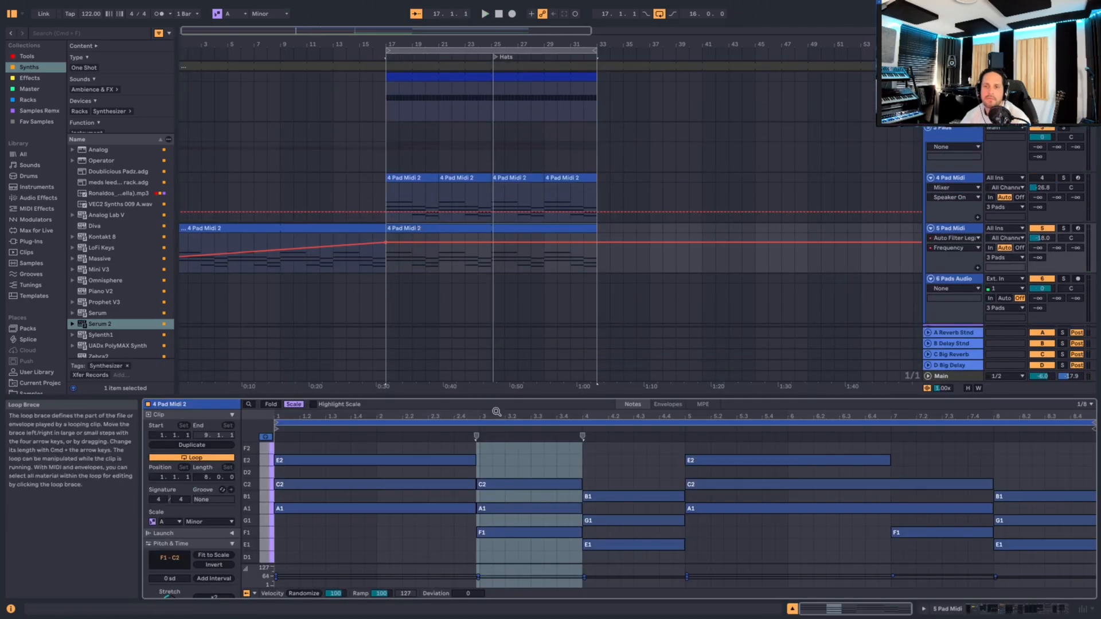
key(z)
click(342, 467)
mouse_move(341, 466)
mouse_down()
mouse_move(330, 534)
mouse_move(317, 535)
mouse_move(337, 532)
mouse_move(297, 464)
mouse_move(338, 459)
mouse_up()
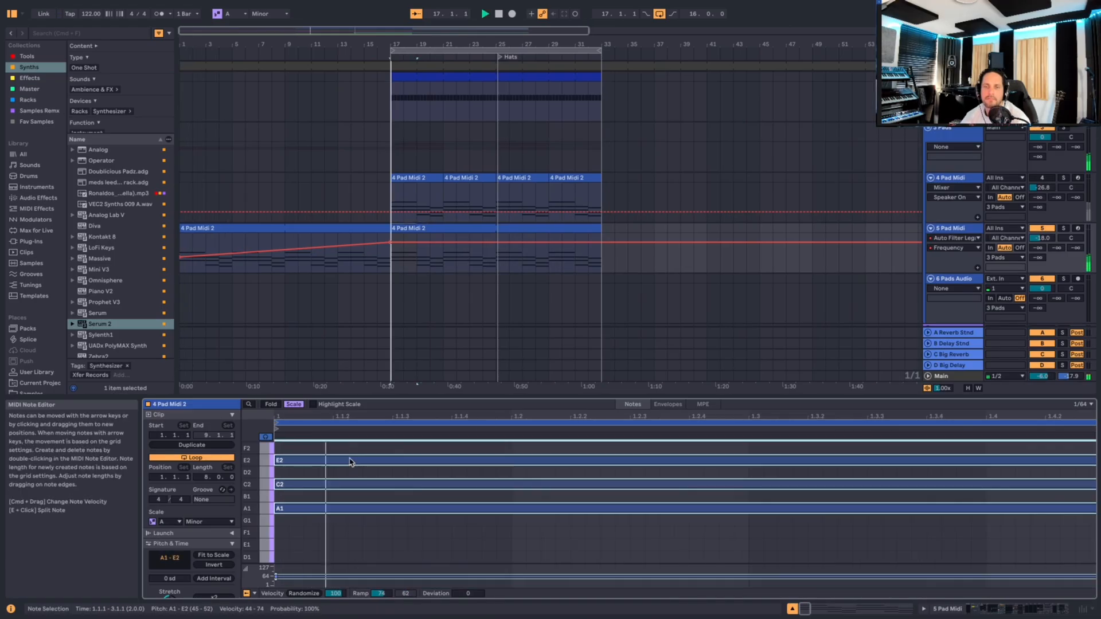
key(space)
drag(809, 417, 809, 368)
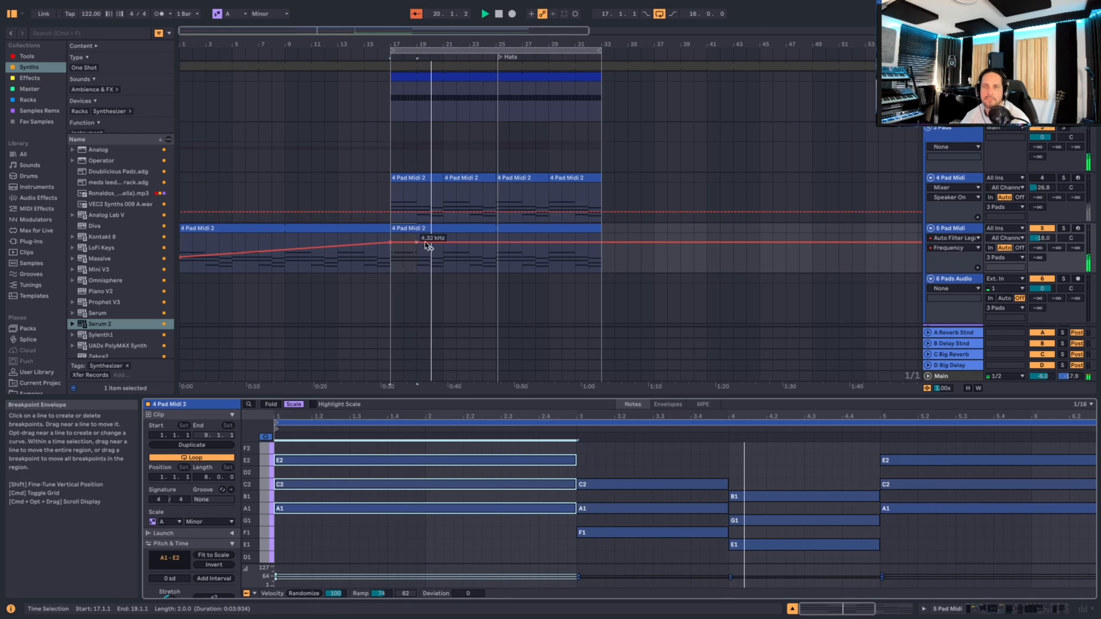
Step: Copy the 5 Pad Midi clip from bar 17 over the intro clip at bar 1 and play from the start
drag(405, 241, 211, 241)
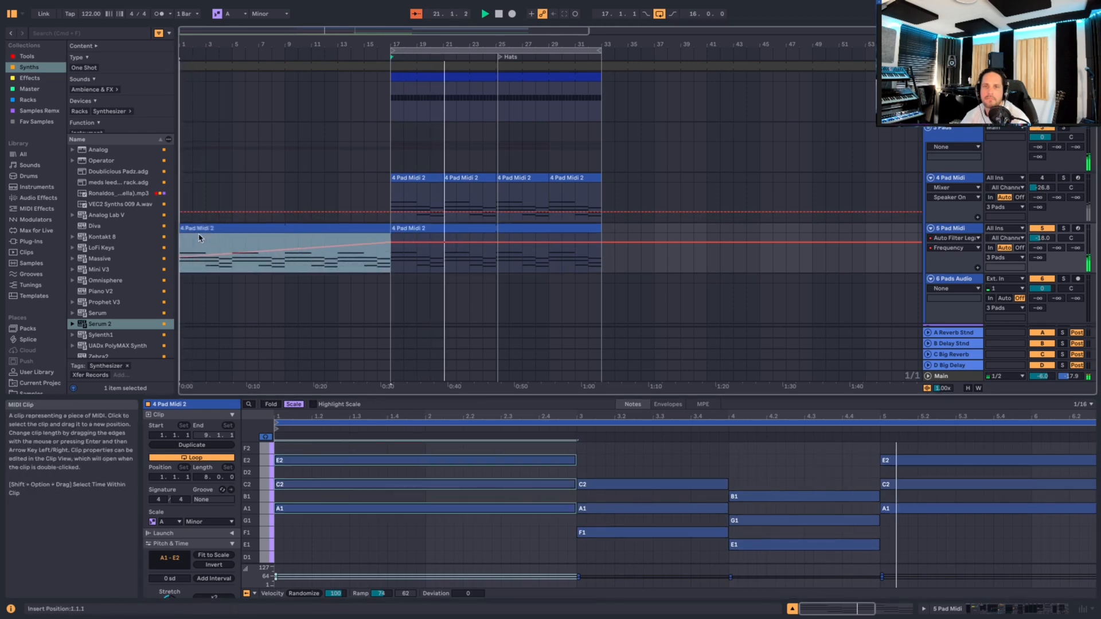
click(253, 229)
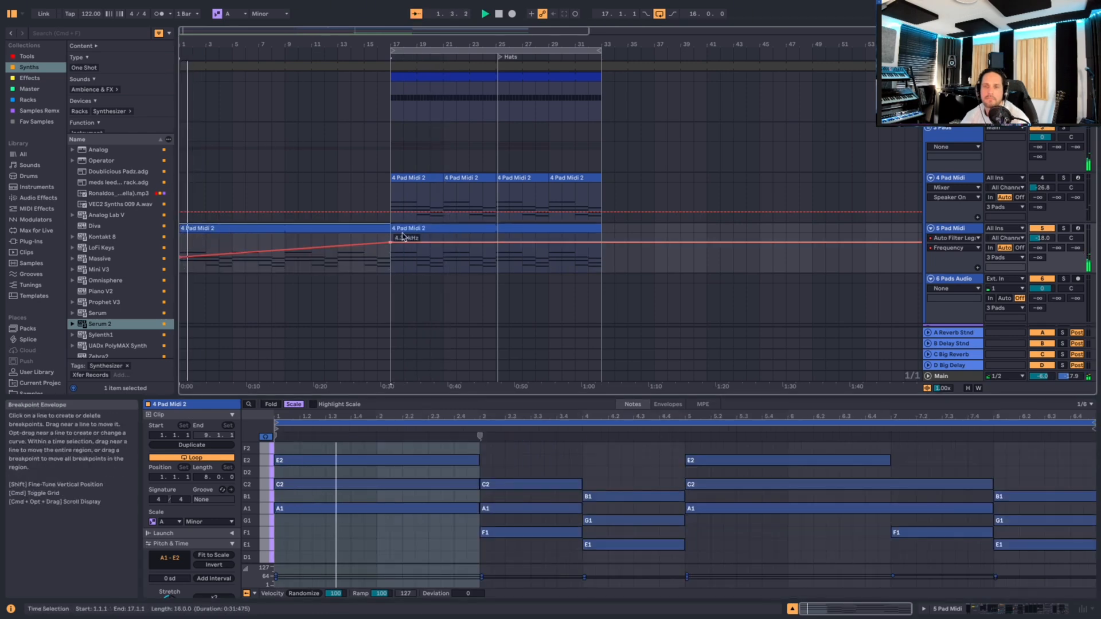
click(406, 259)
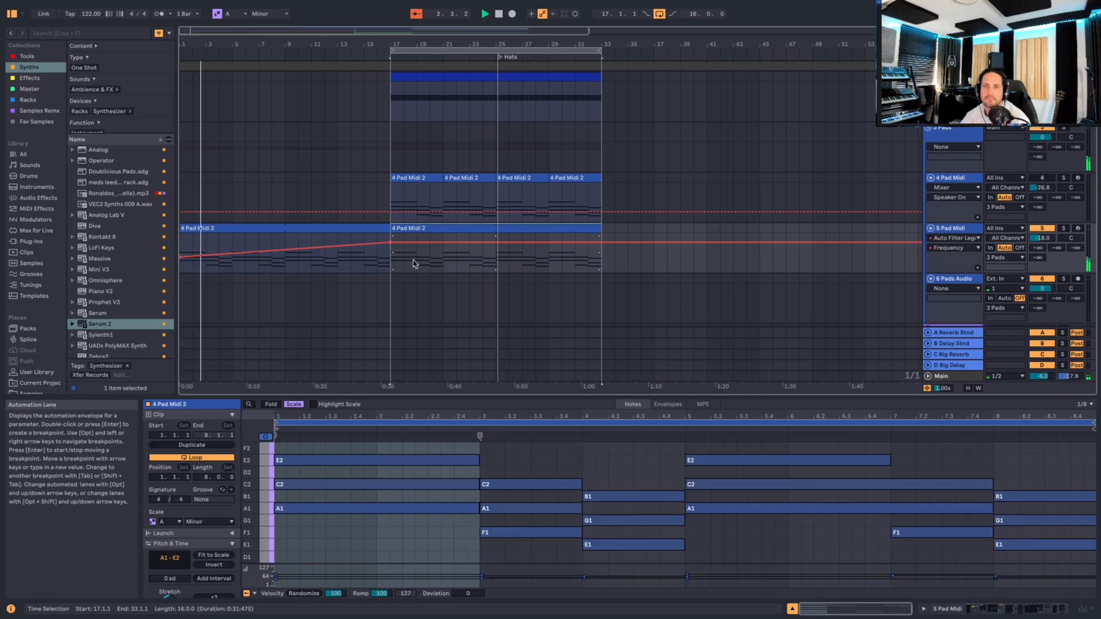
Step: Move the clip on the 12 Chords Midi track to start at bar 9 and duplicate it at bar 25
scroll(415, 264, down, 8)
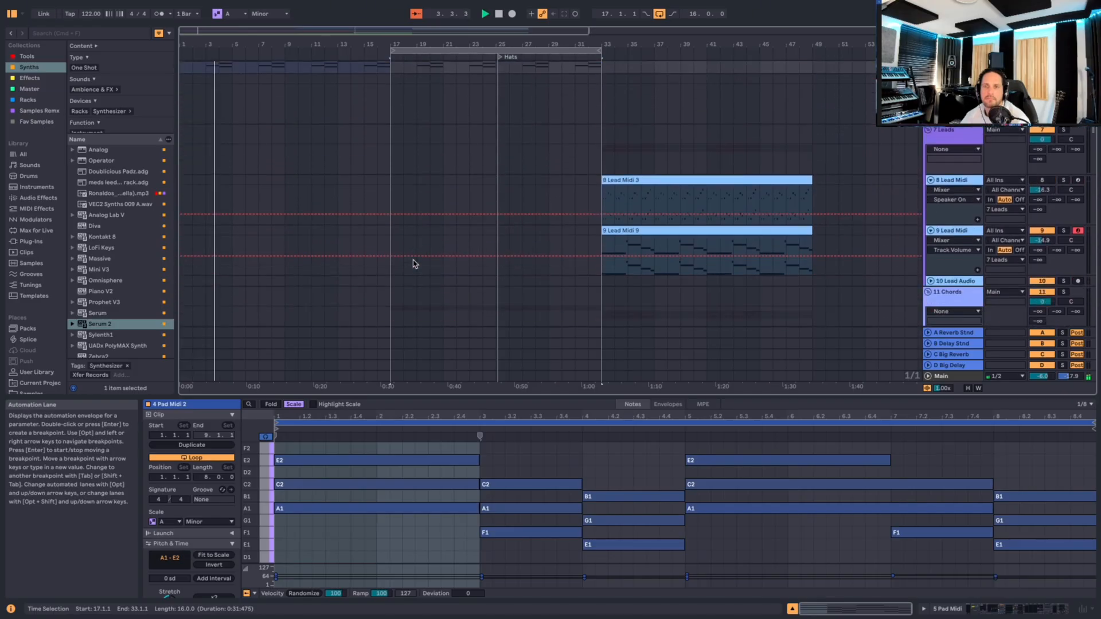
scroll(416, 264, down, 4)
click(414, 237)
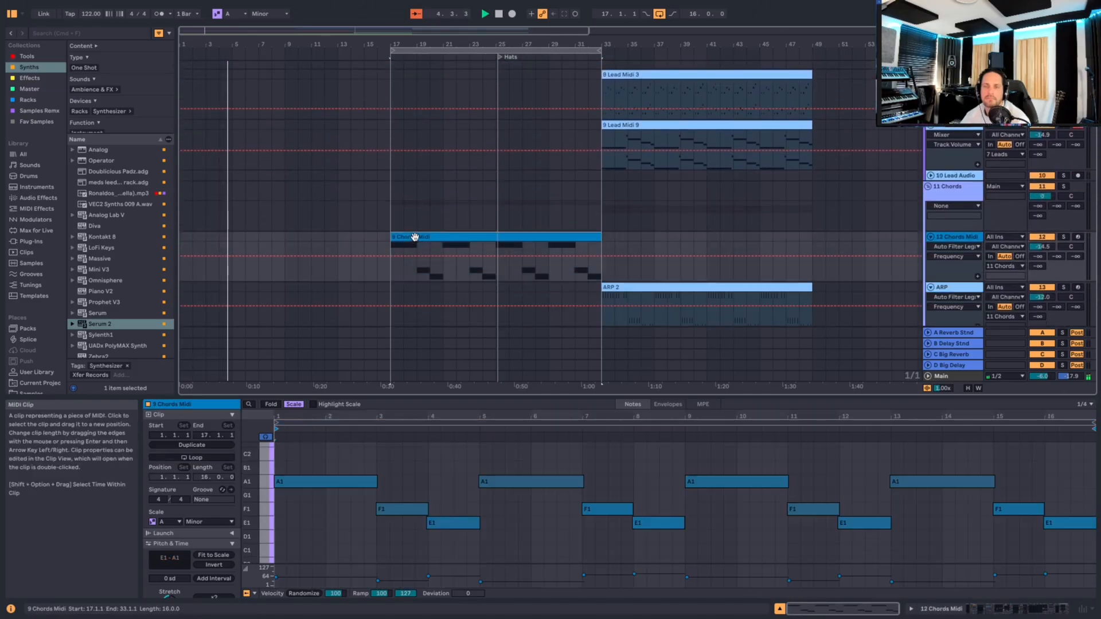
scroll(422, 237, down, 6)
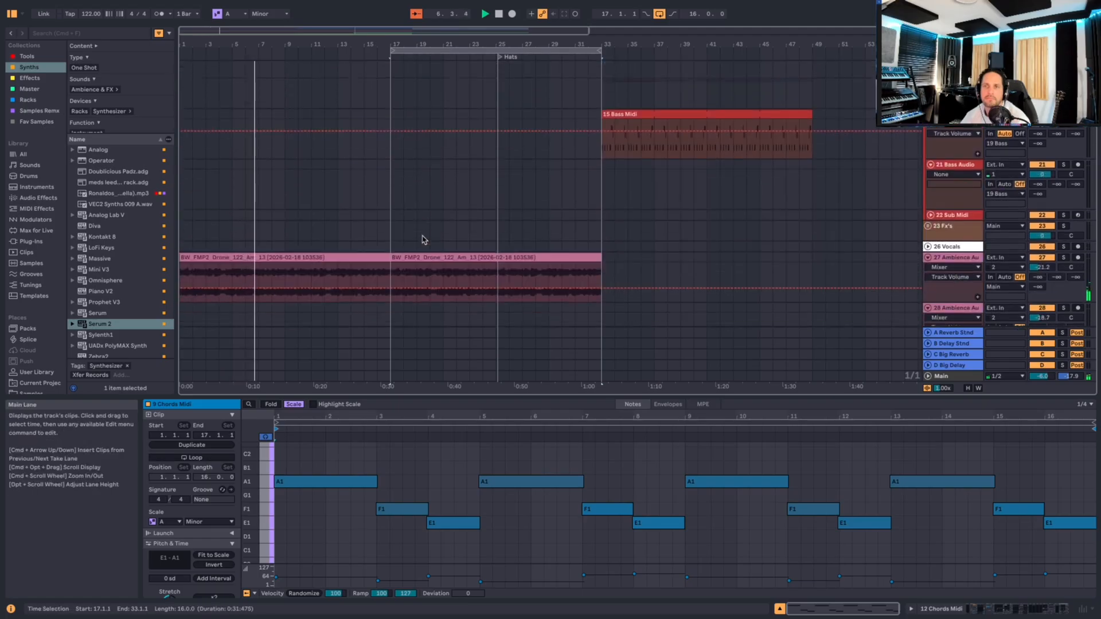
scroll(422, 239, up, 6)
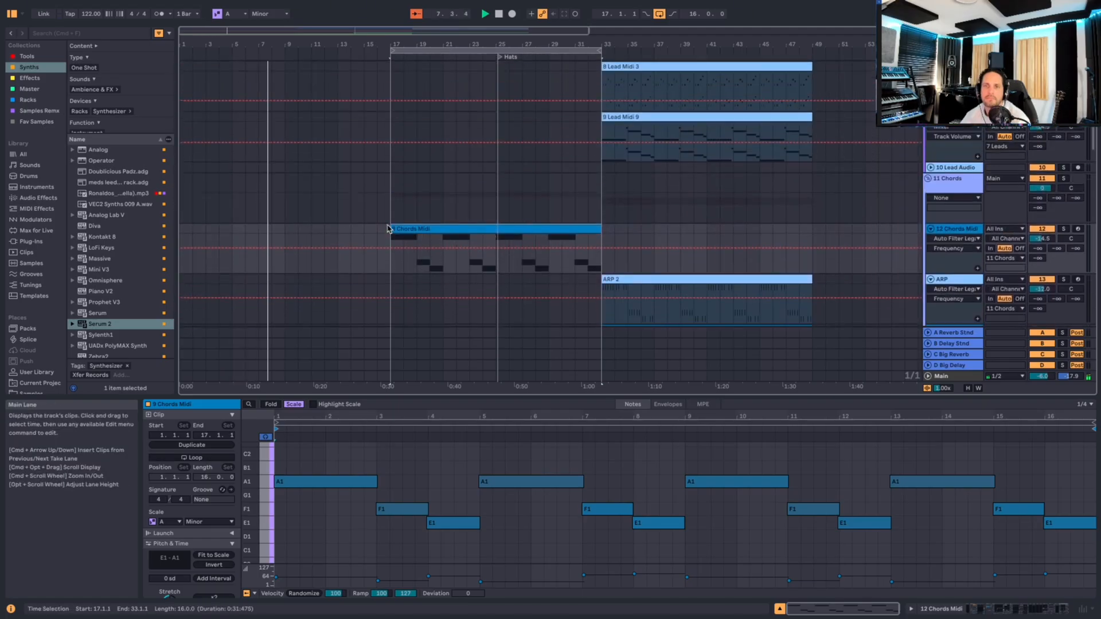
drag(413, 228, 314, 230)
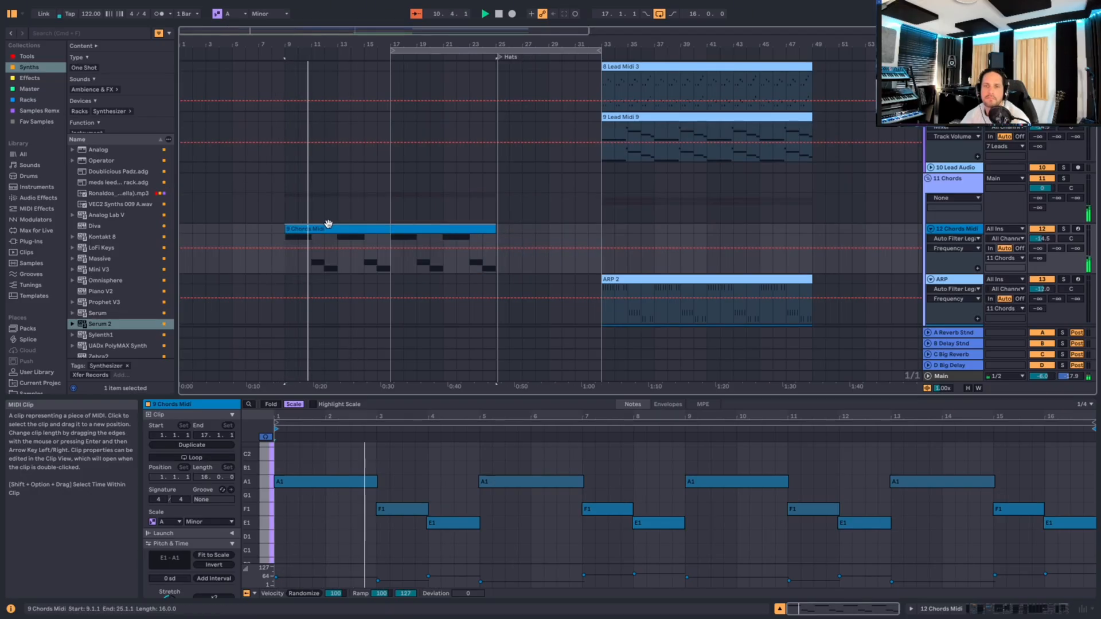
mouse_move(496, 228)
mouse_down()
mouse_move(540, 227)
mouse_move(496, 229)
mouse_up()
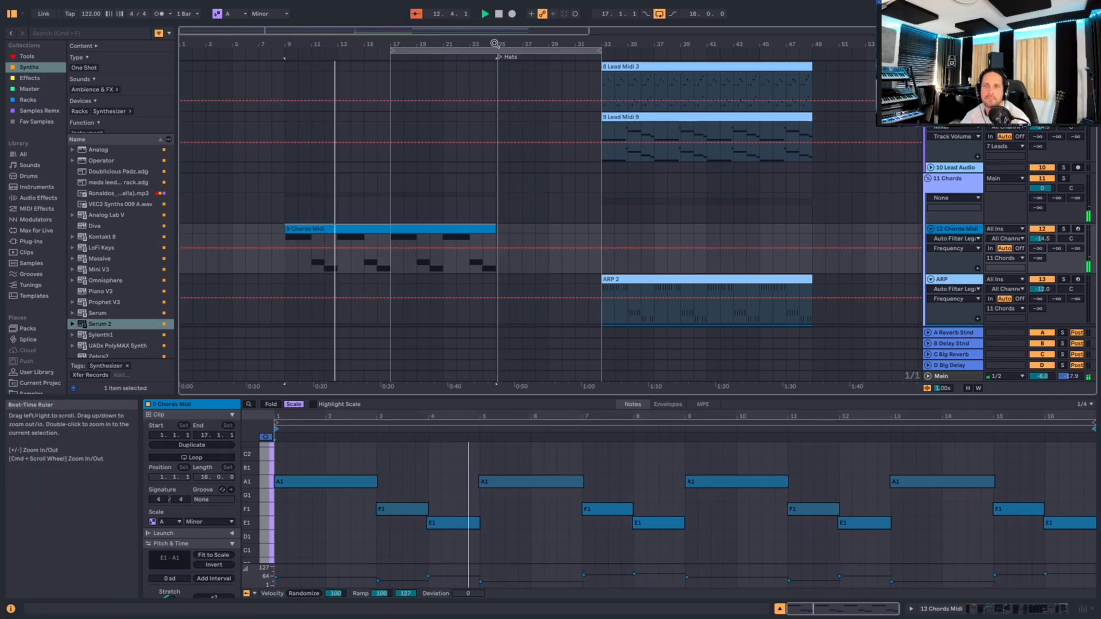
drag(496, 44, 546, 75)
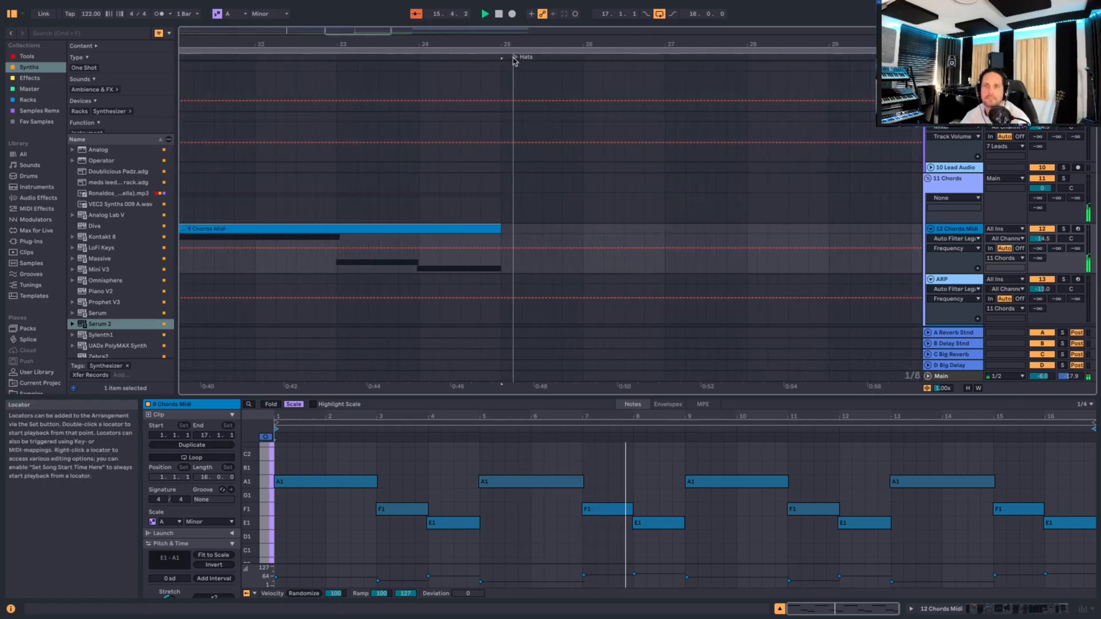
drag(503, 45, 502, 17)
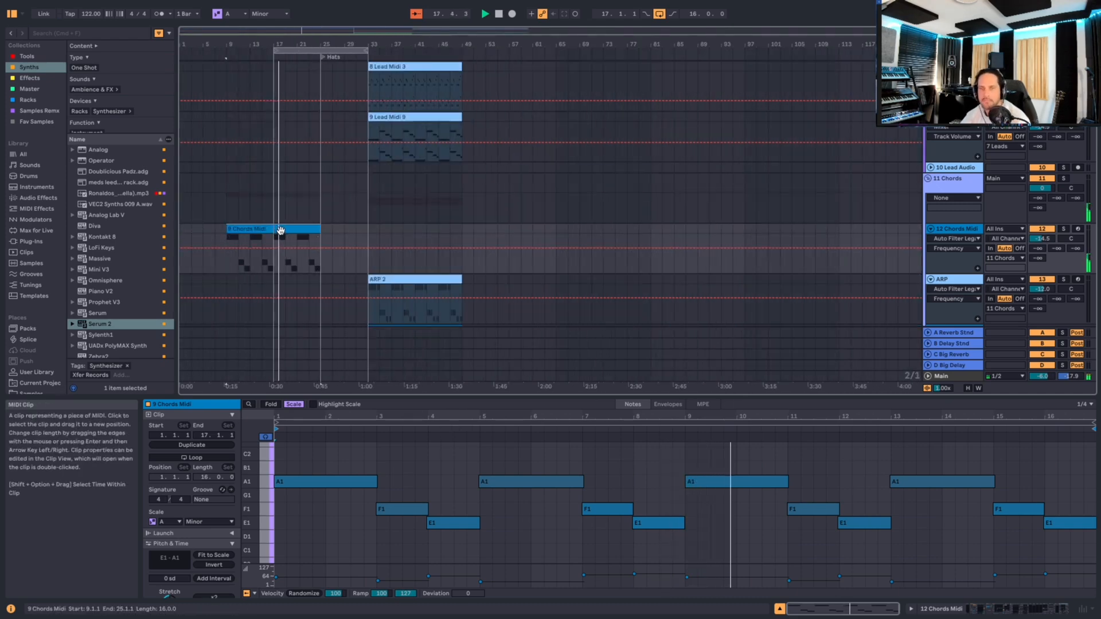
key(super+d)
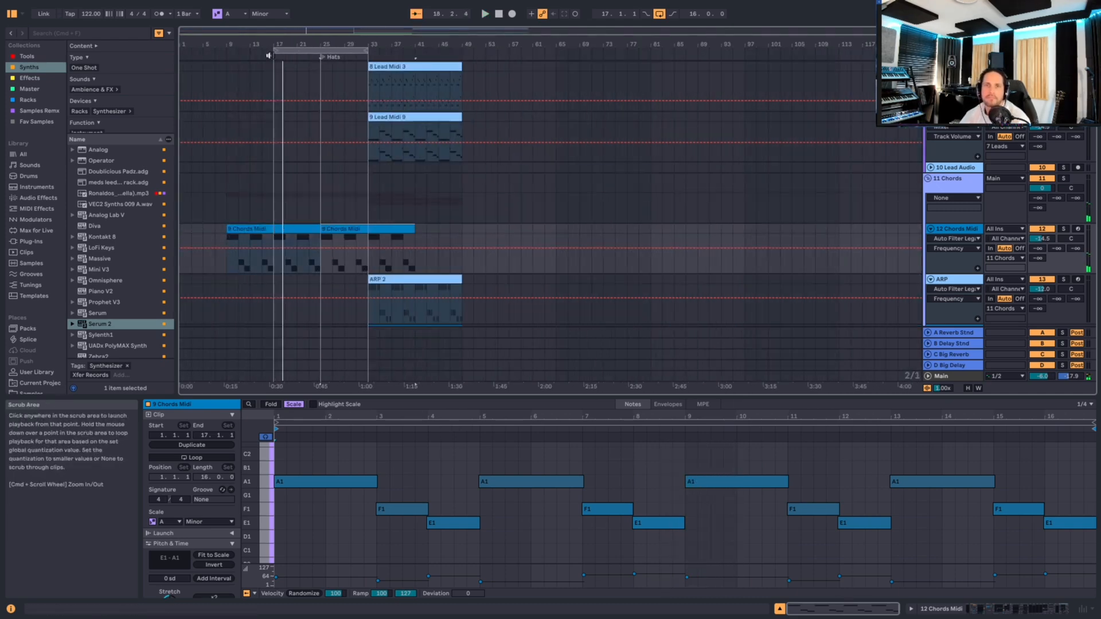
Step: Move the 15 Bass Midi clip from bar 33 to bar 17 and play its entry from bar 13
scroll(320, 154, down, 5)
scroll(321, 149, down, 5)
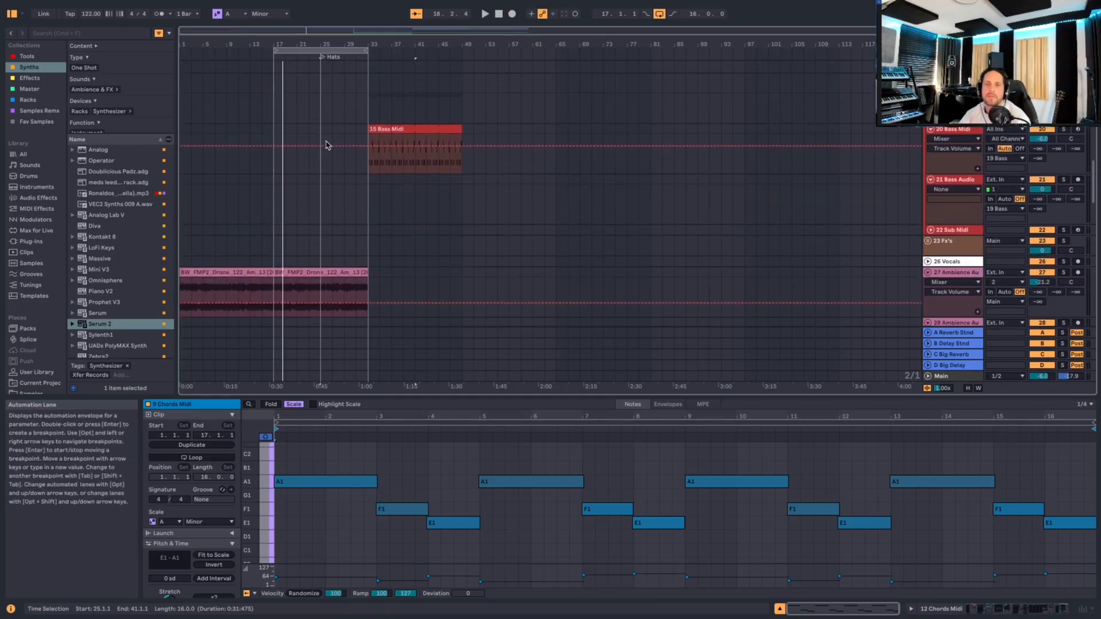
scroll(324, 144, up, 3)
drag(389, 194, 297, 203)
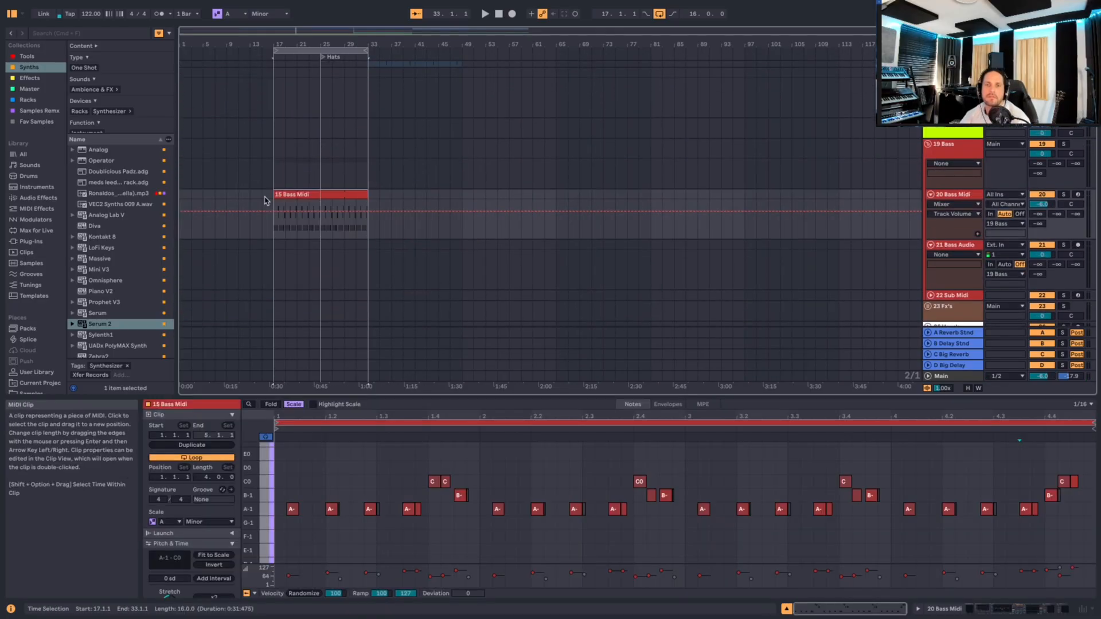
click(241, 198)
drag(297, 44, 541, 65)
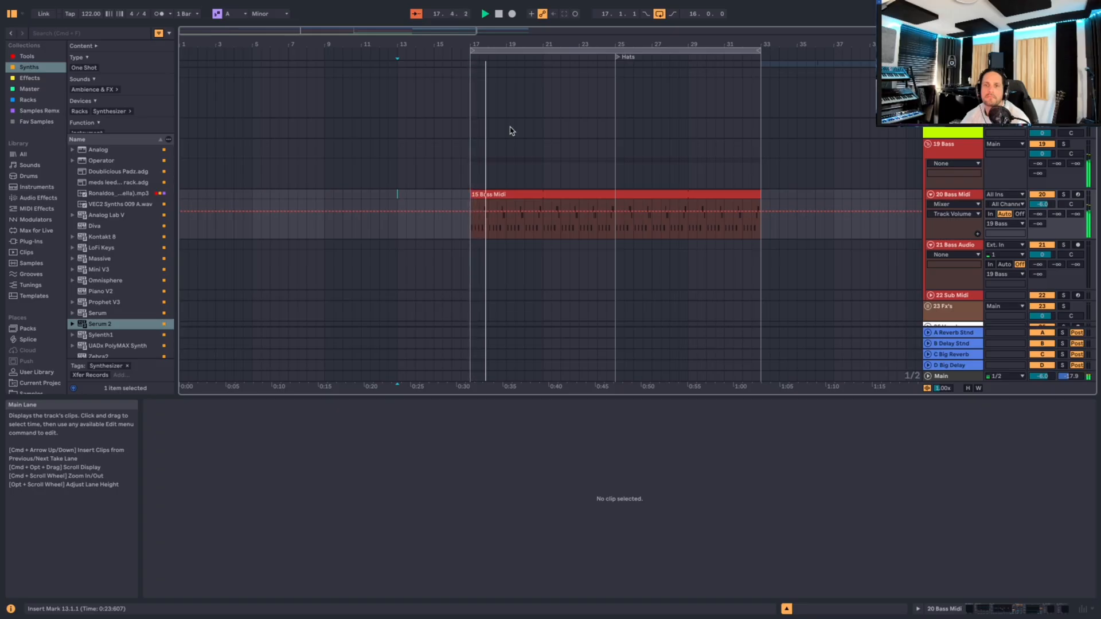
key(space)
Step: Duplicate the 15 Bass Midi clip to bar 33 and rename the copy Basss 2
click(501, 194)
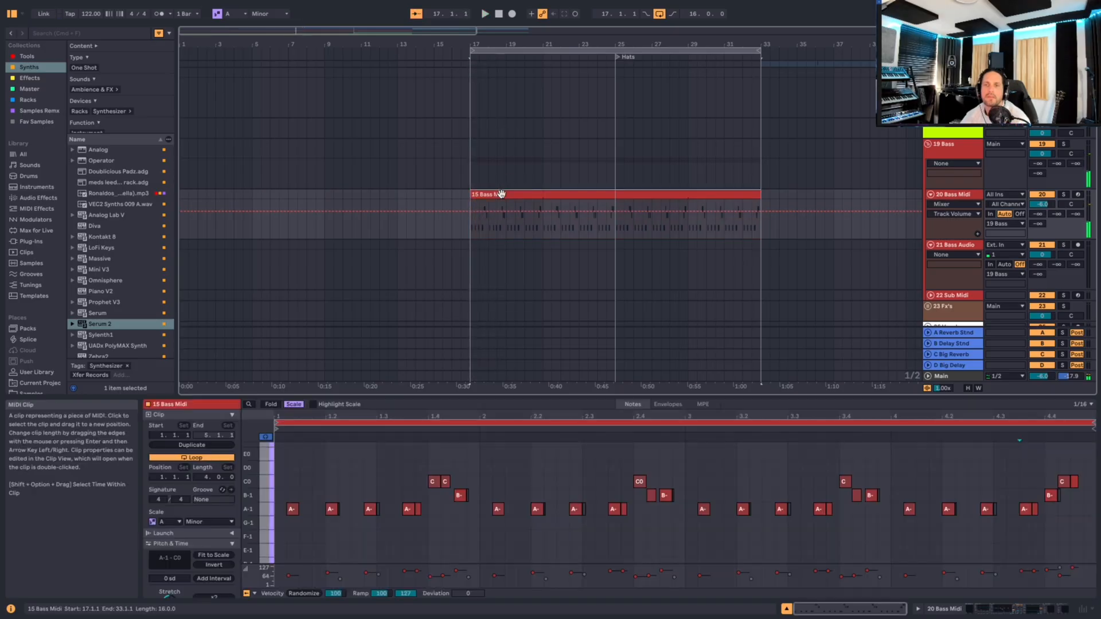
click(470, 464)
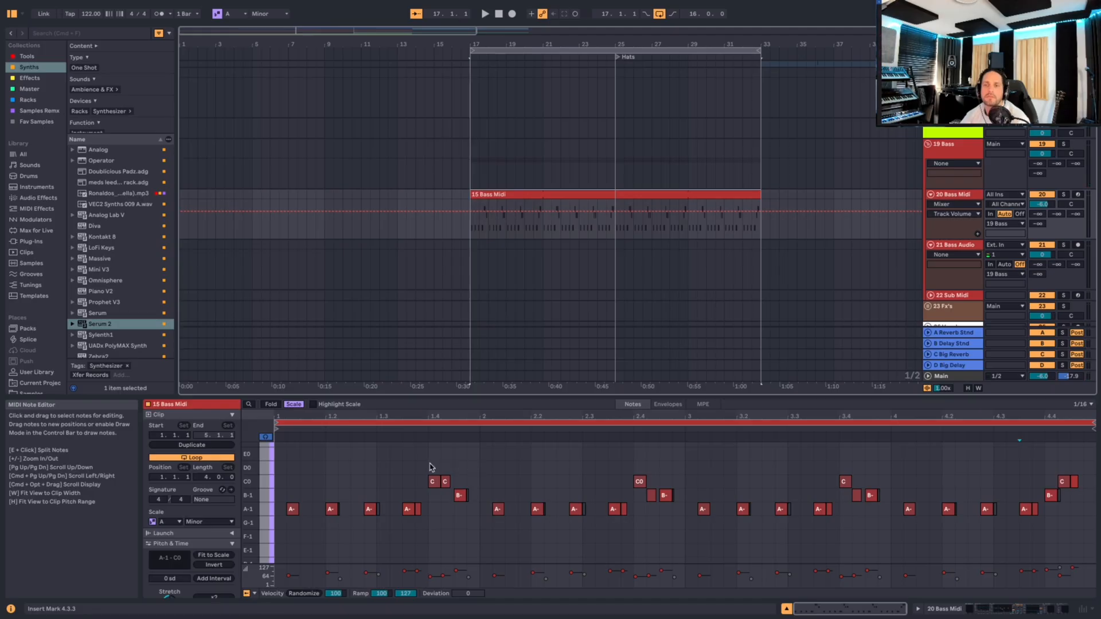
drag(427, 460, 483, 510)
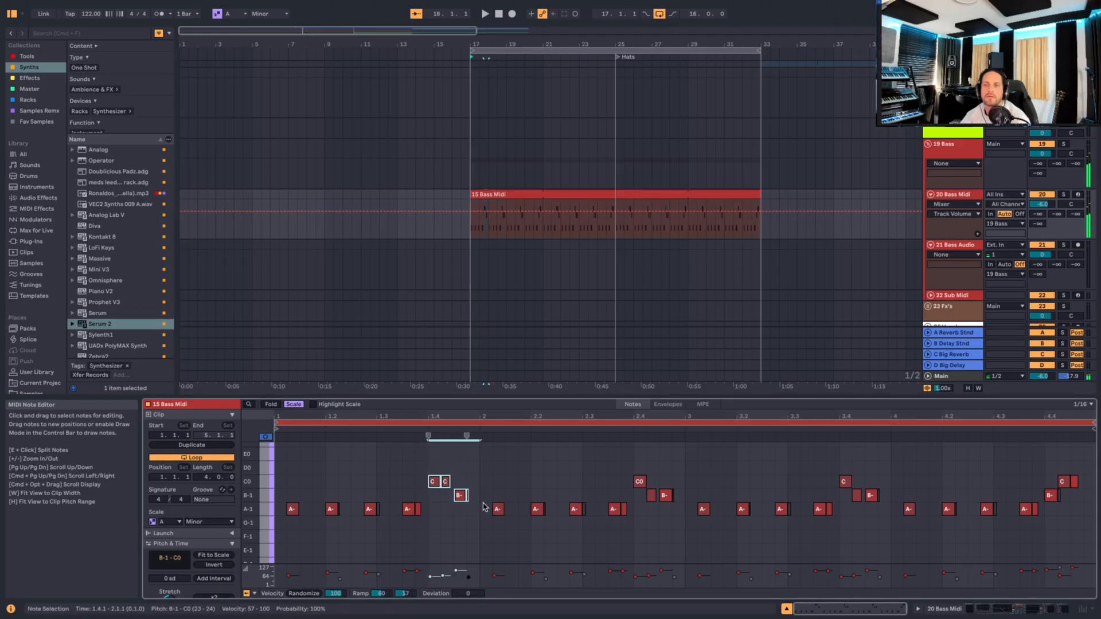
click(643, 190)
key(super+d)
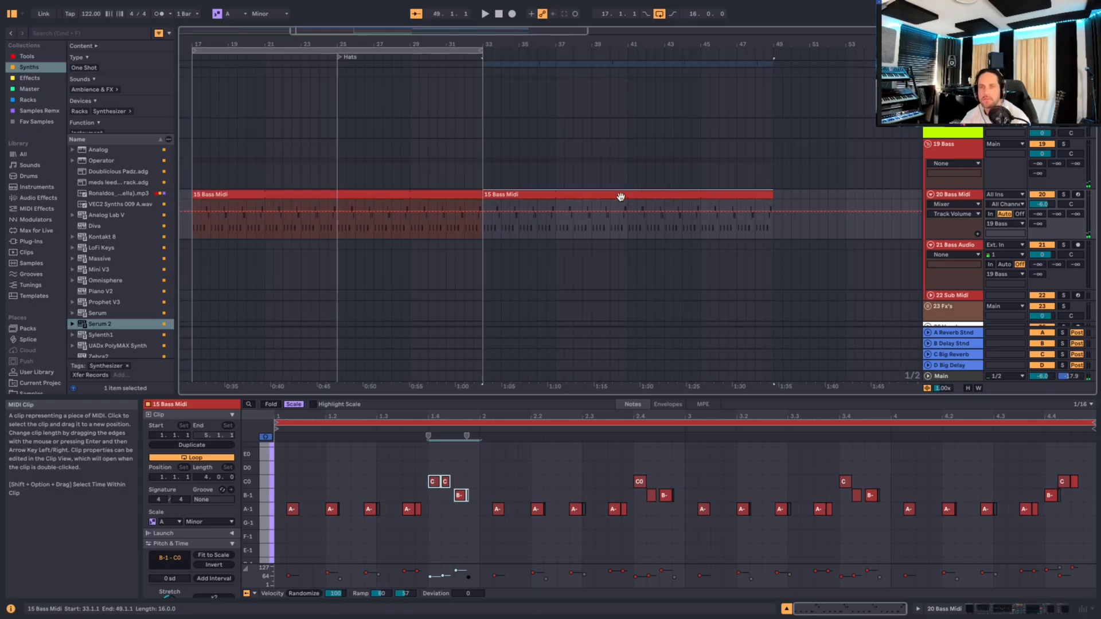
click(344, 194)
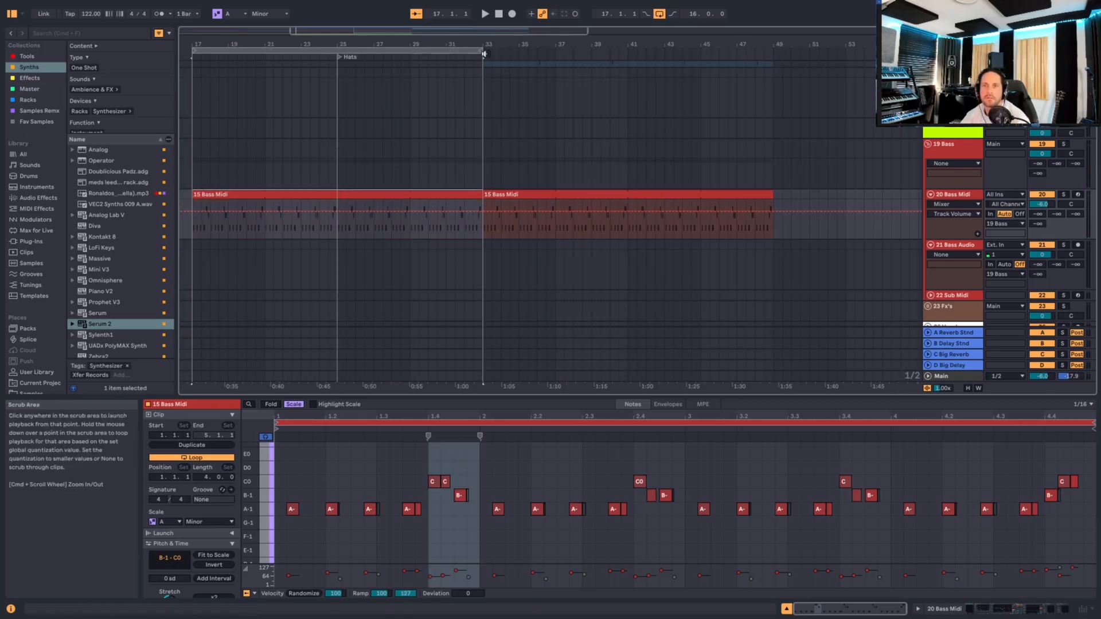
scroll(487, 112, left, 5)
click(799, 196)
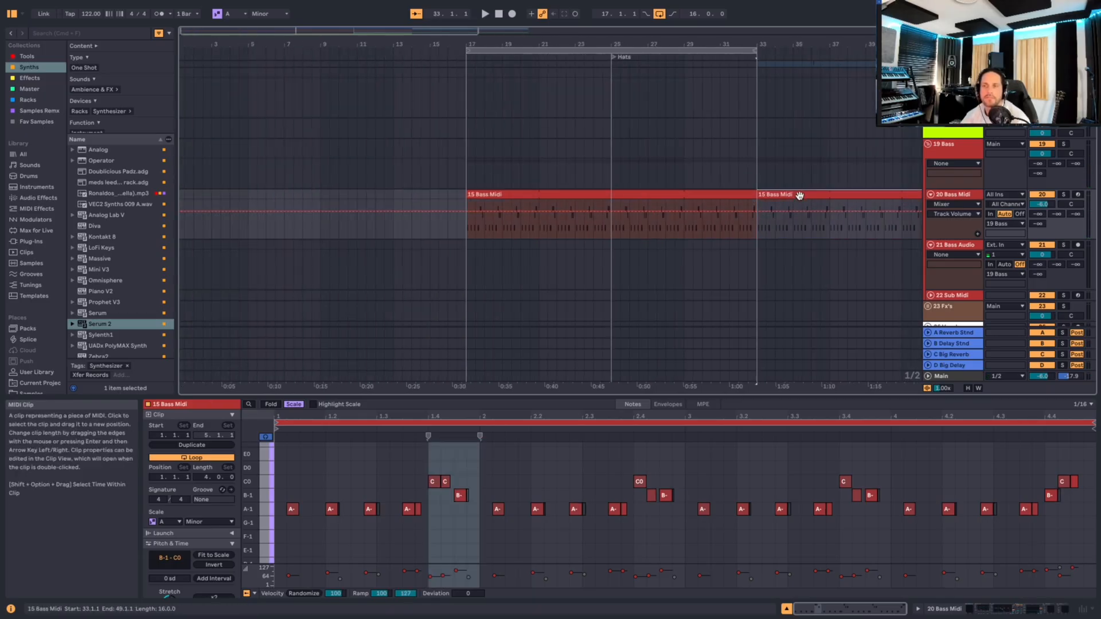
key(super+r)
text(B)
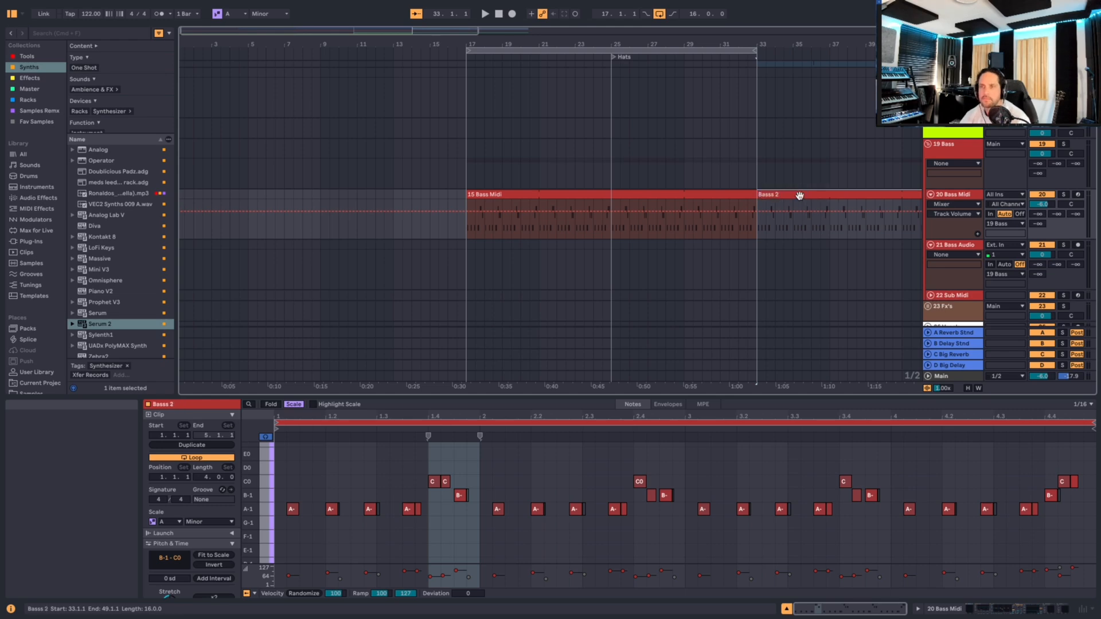
Step: In the bar 17 bass clip, replace the C0 and B-1 notes in beat 1.4 with an A-1 note at 1.4.2, and play it
click(653, 193)
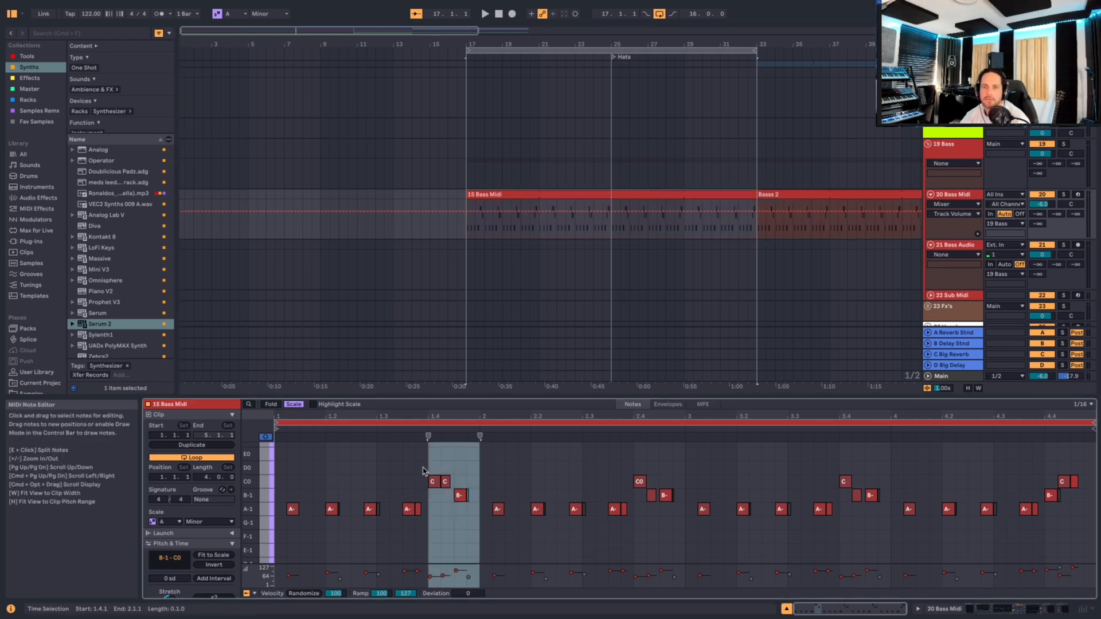
drag(427, 464, 475, 506)
key(Delete)
key(space)
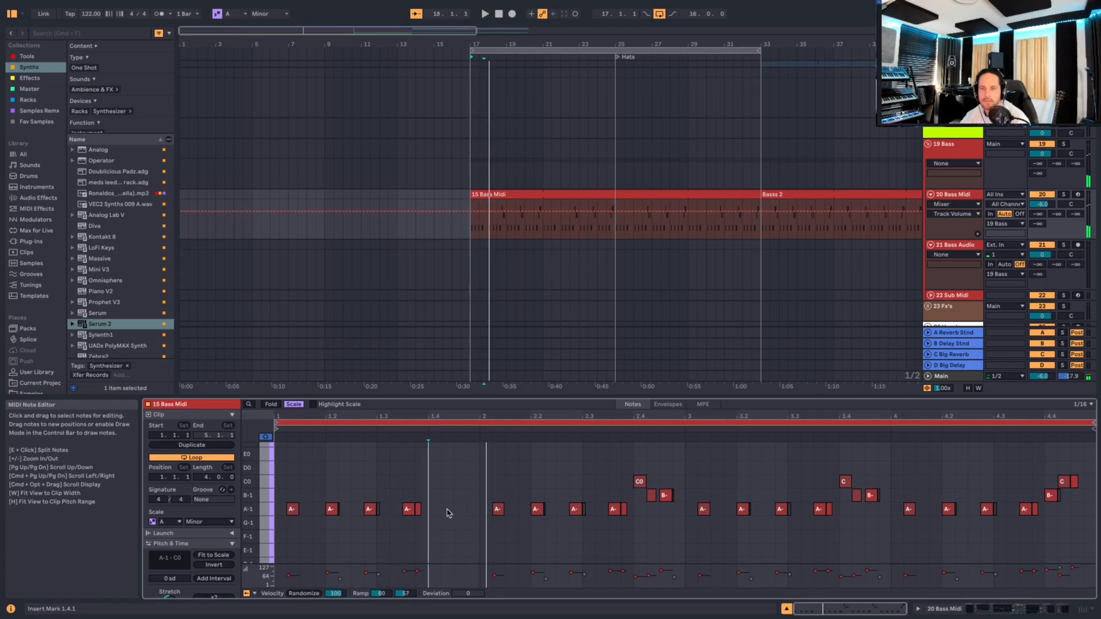
double_click(445, 509)
key(space)
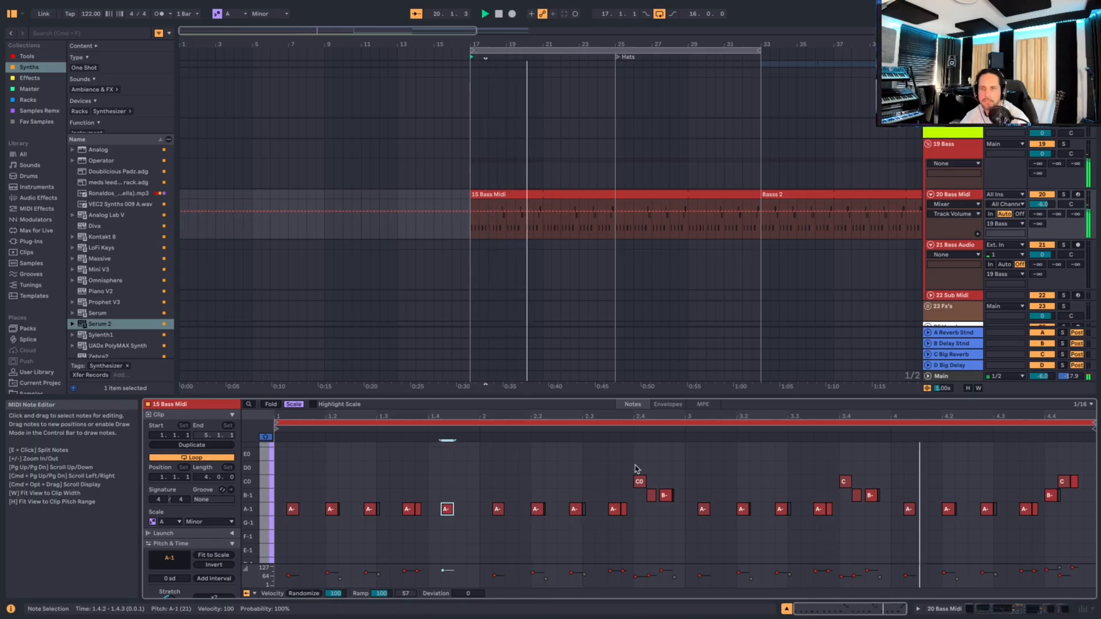
Step: Delete the C0 and B-1 notes in beats 2.4 and 3.4 of the bar 17 bass clip and play it
key(space)
drag(635, 466, 686, 502)
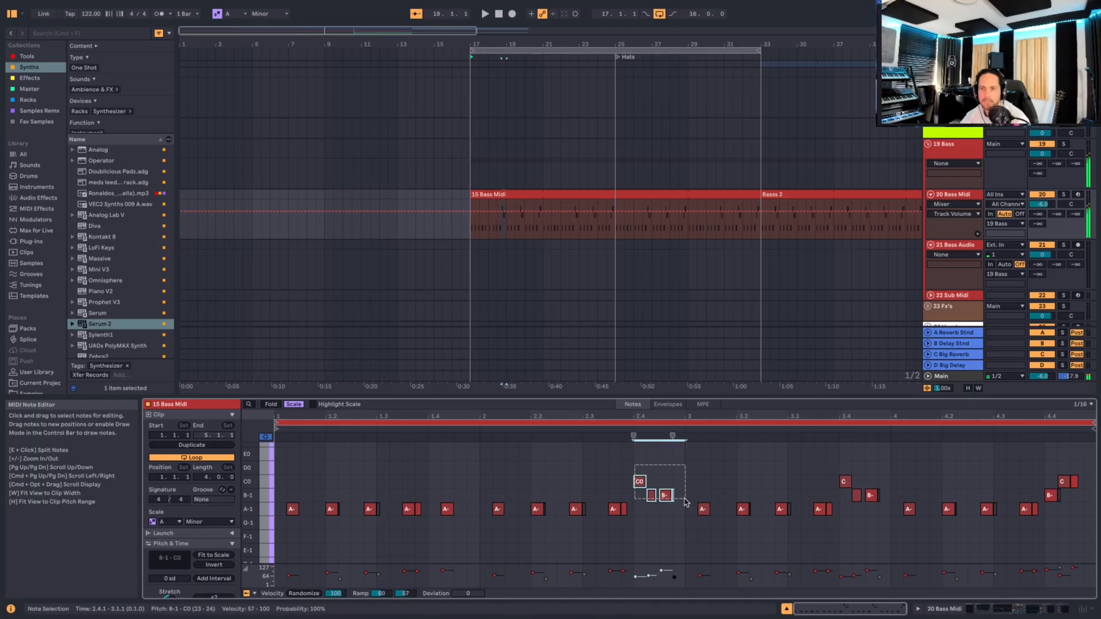
key(Delete)
drag(837, 474, 881, 504)
key(Delete)
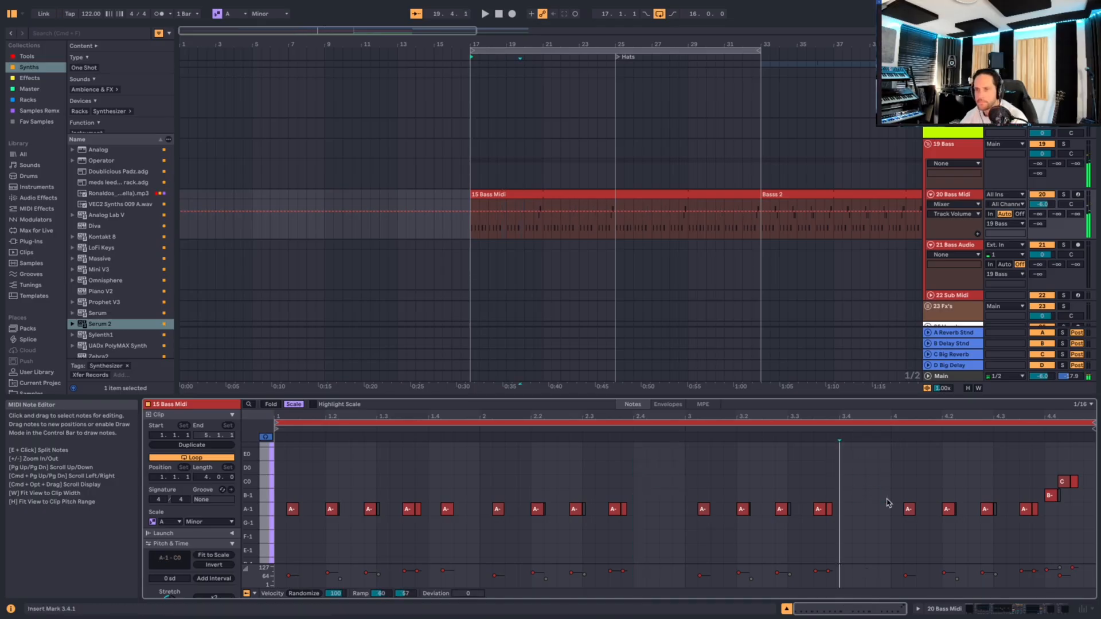
key(space)
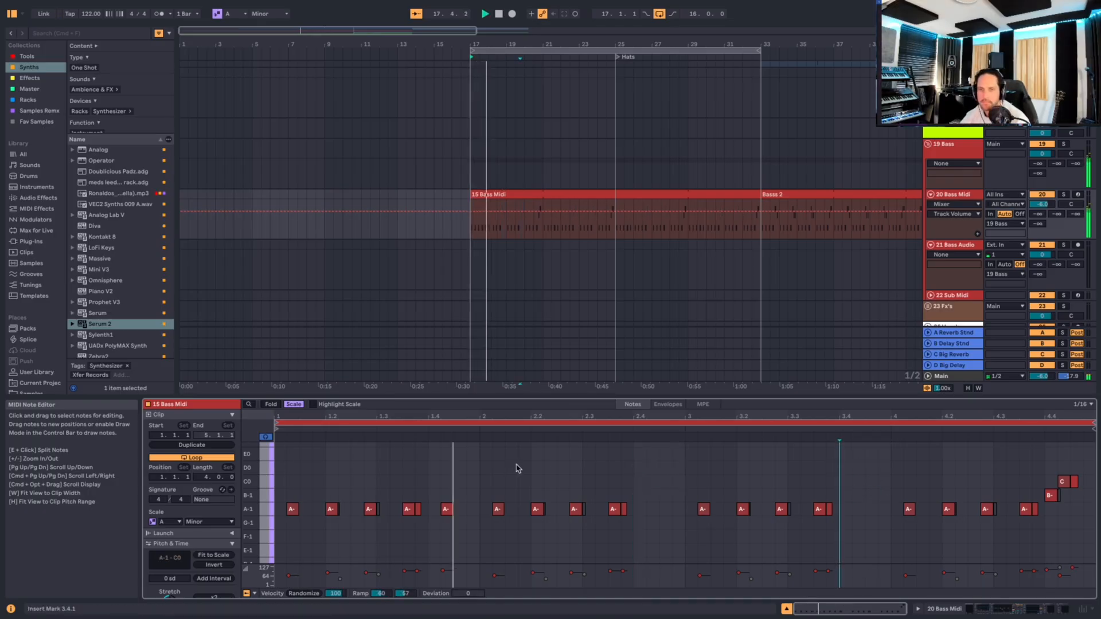
Step: Move the A-1 bass note from 1.4.2 to 1.4.3 and add matching A-1 notes at 2.4.3 and 3.4.3
key(space)
drag(447, 509, 460, 509)
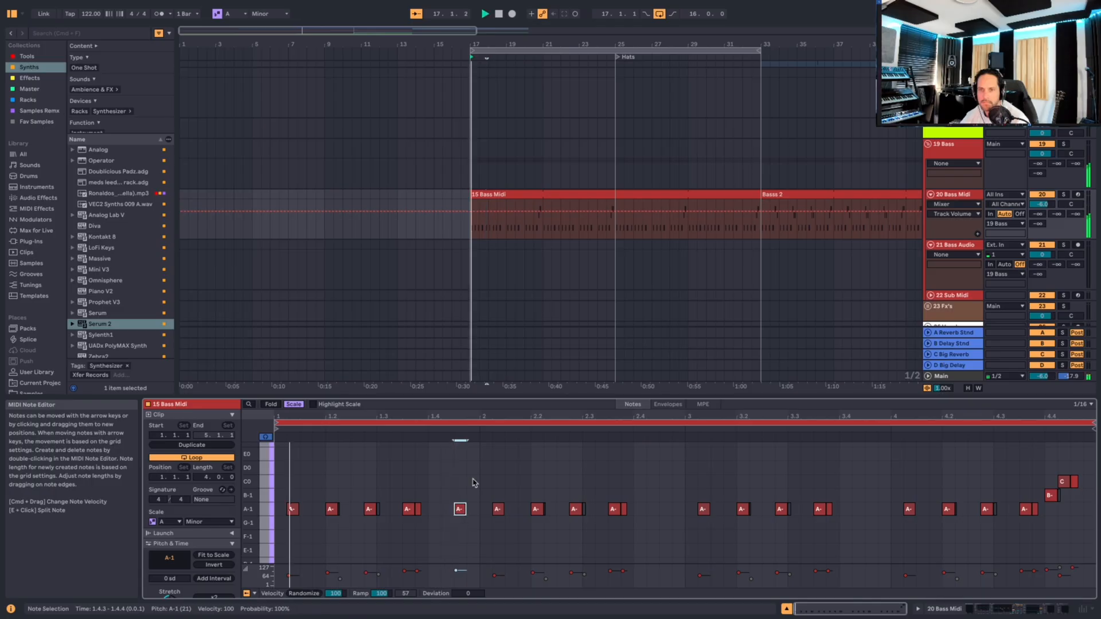
key(space)
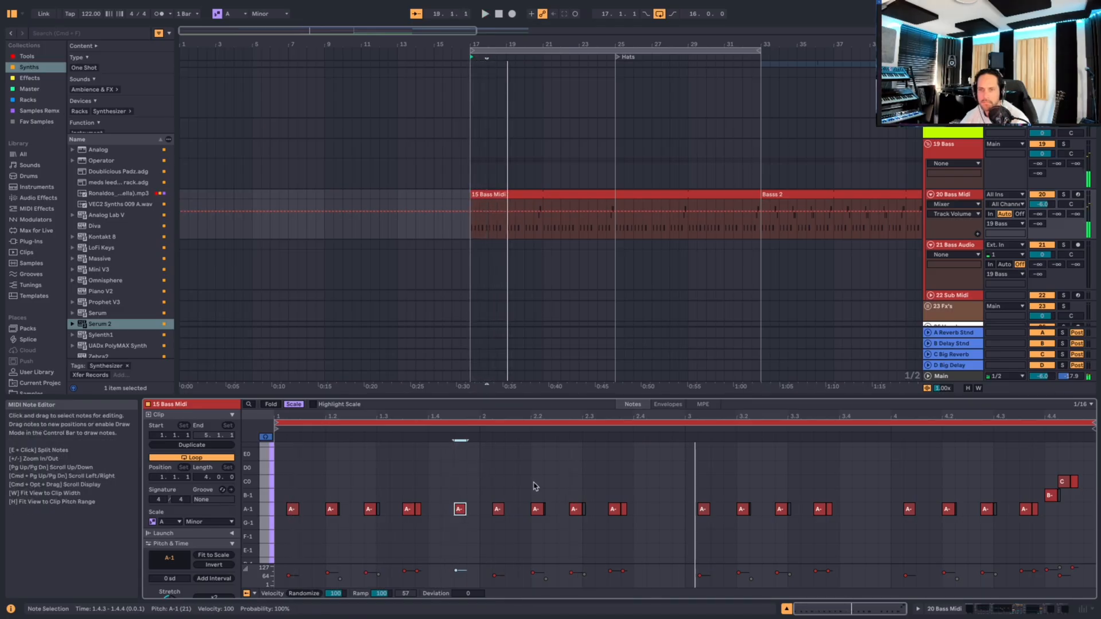
double_click(662, 509)
key(space)
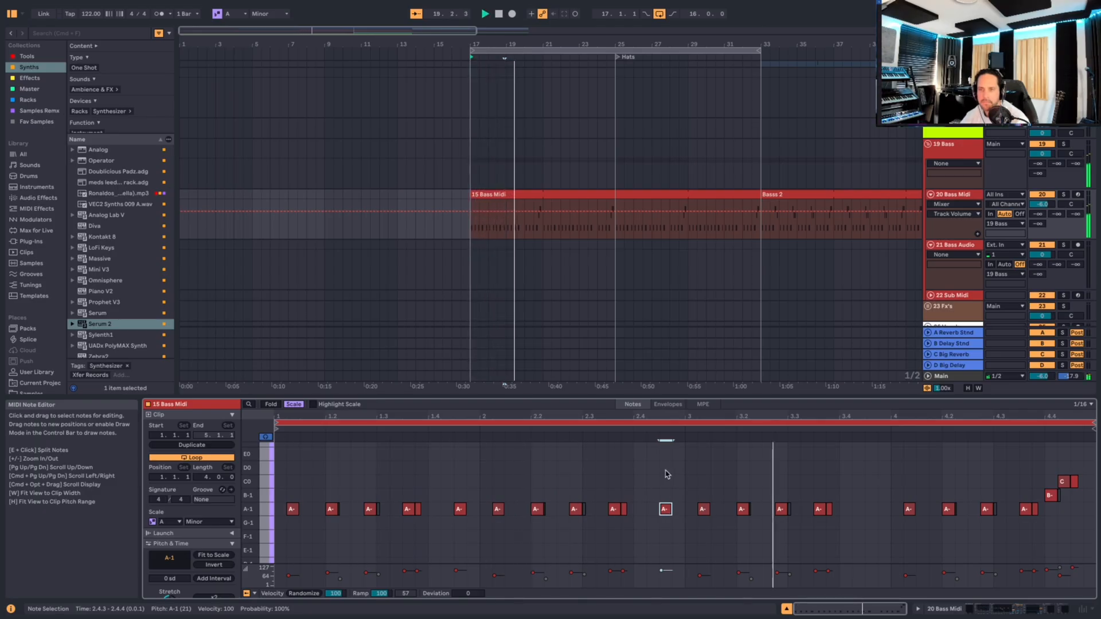
double_click(872, 509)
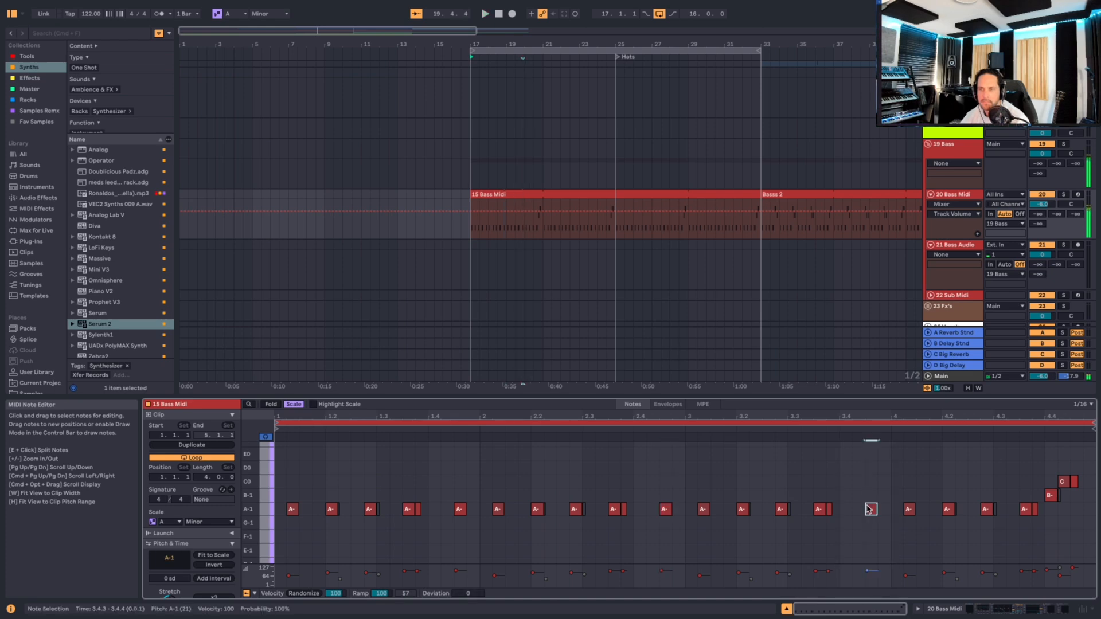
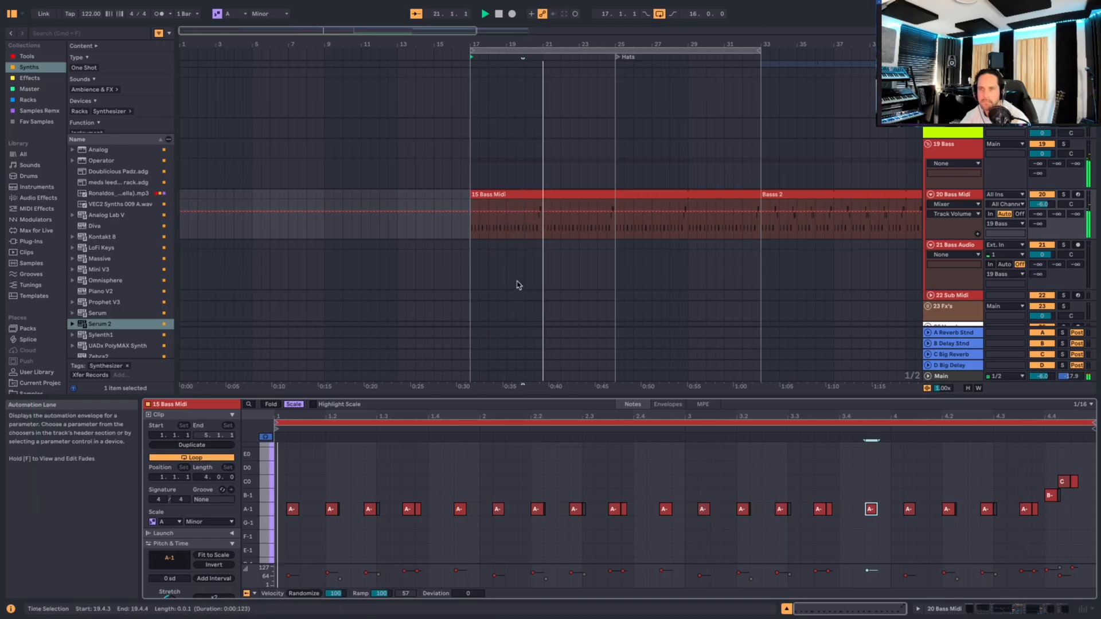
Step: Split the kick clip at bar 25, trim half a bar off the end of its first part, and play the transition into bar 25
click(552, 193)
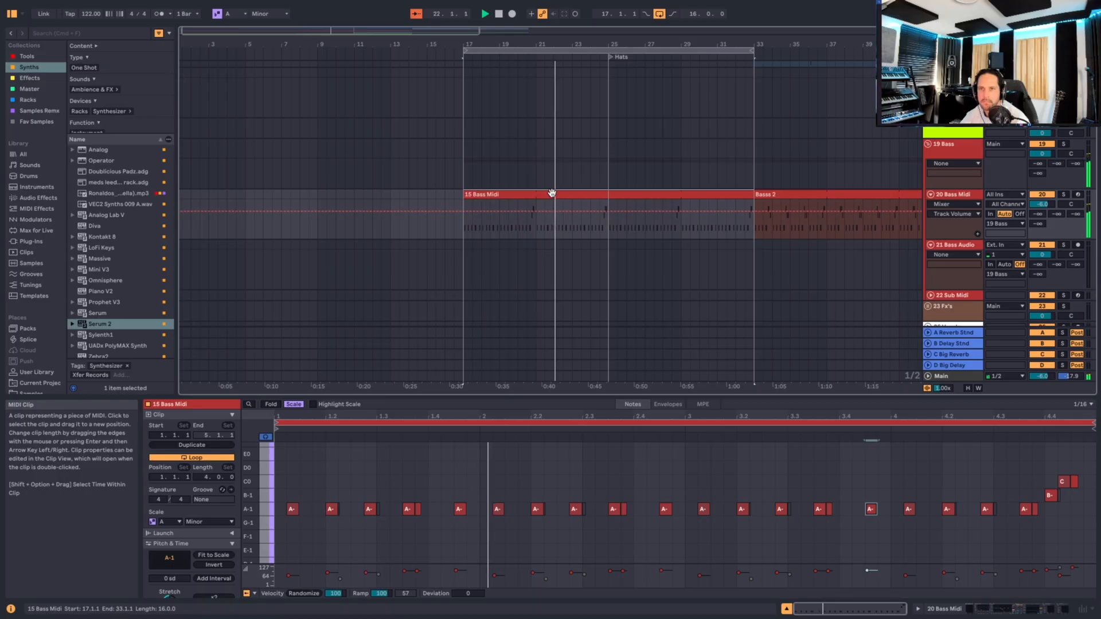
scroll(615, 167, up, 8)
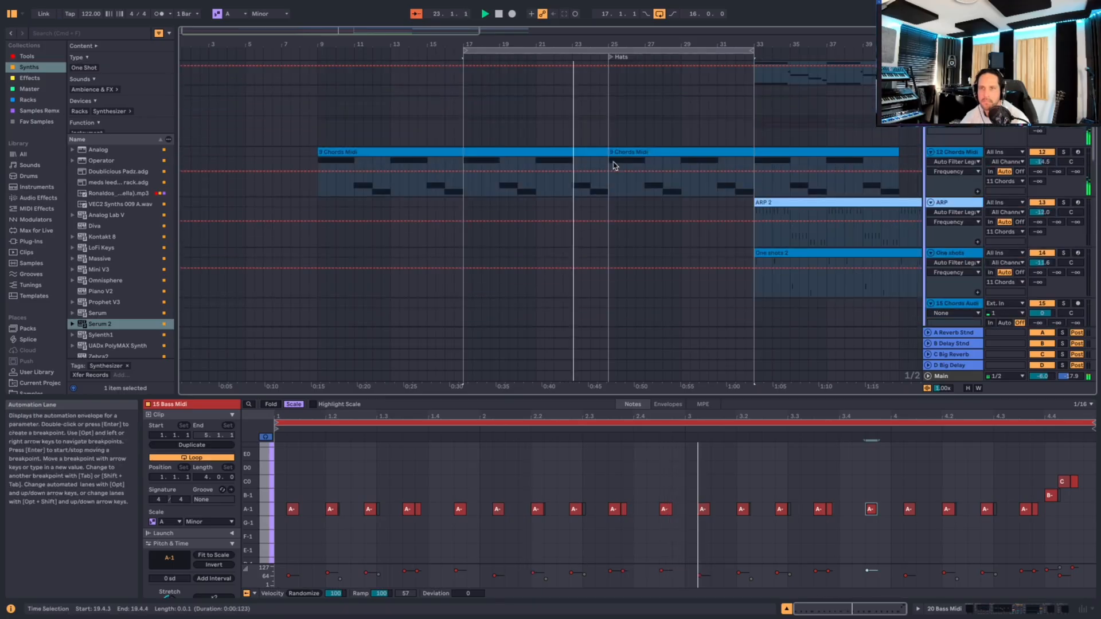
scroll(614, 166, up, 3)
scroll(543, 126, right, 5)
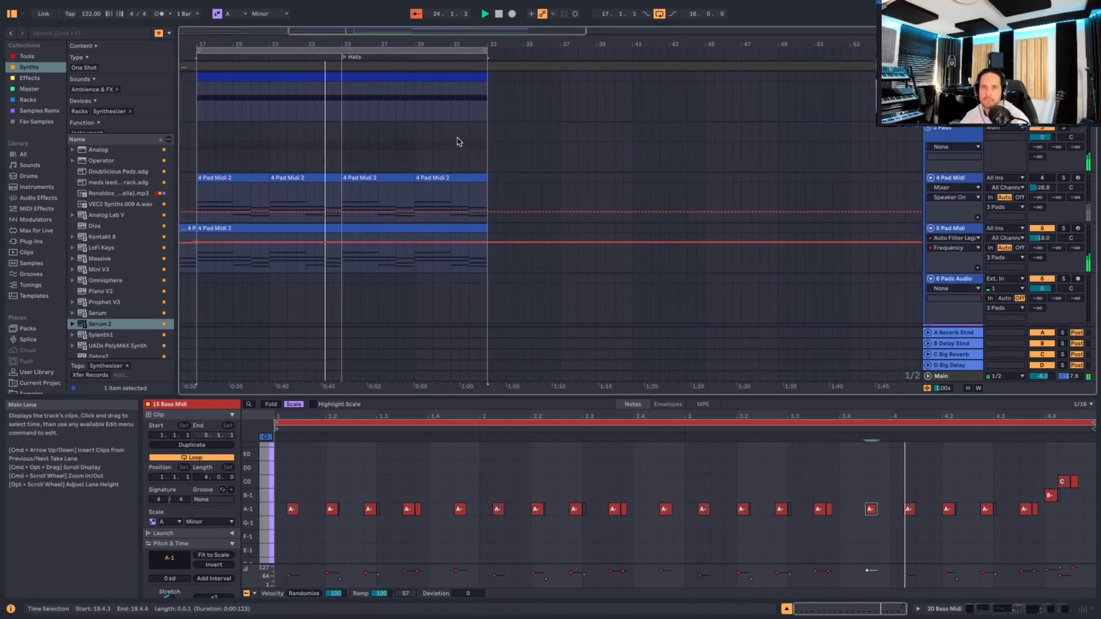
scroll(517, 133, left, 5)
key(space)
click(611, 88)
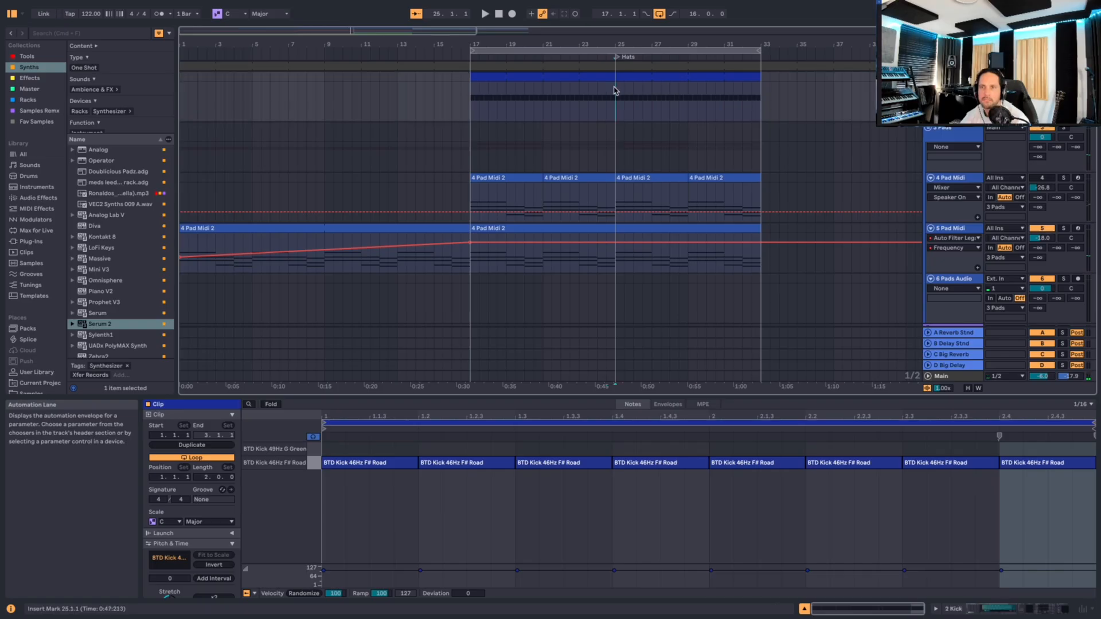
key(super+e)
drag(613, 75, 606, 76)
click(591, 140)
key(space)
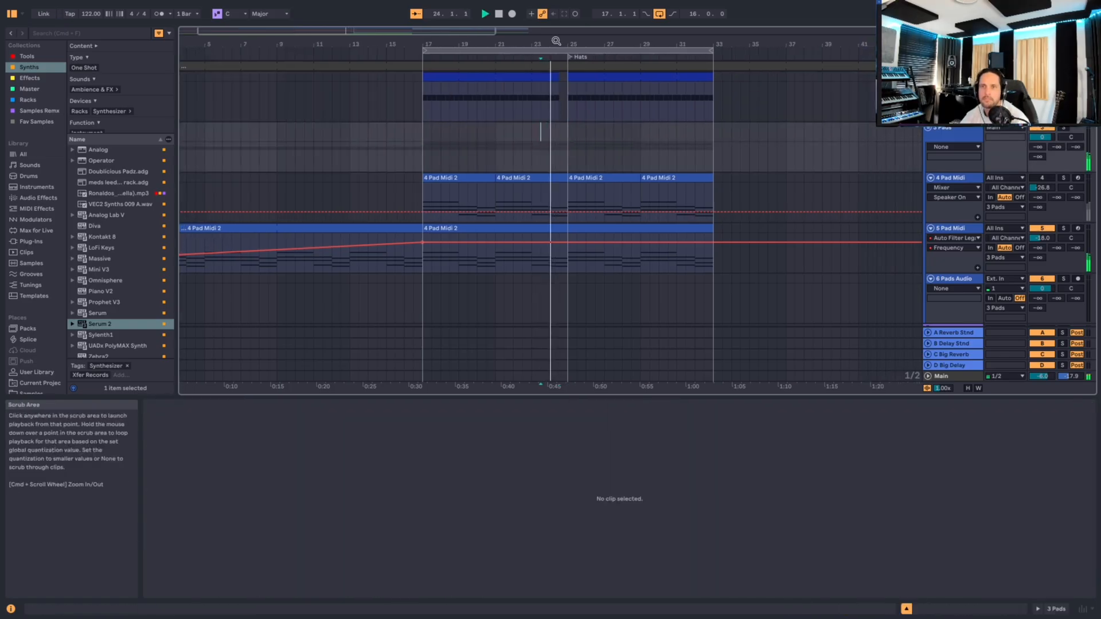
Step: Play the transition into bar 25 and check the hat clips, opening the one on the 38 Hat midi track
drag(591, 386, 591, 410)
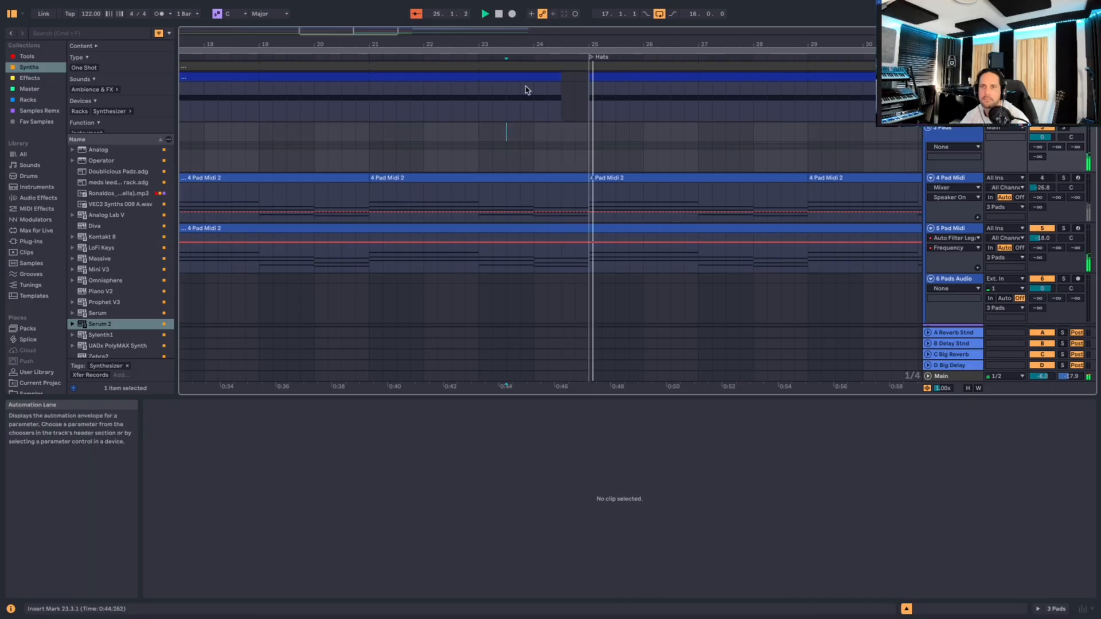
key(minus)
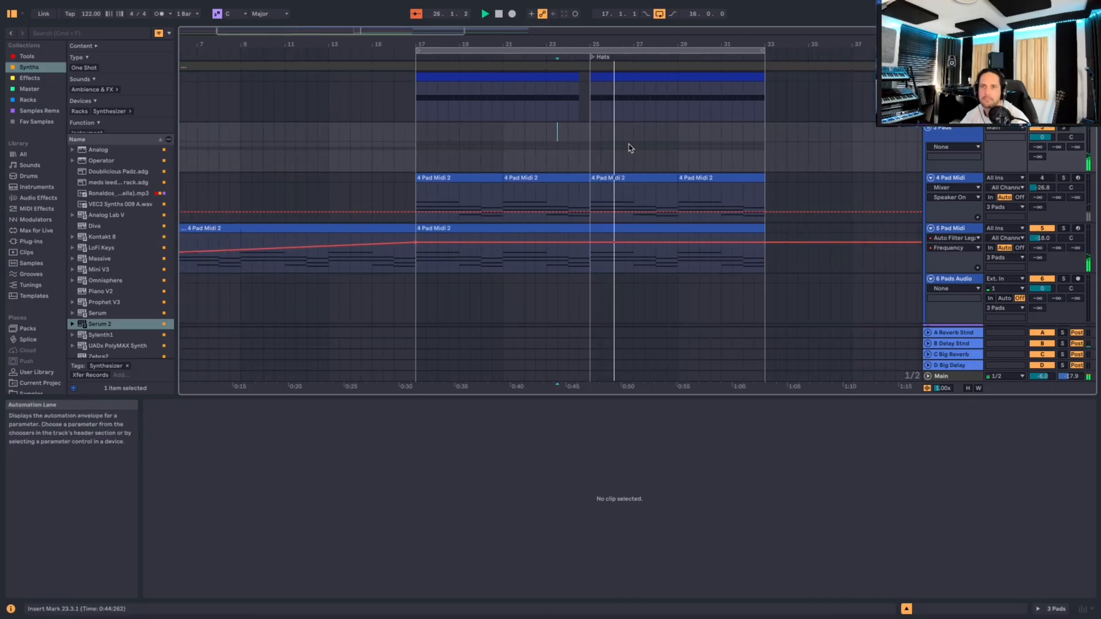
scroll(629, 147, down, 5)
scroll(629, 147, down, 15)
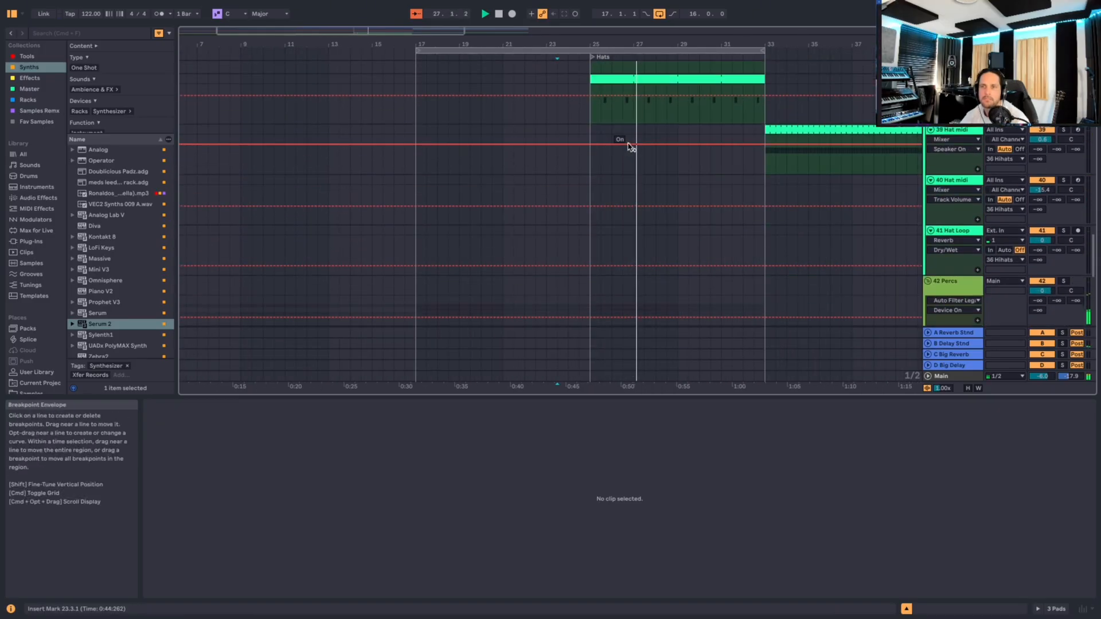
click(631, 146)
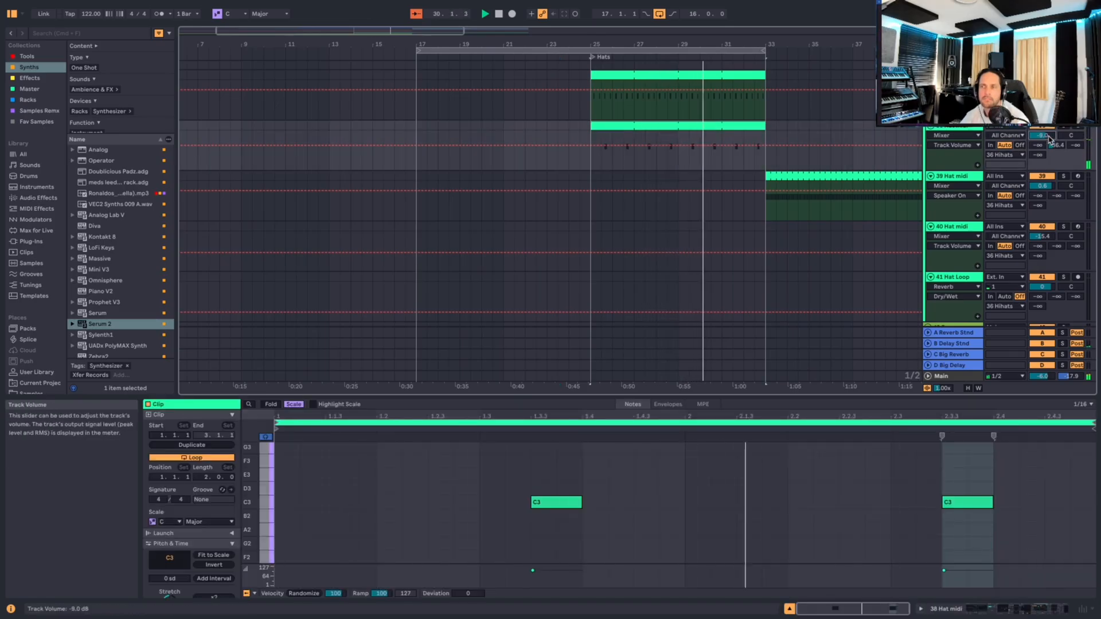
Step: Extend the loop from bar 17 to bar 49, listen into bar 33, and select the ARP 2 clip
mouse_move(726, 45)
mouse_down()
mouse_move(422, 38)
mouse_move(563, 51)
mouse_up()
scroll(430, 135, down, 1)
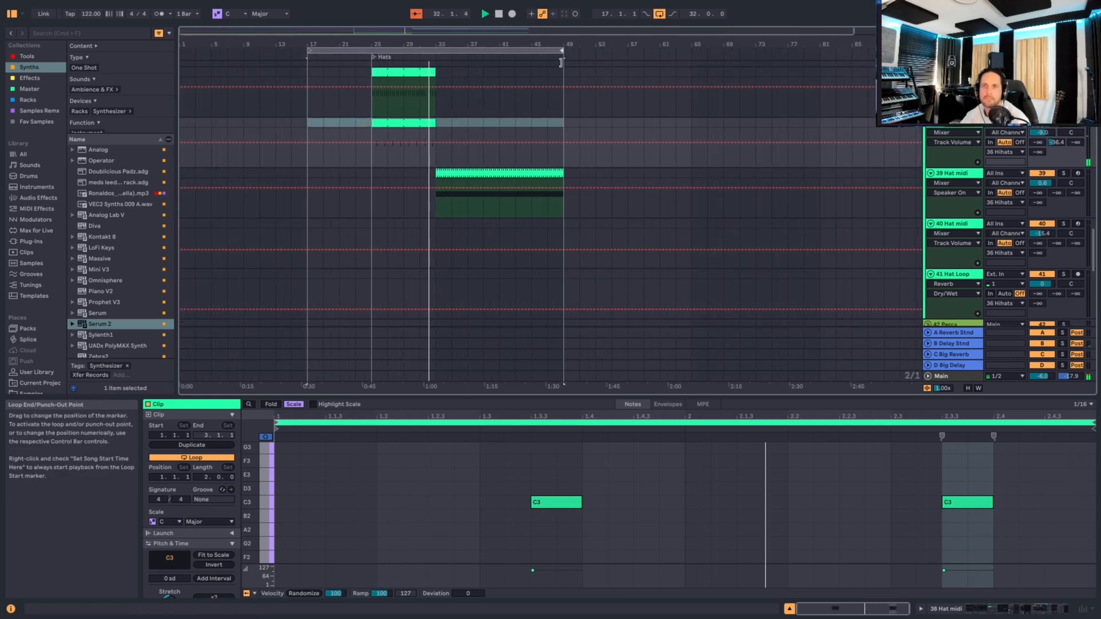
scroll(427, 129, up, 5)
scroll(426, 129, up, 3)
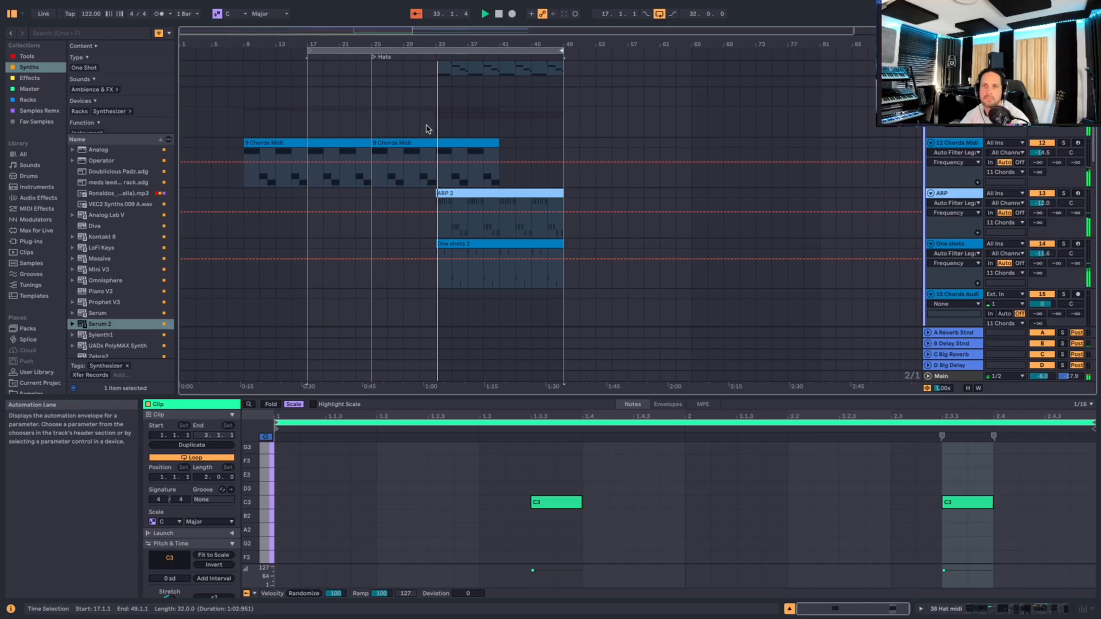
scroll(428, 129, down, 4)
click(464, 109)
key(space)
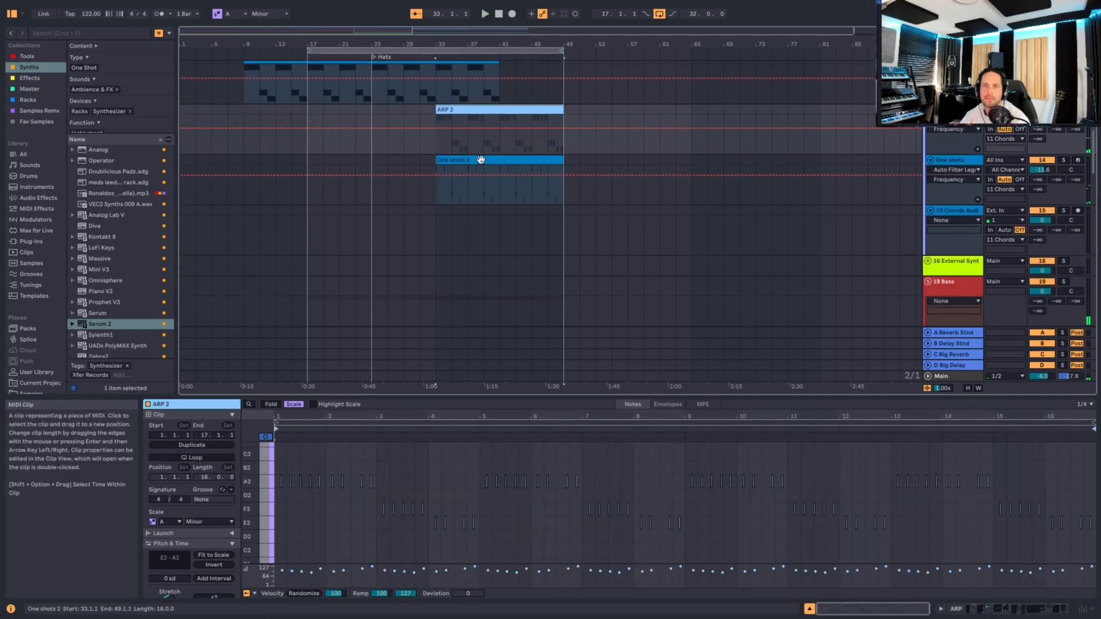
Step: Color the 9 Lead Midi track green and assign the track color to its clips
scroll(462, 161, up, 10)
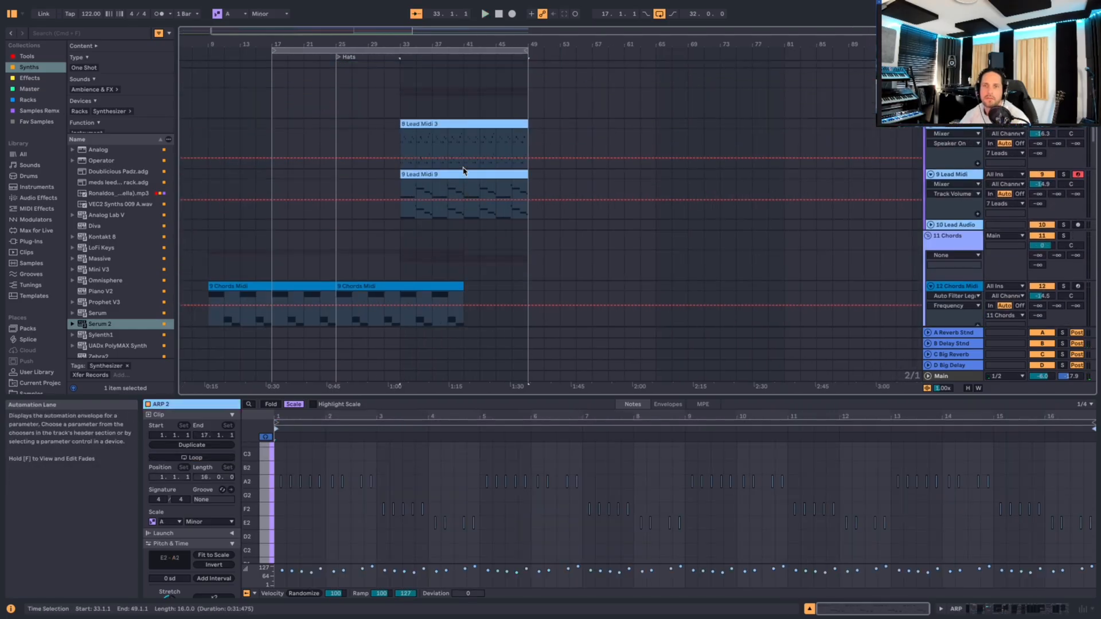
click(463, 172)
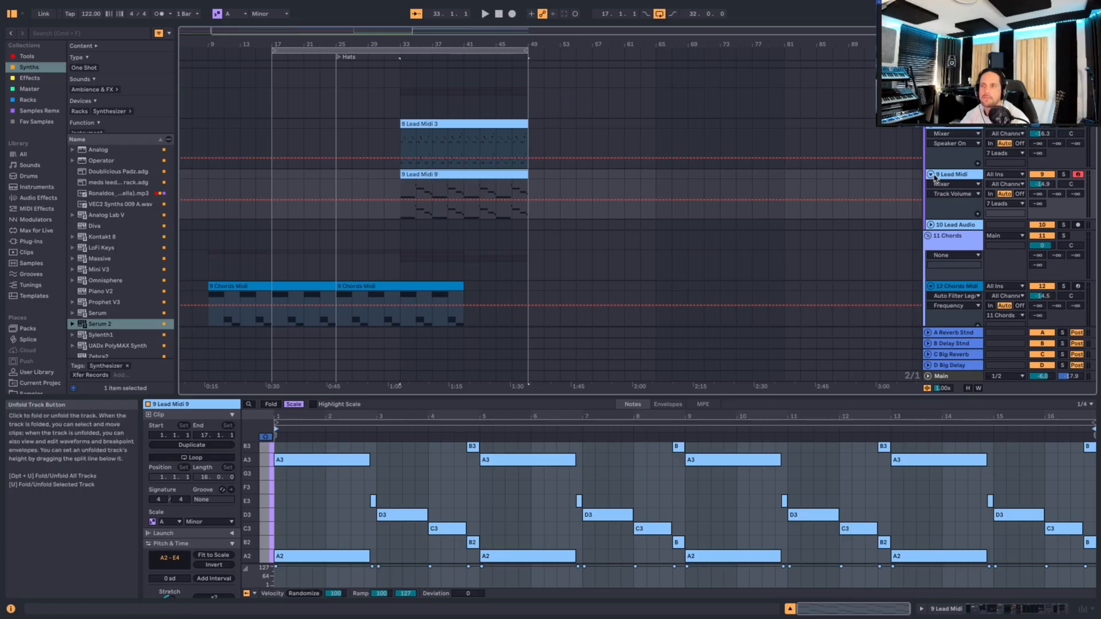
right_click(943, 175)
click(990, 378)
right_click(965, 177)
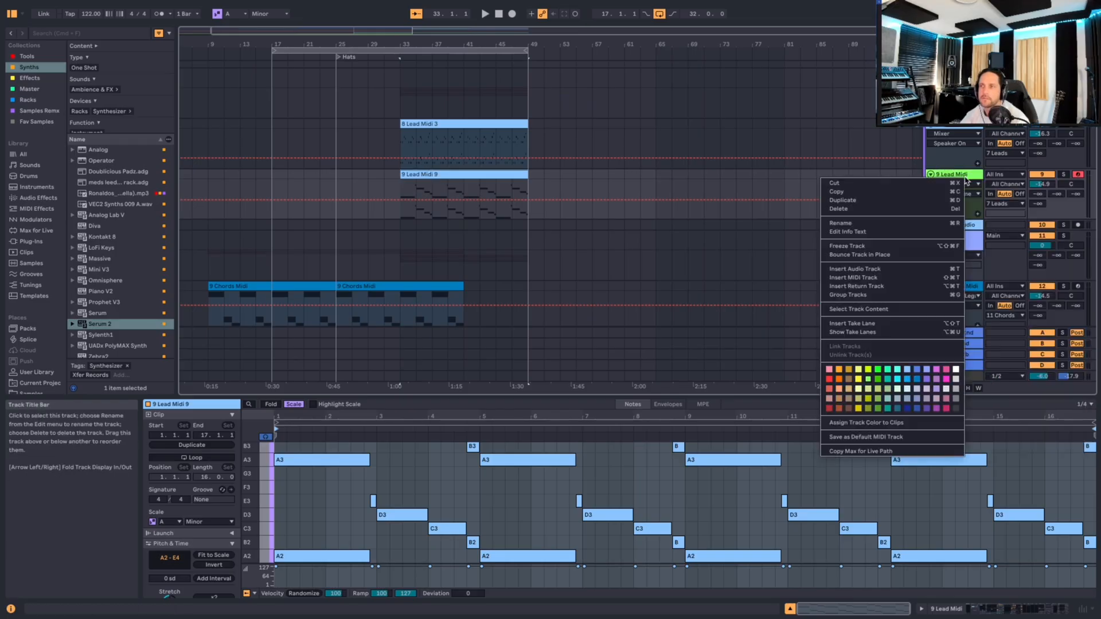
click(879, 426)
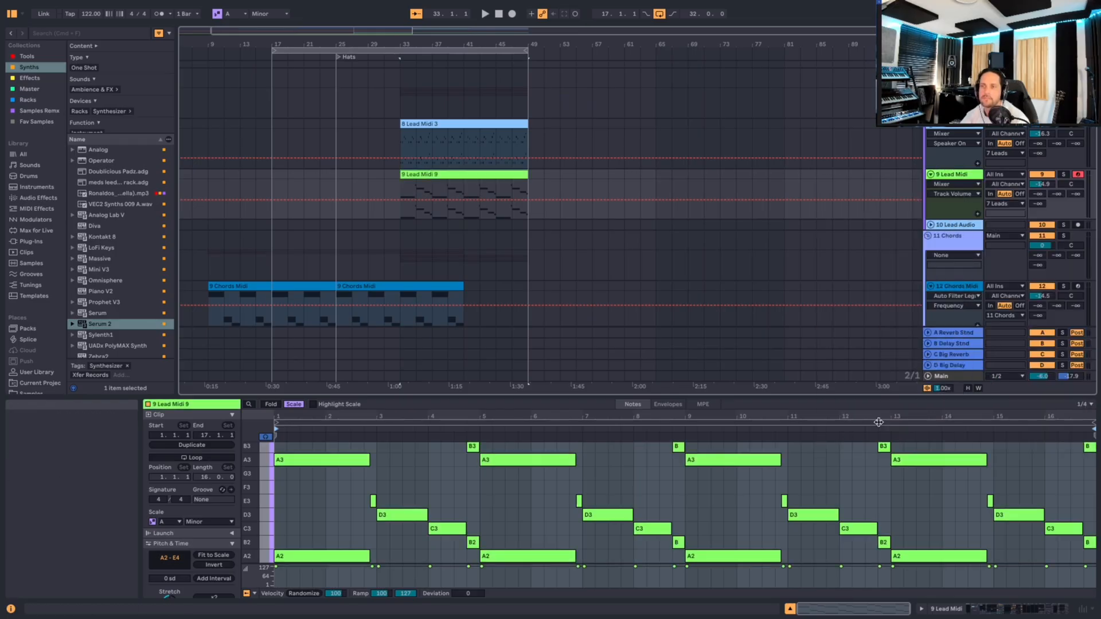
Step: Move the 9 Lead Midi clip to start at bar 49 and play the arrangement from bar 13
drag(471, 174, 591, 188)
click(241, 136)
key(space)
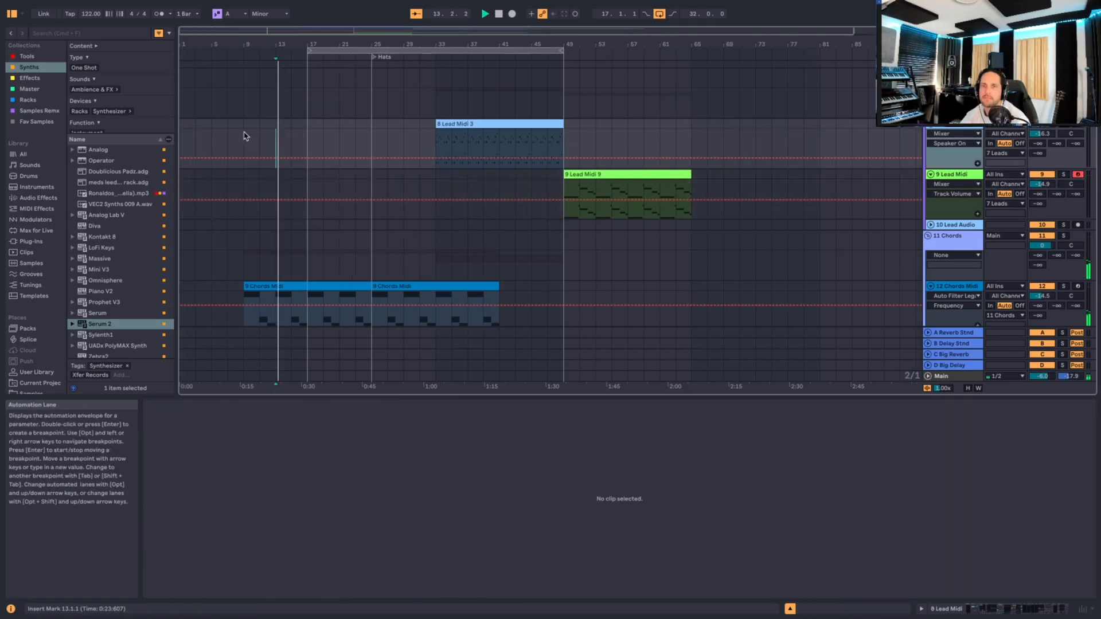
drag(330, 42, 447, 86)
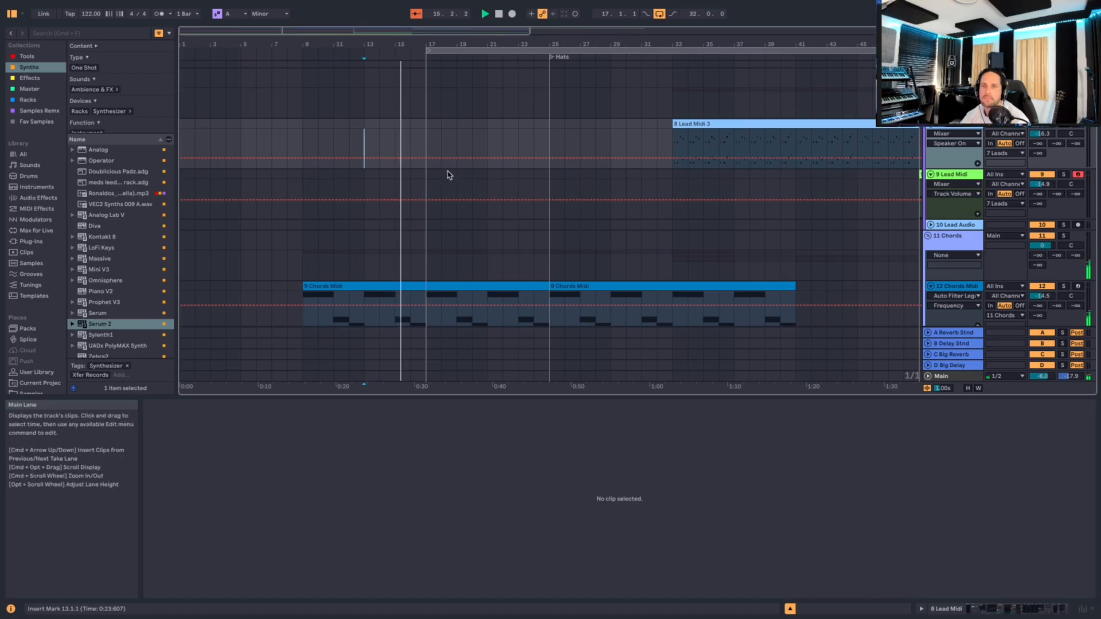
Step: Move the One shots clip to start at bar 25 and play it from bar 24 through to bar 33
scroll(447, 183, down, 2)
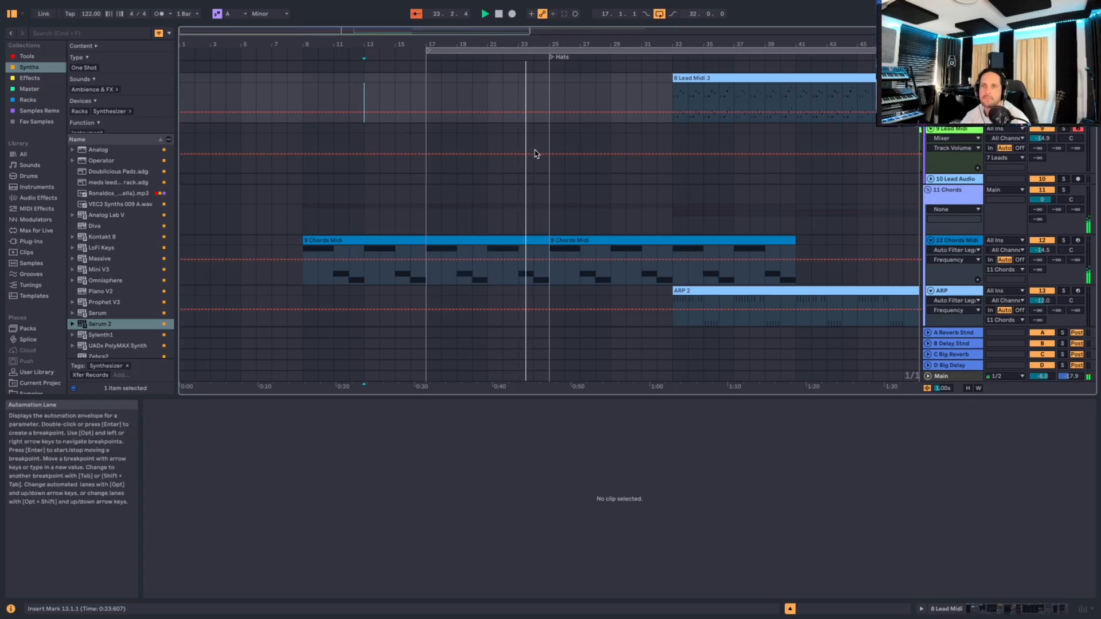
scroll(539, 154, down, 6)
scroll(573, 166, up, 2)
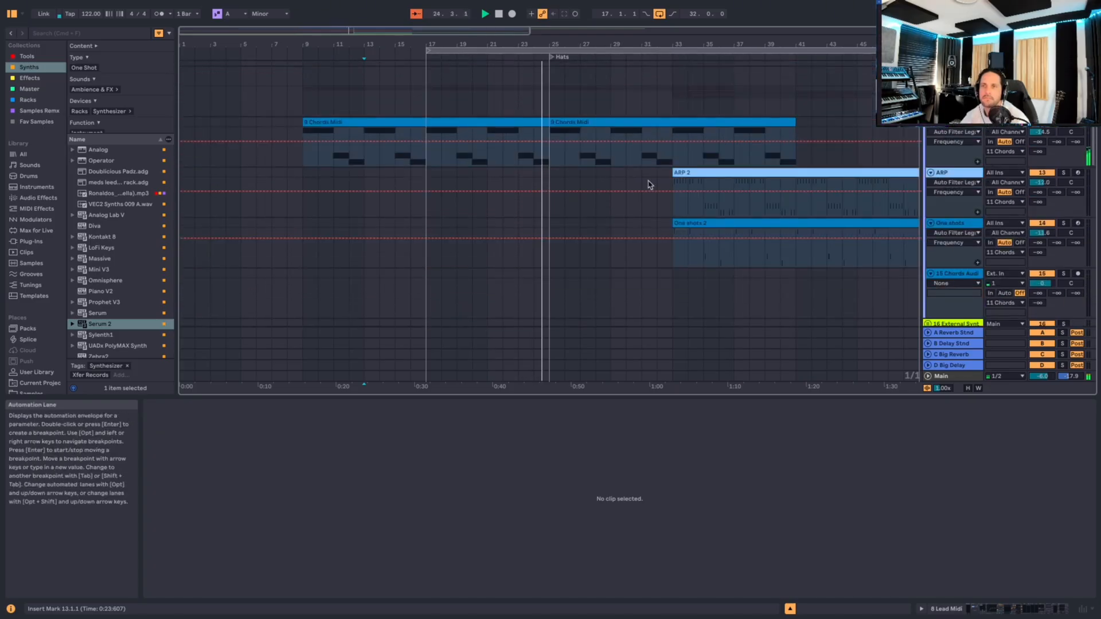
drag(690, 219, 545, 232)
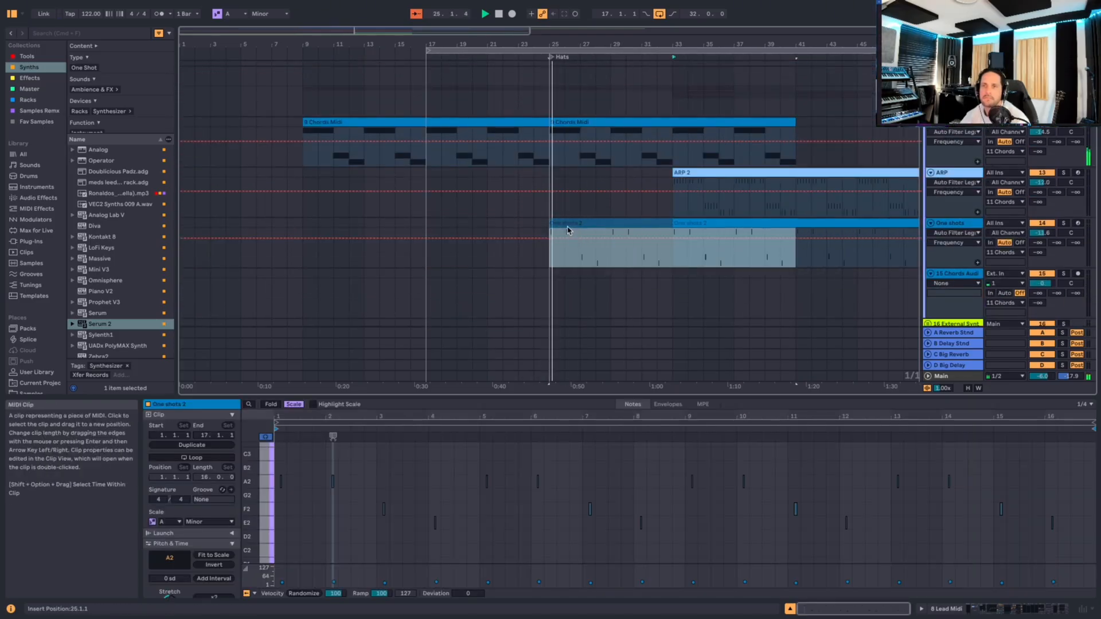
click(535, 226)
scroll(535, 226, up, 5)
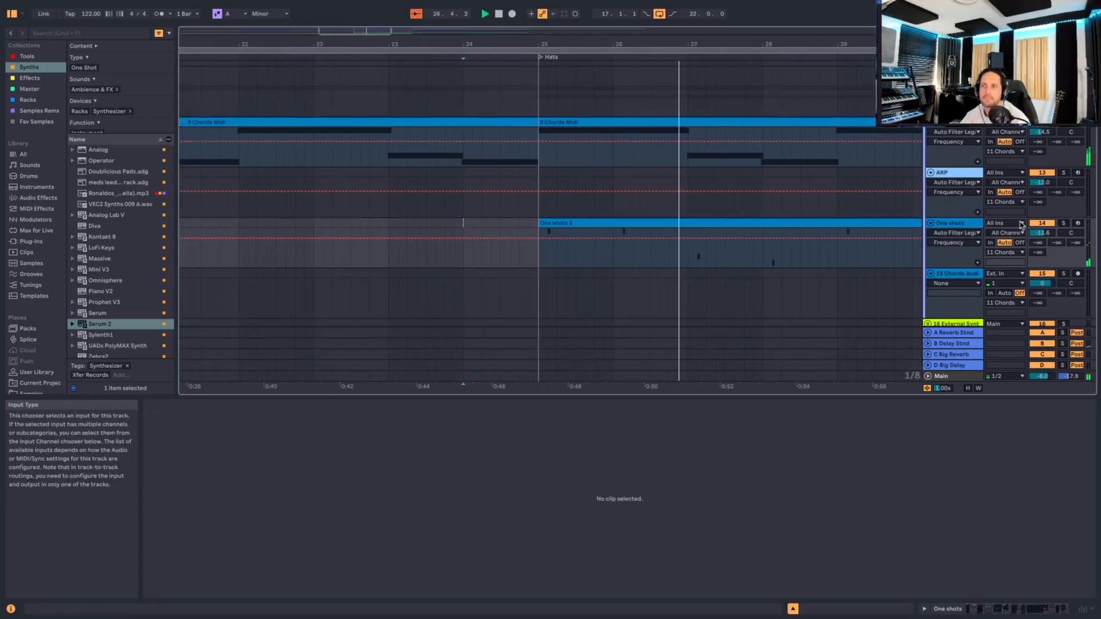
drag(784, 44, 719, 140)
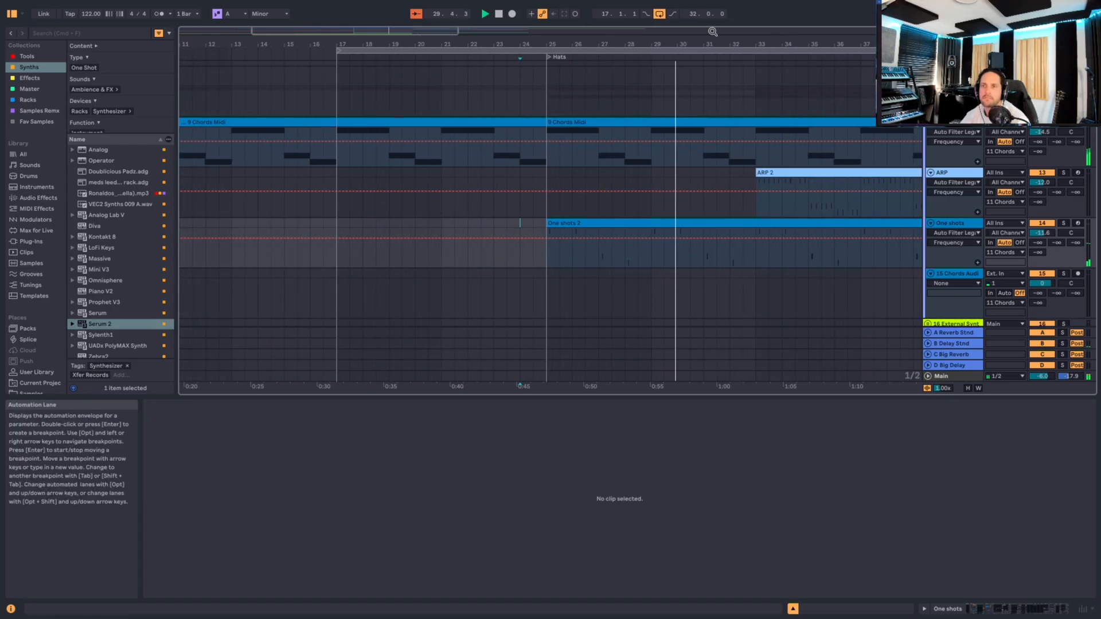
drag(713, 43, 558, 42)
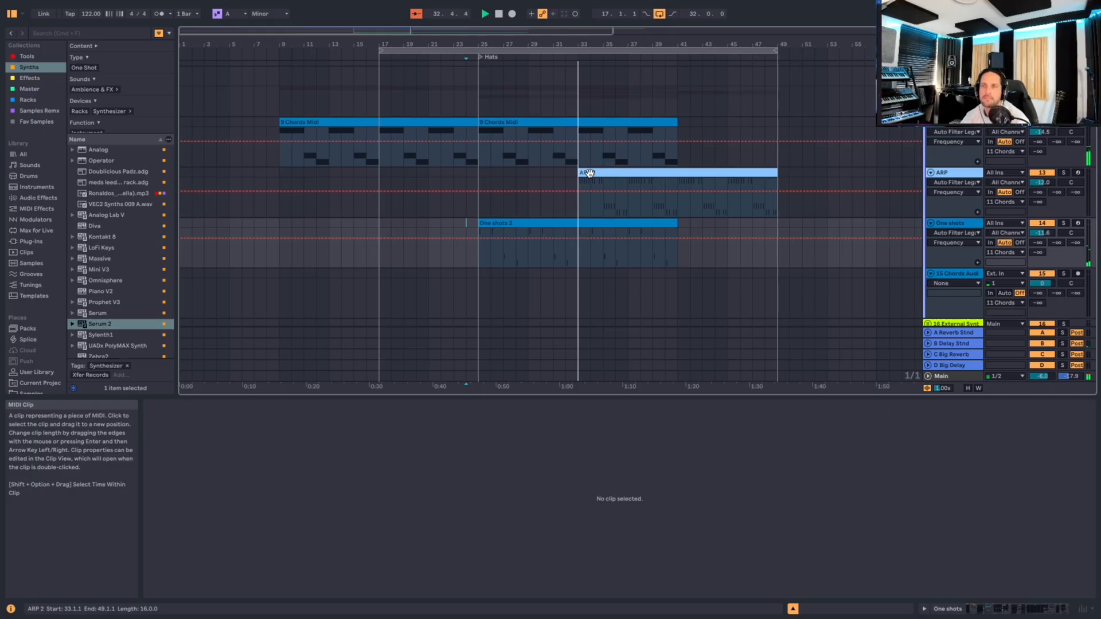
Step: Duplicate the bar 17 clip on the 5 Pad Midi track so the pad continues from bar 33 to bar 49
scroll(589, 173, up, 8)
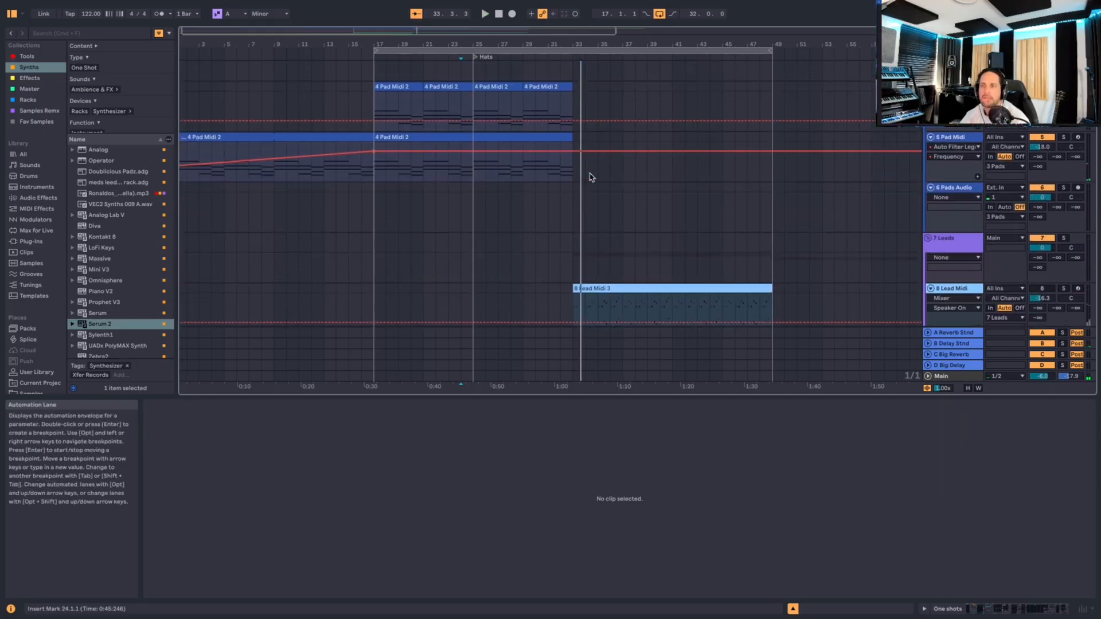
scroll(593, 183, up, 6)
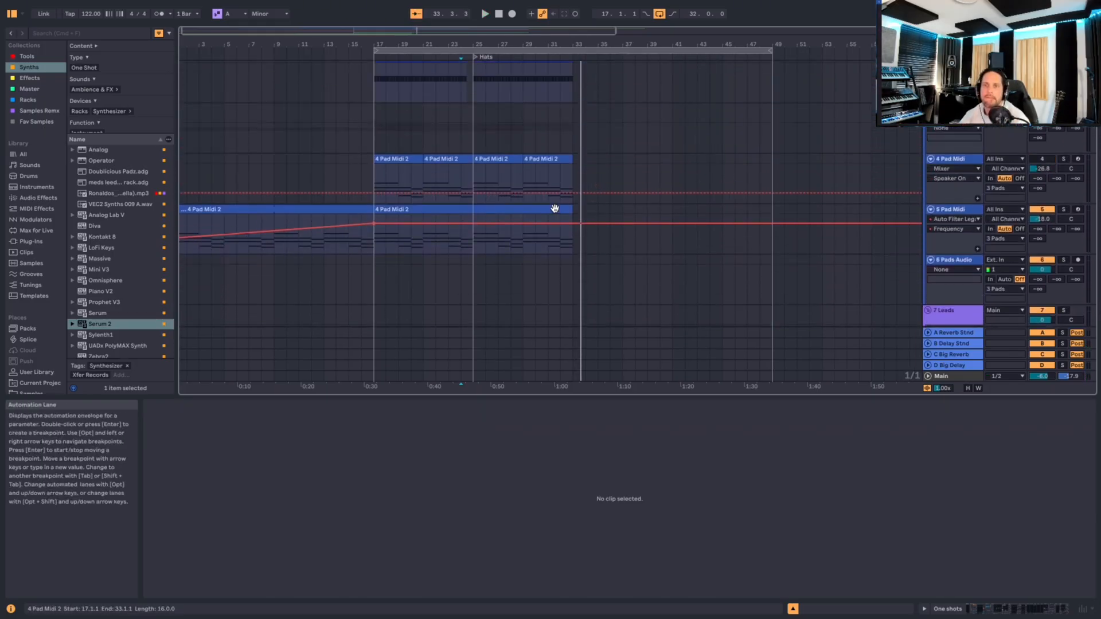
click(547, 210)
key(super+d)
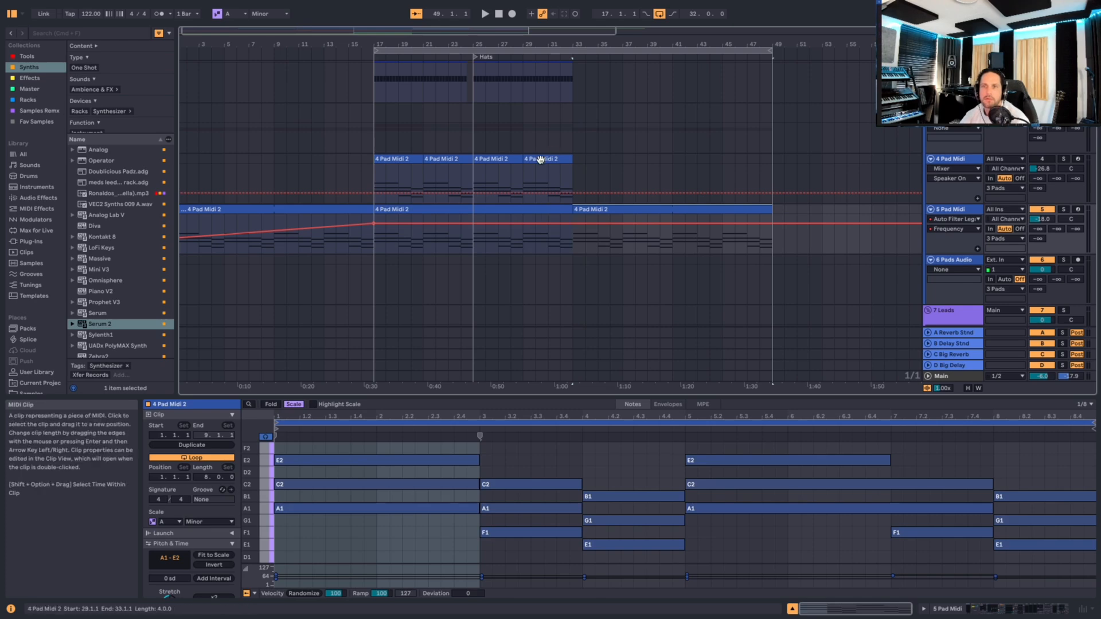
Step: Continue the kick from bar 33, leave a one-beat gap just before it, and play the transition from bar 31.3
scroll(540, 161, up, 1)
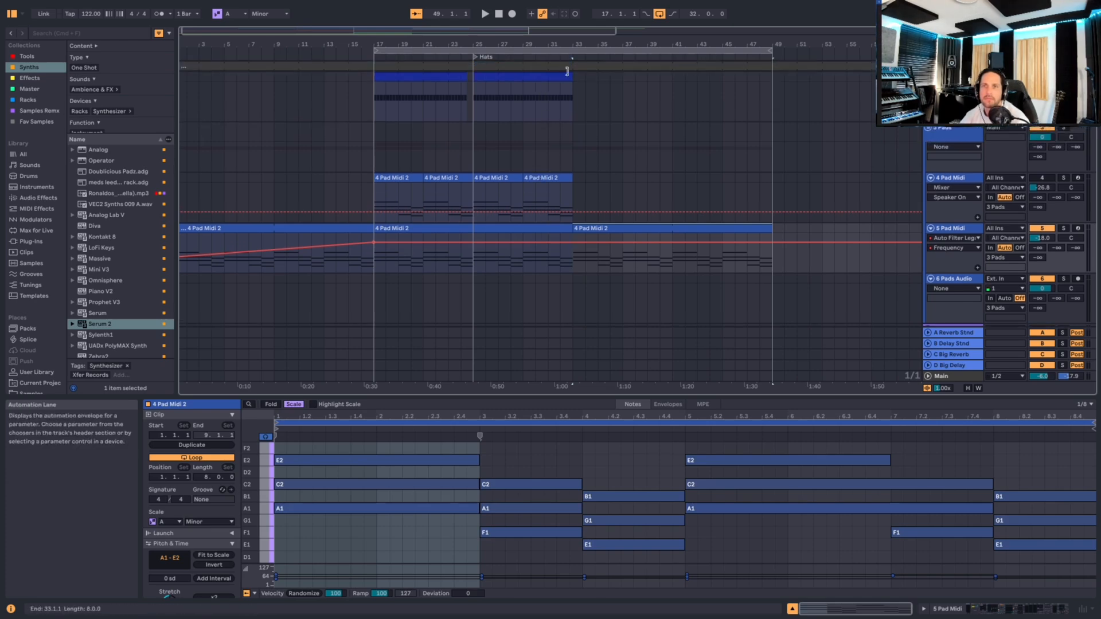
scroll(567, 71, up, 5)
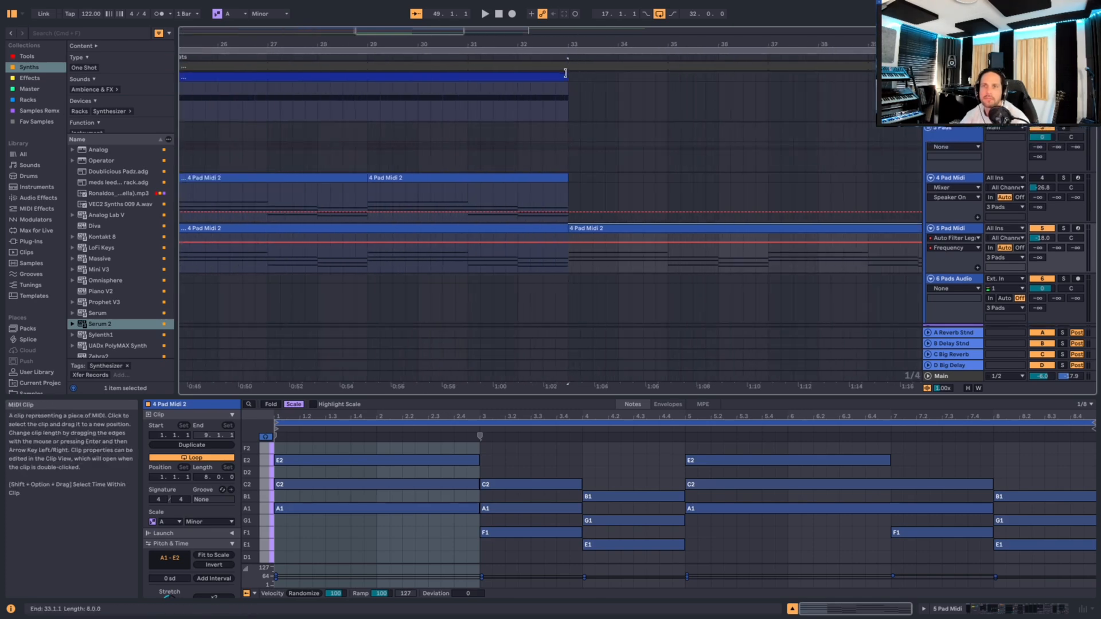
drag(566, 73, 900, 88)
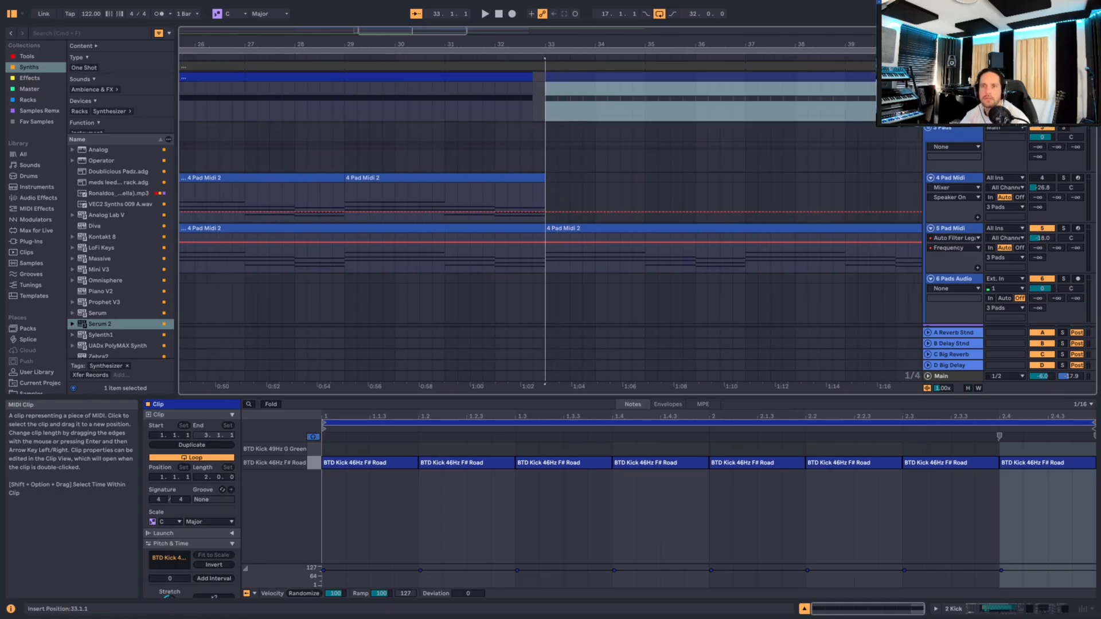
click(481, 132)
key(space)
Step: Duplicate the drone clip on the 27 Ambience Audio track to run from bar 33 to bar 49
scroll(528, 129, down, 10)
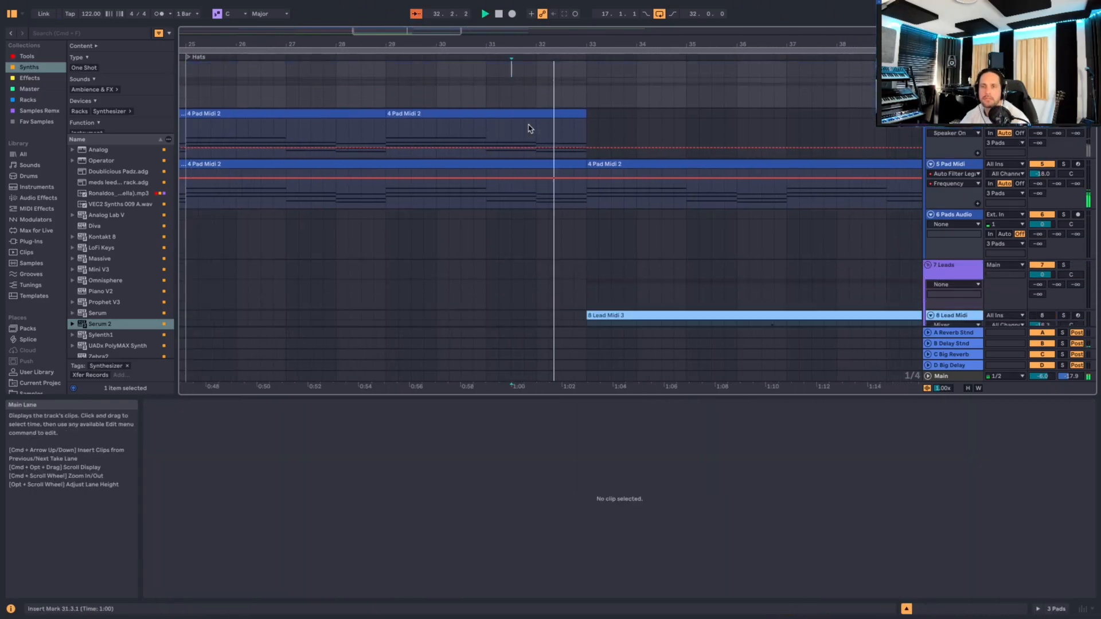
scroll(528, 129, down, 15)
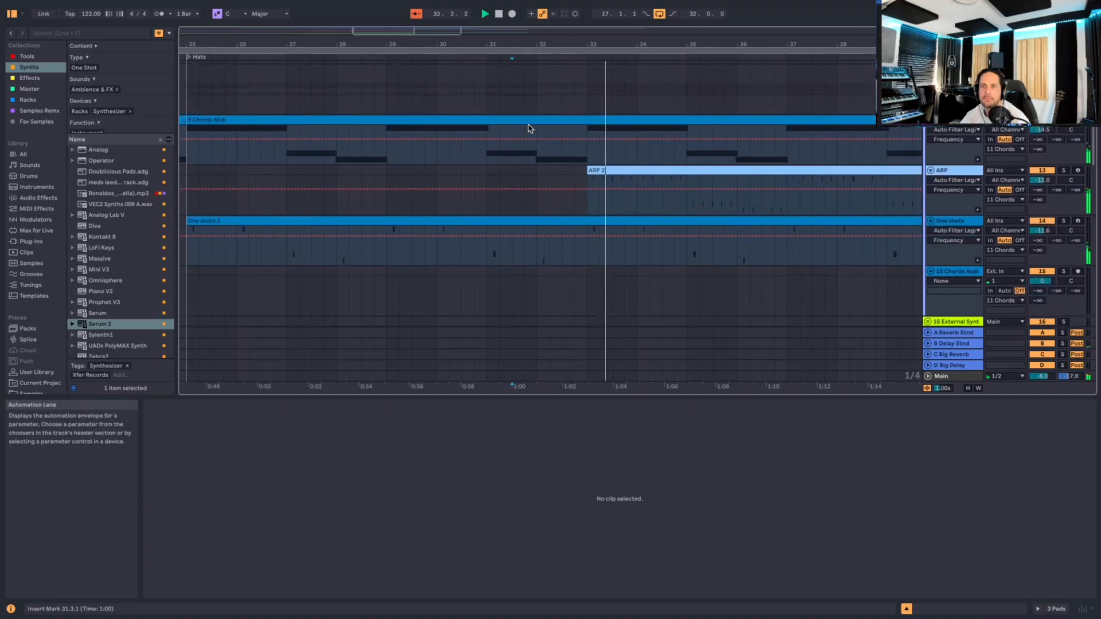
click(545, 76)
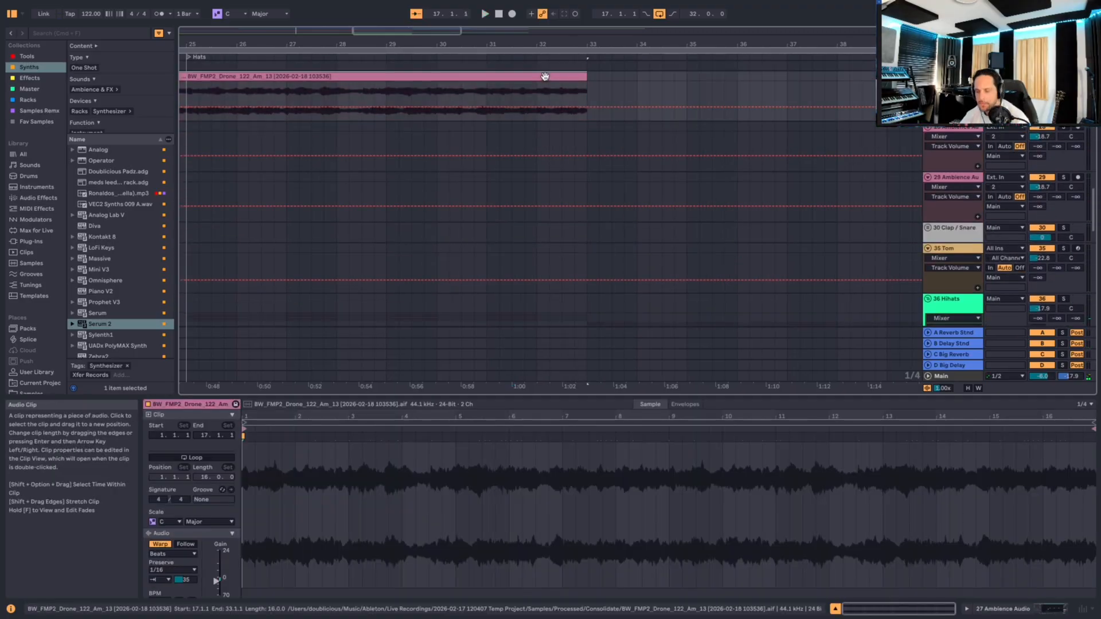
key(super+d)
Step: Duplicate the hat clips on the 38 Hat midi and 37 Hat midi tracks twice each so they run to bar 49
drag(625, 45, 508, 23)
scroll(506, 215, down, 5)
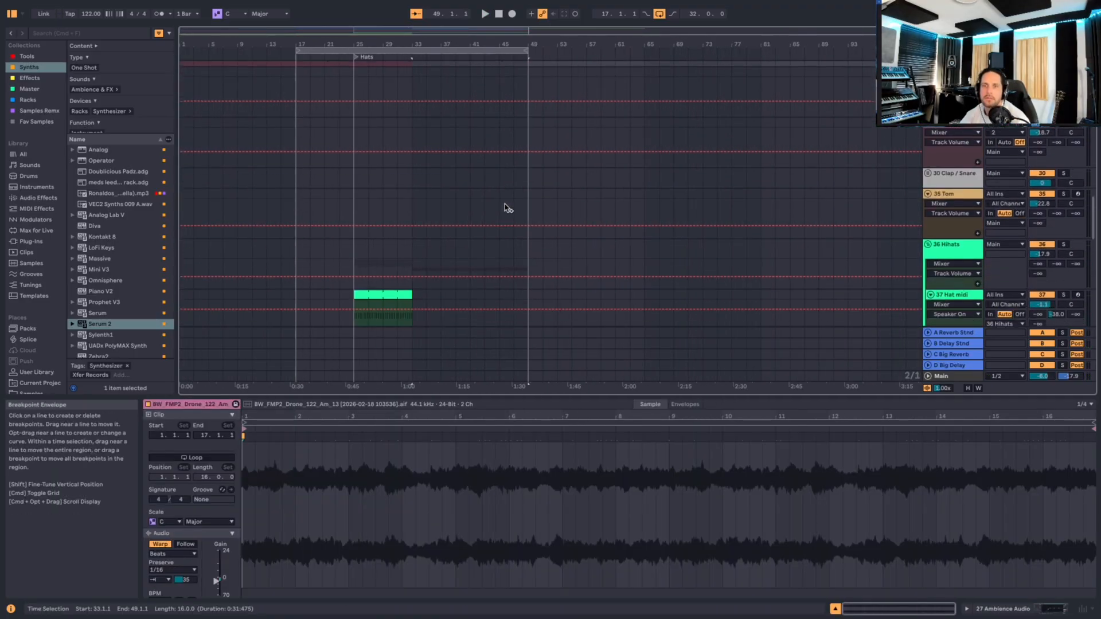
click(395, 208)
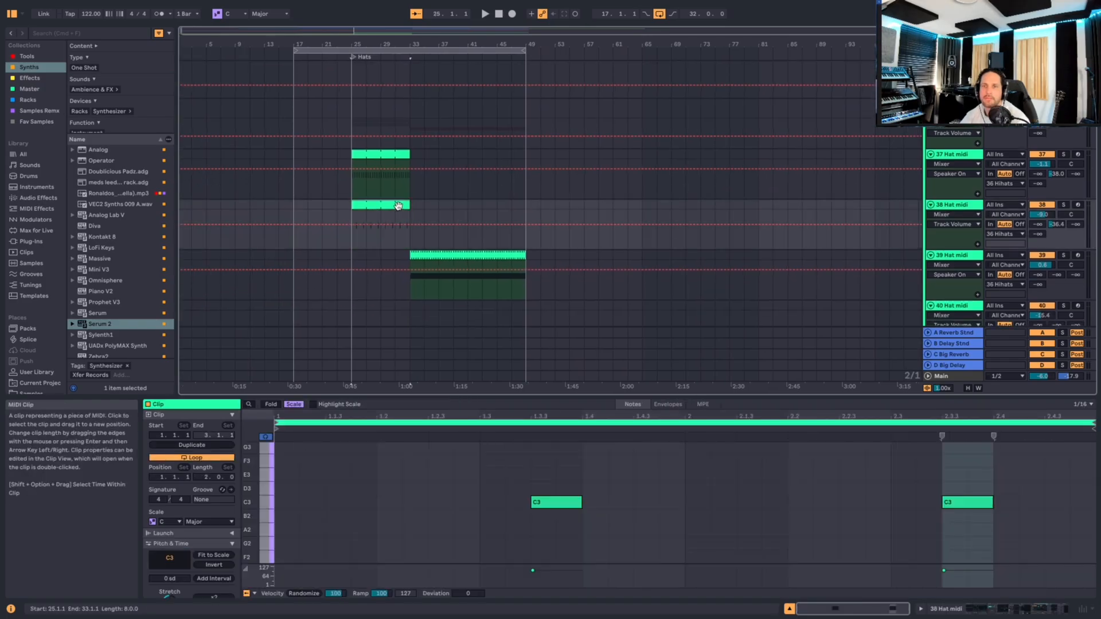
key(super+d)
key(super+d)
click(399, 155)
key(super+d)
key(super+d)
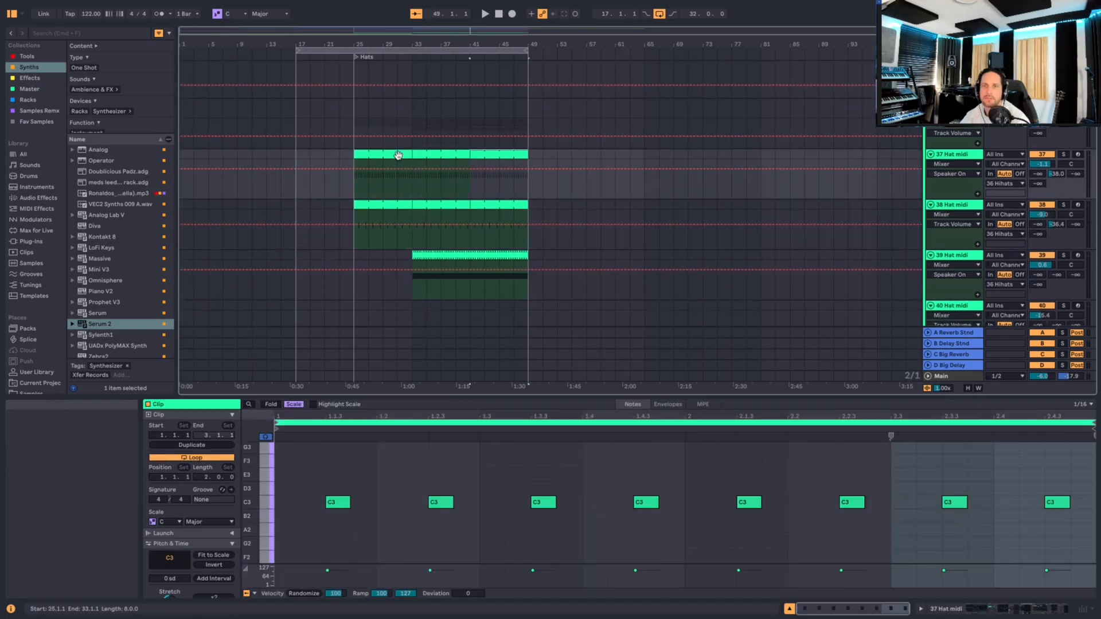
Step: Add a locator at bar 41 and name it "Extra hats"
scroll(418, 197, down, 3)
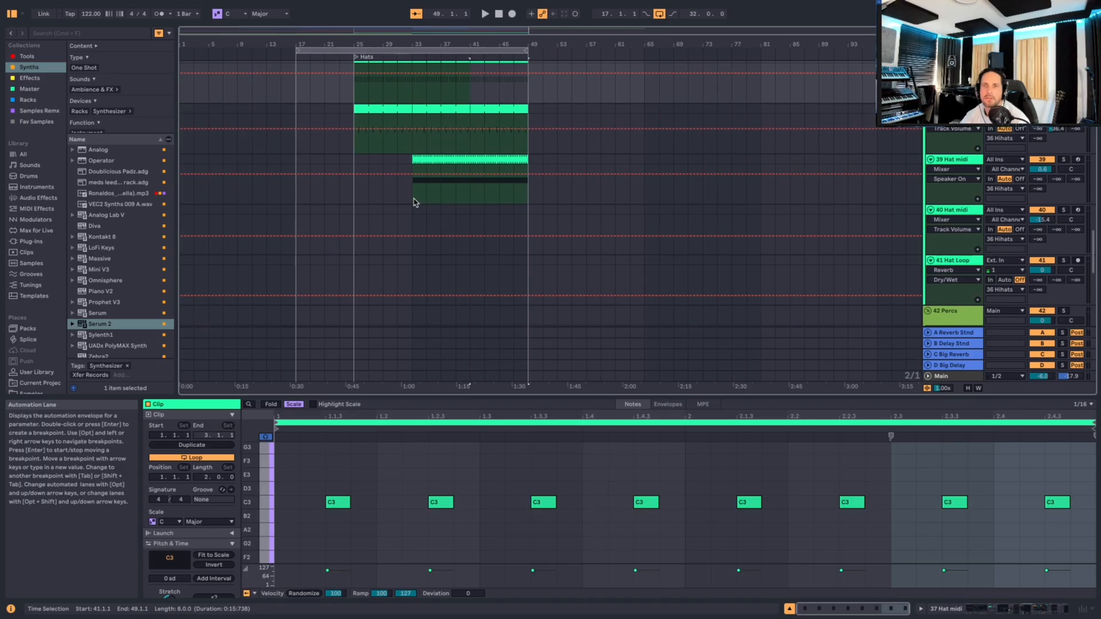
scroll(419, 195, up, 15)
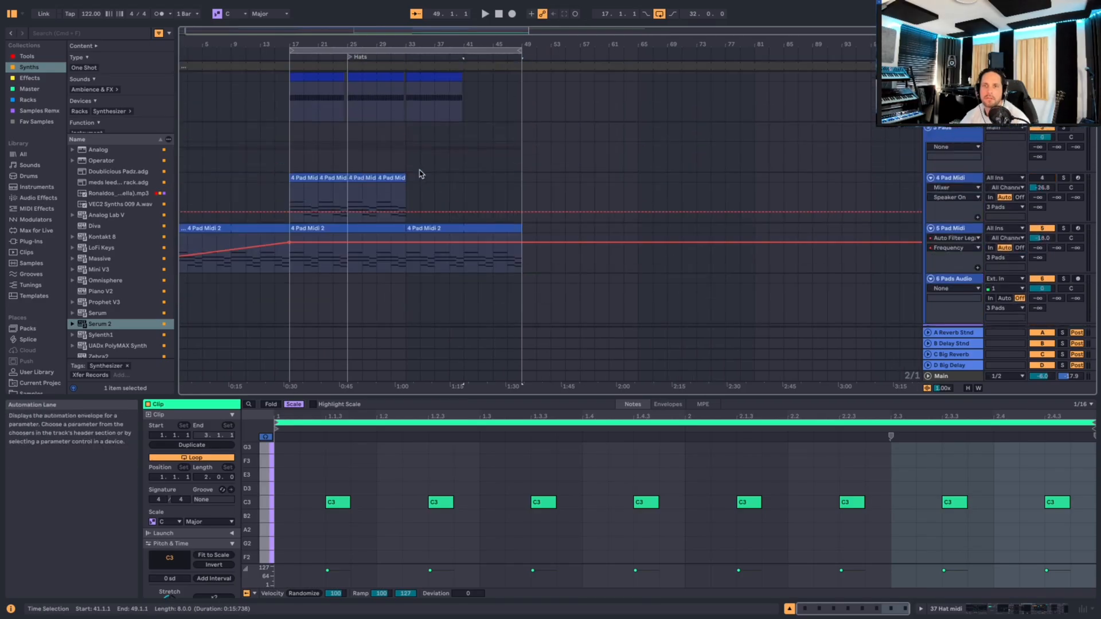
right_click(465, 57)
click(485, 92)
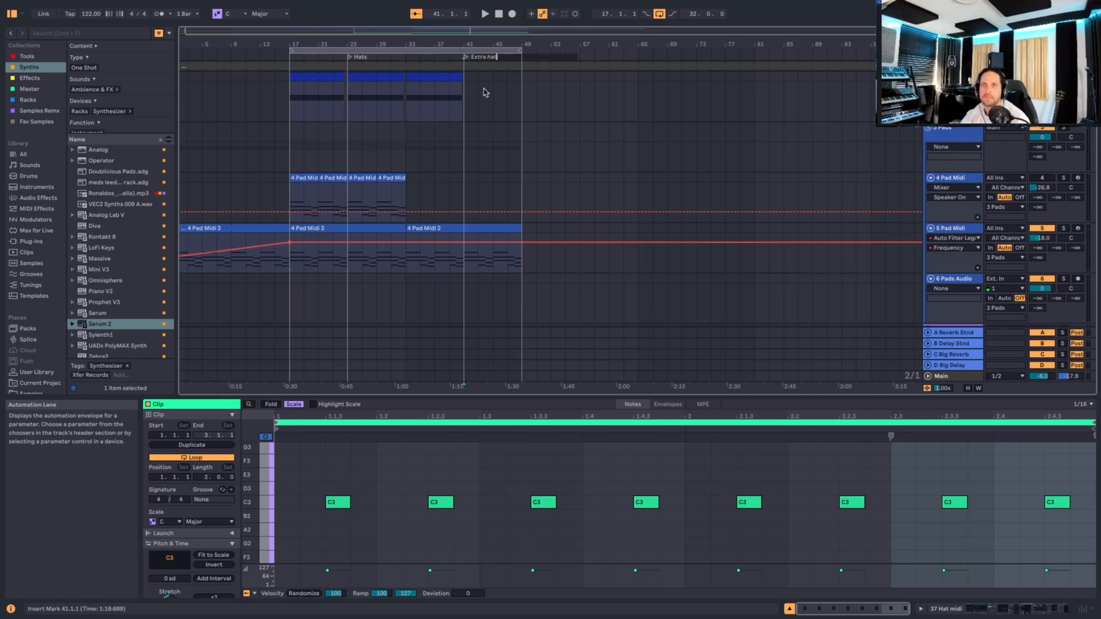
key(Return)
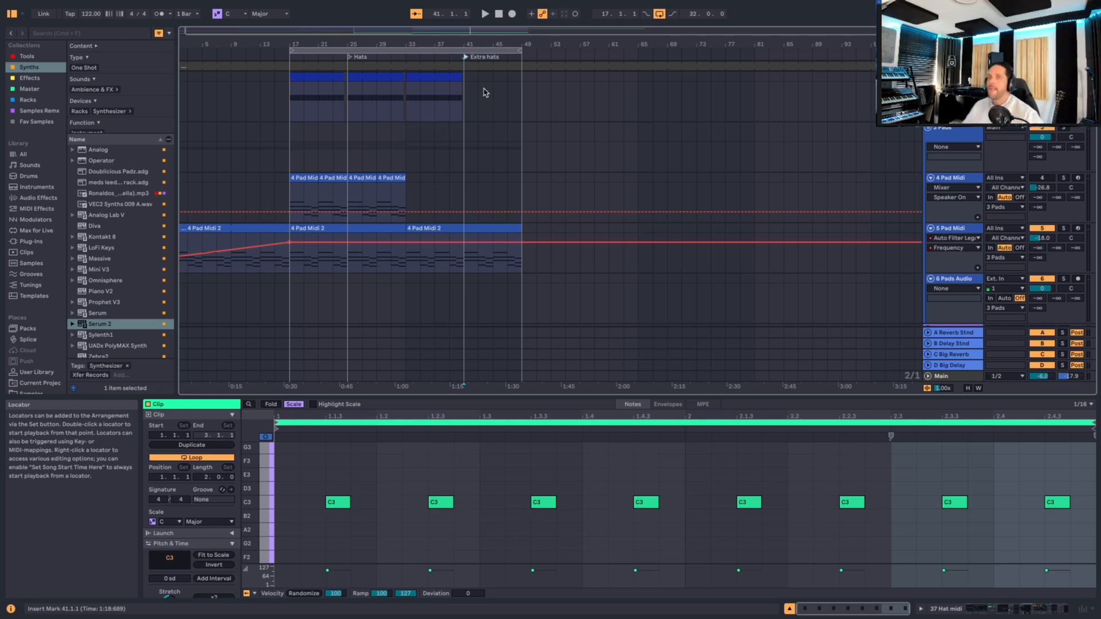
Step: Play the arrangement from bar 1 through the kick and bass entry at bar 17, and stop playback
click(498, 15)
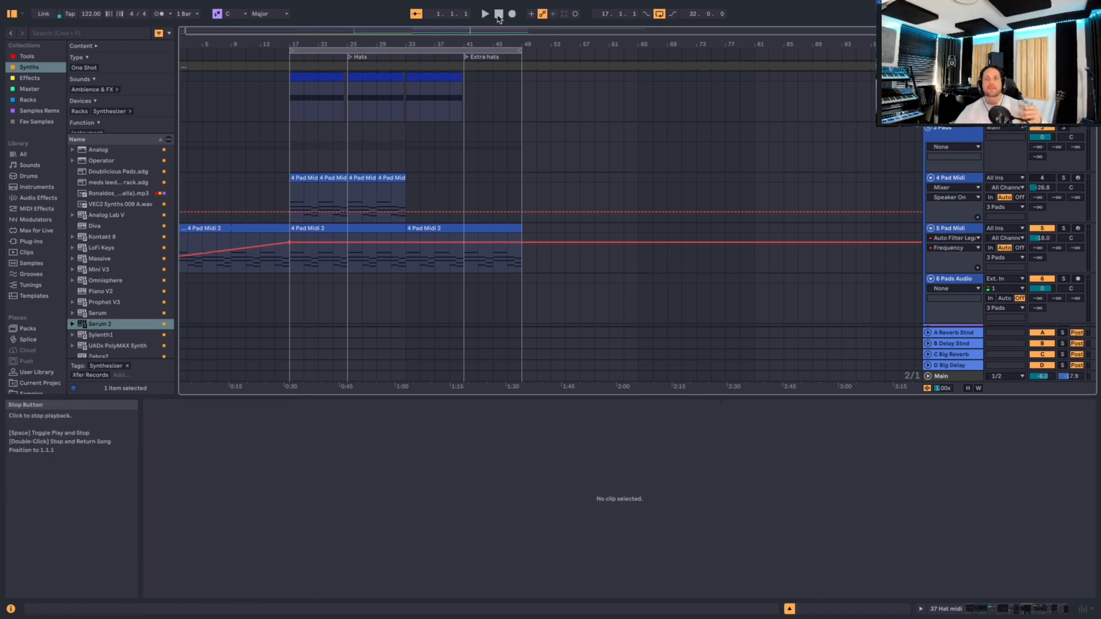
click(485, 15)
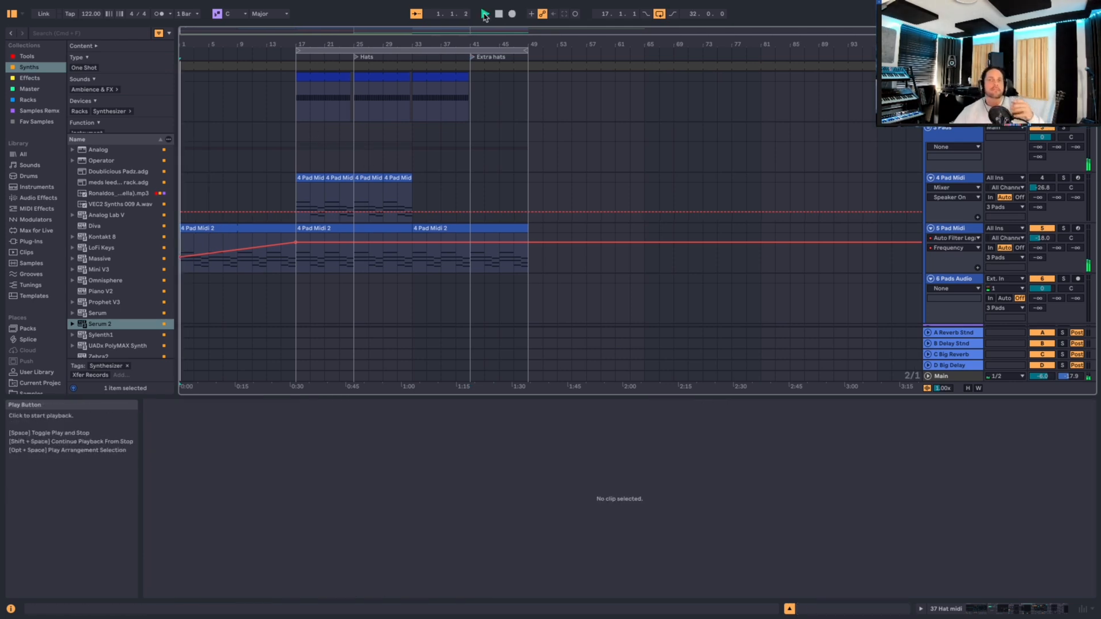
click(260, 184)
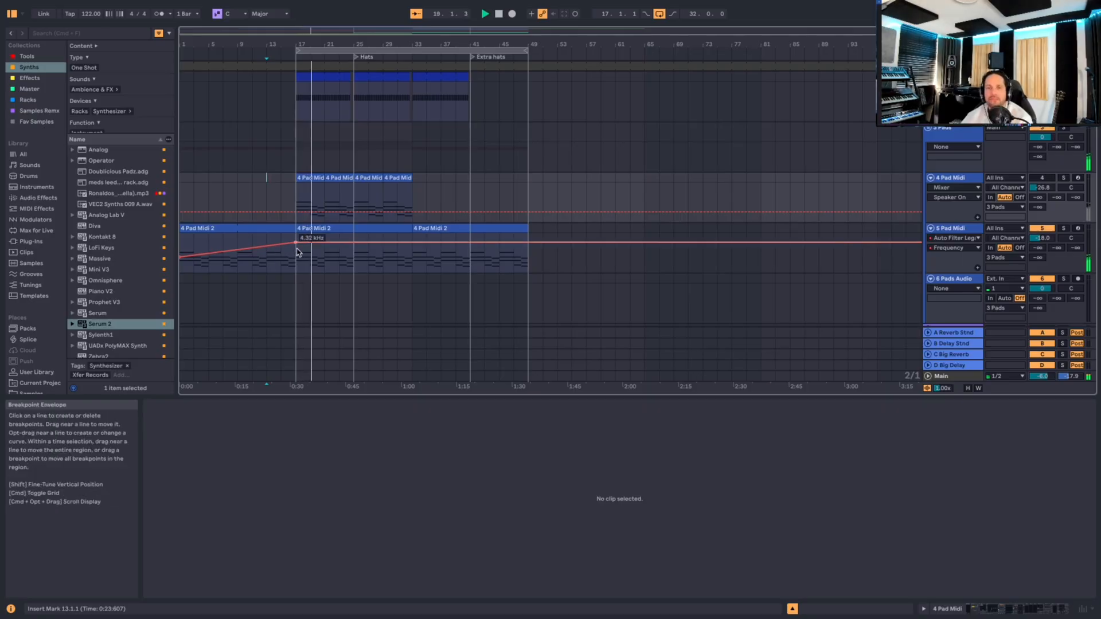
key(space)
Step: Lower the filter frequency automation breakpoint at bar 17 on the 5 Pad Midi track slightly and play from bar 15.2
drag(321, 45, 688, 75)
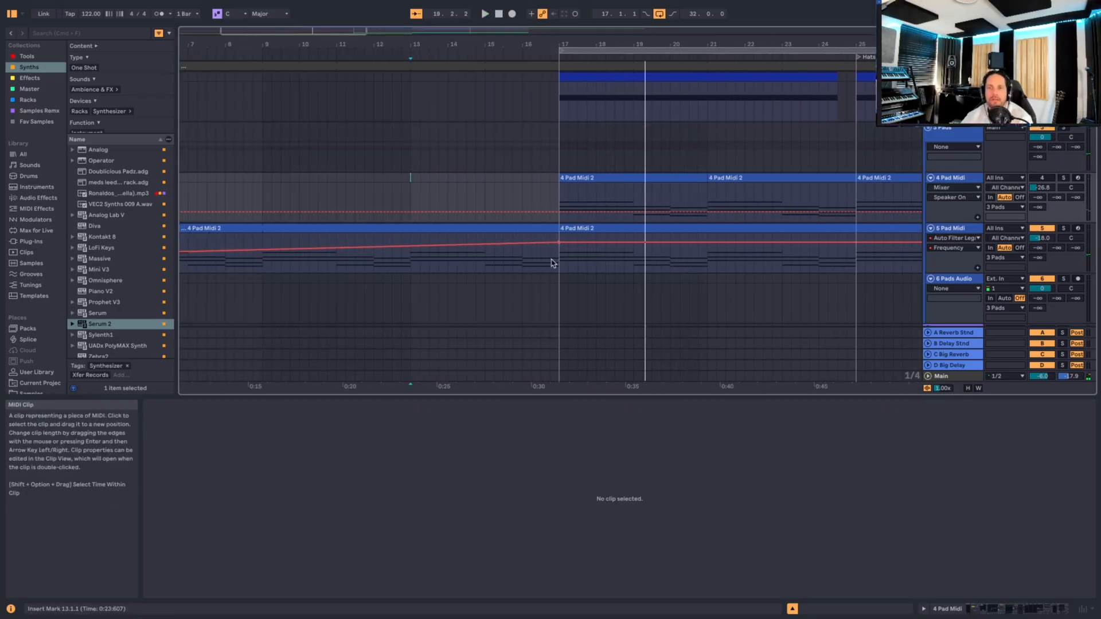
drag(559, 242, 559, 246)
click(493, 183)
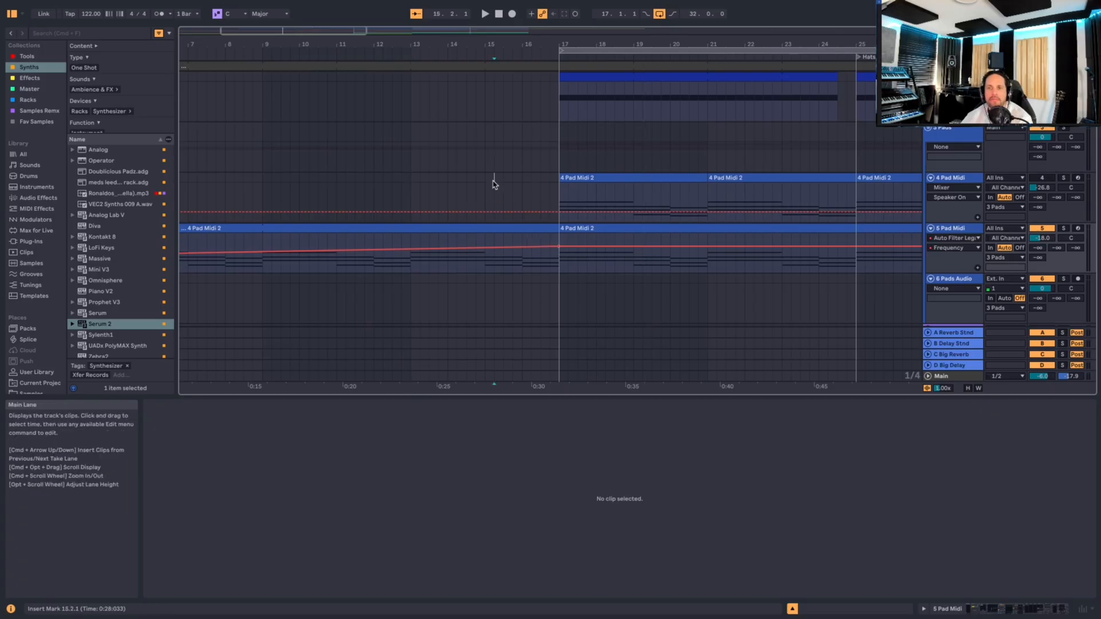
key(space)
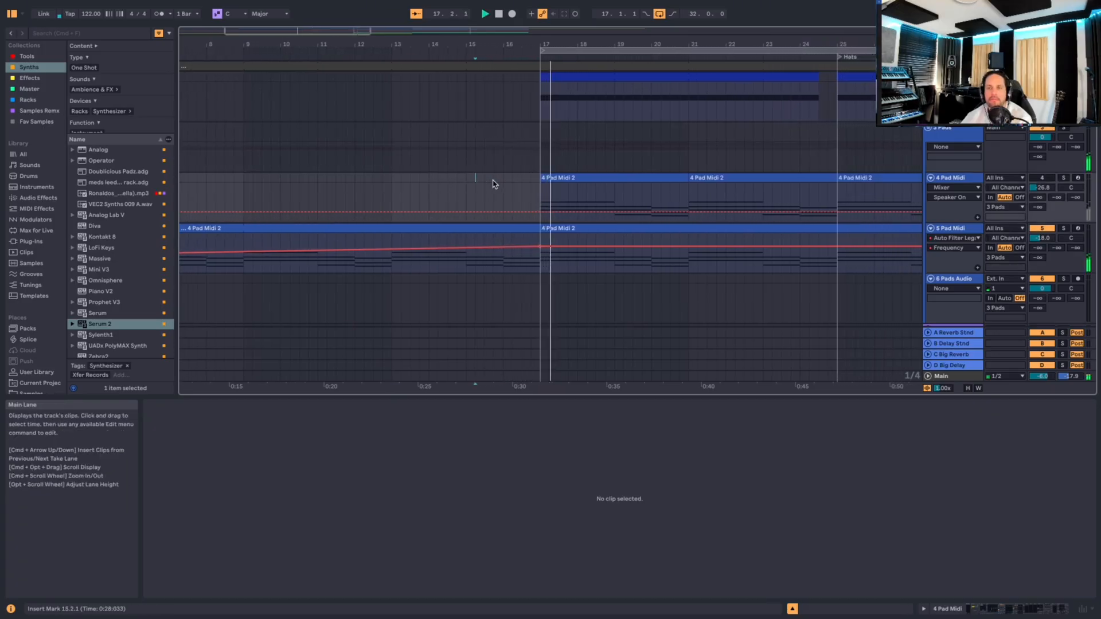
Step: Add a locator at bar 33 and name it "Arp"
drag(655, 45, 591, 27)
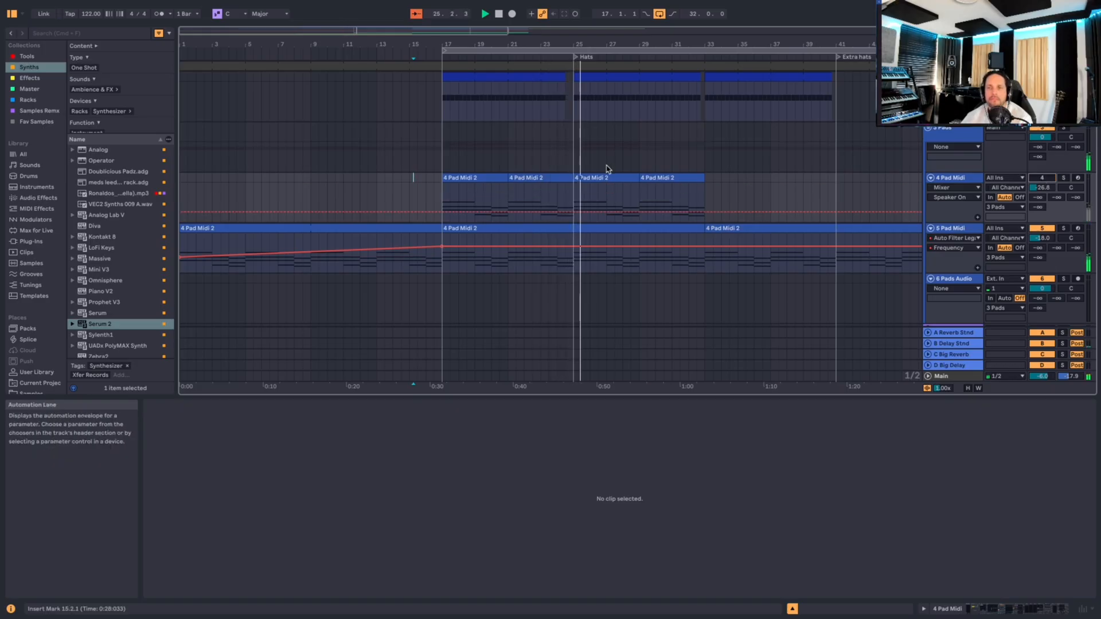
scroll(608, 168, down, 10)
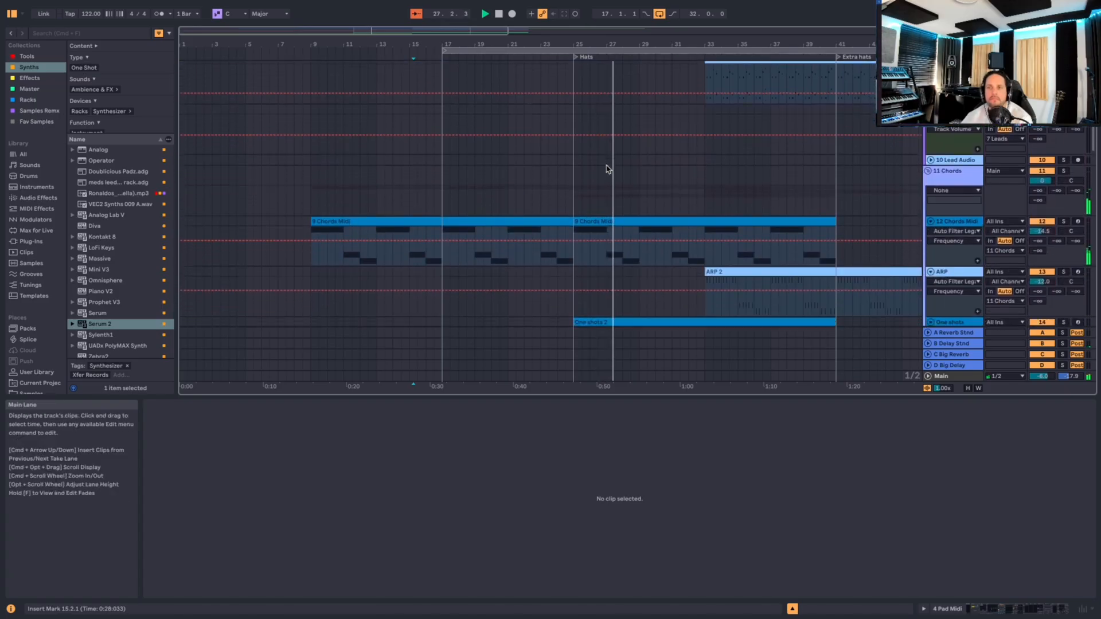
scroll(608, 169, down, 5)
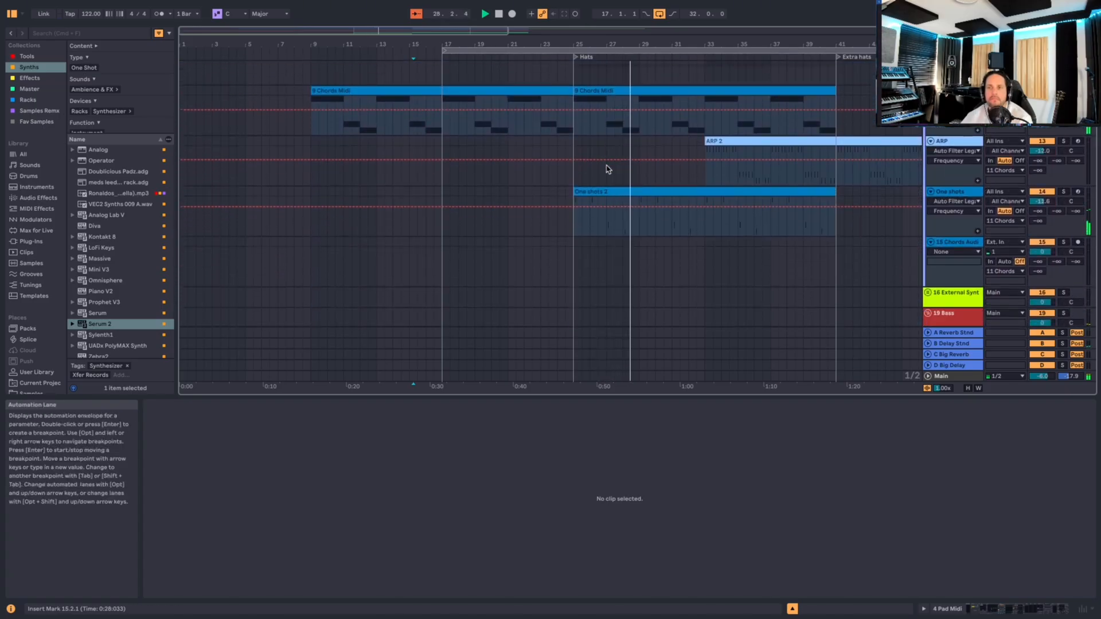
scroll(668, 161, up, 12)
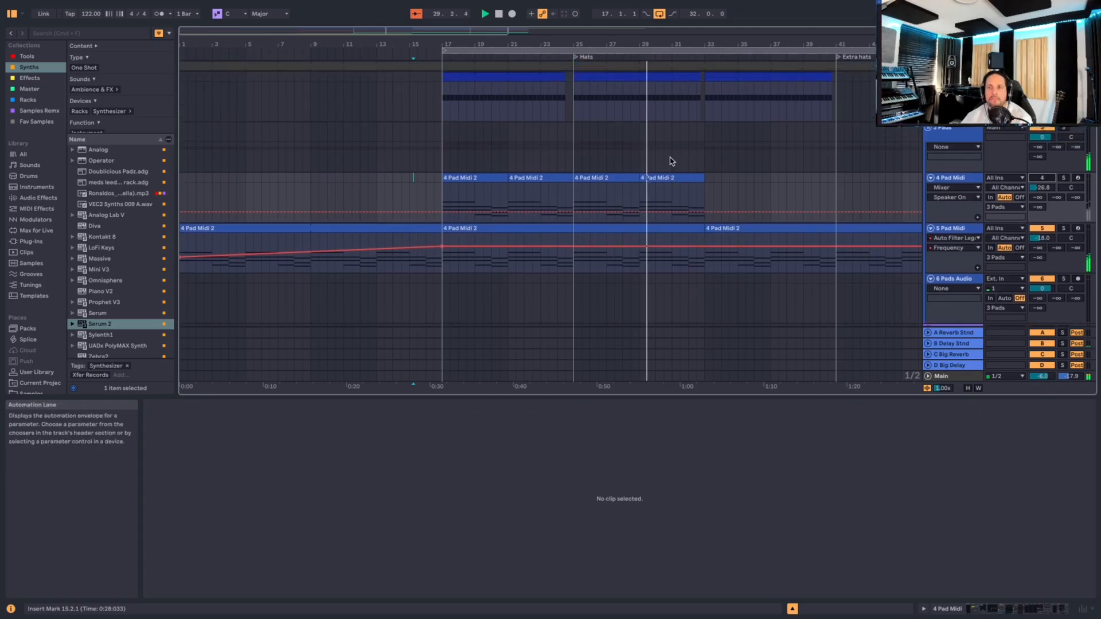
right_click(711, 53)
click(724, 87)
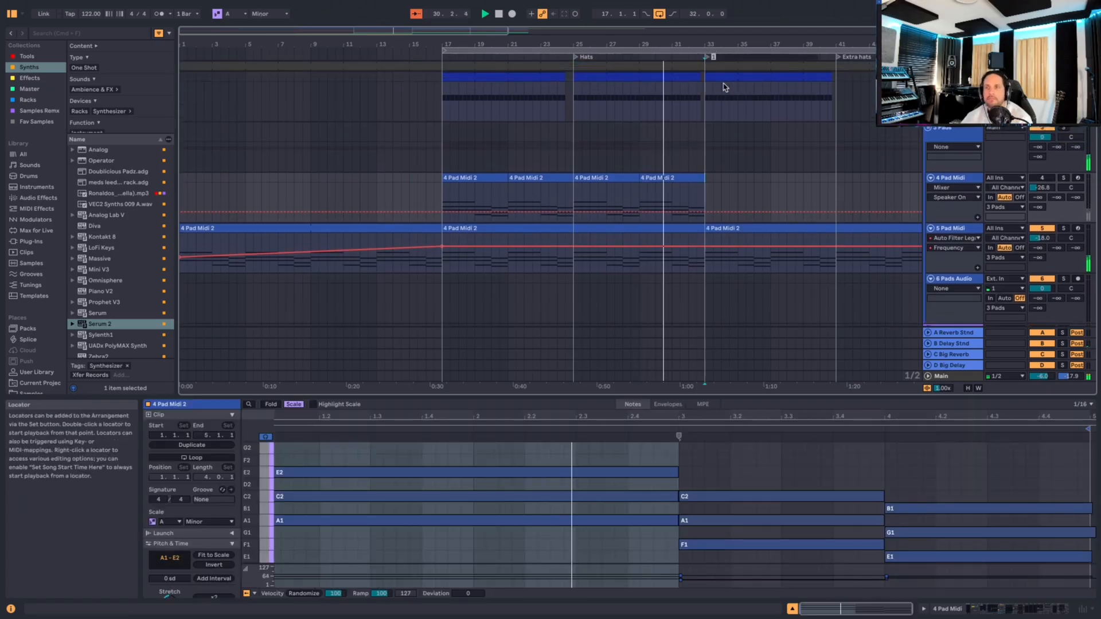
text(rp)
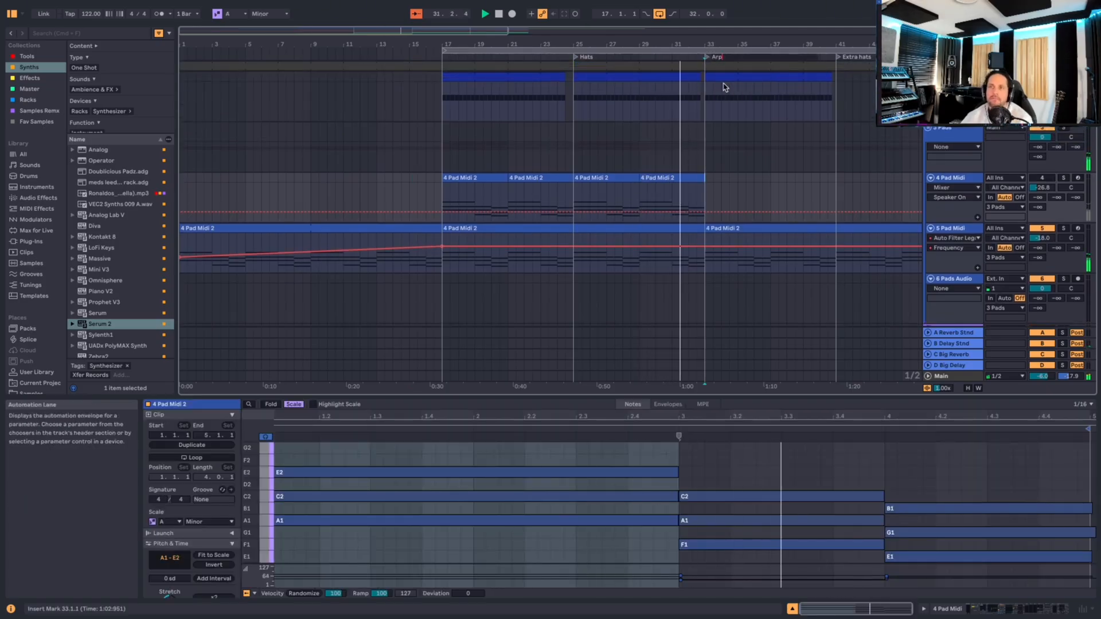
click(795, 171)
Step: Stop playback and duplicate the top loop clips on the 45 and 46 Loop Audio tracks to run from bar 33 to bar 49
scroll(760, 159, down, 8)
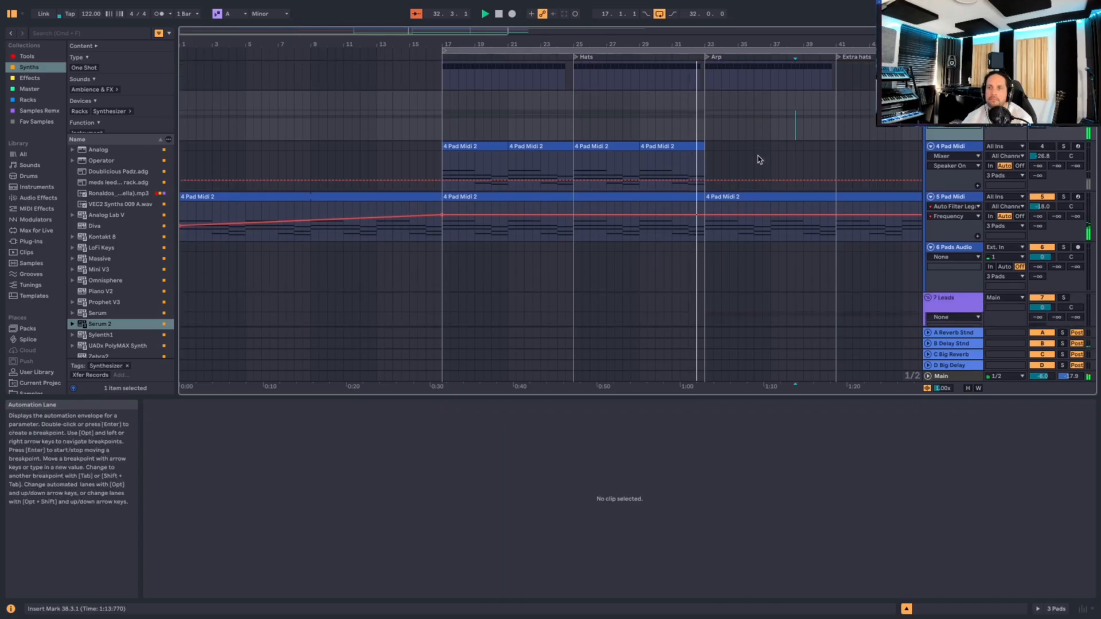
scroll(755, 153, up, 5)
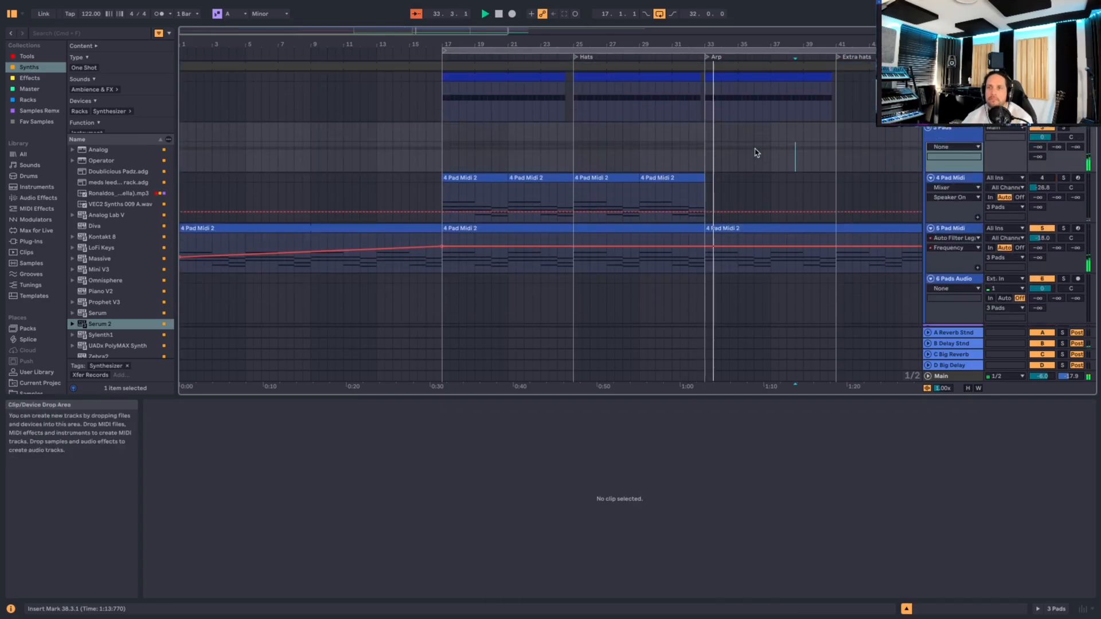
scroll(753, 147, down, 10)
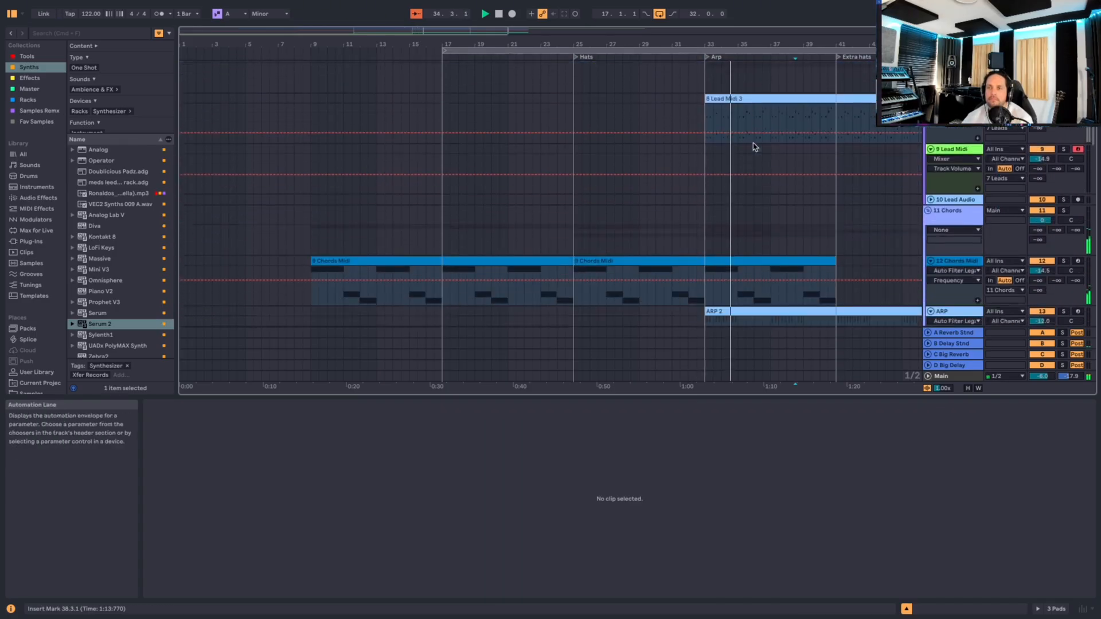
scroll(754, 147, down, 12)
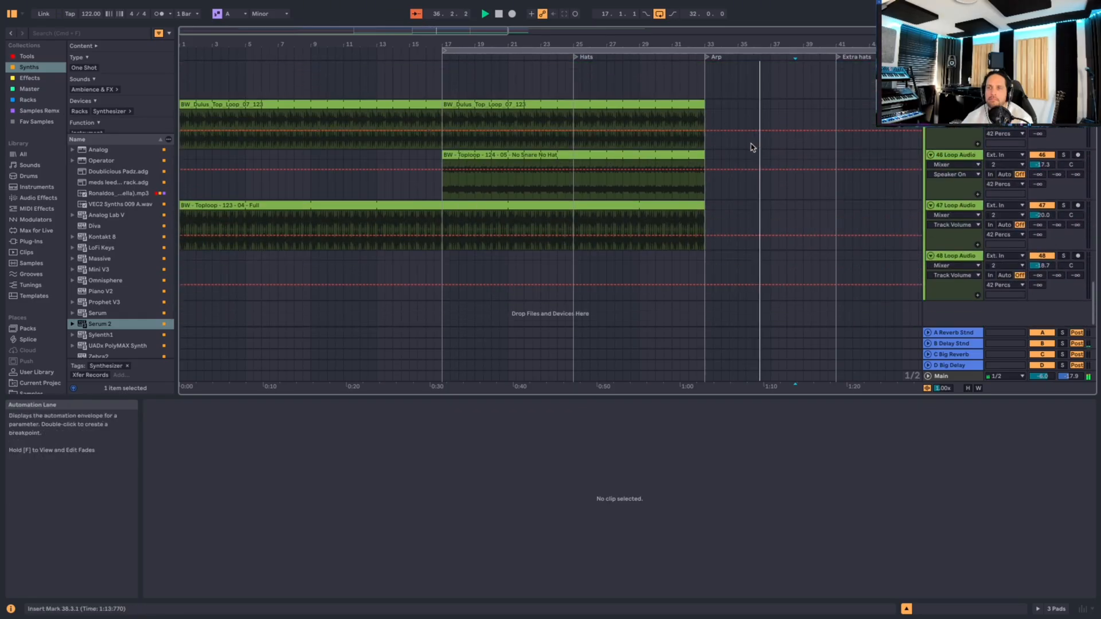
key(space)
click(663, 105)
shift+click(669, 203)
click(689, 106)
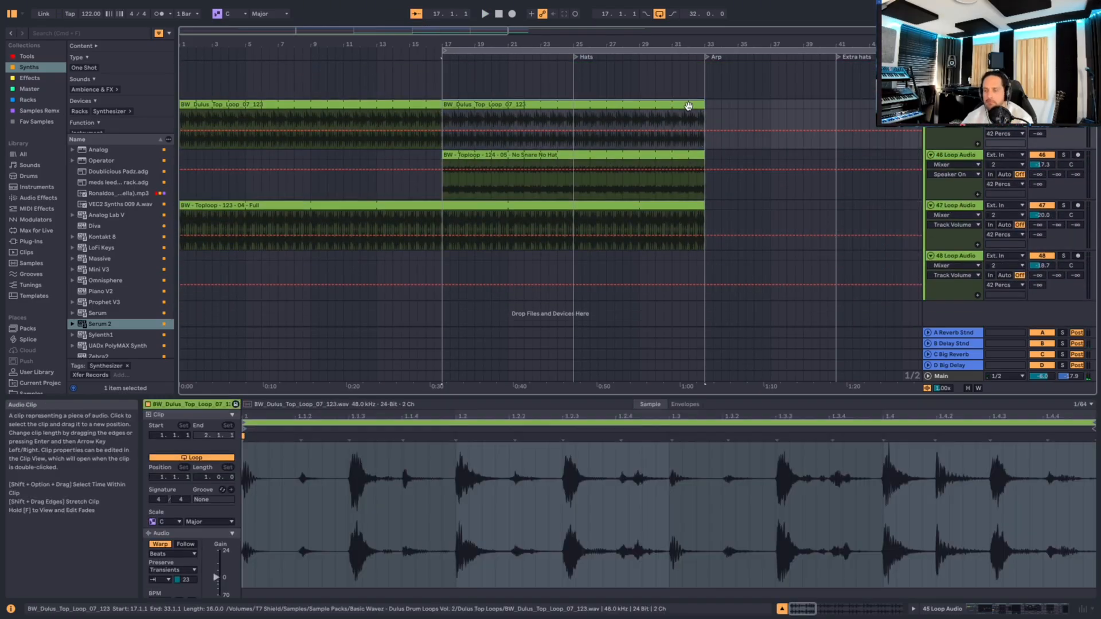
key(super+d)
click(467, 166)
key(super+d)
Step: Duplicate the clips on the 45, 46 and 47 Loop Audio tracks so all three loops extend to bar 65
click(485, 214)
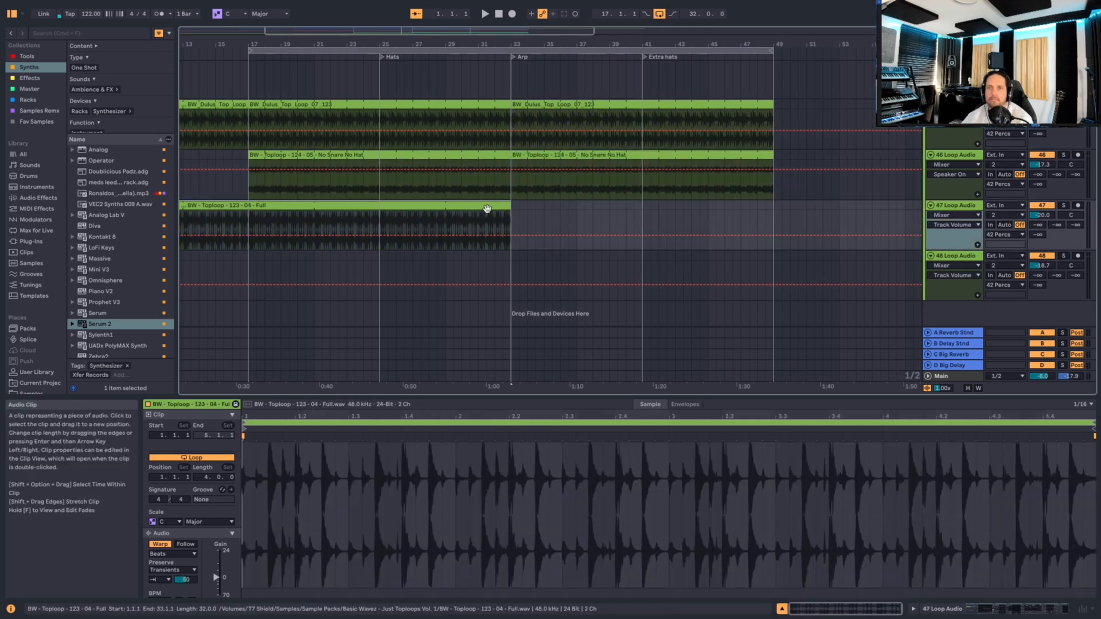
key(super+d)
click(481, 116)
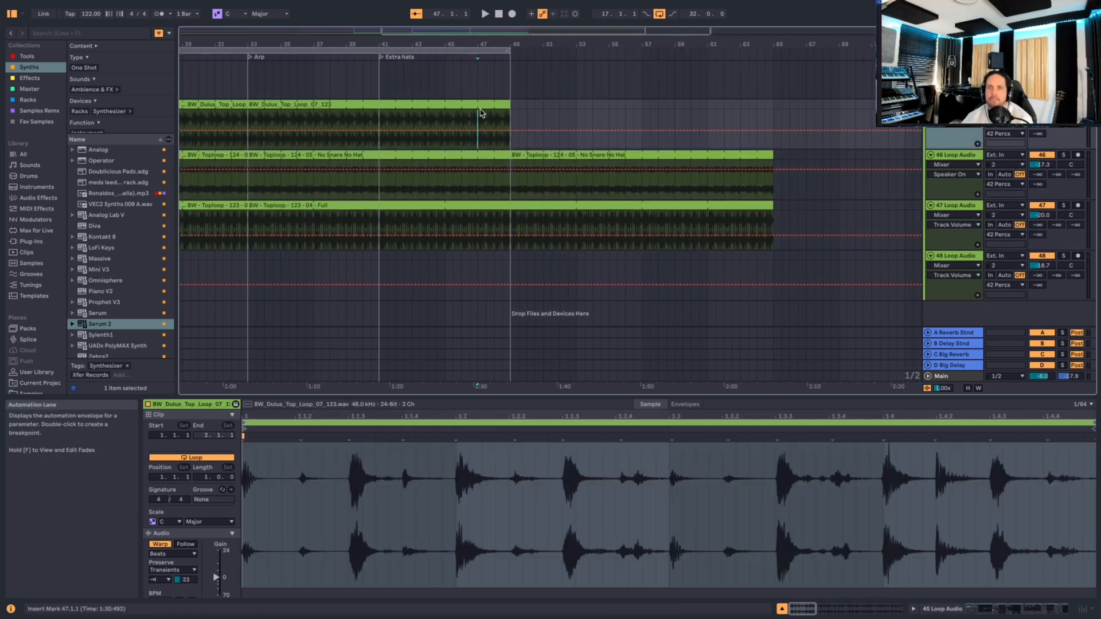
click(480, 106)
key(super+d)
Step: Play from bar 31 into the Arp section and review the hat, ambience, chord and ARP tracks
scroll(438, 113, left, 8)
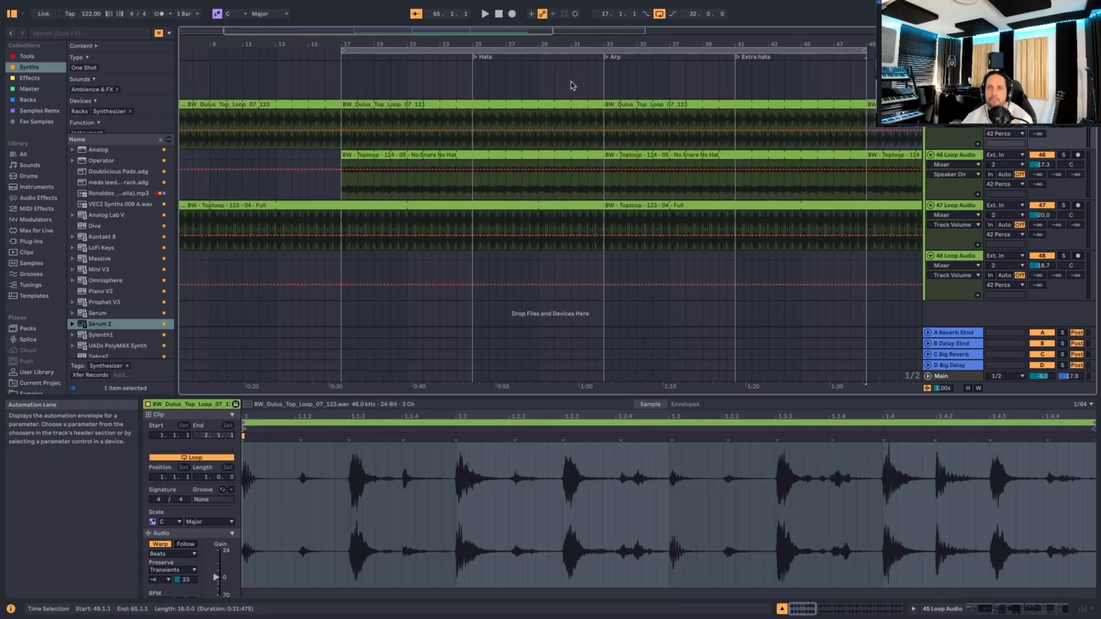
click(571, 85)
key(space)
scroll(571, 115, up, 5)
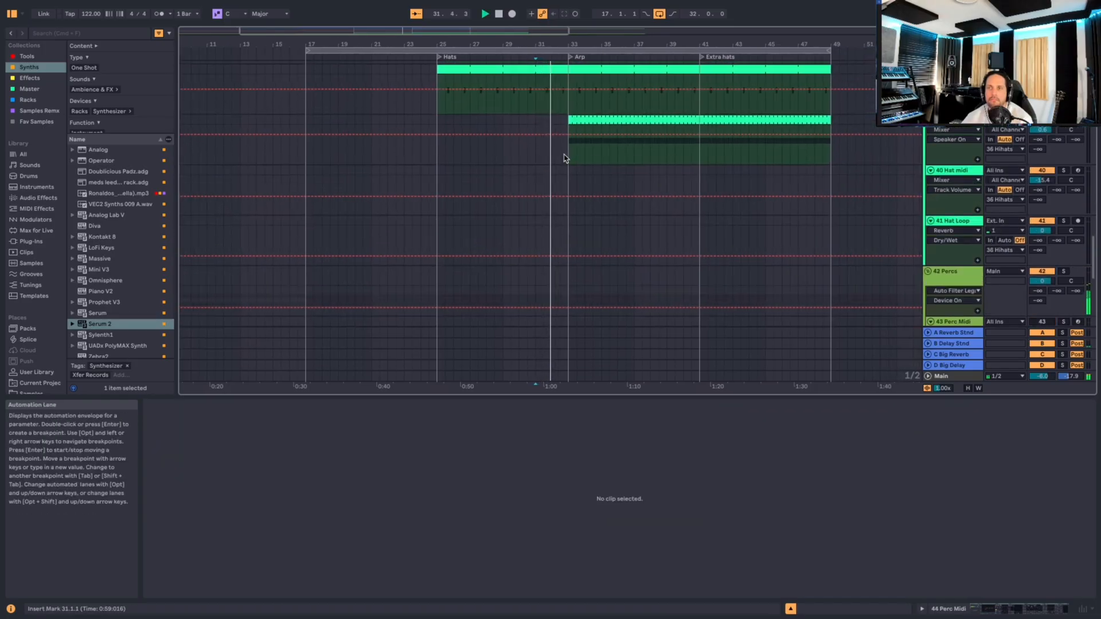
scroll(564, 158, up, 10)
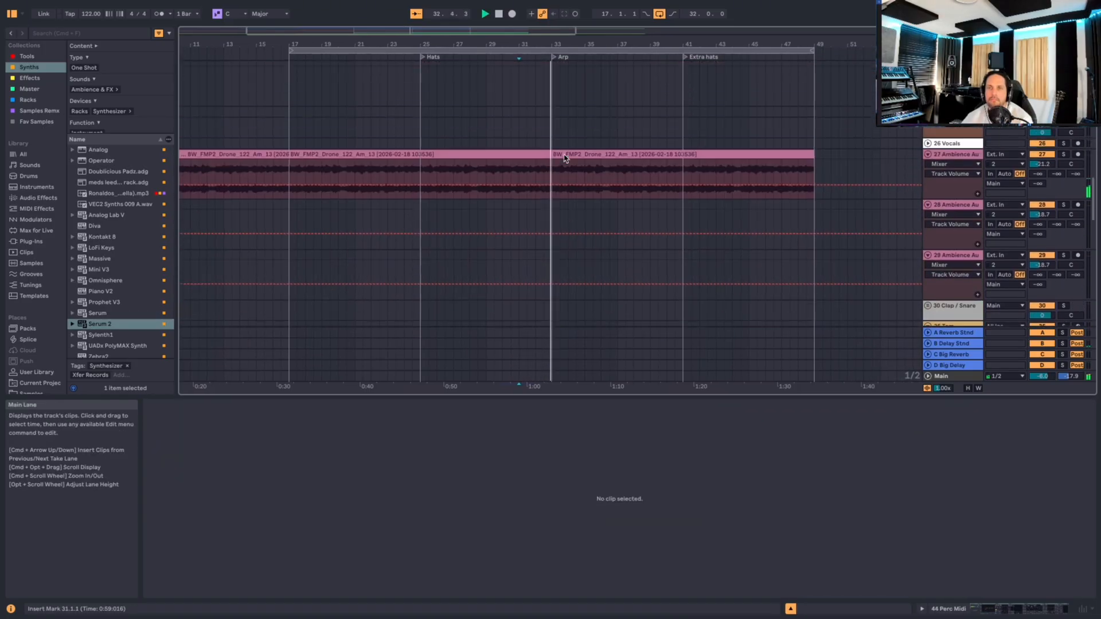
scroll(564, 159, up, 12)
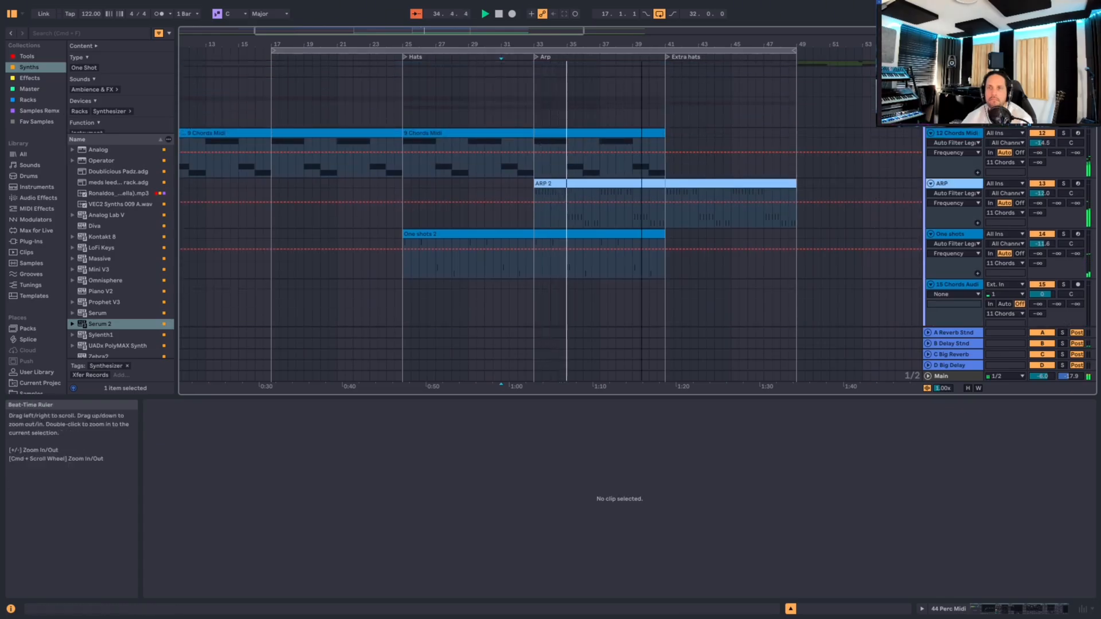
key(minus)
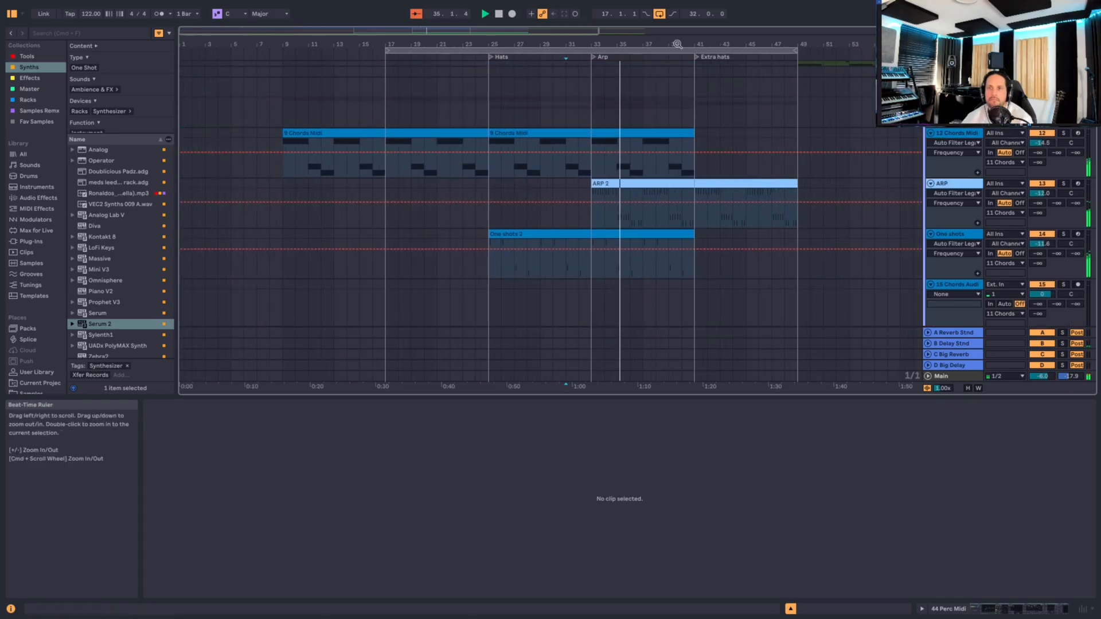
click(957, 186)
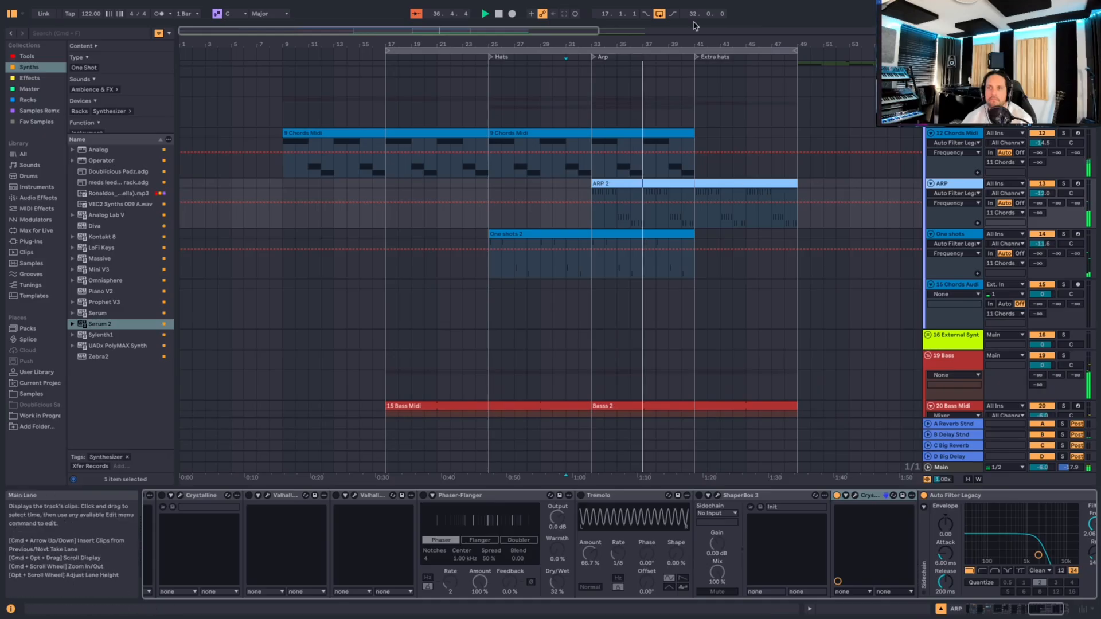
Step: Duplicate the second bass clip on the 20 Bass Midi track to run from bar 49 to bar 65
key(minus)
scroll(454, 267, down, 3)
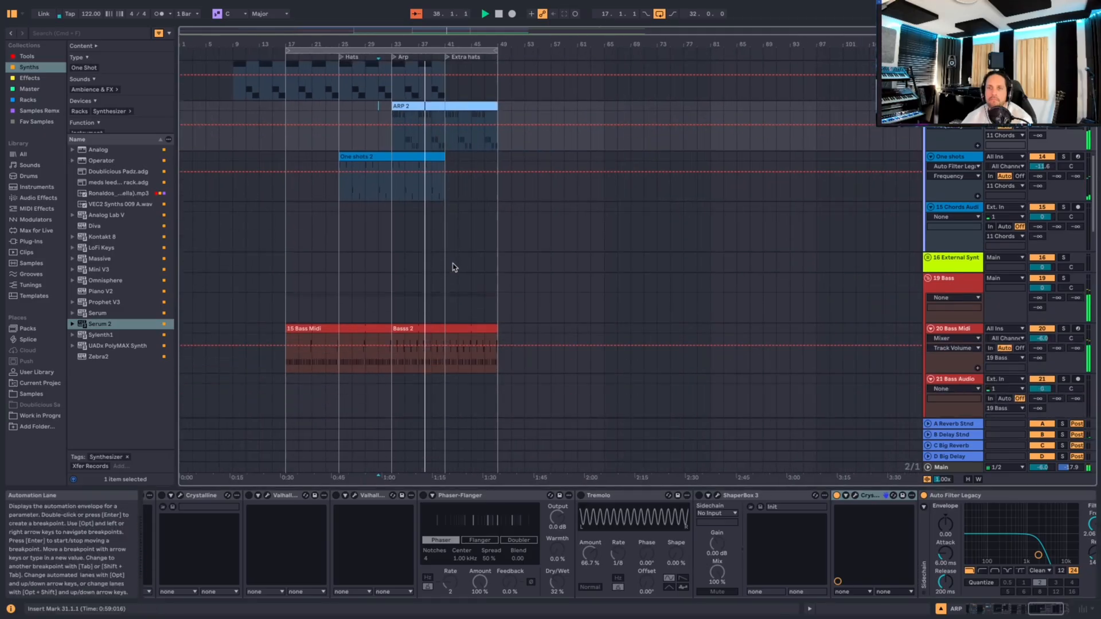
scroll(454, 268, down, 3)
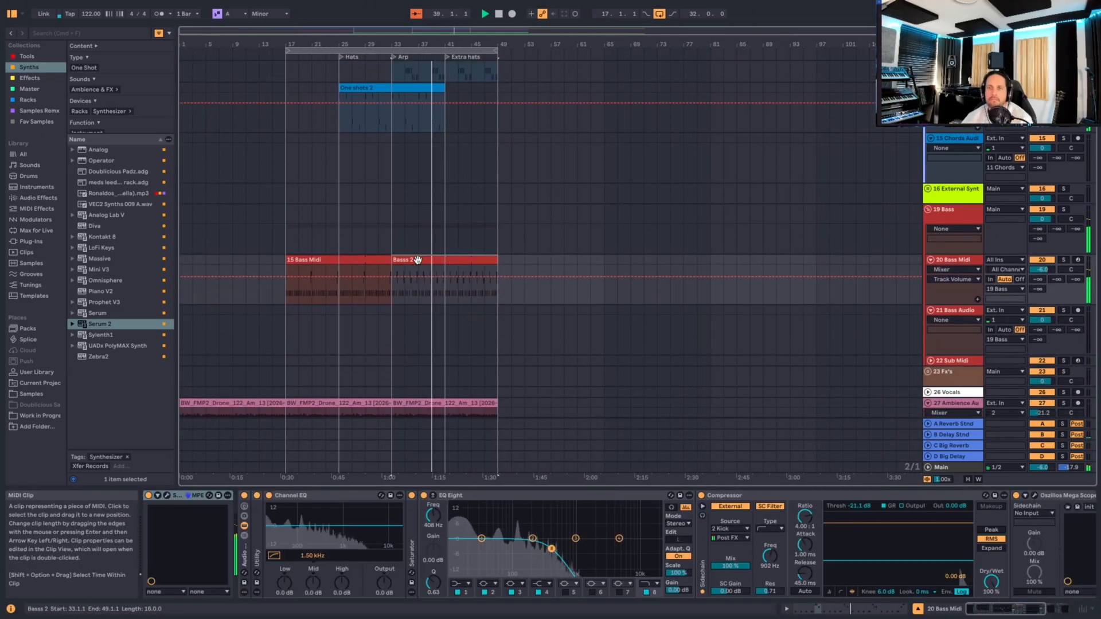
click(342, 260)
click(406, 260)
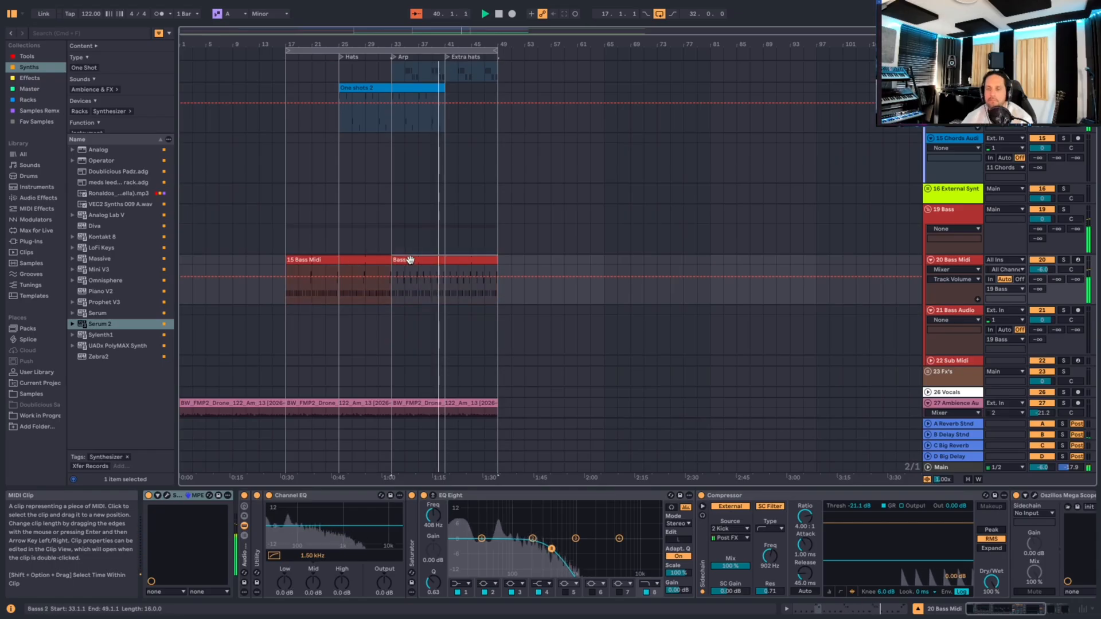
key(super+d)
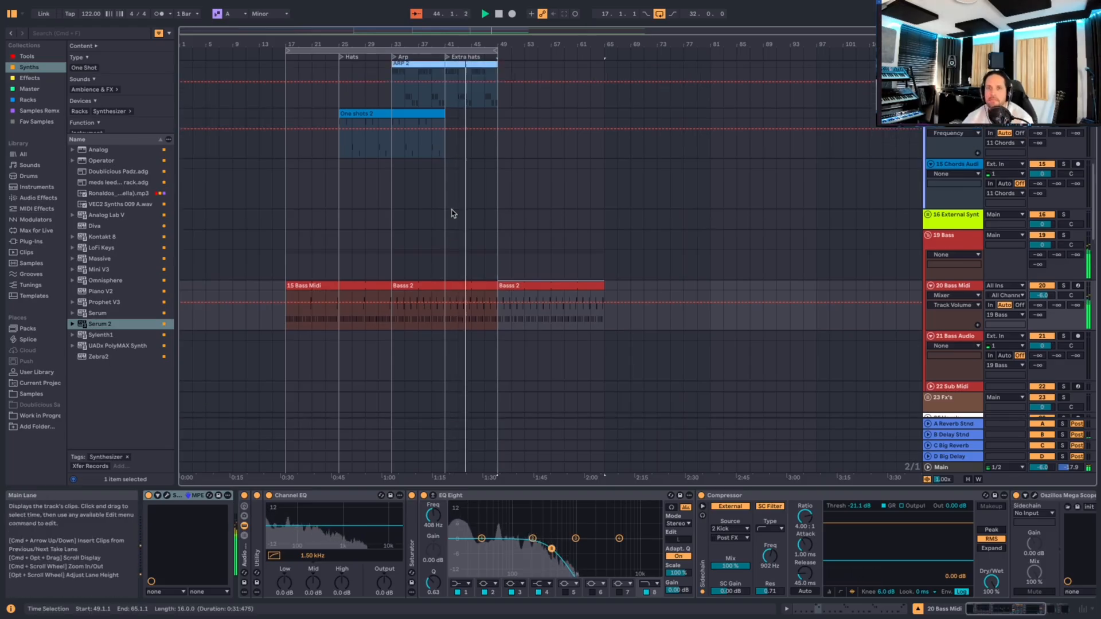
Step: Move the green 9 Lead Midi clip from bar 49 to bar 81
scroll(452, 212, up, 6)
click(506, 281)
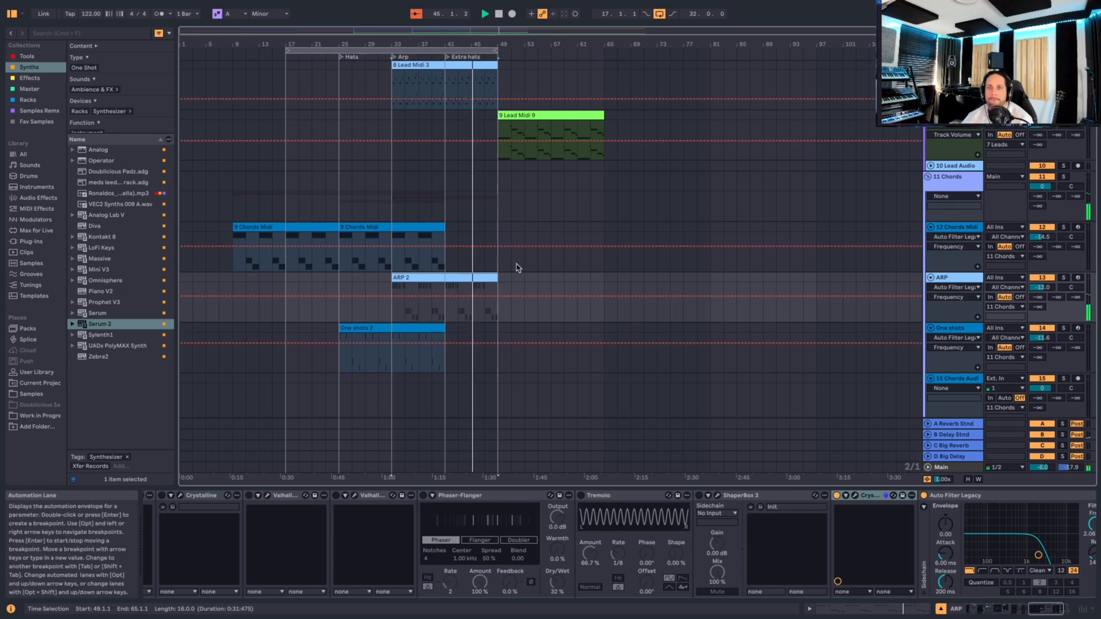
scroll(517, 268, up, 8)
scroll(516, 270, down, 2)
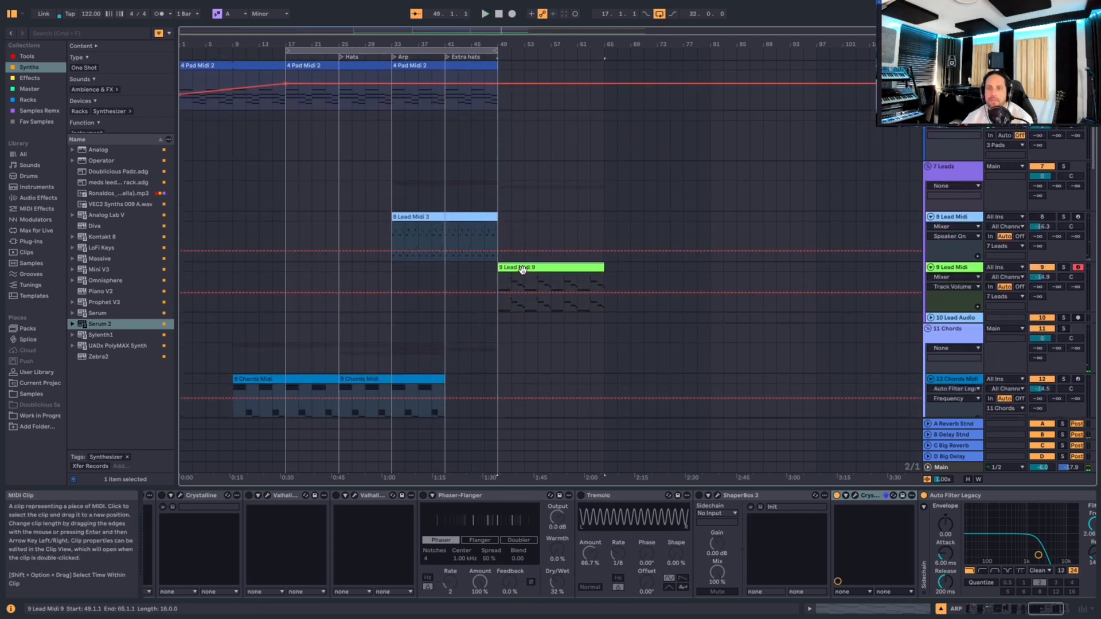
drag(578, 279, 721, 280)
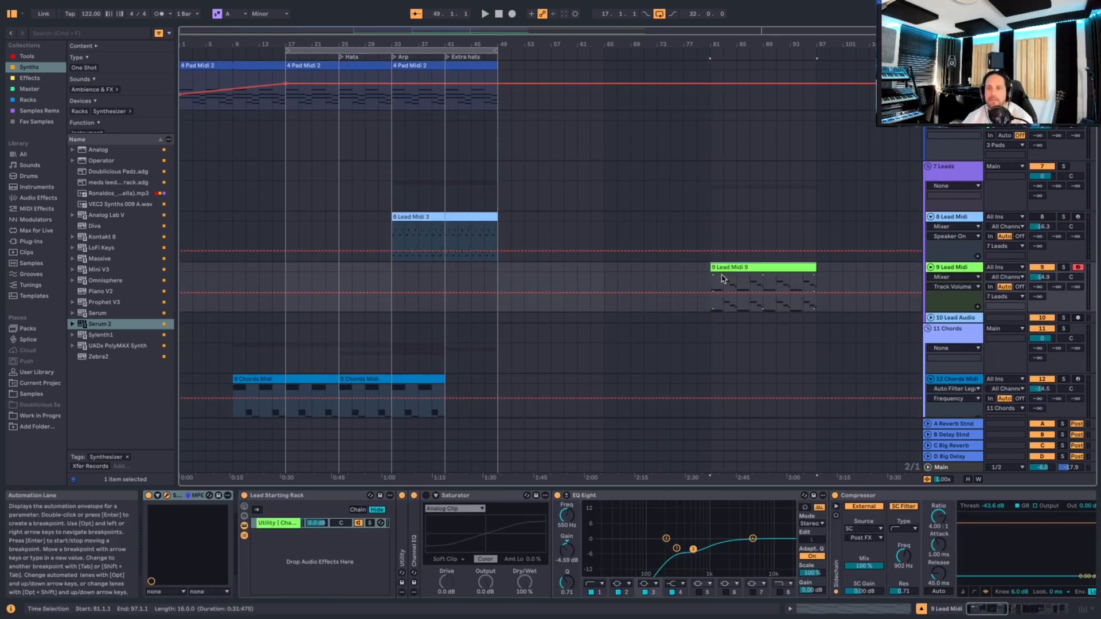
Step: Clear the name of the clip starting at bar 33 on the 8 Lead Midi track
click(437, 217)
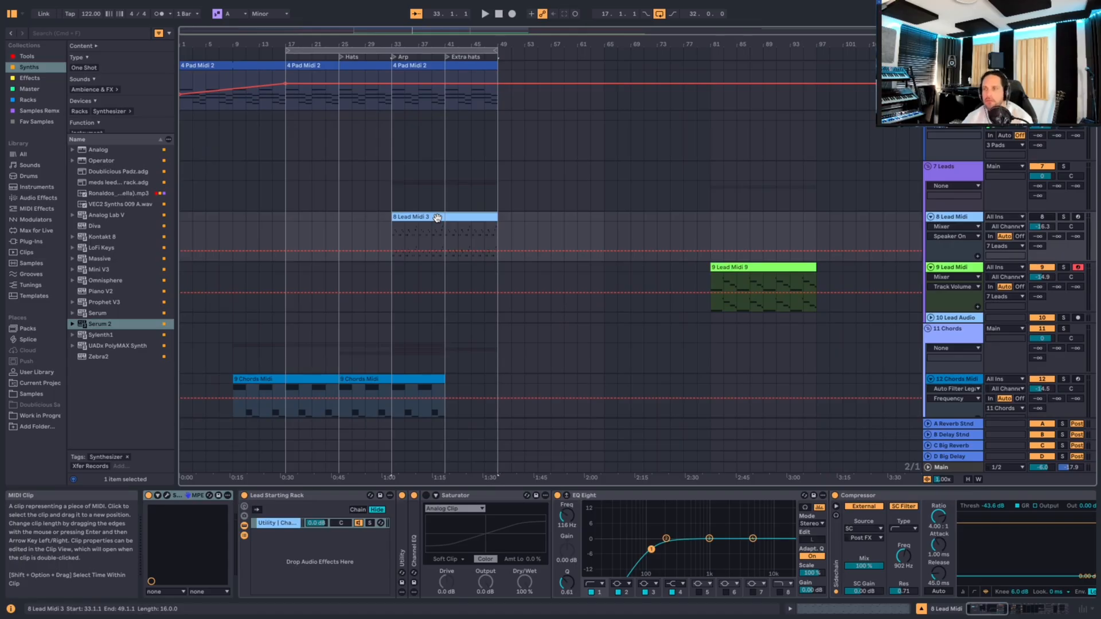
key(super+r)
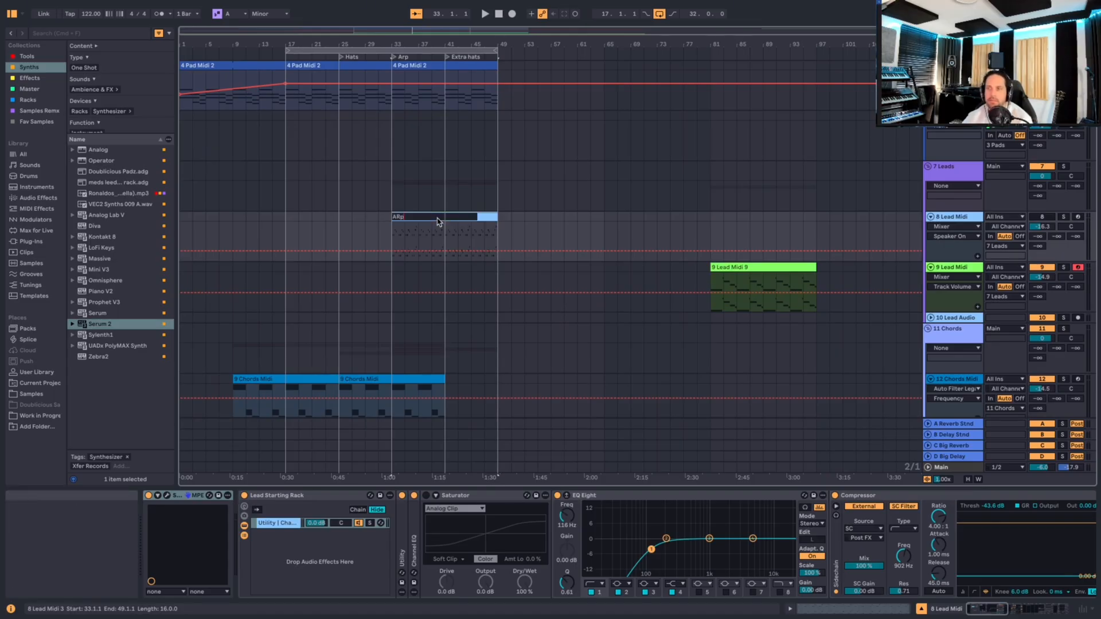
key(Return)
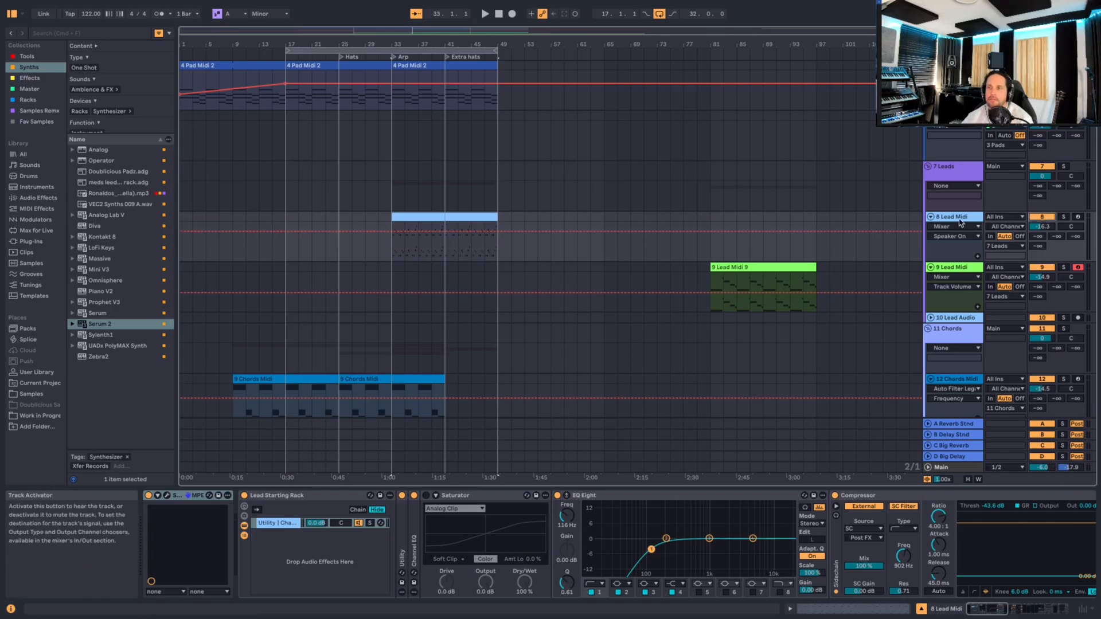
Step: Lower the 8 Lead Midi track's volume to -19.0 during playback, and mute and fold the track
key(space)
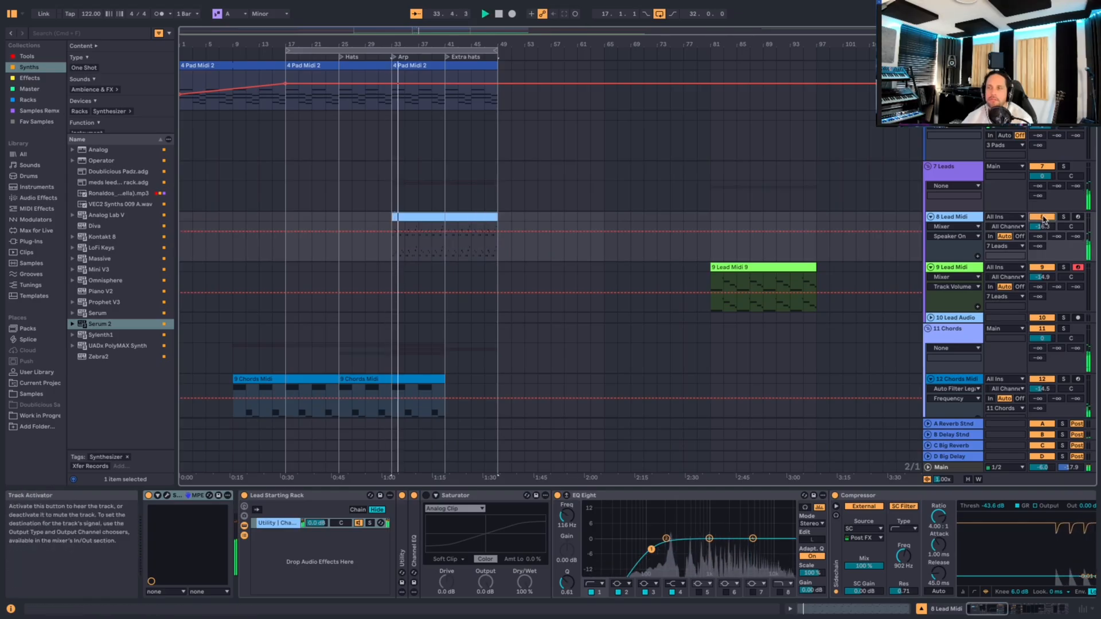
drag(1043, 226, 1050, 231)
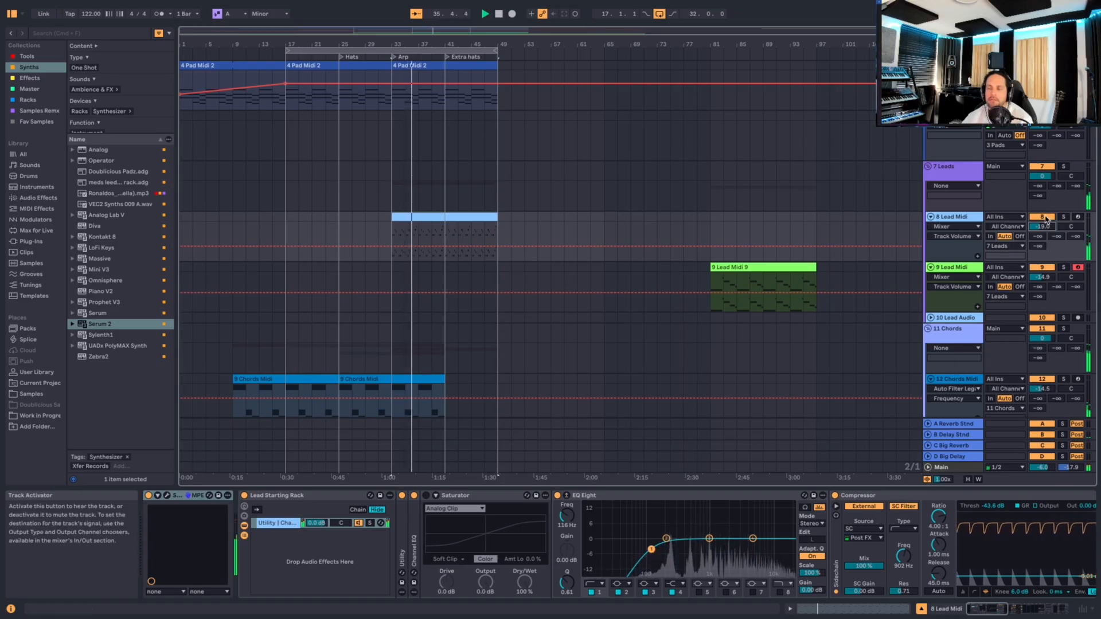
click(1042, 217)
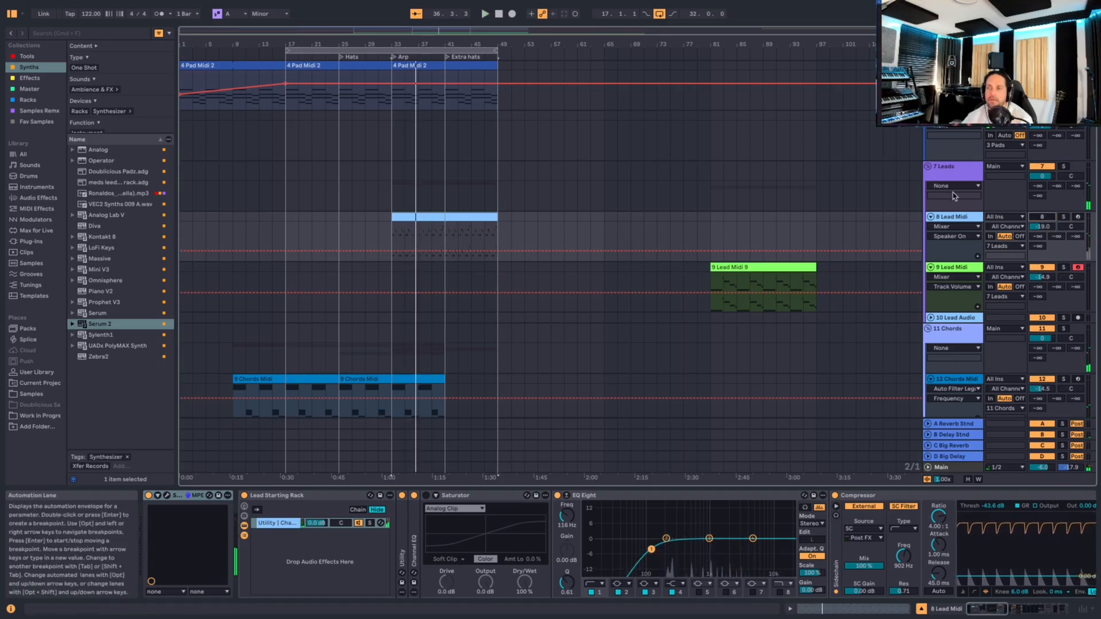
click(930, 216)
Step: Play from bar 31 into the Arp section and review the ARP clip against the chords and bass
scroll(660, 210, up, 5)
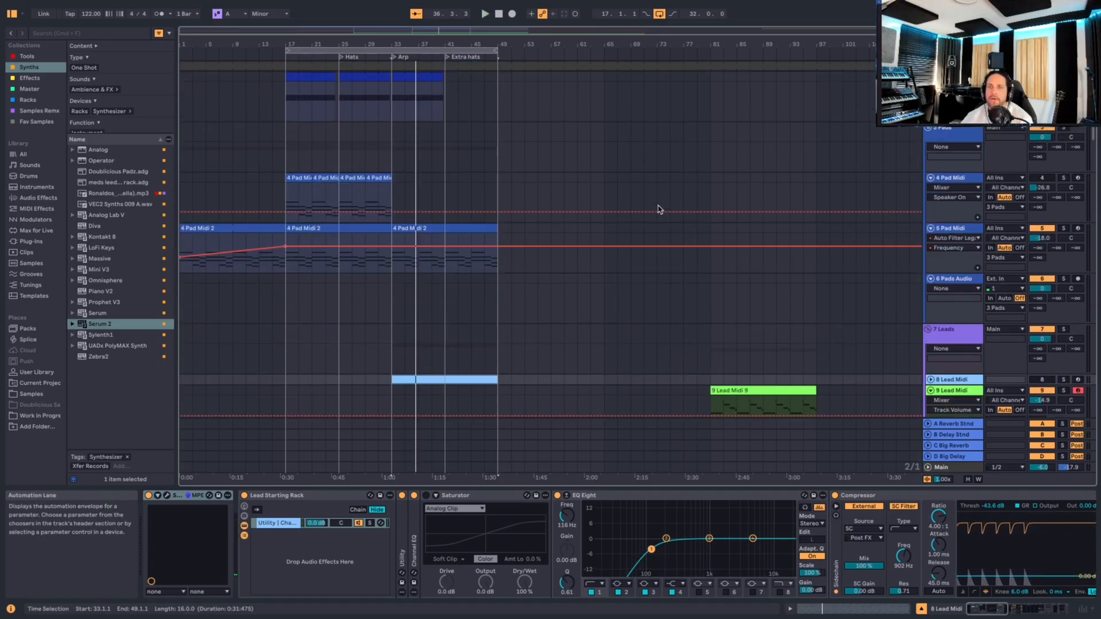
scroll(468, 214, down, 2)
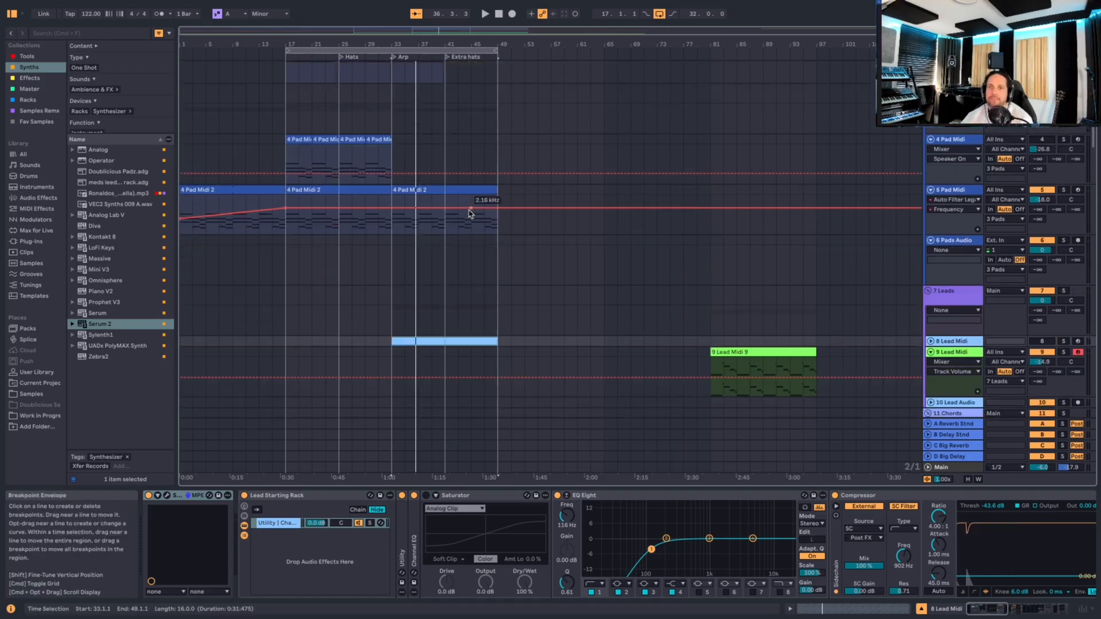
scroll(471, 213, down, 12)
scroll(474, 208, up, 1)
click(446, 170)
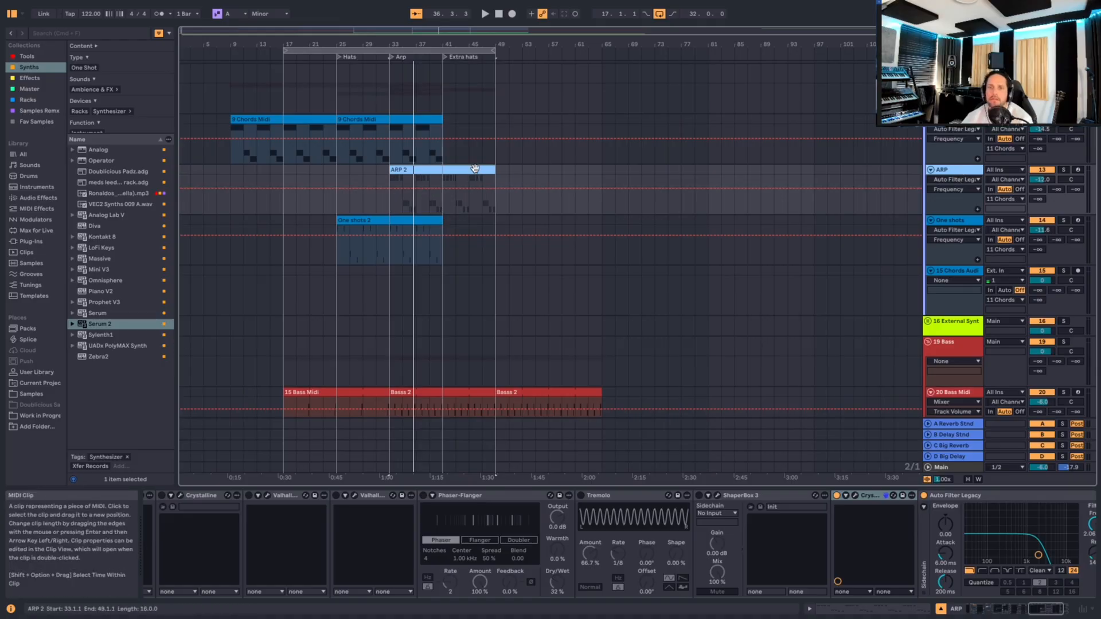
click(373, 91)
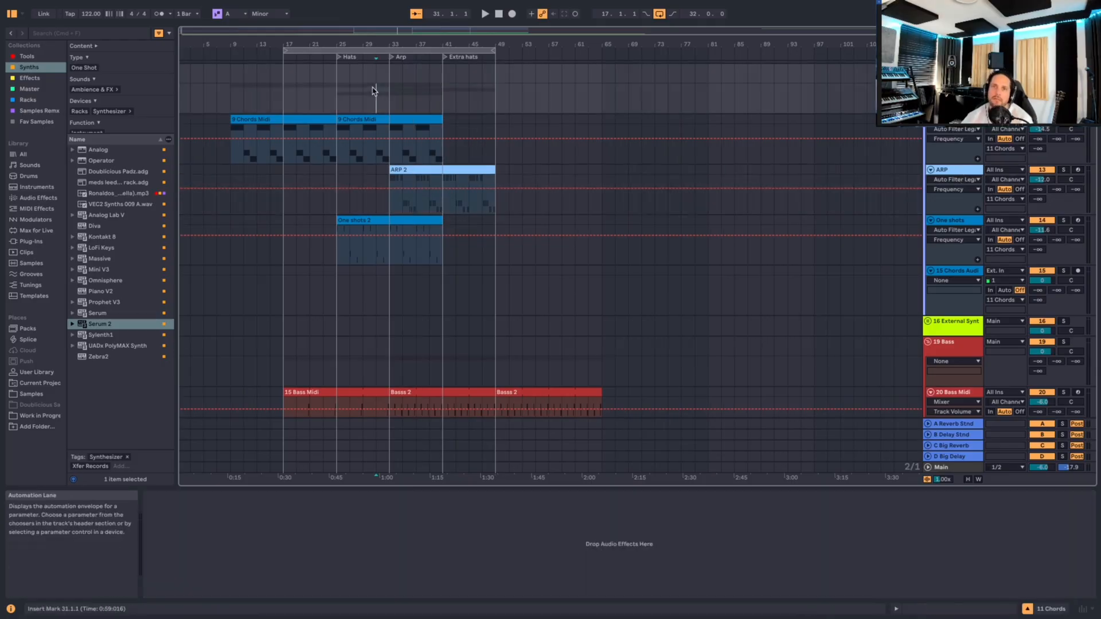
key(space)
drag(405, 44, 554, 46)
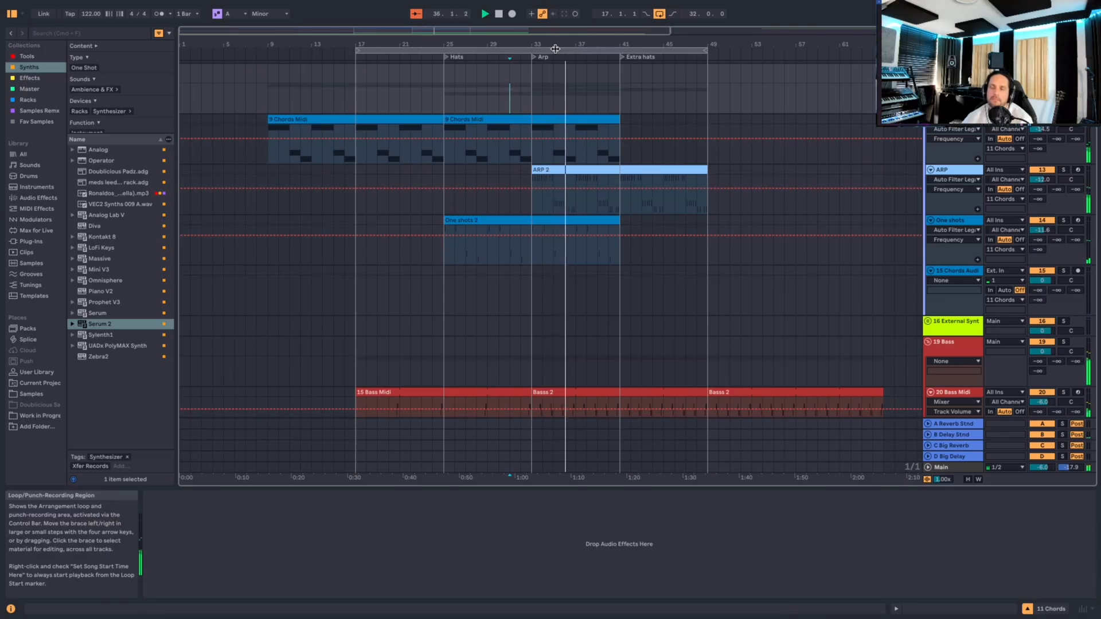
Step: Automate the ARP track's Auto Filter frequency to rise from about 570 Hz at bar 33 to about 3.74 kHz at bar 49
click(611, 171)
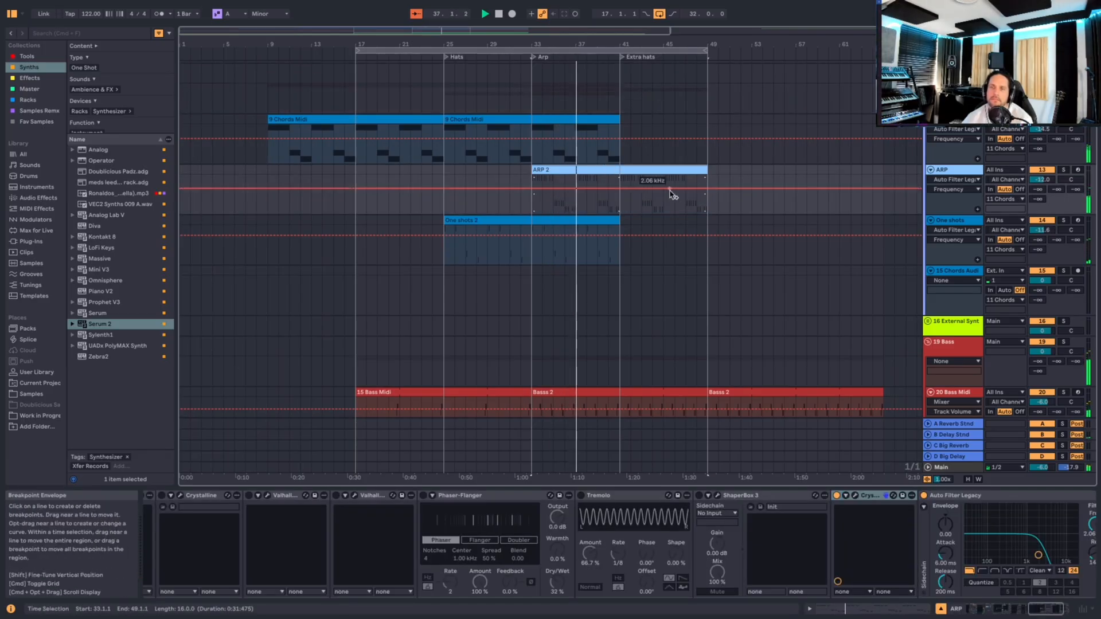
key(space)
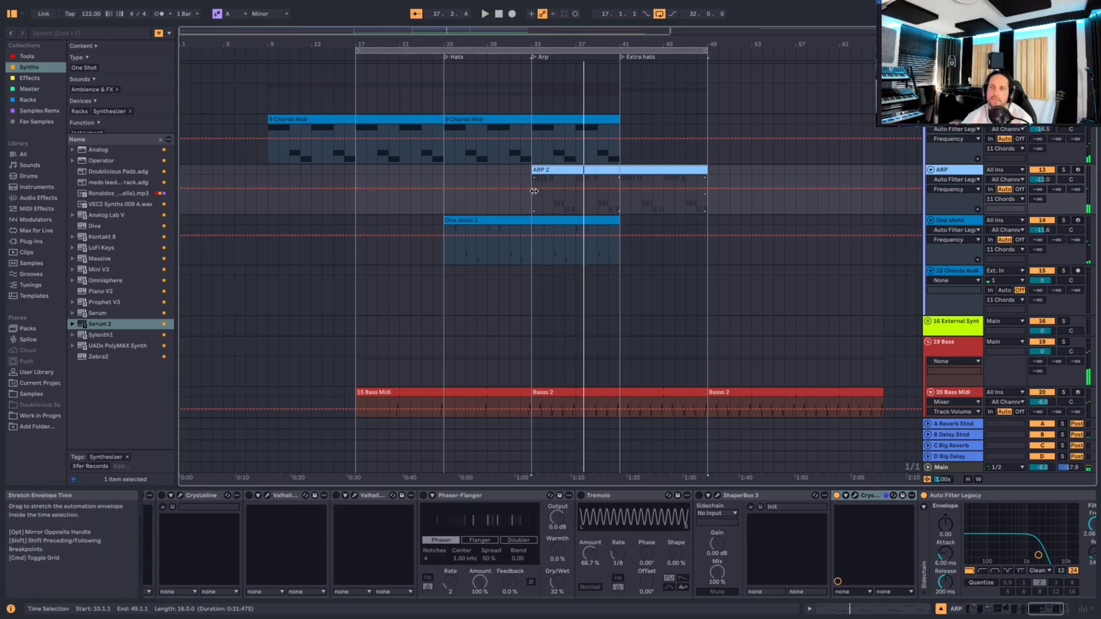
click(570, 188)
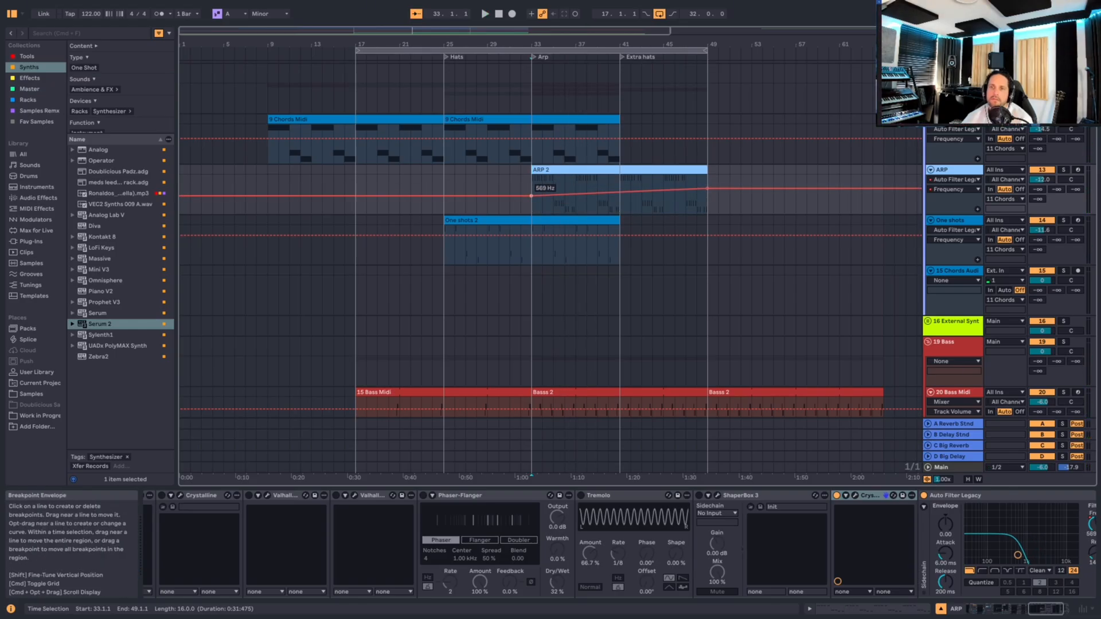
click(519, 189)
key(space)
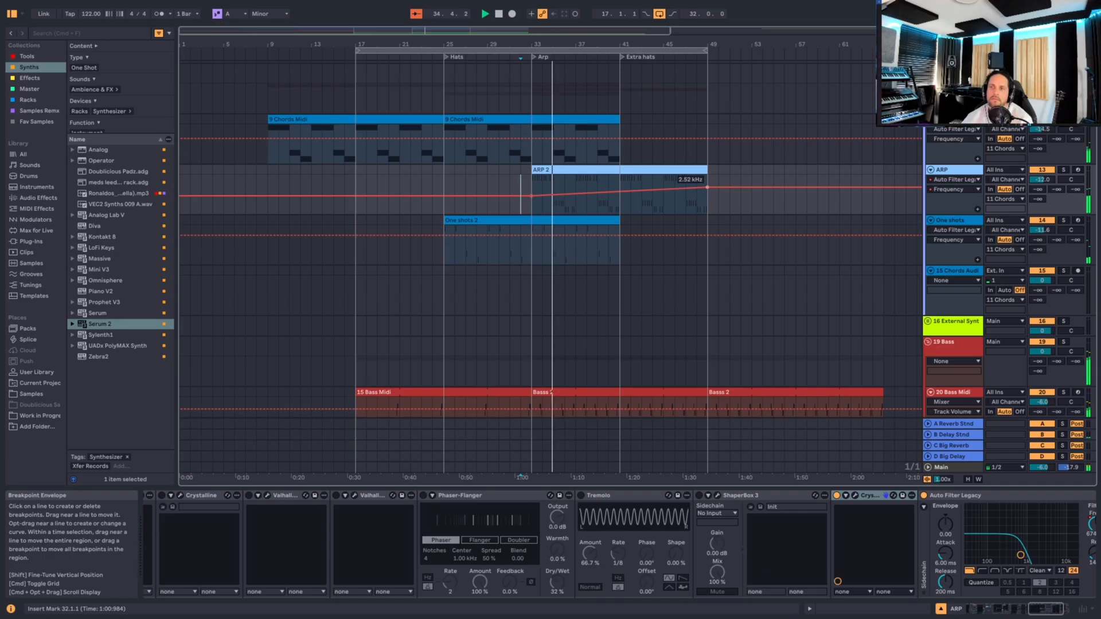
Step: Duplicate the ARP 2 clip to bars 49–65 and the second 9 Chords Midi clip to bars 41–57
click(701, 171)
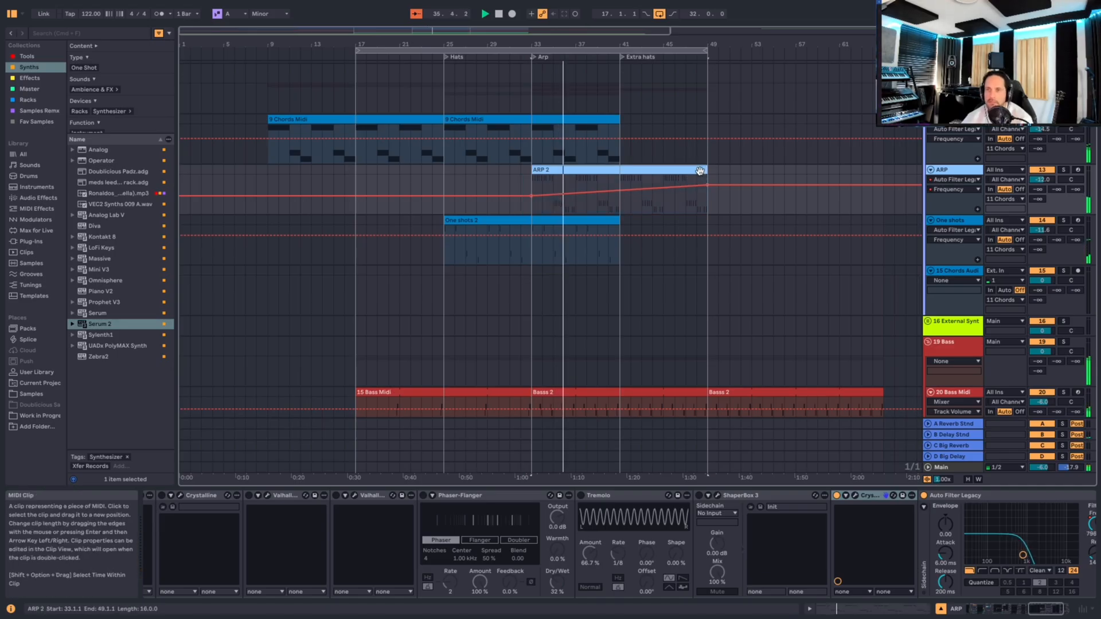
key(ctrl+d)
click(604, 119)
key(ctrl+d)
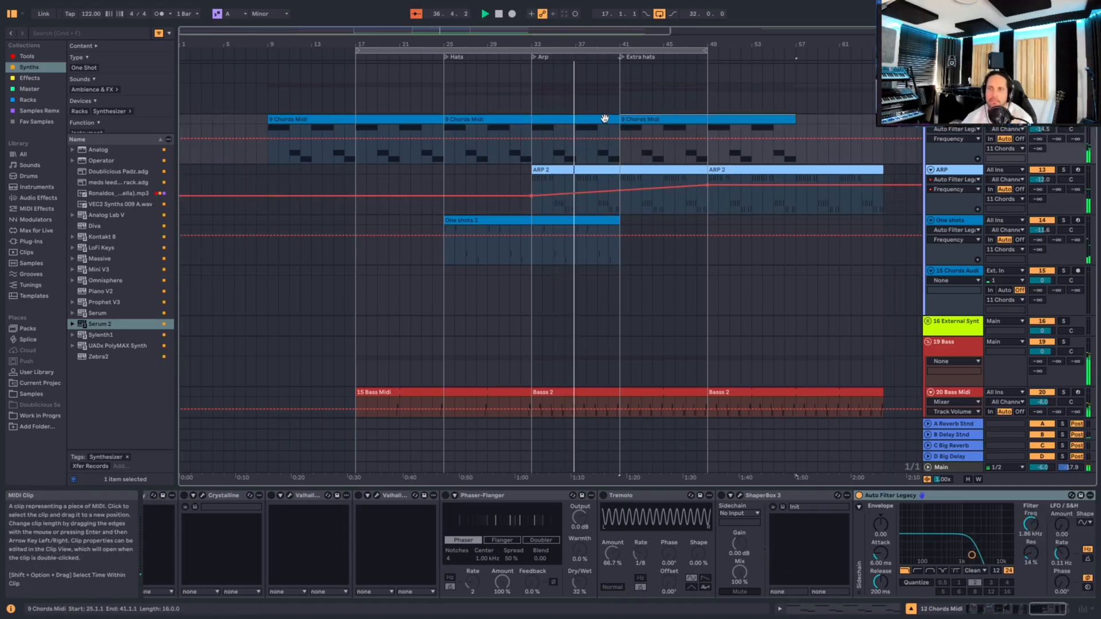
scroll(604, 117, down, 1)
Step: Add a locator named Break at bar 49
click(708, 129)
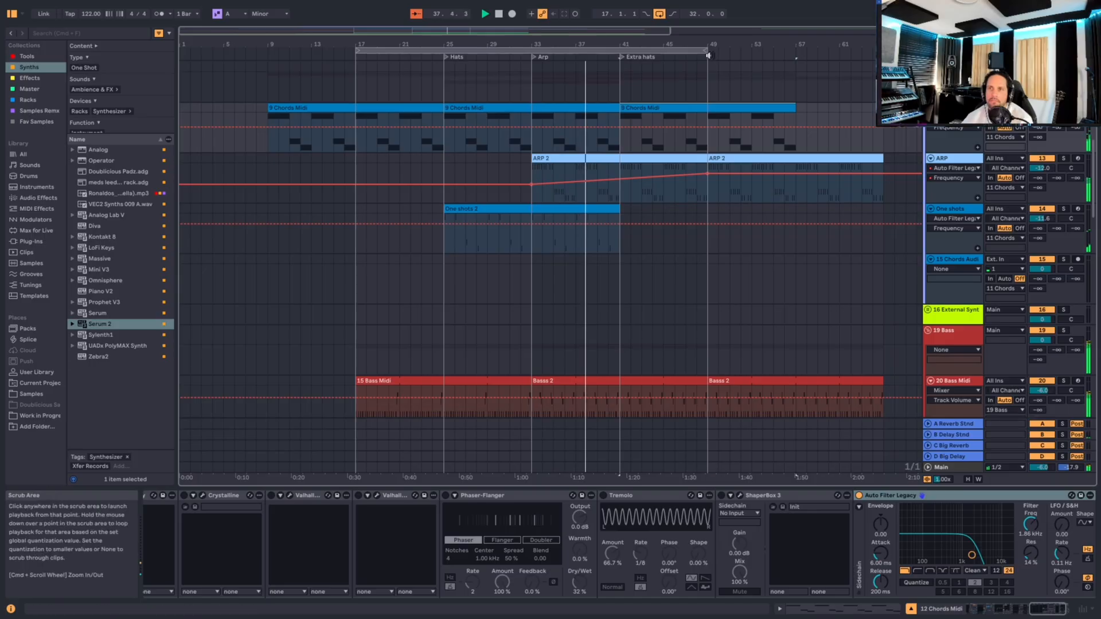
right_click(709, 57)
click(736, 86)
text(Bre)
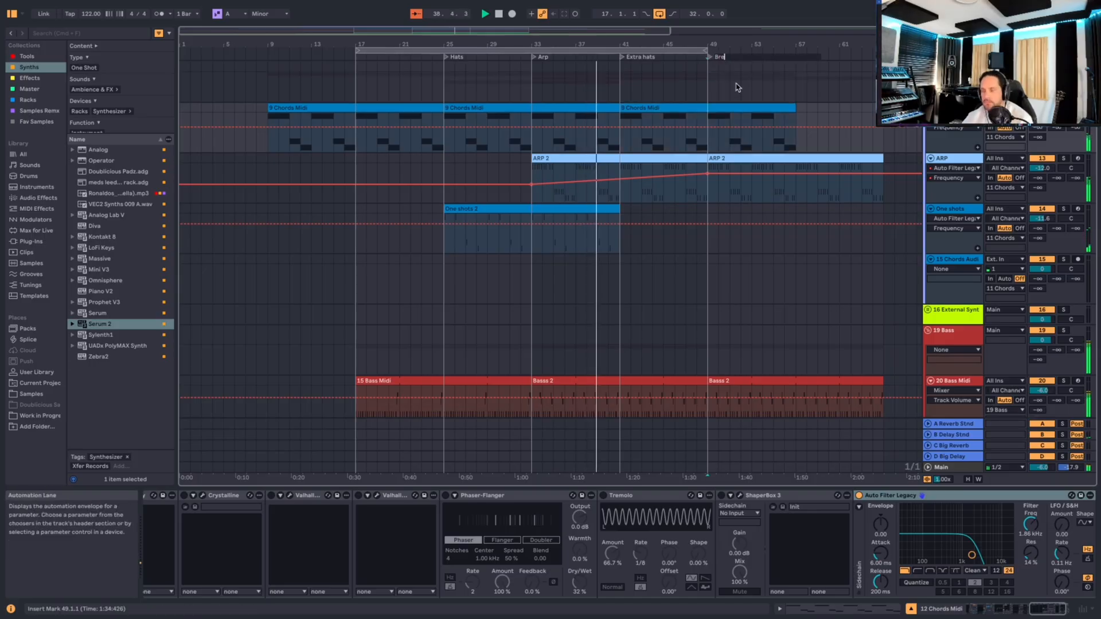
text(ak)
key(Return)
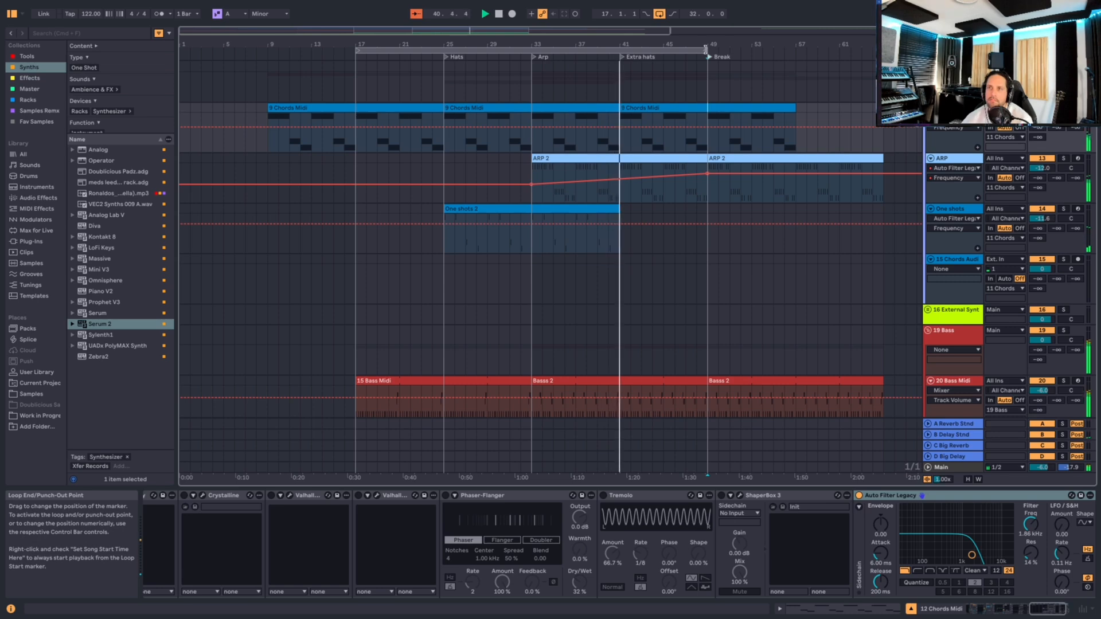
Step: Extend the loop region to bar 65 and add a locator named Drop there
drag(706, 50, 889, 51)
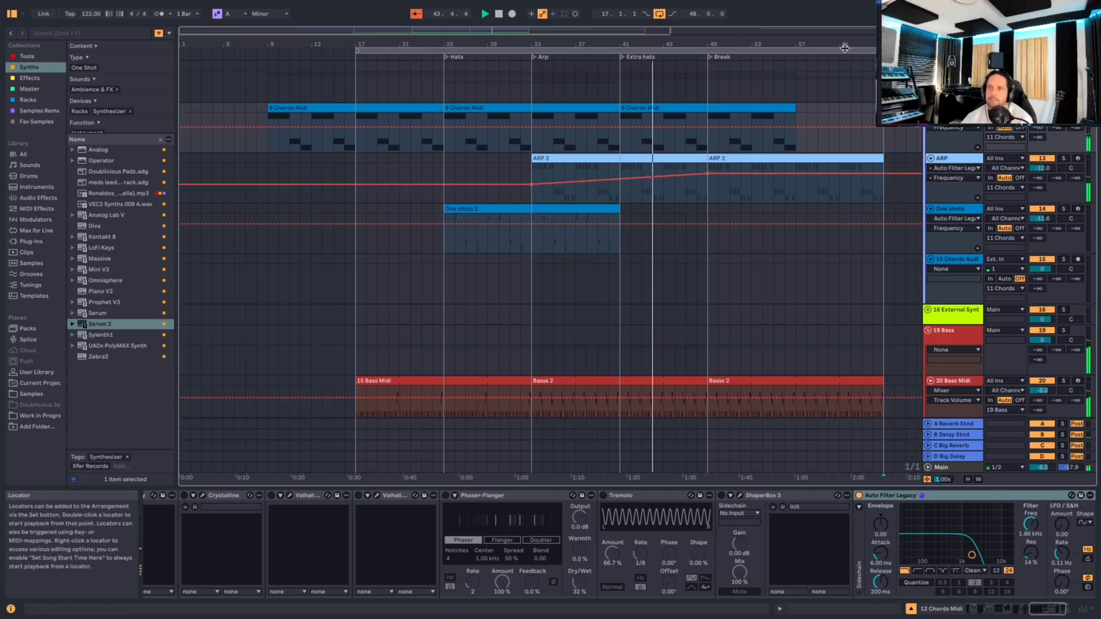
drag(845, 45, 840, 29)
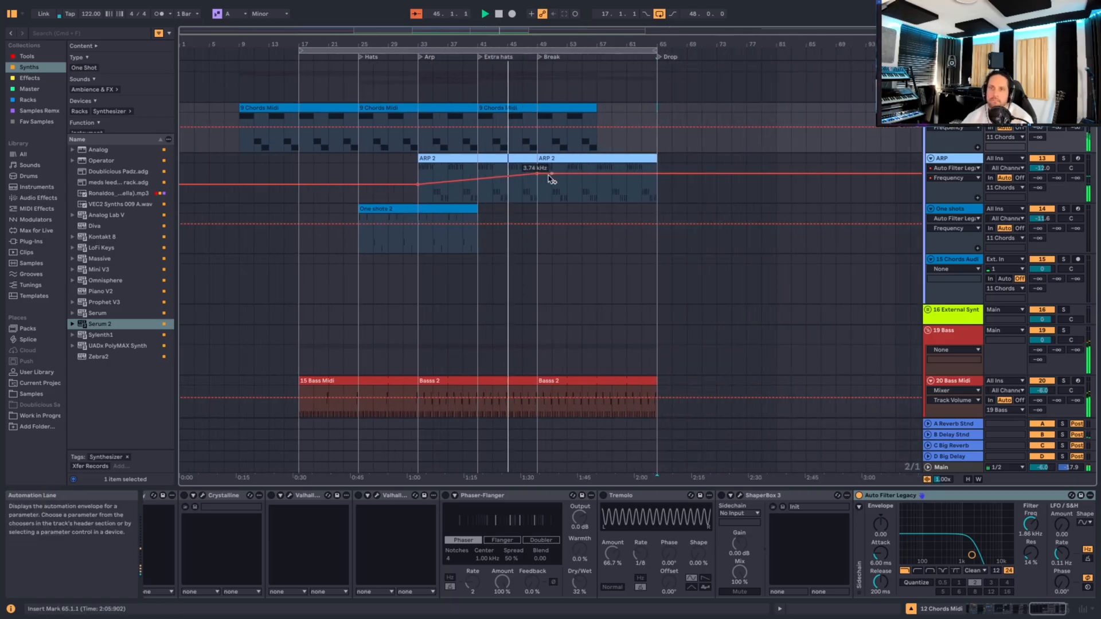
Step: Raise the ARP track's filter frequency at bar 65 so the automation keeps rising through the Break section
drag(660, 173, 659, 164)
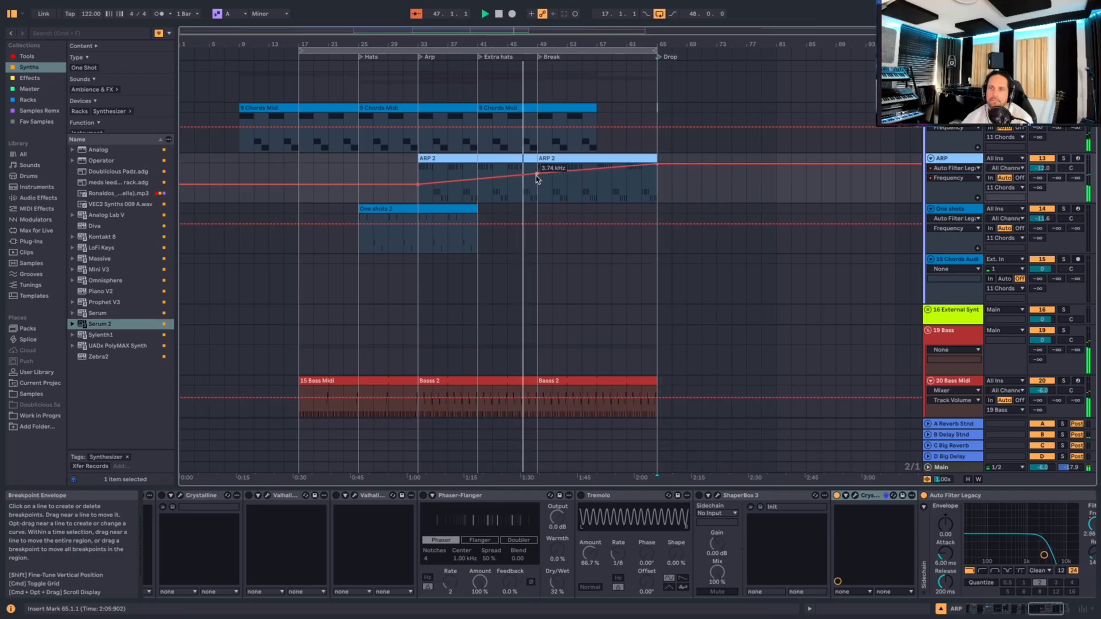
Step: Replace the bass clip at bar 33 with a copy of the 15 Bass Midi clip and move the bar 49 bass clip to bar 65
scroll(570, 276, down, 5)
click(504, 279)
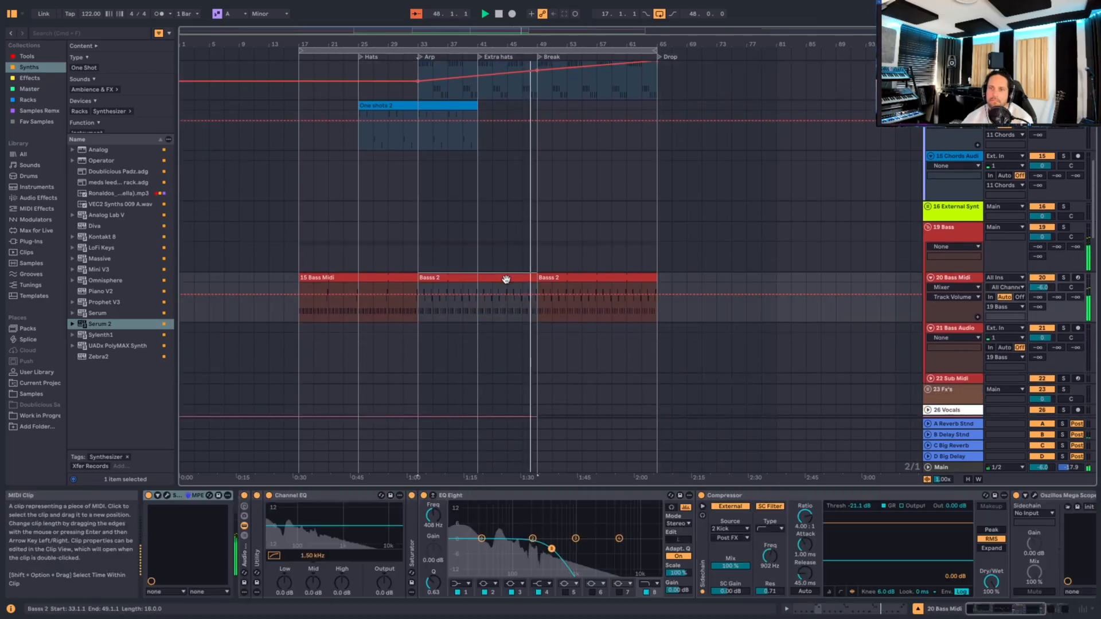
key(Delete)
click(388, 274)
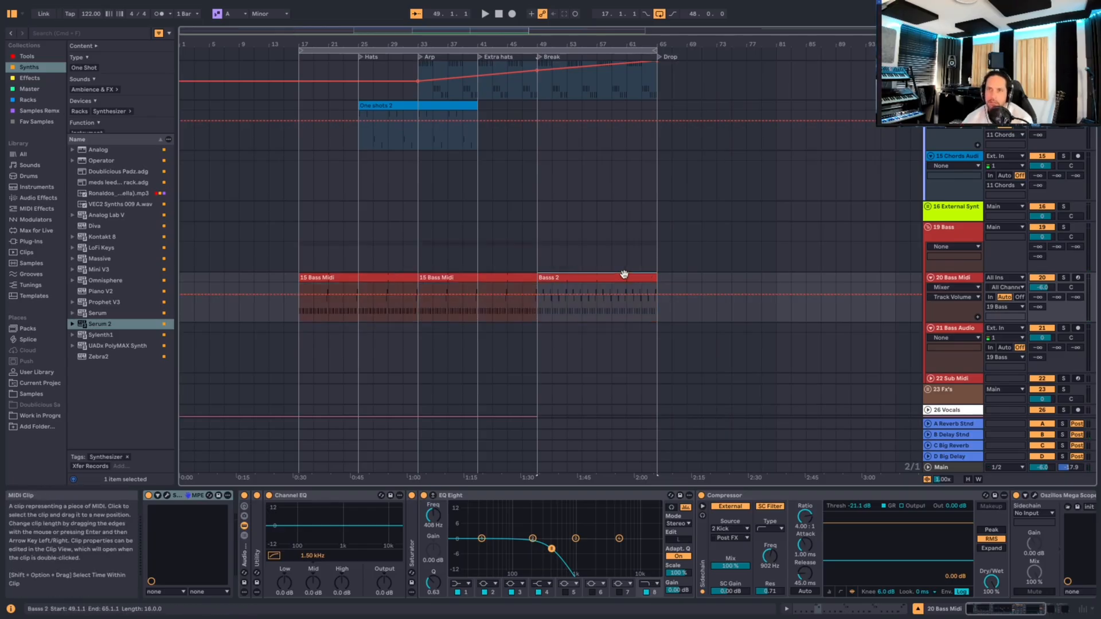
drag(624, 275, 715, 281)
Step: Play from bar 47 into the Break section and select the One shots 2 clip starting at bar 25
click(522, 244)
key(space)
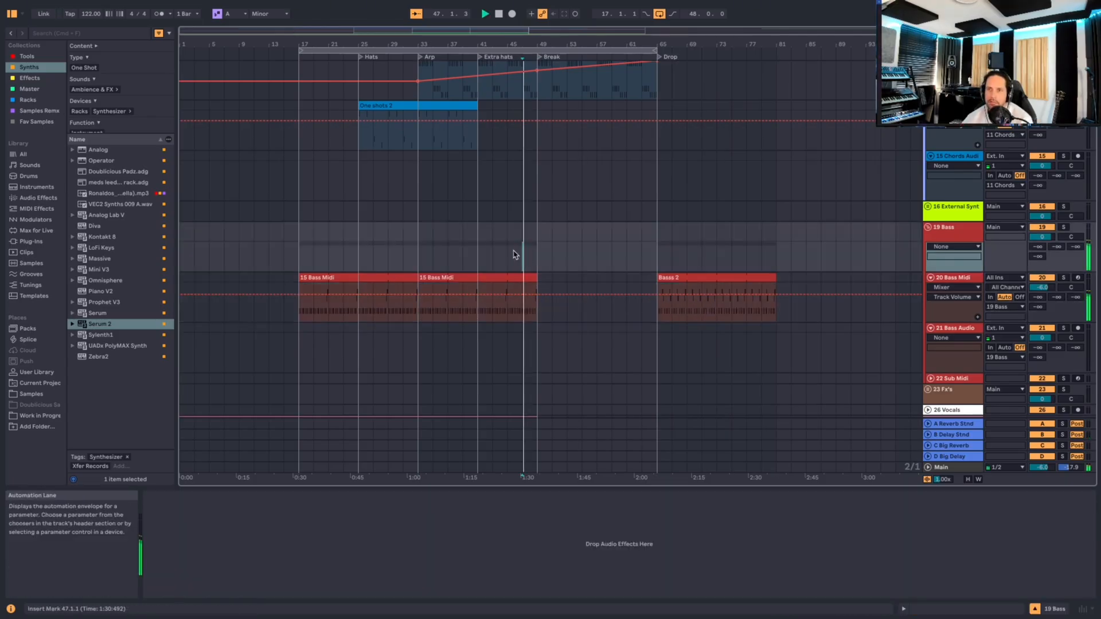
scroll(543, 199, up, 5)
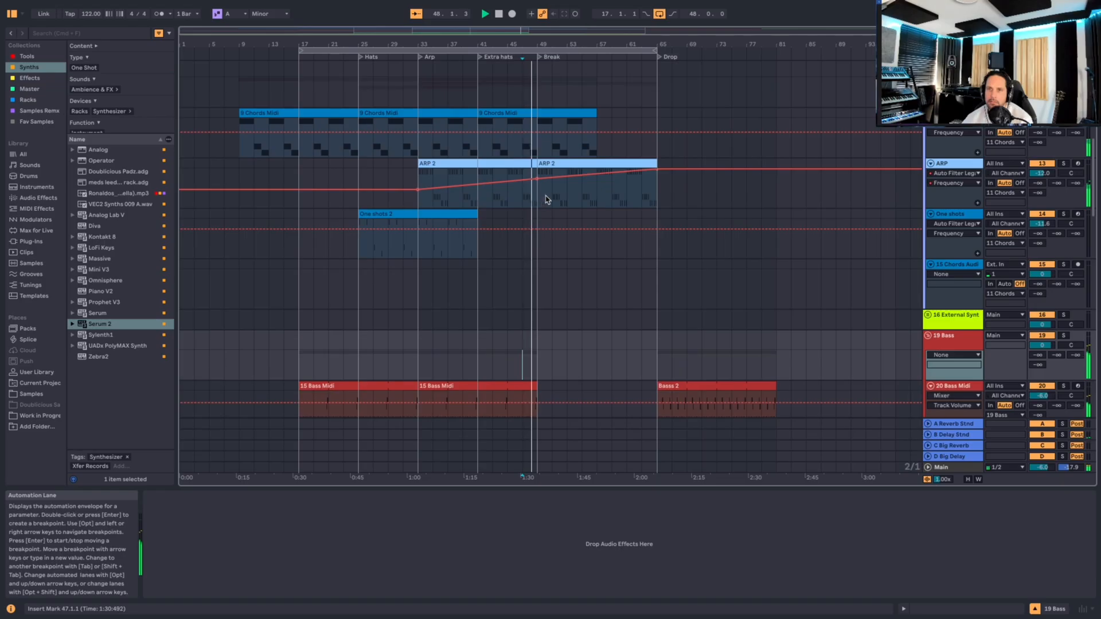
click(462, 215)
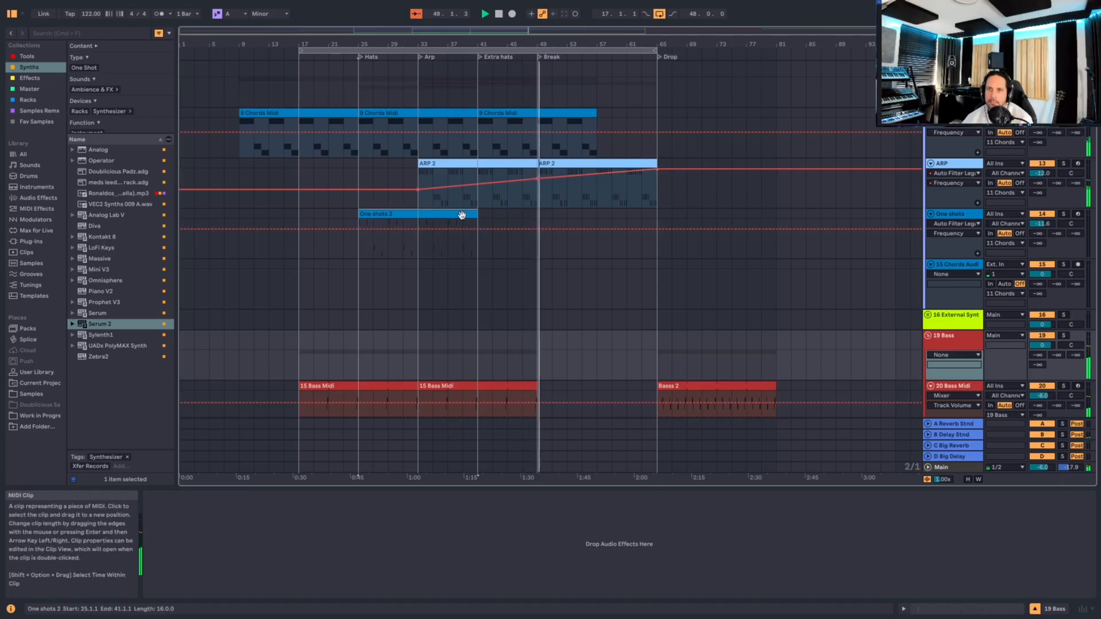
Step: Duplicate the One shots 2 clip twice so the part continues from bar 41 to bar 73
key(super+d)
key(super+d)
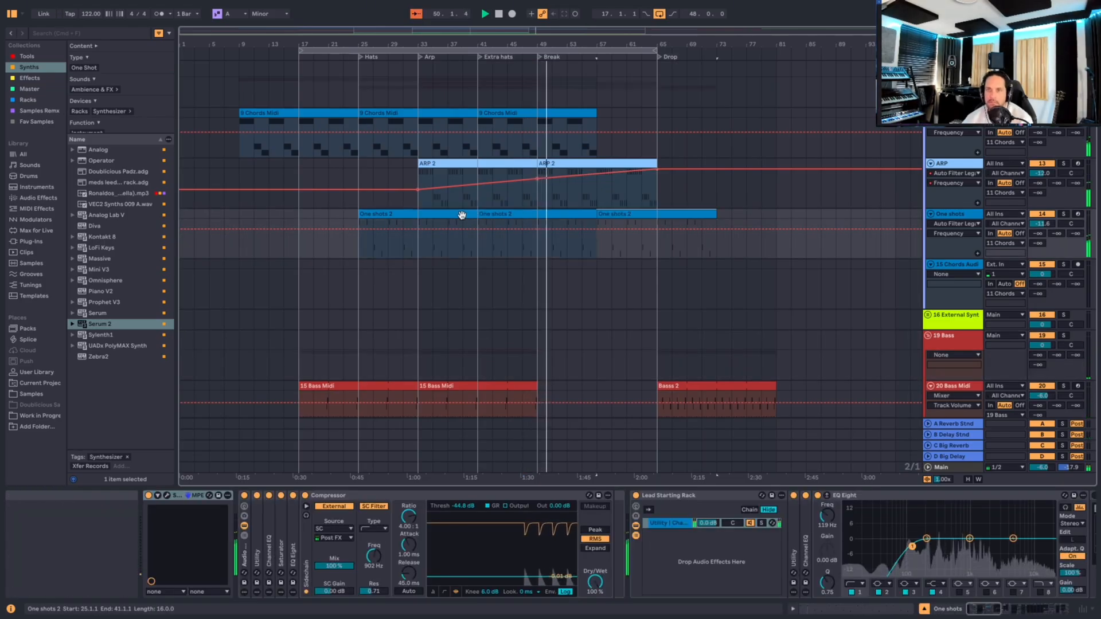
Step: Duplicate the clips on the 37, 38 and 39 Hat midi tracks across the Break up to the Drop, and play from bar 45
scroll(516, 215, down, 10)
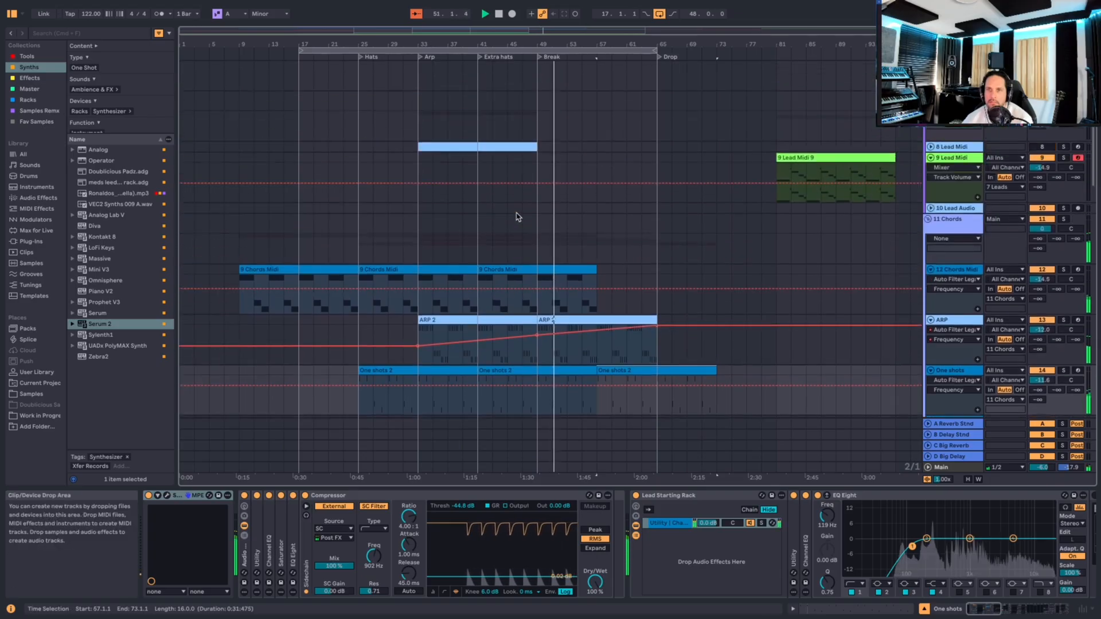
scroll(516, 217, down, 8)
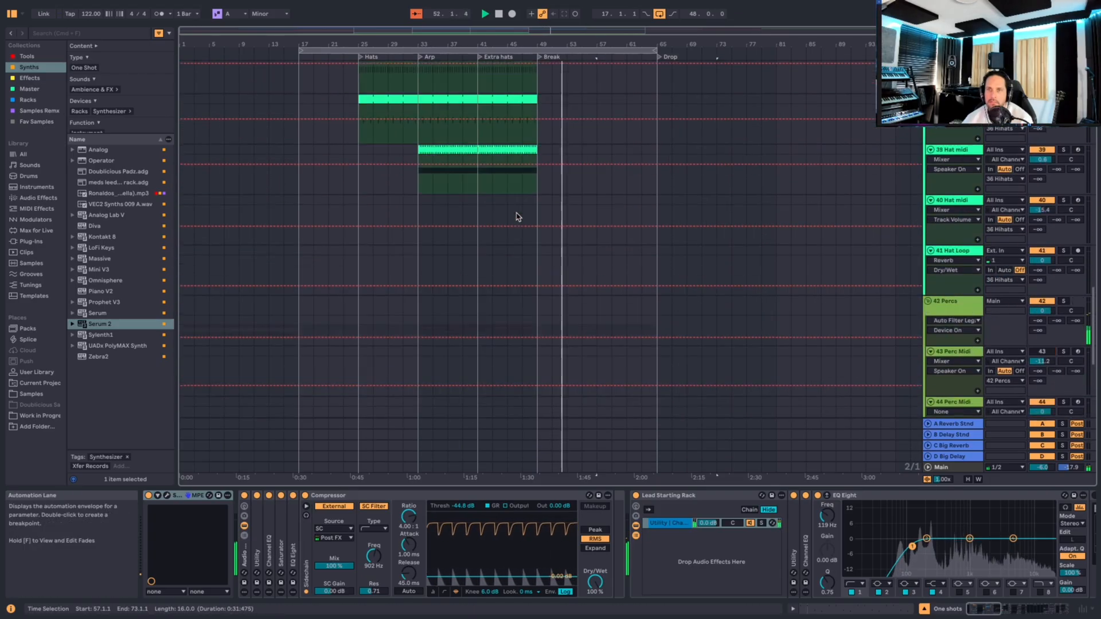
click(521, 188)
shift+click(525, 288)
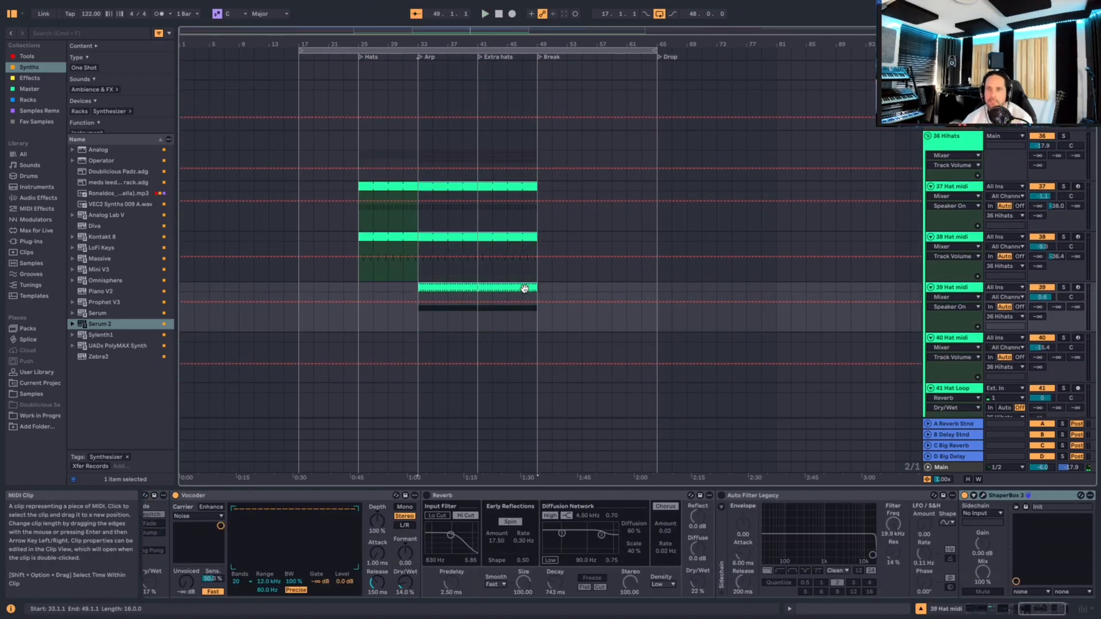
key(super+d)
click(501, 157)
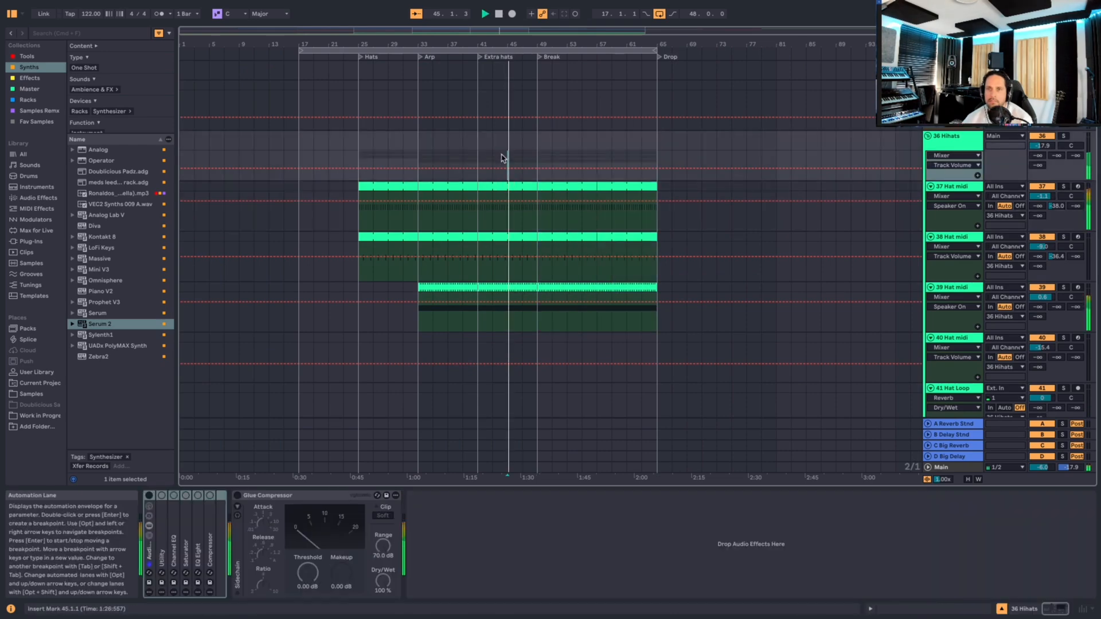
key(space)
Step: Delete the duplicated 39 Hat midi clip from the Break section, bars 49 to 65
scroll(502, 158, down, 8)
scroll(501, 157, up, 8)
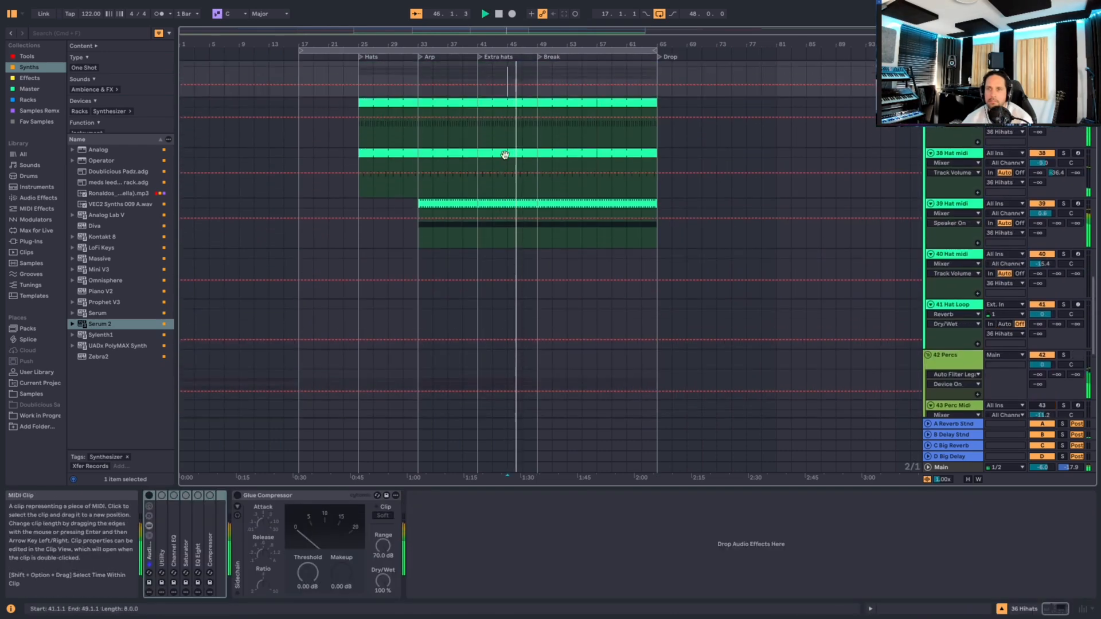
click(560, 212)
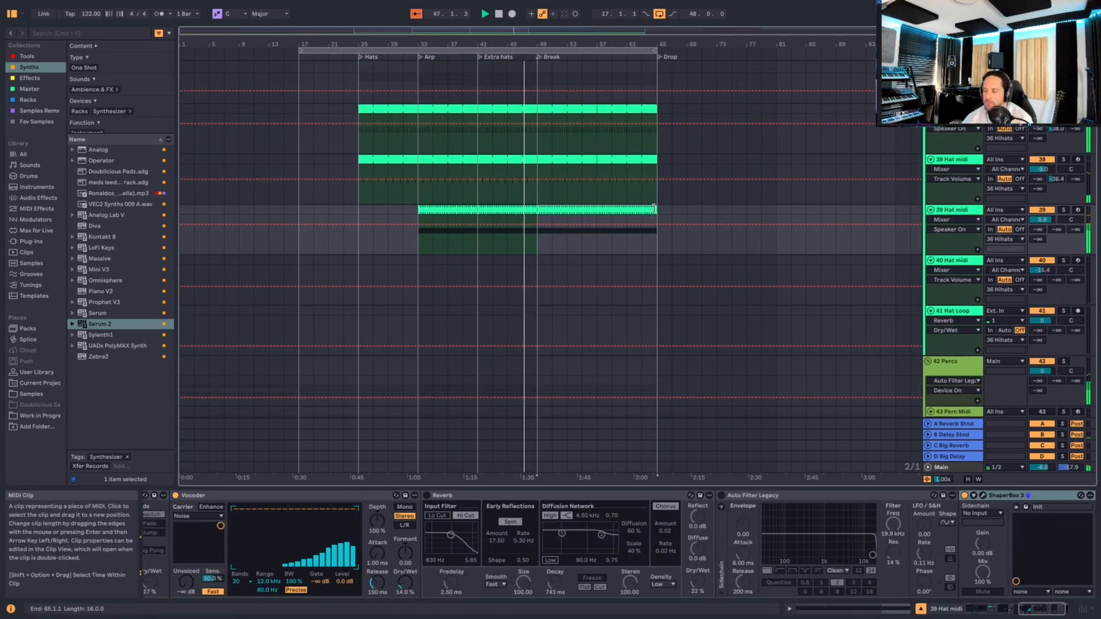
key(Delete)
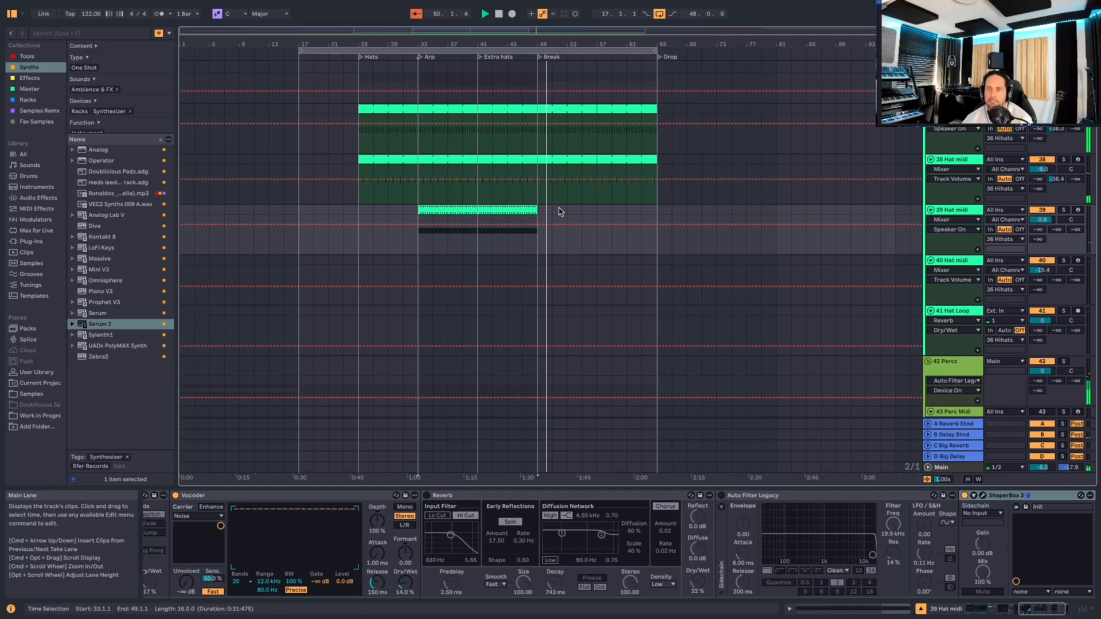
Step: Open Serum 2 from the ARP track on its oscillator page and move its window below the ARP automation lane
scroll(560, 212, up, 15)
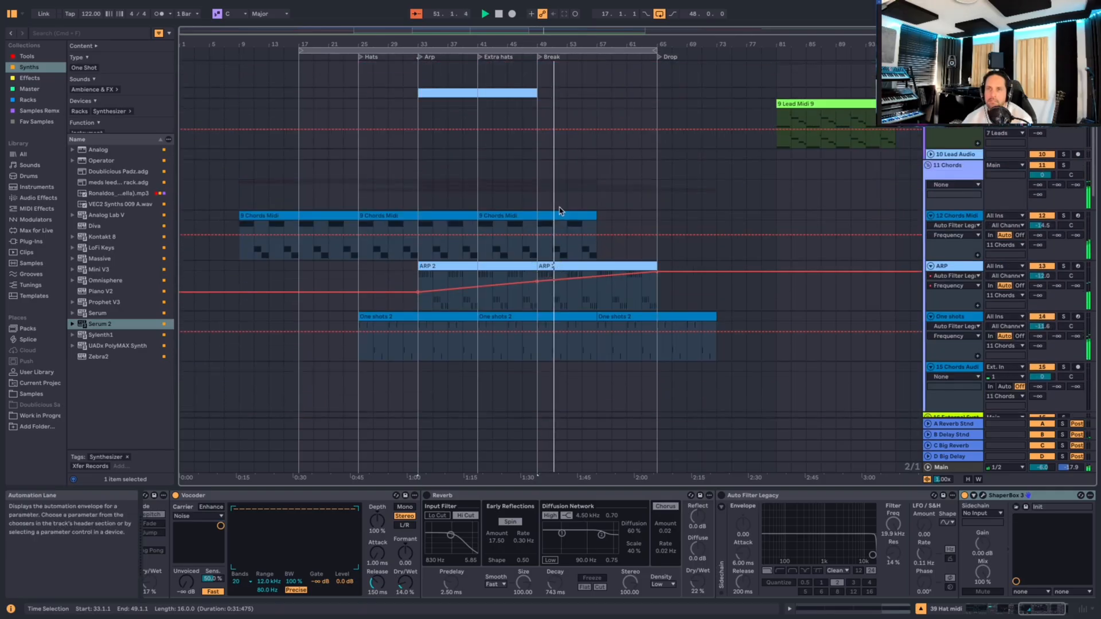
click(961, 270)
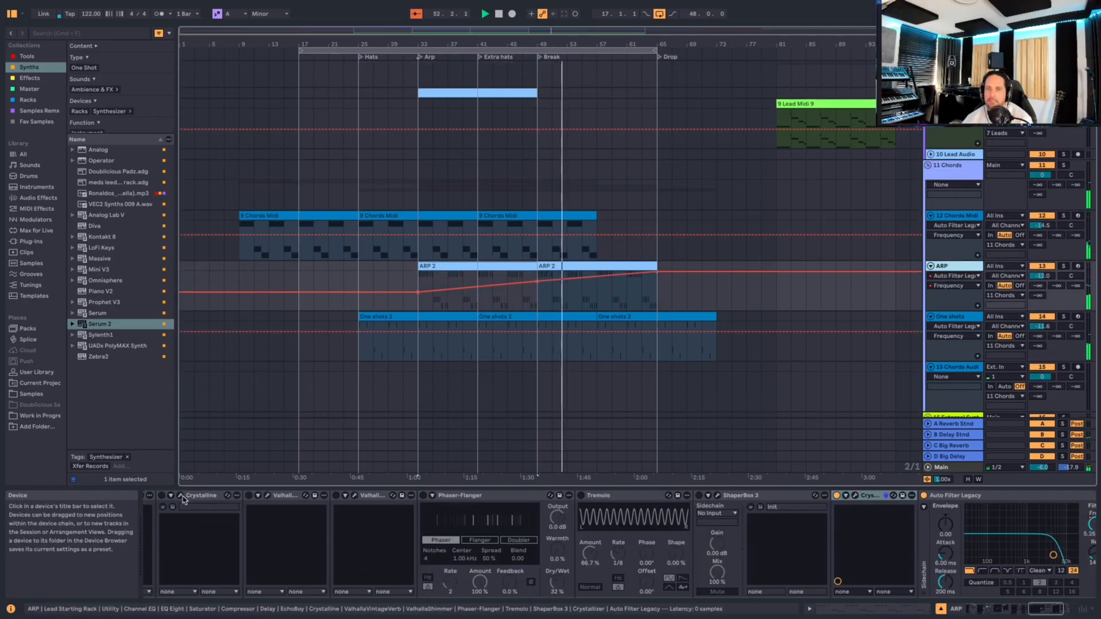
scroll(278, 530, left, 10)
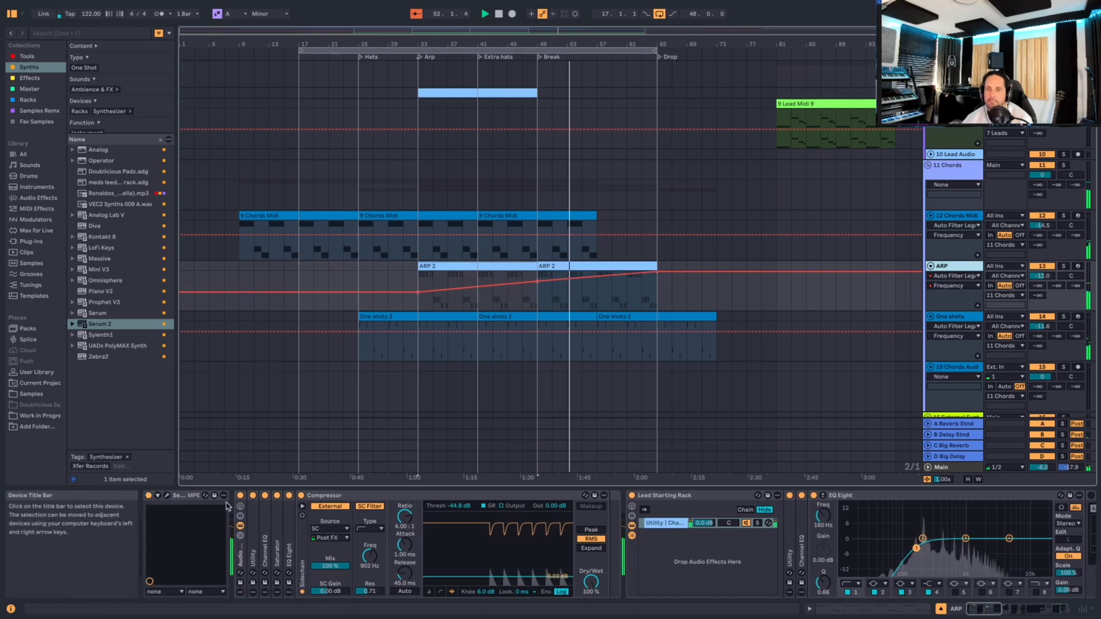
click(167, 496)
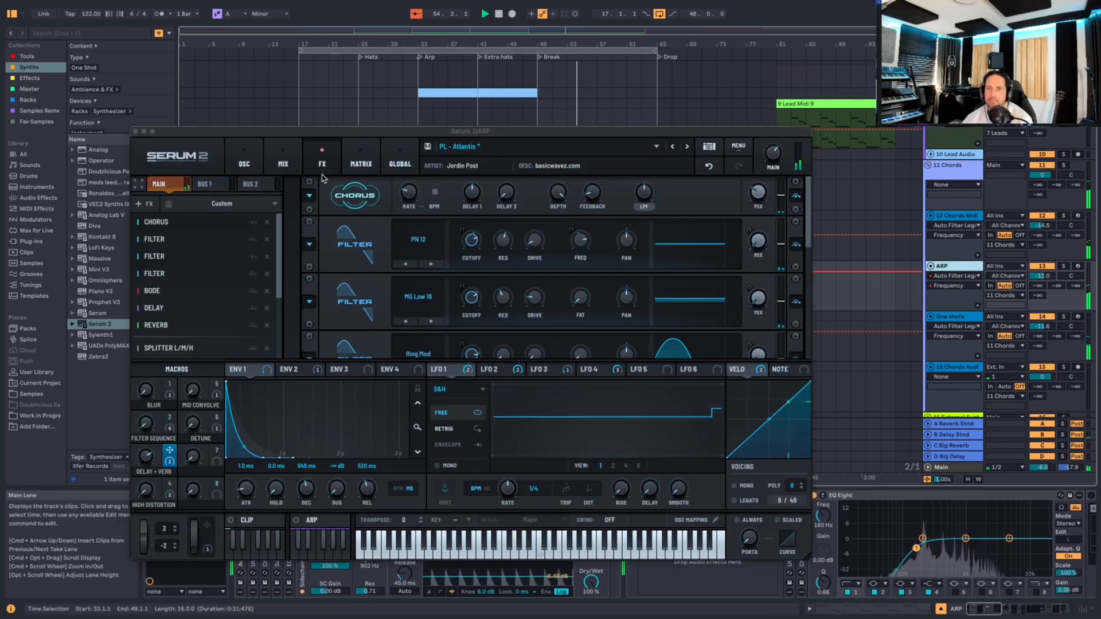
click(244, 163)
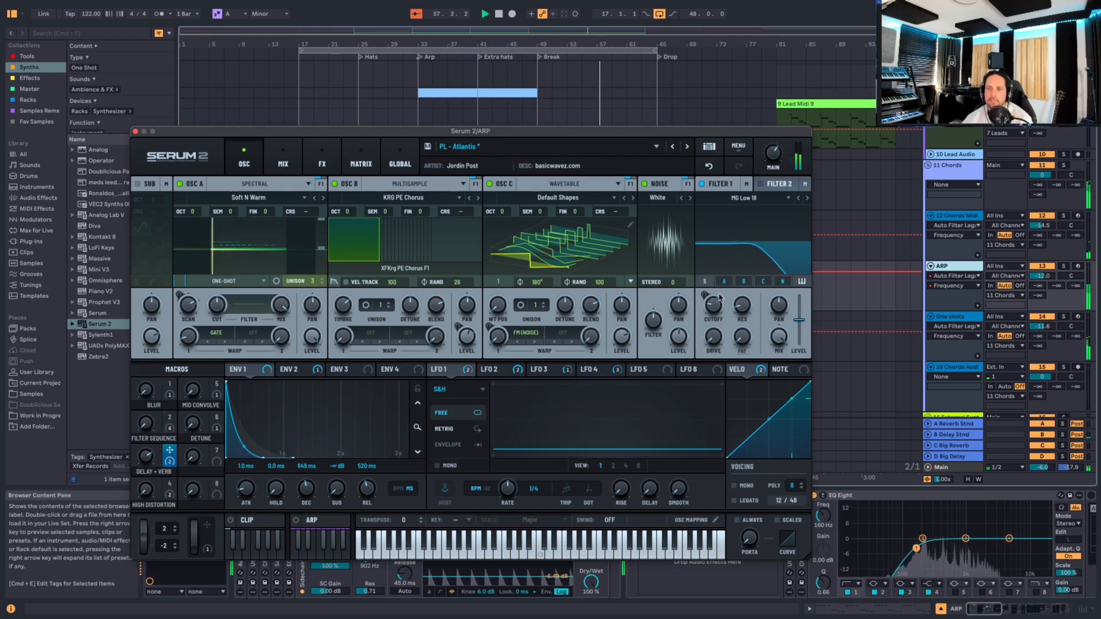
drag(168, 131, 358, 395)
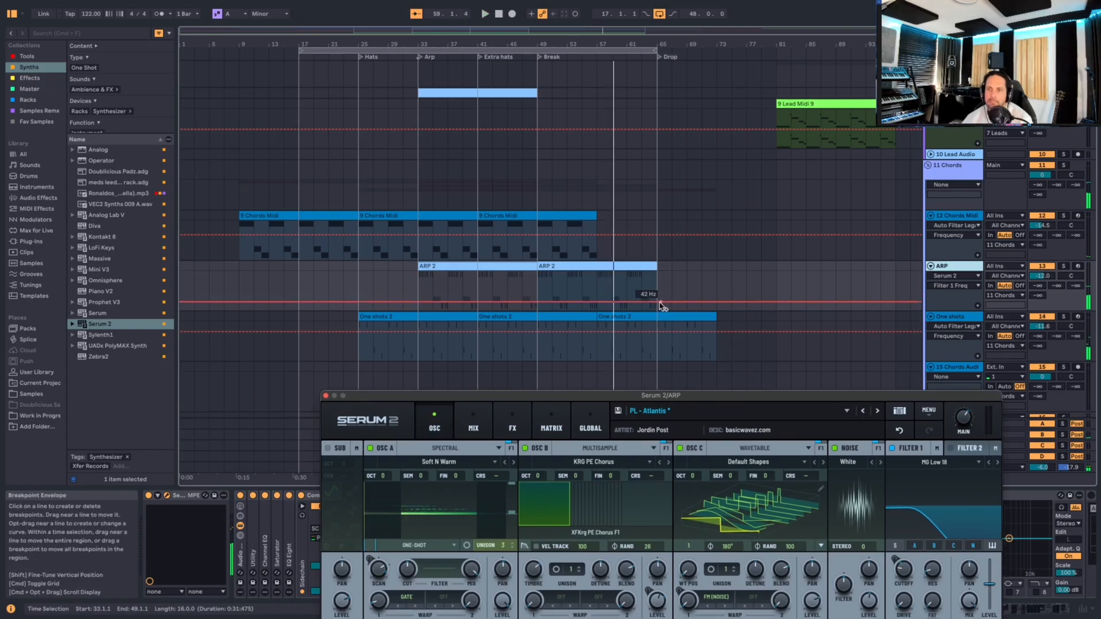
Step: Automate the ARP track's Serum 2 Filter 1 Freq to rise from 42 Hz at the Break to about 558 Hz at the Drop
click(658, 304)
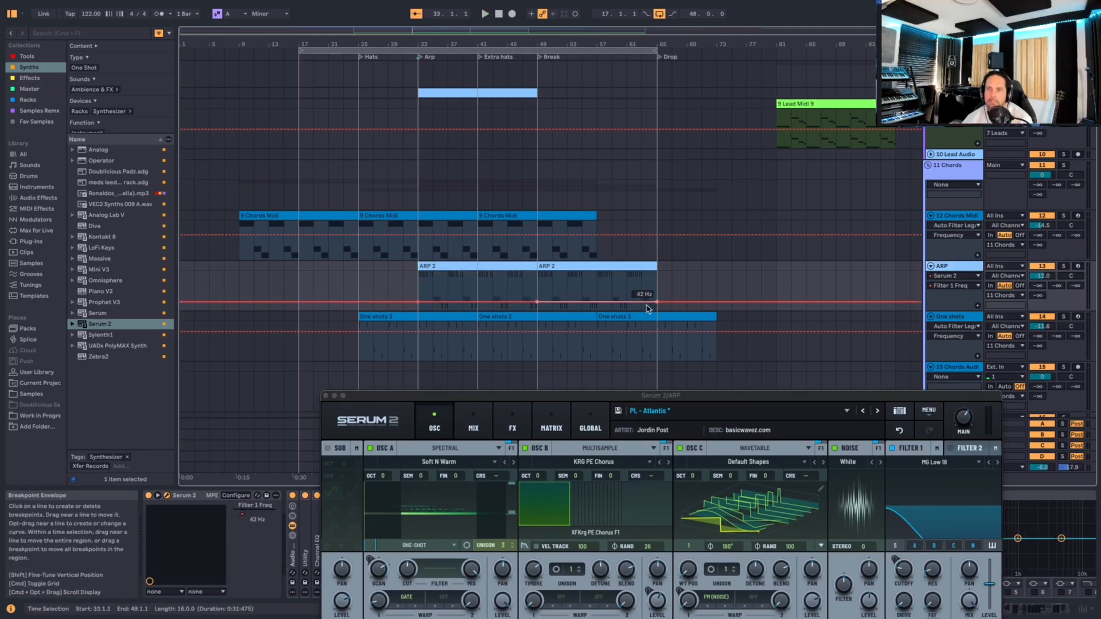
click(567, 277)
key(space)
click(603, 278)
key(space)
key(space)
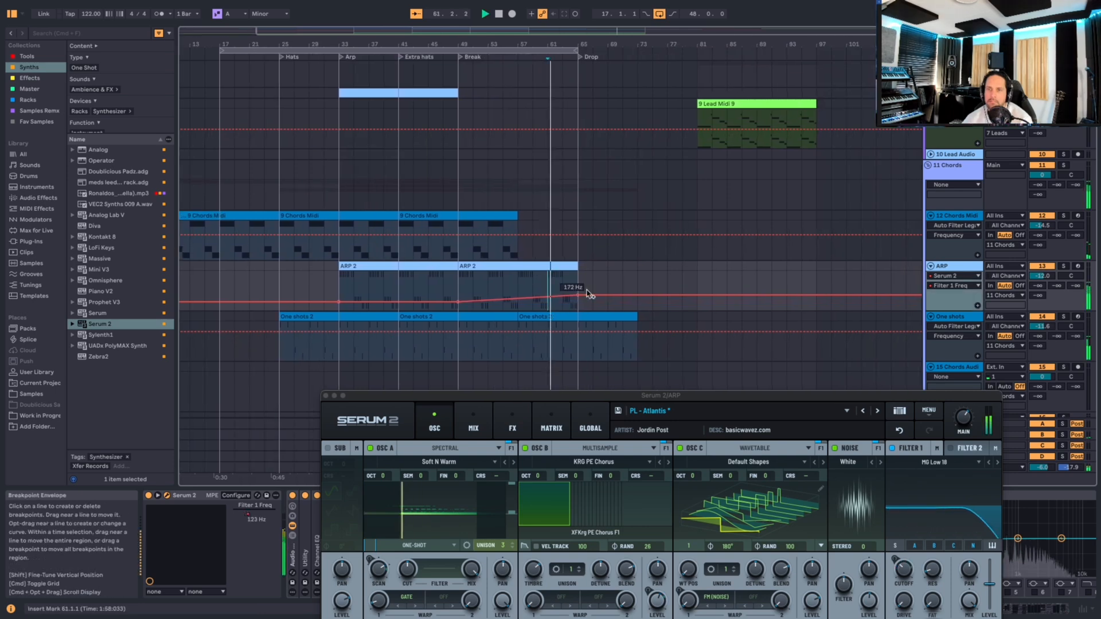
drag(588, 293, 575, 290)
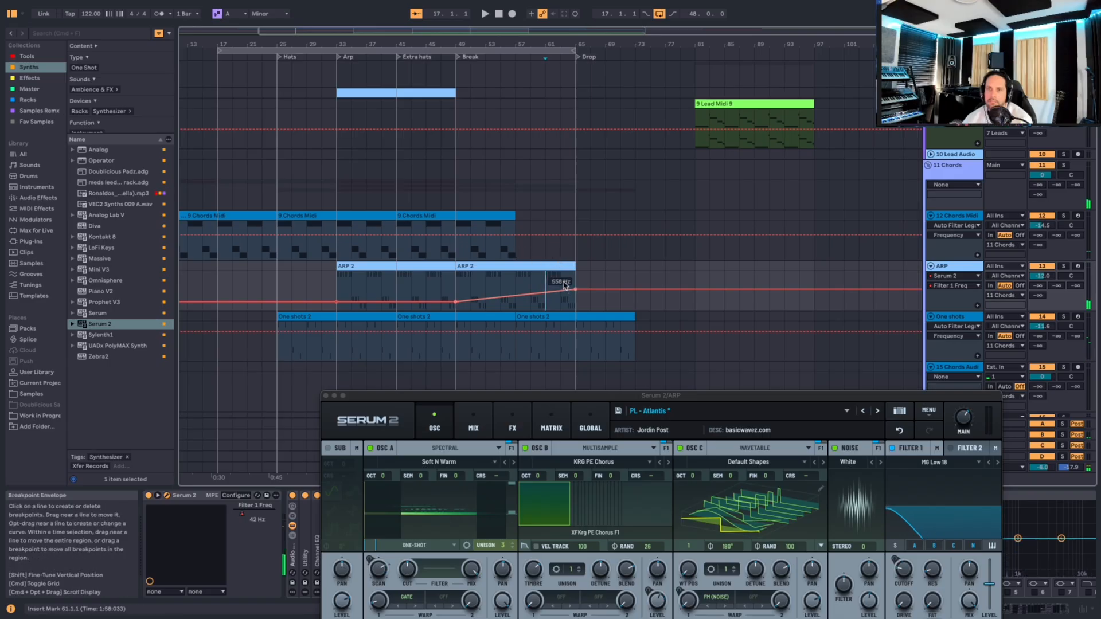
Step: Duplicate the last 9 Chords Midi clip to extend the chords to bar 73, and play from bar 53
click(482, 214)
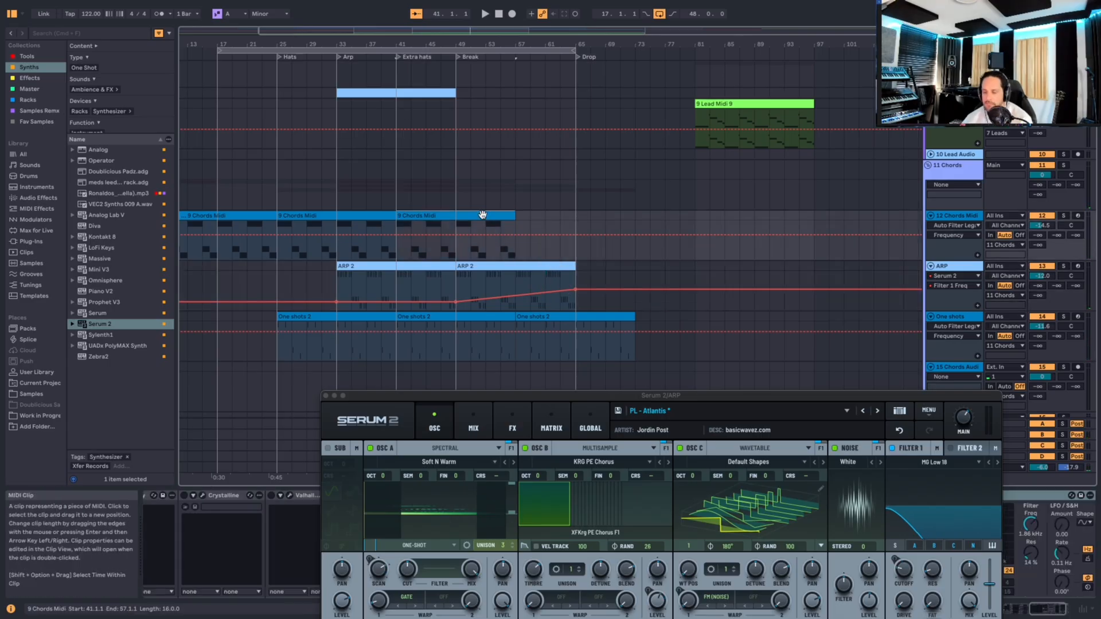
key(super+d)
click(488, 206)
scroll(491, 207, left, 4)
key(space)
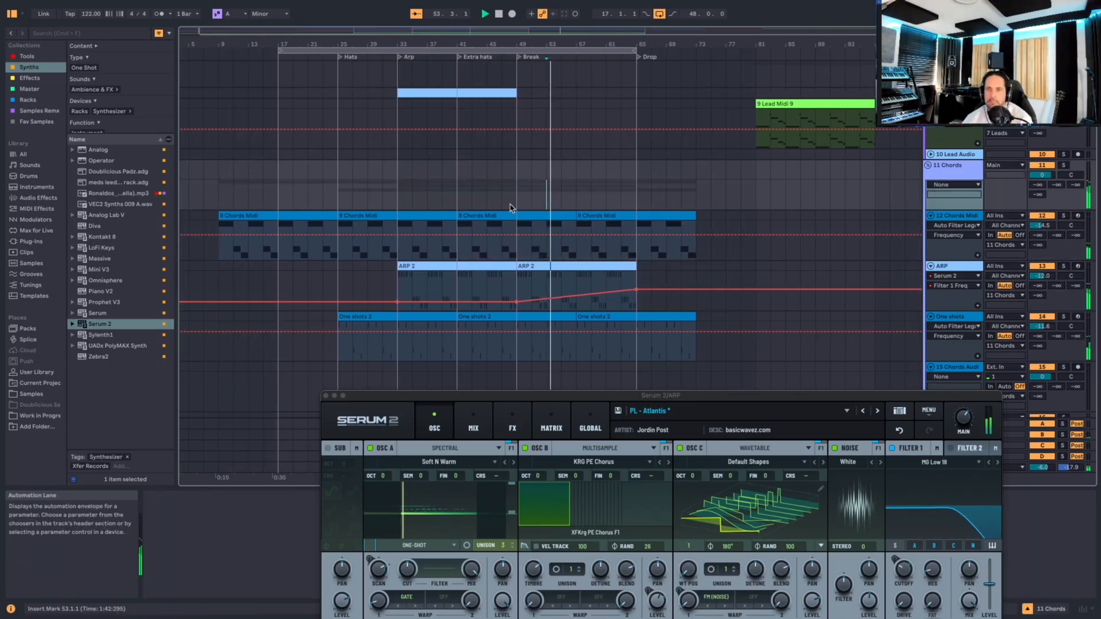
Step: Duplicate the last 4 Pad Midi 2 clip on the 5 Pad Midi track and move the copy to the Drop at bar 65
scroll(517, 206, up, 3)
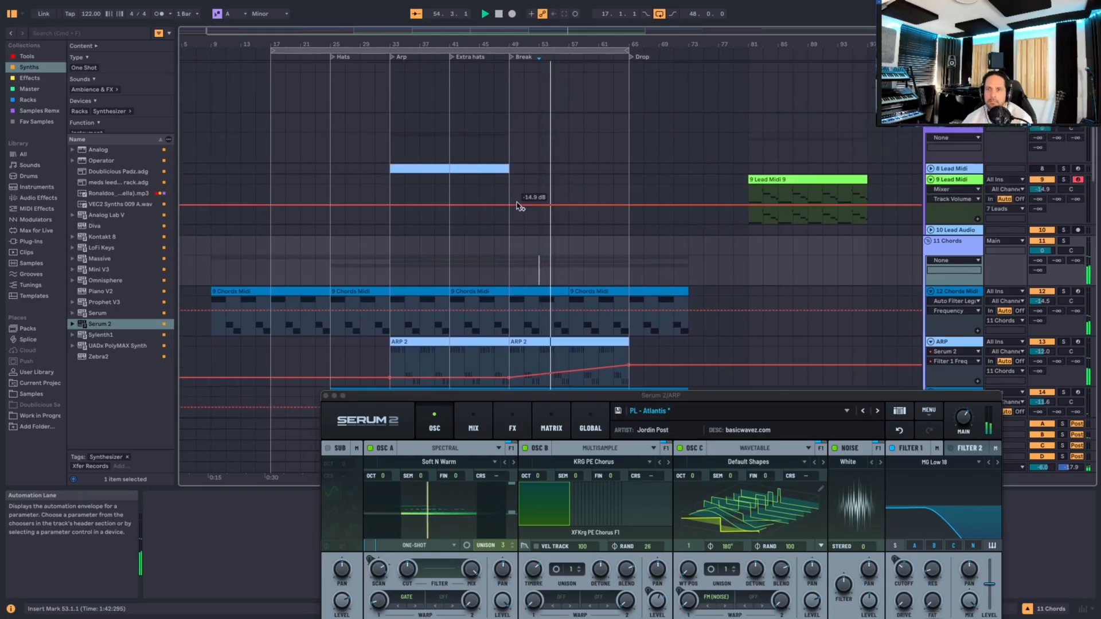
scroll(518, 206, up, 8)
click(470, 228)
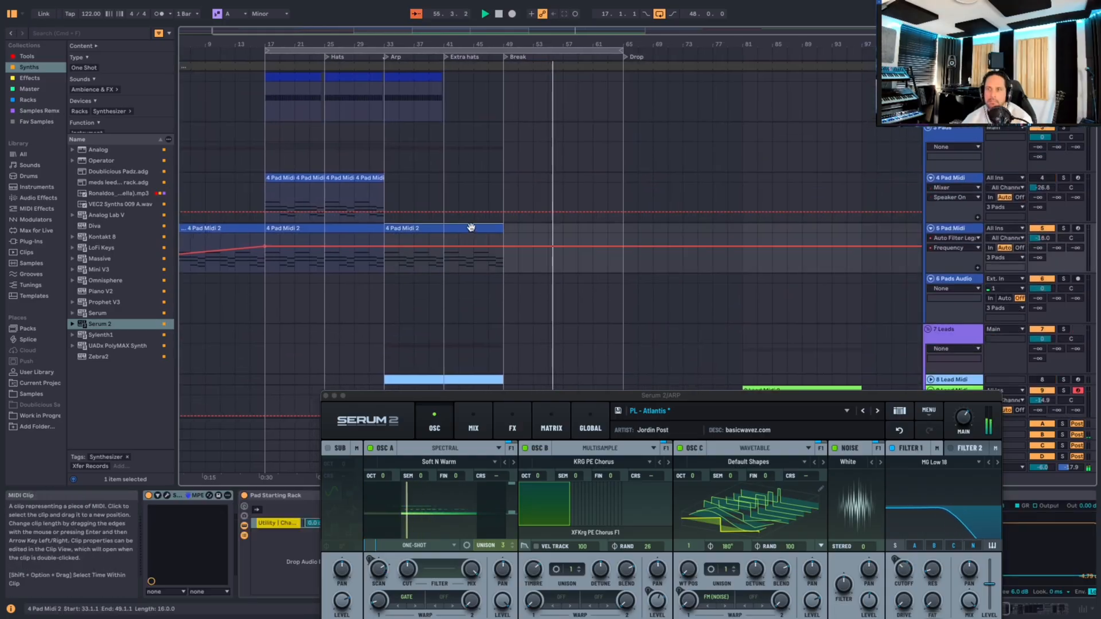
scroll(474, 231, down, 11)
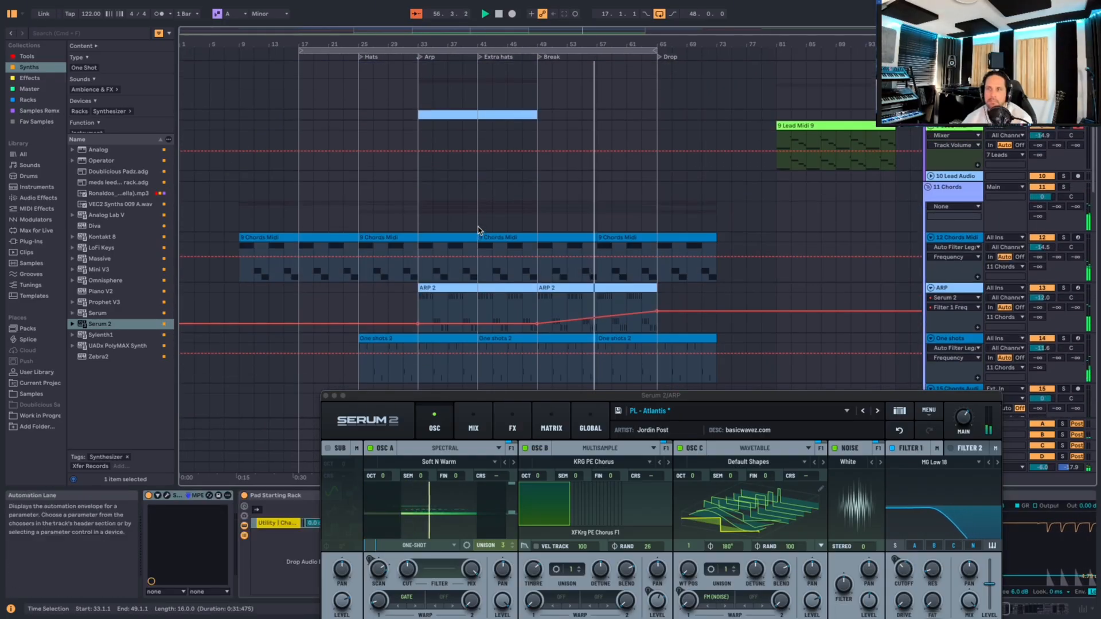
scroll(480, 230, up, 4)
scroll(482, 230, up, 6)
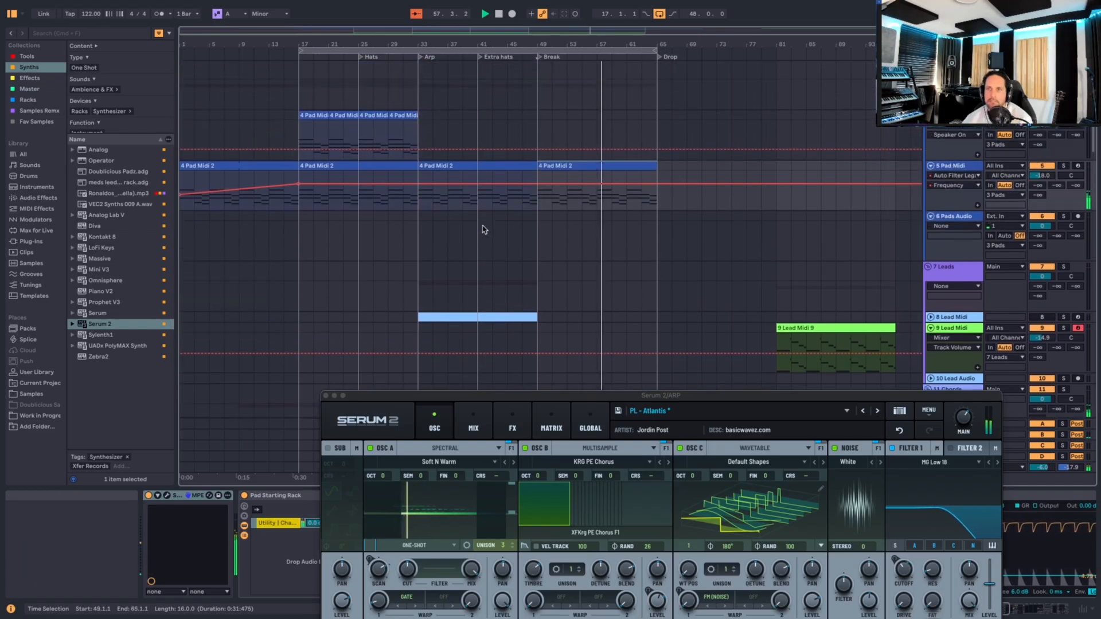
drag(574, 223, 717, 231)
scroll(501, 118, up, 1)
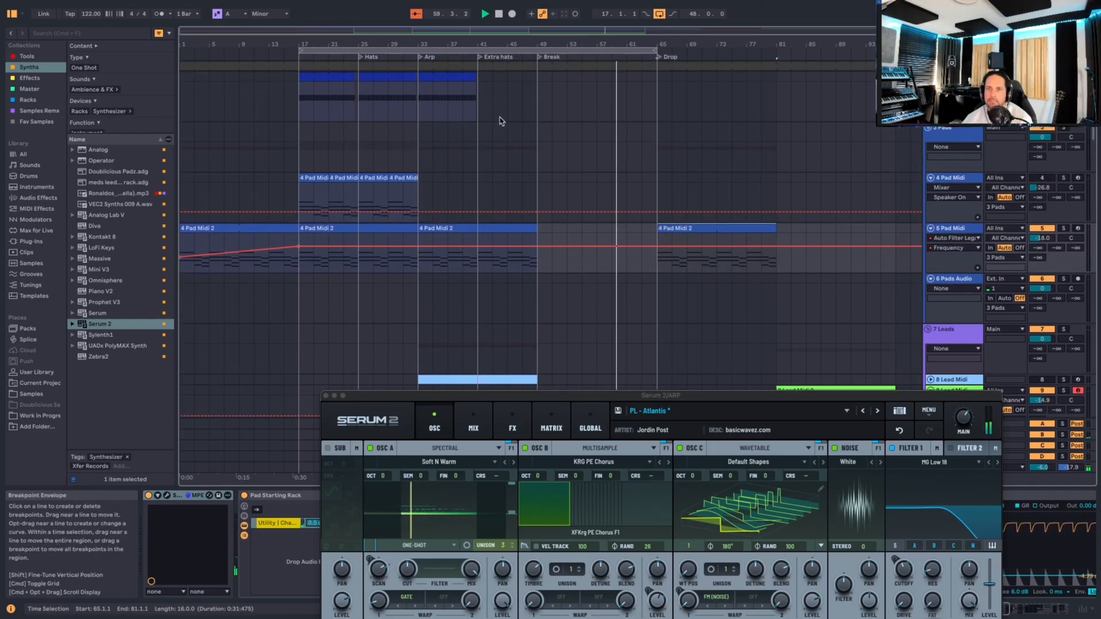
Step: Copy the kick clip at the Arp marker to the Drop at bar 65, and extend the loop end to bar 89
click(439, 72)
drag(439, 73, 678, 113)
drag(657, 51, 837, 62)
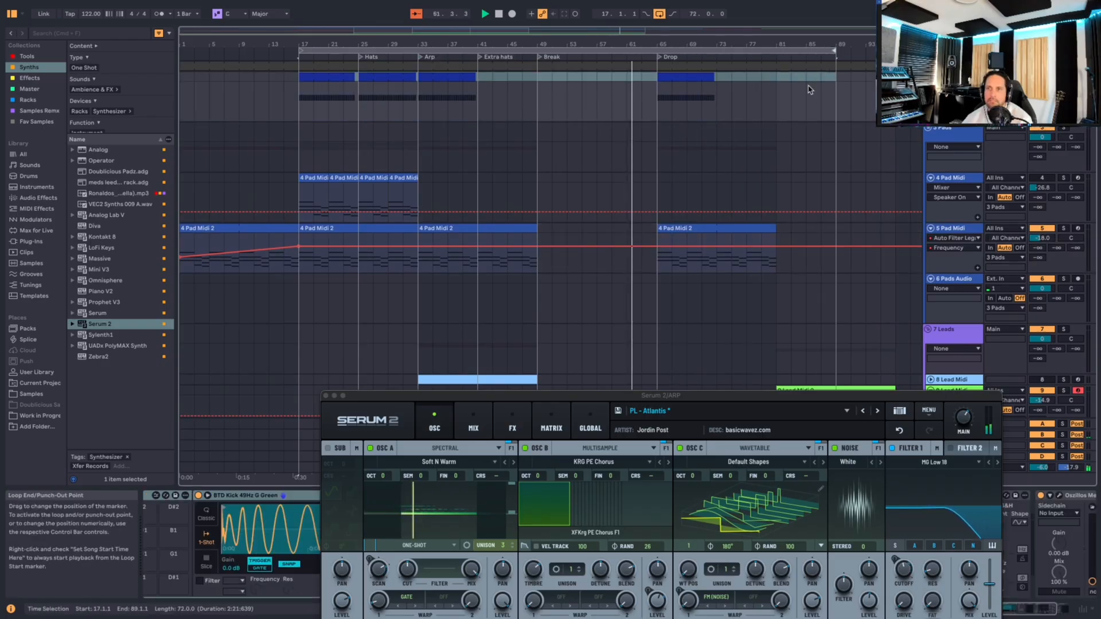
Step: Duplicate the Break's ARP 2 clip into the Drop, covering bars 65 to 81
scroll(715, 179, down, 10)
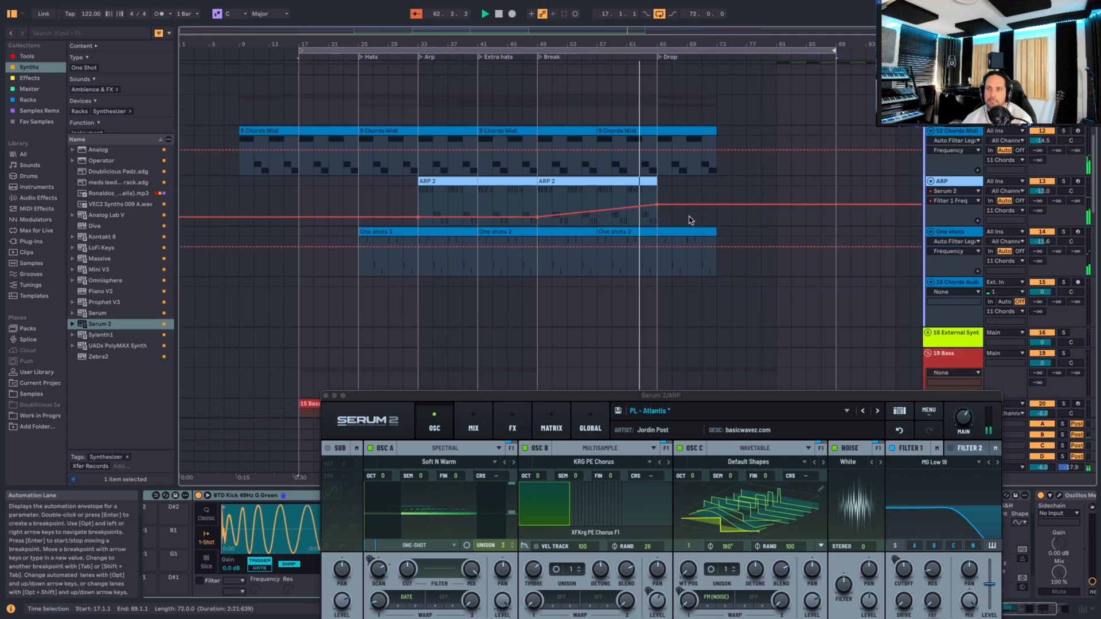
click(649, 183)
key(super+d)
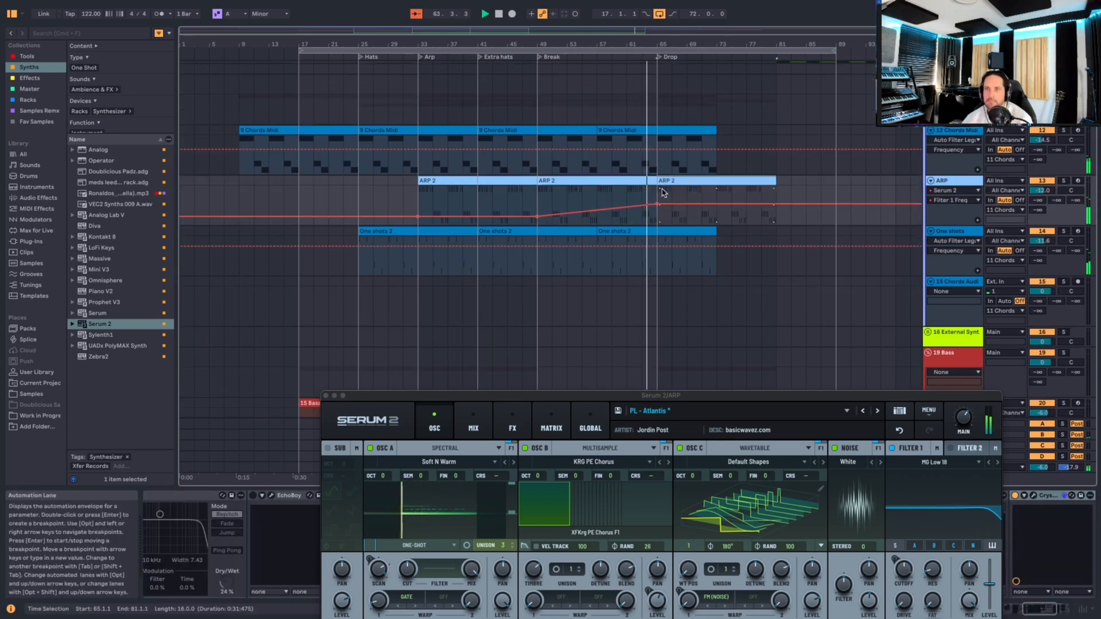
scroll(637, 188, down, 10)
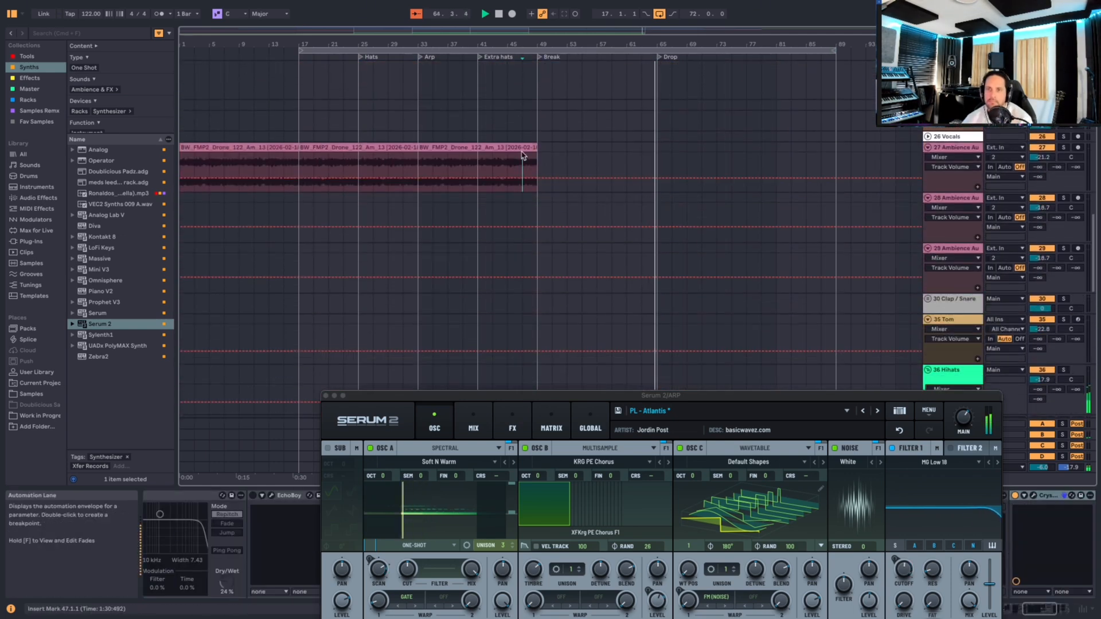
scroll(521, 153, down, 10)
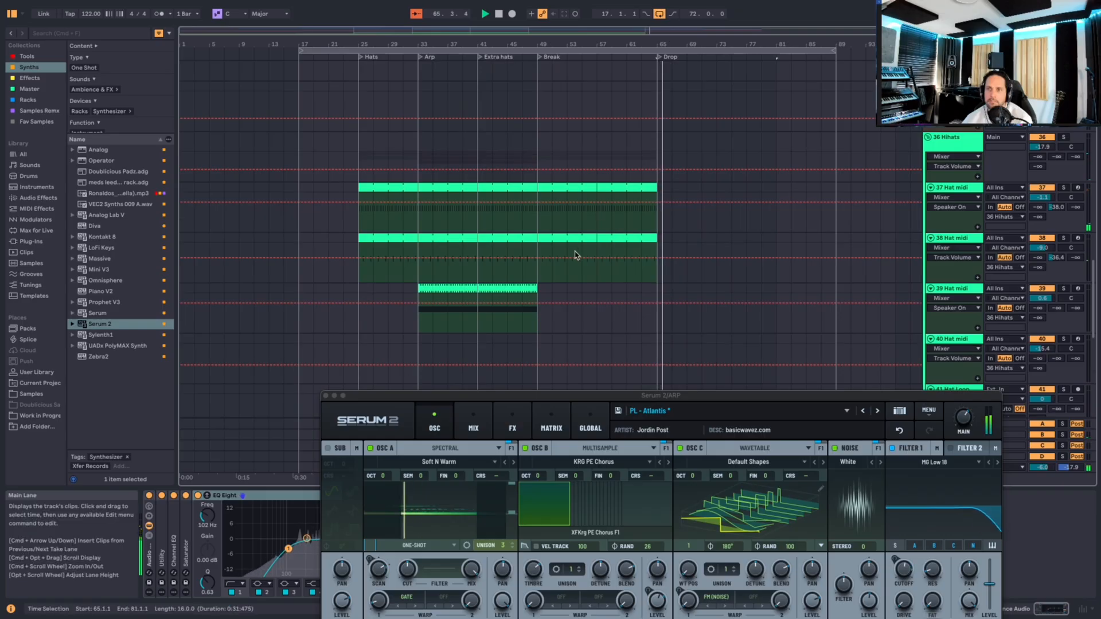
click(640, 238)
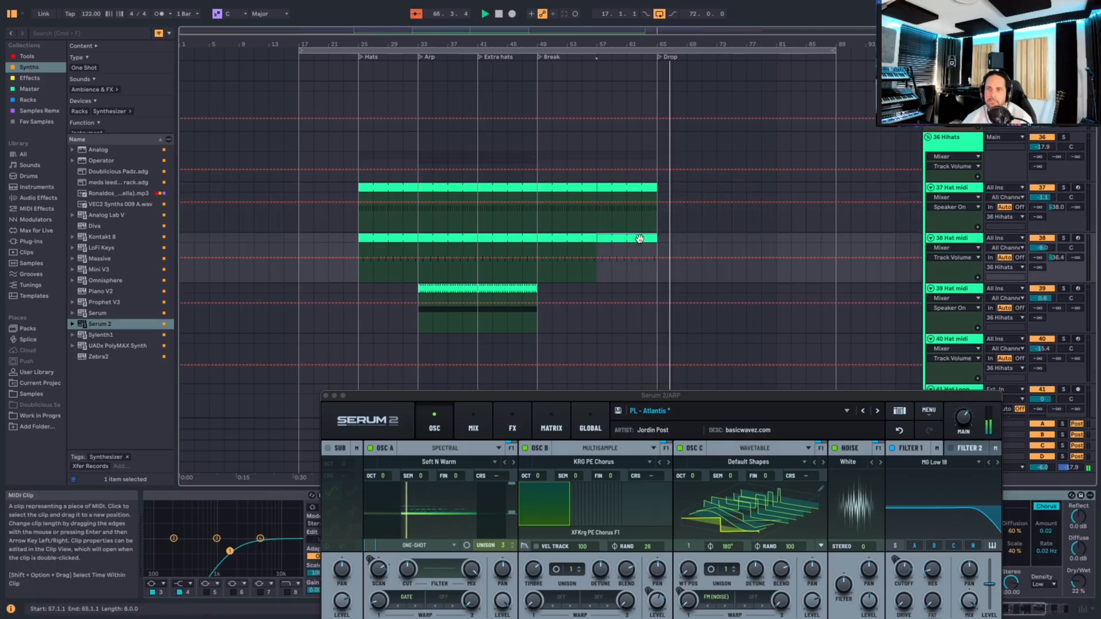
scroll(639, 239, up, 15)
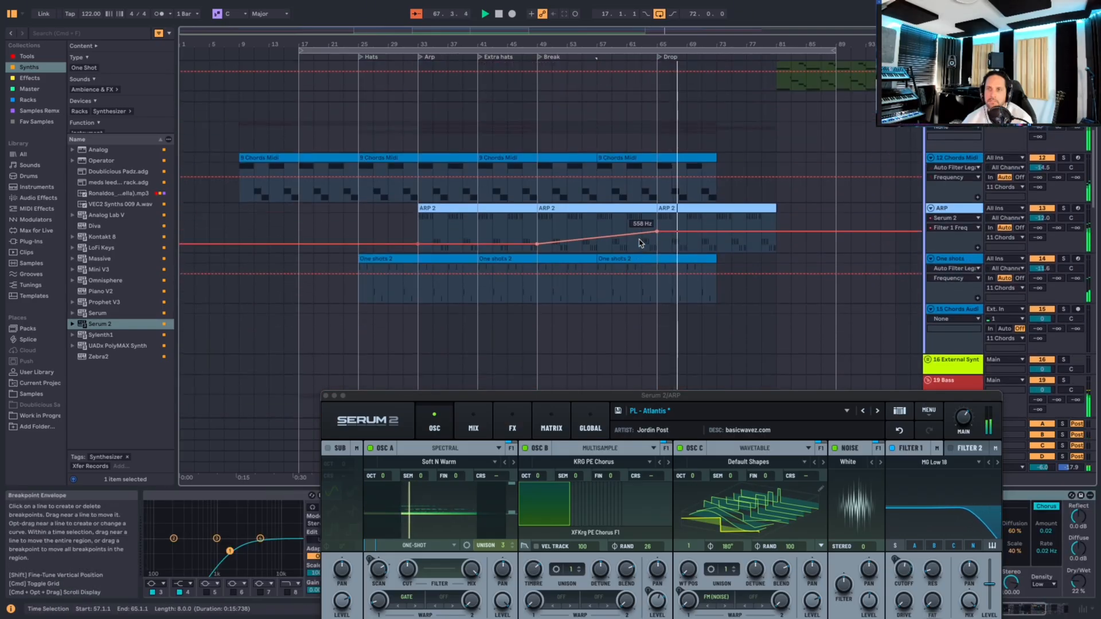
Step: Open the Drop's ARP 2 clip in the note editor, listen to it, and delete its notes in bar 2
click(686, 208)
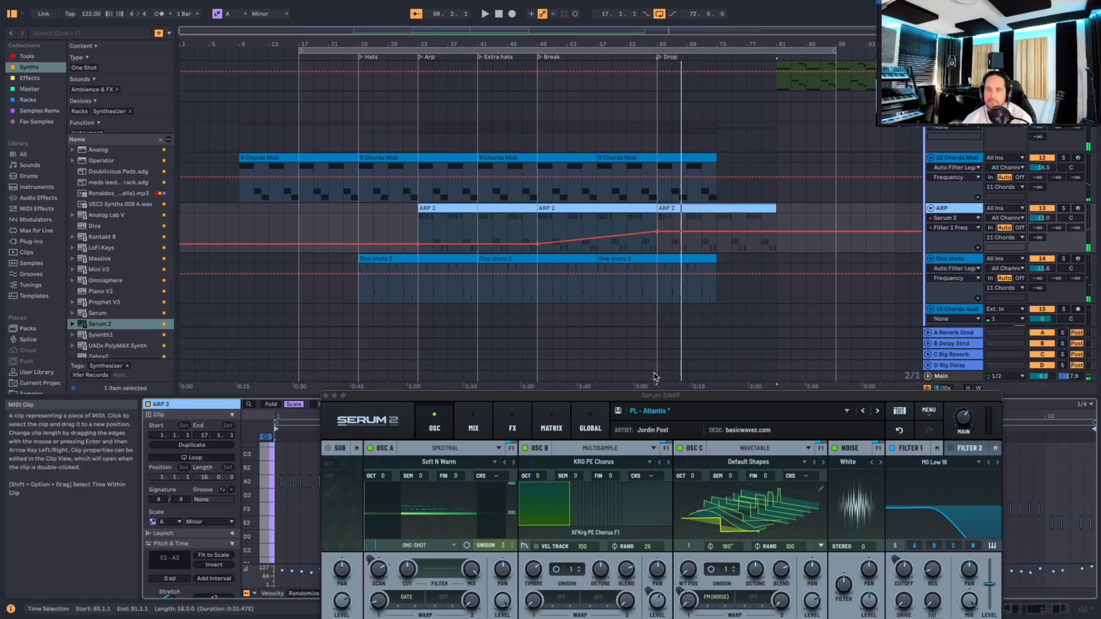
double_click(686, 208)
key(space)
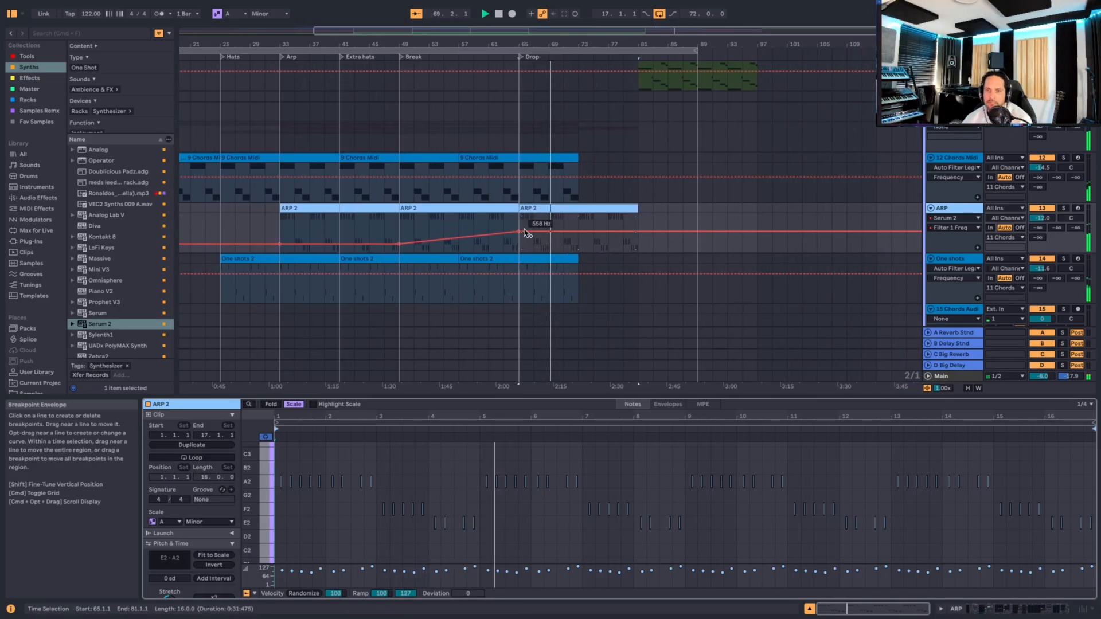
key(space)
key(space)
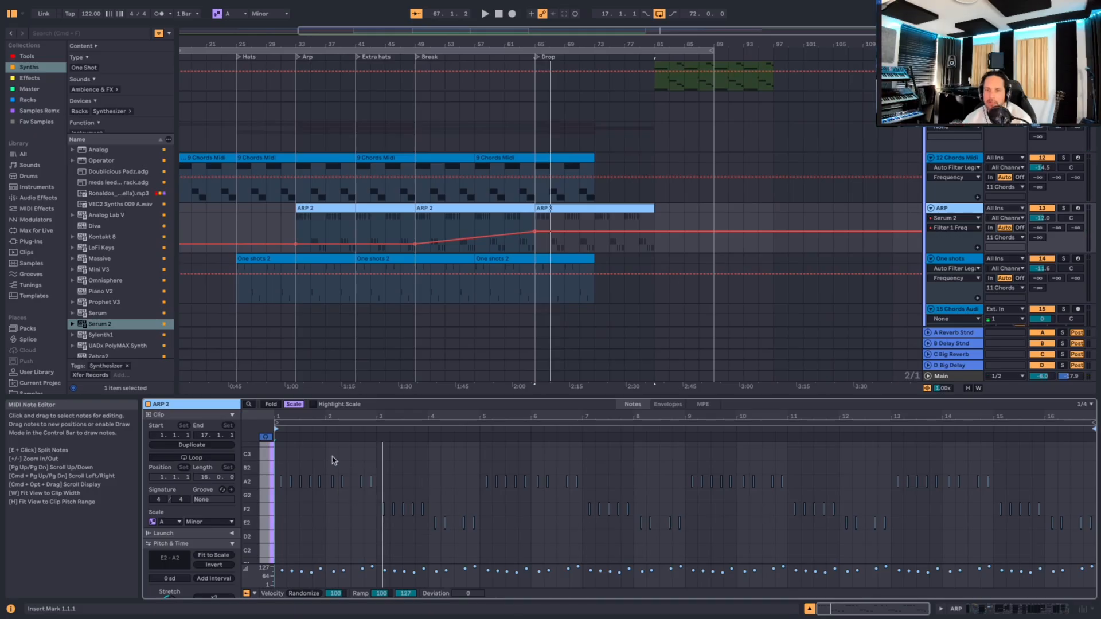
drag(335, 460, 413, 496)
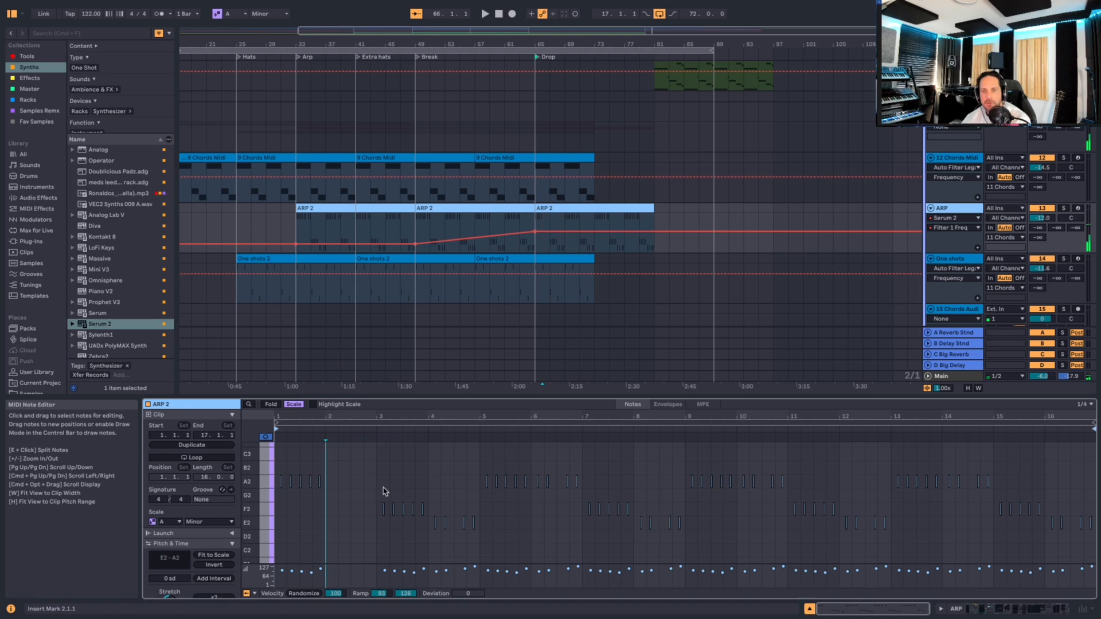
Step: Delete the notes in bars 3 and 4 of the Drop's ARP 2 clip and set the ARP track's volume to -18.6 dB
key(Delete)
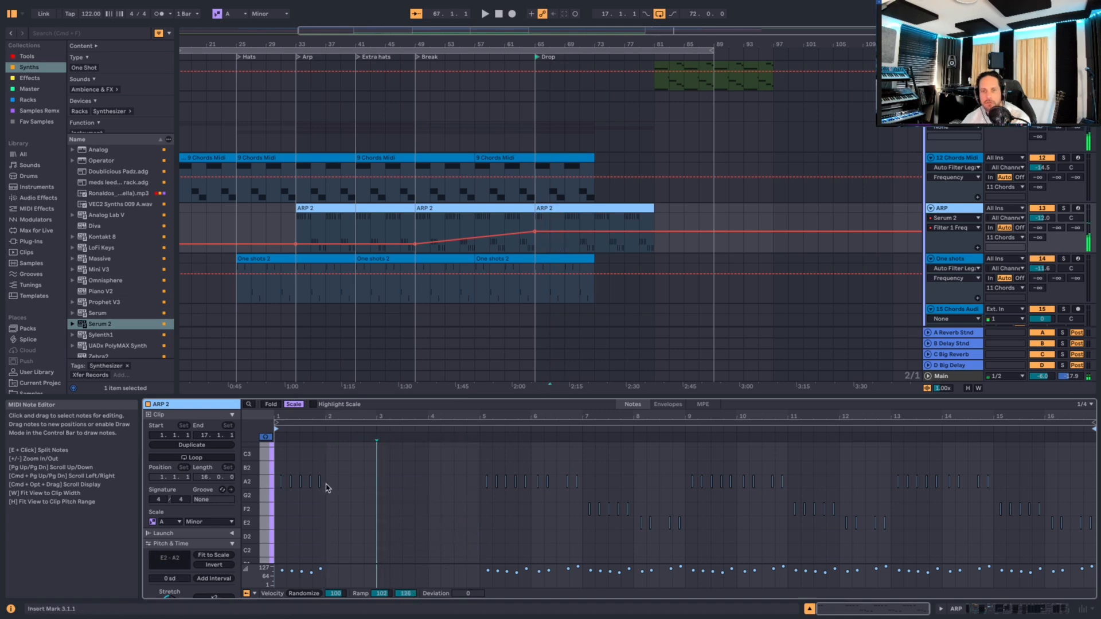
drag(1042, 218, 1042, 229)
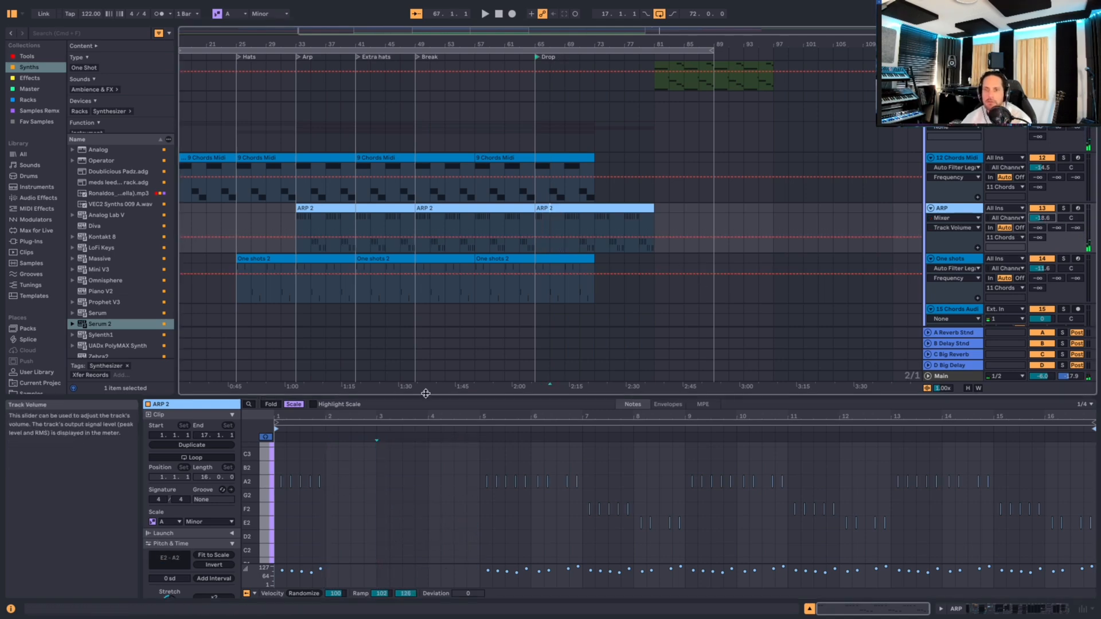
Step: Duplicate the bar 1 arp notes across bars 2 to 4, placing bar 3 on F2 and bar 4 on E2
drag(335, 505, 281, 472)
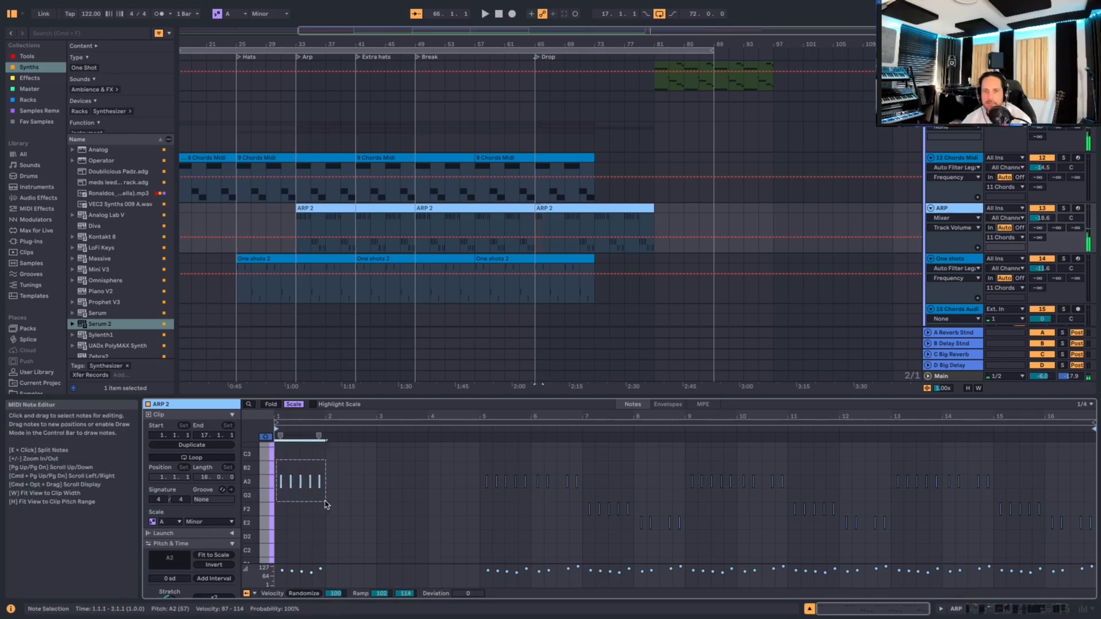
key(super+d)
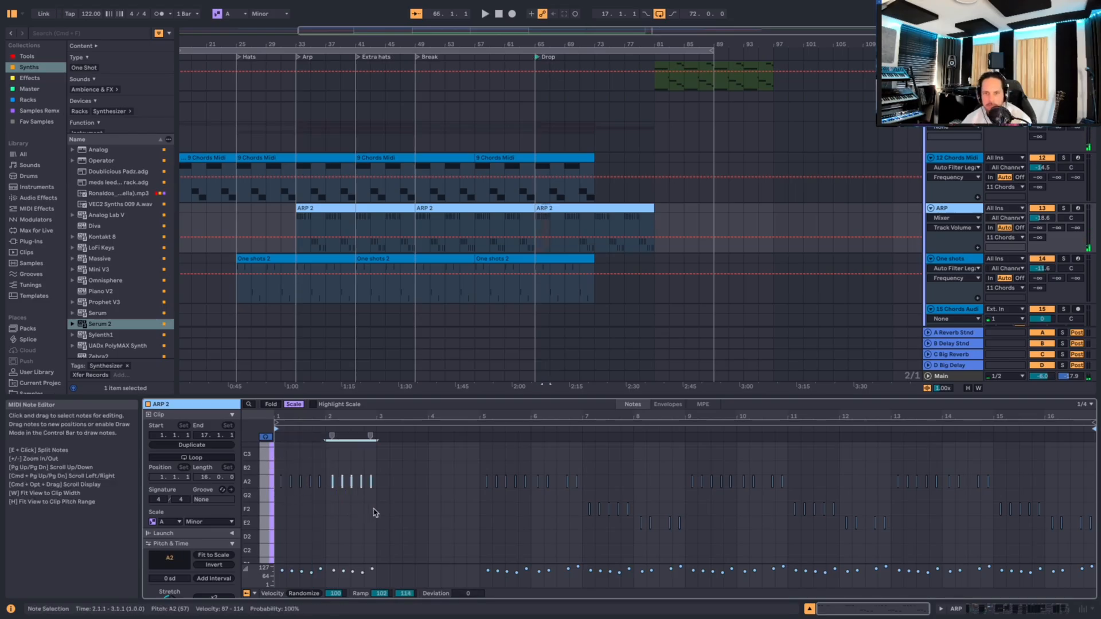
key(super+d)
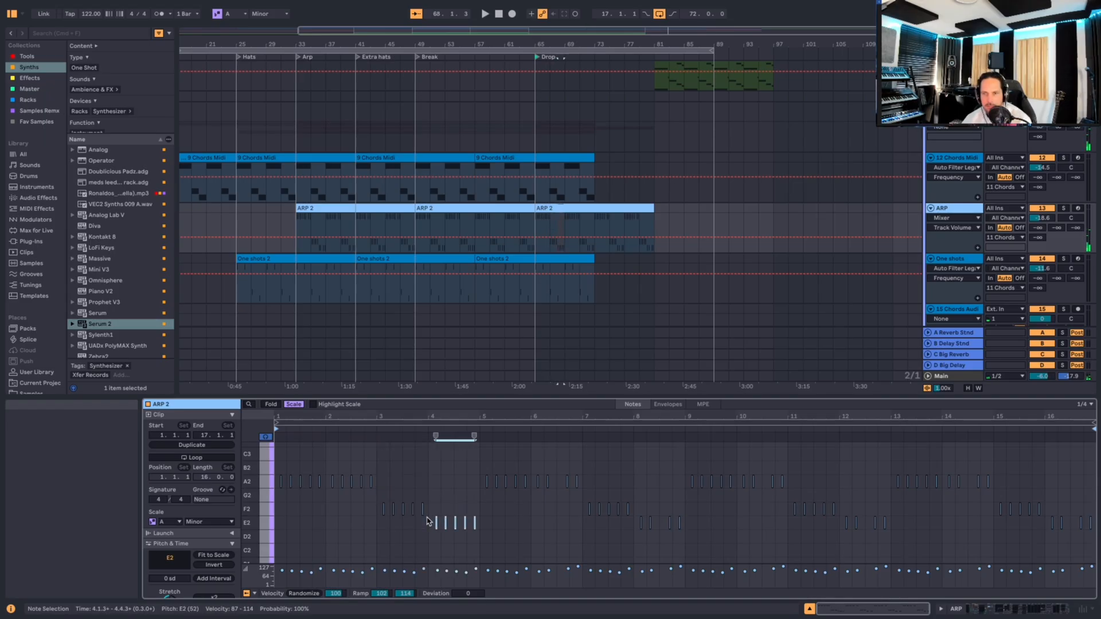
Step: Play back the edited ARP 2 notes around bars 4 and 5 to check the pattern
key(space)
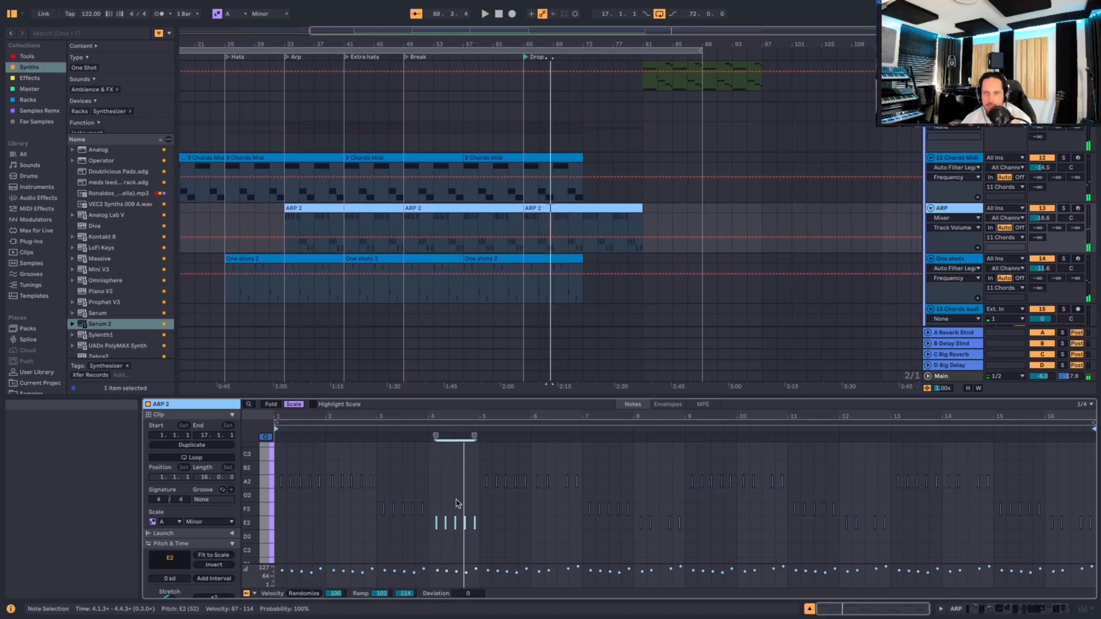
drag(462, 415, 466, 458)
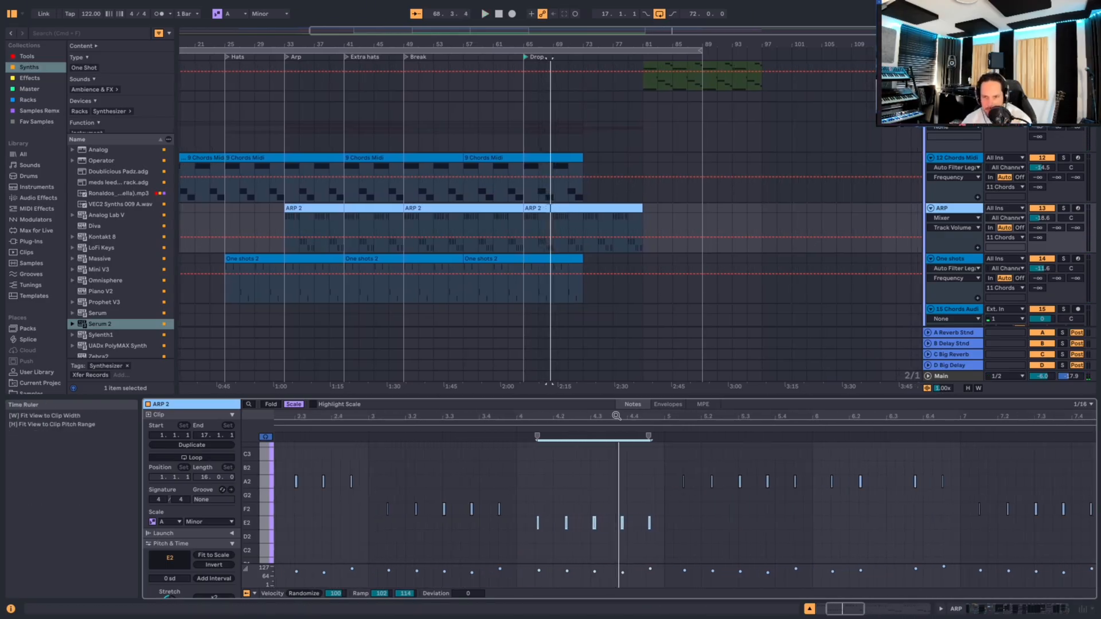
key(space)
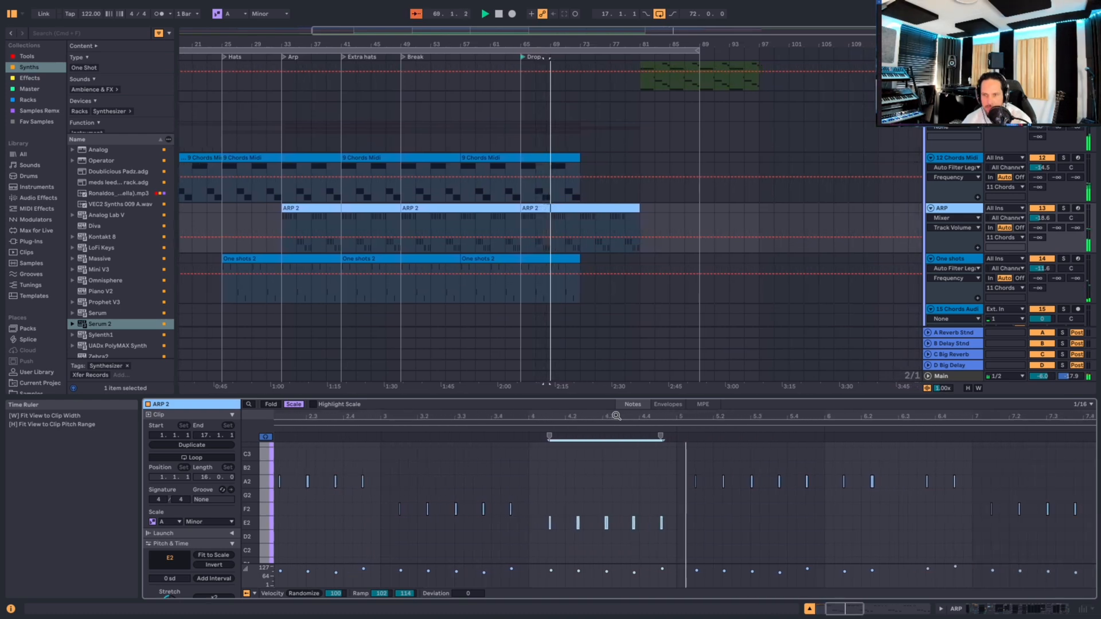
key(space)
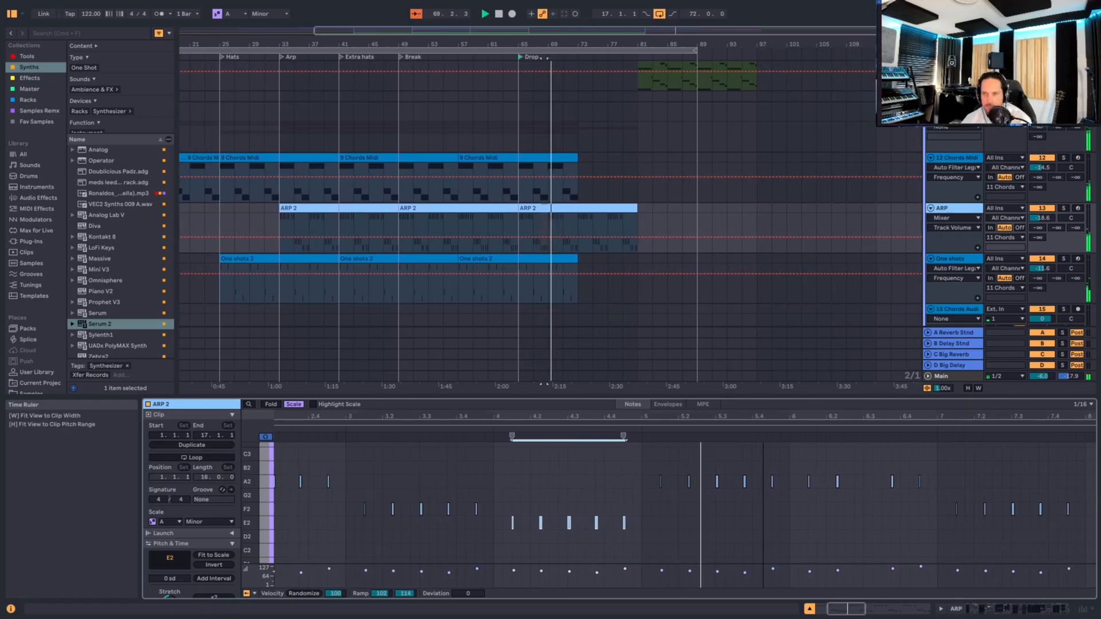
drag(780, 414, 780, 344)
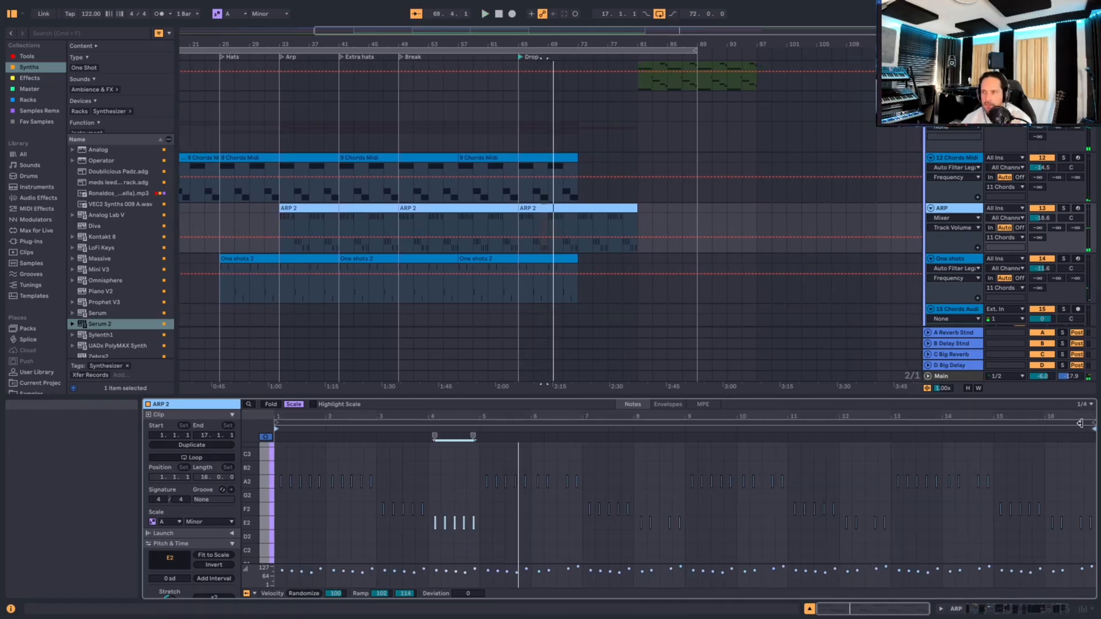
key(space)
Step: Shorten the Drop's ARP 2 clip to four bars, ending at 5.1.1, and listen to it
drag(1092, 423, 529, 424)
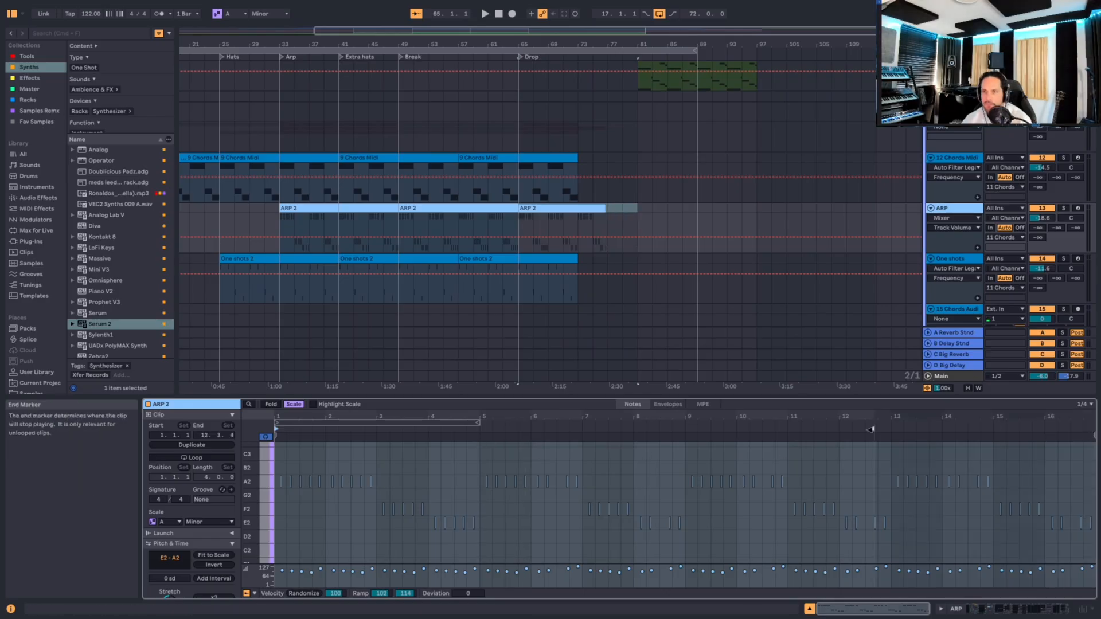
key(space)
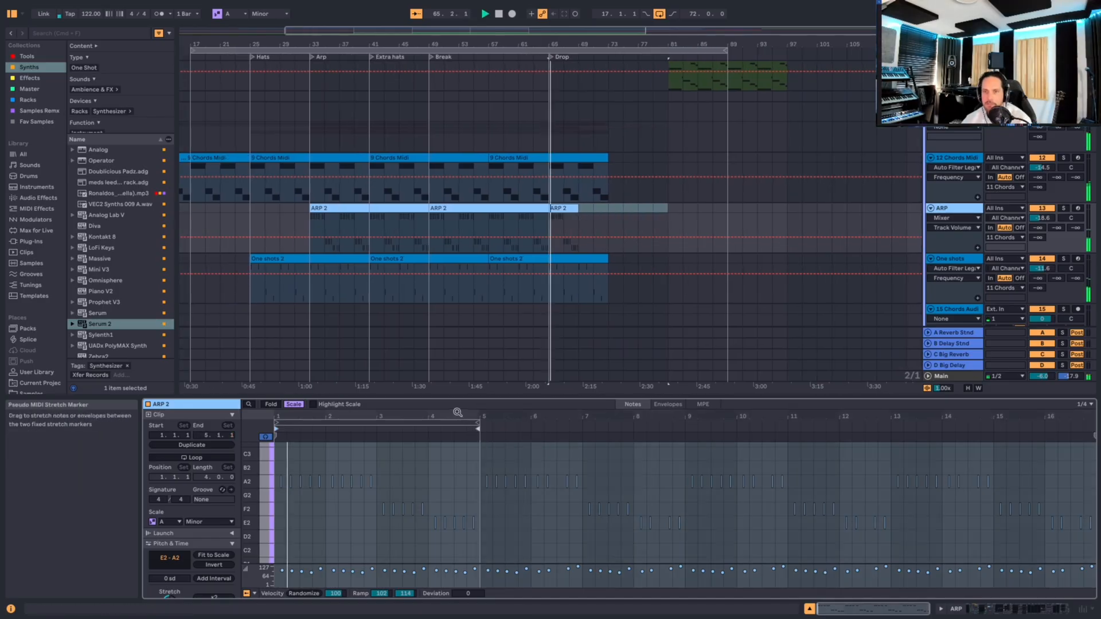
drag(457, 414, 457, 451)
click(526, 467)
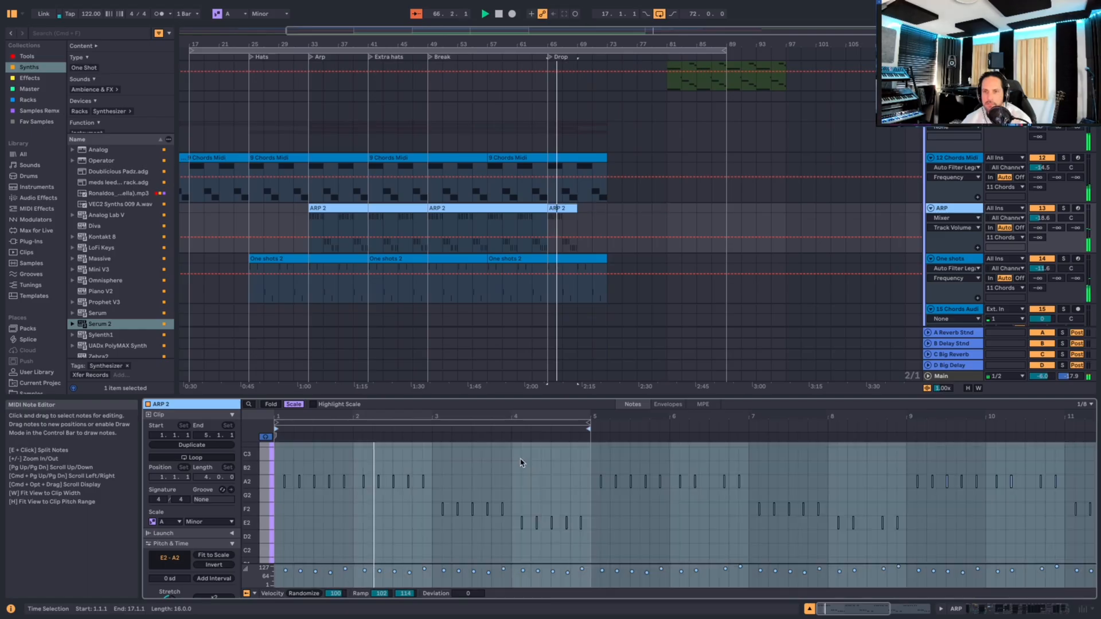
click(522, 462)
drag(511, 415, 454, 414)
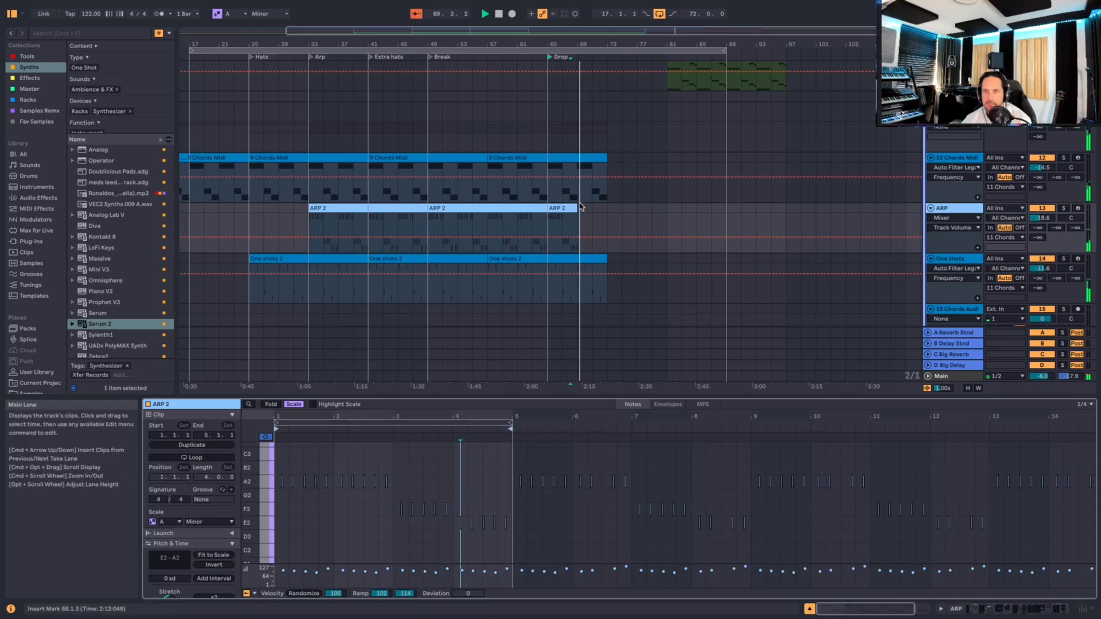
key(w)
Step: Copy the Drop's four-bar ARP 2 clip to the Arp marker at bar 33
click(514, 208)
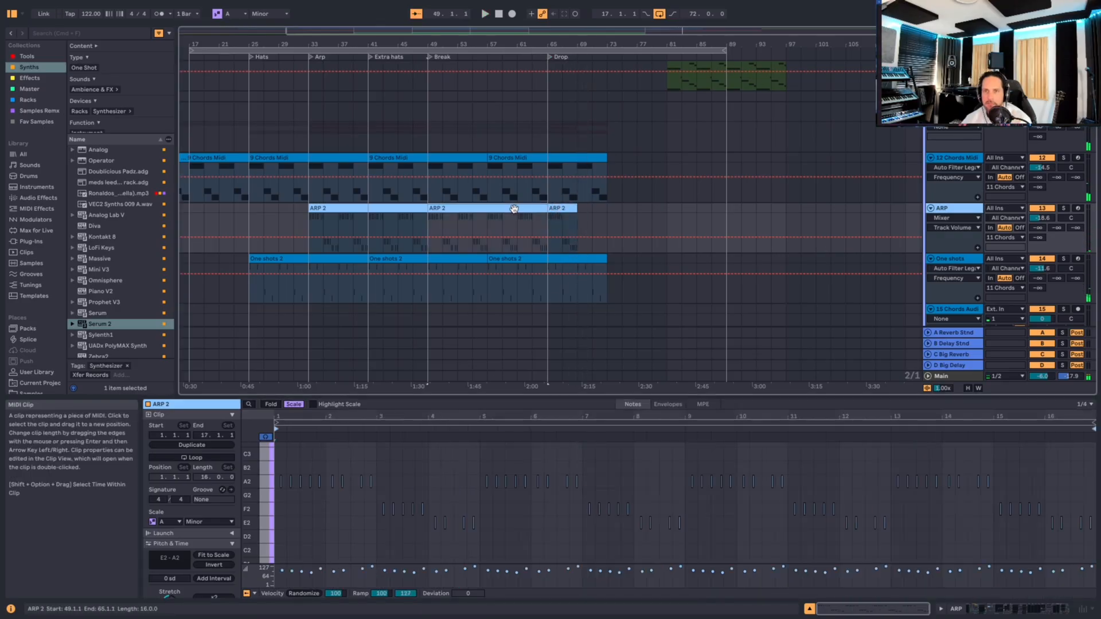
drag(567, 210, 339, 218)
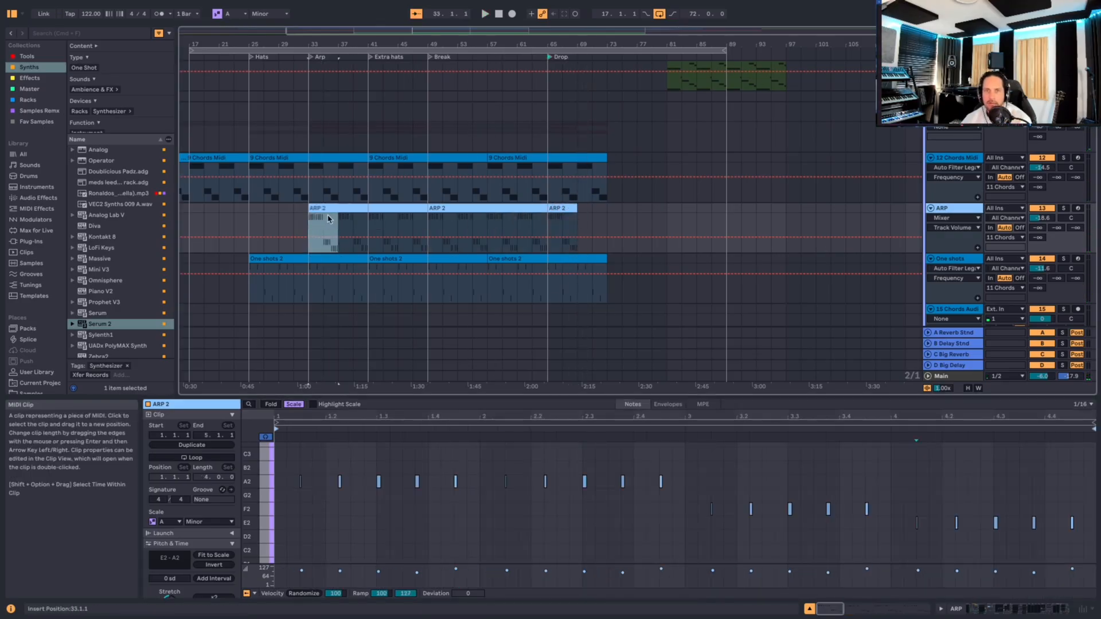
double_click(329, 207)
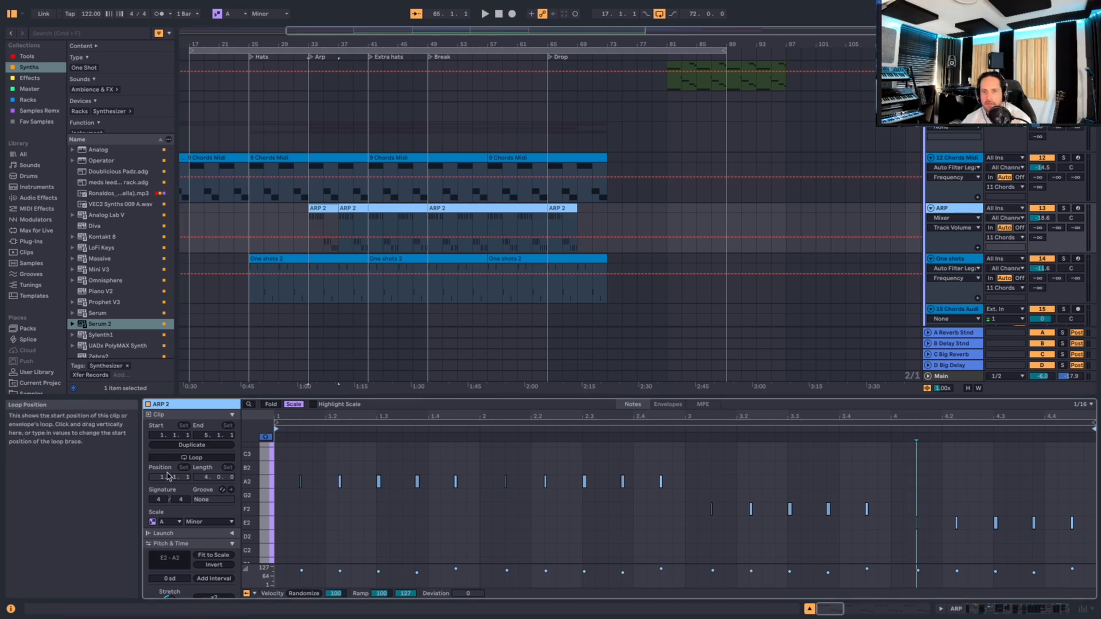
Step: Turn on looping for the ARP 2 clip at bar 33 and extend it to bar 89
click(324, 210)
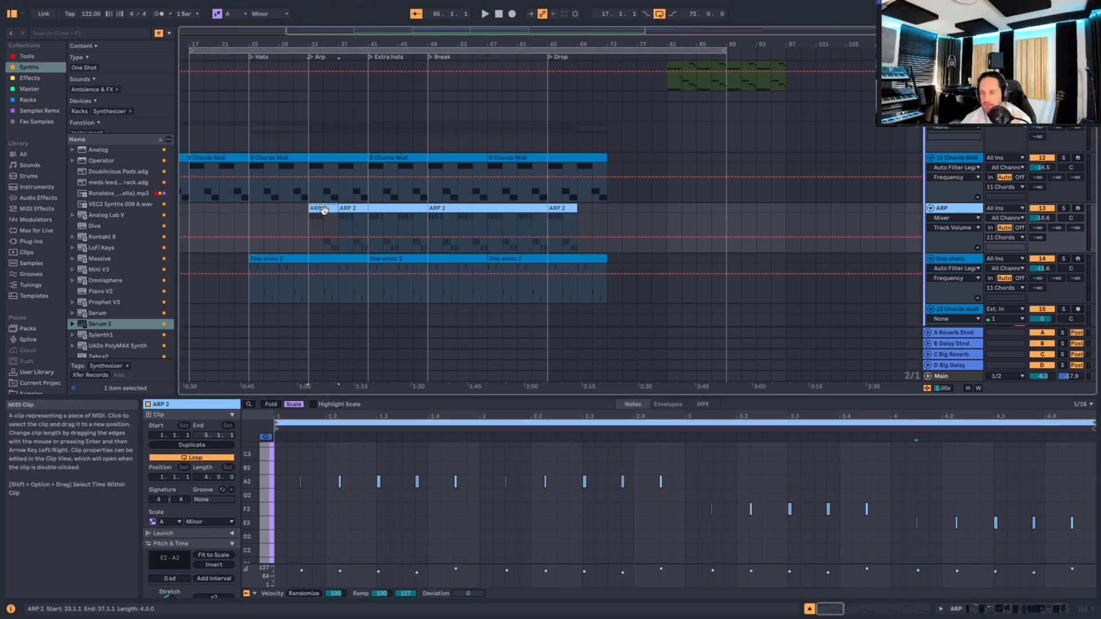
click(205, 459)
drag(337, 207, 342, 206)
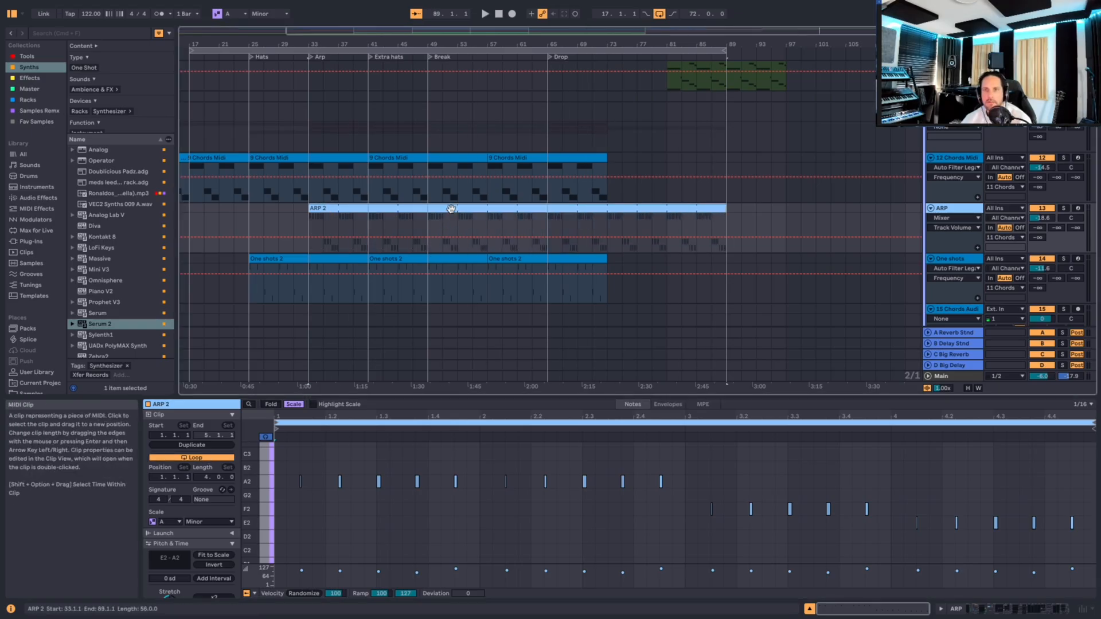
Step: Play from the Arp marker and show the ARP track's Serum 2 Filter 1 Freq automation
key(space)
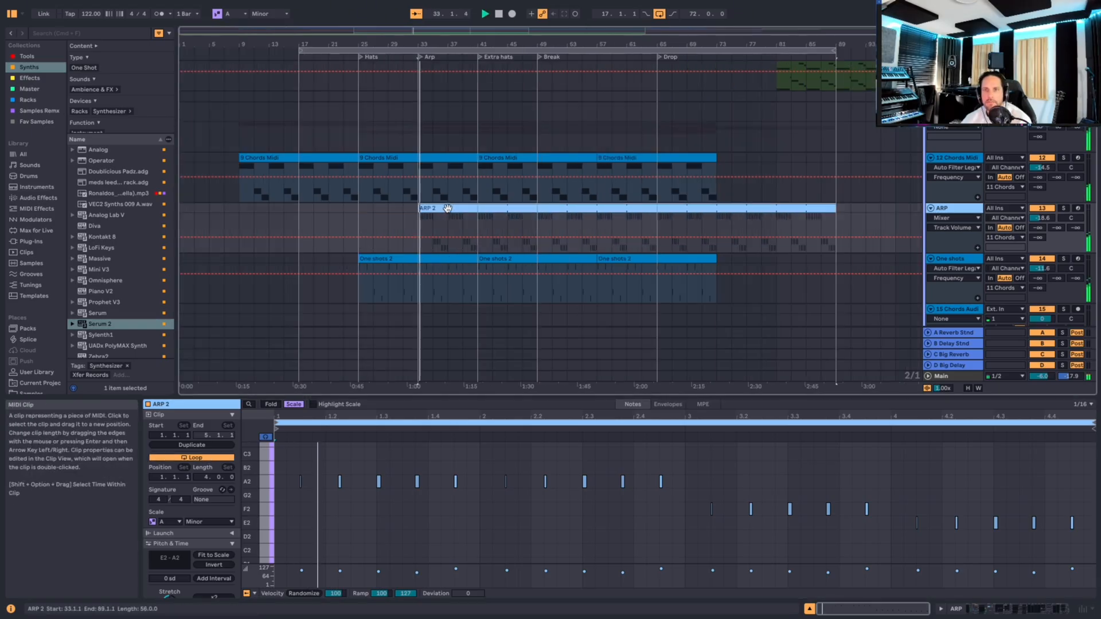
click(941, 218)
click(975, 235)
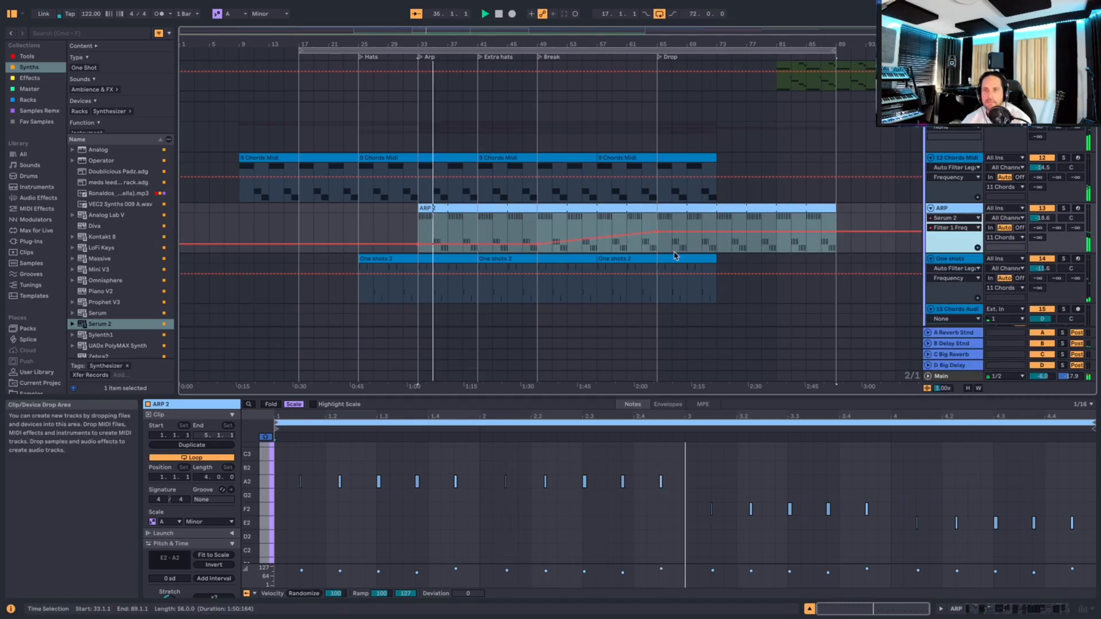
click(557, 226)
click(551, 227)
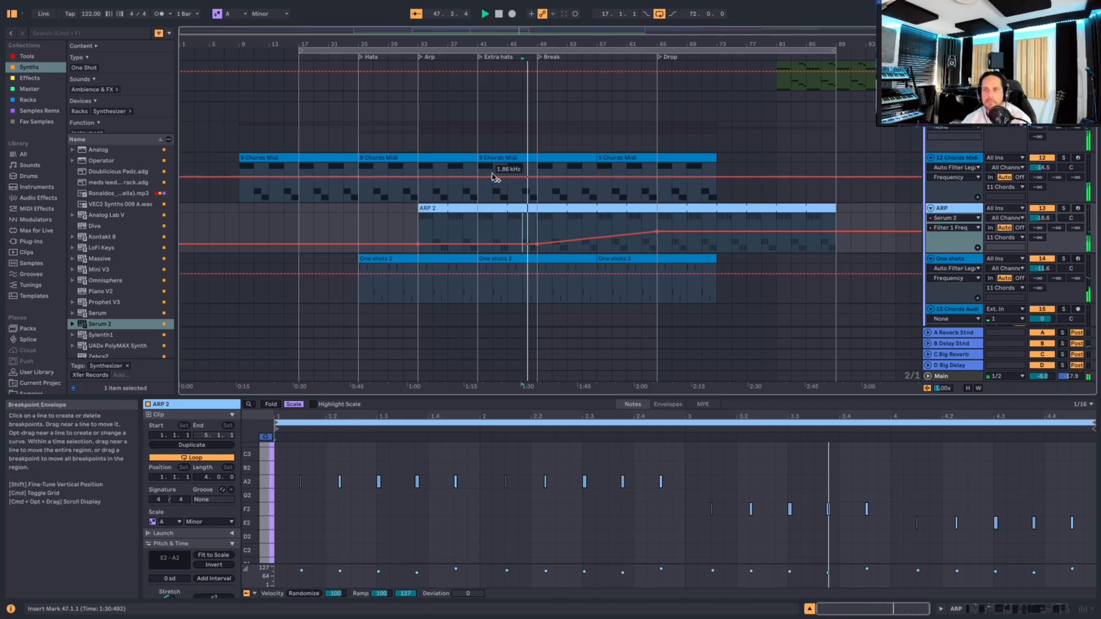
Step: Duplicate the three percussion loop tracks' clips from bars 33 to 65 into the Drop at bar 65
scroll(493, 176, down, 10)
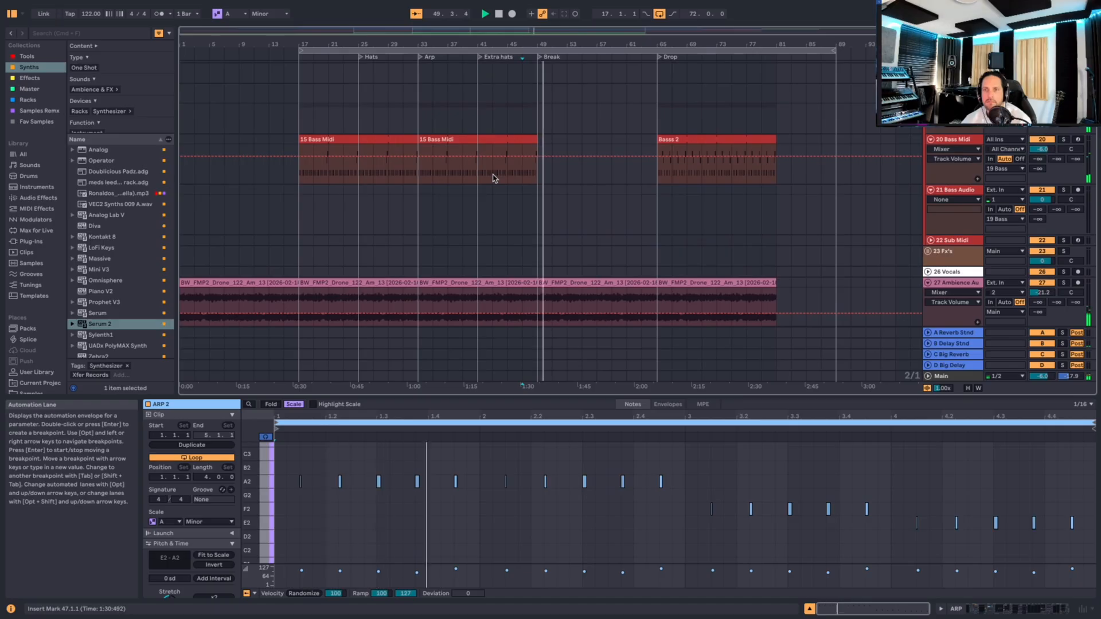
scroll(493, 177, down, 12)
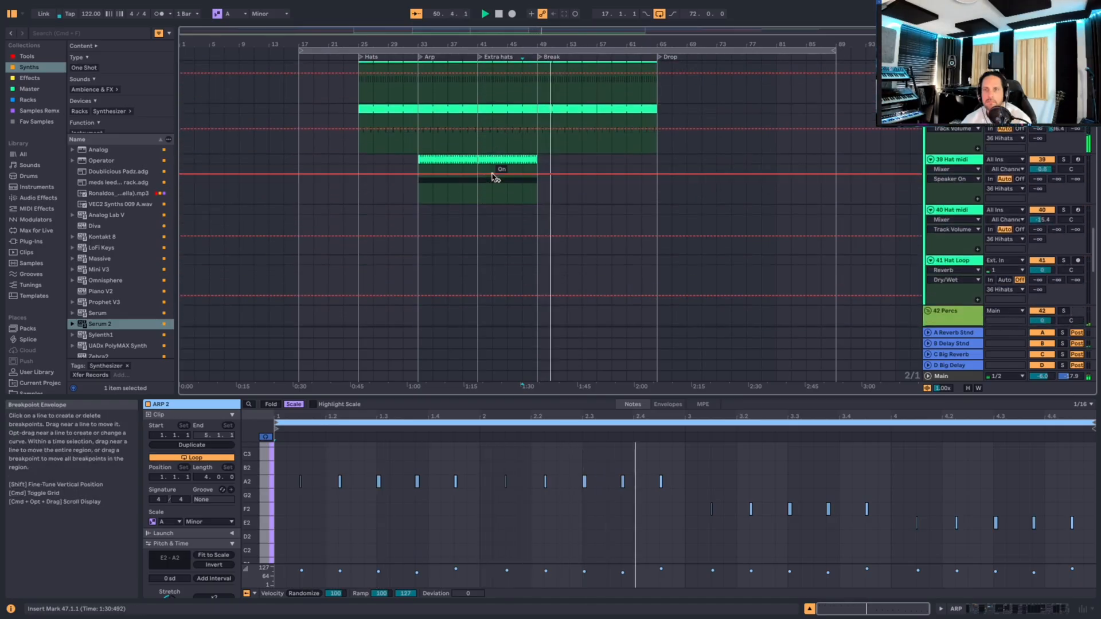
scroll(493, 176, down, 12)
click(619, 205)
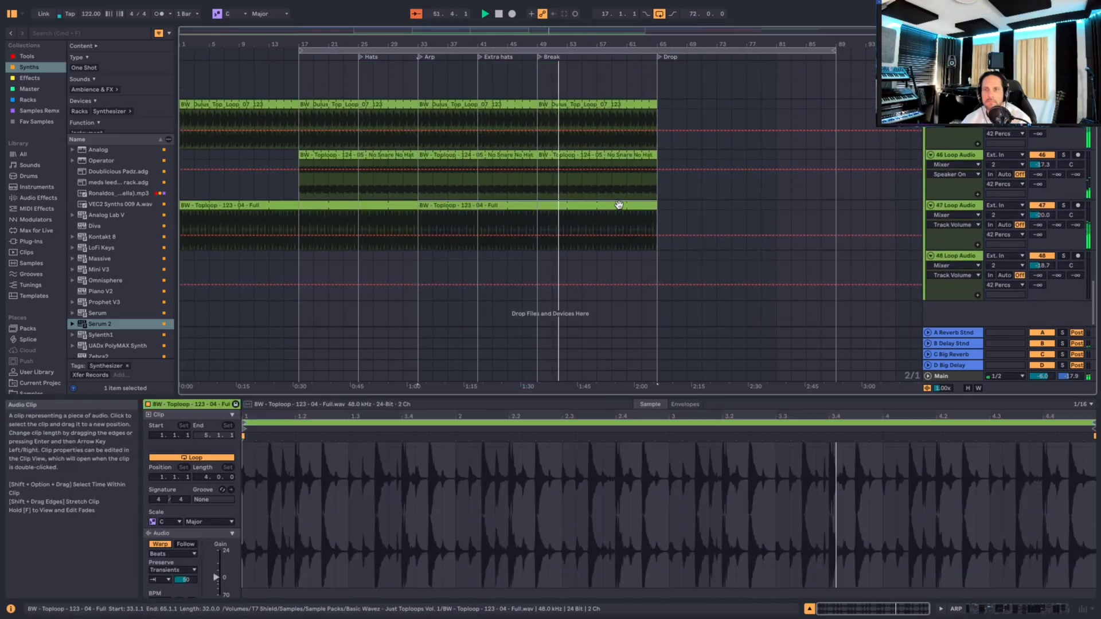
key(super+d)
Step: Repeat the last eight-bar clips on the 37 Hat midi and 38 Hat midi tracks through to bar 89
scroll(596, 115, up, 10)
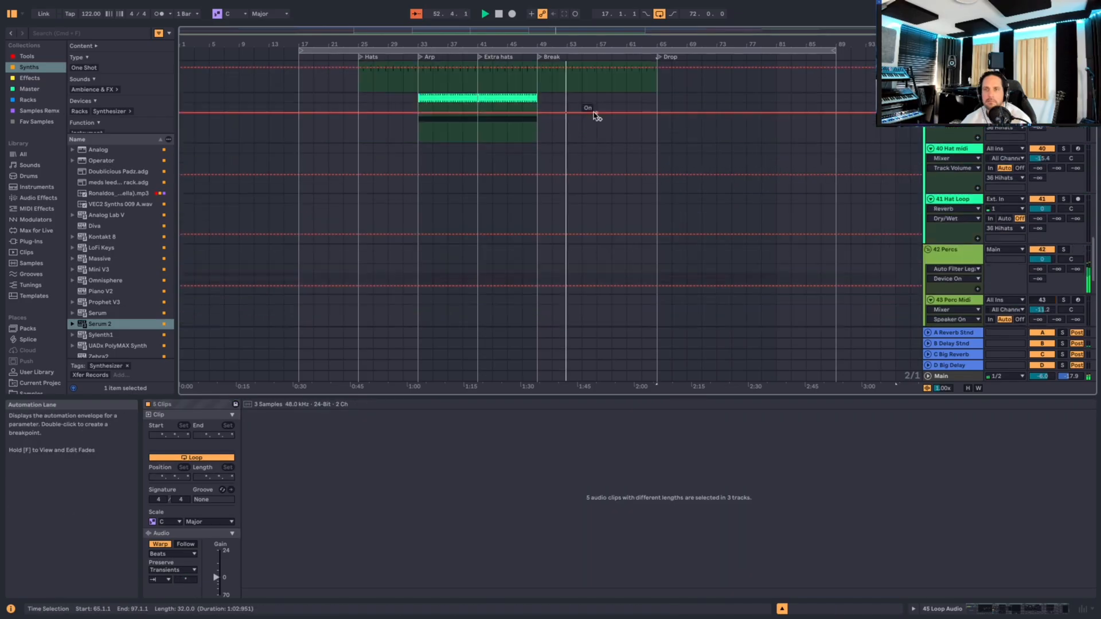
scroll(596, 114, up, 4)
click(612, 165)
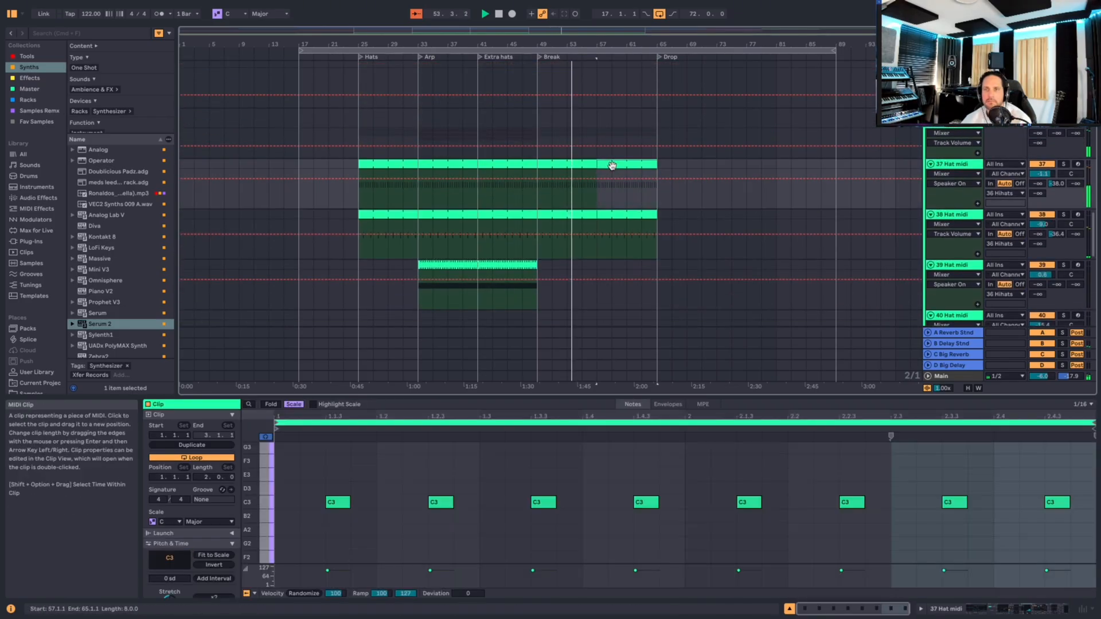
key(super+d)
key(super+d)
click(642, 211)
key(super+d)
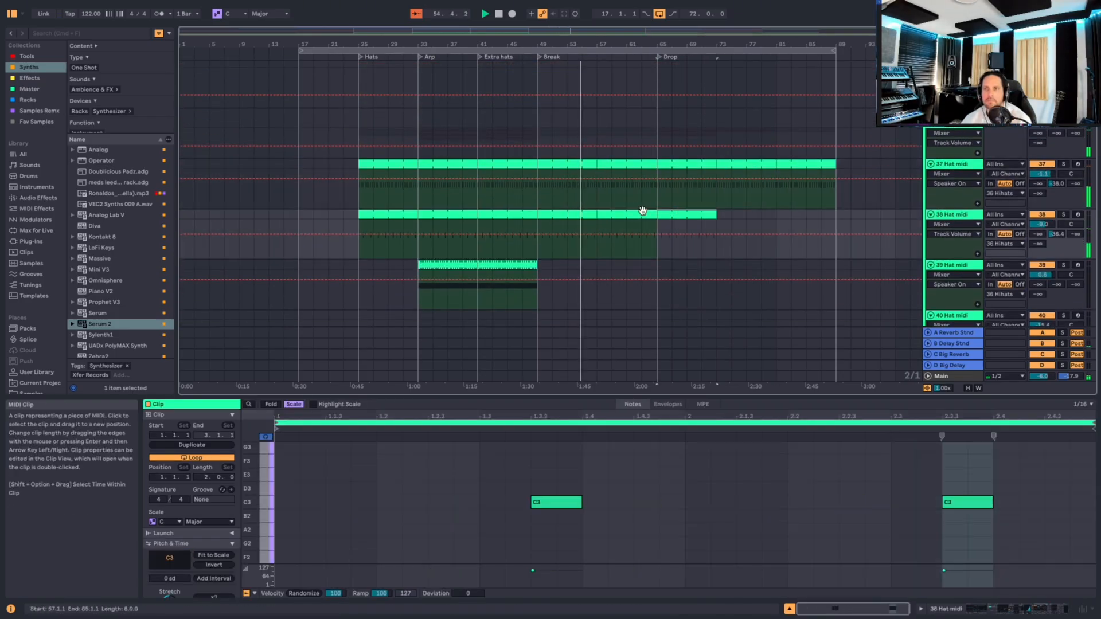
key(super+d)
key(super+d)
Step: Copy the 39 Hat midi clips from the Arp section to the Drop at bar 65 and repeat them up to bar 97
drag(499, 262, 736, 261)
key(super+d)
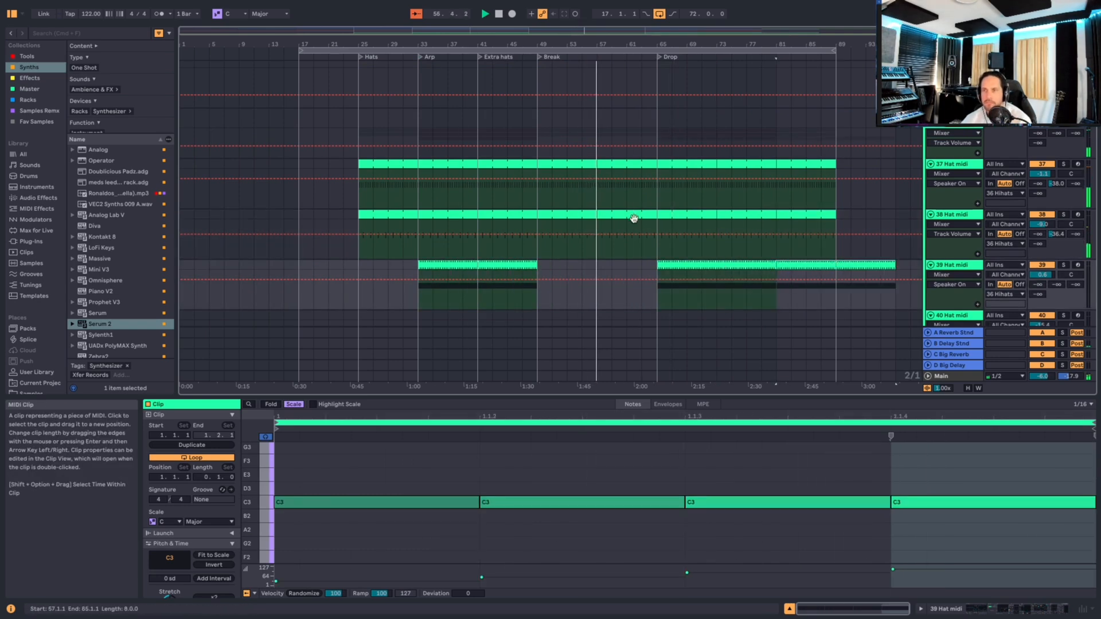
Step: Duplicate the last 9 Chords Midi clip on the 12 Chords Midi track to cover bars 73 to 89
scroll(635, 224, up, 10)
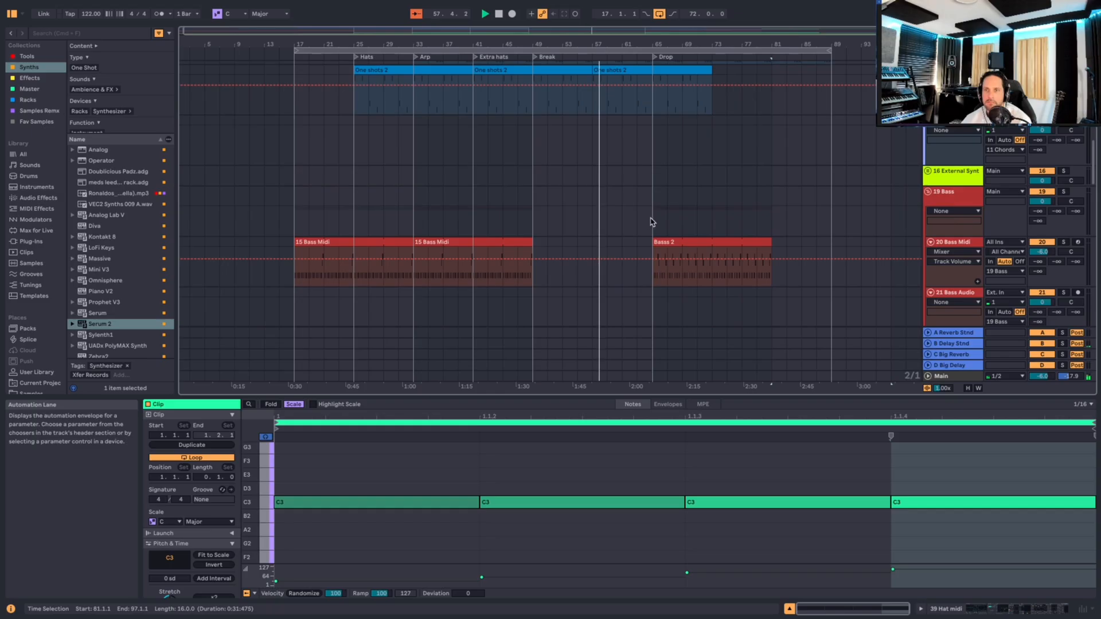
scroll(652, 222, up, 10)
click(677, 241)
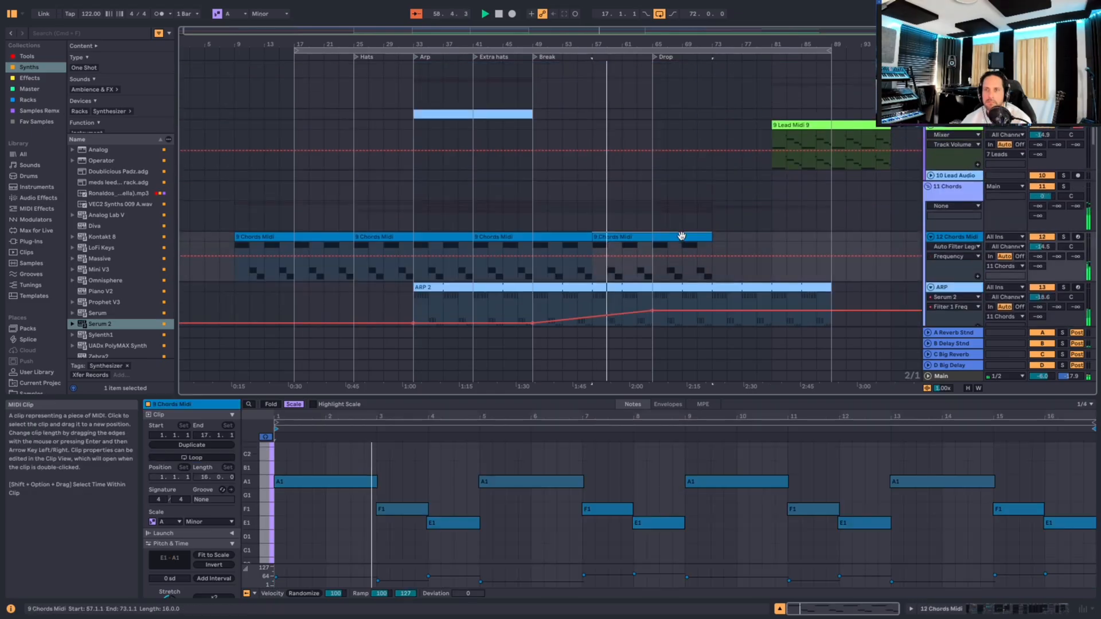
scroll(630, 212, up, 10)
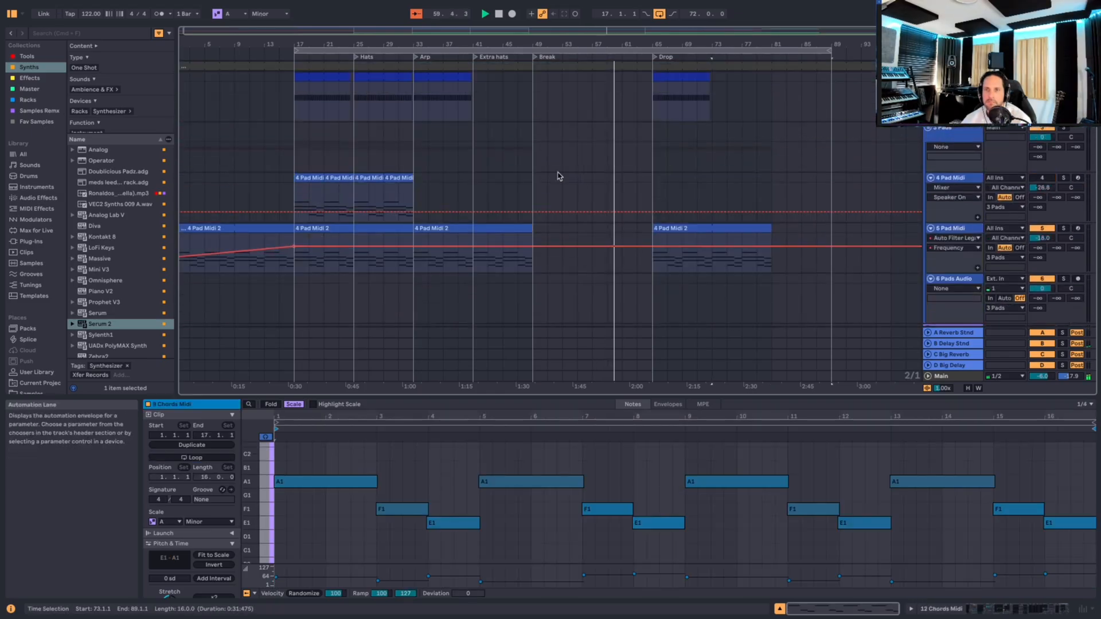
Step: Duplicate the last One shots 2 clip on the One shots track to cover bars 73 to 89
scroll(556, 221, down, 10)
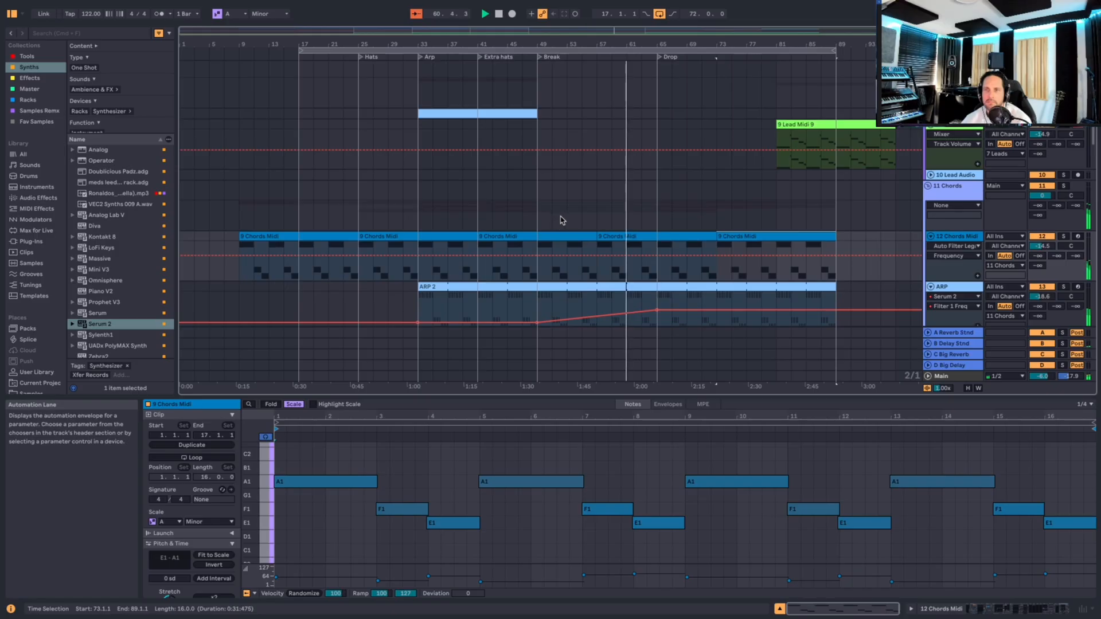
scroll(562, 219, down, 3)
click(686, 240)
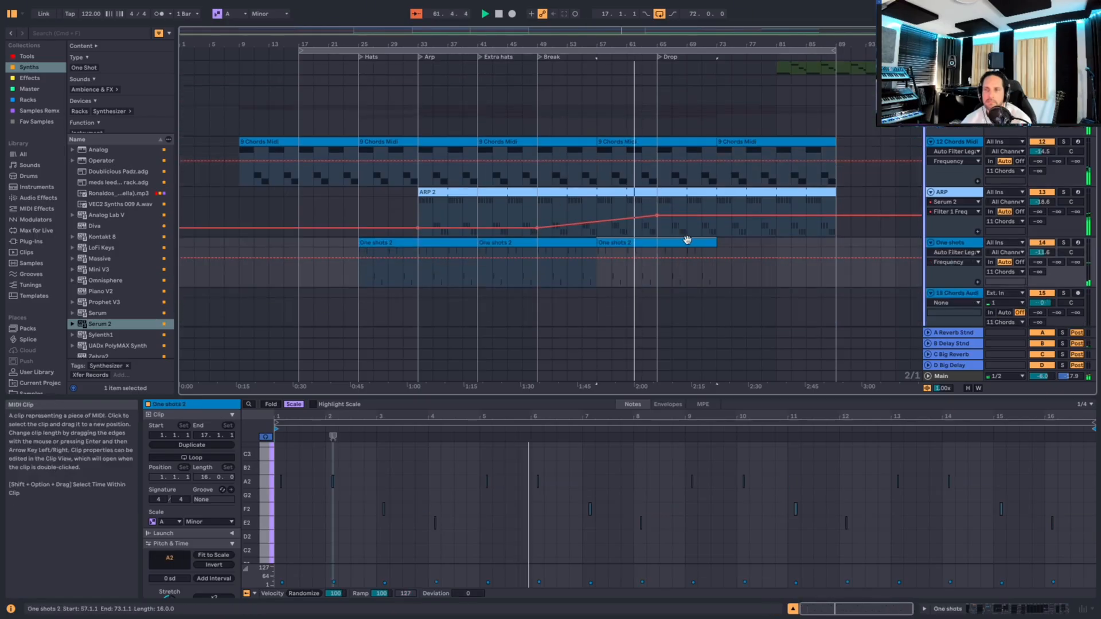
key(super+d)
scroll(652, 224, up, 10)
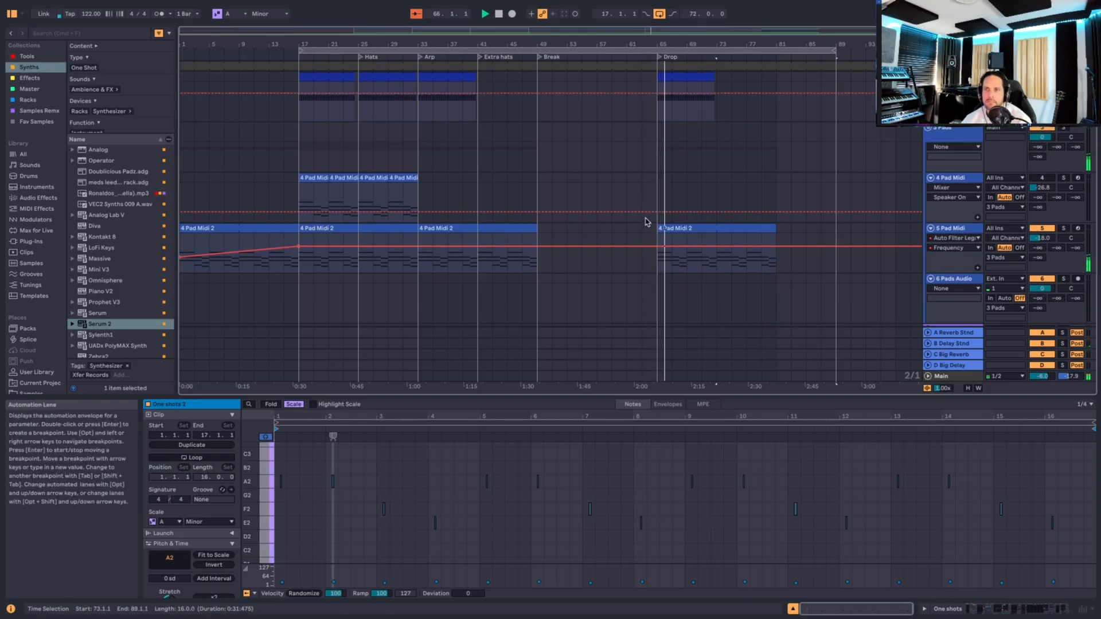
Step: Play the transition into the Drop from bar 63 to hear the Basss 2 clip on the 20 Bass Midi track
scroll(646, 224, down, 6)
scroll(631, 210, down, 6)
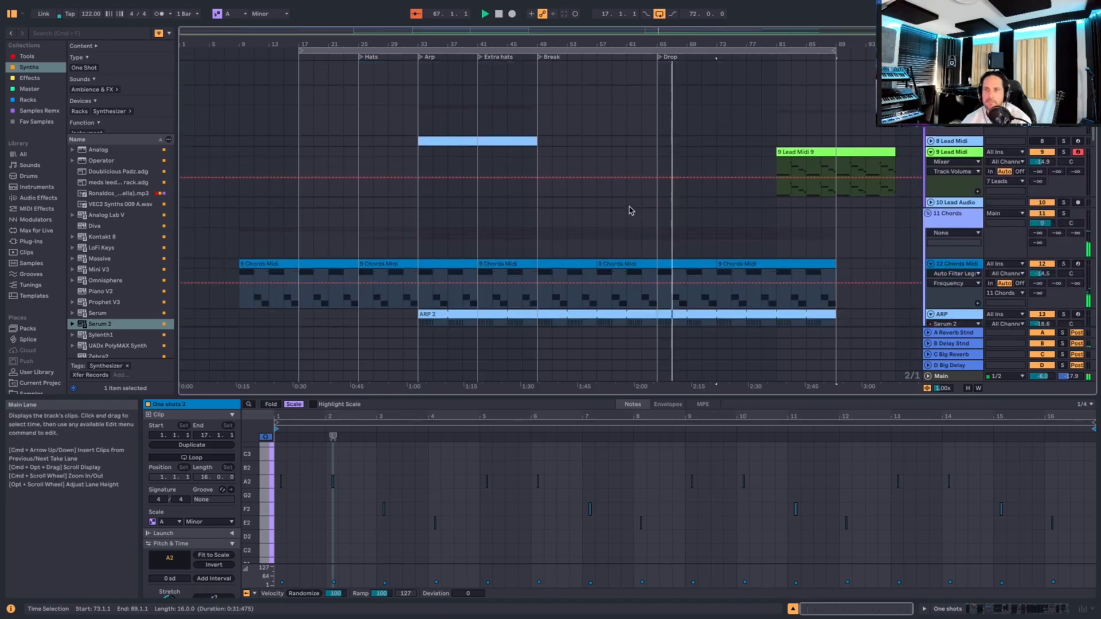
scroll(631, 210, down, 1)
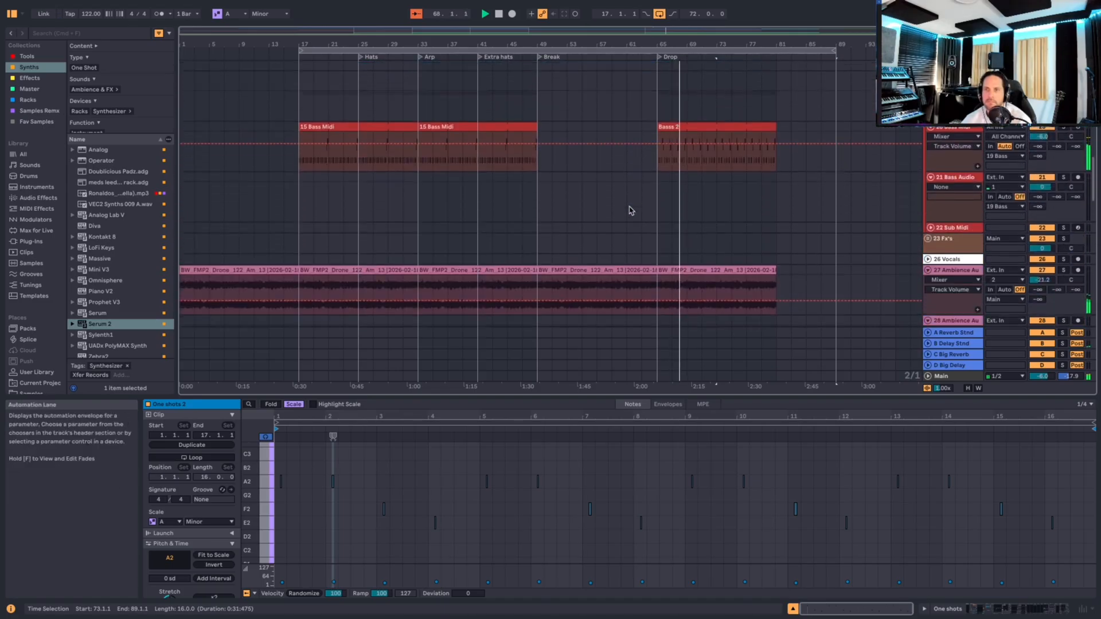
click(956, 132)
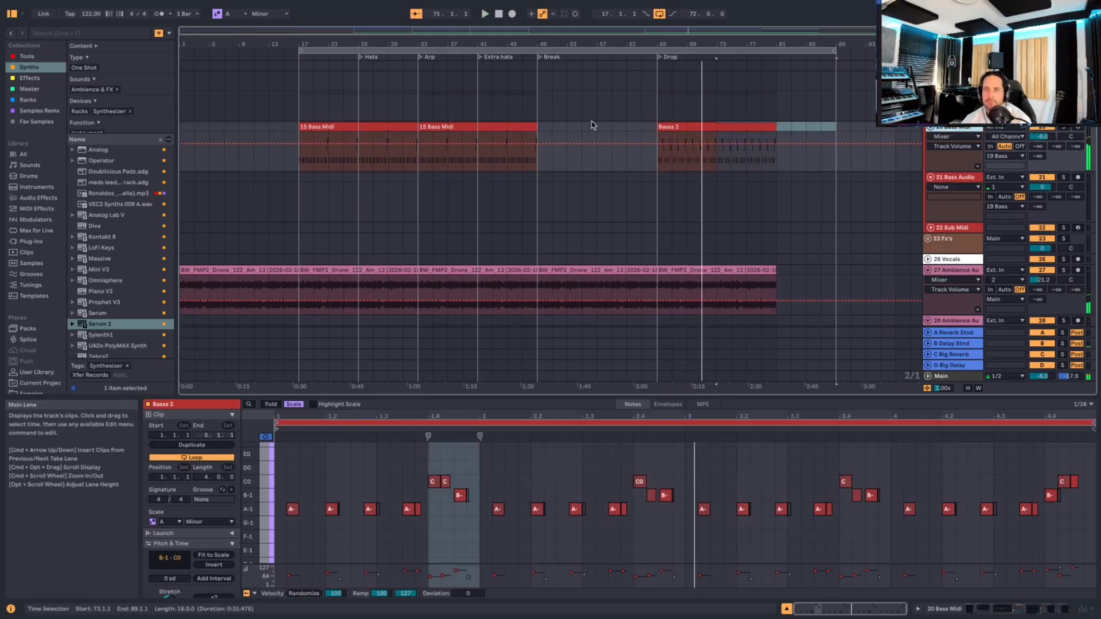
click(637, 121)
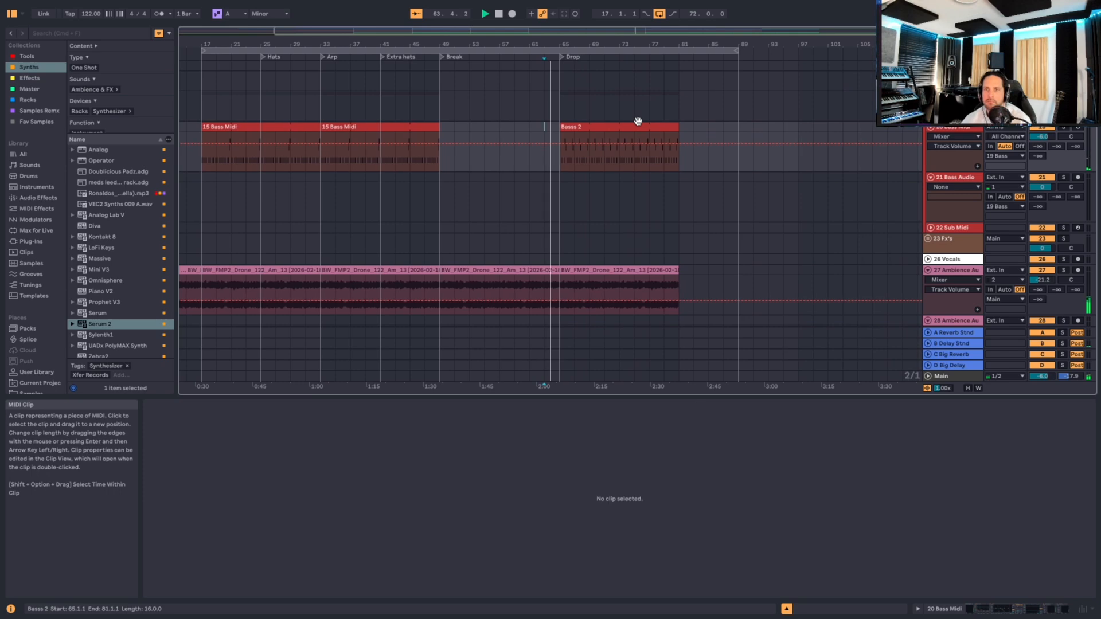
drag(396, 125, 419, 131)
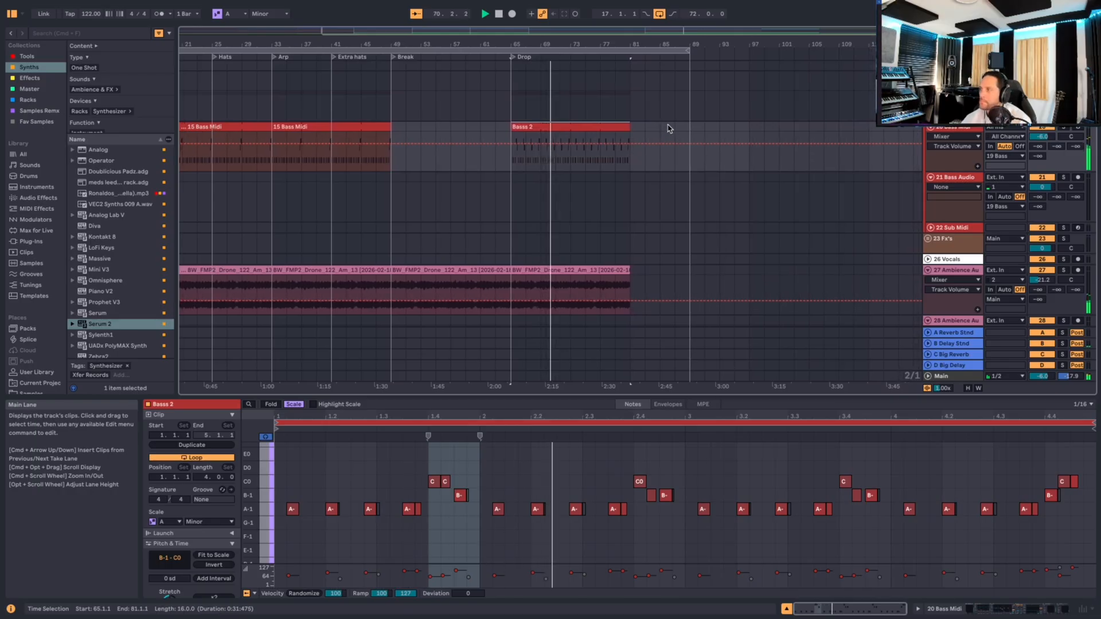
Step: Move the 9 Lead Midi 9 clip in the Drop so that it covers bars 73 to 89
drag(666, 44, 763, 35)
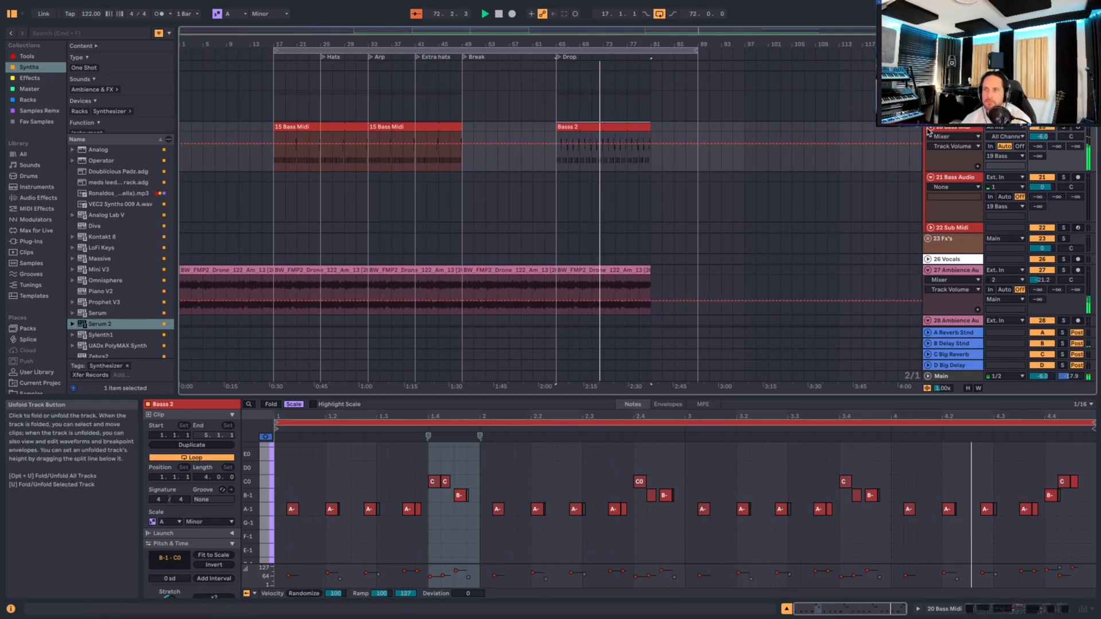
scroll(701, 186, up, 8)
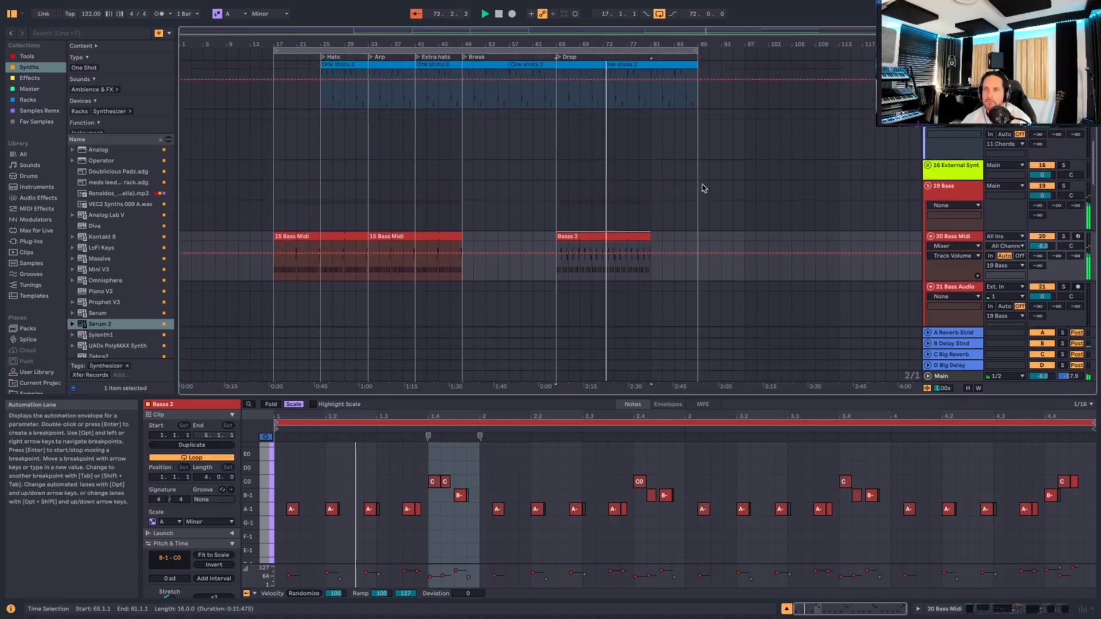
drag(661, 117, 633, 119)
click(593, 125)
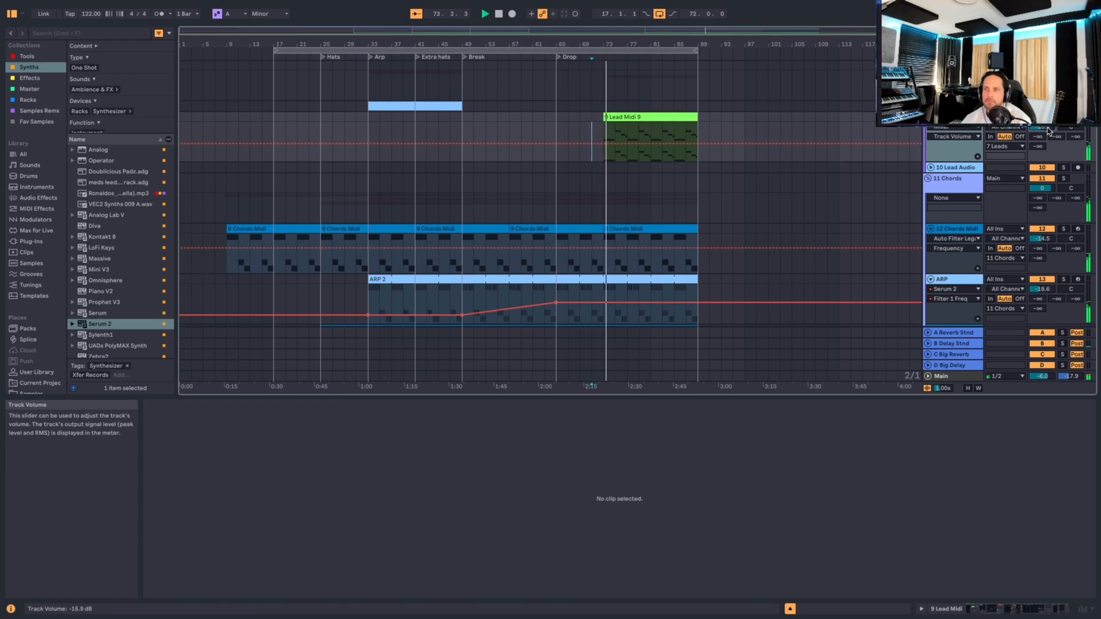
Step: Copy the Drop's kick clip to cover bars 77 to 89, and duplicate the Drop's 4 Pad Midi 2 clip to cover bars 81 to 97
scroll(663, 137, up, 10)
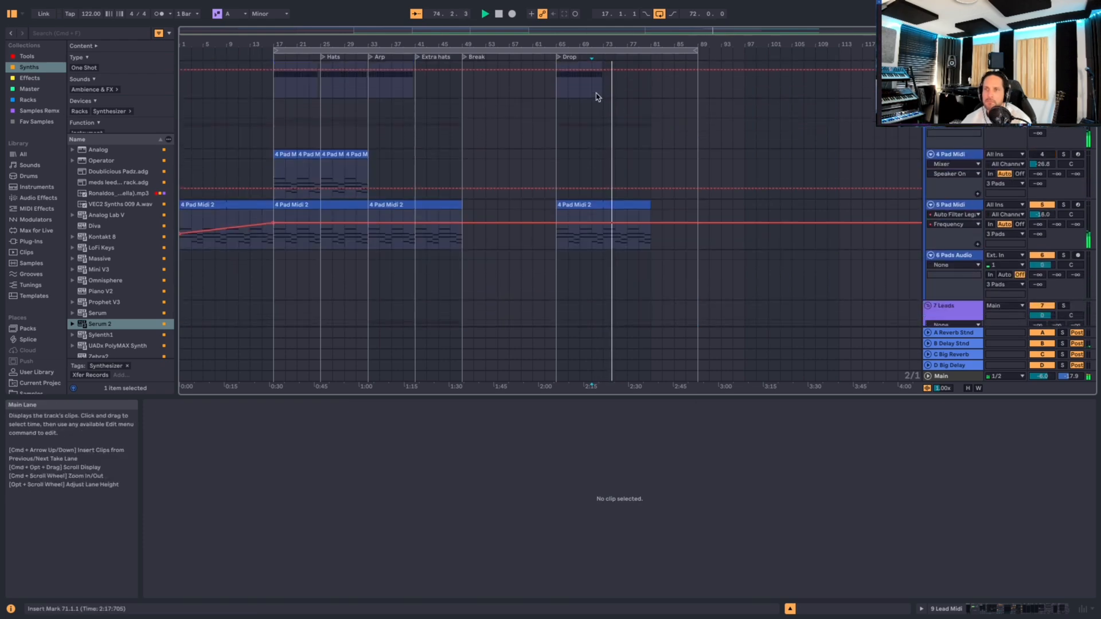
drag(581, 75, 648, 86)
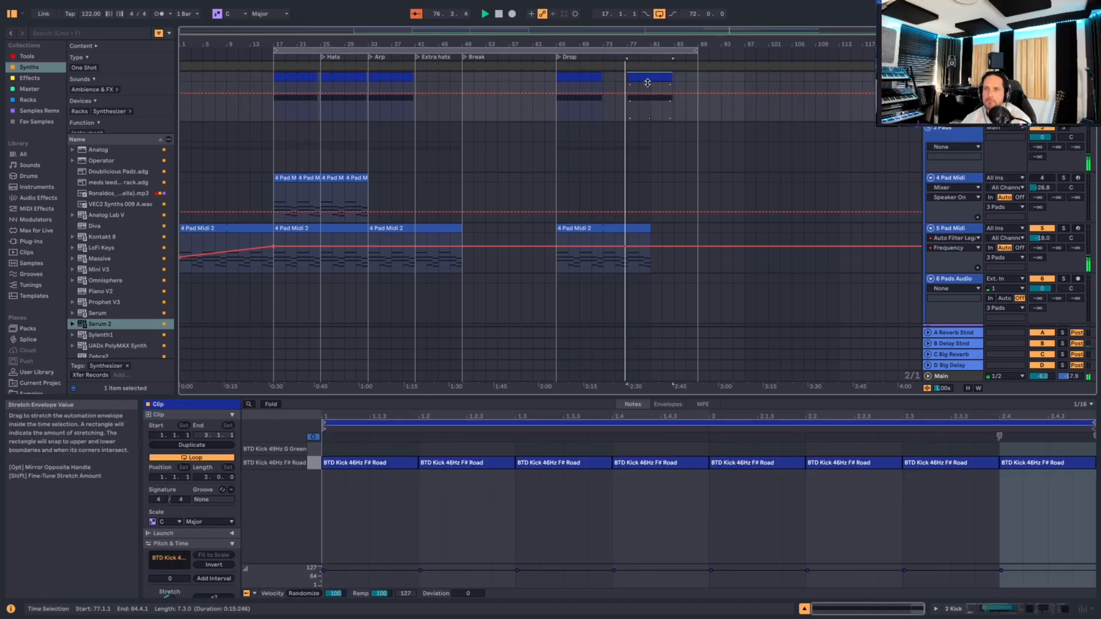
click(634, 228)
key(super+d)
click(659, 78)
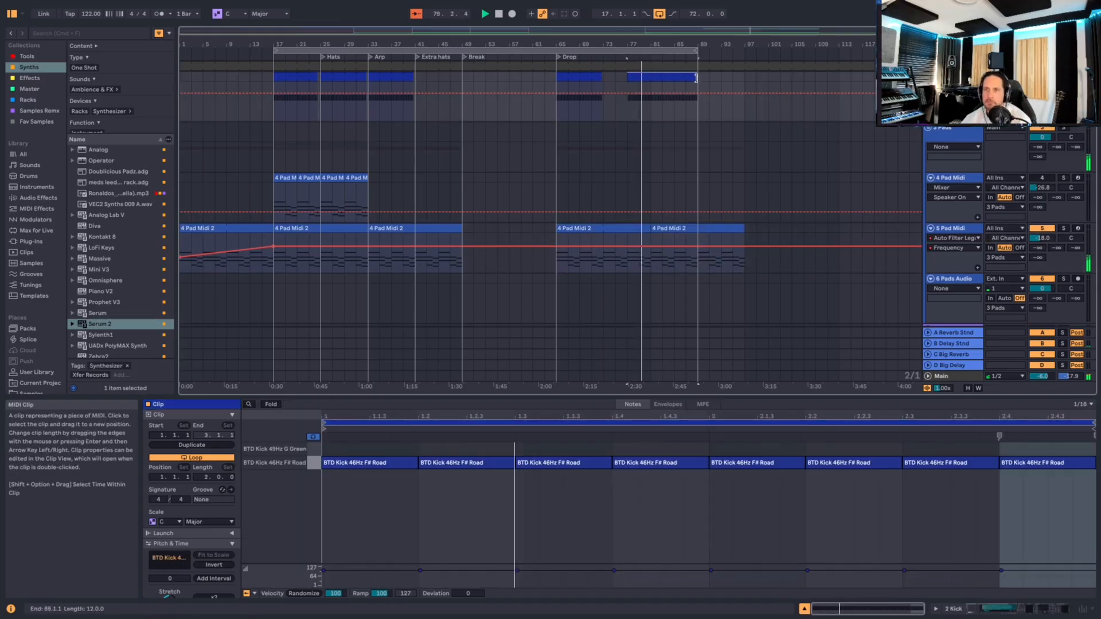
Step: Duplicate the Basss 2 clip and the last drone clip on the 27 Ambience track to cover bars 81 to 97
scroll(651, 133, down, 10)
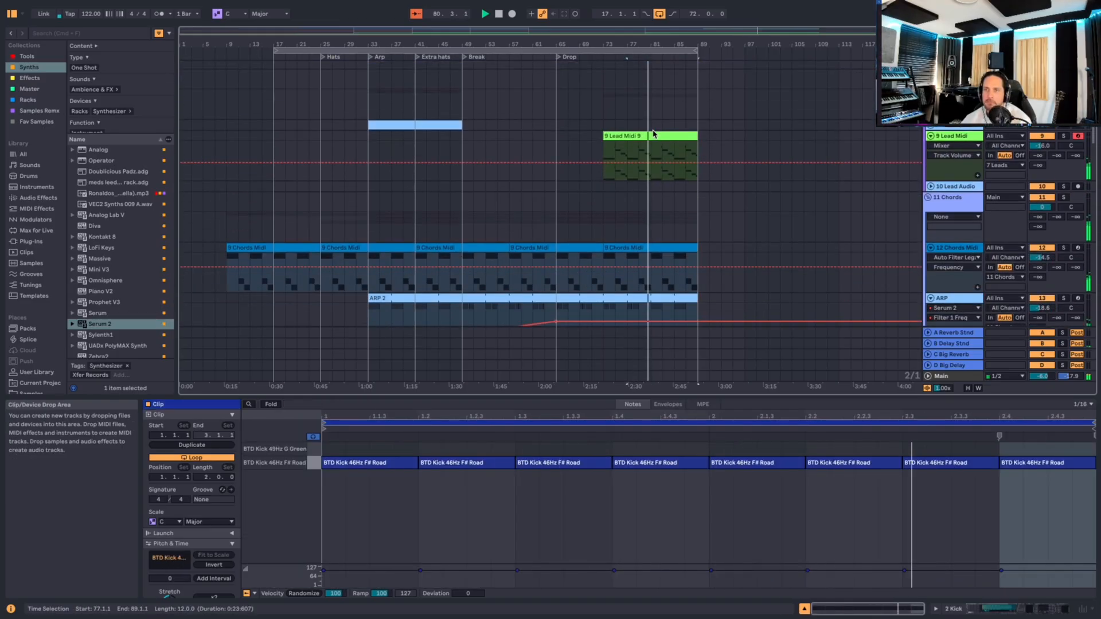
click(652, 134)
scroll(694, 227, down, 5)
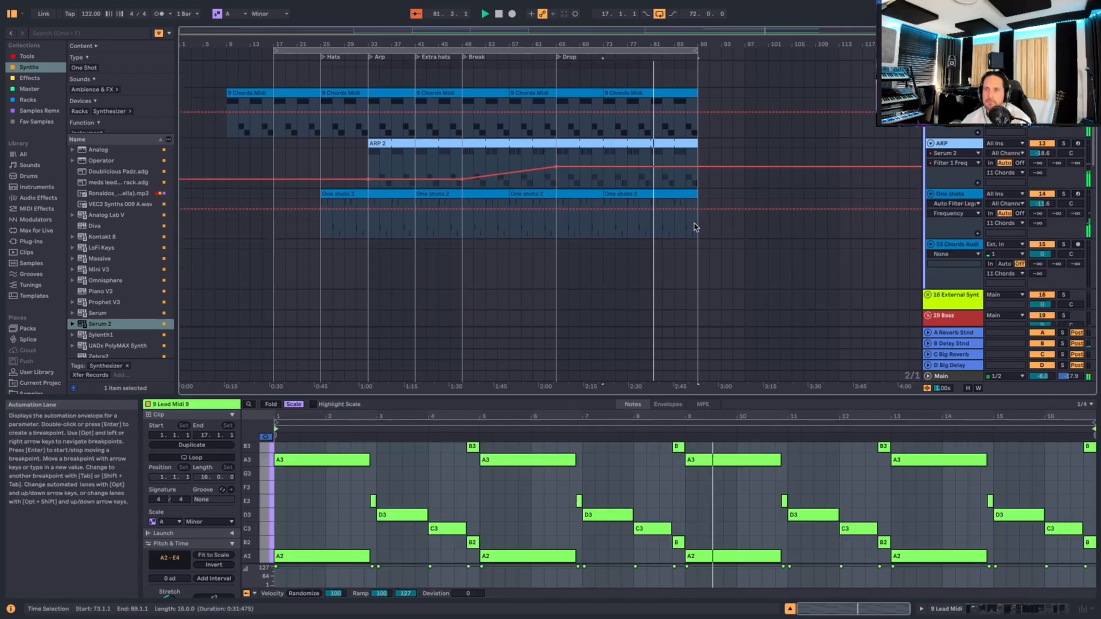
scroll(694, 227, down, 5)
click(618, 70)
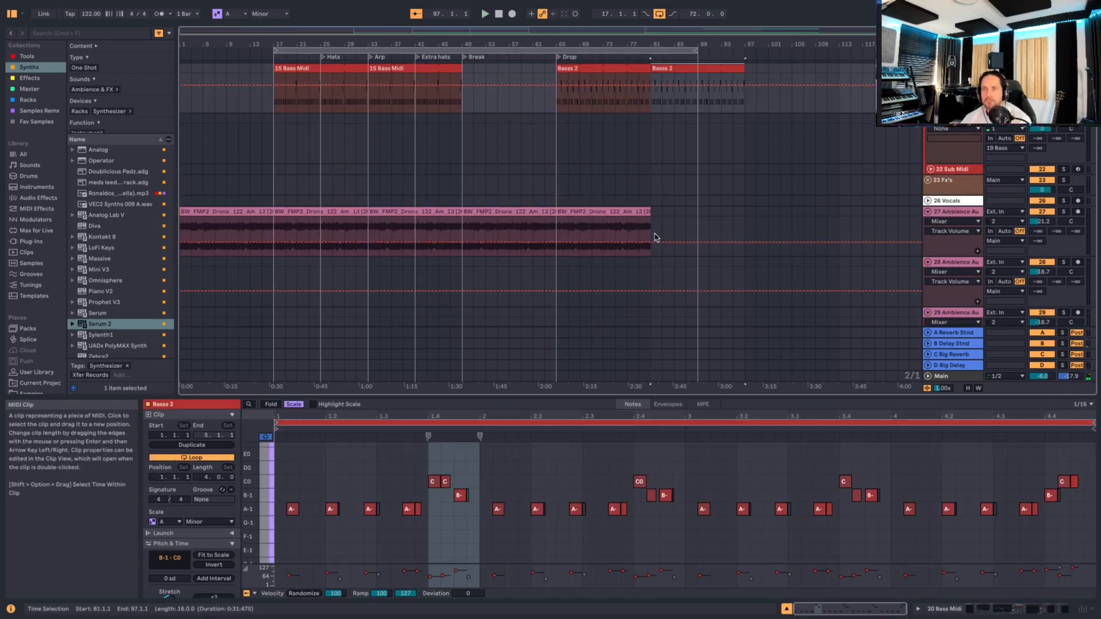
click(622, 213)
key(super+d)
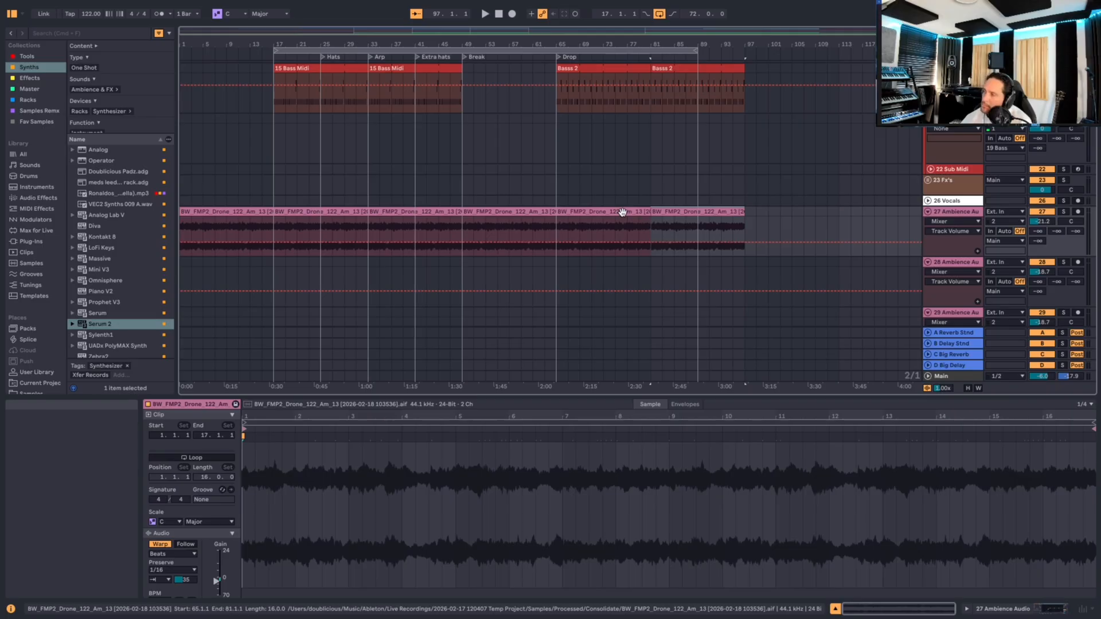
Step: Duplicate the last eight bars of clips on the 37 Hat midi and 38 Hat midi tracks to reach bar 97
scroll(622, 216, down, 6)
click(685, 184)
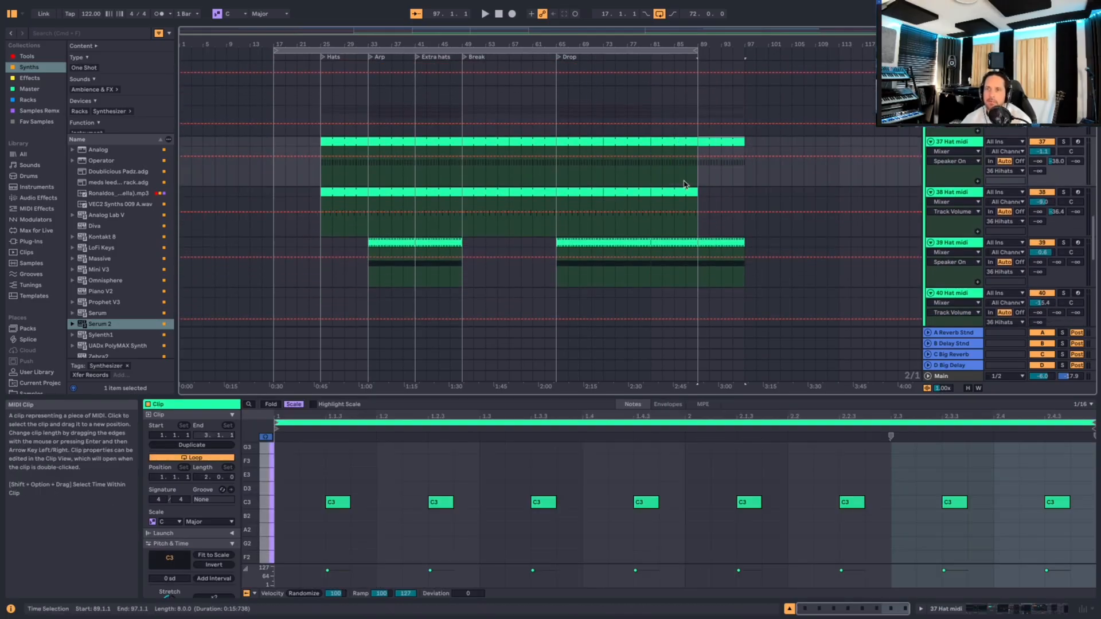
click(693, 192)
scroll(714, 238, down, 8)
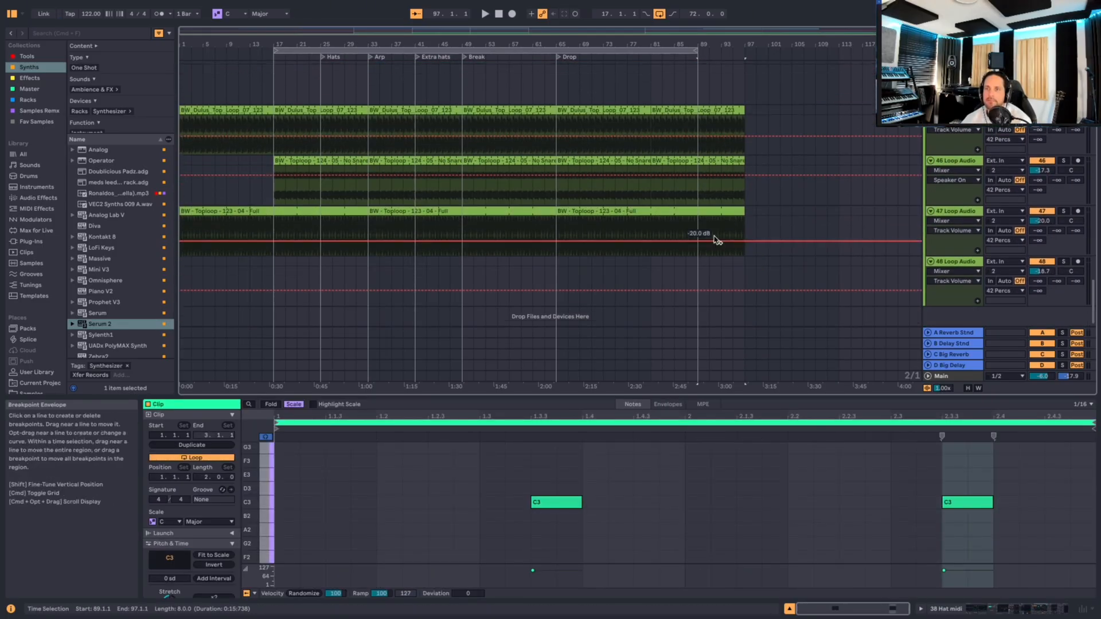
Step: Play the arrangement from bar 1 and look over the extended clips on all tracks
scroll(716, 238, up, 15)
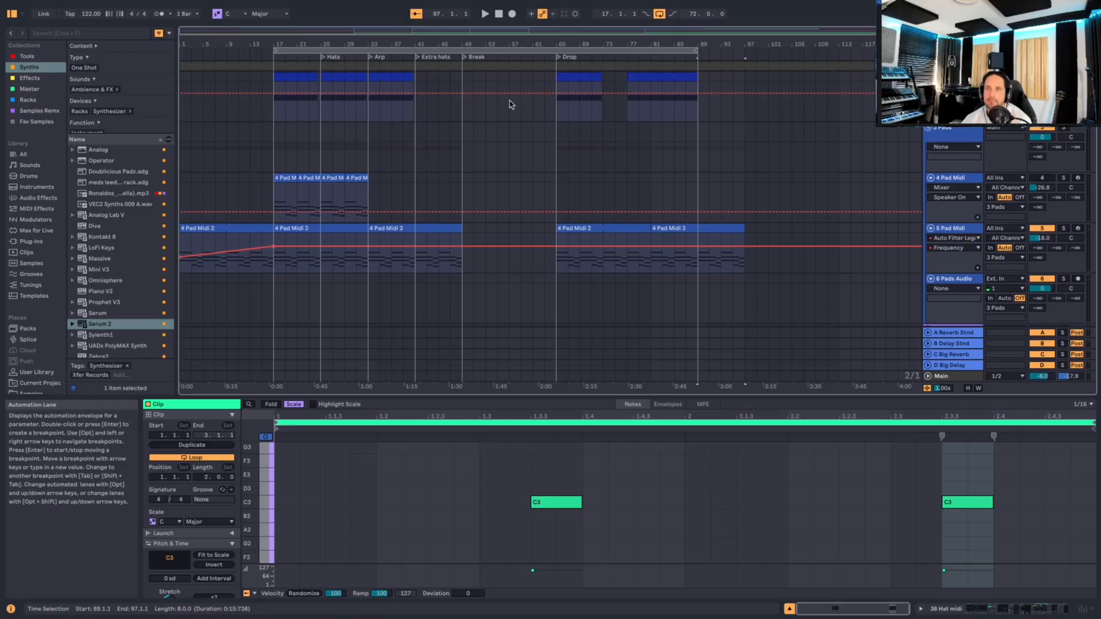
click(541, 67)
key(space)
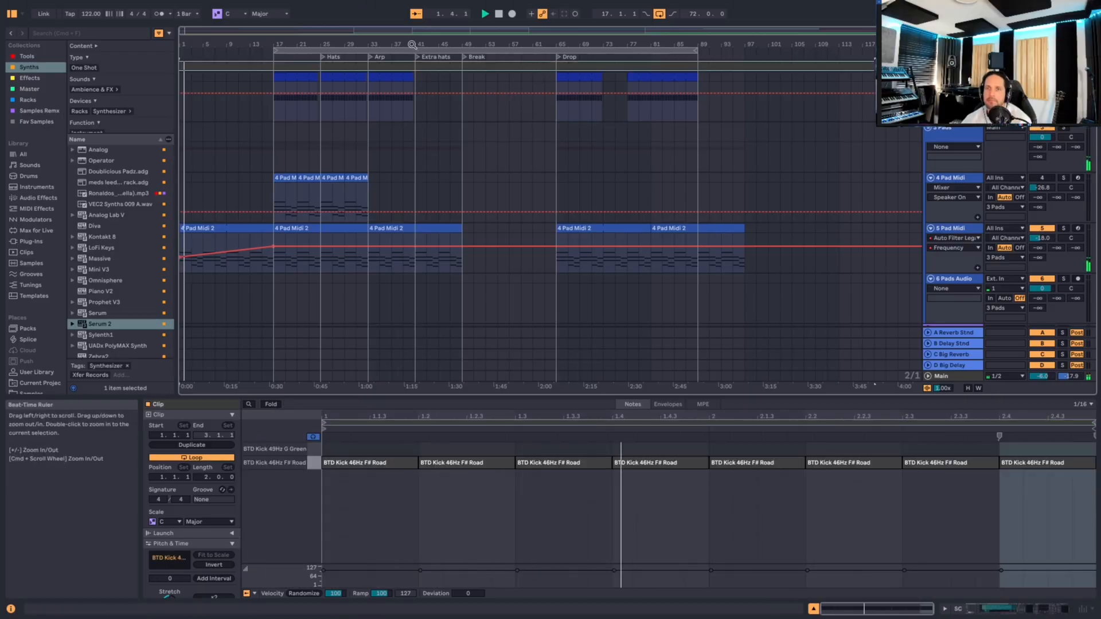
scroll(418, 168, down, 10)
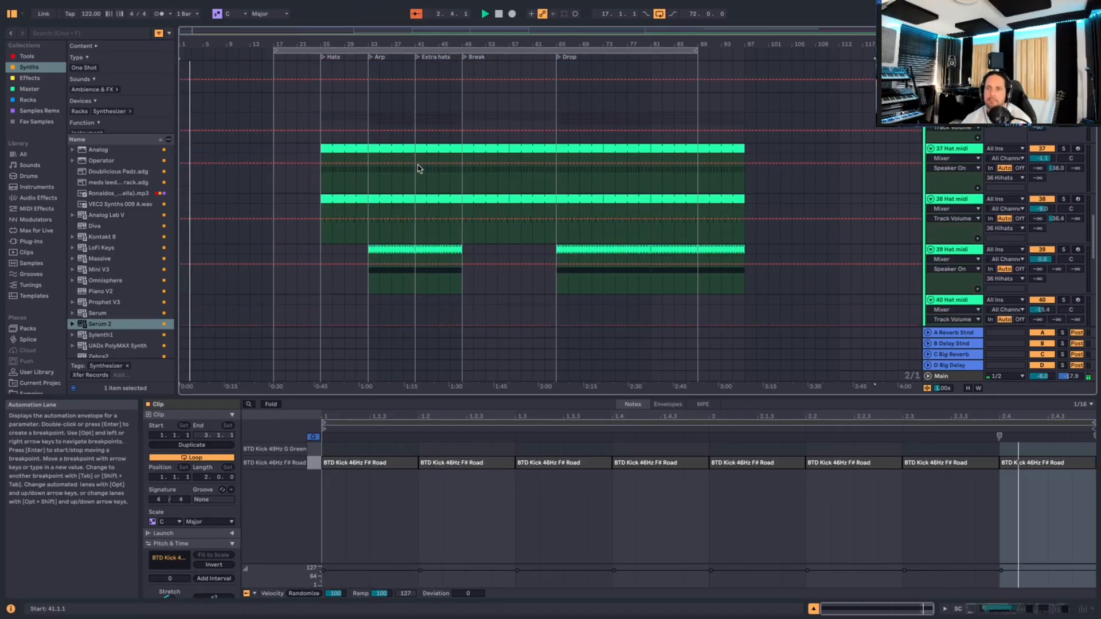
scroll(418, 168, up, 8)
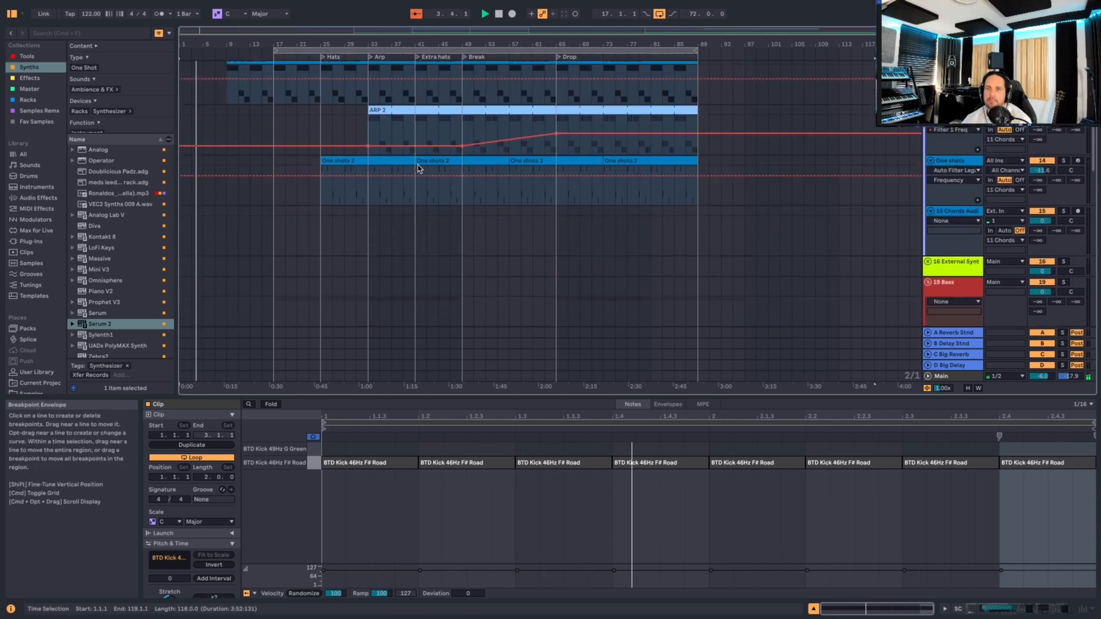
scroll(417, 168, up, 3)
scroll(218, 163, up, 2)
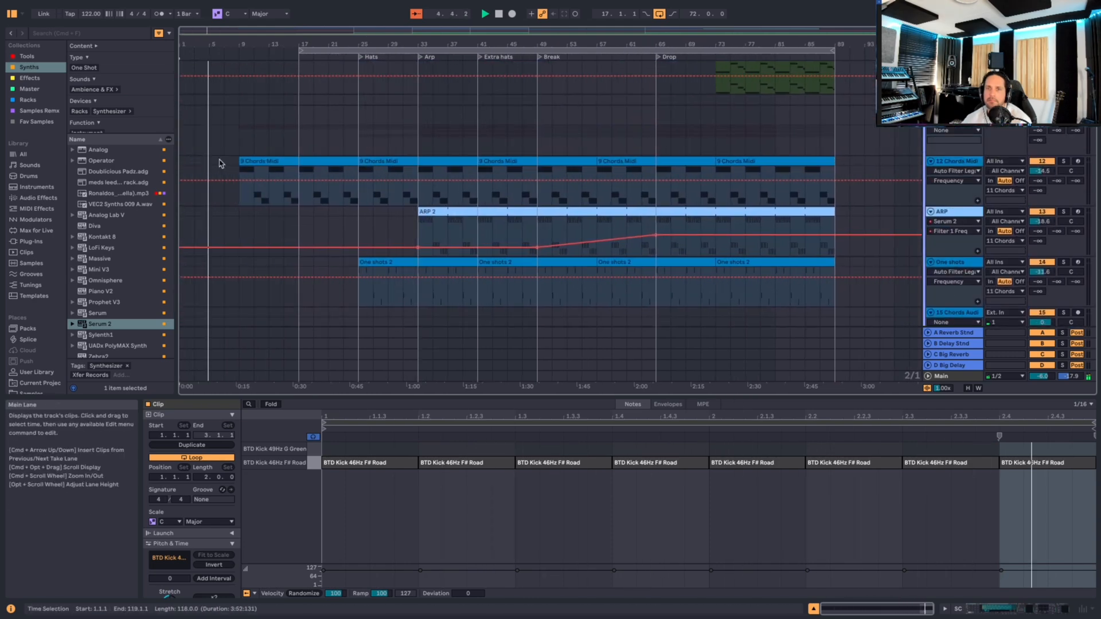
Step: Unfold the 23 Fx's group and its 25 FX Audio track, and lower that track's volume to -33.0 dB
scroll(958, 136, down, 8)
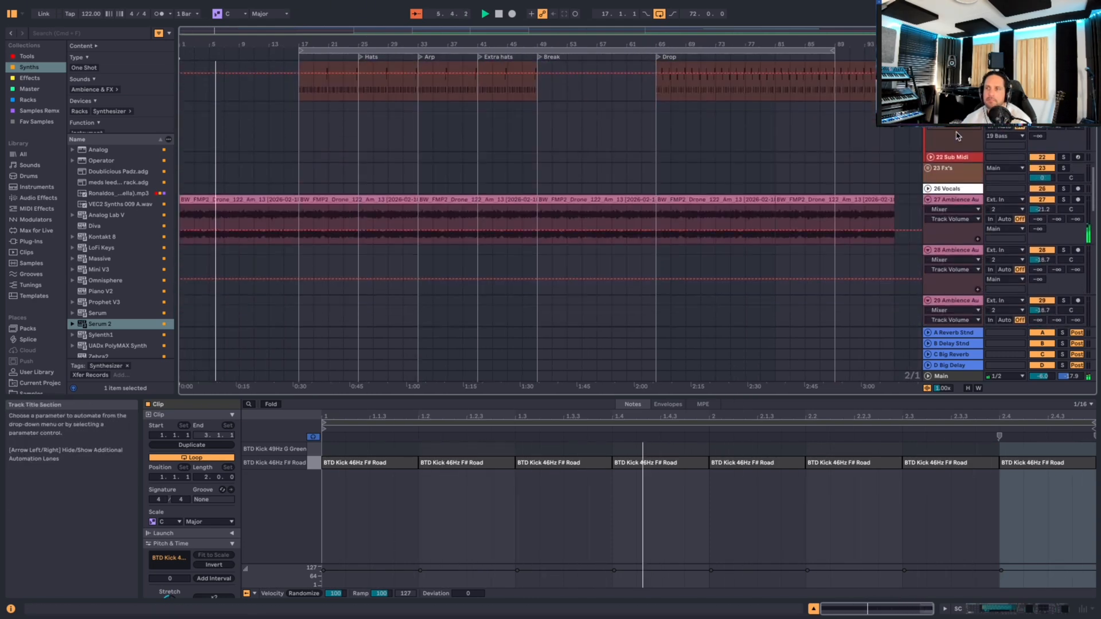
click(928, 168)
click(937, 229)
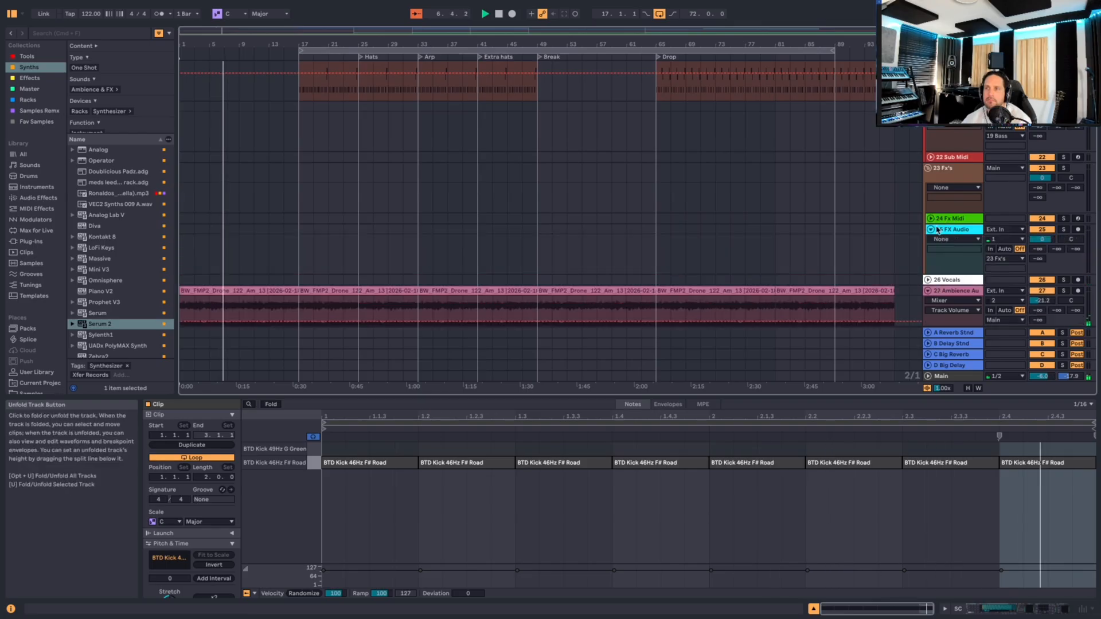
drag(1045, 239, 1045, 273)
Step: Duplicate the 25 FX Audio track three times and select the original track again
click(947, 231)
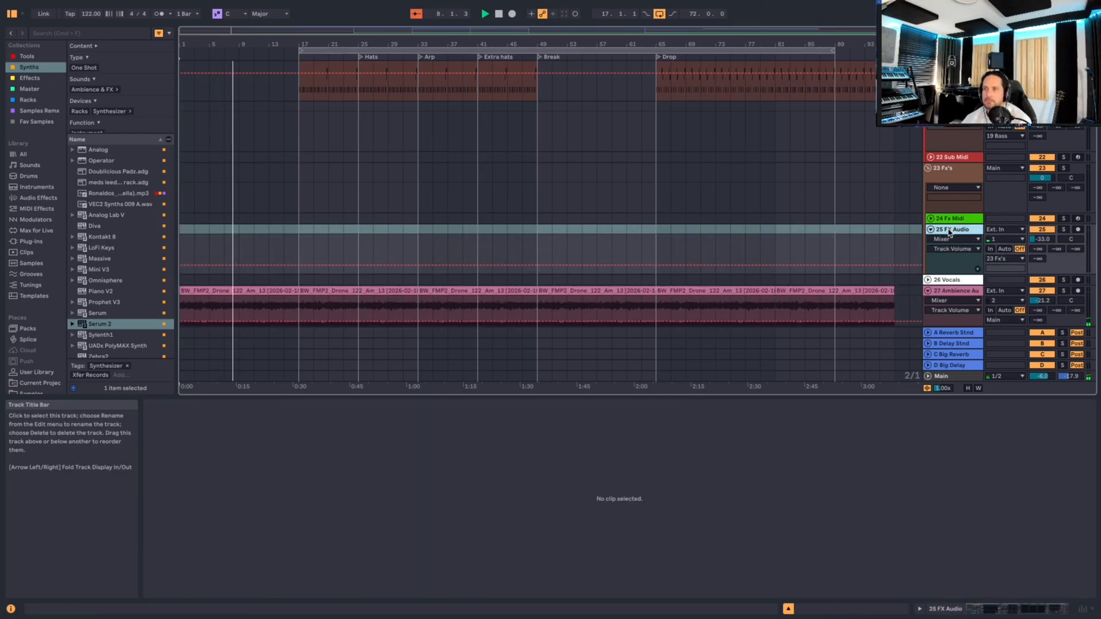
key(super+d)
key(super+d)
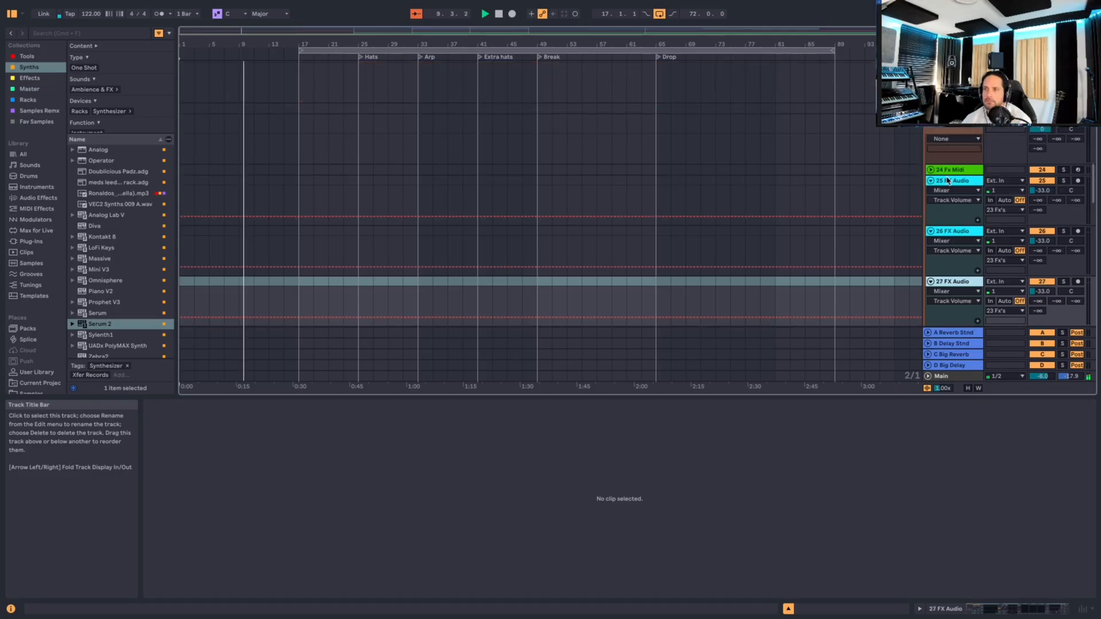
key(super+d)
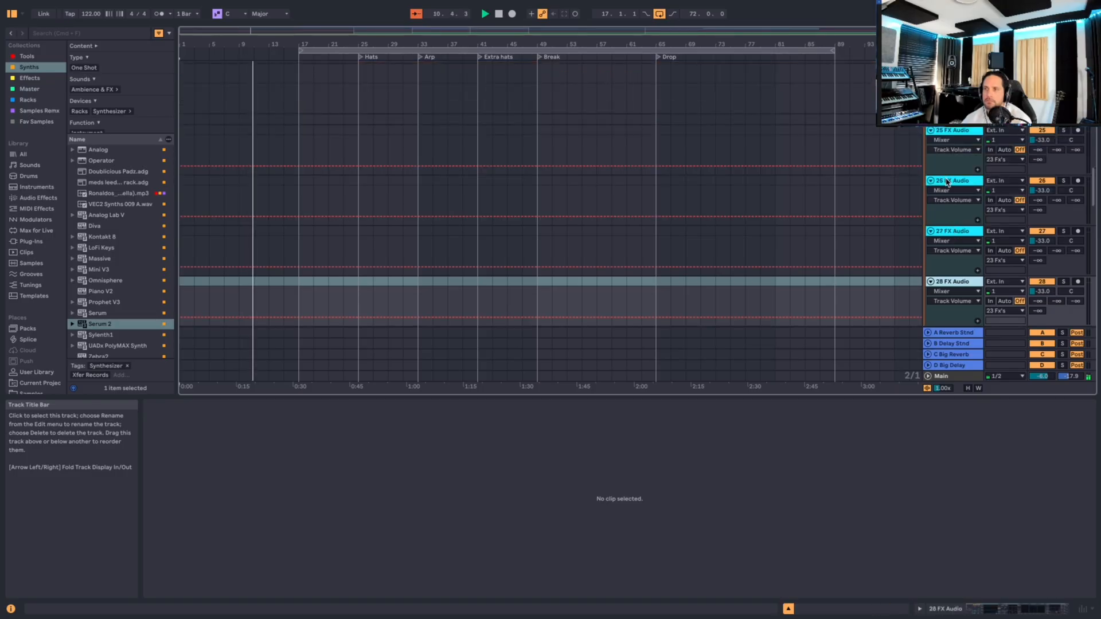
click(953, 131)
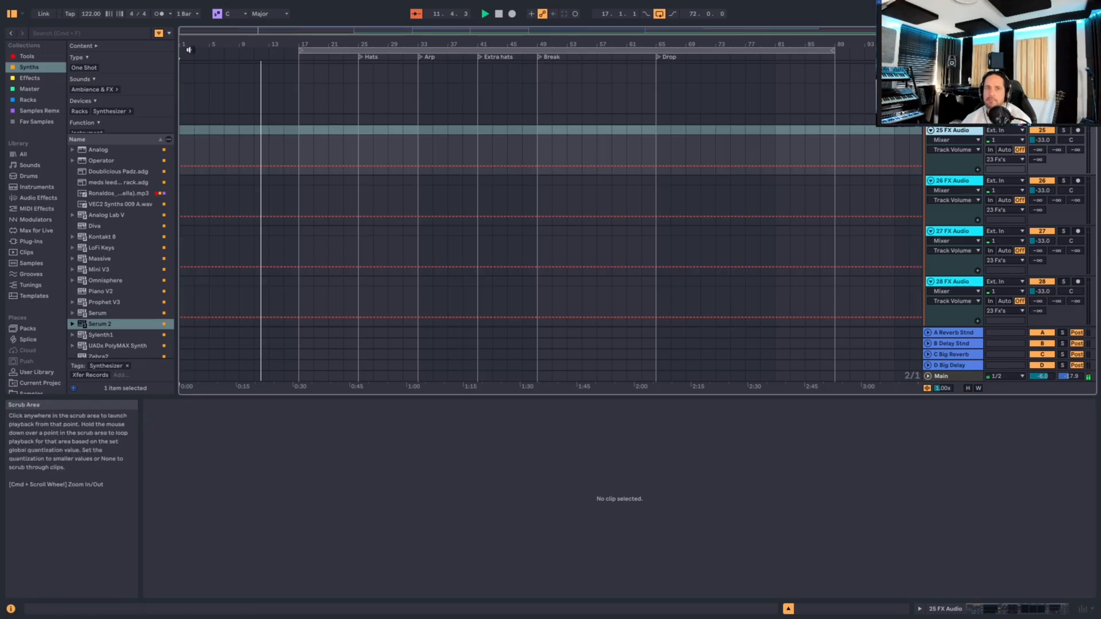
Step: Show the Samples folder in the browser, collapse the Basic Wavez breaks drum pack and widen the list to read the full folder names
scroll(27, 347, down, 2)
click(32, 356)
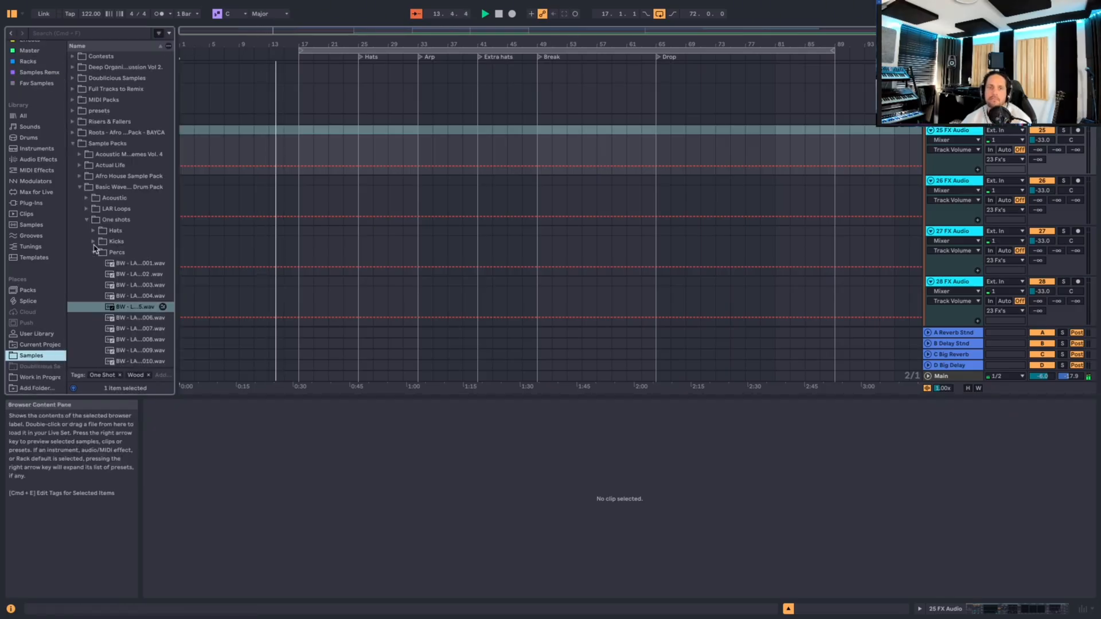
click(80, 187)
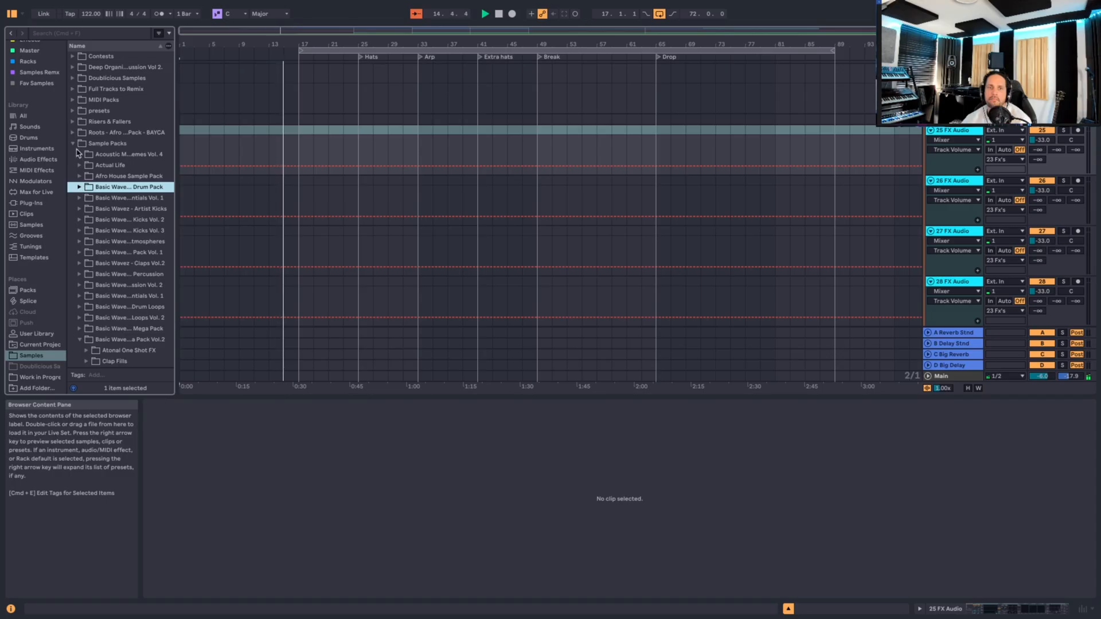
drag(177, 191, 225, 190)
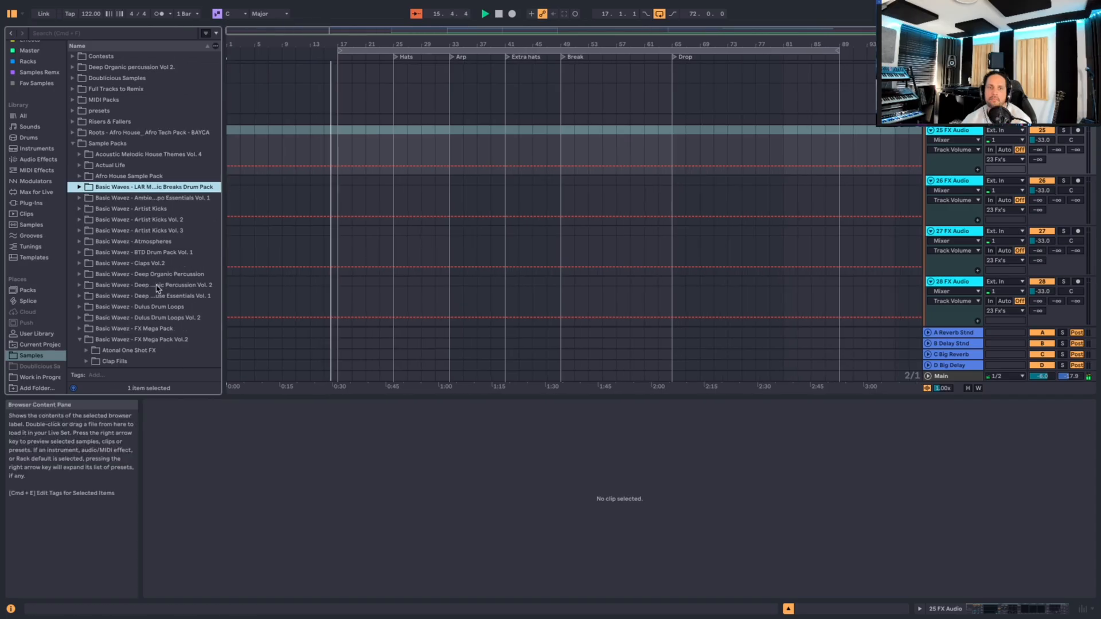
Step: Collapse the Basic Wavez - FX Mega Pack Vol.2 folder and the One Shots folder of the Gentle Hats and Shakers pack
scroll(158, 290, down, 3)
scroll(159, 290, down, 2)
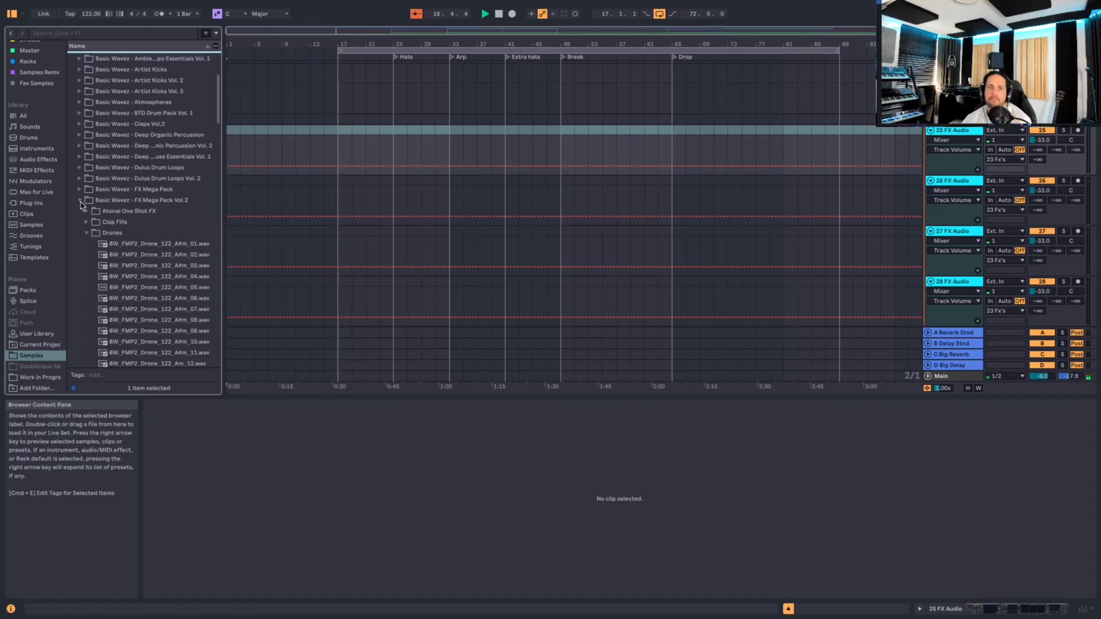
click(80, 201)
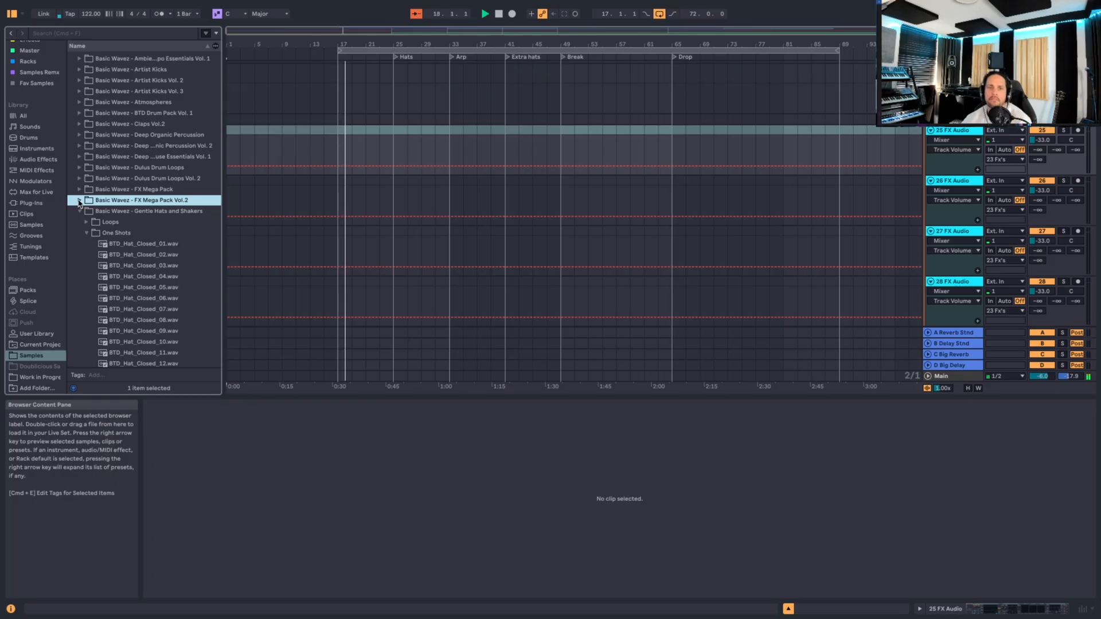
click(86, 233)
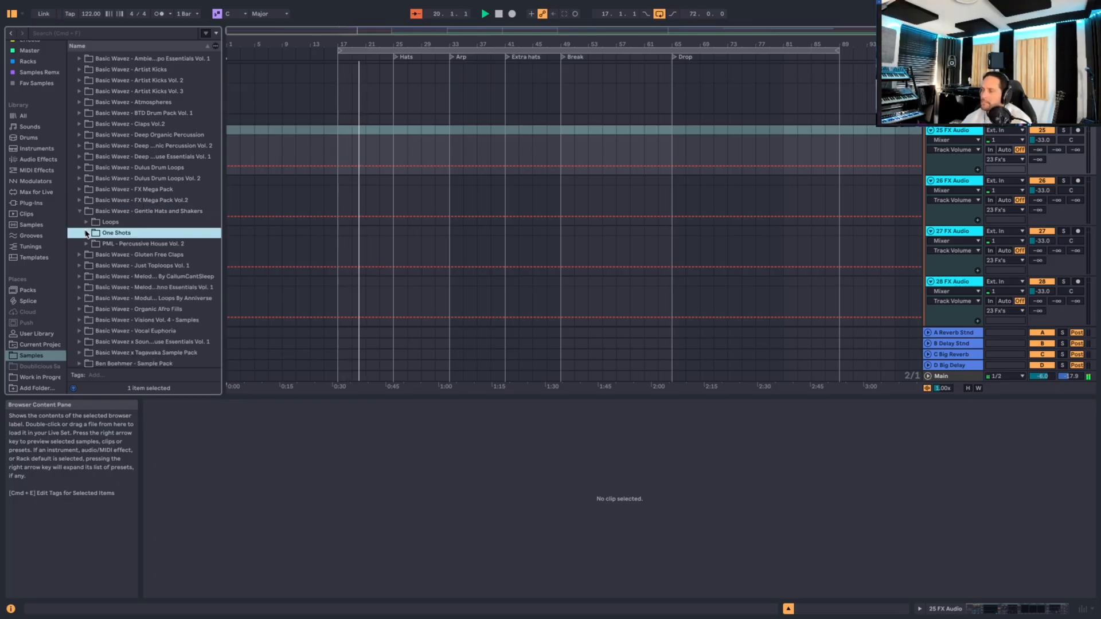
scroll(453, 248, up, 15)
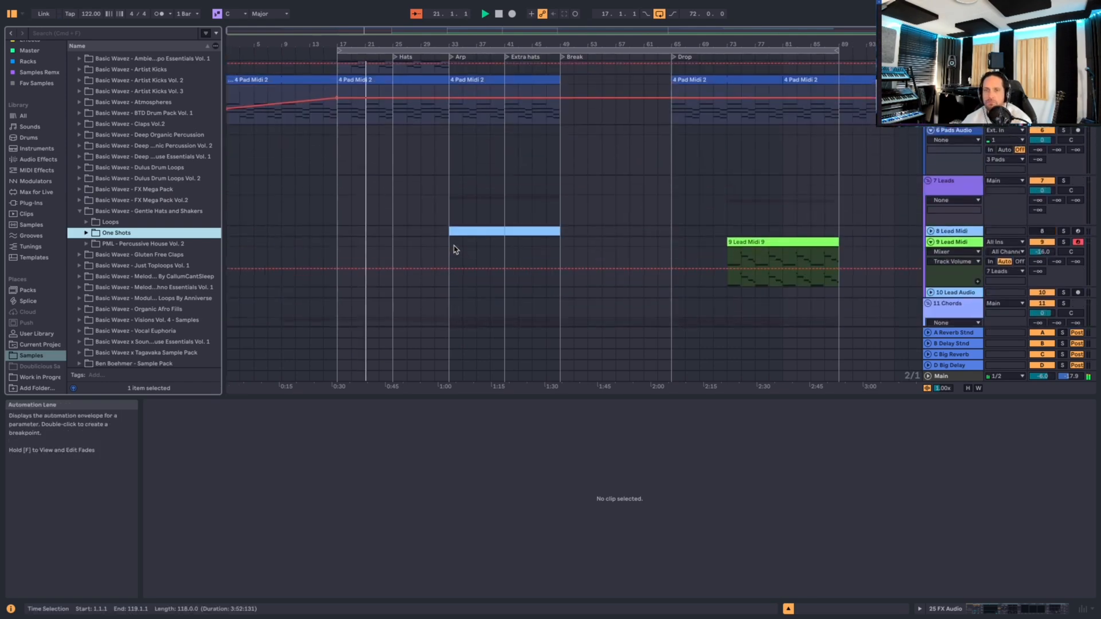
Step: Set the 5 Pad Midi track's volume to -20.3 dB and show its device chain
scroll(453, 250, up, 3)
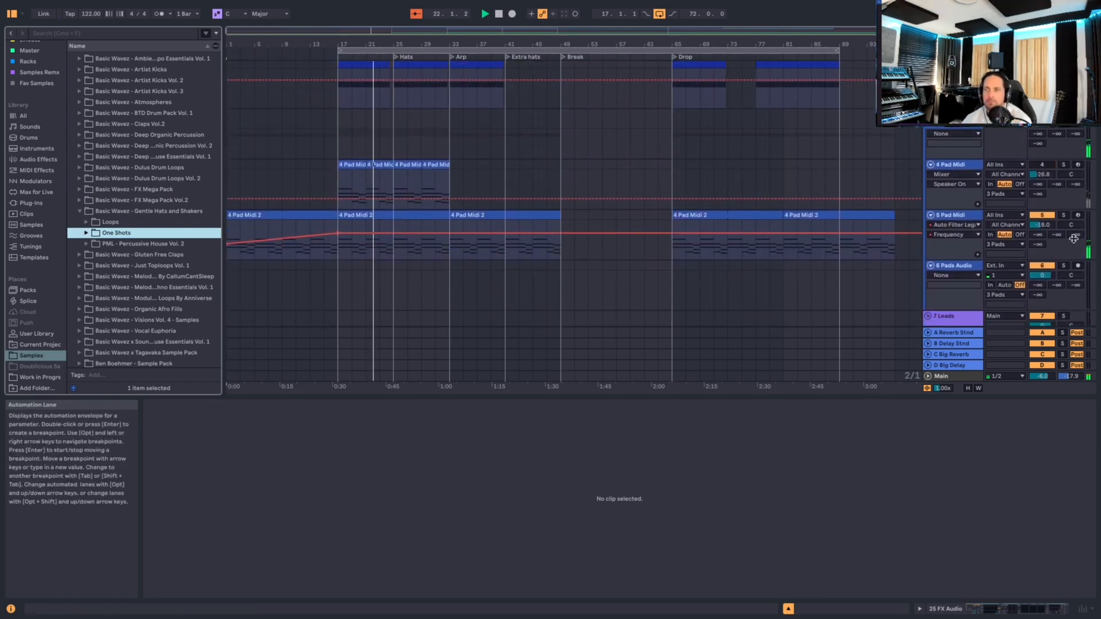
drag(1042, 224, 1042, 228)
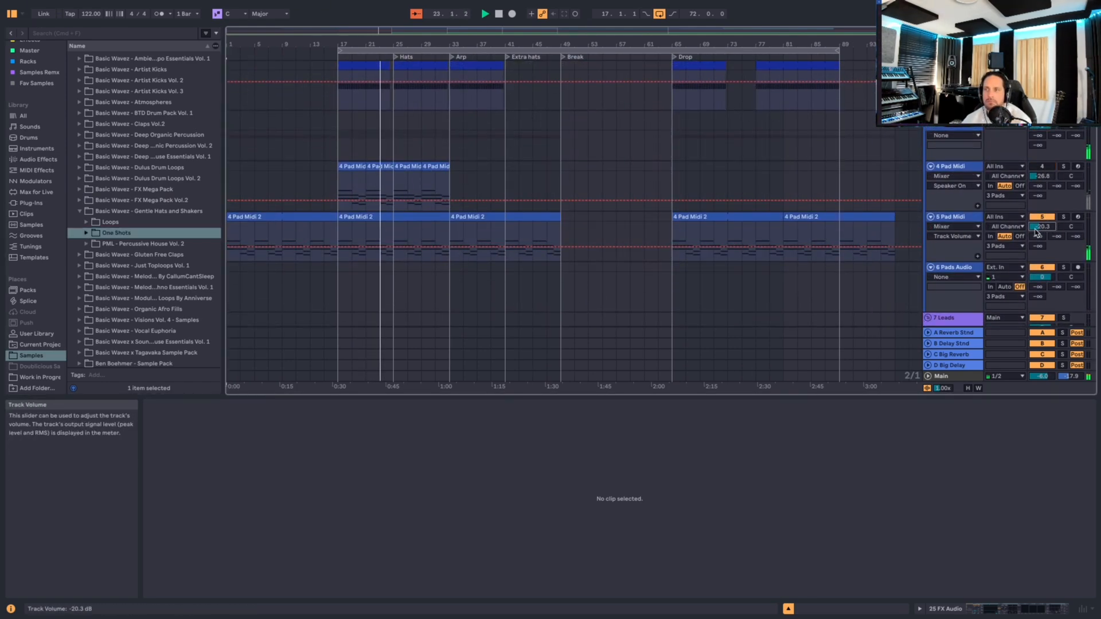
double_click(950, 215)
scroll(902, 526, right, 10)
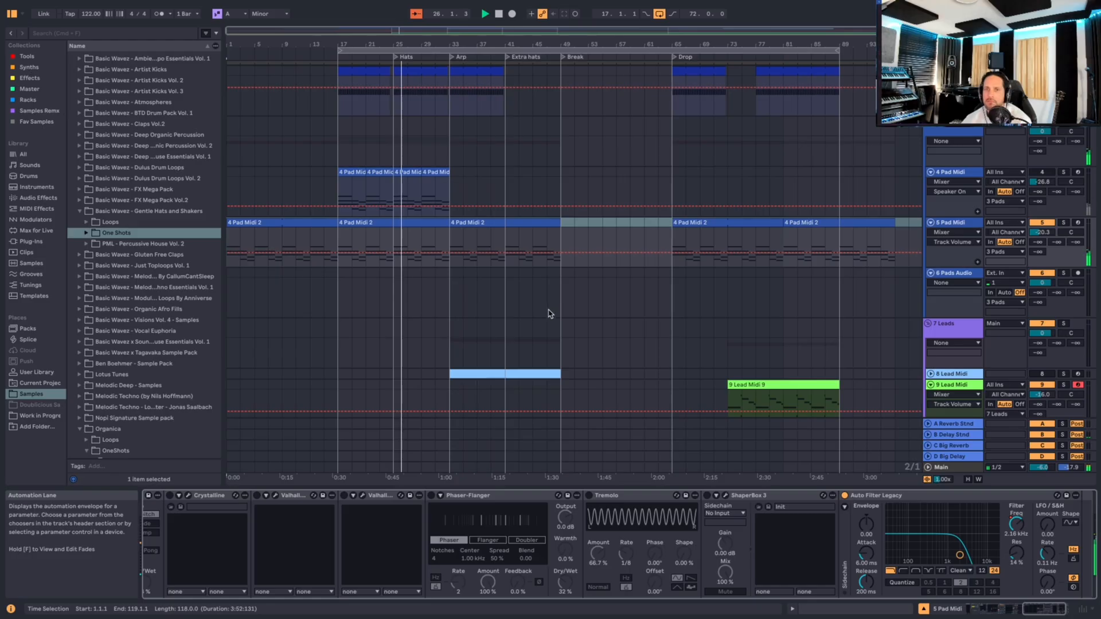
Step: Select the One shots track and show its device chain
scroll(552, 313, down, 5)
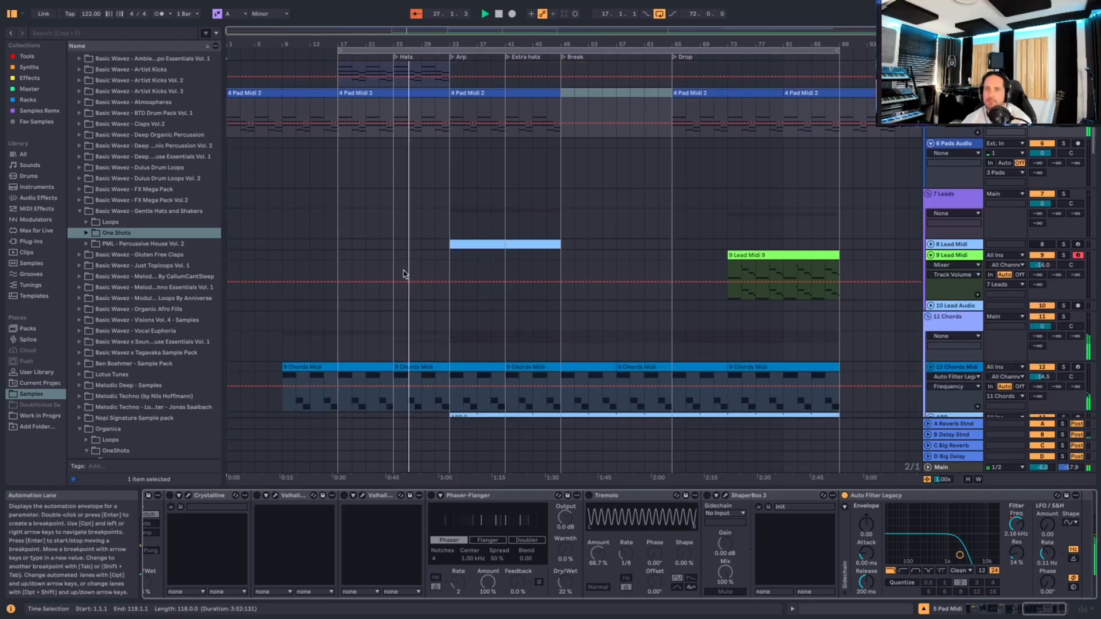
scroll(406, 278, down, 7)
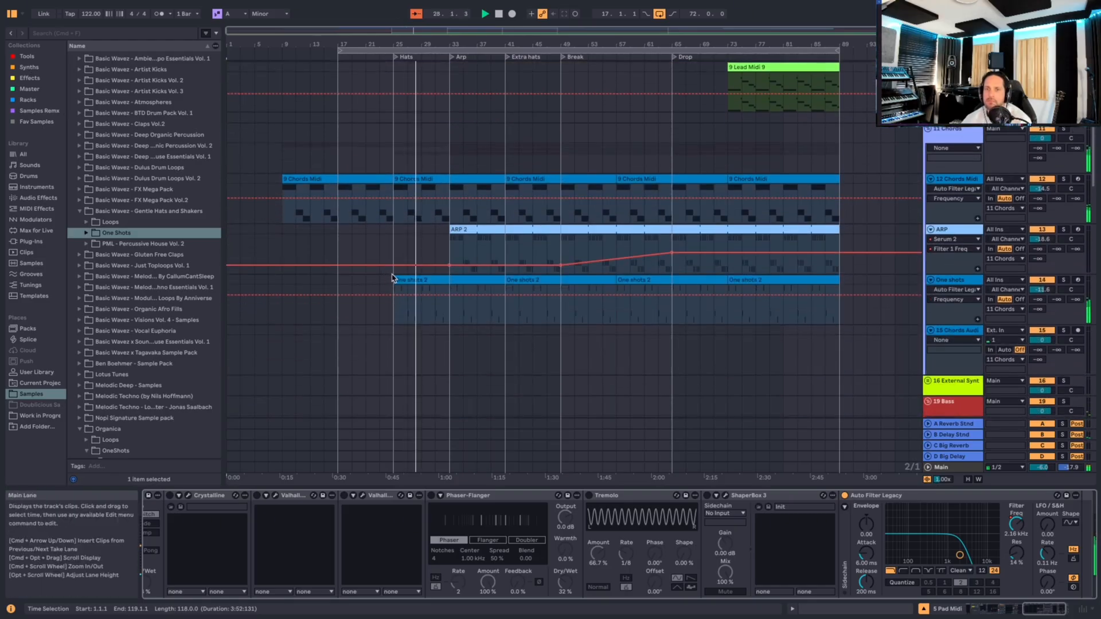
scroll(334, 264, up, 4)
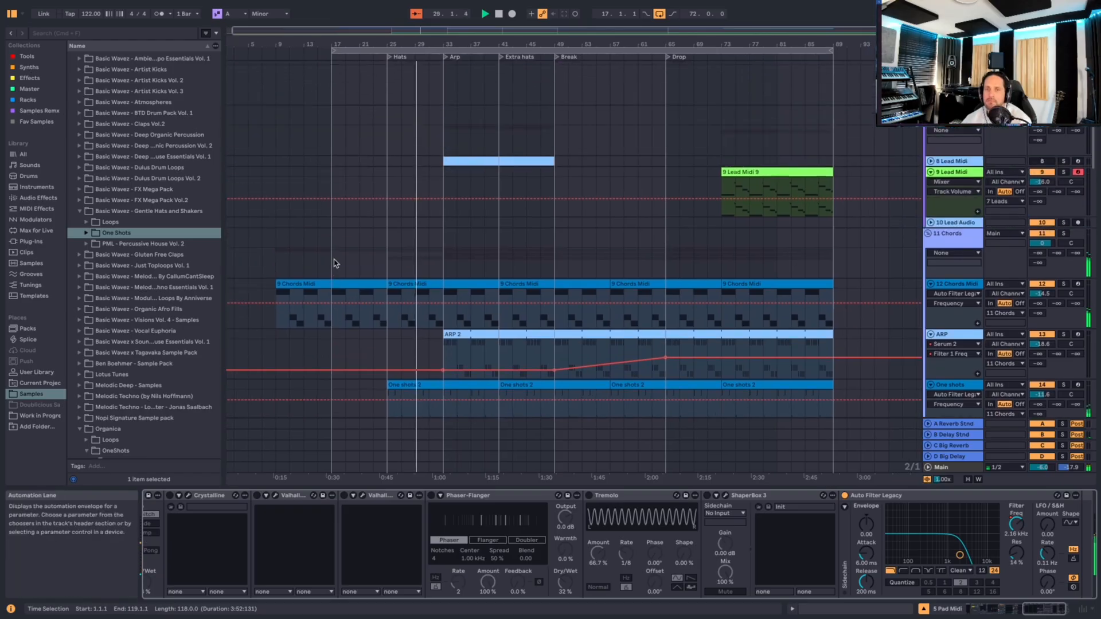
scroll(336, 263, down, 3)
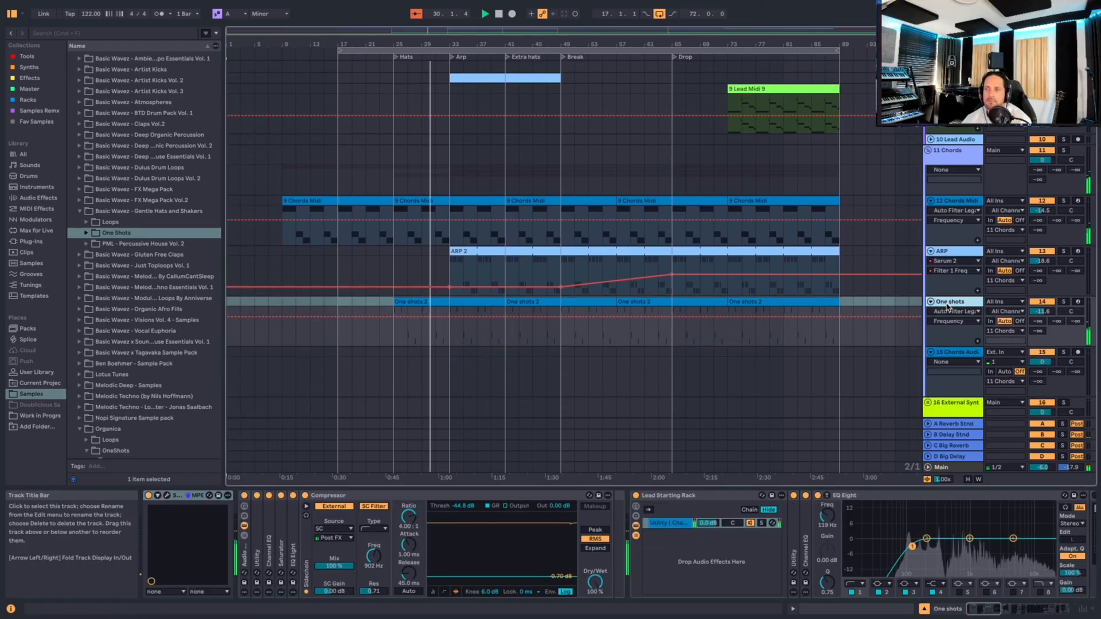
click(949, 304)
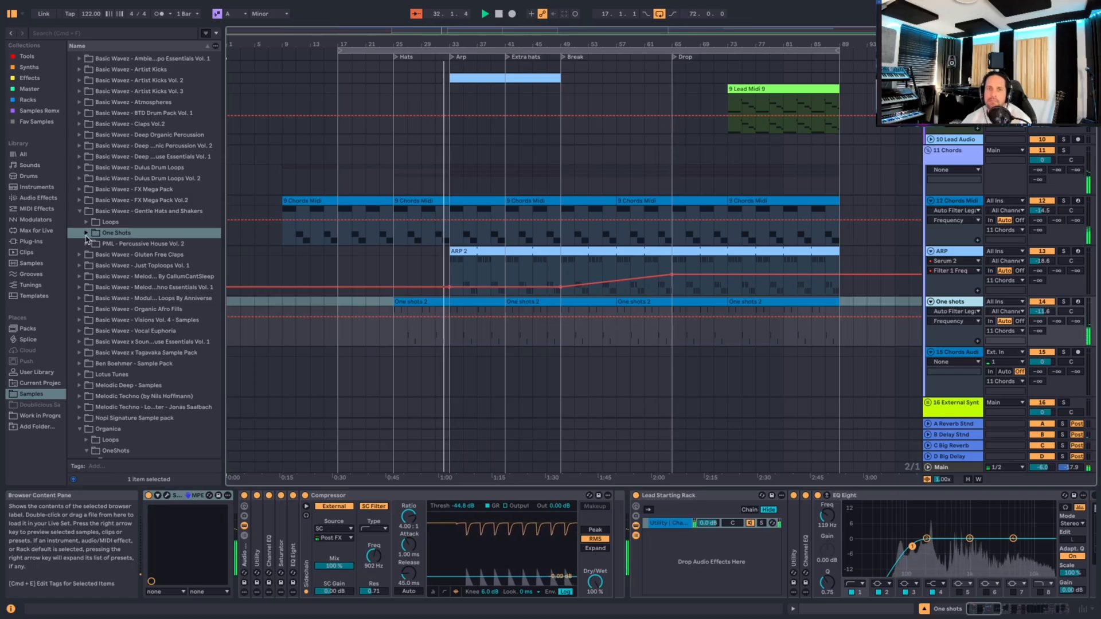
scroll(81, 221, up, 3)
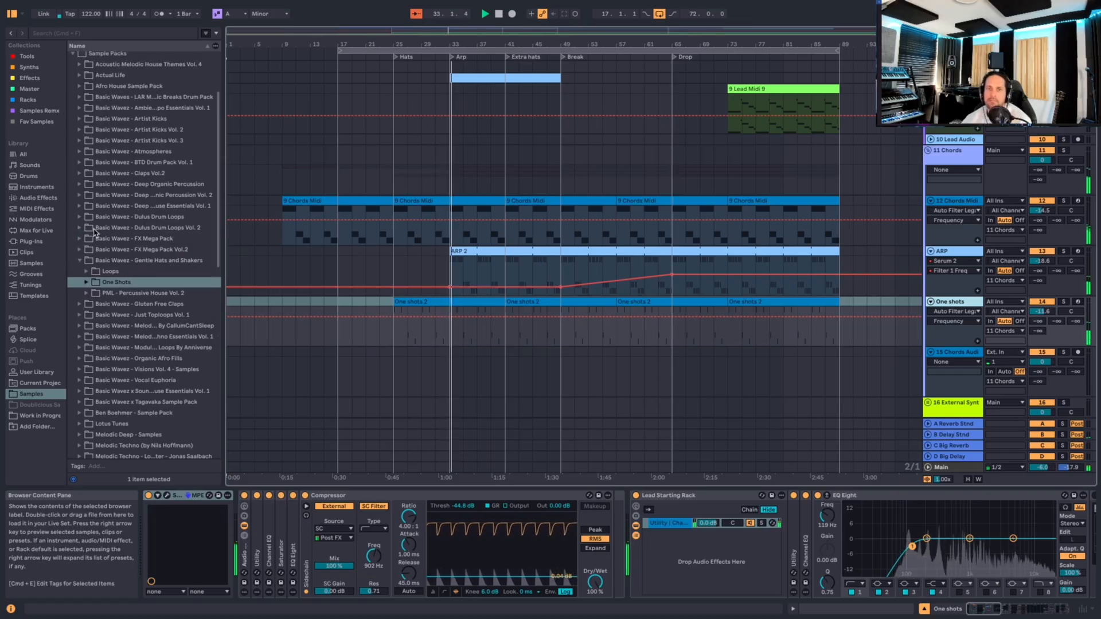
scroll(93, 258, down, 2)
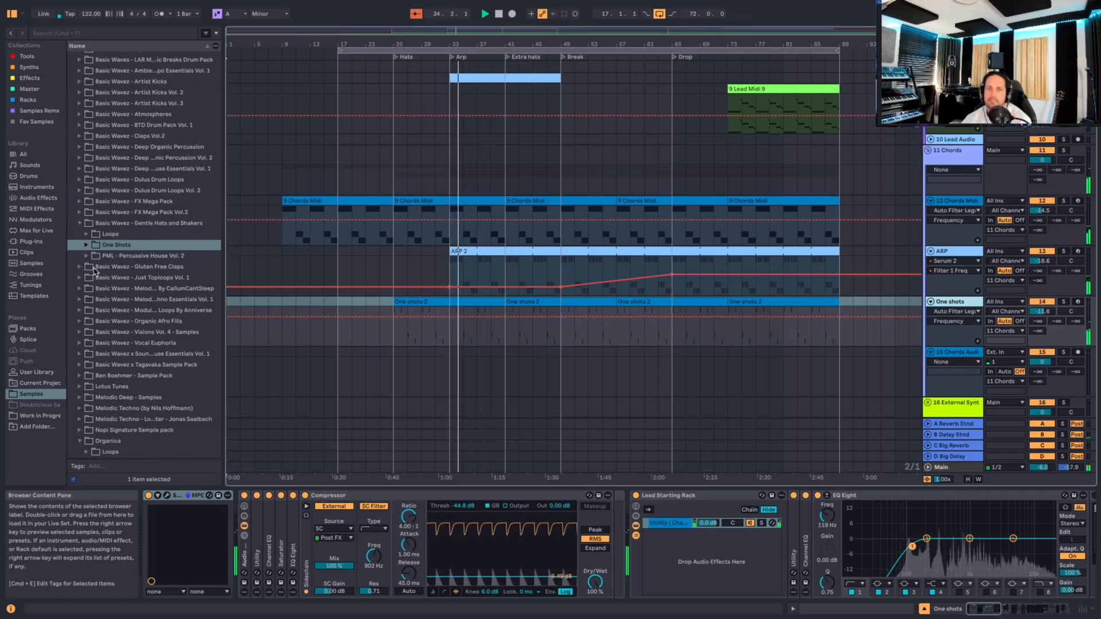
scroll(95, 286, up, 5)
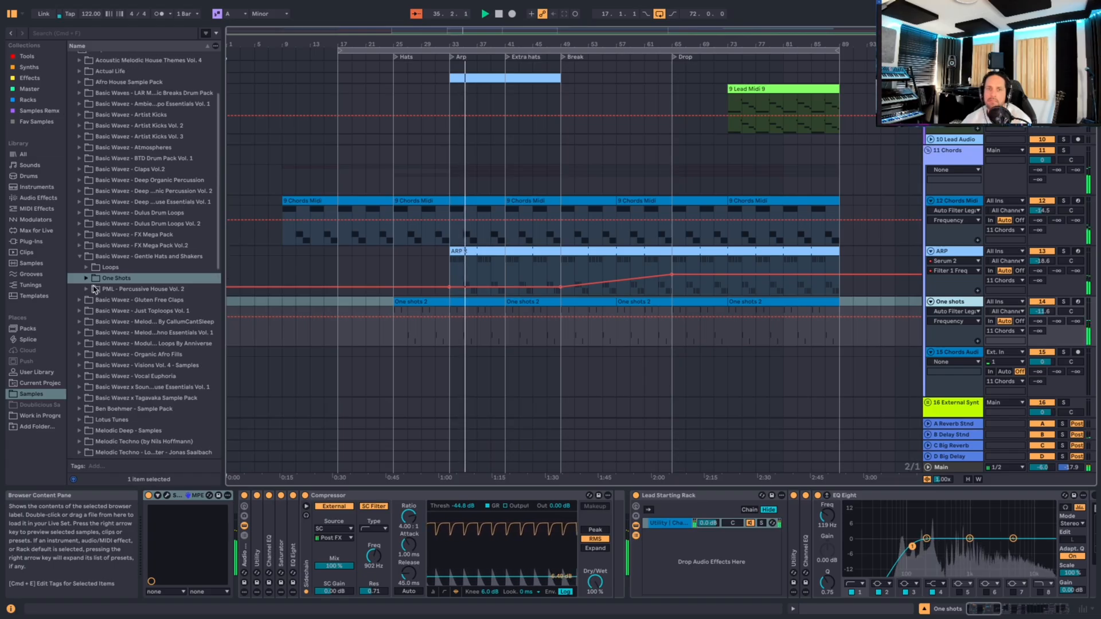
scroll(95, 290, up, 1)
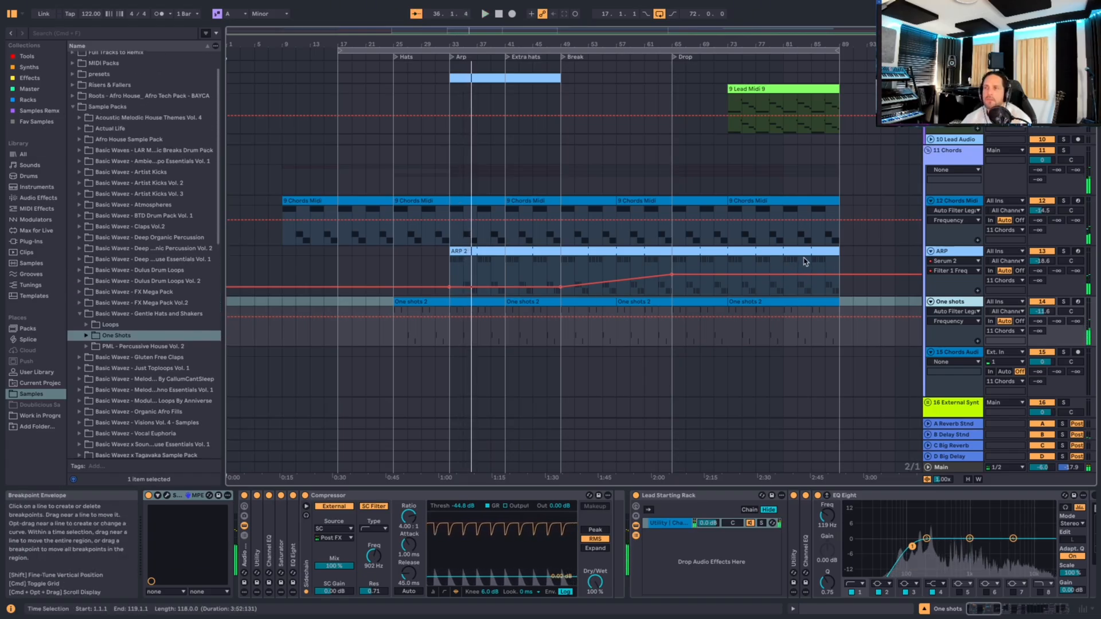
Step: Group the Hihats and Percs groups together and rename the new group PERCs & HATS
scroll(804, 255, up, 6)
scroll(803, 261, down, 15)
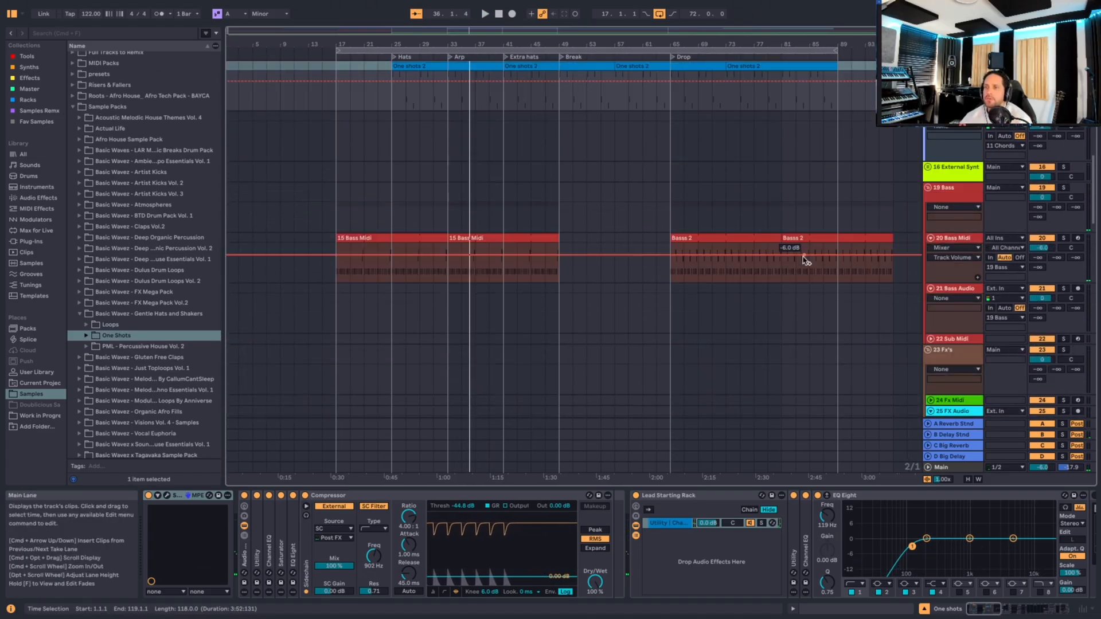
scroll(803, 263, down, 12)
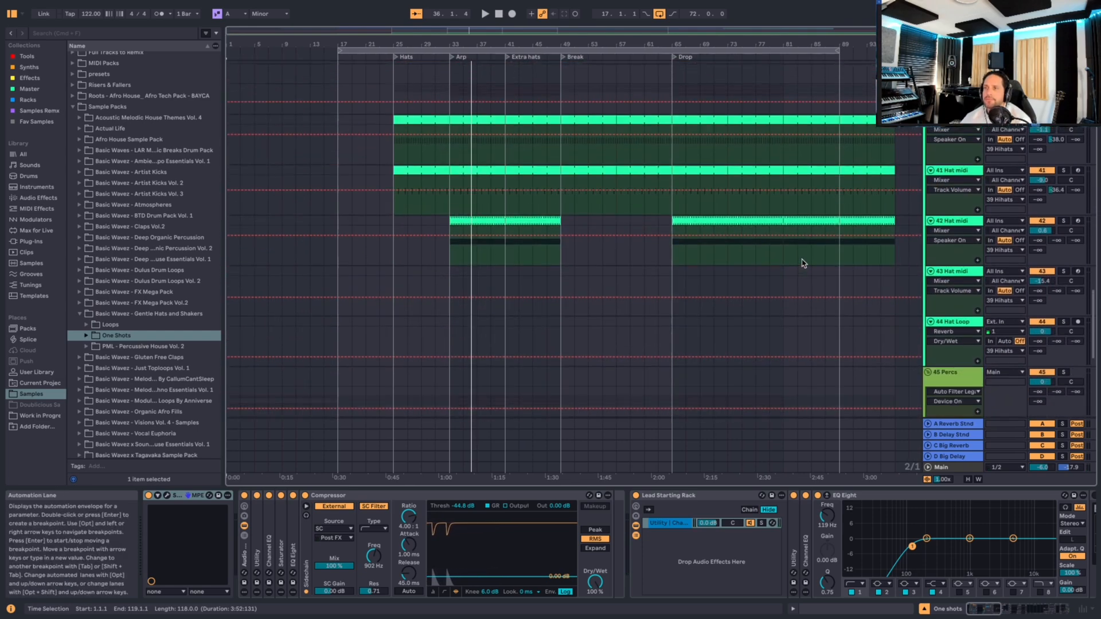
scroll(803, 263, up, 6)
click(998, 291)
scroll(863, 235, down, 6)
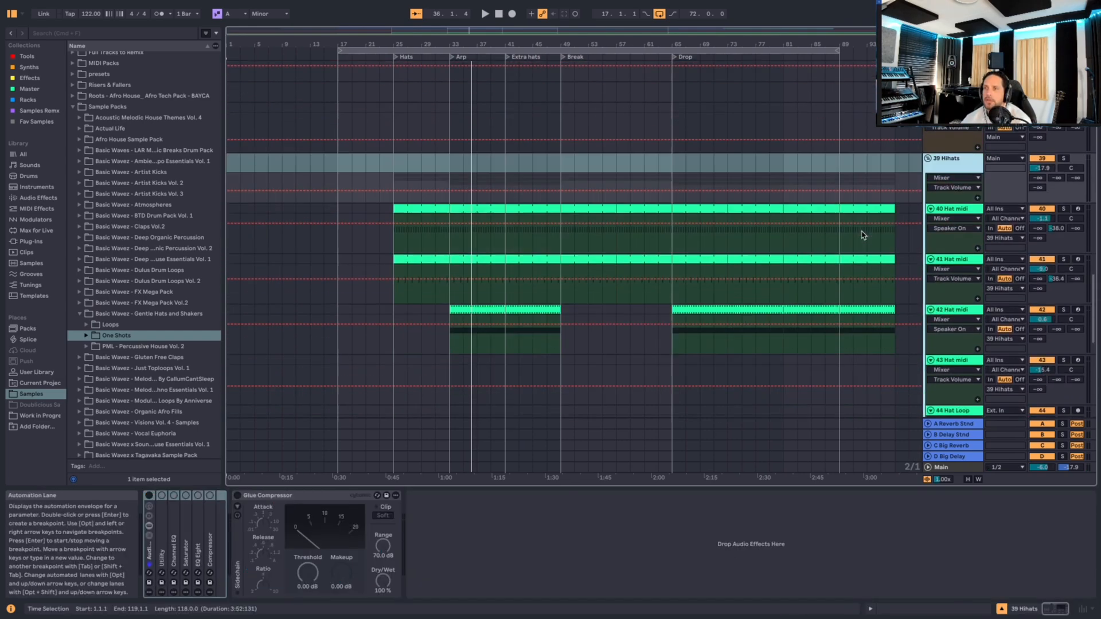
scroll(862, 233, up, 5)
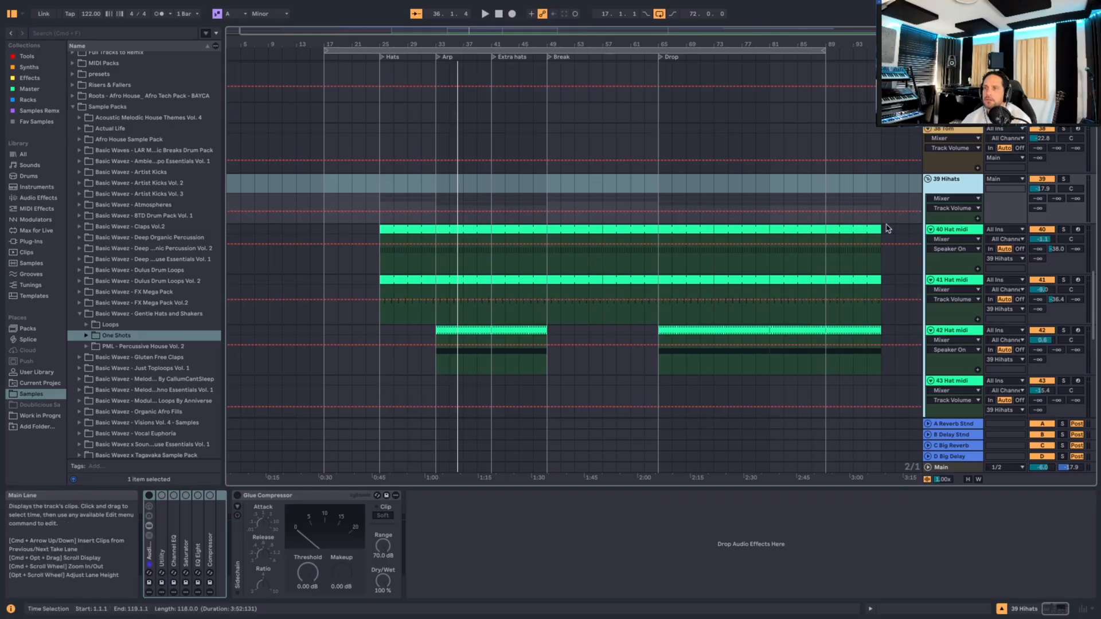
scroll(887, 227, down, 5)
shift+click(968, 283)
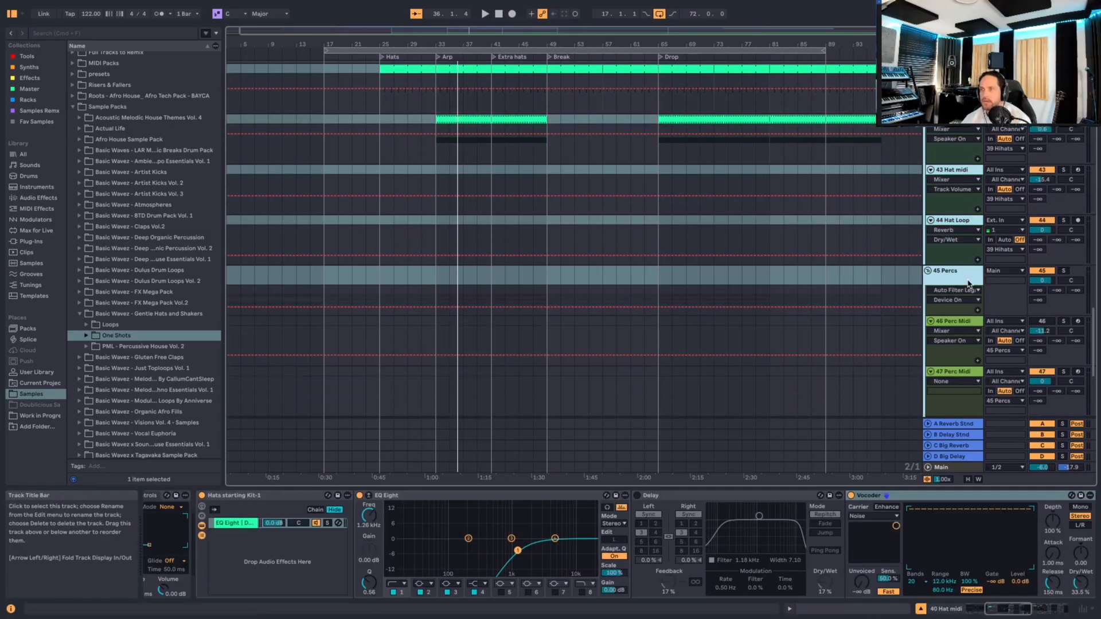
key(super+g)
scroll(963, 247, up, 4)
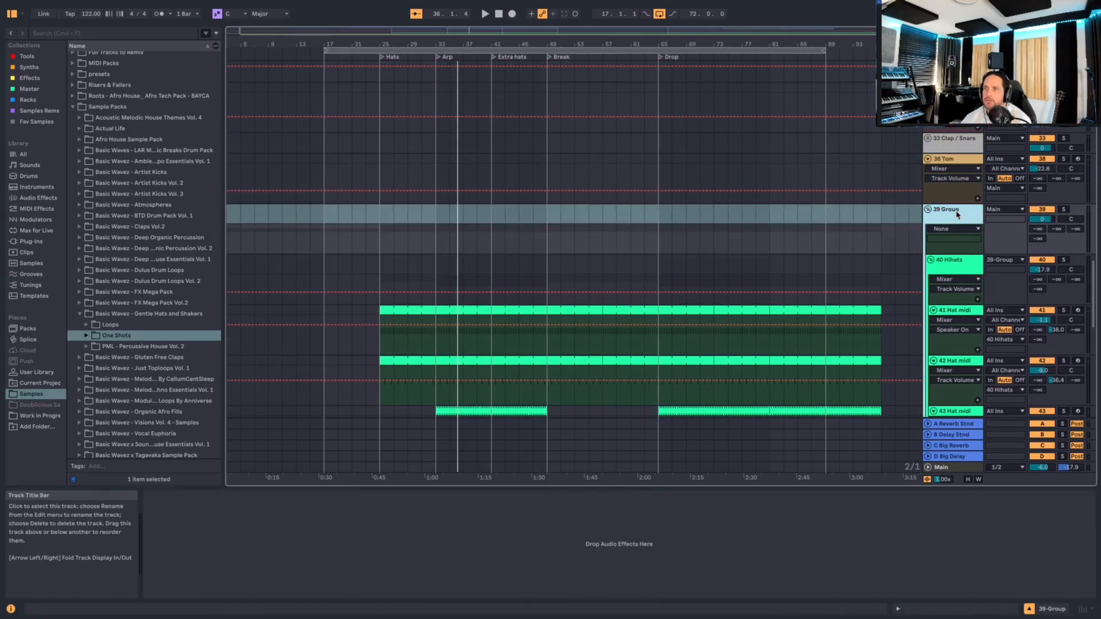
key(super+r)
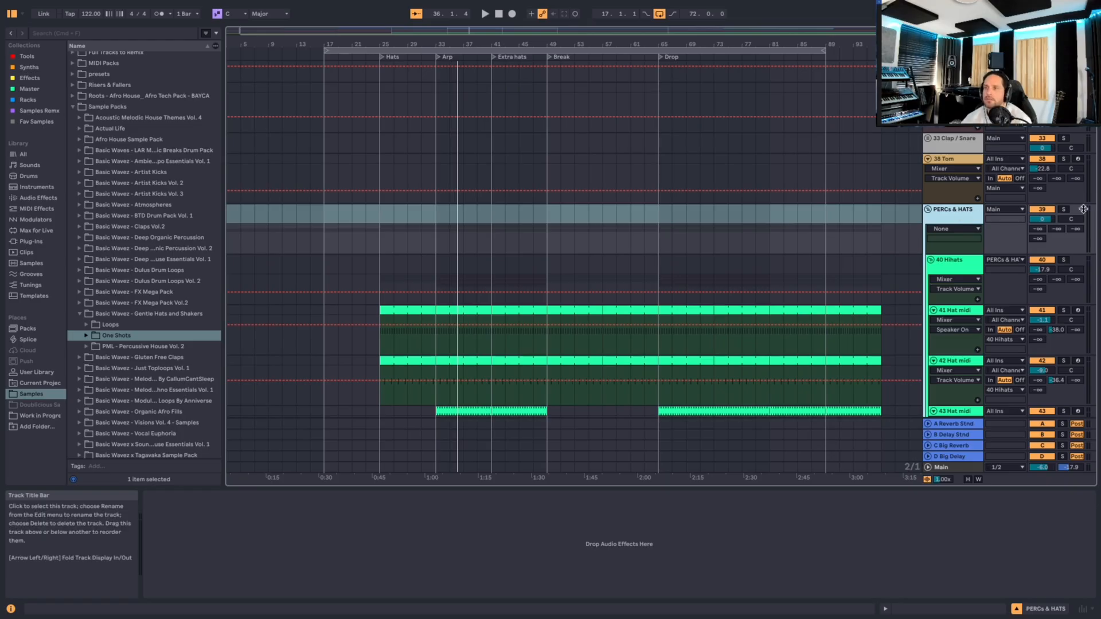
Step: Solo the PERCs & HATS group, start playback and load Saturn 2 from the Tools collection onto it
click(1064, 210)
key(space)
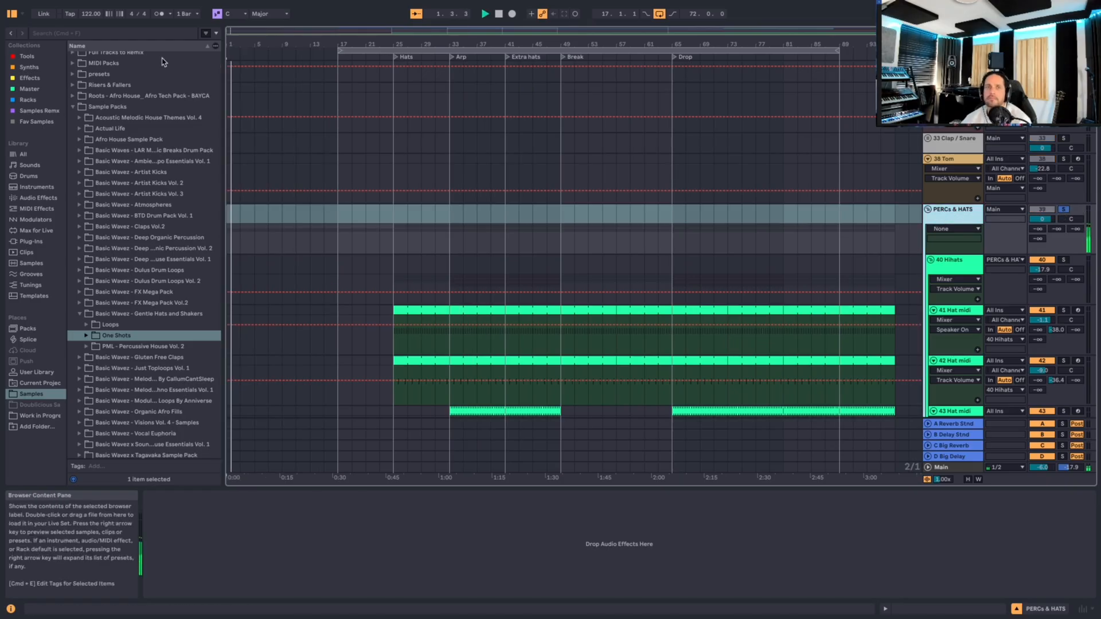
click(85, 34)
text(satu)
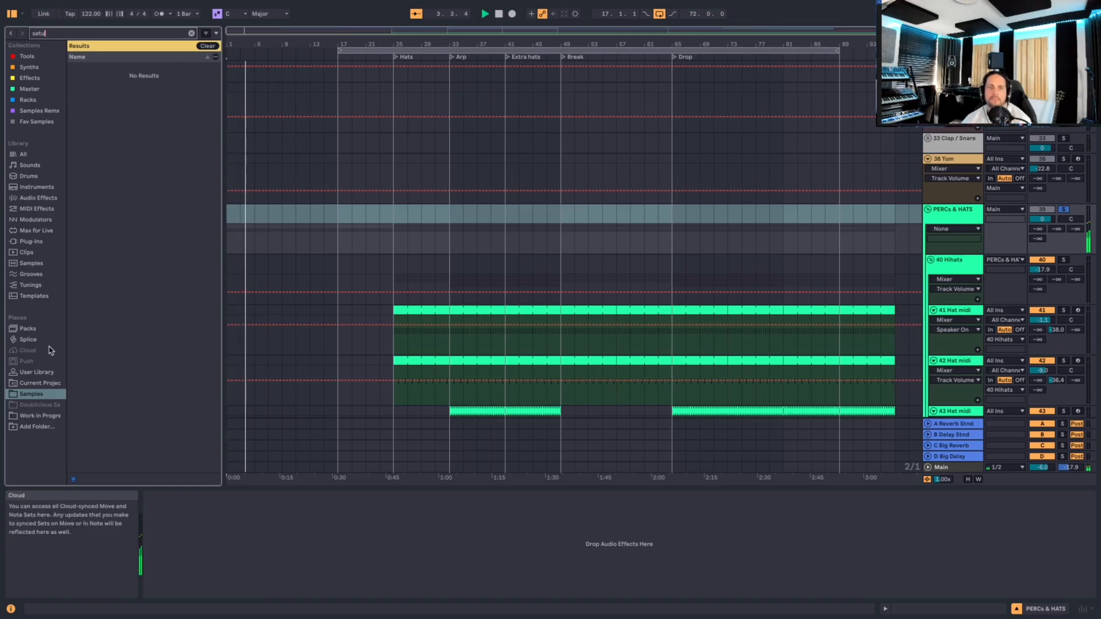
click(36, 69)
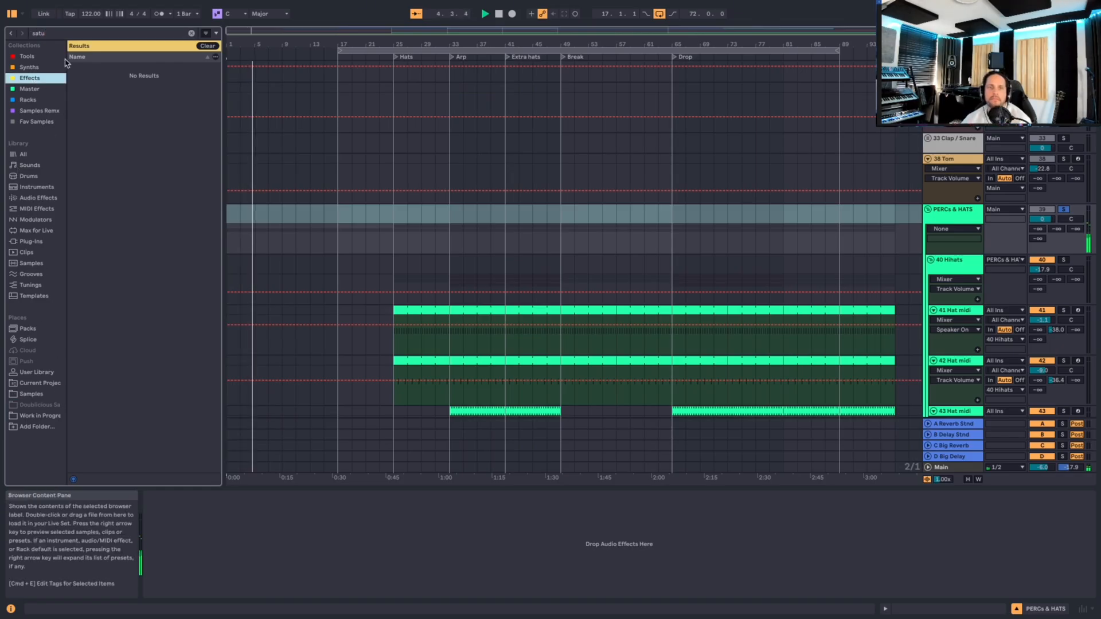
key(Up)
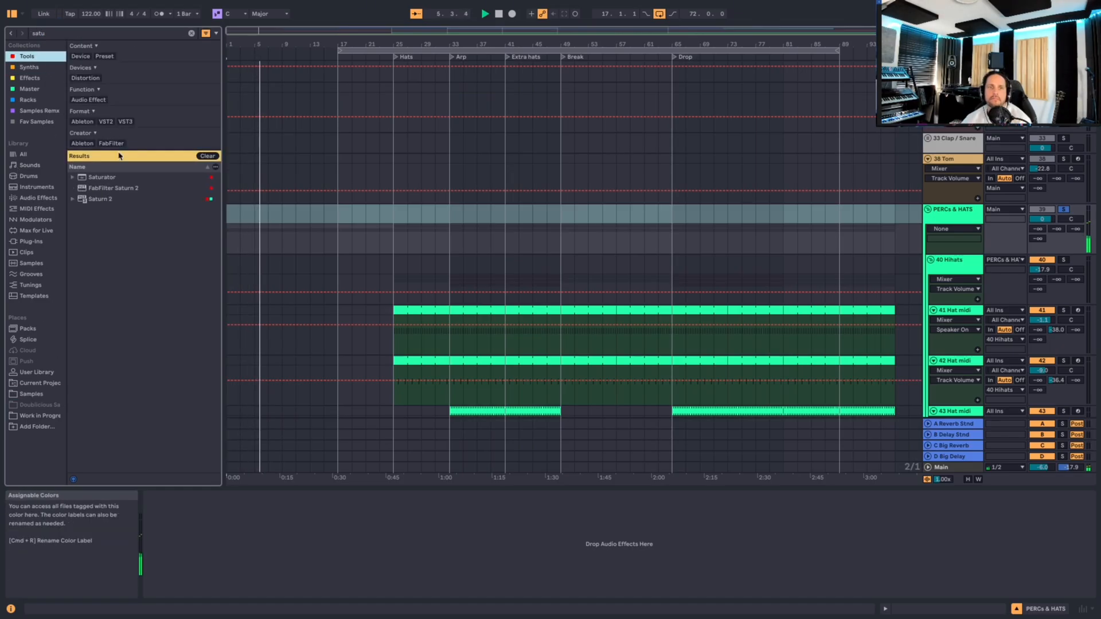
drag(106, 199, 138, 215)
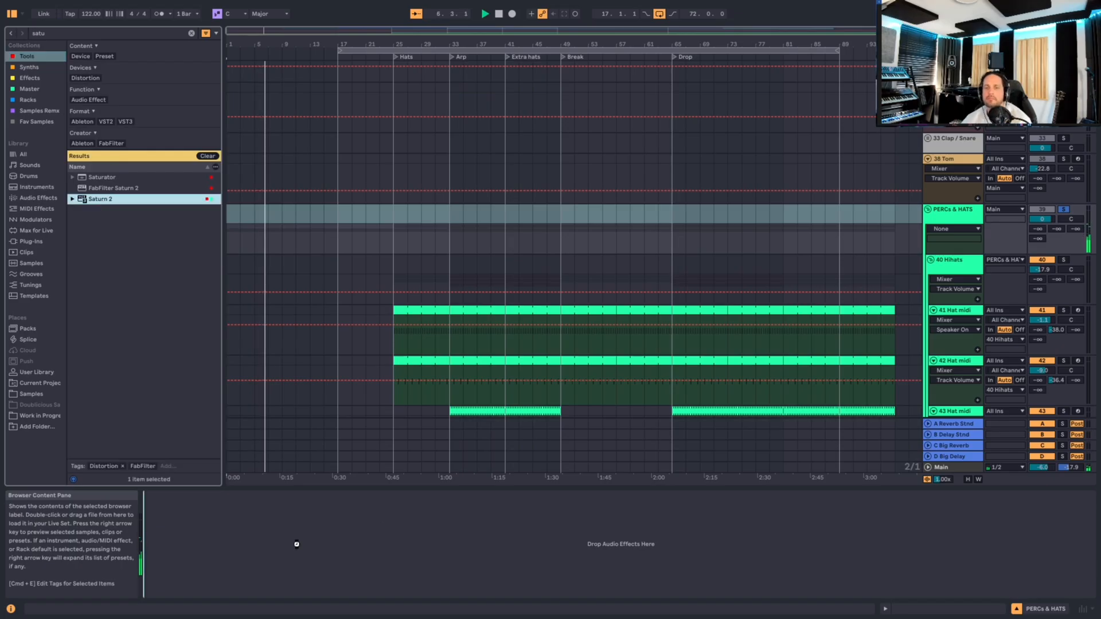
drag(293, 554, 293, 554)
Step: Set Saturn 2 to Subtle Saturation with Band 1 Drive at 43.6%, close its window and unsolo the PERCs & HATS group
click(228, 356)
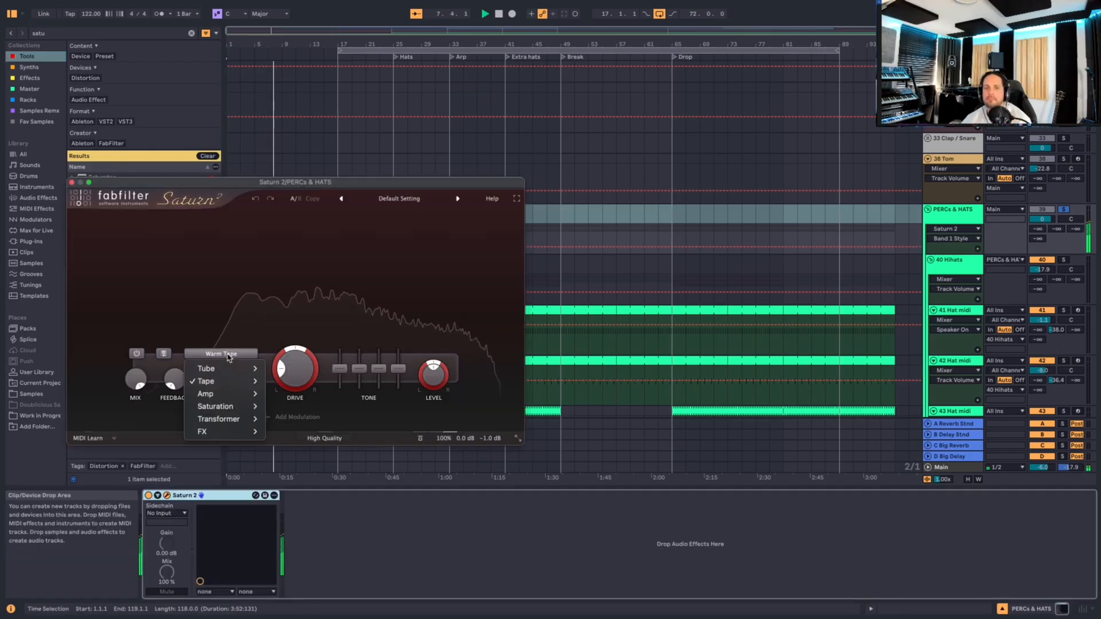
mouse_move(229, 408)
click(303, 407)
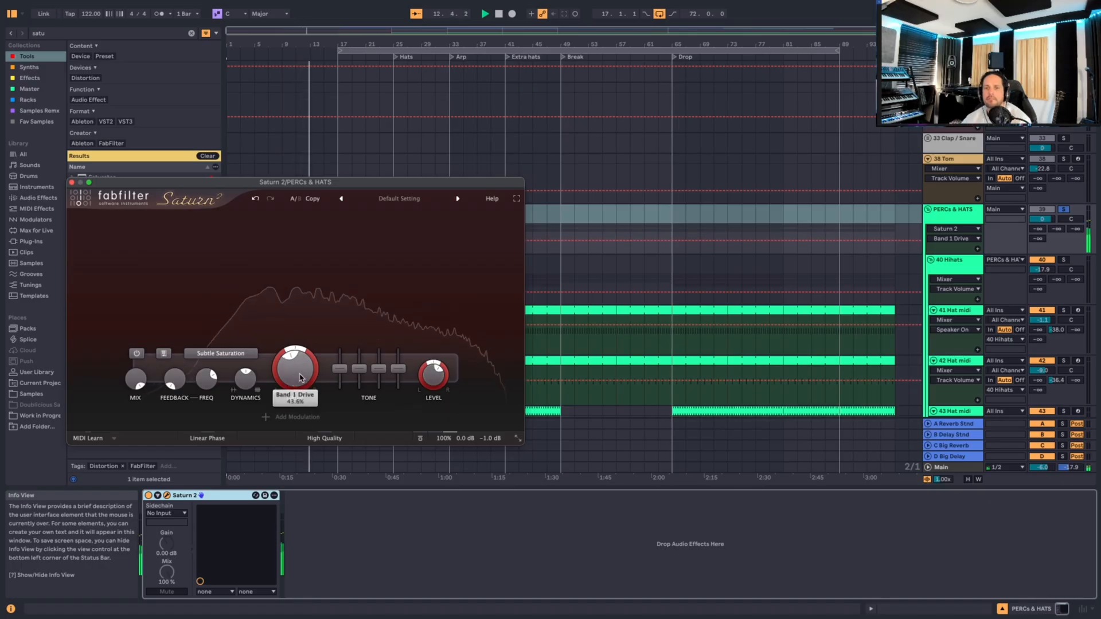
click(1063, 210)
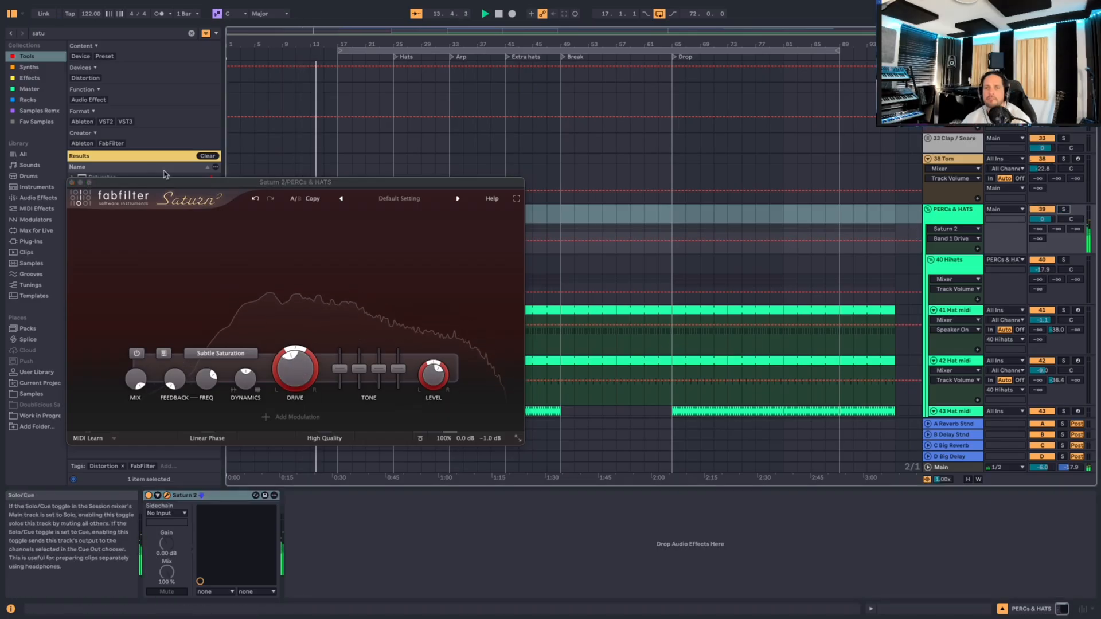
click(72, 183)
Step: Show the Samples folder in the browser again
scroll(318, 258, up, 3)
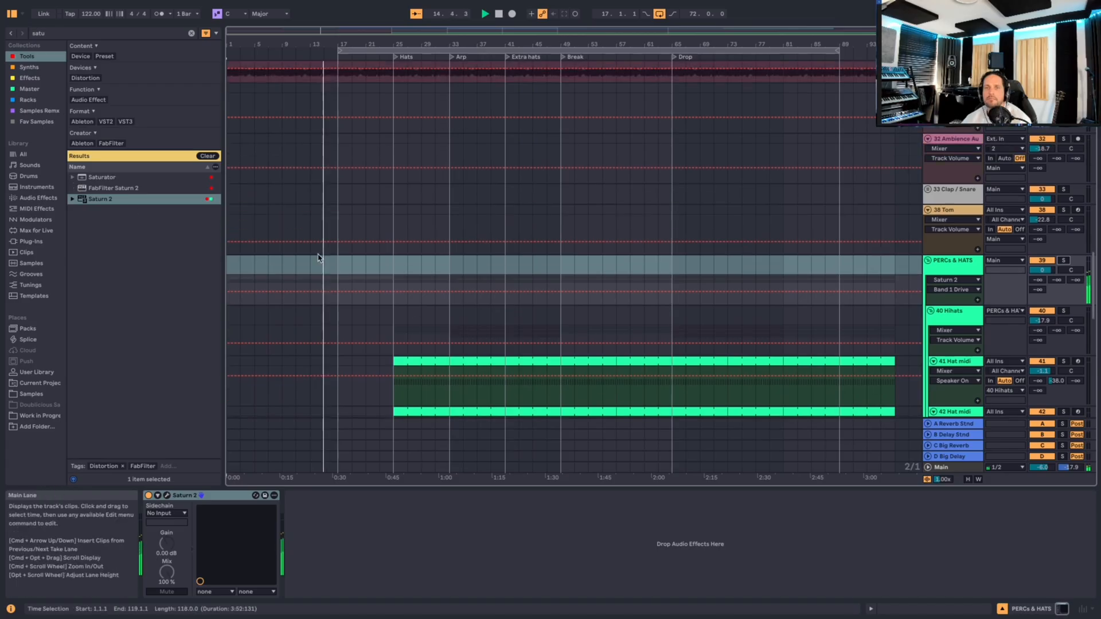
scroll(318, 258, up, 15)
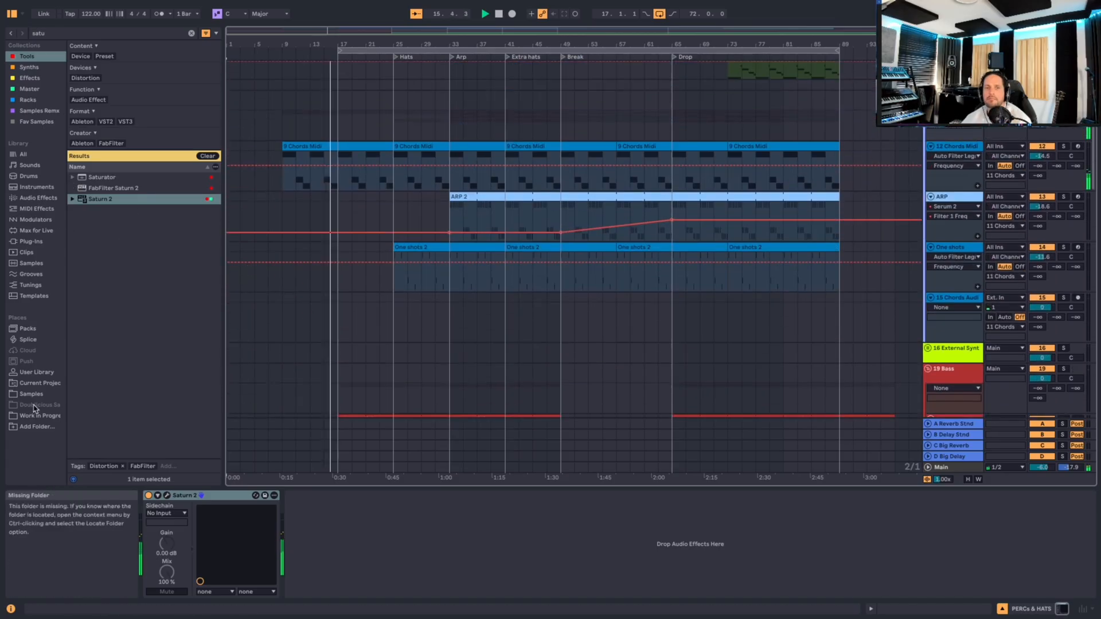
click(31, 394)
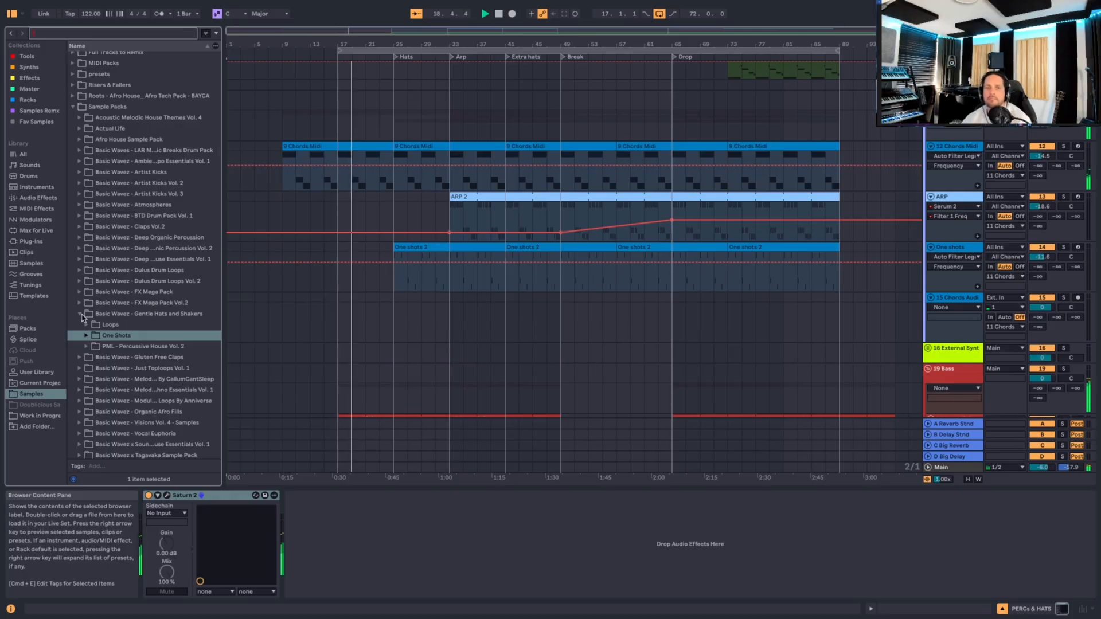
Step: Set the 5 Pad Midi track's volume to -25.0 dB and the 12 Chords Midi track's volume to -13.1 dB
scroll(456, 251, up, 15)
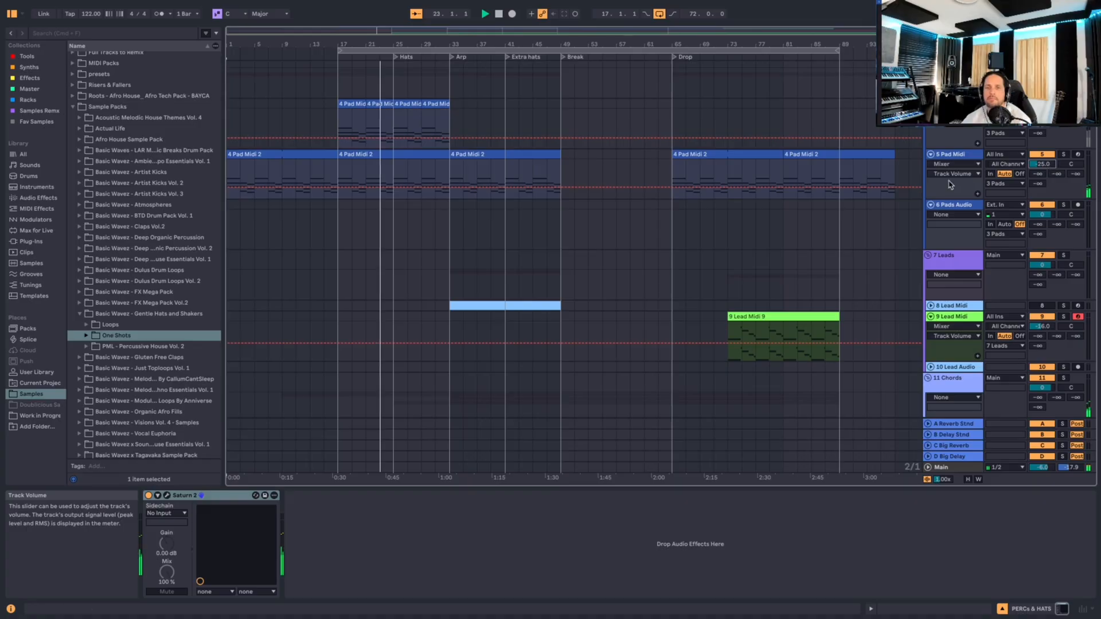
scroll(403, 221, down, 5)
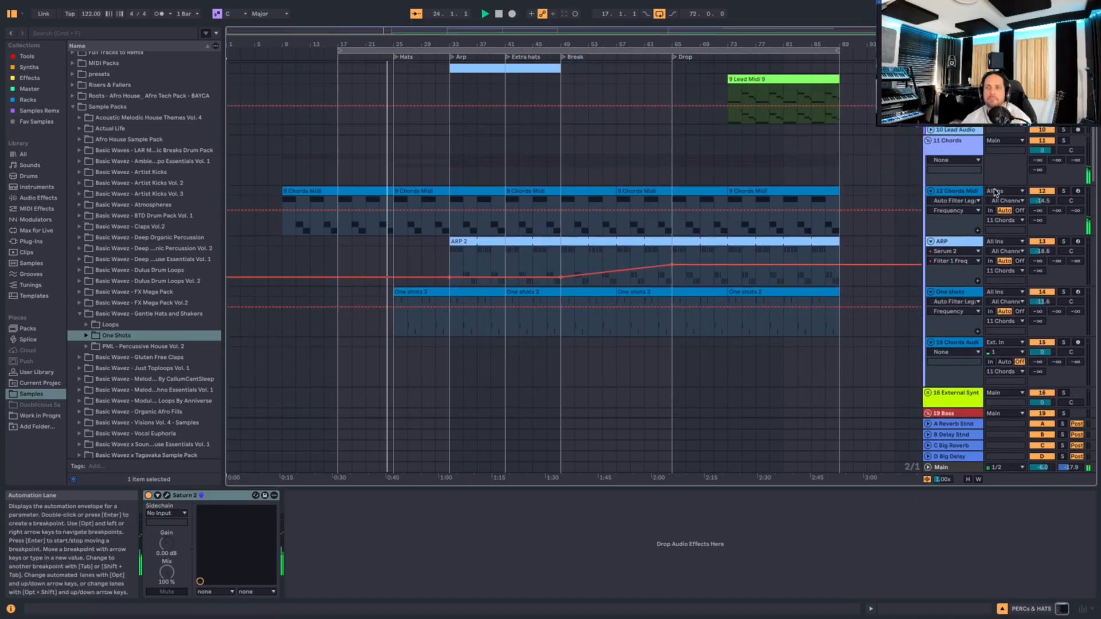
drag(1043, 201, 1042, 196)
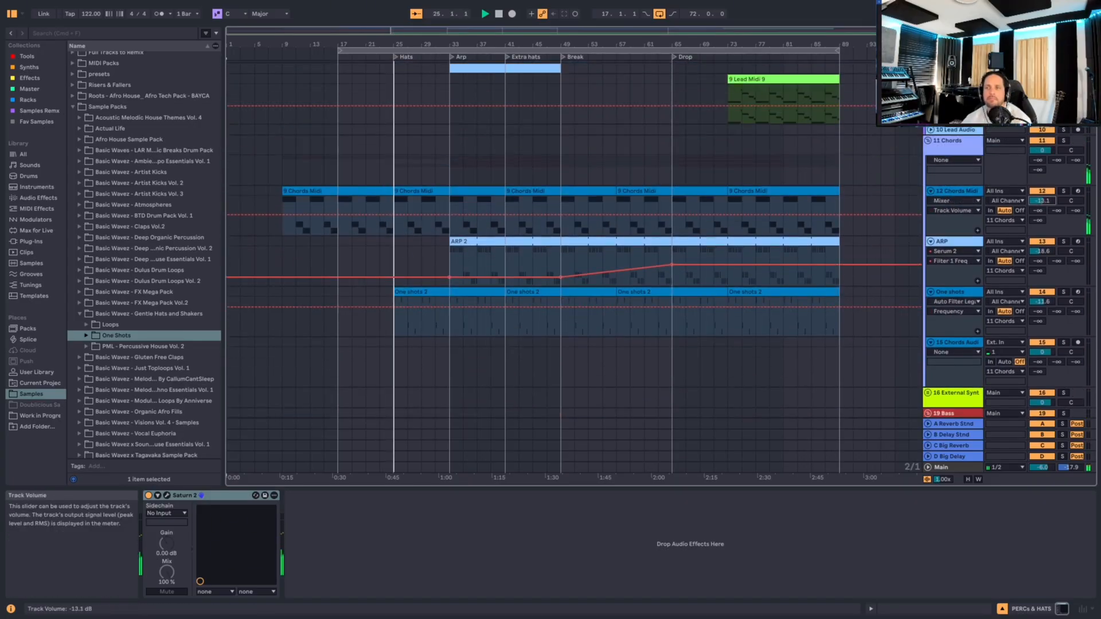
Step: Automate the 12 Chords Midi track's Auto Filter frequency from 1.86 kHz with a dip at Break and a rise to 18.2 kHz at Drop, and play it back
click(940, 194)
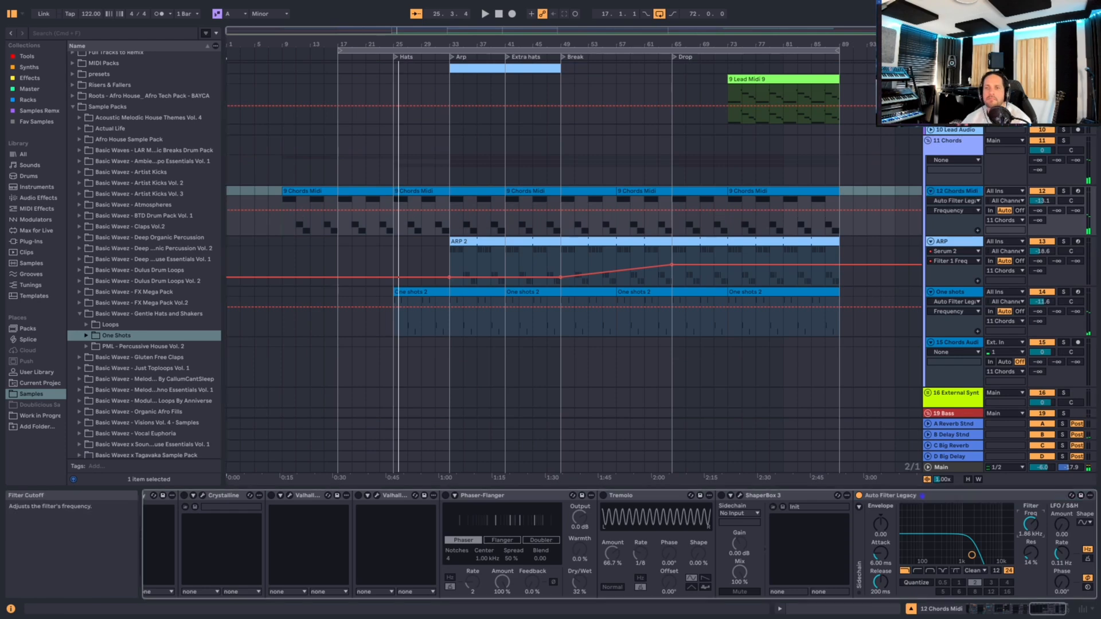
click(283, 211)
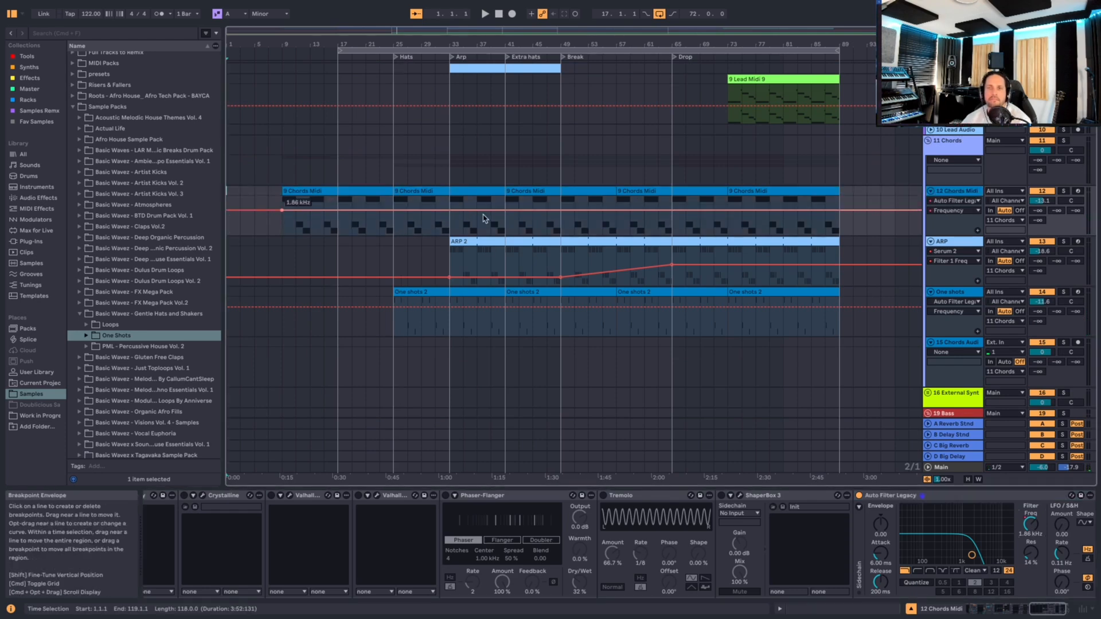
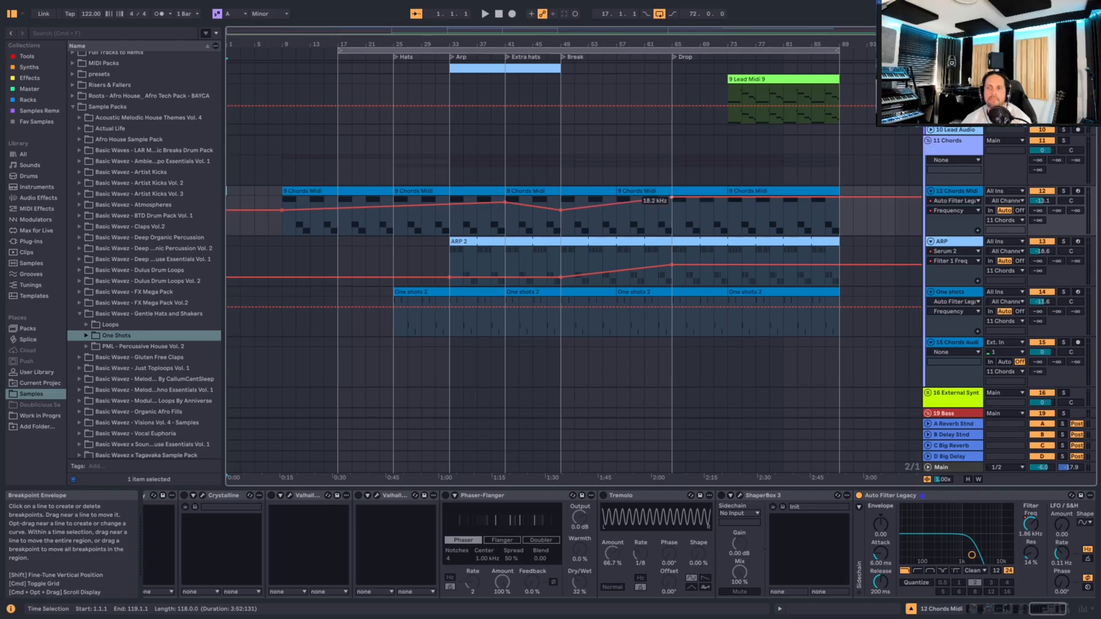
click(637, 209)
key(space)
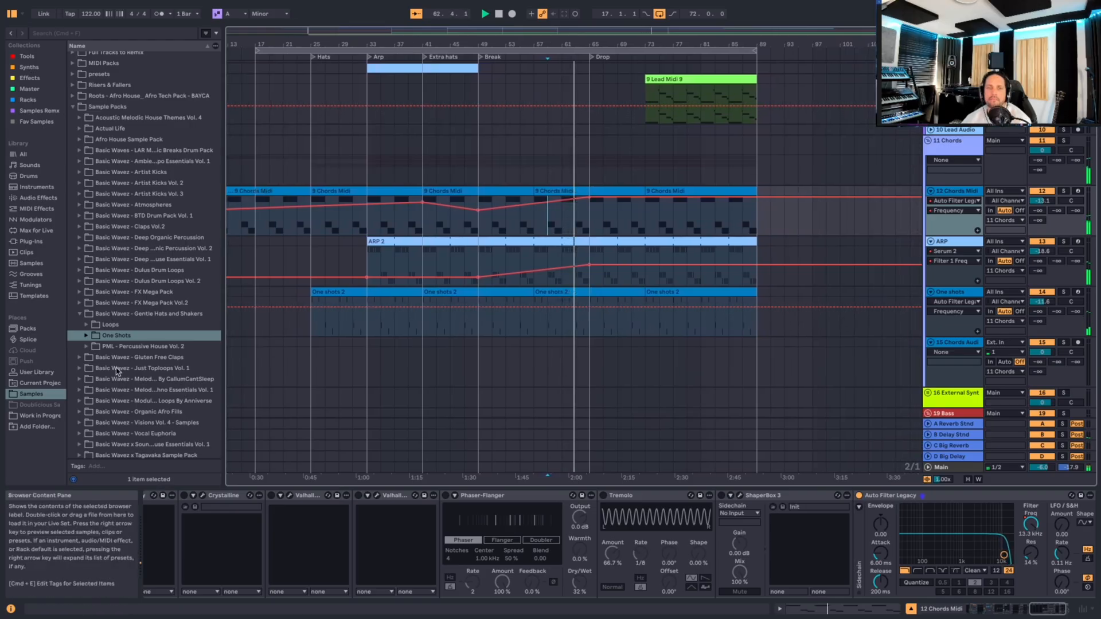
Step: Widen the browser and expand the Sweeps folder inside Basic Wavez - FX Mega Pack
scroll(94, 340, up, 2)
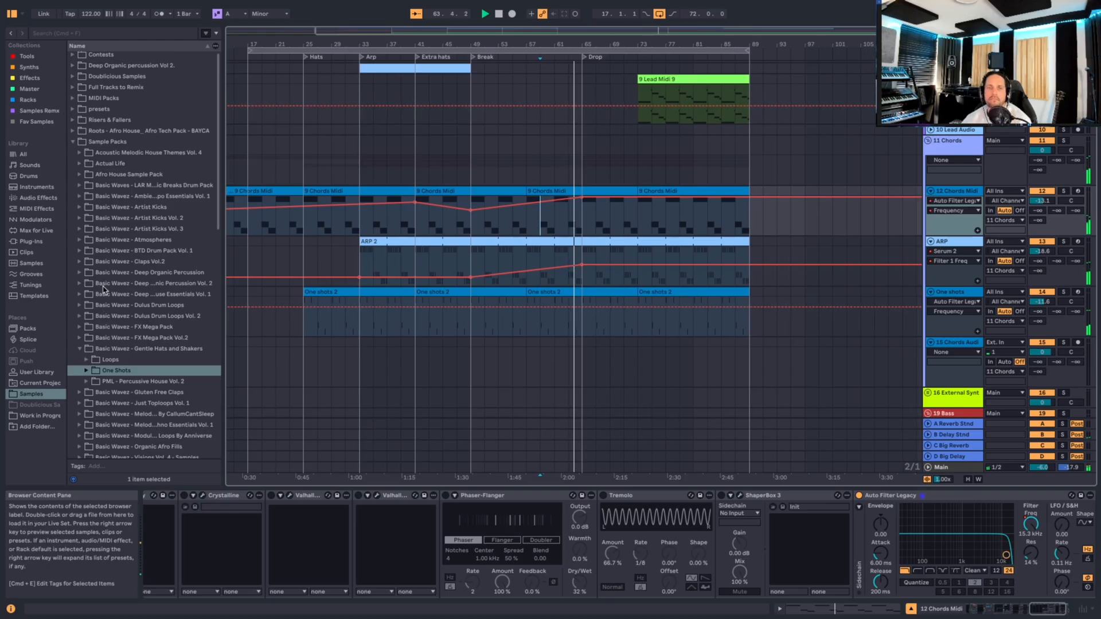
drag(224, 294, 325, 293)
scroll(118, 281, down, 3)
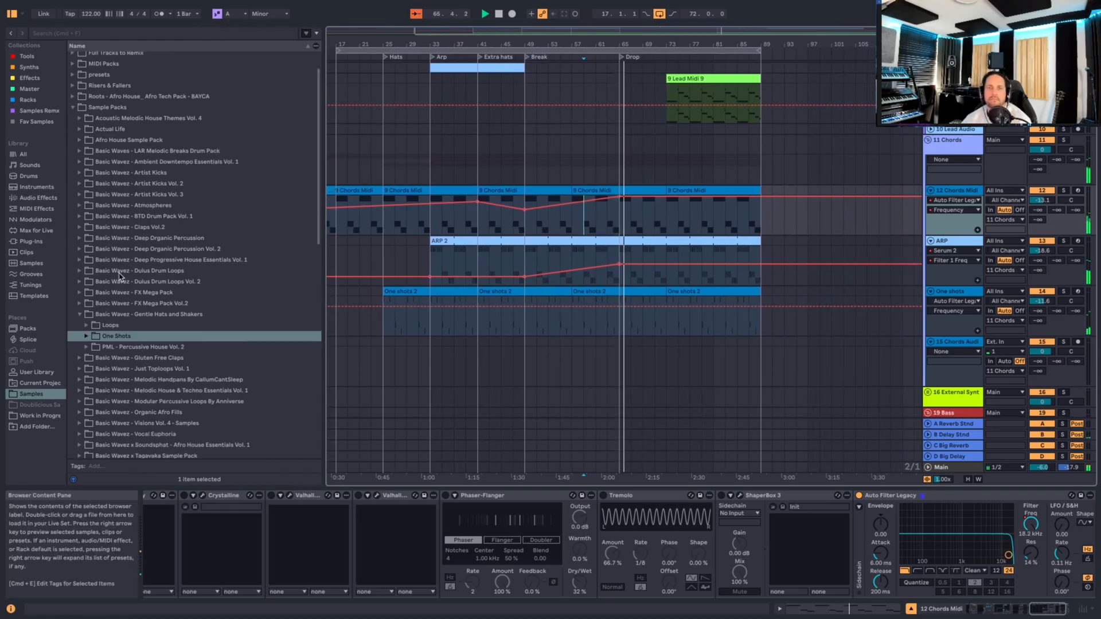
scroll(119, 277, down, 8)
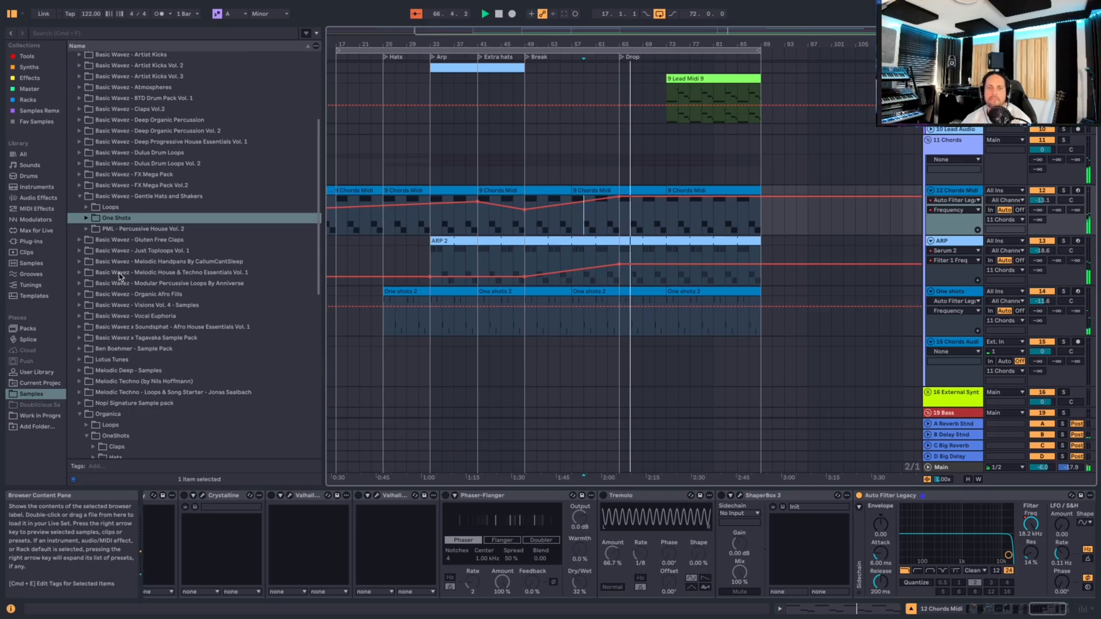
scroll(118, 277, up, 5)
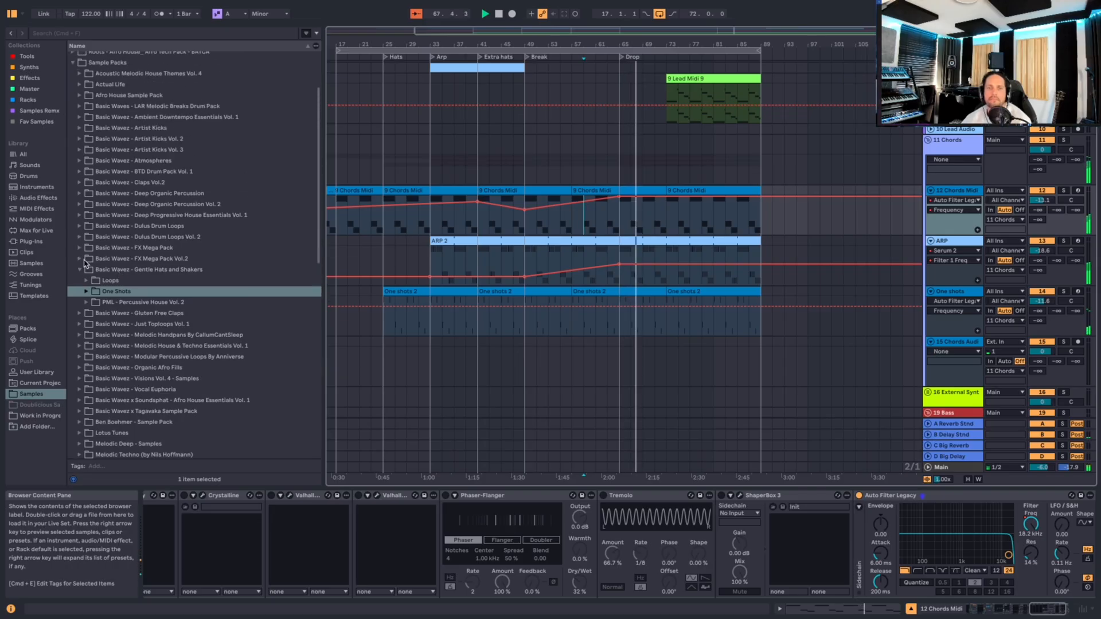
click(84, 259)
click(81, 248)
scroll(92, 275, down, 2)
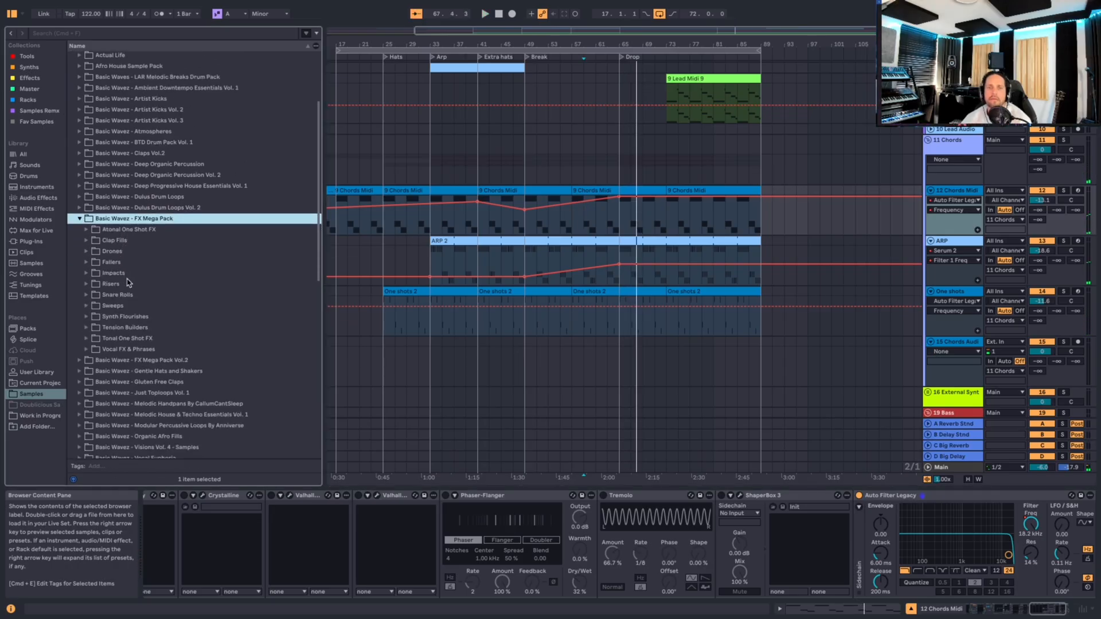
click(88, 310)
scroll(121, 330, down, 5)
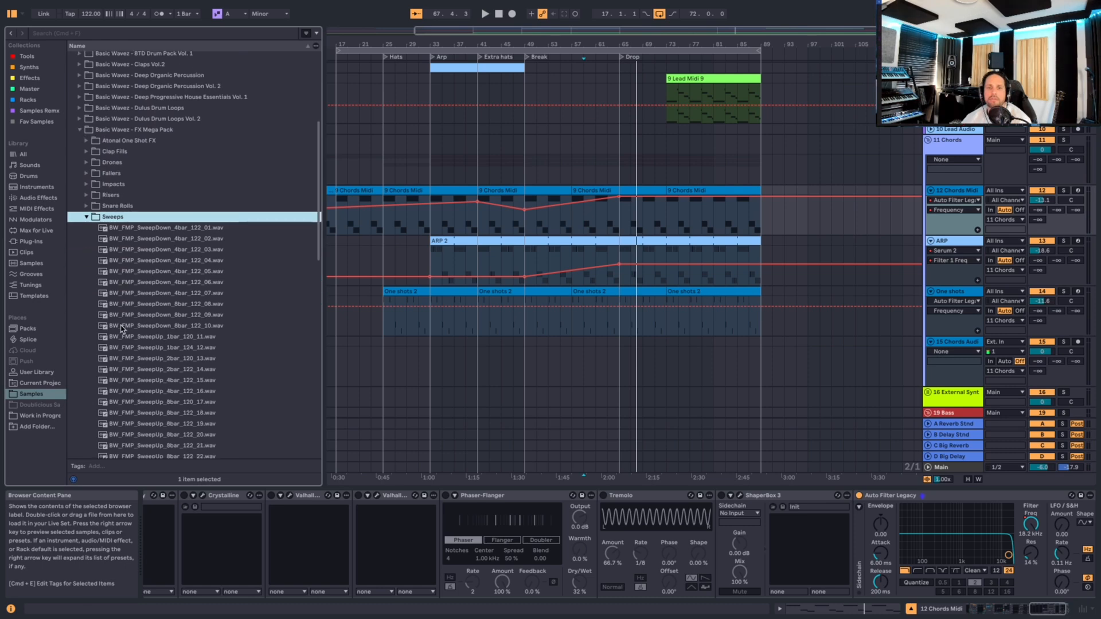
Step: Audition the SweepUp samples 2bar_122_14, 4bar_122_16, 1bar_120_11 and 1bar_124_12
click(170, 369)
scroll(189, 383, down, 5)
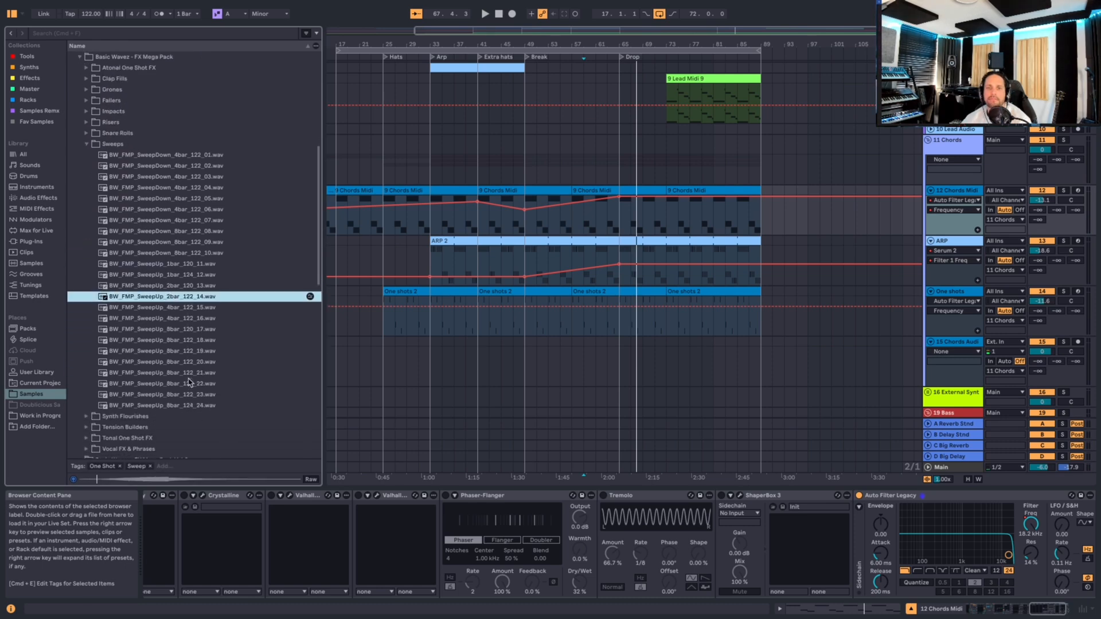
click(163, 318)
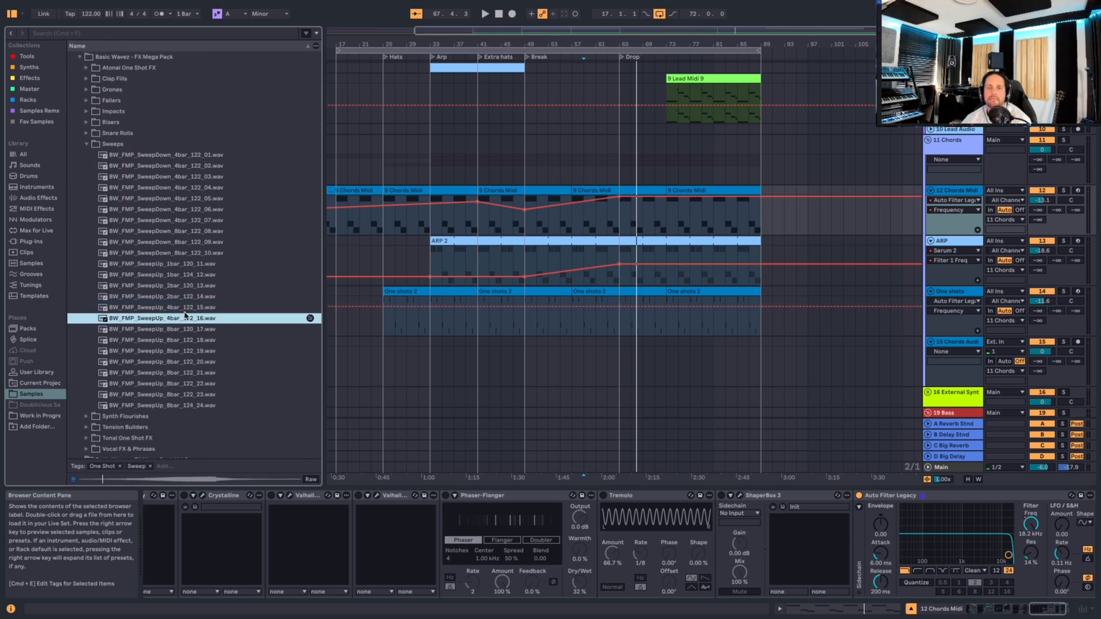
scroll(419, 259, left, 5)
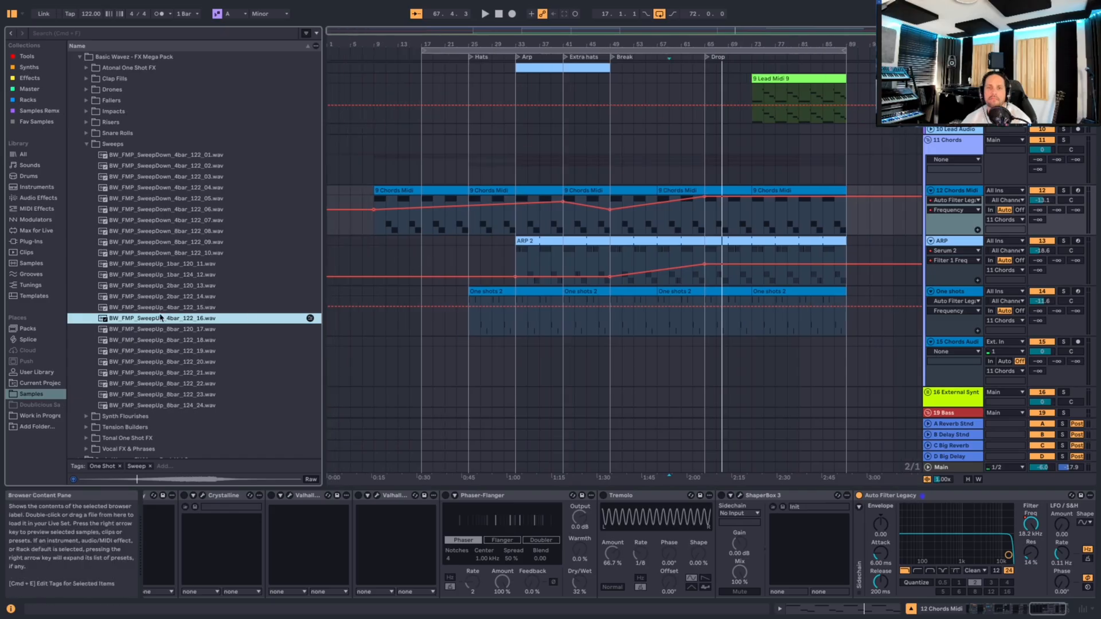
click(158, 265)
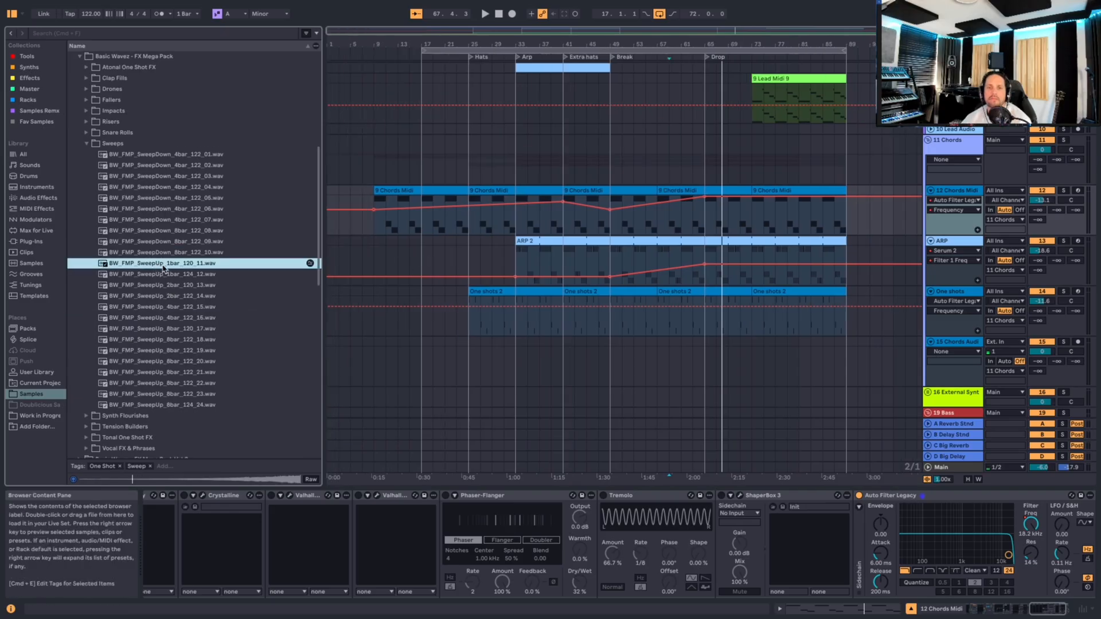
scroll(164, 268, down, 1)
click(171, 273)
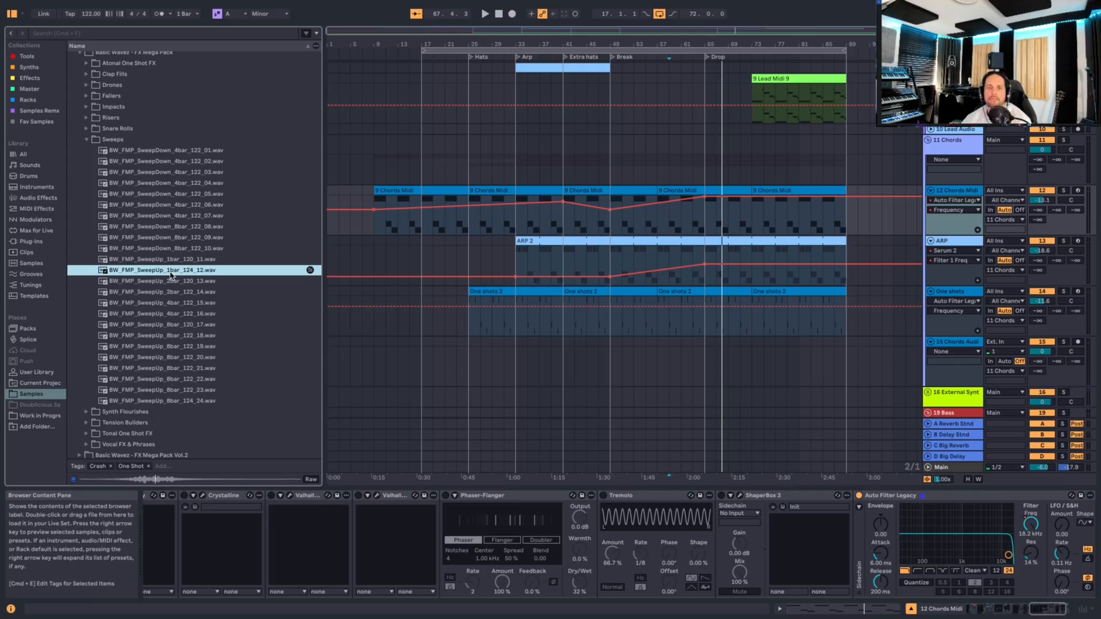
Step: Place BW_FMP_SweepUp_1bar_124_12 on the 27 FX Audio track and shift the clip so its peak falls around bar 17
scroll(373, 265, down, 5)
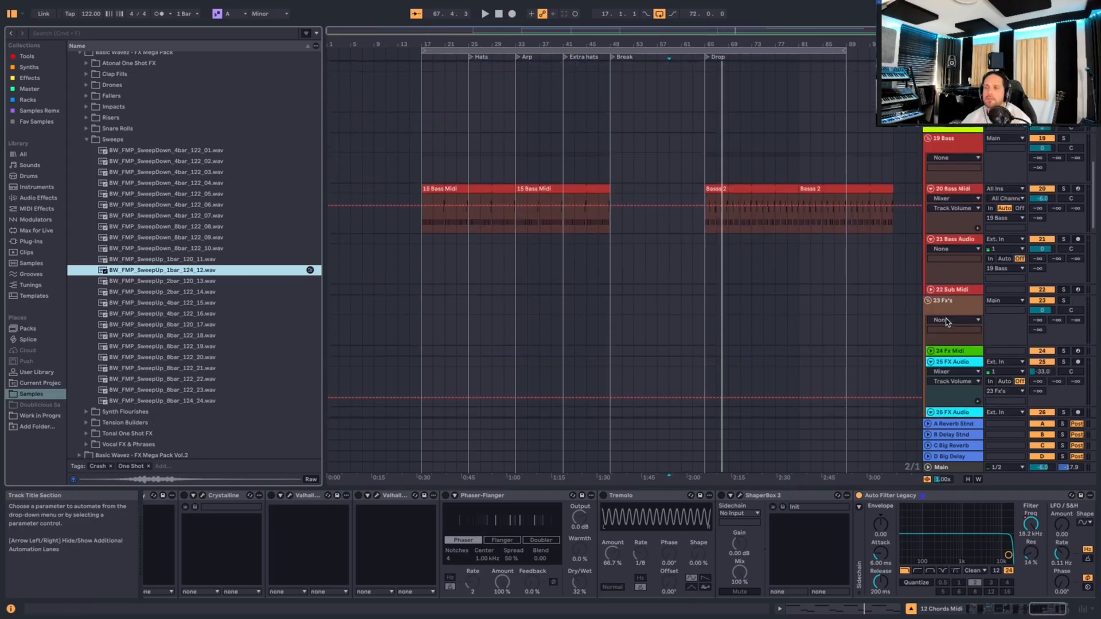
scroll(911, 321, down, 5)
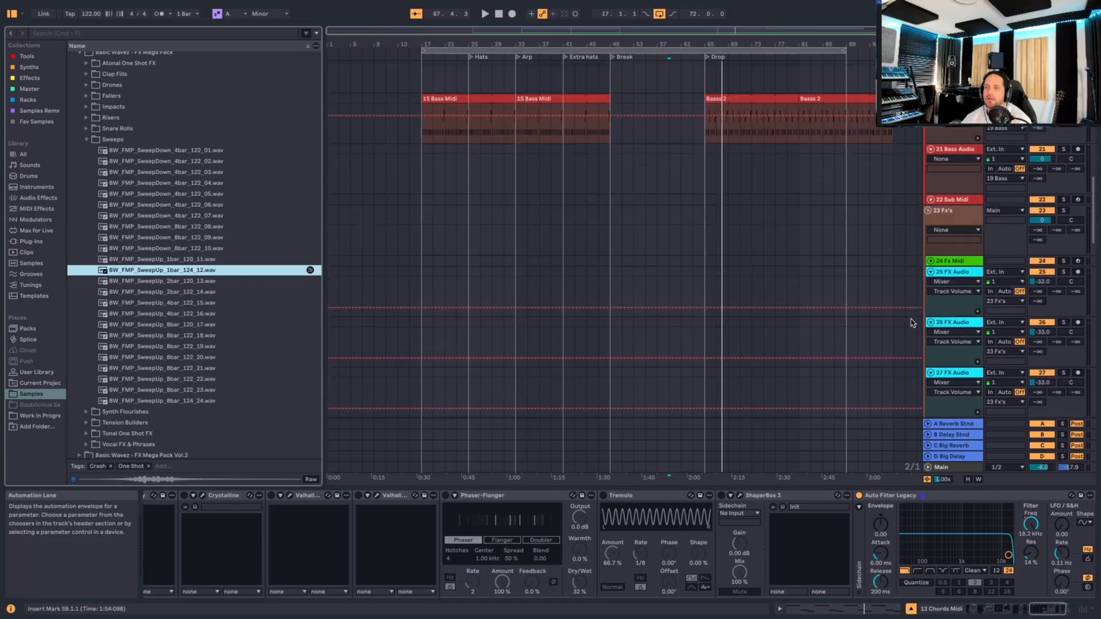
drag(212, 273, 415, 238)
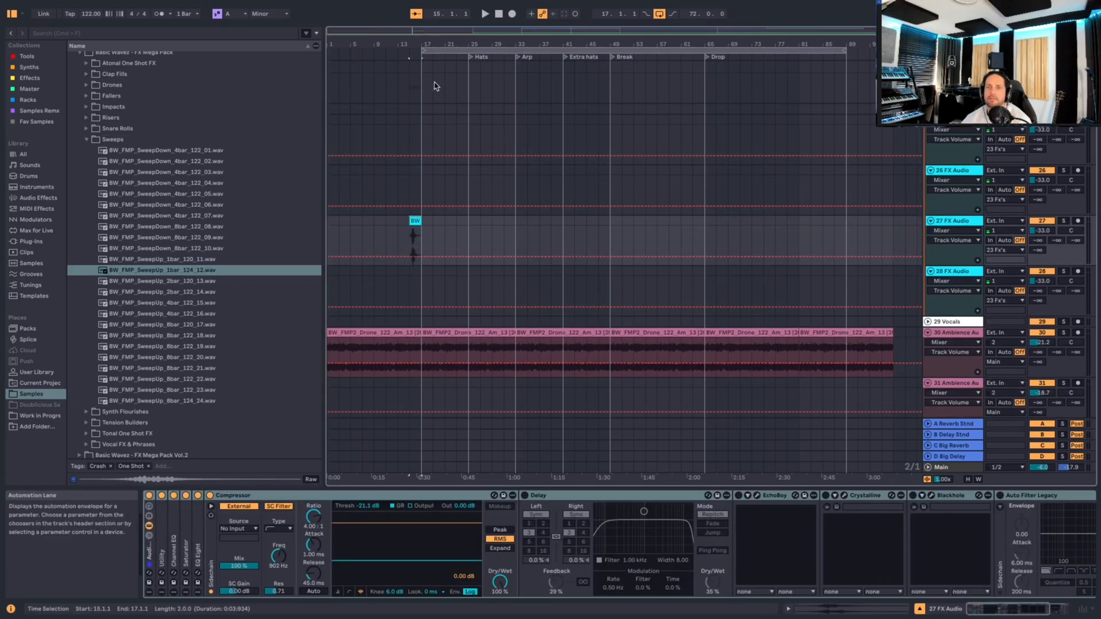
key(z)
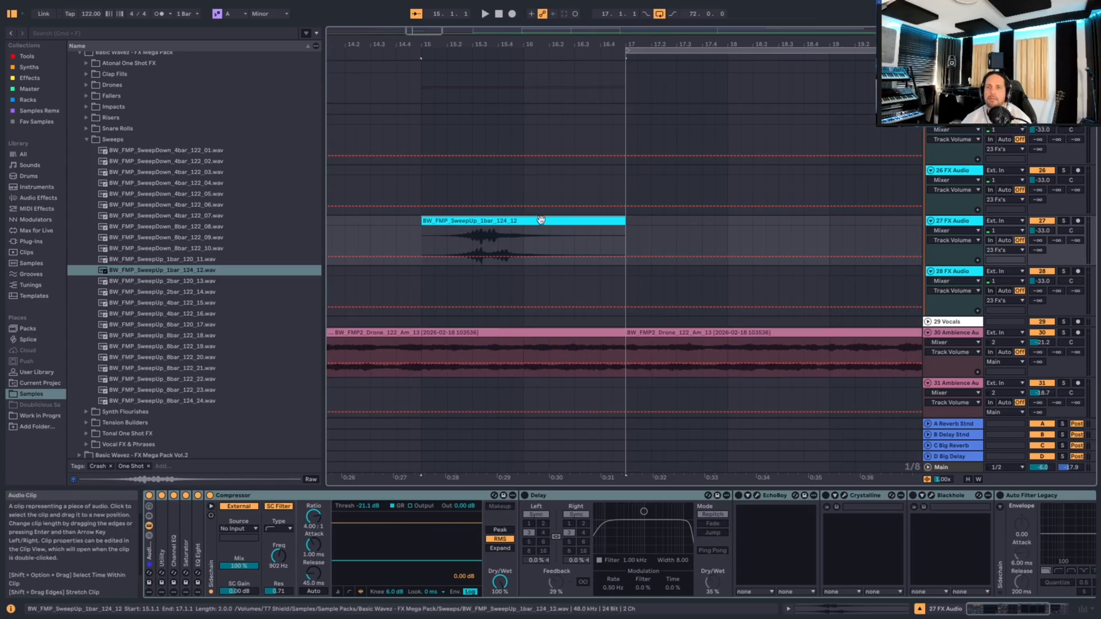
drag(539, 222, 679, 223)
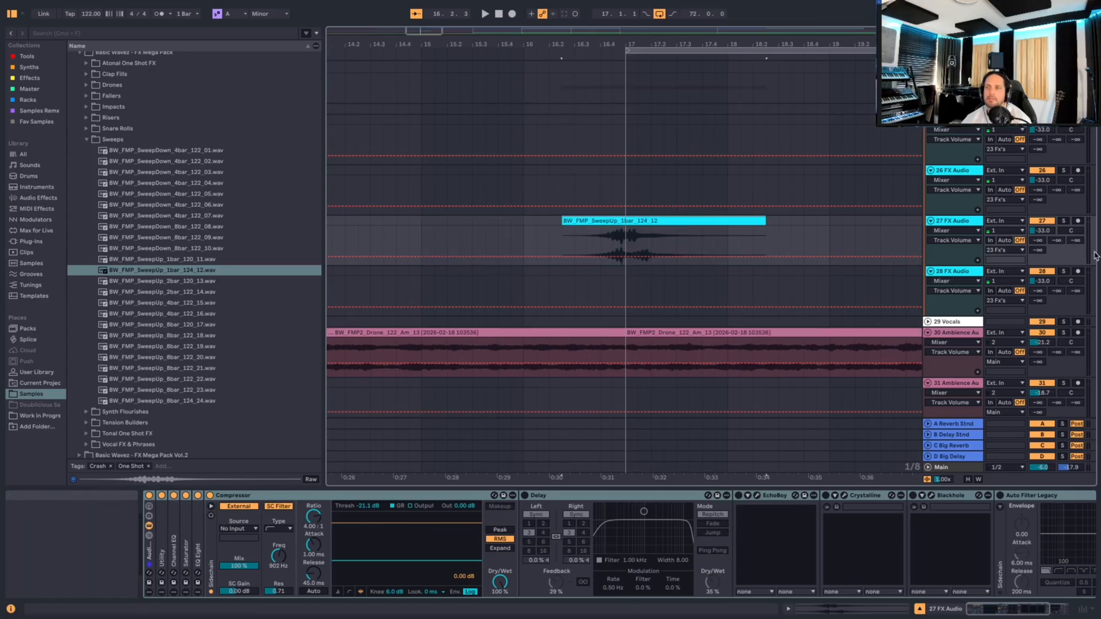
Step: Play back the sweep clip and set the 27 FX Audio track's volume to -27.8 dB
key(space)
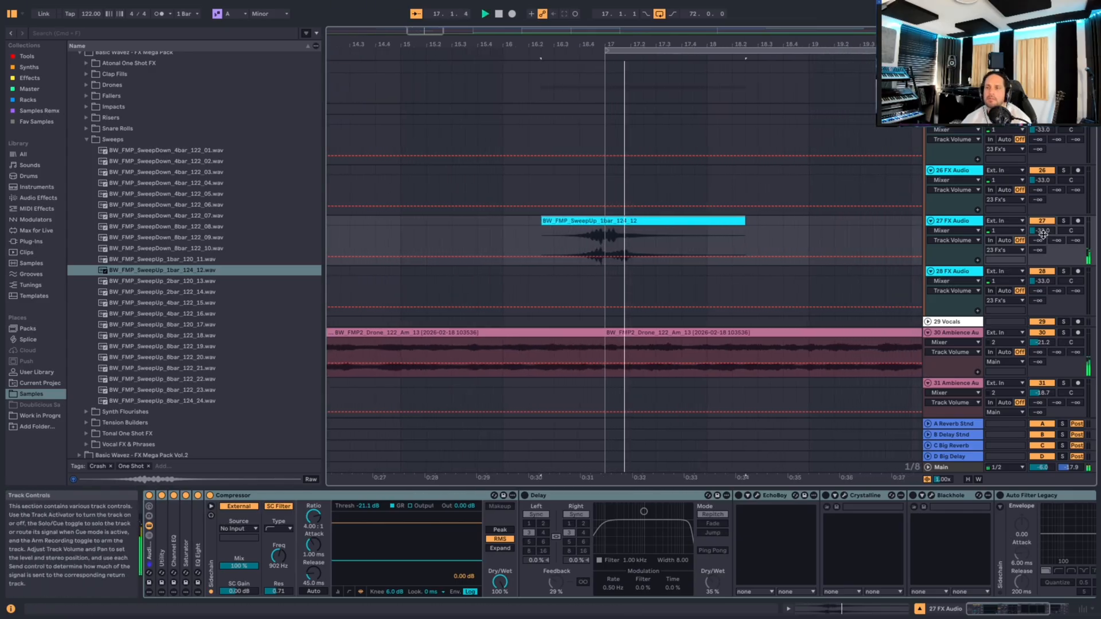
drag(1043, 231, 1046, 232)
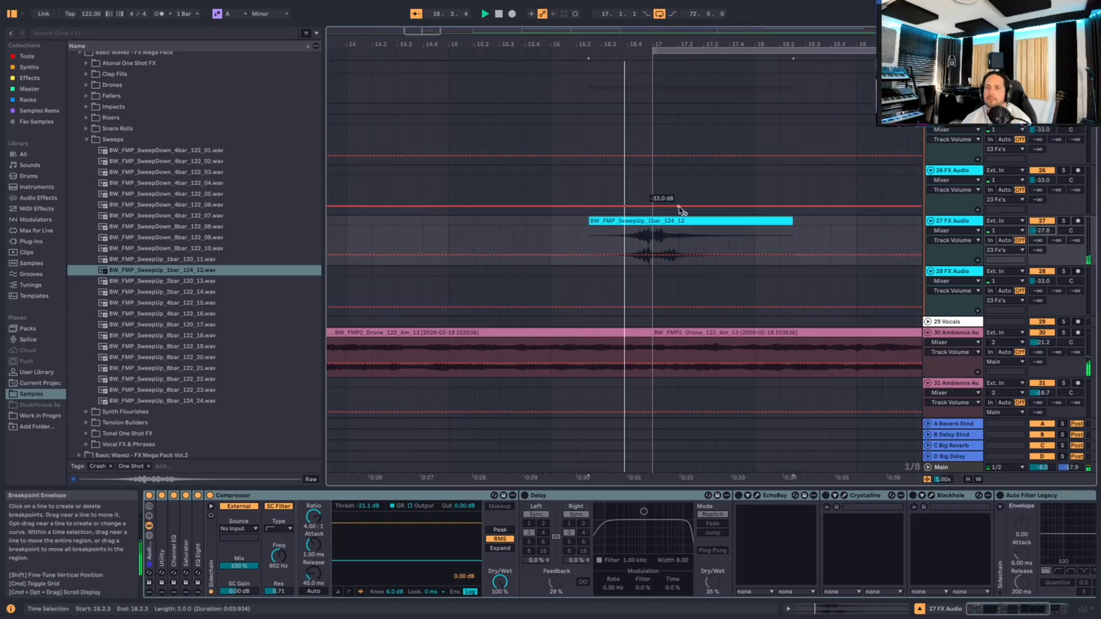
double_click(654, 232)
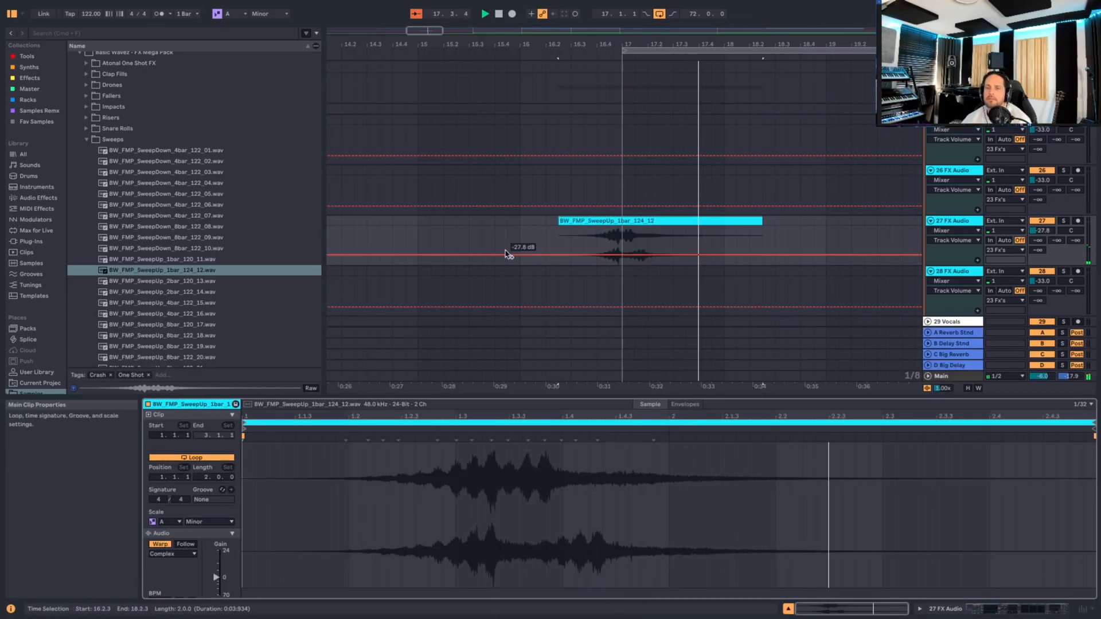
click(453, 238)
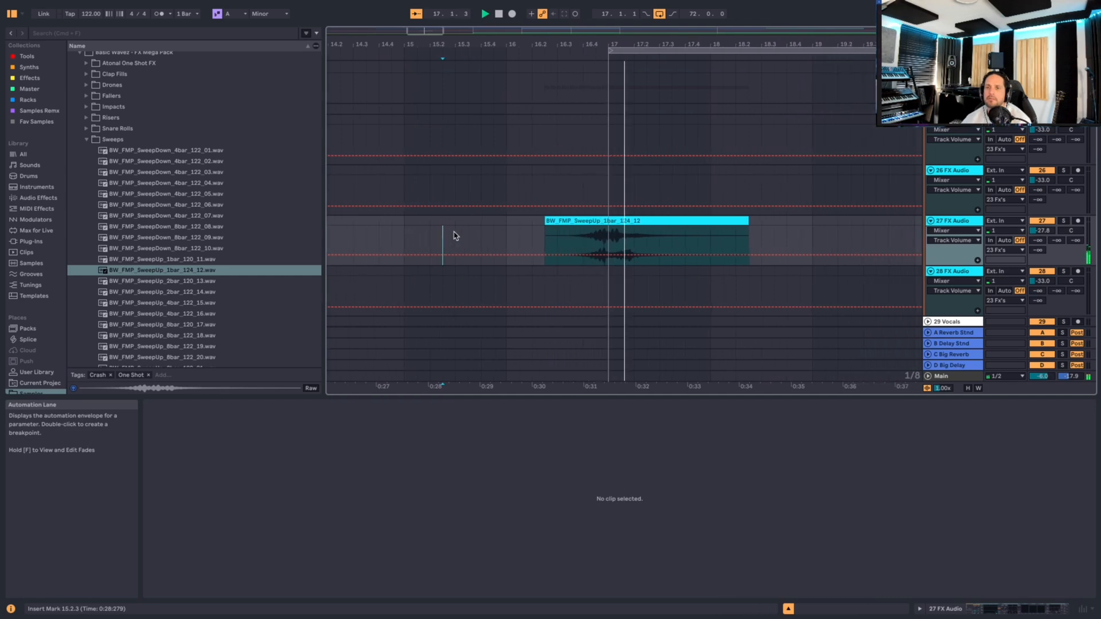
drag(667, 45, 665, 30)
Step: Expand EQ Eight on the 27 FX Audio track and set band 1 as a low cut at 899 Hz
click(950, 223)
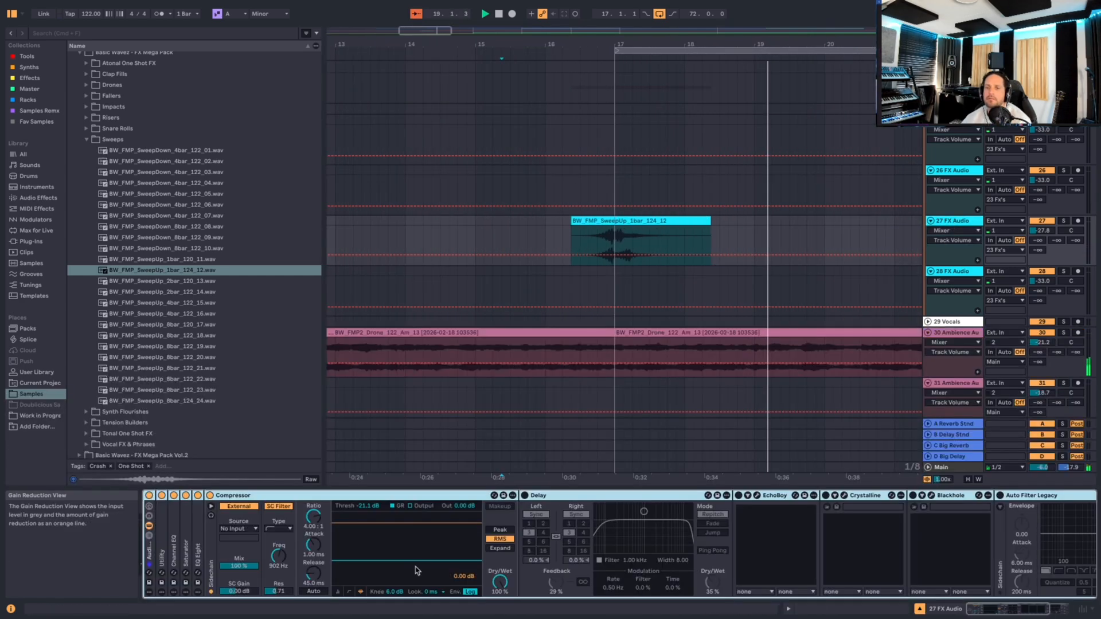
scroll(979, 548, right, 5)
scroll(980, 548, left, 5)
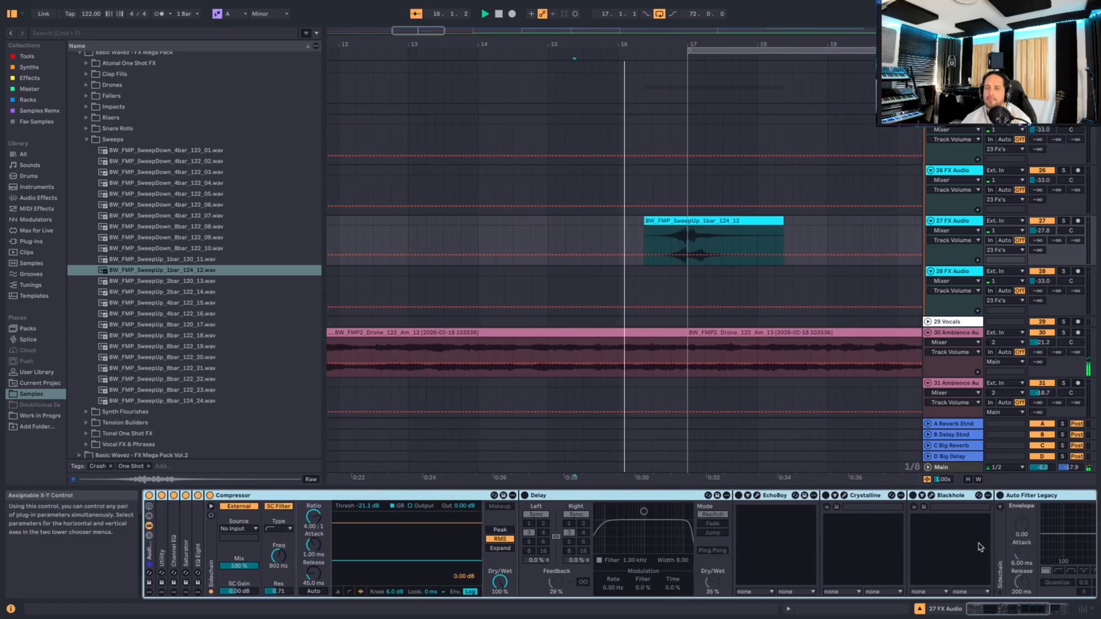
click(199, 555)
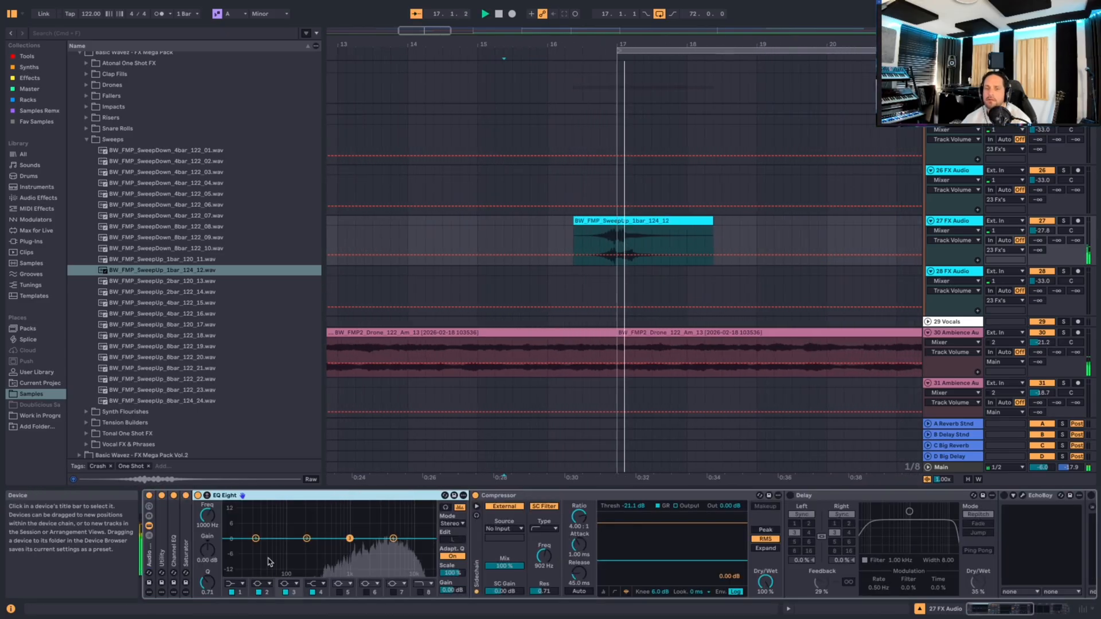
click(232, 584)
click(238, 527)
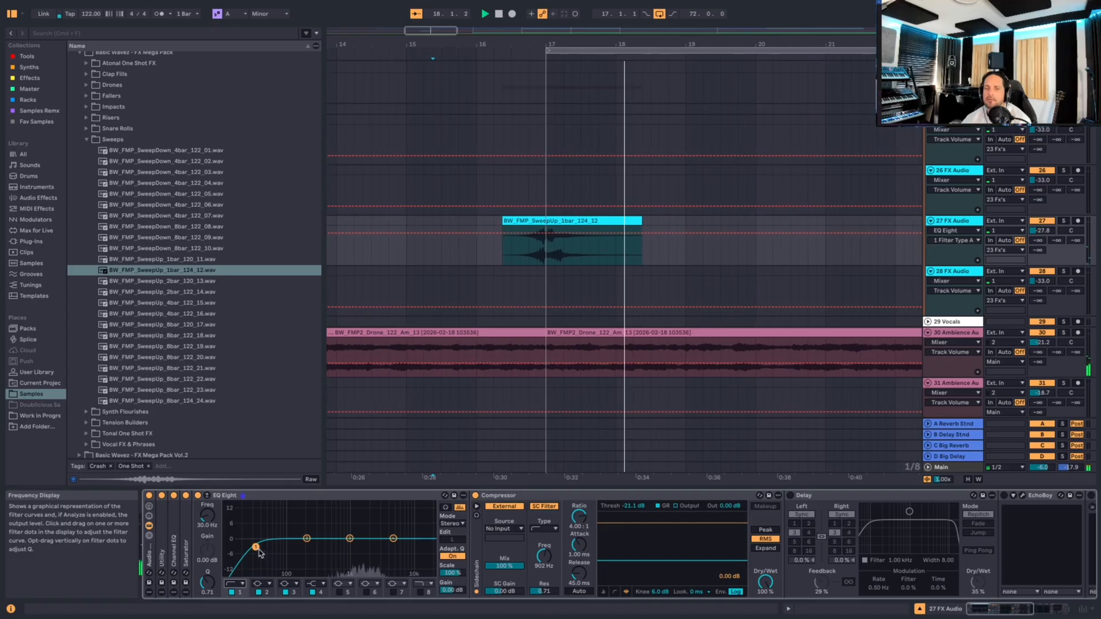
drag(255, 538, 346, 549)
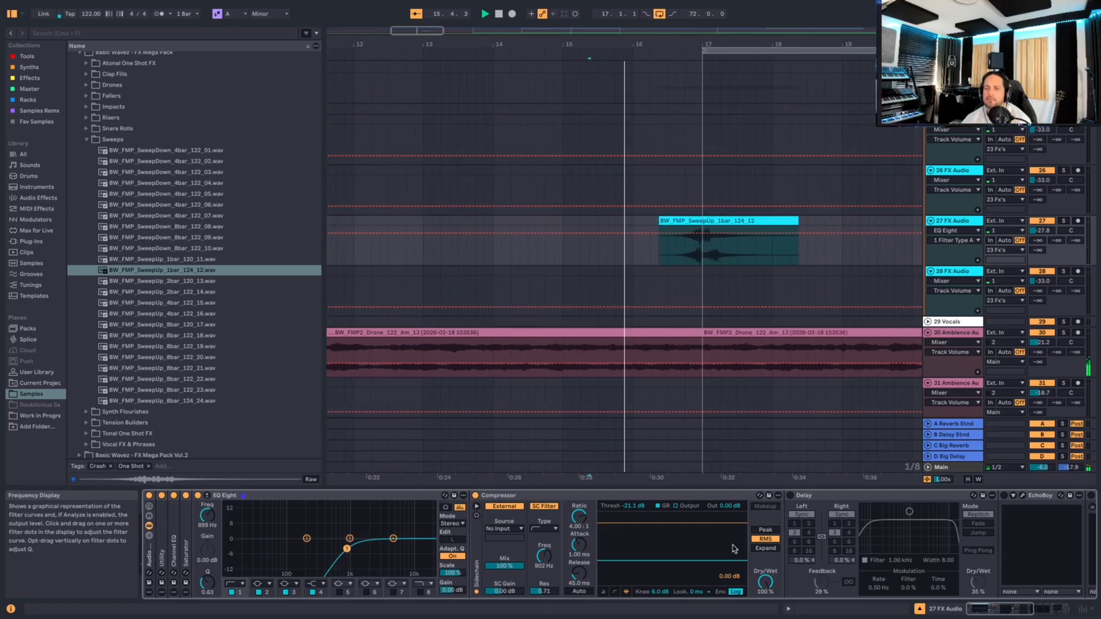
Step: Enable Delay on the 27 FX Audio track with 14% Dry/Wet, 15% Feedback, Fade mode, Ping Pong and the filter at 3.26 kHz
click(790, 495)
click(981, 583)
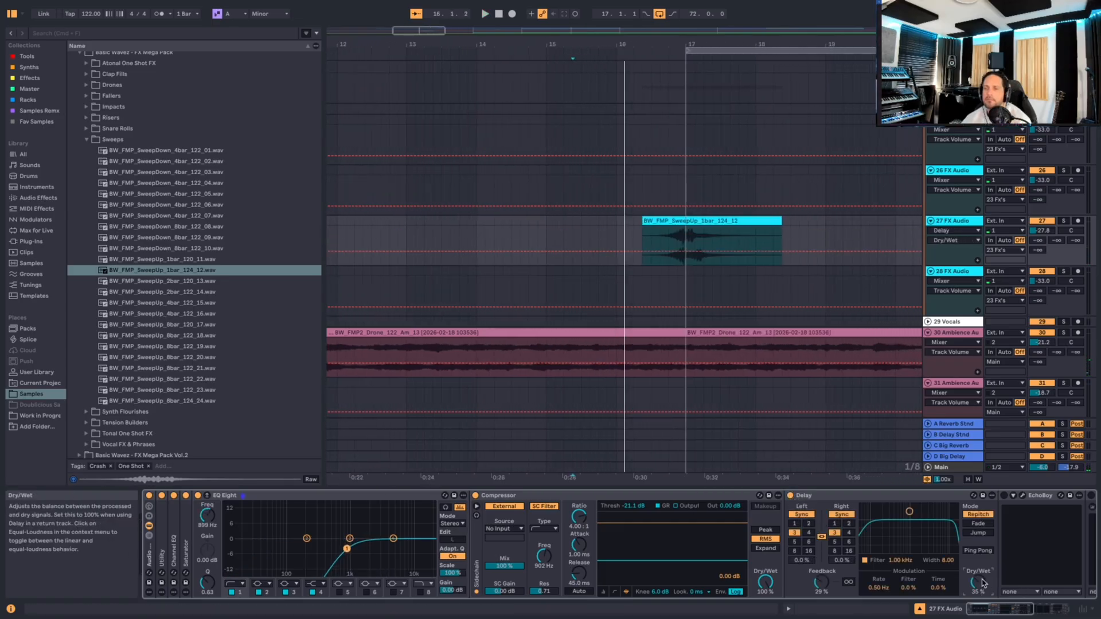
click(978, 523)
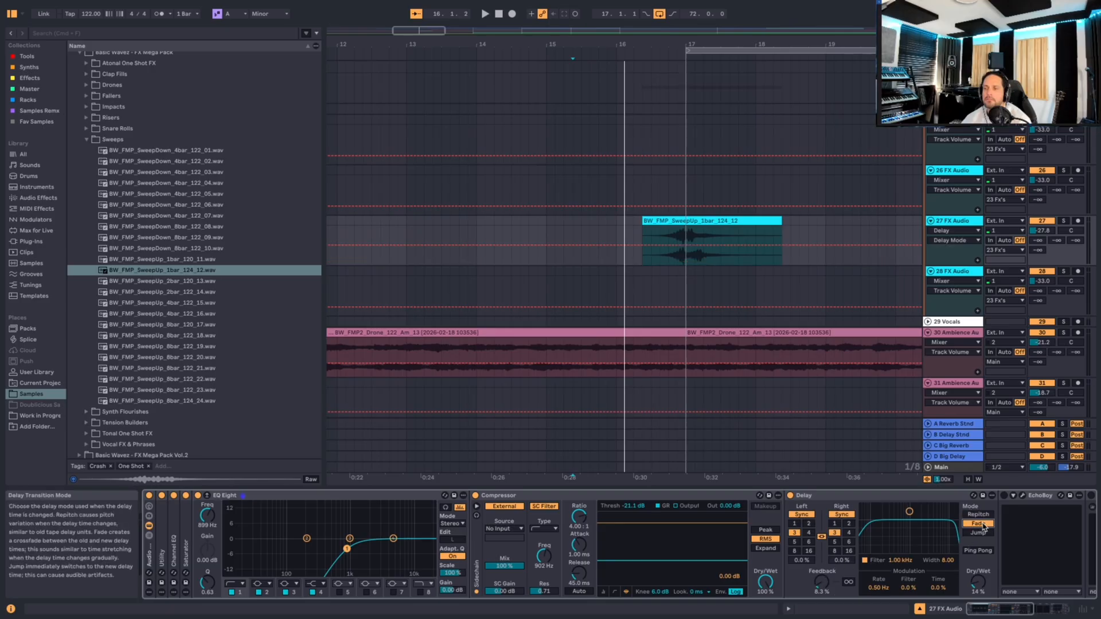
click(978, 551)
drag(921, 517, 929, 521)
key(space)
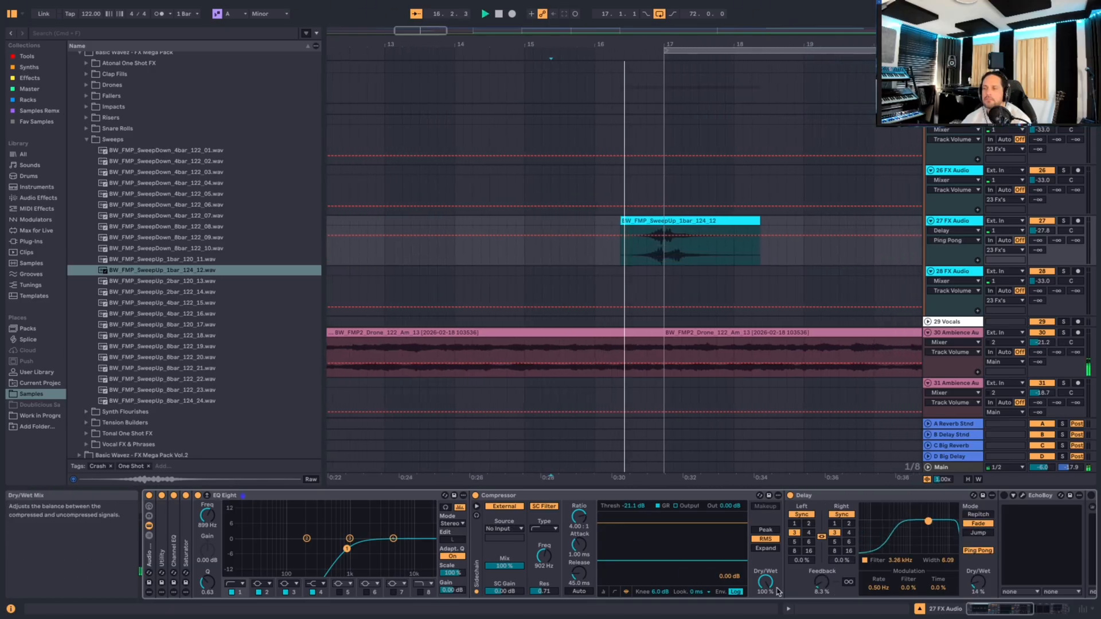
drag(826, 586, 826, 577)
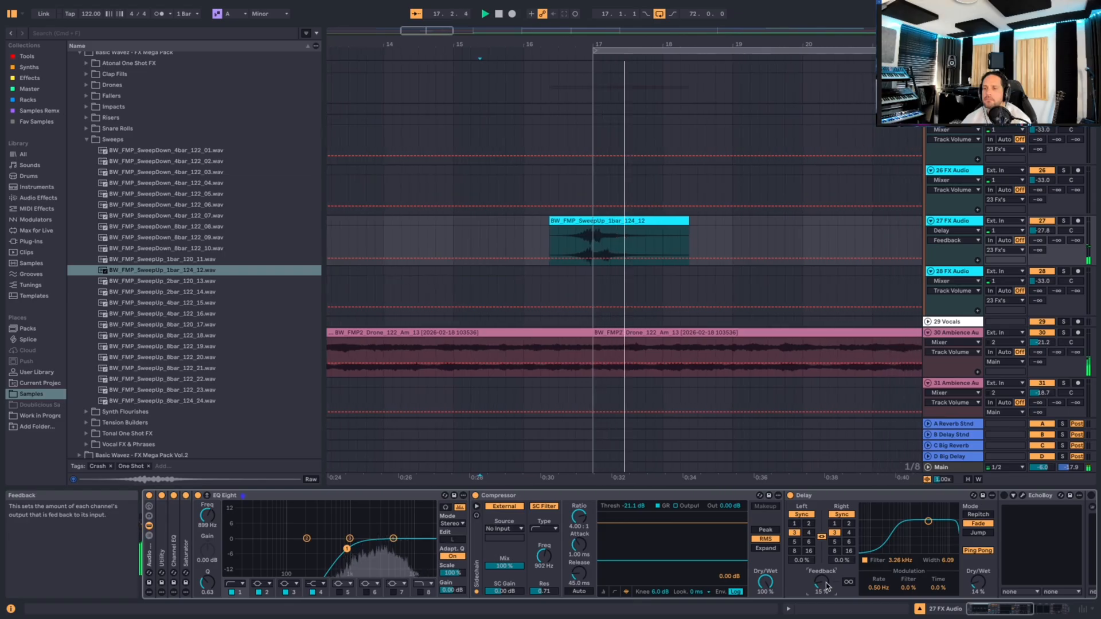
Step: Enable Crystalline on the 27 FX Audio track, open its plug-in window and set Dry/Wet to 11
scroll(871, 519, right, 6)
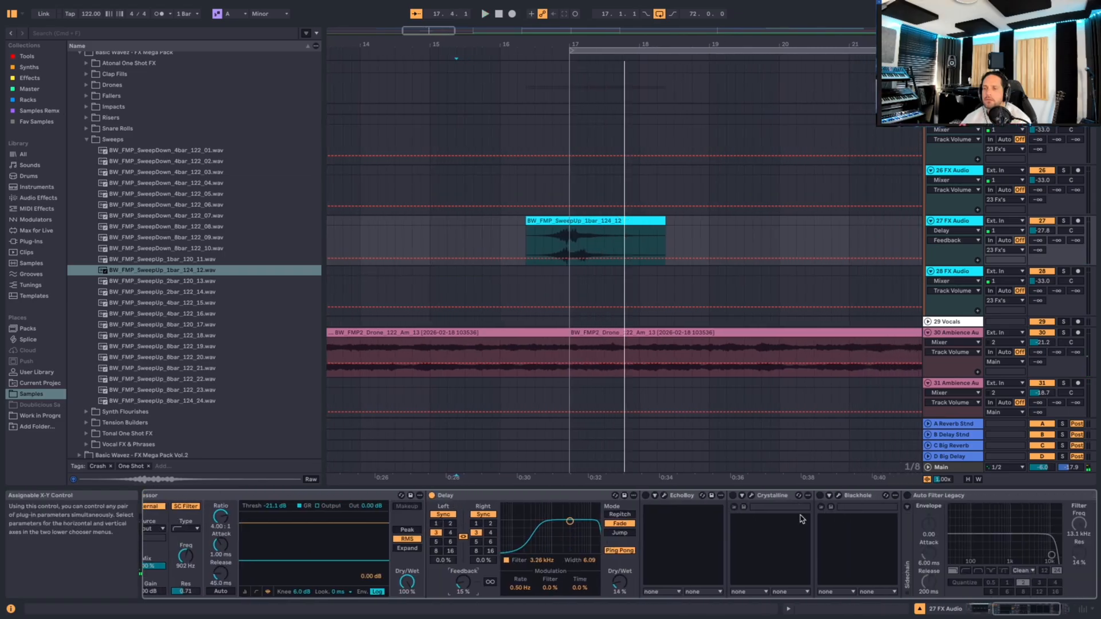
click(733, 495)
click(752, 497)
click(751, 497)
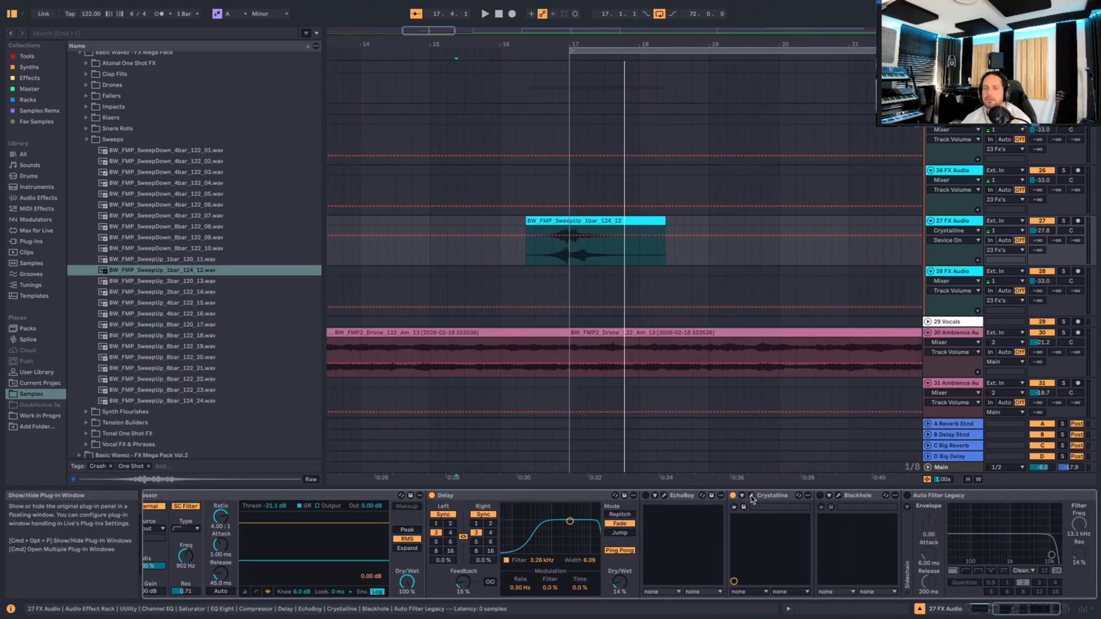
click(752, 498)
drag(441, 466, 445, 466)
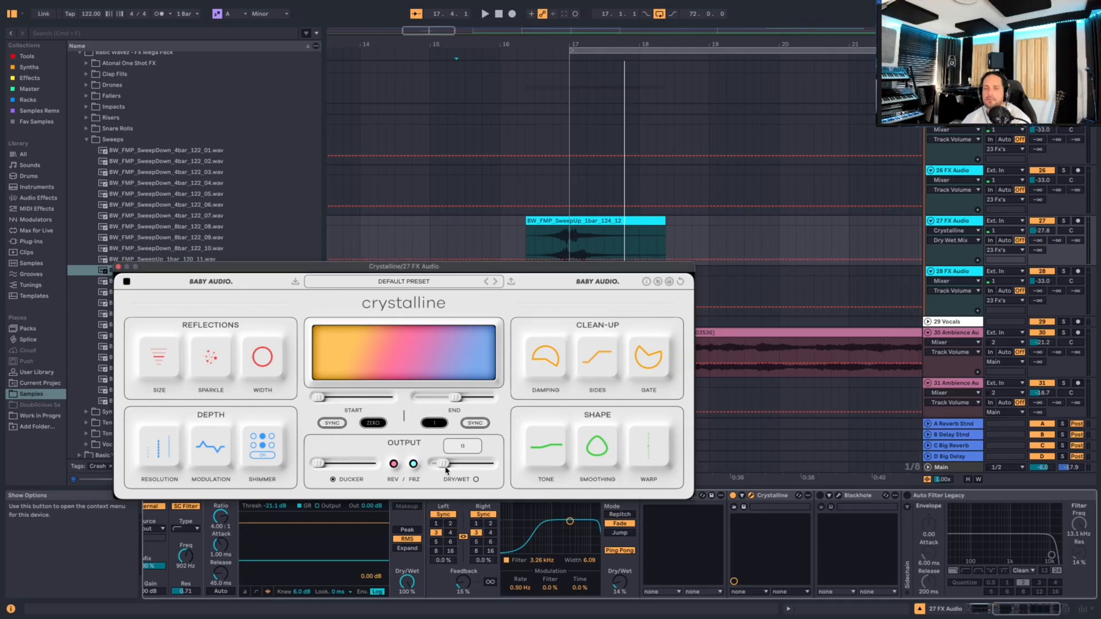
Step: Adjust Crystalline's damping, width, sparkle and size while playing back the sweep, and close the plug-in window
key(space)
drag(555, 368, 560, 338)
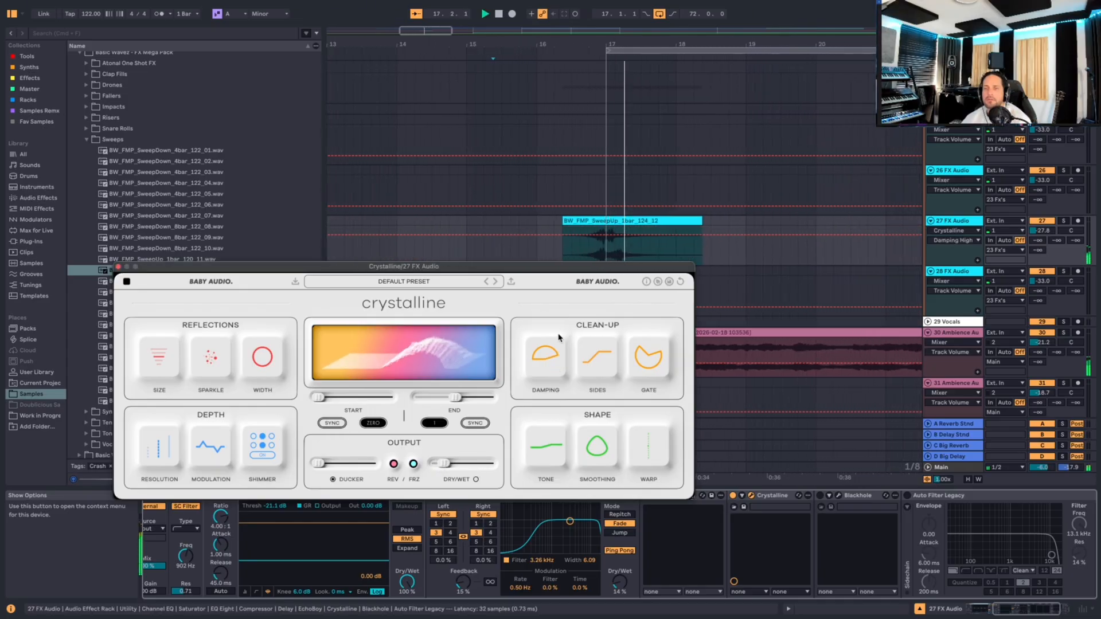
drag(273, 363, 268, 359)
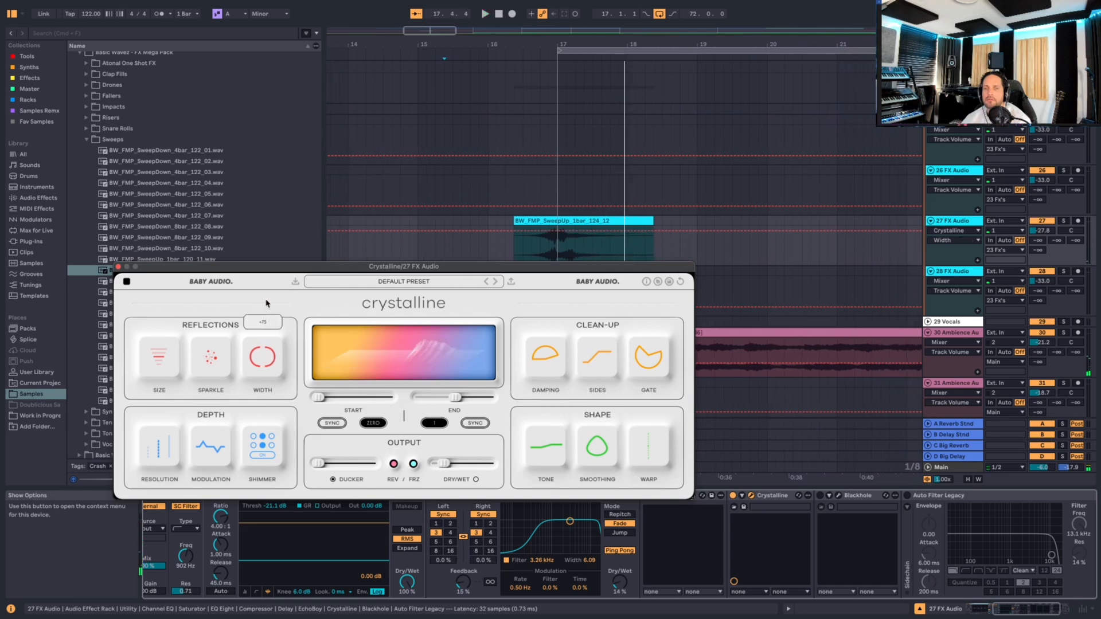
drag(206, 308, 204, 309)
key(space)
drag(164, 364, 169, 329)
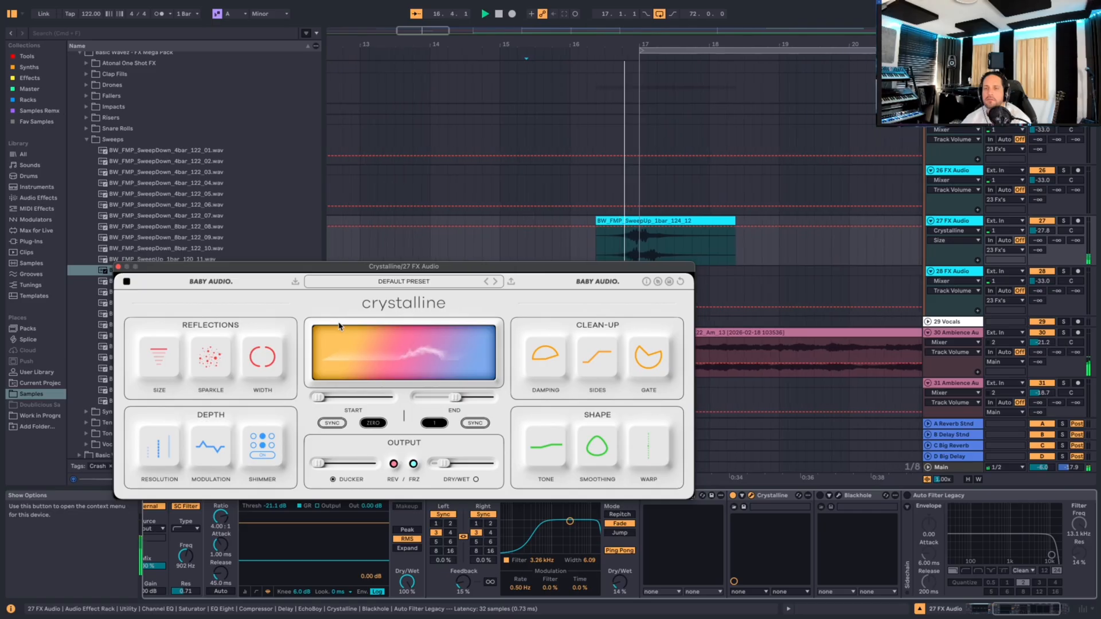
click(119, 267)
Step: Listen to the arrangement from bar 17 through the Hats section and show the One shots track's devices
scroll(470, 229, down, 1)
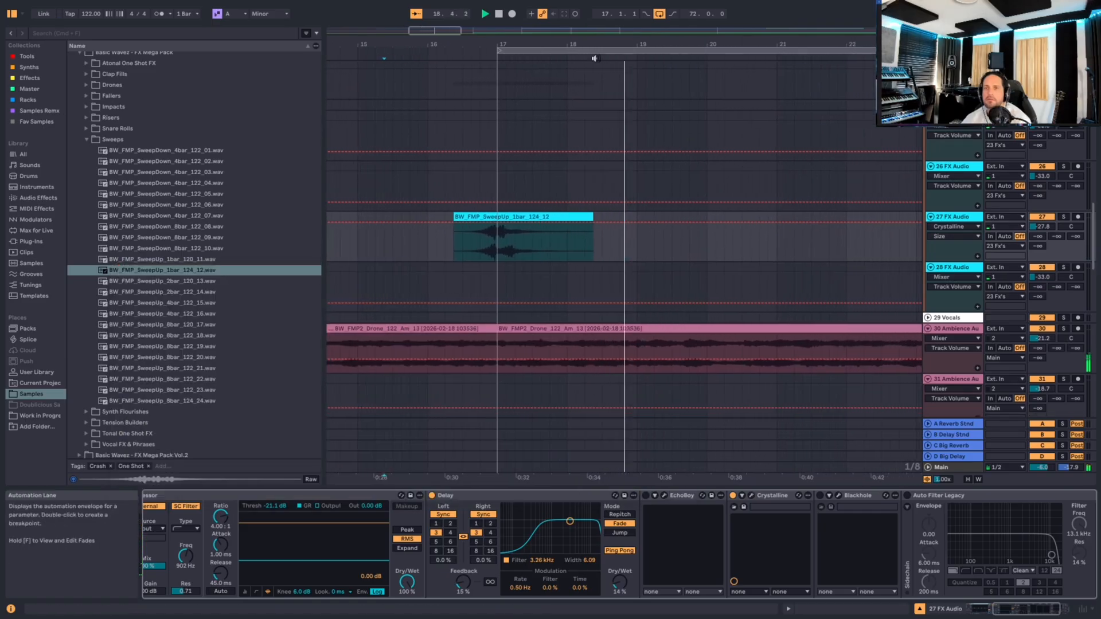
drag(548, 43, 696, 10)
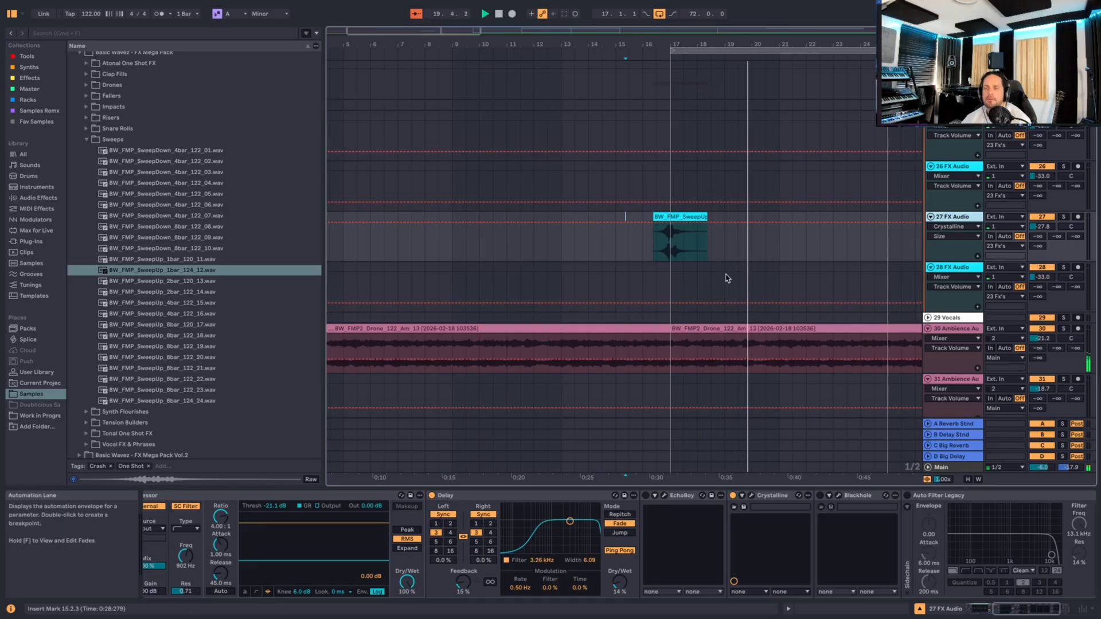
scroll(722, 275, right, 3)
drag(661, 44, 648, 12)
scroll(527, 222, up, 10)
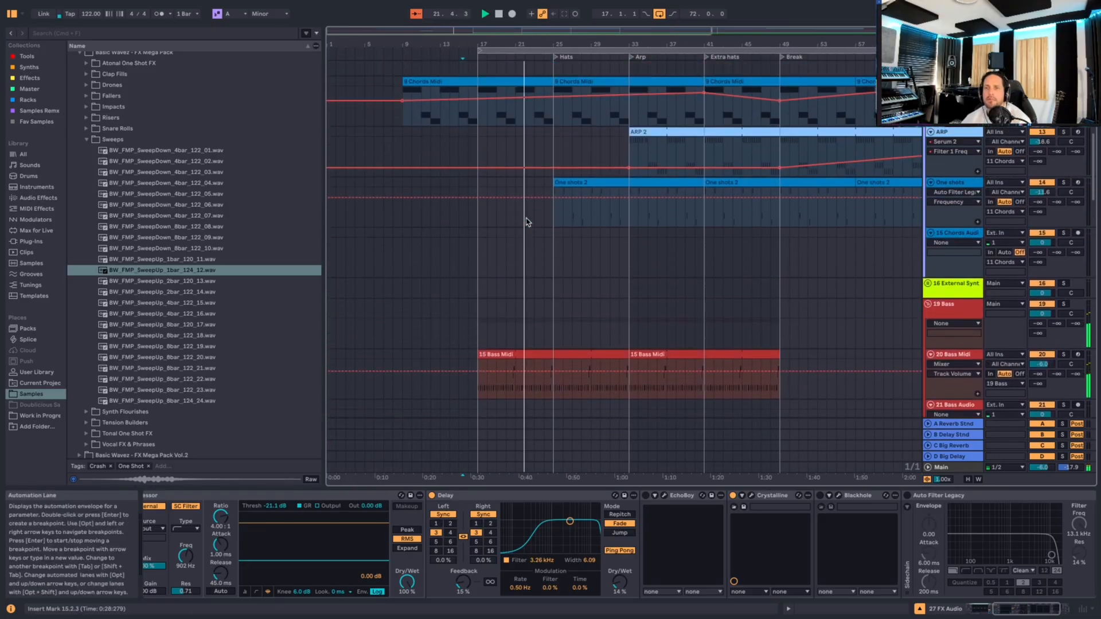
scroll(527, 222, up, 5)
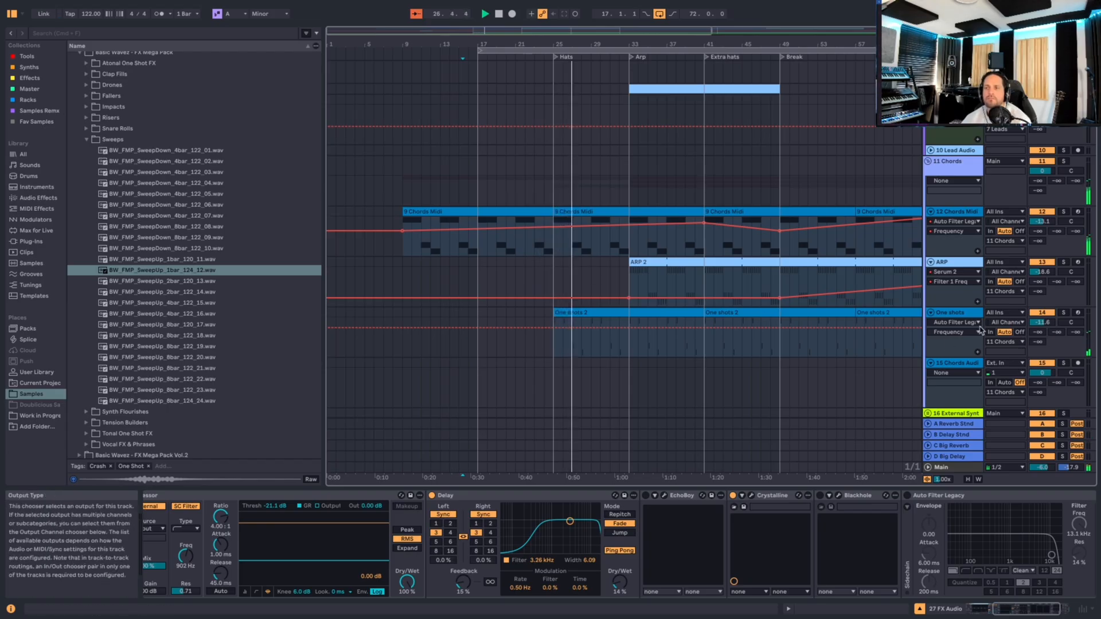
click(949, 321)
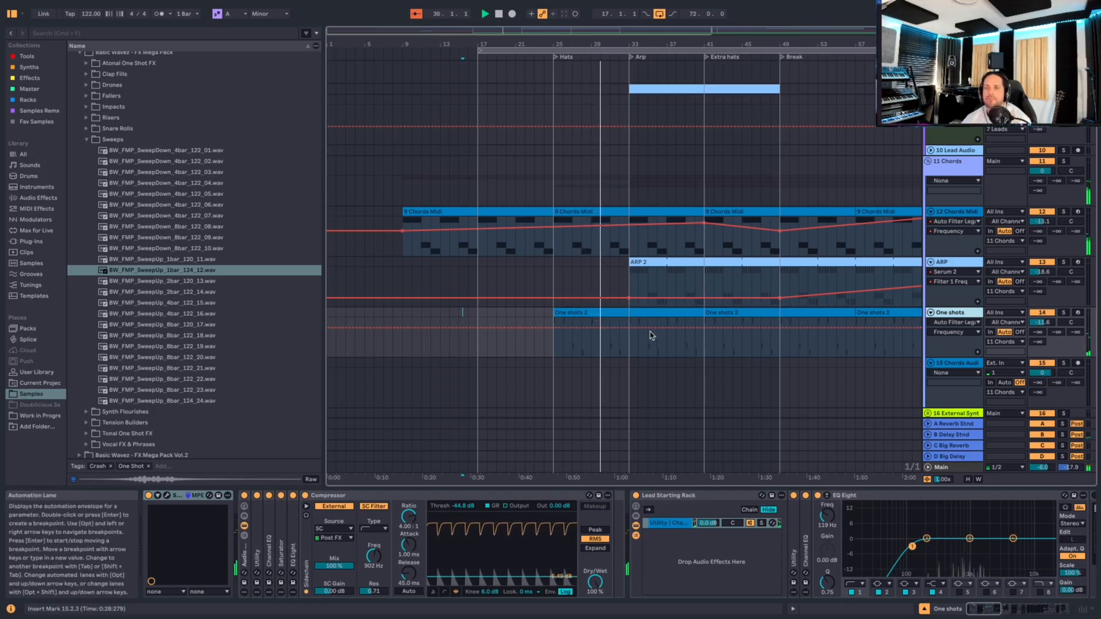
Step: Lower the 43 Hat midi track's volume to about -5 dB during playback
scroll(651, 336, down, 20)
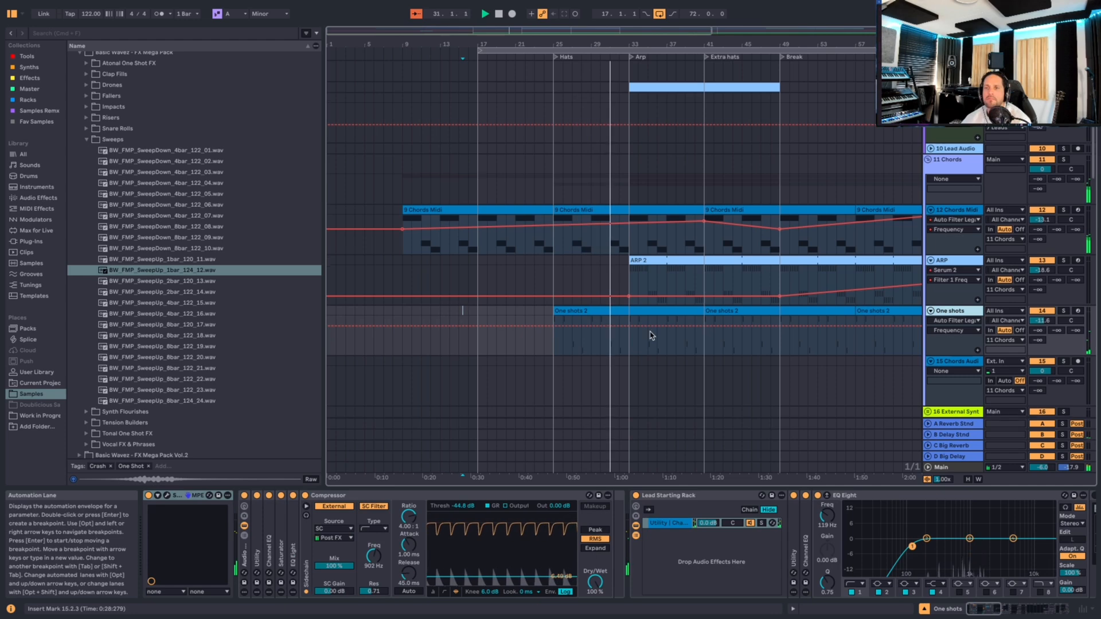
scroll(651, 336, up, 3)
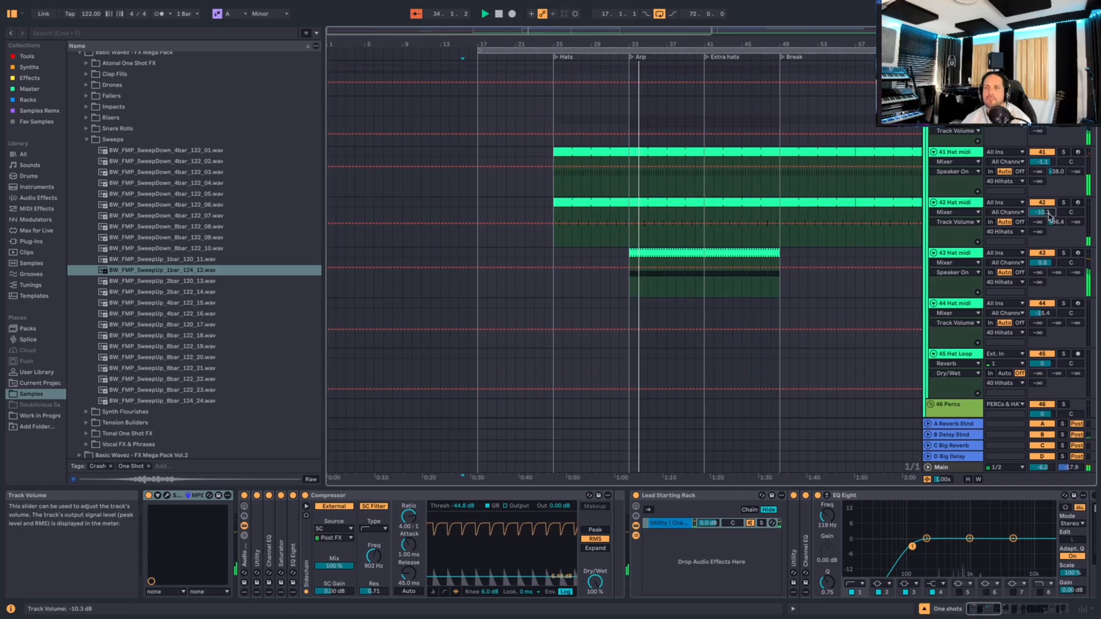
drag(1043, 263, 1043, 274)
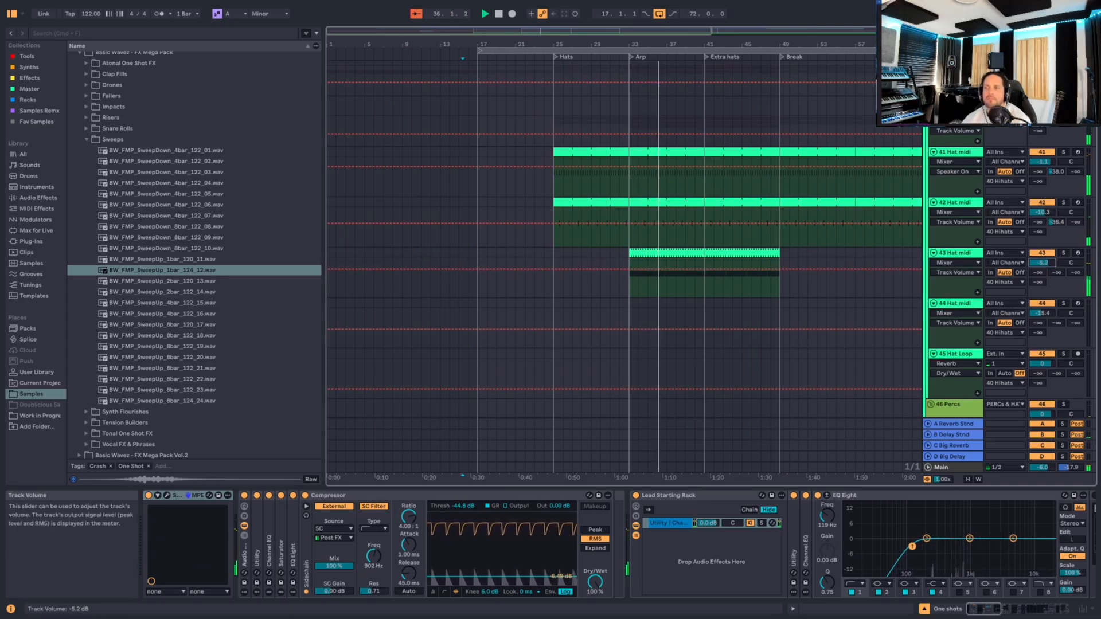
Step: Set the 12 Chords Midi track's volume to -15.0 dB during playback
scroll(716, 254, up, 15)
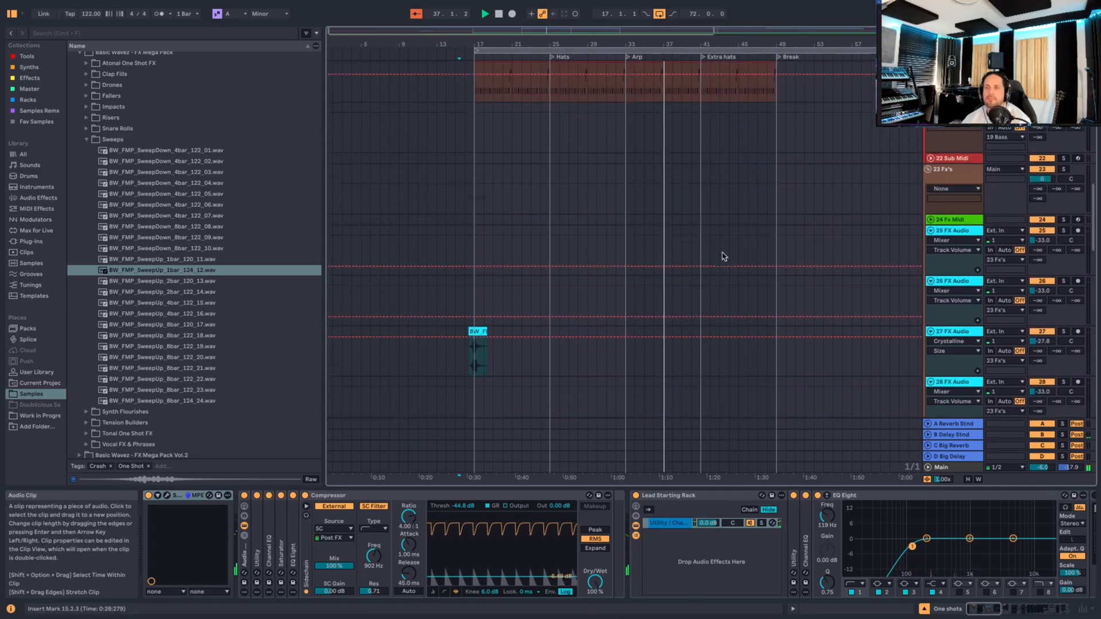
scroll(724, 254, up, 10)
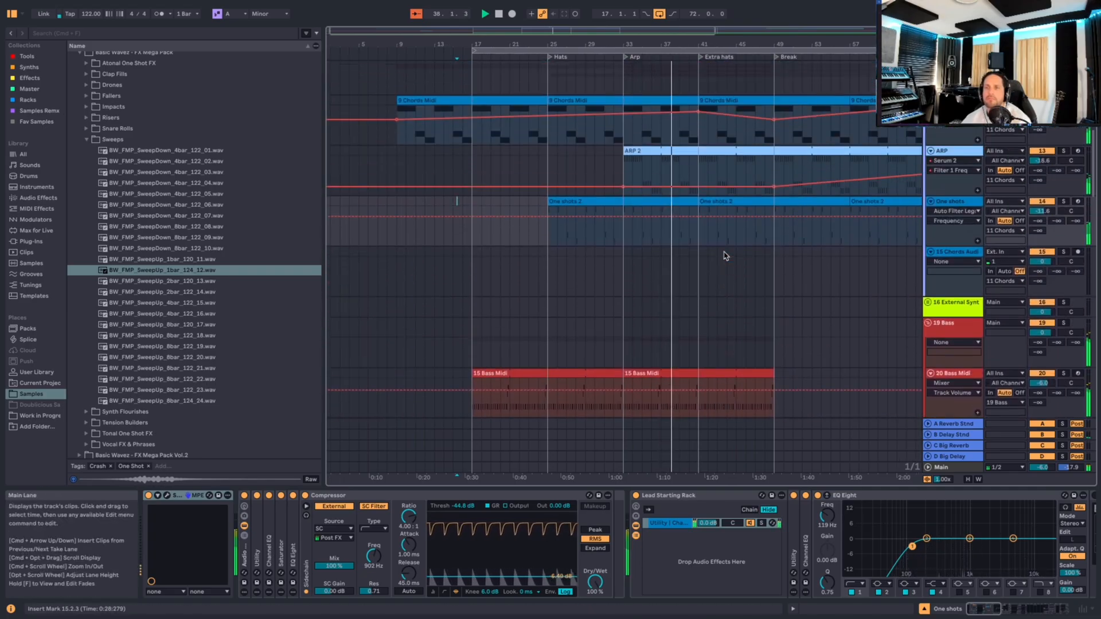
scroll(726, 254, up, 10)
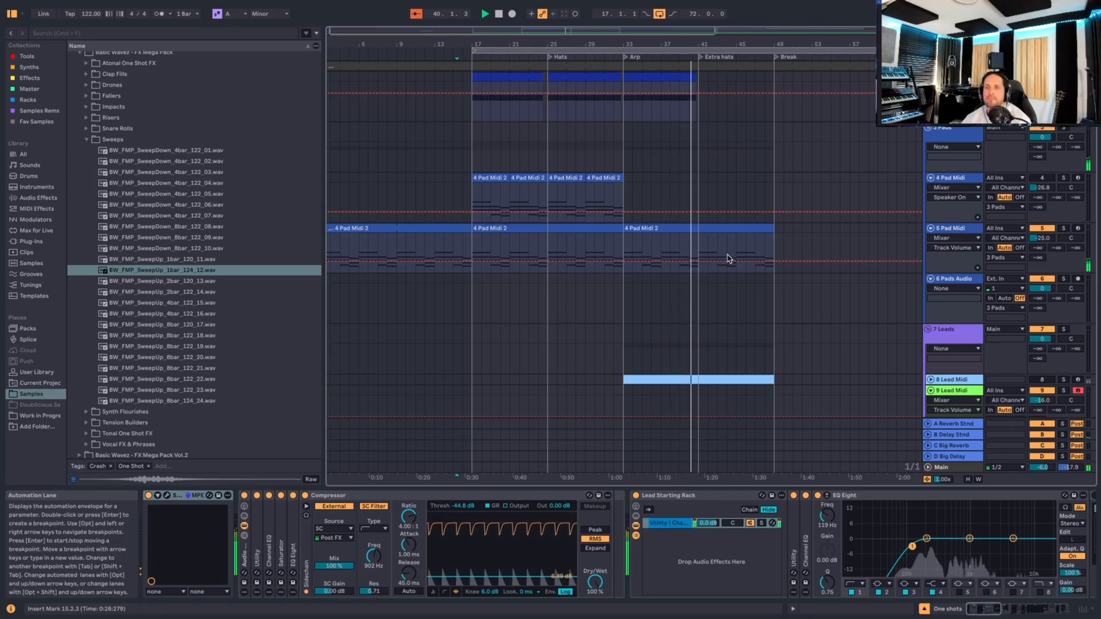
scroll(736, 264, down, 10)
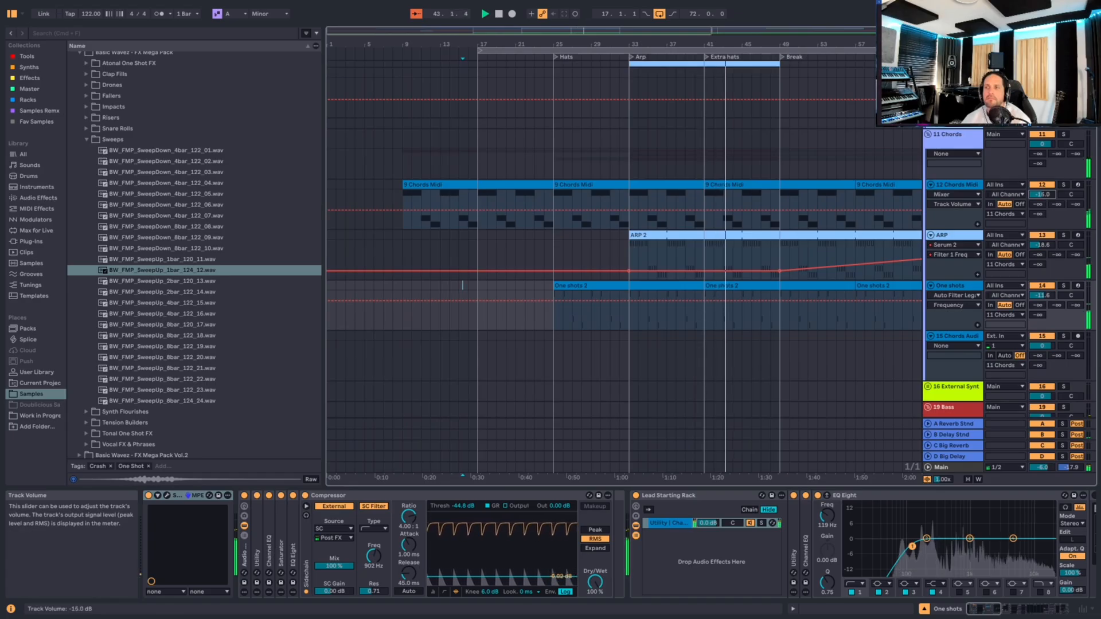
Step: Find Auto Filter in the Tools collection by searching "auto", and add it after Saturn 2 on the PERCs & HATS group
drag(773, 42, 773, 12)
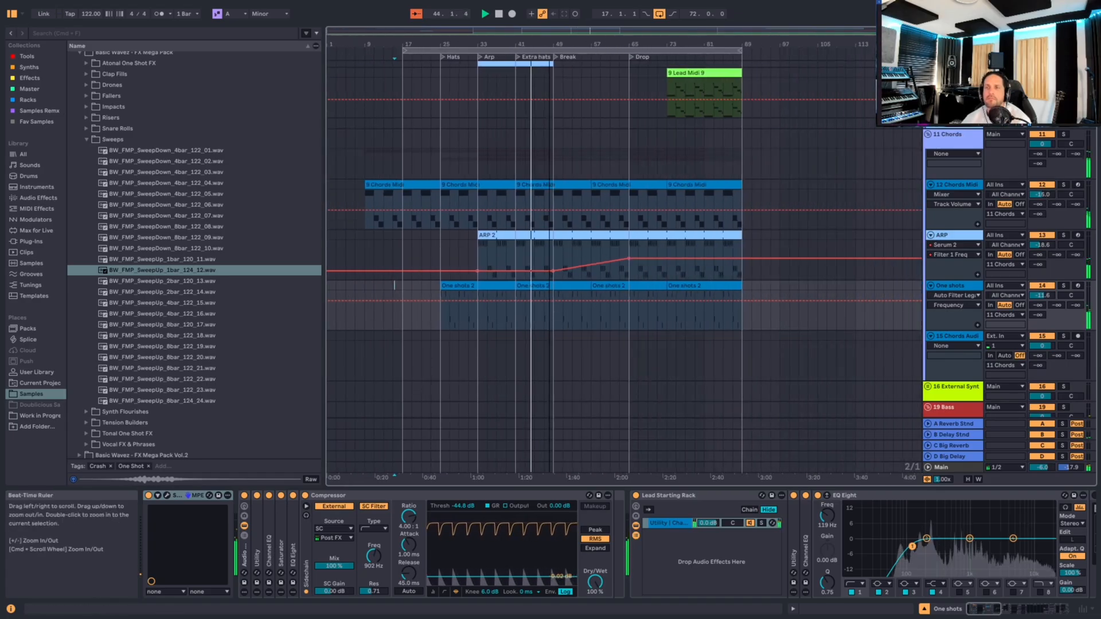
scroll(570, 188, down, 10)
scroll(570, 190, down, 15)
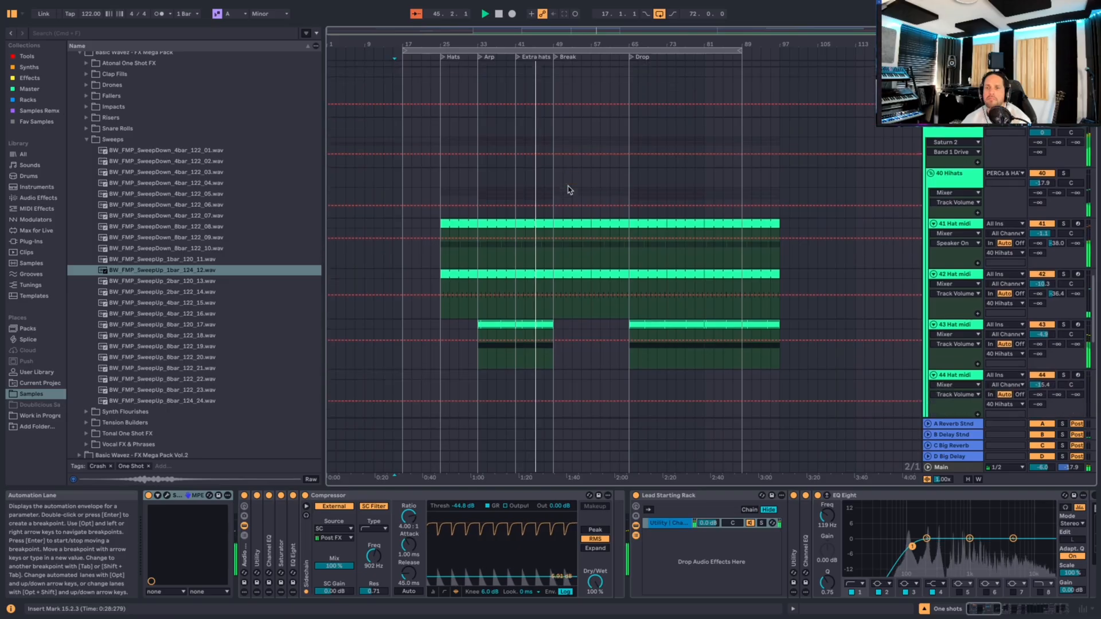
click(949, 109)
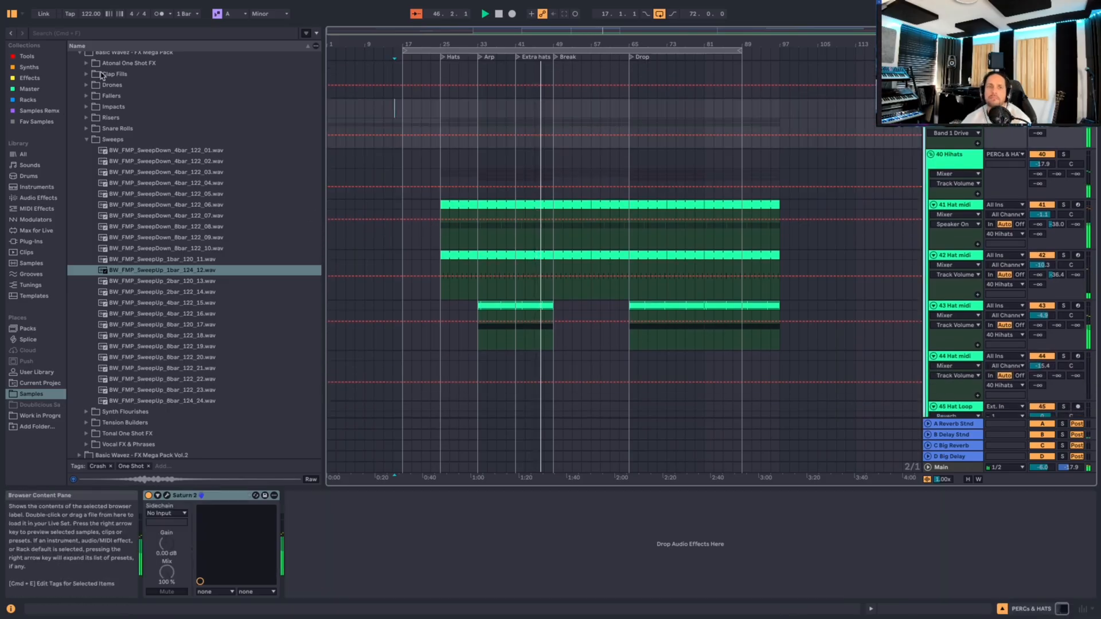
click(63, 35)
text(auto)
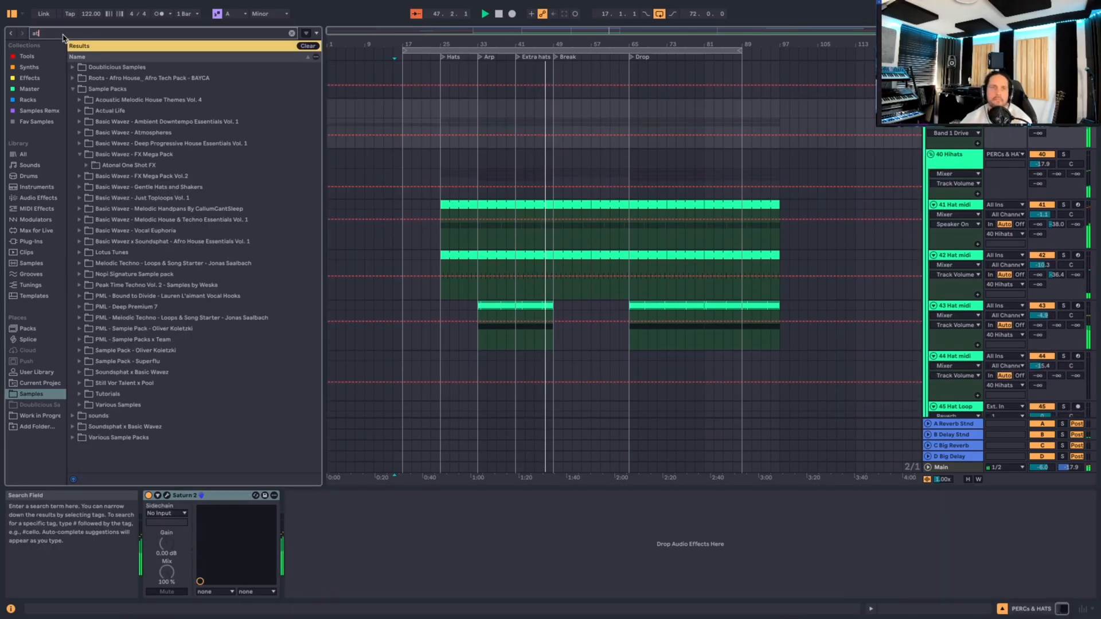
click(27, 56)
drag(115, 177, 439, 513)
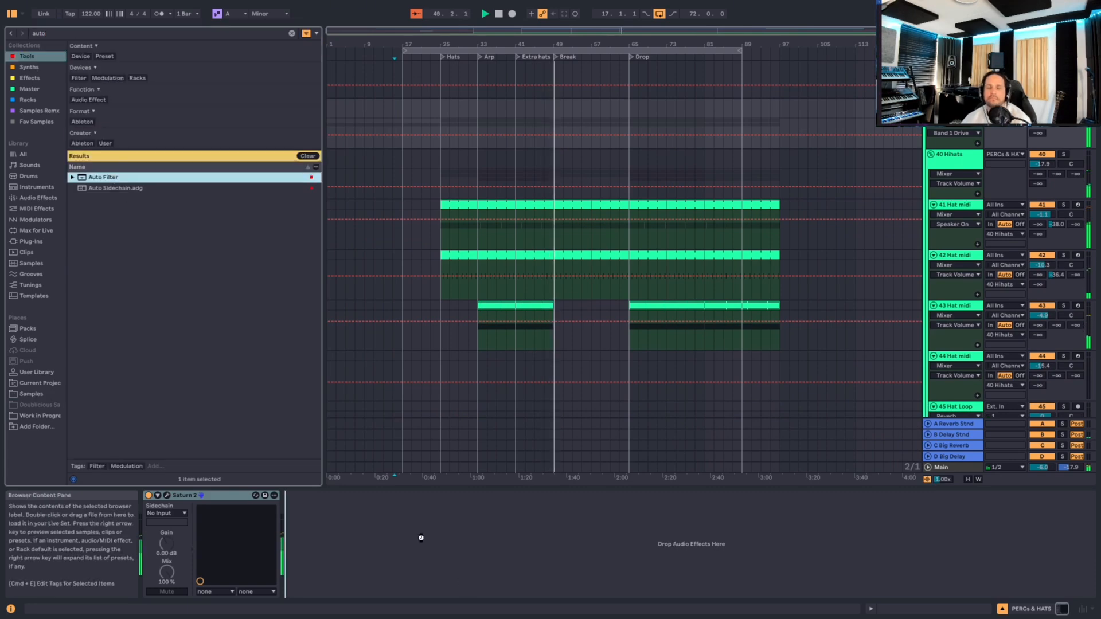
drag(410, 550, 408, 547)
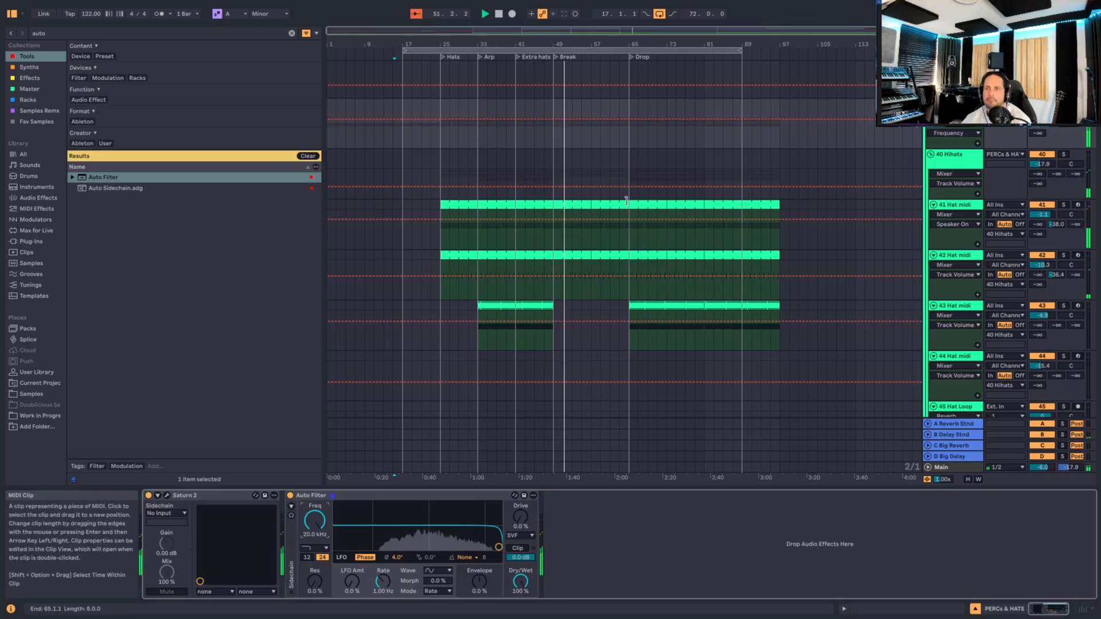
Step: Automate the PERCs & HATS Auto Filter frequency to drop sharply at the Break, bar 49, and rise to 20.0 kHz at the Drop
scroll(630, 240, up, 2)
key(space)
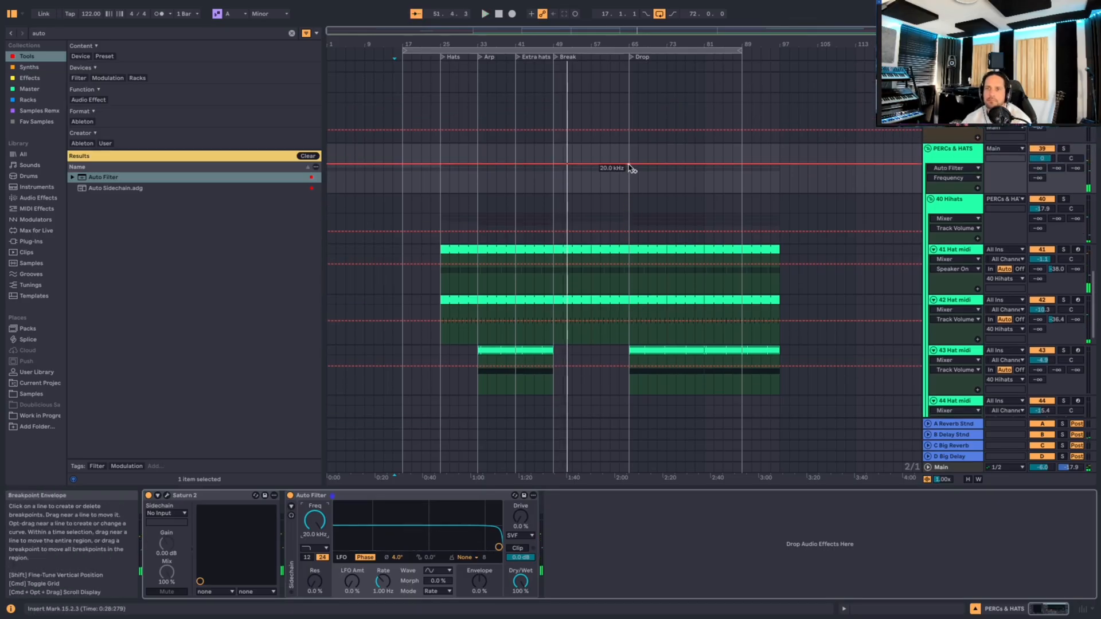
click(629, 165)
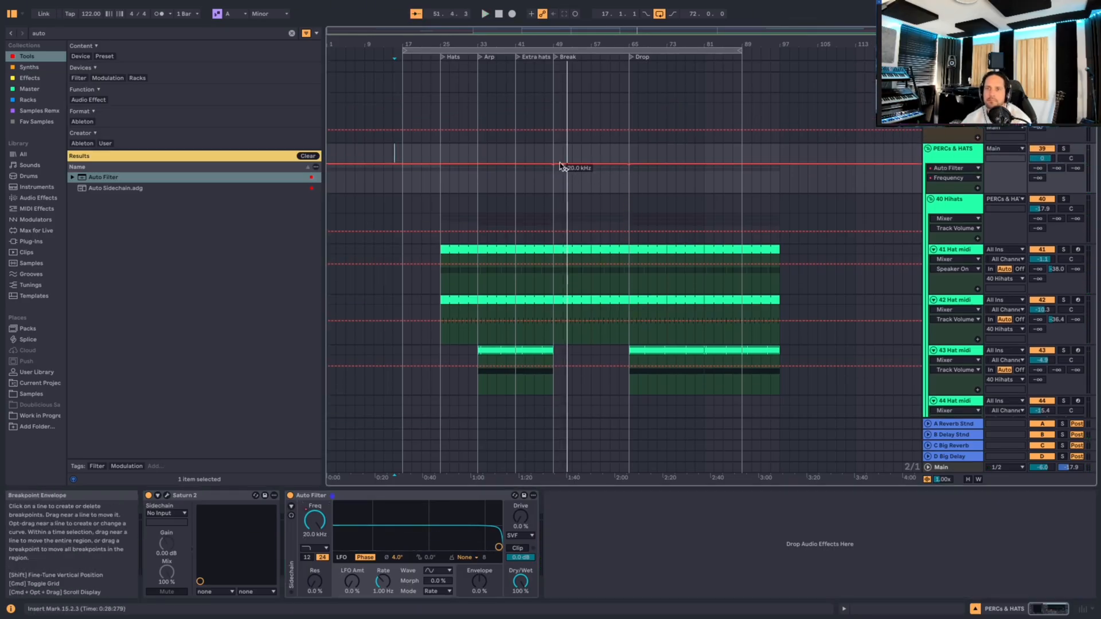
click(542, 181)
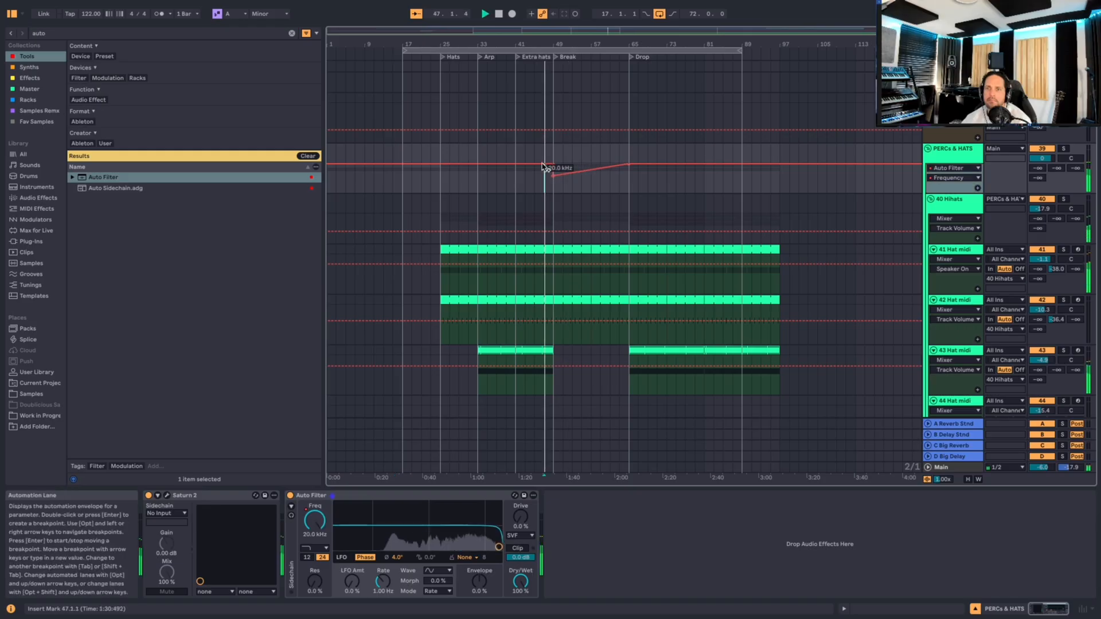
drag(546, 44, 554, 78)
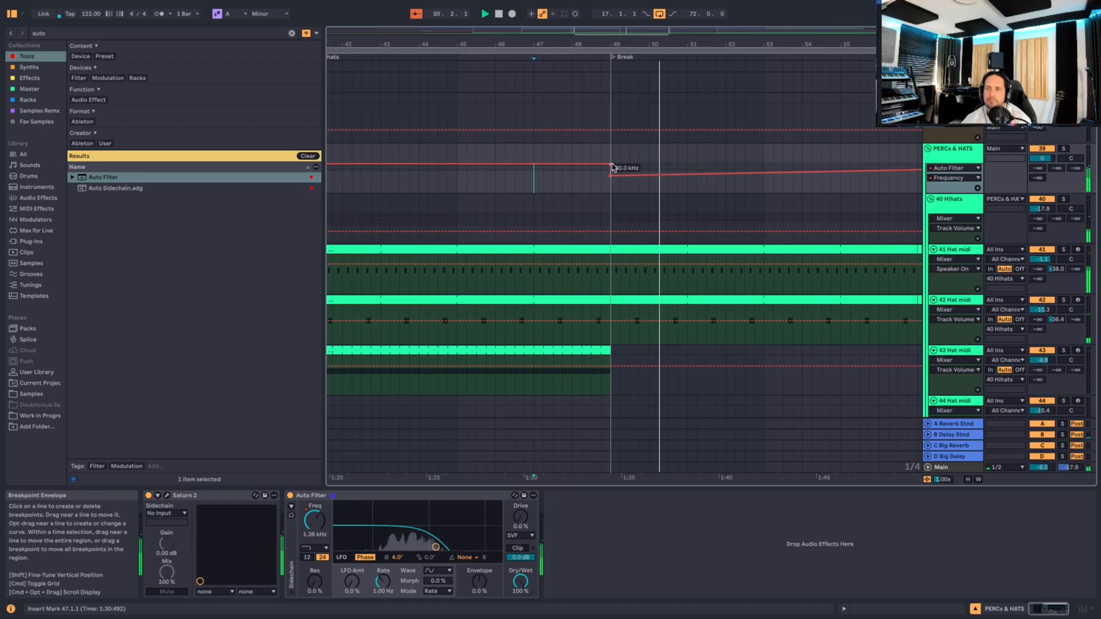
drag(688, 44, 691, 9)
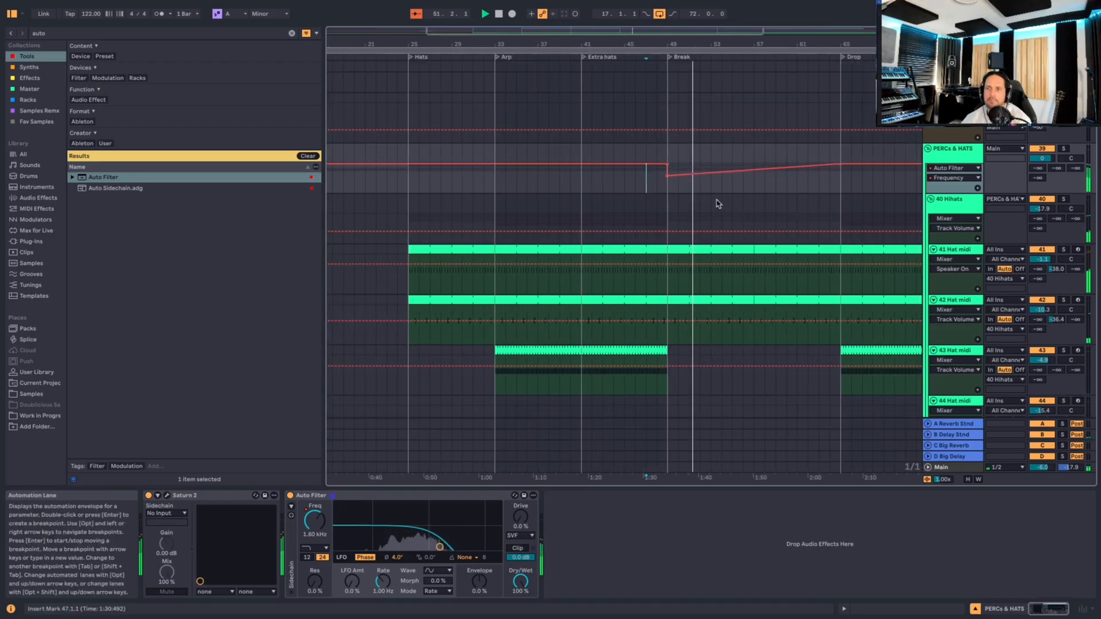
Step: Clear the browser search and return to the Sweeps samples of the Basic Wavez FX Mega Pack in the Samples place
scroll(715, 200, down, 3)
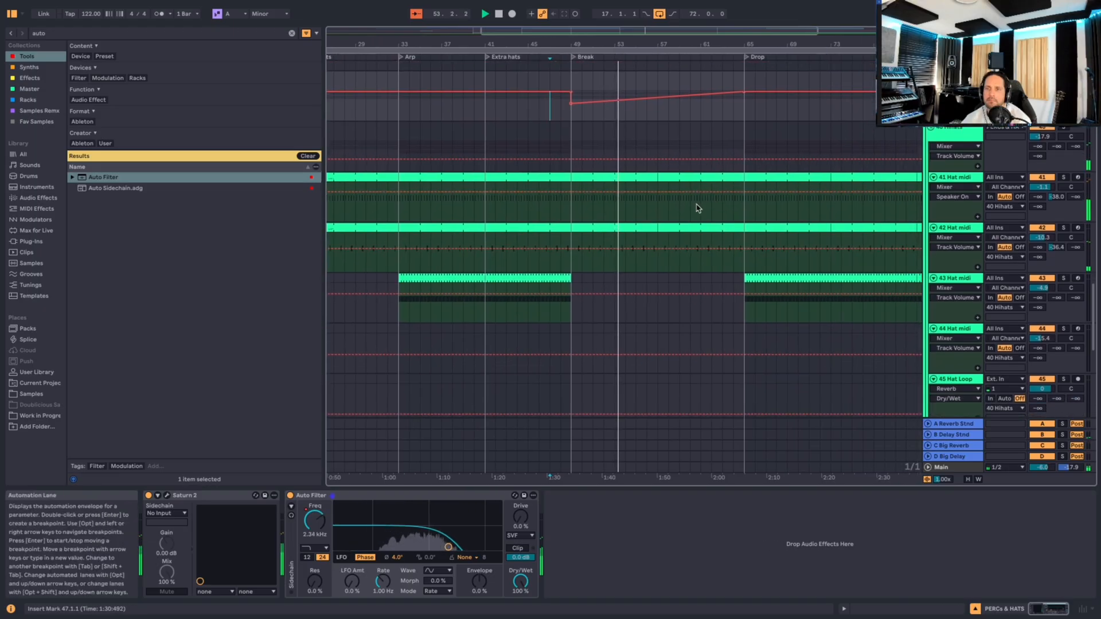
scroll(695, 201, down, 10)
scroll(697, 206, up, 15)
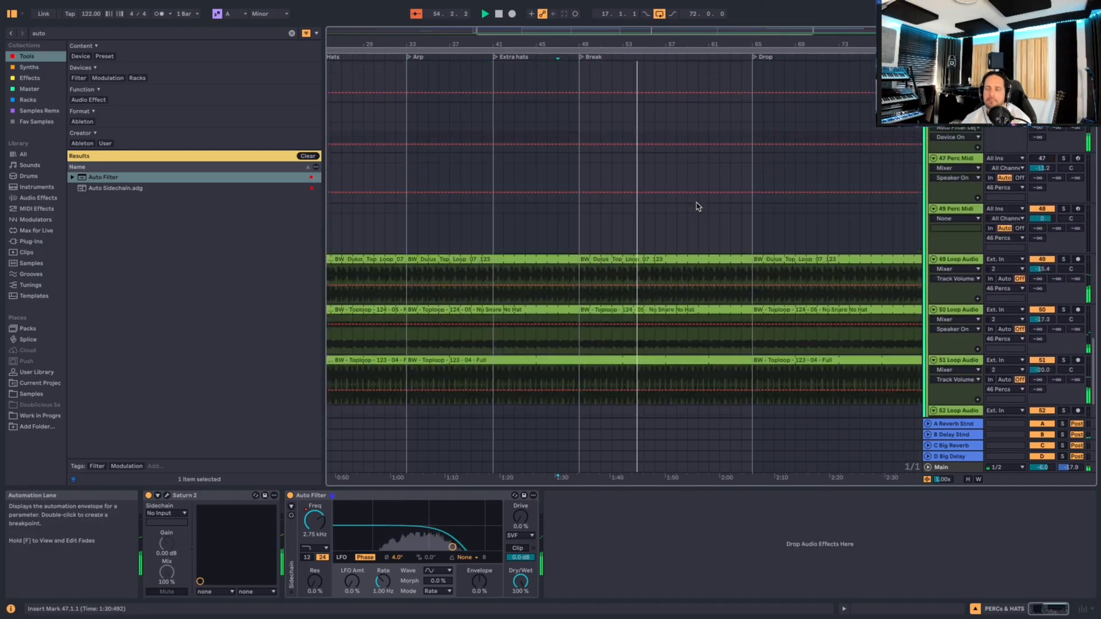
scroll(699, 205, up, 8)
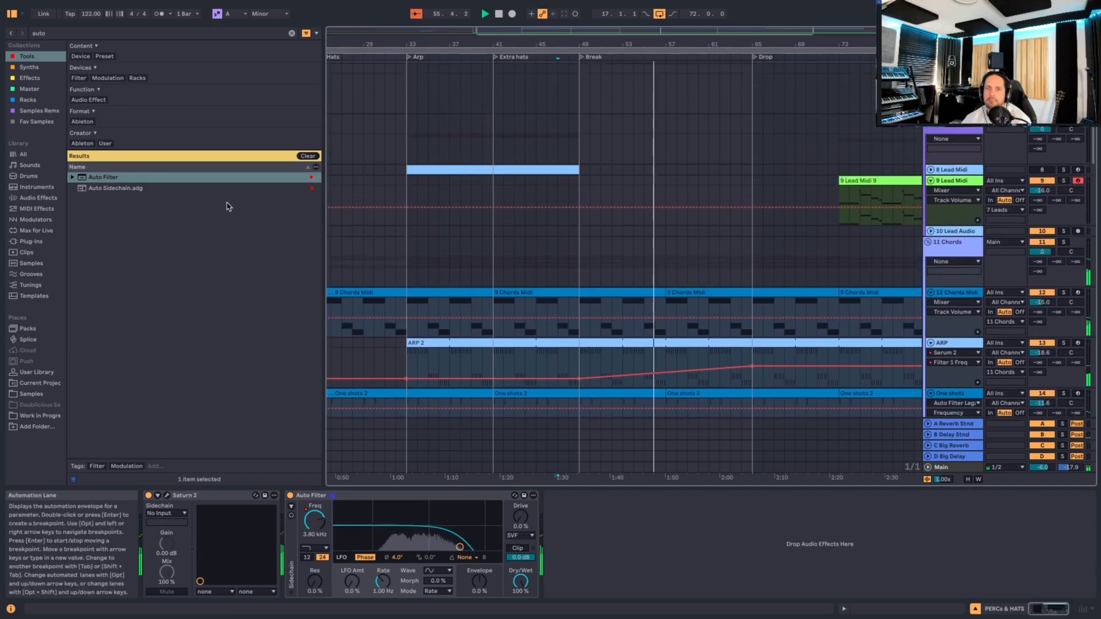
click(31, 394)
click(292, 34)
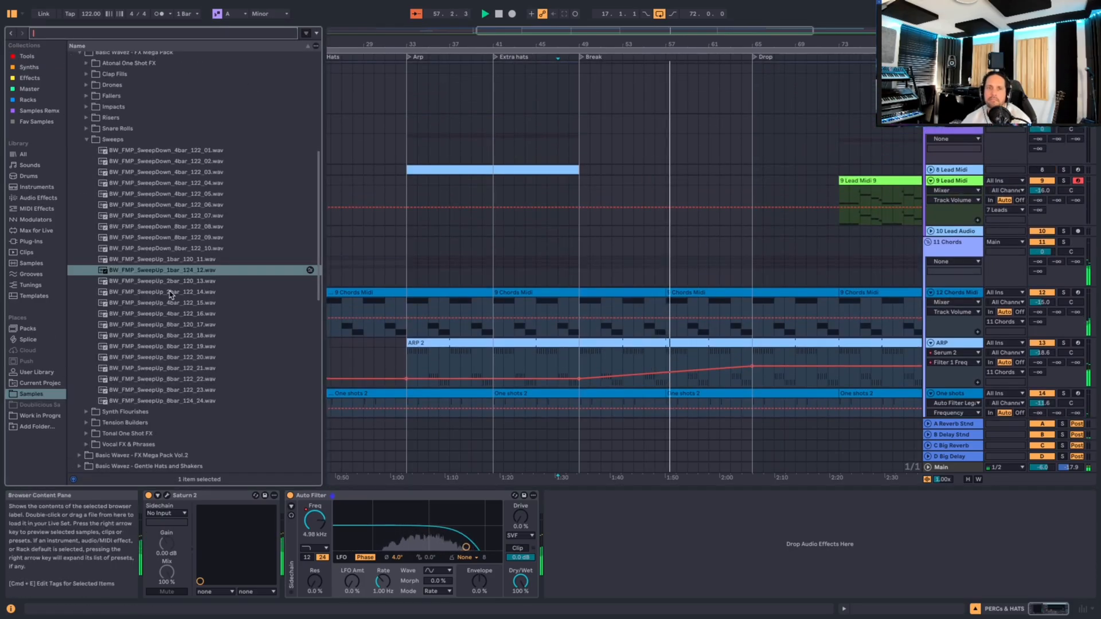
scroll(173, 298, down, 3)
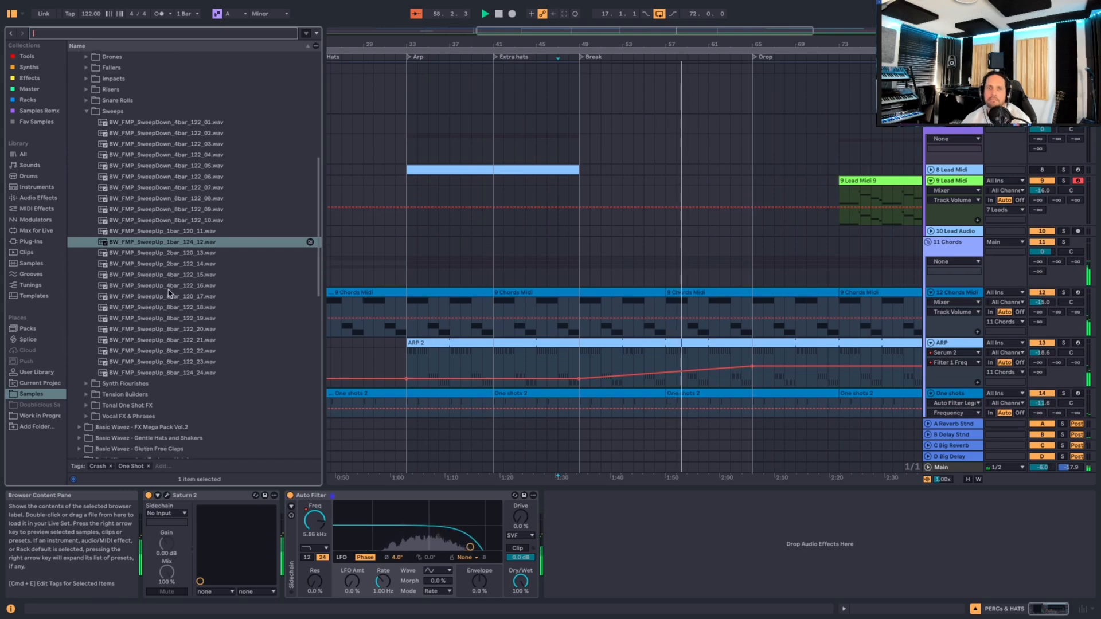
scroll(702, 296, down, 4)
Step: Try placing BW_FMP_SweepUp_1bar_124_12.wav at the Drop, bar 65, on the 25 FX Audio track
scroll(705, 297, down, 10)
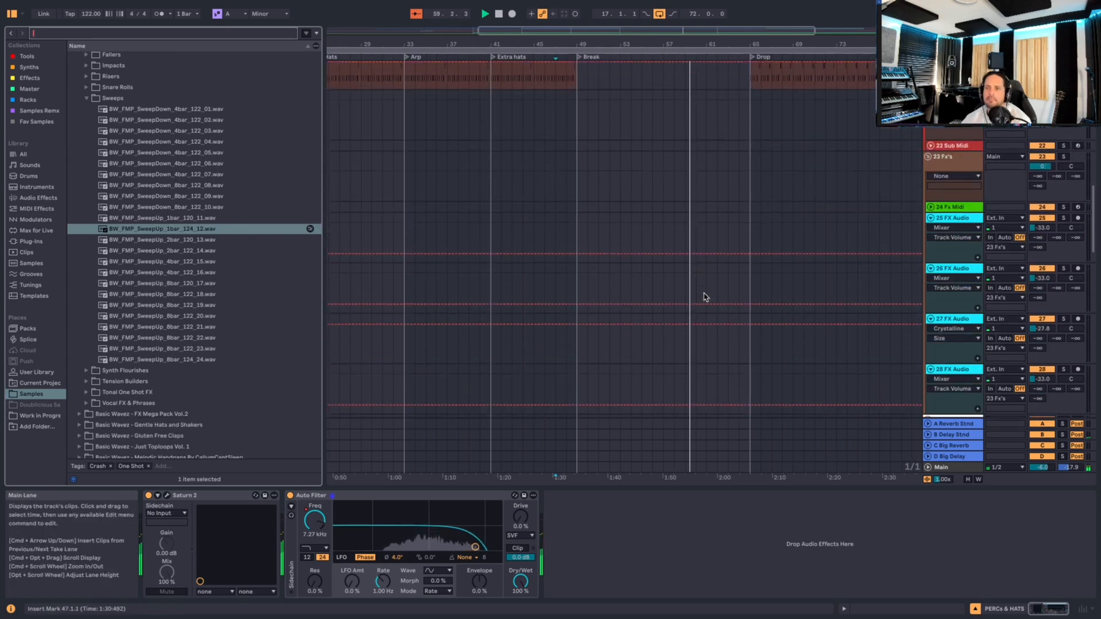
scroll(704, 293, up, 10)
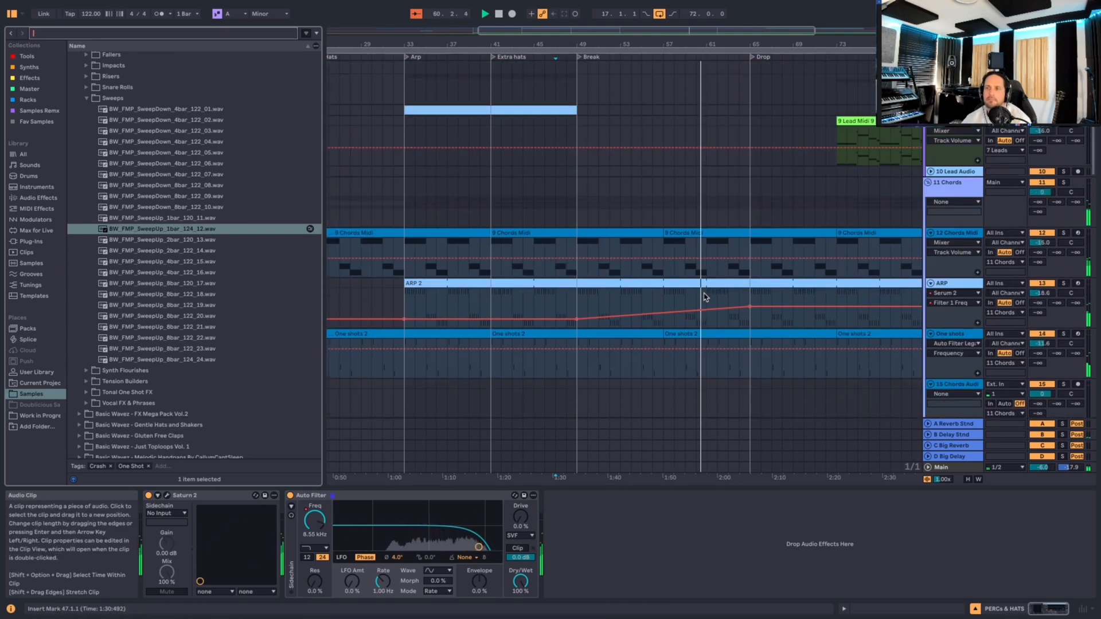
scroll(704, 293, up, 2)
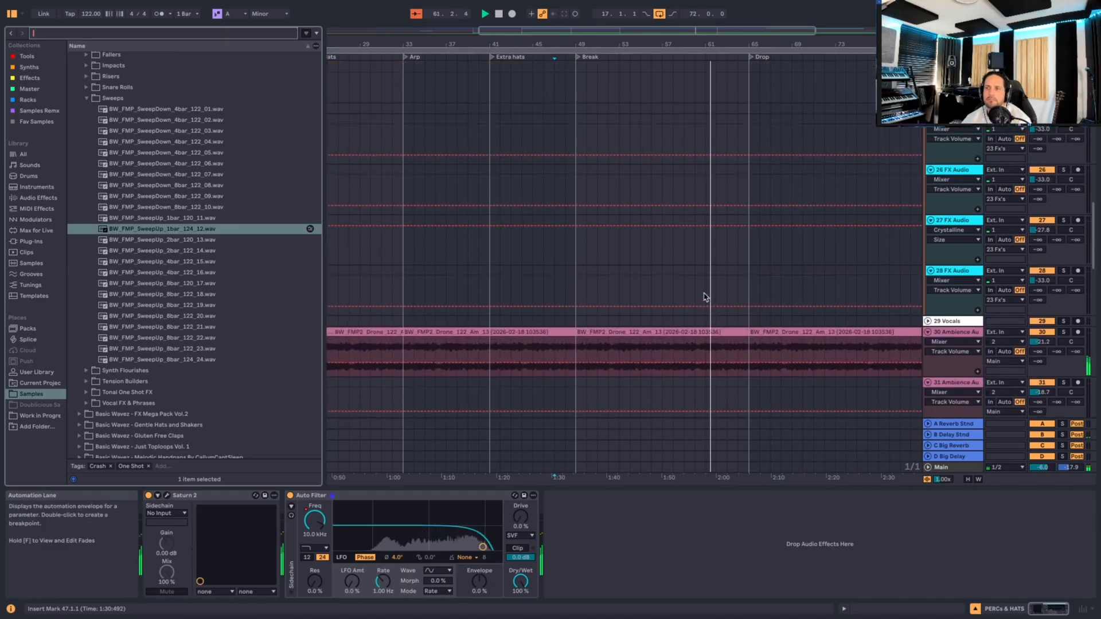
drag(803, 43, 743, 26)
click(170, 229)
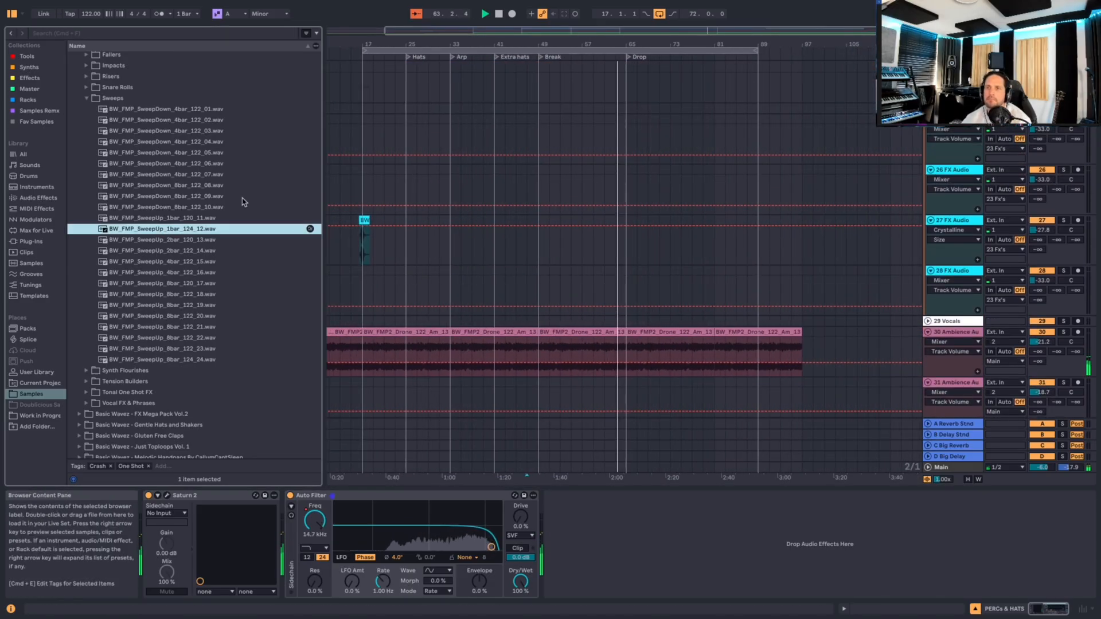
drag(559, 129, 626, 133)
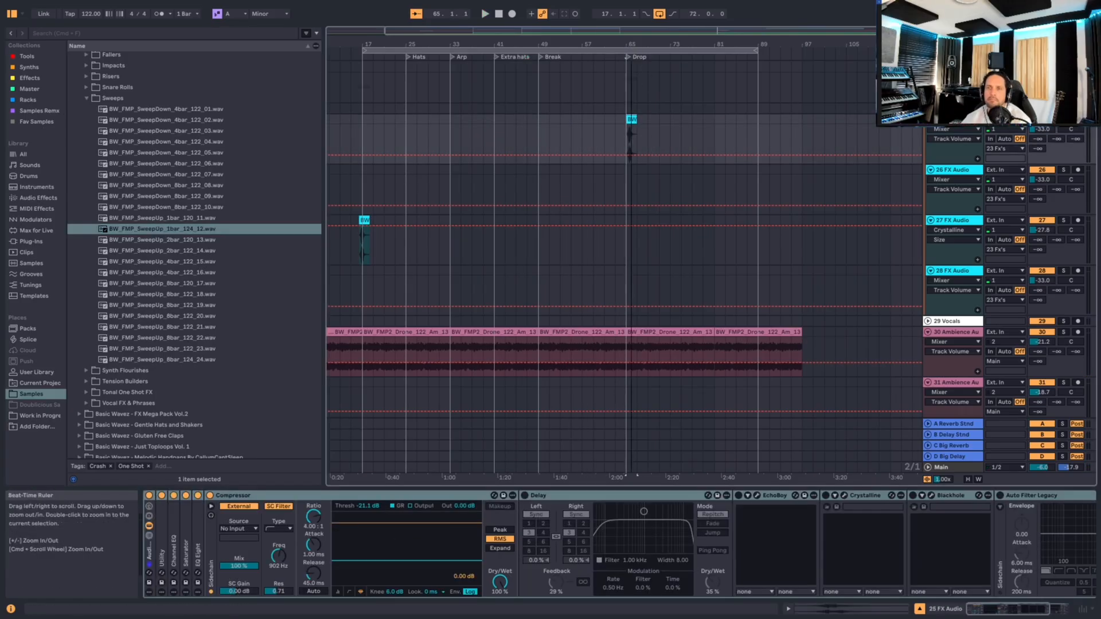
scroll(618, 117, up, 3)
Step: Preview the longer up sweeps and place BW_FMP_SweepUp_4bar_122_16.wav on the 25 FX Audio track, starting at bar 60
click(150, 262)
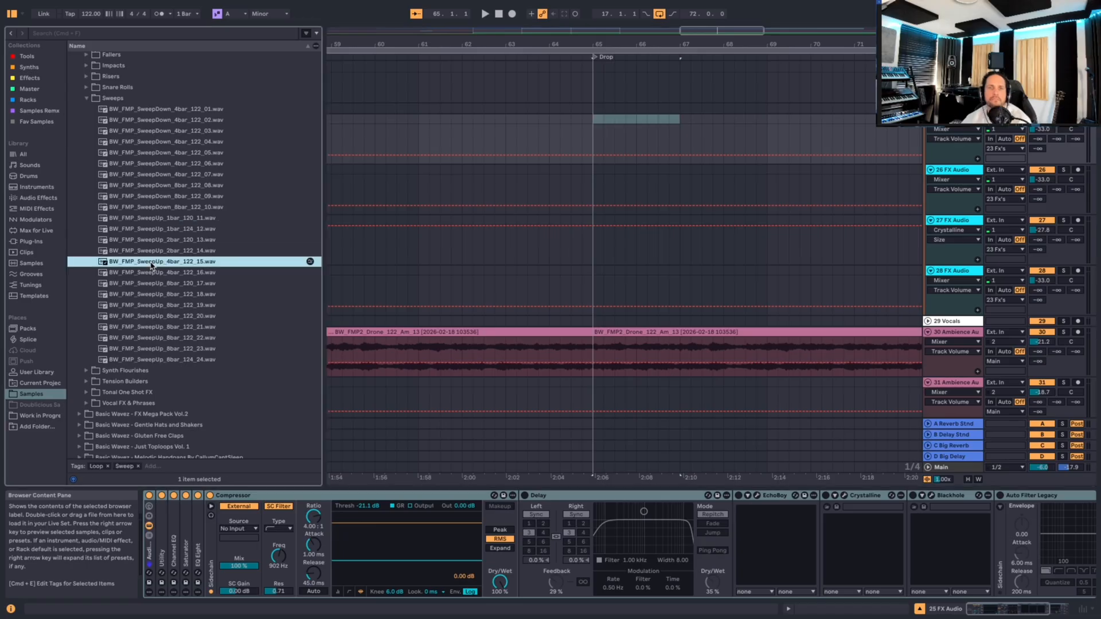
click(159, 294)
click(163, 283)
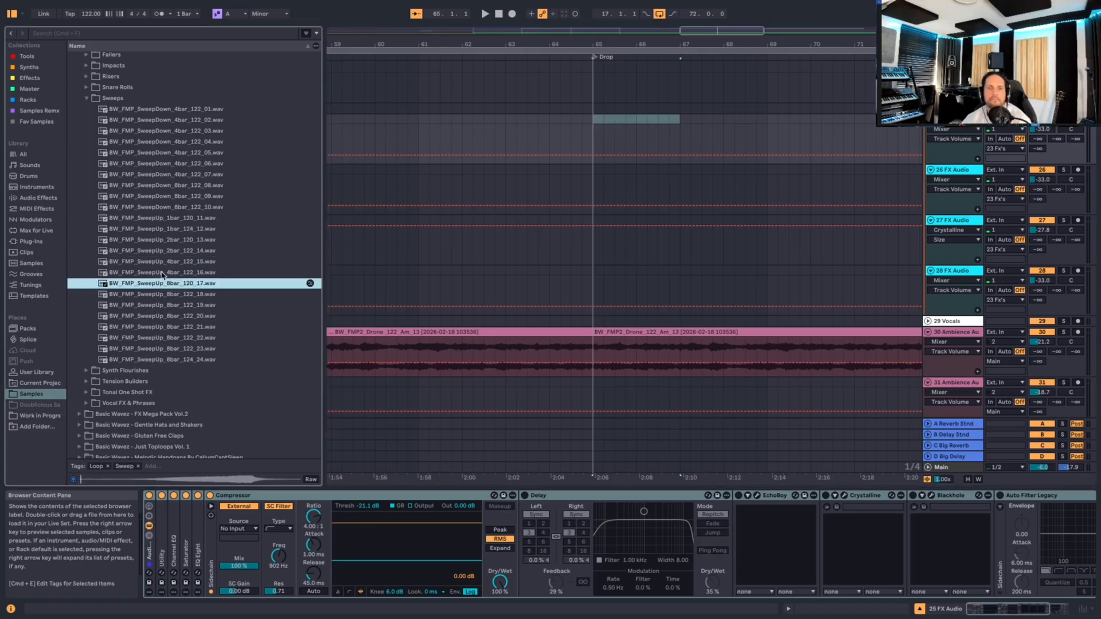
click(162, 273)
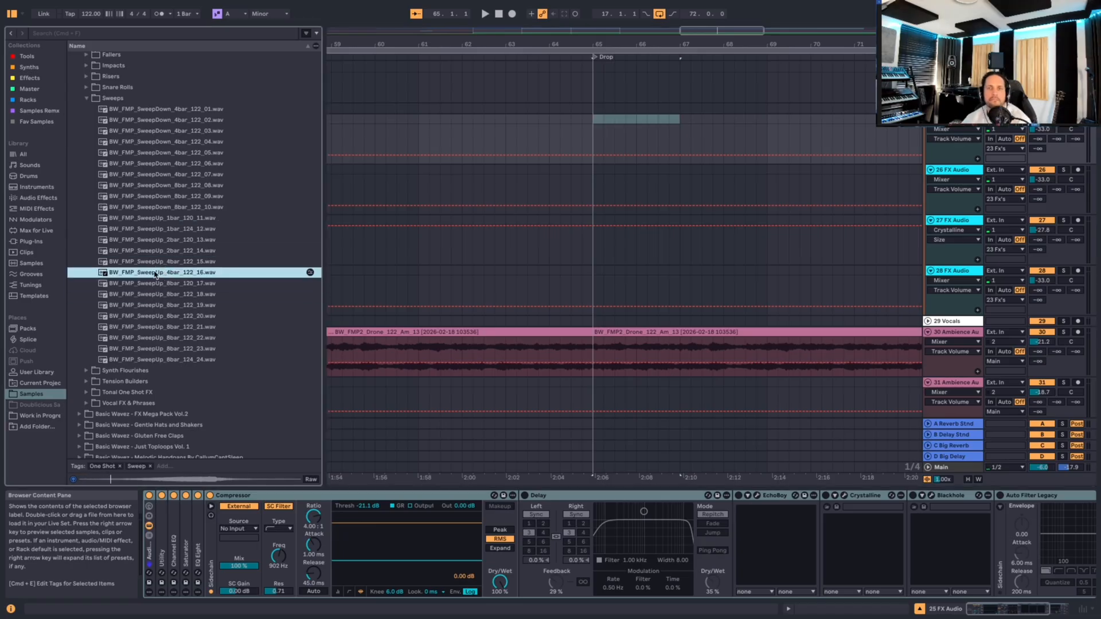
drag(154, 274, 410, 198)
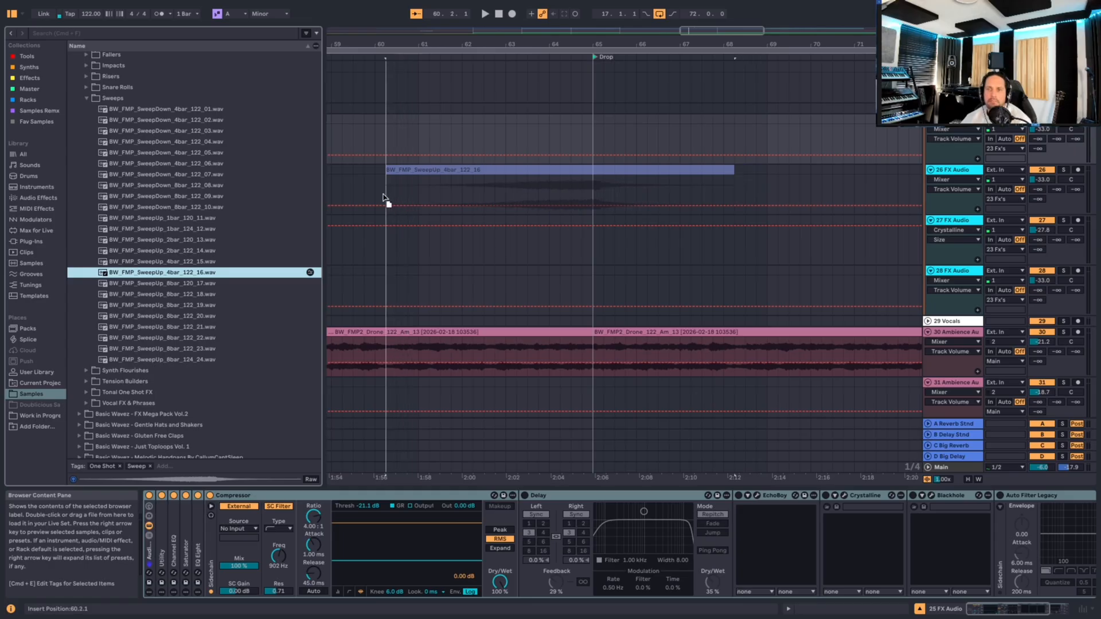
drag(382, 165, 377, 156)
Step: Set the 25 FX Audio track's volume to -28.0 dB while playing the sweep into the Drop
key(space)
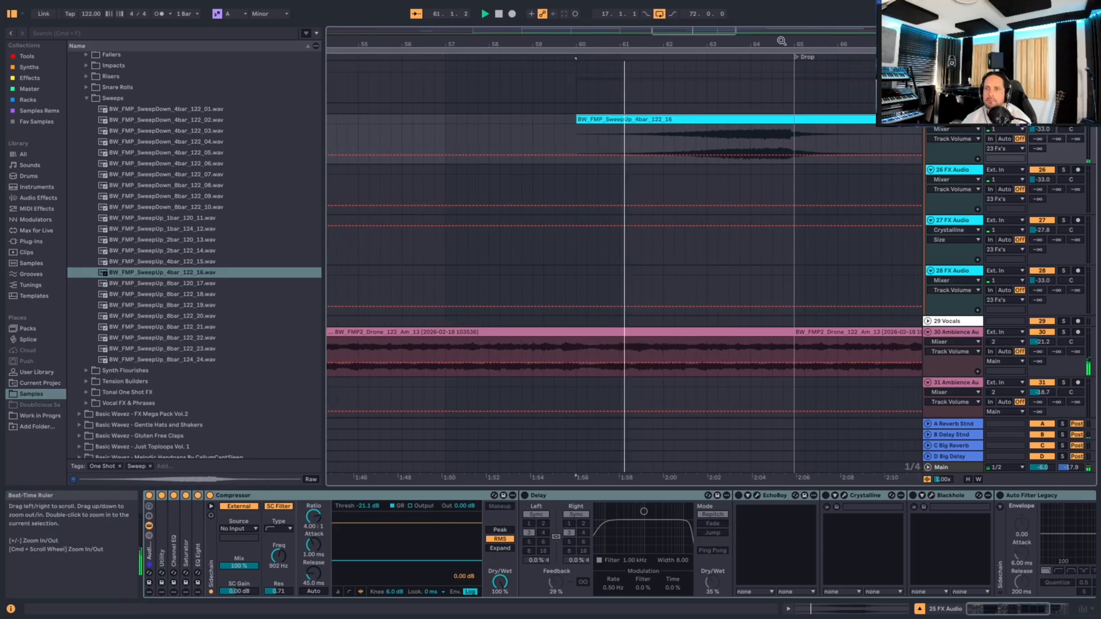
key(plus)
key(plus)
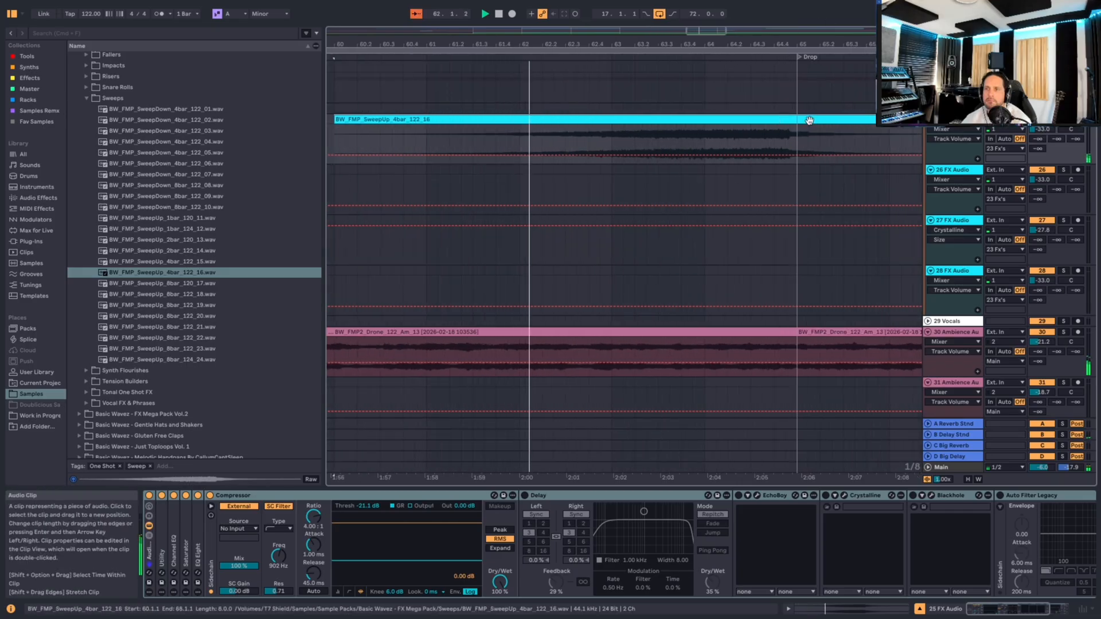
drag(805, 44, 805, 80)
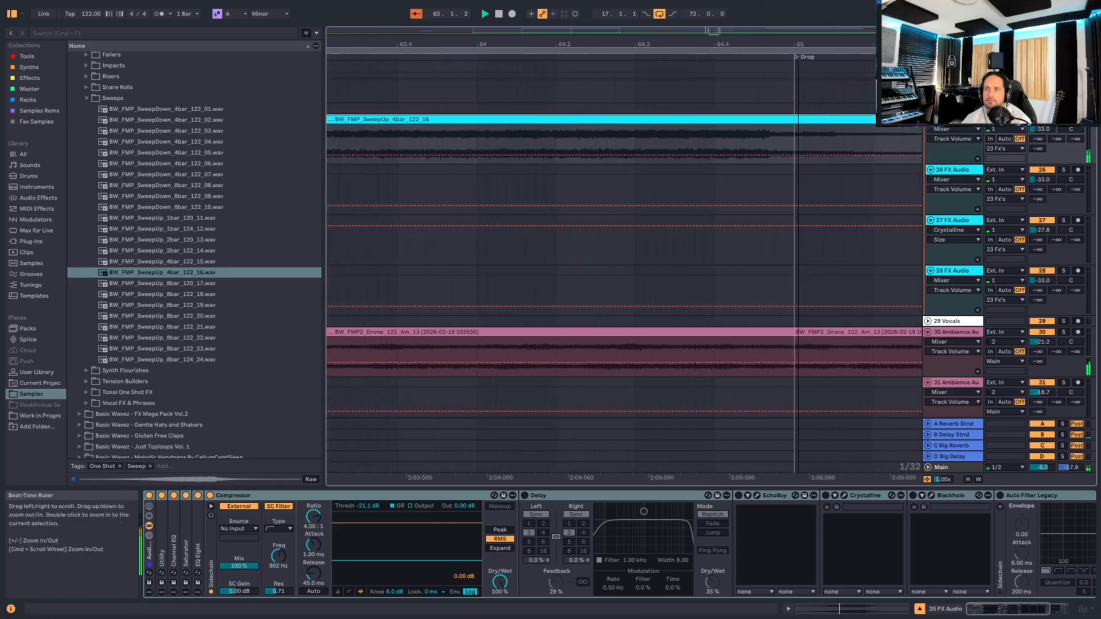
key(plus)
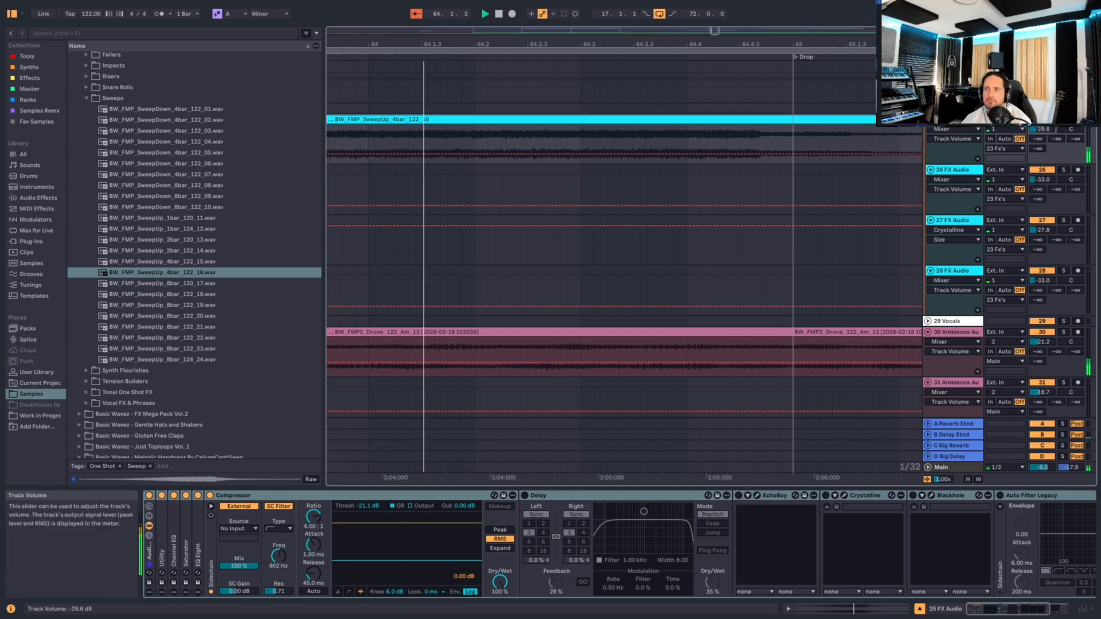
drag(1046, 132, 1047, 124)
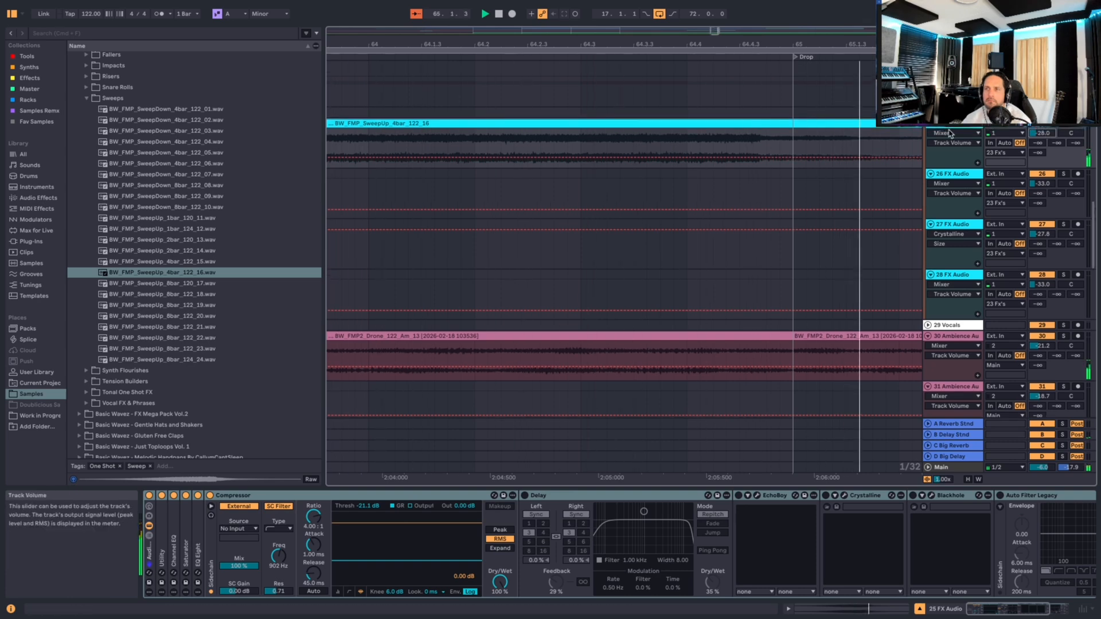
Step: Stop playback and shift the sweep clip on 25 FX Audio slightly later so its peak ends exactly at the Drop, bar 65
key(space)
drag(793, 125, 826, 130)
key(plus)
key(plus)
key(plus)
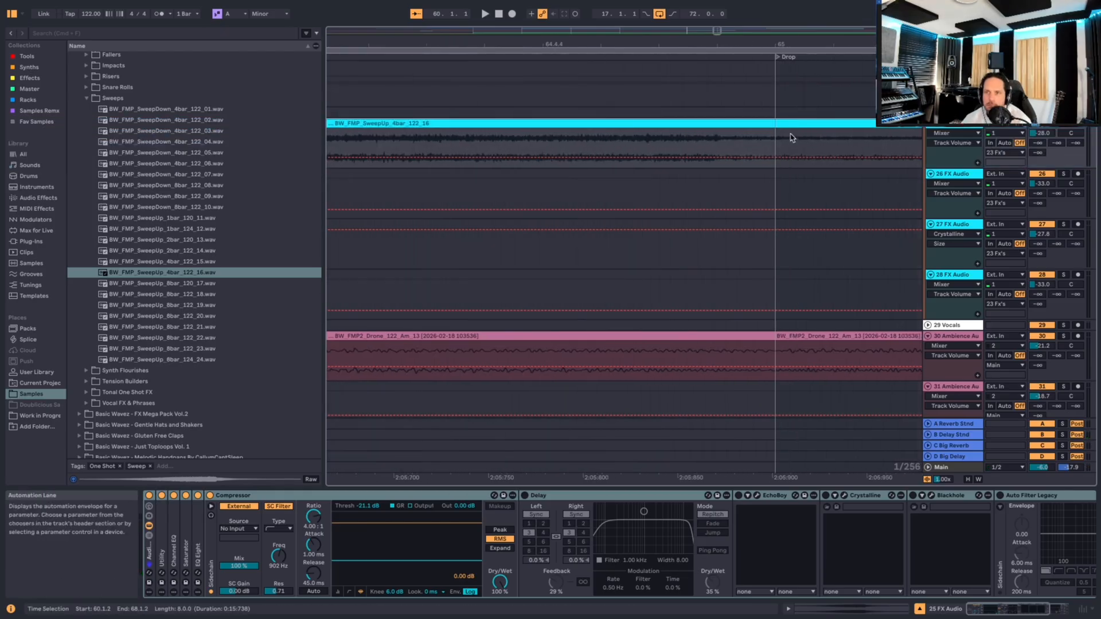
drag(787, 125, 815, 125)
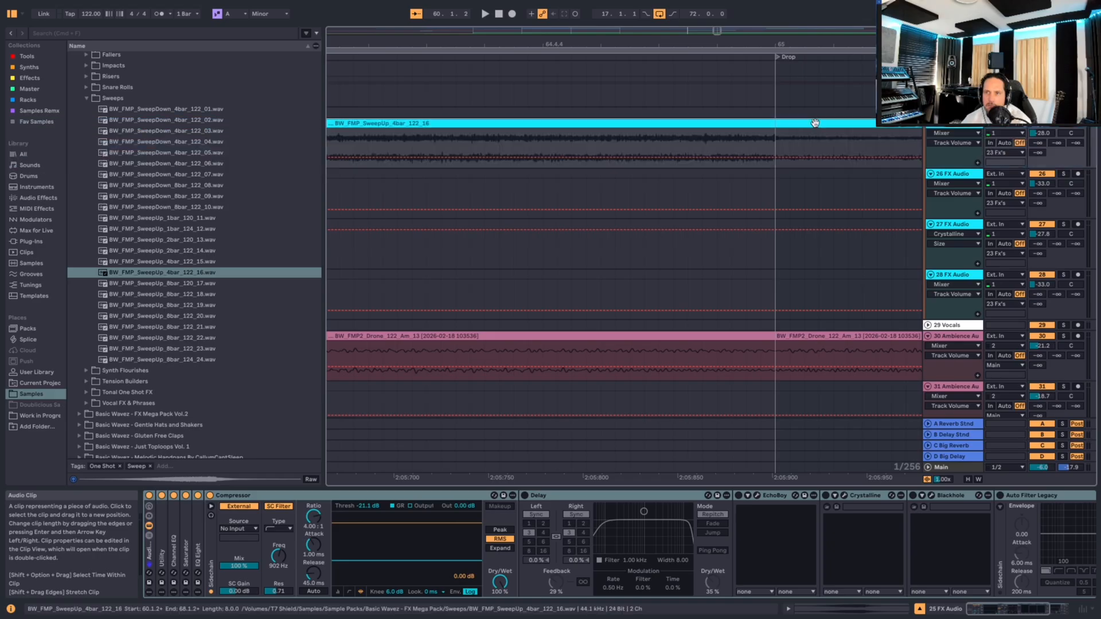
Step: Replay the transition into the Drop and set the 25 FX Audio track's volume to -27.0 dB
key(space)
drag(777, 47, 777, 10)
click(556, 556)
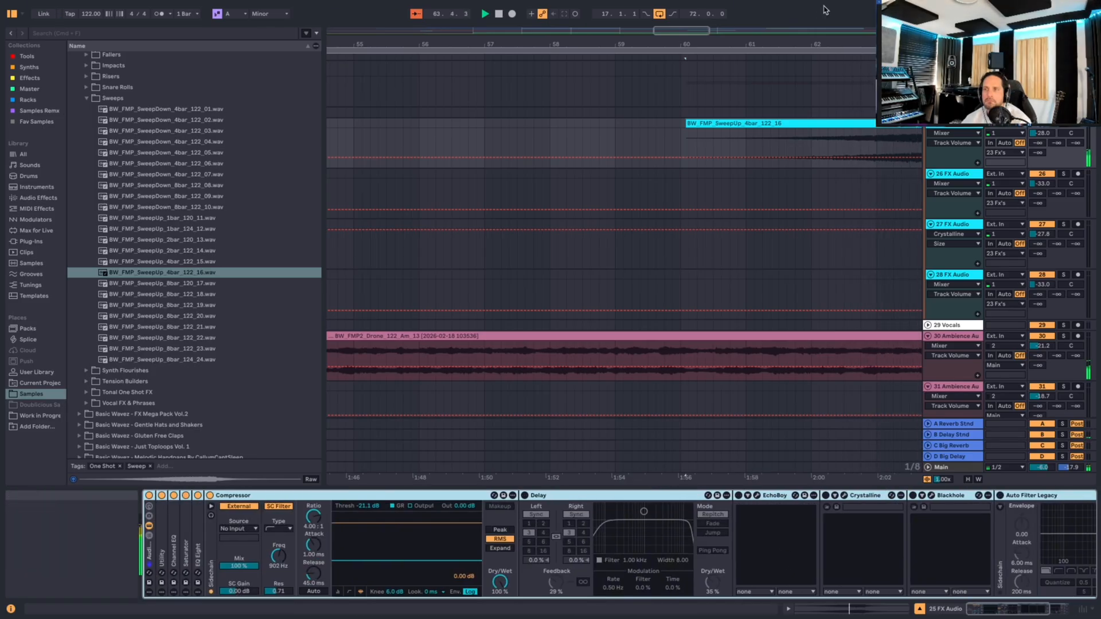
drag(841, 41, 514, 43)
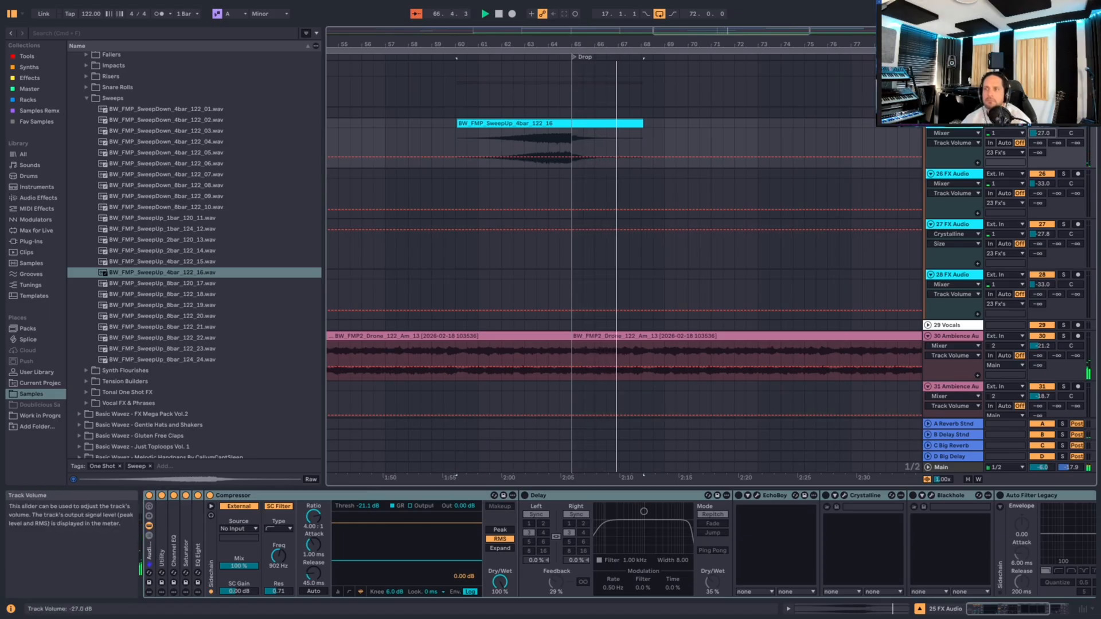
drag(665, 43, 703, 25)
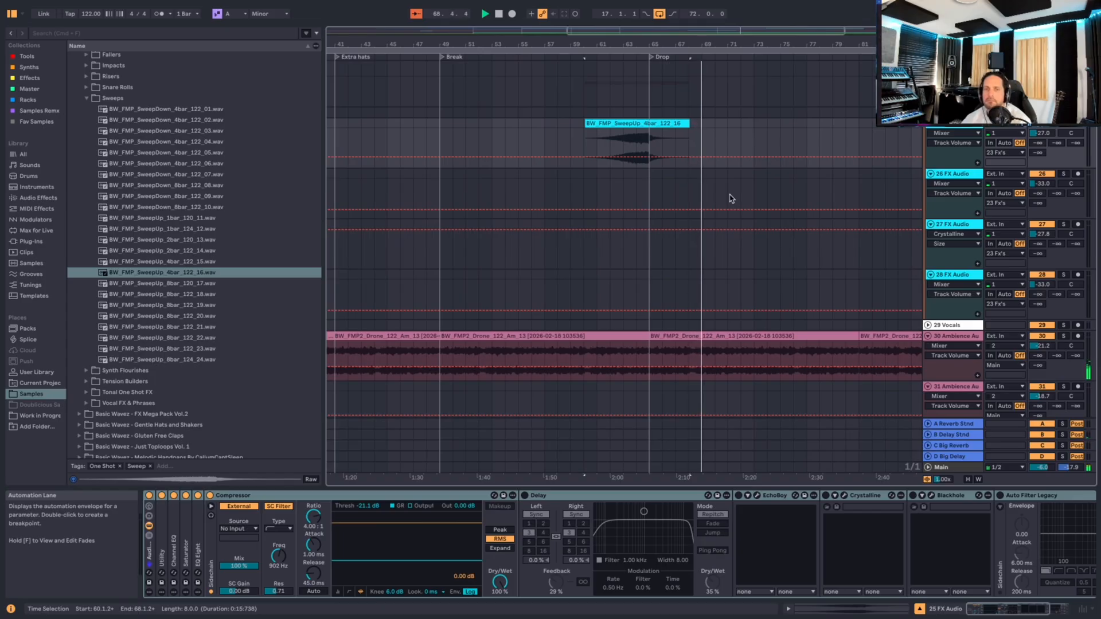
Step: Set the 9 Lead Midi track's volume to -15.6 dB while its clip from bar 73 plays
scroll(731, 199, down, 10)
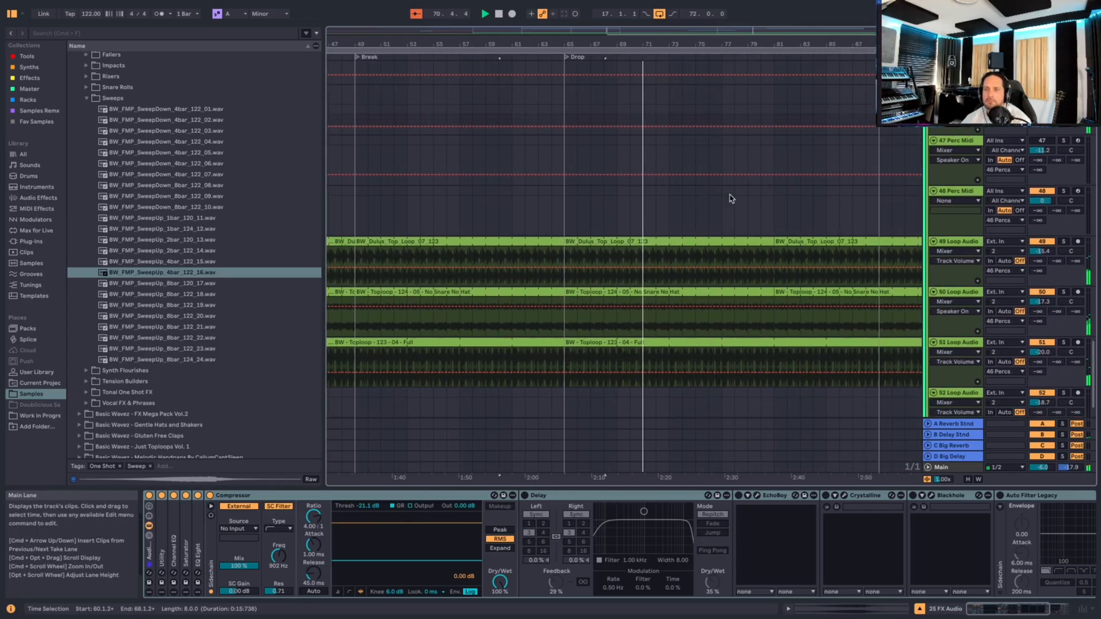
scroll(730, 197, up, 8)
scroll(700, 196, up, 12)
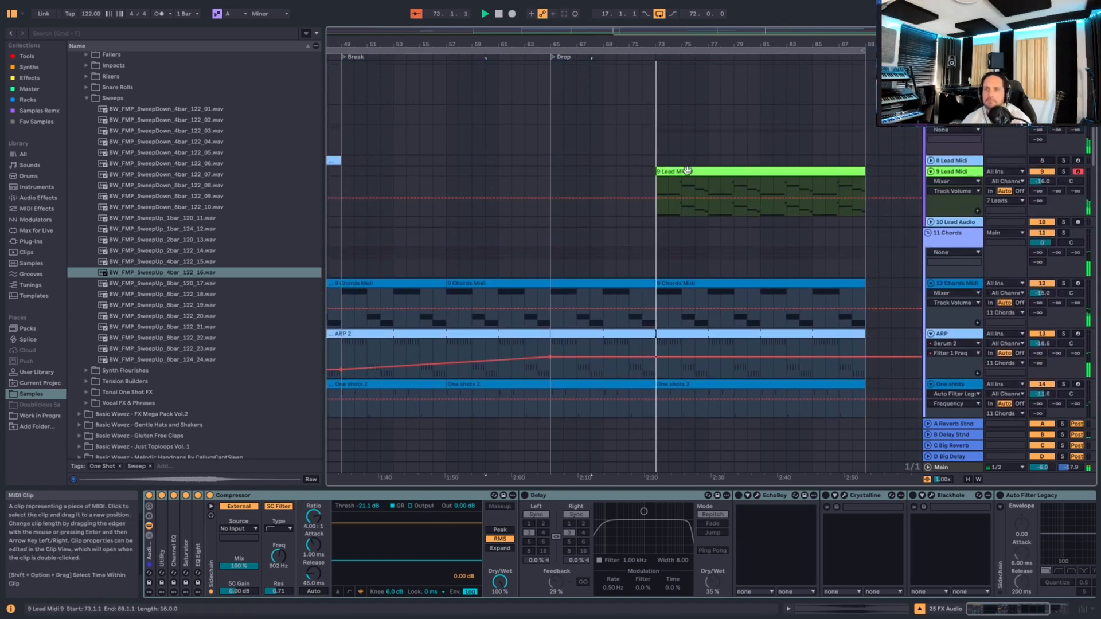
click(682, 171)
scroll(683, 172, up, 6)
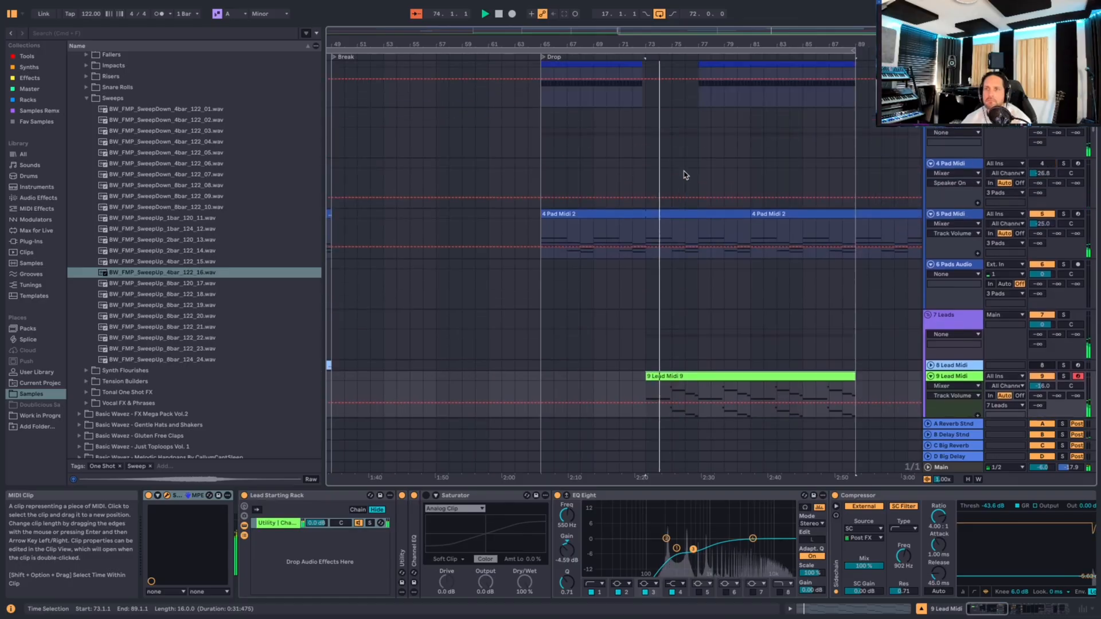
scroll(688, 173, down, 6)
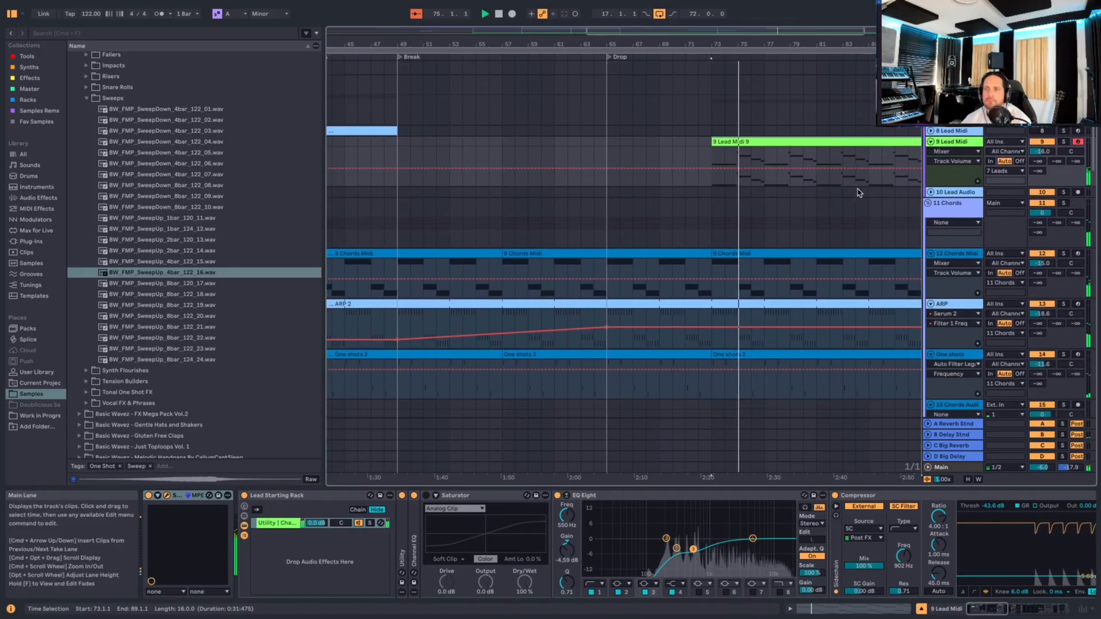
double_click(727, 43)
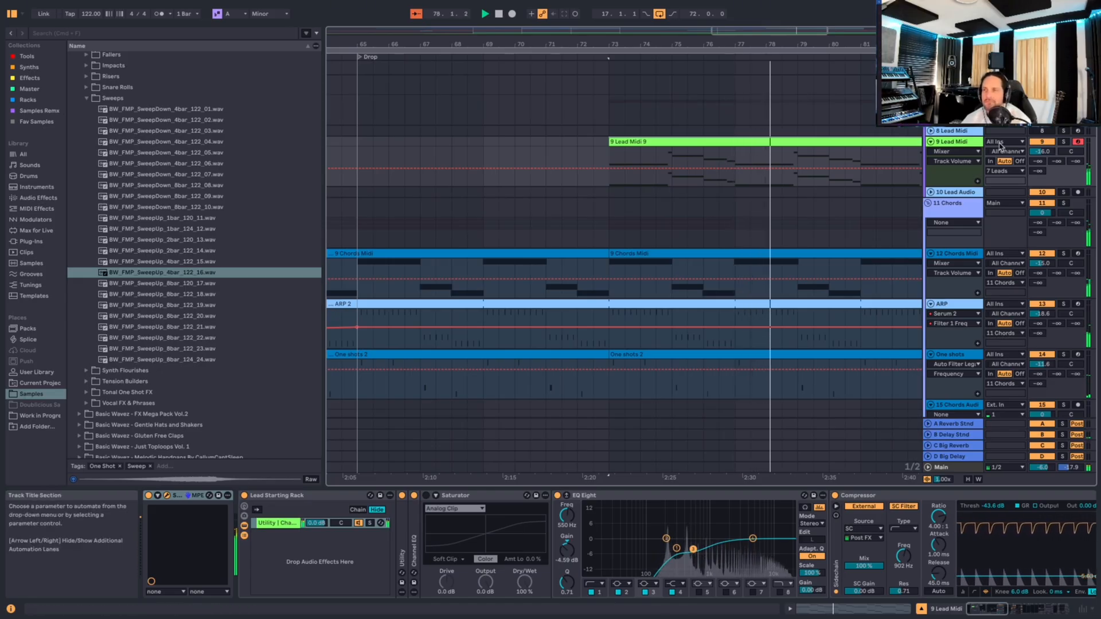
scroll(1047, 153, down, 1)
scroll(1047, 154, up, 1)
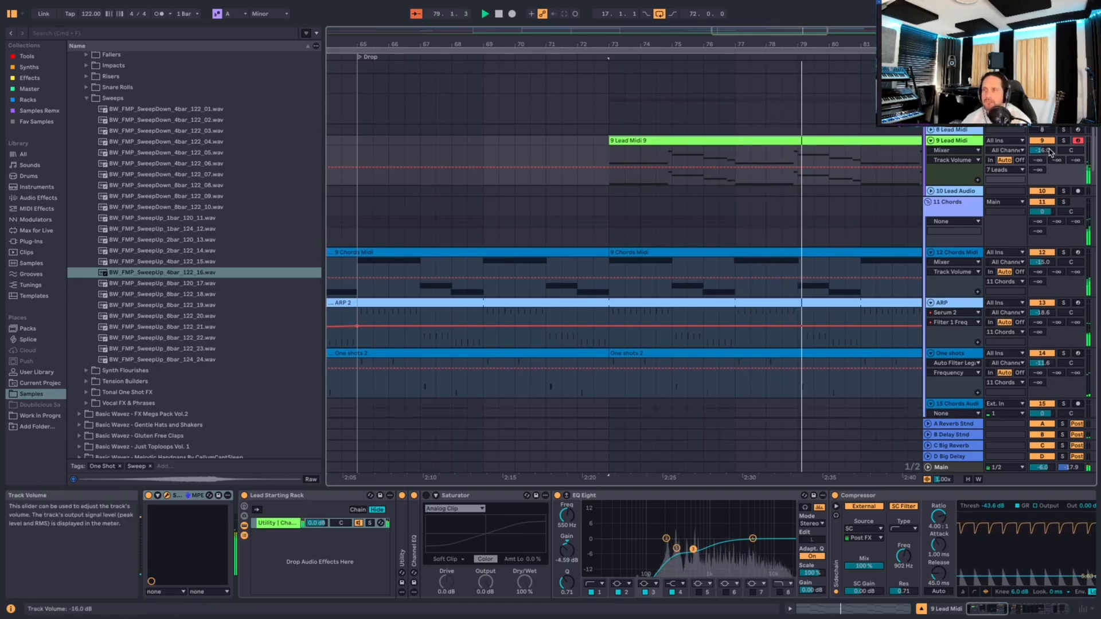
drag(1048, 154, 1048, 151)
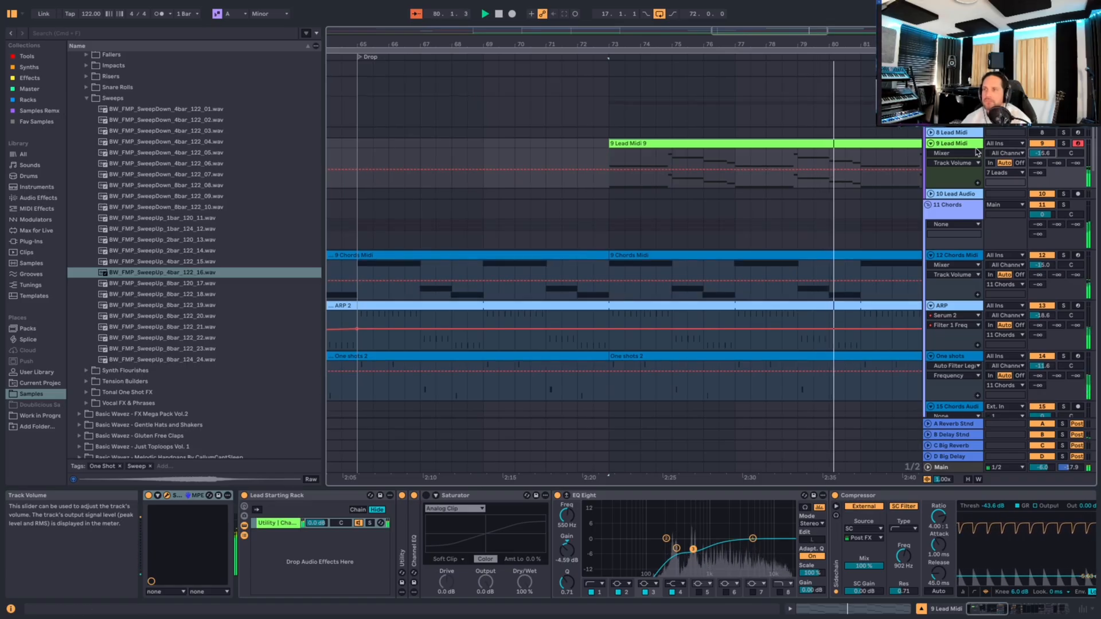
Step: Stop playback and mute the 9 Lead Midi track
key(space)
scroll(860, 148, up, 1)
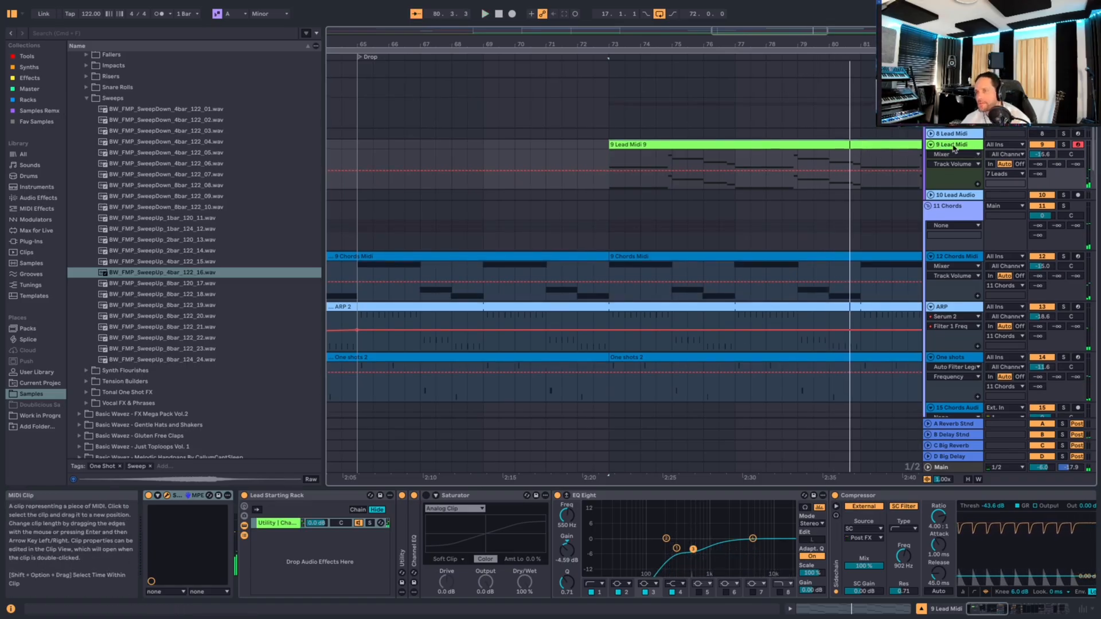
click(1043, 145)
Step: Play the arrangement from bar 17, the start of the second top loop clip on 49 Loop Audio
drag(765, 43, 674, 8)
scroll(656, 215, left, 4)
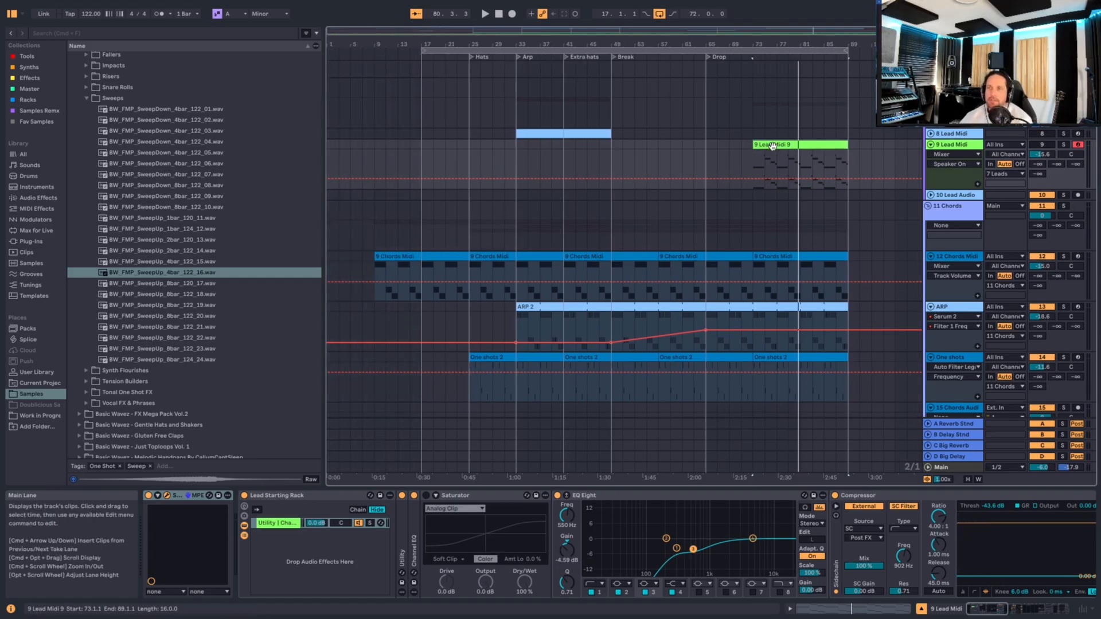
click(705, 151)
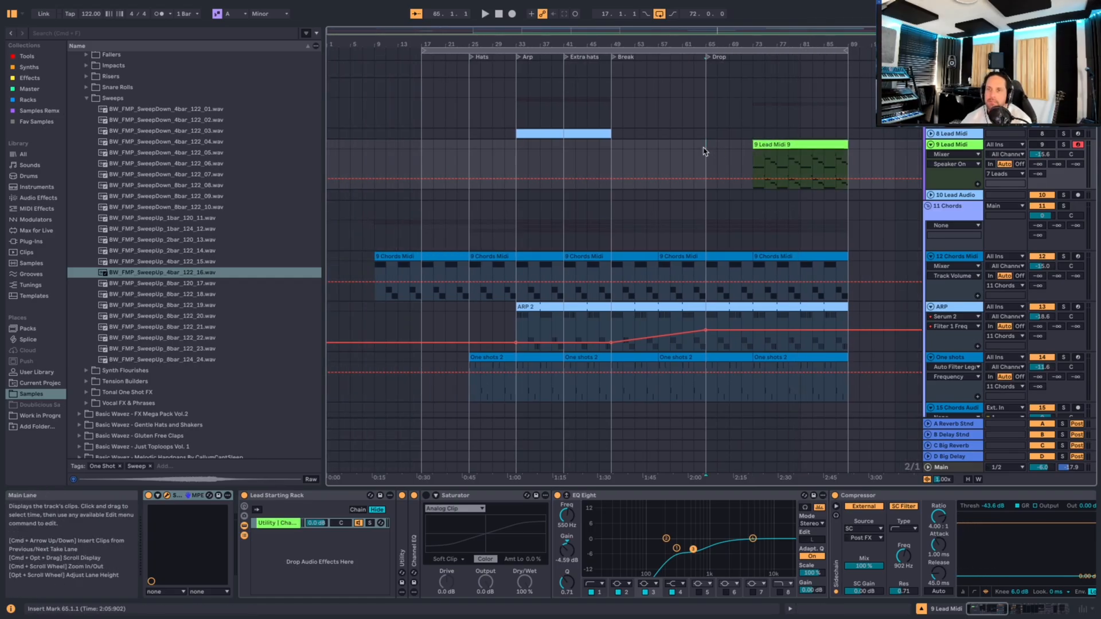
scroll(602, 178, down, 20)
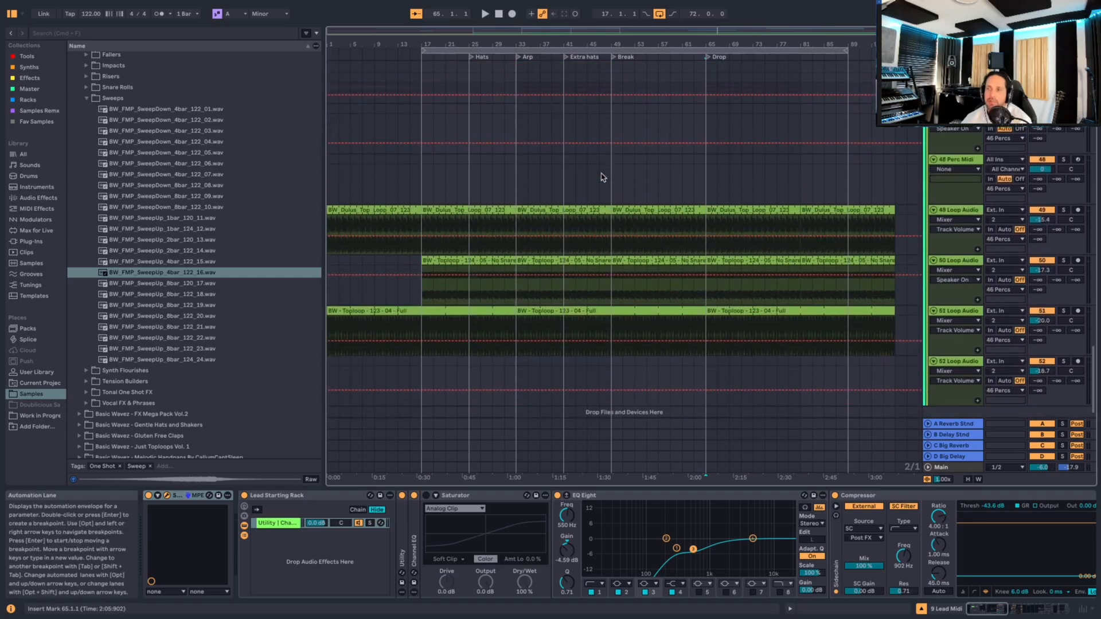
scroll(602, 177, down, 1)
click(485, 196)
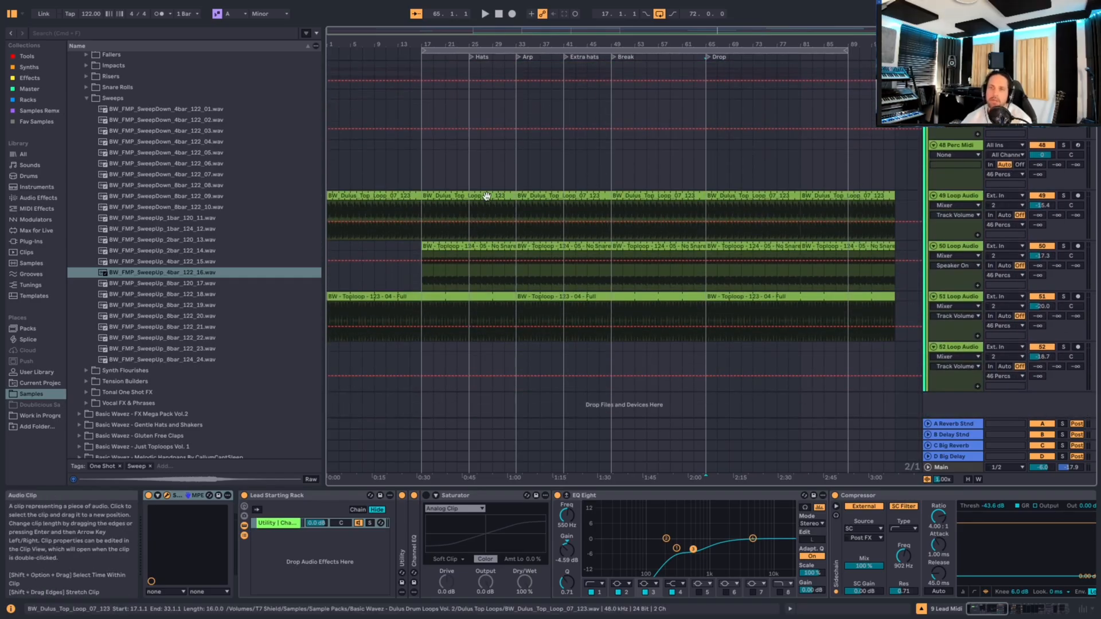
key(space)
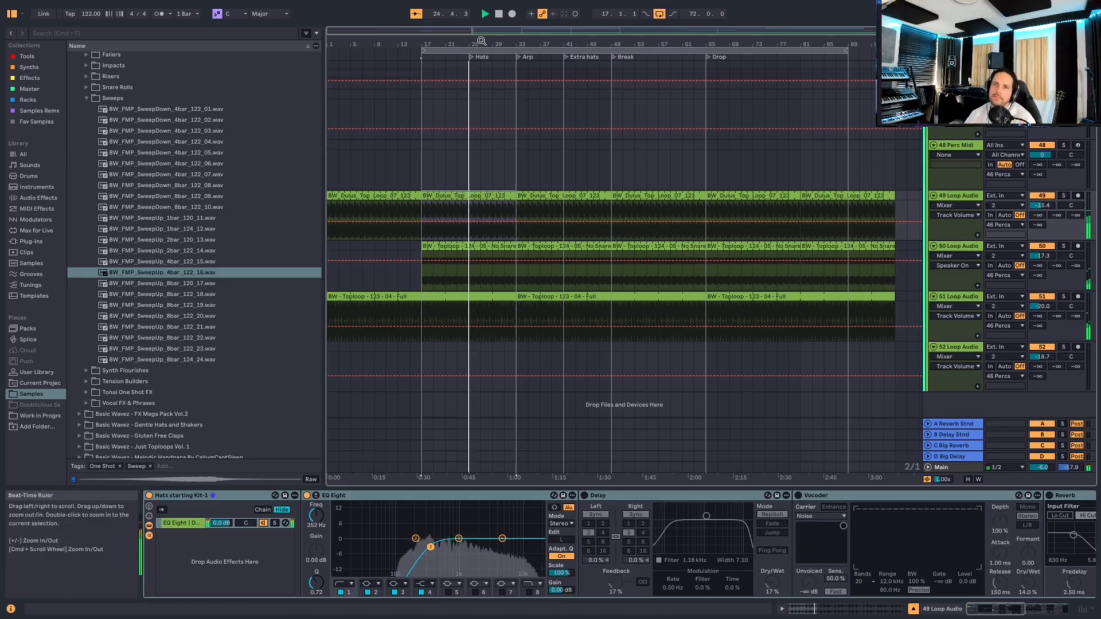
Step: Listen through the Hats and Arp sections while examining the loop, hat, chord, ARP and One shots tracks
drag(481, 43, 528, 48)
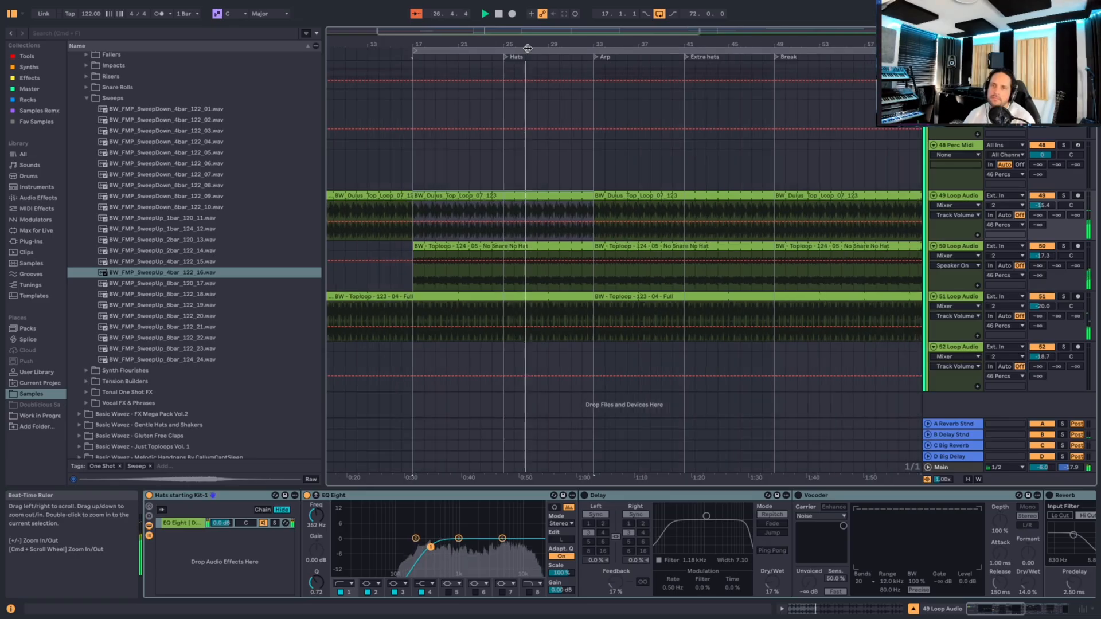
scroll(601, 229, up, 15)
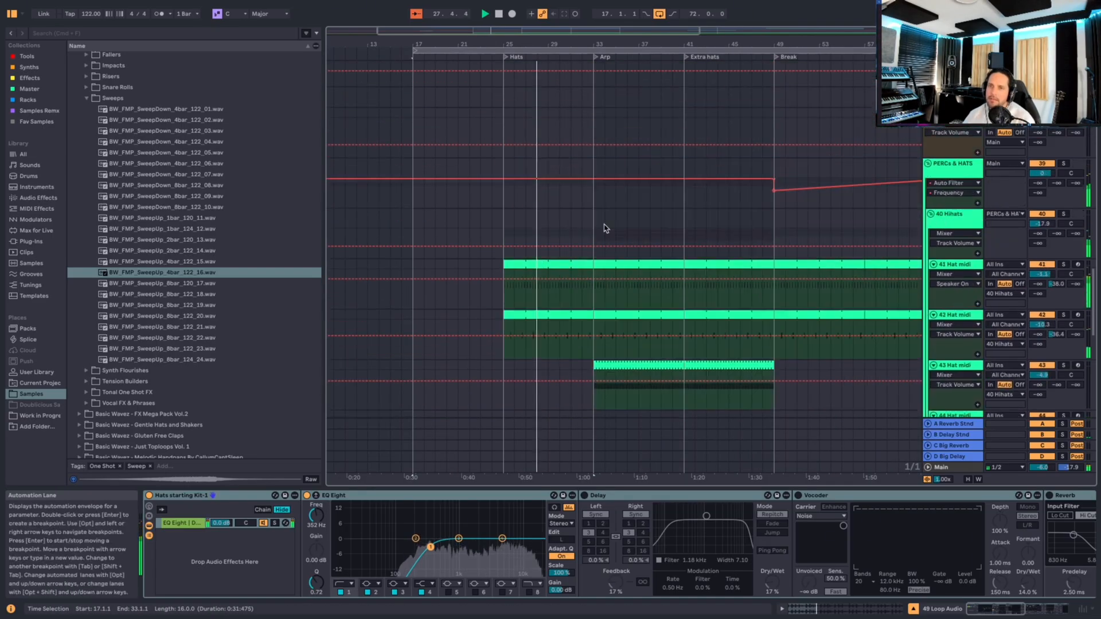
scroll(603, 227, up, 10)
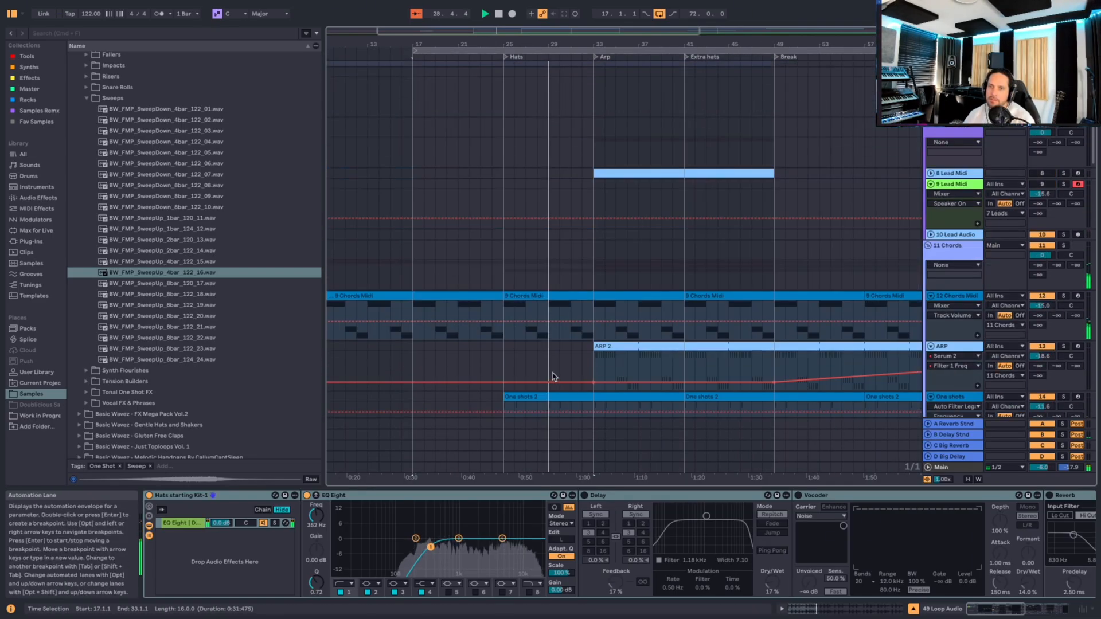
scroll(599, 253, down, 3)
scroll(599, 252, left, 2)
click(638, 269)
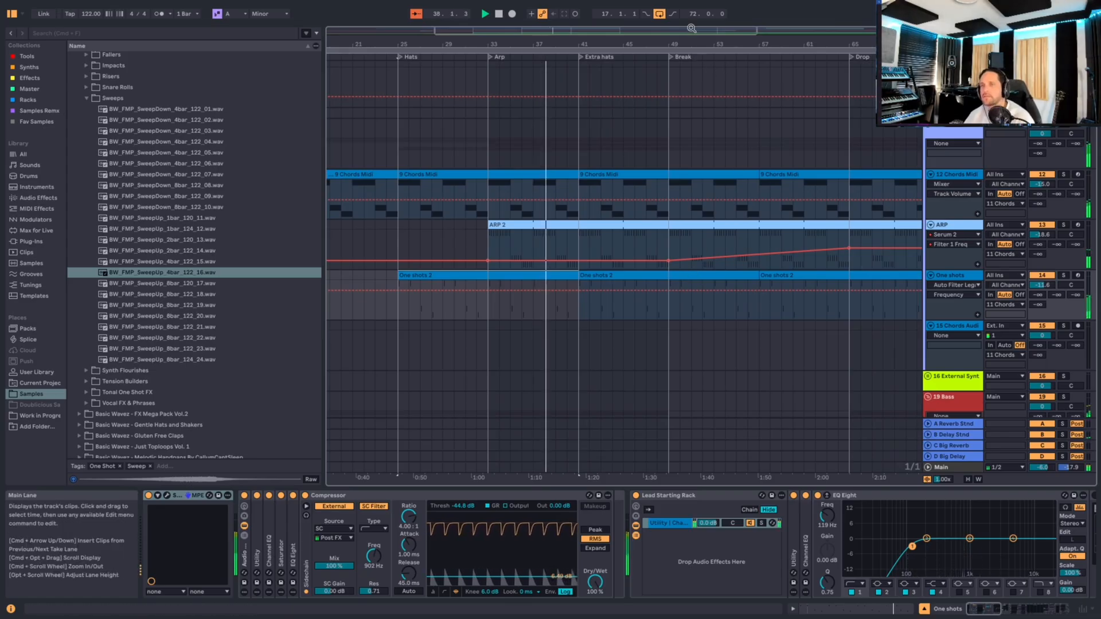
drag(690, 40, 723, 43)
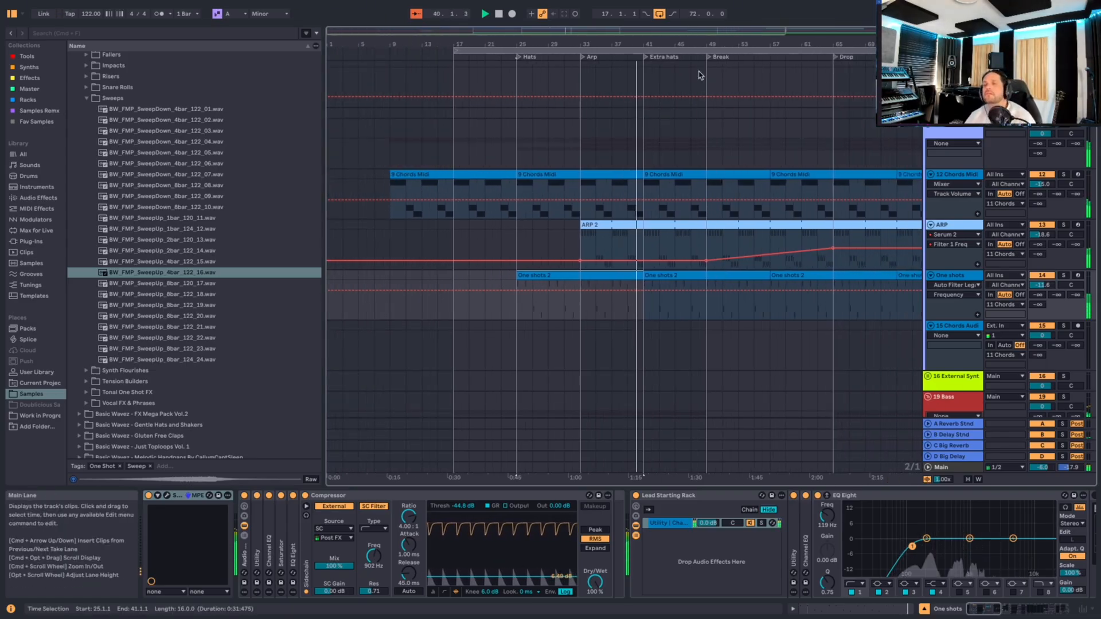
drag(756, 42, 791, 40)
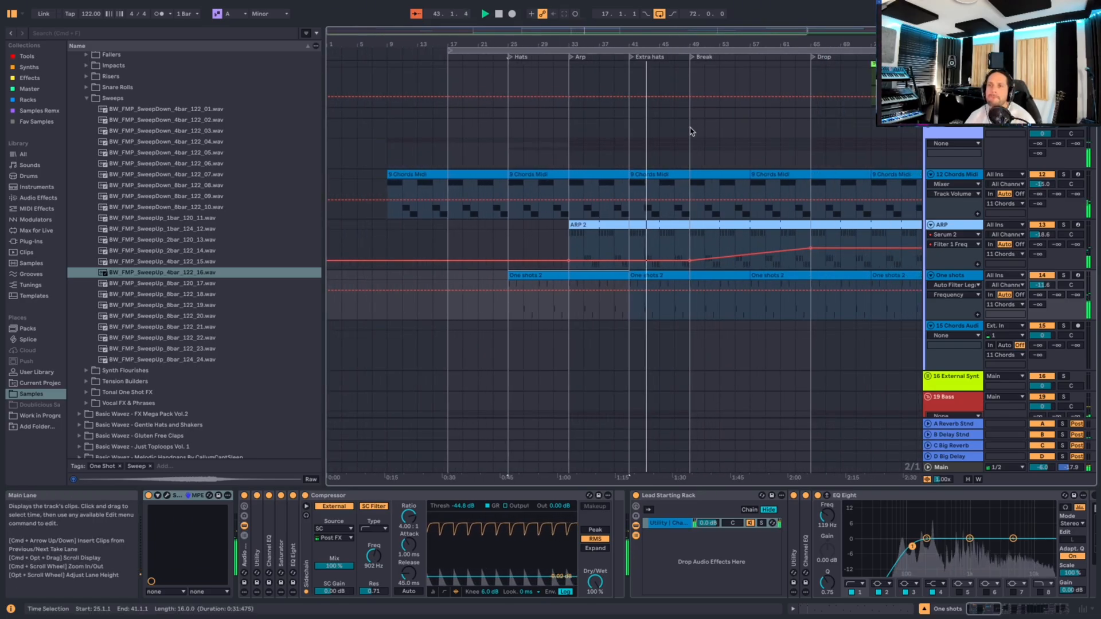
Step: Extend the kick clip through the Extra hats section to end at 48.4.1, and play from bar 39
scroll(691, 132, up, 10)
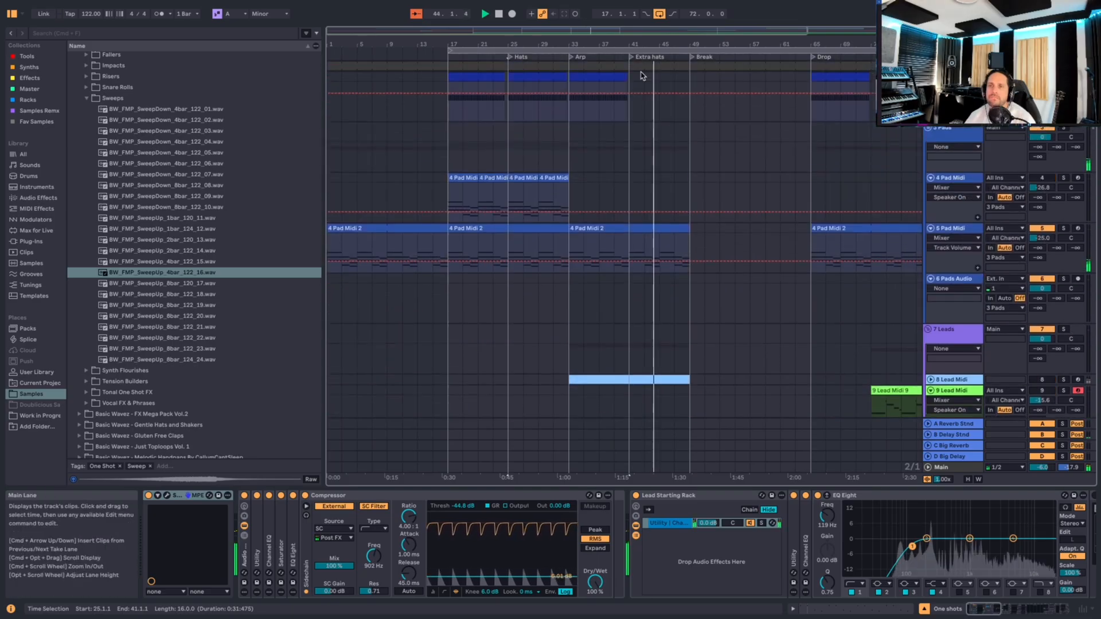
drag(627, 73, 652, 73)
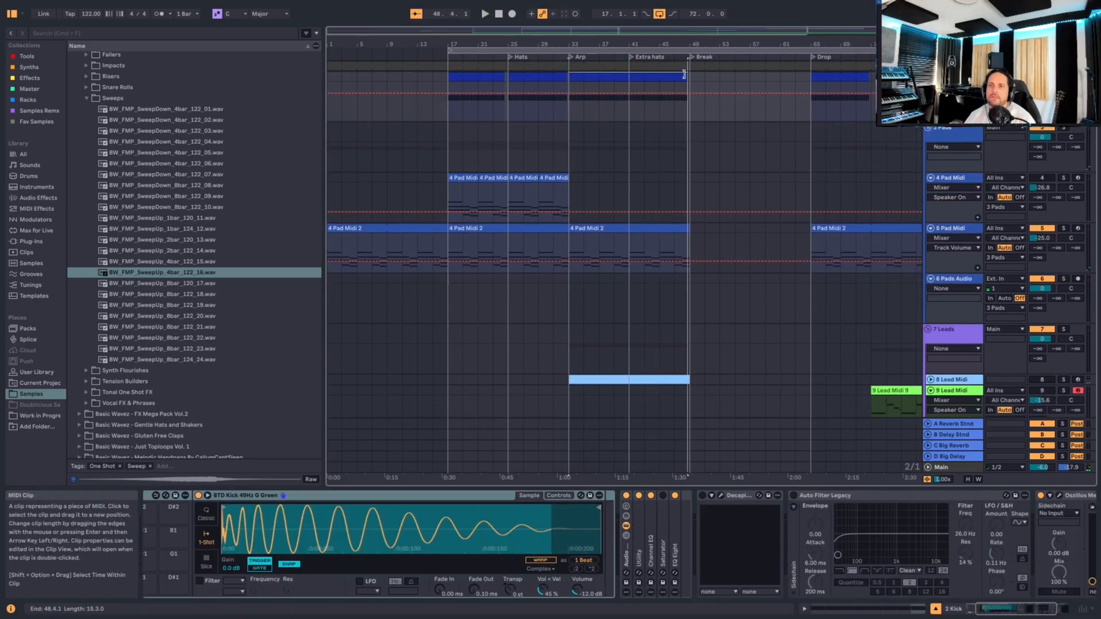
click(618, 136)
key(space)
Step: Try BW_FMP_SweepDown_4bar_122_07.wav as the transition into the Break, placing it on 26 FX Audio at bar 47
scroll(656, 143, down, 6)
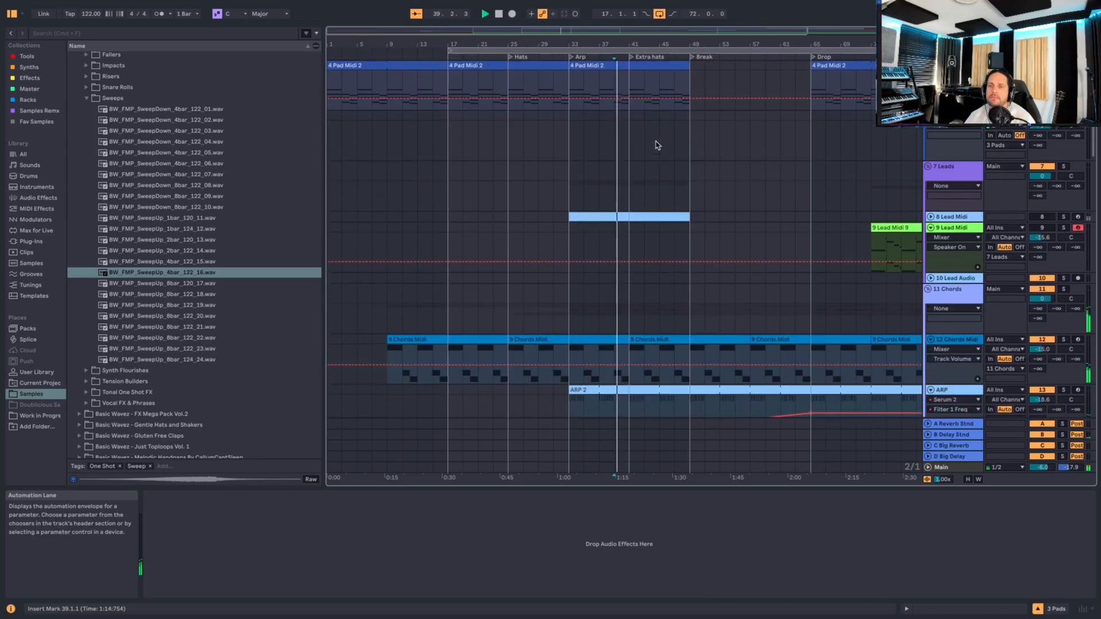
scroll(941, 187, down, 5)
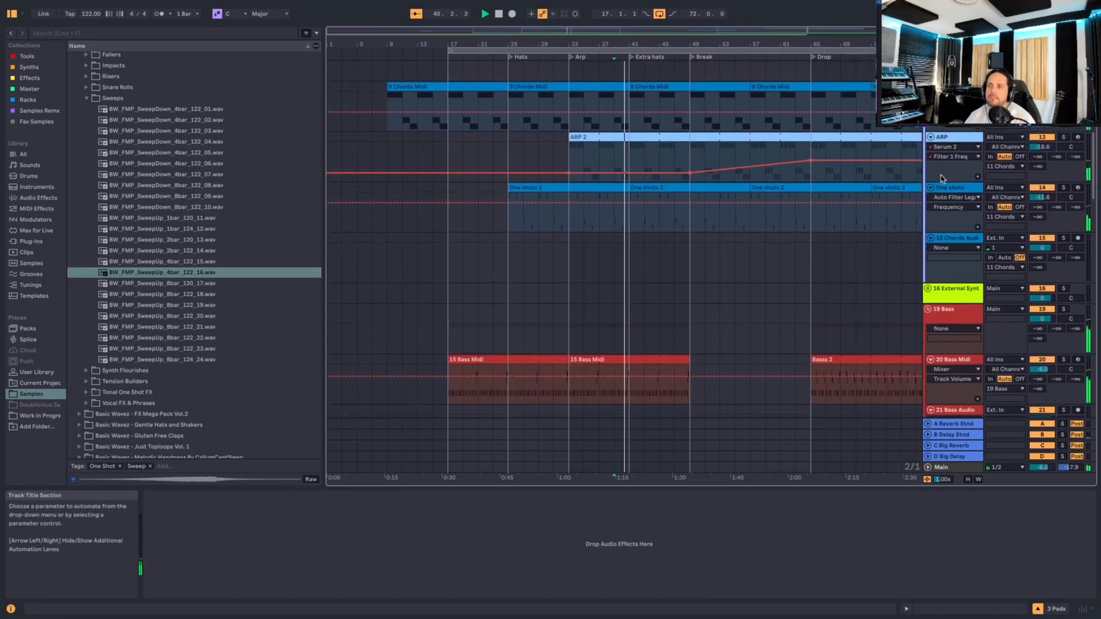
scroll(942, 182, up, 10)
scroll(941, 178, down, 10)
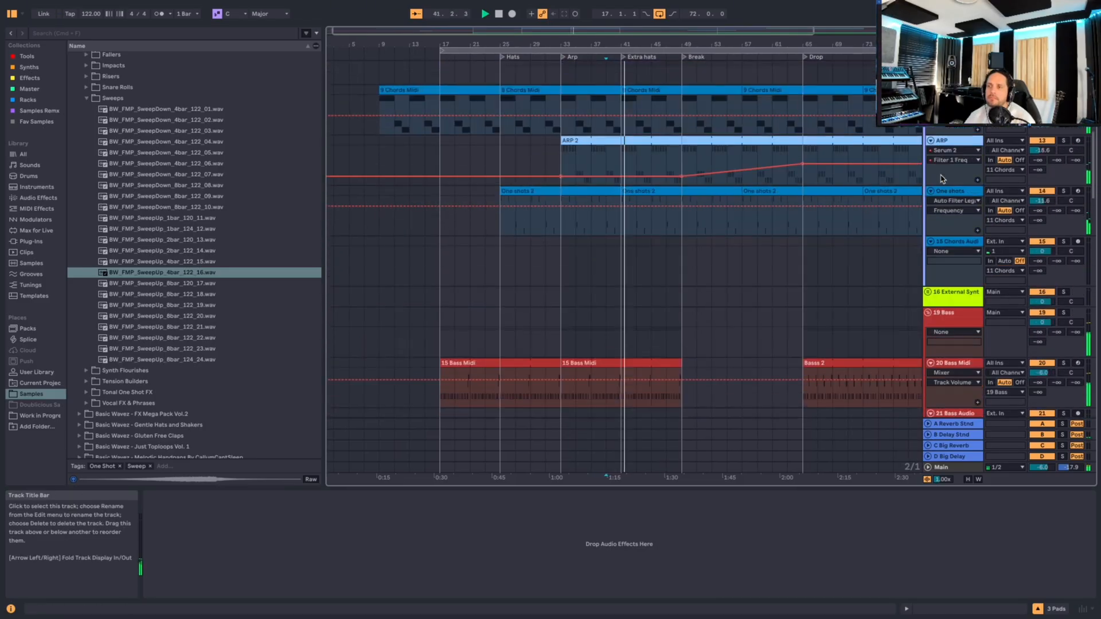
scroll(941, 179, down, 5)
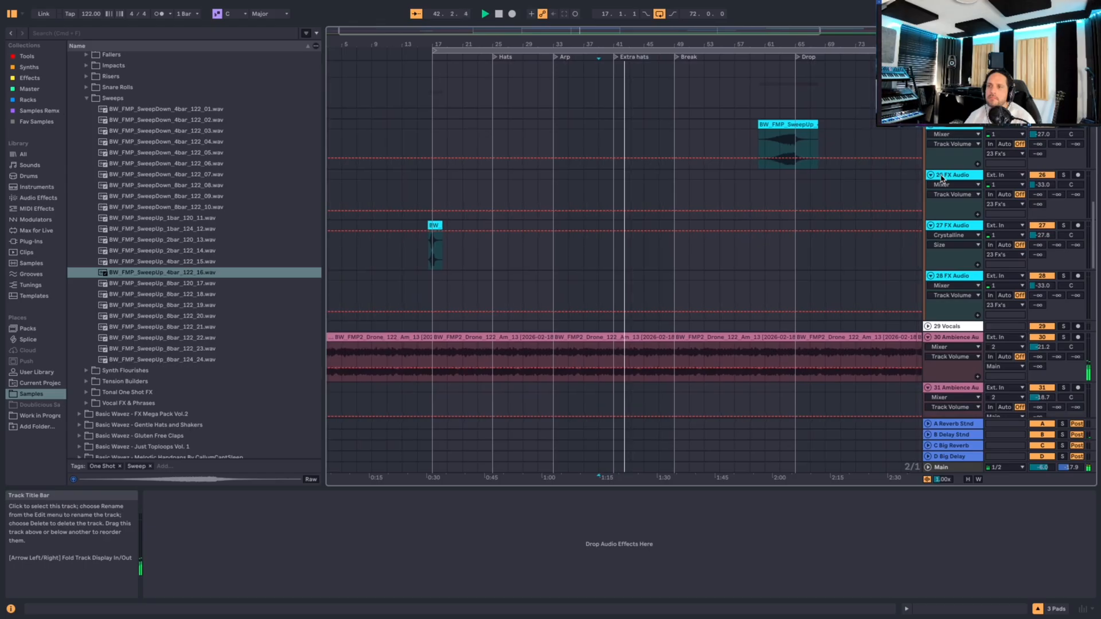
click(949, 178)
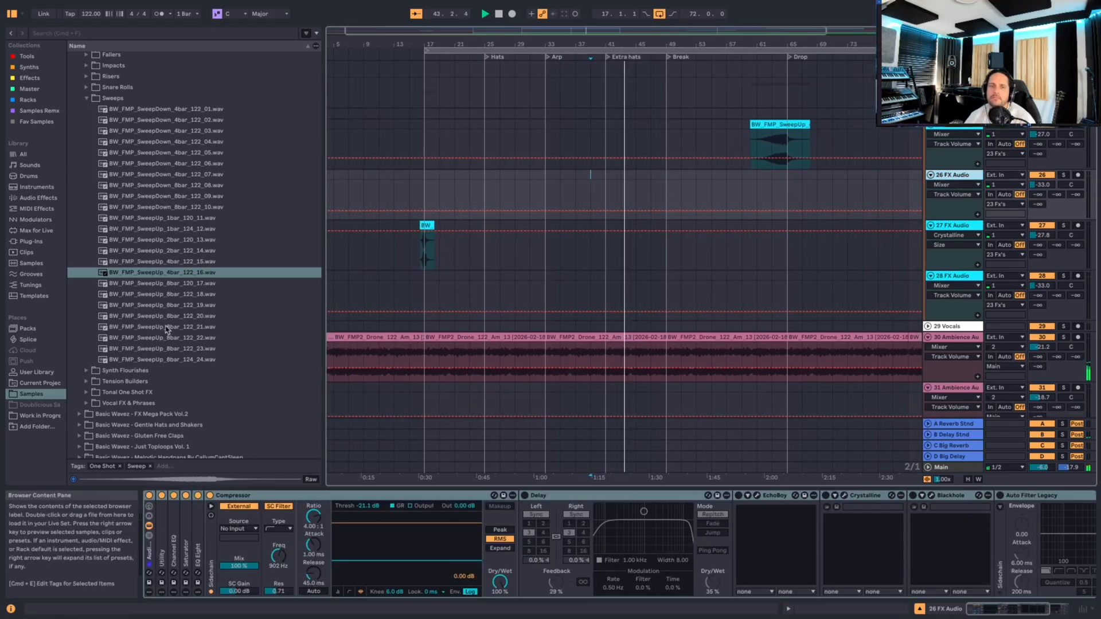
click(173, 176)
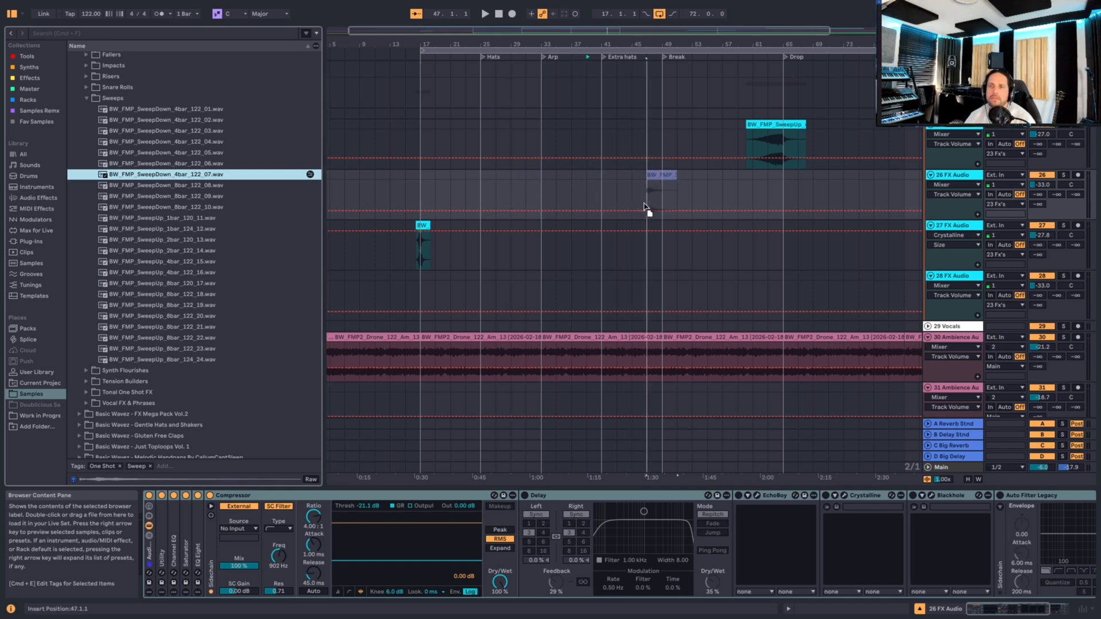
drag(653, 208, 653, 208)
Step: Shift the SweepDown 07 clip to start at 48.2.1, just ahead of the Break, auditioning the transition
scroll(674, 198, up, 5)
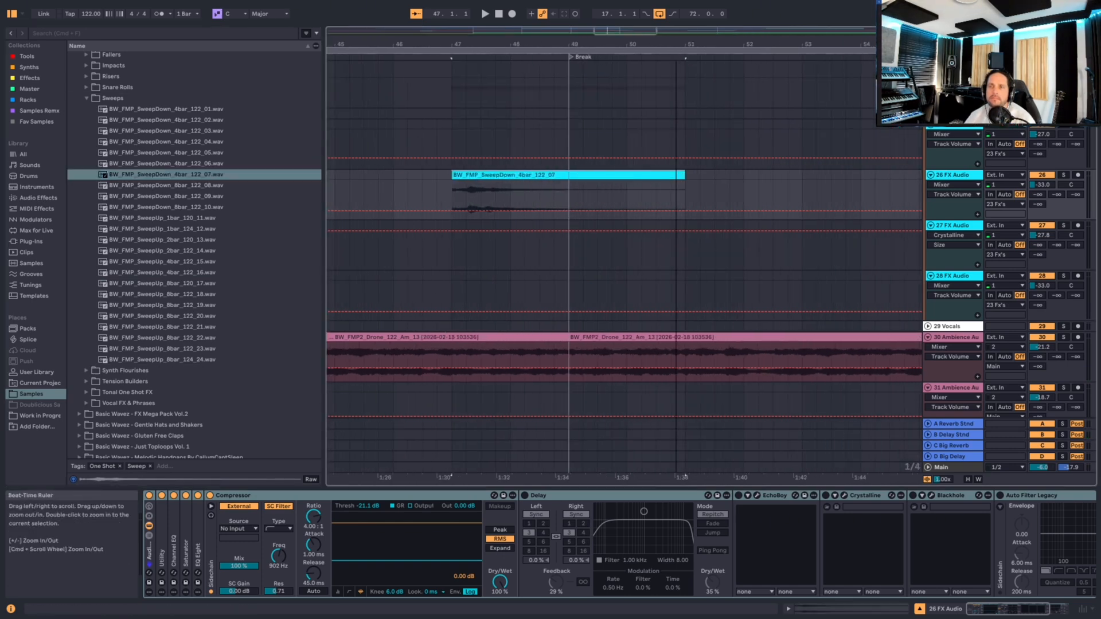
drag(551, 175, 632, 178)
click(512, 195)
key(space)
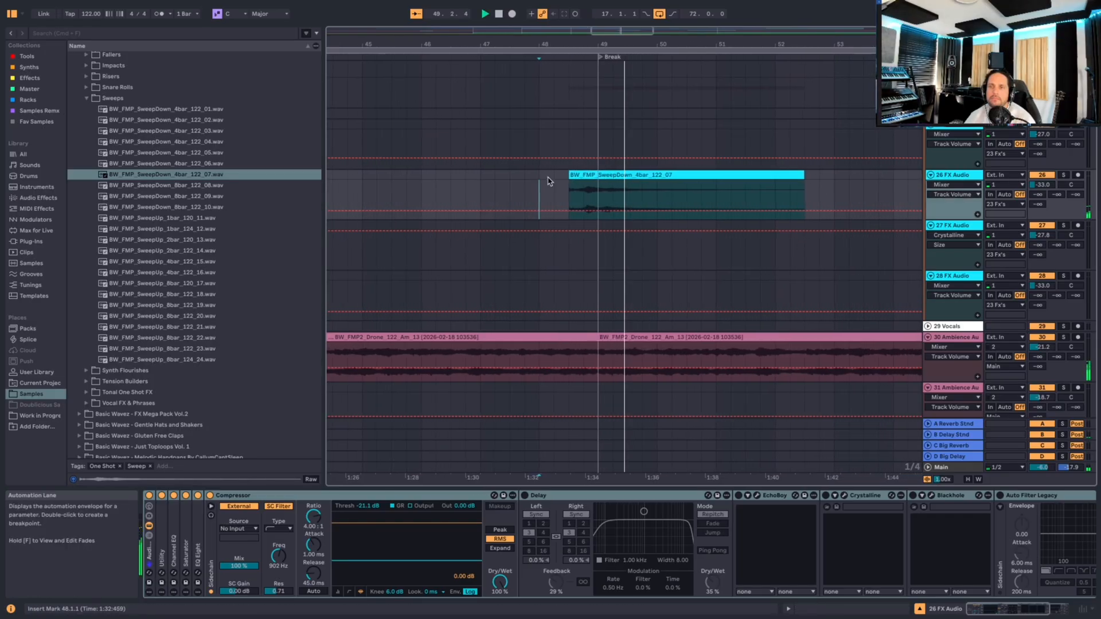
key(space)
drag(576, 175, 564, 181)
click(481, 187)
key(space)
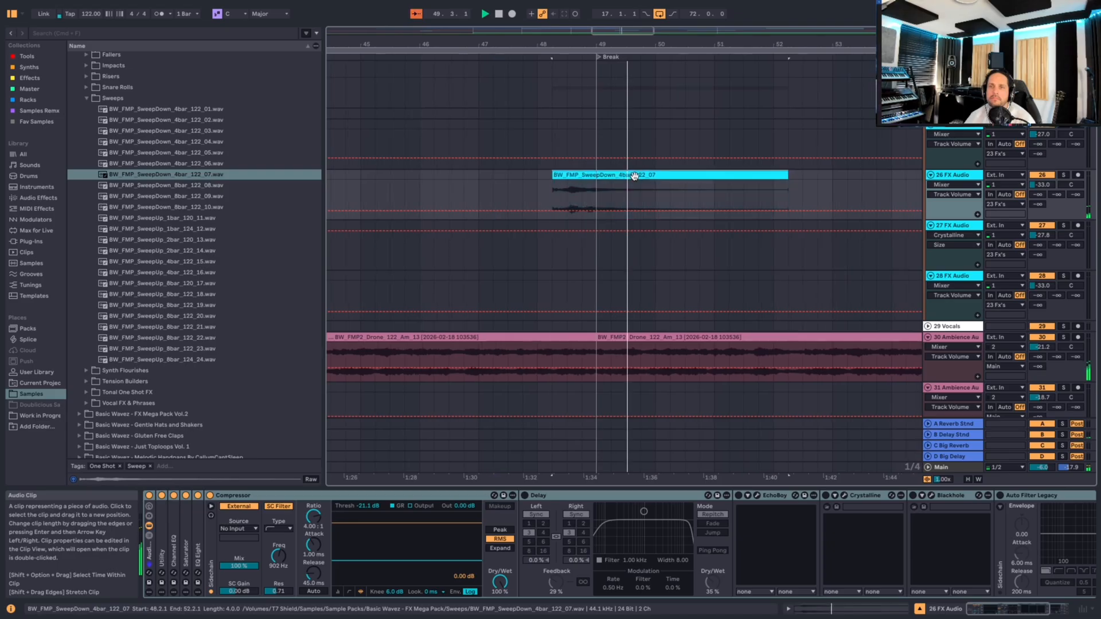
Step: Delete the SweepDown 07 clip from 26 FX Audio and stop playback
drag(634, 179, 645, 177)
key(Delete)
key(space)
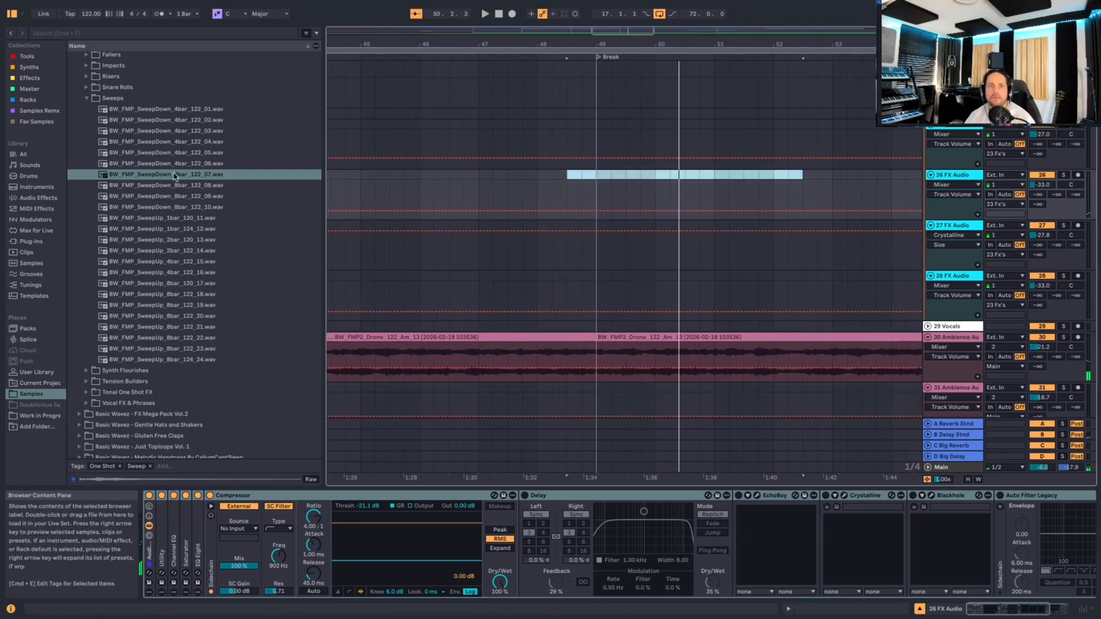
Step: Preview other SweepDown samples, then place BW_FMP_SweepDown_4bar_122_02.wav on 26 FX Audio at about bar 47.3 and play it in context
click(165, 166)
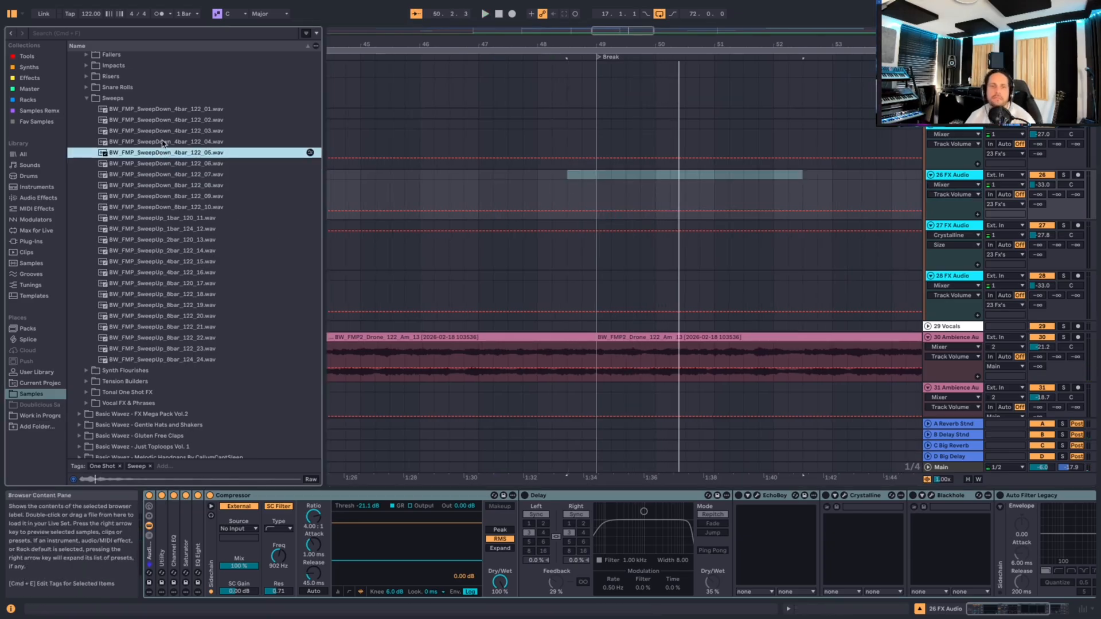
click(163, 142)
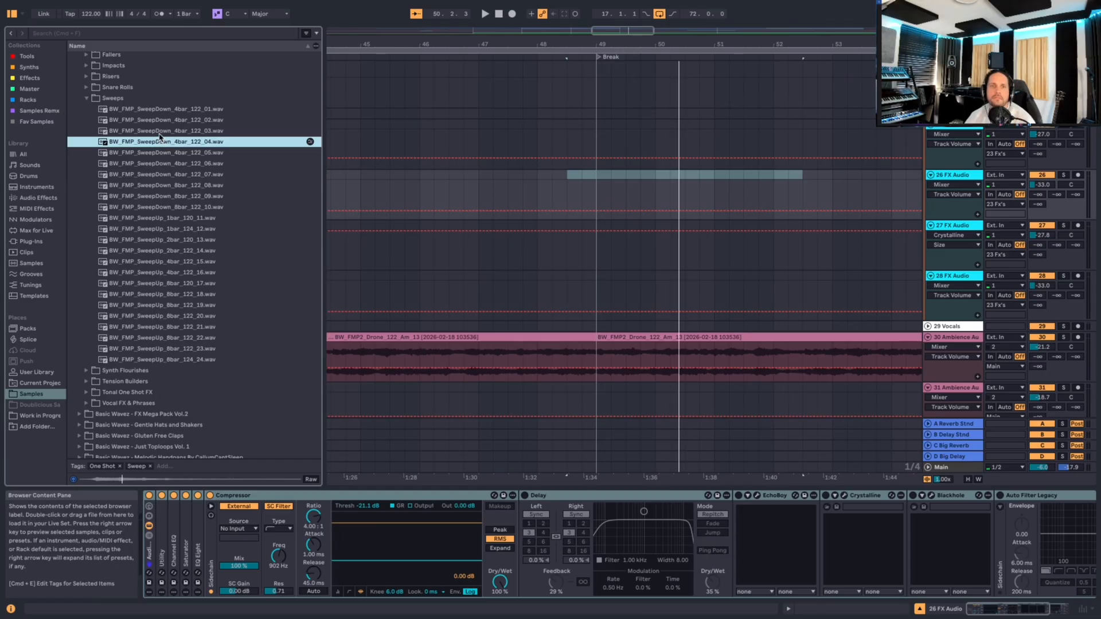
click(161, 132)
click(162, 122)
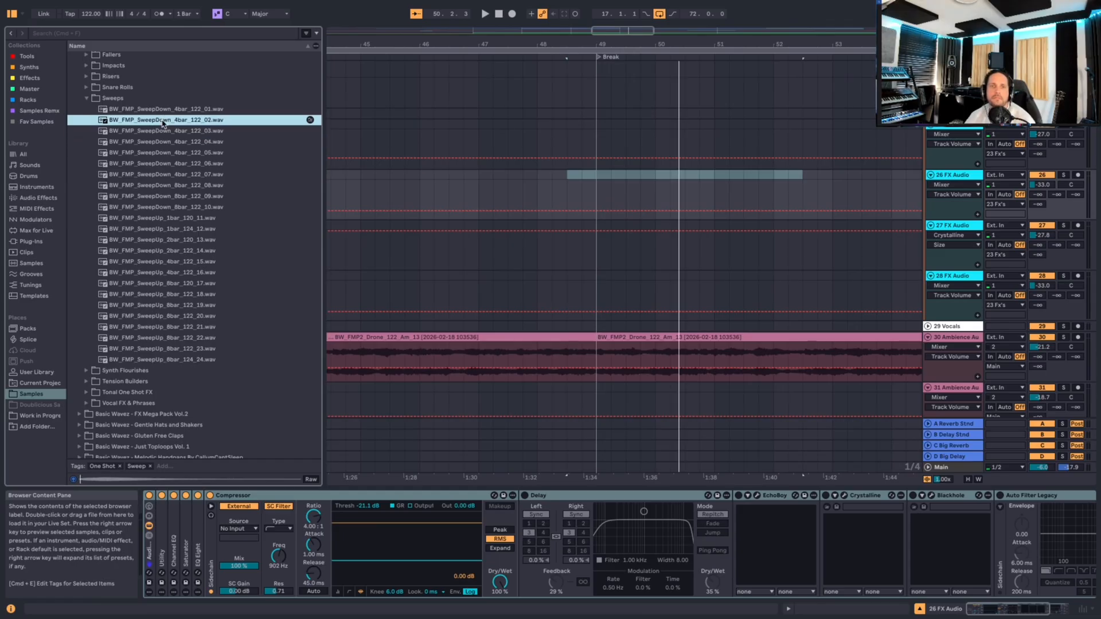
drag(566, 187, 505, 199)
key(space)
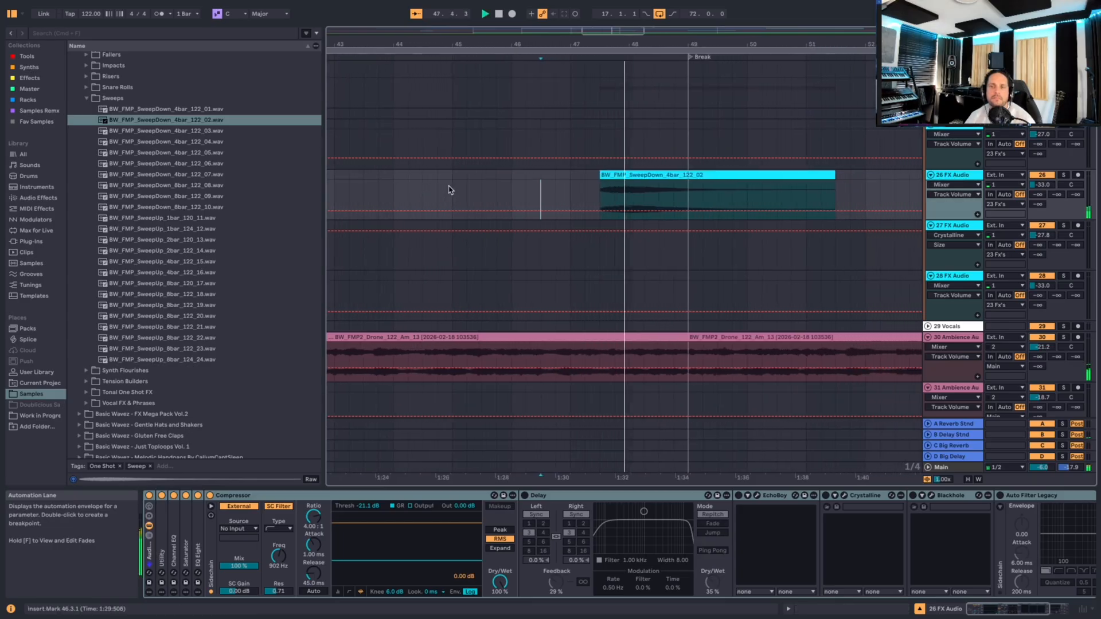
Step: Shift the SweepDown 02 clip later to start at 48.2.1, replaying the transition into the Break between moves
key(space)
drag(606, 175, 662, 179)
click(560, 189)
key(space)
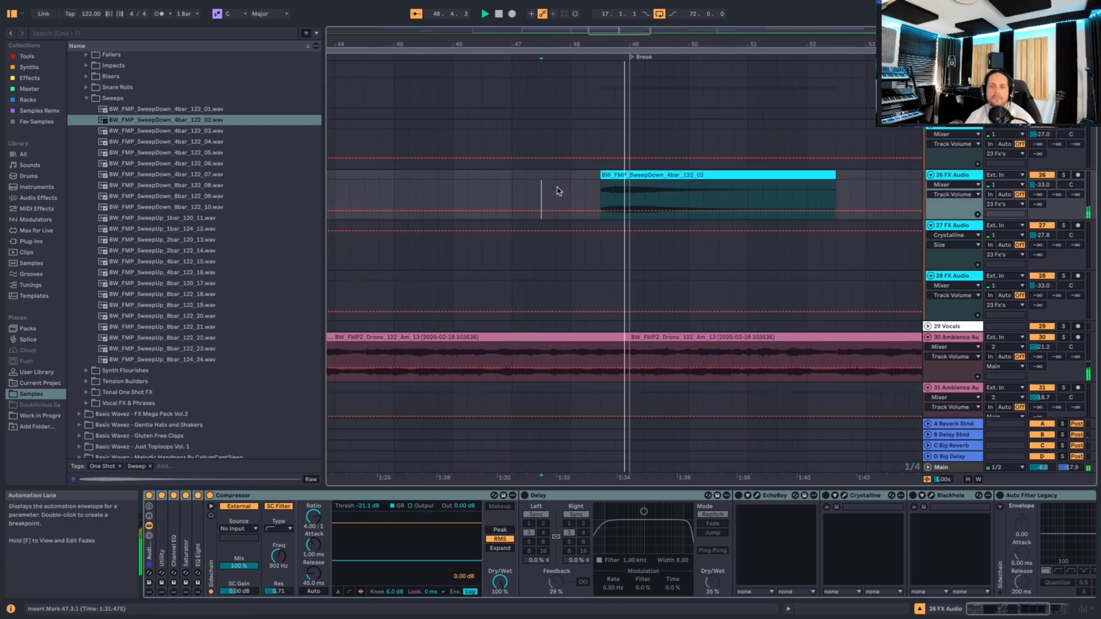
key(space)
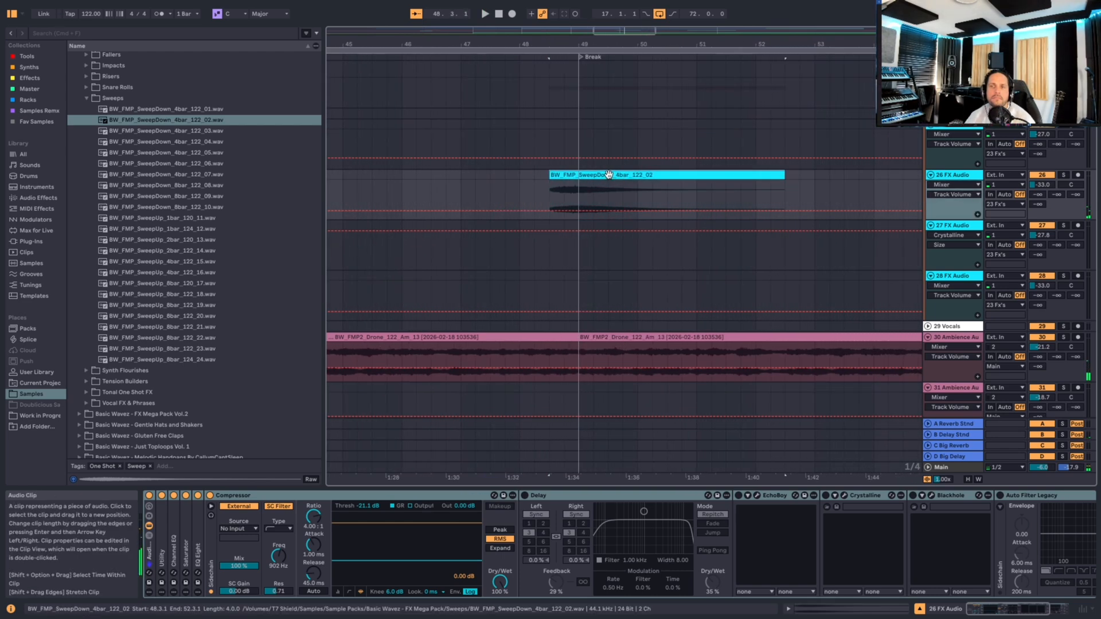
drag(617, 178, 599, 179)
Step: Switch to the view without automation, add a fade-in at the start of the SweepDown 02 clip, and replay the transition
key(a)
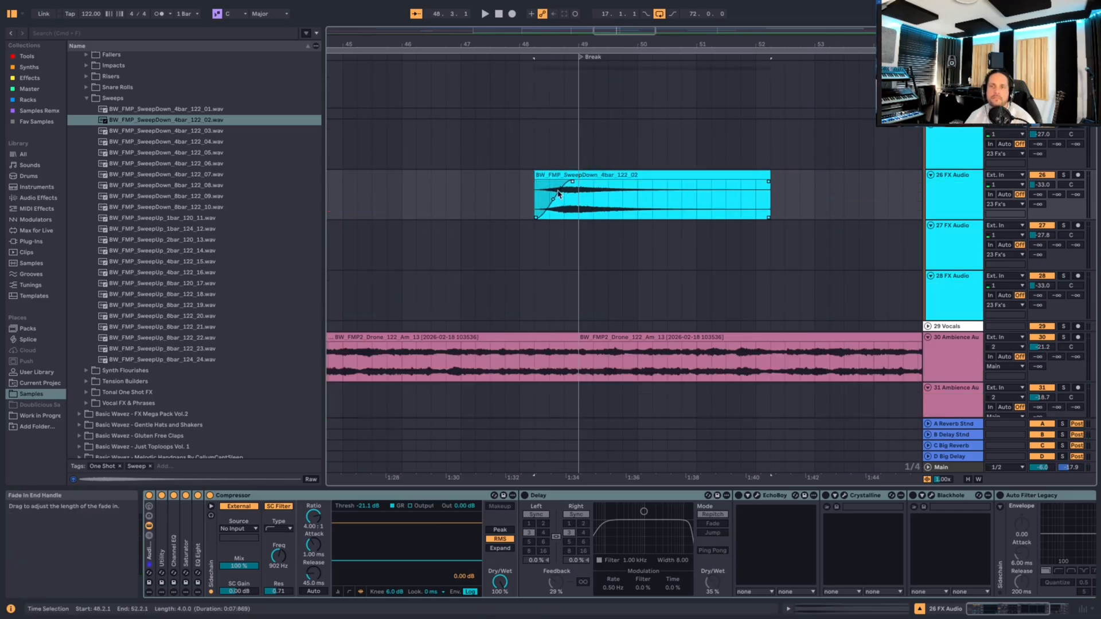
click(498, 197)
key(space)
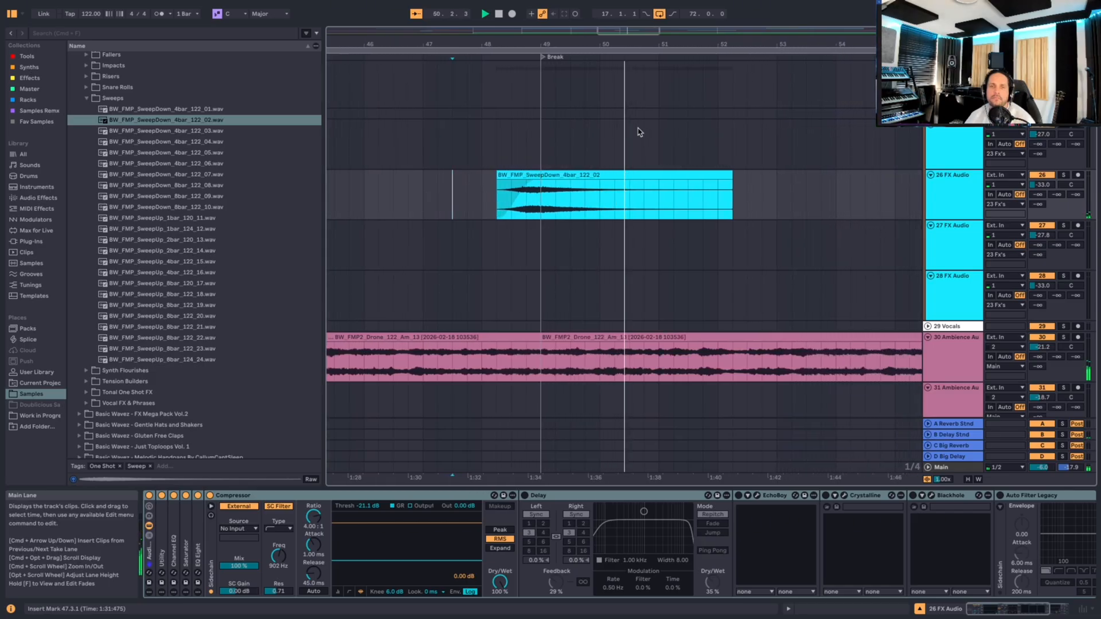
Step: Listen on through the Break while examining the bass, chord, ARP, pad and lead tracks
drag(641, 43, 680, 23)
scroll(754, 221, up, 12)
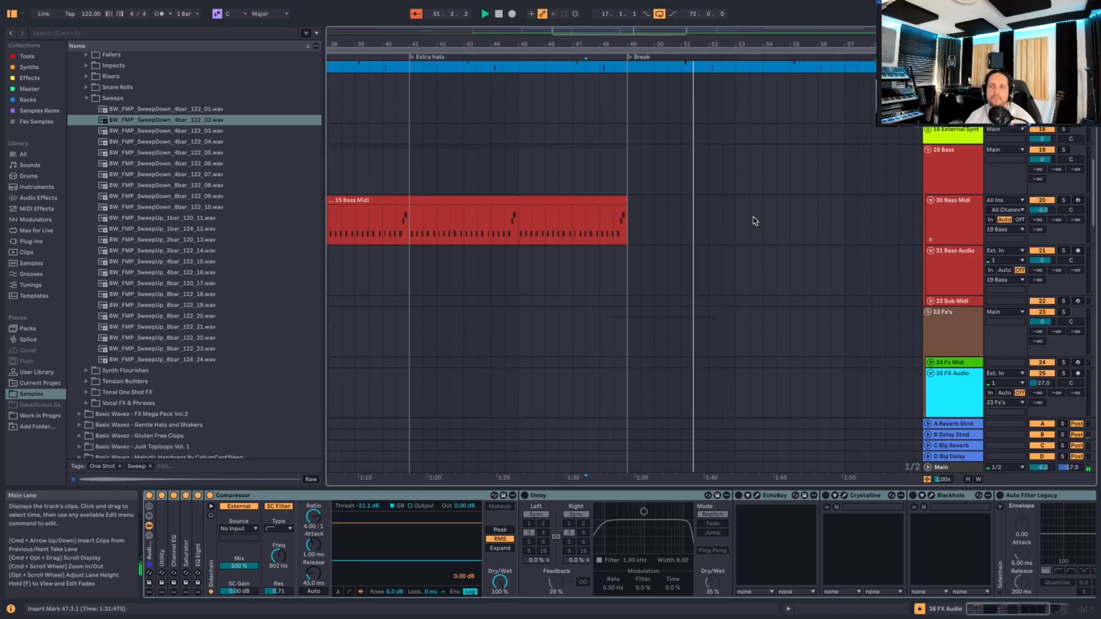
scroll(754, 220, up, 4)
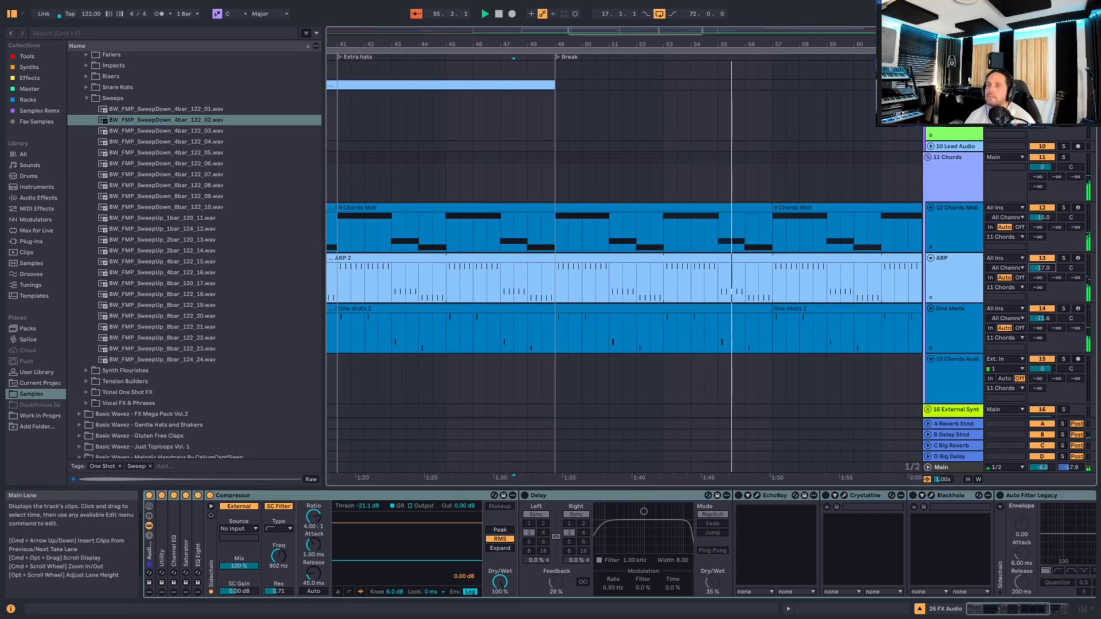
scroll(660, 147, down, 5)
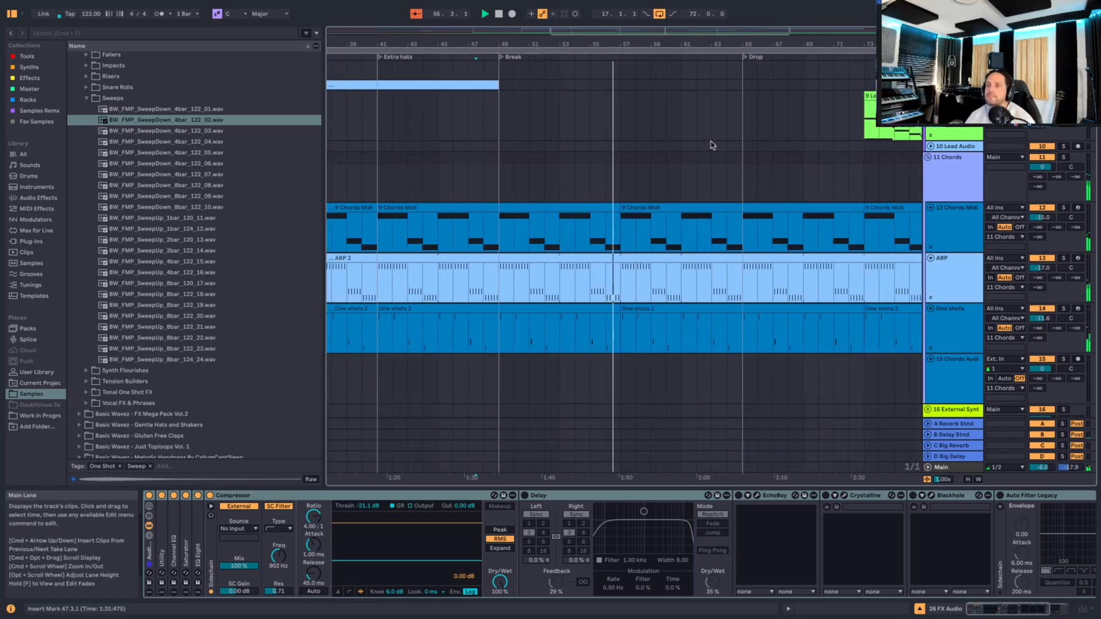
scroll(694, 143, up, 10)
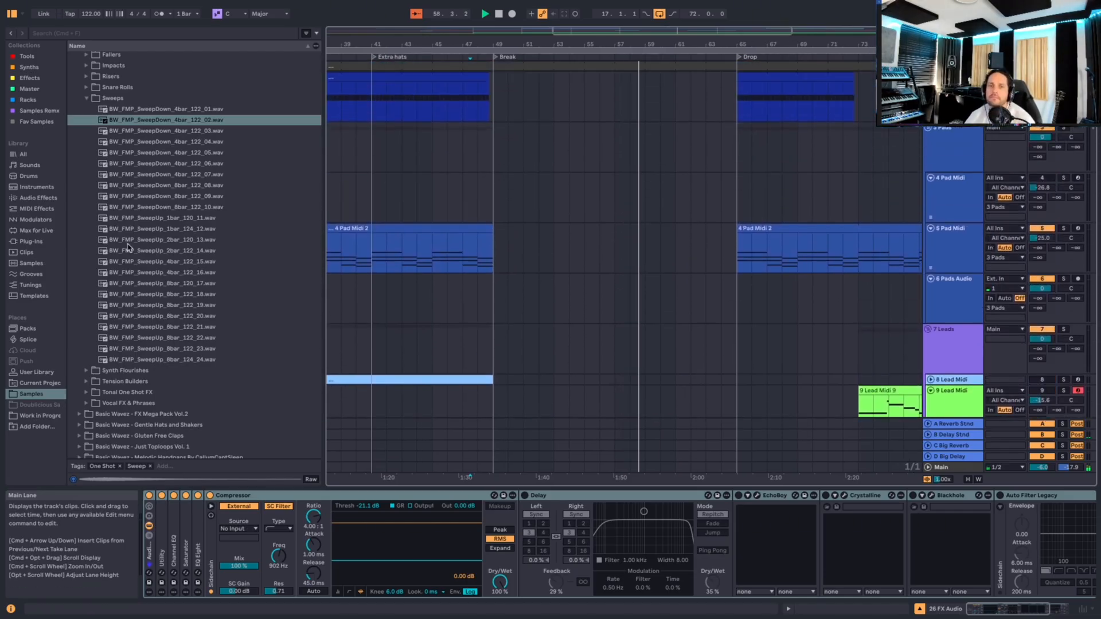
Step: Browse to the Clap Fills folder of the FX Mega Pack and preview clap fill samples 05, 03, 02 and 01
click(86, 99)
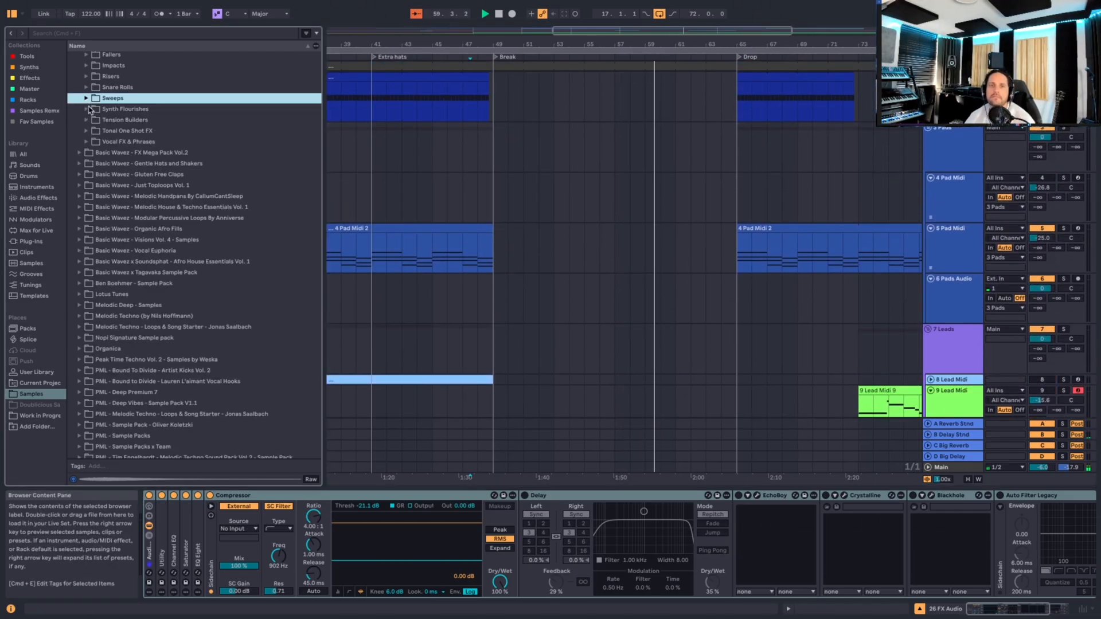
scroll(97, 103, up, 3)
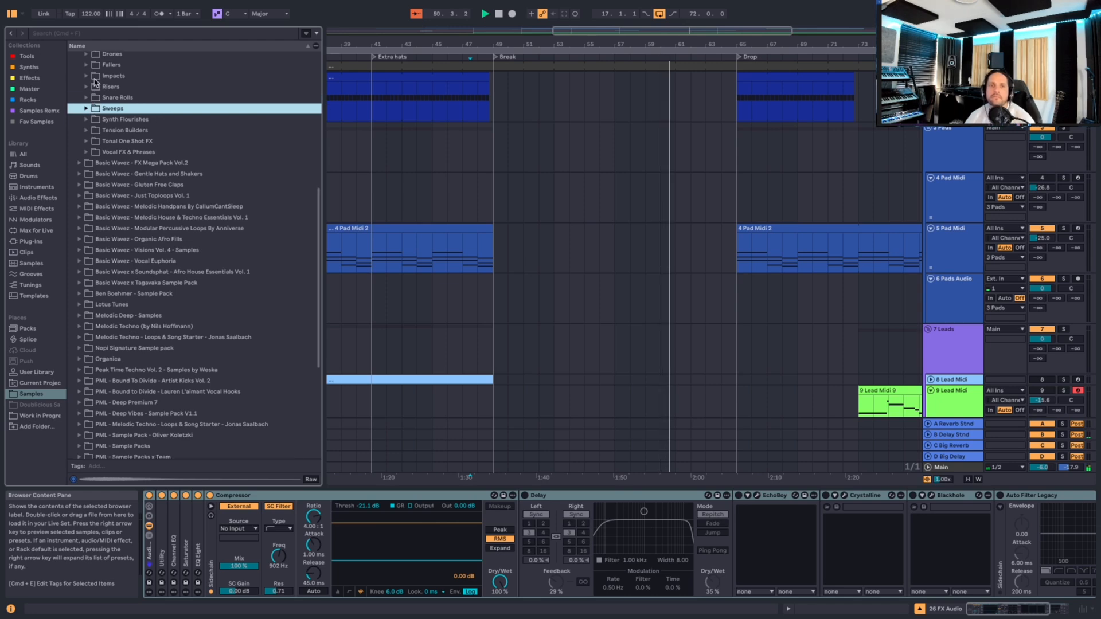
click(87, 98)
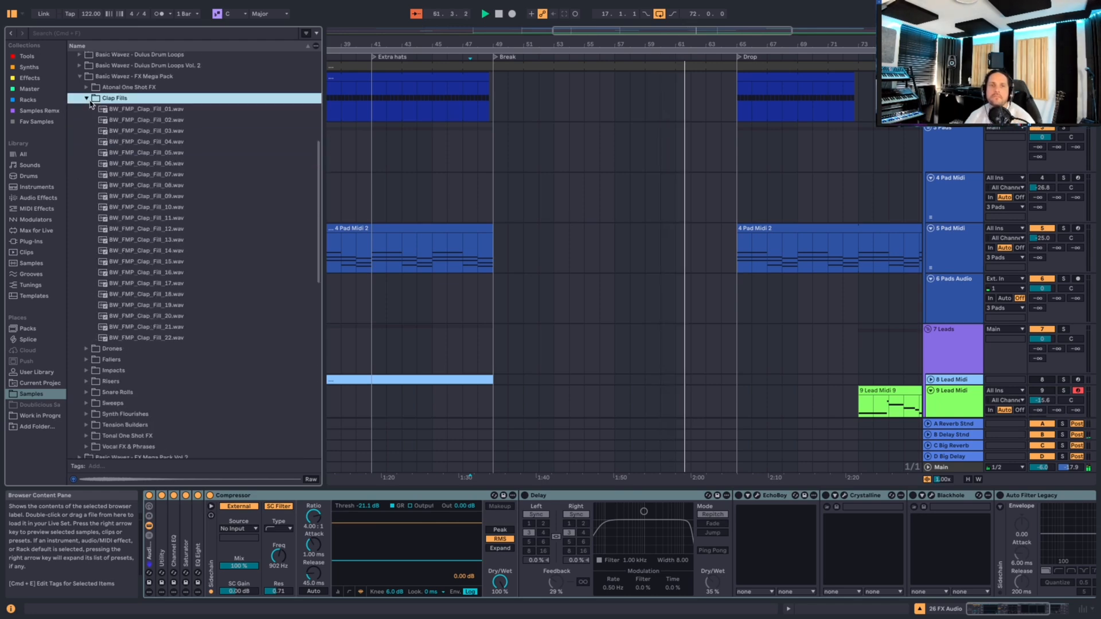
click(143, 187)
click(157, 153)
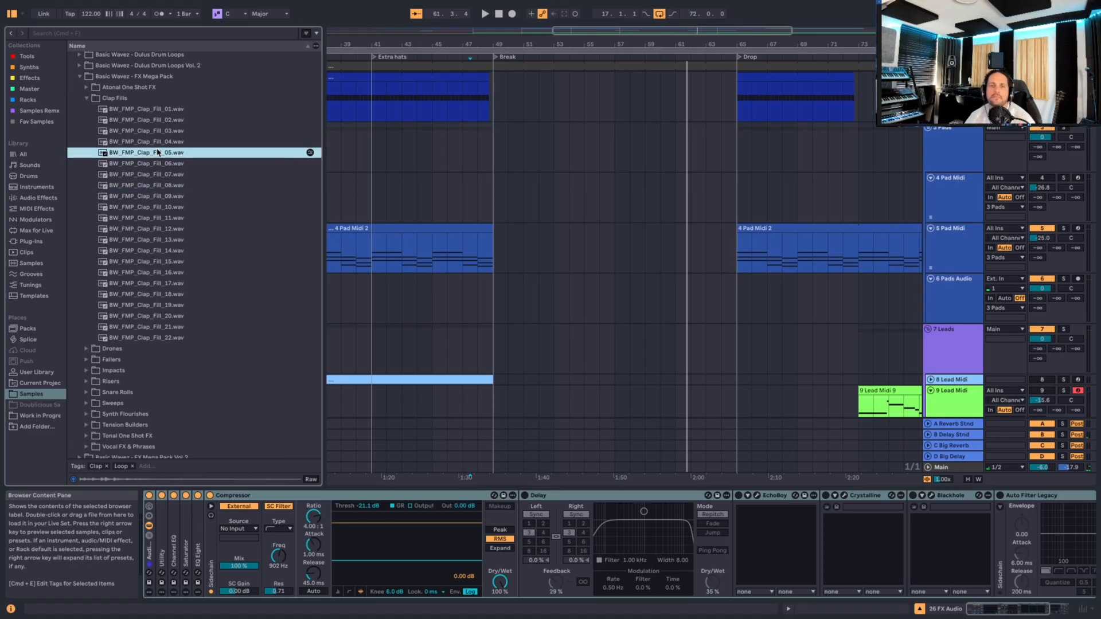
click(147, 132)
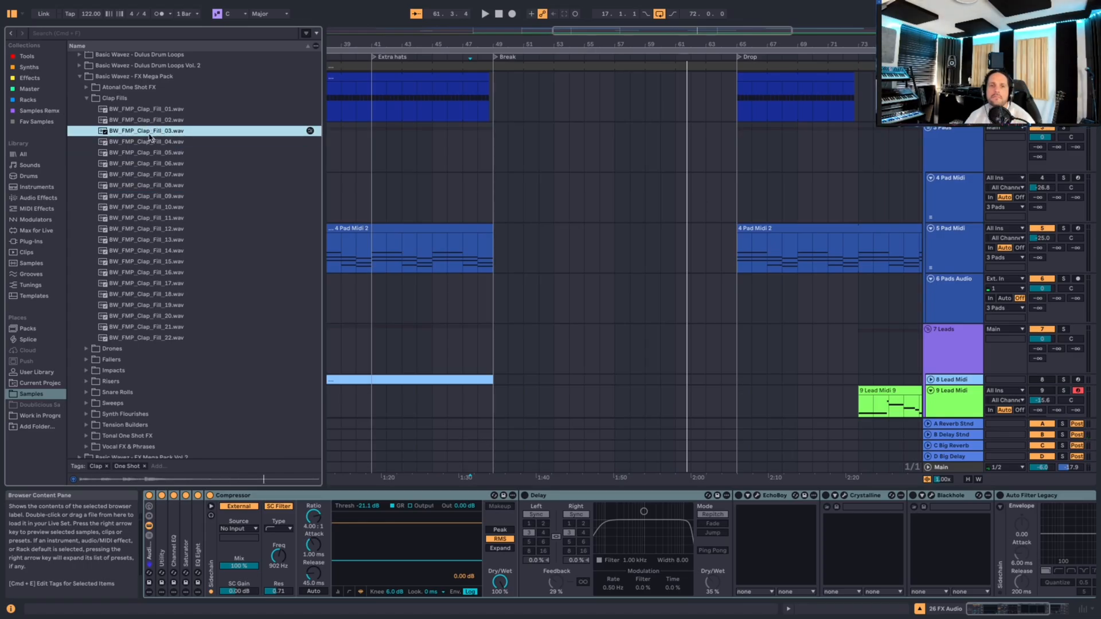
click(148, 121)
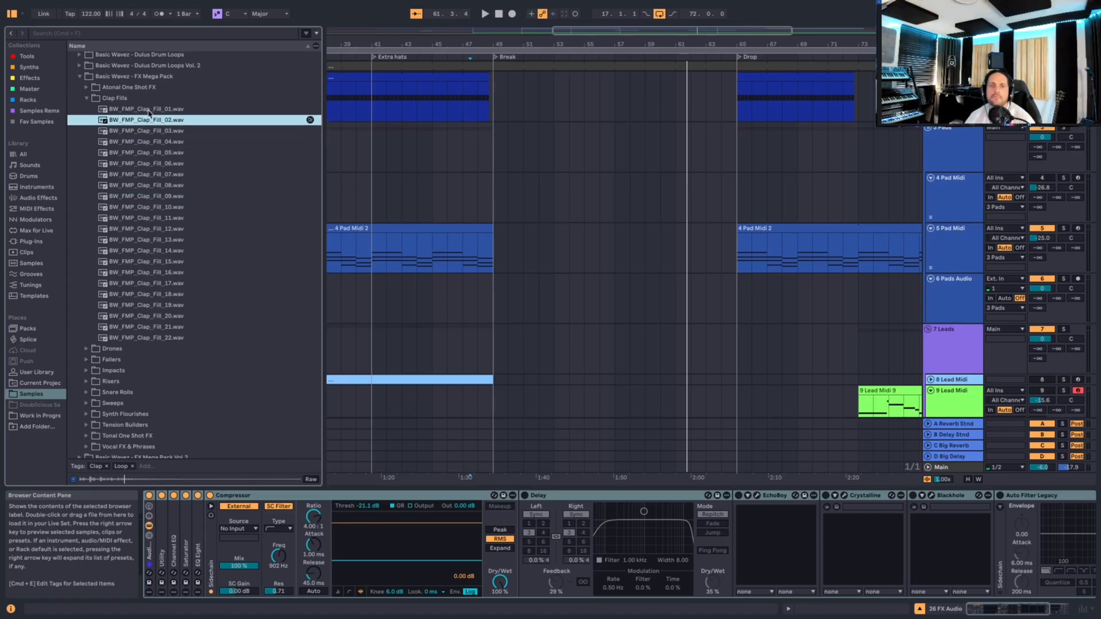
click(149, 110)
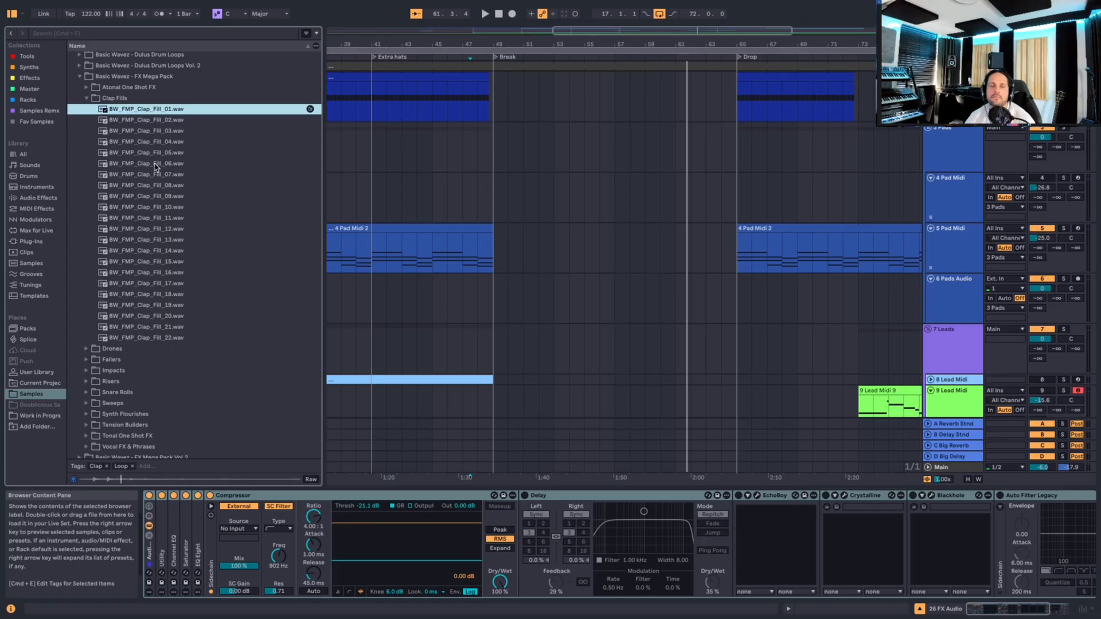
Step: Place BW_FMP_Clap_Fill_01.wav on 27 FX Audio just before the Drop, starting at 64.3.2, and play the transition
mouse_move(482, 201)
mouse_down()
mouse_move(651, 283)
mouse_move(722, 339)
mouse_up()
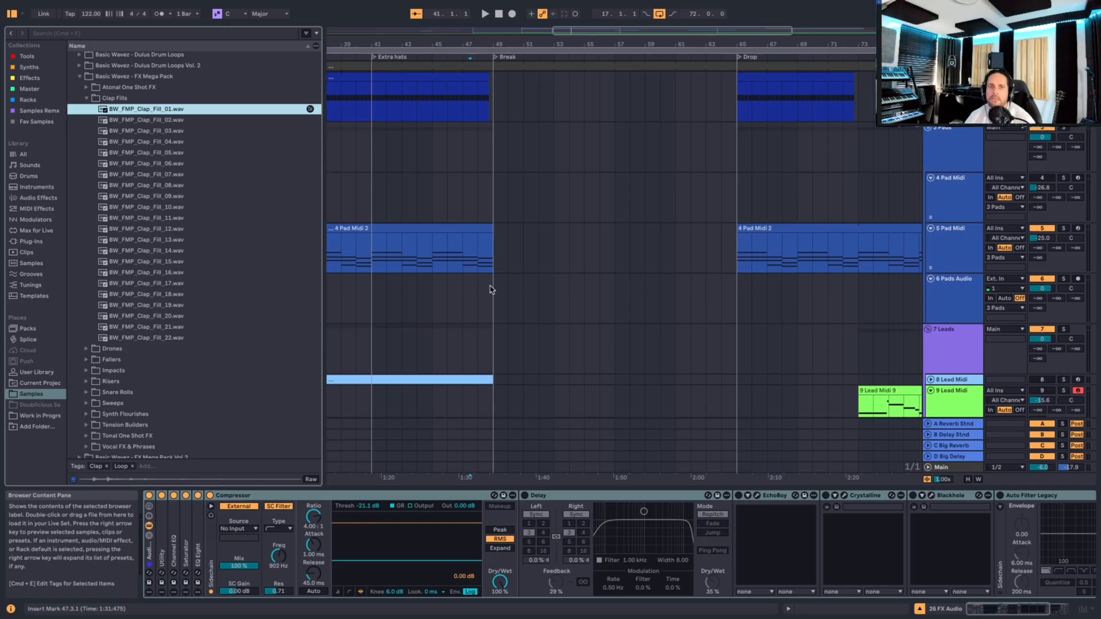
scroll(631, 321, down, 20)
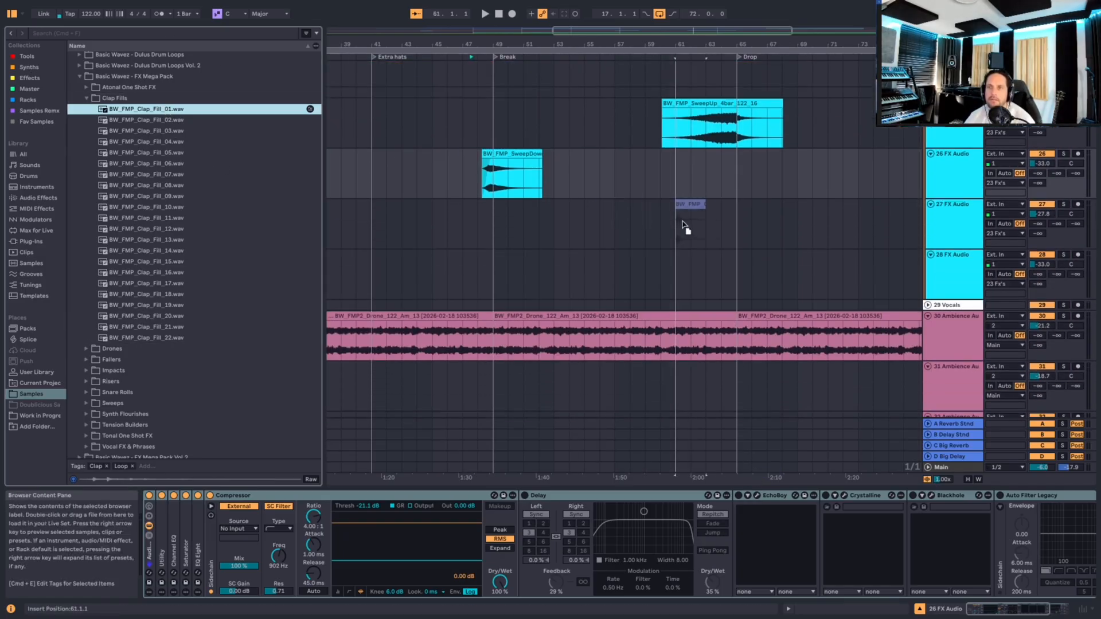
drag(729, 232, 724, 227)
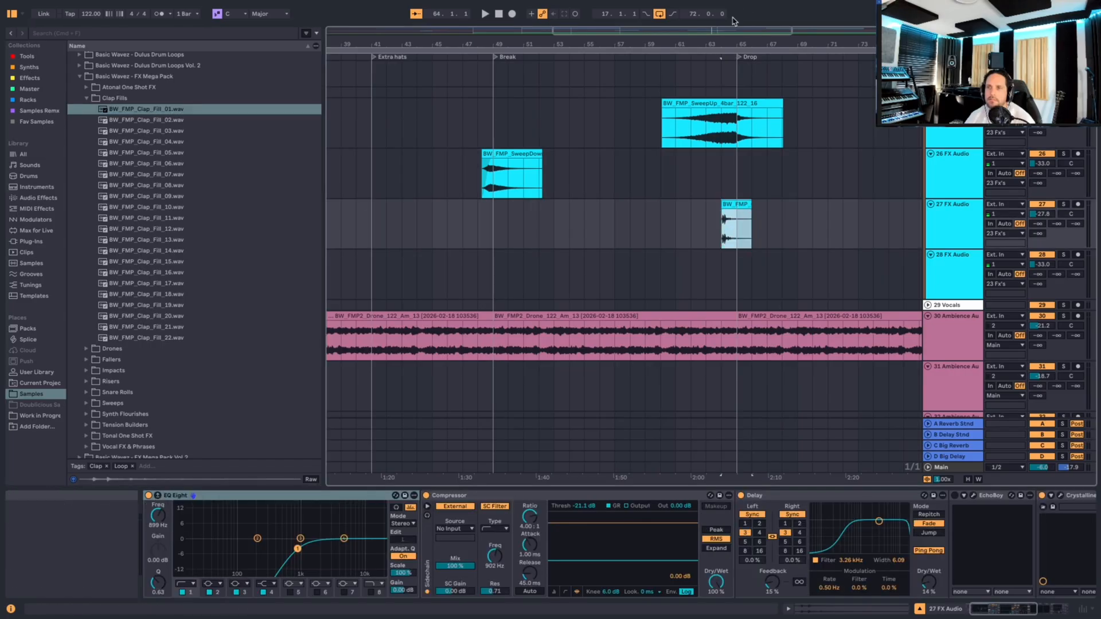
drag(725, 44, 725, 138)
drag(787, 203, 879, 208)
key(space)
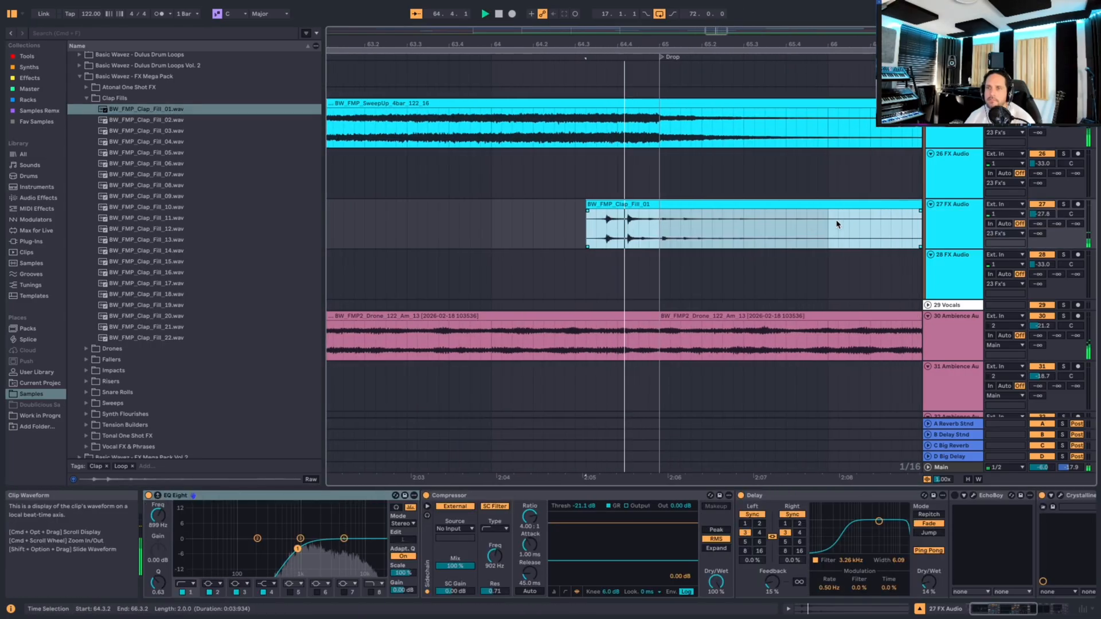
Step: Turn off Warp for the Clap Fill 01 clip and raise 27 FX Audio's volume to -8.1 dB while replaying the Drop transition
drag(1042, 214, 1041, 192)
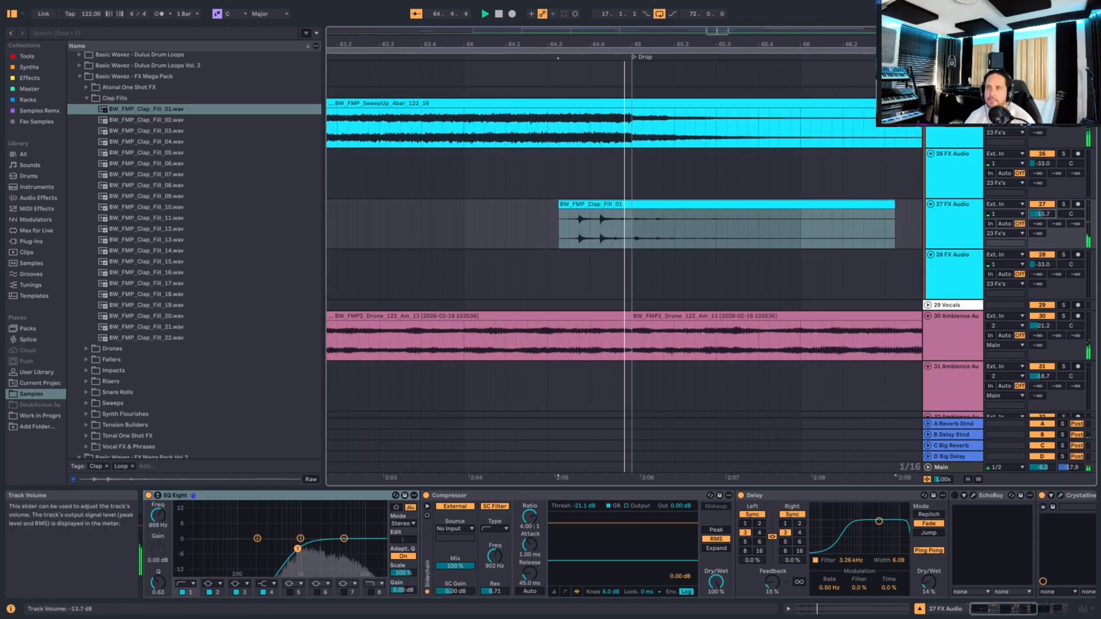
double_click(700, 207)
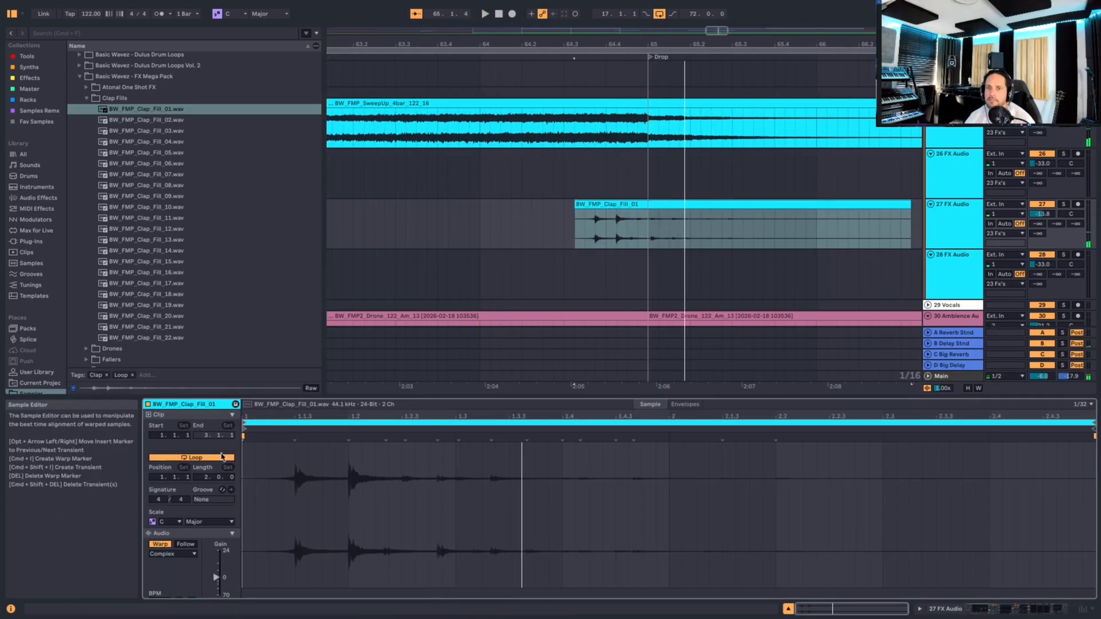
click(160, 544)
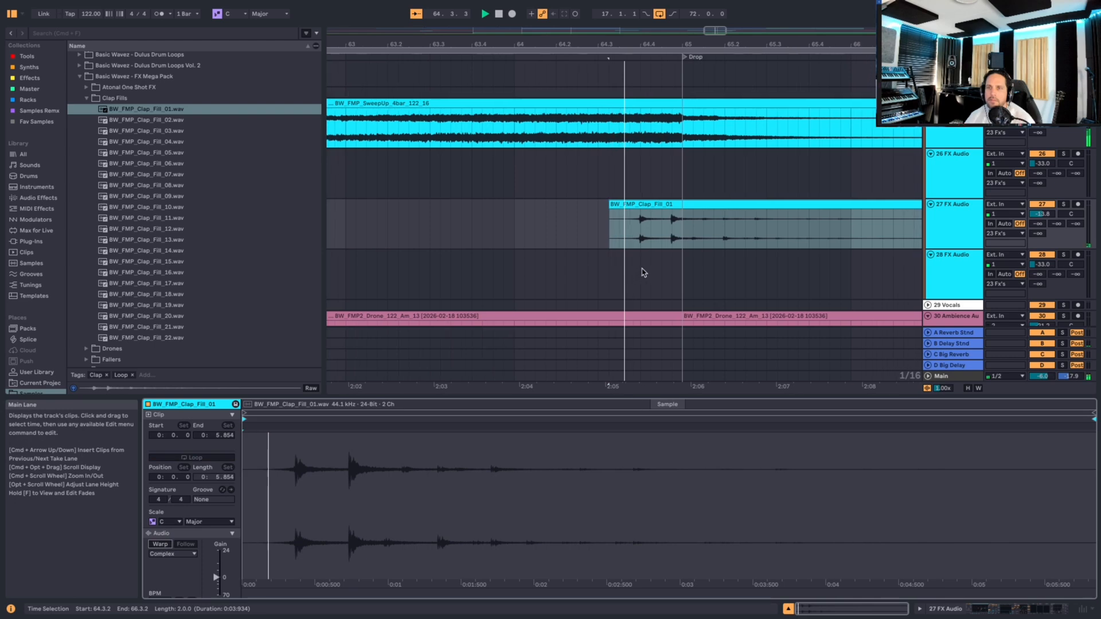
drag(1042, 214, 1042, 205)
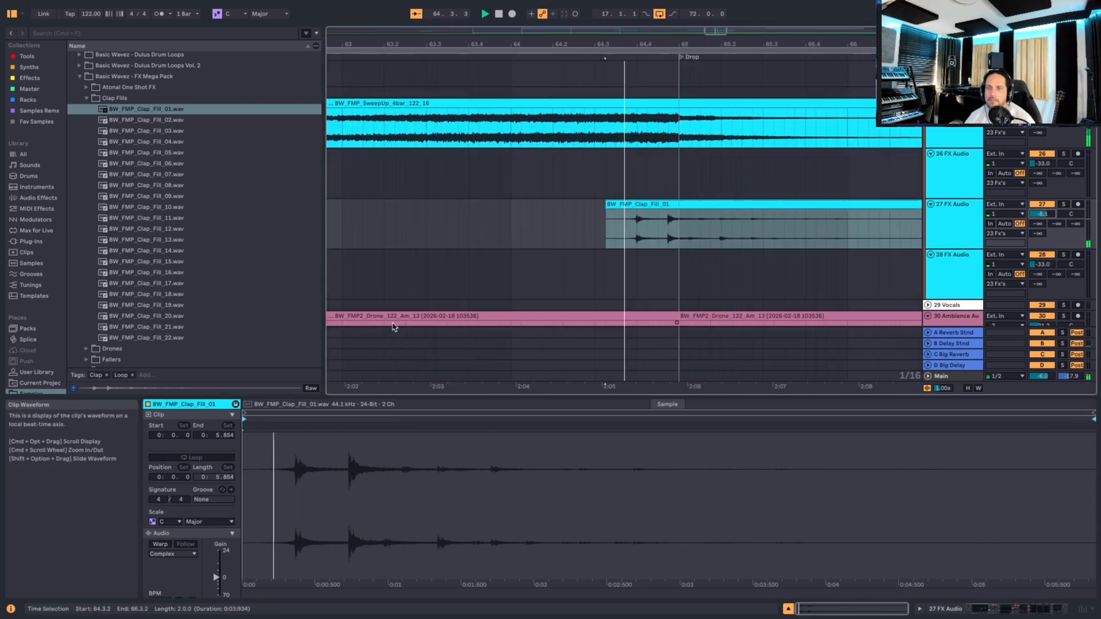
click(374, 217)
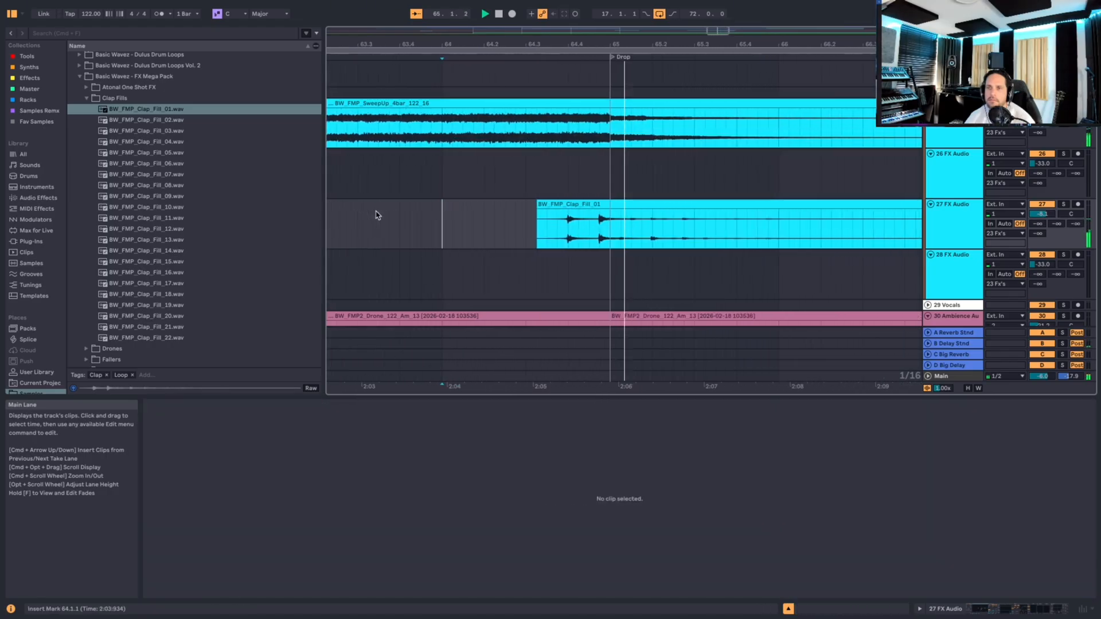
key(space)
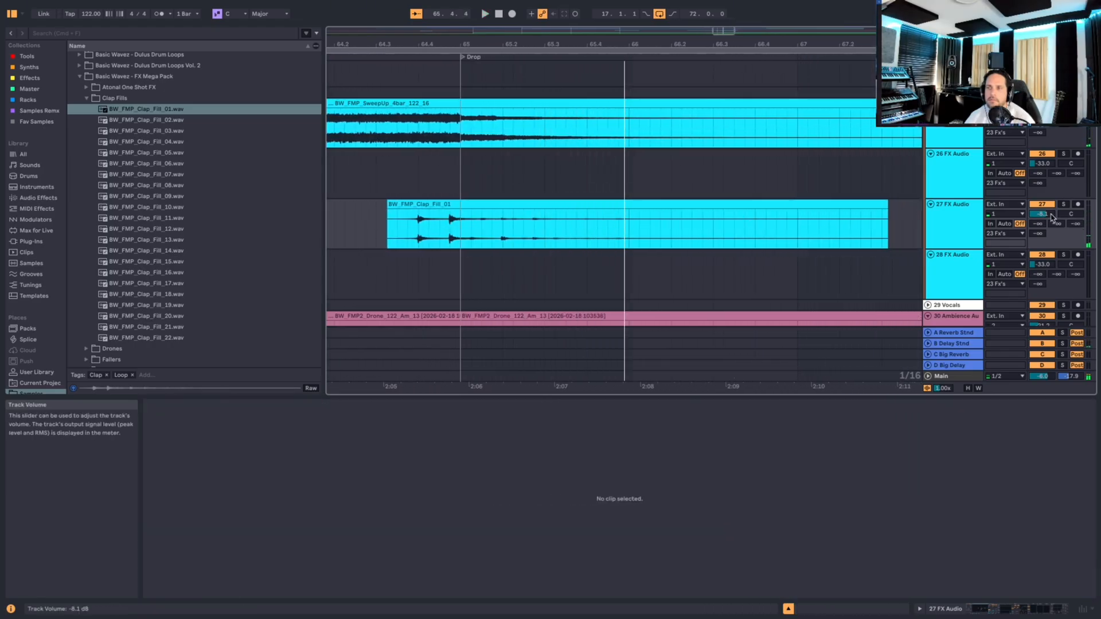
Step: Raise the Clap Fill 01 clip's gain slightly and replay it into the Drop
click(675, 207)
click(259, 397)
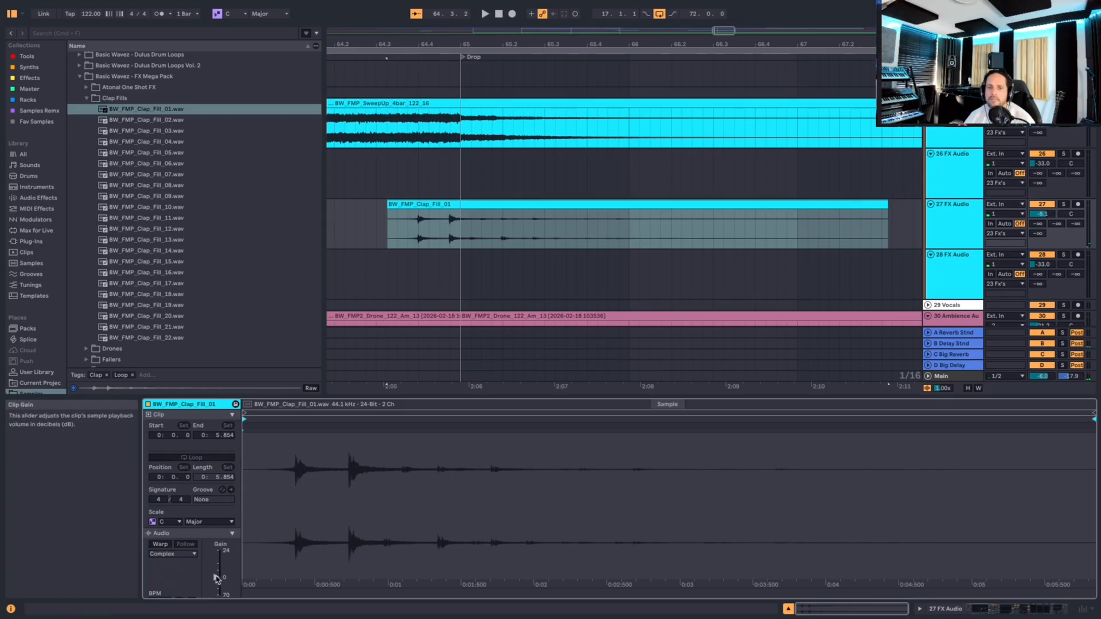
key(space)
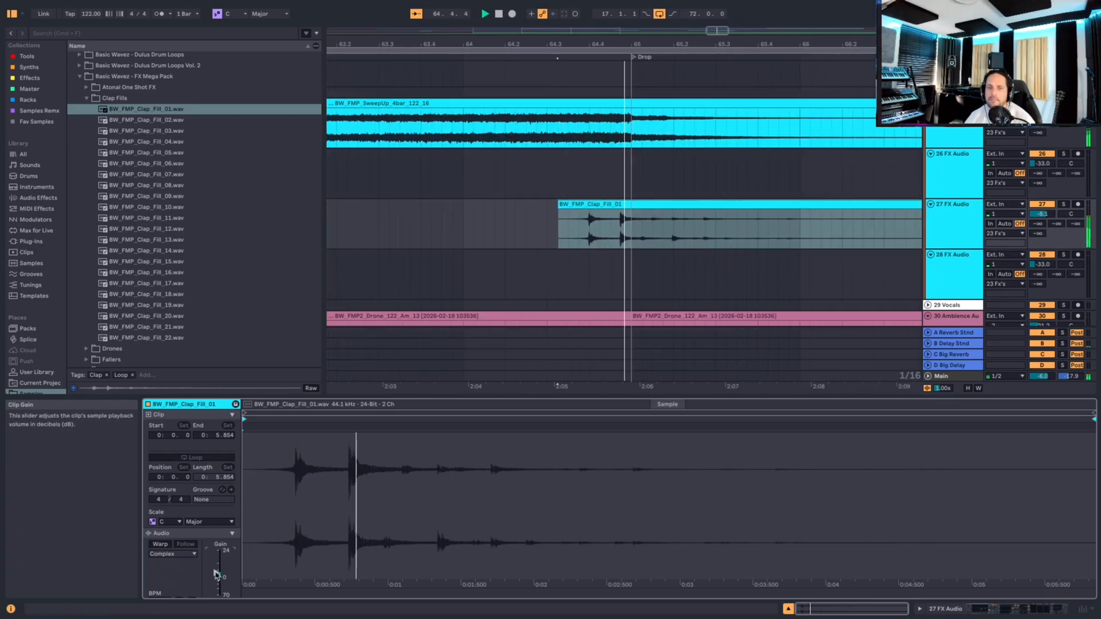
key(space)
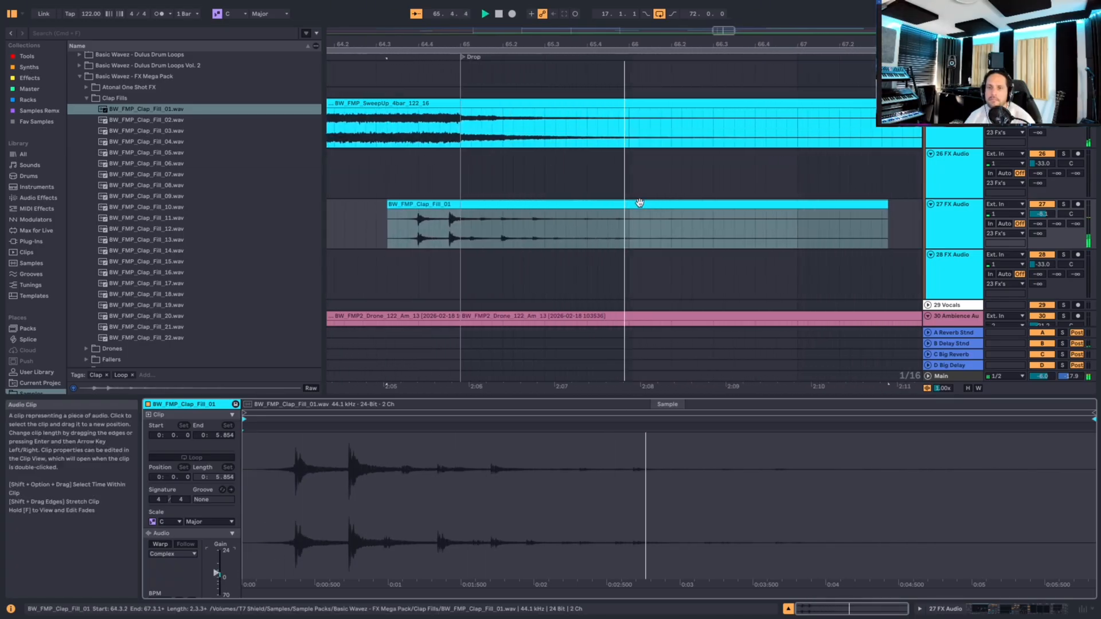
Step: Trim the Clap Fill 01 clip to end at 65.2.1, add a short fade-out, and replay the transition from 63.1.4
click(640, 204)
drag(888, 203, 471, 204)
key(space)
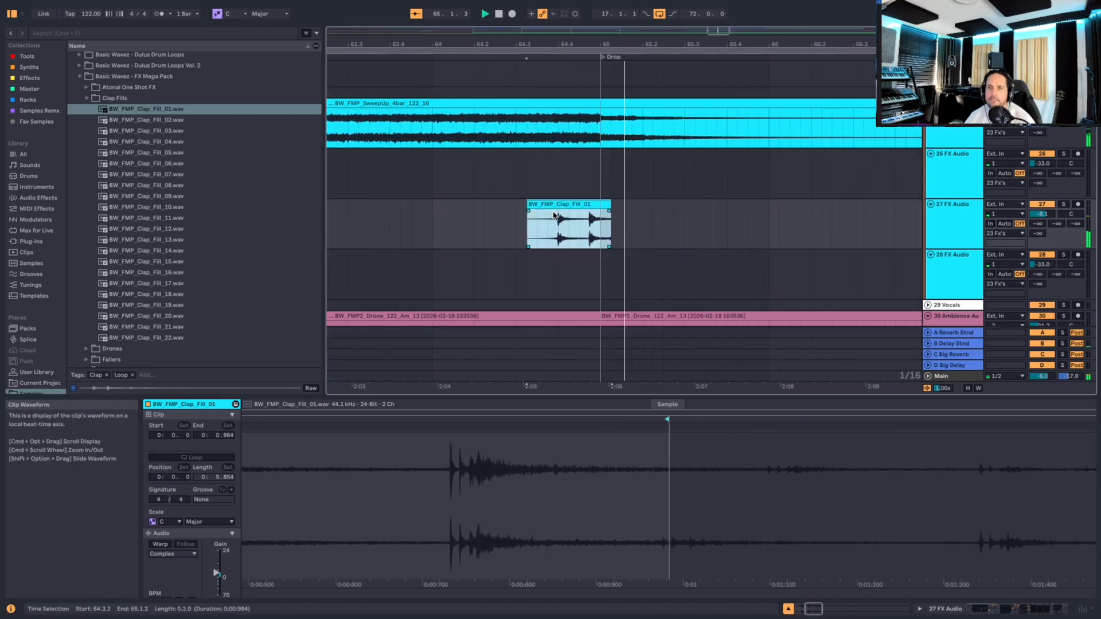
key(space)
drag(567, 201, 605, 221)
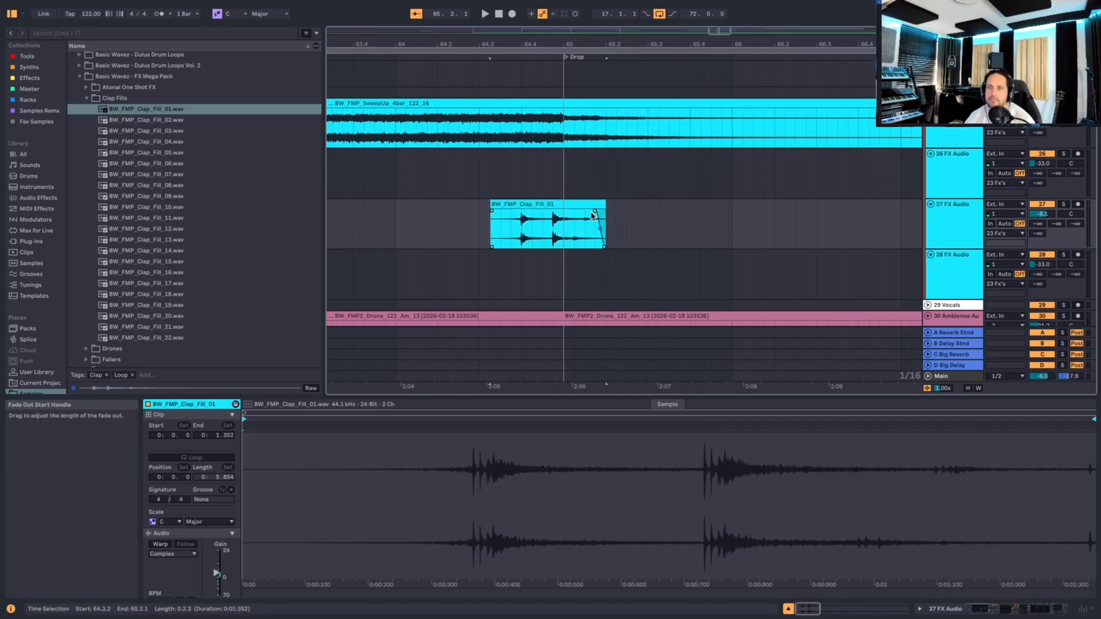
key(space)
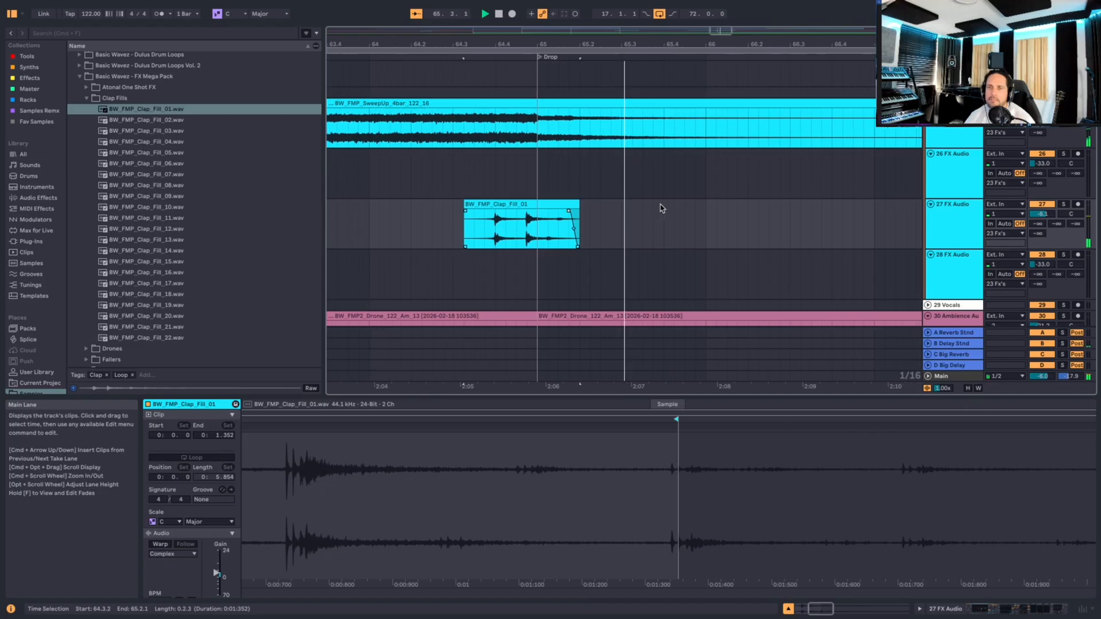
click(347, 218)
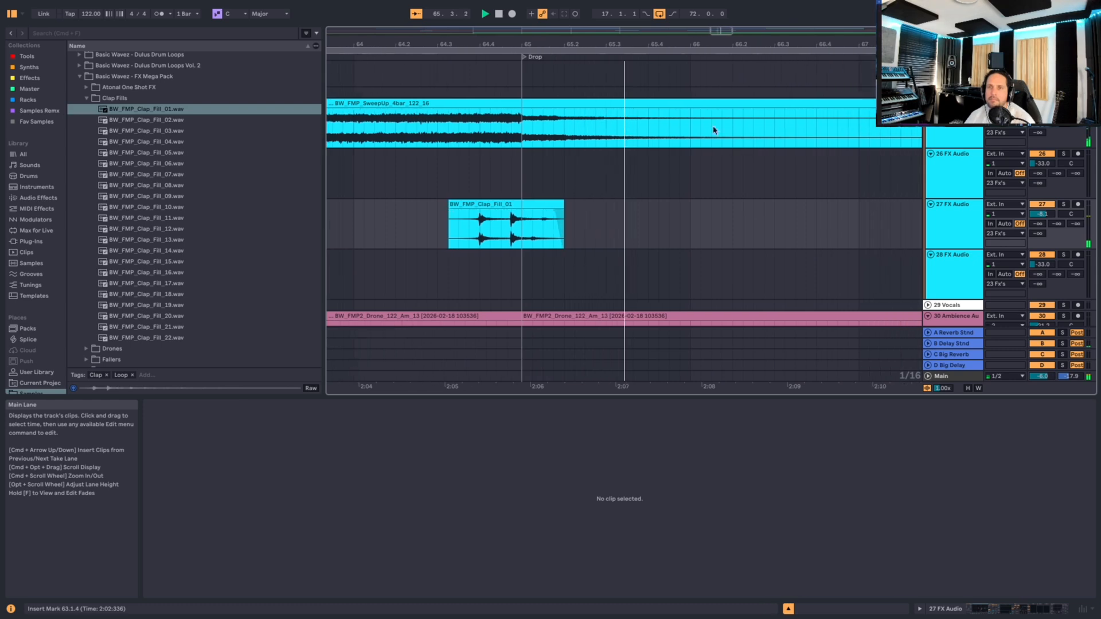
Step: Listen on through the Drop while examining the chord, bass, lead, pad, FX, percussion loop and ambience tracks
scroll(813, 210, down, 5)
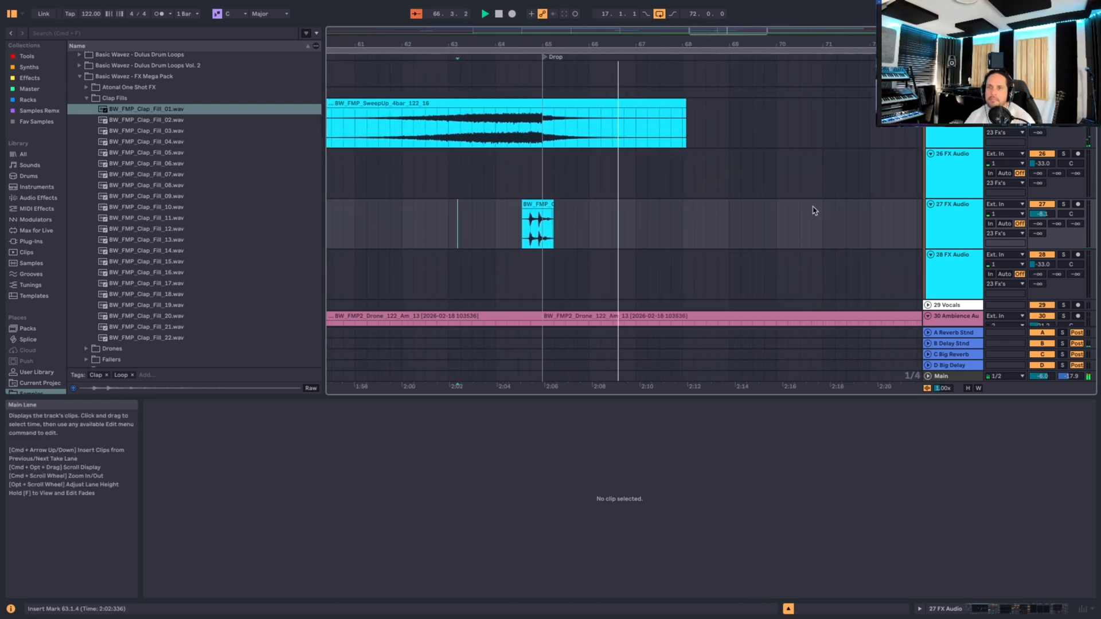
scroll(814, 211, up, 10)
scroll(639, 167, up, 2)
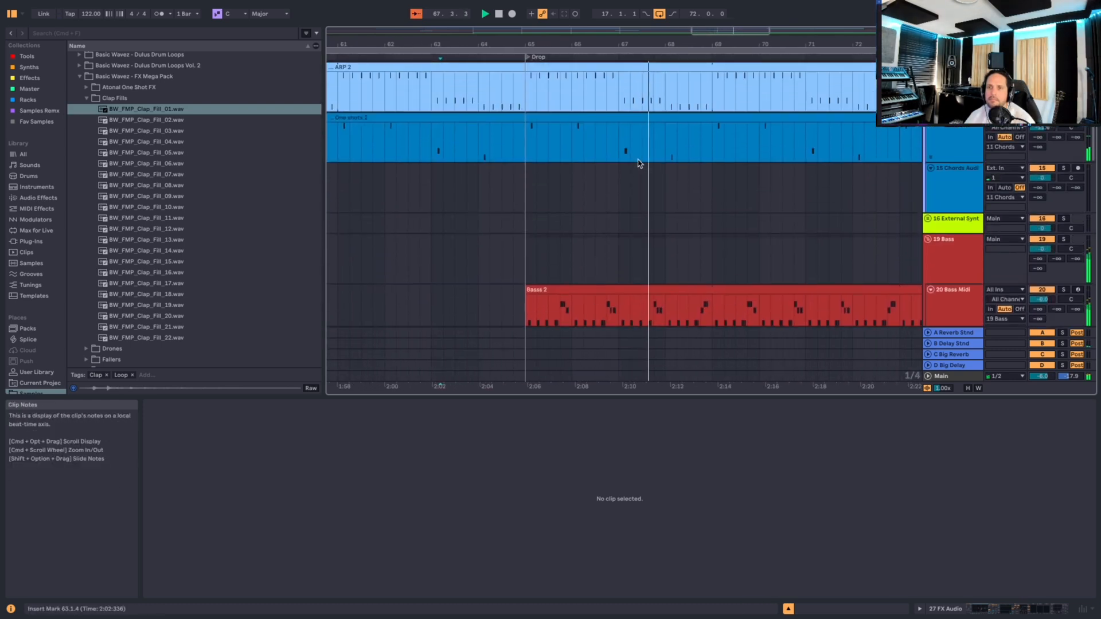
scroll(642, 163, up, 3)
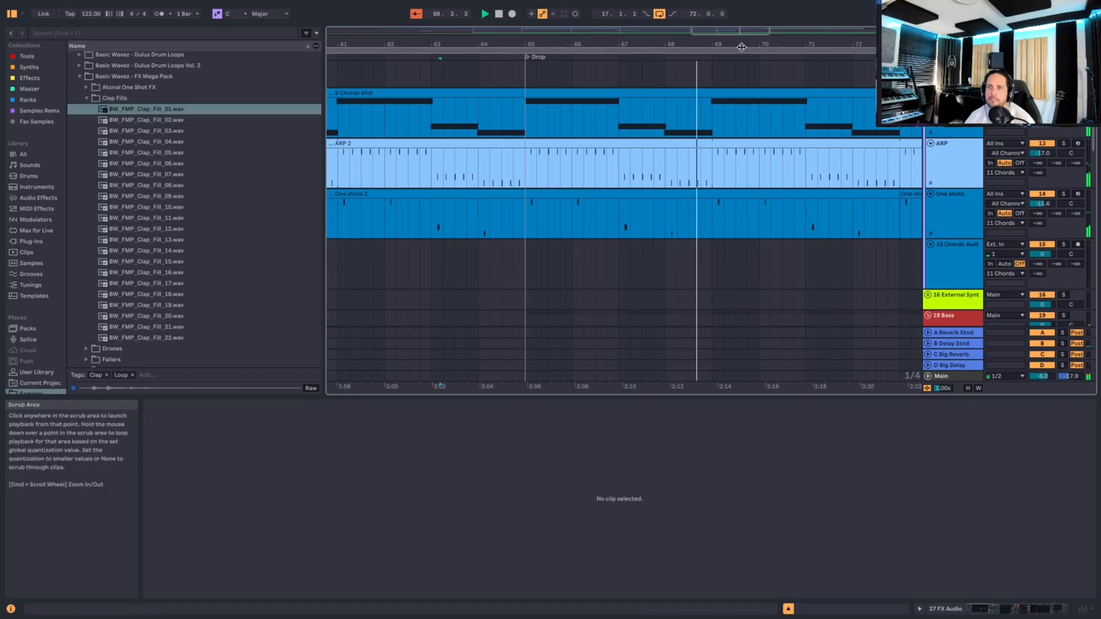
scroll(745, 140, down, 6)
scroll(708, 149, up, 2)
scroll(707, 149, up, 5)
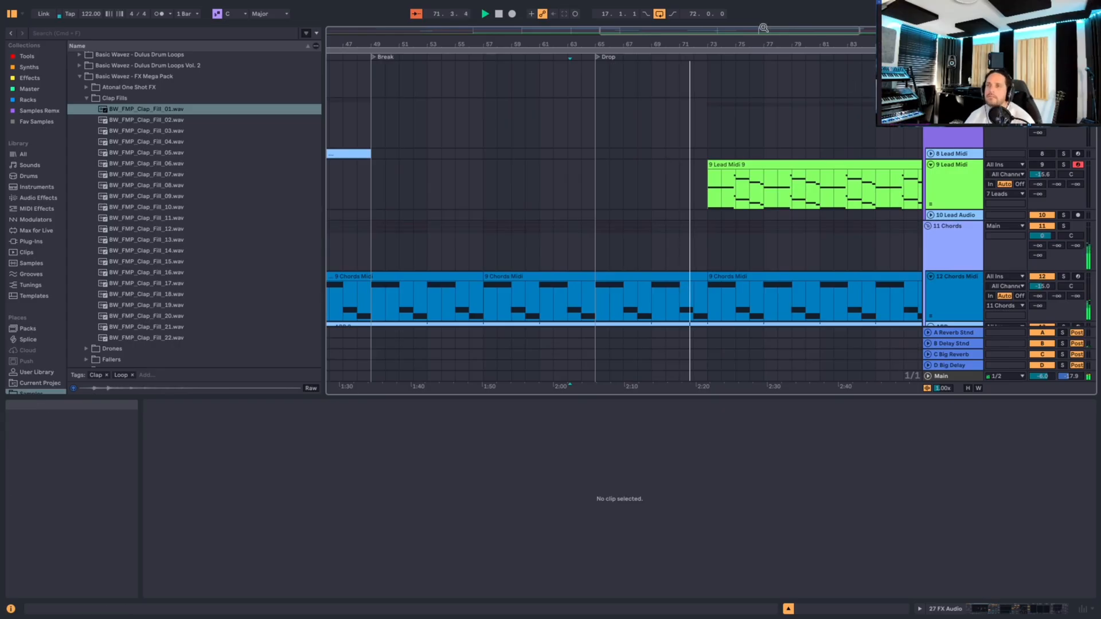
scroll(673, 124, down, 4)
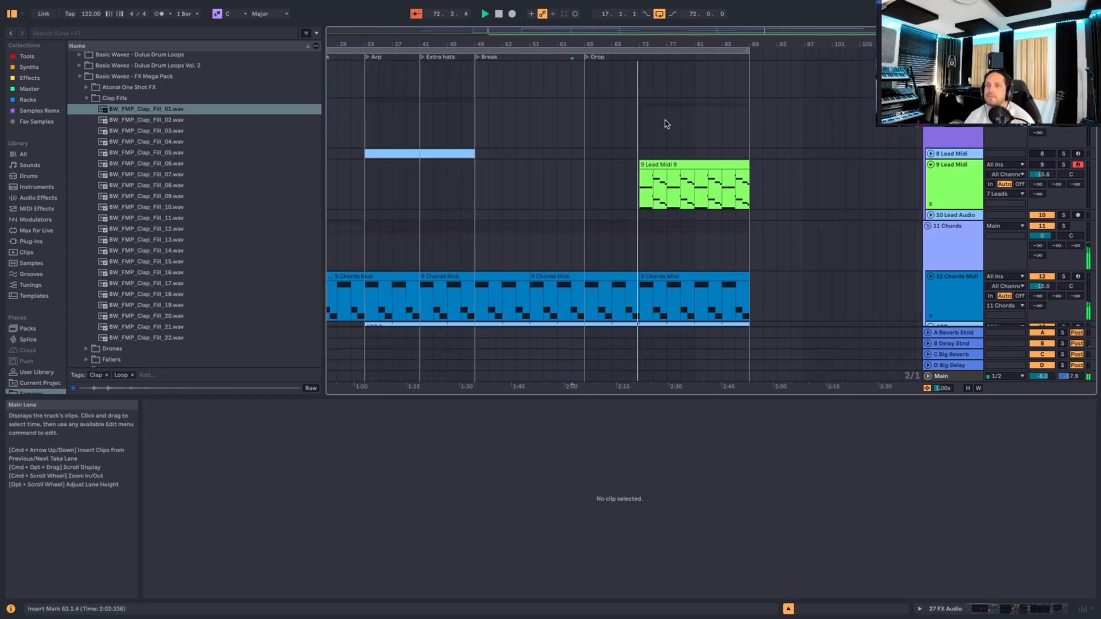
scroll(664, 125, up, 8)
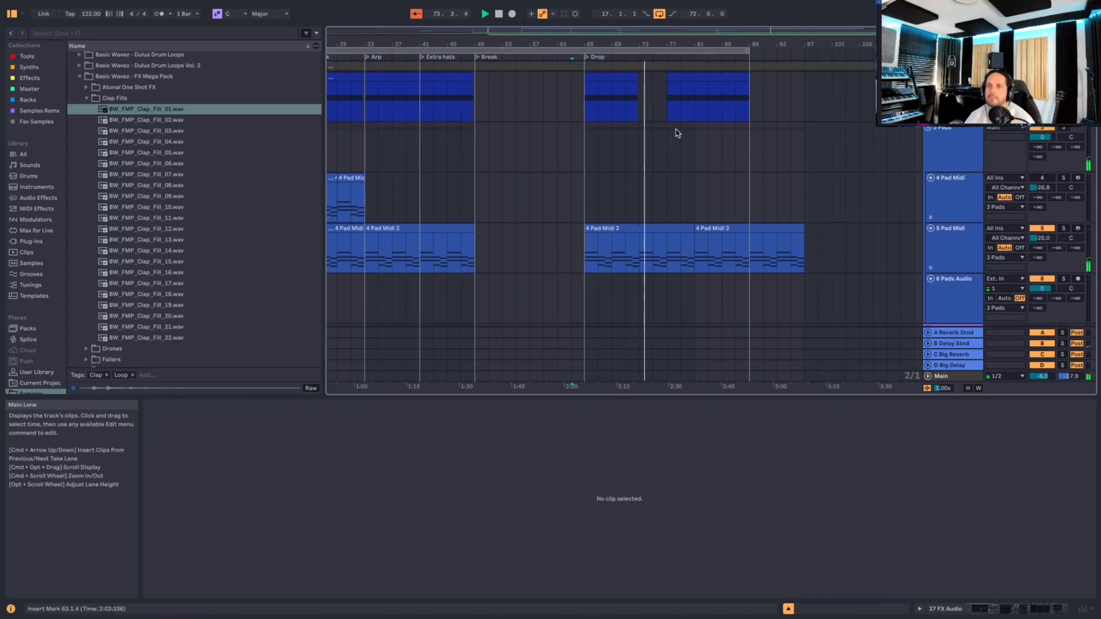
scroll(672, 154, down, 15)
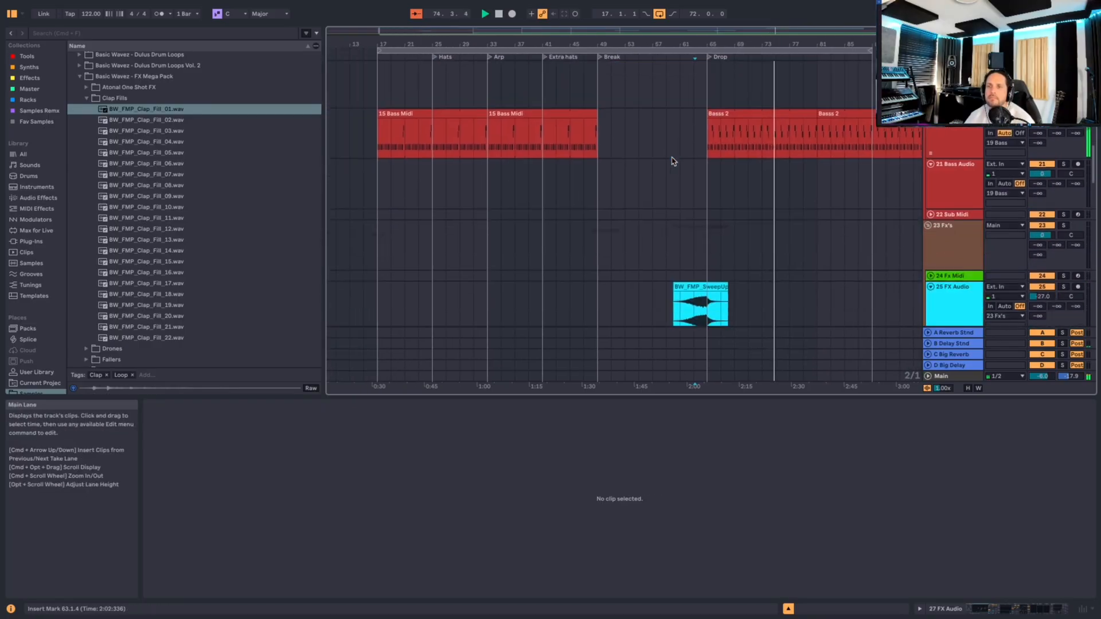
scroll(672, 161, down, 18)
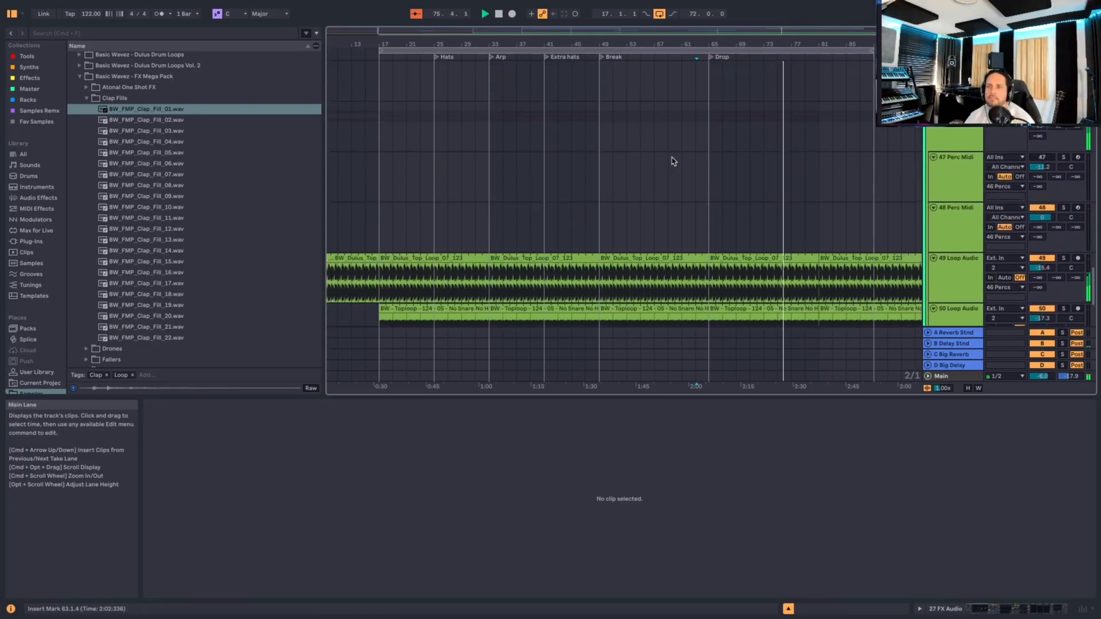
drag(695, 44, 614, 44)
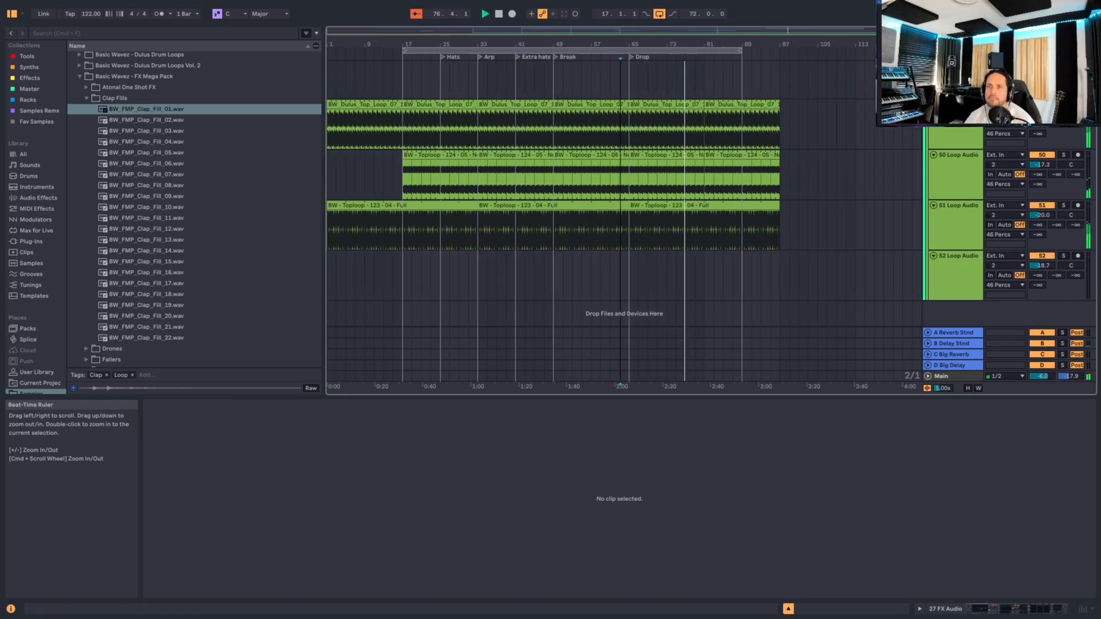
scroll(614, 156, up, 5)
scroll(614, 156, up, 15)
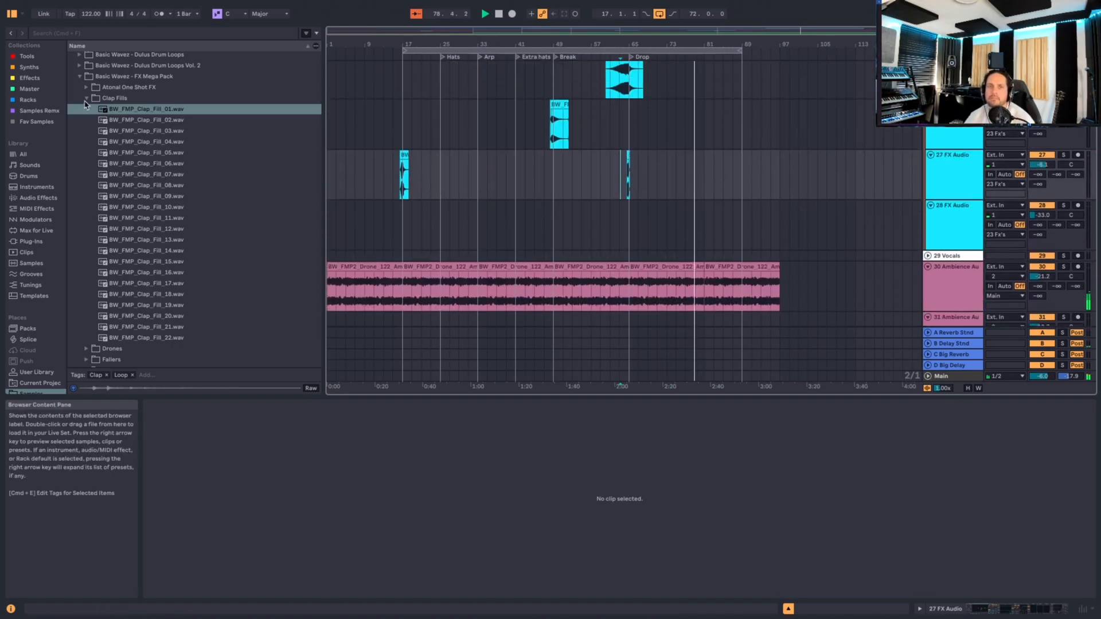
Step: Switch from the Clap Fills to the Tonal One Shot FX samples and audition Tonal_OneShot_Am_011 and Am_012
click(86, 98)
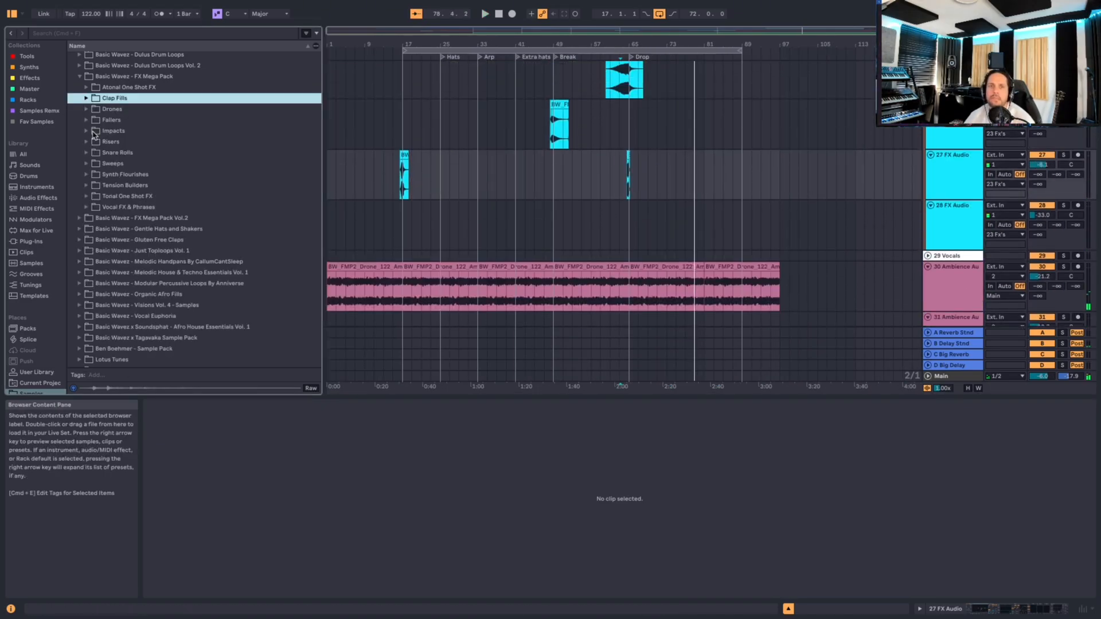
click(87, 197)
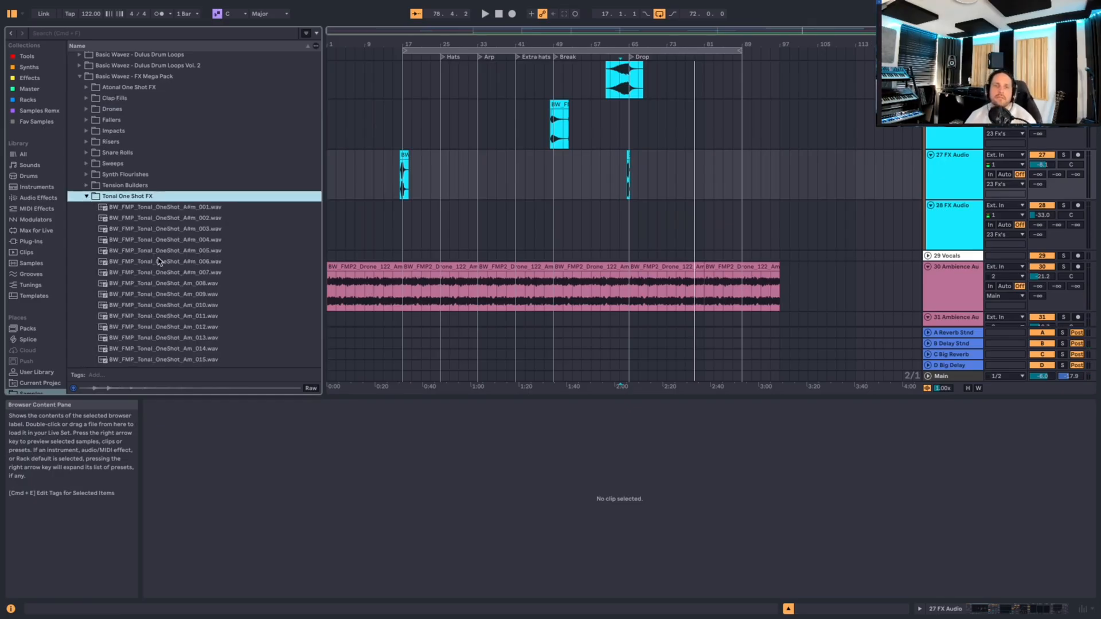
scroll(161, 264, down, 2)
click(169, 284)
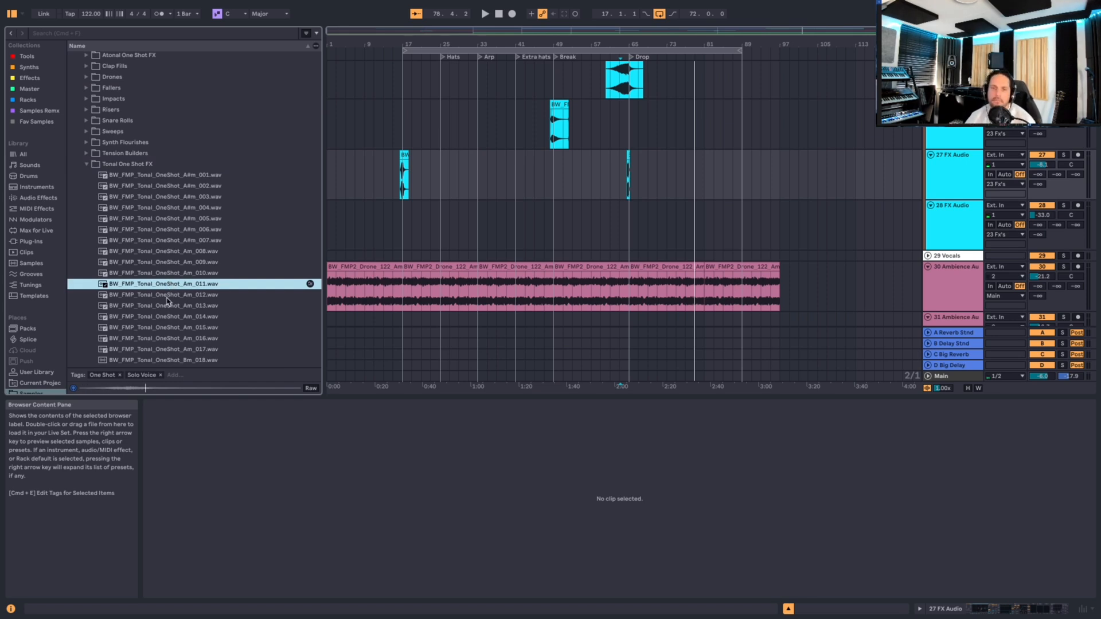
click(169, 296)
click(173, 286)
Step: Place Tonal_OneShot_Am_011 on 28 FX Audio at bar 77 and play from 75.1.1
drag(682, 237, 681, 229)
click(678, 223)
key(space)
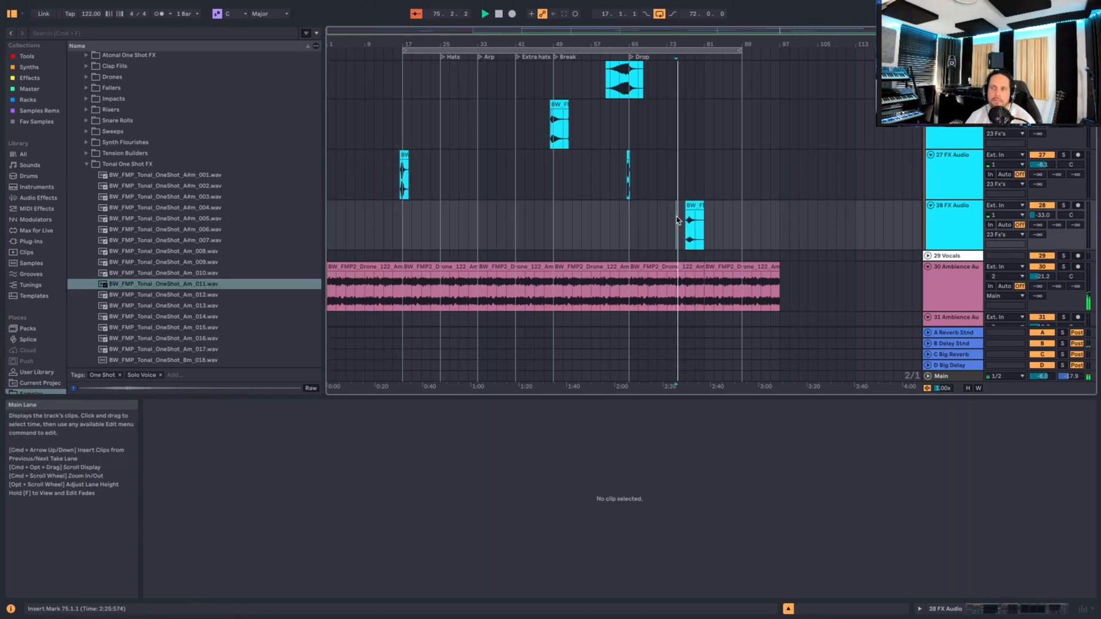
scroll(691, 73, up, 5)
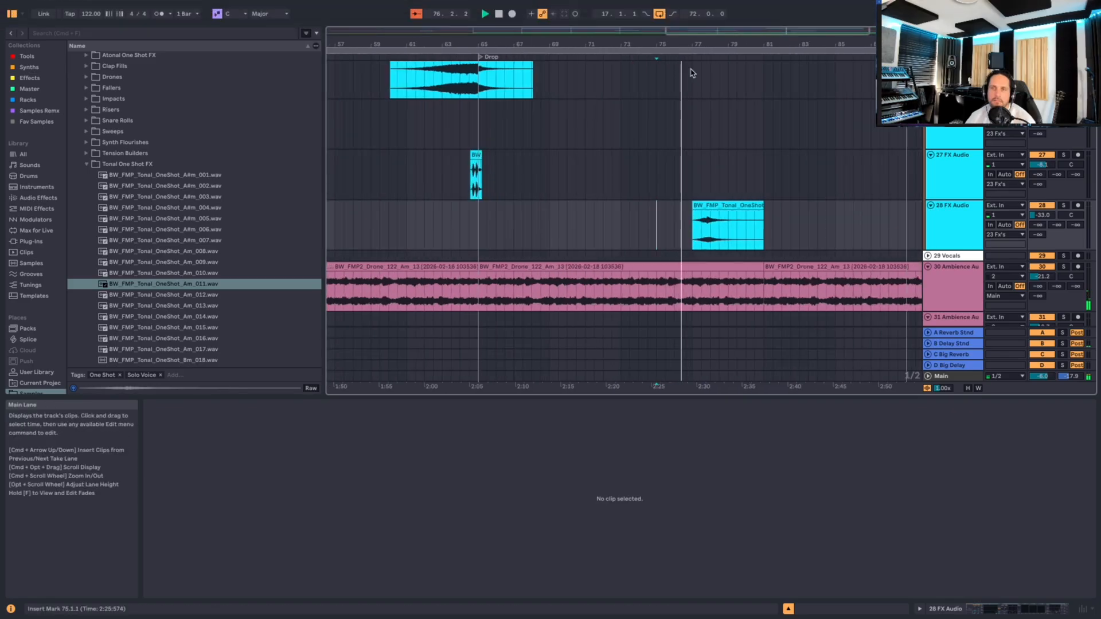
Step: Move the Tonal_OneShot_Am_011 clip to 74.3.1 and raise 28 FX Audio's volume to -13.9 dB during playback
key(space)
drag(709, 215, 664, 220)
key(space)
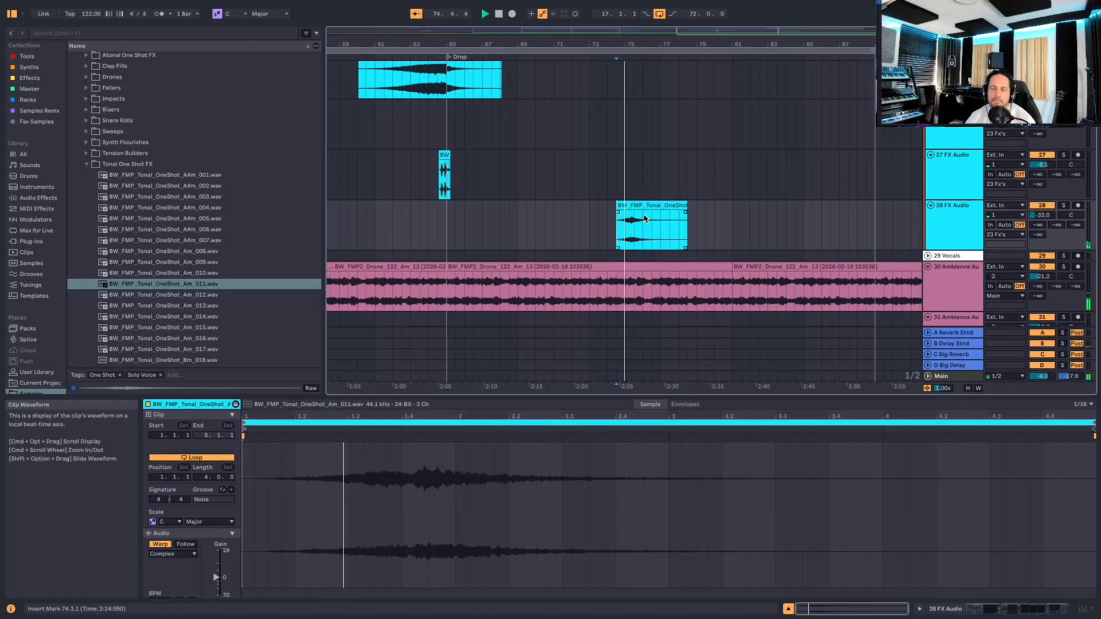
mouse_move(1041, 215)
mouse_down()
mouse_move(1041, 192)
mouse_move(1041, 213)
mouse_up()
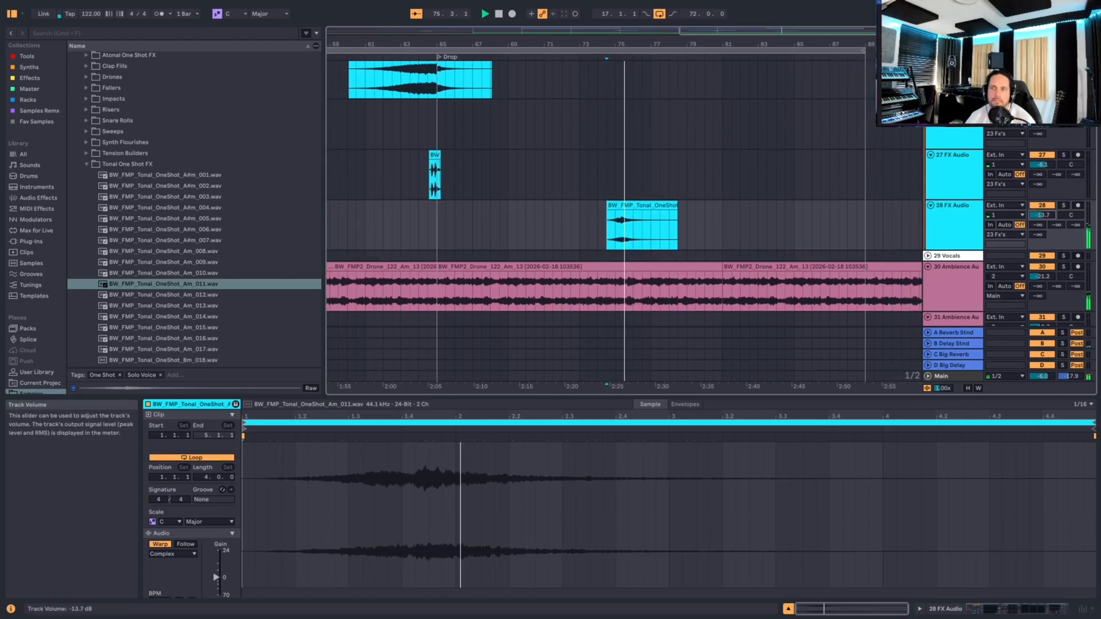
scroll(542, 167, down, 2)
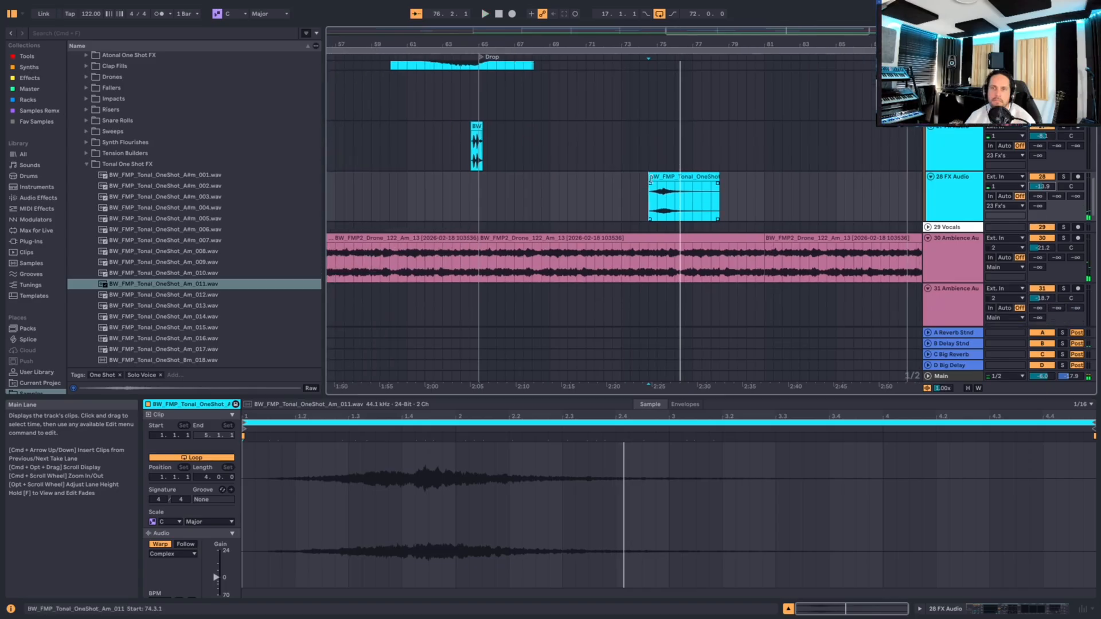
Step: Try the Tonal_OneShot_Am_011 clip at the start of the Drop, playing from 64.1.1, and delete it
drag(649, 181, 482, 185)
click(466, 191)
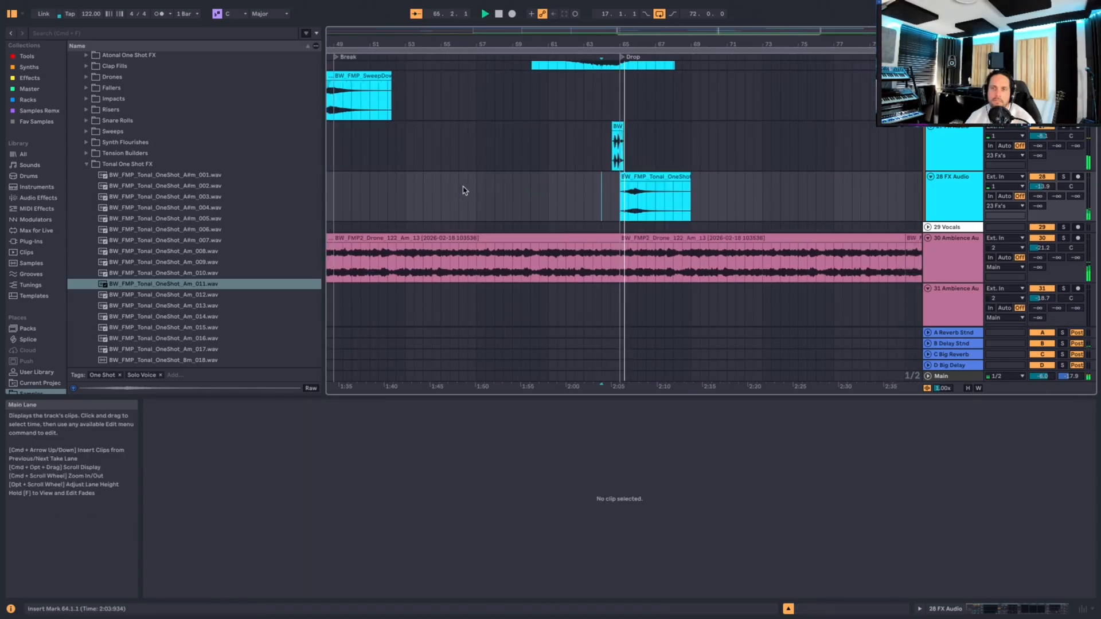
drag(621, 42, 625, 84)
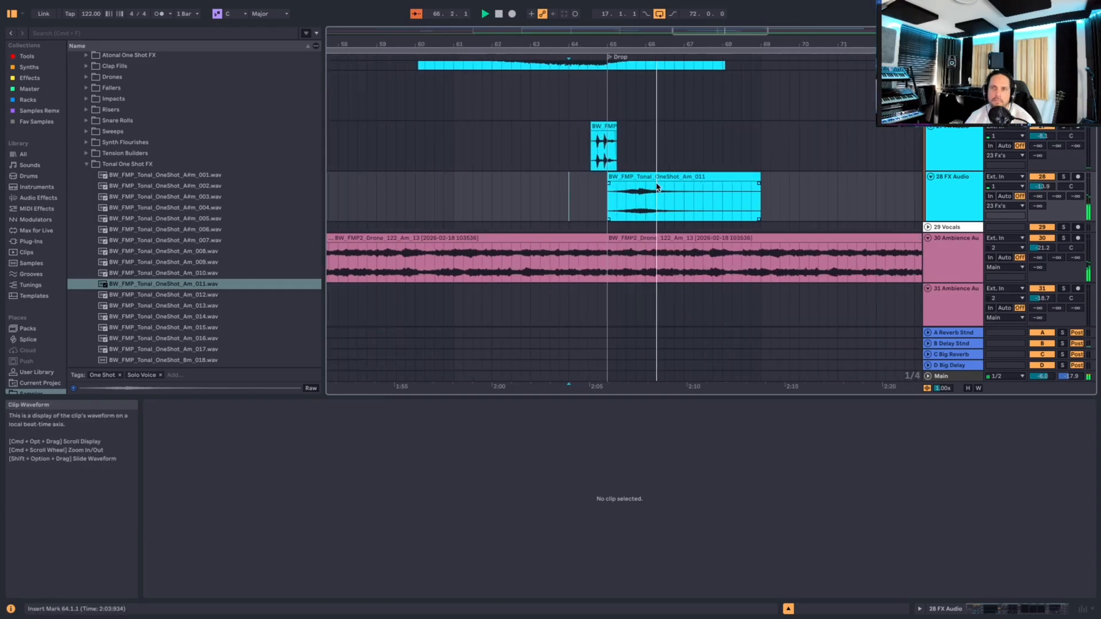
click(658, 186)
key(Delete)
key(space)
Step: Try Tonal_OneShot_Am_017 on 28 FX Audio at 65.1.1, playing from 64.3.1, and delete it
click(203, 354)
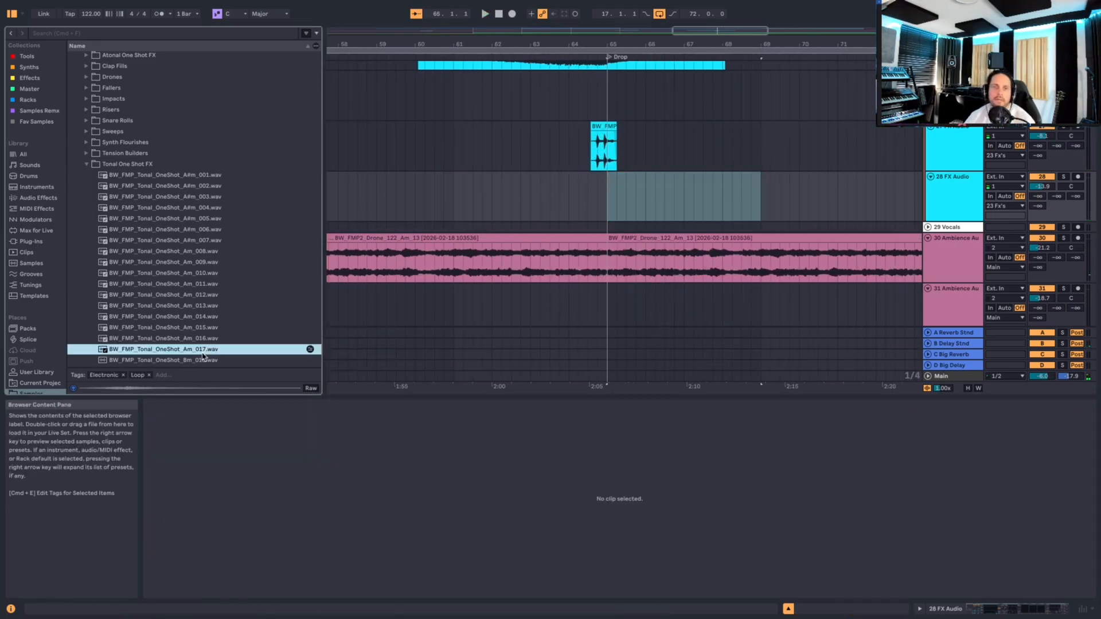
scroll(202, 357, down, 5)
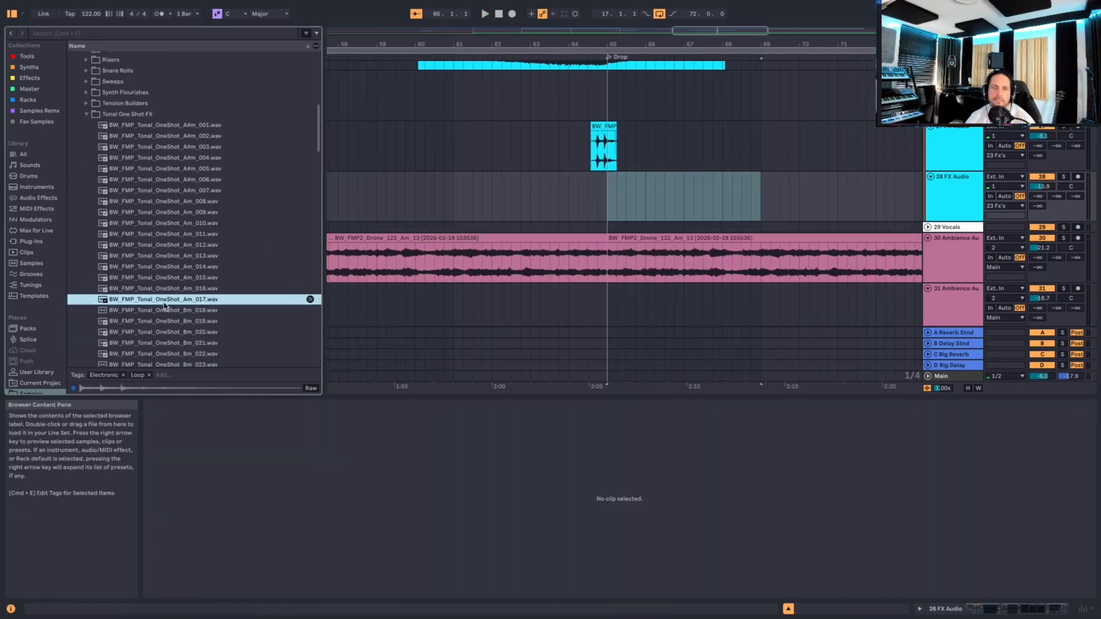
drag(164, 305, 615, 204)
click(586, 210)
key(space)
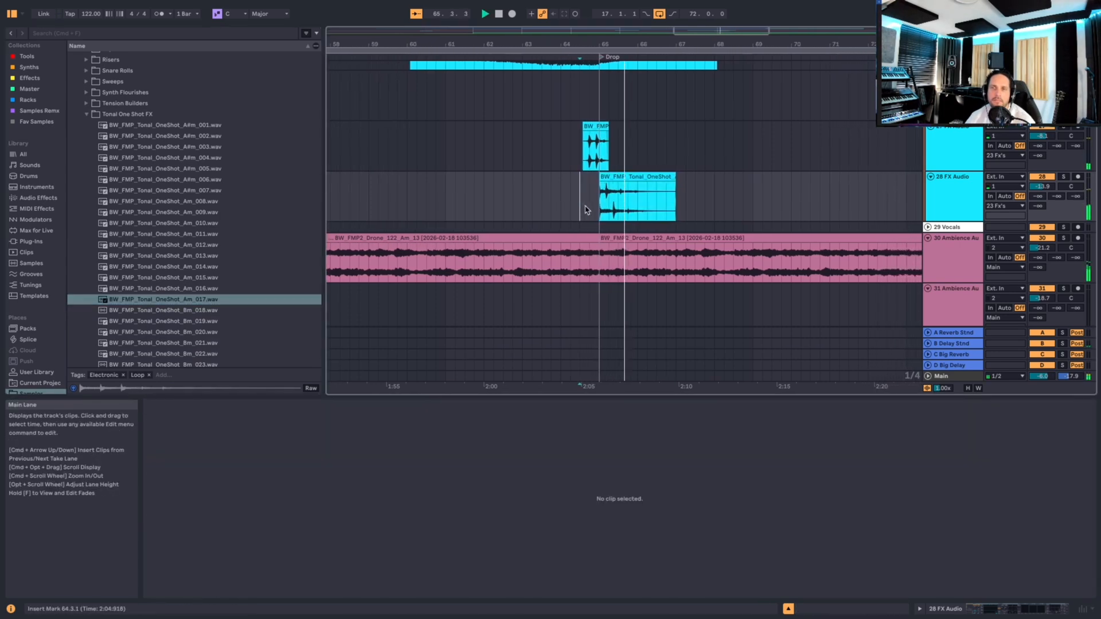
click(589, 177)
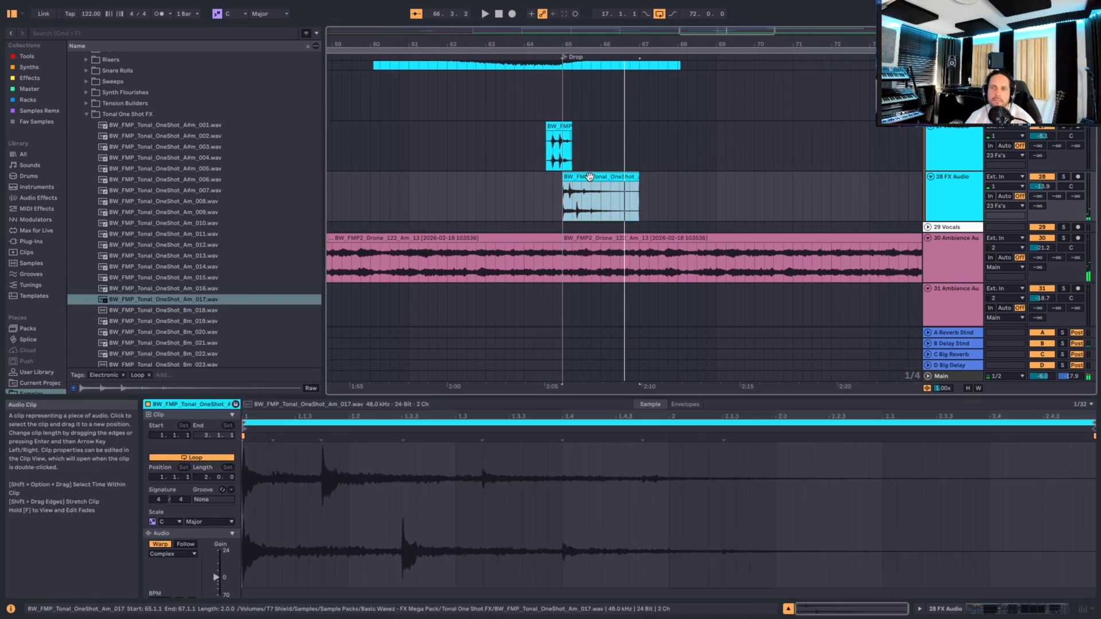
key(Delete)
Step: Audition more tonal one-shots, including Bm_018, Am_012, Am_014 and Am_015, for the Drop
click(197, 311)
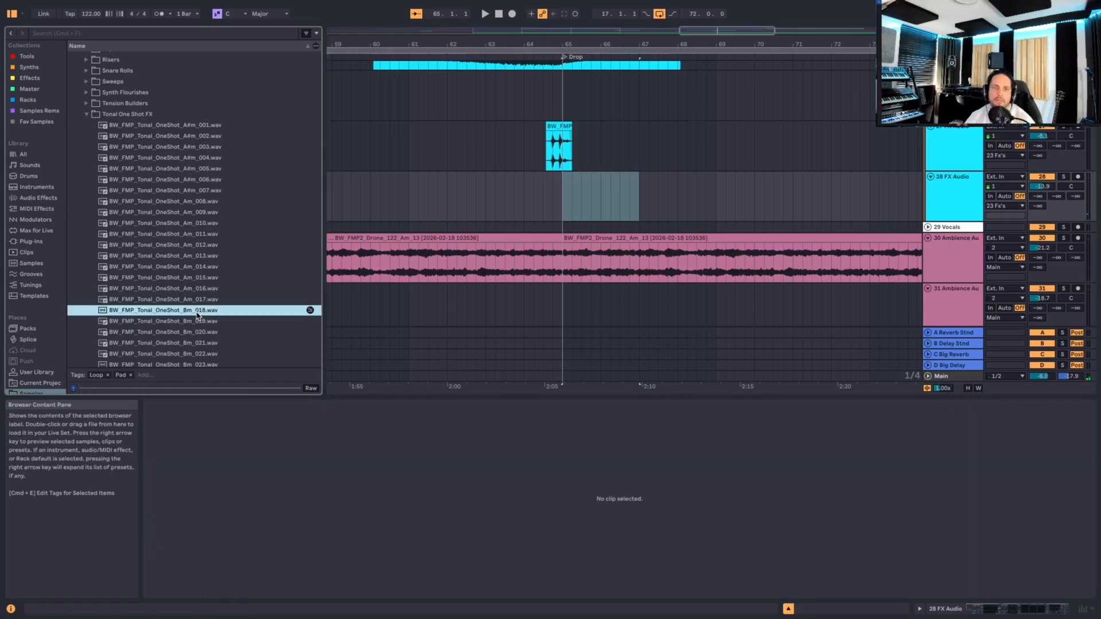
click(176, 235)
click(185, 256)
click(186, 246)
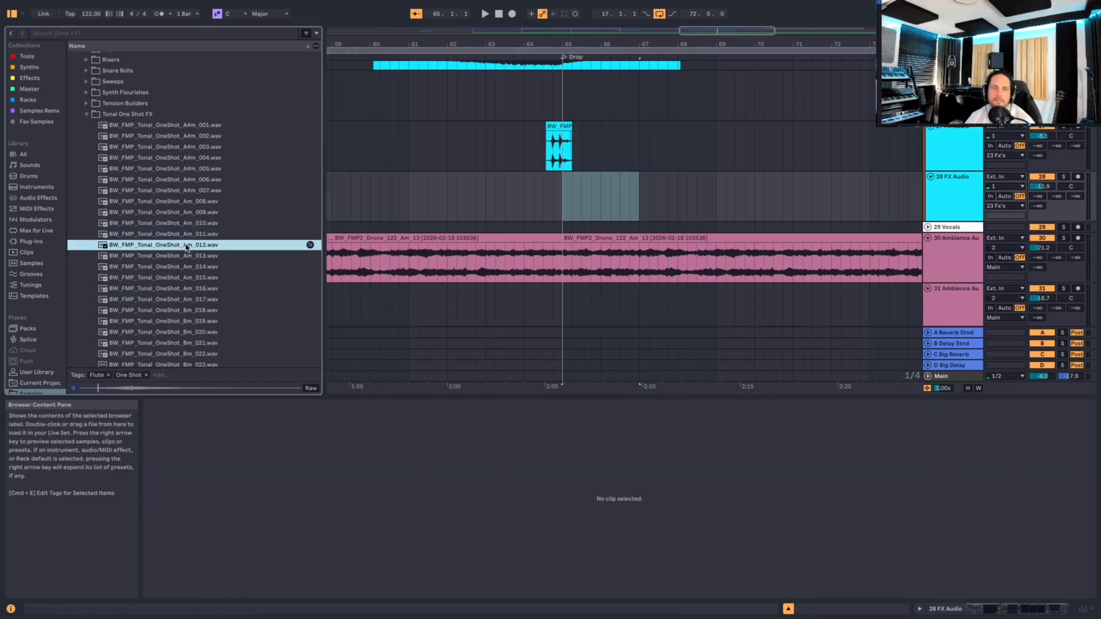
click(175, 268)
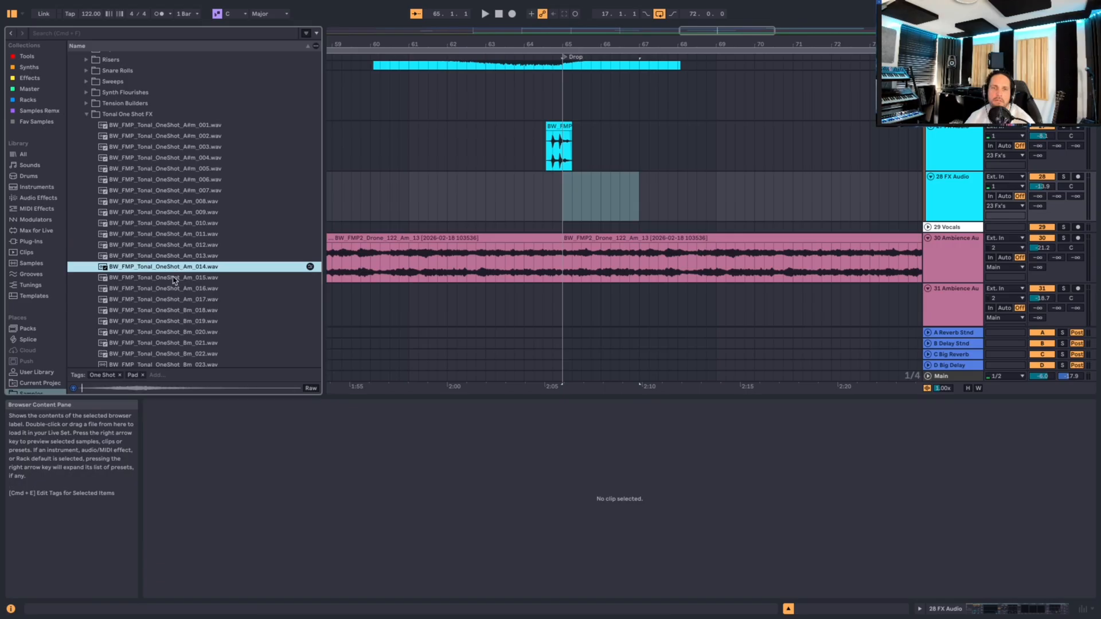
click(173, 278)
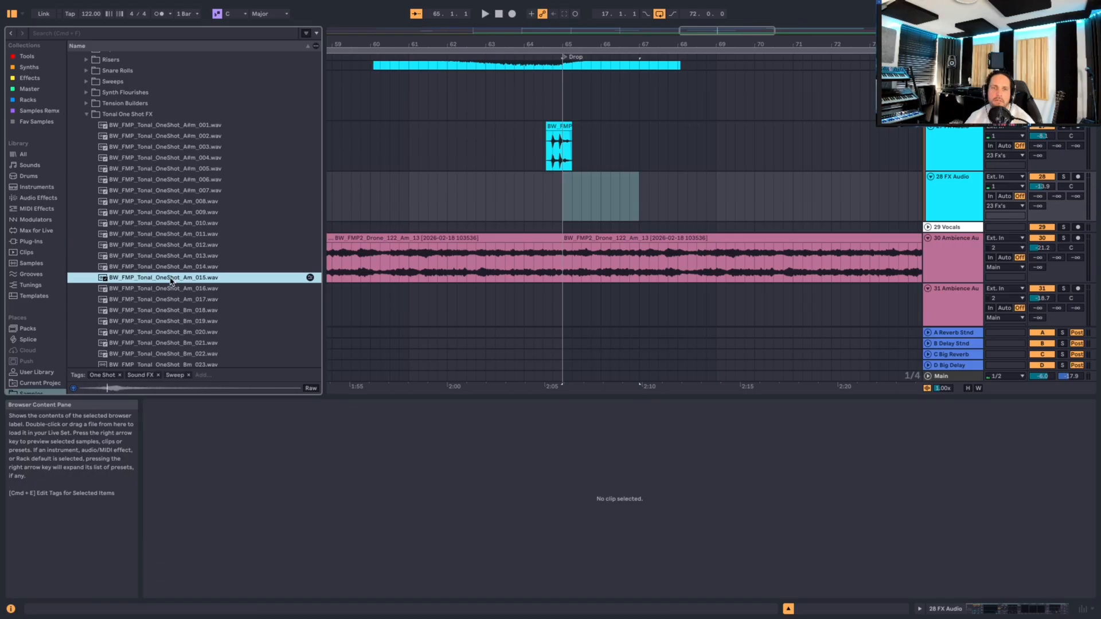
Step: Place Tonal_OneShot_Am_015 on 28 FX Audio at 65.1.1 and lower the track's volume to -20.6 dB while playing from 64.3.1
drag(308, 256, 566, 203)
click(543, 203)
key(space)
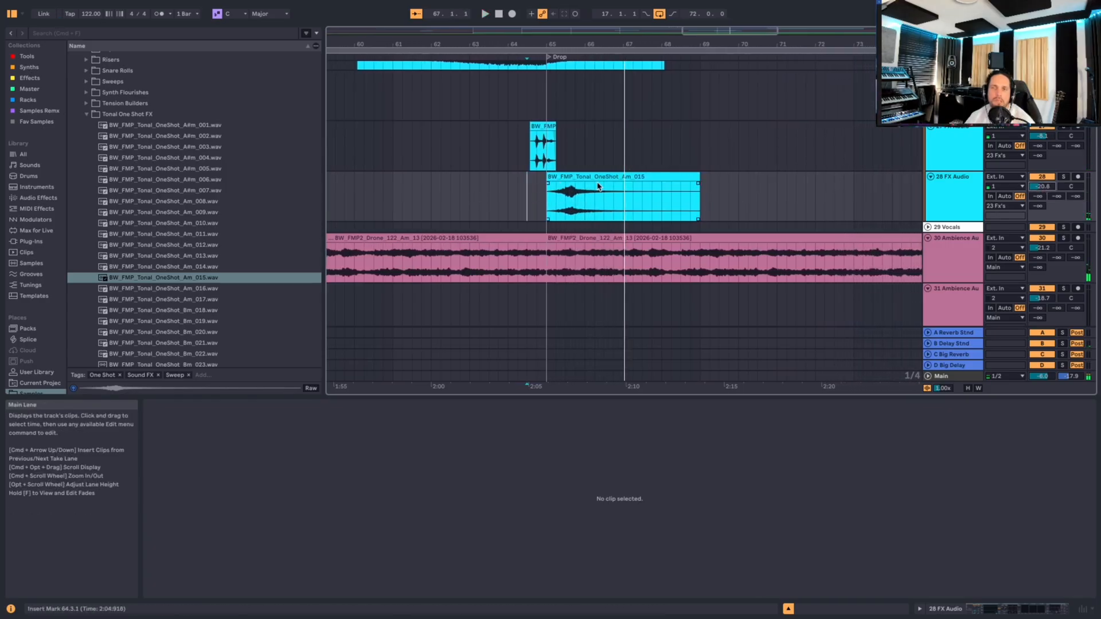
Step: Move the Tonal_OneShot_Am_015 clip to start about one and a half beats before the Drop and replay it from 64.2.1
click(682, 198)
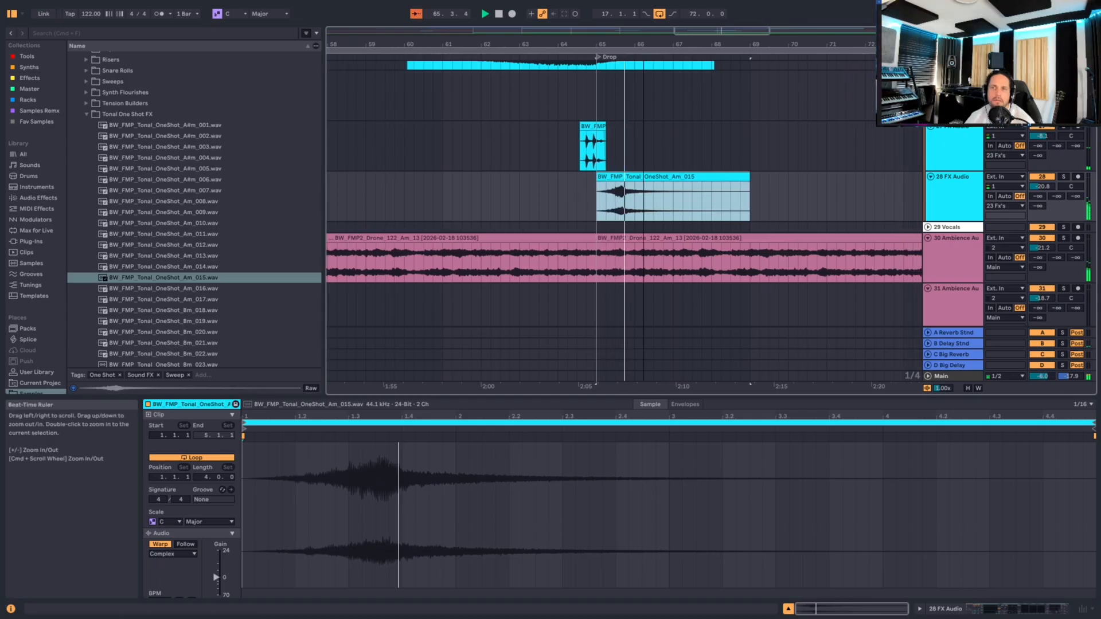
drag(637, 45, 631, 103)
key(space)
drag(561, 176, 524, 179)
click(430, 184)
key(space)
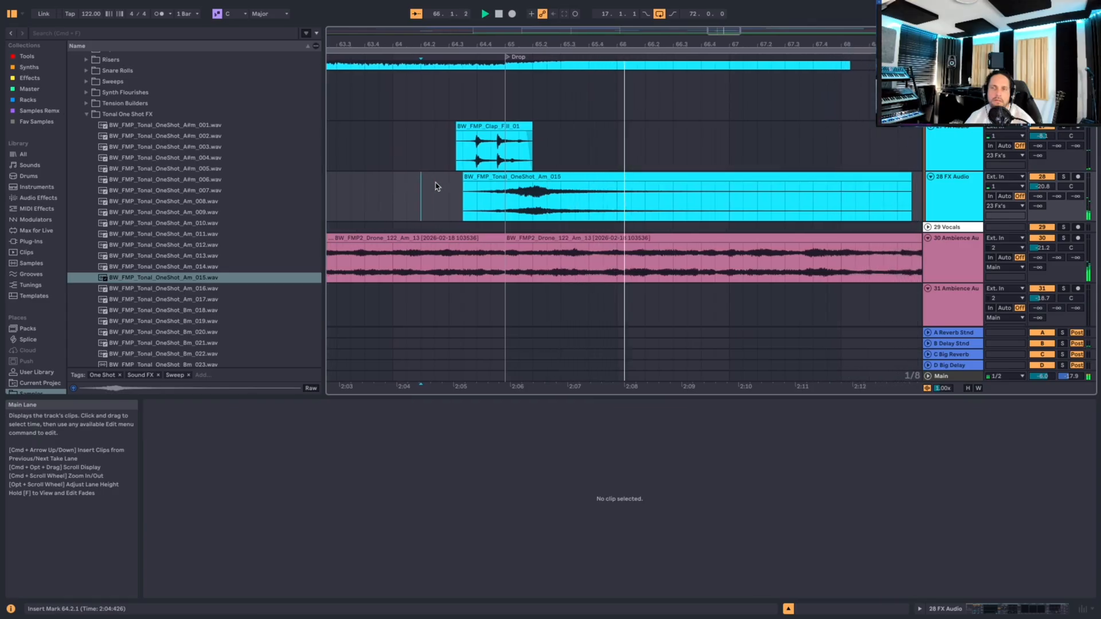
Step: Listen on through the Drop while examining the FX, bass, chord, pad and lead tracks and the 9 Lead Midi 9 clip
click(635, 177)
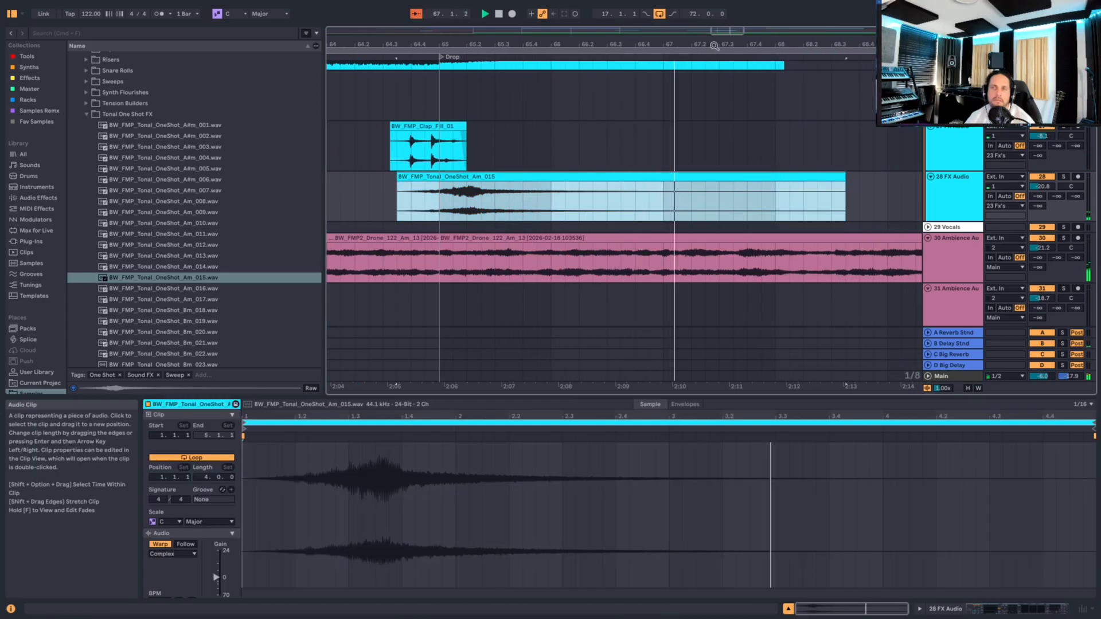
drag(714, 45, 710, 18)
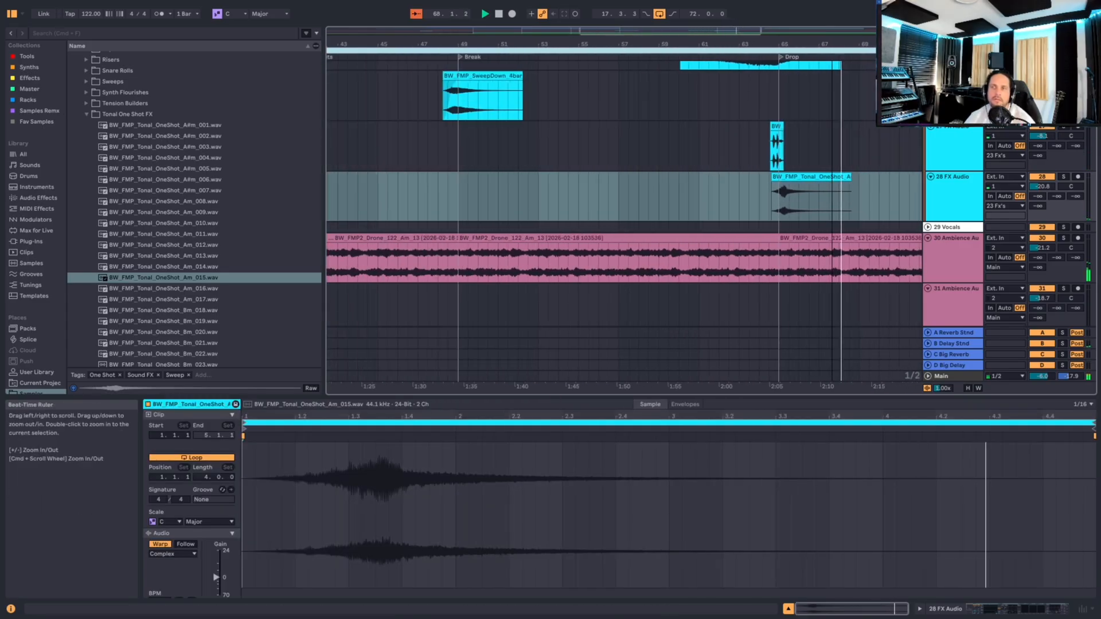
key(minus)
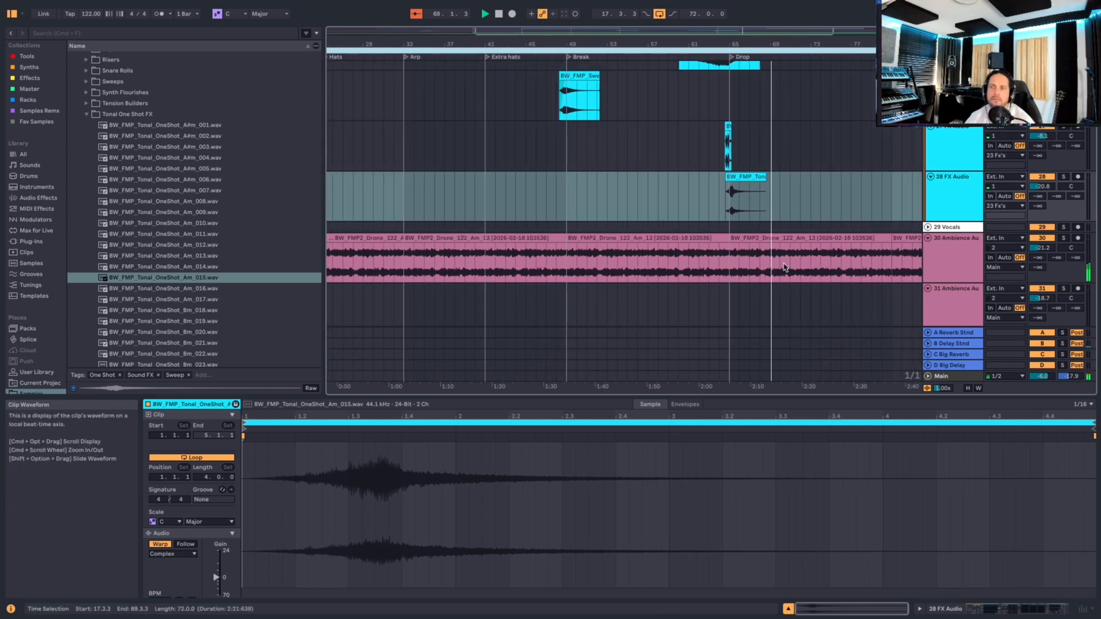
scroll(802, 221, up, 10)
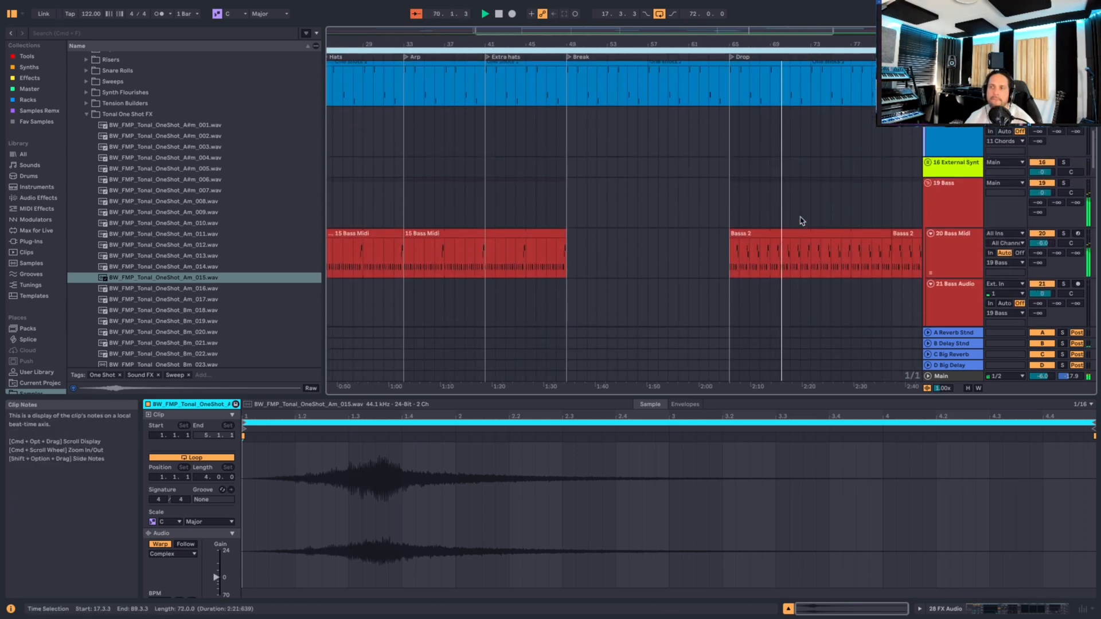
scroll(802, 221, up, 10)
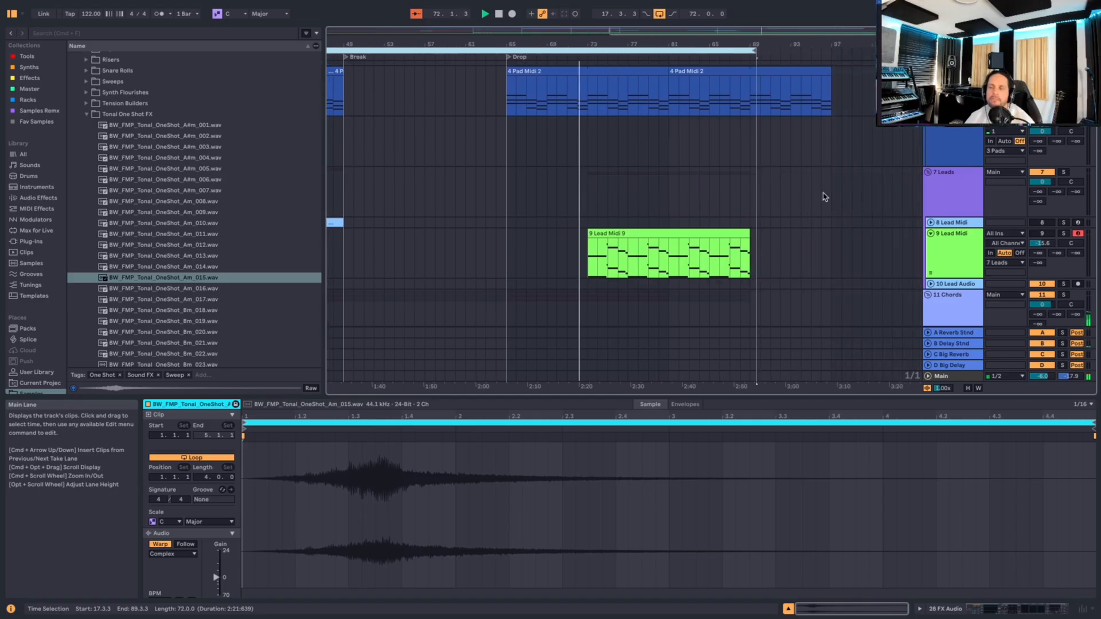
click(949, 252)
scroll(954, 251, down, 3)
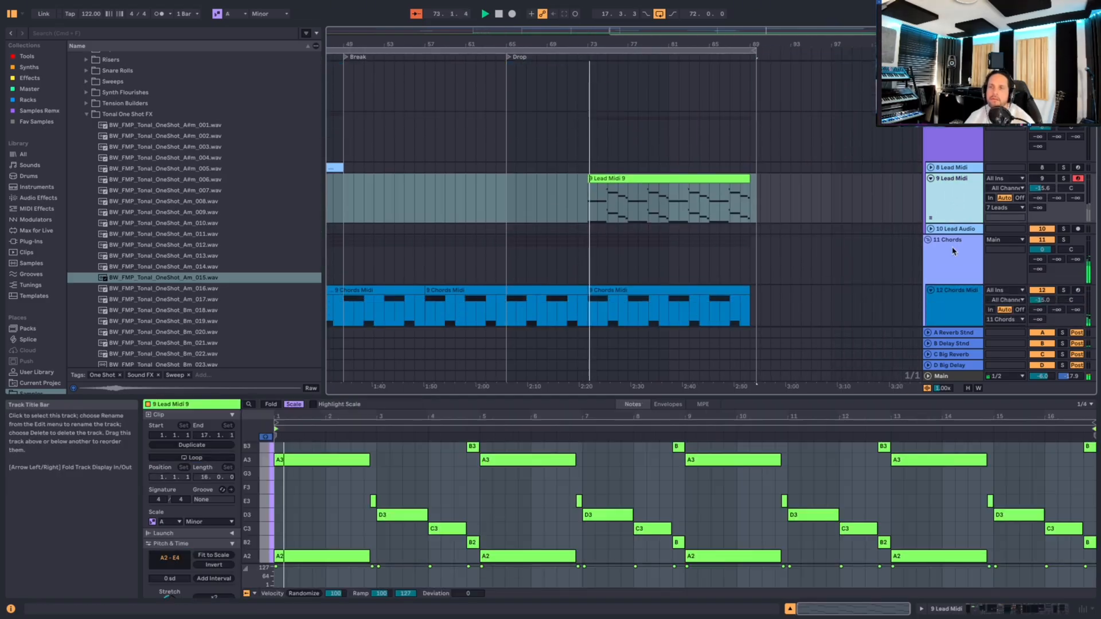
scroll(954, 251, up, 2)
scroll(954, 241, down, 2)
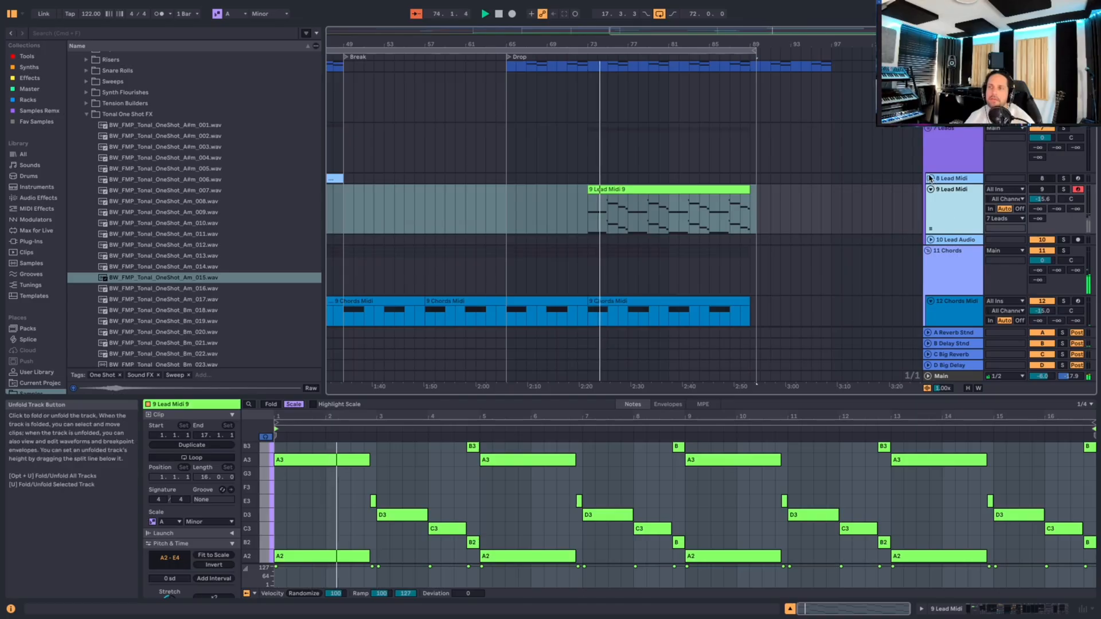
Step: Move the 8 Lead Midi clip from bar 33 to 65.1.1 and play it with the track activated at -18.7 dB
click(962, 182)
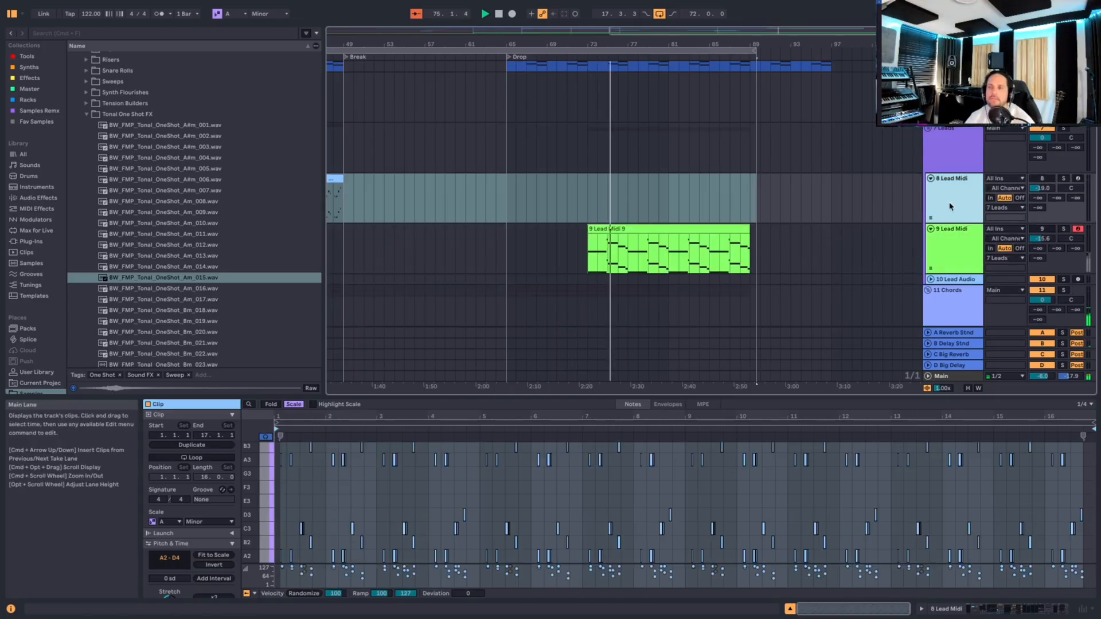
drag(491, 44, 494, 92)
key(space)
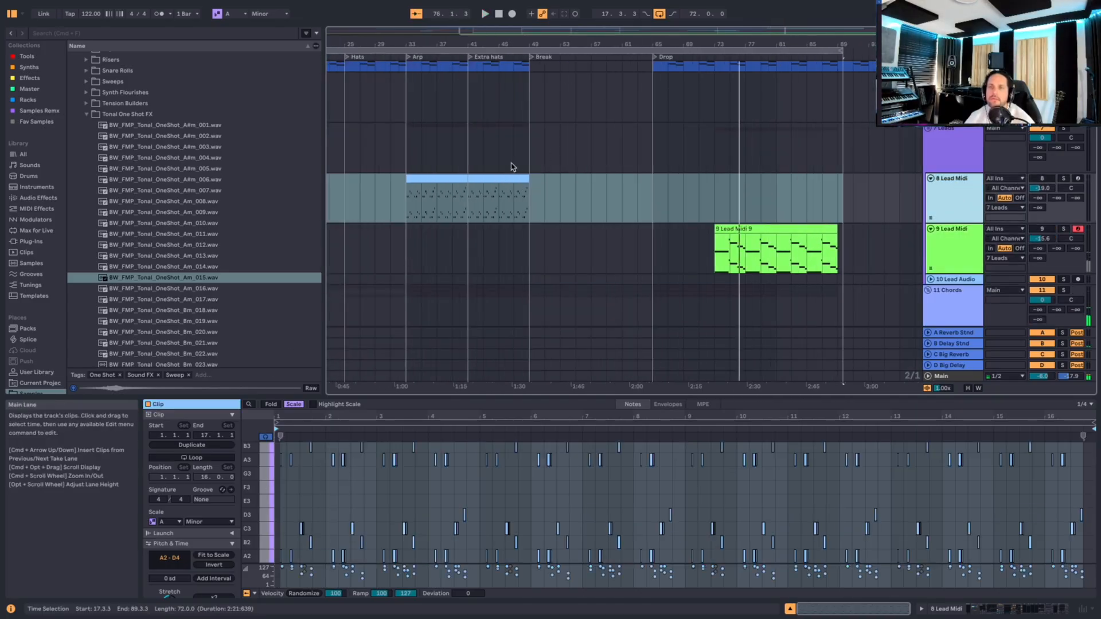
drag(458, 197, 723, 199)
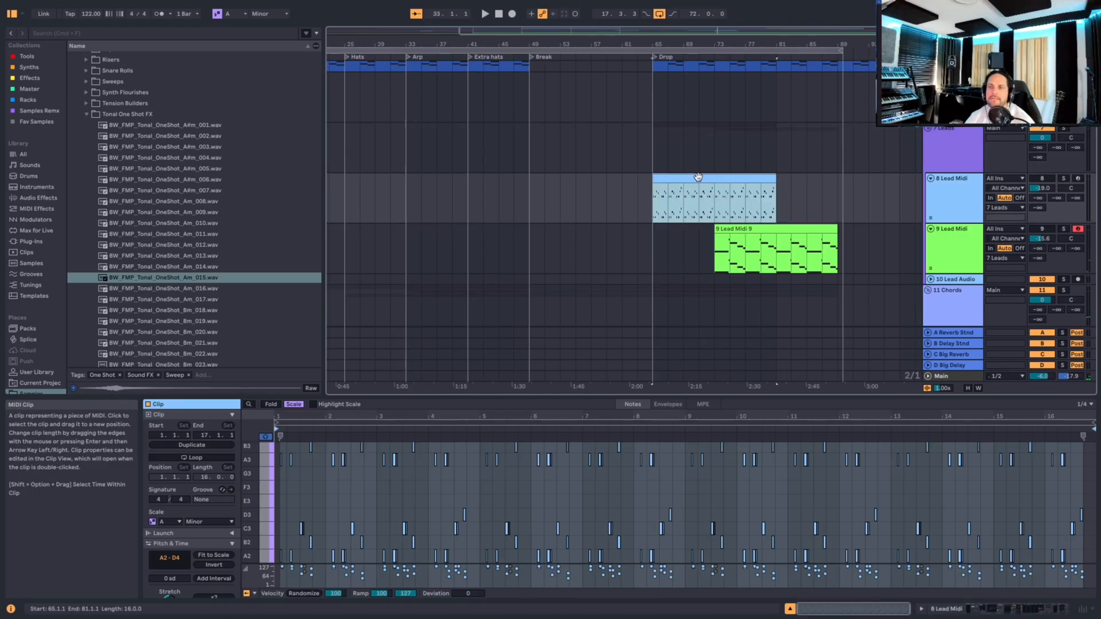
key(space)
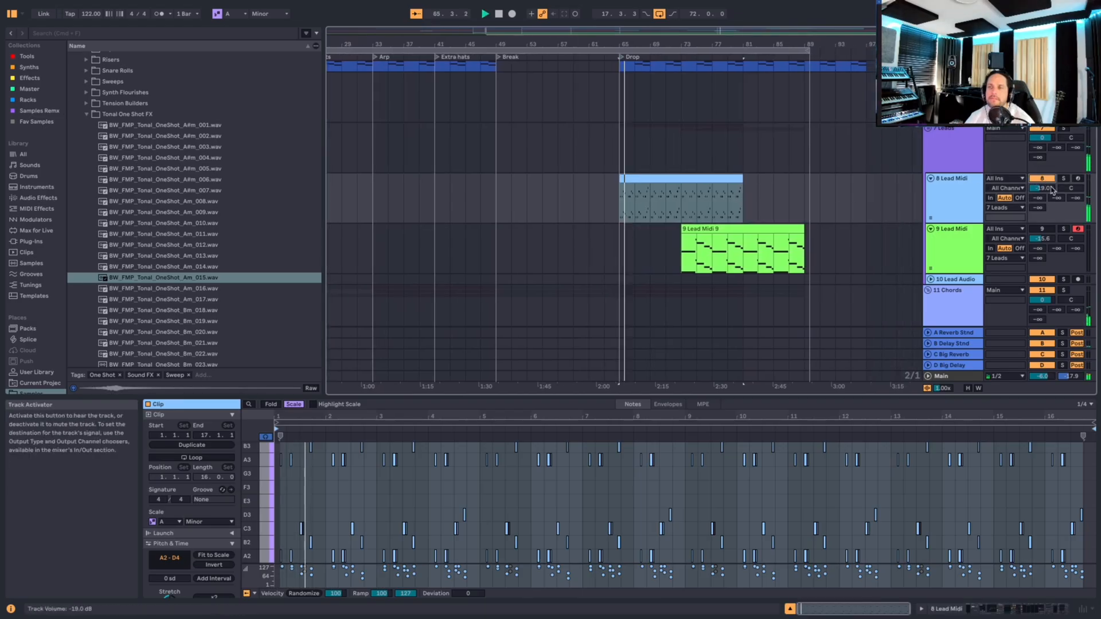
drag(1044, 188, 1047, 192)
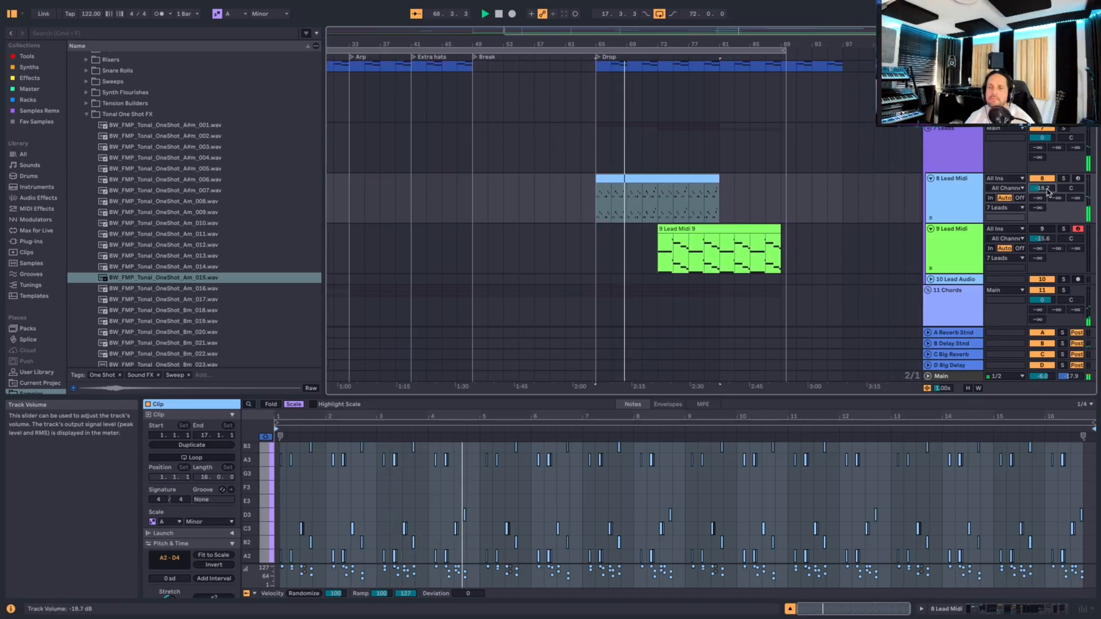
Step: Delete the 8 Lead Midi clip from the Drop and select the 9 Lead Midi 9 clip
click(678, 180)
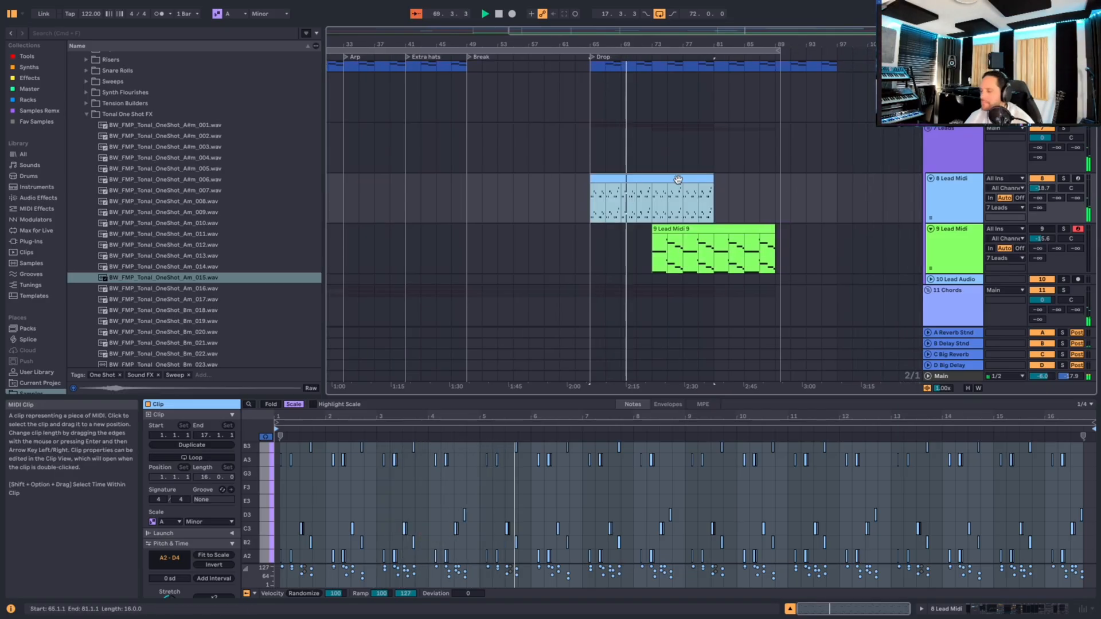
key(Delete)
click(719, 228)
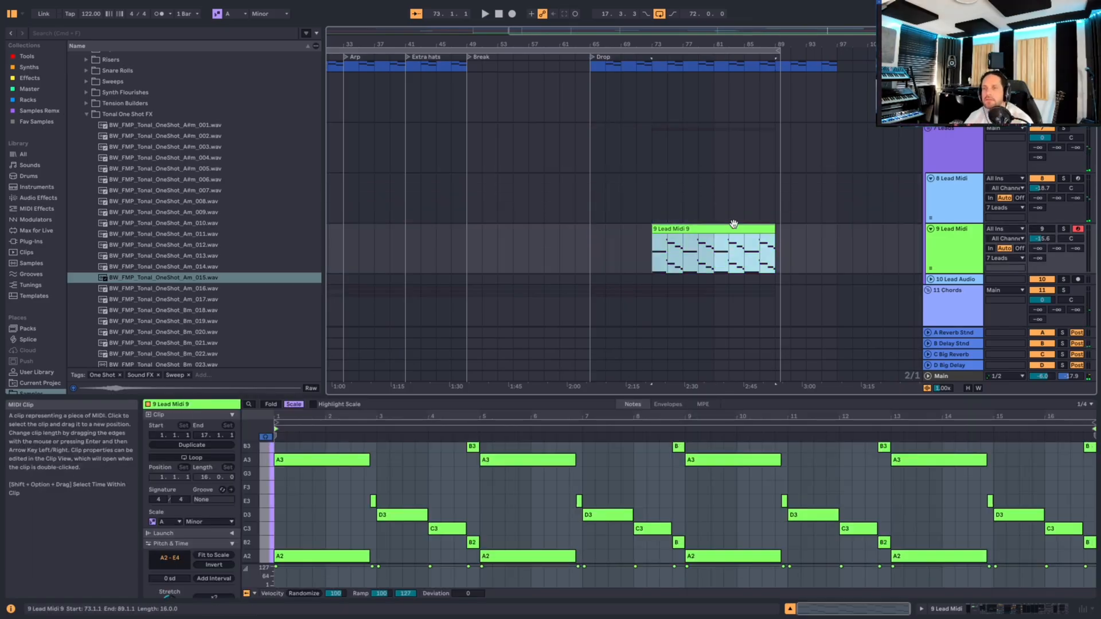
Step: Delete the 9 Lead Midi 9 clip from the Drop and play from 63.1.1 while reviewing the chord, pad, bass, FX and loop tracks
key(Delete)
click(572, 201)
key(space)
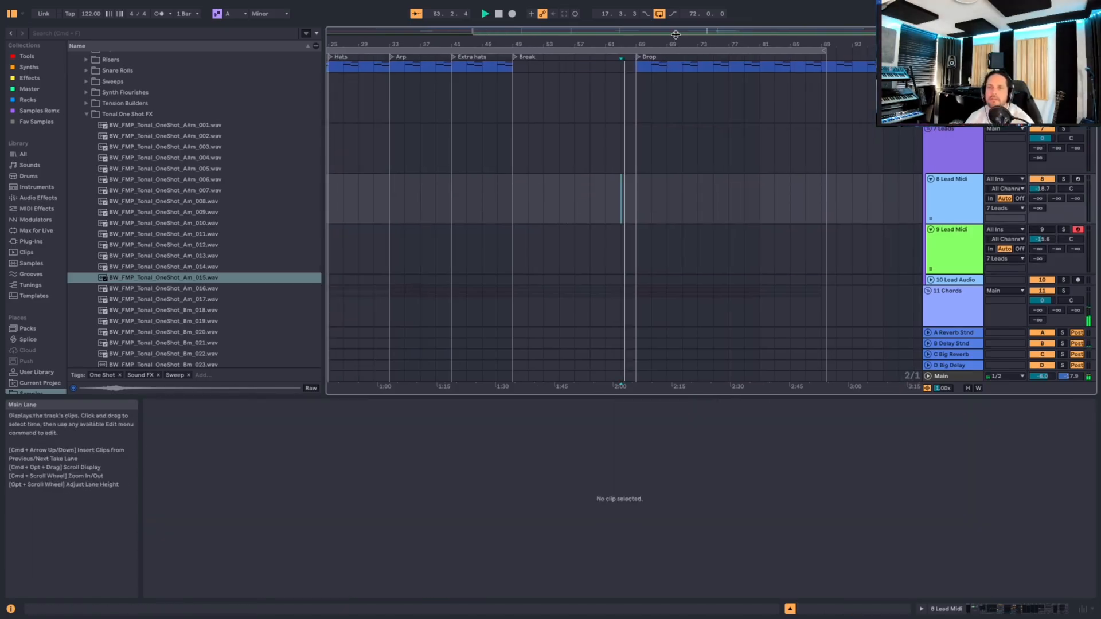
drag(634, 43, 634, 22)
scroll(636, 186, down, 8)
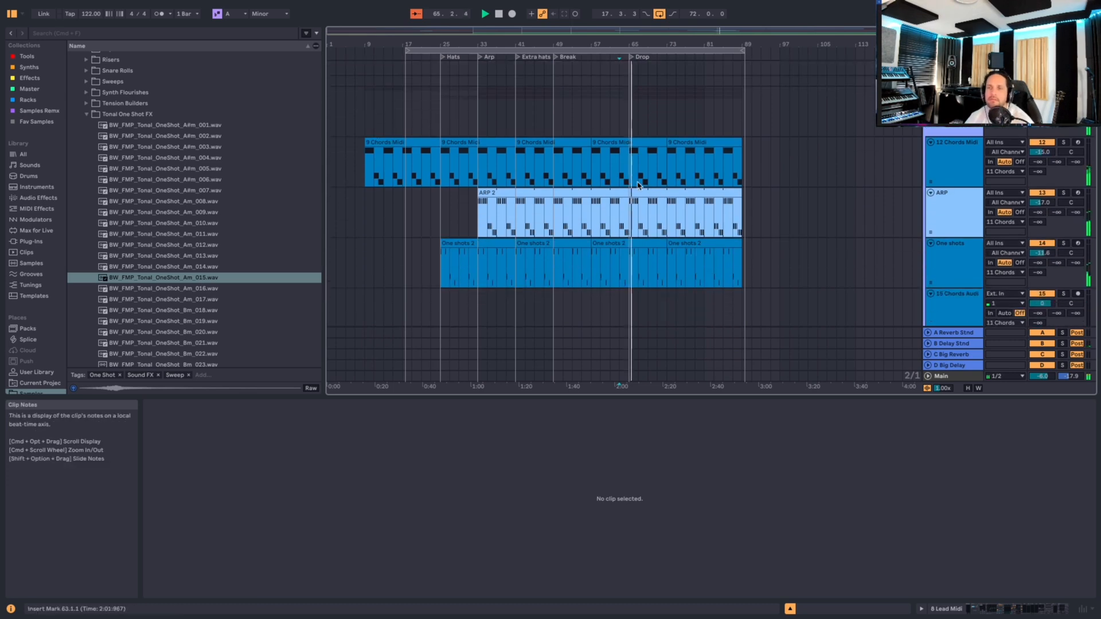
scroll(638, 185, up, 15)
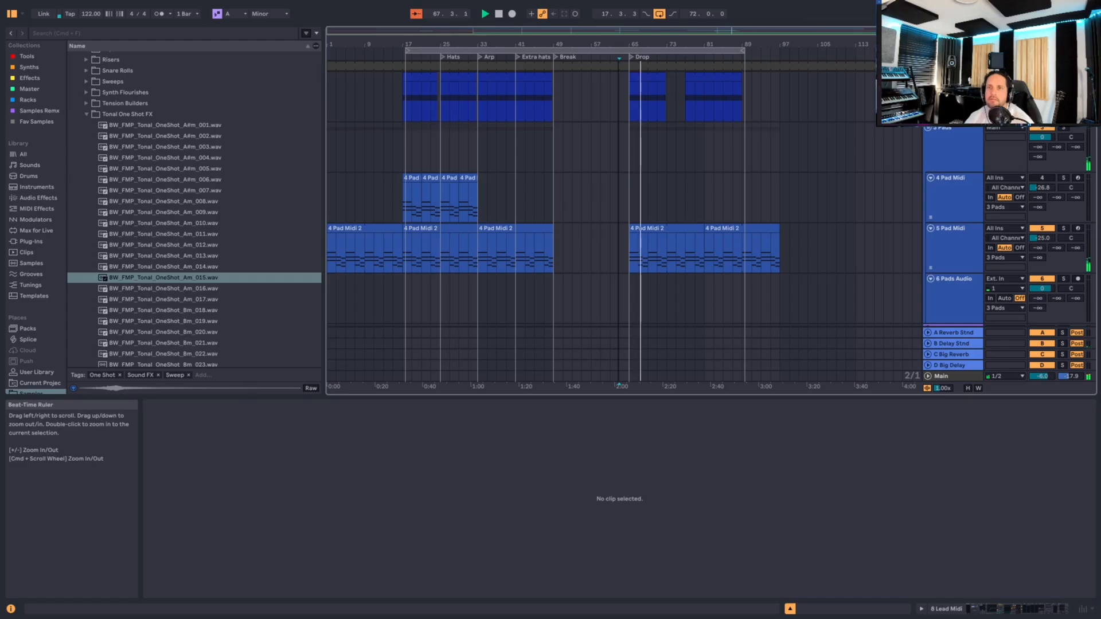
scroll(619, 206, down, 15)
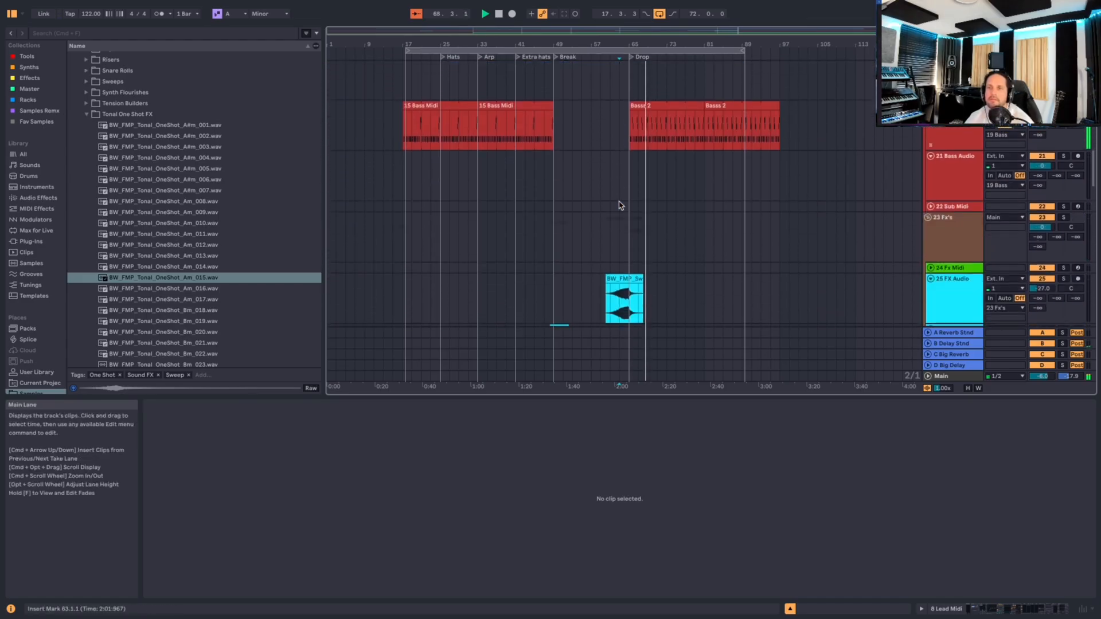
scroll(619, 205, down, 20)
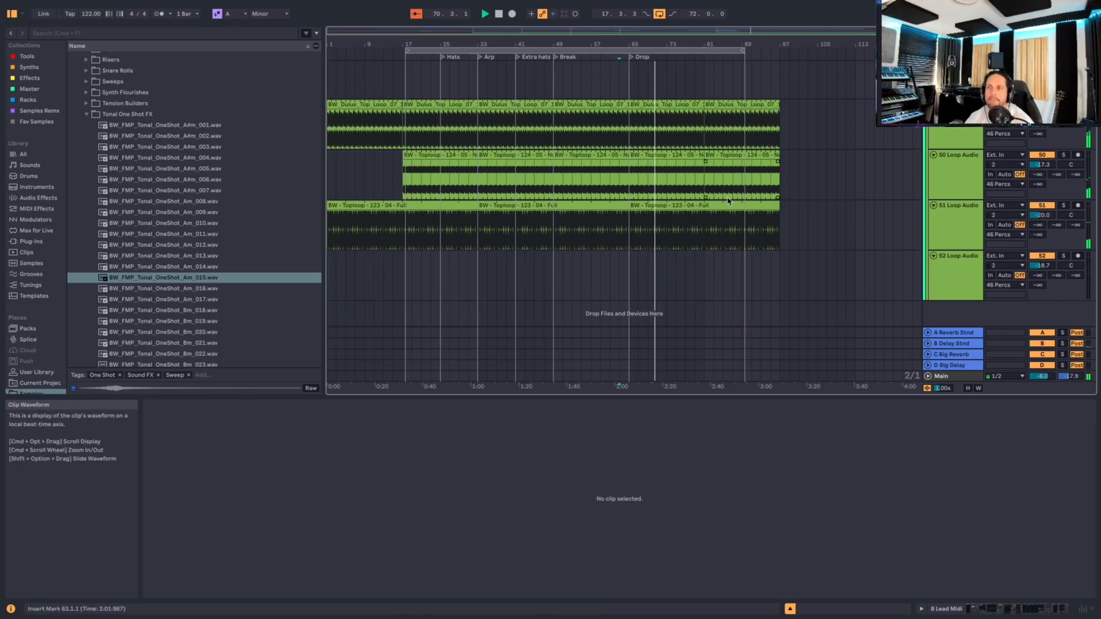
Step: Stop playback and fold the loop, ambience and percussion tracks and the track groups into a compact arrangement overview
click(954, 129)
shift+click(955, 264)
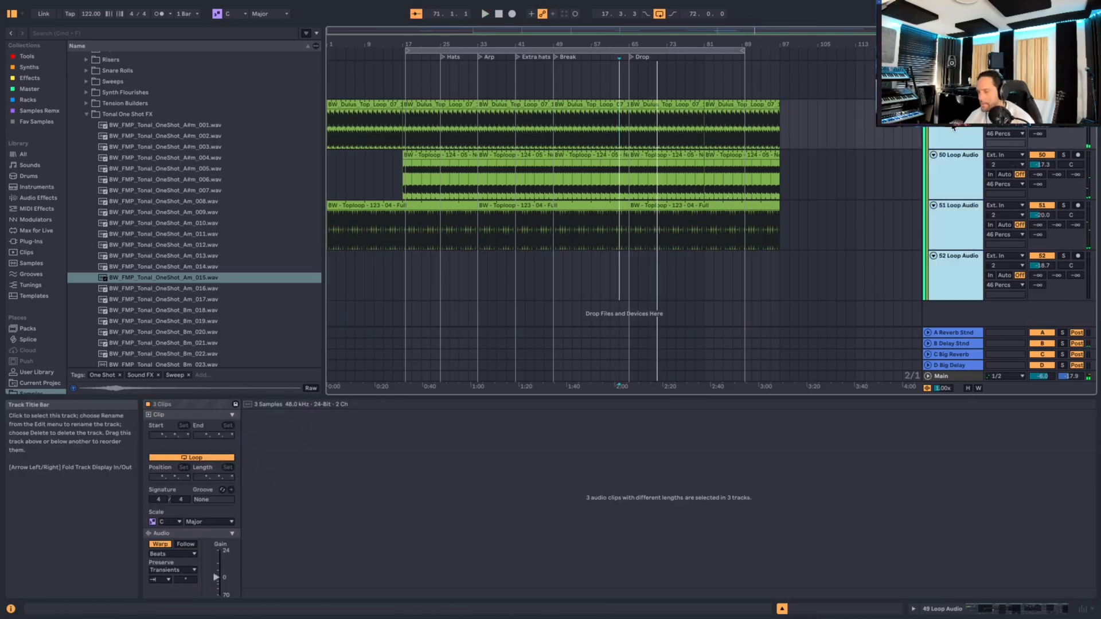
click(934, 104)
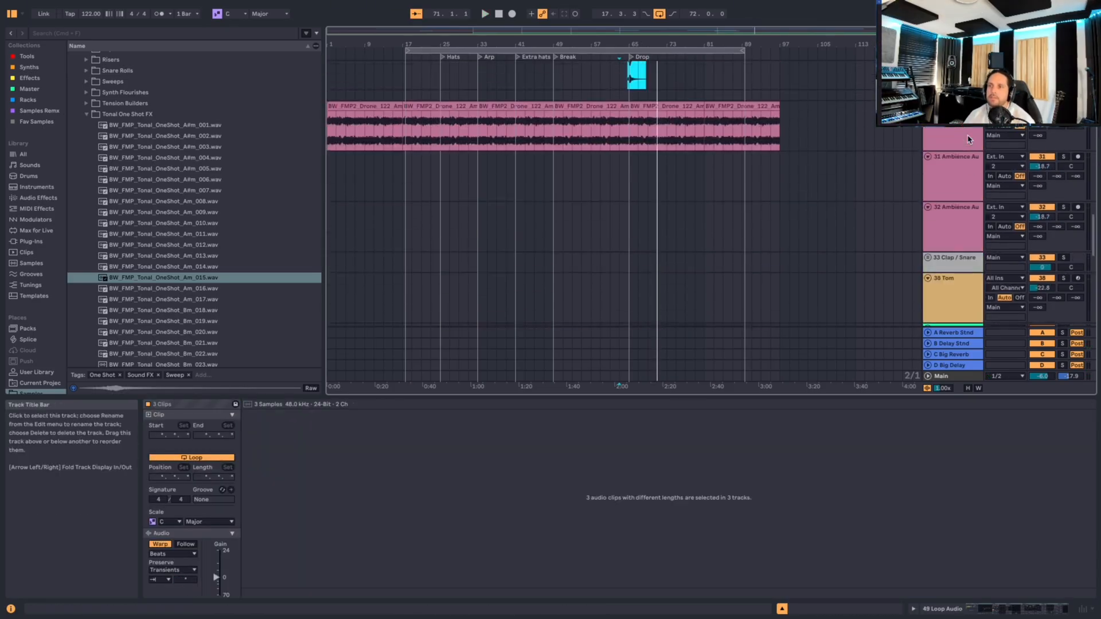
click(954, 120)
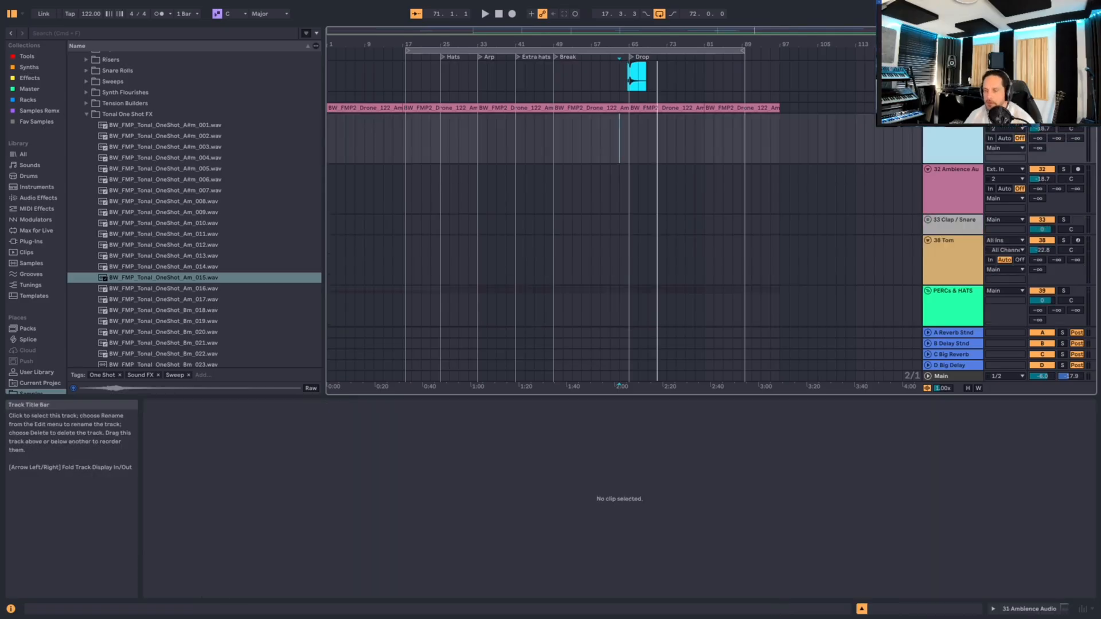
shift+click(953, 292)
key(Left)
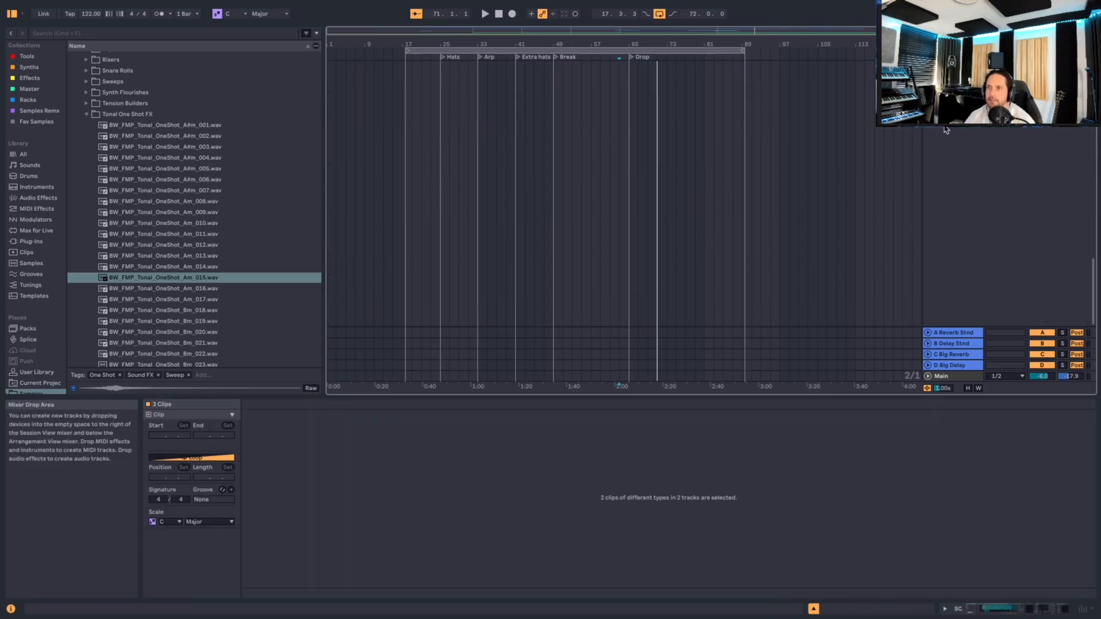
click(836, 197)
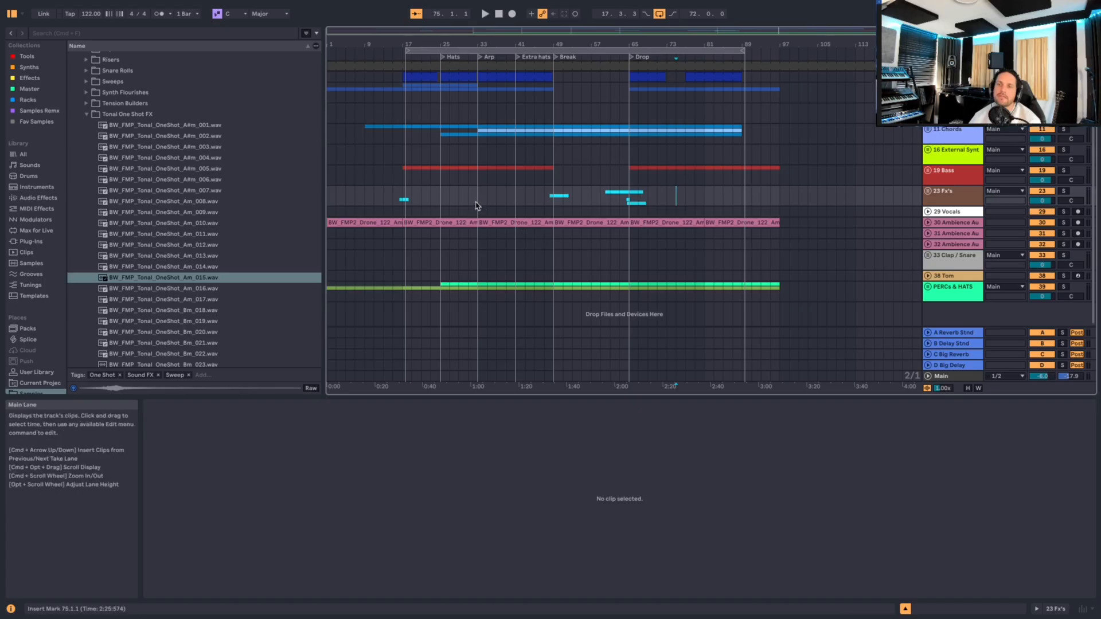
Step: Play the arrangement from the beginning, hide the browser and enlarge the timeline around bar 17
click(485, 14)
click(499, 15)
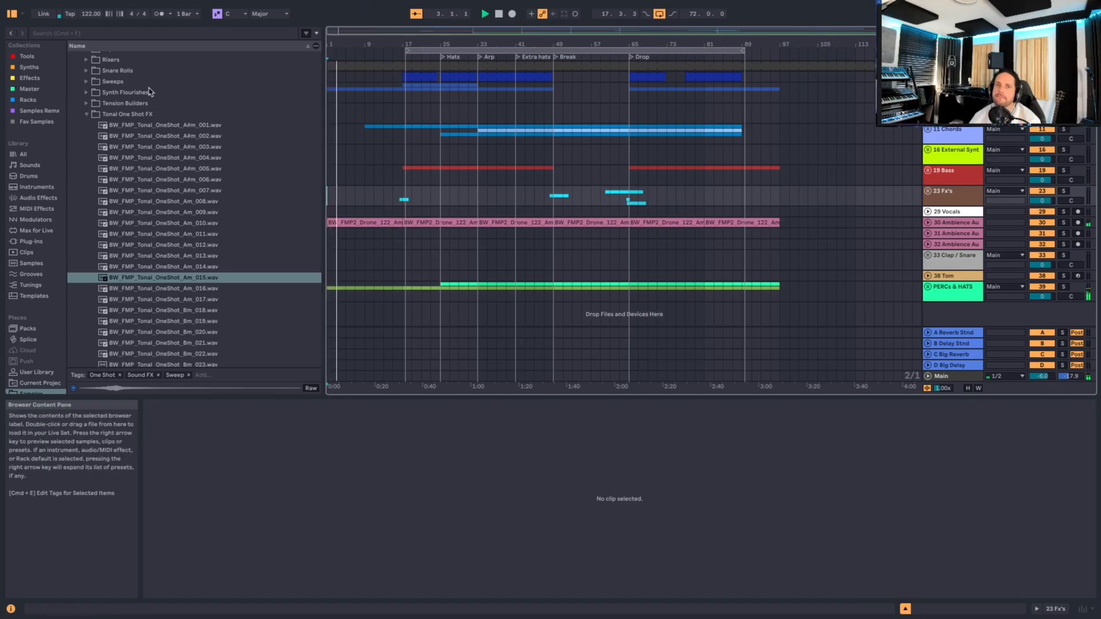
key(super+alt+b)
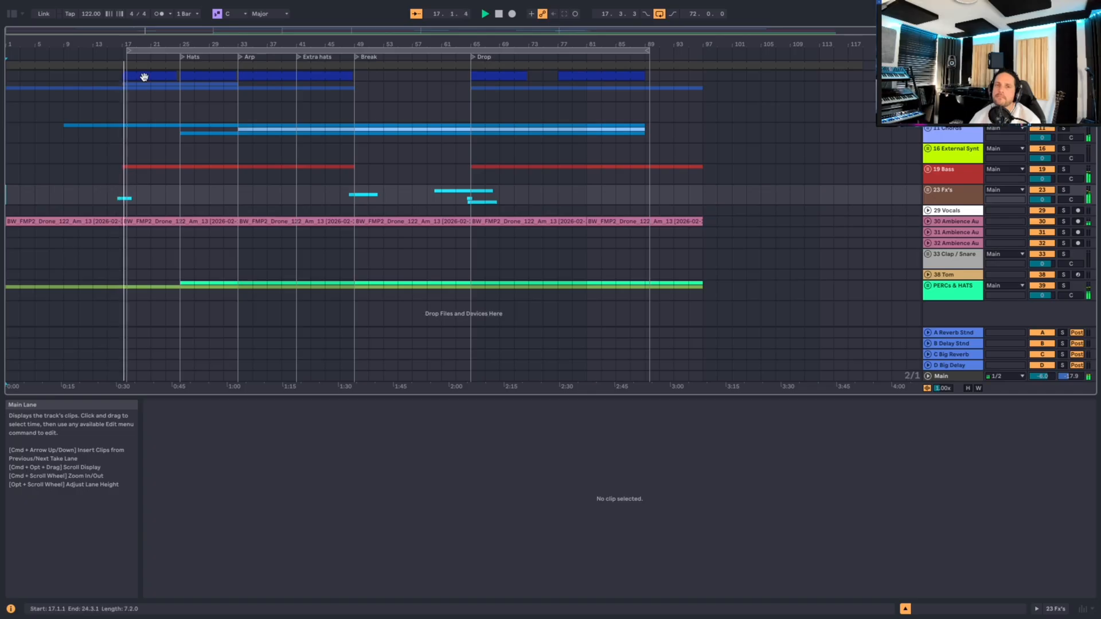
drag(153, 45, 327, 198)
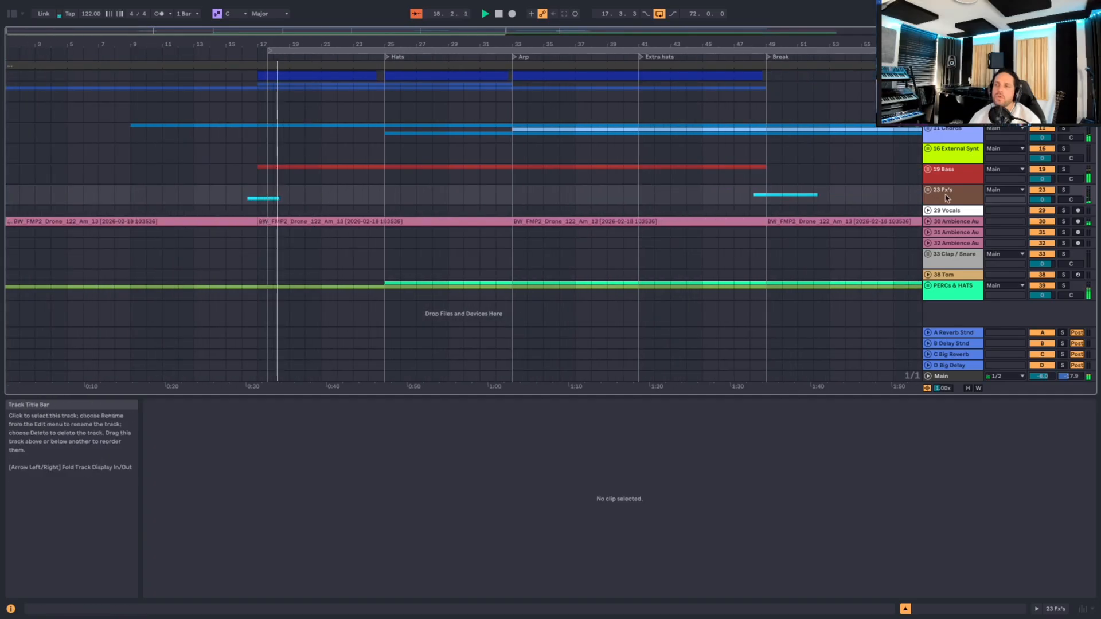
Step: Unfold the 23 Fx's group, lower the 27 FX Audio track to -16.9 dB and replay its sweep from 15.1.1
click(928, 191)
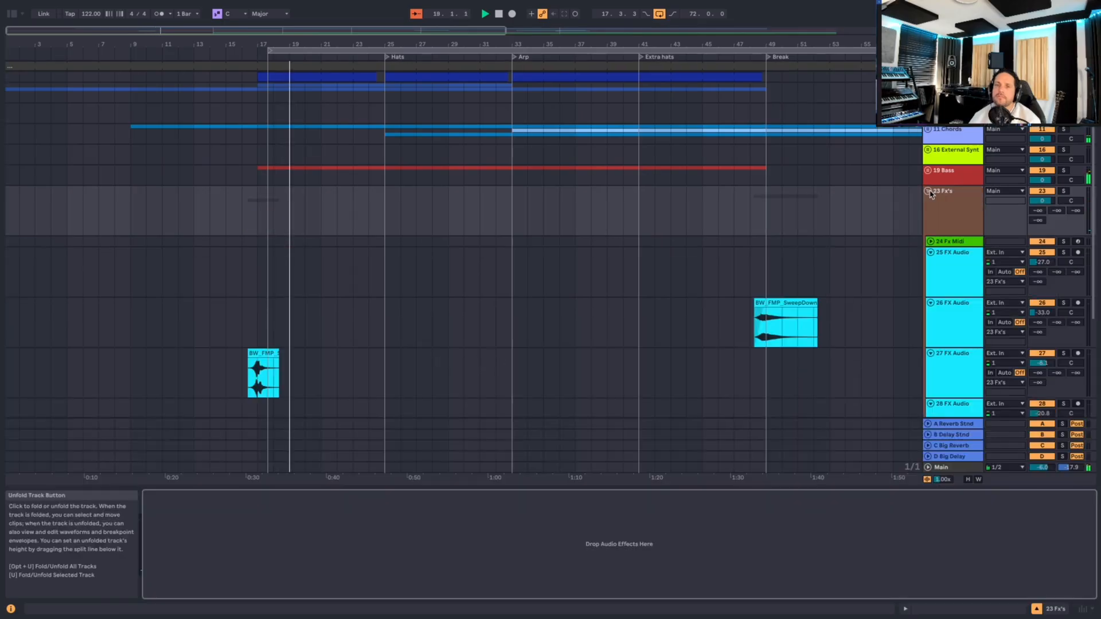
scroll(327, 300, down, 3)
click(341, 294)
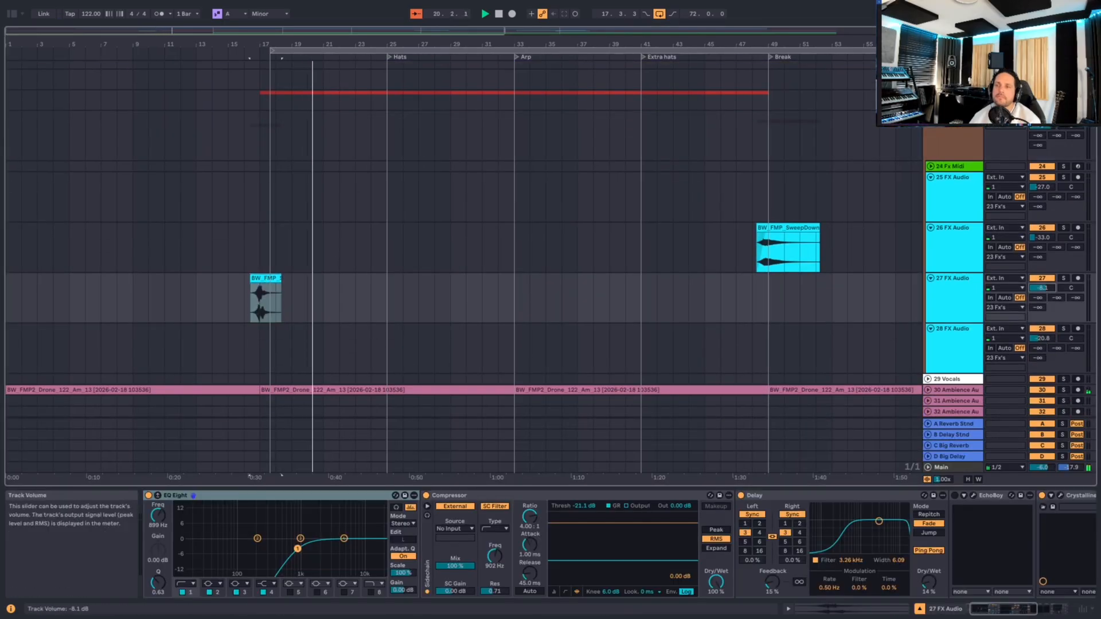
click(234, 293)
key(space)
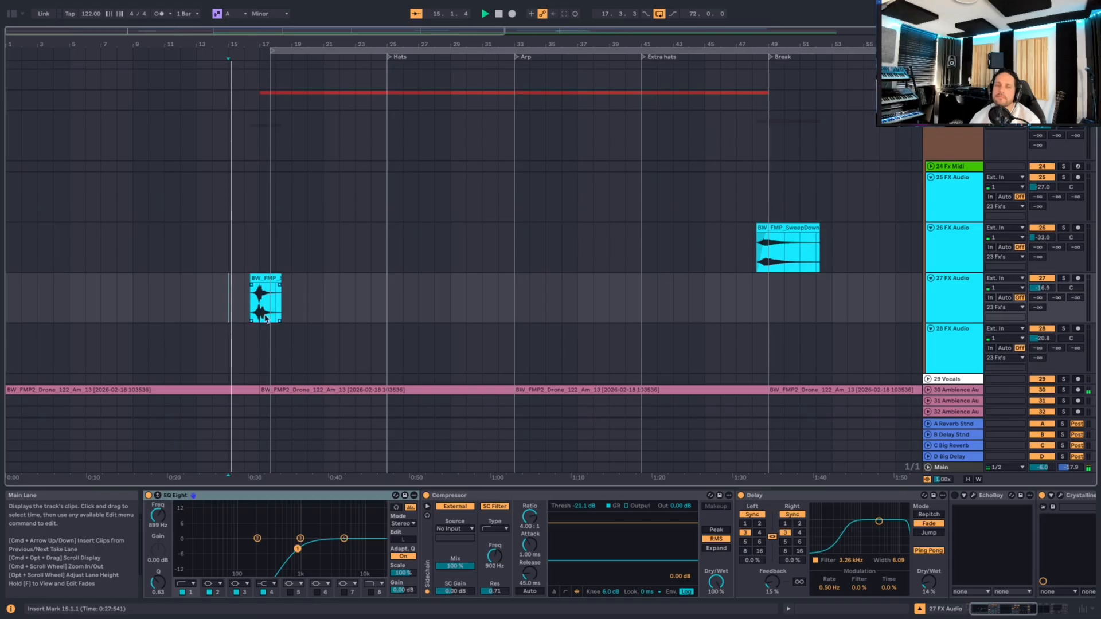
drag(262, 44, 267, 66)
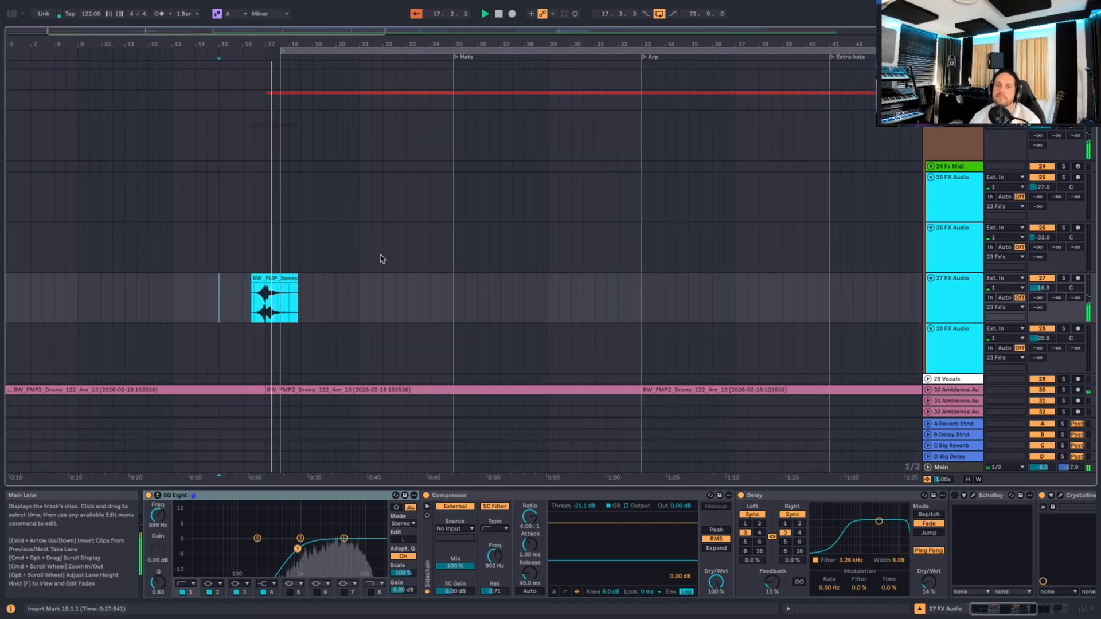
drag(259, 45, 270, 144)
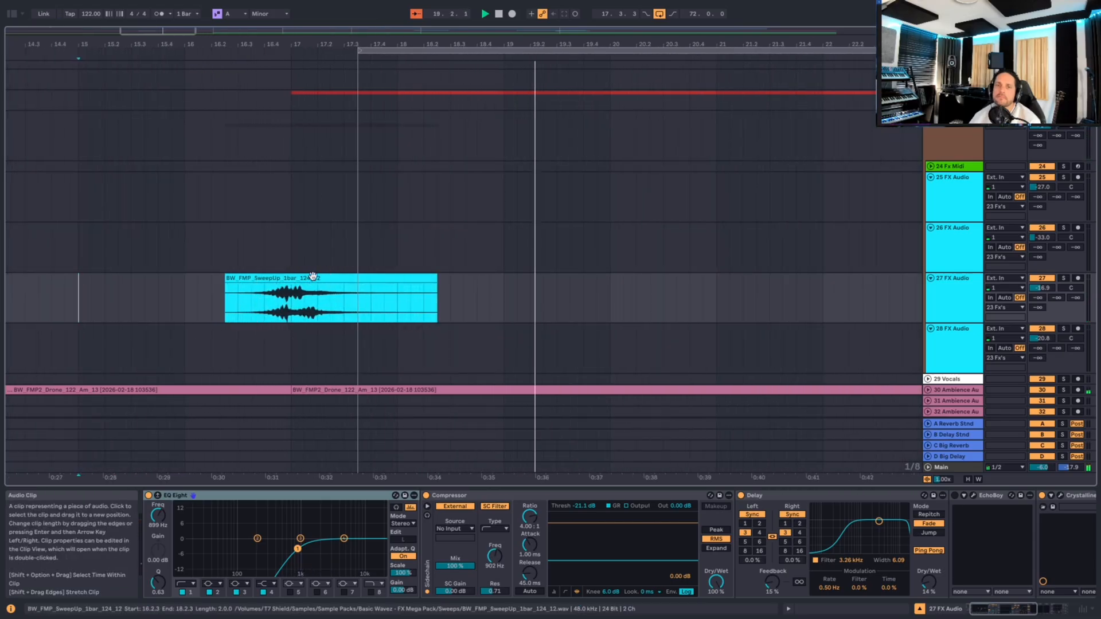
Step: Move the loop start to 17.1.1 and replay the SweepUp clip on 27 FX Audio
drag(359, 51, 289, 56)
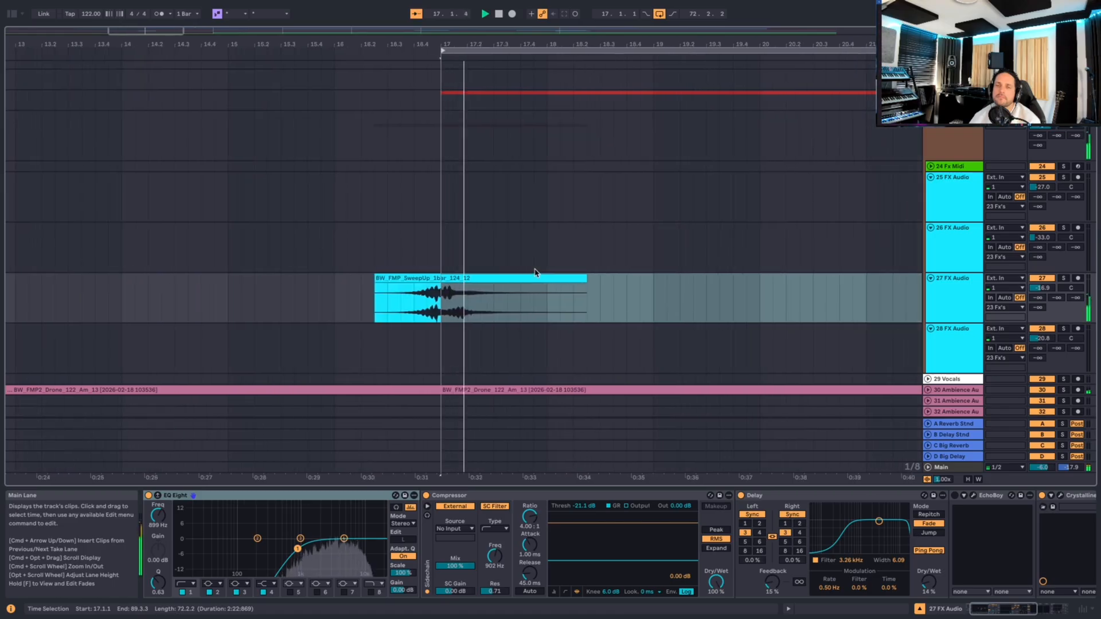
click(362, 280)
click(348, 279)
key(space)
key(space)
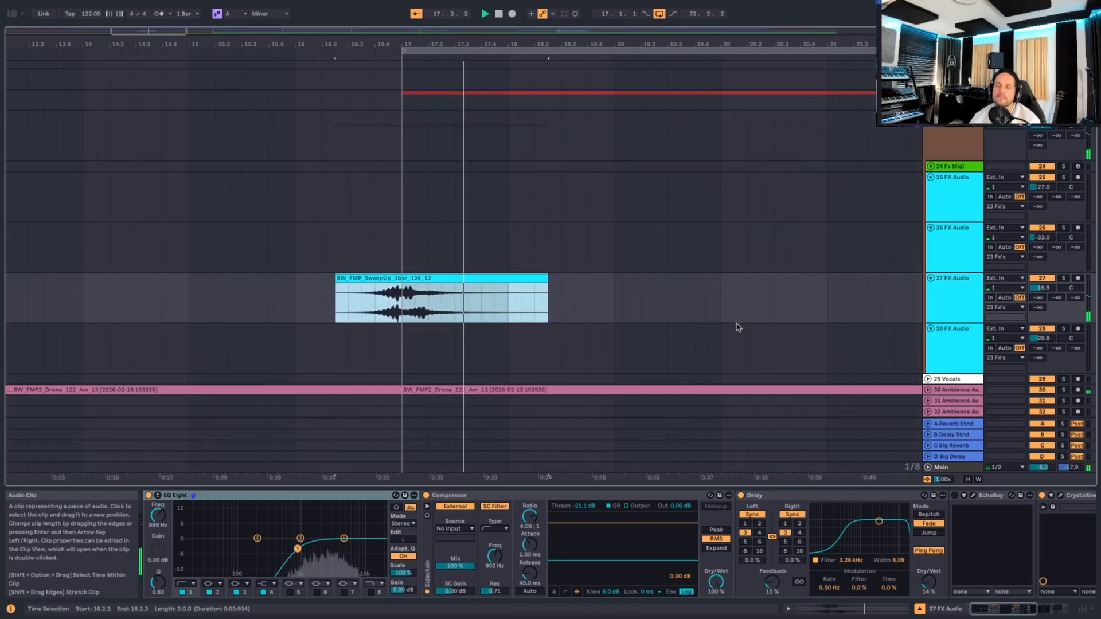
Step: Lower the 27 FX Audio track to -25.7 dB and replay the sweep into bar 17 from 14.3.1
drag(1042, 288, 1042, 308)
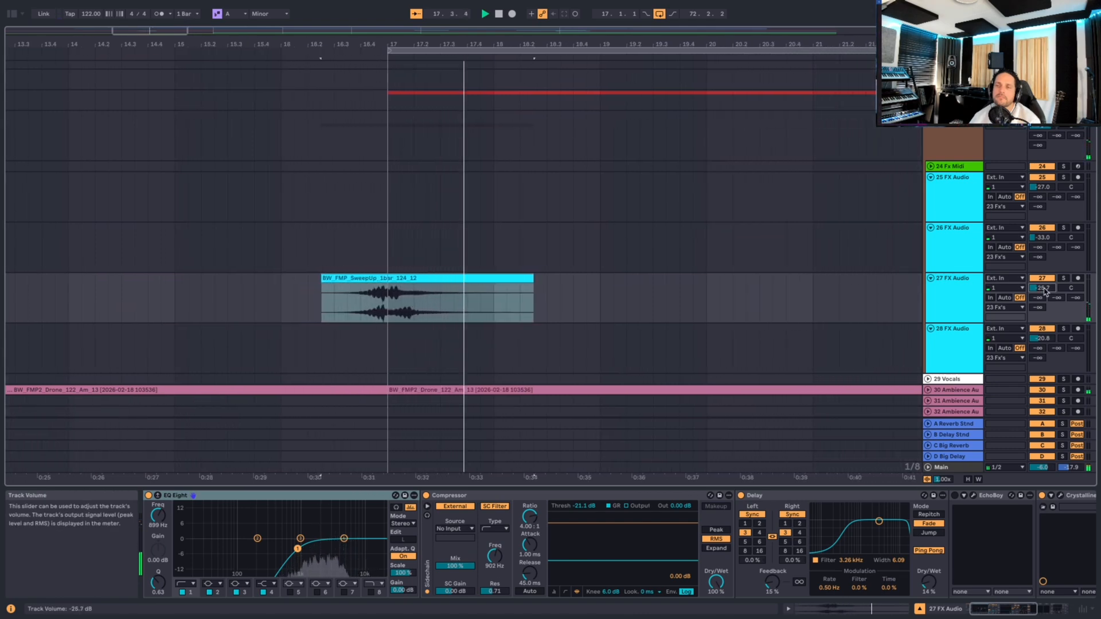
click(108, 285)
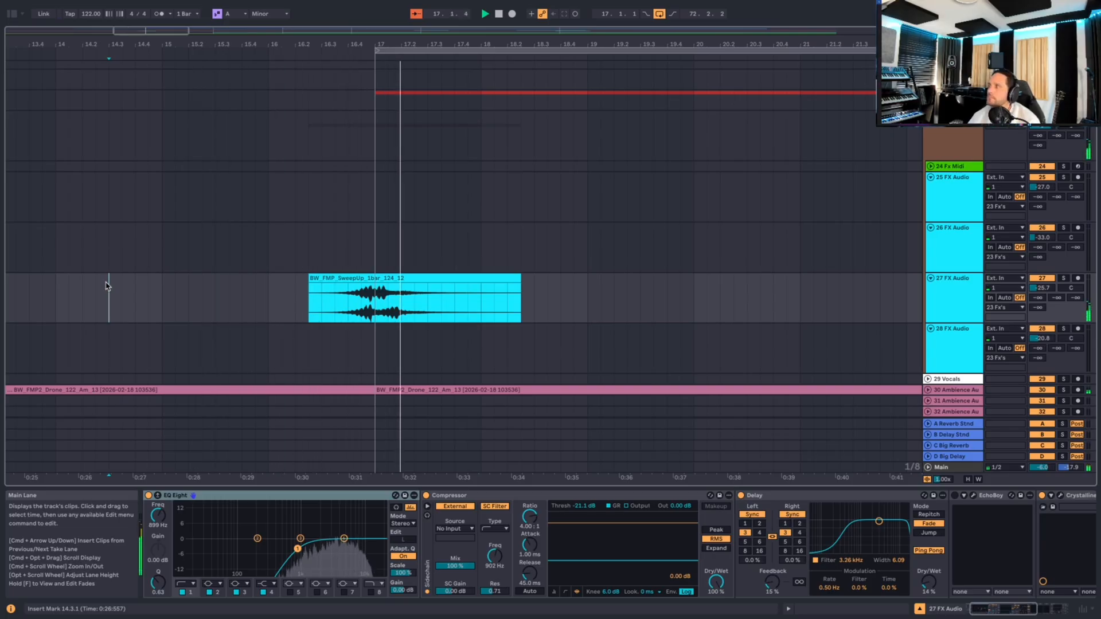
scroll(108, 286, up, 3)
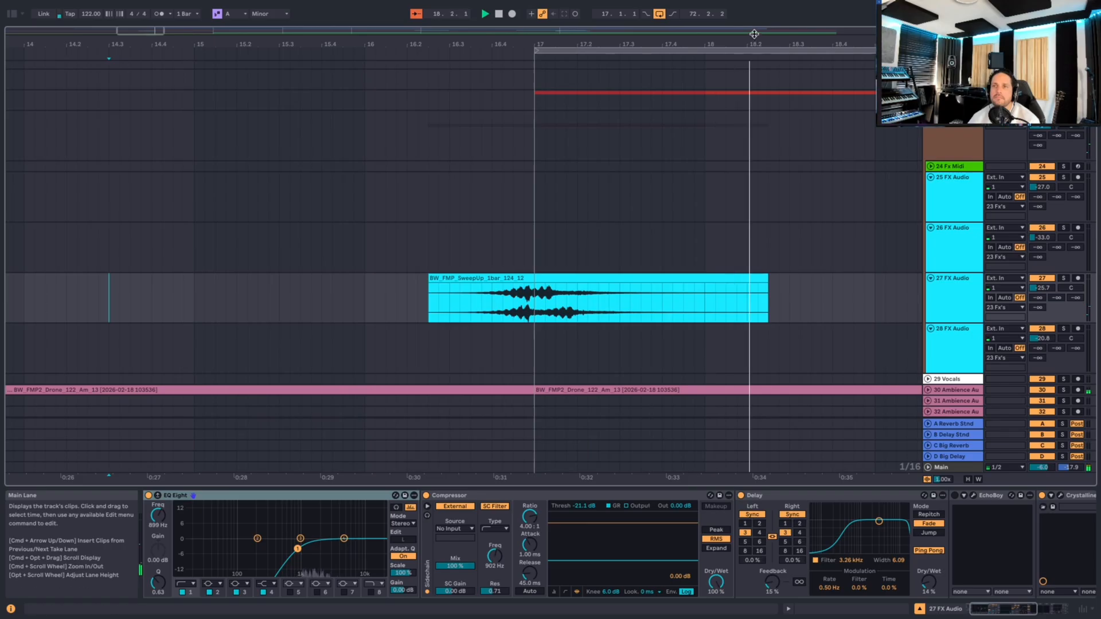
drag(742, 44, 617, 12)
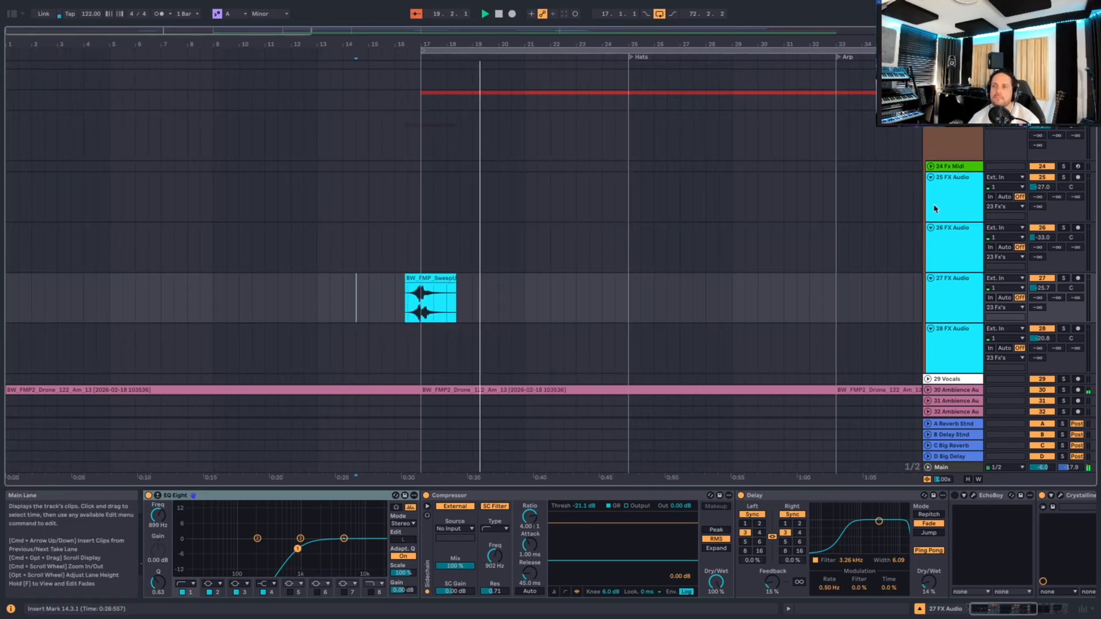
Step: Fold all tracks inside the 23 Fx's group while listening on towards the Hats section
click(930, 177)
click(945, 198)
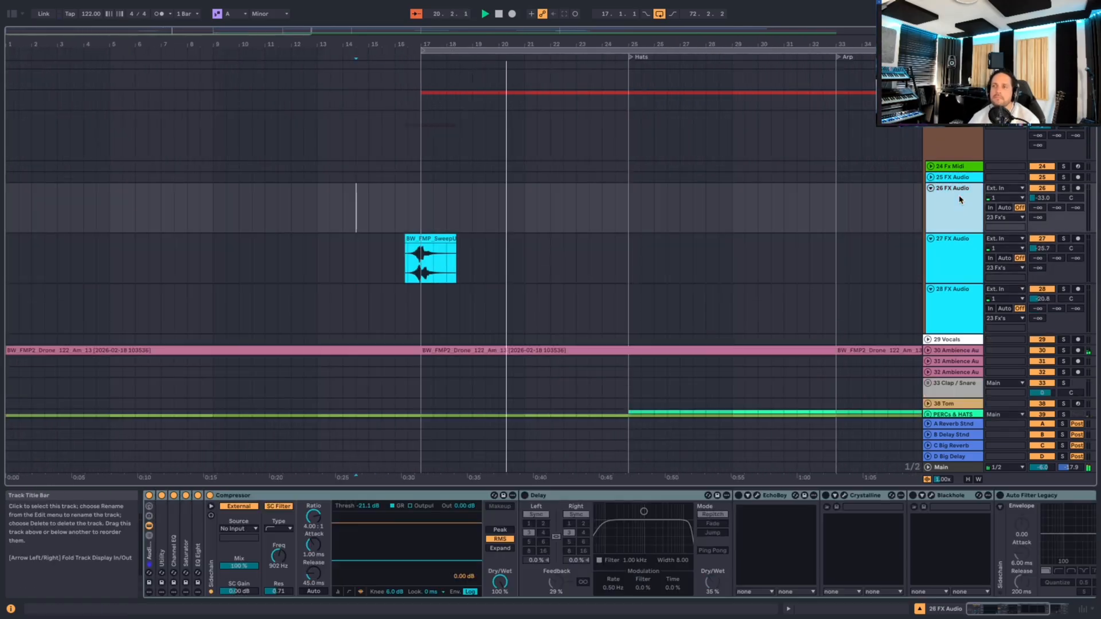
alt+click(930, 188)
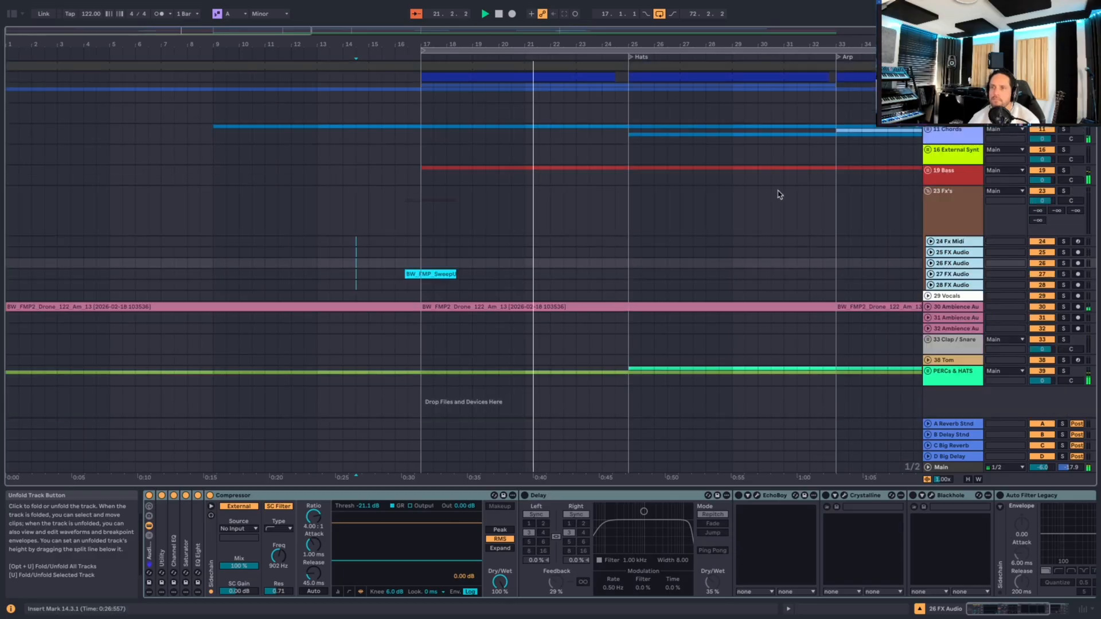
scroll(666, 222, right, 3)
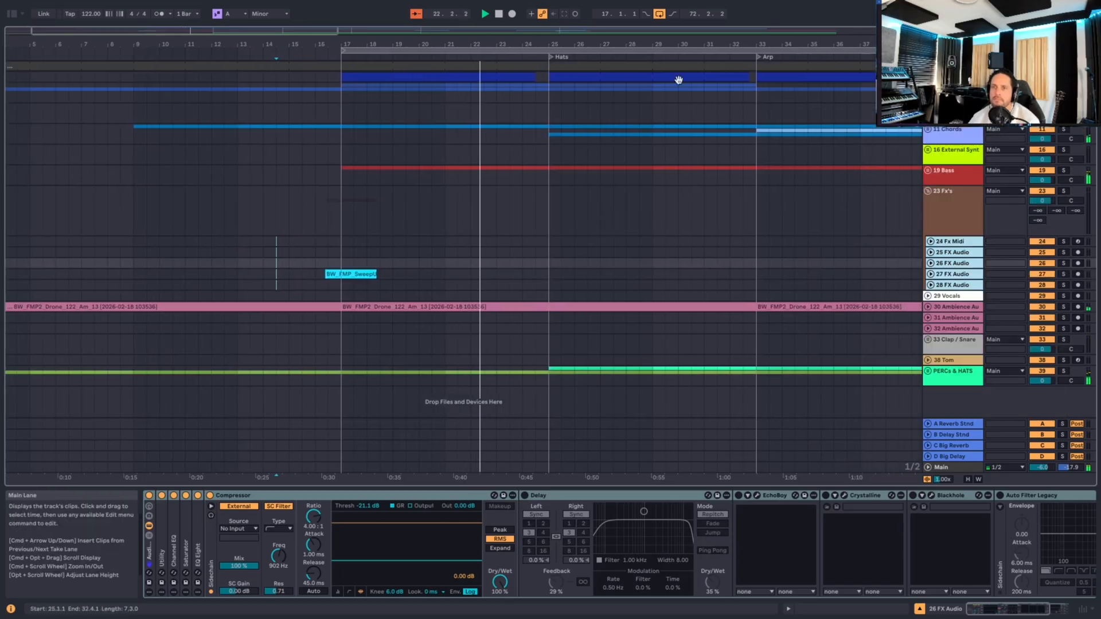
Step: Move the SweepDown_4bar_122_02 clip on 26 FX Audio to start at 48.1.1, one bar before the Break
drag(645, 44, 643, 26)
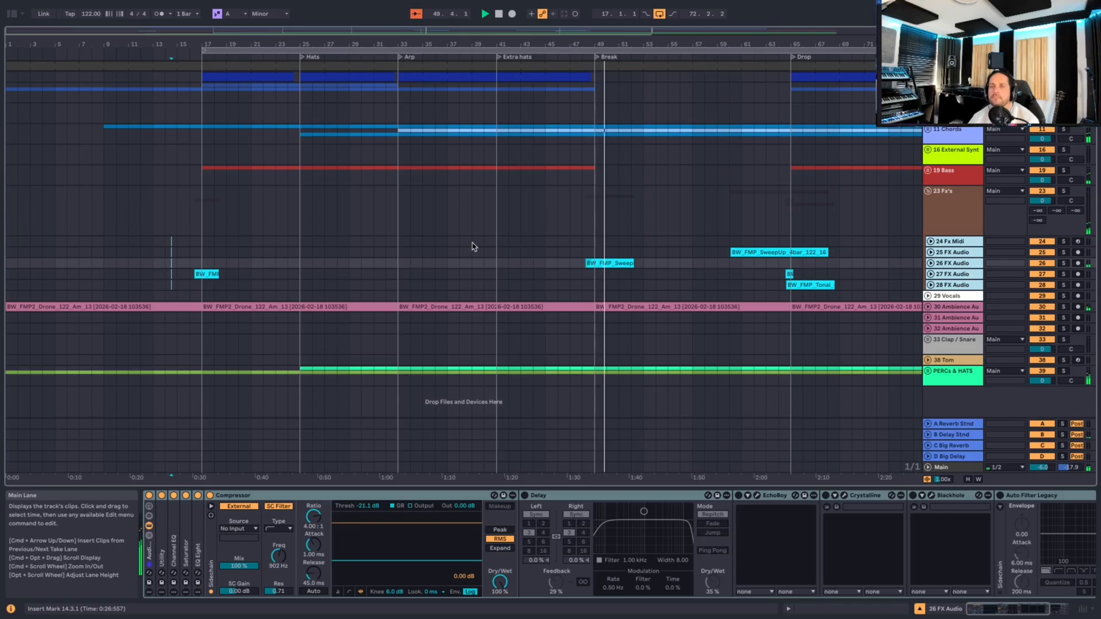
scroll(605, 263, up, 5)
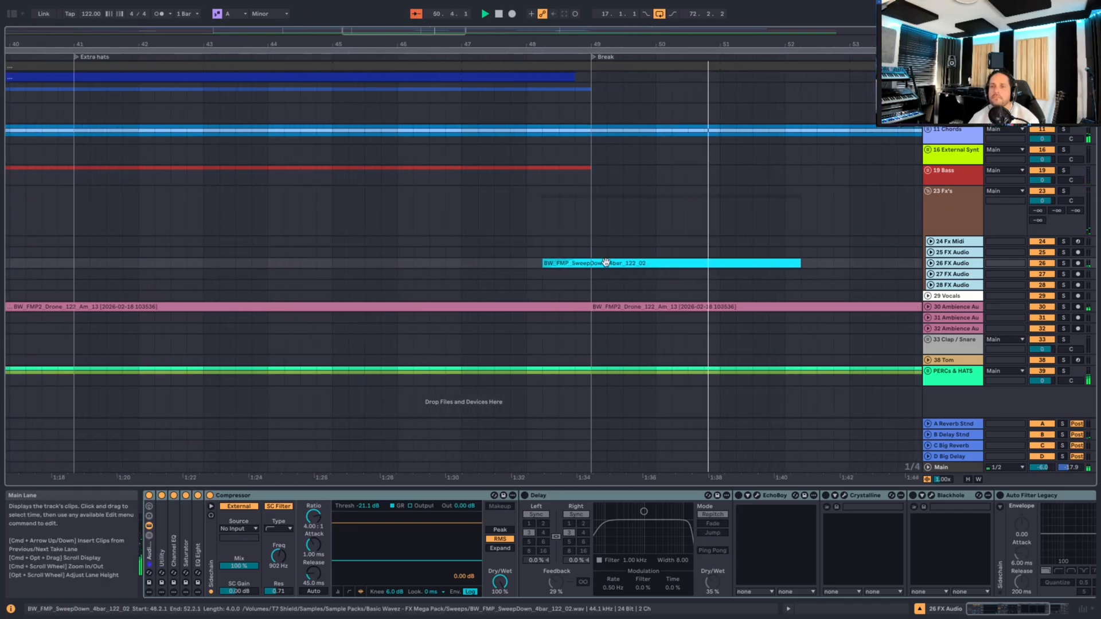
drag(605, 263, 589, 263)
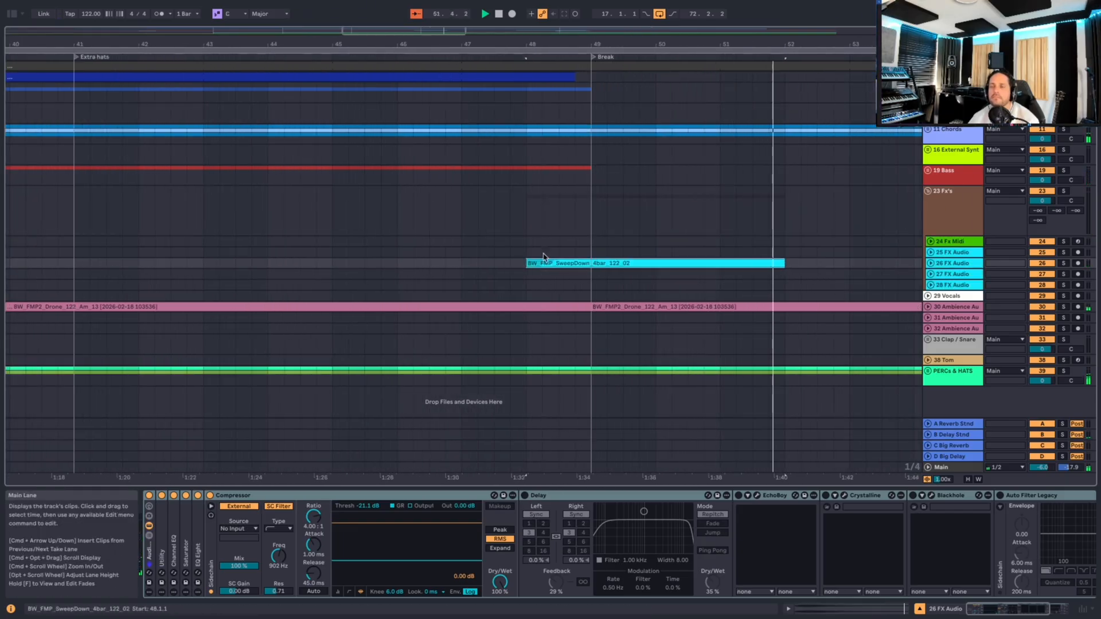
Step: Listen through the Break and into the Drop, then stop playback and view the whole arrangement
scroll(657, 228, down, 5)
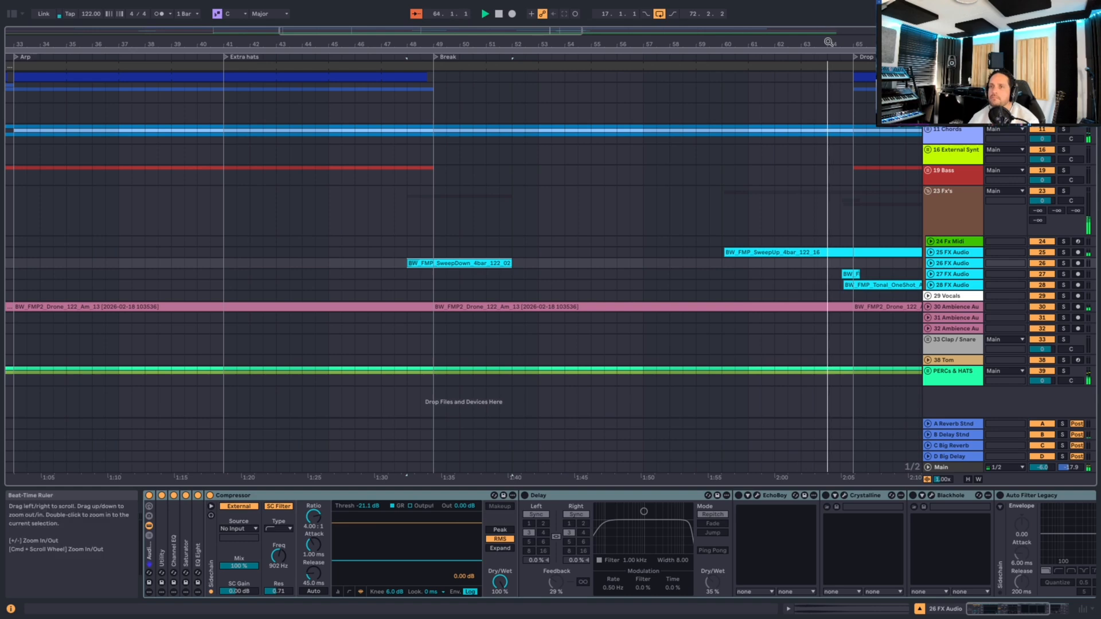
drag(829, 42, 662, 42)
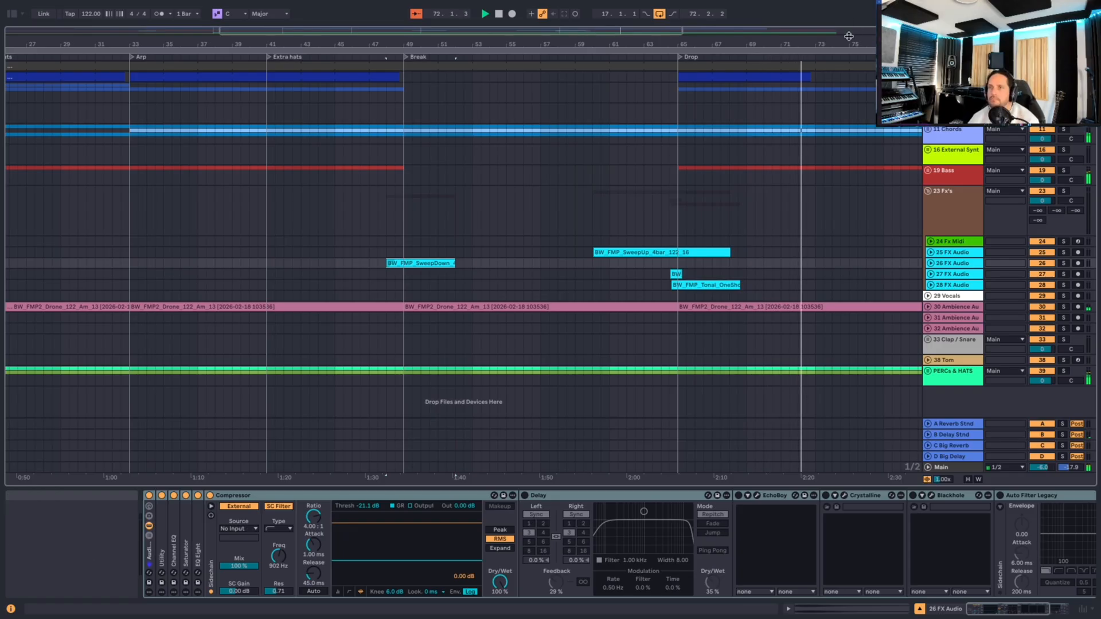
drag(696, 45, 626, 27)
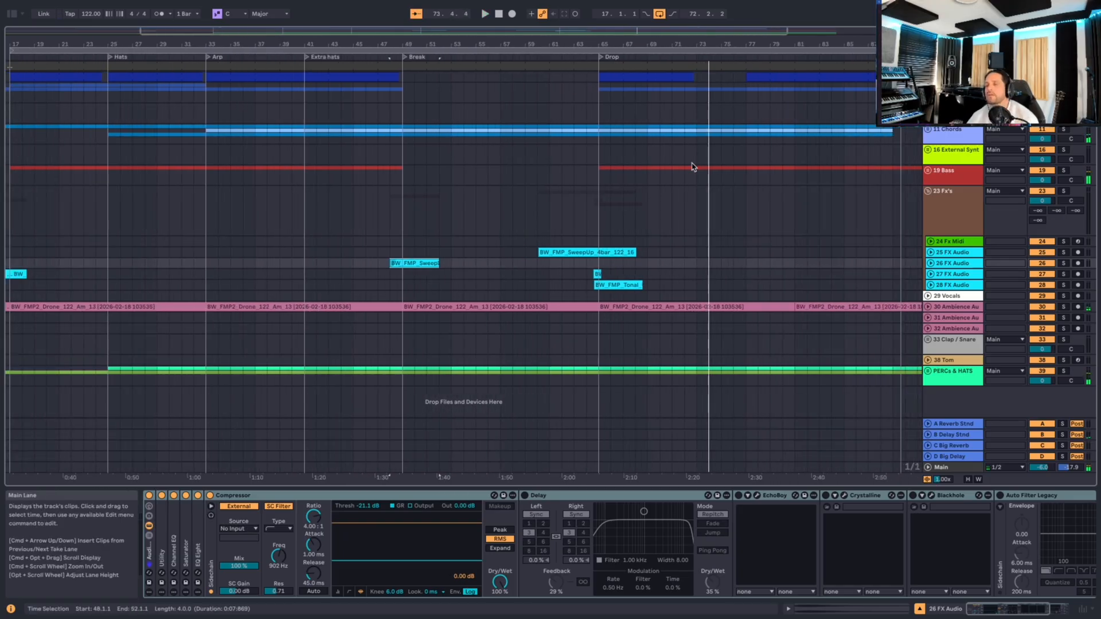
scroll(359, 211, down, 4)
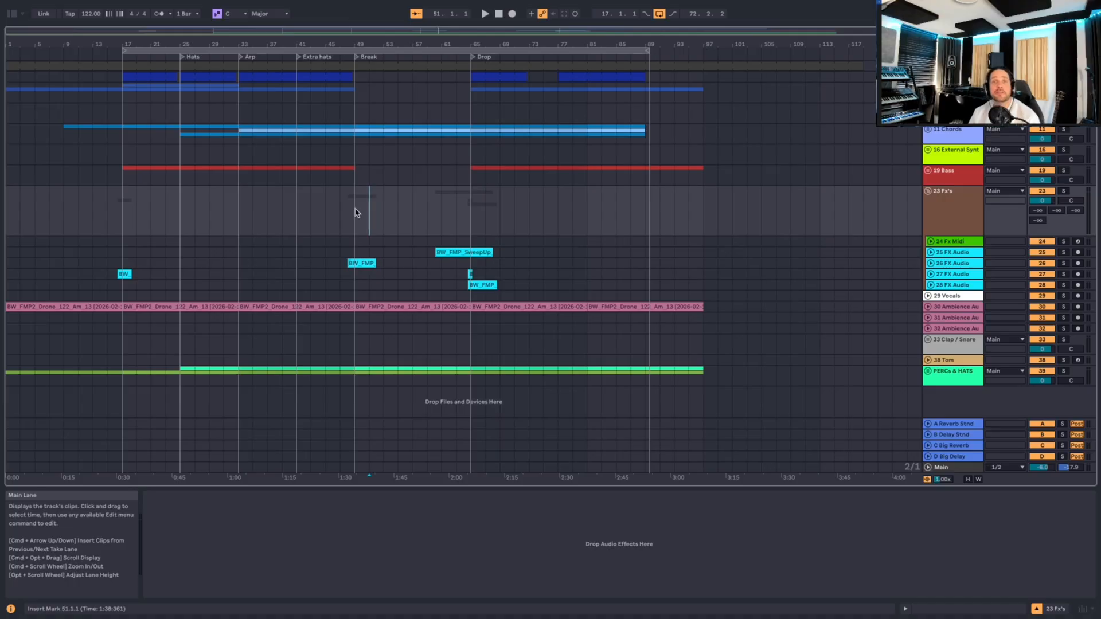